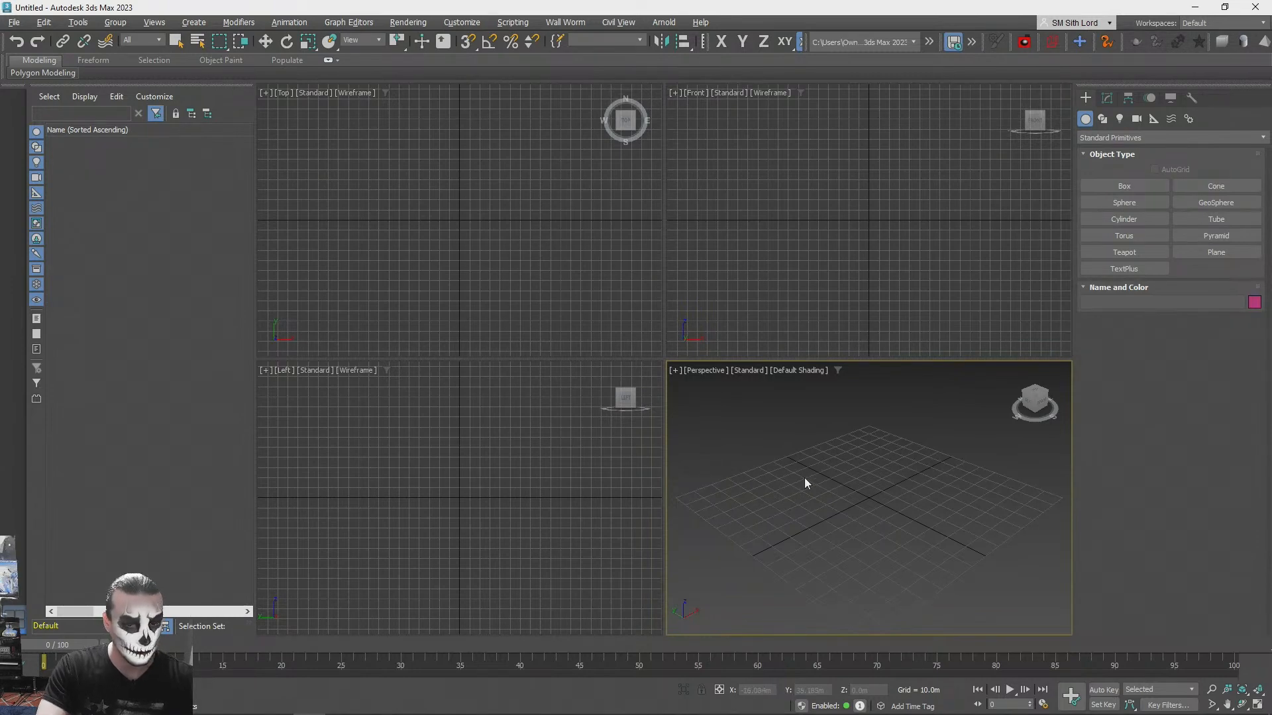
alt+middle_drag(745, 435, 1185, 657)
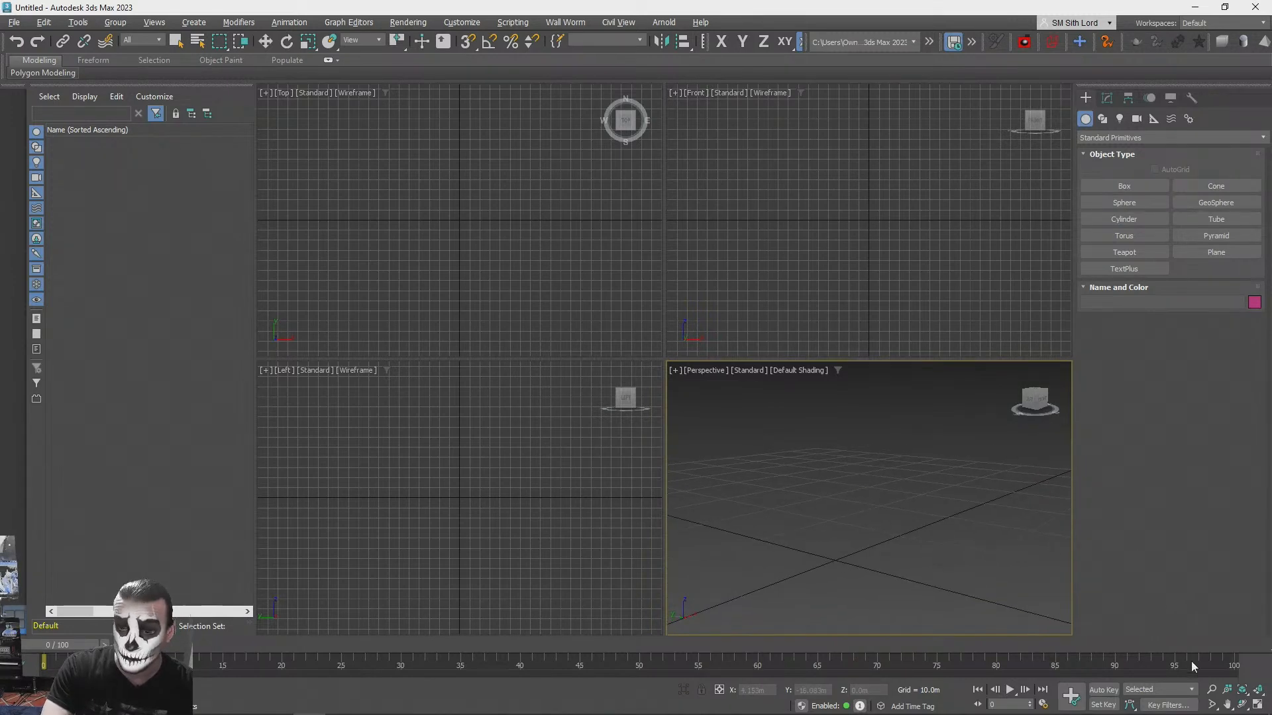
alt+middle_drag(1123, 498, 893, 464)
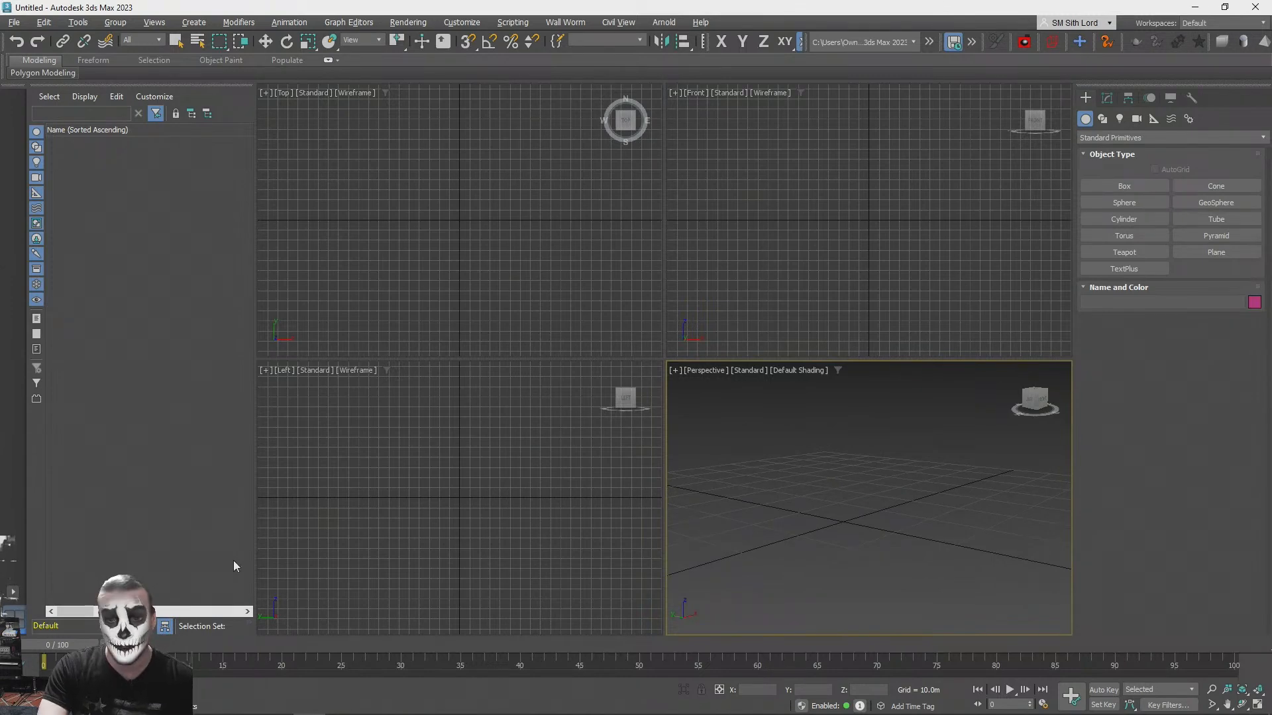
- Switch to the web browser, search for "runwayml", and open the official Runway website in a maximized window
mouse_move(243, 709)
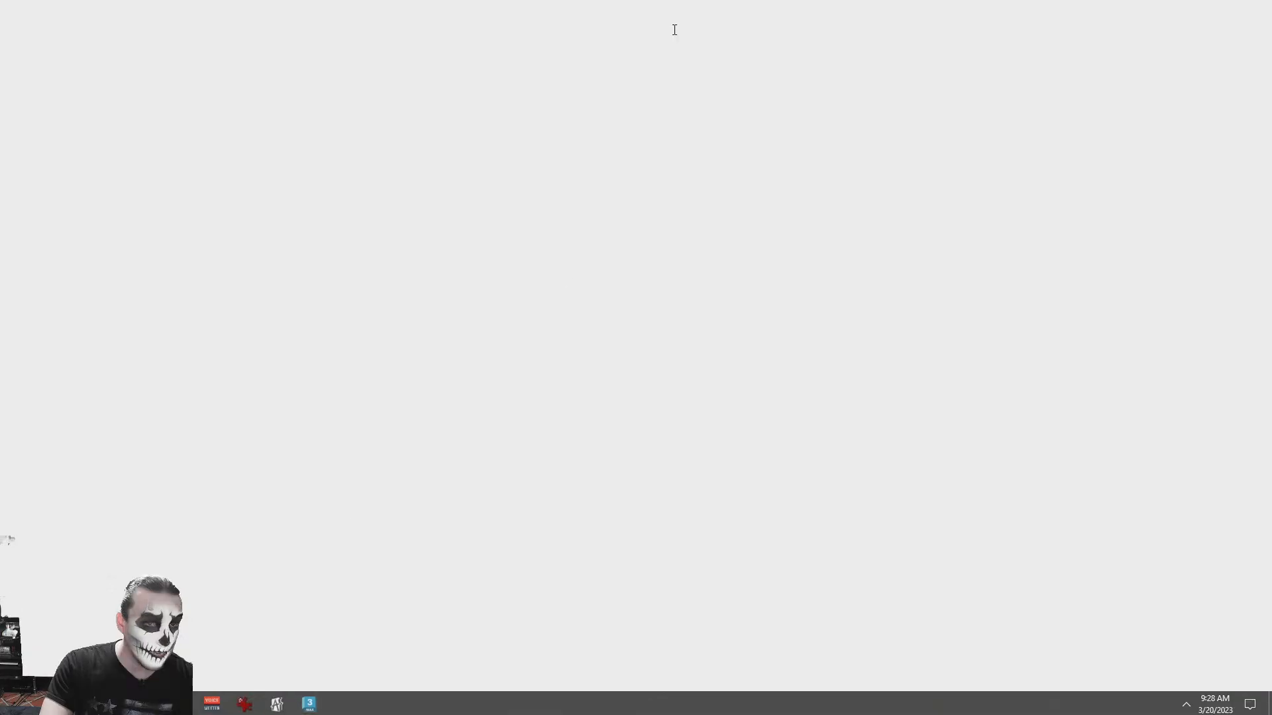
drag(667, 7, 456, 50)
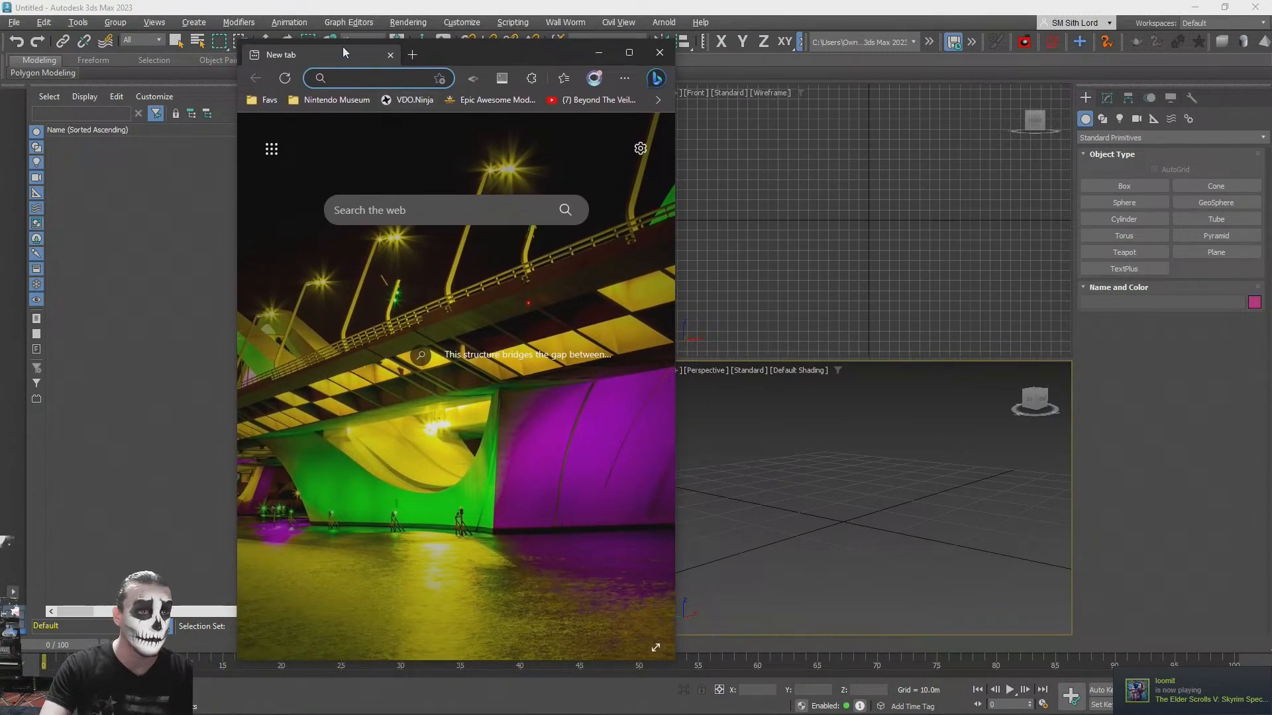
text(runwayml)
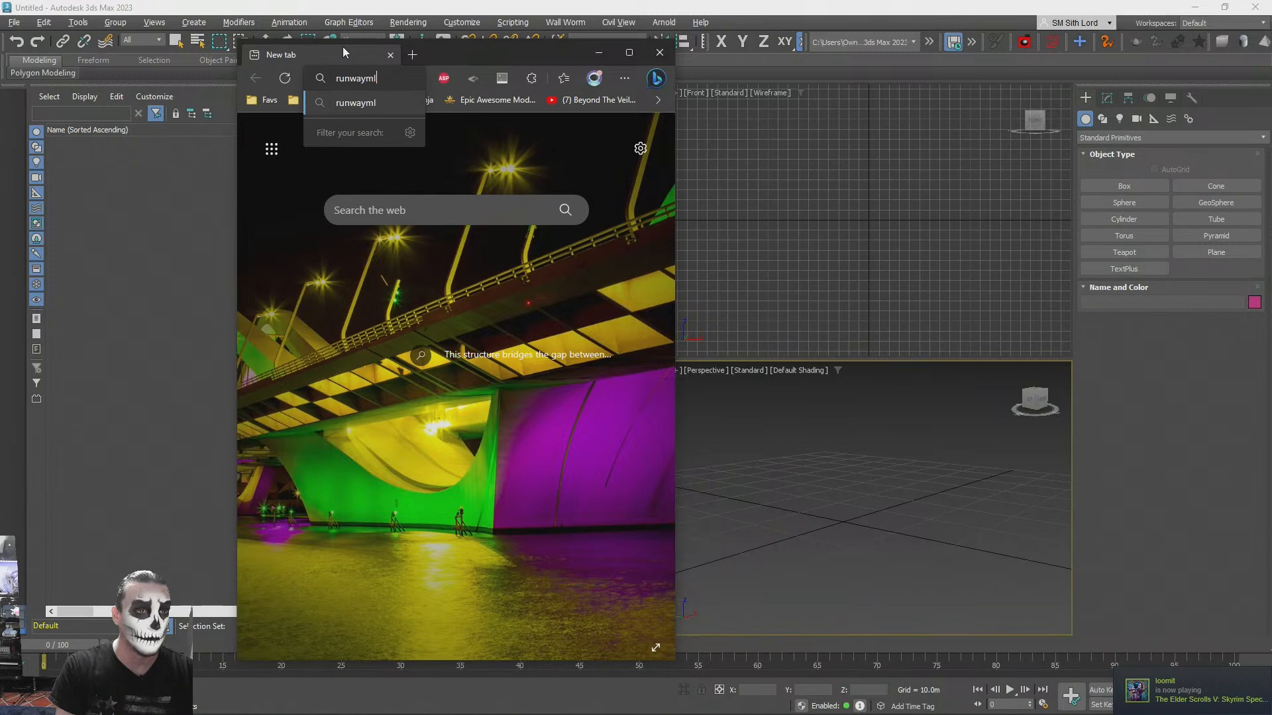
key(Return)
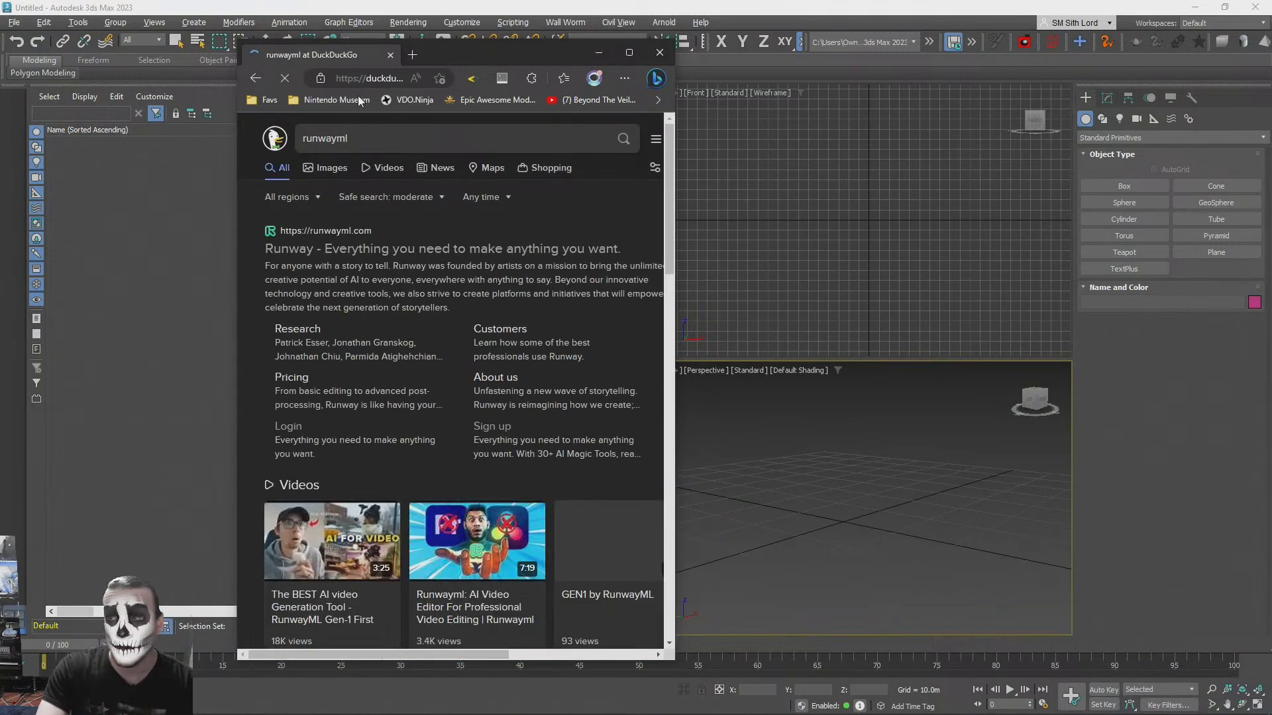
click(312, 247)
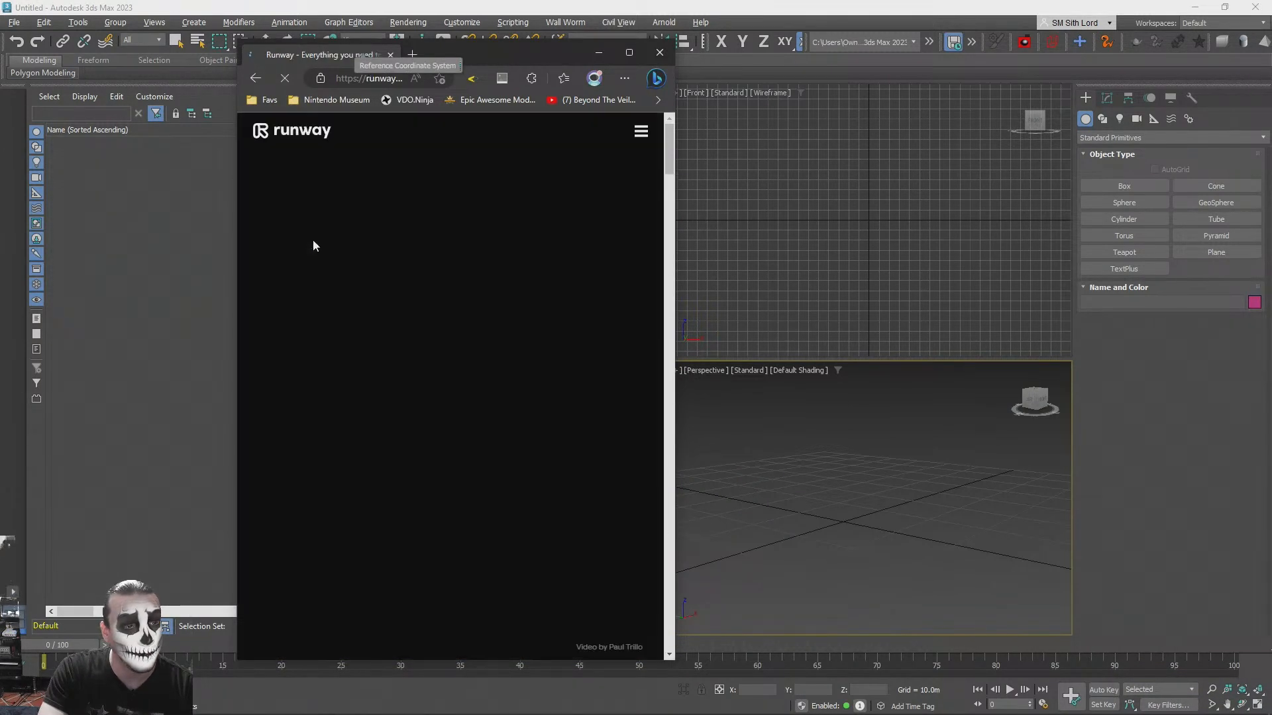
click(629, 52)
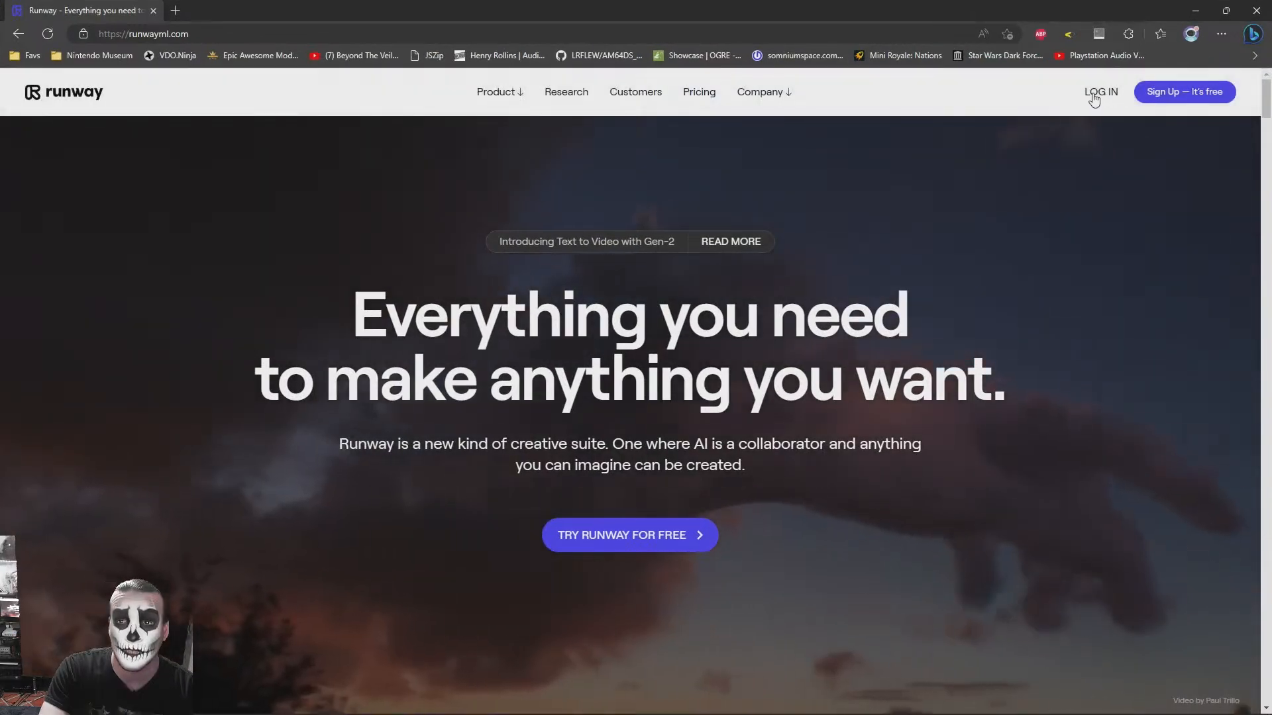
- Log in to Runway and open the Text to Image tool from AI Magic Tools, keeping the browser window over 3ds Max
click(1099, 93)
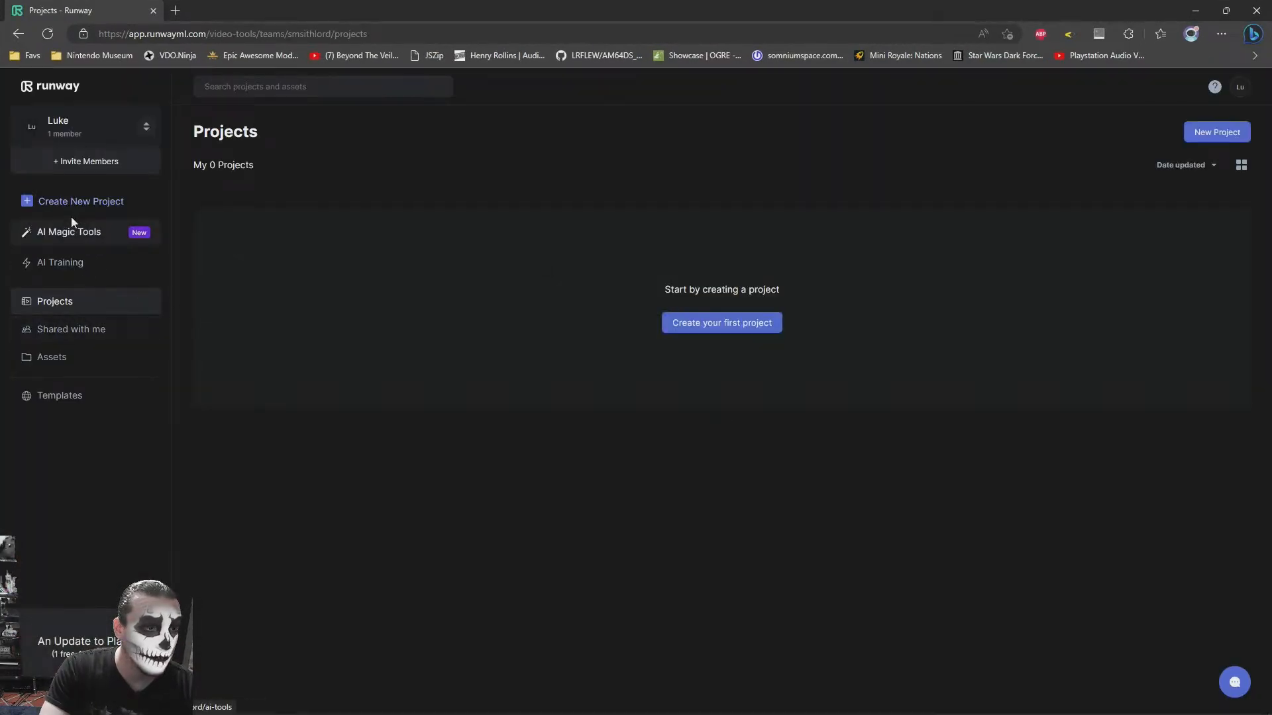
click(43, 235)
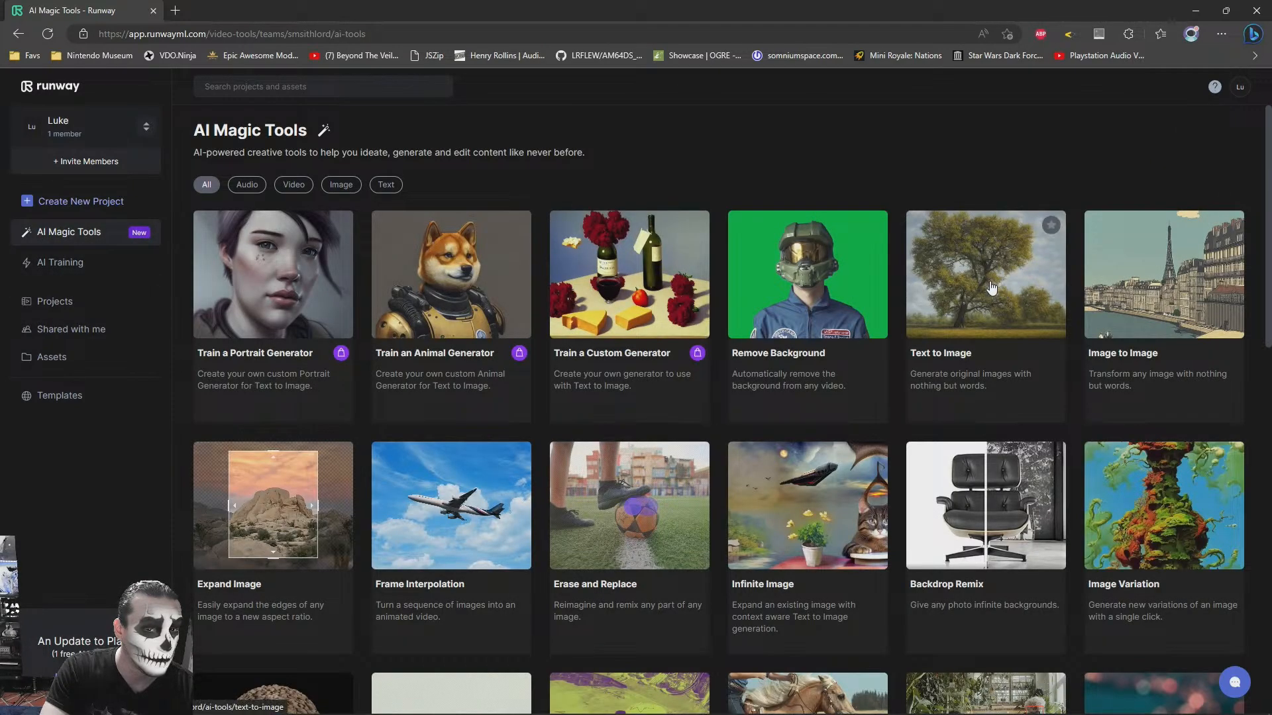
click(995, 273)
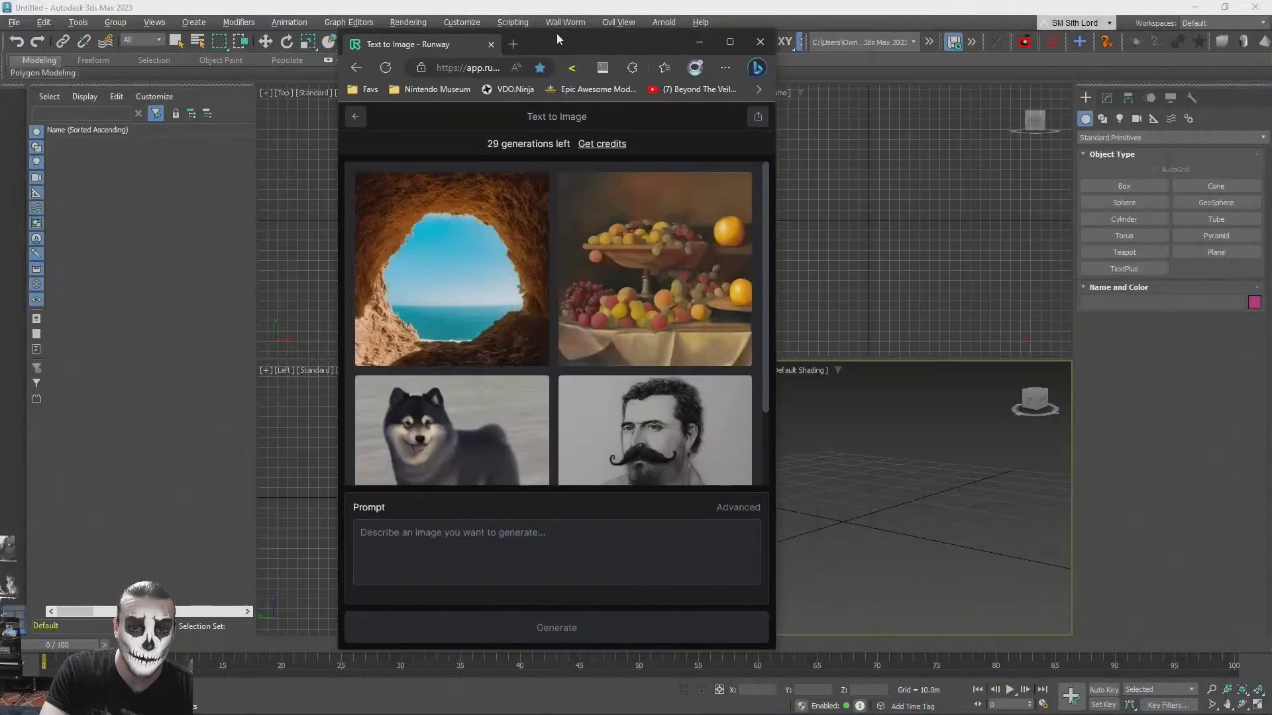
drag(556, 33, 327, 49)
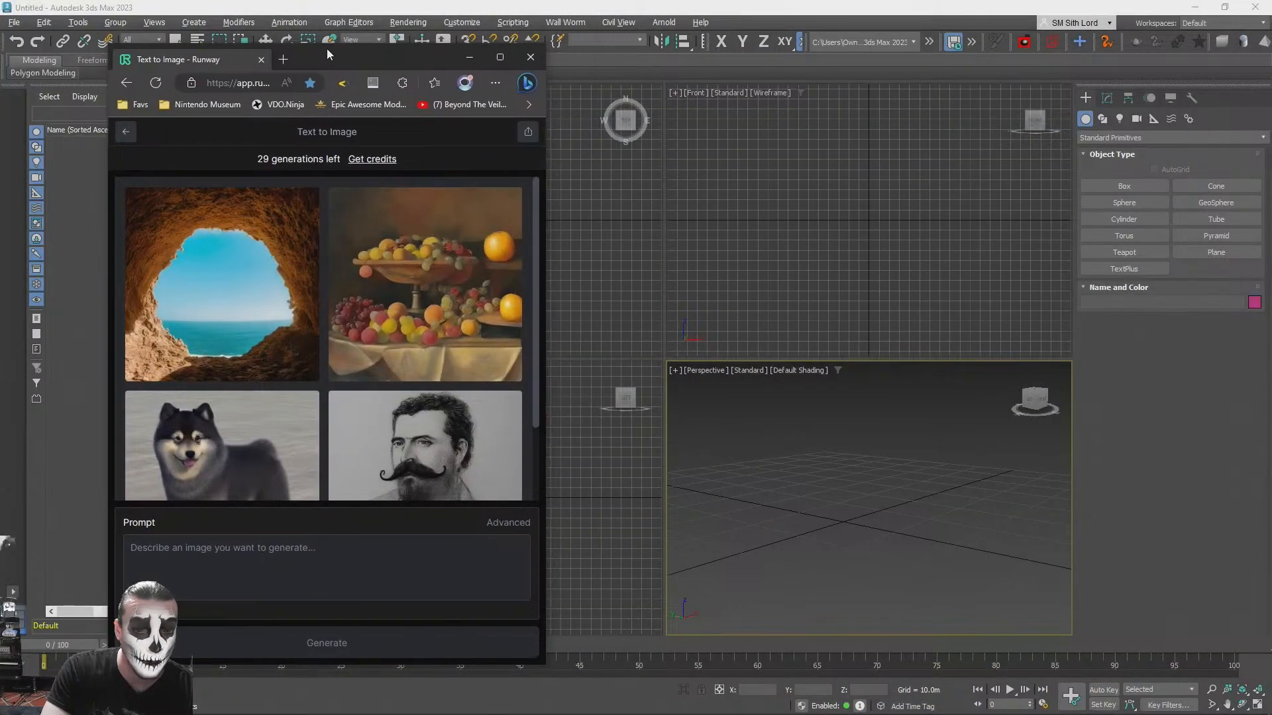
- Look through the sample images of the Text to Image tool and activate the empty prompt field
scroll(221, 335, down, 1)
scroll(303, 318, up, 1)
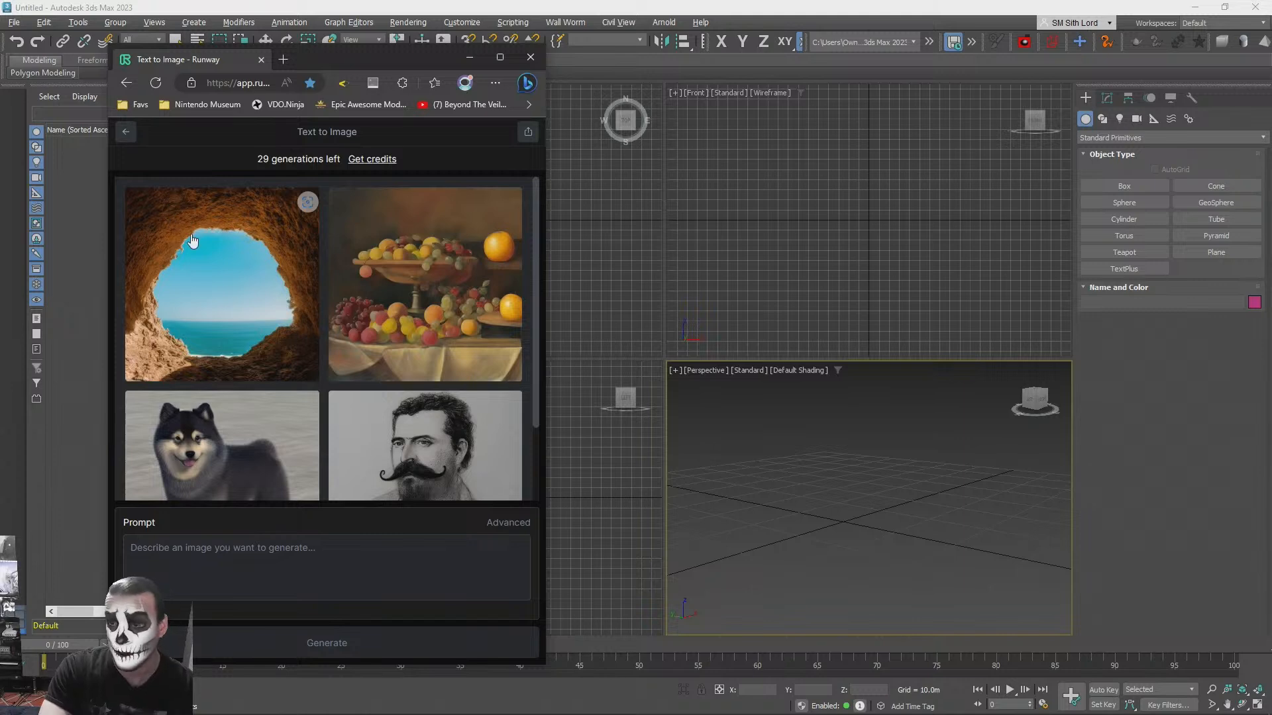
scroll(292, 405, down, 2)
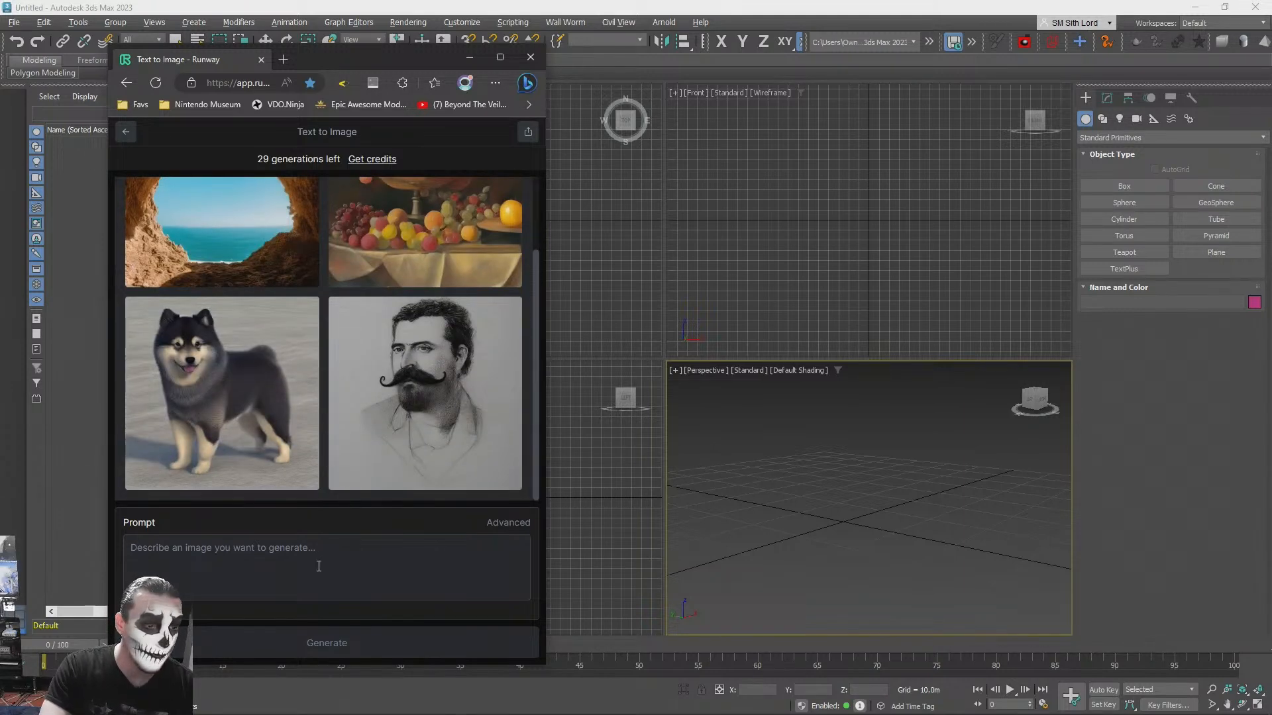
scroll(358, 424, up, 2)
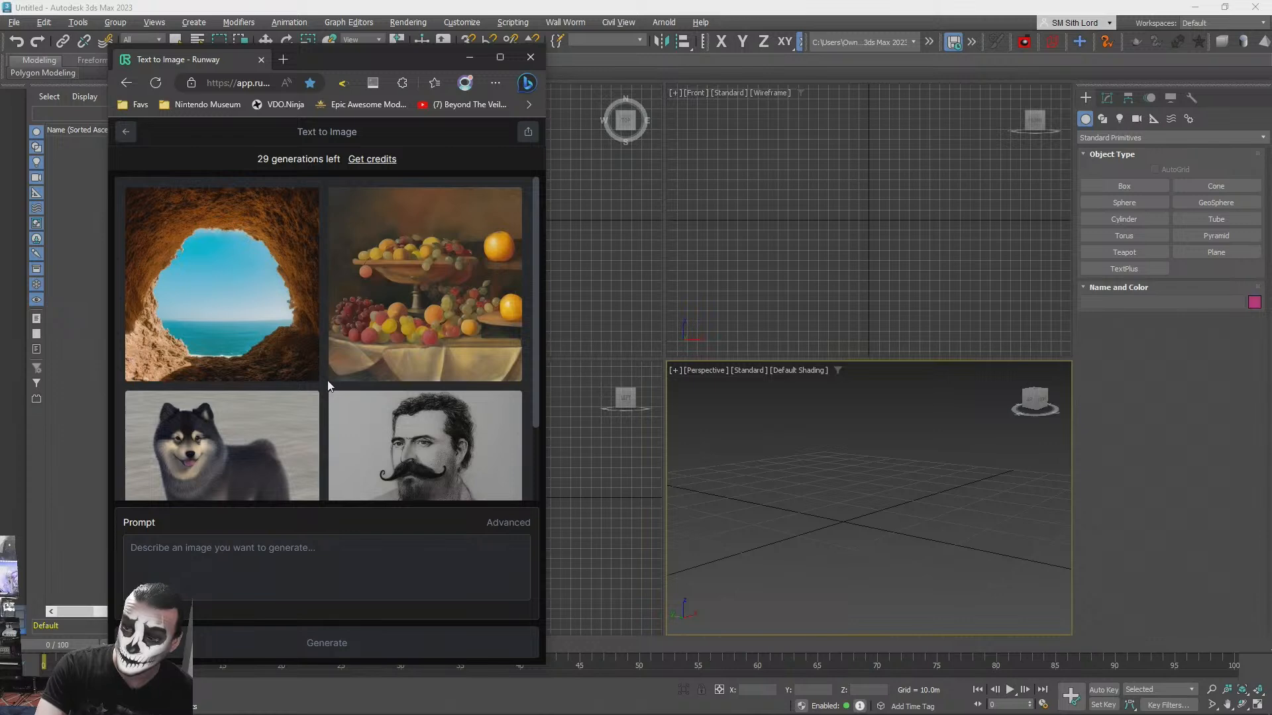
scroll(327, 380, down, 2)
scroll(328, 387, up, 2)
scroll(327, 387, down, 2)
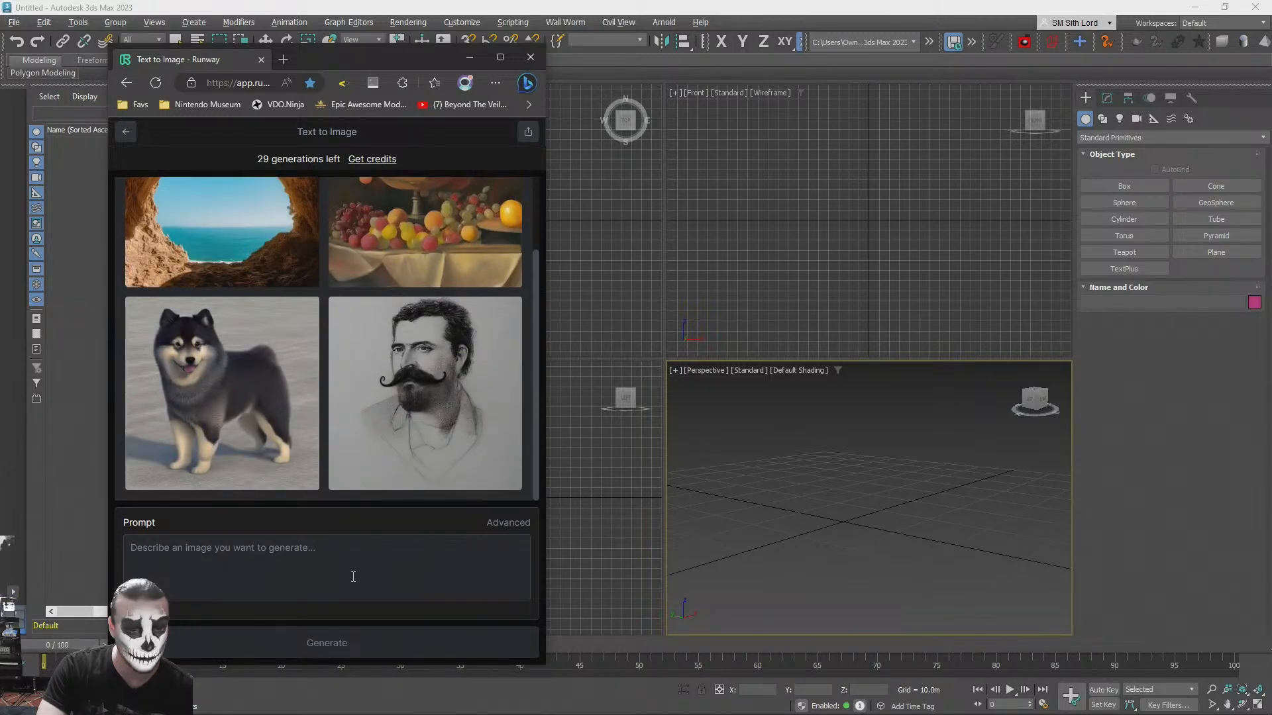
click(231, 574)
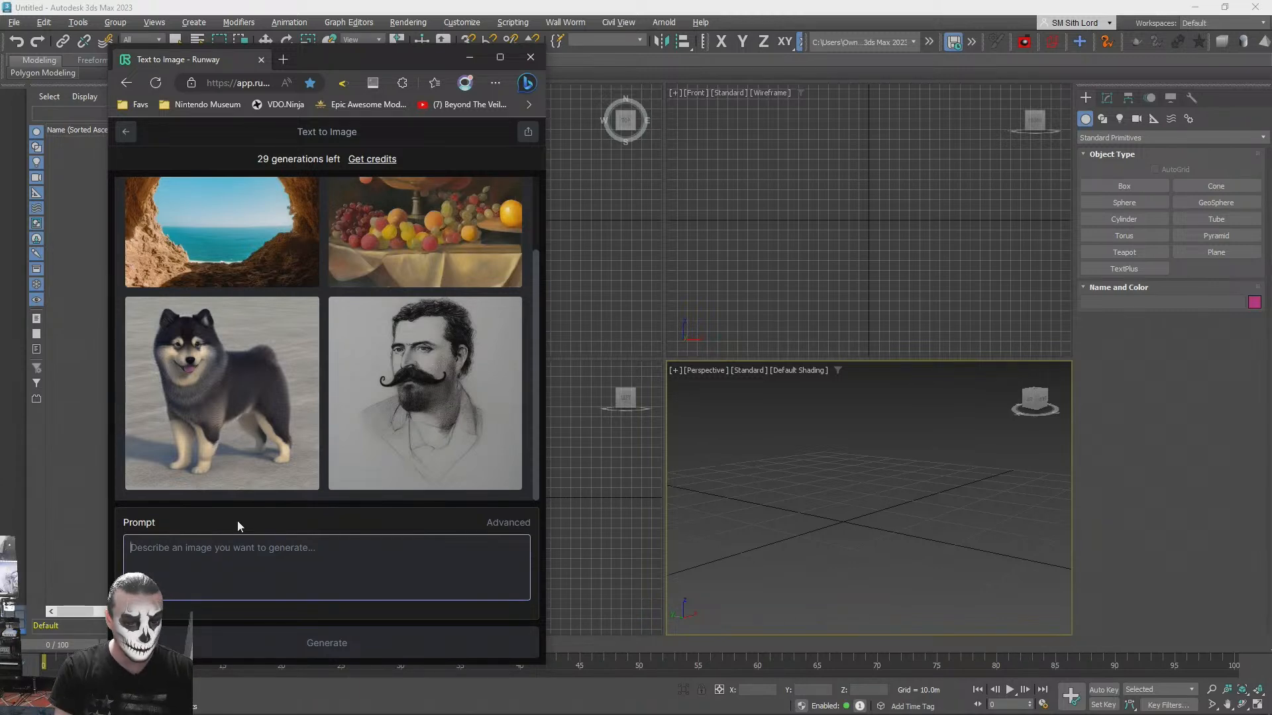
text(T)
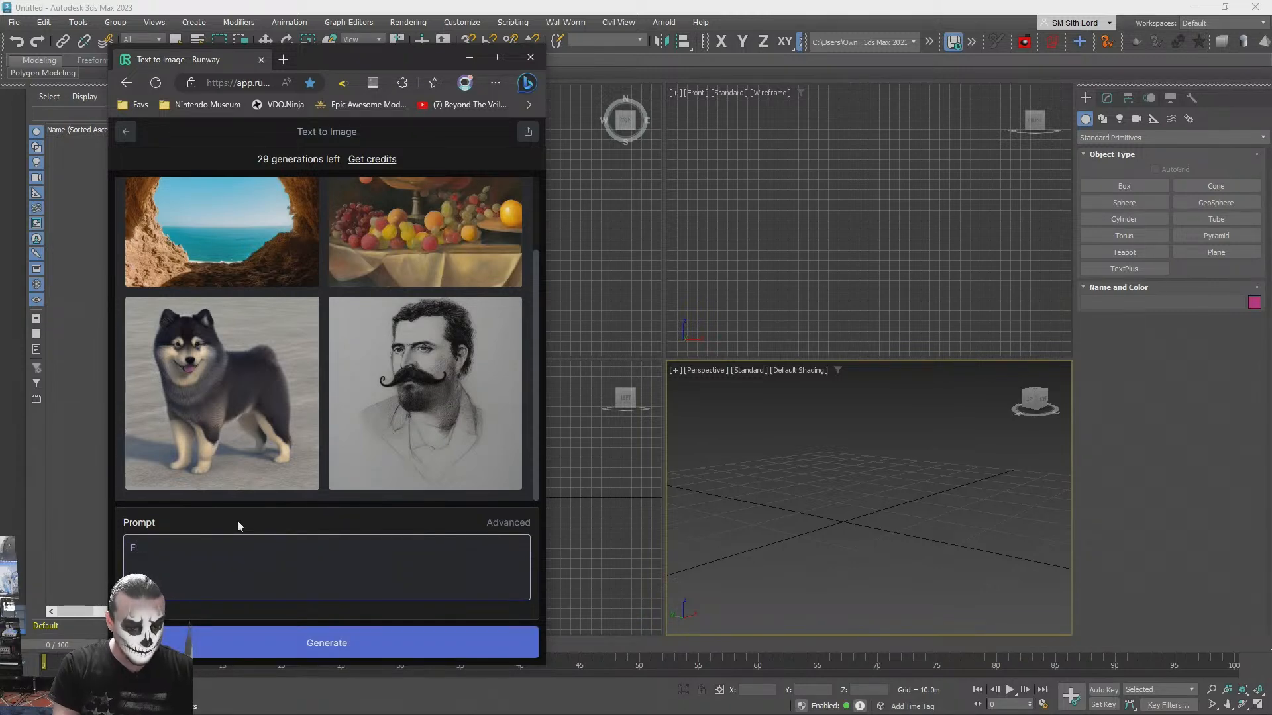
key(BackSpace)
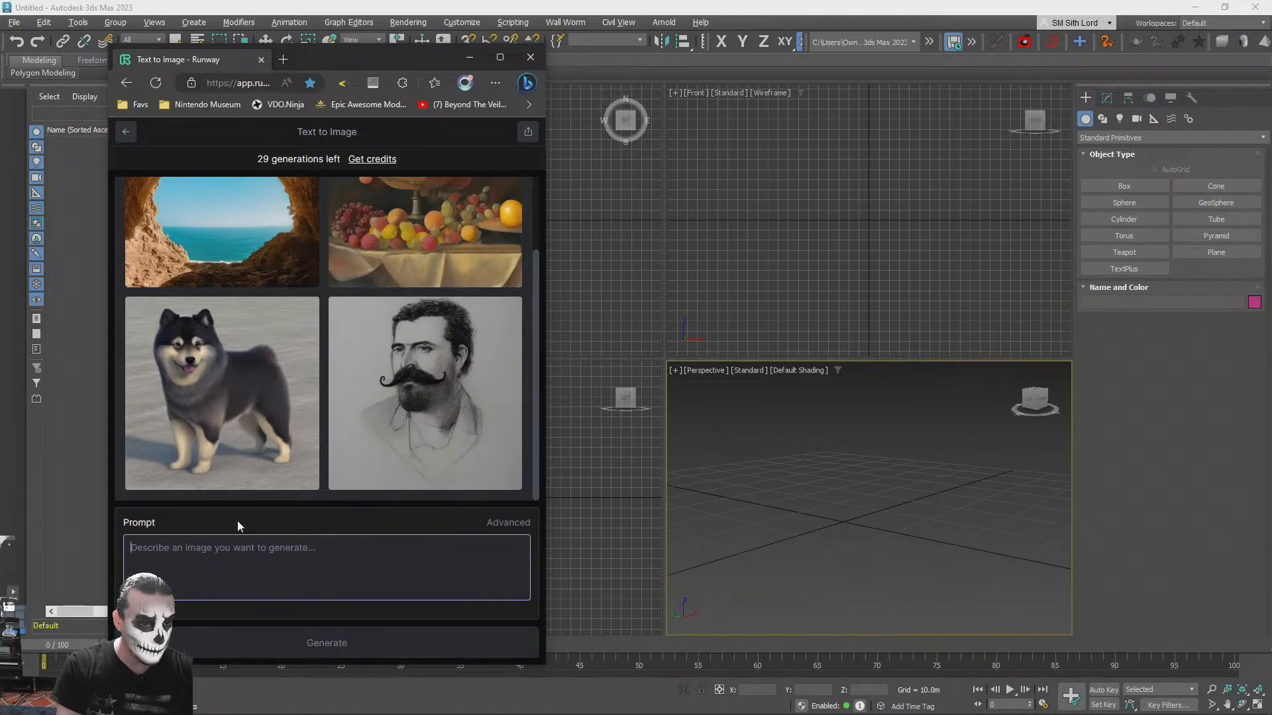
text(Minimalisti)
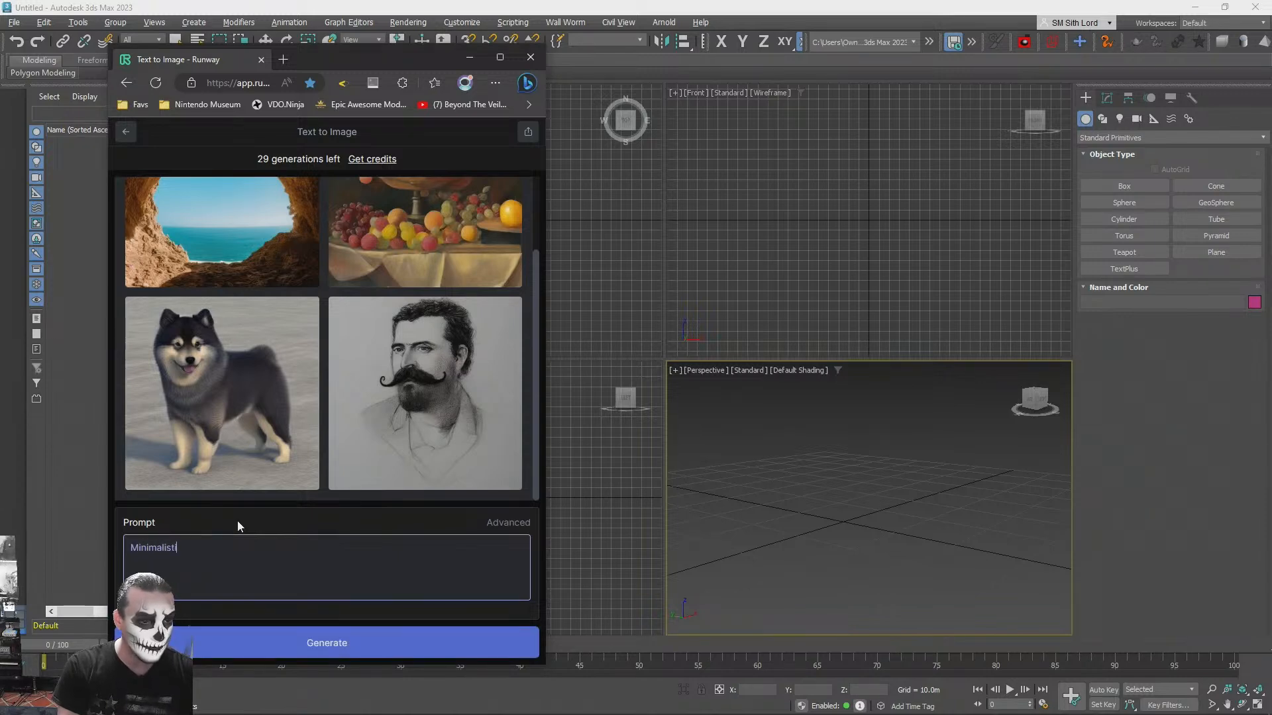
key(ctrl+a)
- Begin the image prompt with the words "Futuristic concert hall"
text(Futuristic)
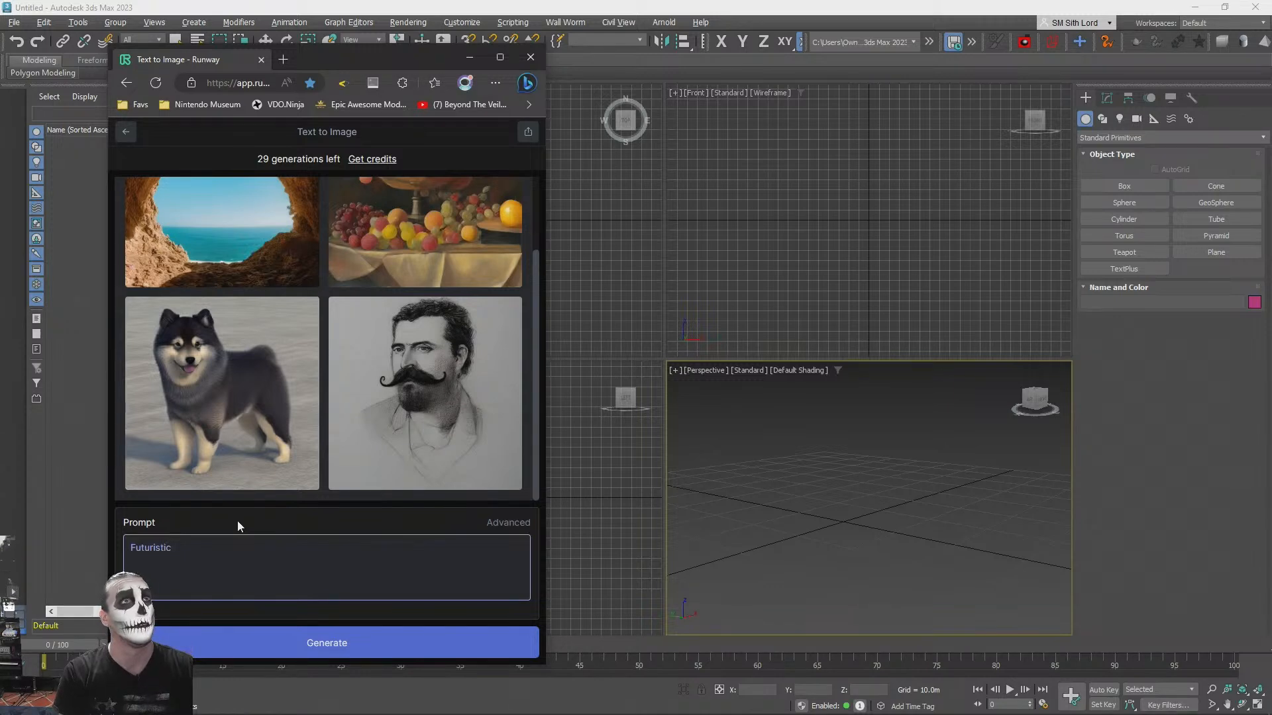
text(abstr)
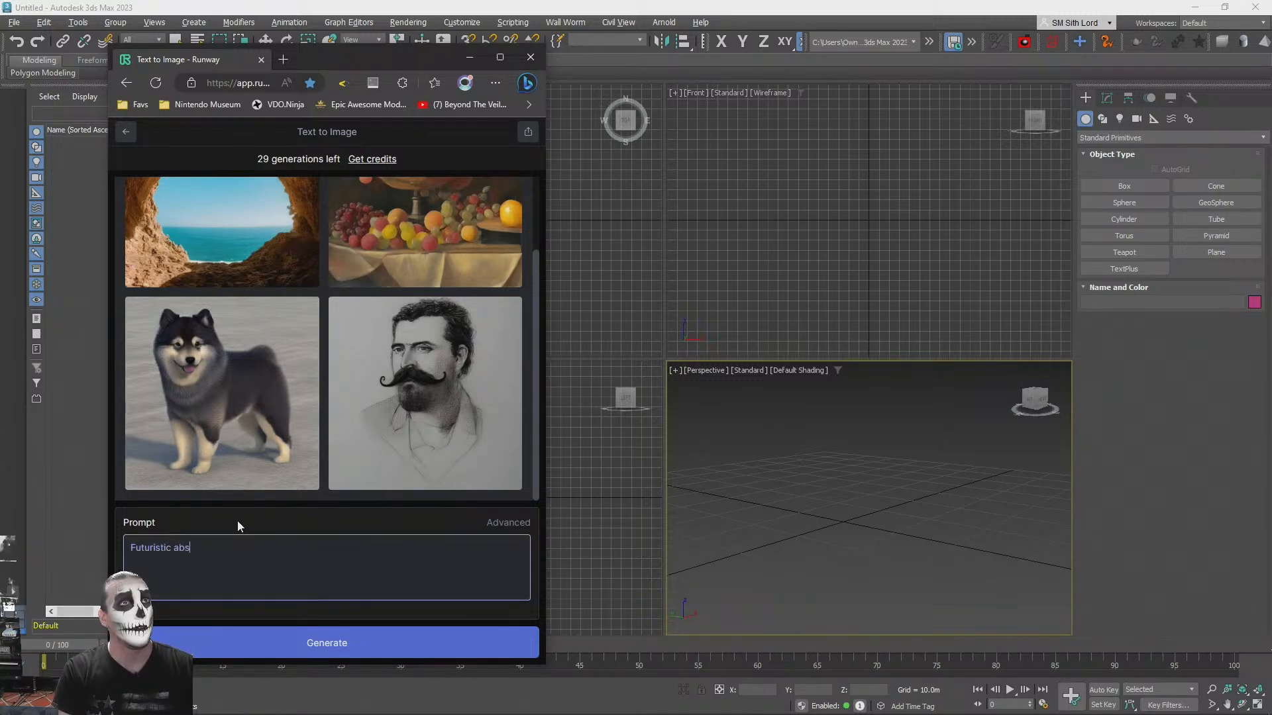
key(BackSpace)
key(BackSpace)
key(BackSpace)
key(BackSpace)
key(BackSpace)
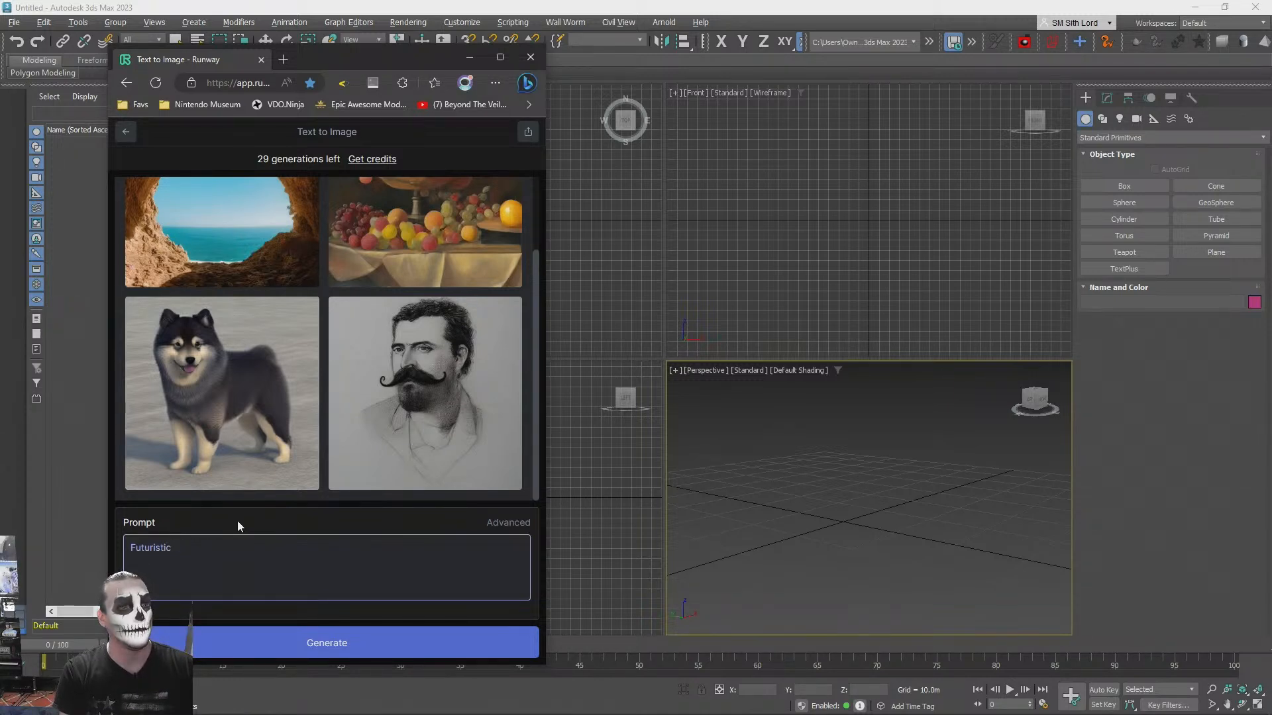
text(concert)
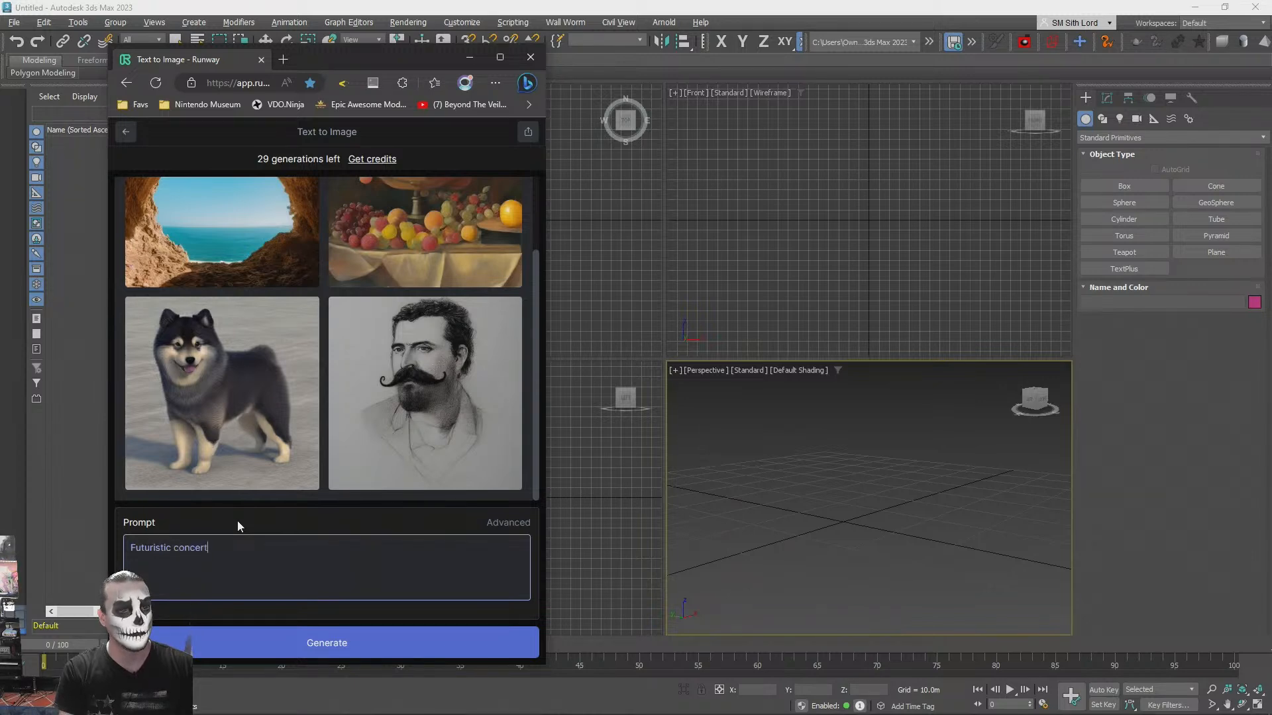
text( hall bu)
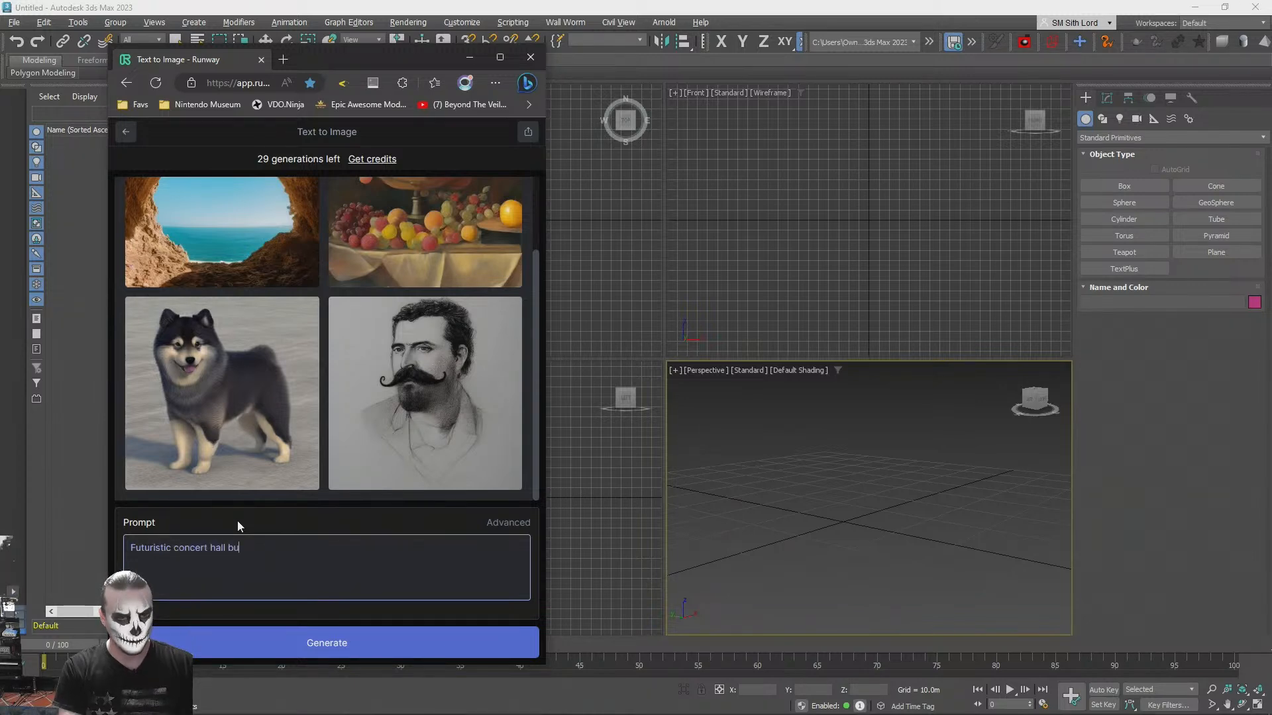
text(ilt with abstract)
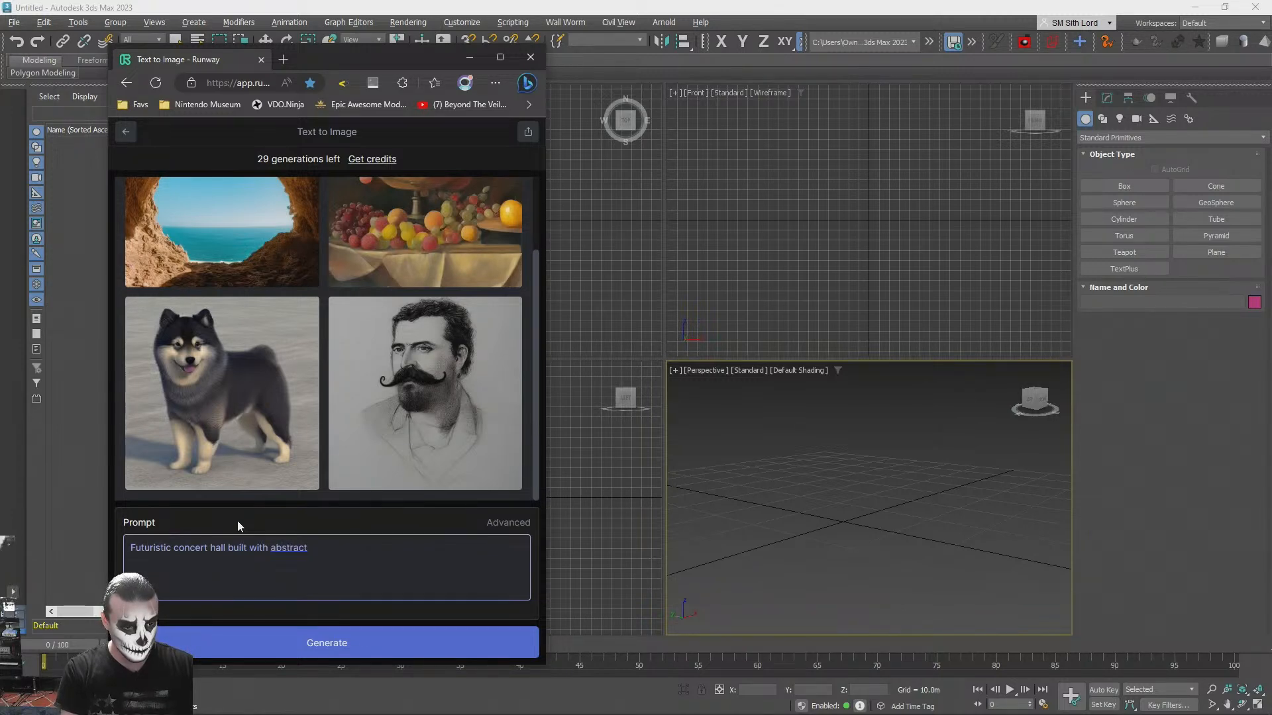
- Continue the prompt after "concert hall" with "built in a modern style"
key(ctrl+BackSpace)
key(ctrl+BackSpace)
text(in a modern styl)
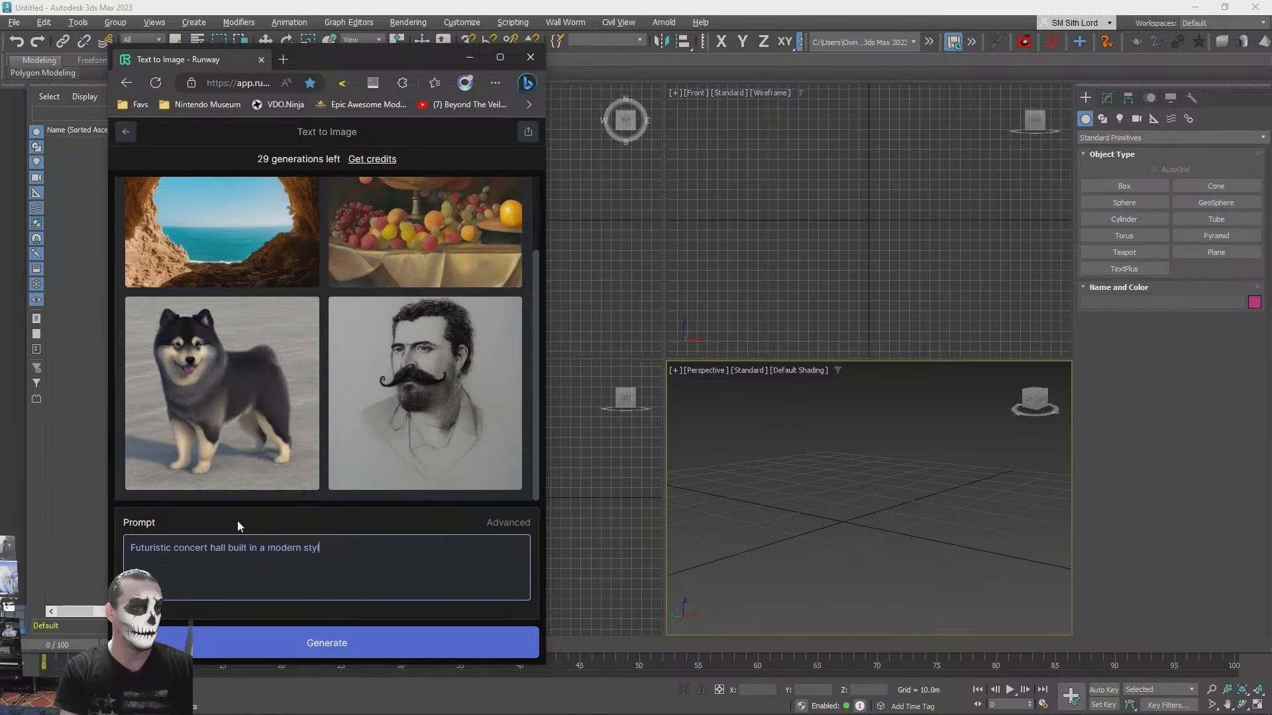
text(e with abstr)
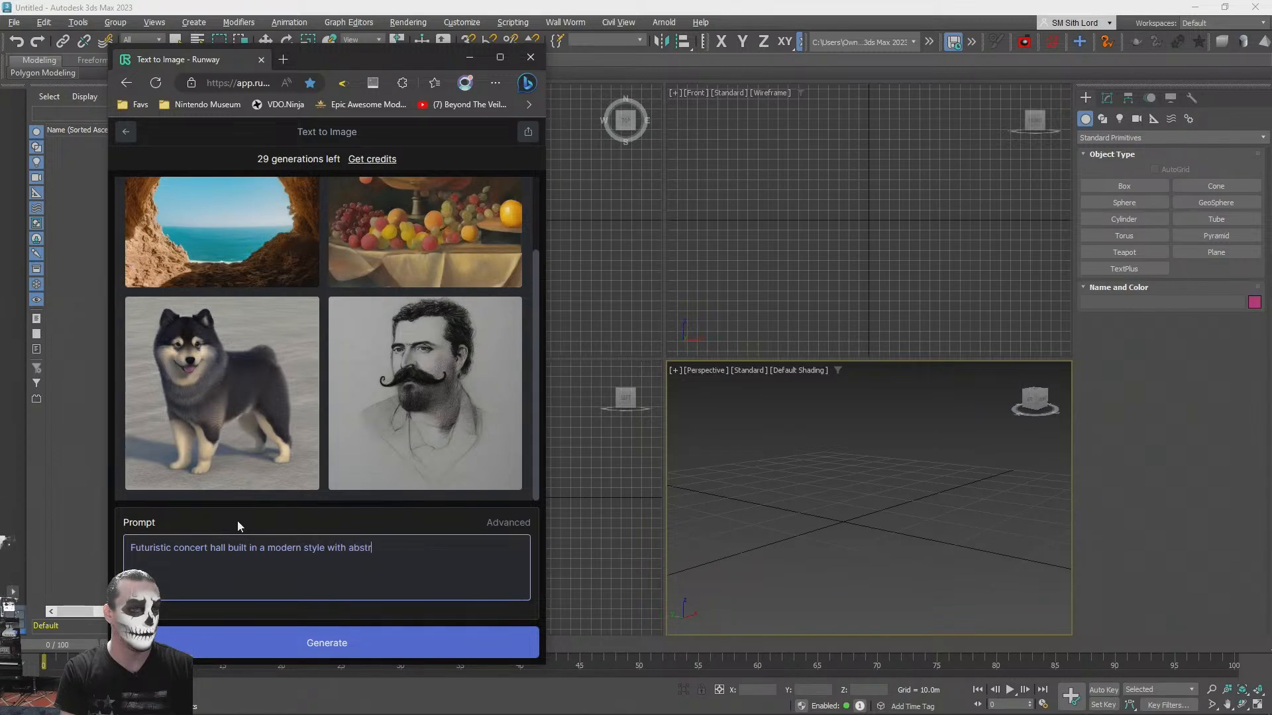
text(act)
- Add "with primitive shapes and" to the end of the prompt
key(BackSpace)
key(BackSpace)
key(BackSpace)
key(BackSpace)
key(BackSpace)
key(BackSpace)
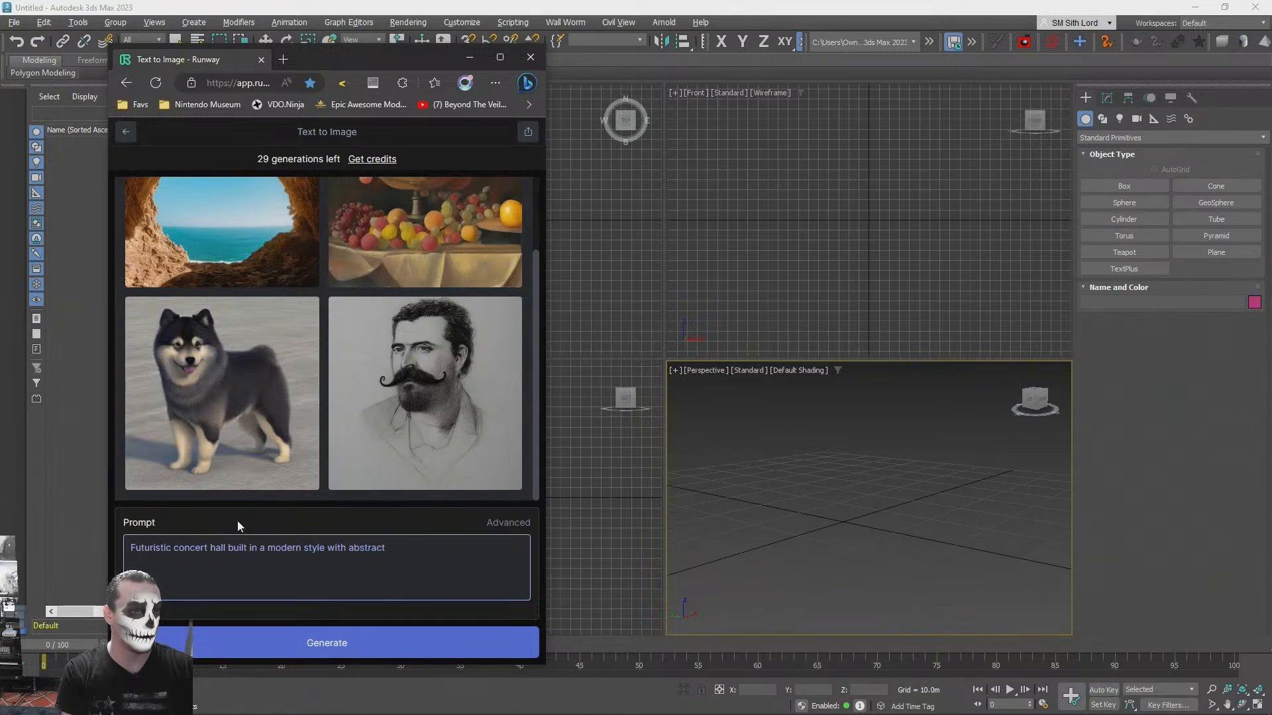
key(BackSpace)
key(BackSpace)
key(BackSpace)
text(primitiv)
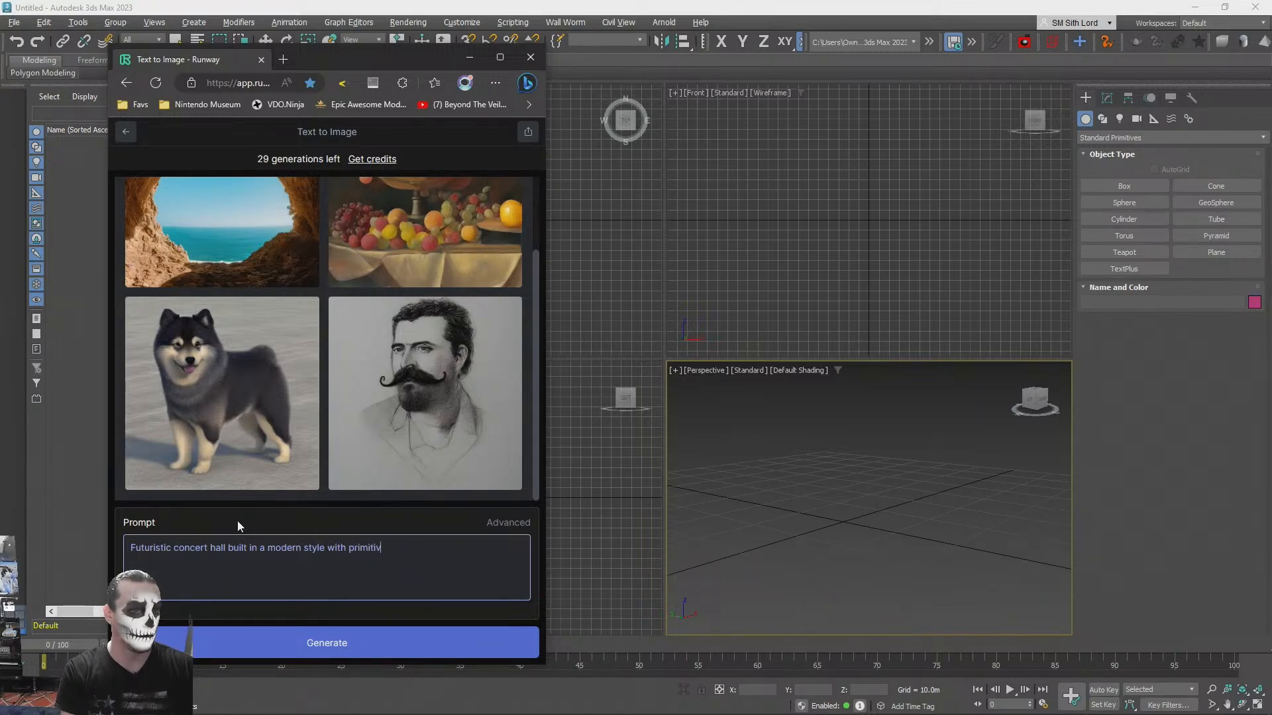
text(e shapes and )
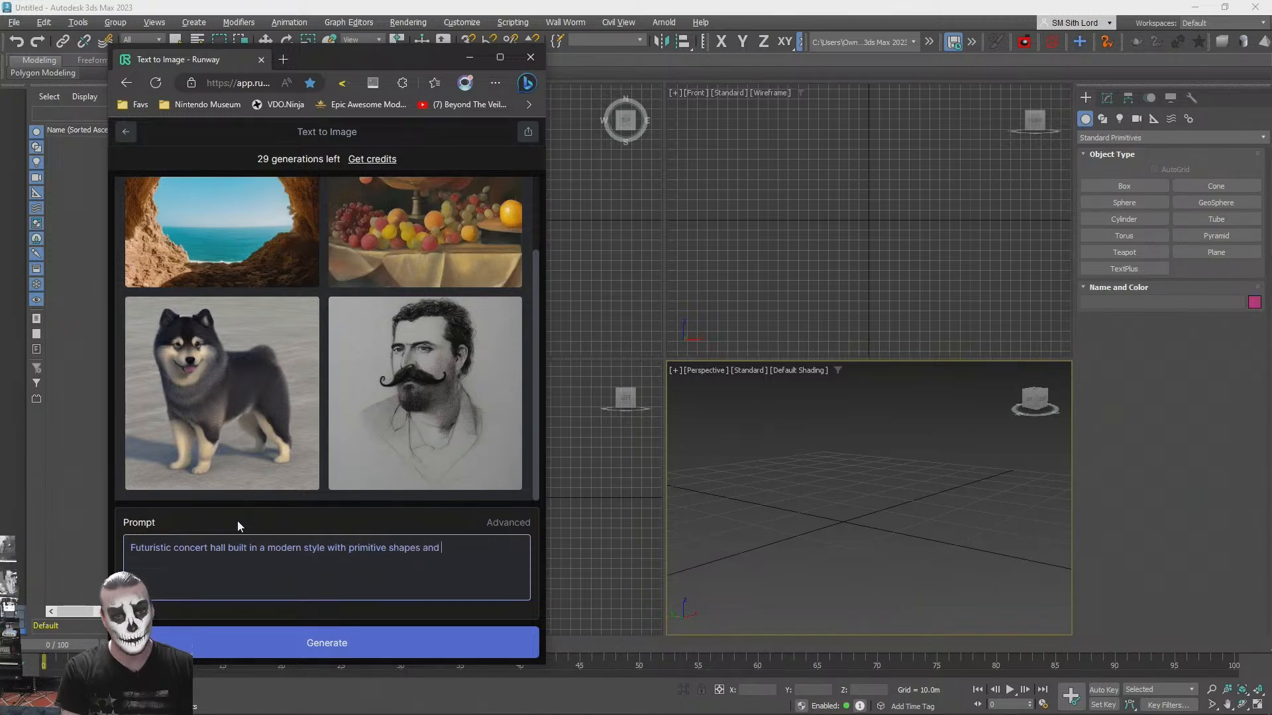
text(lo)
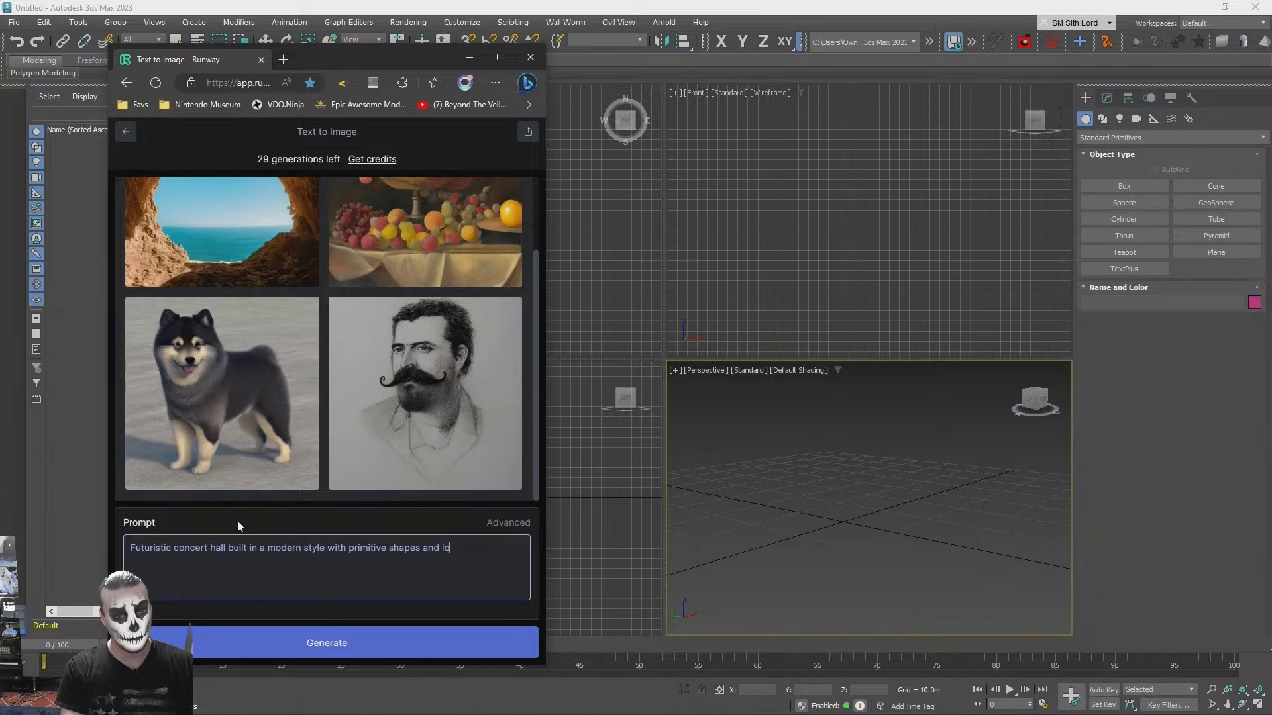
text(ts o)
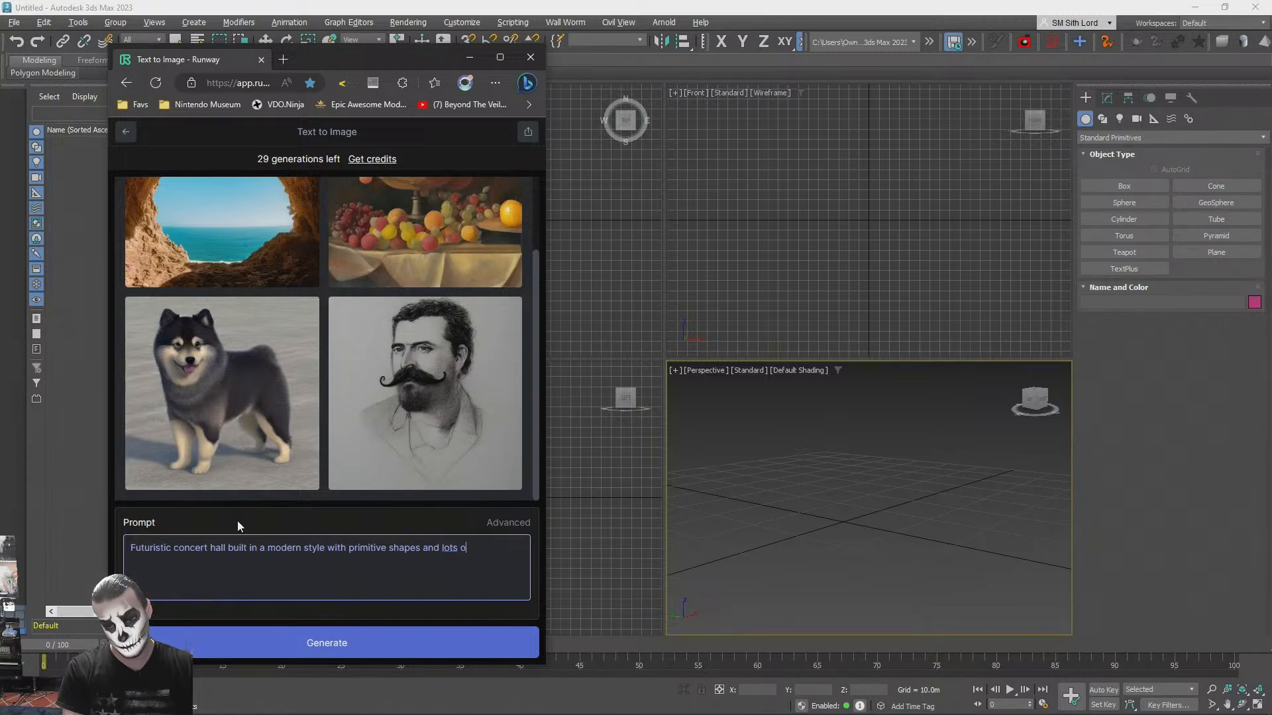
text(f decorative)
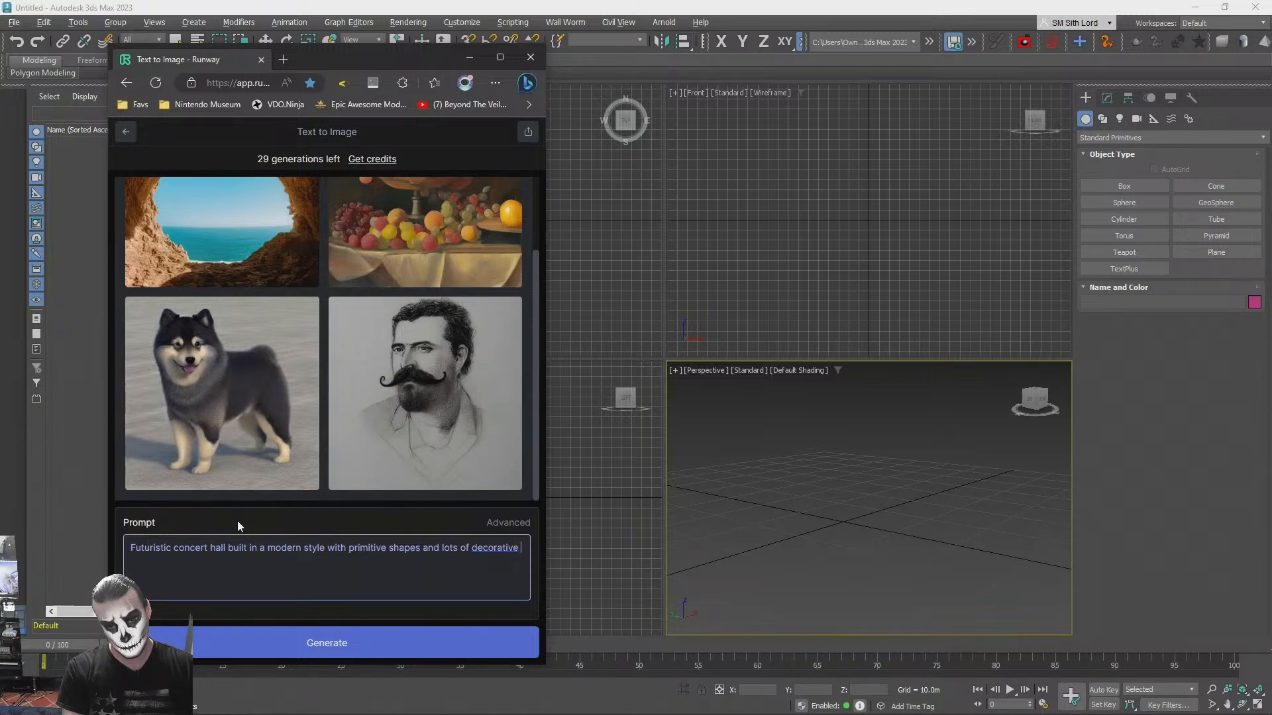
text( lighting of various hues)
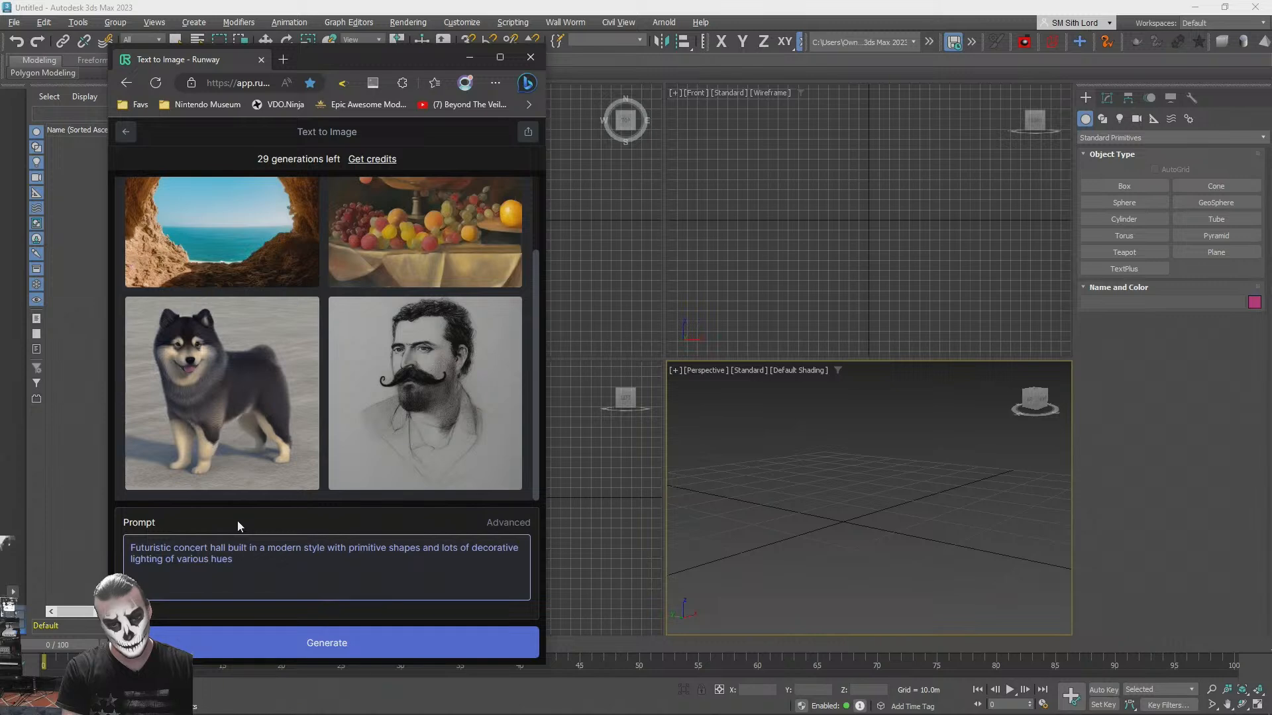
text( p)
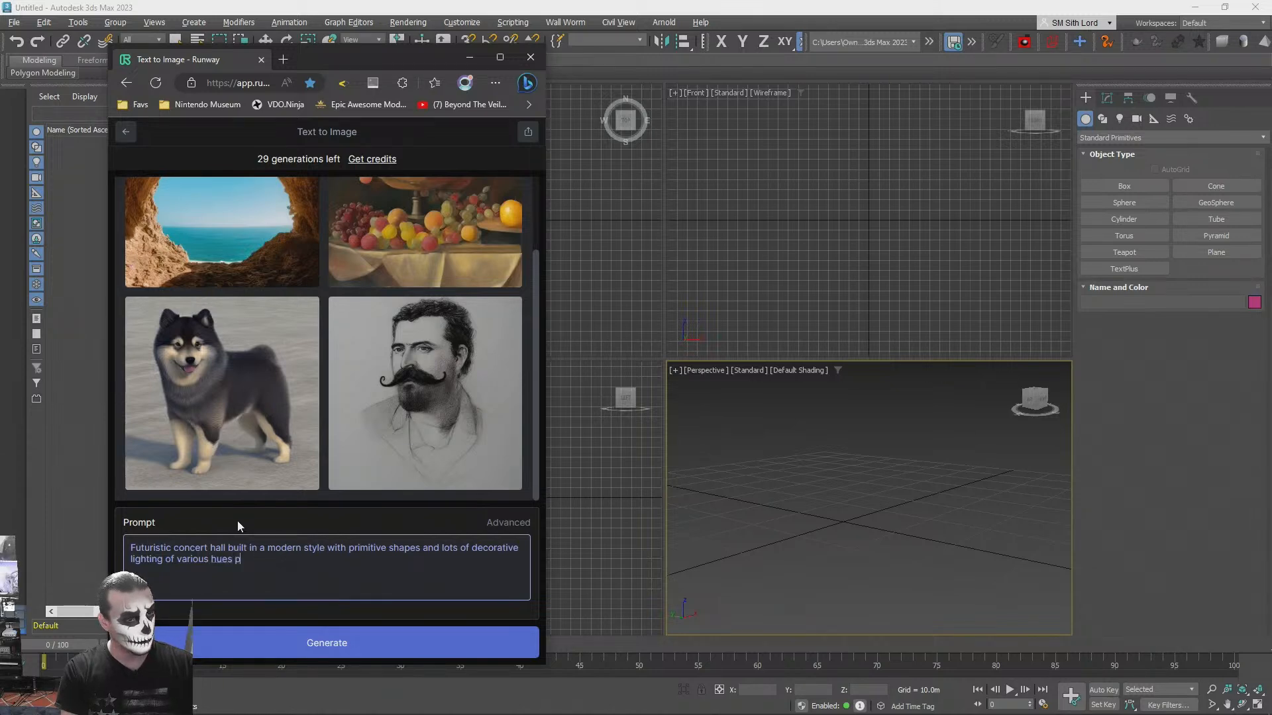
text(ositioned in i)
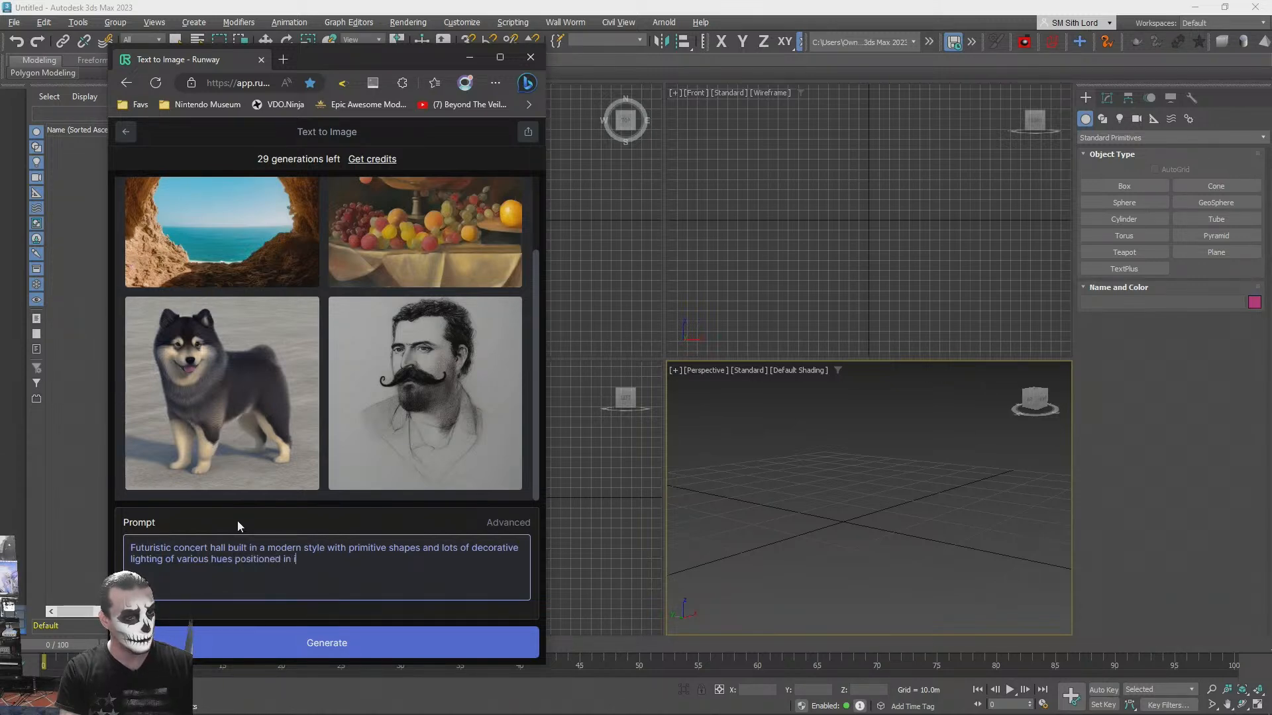
key(BackSpace)
key(BackSpace)
key(BackSpace)
key(BackSpace)
key(BackSpace)
key(BackSpace)
key(BackSpace)
key(BackSpace)
key(BackSpace)
key(BackSpace)
key(BackSpace)
key(BackSpace)
key(BackSpace)
key(BackSpace)
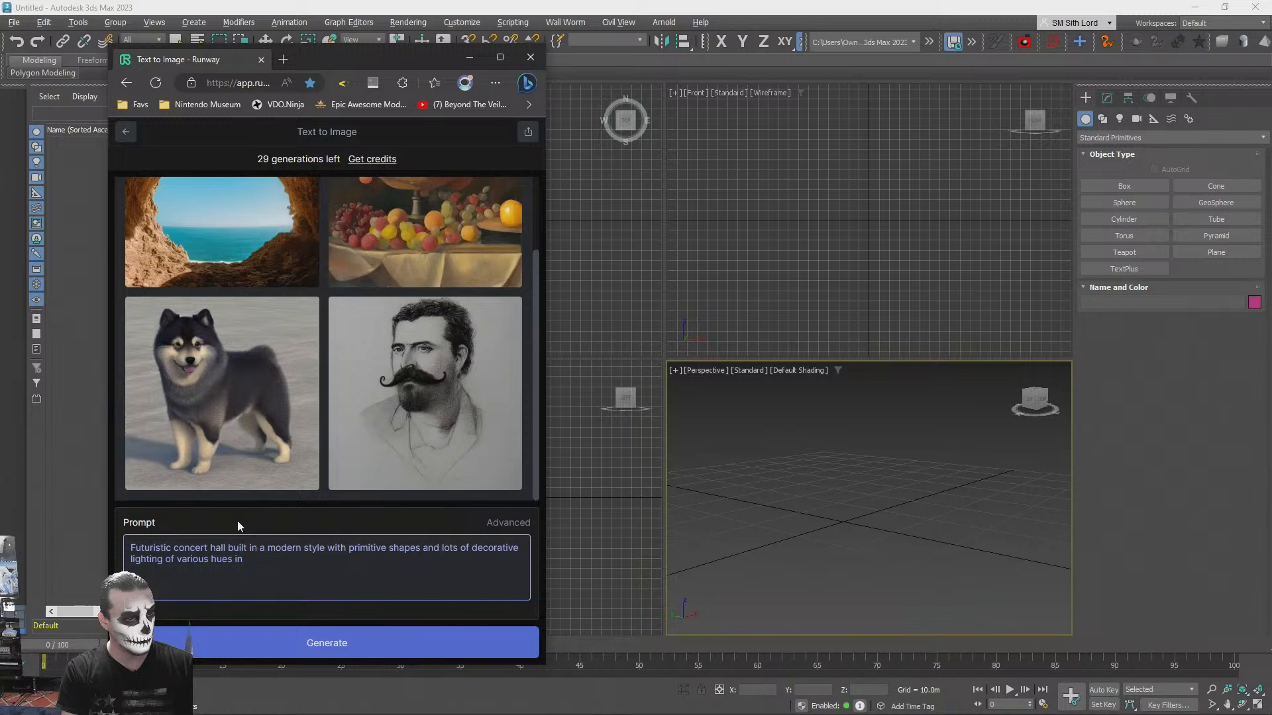
key(BackSpace)
- End the prompt with a period, generate the image and view it in the maximized browser window
text(.)
key(Return)
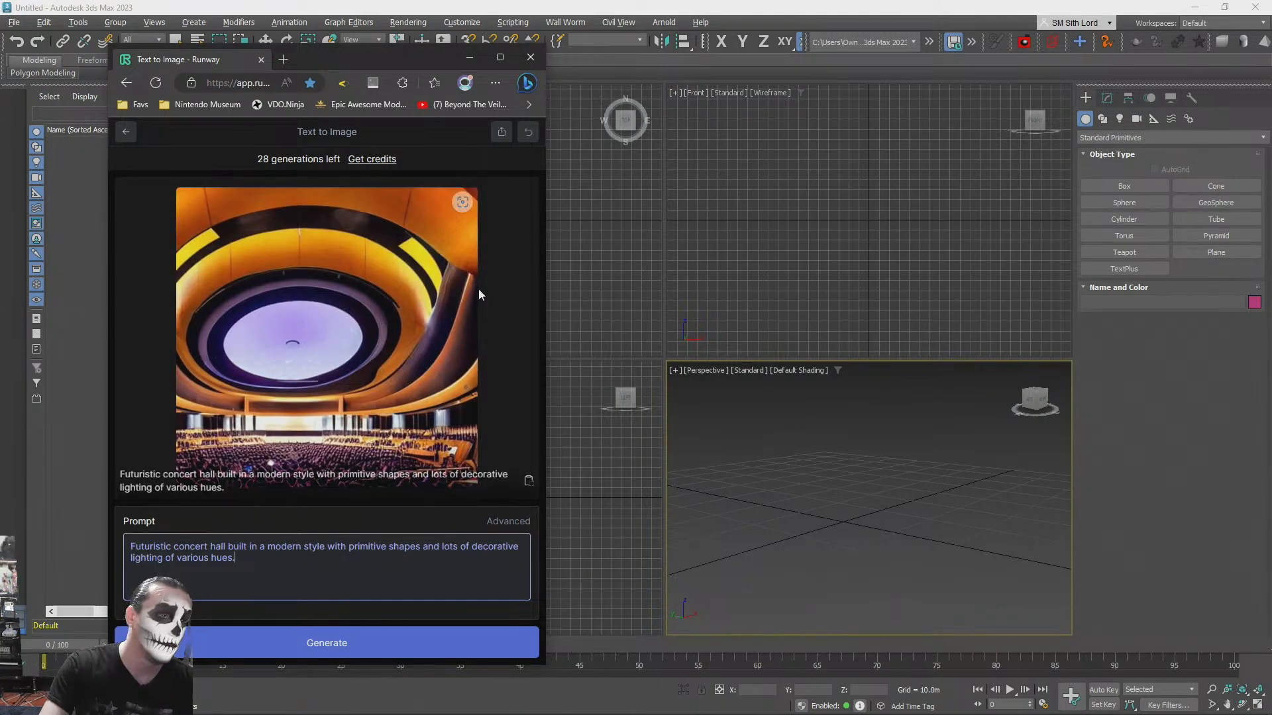
click(500, 59)
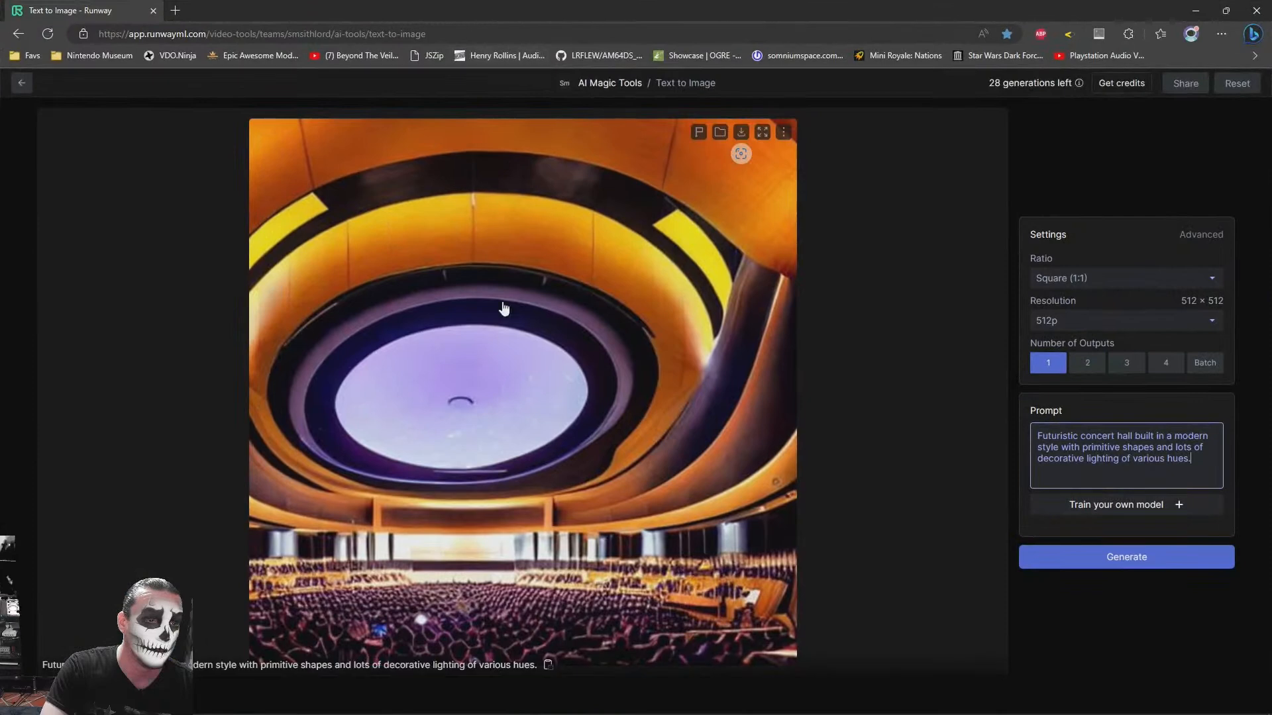
- Set the number of outputs to 4 and generate a new set of images from the same prompt
click(1165, 363)
click(1110, 557)
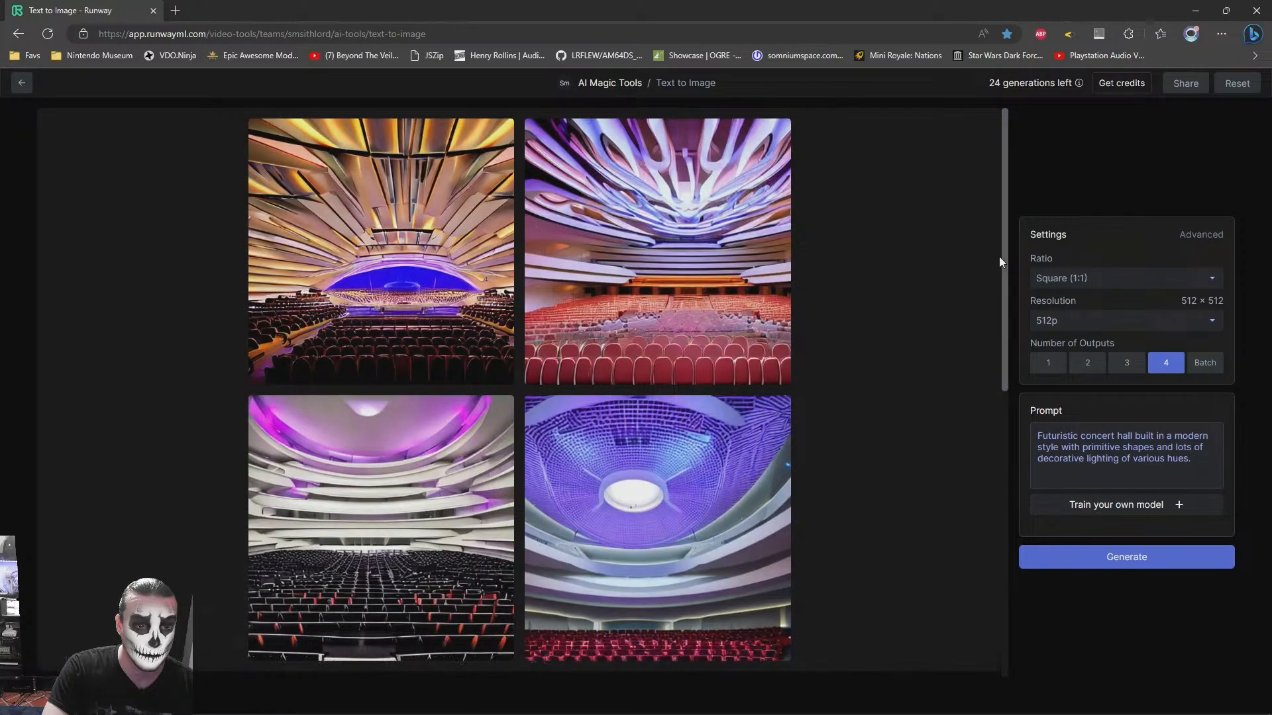
scroll(924, 356, down, 3)
scroll(922, 356, up, 3)
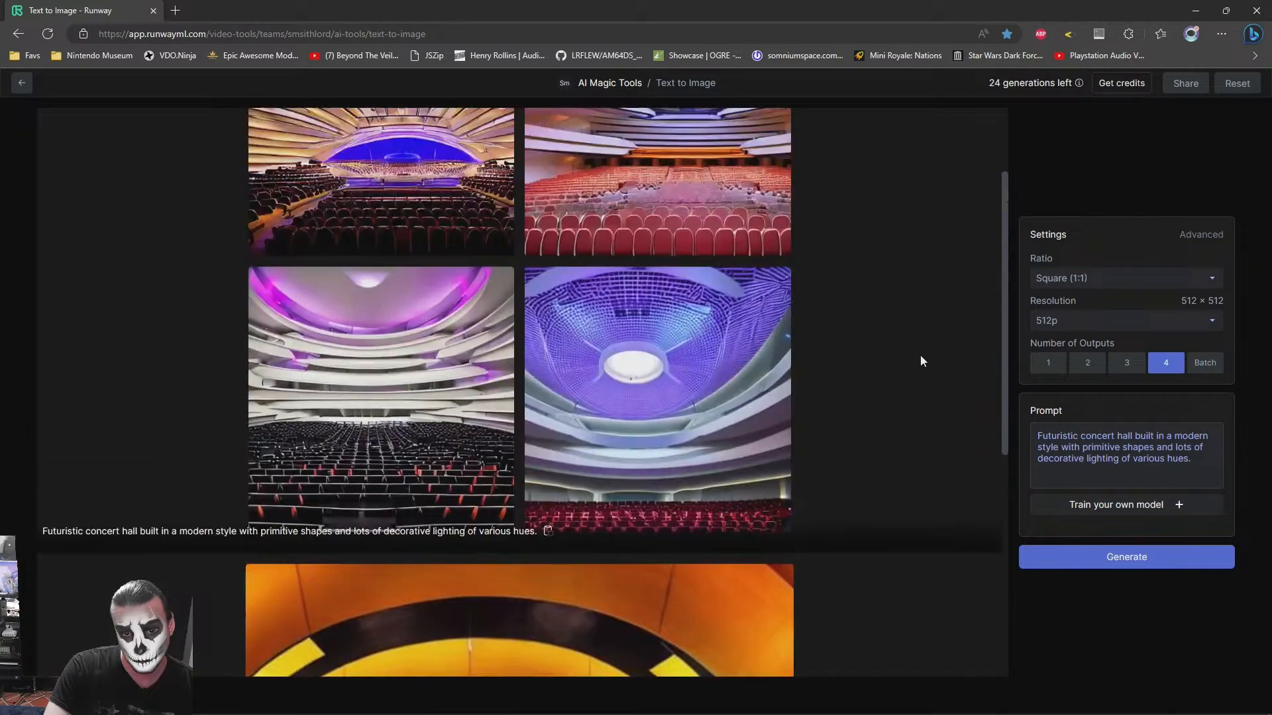
- Reword the start of the prompt as "A small futuristic concert hall"
click(1084, 436)
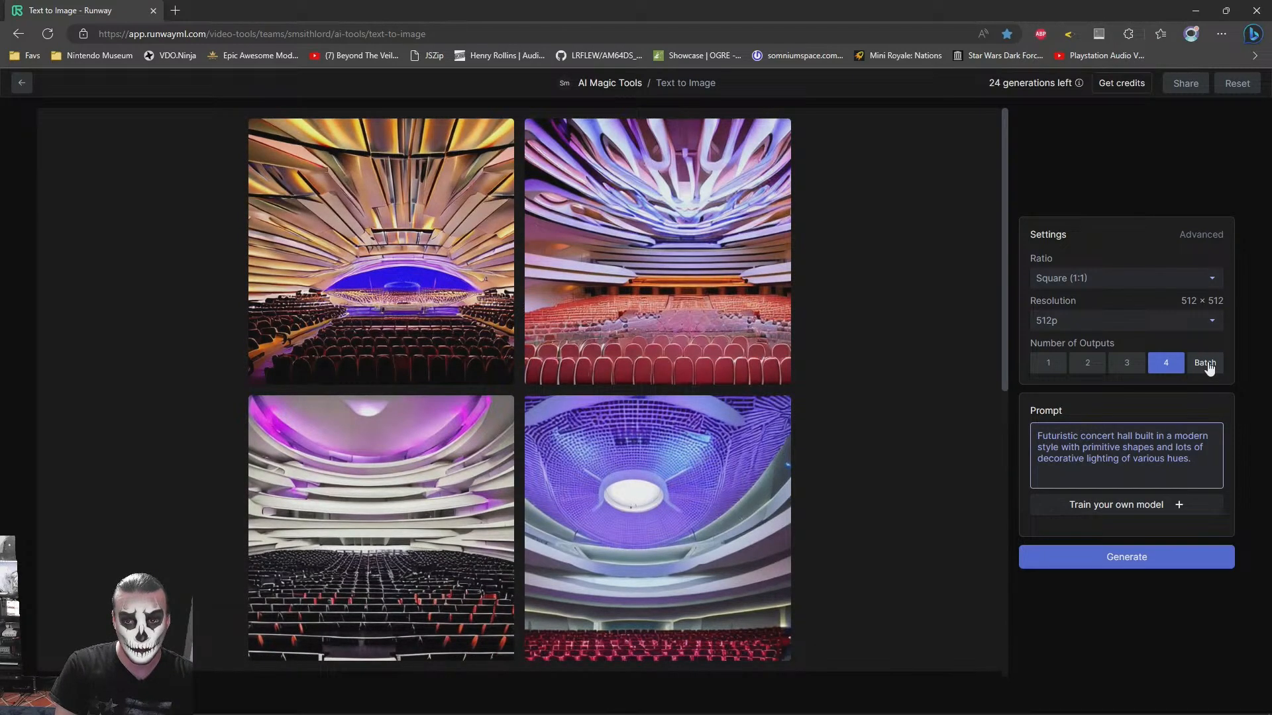
text(A small)
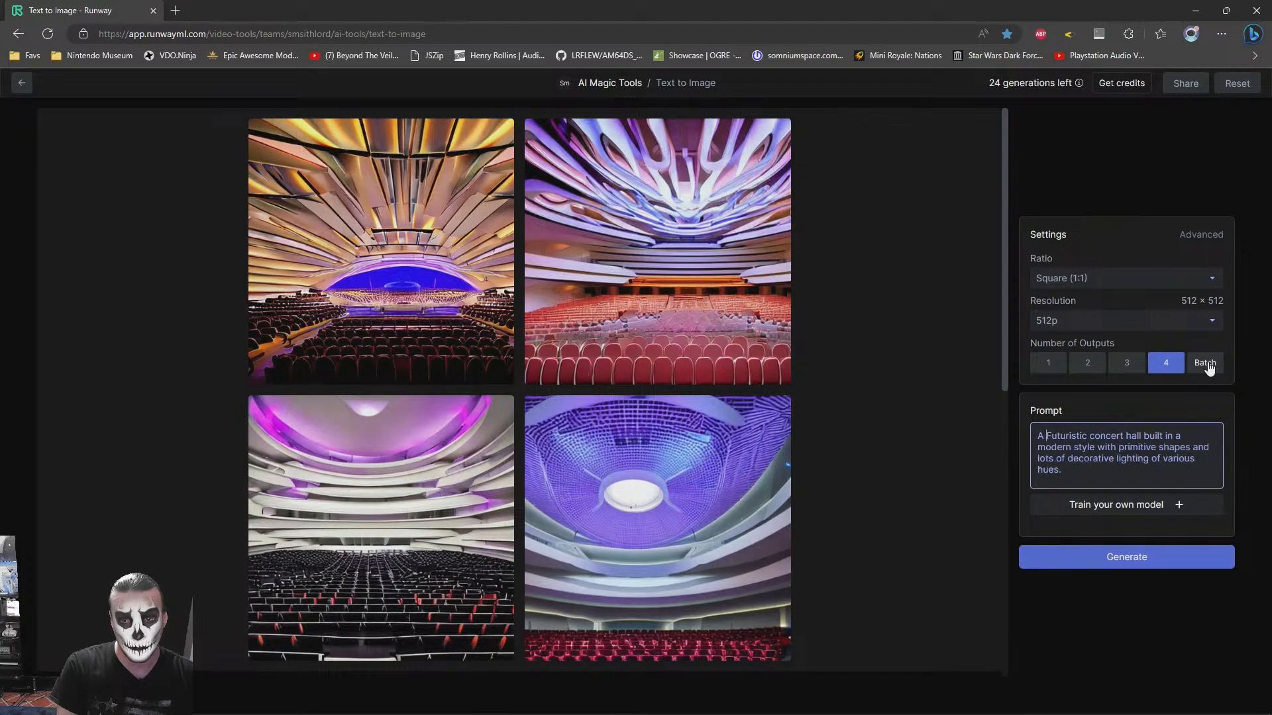
key(Delete)
text(f)
key(Home)
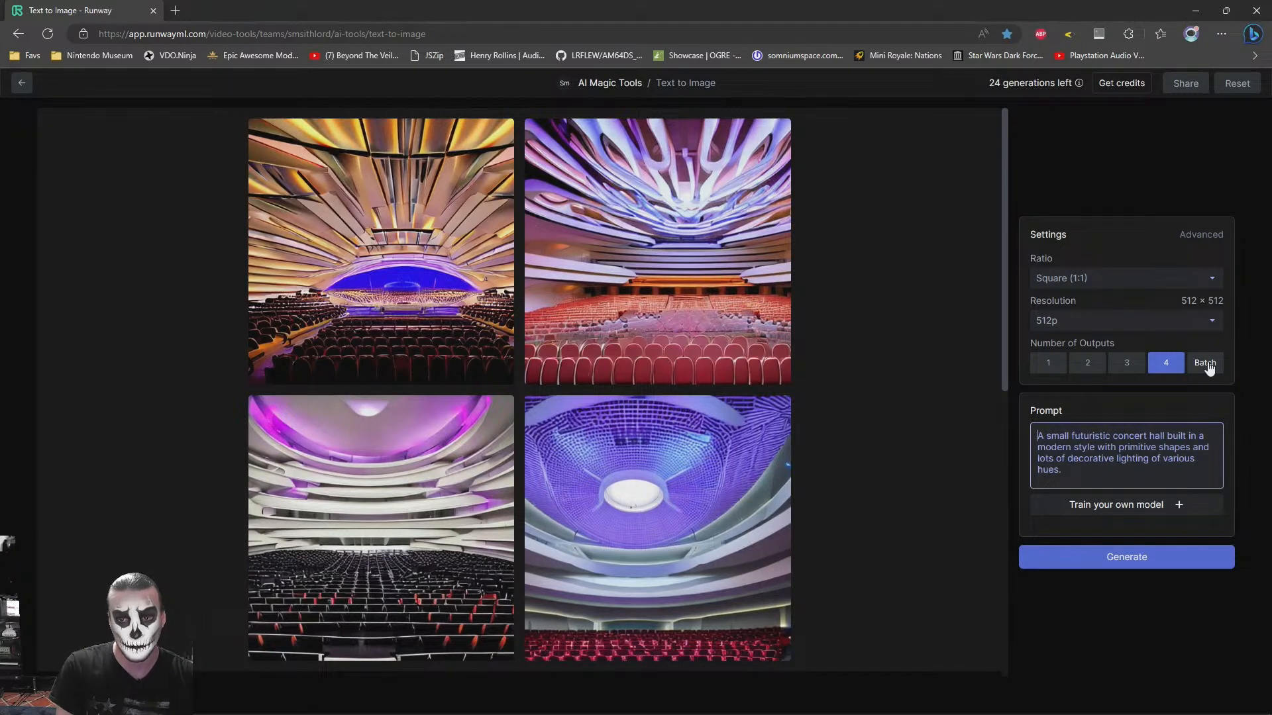
text(A)
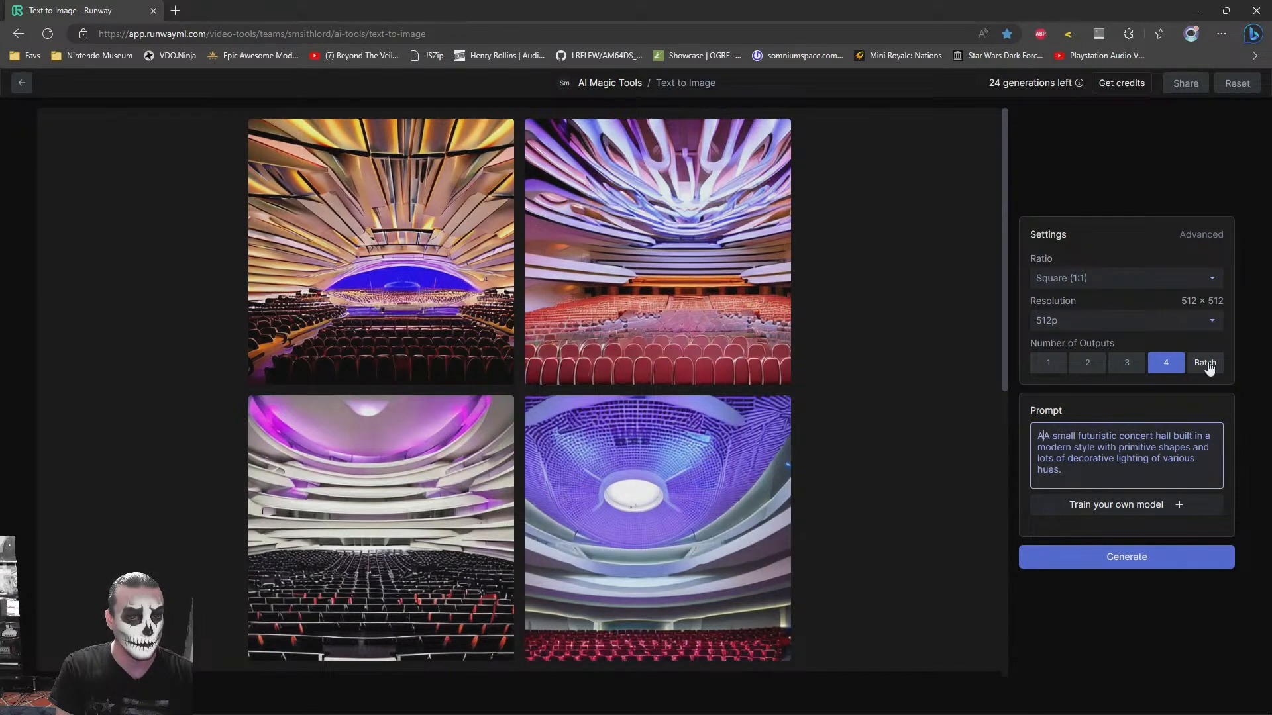
key(BackSpace)
key(BackSpace)
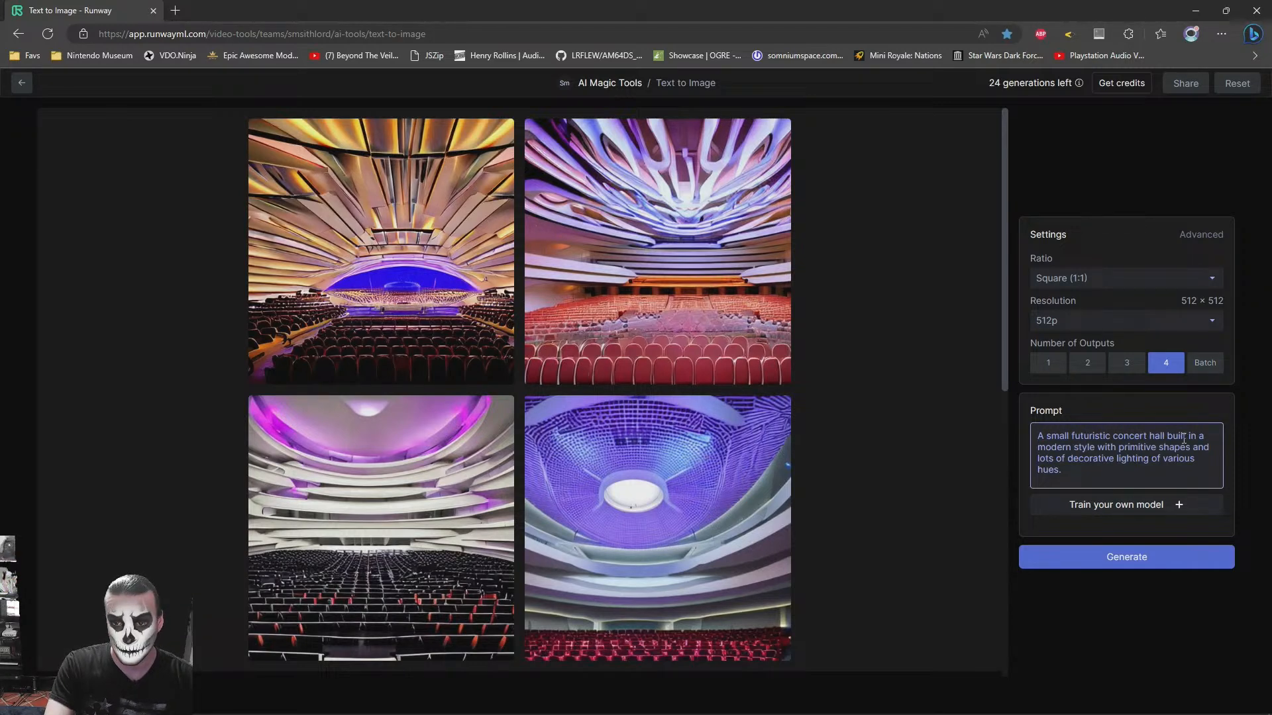
- Insert "in a video game" after "built" in the prompt and generate a new set of four images
text(in a video game)
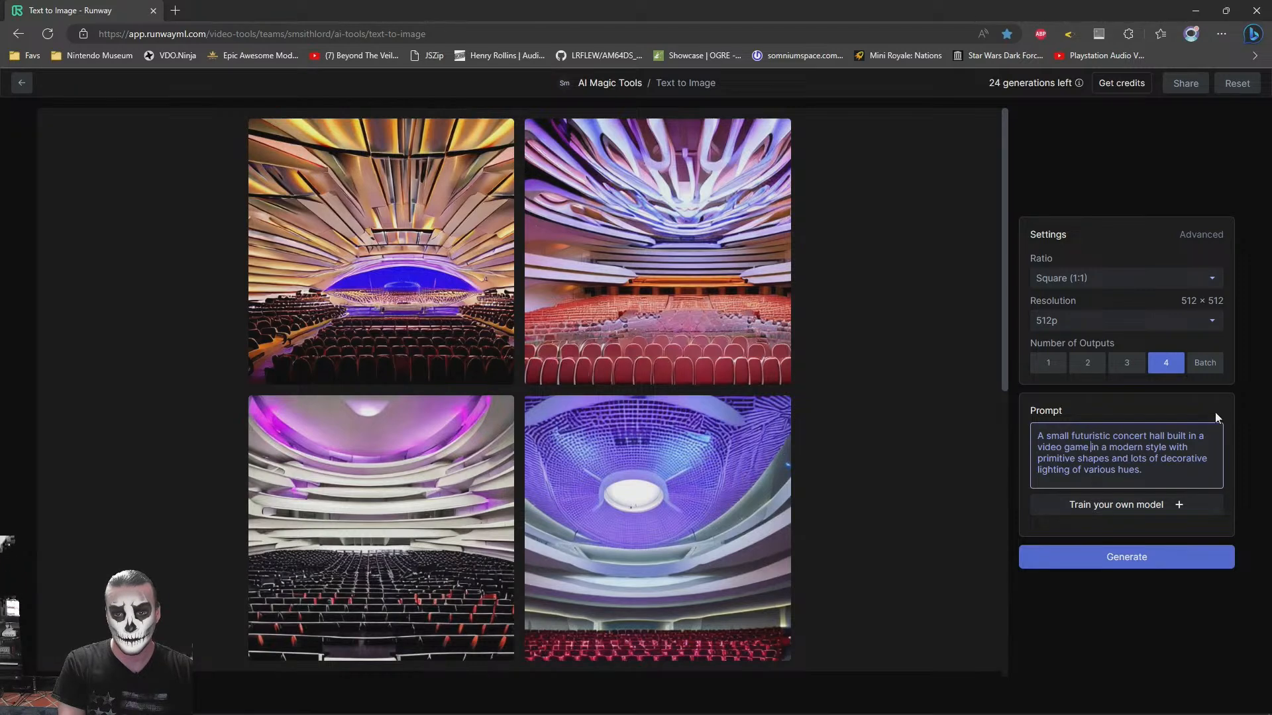
key(Return)
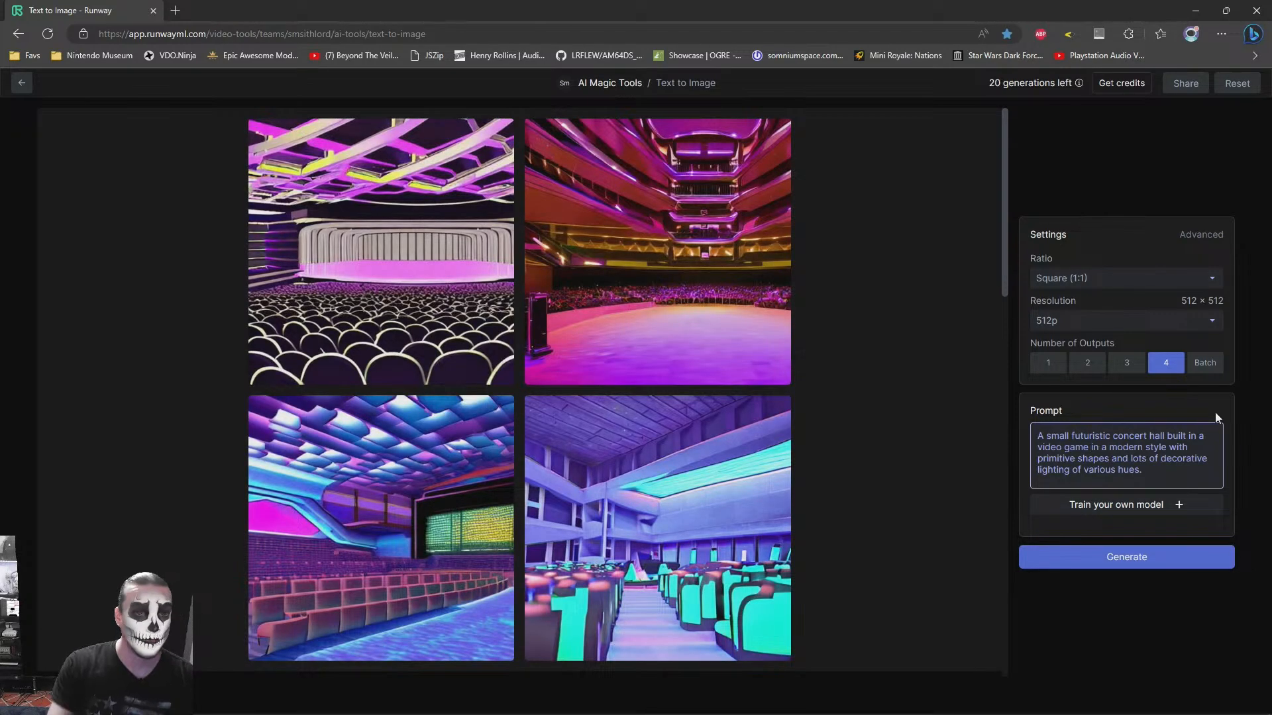
- Open the image of the hall with the blue tiled ceiling and lit stage screen in a new browser tab and close its preview
scroll(678, 402, down, 4)
scroll(678, 401, up, 4)
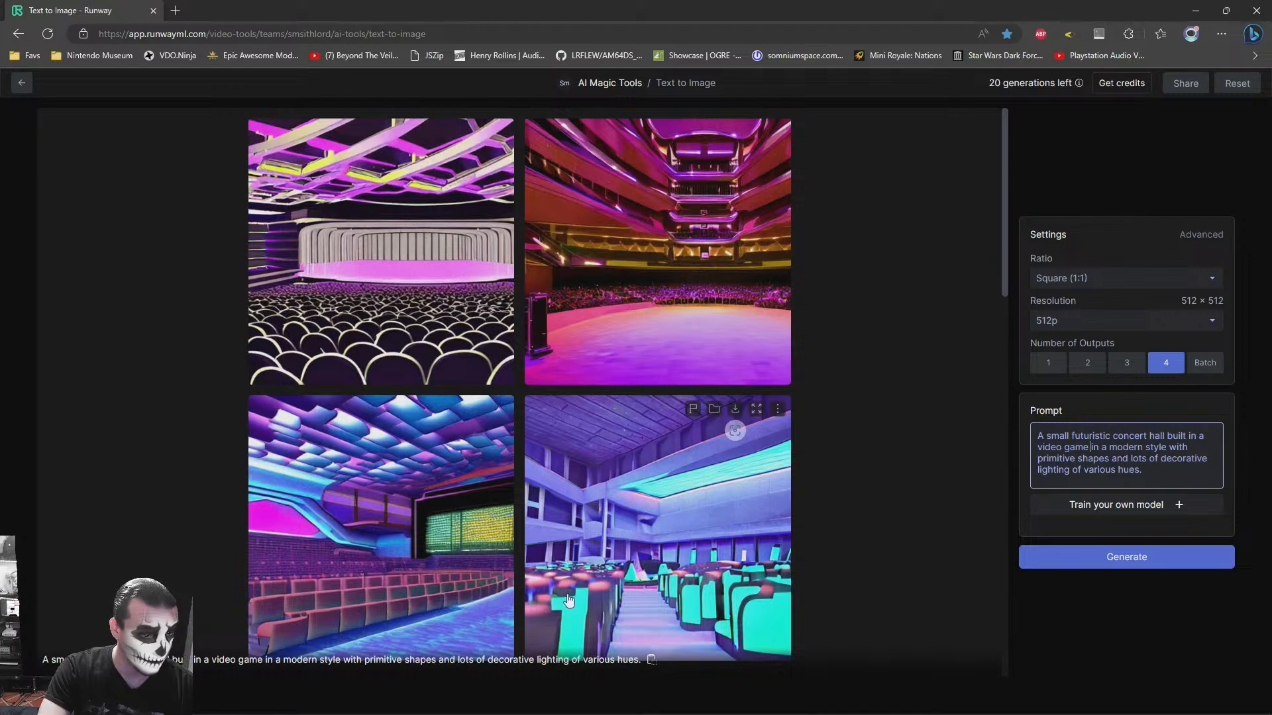
click(474, 404)
right_click(520, 279)
click(590, 294)
click(956, 257)
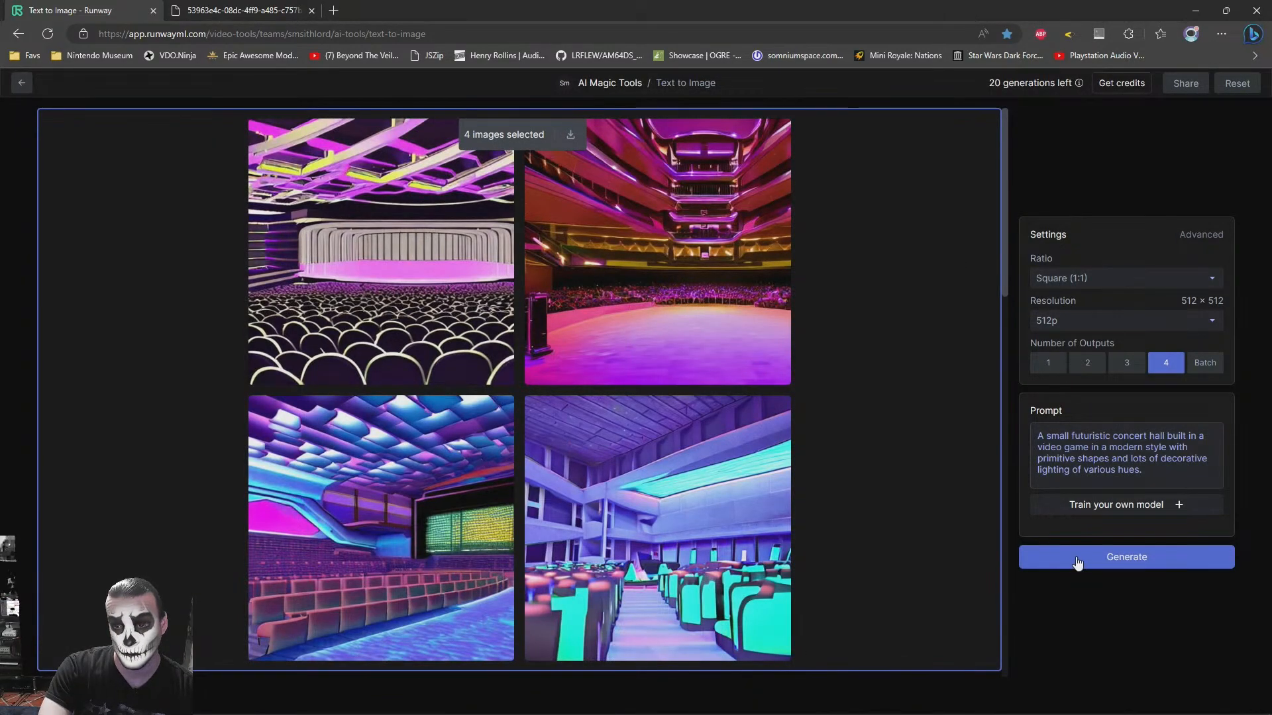
- Generate another set from the same prompt and open the image with the orange spiral ceiling and blue seats in a new browser tab
click(1079, 562)
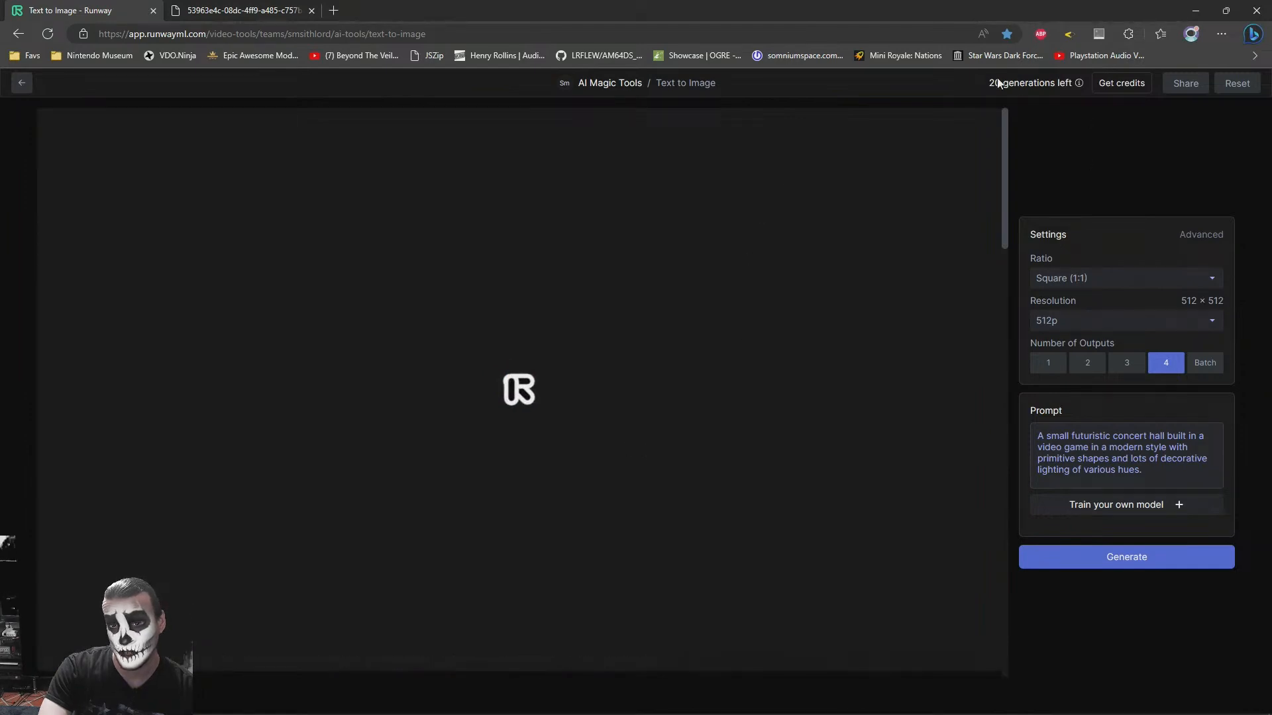
mouse_move(1078, 83)
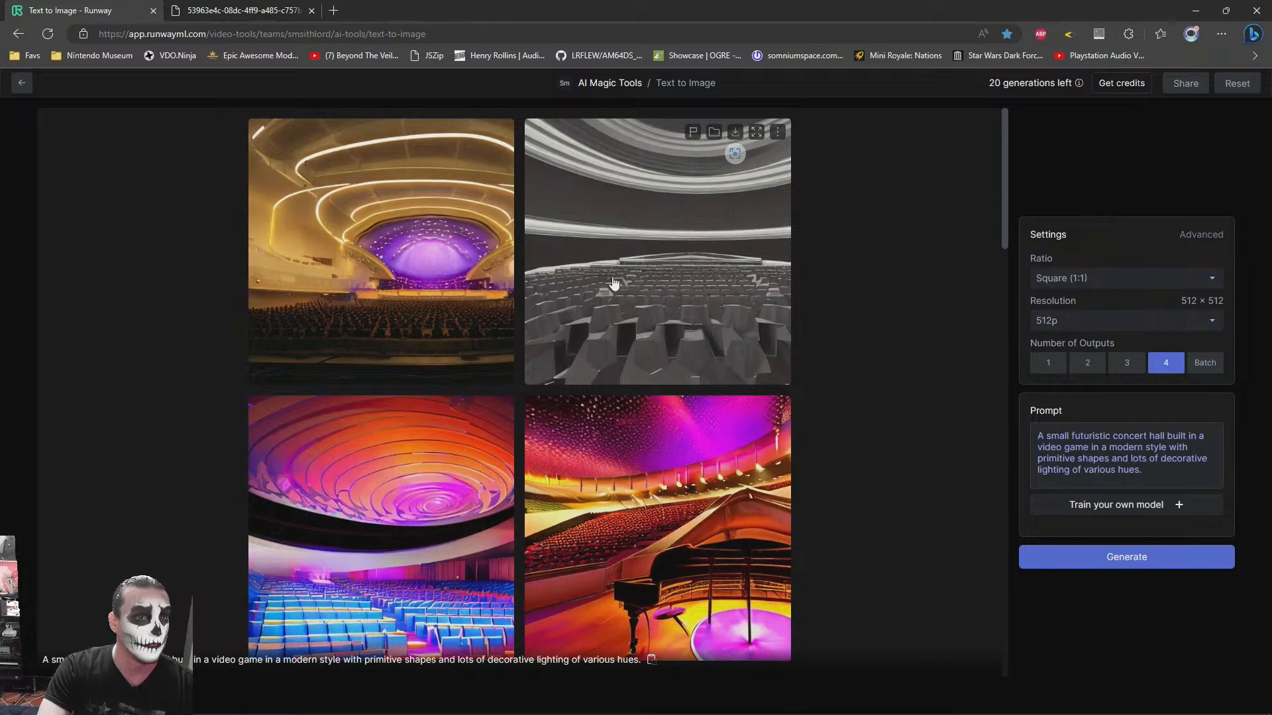
scroll(614, 302, down, 2)
scroll(441, 500, up, 2)
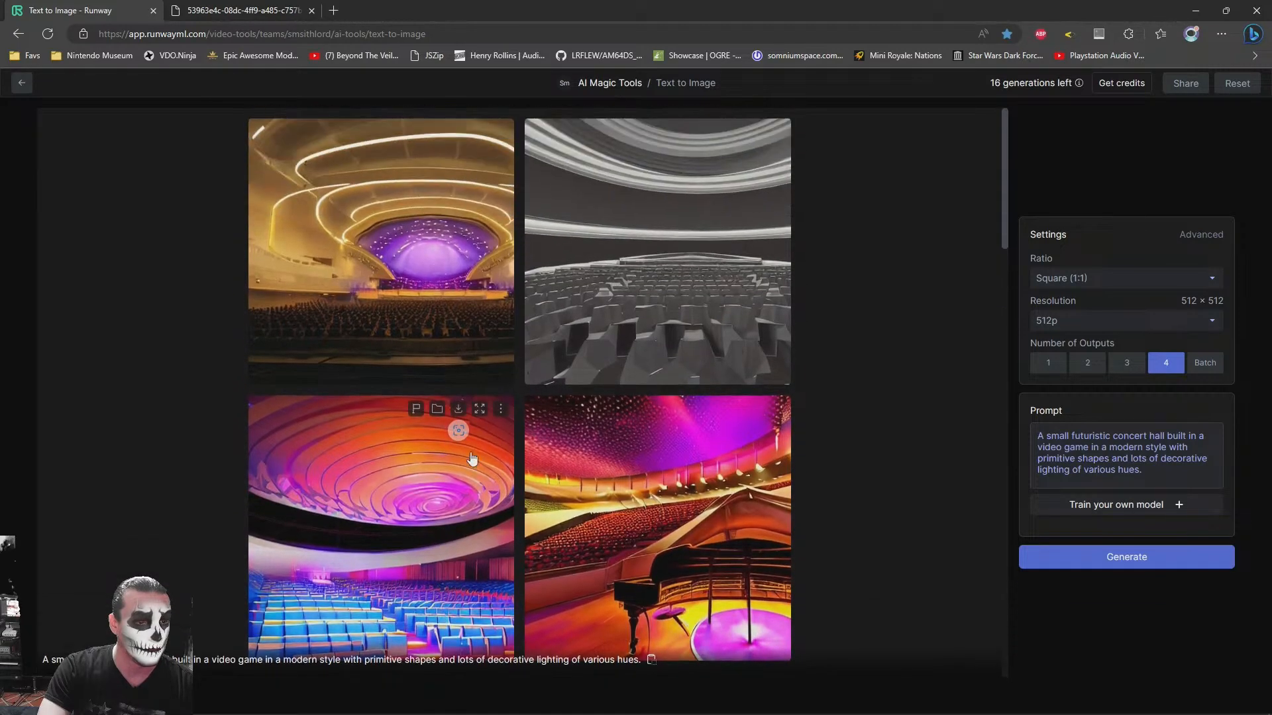
click(480, 408)
right_click(537, 352)
click(573, 364)
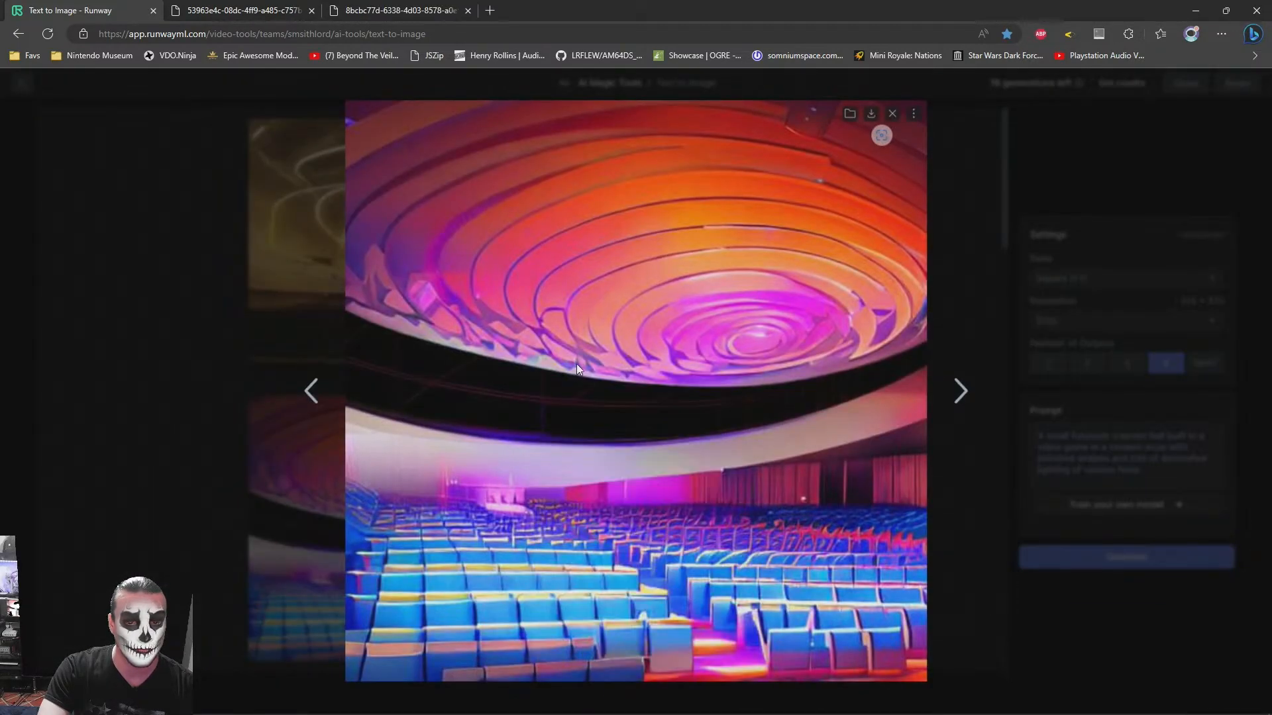
click(980, 284)
- Generate four more images and open the one with the yellow ceiling and purple front seats in a new browser tab
click(1085, 558)
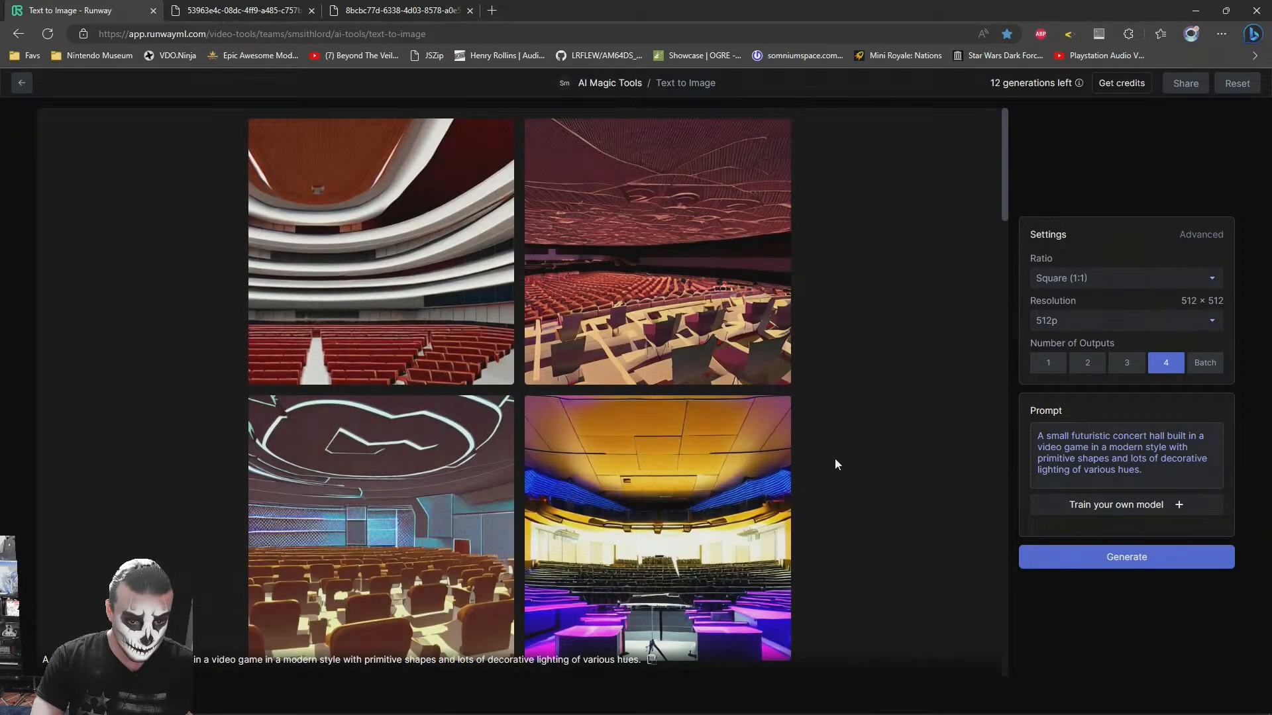
mouse_move(674, 516)
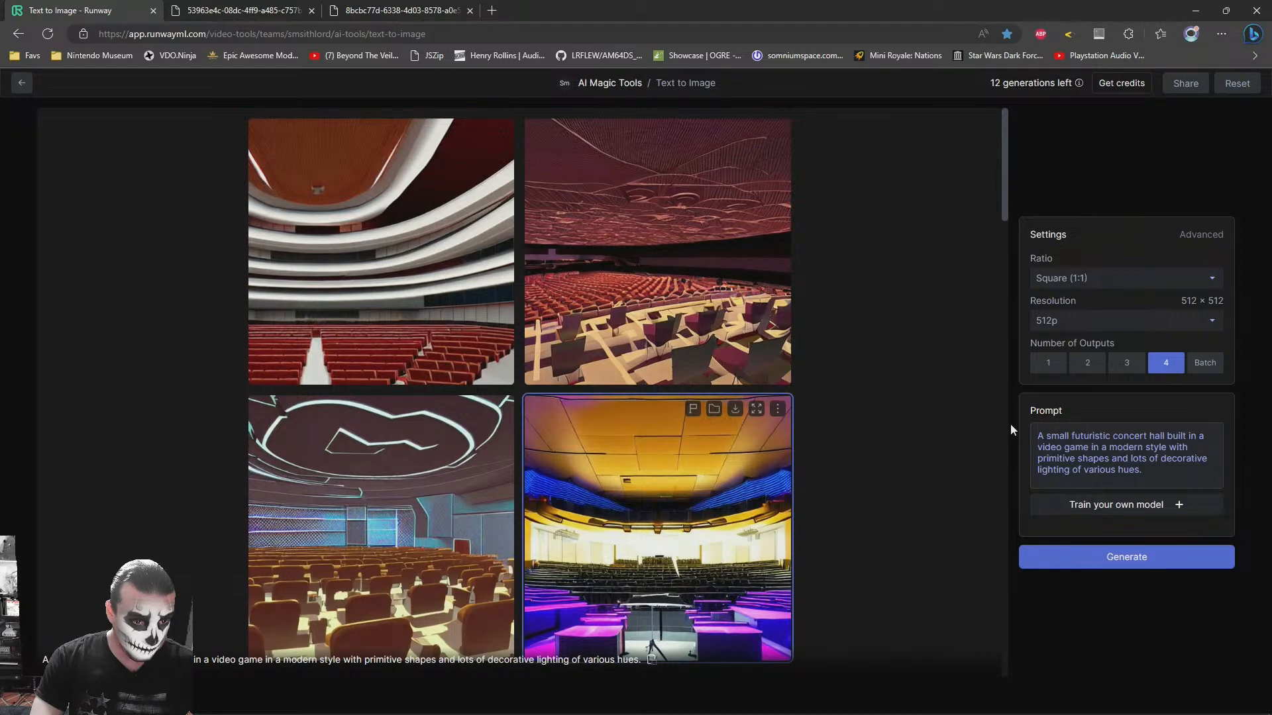
click(744, 412)
right_click(657, 424)
click(690, 412)
click(977, 462)
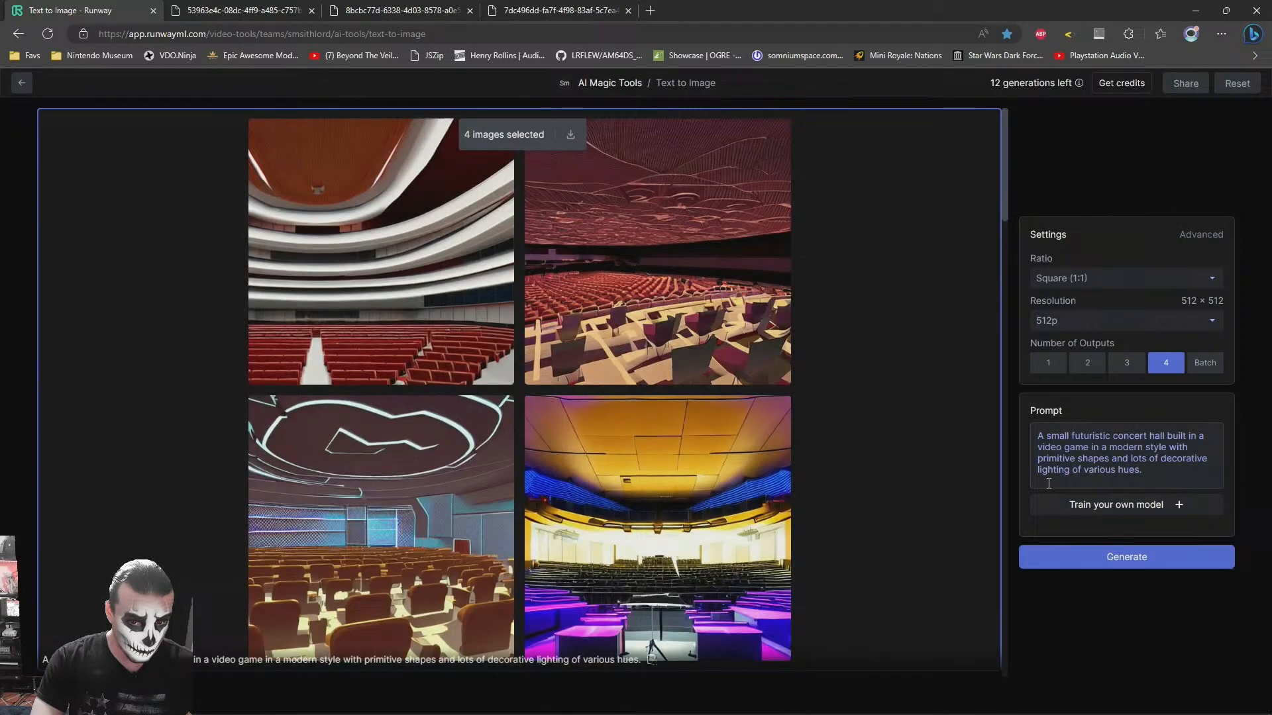
- Generate a further set and open the image with round lamps on a blue ceiling in a new browser tab
click(1105, 556)
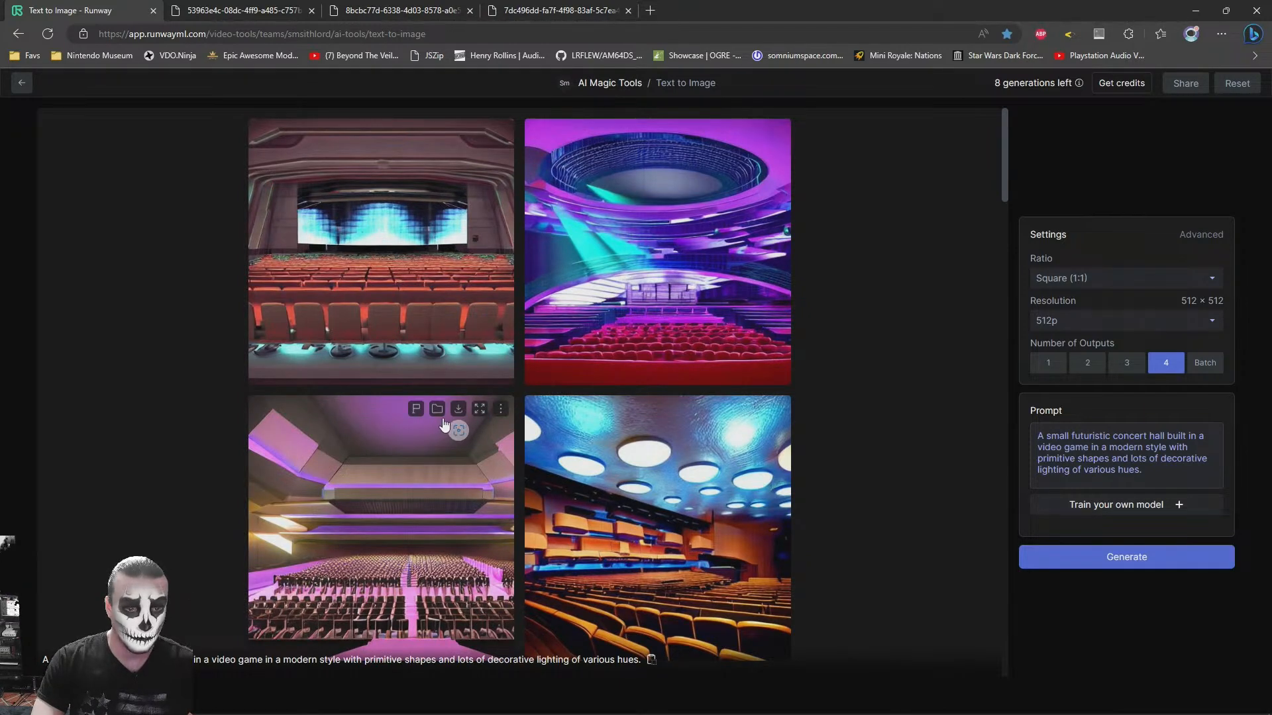
scroll(560, 569, down, 2)
scroll(549, 542, up, 2)
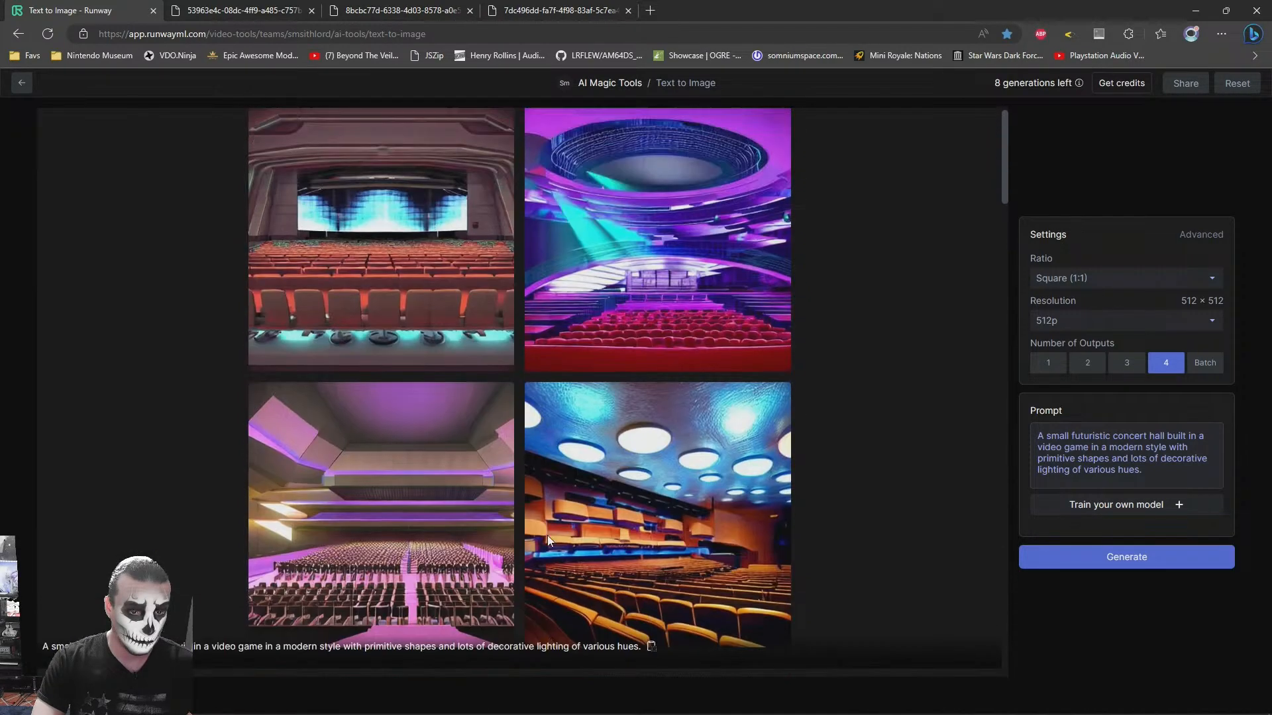
click(756, 409)
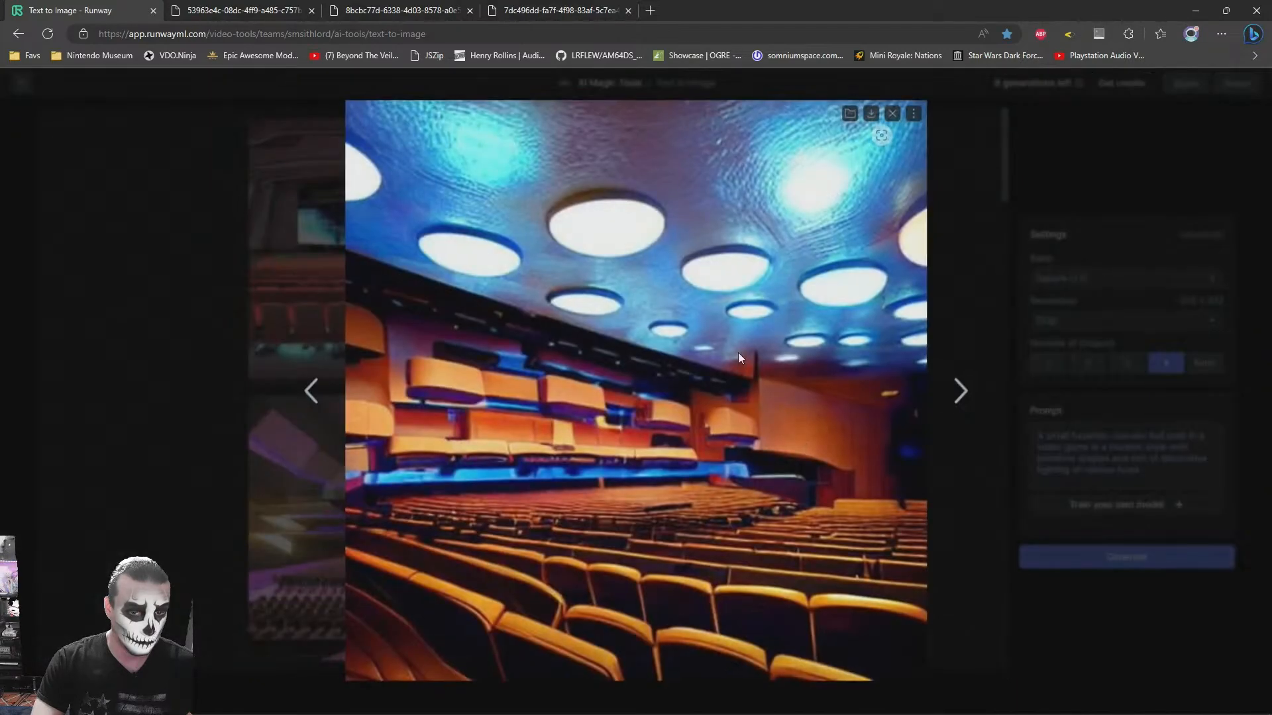
right_click(811, 316)
click(821, 323)
click(965, 203)
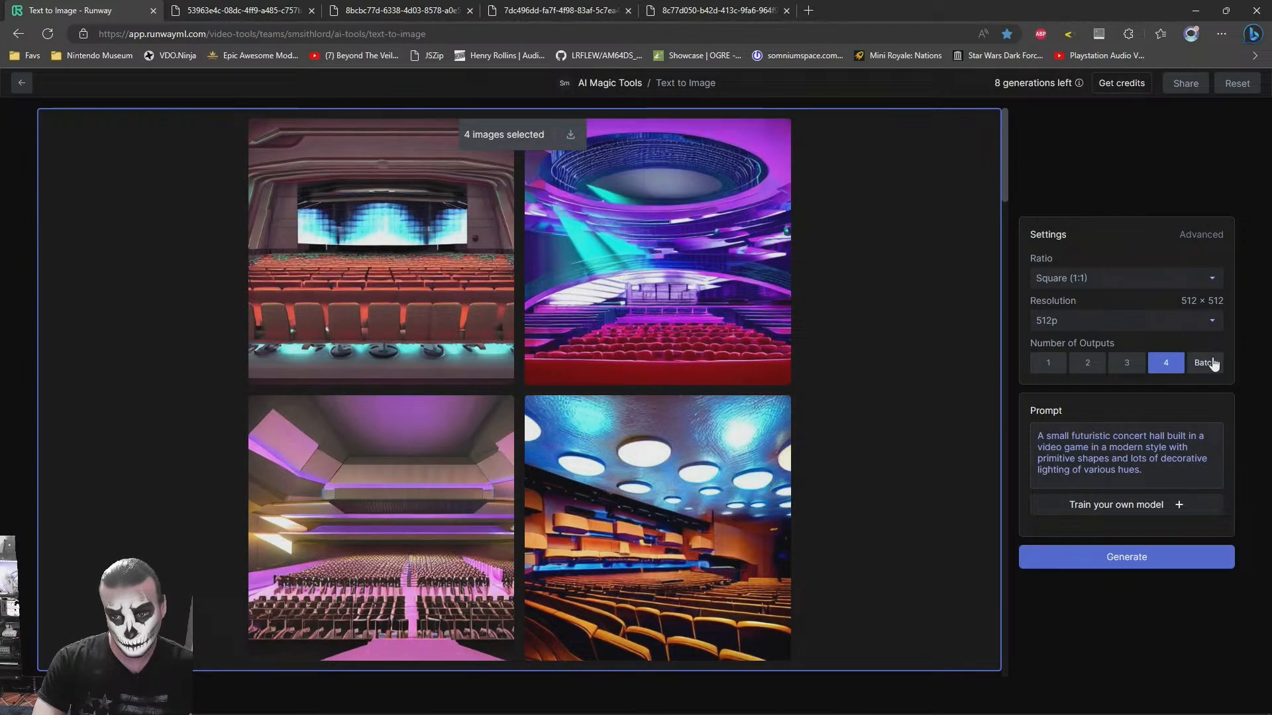
- Return to the Text to Image page, generate one more set of four images and look through them
click(273, 9)
key(ctrl+shift+Tab)
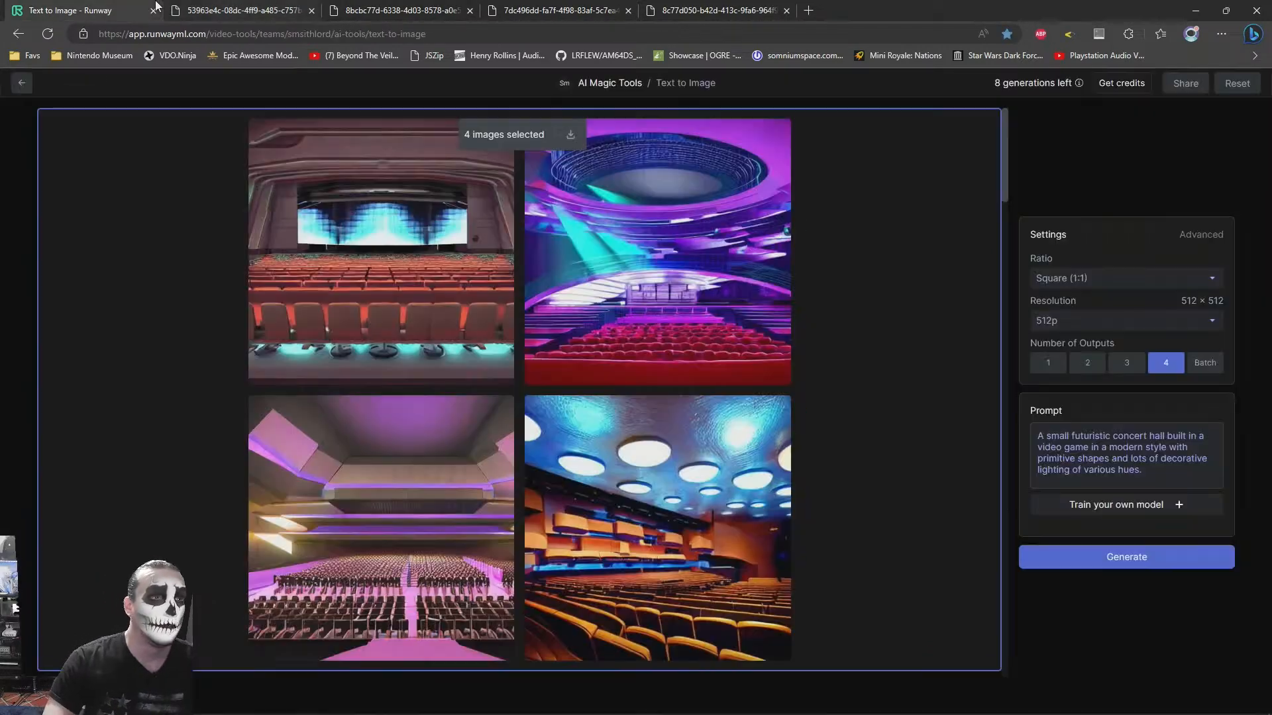
click(1050, 558)
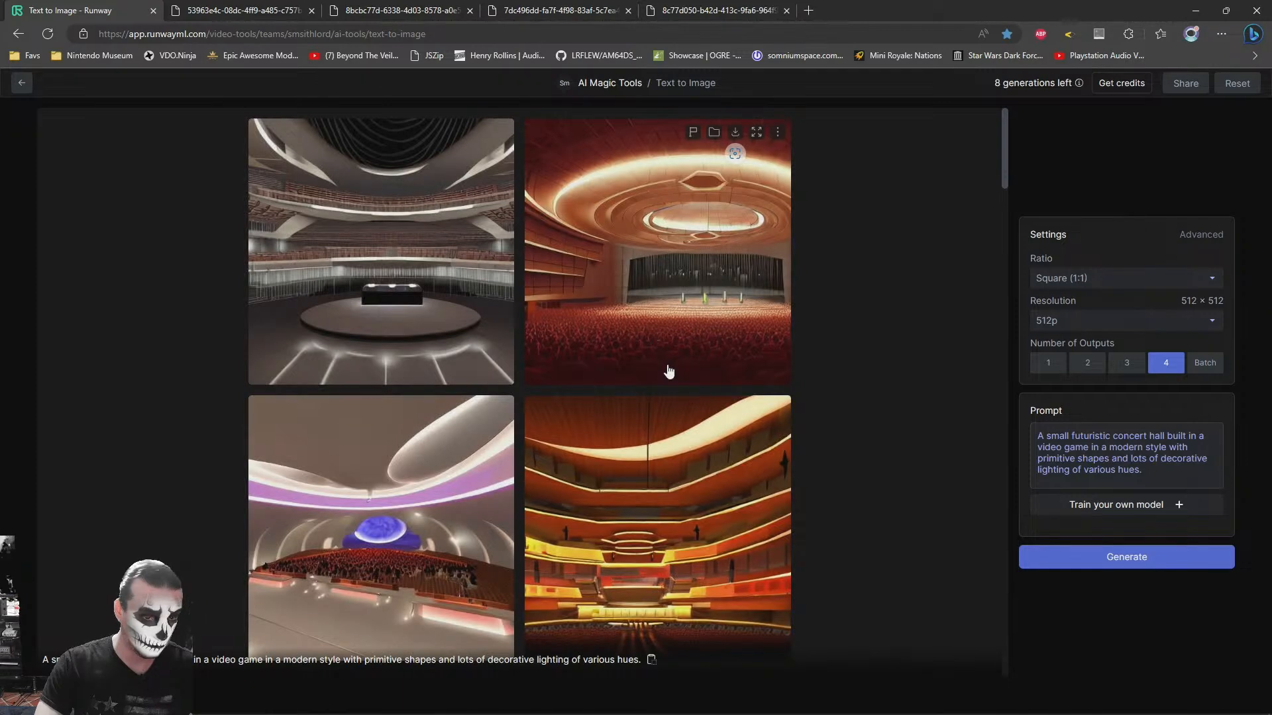
scroll(668, 371, down, 2)
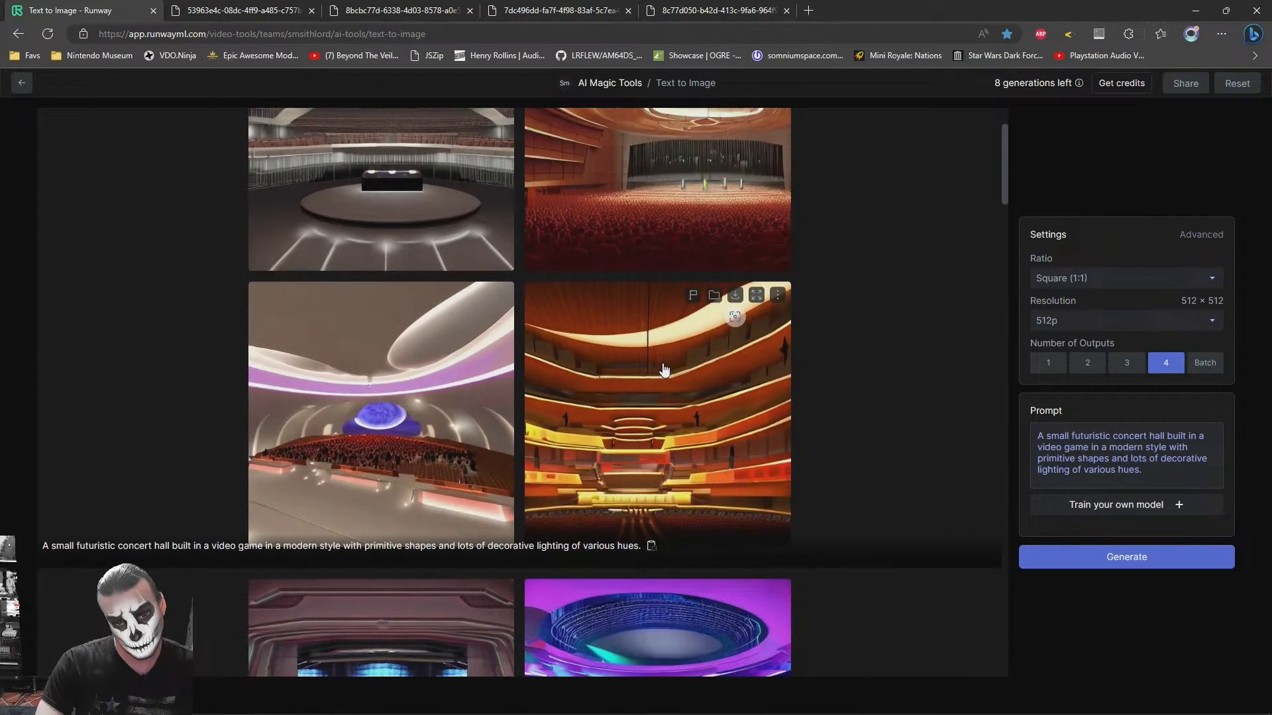
scroll(794, 398, up, 2)
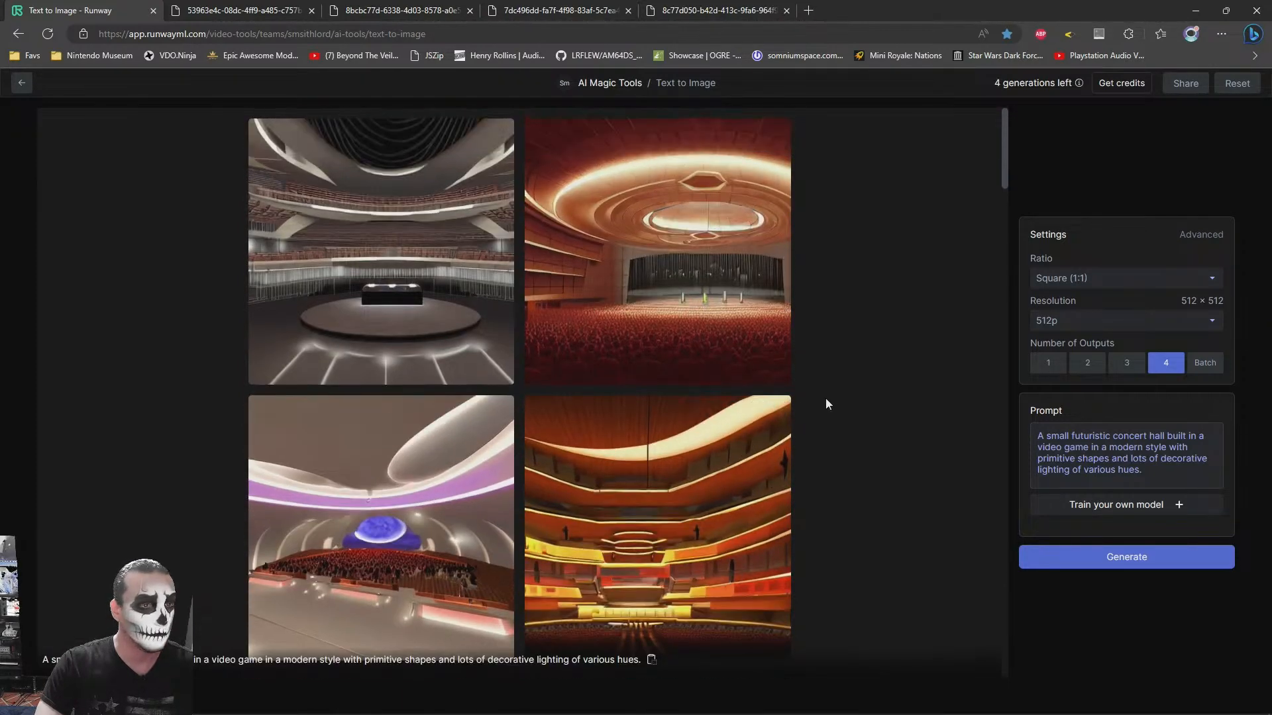
- Generate a final set of four images from the same prompt and enlarge the teal and purple stage image
scroll(849, 379, down, 2)
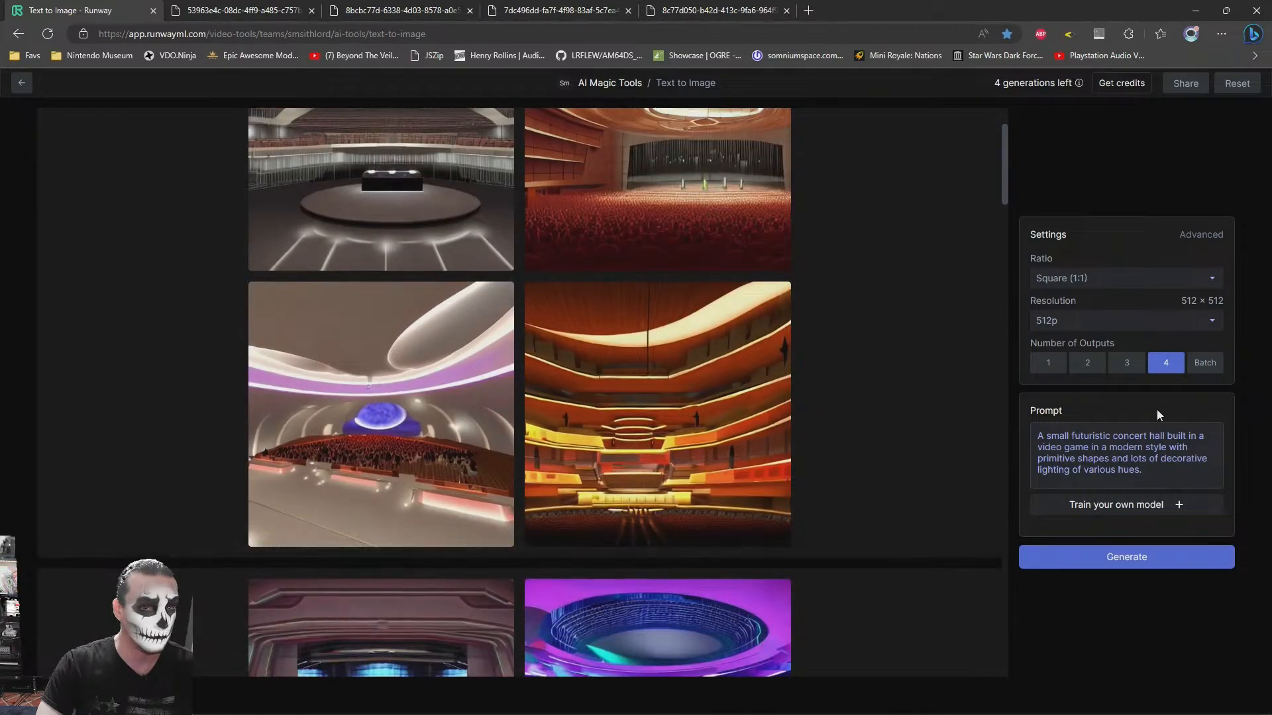
click(1125, 567)
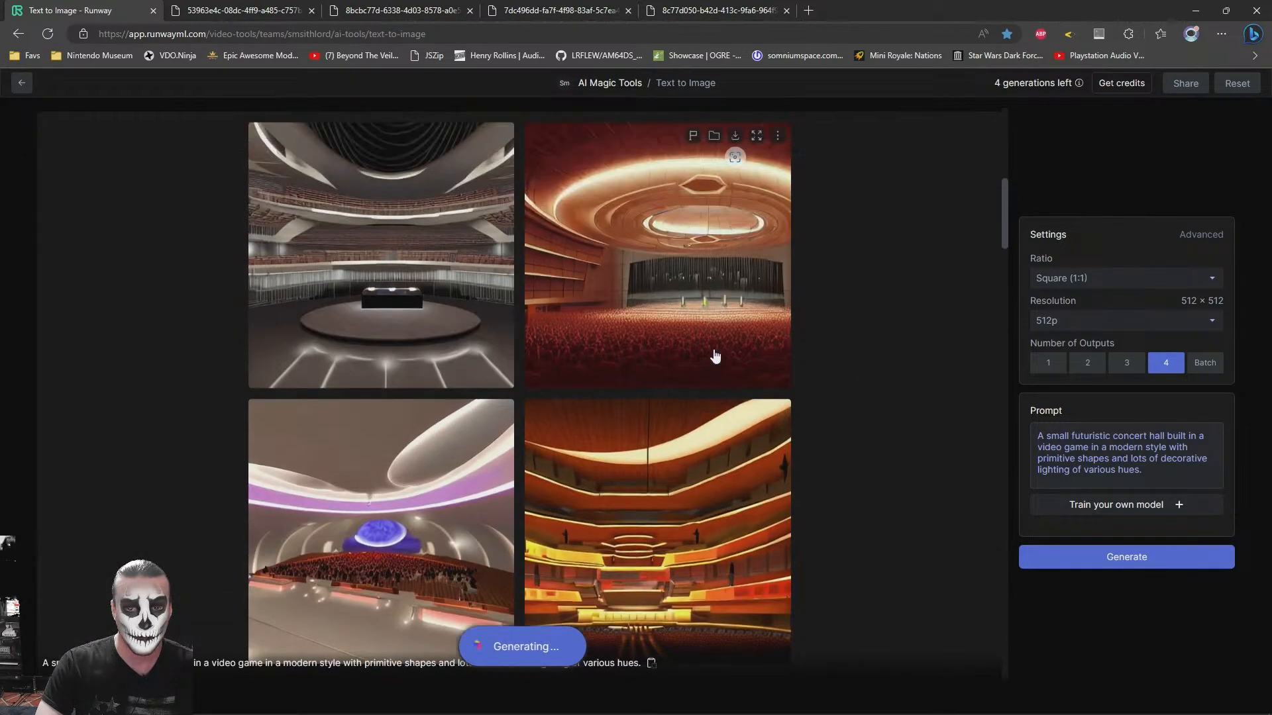
scroll(735, 391, down, 5)
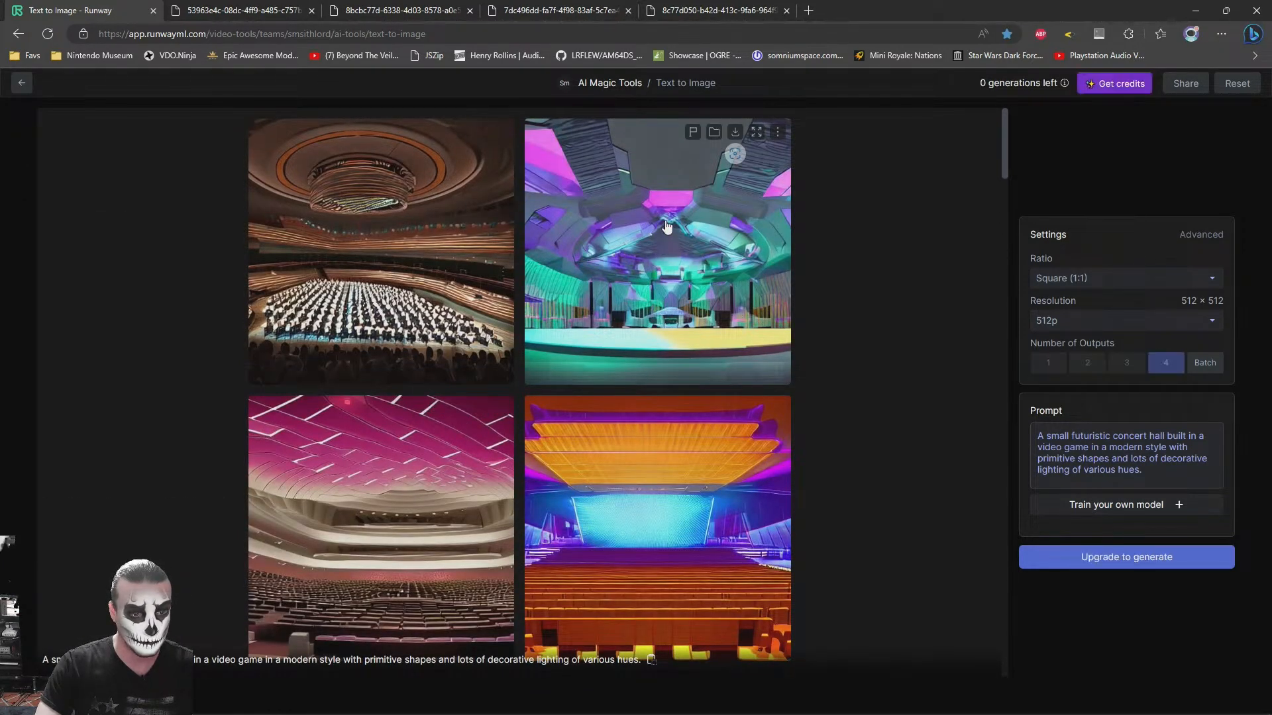
click(756, 132)
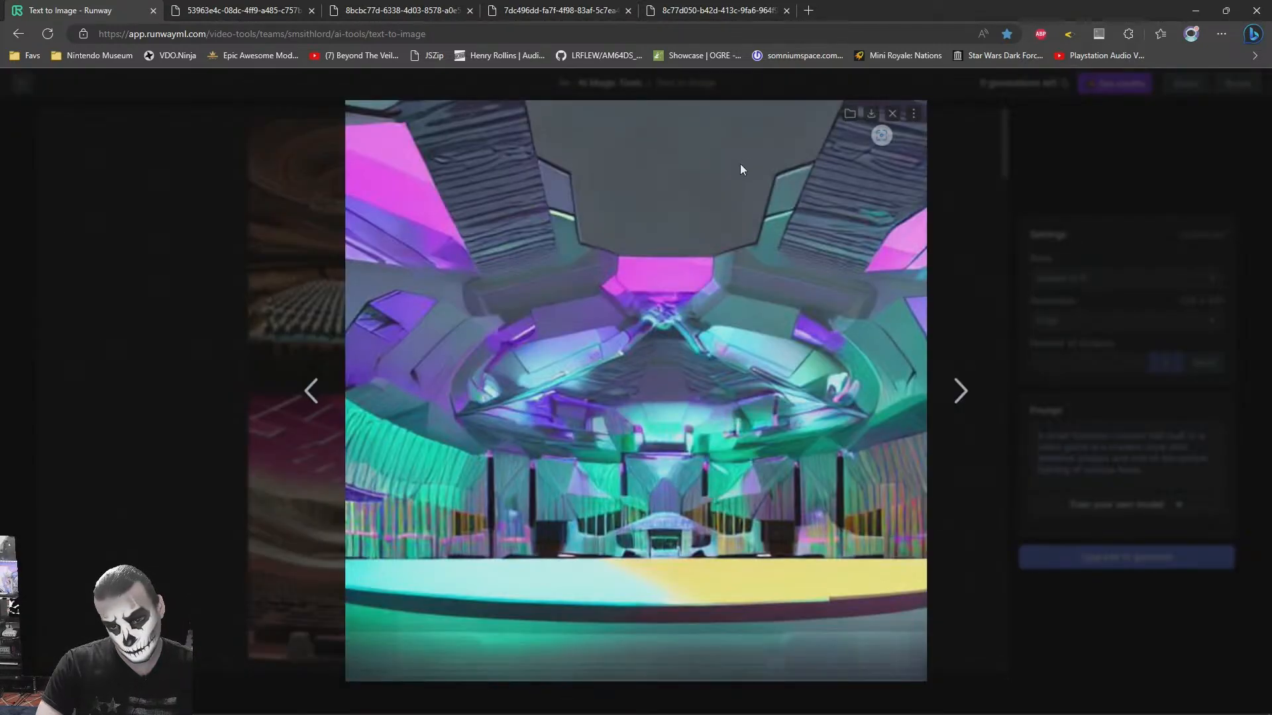
- Compare the concert hall images open in the browser tabs to choose a modelling reference
click(399, 6)
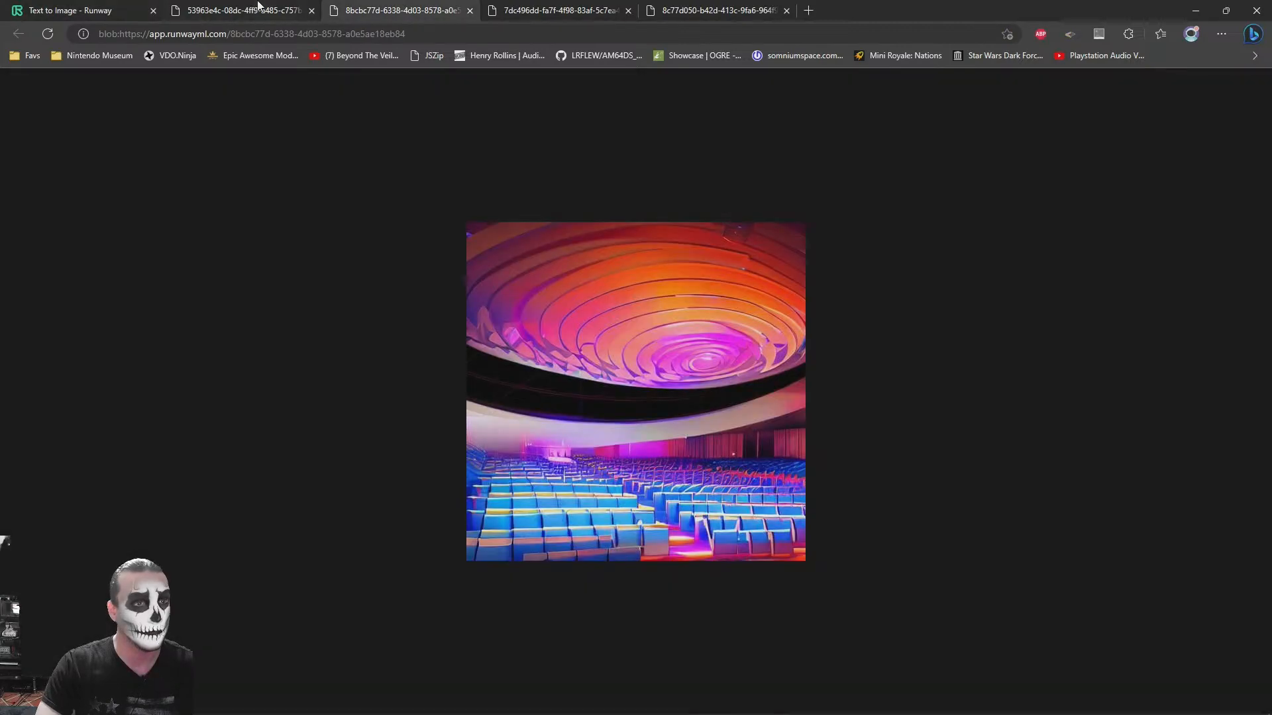
click(261, 6)
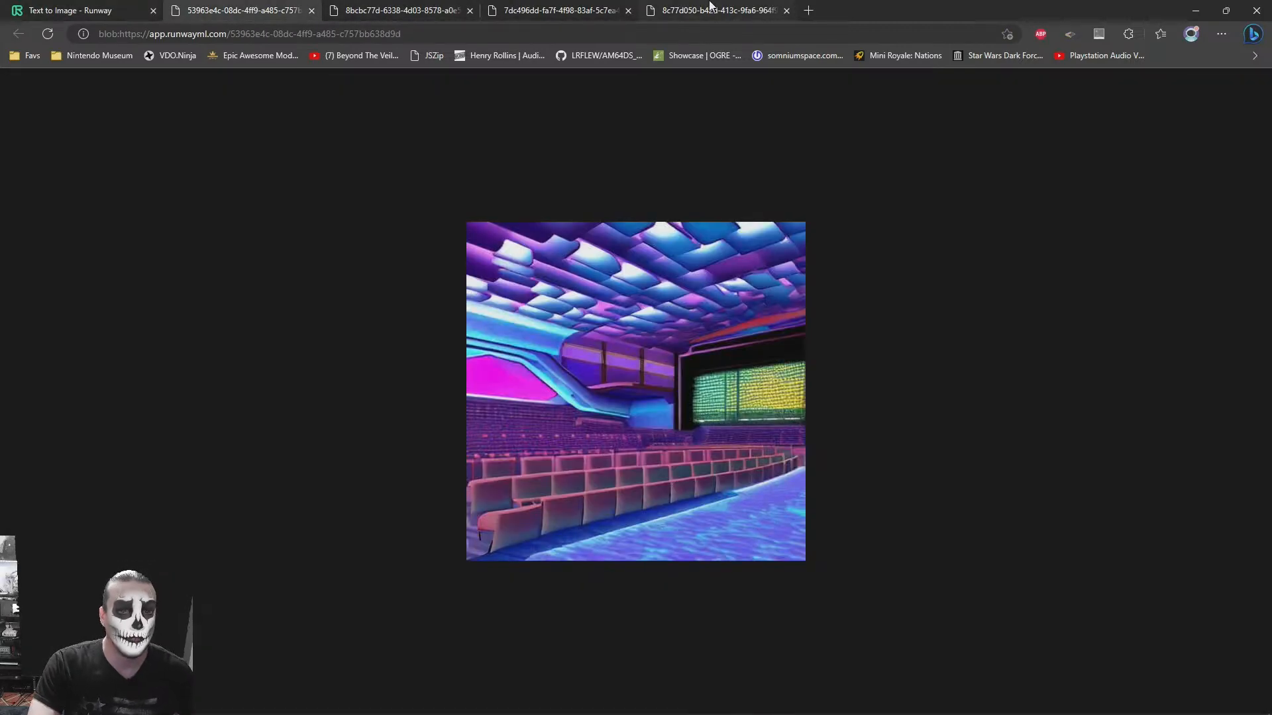
click(712, 8)
click(560, 8)
click(396, 6)
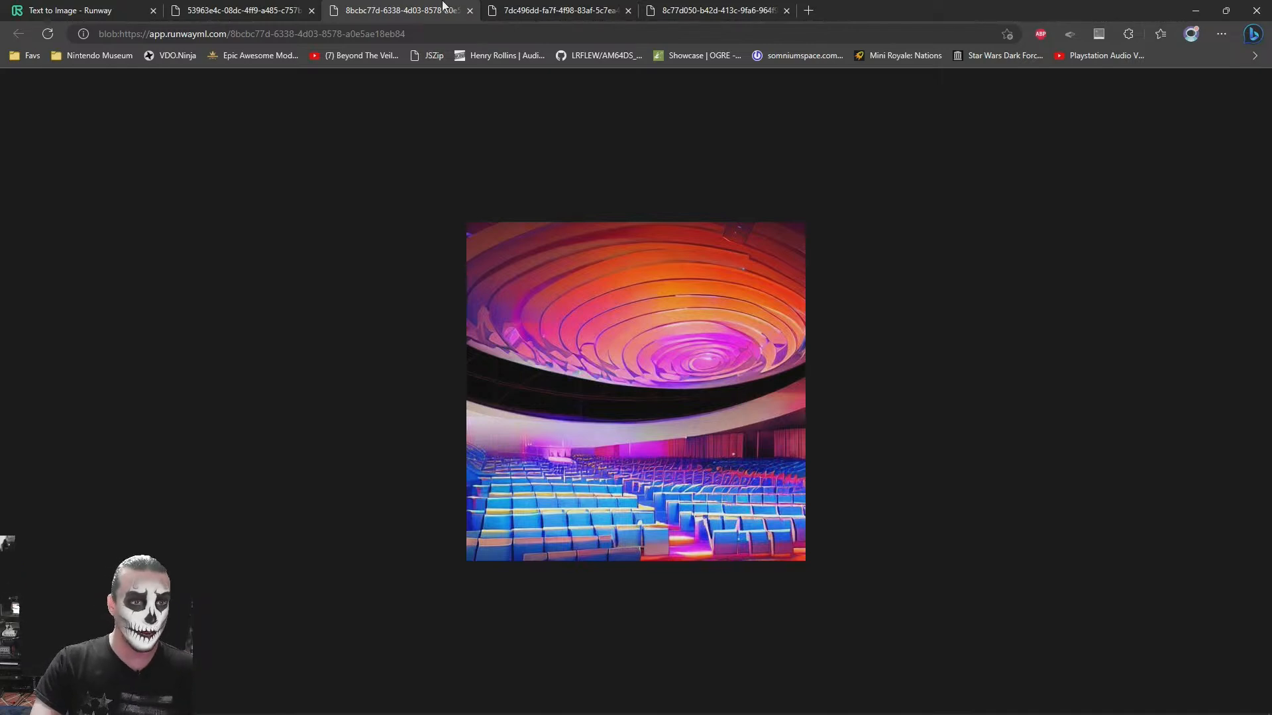
click(237, 8)
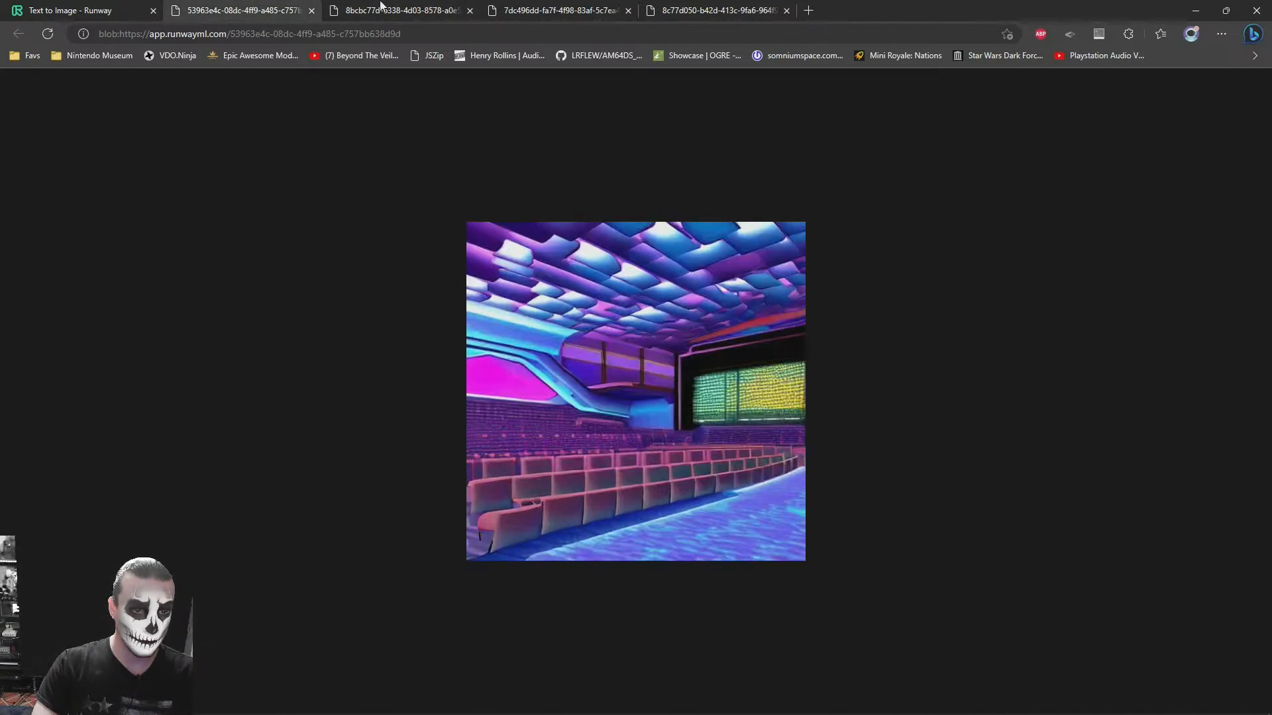
click(726, 8)
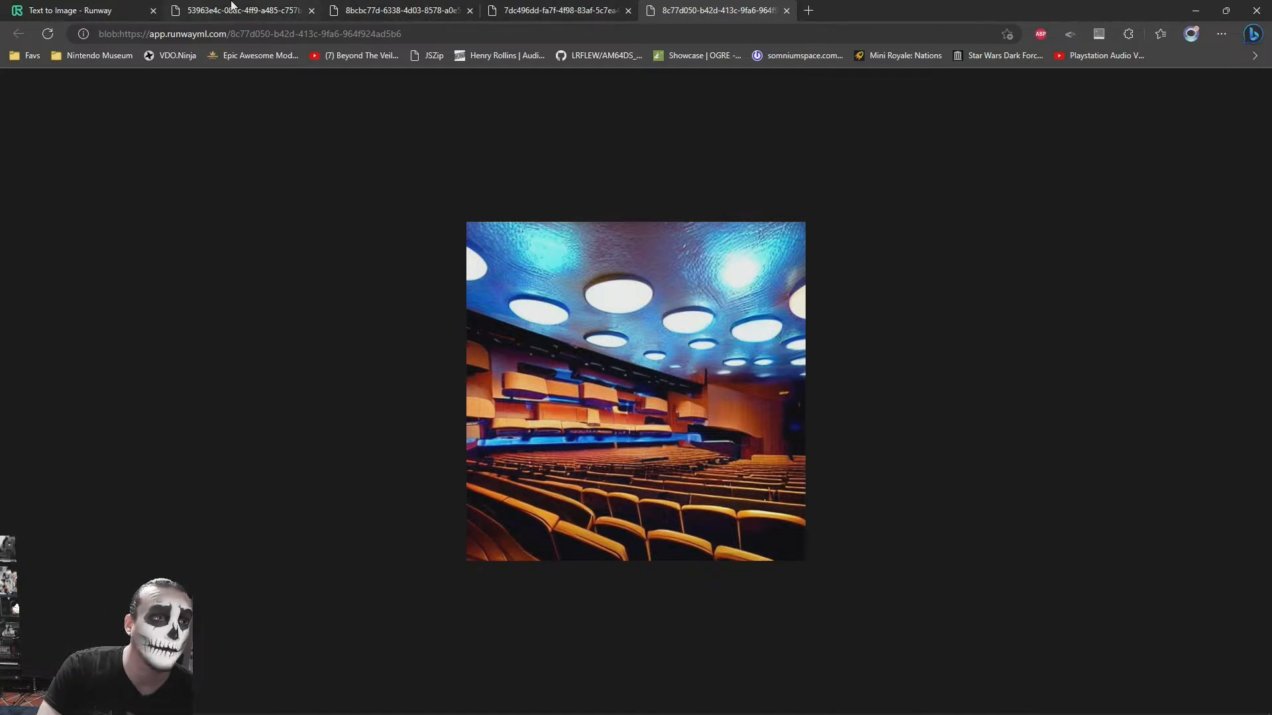
click(566, 8)
click(354, 7)
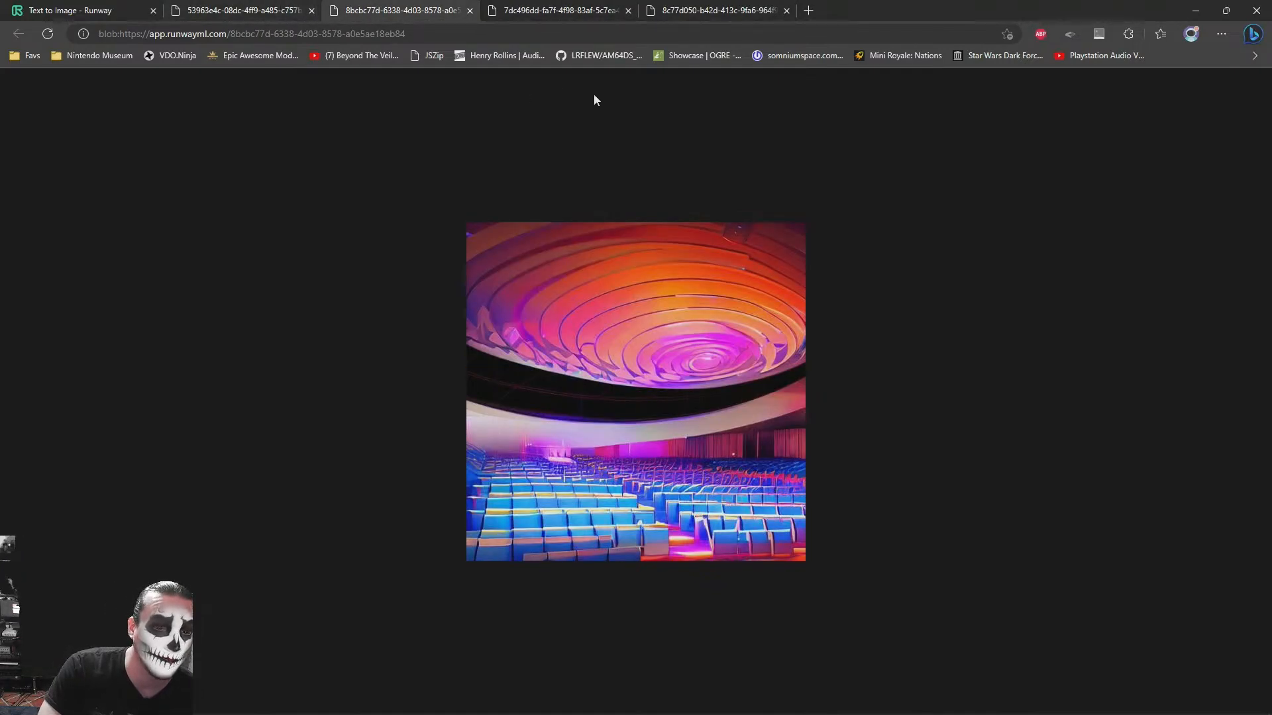
click(712, 7)
click(550, 7)
click(408, 7)
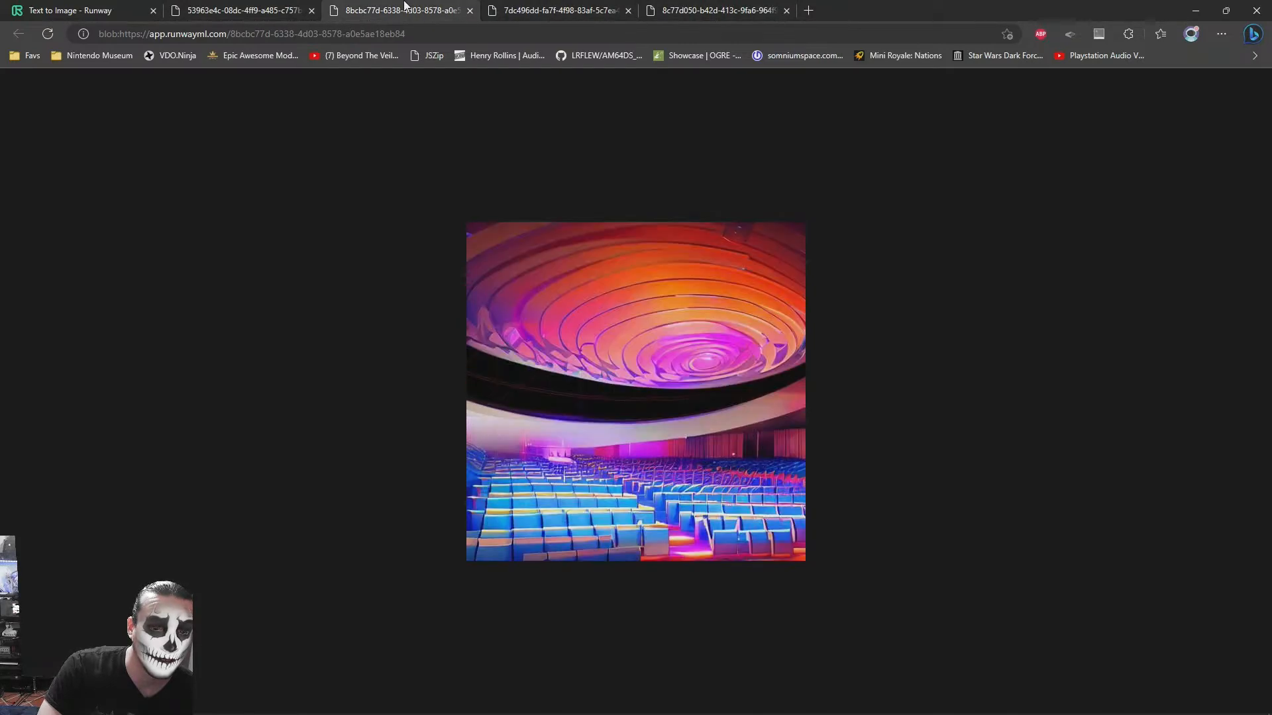
click(289, 6)
- Reorder the orange spiral ceiling image's browser tab next to the round-lamps image and return to it
drag(371, 6, 520, 6)
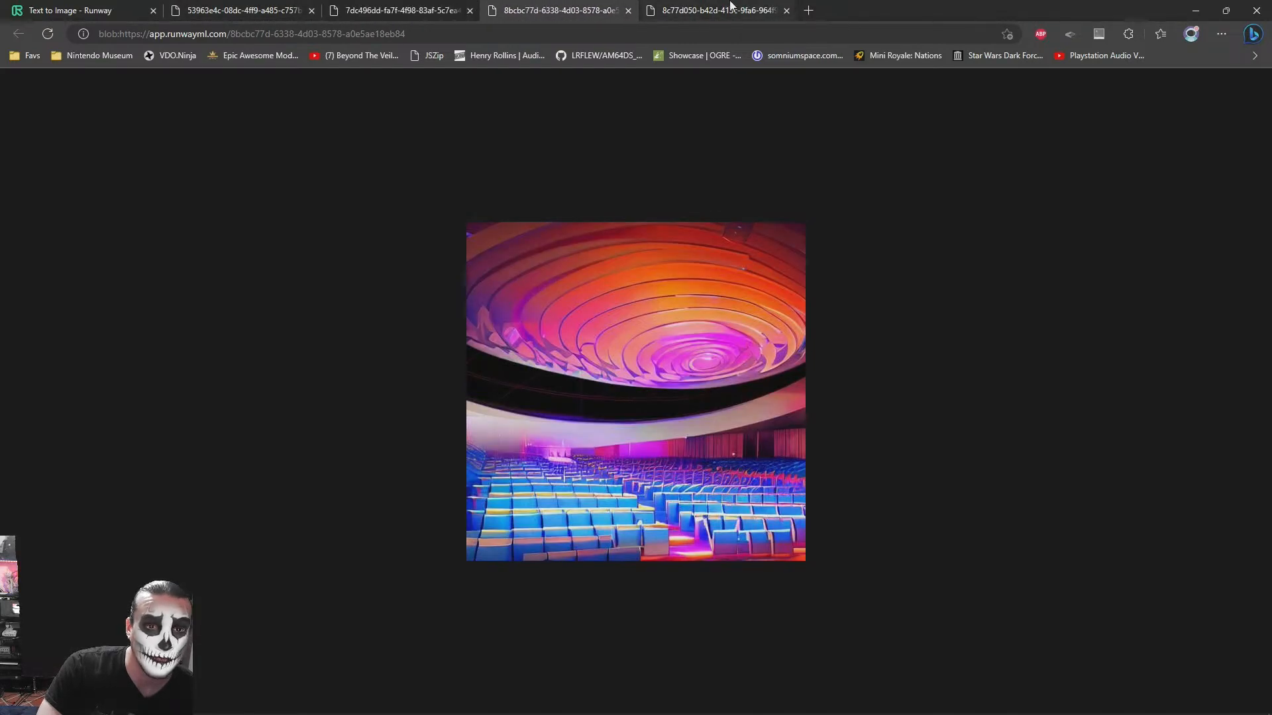
click(695, 6)
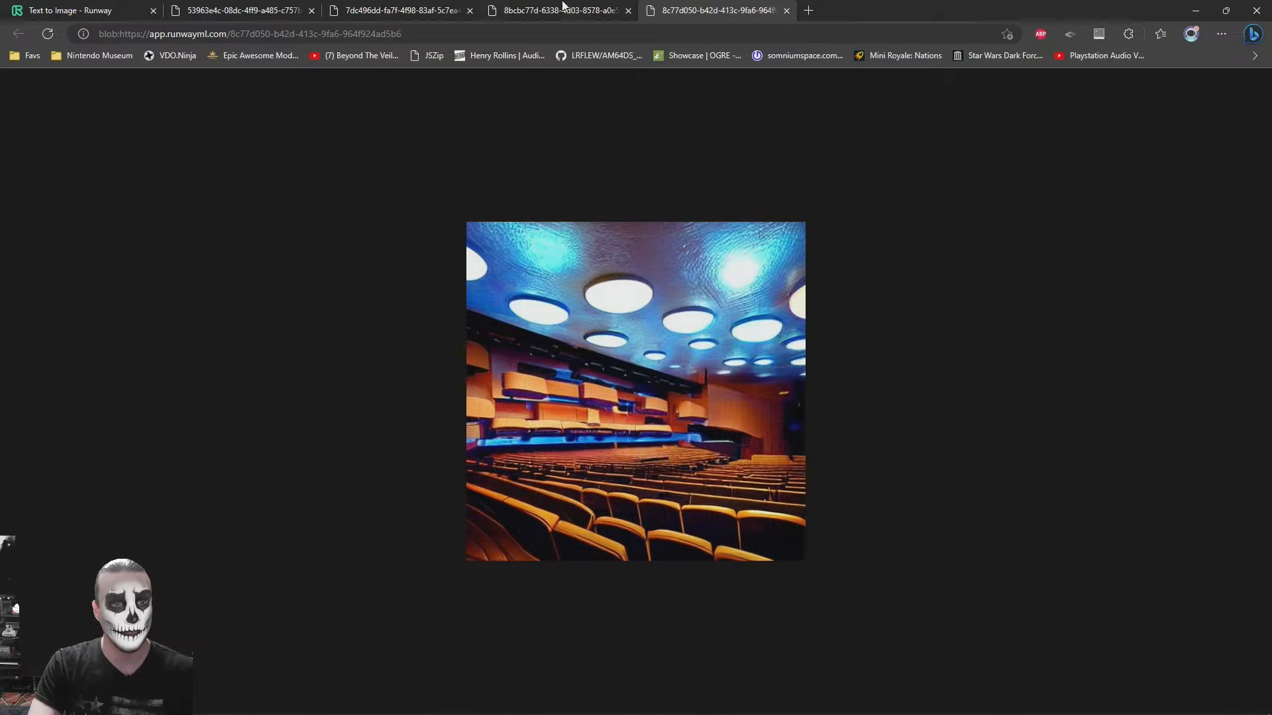
key(ctrl+shift+Tab)
- Switch to 3ds Max and check the display unit scale in Units Setup, leaving it as it is
key(alt+Tab)
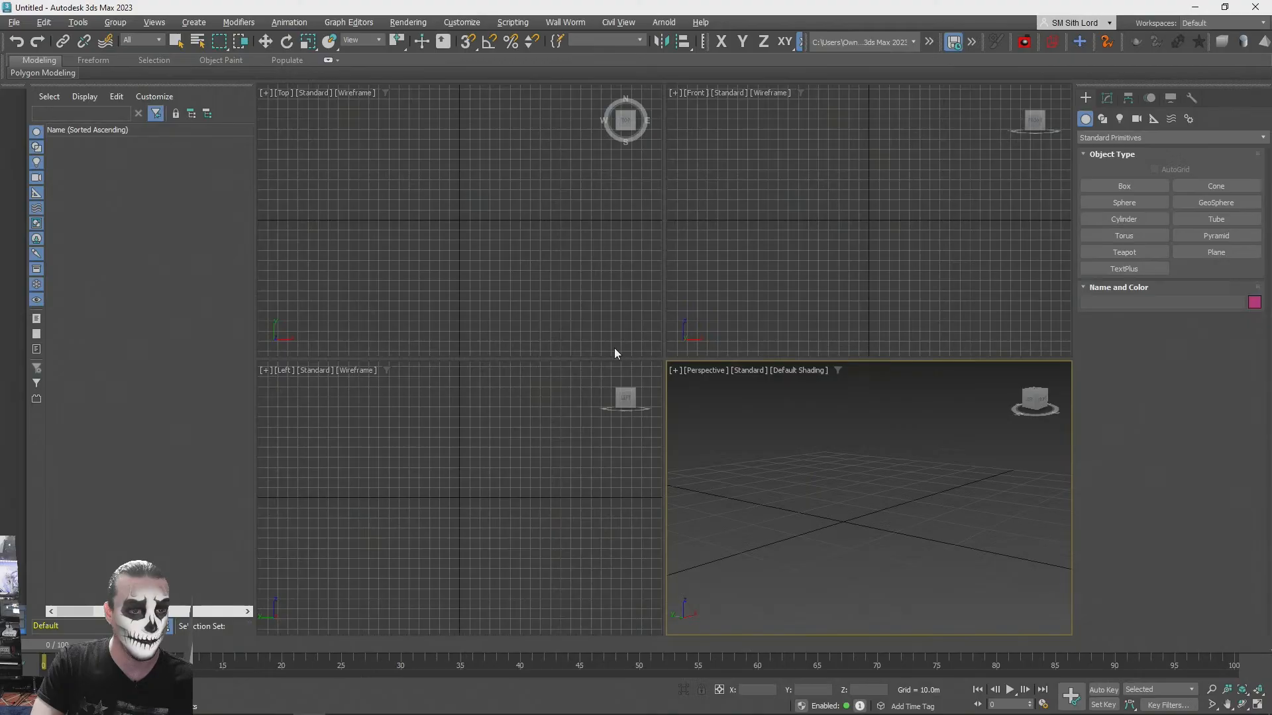
click(408, 22)
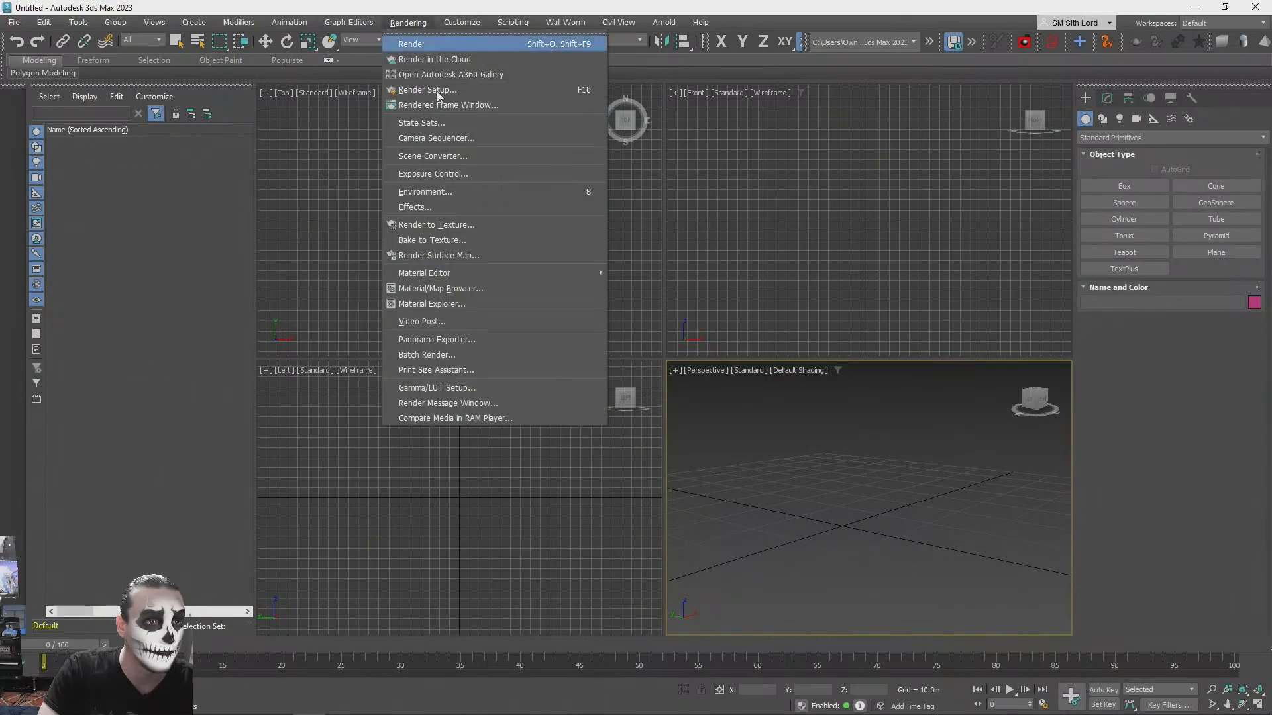
key(Right)
key(Right)
key(Left)
key(Left)
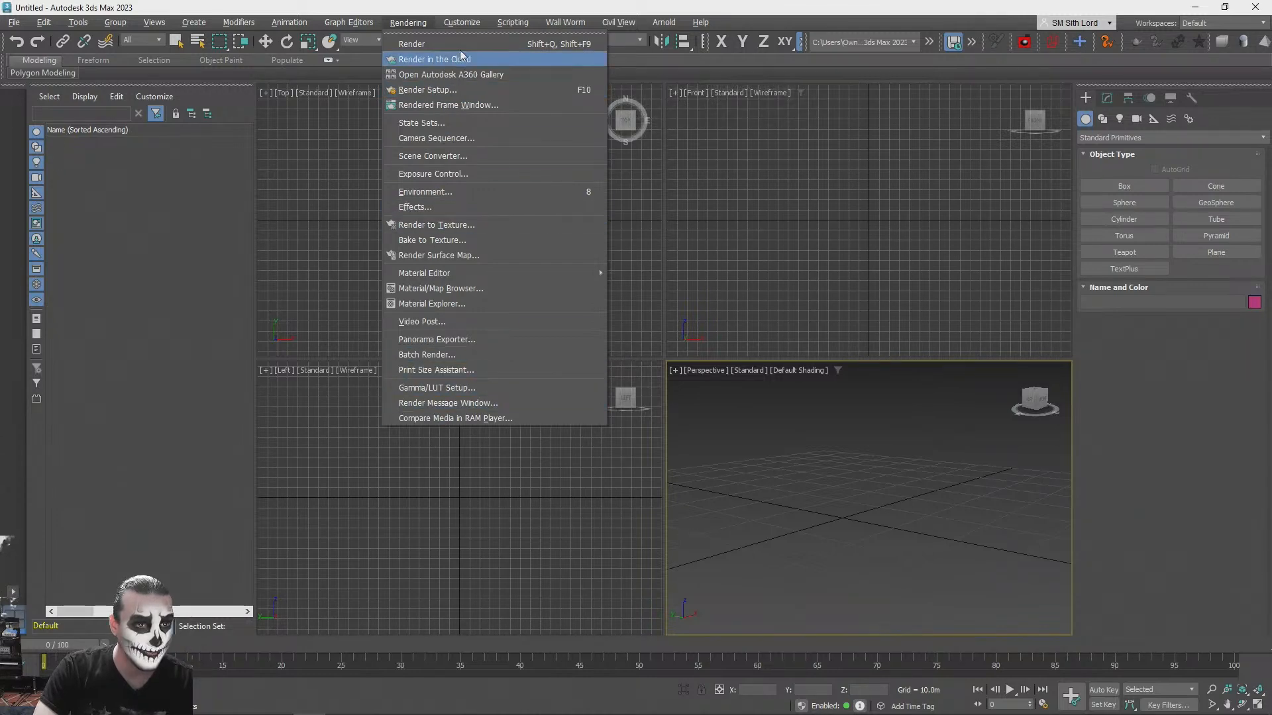
mouse_move(462, 21)
click(478, 243)
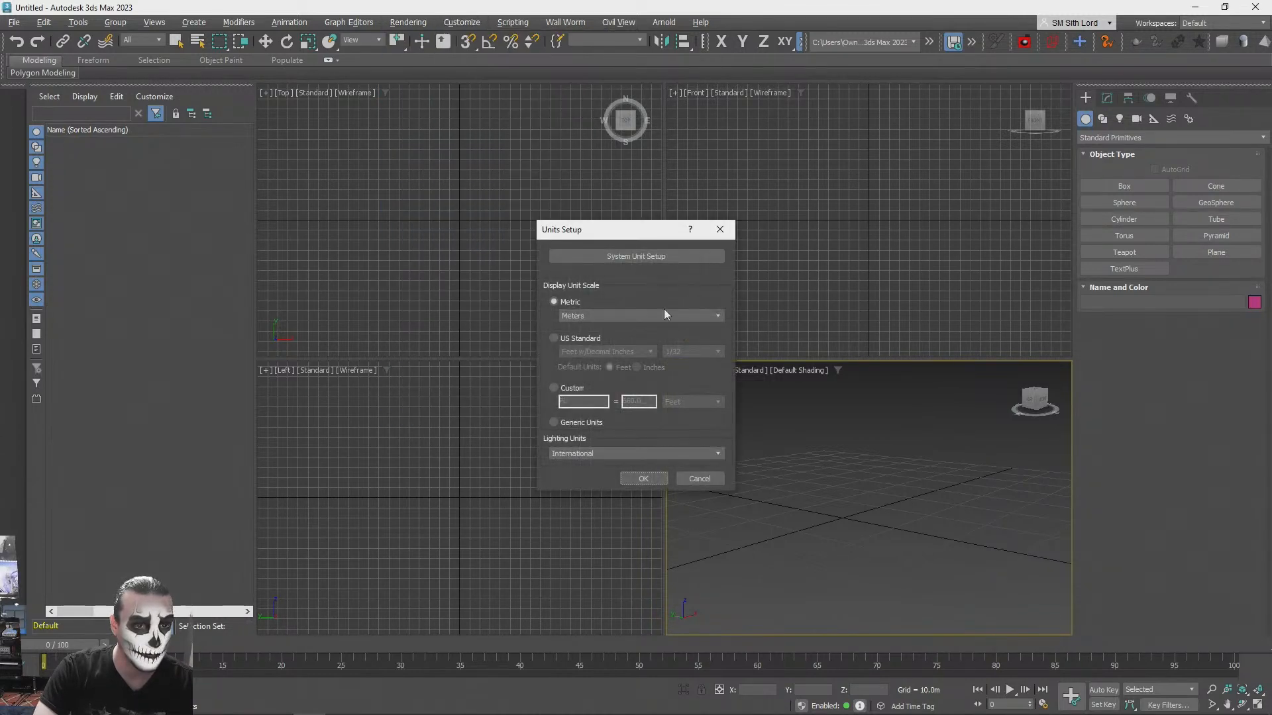
click(720, 229)
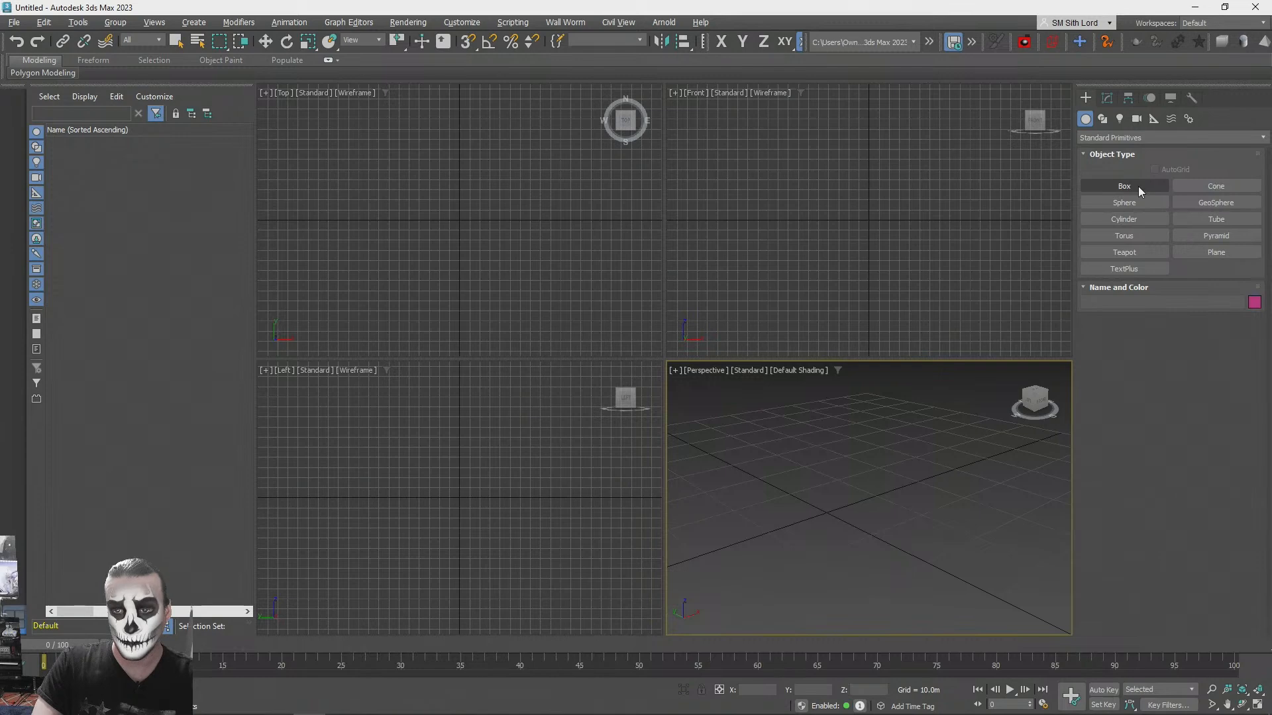
- Create a capsule from the Extended Primitives near the grid origin, with a radius of about 2.1 m
click(1126, 137)
click(1116, 163)
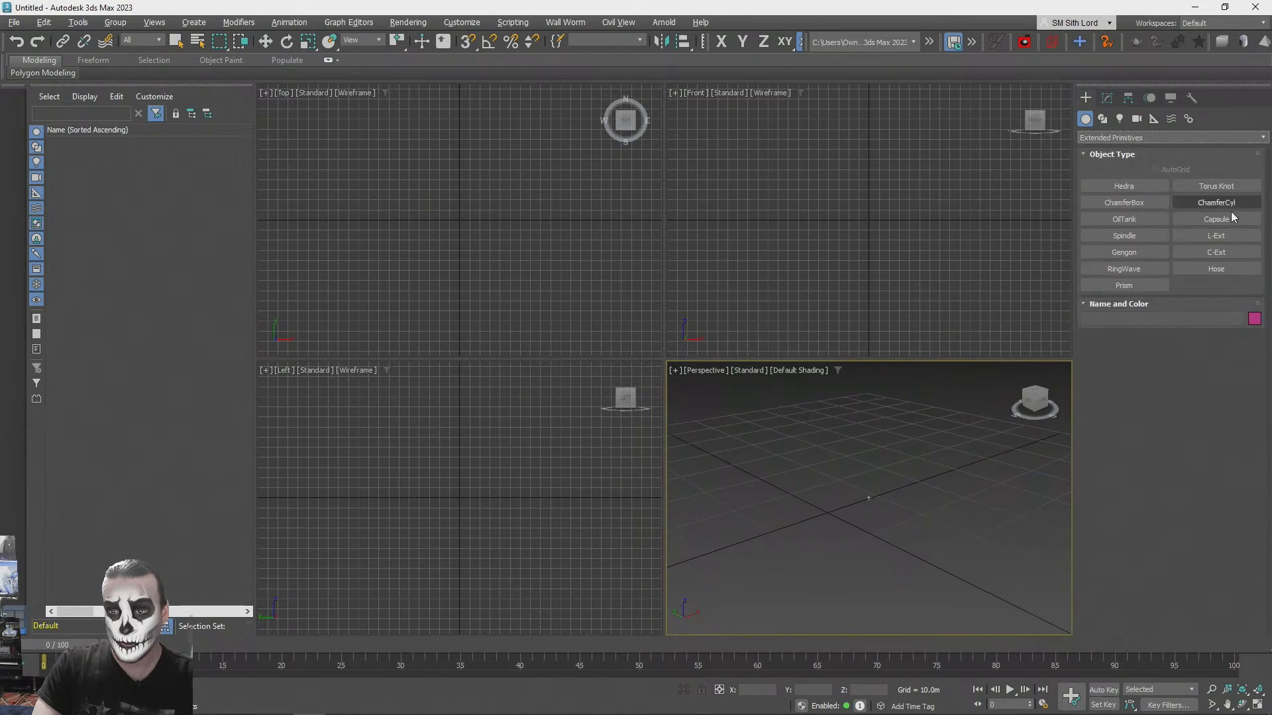
click(1216, 219)
mouse_move(835, 500)
mouse_down()
mouse_move(861, 503)
mouse_move(845, 498)
mouse_up()
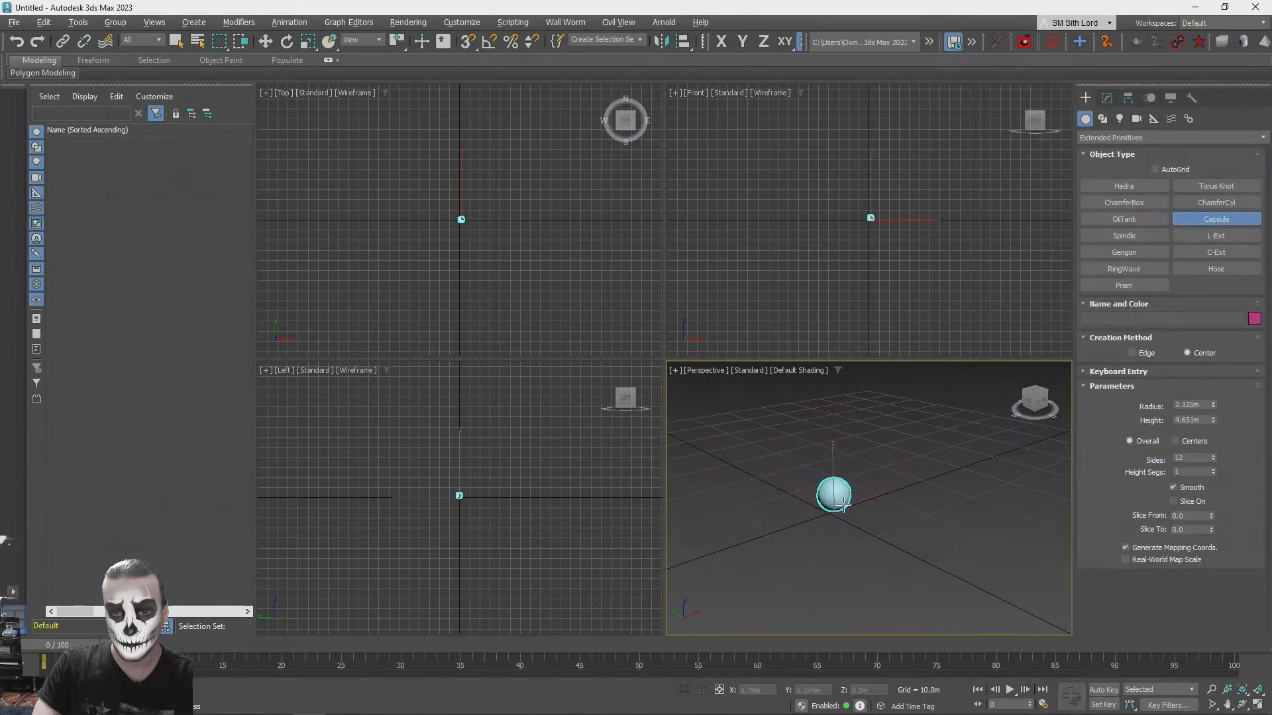
click(843, 498)
click(843, 479)
- Reset the capsule's radius to zero and set its height to 1.88 m
right_click(1212, 422)
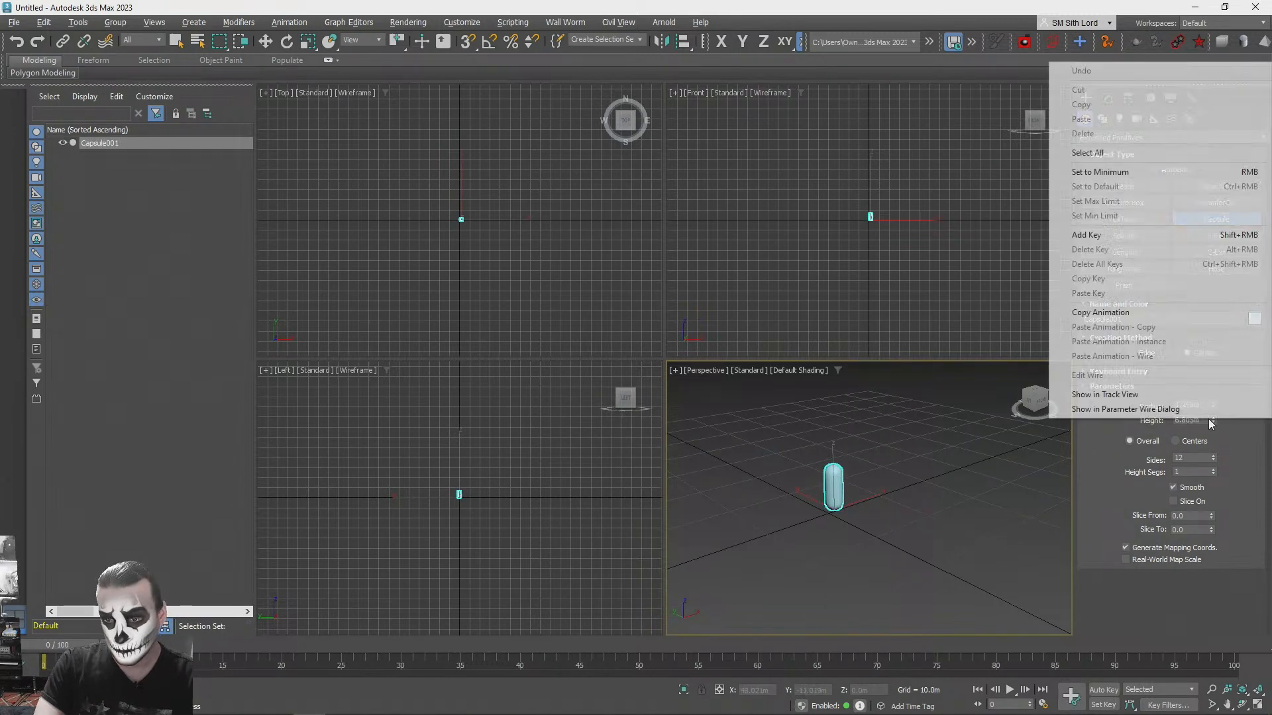
right_click(1213, 419)
right_click(1214, 399)
click(1213, 392)
right_click(1215, 403)
double_click(1193, 420)
text(1.88)
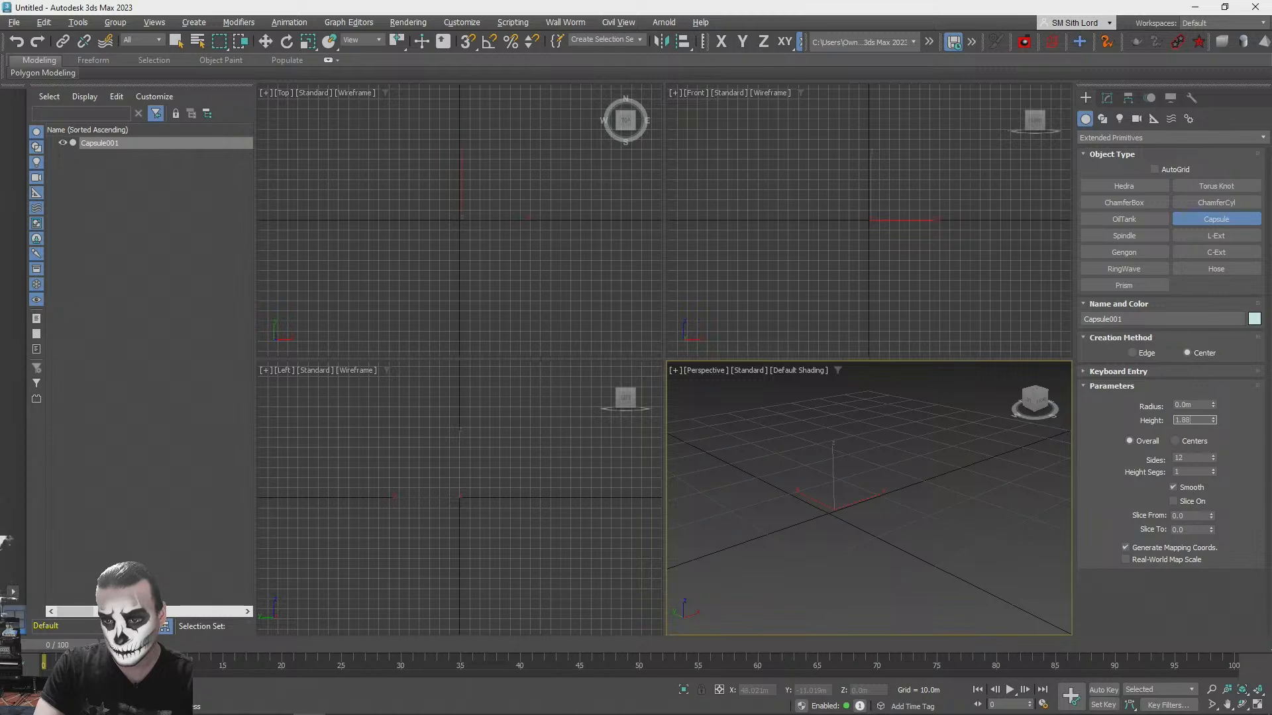
key(Return)
- Re-enter the capsule's 1.88 m height and increase its radius to about 0.43 m
drag(1215, 402, 1204, 308)
right_click(1214, 405)
double_click(1192, 420)
text(1.88)
key(Return)
scroll(901, 452, down, 2)
scroll(901, 450, down, 1)
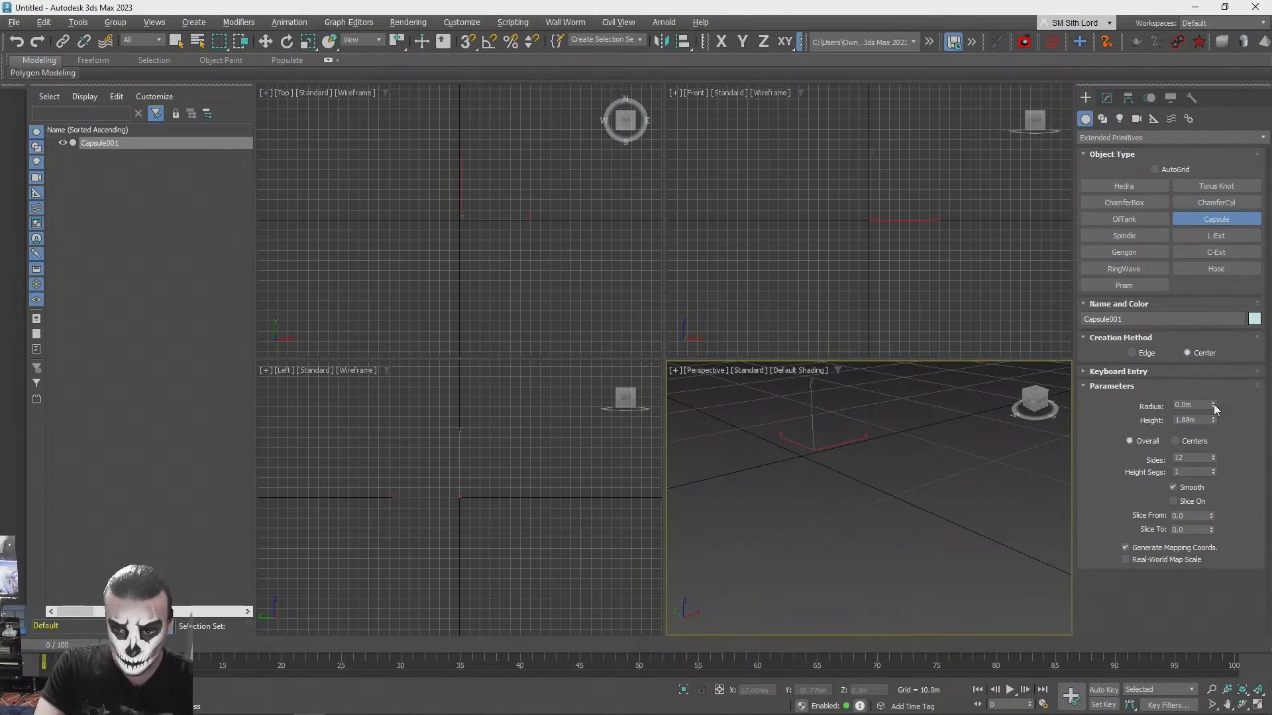
drag(1214, 402, 1215, 375)
key(z)
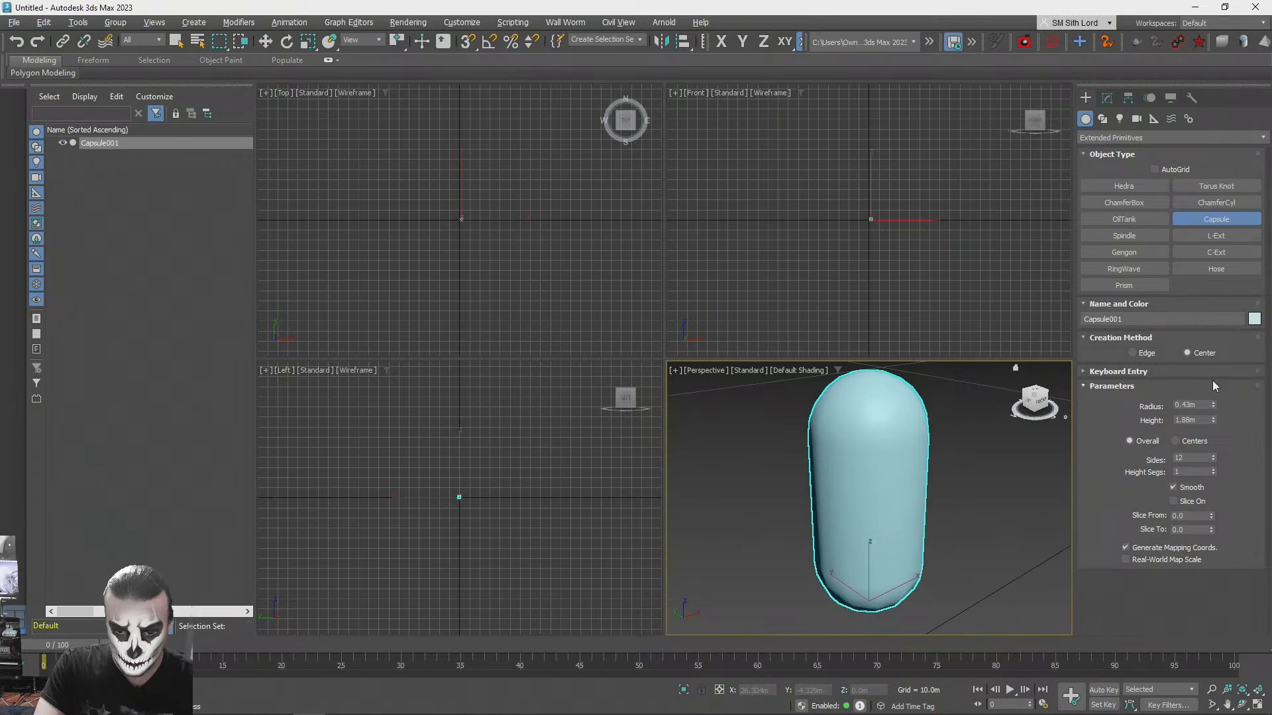
- Maximize the perspective viewport and move the capsule onto the grid origin
scroll(992, 460, down, 2)
alt+middle_drag(993, 460, 967, 489)
key(w)
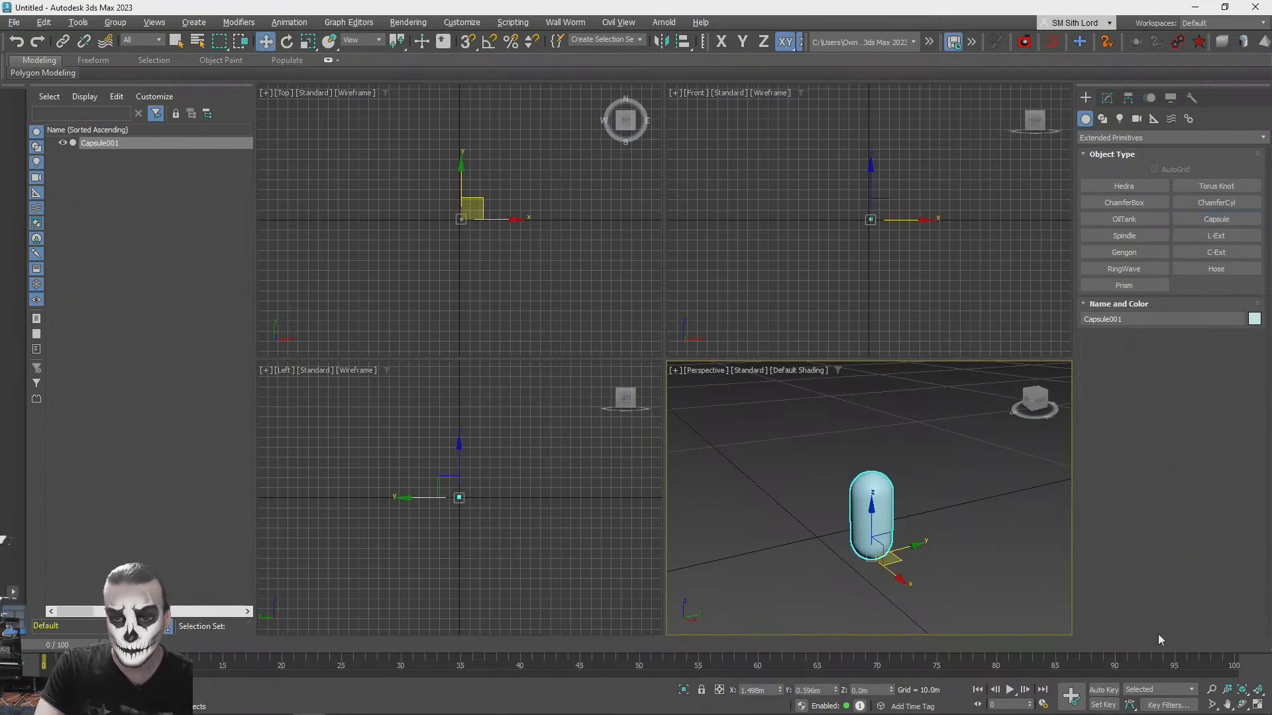
click(1256, 705)
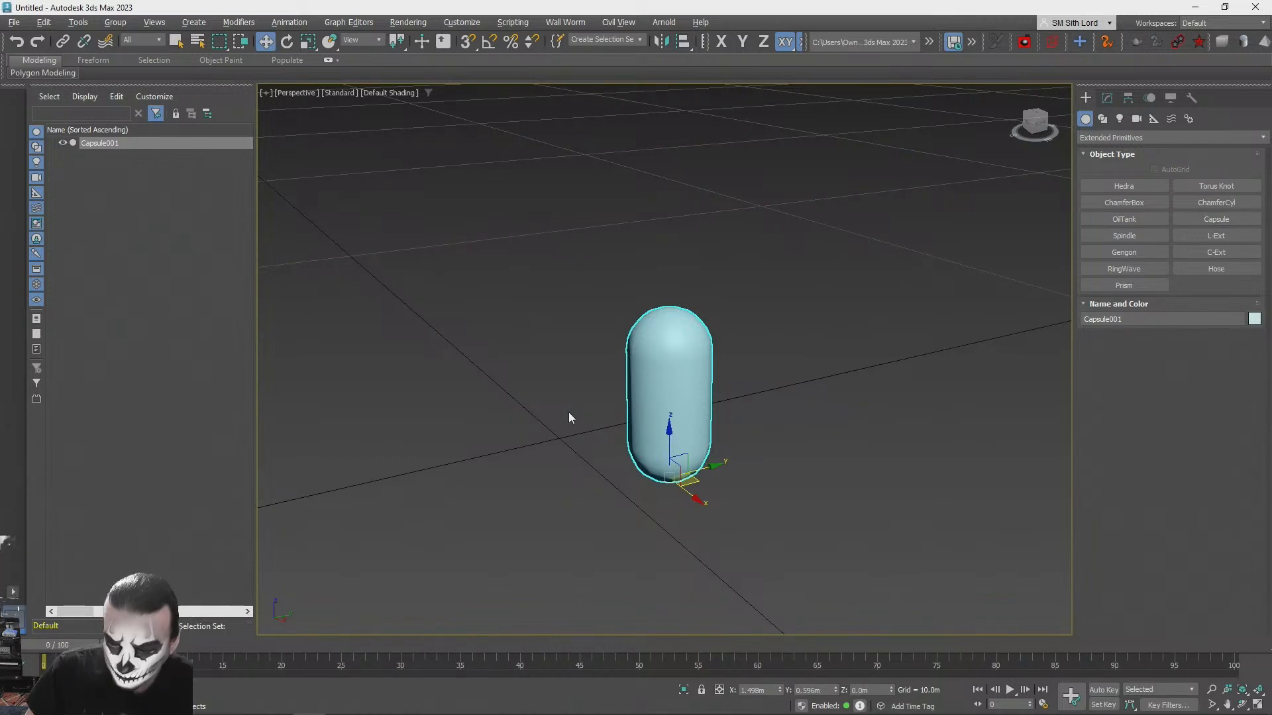
alt+middle_drag(614, 369, 764, 411)
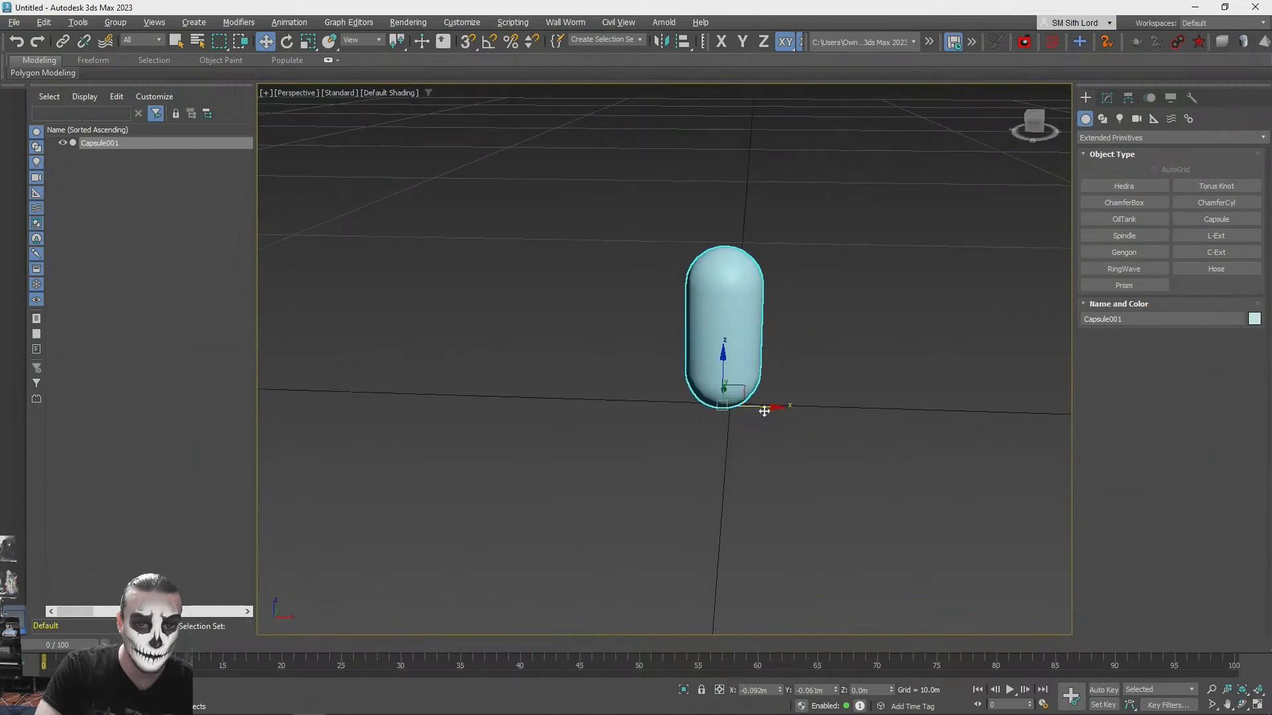
- Slide the capsule along the X axis away from the grid origin and deselect it
drag(764, 411, 1060, 407)
alt+middle_drag(1059, 407, 832, 391)
drag(832, 391, 825, 387)
alt+middle_drag(825, 387, 788, 382)
click(839, 390)
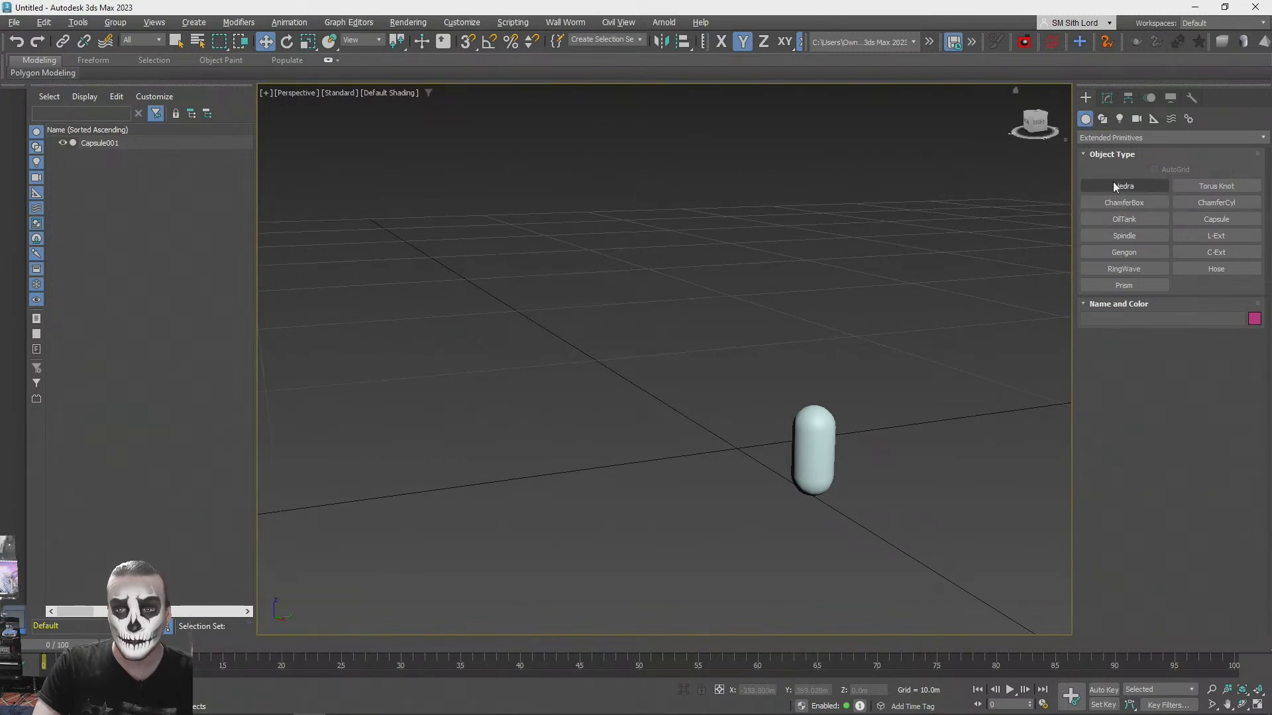
- Create a thin flat box from the Standard Primitives on the ground beside the capsule
click(1091, 138)
click(1112, 150)
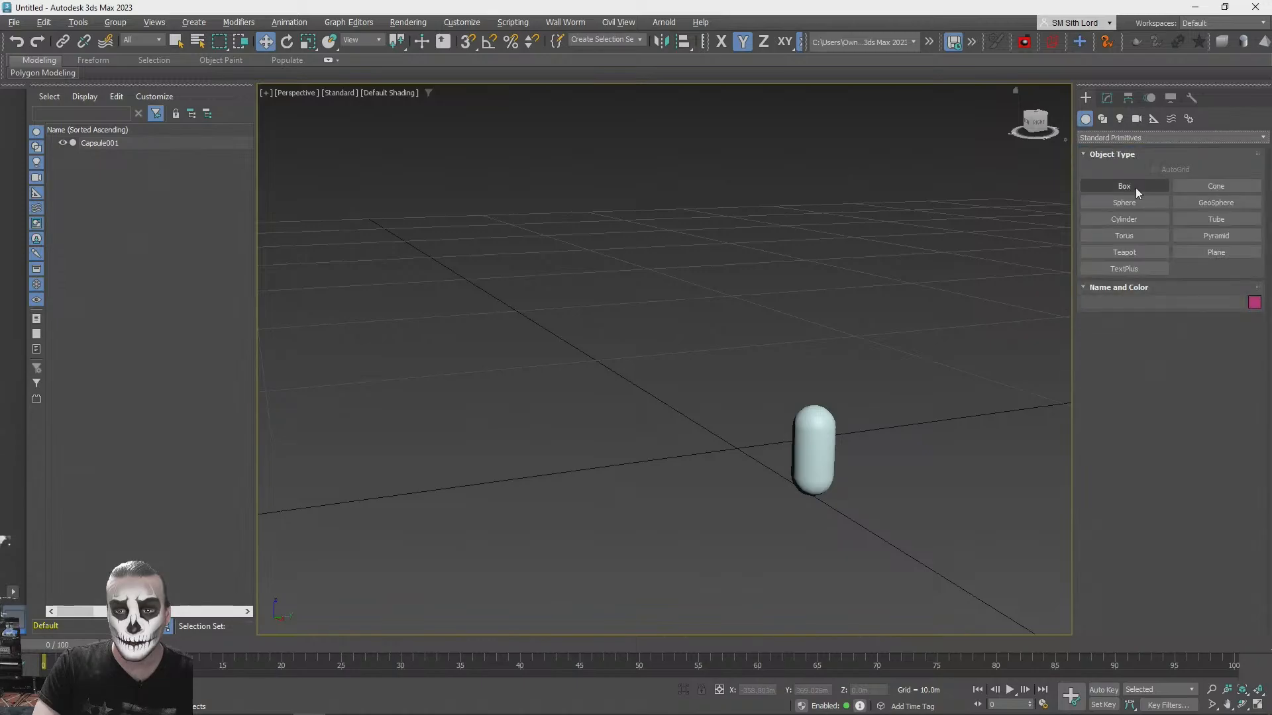
key(alt+Tab)
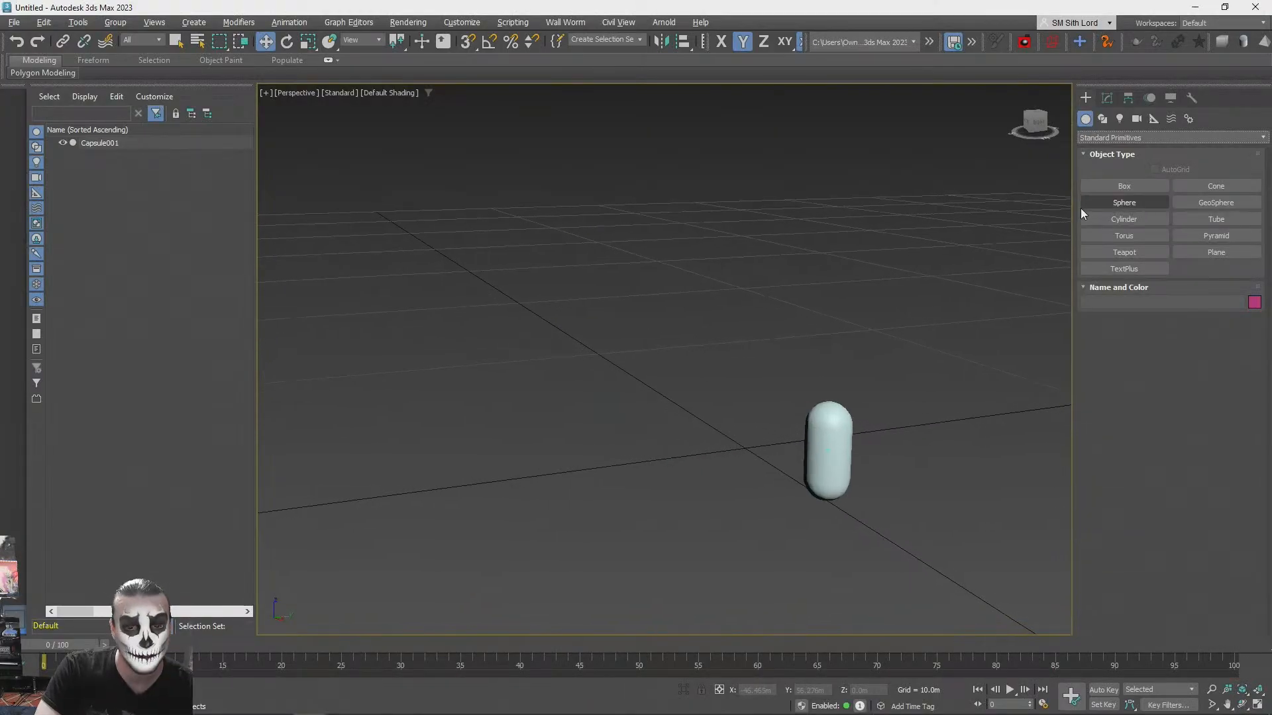
click(1124, 185)
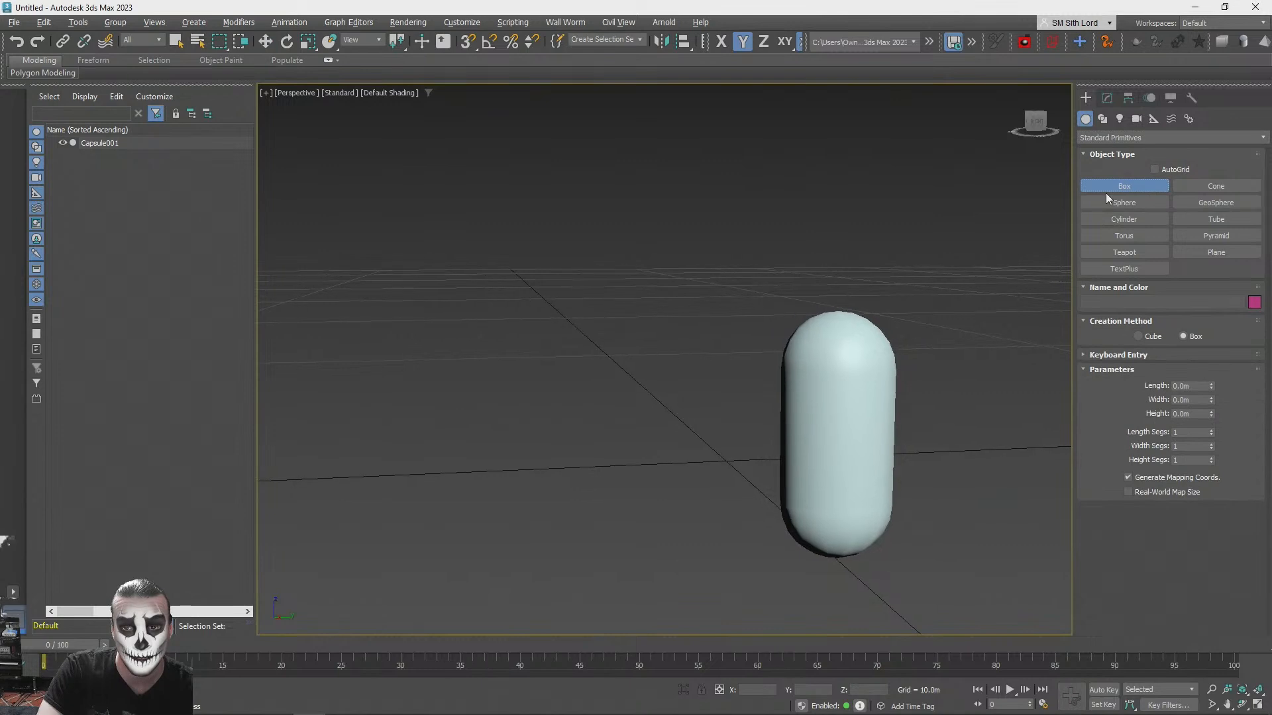
drag(669, 507, 815, 531)
click(817, 530)
alt+middle_drag(817, 530, 742, 510)
- Move the thin box onto the X axis line next to the capsule and raise it about 0.3 m
key(w)
drag(714, 535, 730, 516)
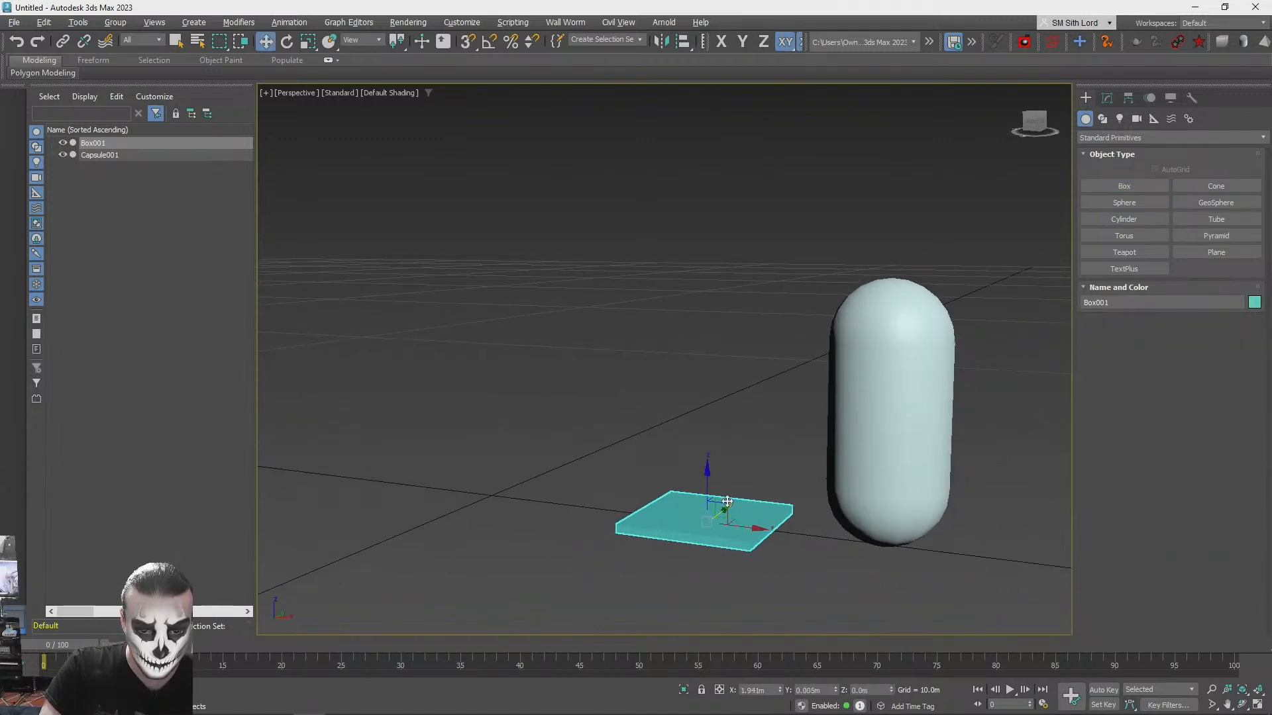
drag(707, 472, 712, 442)
alt+middle_drag(712, 443, 742, 452)
scroll(711, 447, up, 3)
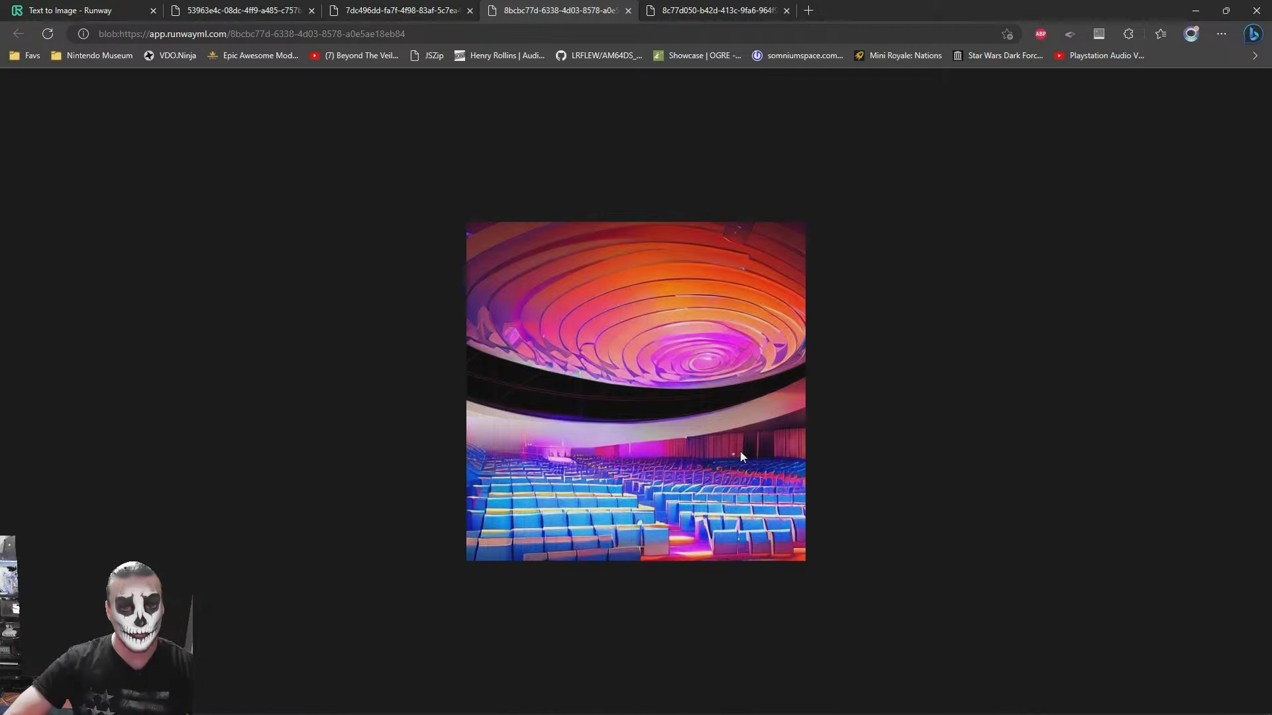
- Switch back to 3ds Max and open the Slate Material Editor's material search
key(alt+Tab)
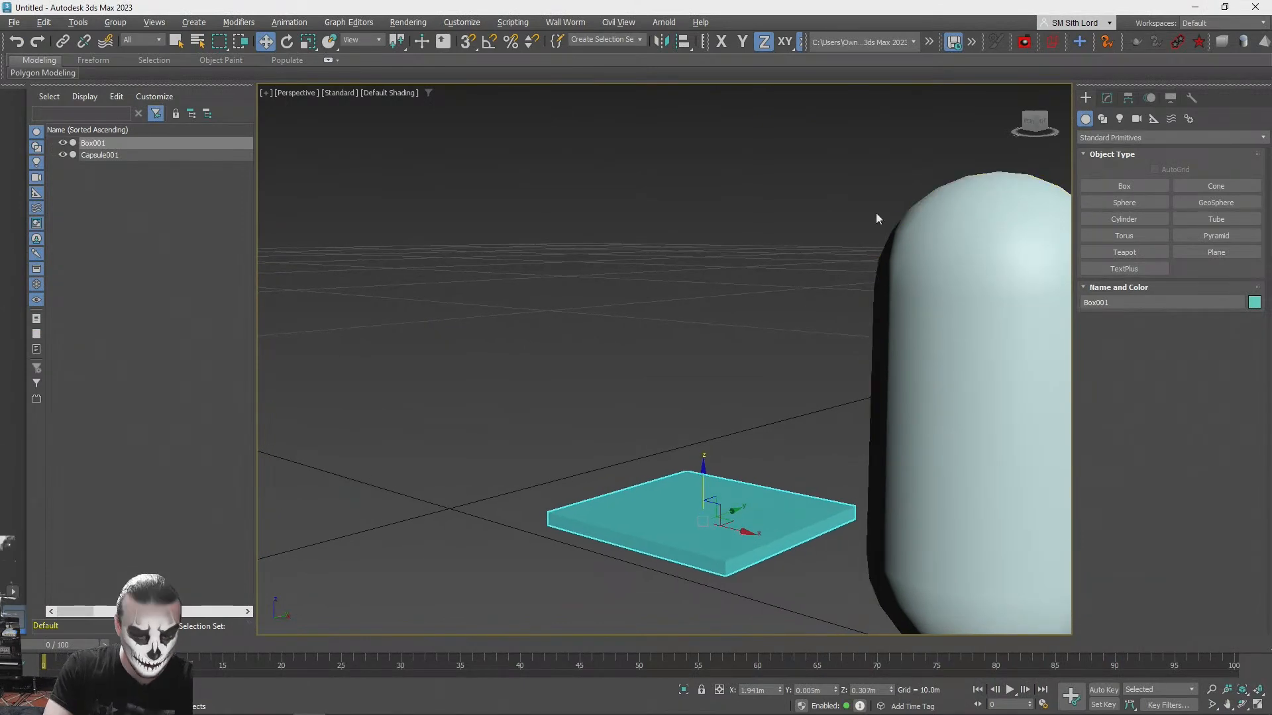
key(m)
click(213, 257)
text(gltf)
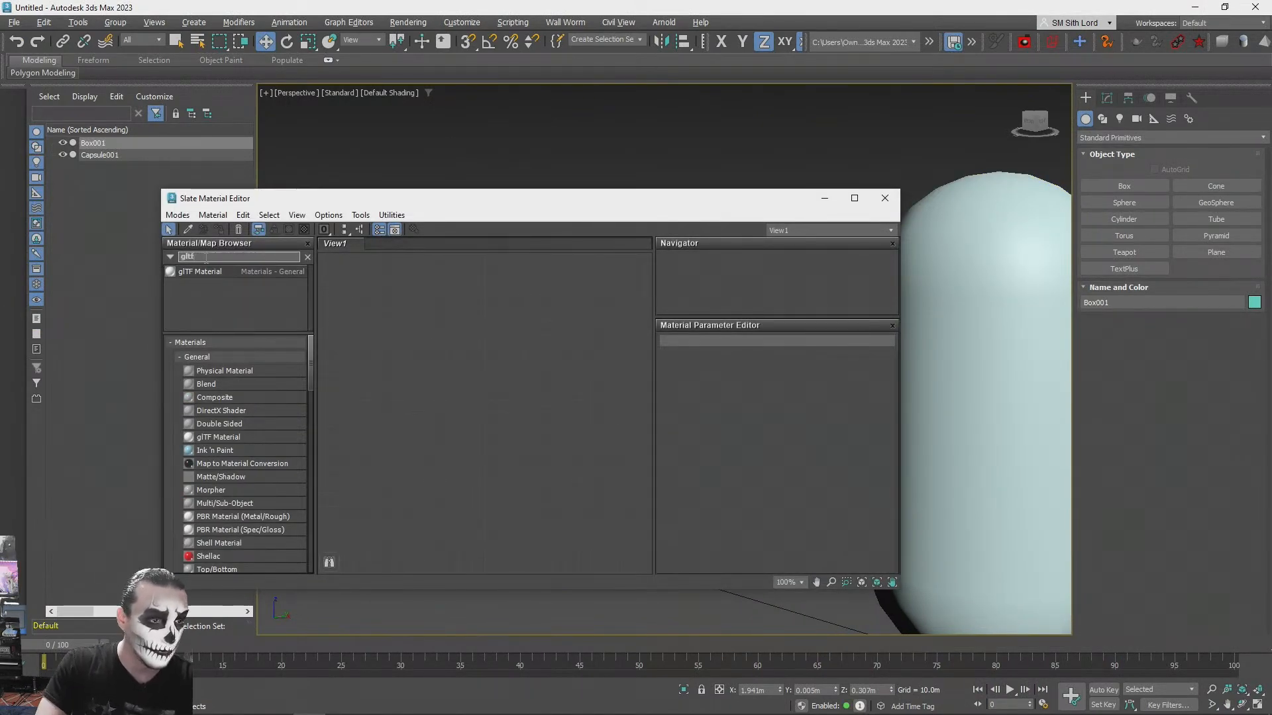
double_click(199, 272)
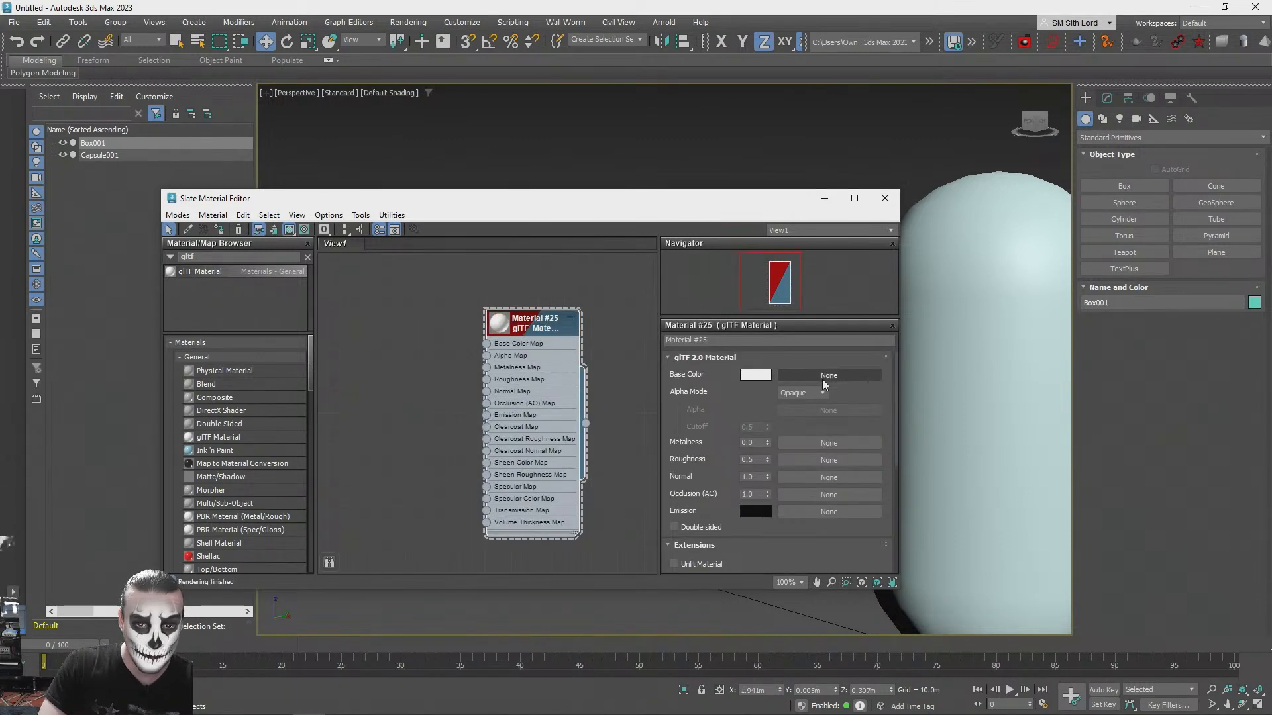
drag(582, 205, 648, 155)
drag(609, 273, 555, 341)
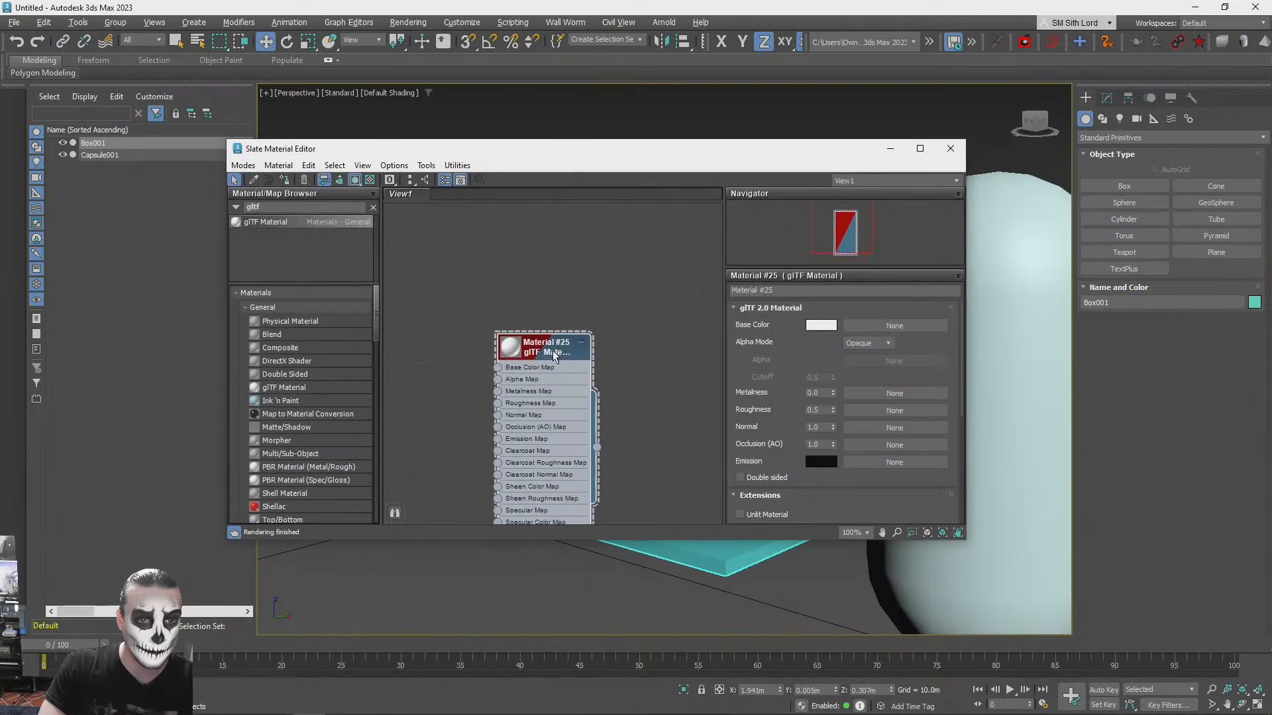
key(Delete)
click(373, 207)
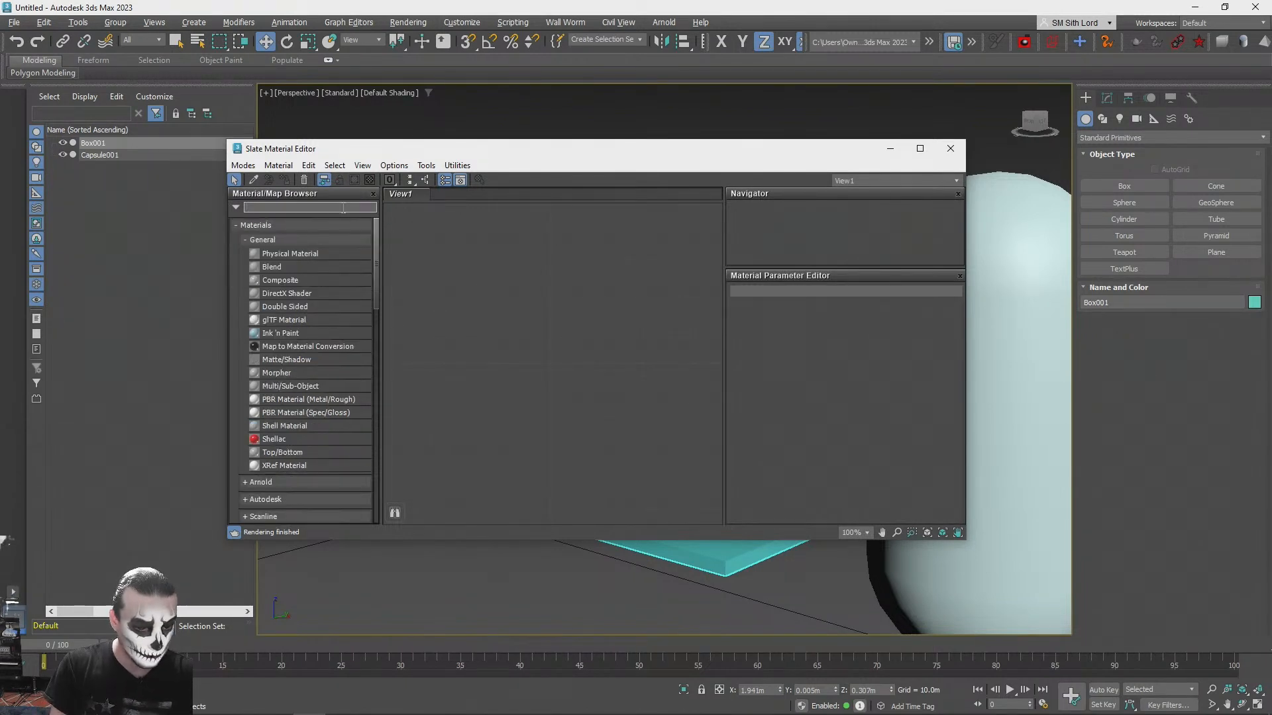
- Create a PBR Material (Metal/Rough) named "white", assign it to the thin box and close the material editor
text(pbr)
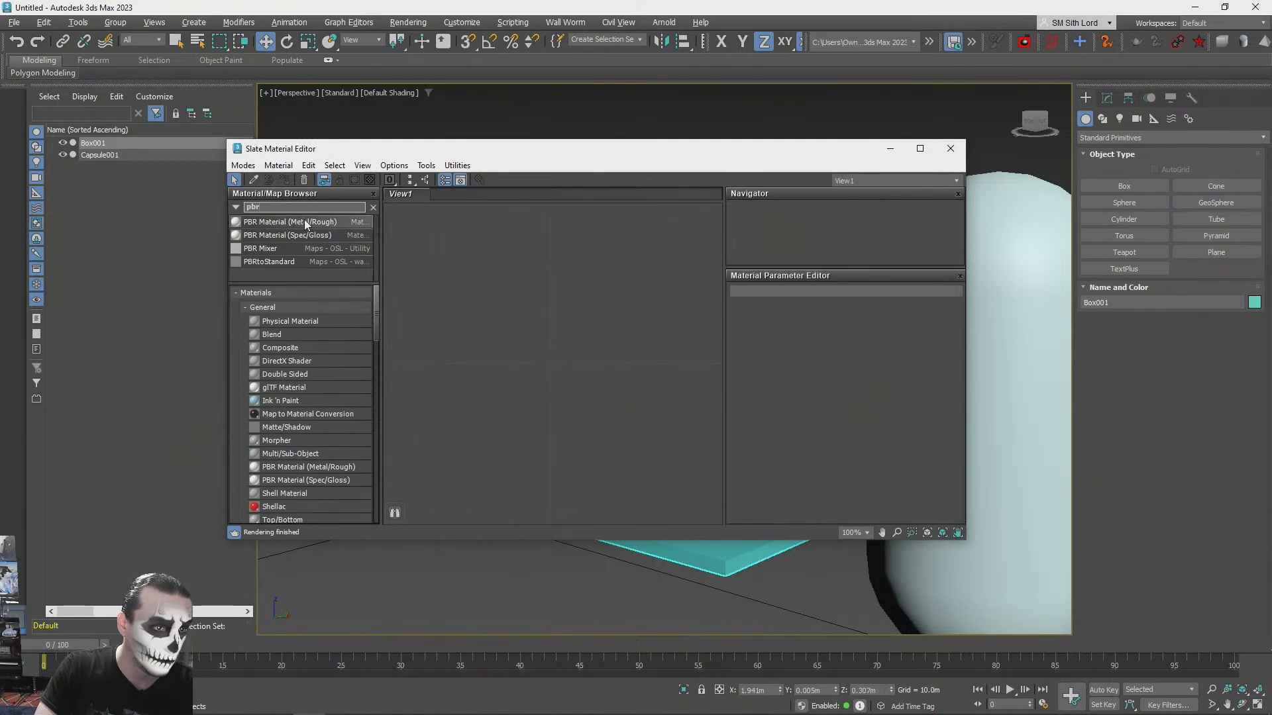
drag(294, 226, 648, 313)
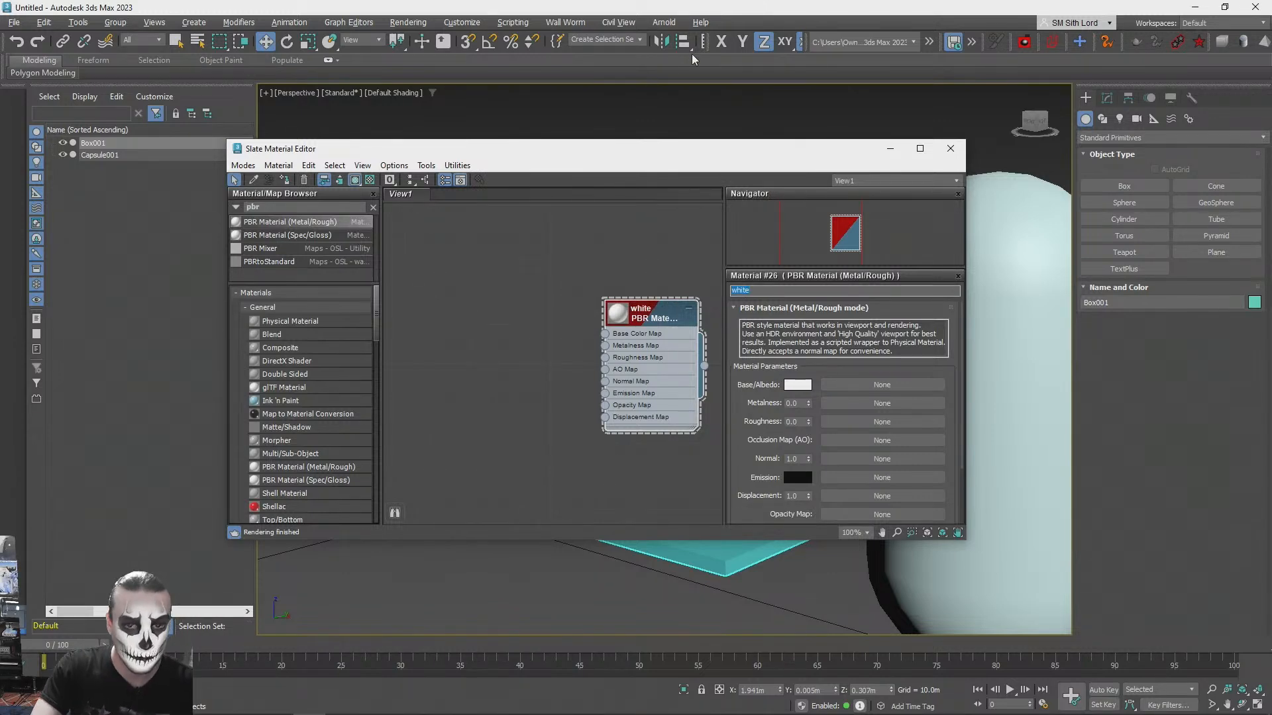
drag(275, 148, 168, 210)
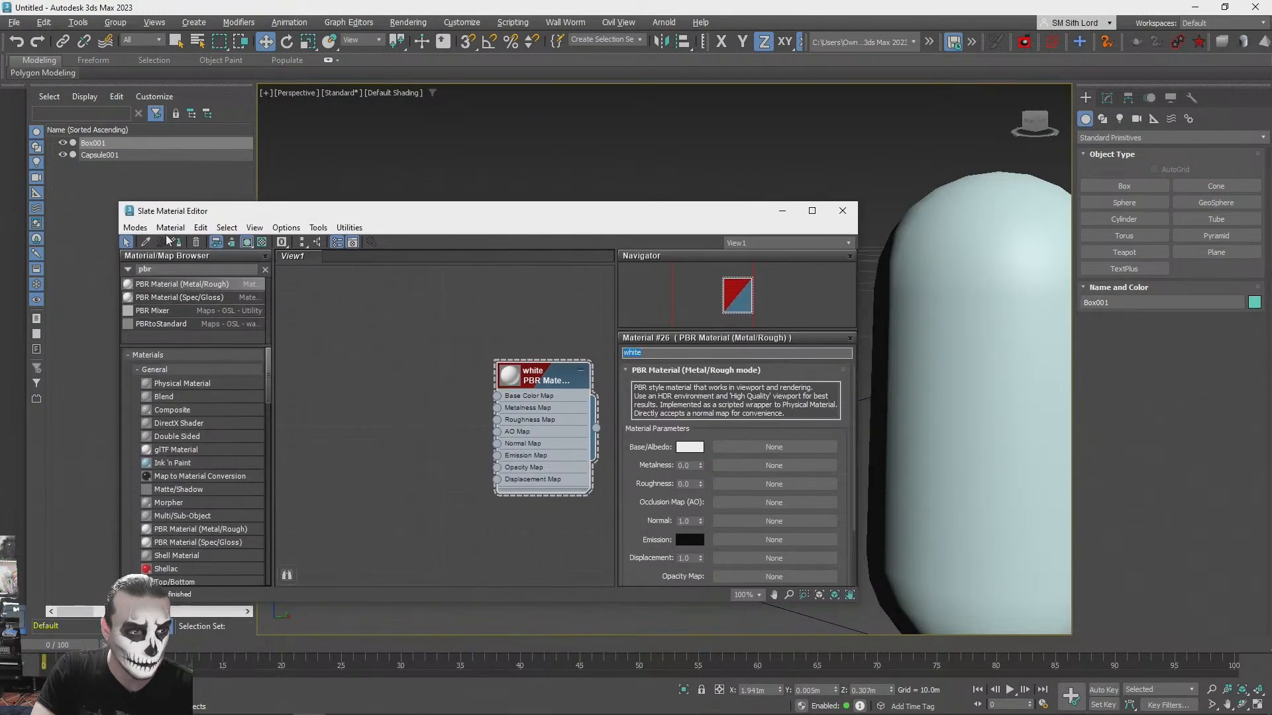
click(839, 212)
click(673, 336)
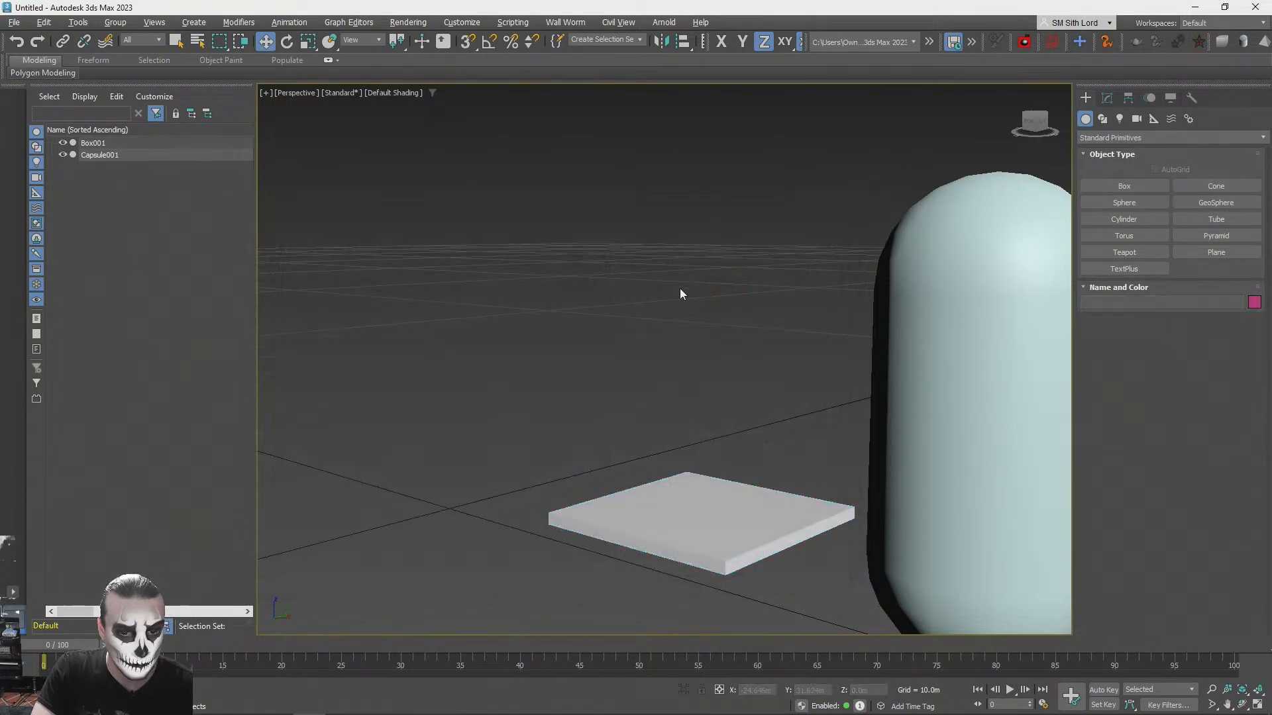
- Zero the thin box's absolute X, Y and Z position so it sits on the world origin
key(q)
click(692, 494)
right_click(266, 41)
right_click(432, 224)
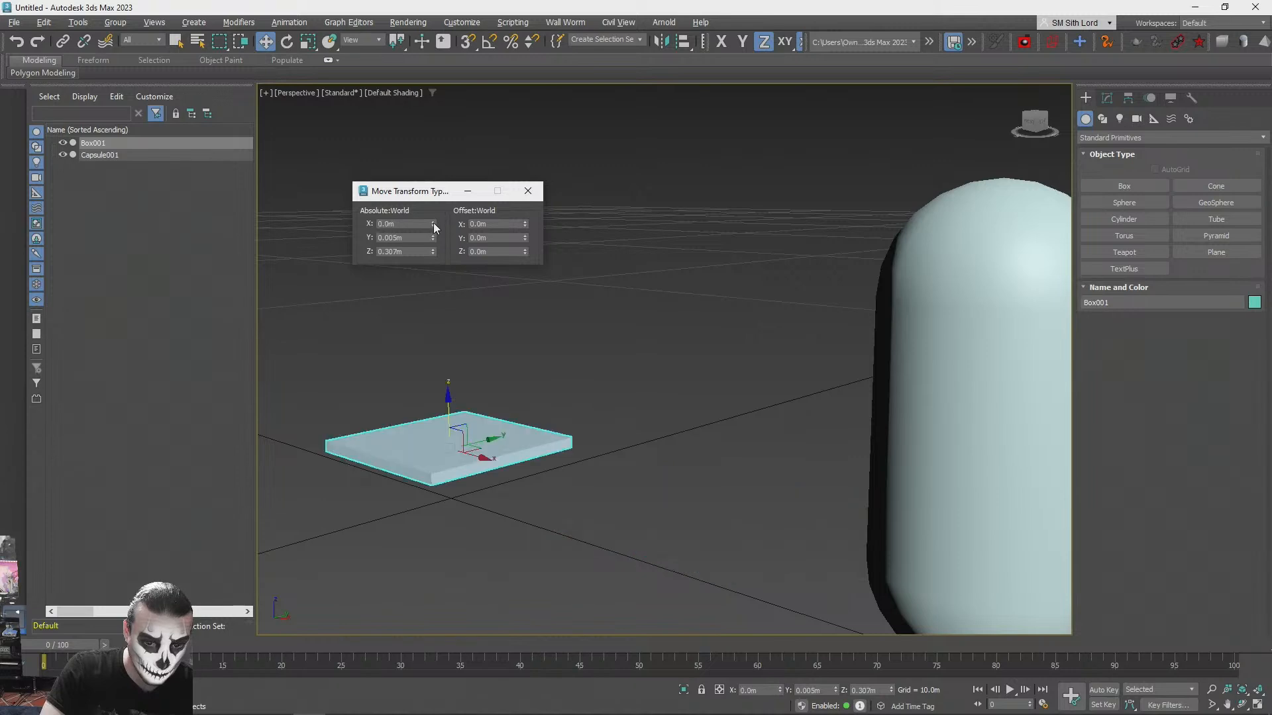
right_click(433, 252)
click(537, 192)
- Move the capsule along the X axis closer to the box and deselect it
scroll(530, 199, down, 2)
alt+middle_drag(529, 198, 503, 331)
click(880, 324)
scroll(884, 331, down, 1)
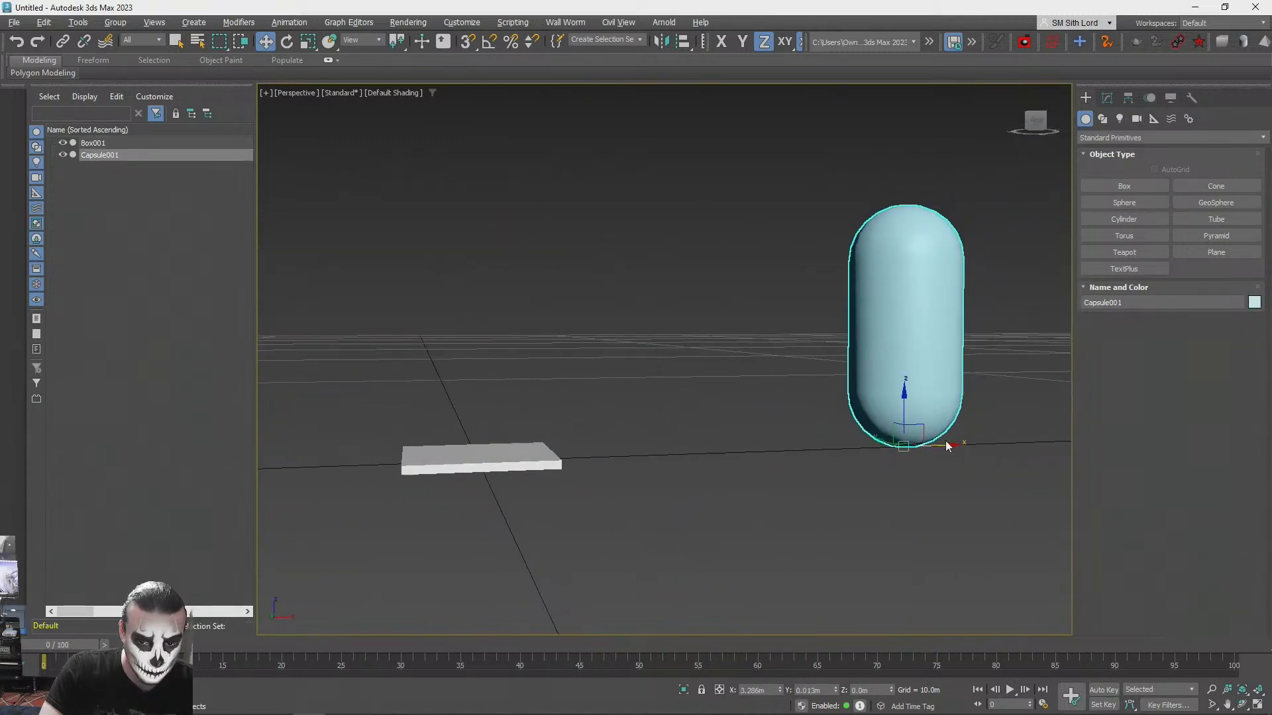
drag(945, 445, 753, 443)
click(697, 524)
alt+middle_drag(697, 524, 538, 442)
scroll(530, 513, up, 2)
- Raise the thin box to about 0.27 m above the ground at the origin
click(523, 505)
drag(552, 421, 559, 384)
scroll(561, 383, down, 3)
alt+middle_drag(561, 383, 824, 341)
scroll(553, 383, up, 3)
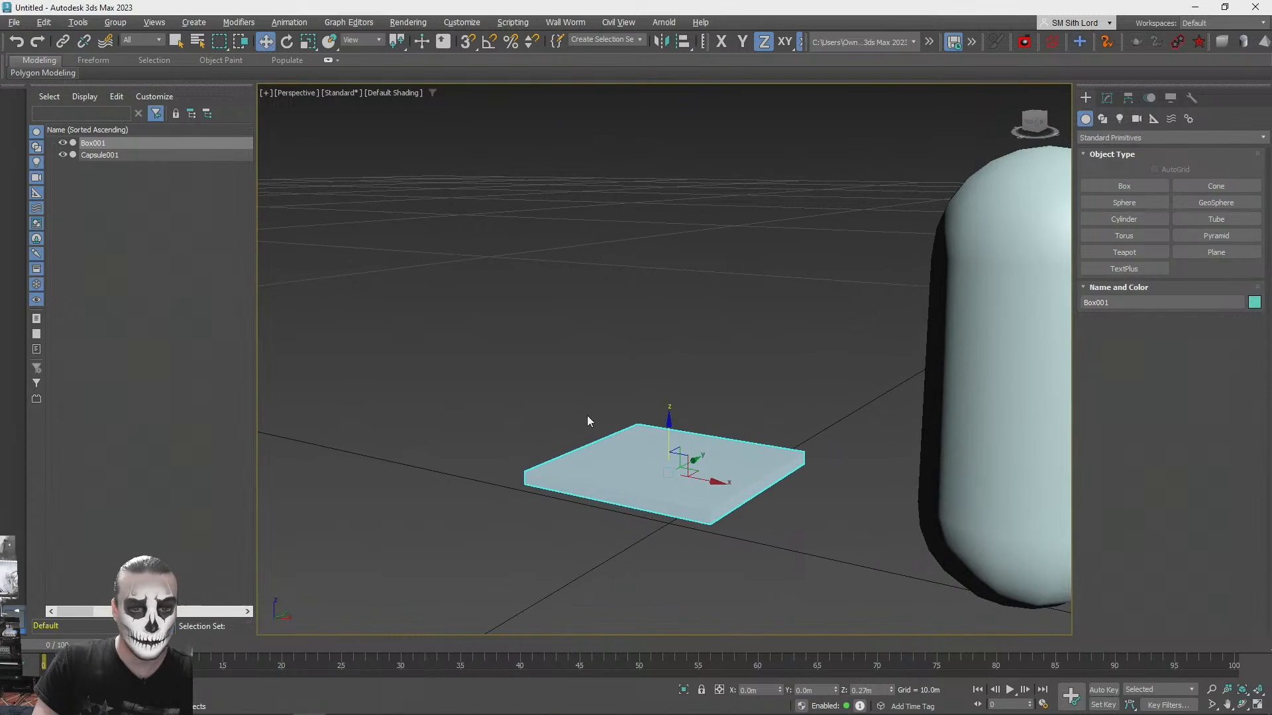
- Clone the thin box as a copy higher up and away from the capsule, and display edged faces
mouse_move(688, 466)
shift+mouse_down()
mouse_move(662, 388)
mouse_move(504, 373)
shift+mouse_up()
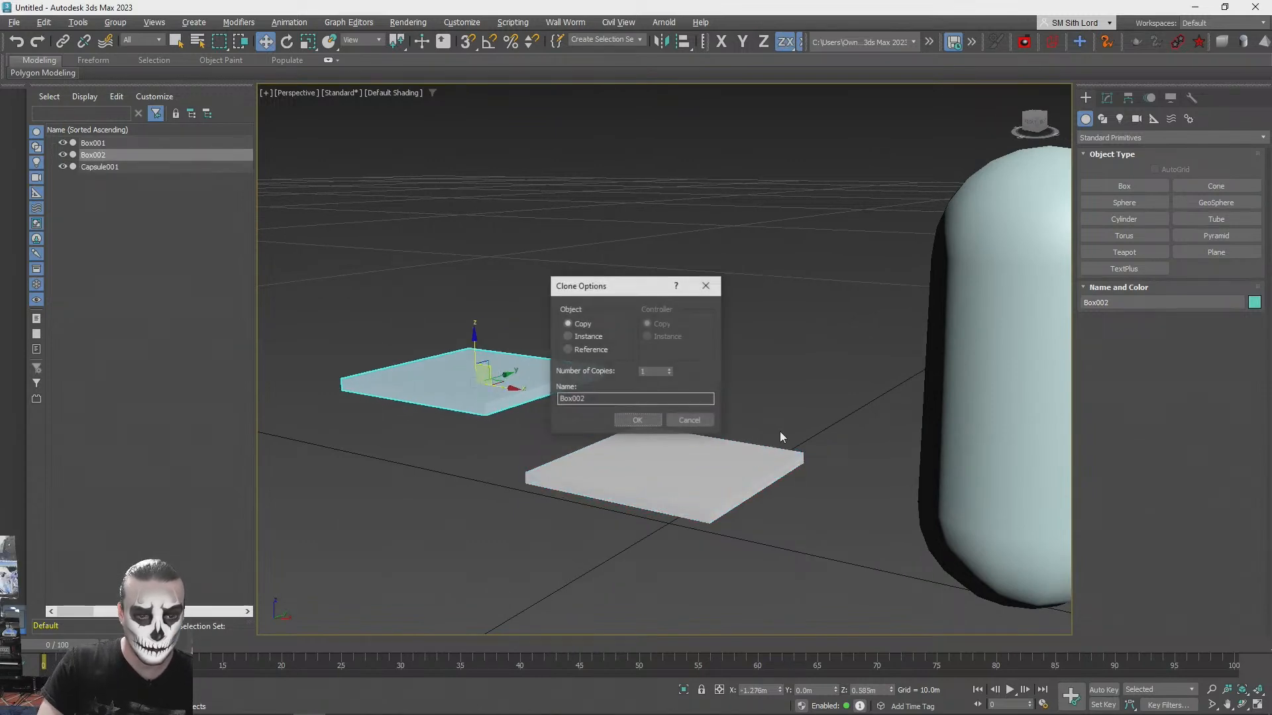
click(638, 421)
key(F4)
- Convert the original thin box at the origin to an Editable Poly
click(668, 443)
key(q)
click(1105, 98)
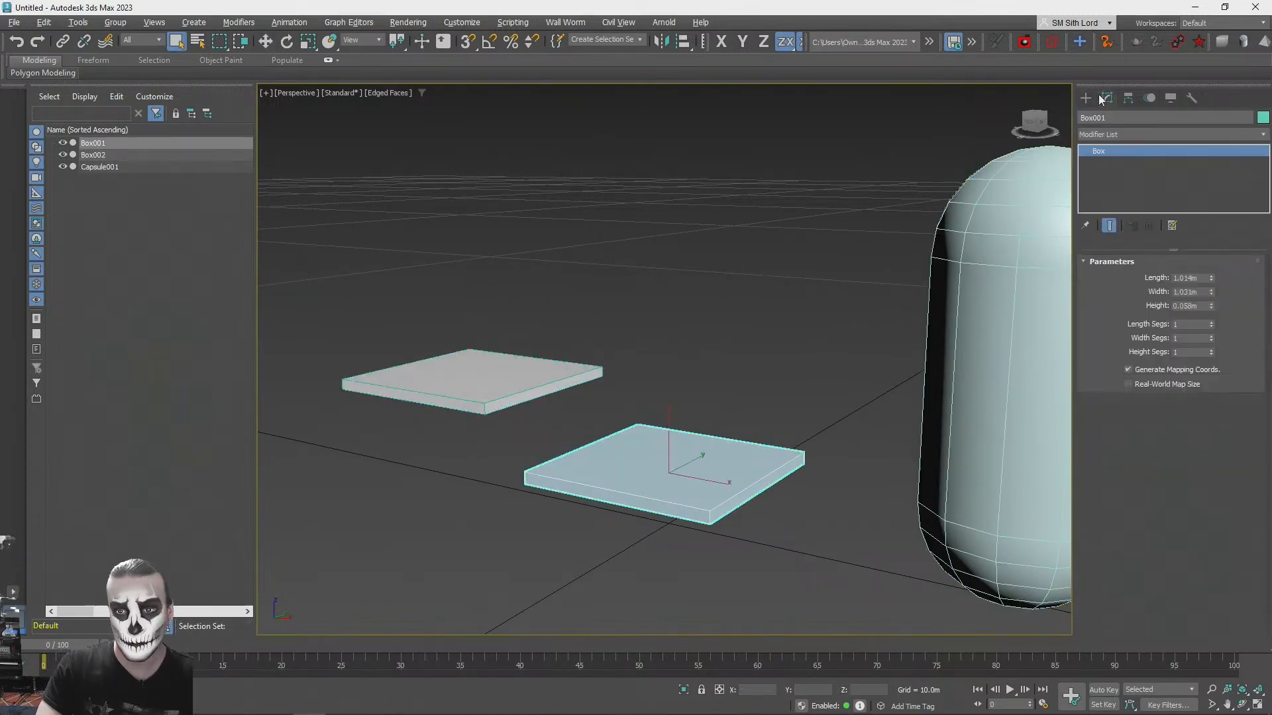
click(1085, 99)
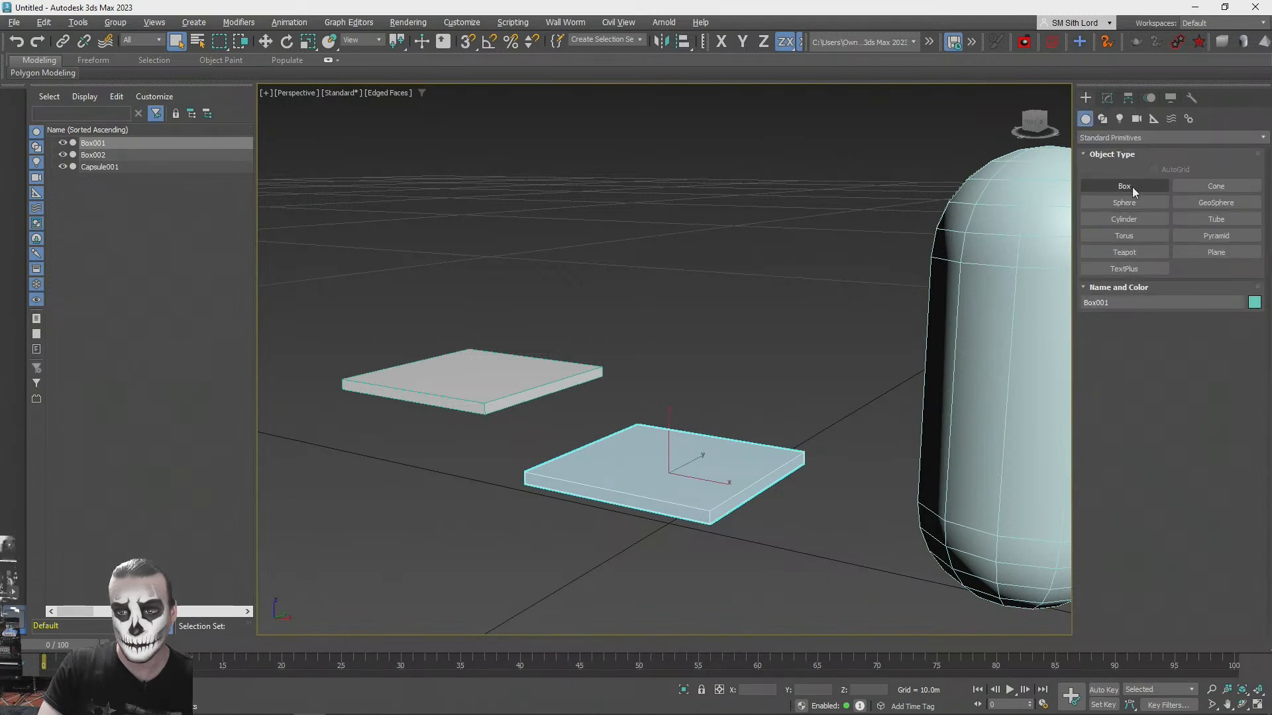
click(1107, 100)
right_click(1110, 153)
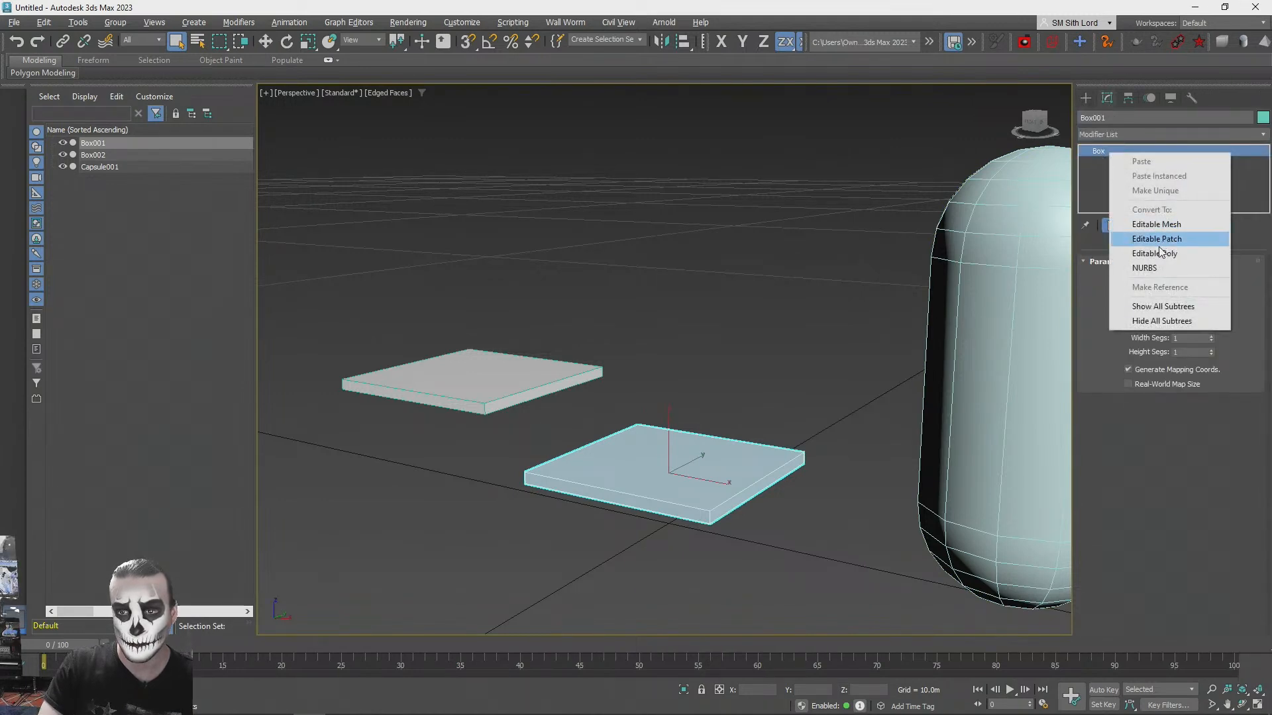
click(1153, 239)
- Bevel the top polygon of the original box with a height of 0 and an outline of -0.03 m
key(4)
click(701, 469)
scroll(700, 469, up, 4)
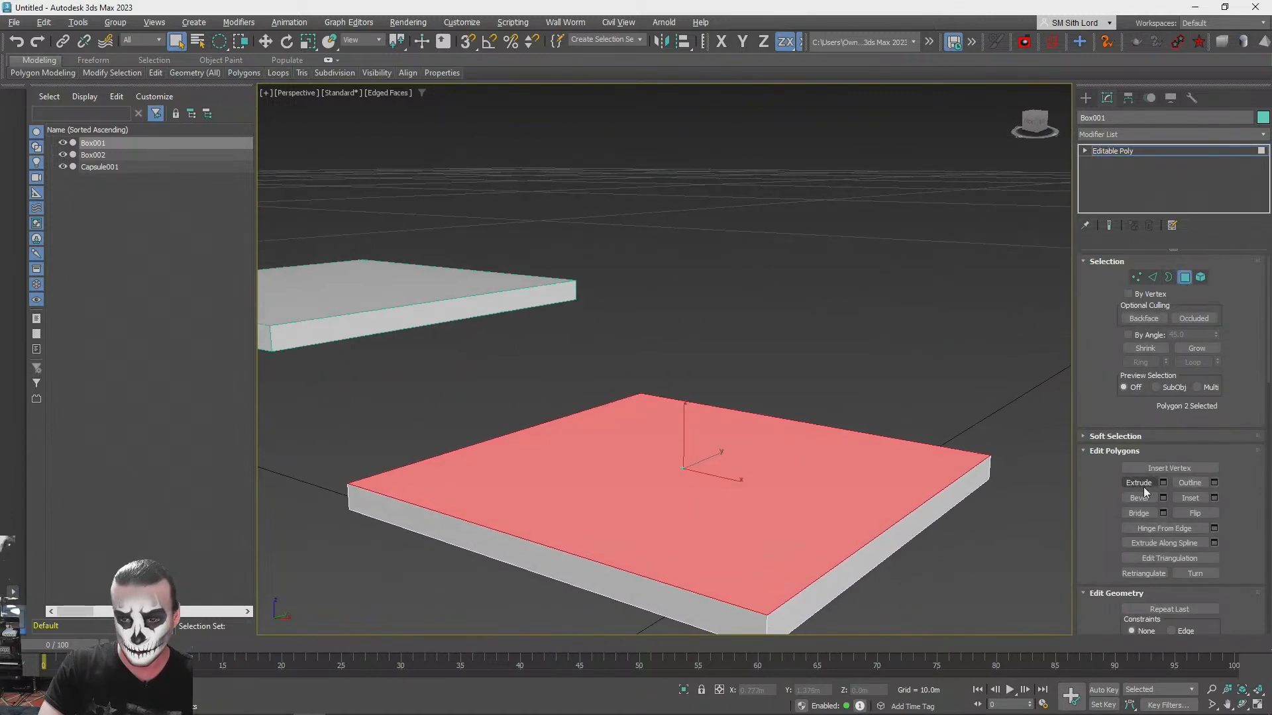
click(1163, 498)
right_click(674, 389)
right_click(674, 406)
click(676, 409)
click(676, 409)
click(676, 410)
click(675, 409)
click(674, 403)
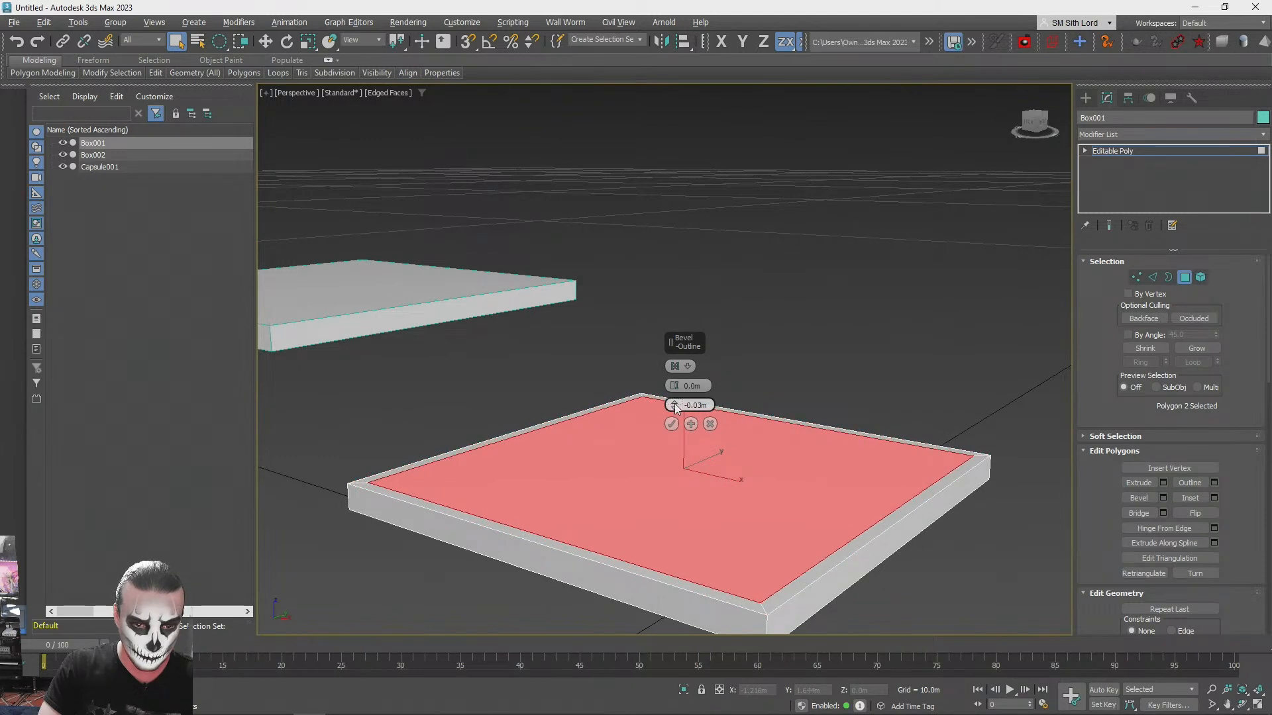
- Bevel the inset top polygon upward with a slight inward taper to form the cushion's raised sides
click(674, 384)
right_click(674, 404)
click(674, 383)
click(675, 384)
click(675, 384)
click(675, 384)
click(674, 384)
click(674, 384)
click(674, 387)
click(675, 410)
click(675, 391)
click(691, 424)
- Bevel the cushion's top polygon once more with a height of 0.04 m and an outline of -0.06 m
click(675, 410)
click(674, 409)
click(674, 409)
click(674, 409)
click(674, 409)
click(673, 389)
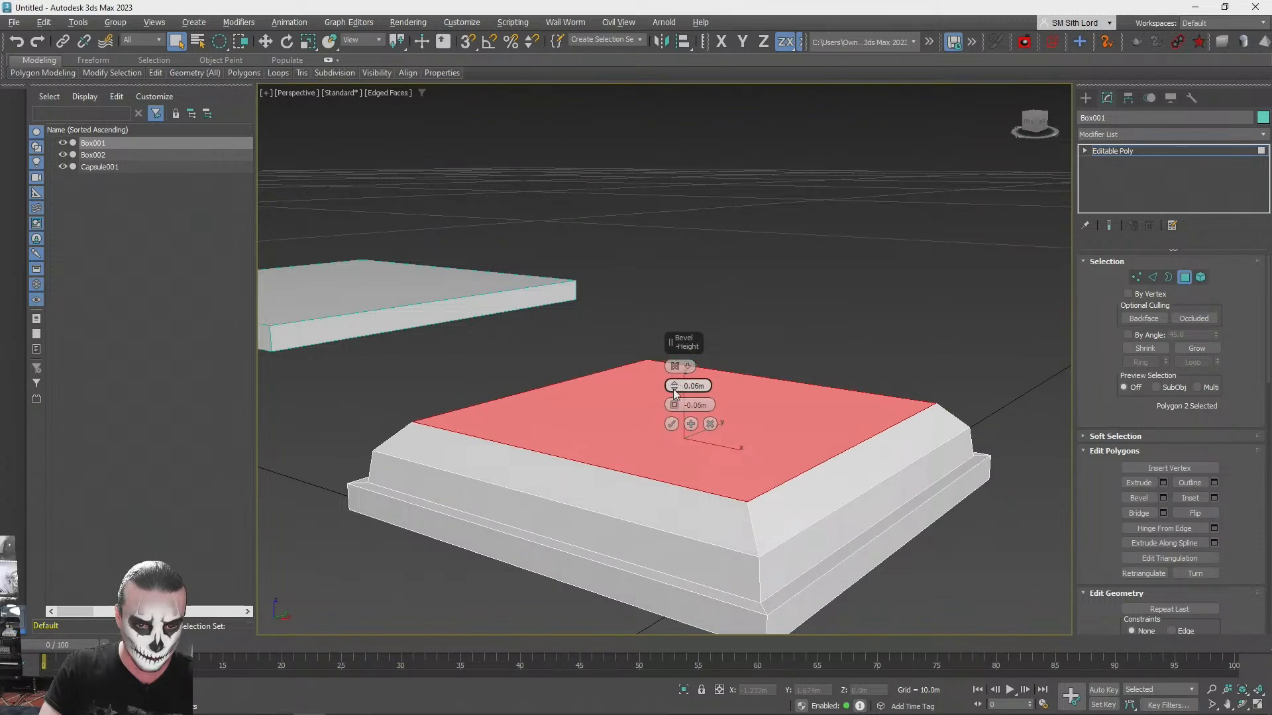
click(674, 389)
click(673, 389)
click(673, 389)
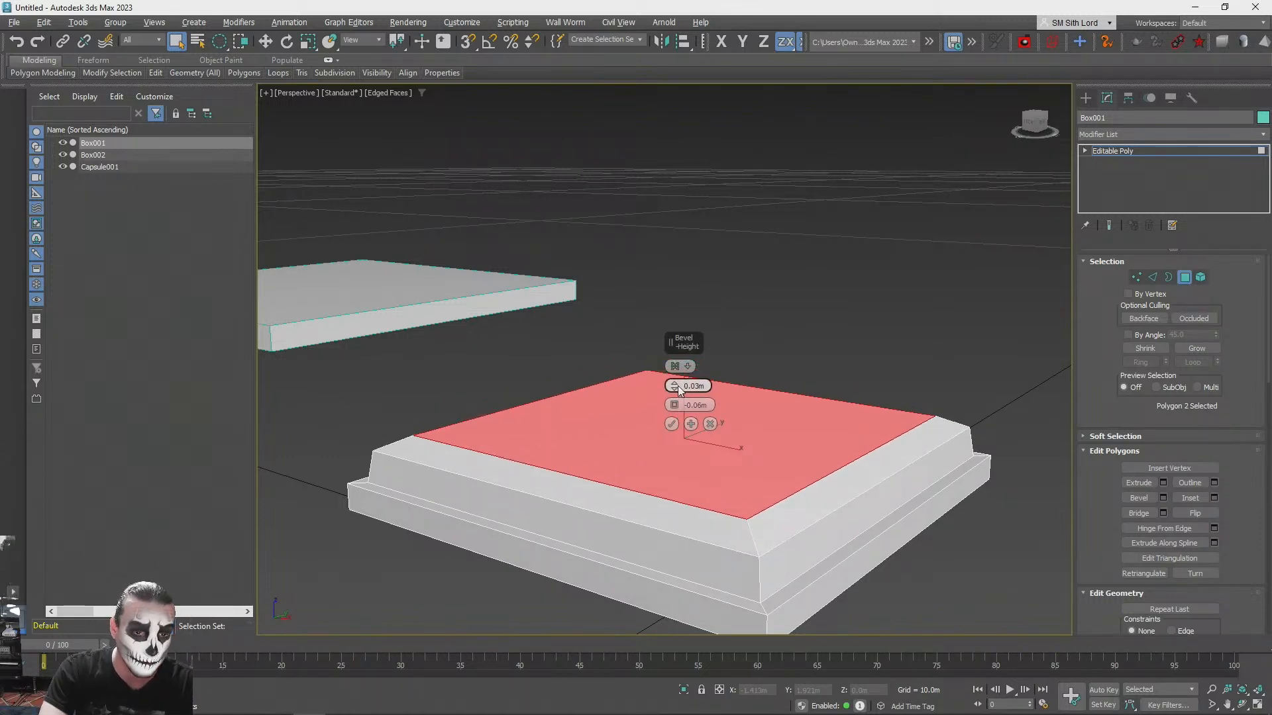
click(675, 384)
scroll(675, 387, down, 4)
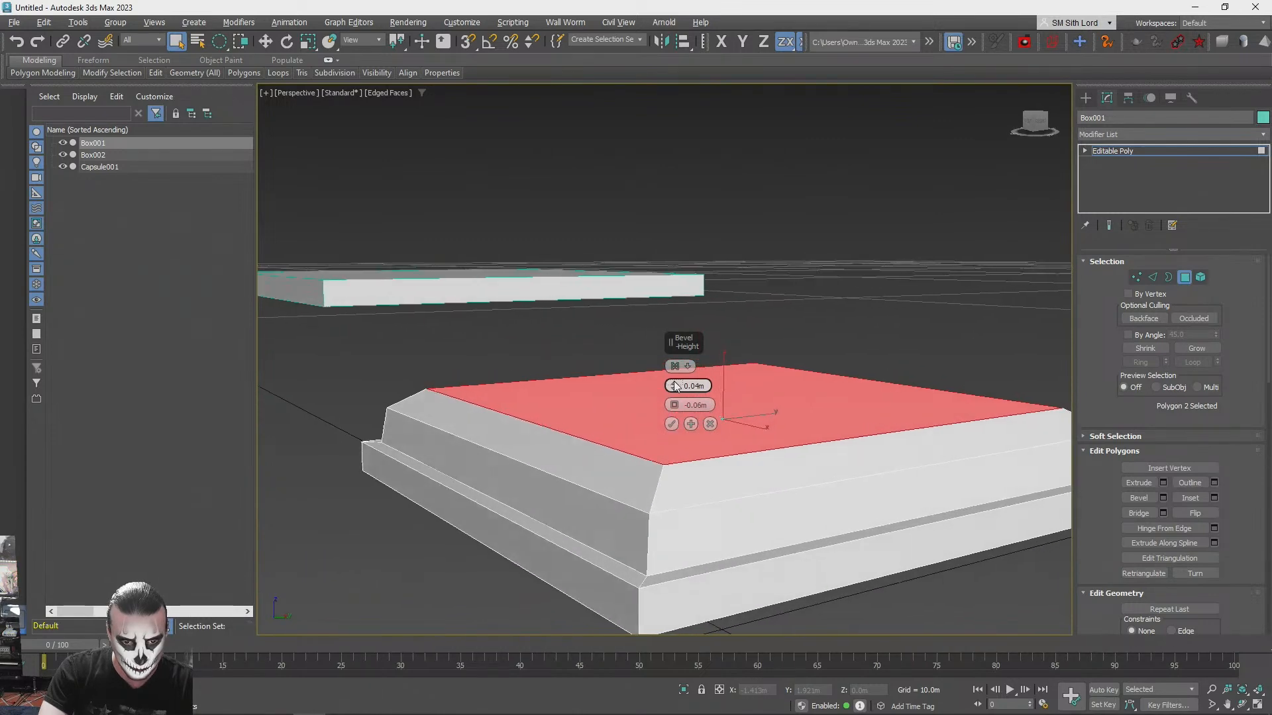
click(672, 424)
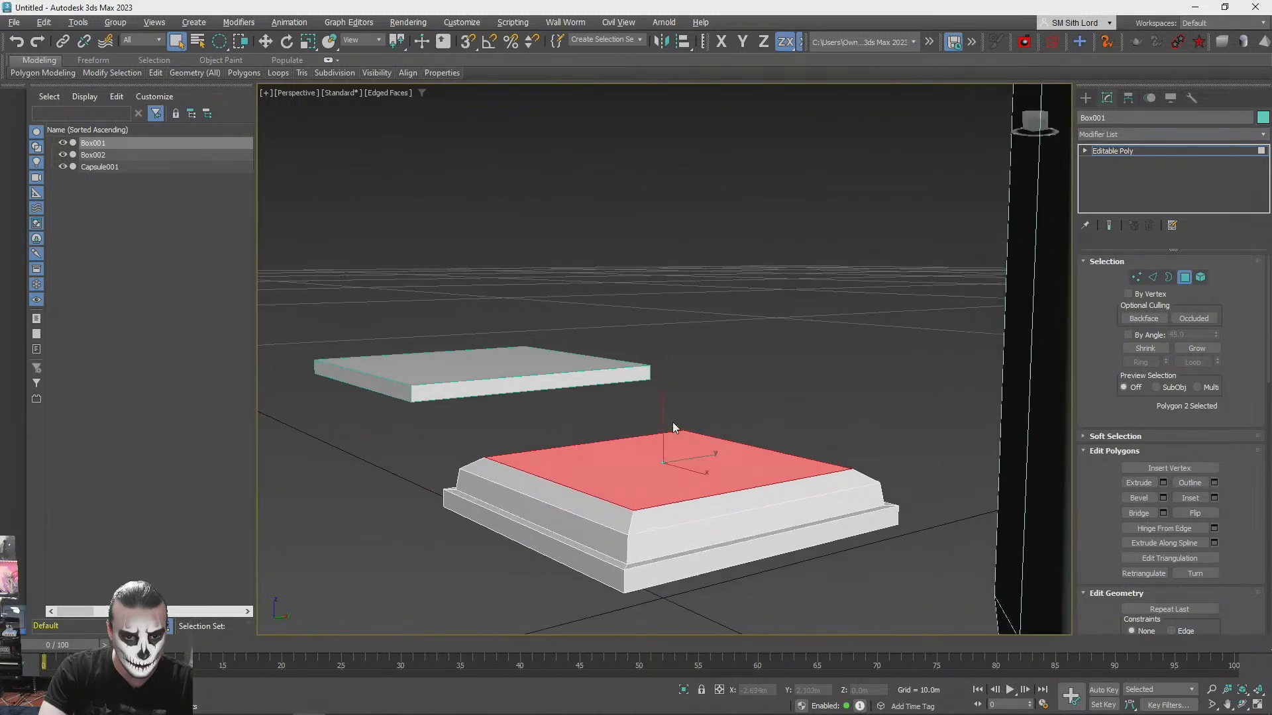
- Select the upright edges at two corners of the seat cushion and chamfer them by 0.1 m
click(1157, 277)
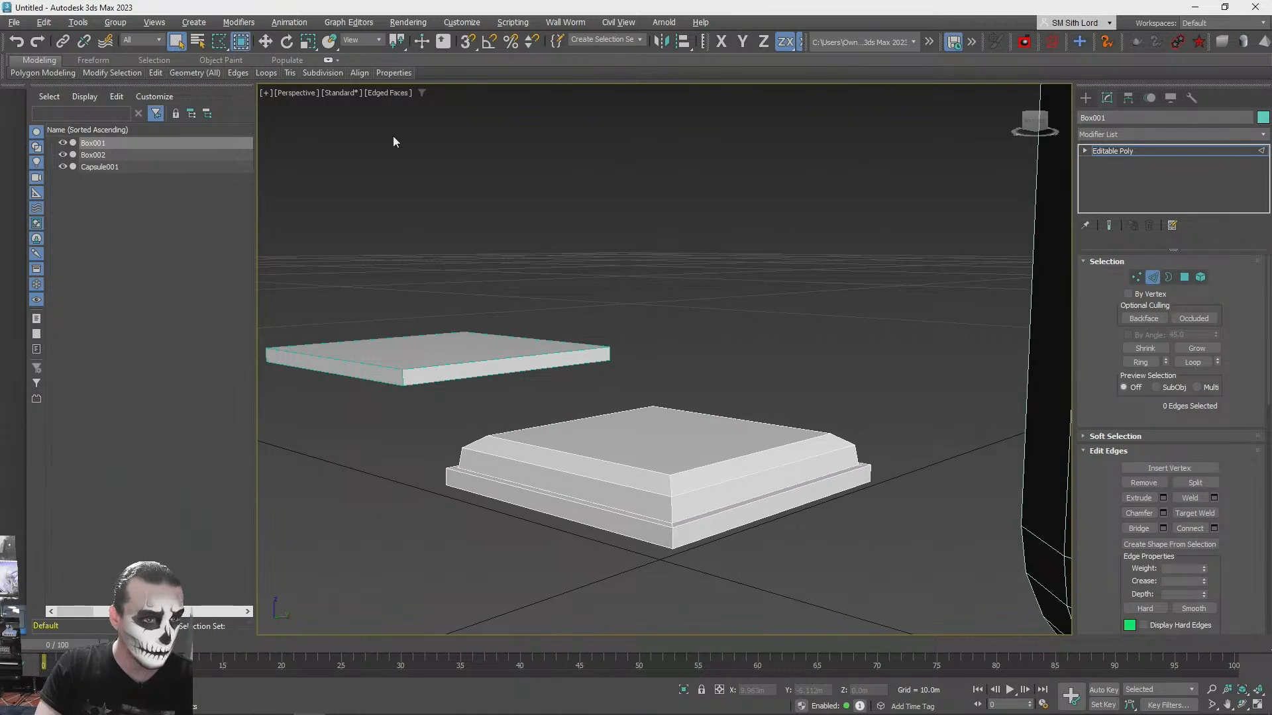
key(F3)
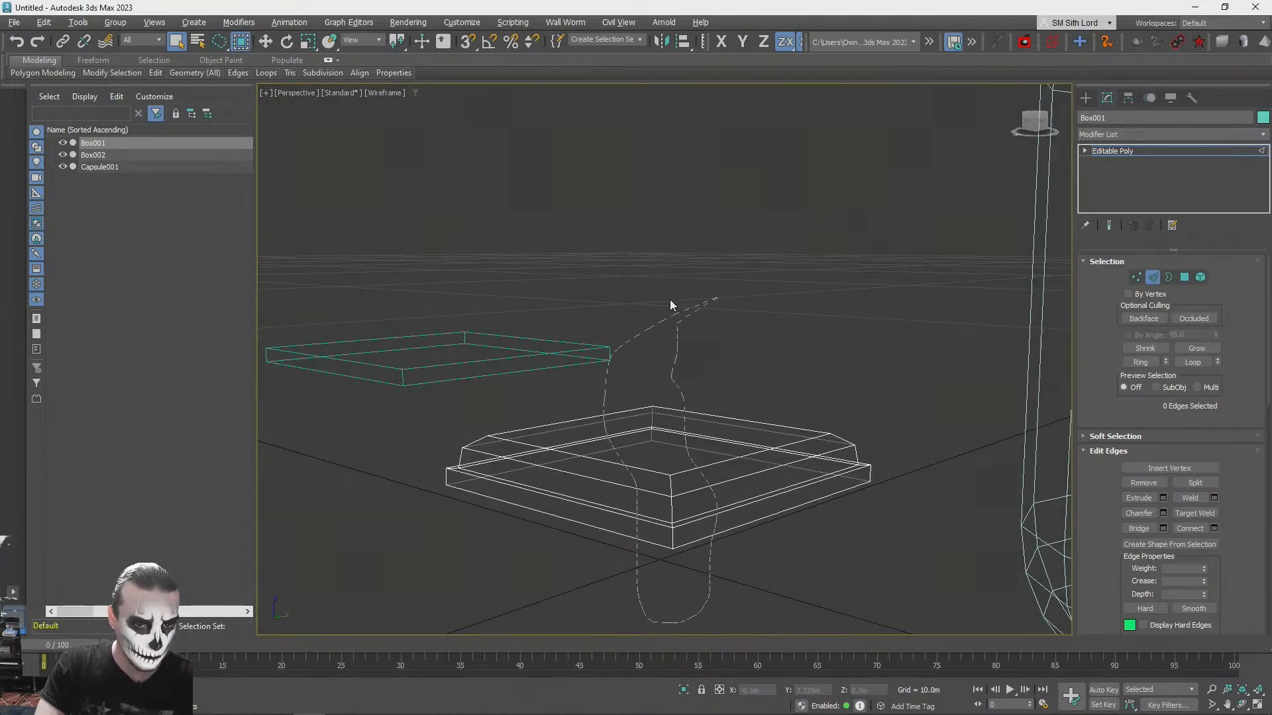
click(1163, 515)
key(F3)
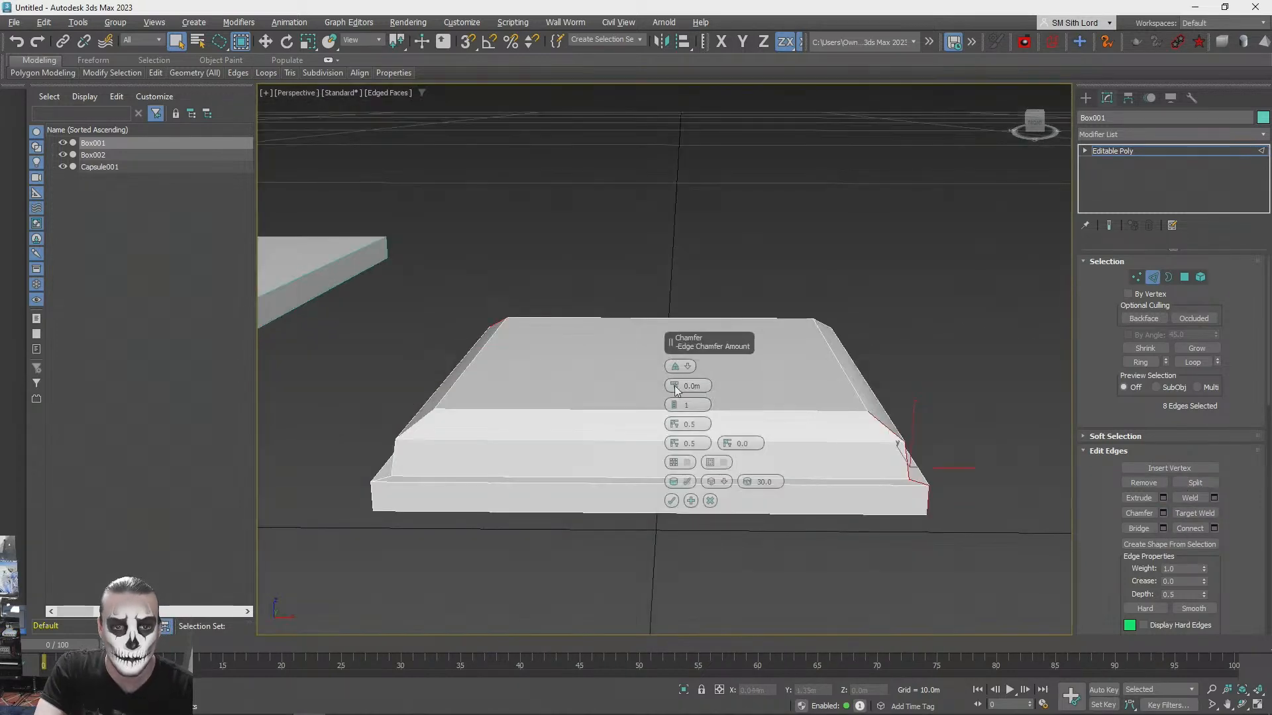
drag(673, 387, 673, 387)
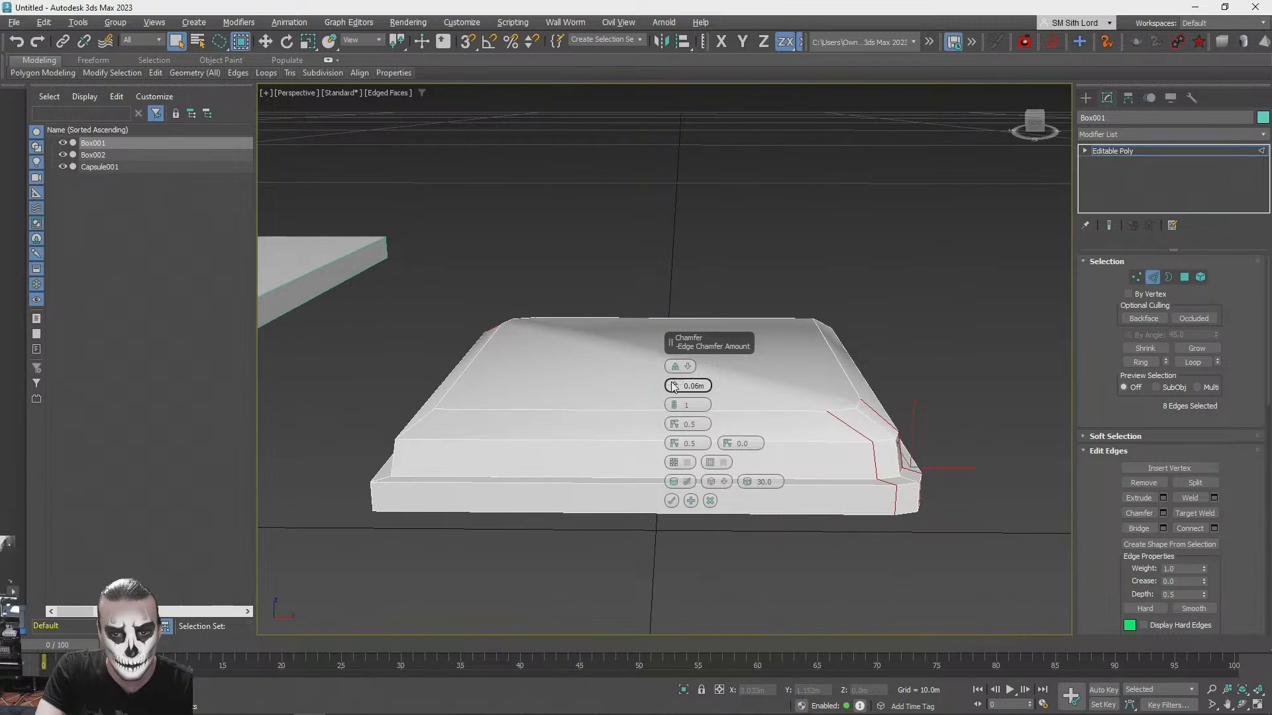
alt+middle_drag(673, 387, 493, 391)
drag(673, 387, 673, 383)
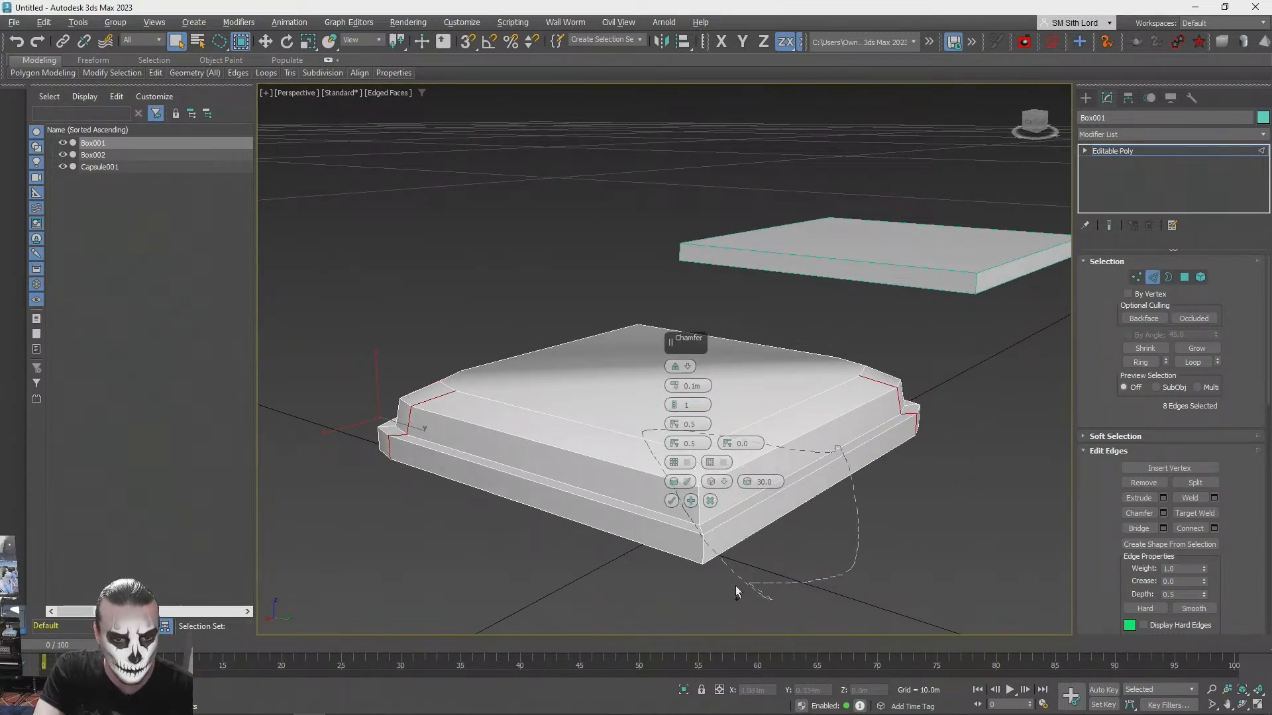
- Add the upright edges of the seat cushion's two remaining corners to the open chamfer
ctrl+drag(749, 584, 720, 587)
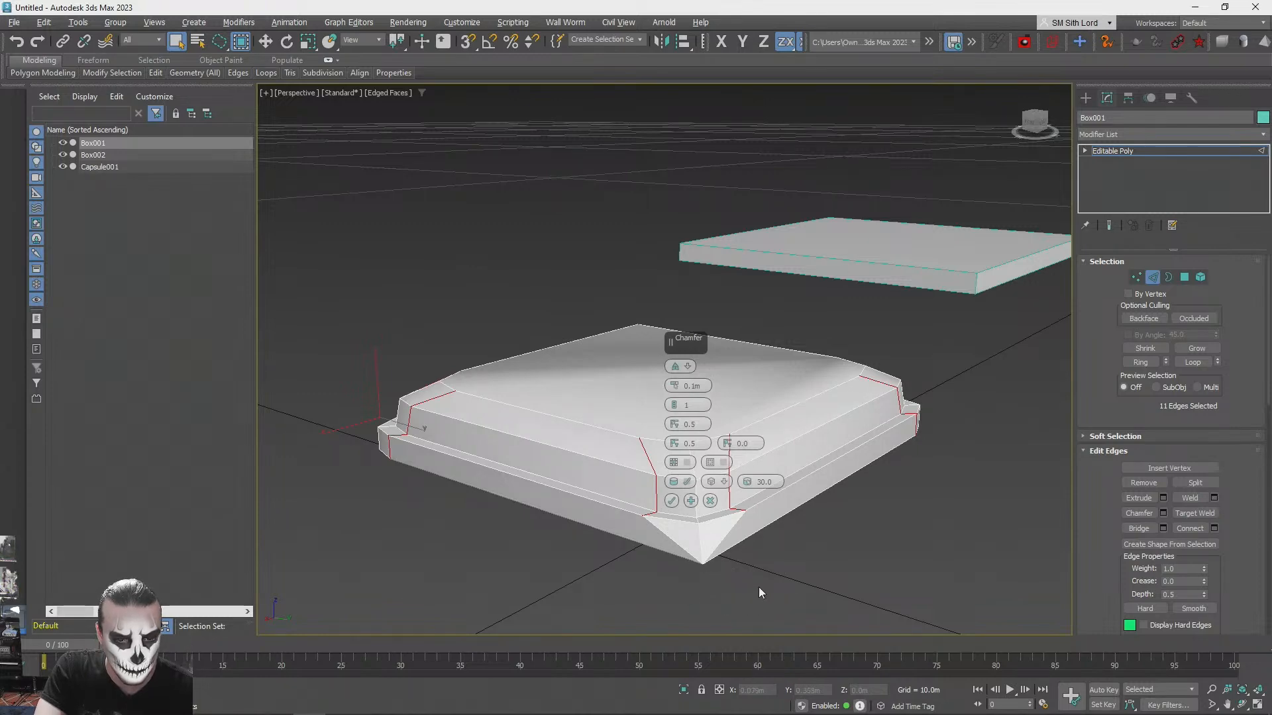
key(ctrl+z)
ctrl+drag(673, 384, 722, 596)
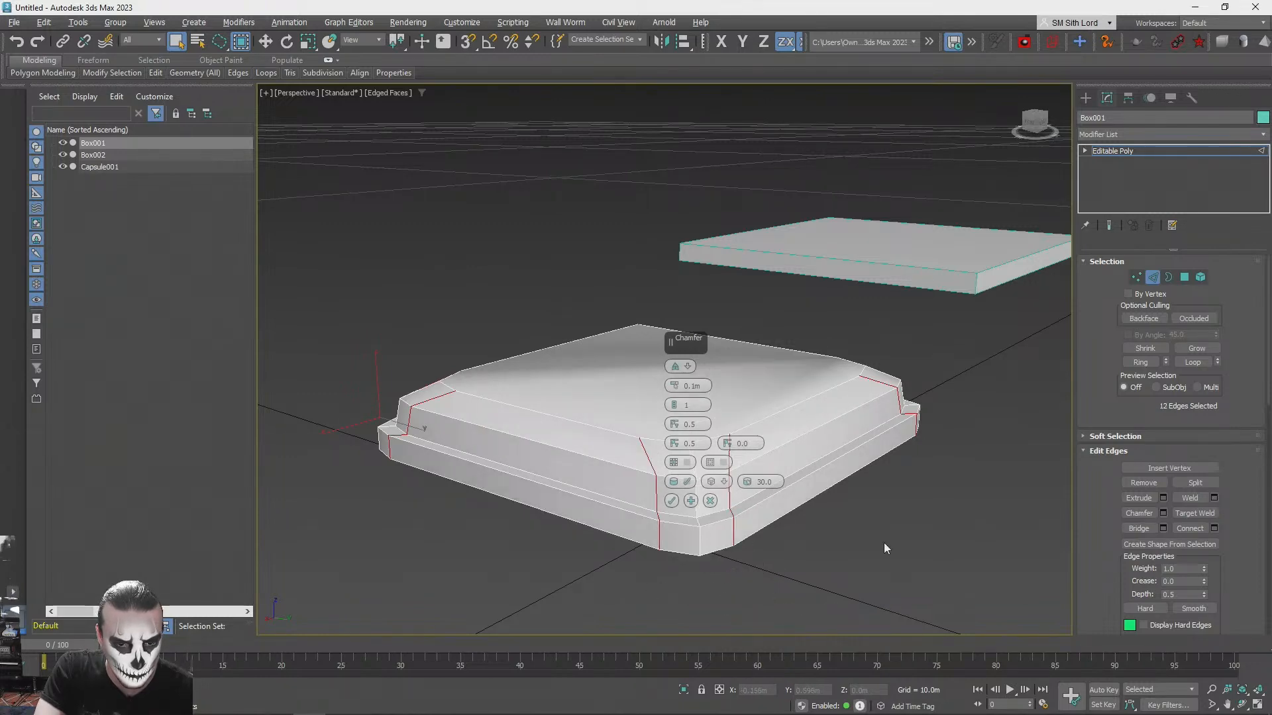
mouse_move(854, 460)
alt+middle_down()
mouse_move(768, 450)
mouse_move(832, 475)
mouse_move(682, 578)
alt+middle_up()
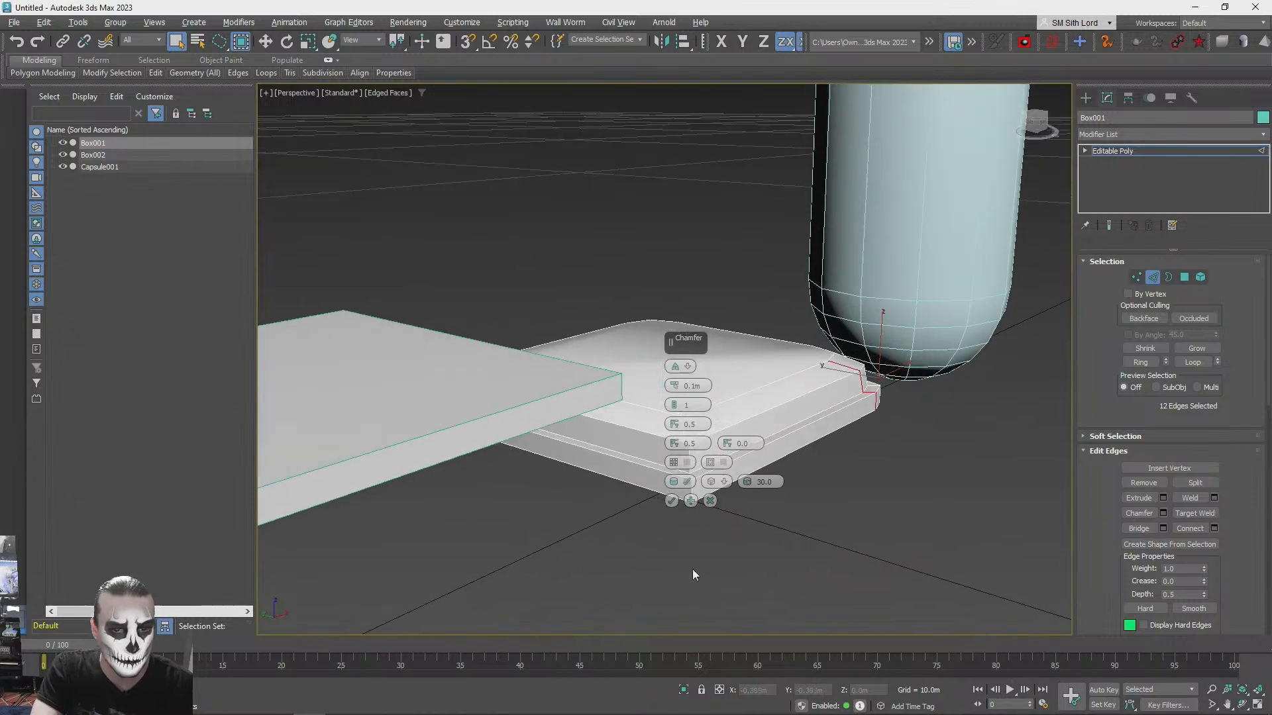
ctrl+drag(629, 455, 637, 487)
mouse_move(776, 490)
alt+middle_down()
mouse_move(737, 494)
mouse_move(835, 430)
alt+middle_up()
- Apply the corner chamfer with an amount of 0.09 m and 1 segment, then leave edge editing and deselect the seat
click(675, 383)
click(675, 384)
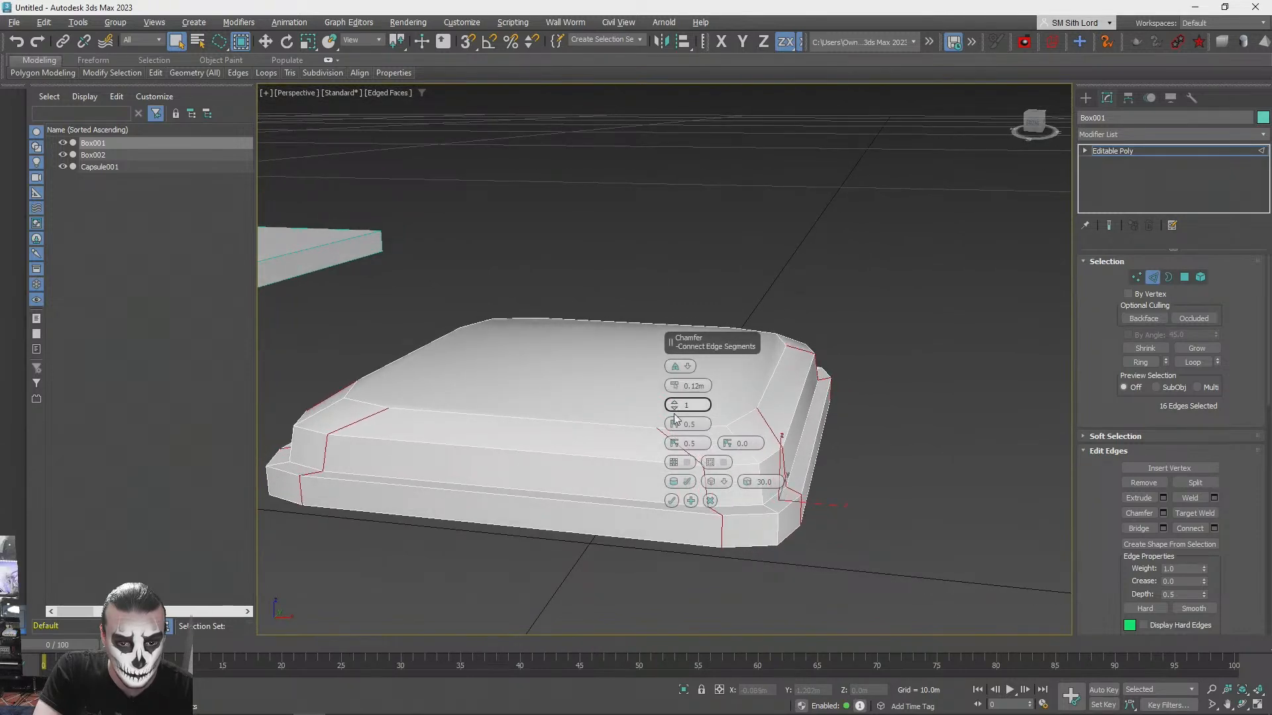
click(674, 401)
mouse_move(674, 402)
alt+middle_down()
mouse_move(641, 399)
mouse_move(673, 404)
alt+middle_up()
click(675, 408)
click(675, 391)
click(674, 391)
click(674, 391)
scroll(675, 391, down, 2)
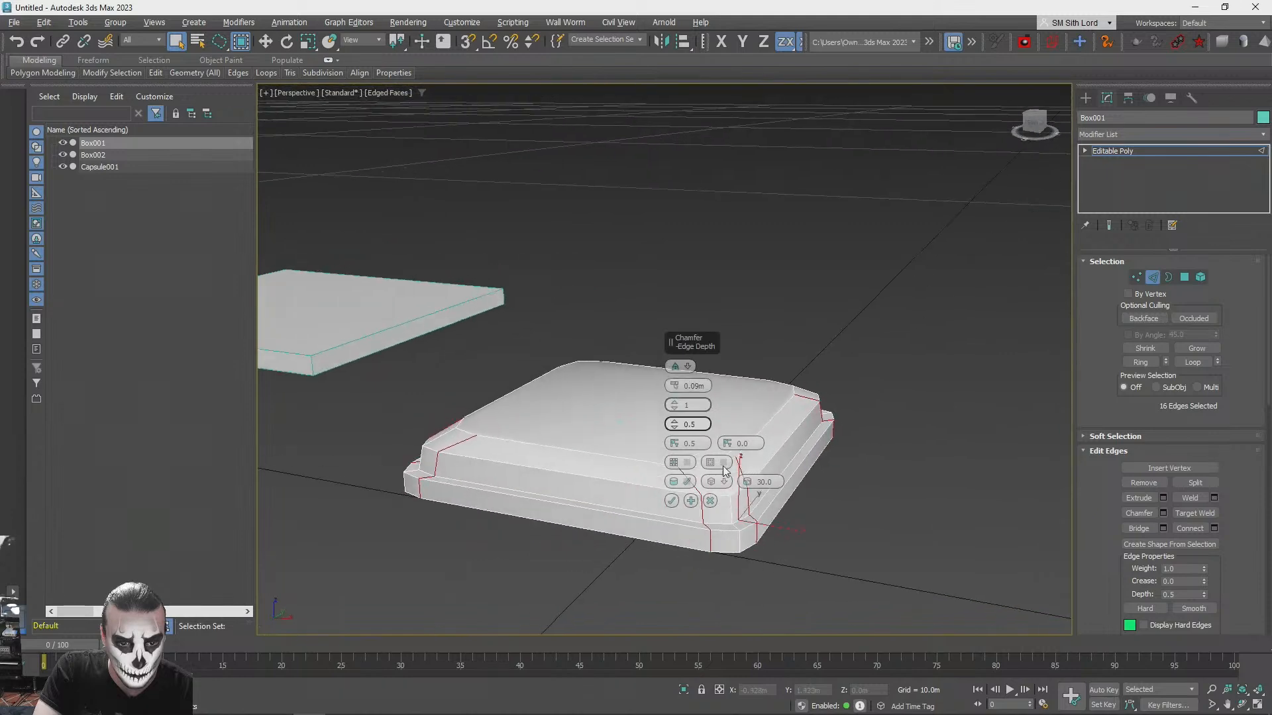
click(672, 502)
alt+middle_drag(852, 320, 894, 314)
click(1153, 279)
click(847, 212)
scroll(736, 245, down, 3)
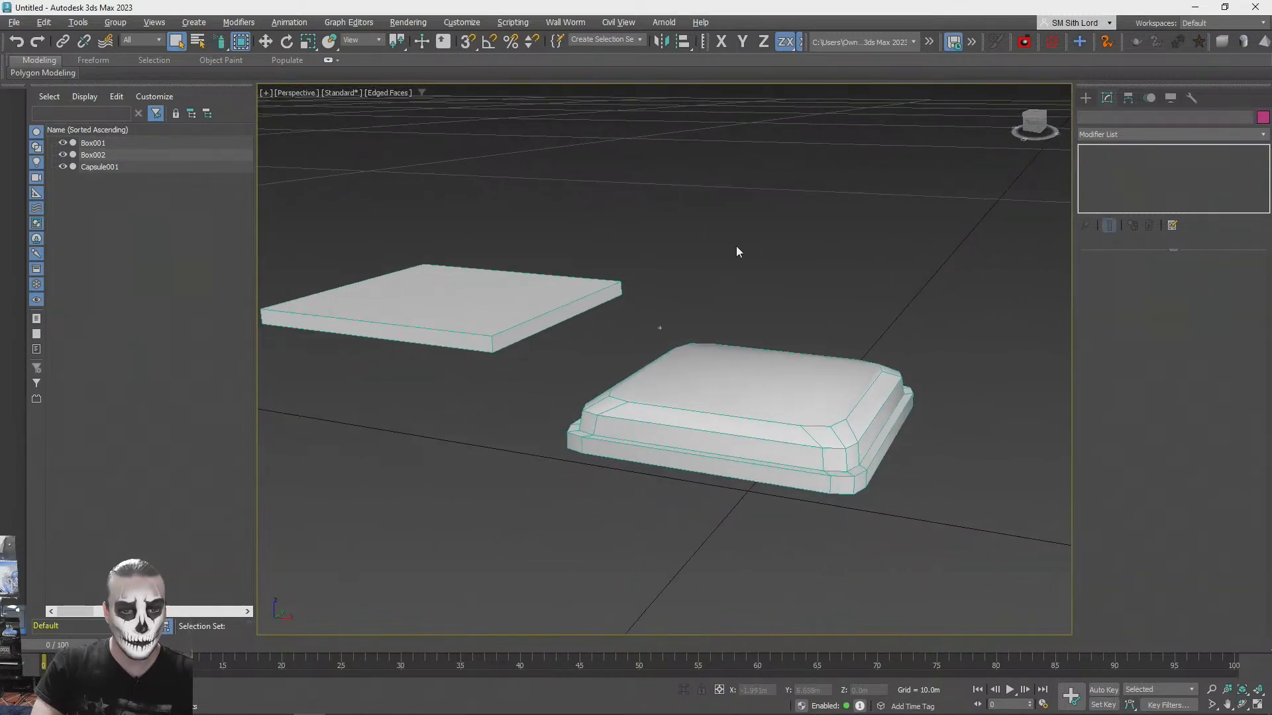
- Move the copied thin box farther from the seat cushion to about X -2.29 m and Z 0.73 m
click(542, 398)
click(529, 388)
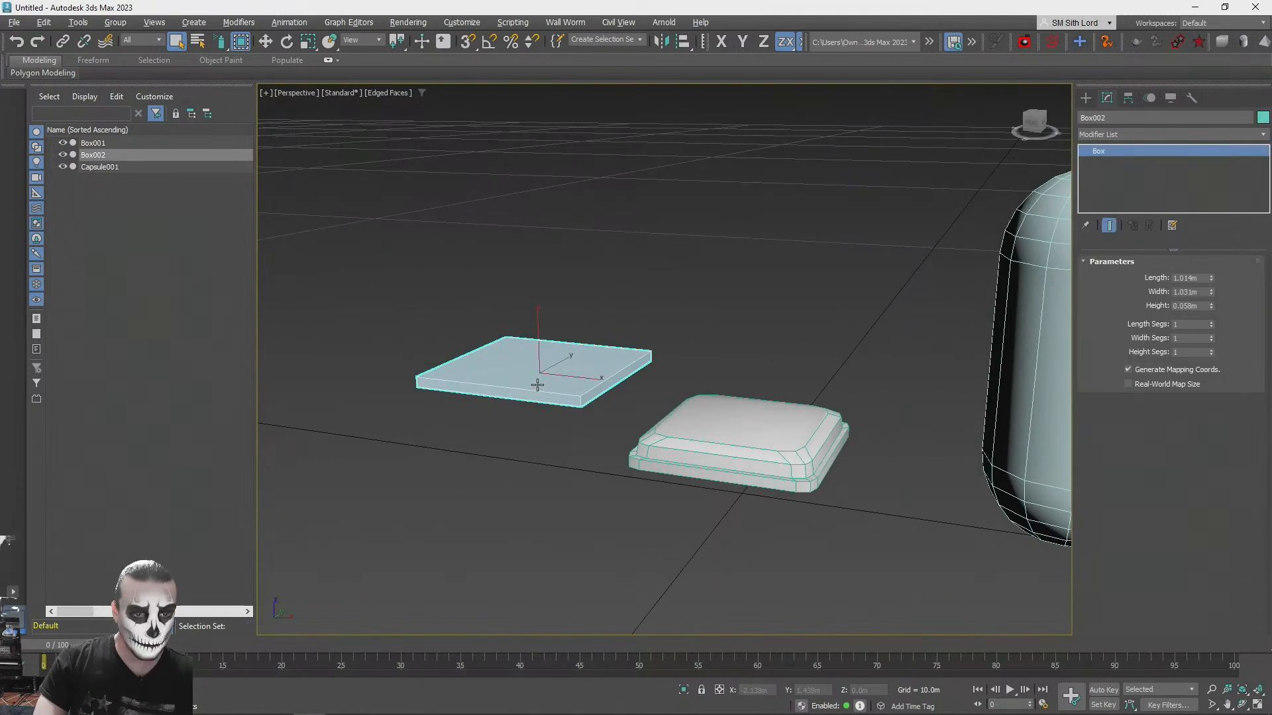
key(w)
mouse_move(556, 357)
shift+mouse_down()
mouse_move(397, 332)
mouse_move(582, 331)
shift+mouse_up()
click(690, 421)
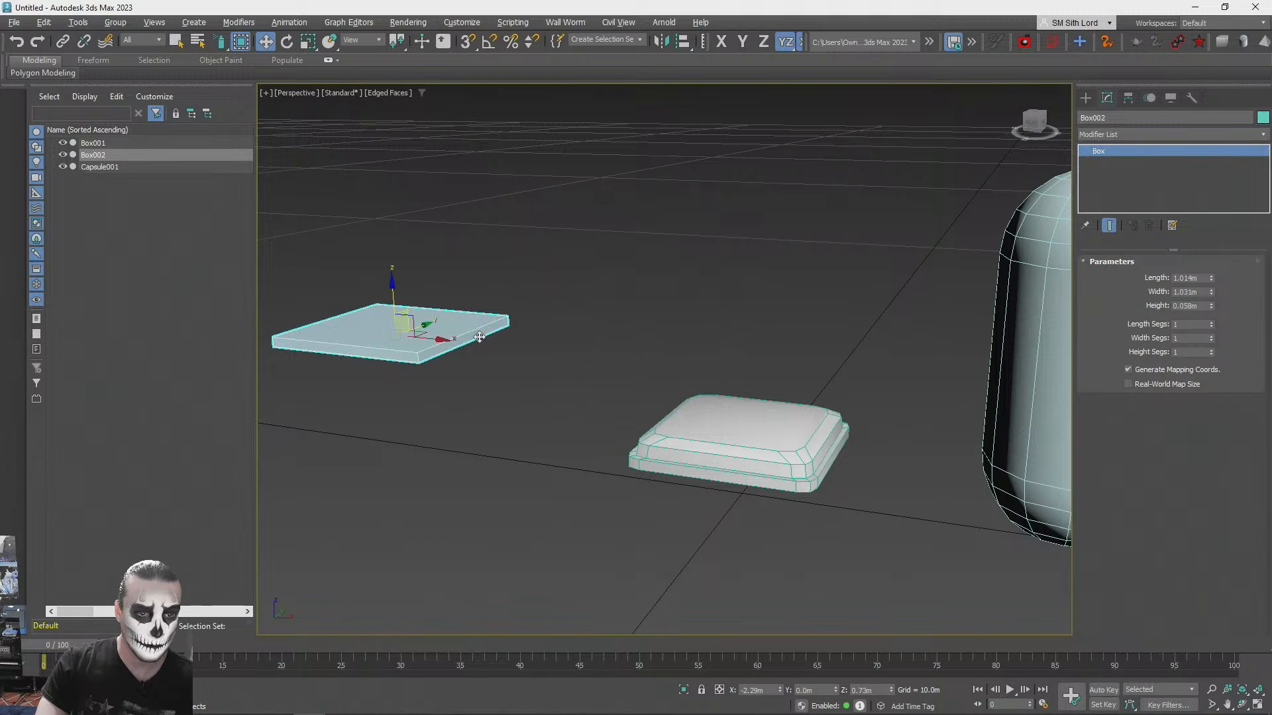
- Copy the thin box toward the seat cushion and set the copy's width to about 1.216 m
shift+drag(441, 342, 691, 366)
click(653, 422)
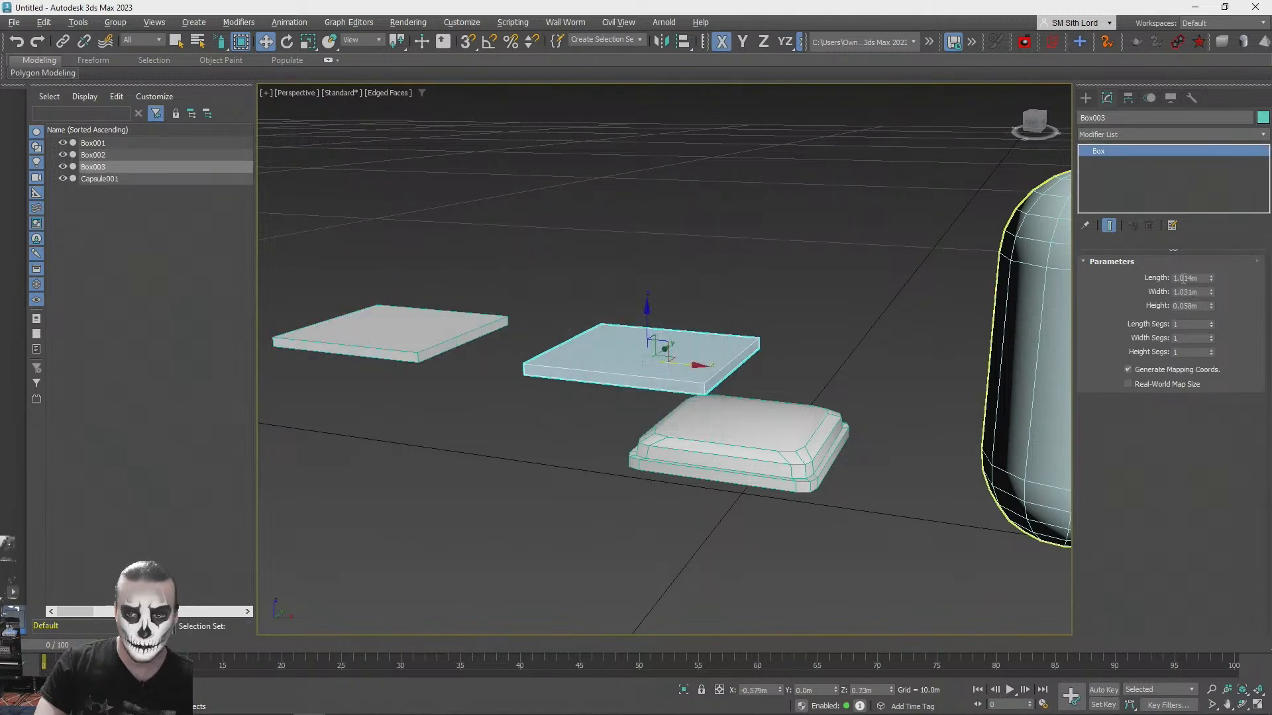
mouse_move(1211, 292)
mouse_down()
mouse_move(1210, 252)
mouse_move(1211, 268)
mouse_up()
- Stand the copied box up as a slightly reclined backrest and move it against the seat cushion's rear, at about X -0.689 m and Z 0.95 m
key(e)
drag(682, 326, 714, 353)
key(ctrl+z)
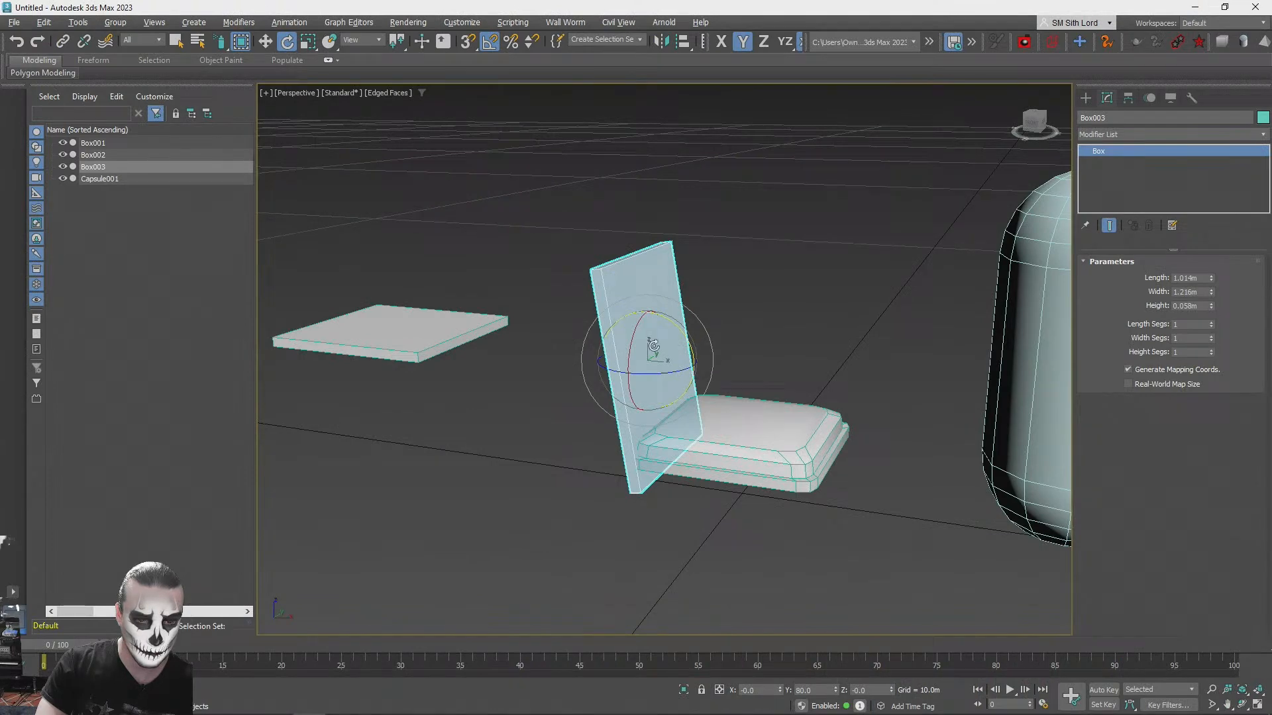
key(w)
alt+middle_drag(694, 310, 715, 335)
drag(703, 338, 680, 291)
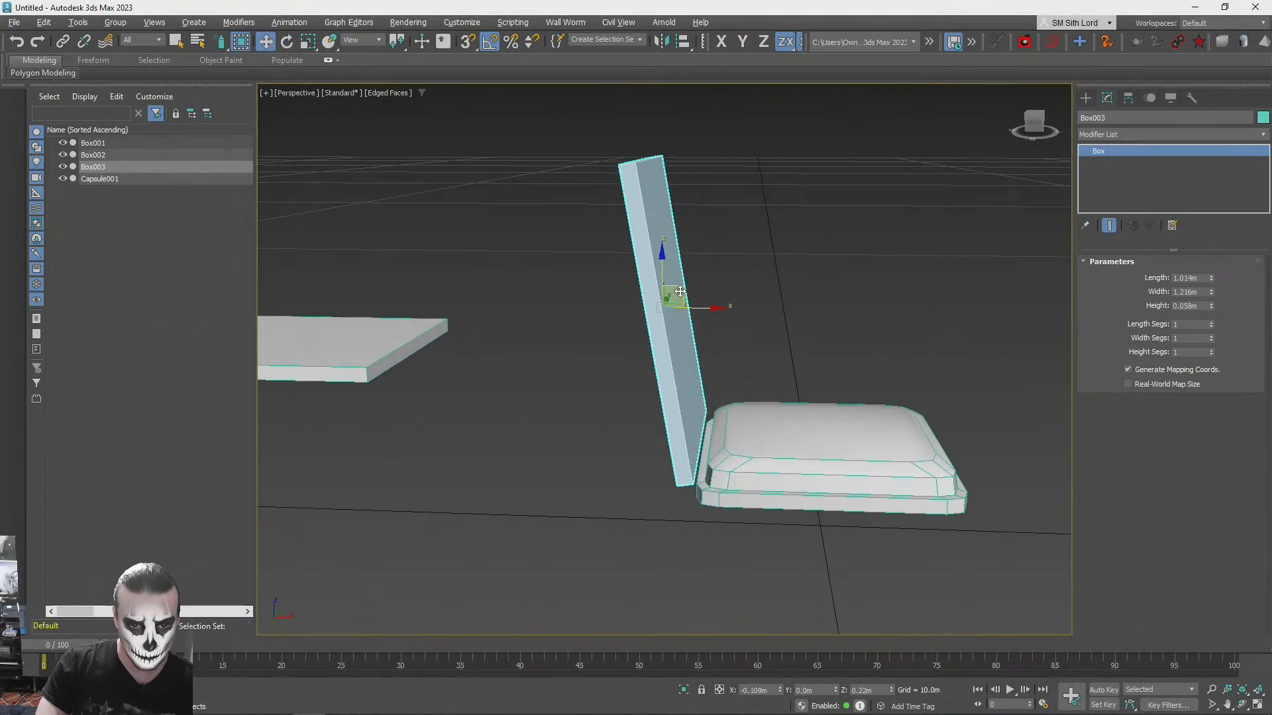
- Try two height segments and two width segments on the backrest, check the concept image, and return both counts to 1
click(1211, 350)
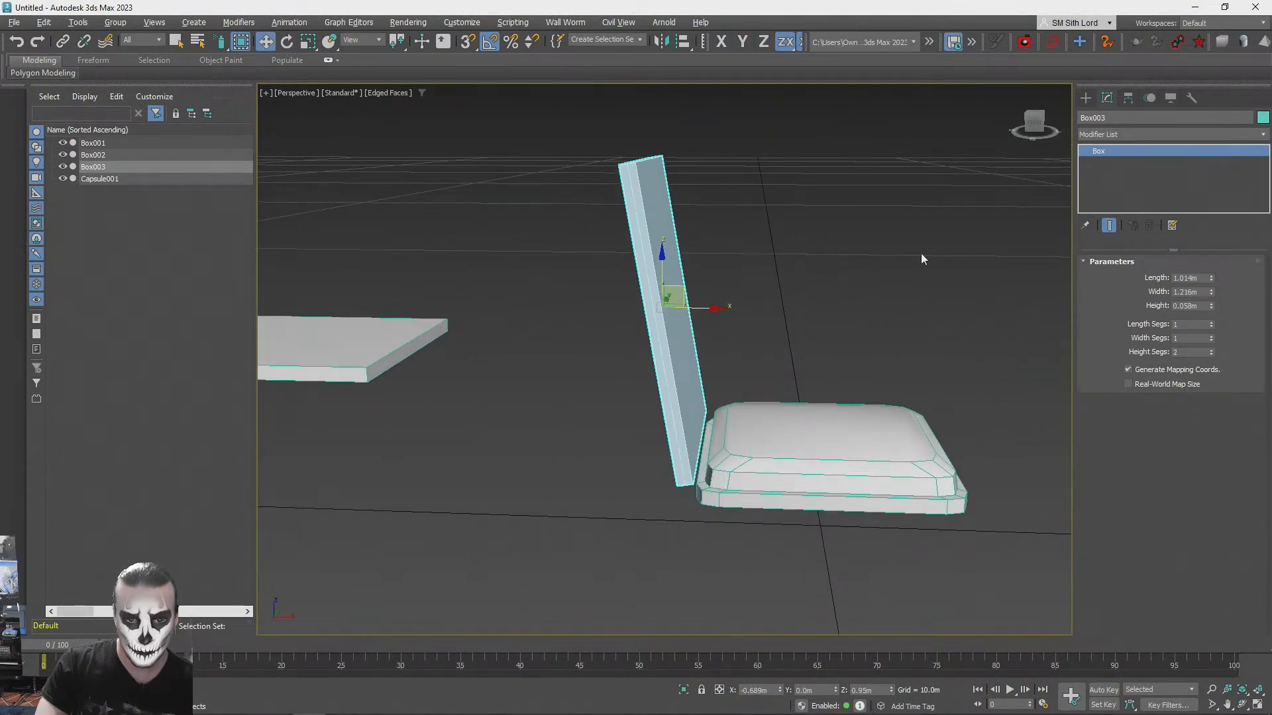
click(1212, 337)
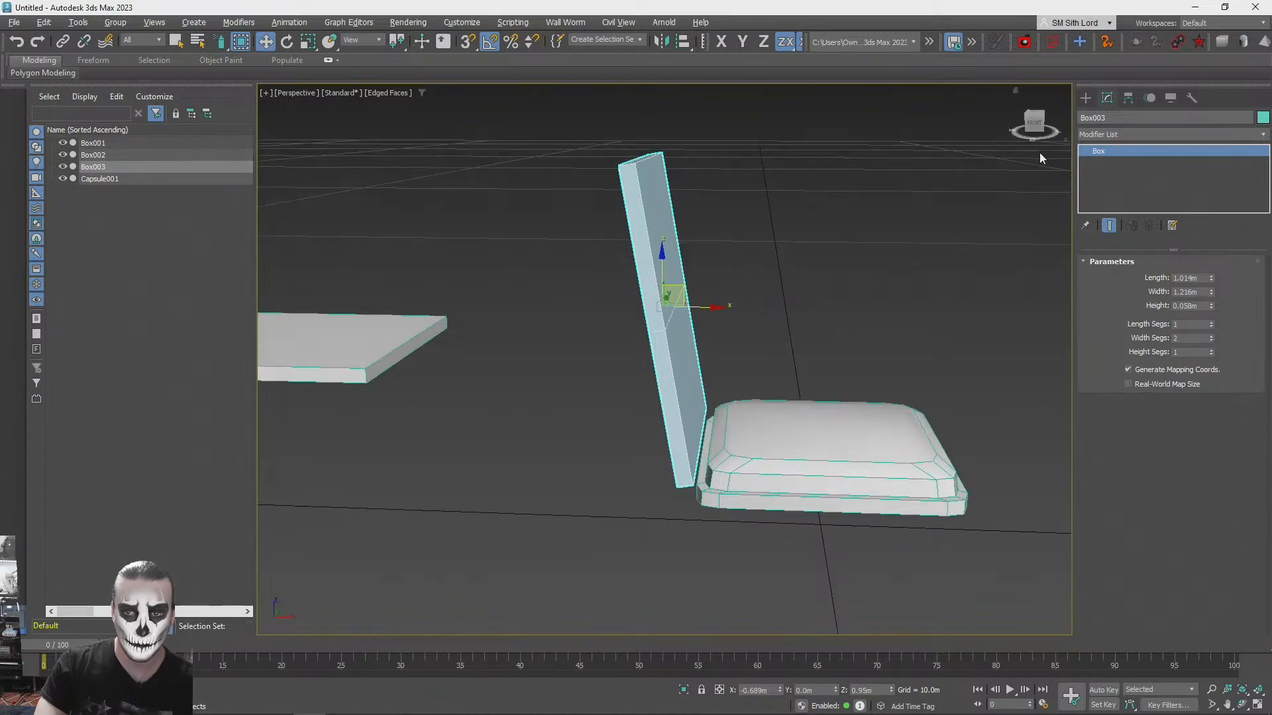
key(z)
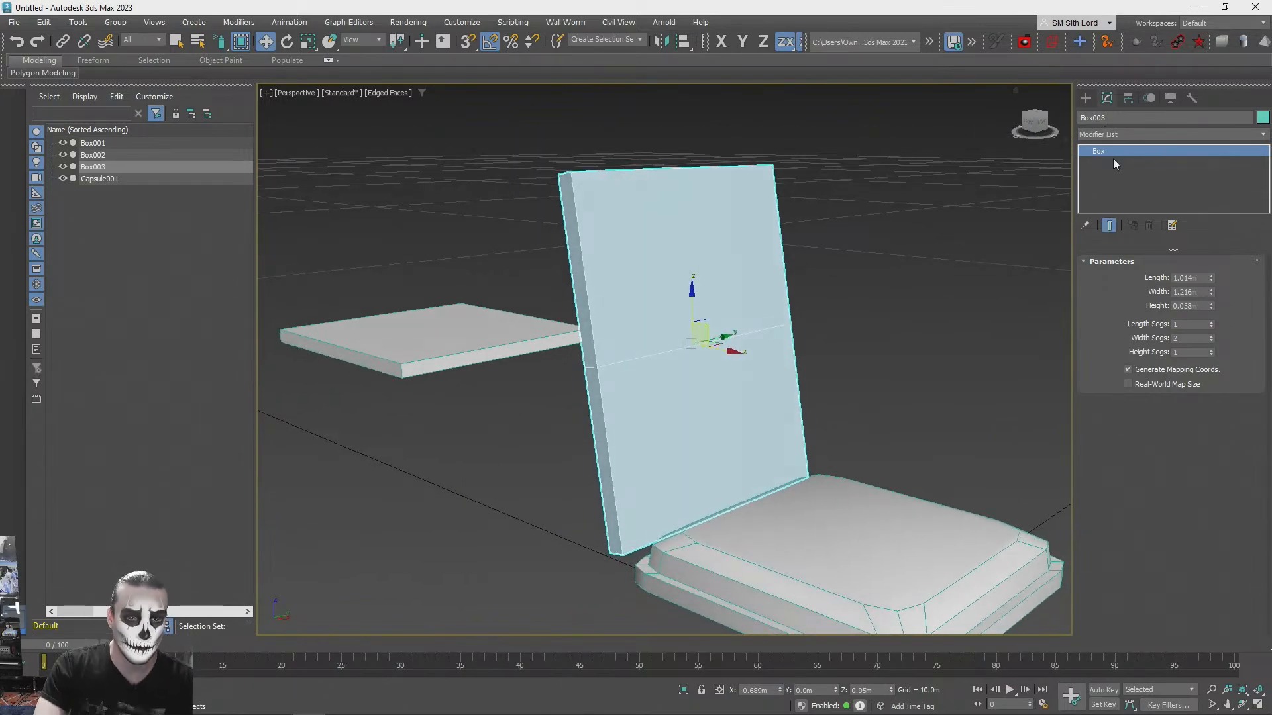
key(alt+Tab)
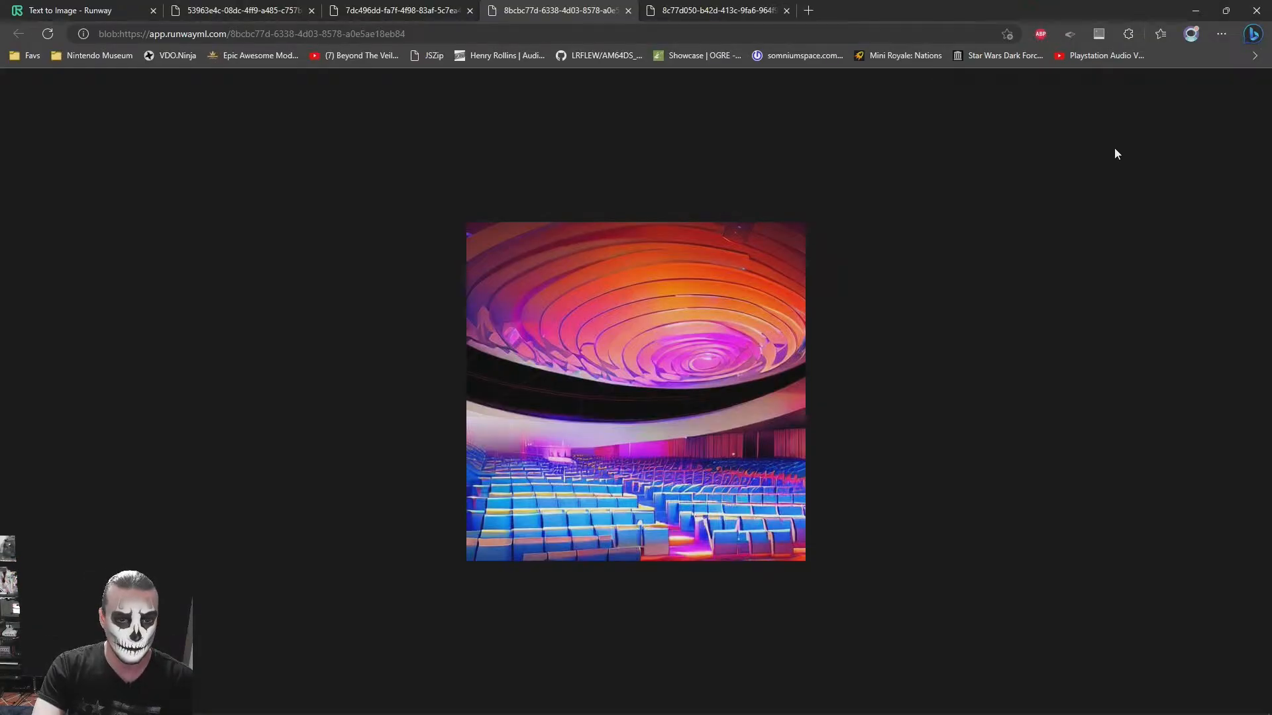
key(alt+Tab)
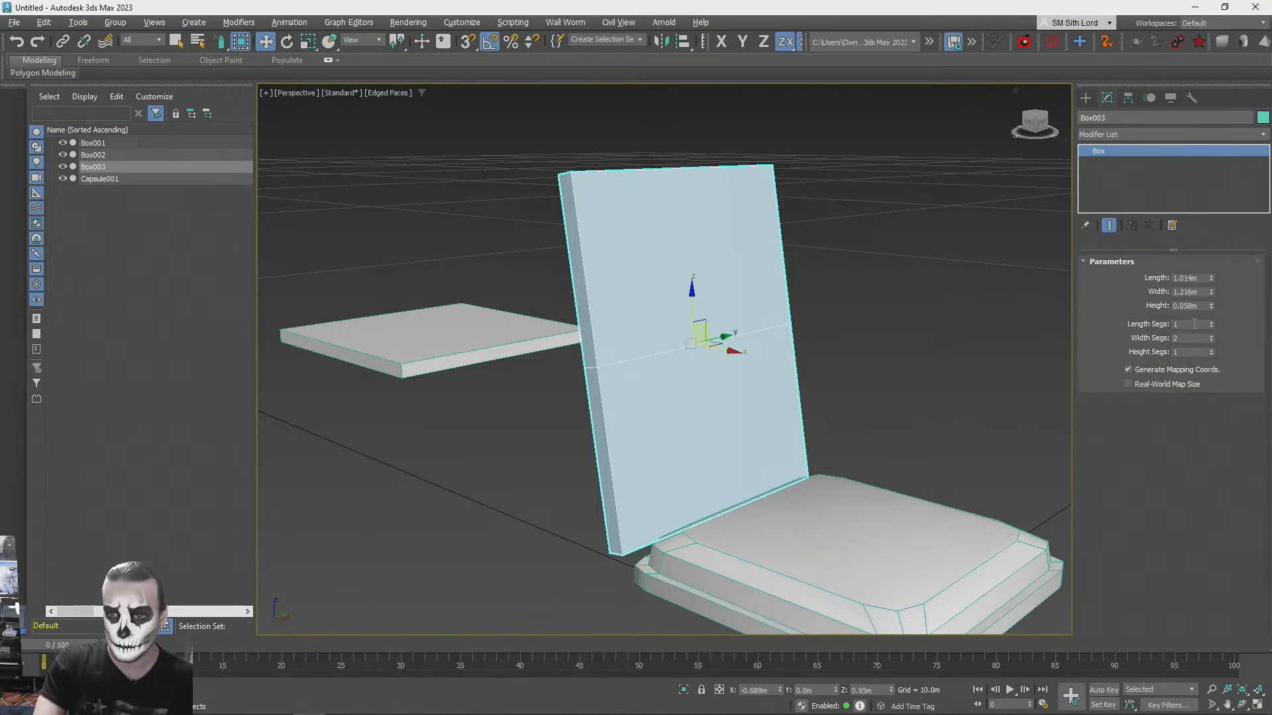
click(1211, 339)
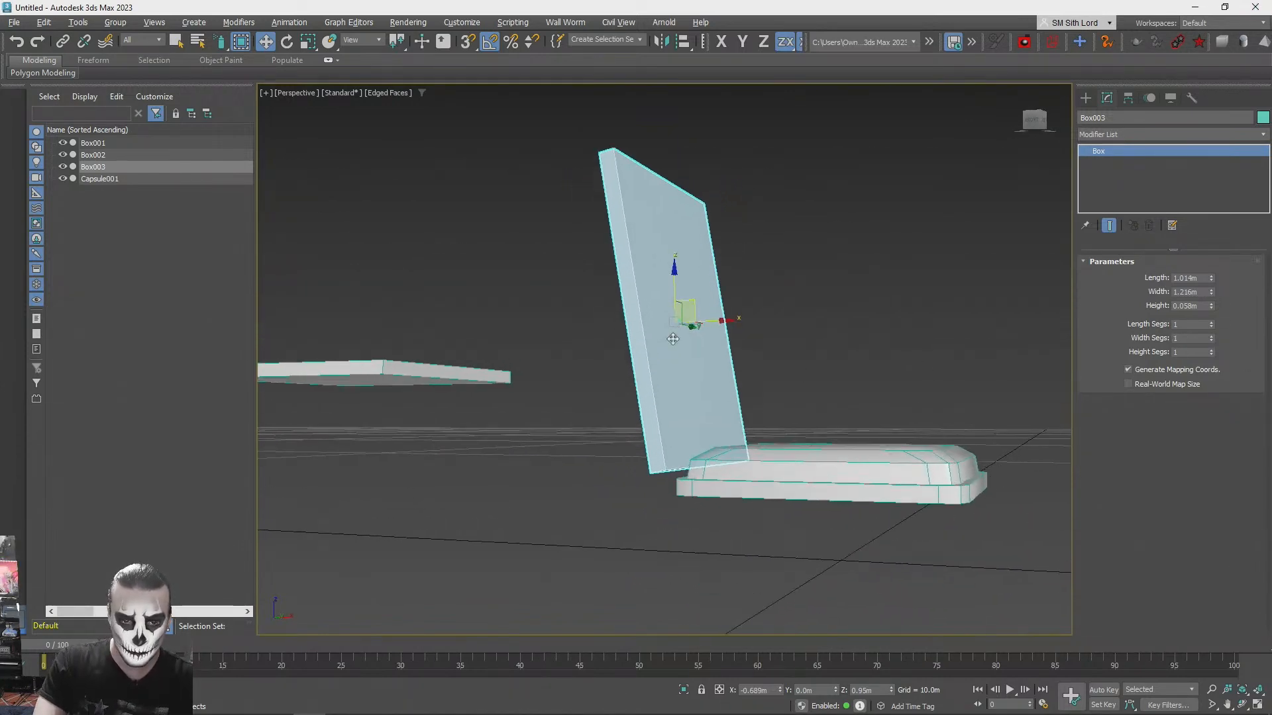
- Set the backrest box's length to about 0.791 m
scroll(820, 371, down, 3)
alt+middle_drag(820, 371, 770, 429)
scroll(723, 395, up, 2)
drag(1211, 278, 1209, 294)
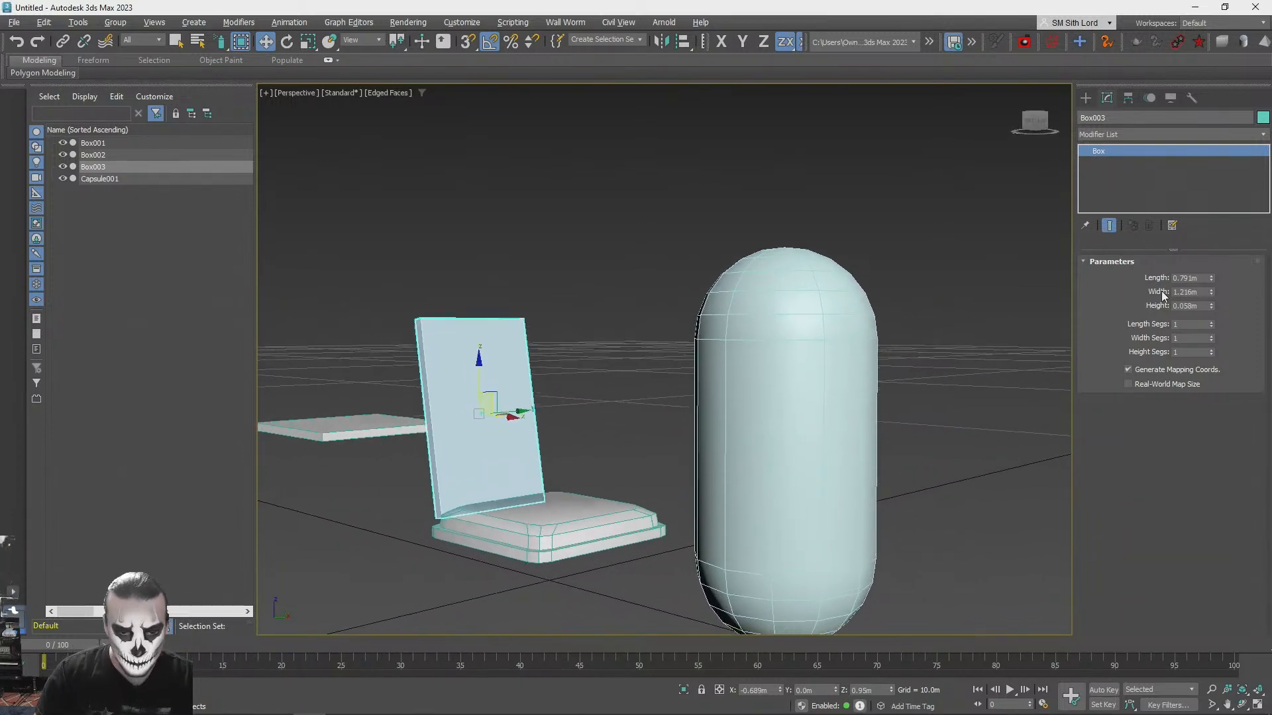
- Thicken the seat cushion by lowering its underside polygon to about Z 0.194 m, and leave polygon editing
click(560, 510)
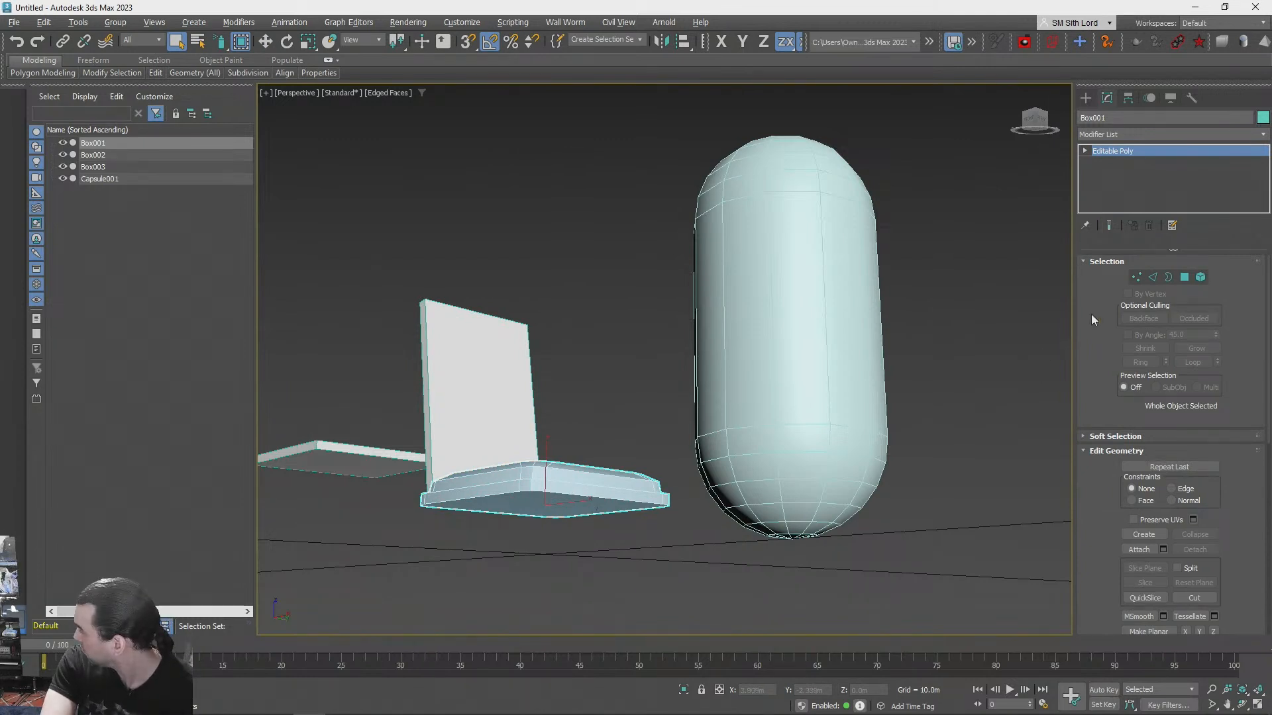
click(1185, 277)
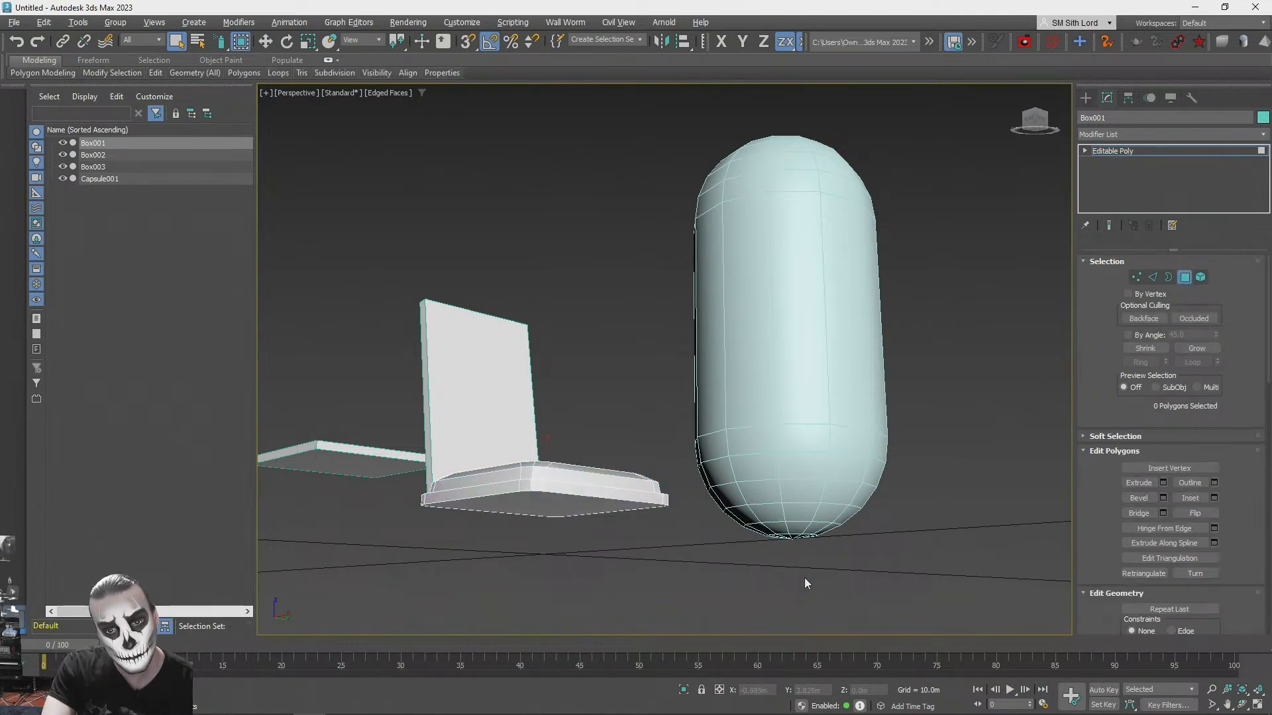
click(549, 506)
key(w)
drag(545, 448, 545, 467)
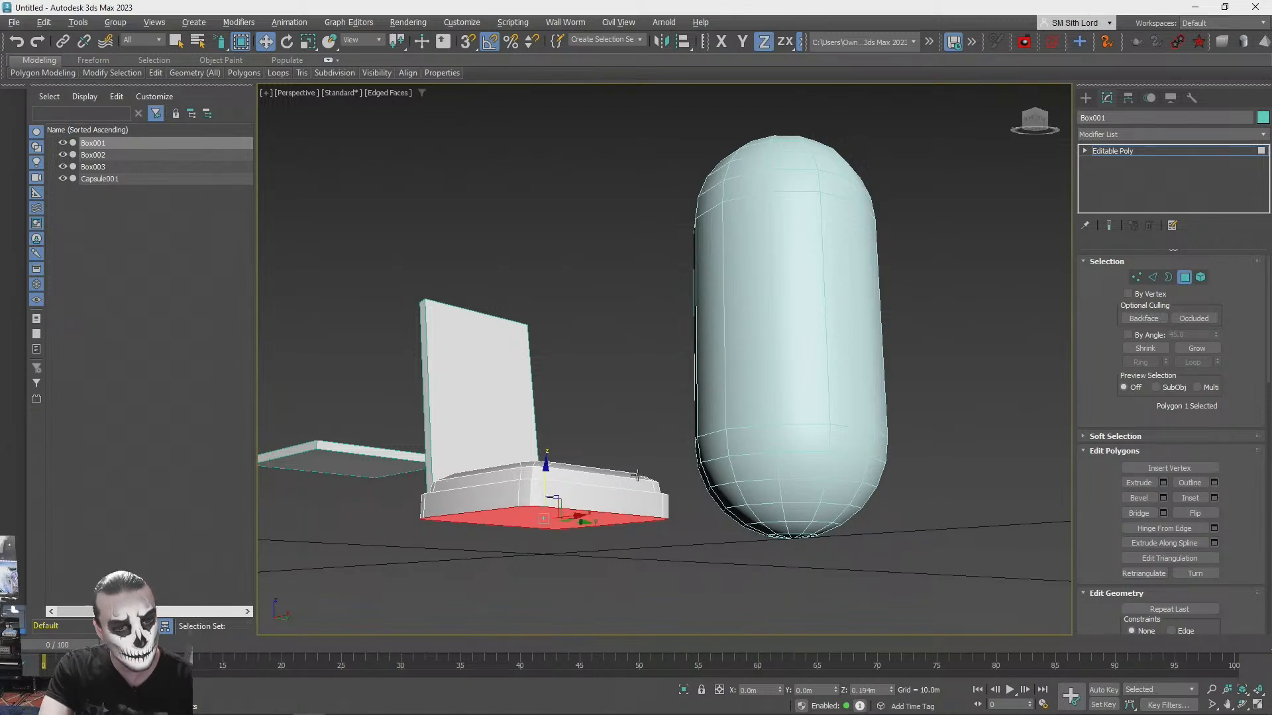
scroll(636, 485, down, 3)
alt+middle_drag(635, 490, 1093, 450)
click(1185, 279)
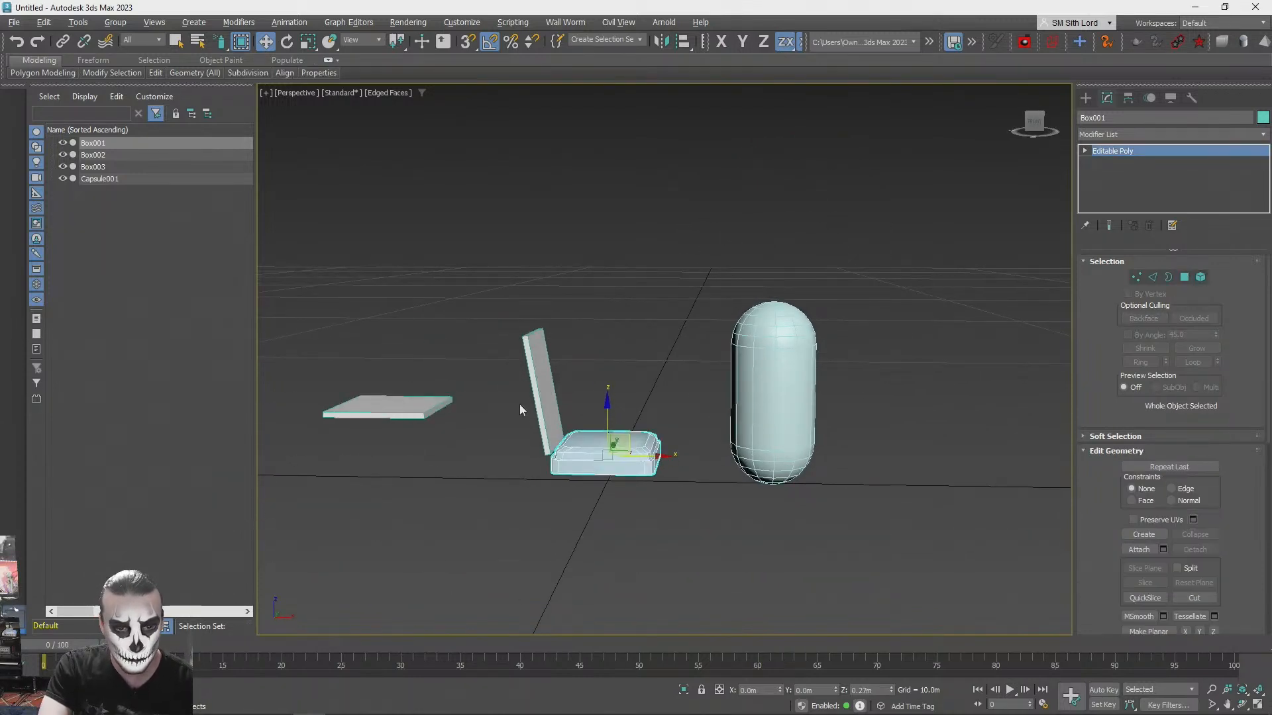
- Raise the seat cushion and backrest together, bringing the backrest to about Z 1.097 m, and deselect them
click(569, 416)
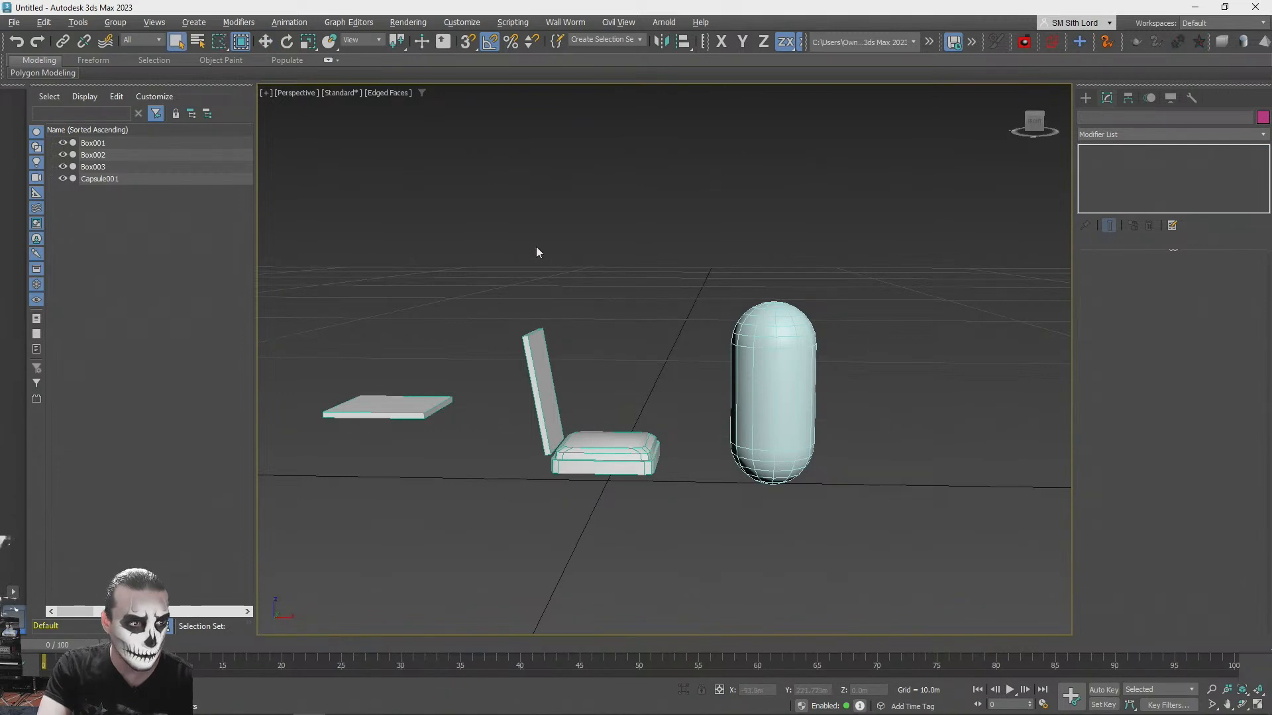
drag(685, 540, 685, 540)
key(w)
drag(576, 383, 576, 368)
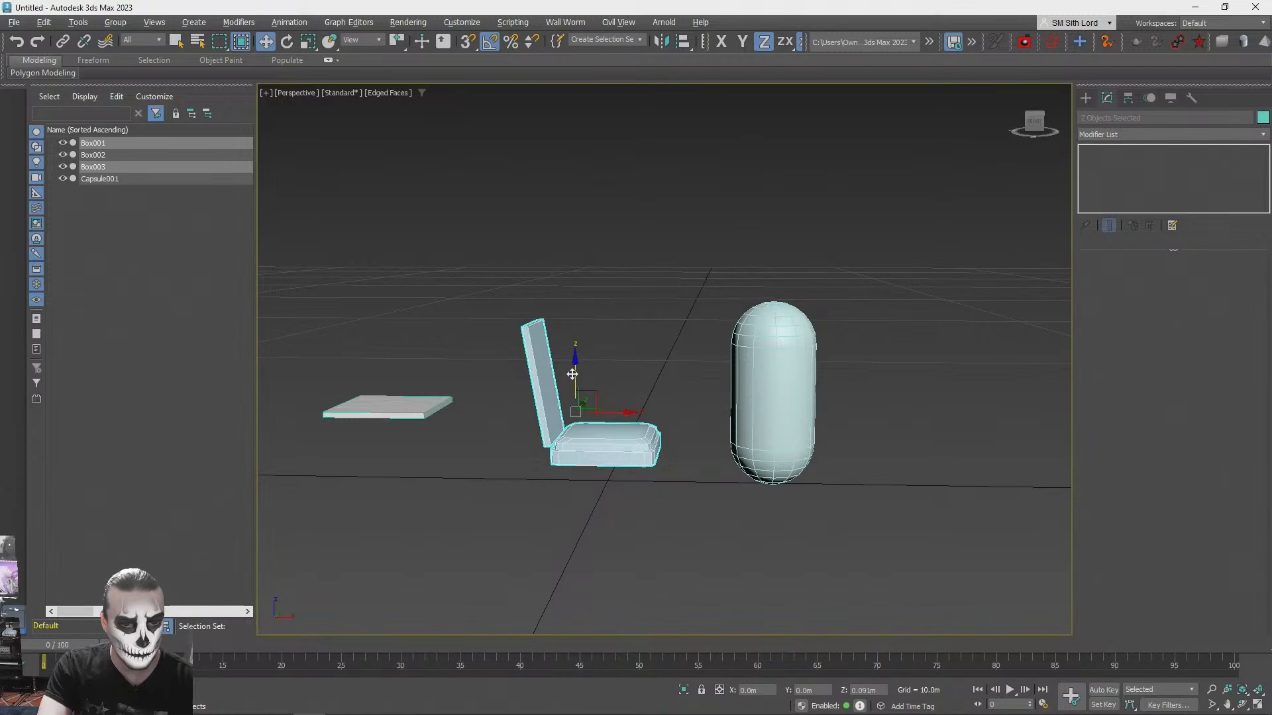
click(567, 510)
- Lower the backrest alone toward the seat cushion to about Z 1.072 m
scroll(567, 512, up, 4)
scroll(567, 516, down, 3)
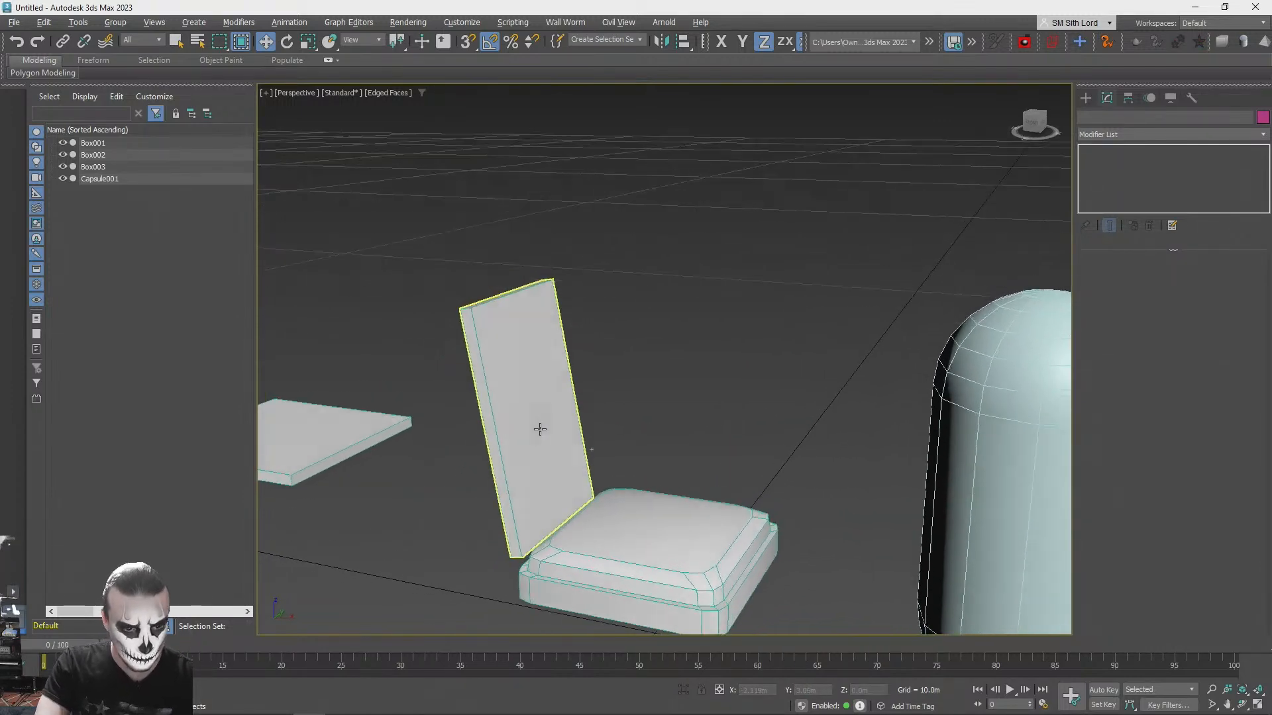
click(575, 416)
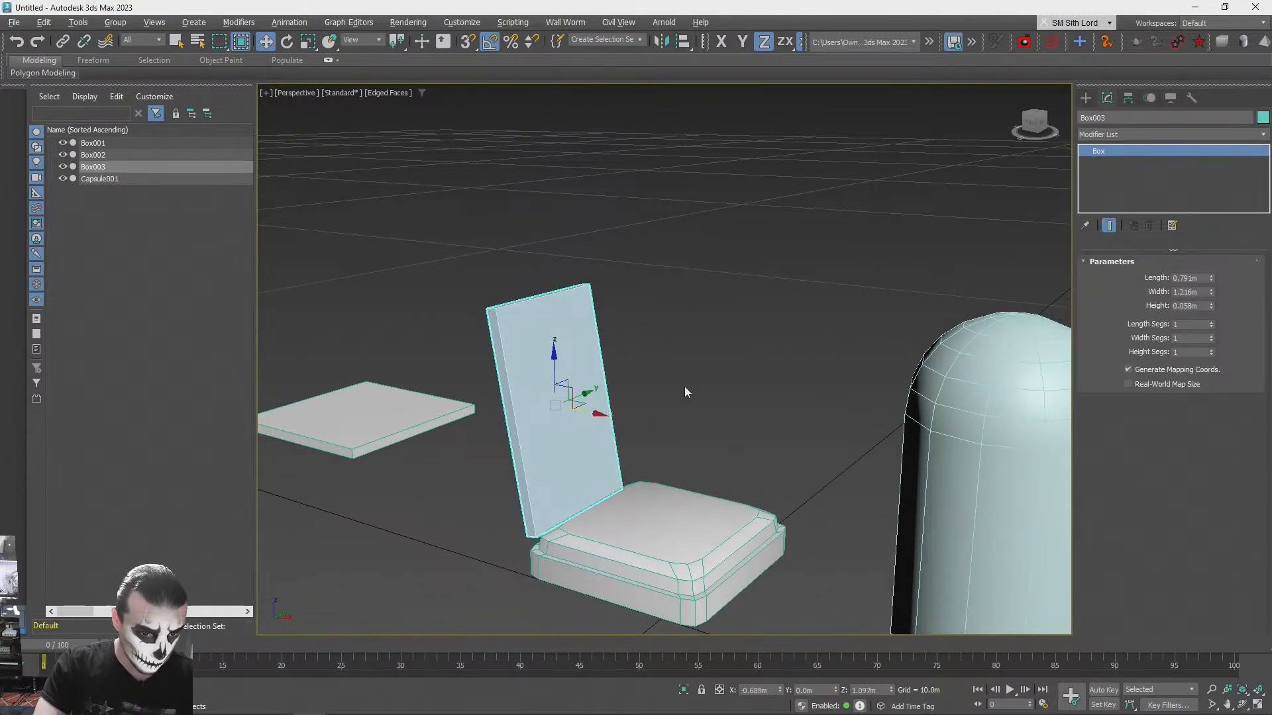
mouse_move(551, 351)
mouse_down()
mouse_move(547, 331)
mouse_move(537, 351)
mouse_up()
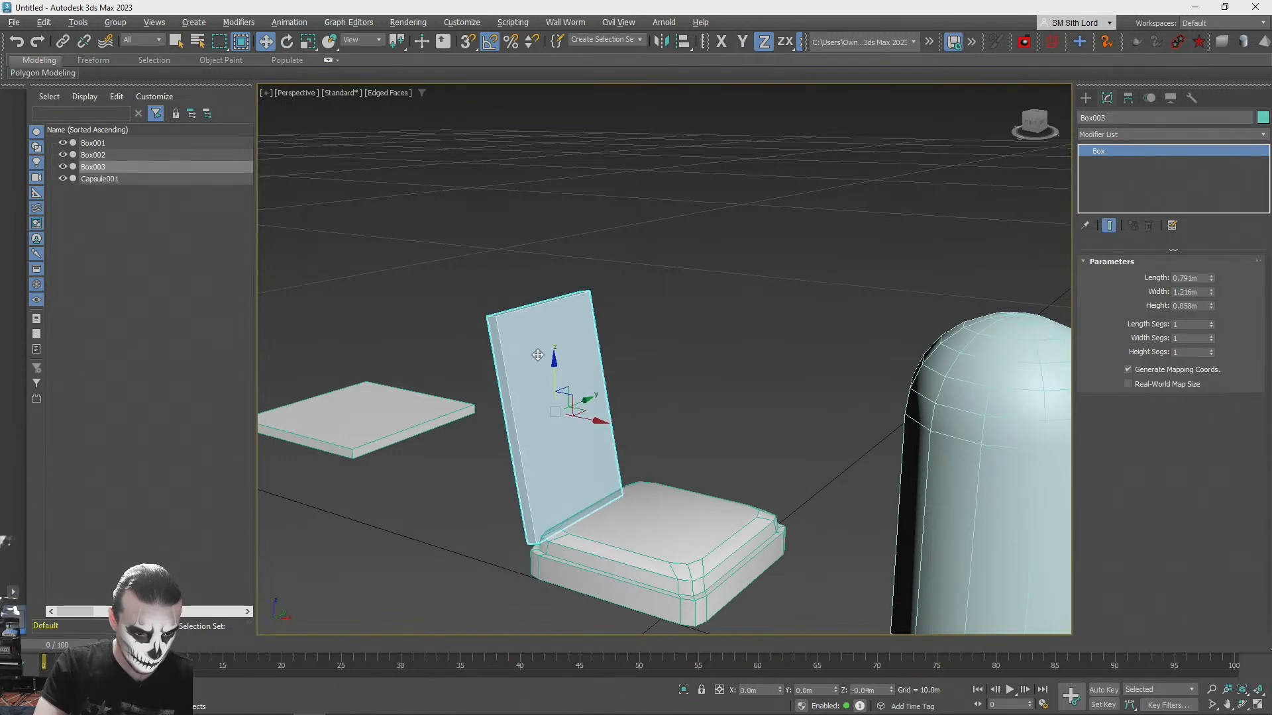
mouse_move(619, 381)
alt+middle_down()
mouse_move(640, 376)
mouse_move(608, 399)
alt+middle_up()
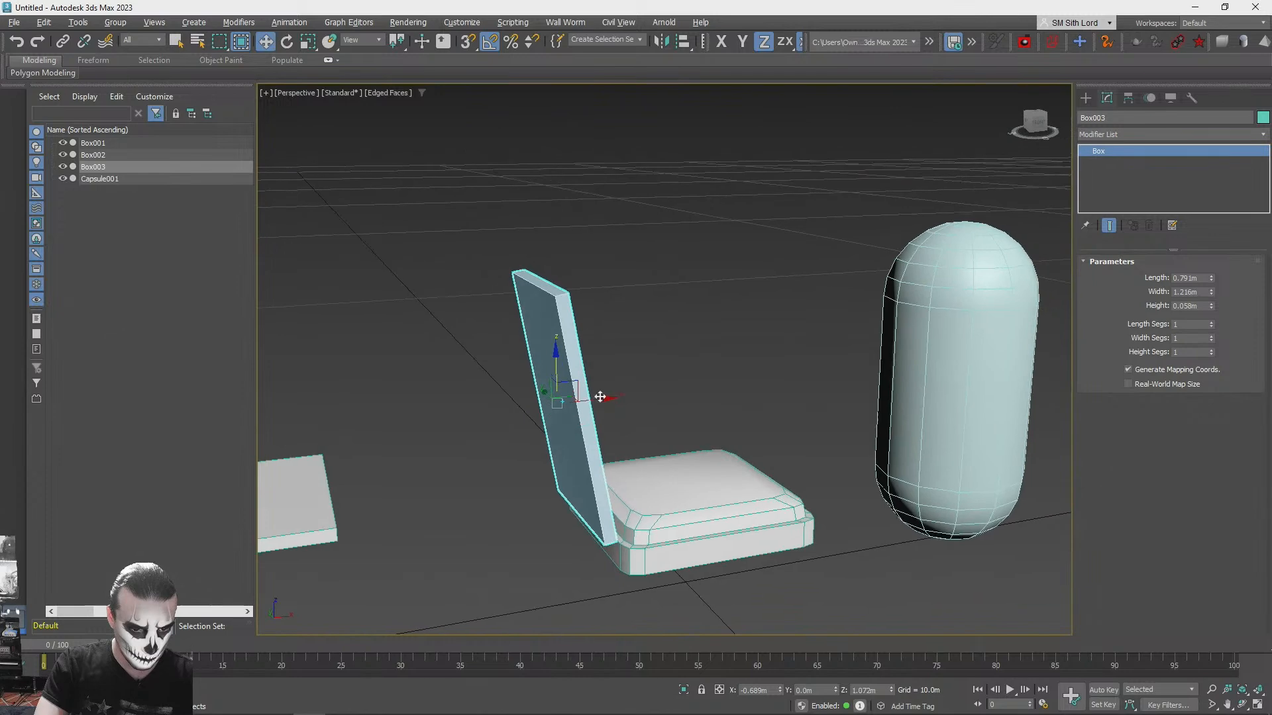
- Shift the backrest forward over the cushion's rear rim, to about X -0.605 m and Z 1.04 m
drag(559, 368, 557, 342)
mouse_move(813, 240)
alt+middle_down()
mouse_move(859, 233)
mouse_move(815, 244)
alt+middle_up()
scroll(577, 333, up, 3)
drag(555, 317, 558, 361)
alt+middle_drag(615, 397, 599, 408)
click(610, 410)
click(555, 418)
drag(605, 407, 629, 406)
alt+middle_drag(583, 491, 593, 455)
scroll(594, 454, up, 2)
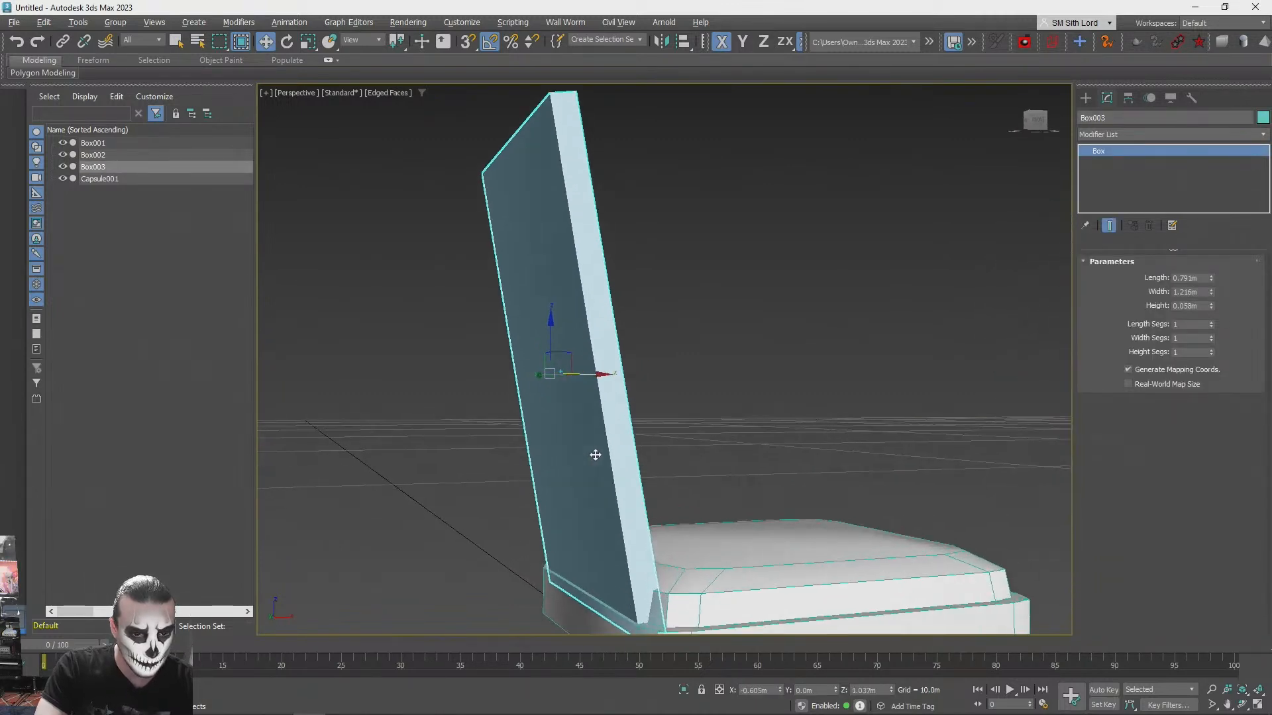
scroll(591, 484, down, 1)
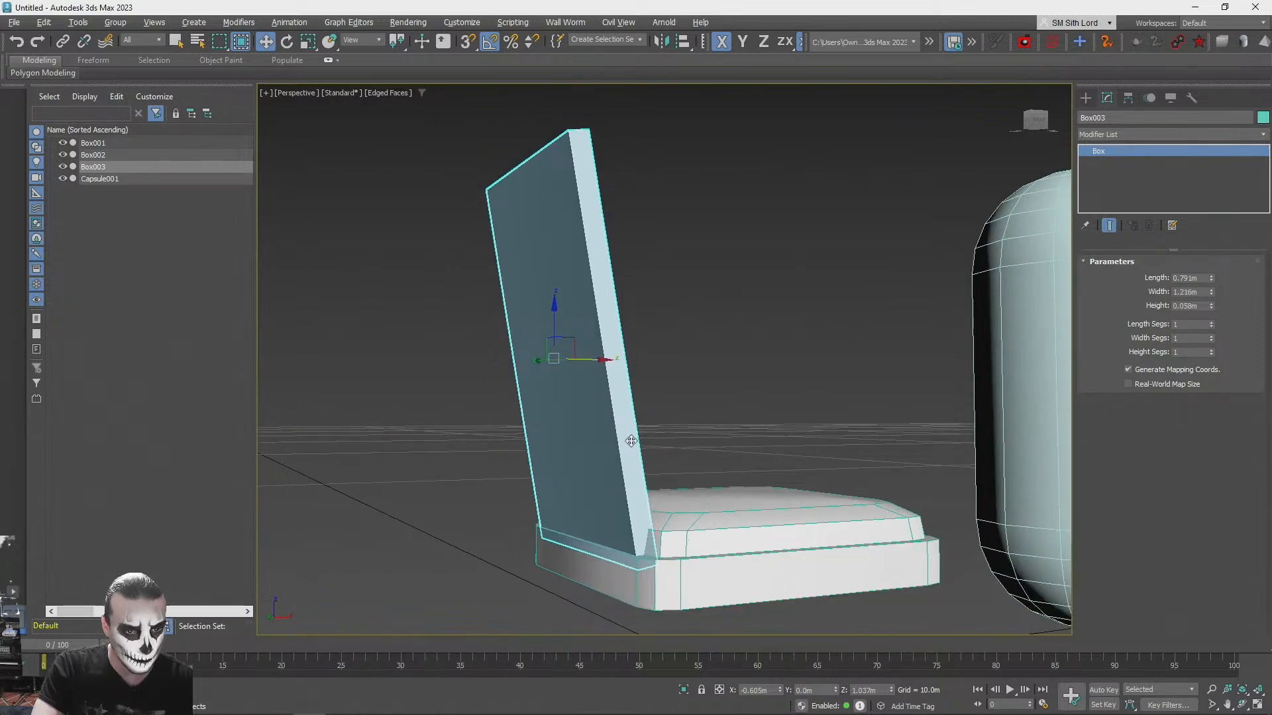
- Reposition the backrest so its lower edge sits at the cushion's rear edge, and deselect it
key(s)
drag(562, 323, 626, 555)
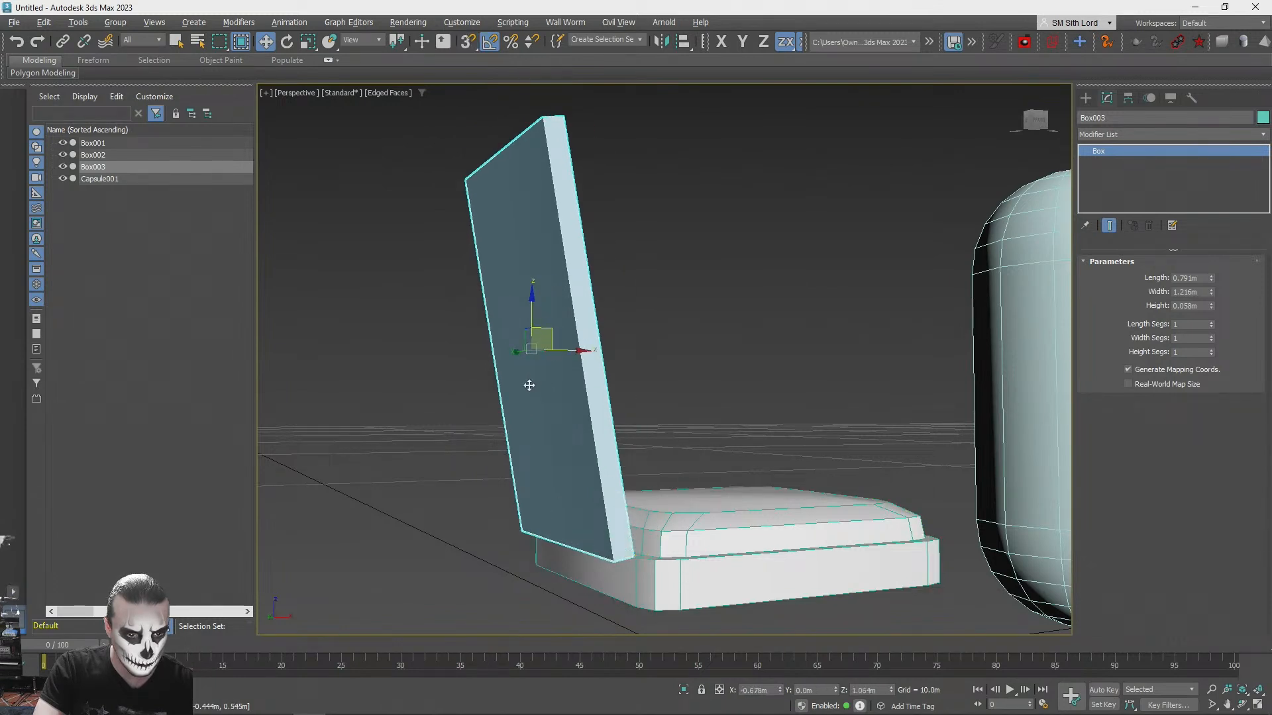
drag(583, 349, 626, 553)
key(q)
click(771, 327)
- Convert the backrest to an Editable Poly and enter polygon editing
alt+middle_drag(704, 323, 670, 404)
scroll(687, 332, down, 4)
click(669, 404)
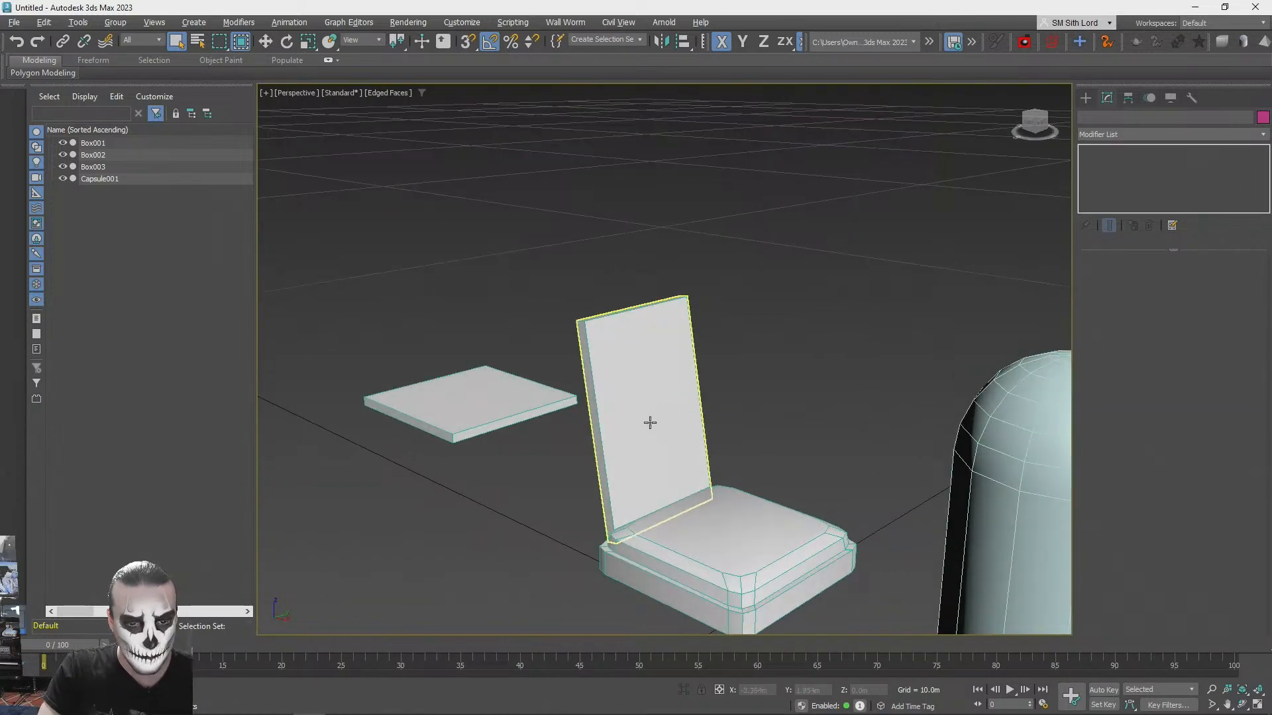
click(649, 420)
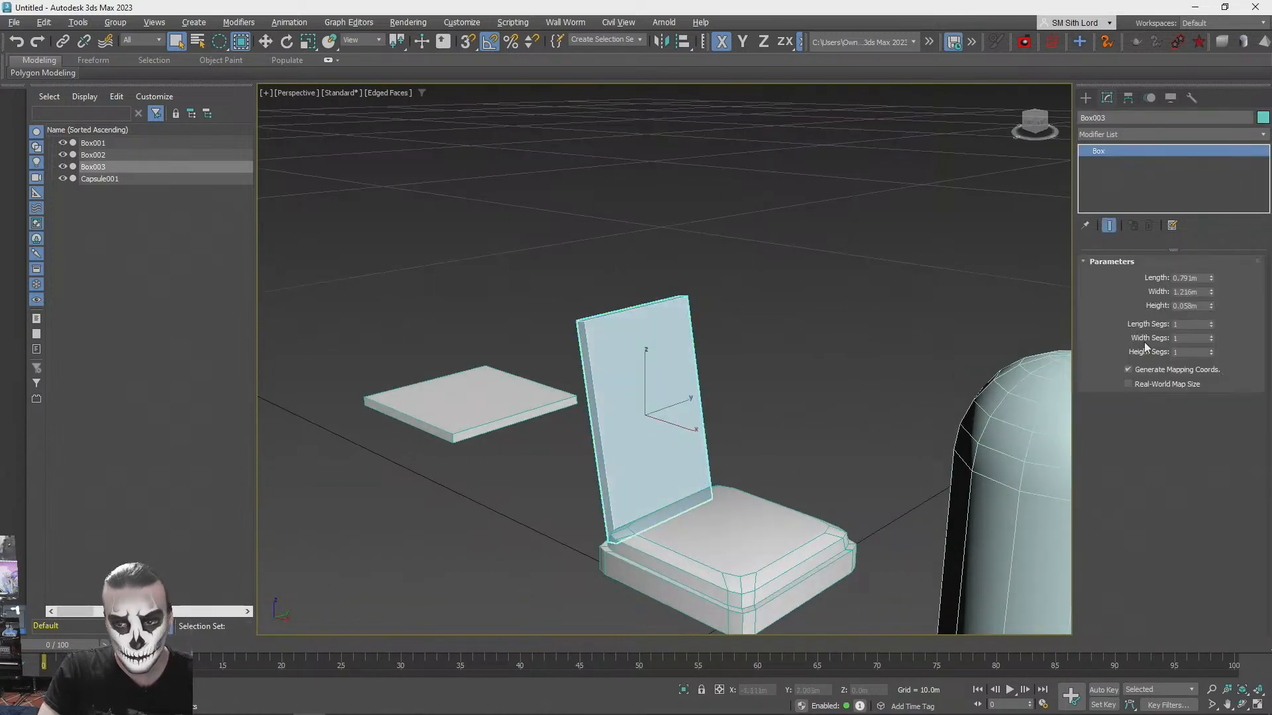
right_click(1103, 153)
click(1150, 253)
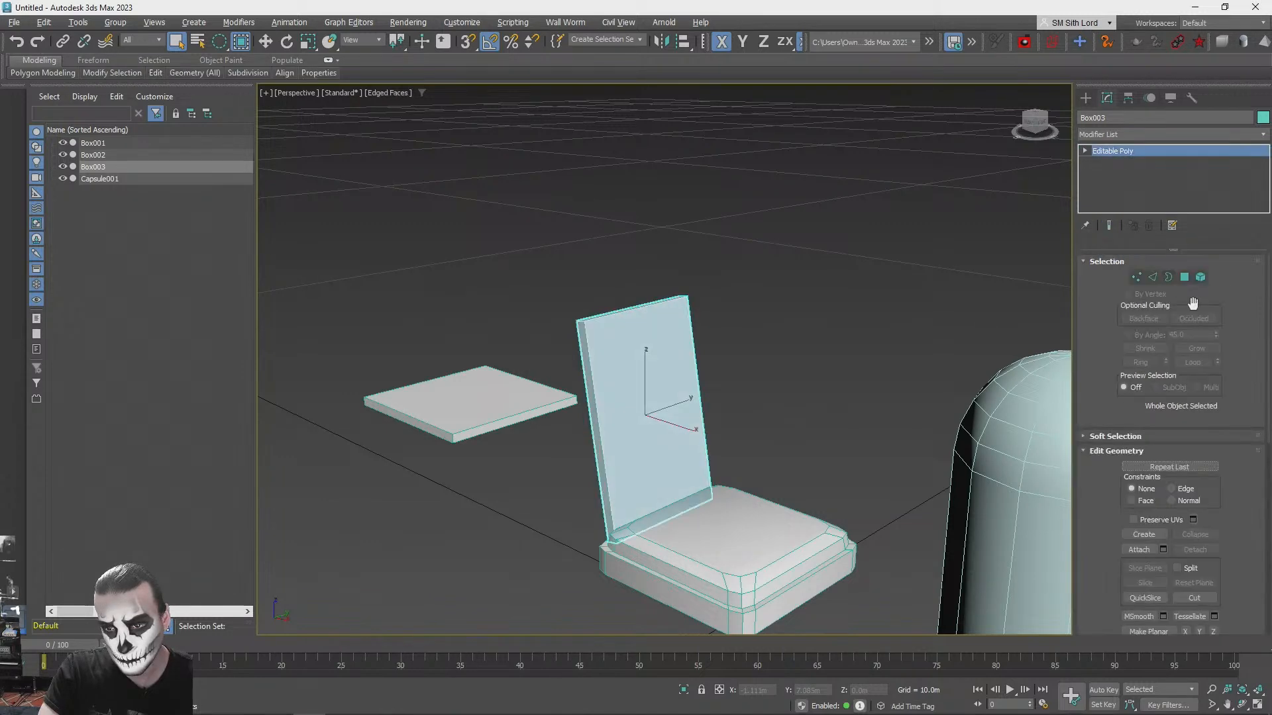
click(1183, 277)
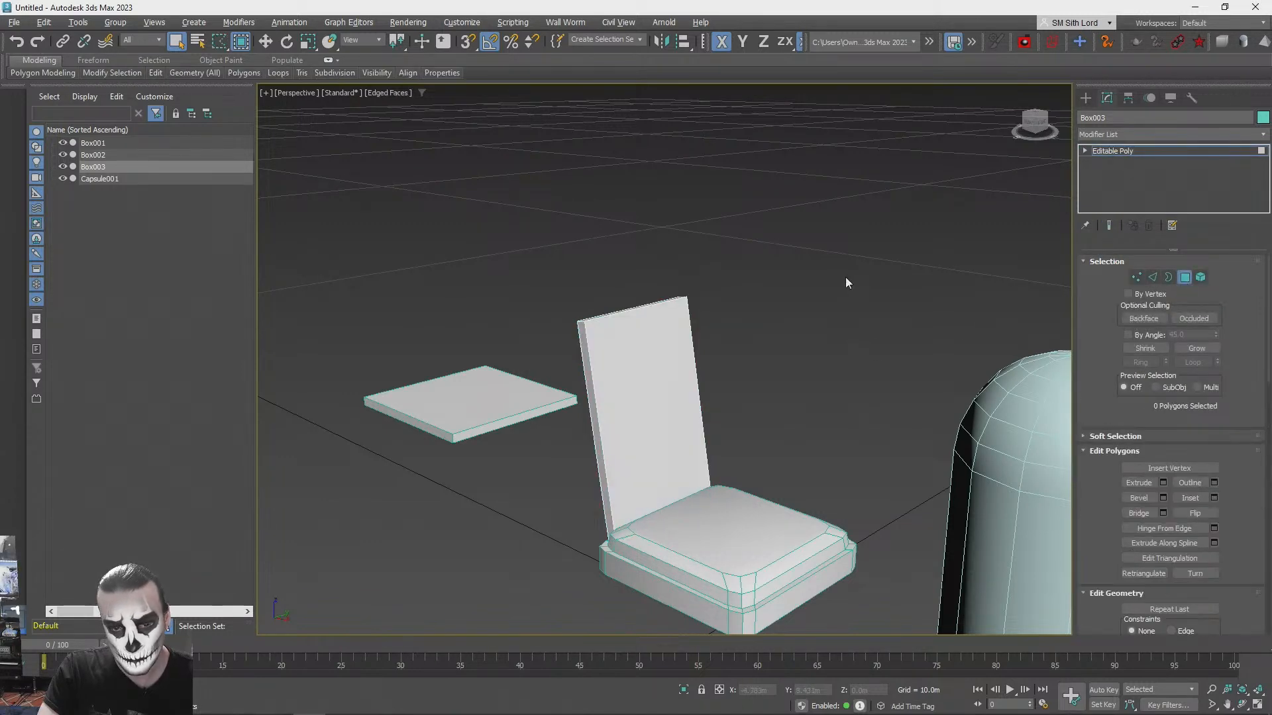
- Open a bevel on the backrest's front polygon with a height of 0 m and an outline of -0.03 m
click(649, 385)
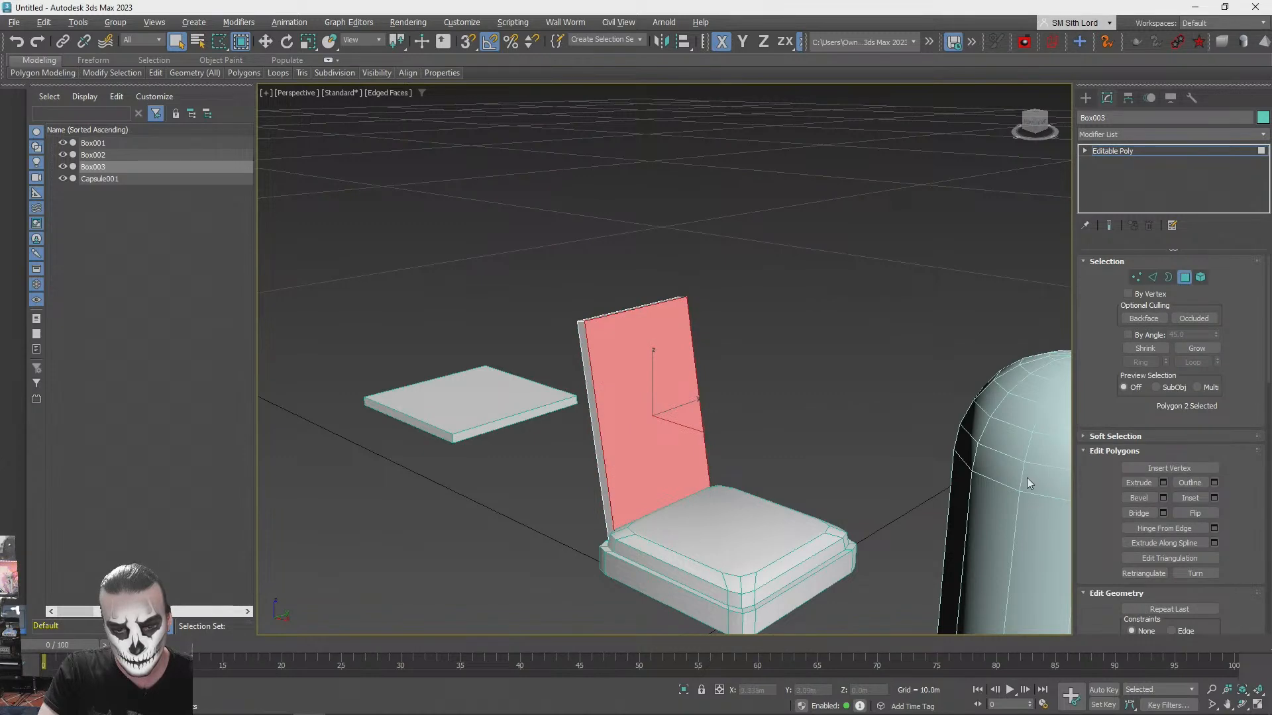
click(1163, 499)
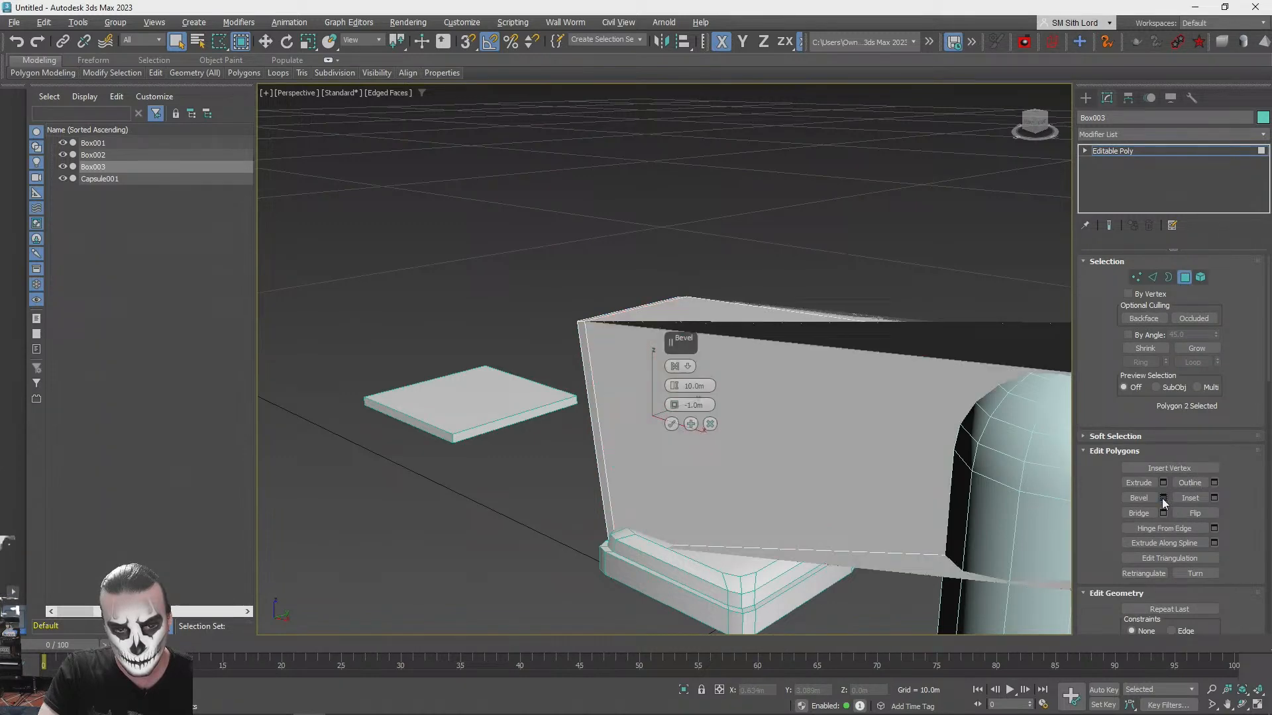
right_click(674, 387)
right_click(674, 407)
scroll(674, 409, up, 3)
click(674, 409)
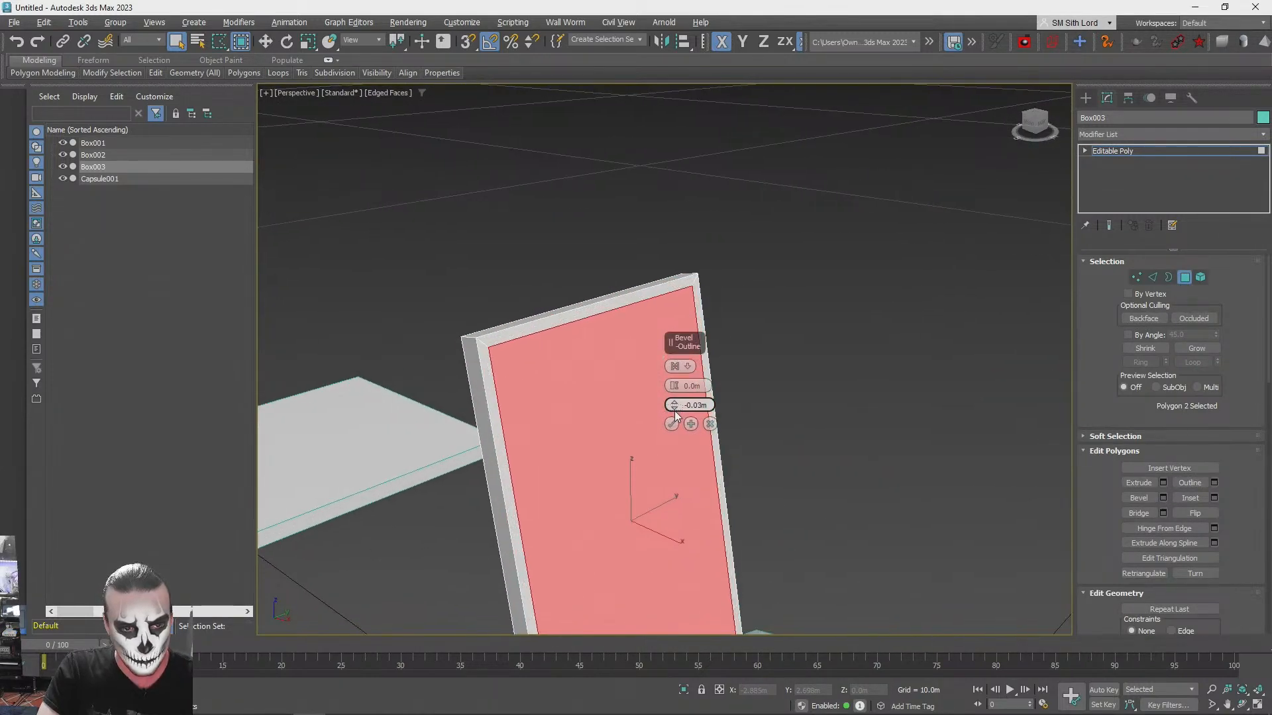
- Try beveling the backrest's front polygon with a height of 0.07 m and an outline of -0.05 m
scroll(675, 410, down, 4)
click(675, 383)
click(676, 383)
click(675, 383)
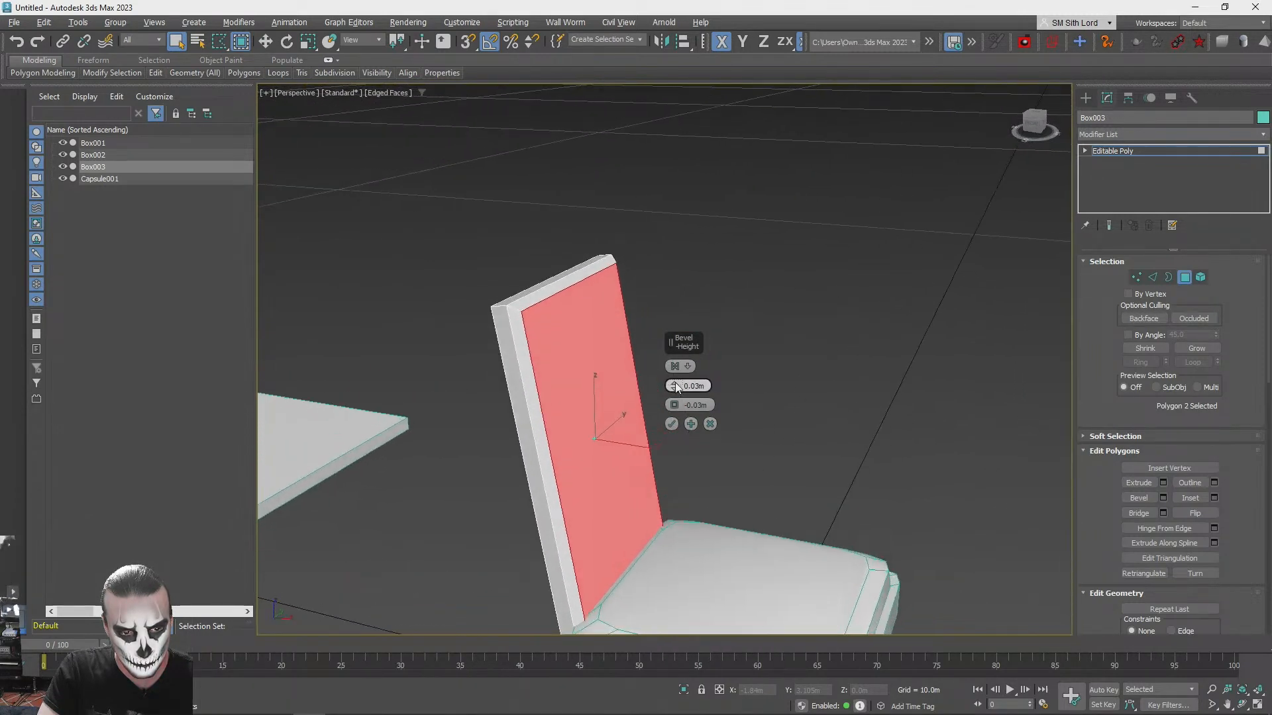
click(675, 384)
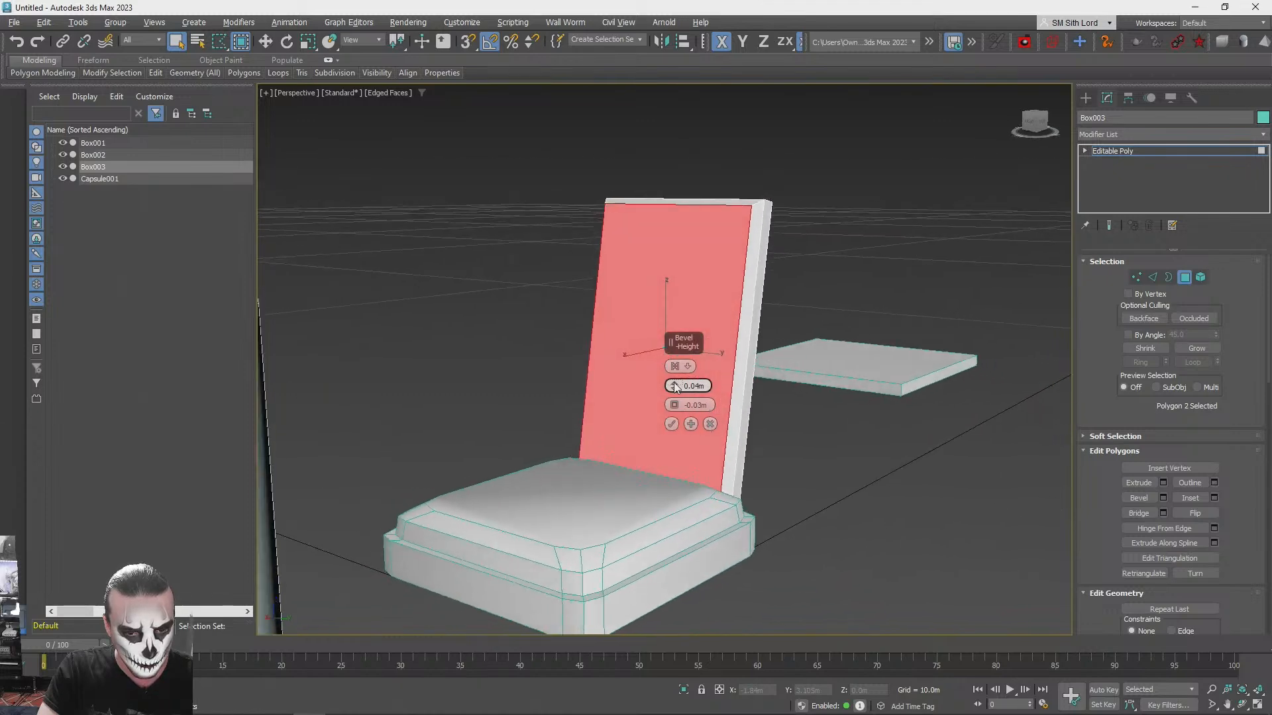
click(675, 383)
click(675, 384)
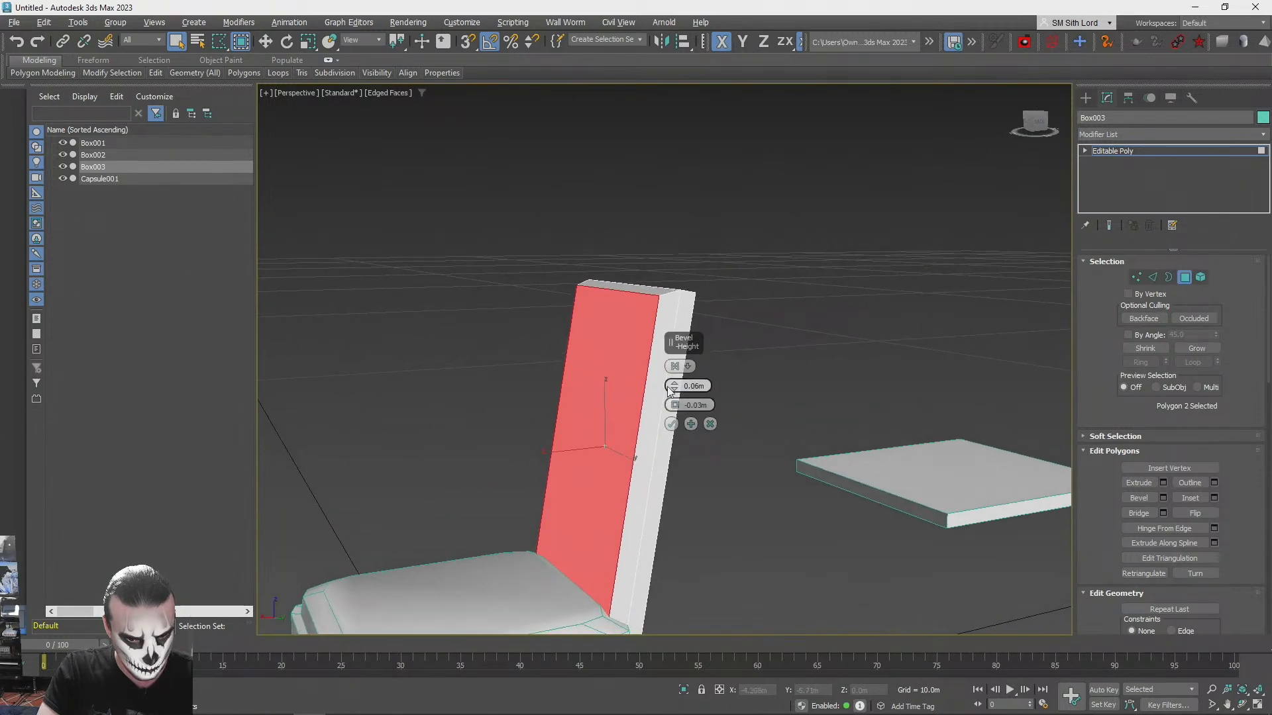
drag(675, 408, 673, 402)
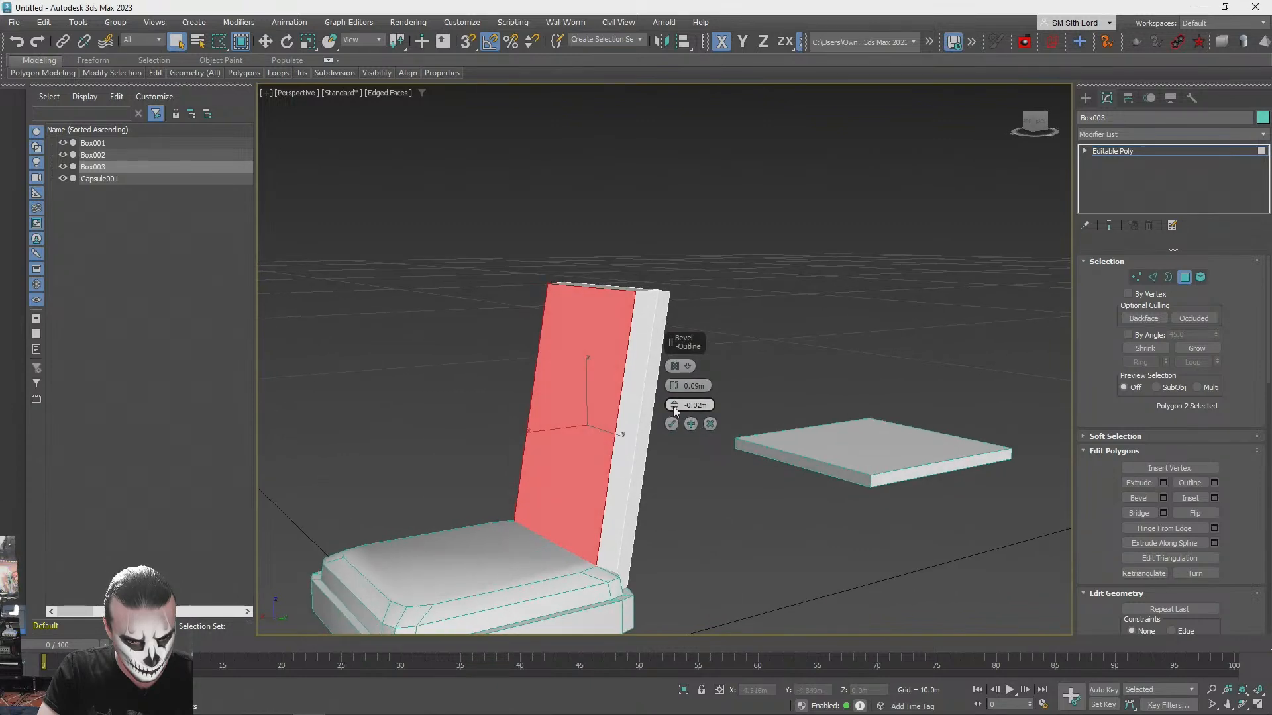
click(673, 407)
click(673, 407)
click(673, 407)
click(673, 389)
click(674, 390)
click(673, 389)
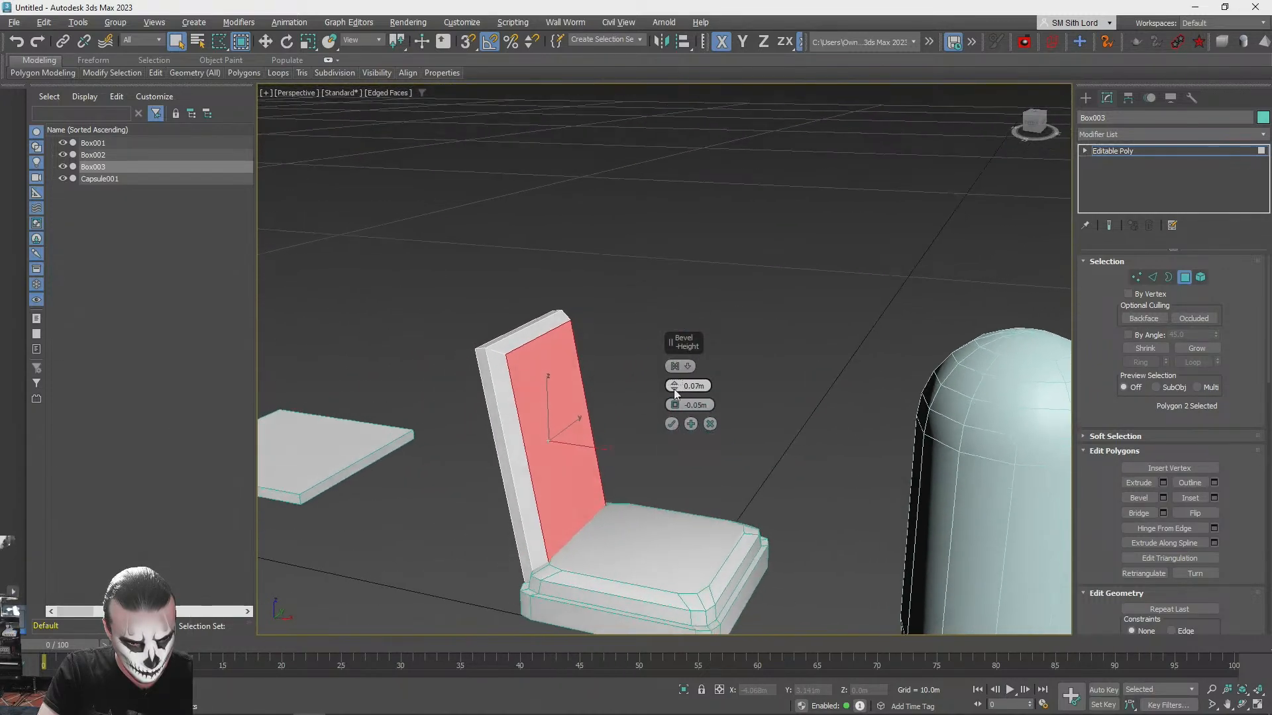
- Set the backrest bevel to a height of 0 m and an outline of -0.02 m for a narrow inset
click(674, 387)
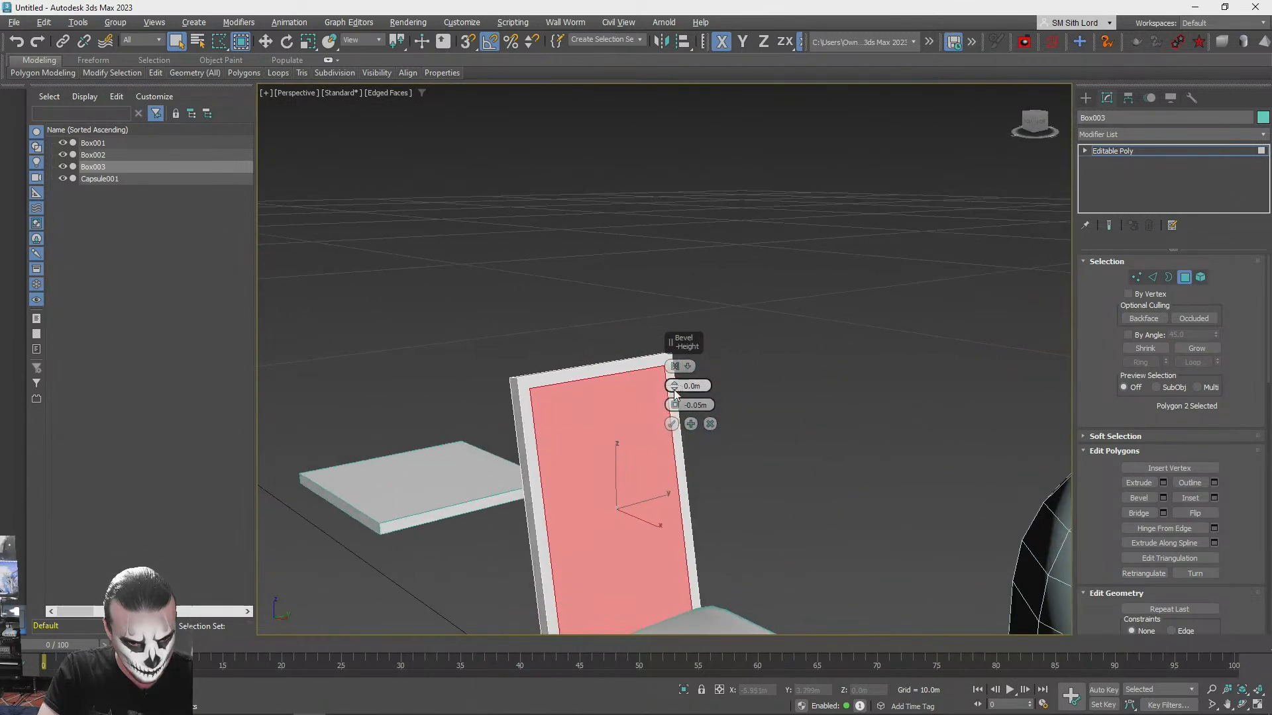
right_click(674, 387)
click(674, 408)
click(674, 408)
right_click(675, 407)
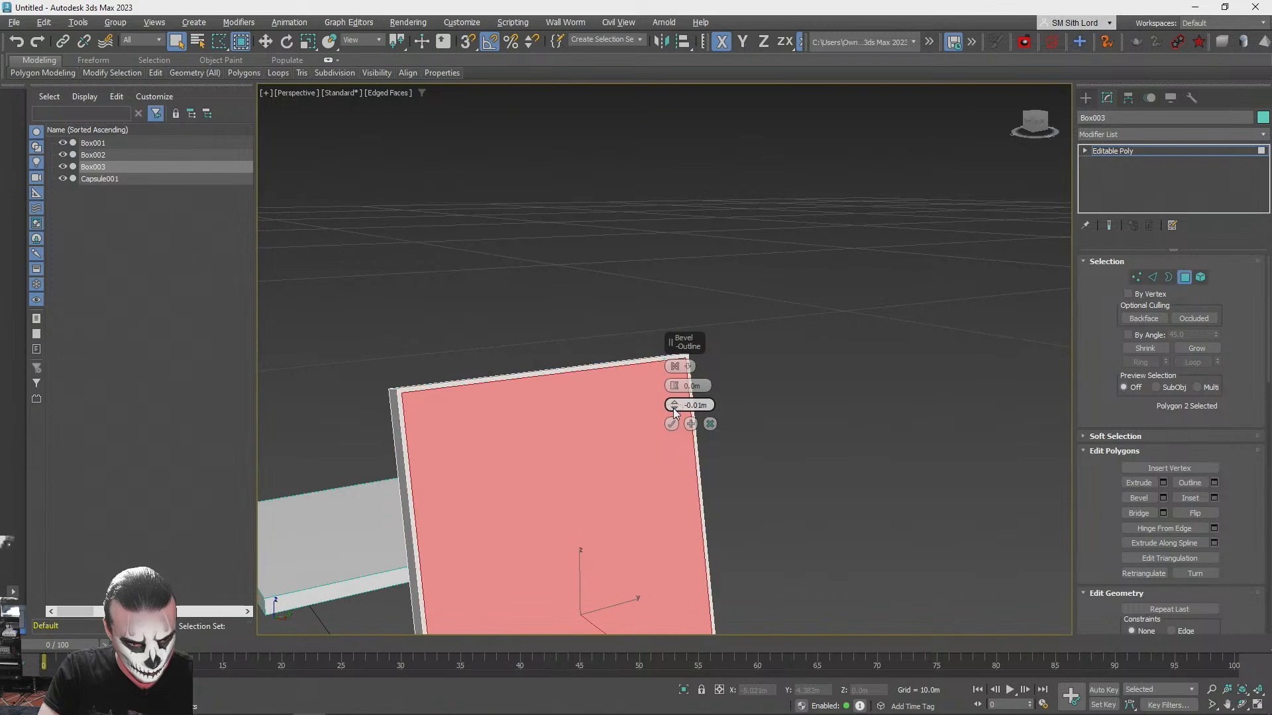
click(675, 411)
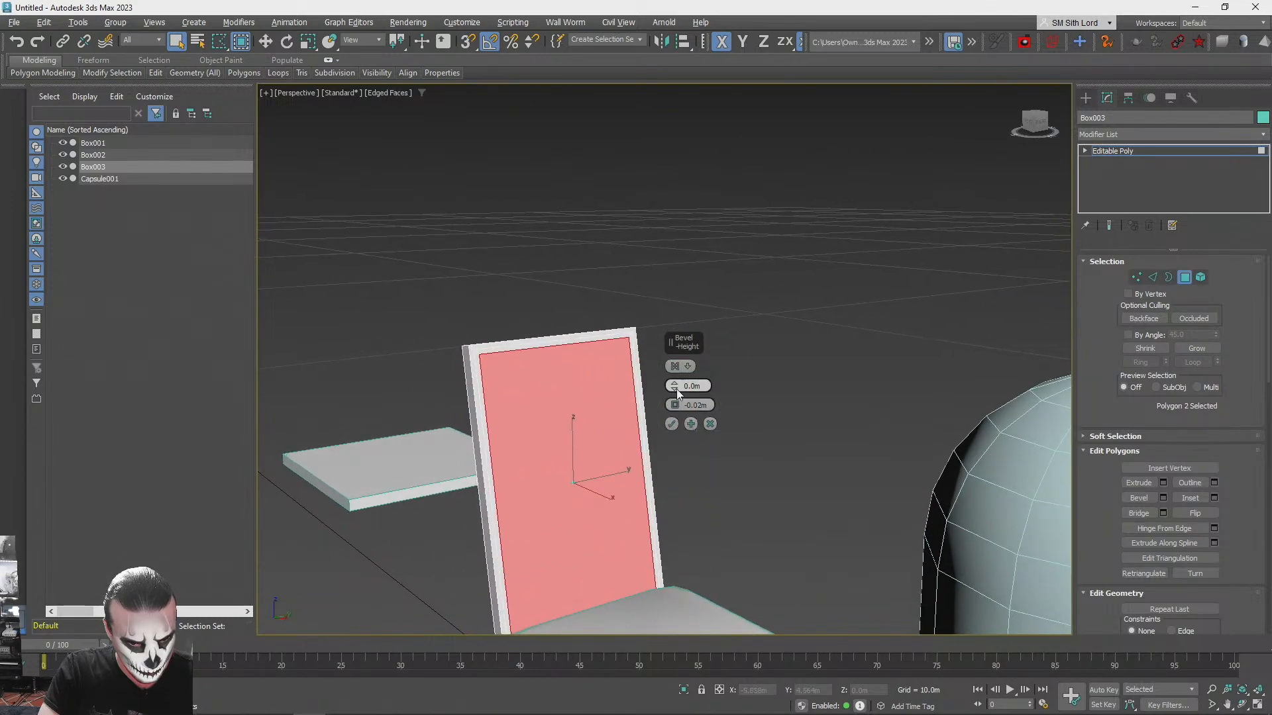
- Bevel the inset front polygon of the backrest outward with a height of 0.05 m and an outline of -0.04 m
click(674, 384)
click(674, 383)
click(674, 383)
click(674, 383)
click(674, 384)
click(674, 384)
click(674, 382)
click(674, 383)
click(674, 408)
click(674, 407)
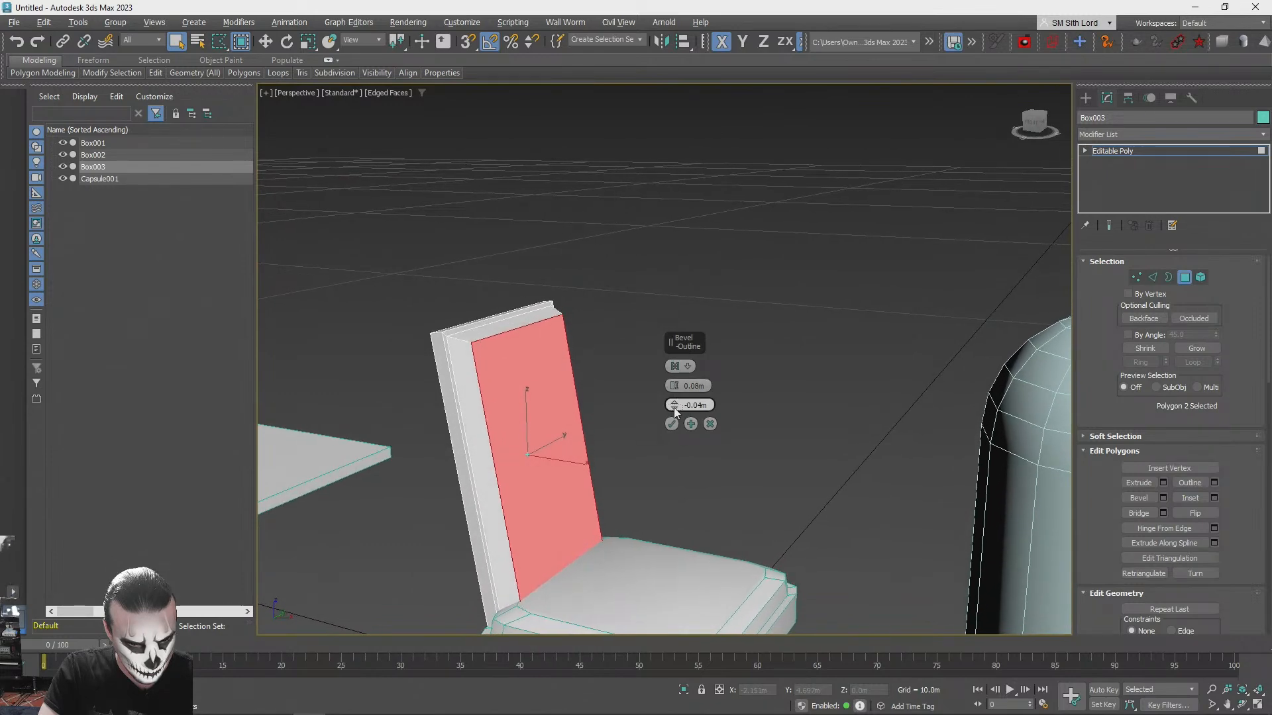
click(675, 390)
click(674, 389)
click(674, 390)
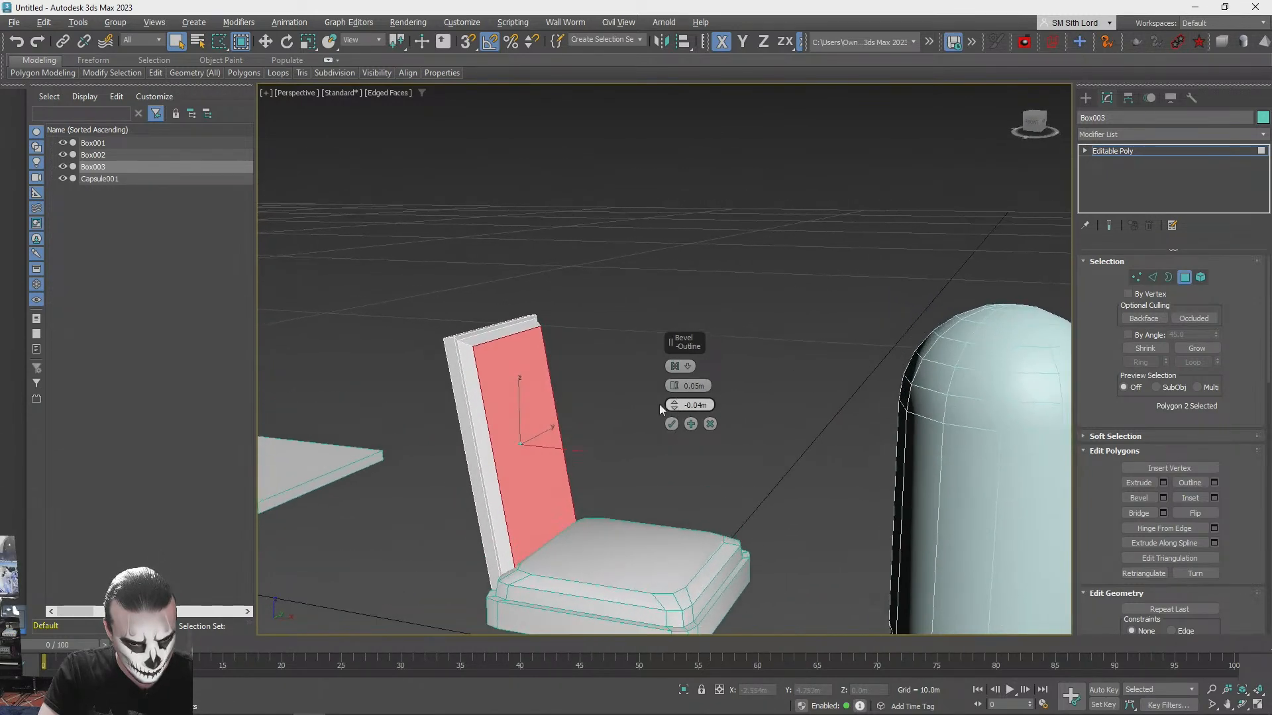
- Chamfer the edges at the backrest's two upper corners by 0.08 m, and leave edge editing with the backrest deselected
click(1152, 277)
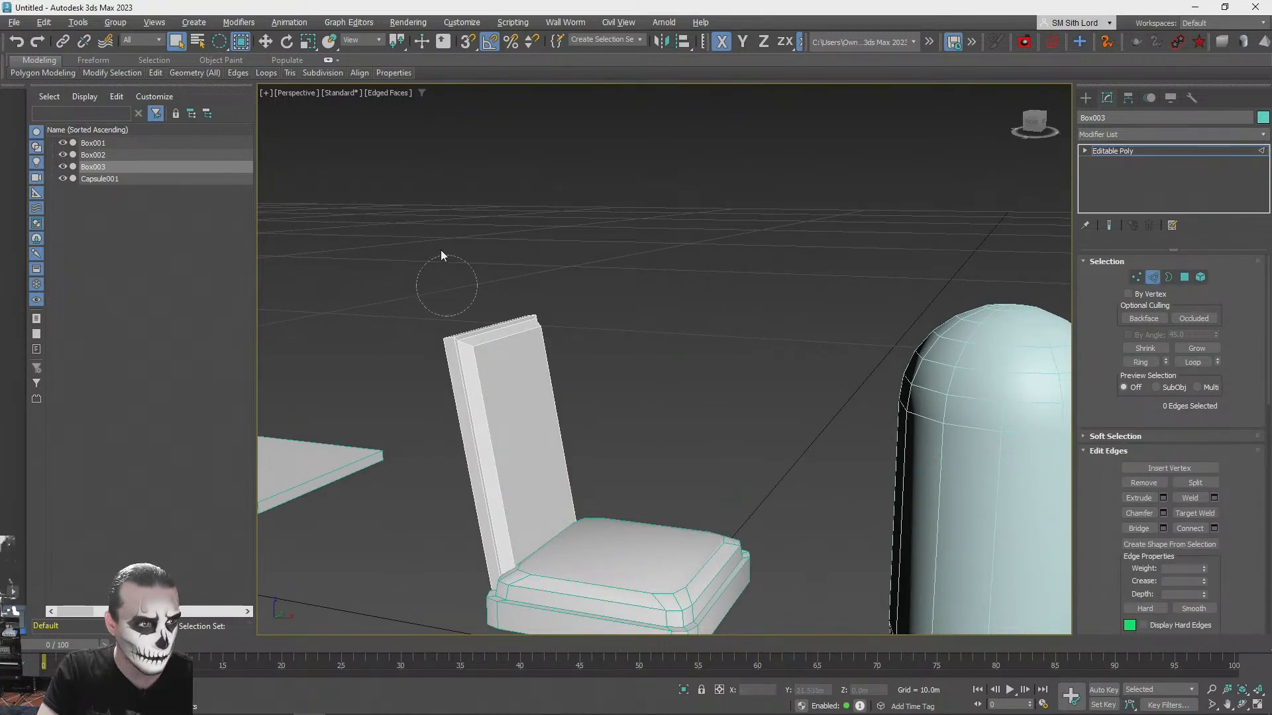
key(q)
key(q)
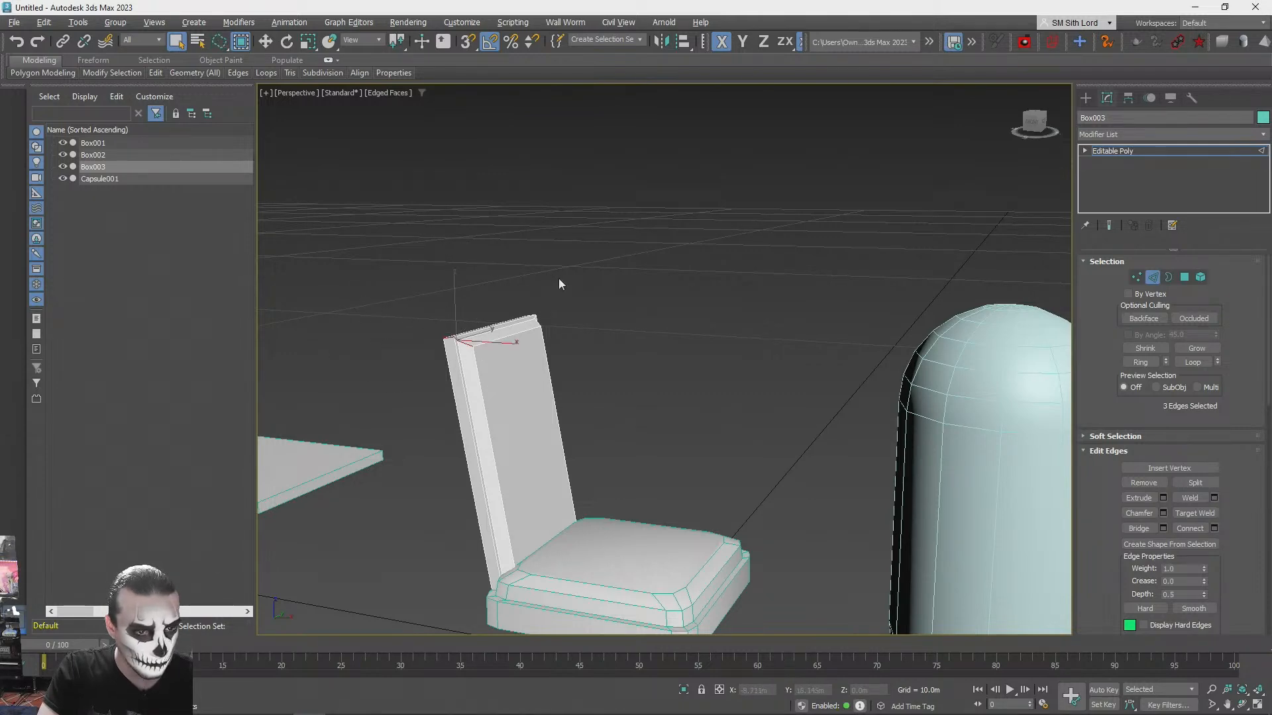
alt+middle_drag(578, 320, 1166, 512)
click(1163, 513)
alt+middle_drag(493, 381, 674, 426)
drag(676, 388, 676, 386)
scroll(677, 387, down, 4)
mouse_move(676, 387)
alt+middle_down()
mouse_move(722, 381)
mouse_move(675, 398)
alt+middle_up()
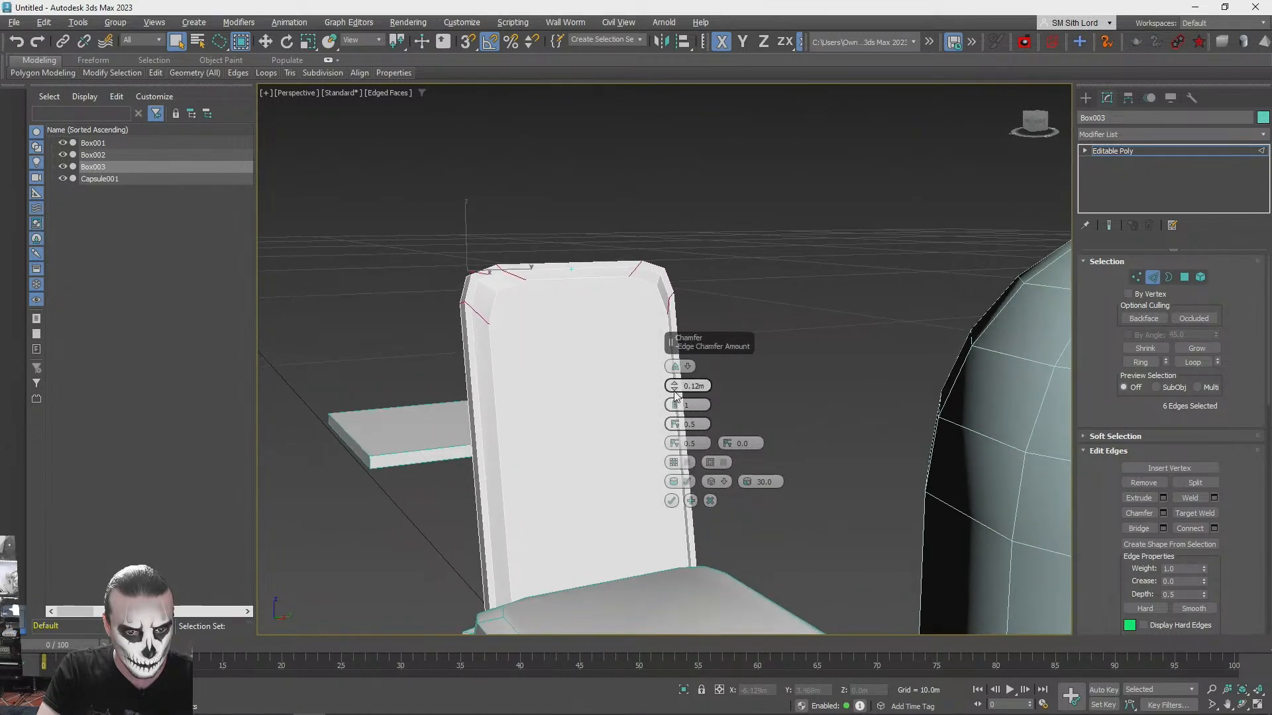
click(675, 390)
click(674, 390)
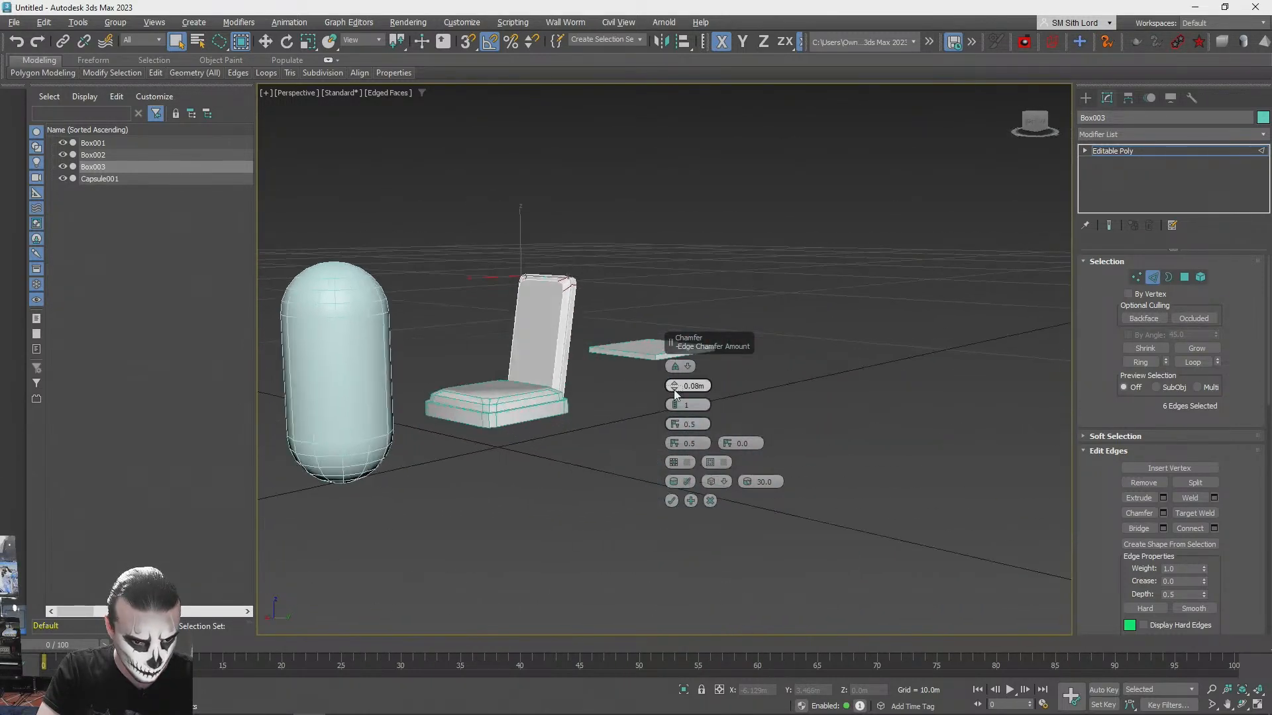
middle_drag(724, 418, 702, 489)
scroll(690, 497, up, 3)
click(673, 501)
scroll(674, 503, down, 3)
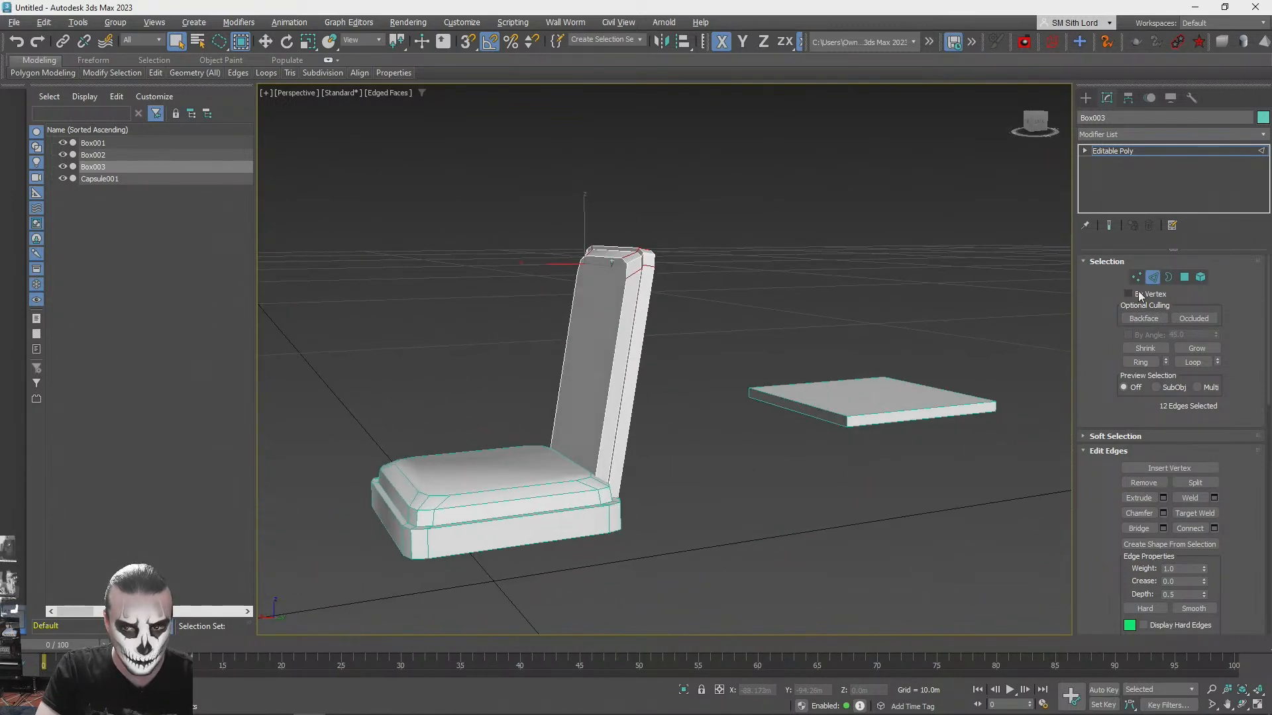
click(1154, 278)
click(758, 181)
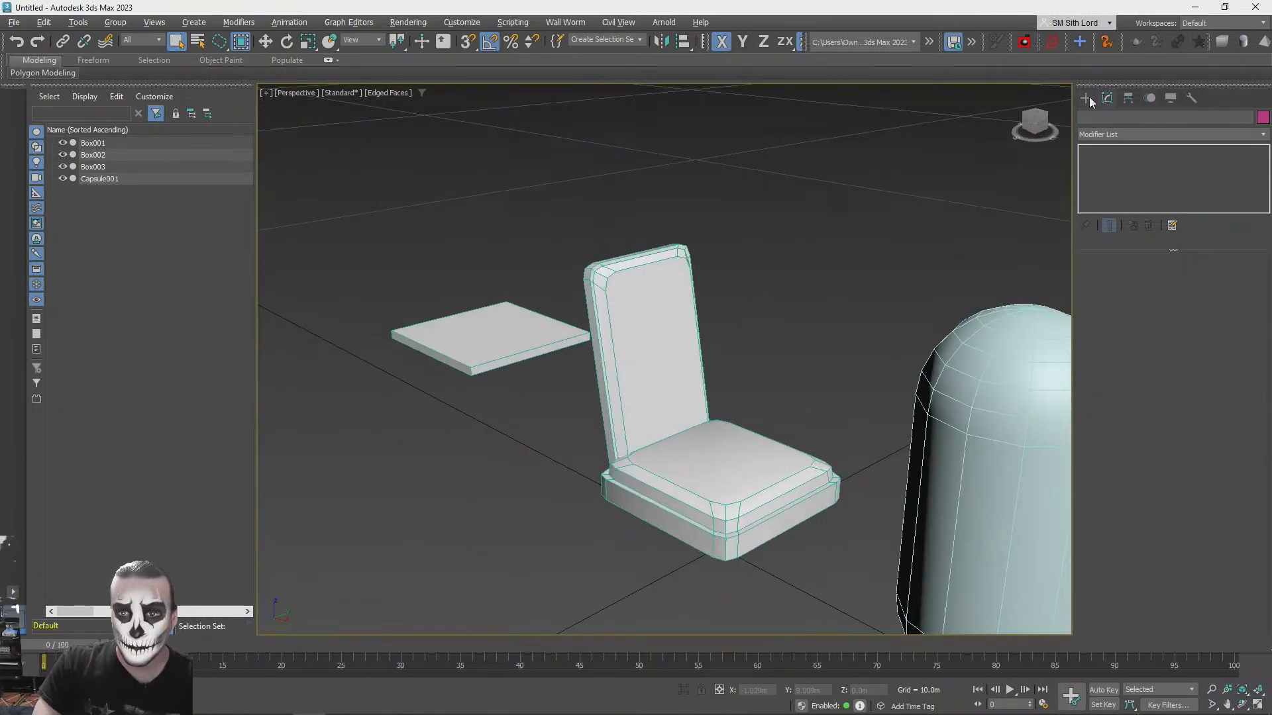
- Draw an armrest box about 0.14 m by 0.91 m and place it along the seat's side at about X -0.307, Y -0.473, Z 0.609 m
click(1087, 98)
click(1127, 186)
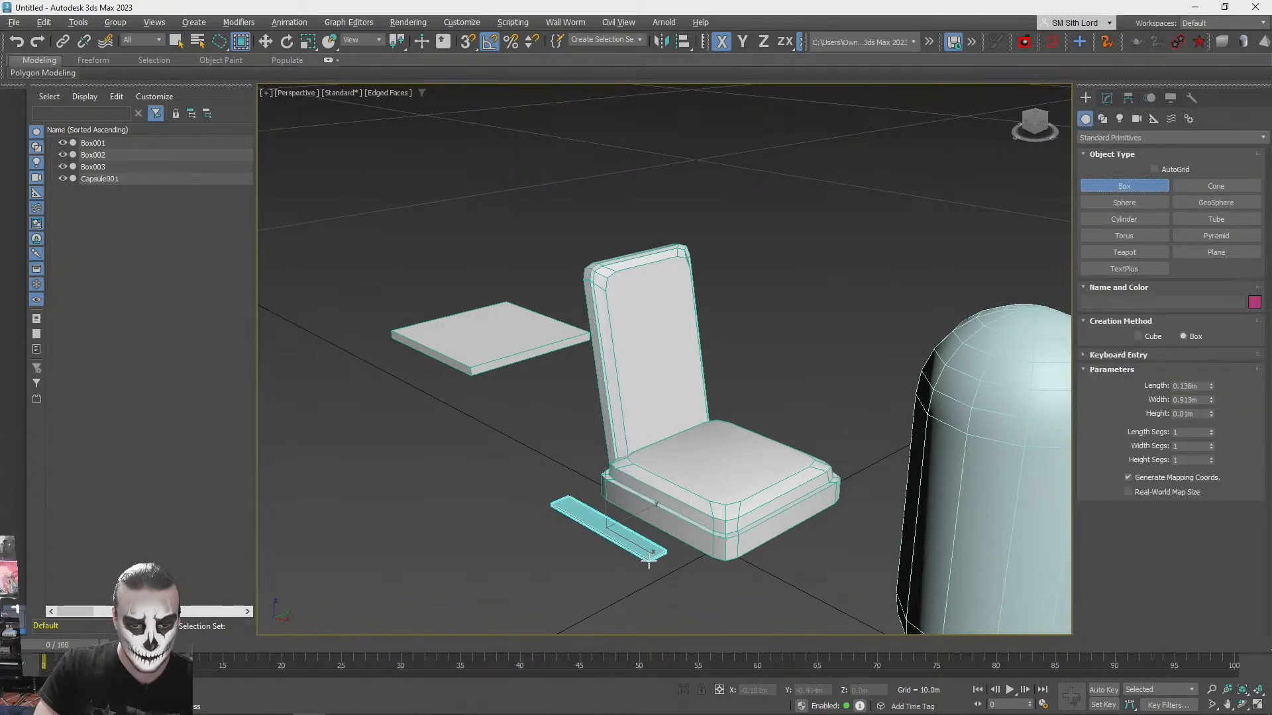
drag(649, 561, 649, 559)
drag(607, 482, 608, 392)
key(r)
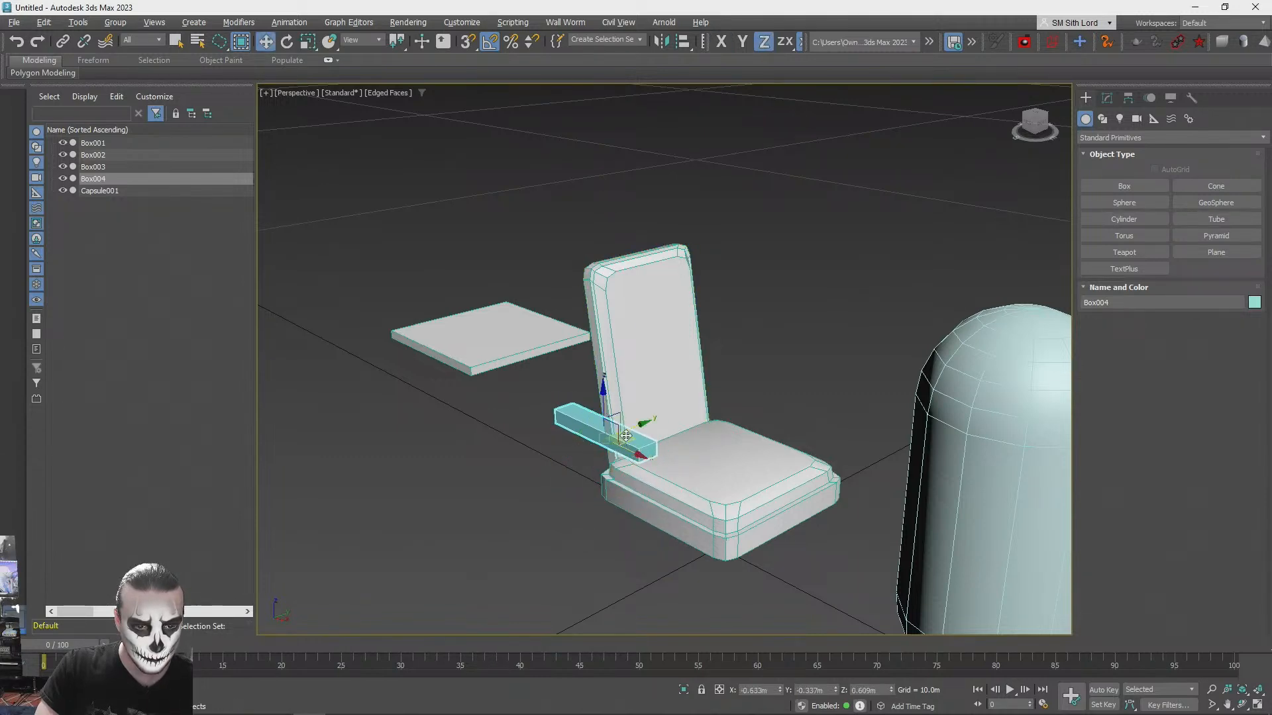
drag(626, 437, 651, 448)
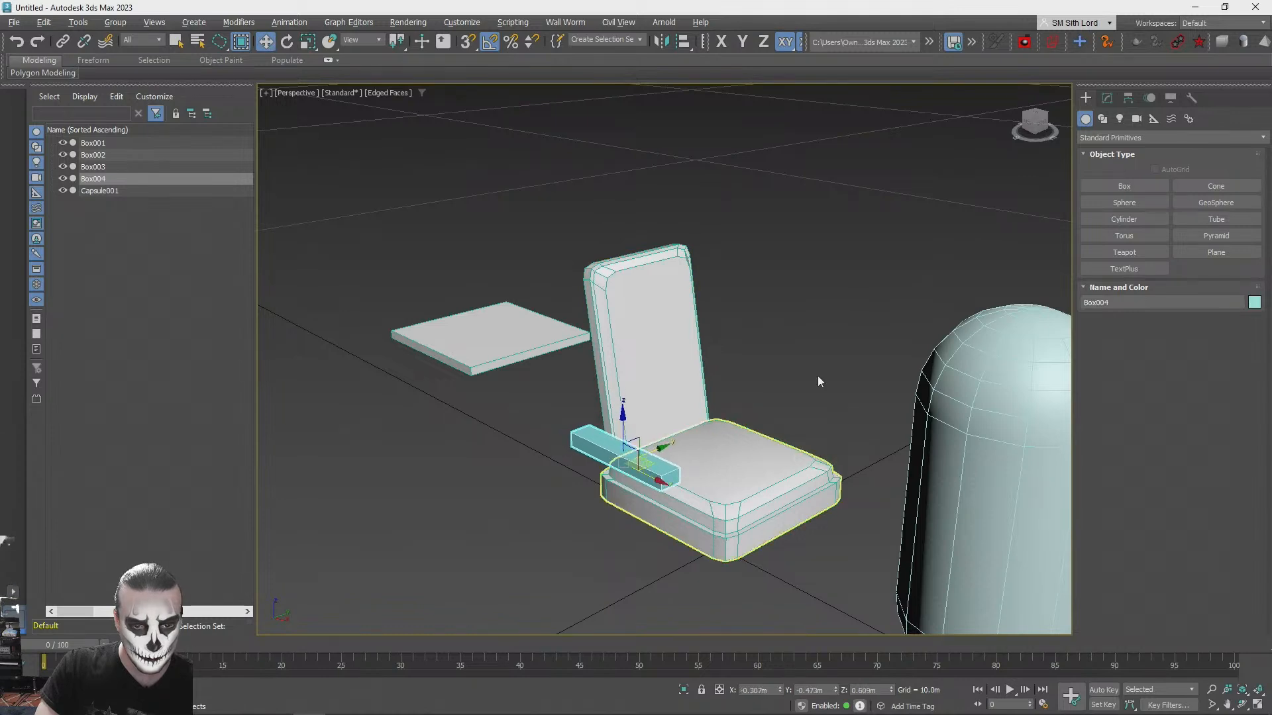
- Draw a cylinder of about 0.1 m radius and 0.09 m height with one height segment, and raise it near the armrest
click(1129, 220)
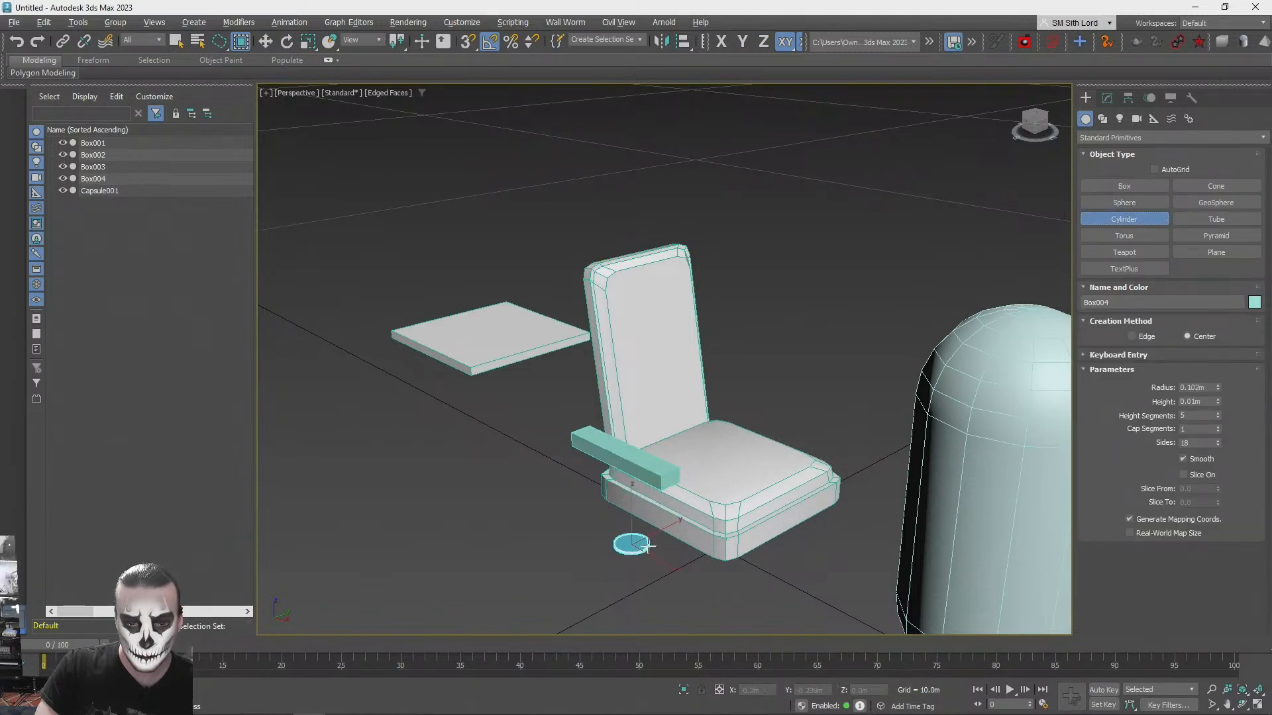
right_click(1218, 415)
right_click(1217, 415)
key(w)
alt+middle_drag(696, 498, 665, 537)
scroll(666, 537, up, 4)
drag(622, 529, 783, 354)
alt+middle_drag(785, 406, 745, 436)
scroll(755, 431, up, 3)
- Line the cylinder up with the armrest box and set it at the armrest's front end
click(701, 418)
click(640, 470)
drag(746, 435, 950, 453)
alt+middle_drag(951, 453, 780, 532)
- Shift the armrest box and its cylinder together about 0.15 m along X toward the seat's front, and deselect them
click(770, 527)
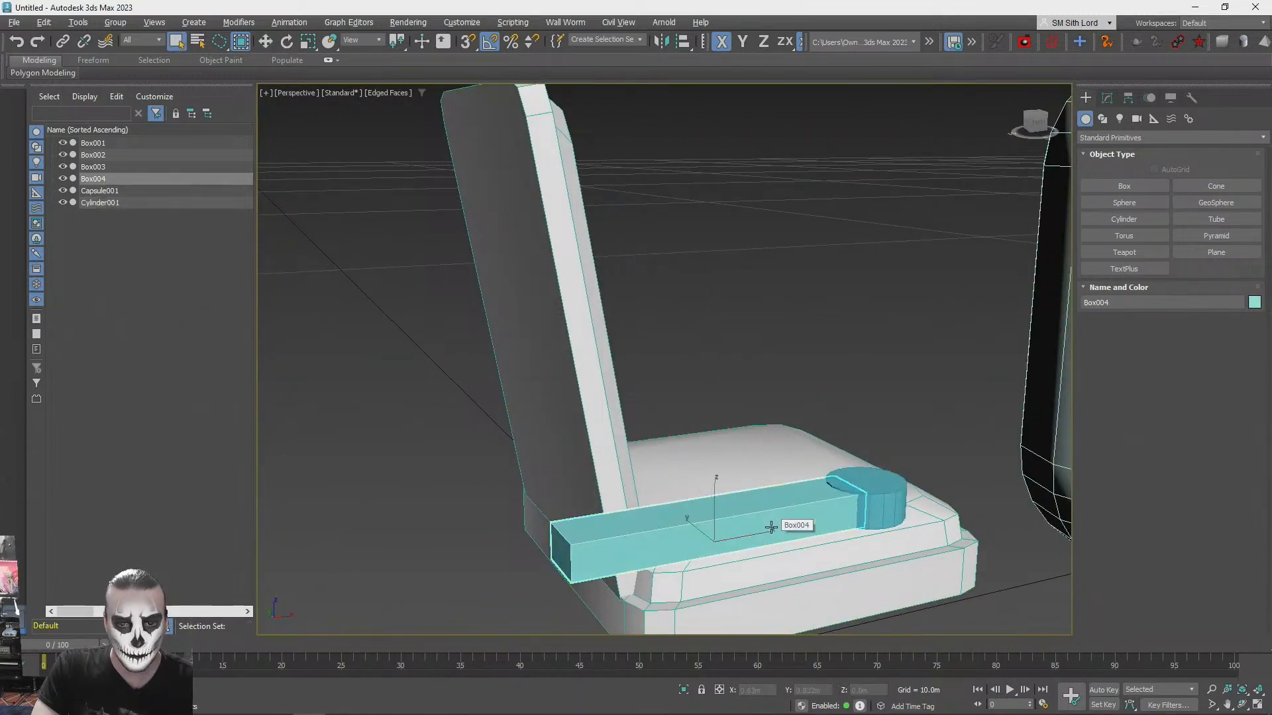
alt+middle_drag(993, 142, 754, 478)
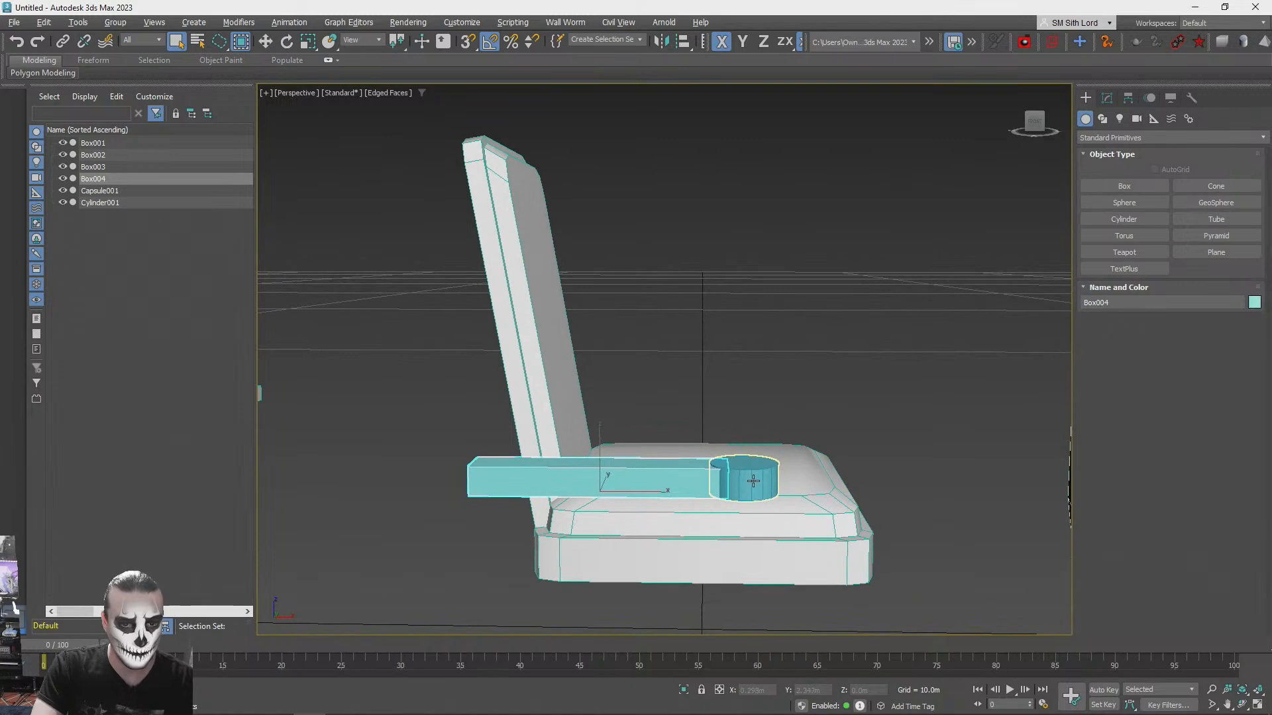
drag(728, 478, 764, 498)
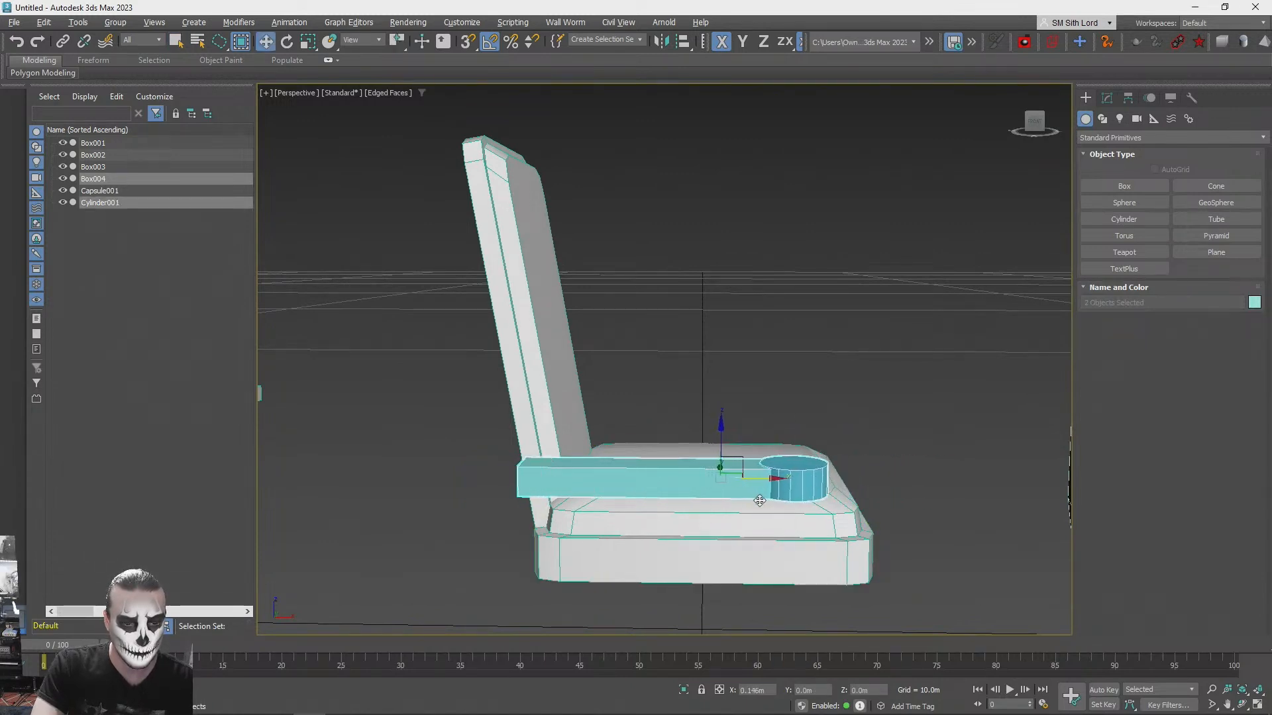
alt+middle_drag(755, 513, 835, 497)
click(855, 478)
- Set the armrest cylinder's radius to 0.11 m and its sides to 10, and deselect it
click(702, 499)
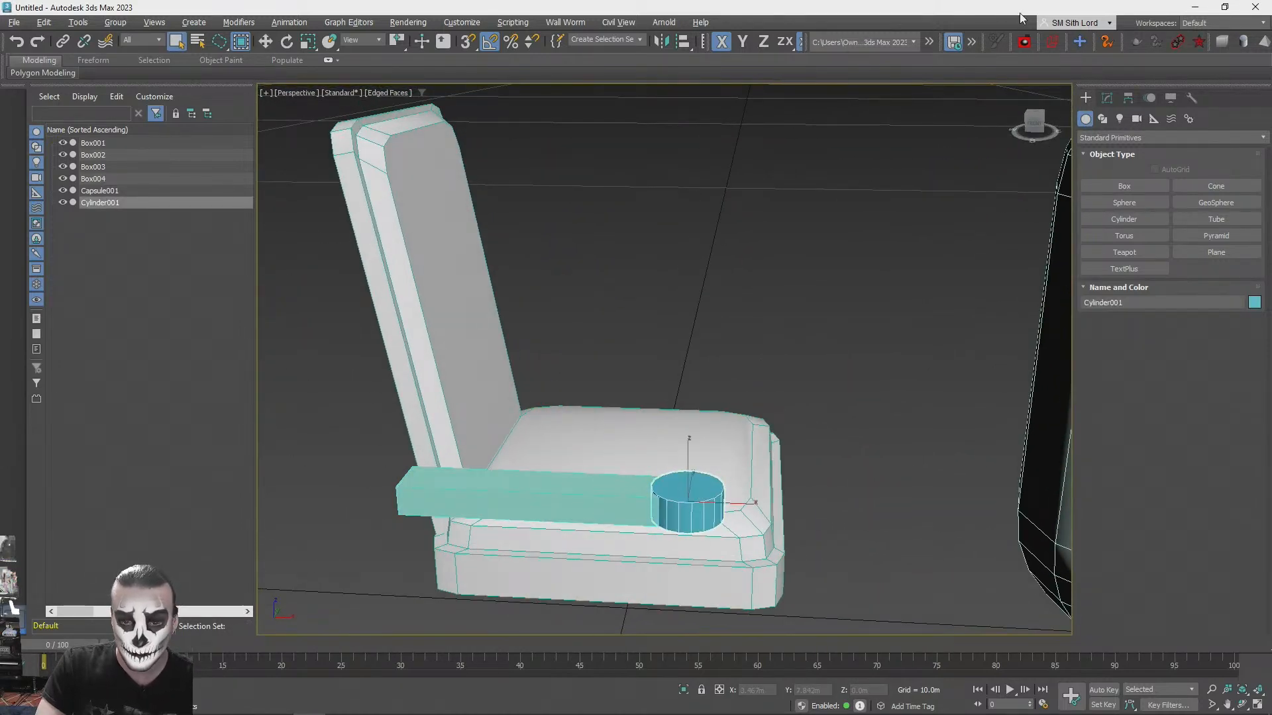
click(1106, 98)
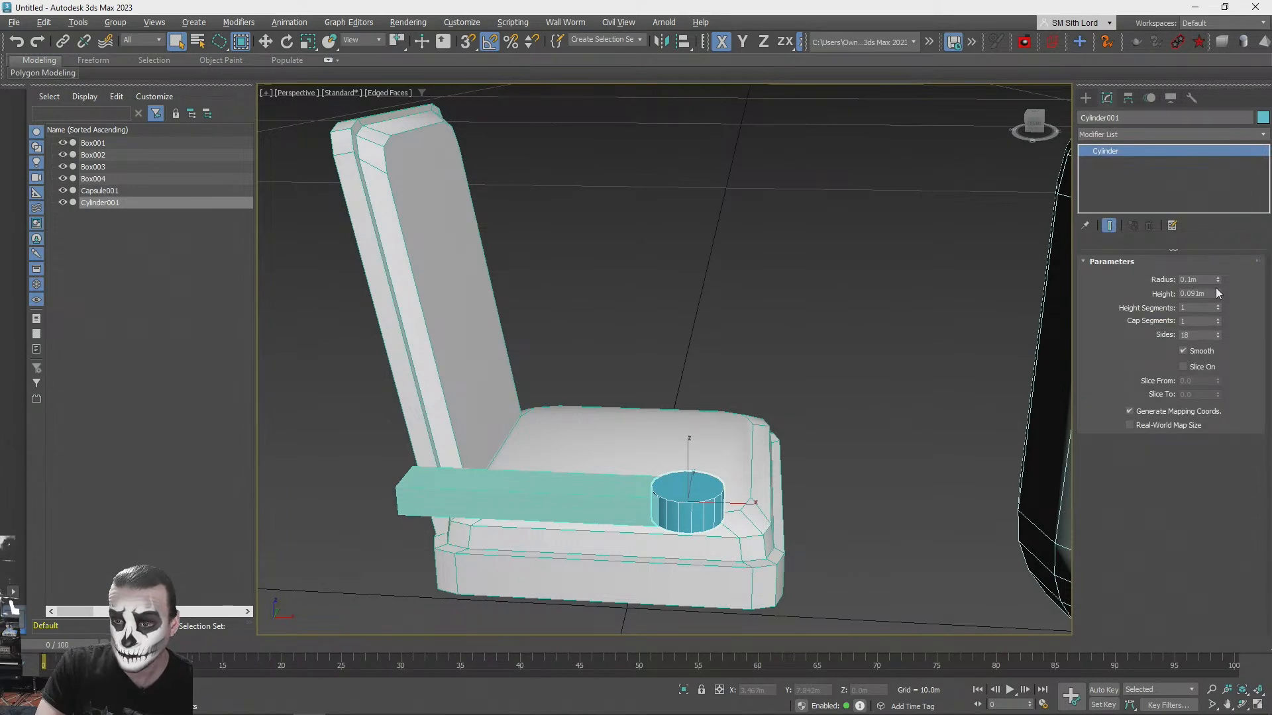
mouse_move(1218, 279)
mouse_down()
mouse_move(1217, 265)
mouse_move(1217, 278)
mouse_up()
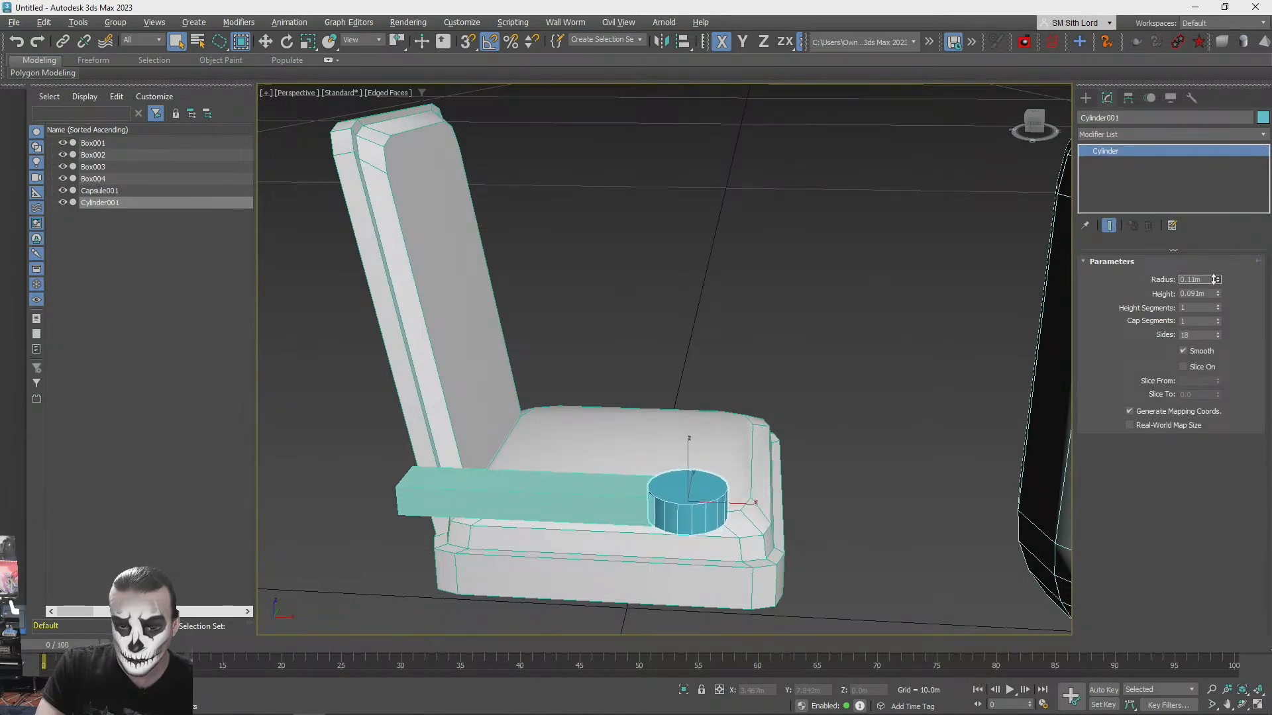
drag(1218, 324, 1219, 339)
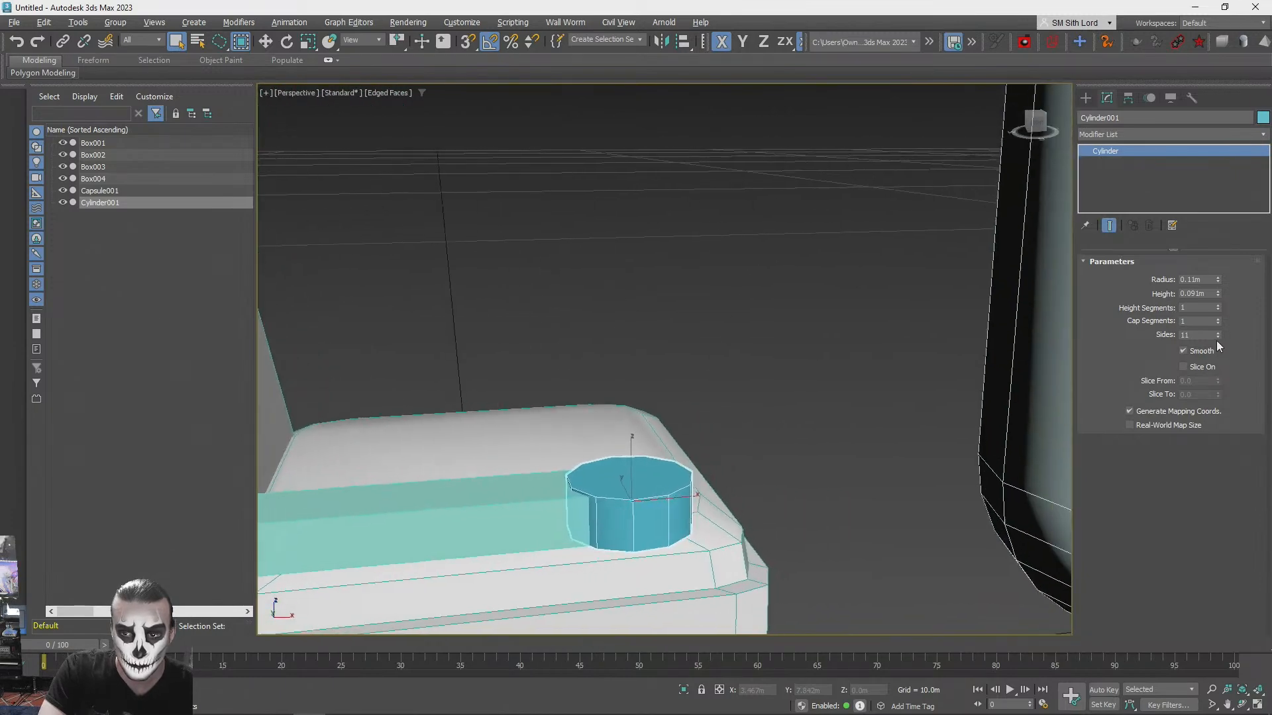
click(1218, 337)
click(1218, 337)
click(1219, 338)
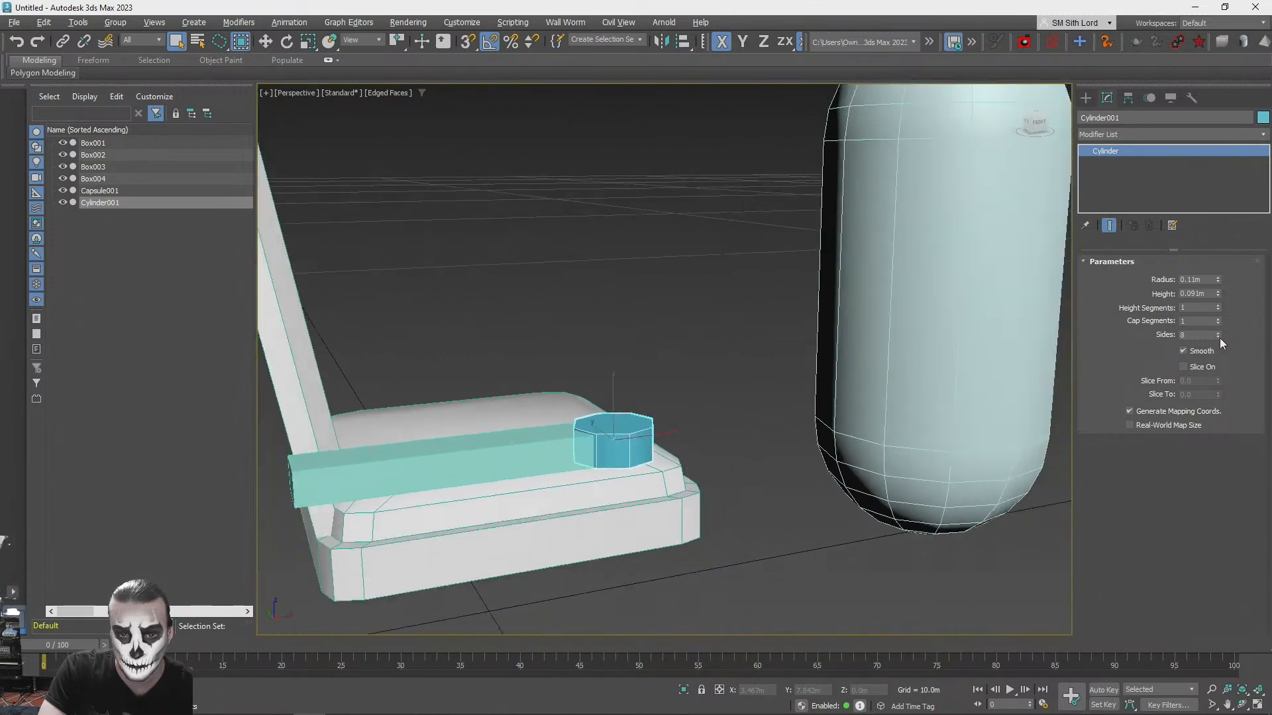
click(1218, 333)
click(1218, 333)
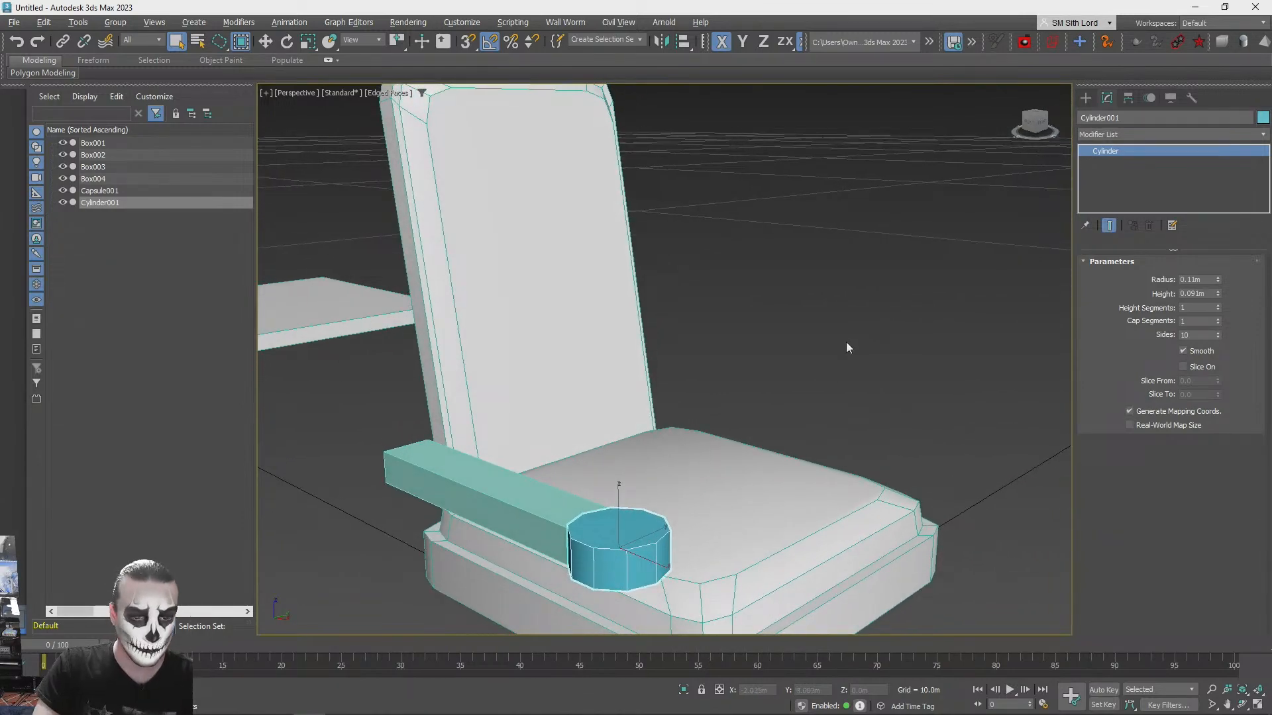
click(846, 343)
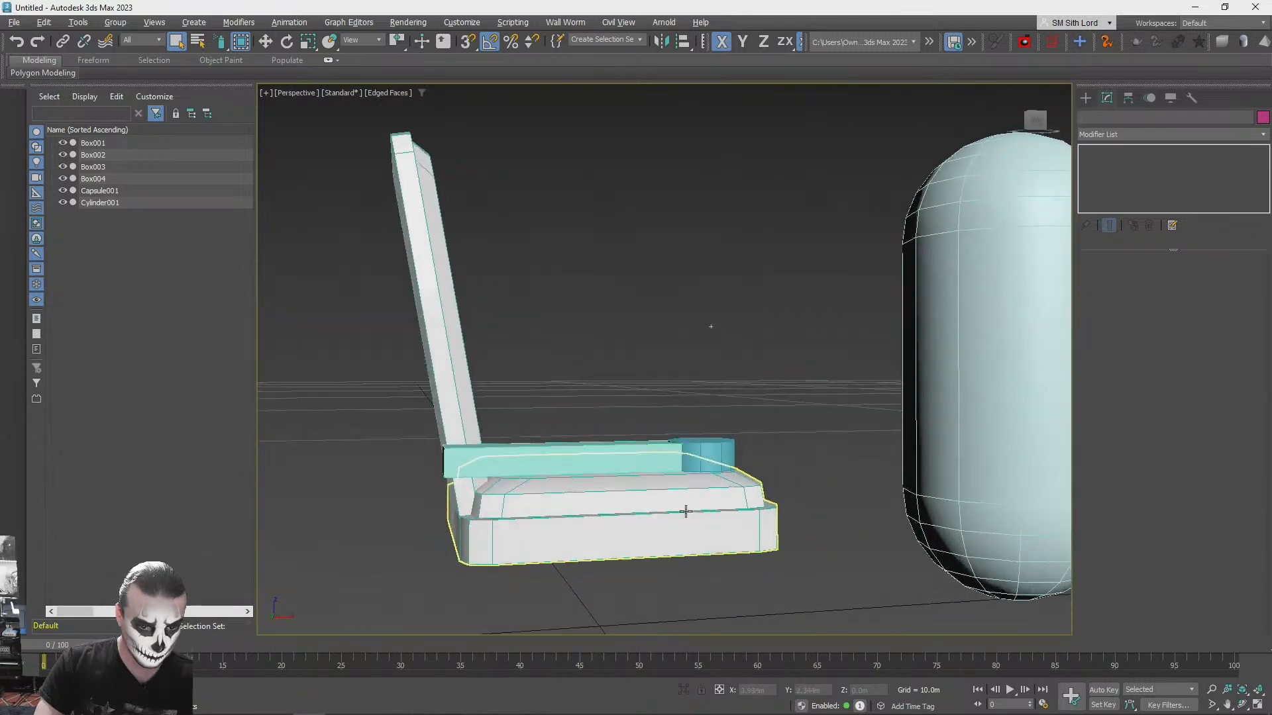
click(697, 484)
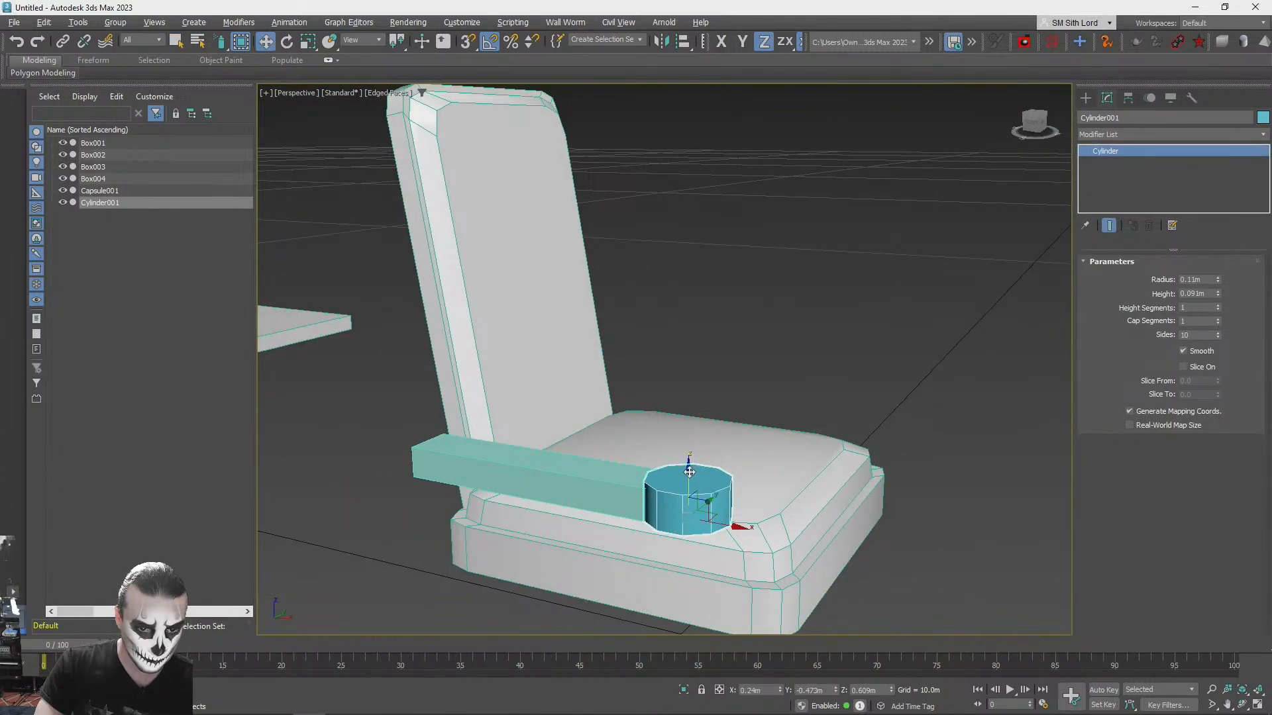
click(774, 312)
key(q)
scroll(735, 357, down, 4)
alt+middle_drag(706, 393, 688, 404)
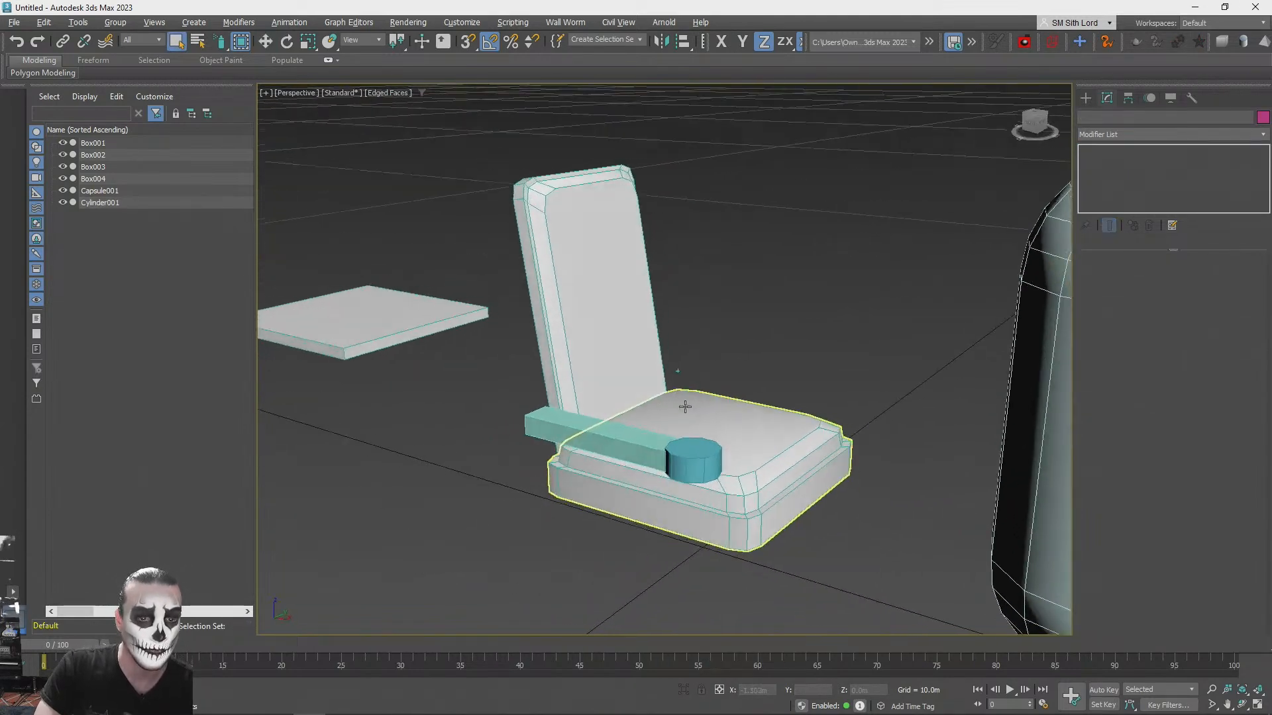
- Convert the cylinder at the armrest's front end to an Editable Poly
scroll(662, 424, up, 1)
click(704, 493)
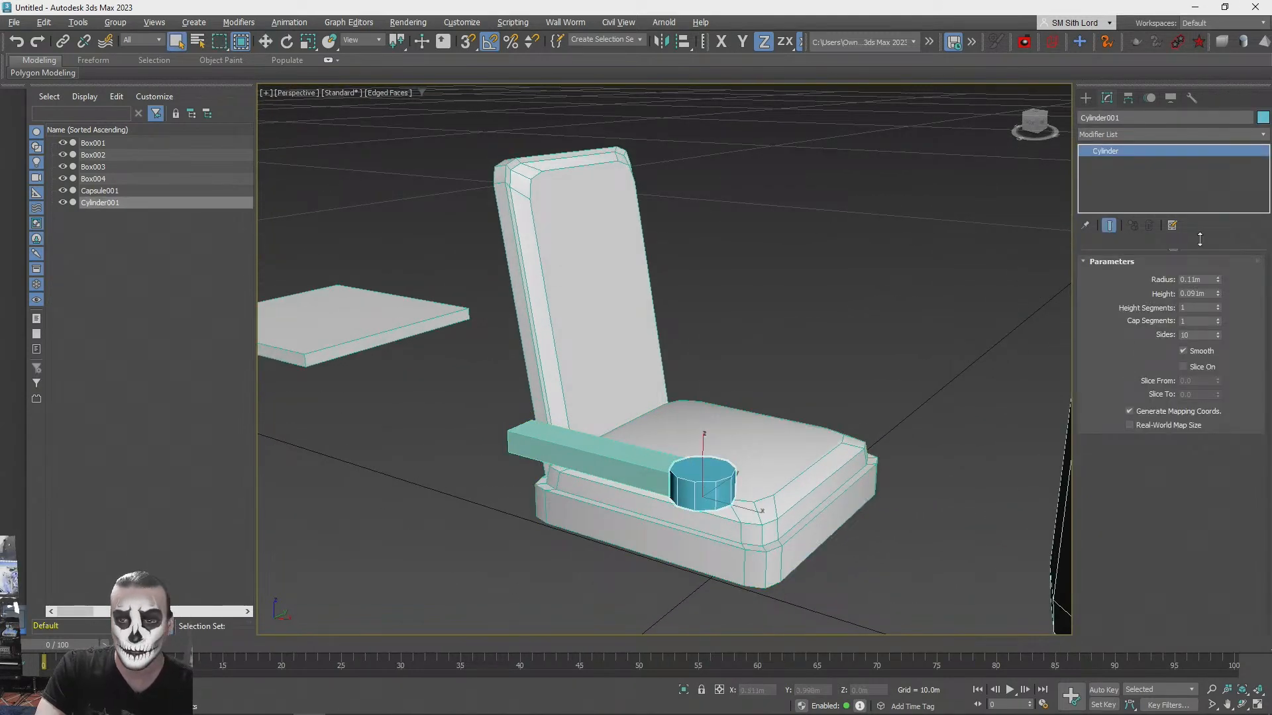
right_click(1103, 151)
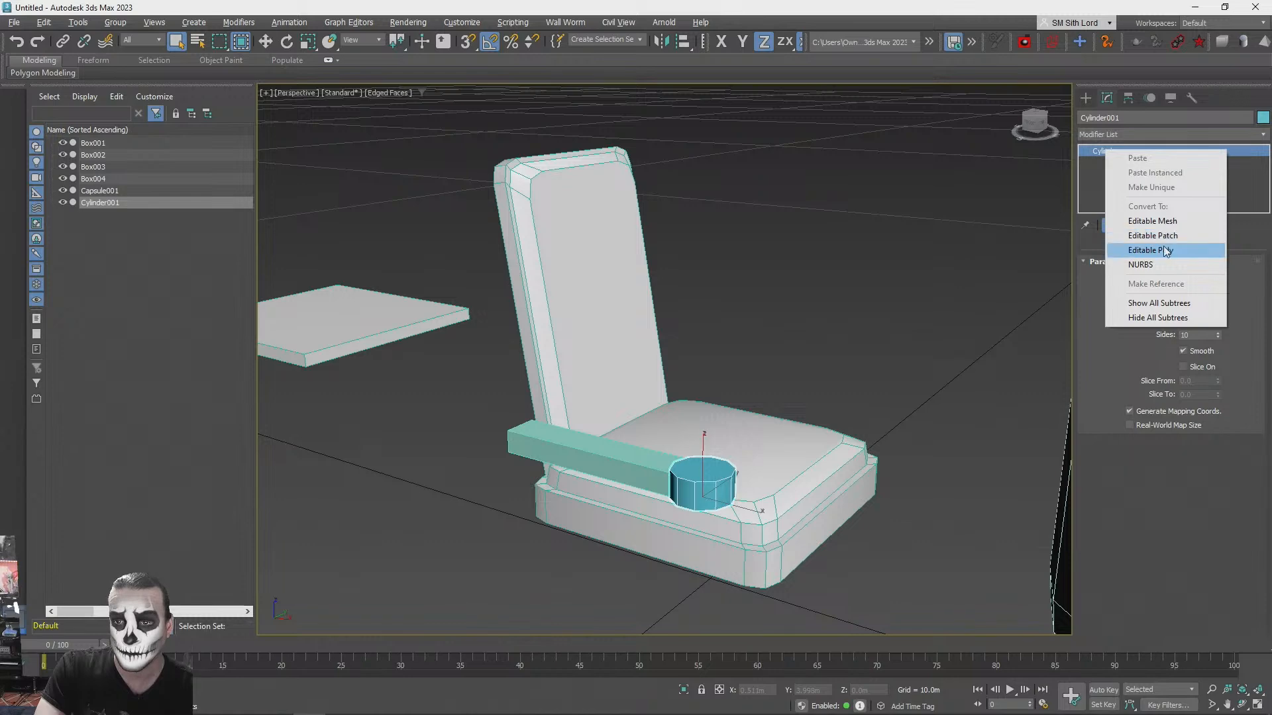
click(1167, 251)
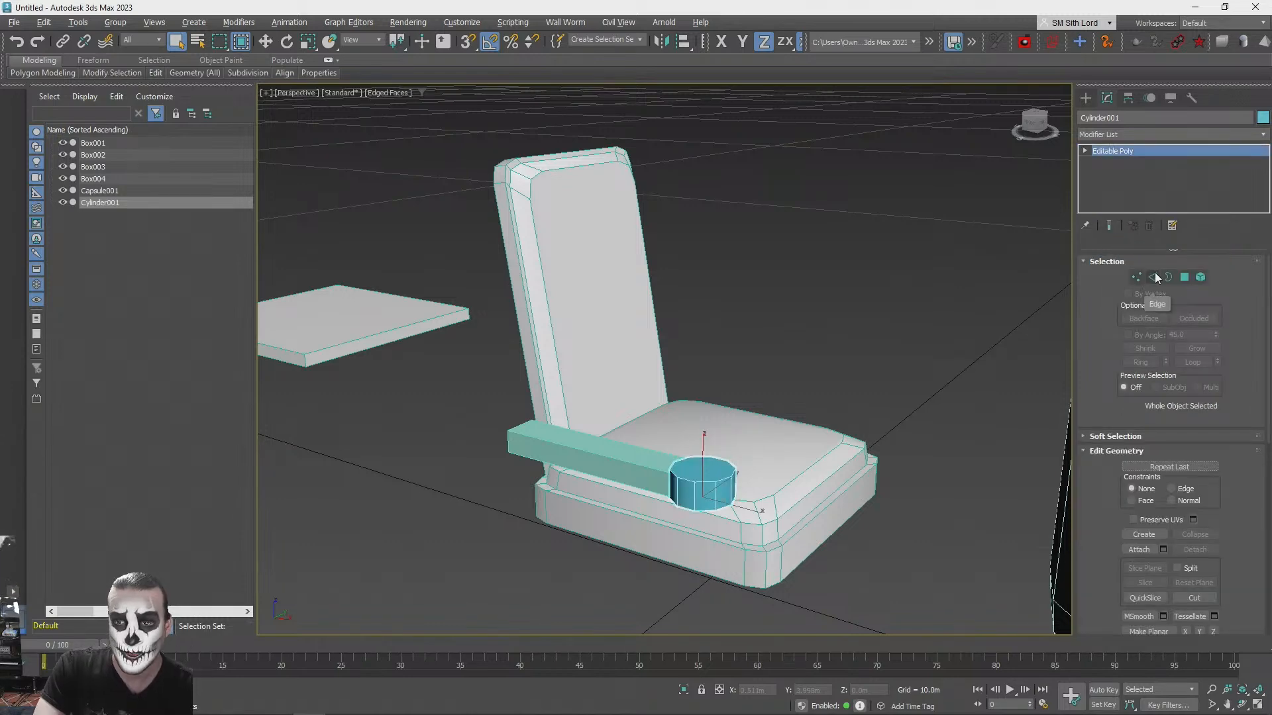
- Select the ten edges around the top rim of the armrest cylinder
click(1155, 277)
scroll(895, 444, up, 5)
drag(955, 361, 712, 373)
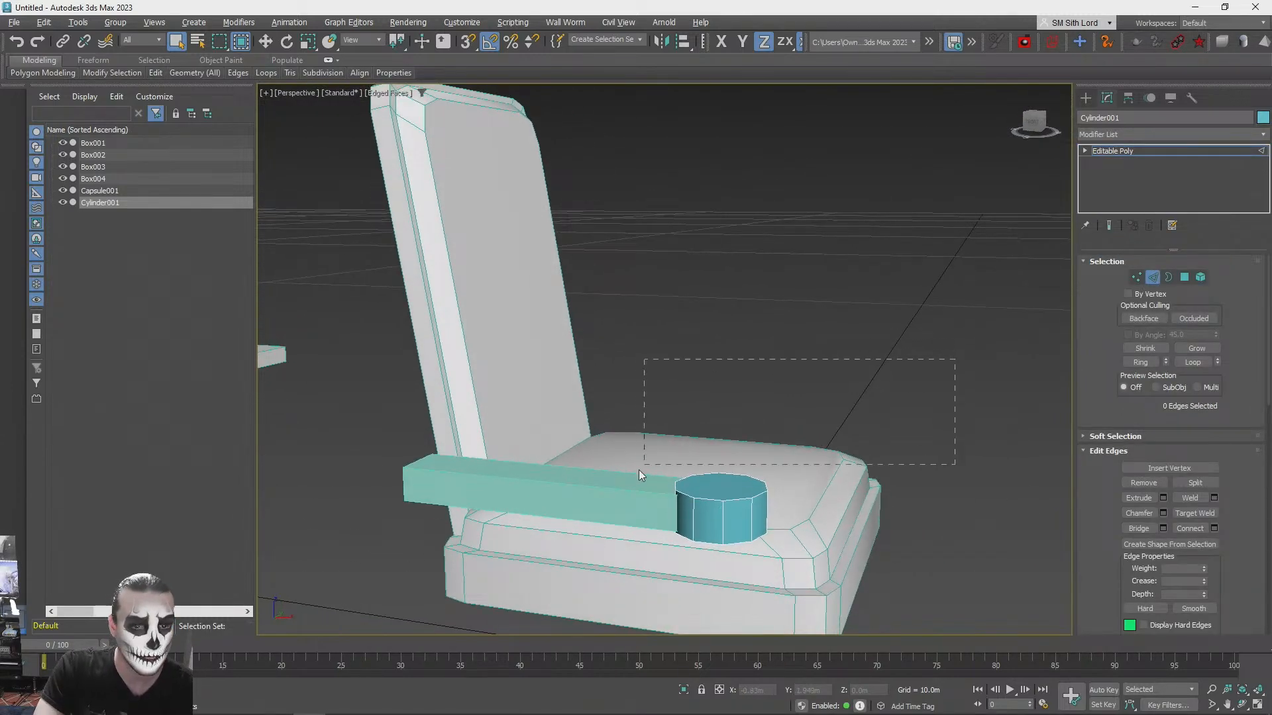
drag(646, 466, 634, 442)
alt+middle_drag(645, 467, 633, 442)
scroll(633, 442, down, 2)
scroll(616, 457, up, 1)
drag(633, 443, 571, 475)
alt+middle_drag(736, 445, 908, 509)
scroll(907, 509, up, 3)
click(1162, 513)
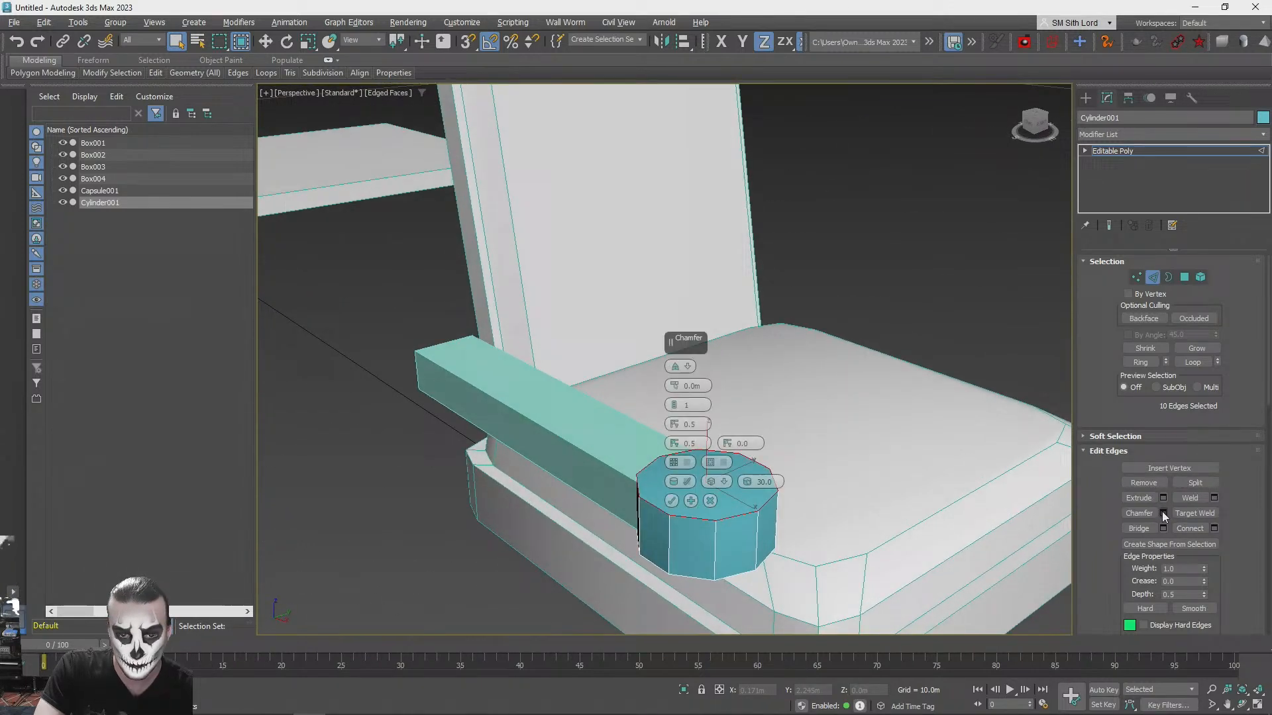
click(674, 385)
alt+middle_drag(674, 387, 678, 380)
scroll(676, 384, down, 1)
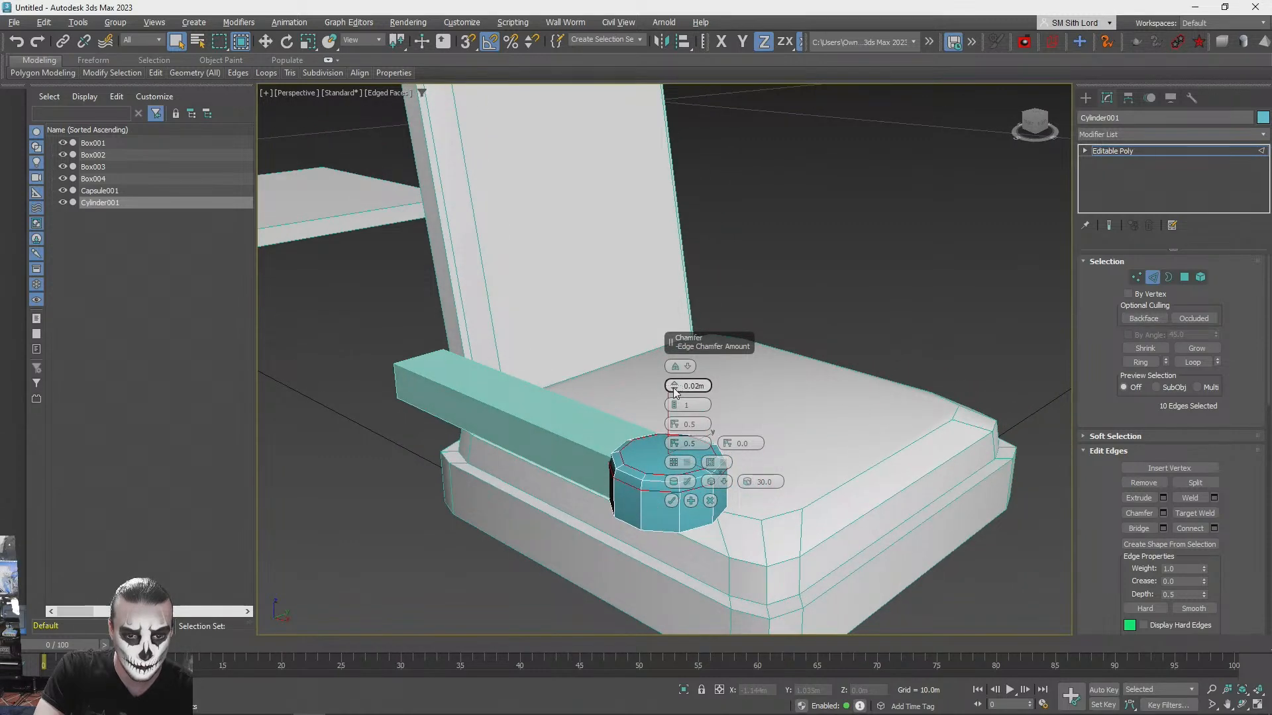
scroll(682, 464, down, 2)
alt+middle_drag(689, 590, 714, 509)
scroll(712, 503, up, 2)
click(713, 503)
- Add the bottom rim edges of the armrest cylinder to the selection, chamfer both rims, and deselect the cylinder
scroll(714, 507, up, 1)
alt+middle_drag(1027, 478, 1084, 467)
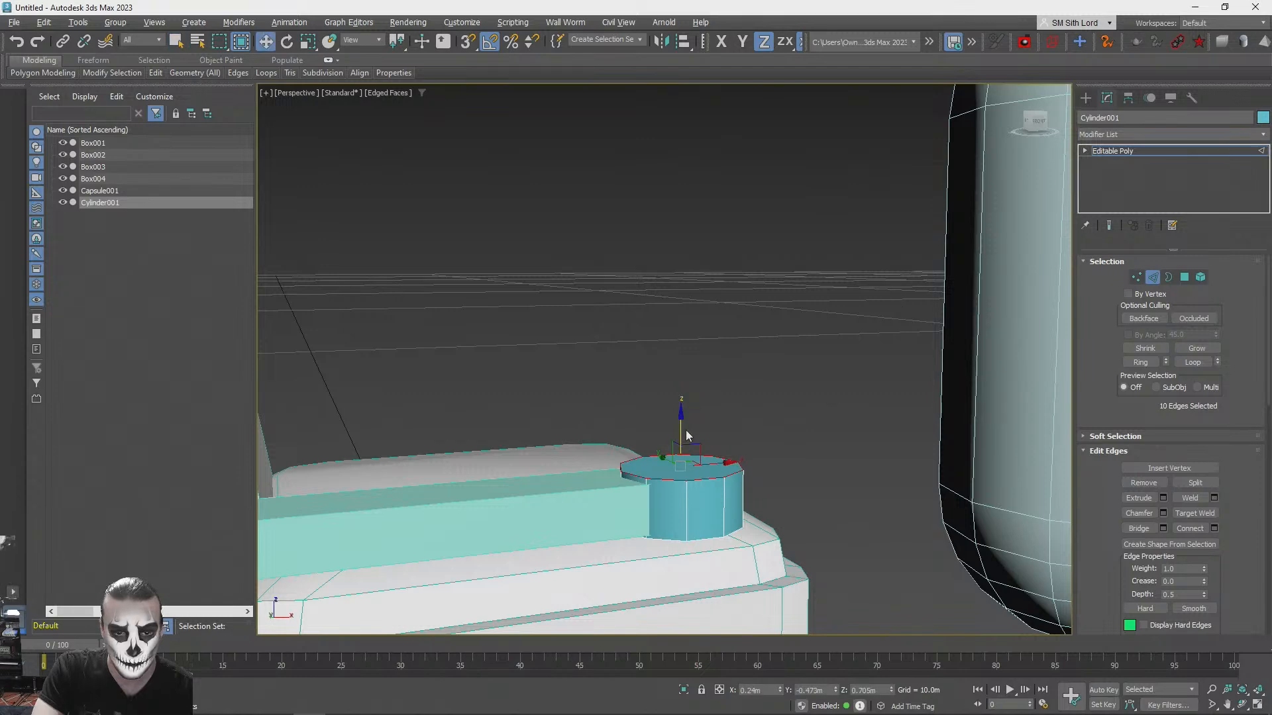
alt+middle_drag(702, 471, 803, 466)
scroll(709, 483, down, 2)
drag(836, 470, 527, 410)
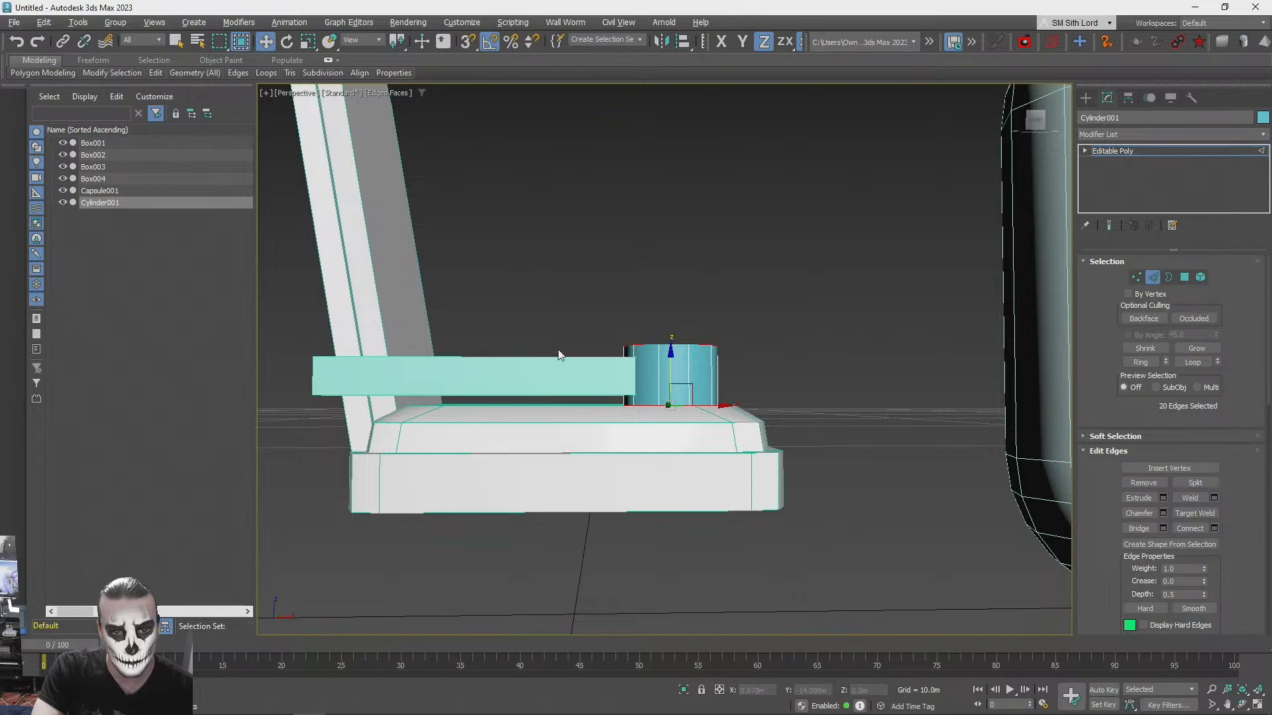
click(1163, 514)
scroll(791, 409, down, 3)
alt+middle_drag(791, 410, 817, 465)
scroll(768, 453, down, 3)
scroll(816, 465, up, 3)
click(671, 501)
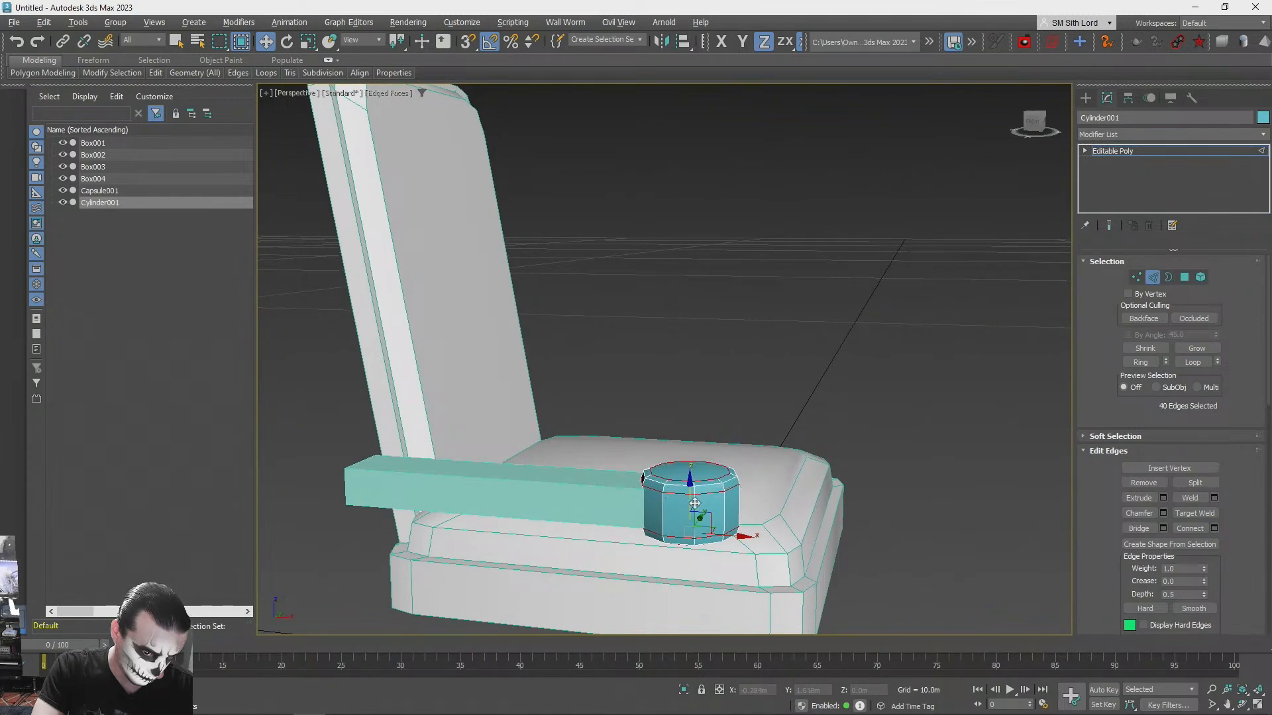
click(1153, 277)
click(699, 256)
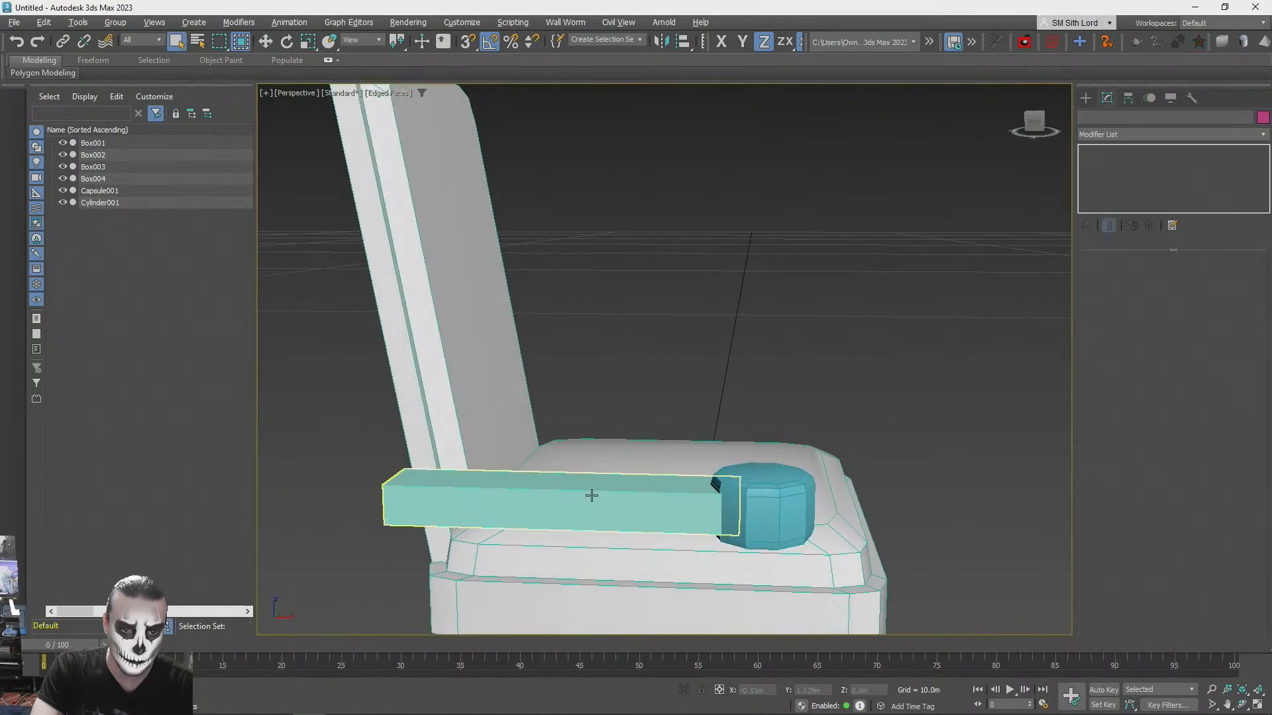
- Convert the armrest box to an Editable Poly
click(590, 498)
right_click(1103, 157)
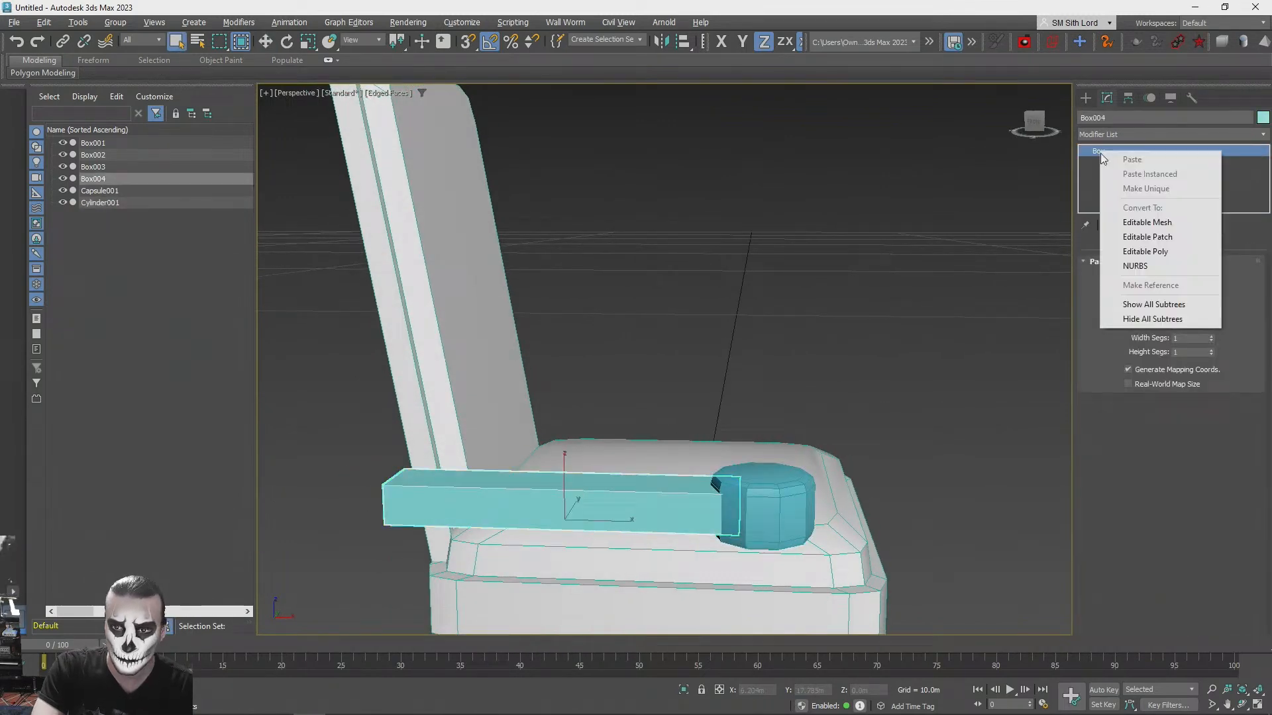
click(1165, 253)
- Chamfer the four lengthwise edges of the armrest box by 0.02 m, and deselect it
click(1153, 277)
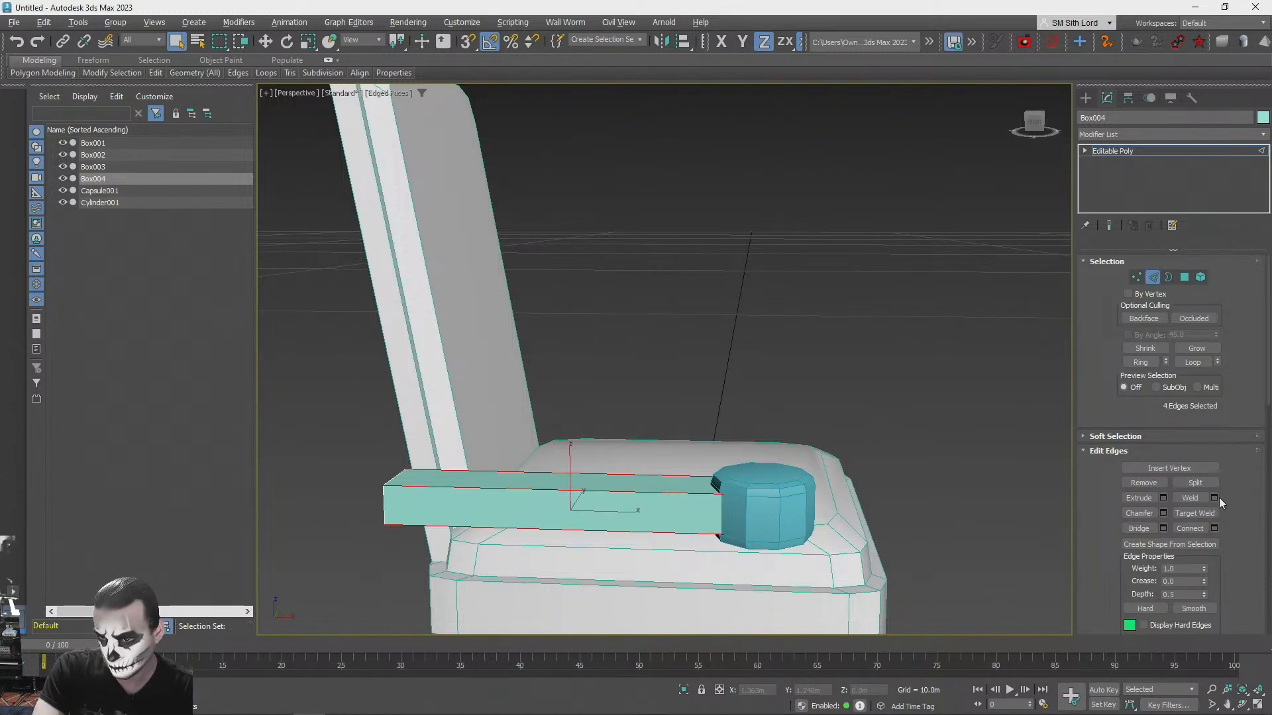
click(1164, 514)
alt+middle_drag(550, 388, 675, 390)
click(674, 386)
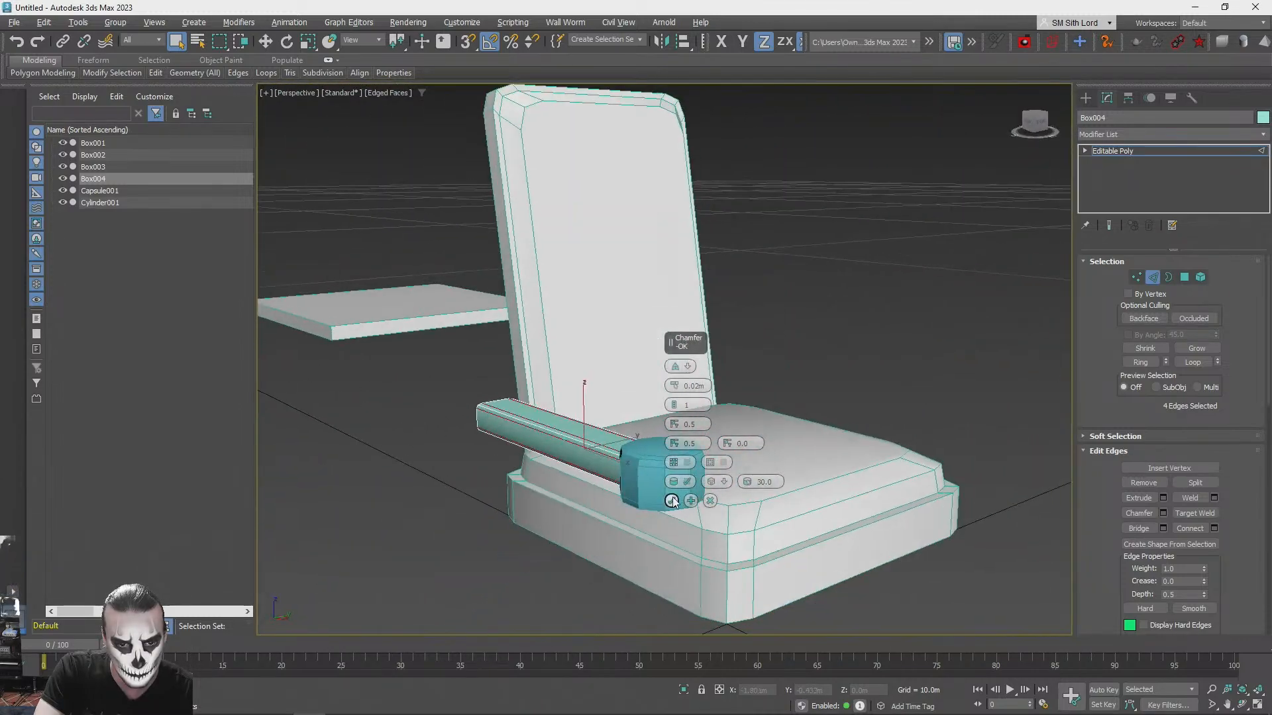
click(672, 501)
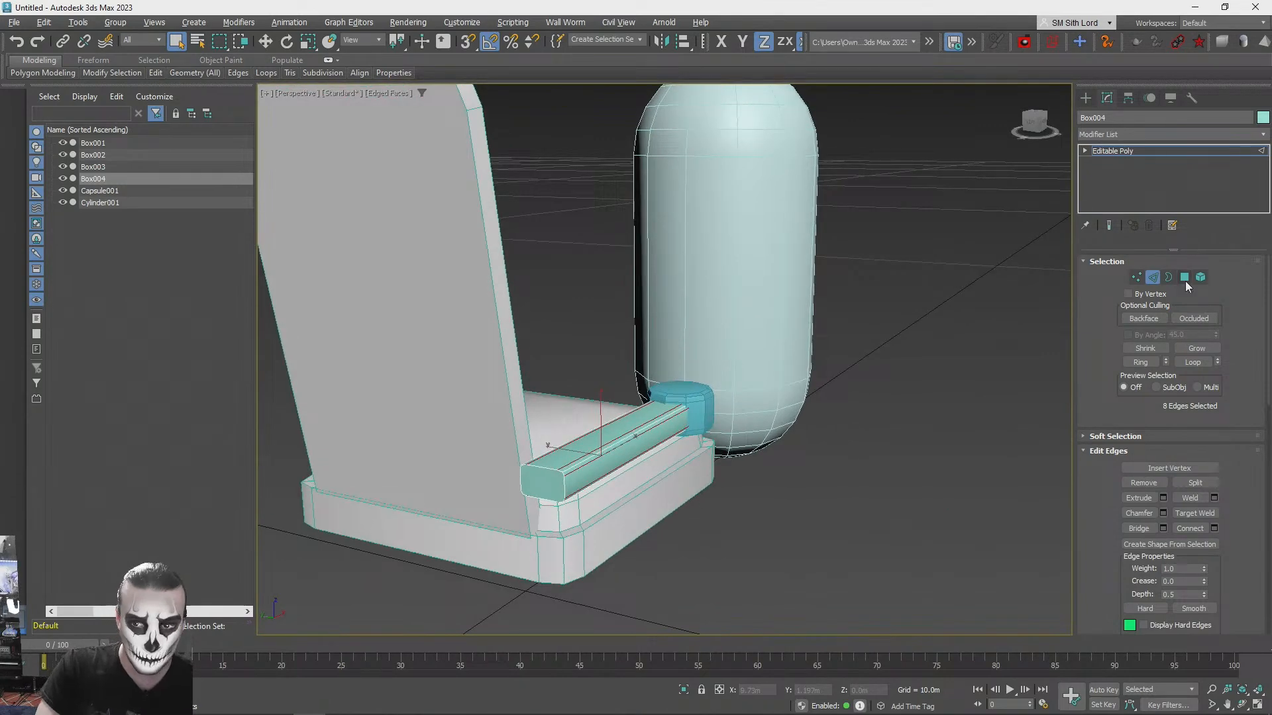
click(1157, 281)
key(q)
click(801, 520)
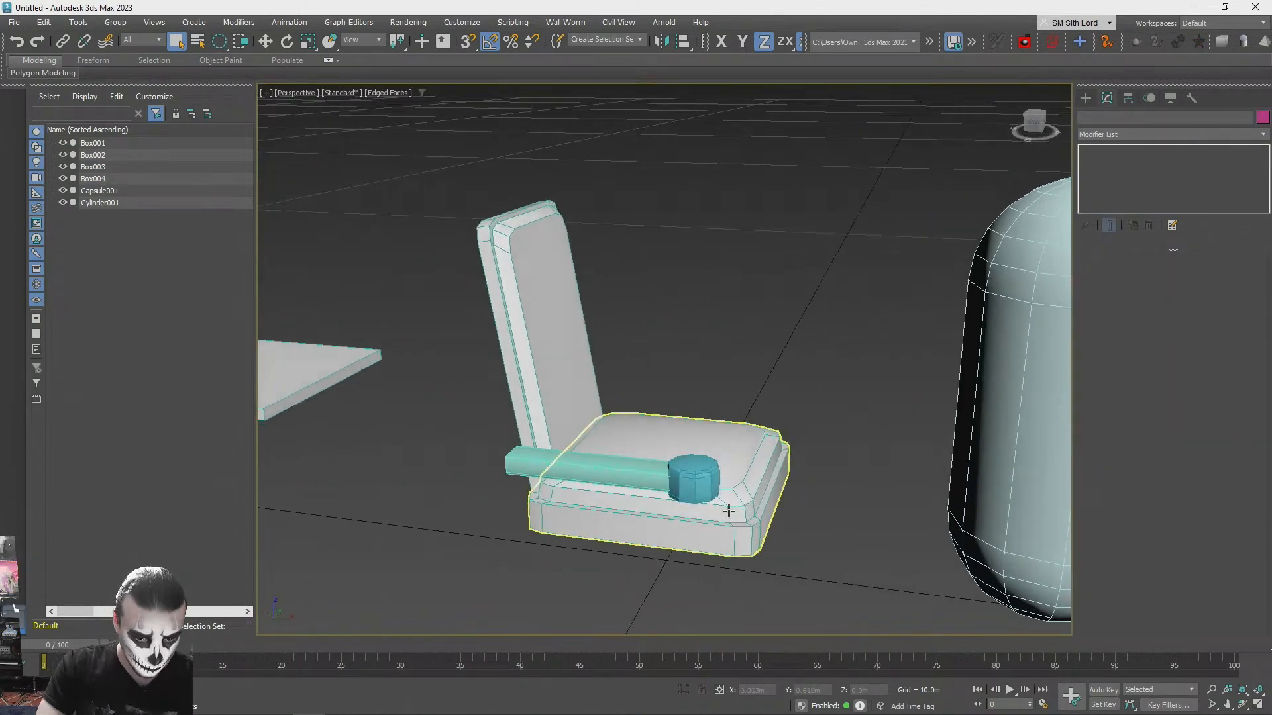
- Auto-smooth all polygons of the armrest cylinder at 45 degrees, deselect it, and turn off the edged-faces display
click(689, 496)
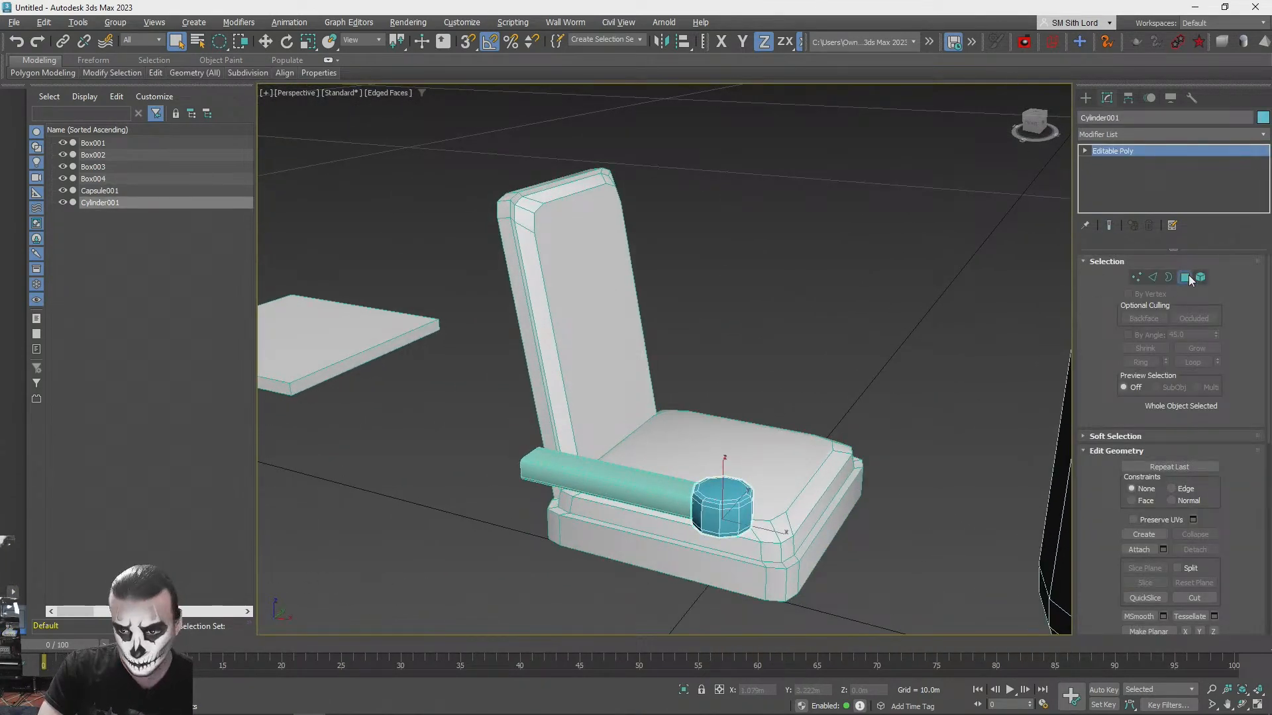
click(1185, 278)
scroll(1174, 458, down, 10)
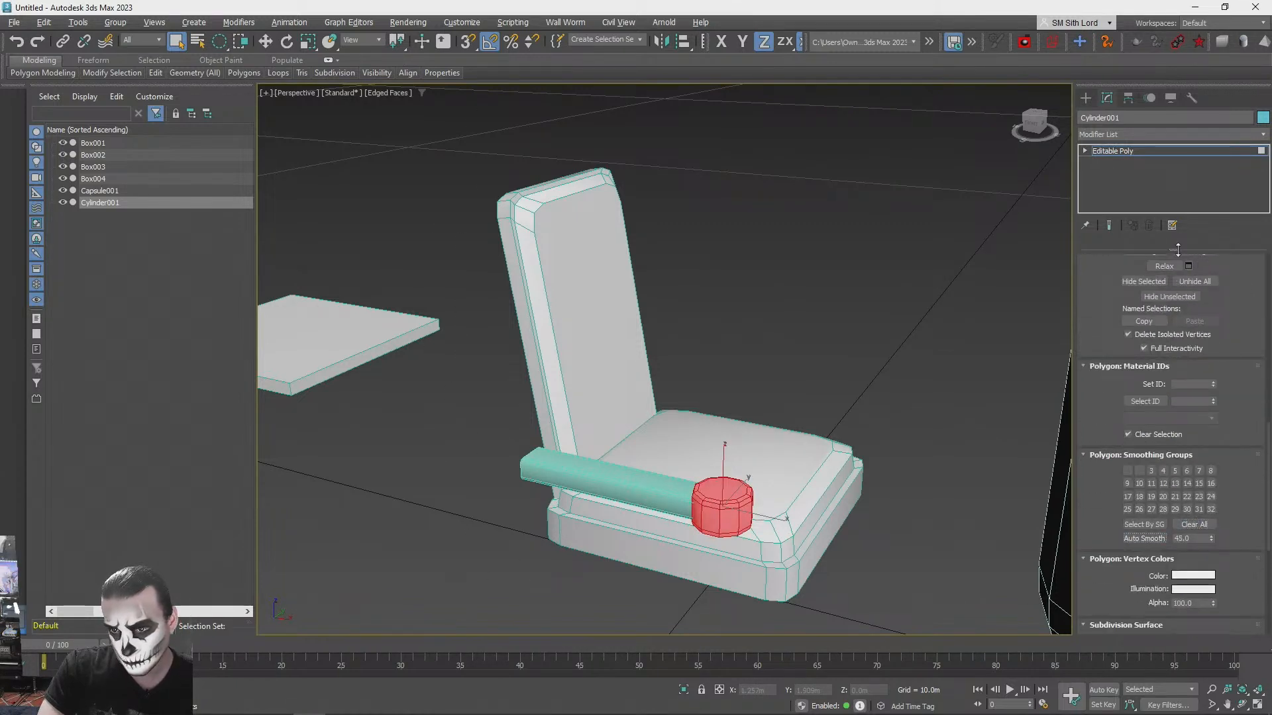
click(888, 280)
key(F4)
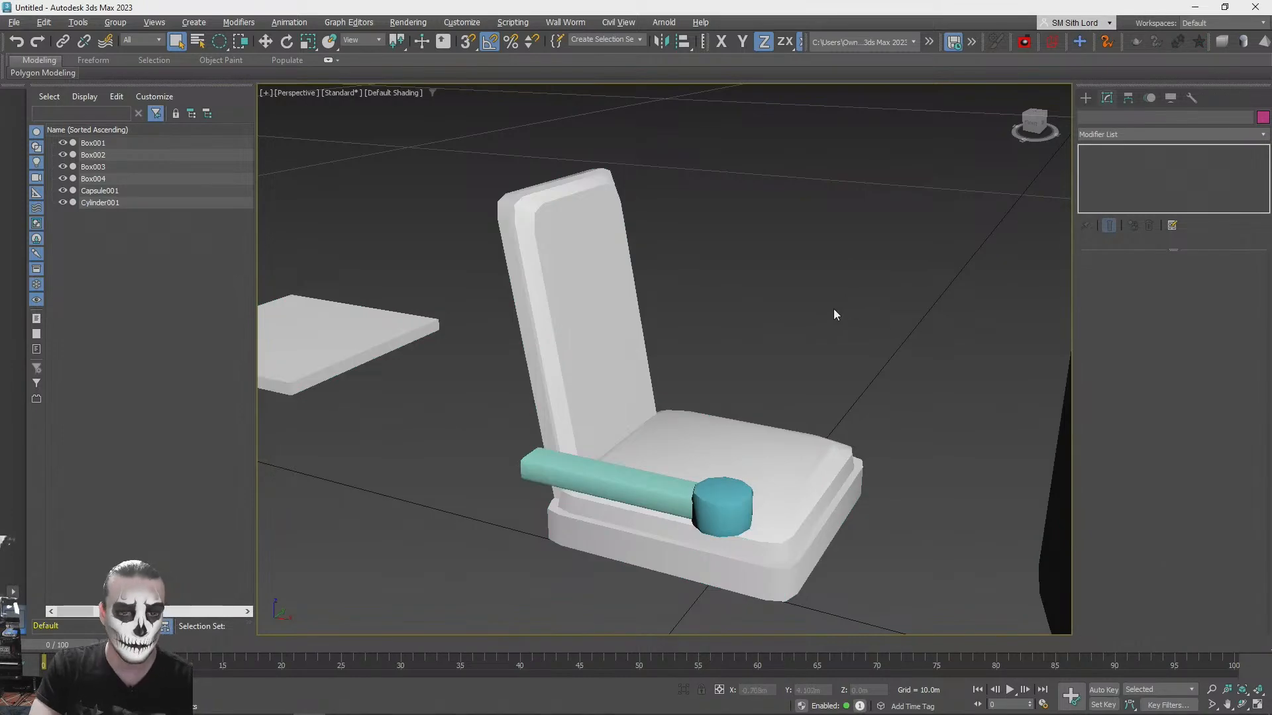
scroll(833, 308, down, 2)
alt+middle_drag(704, 449, 684, 453)
click(608, 422)
alt+middle_drag(610, 420, 710, 536)
scroll(716, 435, down, 3)
scroll(726, 515, up, 2)
click(489, 342)
scroll(702, 499, down, 2)
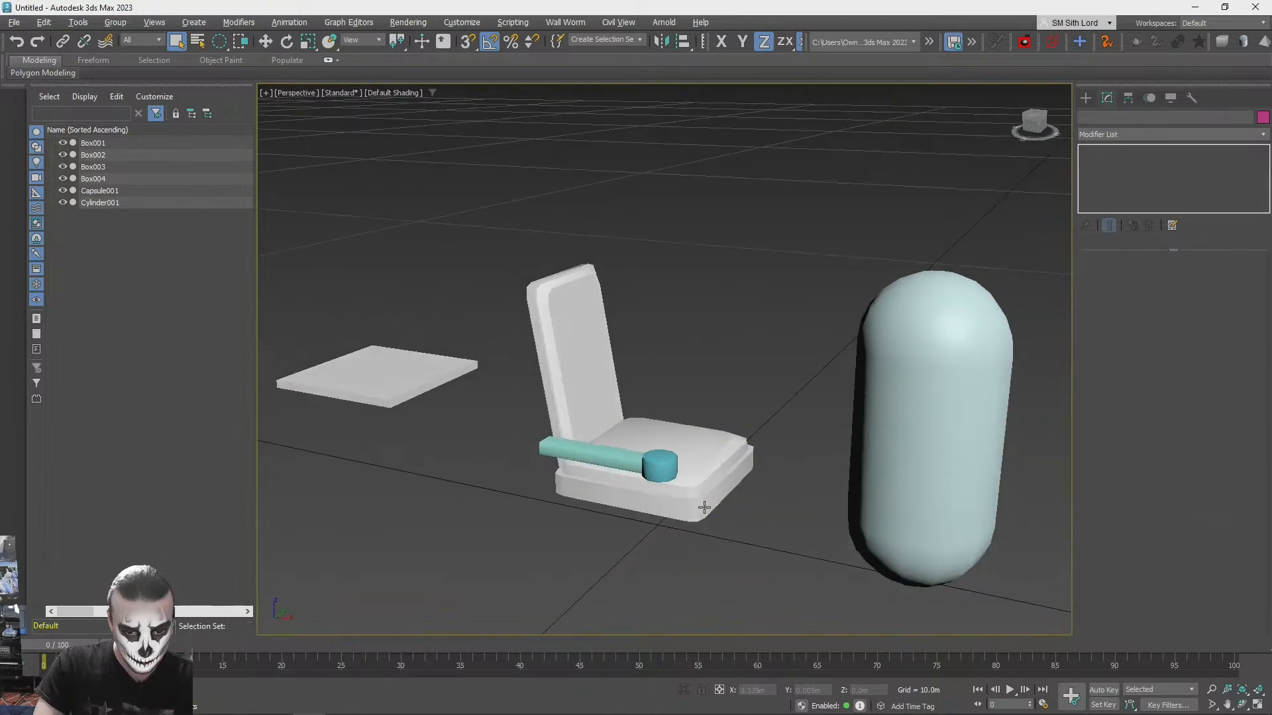
- Thicken the backrest by pulling its rear polygon outward about 0.04 m along its local Z axis
click(704, 480)
click(639, 315)
click(589, 338)
alt+middle_drag(940, 293, 1119, 275)
click(1187, 279)
click(569, 294)
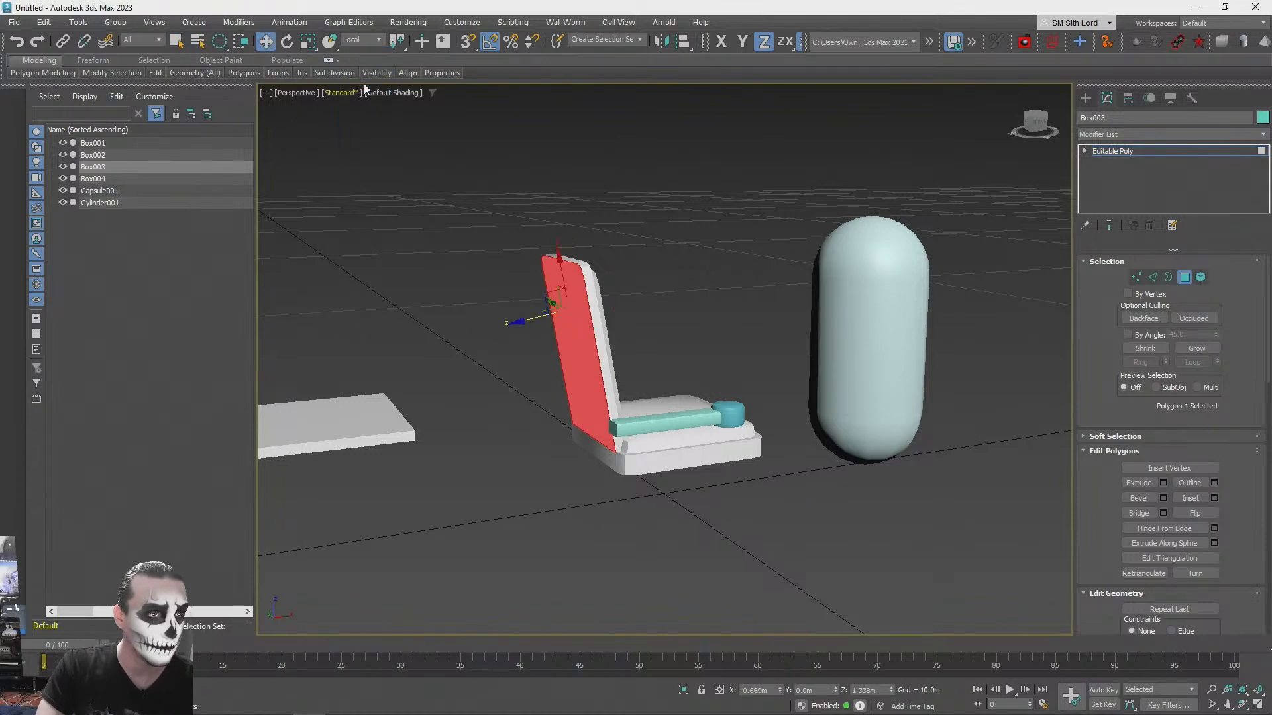
scroll(505, 277, up, 3)
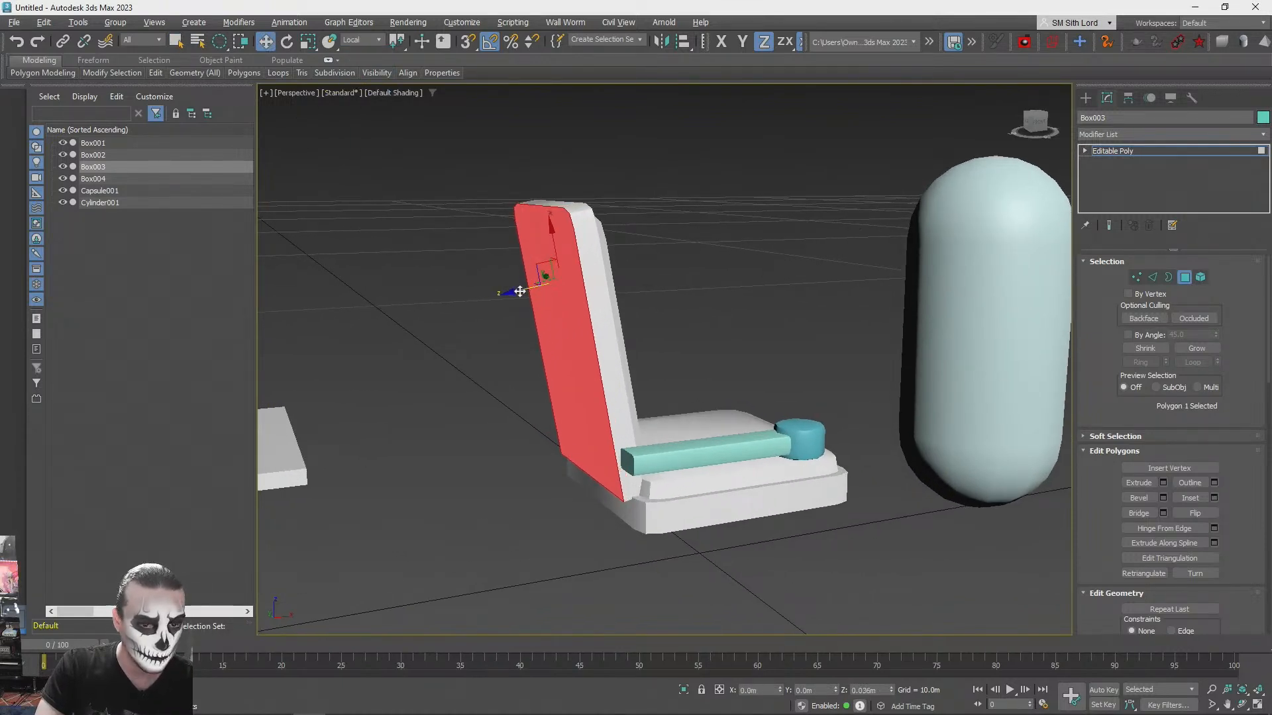
- Extend the backrest below the seat by pulling its bottom polygon down about 0.49 m, and deselect the polygon
scroll(519, 293, down, 1)
mouse_move(633, 517)
alt+middle_down()
mouse_move(600, 480)
mouse_move(623, 443)
mouse_move(641, 540)
mouse_move(634, 493)
alt+middle_up()
click(623, 443)
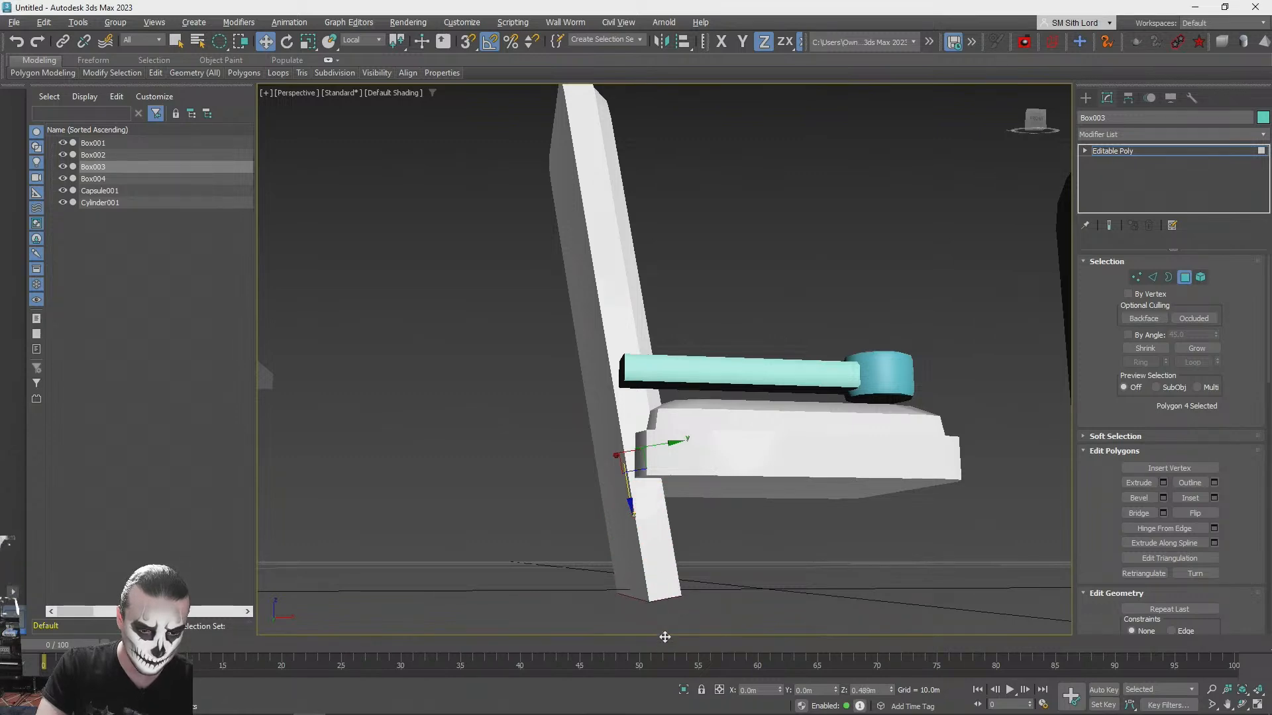
drag(665, 636, 666, 634)
scroll(676, 530, down, 3)
alt+middle_drag(682, 454, 702, 504)
click(729, 322)
- Check the seating in the concert hall concept image in the browser, and return to 3ds Max
alt+middle_drag(729, 322, 735, 320)
scroll(735, 320, up, 3)
key(alt+Tab)
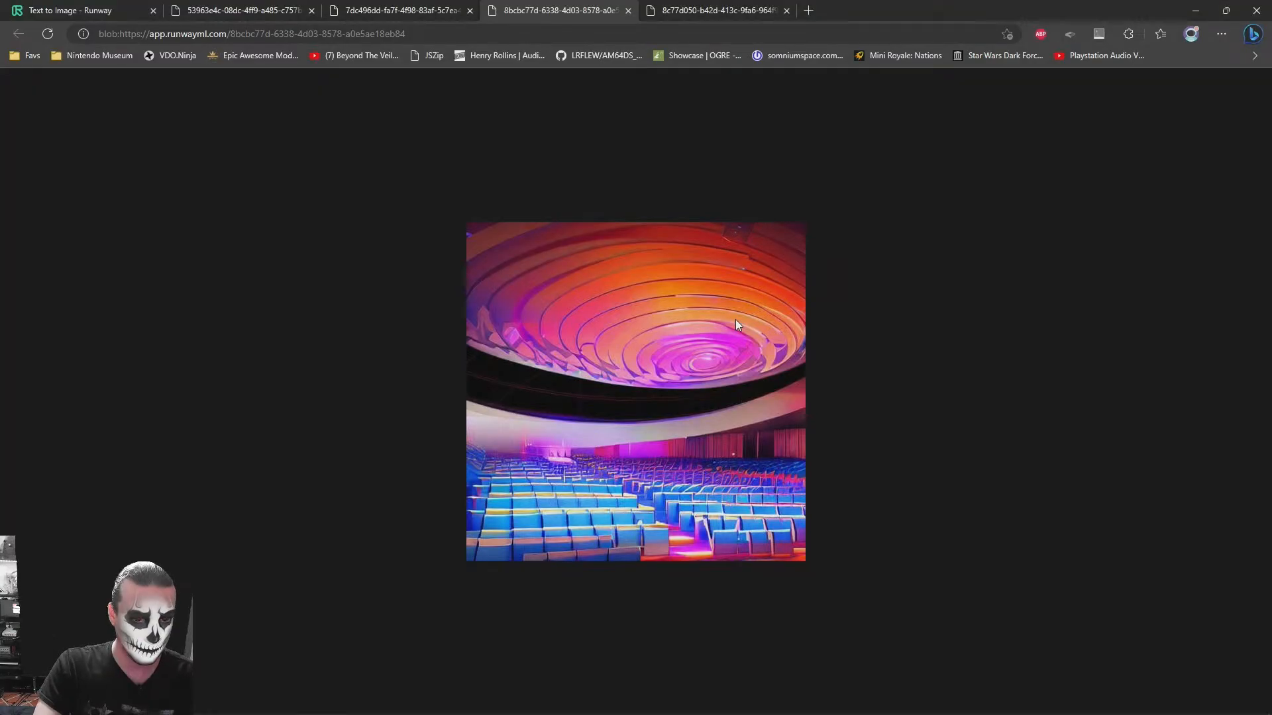
key(alt+Tab)
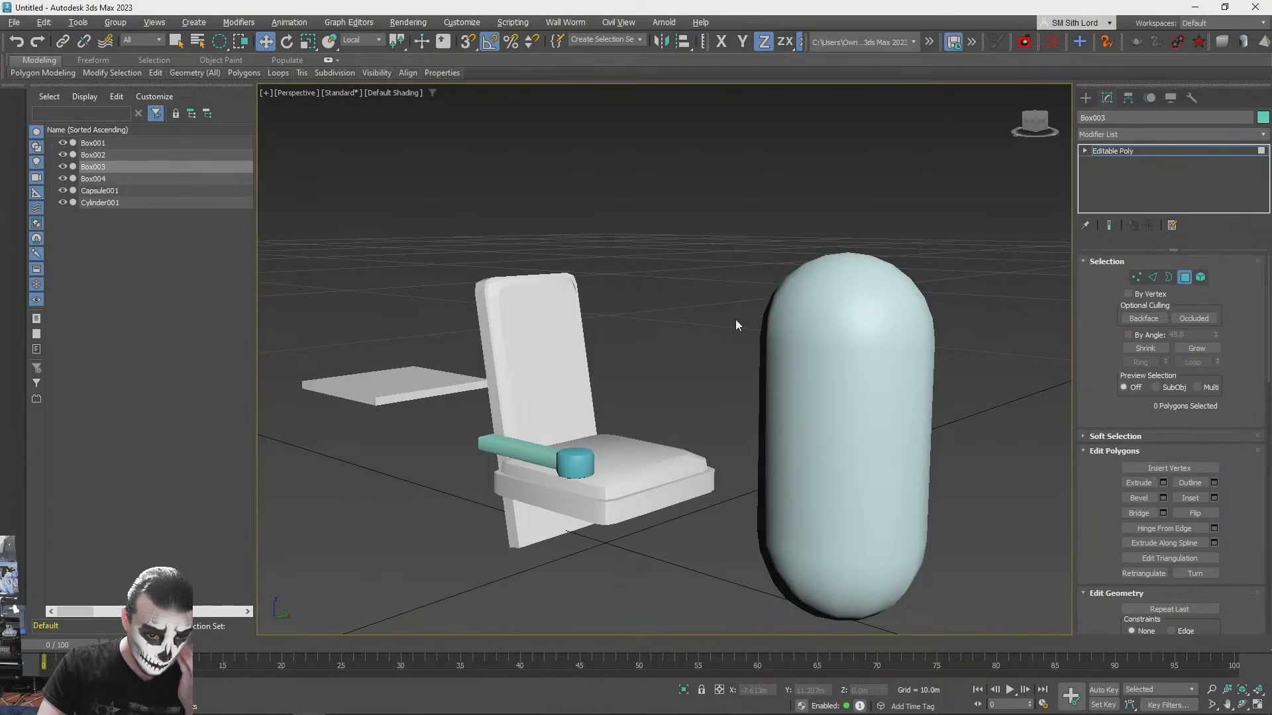
- Try to move the seat cushion forward about 0.09 m along X, away from the backrest
scroll(681, 436, up, 5)
alt+middle_drag(662, 444, 641, 459)
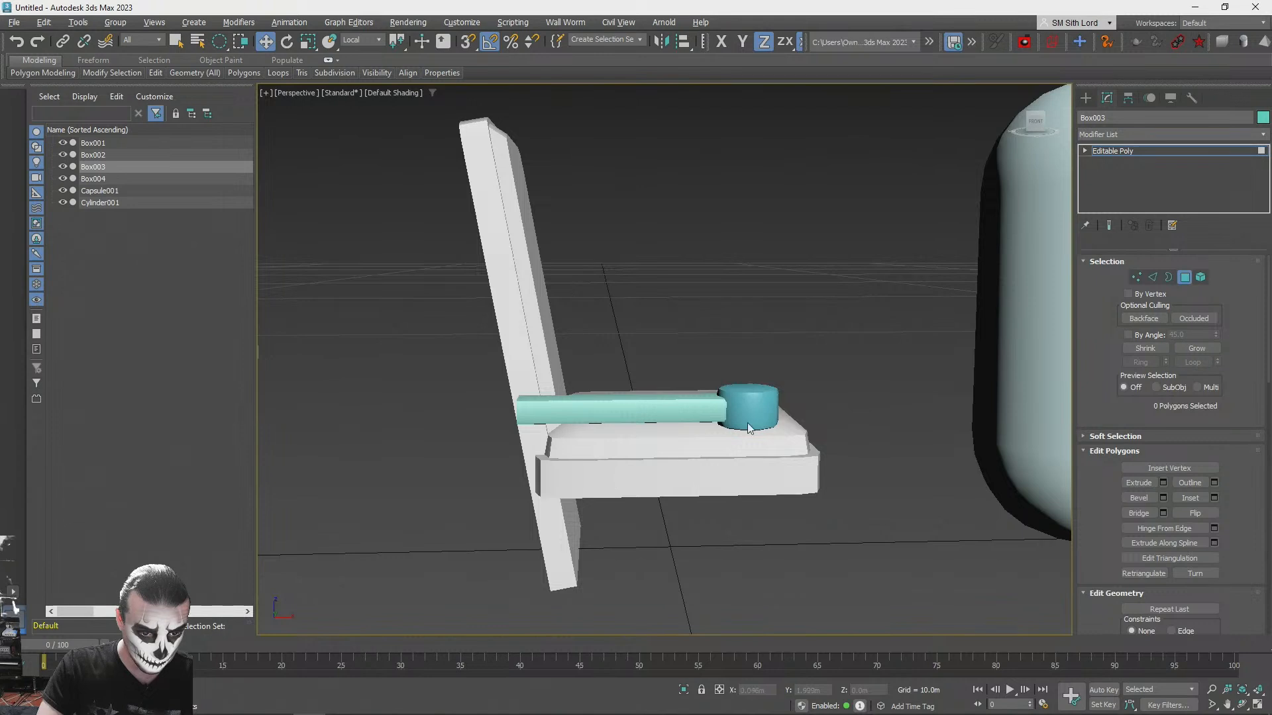
click(1185, 276)
click(800, 511)
click(653, 488)
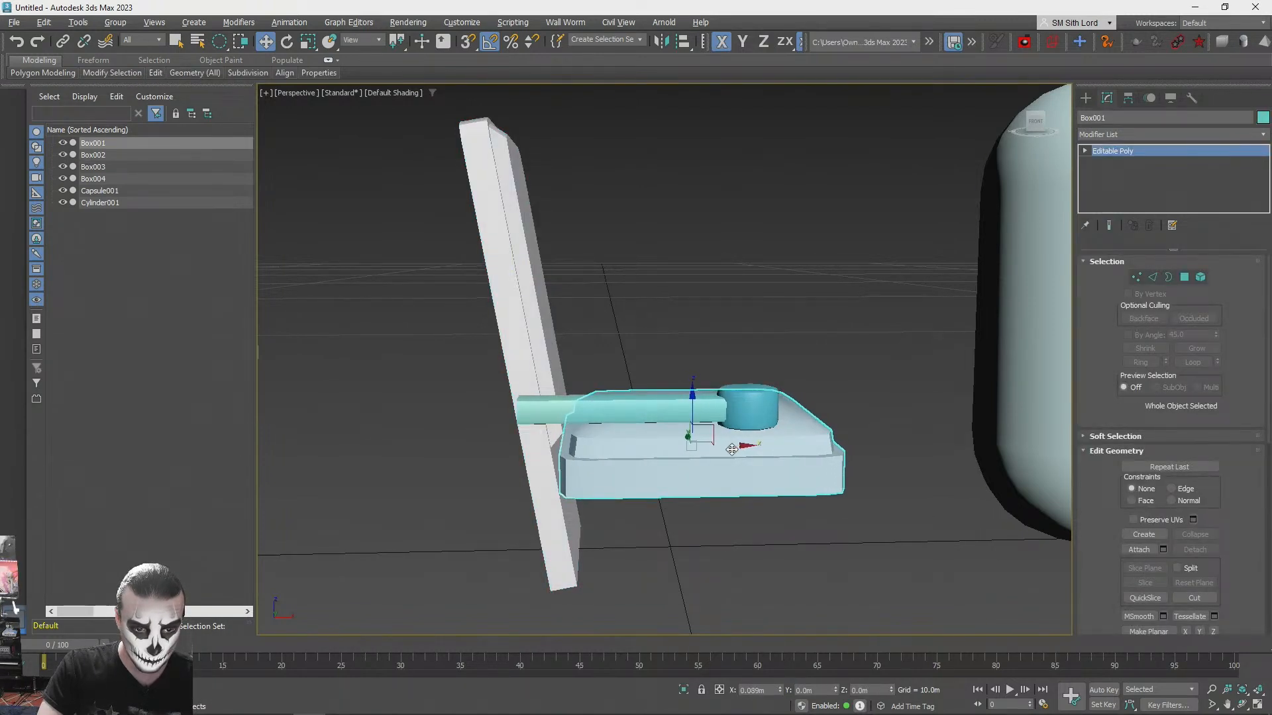
click(864, 532)
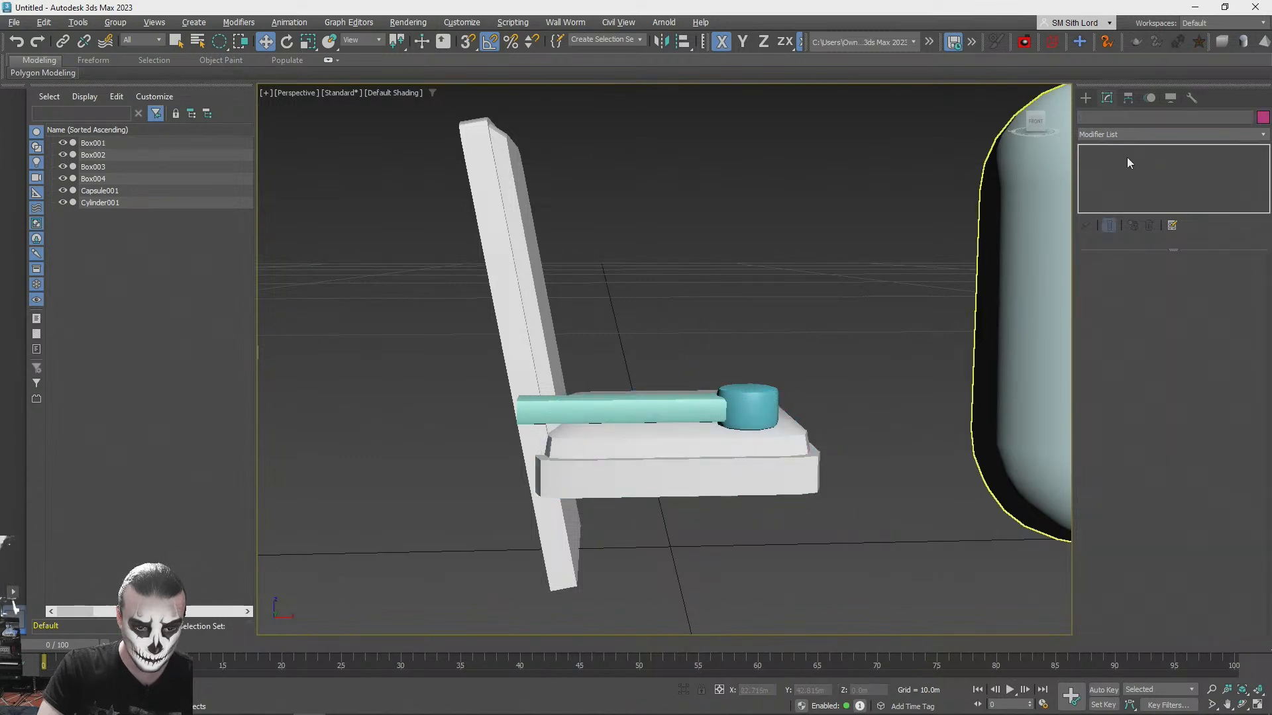
- Move only the seat cushion's pivot to the rear of the cushion, where it meets the backrest
click(774, 458)
click(1127, 98)
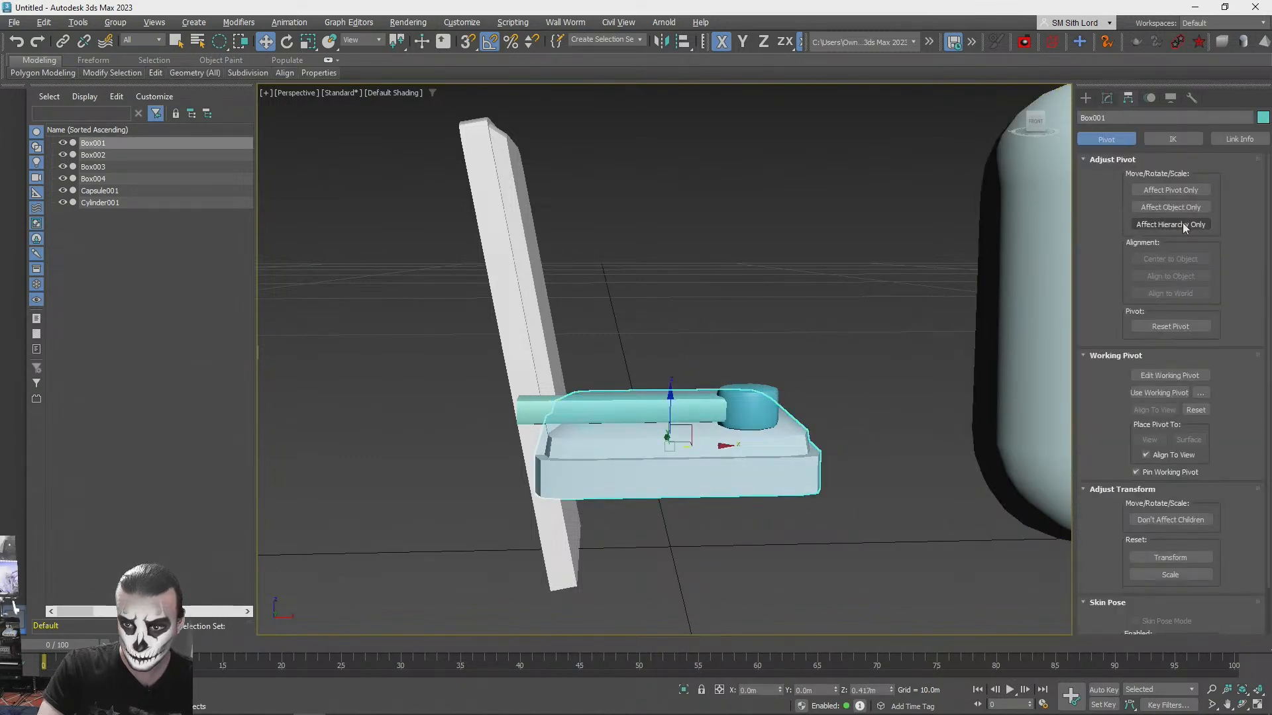
alt+middle_drag(754, 443, 710, 442)
drag(599, 474, 592, 477)
alt+middle_drag(592, 477, 606, 498)
scroll(606, 498, up, 3)
scroll(1215, 293, down, 3)
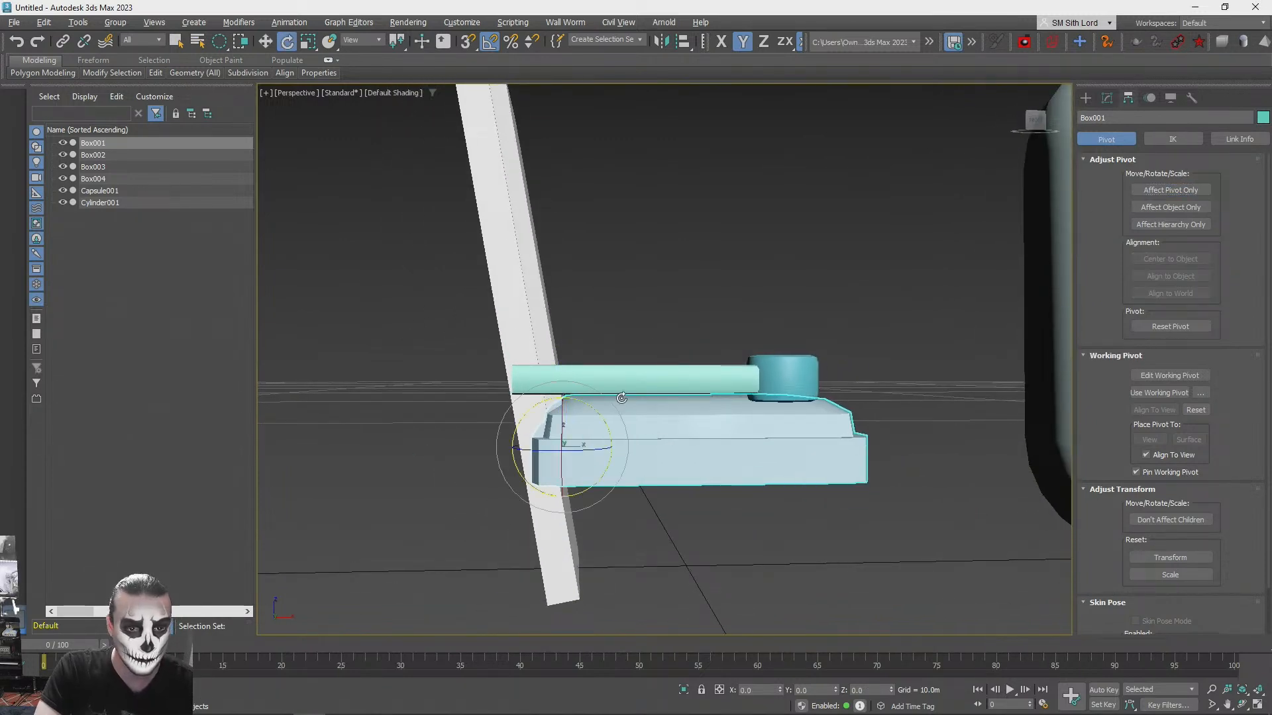
- Try to fold the seat cushion up by rotating it about its rear pivot, and undo the rotation
drag(592, 411, 539, 375)
alt+middle_drag(656, 402, 616, 423)
key(ctrl+z)
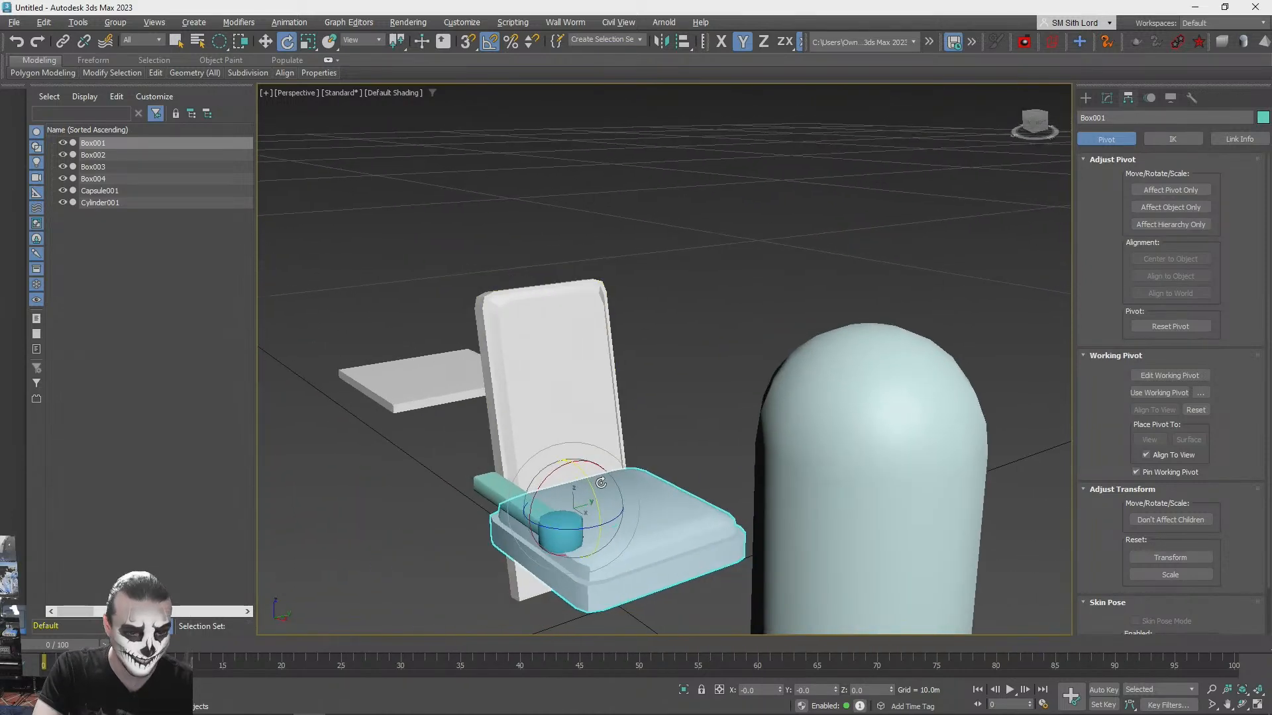
- Try to scale the backrest
click(555, 352)
key(r)
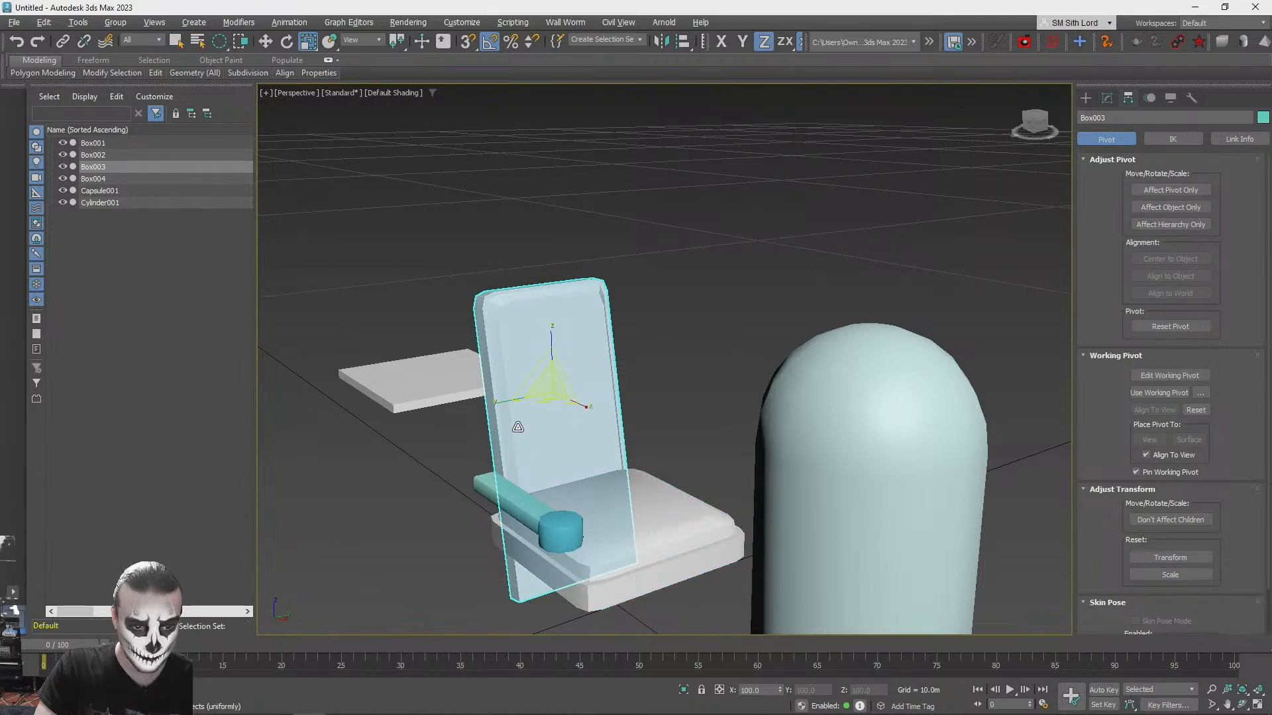
mouse_move(500, 404)
mouse_down()
mouse_move(482, 406)
mouse_move(510, 424)
mouse_up()
- Scale the seat cushion down uniformly to about 82 percent around its rear pivot
click(647, 560)
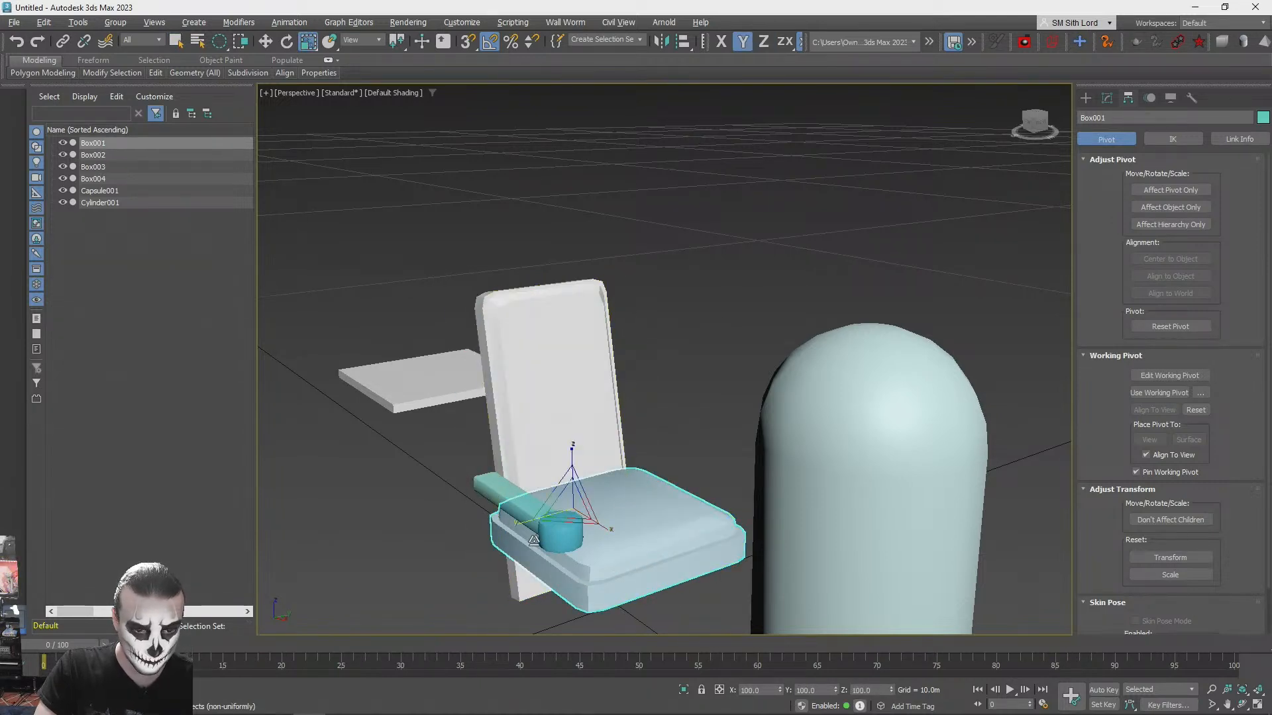
drag(525, 521, 573, 520)
right_click(536, 520)
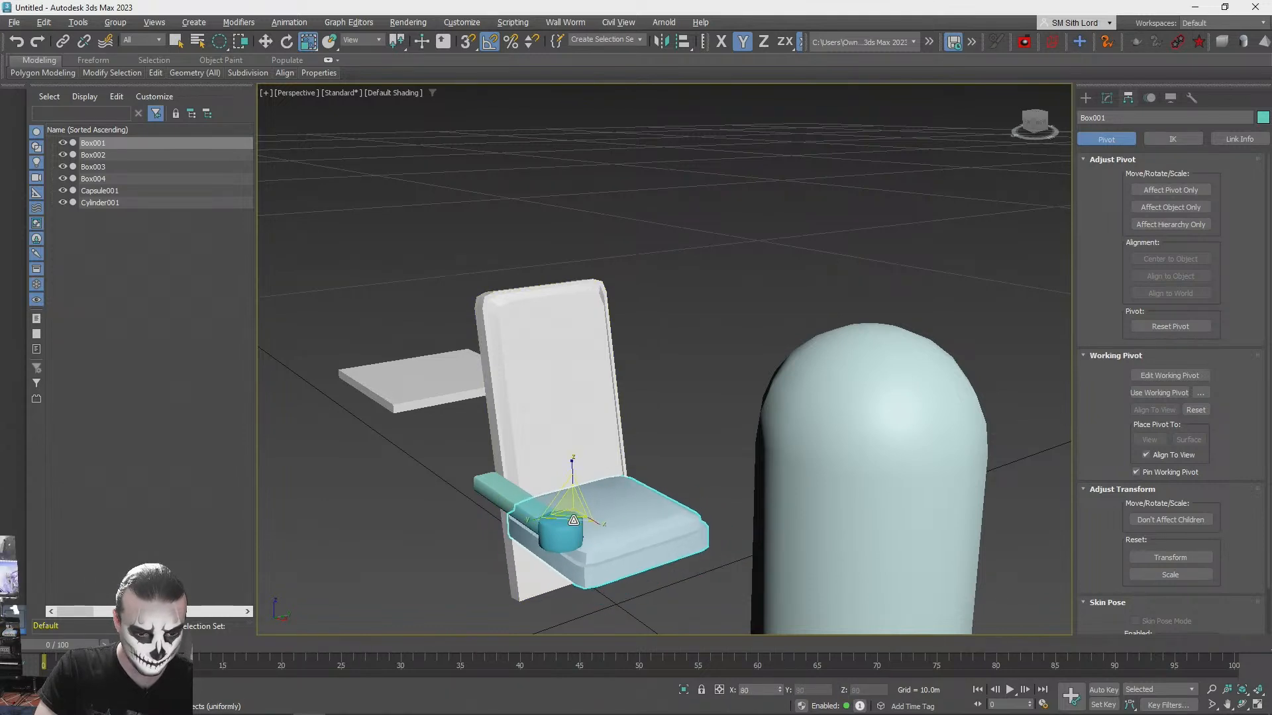
alt+middle_drag(669, 420, 762, 496)
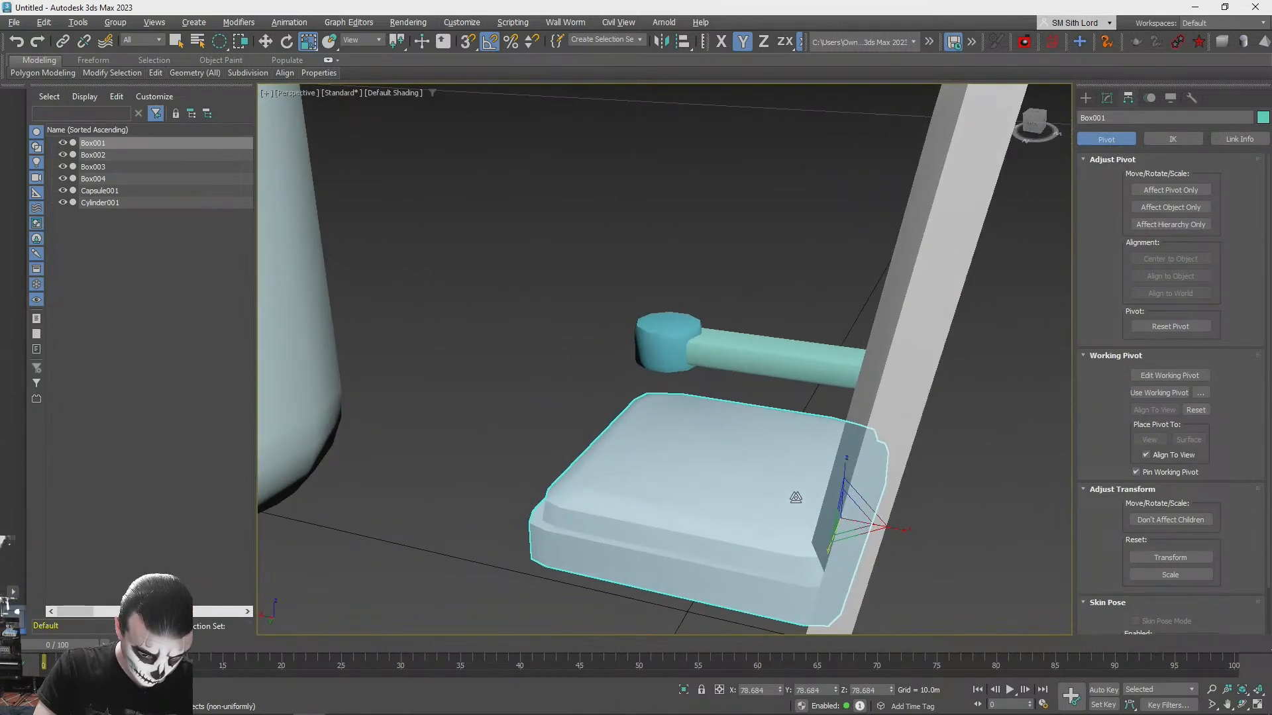
drag(851, 516, 851, 521)
alt+middle_drag(851, 521, 864, 507)
drag(832, 481, 820, 475)
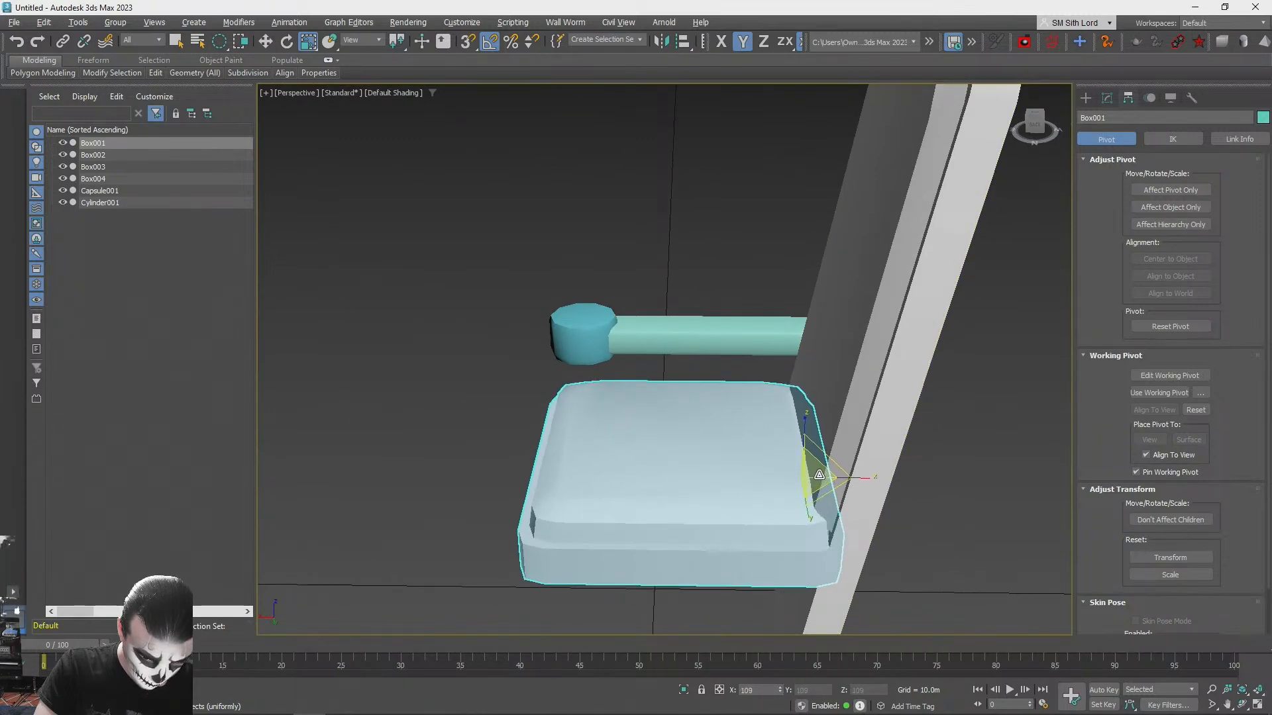
alt+middle_drag(818, 474, 681, 487)
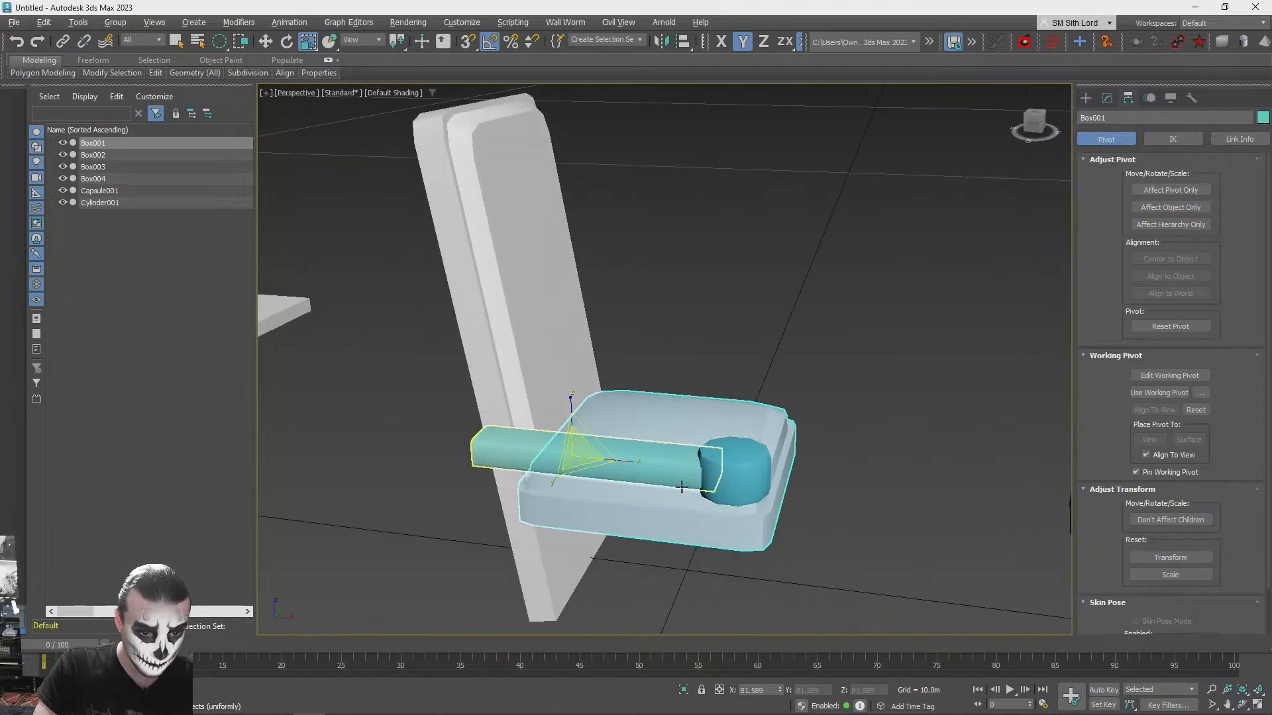
- Fold the seat cushion up toward the backrest by rotating it -70 degrees about Y, keeping the cushion selected
drag(624, 462, 567, 405)
click(734, 301)
alt+middle_drag(734, 300, 666, 335)
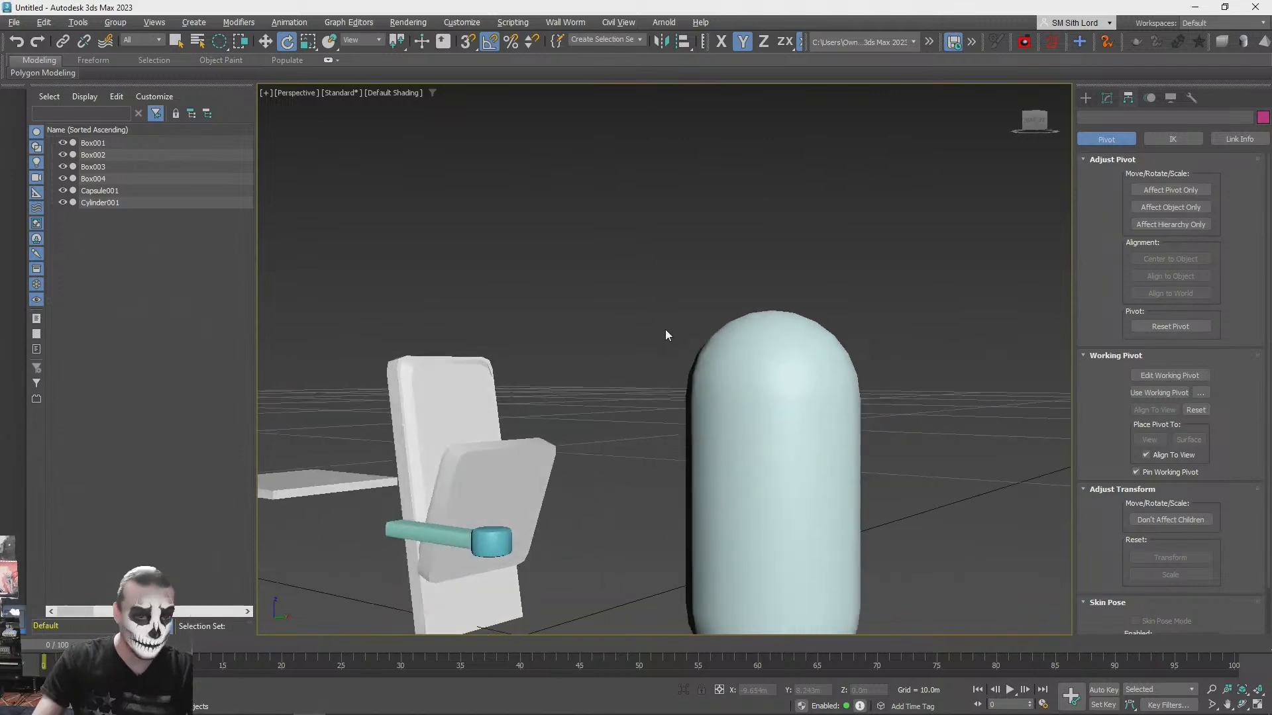
scroll(594, 483, up, 5)
key(ctrl+z)
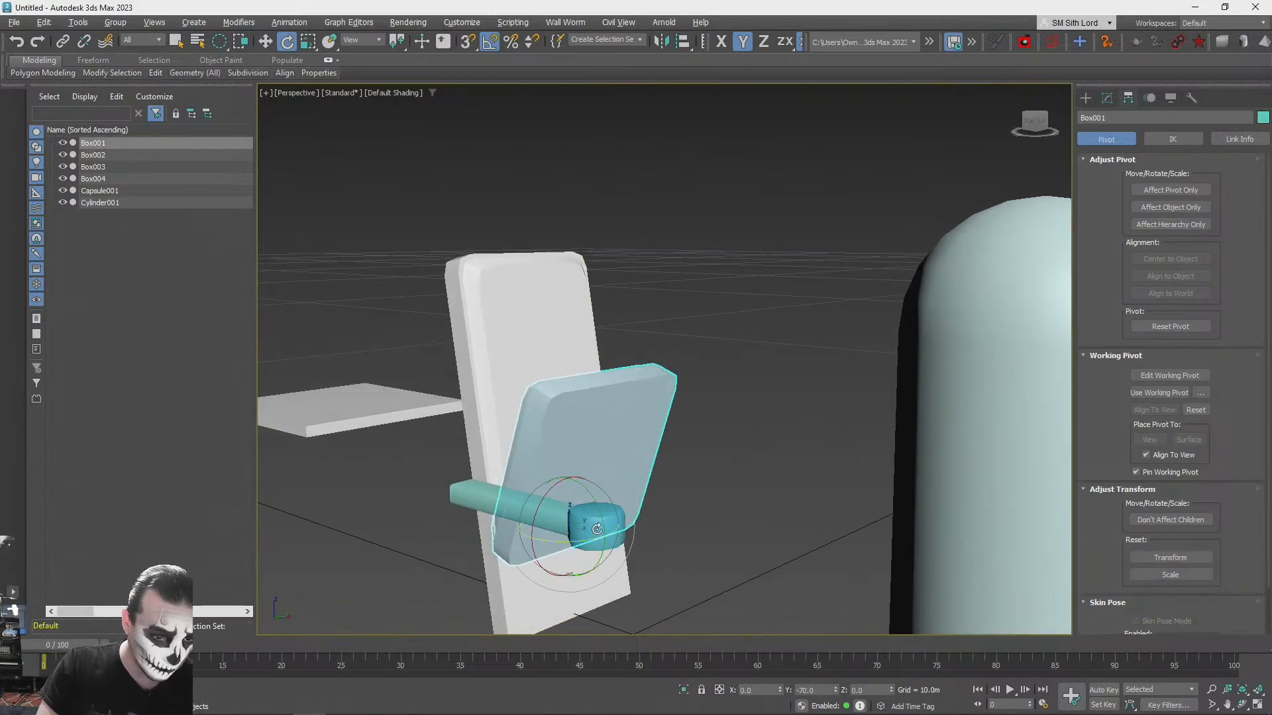
- Undo the seat cushion's fold, and assign the white material to the armrest bar and its end cylinder
key(ctrl+z)
key(q)
click(509, 494)
alt+middle_drag(1053, 243, 792, 412)
ctrl+click(727, 408)
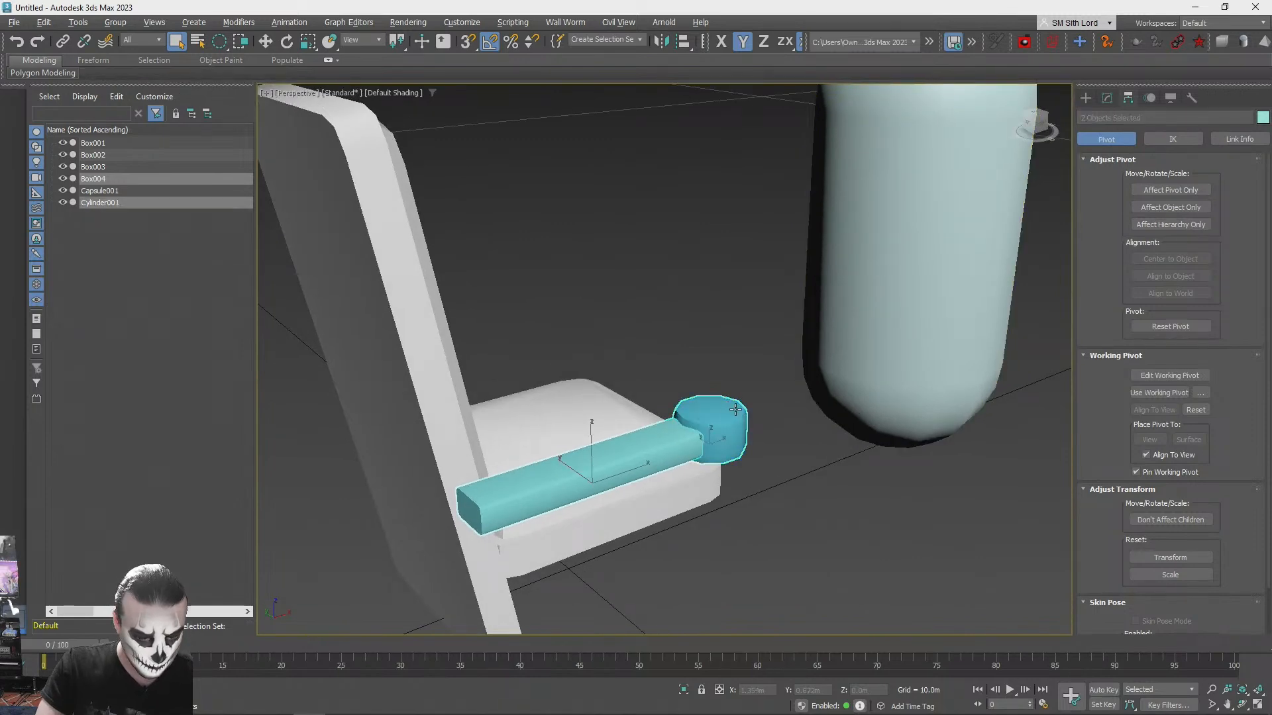
key(m)
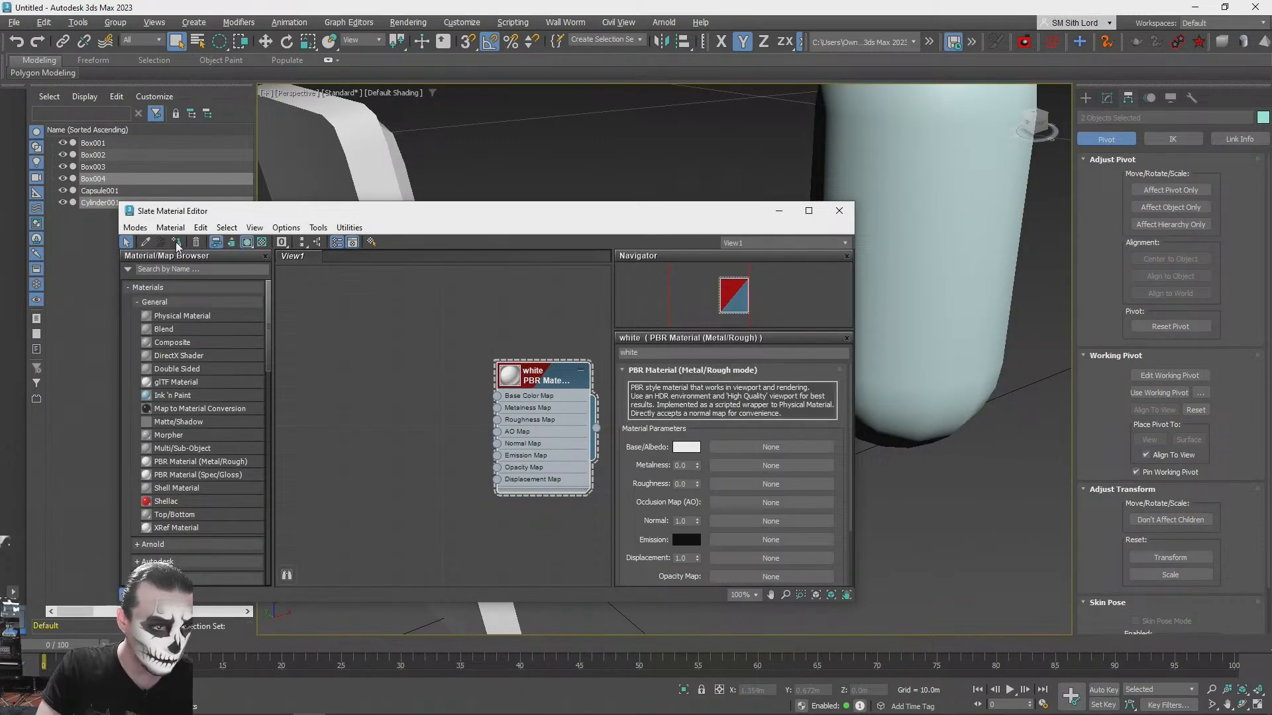
click(839, 218)
- Merge the armrest bar with its end cylinder into one object using a ProBoolean union
click(638, 439)
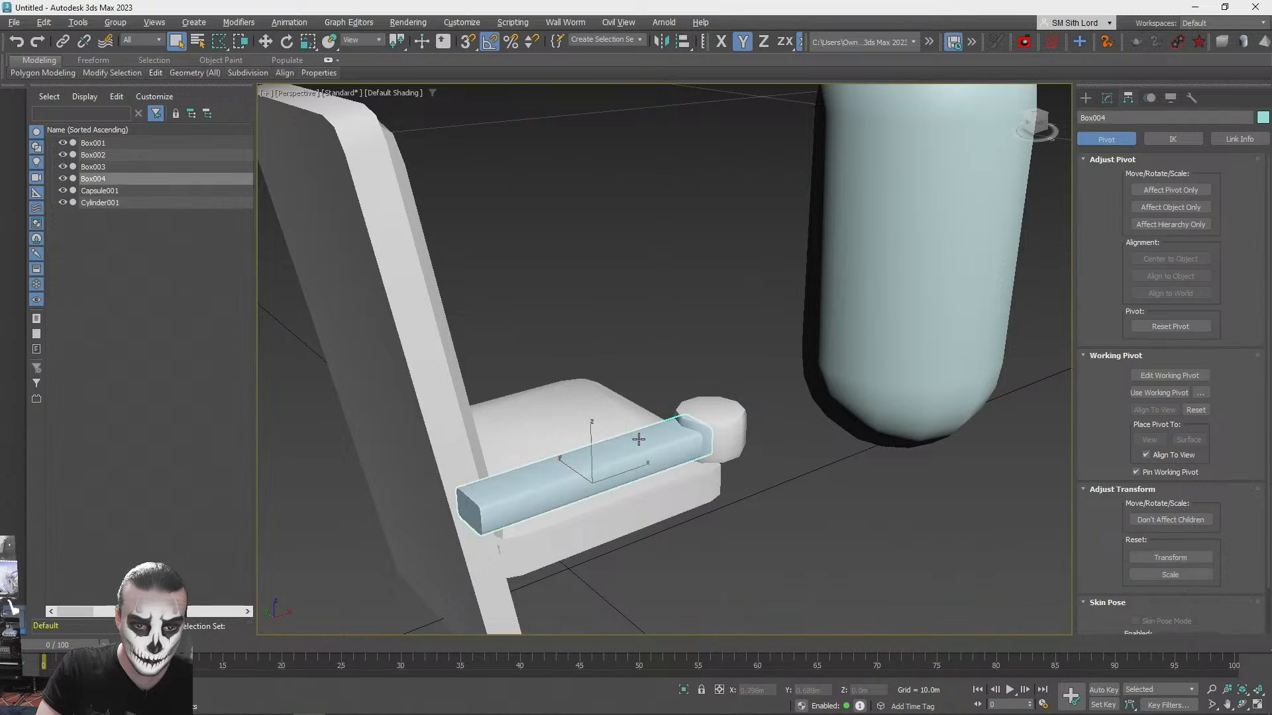
click(1106, 98)
click(1085, 98)
click(1126, 137)
click(1111, 177)
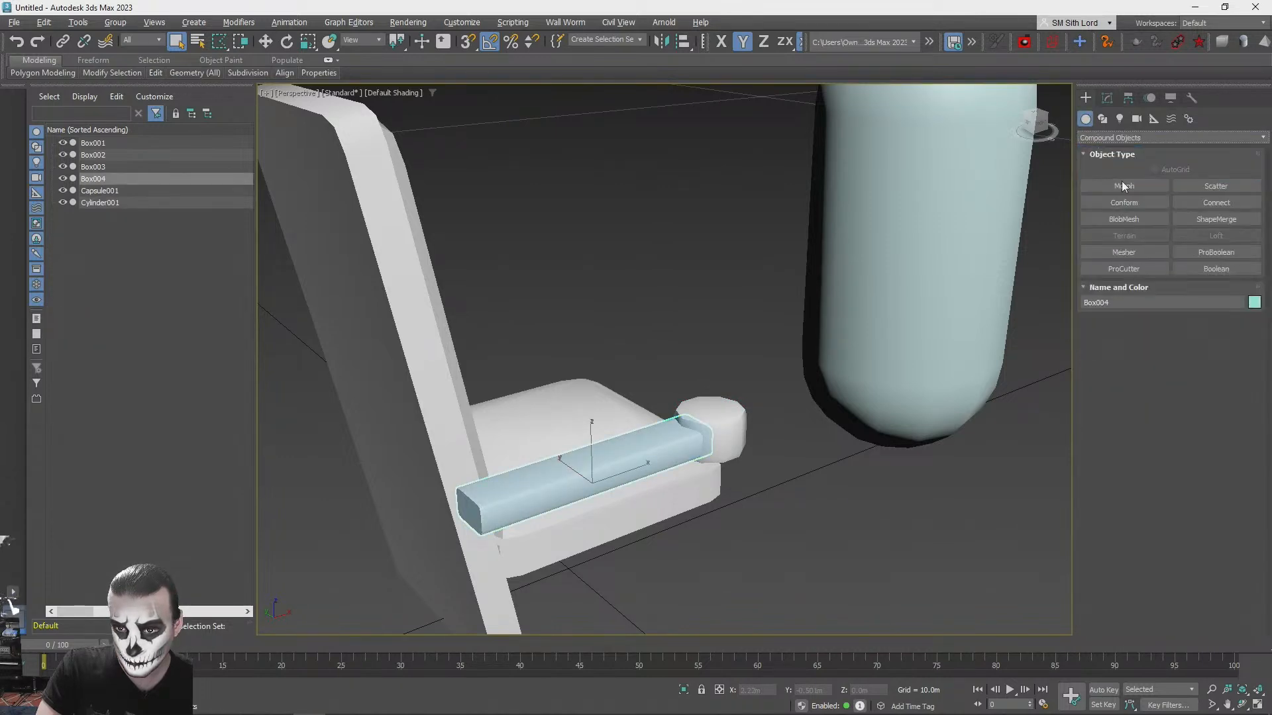
click(1207, 252)
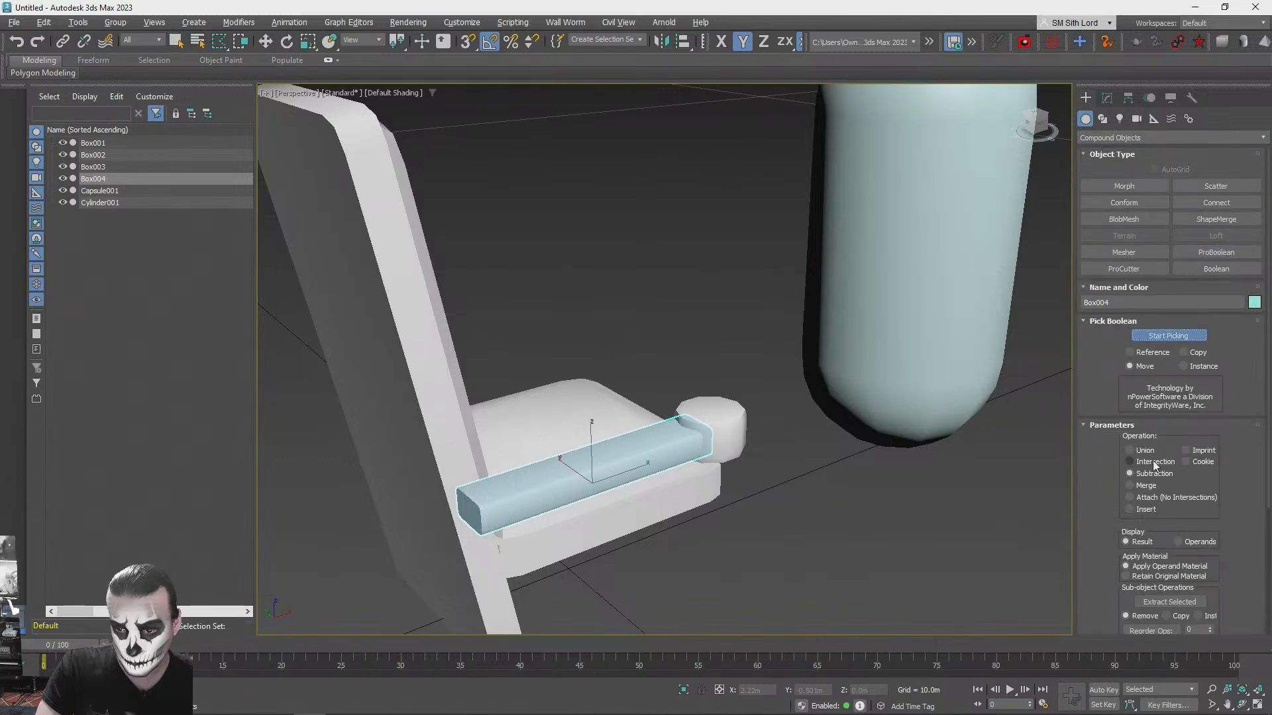
alt+middle_drag(888, 453, 1193, 371)
click(1163, 334)
key(q)
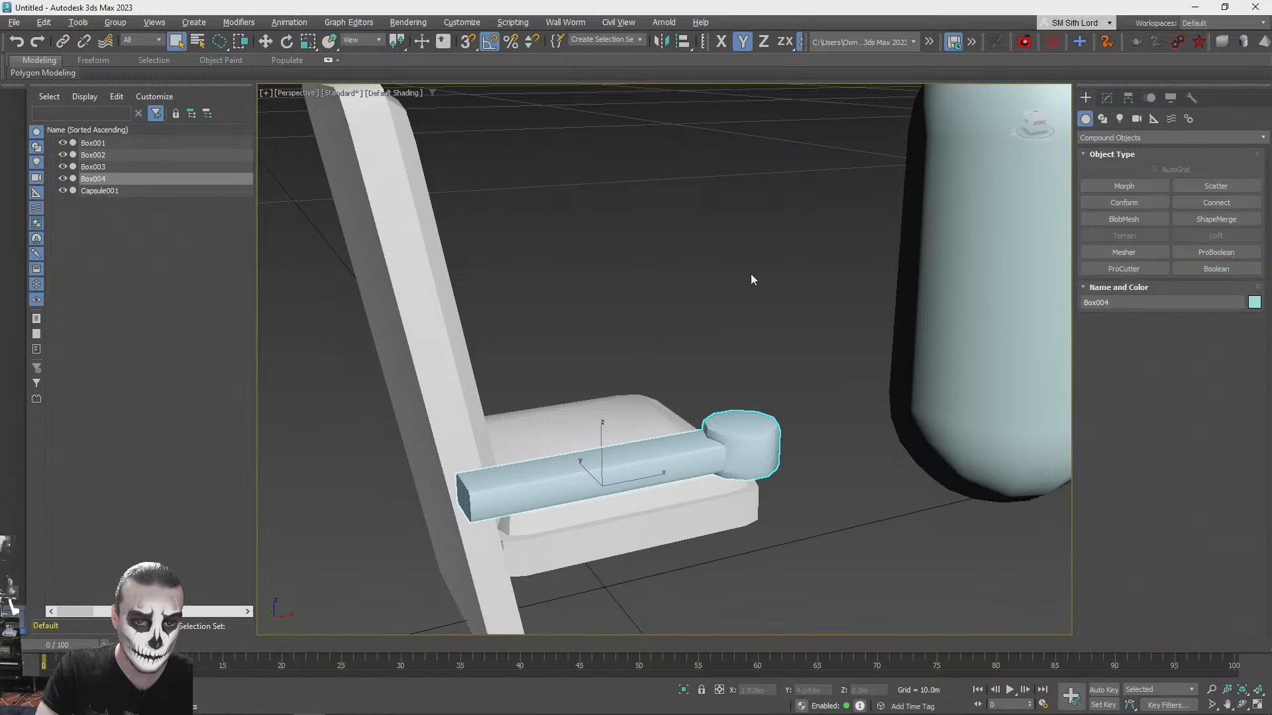
- Move only the merged armrest's pivot to its rear end at the backrest, to about X -0.537 m and Z 0.643 m
click(1128, 99)
click(1158, 191)
key(w)
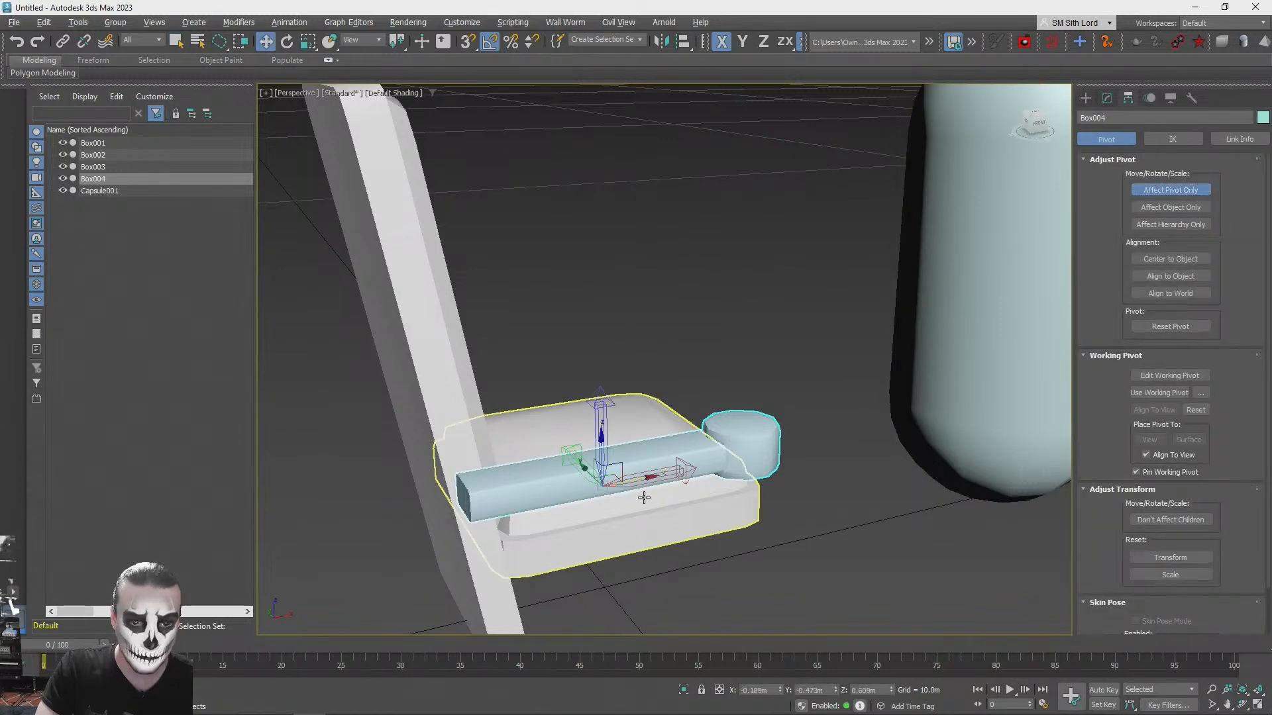
drag(523, 499, 519, 499)
alt+middle_drag(519, 500, 478, 371)
scroll(522, 478, down, 4)
scroll(554, 460, up, 2)
scroll(478, 371, up, 2)
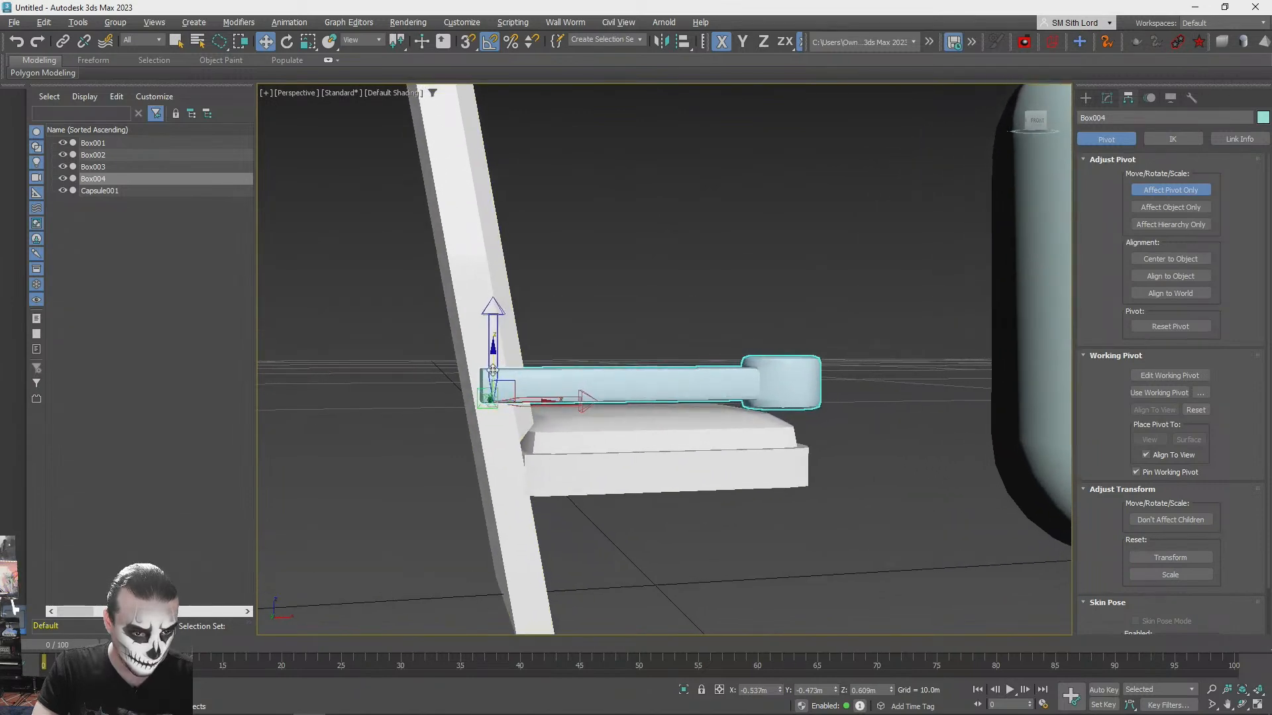
drag(493, 356, 493, 358)
alt+middle_drag(706, 353, 762, 404)
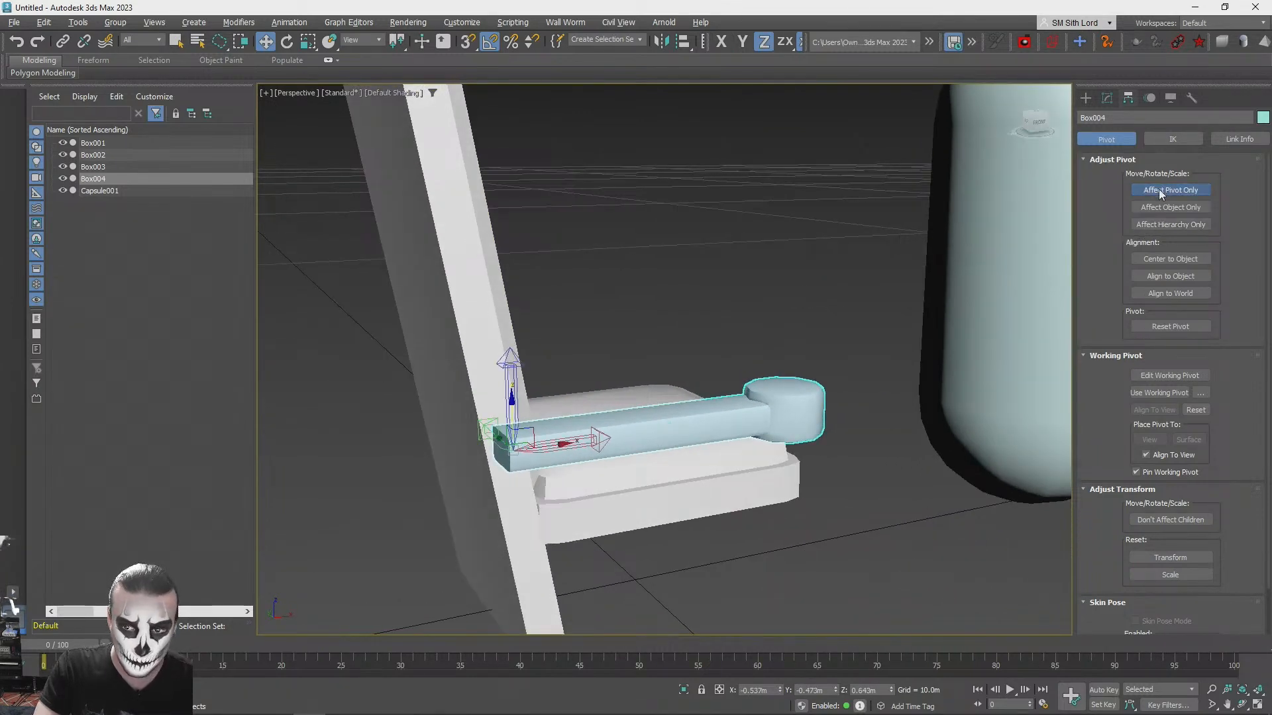
- Try to fold the armrest up by rotating it -90 degrees about Y, and undo the rotation
drag(528, 408, 470, 395)
alt+middle_drag(484, 388, 391, 397)
middle_drag(641, 269, 729, 332)
click(749, 328)
key(ctrl+z)
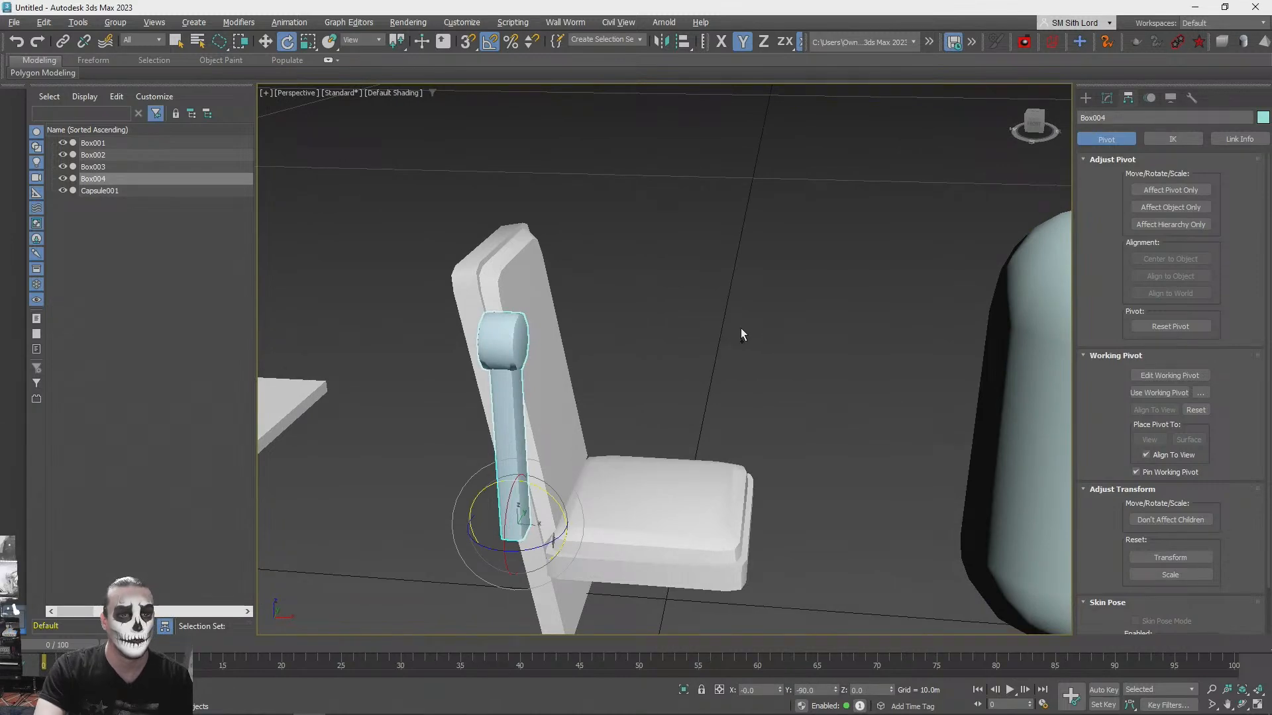
key(ctrl+z)
click(735, 294)
scroll(733, 295, down, 3)
alt+middle_drag(729, 301, 555, 477)
scroll(634, 484, up, 3)
scroll(527, 487, down, 4)
scroll(524, 487, up, 2)
scroll(557, 478, up, 1)
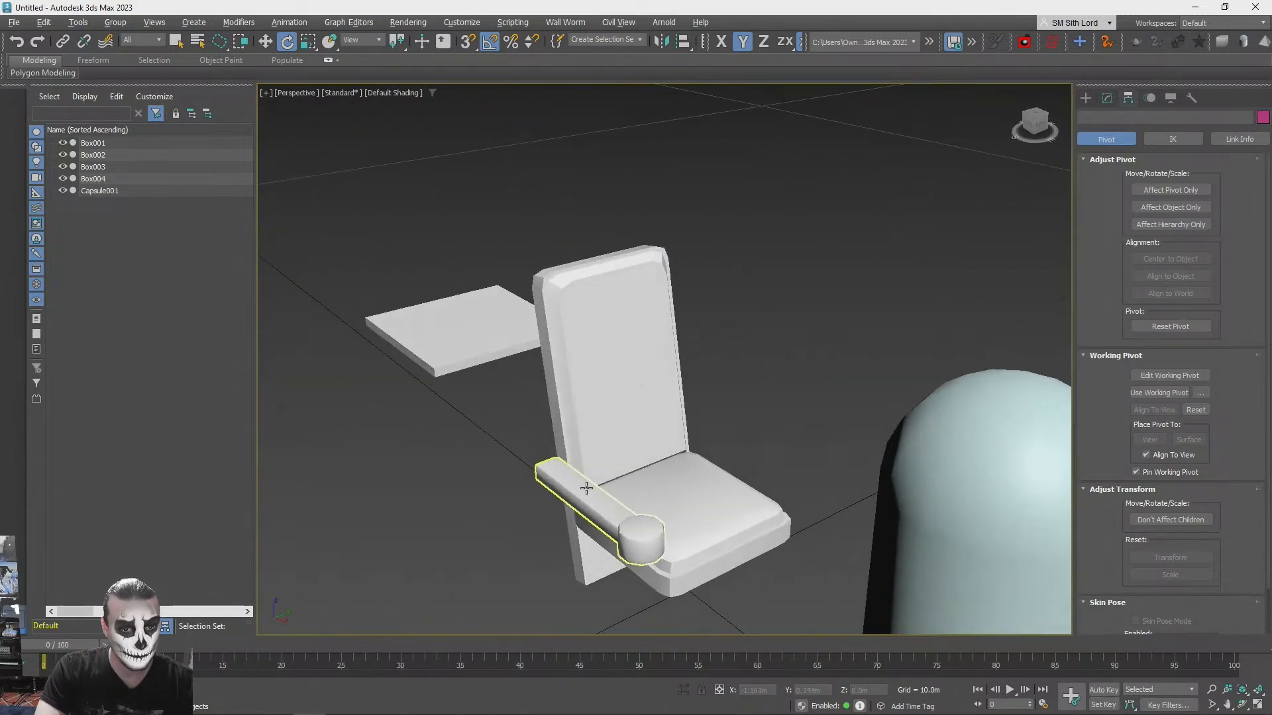
click(577, 490)
drag(591, 462, 725, 435)
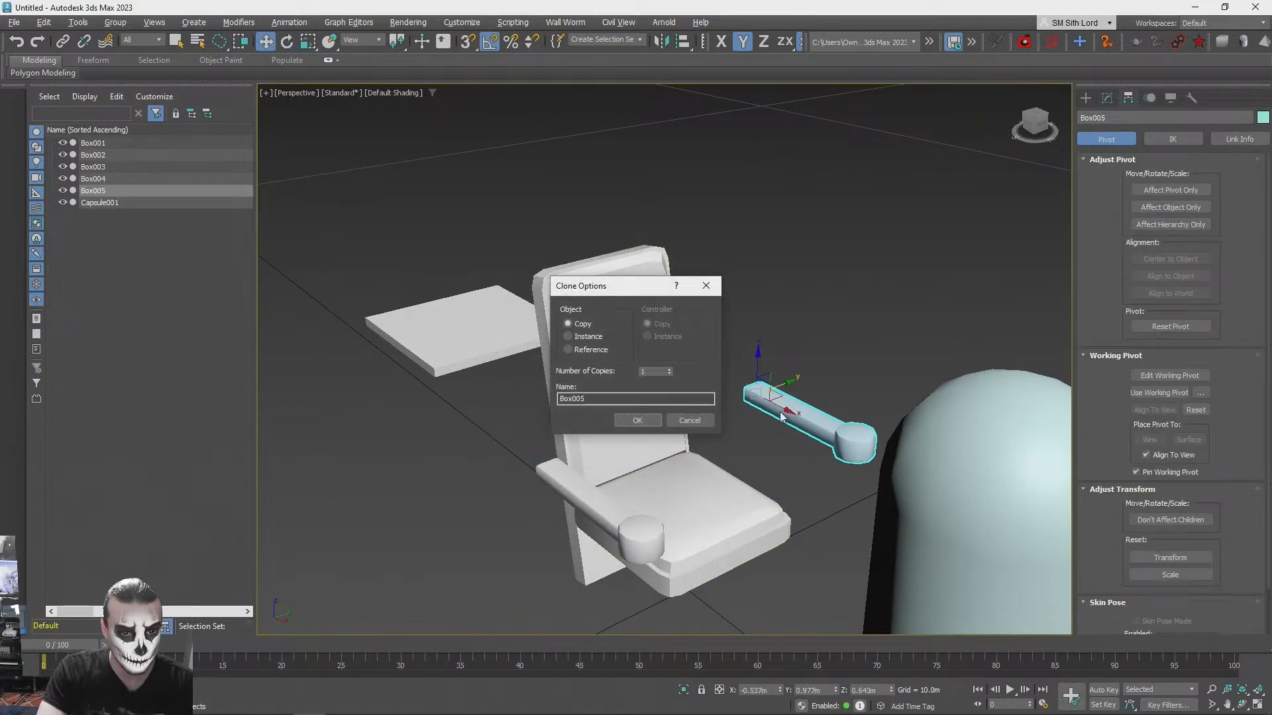
click(689, 420)
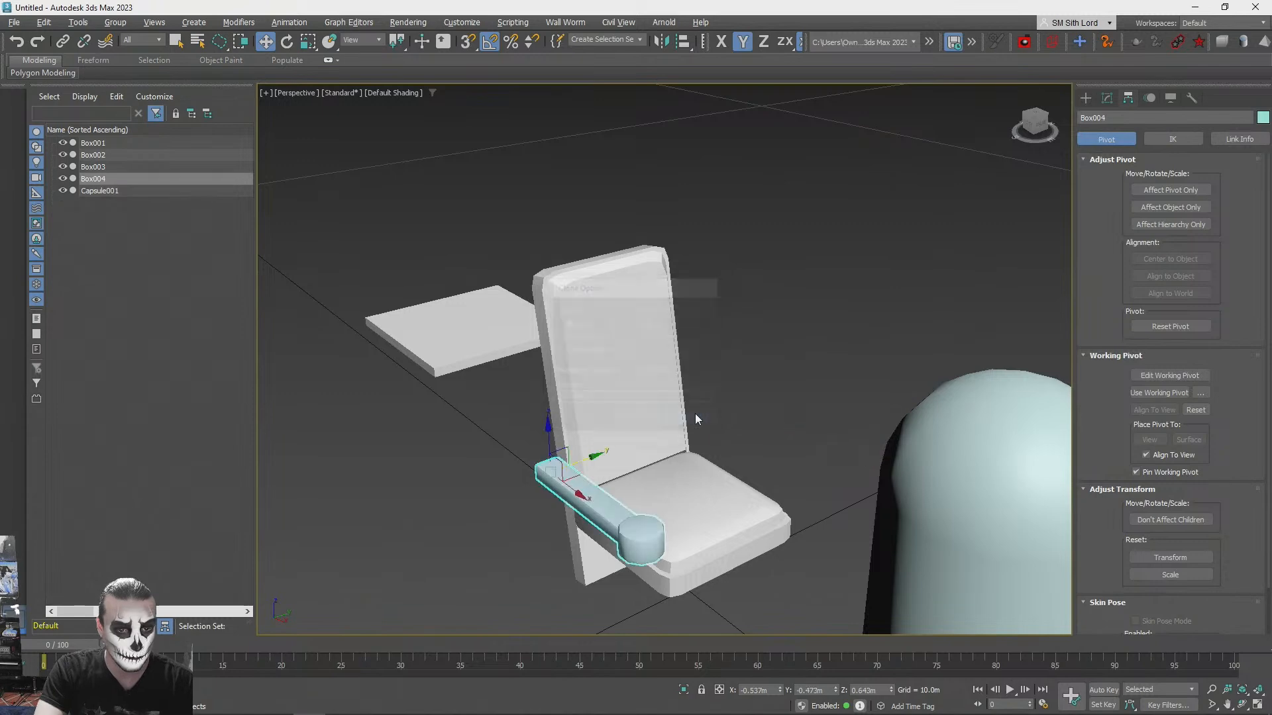
- Delete the stray flat box lying beside the chair's backrest
click(465, 359)
key(Delete)
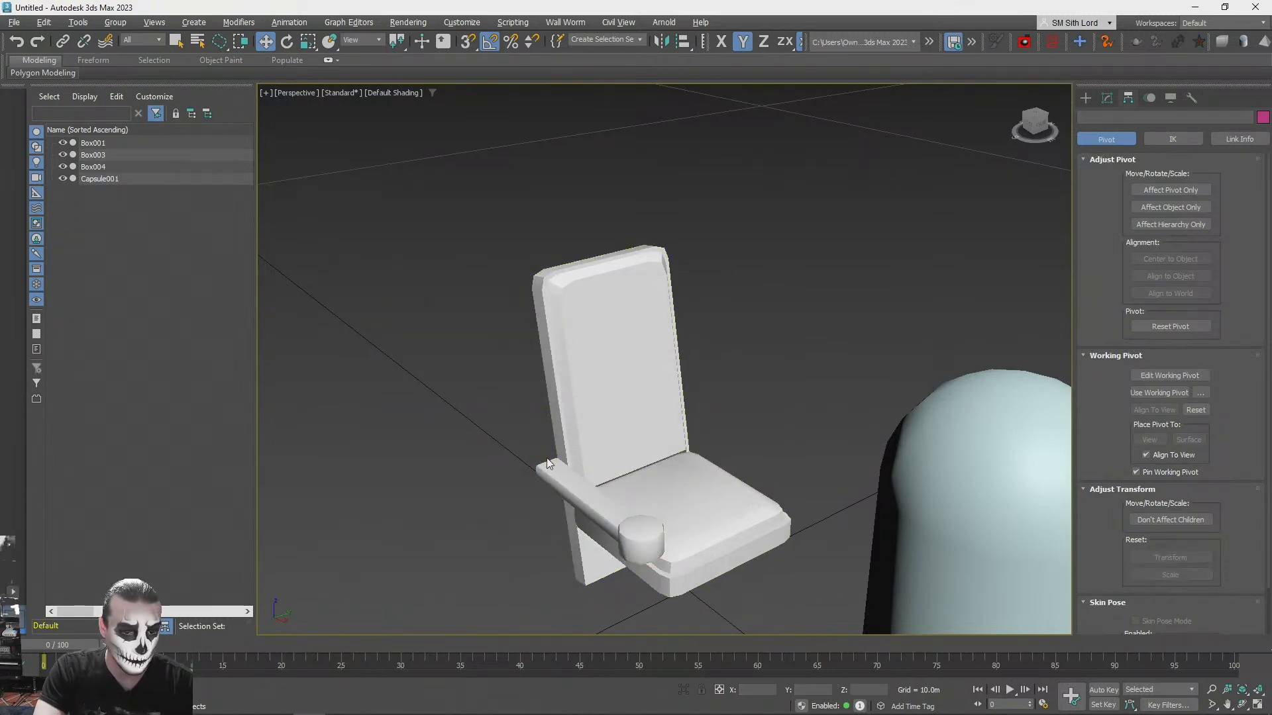
alt+middle_drag(566, 457, 661, 485)
click(596, 371)
- Rename the seat cushion object as "seat"
key(q)
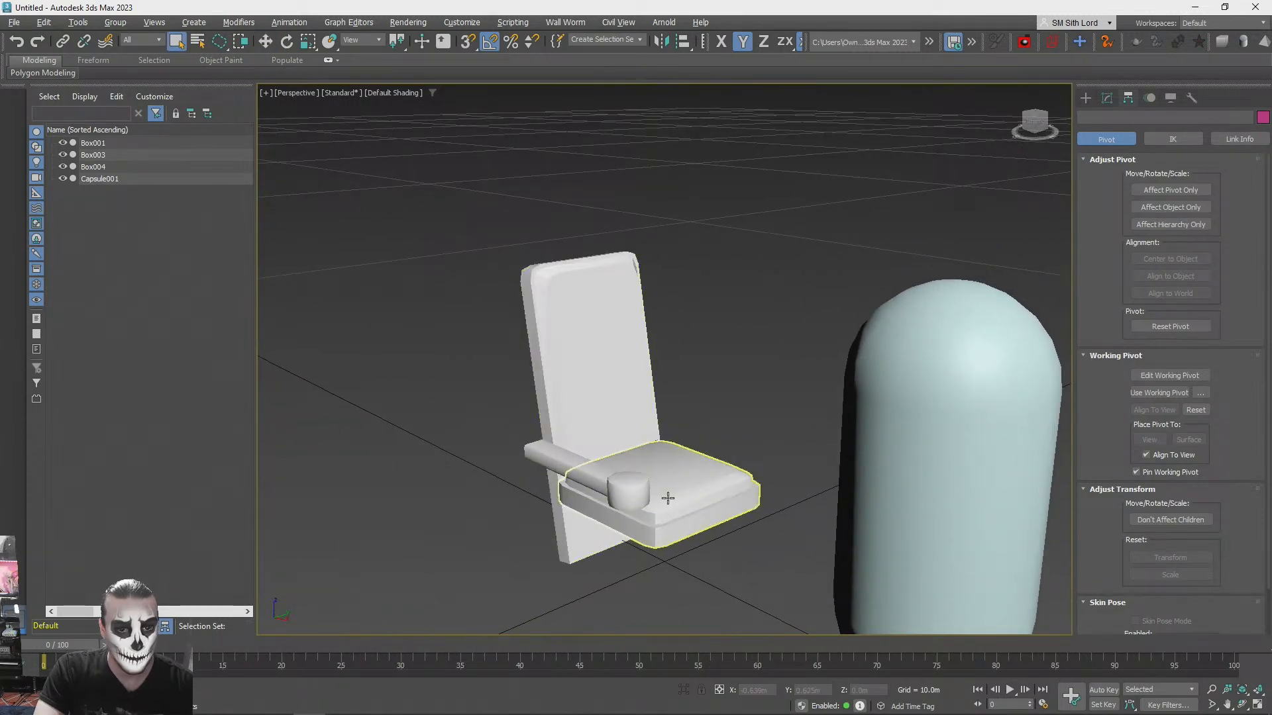
click(666, 498)
text(seat)
key(Return)
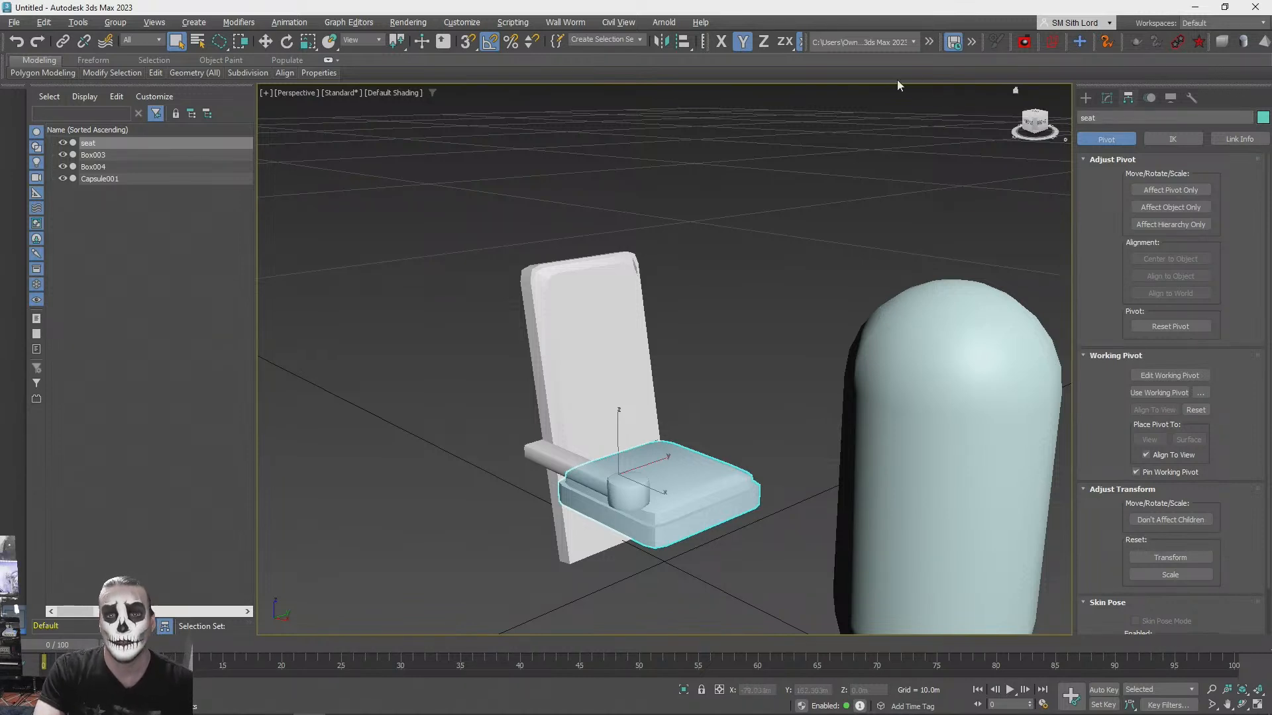
click(1086, 98)
click(715, 296)
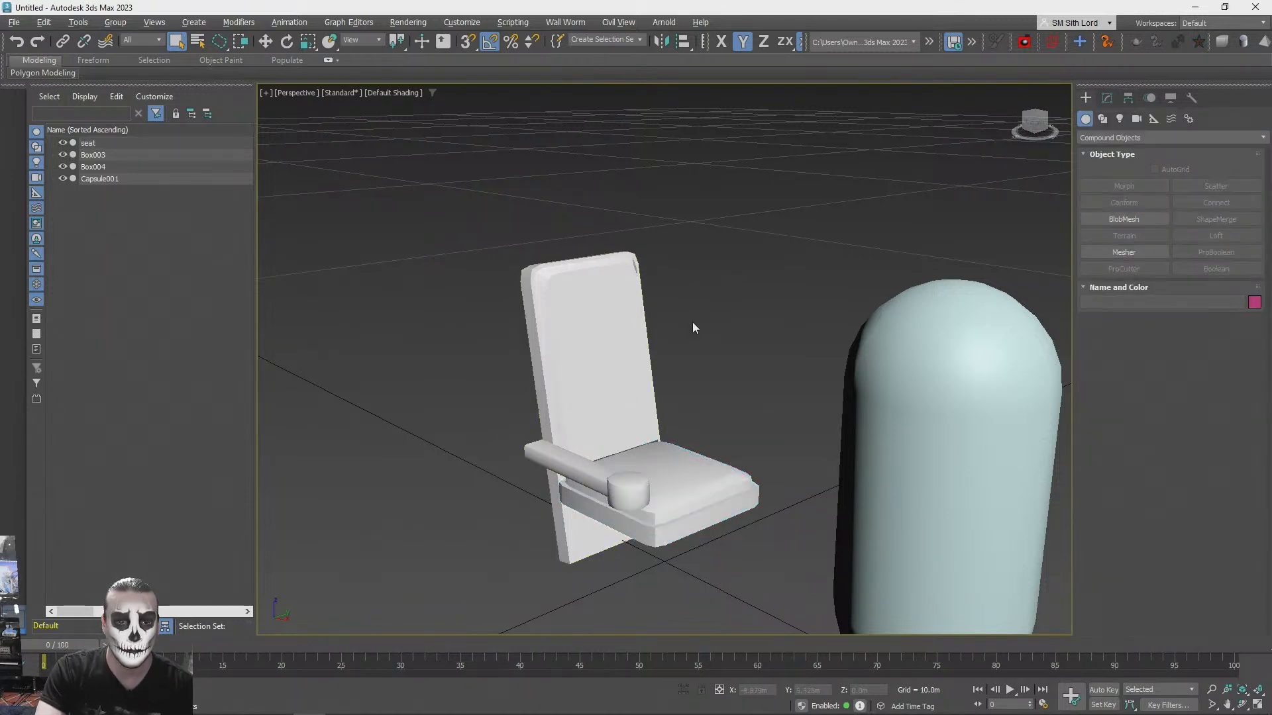
- Rename the backrest object as "back"
click(587, 321)
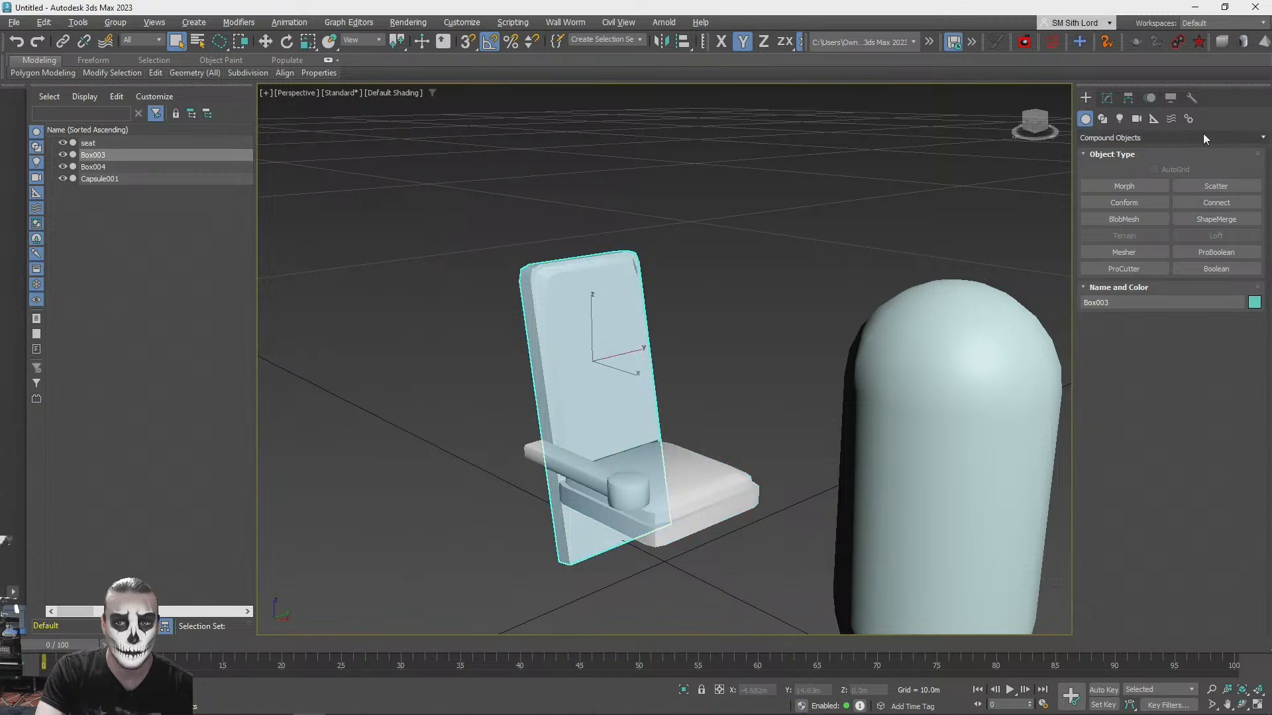
click(1107, 98)
click(1134, 118)
text(back)
key(Return)
- Rename the merged armrest object as "arm"
click(627, 493)
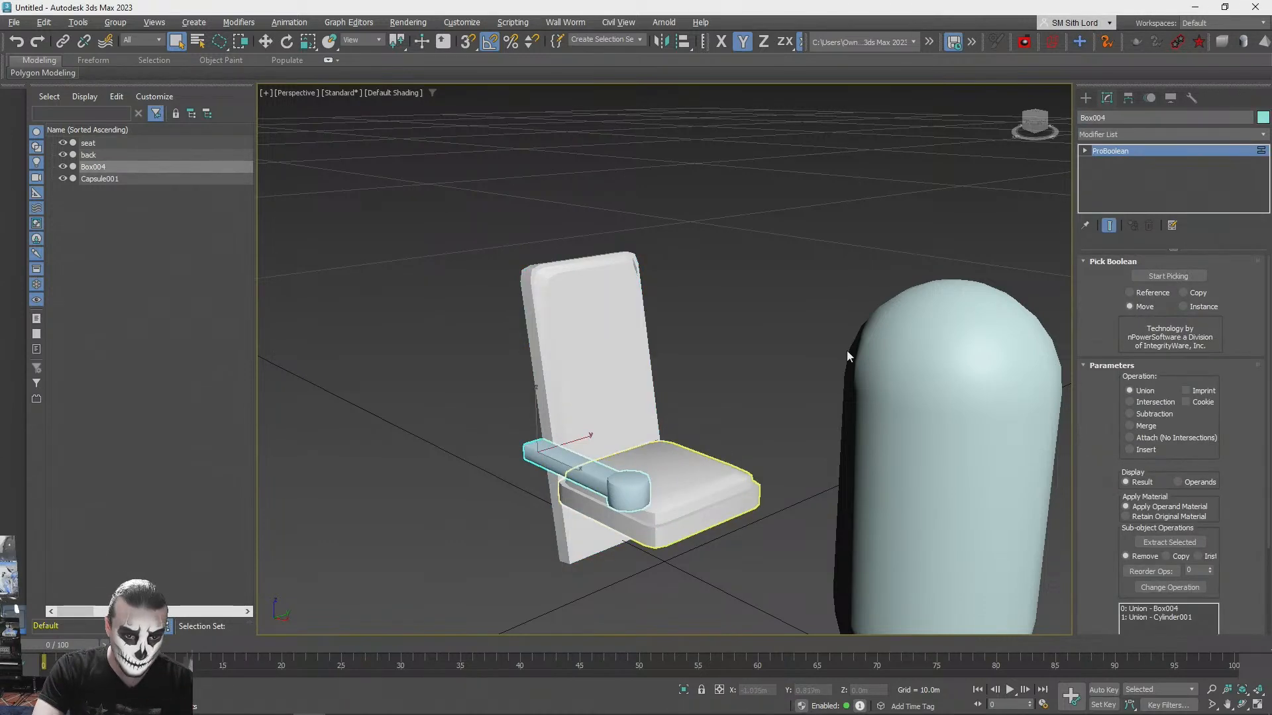
click(1134, 118)
text(arme)
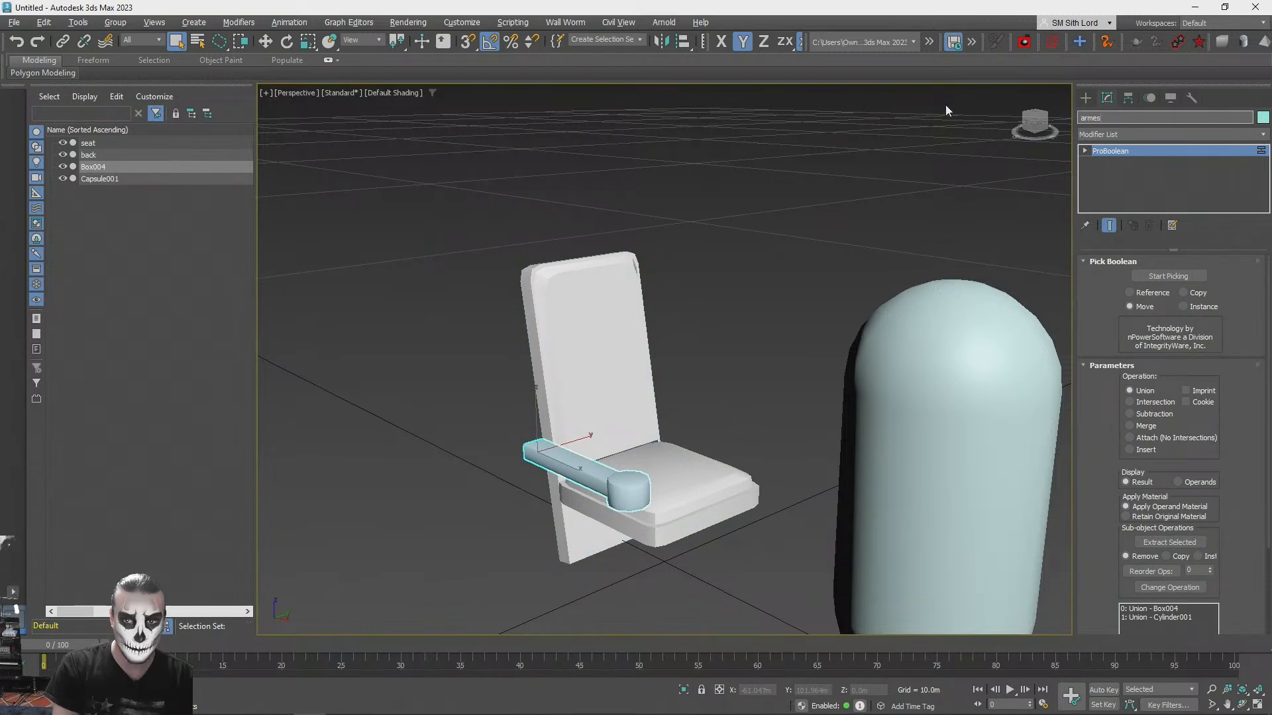
text(s)
key(BackSpace)
key(BackSpace)
key(Return)
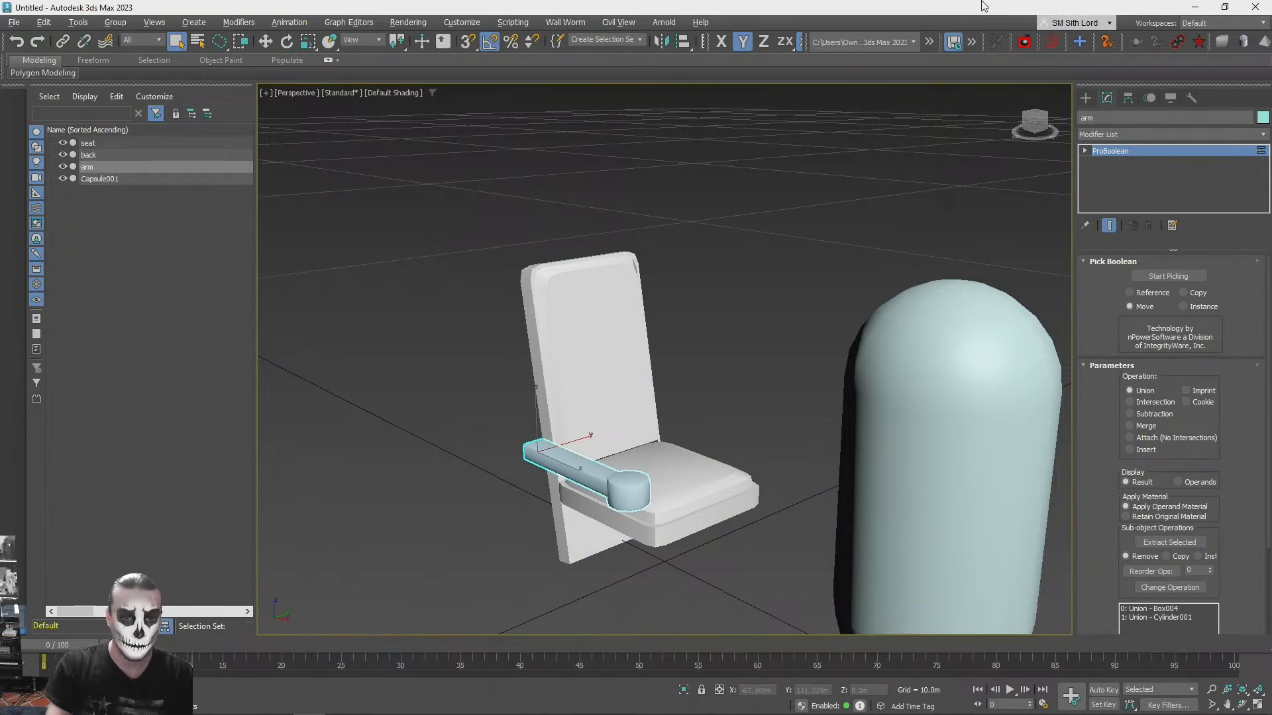
- Group the cushion, backrest and armrest into one group named "Seat"
click(820, 302)
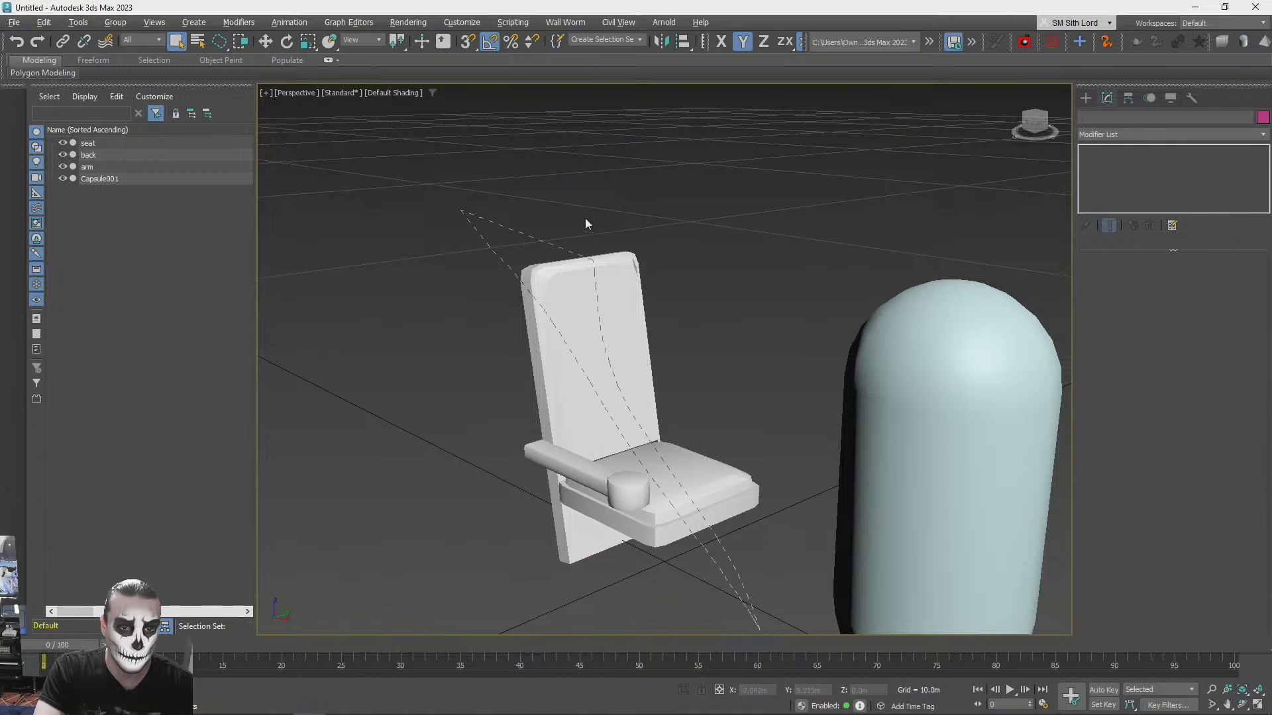
drag(594, 266, 427, 236)
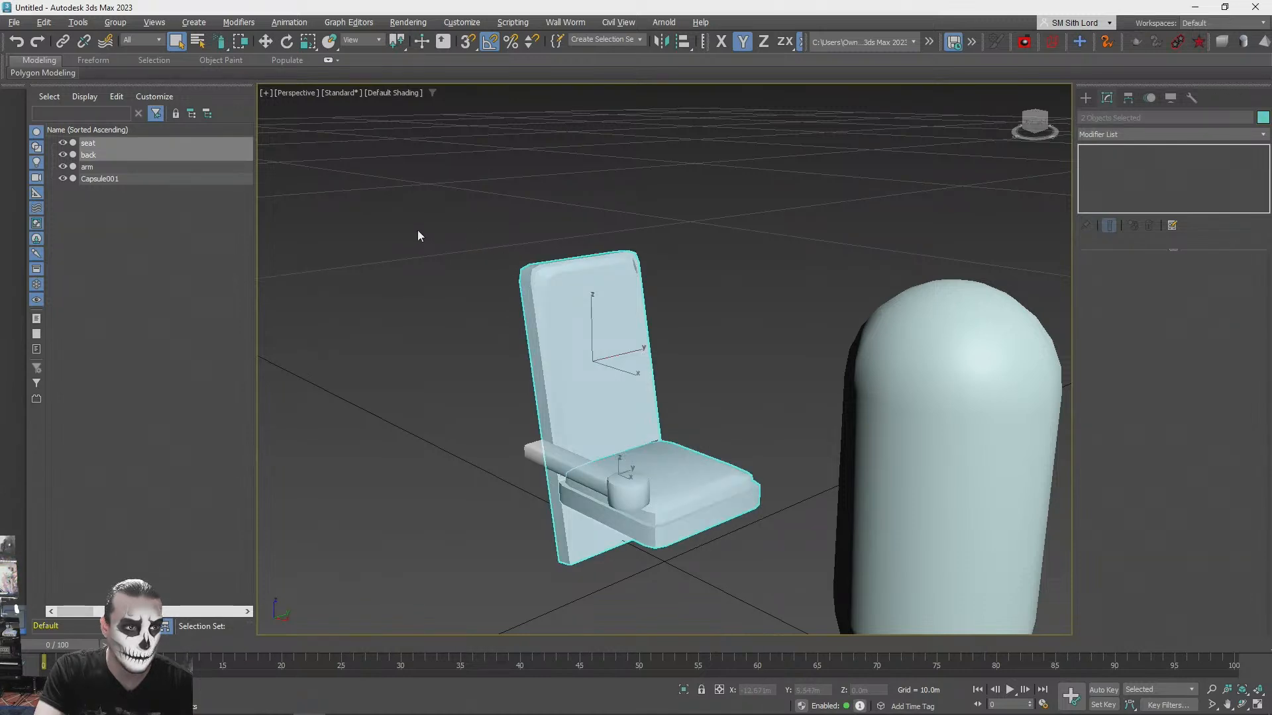
click(418, 231)
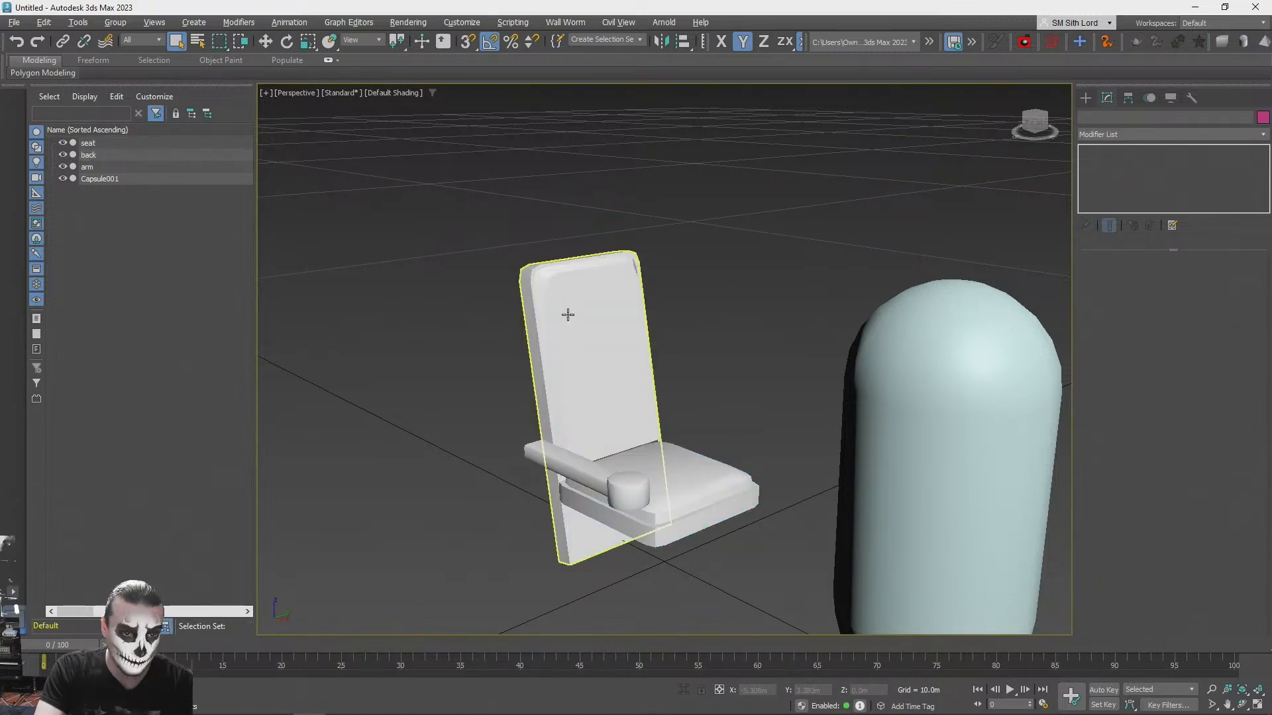
drag(415, 214, 808, 632)
click(106, 23)
click(123, 41)
text(Seat)
key(Return)
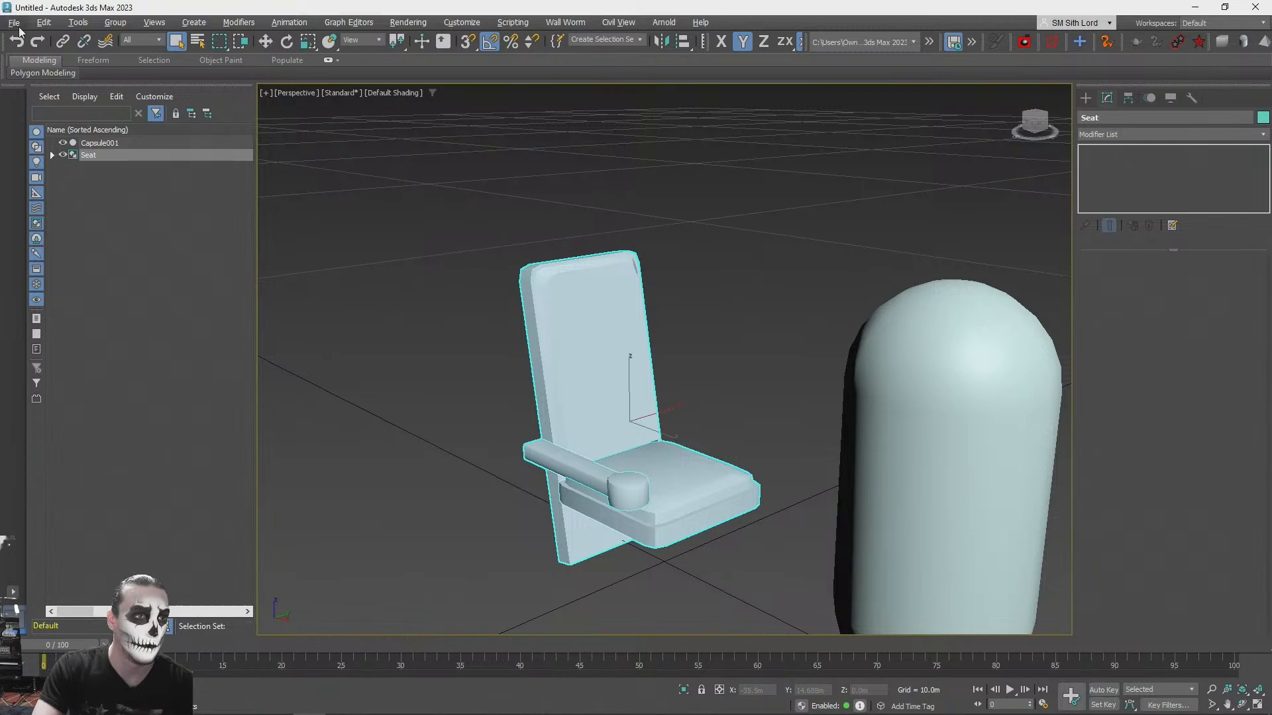
- Make one copy of the Seat group about 4 m away in the negative Y direction
click(705, 255)
scroll(713, 294, down, 4)
alt+middle_drag(689, 351, 664, 386)
click(664, 385)
key(w)
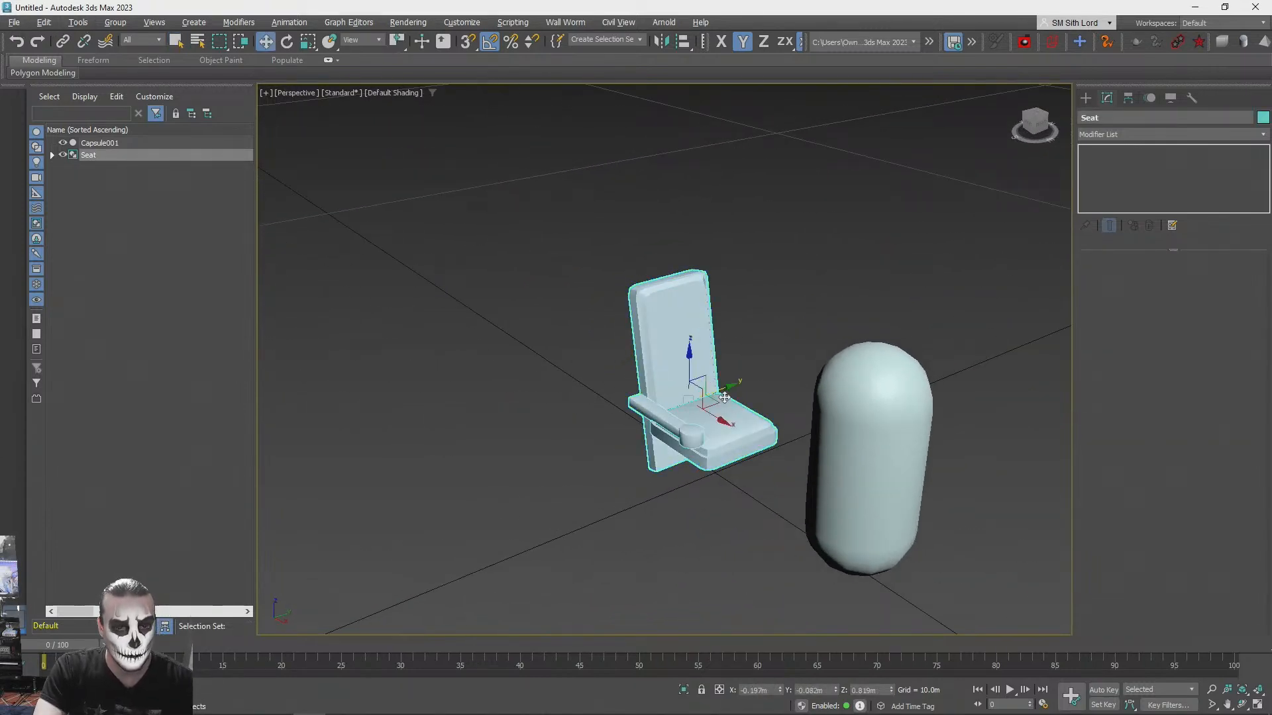
shift+drag(731, 387, 388, 443)
click(647, 422)
mouse_move(647, 421)
alt+middle_down()
mouse_move(500, 458)
mouse_move(497, 504)
alt+middle_up()
drag(529, 506, 425, 507)
- Rename the copied seat group as "backup seat"
double_click(1151, 116)
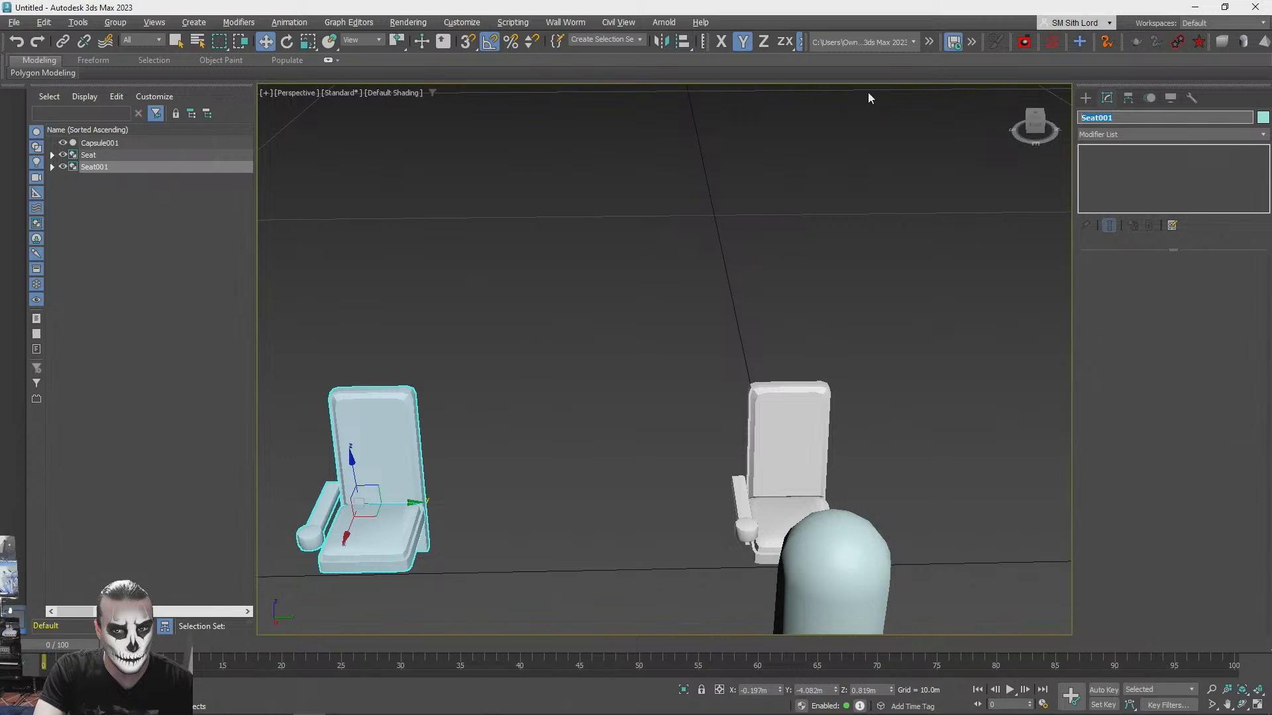
text(backup seat)
key(Return)
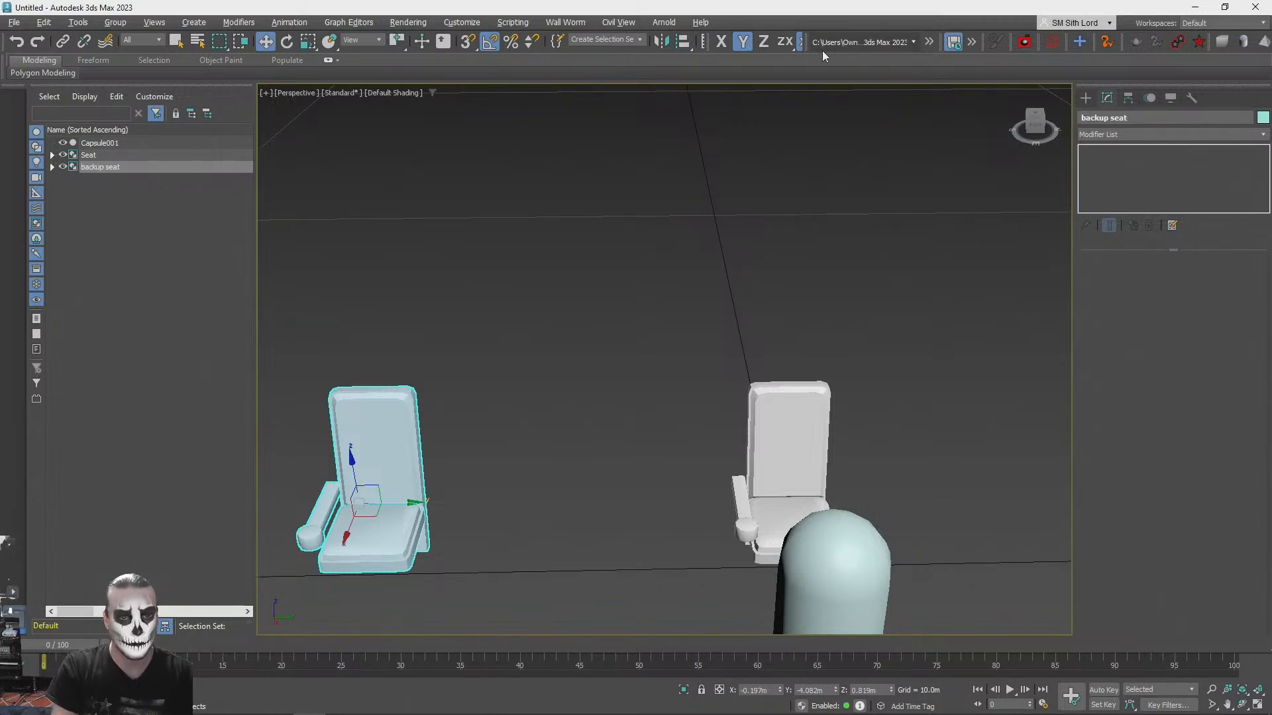
click(806, 395)
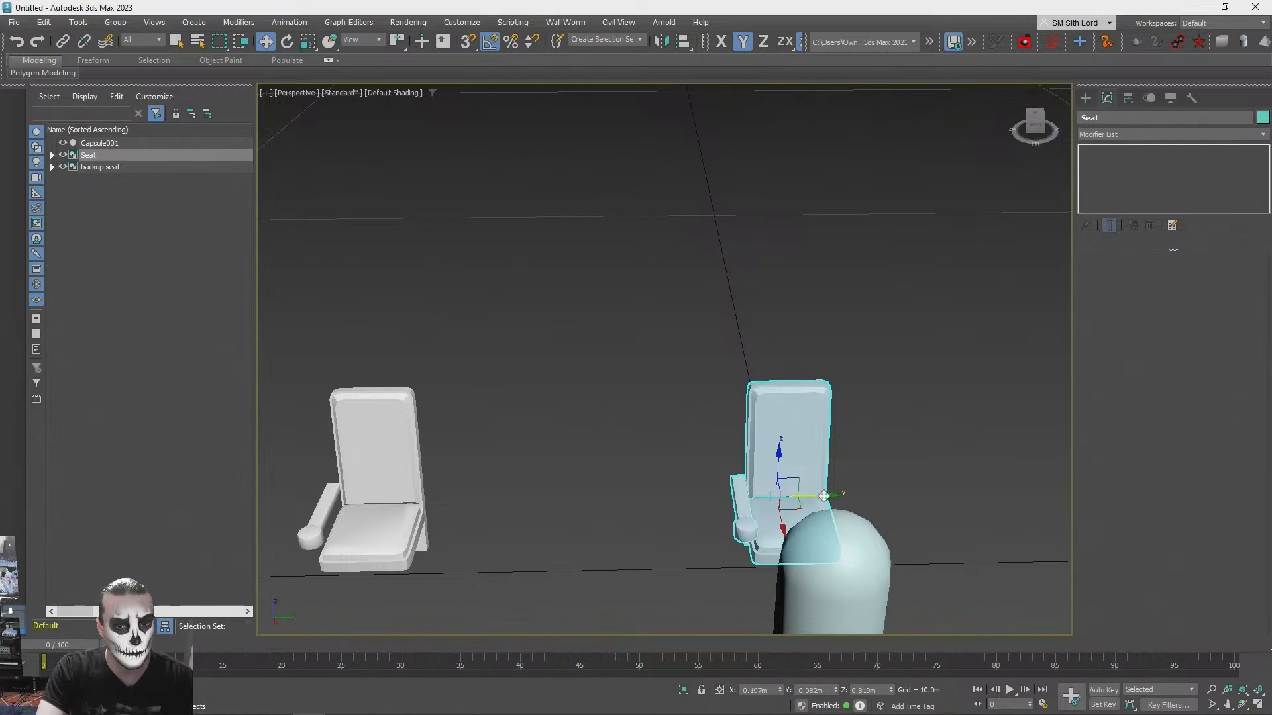
shift+drag(823, 496, 675, 496)
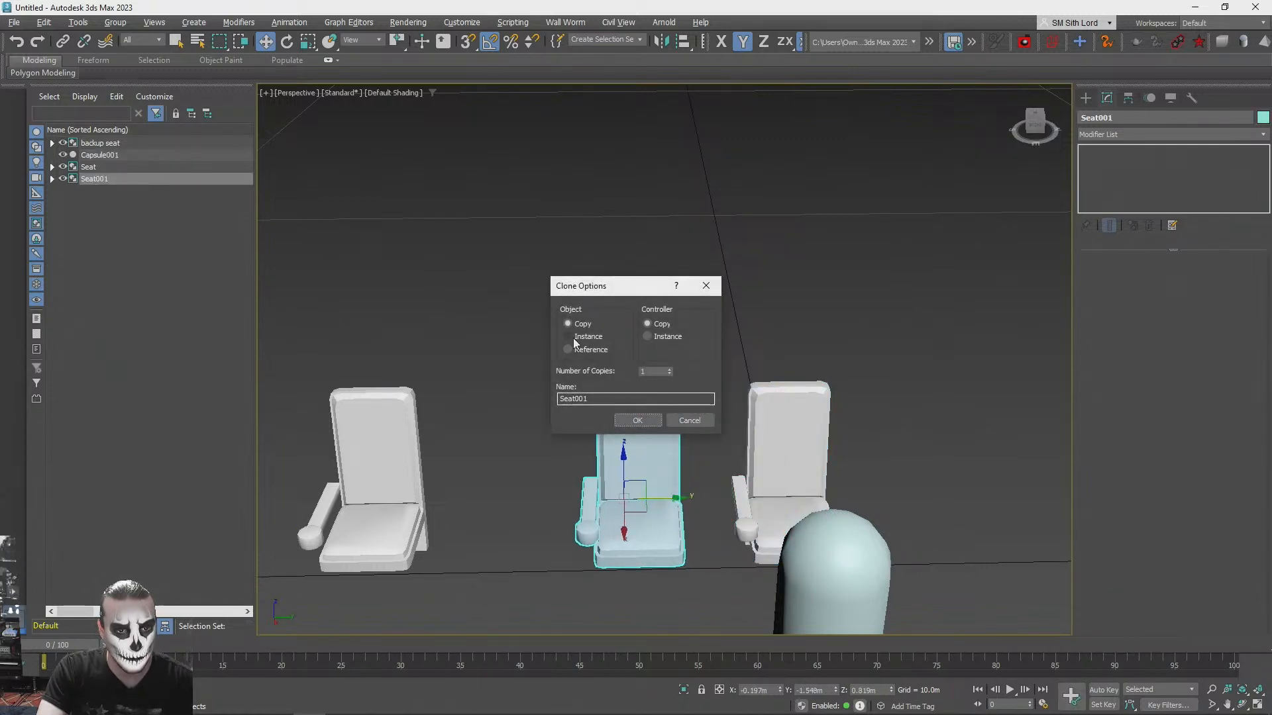
click(687, 421)
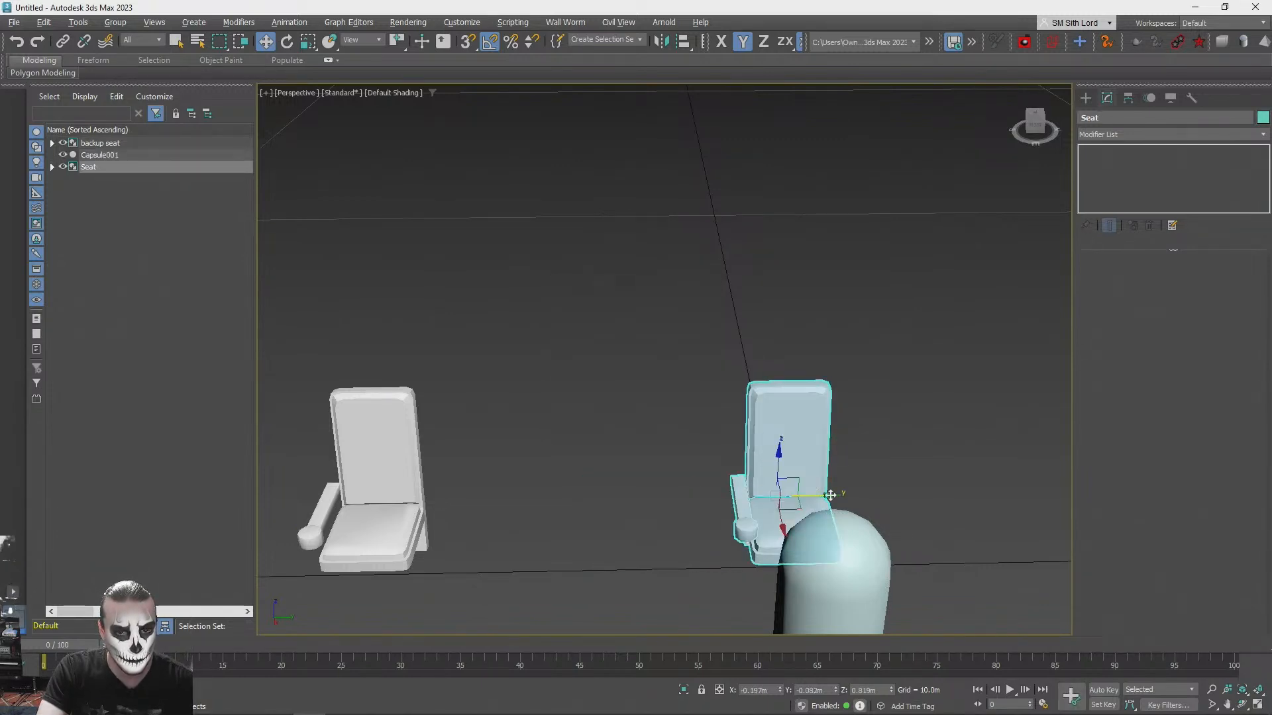
- Make 8 copies of the original Seat group along positive Y, spaced about 0.94 m apart, as one row
shift+drag(825, 495, 920, 491)
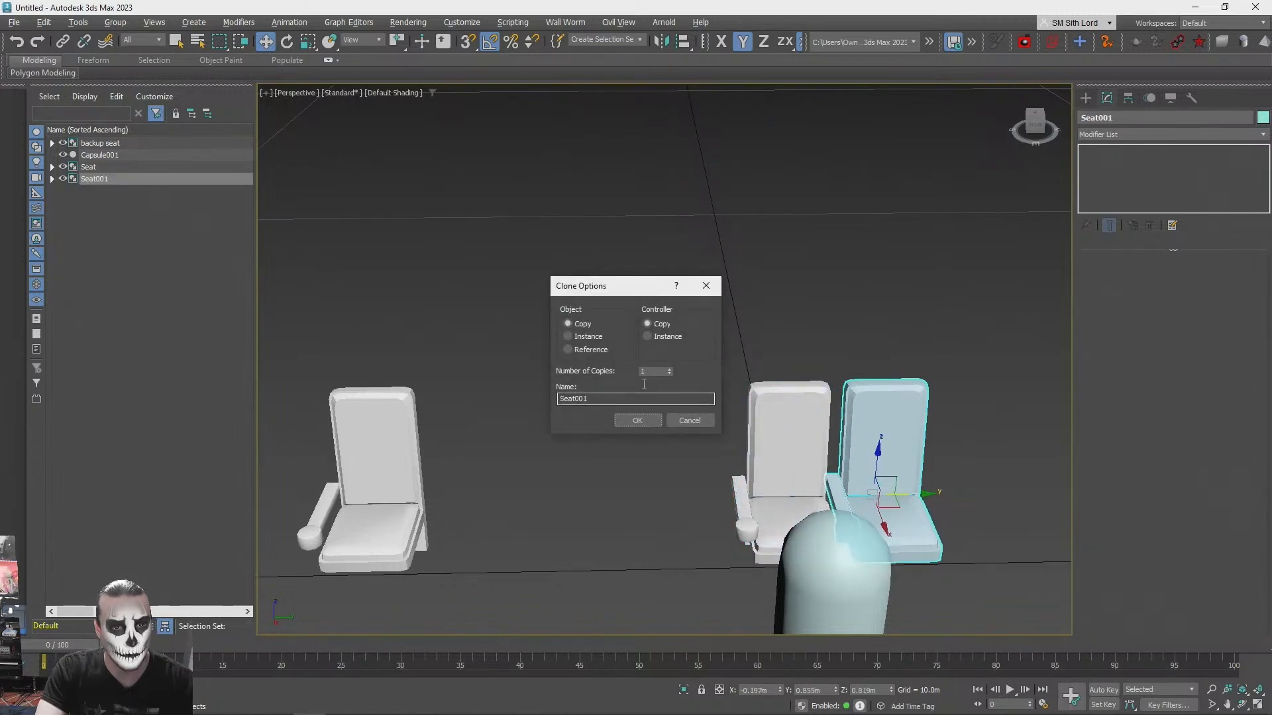
click(669, 370)
click(669, 369)
click(669, 369)
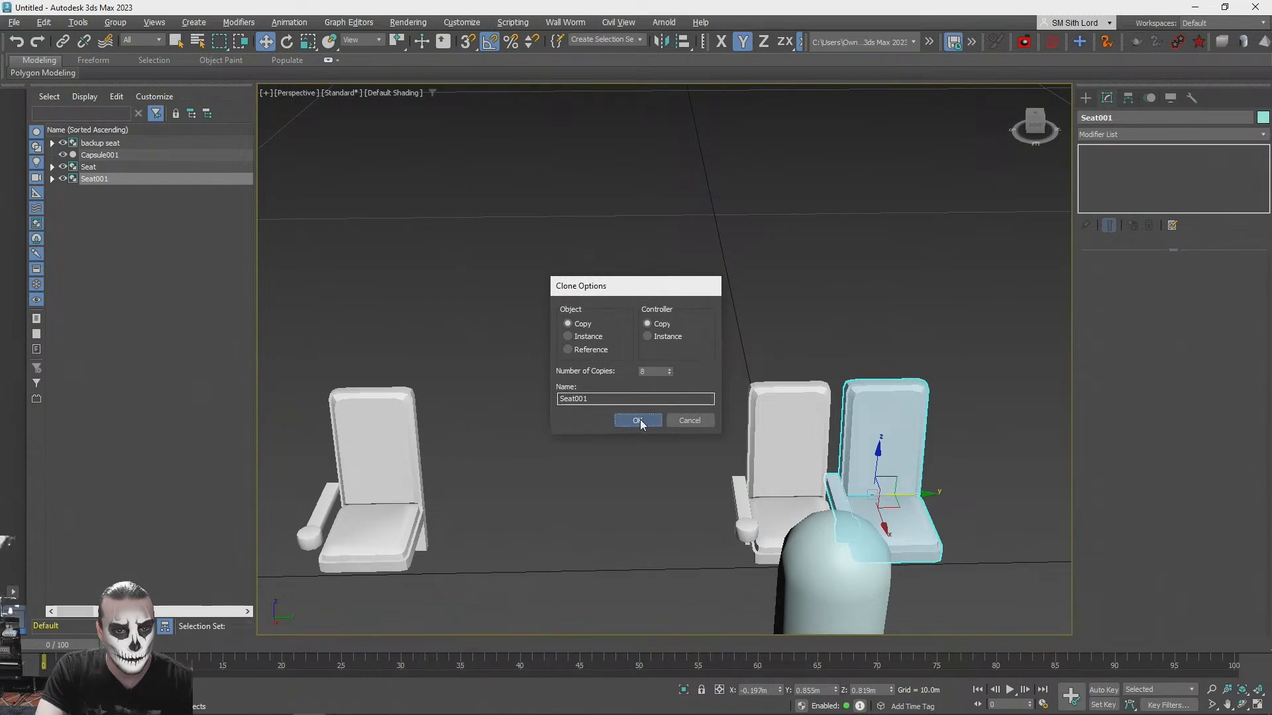
click(640, 421)
scroll(644, 431, down, 4)
alt+middle_drag(646, 436, 717, 260)
click(716, 259)
- Select all nine seats of the row and make 3 copies behind and above it in the ZX plane as stepped rows
scroll(736, 345, up, 4)
alt+middle_drag(760, 432, 695, 533)
click(810, 536)
alt+middle_drag(855, 505, 729, 547)
scroll(729, 540, down, 2)
drag(729, 501, 948, 604)
mouse_move(811, 486)
alt+middle_down()
mouse_move(862, 483)
mouse_move(823, 508)
alt+middle_up()
drag(811, 493, 992, 529)
alt+middle_drag(992, 528, 880, 318)
click(769, 489)
drag(880, 319, 440, 596)
alt+middle_drag(610, 491, 867, 387)
shift+drag(821, 408, 736, 363)
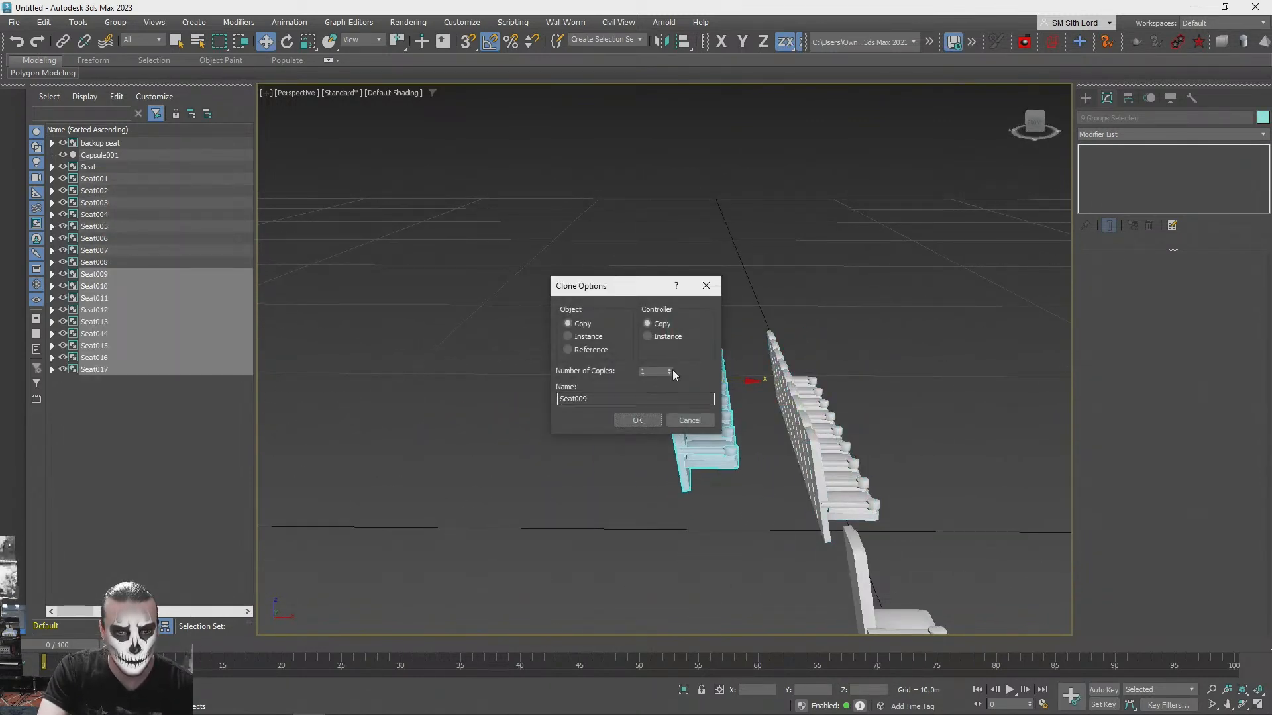
click(640, 419)
click(815, 264)
mouse_move(815, 264)
alt+middle_down()
mouse_move(653, 280)
mouse_move(616, 306)
alt+middle_up()
scroll(730, 277, up, 4)
scroll(705, 280, down, 4)
scroll(617, 306, up, 4)
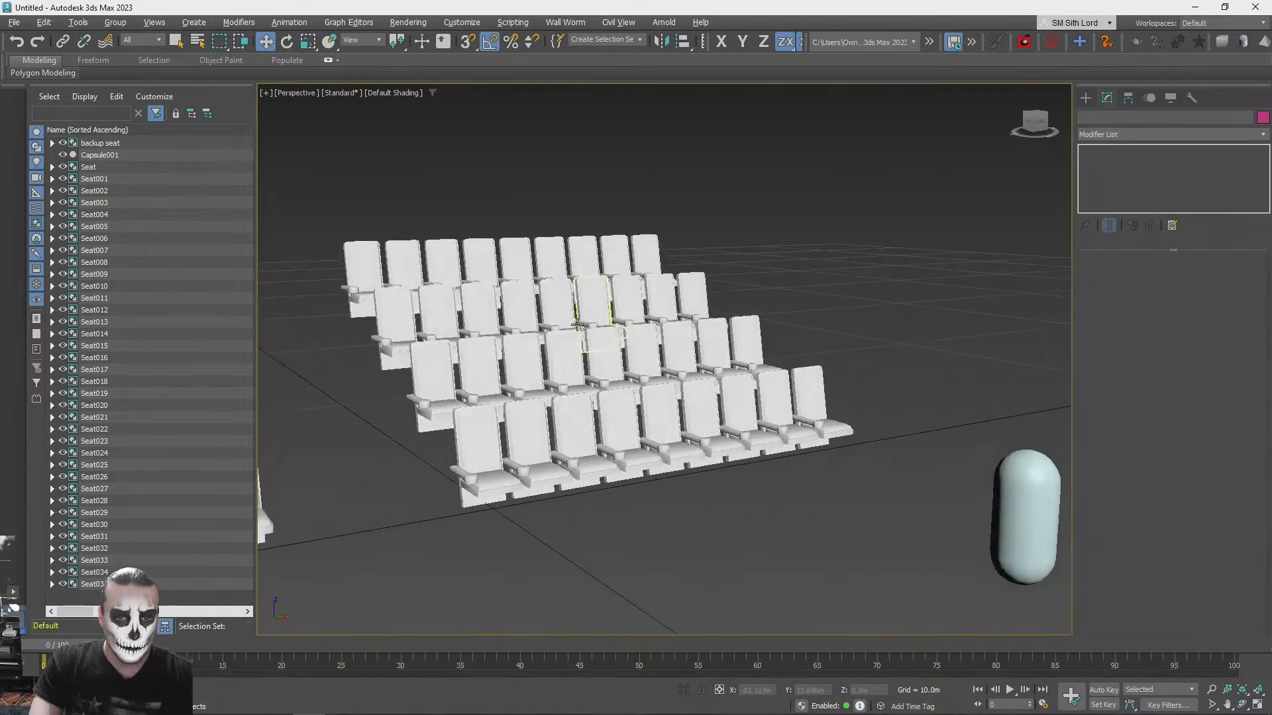
- Undo the last stepped-row duplication, leaving only the first row of nine seats selected
alt+middle_drag(557, 384, 521, 395)
key(ctrl+z)
key(ctrl+z)
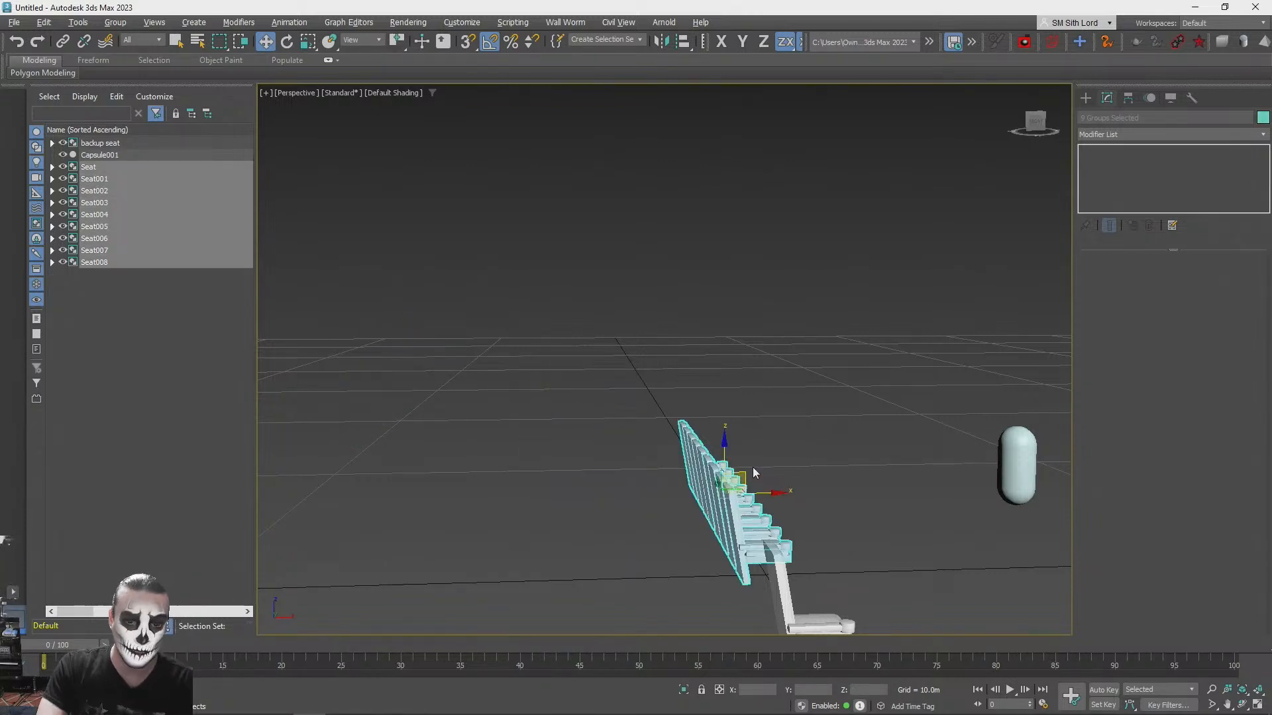
- Make 4 copies of the nine-seat row in the ZX plane, each farther back and higher, with wider spacing between rows
shift+drag(746, 477, 622, 436)
click(670, 371)
click(649, 419)
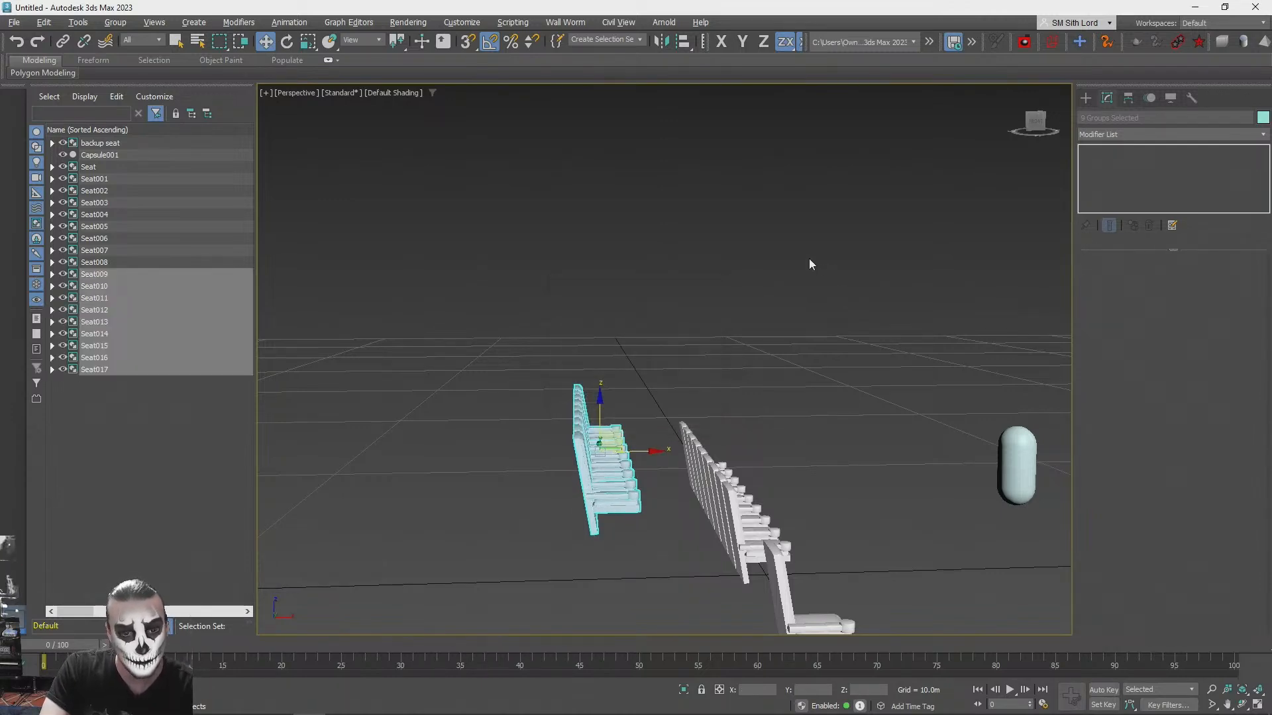
click(757, 269)
alt+middle_drag(757, 275, 687, 292)
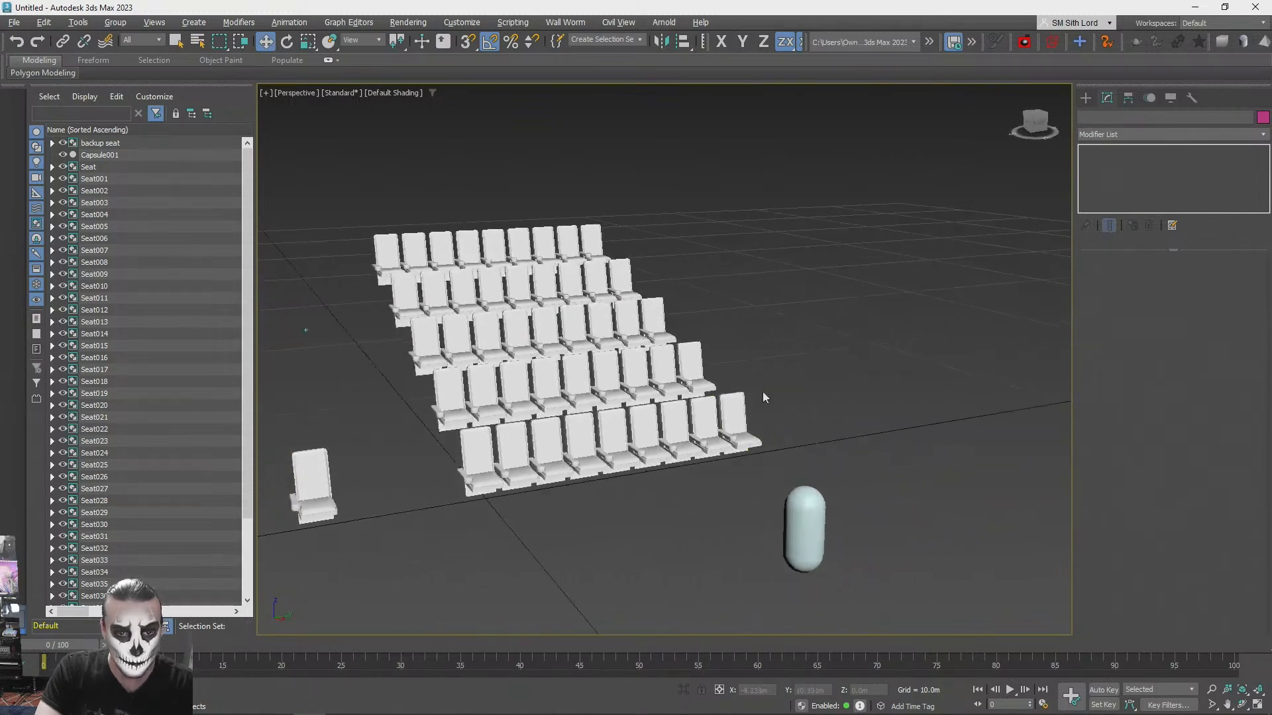
- Create a standard primitive box on the ground under the seats, about 3.86 m long, 17.85 m wide and 0.43 m high
click(1085, 97)
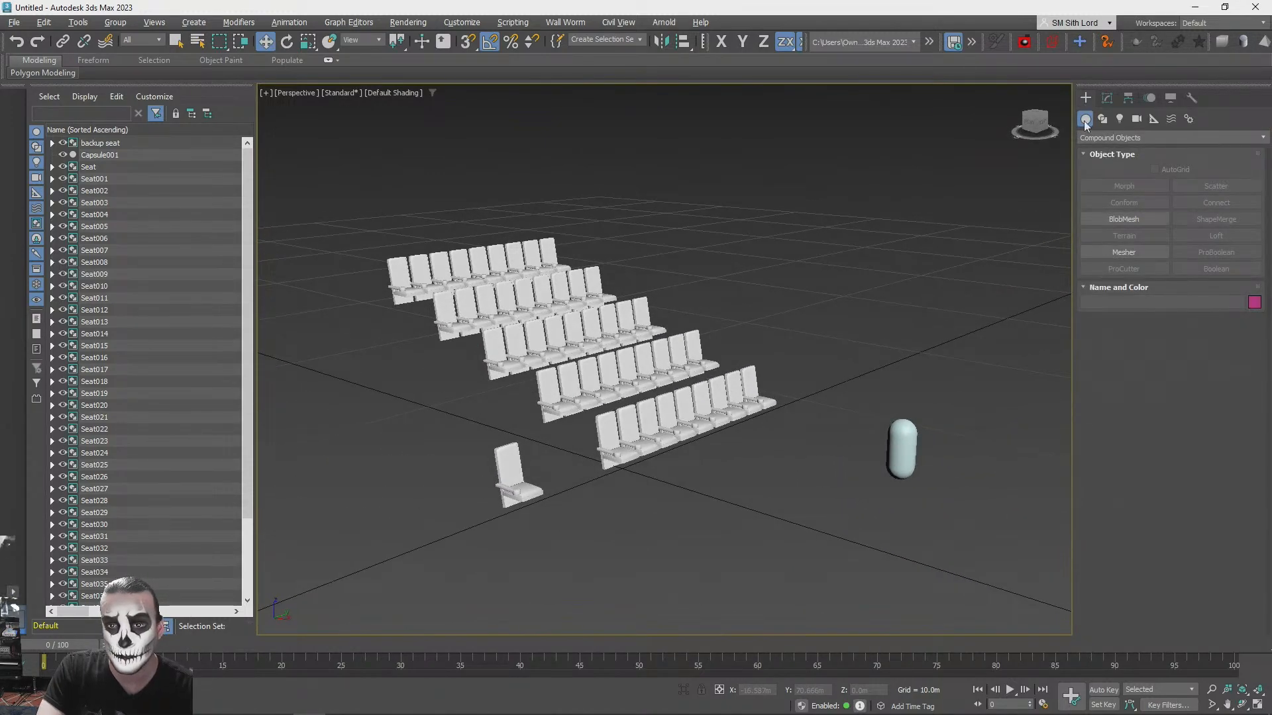
click(1126, 137)
click(1105, 152)
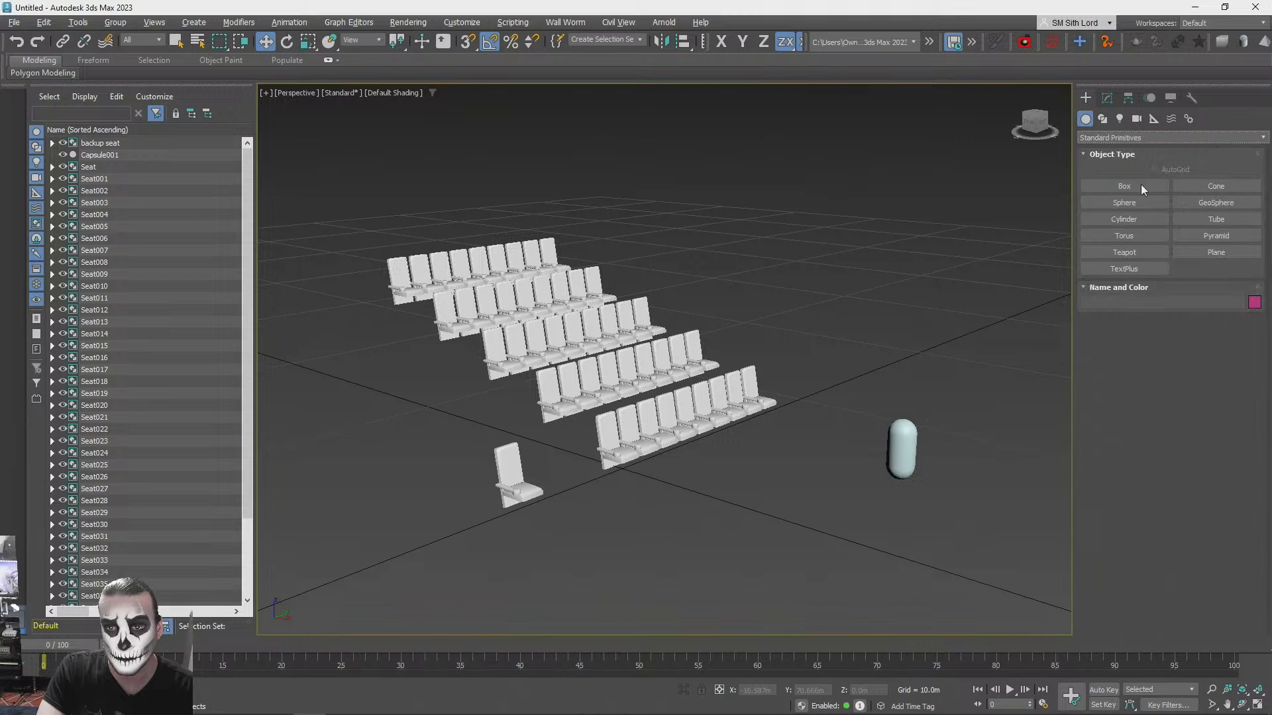
drag(394, 353, 619, 467)
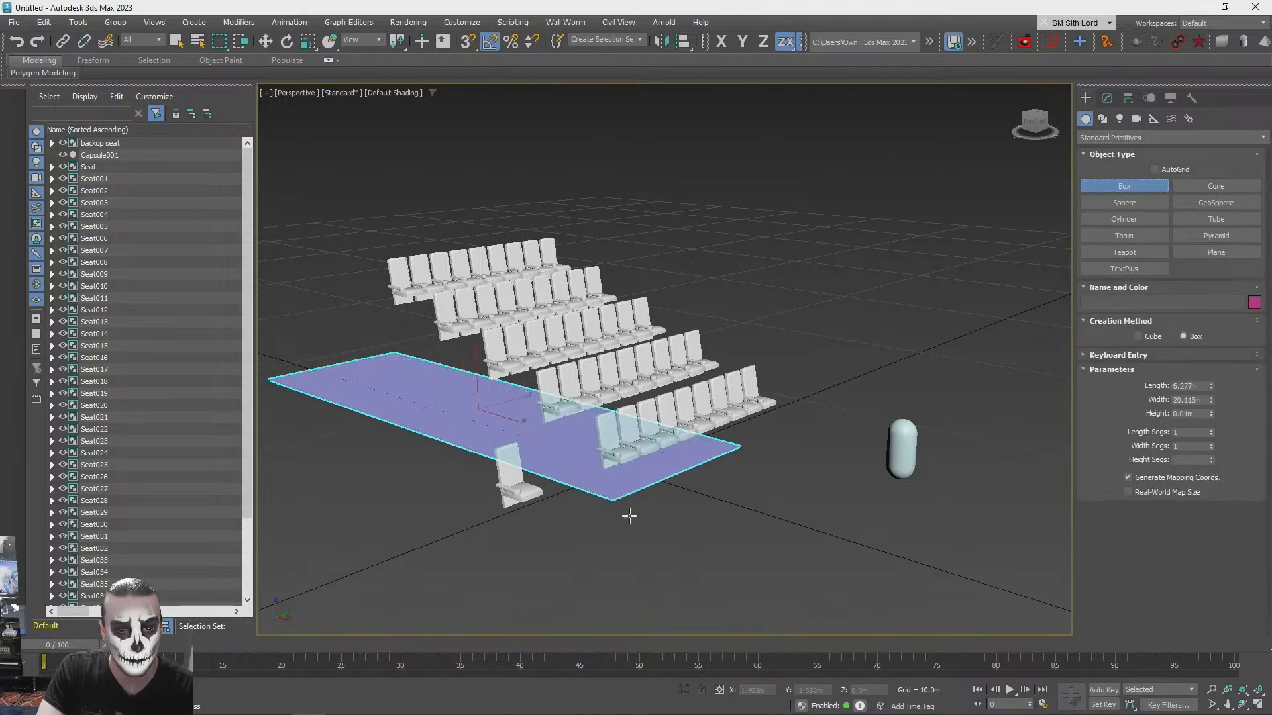
click(620, 456)
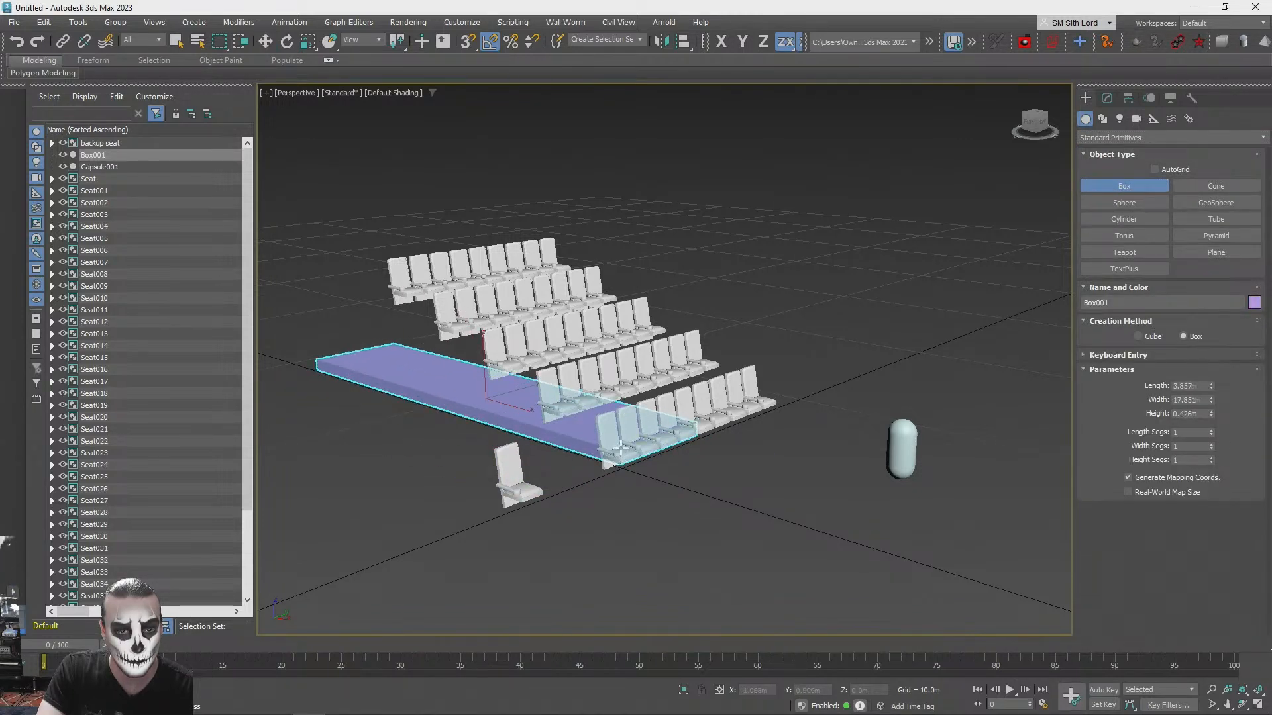
- Move the box out beside the seat rows and rotate it 20° about the Y axis
key(w)
drag(519, 420, 414, 462)
key(e)
drag(403, 393, 408, 405)
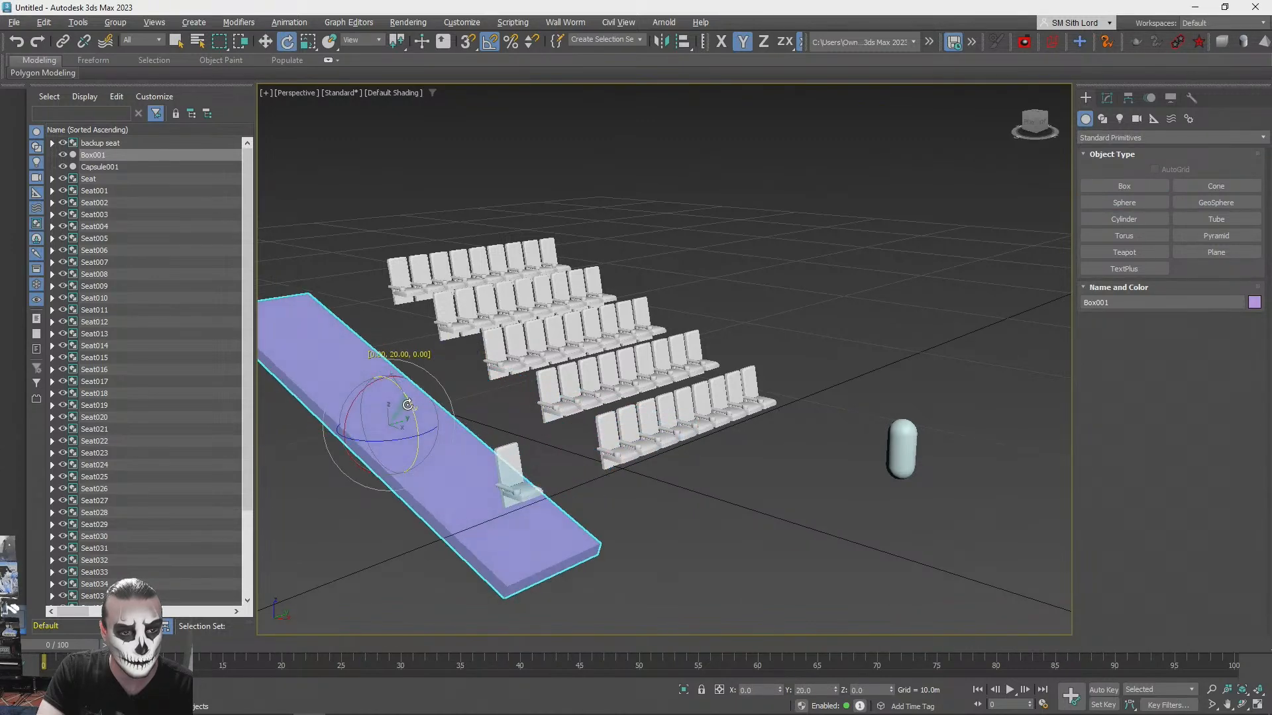
- Raise the tilted box to follow the slope of the seat rows and shift it along negative Y, clear of the backup seat
key(w)
alt+middle_drag(408, 404, 506, 366)
scroll(505, 367, up, 4)
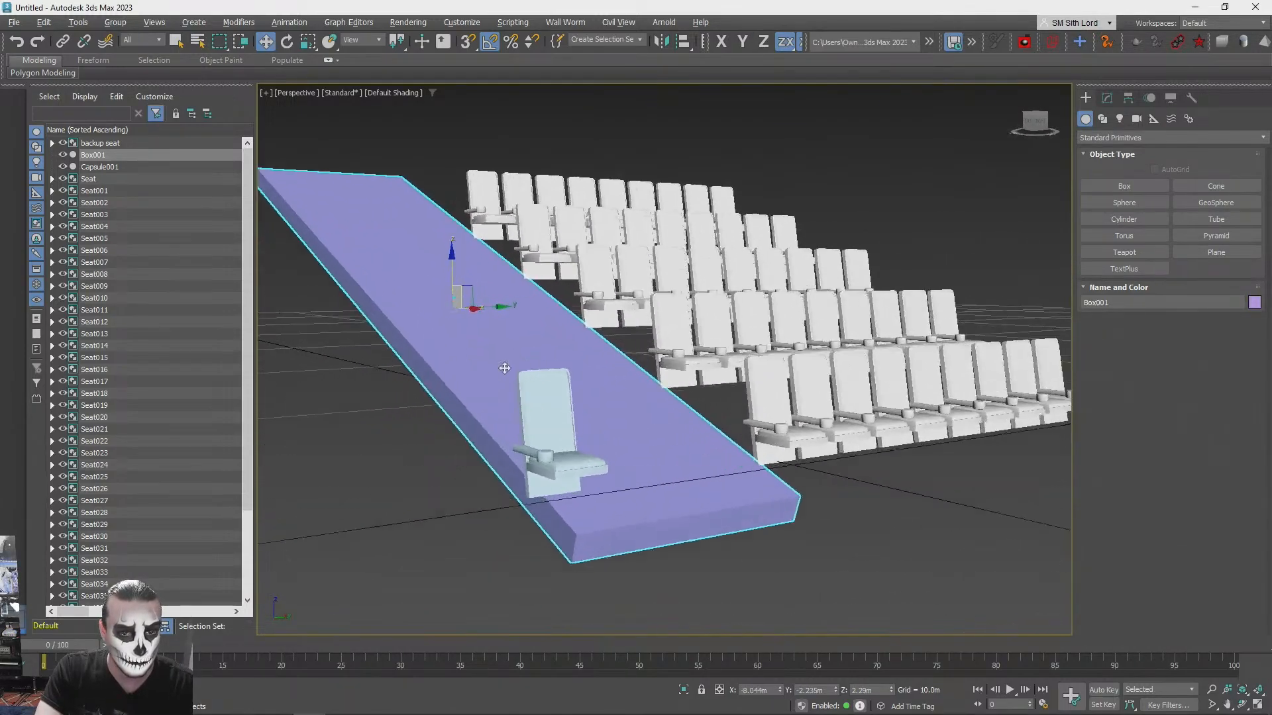
mouse_move(448, 332)
alt+middle_down()
mouse_move(395, 345)
mouse_move(426, 322)
alt+middle_up()
scroll(423, 329, down, 5)
scroll(423, 329, up, 6)
scroll(426, 325, down, 5)
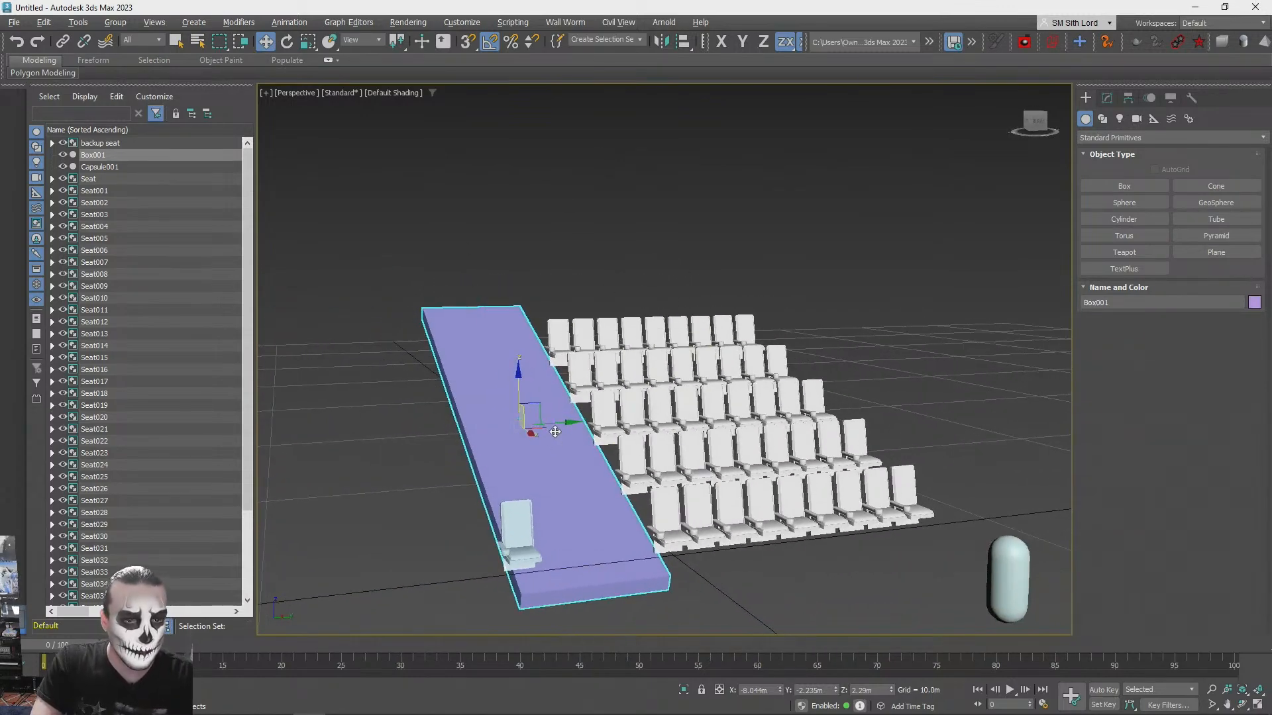
drag(549, 427, 397, 434)
click(713, 233)
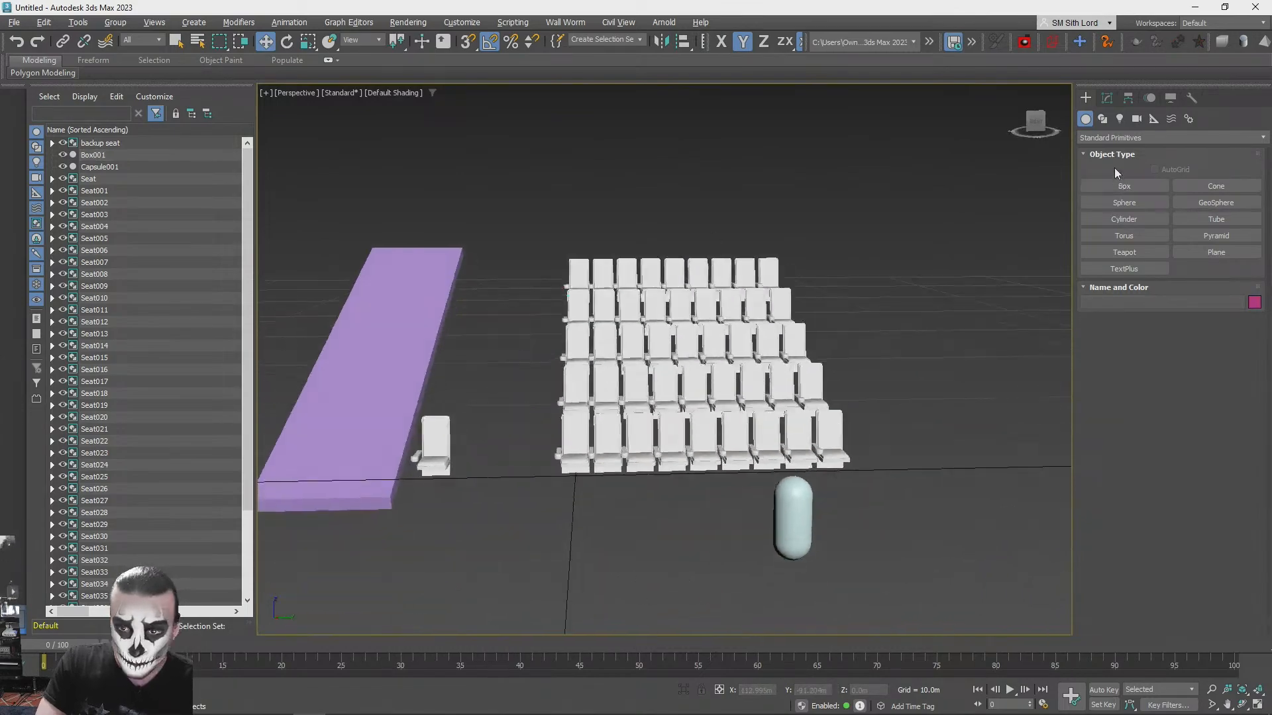
- Switch to the browser and view the concept image of the hall with round ceiling lights for reference
click(1106, 186)
key(alt+Tab)
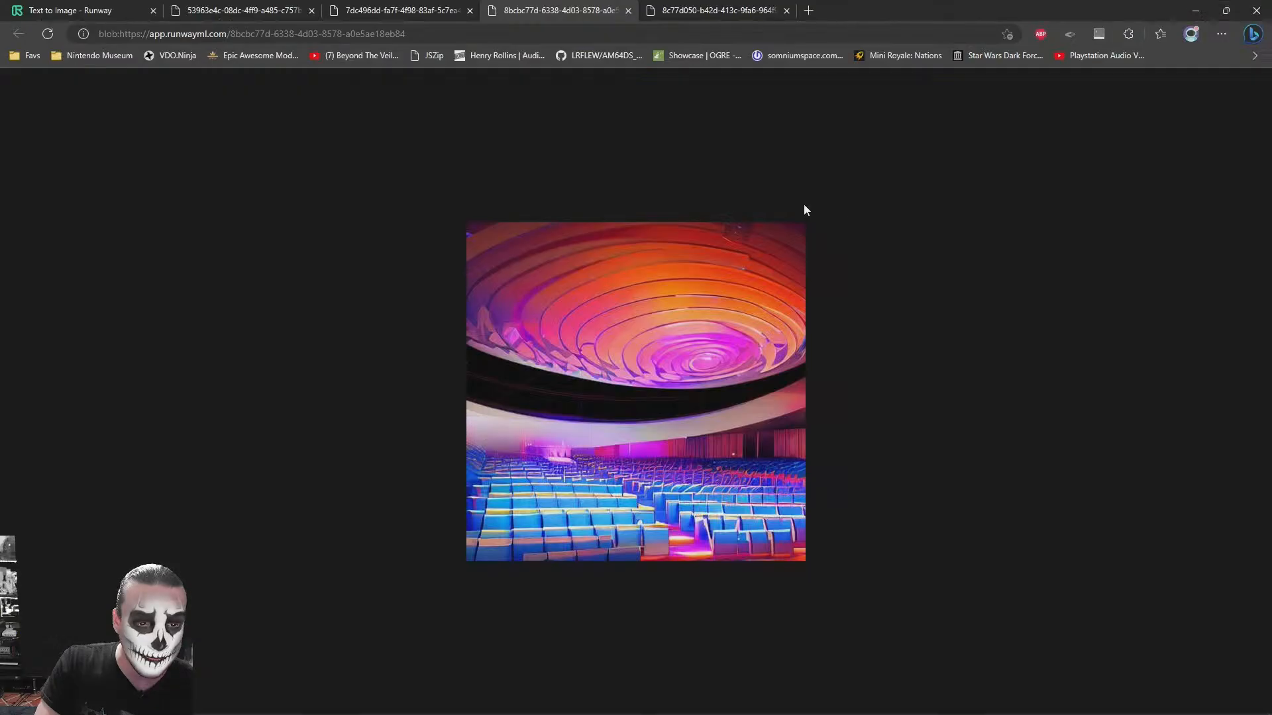
click(691, 7)
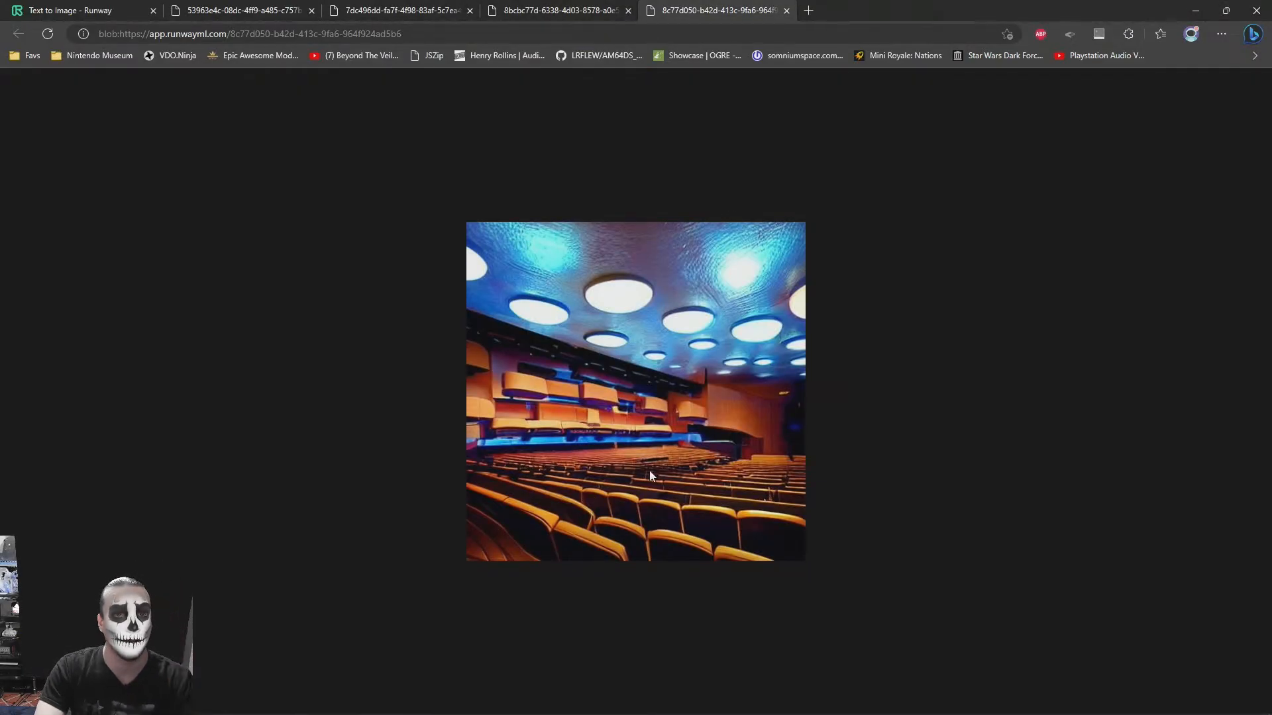
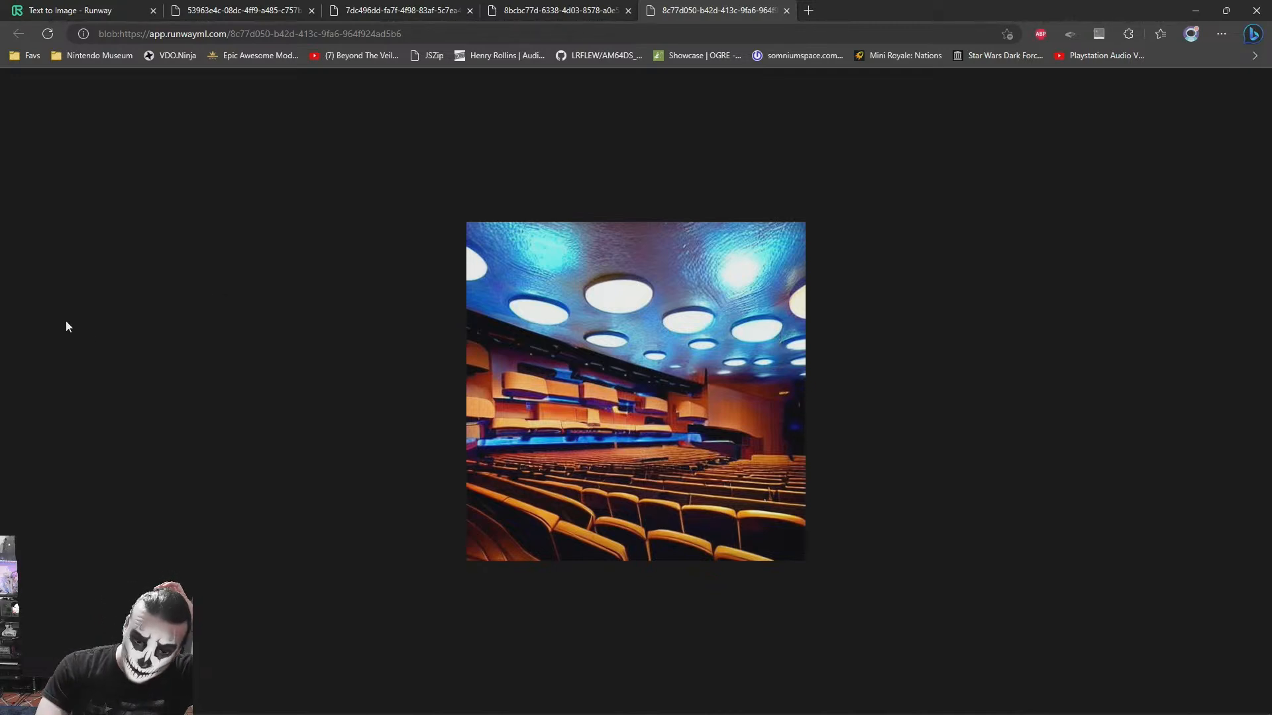
- Compare the spiral-ceiling and round-light concept images of the hall, and return to 3ds Max
click(582, 7)
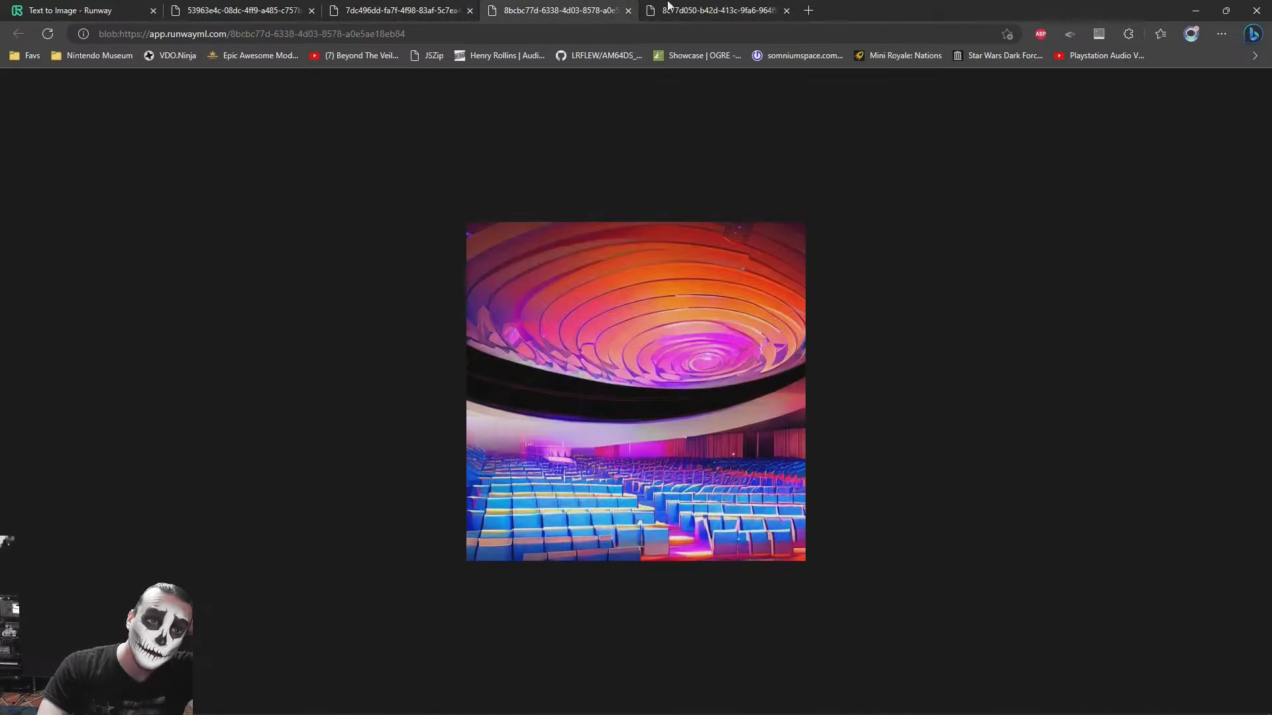
click(701, 5)
click(562, 7)
key(alt+Tab)
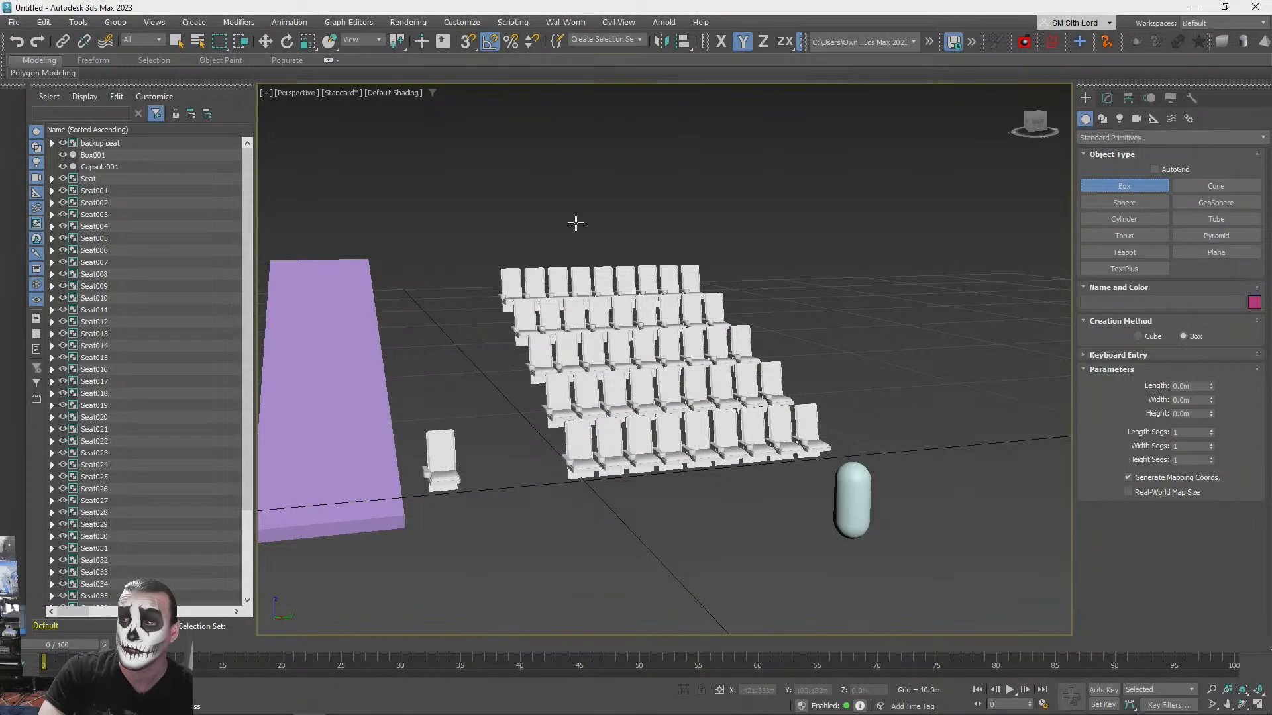
- Create a standard primitive box as a platform at the front seat row, about 9.32 m long, 2.41 m wide and 0.28 m high
alt+middle_drag(586, 286, 603, 311)
alt+middle_drag(861, 291, 1057, 292)
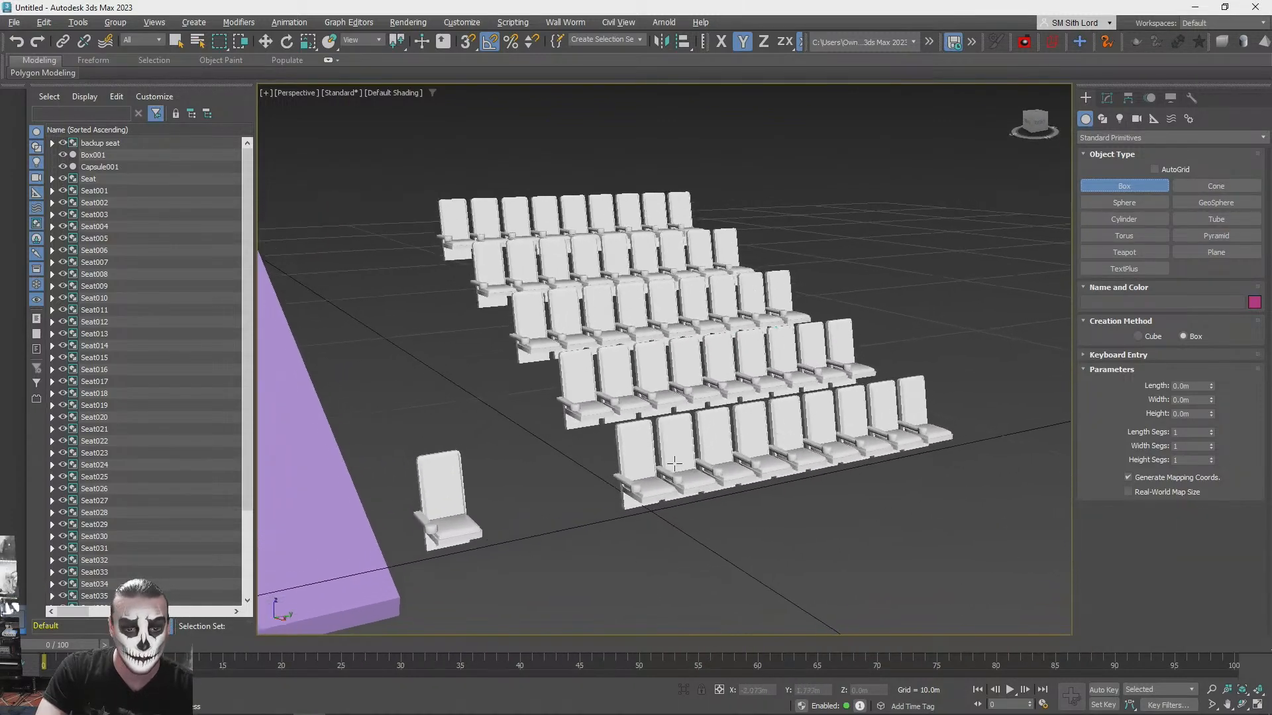
scroll(673, 430, up, 3)
scroll(673, 430, up, 5)
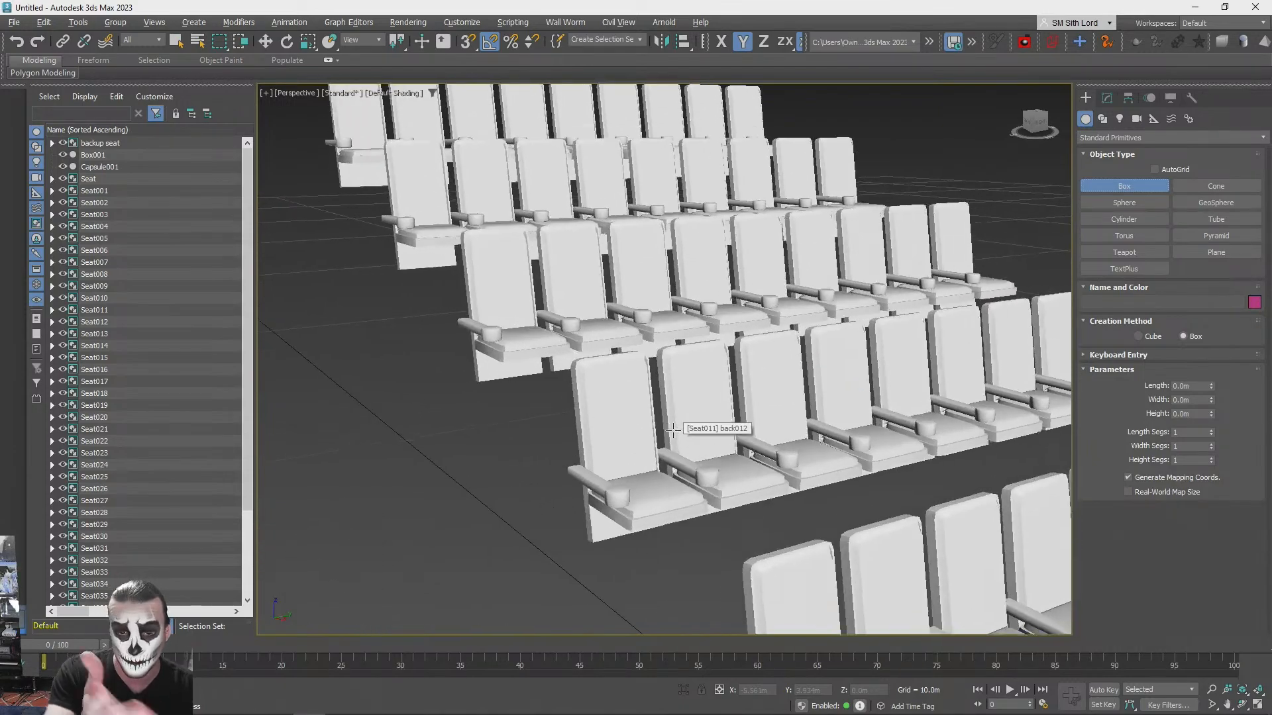
alt+middle_drag(673, 430, 510, 509)
scroll(619, 522, down, 4)
scroll(587, 527, up, 2)
alt+middle_drag(510, 509, 511, 506)
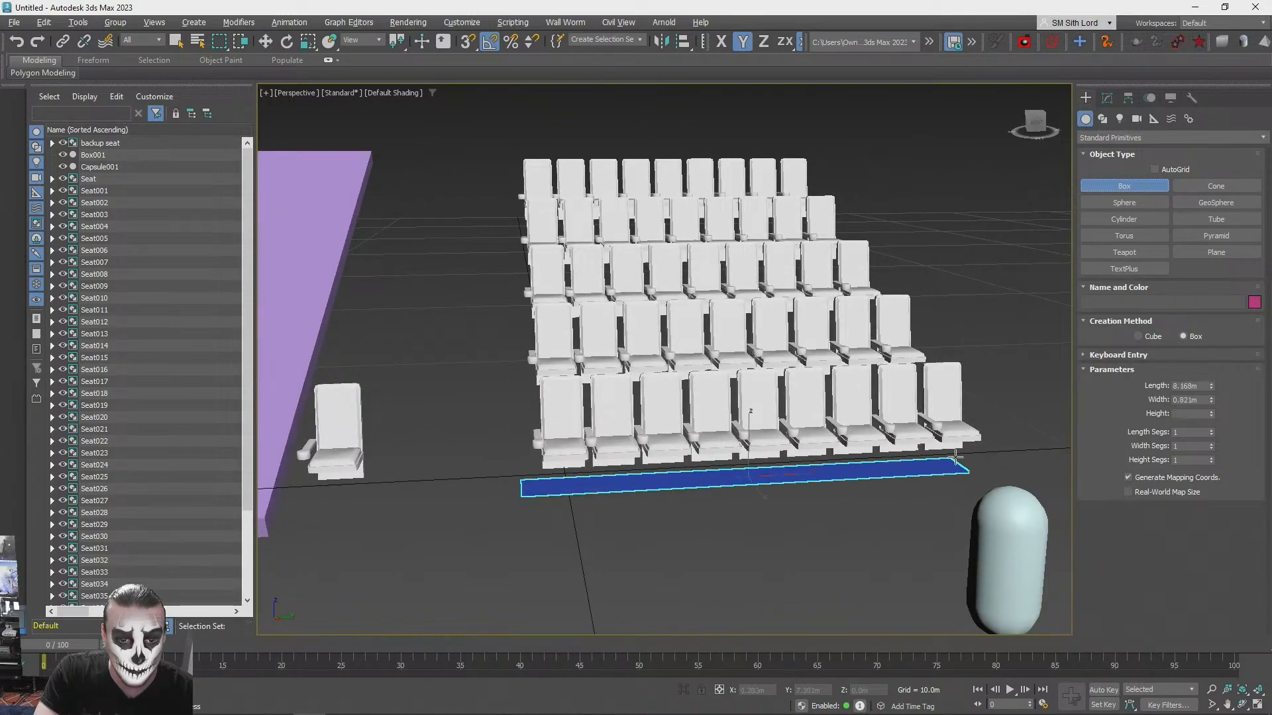
click(971, 432)
alt+middle_drag(971, 432, 862, 415)
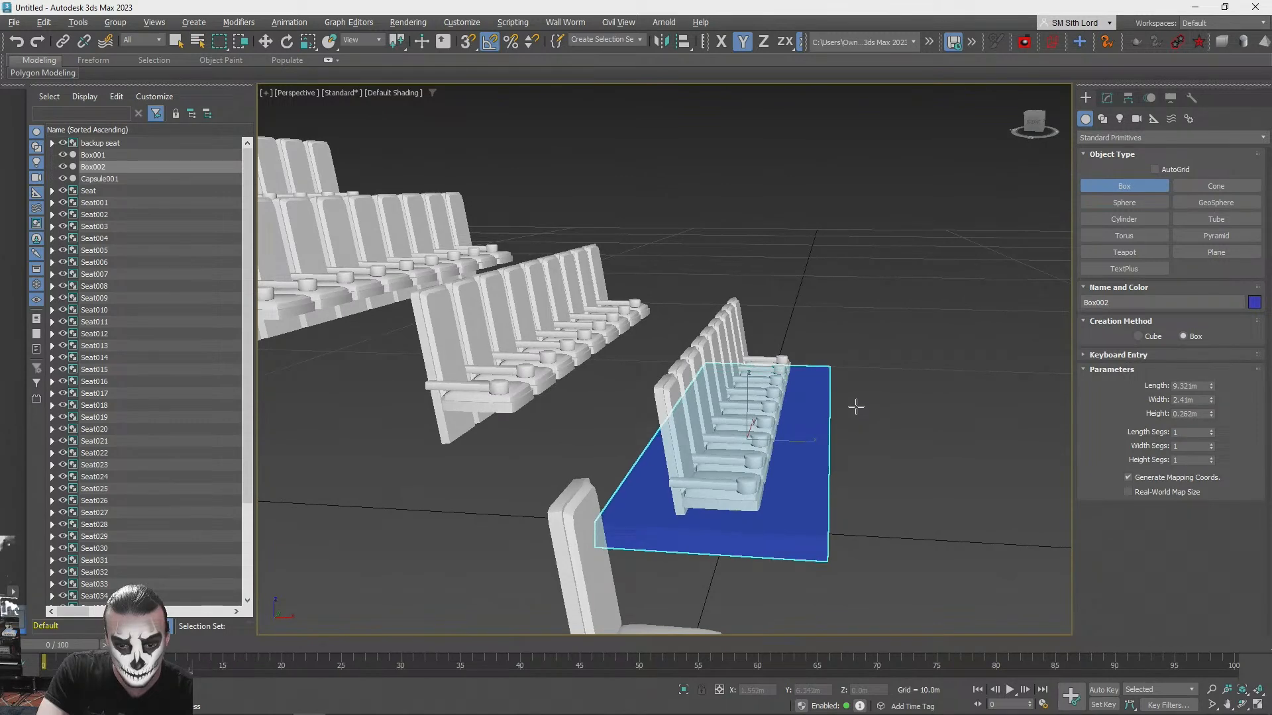
- Lower the blue platform beneath the front seat row and align it along X with the seat bases
key(w)
alt+middle_drag(815, 406, 733, 356)
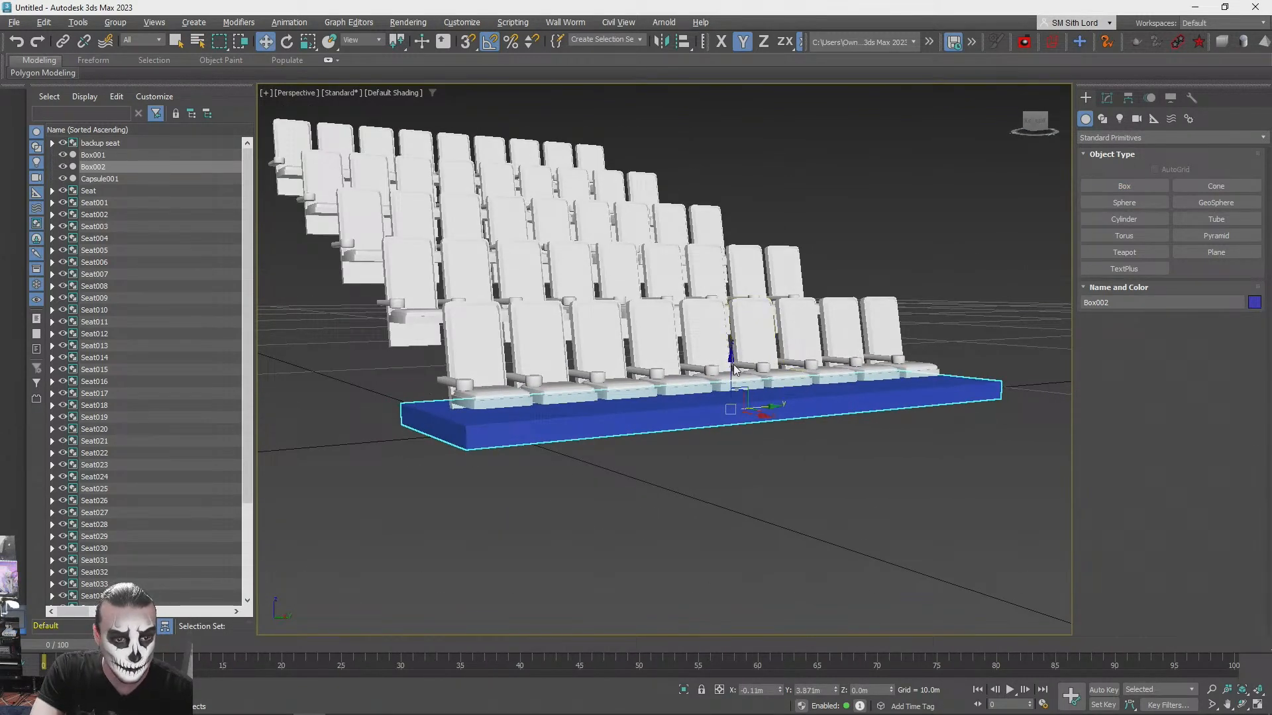
alt+middle_drag(640, 418, 813, 411)
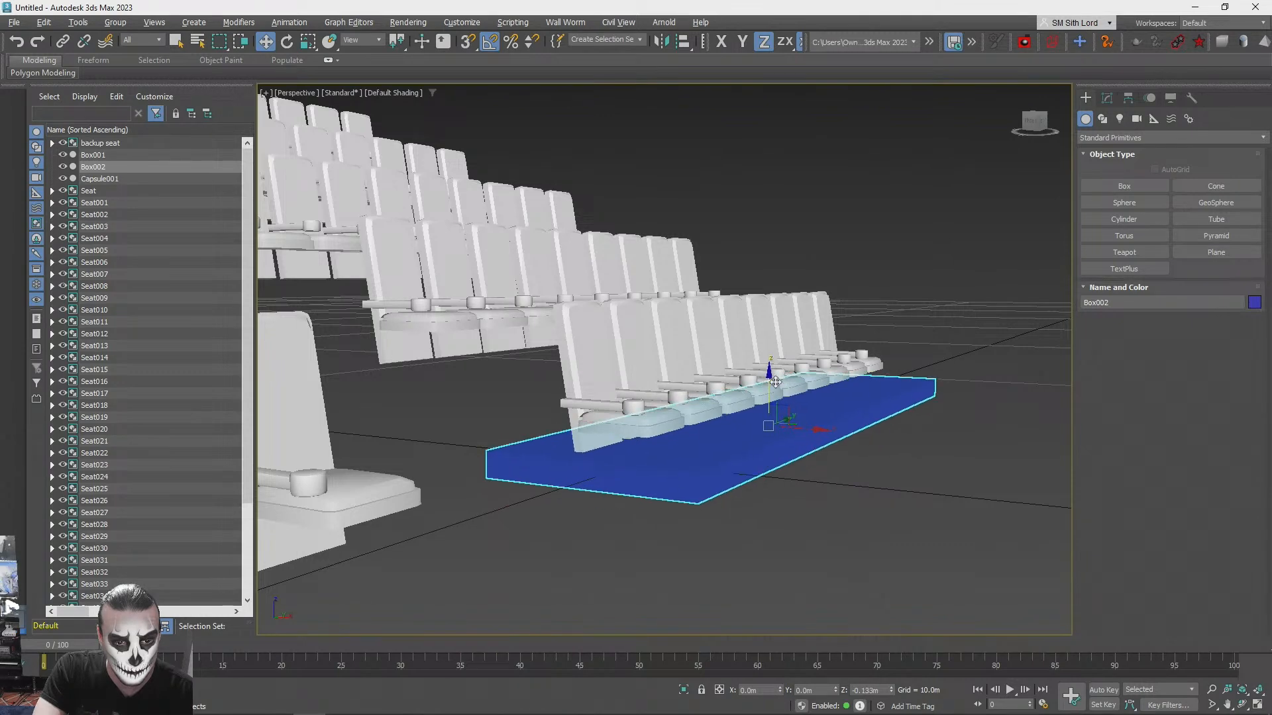
alt+middle_drag(778, 375, 804, 452)
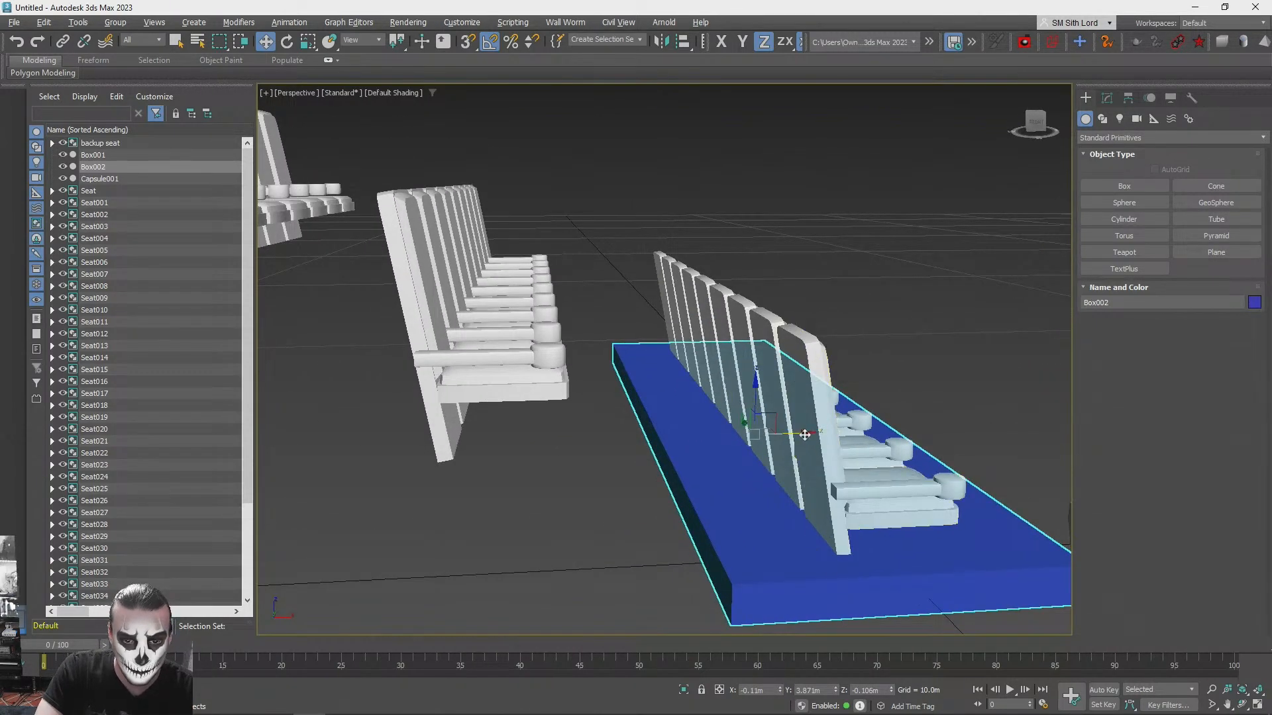
drag(828, 430, 870, 422)
scroll(870, 424, down, 4)
alt+middle_drag(869, 424, 499, 448)
- Move the tilted purple ramp about 4.6 m along positive Y so it sits against the seat rows
click(326, 419)
middle_drag(326, 419, 527, 417)
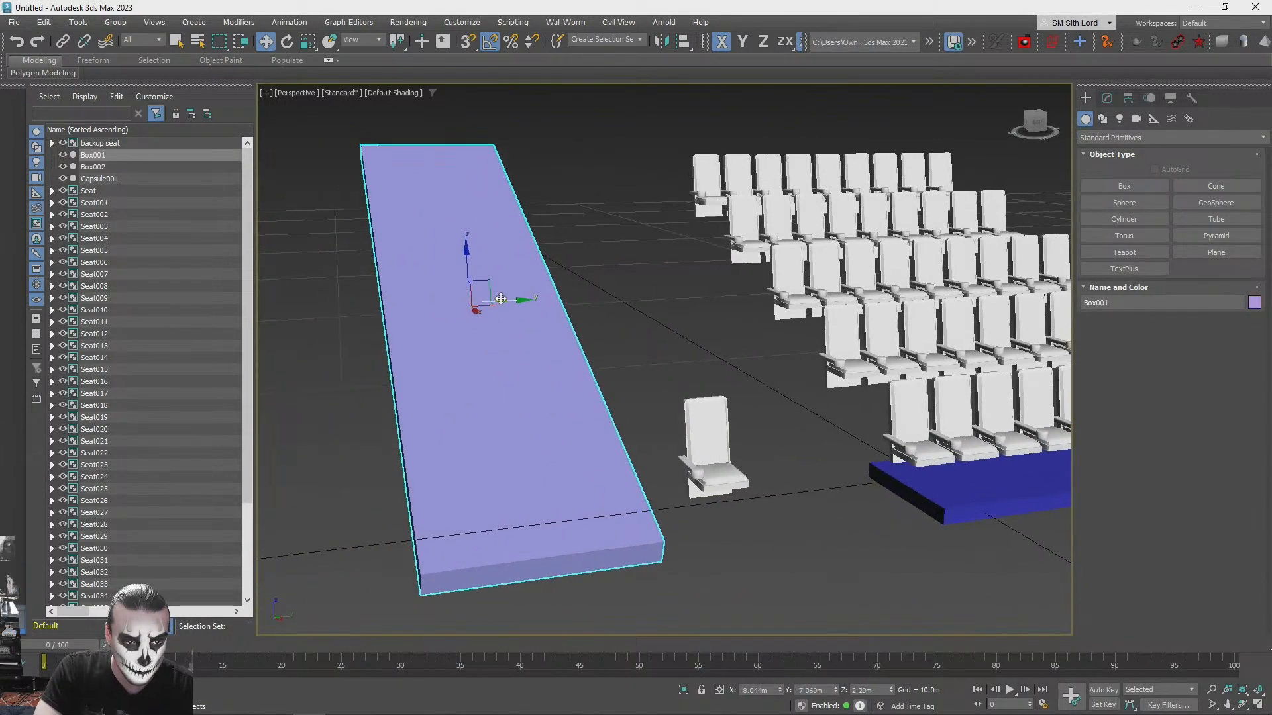
drag(524, 302, 685, 329)
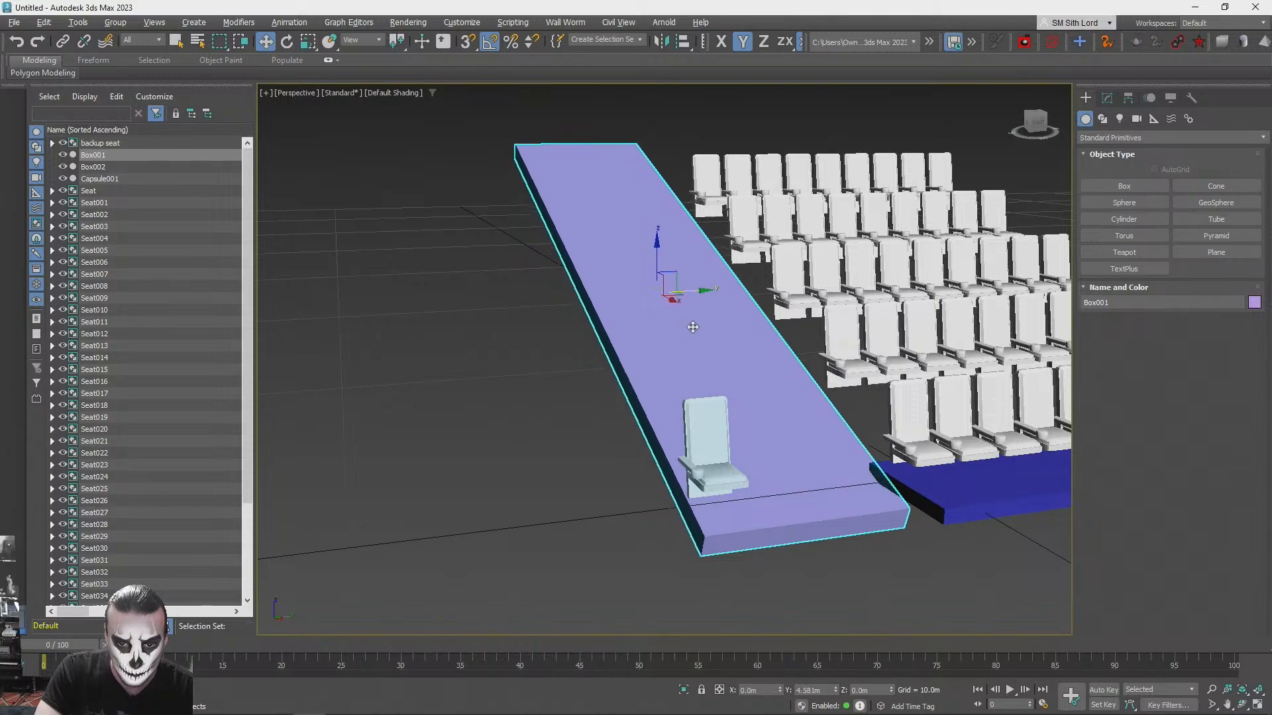
alt+middle_drag(694, 327, 804, 458)
scroll(801, 444, up, 10)
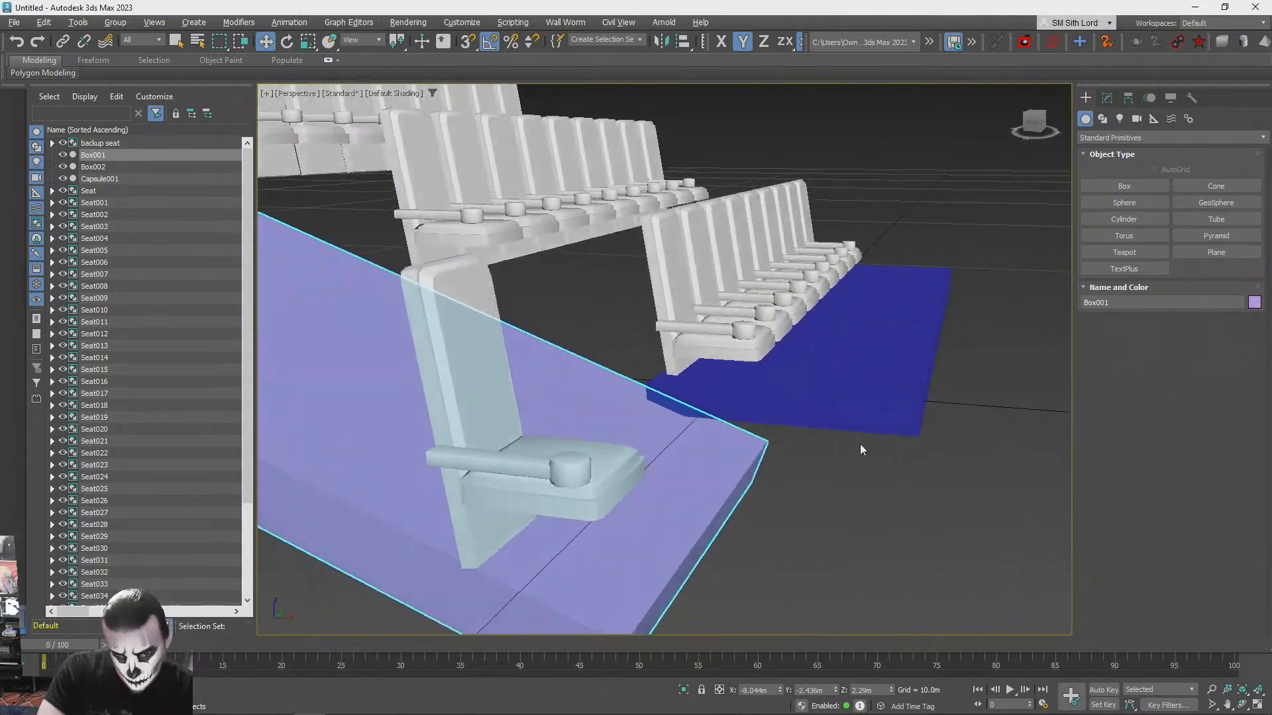
- Raise the blue platform and shift it along X to sit under the second seat row
click(873, 418)
alt+middle_drag(873, 419, 660, 330)
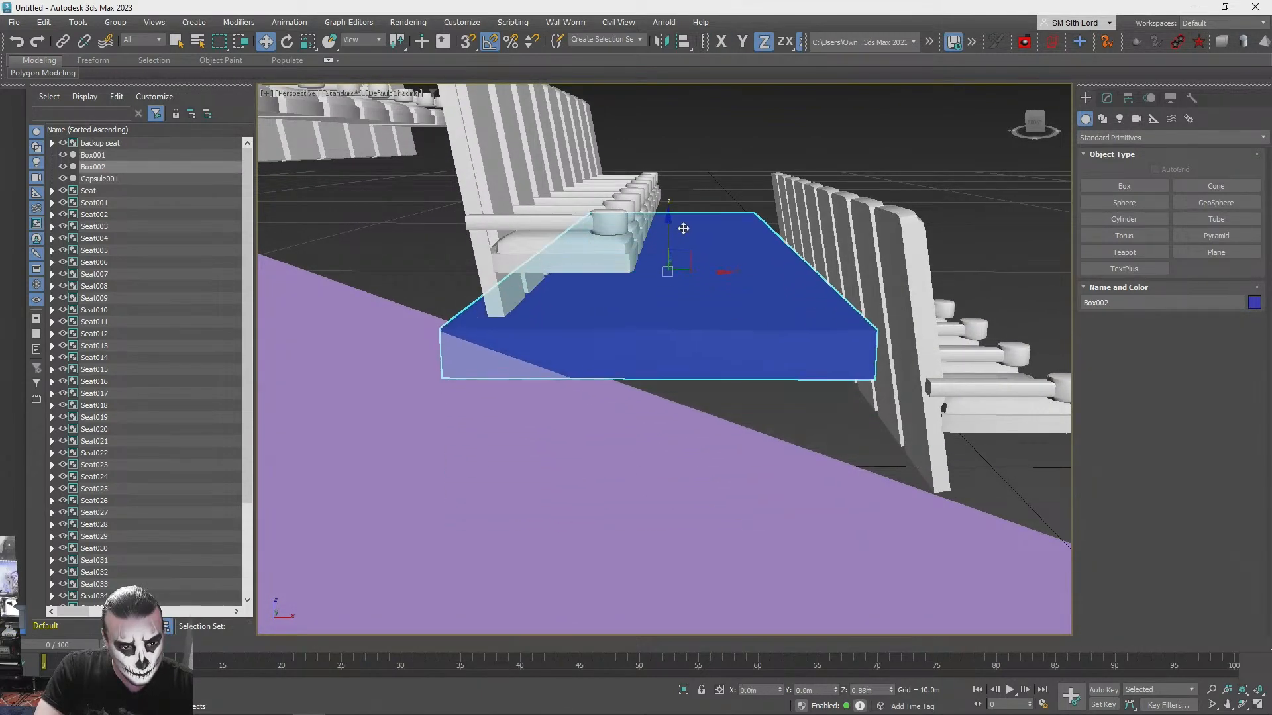
drag(689, 257, 690, 241)
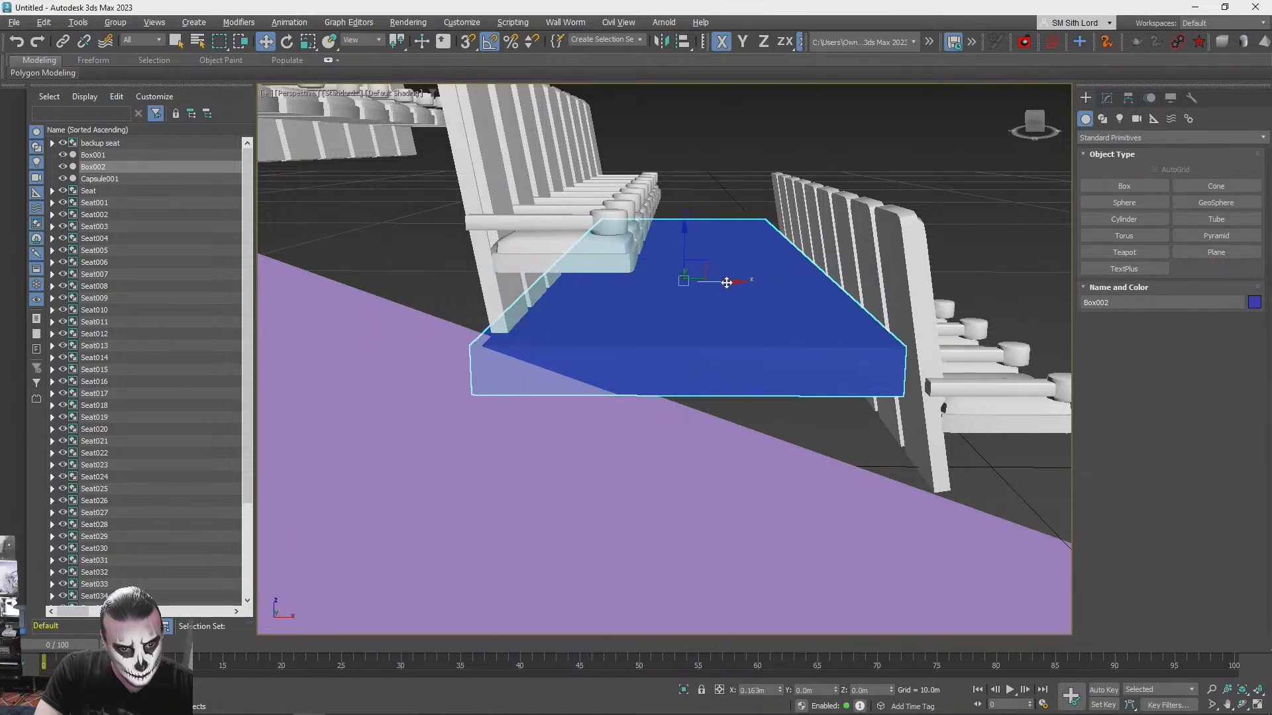
scroll(729, 311, down, 3)
- Shift the tilted purple ramp about 1.1 m along positive X to follow the bases of the seat rows
click(674, 439)
scroll(775, 476, down, 7)
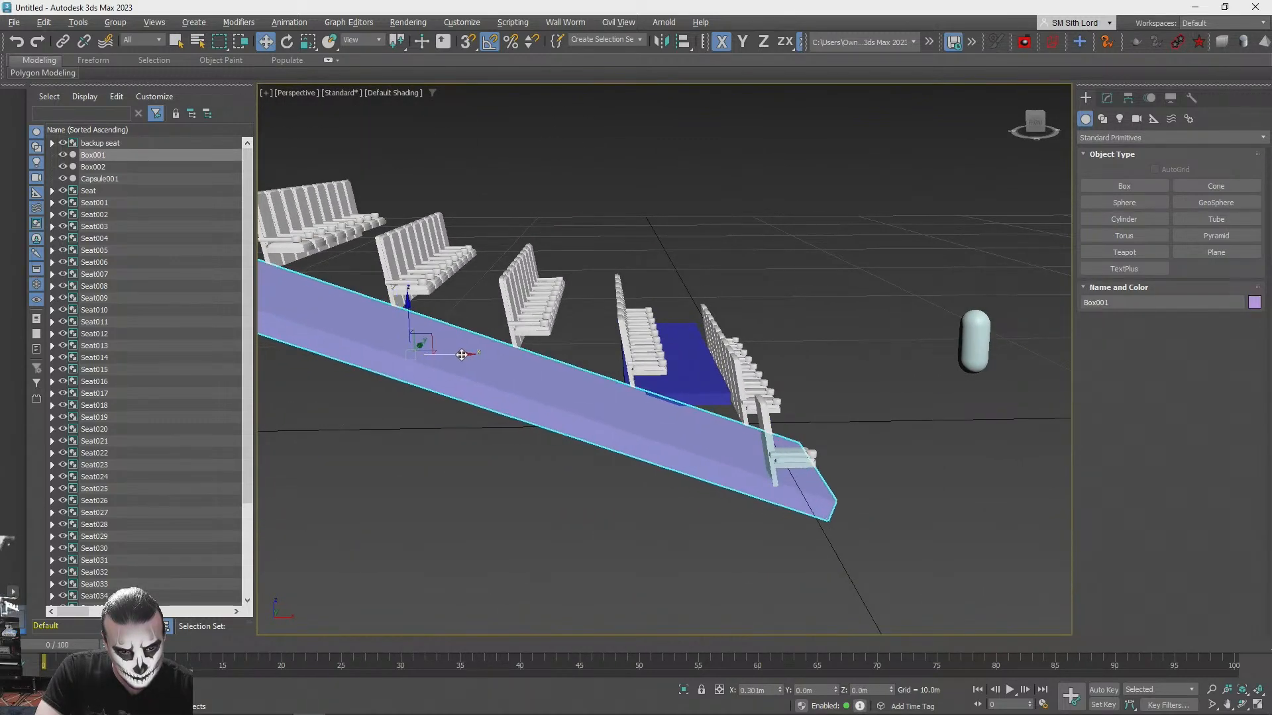
click(955, 388)
alt+middle_drag(854, 363, 795, 384)
scroll(669, 355, down, 2)
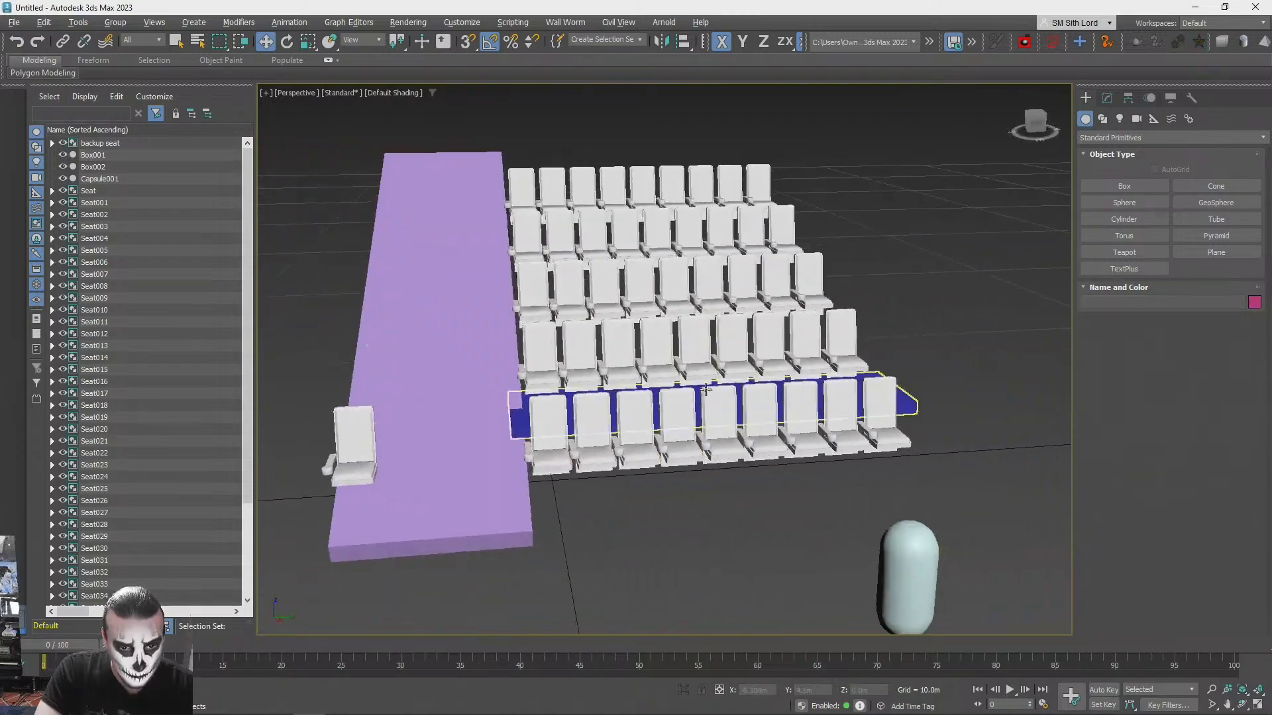
- Increase the second-row platform's length to about 17.09 m so it extends across the sloped aisle
alt+middle_drag(669, 355, 719, 440)
scroll(719, 440, up, 3)
scroll(823, 447, up, 1)
alt+middle_drag(847, 445, 683, 449)
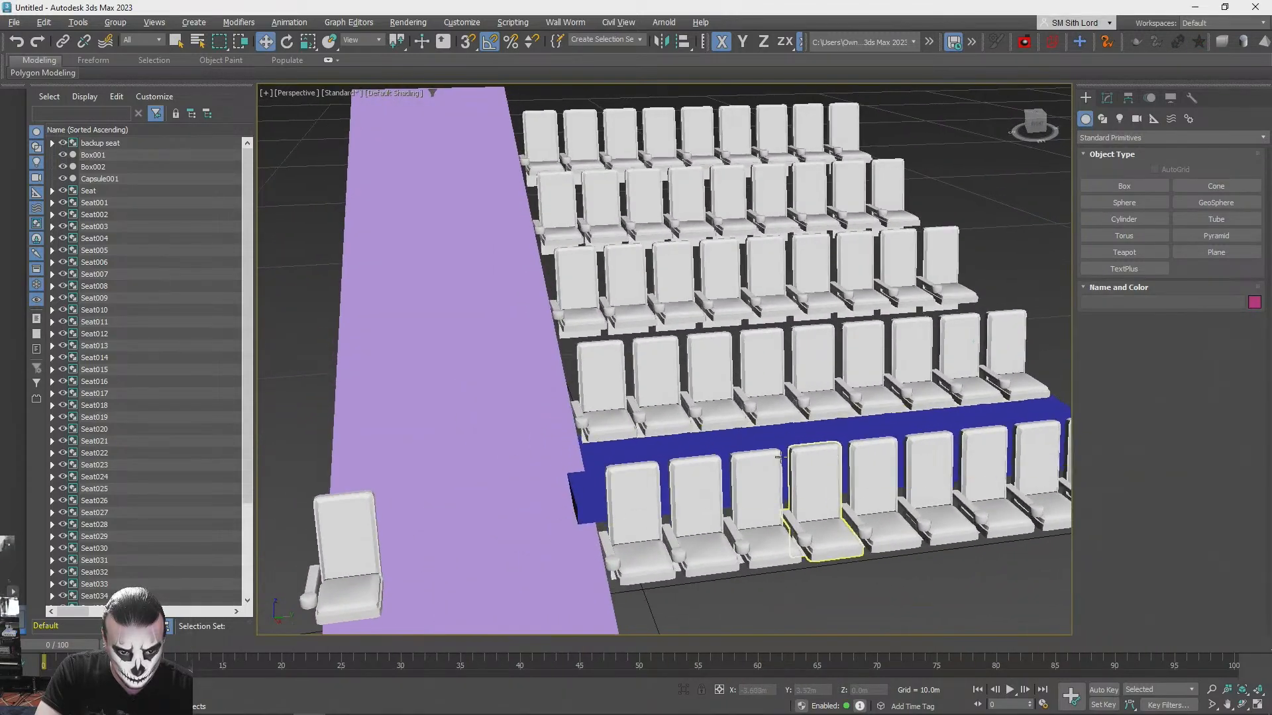
click(683, 450)
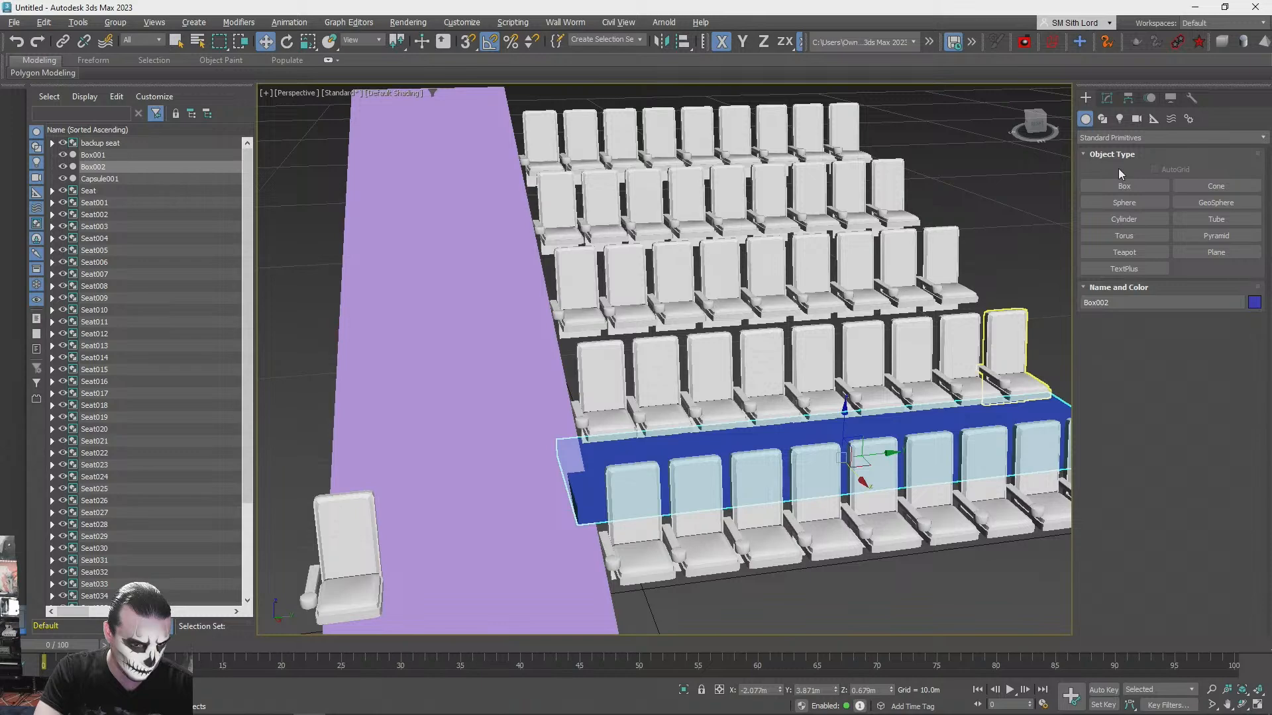
scroll(1035, 201, down, 3)
mouse_move(1060, 199)
alt+middle_down()
mouse_move(1023, 197)
mouse_move(1060, 179)
alt+middle_up()
scroll(1007, 198, up, 2)
click(1107, 99)
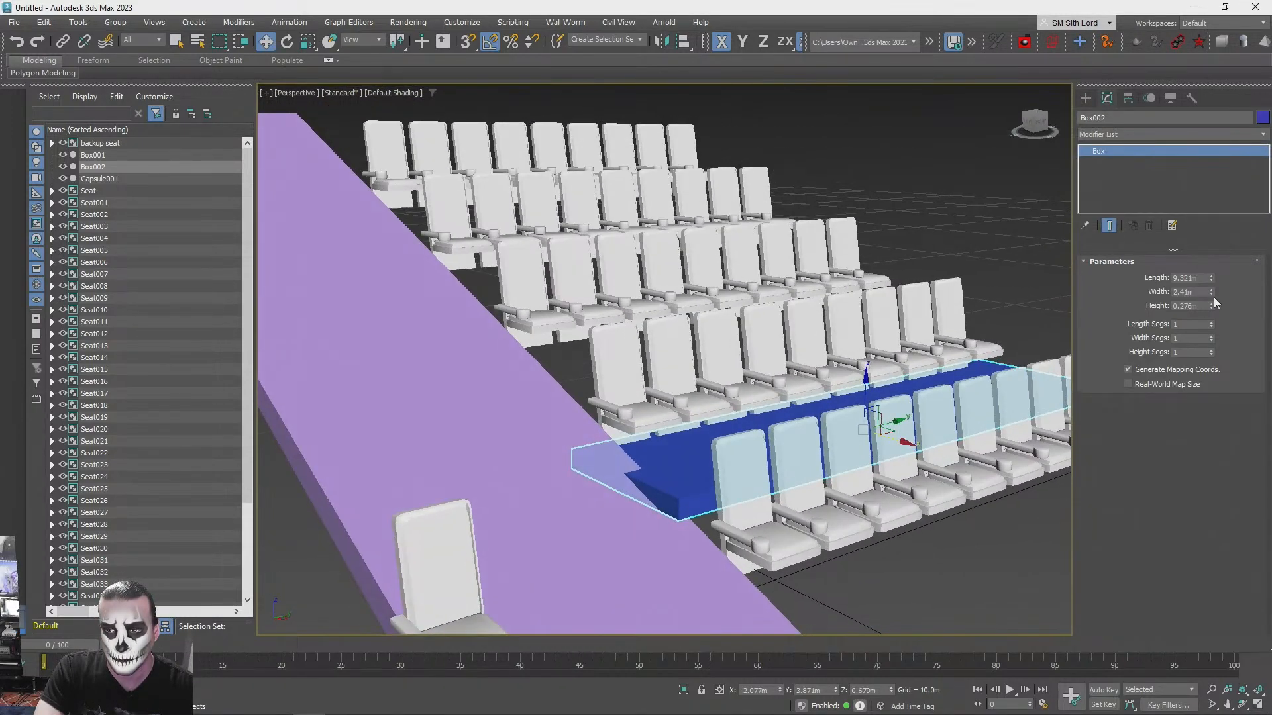
drag(1211, 278, 1202, 225)
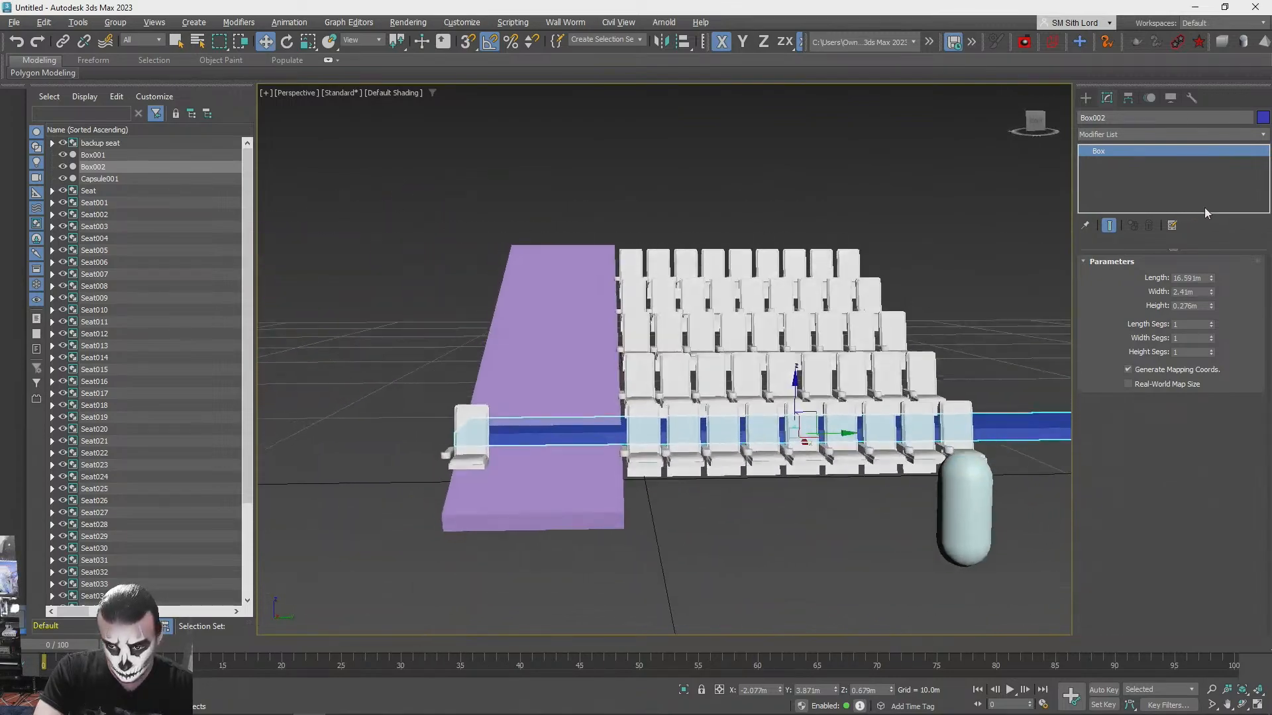
drag(1209, 274, 1211, 273)
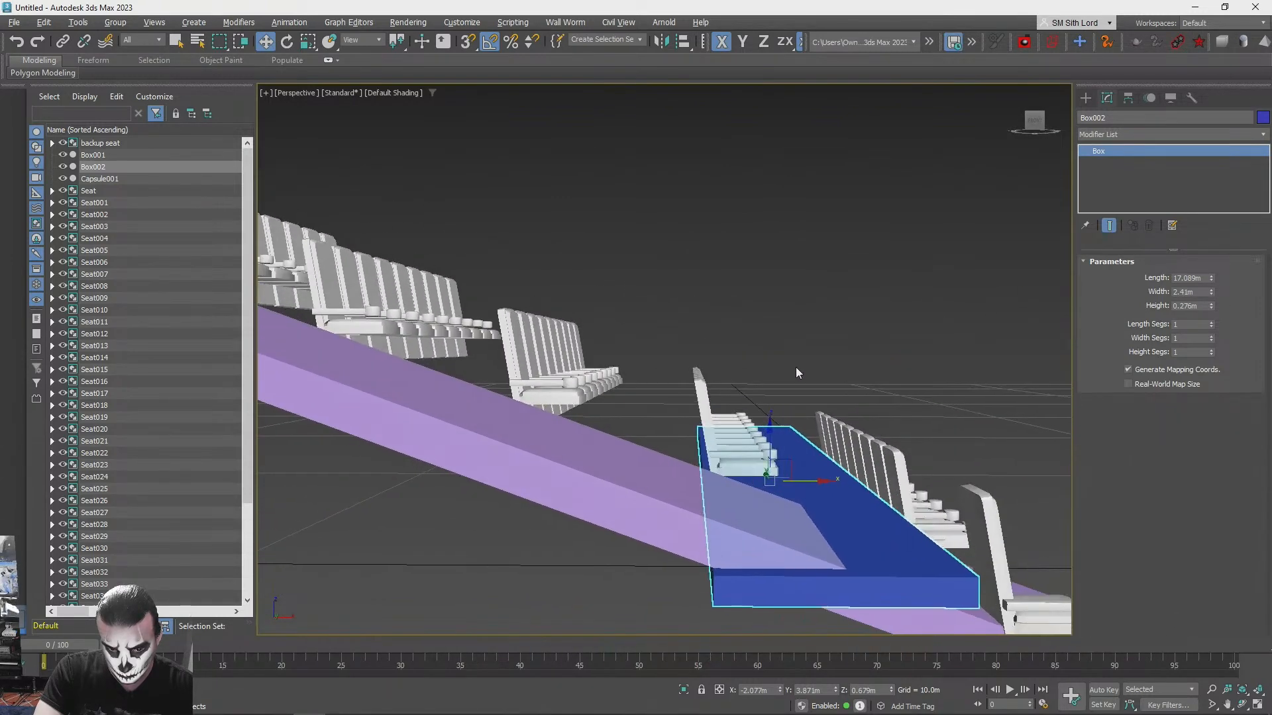
- Clone the second-row platform up the slope as evenly offset copies for the rows behind, and delete the surplus copy
shift+drag(785, 465, 630, 415)
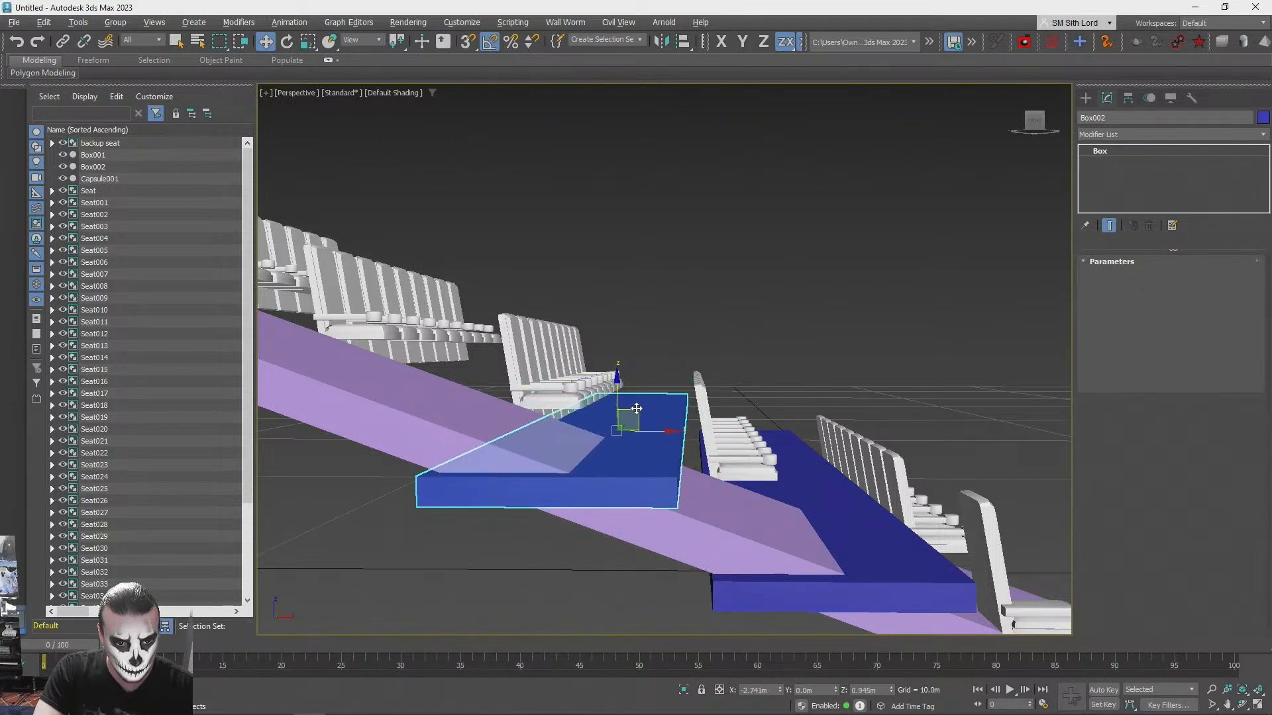
shift+drag(636, 407, 652, 410)
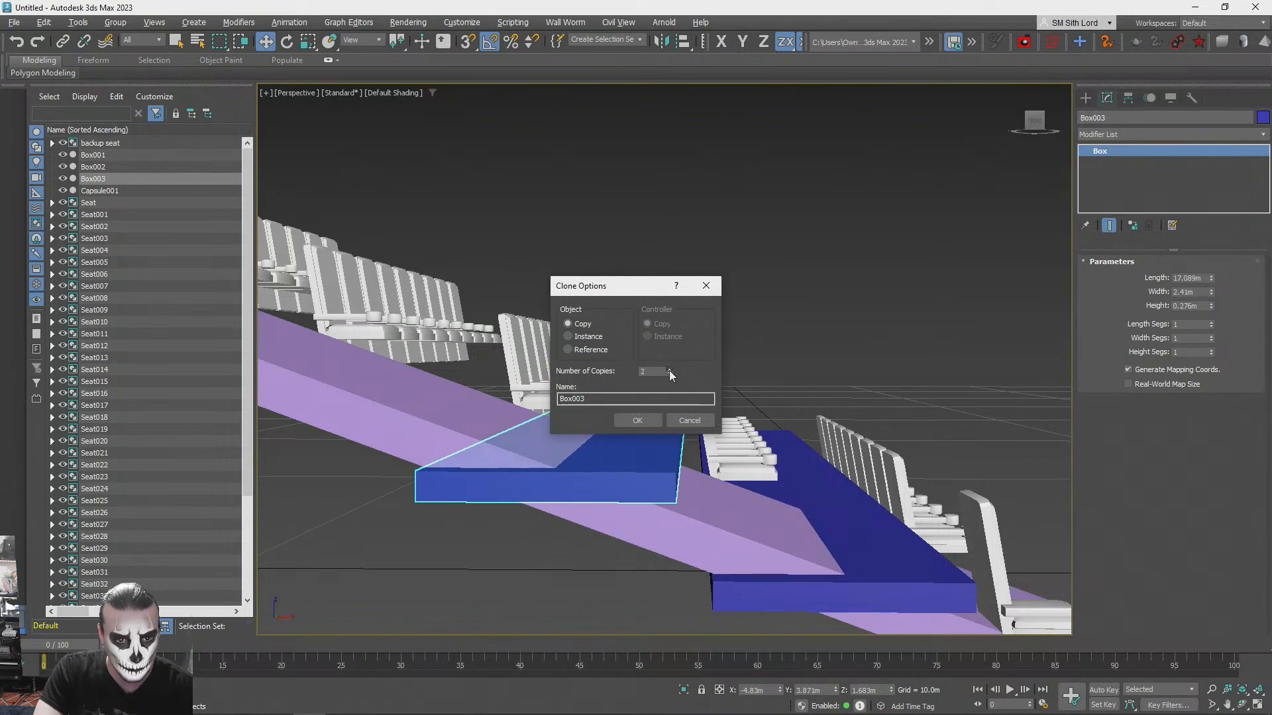
click(669, 371)
click(669, 371)
click(643, 418)
scroll(698, 325, down, 4)
scroll(697, 324, up, 4)
alt+middle_drag(696, 323, 739, 301)
click(737, 302)
click(611, 434)
key(Delete)
- Nudge the rearmost platform in the XZ plane to fit under the back seat row
alt+middle_drag(737, 354, 629, 331)
click(675, 406)
mouse_move(634, 351)
mouse_down()
mouse_move(616, 375)
mouse_move(623, 356)
mouse_up()
alt+middle_drag(622, 356, 662, 347)
scroll(649, 330, up, 1)
mouse_move(662, 349)
mouse_down()
mouse_move(648, 372)
mouse_move(651, 357)
mouse_up()
alt+middle_drag(651, 357, 691, 351)
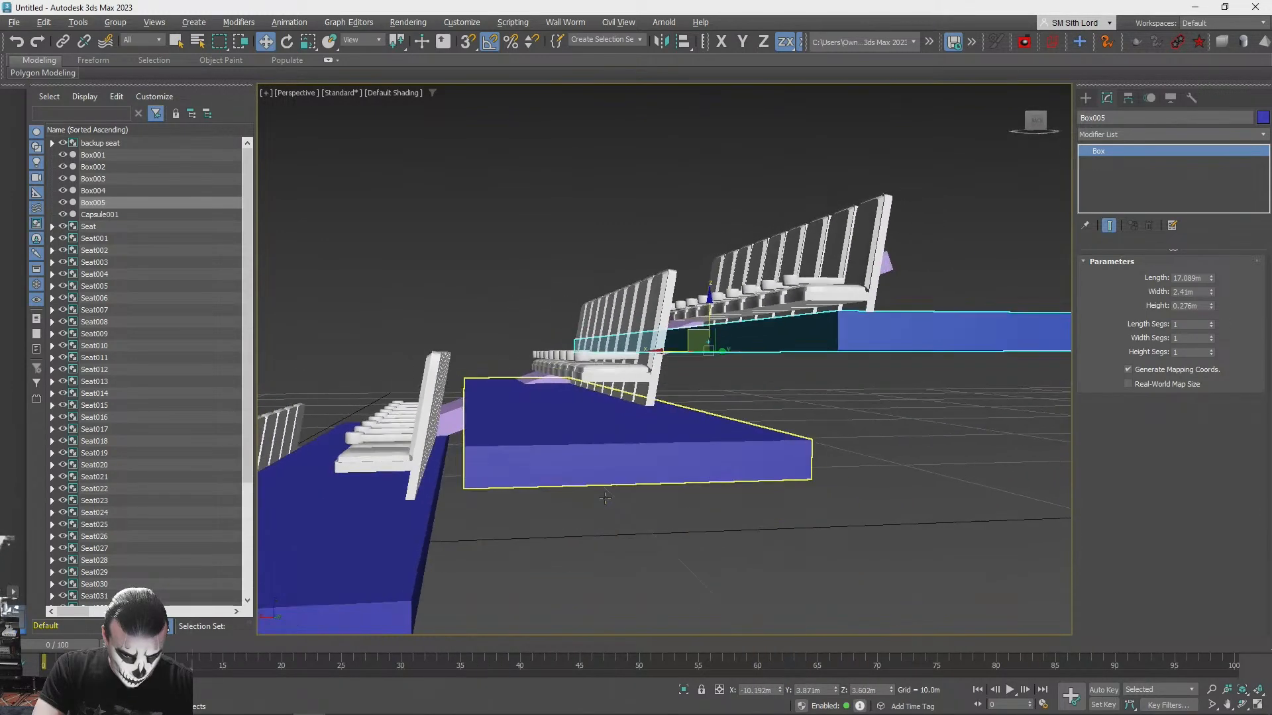
- Select the third-row platform and adjust its position in the XZ plane to fit beneath its seats
alt+middle_drag(604, 498, 604, 489)
click(600, 444)
scroll(543, 395, up, 1)
mouse_move(536, 391)
mouse_down()
mouse_move(552, 410)
mouse_move(526, 397)
mouse_up()
alt+middle_drag(527, 397, 624, 483)
scroll(748, 458, down, 3)
scroll(612, 391, up, 2)
alt+middle_drag(610, 380, 483, 378)
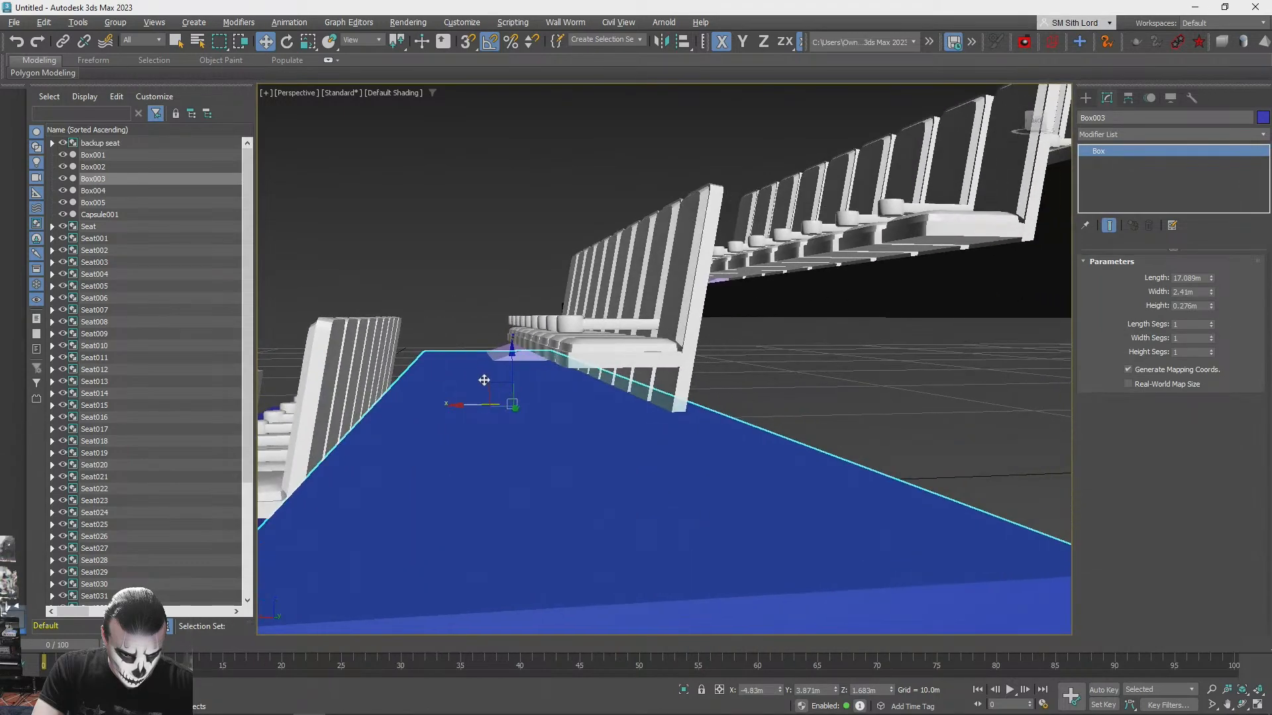
drag(492, 387, 468, 387)
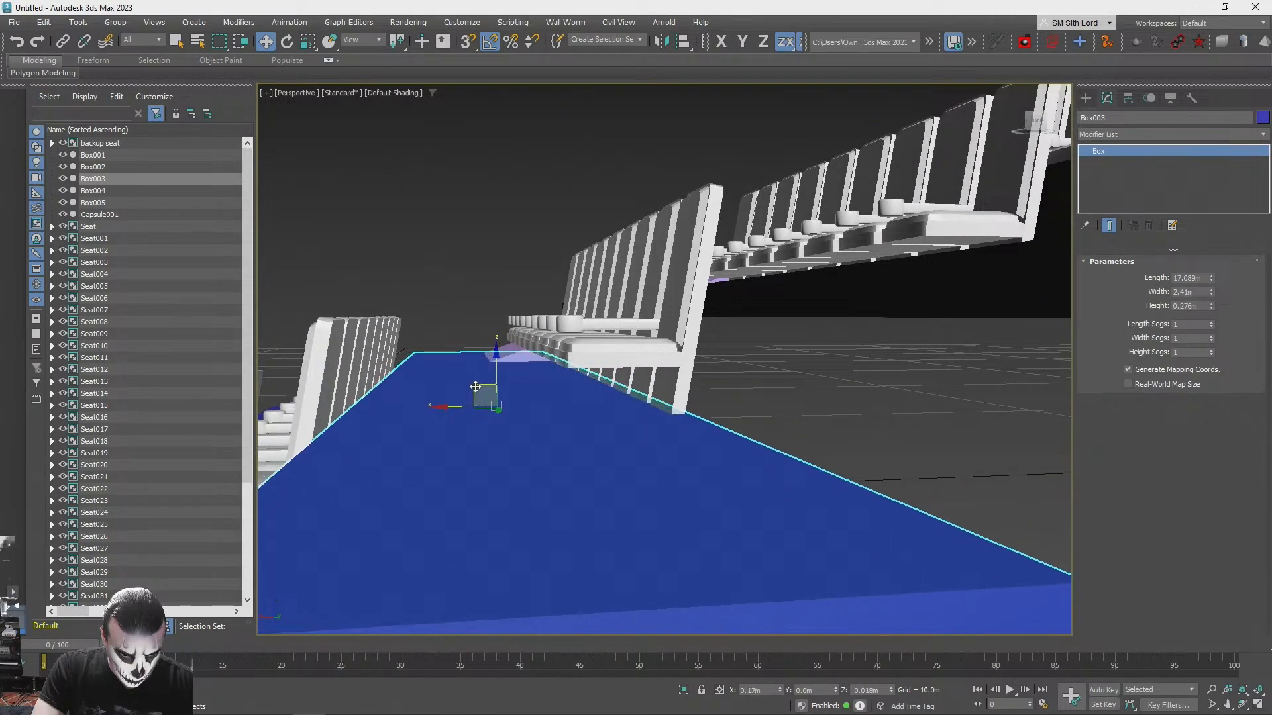
alt+middle_drag(481, 387, 714, 353)
- Clone a platform forward and down in the XZ plane to sit under the front seat row
mouse_move(730, 345)
mouse_down()
mouse_move(568, 452)
mouse_move(524, 422)
mouse_up()
click(634, 422)
click(801, 430)
- Reposition the purple ramp in the XZ plane to follow the platform steps, and nudge it slightly along Y
mouse_move(801, 430)
alt+middle_down()
mouse_move(724, 387)
mouse_move(576, 415)
mouse_move(522, 406)
mouse_move(541, 436)
alt+middle_up()
click(541, 436)
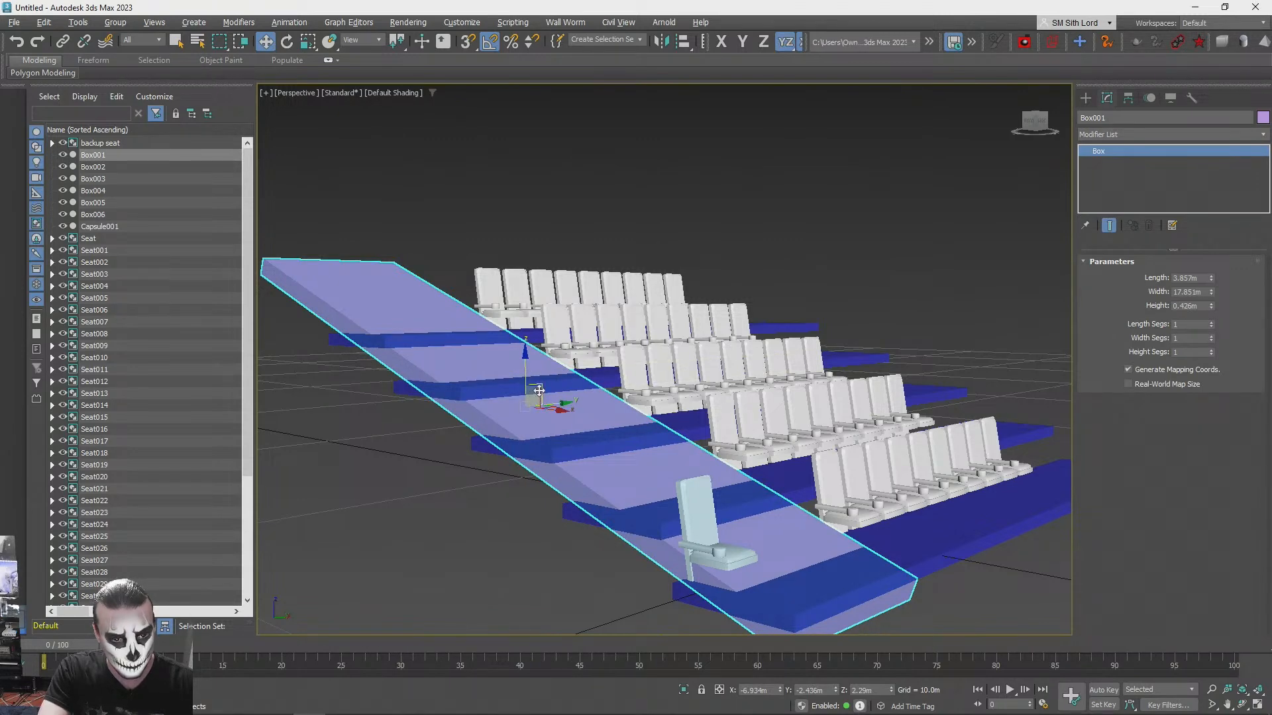
drag(528, 398, 543, 416)
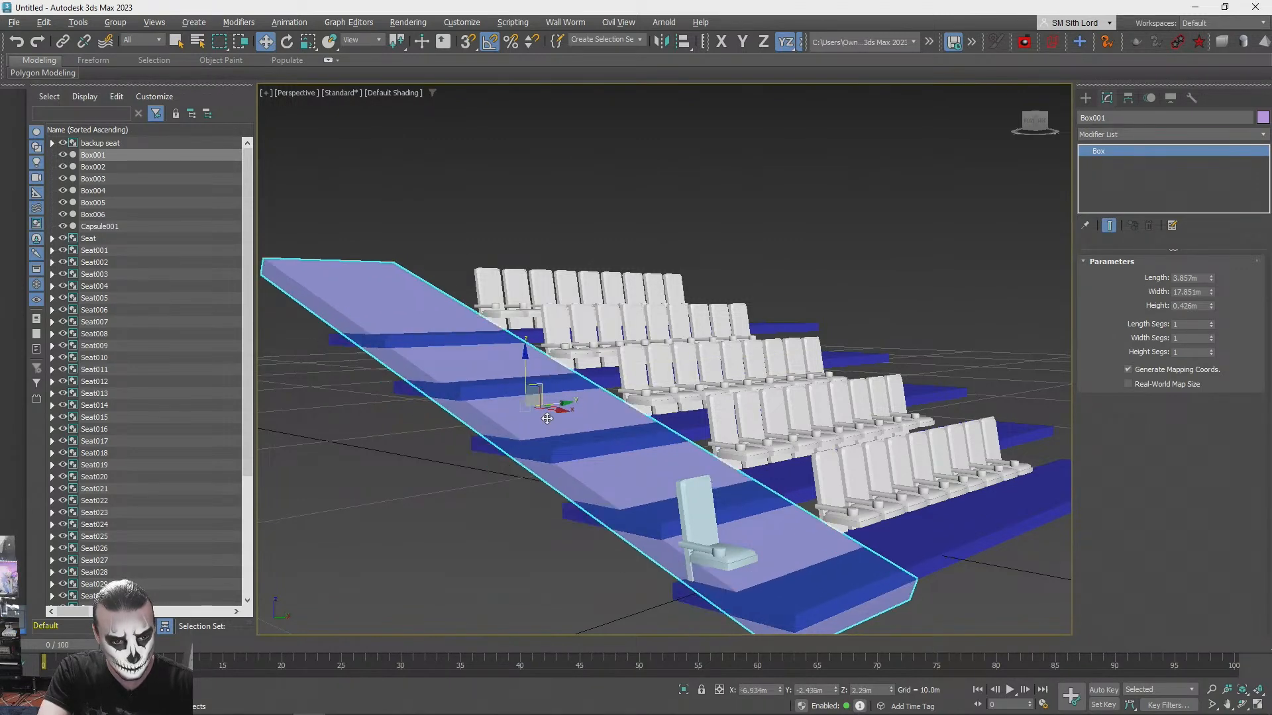
alt+middle_drag(596, 374, 508, 366)
click(494, 370)
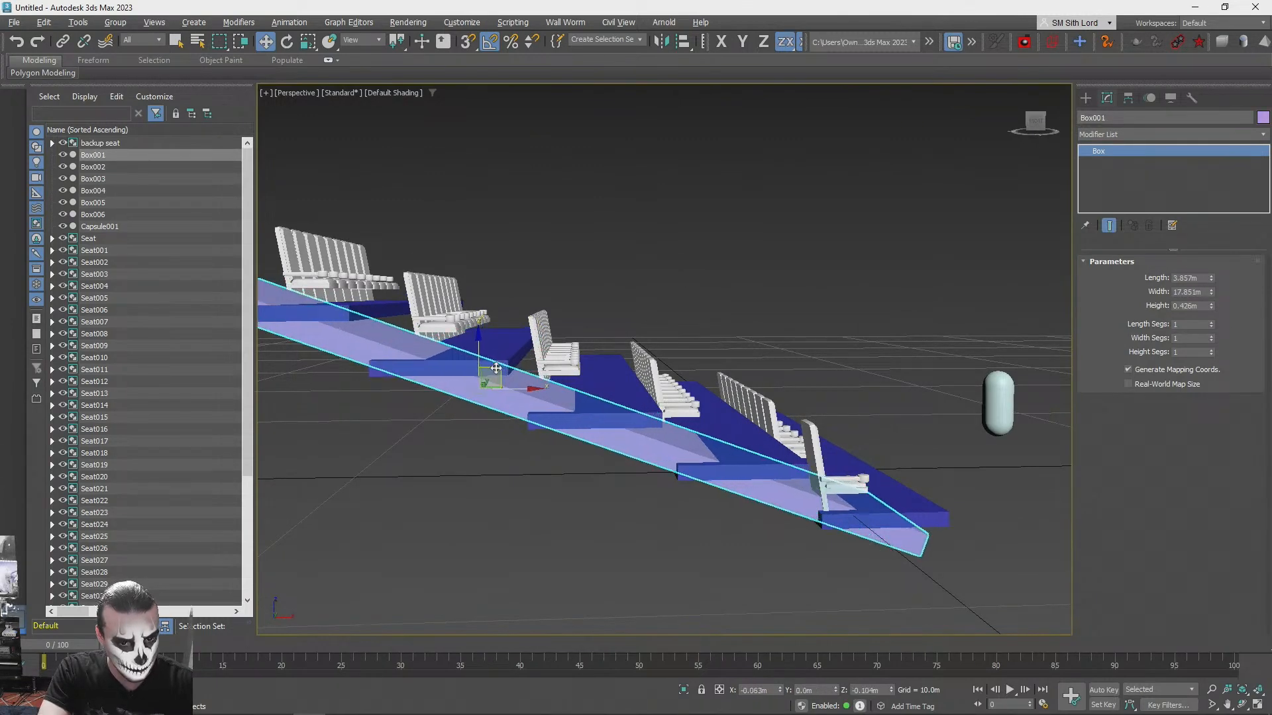
drag(498, 366, 486, 377)
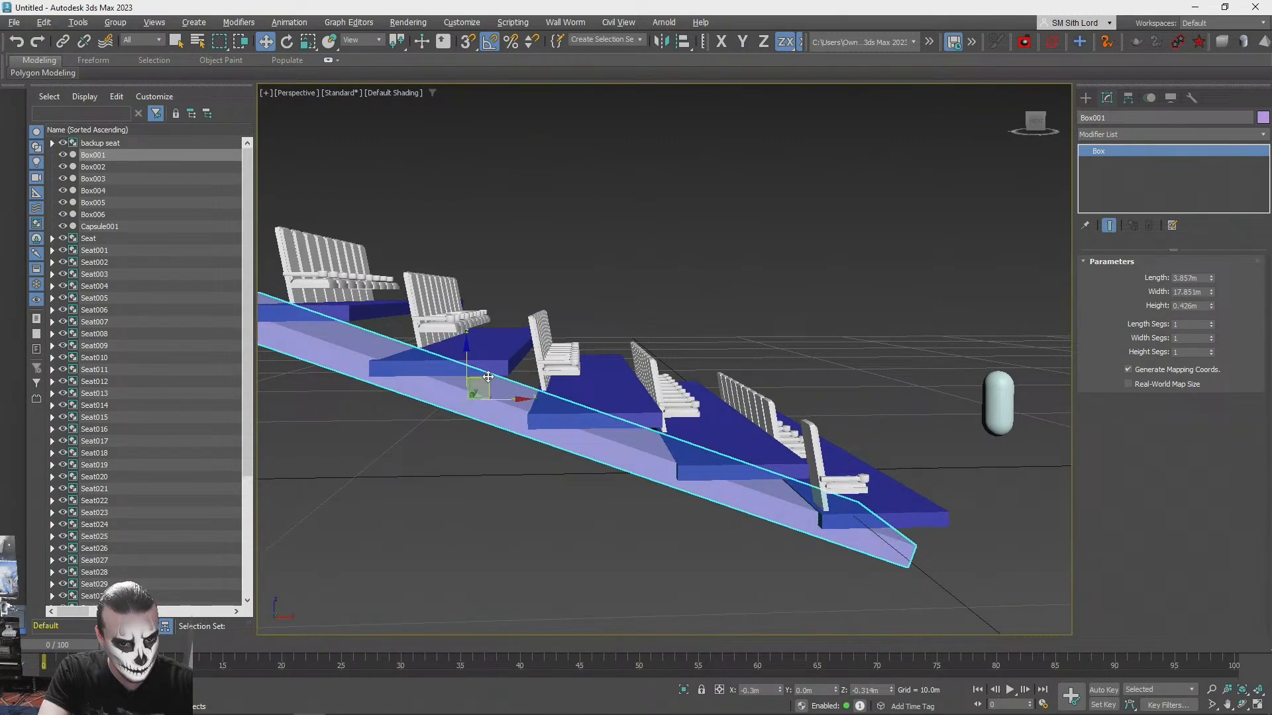
drag(492, 375, 512, 364)
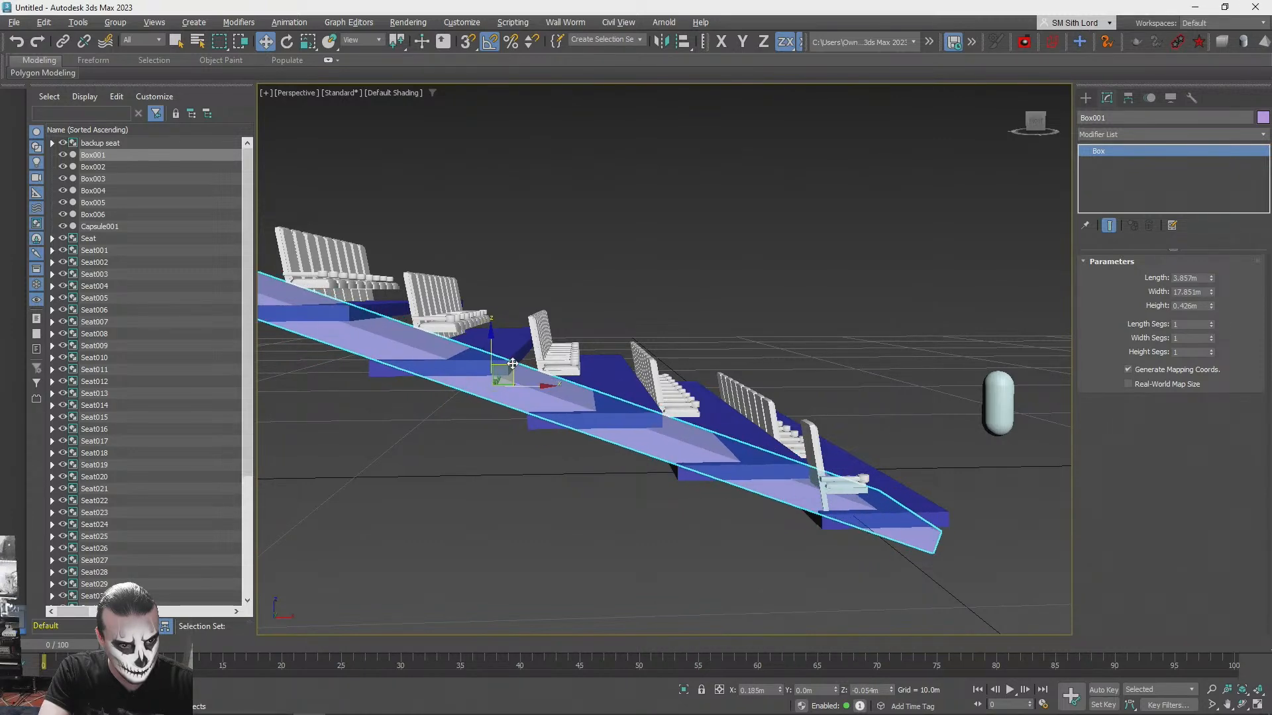
alt+middle_drag(752, 314, 391, 463)
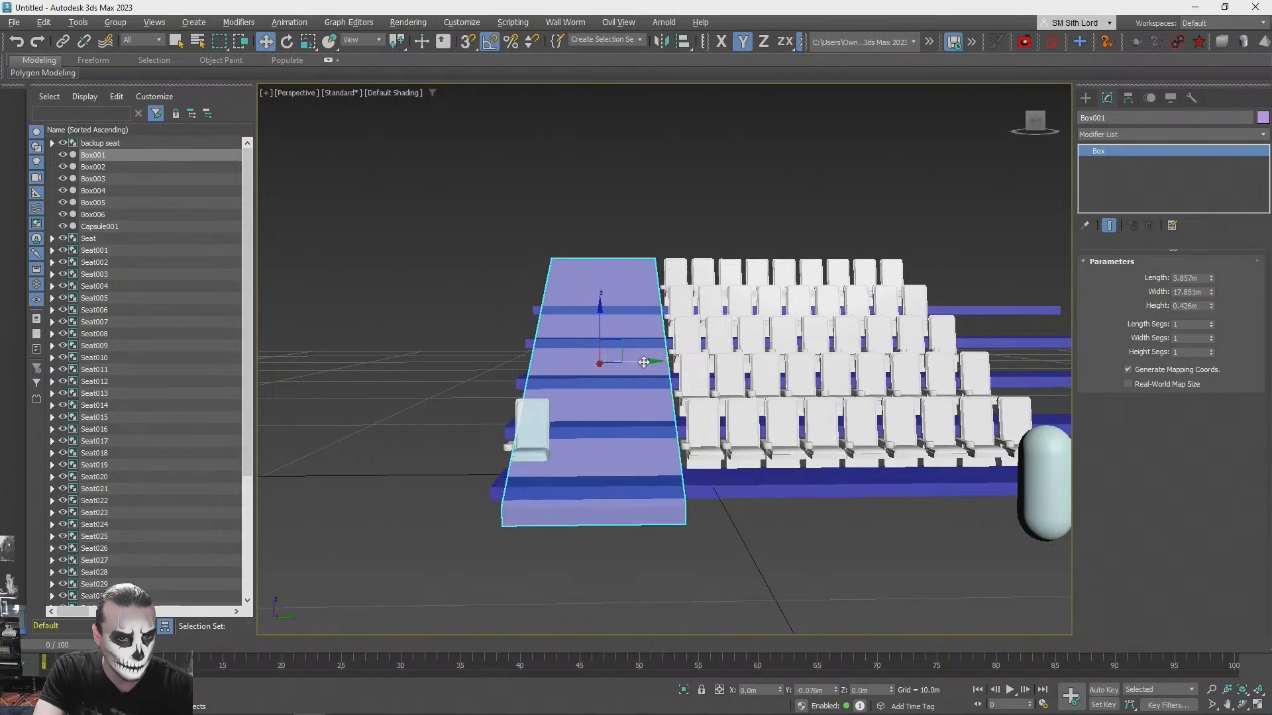
- Clone the front-row platform forward and down to make a block for an aisle step
alt+middle_drag(664, 406, 806, 520)
click(843, 555)
scroll(842, 555, up, 4)
scroll(853, 478, down, 2)
scroll(854, 477, down, 1)
click(809, 428)
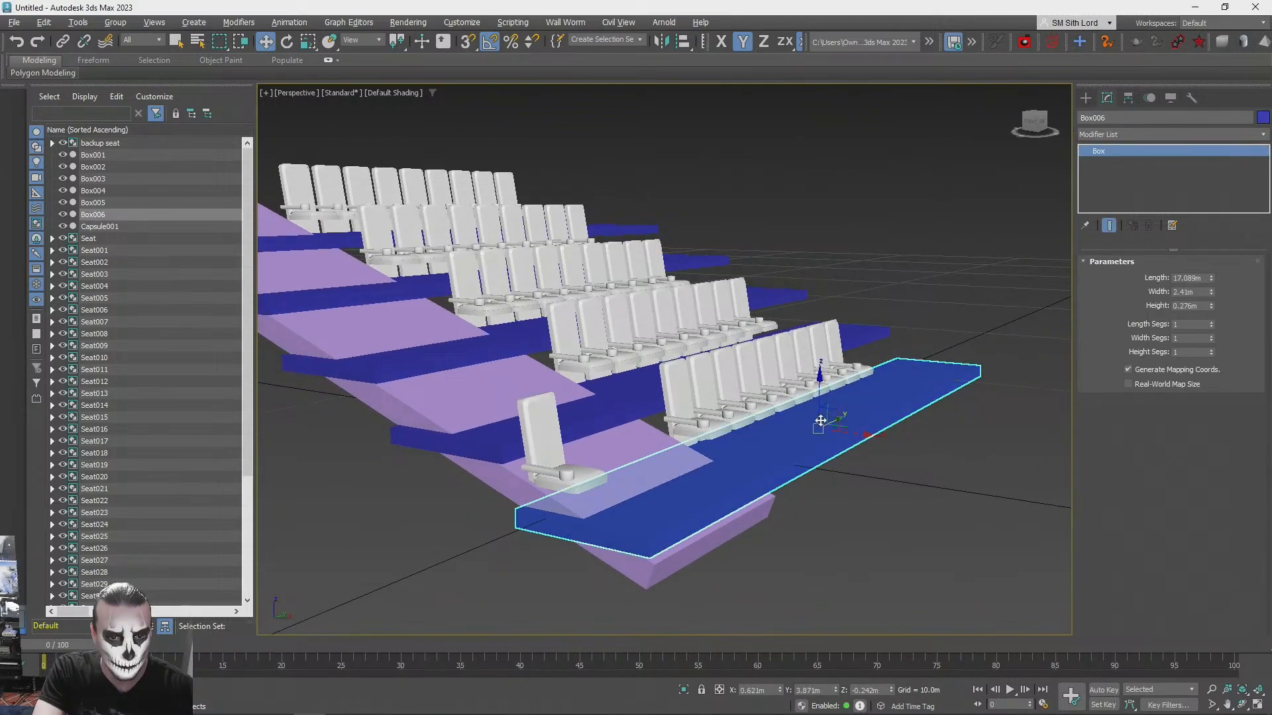
shift+drag(849, 427, 732, 523)
click(655, 420)
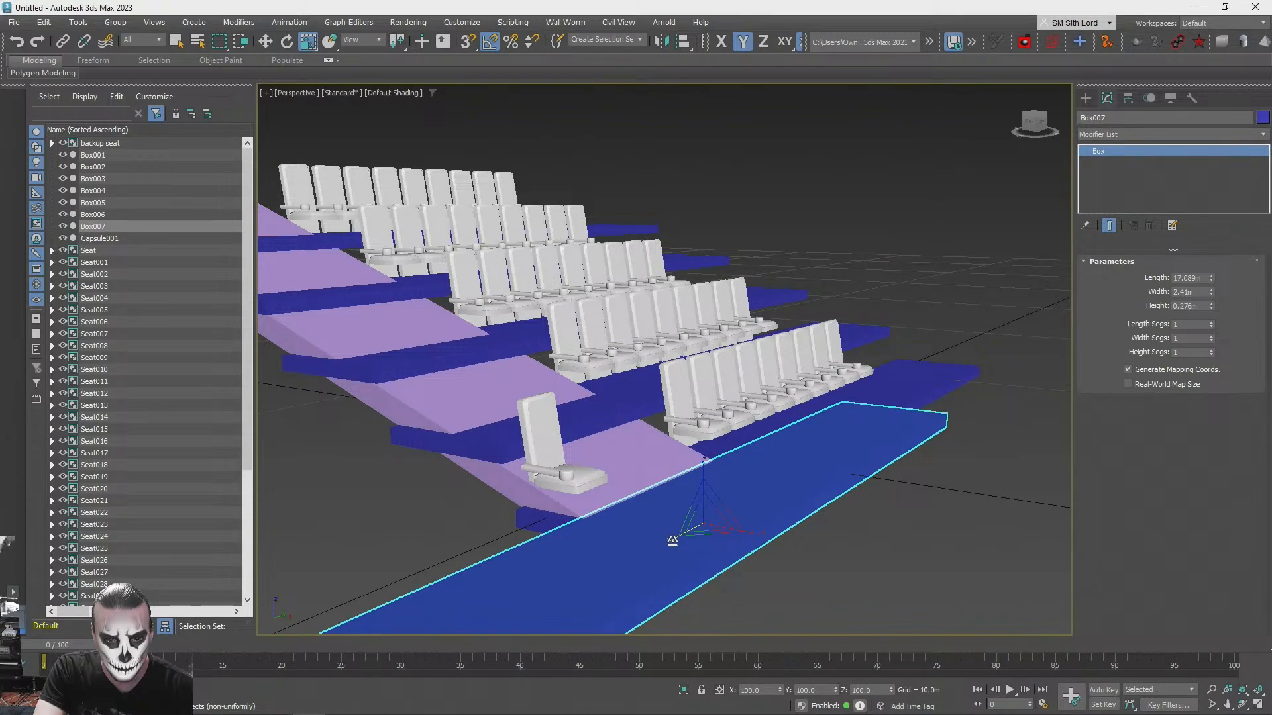
- Scale the cloned front block down along Y and X until it spans only the purple ramp
scroll(739, 503, up, 3)
alt+middle_drag(740, 502, 833, 498)
drag(823, 503, 777, 504)
alt+middle_drag(777, 503, 747, 450)
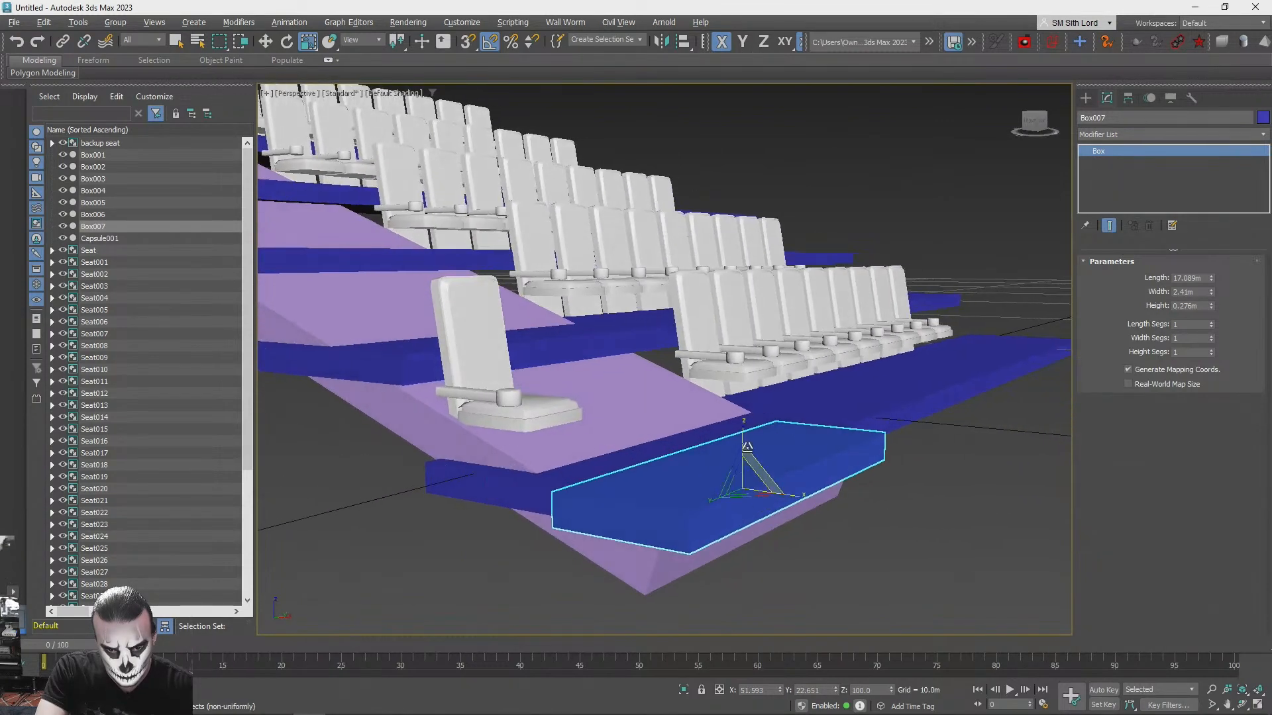
alt+middle_drag(741, 498, 710, 503)
drag(783, 492, 653, 469)
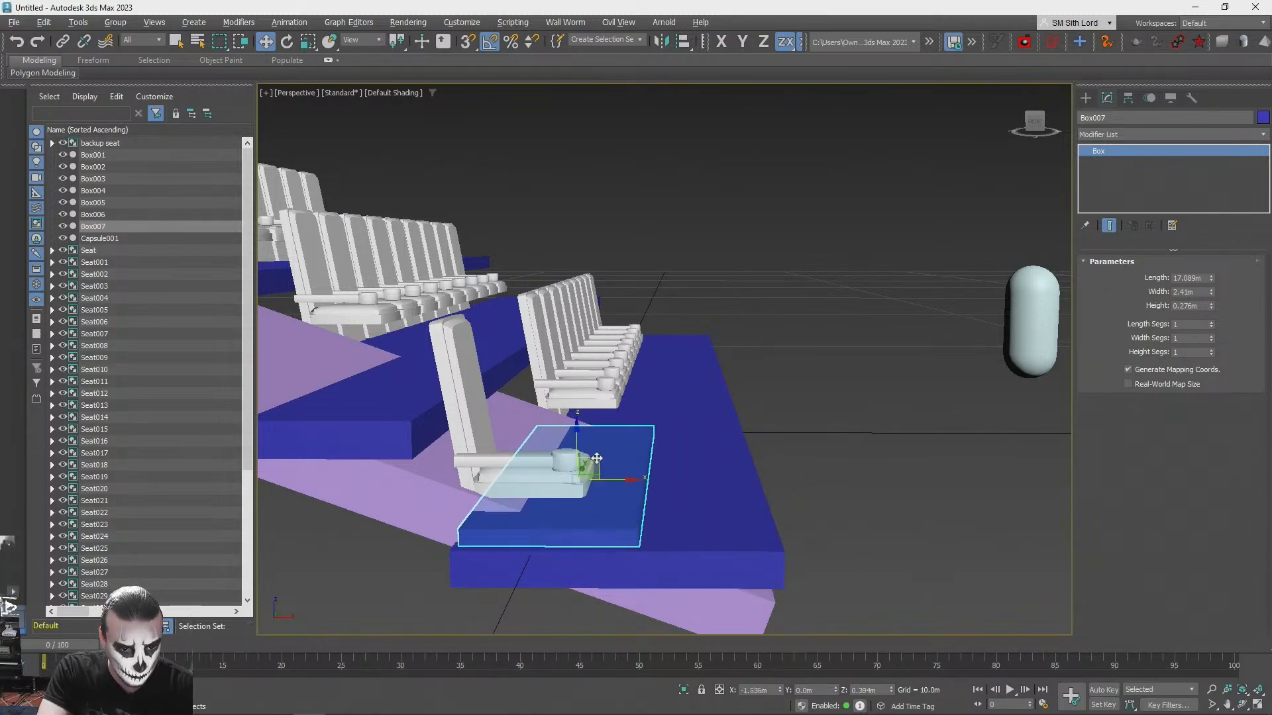
- Move the aisle step block in the XZ plane and along Y to rest on the purple ramp
alt+middle_drag(585, 468, 628, 474)
drag(629, 474, 631, 475)
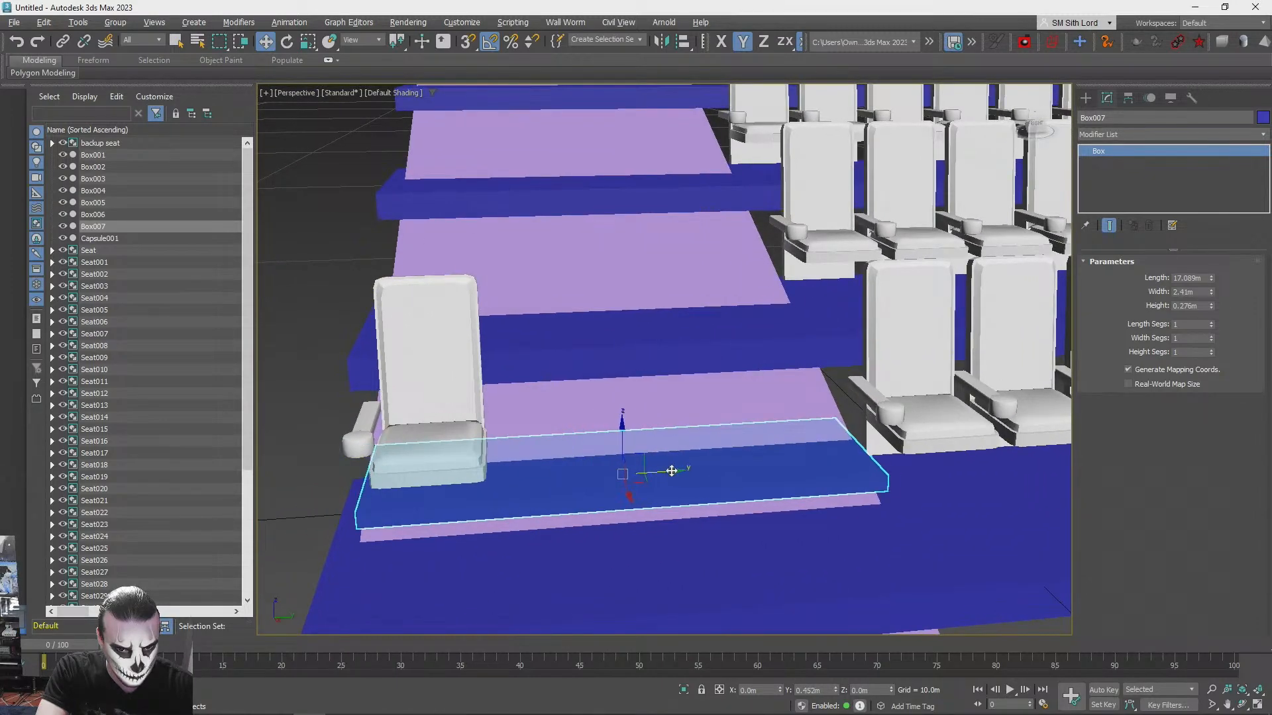
alt+middle_drag(673, 471, 738, 447)
- Widen the aisle step block slightly along Y and refine its position on the ramp along Y and in the XZ plane
scroll(1033, 364, up, 2)
scroll(703, 444, up, 2)
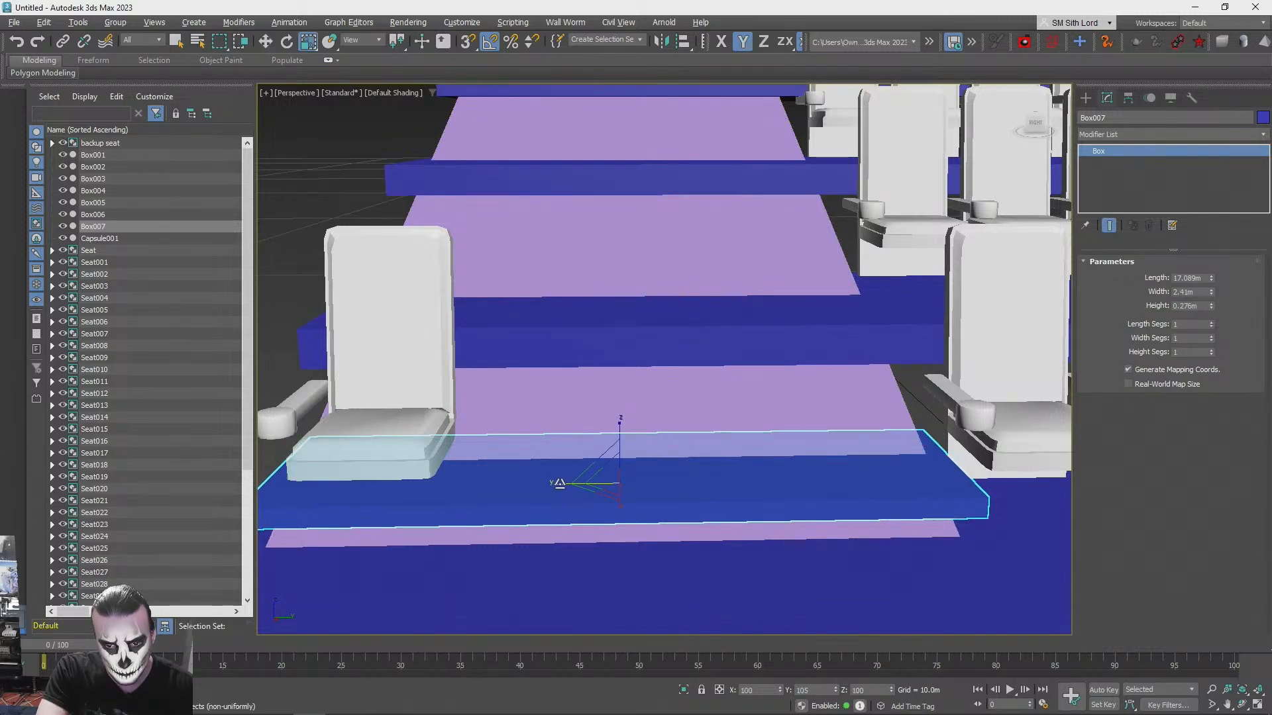
alt+middle_drag(567, 478, 655, 450)
scroll(656, 451, up, 2)
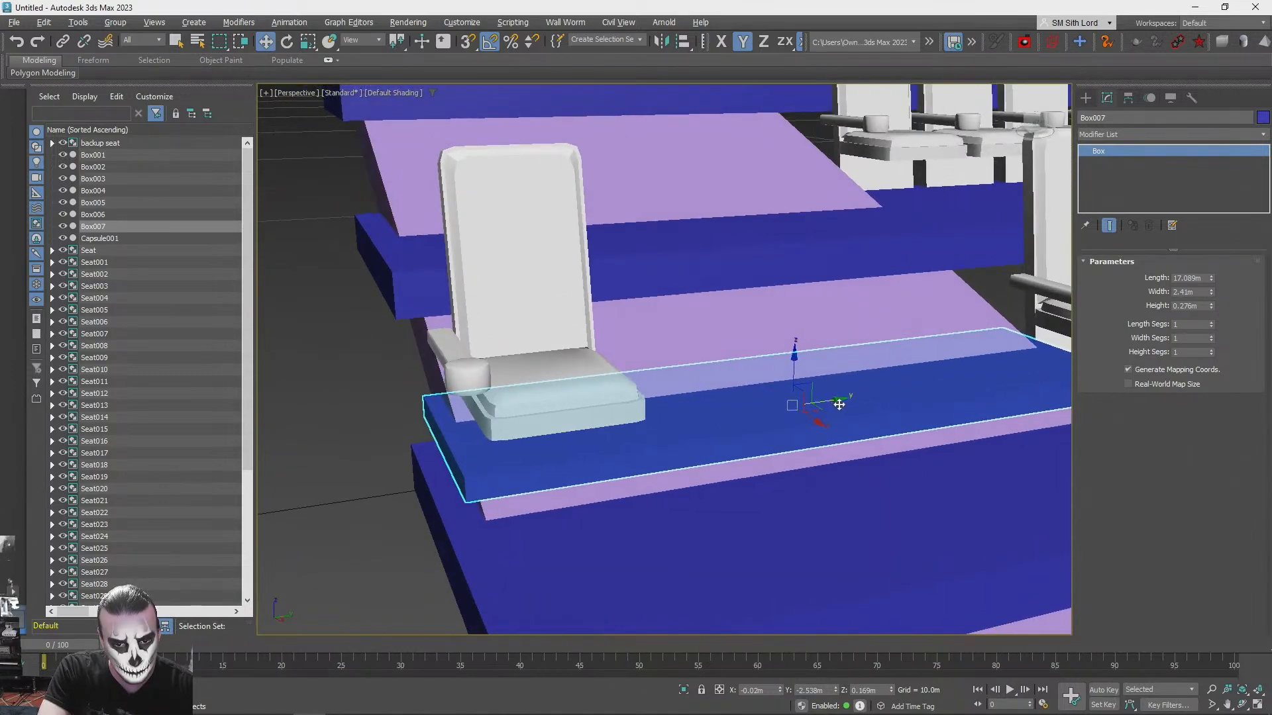
alt+middle_drag(838, 399, 810, 326)
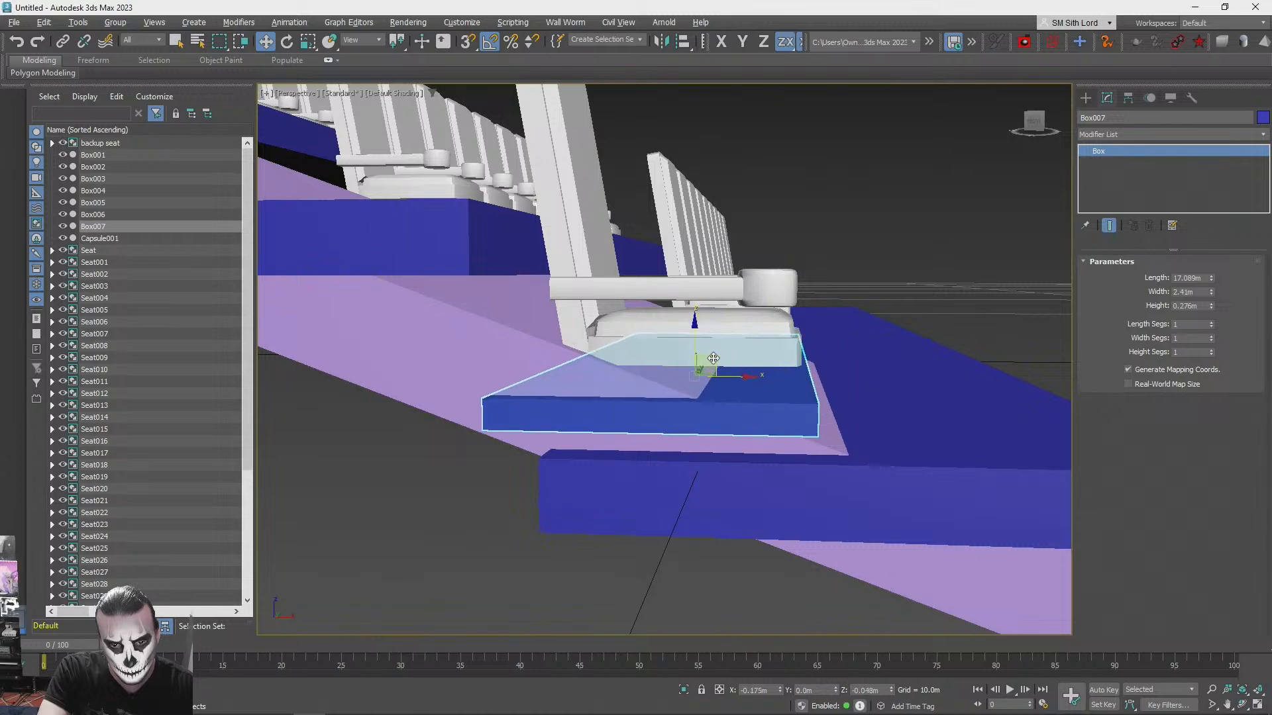
alt+middle_drag(725, 354, 722, 418)
alt+middle_drag(620, 434, 597, 449)
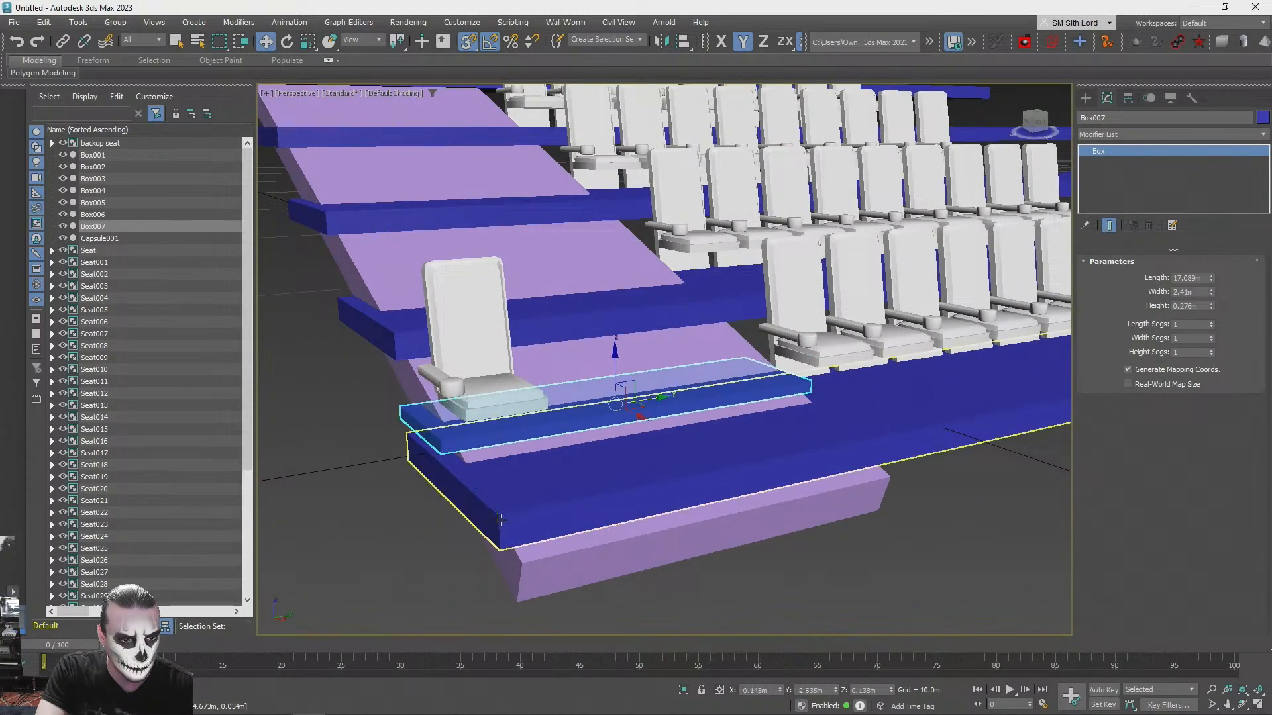
- Try cloning the aisle step block up the ramp in the XZ plane as 10 copies
alt+middle_drag(632, 337, 745, 433)
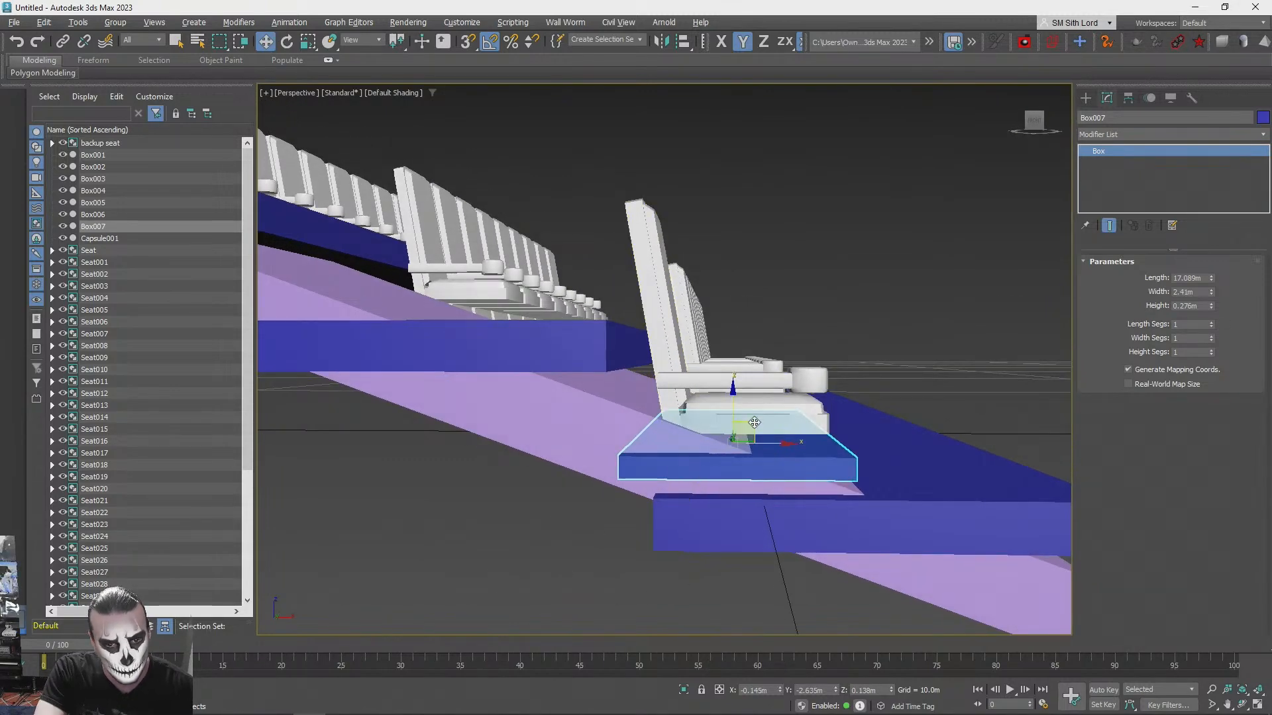
shift+drag(755, 423, 686, 392)
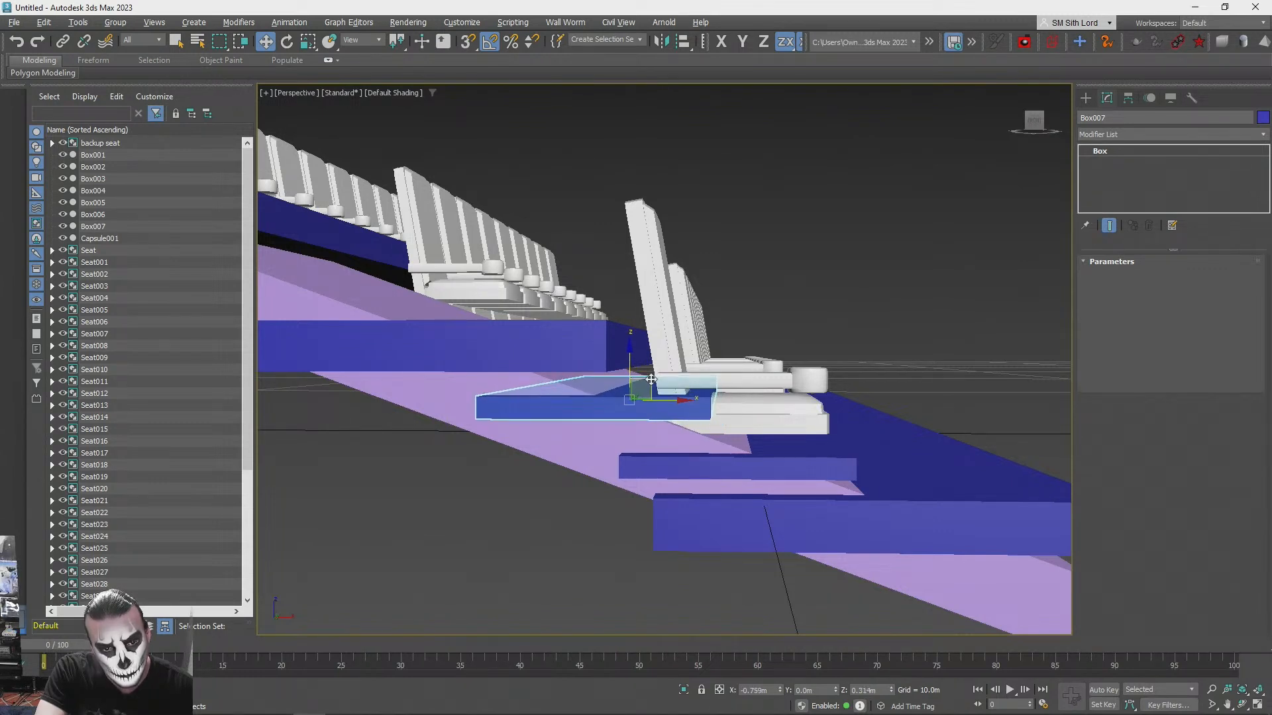
shift+drag(650, 379, 652, 377)
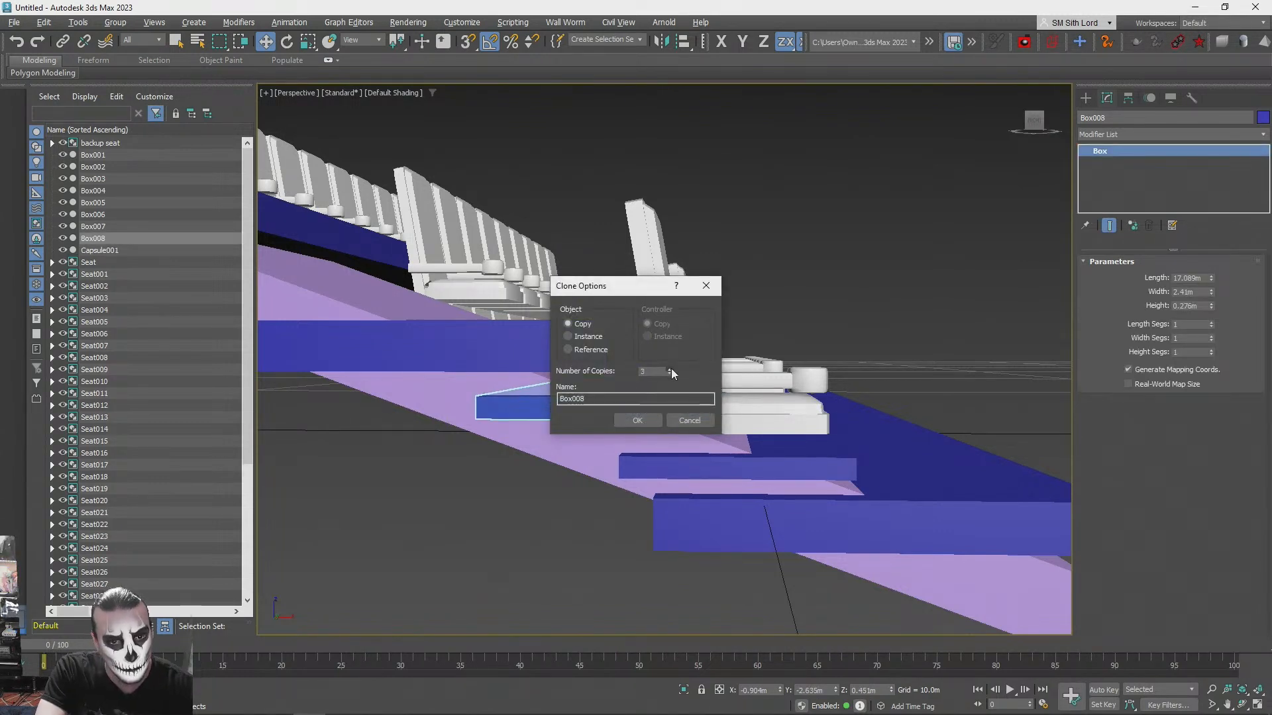
click(670, 369)
click(671, 368)
click(671, 368)
click(671, 368)
click(636, 421)
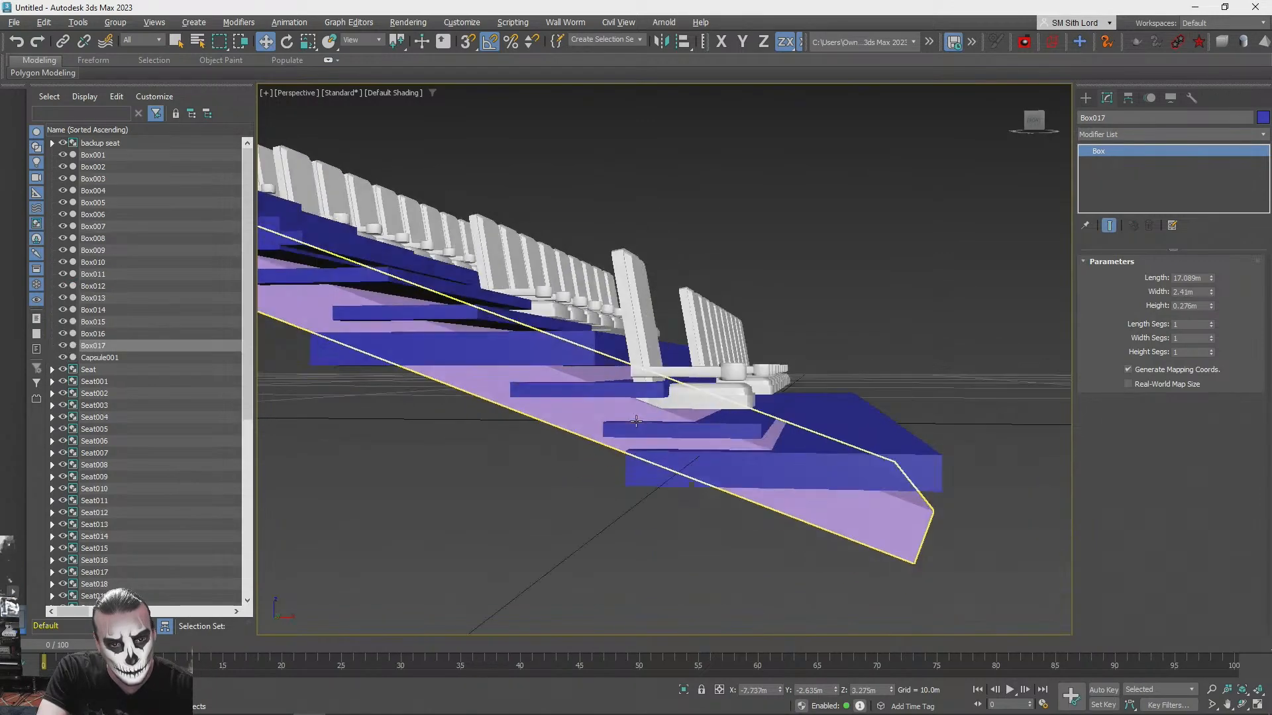
alt+middle_drag(635, 421, 787, 420)
click(689, 490)
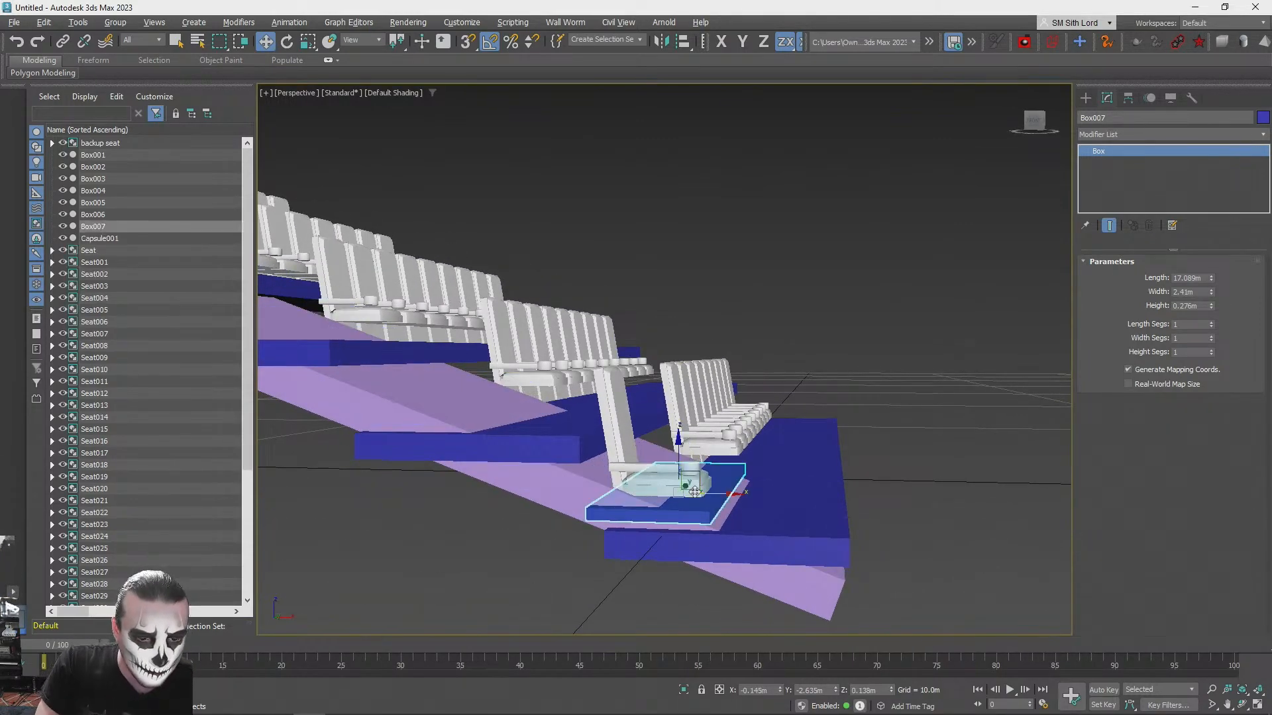
- Select the backup seat standing on the ramp and move it along Y, well clear of the aisle
scroll(689, 436, up, 3)
alt+middle_drag(689, 436, 739, 359)
click(653, 439)
alt+middle_drag(653, 439, 702, 379)
drag(698, 365, 345, 401)
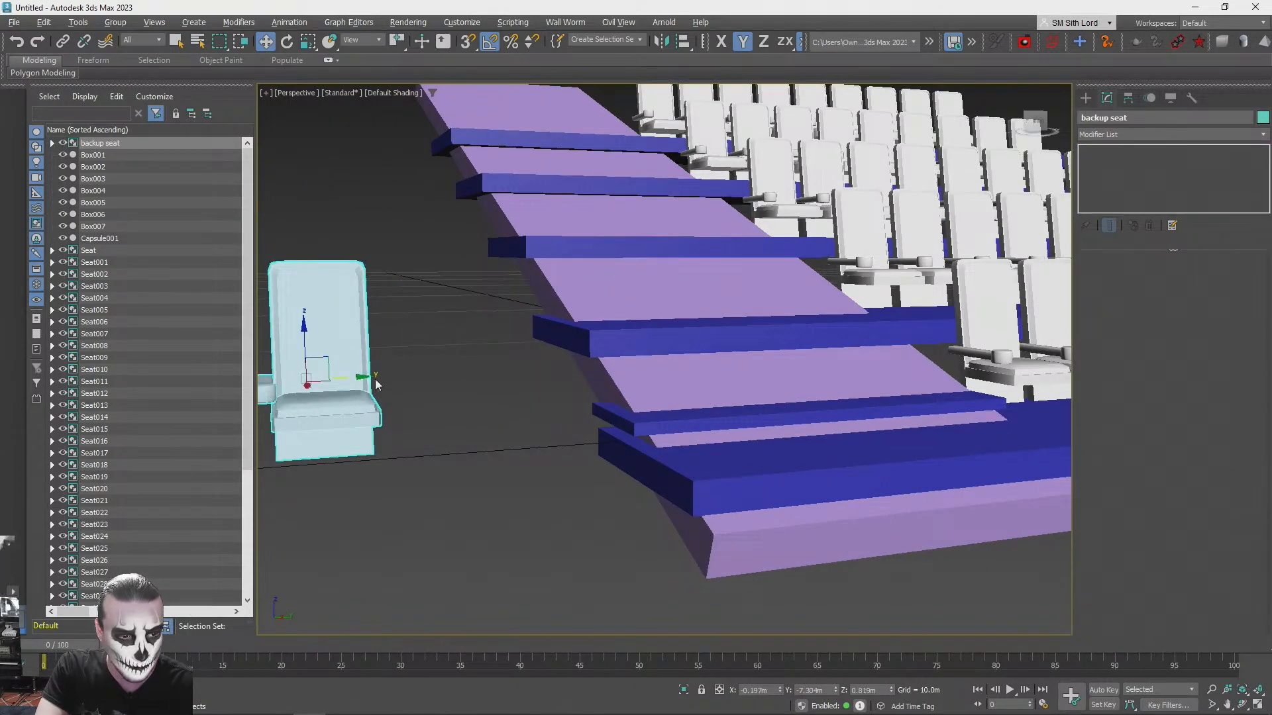
scroll(518, 363, down, 4)
drag(439, 377, 264, 391)
- Reselect the aisle step block and move it up and back along the ramp in the XZ plane
click(562, 451)
scroll(562, 452, up, 5)
alt+middle_drag(623, 433, 769, 424)
click(770, 421)
drag(751, 380, 675, 359)
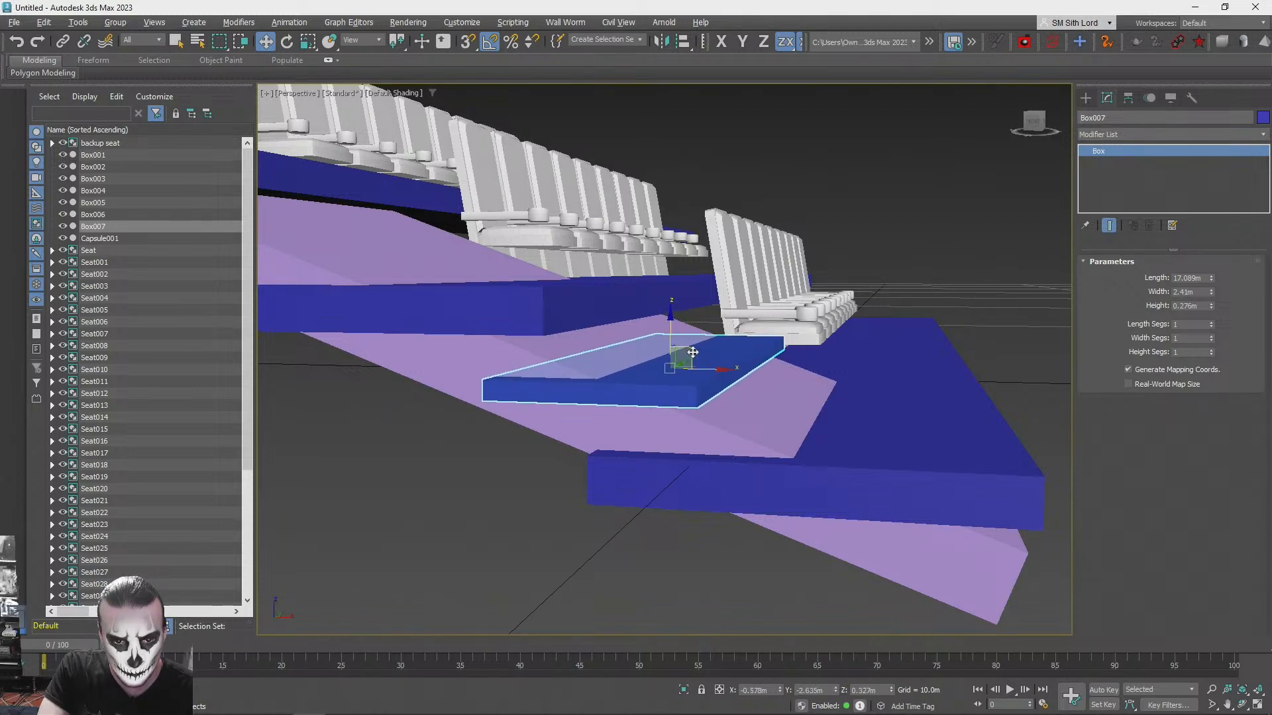
drag(693, 353, 742, 387)
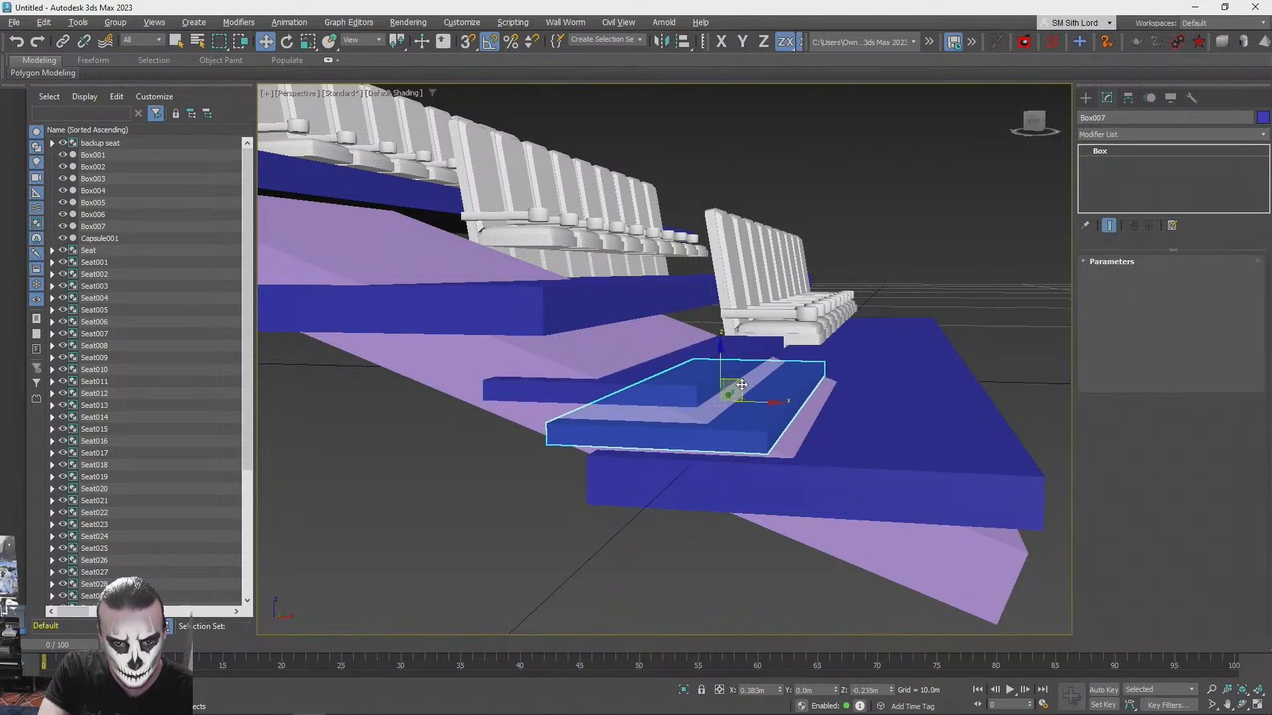
click(689, 418)
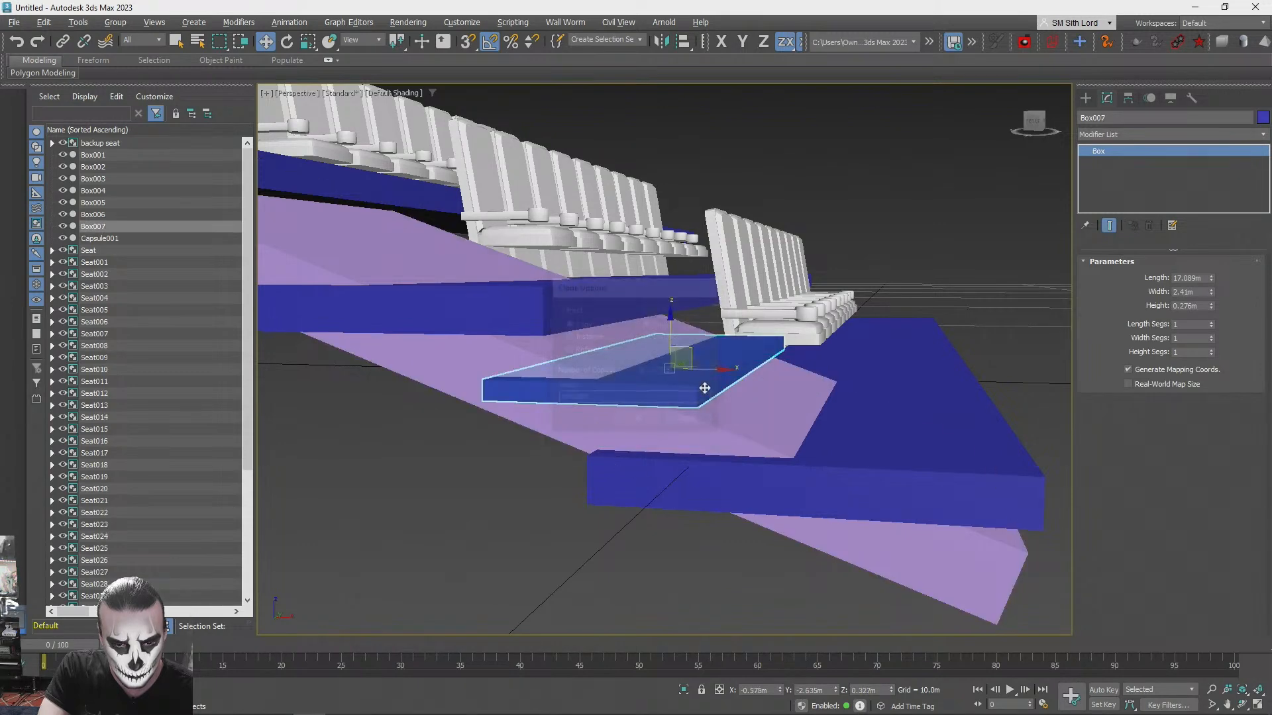
mouse_move(724, 381)
shift+mouse_down()
mouse_move(647, 349)
mouse_move(660, 336)
mouse_move(637, 329)
shift+mouse_up()
click(689, 421)
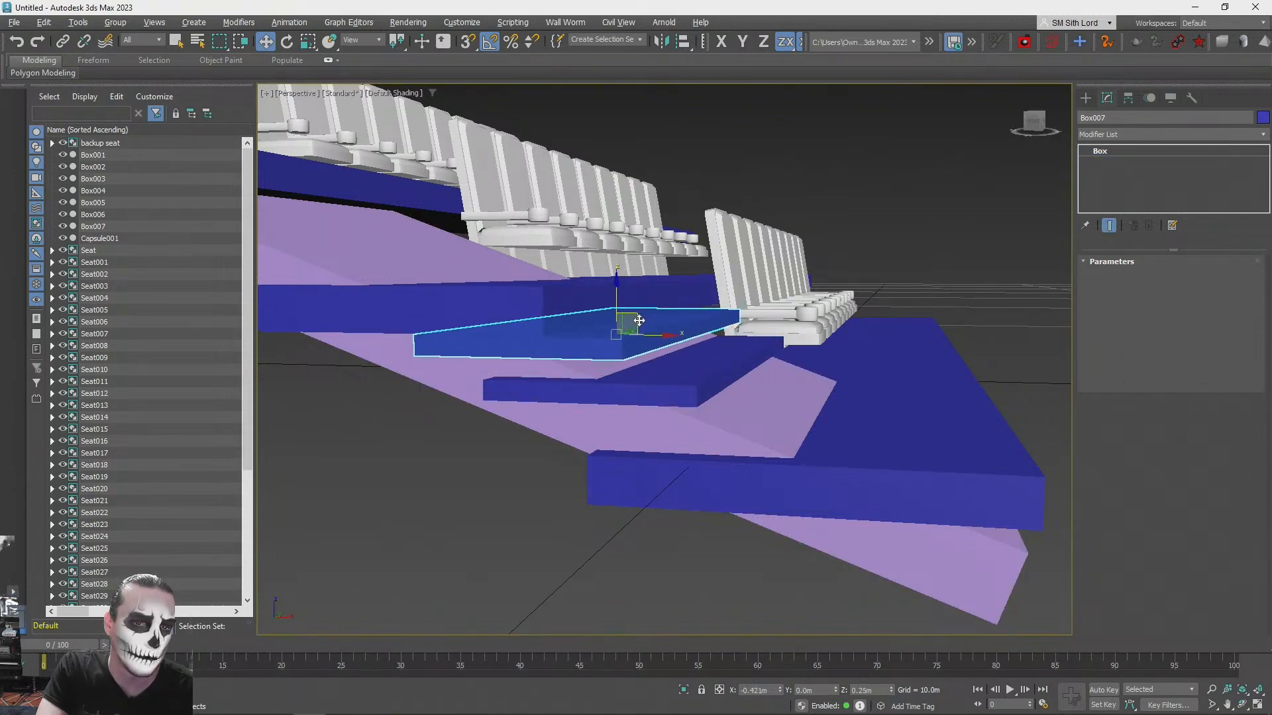
shift+drag(637, 316, 637, 317)
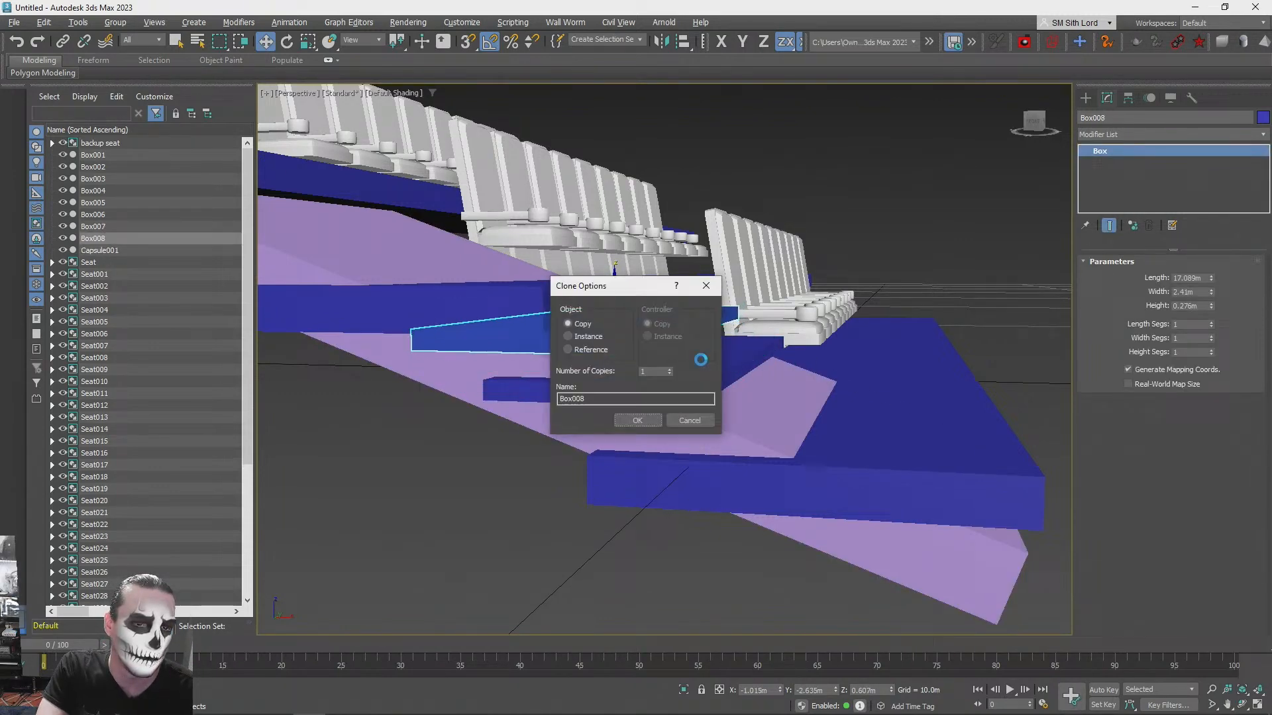
click(703, 421)
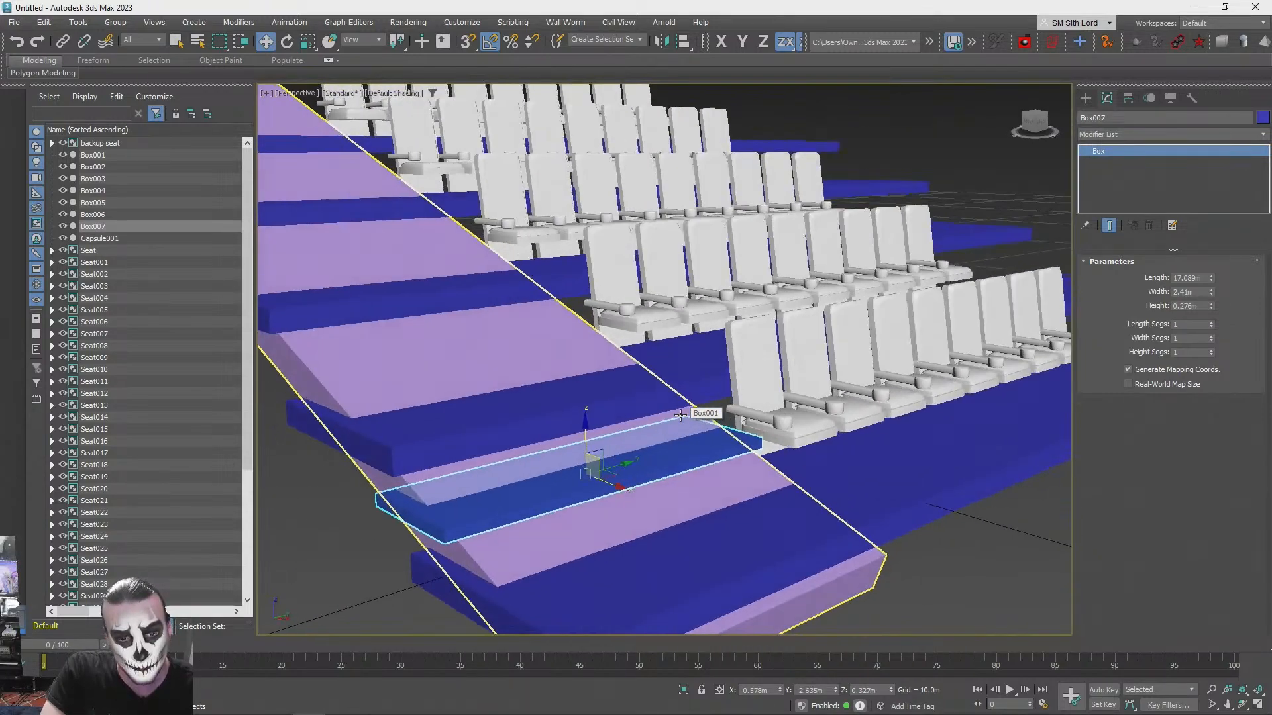
- Delete the aisle step block from the ramp
mouse_move(680, 415)
alt+middle_down()
mouse_move(692, 414)
mouse_move(674, 415)
alt+middle_up()
key(Delete)
scroll(675, 415, down, 2)
click(765, 542)
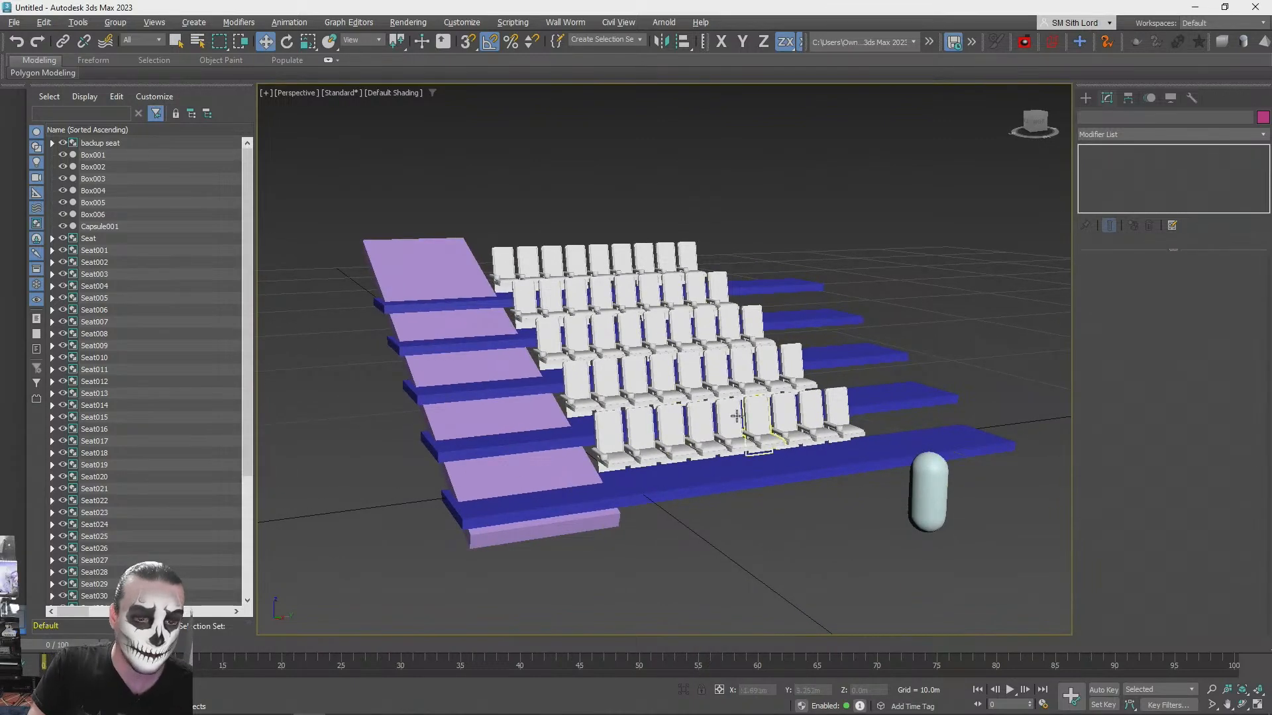
key(ctrl+s)
click(829, 434)
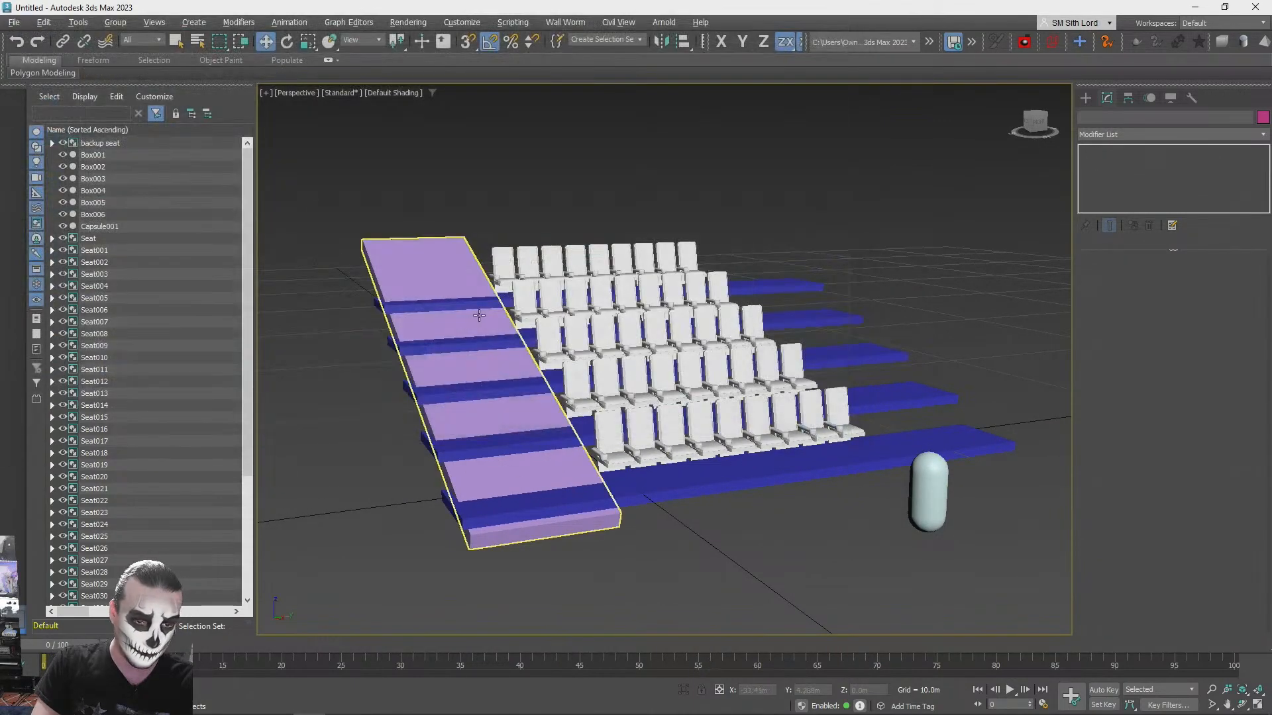
- Delete the five blue platforms beneath the seat rows, keeping the purple ramp
click(420, 269)
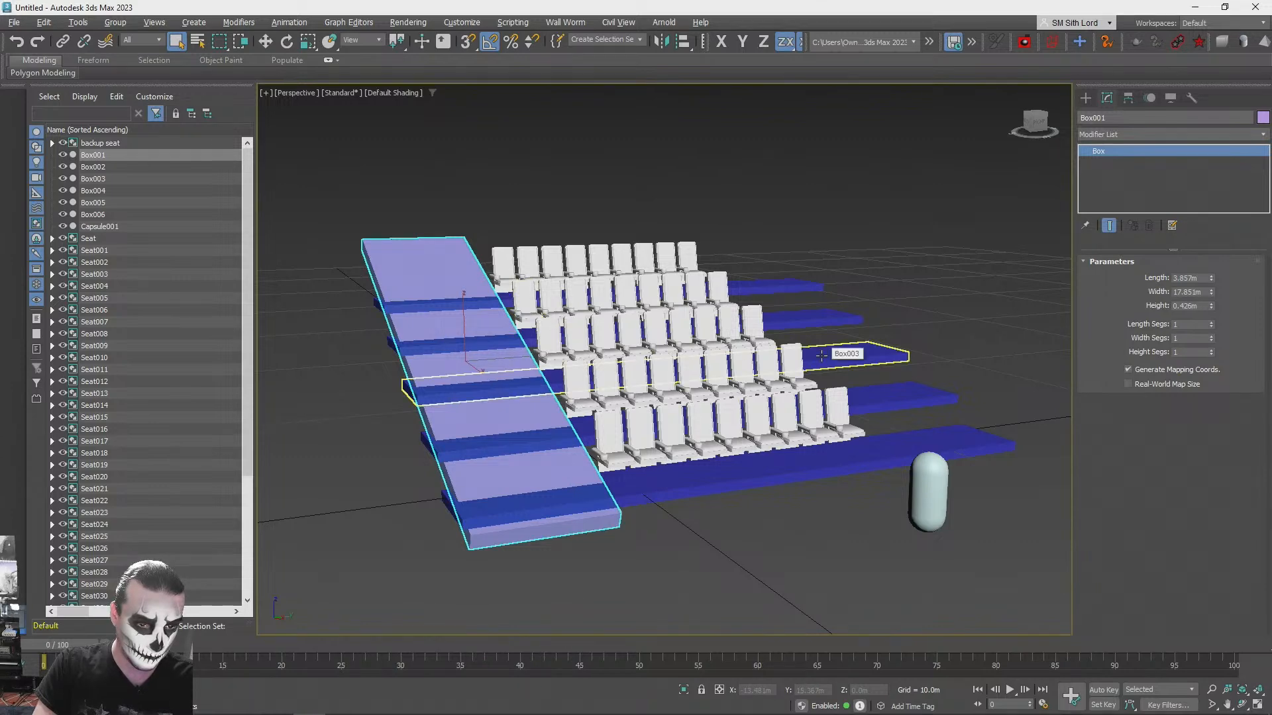
click(805, 287)
key(Delete)
click(842, 320)
key(Delete)
click(881, 357)
key(Delete)
click(888, 400)
key(Delete)
click(662, 487)
key(Delete)
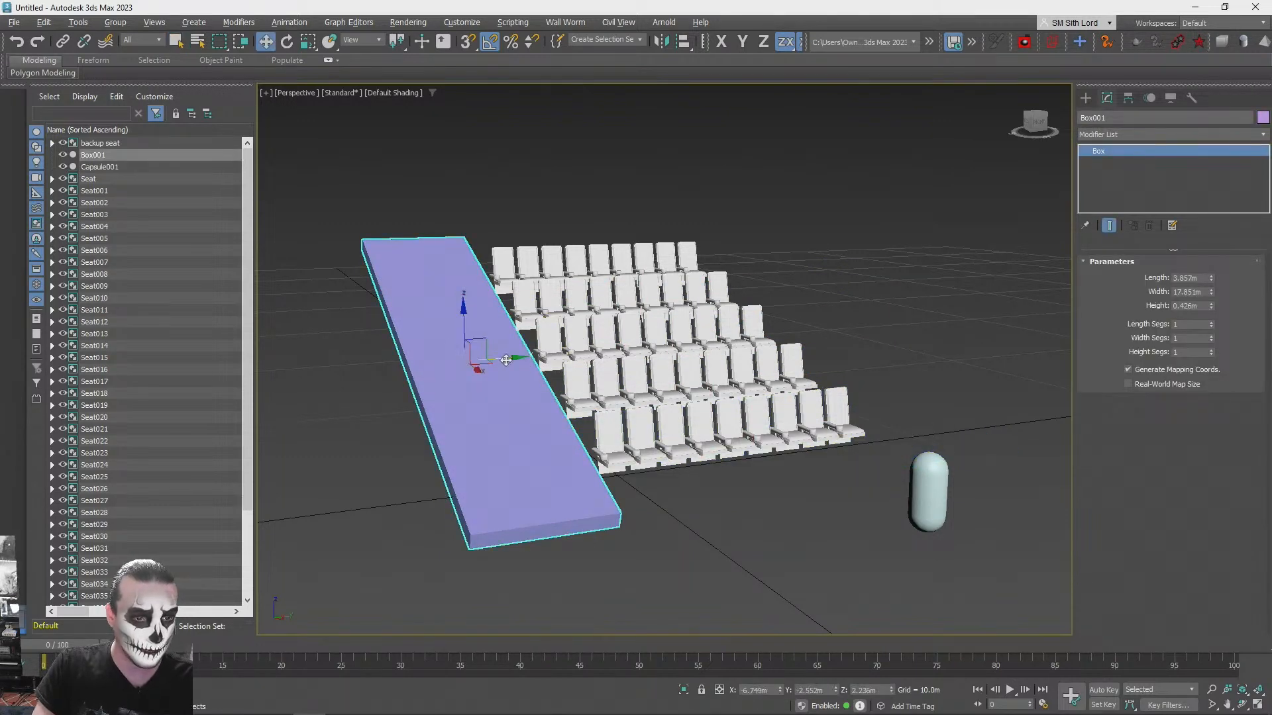
- Move the purple ramp along Y to sit beneath the seats and adjust its height along Z
alt+middle_drag(512, 358, 790, 266)
drag(725, 279, 725, 306)
mouse_move(725, 305)
alt+middle_down()
mouse_move(676, 303)
mouse_move(781, 291)
mouse_move(727, 290)
alt+middle_up()
scroll(769, 301, up, 2)
- Set the purple ramp's length to 9.642 m and its width to 13.388 m
alt+middle_drag(437, 188, 1210, 282)
drag(1210, 283, 1220, 178)
alt+middle_drag(1221, 178, 1214, 289)
drag(1213, 289, 1212, 305)
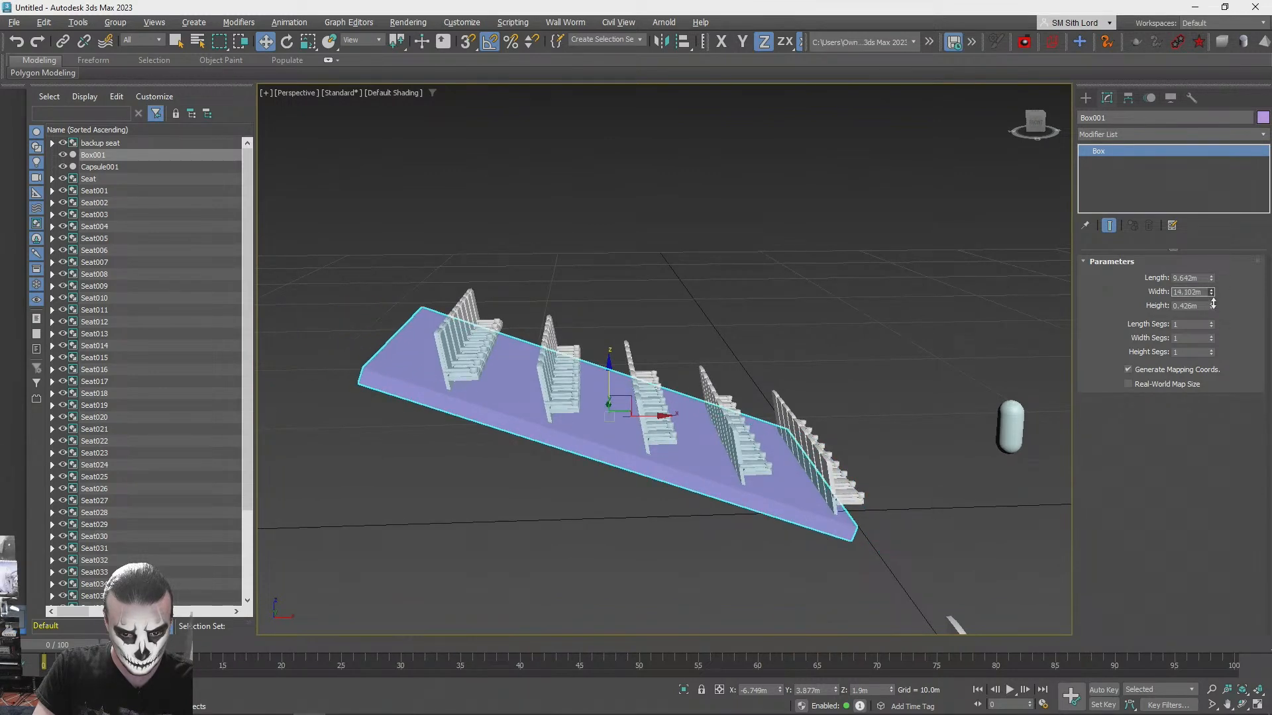
alt+middle_drag(540, 222, 586, 205)
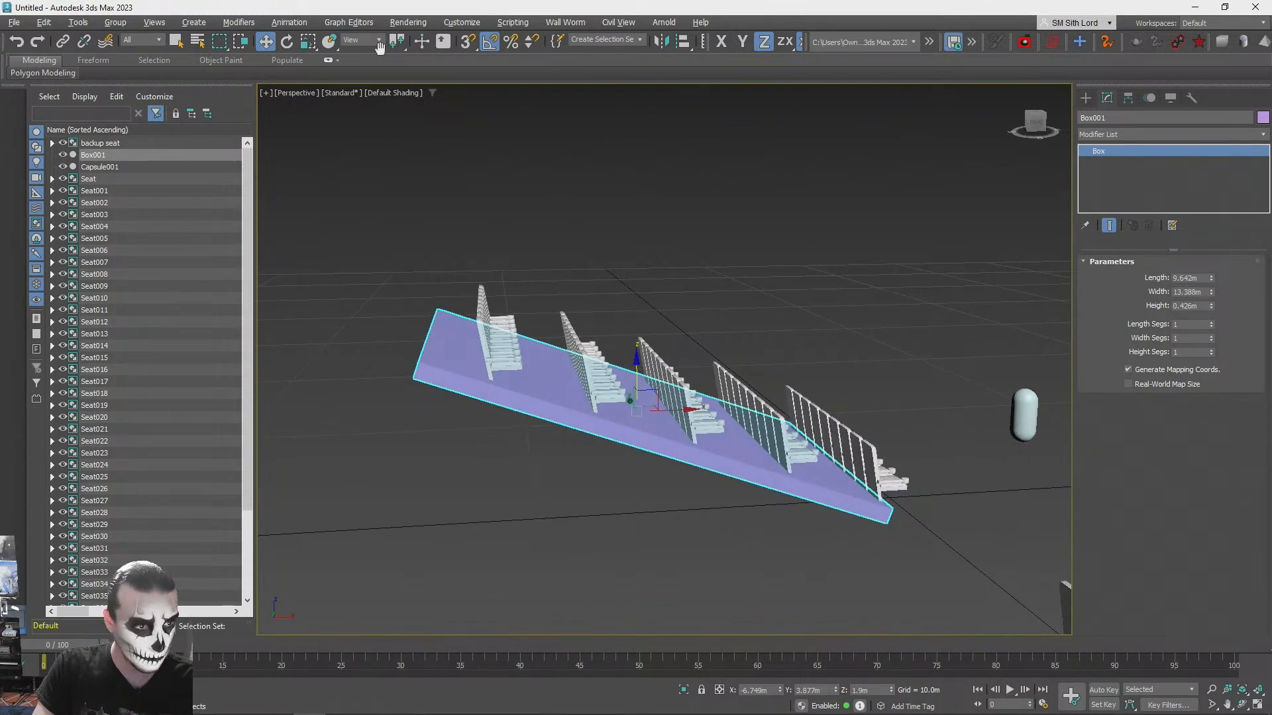
- Switch the reference coordinate system to Local and slide the purple ramp along its slope in X
click(361, 86)
alt+middle_drag(607, 293, 602, 380)
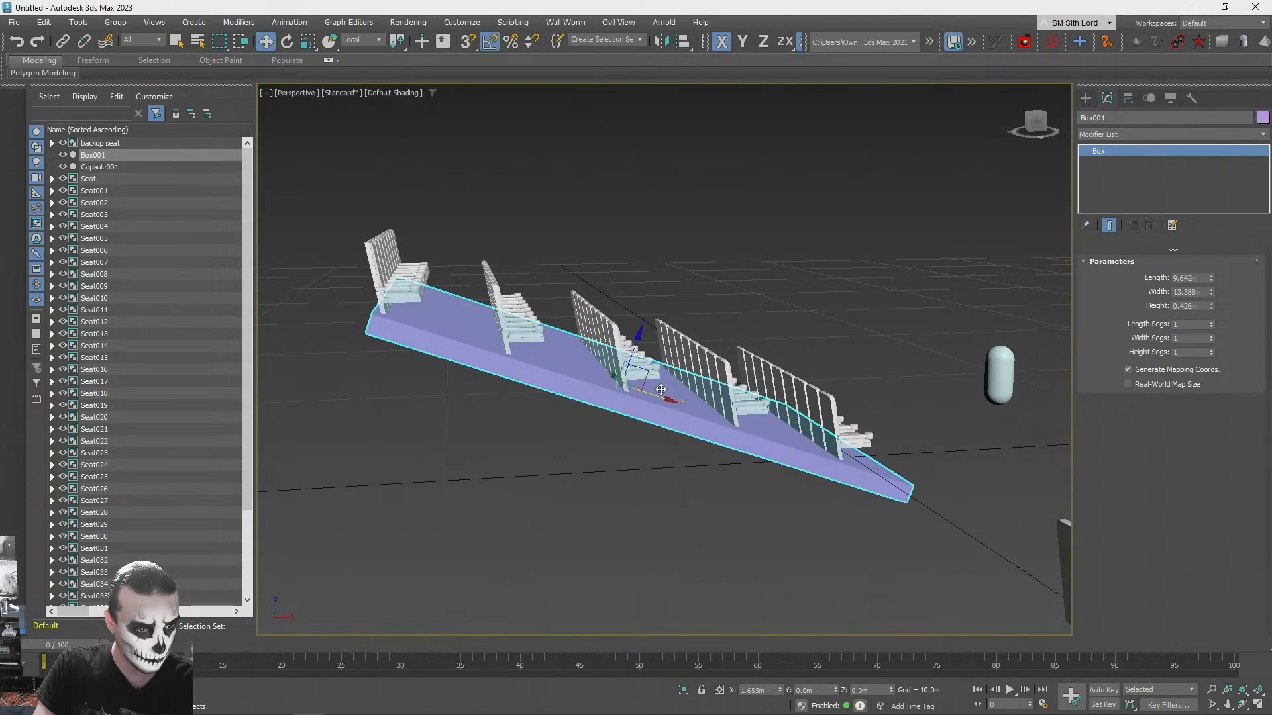
alt+middle_drag(660, 393, 655, 400)
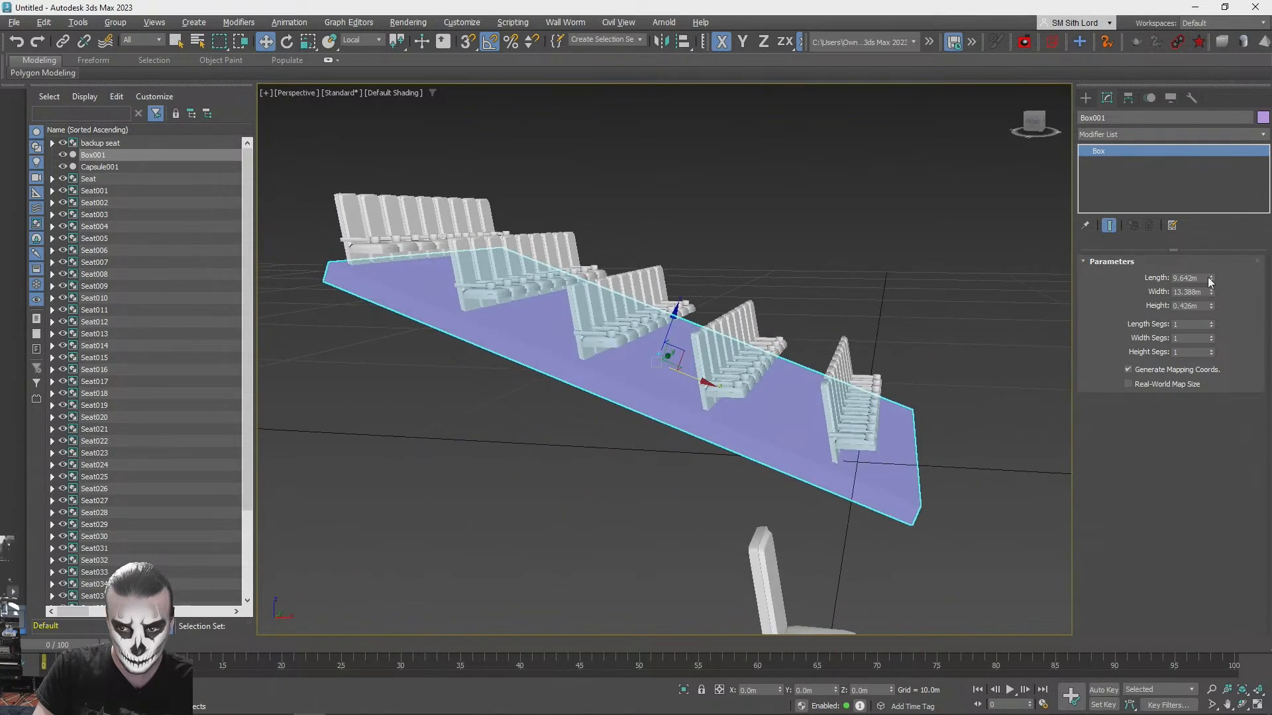
- Set the purple ramp's width to 11.915 m and slide it along local X to line up with the seat rows
drag(1212, 294, 1212, 312)
alt+middle_drag(821, 381, 851, 392)
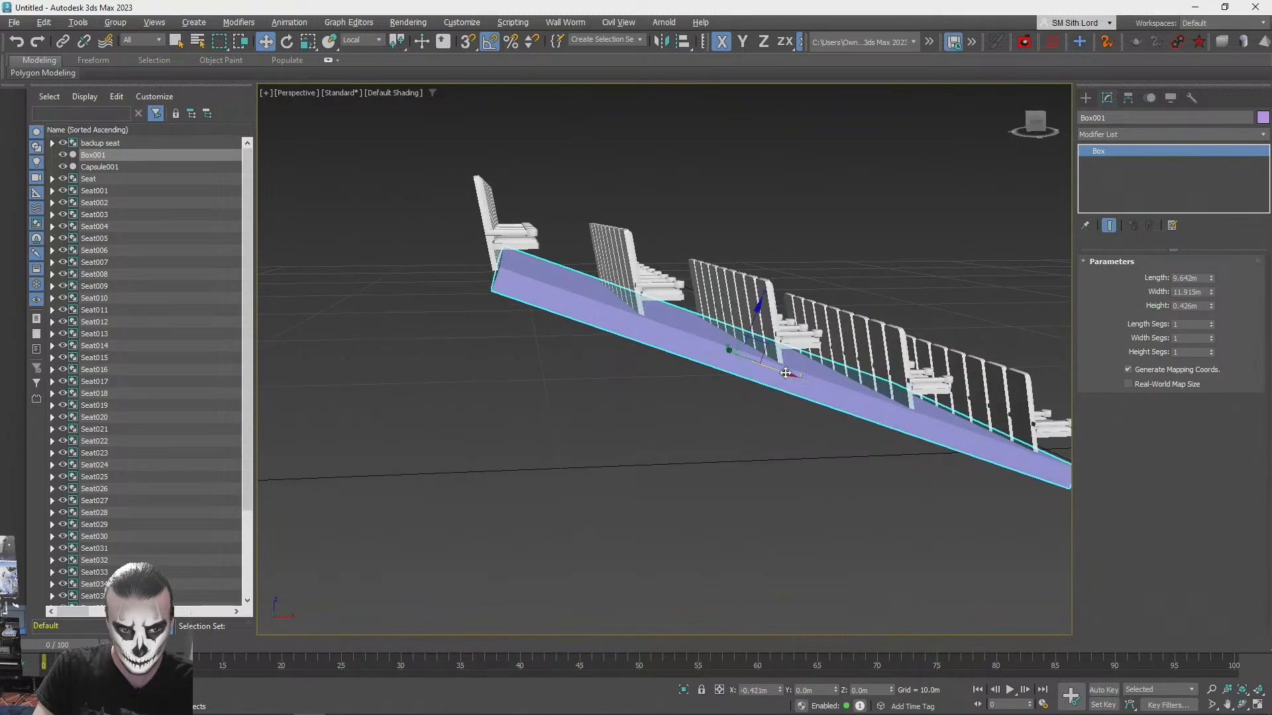
alt+middle_drag(777, 372, 614, 462)
click(887, 295)
scroll(868, 288, up, 10)
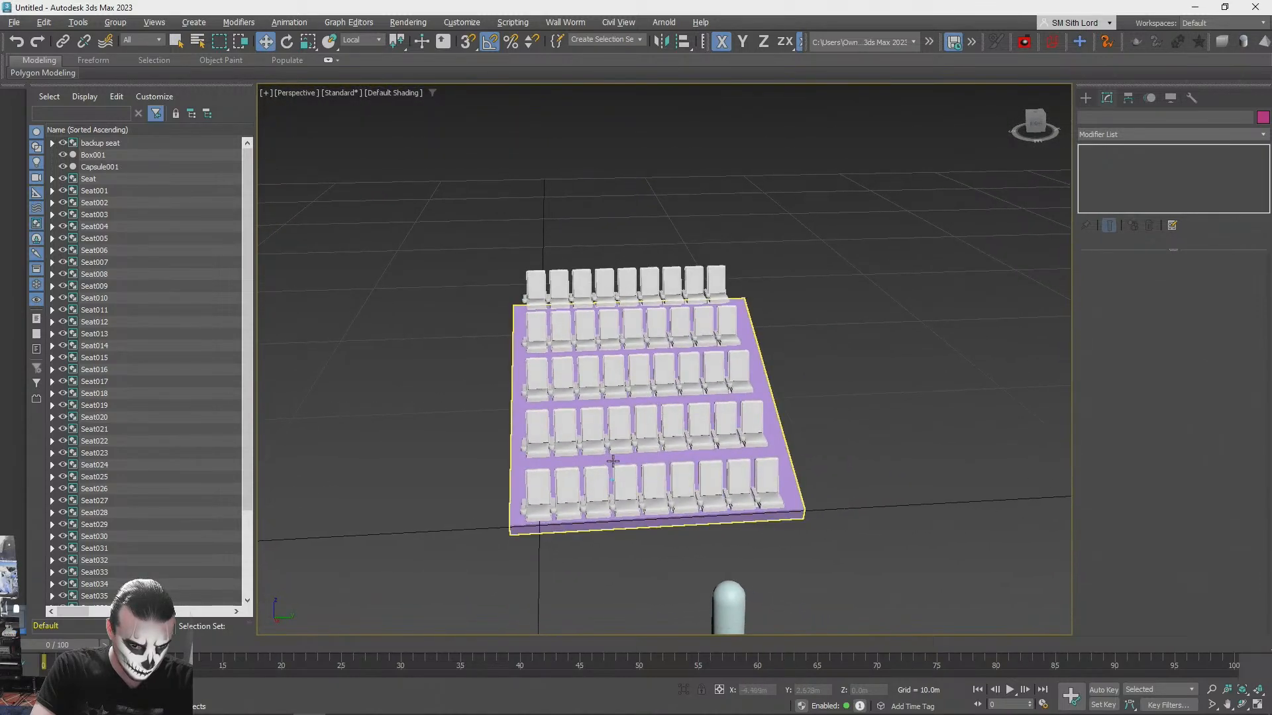
- Set the purple ramp's length to 13.884 m and display edged faces in the viewport
click(606, 462)
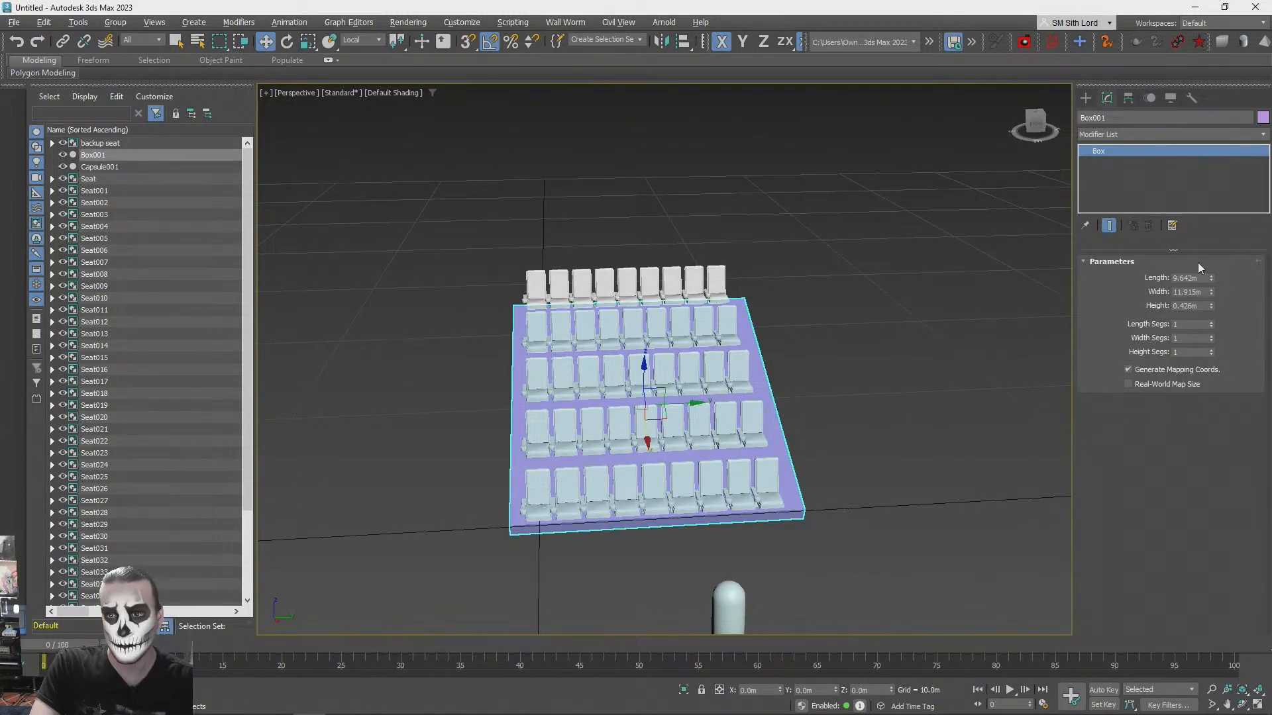
drag(1212, 283, 1213, 254)
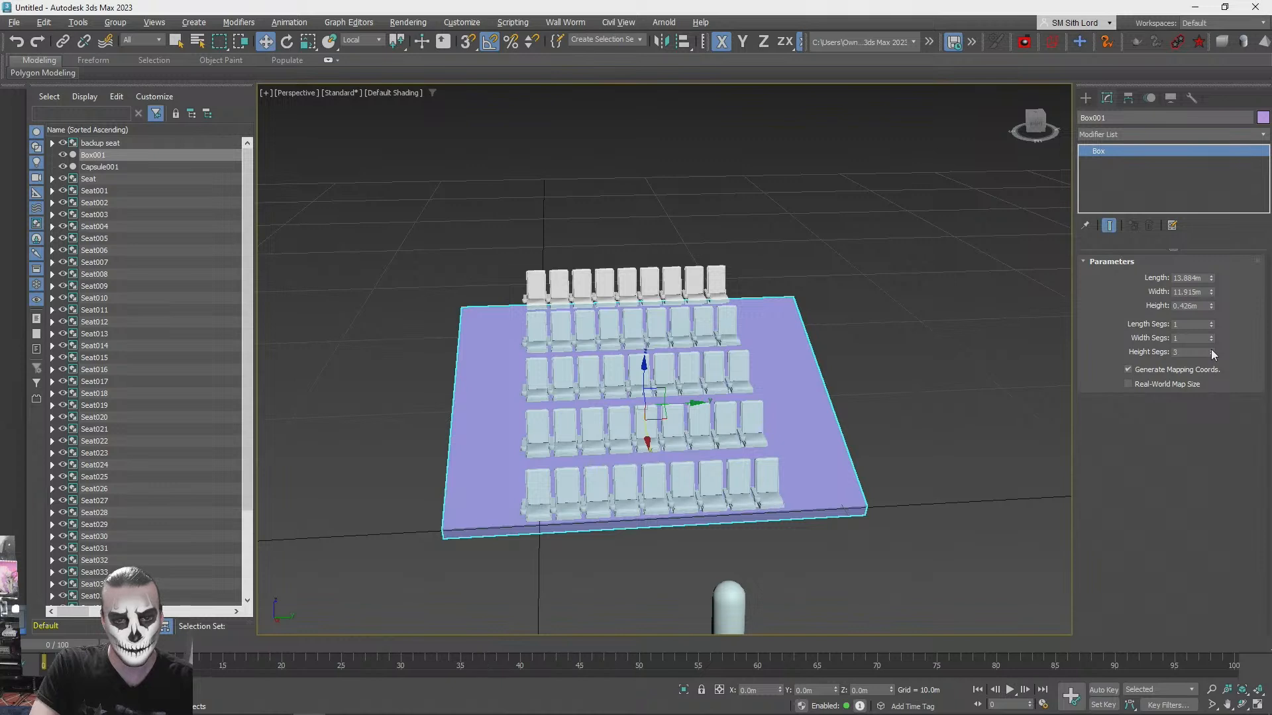
key(F4)
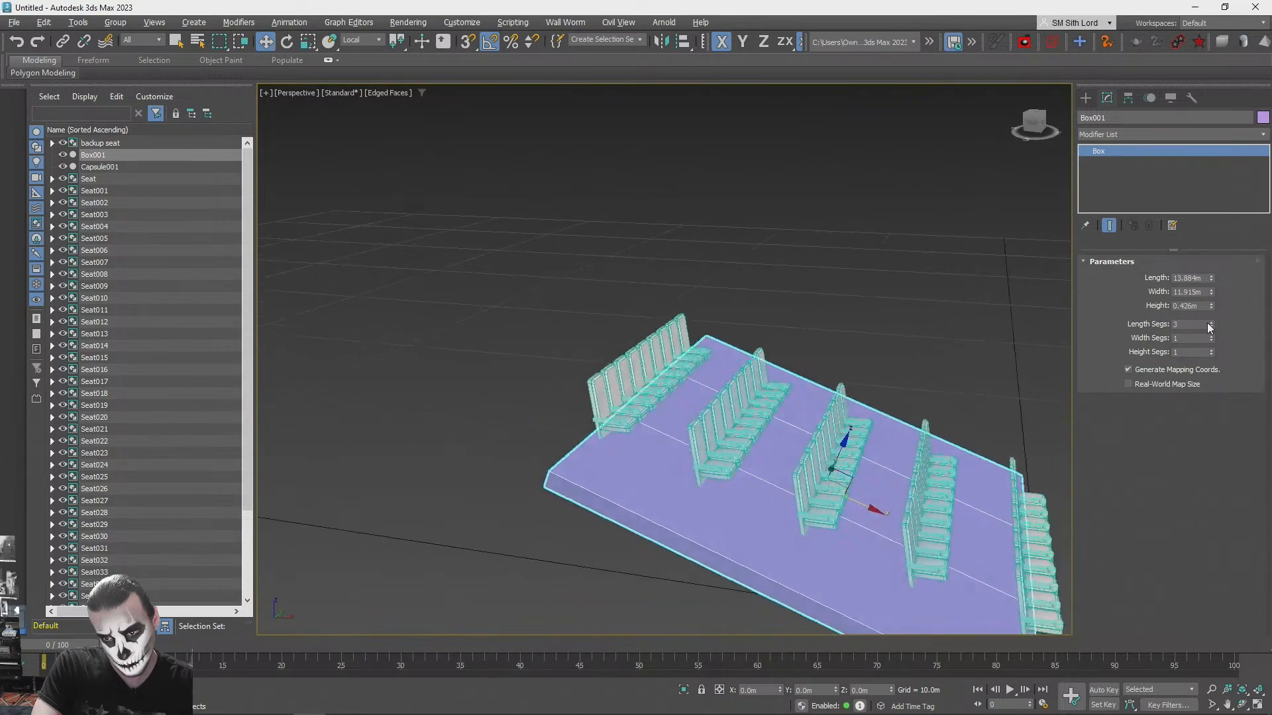
- Convert the ramp to Editable Poly and extend its upper end polygon backward in the YZ plane as a level landing
right_click(1117, 157)
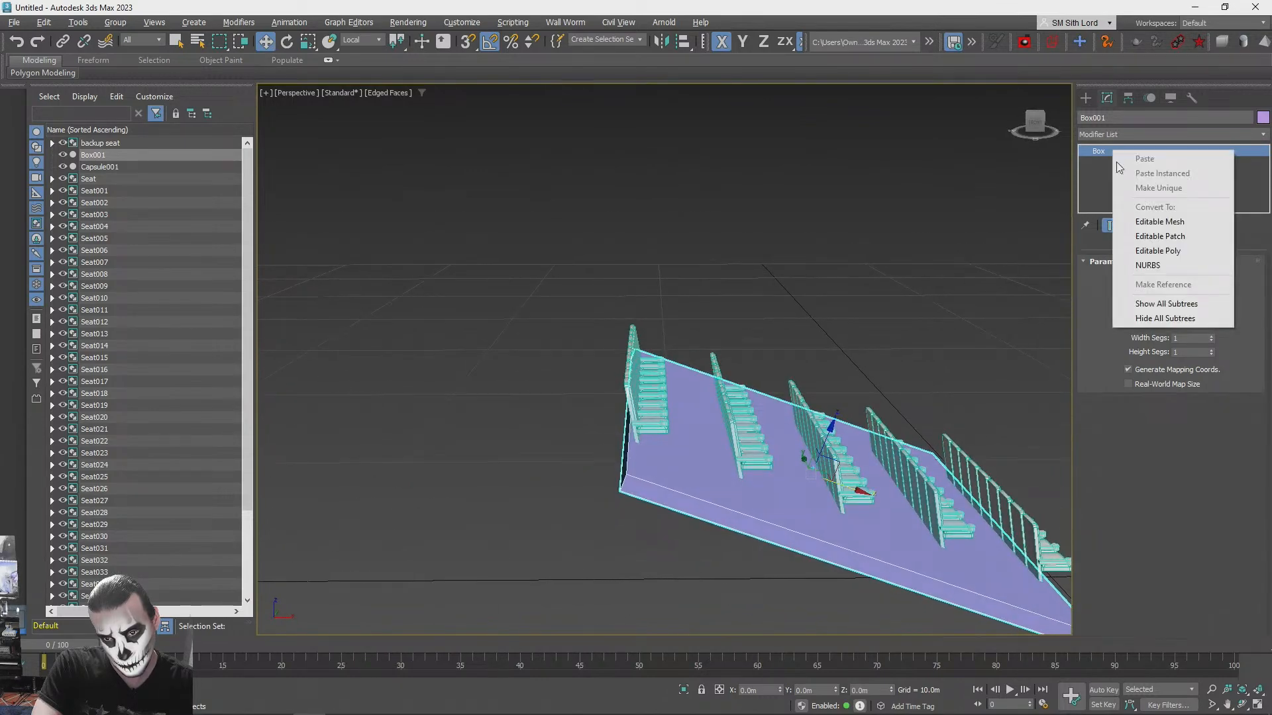
click(1159, 251)
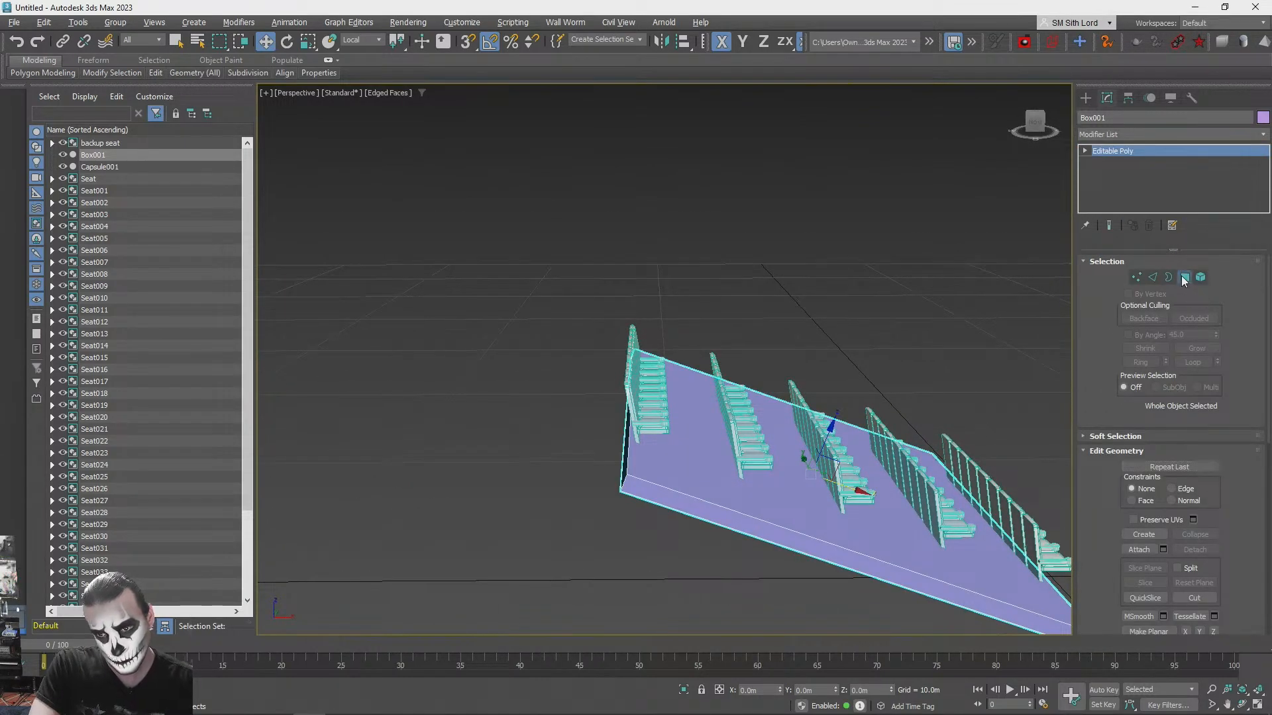
click(1185, 278)
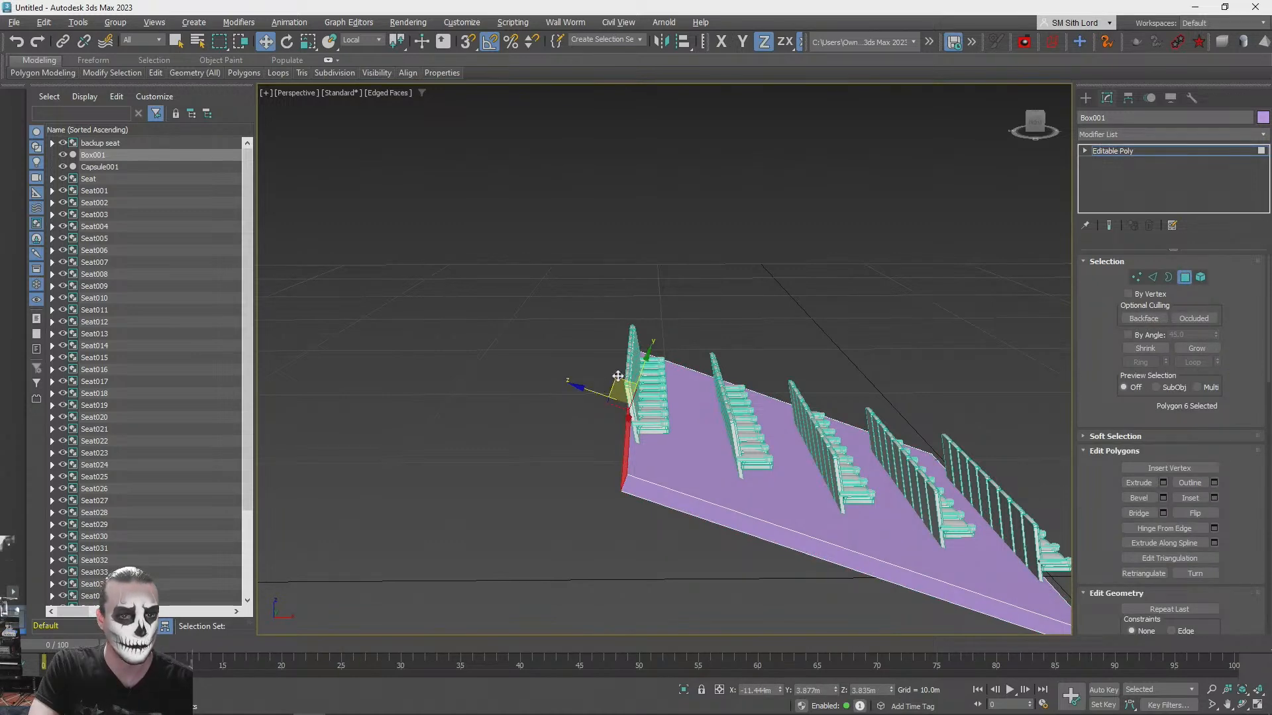
drag(617, 376, 541, 377)
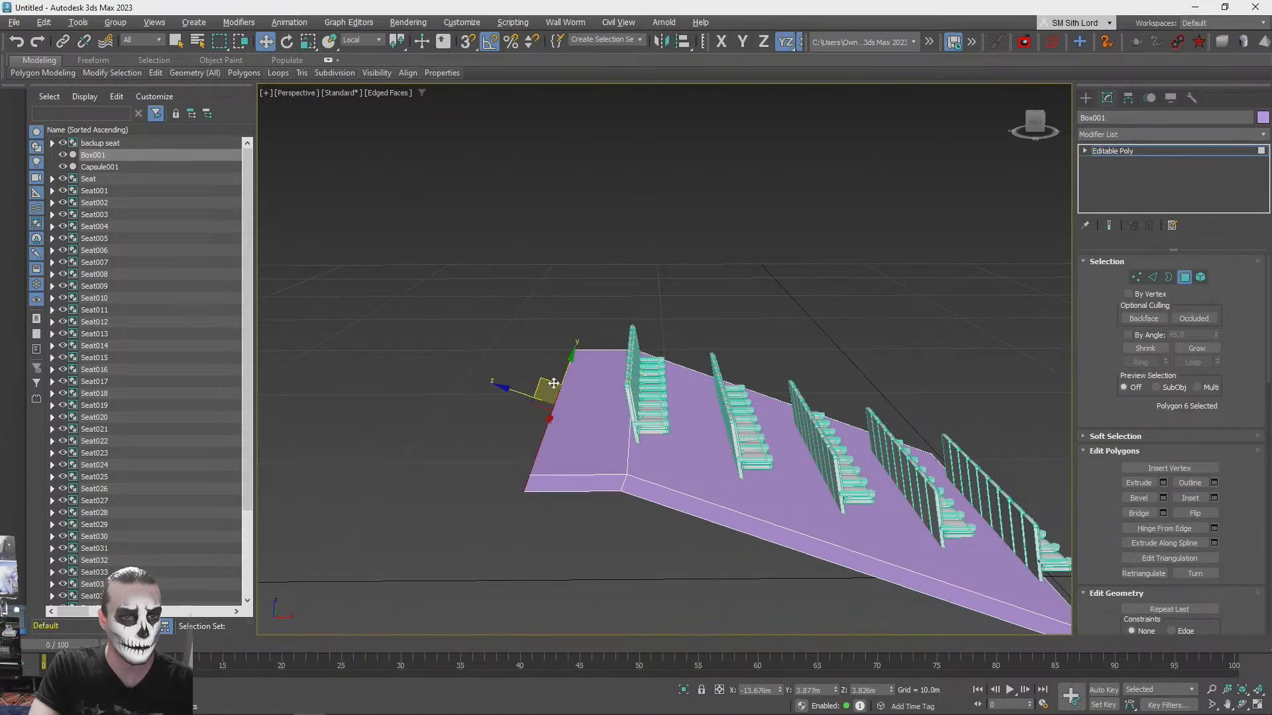
- Set the reference coordinate system to View and snap the upper landing's two top end vertices level with the fold in Z
click(1137, 278)
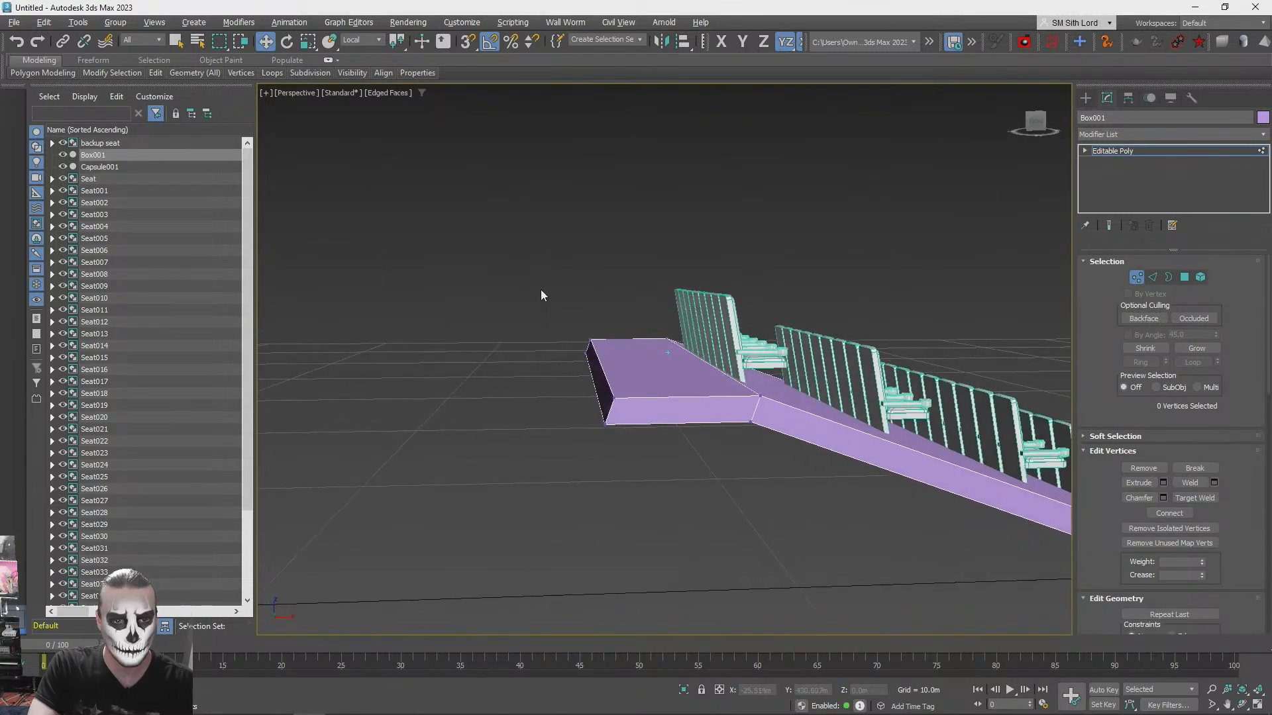
drag(505, 271, 634, 345)
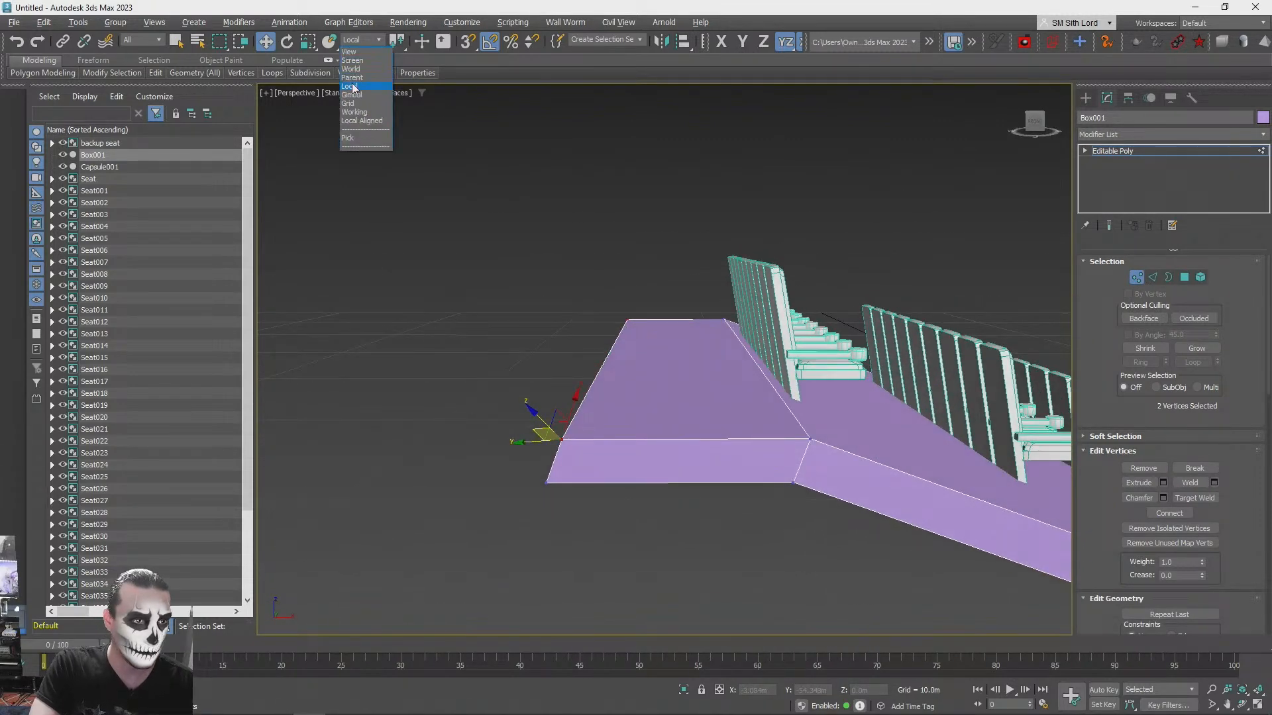
click(349, 52)
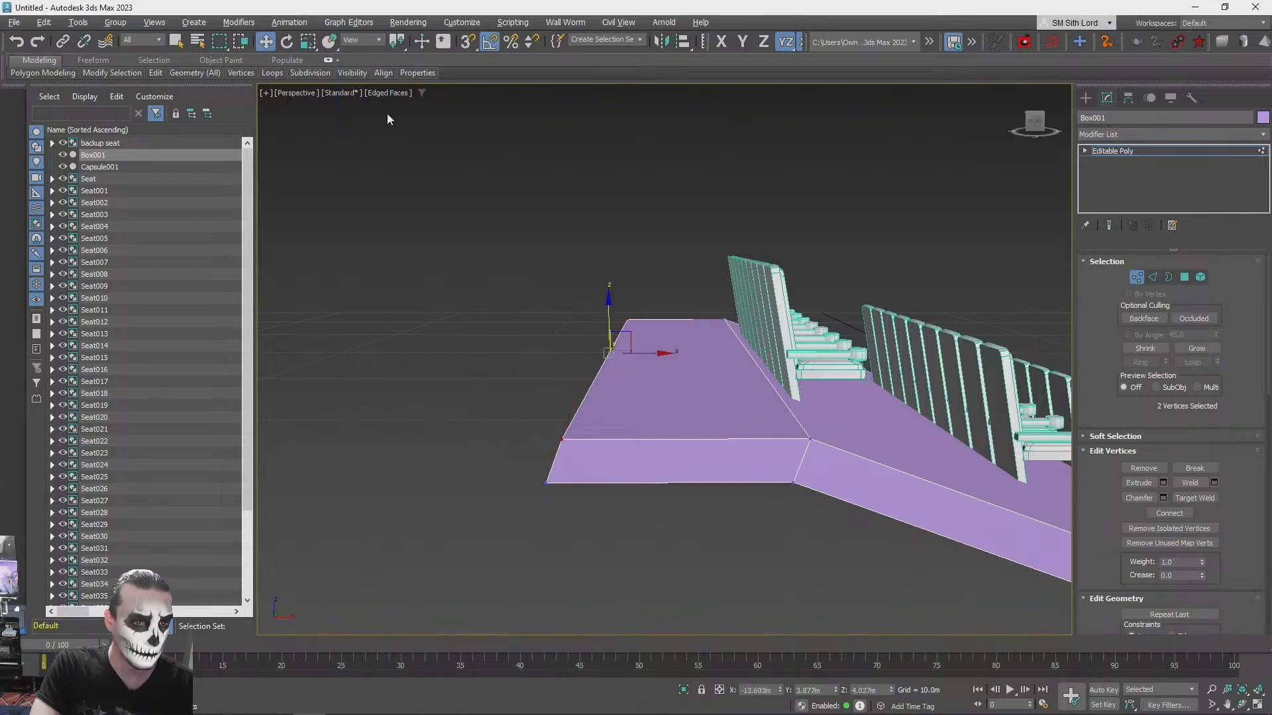
drag(632, 335, 622, 377)
key(ctrl+z)
drag(607, 307, 812, 431)
key(ctrl+z)
key(s)
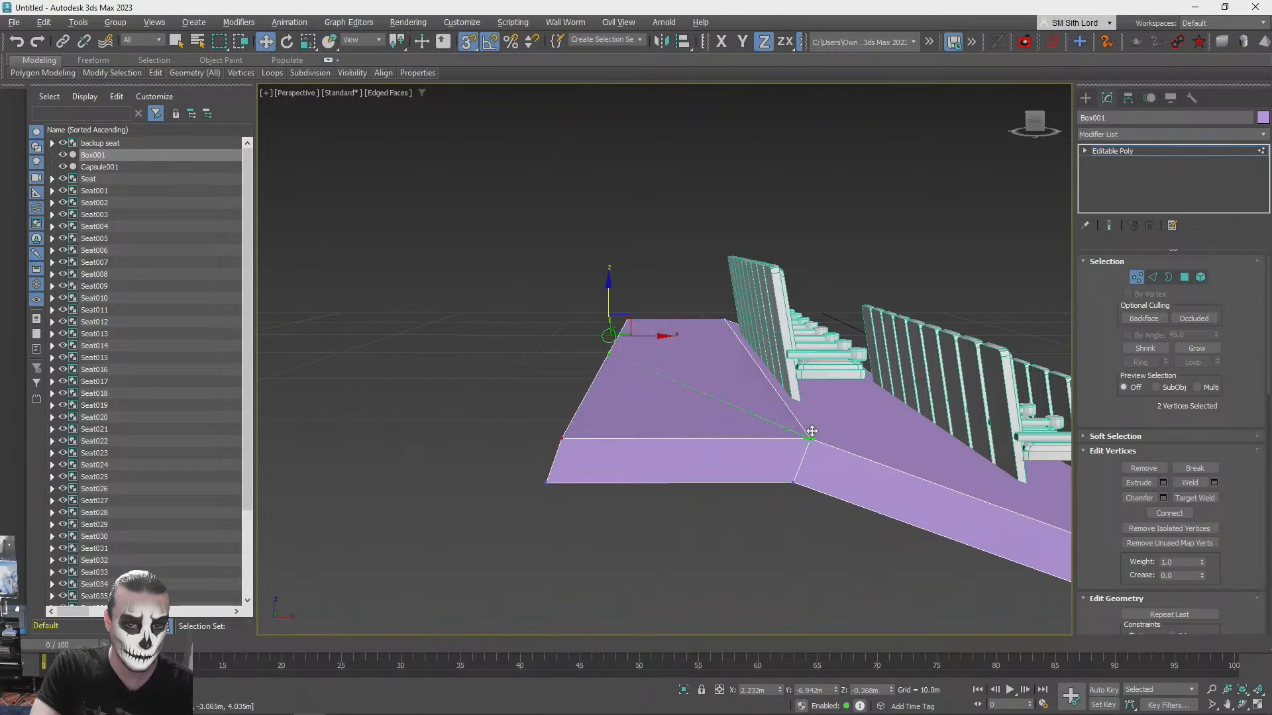
- Align the upper landing's two bottom end vertices directly beneath the top ones along X so the end face stands vertical
alt+middle_drag(702, 457, 565, 407)
drag(565, 408, 646, 332)
alt+middle_drag(645, 331, 588, 369)
drag(592, 367, 647, 340)
alt+middle_drag(646, 340, 663, 331)
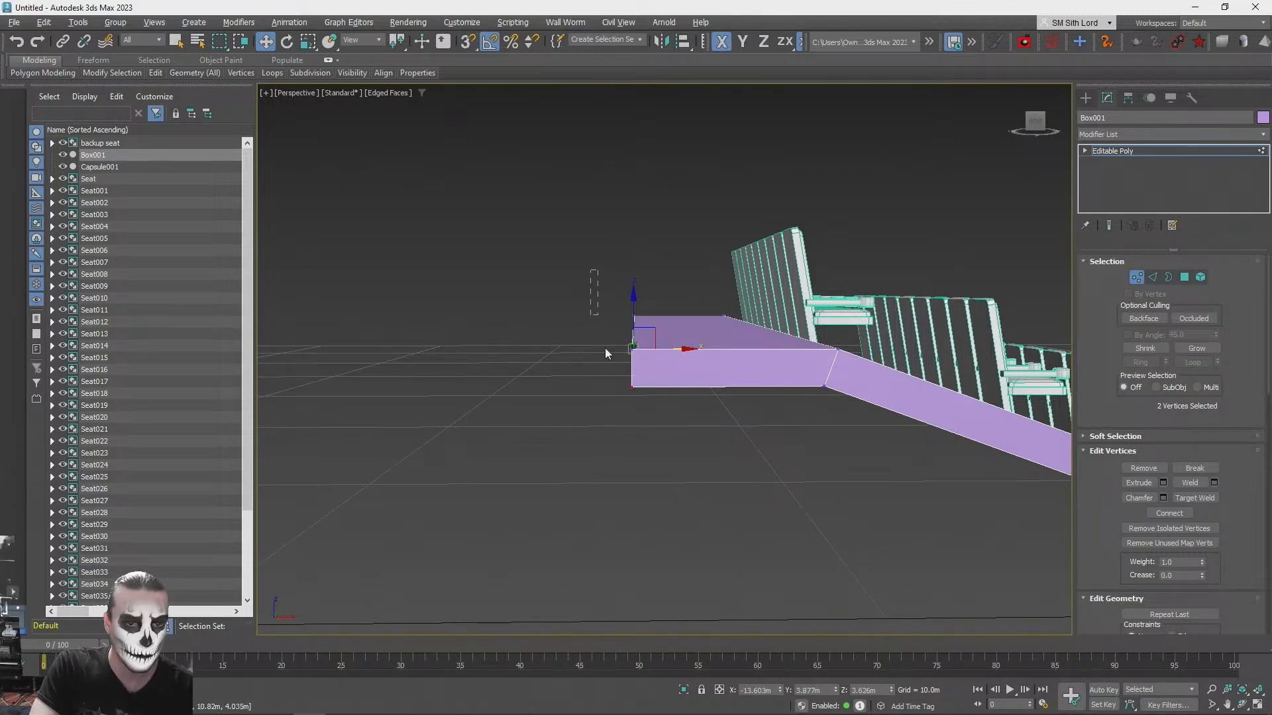
- Move all four end vertices of the upper landing outward along X to lengthen it slightly
drag(654, 431, 654, 424)
alt+middle_drag(654, 424, 576, 391)
scroll(608, 347, down, 10)
scroll(576, 391, up, 4)
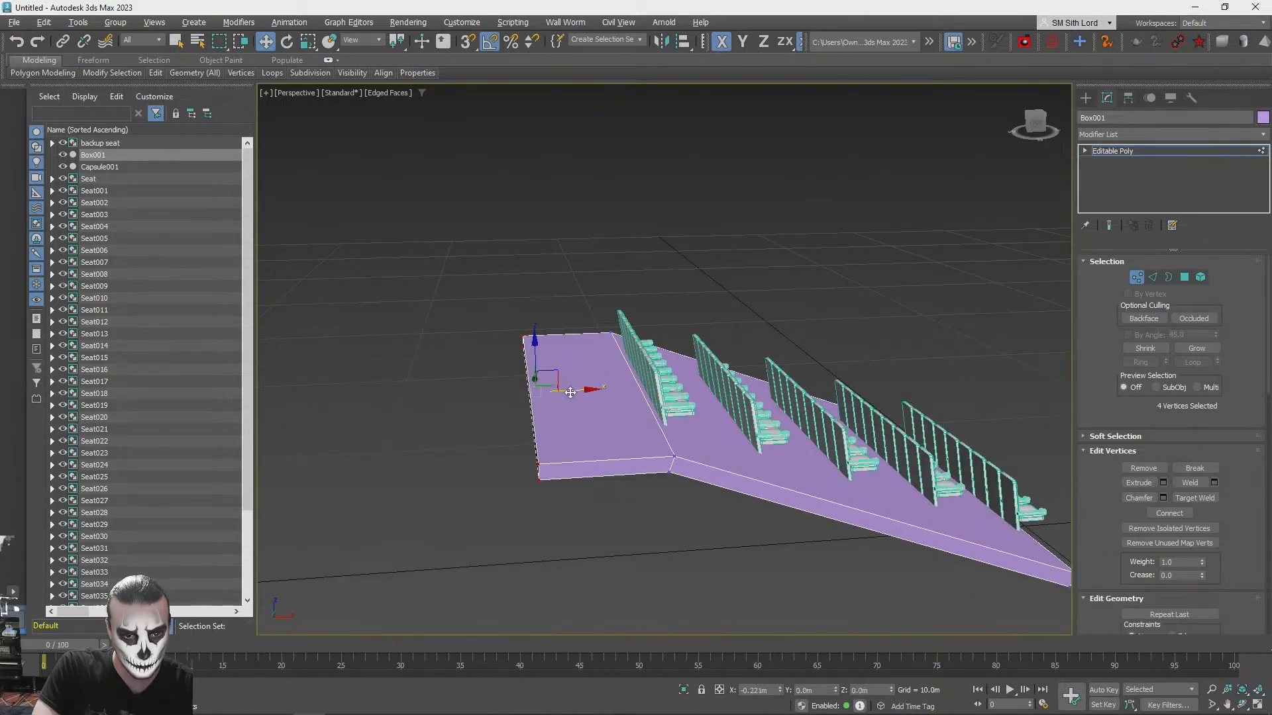
drag(571, 393, 562, 394)
scroll(779, 308, down, 3)
click(781, 296)
- Extend the ramp's lower end polygon forward in the ZX plane as a new landing in front of the first seat row
alt+middle_drag(779, 309, 926, 303)
click(1184, 278)
alt+middle_drag(662, 411, 633, 457)
click(621, 424)
alt+middle_drag(847, 424, 664, 395)
key(w)
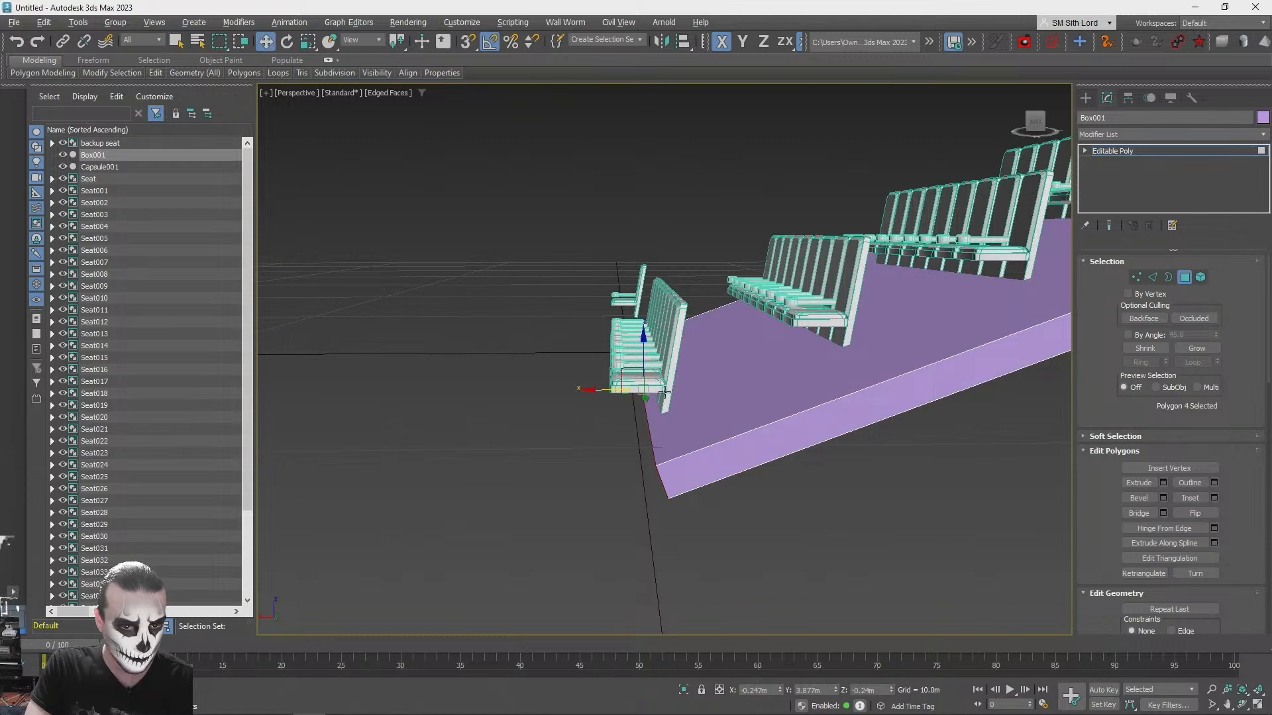
drag(624, 369, 547, 366)
alt+middle_drag(596, 368, 709, 339)
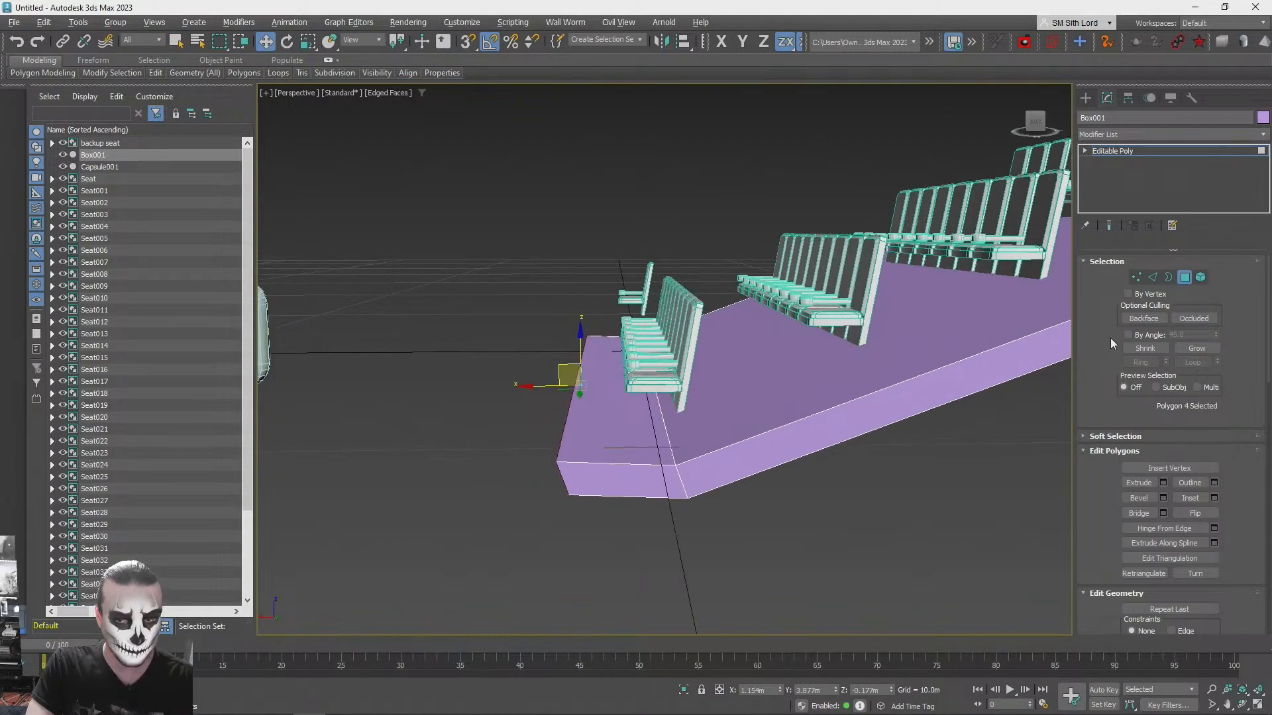
- Snap the front landing's two top end vertices in Z to the height of the lower fold's top vertices
click(1134, 278)
scroll(625, 279, up, 3)
scroll(625, 278, up, 1)
drag(607, 278, 670, 352)
alt+middle_drag(602, 282, 628, 312)
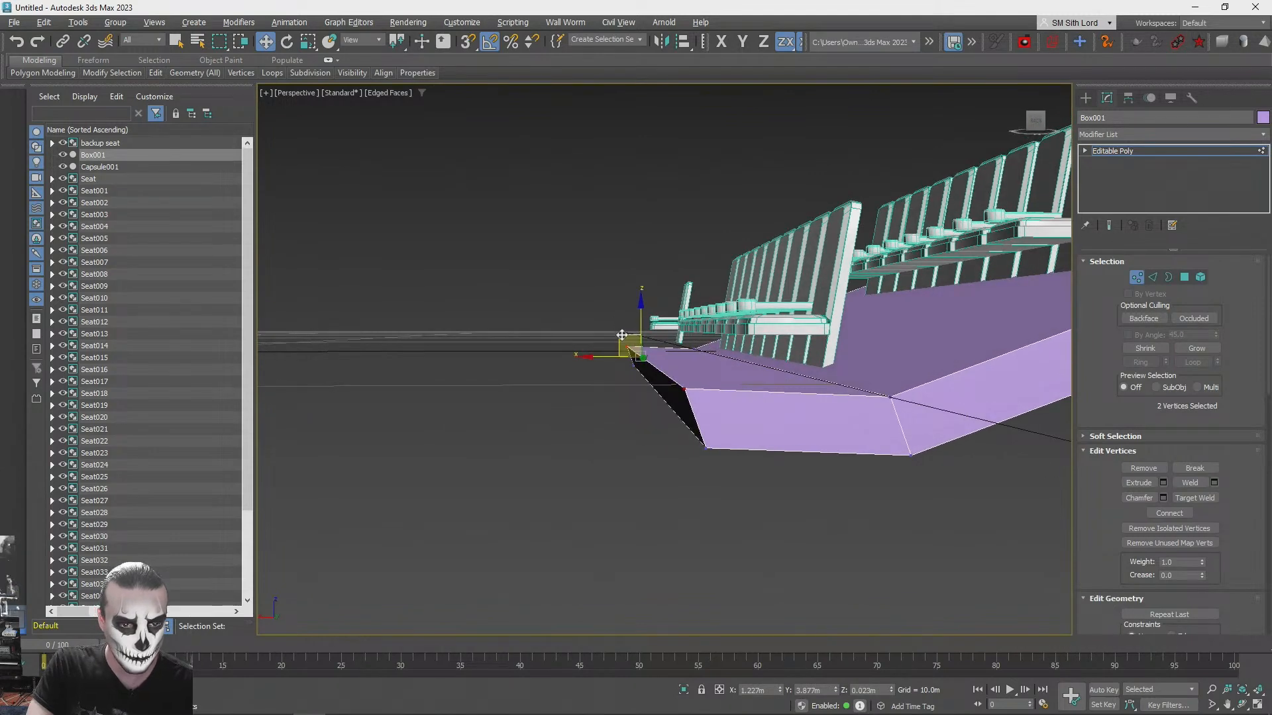
drag(716, 355, 899, 392)
key(s)
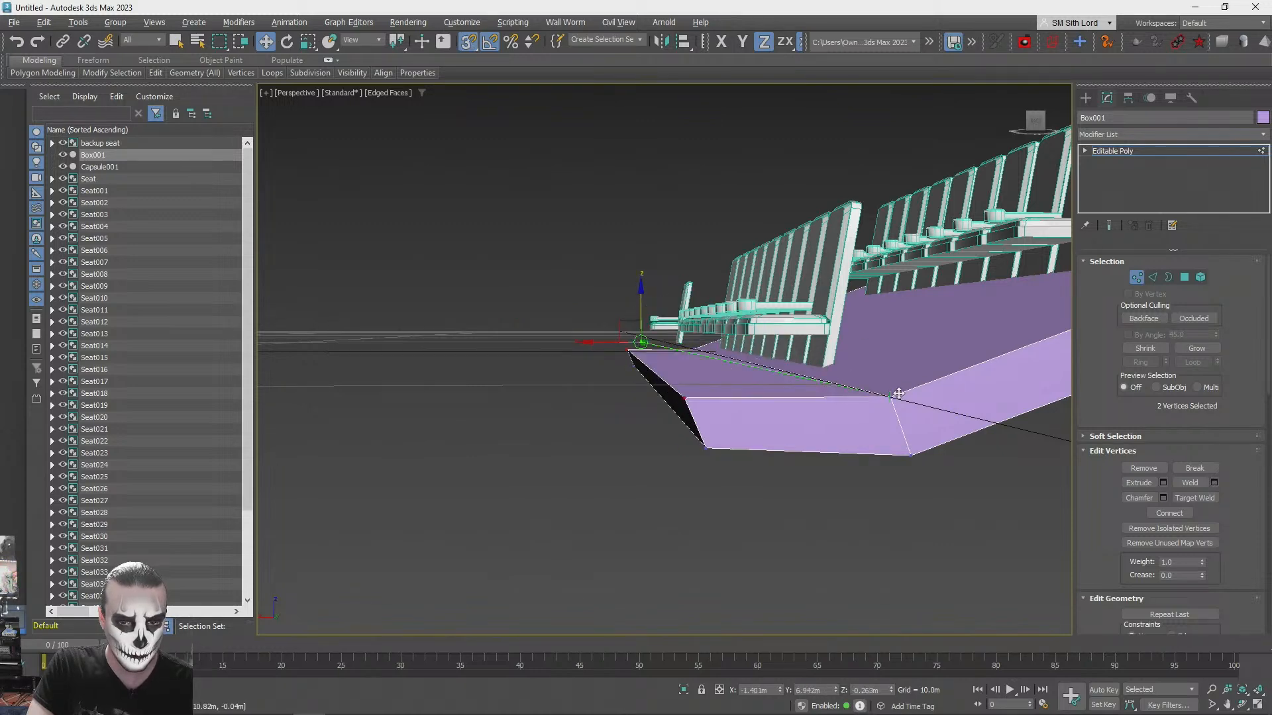
- Snap the front landing's two bottom end vertices level with the lower fold's underside in Z and beneath the top end vertices in X
alt+middle_drag(894, 395, 603, 407)
drag(609, 402, 685, 372)
alt+middle_drag(685, 372, 633, 363)
key(s)
drag(634, 368, 613, 436)
key(ctrl+z)
drag(656, 350, 690, 403)
right_click(689, 403)
drag(611, 356, 680, 382)
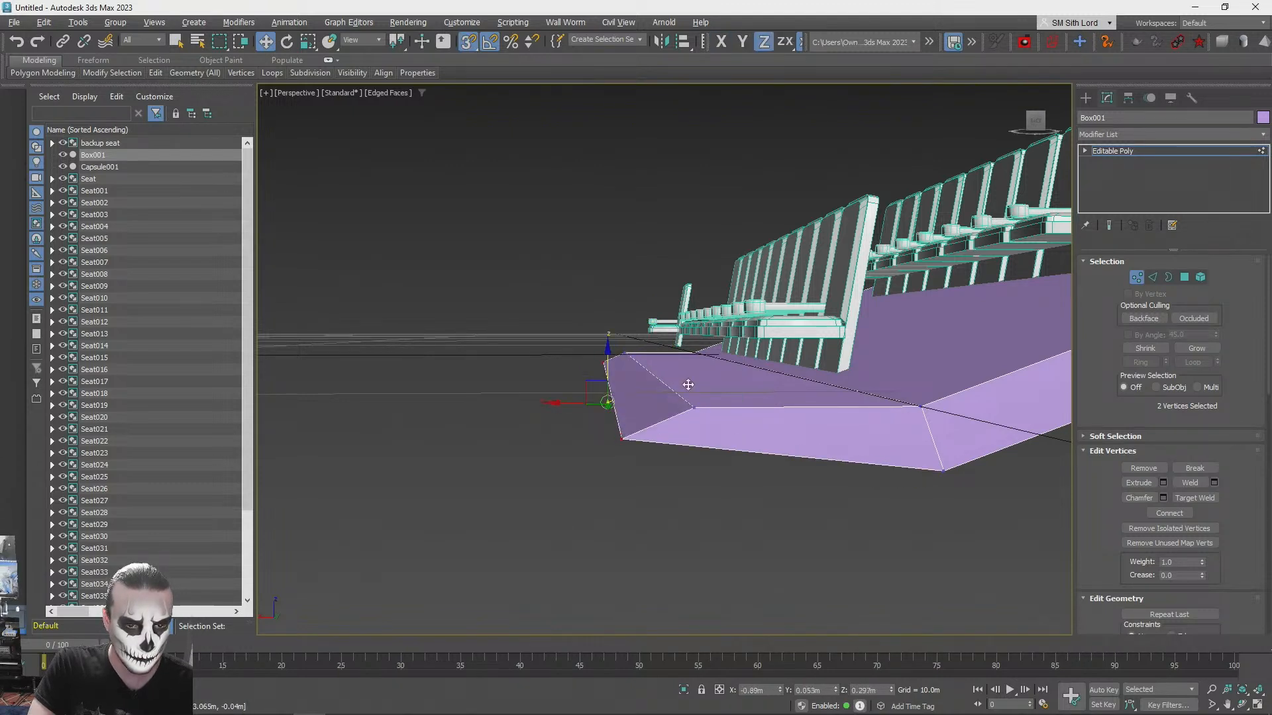
key(ctrl+z)
drag(609, 354, 944, 468)
drag(554, 397, 691, 407)
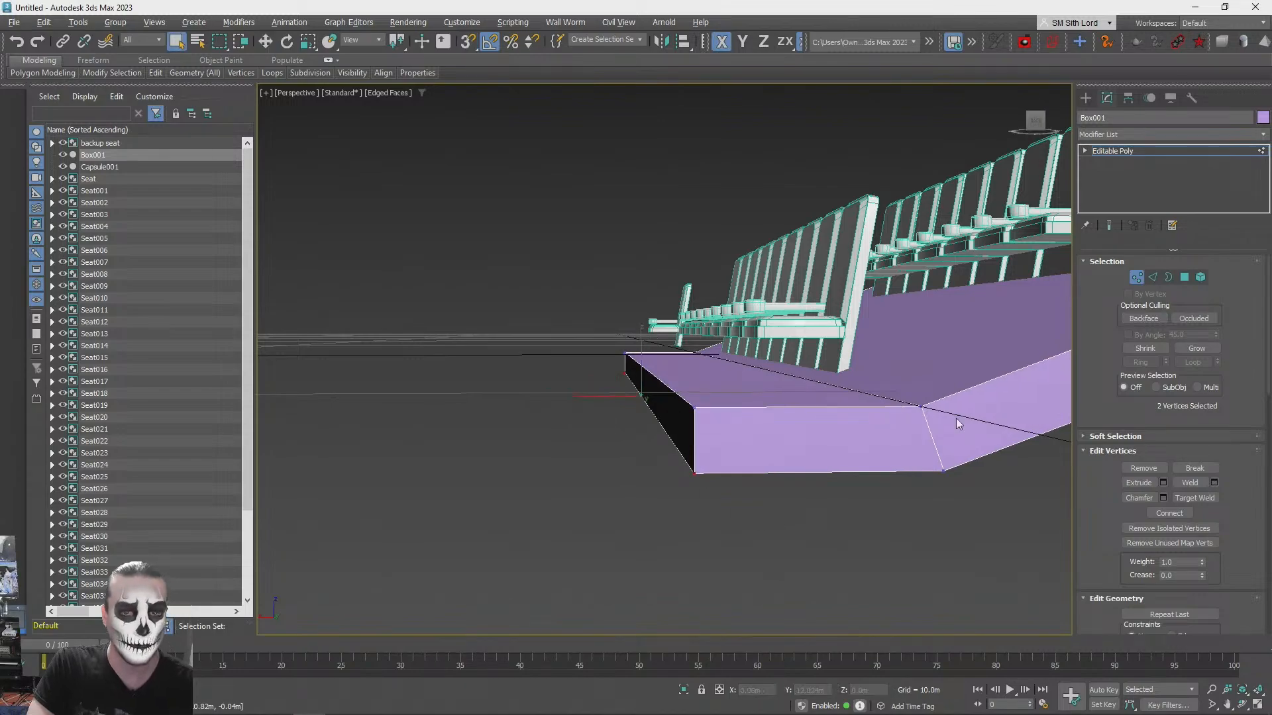
- Move the front landing's end polygon outward along X to about 3.064 m to deepen the landing
click(1186, 275)
alt+middle_drag(890, 353, 640, 449)
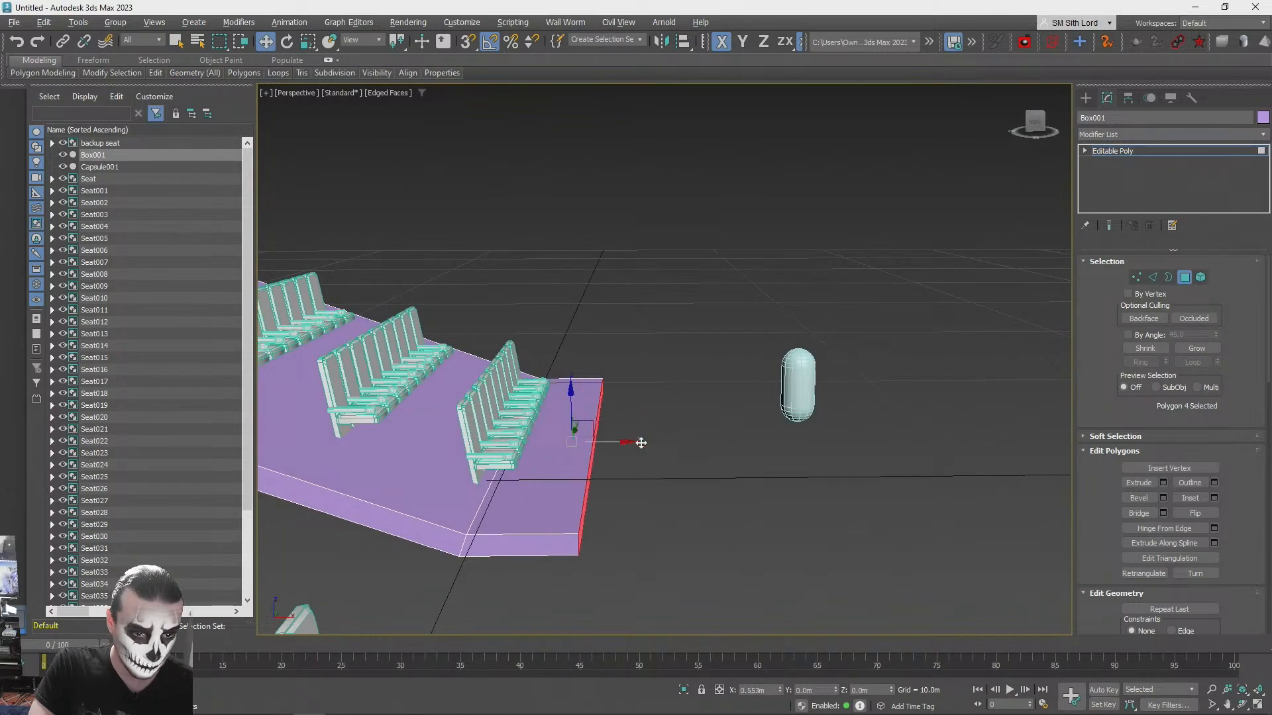
alt+middle_drag(641, 444, 560, 502)
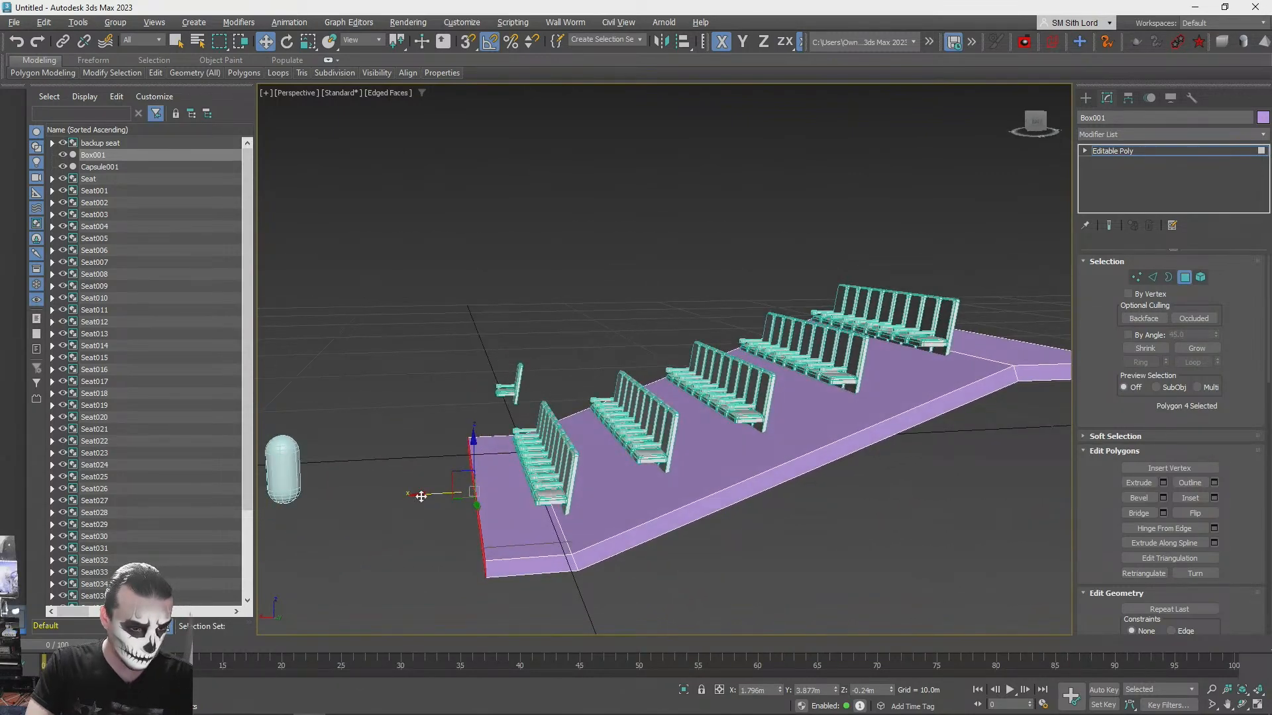
alt+middle_drag(405, 497, 464, 482)
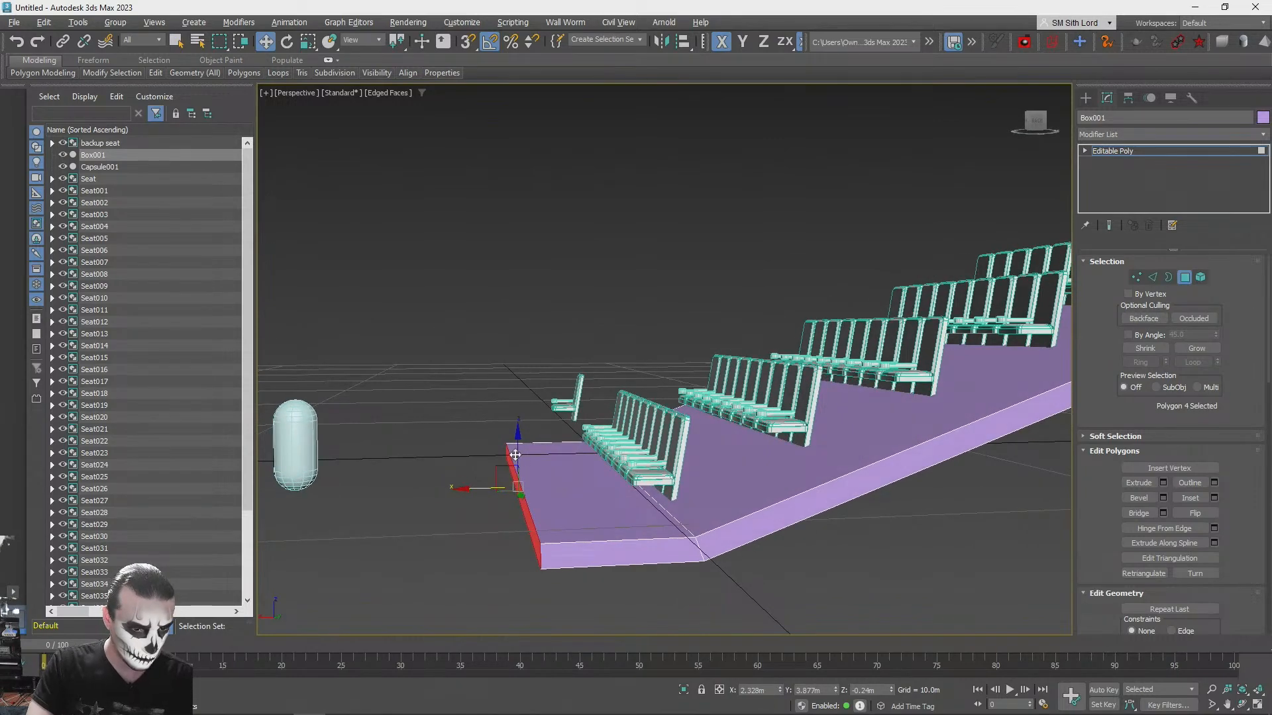
alt+middle_drag(492, 489, 583, 458)
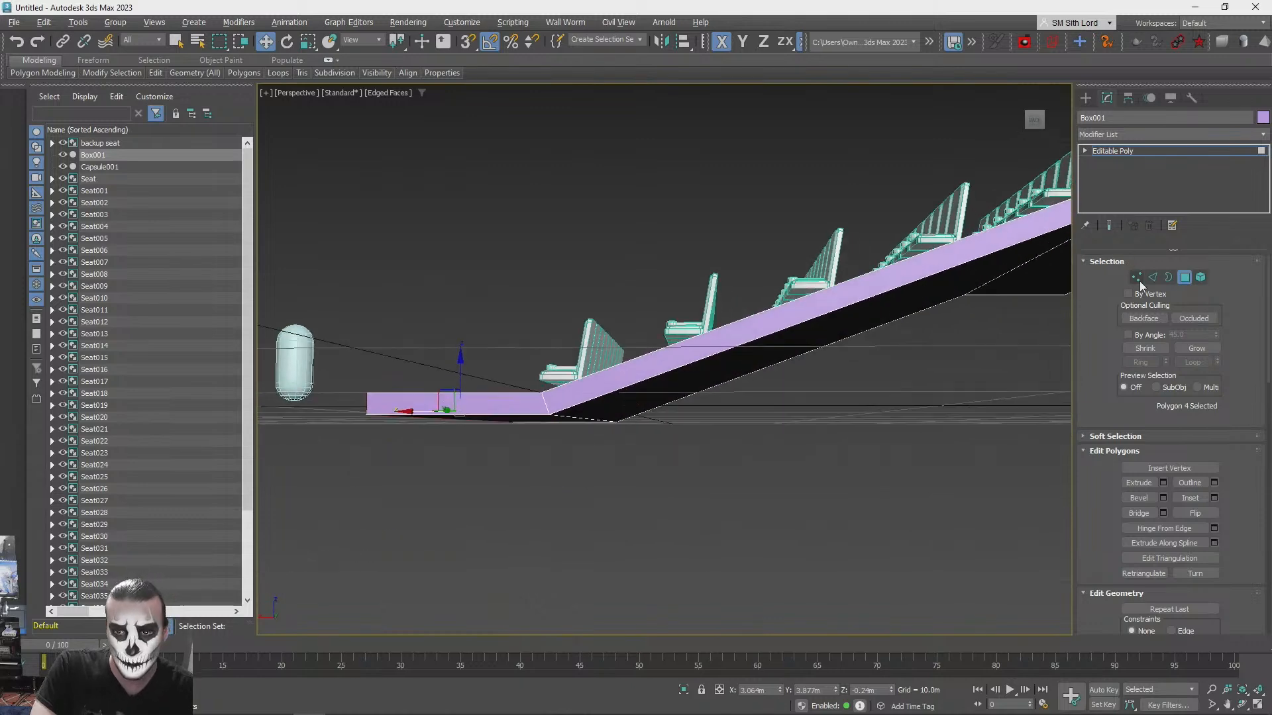
- Snap the lower fold's two bottom vertices along X directly beneath its top vertices
click(1137, 277)
alt+middle_drag(823, 436, 677, 466)
drag(677, 465, 589, 410)
mouse_move(590, 409)
alt+middle_down()
mouse_move(573, 438)
mouse_move(587, 434)
alt+middle_up()
key(s)
drag(552, 442, 607, 431)
click(767, 485)
- Snap the upper fold's two bottom vertices along X directly beneath its top vertices and return to polygon selection
alt+middle_drag(767, 484, 838, 446)
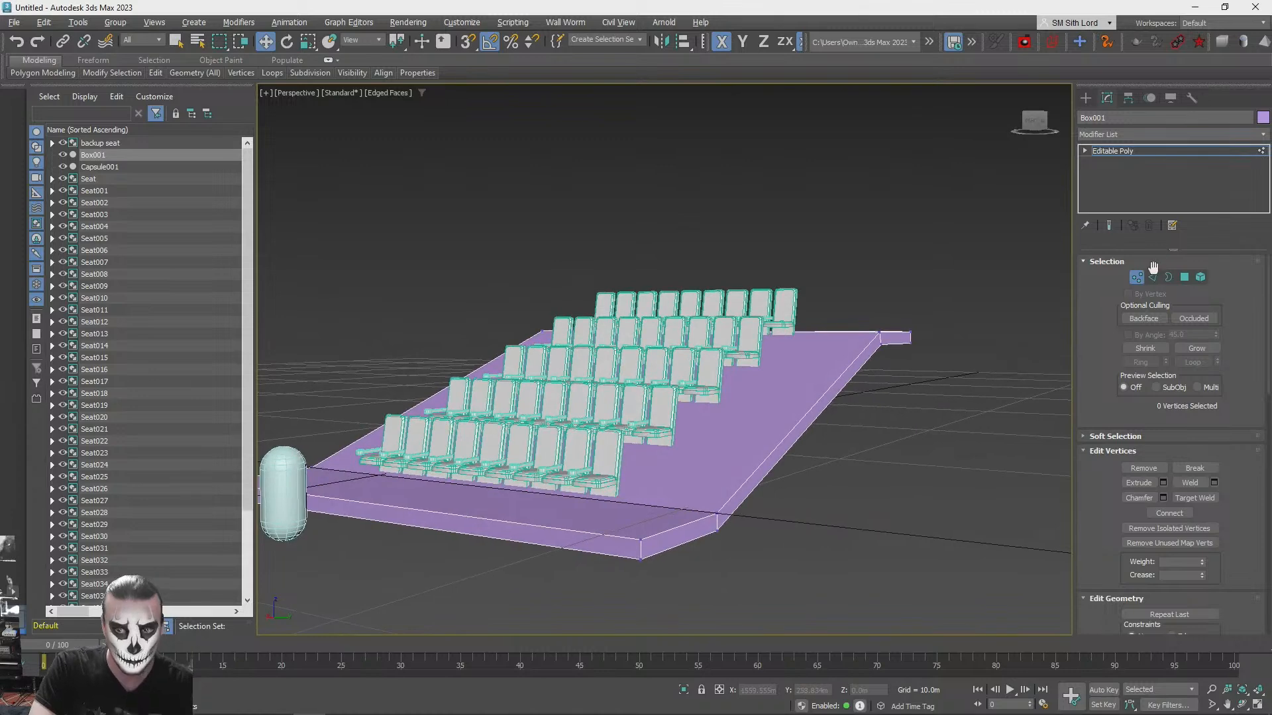
click(1185, 277)
key(q)
key(1)
alt+middle_drag(1033, 318, 726, 399)
drag(727, 400, 708, 380)
alt+middle_drag(708, 380, 741, 362)
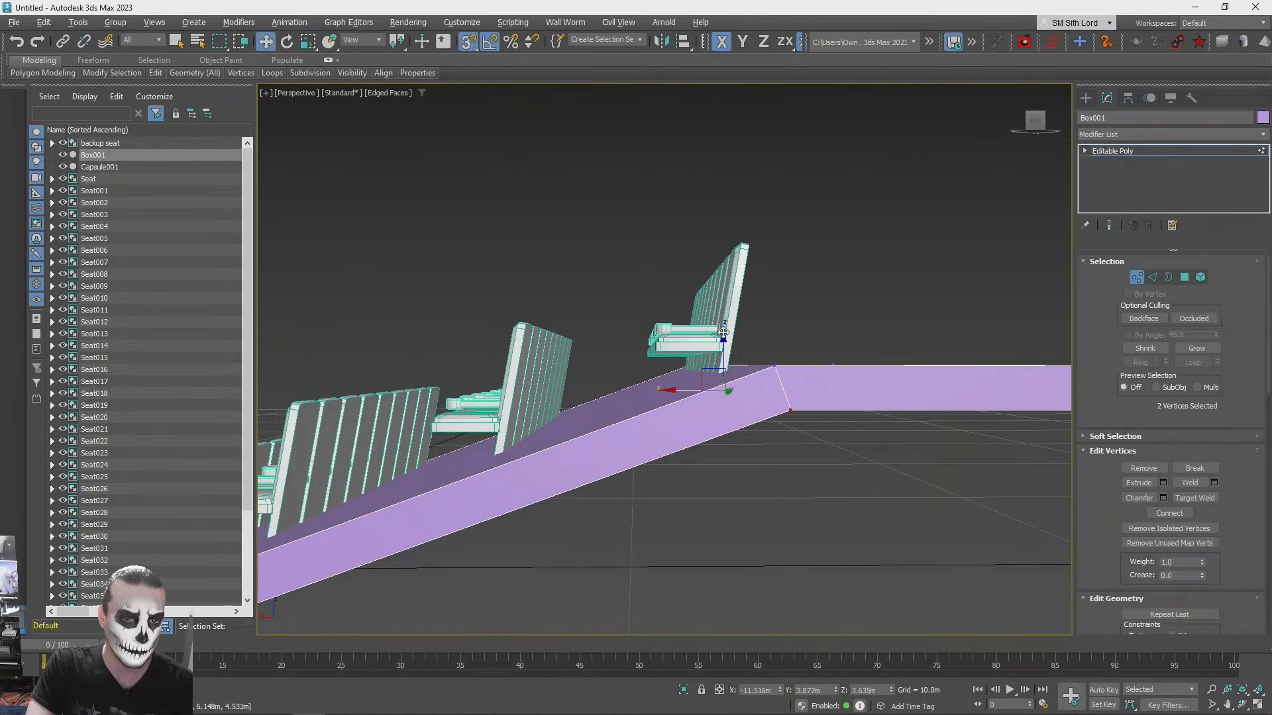
drag(694, 388, 780, 365)
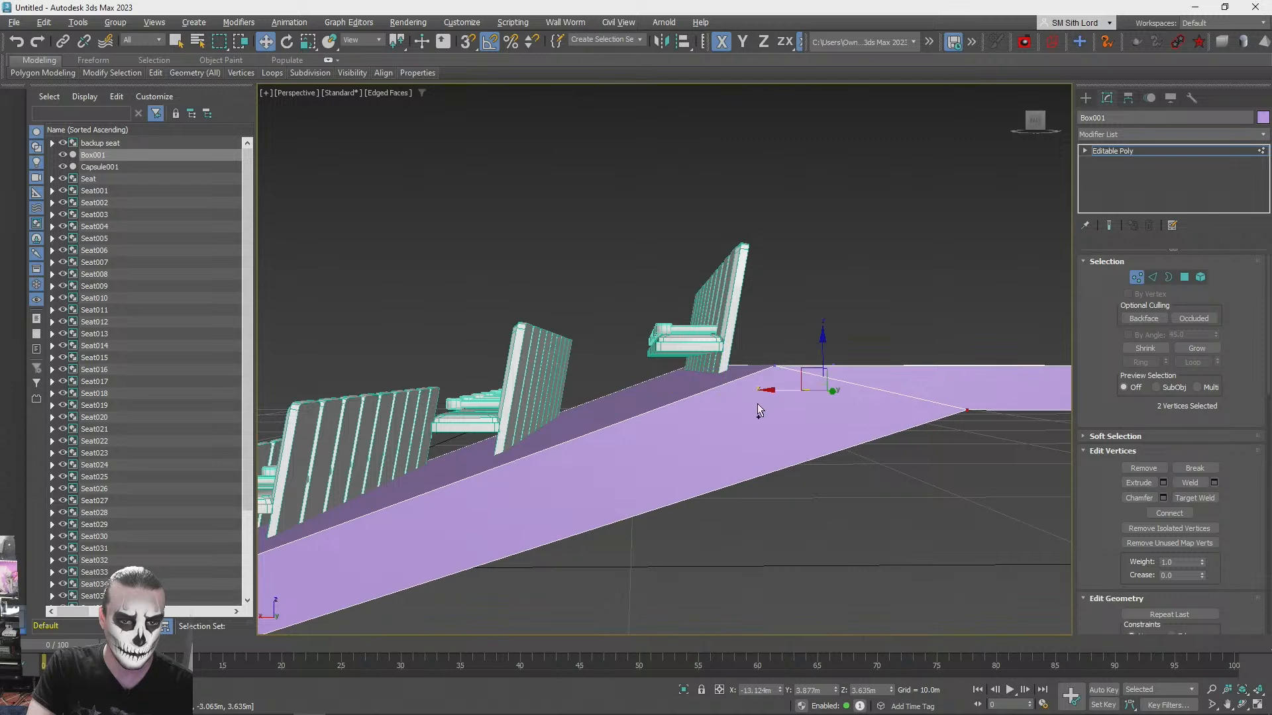
key(ctrl+z)
key(s)
drag(683, 390, 775, 366)
key(s)
key(q)
click(823, 260)
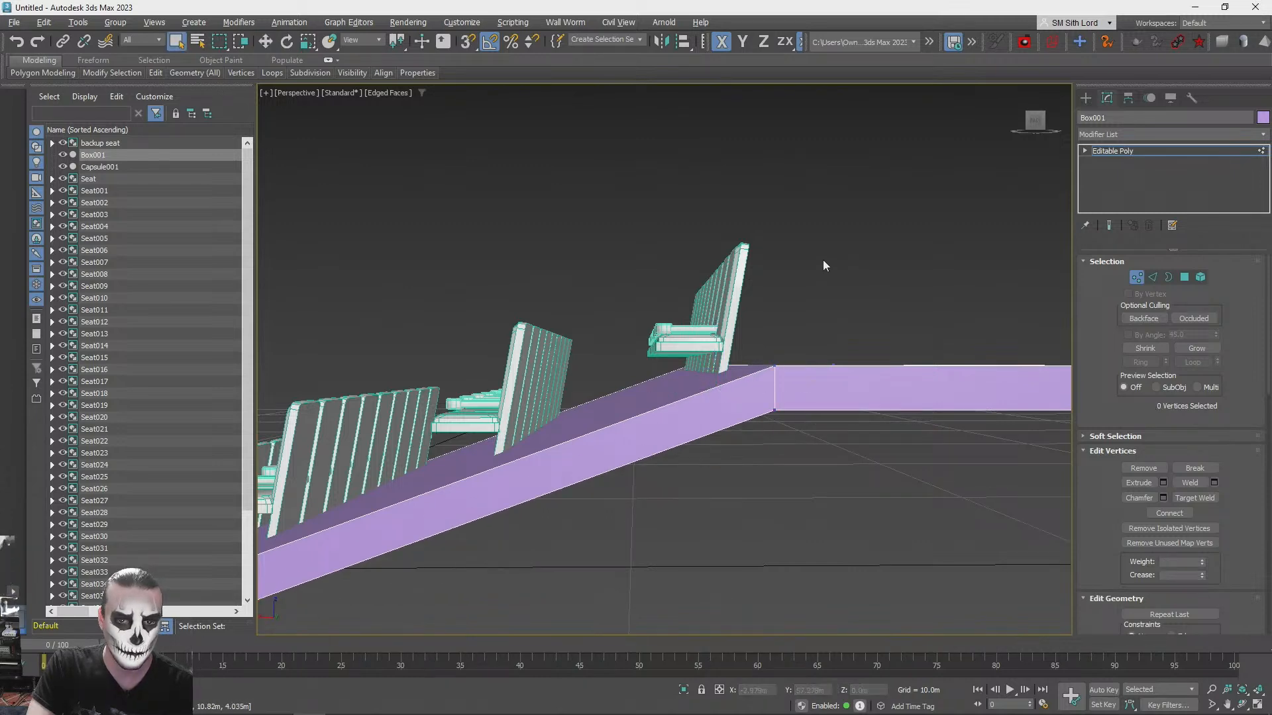
scroll(823, 259, down, 6)
alt+middle_drag(955, 248, 965, 220)
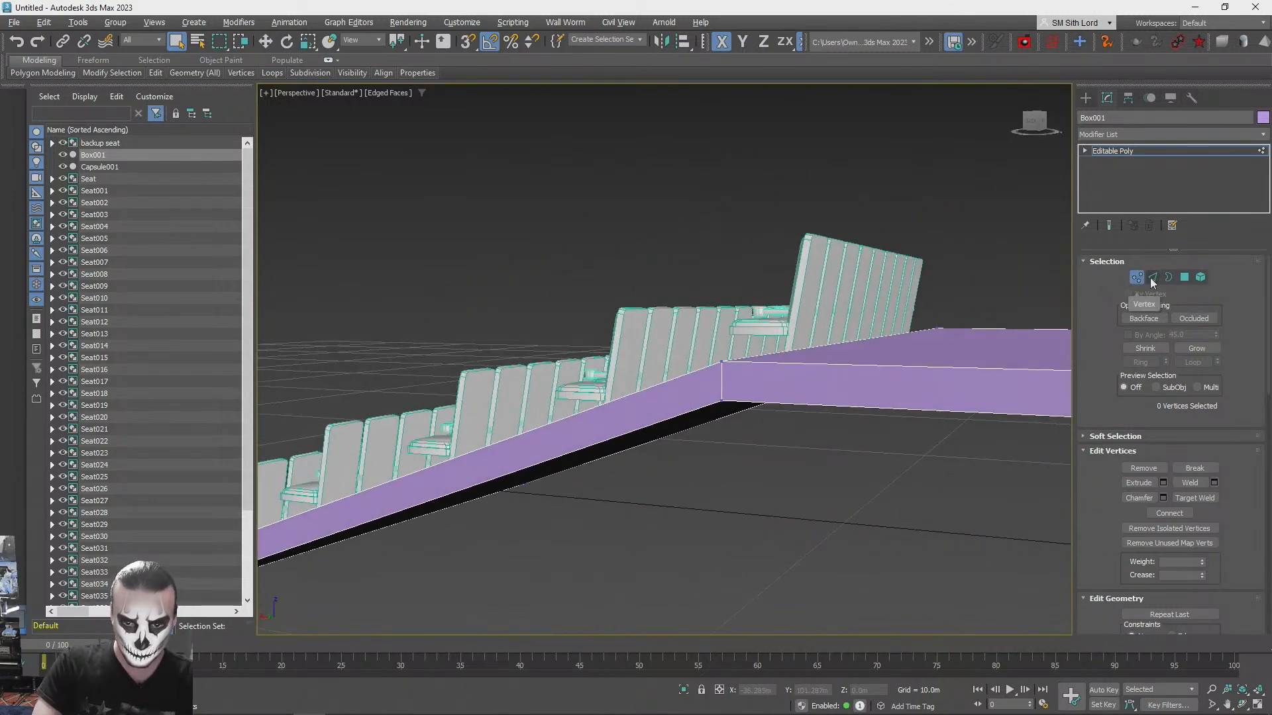
click(1186, 277)
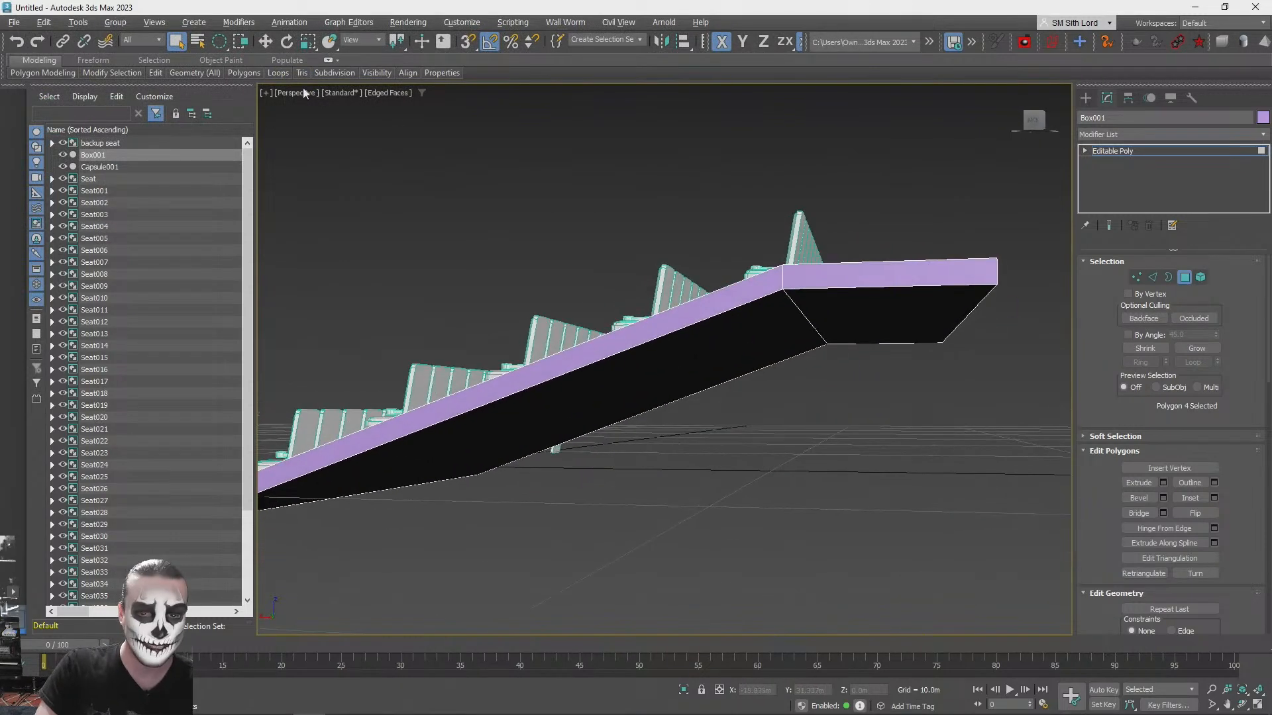
- Save the scene as halltime in the scenes folder
key(ctrl+s)
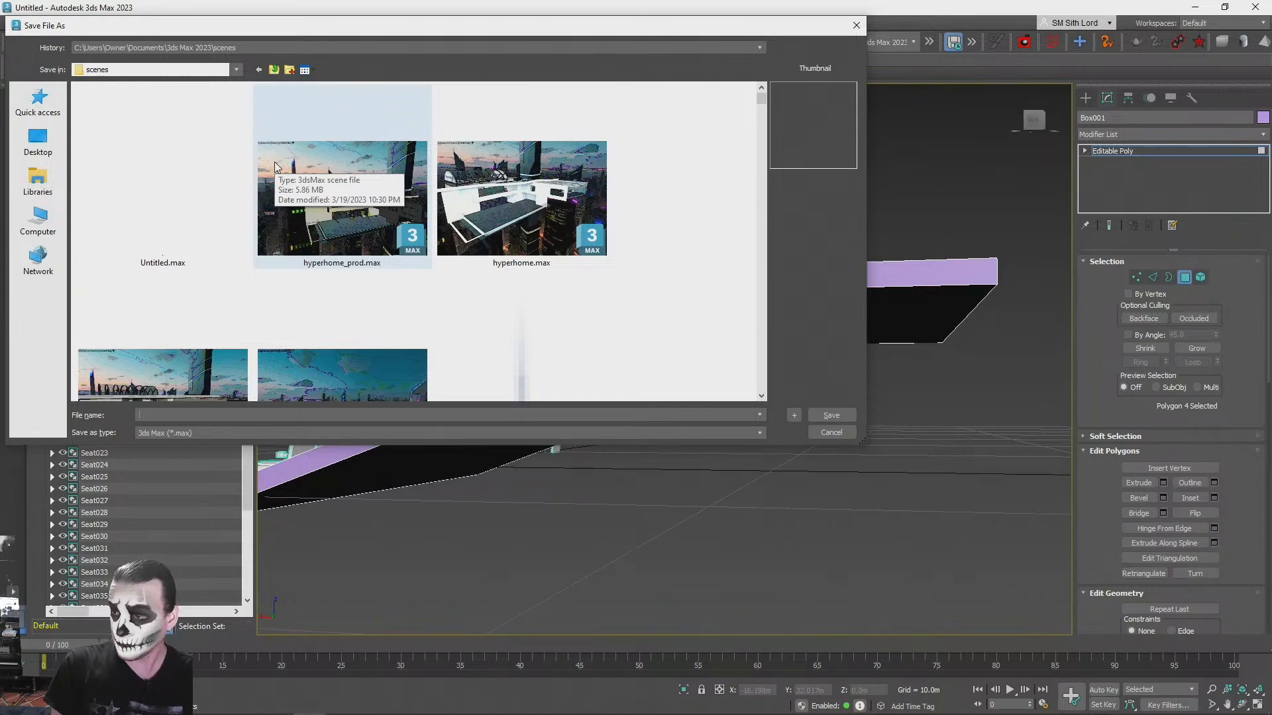
text(hallt)
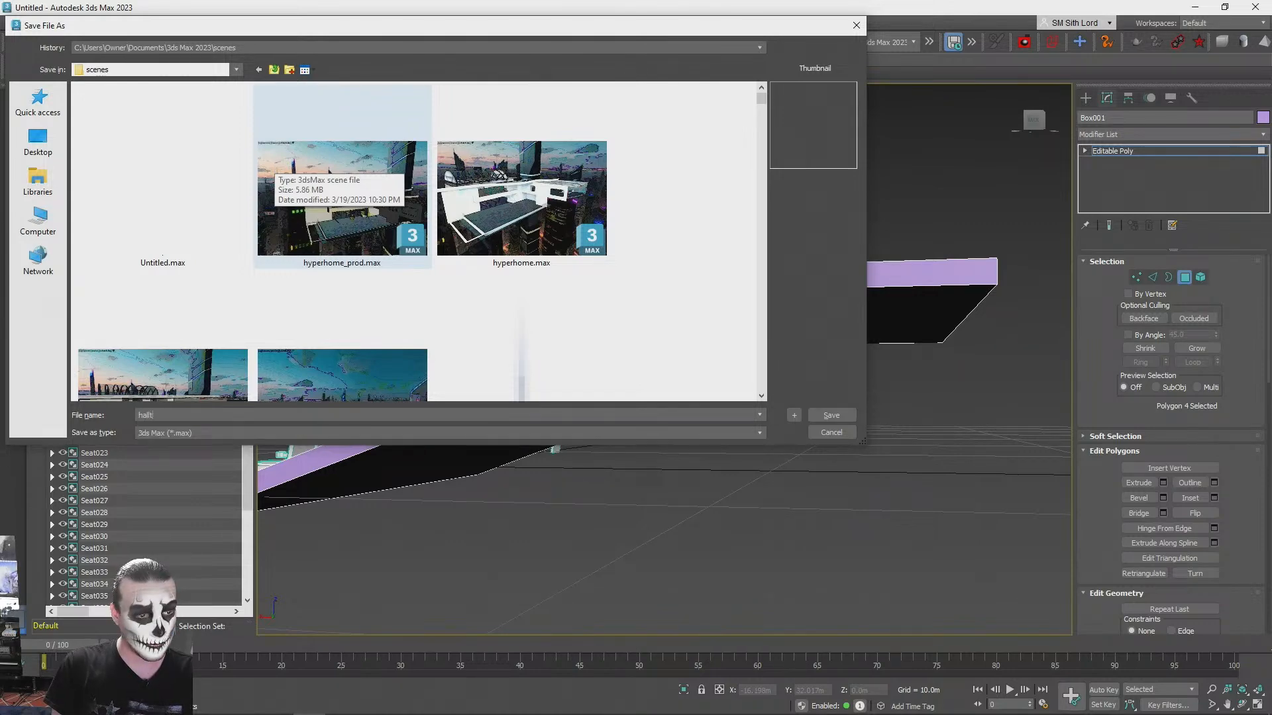
key(BackSpace)
key(BackSpace)
key(BackSpace)
key(BackSpace)
key(BackSpace)
text(conc)
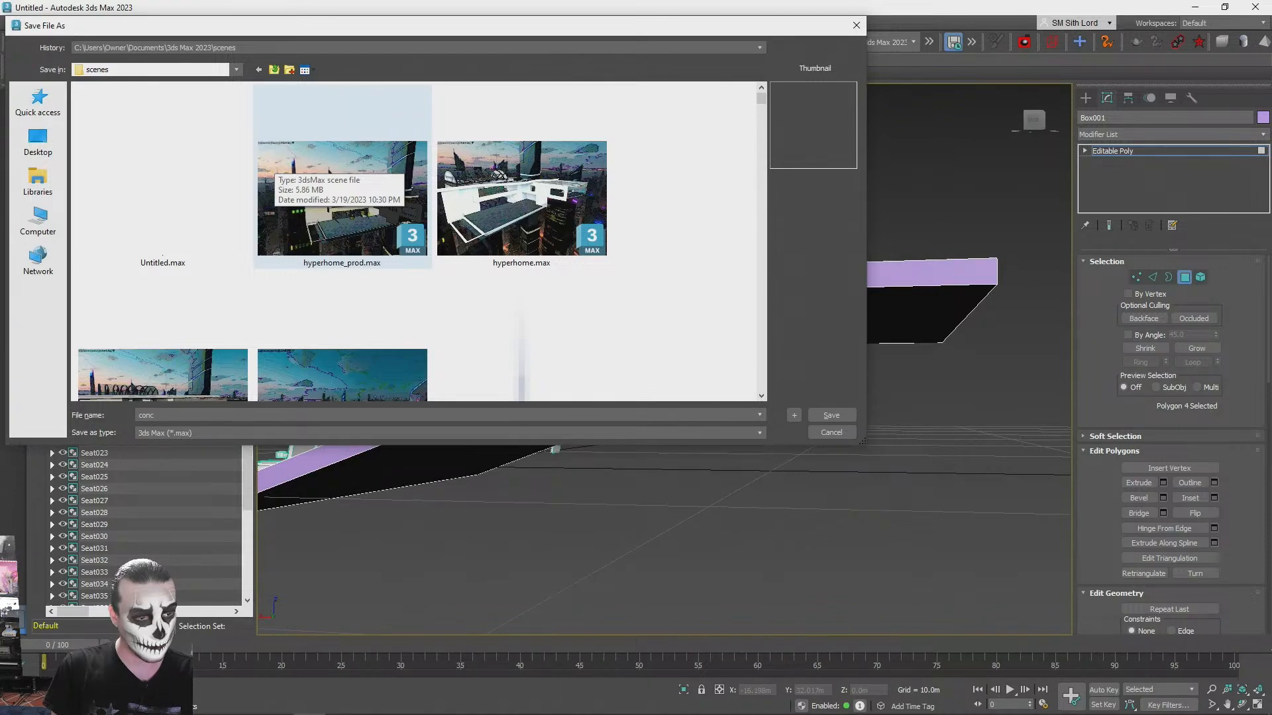
key(BackSpace)
key(BackSpace)
key(BackSpace)
key(BackSpace)
text(halltime)
key(Return)
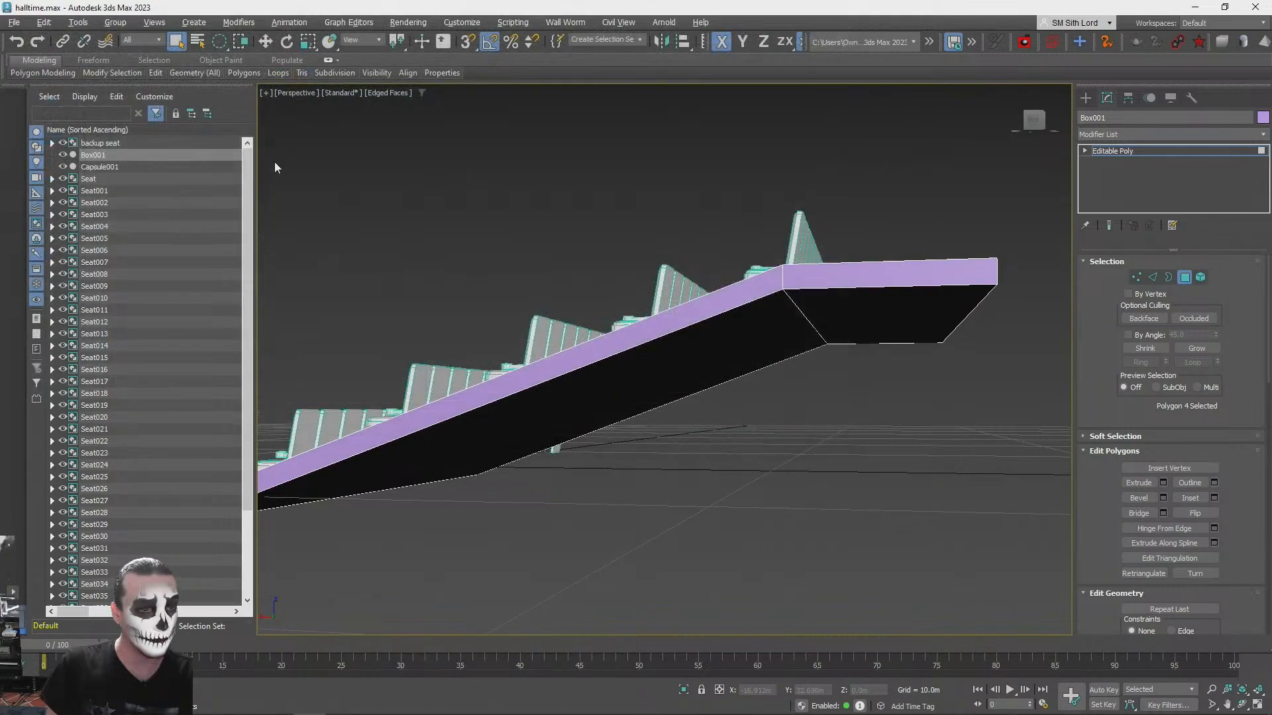
- Select the eight side polygons around the full perimeter of the seating platform
alt+middle_drag(273, 153, 519, 604)
scroll(824, 412, down, 5)
scroll(807, 408, up, 3)
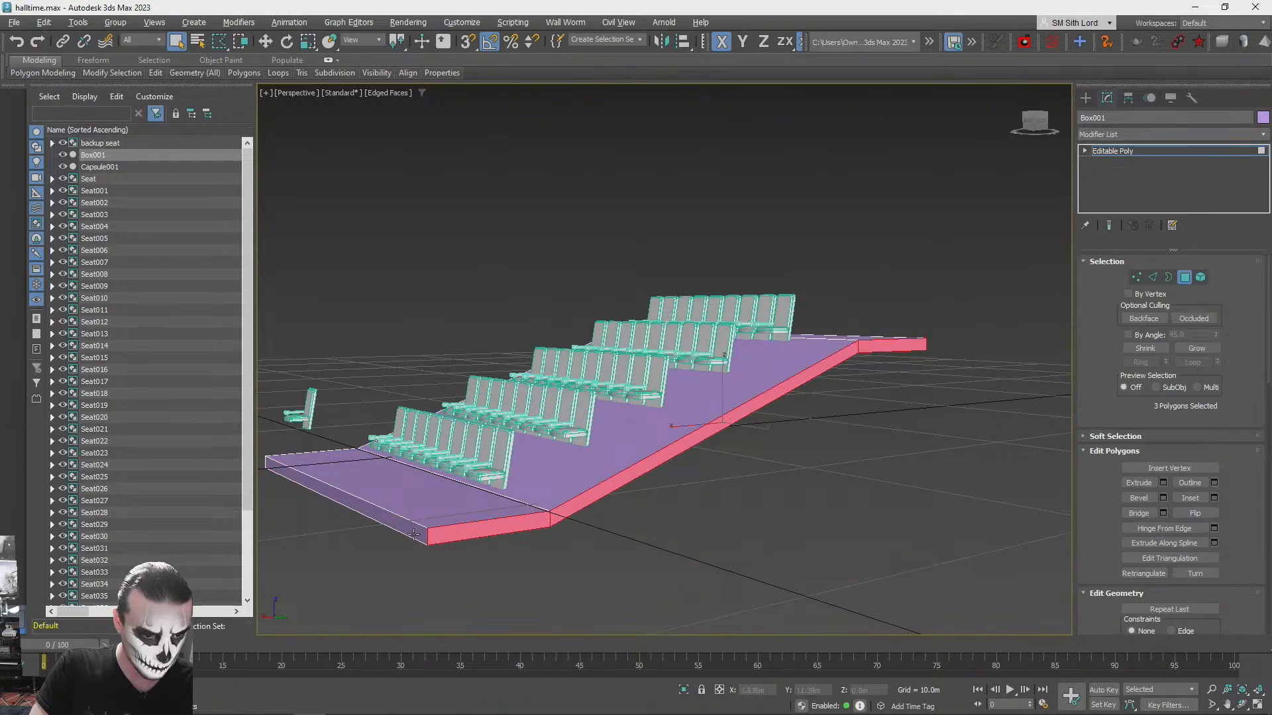
alt+middle_drag(417, 528, 772, 515)
ctrl+click(614, 374)
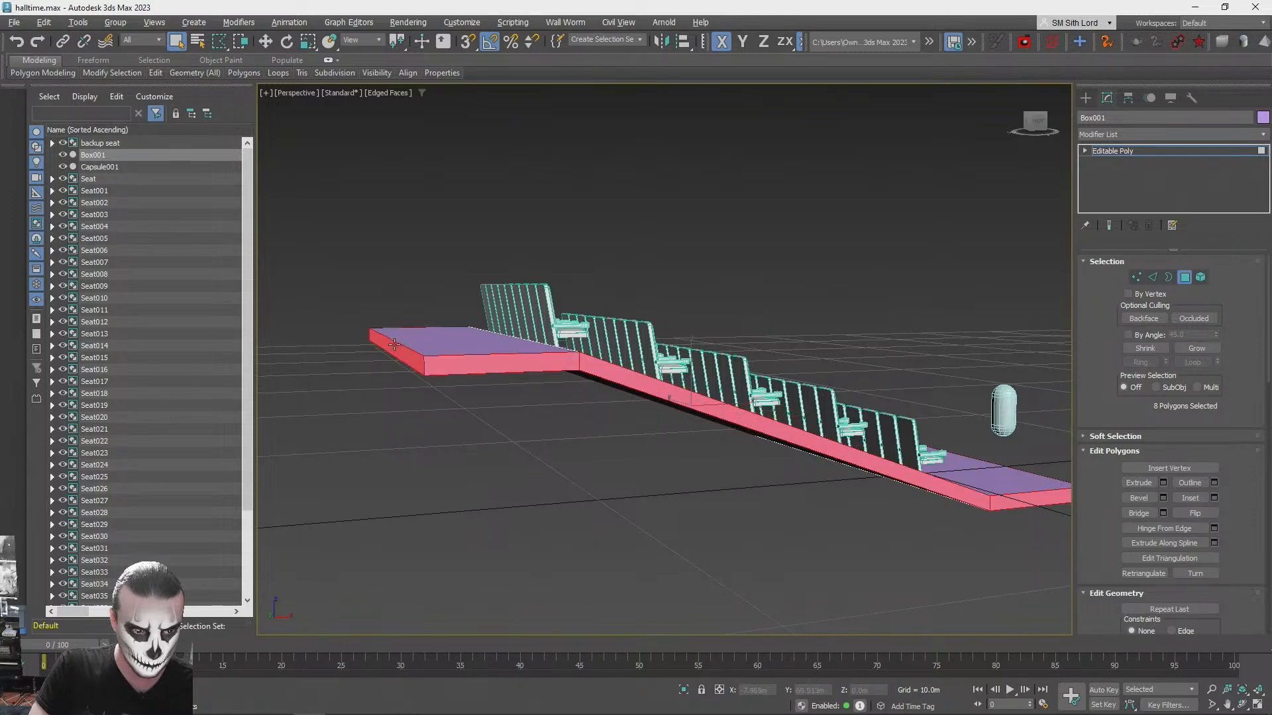
alt+middle_drag(435, 418, 529, 434)
- Start a Bevel with settings on the perimeter polygons and reset its height and outline values
click(1164, 498)
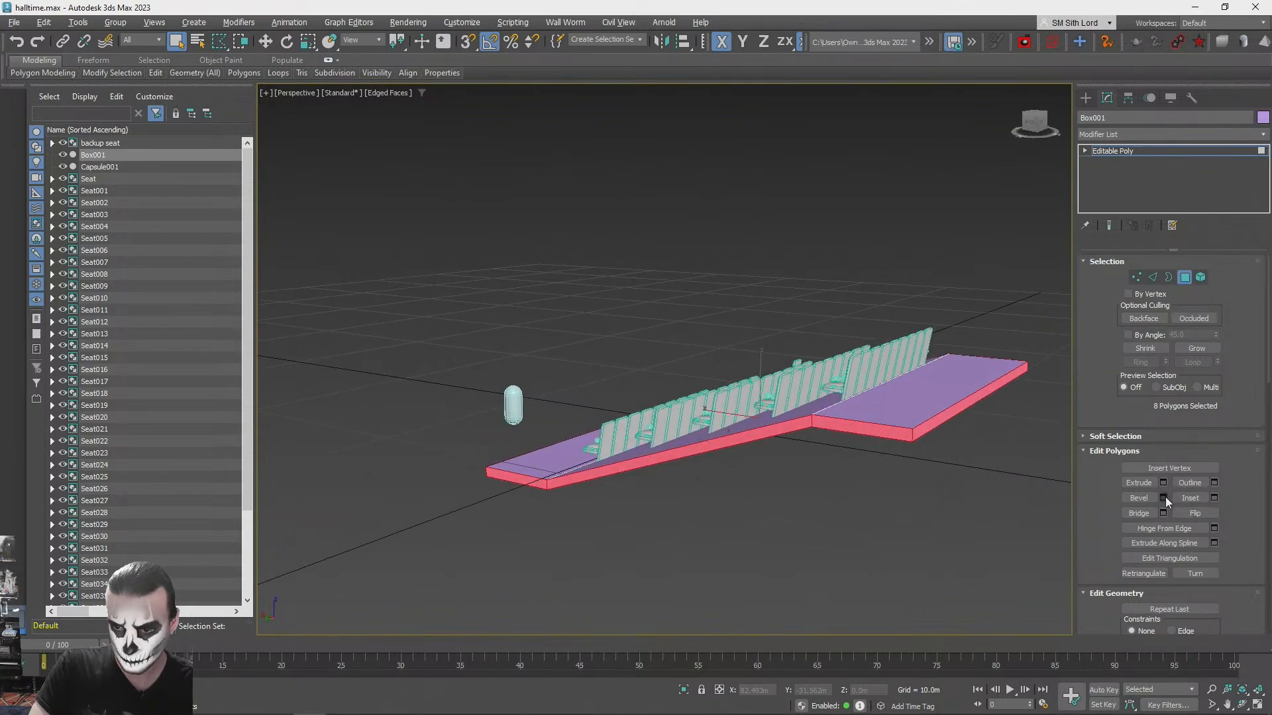
alt+middle_drag(590, 404, 679, 398)
click(704, 409)
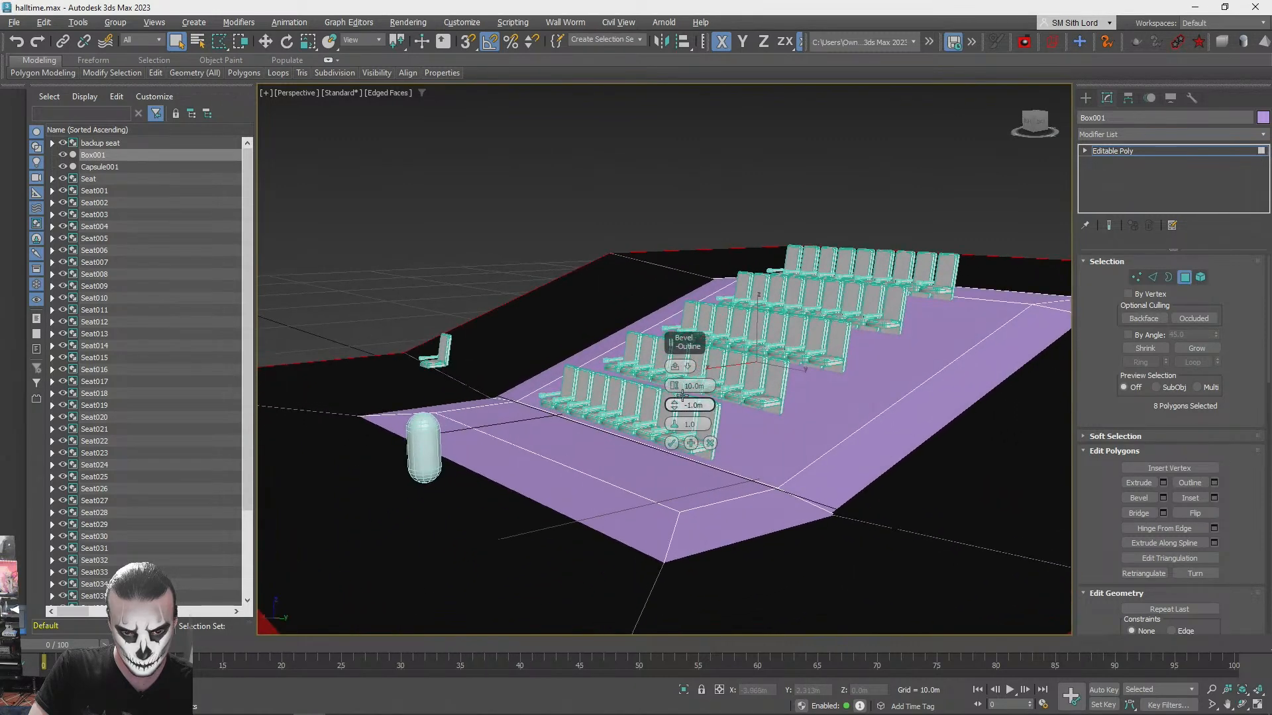
right_click(679, 397)
click(682, 6)
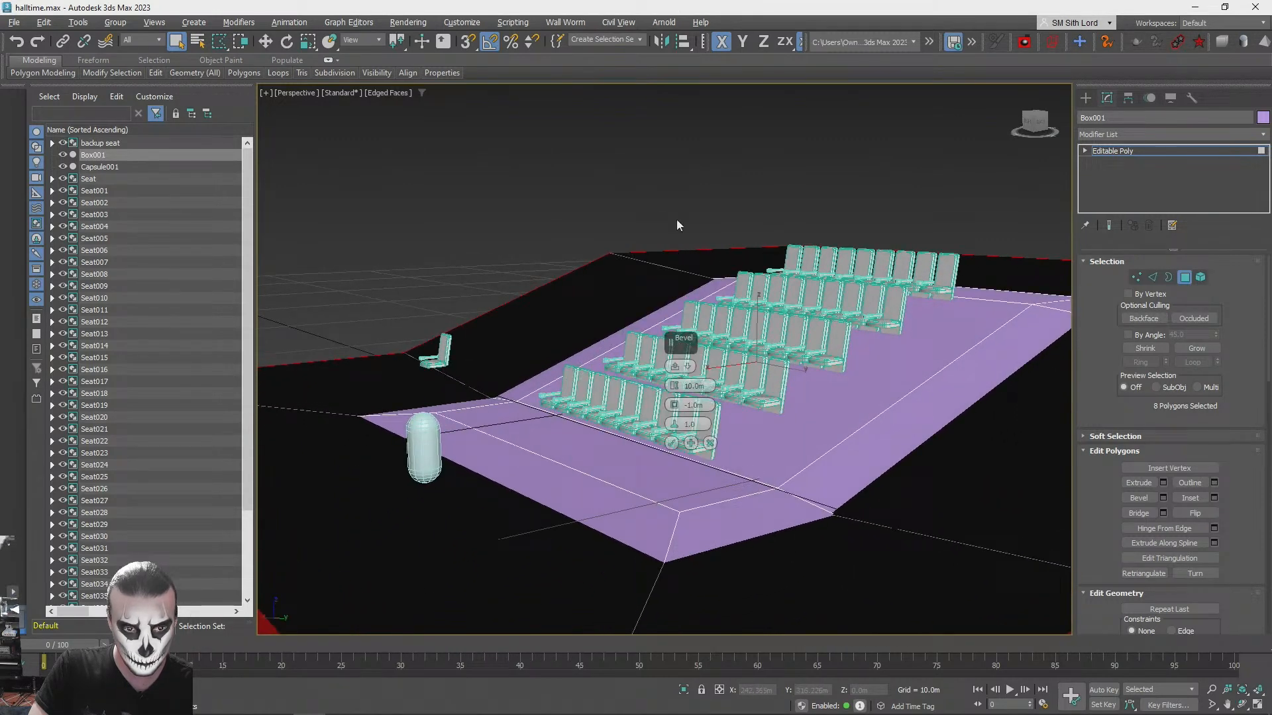
right_click(675, 410)
right_click(674, 386)
- Adjust the bevel height and set its outline to about -0.07 m for the platform's edge
scroll(674, 412, up, 3)
alt+middle_drag(679, 412, 674, 401)
right_click(675, 406)
drag(674, 388, 678, 360)
alt+middle_drag(571, 379, 696, 385)
drag(674, 384, 676, 398)
scroll(675, 399, down, 2)
mouse_move(676, 400)
alt+middle_down()
mouse_move(616, 390)
mouse_move(715, 398)
mouse_move(629, 430)
mouse_move(685, 412)
alt+middle_up()
scroll(677, 405, up, 1)
scroll(677, 409, up, 2)
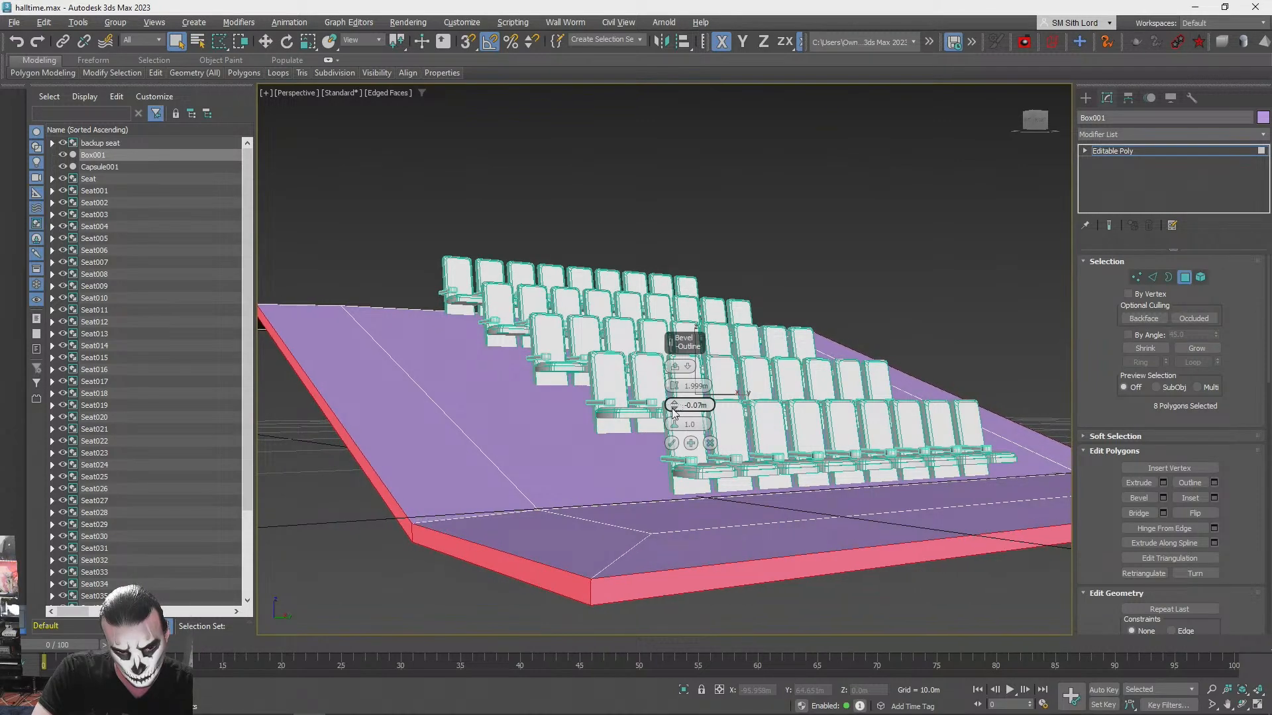
- Reduce the bevel height to a narrow chamfered rim around the platform, apply the bevel and clear the polygon selection
alt+middle_drag(689, 375, 694, 372)
drag(674, 387, 674, 395)
alt+middle_drag(674, 395, 1120, 383)
click(672, 443)
click(716, 486)
alt+middle_drag(715, 487, 725, 503)
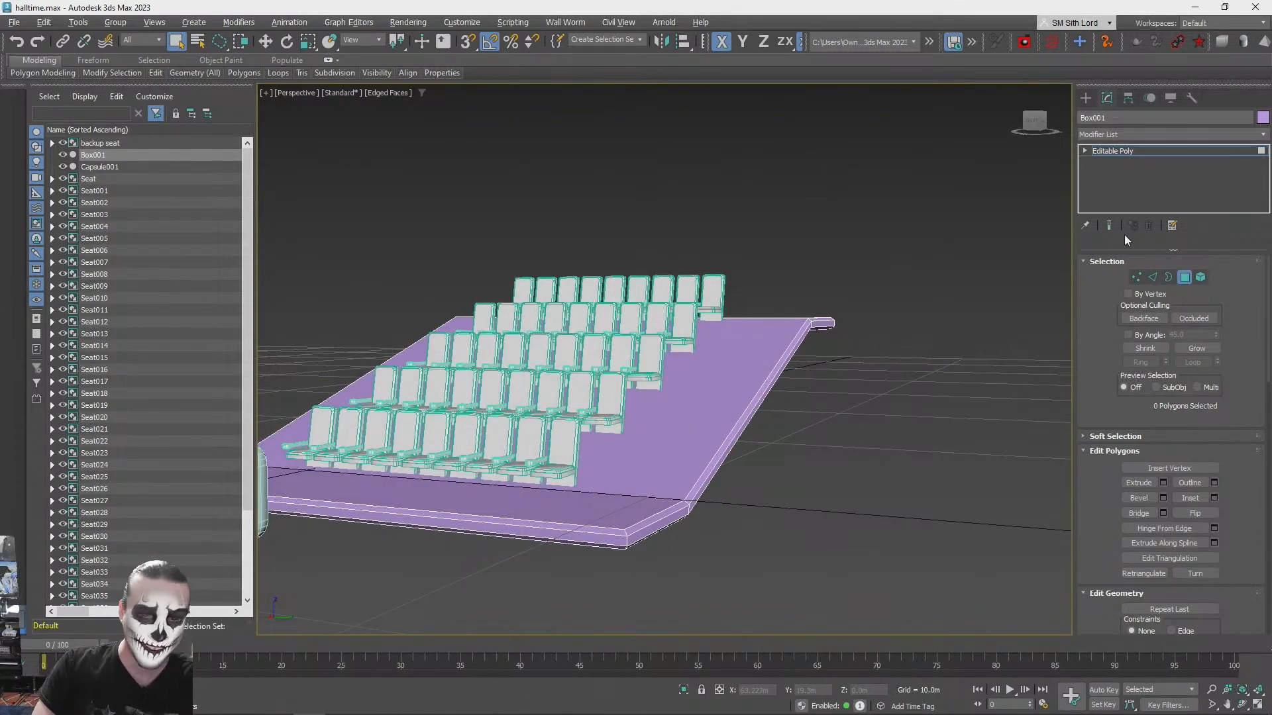
- Leave polygon editing, deselect the platform and examine the beveled floor and seats with wireframe and edged faces toggled
key(F3)
click(1184, 278)
click(824, 406)
key(F3)
mouse_move(826, 404)
alt+middle_down()
mouse_move(769, 357)
mouse_move(678, 400)
alt+middle_up()
key(F4)
key(F4)
key(F3)
key(F3)
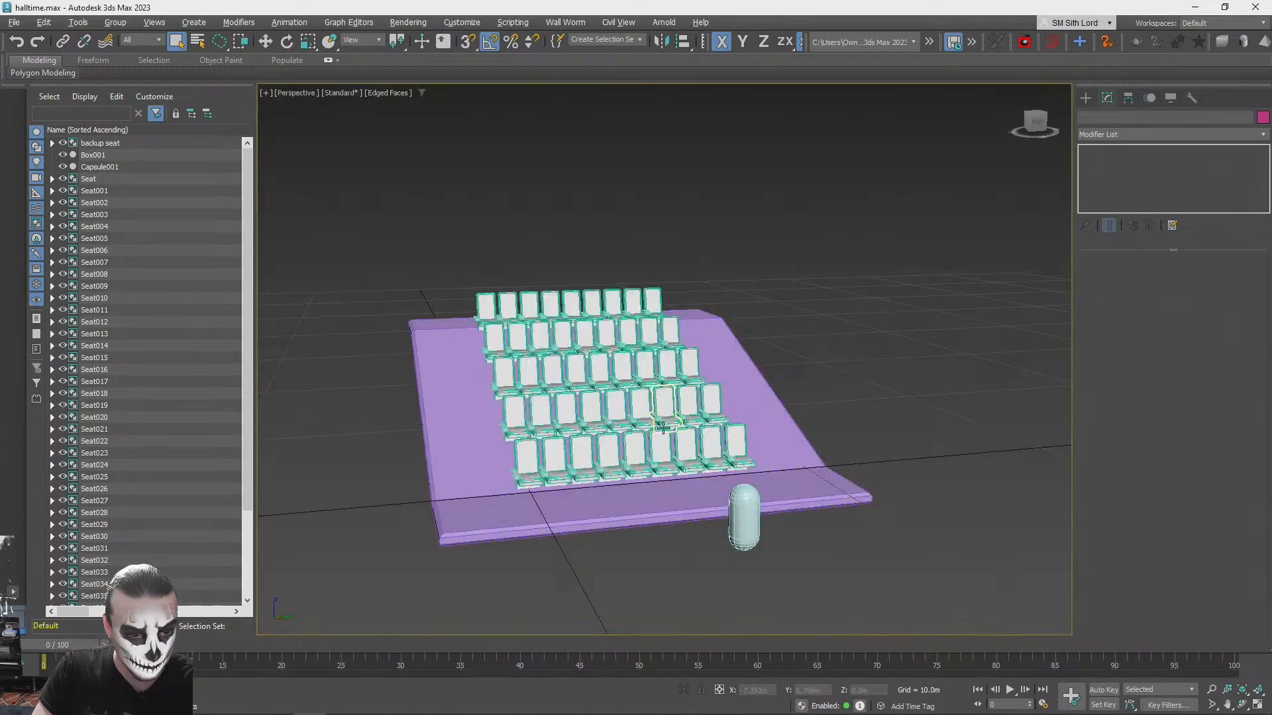
mouse_move(991, 276)
alt+middle_down()
mouse_move(978, 276)
mouse_move(993, 272)
alt+middle_up()
scroll(993, 271, up, 2)
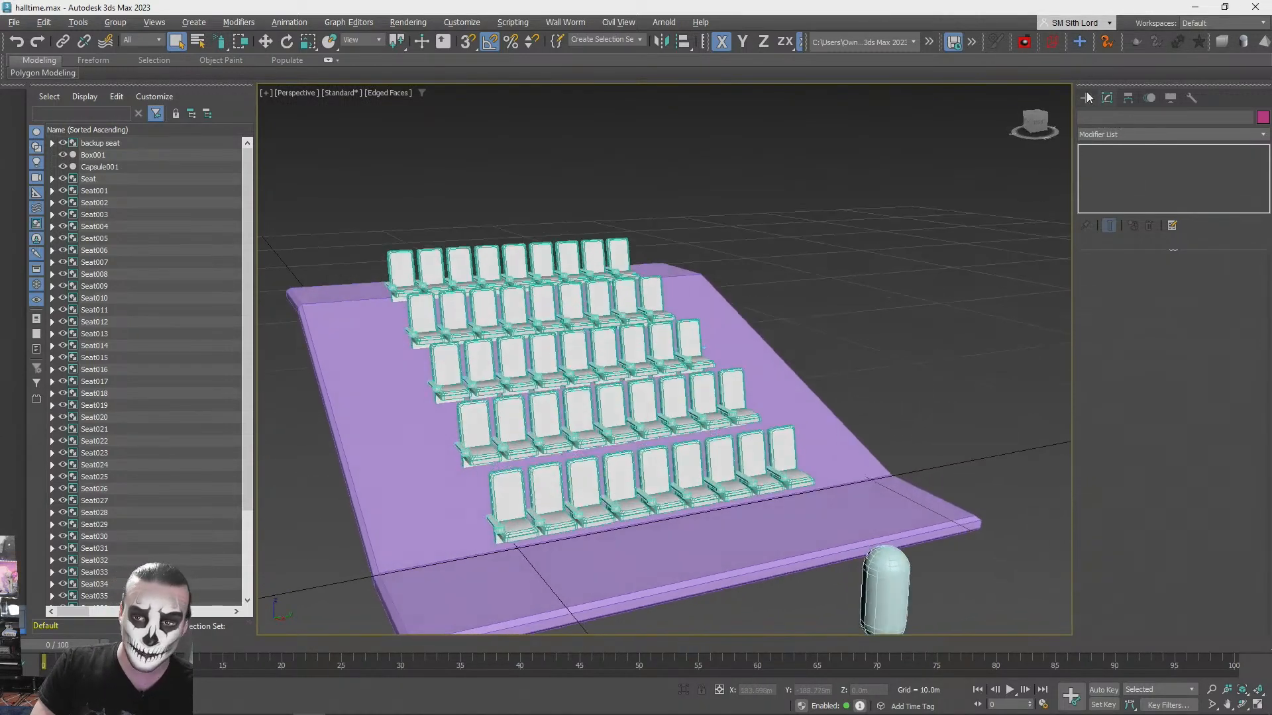
click(1086, 98)
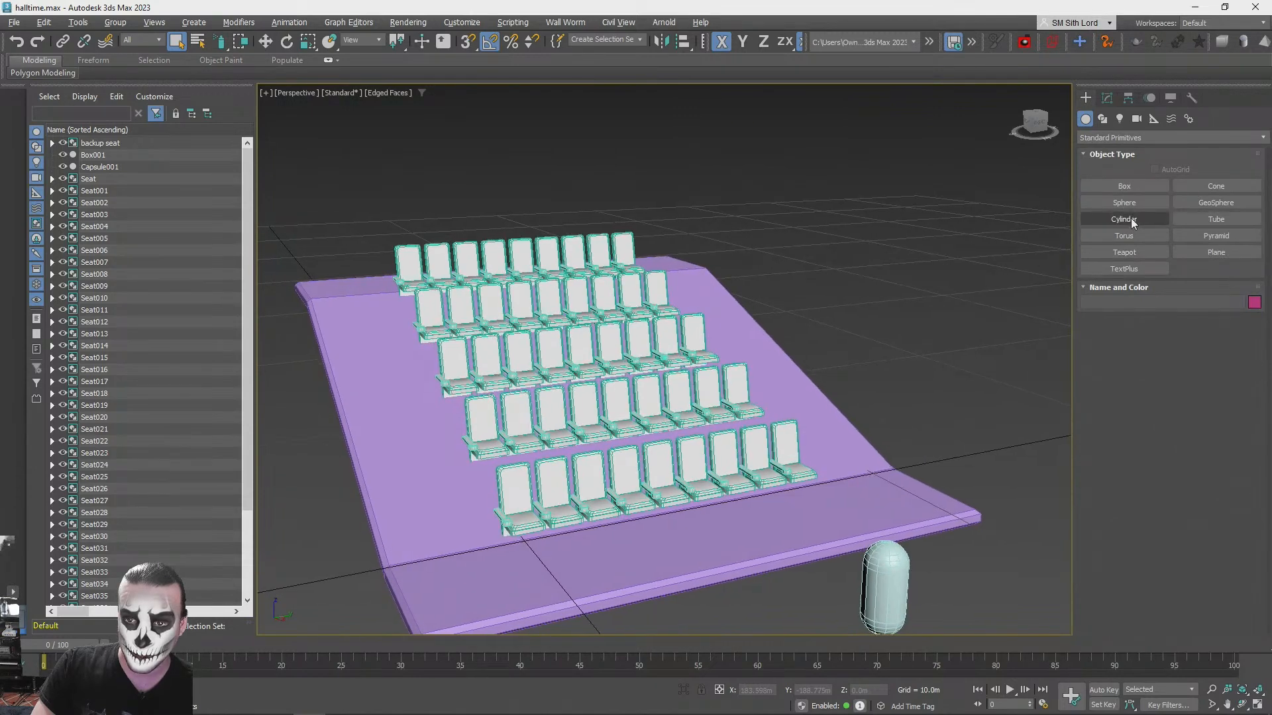
click(1130, 219)
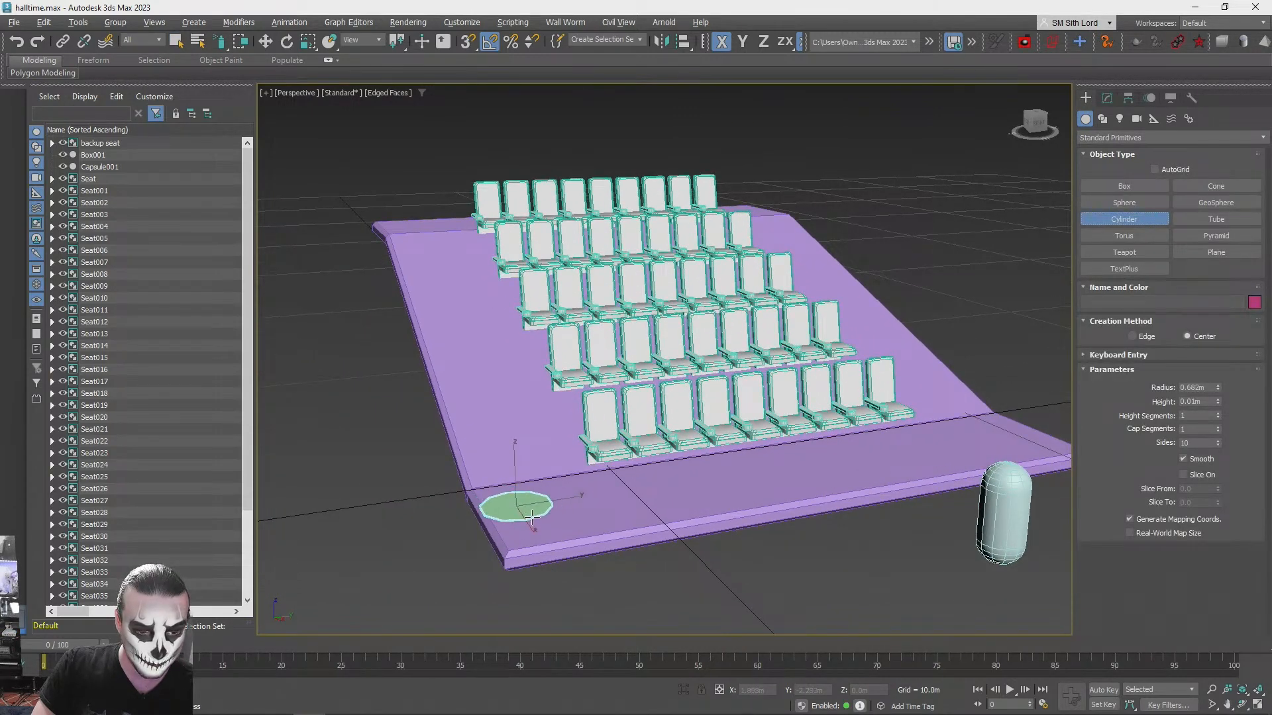
drag(532, 518, 527, 513)
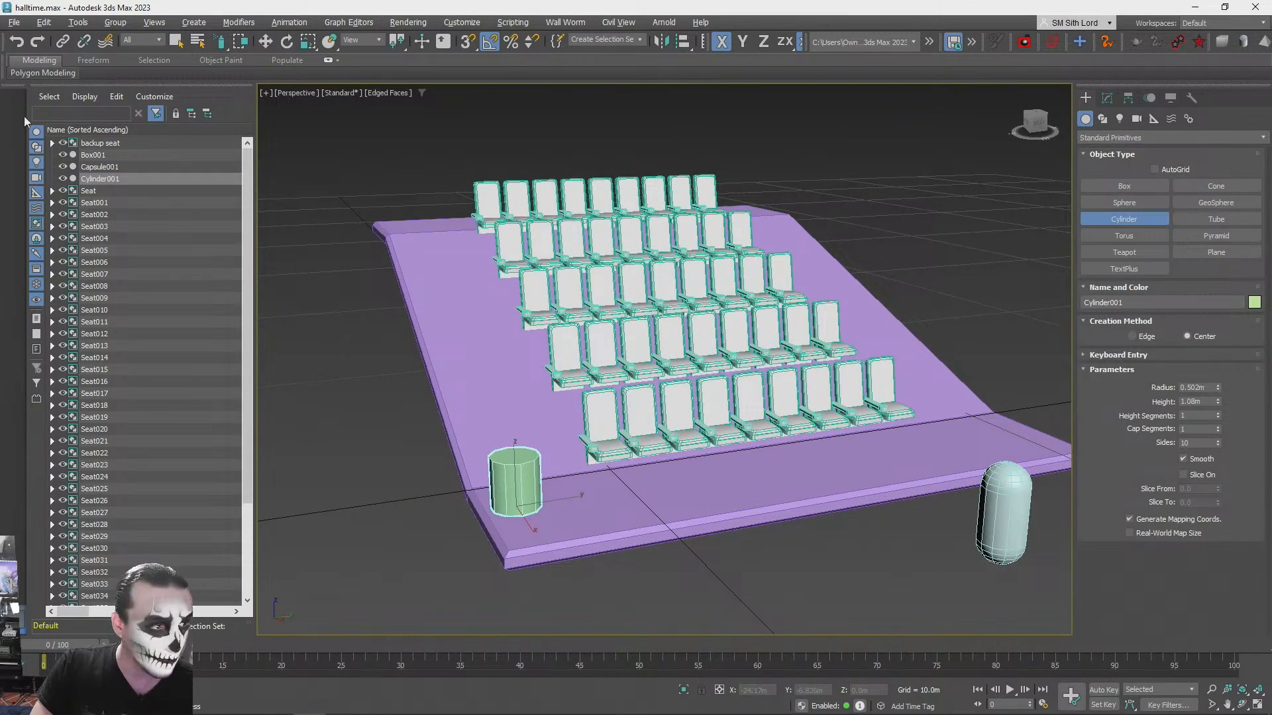
click(267, 43)
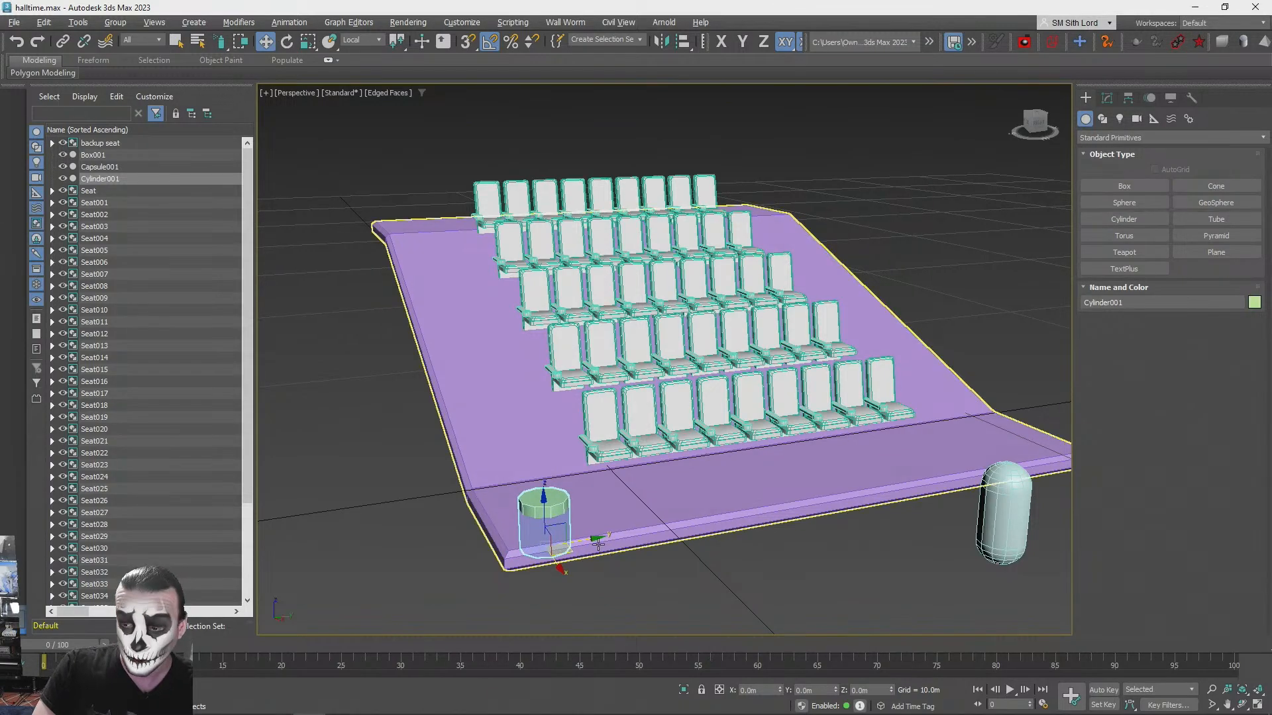
click(388, 503)
alt+middle_drag(389, 503, 490, 498)
click(490, 495)
key(Delete)
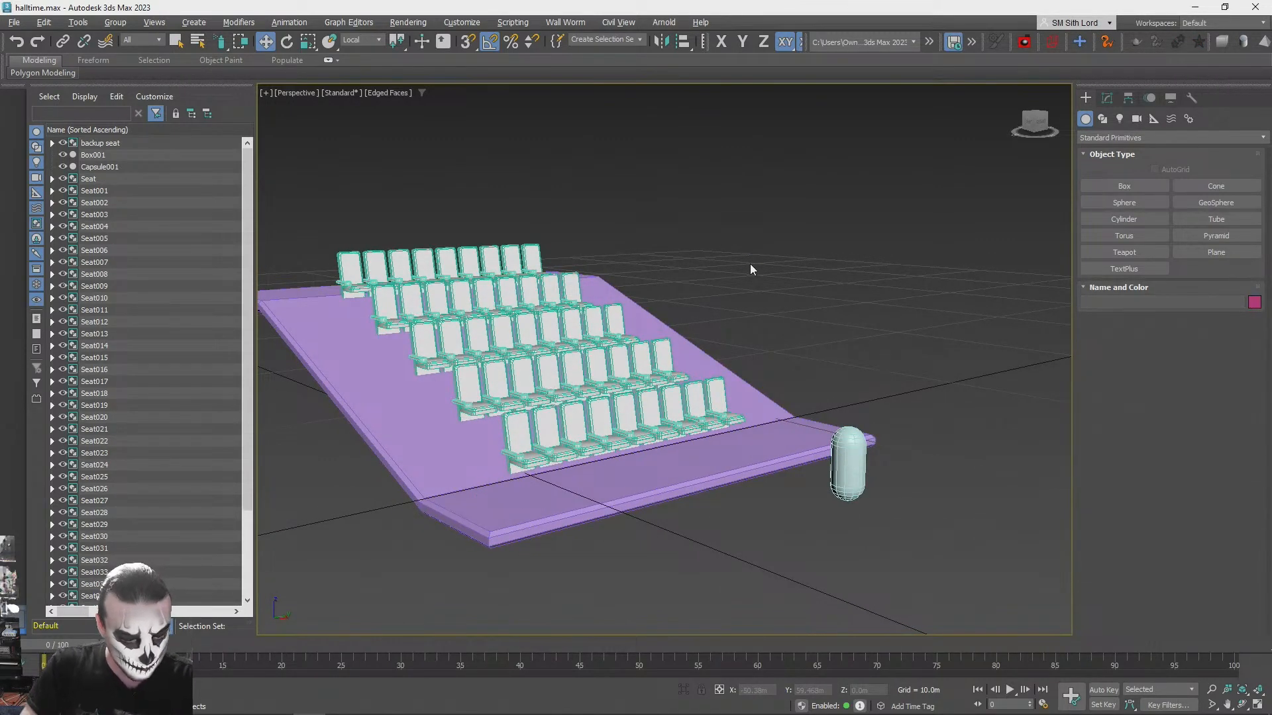
- Turn off edged faces and check the concept image of the hall with round ceiling lights in the browser
key(F4)
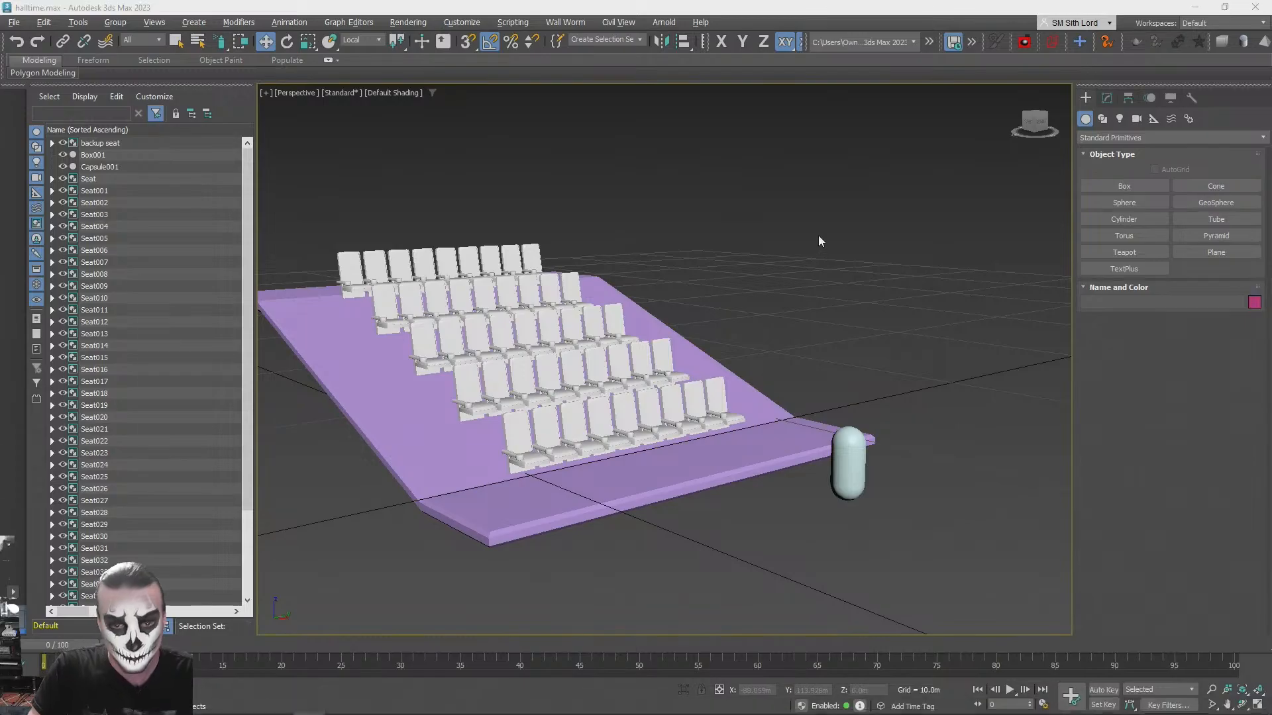
key(alt+Tab)
click(659, 7)
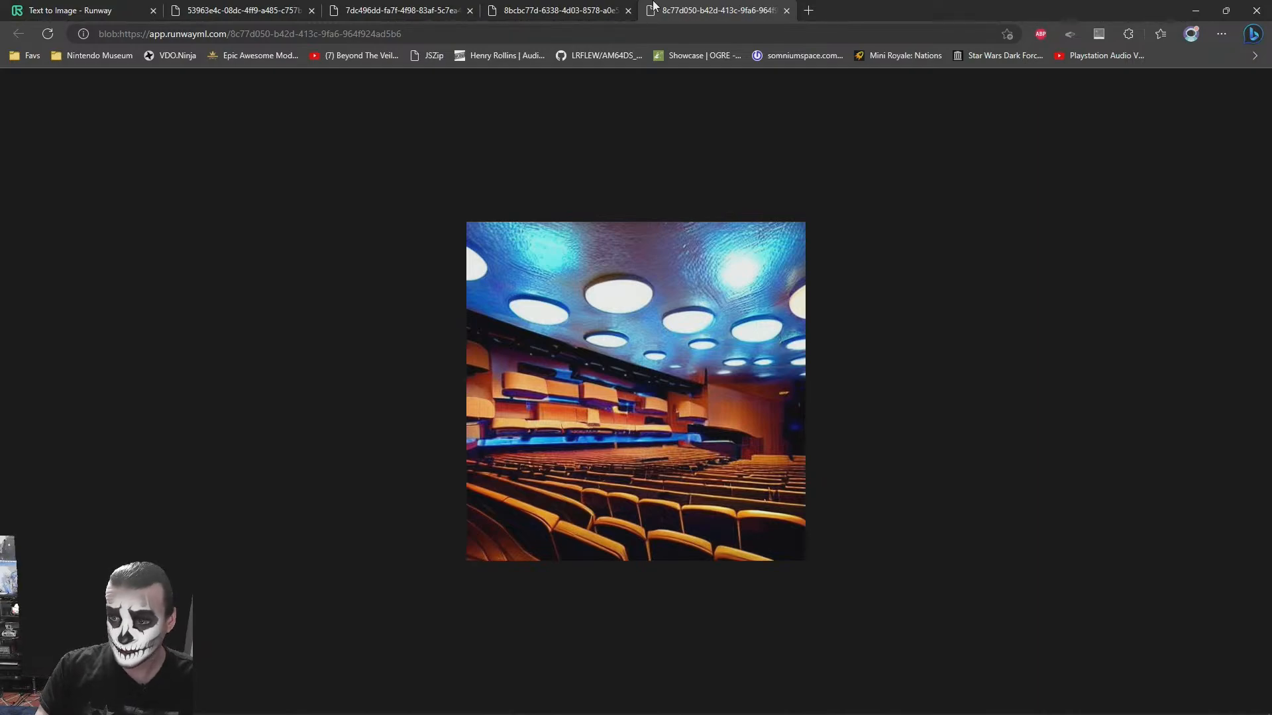
key(alt+Tab)
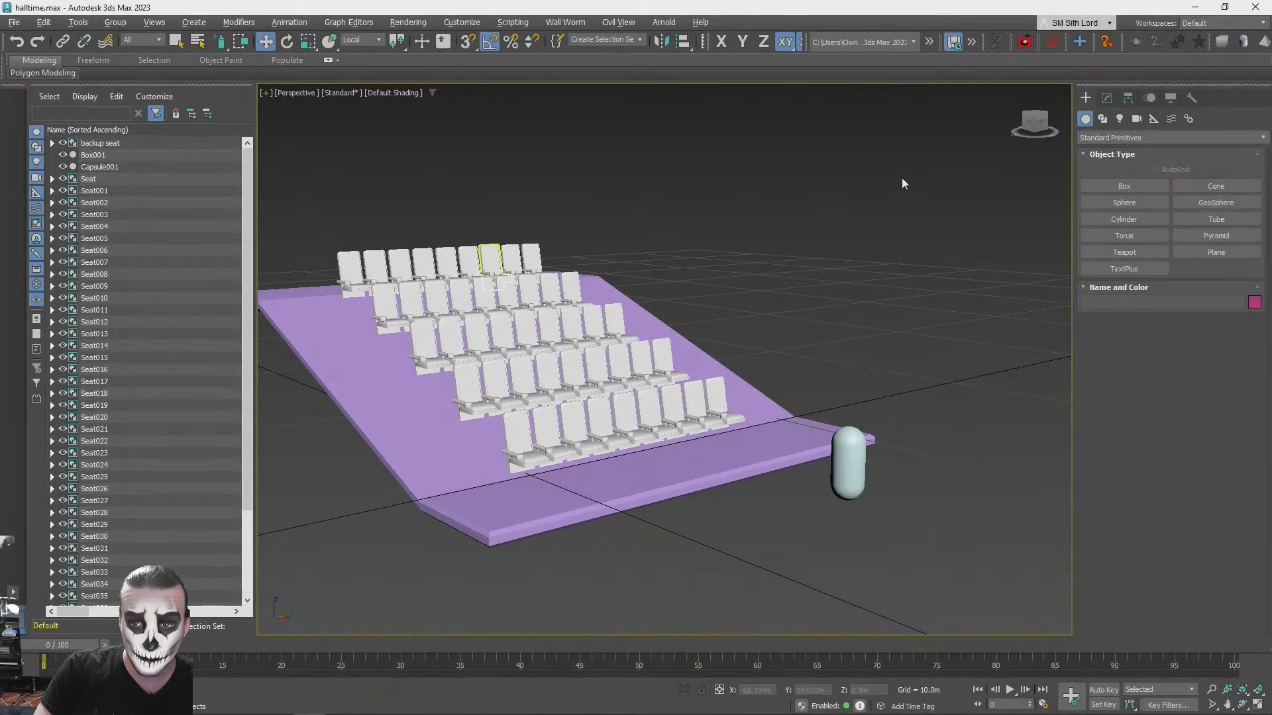
- Create a box about 7.9 m long, 19 m wide and 0.5 m high over the seating area
click(1138, 191)
alt+middle_drag(809, 371, 662, 398)
scroll(596, 401, down, 2)
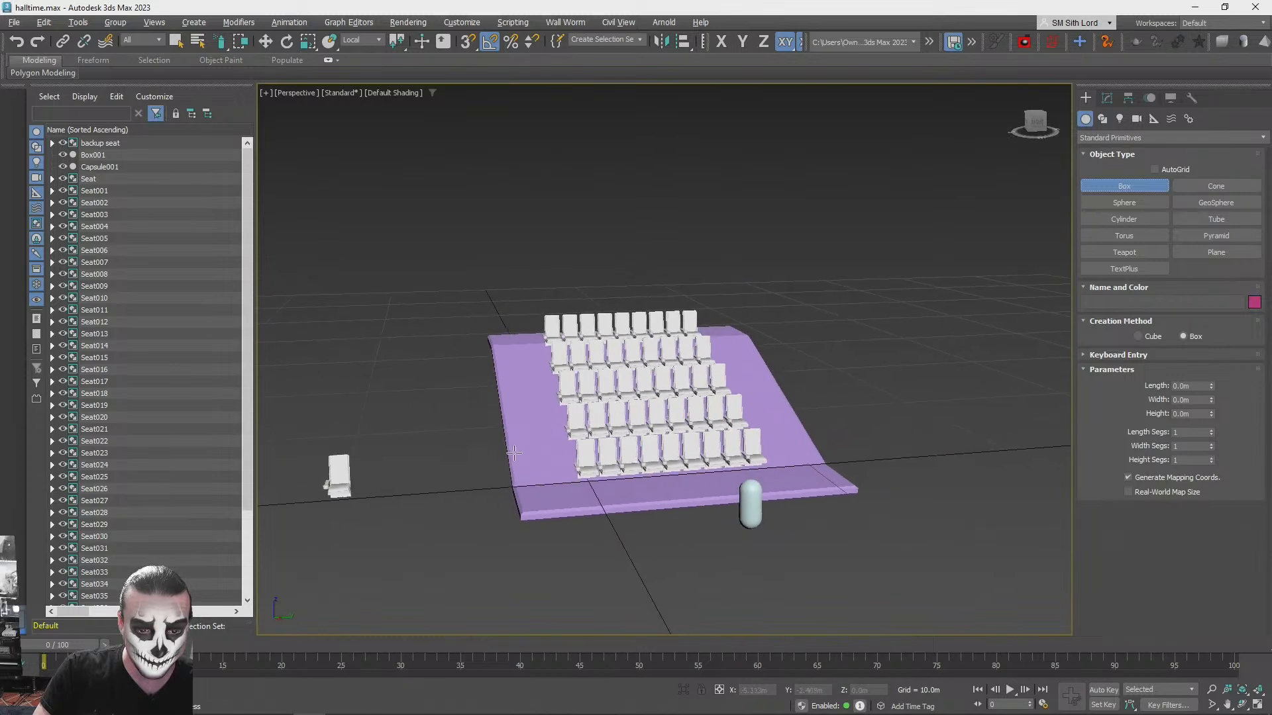
alt+middle_drag(577, 401, 544, 403)
mouse_move(544, 403)
mouse_down()
mouse_move(729, 550)
mouse_move(765, 507)
mouse_up()
click(768, 495)
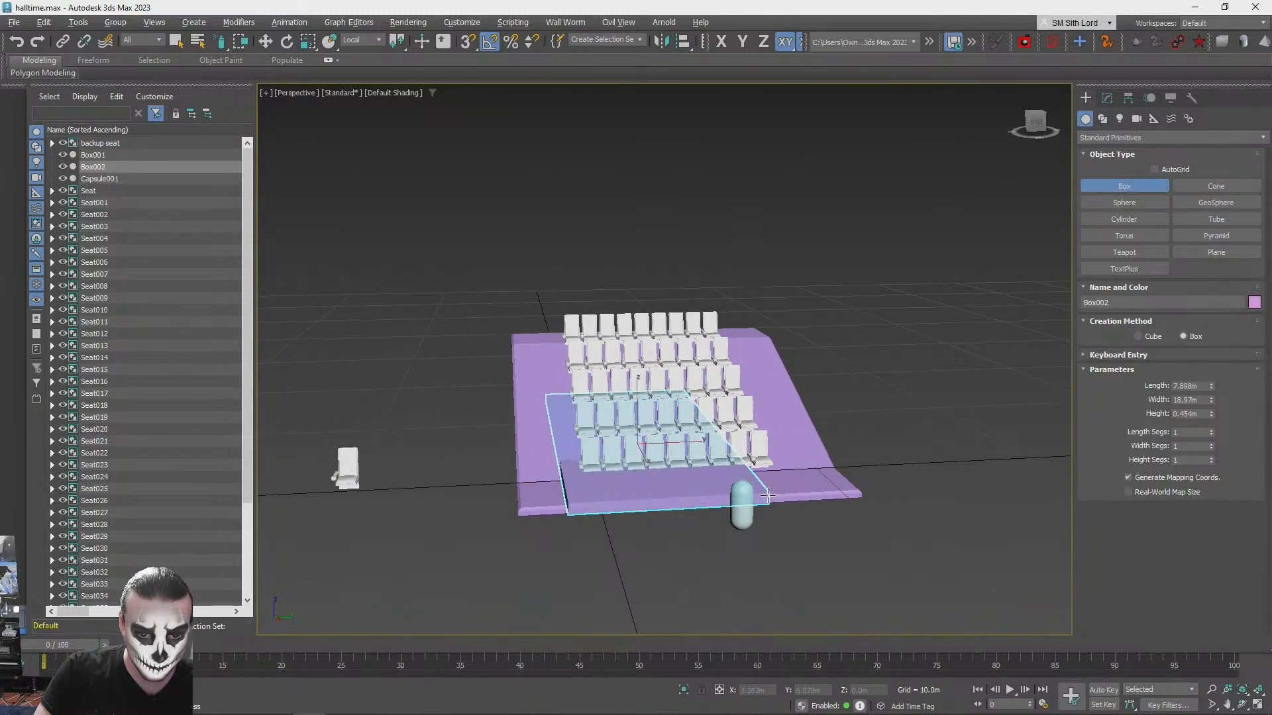
right_click(753, 471)
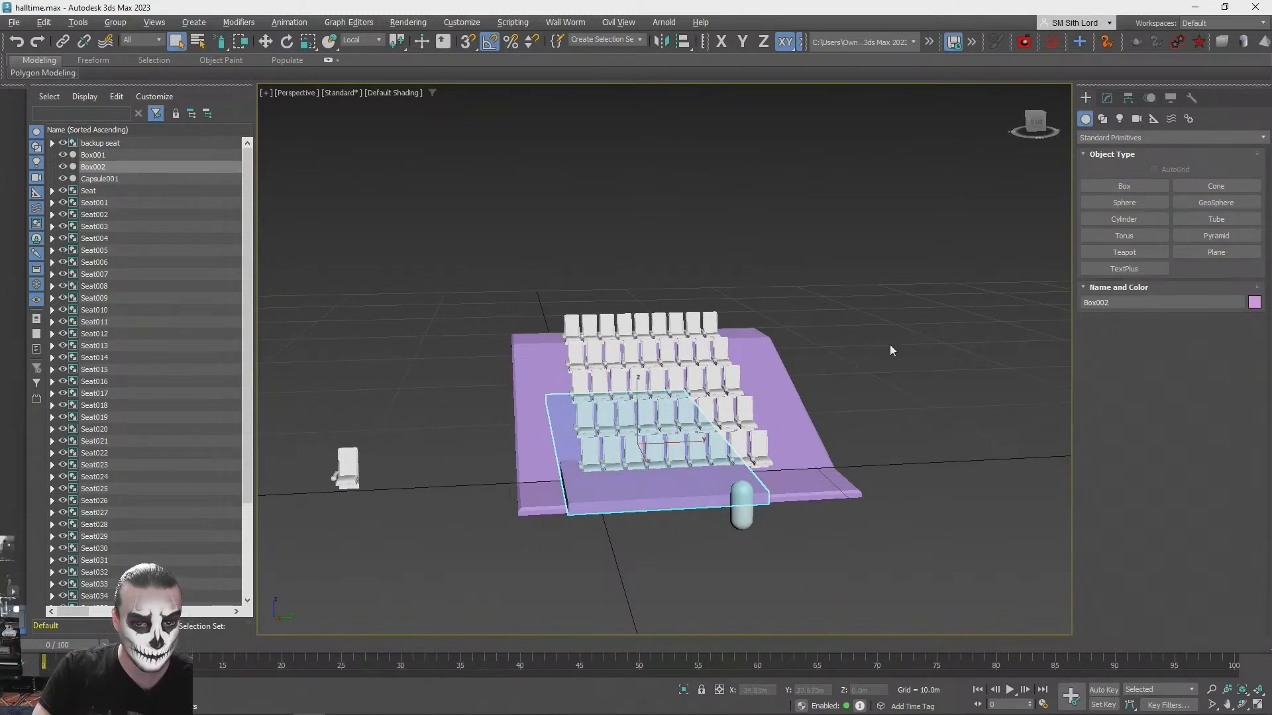
- Raise the new box high above the seat rows as the hall's ceiling slab and position it there
drag(637, 393, 634, 173)
alt+middle_drag(633, 173, 566, 405)
click(599, 406)
click(641, 473)
drag(588, 356, 591, 204)
click(837, 323)
alt+middle_drag(838, 323, 719, 310)
scroll(729, 309, up, 4)
- Create a flat cylinder about 1.13 m in radius and 0.41 m high beside the front landing, with 11 sides
alt+middle_drag(972, 227, 1130, 202)
click(1130, 218)
scroll(822, 397, down, 3)
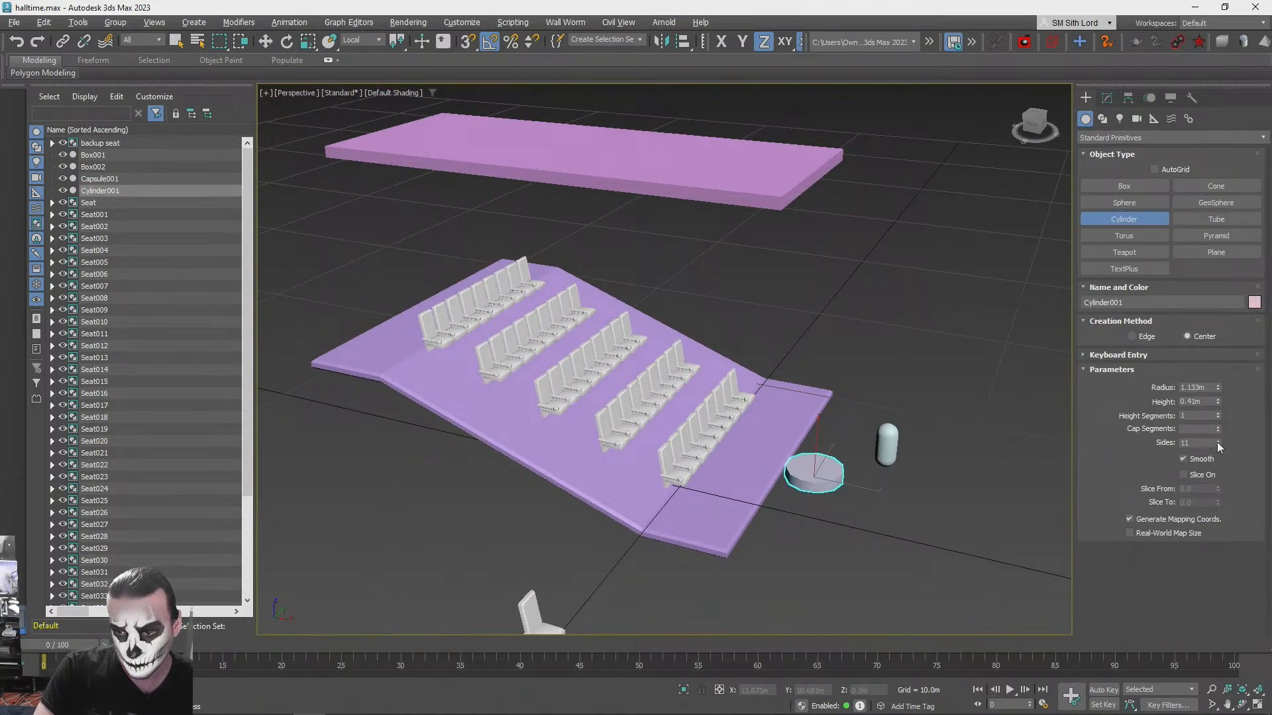
key(F4)
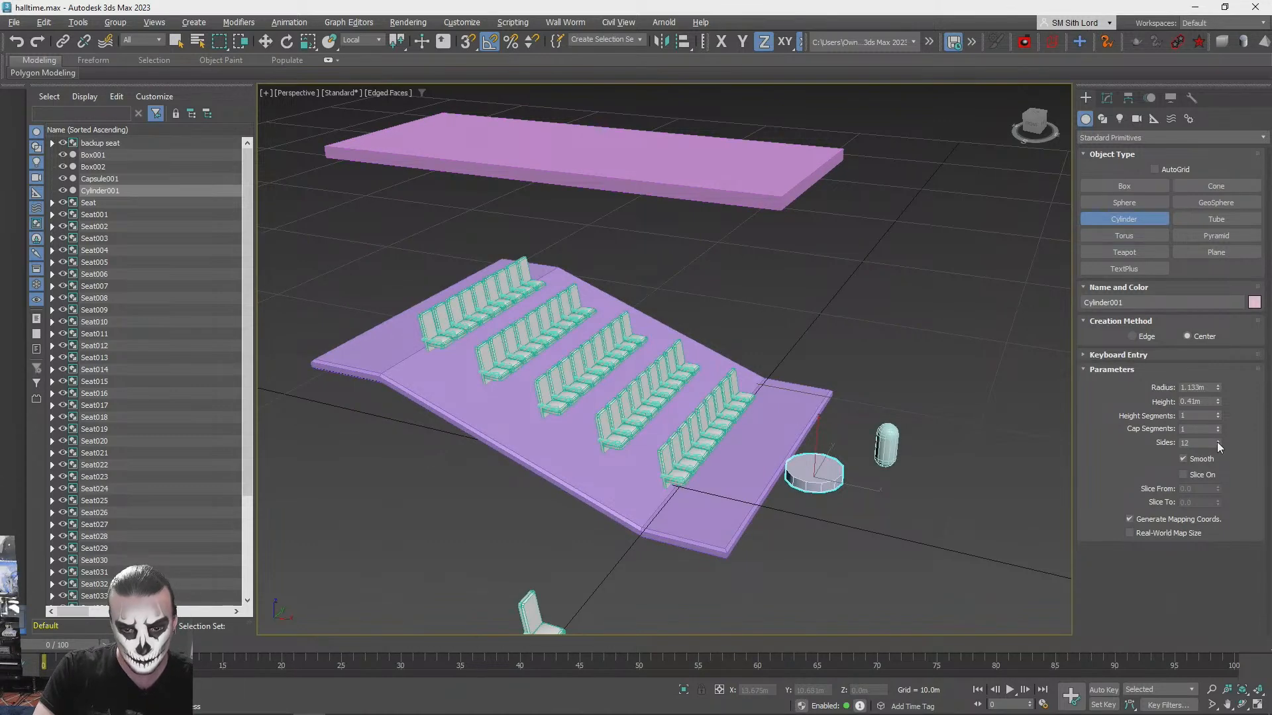
key(F4)
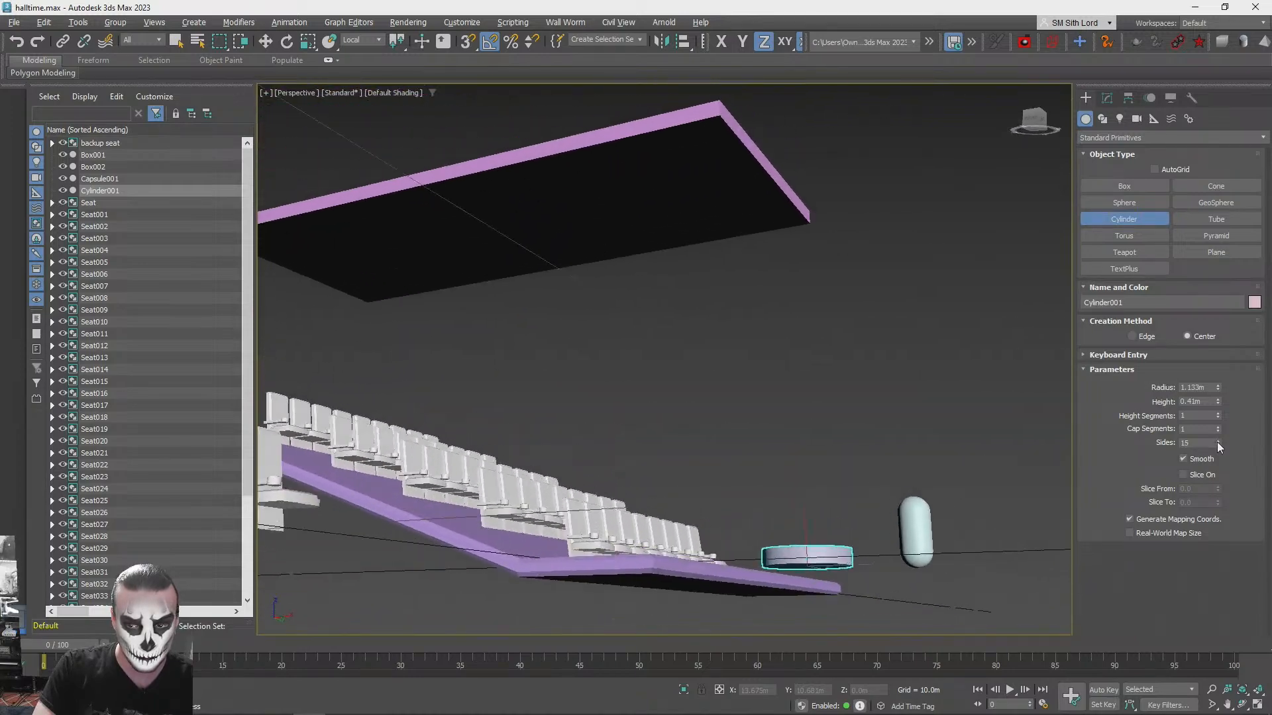
click(1218, 443)
click(1218, 443)
click(1217, 443)
click(1218, 442)
click(1217, 444)
click(1217, 445)
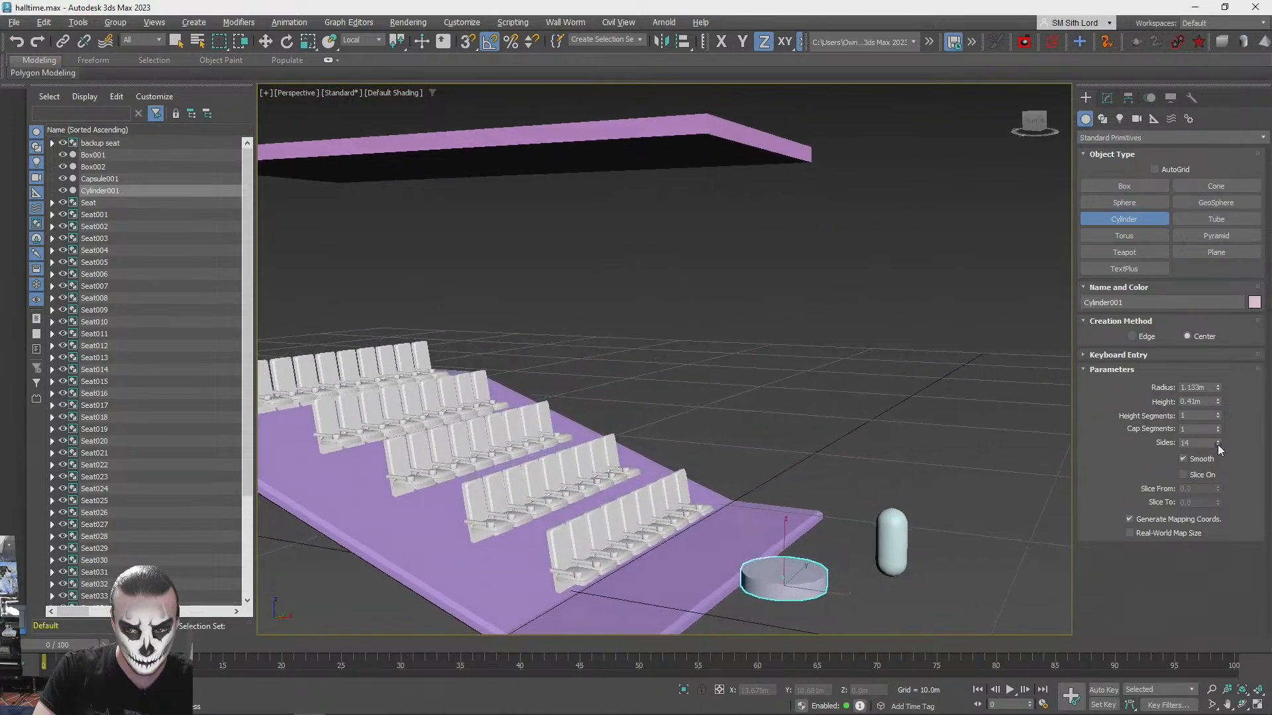
click(1217, 444)
click(1218, 444)
click(1218, 445)
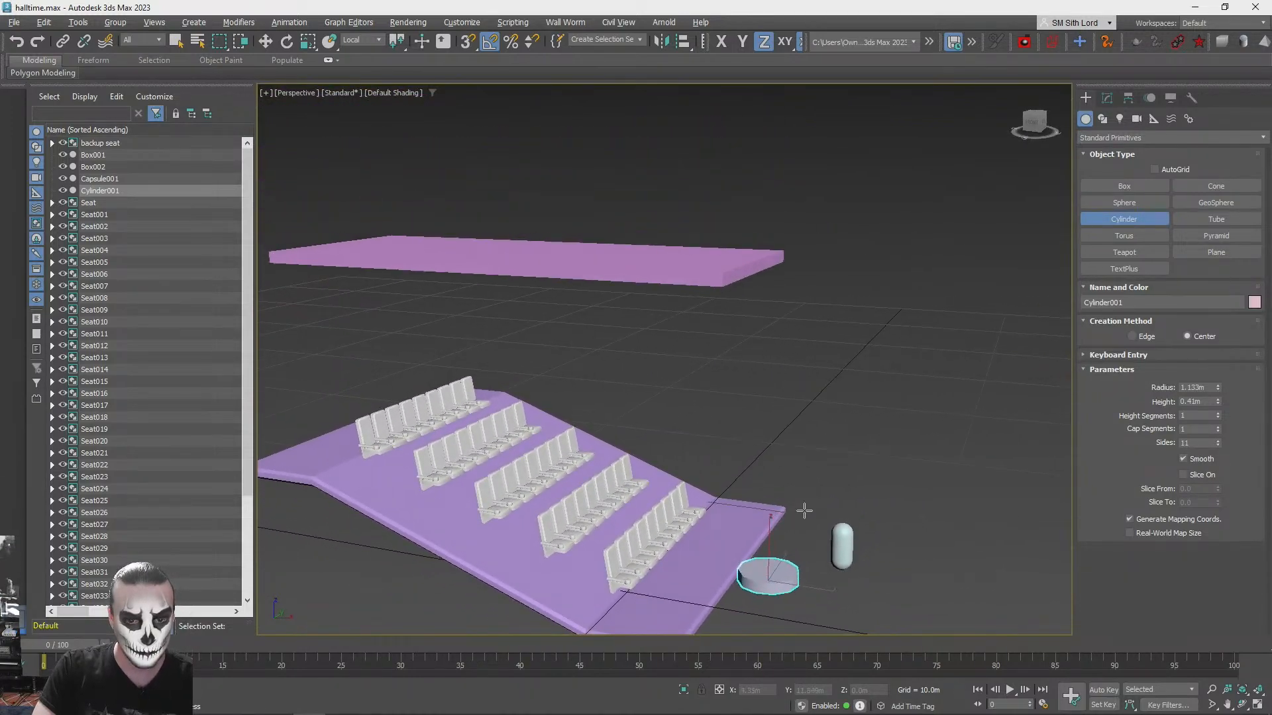
- Move the cylinder up beneath the ceiling slab, rotate it 180 degrees about Y and seat it against the underside
key(w)
drag(789, 562, 725, 267)
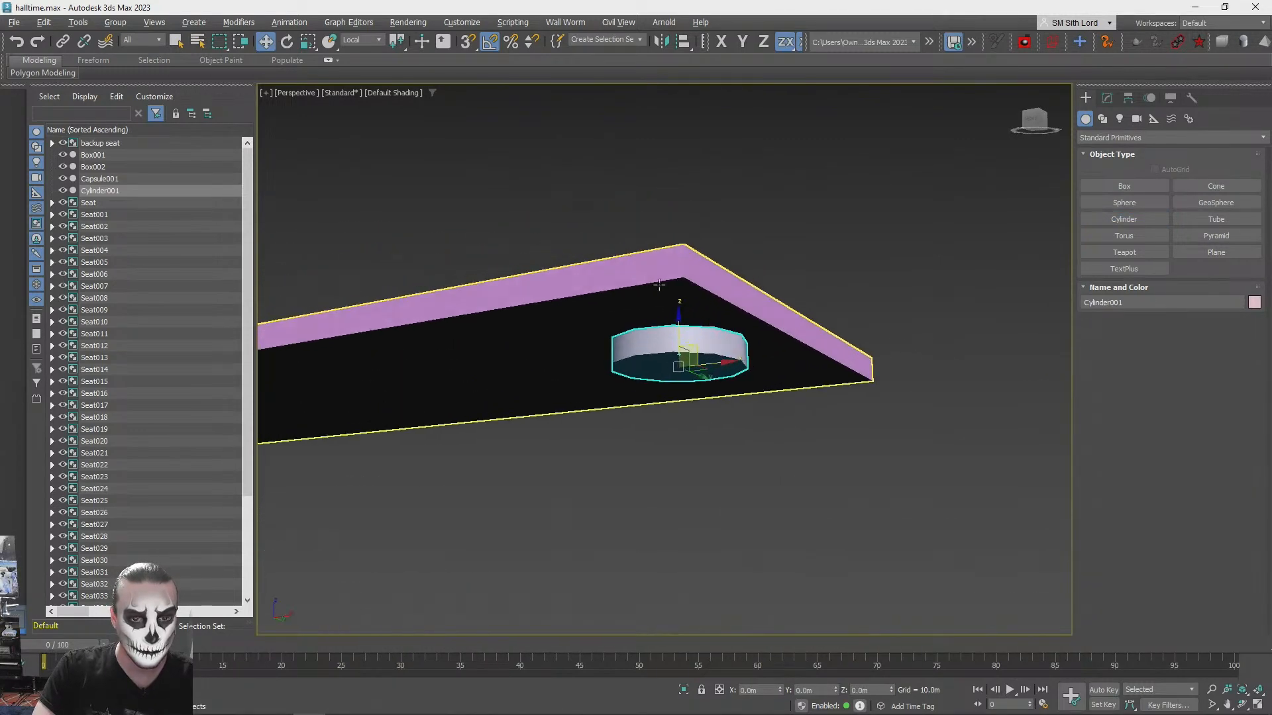
drag(756, 362, 702, 245)
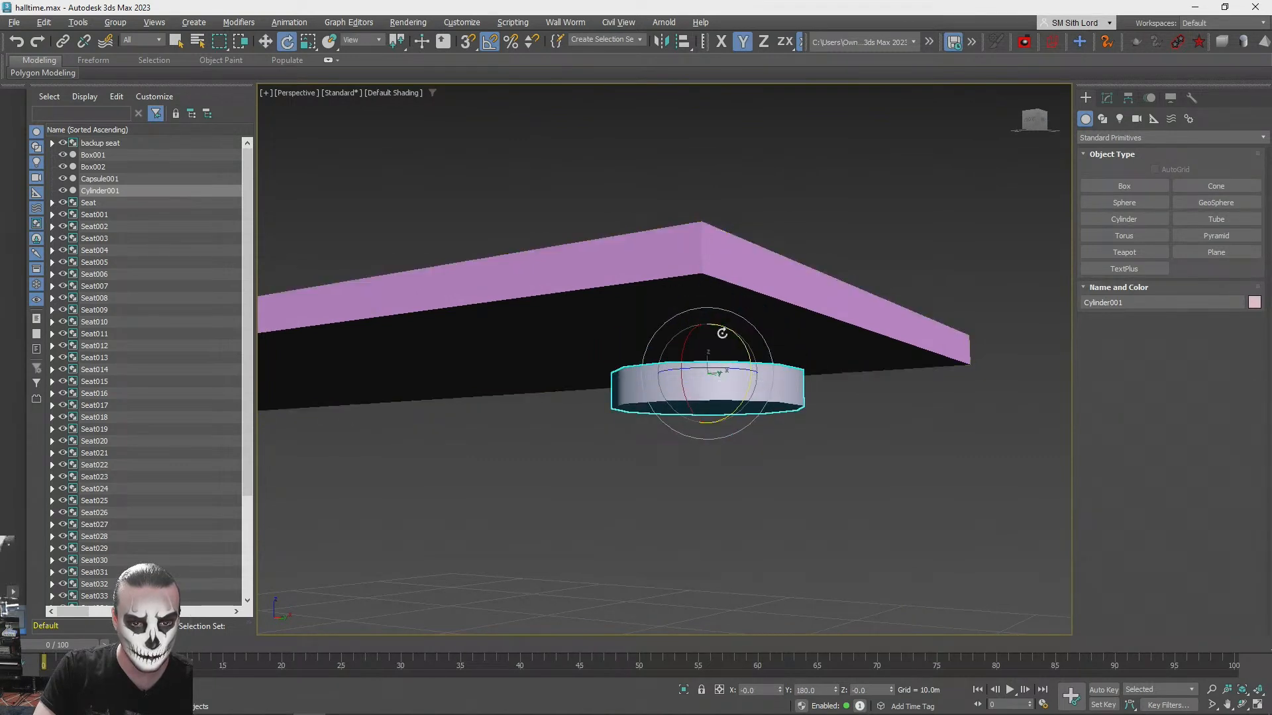
drag(709, 421, 711, 377)
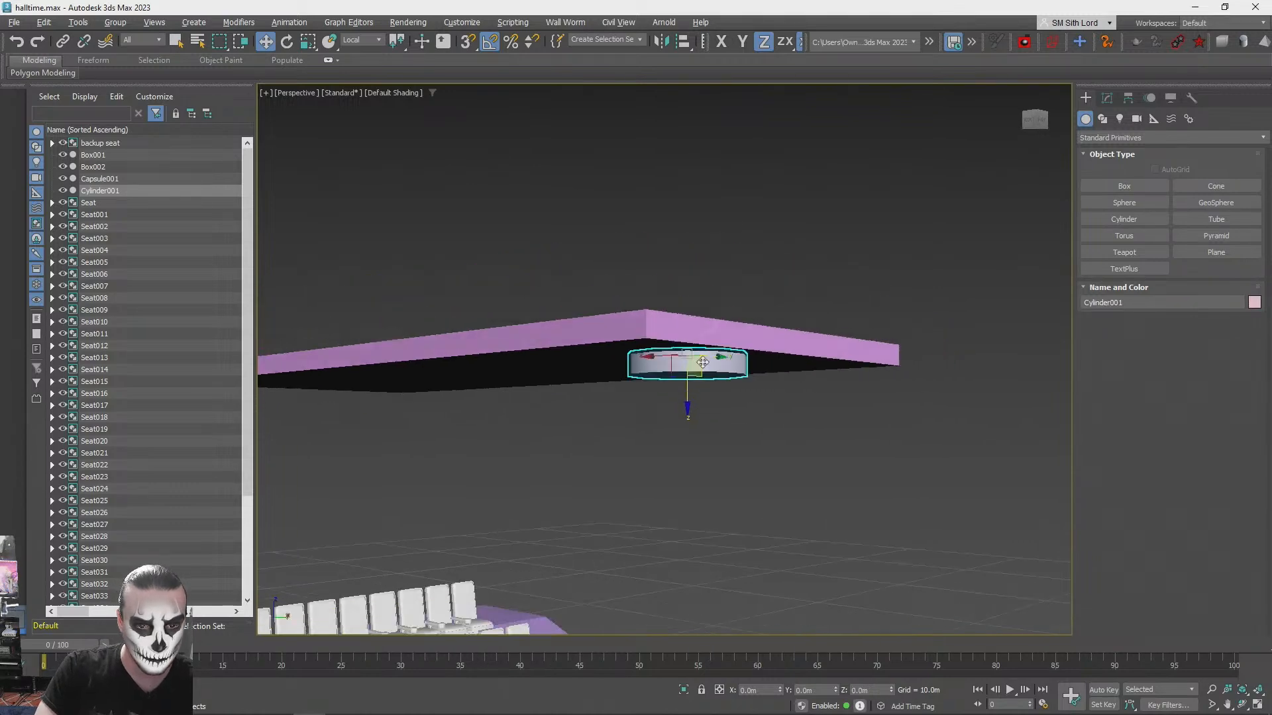
click(965, 347)
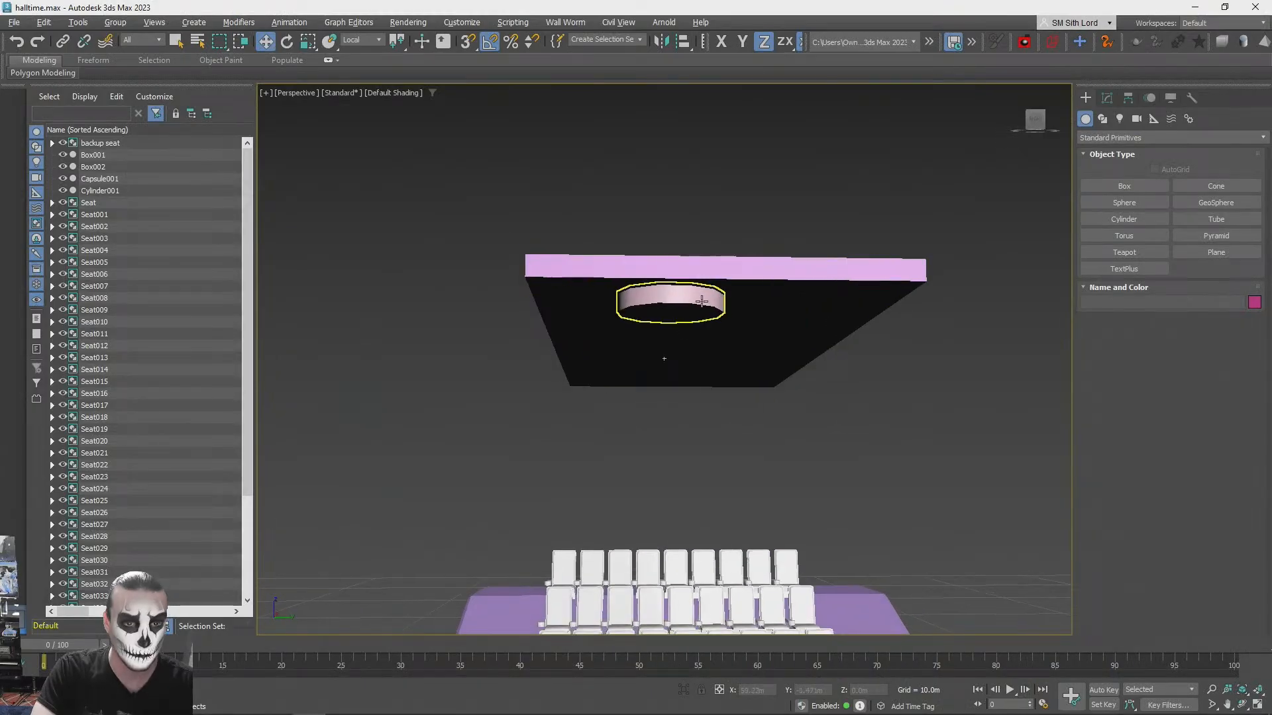
- Set the ceiling cylinder's sides to 16 and its height to 0.1 m
click(666, 302)
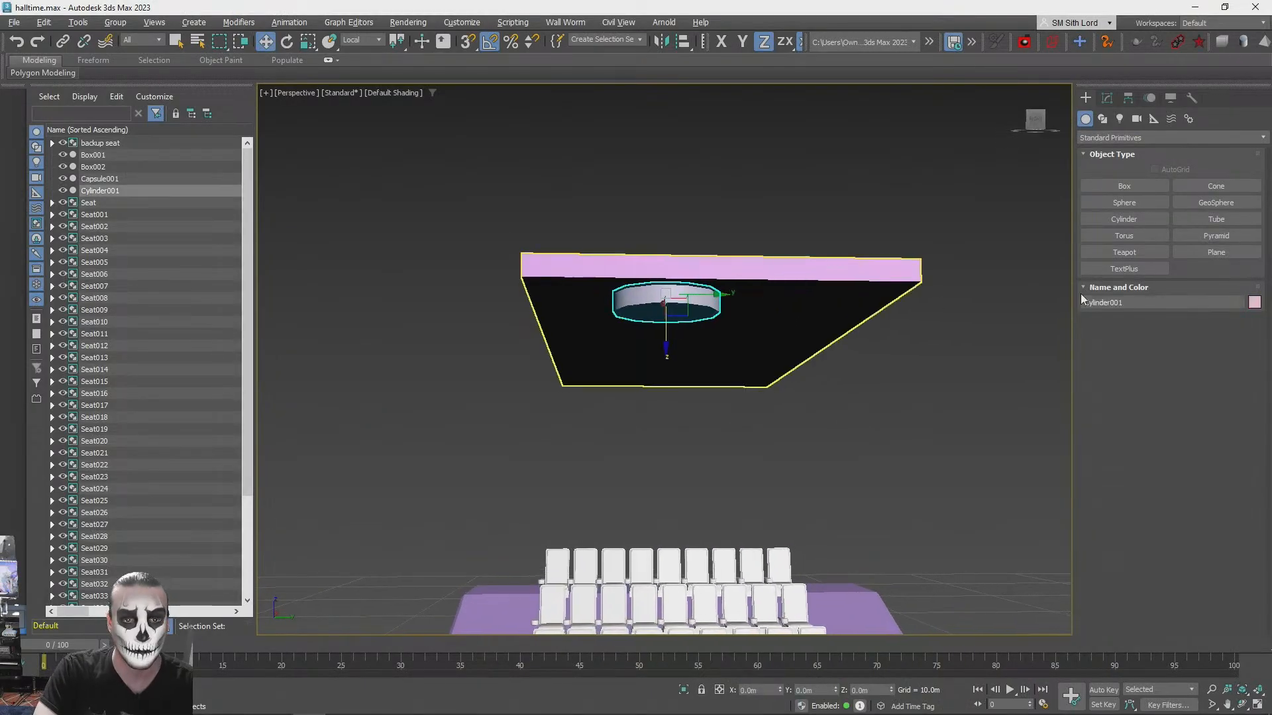
click(1105, 99)
click(1219, 332)
click(1219, 332)
click(1219, 333)
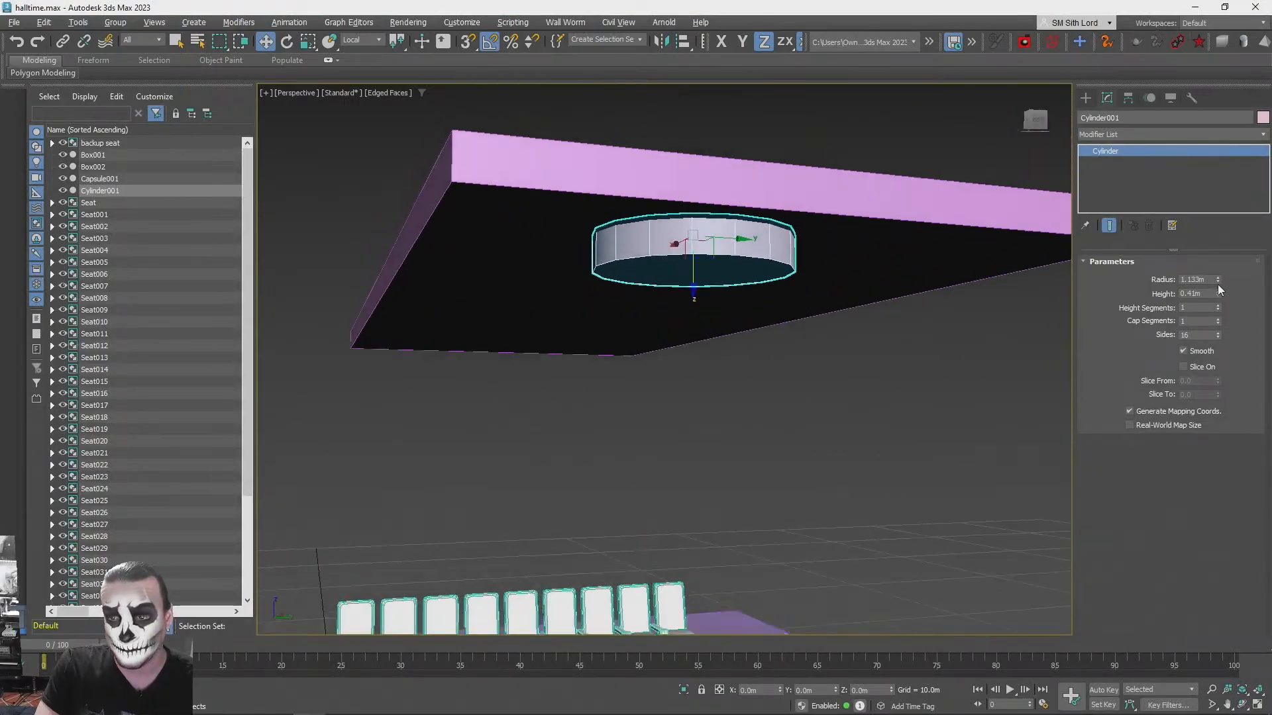
drag(1218, 294, 1212, 316)
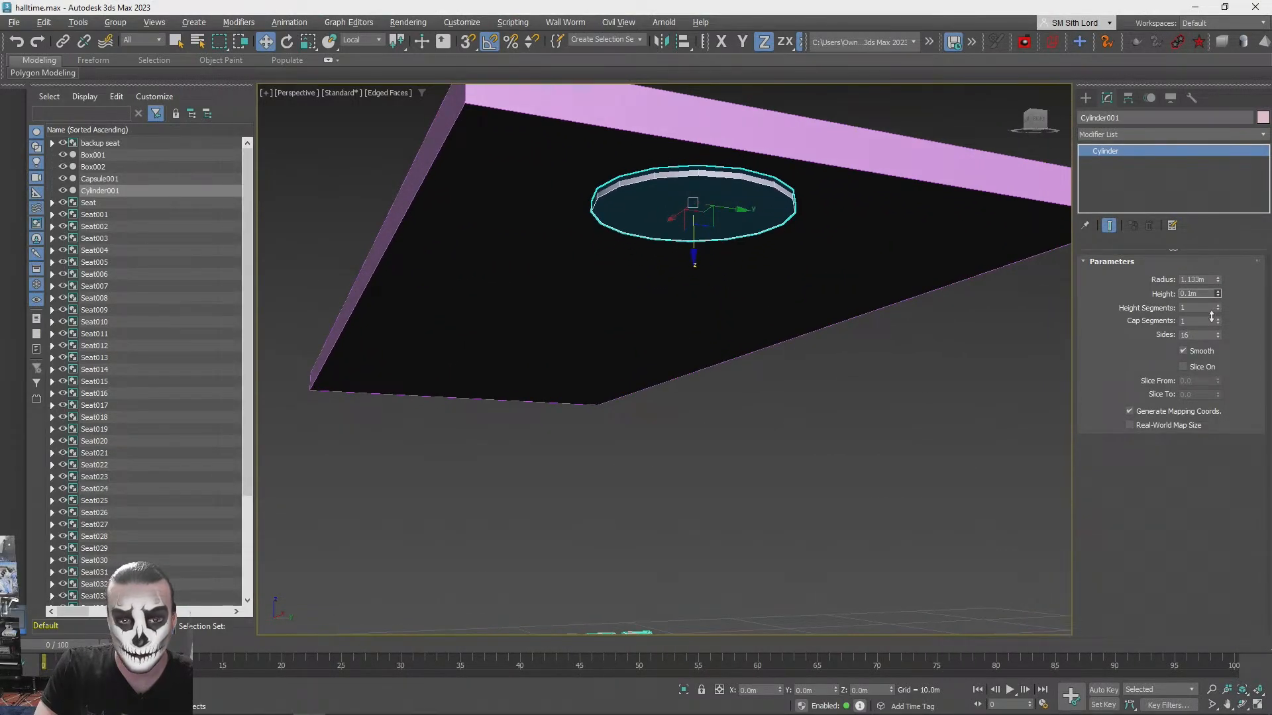
click(928, 356)
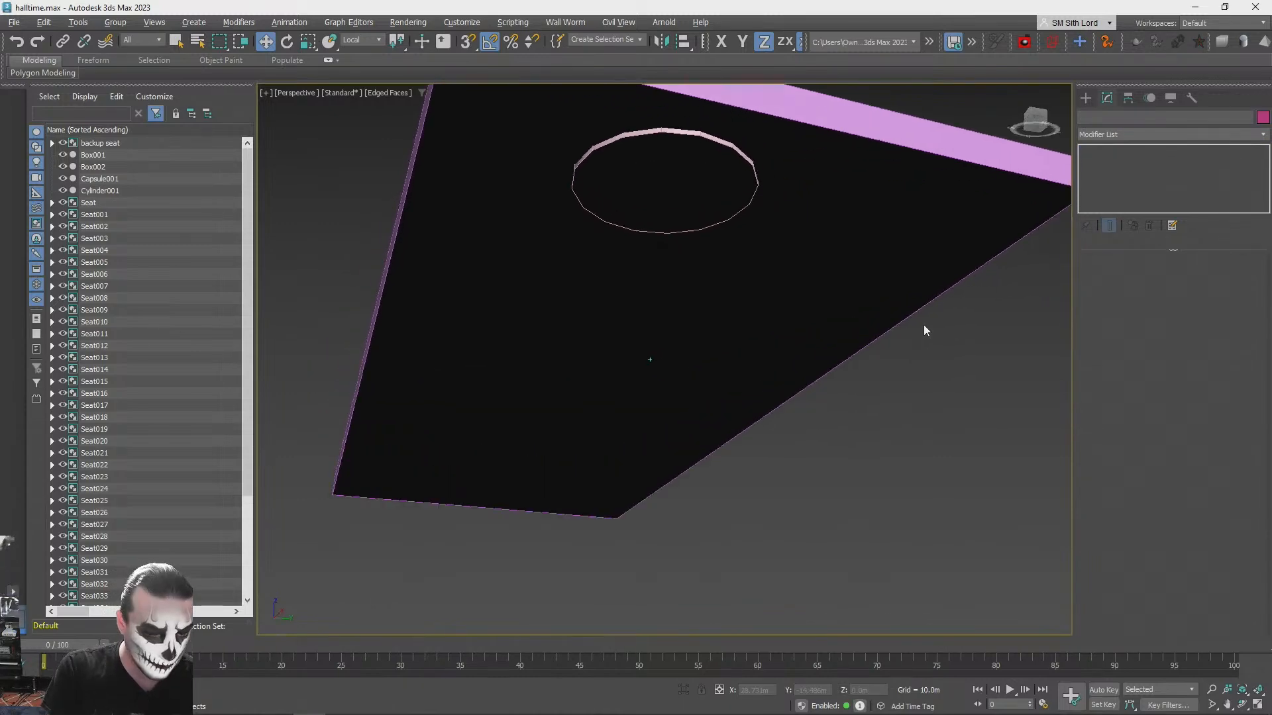
- Reselect the thin disc and adjust its vertical position against the underside of the ceiling slab
alt+middle_drag(924, 324, 914, 203)
click(672, 235)
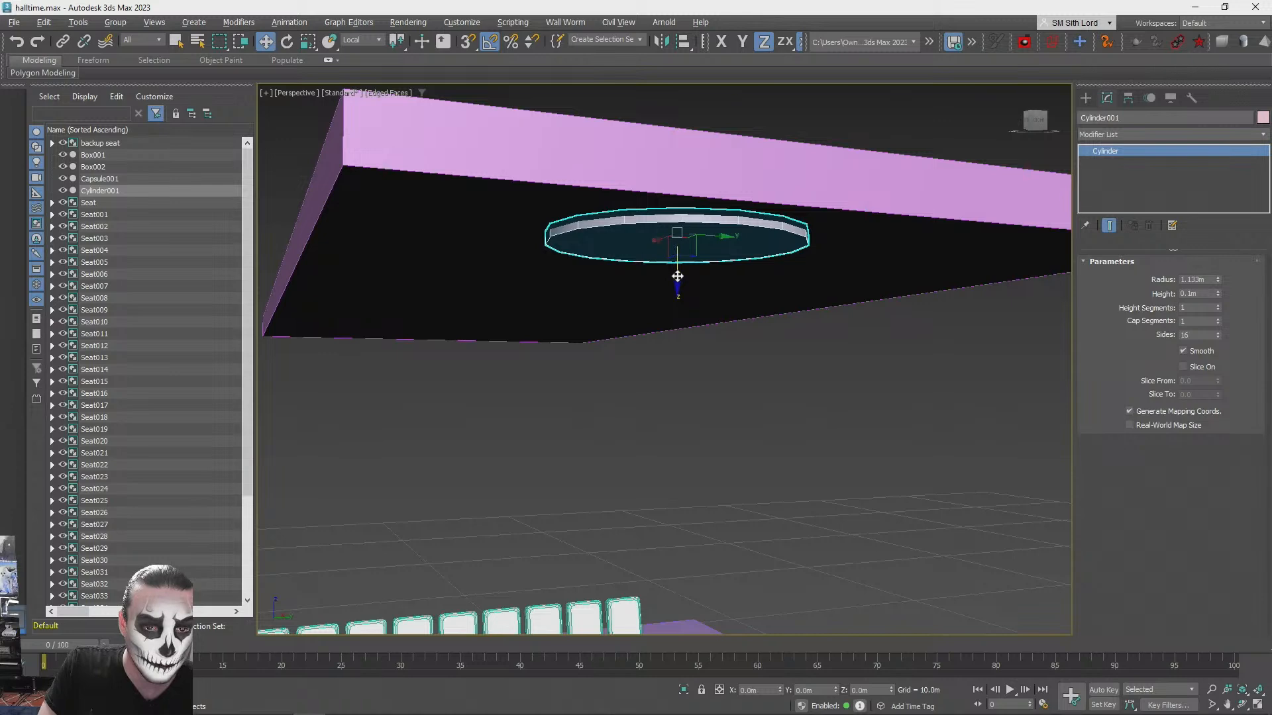
drag(676, 275, 691, 395)
drag(549, 359, 447, 193)
key(s)
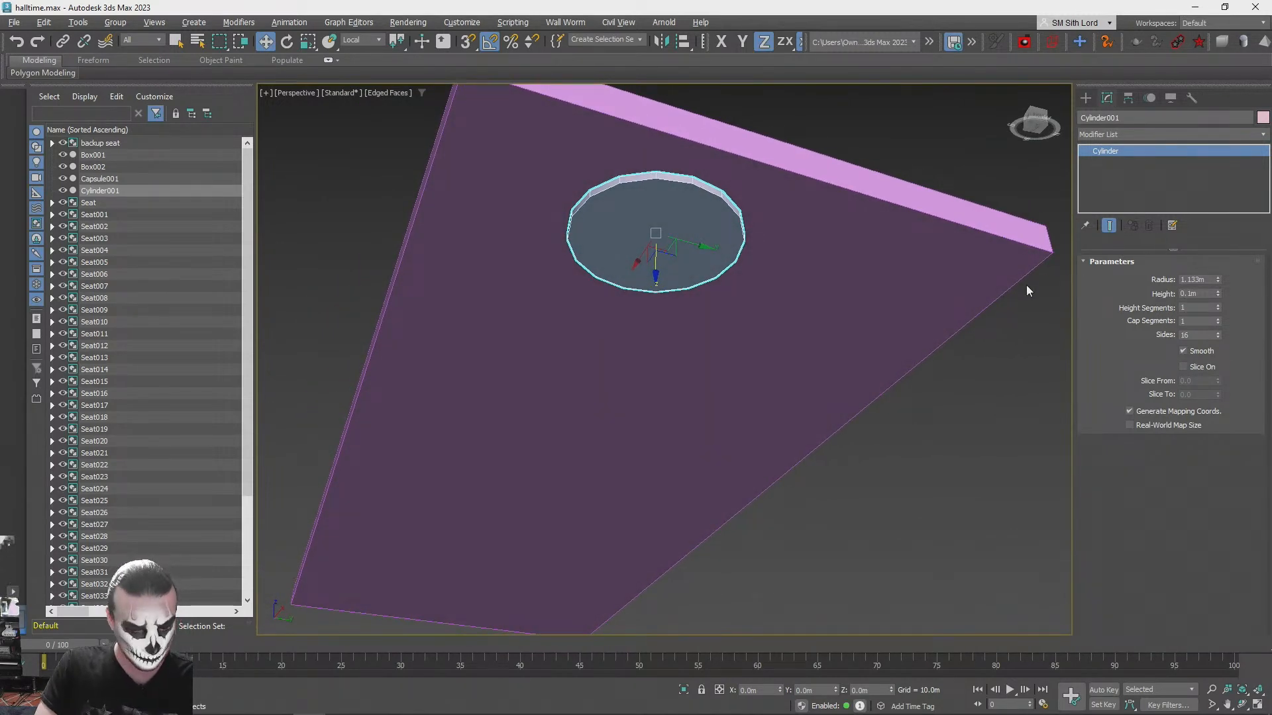
- Select the ceiling slab together with the disc and assign the white PBR material to both
key(q)
ctrl+click(808, 313)
key(m)
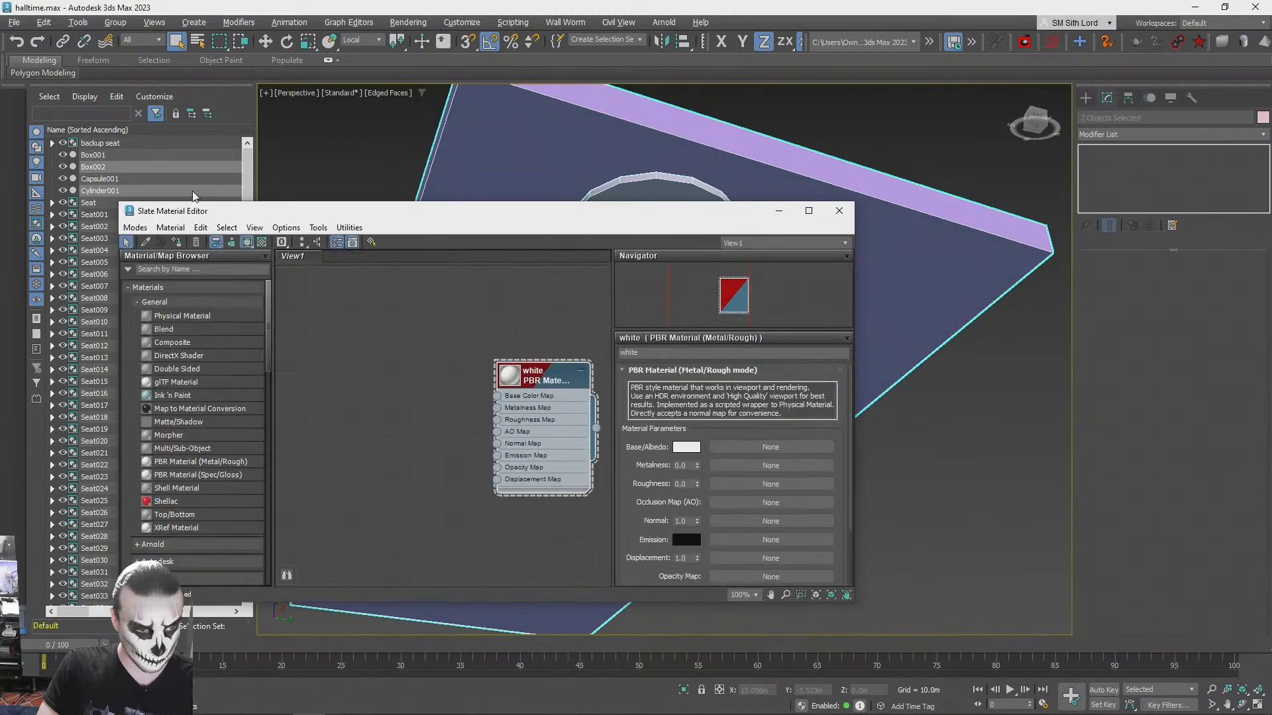
click(178, 243)
click(840, 210)
click(921, 414)
- Create a standard sphere with a radius of about 0.64 m on the floor in front of the lowest seat row
click(686, 259)
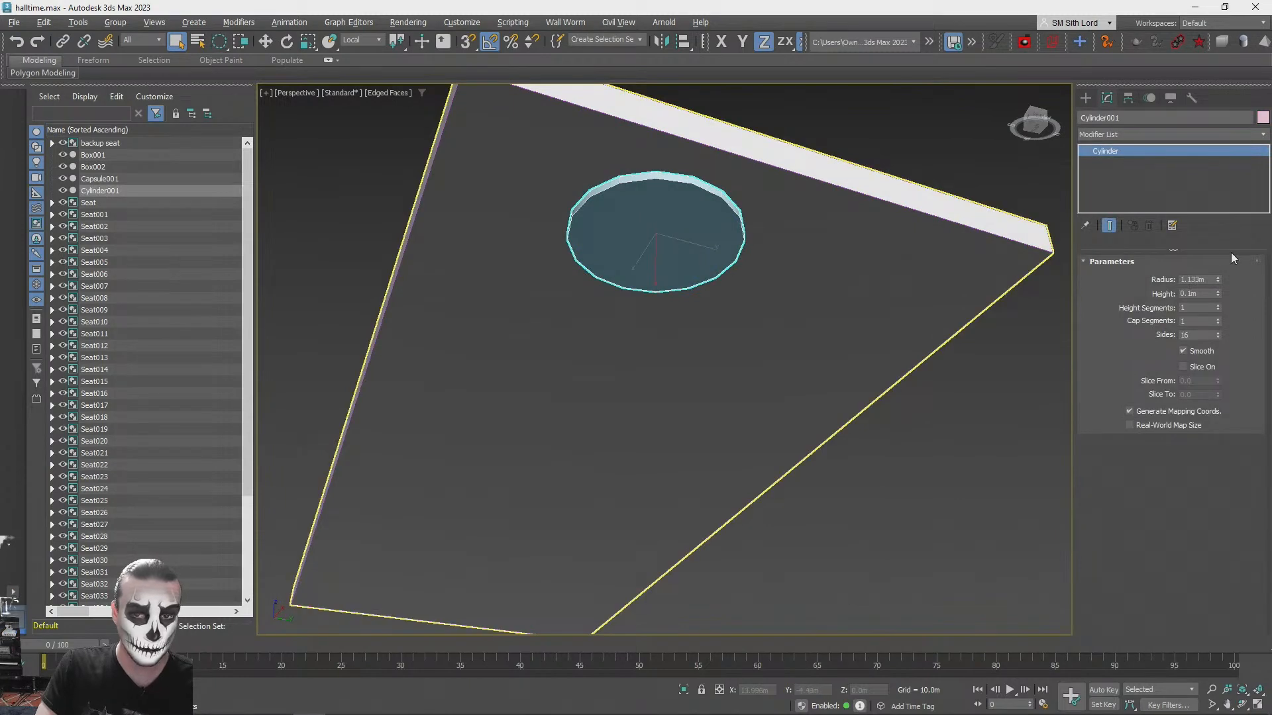
alt+middle_drag(1060, 252, 1172, 255)
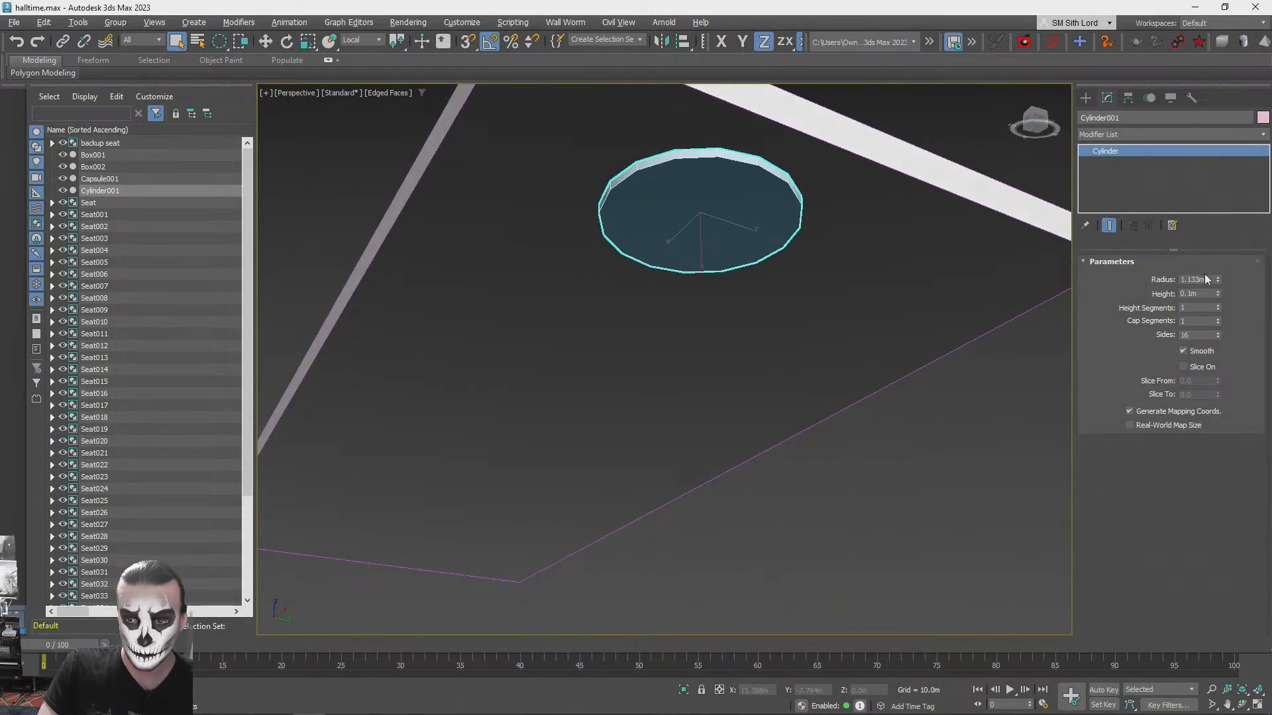
click(1085, 98)
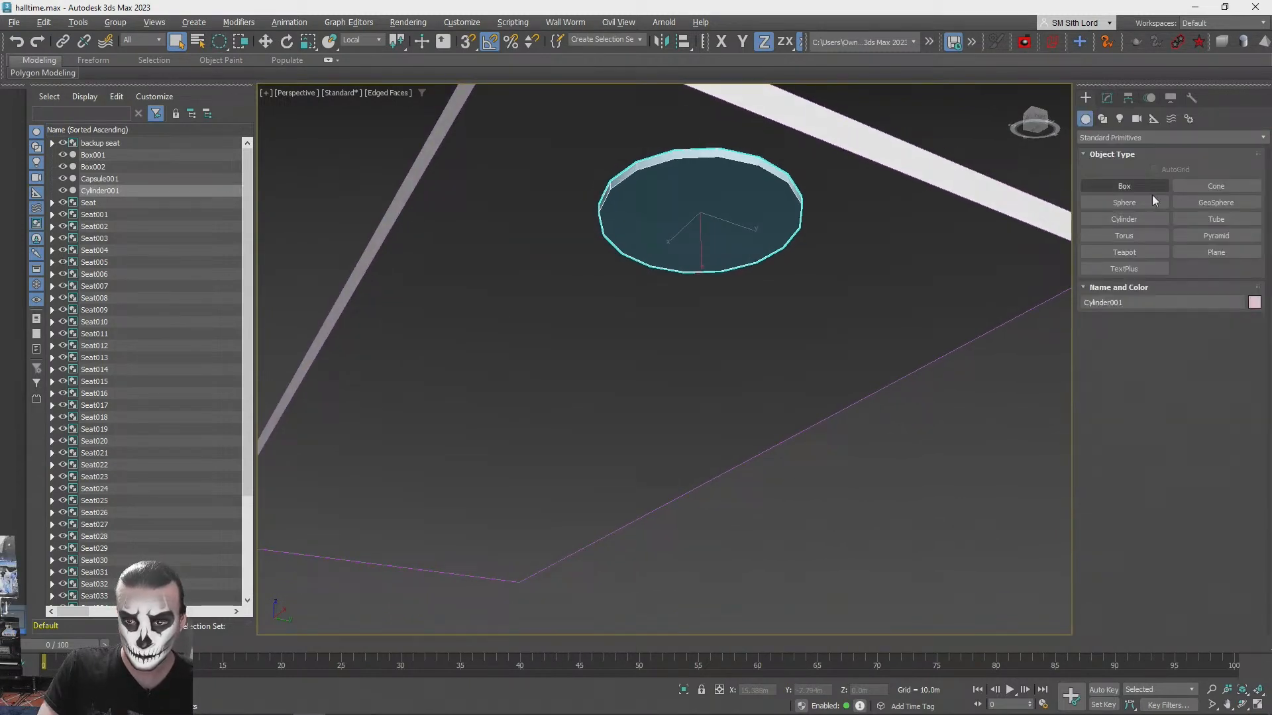
click(1112, 138)
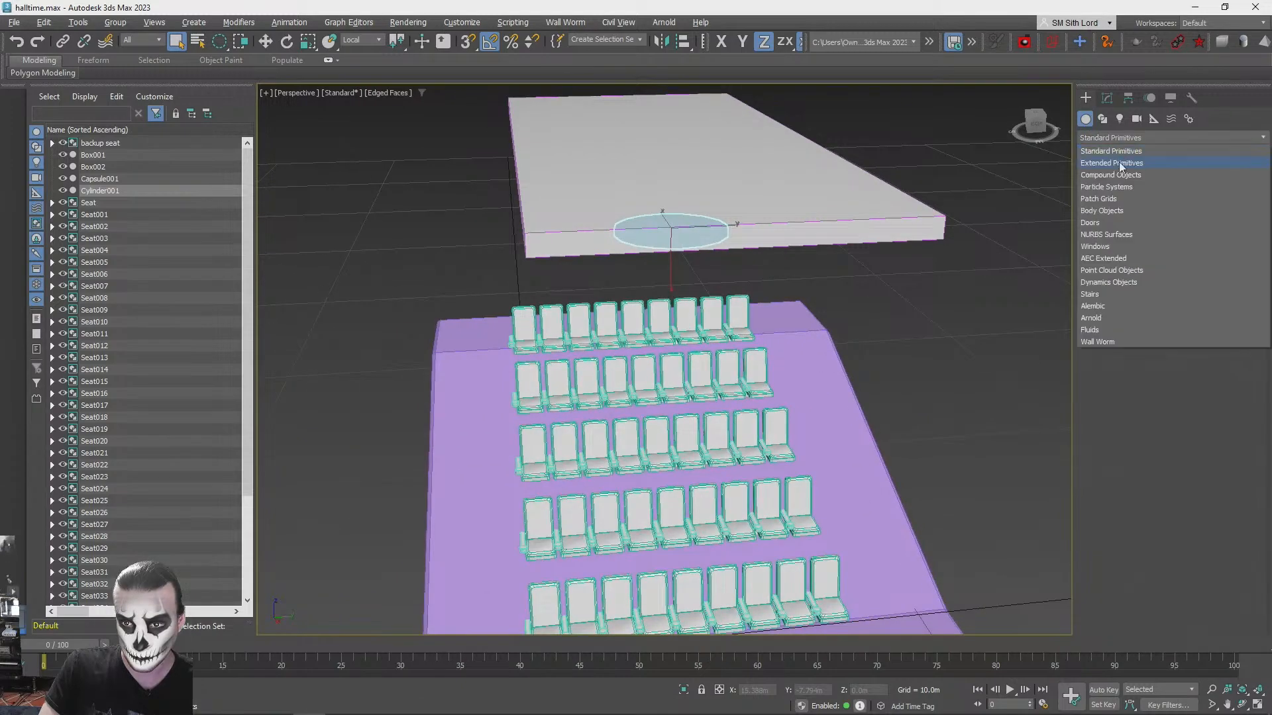
click(992, 6)
click(1100, 136)
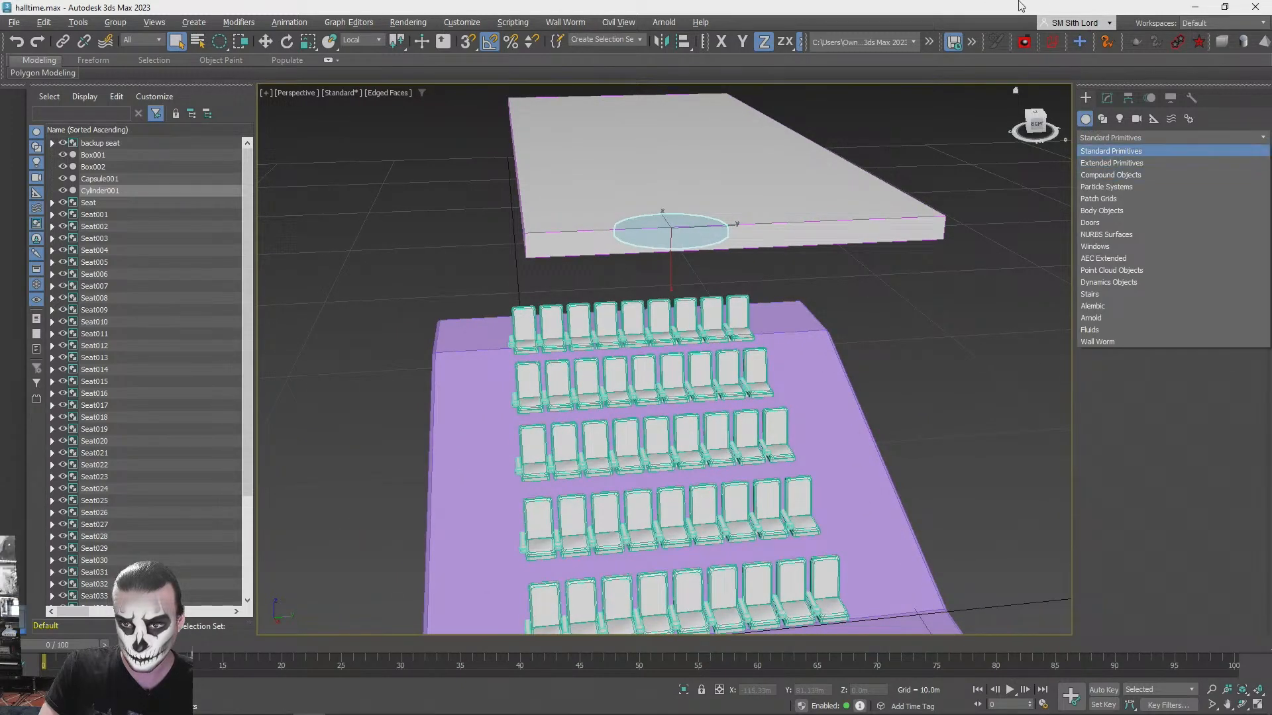
click(1021, 6)
click(1112, 138)
click(1117, 152)
click(1126, 203)
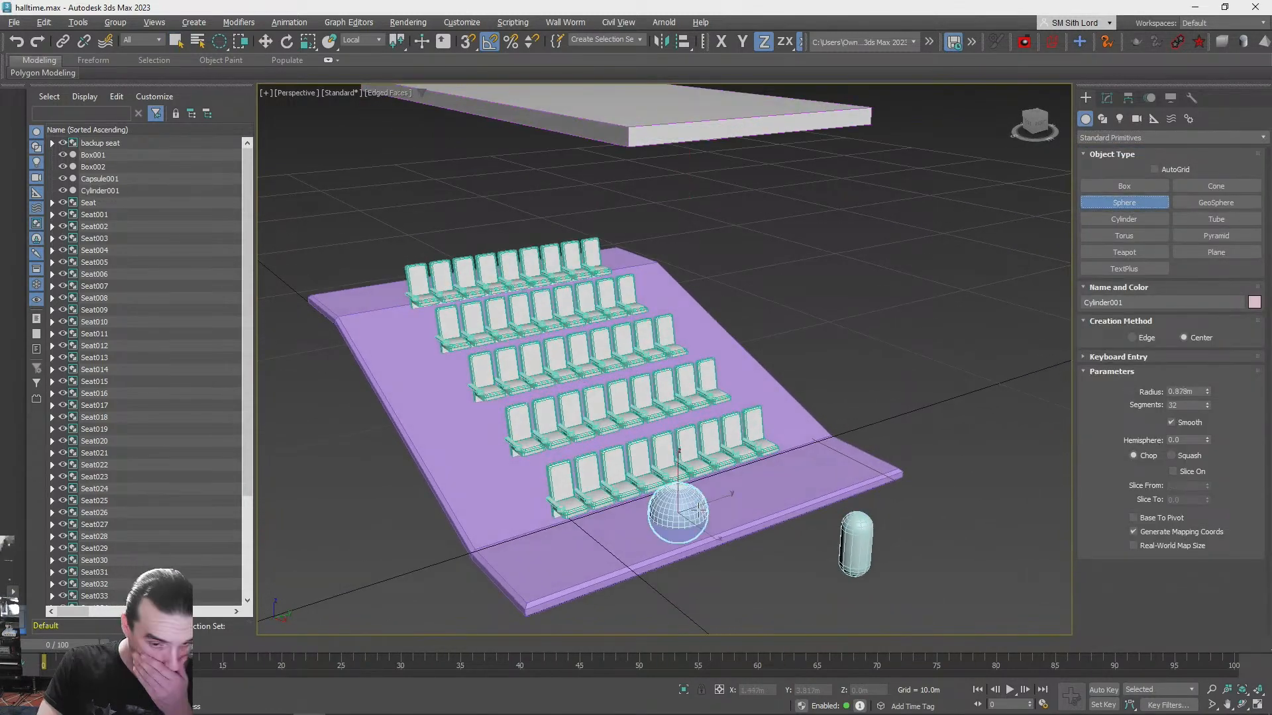
- Raise the sphere from the floor to the underside of the ceiling slab, into the round disc
key(w)
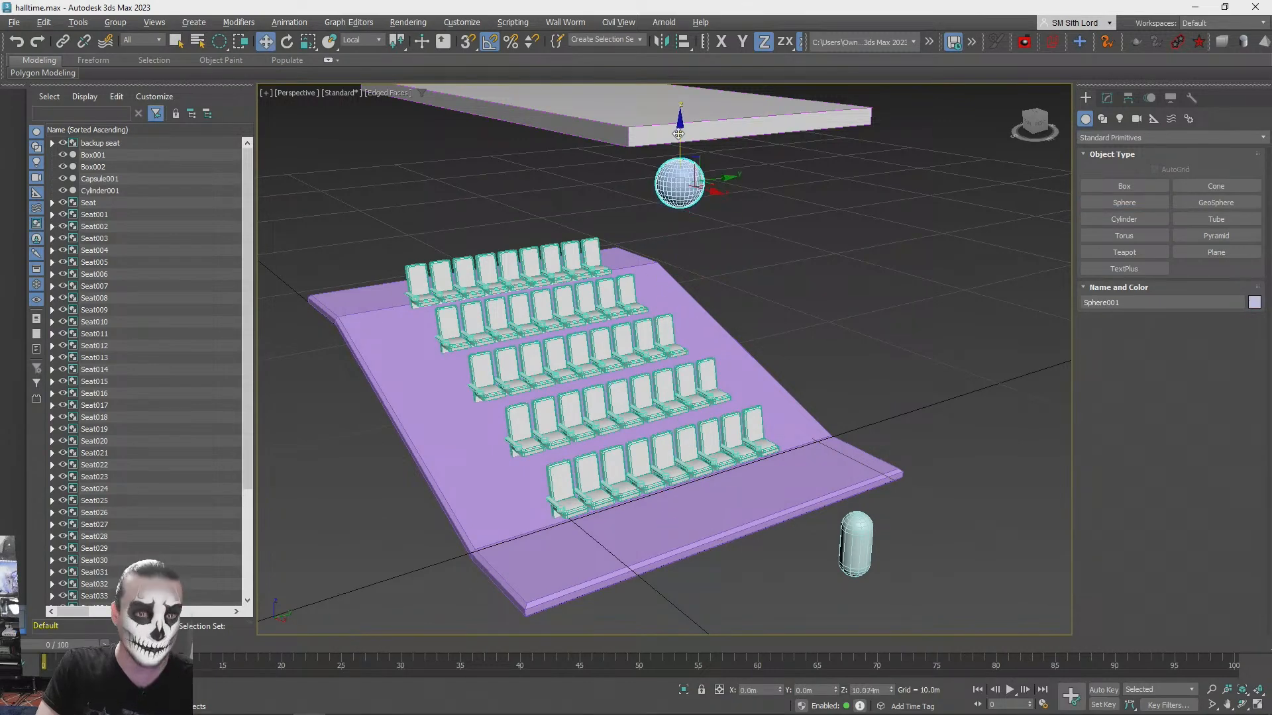
key(z)
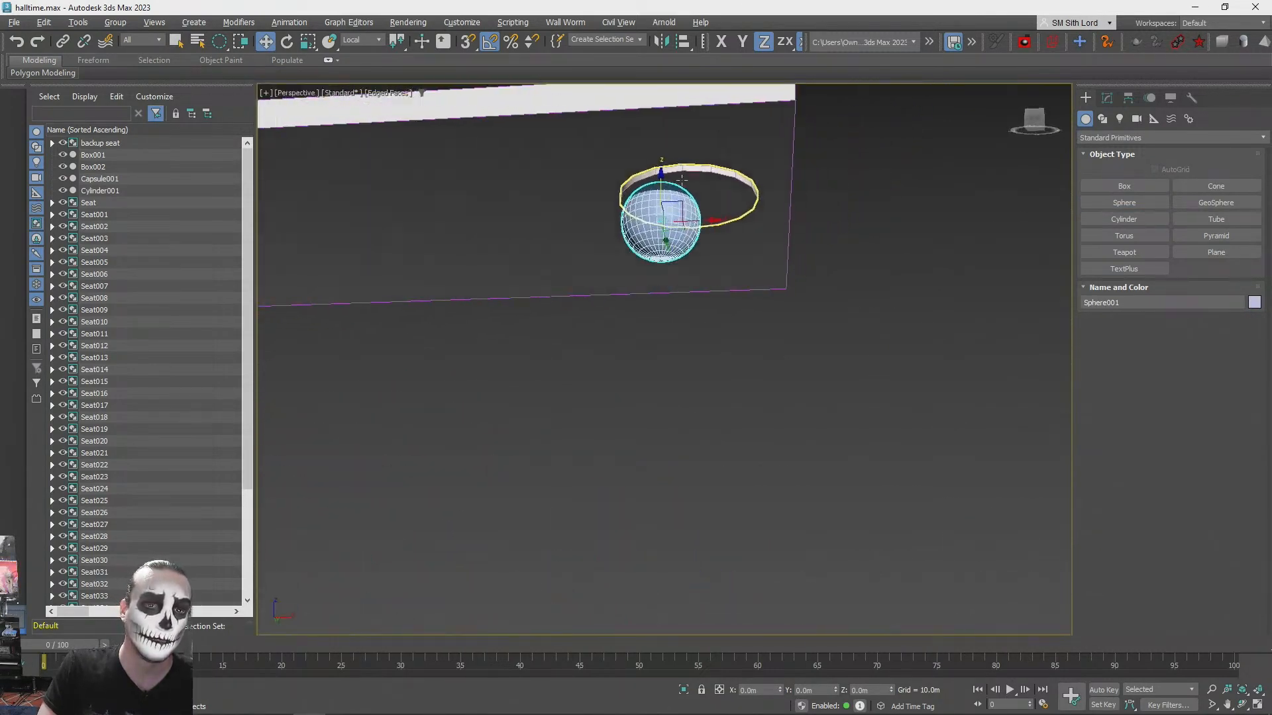
drag(671, 196, 693, 363)
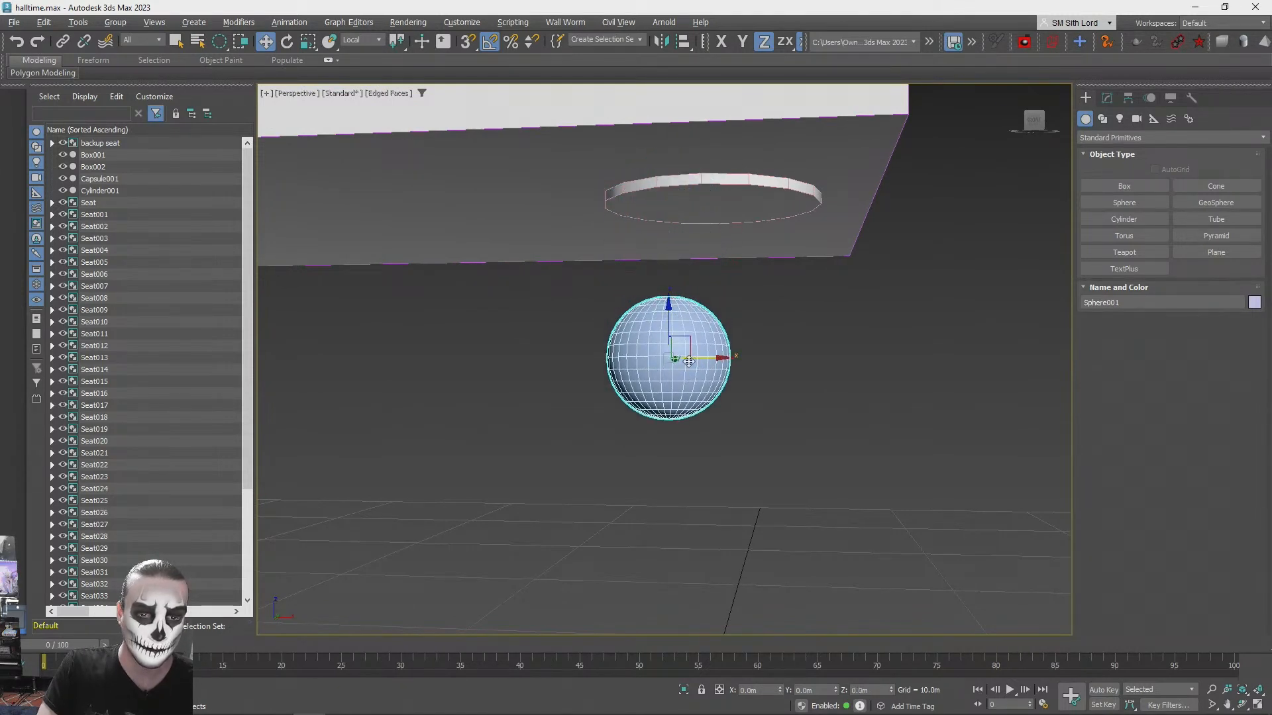
drag(648, 355, 644, 184)
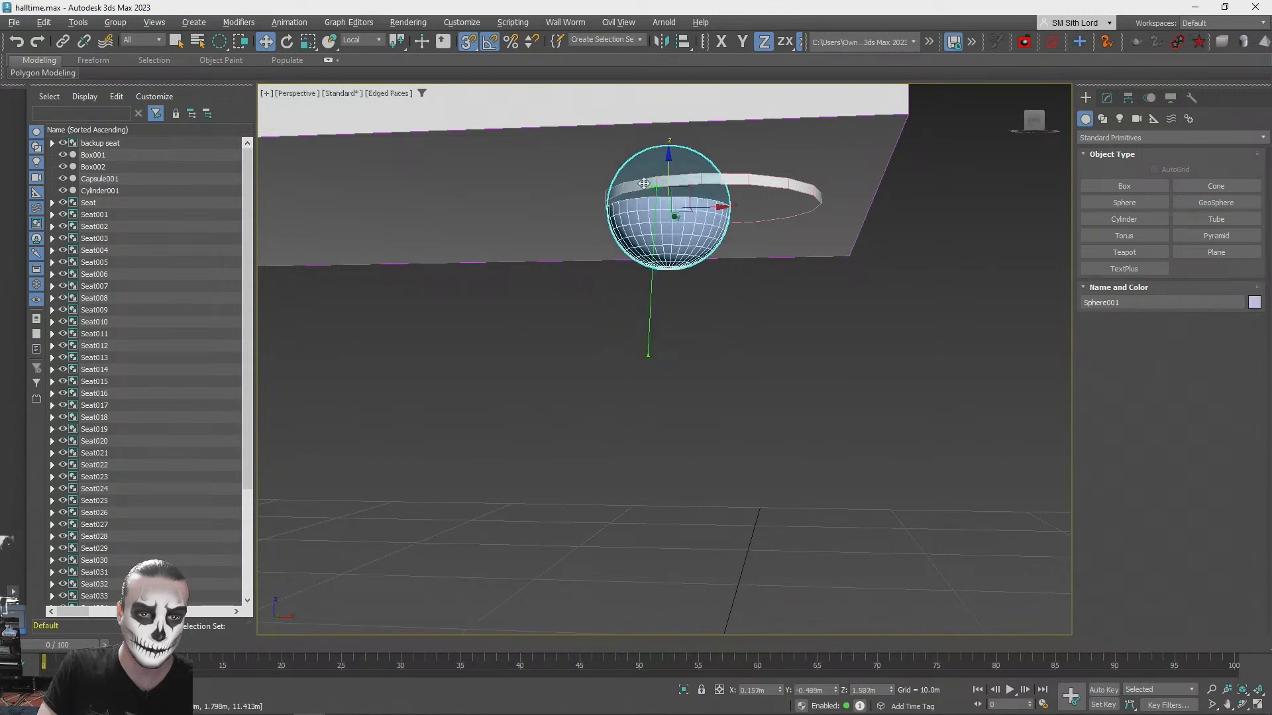
- Snap the sphere onto the centre of the ceiling disc and show its parameters
click(774, 199)
click(629, 468)
drag(714, 191, 712, 287)
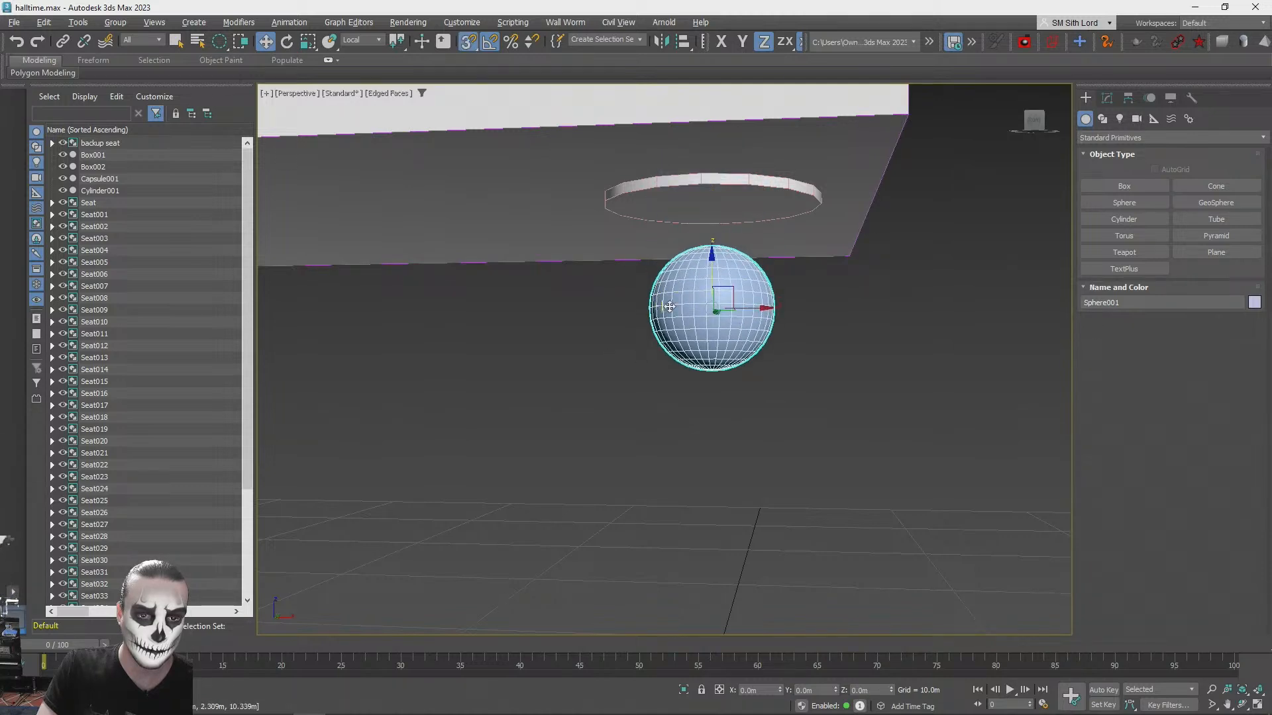
drag(678, 305, 704, 186)
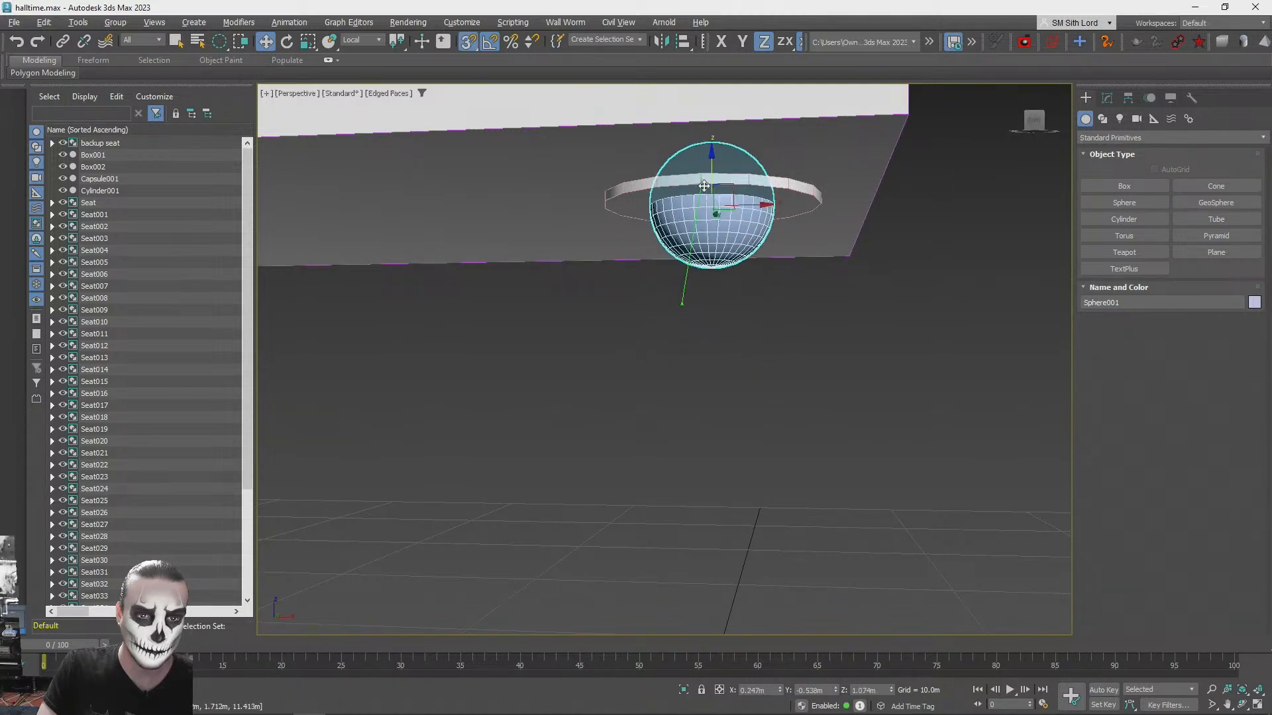
key(q)
key(s)
alt+middle_drag(885, 348, 841, 339)
scroll(841, 339, up, 3)
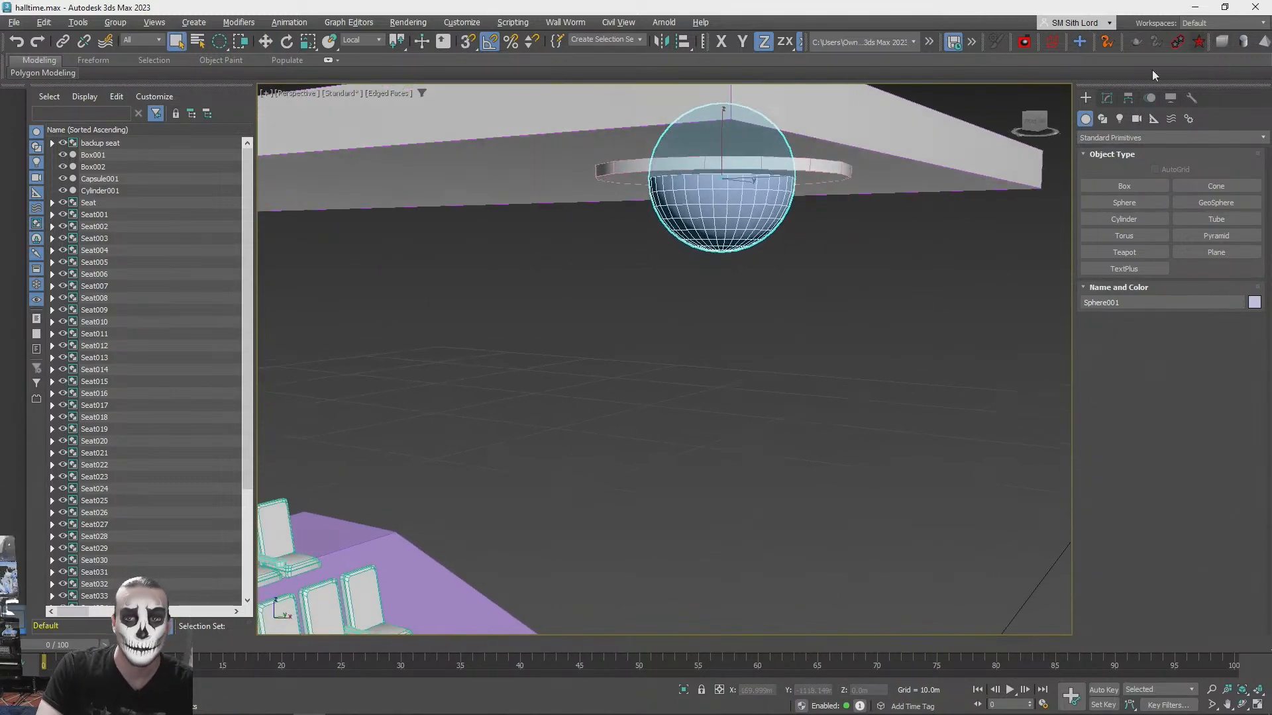
click(1108, 97)
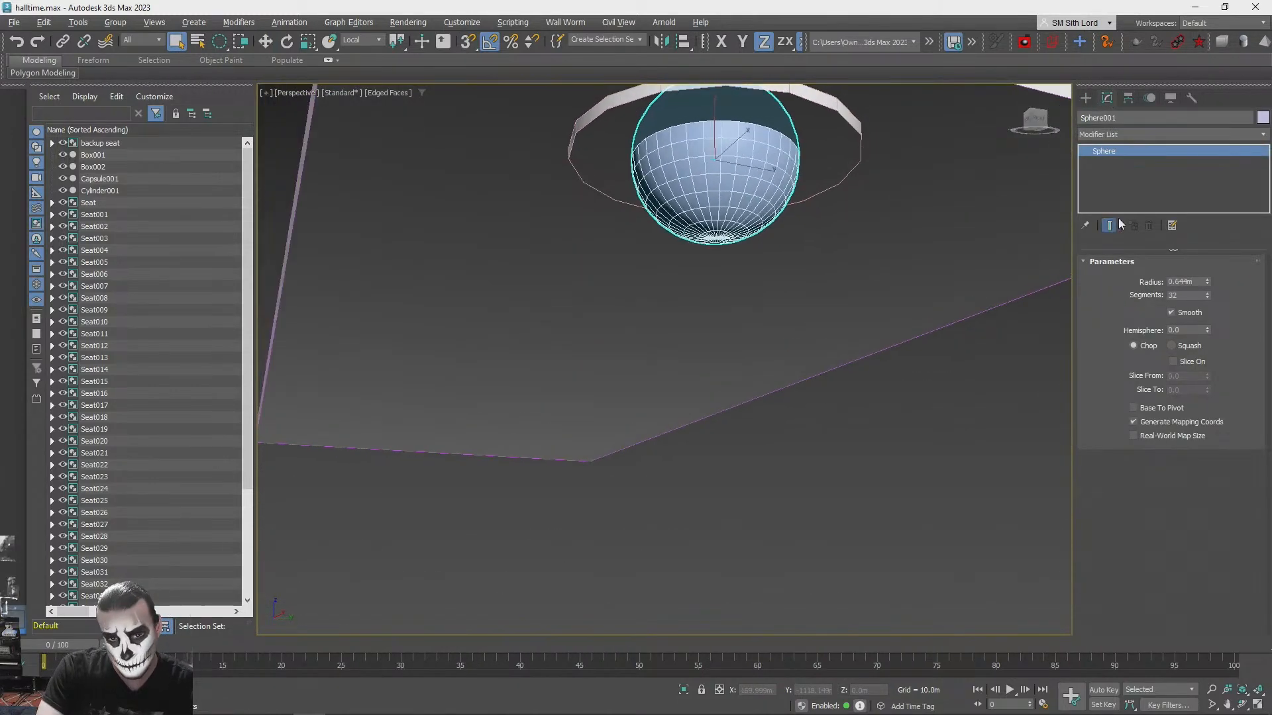
key(e)
drag(735, 126, 739, 185)
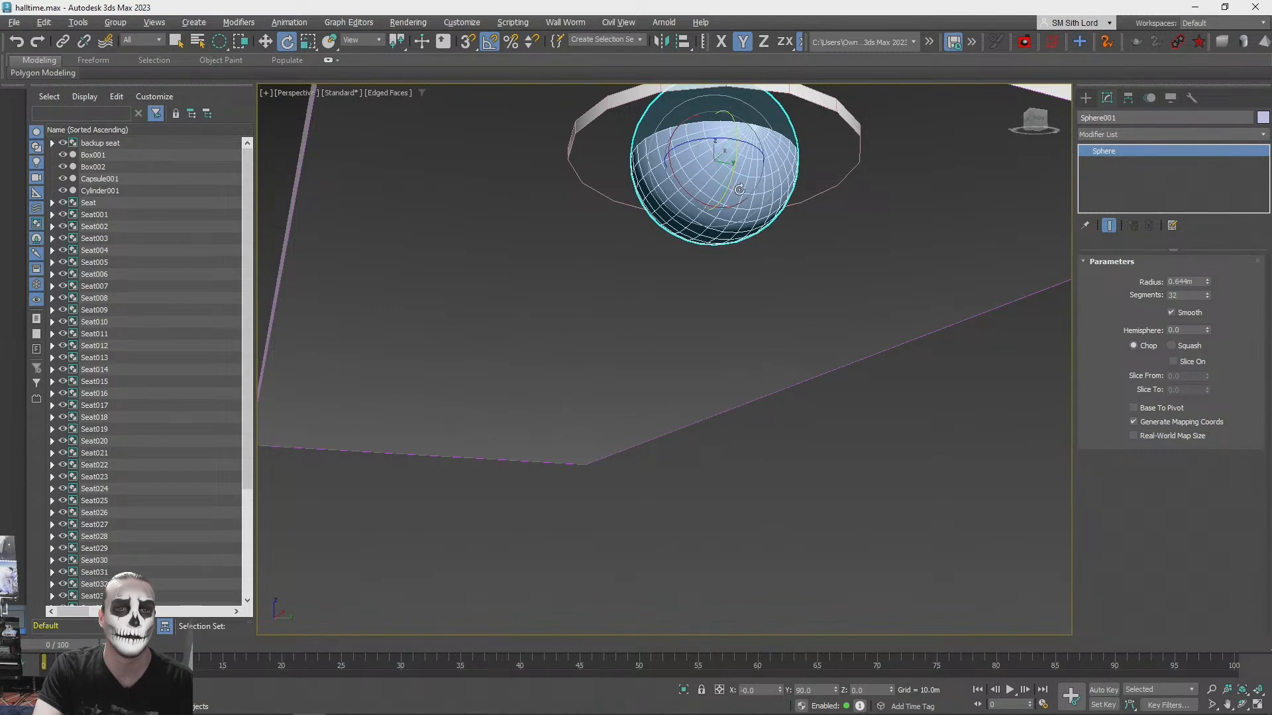
key(ctrl+z)
- Set the sphere's hemisphere value to 0.5 and rotate it 180 degrees about Y so the dome bulges downward
click(1185, 361)
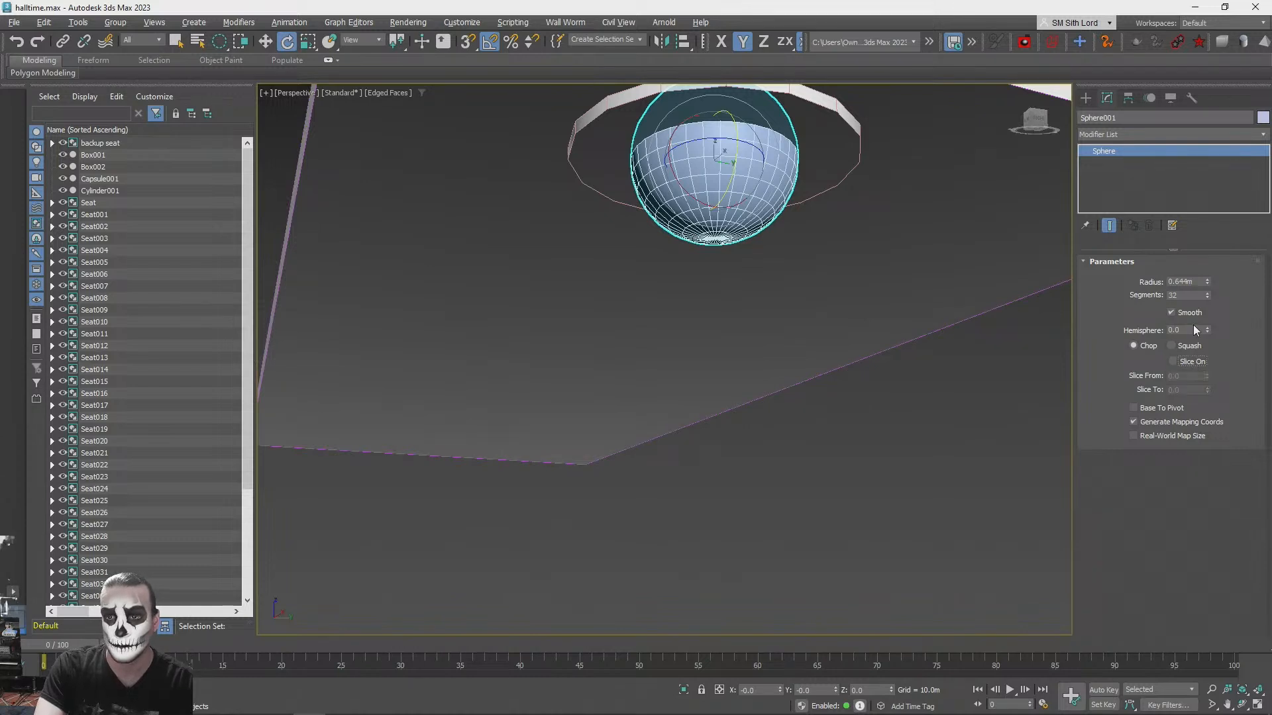
key(Return)
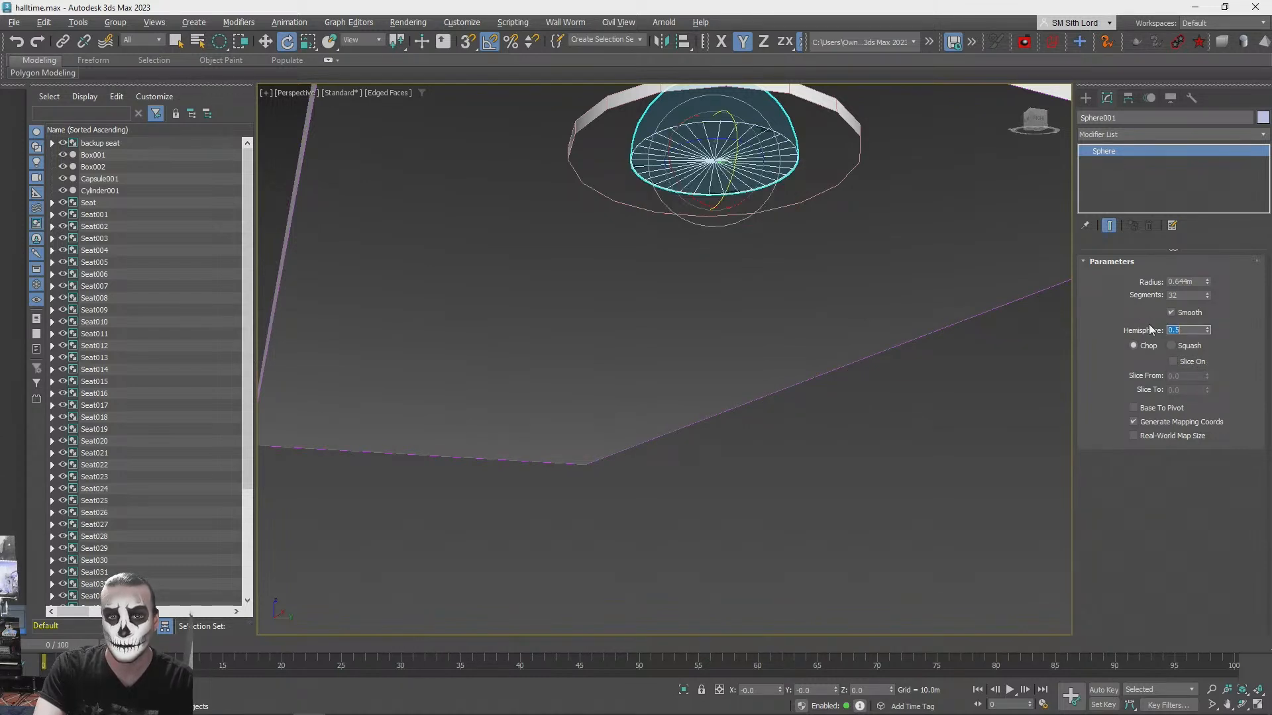
drag(736, 122, 742, 247)
alt+middle_drag(742, 249, 984, 308)
- Set the dome's segments to 16
scroll(984, 308, up, 1)
text(1)
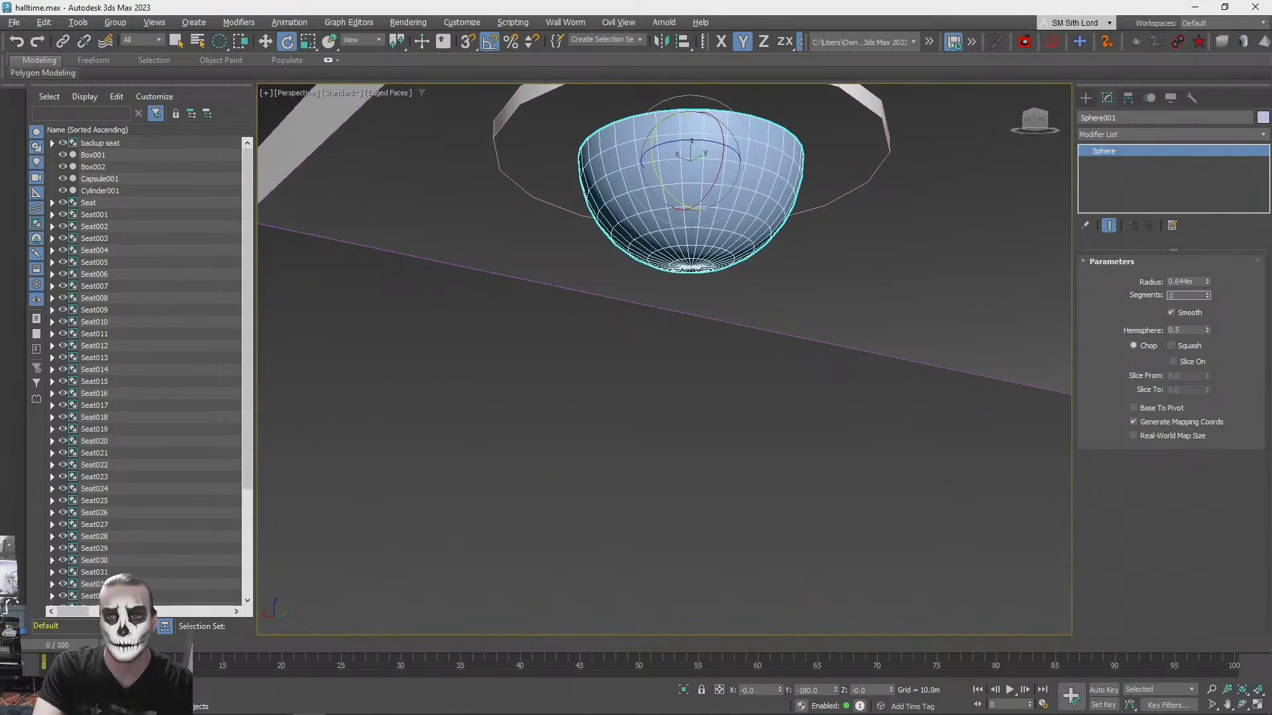
text(6)
key(Return)
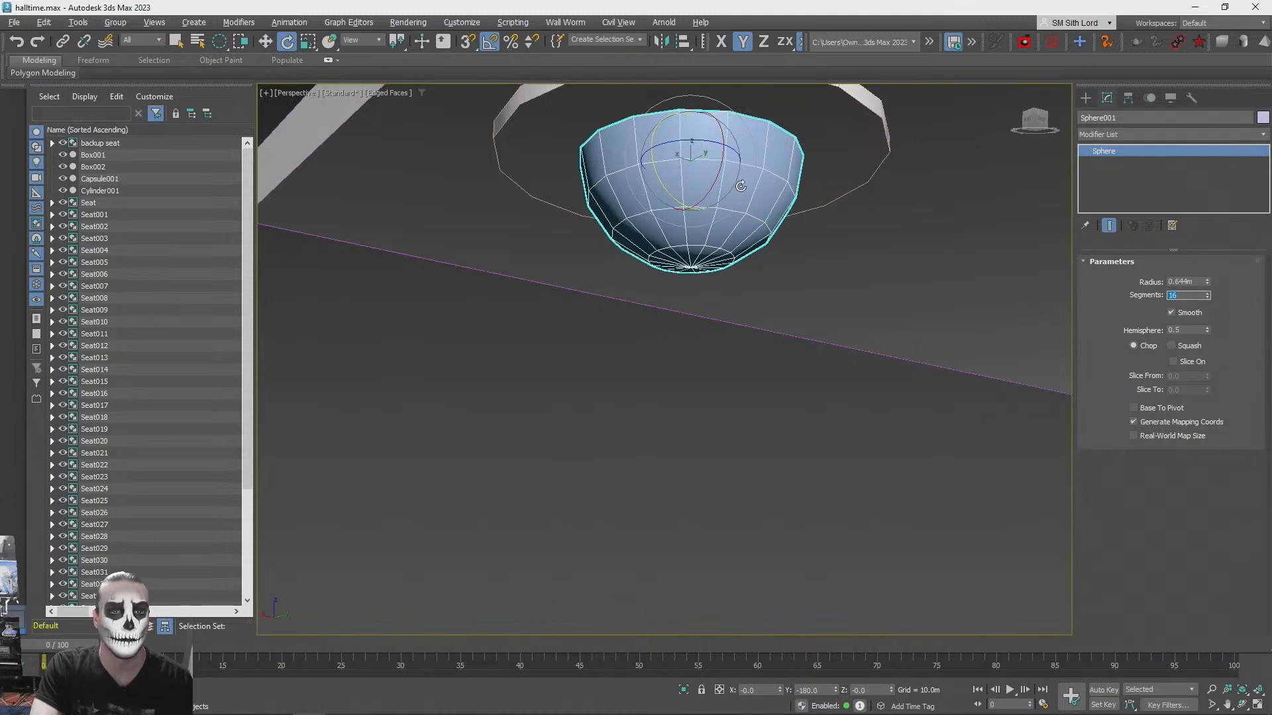
- Flatten the dome to about 57% along Z and increase its radius to 1.084 m to nearly fill the disc
drag(779, 220, 779, 223)
drag(689, 223, 689, 189)
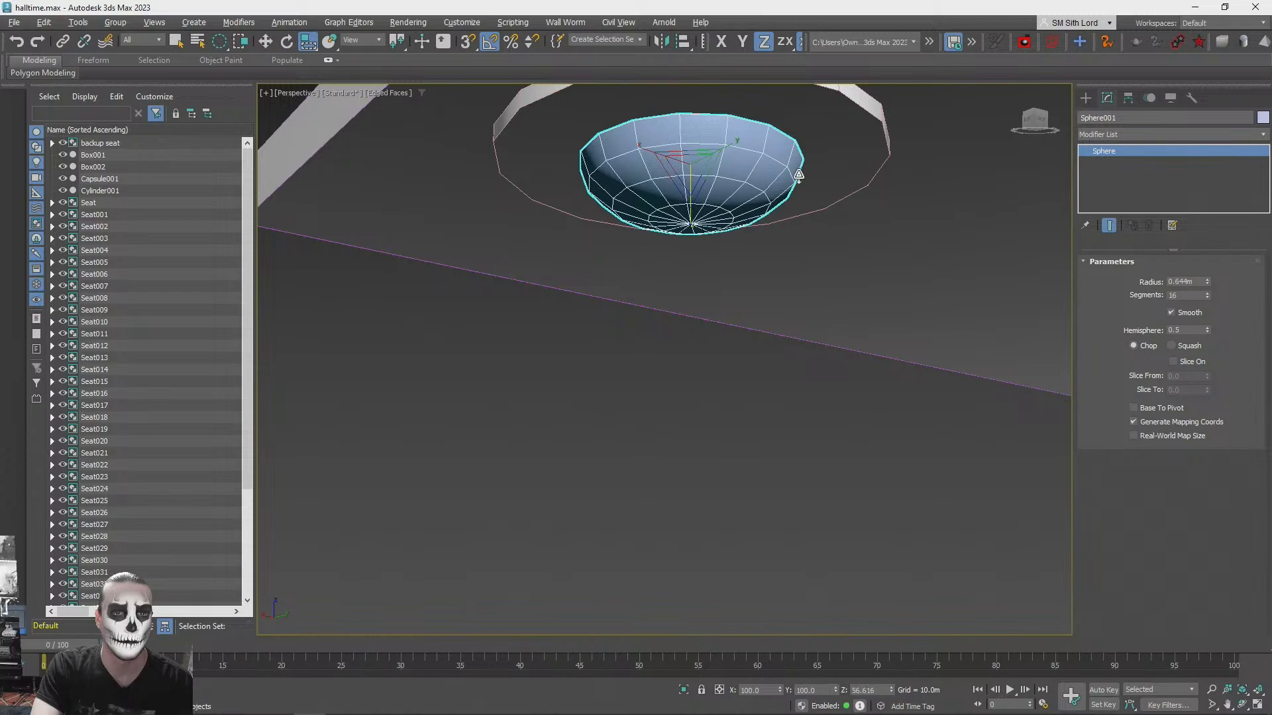
drag(1207, 282, 1200, 251)
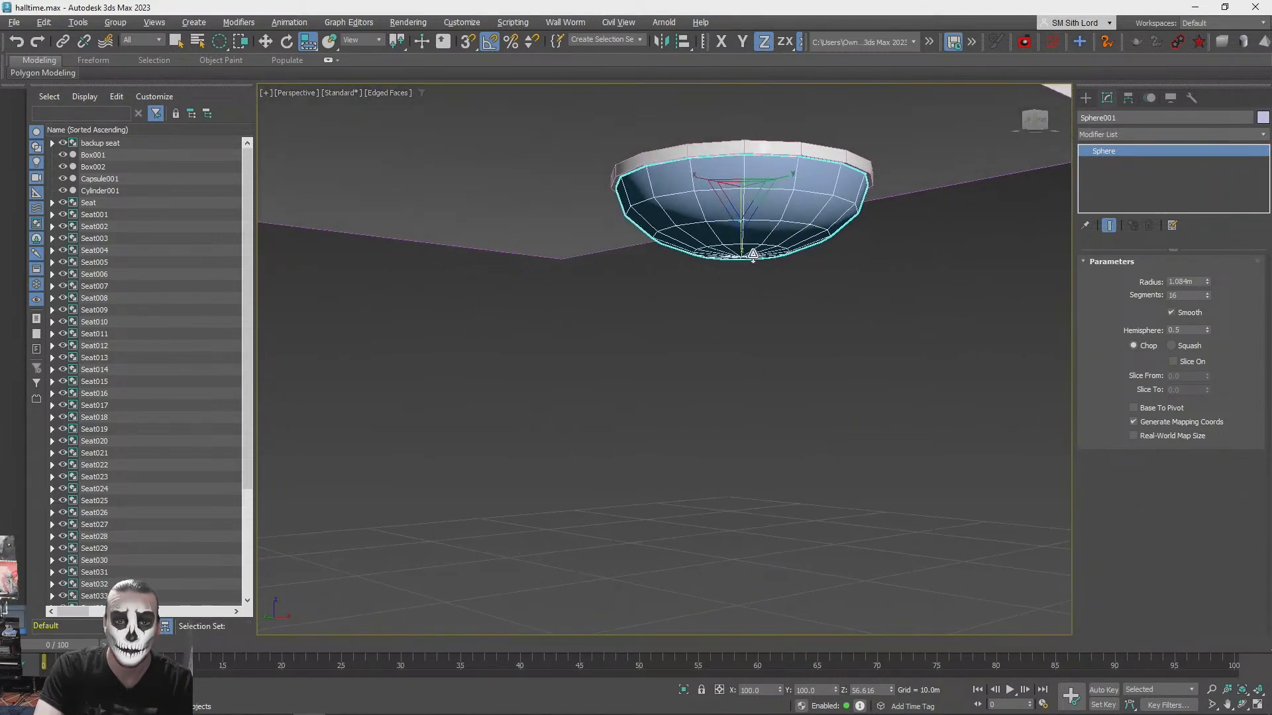
drag(743, 246, 744, 242)
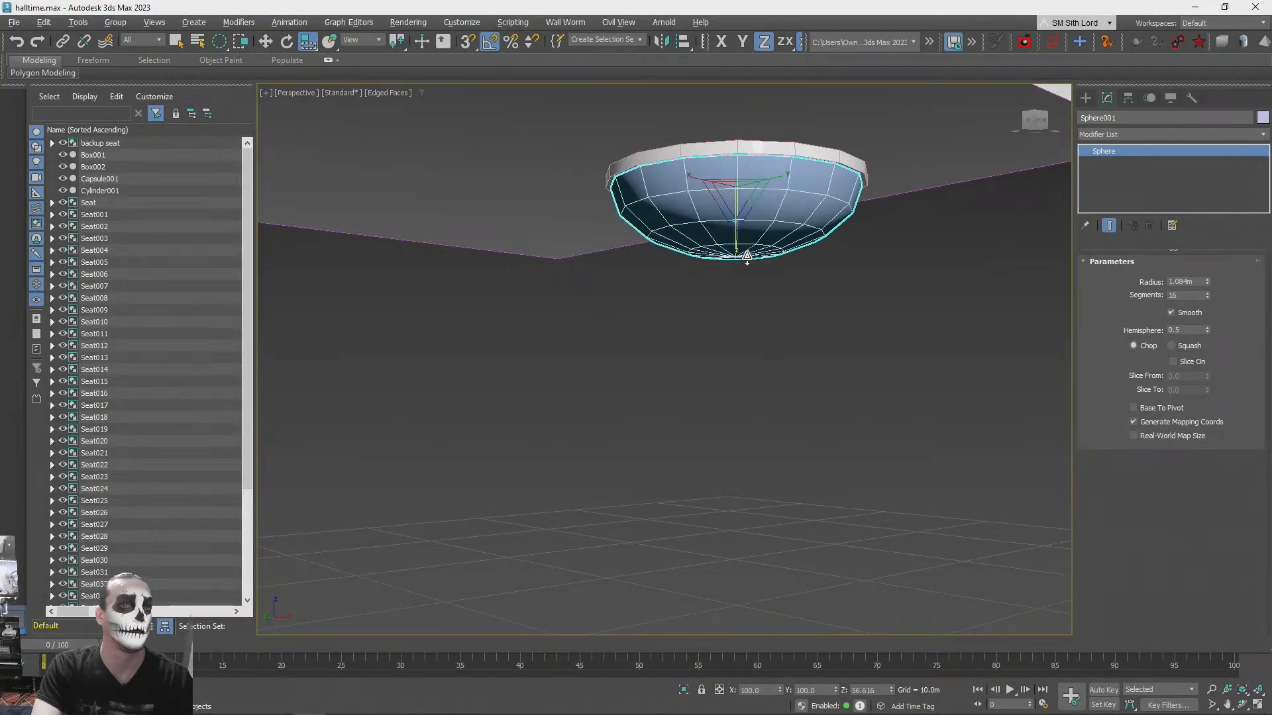
alt+middle_drag(747, 257, 570, 261)
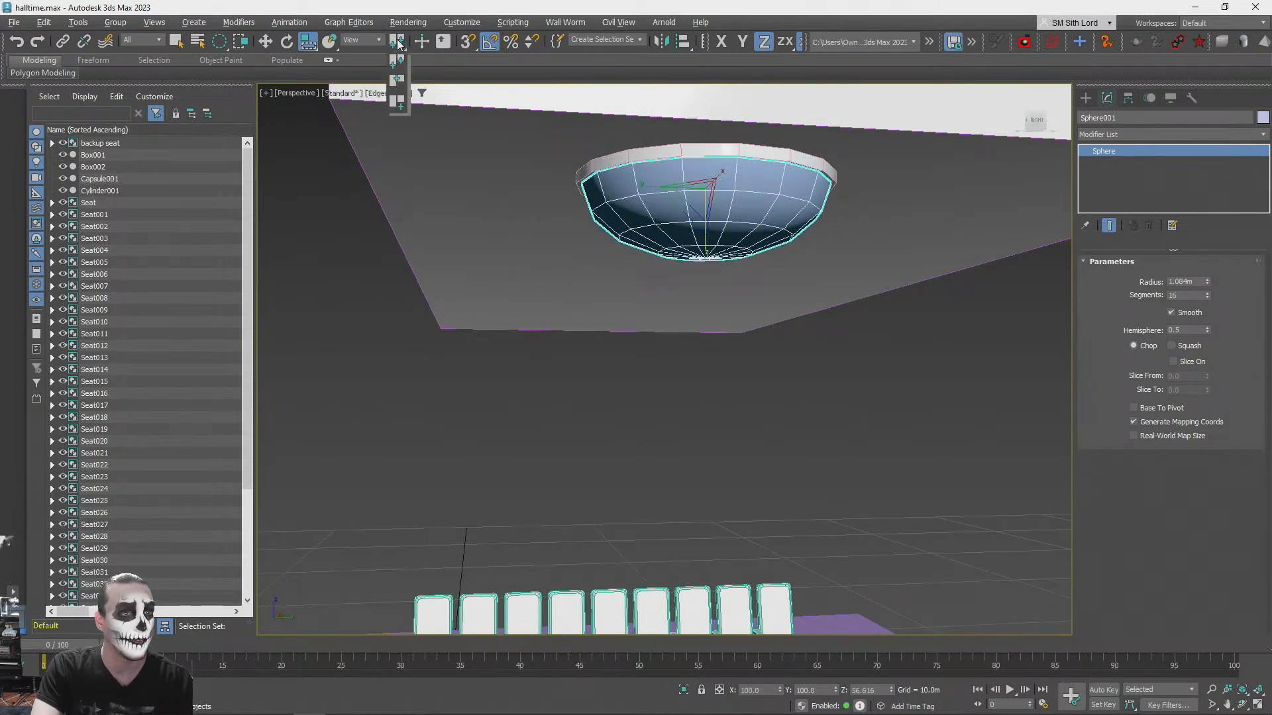
- Flatten the dome further along Z to about 46%
click(309, 66)
drag(707, 252, 705, 236)
alt+middle_drag(704, 236, 789, 220)
scroll(709, 234, down, 6)
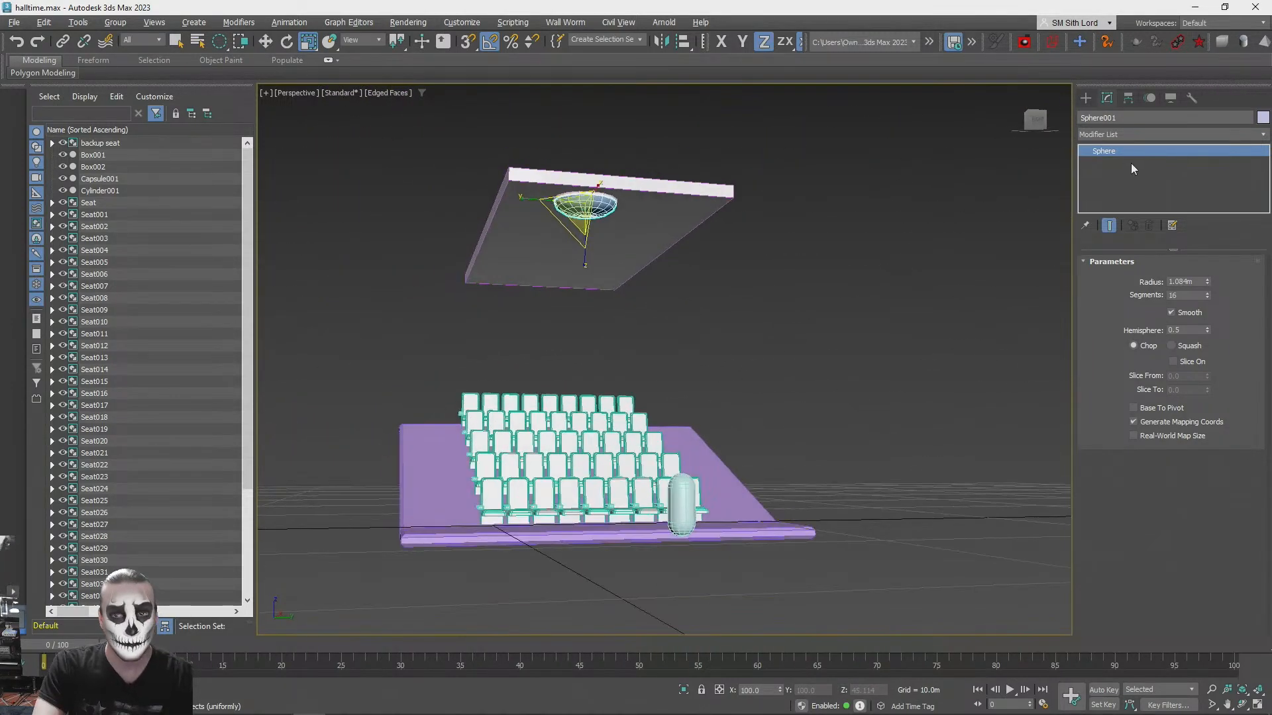
- Deselect the dome and display the perspective view with default shading and no edged faces
click(849, 320)
key(q)
key(F3)
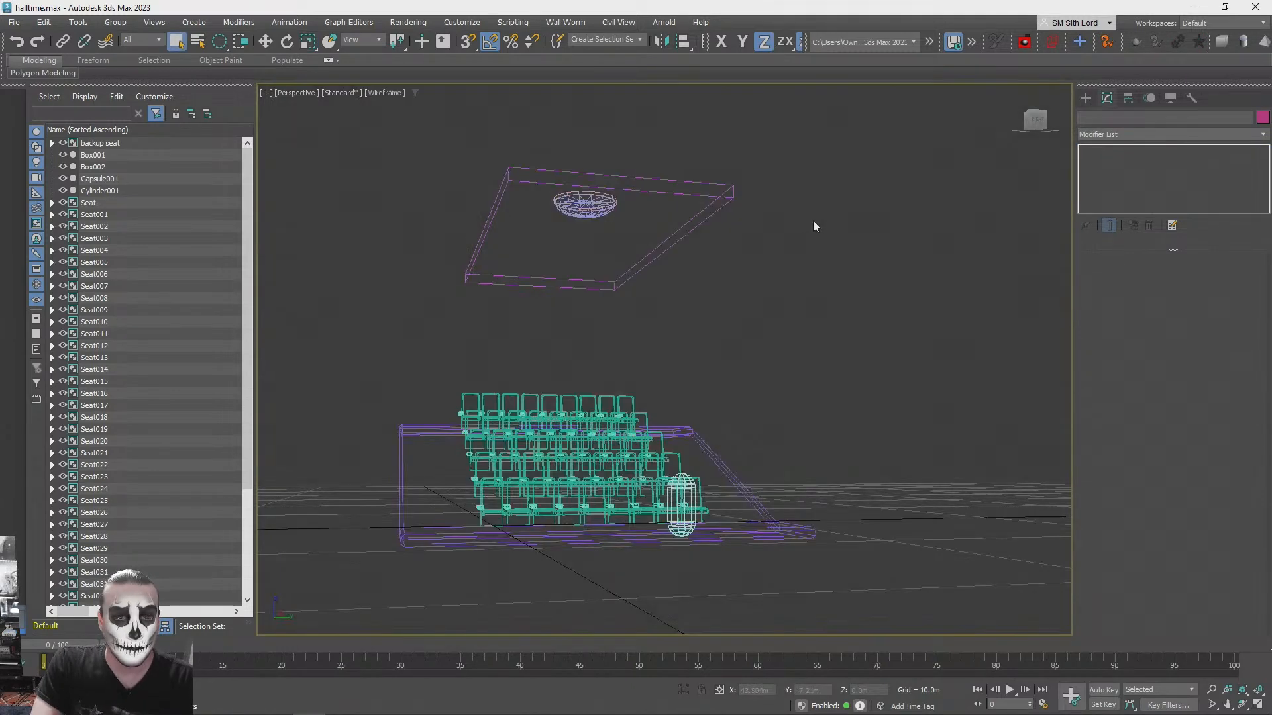
key(F3)
key(F4)
scroll(772, 296, up, 10)
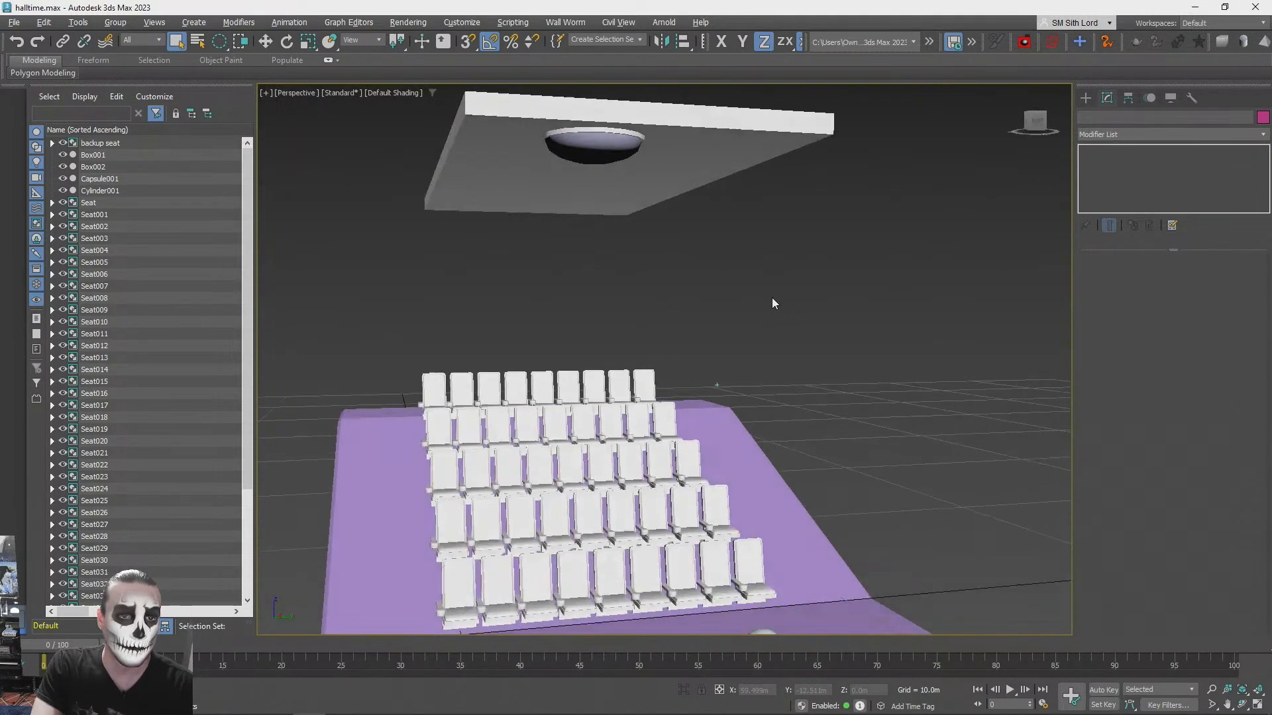
- Select the ceiling dome and add a new PBR Material (Metal/Rough) to the material graph
click(721, 258)
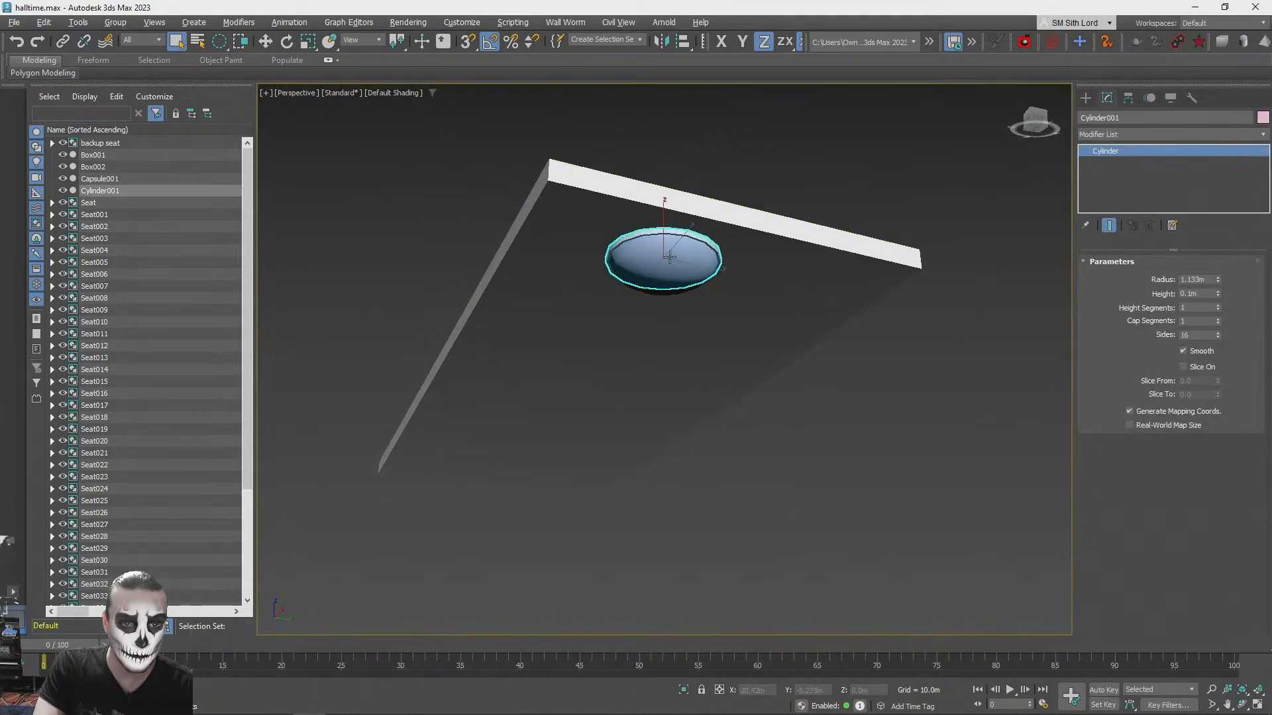
key(alt+Tab)
key(alt+Tab)
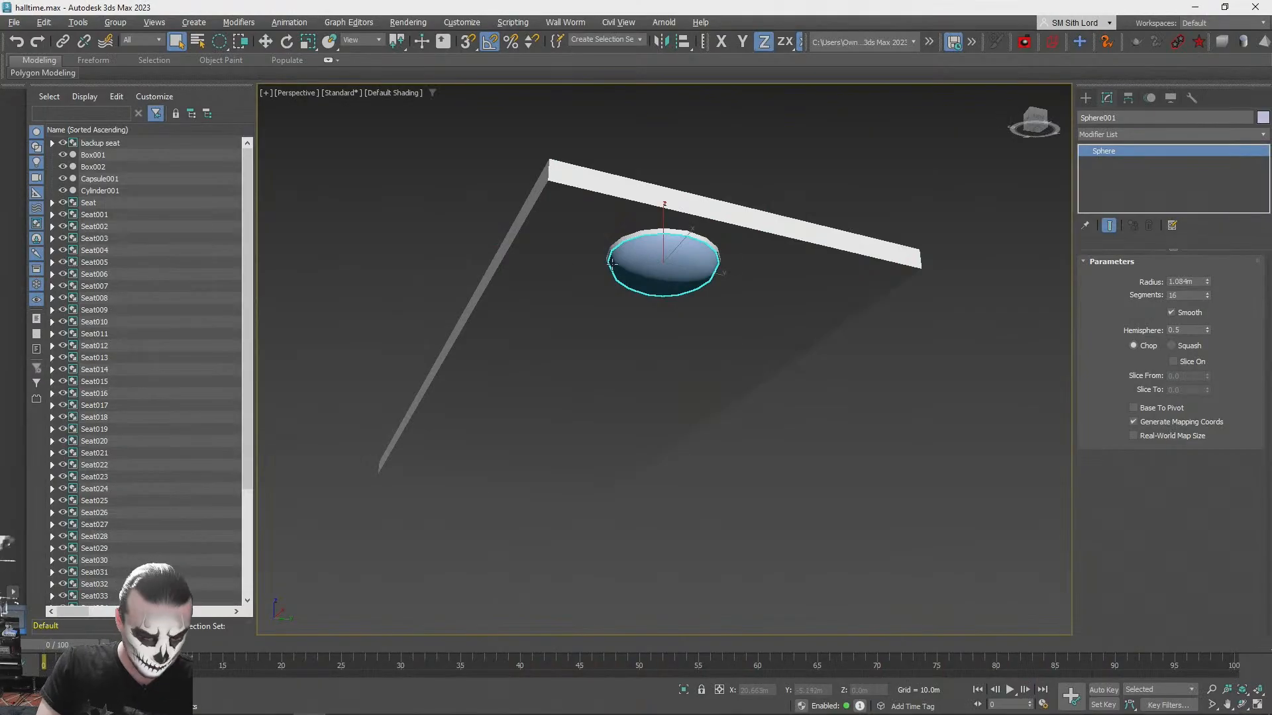
key(m)
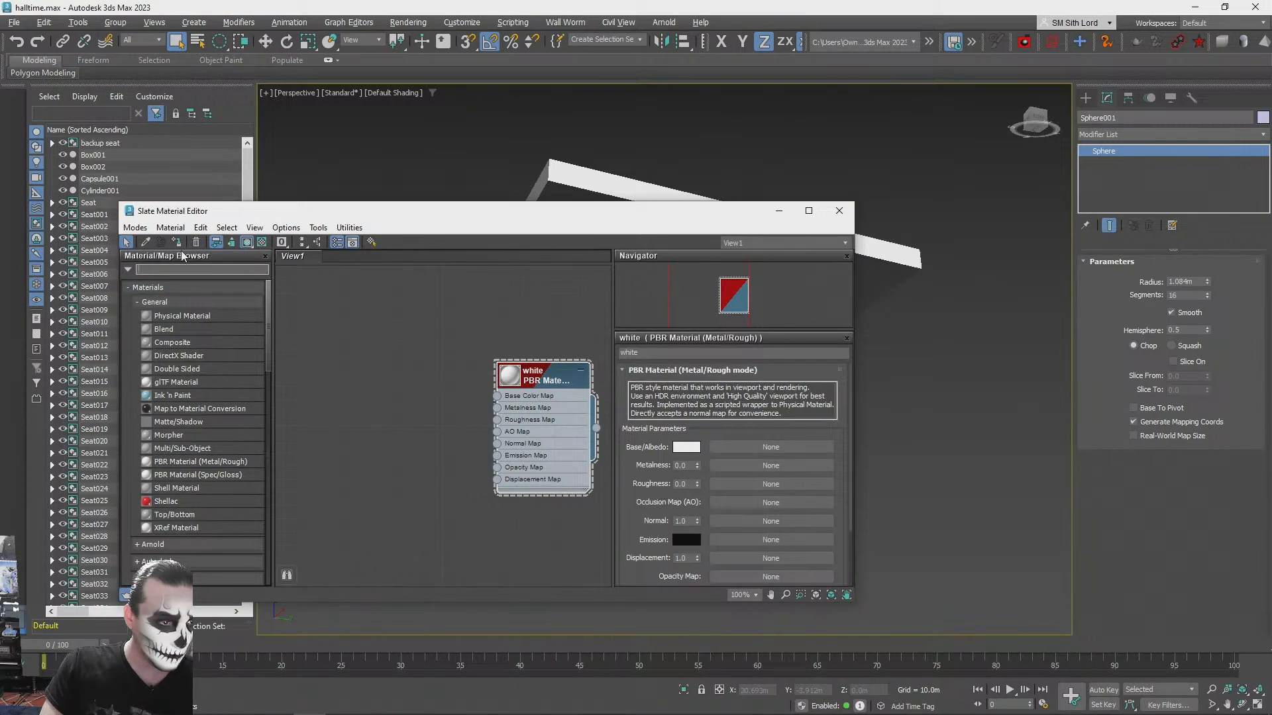
text(pbr)
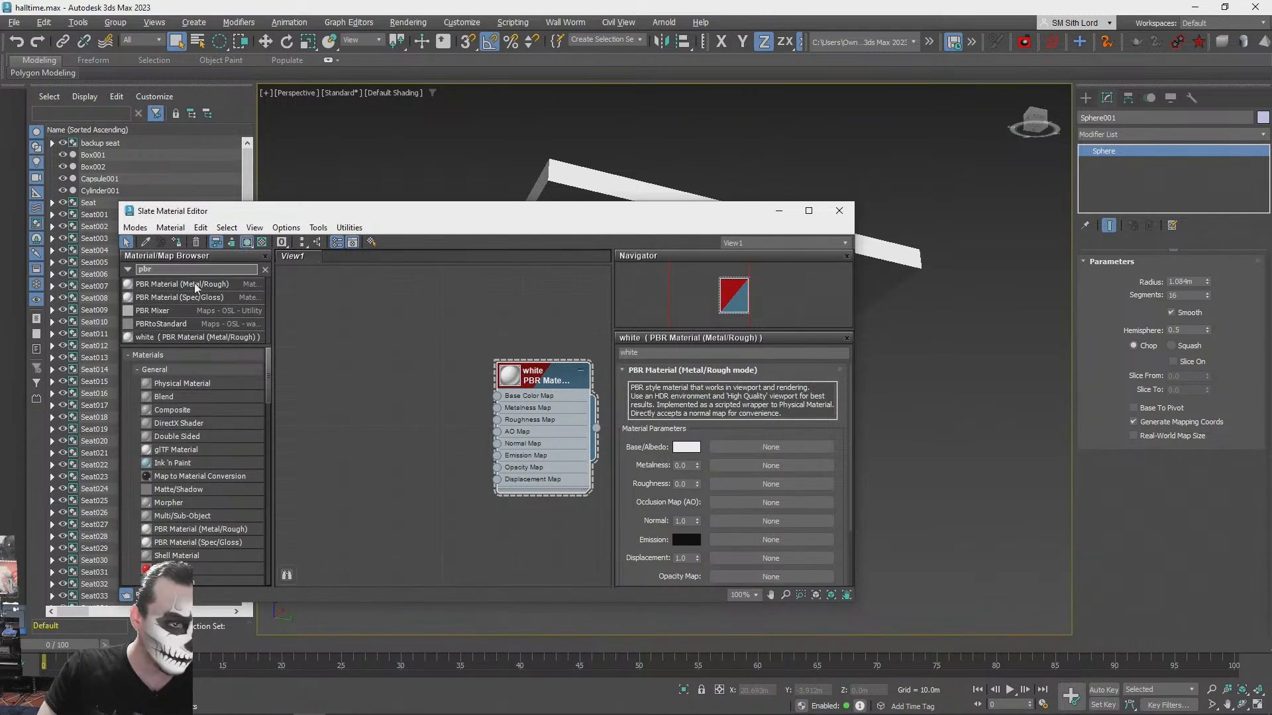
drag(183, 283, 356, 338)
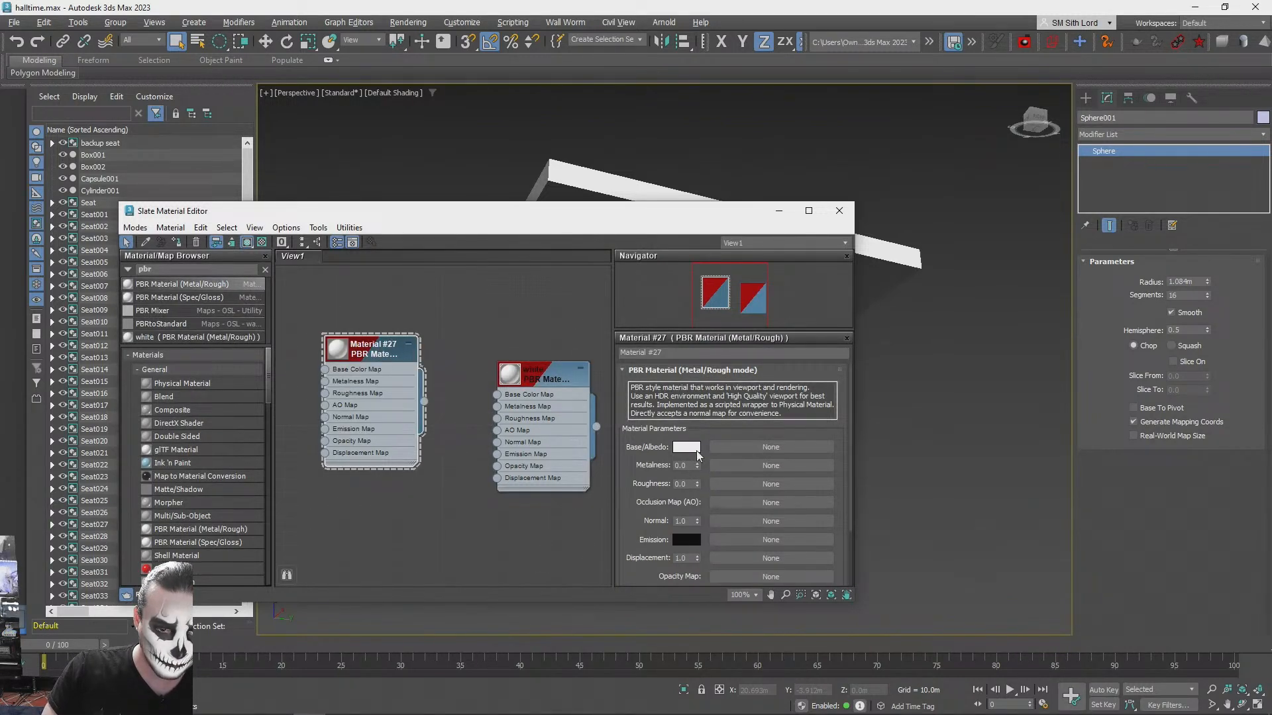
- Set the new PBR material's emission colour to white
click(686, 542)
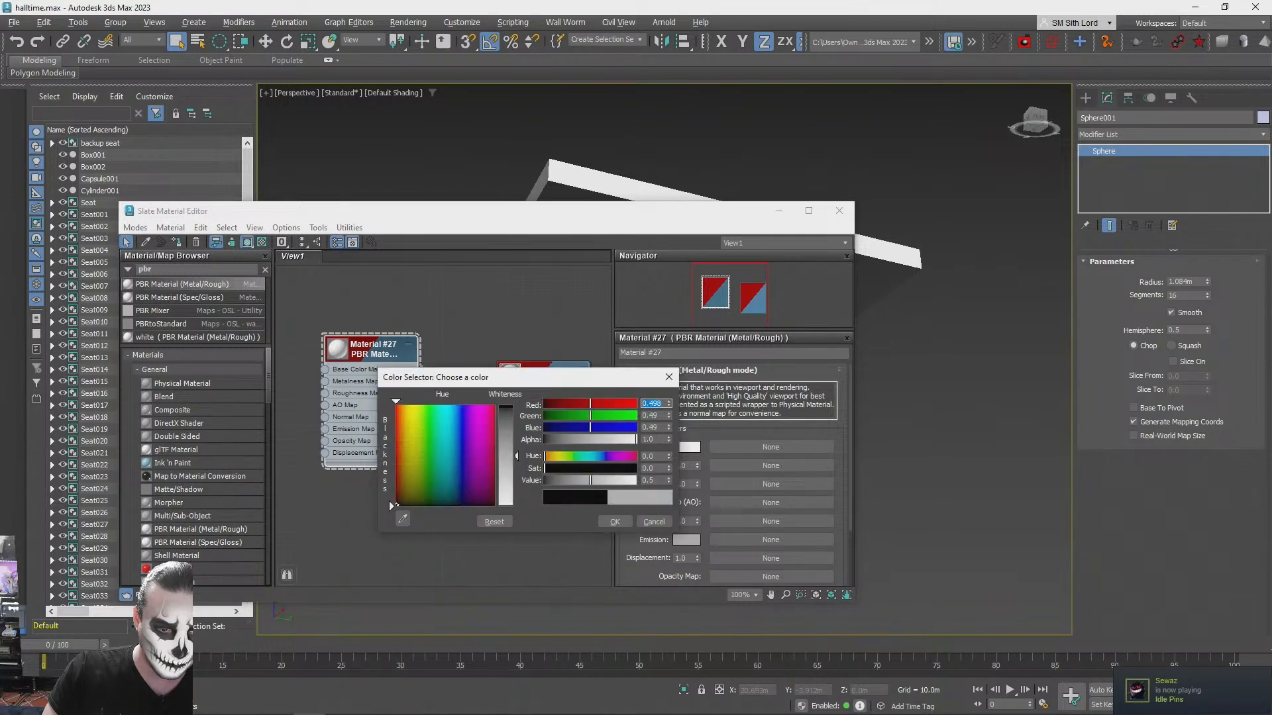
drag(516, 454, 630, 555)
click(616, 521)
- Set the new material's base colour to a bright blue based on the concept image and assign it to the dome
click(686, 447)
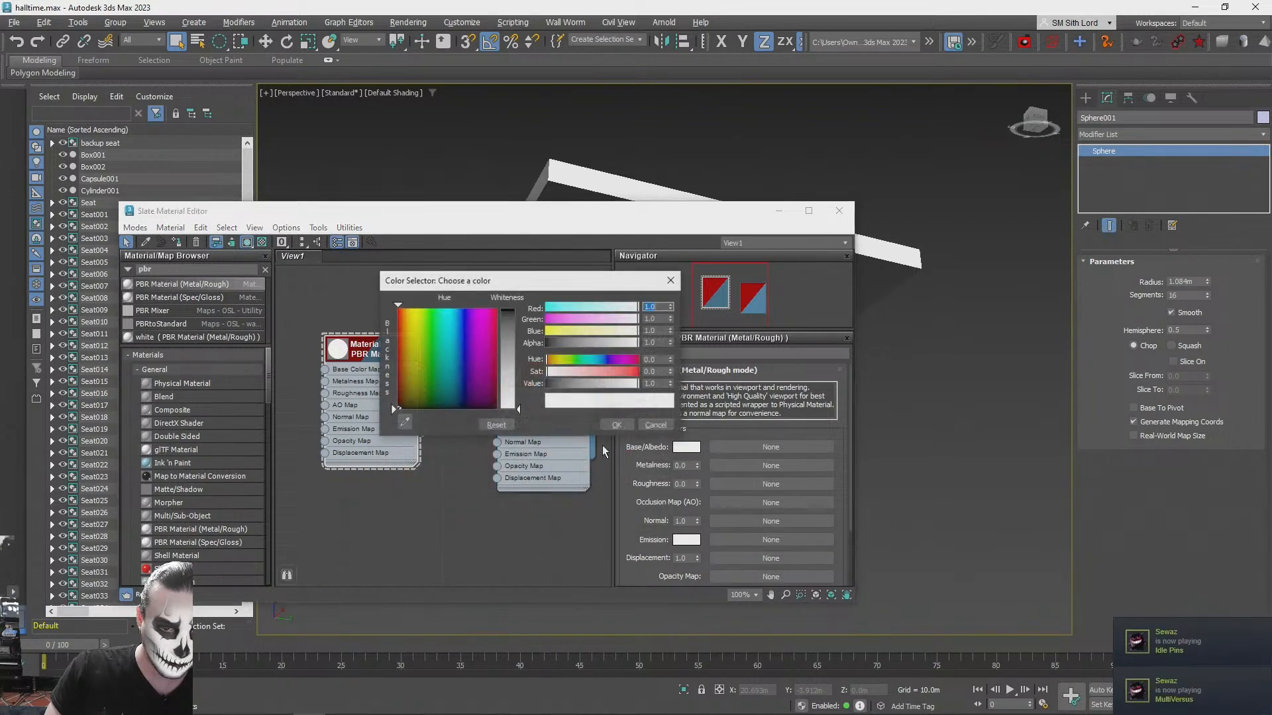
key(alt+Tab)
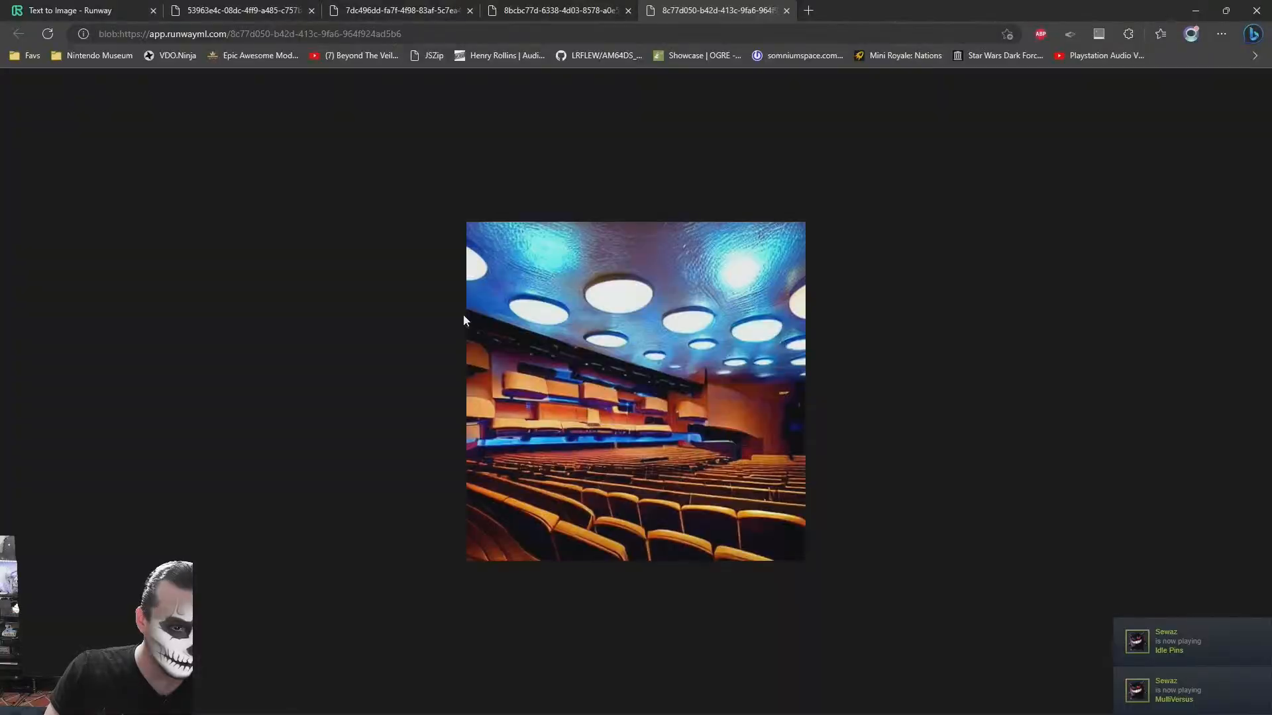
key(alt+Tab)
mouse_move(459, 318)
mouse_down()
mouse_move(452, 310)
mouse_move(508, 329)
mouse_move(510, 307)
mouse_up()
click(618, 424)
drag(240, 215, 130, 314)
click(67, 343)
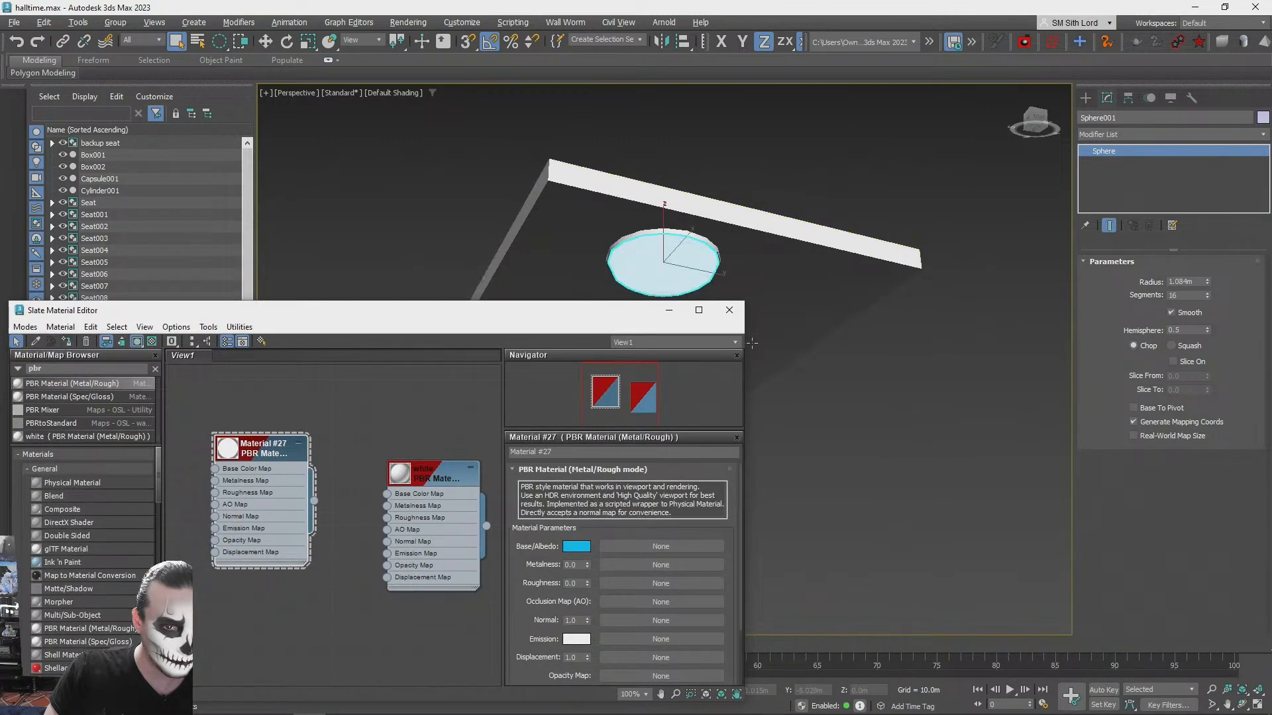
- Try metalness values up to 1.0 on the dome's PBR material and reset metalness to 0.0
alt+middle_drag(725, 342, 732, 570)
drag(587, 582, 589, 528)
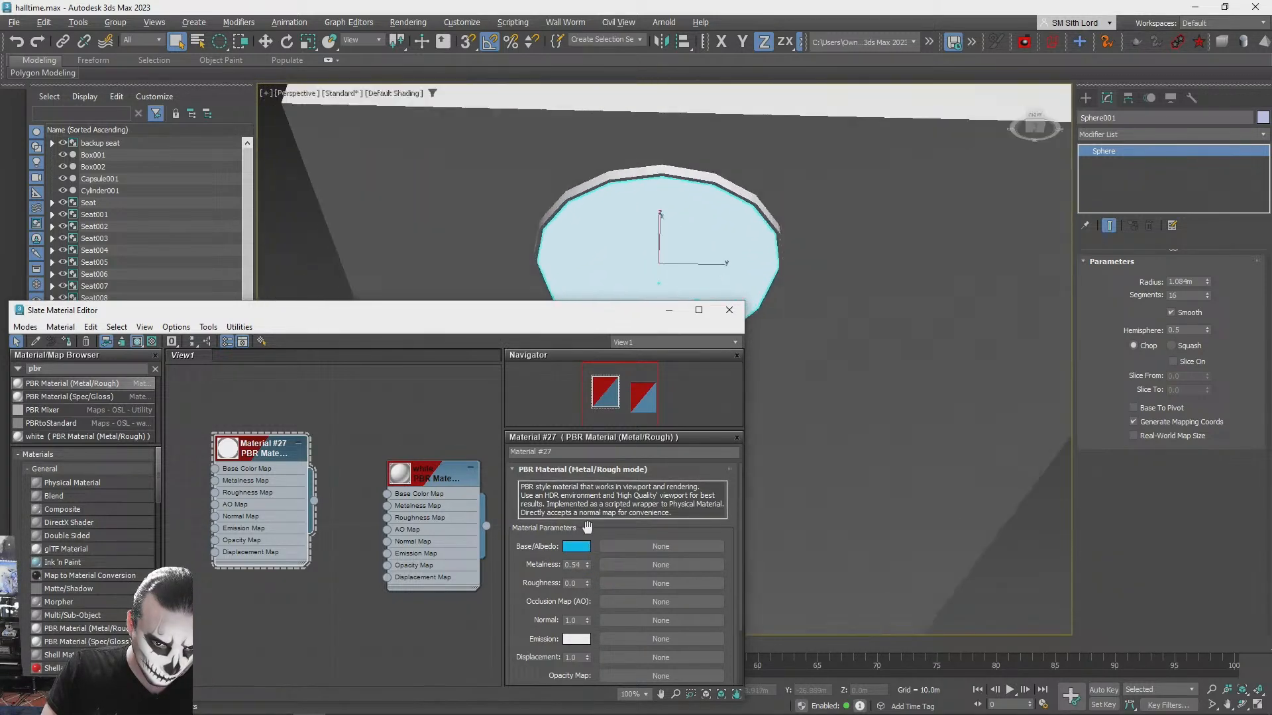
alt+middle_drag(615, 531, 583, 537)
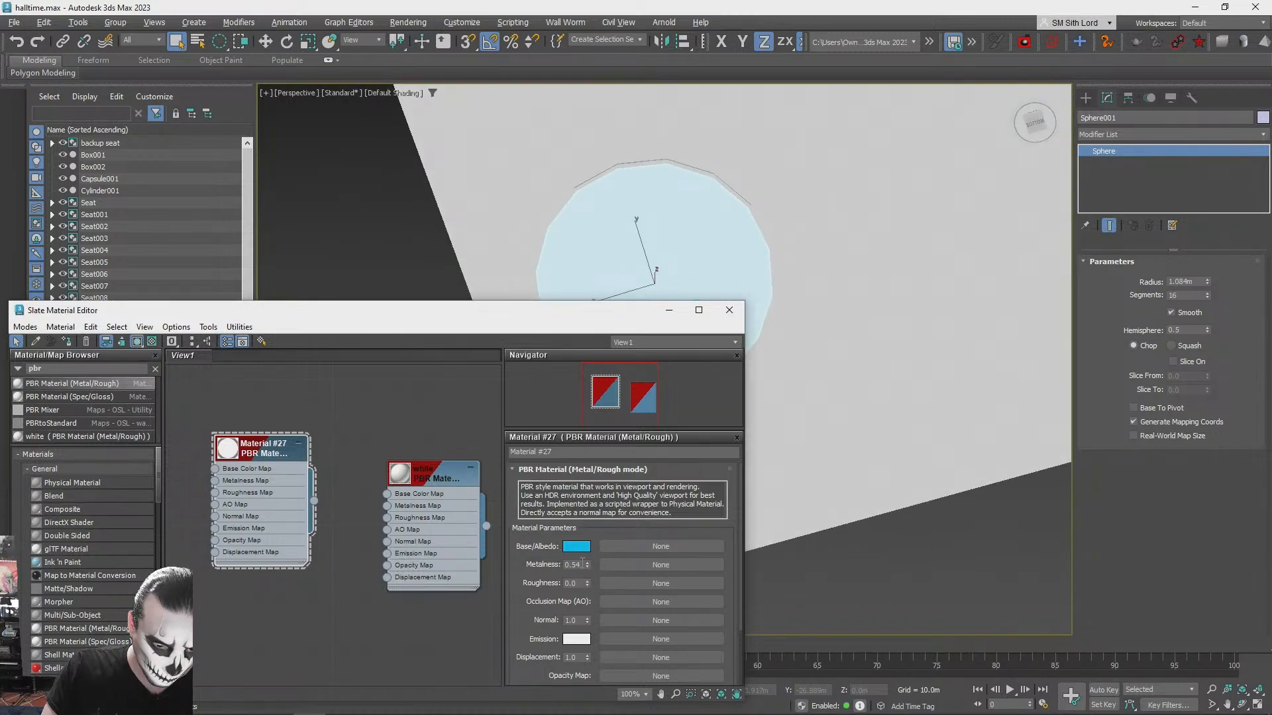
drag(583, 491, 585, 424)
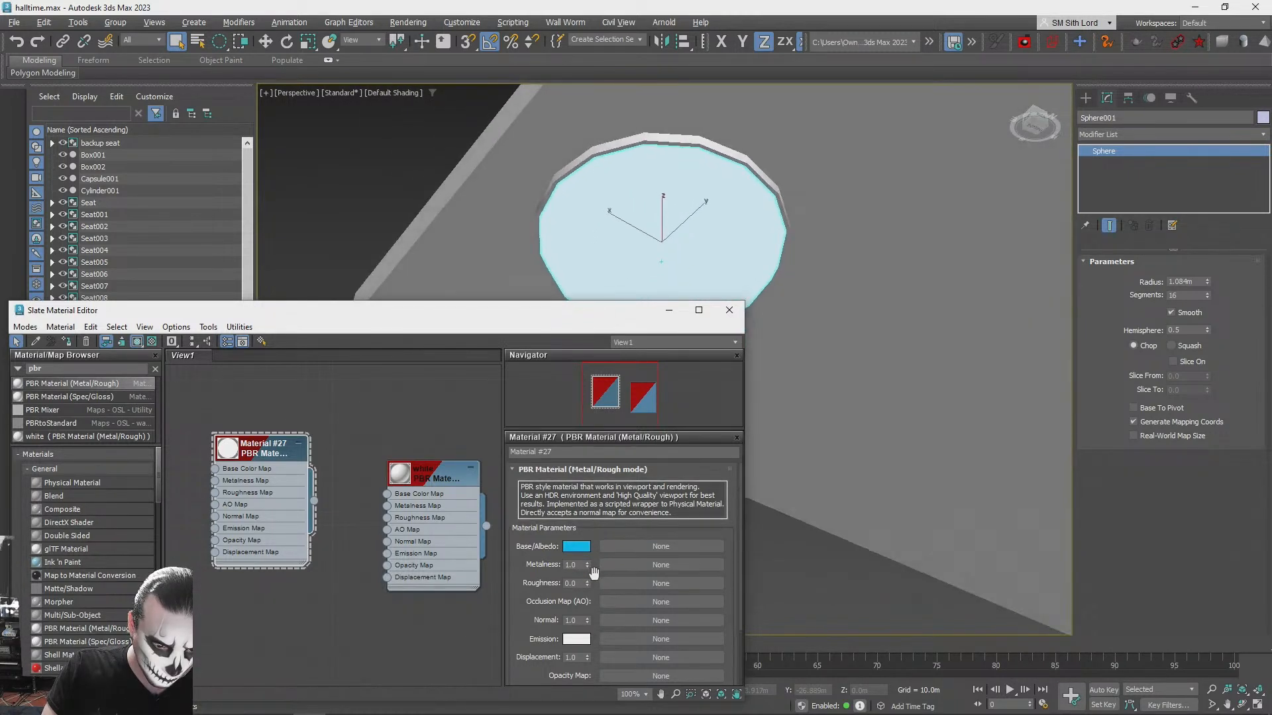
right_click(587, 566)
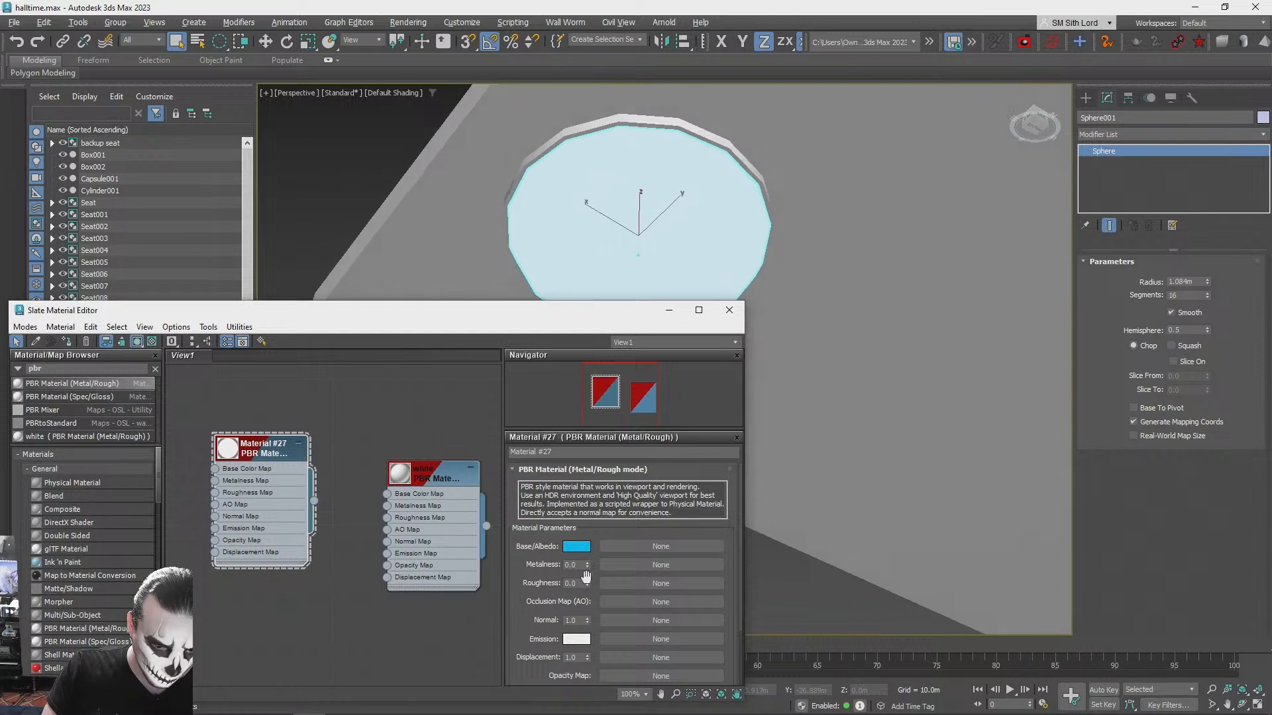
click(577, 640)
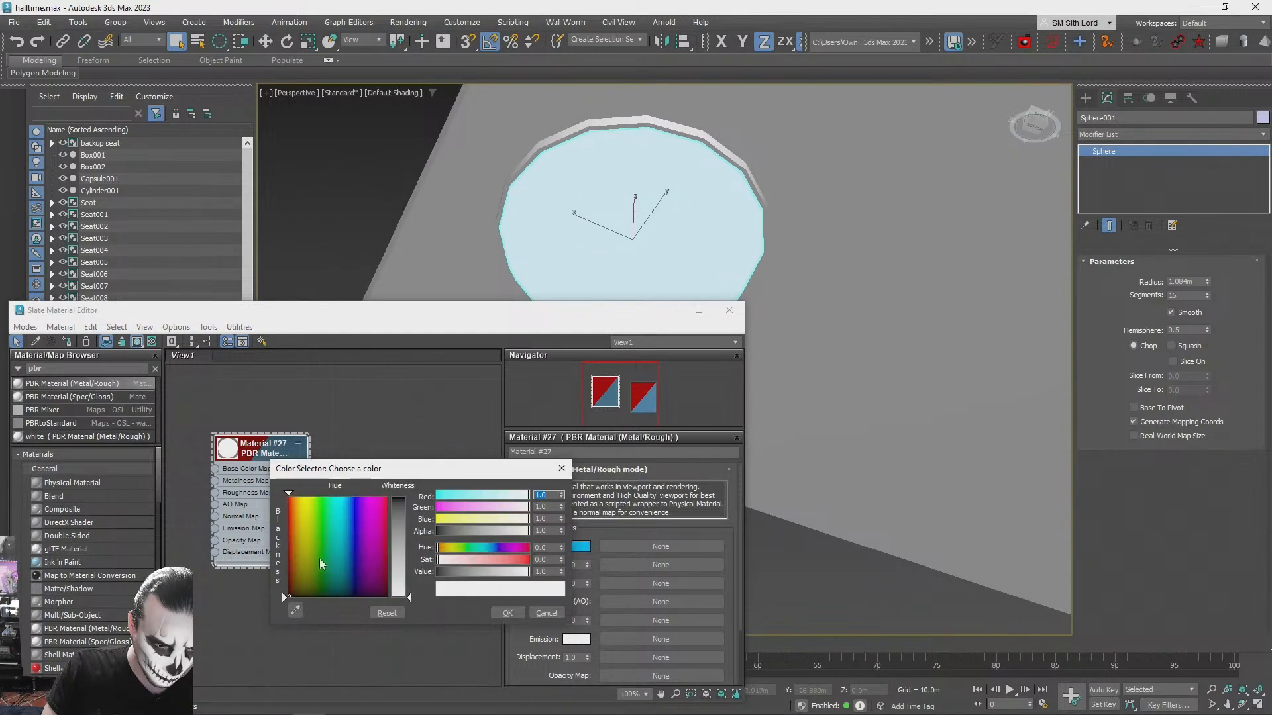
click(540, 610)
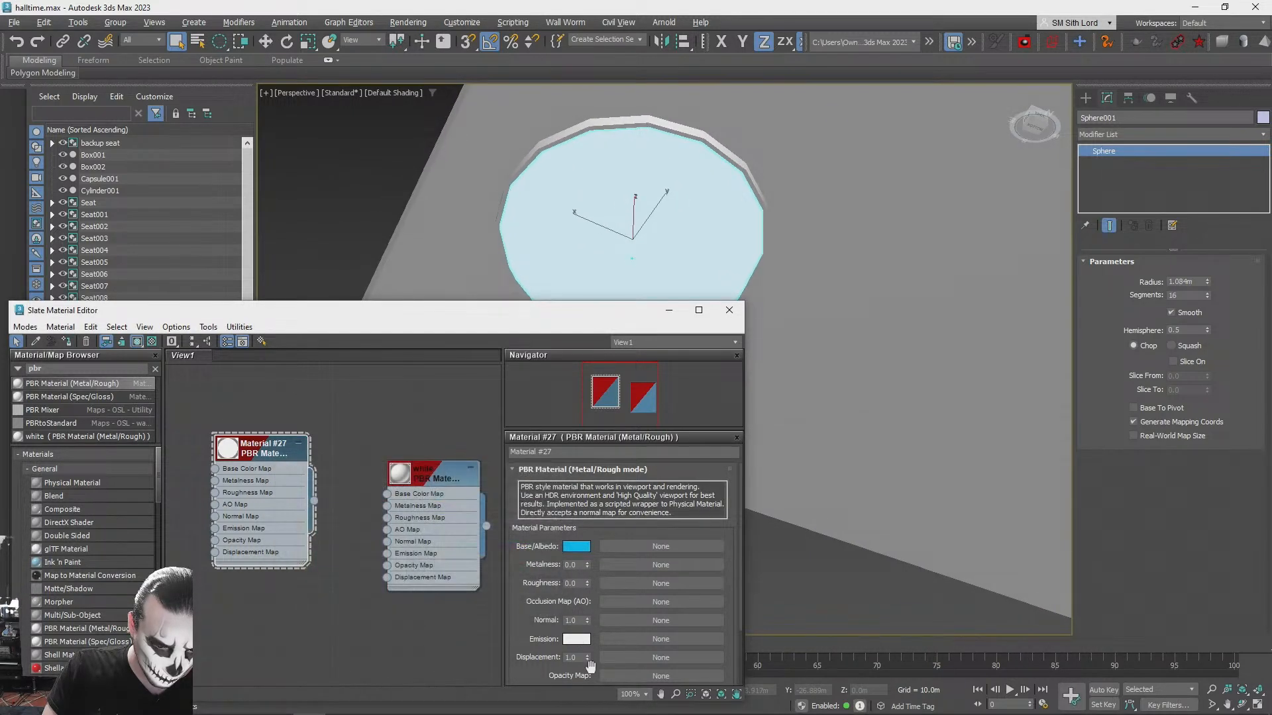
- Change the dome material's base colour to pure white and close the material editor
click(584, 548)
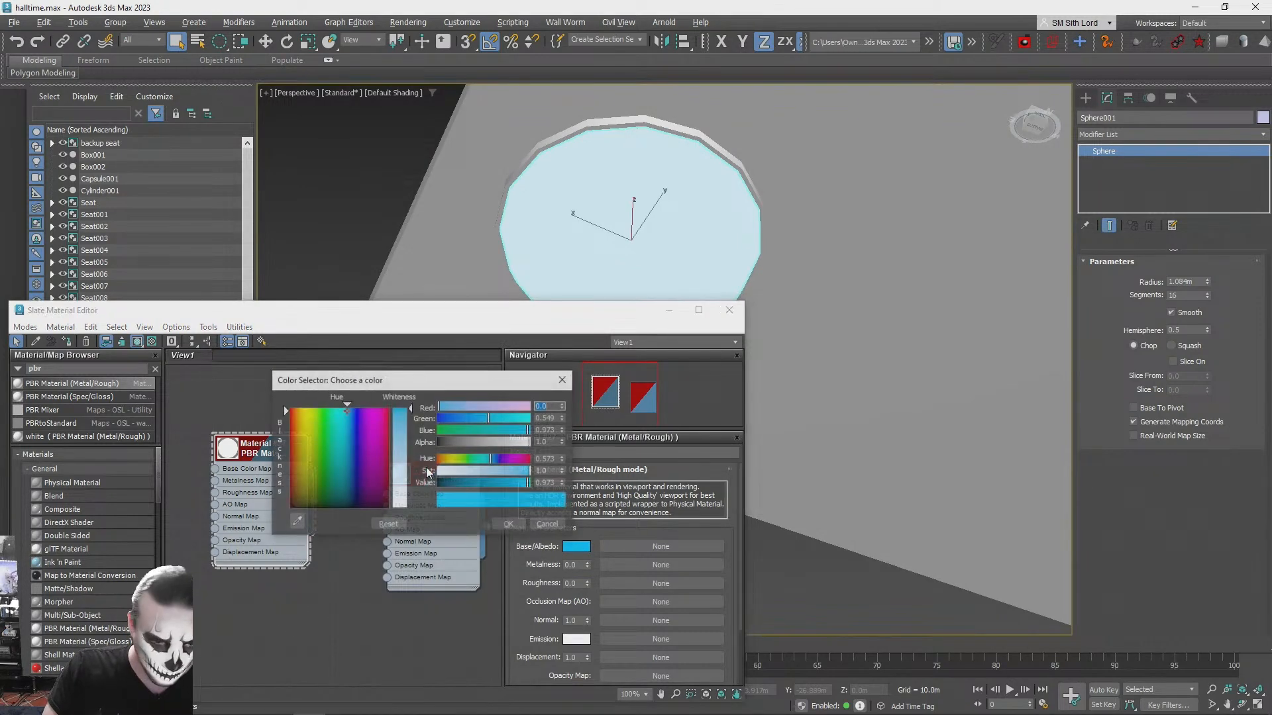
drag(362, 427, 290, 508)
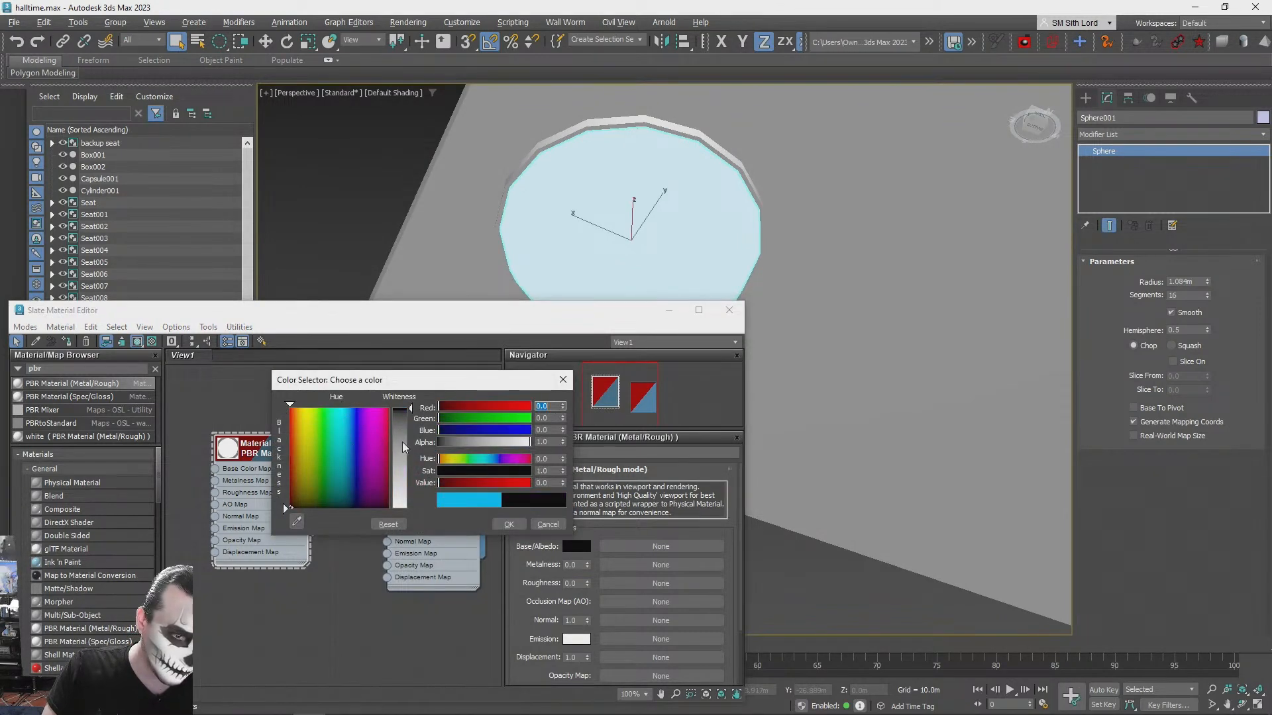
drag(404, 448, 403, 509)
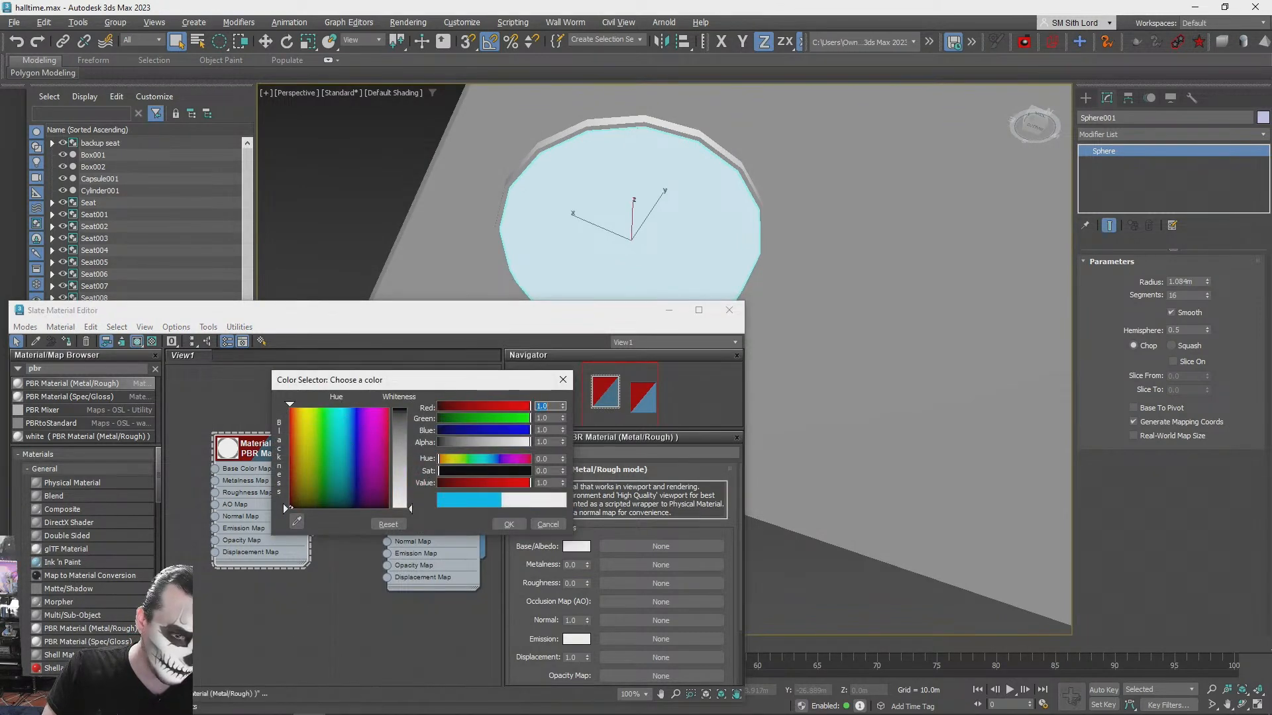
click(510, 526)
alt+middle_drag(918, 315, 921, 404)
scroll(921, 404, down, 3)
click(731, 310)
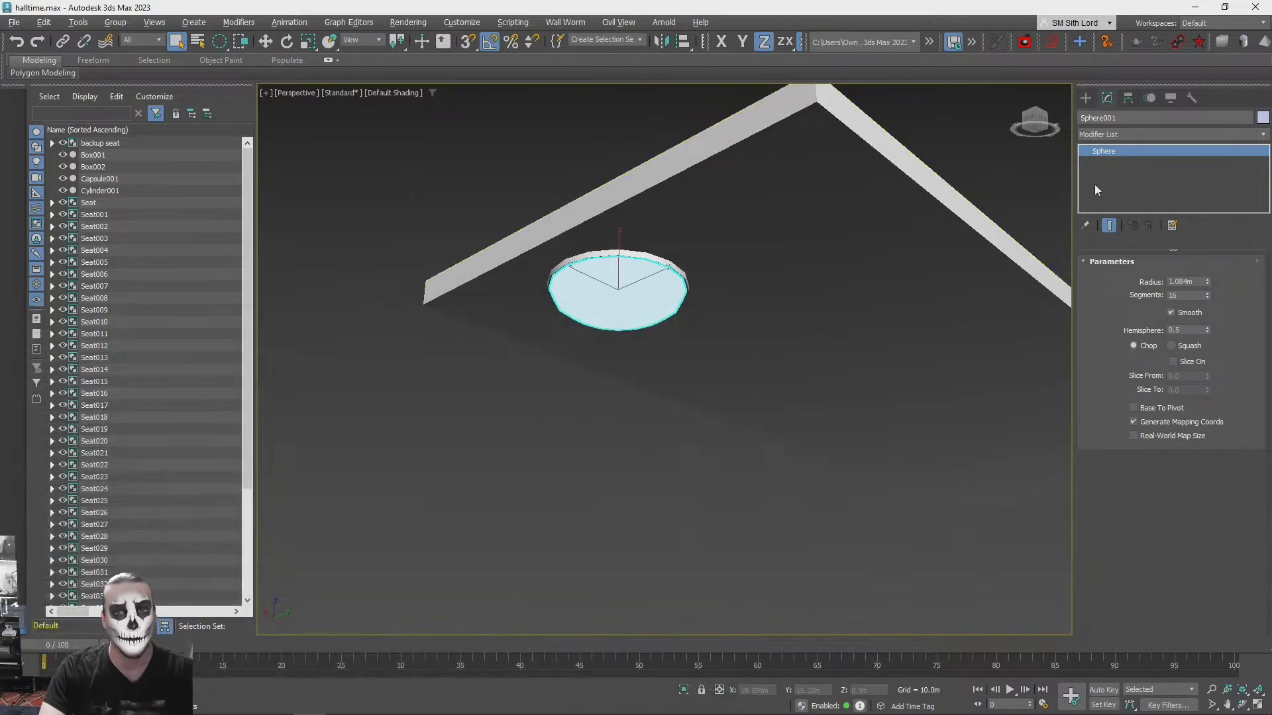
- Compare the white ceiling dome with the round lights in the concept image, examining it from several angles
click(516, 146)
alt+middle_drag(672, 324, 596, 312)
key(alt+Tab)
key(alt+Tab)
scroll(596, 312, up, 3)
alt+middle_drag(585, 249, 559, 272)
click(538, 251)
scroll(802, 384, down, 4)
alt+middle_drag(801, 384, 872, 410)
- Assign the existing "white" PBR material to the tiered seating platform, close the material editor and deselect the platform
click(476, 518)
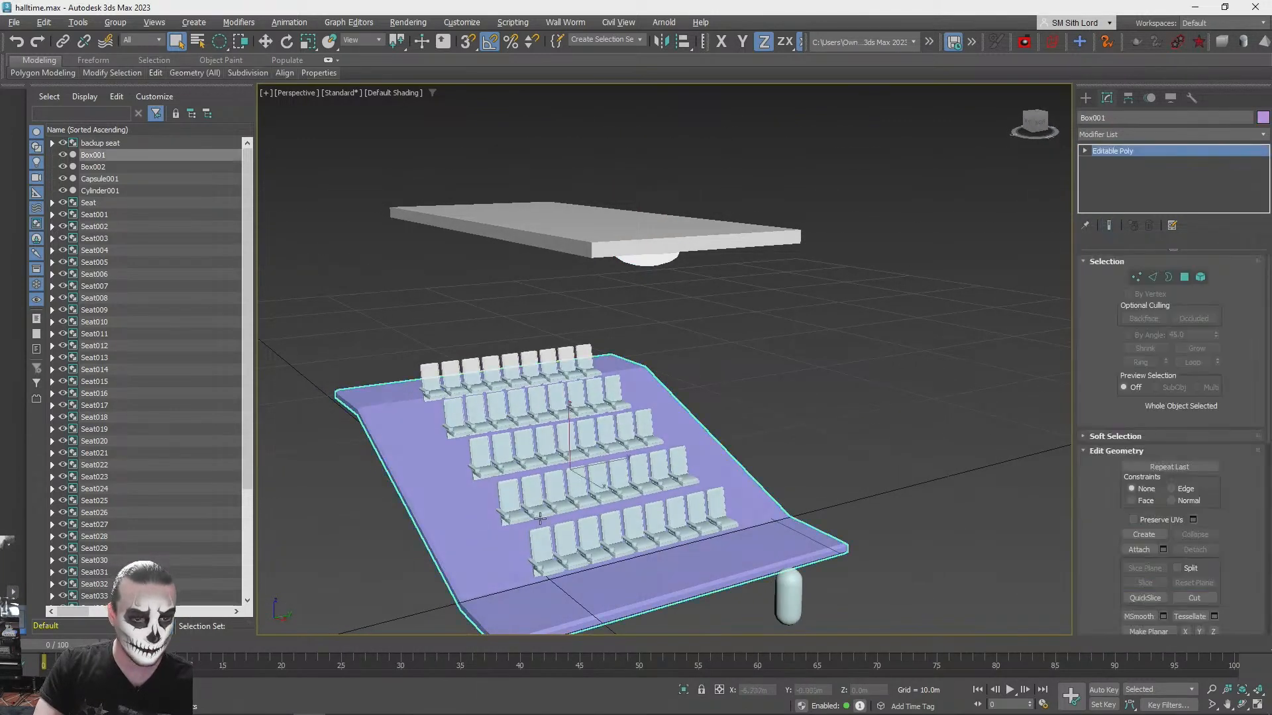
key(m)
click(434, 485)
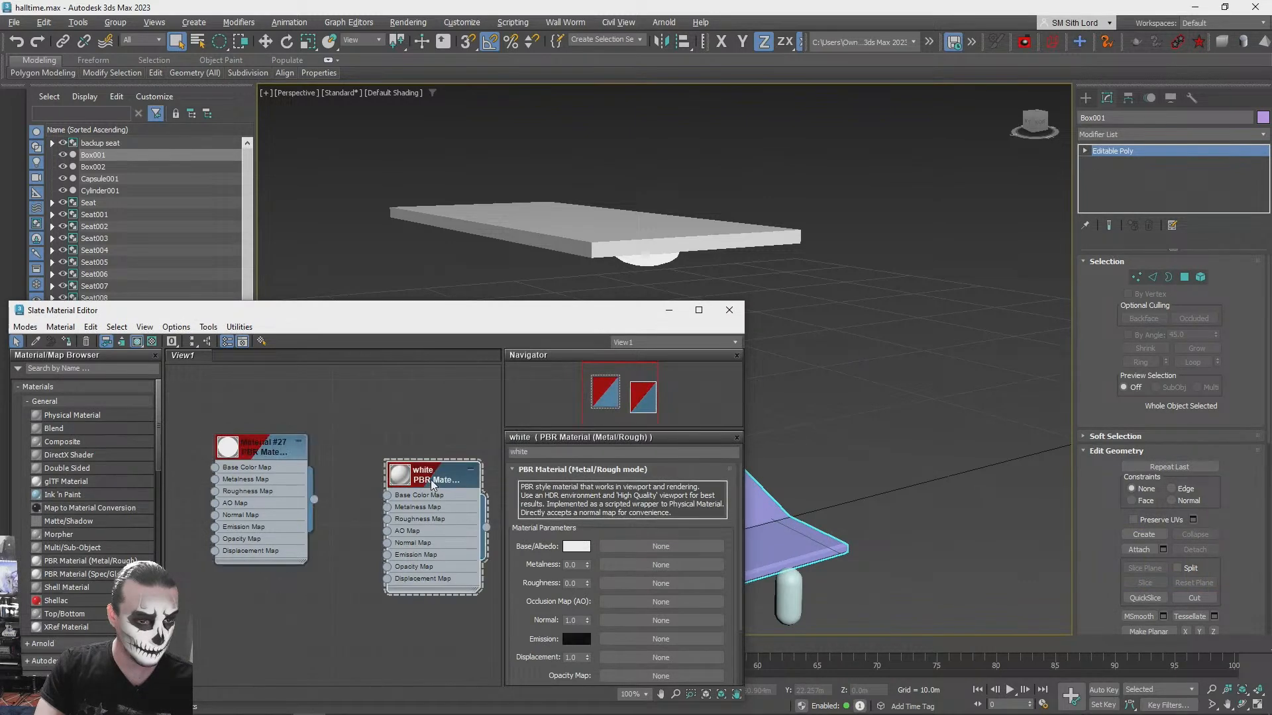
click(67, 341)
click(729, 310)
click(977, 375)
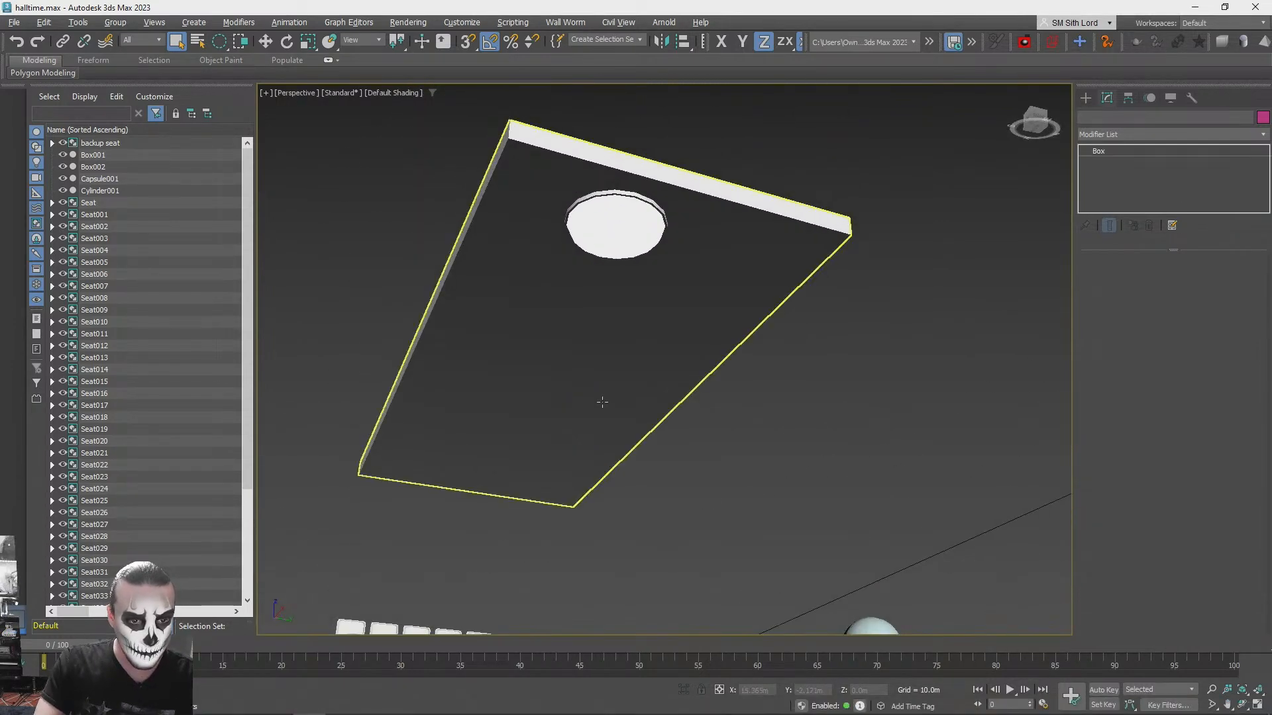
- Set the ceiling slab's width to 22.384 m and reposition the slab along its local X axis
click(600, 399)
drag(1212, 292, 1211, 281)
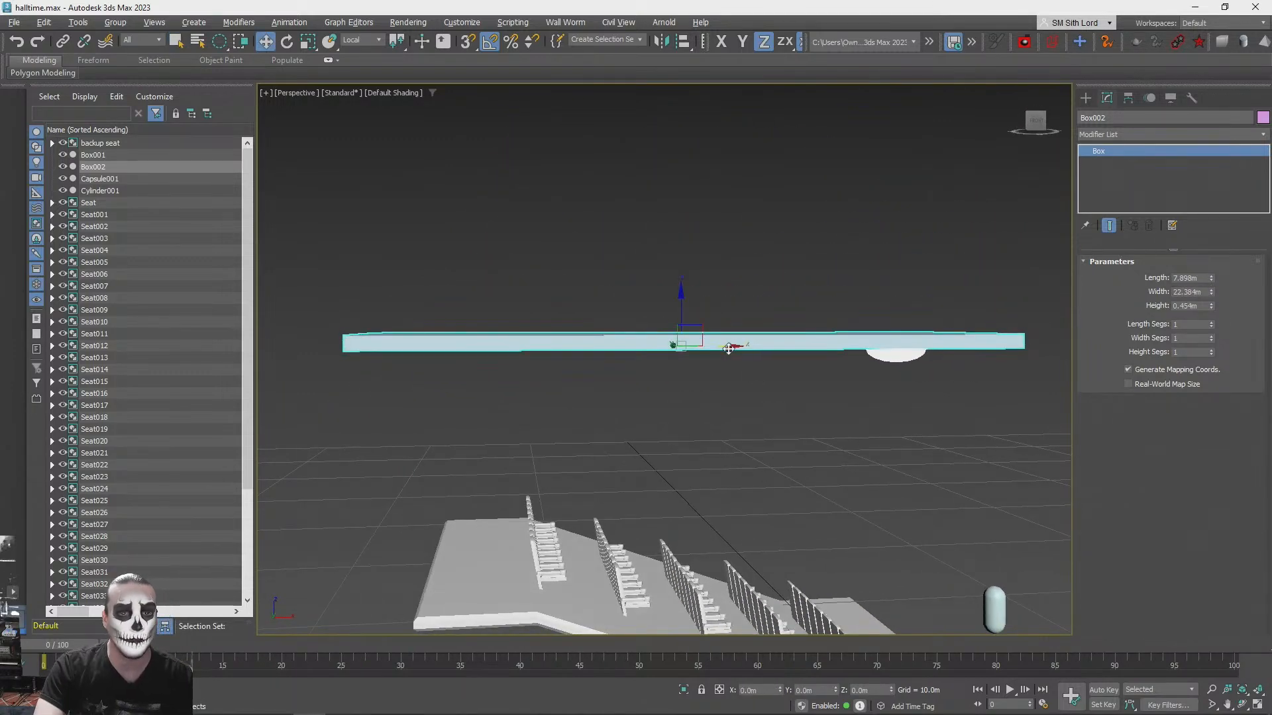
click(915, 432)
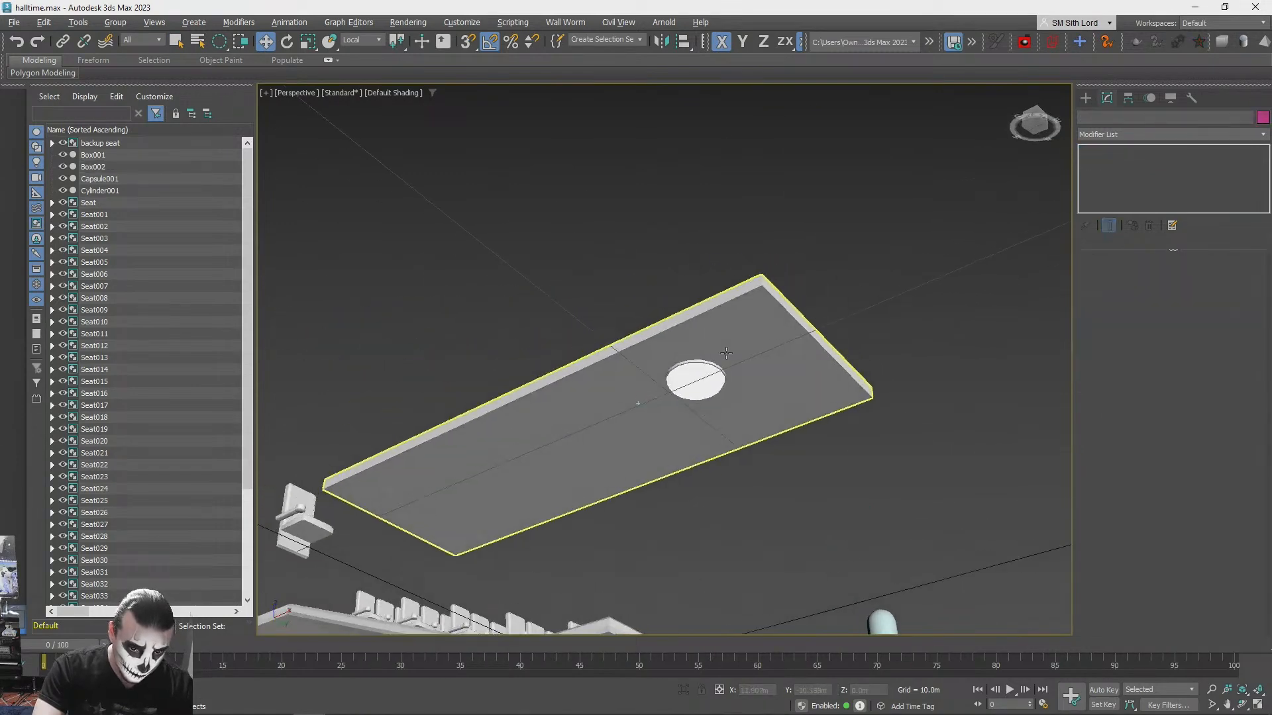
- Rename the cylinder around the ceiling dome as ceiling_light_fixture
click(651, 297)
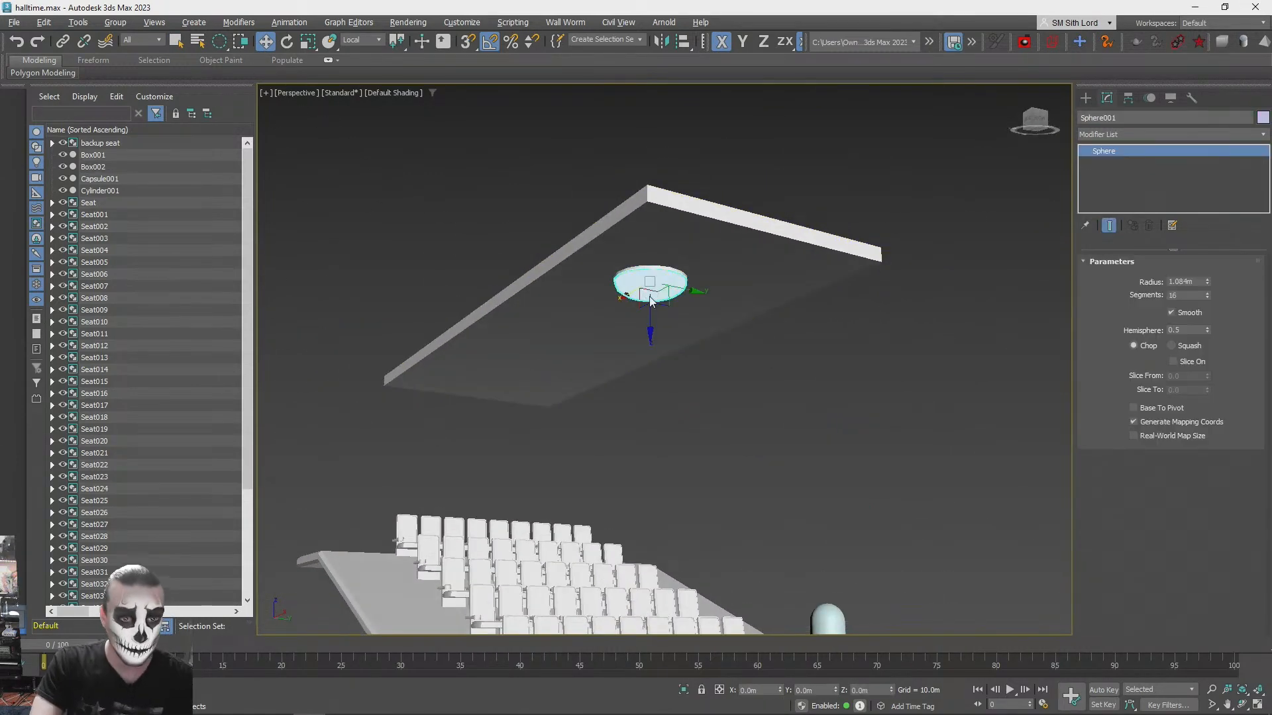
key(q)
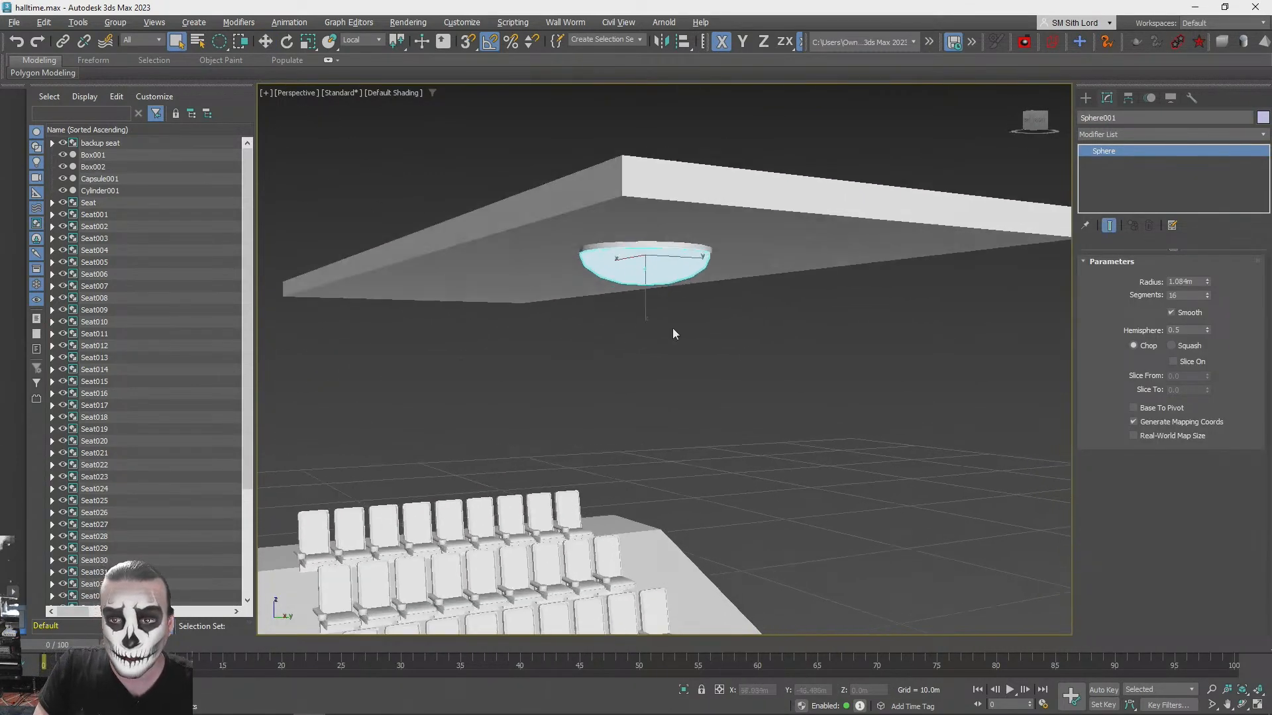
click(646, 199)
click(1143, 117)
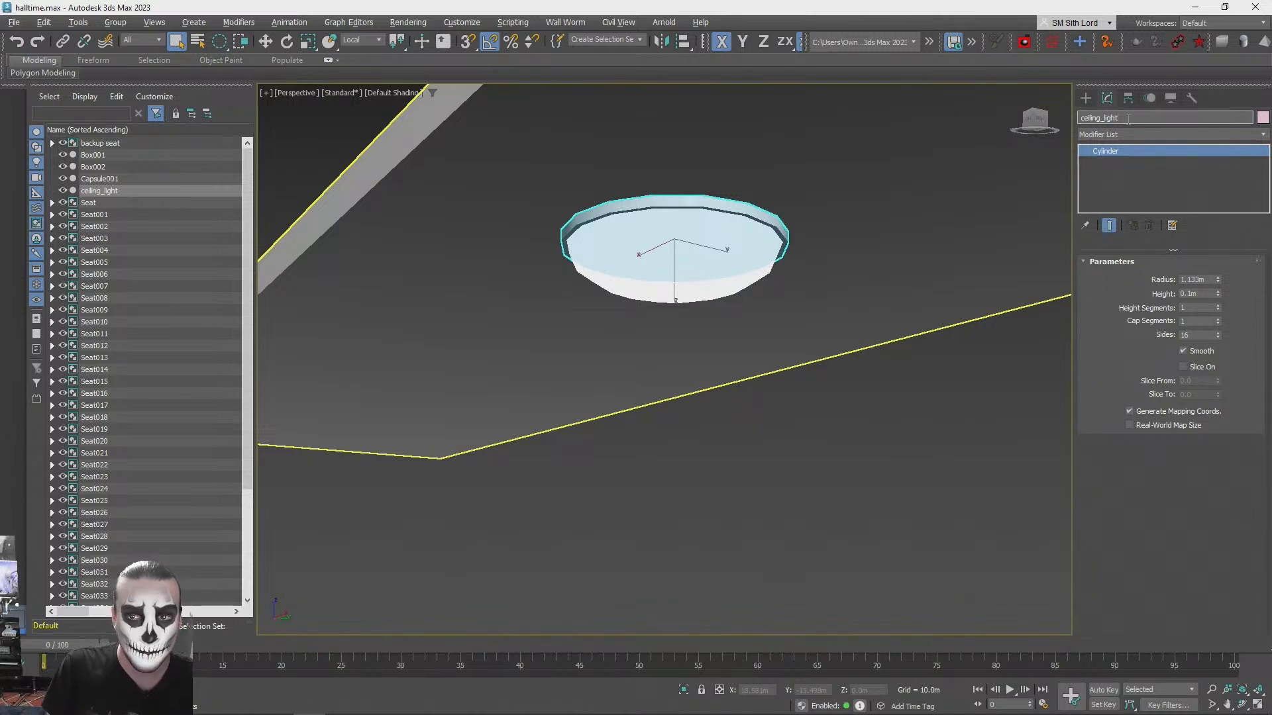
text(ceiling_light_fixture)
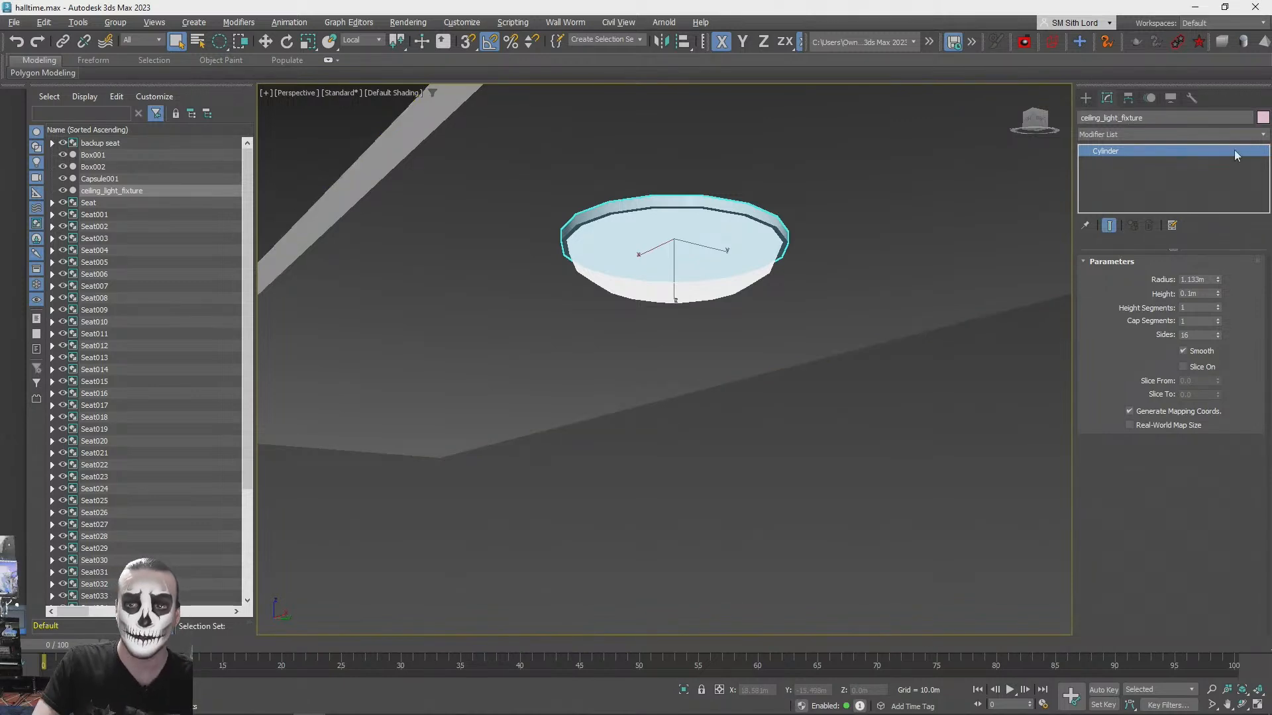
- Merge the dome into the ceiling_light_fixture cylinder with a ProBoolean union and deselect the result
click(1086, 98)
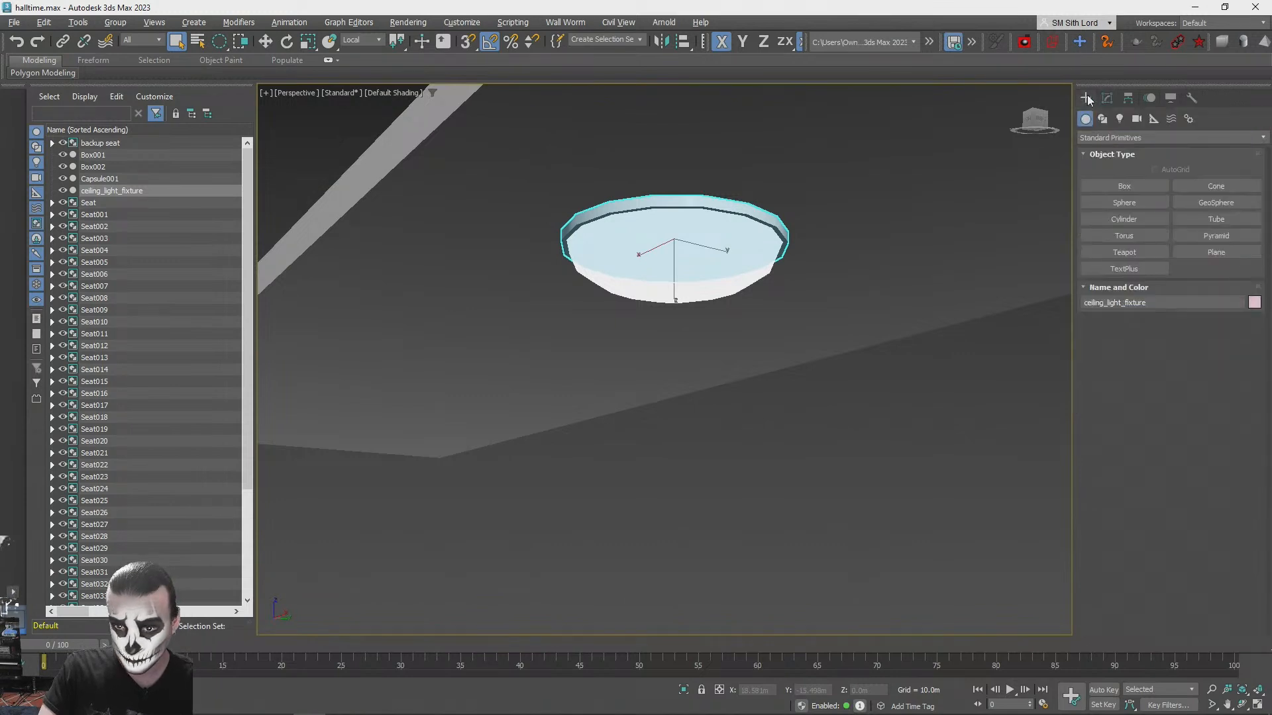
click(1116, 138)
click(1111, 175)
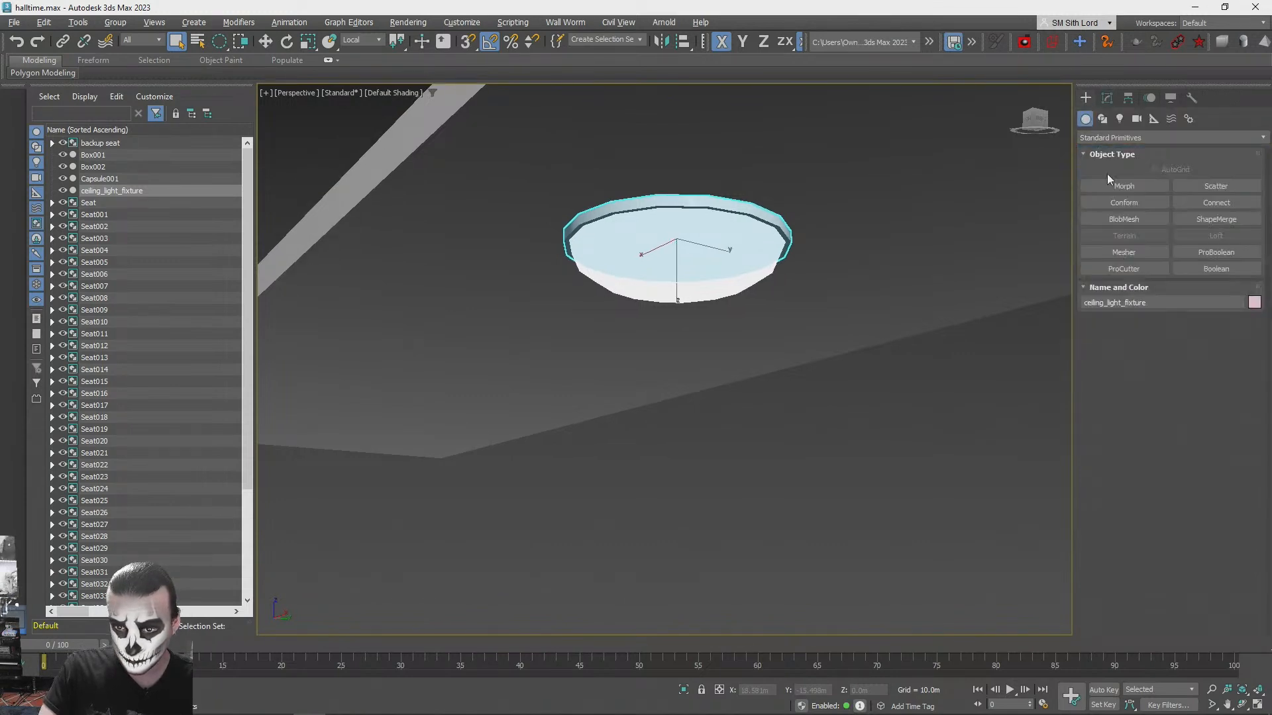
click(1216, 252)
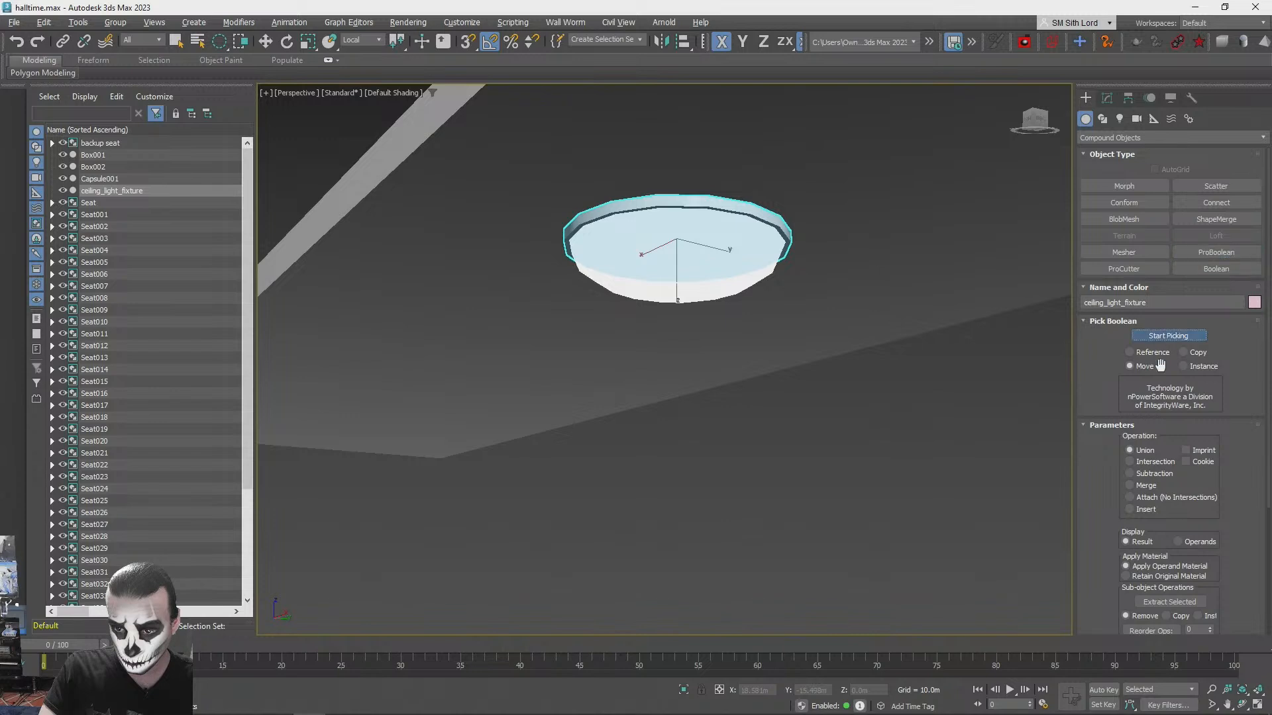
alt+middle_drag(705, 371, 729, 336)
click(718, 332)
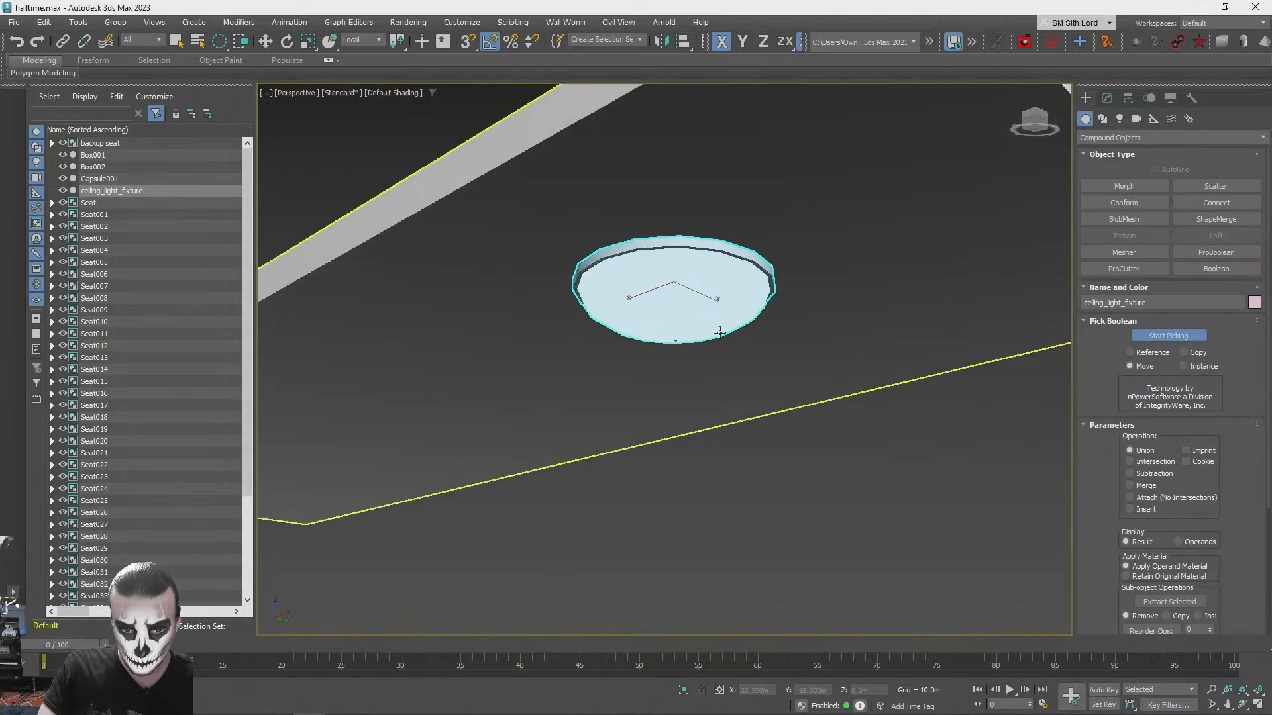
key(w)
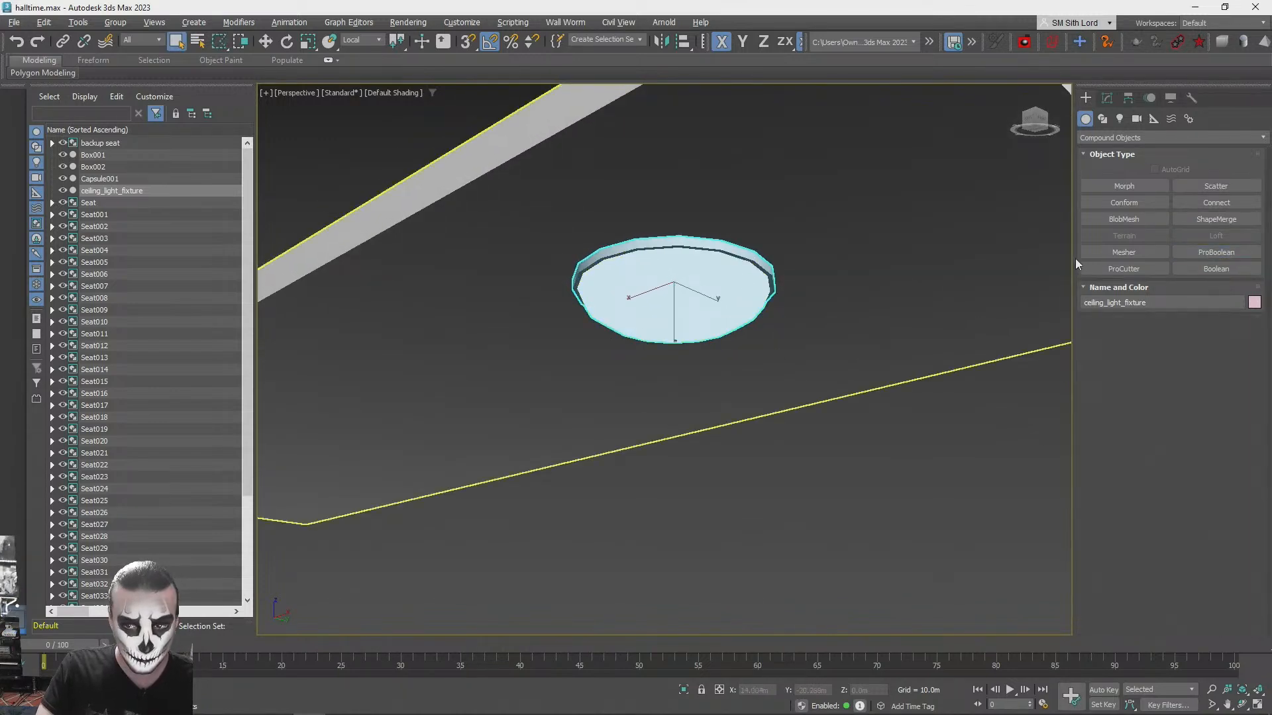
click(800, 338)
click(799, 437)
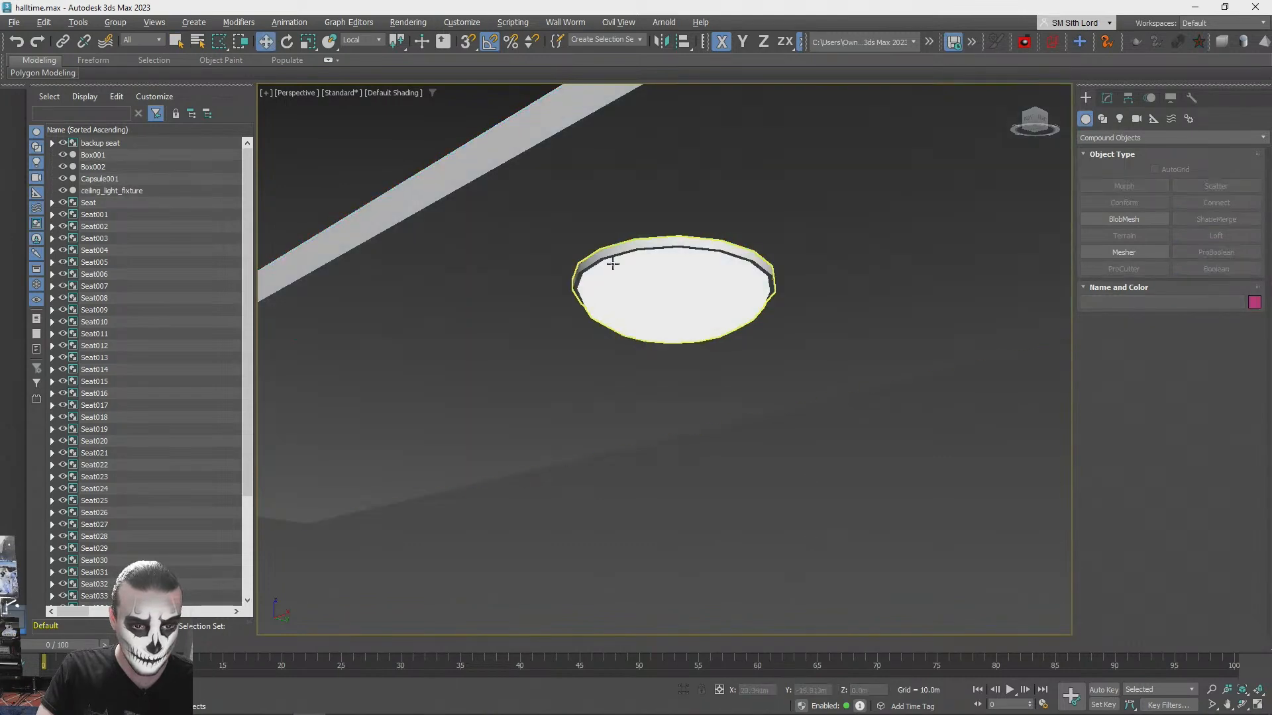
- Switch the viewport to wireframe and convert the merged ceiling light fixture to an Editable Poly
key(F3)
alt+middle_drag(673, 289, 715, 352)
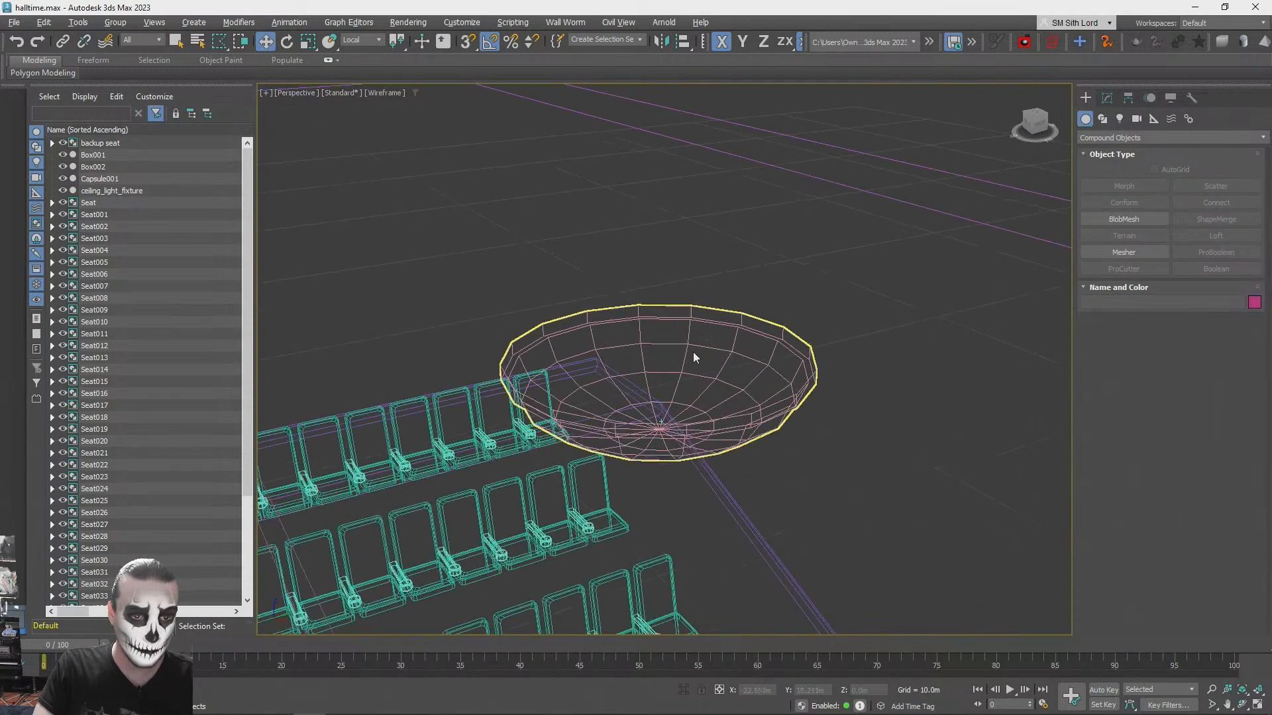
click(712, 377)
click(1107, 98)
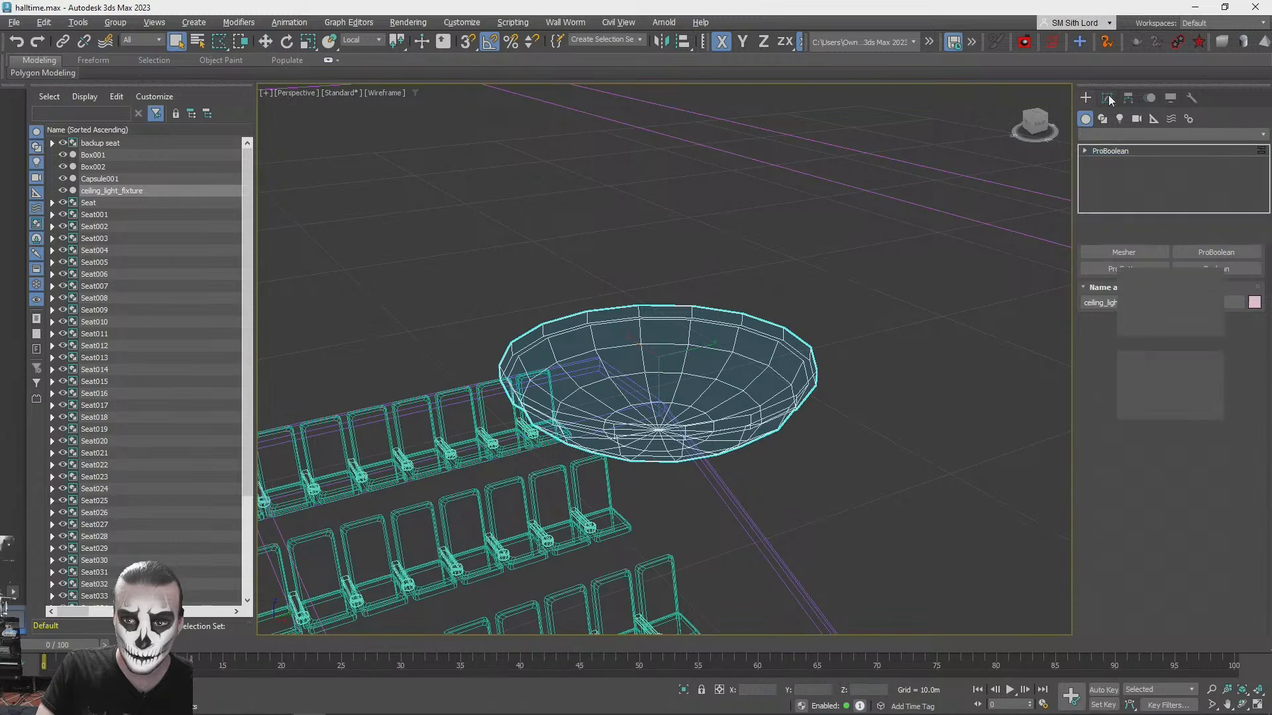
right_click(1117, 151)
click(1163, 234)
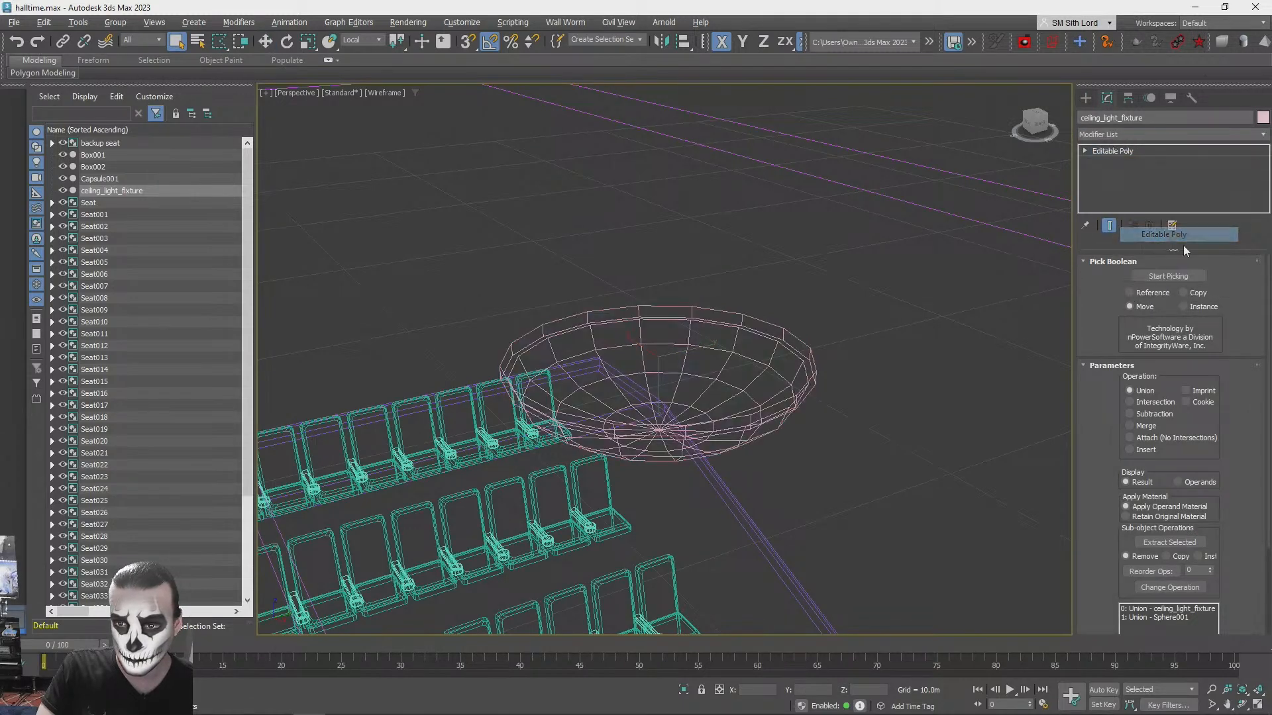
- Delete the hidden top cap polygon of the ceiling light fixture, restore shaded display and leave polygon editing
click(1185, 277)
click(718, 385)
key(Delete)
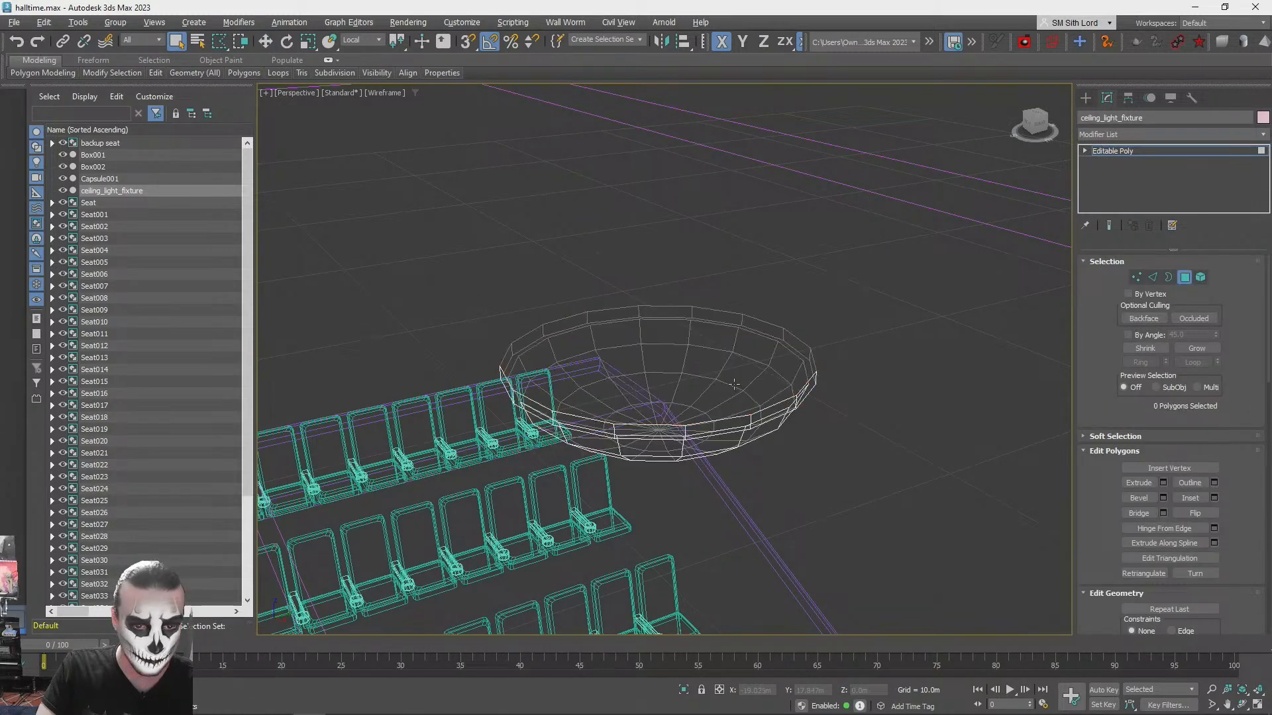
key(shift+z)
key(shift+z)
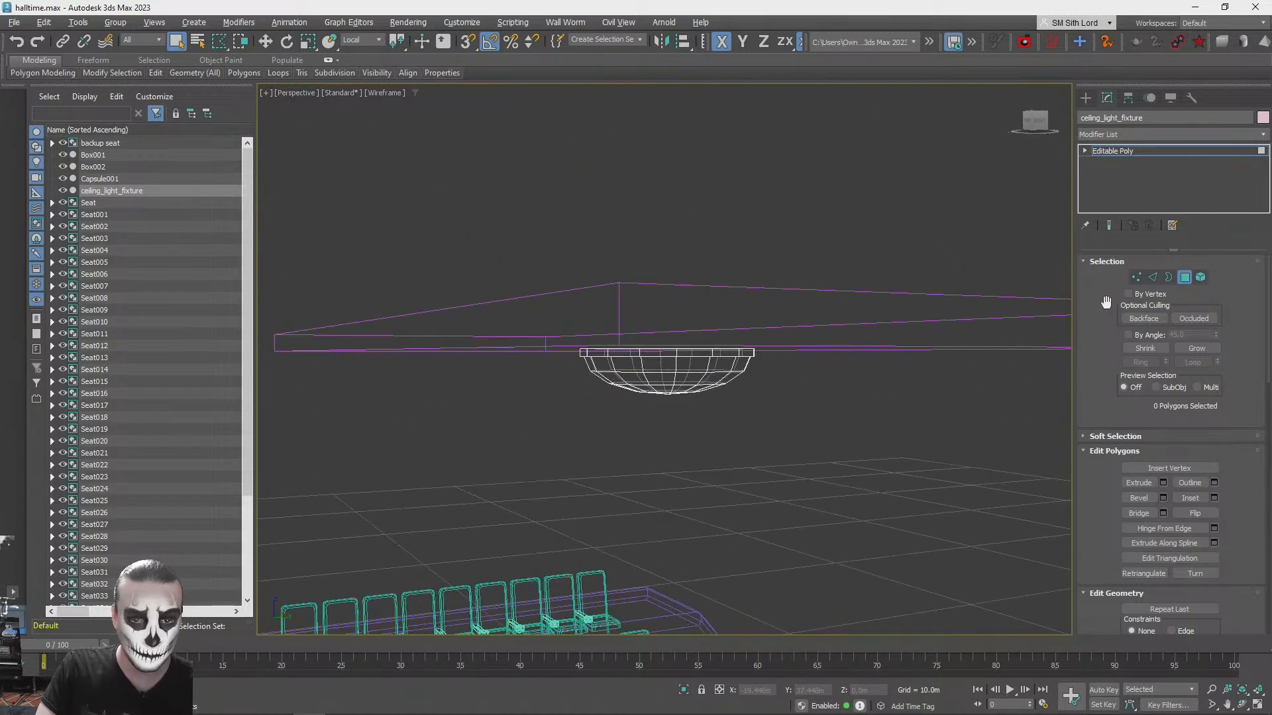
key(F3)
click(1181, 281)
- Compare the hall's ceiling, light fixture and seating with the concept image of the auditorium
scroll(887, 377, down, 4)
alt+middle_drag(867, 391, 1062, 392)
click(905, 462)
alt+middle_drag(905, 462, 606, 325)
click(673, 319)
scroll(681, 320, down, 2)
key(alt+Tab)
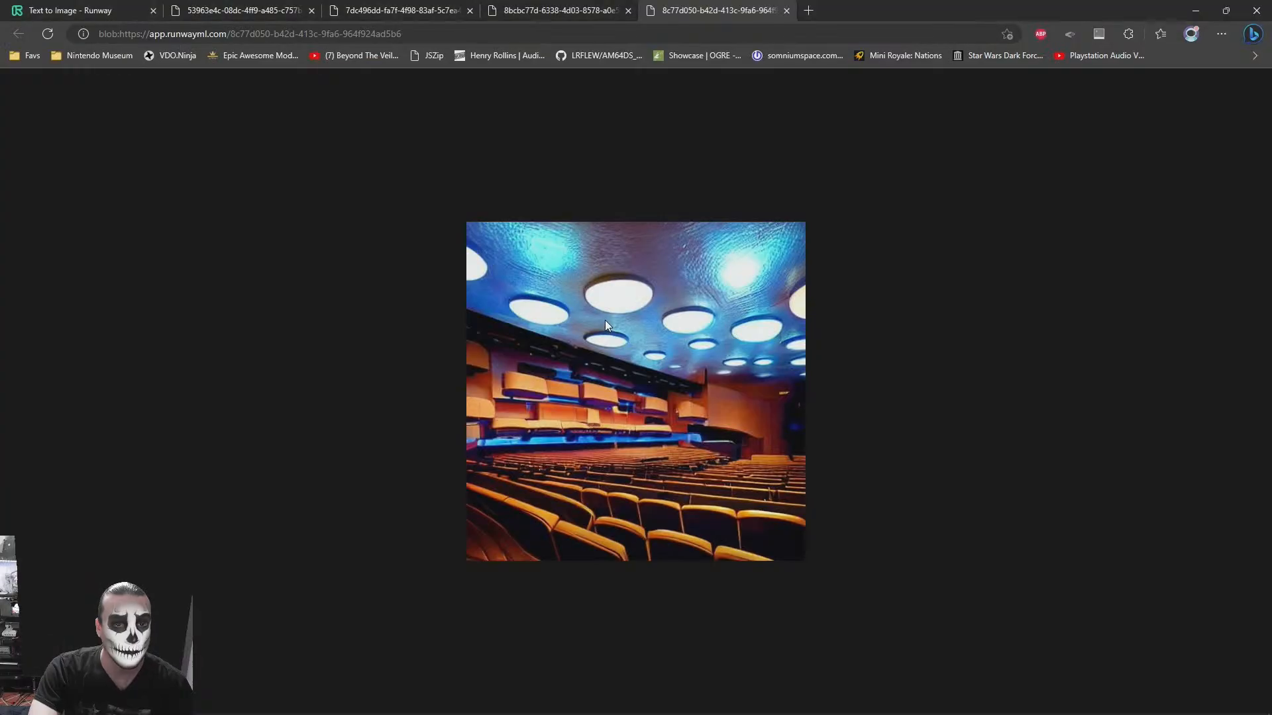
key(alt+Tab)
click(819, 383)
alt+middle_drag(818, 383, 777, 375)
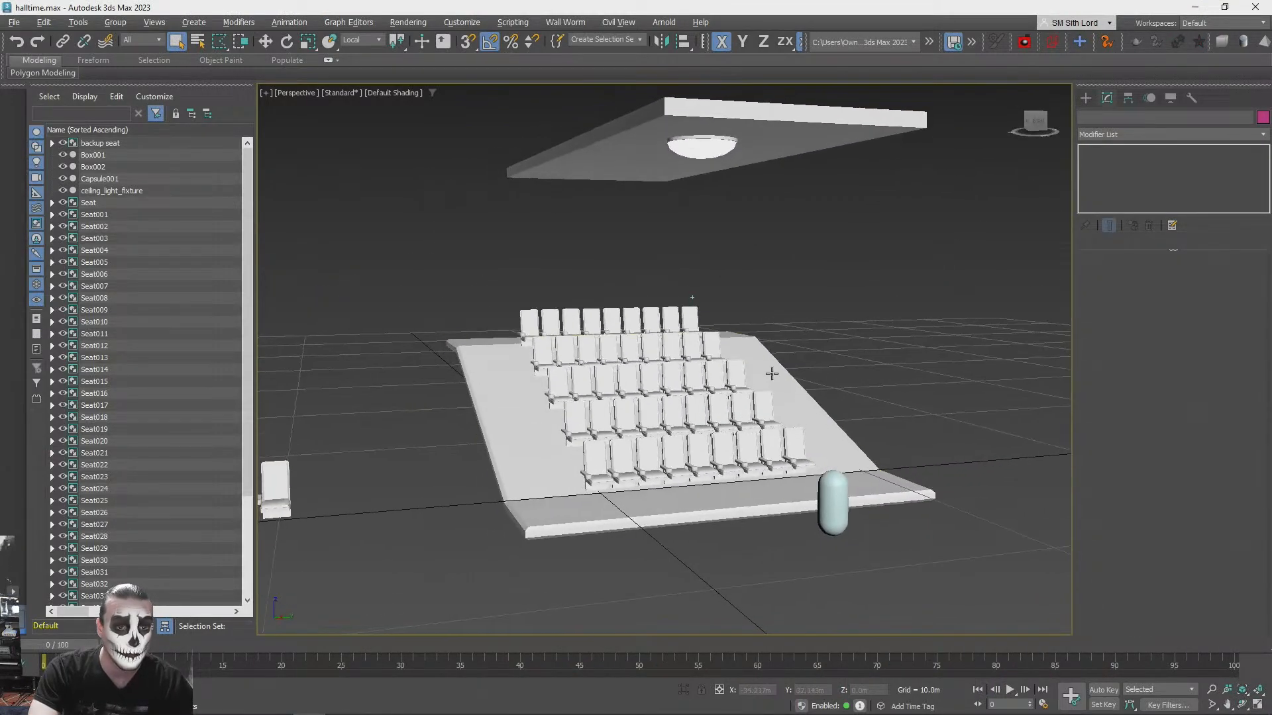
- Switch to the browser, search for "blockcade labs skybox" in a new tab and open the Blockade Labs Skybox Lab site
key(alt+Tab)
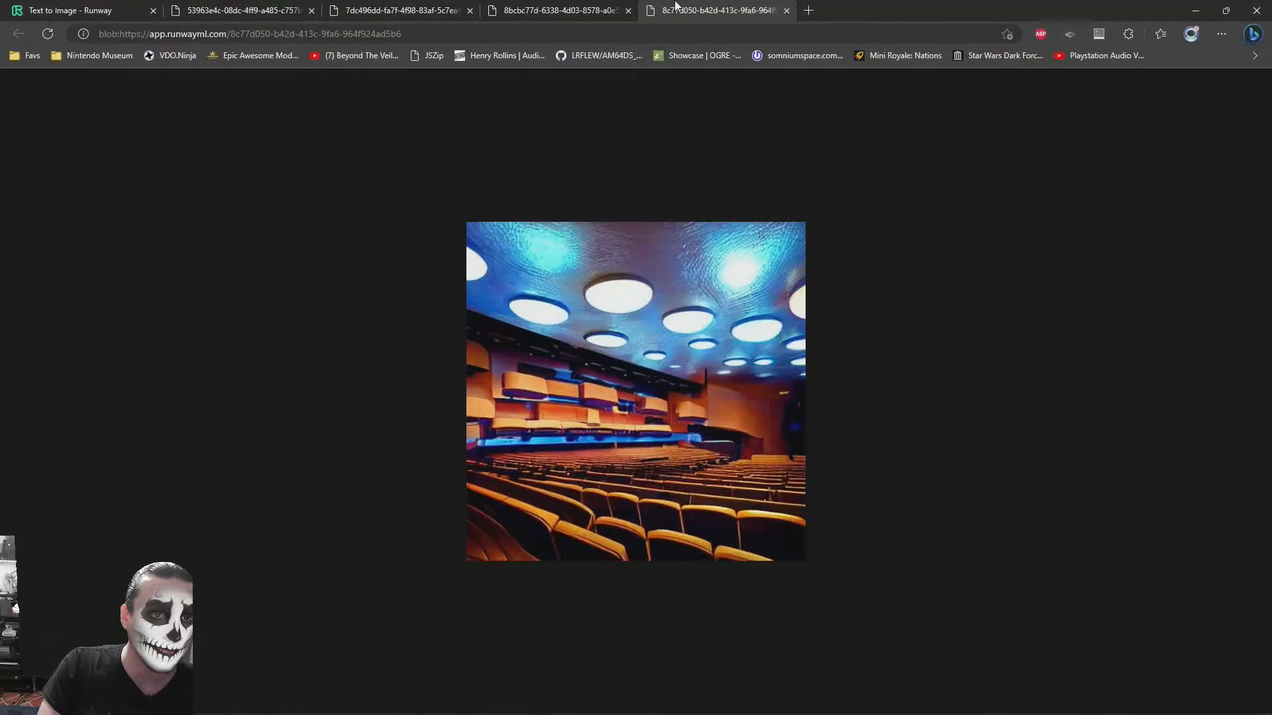
key(ctrl+t)
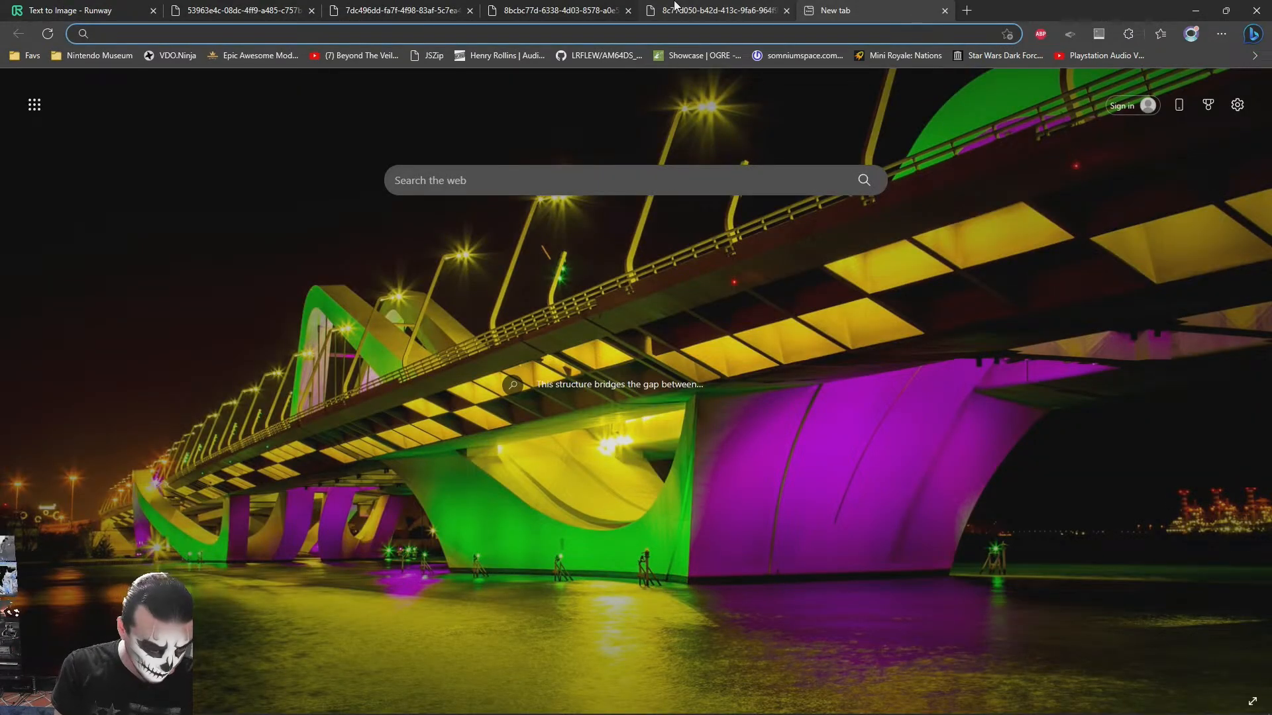
text(bl)
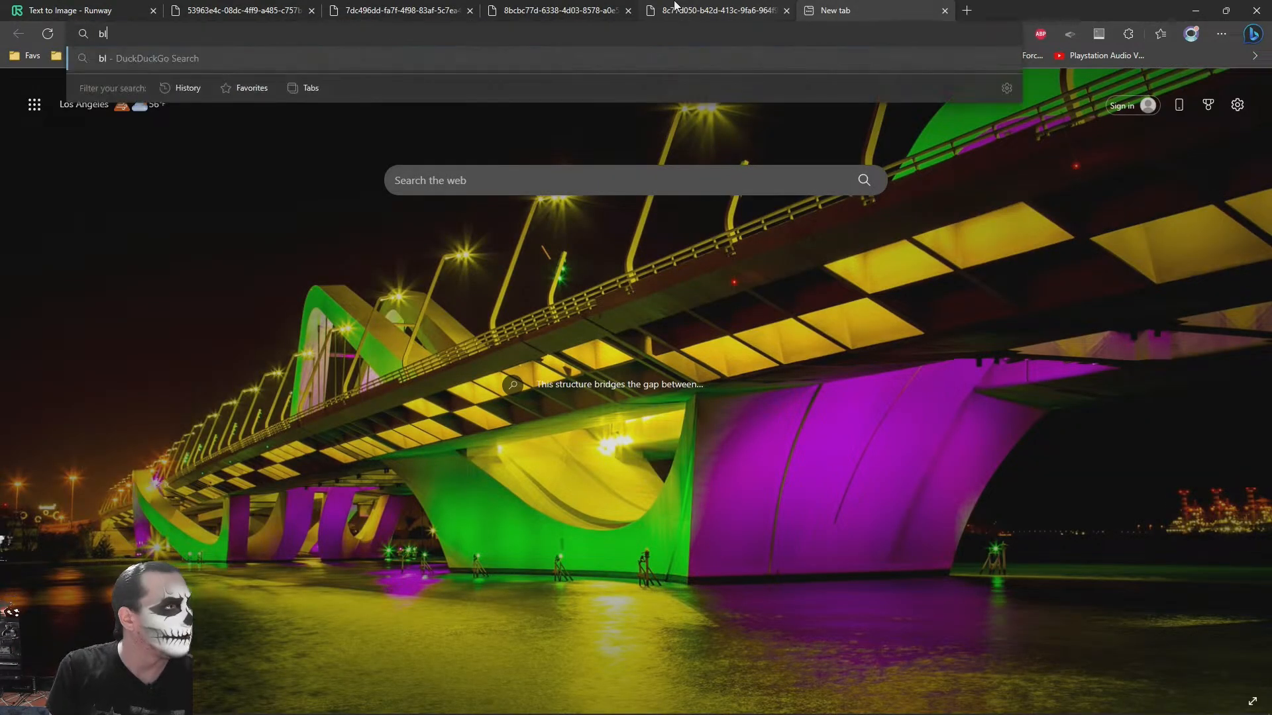
text(ockcade labs skybox)
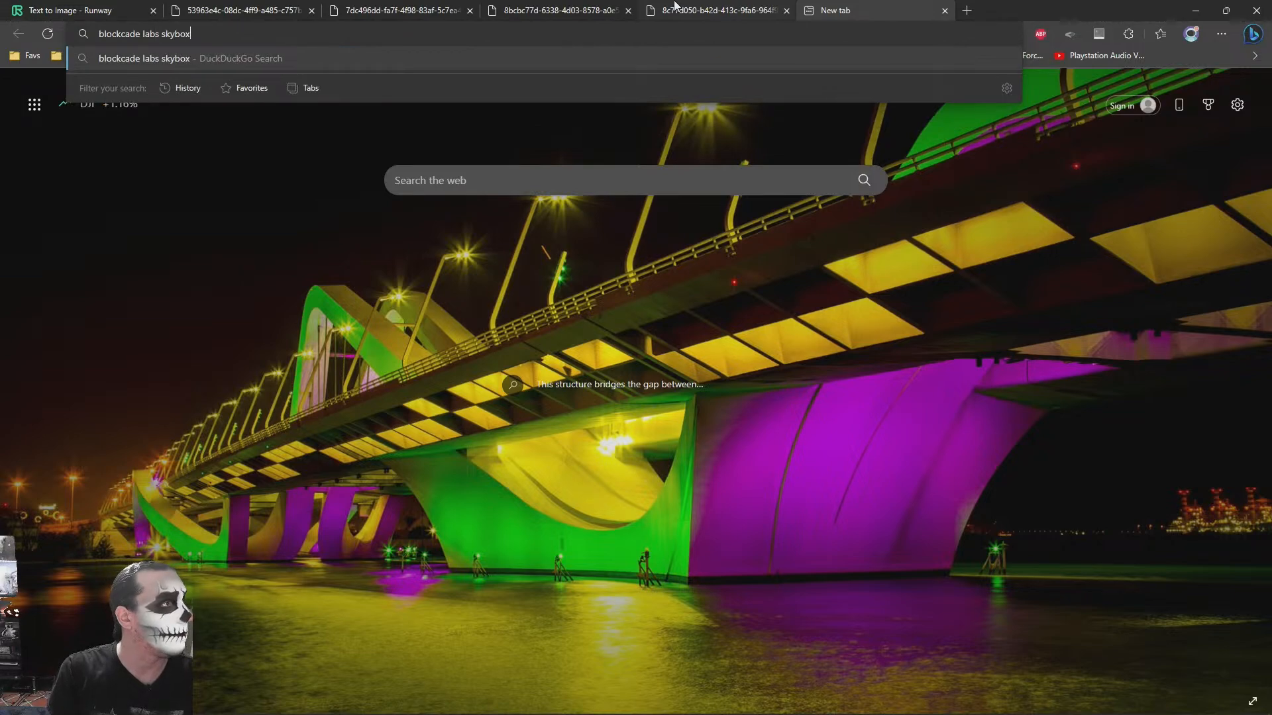
key(Return)
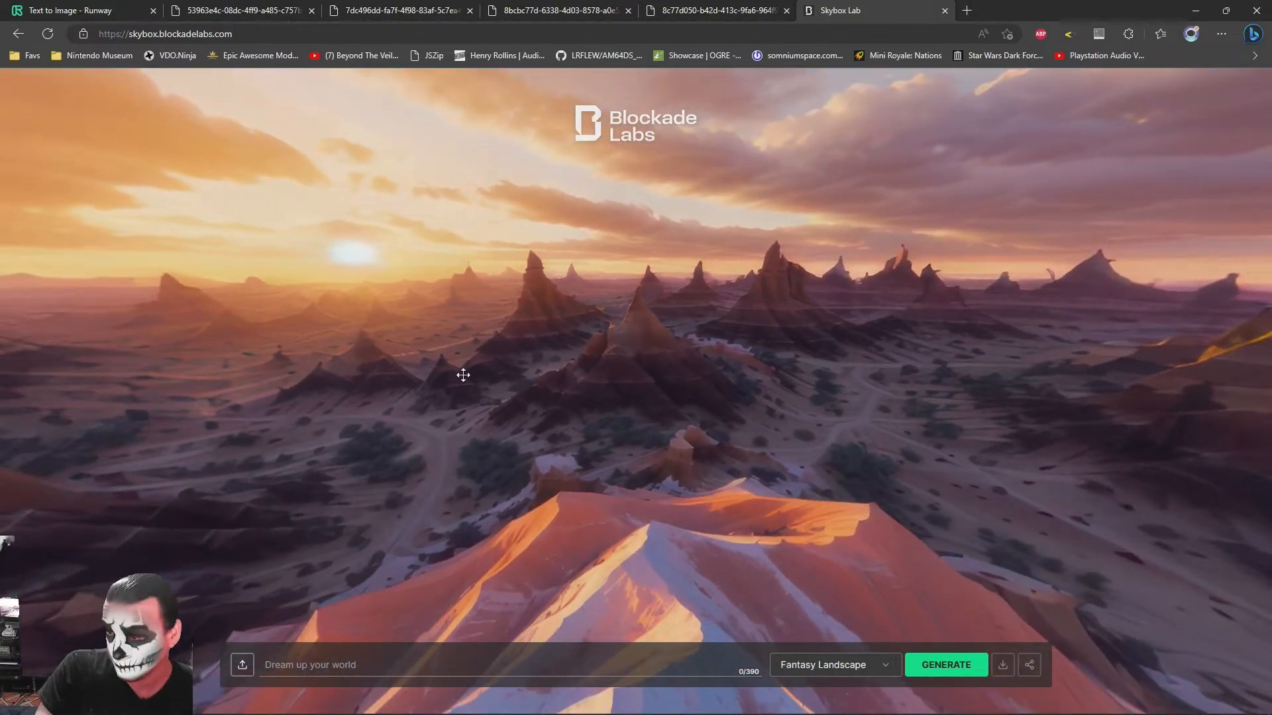
drag(463, 375, 653, 429)
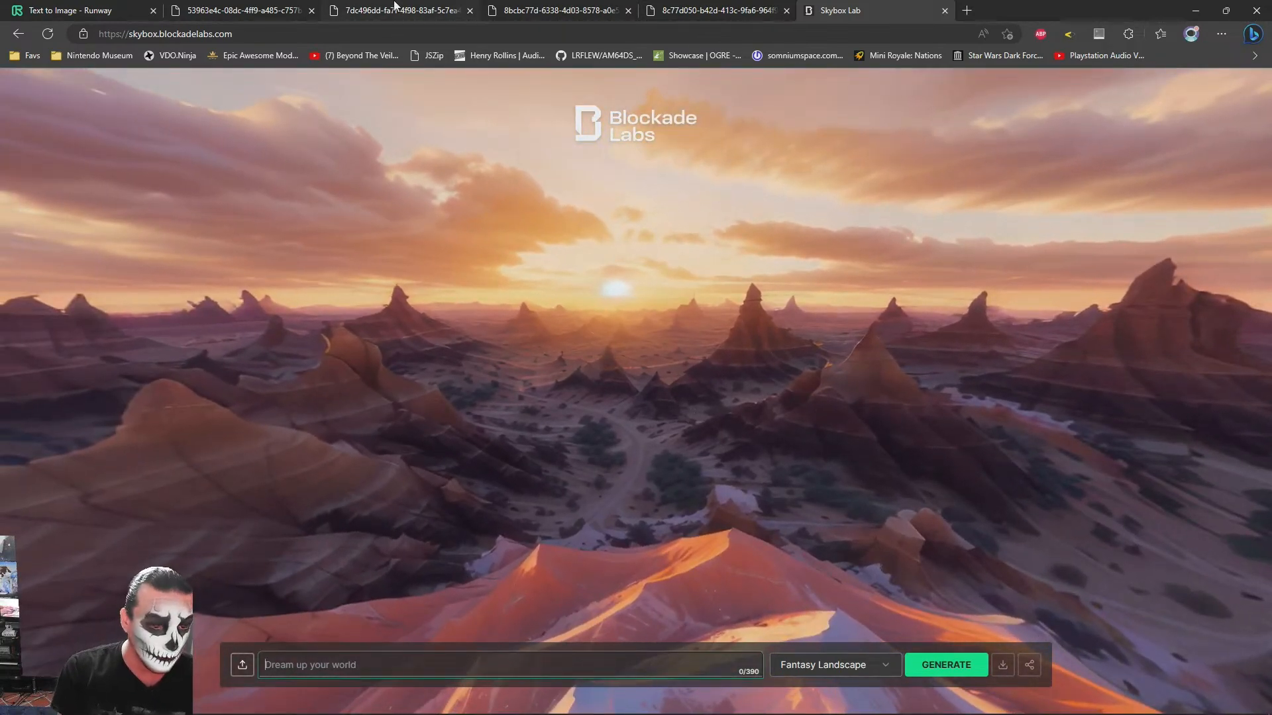
- Look around the sample desert panorama in Skybox Lab and compare it with the hall model in 3ds Max
mouse_move(395, 5)
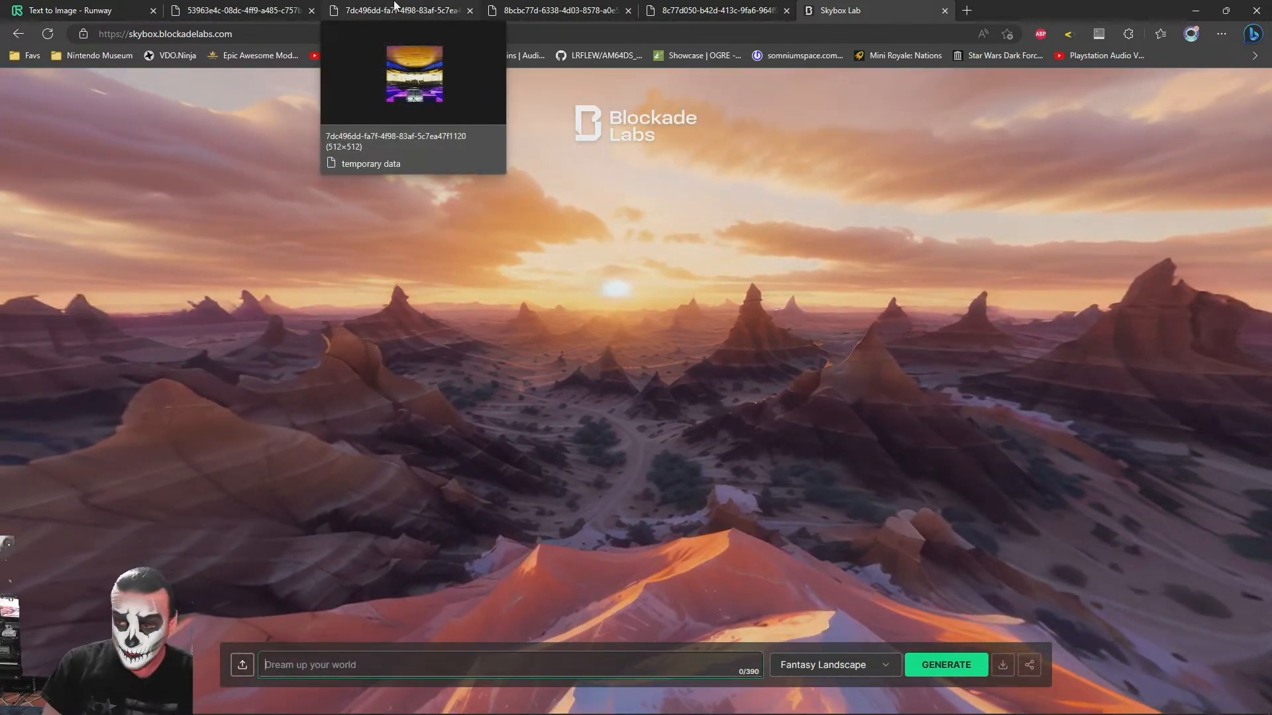
key(alt+Tab)
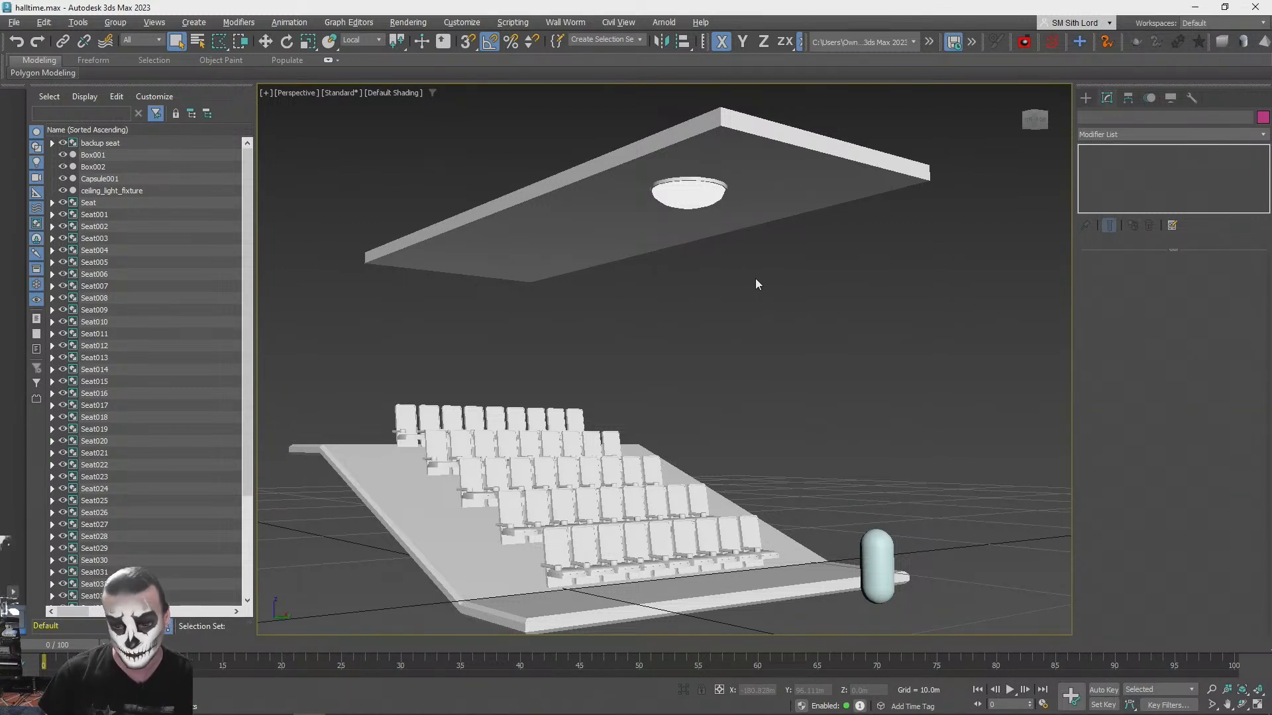
key(alt+Tab)
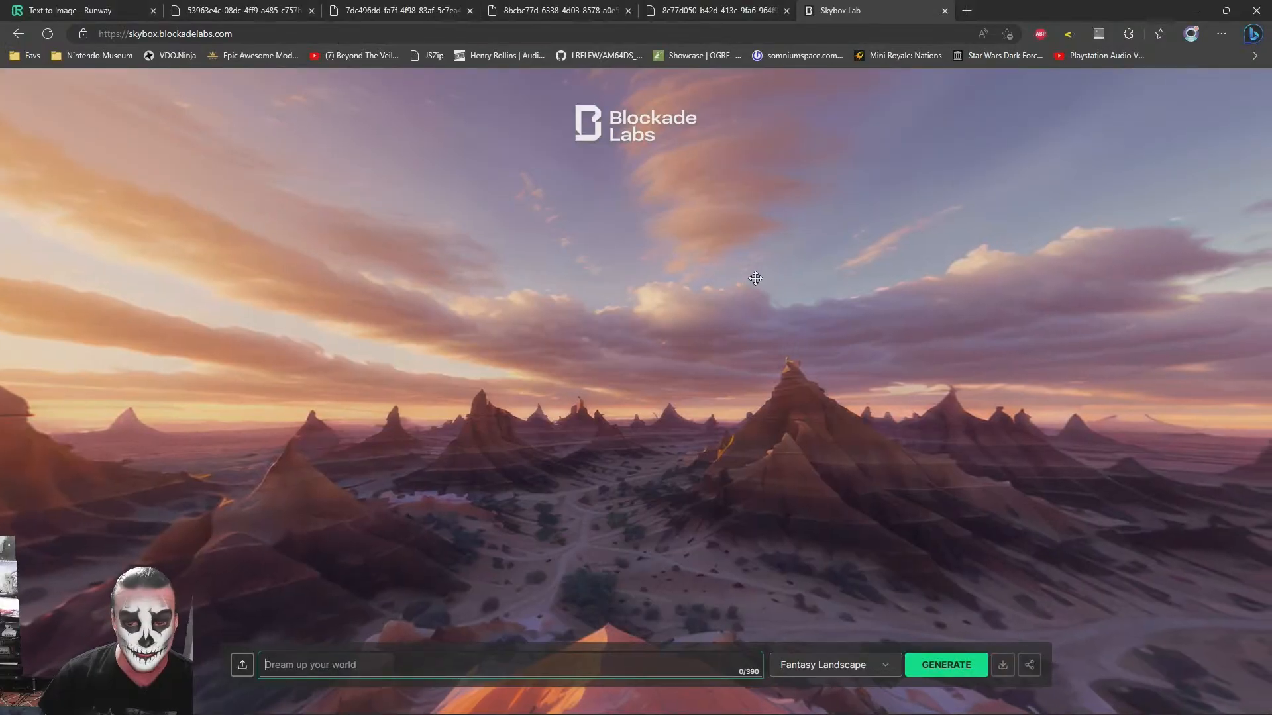
drag(714, 299, 885, 447)
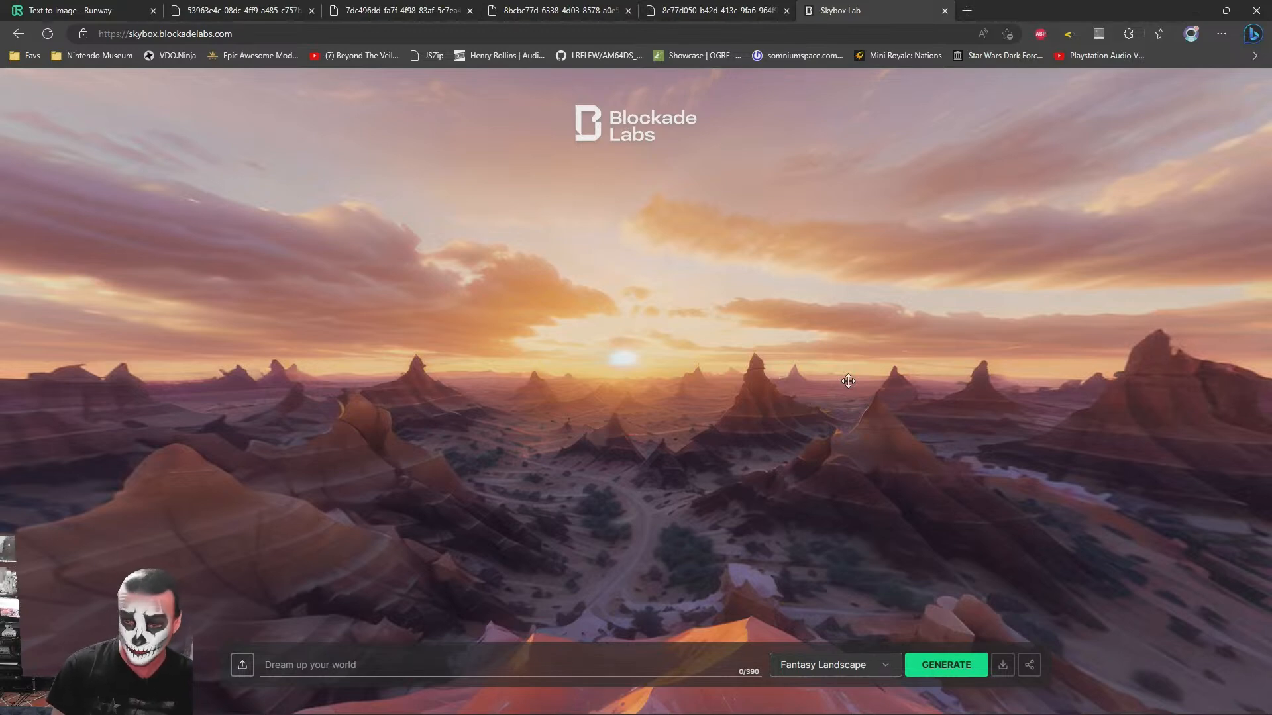
click(463, 663)
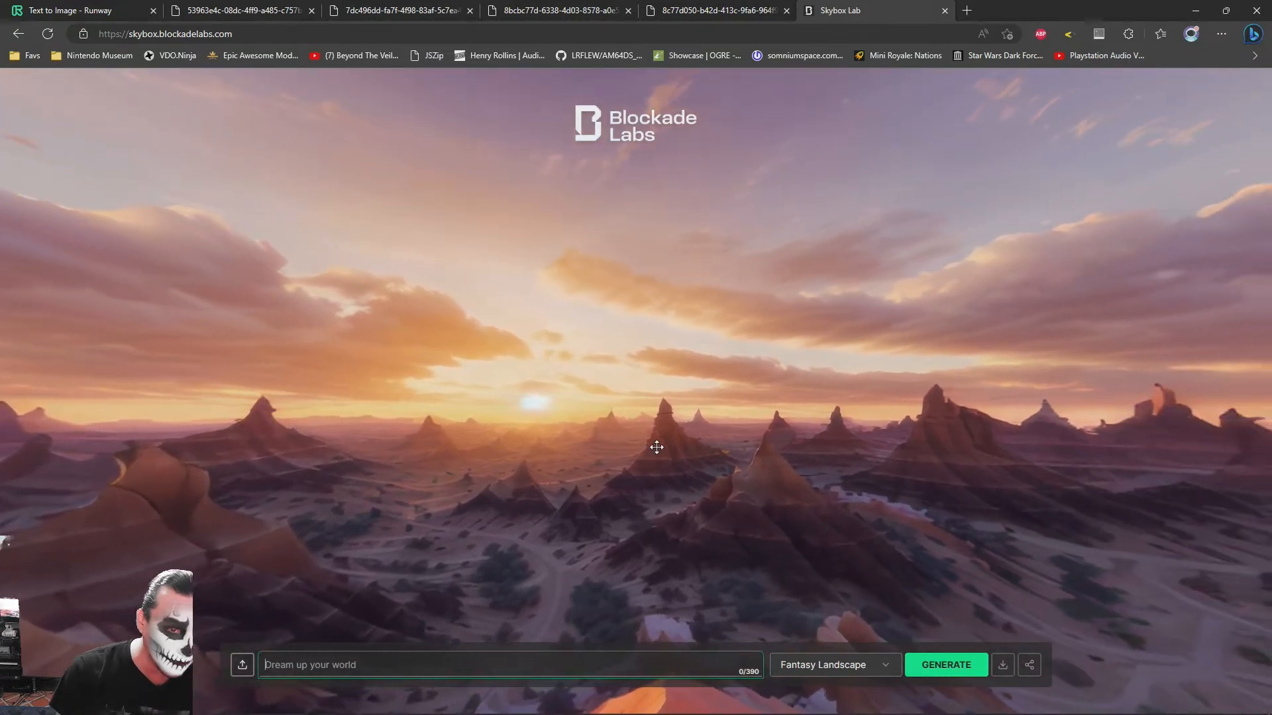
key(alt+Tab)
alt+middle_drag(657, 448, 586, 447)
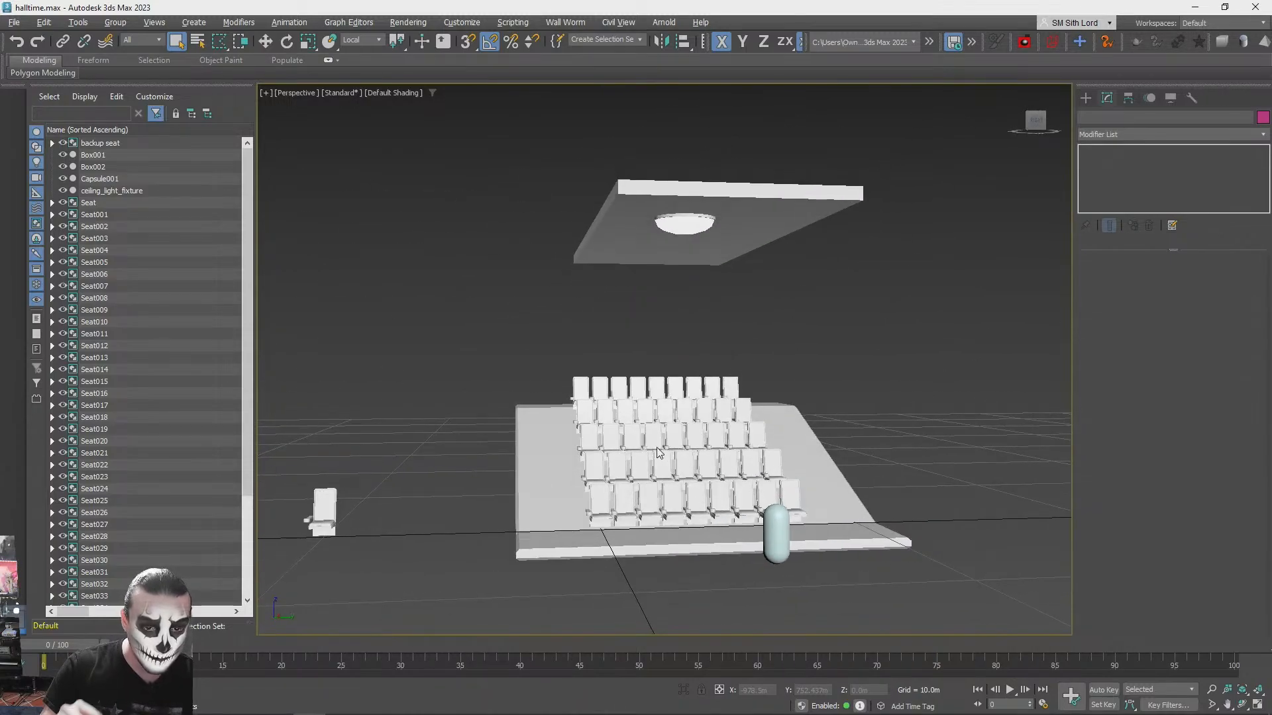
key(alt+Tab)
- Search the web for "melted clock painting" and copy the title "Salvador Dali, The Persistence of Memory" from an image result
text(A)
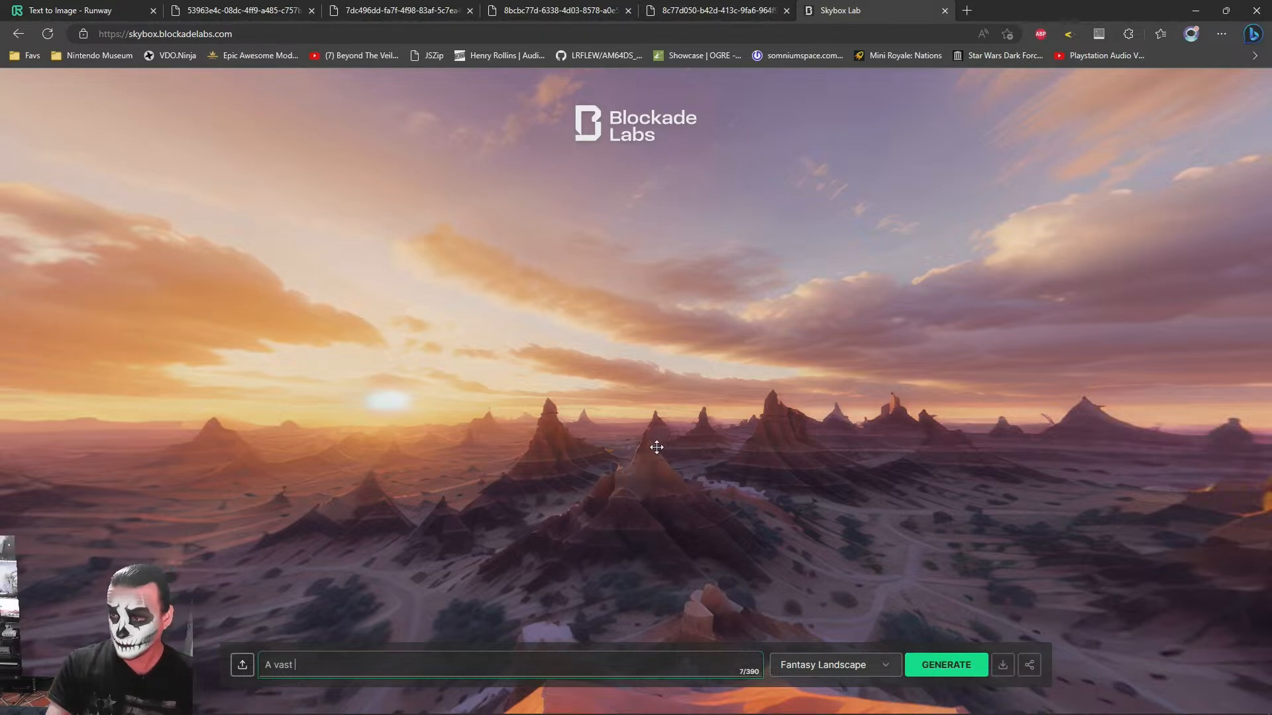
key(ctrl+t)
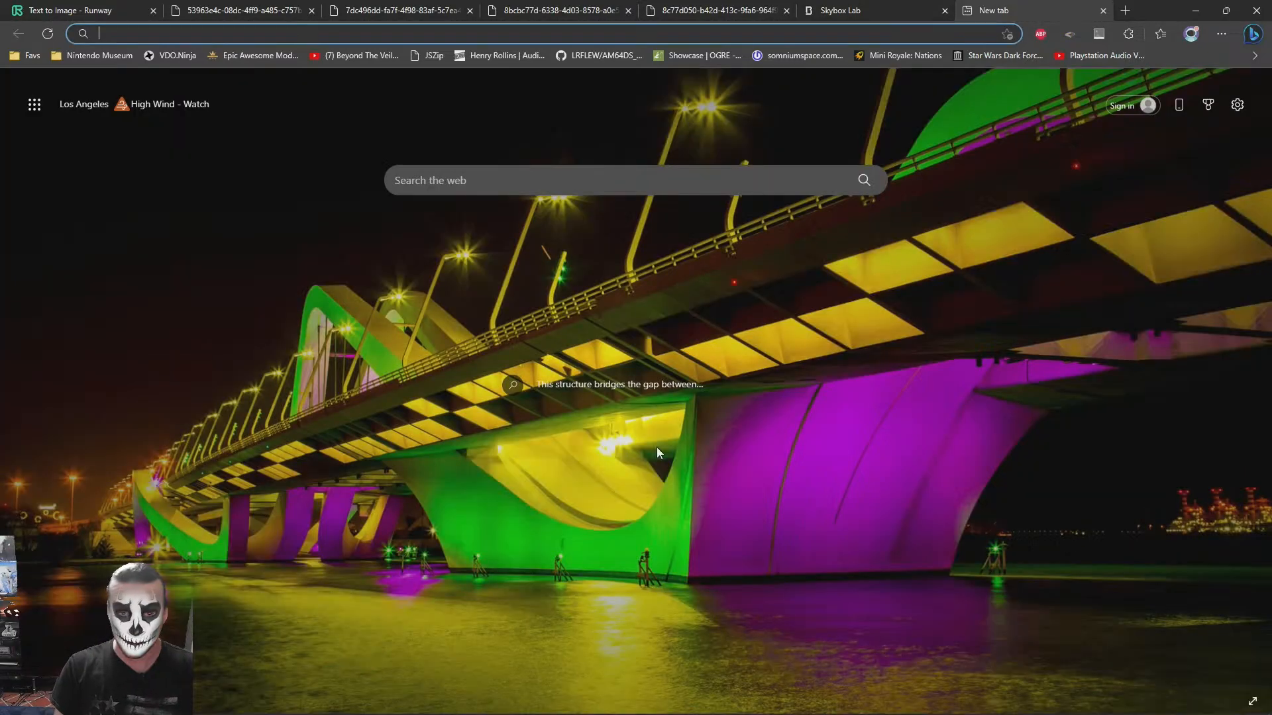
text(melted clock)
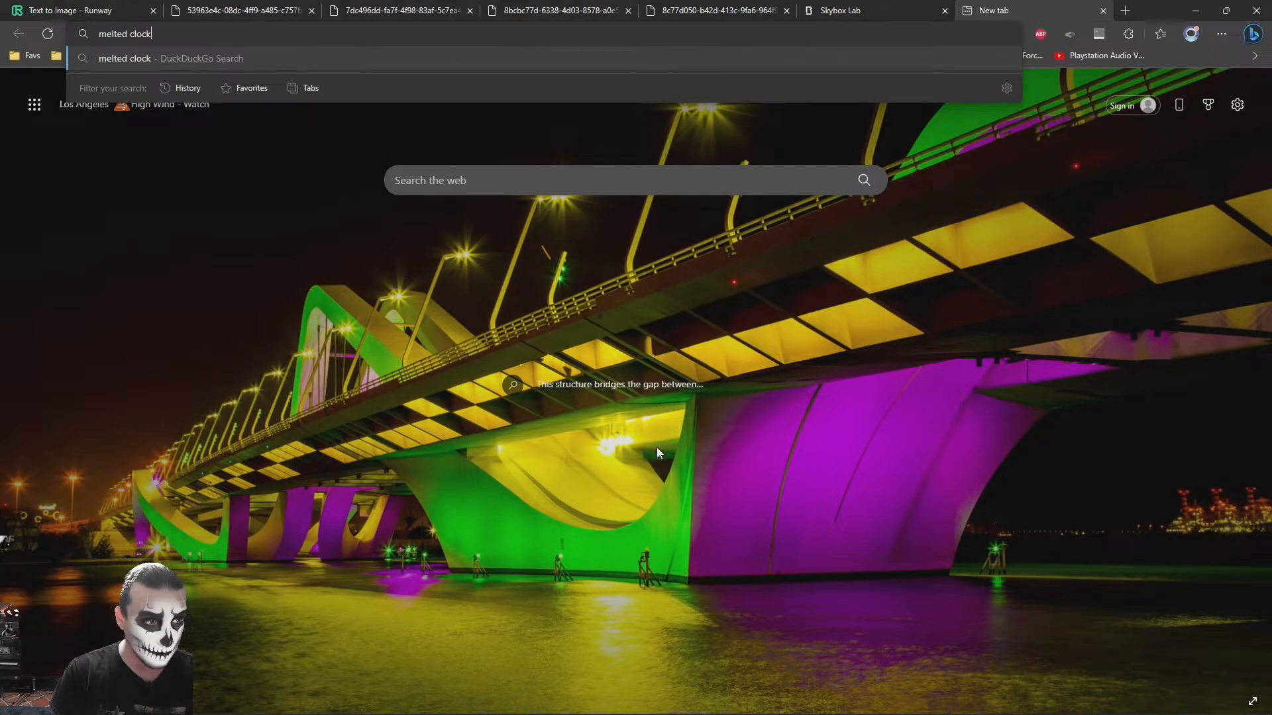
text( painting)
key(Return)
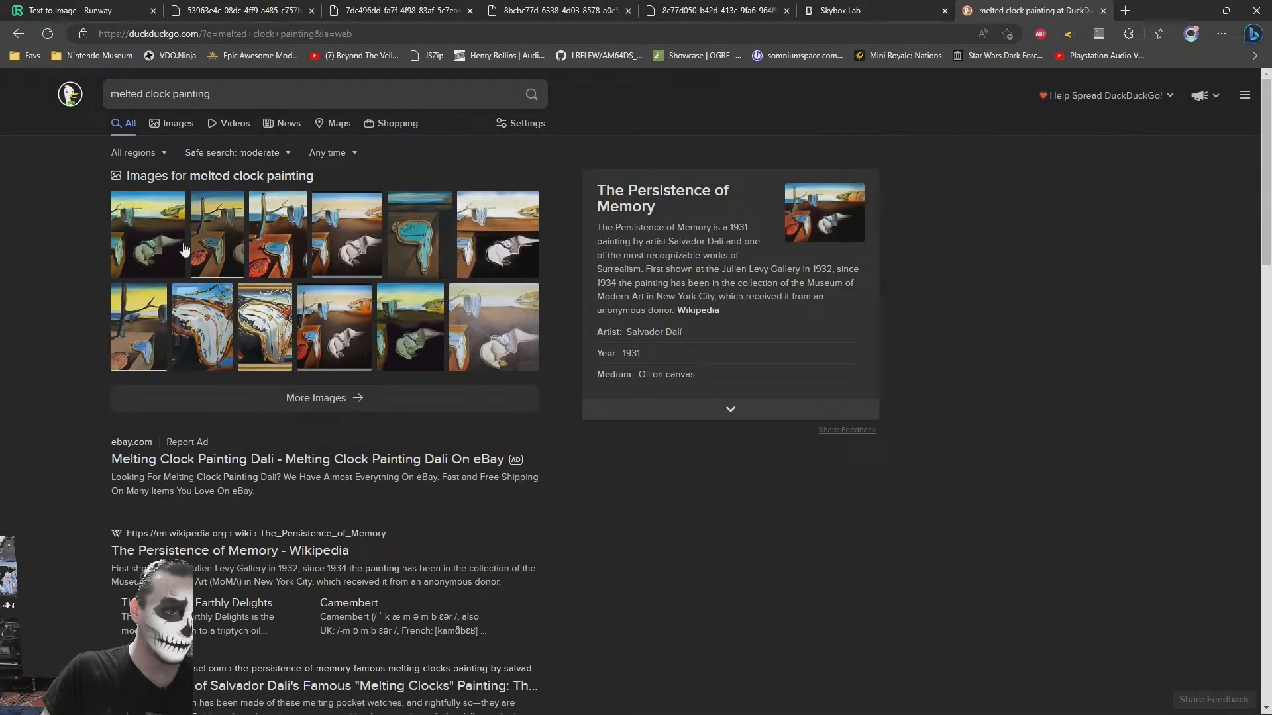
click(289, 246)
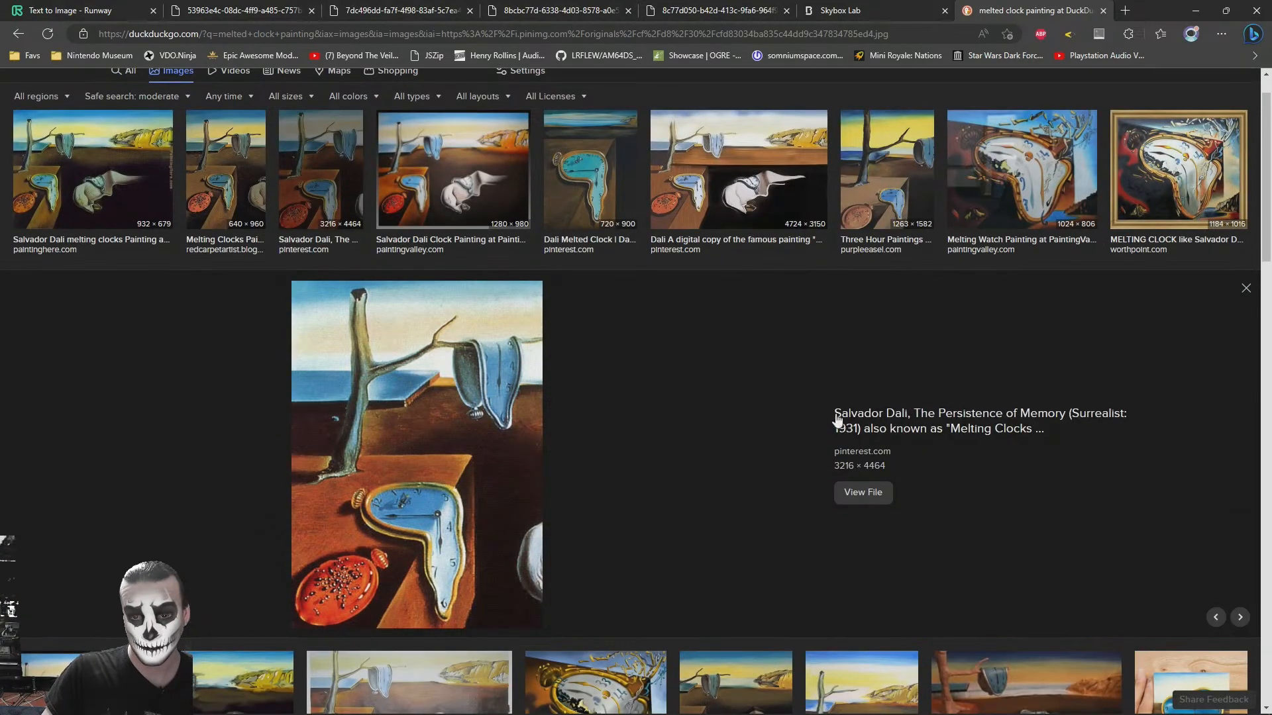
drag(833, 412, 1066, 419)
key(ctrl+c)
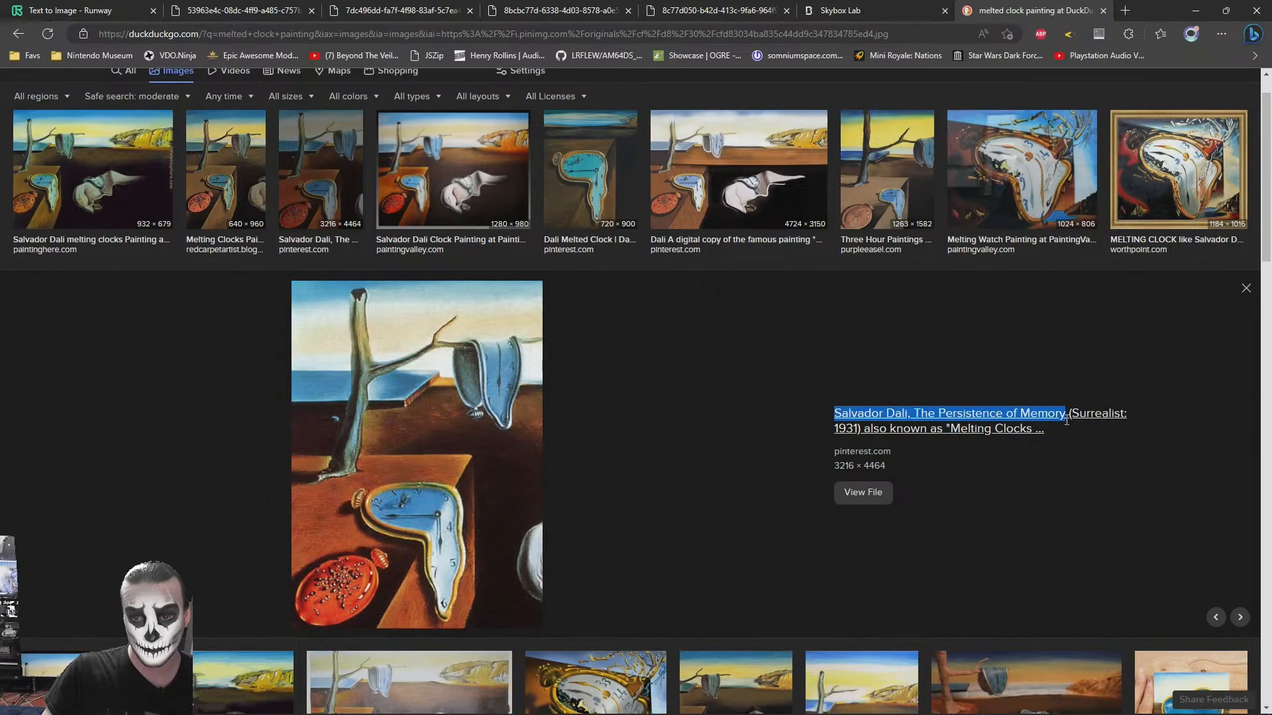
- Generate a skybox in Skybox Lab from the prompt "Salvador Dali, The Persistence of Memory" in the Dreamlike style
click(861, 9)
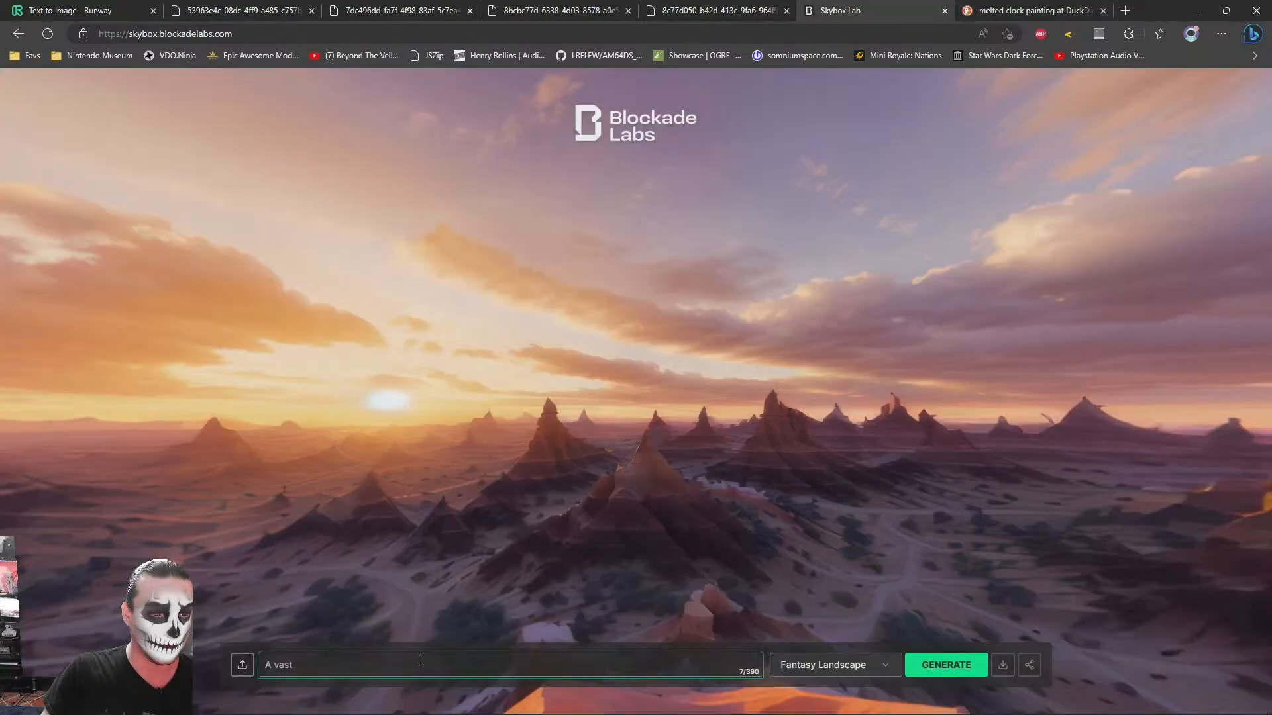
key(ctrl+v)
click(854, 665)
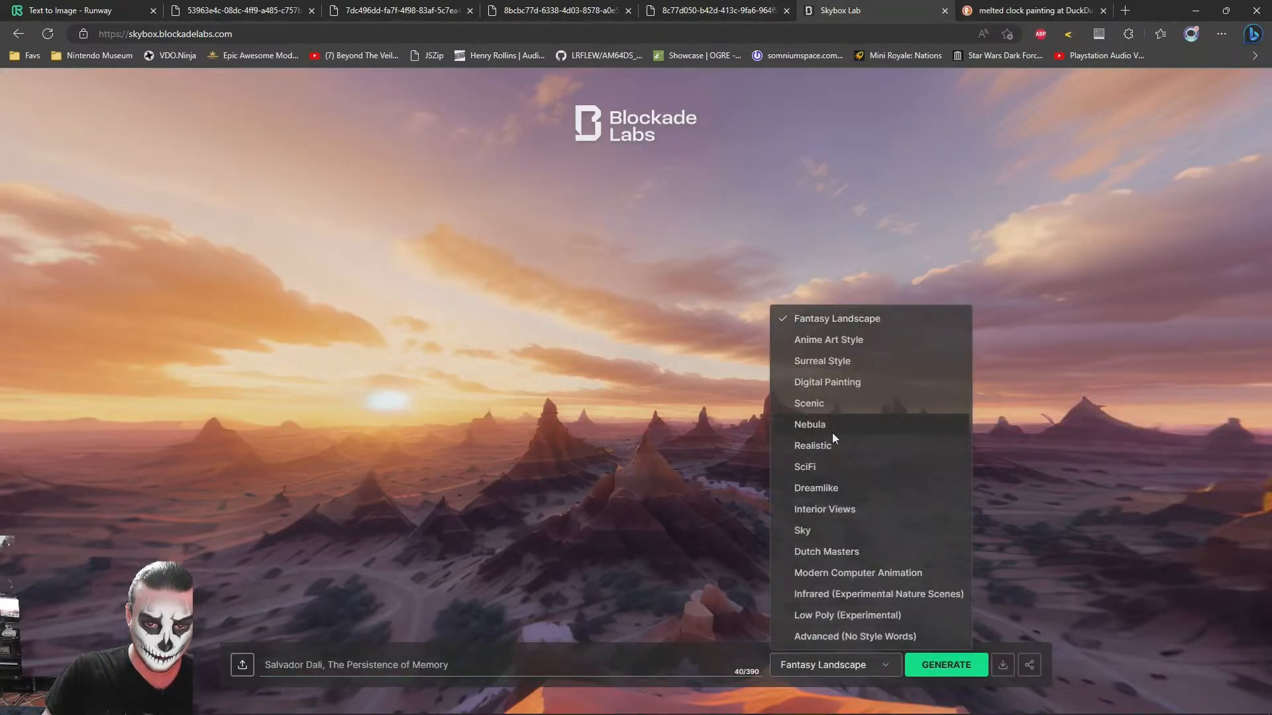
click(820, 489)
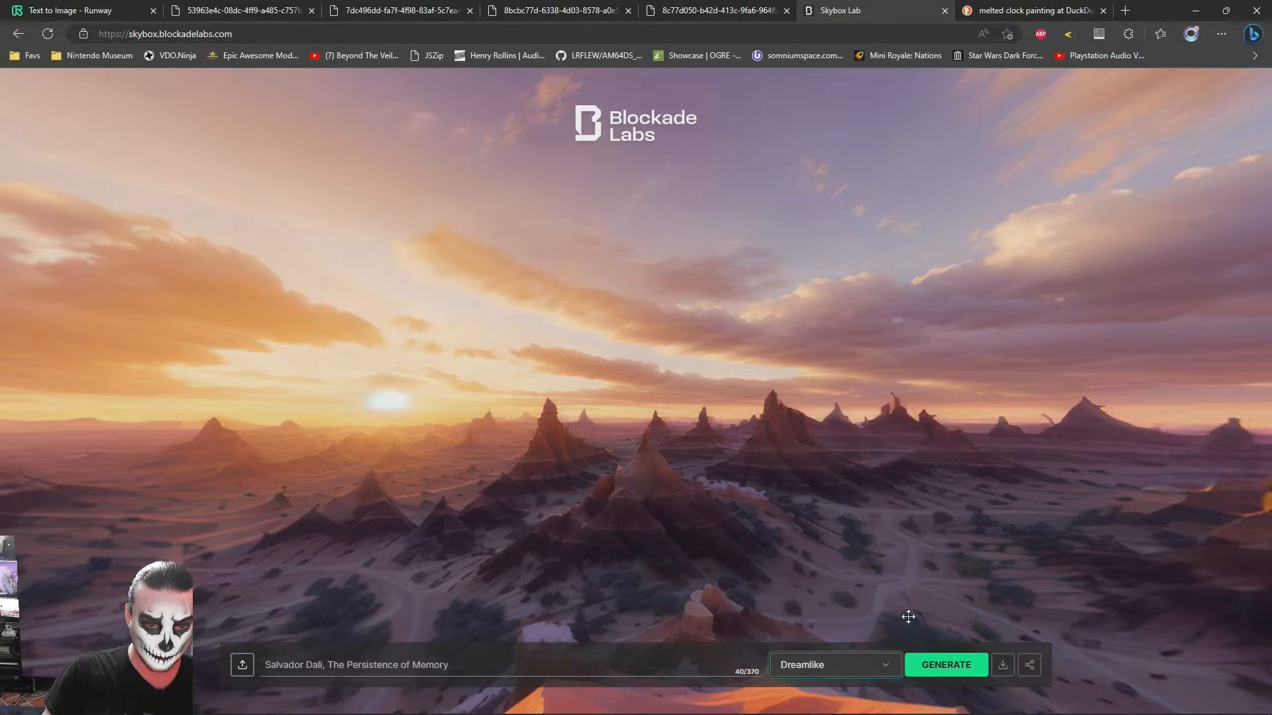
click(932, 671)
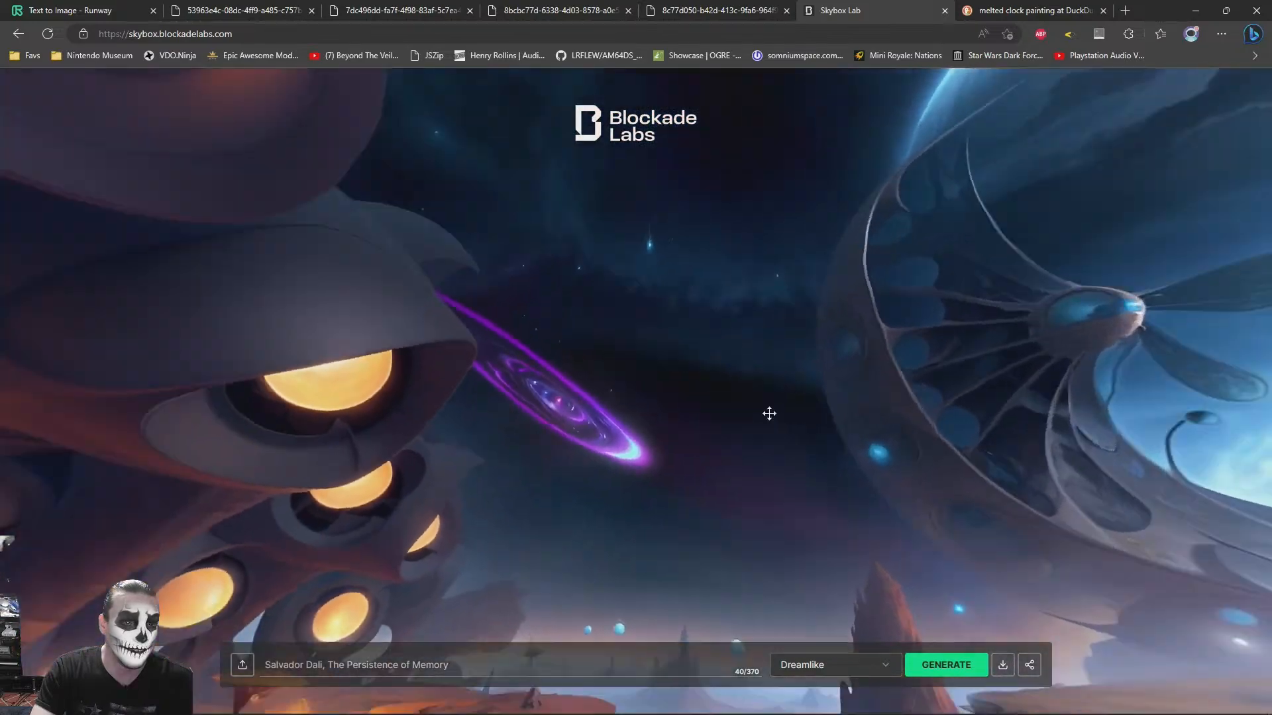
- Look around the generated Dreamlike skybox and download its image
drag(769, 414, 670, 453)
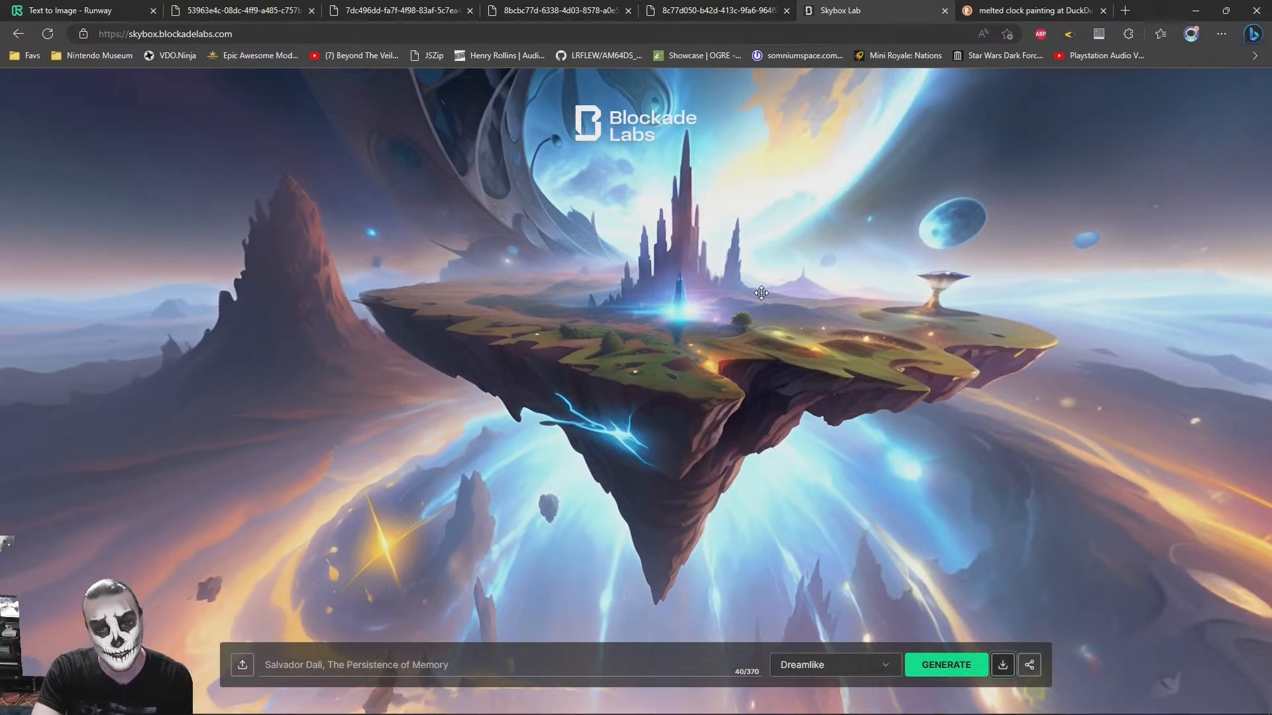
click(1002, 665)
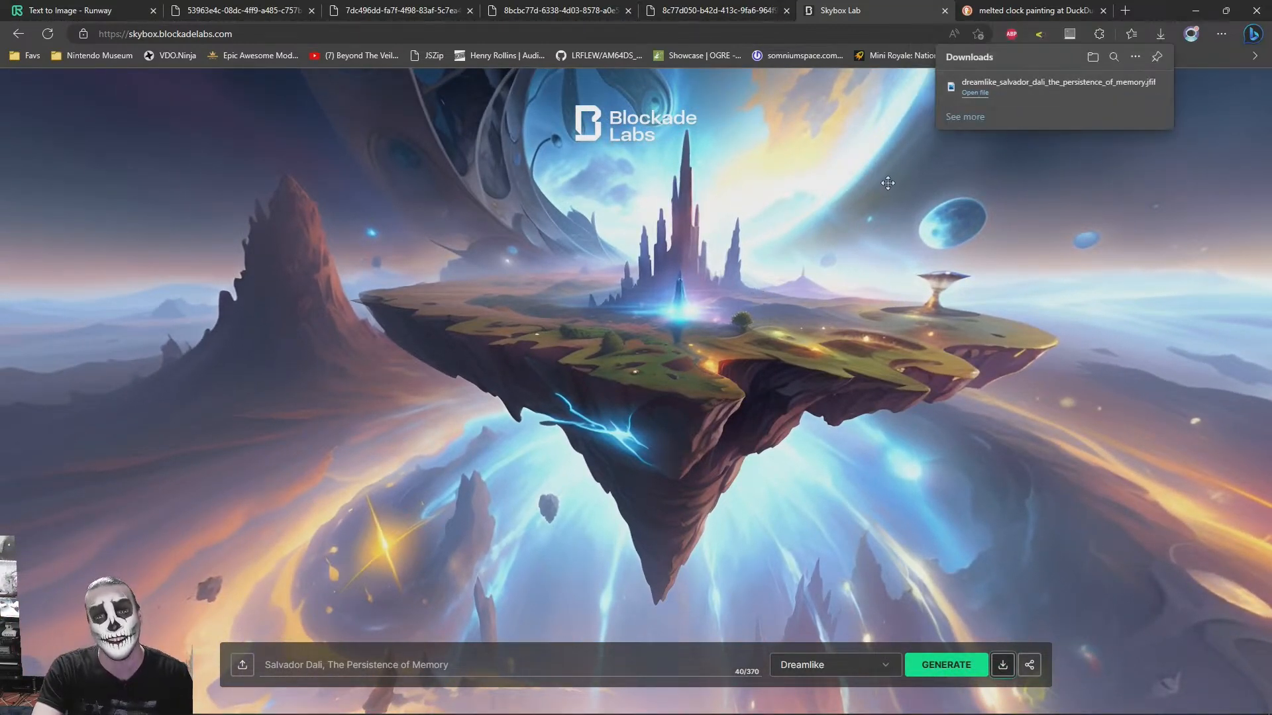
drag(1008, 309, 965, 344)
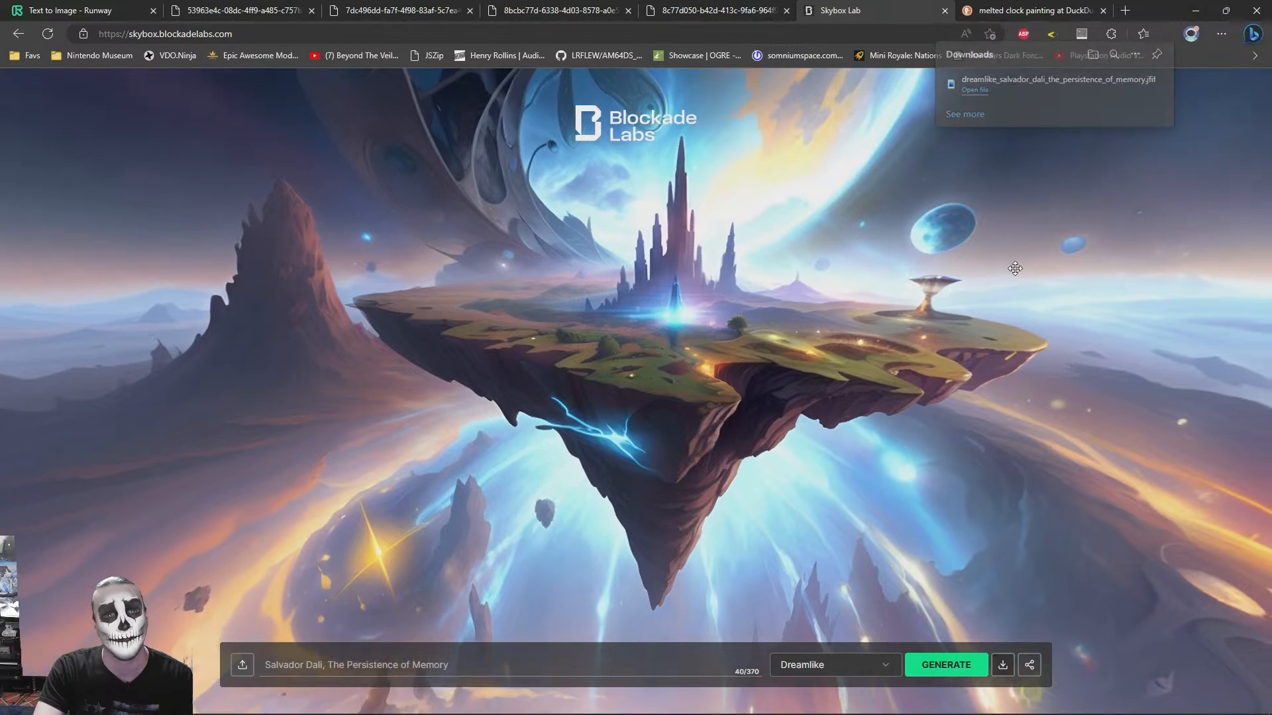
- Switch to 3ds Max and assign a Bitmap map as the environment map in the Environment and Effects settings
key(alt+Tab)
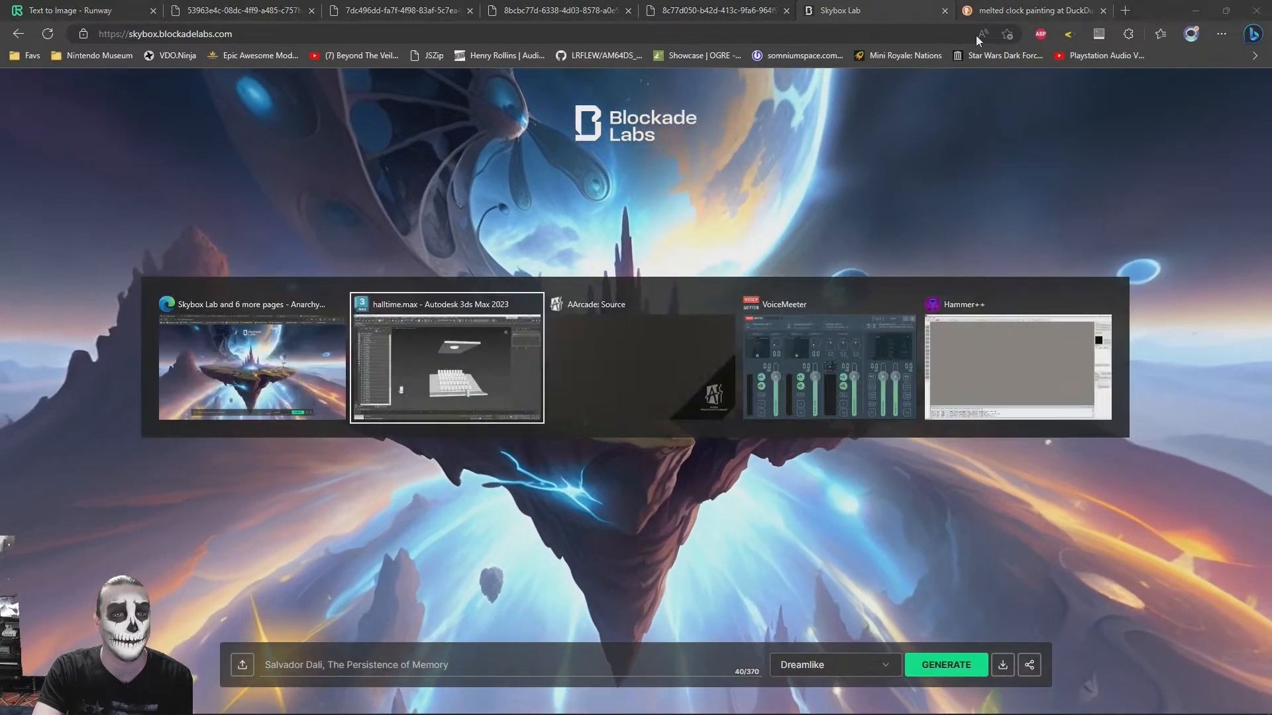
alt+middle_drag(639, 300, 511, 25)
click(565, 22)
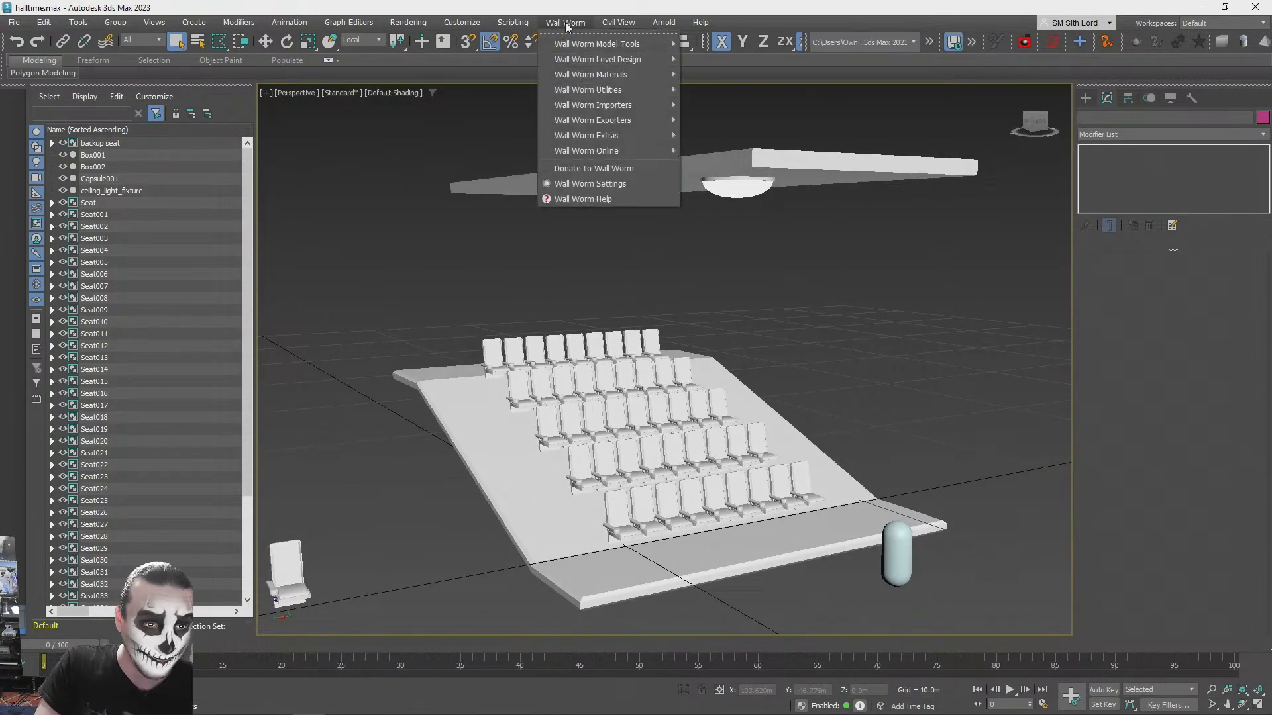
mouse_move(410, 24)
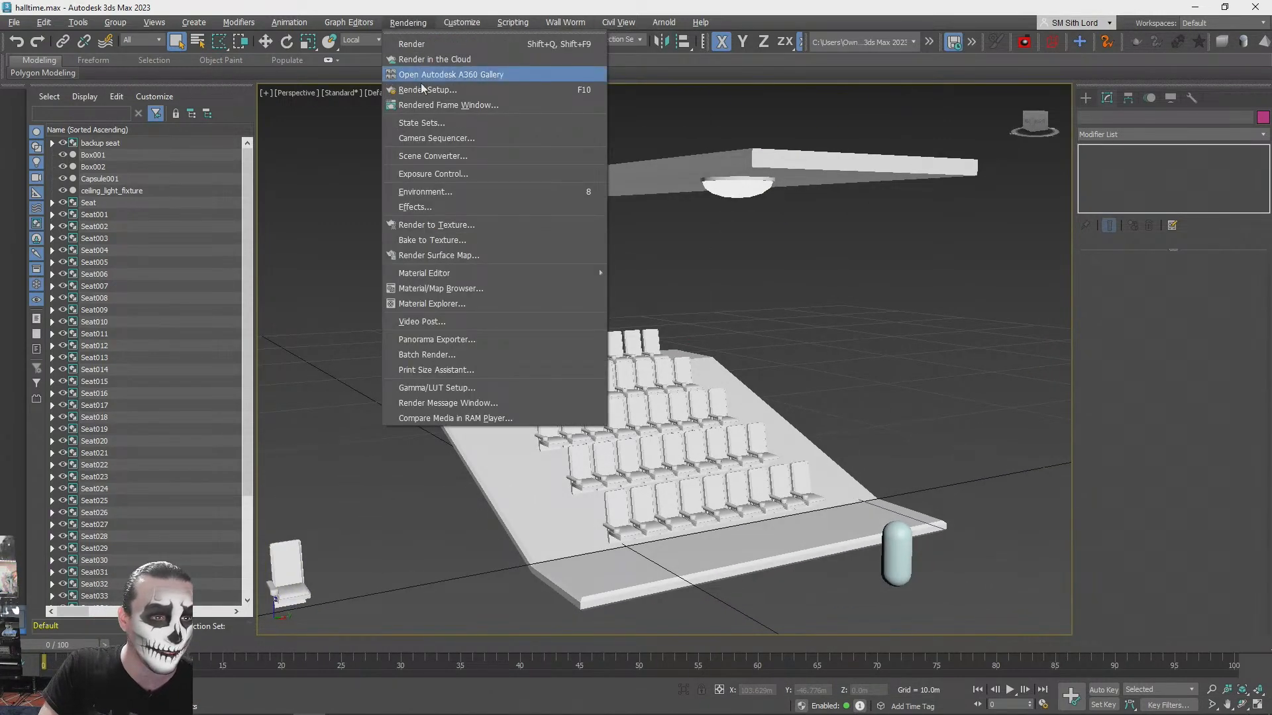
click(426, 192)
click(990, 174)
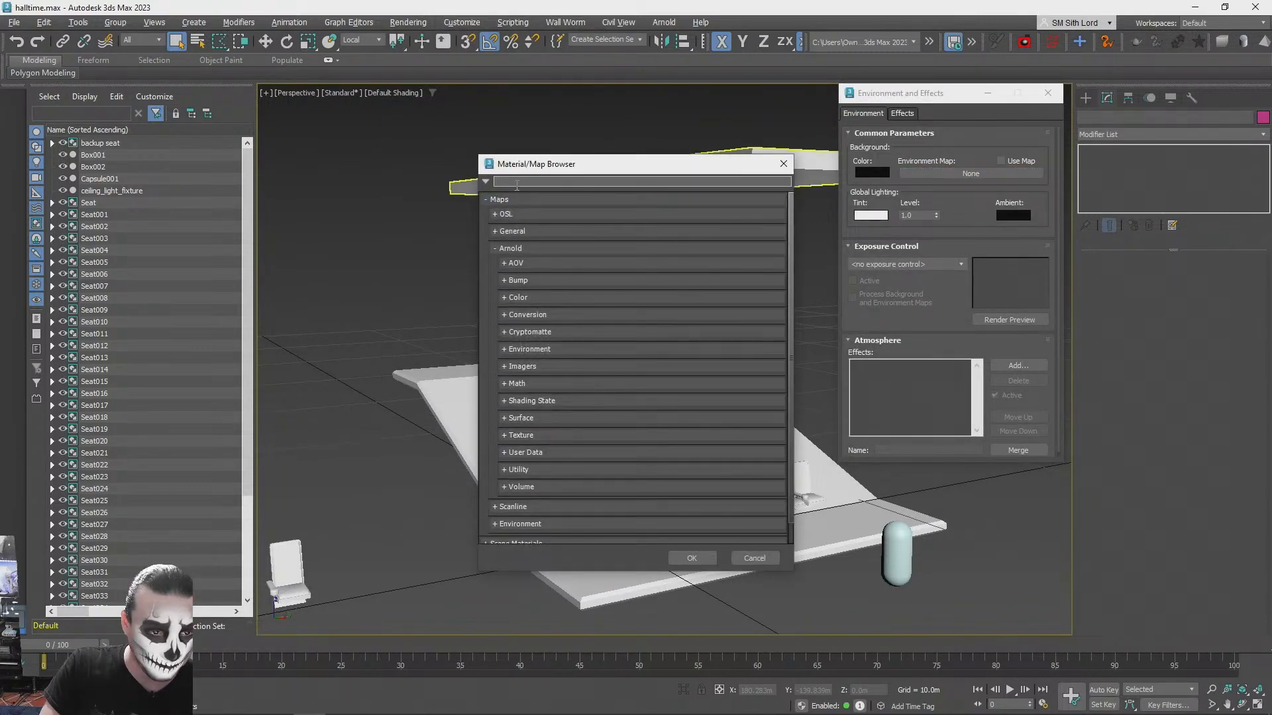
text(bitm)
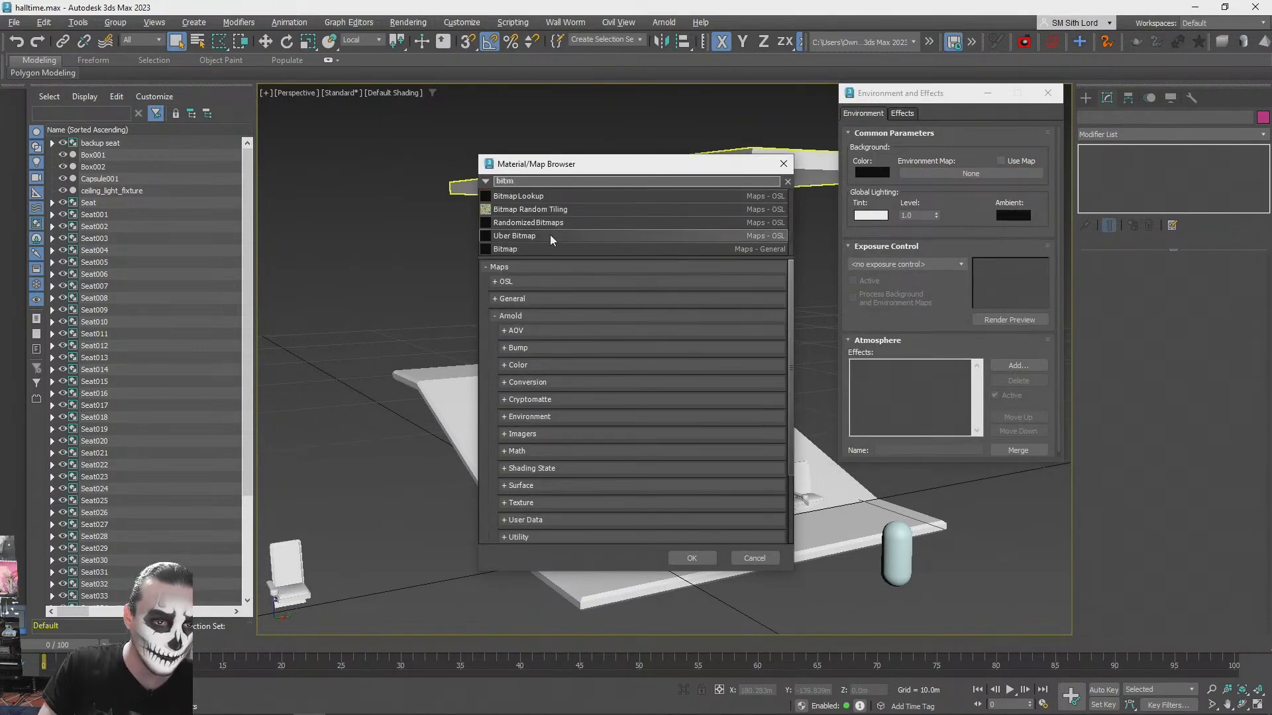
double_click(526, 250)
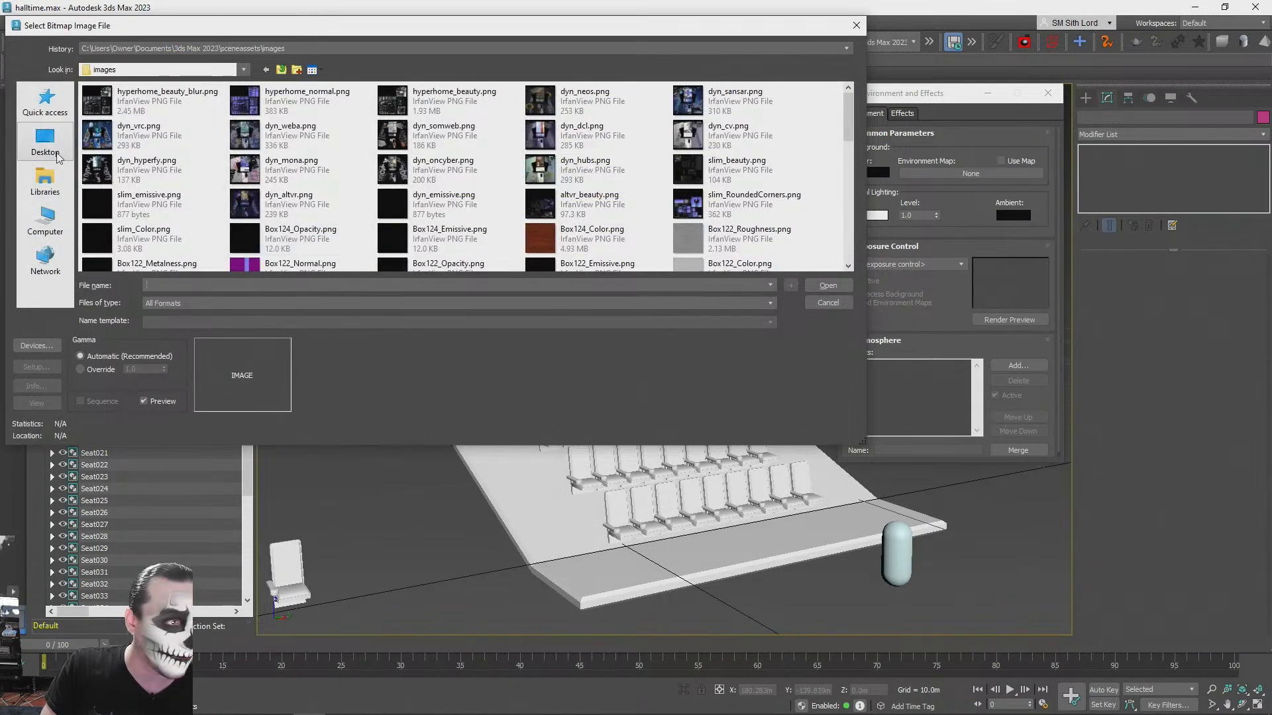
- Look for the downloaded skybox image in the Downloads folder and check its file name in the browser's download list
click(45, 220)
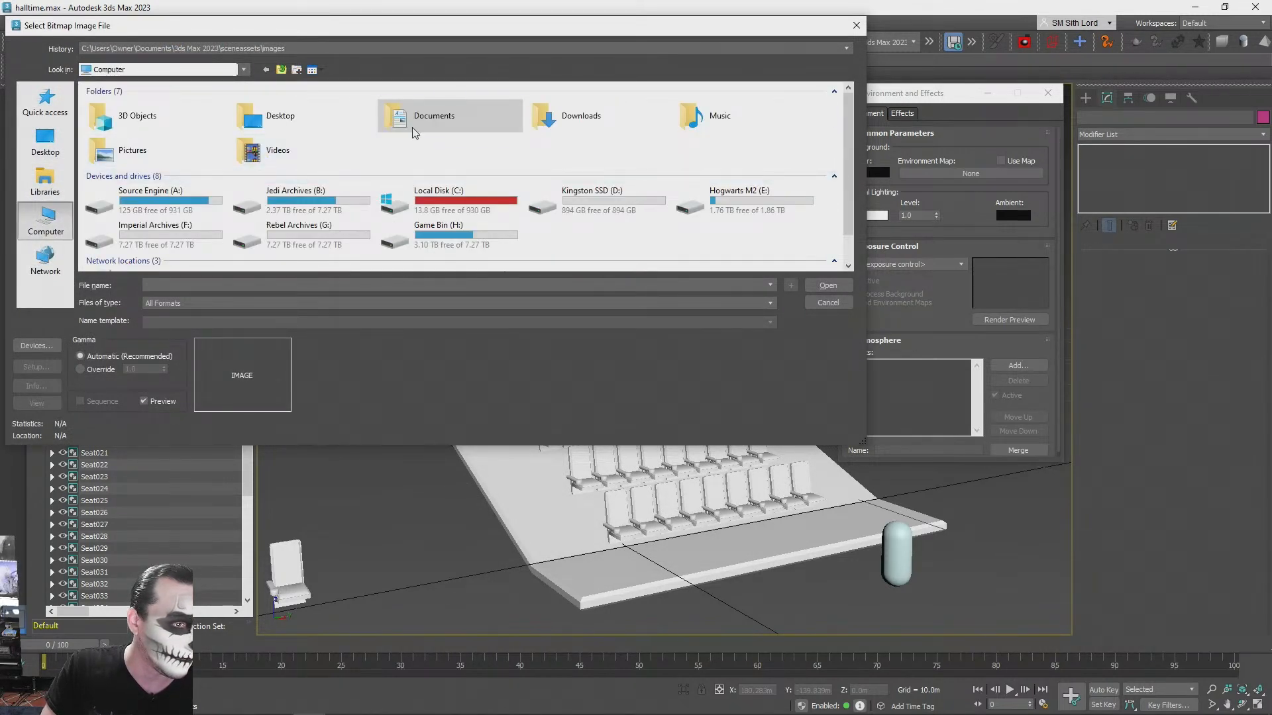
double_click(545, 123)
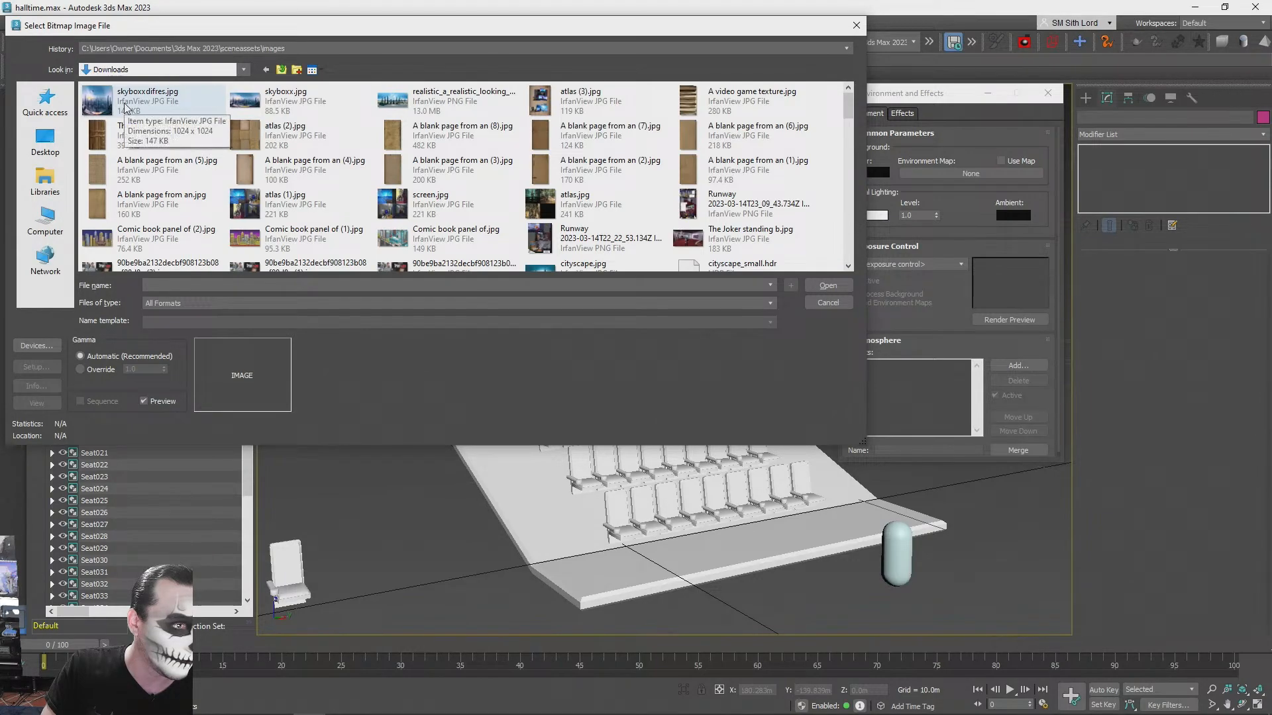
key(alt+Tab)
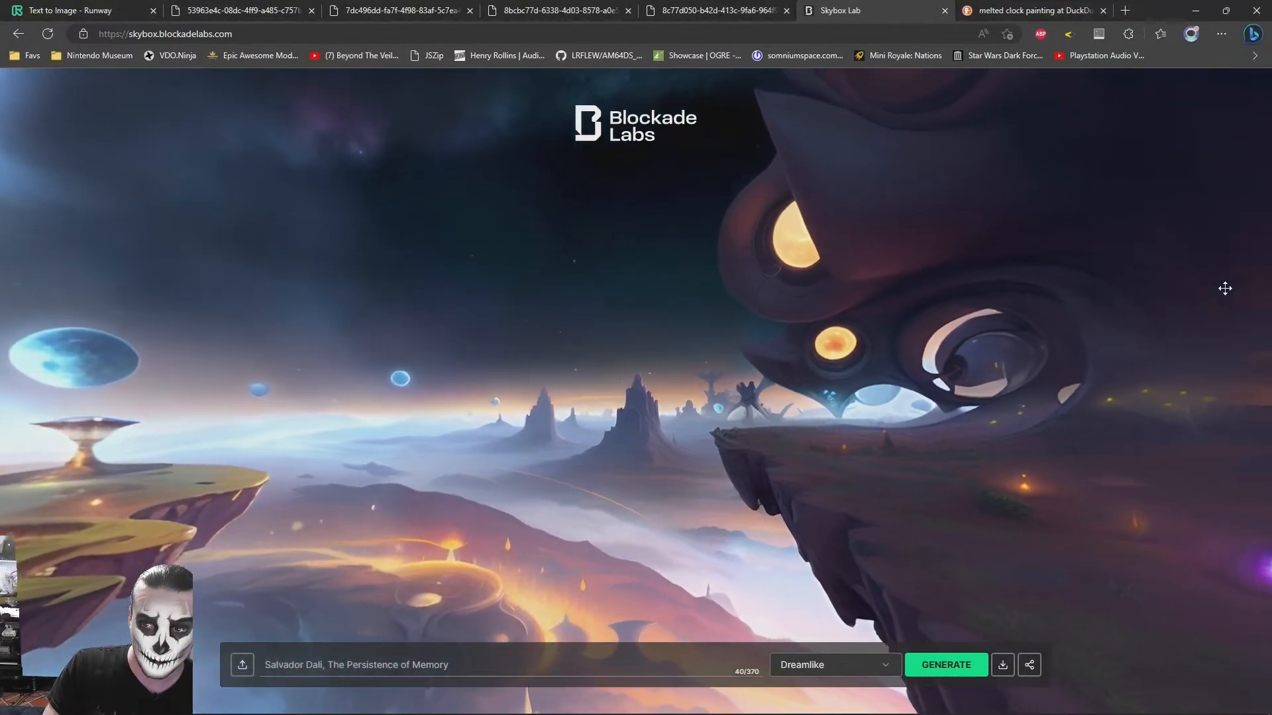
key(ctrl+j)
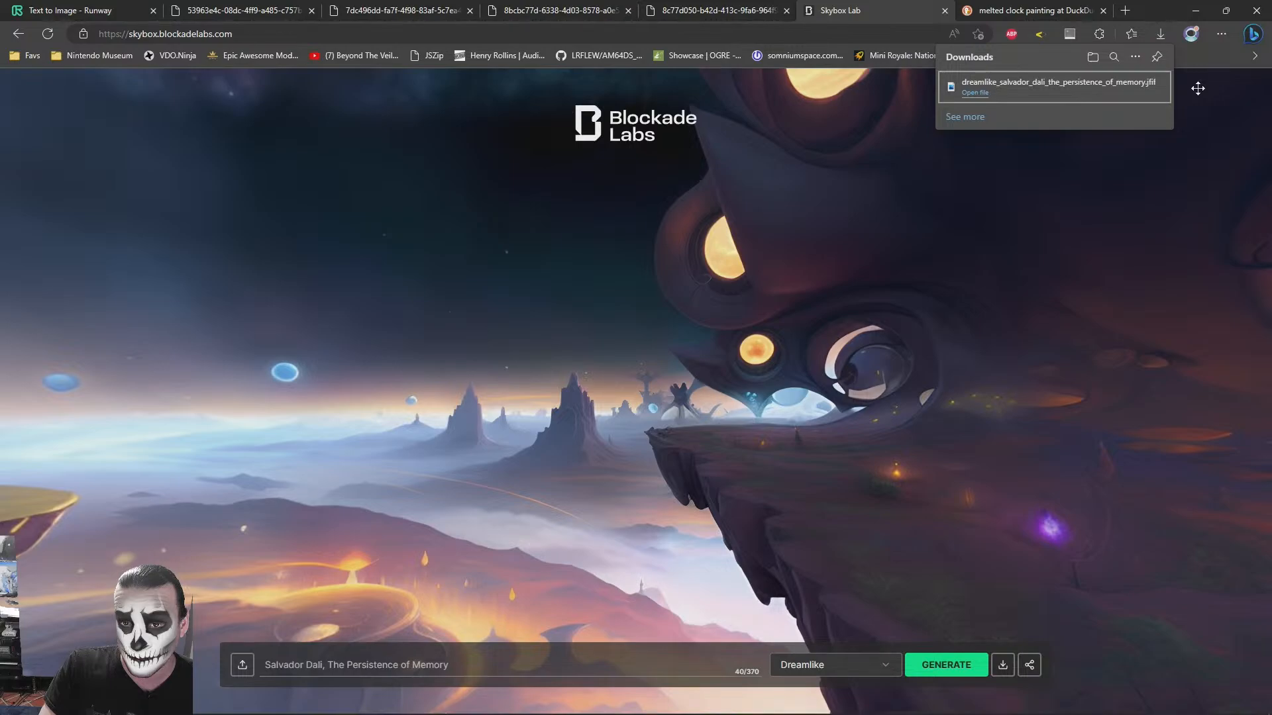
key(alt+Tab)
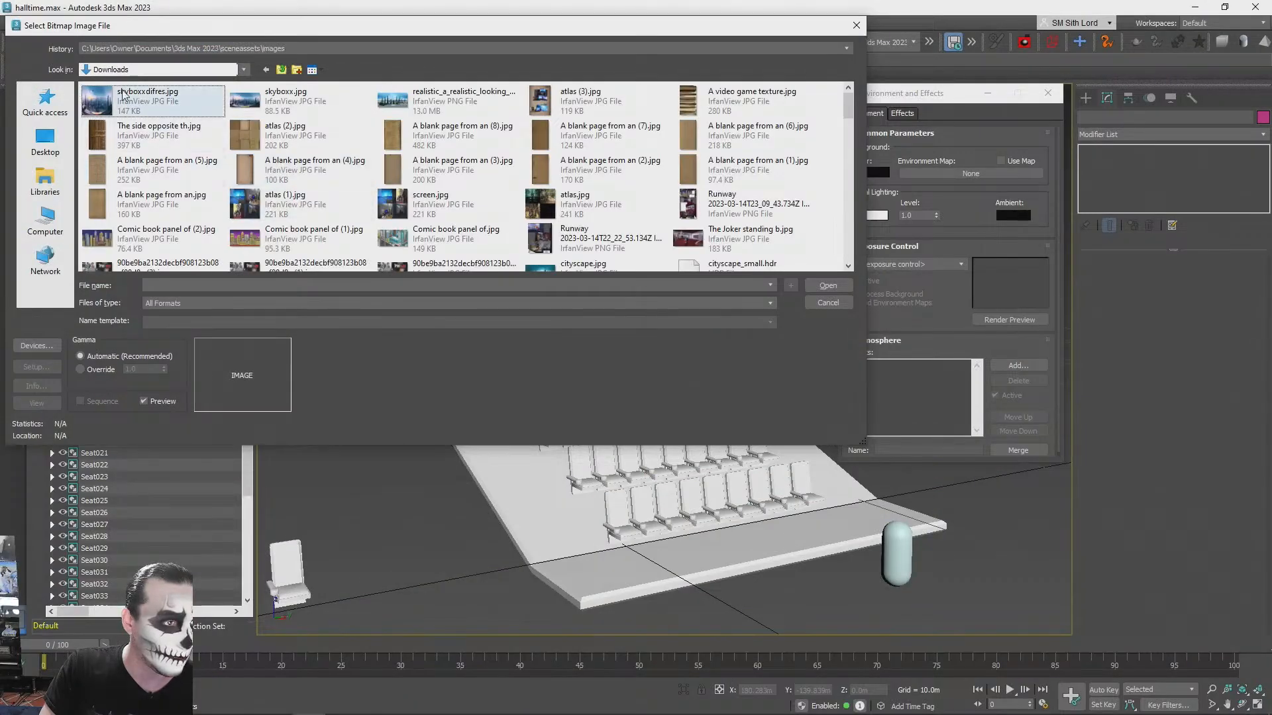
click(41, 181)
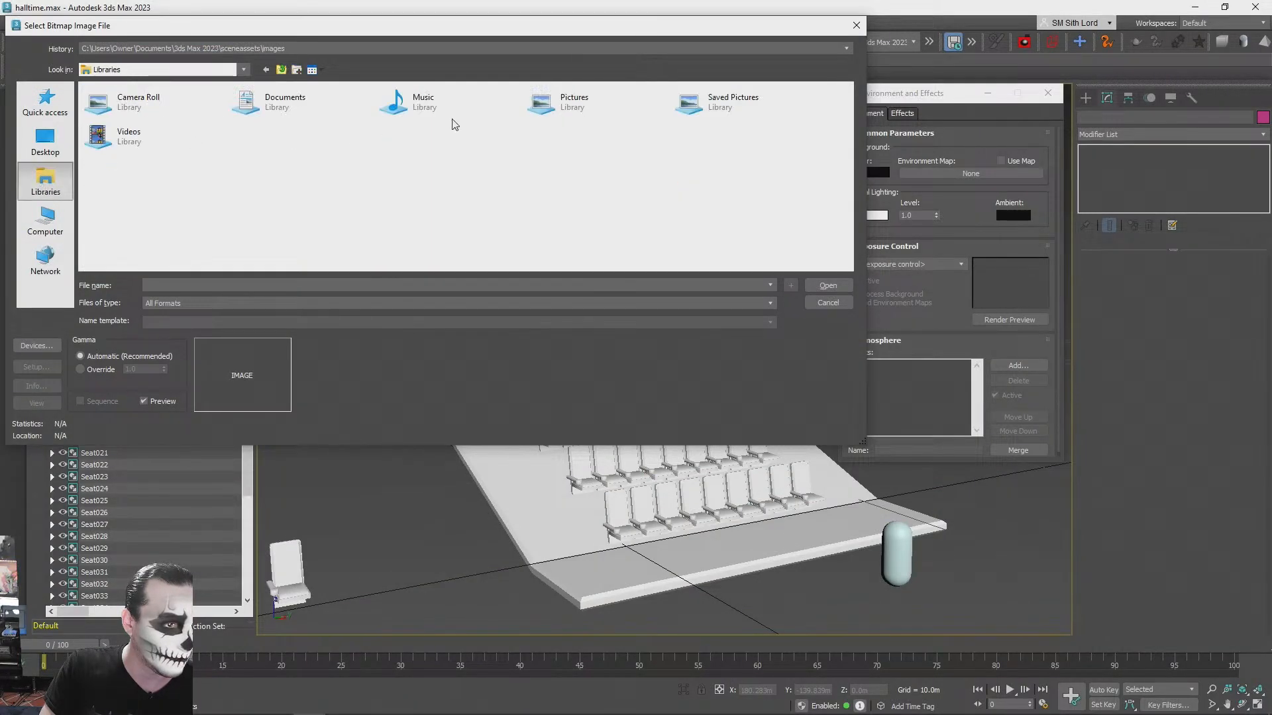
click(46, 218)
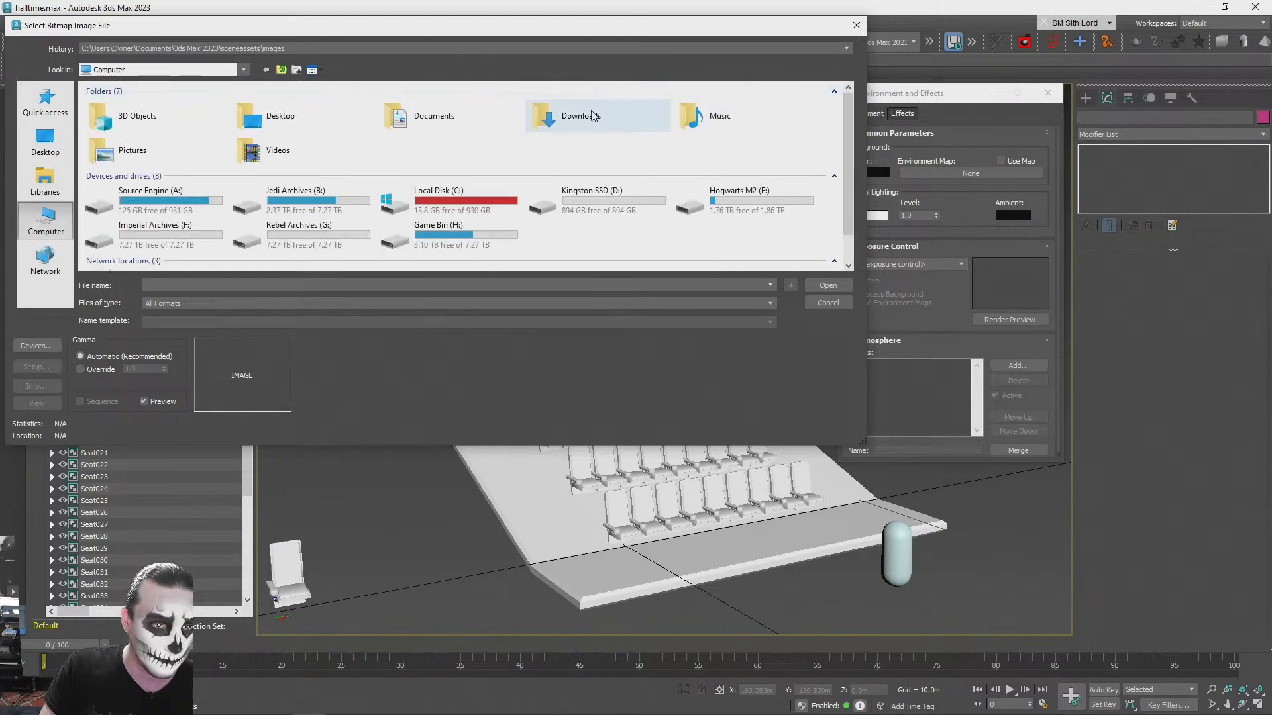
double_click(555, 114)
right_click(369, 120)
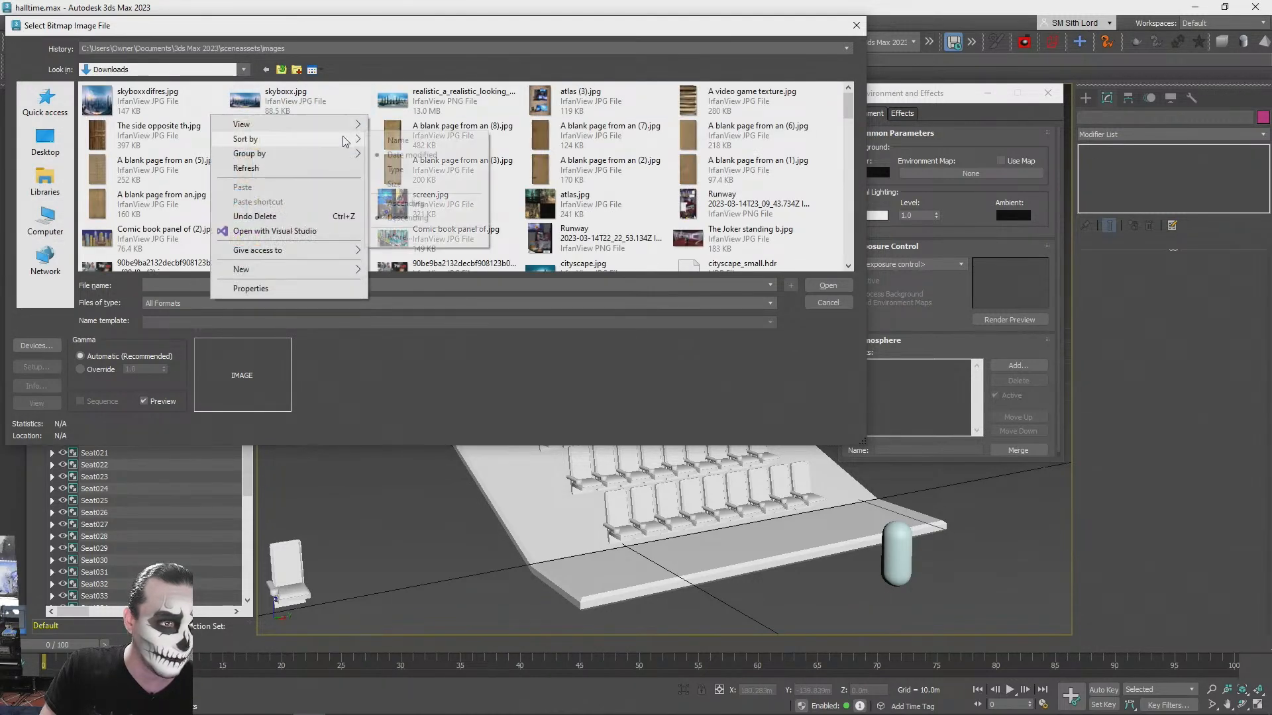
click(114, 107)
key(End)
key(Page_Up)
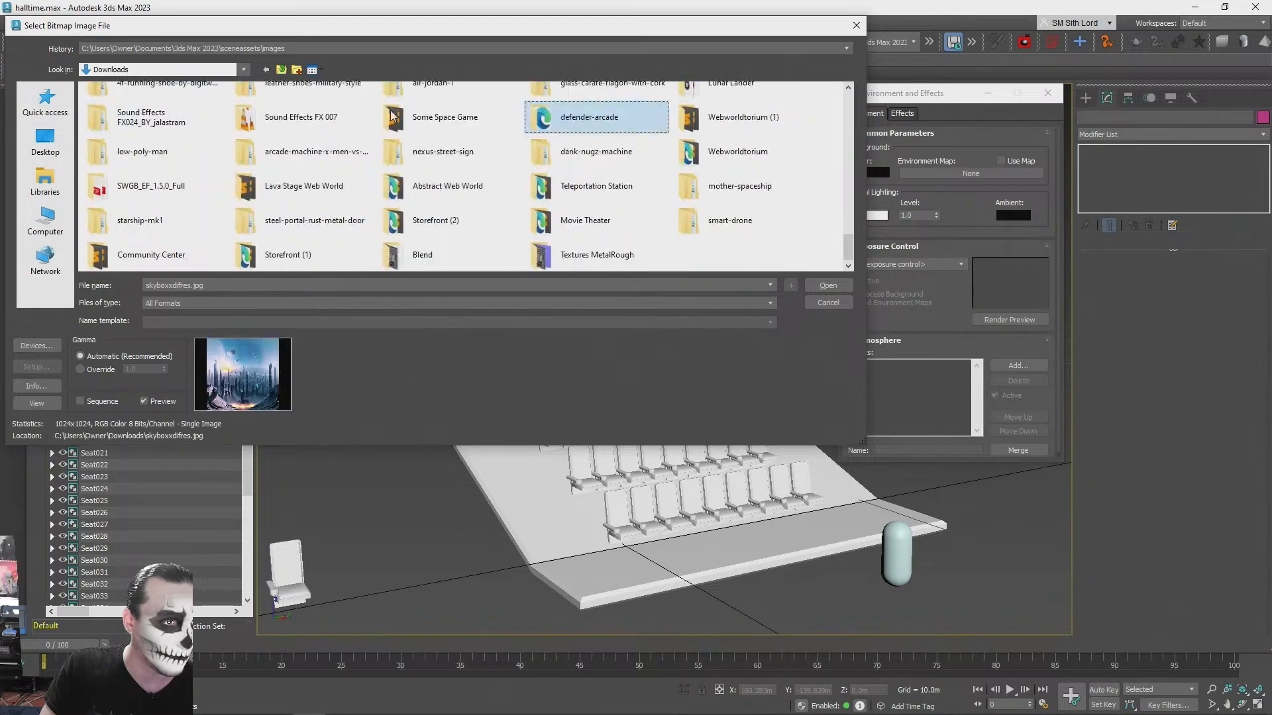
key(End)
key(Home)
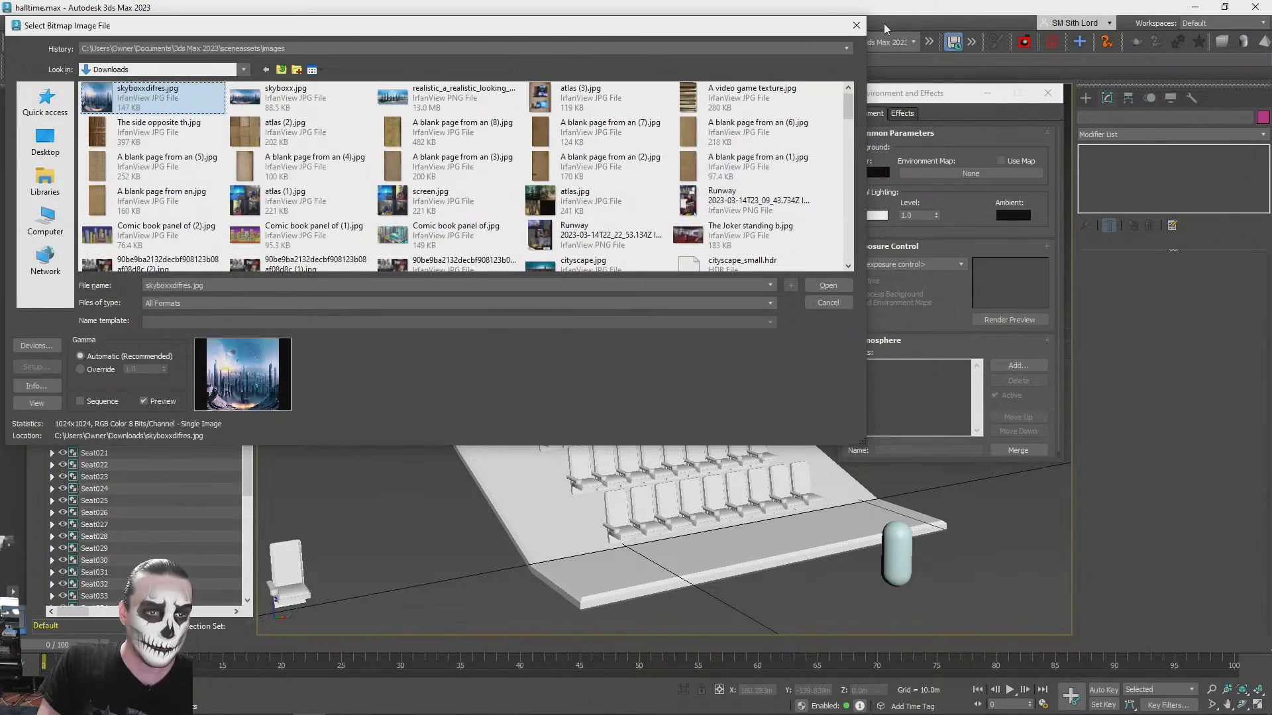
click(856, 25)
- Switch to the Downloads folder in File Explorer and change the extension of the dreamlike_salvador_dali_the_persistence_of_memory file to jpg
key(alt+Tab)
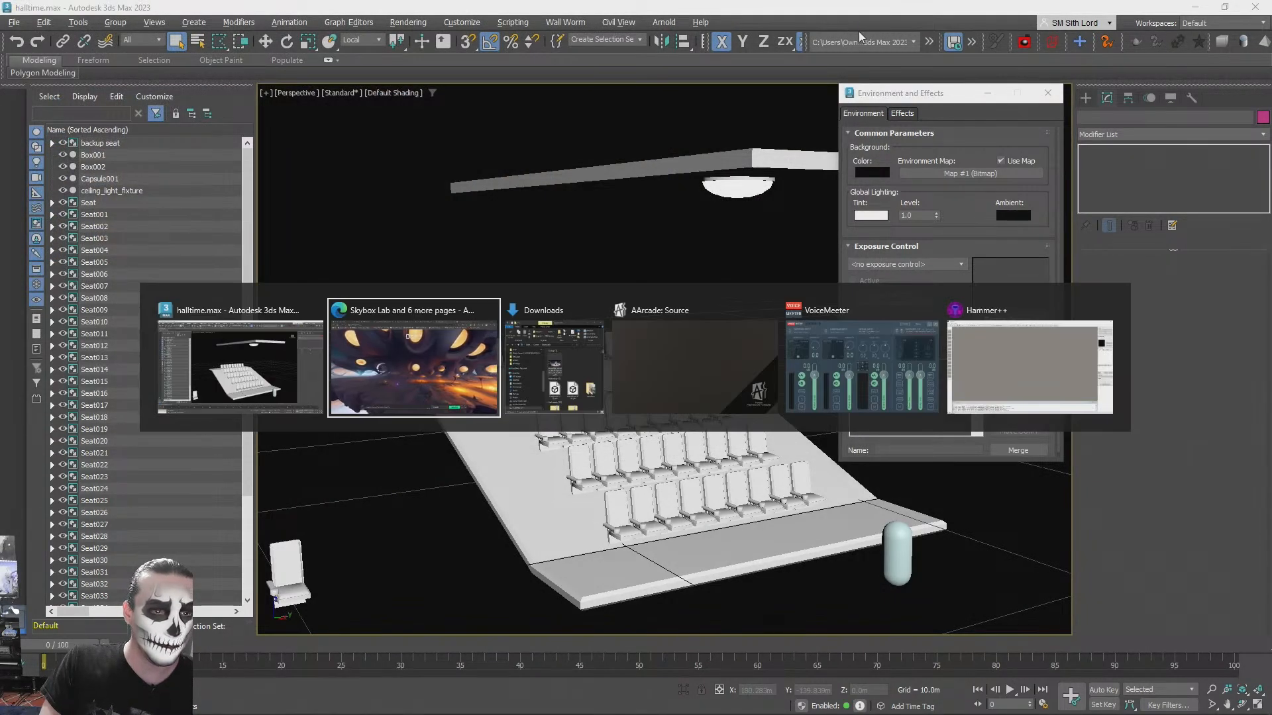
key(alt+Tab)
key(alt+Tab)
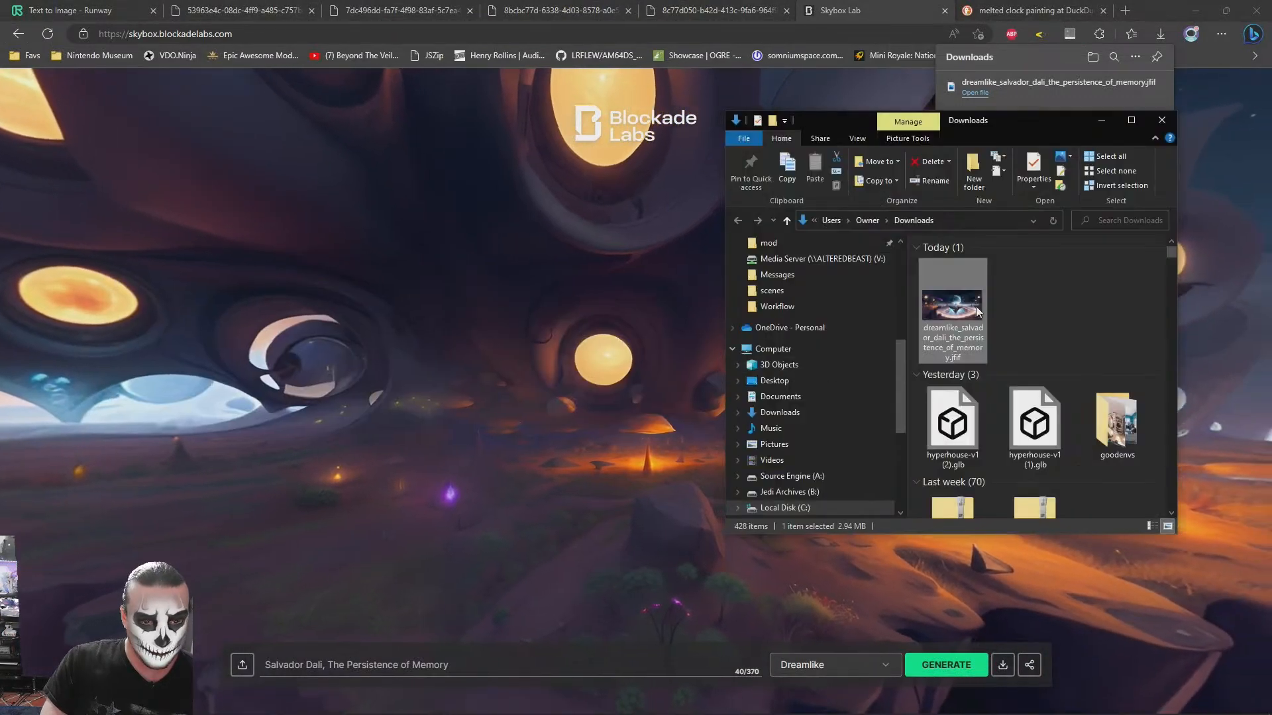
right_click(958, 303)
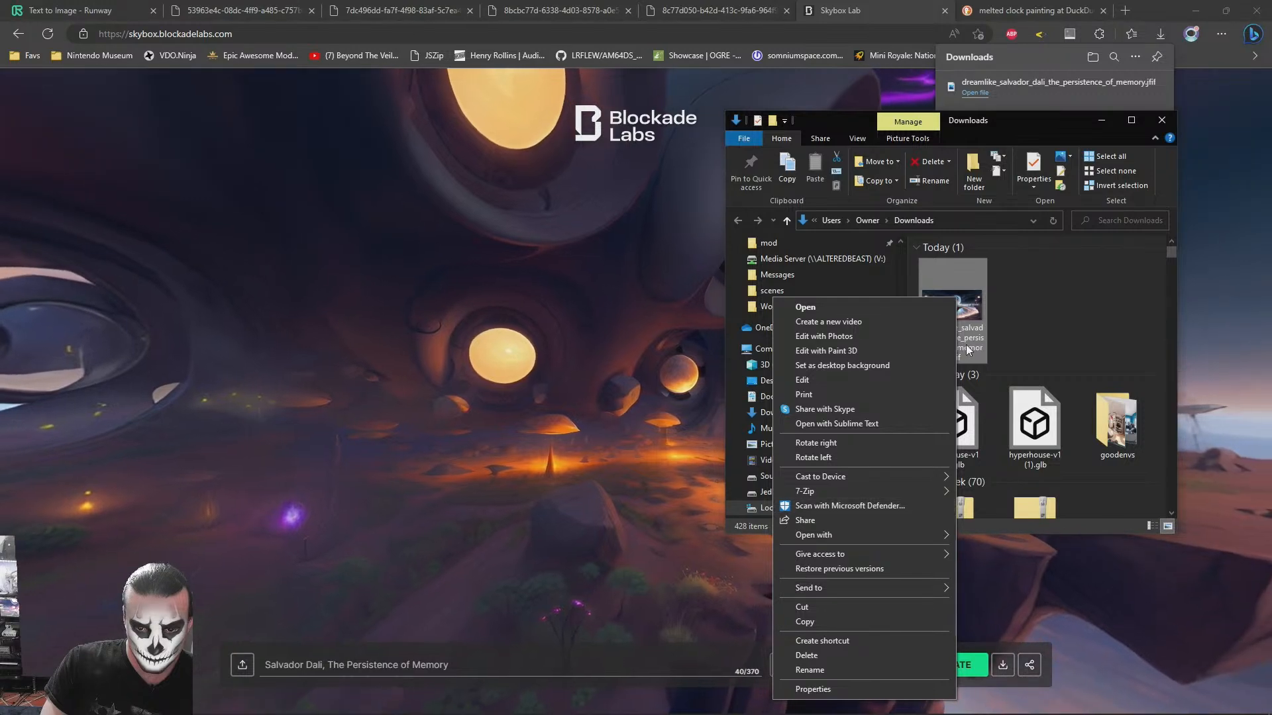
click(956, 363)
key(End)
key(BackSpace)
key(BackSpace)
key(BackSpace)
key(BackSpace)
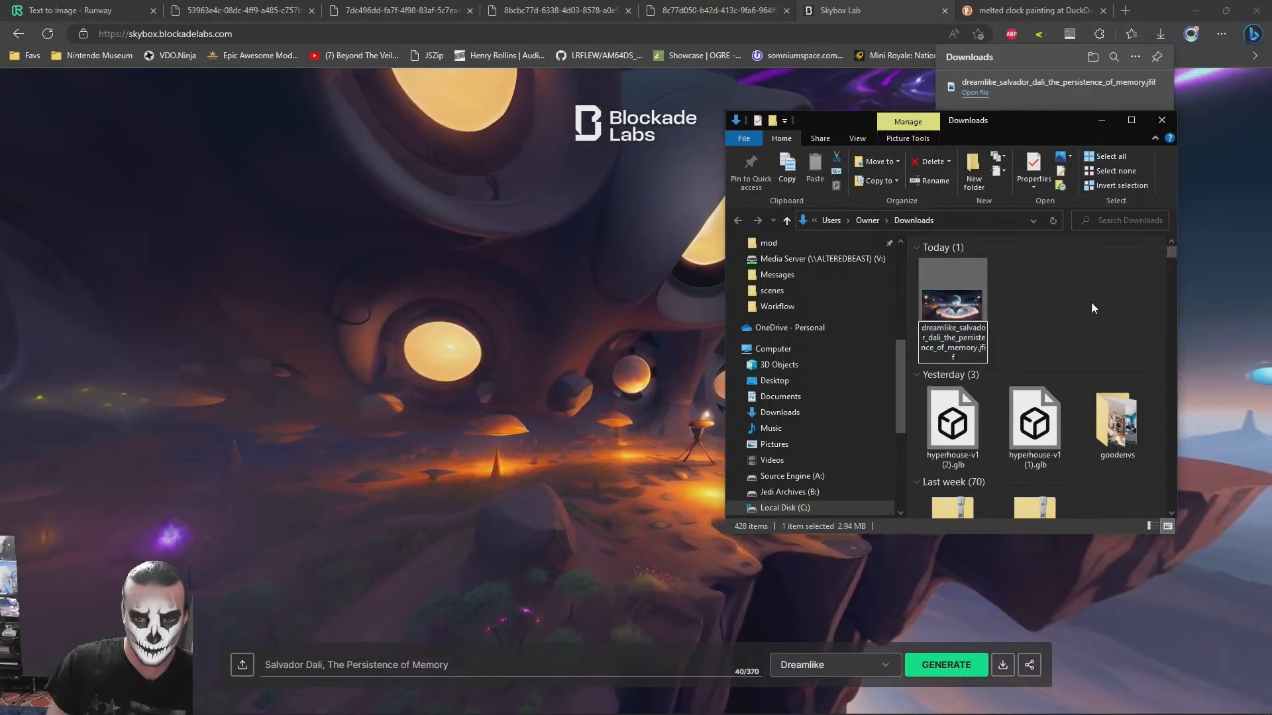
text(jpg)
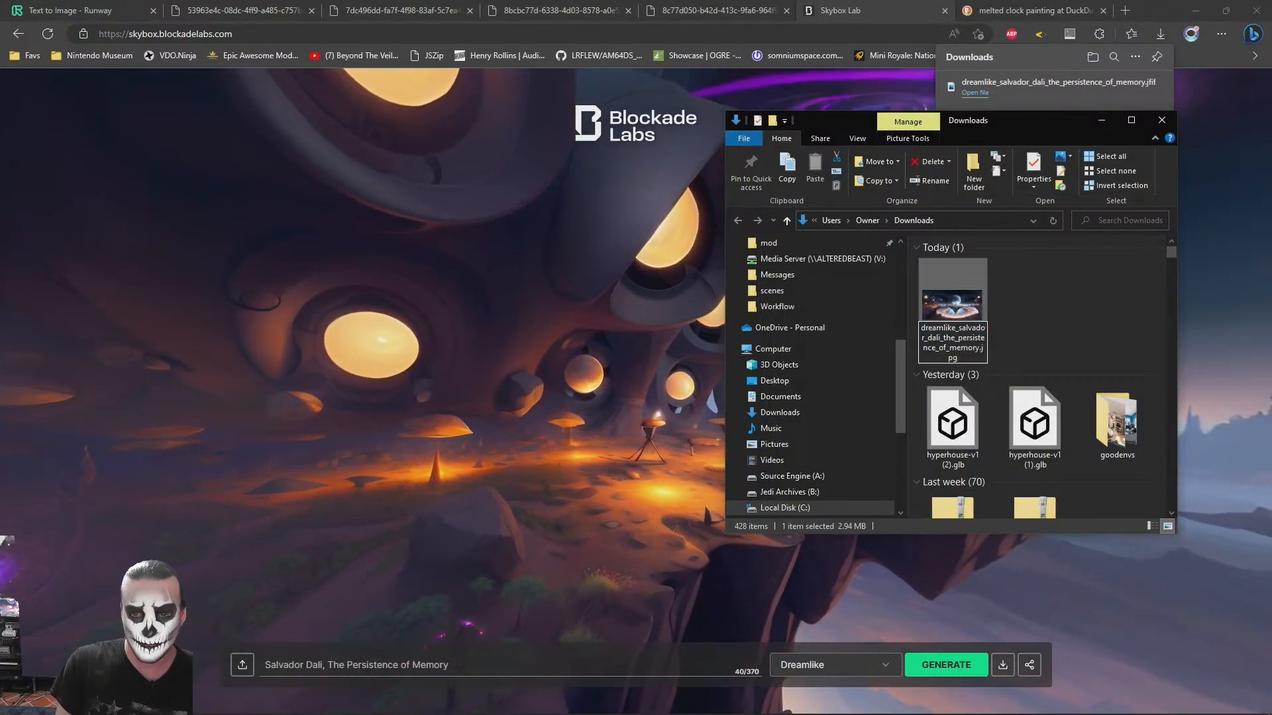
key(Return)
key(Return)
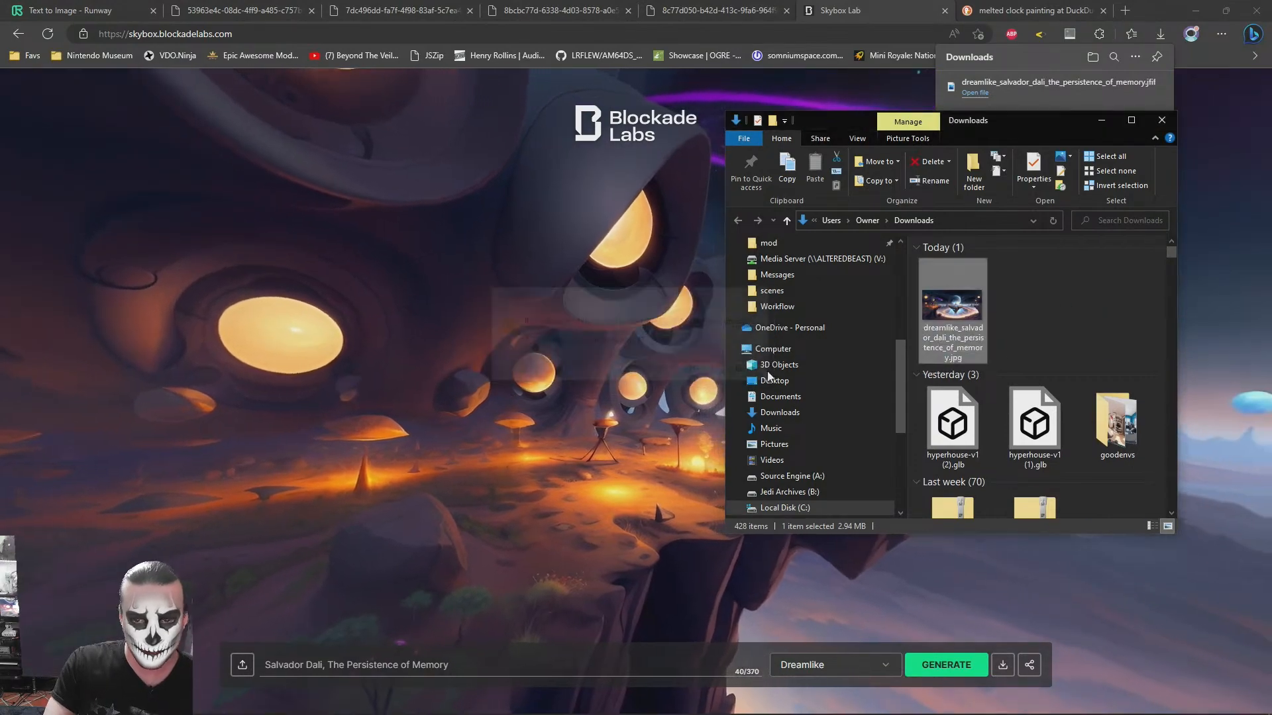
double_click(950, 300)
key(Escape)
- Switch to 3ds Max and assign dreamlike_salvador_dali_the_persistence_of_memory.jpg from Downloads as a Bitmap environment map
key(alt+Tab)
key(alt+Tab)
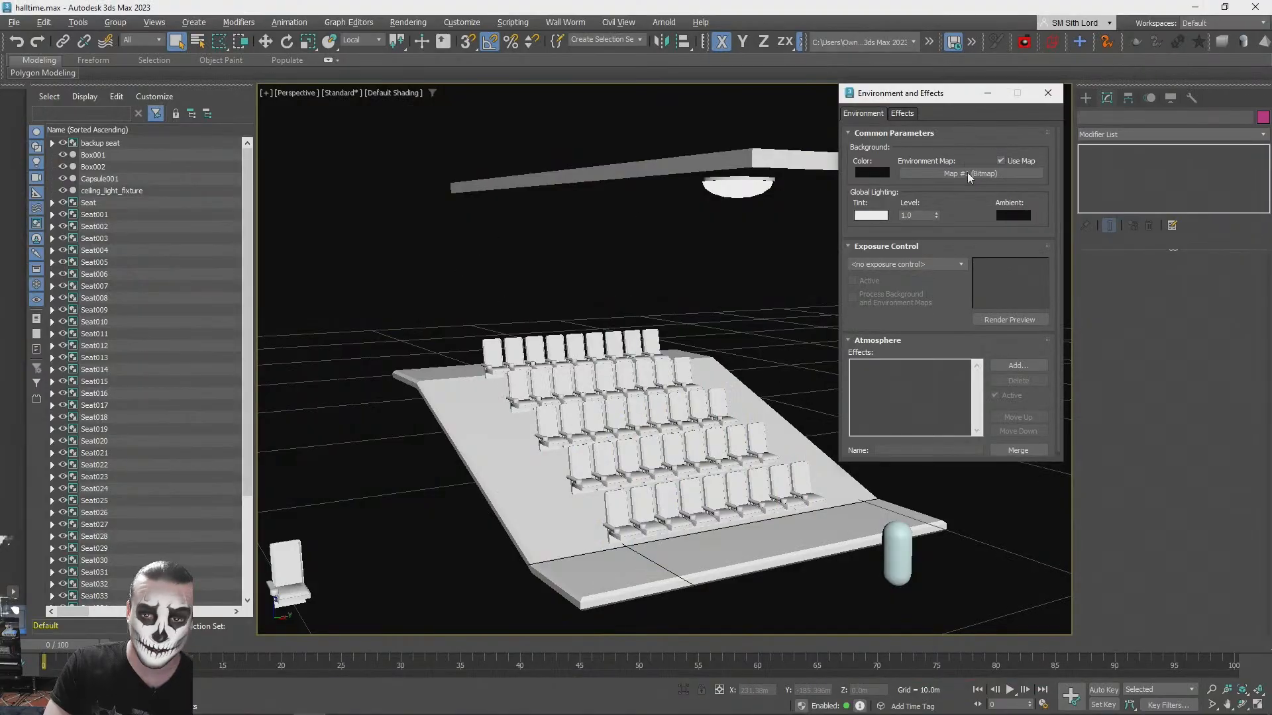
click(968, 174)
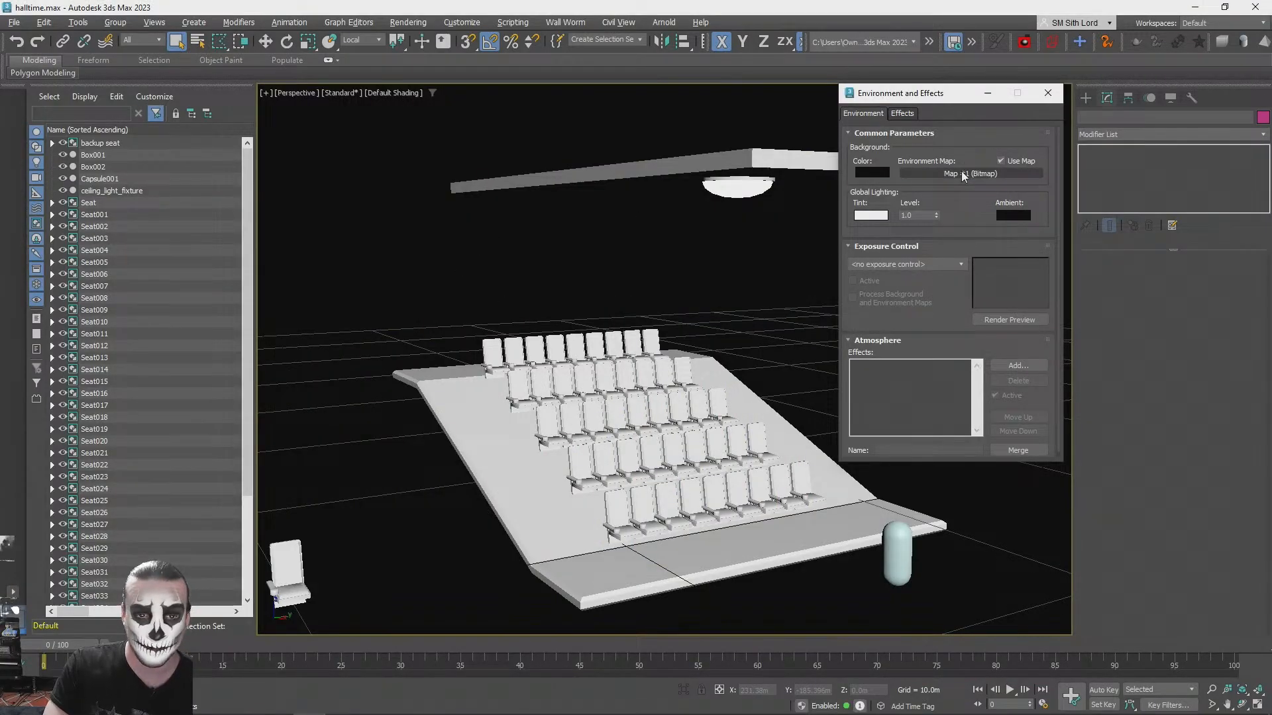
click(535, 181)
text(bit)
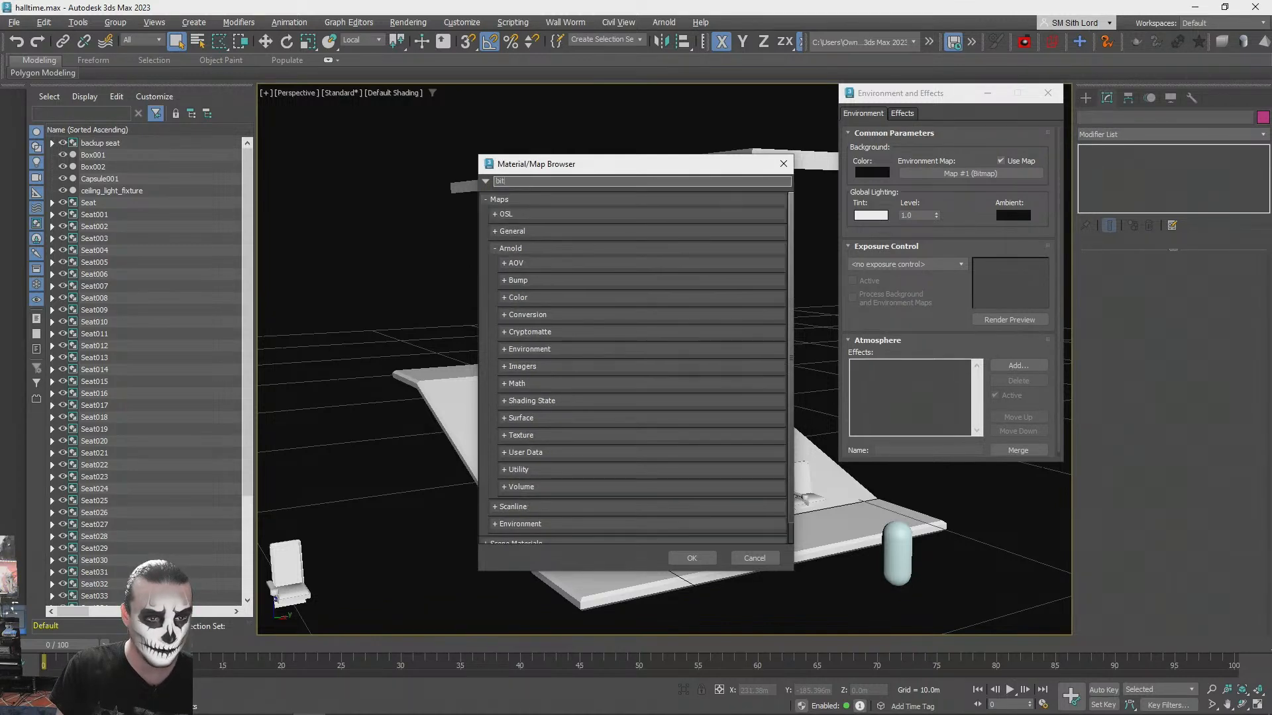
key(BackSpace)
text(map)
double_click(508, 249)
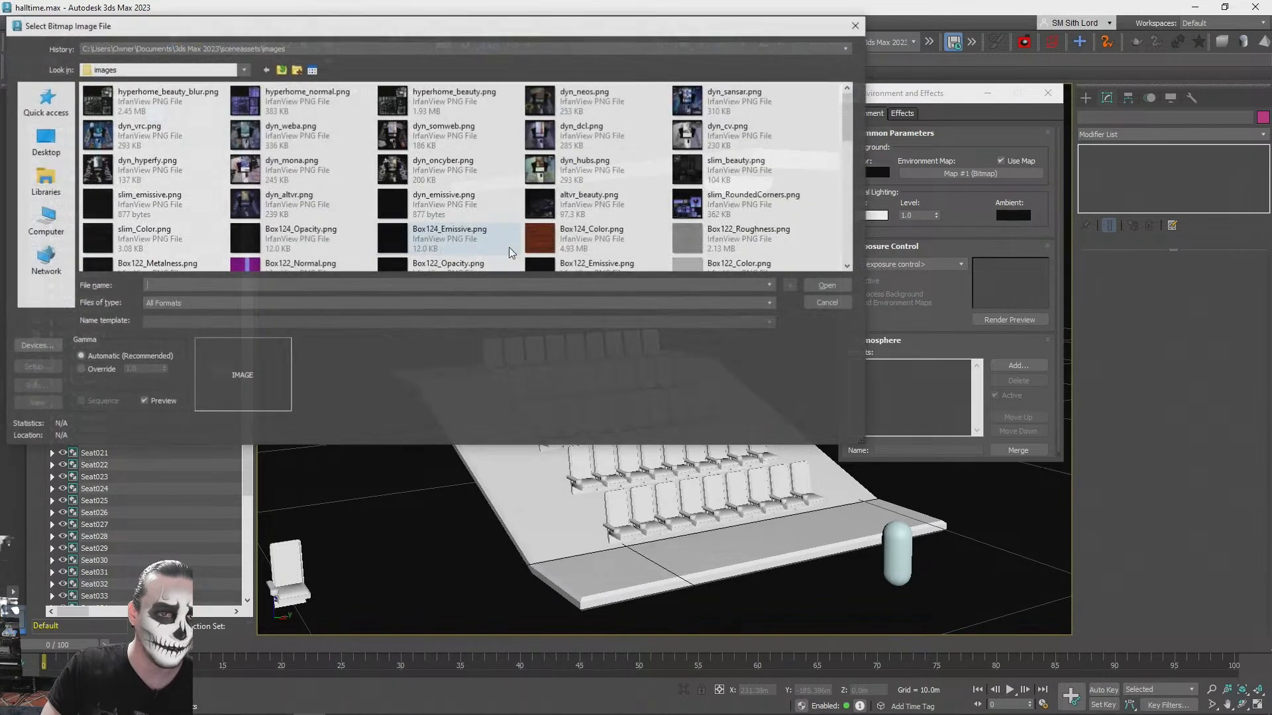
click(54, 219)
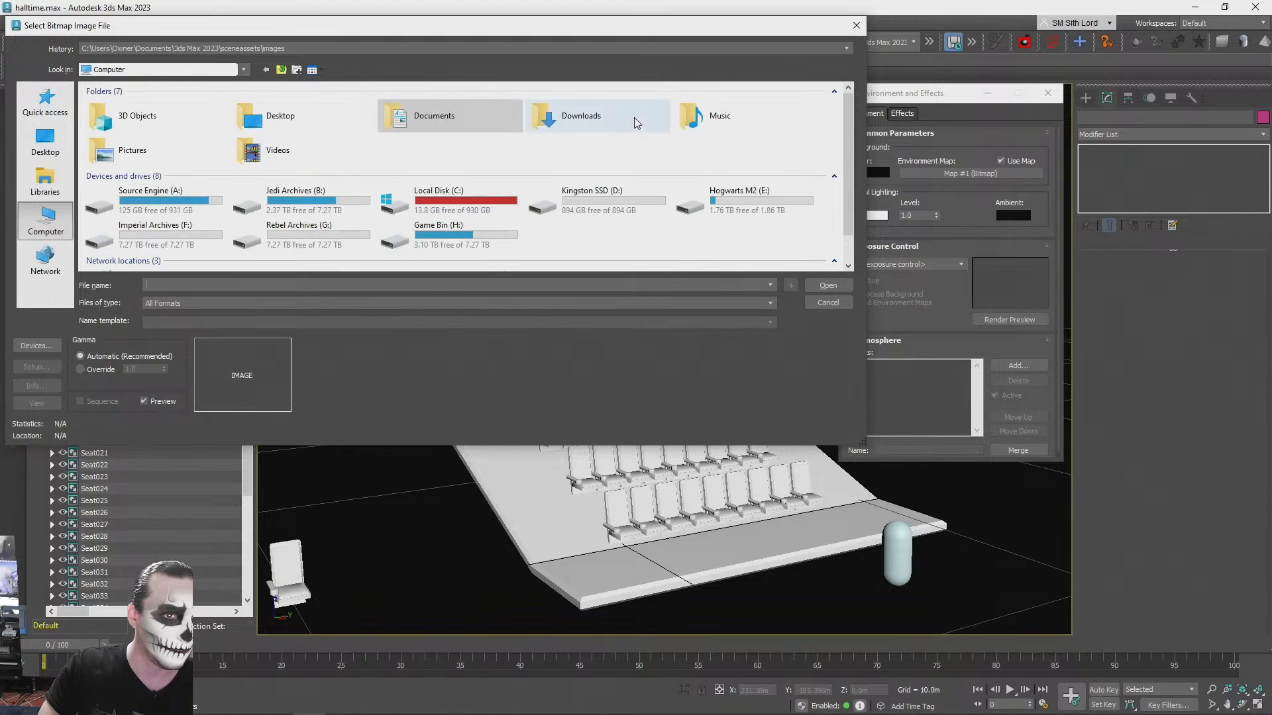
double_click(633, 120)
double_click(142, 101)
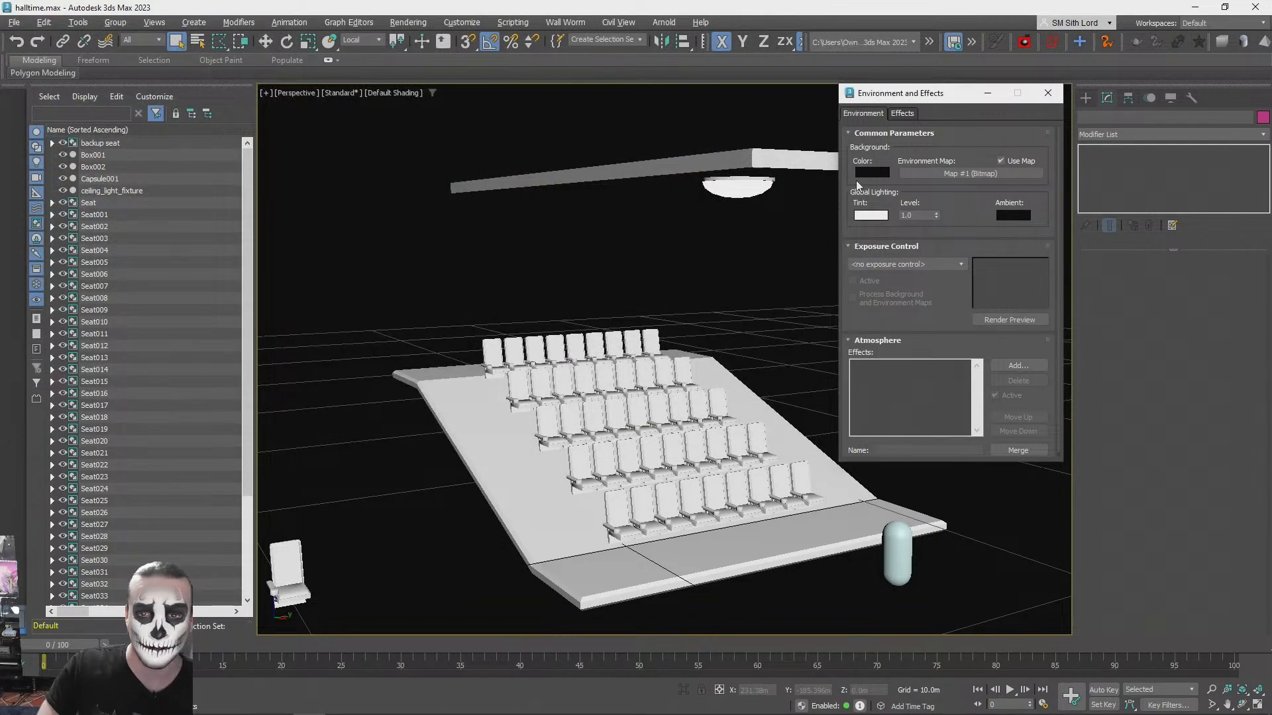
alt+middle_drag(730, 313, 795, 265)
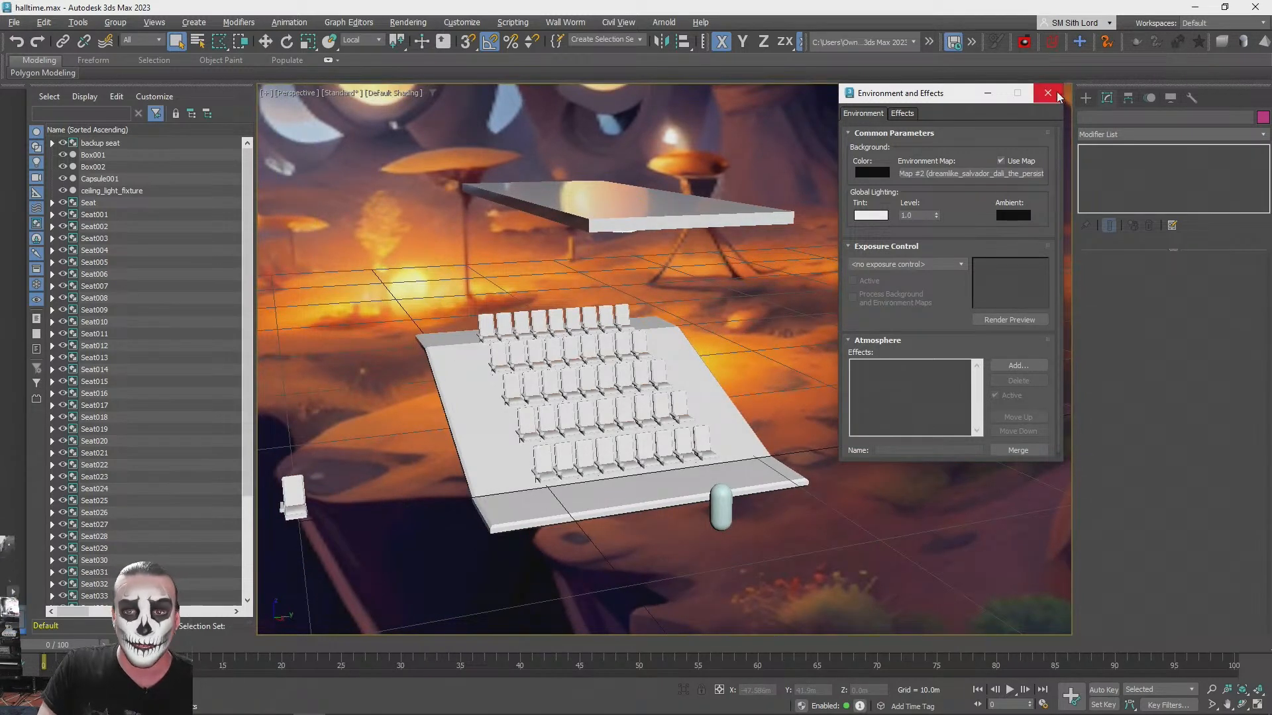
- Place the environment bitmap from the scene materials as a node in the Slate Material Editor
click(969, 173)
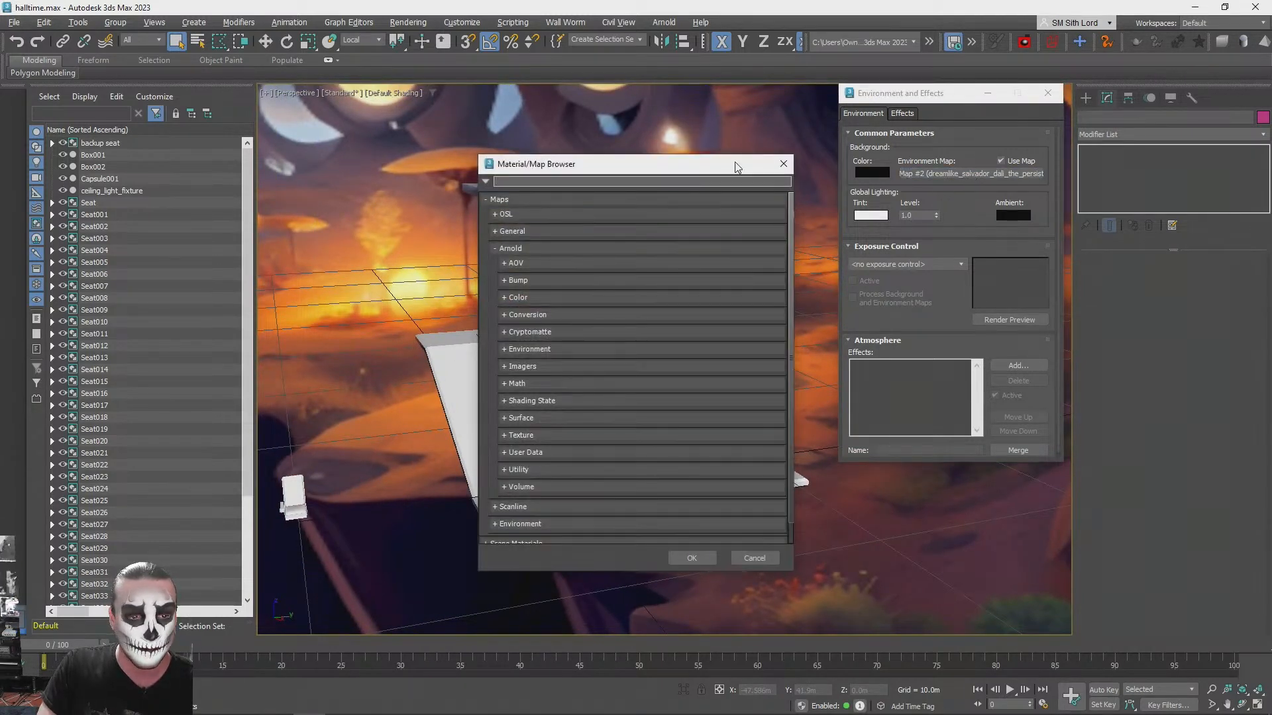
click(786, 164)
key(m)
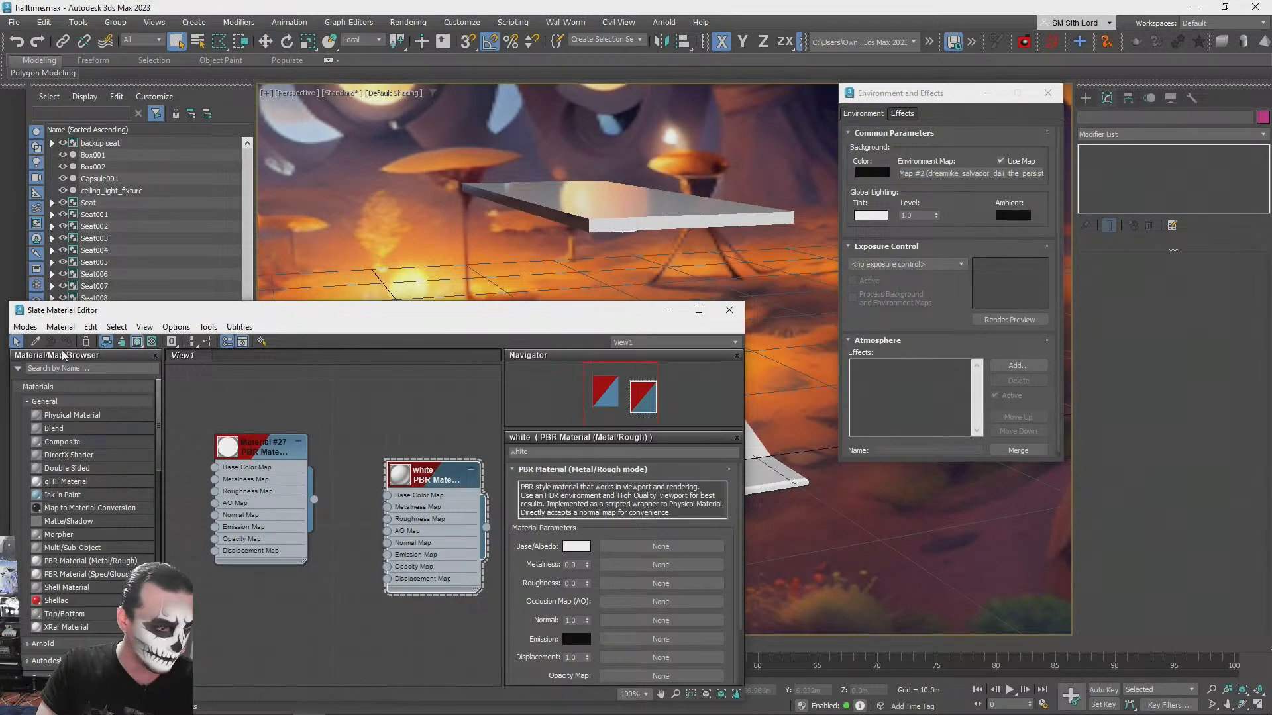
scroll(93, 492, down, 4)
scroll(66, 477, down, 4)
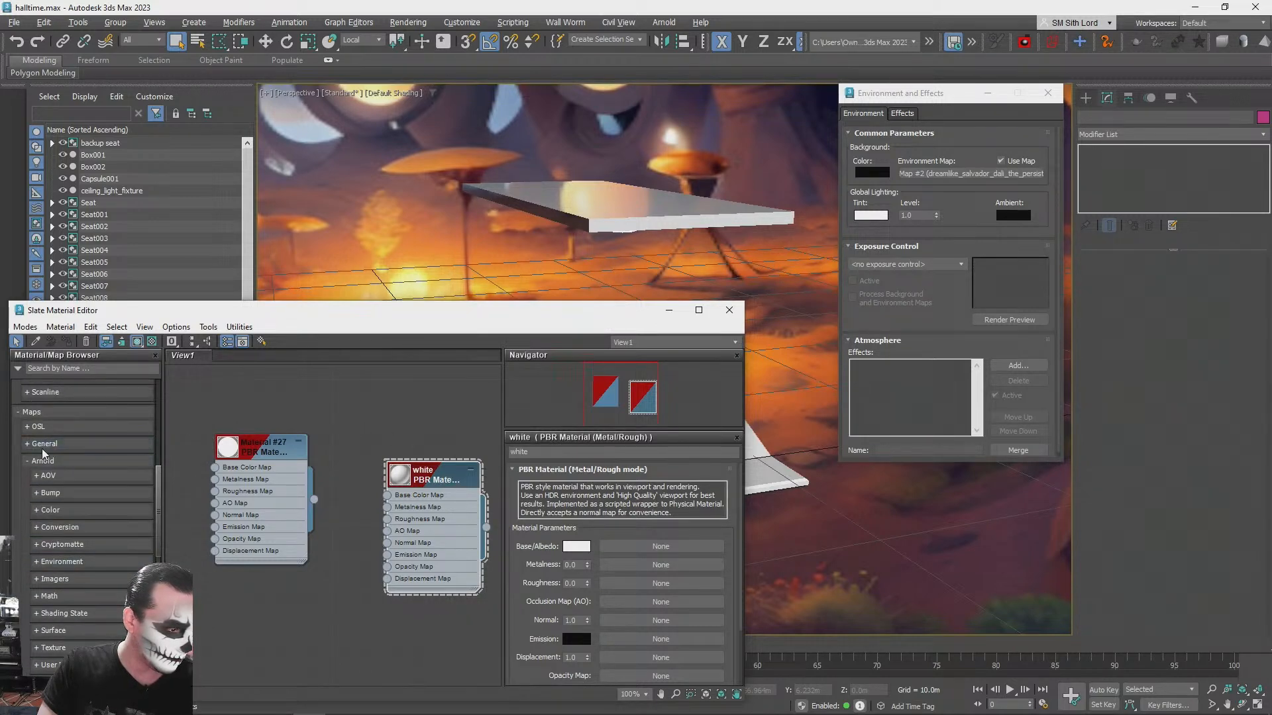
scroll(60, 444, down, 10)
scroll(70, 436, up, 1)
drag(43, 431, 312, 624)
click(351, 547)
scroll(353, 548, up, 1)
middle_drag(353, 548, 388, 443)
- Rename the environment bitmap node to skybox and close the material editor and the environment settings
drag(336, 543, 320, 560)
drag(602, 456, 378, 429)
text(skybox)
key(Return)
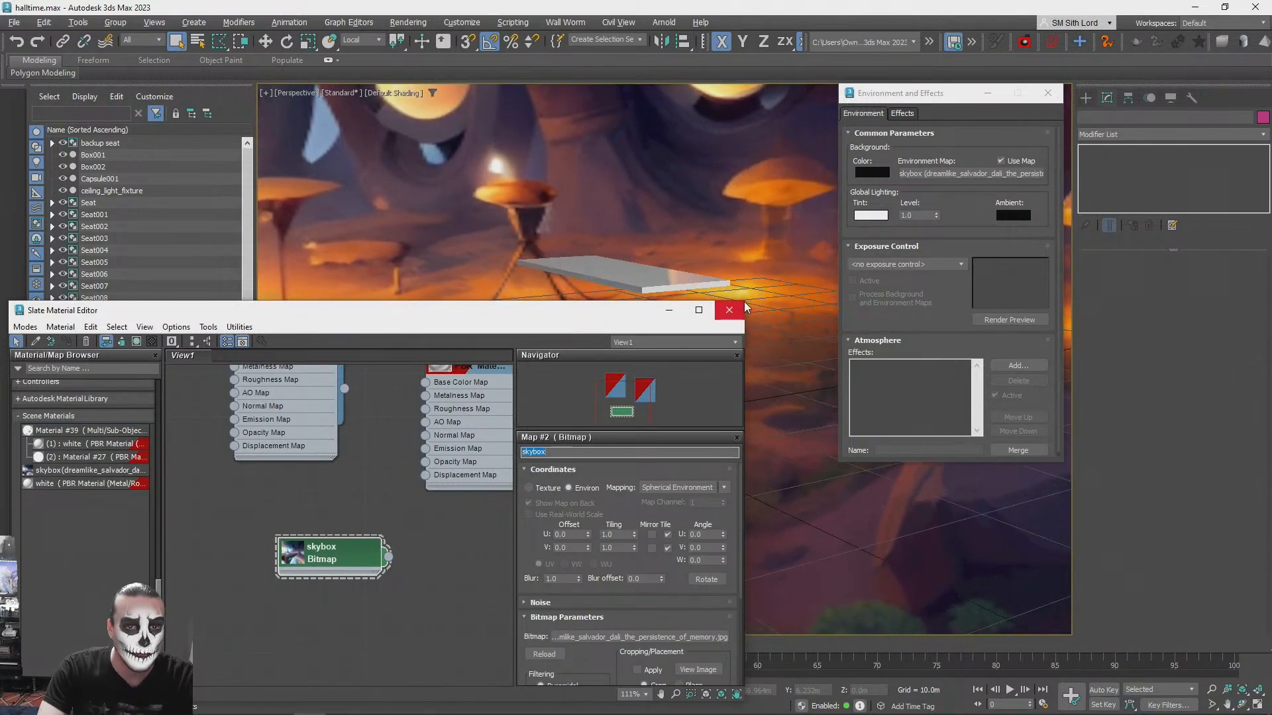
click(736, 311)
alt+middle_drag(737, 313, 673, 435)
scroll(554, 312, up, 5)
alt+middle_drag(553, 312, 437, 337)
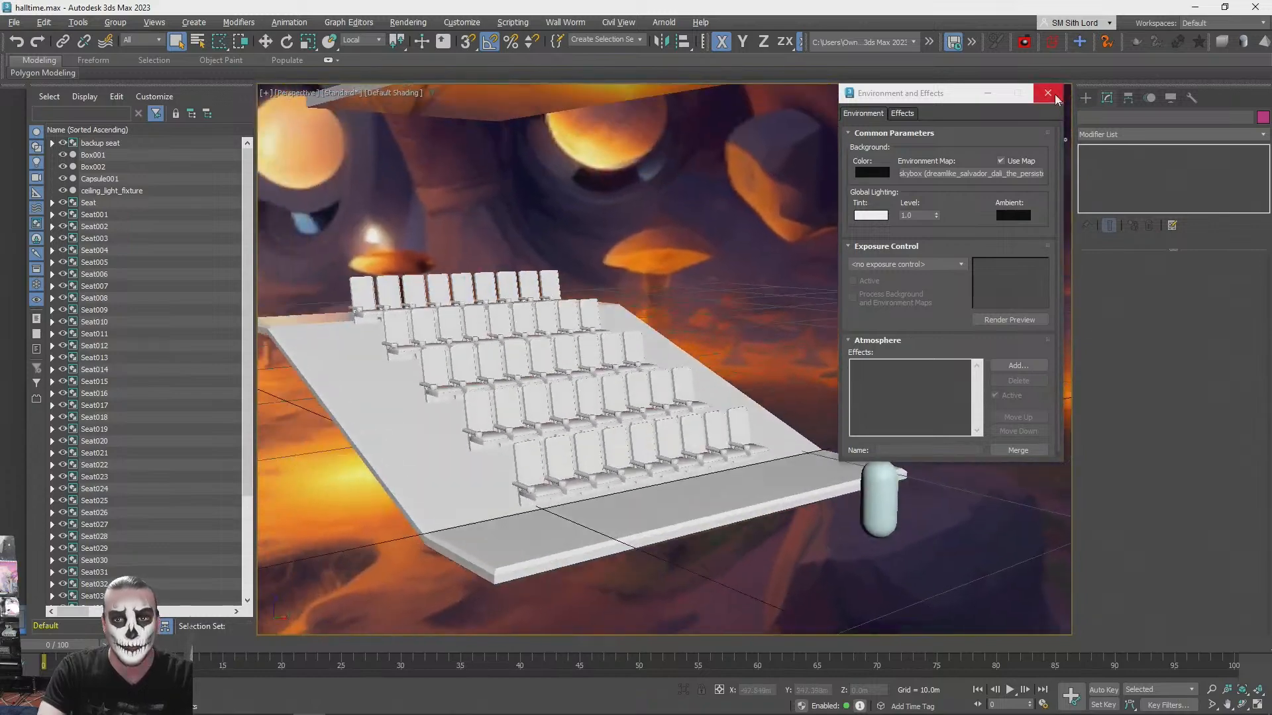
click(1053, 96)
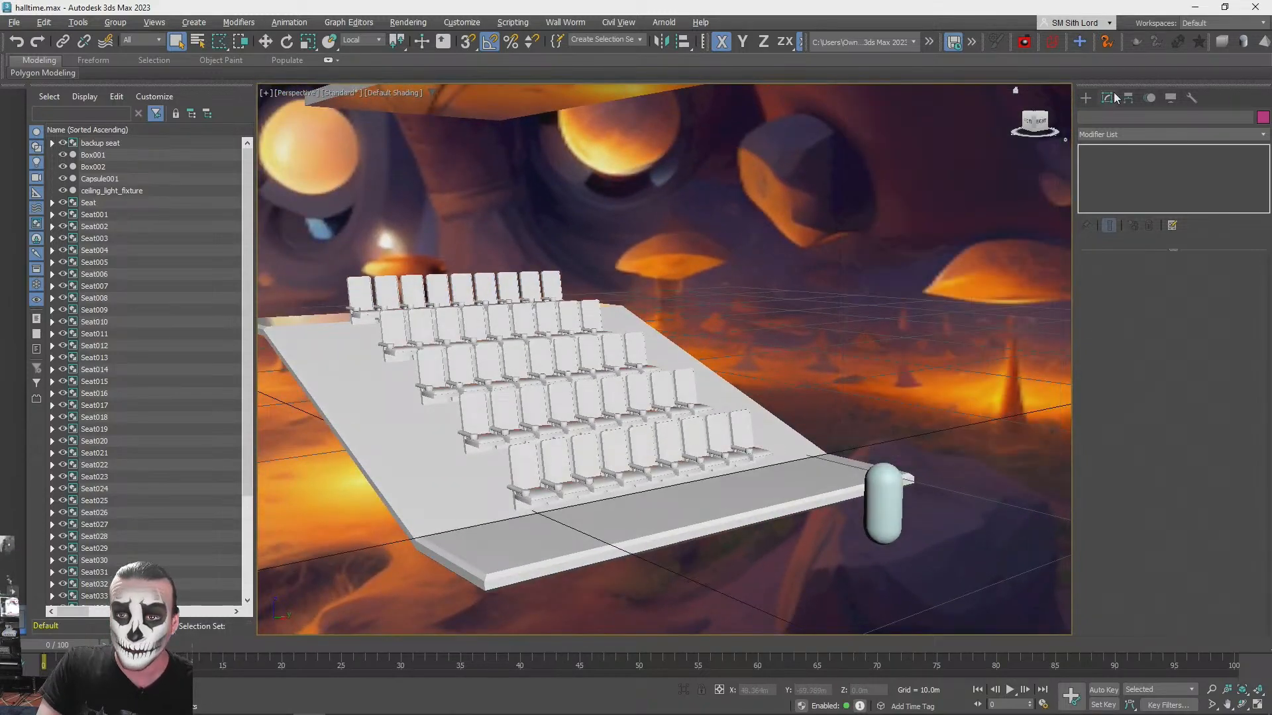
click(1170, 99)
click(1085, 99)
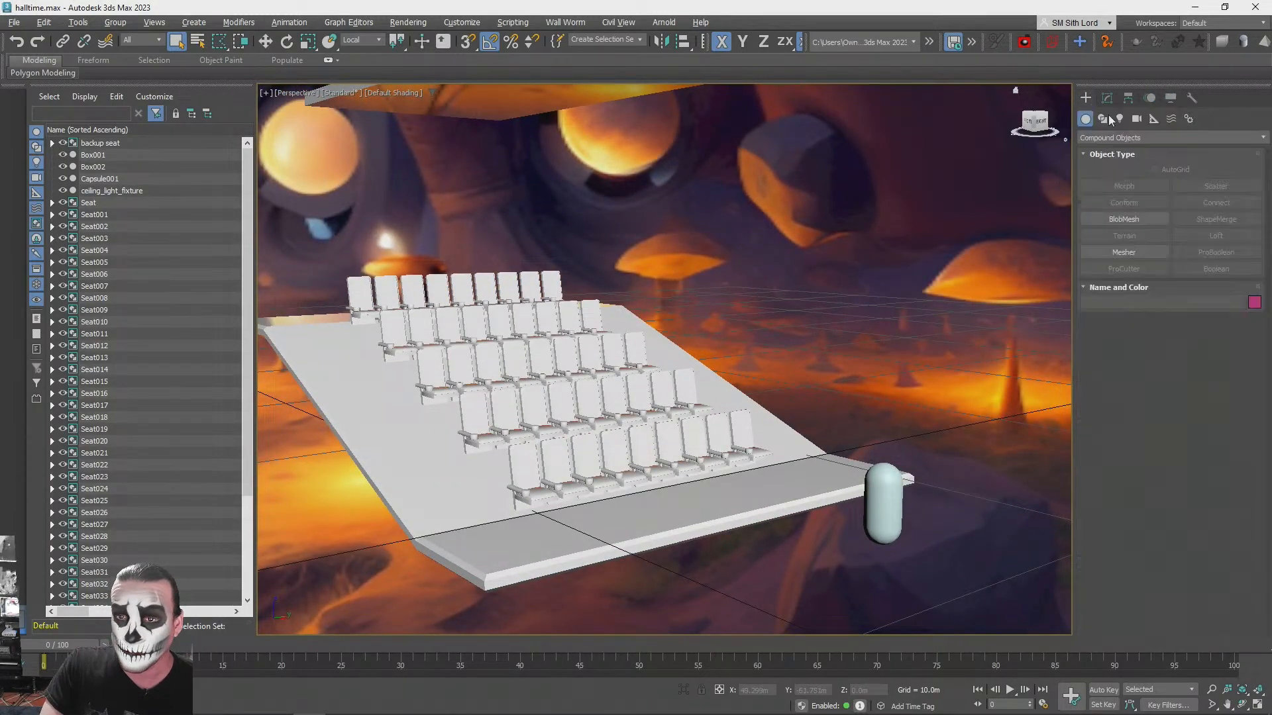
click(1126, 138)
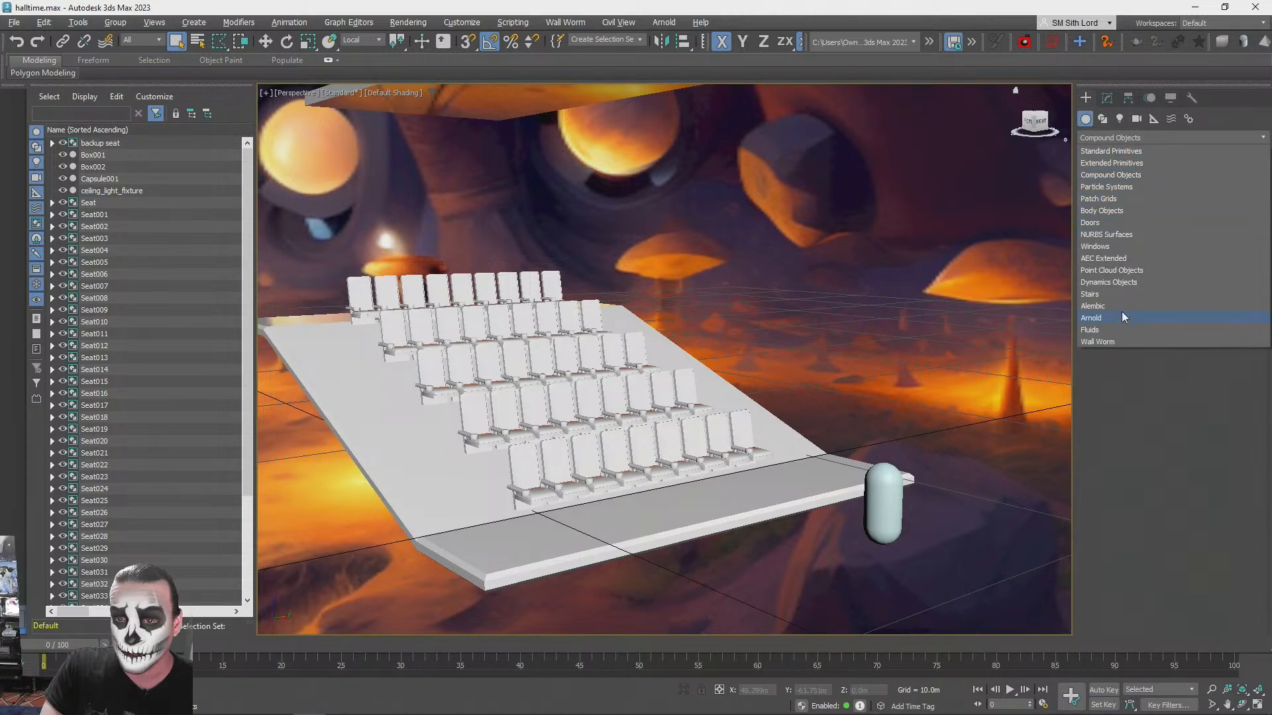
click(1099, 307)
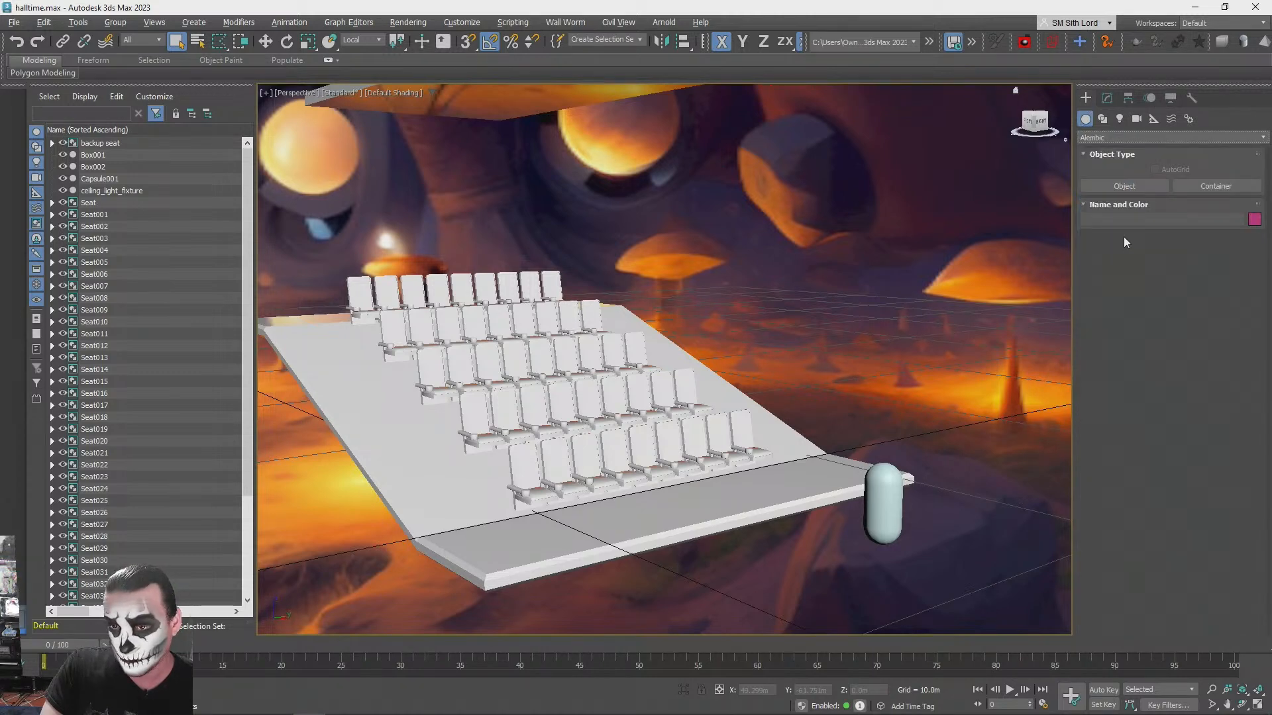
click(1125, 137)
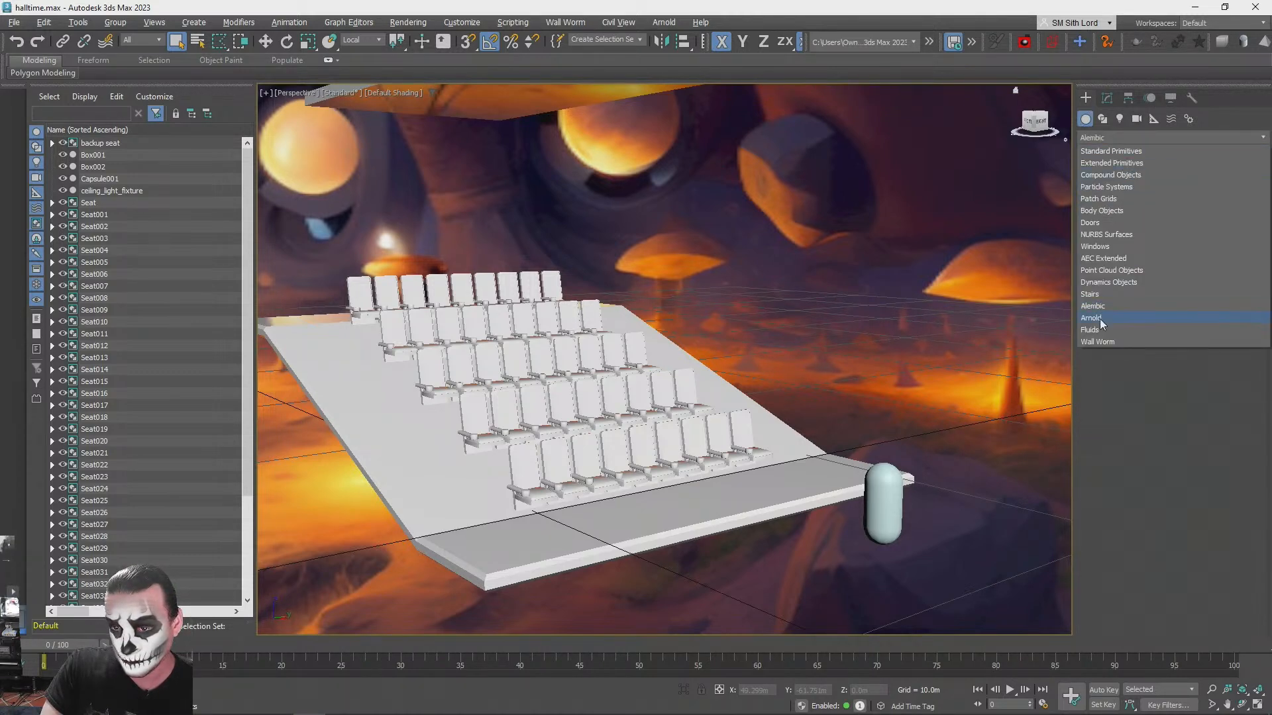
click(1102, 319)
click(1114, 137)
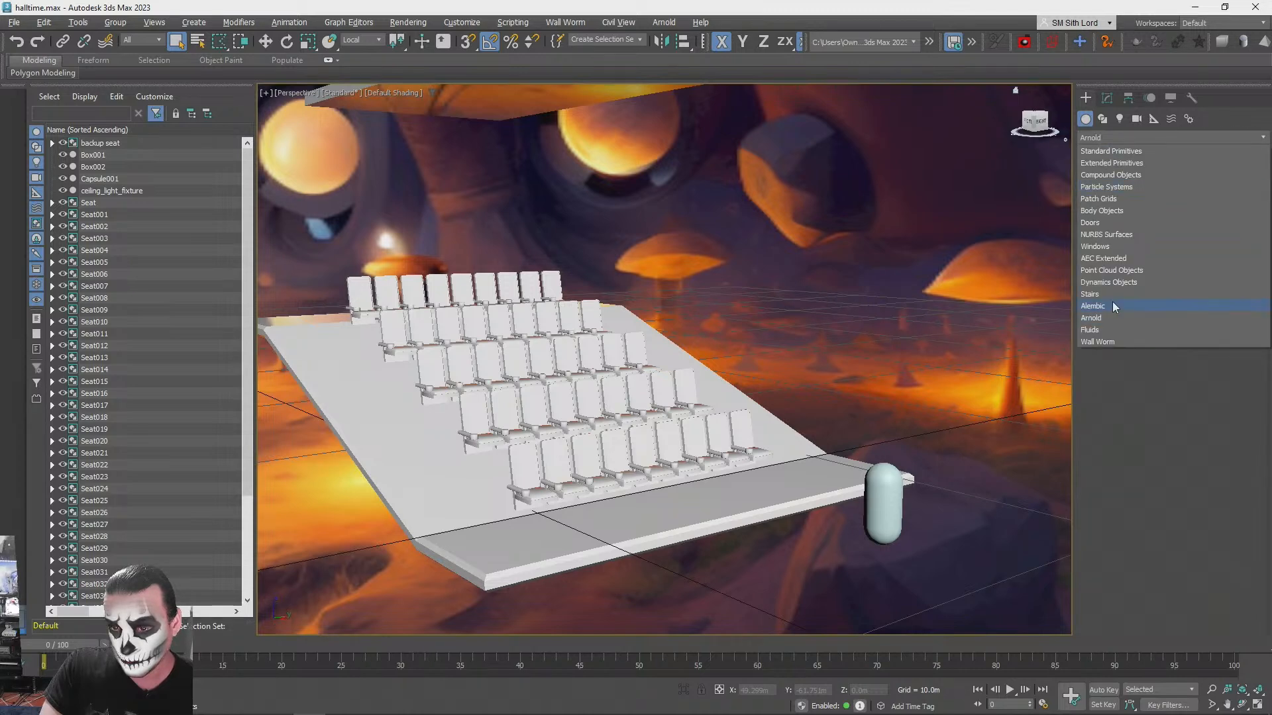
click(1099, 316)
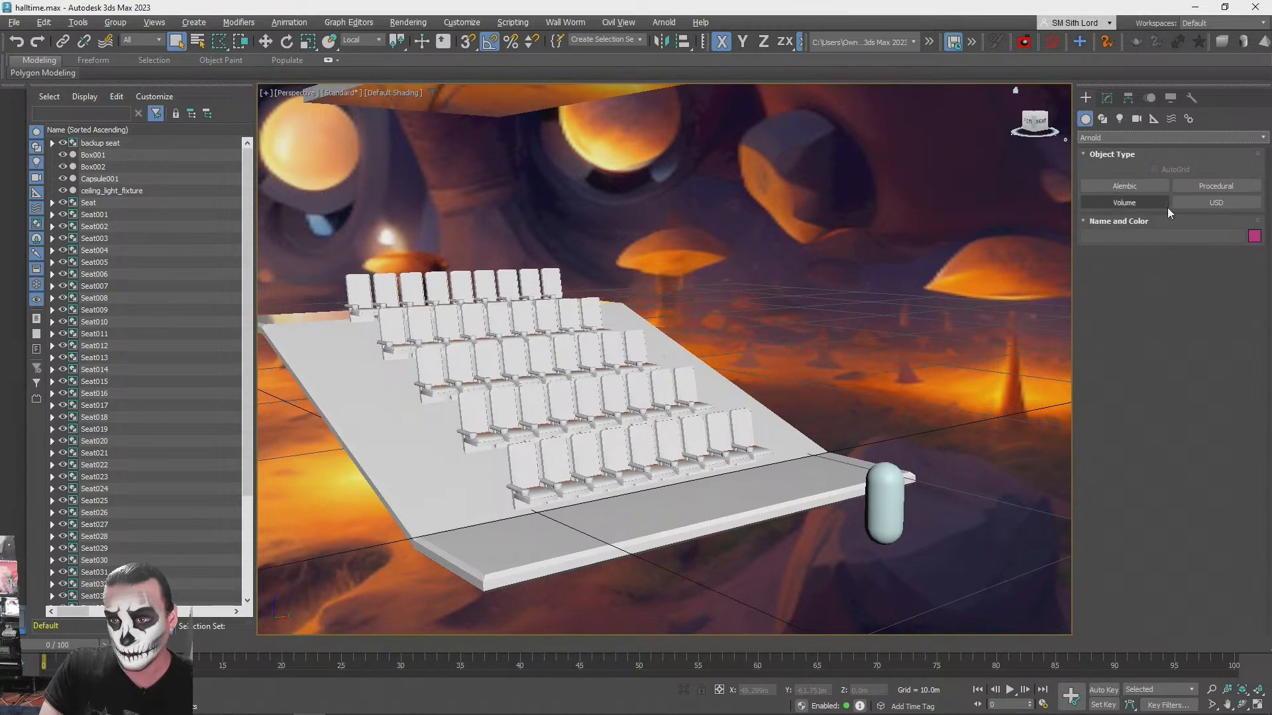
- Create an Arnold light at the front stage platform and raise it vertically above the platform
click(1120, 119)
click(1103, 137)
click(1103, 137)
click(1096, 138)
click(1094, 175)
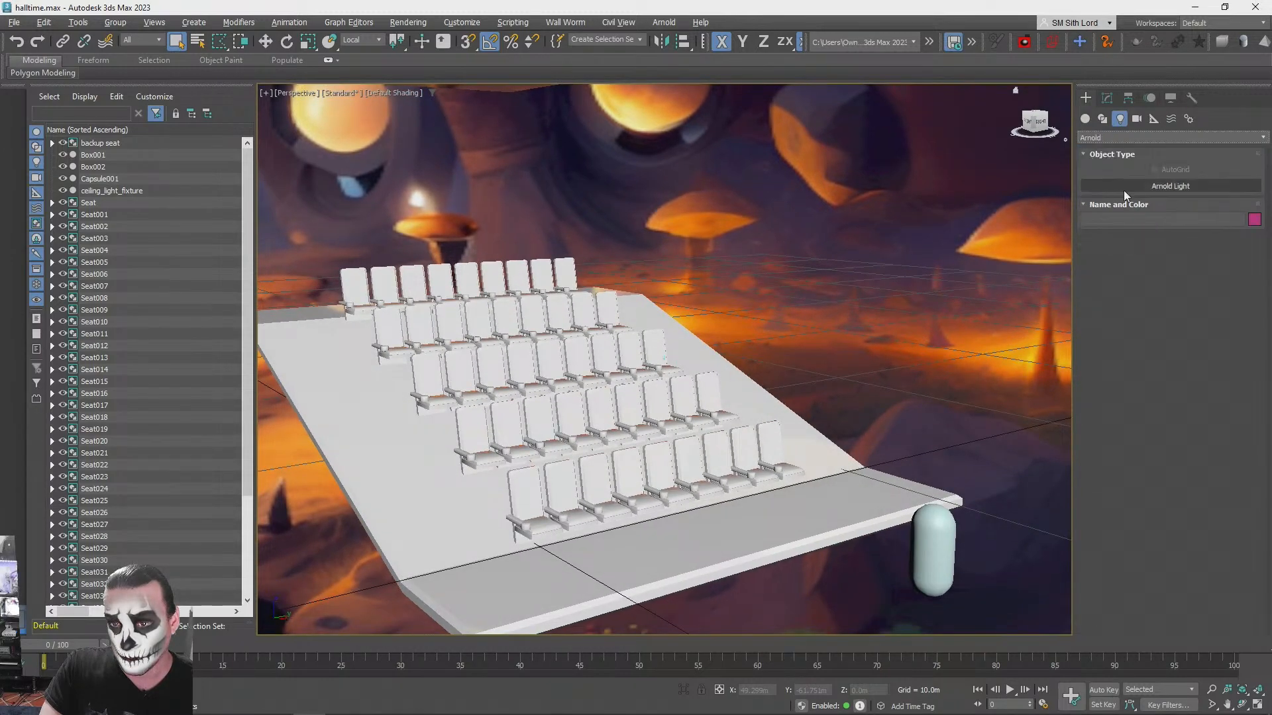
click(1163, 187)
click(740, 455)
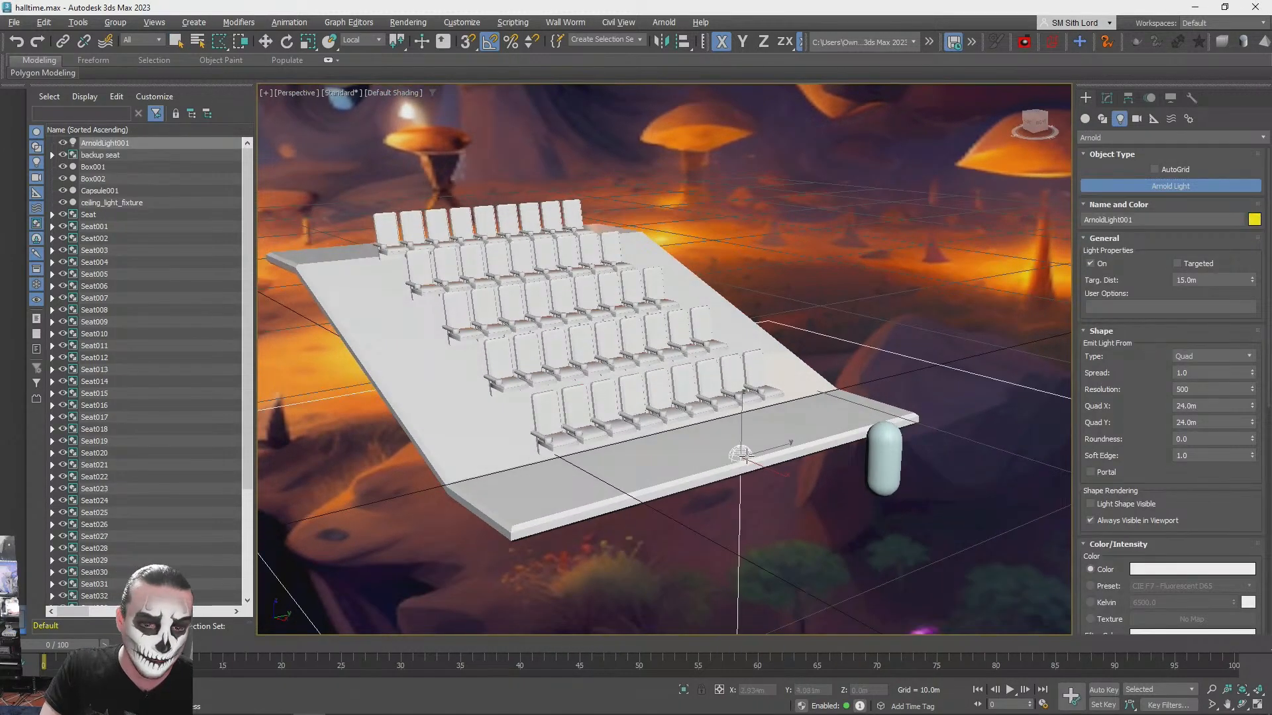
key(w)
drag(750, 414, 759, 213)
alt+middle_drag(949, 317, 921, 239)
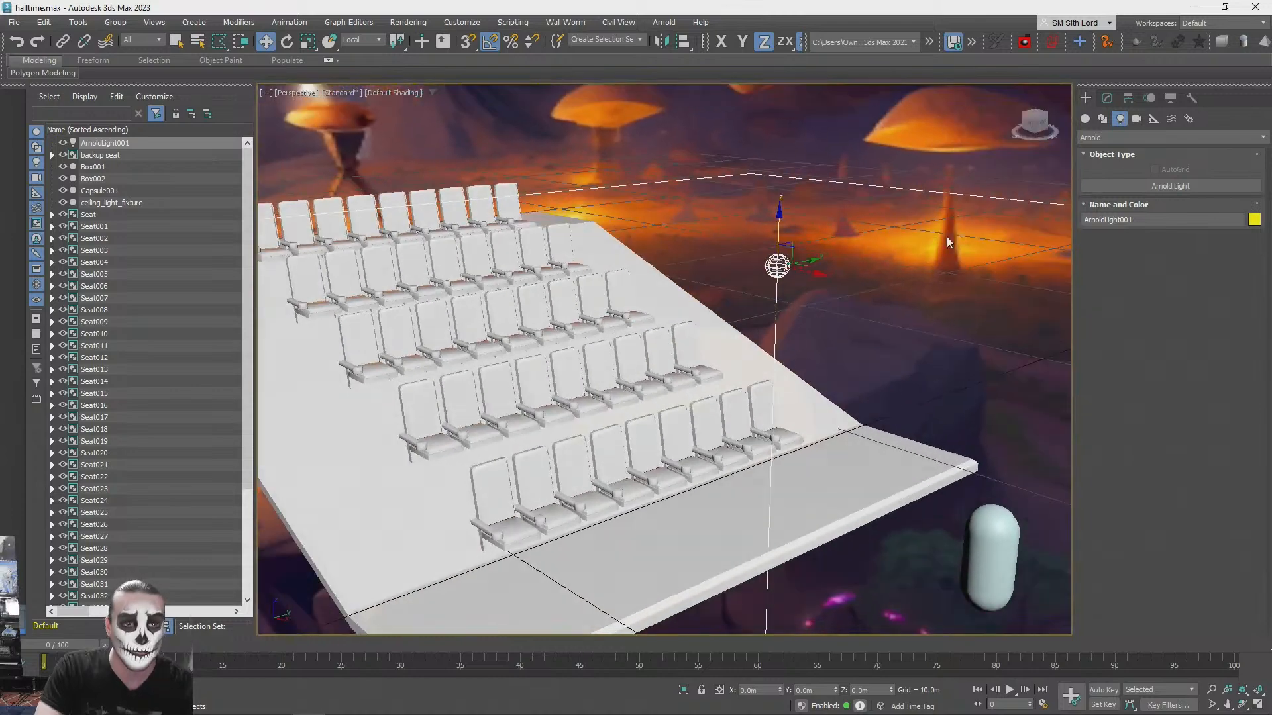
- Try the Distant shape type on the Arnold light and settle on Skydome
click(1107, 98)
alt+middle_drag(954, 199, 932, 180)
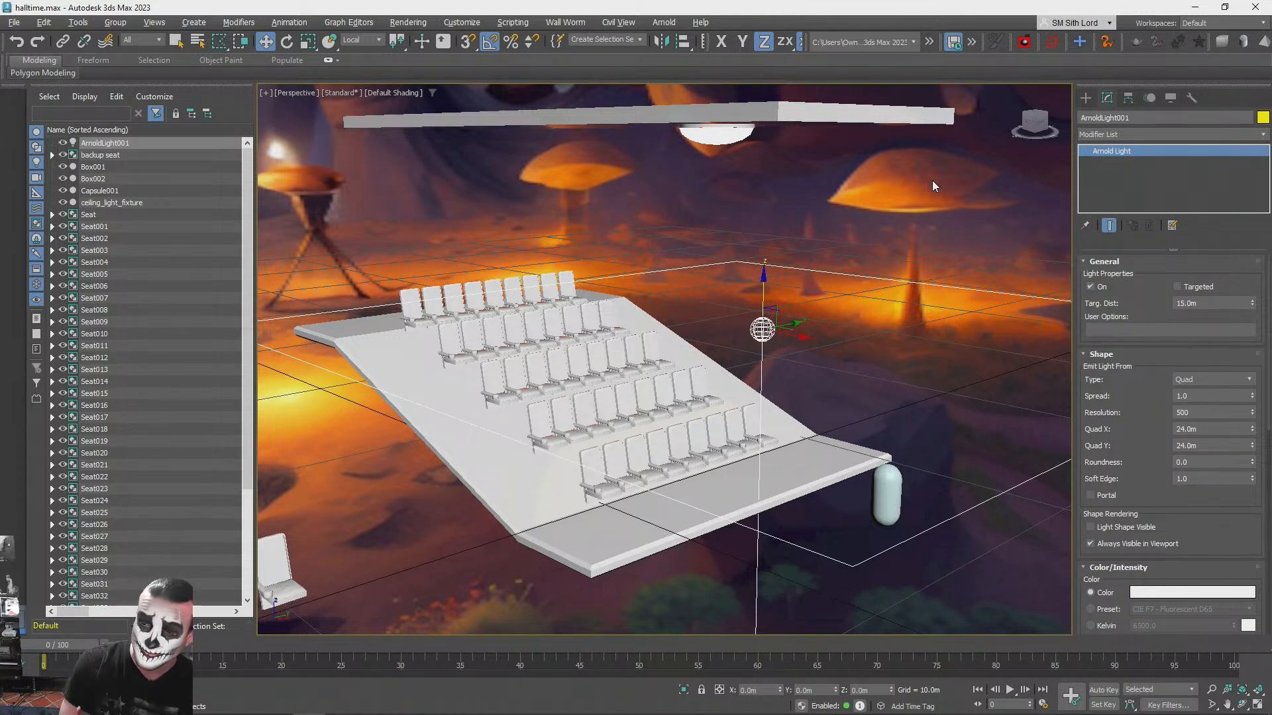
alt+middle_drag(931, 134, 1178, 591)
scroll(1162, 559, down, 2)
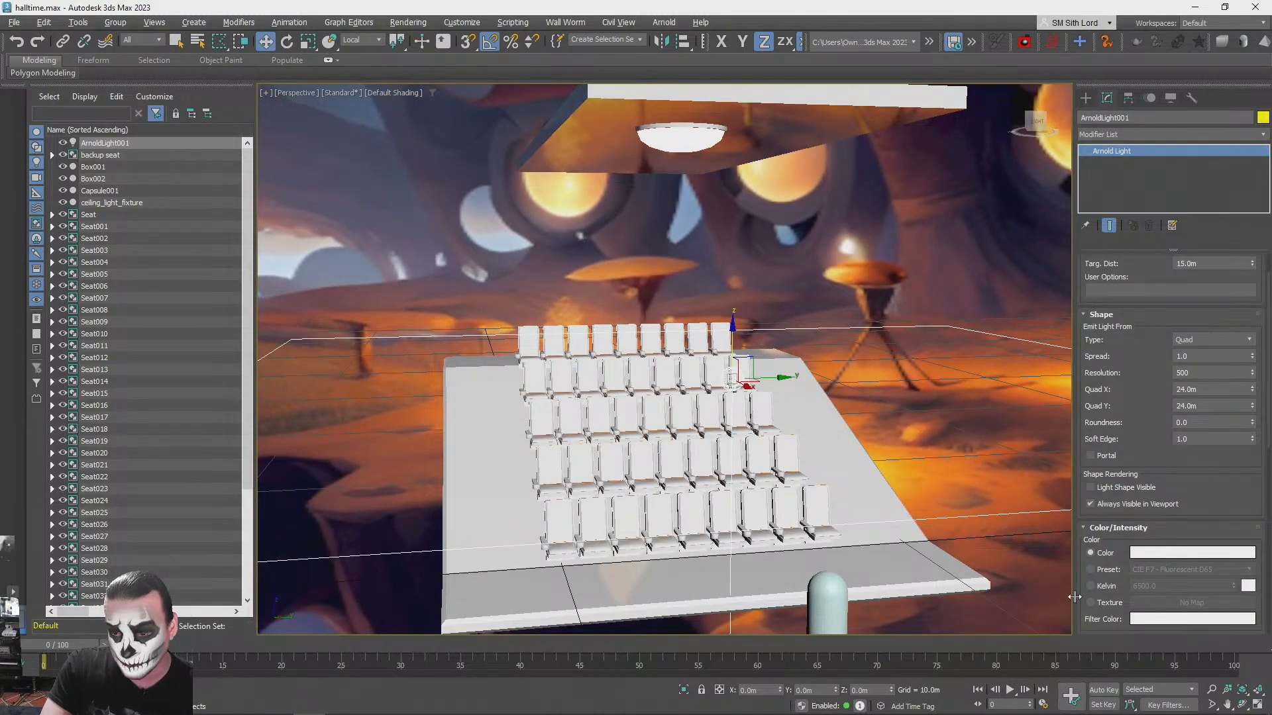
scroll(1170, 310, up, 1)
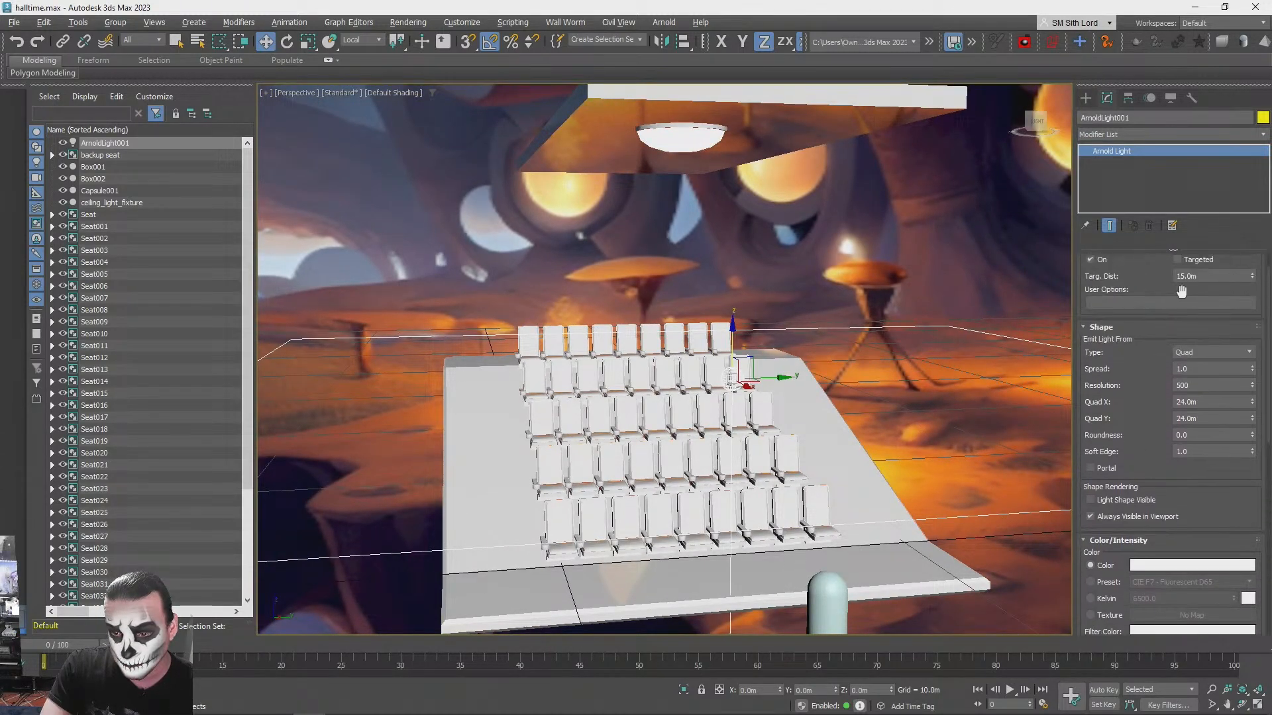
click(1195, 353)
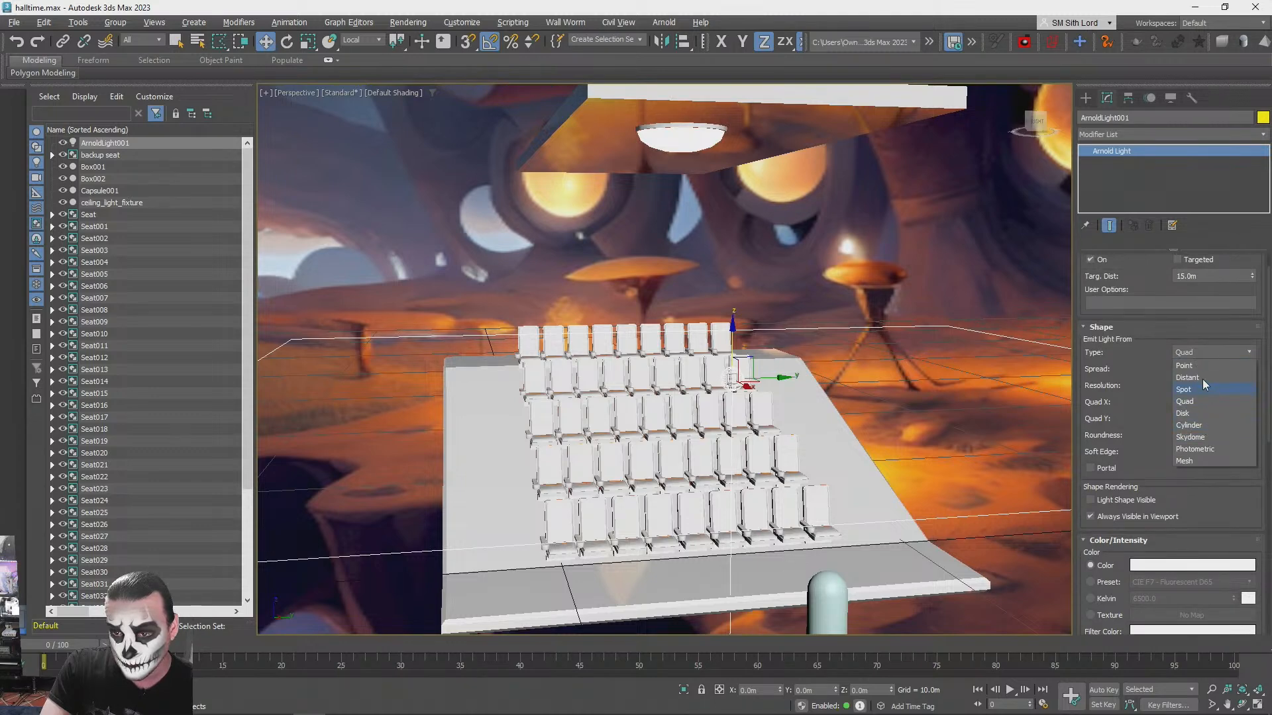
click(1201, 378)
scroll(1126, 503, down, 5)
drag(1079, 425, 1071, 620)
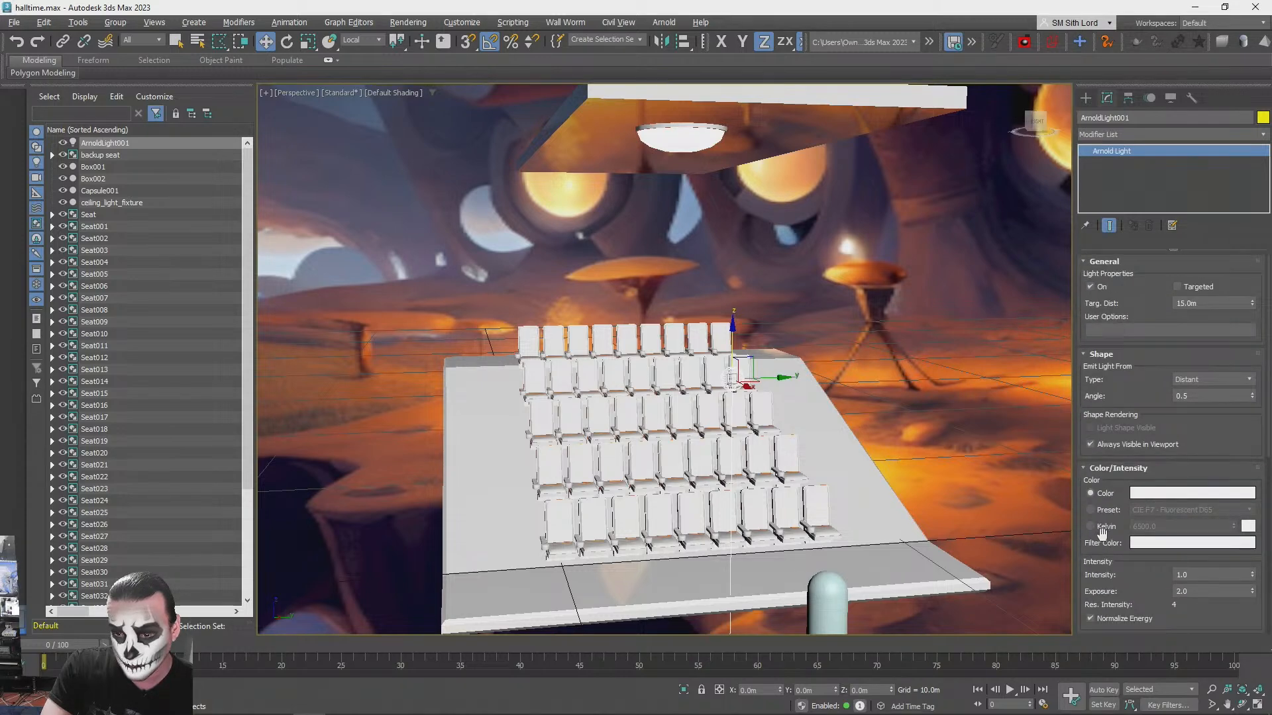
click(1212, 379)
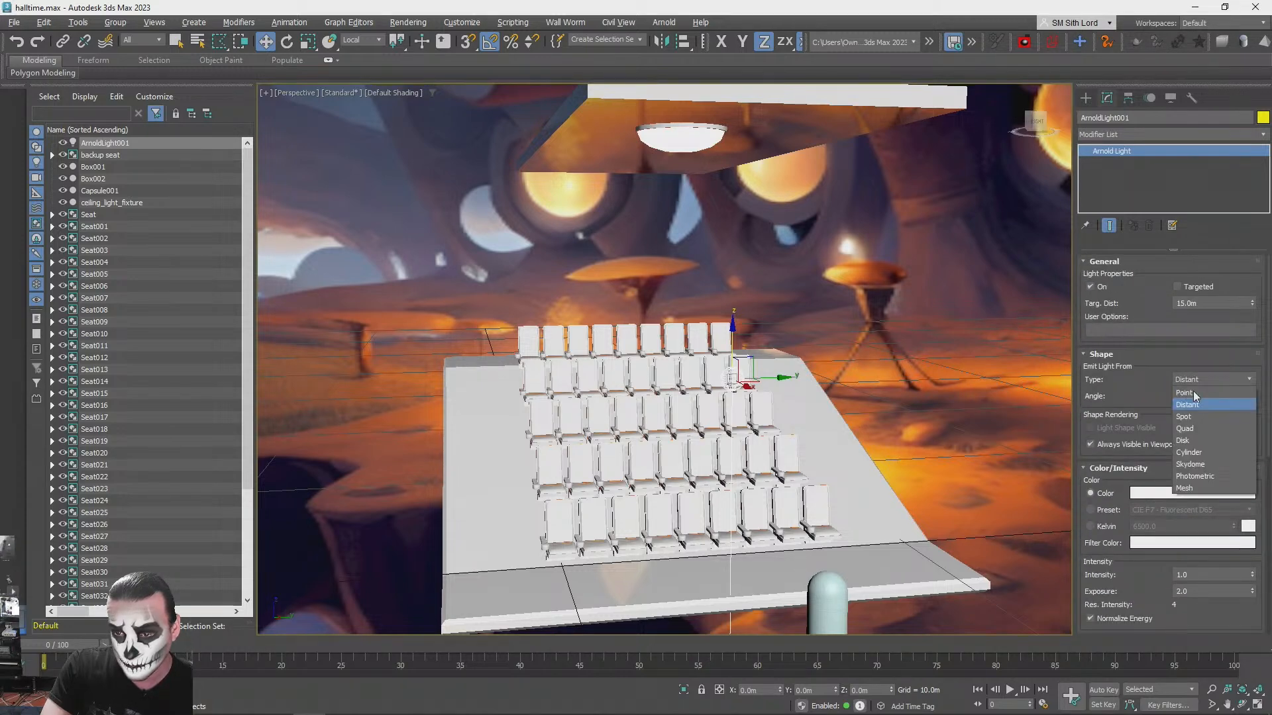
click(1203, 459)
- Use a texture as the skydome light's color and assign the skybox map from the scene materials to it
scroll(1100, 457, down, 3)
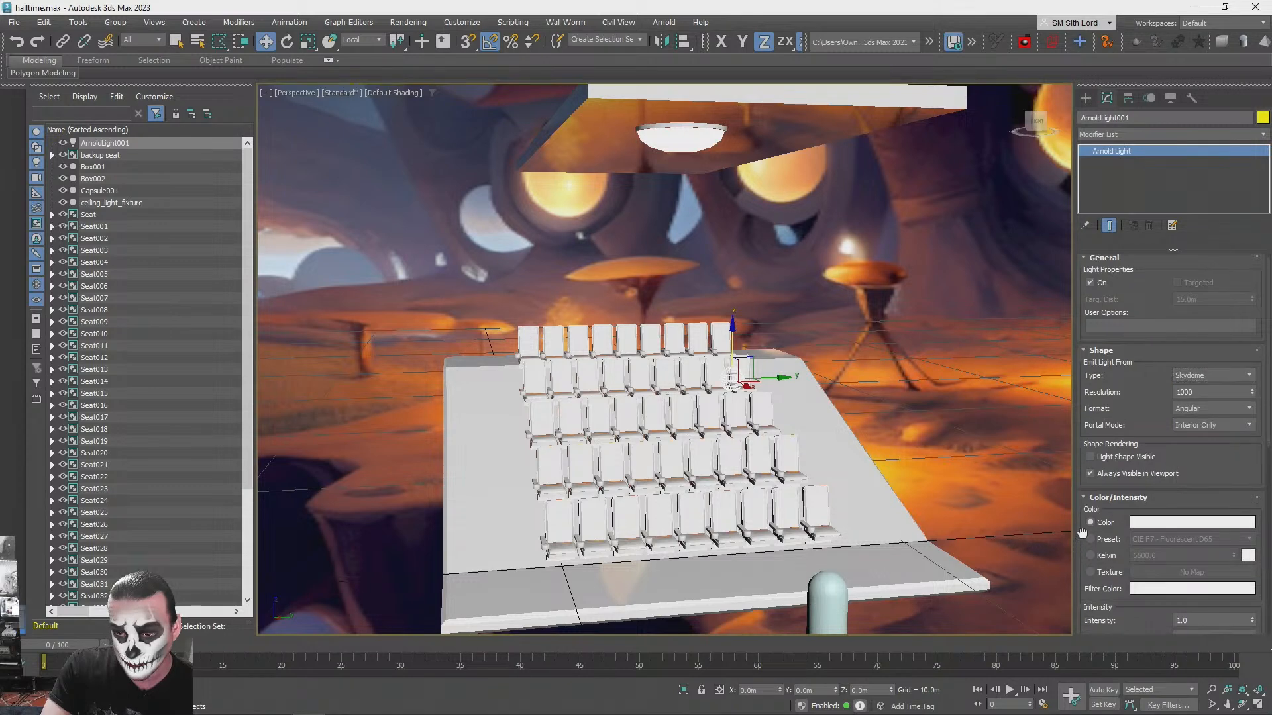
click(1108, 492)
click(1191, 492)
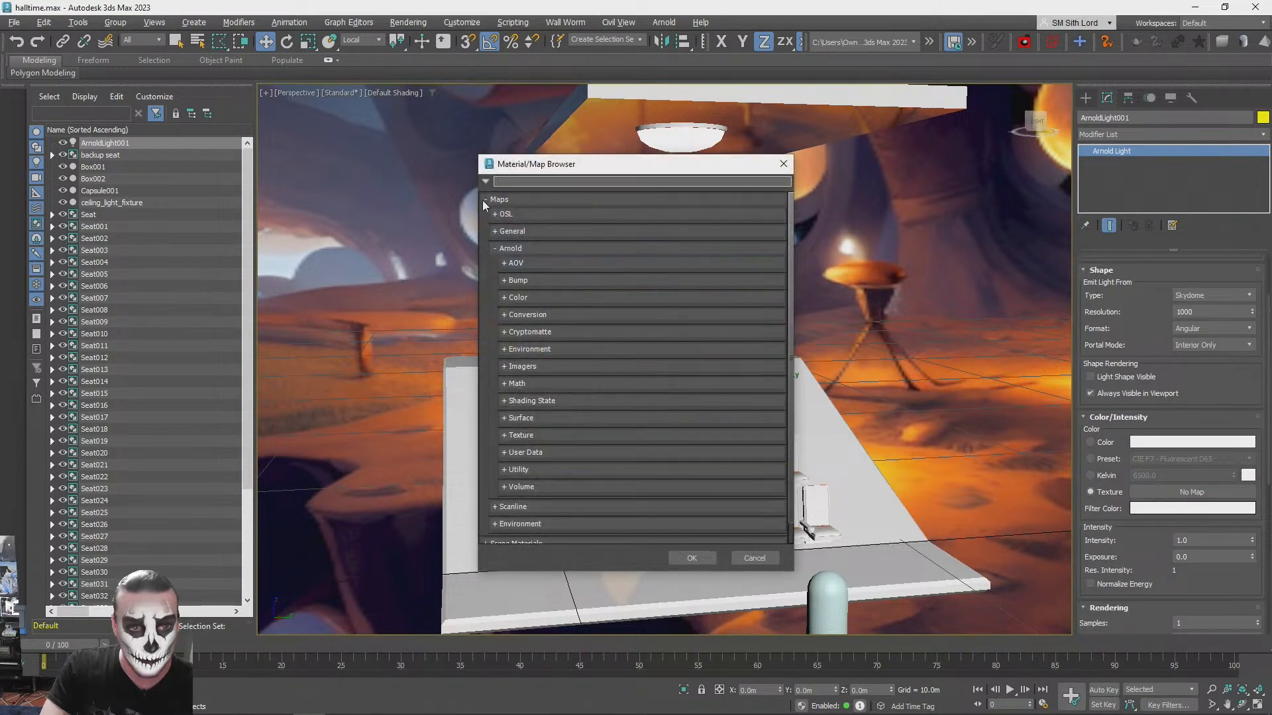
scroll(524, 371, down, 1)
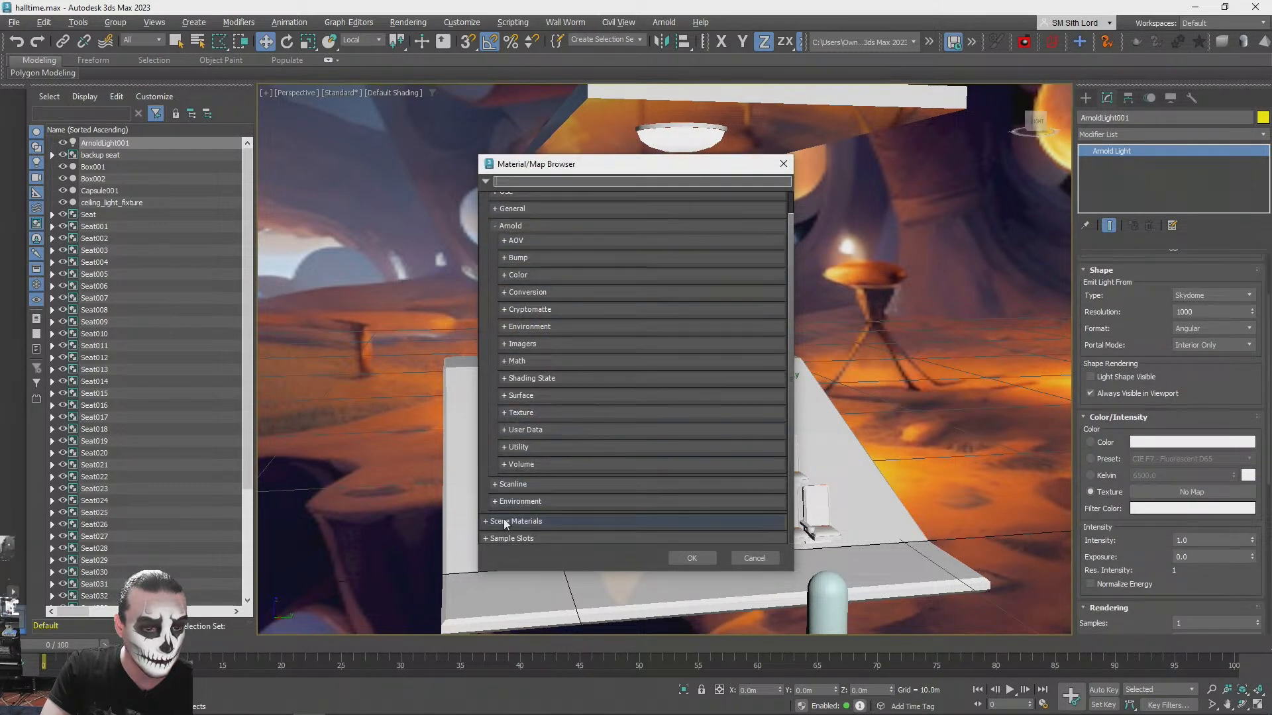
click(483, 521)
click(486, 521)
double_click(539, 459)
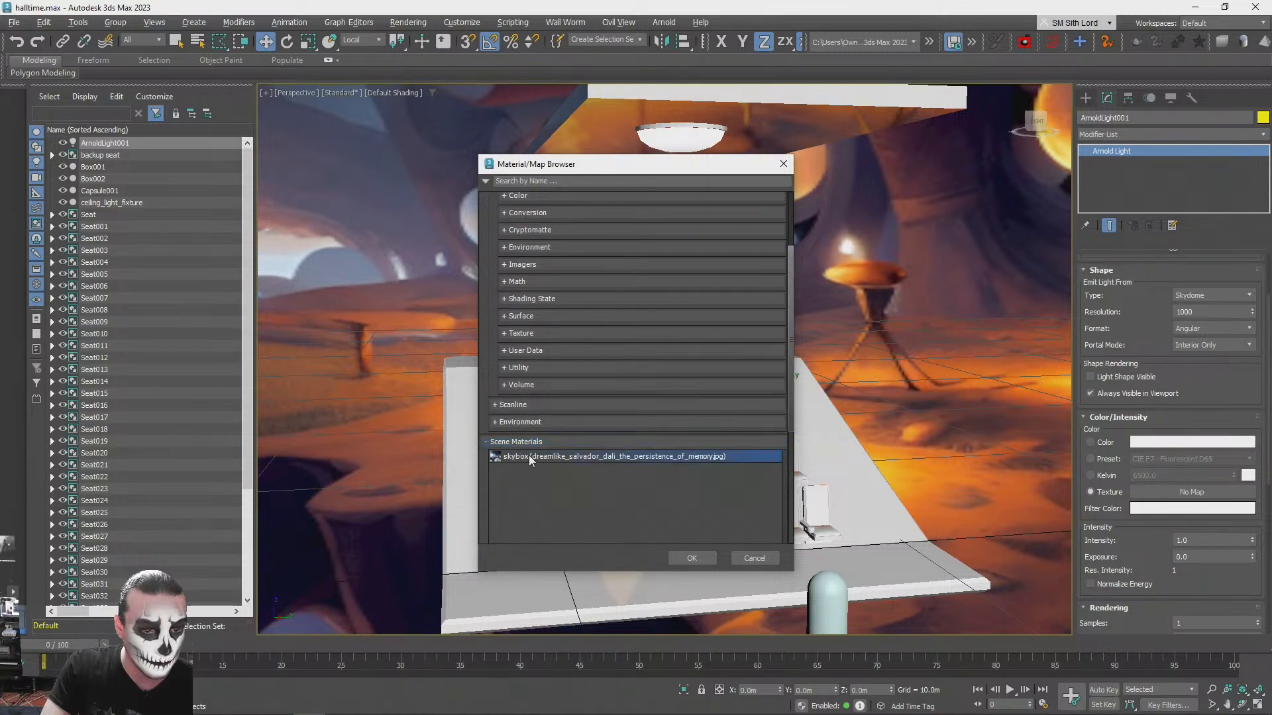
alt+middle_drag(1180, 345, 1174, 319)
scroll(1168, 311, down, 5)
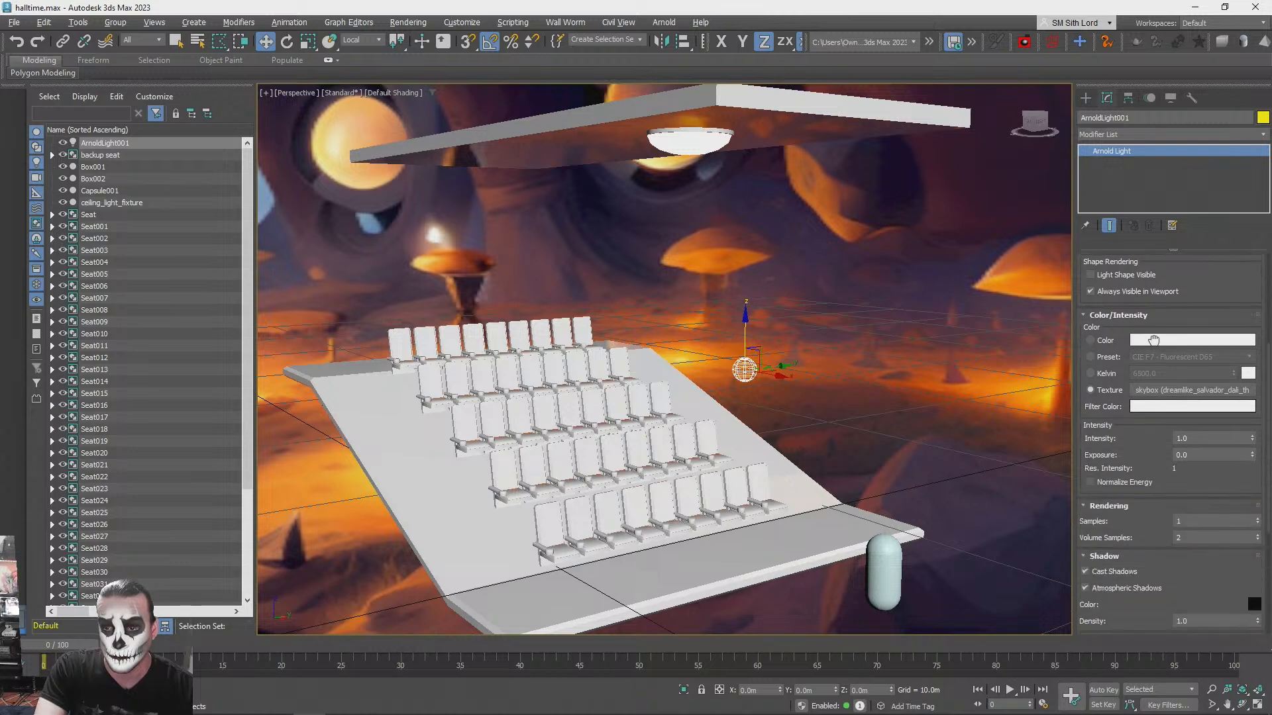
click(1186, 375)
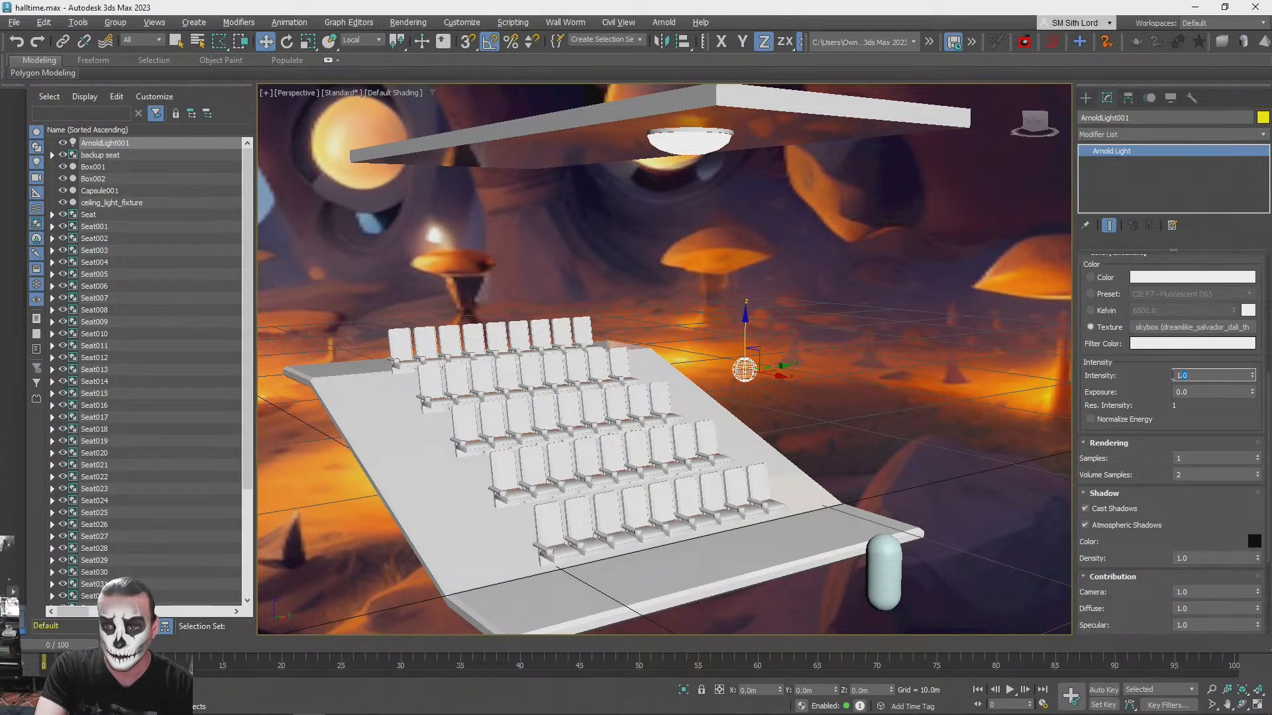
- Deselect the skydome light and switch the perspective viewport to ActiveShade rendering
click(765, 299)
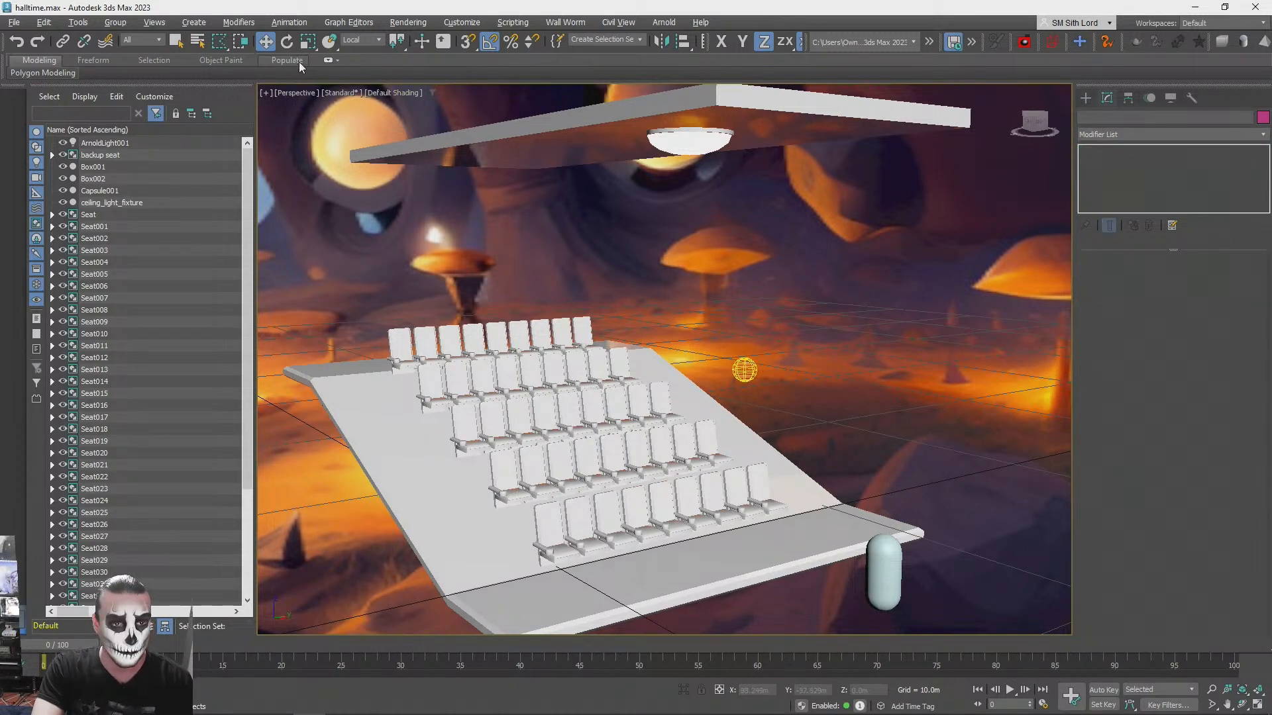
click(342, 92)
click(363, 104)
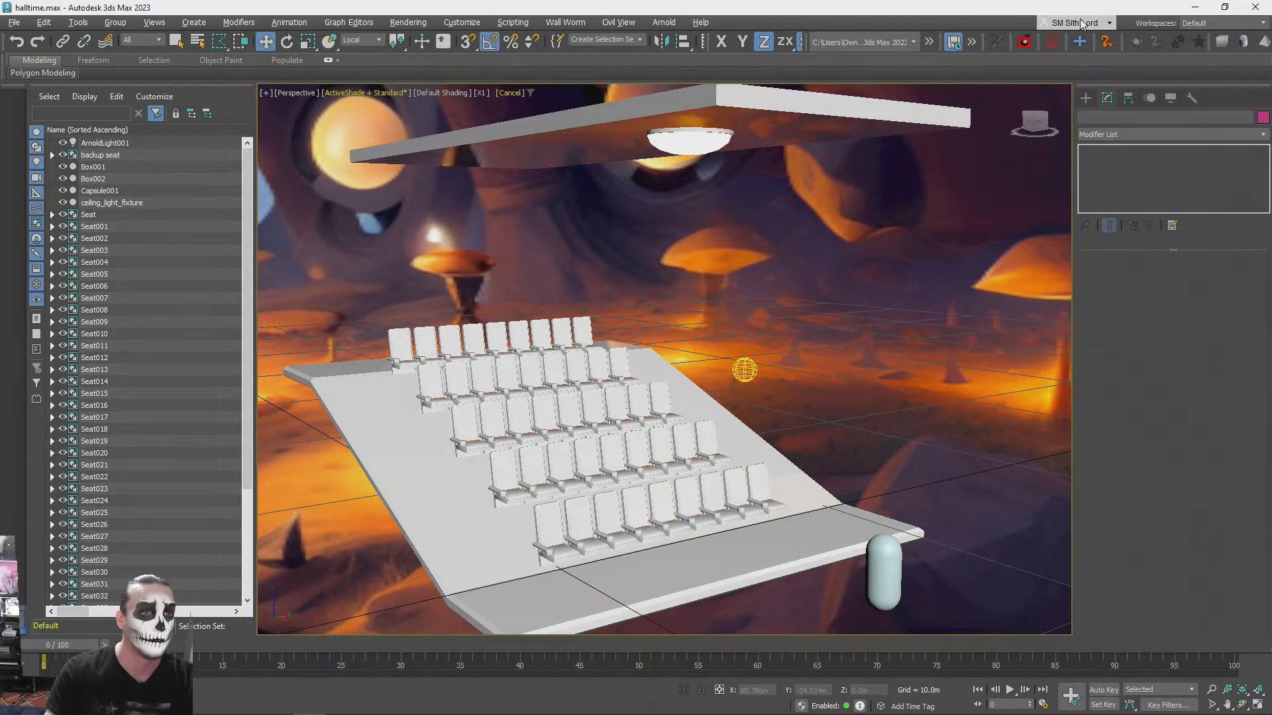
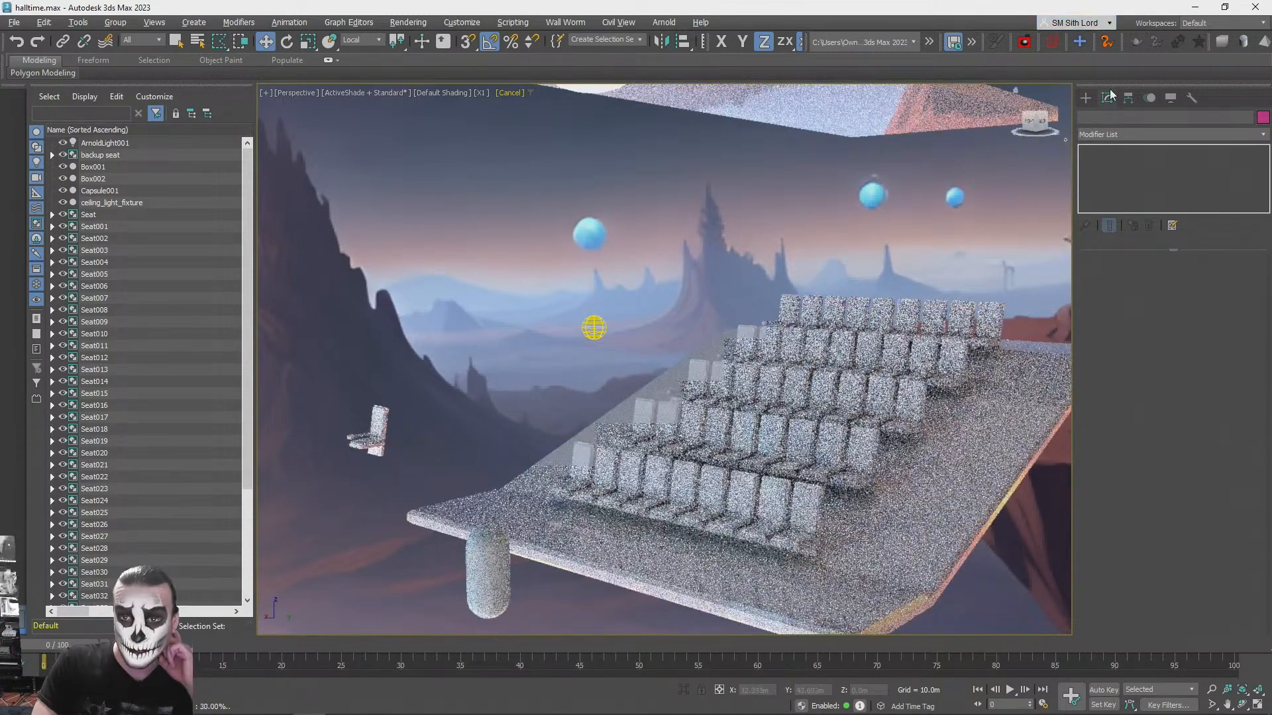
- Set the skydome light's intensity to 4 and deselect the light
click(589, 321)
key(q)
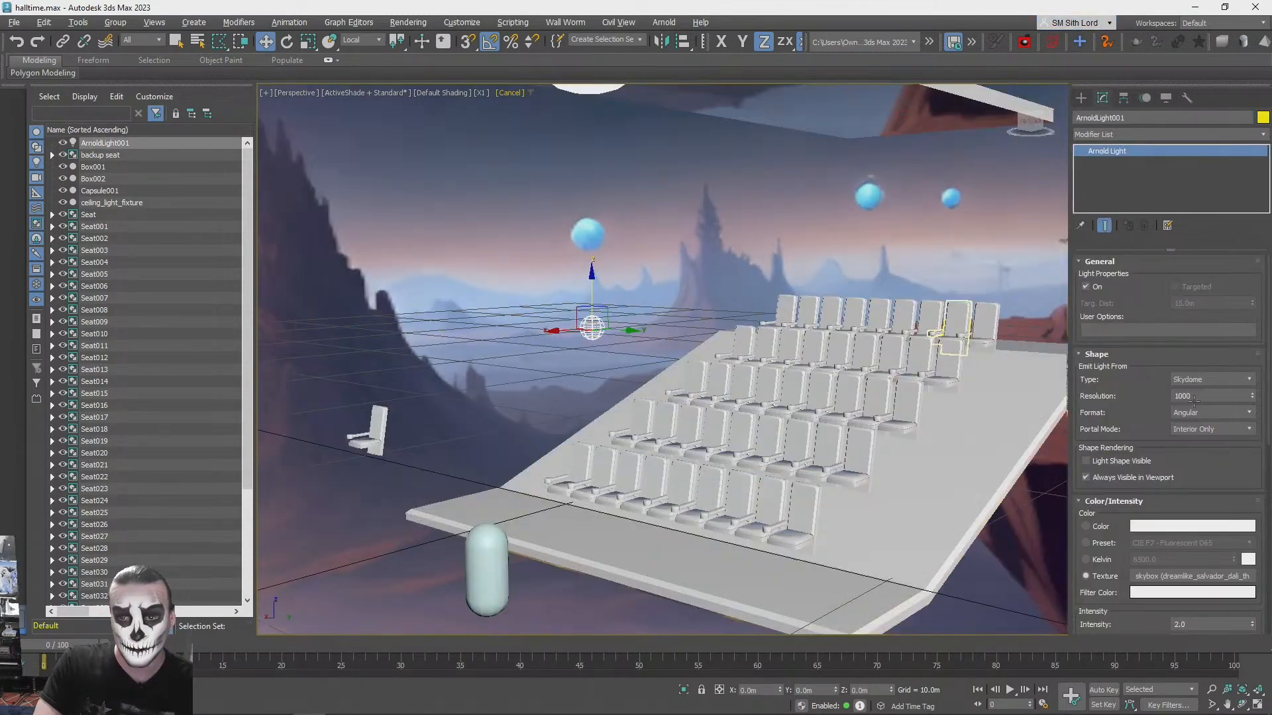
scroll(1185, 526, down, 3)
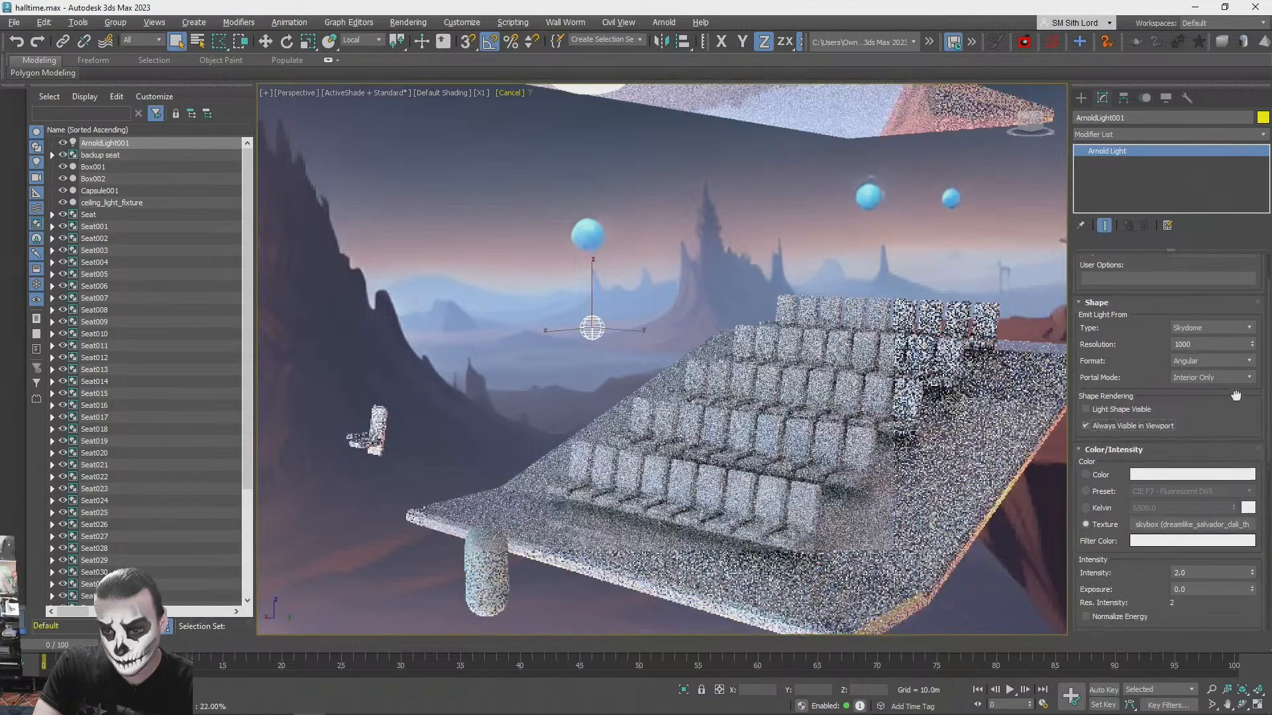
double_click(1197, 513)
text(4)
key(Return)
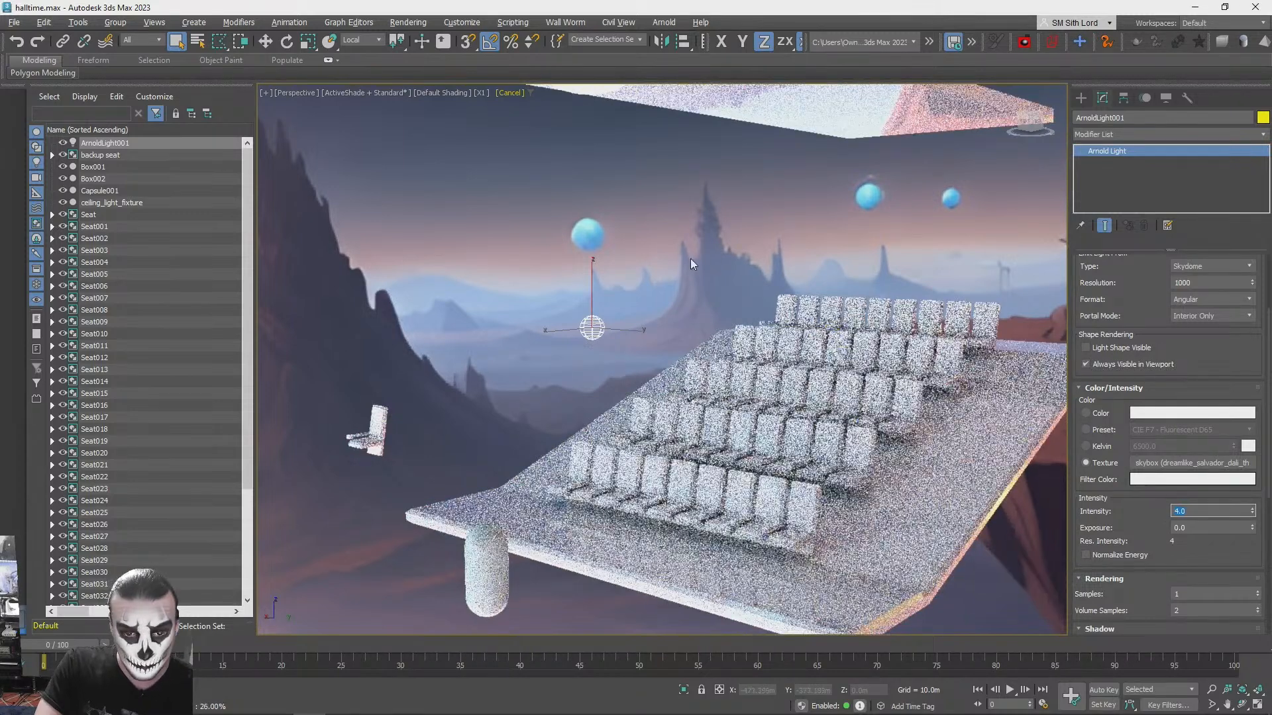
click(726, 208)
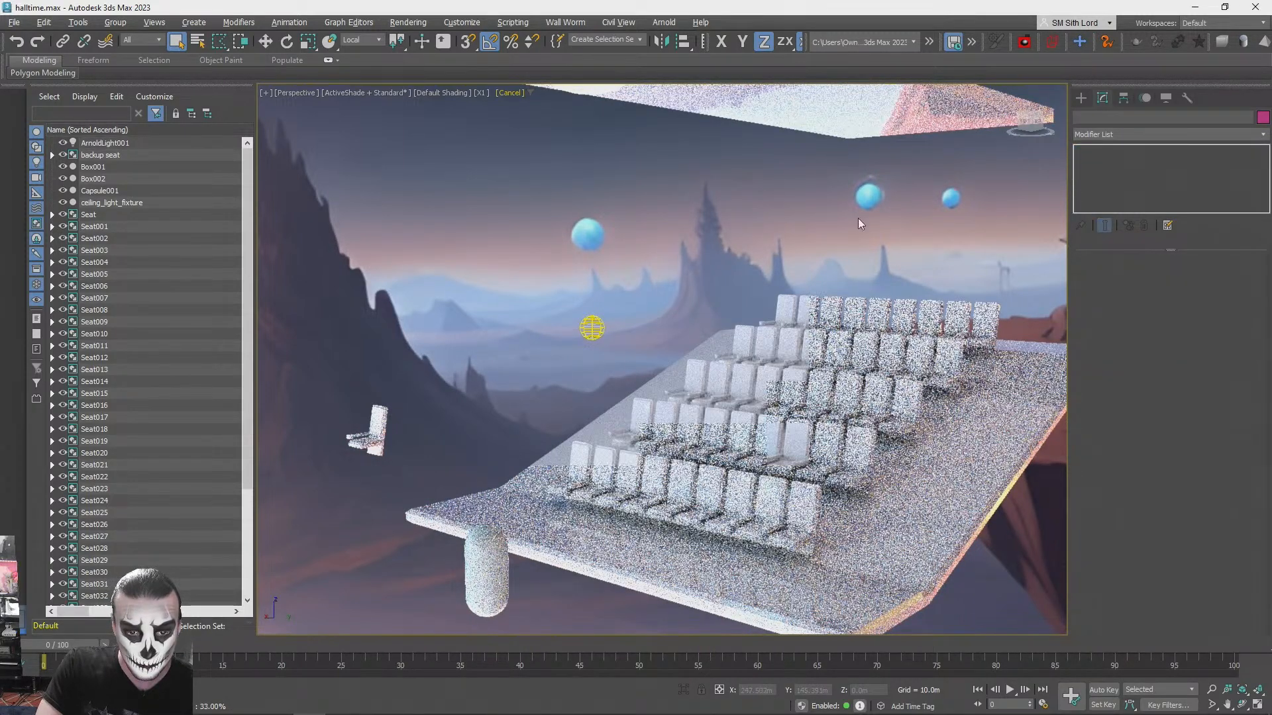
- Select the ceiling slab, open the Slate Material Editor, and show the white PBR material's parameters, moving its node to free up space
alt+middle_drag(976, 289, 1107, 252)
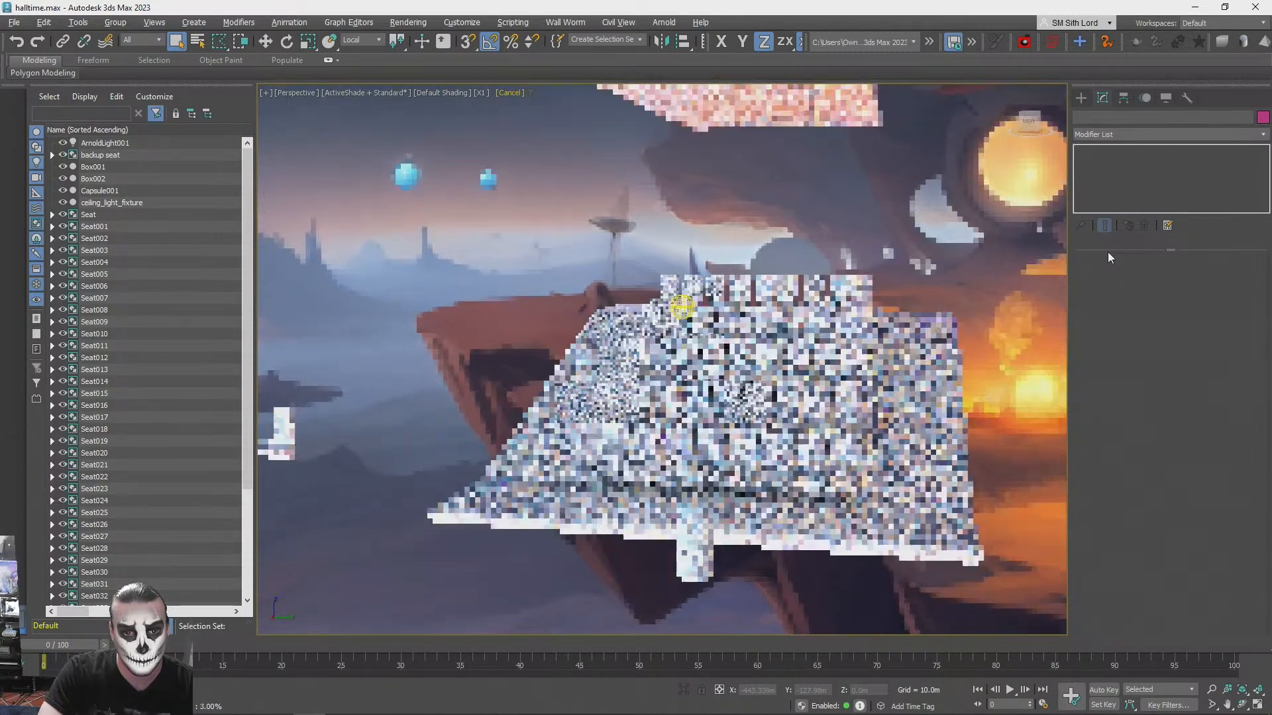
alt+middle_drag(937, 236, 791, 180)
click(790, 180)
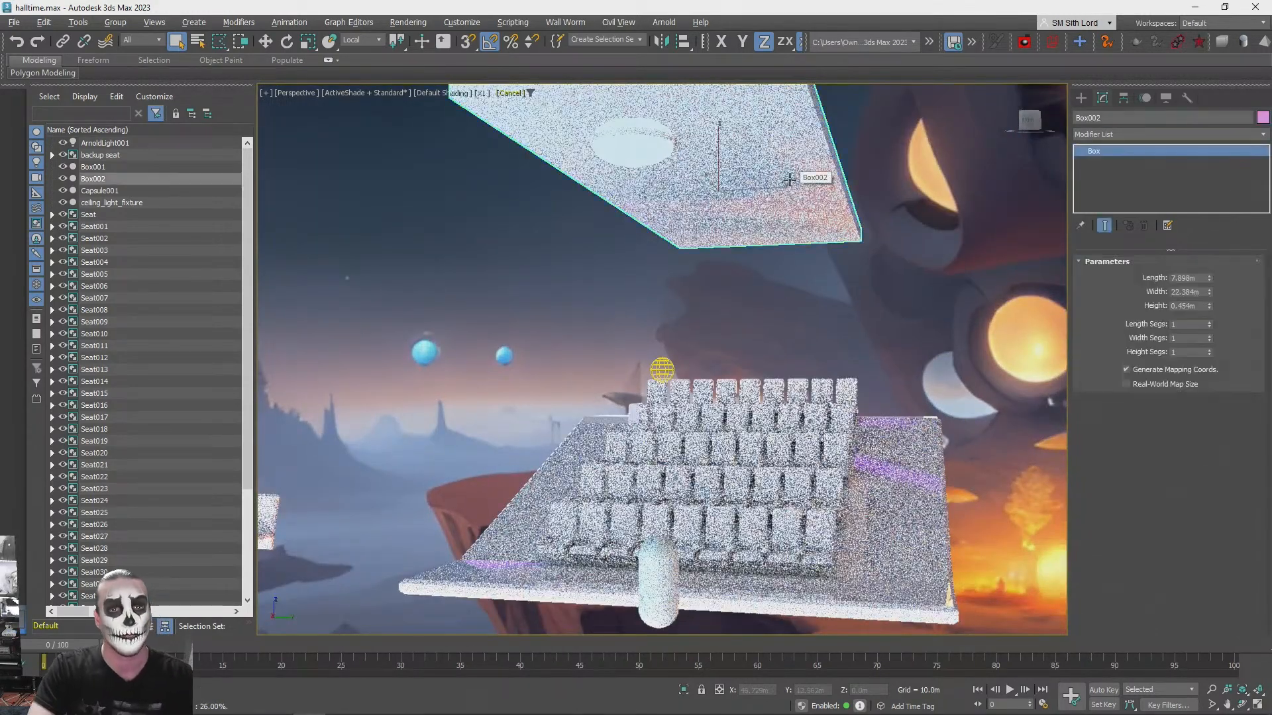
key(m)
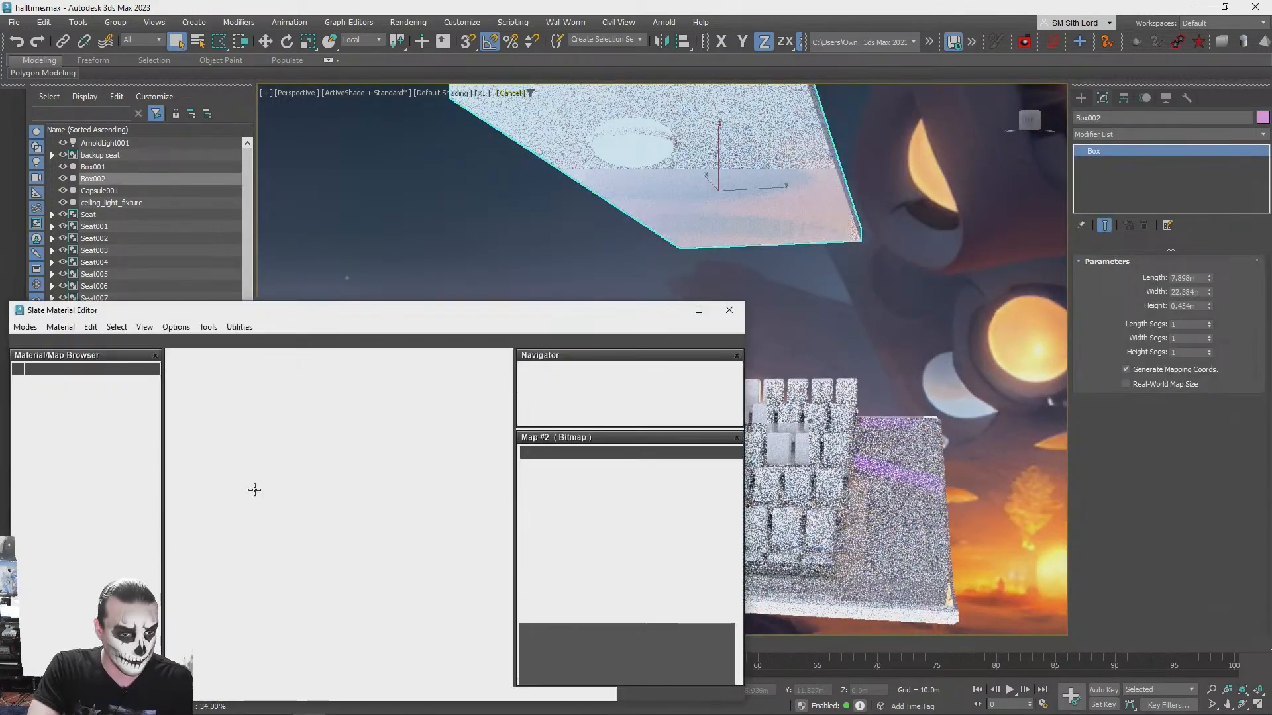
double_click(436, 547)
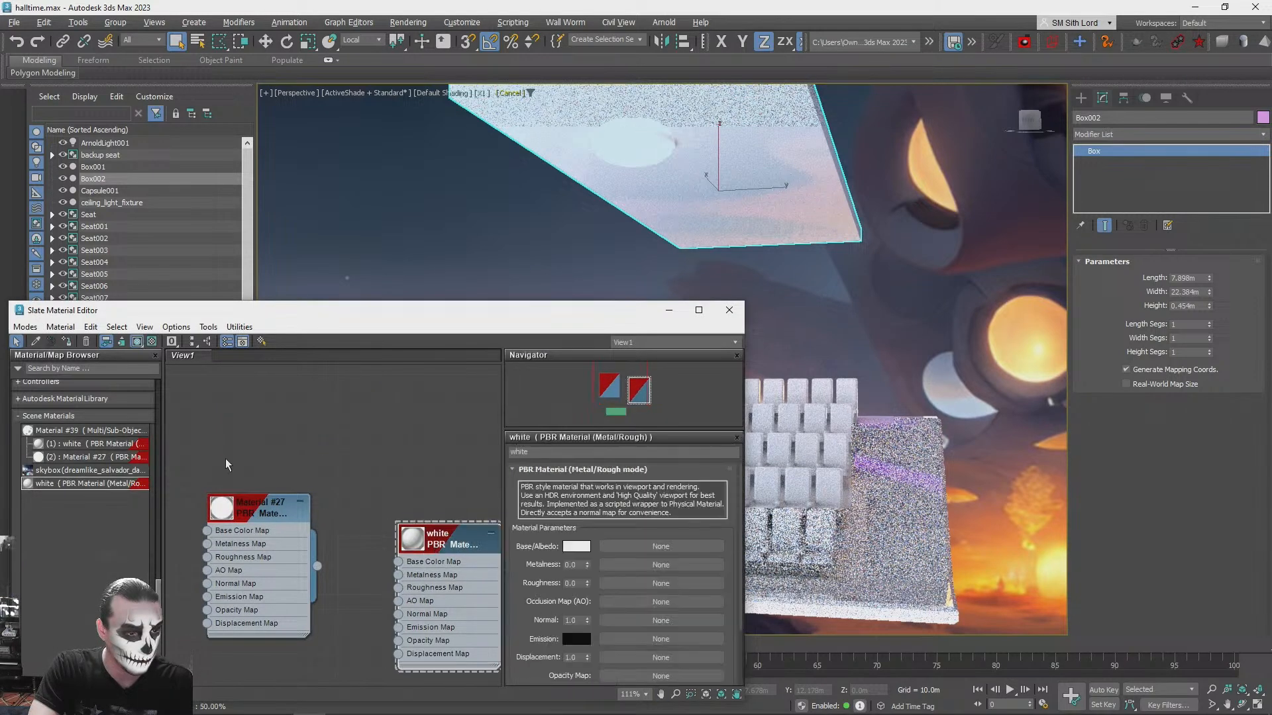
click(66, 342)
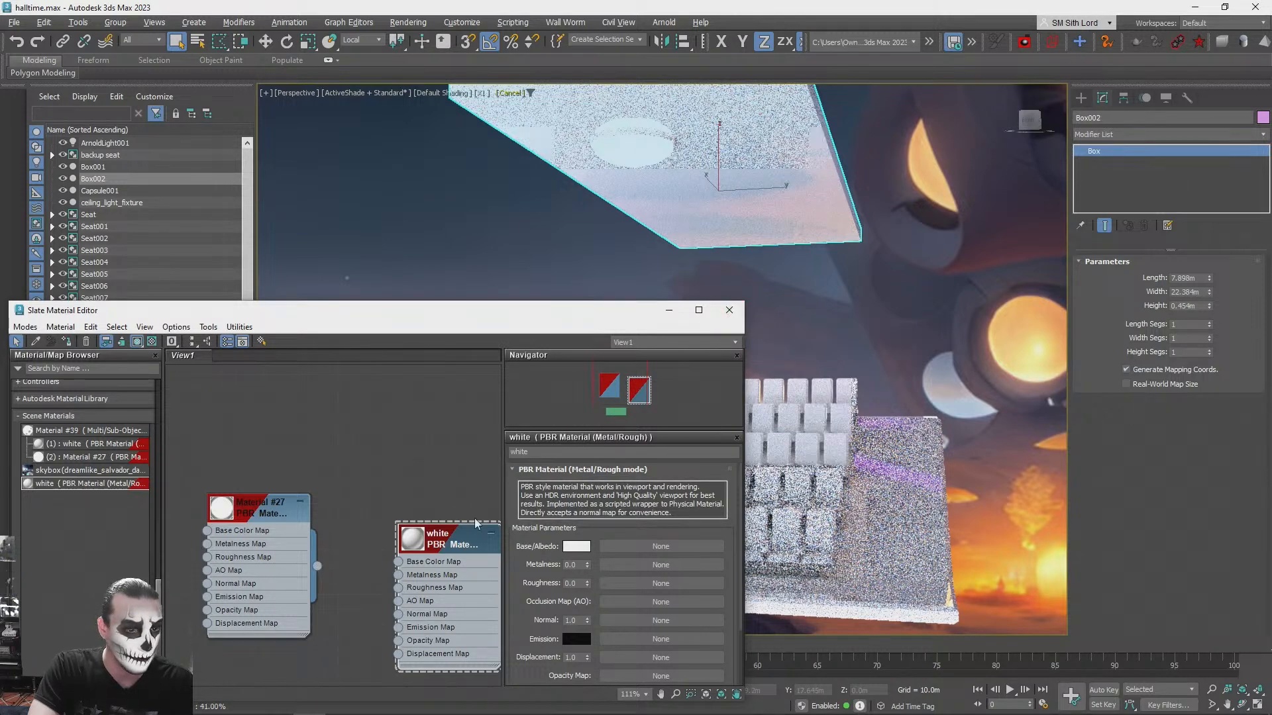
drag(452, 534, 422, 371)
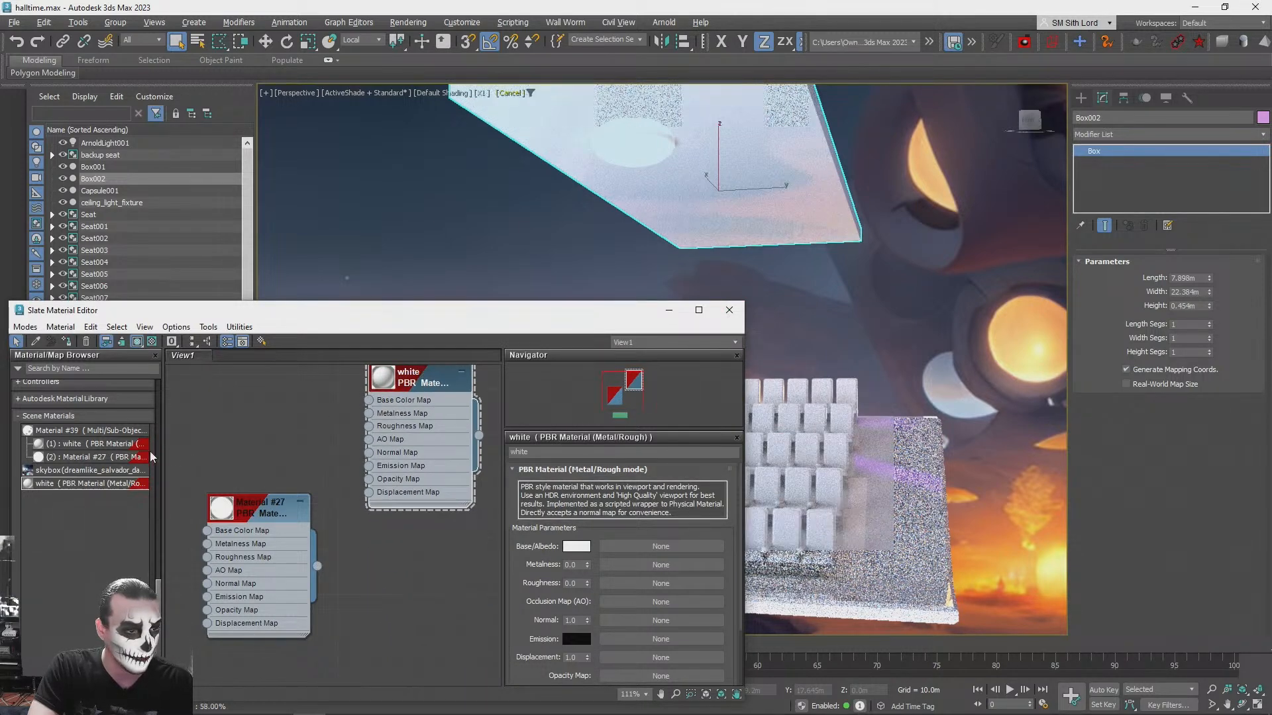
- Search the material browser for "pbr" and add a PBR Material (Spec/Gloss) node below the white material's node
click(97, 368)
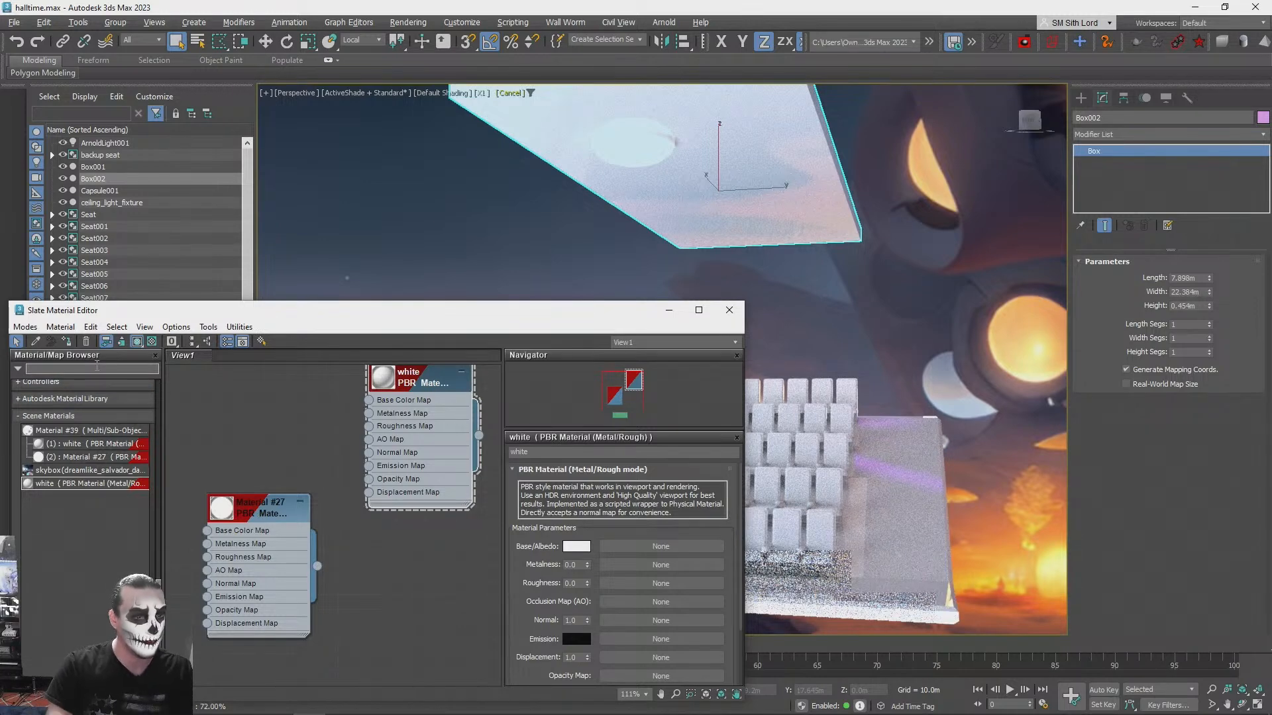
text(pb)
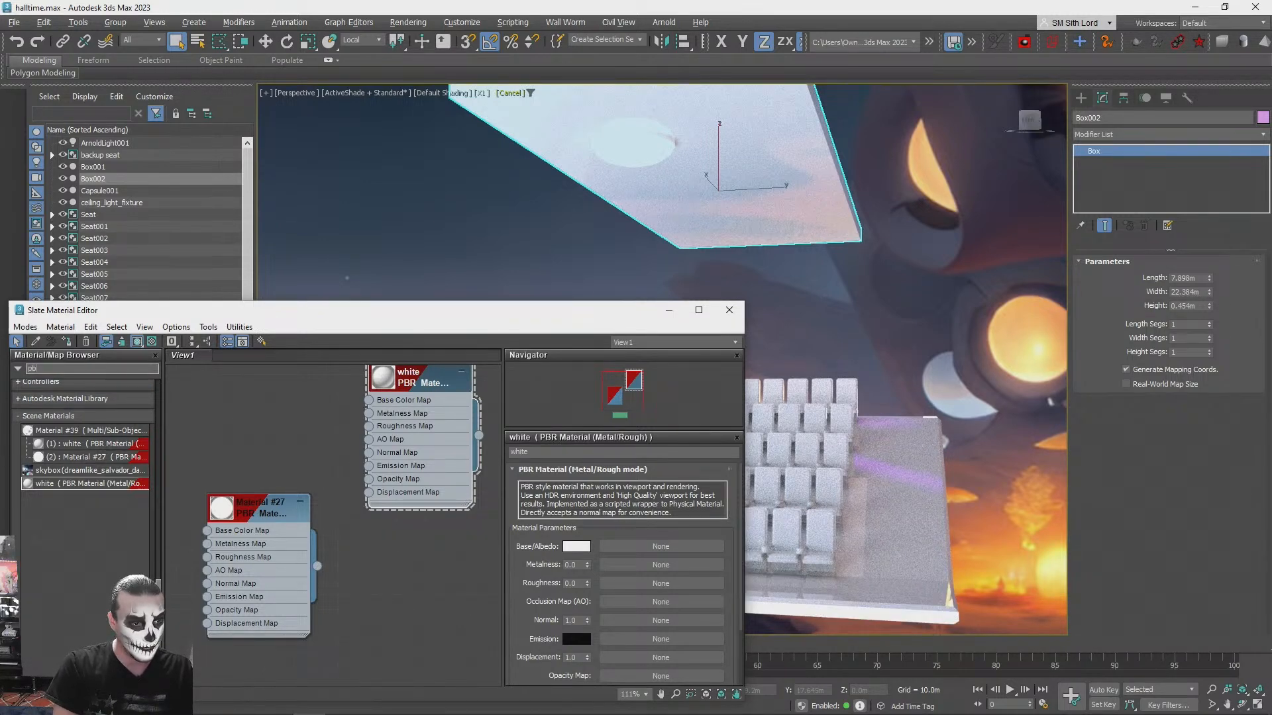
text(r)
drag(72, 396, 433, 560)
drag(416, 382, 383, 383)
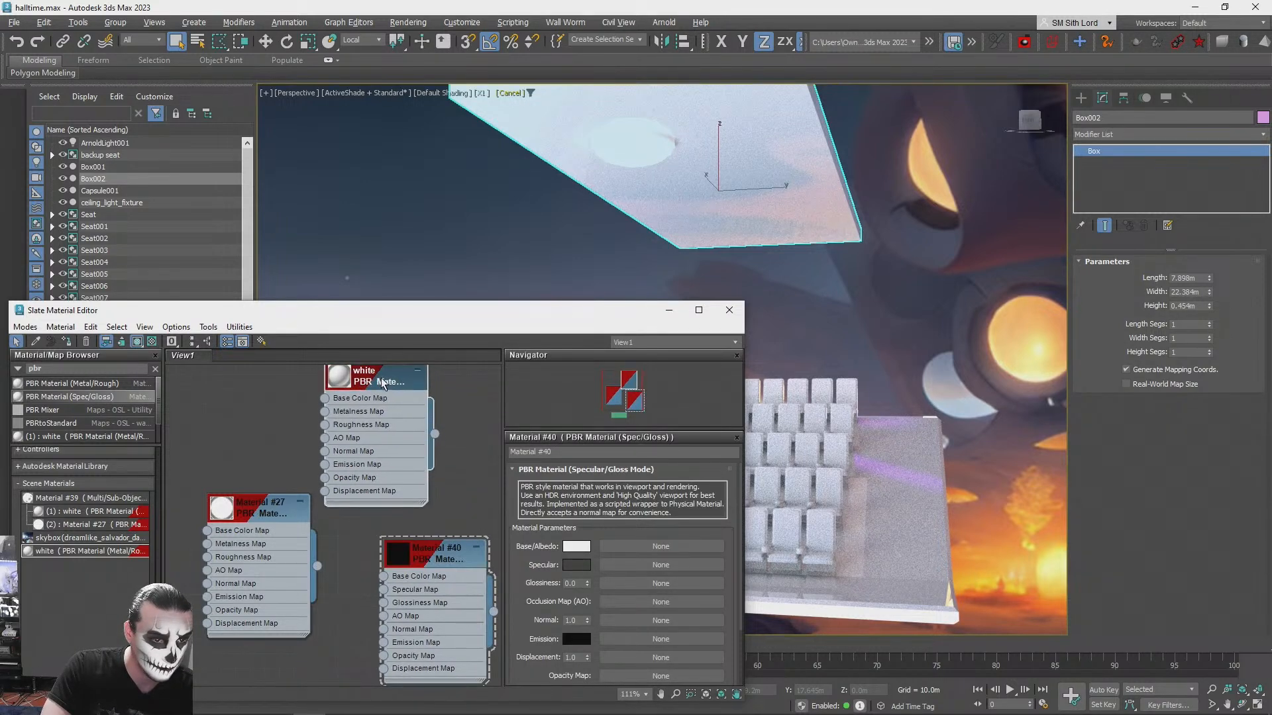
- Name the new Spec/Gloss material "white" and put it to the scene in place of the existing white material, closing the material editor
drag(563, 452, 418, 436)
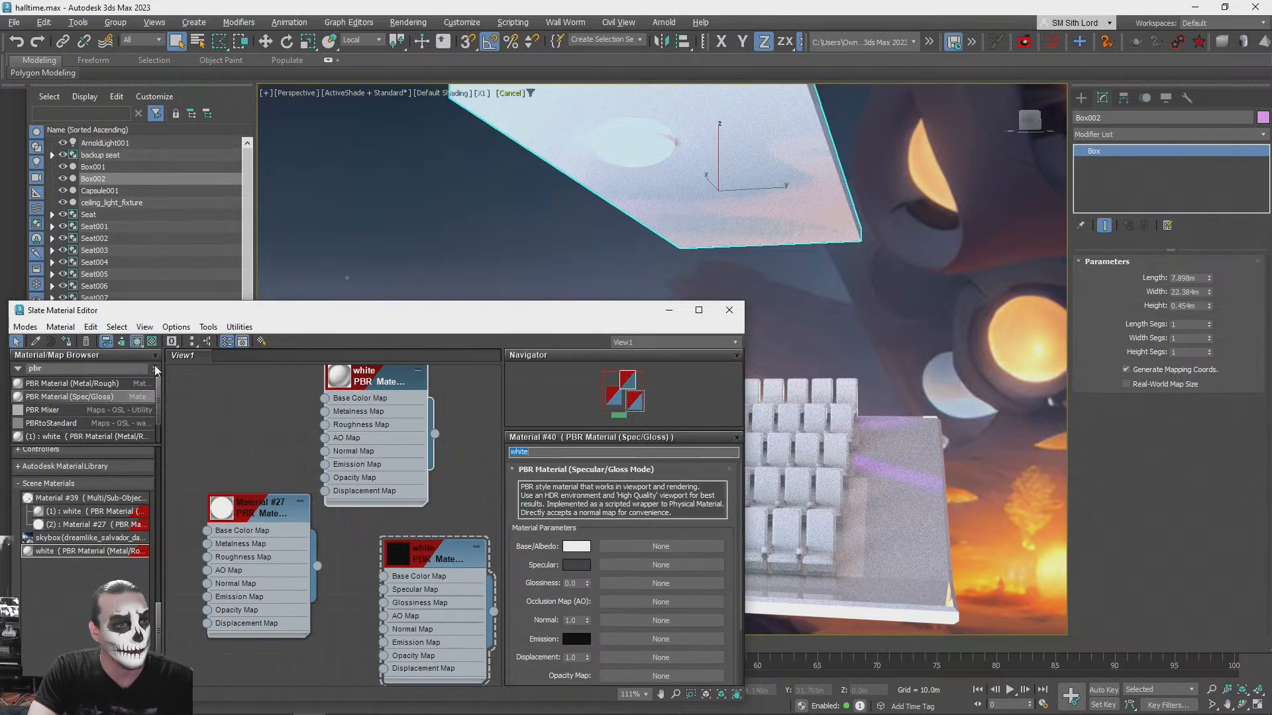
click(431, 550)
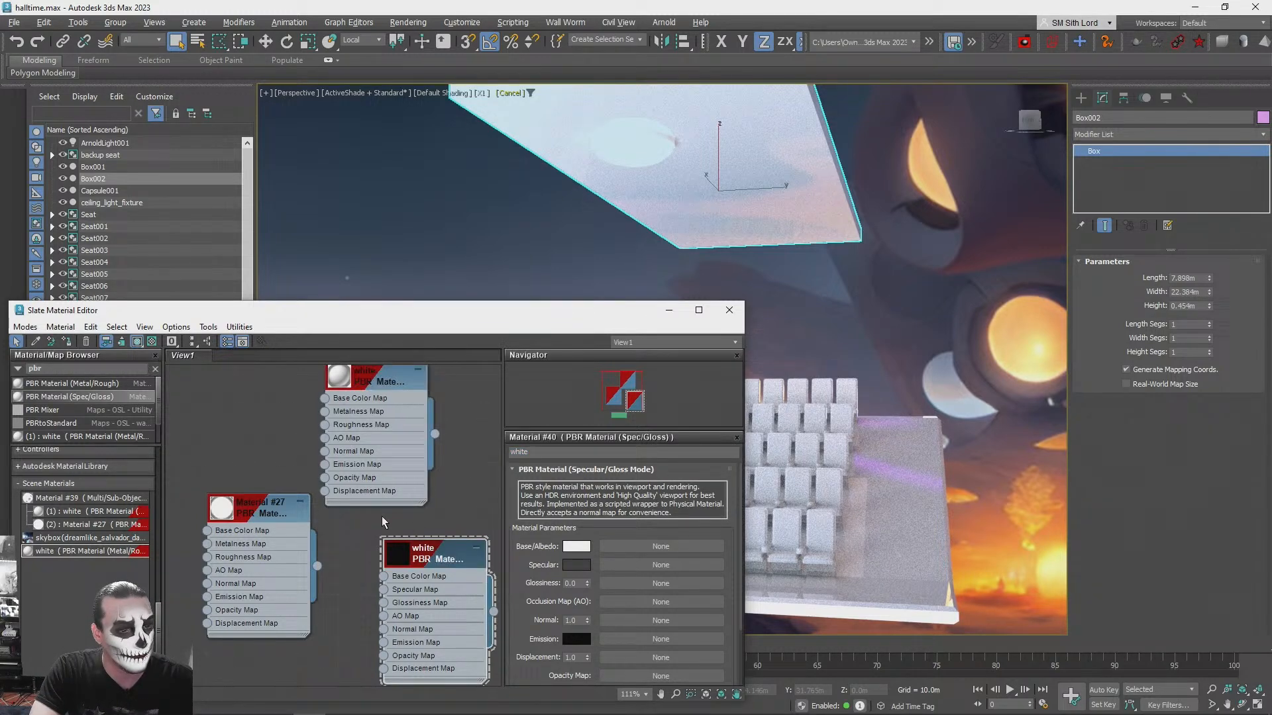
click(67, 341)
click(648, 413)
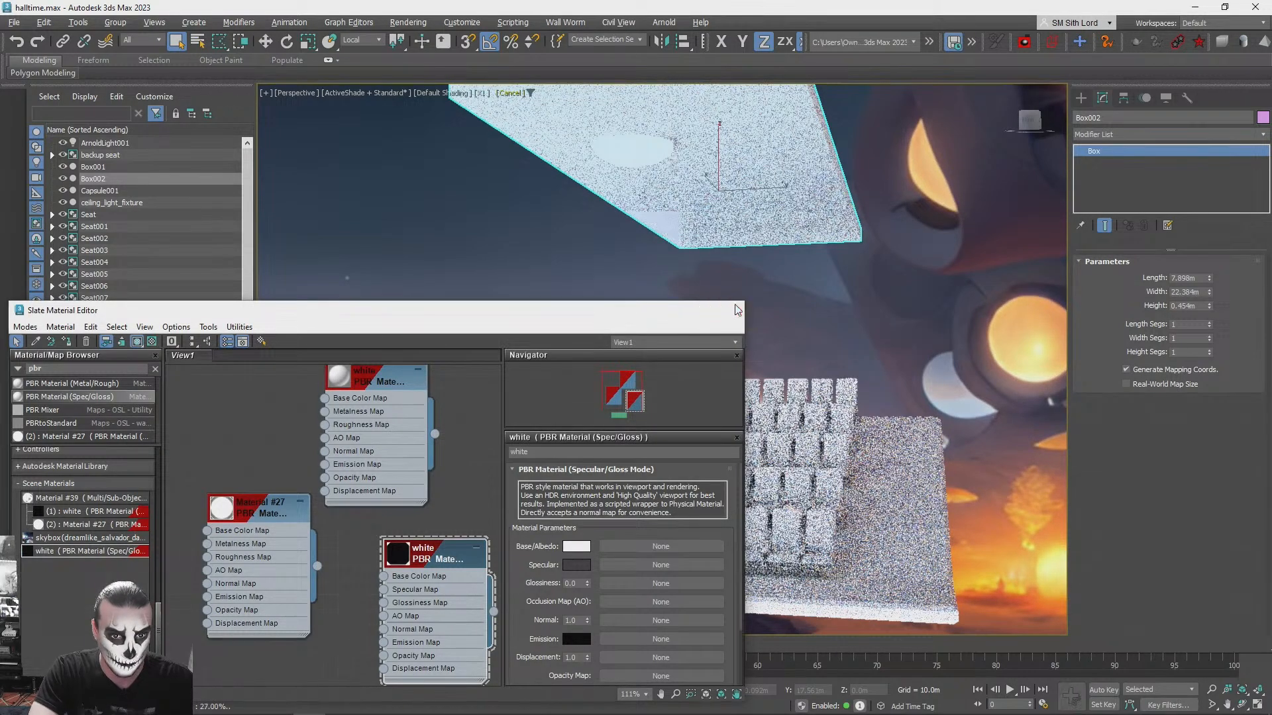
click(728, 310)
click(810, 301)
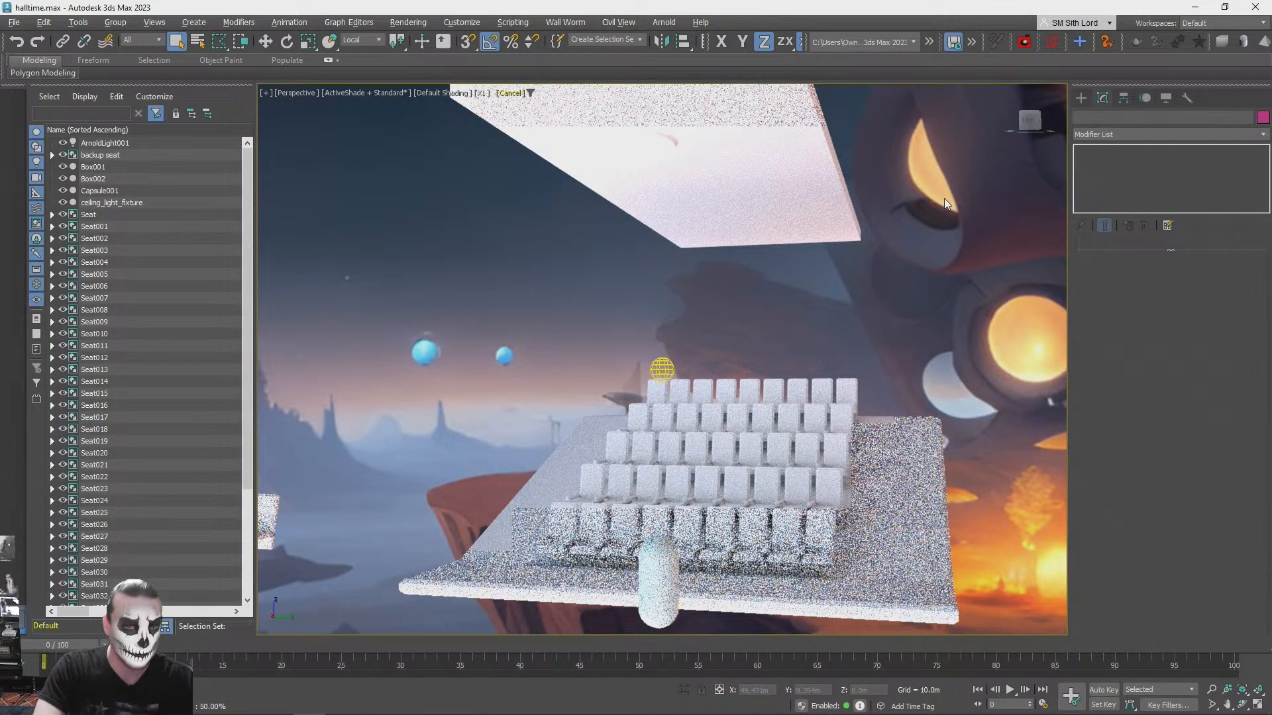
- View the hall against the glowing side of the skybox and turn off ActiveShade rendering in the perspective viewport
alt+middle_drag(944, 198, 945, 198)
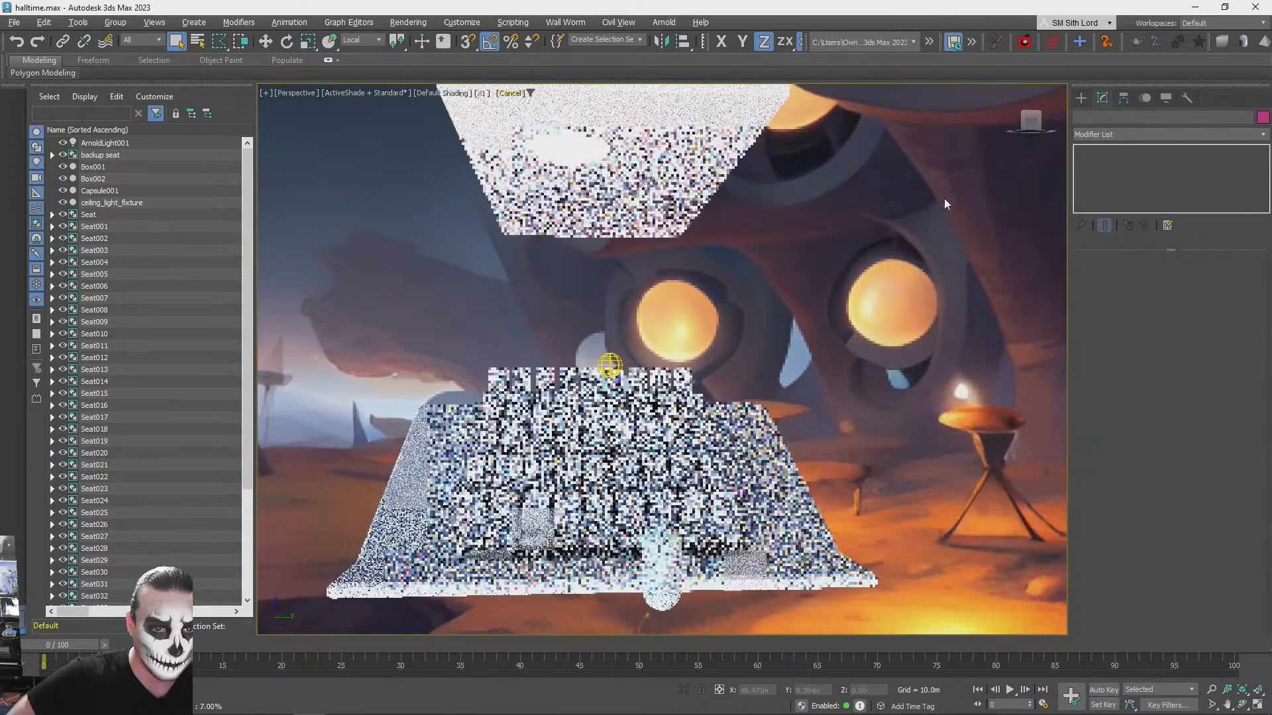
scroll(841, 210, up, 4)
alt+middle_drag(794, 332, 605, 352)
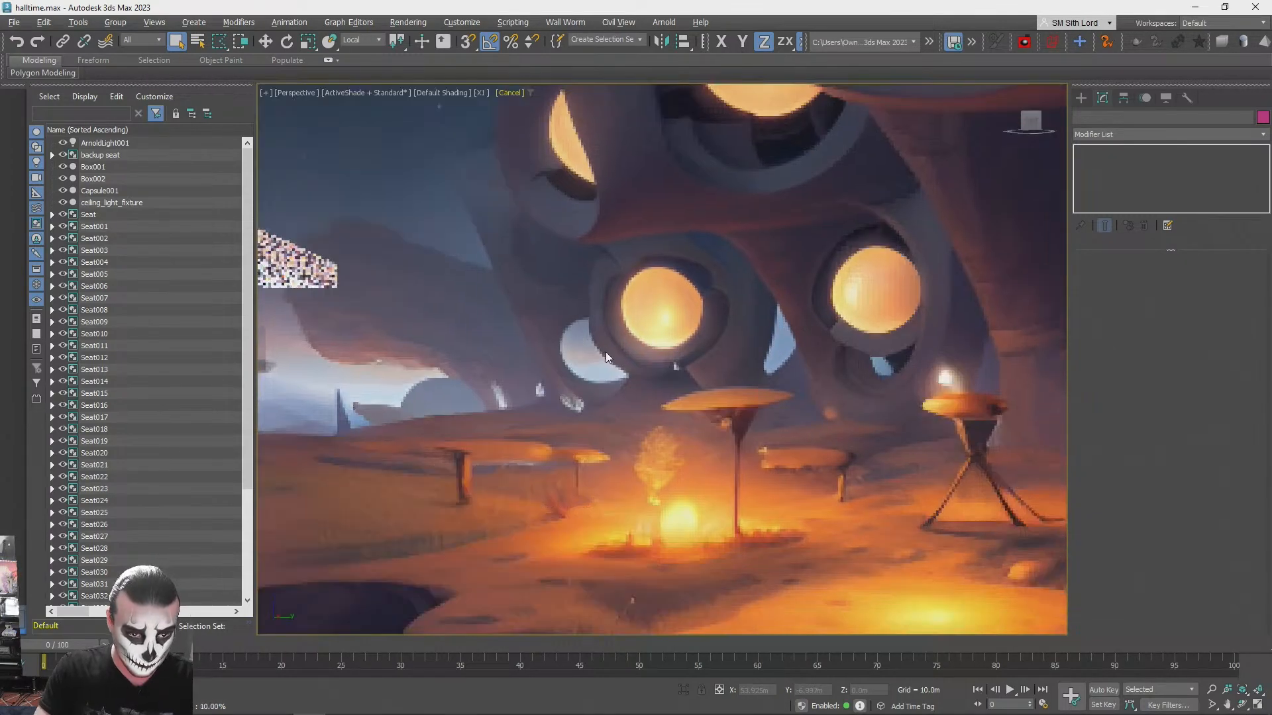
click(355, 94)
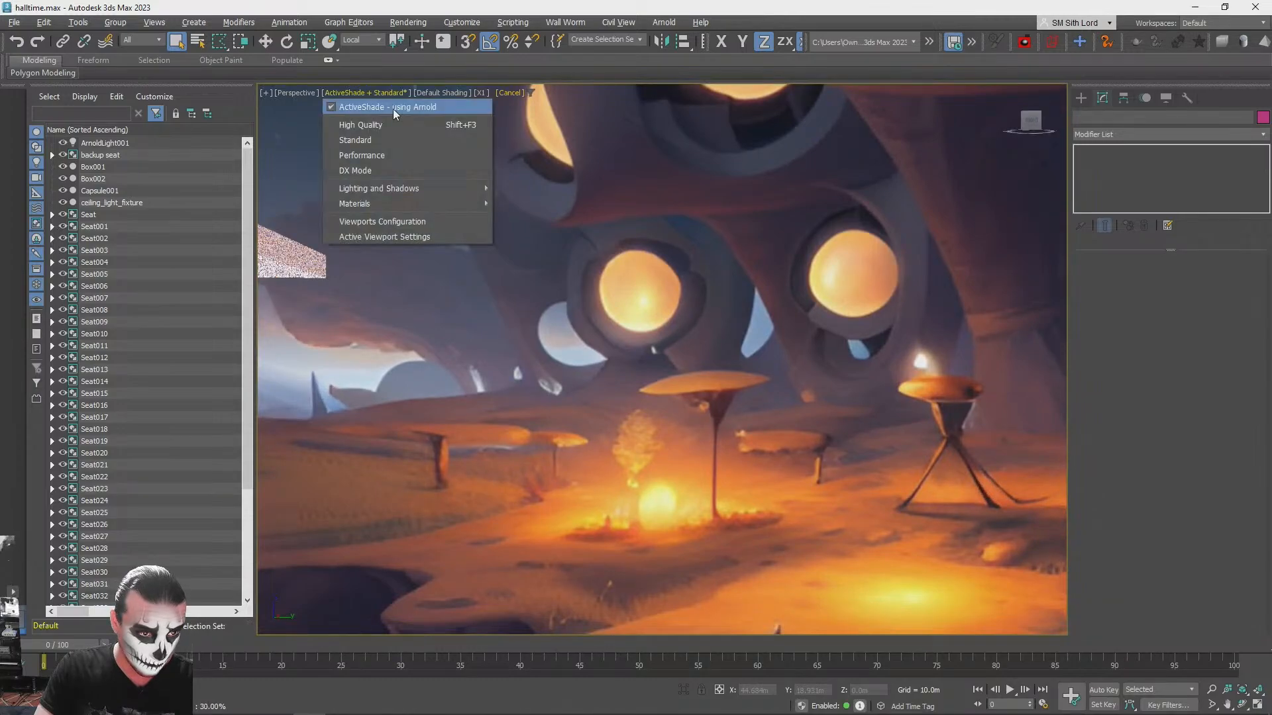
click(393, 109)
- Raise the skydome light vertically until it sits above the ceiling slab, and deselect it
alt+middle_drag(603, 303, 716, 377)
click(710, 375)
key(w)
drag(707, 328, 707, 41)
click(856, 382)
- Turn ActiveShade rendering with Arnold back on in the perspective viewport
alt+middle_drag(781, 348, 682, 340)
click(344, 94)
click(355, 105)
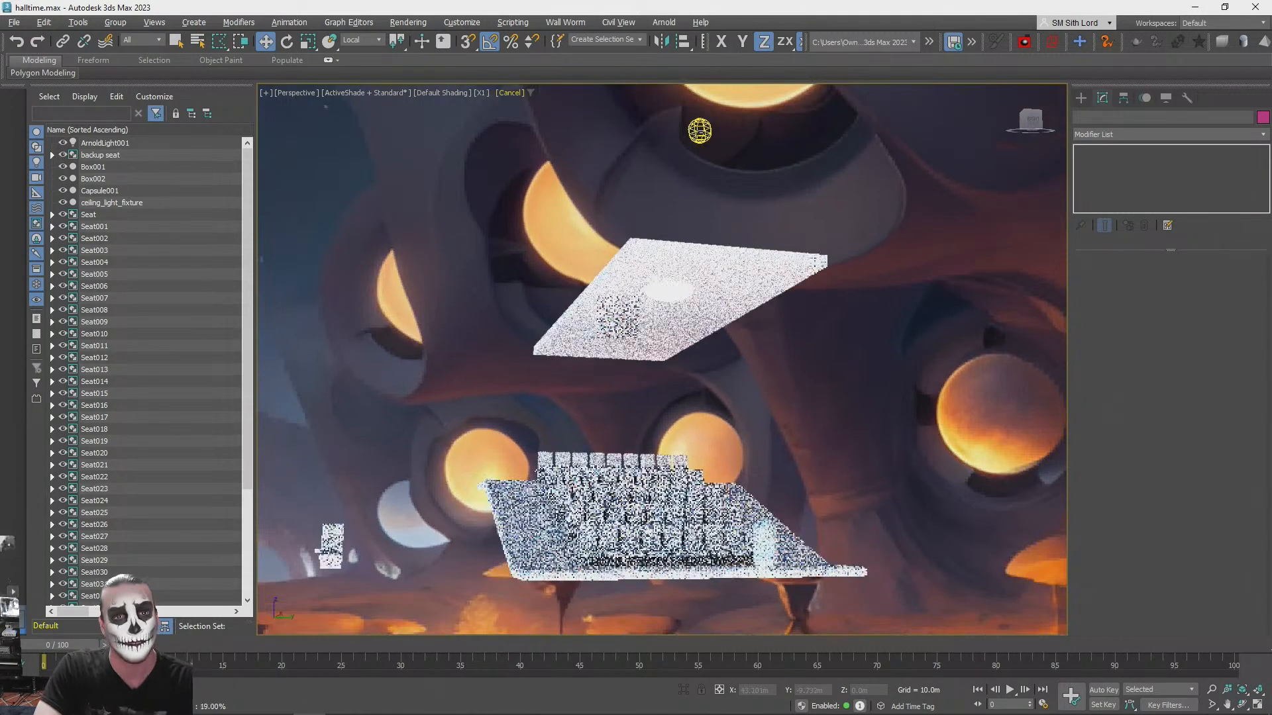
- Set the skydome light's intensity to 1.0 and its exposure to 0.5
click(700, 130)
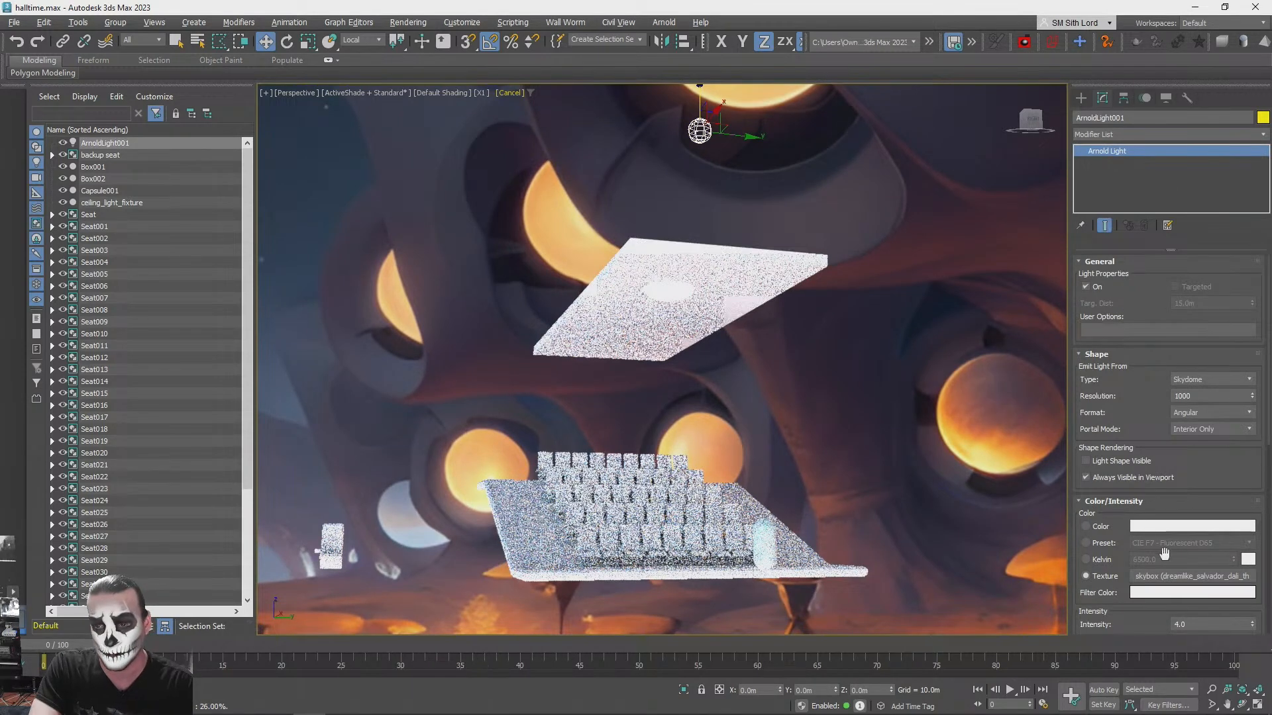
click(1182, 380)
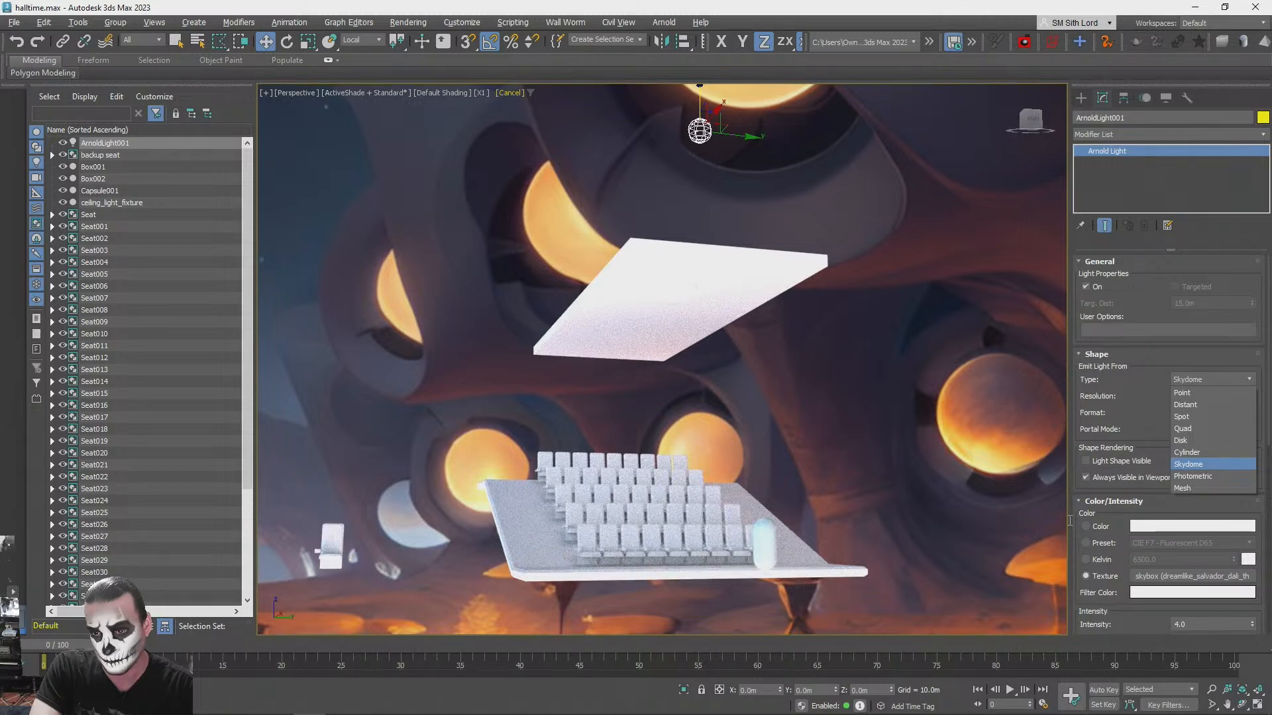
click(1100, 501)
click(1078, 502)
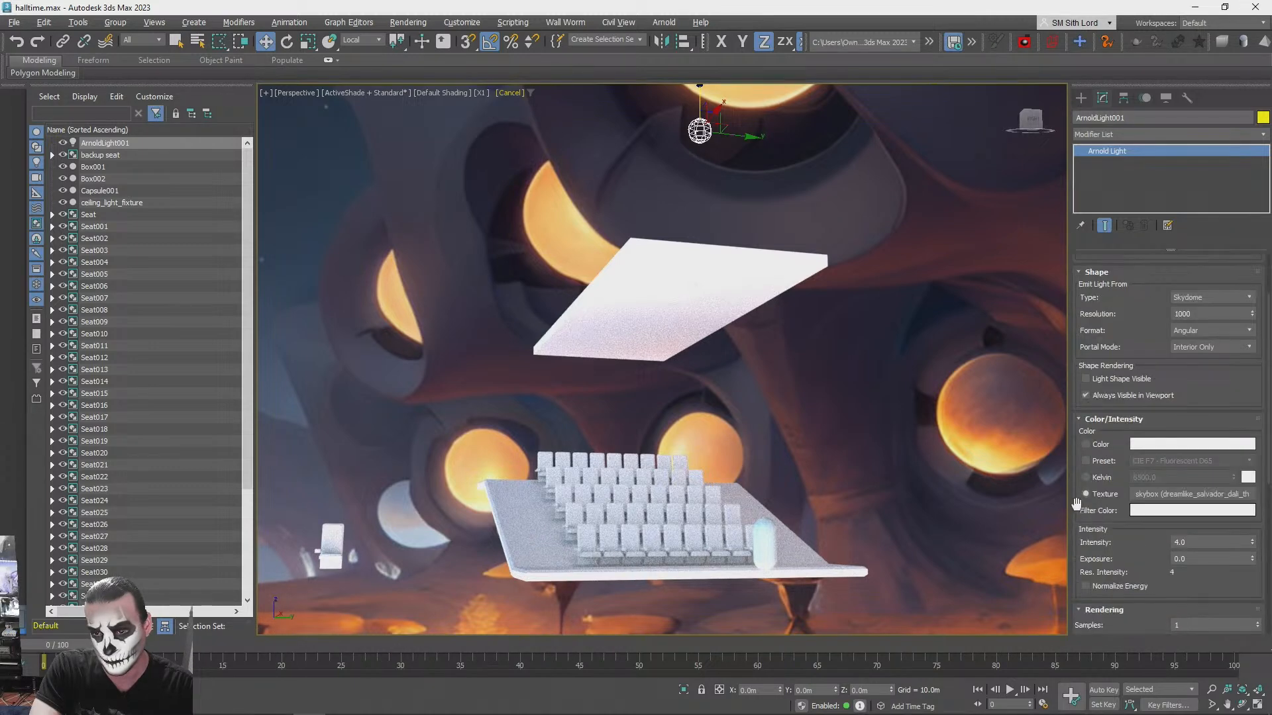
scroll(1126, 503, down, 2)
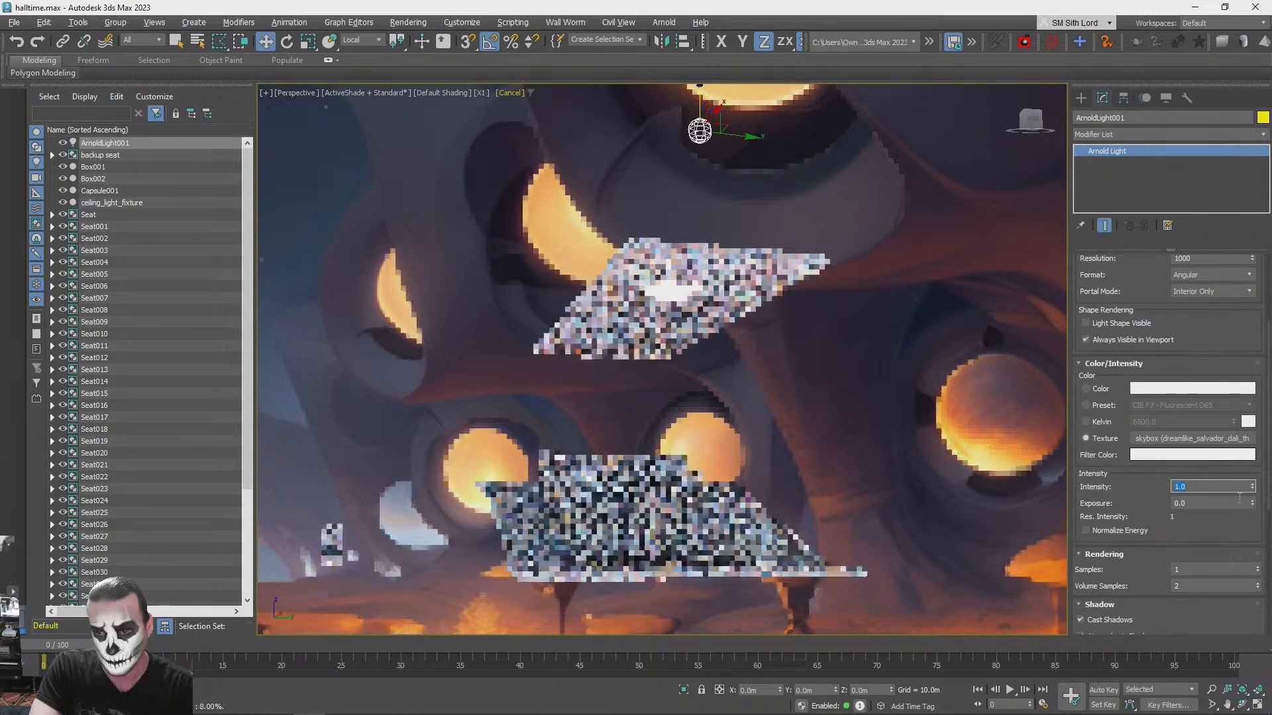
text(1)
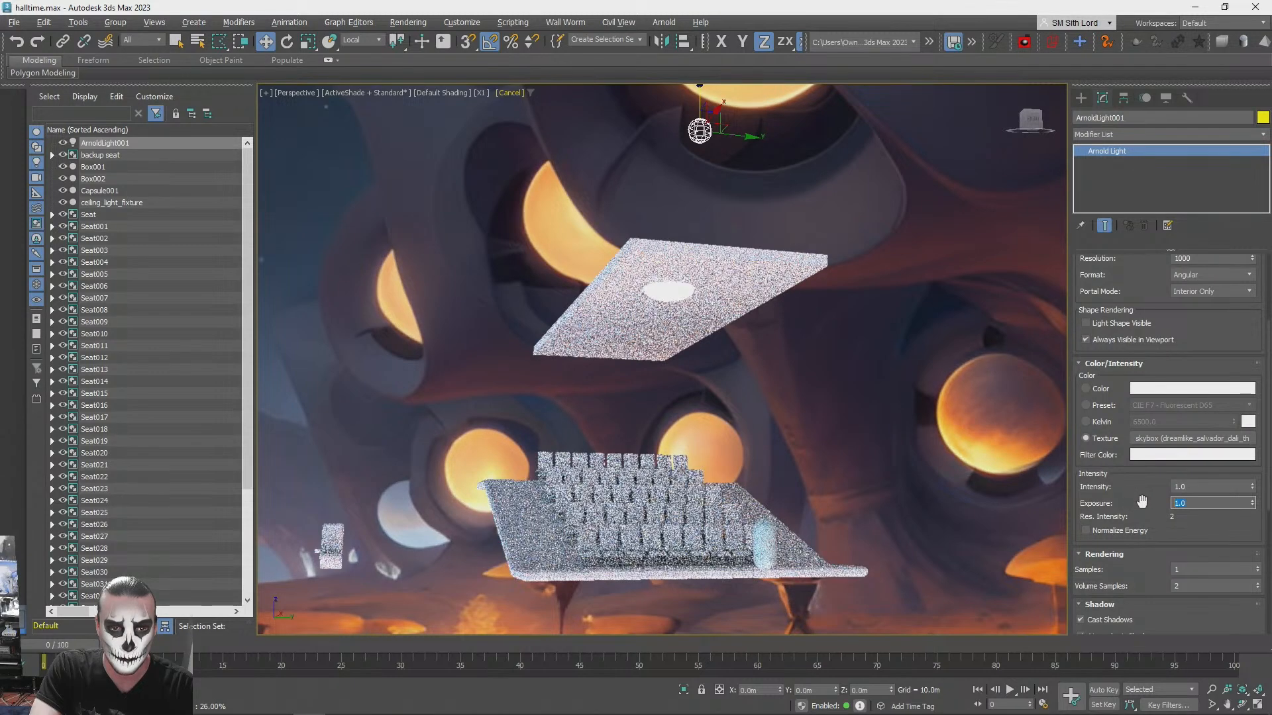
text(.5)
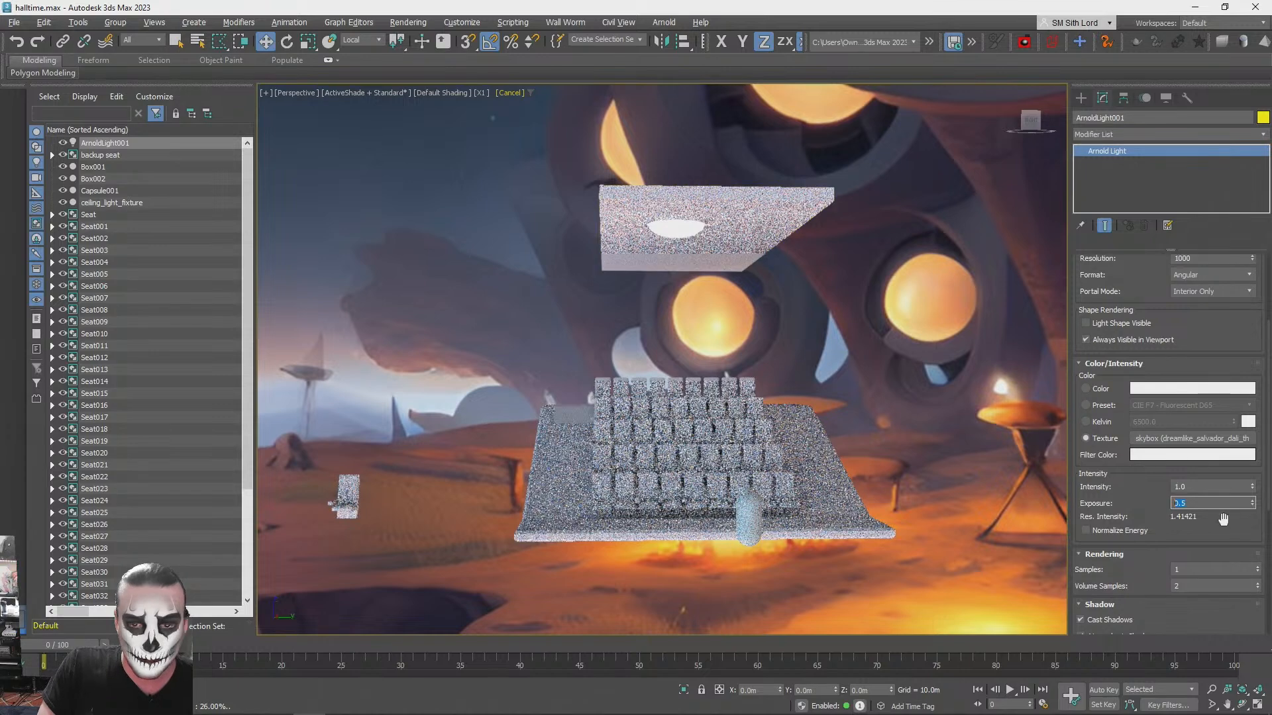
- Create a second Arnold light at the front of the seating platform
key(q)
click(682, 226)
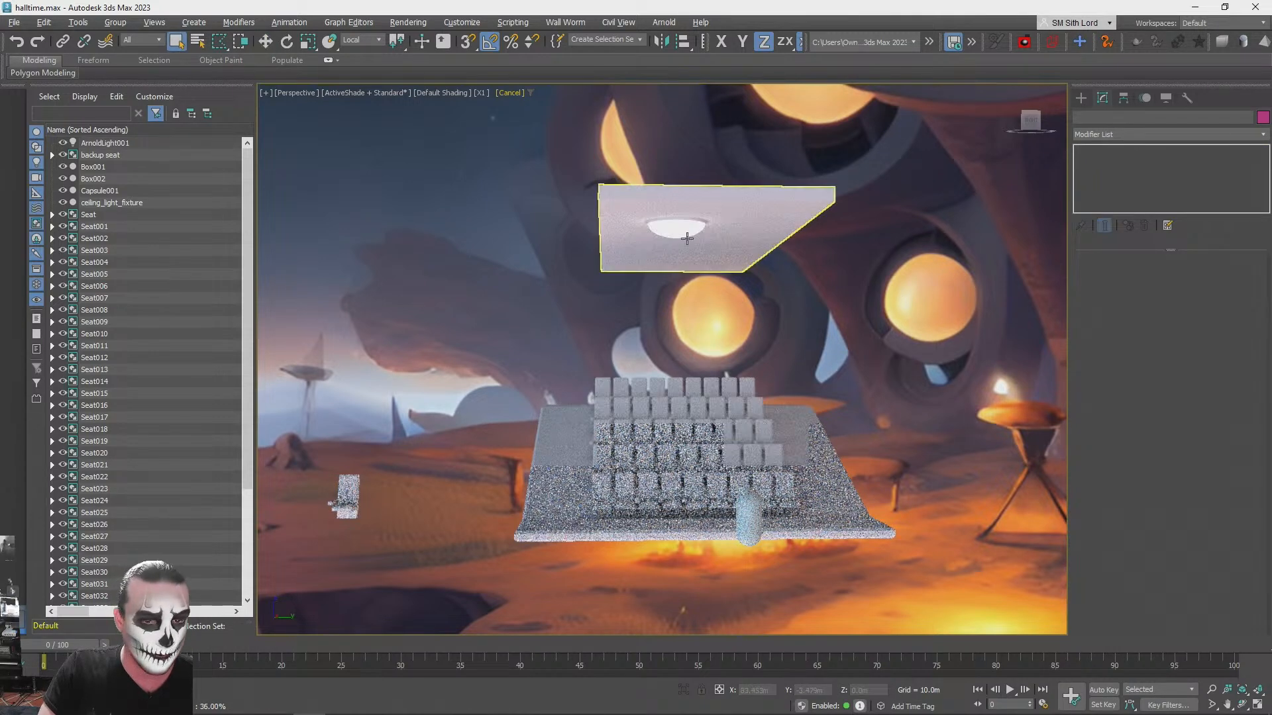
click(1081, 98)
click(1127, 185)
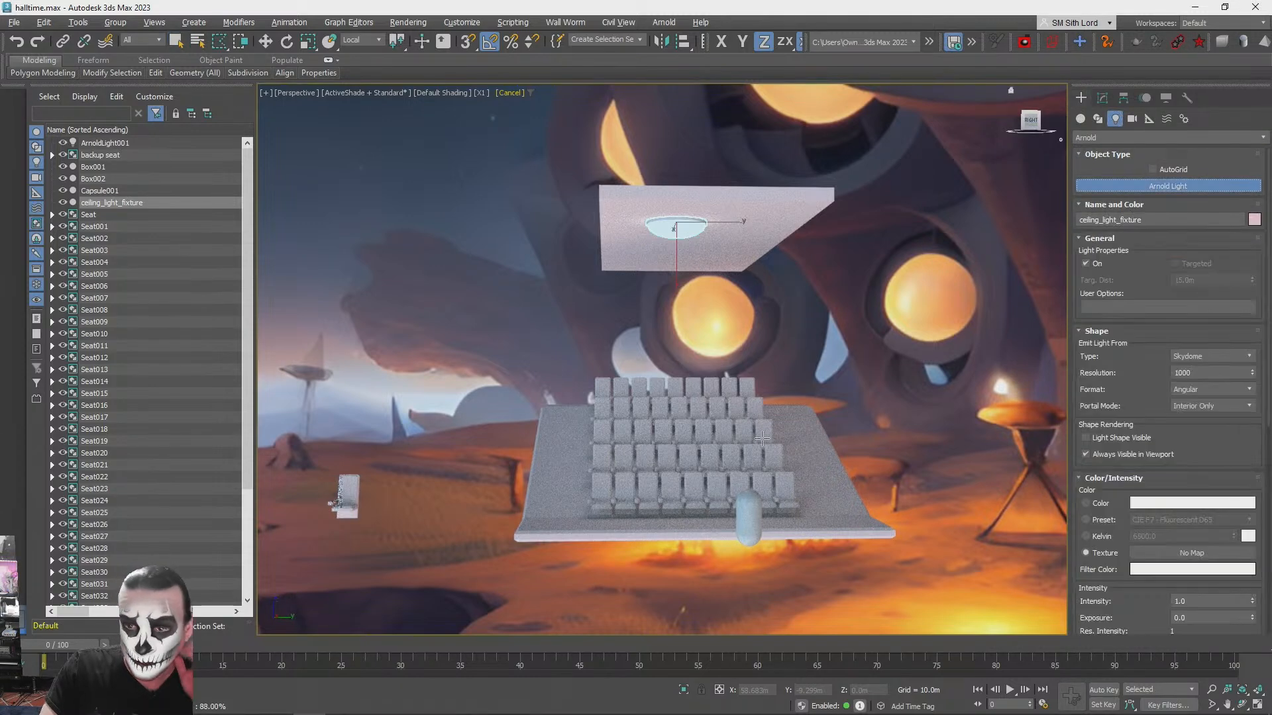
click(669, 527)
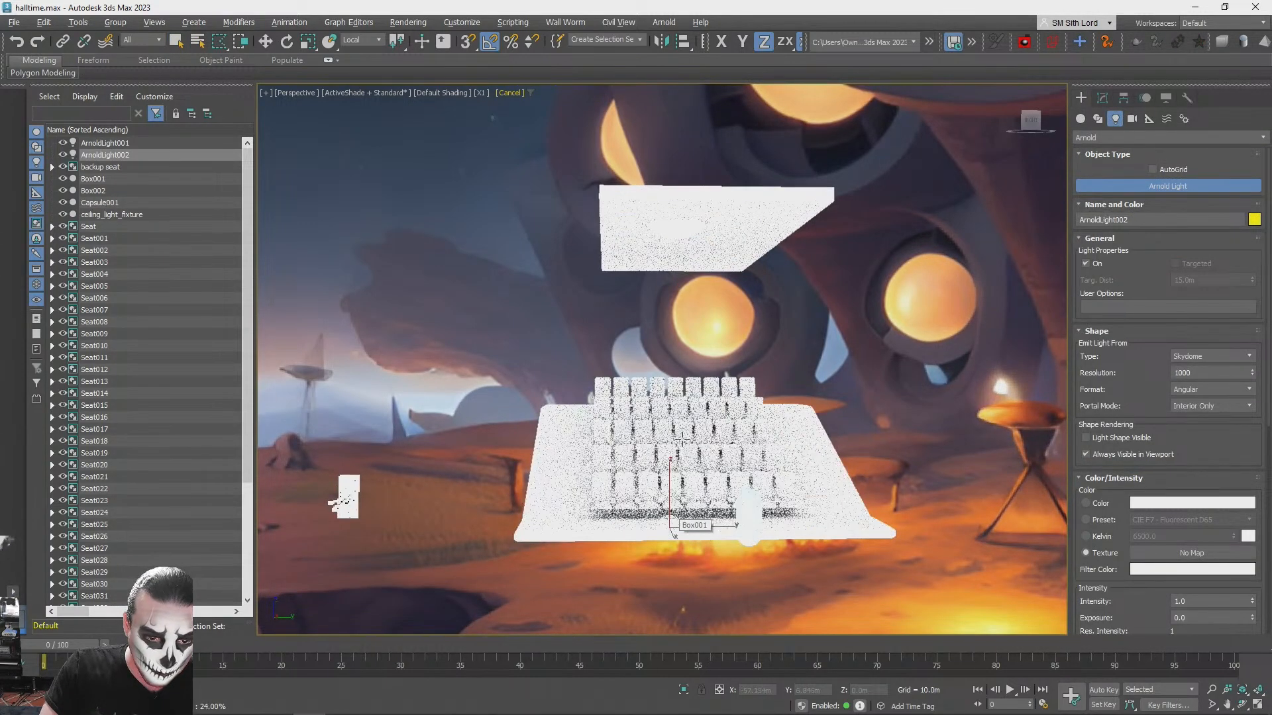
- Change the second Arnold light to the Point type with a radius of 0.2 m
click(1192, 356)
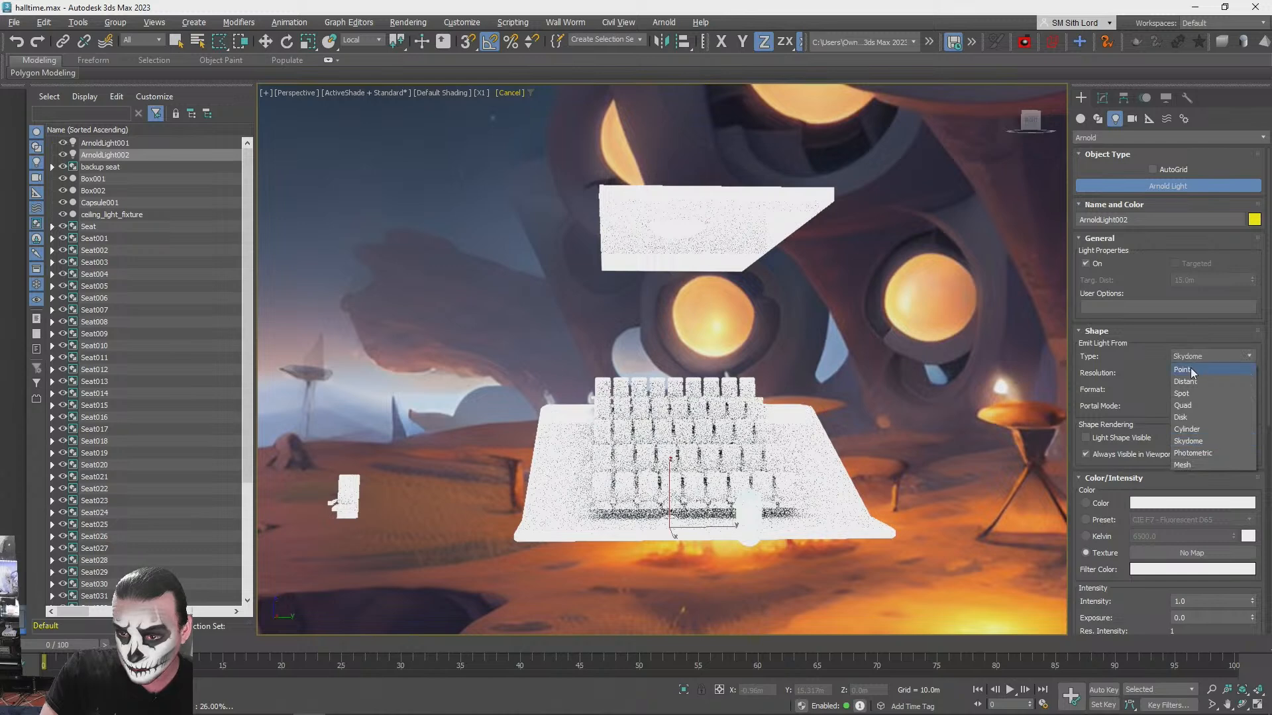
click(1190, 368)
double_click(1184, 372)
text(0.2)
key(Return)
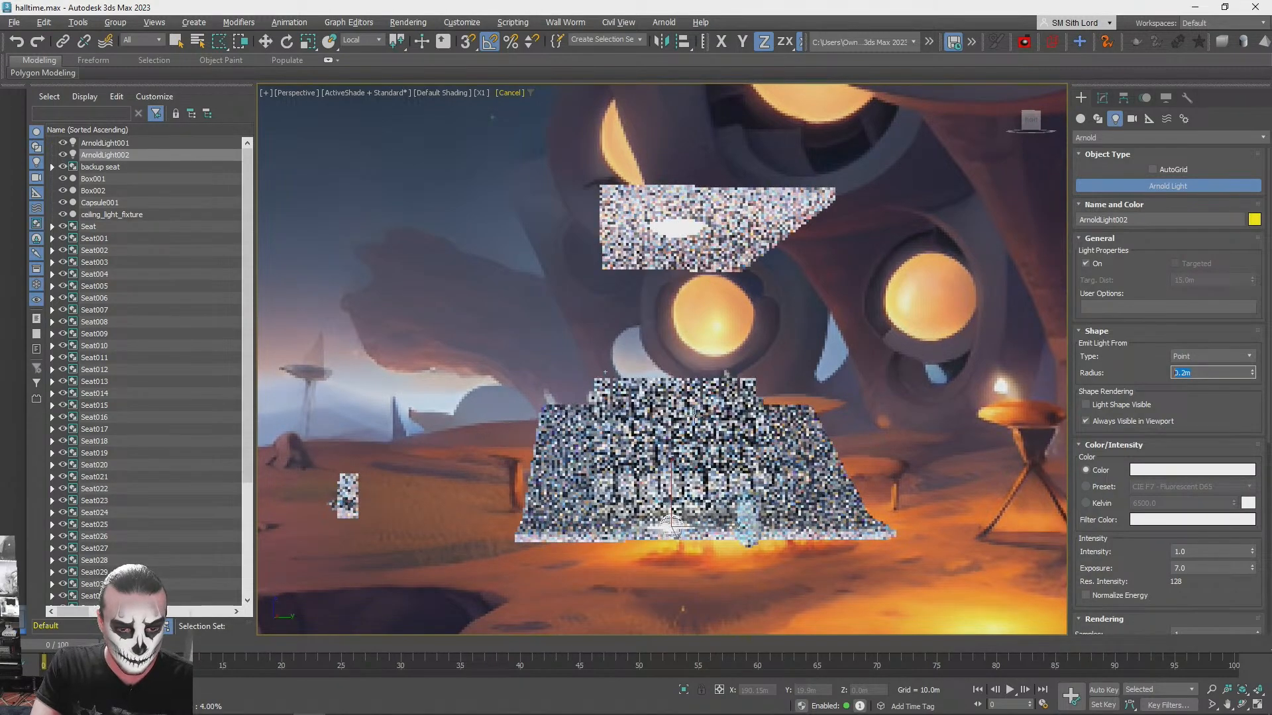
- Raise the point light vertically from the seating platform to just below the ceiling slab
key(w)
drag(669, 478, 671, 283)
alt+middle_drag(728, 329, 722, 328)
scroll(722, 328, up, 1)
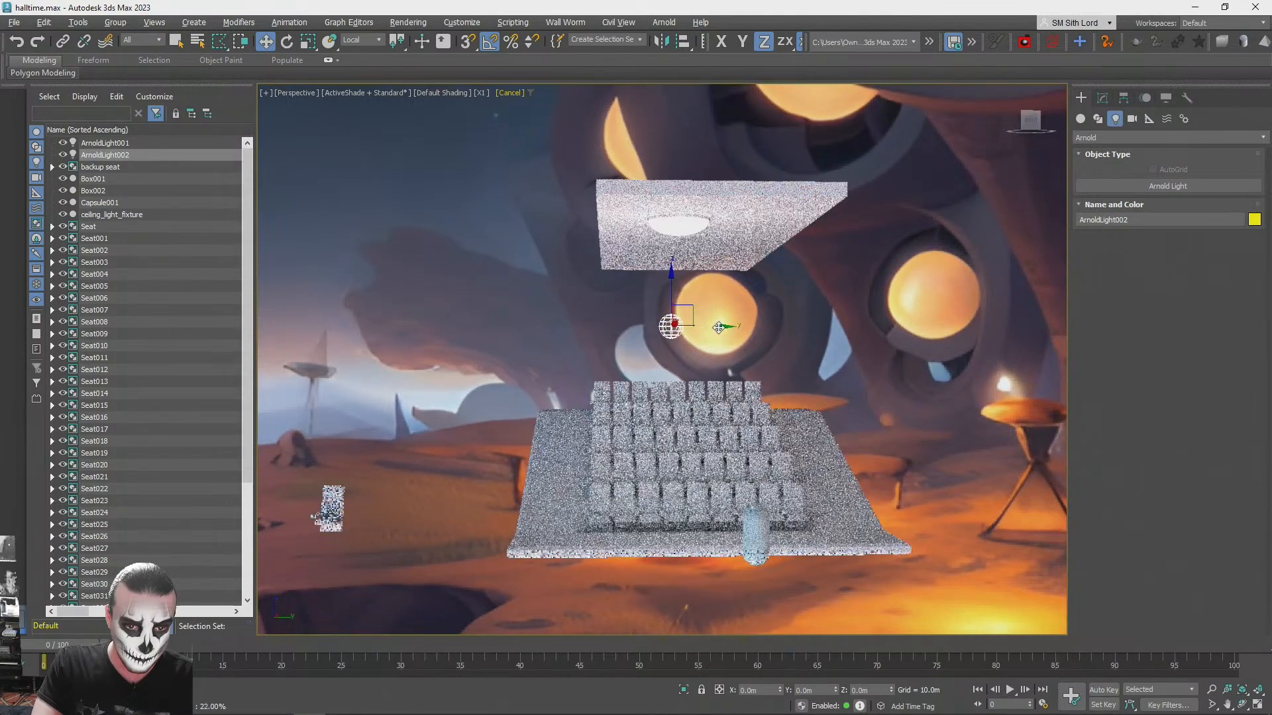
- Align the point light to the ceiling light fixture
key(alt+a)
click(687, 219)
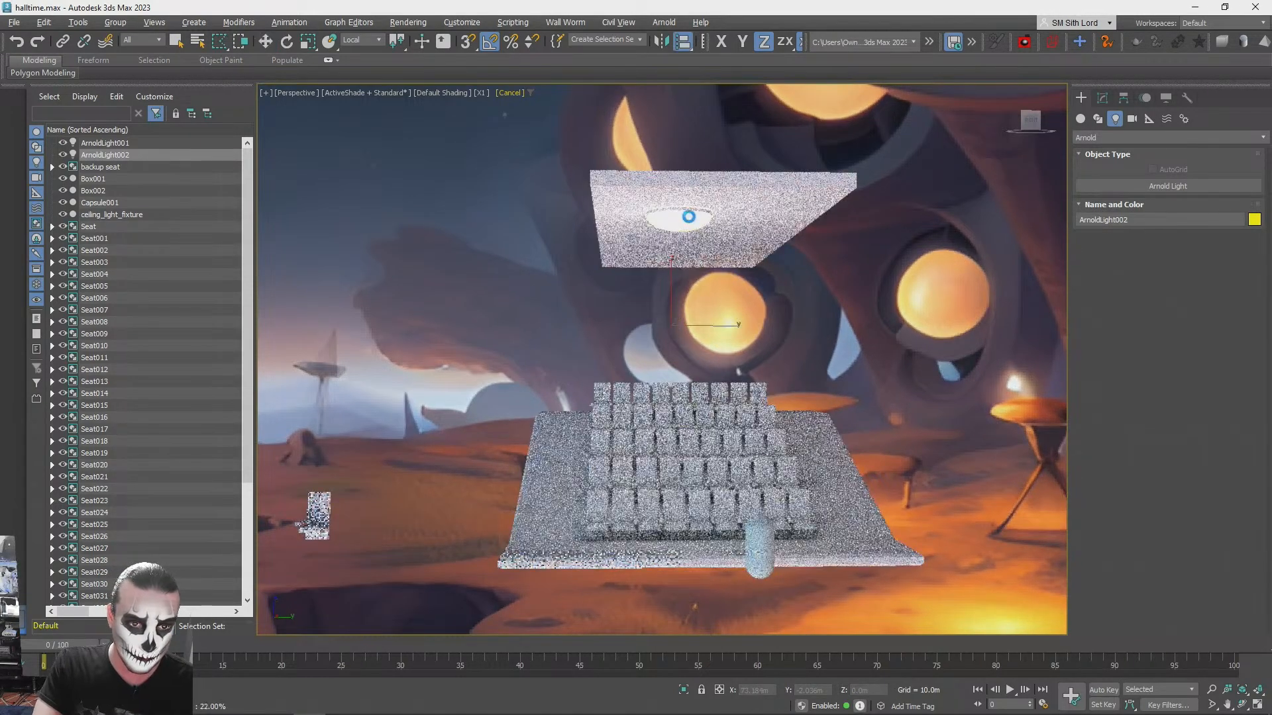
click(639, 472)
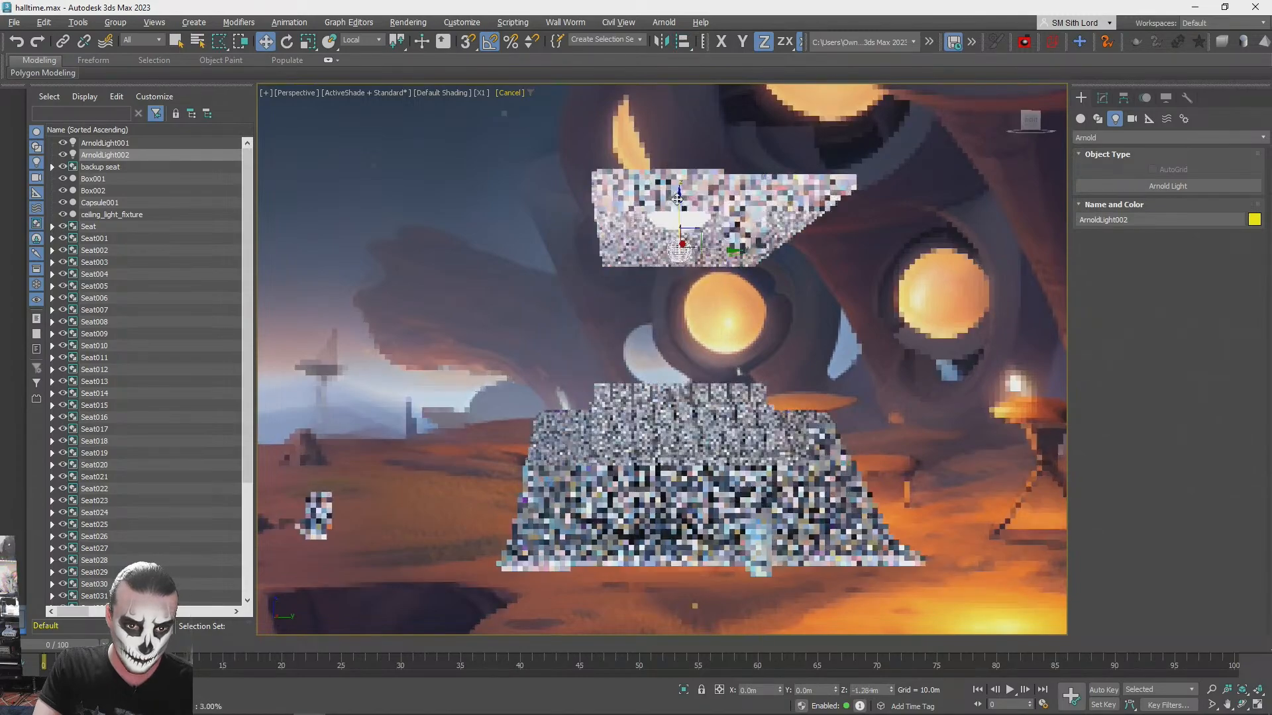
- Lower the point light vertically to hang below the ceiling slab, and switch the viewport from ActiveShade back to Standard shading
drag(671, 237, 663, 260)
click(352, 93)
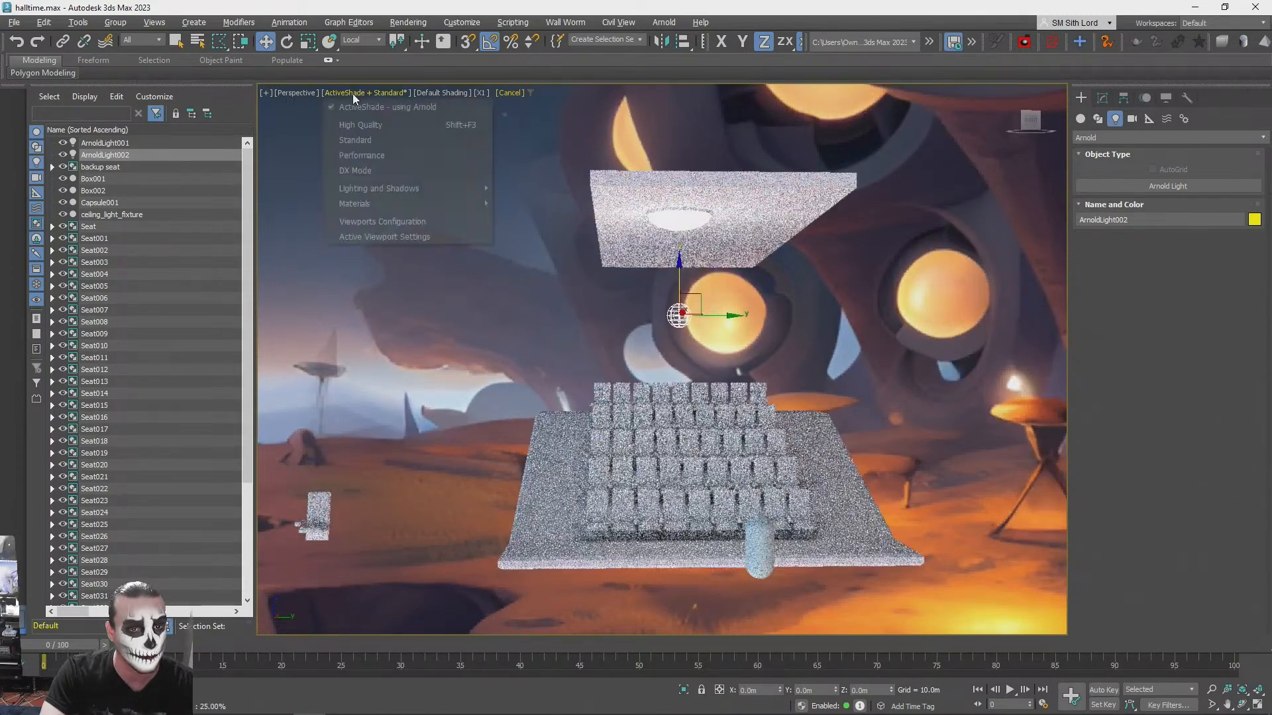
click(362, 109)
alt+middle_drag(735, 225, 841, 215)
scroll(795, 209, up, 3)
scroll(1033, 192, down, 3)
alt+middle_drag(1054, 192, 1023, 179)
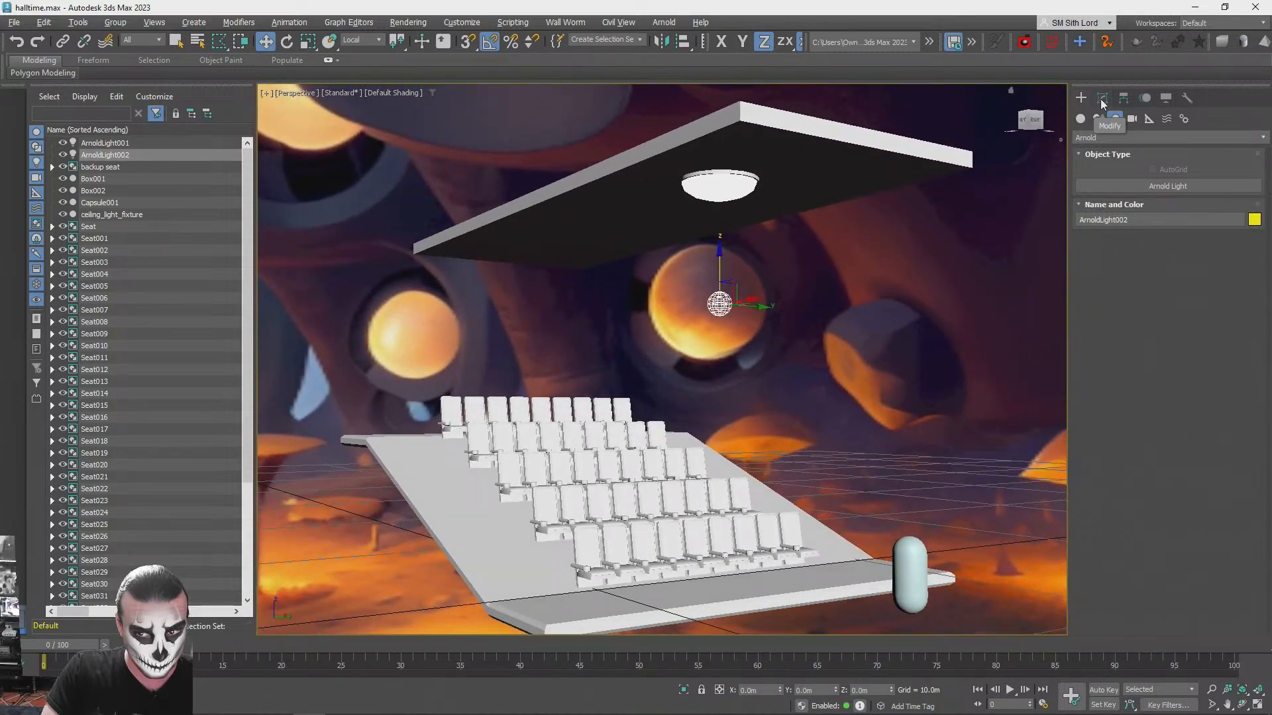
- Tint the point light pale blue, with a colour of about red 148, green 168, blue 255
click(1102, 98)
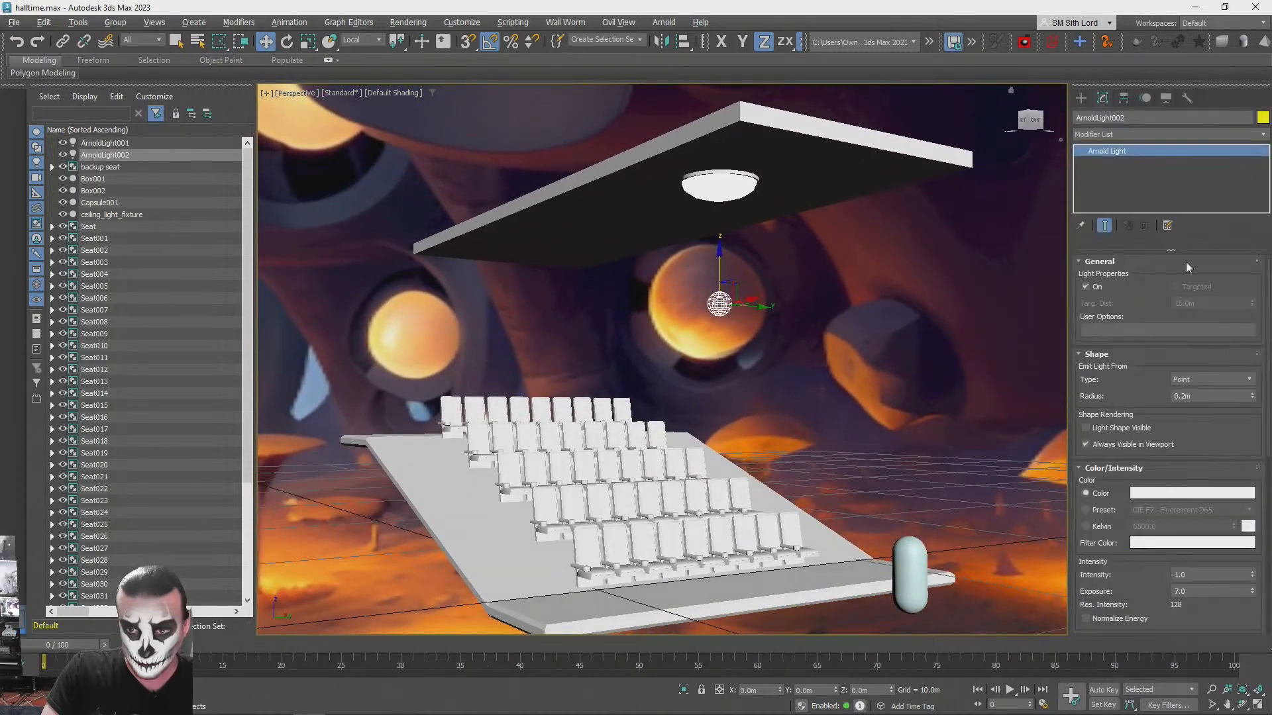
click(1148, 497)
drag(919, 353, 926, 355)
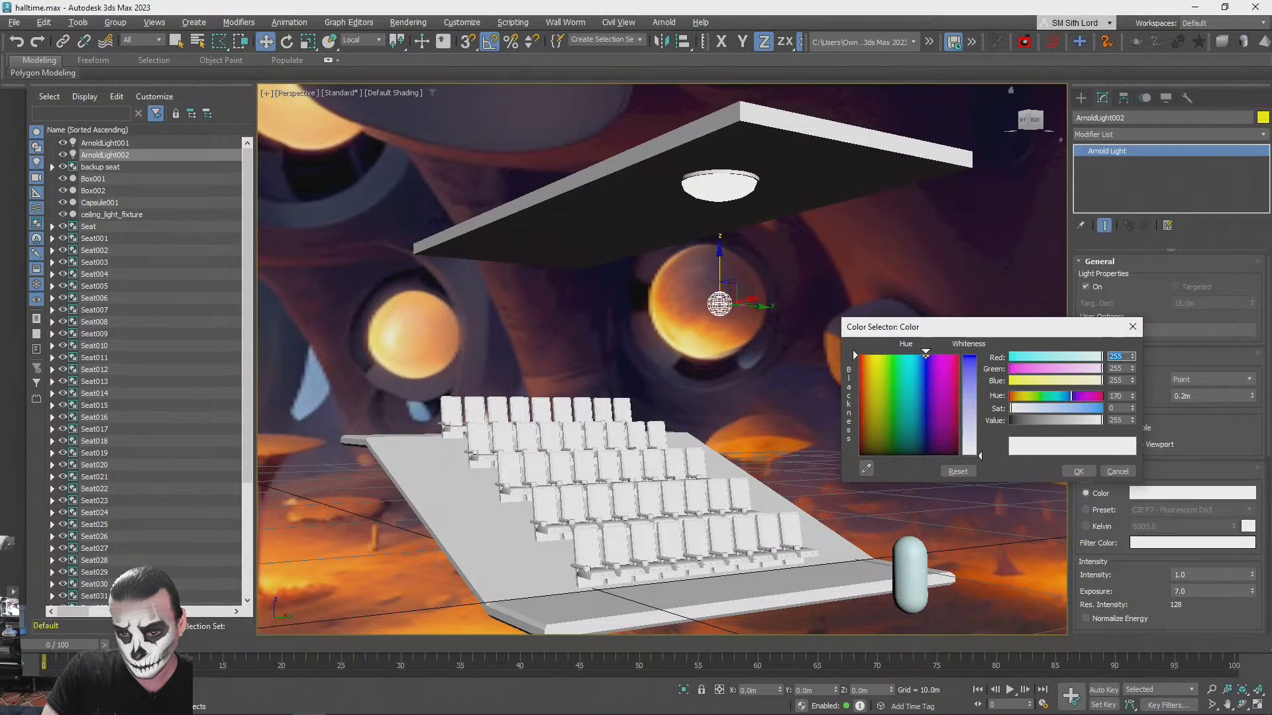
click(971, 418)
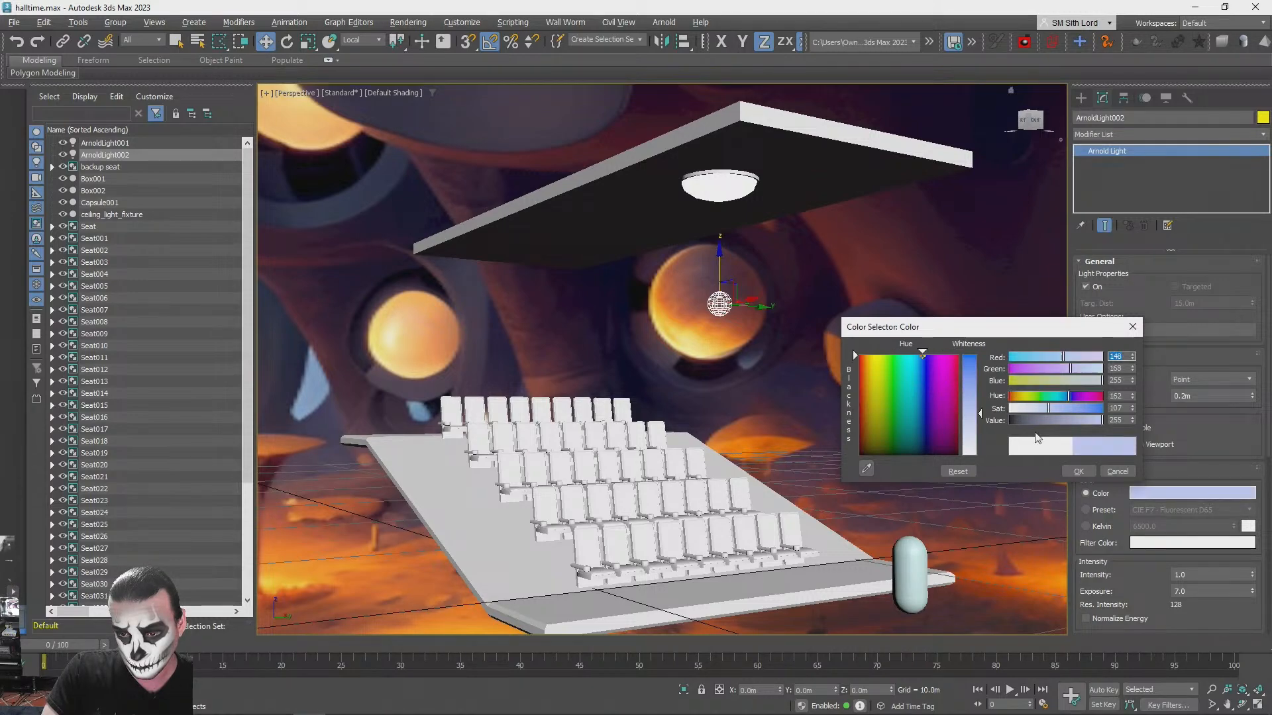
click(1081, 472)
- Render a test image of the ceiling's underside with the light fixture in view, and close the render
alt+middle_drag(1012, 426, 640, 336)
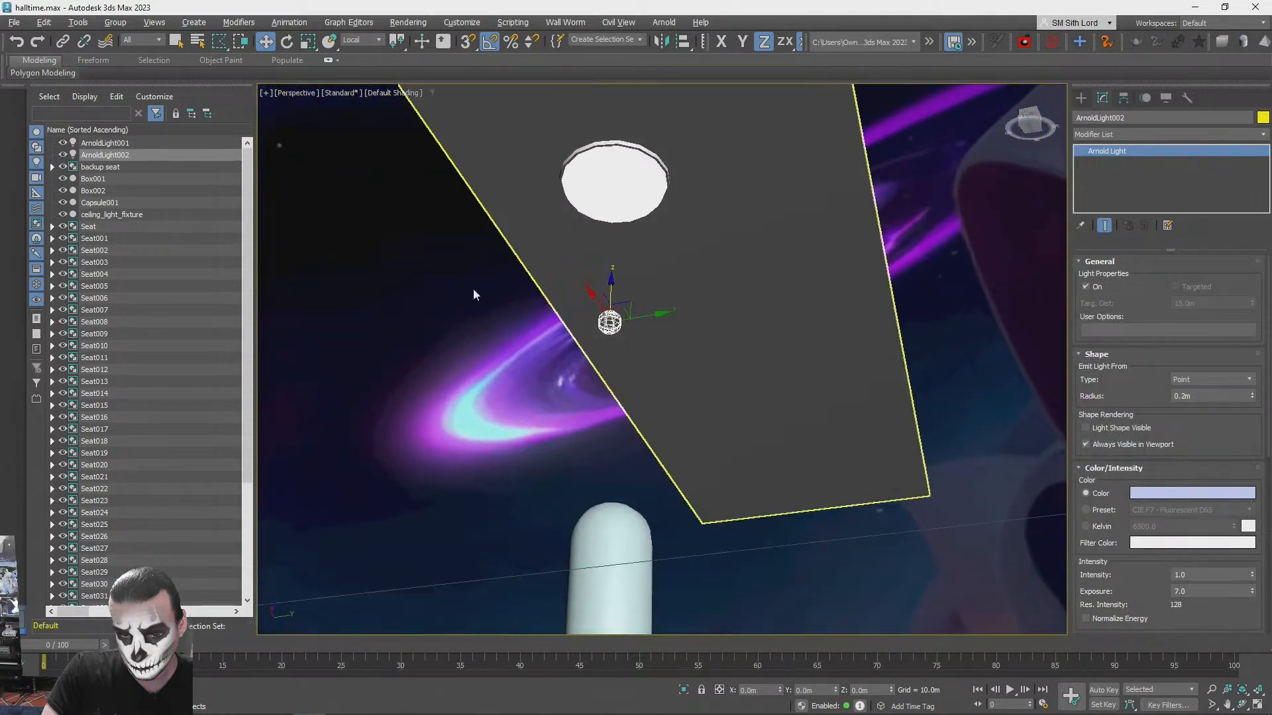
key(shift+q)
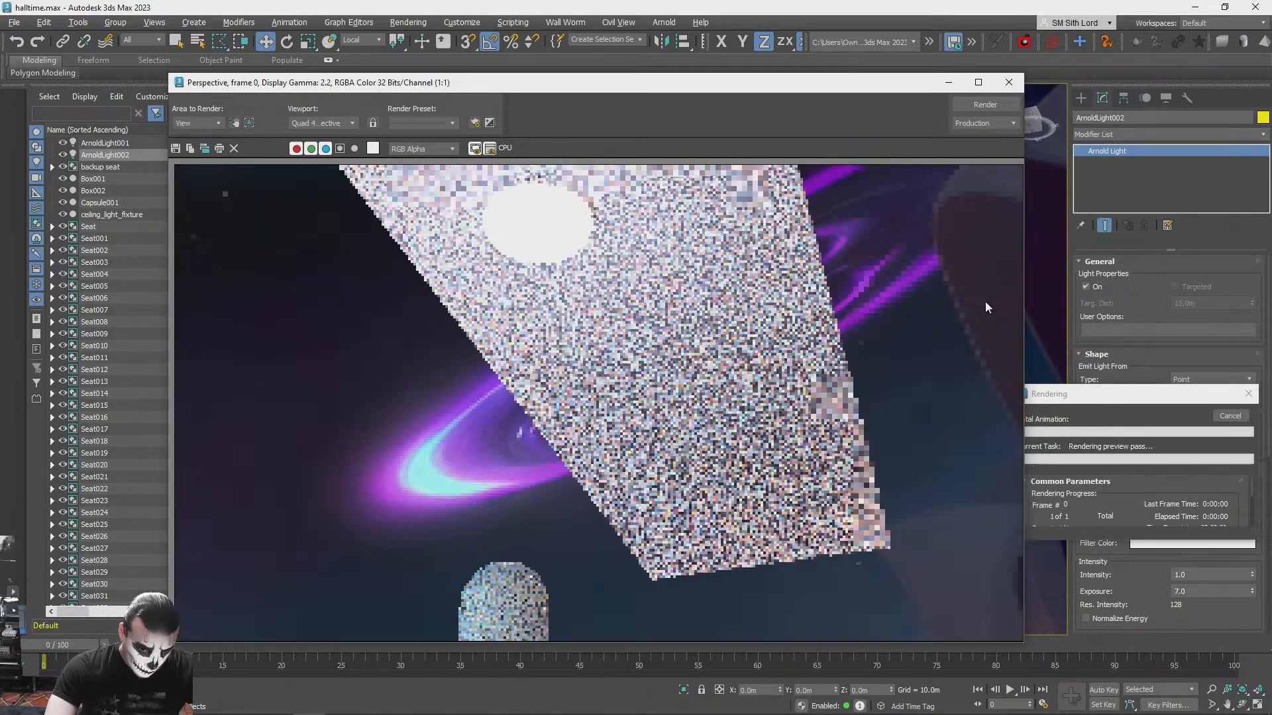
click(1009, 83)
click(1254, 395)
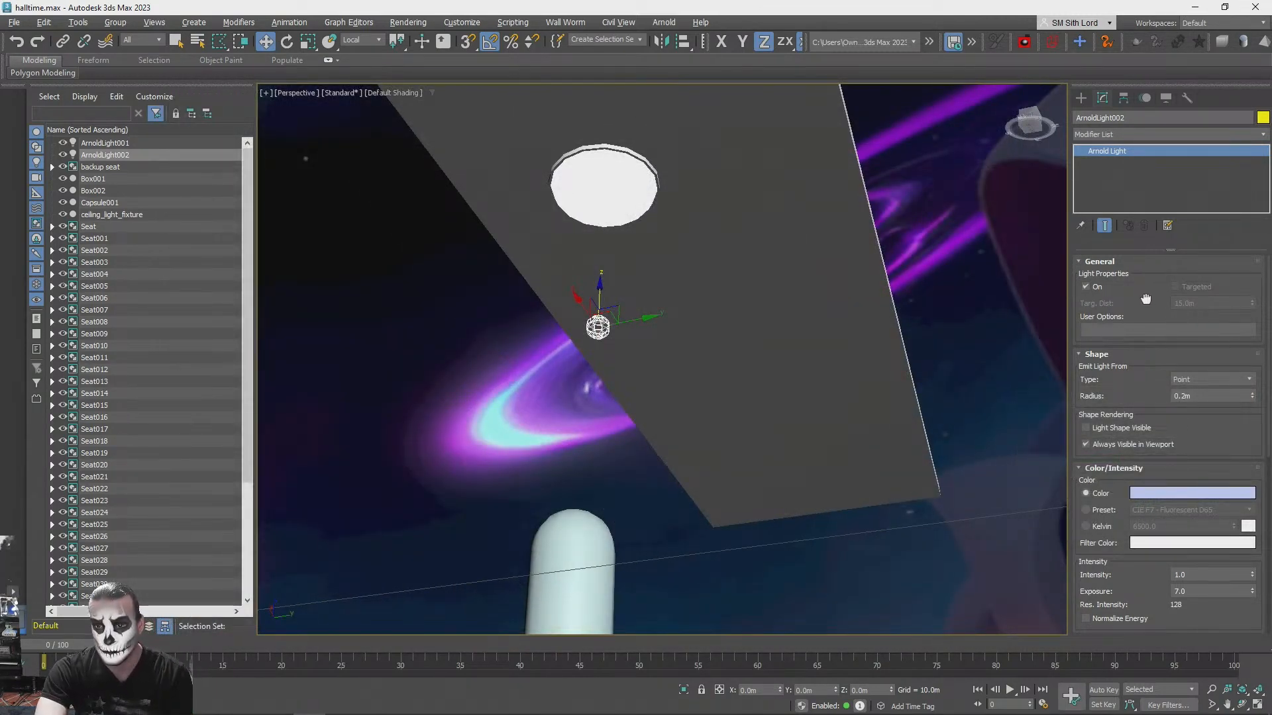
- Try a point light radius of 0.4 m and test render the ceiling
scroll(1187, 396, down, 1)
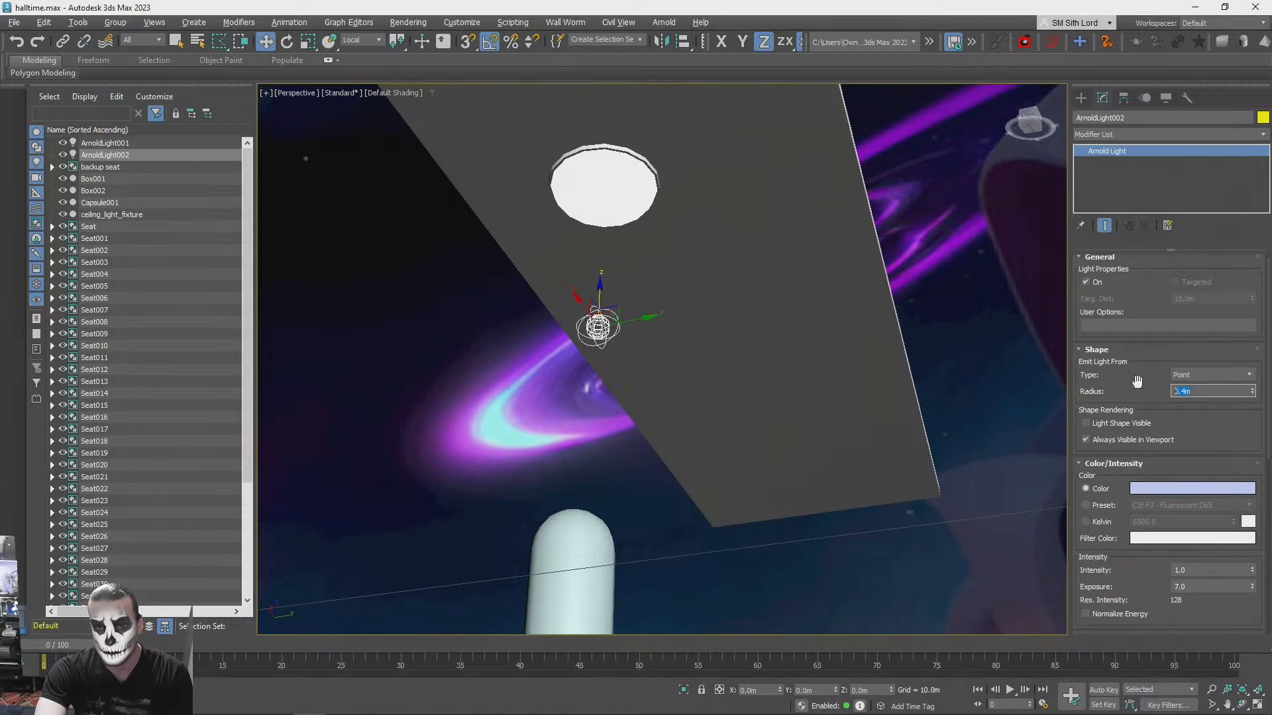
key(shift+q)
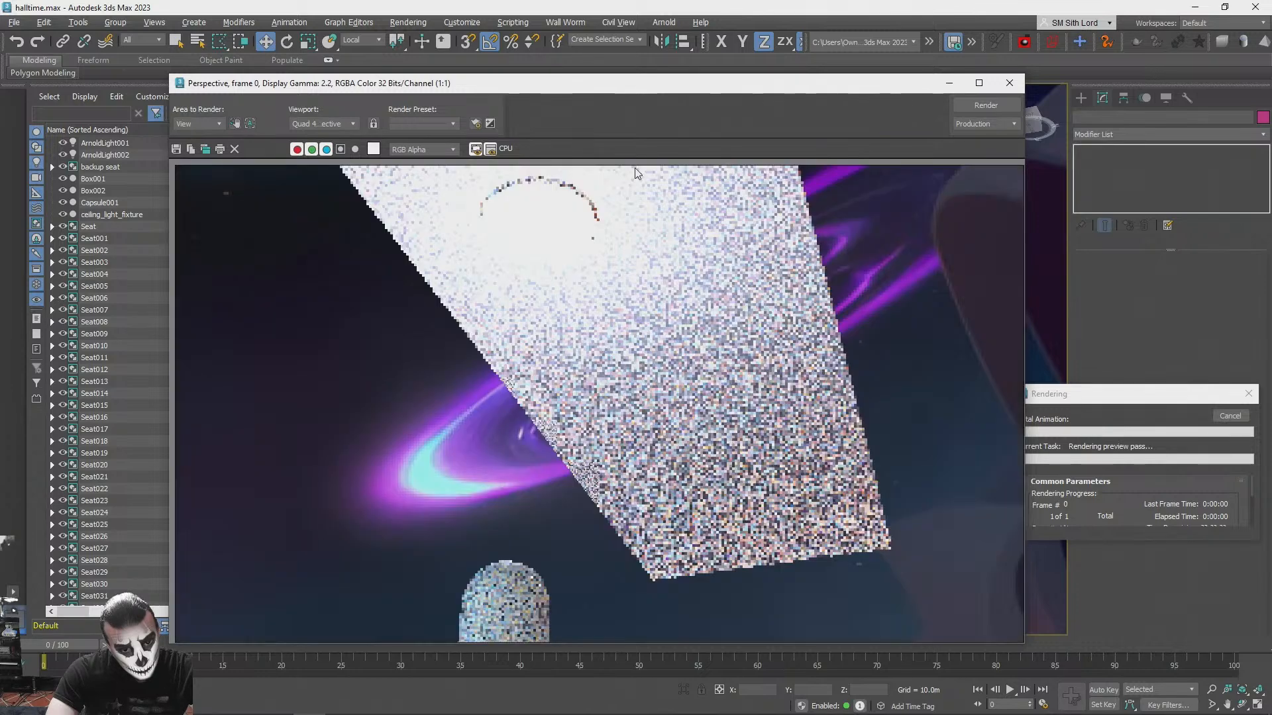
click(1009, 83)
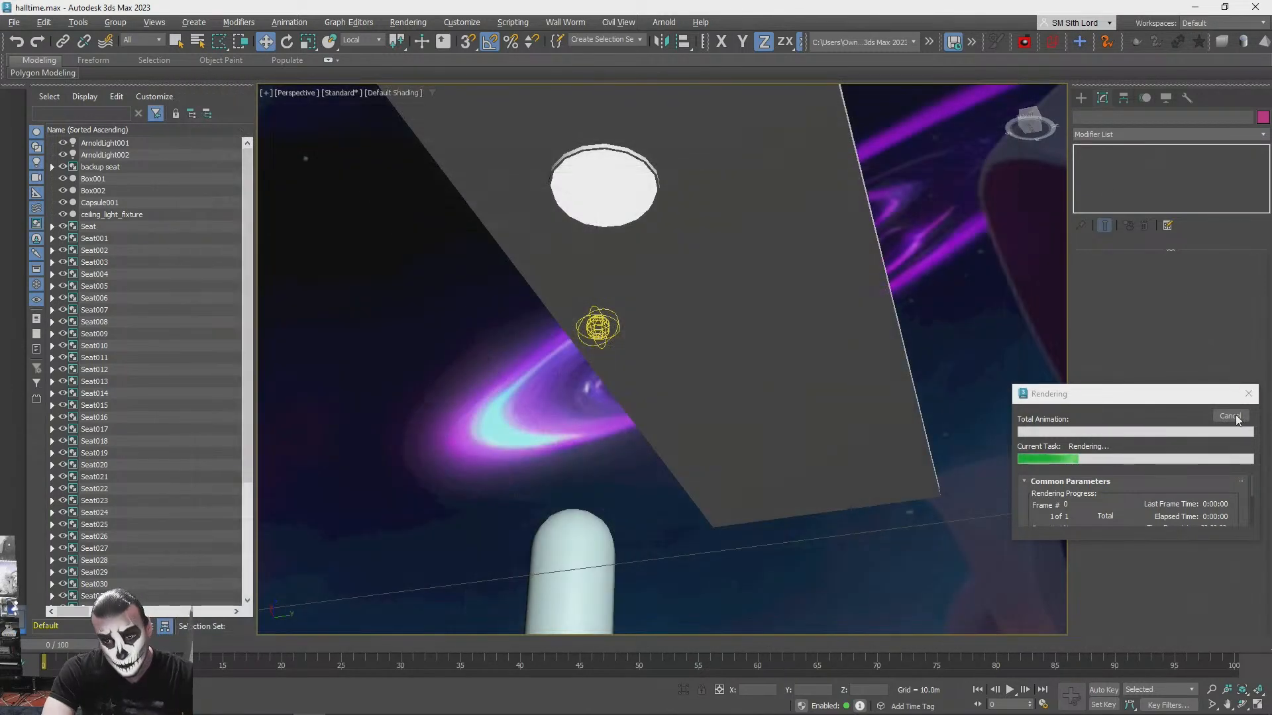
- Set the point light's radius to 0.25 m and test render the ceiling again
click(600, 328)
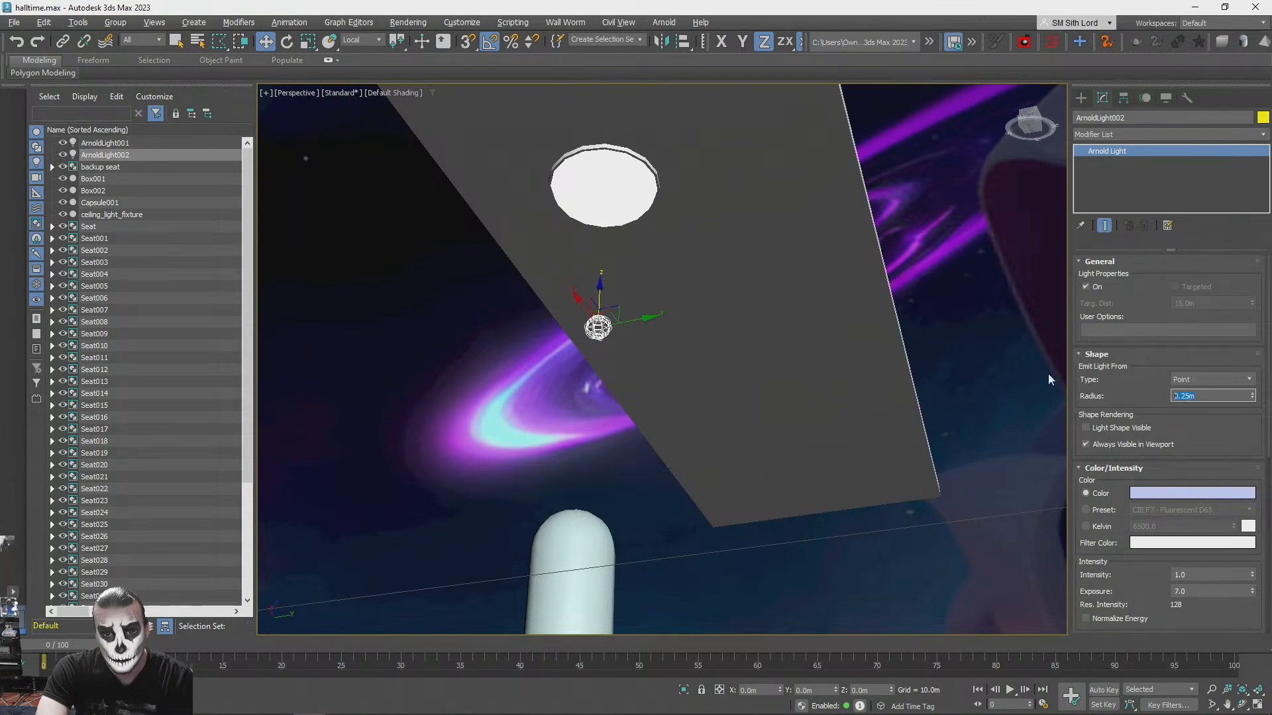
drag(1143, 314, 1146, 302)
key(shift+q)
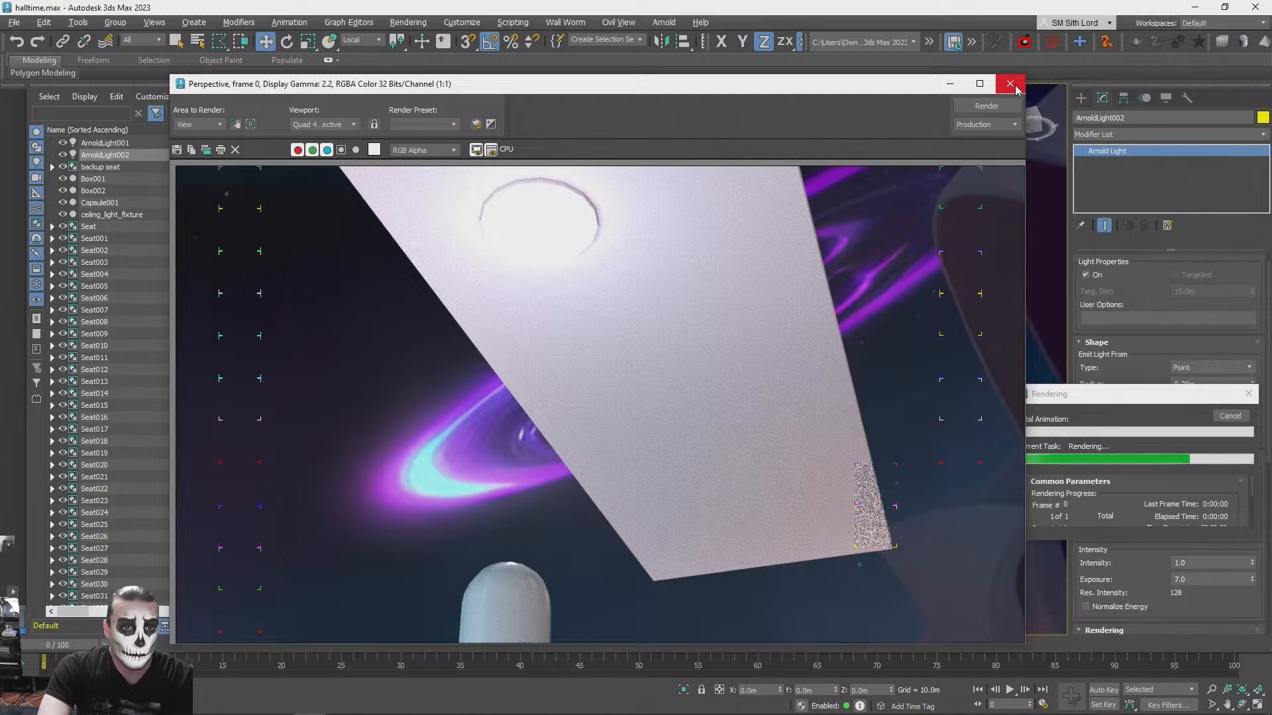
click(1010, 84)
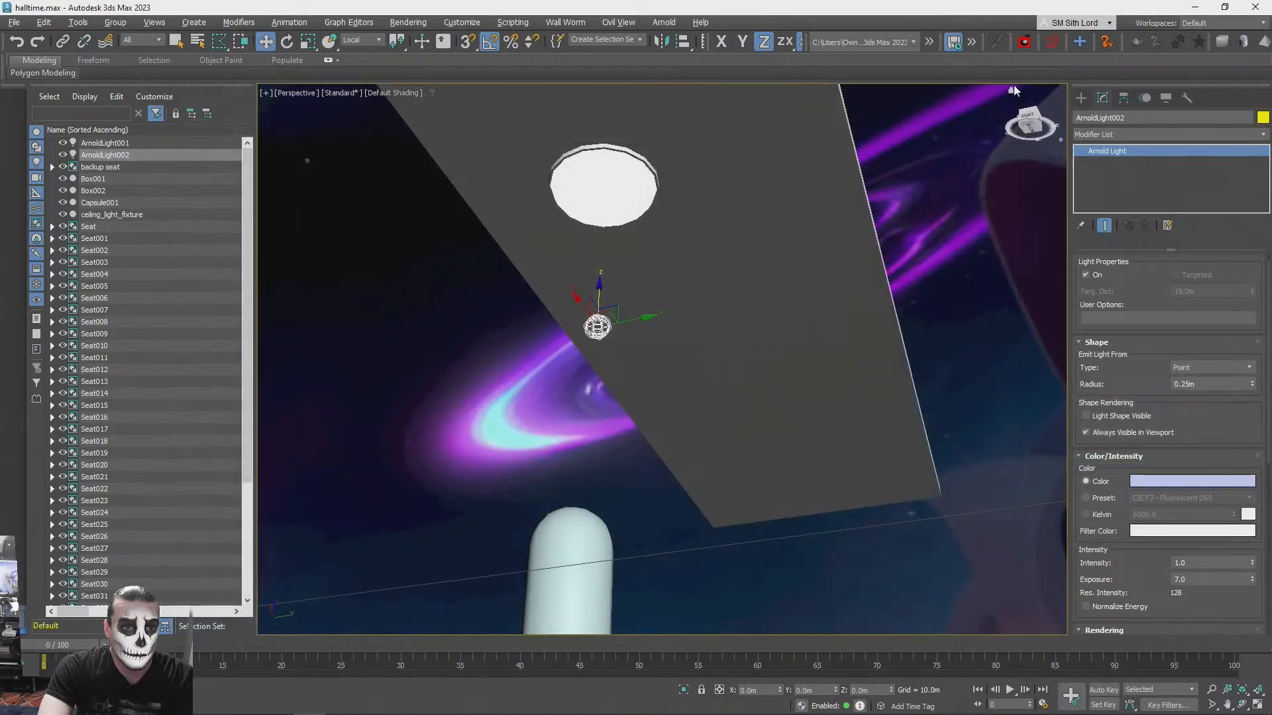
- Deepen the point light's blue tint to about red 129, green 153, blue 255, and deselect the light
click(1134, 482)
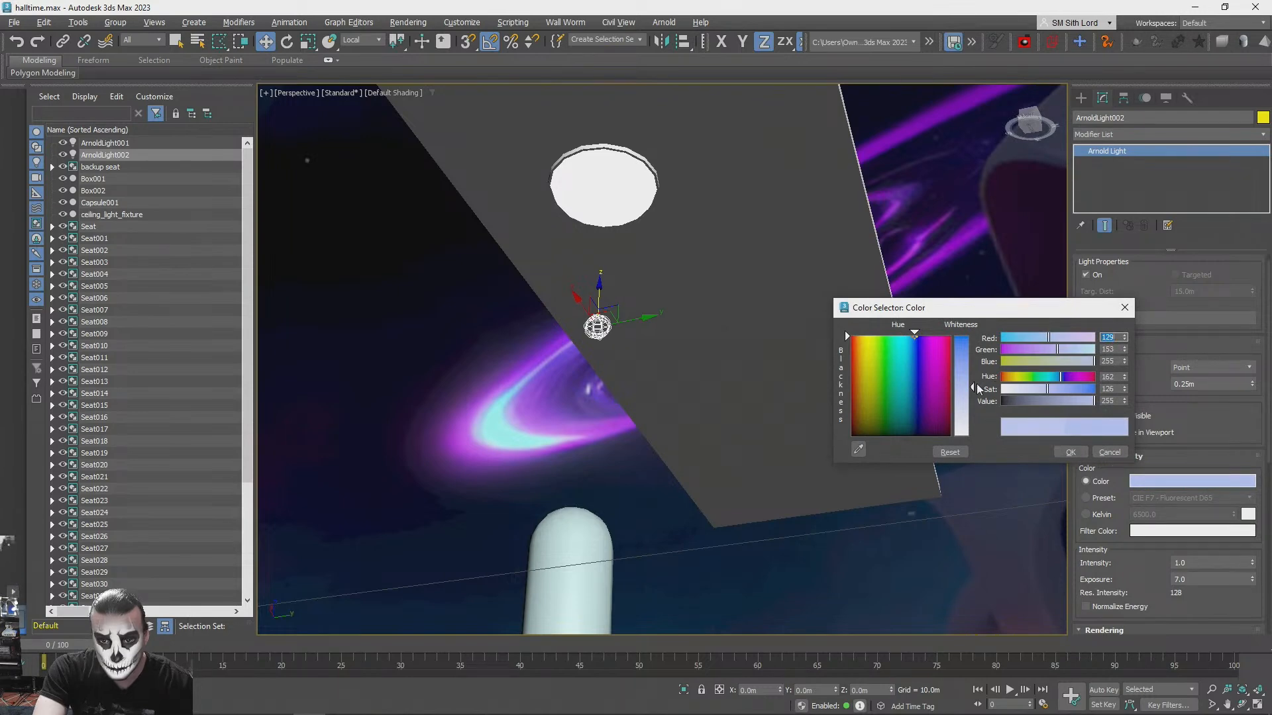
click(1068, 452)
click(943, 236)
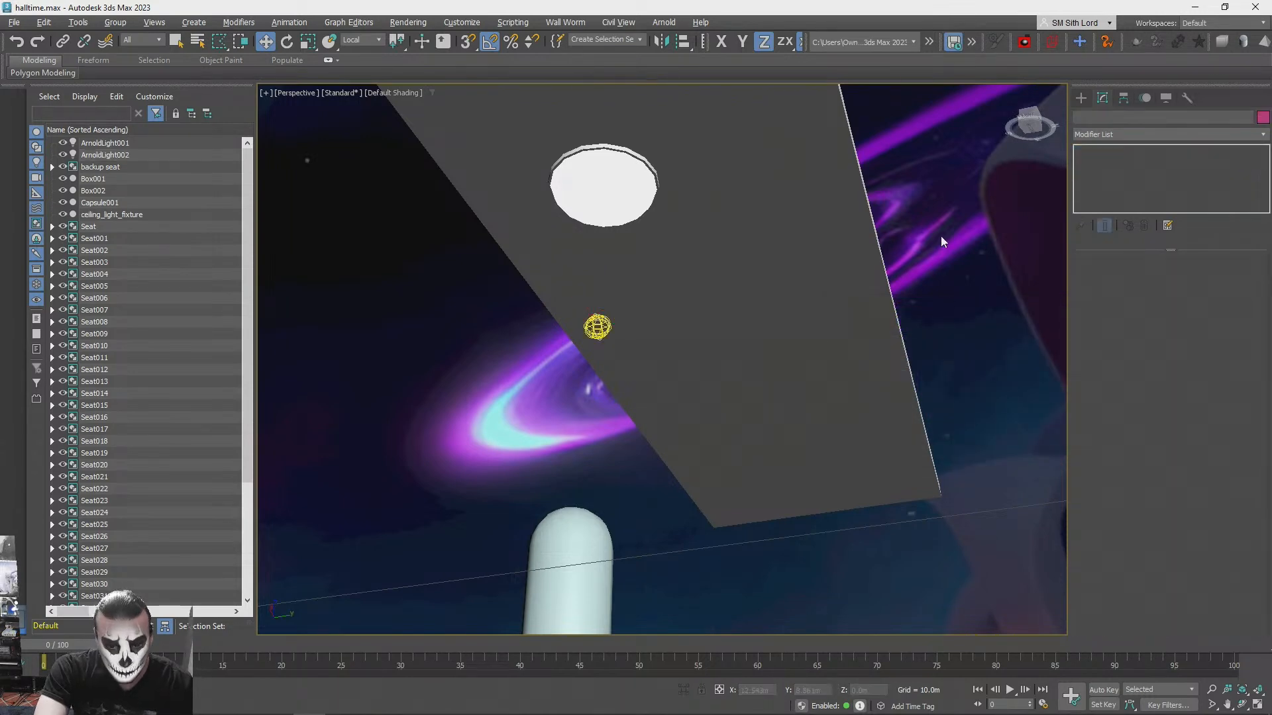
- Select the ceiling light fixture and rename its Material #27 as lightsurface in the Slate Material Editor
click(603, 188)
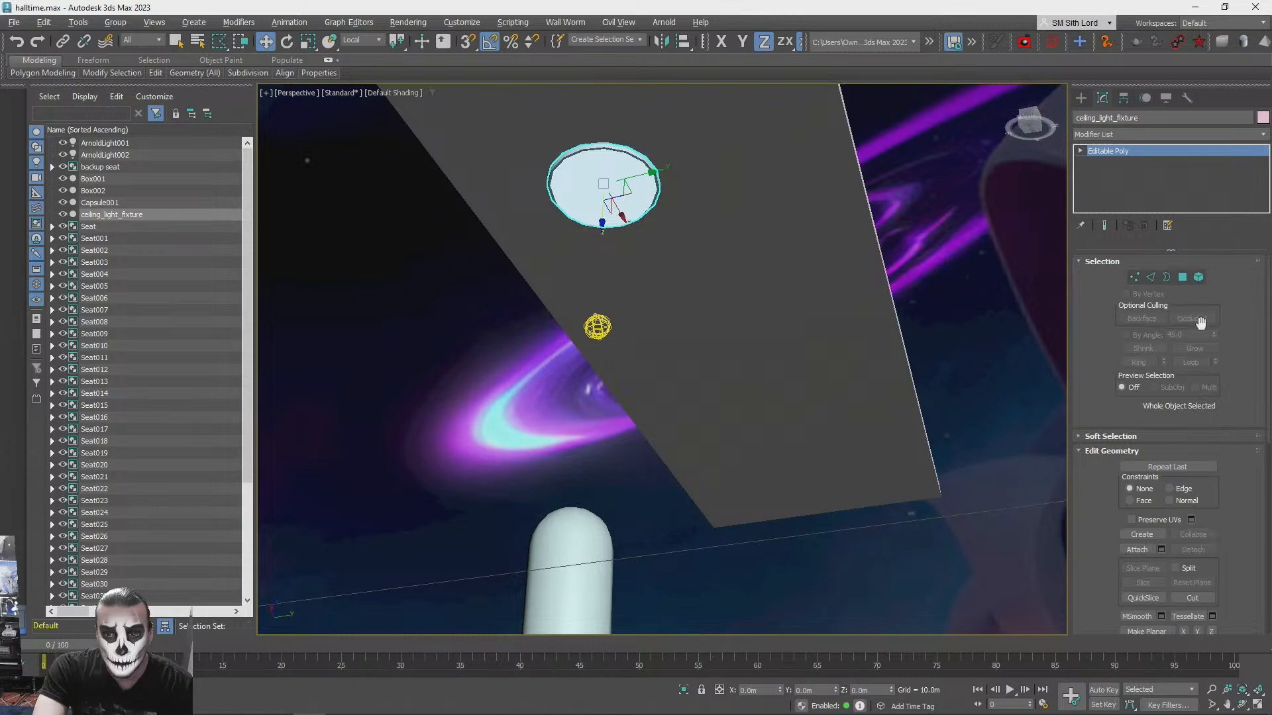
key(m)
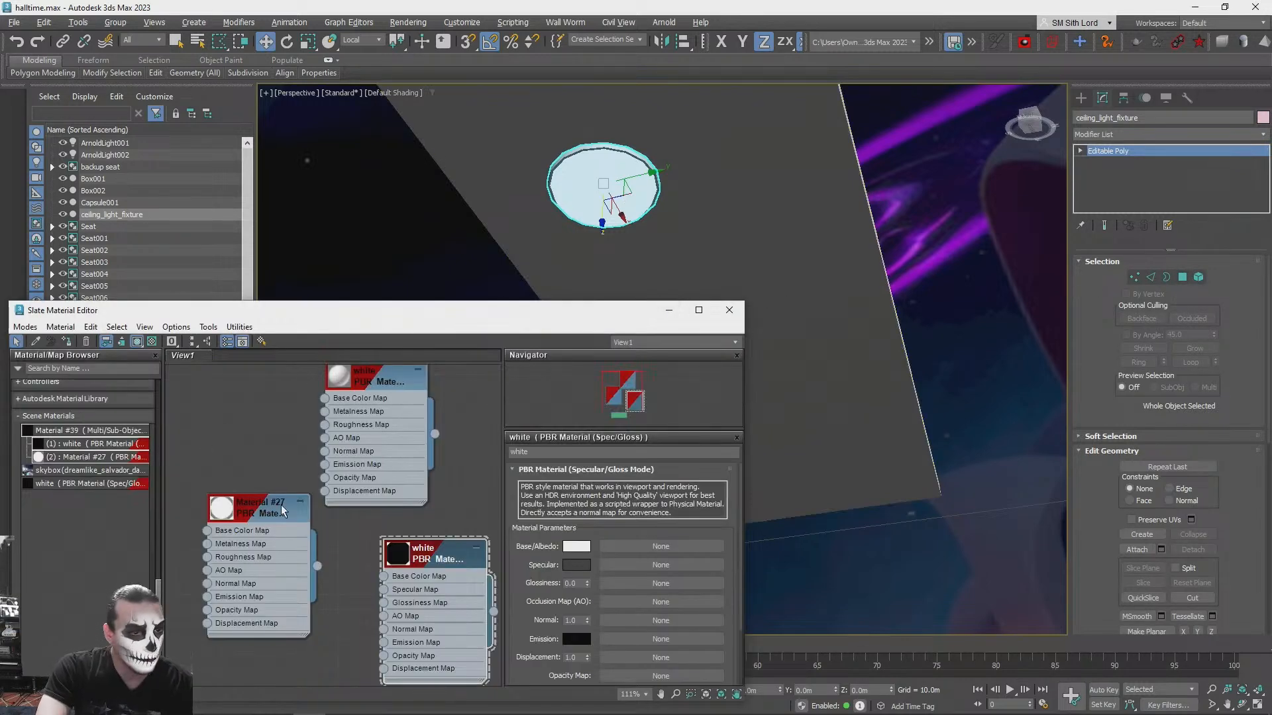
click(241, 511)
drag(249, 507, 219, 509)
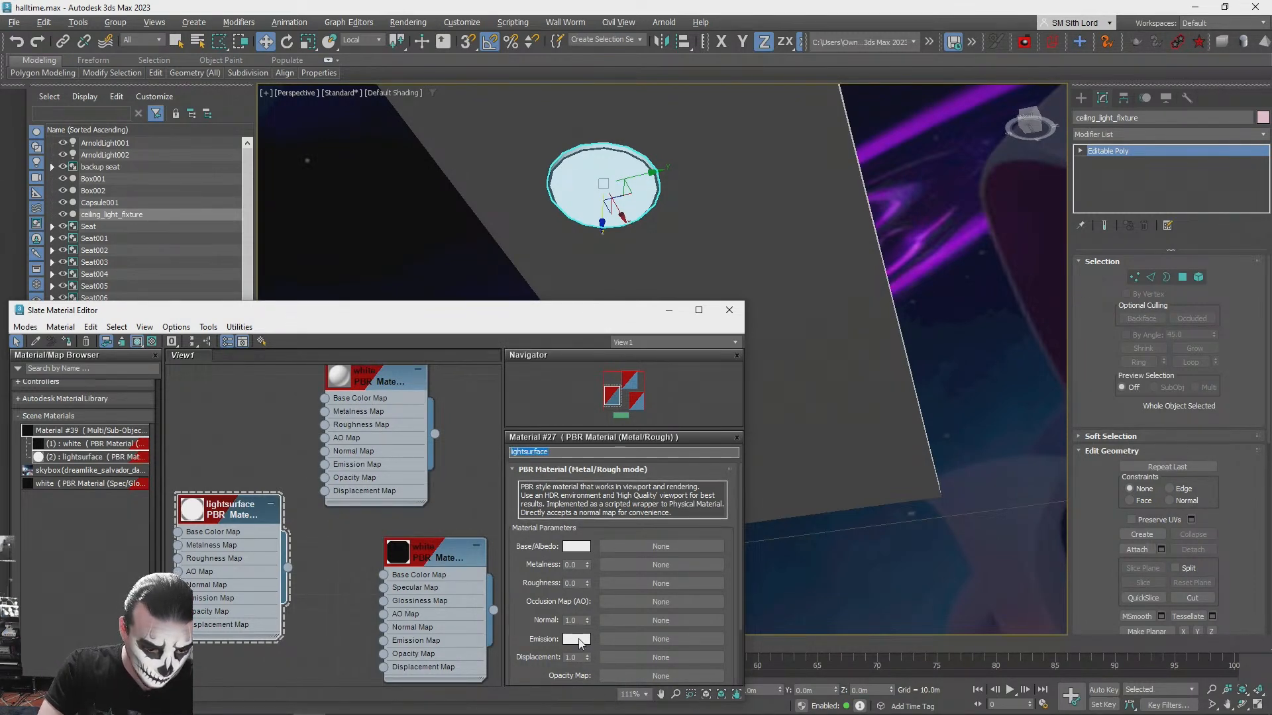
middle_drag(283, 598, 374, 576)
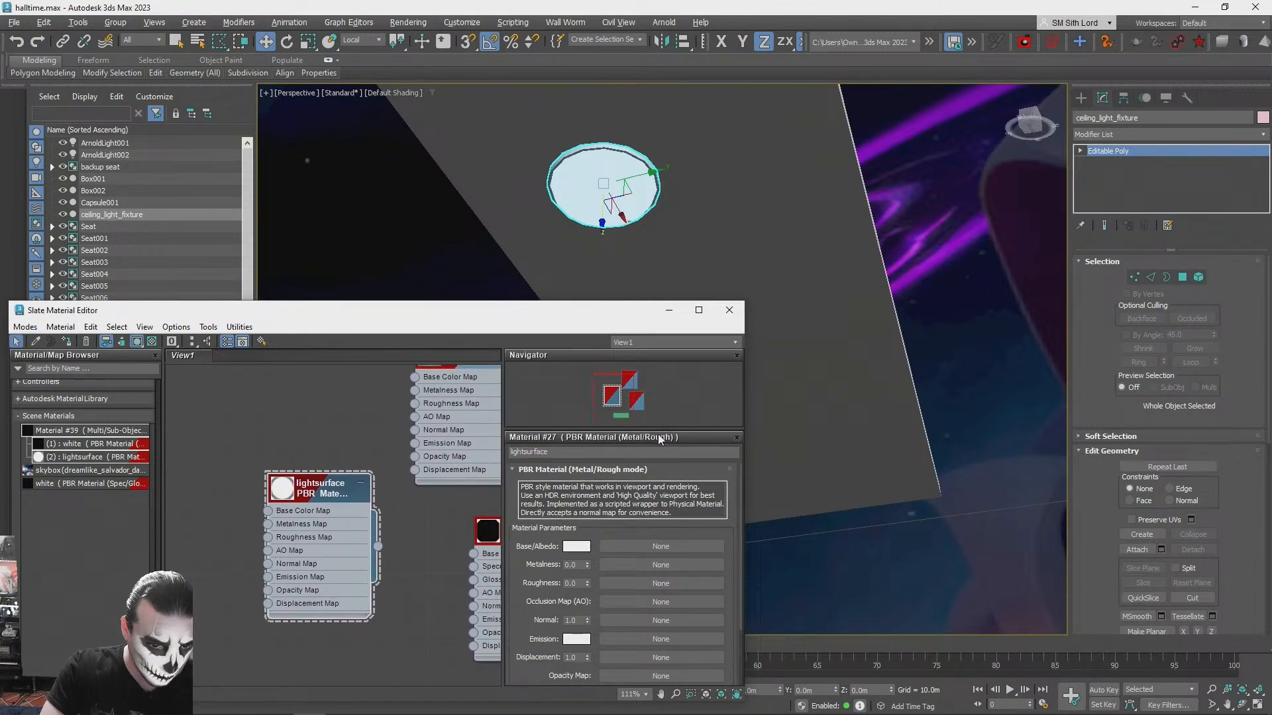
middle_drag(432, 550, 415, 520)
scroll(83, 503, up, 5)
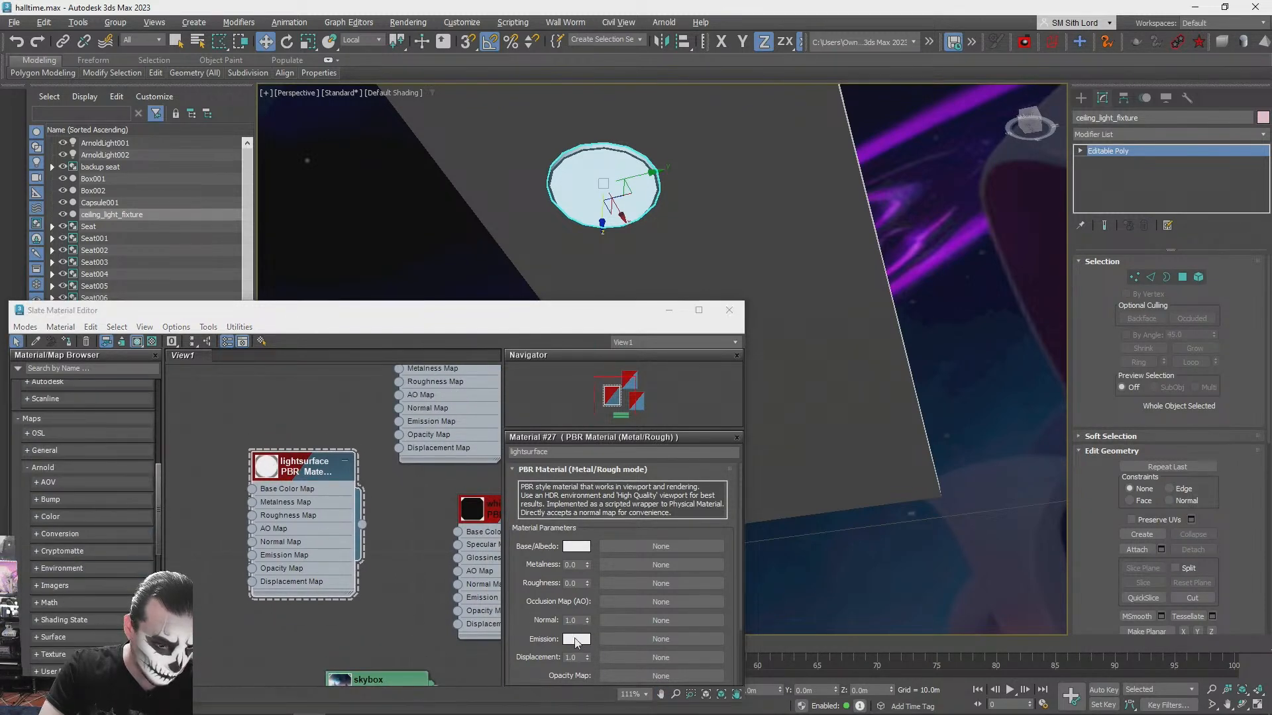
- Darken the lightsurface material's emission colour to a grey of about 0.078
click(577, 639)
drag(401, 589, 401, 511)
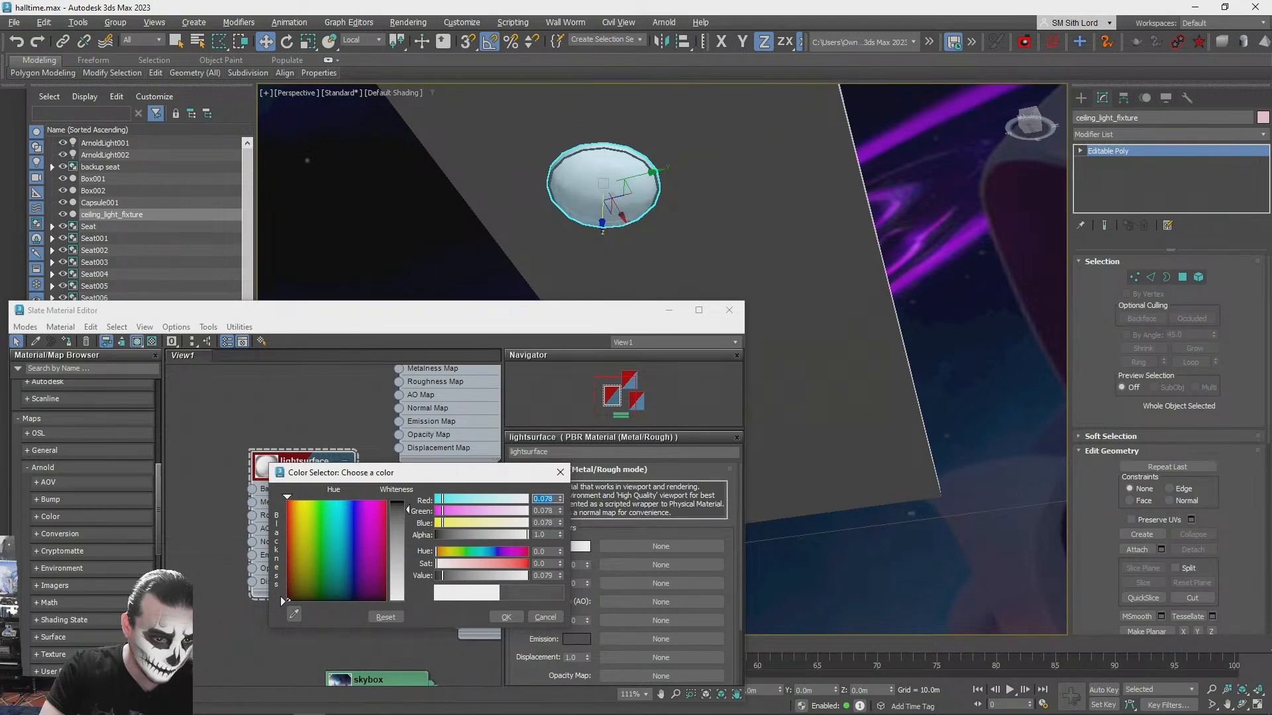
click(506, 618)
- Set the lightsurface material's base colour to a blue of about red 0.286, green 0.471, blue 1.0
click(578, 547)
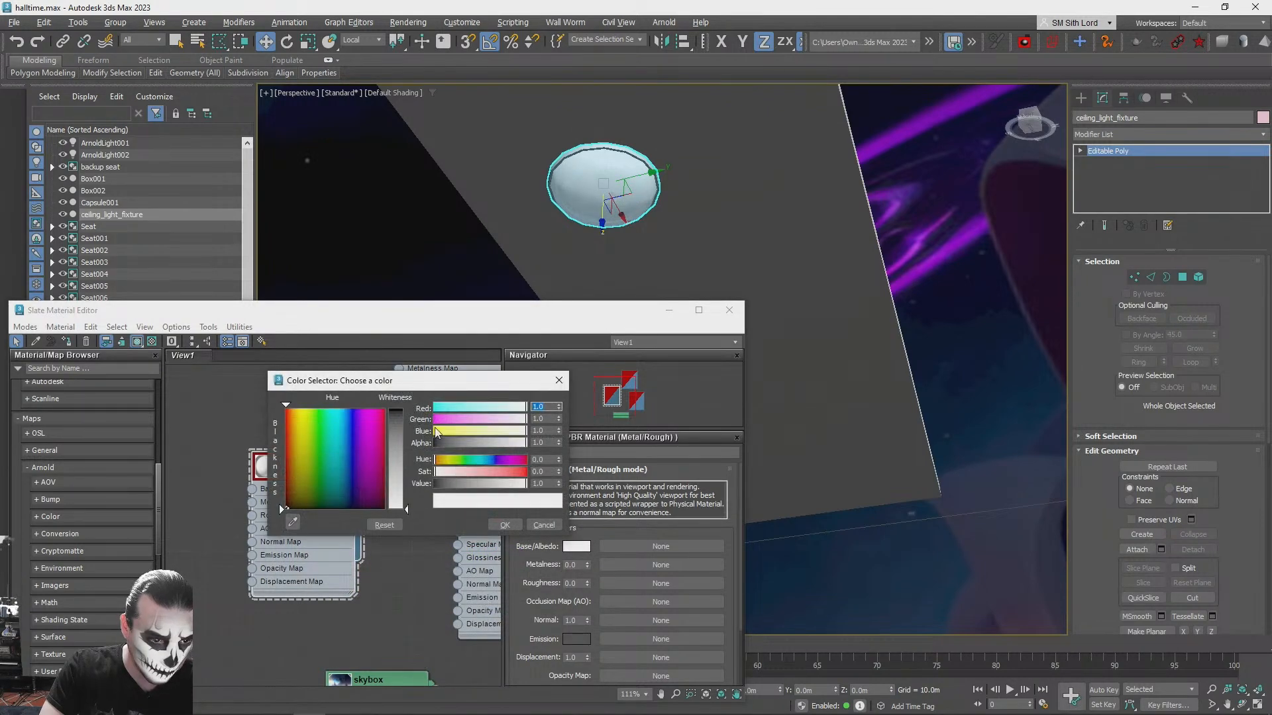
drag(347, 410, 344, 410)
mouse_move(401, 508)
mouse_down()
mouse_move(401, 409)
mouse_move(402, 438)
mouse_move(348, 408)
mouse_up()
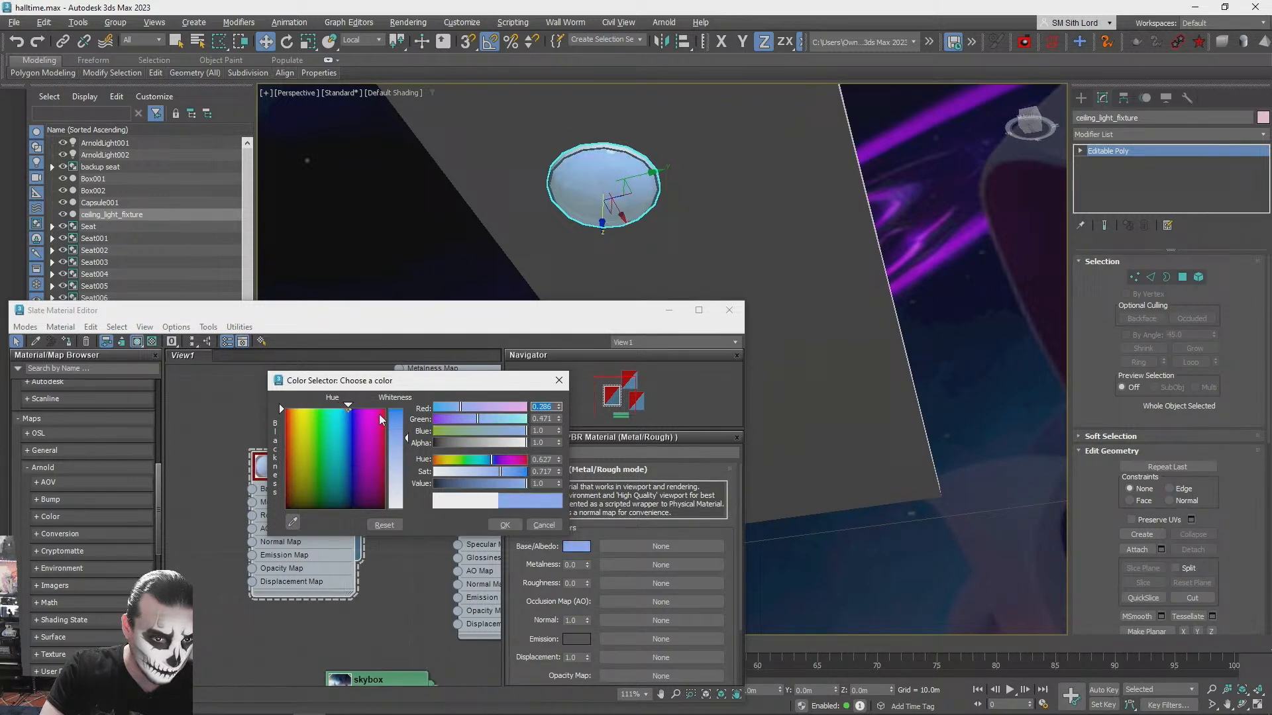
click(506, 526)
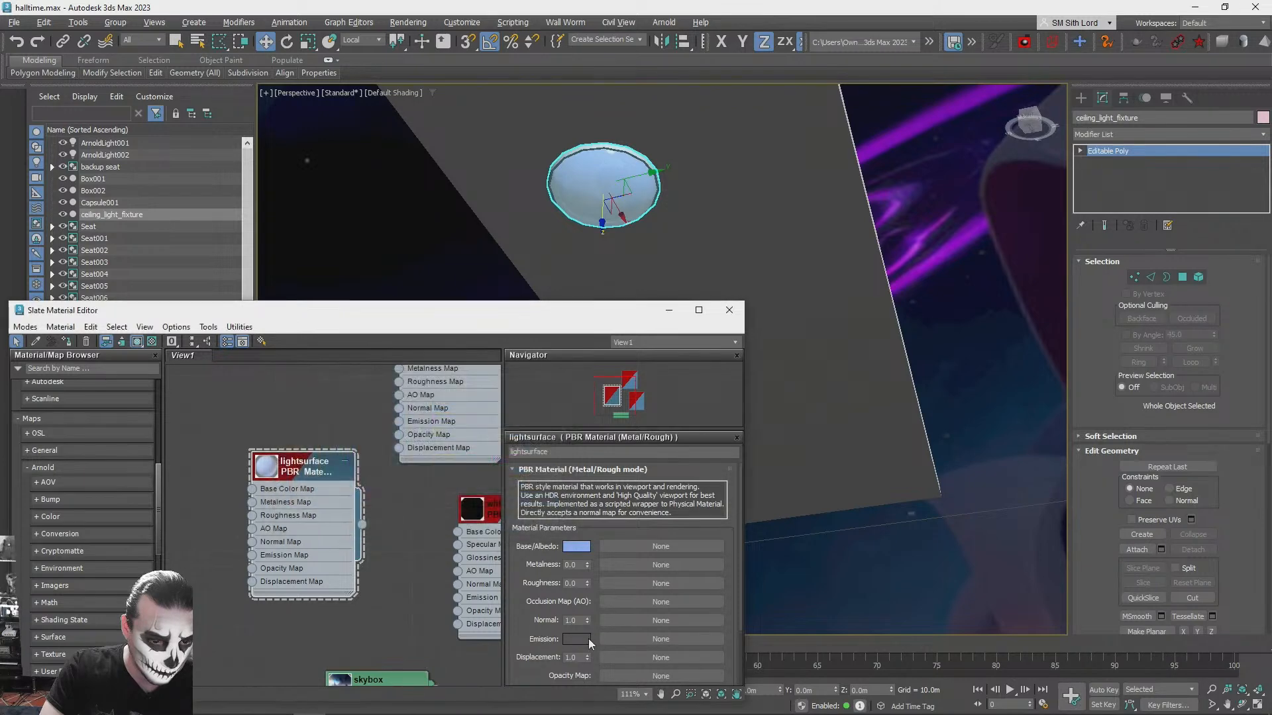
- Brighten the lightsurface material's emission colour slightly, and close the material editor
click(577, 639)
mouse_move(412, 520)
mouse_down()
mouse_move(414, 571)
mouse_move(414, 534)
mouse_move(402, 535)
mouse_up()
click(515, 618)
click(729, 310)
- Render the ceiling from below to check the fixture's revised material and the light's tint, and close the render
click(985, 339)
alt+middle_drag(985, 339, 784, 368)
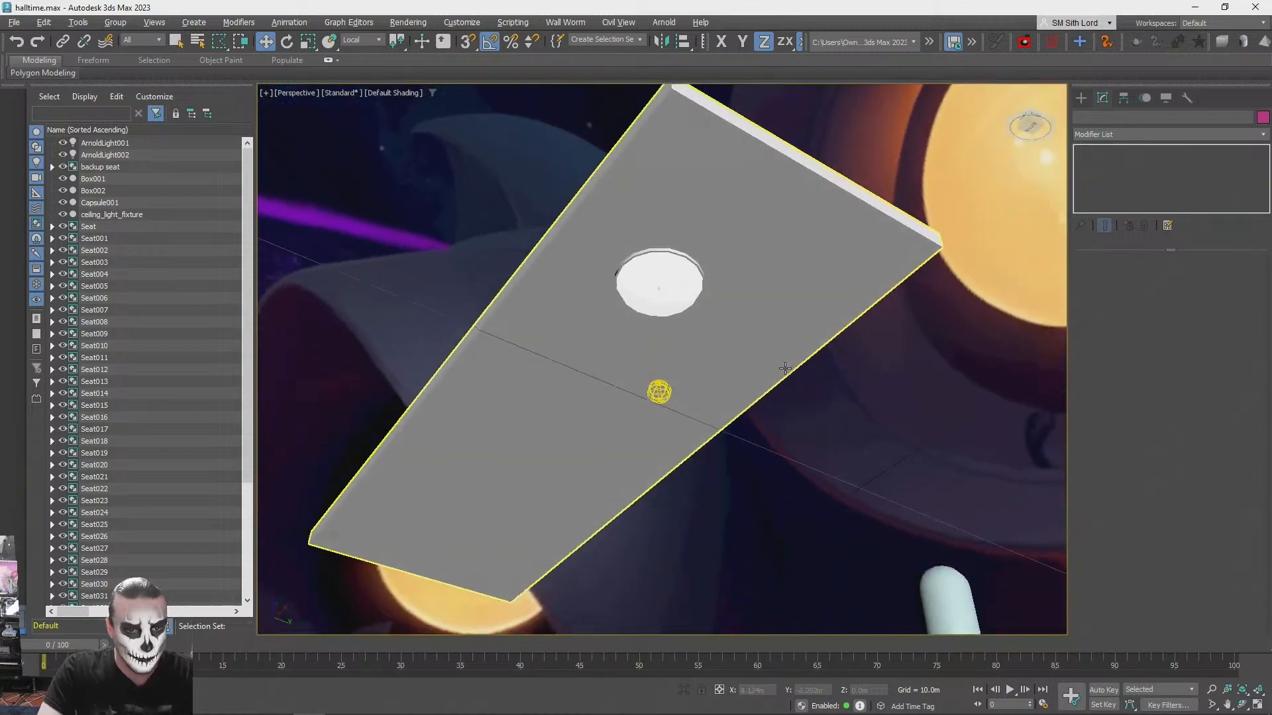
key(shift+q)
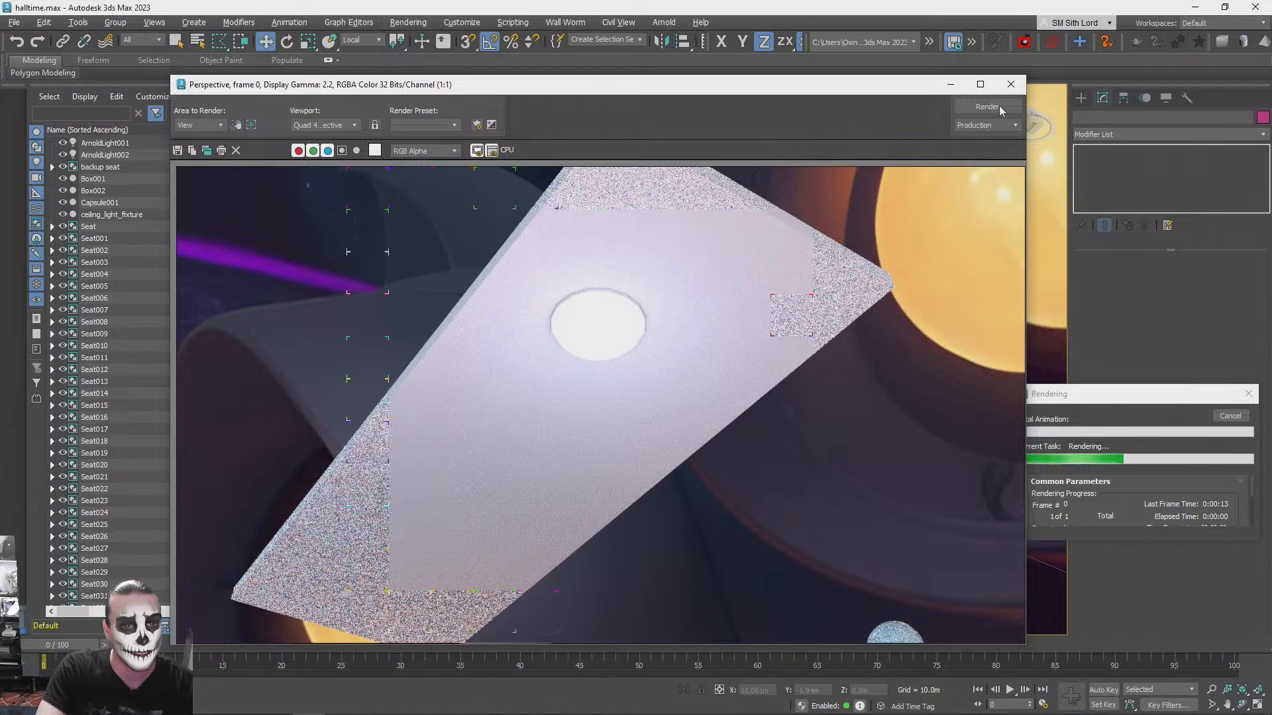
click(1010, 88)
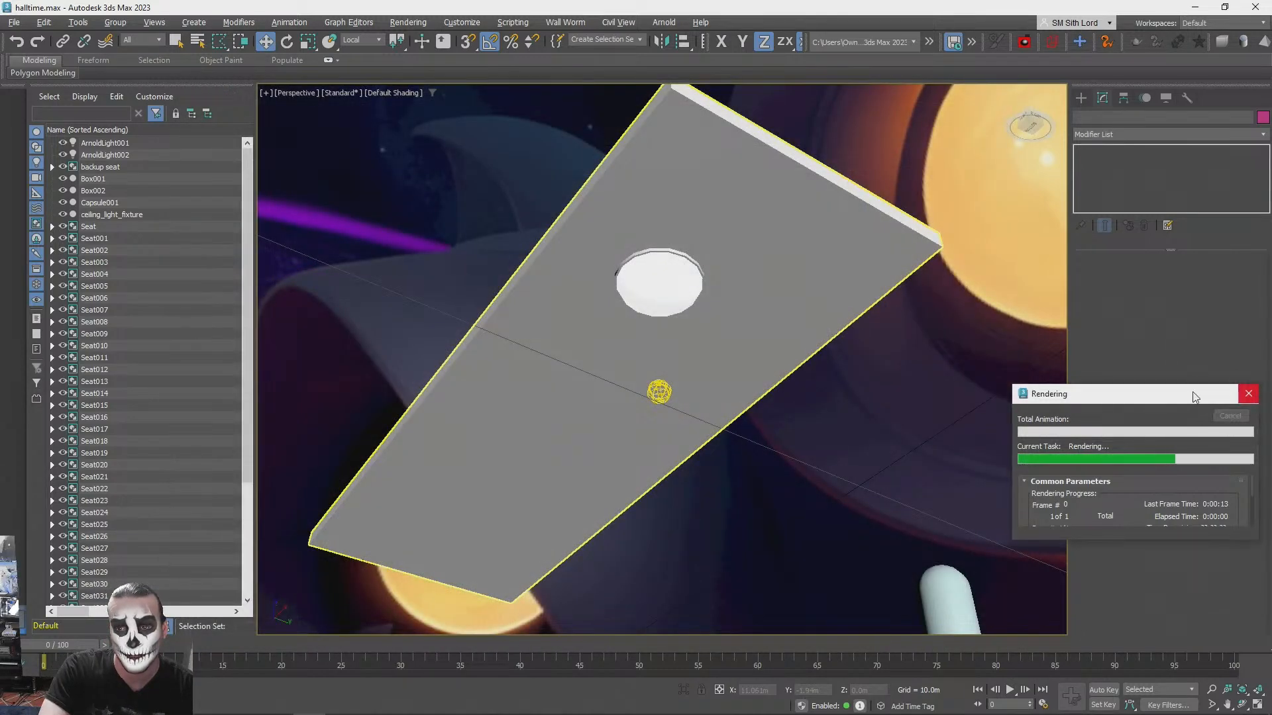
- Select the point light together with the ceiling light fixture and group them under the default name
alt+drag(669, 229, 689, 261)
alt+middle_drag(688, 261, 680, 287)
click(702, 349)
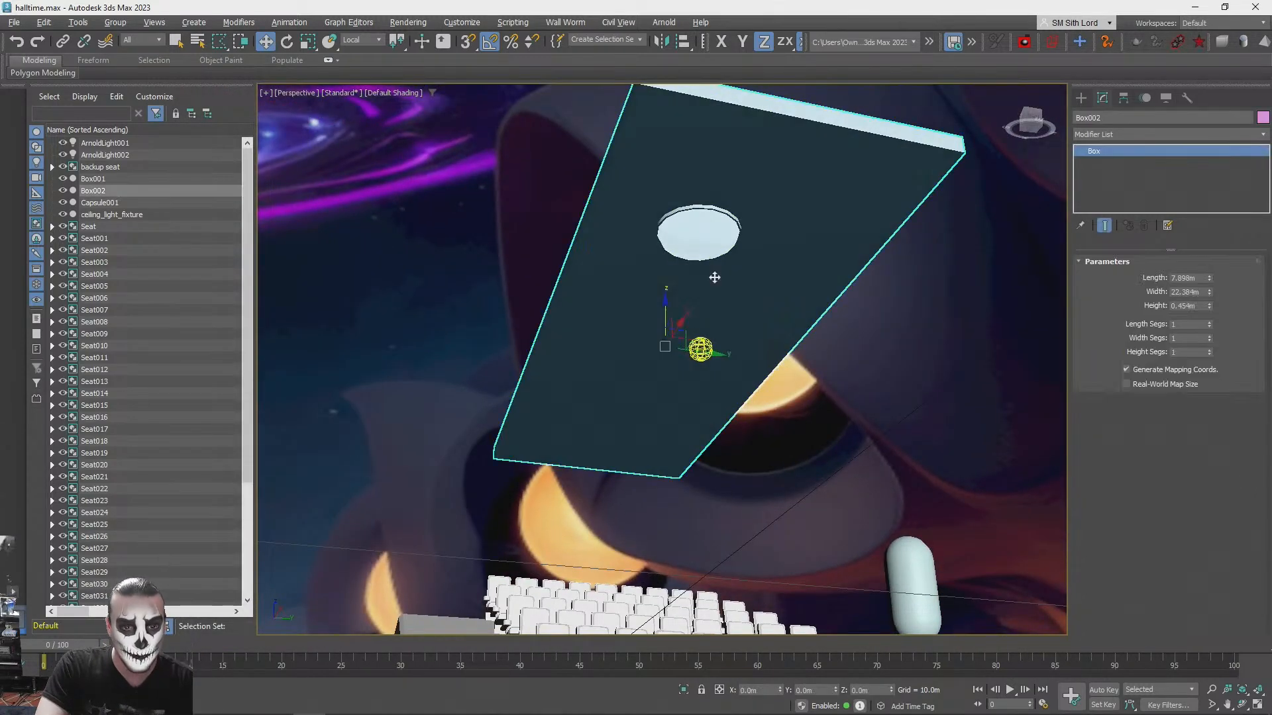
click(804, 482)
click(706, 351)
key(q)
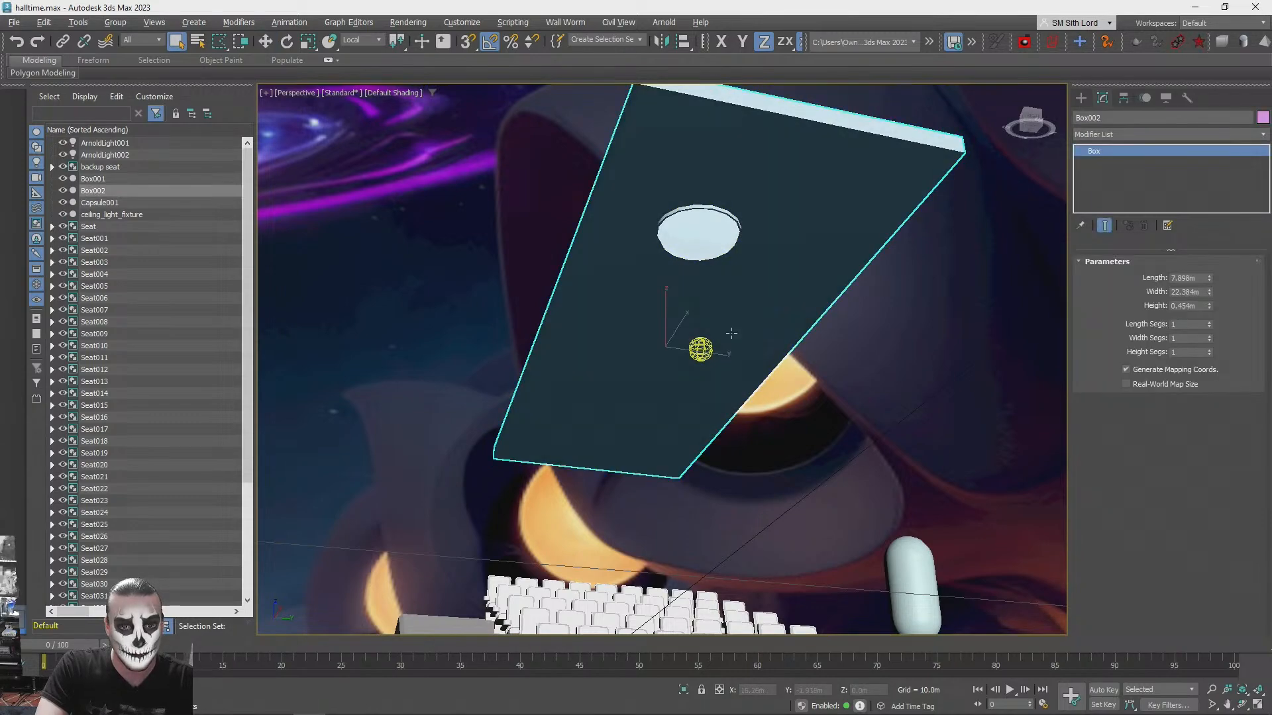
click(705, 356)
alt+middle_drag(702, 351, 841, 385)
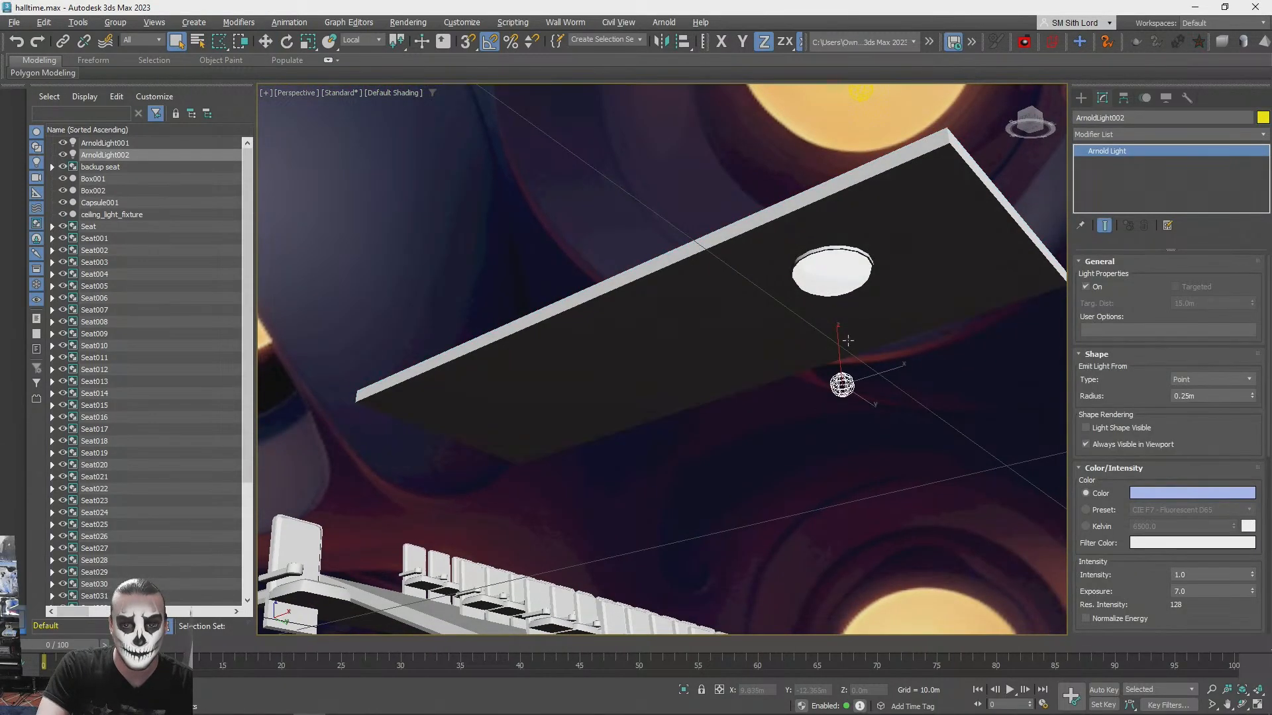
ctrl+click(836, 272)
alt+middle_drag(628, 209, 503, 172)
click(117, 22)
click(129, 38)
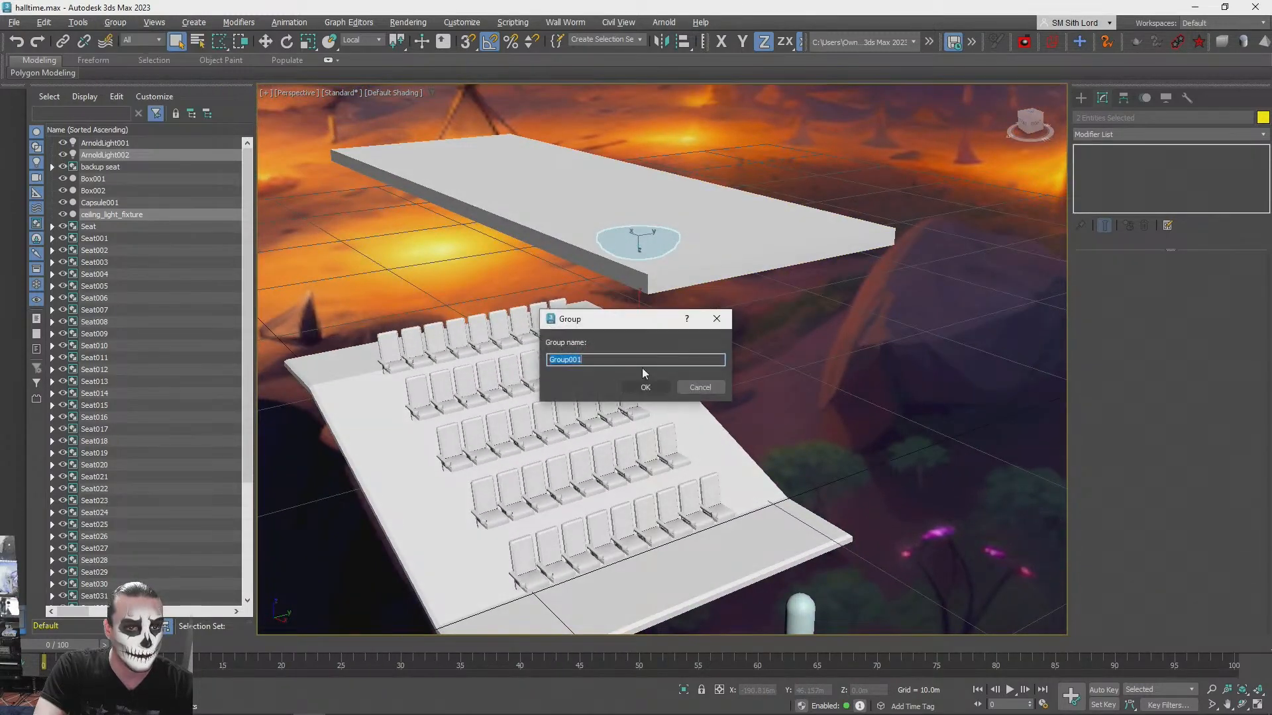
click(650, 383)
- Copy the light-and-fixture group horizontally to a second spot beneath the ceiling slab
key(w)
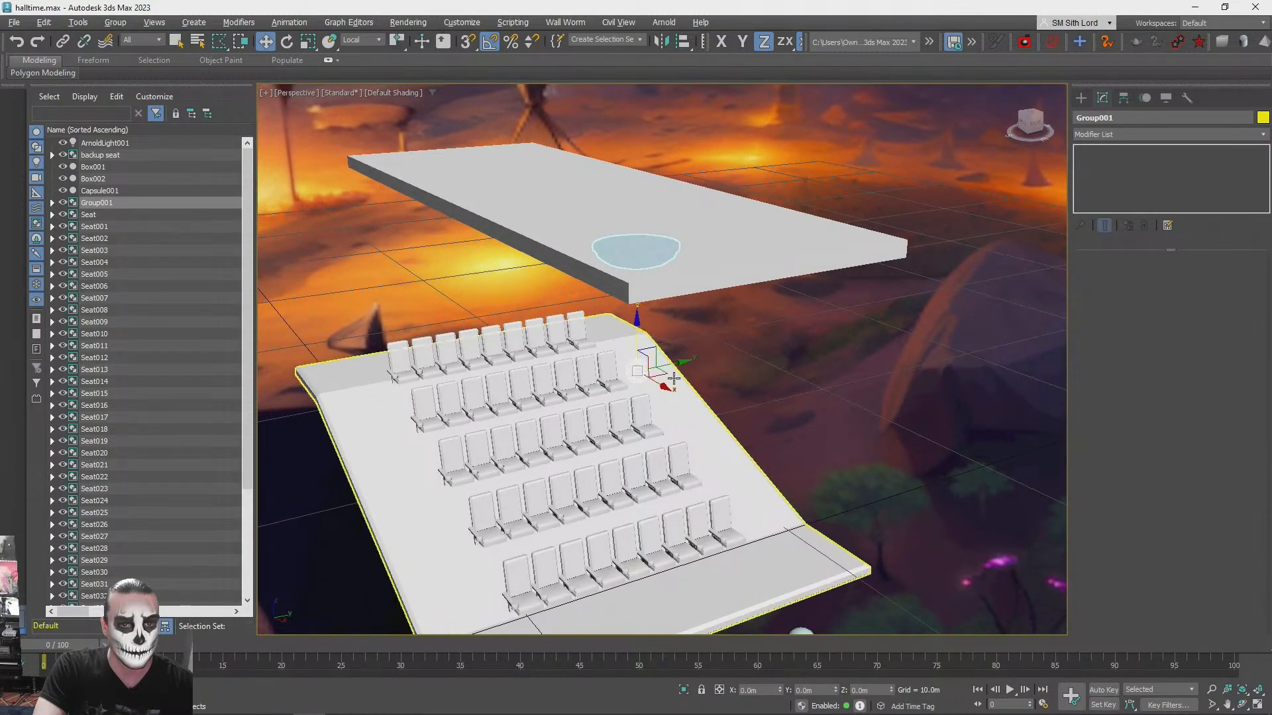
shift+drag(658, 359, 600, 268)
click(635, 420)
mouse_move(634, 420)
alt+middle_down()
mouse_move(622, 352)
mouse_move(634, 319)
alt+middle_up()
- Select the ceiling slab and increase its length to about 13.66 m
scroll(632, 382, down, 5)
click(636, 319)
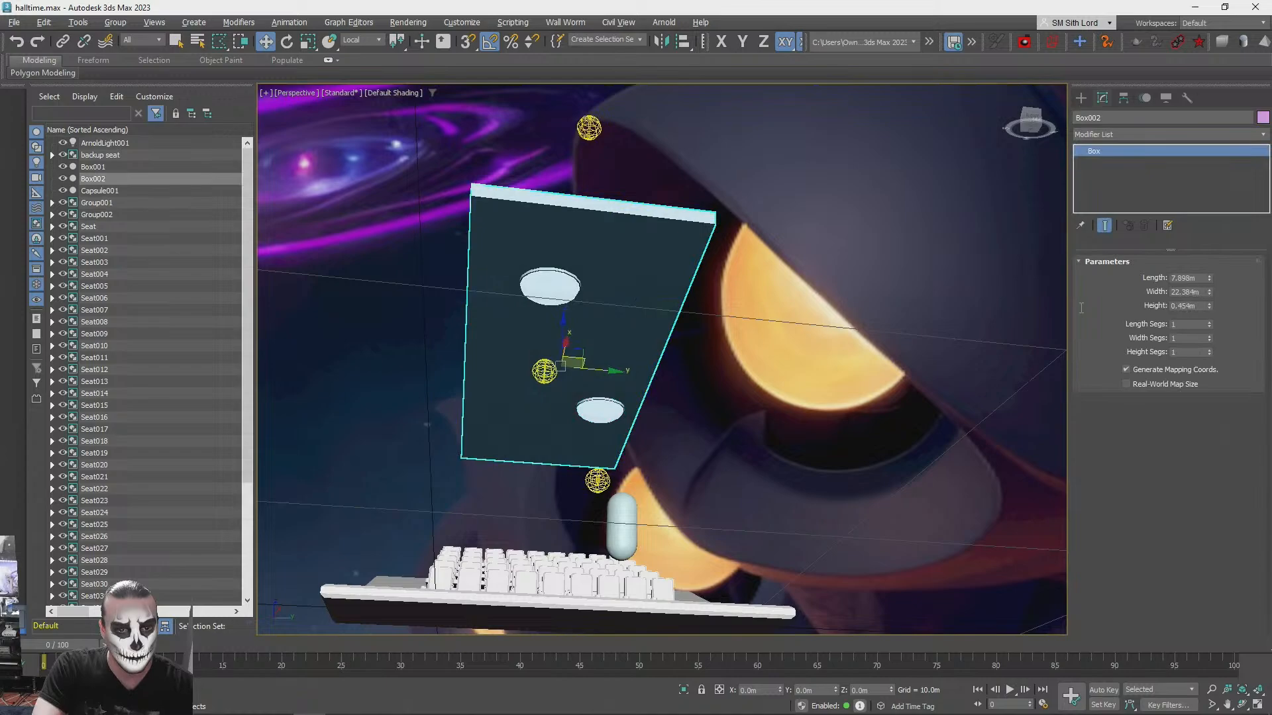
drag(1208, 278, 1203, 228)
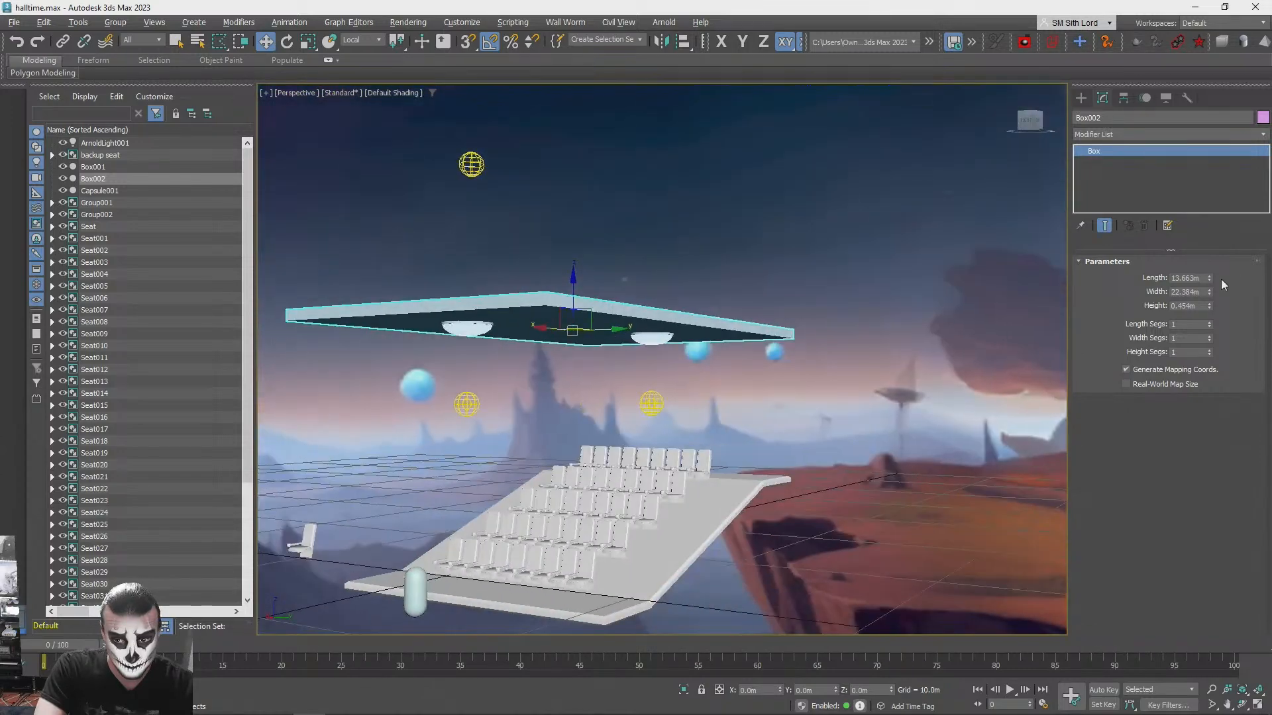
- Try lengthening the ceiling slab to about 15.17 m and undo the slab's length changes
drag(1209, 279, 1218, 304)
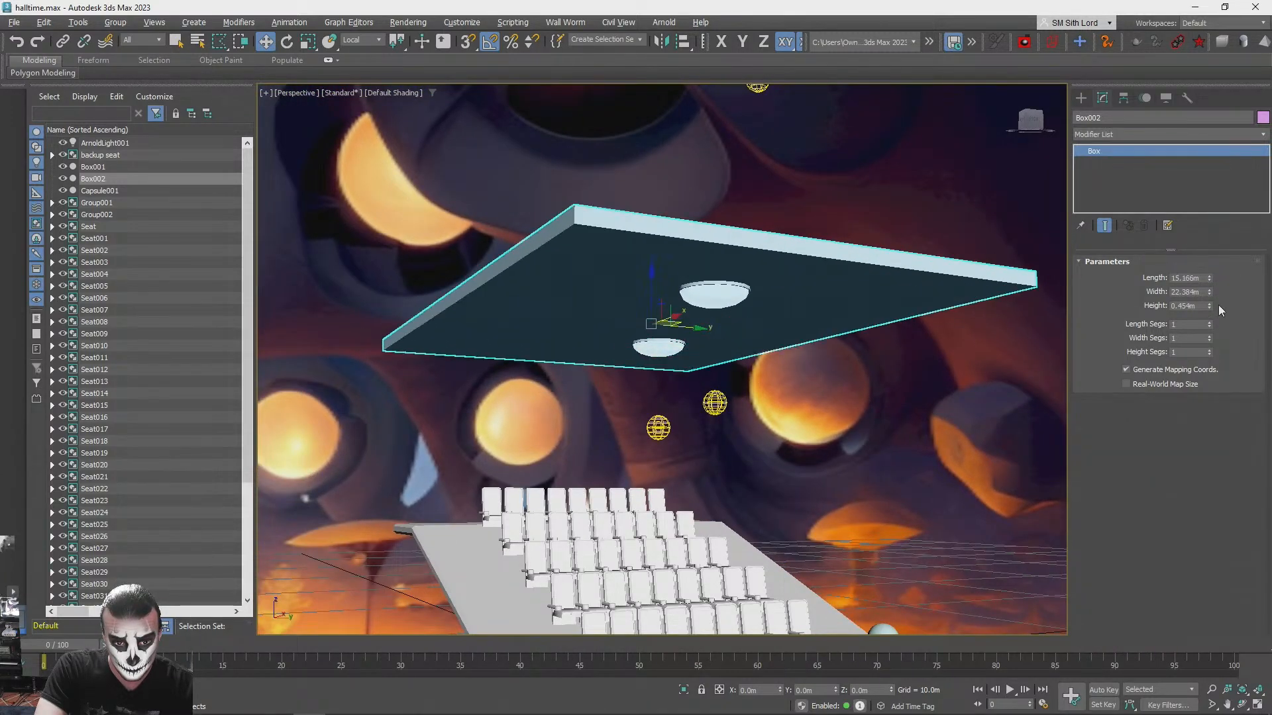
key(ctrl+z)
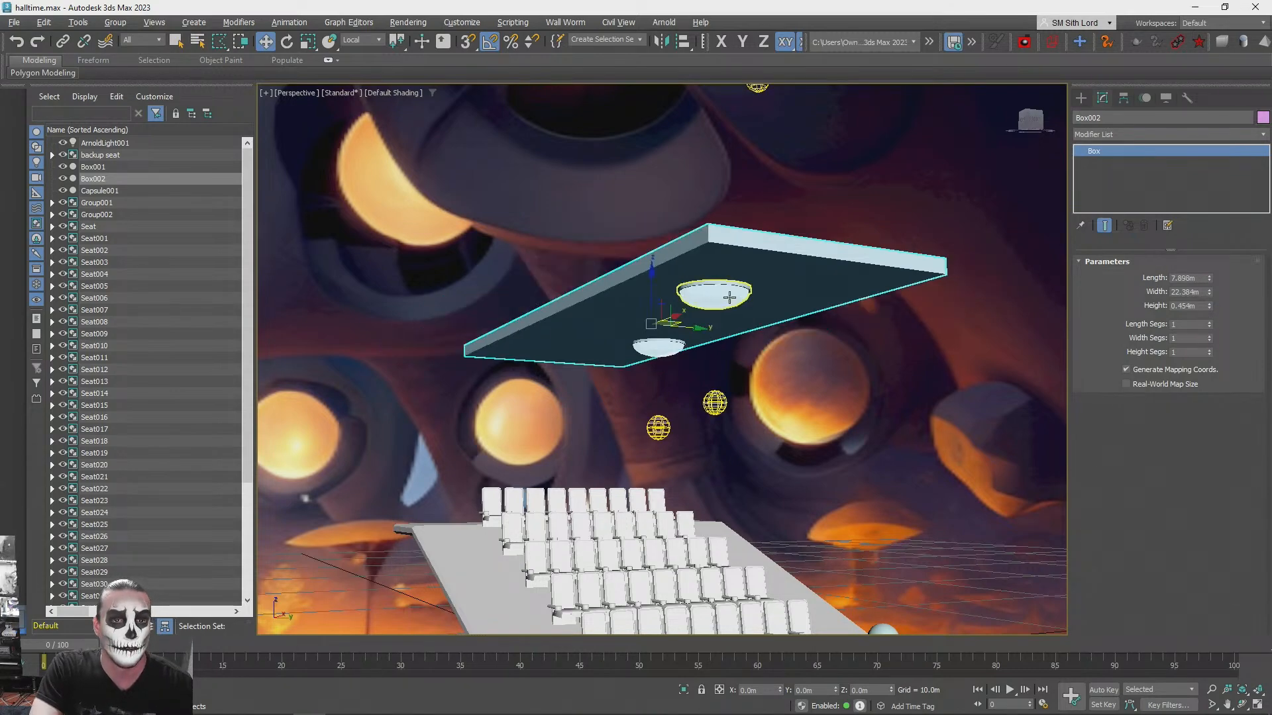
- Copy a light-and-fixture group to a third spot beneath the ceiling slab
click(728, 298)
alt+middle_drag(728, 298, 796, 383)
mouse_move(812, 414)
shift+mouse_down()
mouse_move(583, 414)
mouse_move(636, 420)
mouse_move(477, 431)
shift+mouse_up()
click(637, 420)
mouse_move(654, 418)
alt+middle_down()
mouse_move(583, 415)
mouse_move(623, 397)
alt+middle_up()
- Select the second light-and-fixture group (Group002) and reposition it horizontally beneath the ceiling slab
click(680, 347)
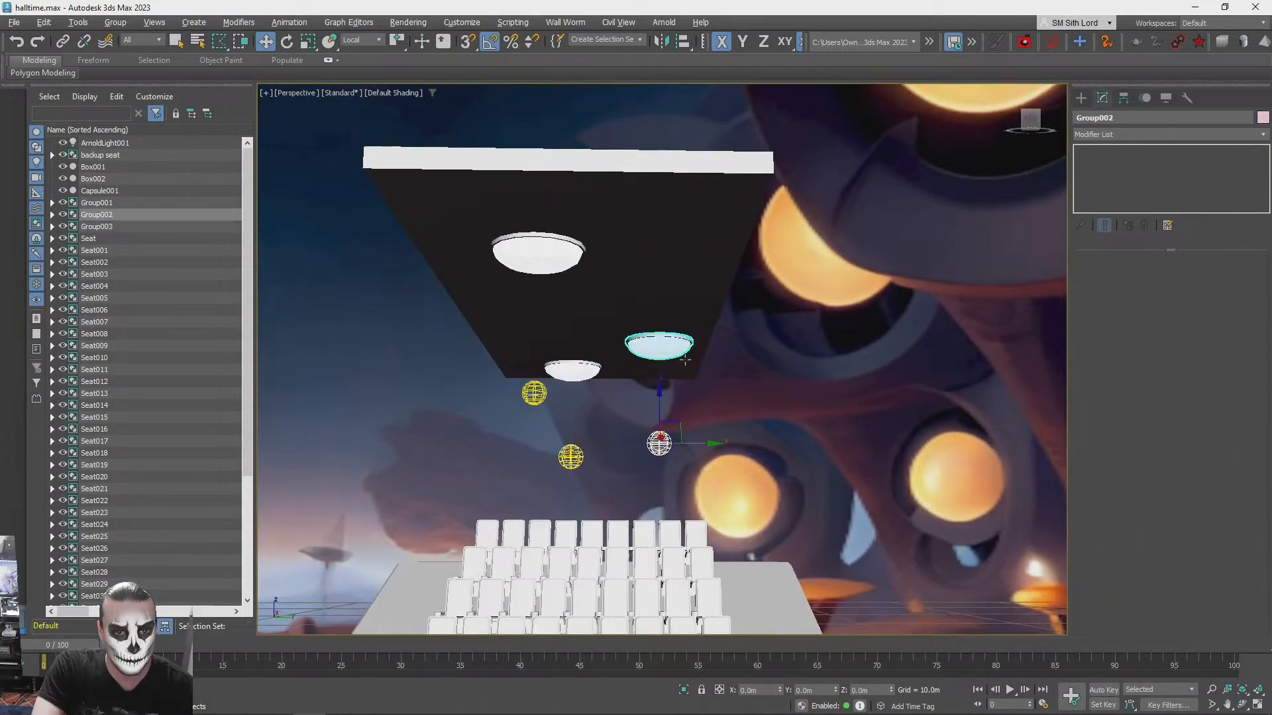
alt+middle_drag(685, 426, 601, 487)
drag(599, 489, 554, 487)
alt+middle_drag(554, 486, 557, 530)
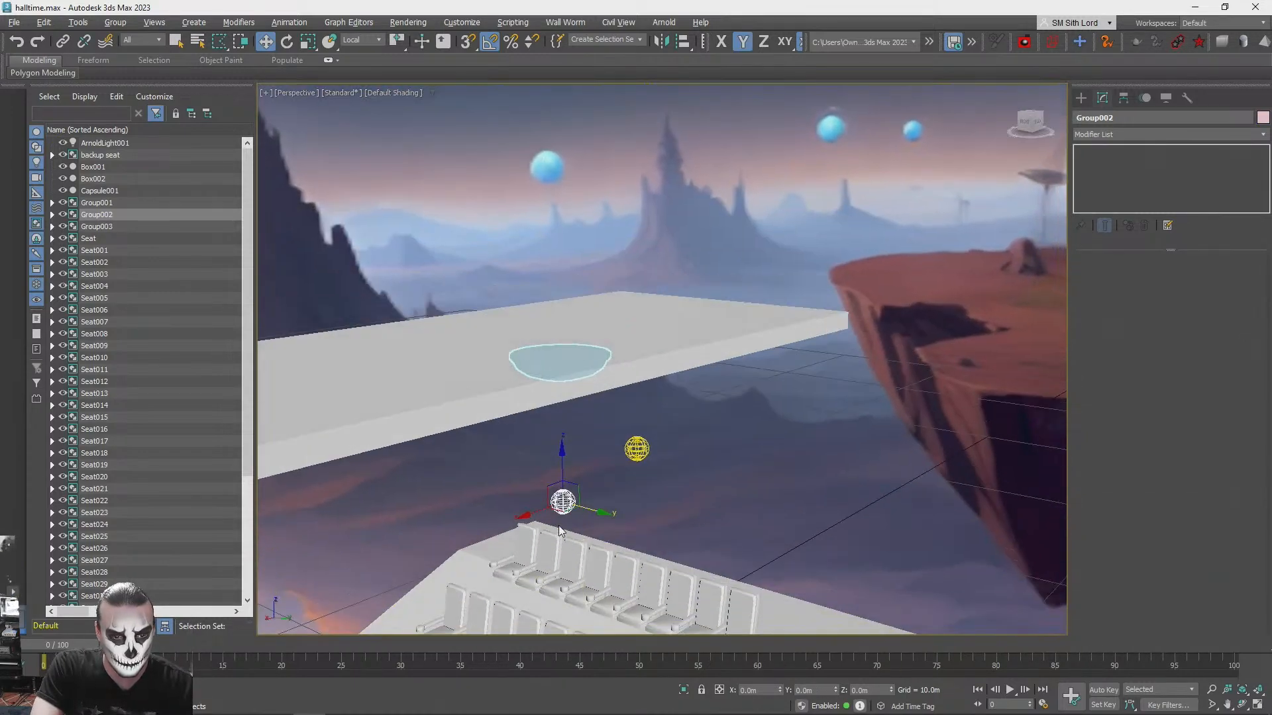
drag(563, 512, 590, 533)
alt+middle_drag(590, 533, 836, 471)
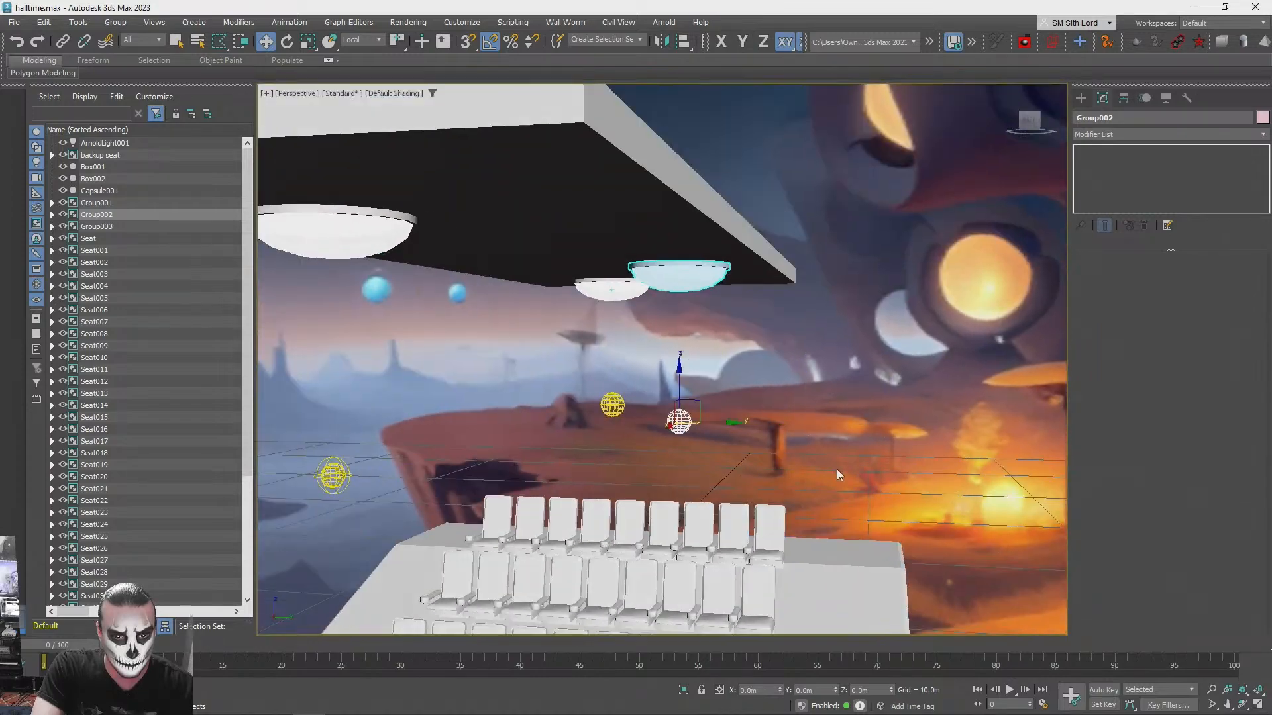
- Copy the selected light-and-fixture group to a fourth spot beneath the ceiling slab
drag(723, 423, 716, 420)
alt+middle_drag(716, 420, 434, 404)
drag(434, 405, 474, 405)
alt+middle_drag(473, 405, 722, 392)
mouse_move(688, 391)
mouse_down()
mouse_move(576, 379)
mouse_move(687, 390)
mouse_move(655, 391)
mouse_up()
click(640, 421)
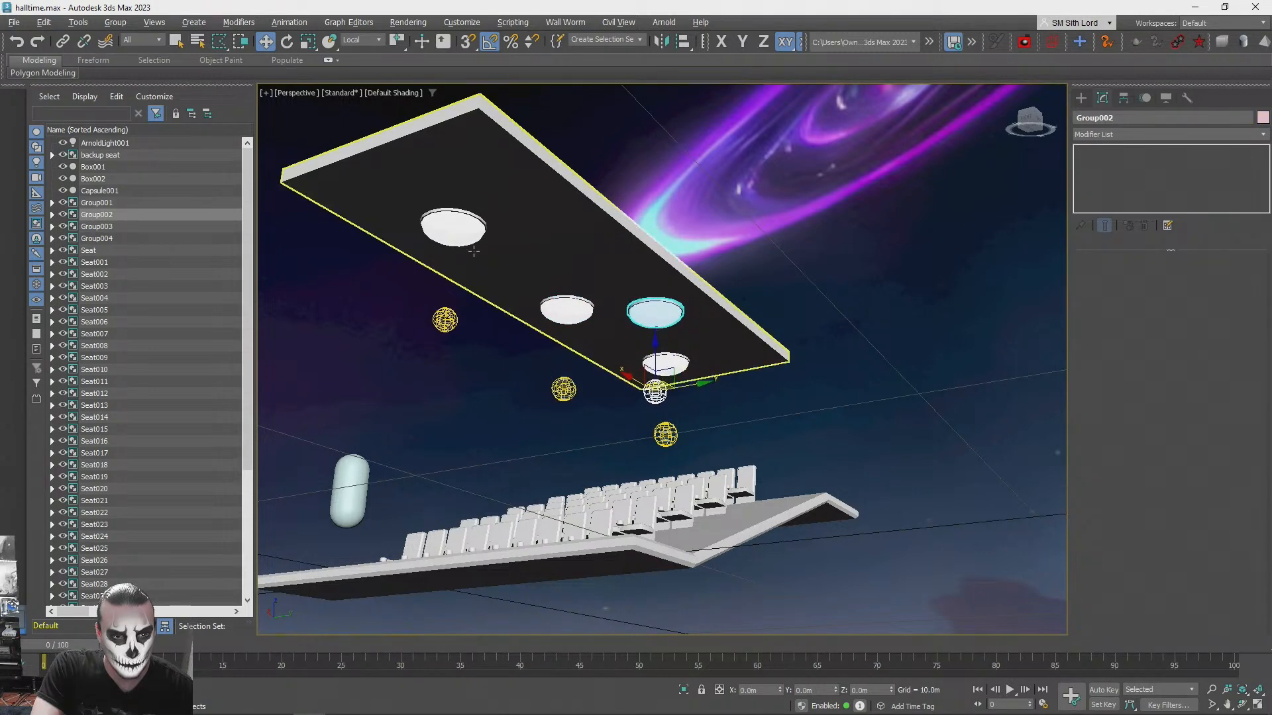
click(446, 319)
mouse_move(457, 314)
mouse_down()
mouse_move(536, 317)
mouse_move(522, 317)
mouse_move(526, 270)
mouse_move(503, 237)
mouse_up()
key(Escape)
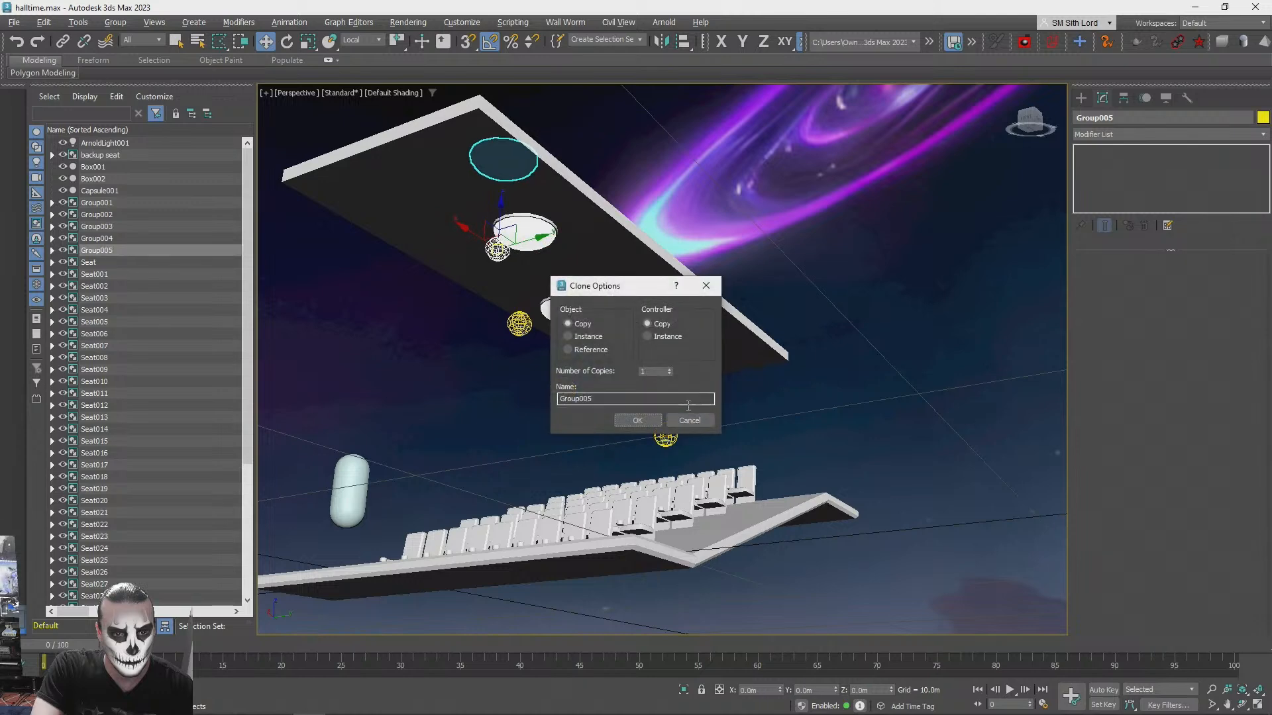
click(689, 420)
- Copy a light-and-fixture group to a fifth spot beneath the ceiling slab and clear the selection
shift+drag(520, 322, 408, 302)
click(656, 417)
click(891, 353)
- Render the whole hall to check the lighting from the ceiling fixtures, and close the render
mouse_move(891, 353)
alt+middle_down()
mouse_move(895, 343)
mouse_move(844, 343)
alt+middle_up()
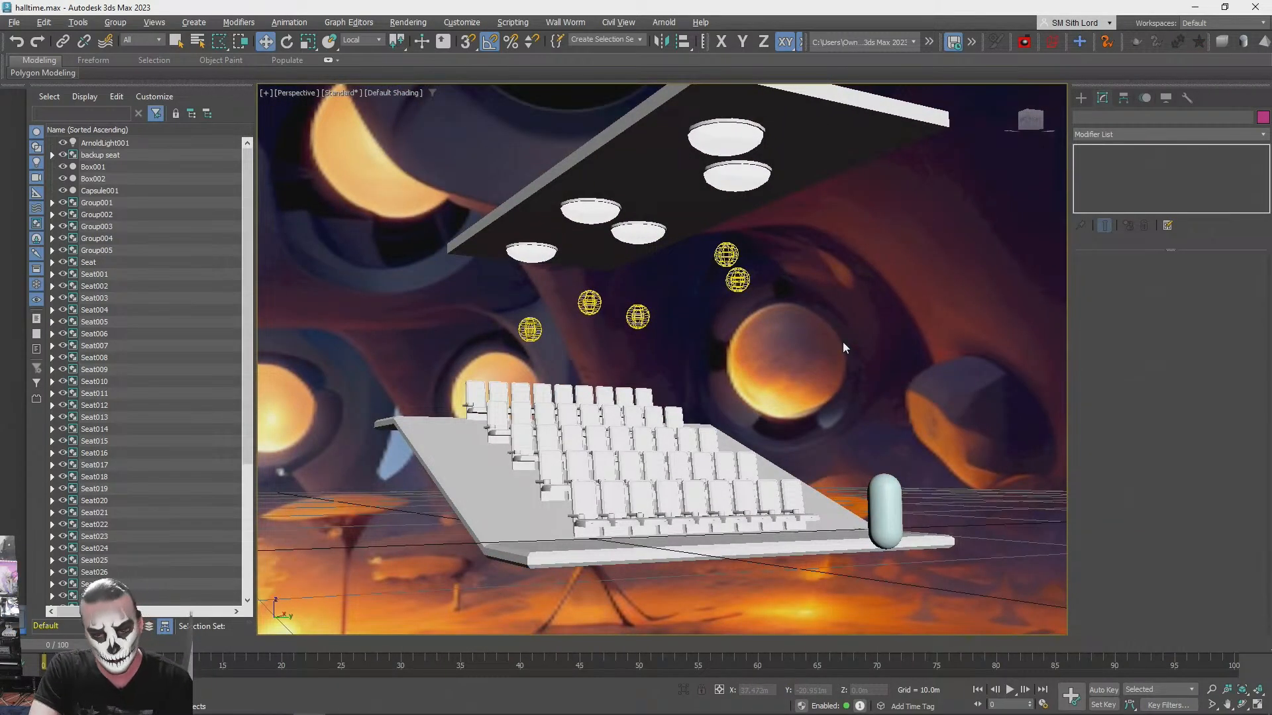
key(shift+q)
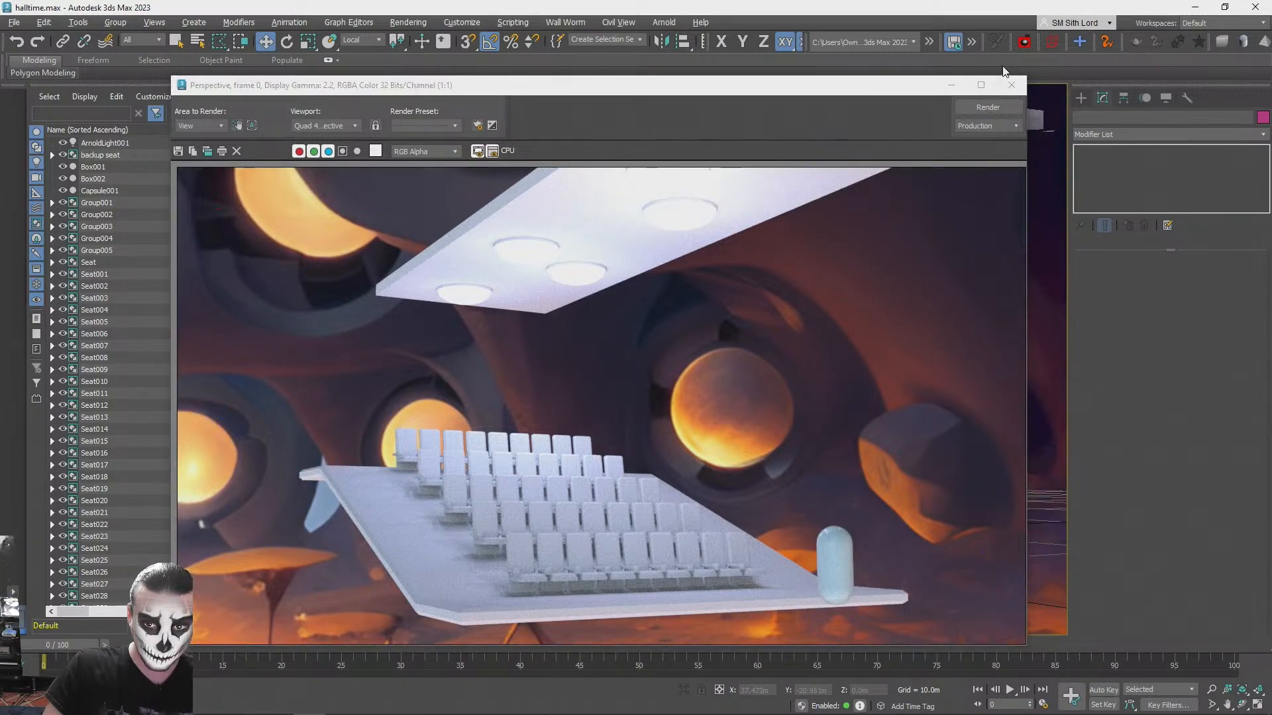
click(1014, 87)
- Move the capsule farther out from the front of the seating platform and deselect it
alt+middle_drag(999, 105, 752, 399)
click(749, 397)
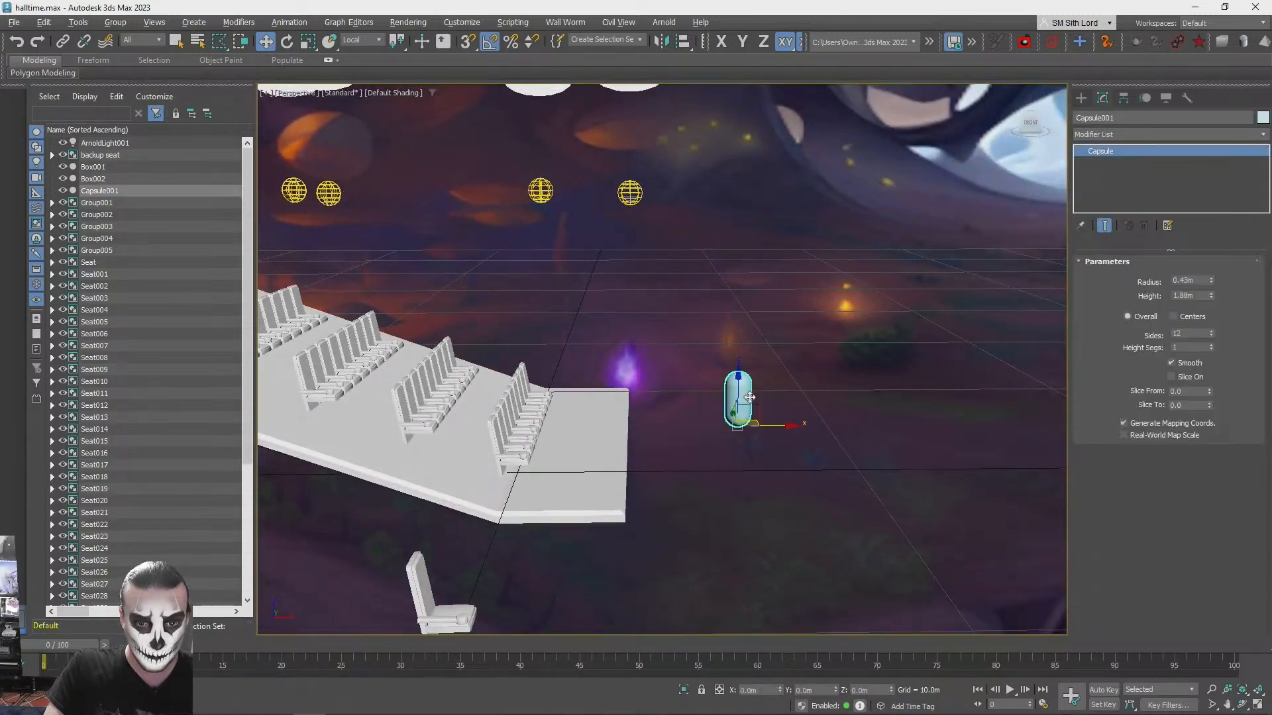
drag(779, 423, 789, 488)
click(787, 488)
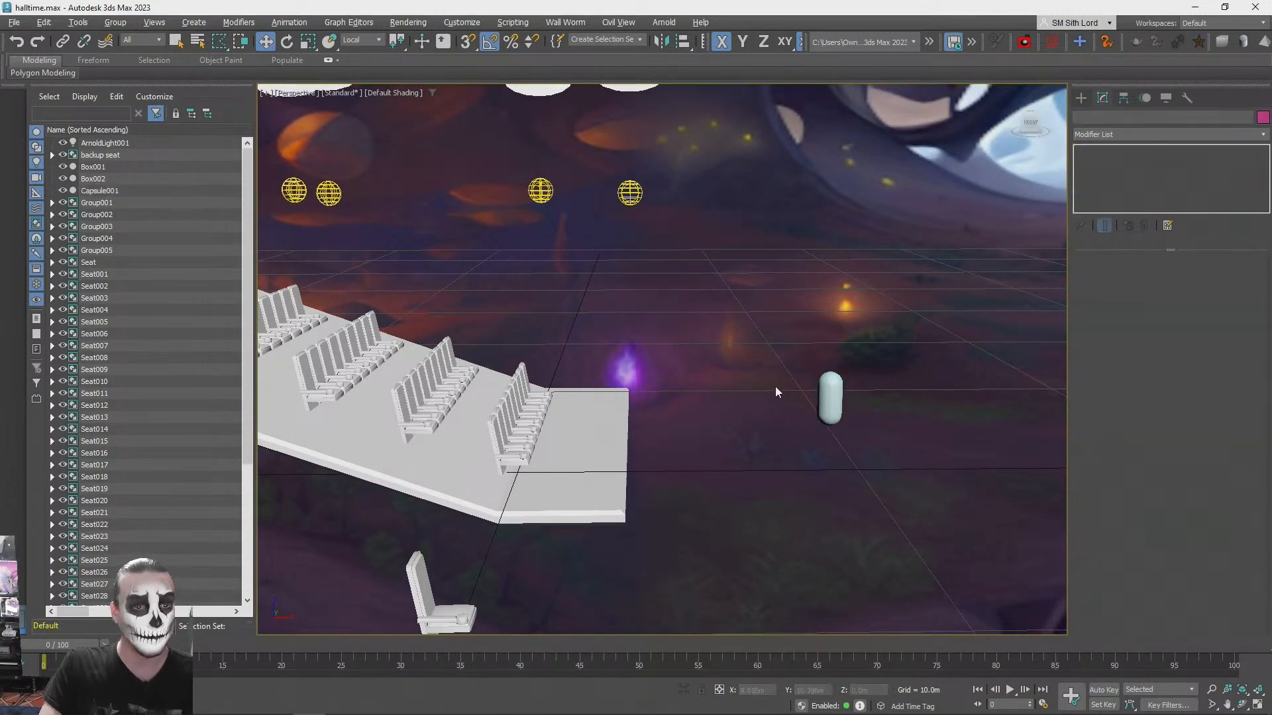
- Render the seating rows from the front to check how the ceiling lights illuminate them
key(alt+Tab)
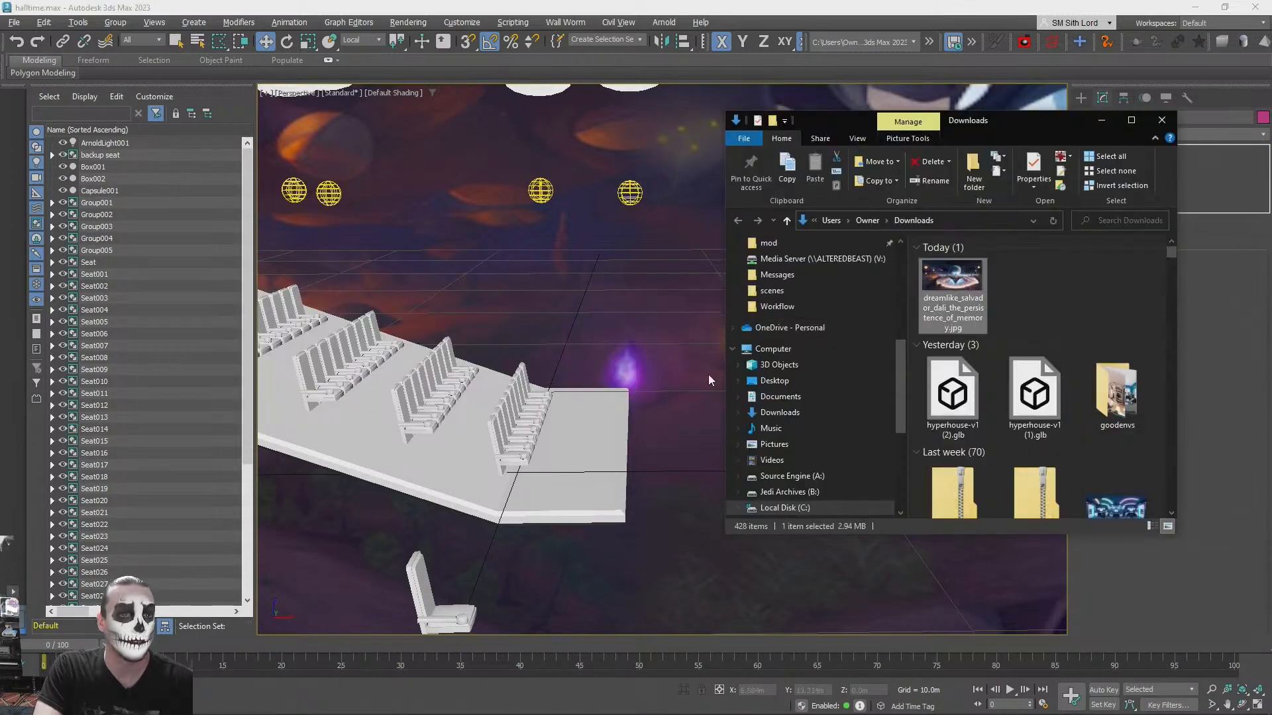
click(701, 253)
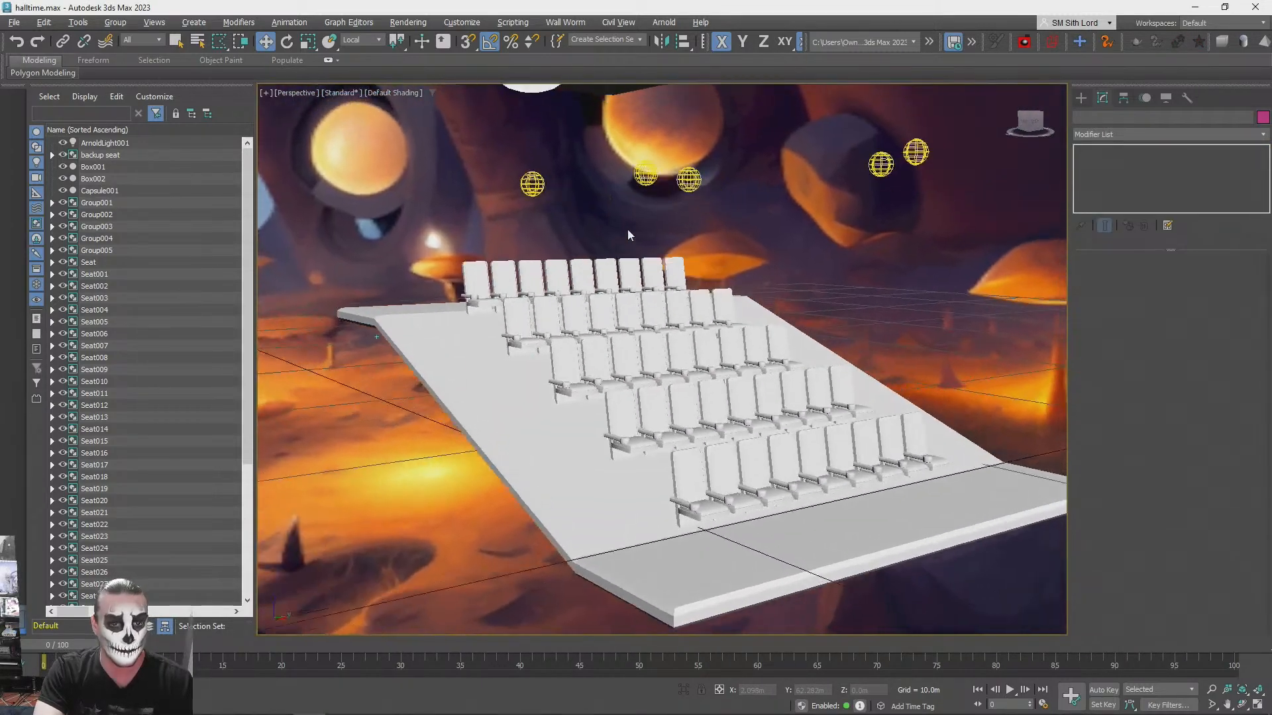
key(shift+q)
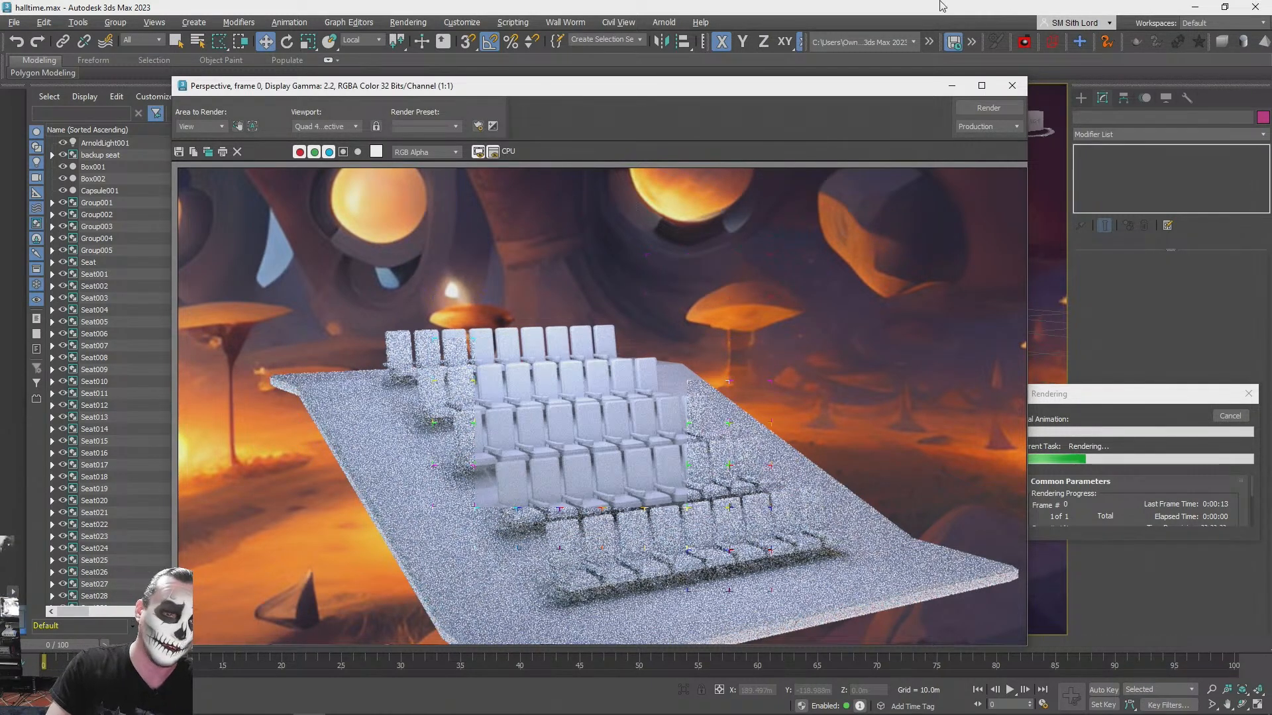
- Switch to the browser to view the generated concert hall reference image, return to 3ds Max and close the render
key(alt+Tab)
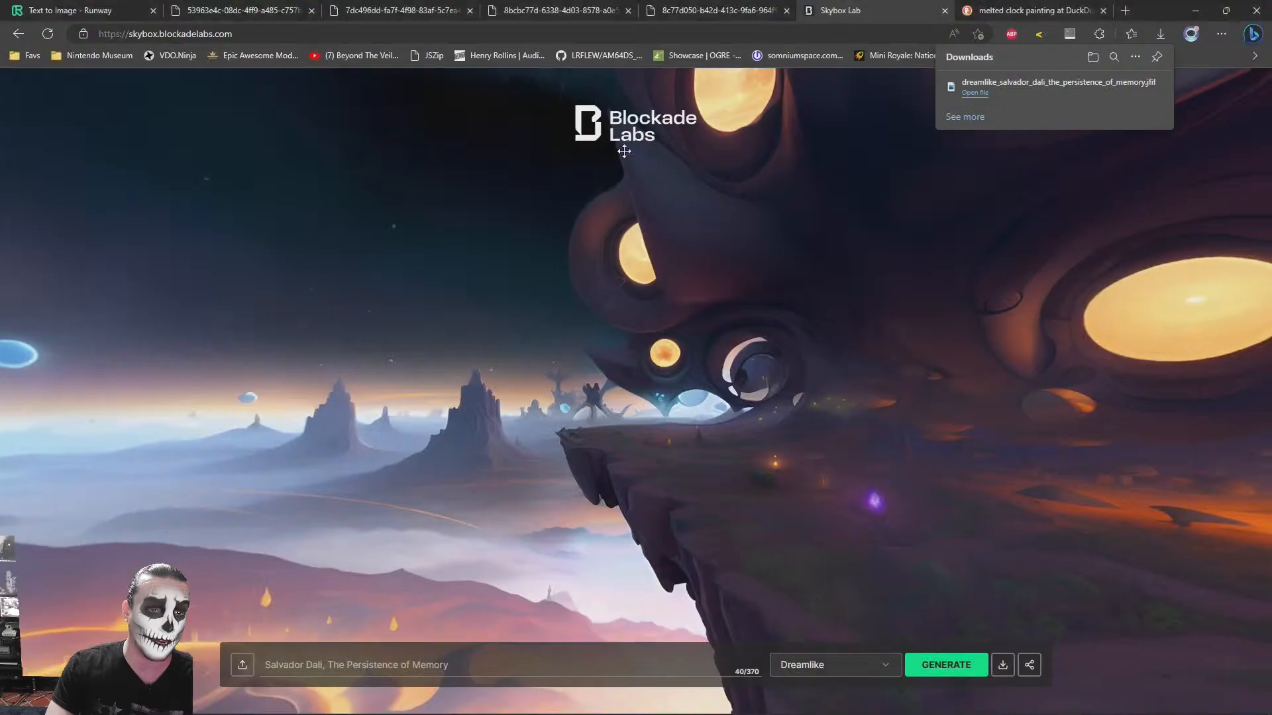
click(463, 8)
click(518, 10)
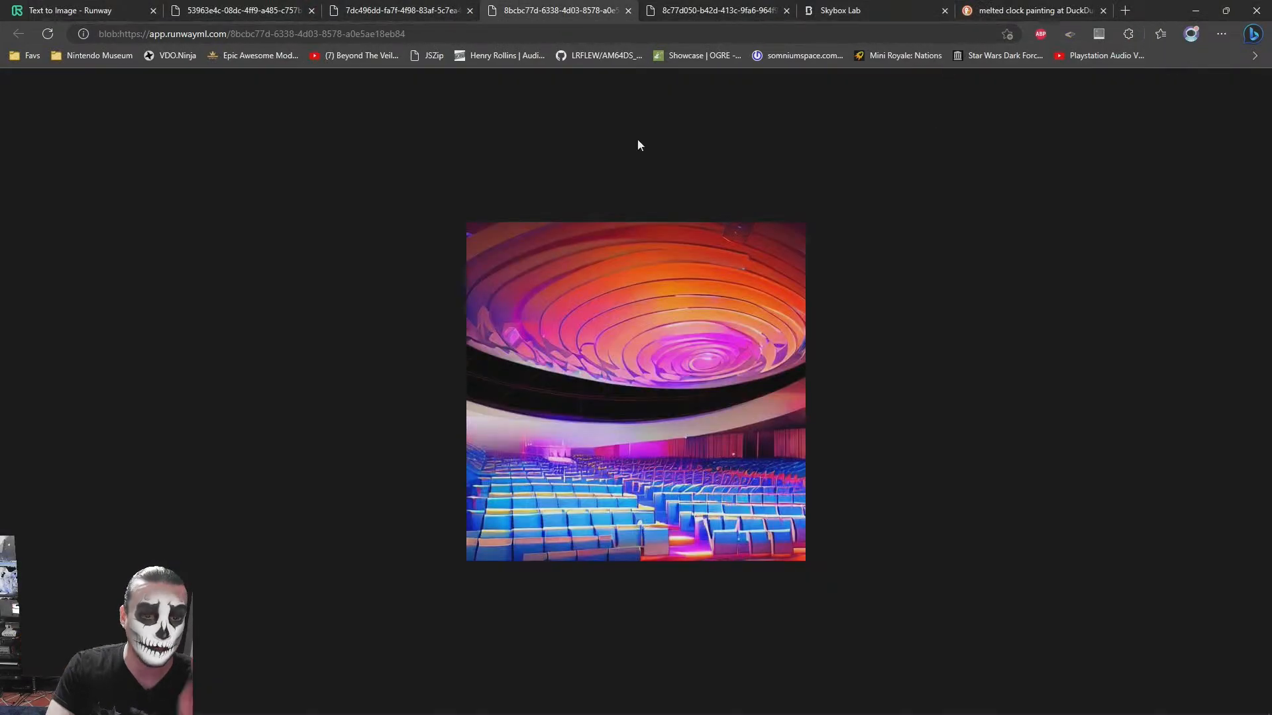
key(alt+Tab)
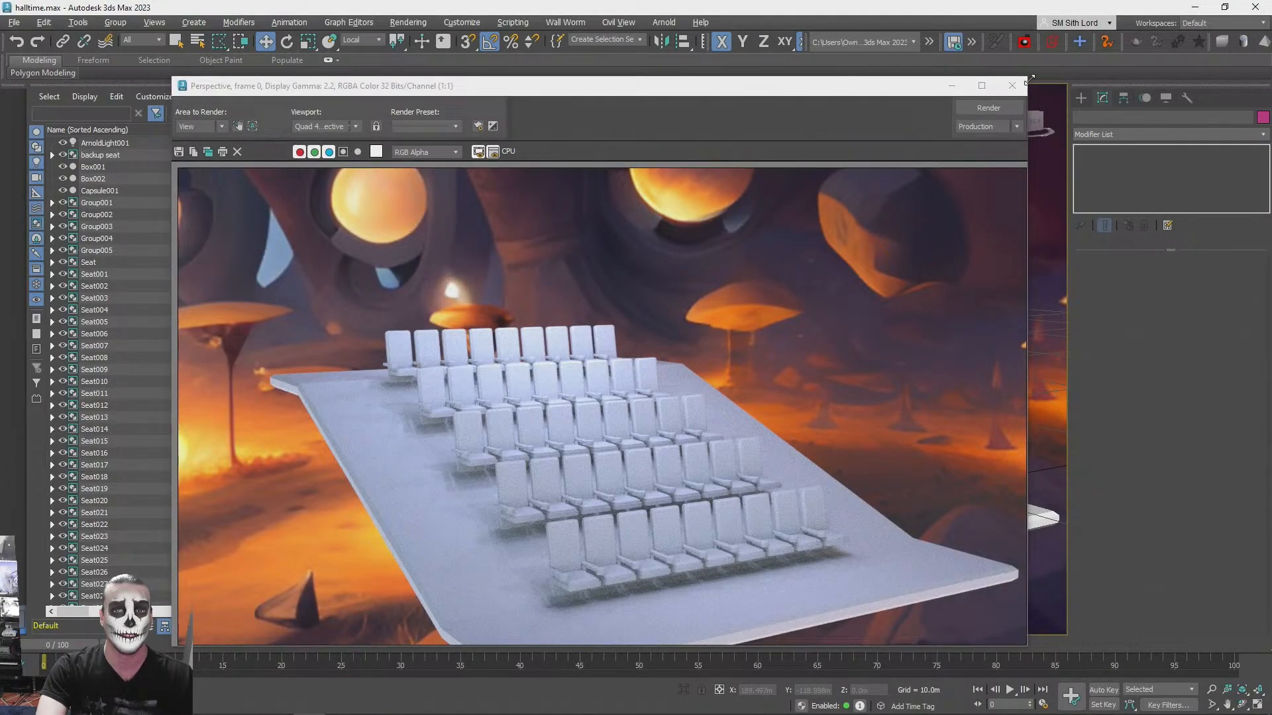
click(1012, 86)
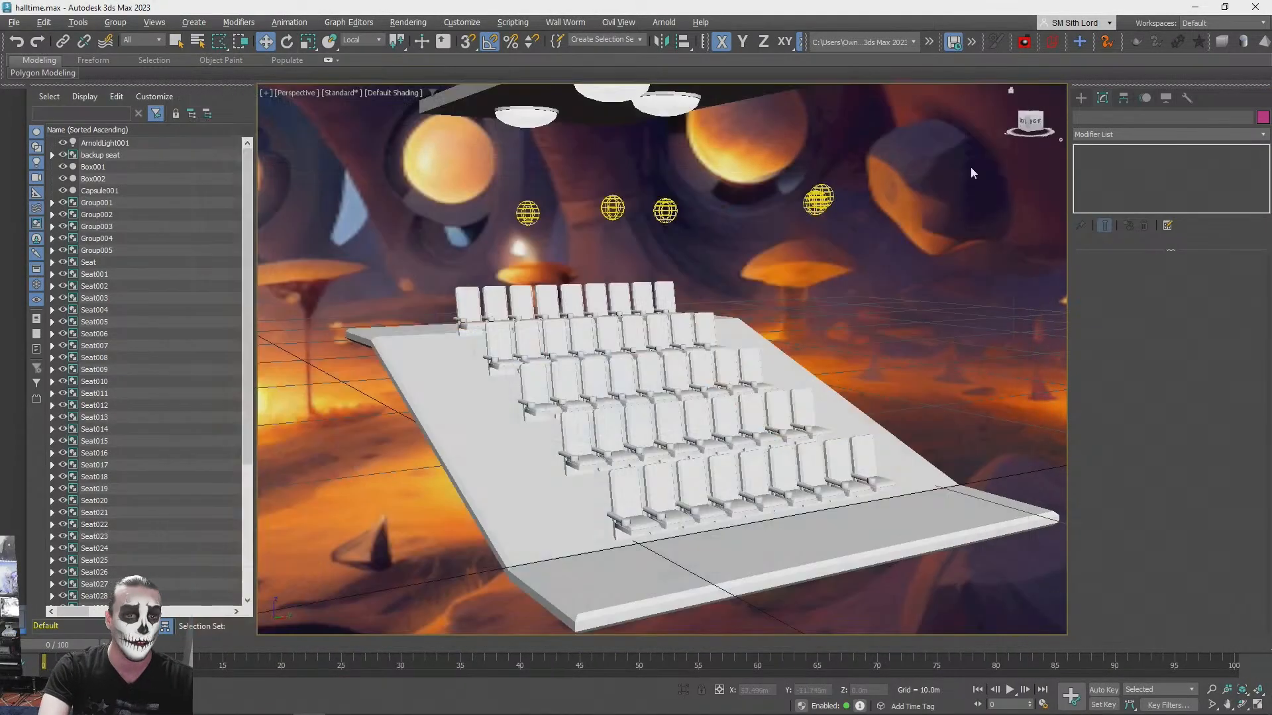
- Place a new Arnold light on the platform before the front seat row and set its type to Quad
alt+middle_drag(725, 266, 768, 261)
click(1079, 98)
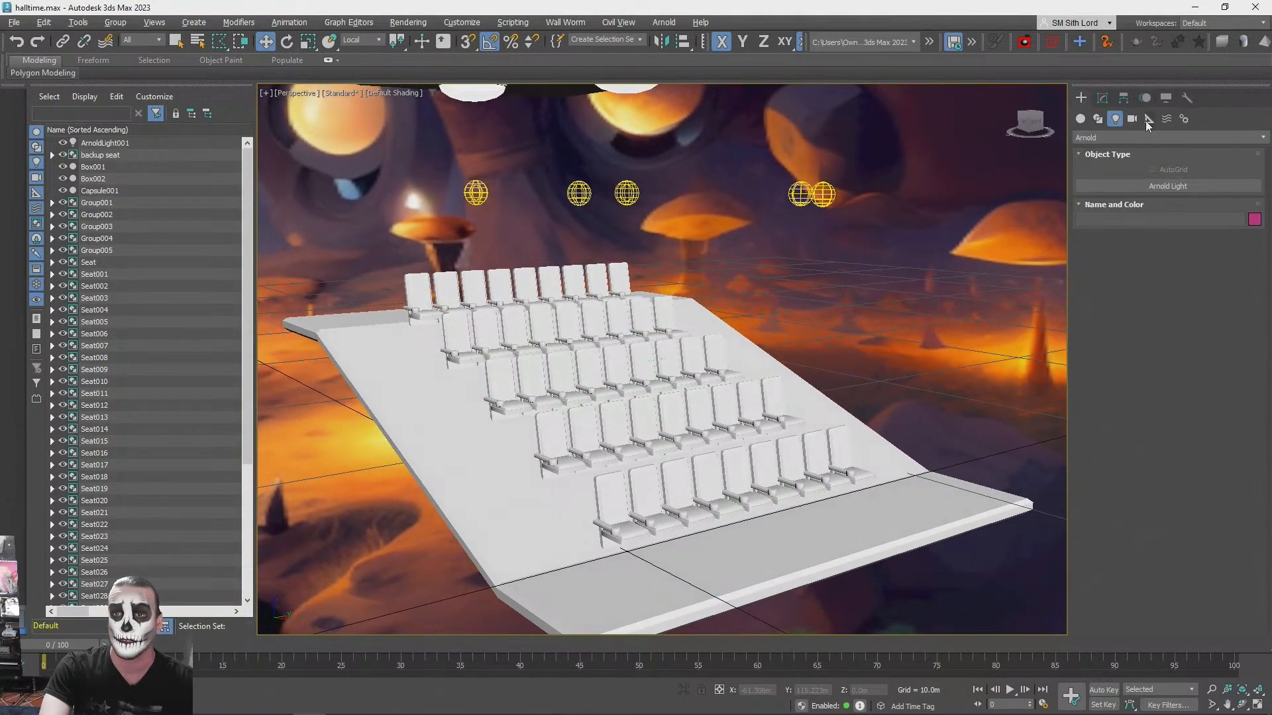
click(1105, 187)
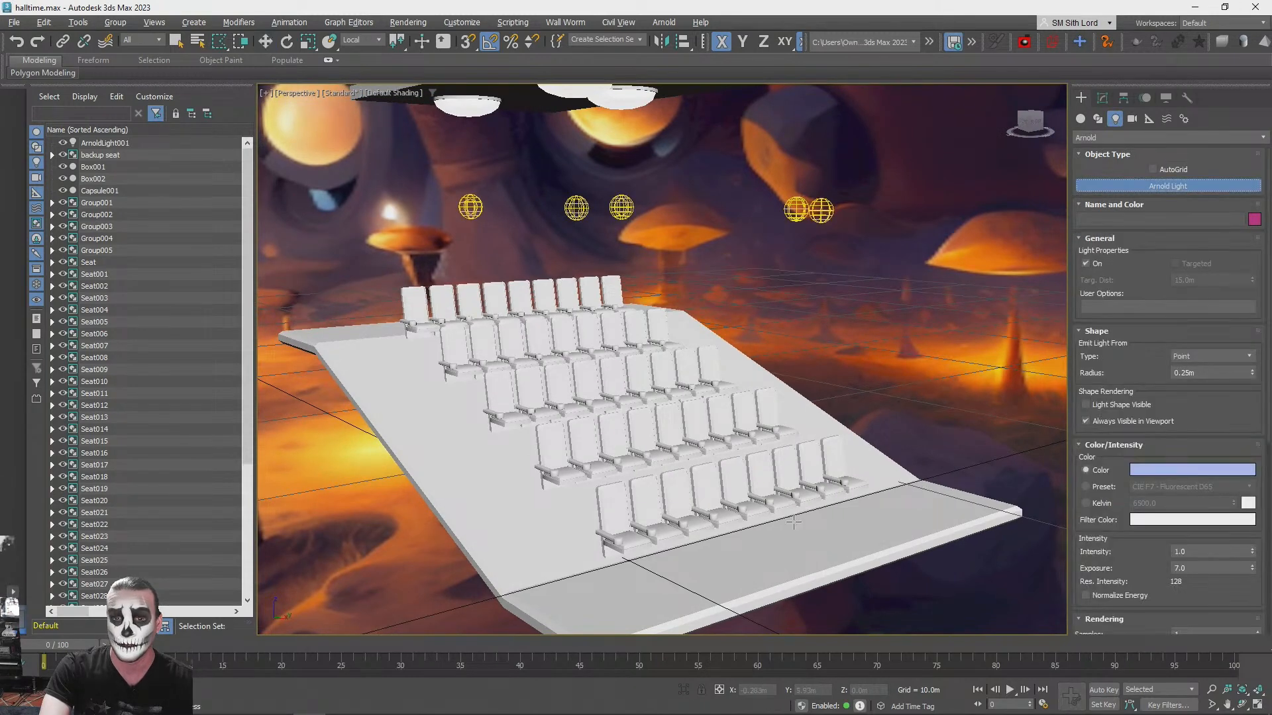
click(732, 544)
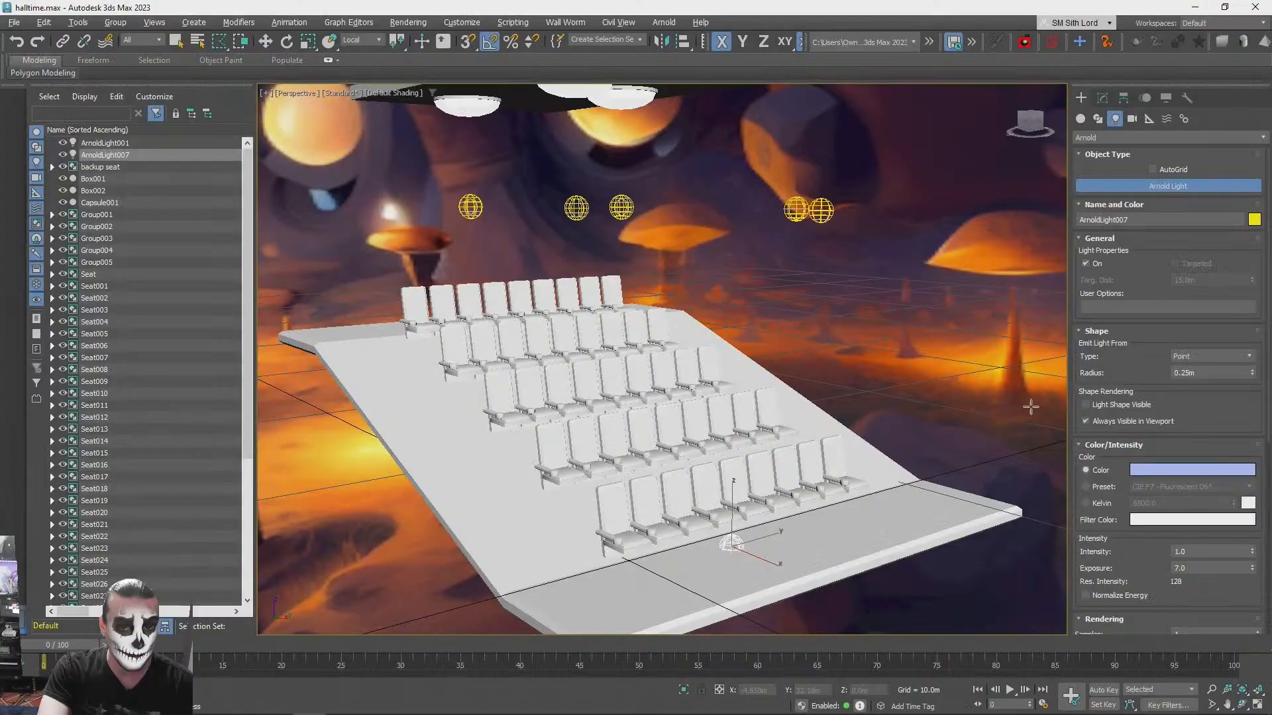
click(1196, 361)
click(1197, 358)
click(1196, 358)
click(1199, 405)
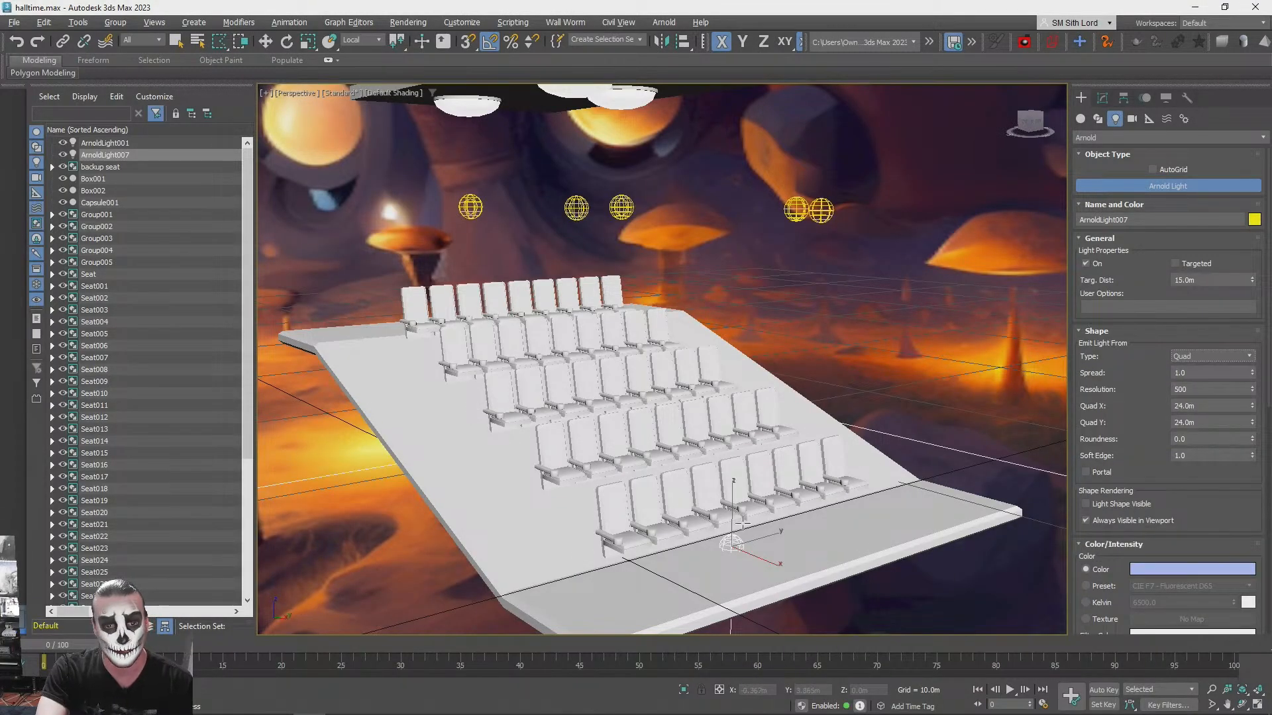
- Raise the quad light above the seating platform and rotate it 30 degrees about its Y axis
middle_drag(884, 392, 883, 384)
key(w)
drag(744, 498, 768, 308)
key(e)
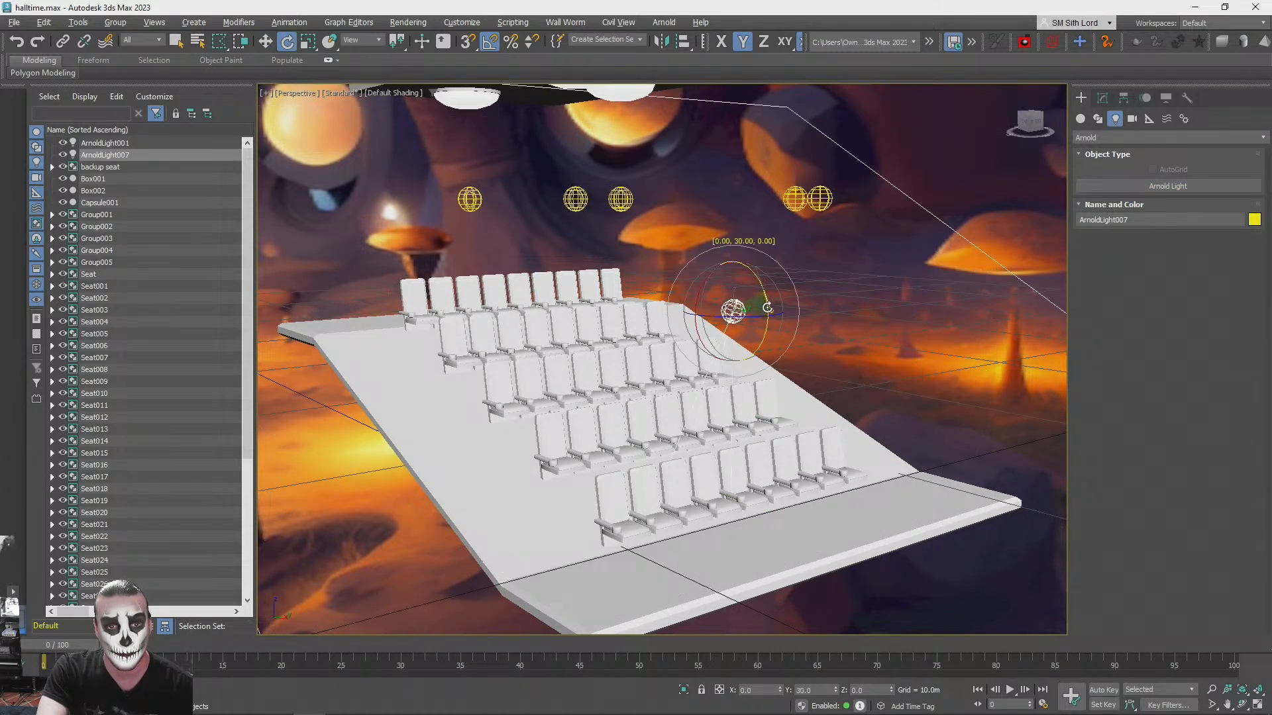
- Size the quad light at 4 m by 10 m and refine it to about 2.1 m in X and 11.6 m in Y
click(1103, 98)
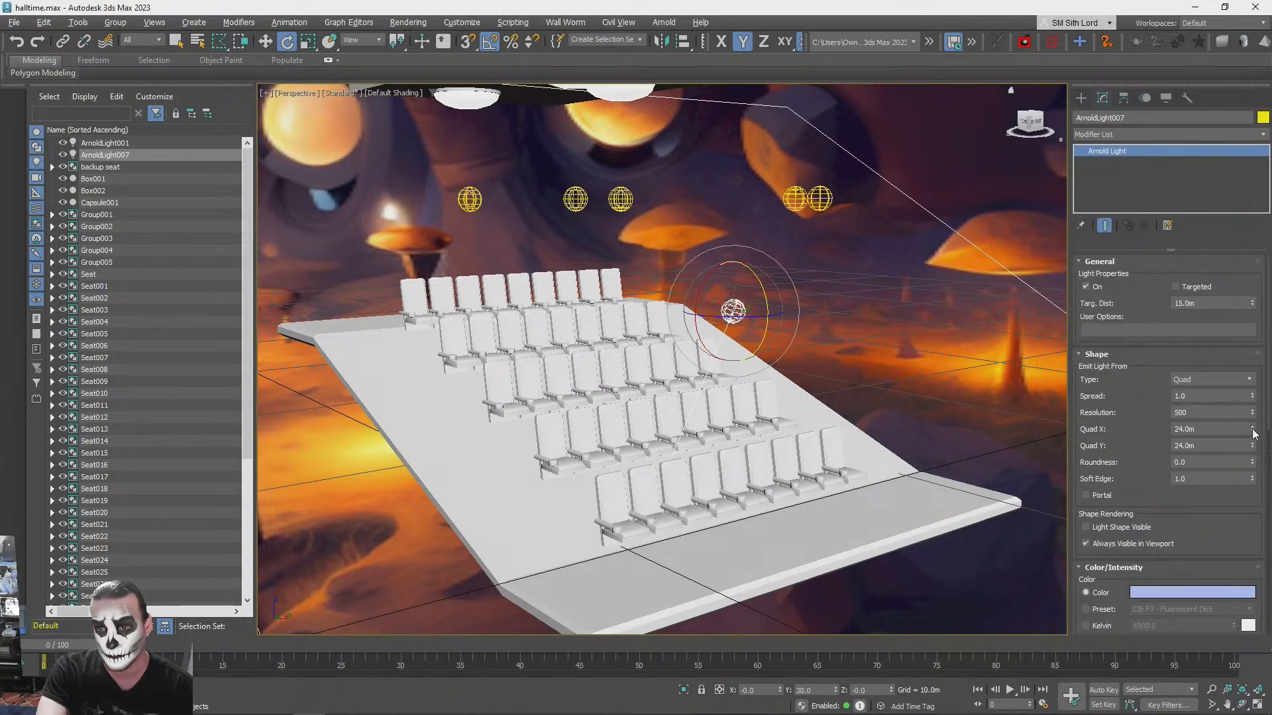
text(4)
key(Return)
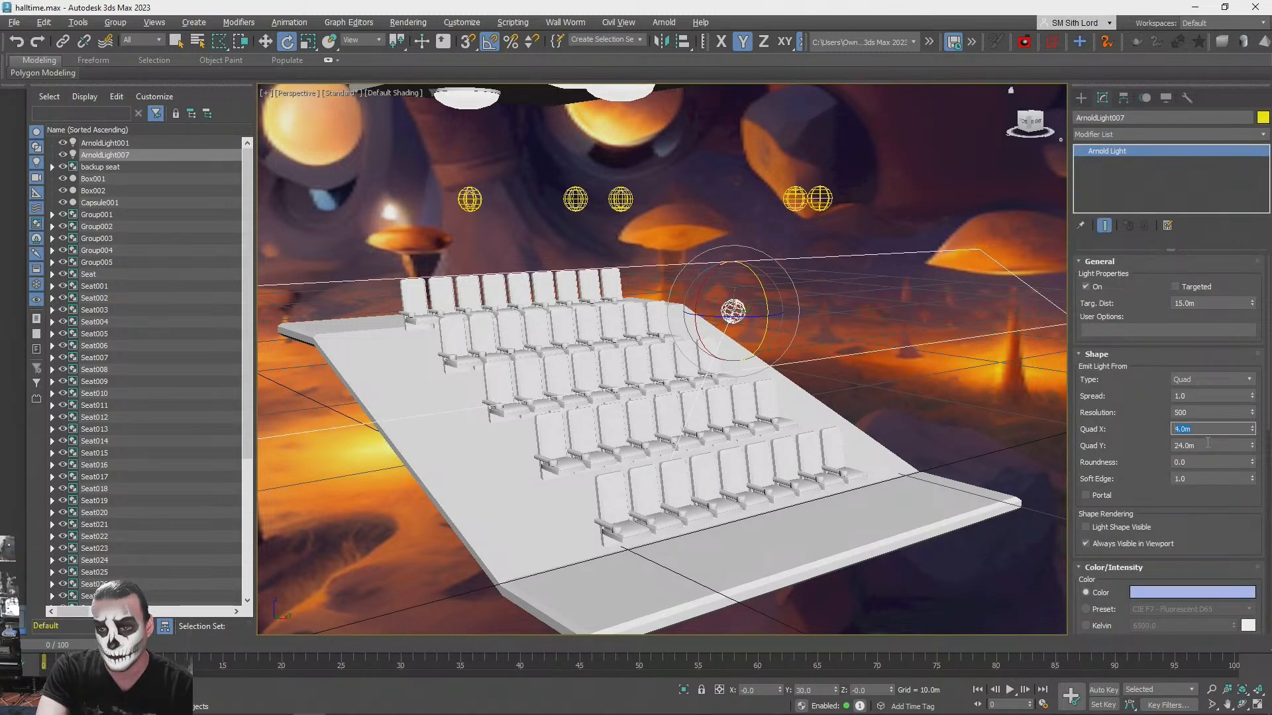
text(10)
key(Return)
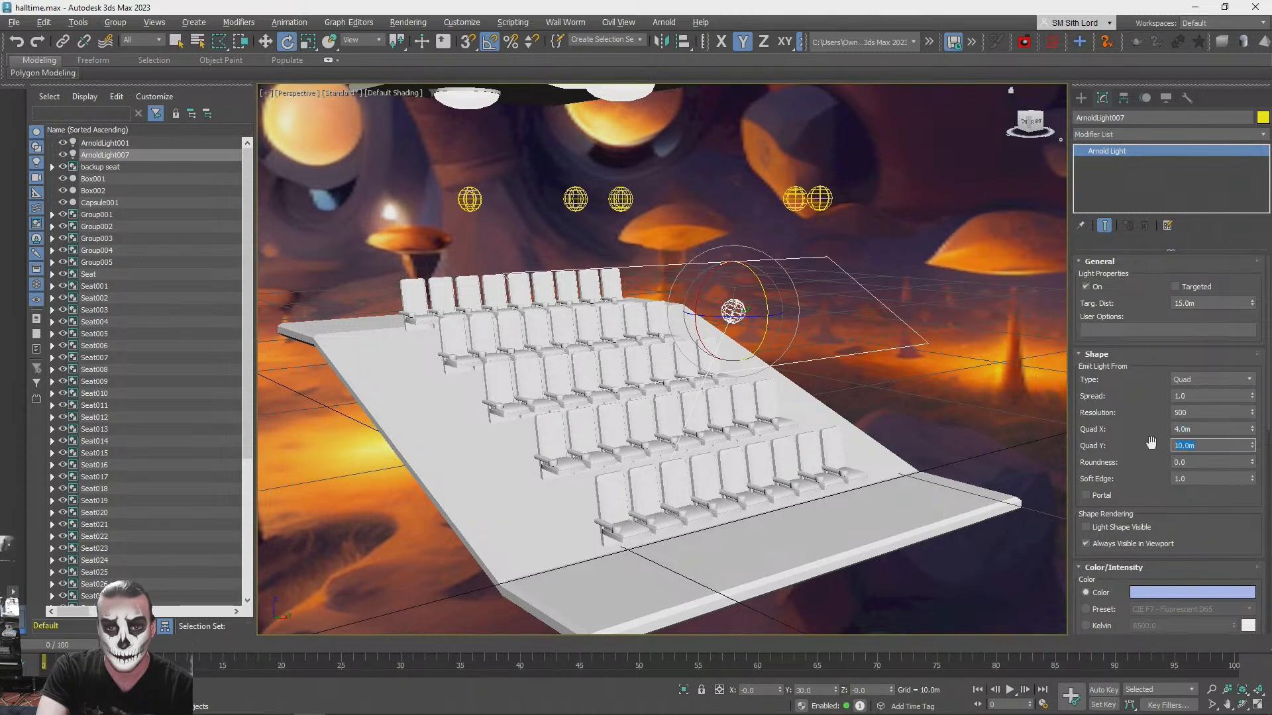
mouse_move(1256, 434)
mouse_down()
mouse_move(1256, 447)
mouse_move(1252, 435)
mouse_up()
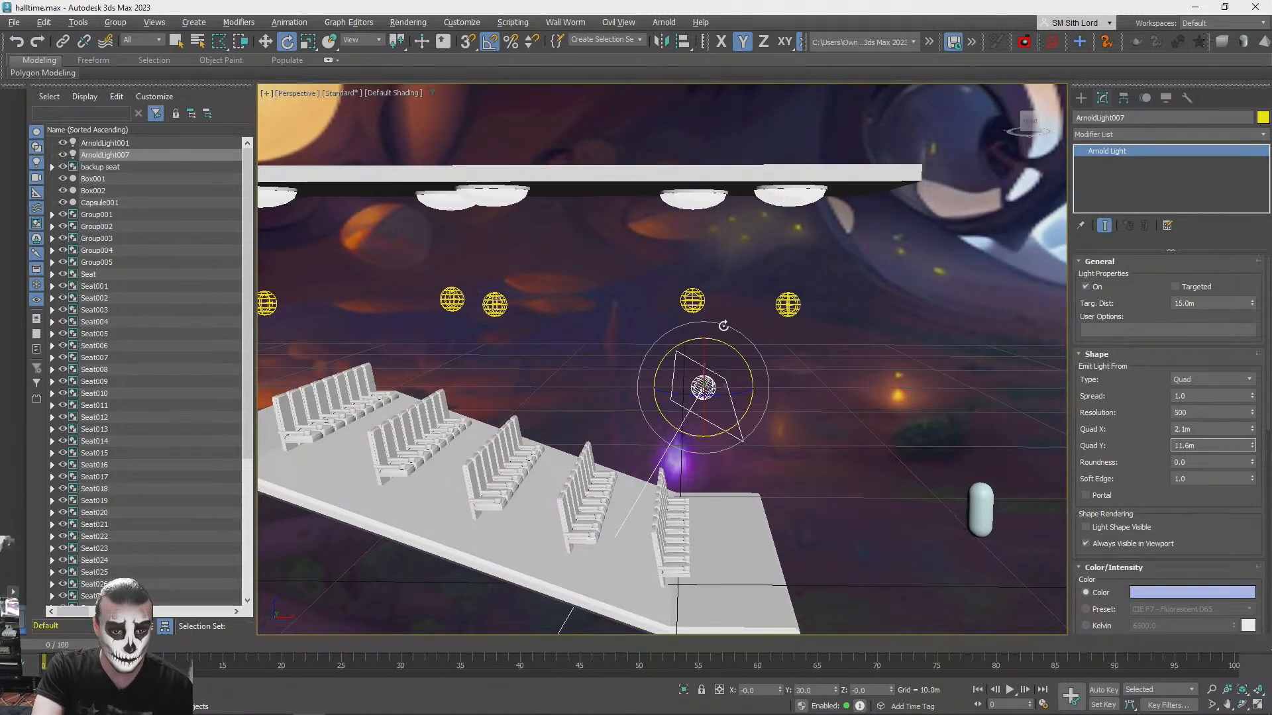
- Shift the quad light forward over the platform's front and set its intensity to 0.2
key(w)
drag(726, 371, 762, 380)
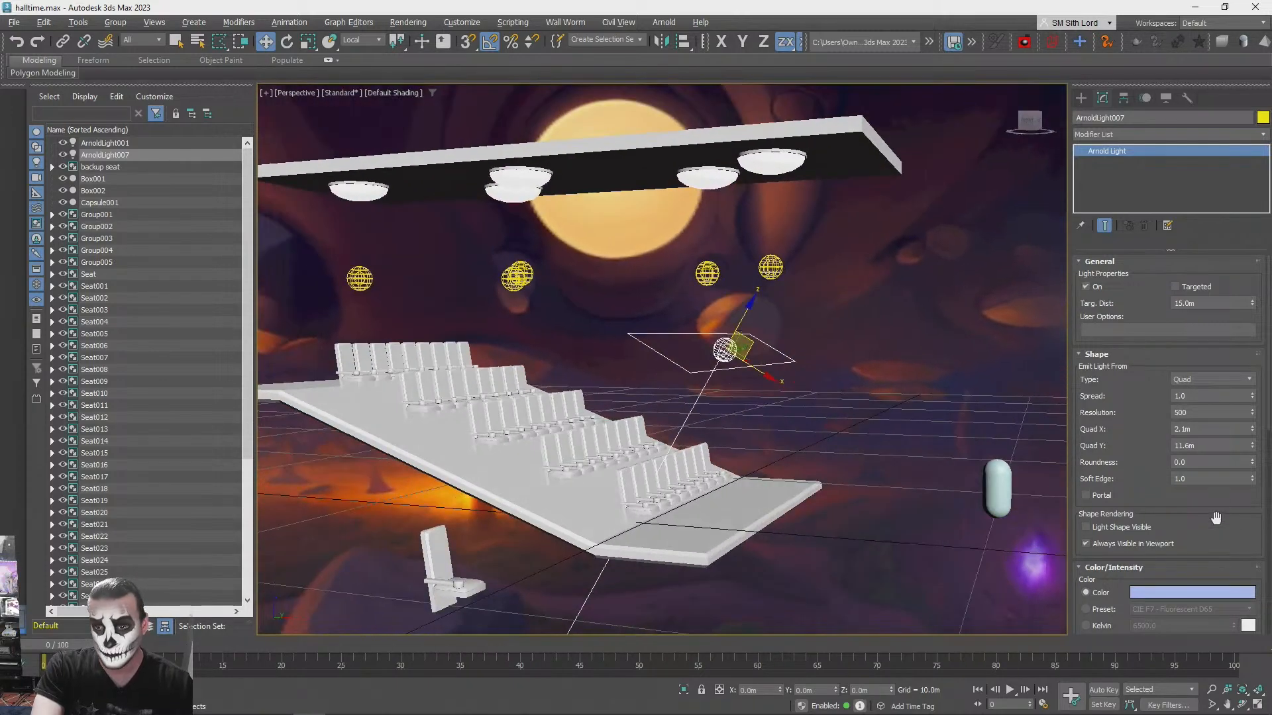
drag(1217, 515, 1217, 493)
scroll(1212, 504, down, 5)
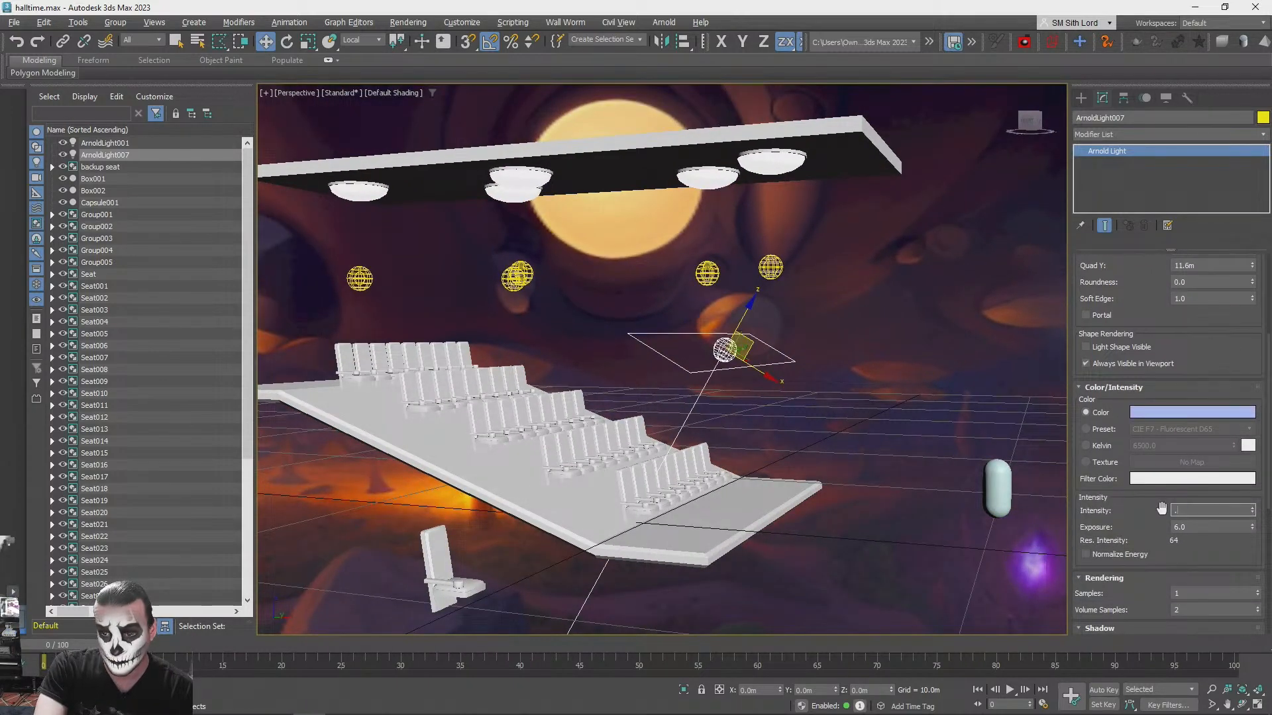
- Consult the concert hall reference image and set the quad light's colour to a warm yellow, RGB 255, 227, 72
click(1174, 414)
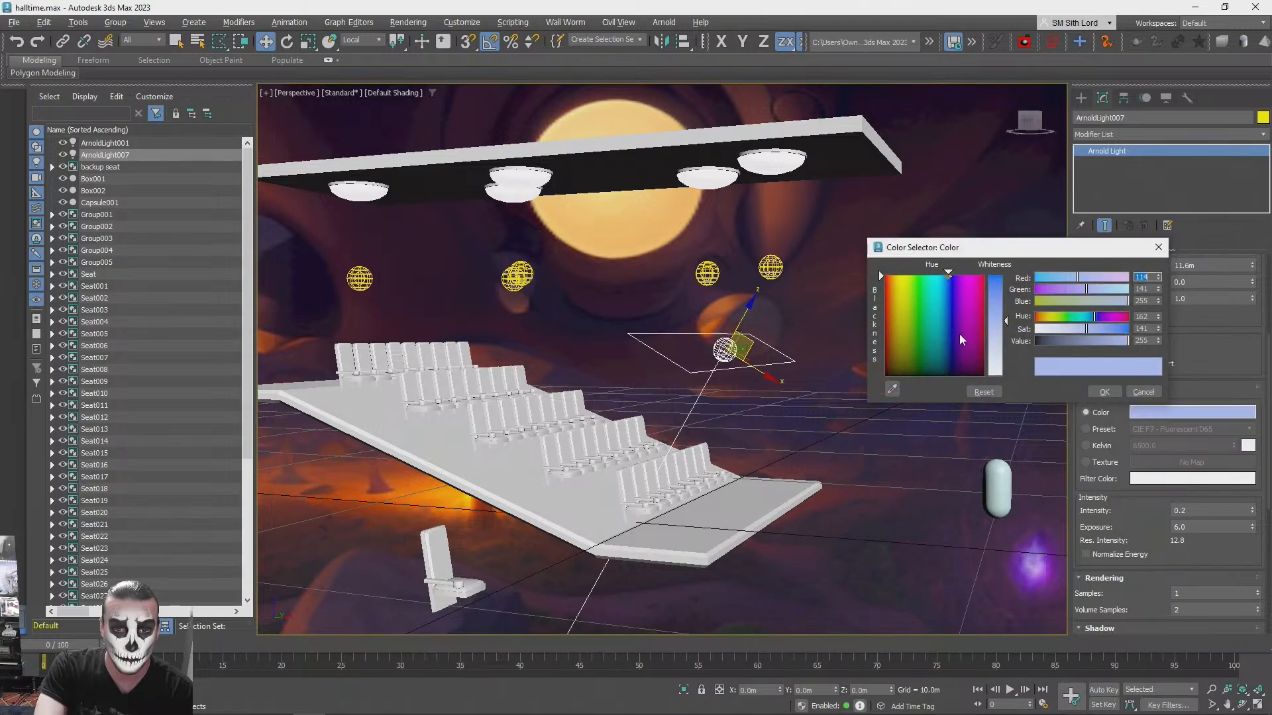
key(alt+Tab)
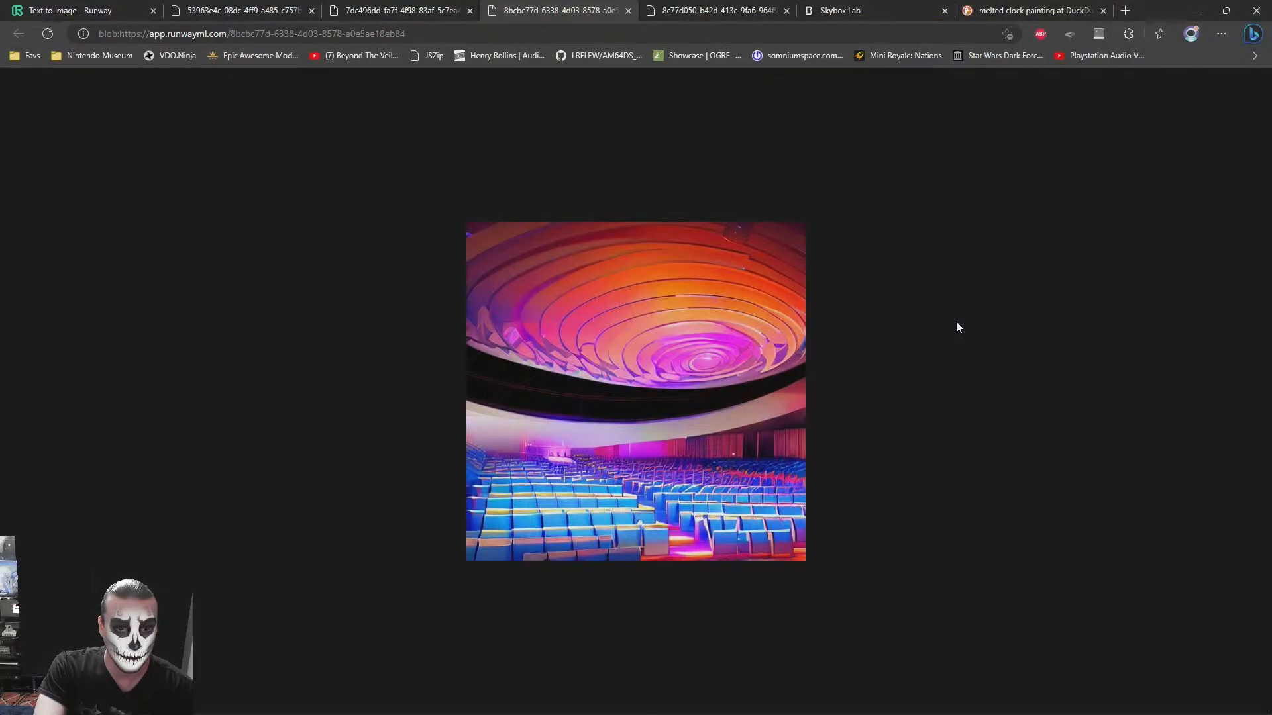
key(alt+Tab)
key(alt+Tab)
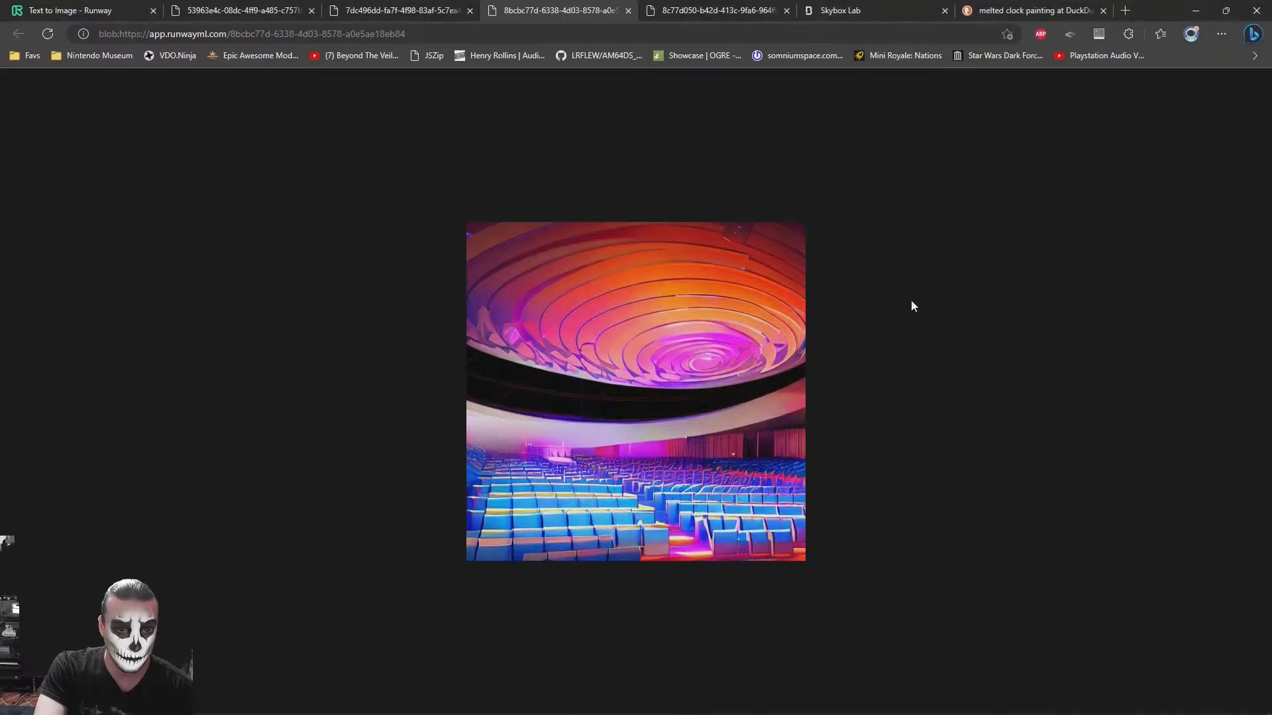
key(alt+Tab)
drag(899, 274, 902, 273)
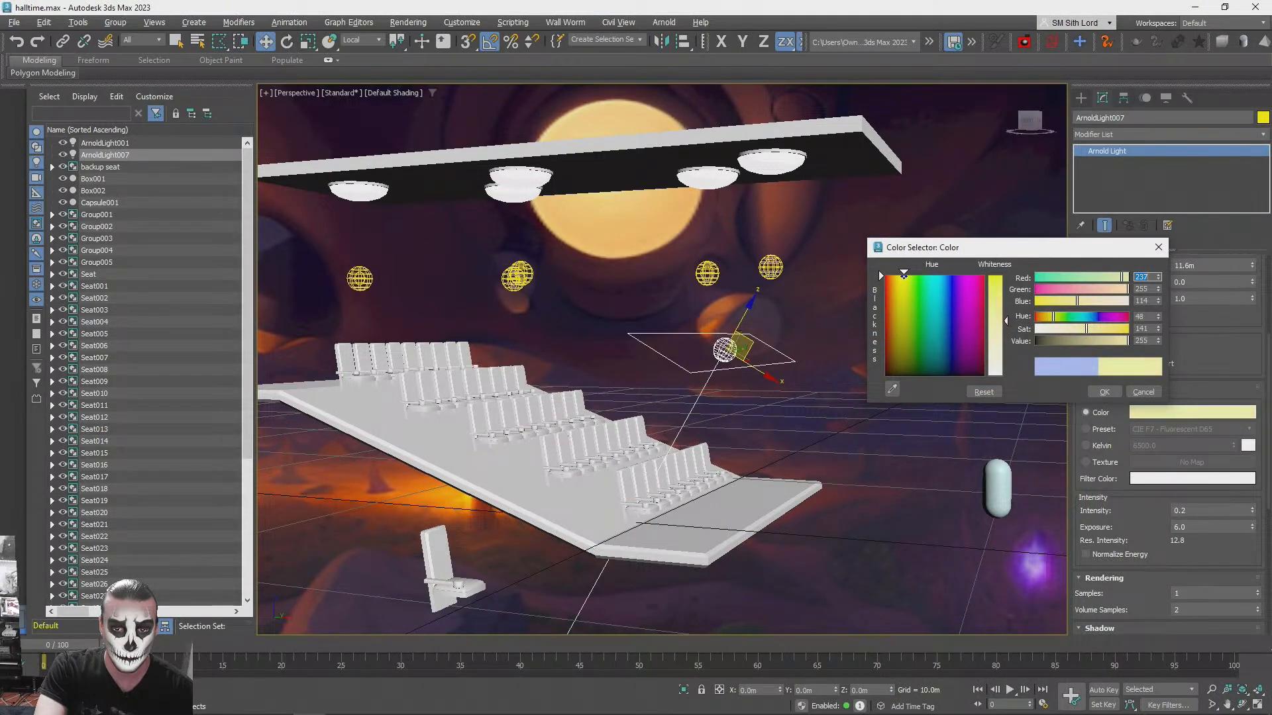
mouse_move(1002, 294)
mouse_down()
mouse_move(1003, 276)
mouse_move(1002, 305)
mouse_up()
click(1120, 392)
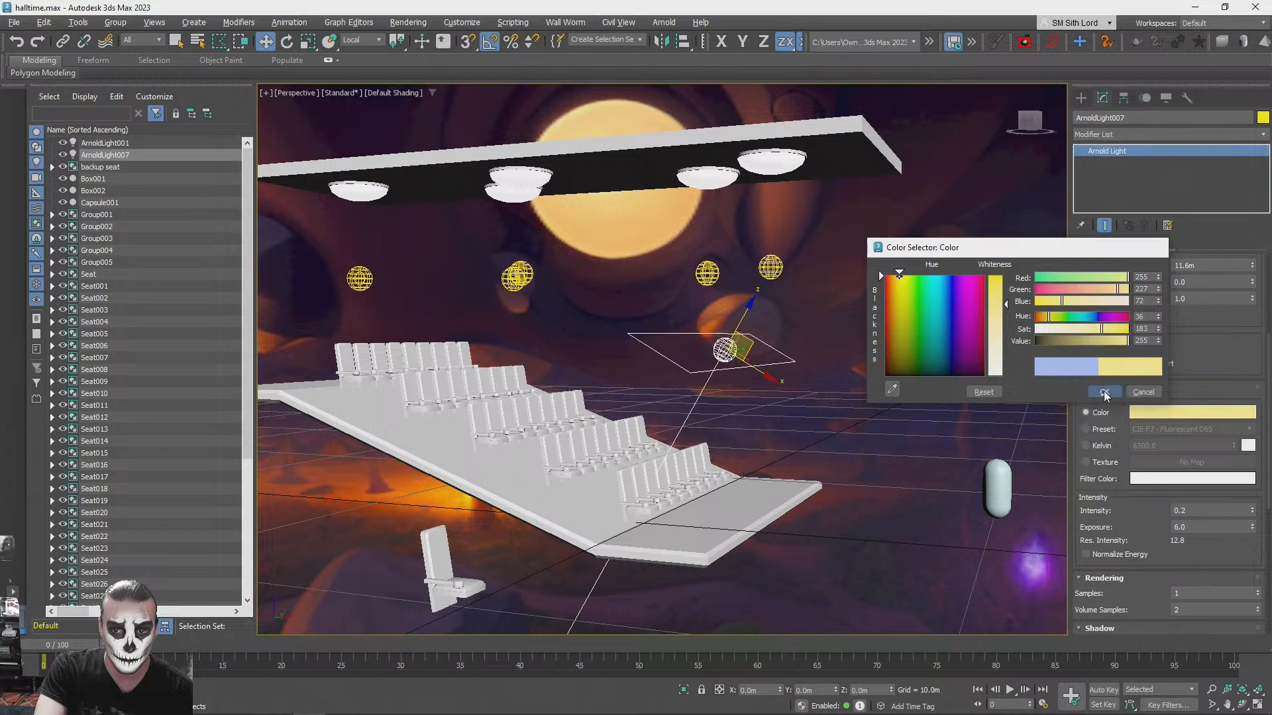
- Copy the yellow quad light back over the middle seat rows and colour the copy blue
alt+middle_drag(814, 408, 857, 392)
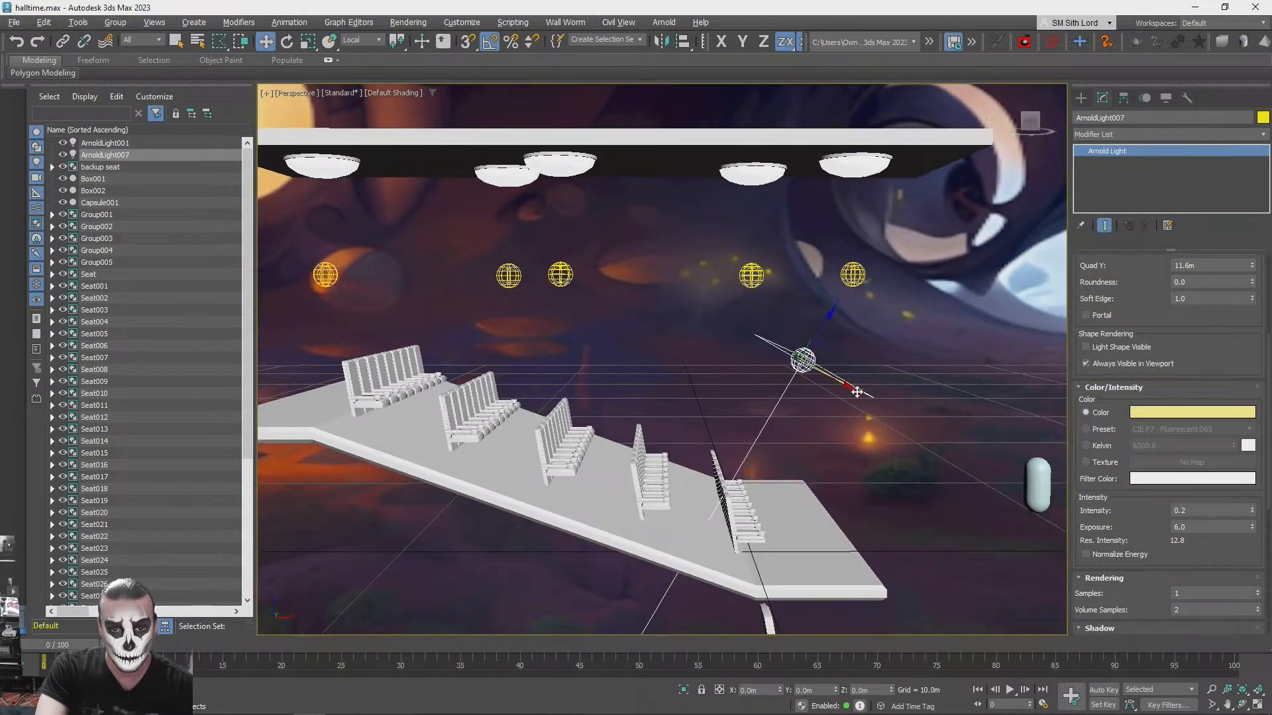
shift+drag(826, 352, 701, 332)
key(Return)
click(1184, 412)
drag(908, 271, 956, 271)
drag(1018, 323, 1000, 366)
click(1117, 391)
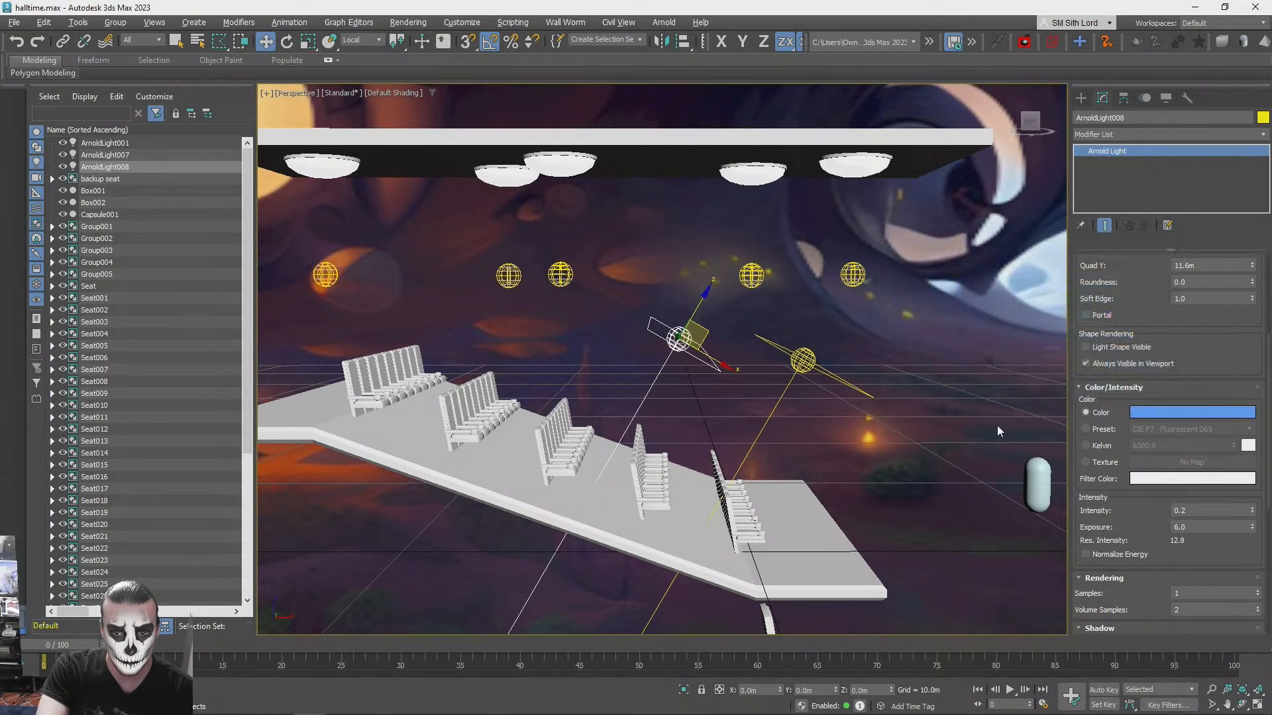
- Test-render the seating under the yellow and blue quad lights and compare it with the concert hall reference image
click(925, 484)
alt+middle_drag(924, 483, 908, 479)
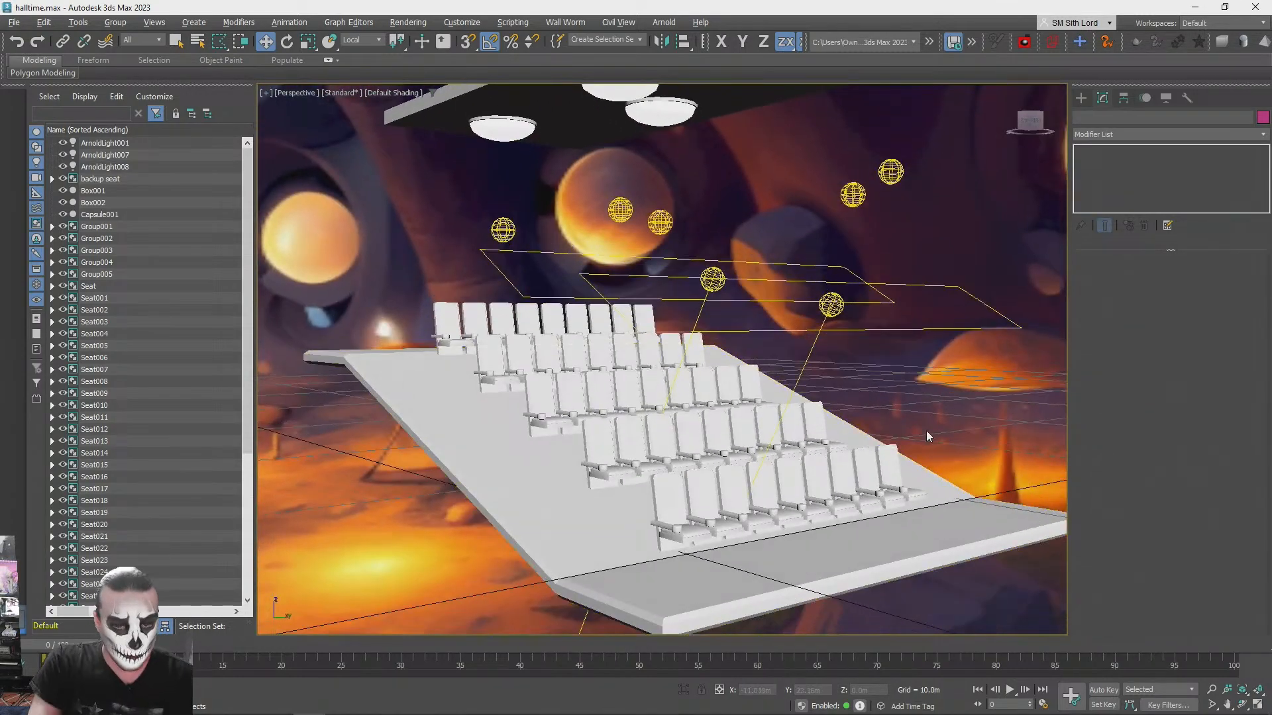
key(shift+q)
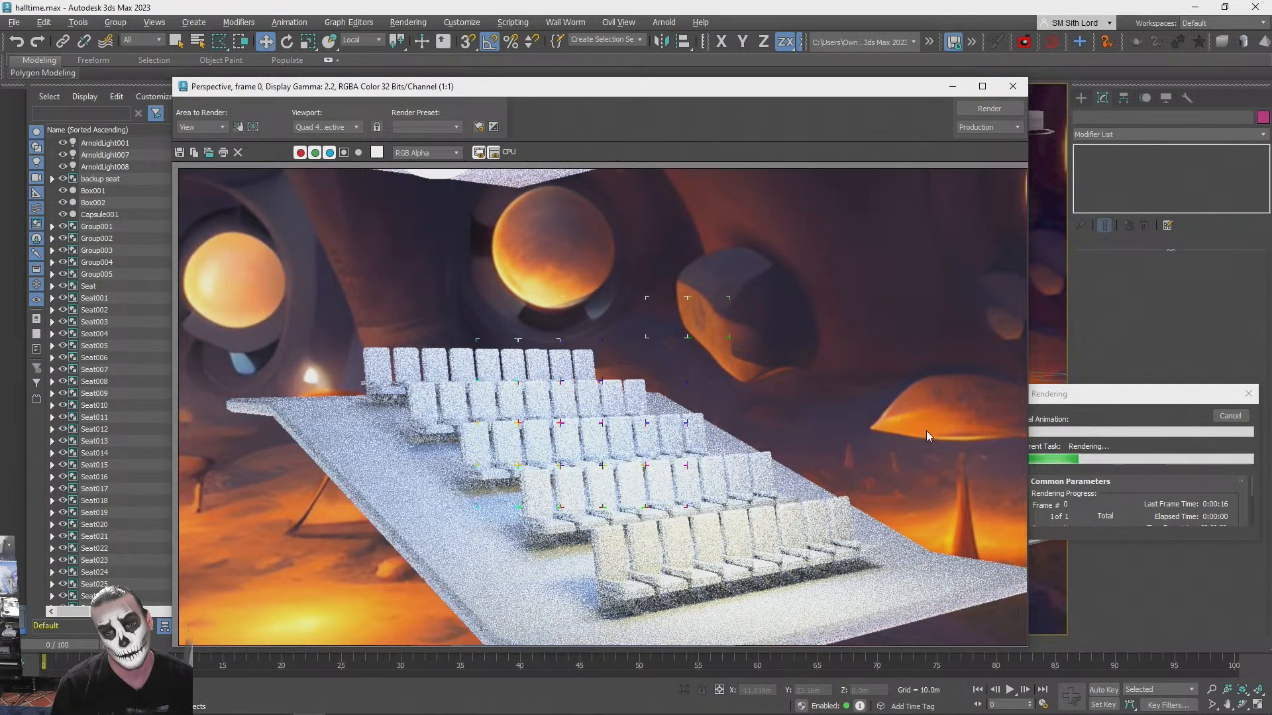
key(alt+Tab)
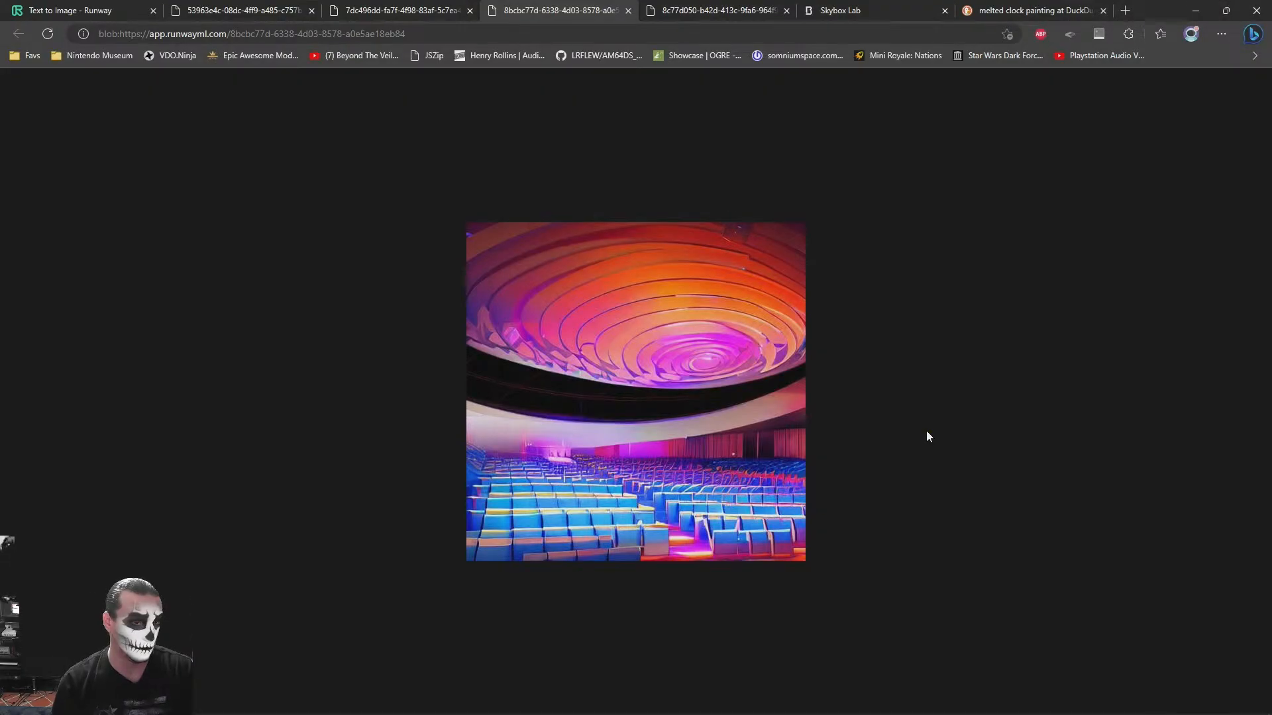
key(alt+Tab)
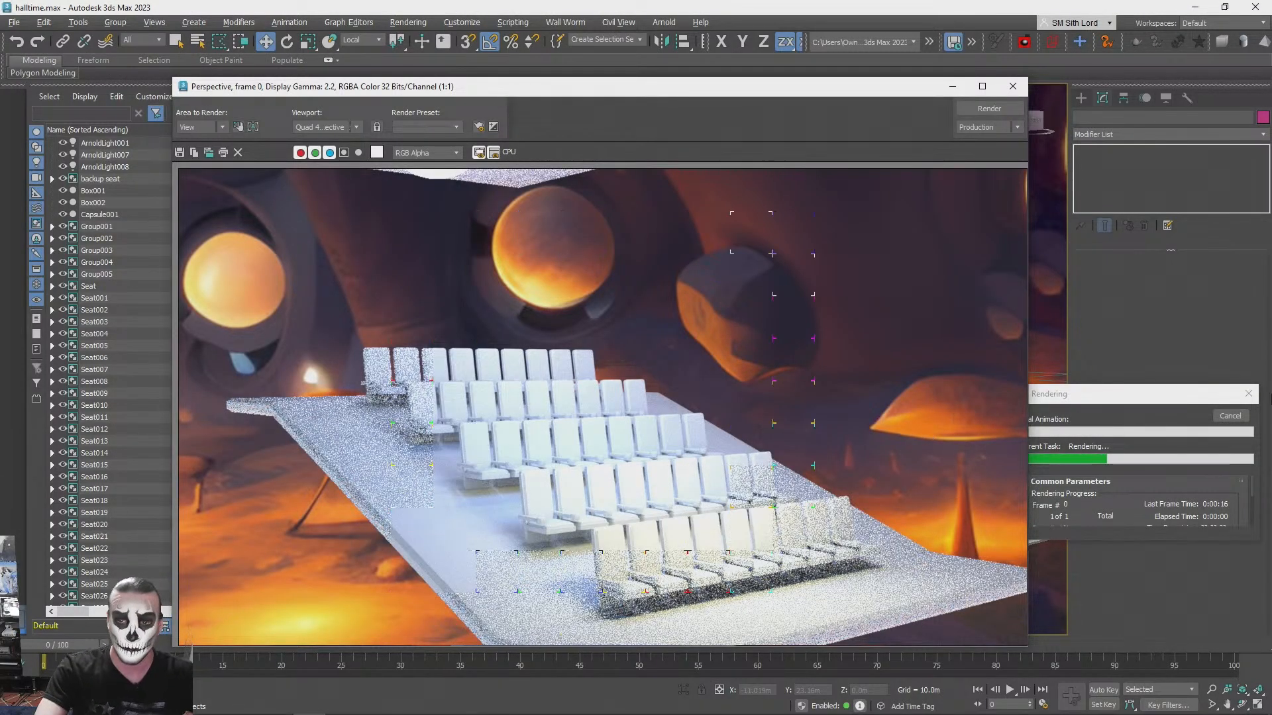
click(1234, 417)
click(1013, 87)
- Change the front quad light's colour to a fully saturated yellow
key(q)
click(832, 305)
click(1146, 593)
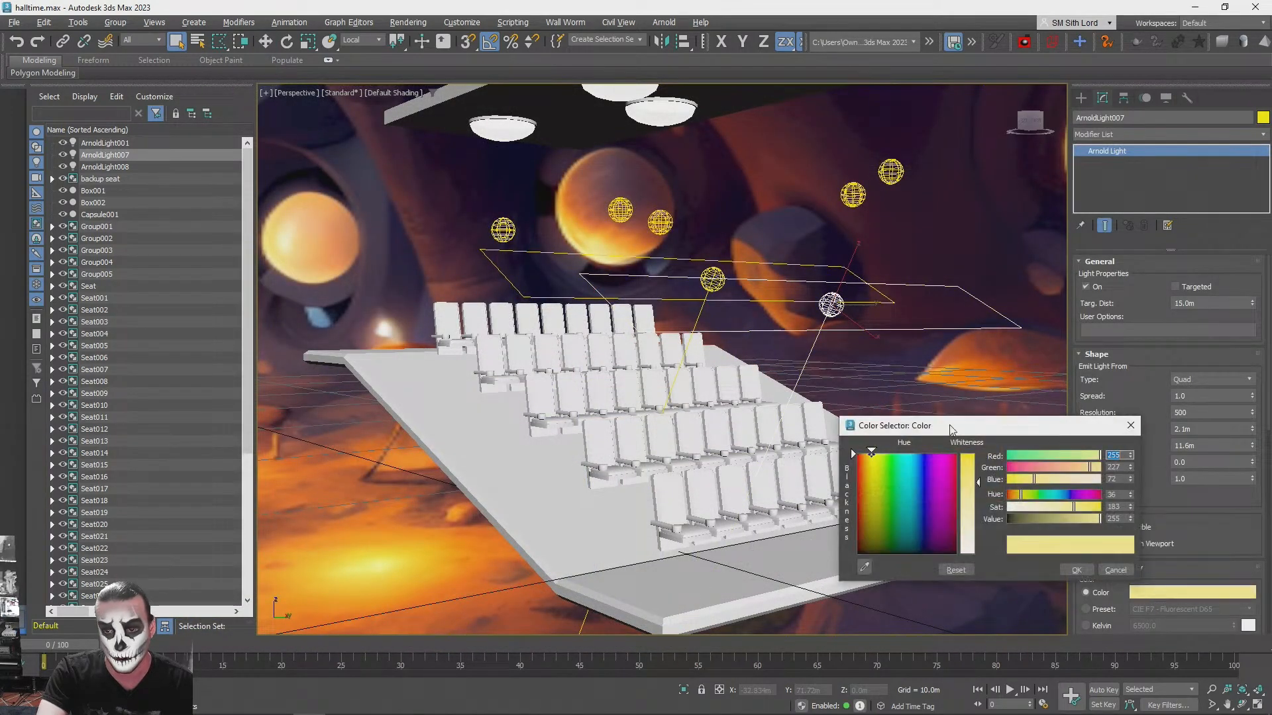
drag(976, 478, 978, 454)
click(1076, 571)
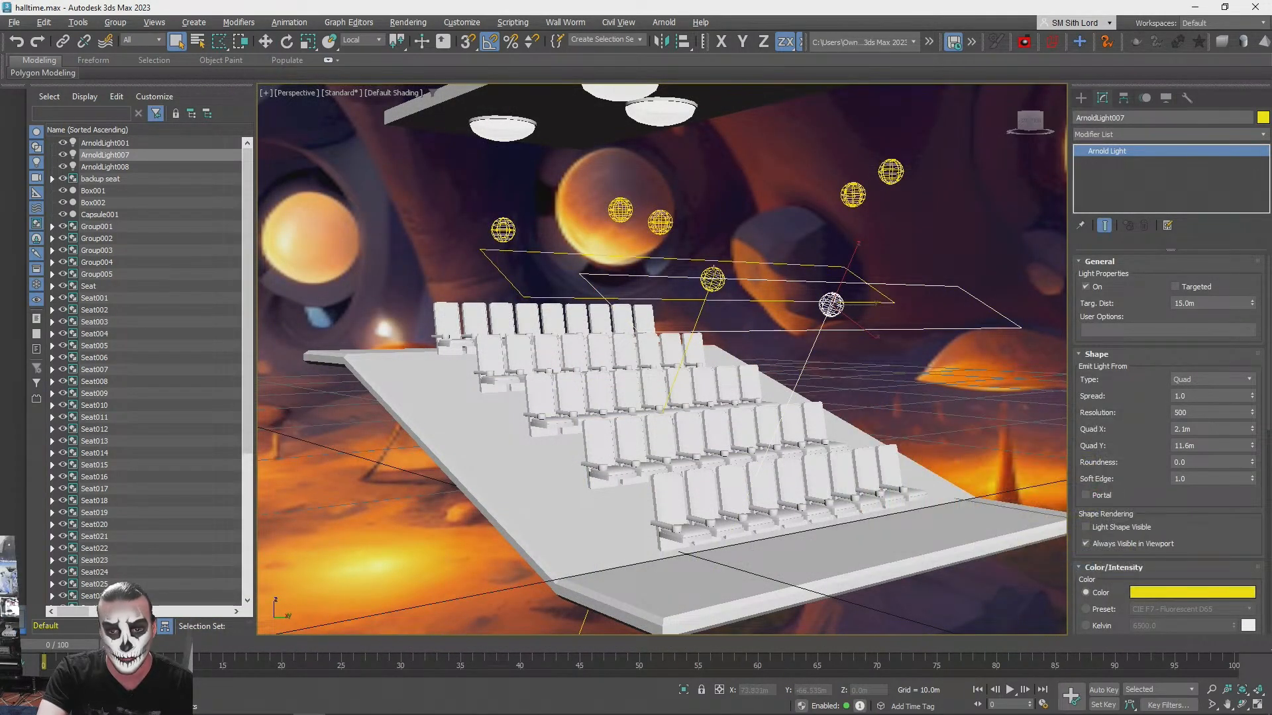
- Change the rear quad light's colour to a more saturated blue and test-render the seating
click(713, 279)
click(1167, 598)
drag(1000, 471, 1007, 436)
click(1097, 573)
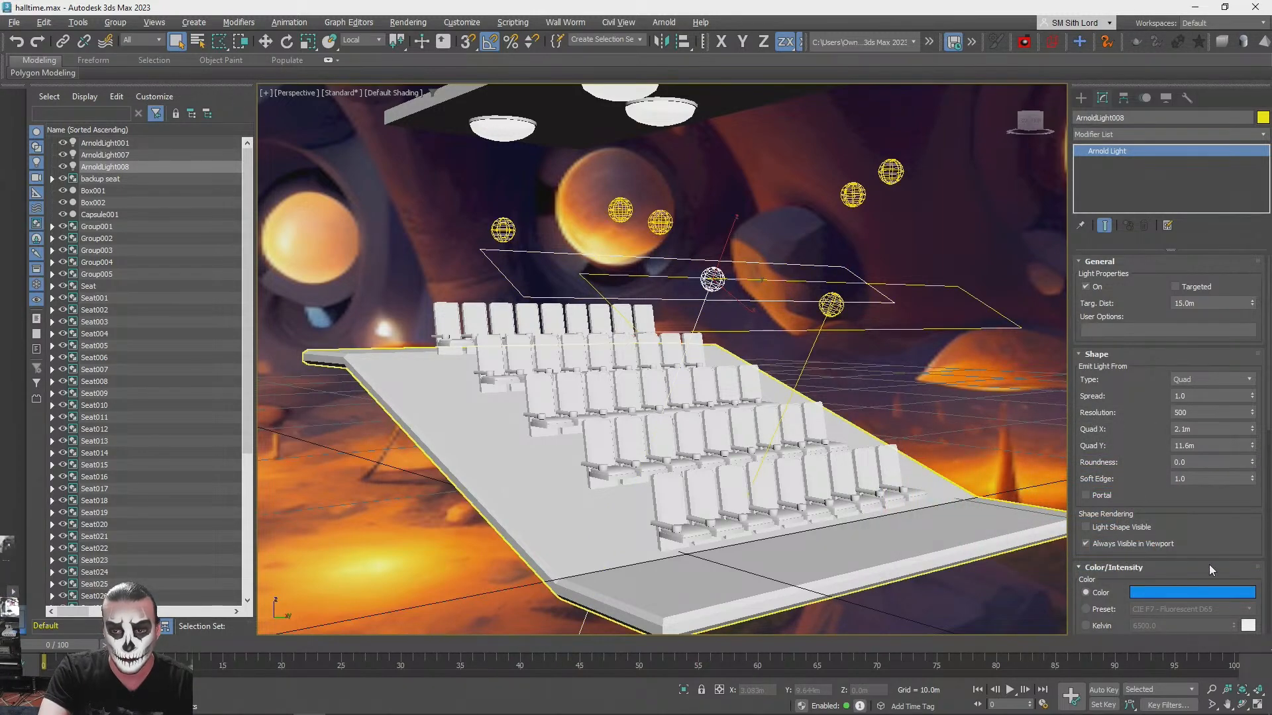
key(shift+q)
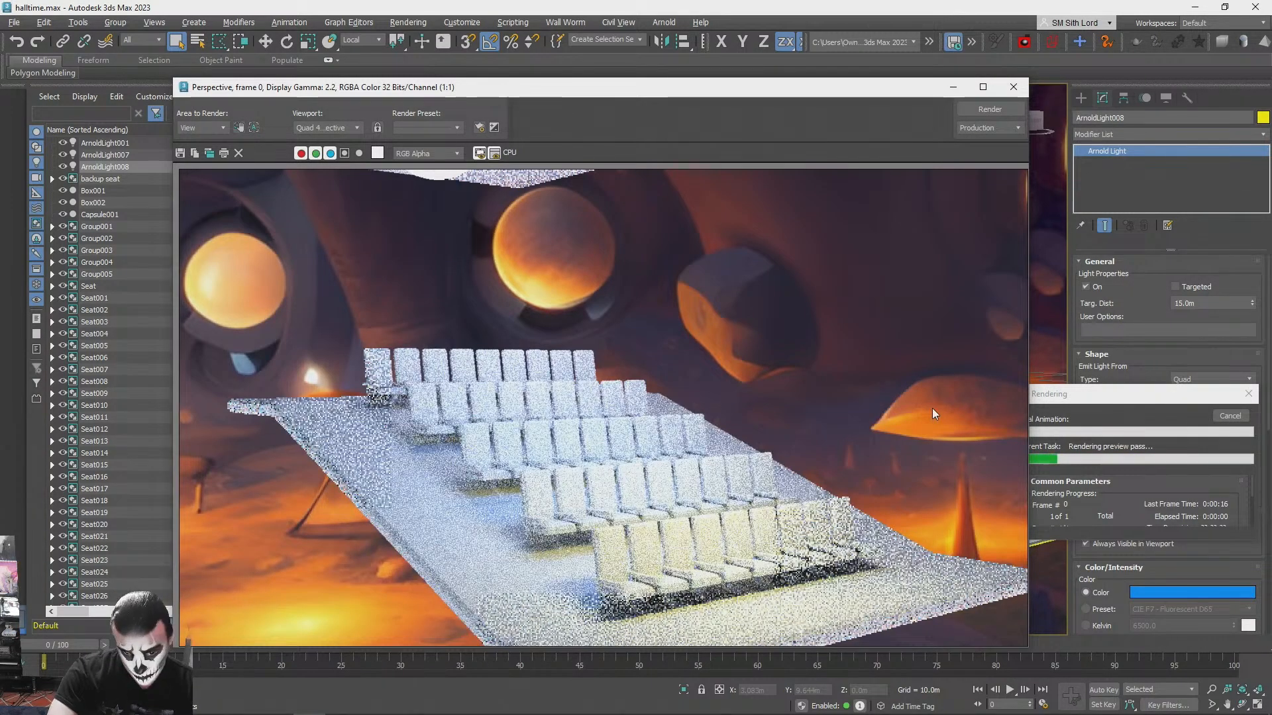
click(1016, 93)
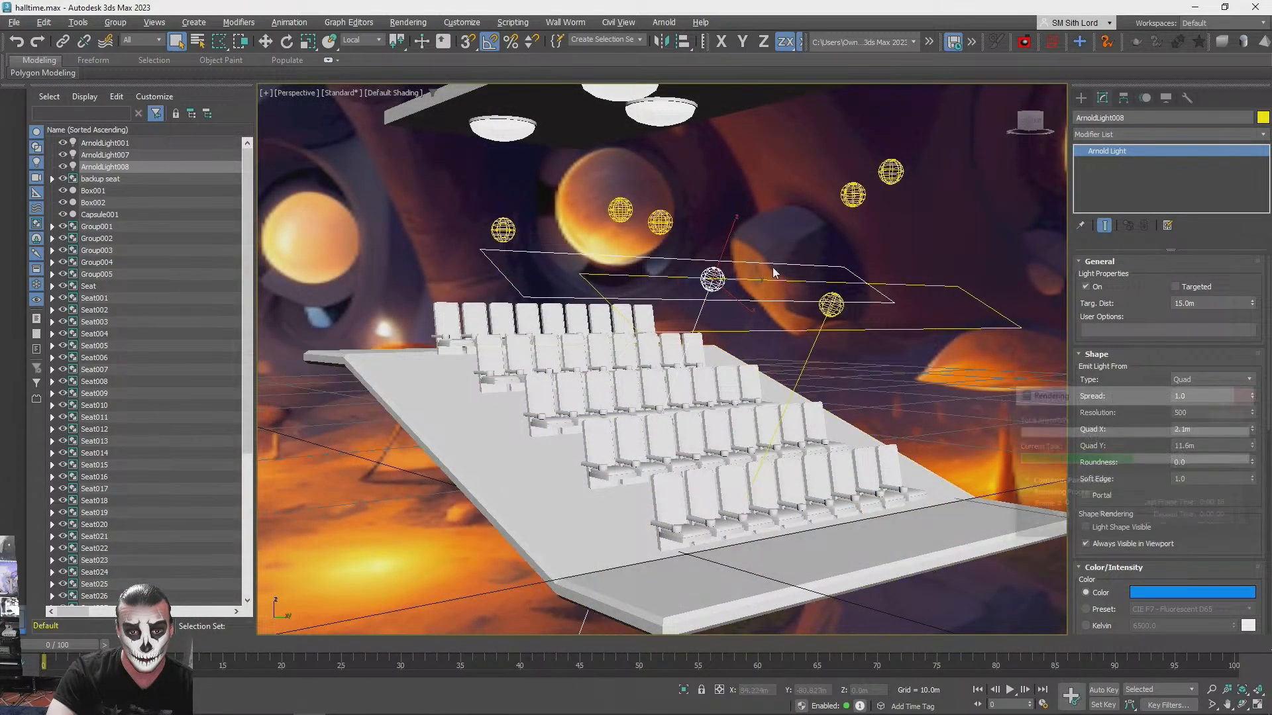
- Shift both quad lights back along the seating platform and copy the yellow one in front of them
click(833, 304)
alt+middle_drag(859, 331, 932, 339)
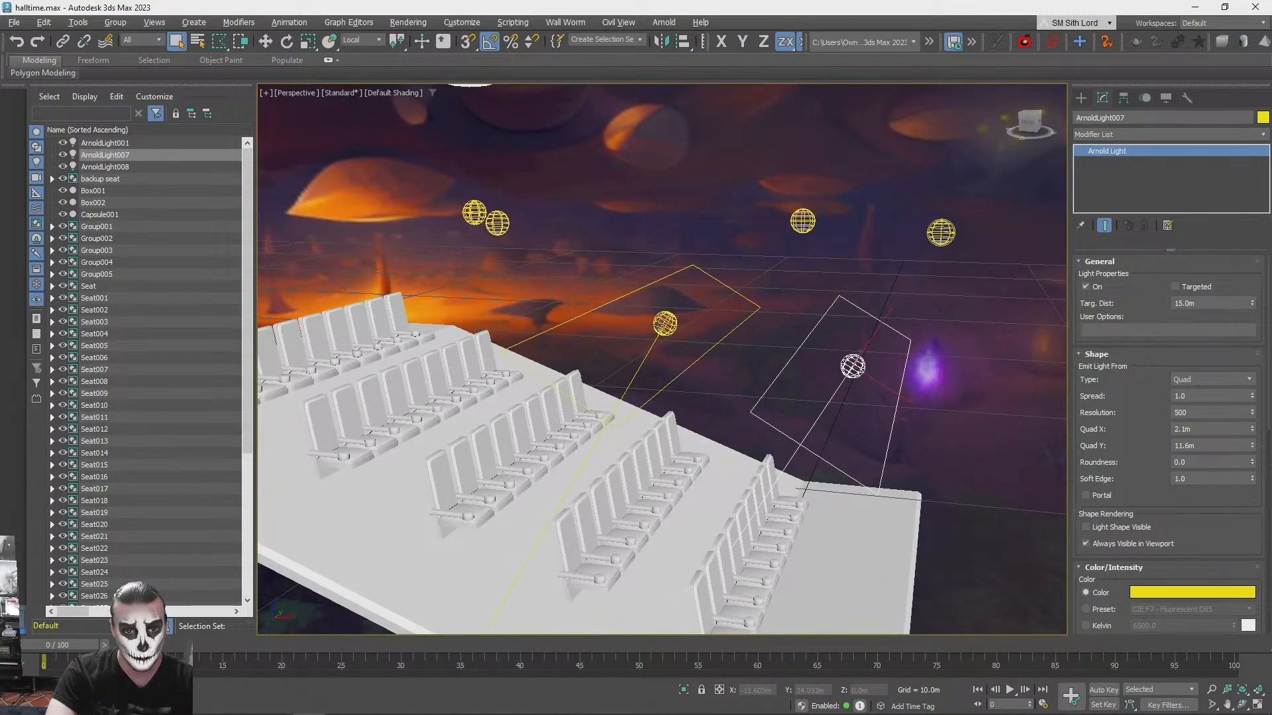
ctrl+click(664, 323)
key(w)
mouse_move(861, 358)
mouse_down()
mouse_move(683, 284)
mouse_move(828, 322)
mouse_move(981, 338)
mouse_up()
click(871, 341)
click(786, 335)
click(627, 419)
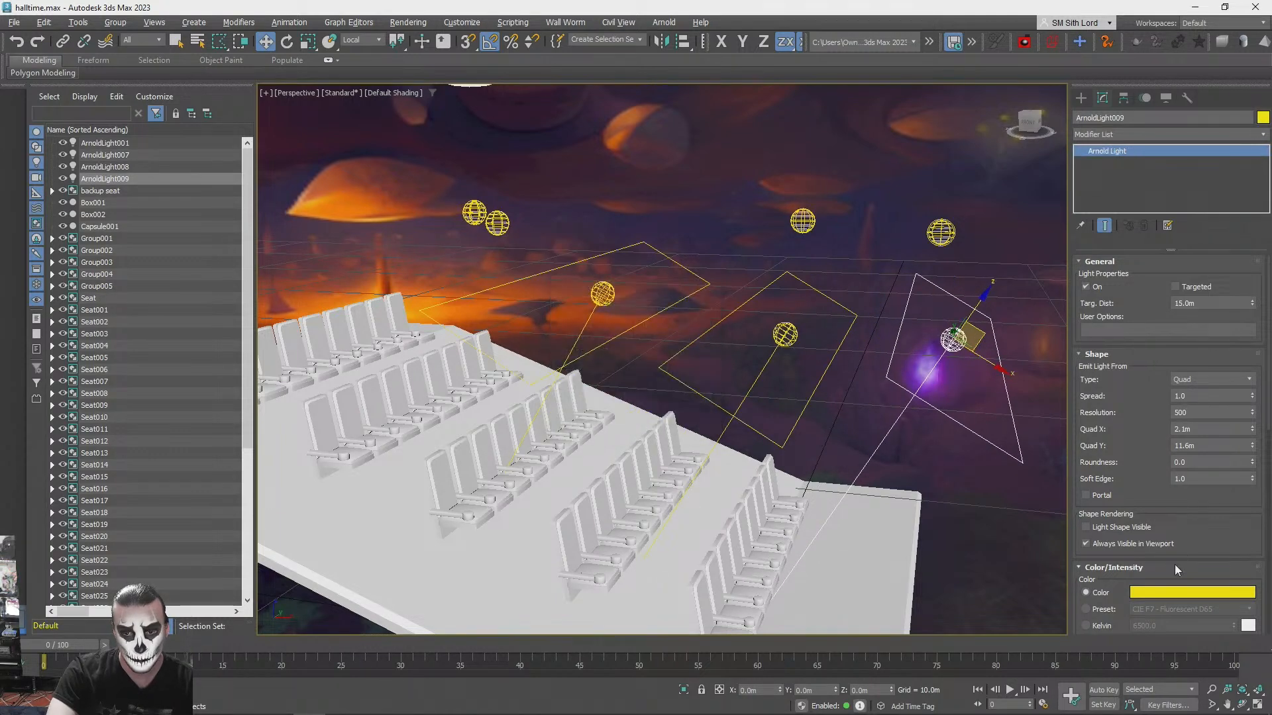
- Colour the frontmost quad light pink
click(1160, 594)
drag(912, 496, 954, 449)
click(1088, 566)
- Test-render the seating under the three coloured quad lights and compare it with the concert hall reference image
click(979, 545)
alt+middle_drag(979, 544, 977, 507)
key(shift+q)
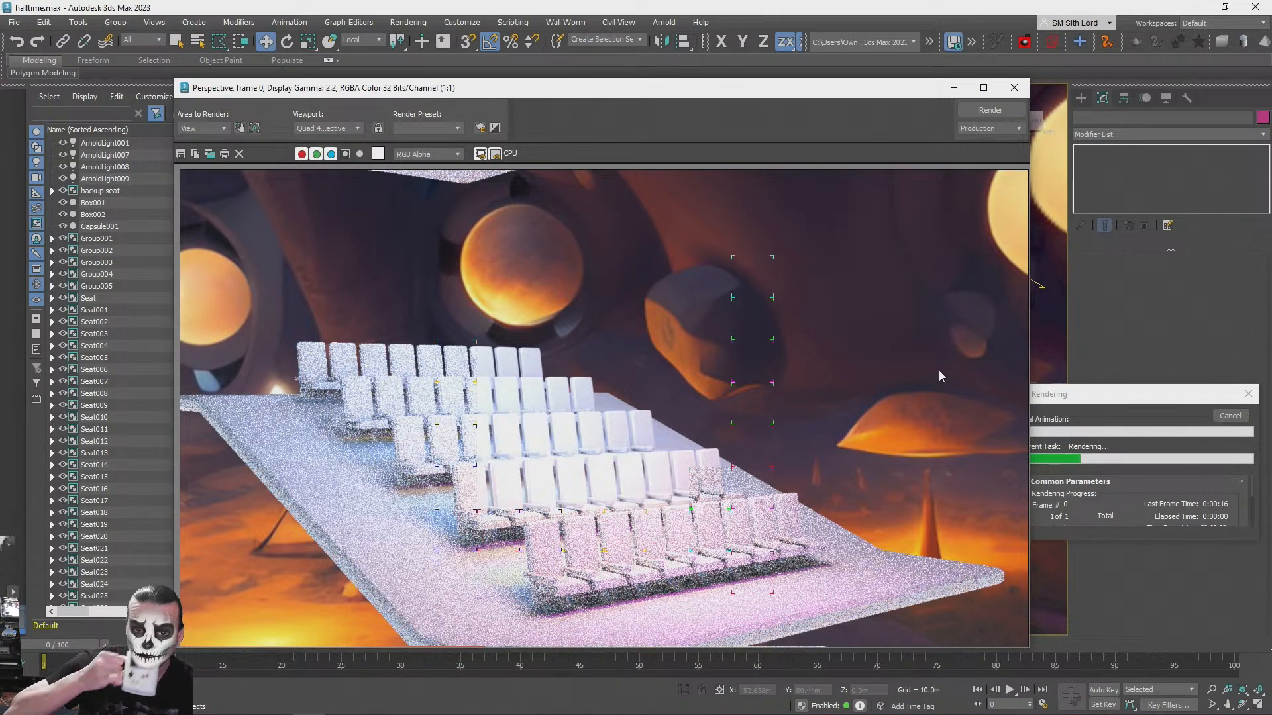
key(alt+Tab)
key(alt+Tab)
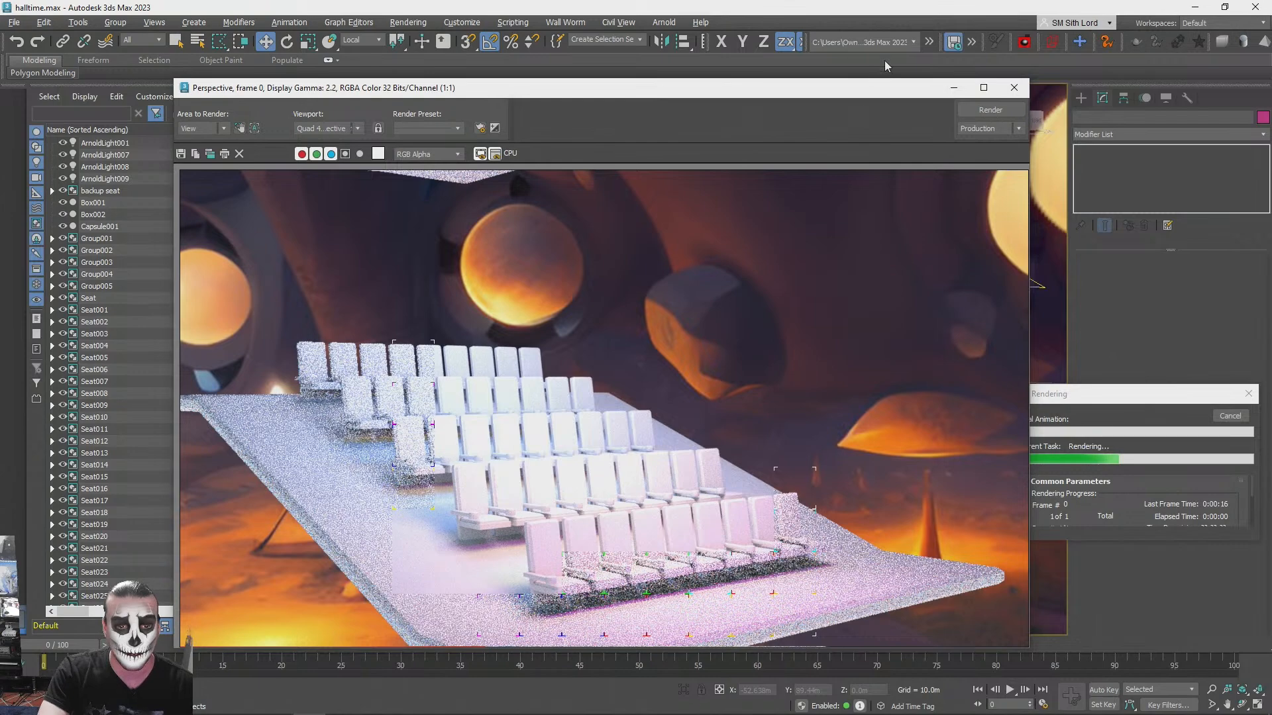
click(1014, 88)
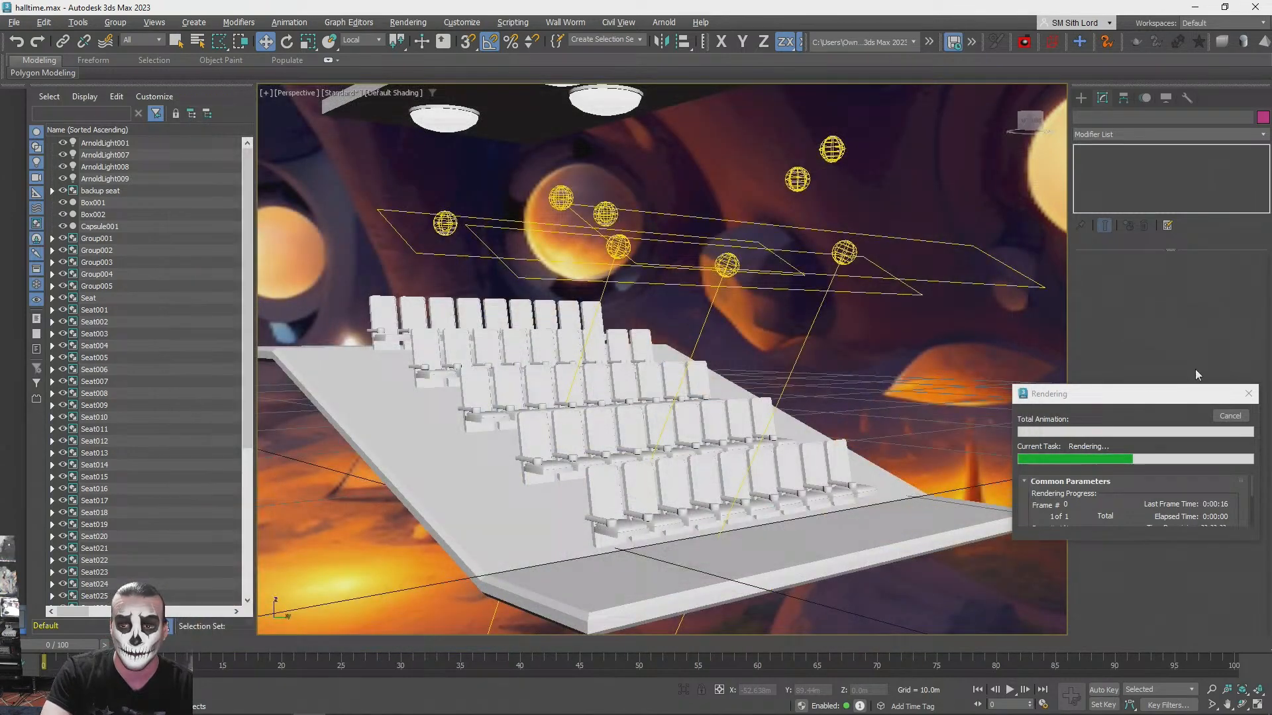
click(1249, 394)
- Delete the pink and yellow quad lights, keeping only the blue one
click(846, 261)
key(Delete)
click(728, 264)
key(Delete)
- Move the blue quad light forward over the front rows and set its intensity to 0.5
click(618, 247)
alt+middle_drag(618, 247, 556, 206)
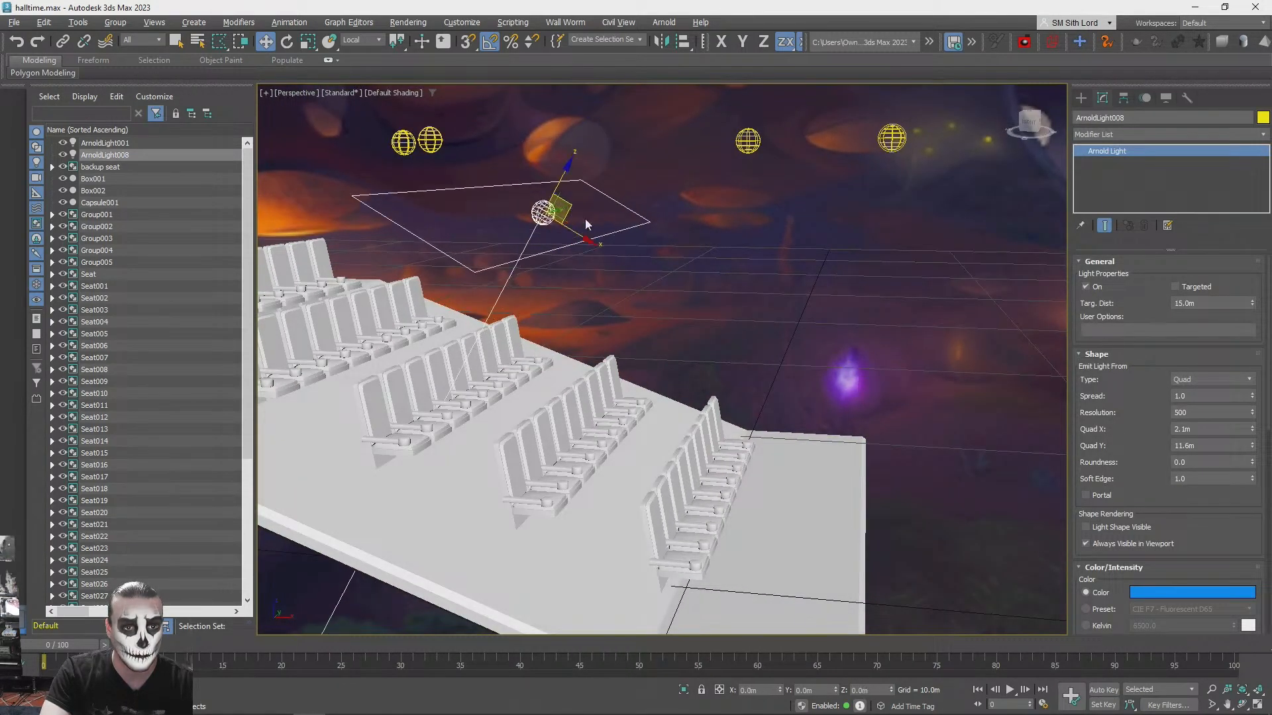
drag(568, 203, 702, 280)
scroll(1182, 535, down, 4)
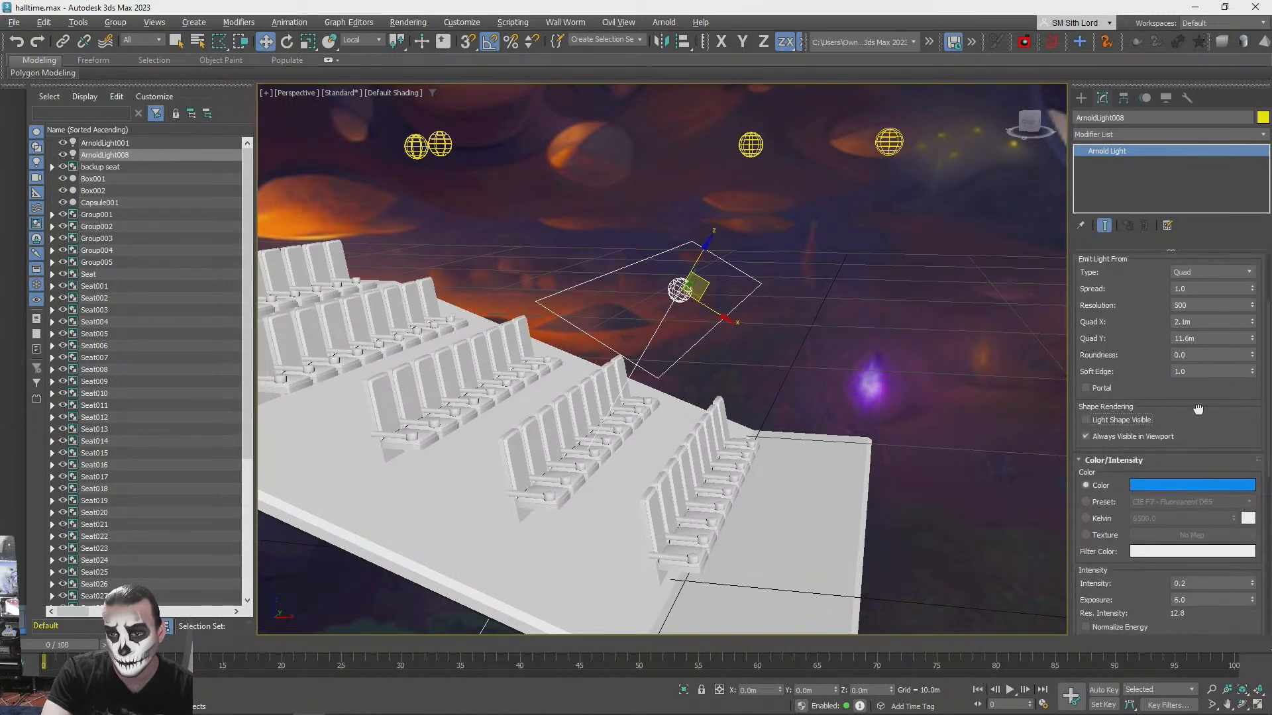
scroll(829, 326, up, 3)
middle_drag(832, 327, 880, 323)
scroll(870, 331, down, 6)
- Test-render the whole seating platform from the side under the blue quad light
key(shift+q)
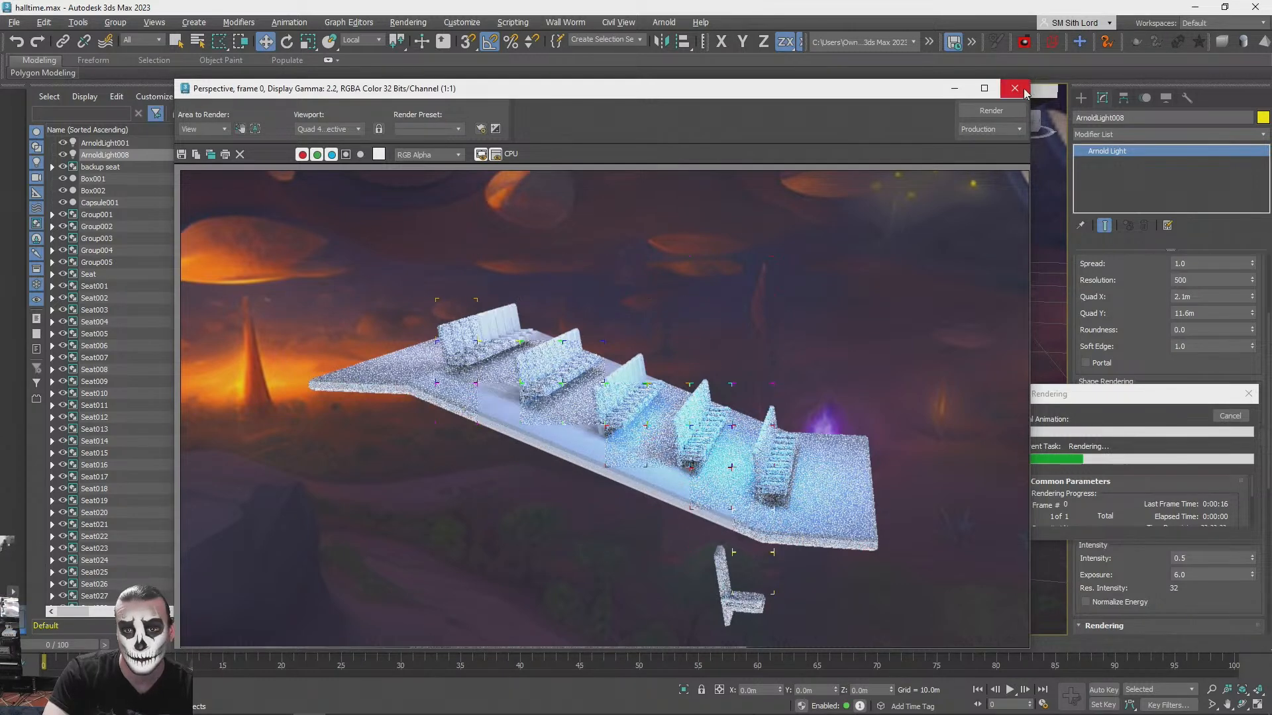
click(1076, 199)
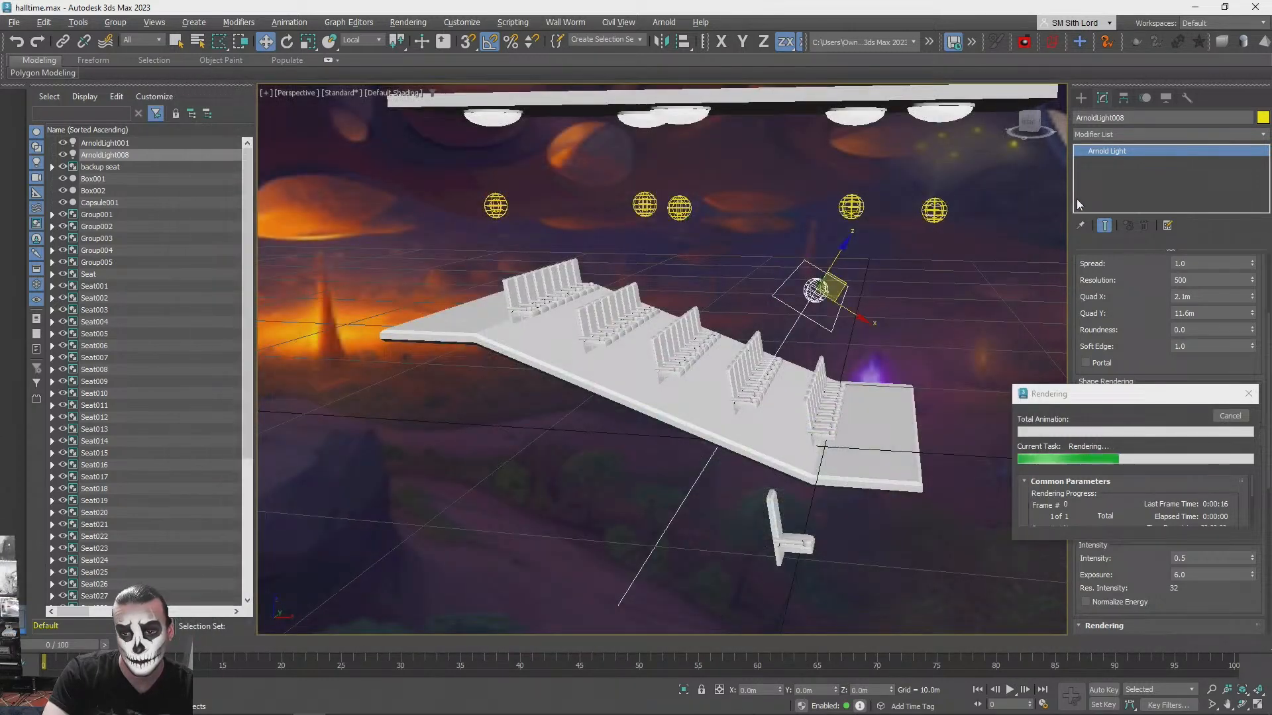
click(1248, 394)
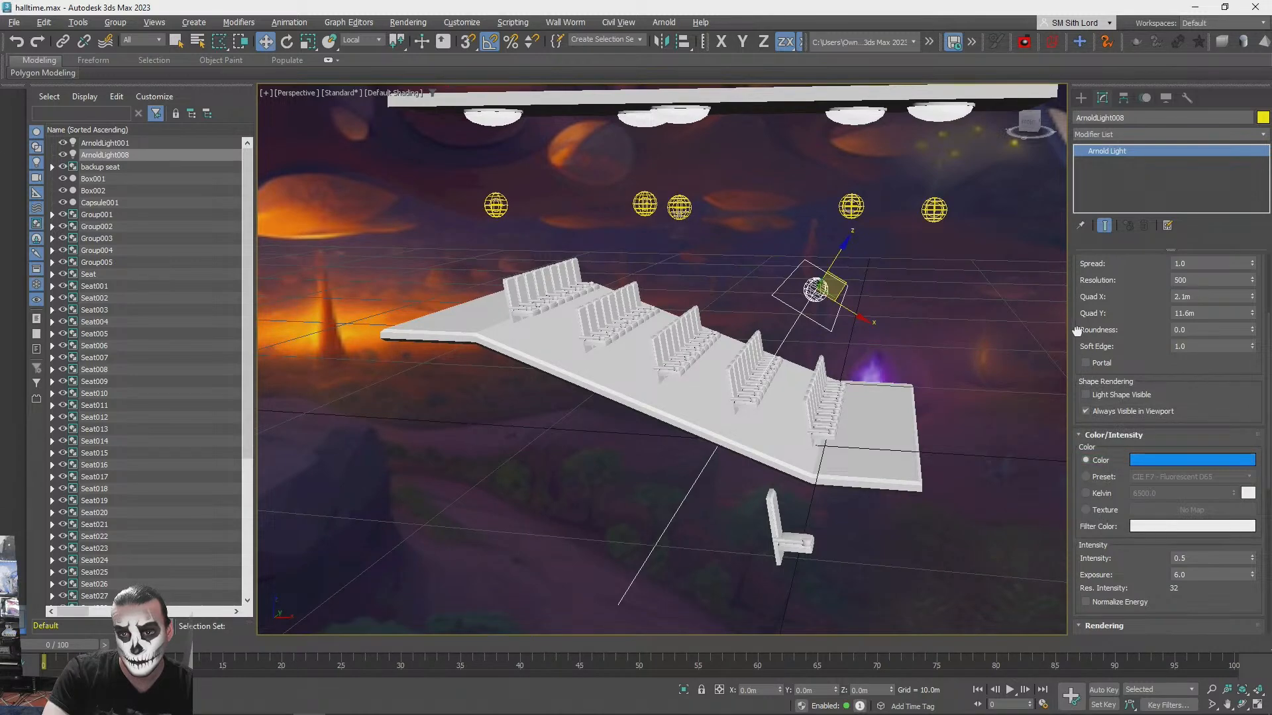
- Turn off Cast Shadows for the blue quad light and test-render the seat rows up close
drag(1077, 330, 1084, 522)
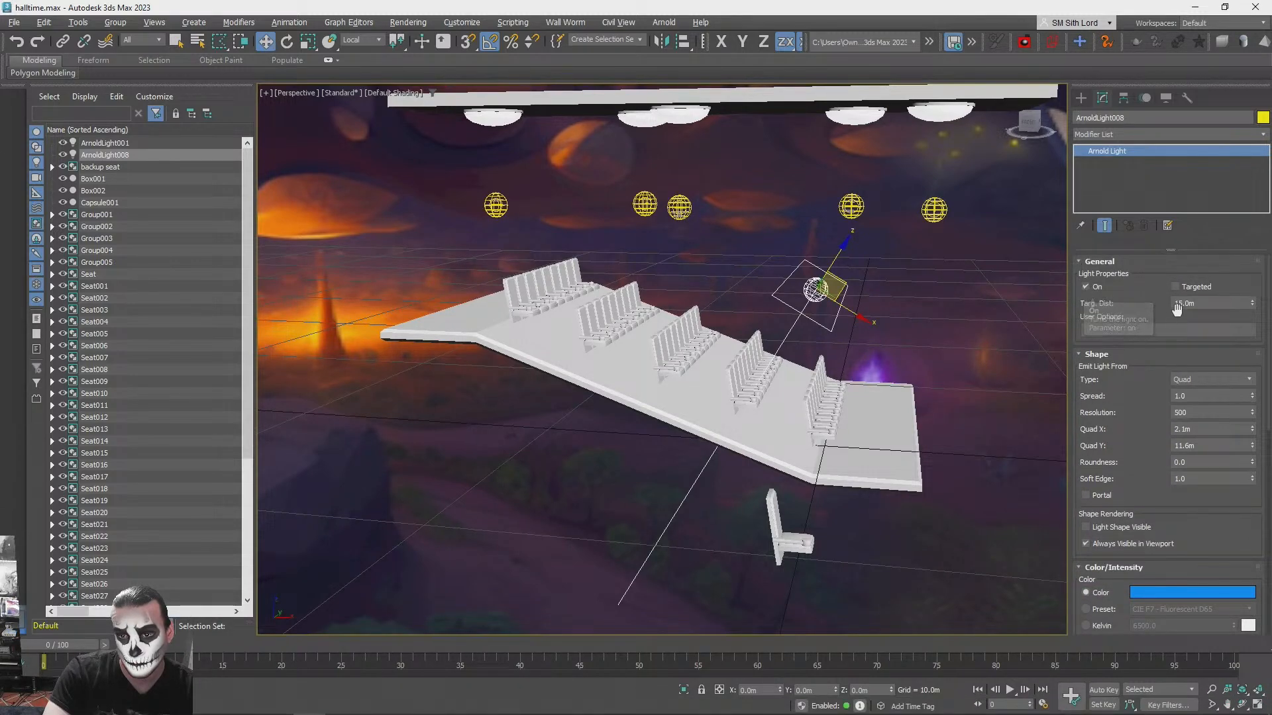
drag(1081, 507, 1068, 161)
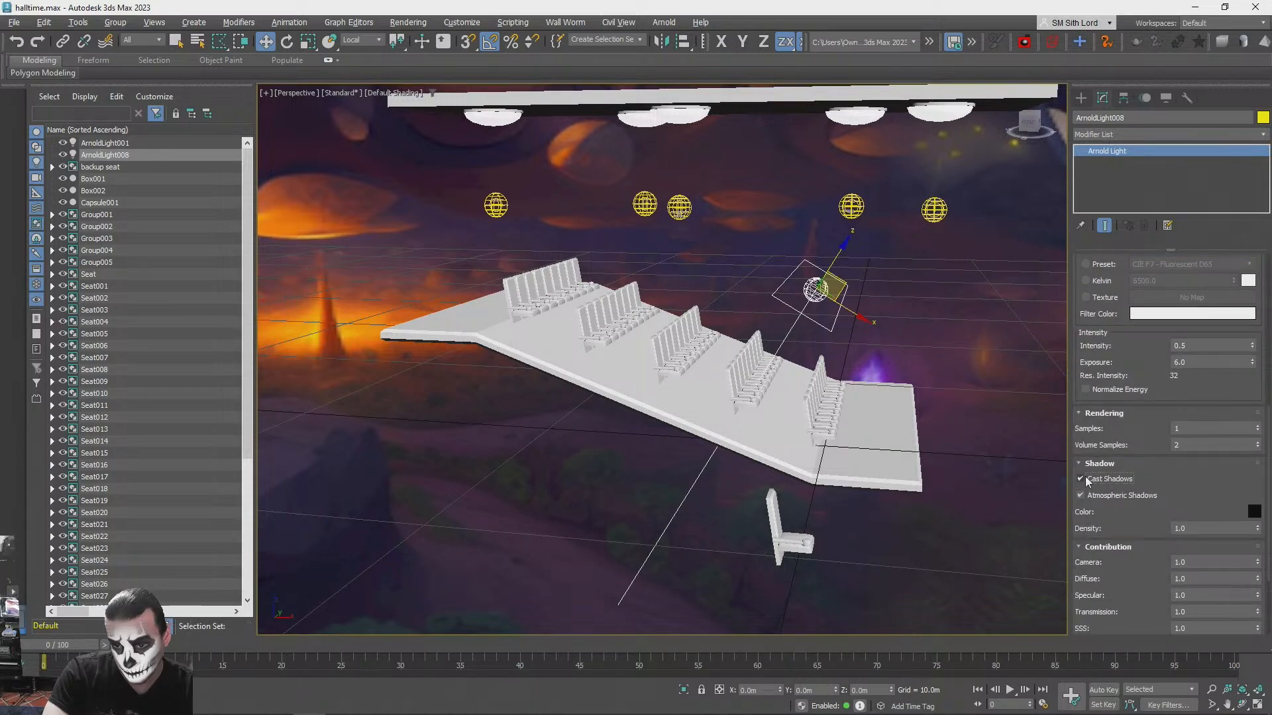
alt+middle_drag(975, 451, 969, 412)
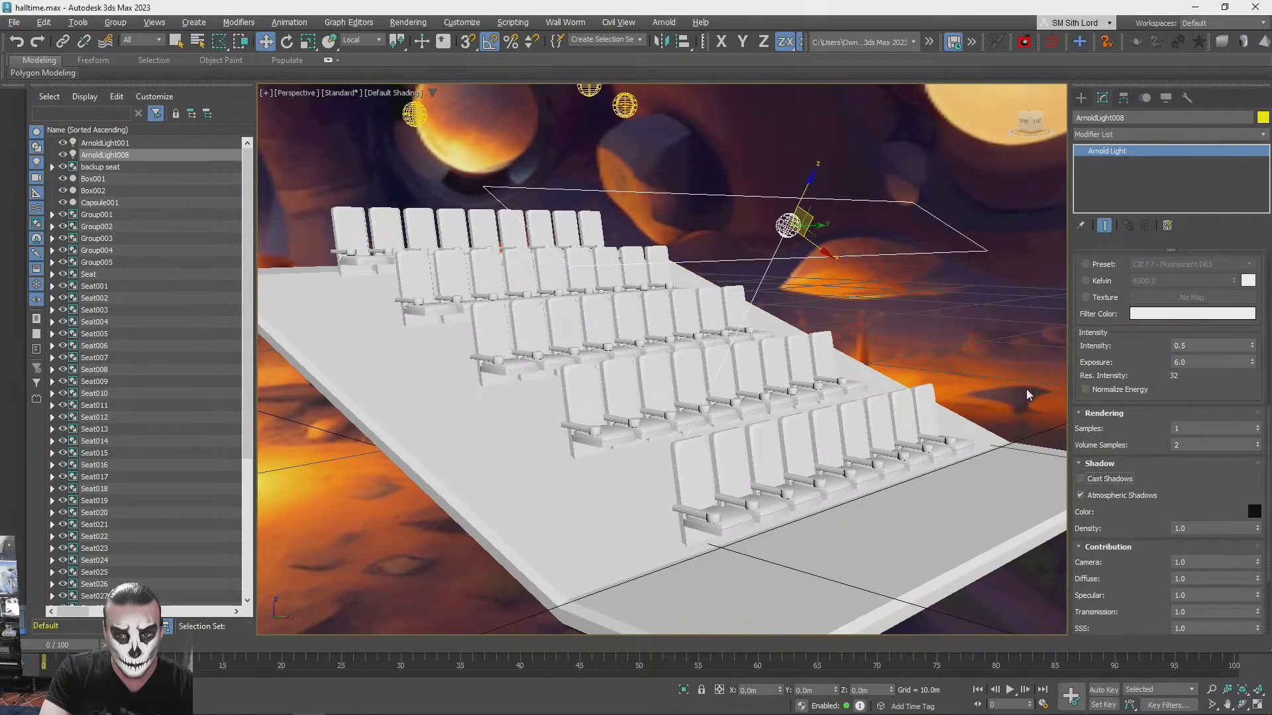
scroll(1085, 401, down, 1)
key(shift+q)
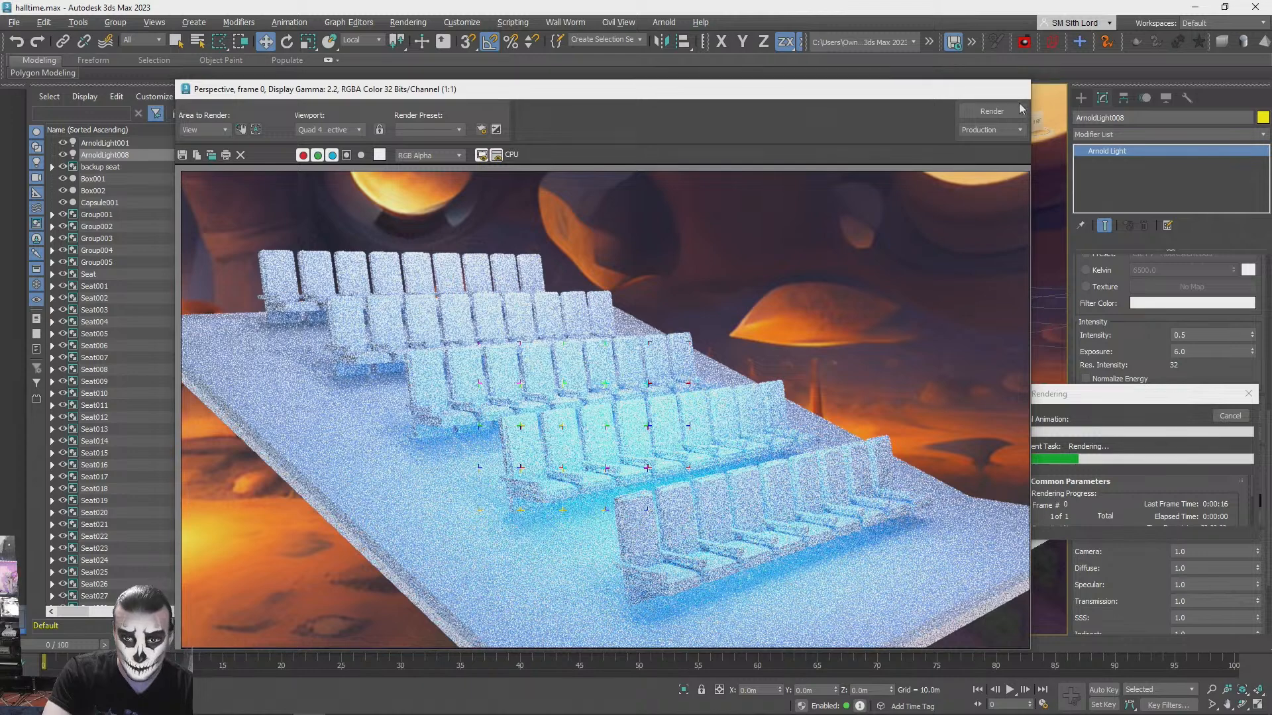
click(1016, 90)
click(1230, 415)
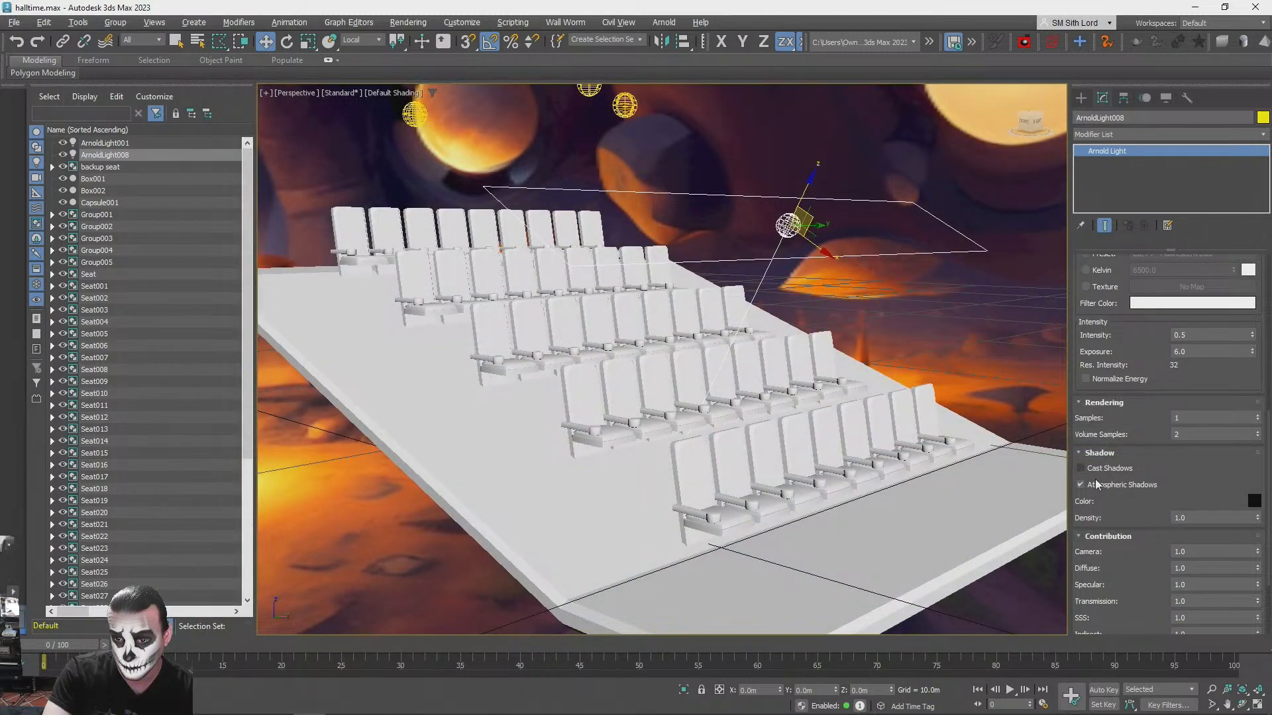
- Re-enable Cast Shadows for the blue quad light and test-render the seat rows again
click(967, 332)
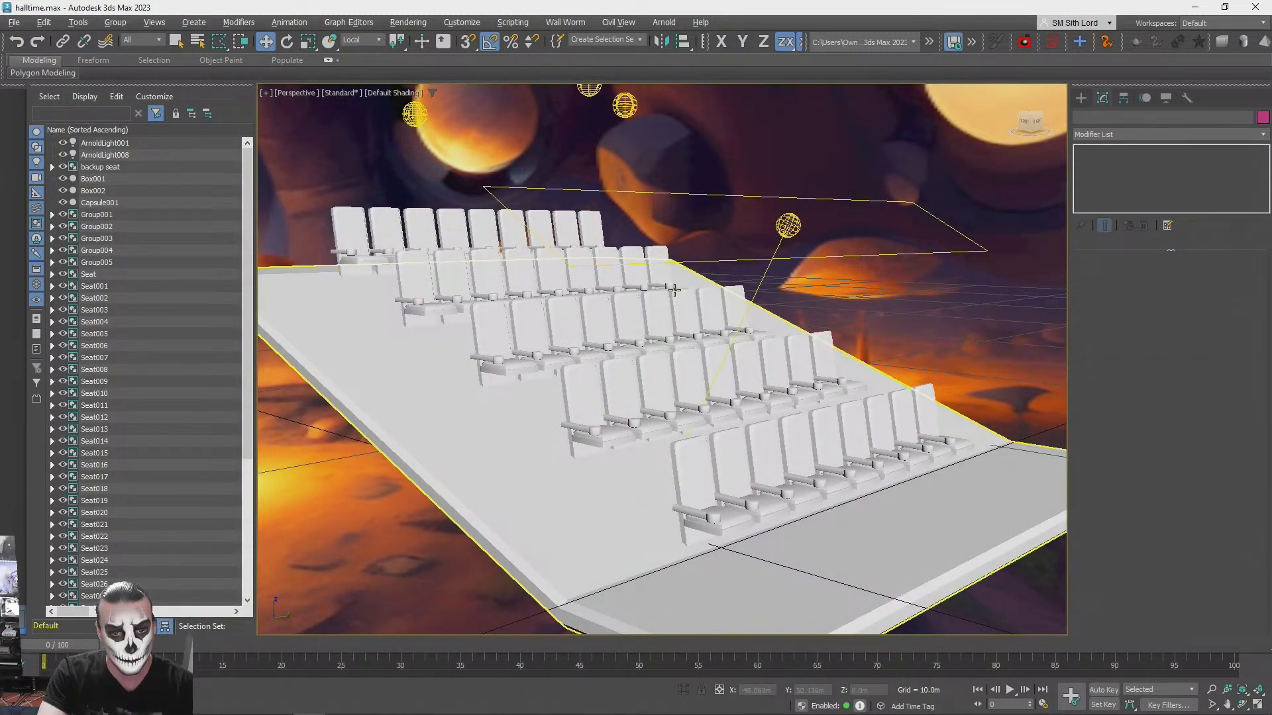
key(shift+q)
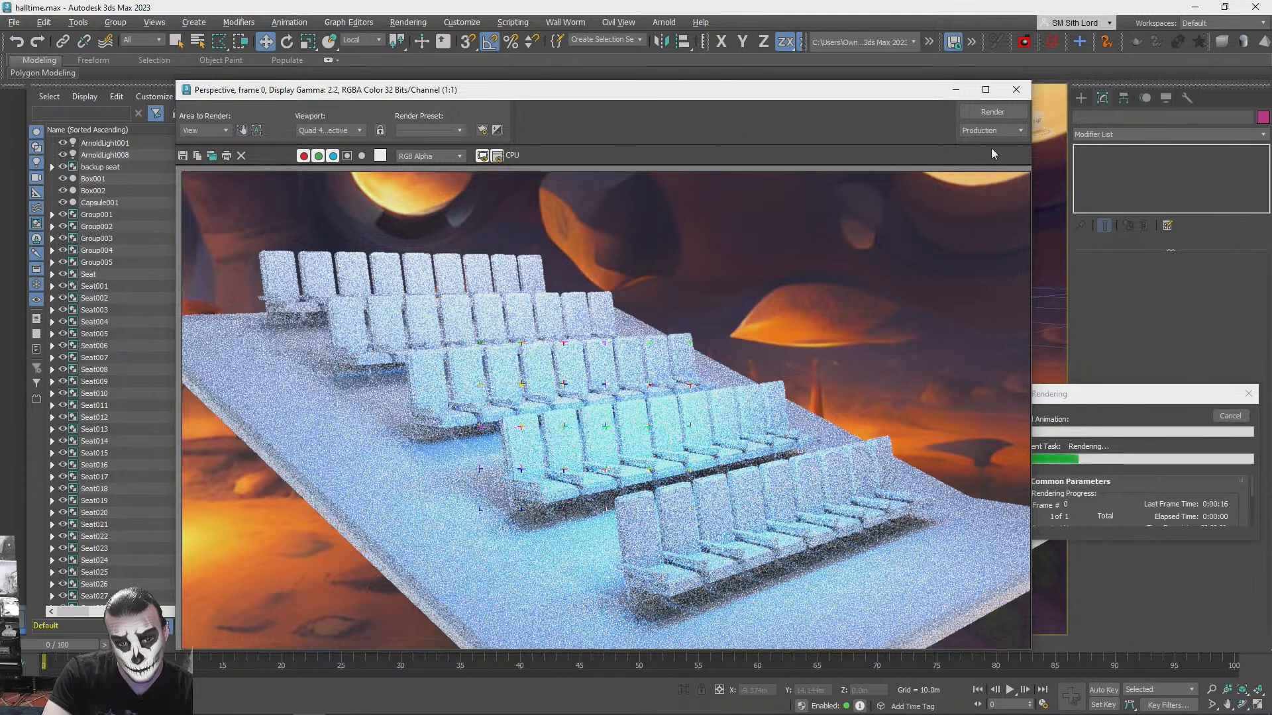
click(1028, 89)
click(1244, 396)
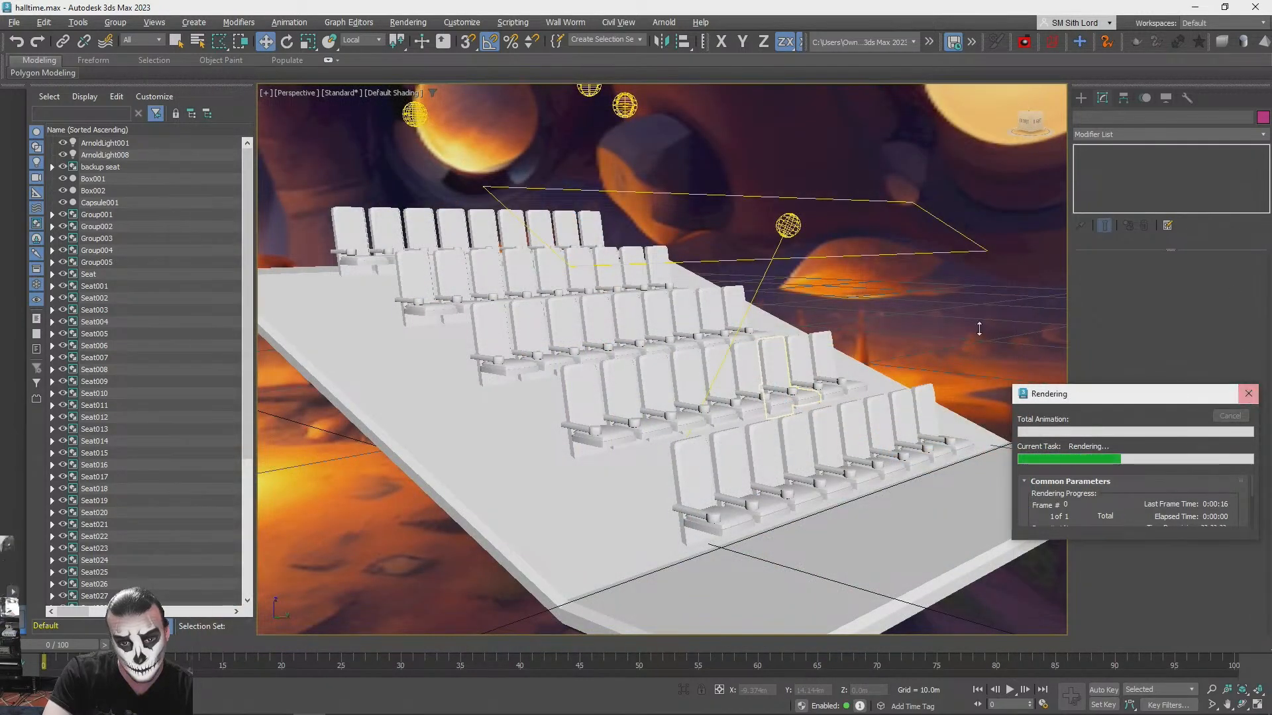
- Copy the blue quad light forward over the front of the platform and colour the copy pink, RGB 255, 0, 114
click(789, 225)
mouse_move(788, 225)
shift+mouse_down()
mouse_move(954, 300)
mouse_move(941, 305)
shift+mouse_up()
click(638, 420)
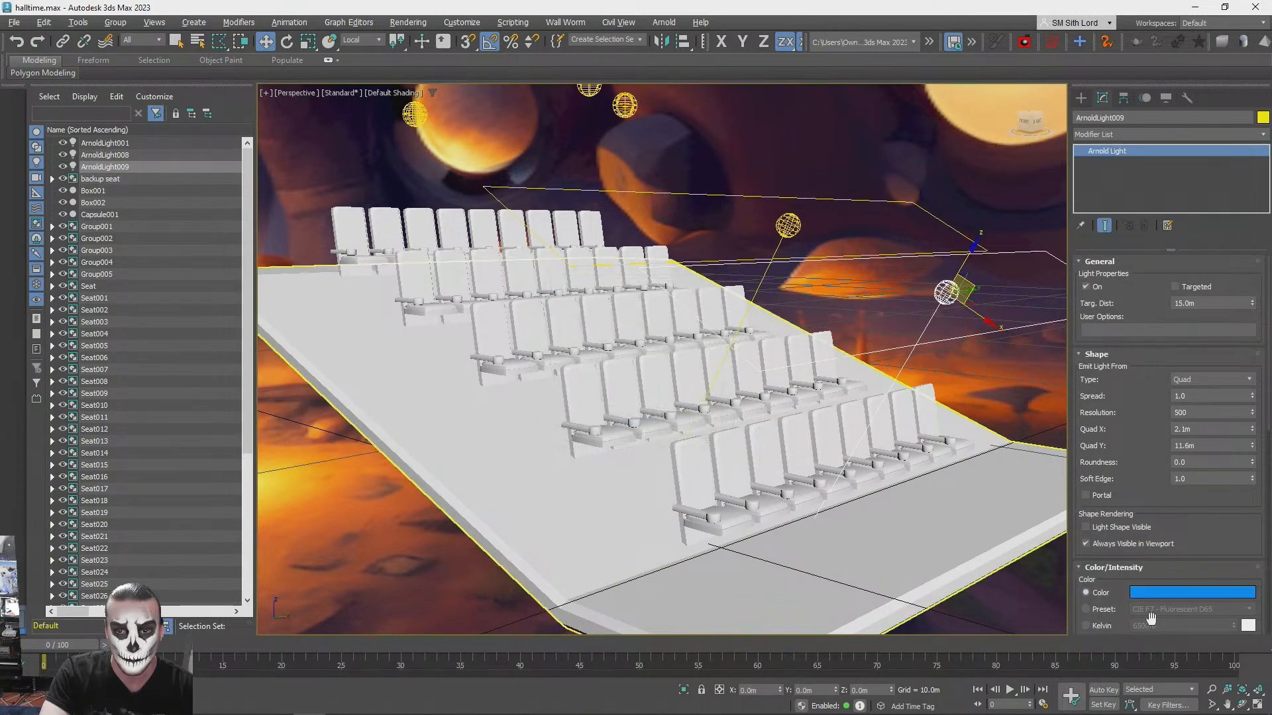
click(1166, 593)
mouse_move(969, 494)
mouse_down()
mouse_move(967, 458)
mouse_move(880, 459)
mouse_move(964, 458)
mouse_up()
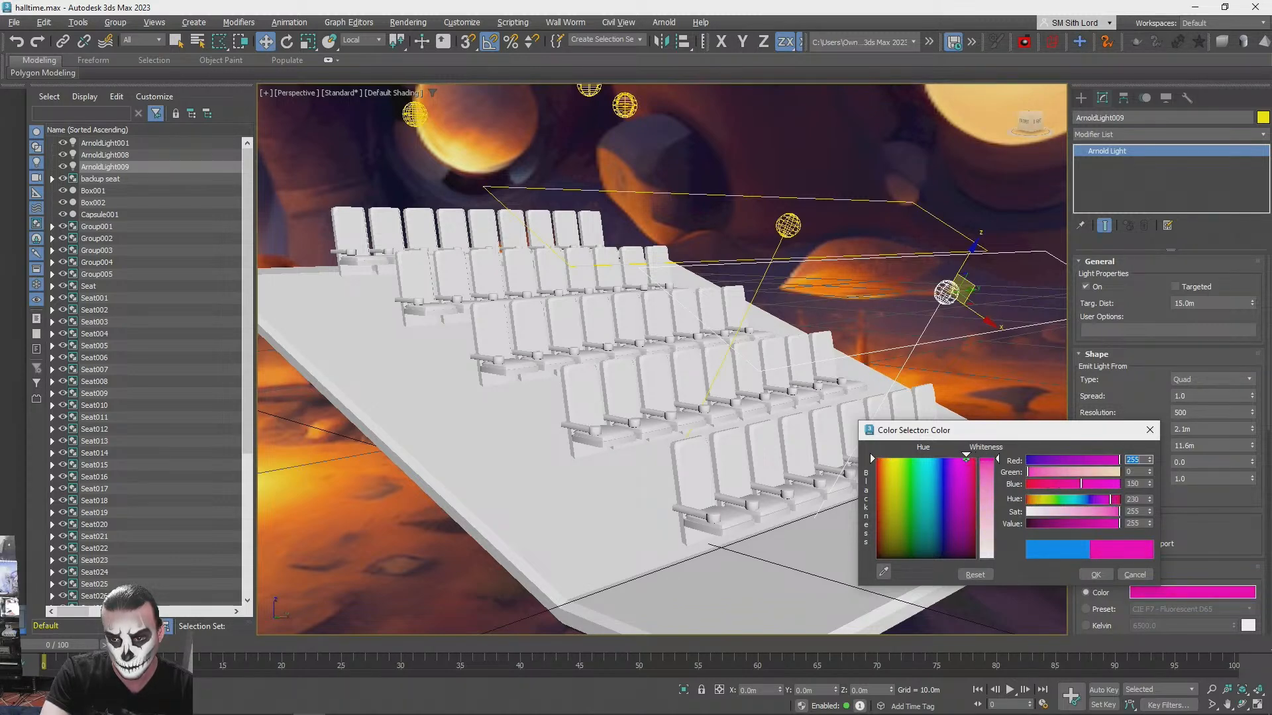
click(1092, 575)
- Copy the pink quad light back above the rear seat rows and colour the copy orange, RGB 255, 90, 0
mouse_move(971, 287)
shift+mouse_down()
mouse_move(980, 281)
mouse_move(696, 171)
mouse_move(618, 118)
shift+mouse_up()
click(637, 420)
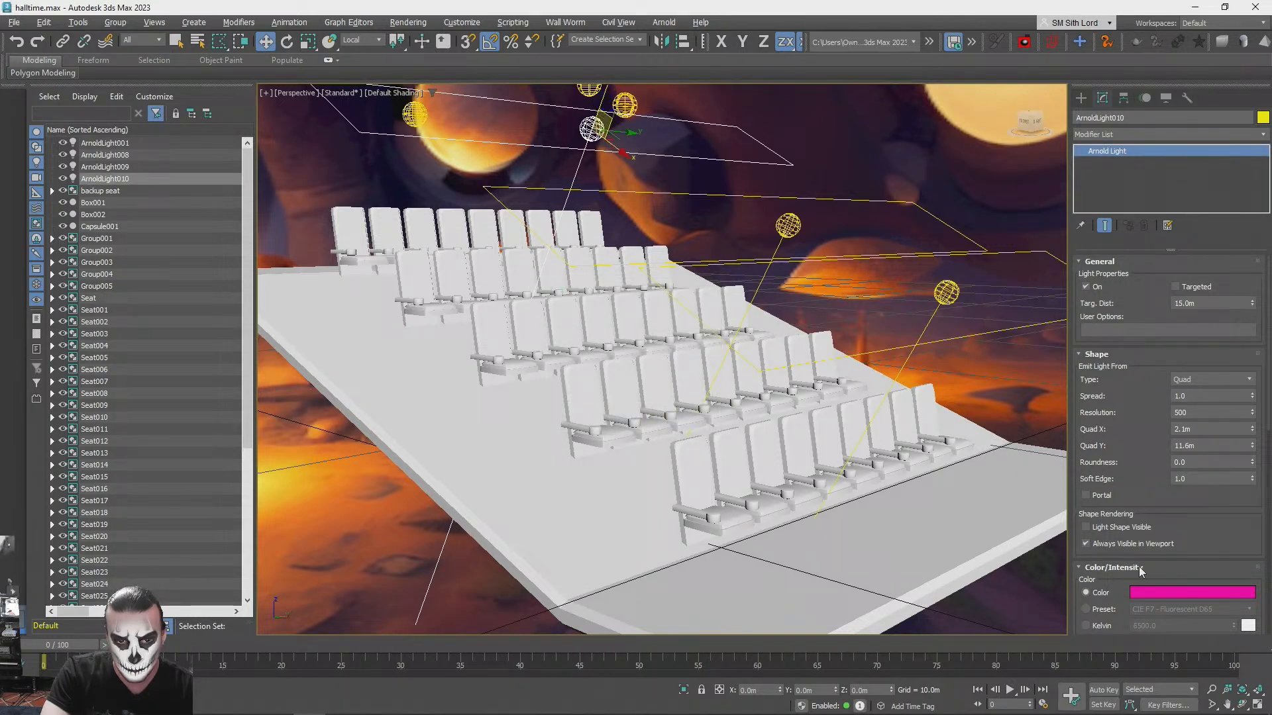
click(1167, 598)
drag(880, 455, 882, 451)
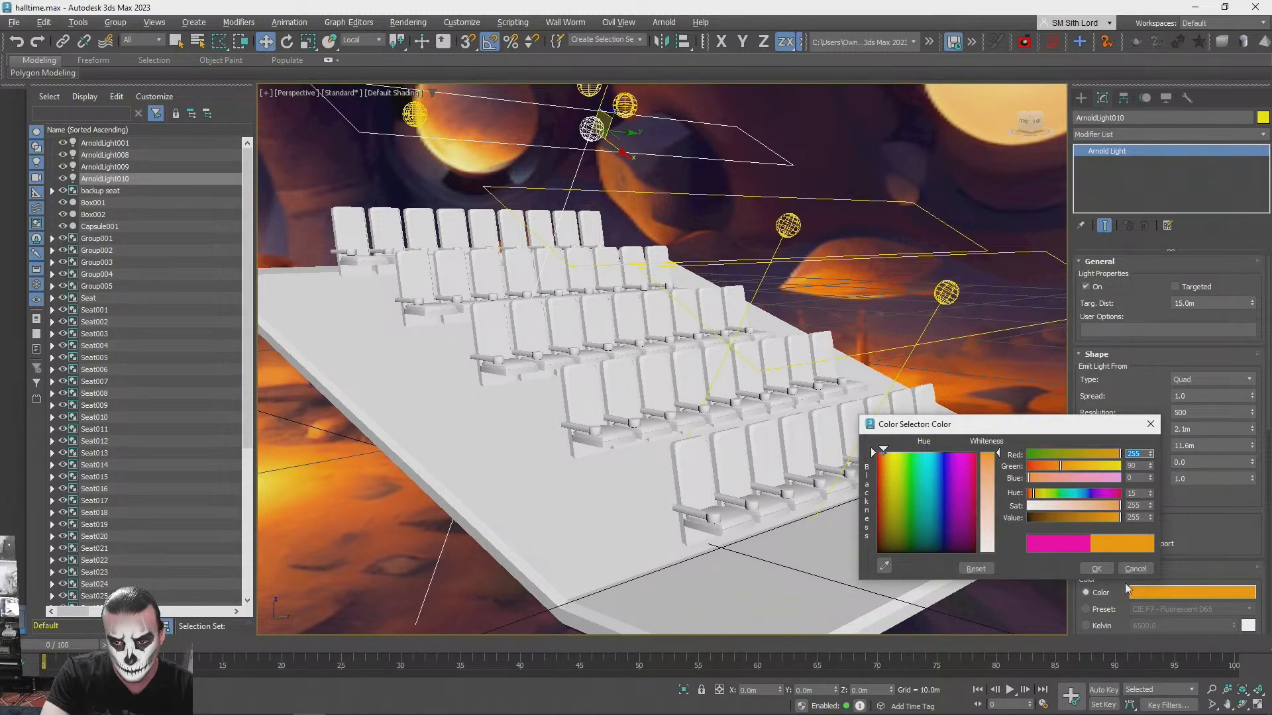
click(1096, 568)
- Test-render the seating under the blue, pink and orange quad lights and compare it with the concert hall reference image
key(shift+q)
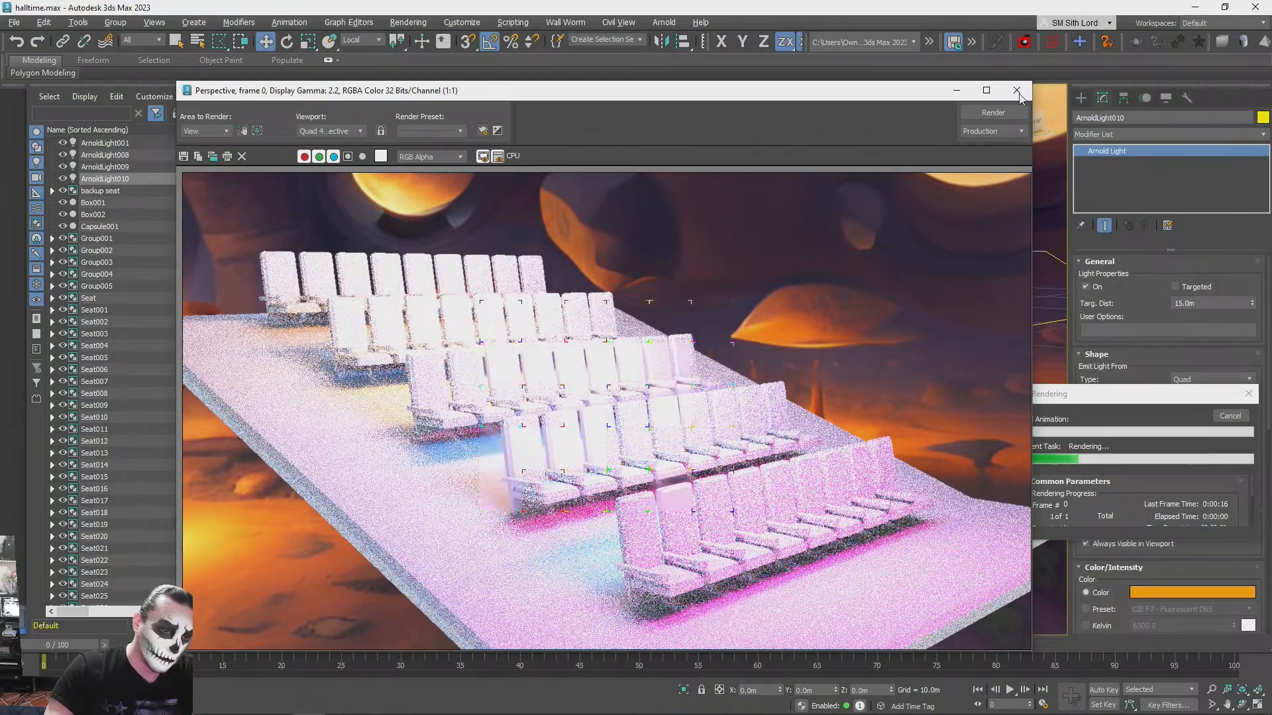
key(alt+Tab)
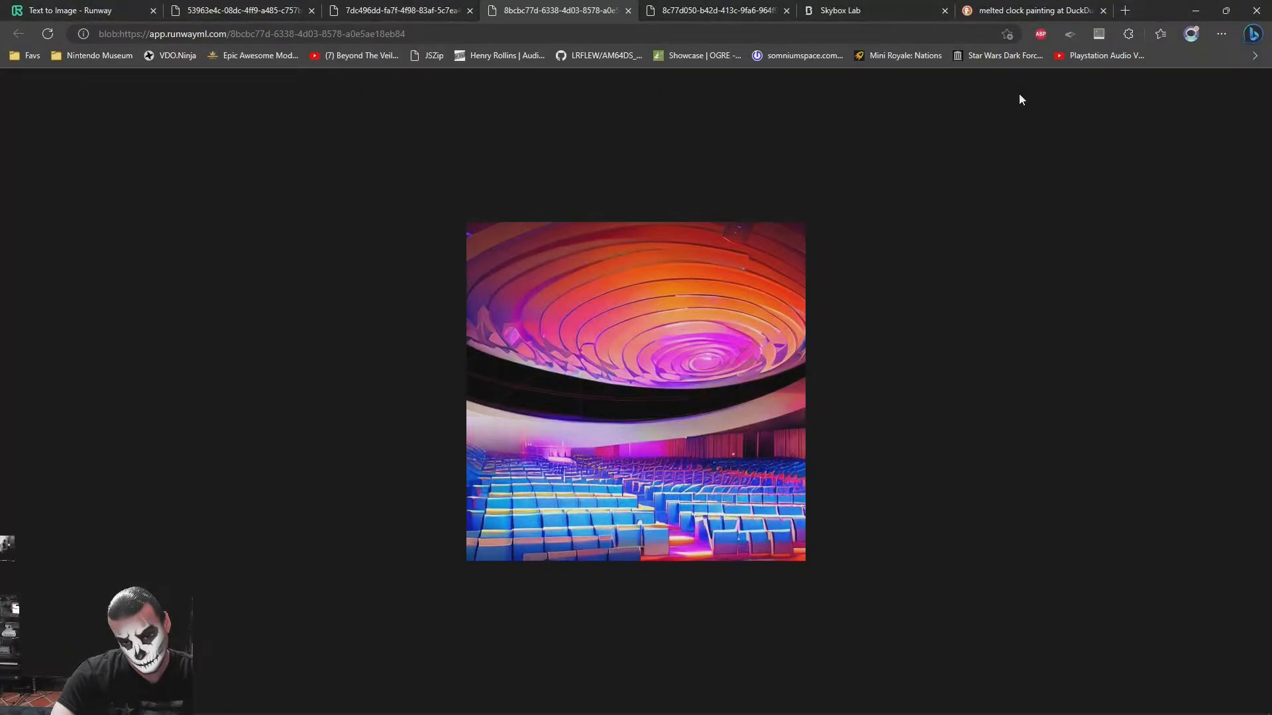
- Return to 3ds Max, dismiss the test render and undo the pink and orange quad light copies
key(alt+Tab)
key(alt+Tab)
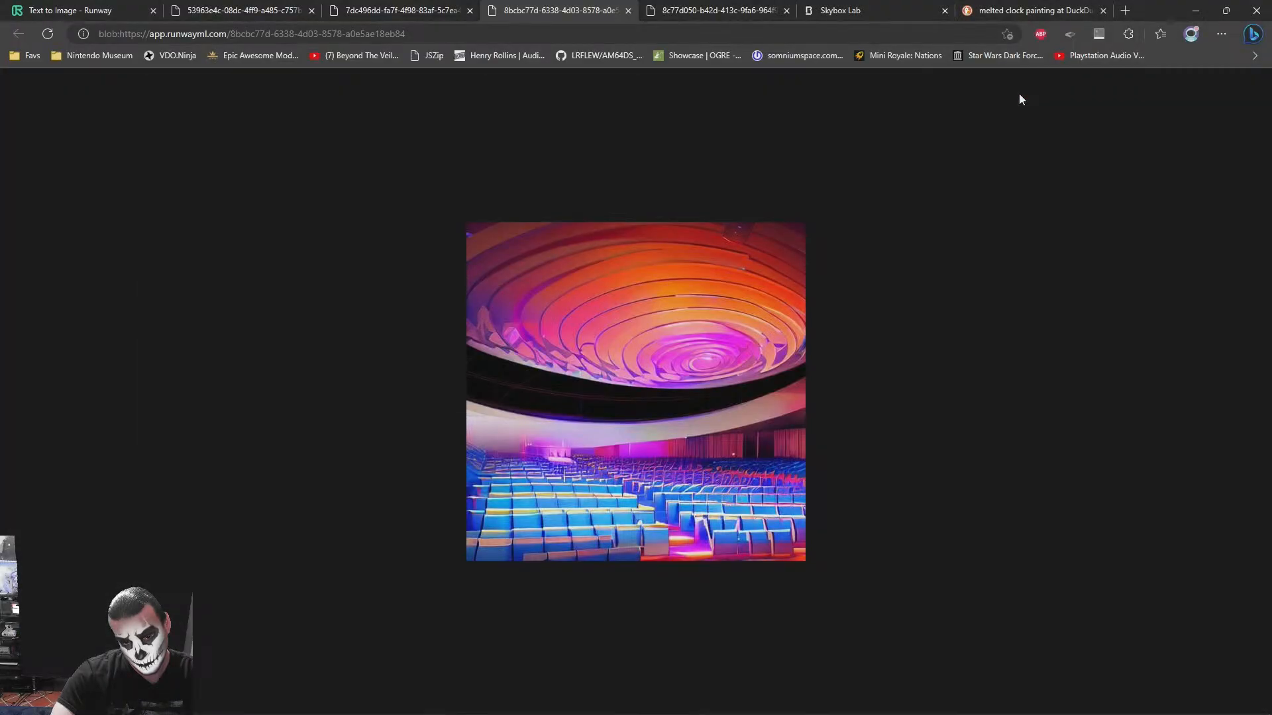
key(alt+Tab)
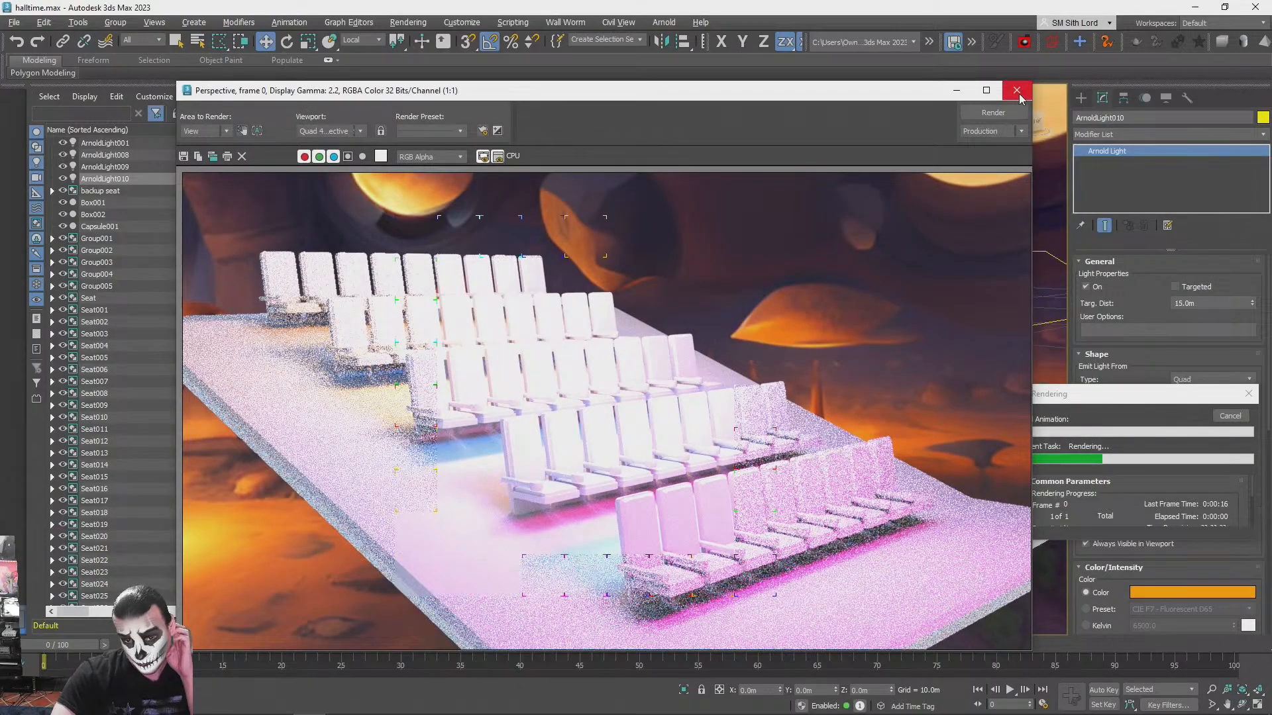
click(1018, 92)
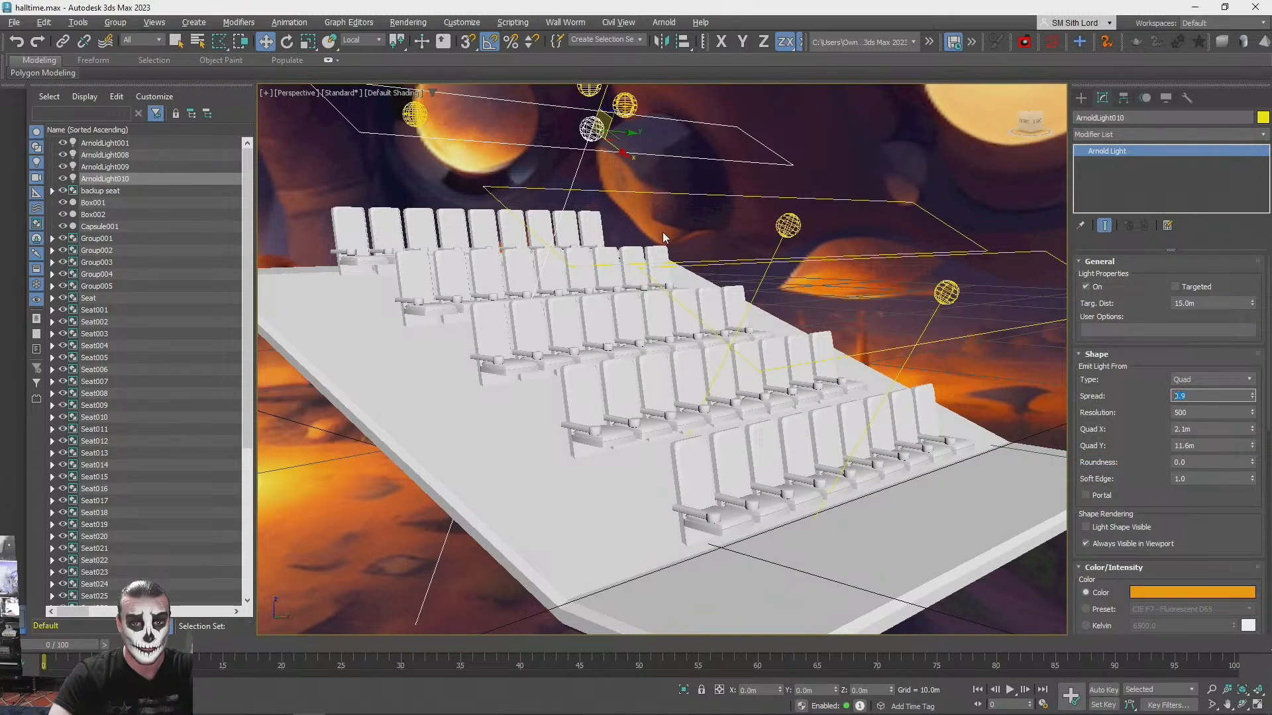
click(901, 215)
key(ctrl+z)
key(ctrl+z)
key(ctrl+z)
key(ctrl+z)
key(ctrl+z)
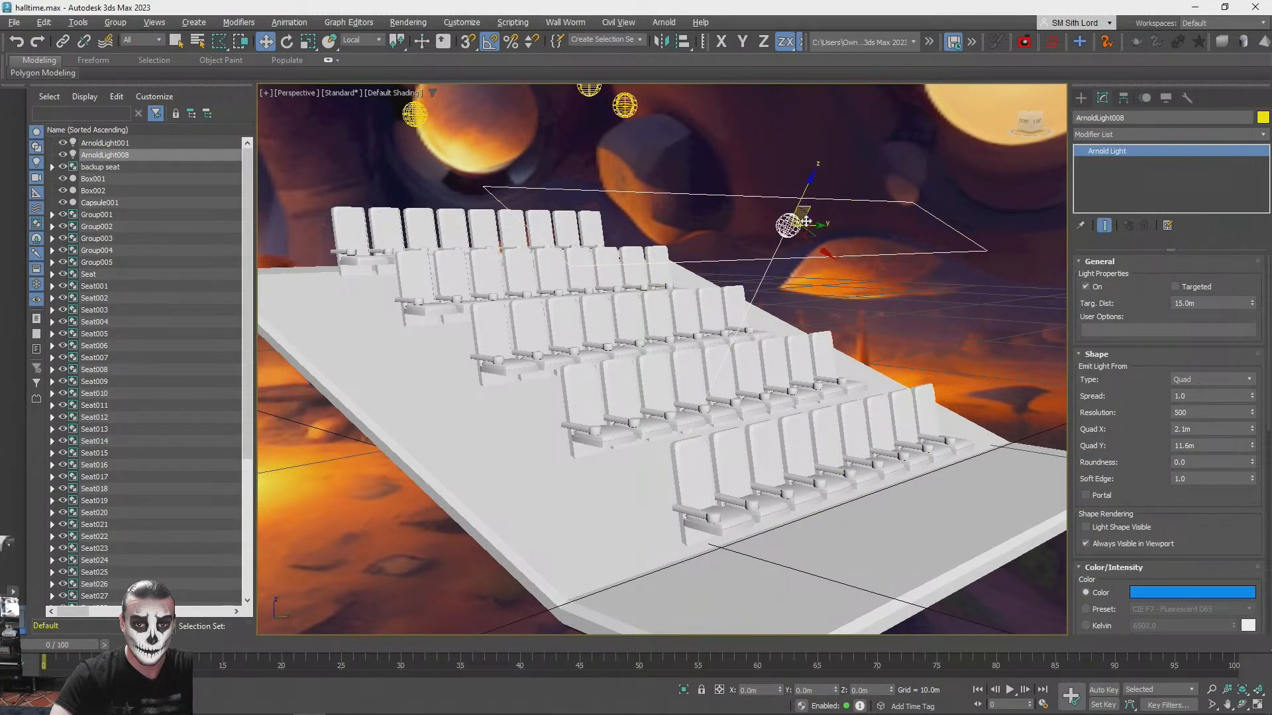
- Lower the blue quad light to the front seat row and resize it to Quad X 0.5 m and Quad Y 7.9 m
drag(810, 220, 934, 429)
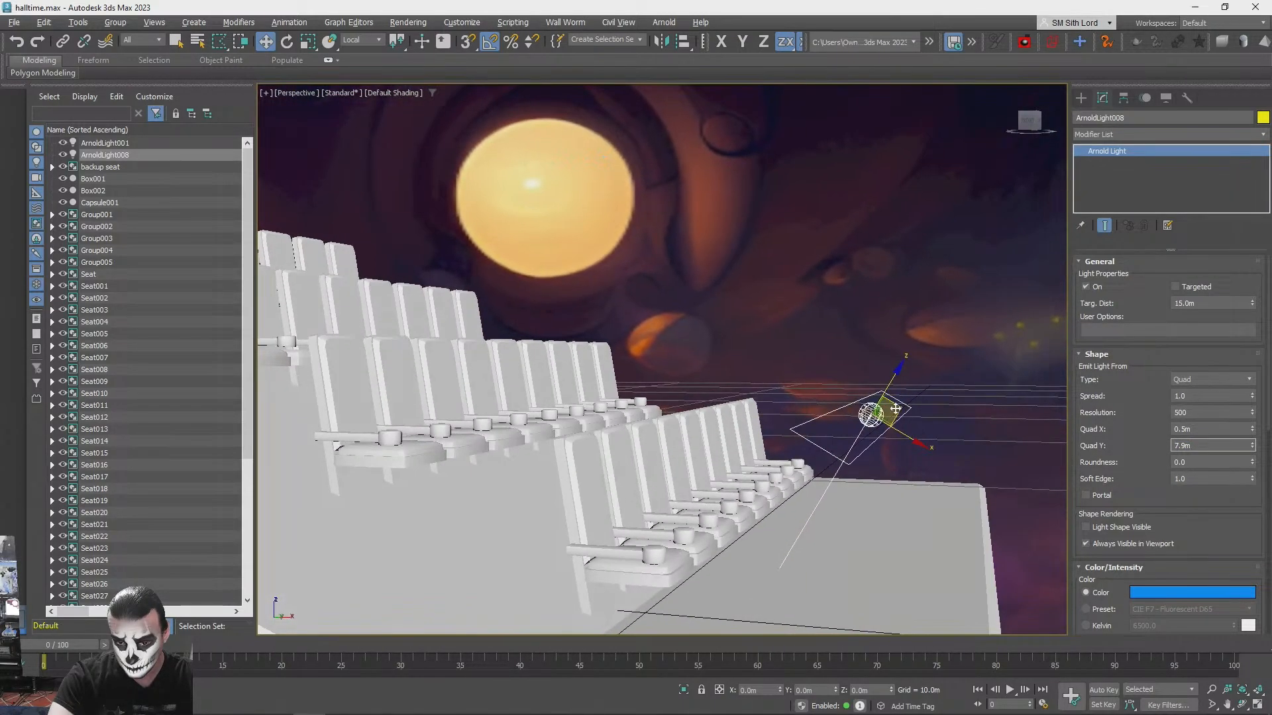
drag(891, 408, 855, 402)
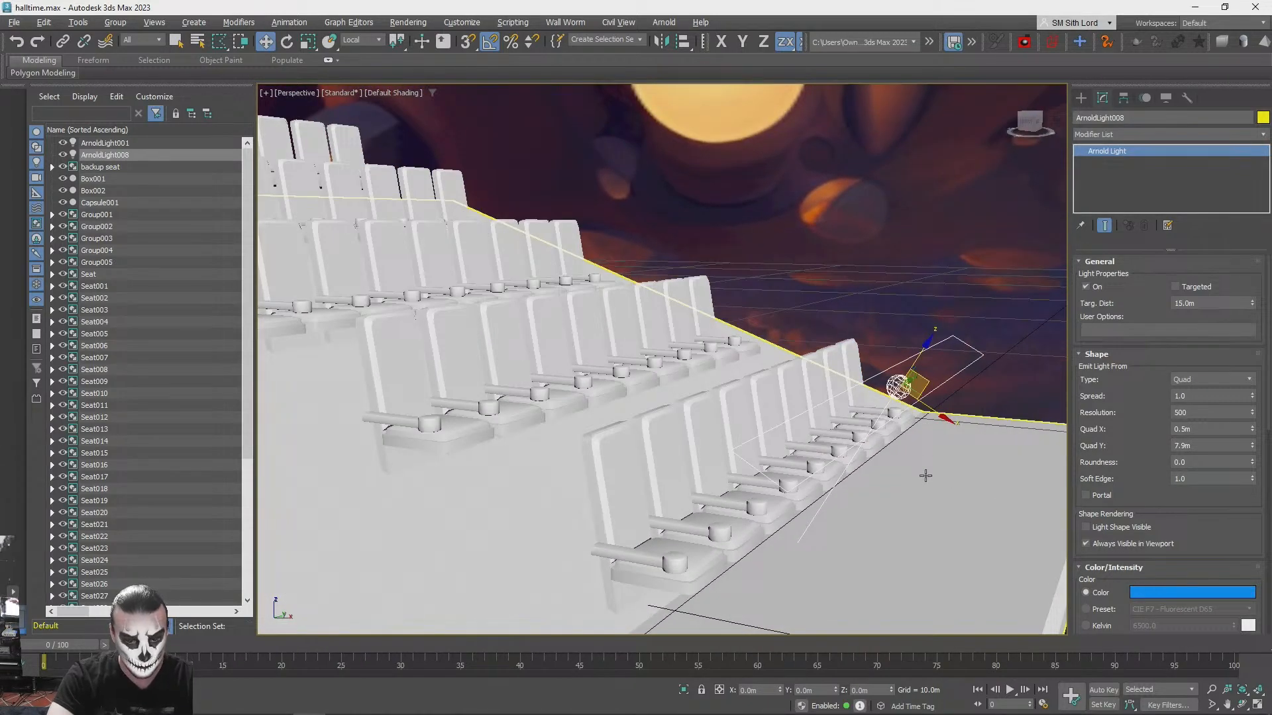
drag(928, 382, 889, 402)
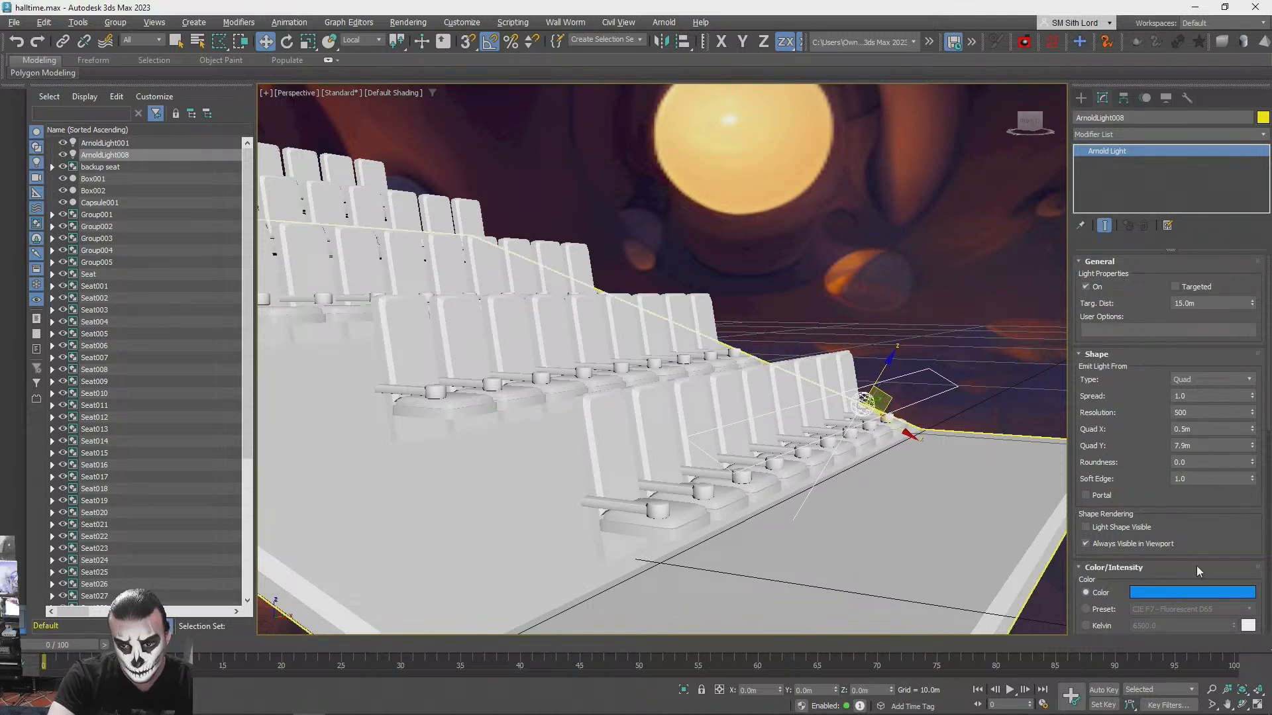
scroll(1201, 526, down, 3)
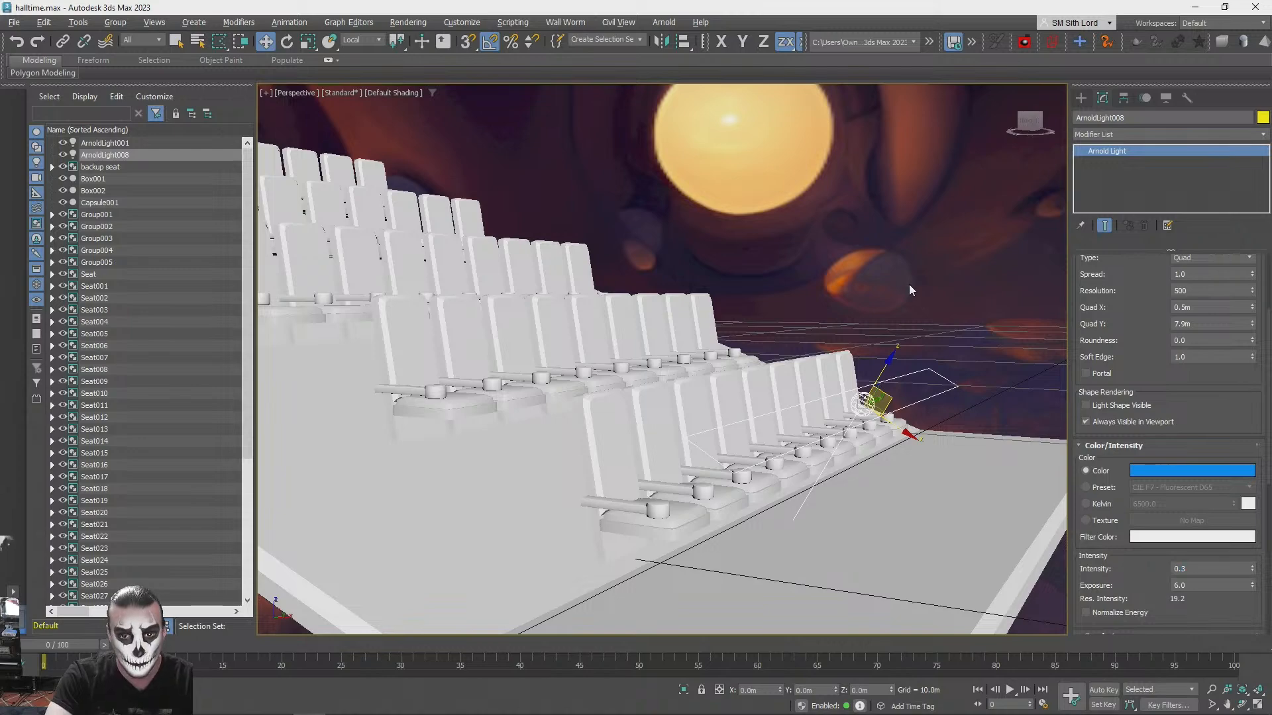
- Test-render the seat rows with the narrow blue quad light at the front row
key(shift+q)
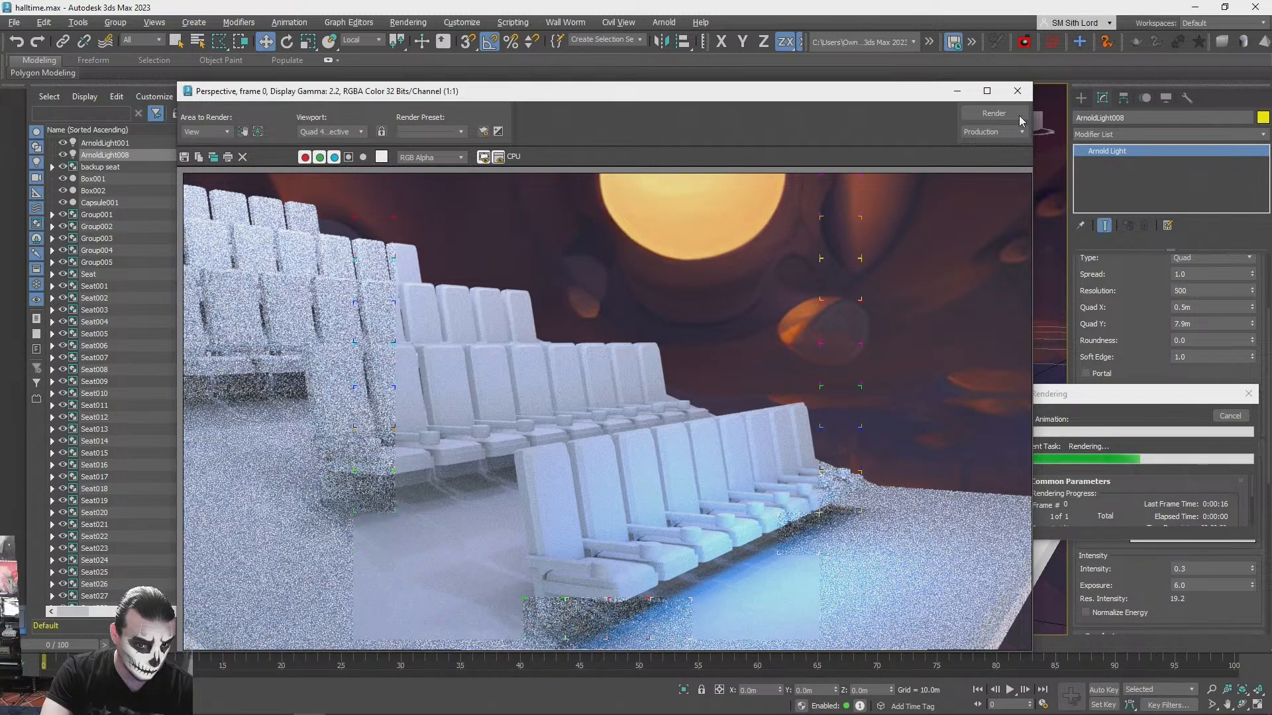
click(1017, 91)
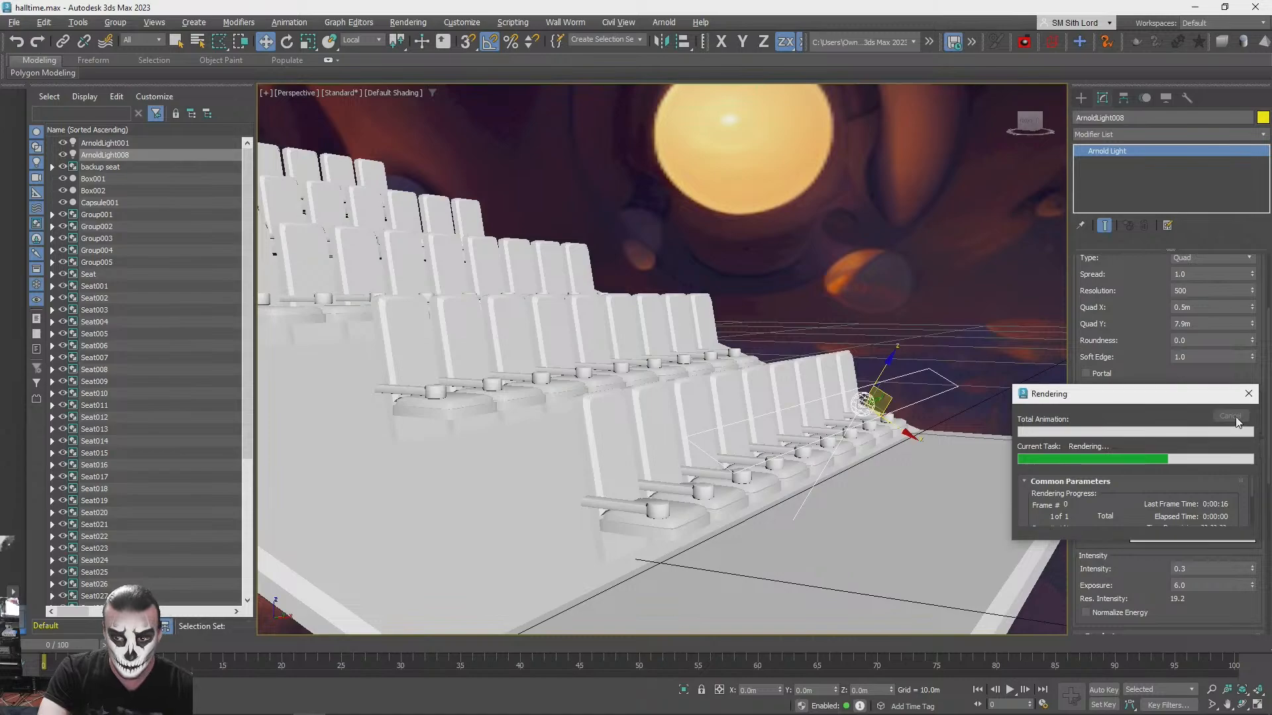
click(1240, 424)
- Try colouring the front row's quad light orange, RGB 255, 90, 0, and undo the colour change
scroll(993, 384, down, 5)
alt+middle_drag(1000, 384, 848, 354)
scroll(848, 354, up, 6)
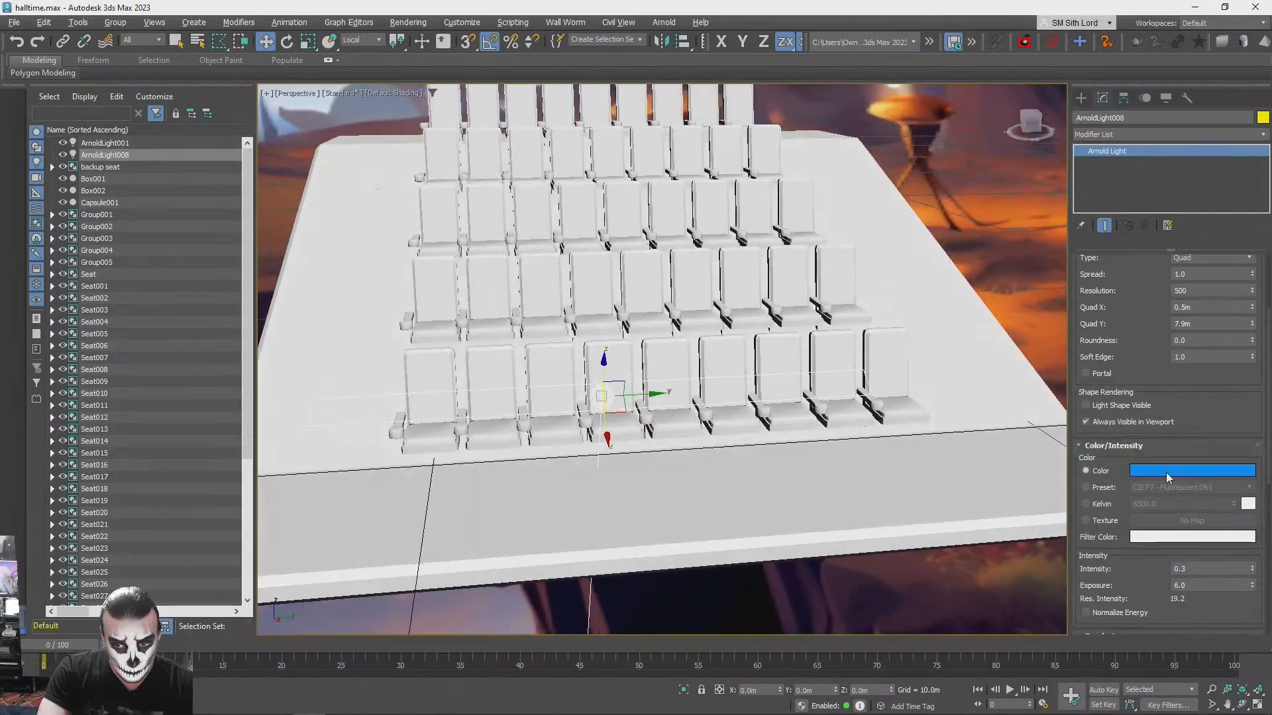
click(1167, 474)
drag(902, 334, 885, 330)
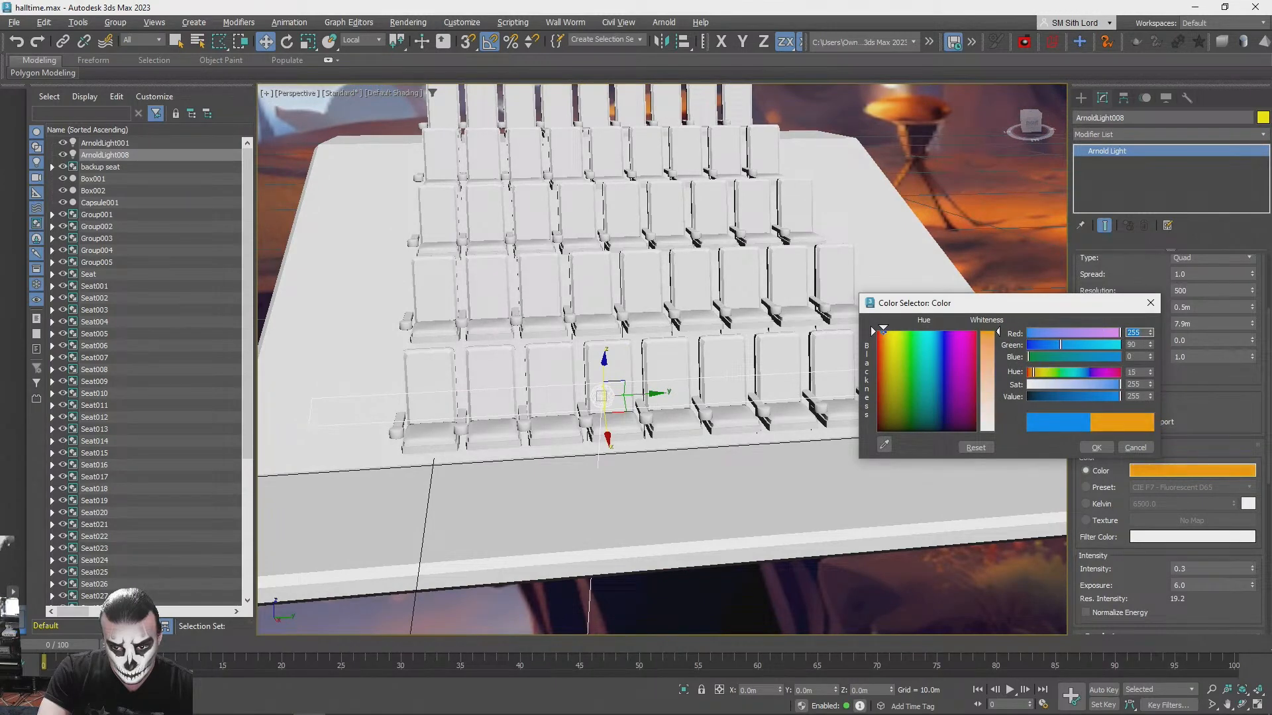
click(1097, 447)
alt+middle_drag(1040, 457, 945, 372)
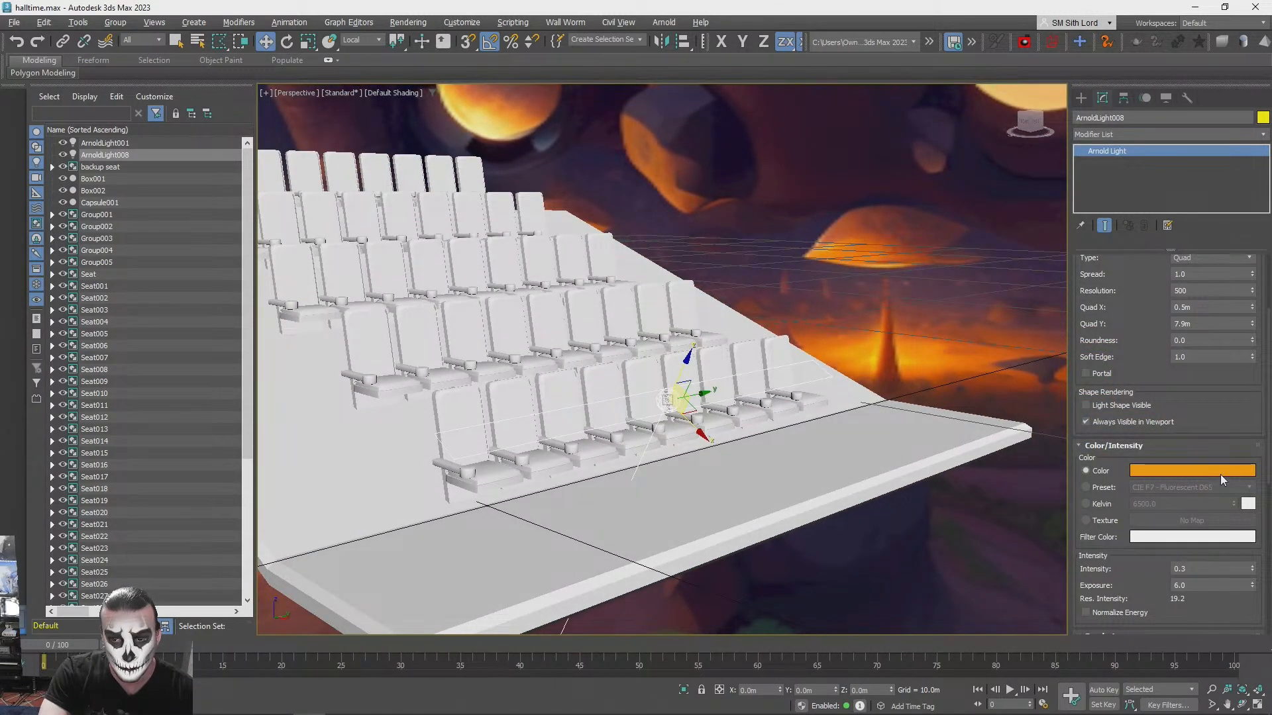
key(ctrl+z)
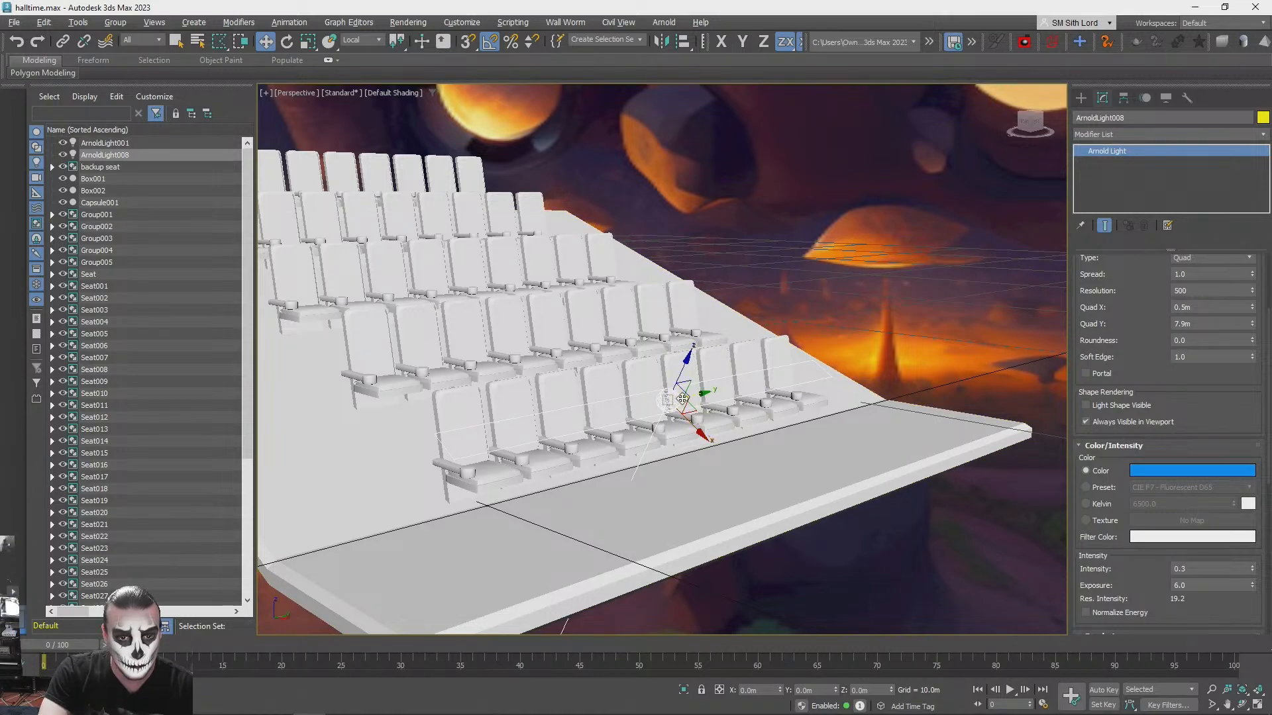
- Move and rotate the blue quad light low in front of the front row, facing back under the seats
alt+middle_drag(693, 396, 740, 361)
drag(749, 356, 686, 526)
key(e)
key(w)
- Test-render the front row and set the blue quad light's intensity to 0.5
key(shift+q)
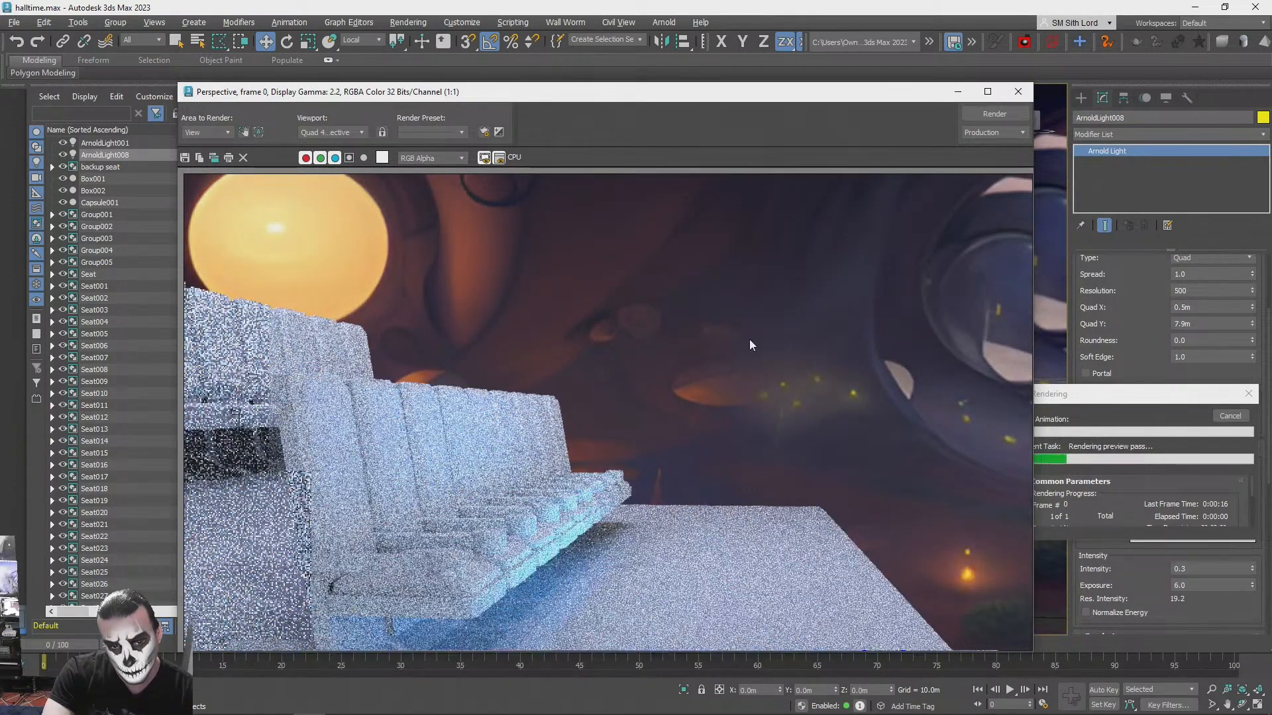
click(1018, 92)
click(1228, 417)
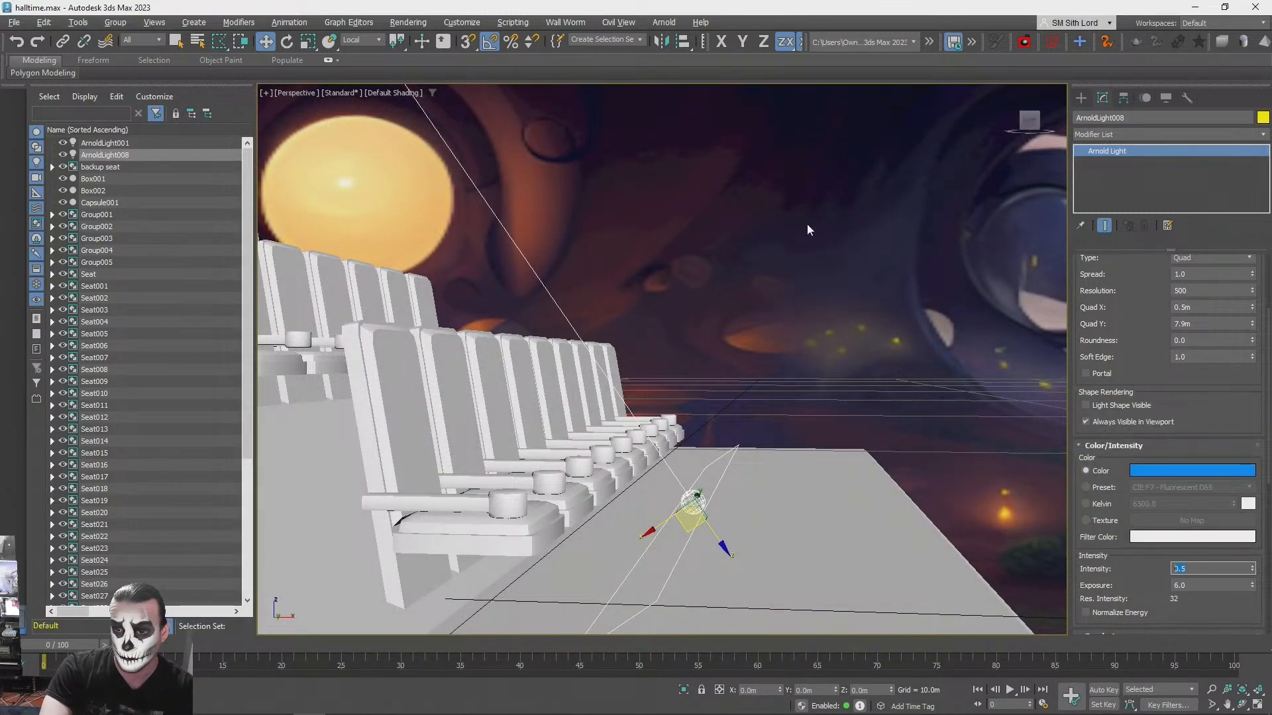
- Align the blue quad light to the seating platform on the Y position only, pivot point to pivot point
click(828, 280)
alt+middle_drag(829, 281, 682, 560)
click(606, 564)
click(678, 493)
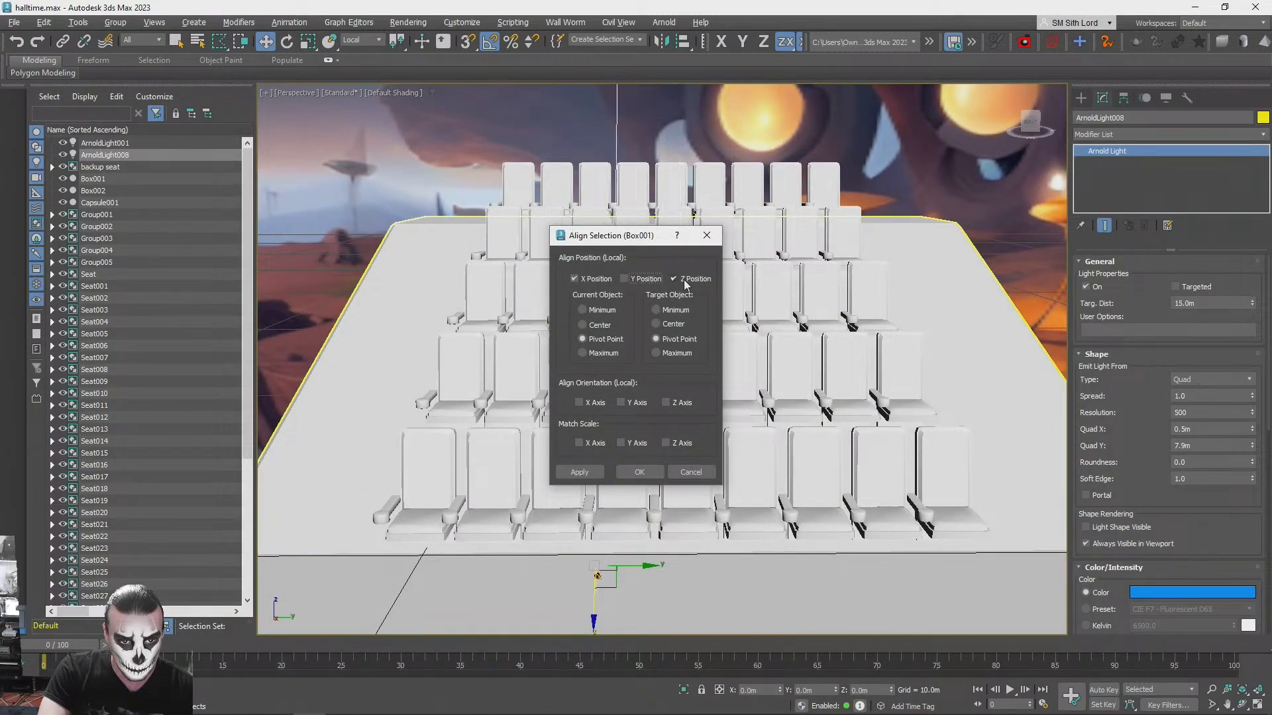
click(624, 279)
click(574, 279)
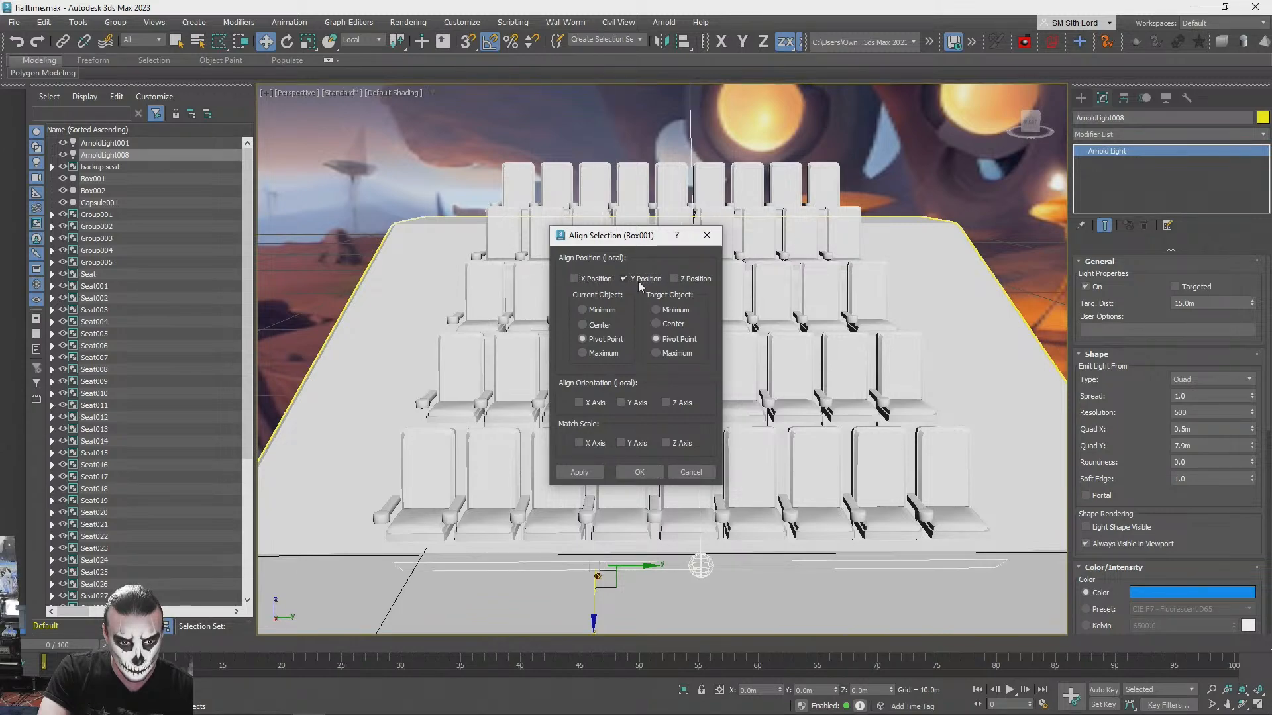
click(641, 472)
- Deselect the light and test-render all seat rows with the blue quad light aligned to the platform
key(q)
click(1031, 253)
alt+middle_drag(983, 294, 965, 306)
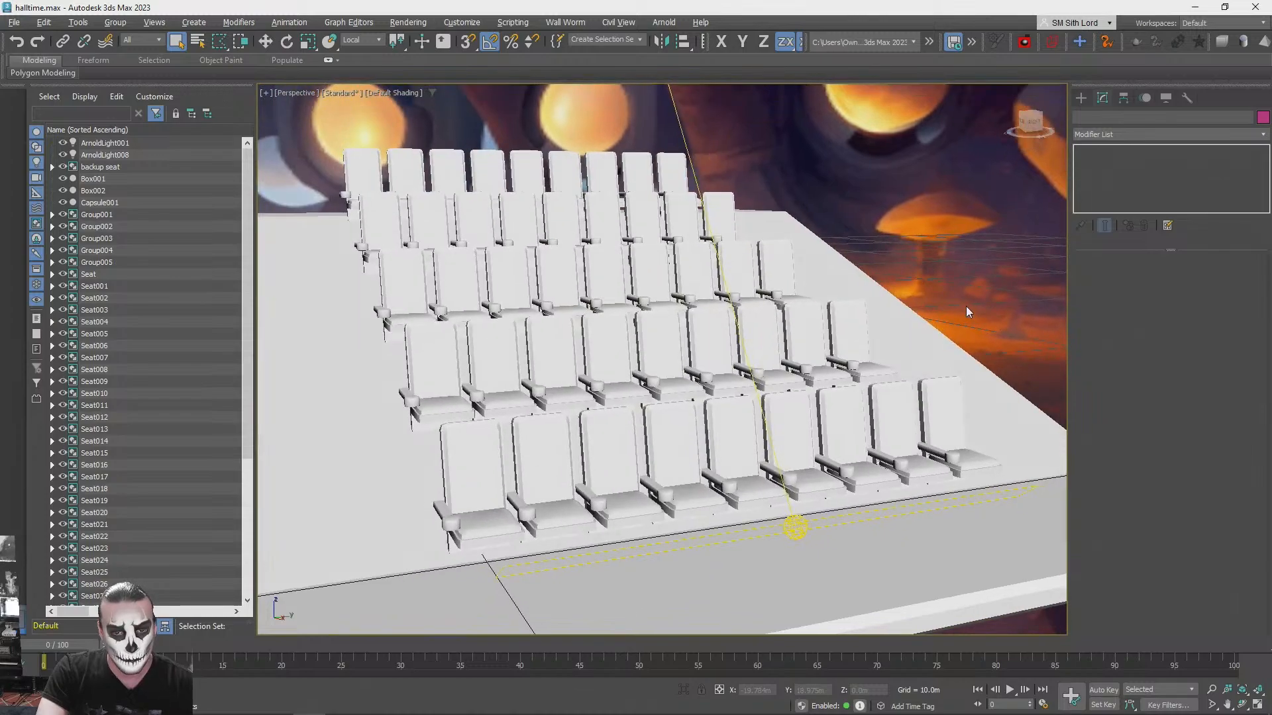
key(shift+q)
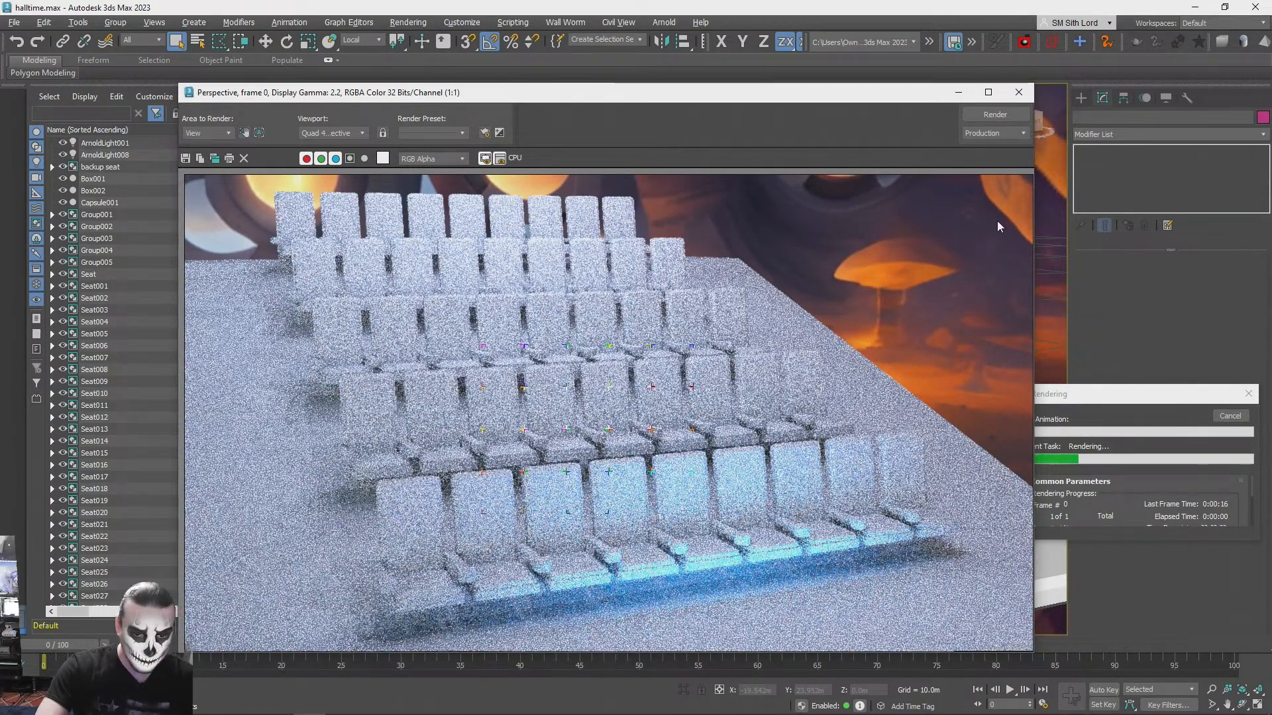
click(1018, 92)
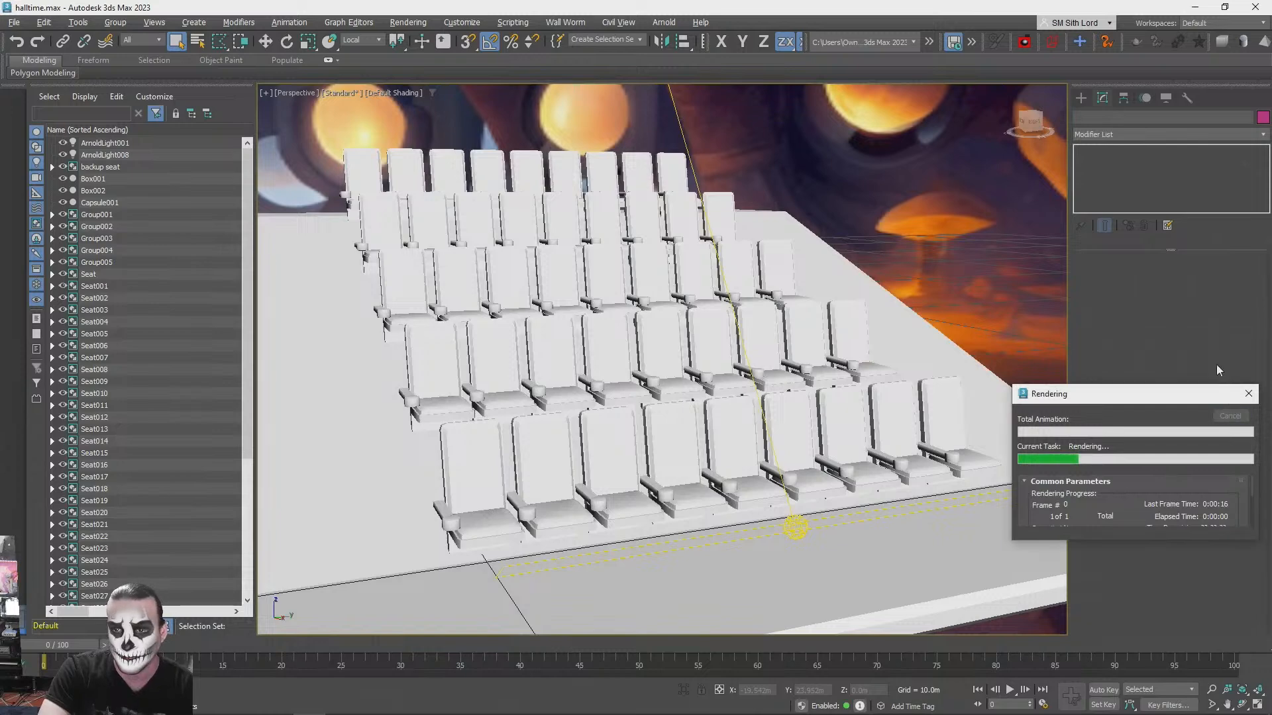
- Set the blue quad light's Quad Y to 10 m and test-render the seat rows again
click(796, 528)
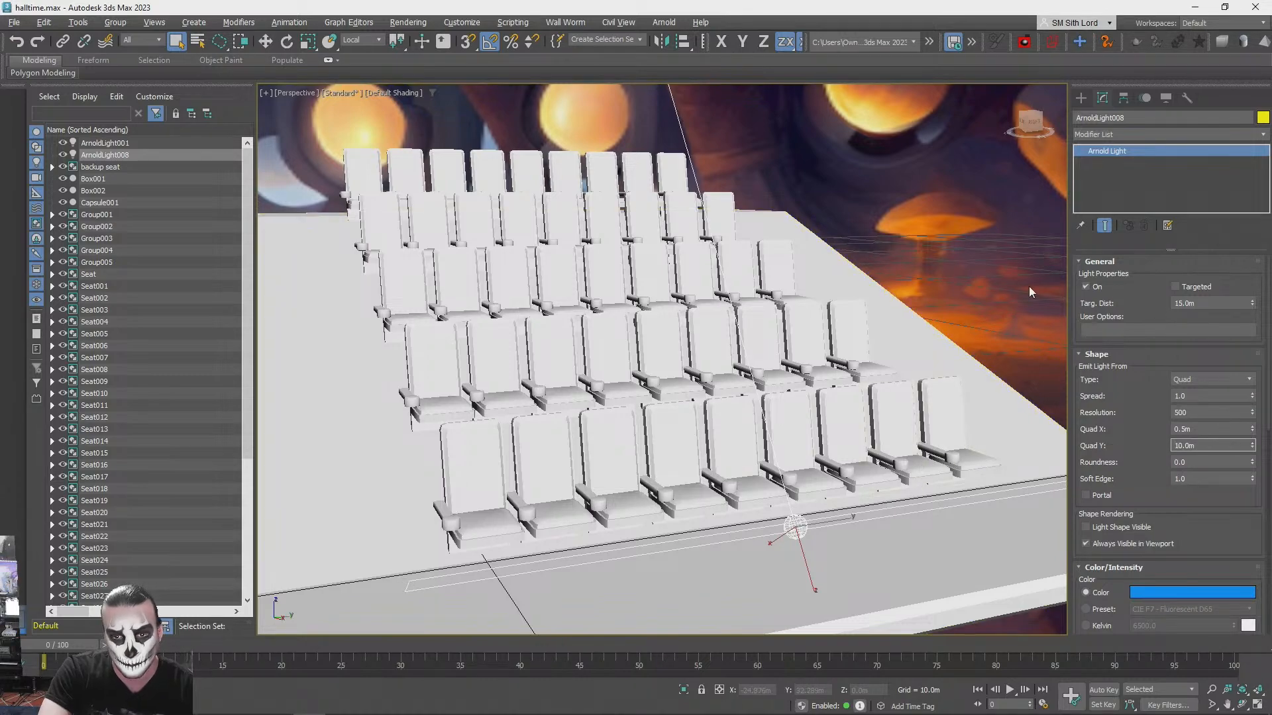
drag(1151, 401, 1150, 385)
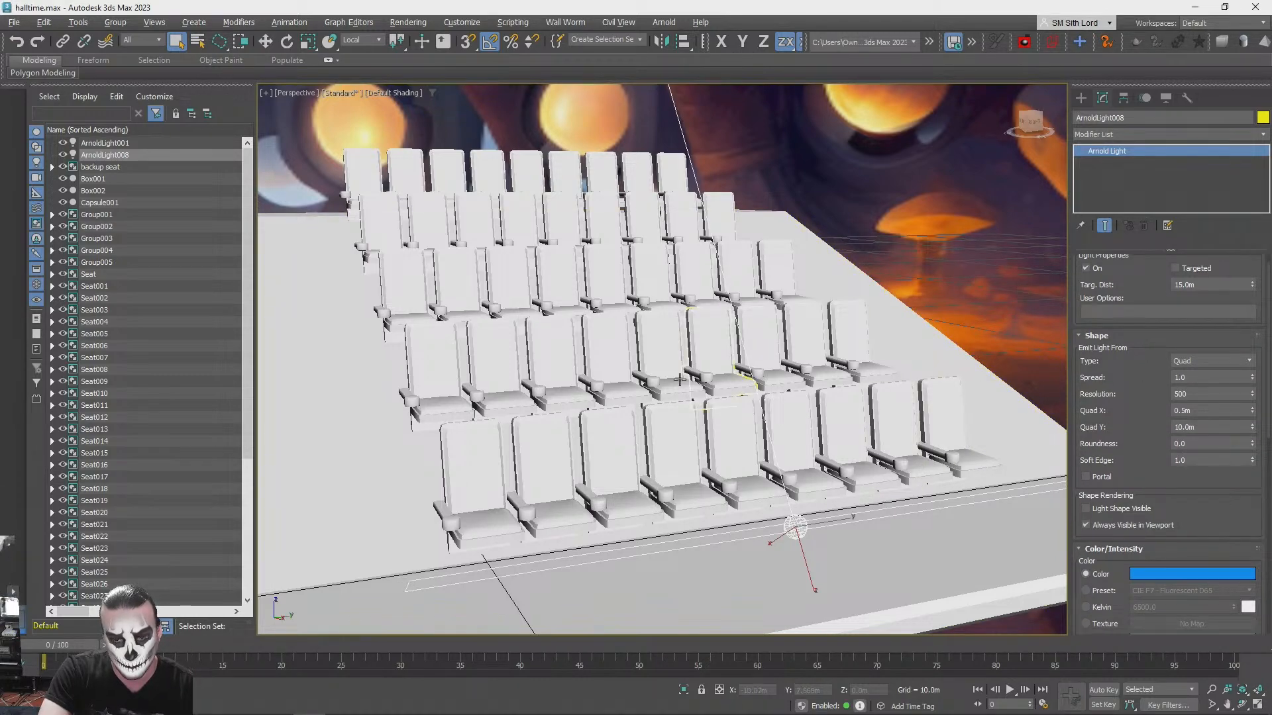
key(shift+q)
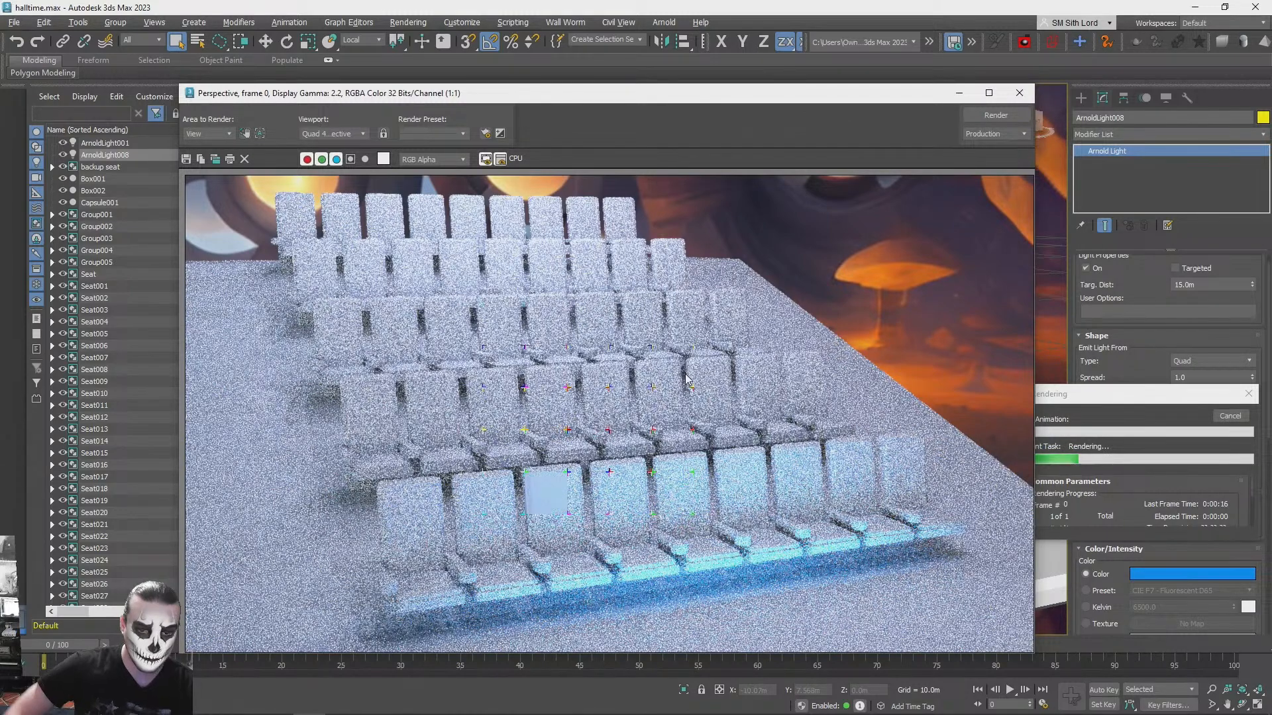
click(1019, 93)
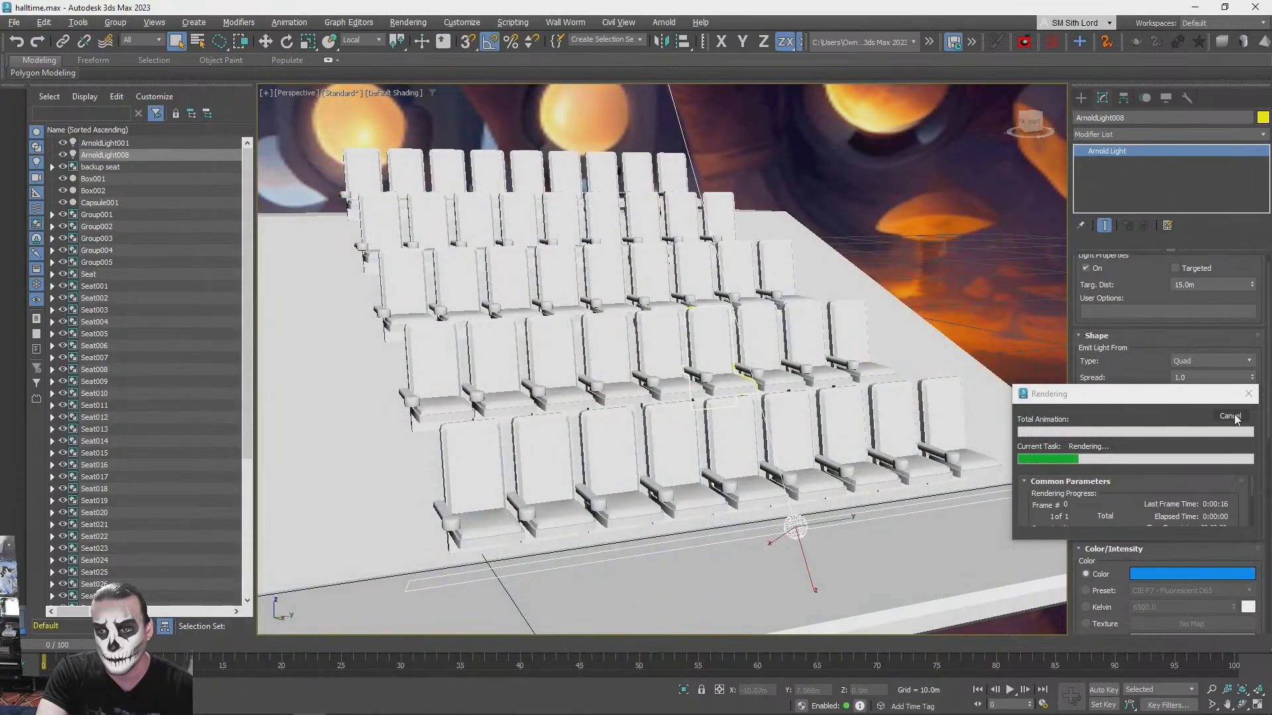
click(1249, 395)
- Copy the blue quad light back to the front of the second seat row and test-render both lights
alt+middle_drag(1005, 471, 802, 488)
key(w)
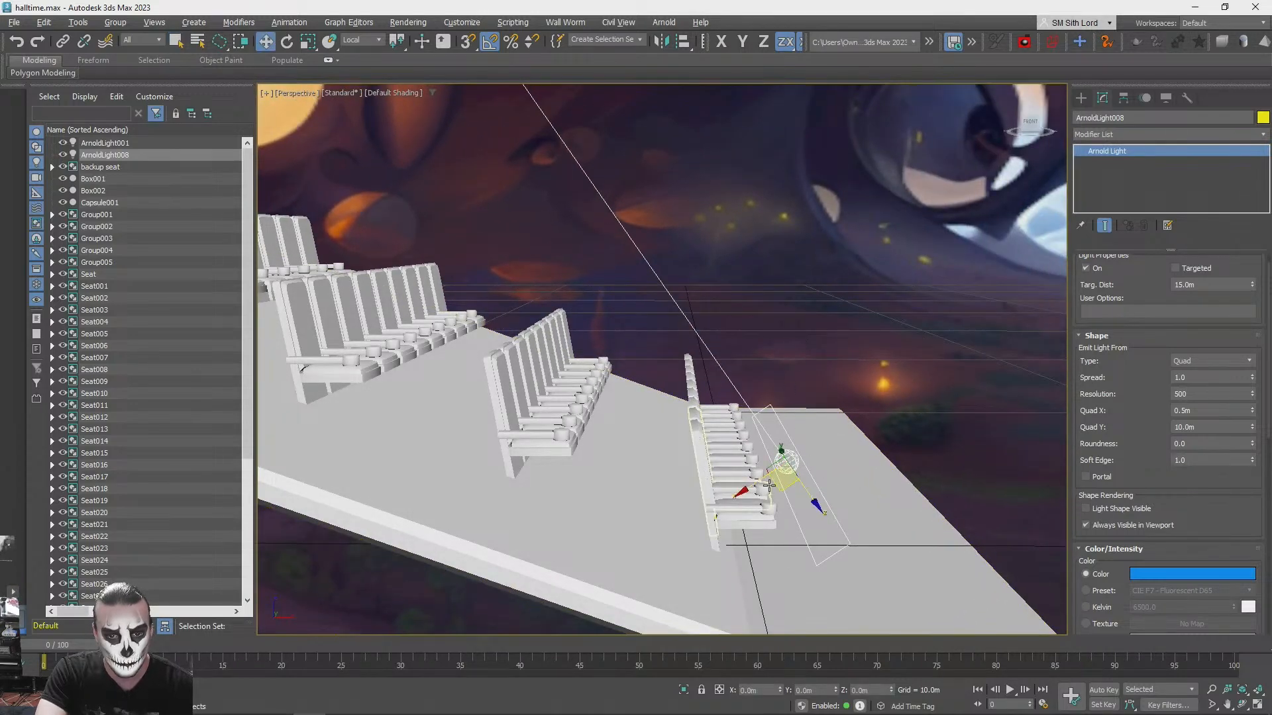
mouse_move(780, 486)
shift+mouse_down()
mouse_move(623, 445)
mouse_move(647, 432)
shift+mouse_up()
click(636, 420)
mouse_move(636, 420)
alt+middle_down()
mouse_move(630, 455)
mouse_move(650, 502)
mouse_move(712, 437)
alt+middle_up()
key(shift+q)
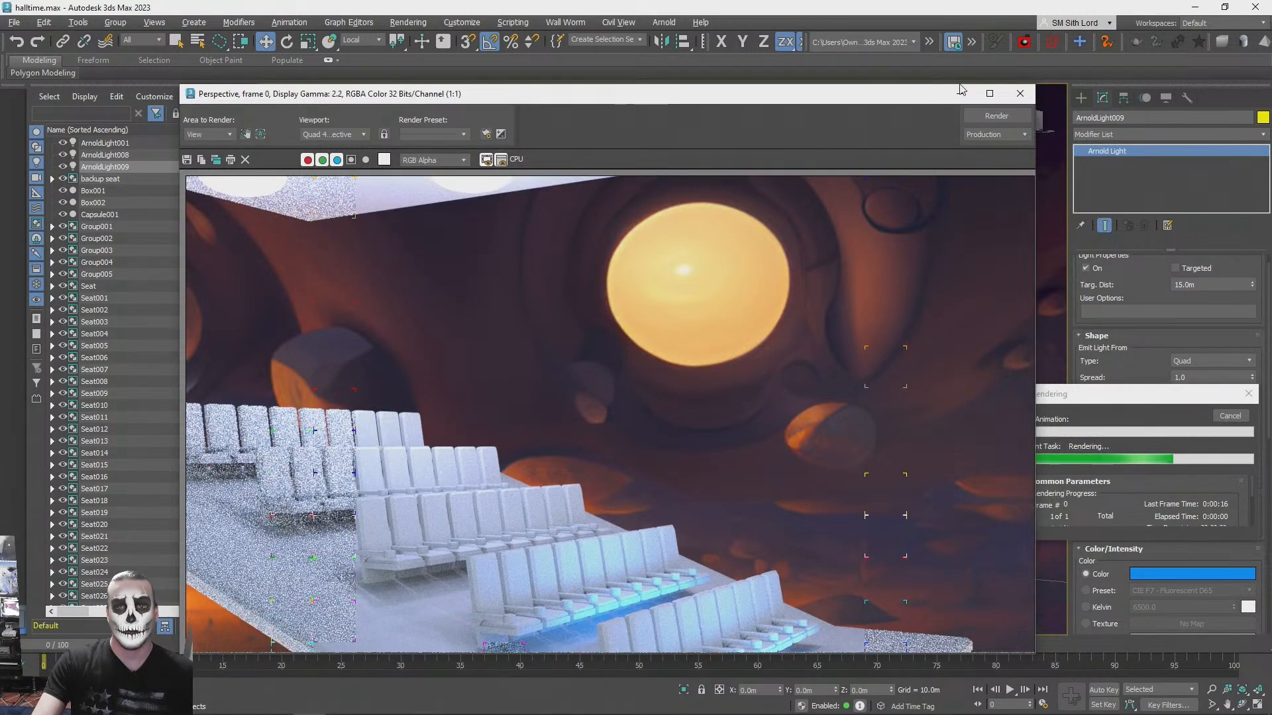
click(1020, 93)
- Test-render the whole seating block from the opposite side to check both blue under-seat lights
alt+middle_drag(759, 408, 792, 502)
scroll(762, 516, up, 3)
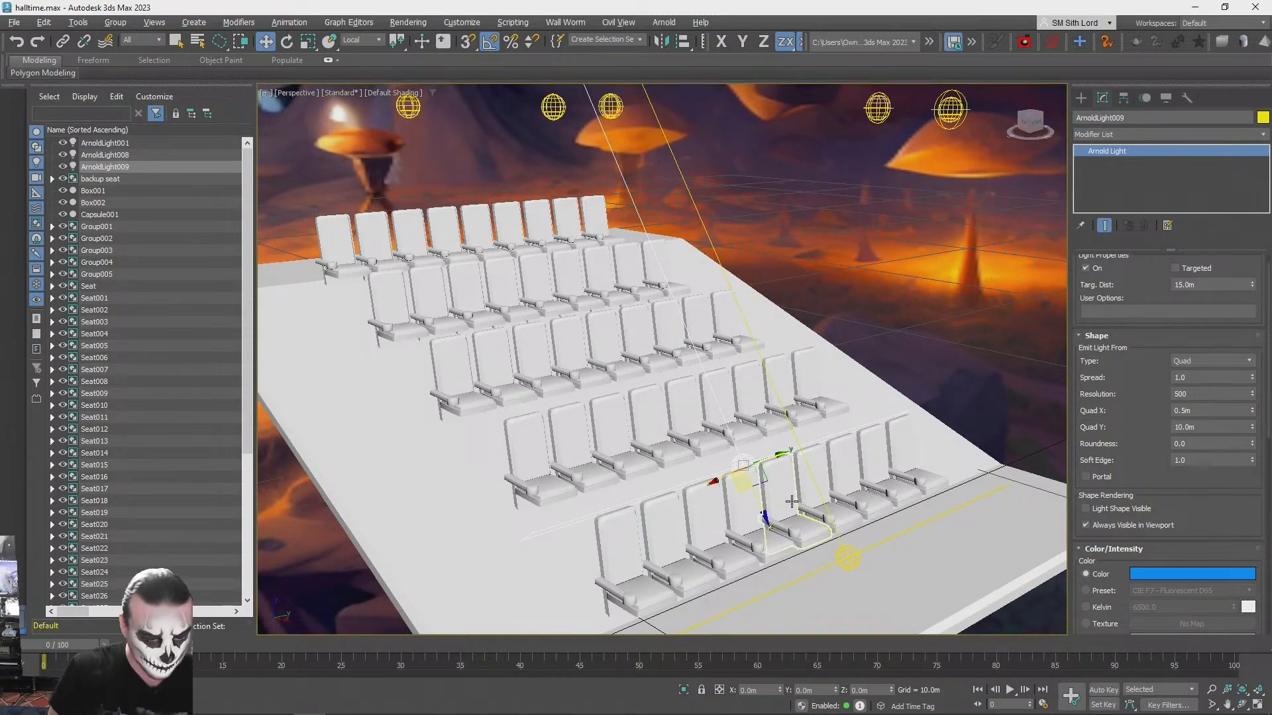
alt+middle_drag(792, 501, 828, 455)
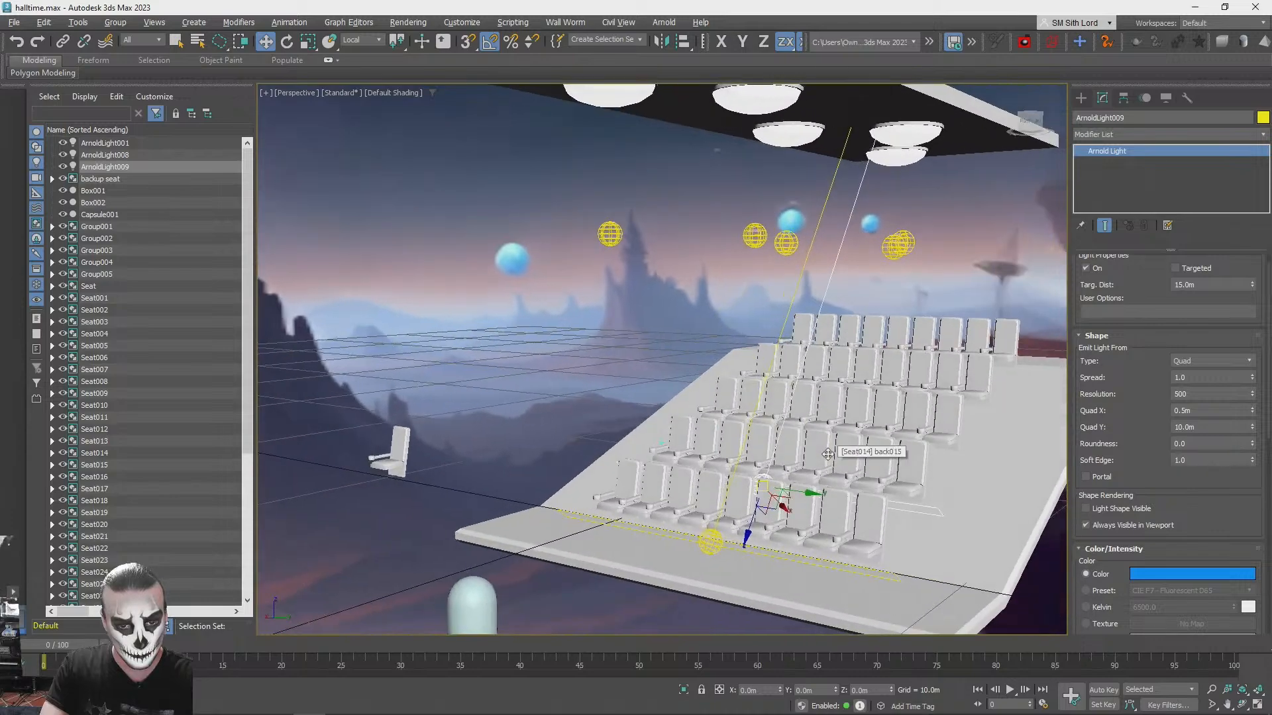
key(shift+q)
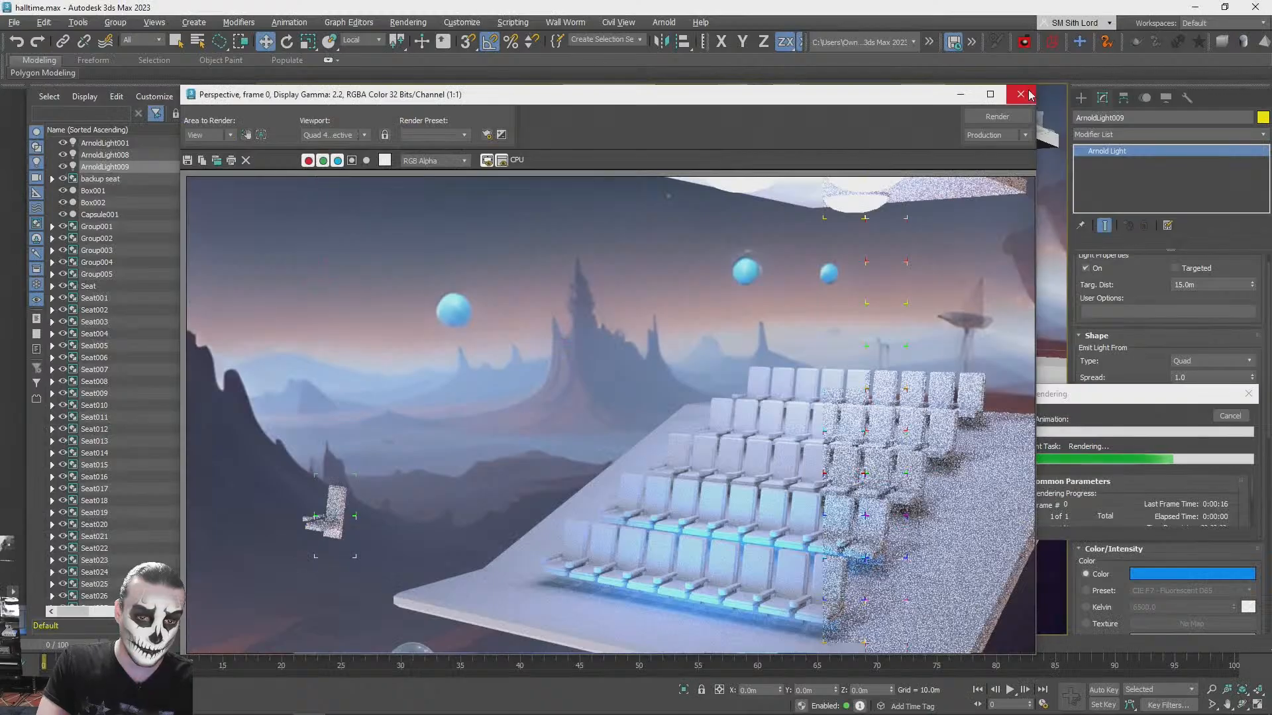
click(1021, 94)
alt+middle_drag(888, 424, 985, 434)
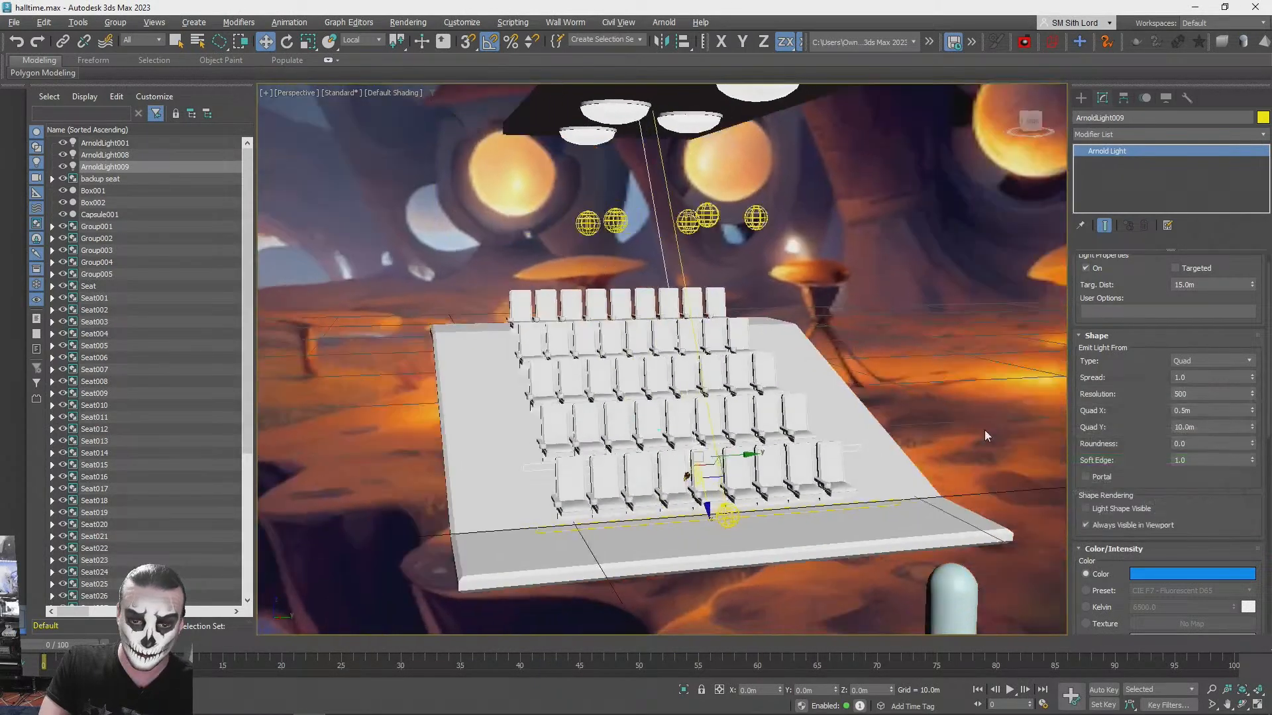
scroll(846, 523, up, 4)
alt+middle_drag(781, 517, 846, 530)
alt+middle_drag(722, 530, 824, 506)
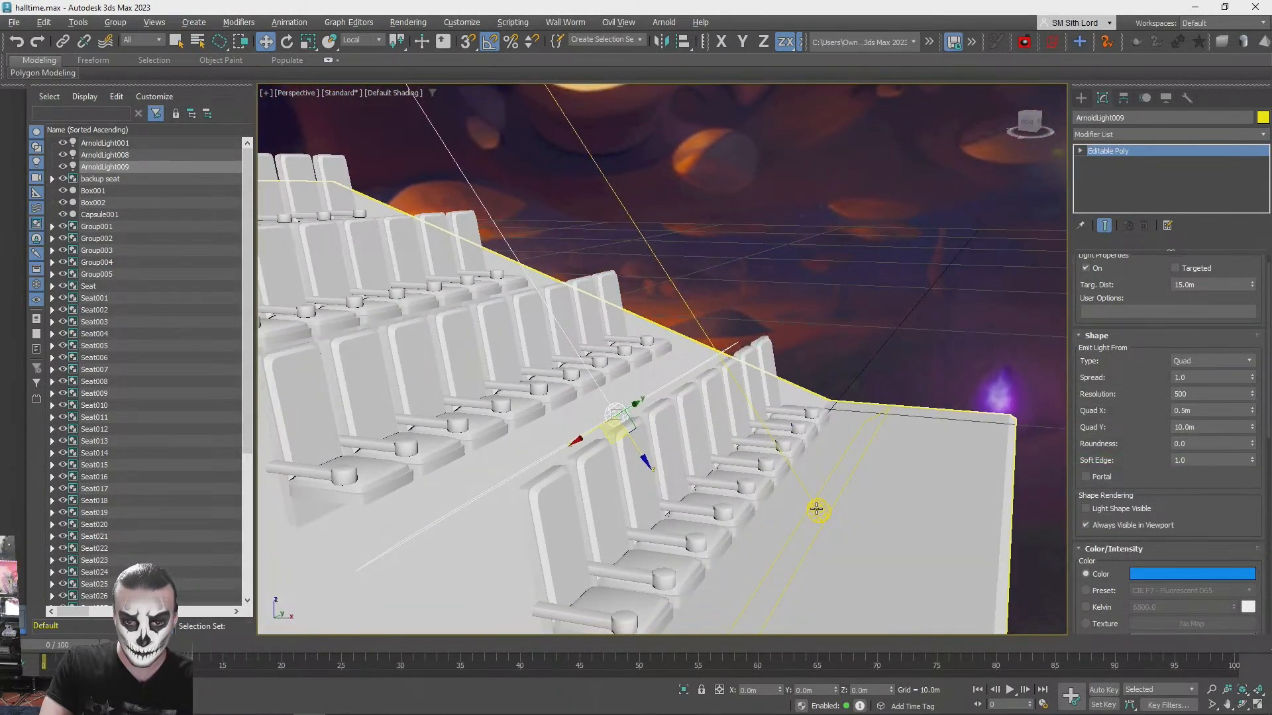
click(821, 511)
click(819, 511)
mouse_move(815, 519)
shift+mouse_down()
mouse_move(789, 344)
mouse_move(797, 351)
shift+mouse_up()
click(695, 422)
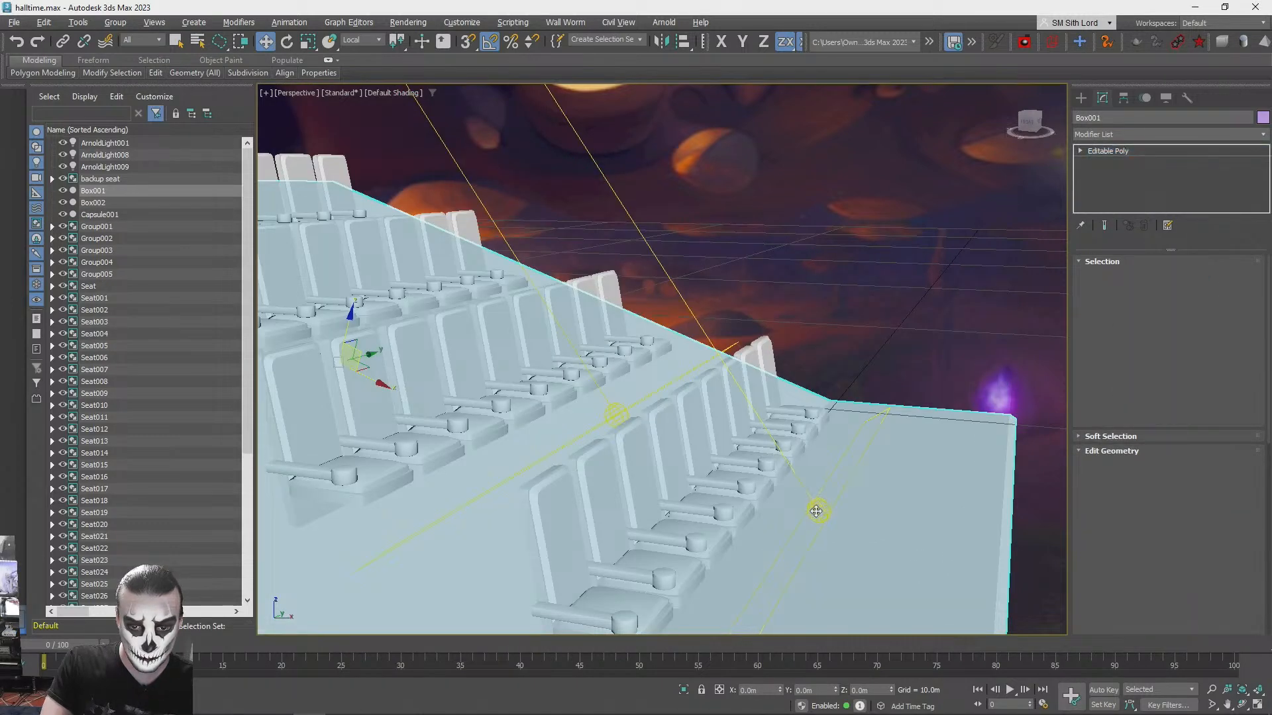
- Copy the front row's blue quad light up above the platform and rotate the copy to aim down at the front seats
click(819, 513)
shift+drag(817, 535, 803, 275)
click(639, 417)
key(e)
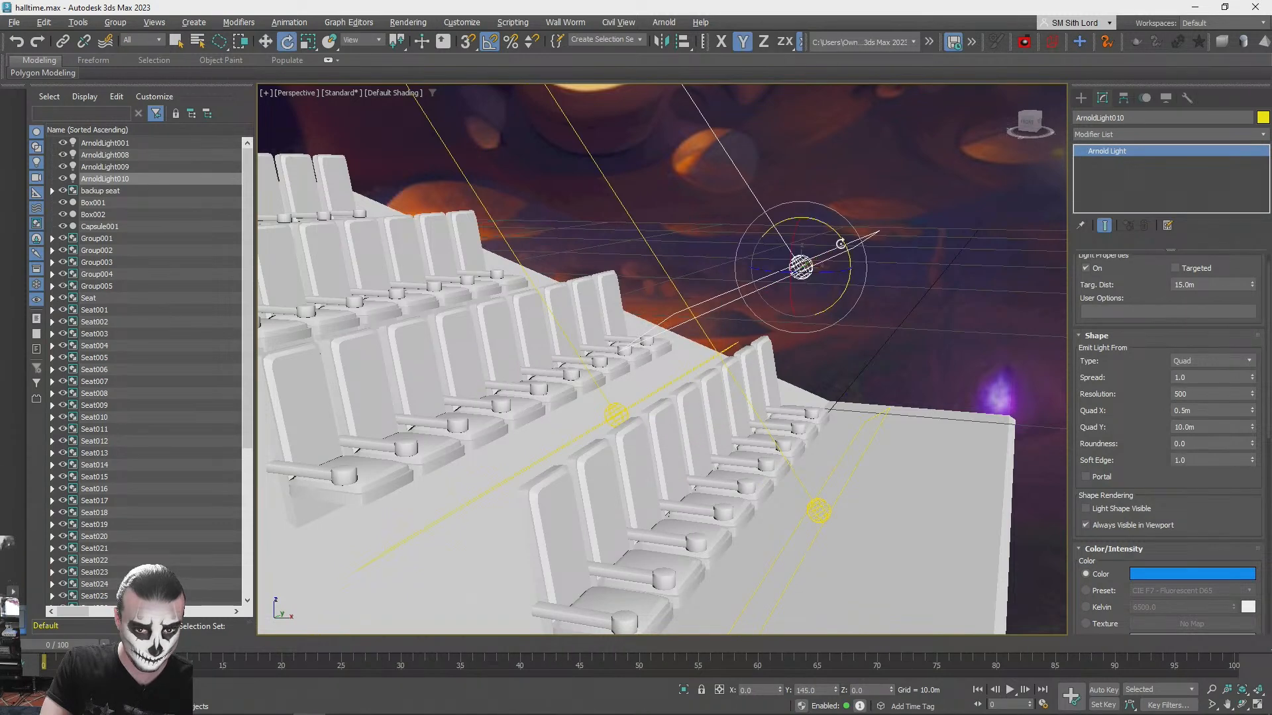
drag(842, 236, 829, 220)
drag(782, 198, 767, 192)
key(w)
alt+middle_drag(819, 261, 889, 232)
alt+middle_drag(804, 283, 731, 299)
- Colour the overhead quad light copy yellow, deselect it and test-render the seating
click(1204, 581)
click(929, 446)
click(1134, 560)
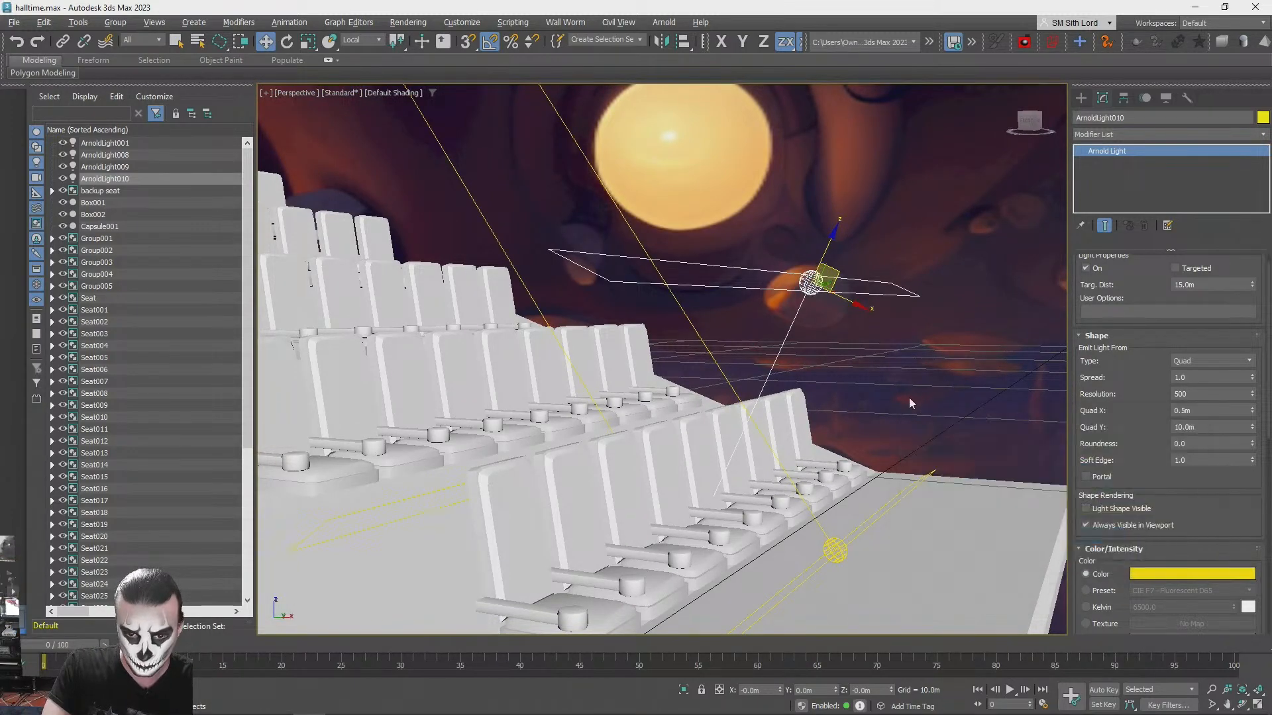
click(917, 397)
alt+middle_drag(917, 397, 922, 397)
key(shift+q)
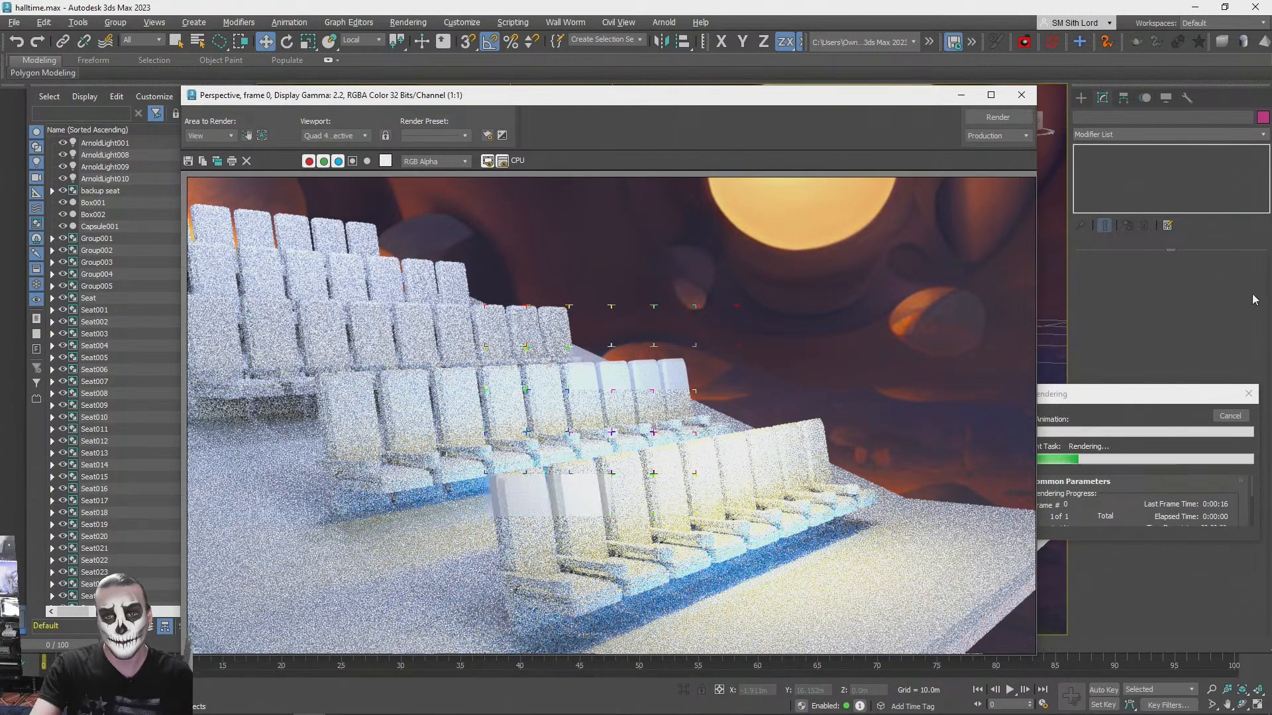
- Recolour the overhead quad light violet (RGB 54, 0, 255) and test-render the seating from a lower angle
click(1023, 96)
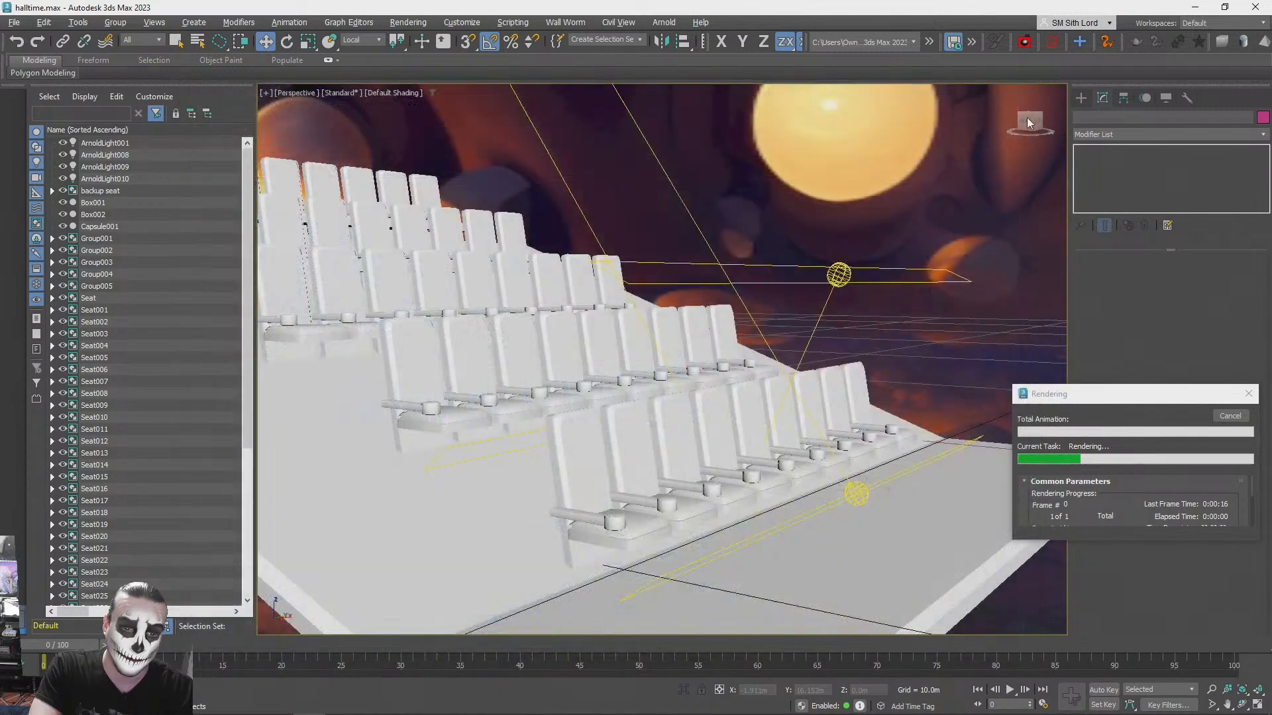
click(1248, 394)
click(839, 273)
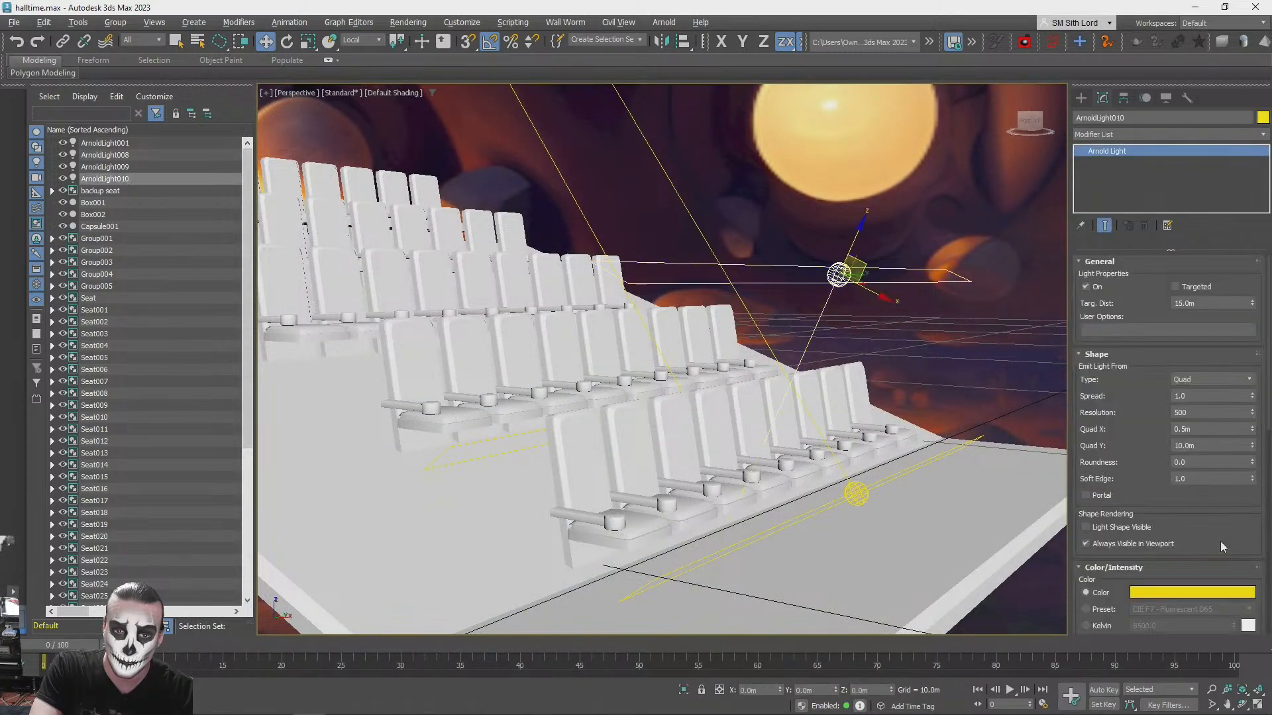
click(1201, 599)
mouse_move(992, 481)
mouse_down()
mouse_move(994, 451)
mouse_move(1009, 449)
mouse_move(982, 448)
mouse_up()
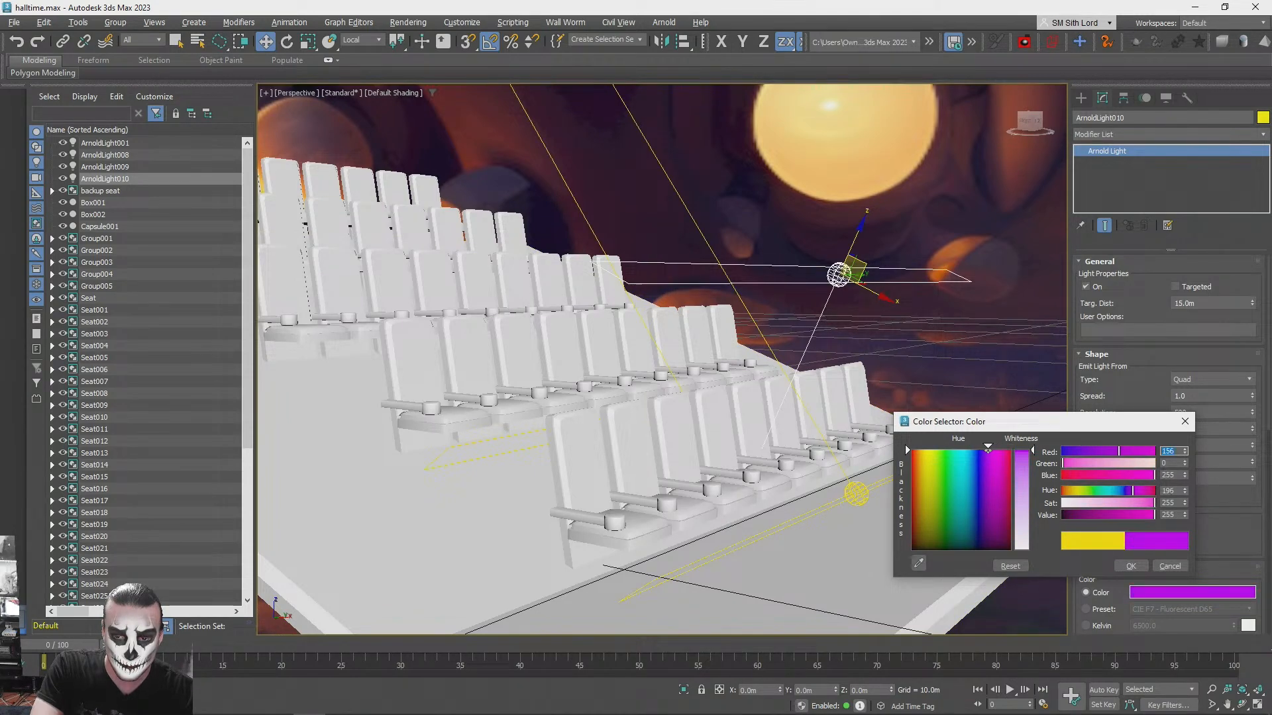
mouse_move(987, 449)
mouse_down()
mouse_move(972, 448)
mouse_move(982, 449)
mouse_up()
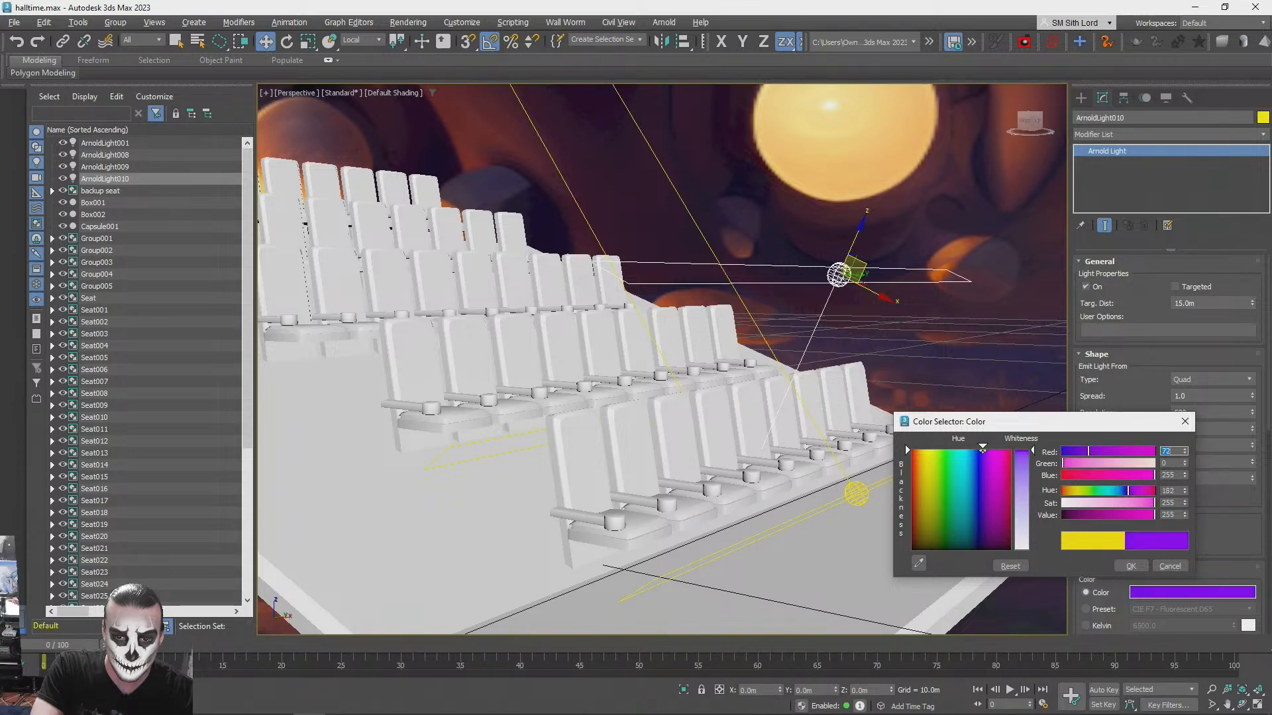
click(1124, 565)
alt+middle_drag(1025, 471, 1078, 384)
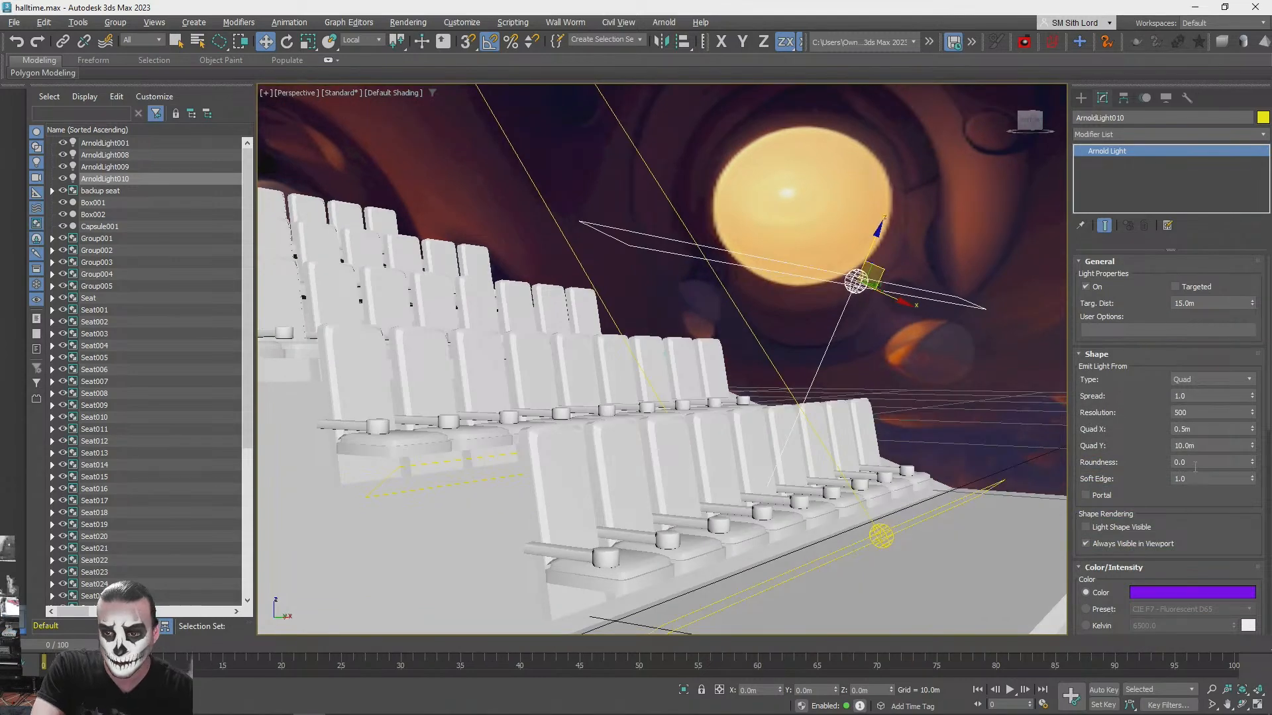
scroll(1246, 546, down, 5)
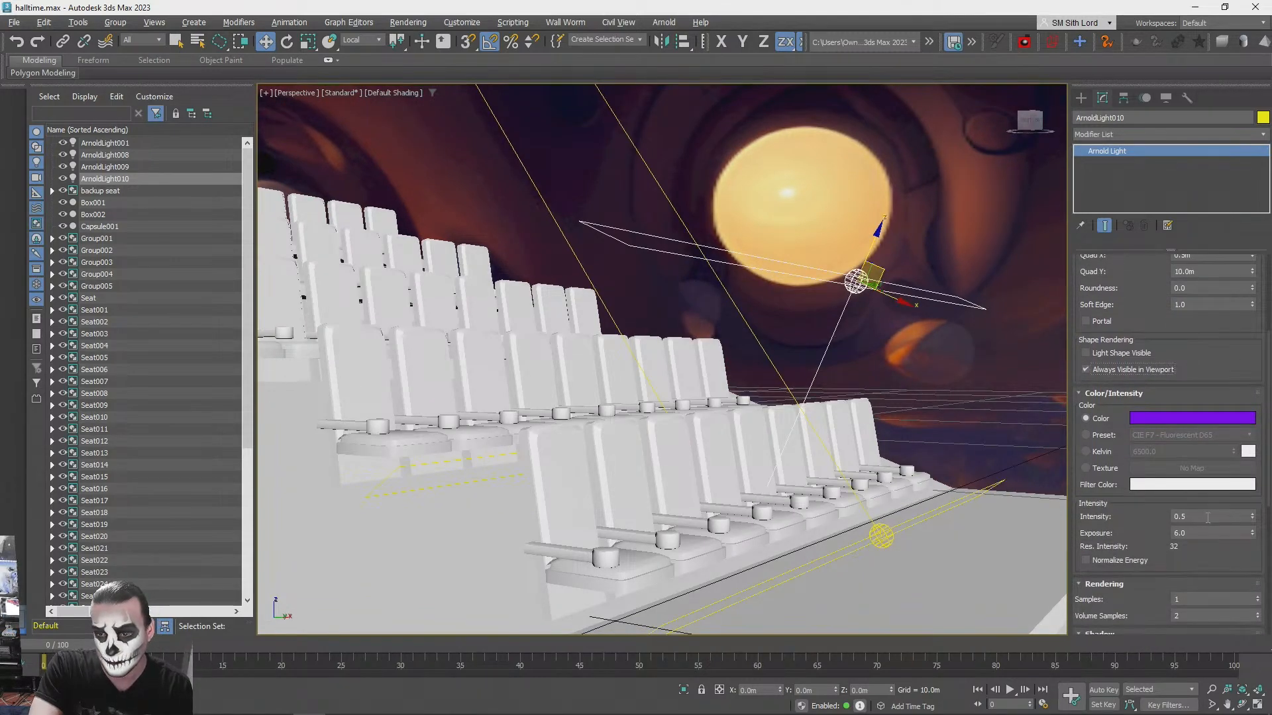
key(shift+q)
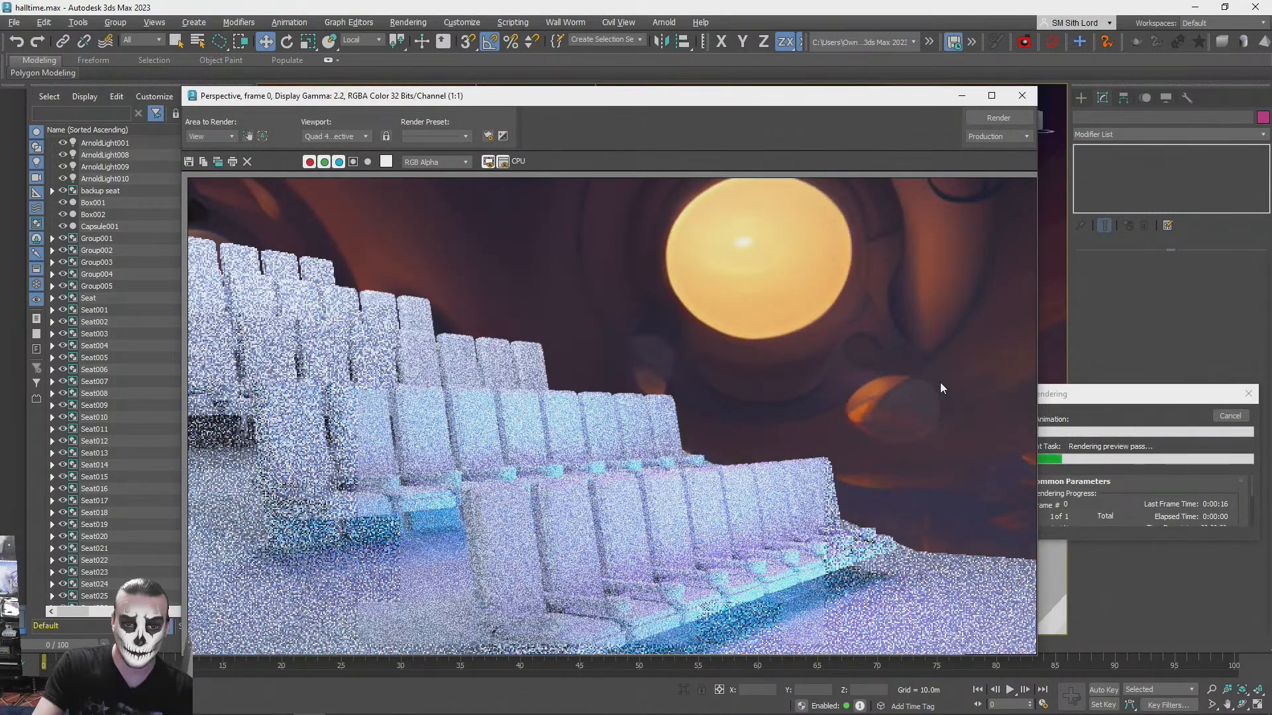
click(1021, 98)
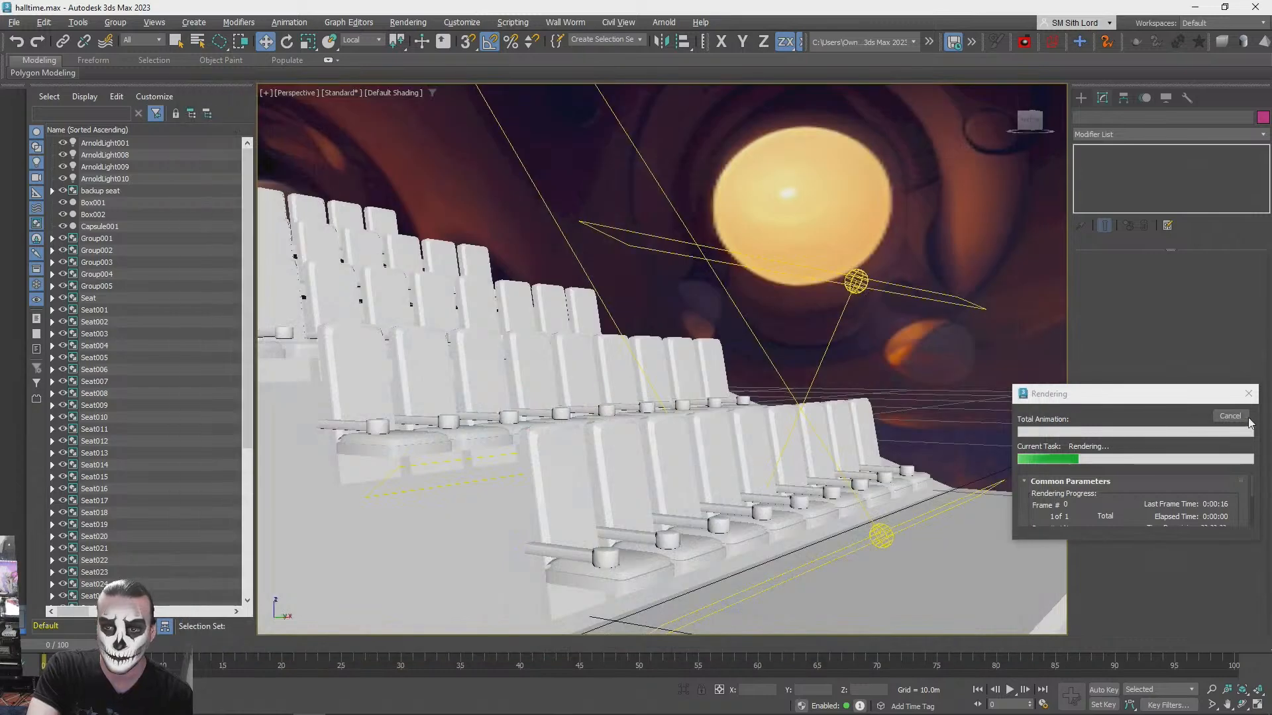
- Lower the overhead quad light along its local Z axis towards the front seats and test-render the result
click(858, 281)
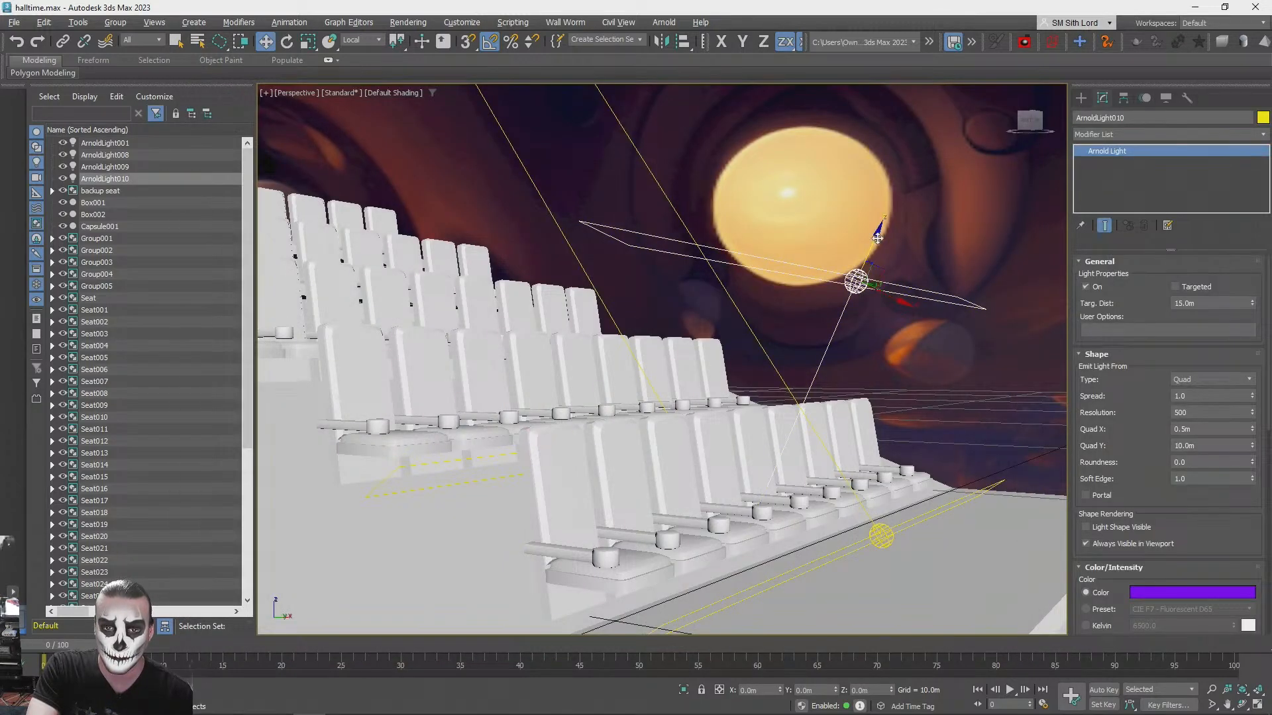
drag(876, 237, 841, 340)
key(shift+q)
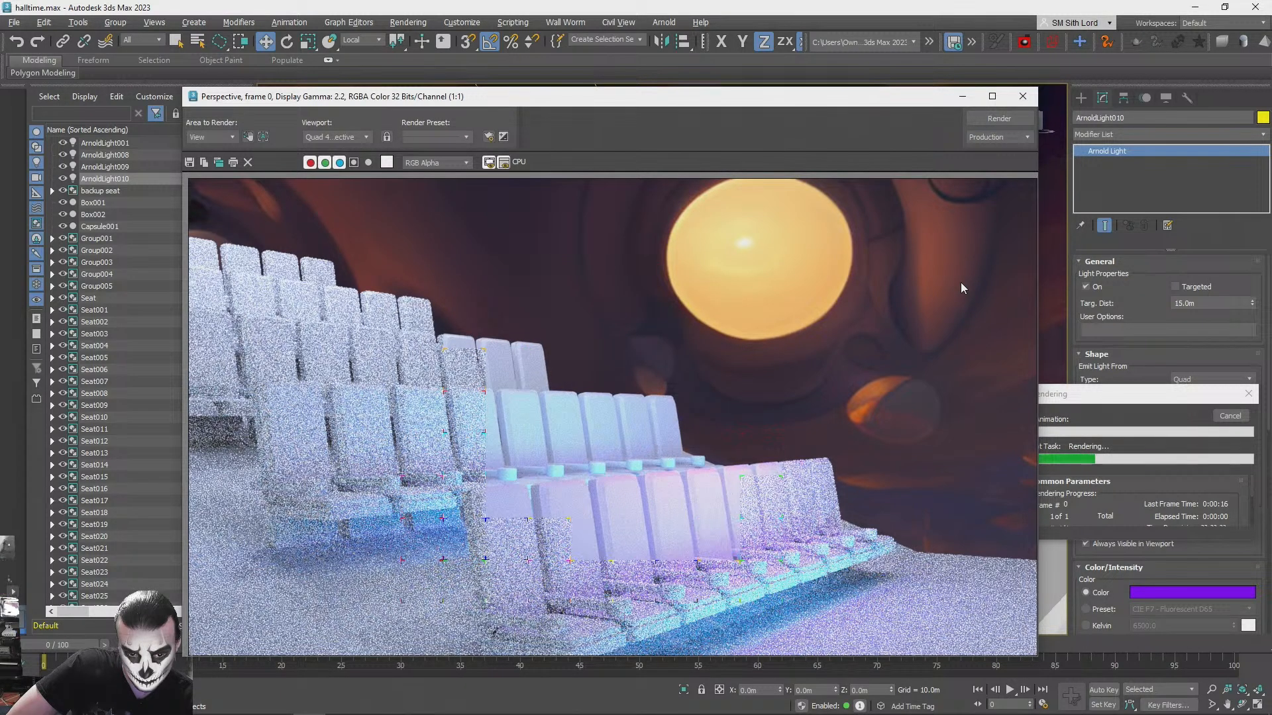
click(1023, 96)
- Set the overhead quad light's intensity to 0.3, deselect it and test-render the seat rows from the opposite side
scroll(1212, 553, down, 5)
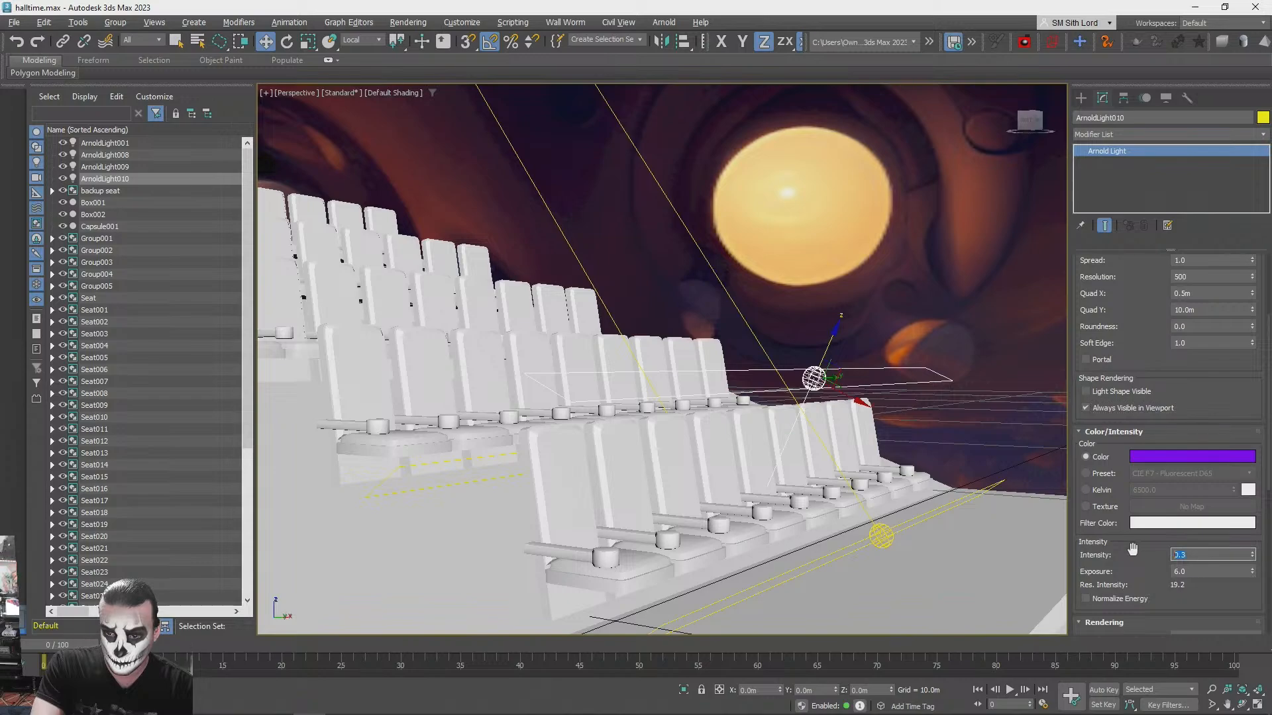
click(963, 326)
alt+middle_drag(963, 325, 737, 328)
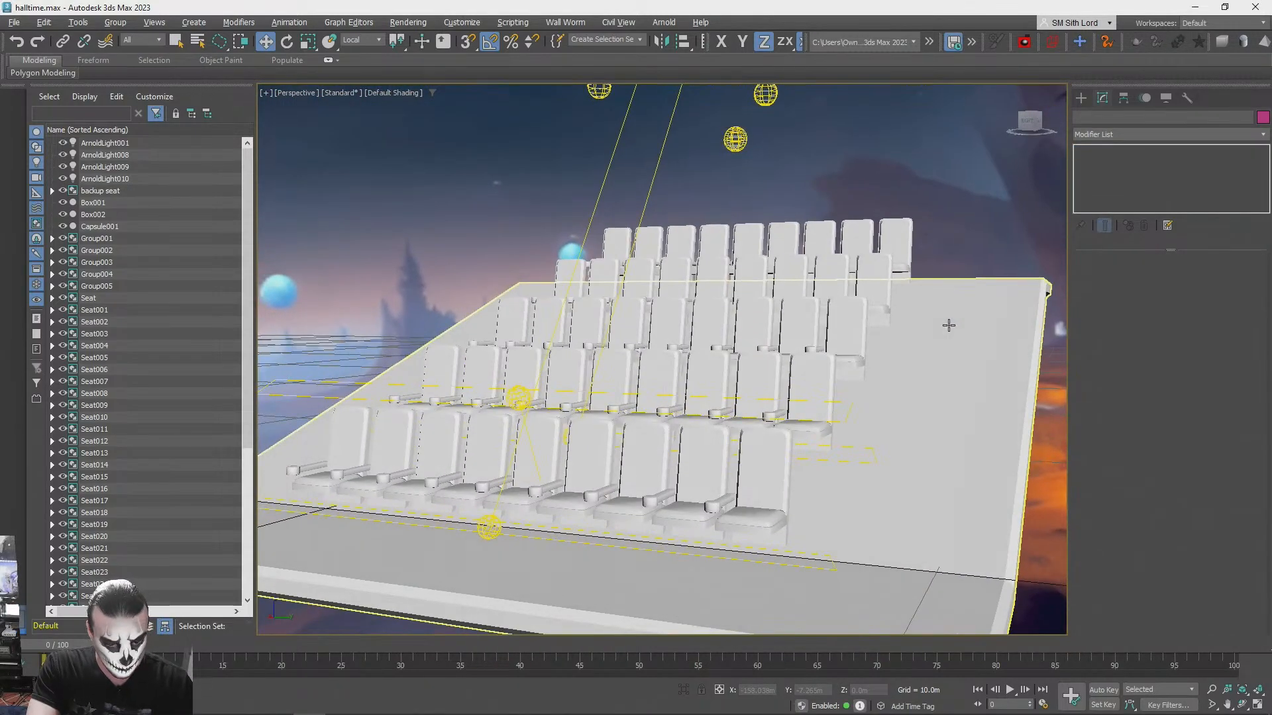
key(shift+q)
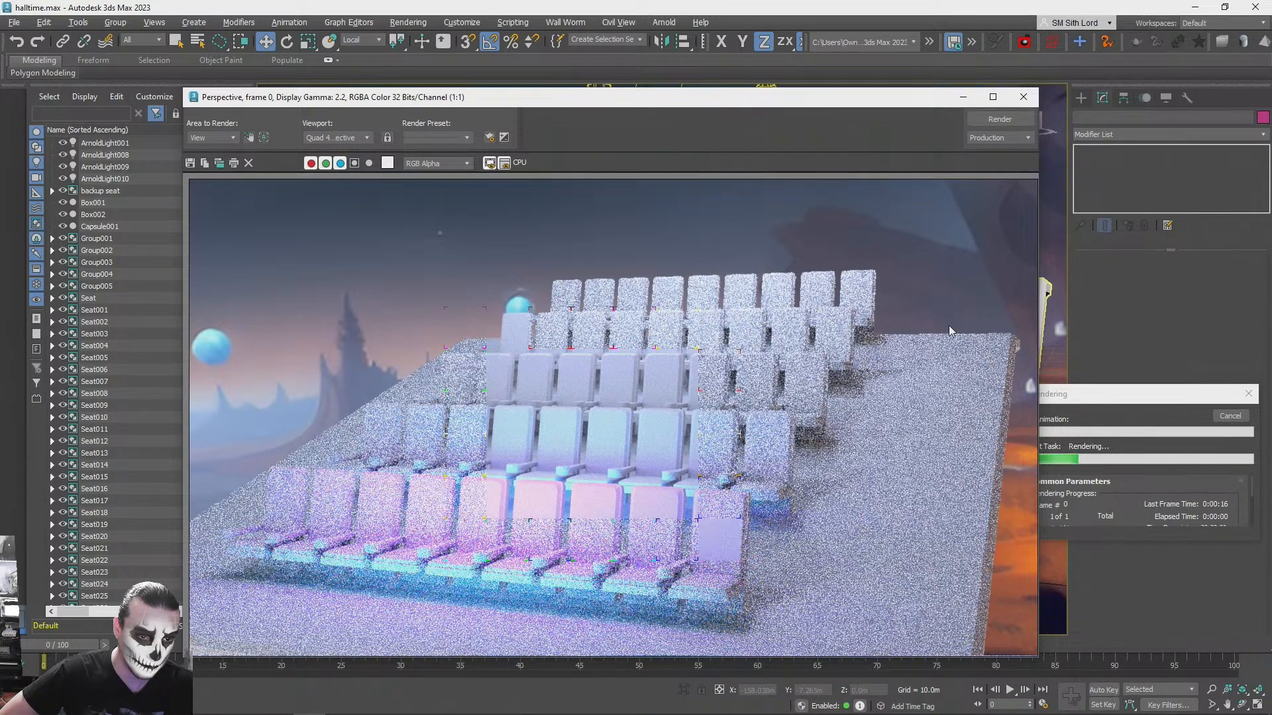
click(1233, 415)
click(1024, 97)
- Test-render the whole seating platform with the ceiling from two wider views on opposite sides
alt+middle_drag(995, 170, 995, 170)
key(shift+q)
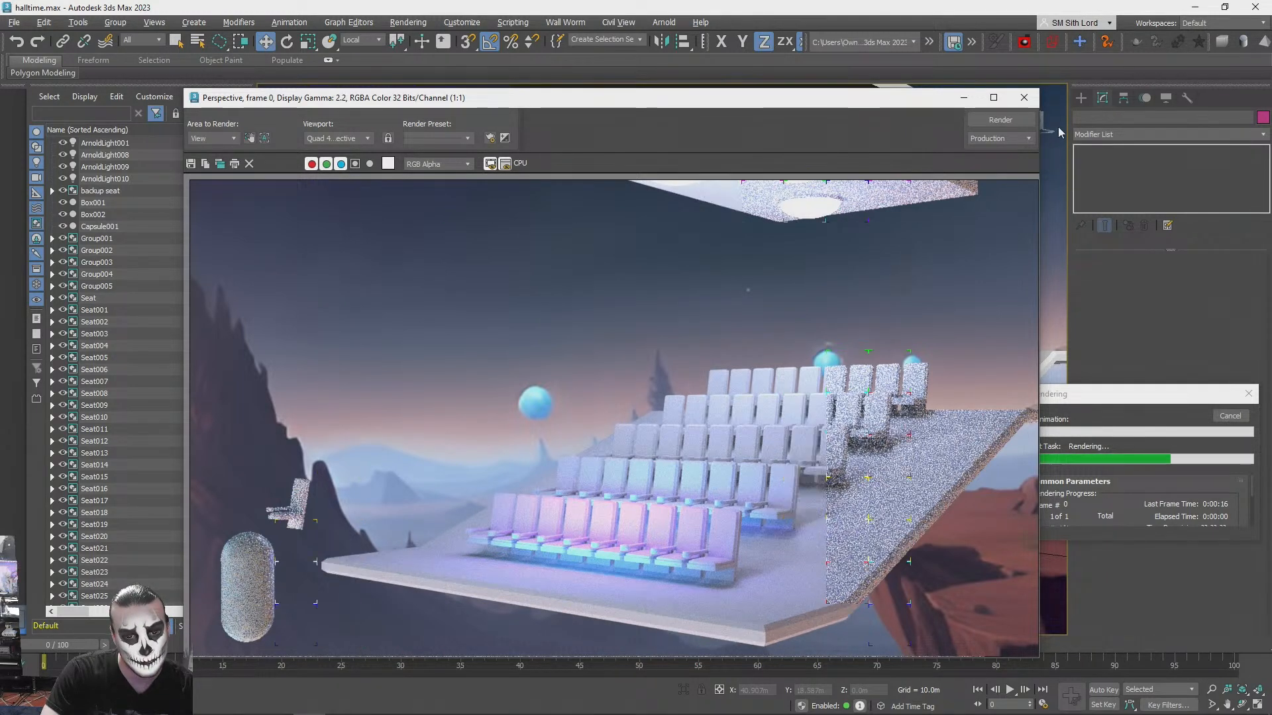
click(1024, 98)
click(1230, 415)
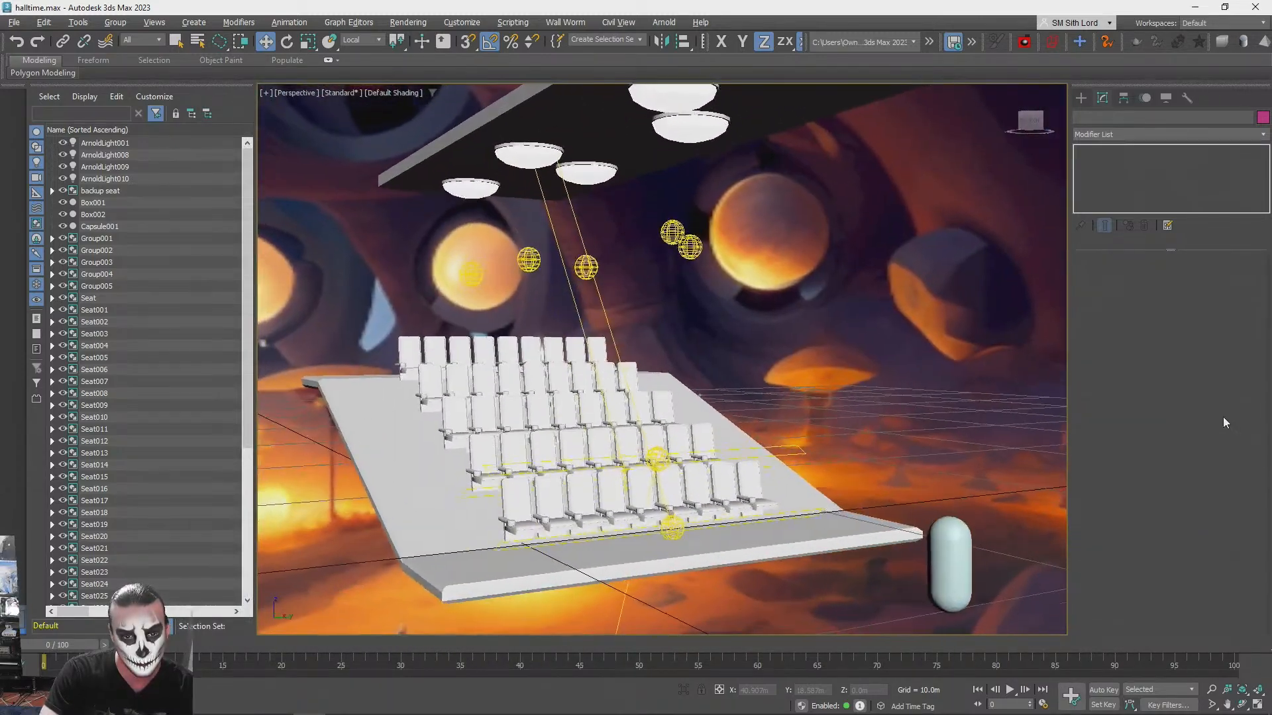
key(shift+q)
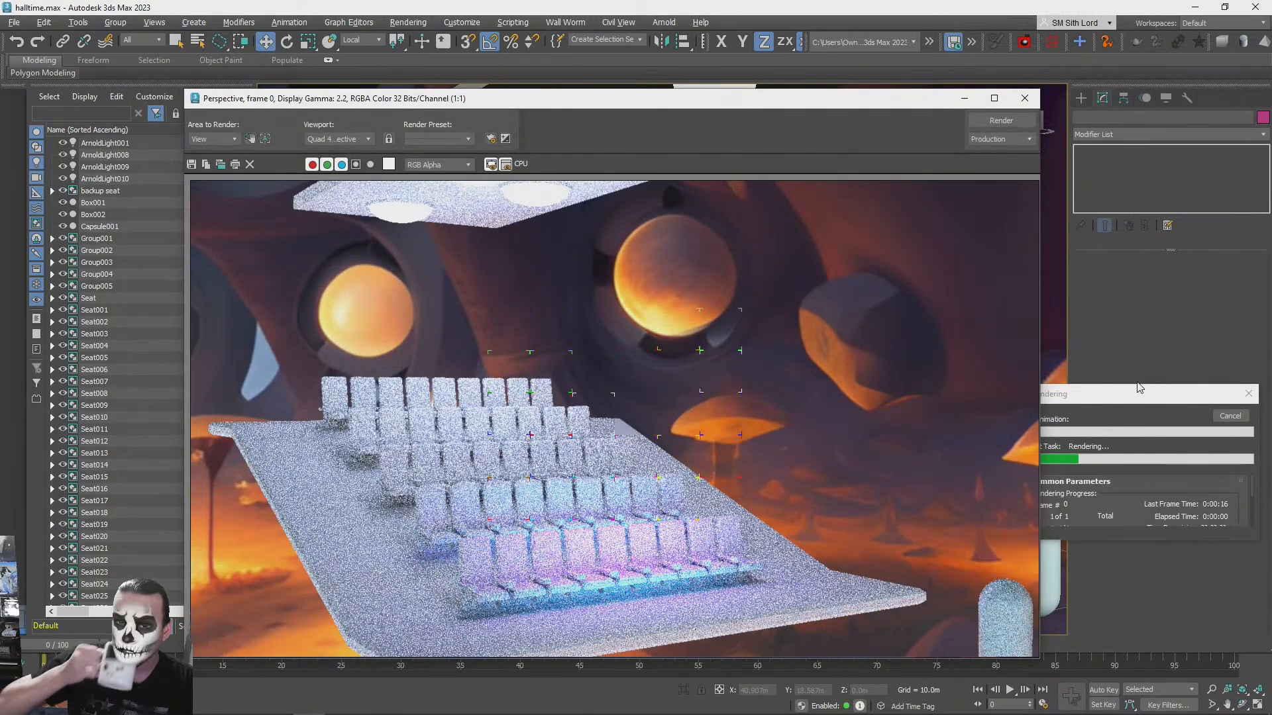
click(1025, 98)
click(1250, 395)
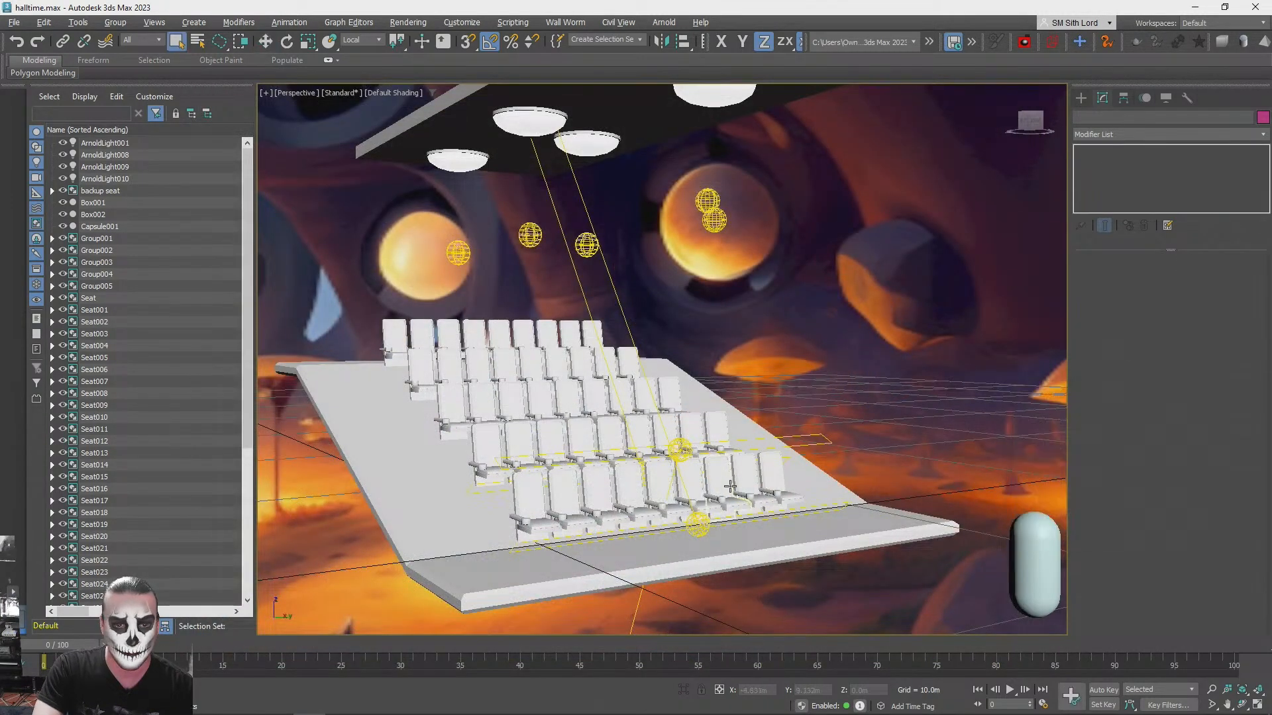
- Recolour the quad light above the front seats orange, deselect it and test-render the seats close up
scroll(688, 461, up, 5)
key(q)
click(688, 461)
click(682, 461)
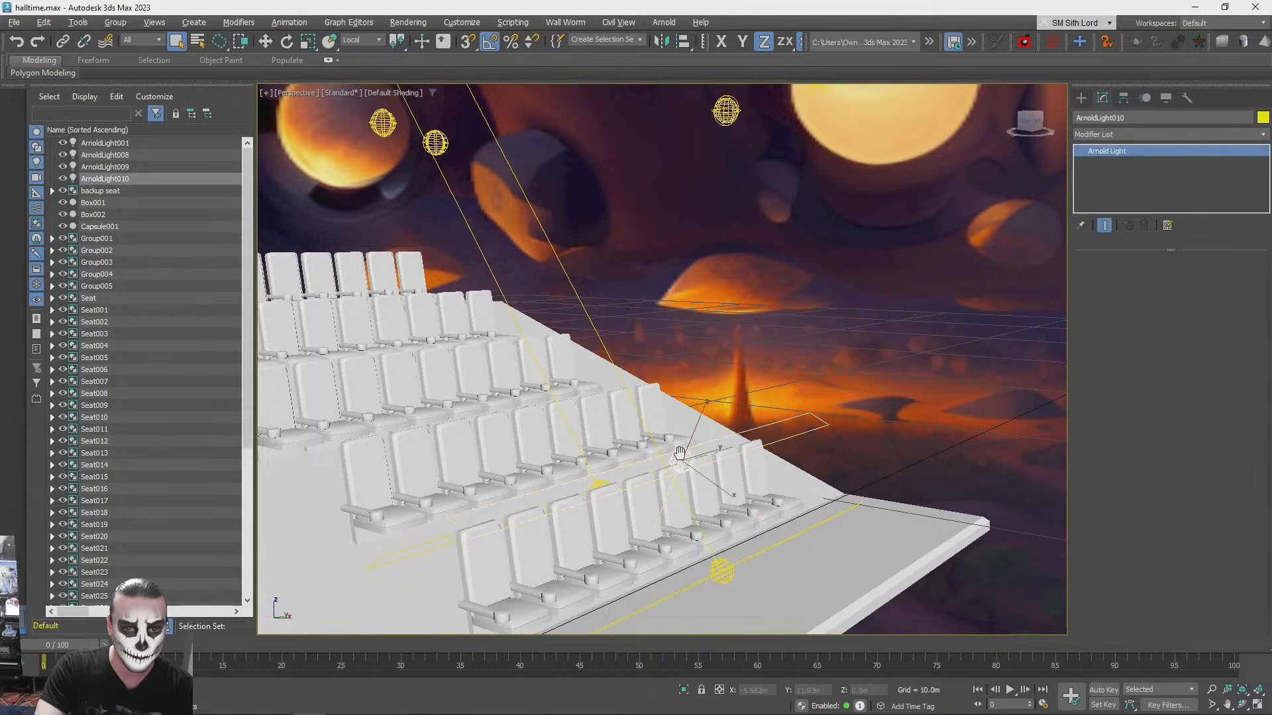
click(1187, 596)
drag(908, 463, 904, 458)
click(1119, 575)
click(894, 292)
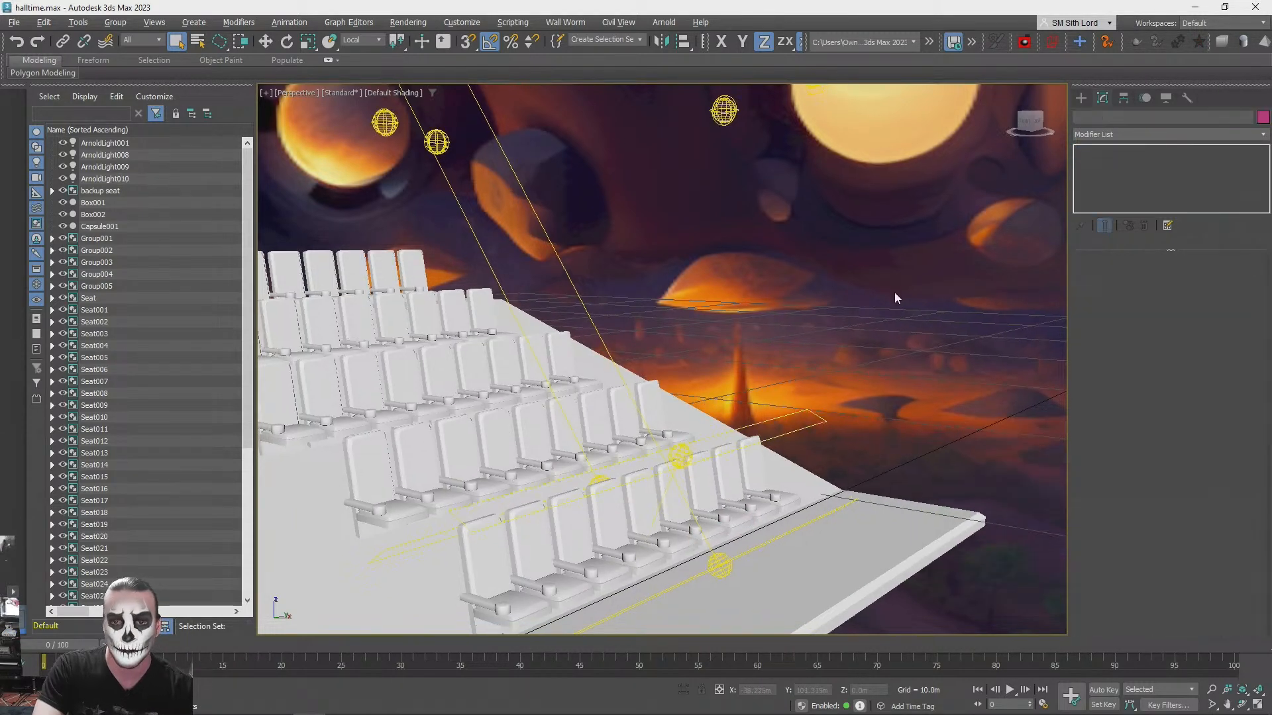
scroll(894, 292, up, 8)
key(shift+q)
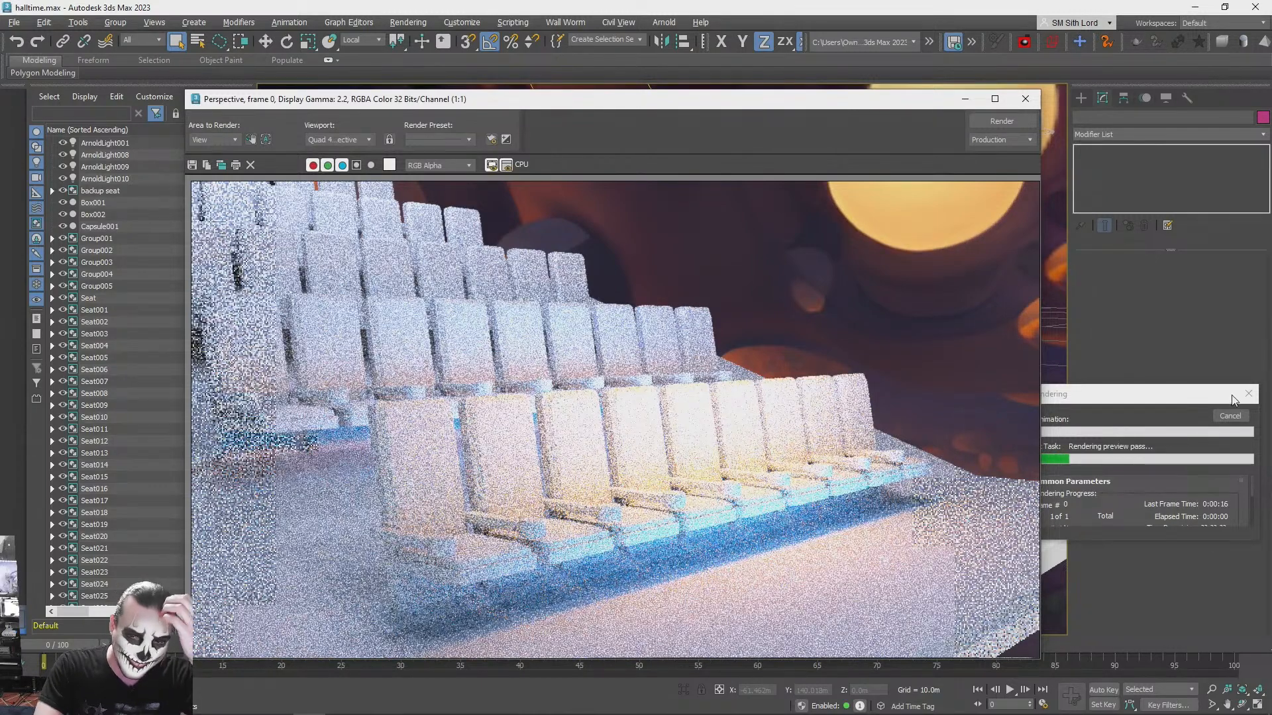
click(1026, 99)
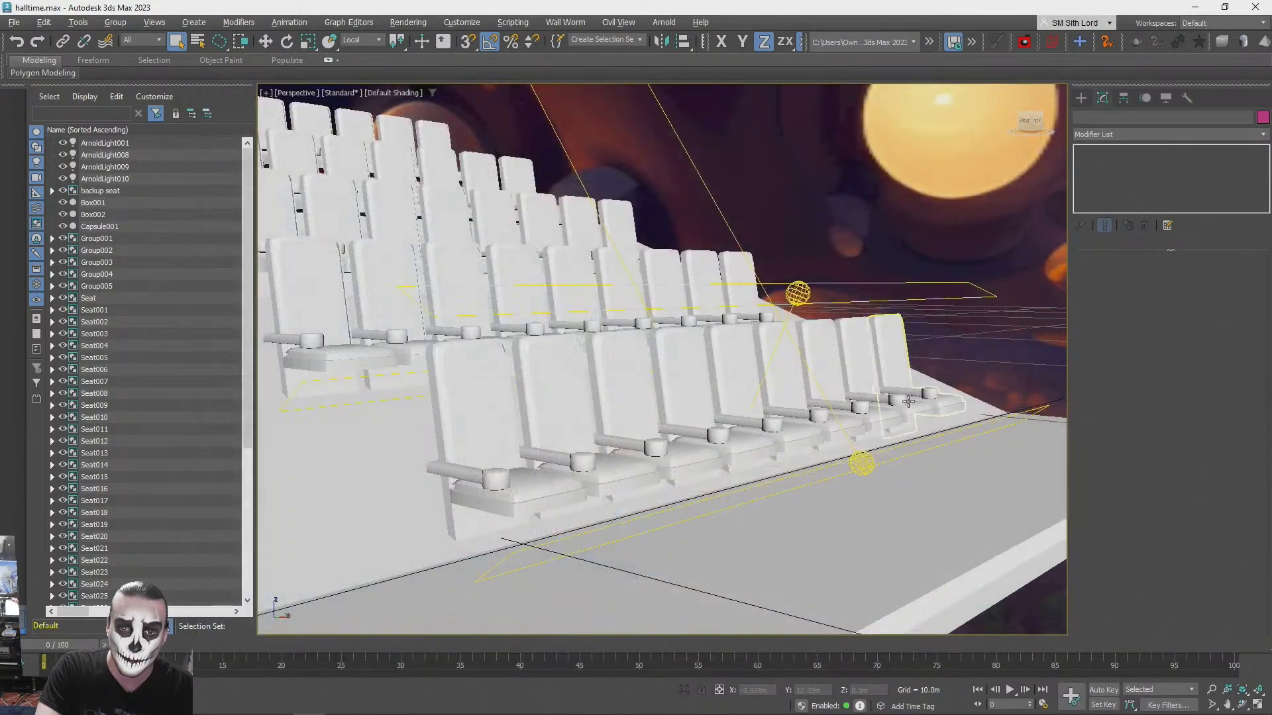
- Recolour the quad light above the front seats red, deselect it and test-render the same close-up view
click(800, 290)
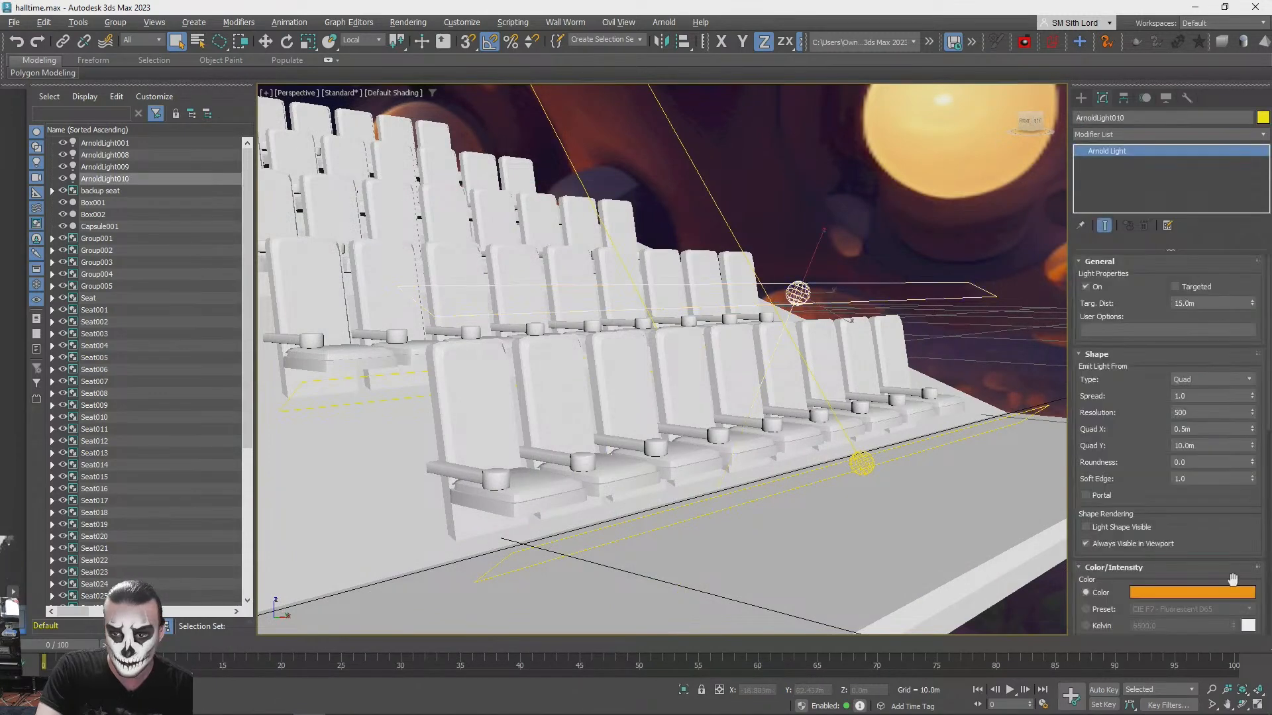
click(1168, 592)
drag(902, 463, 873, 448)
click(1093, 567)
click(1000, 334)
key(shift+q)
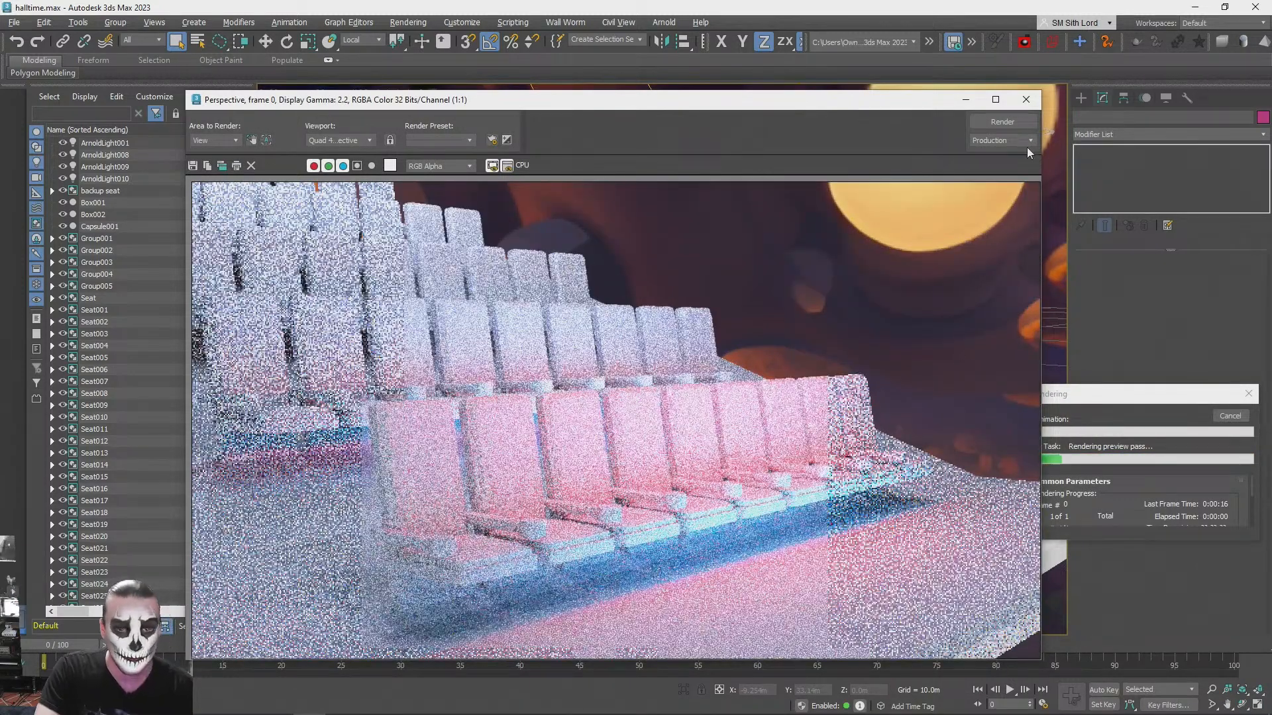
click(1241, 417)
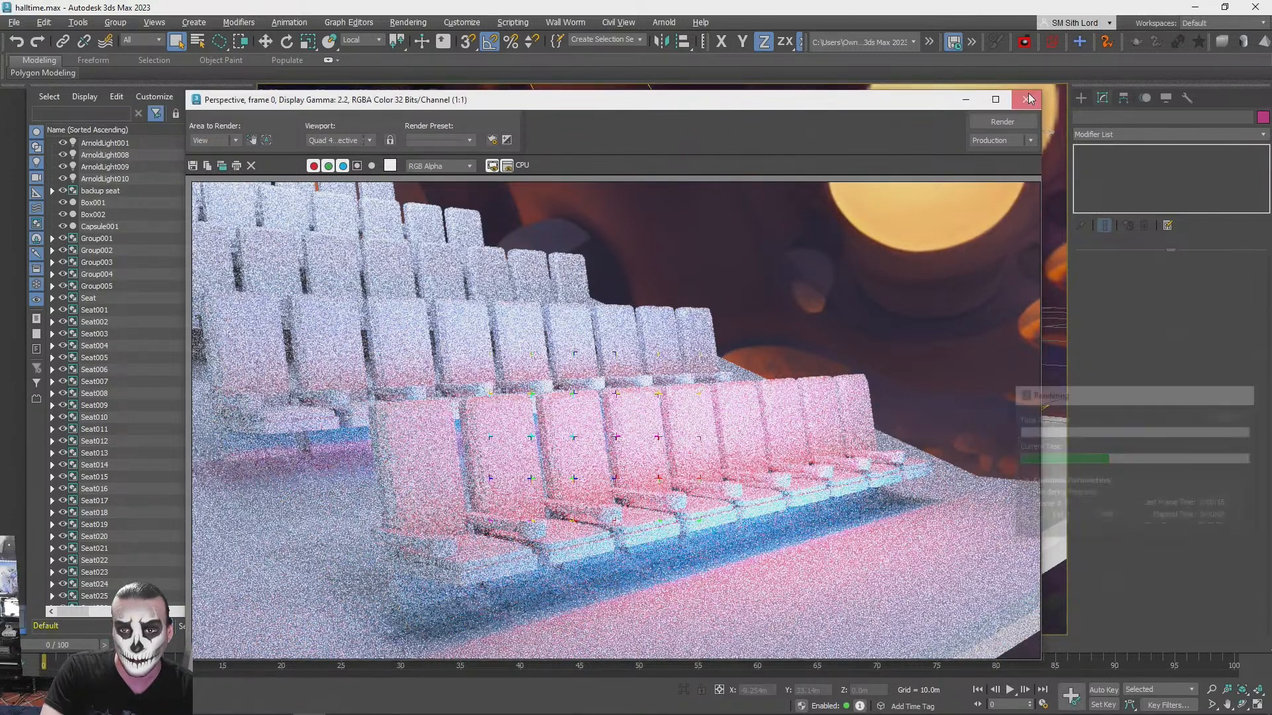
click(1026, 100)
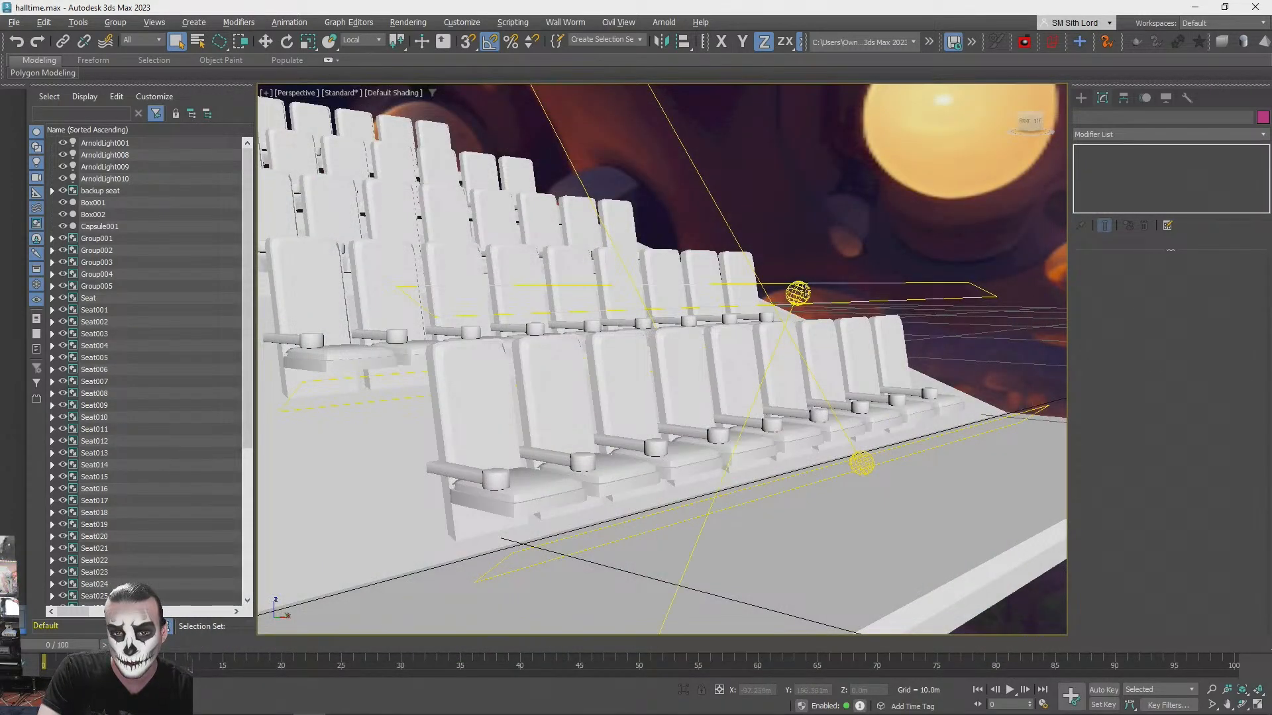
- Narrow the overhead quad light to a Quad X of 0.2 m, move it closer to the front seats and test-render it
click(805, 292)
click(1253, 432)
click(1253, 432)
click(1253, 432)
alt+middle_drag(812, 371, 739, 304)
key(w)
drag(755, 305, 724, 322)
key(shift+q)
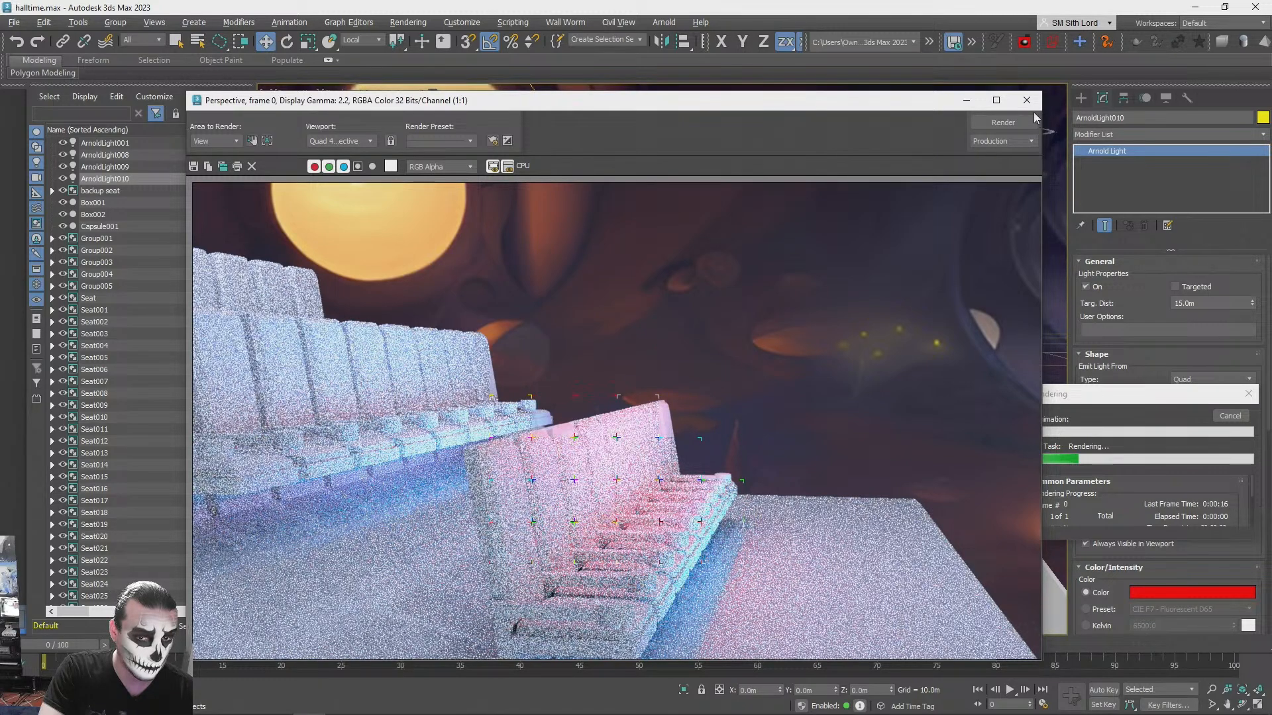
click(1068, 173)
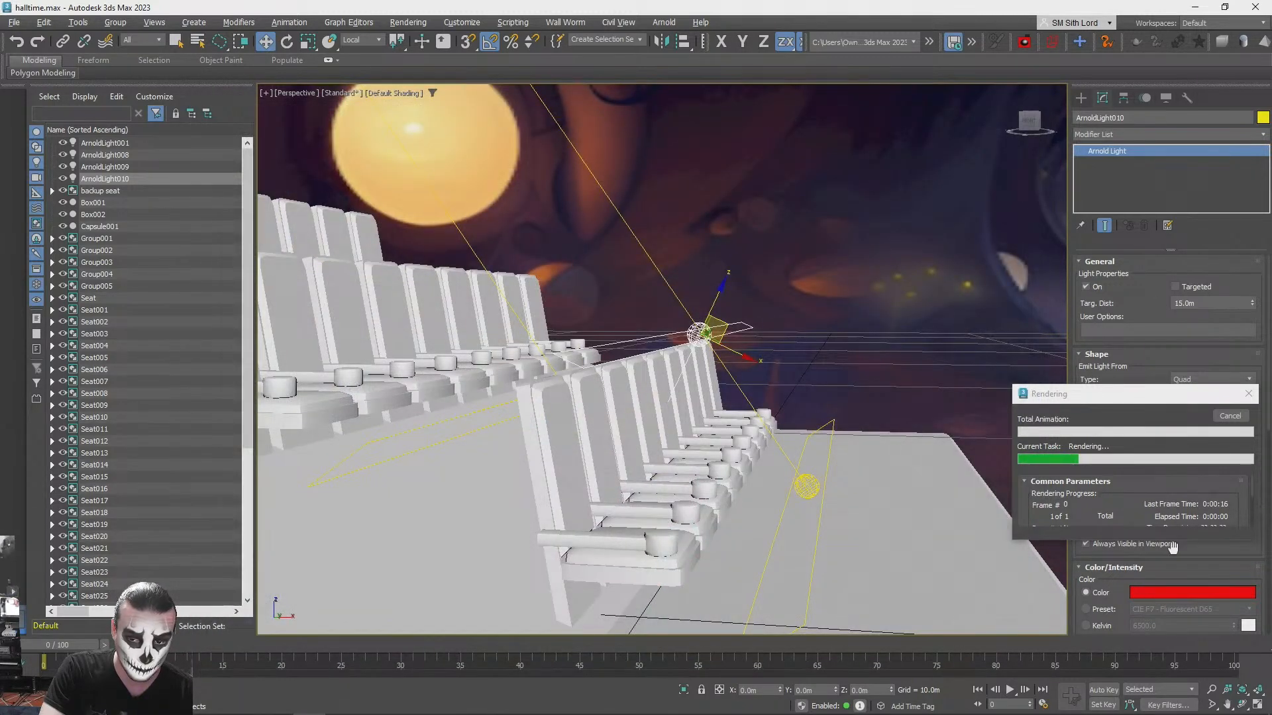
click(1230, 416)
- Recolour the overhead quad light deep orange (RGB 255, 30, 0), deselect it and test-render the whole seating block
click(1191, 592)
click(873, 451)
drag(873, 451, 869, 450)
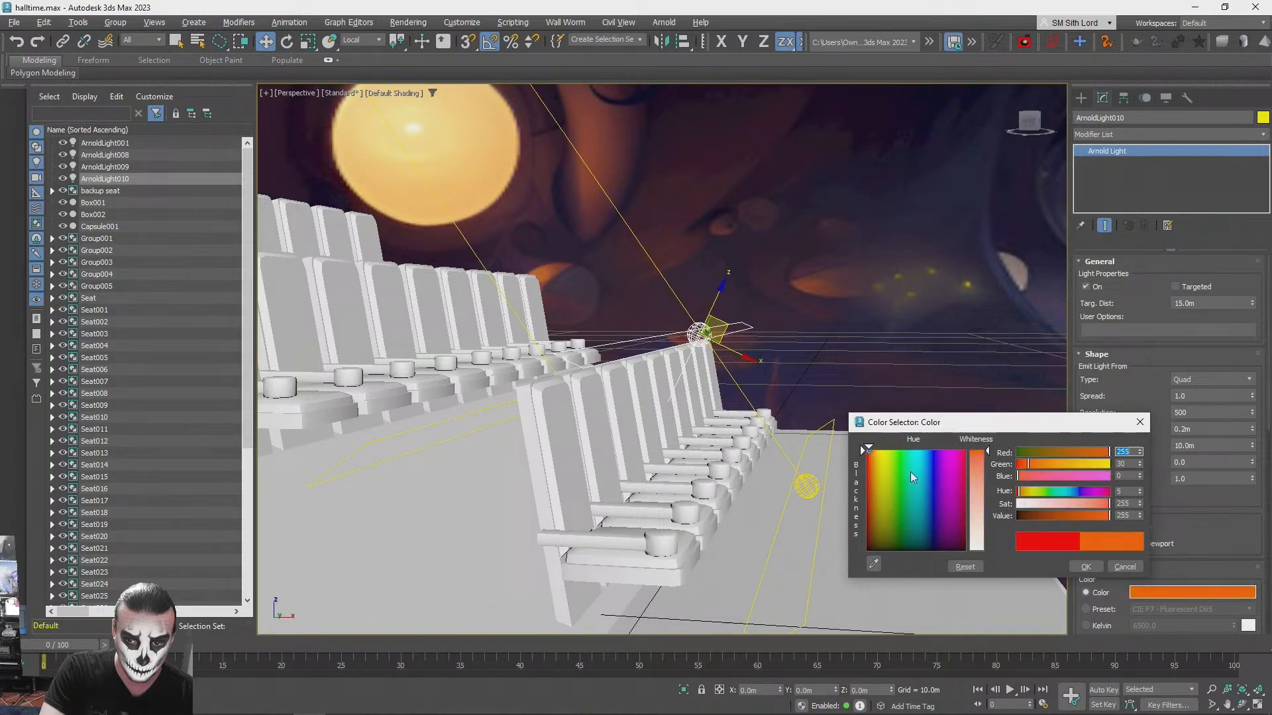
click(1082, 565)
click(948, 330)
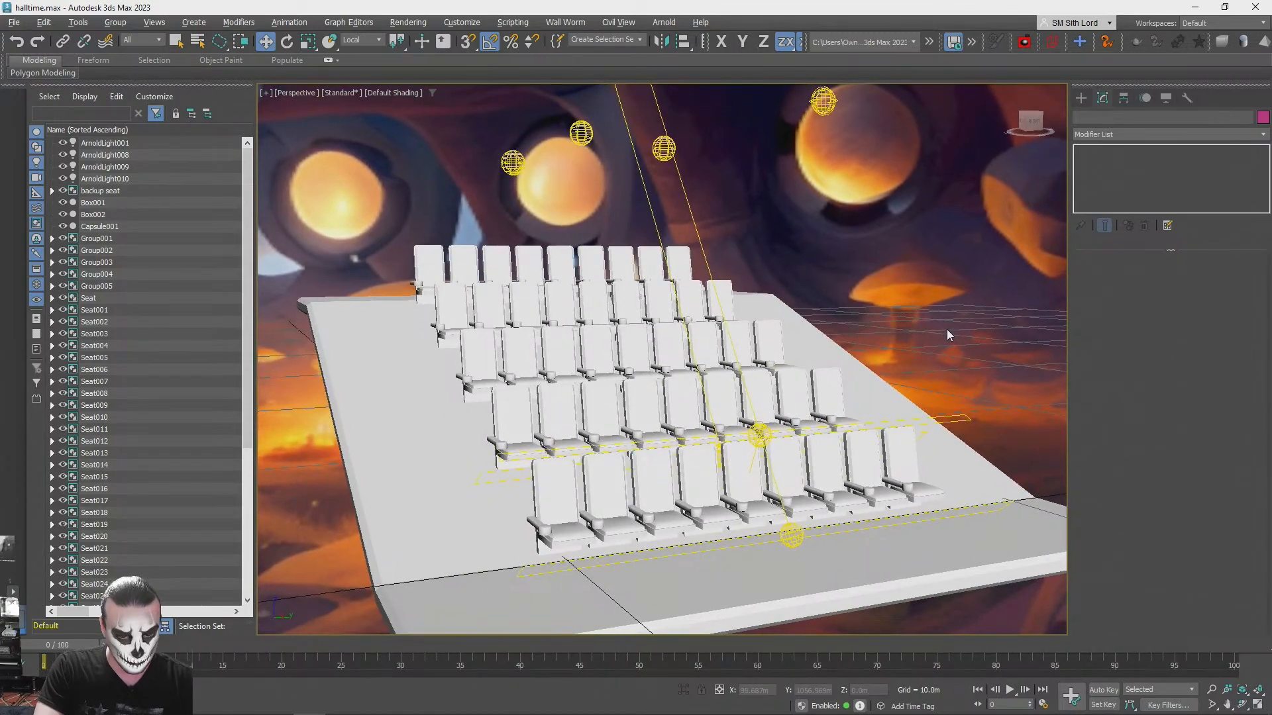
key(shift+q)
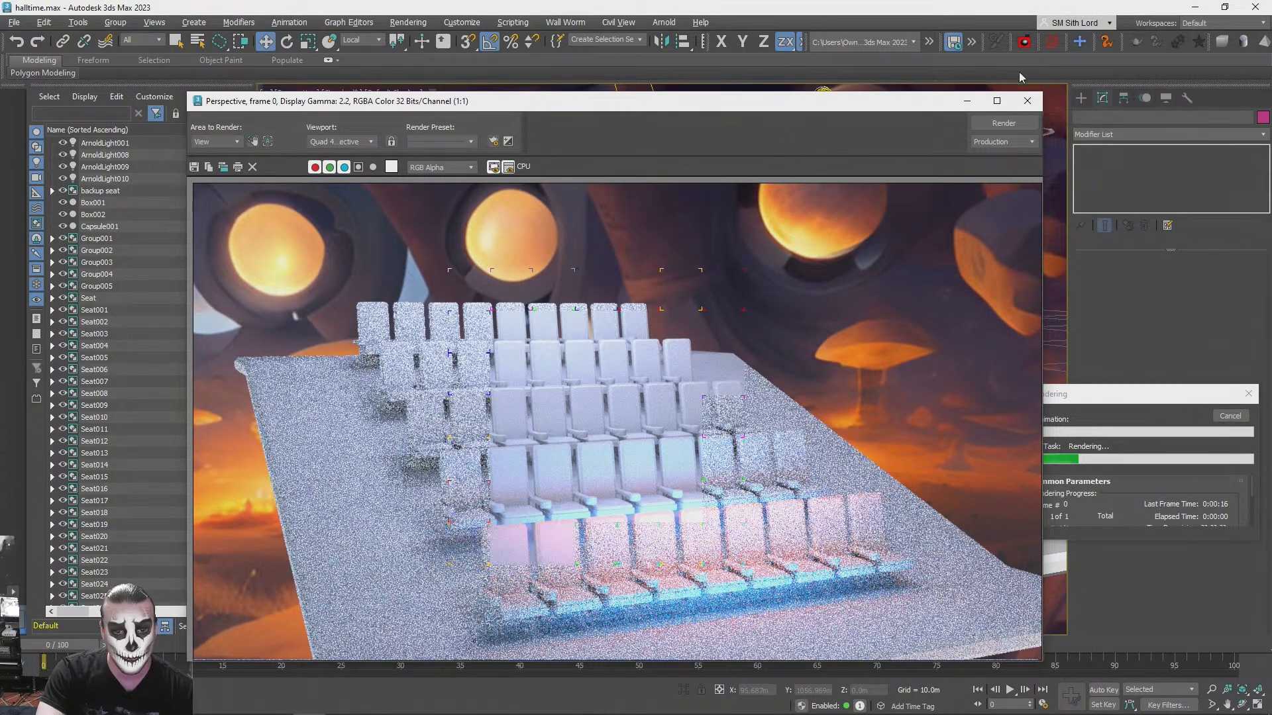
click(1029, 103)
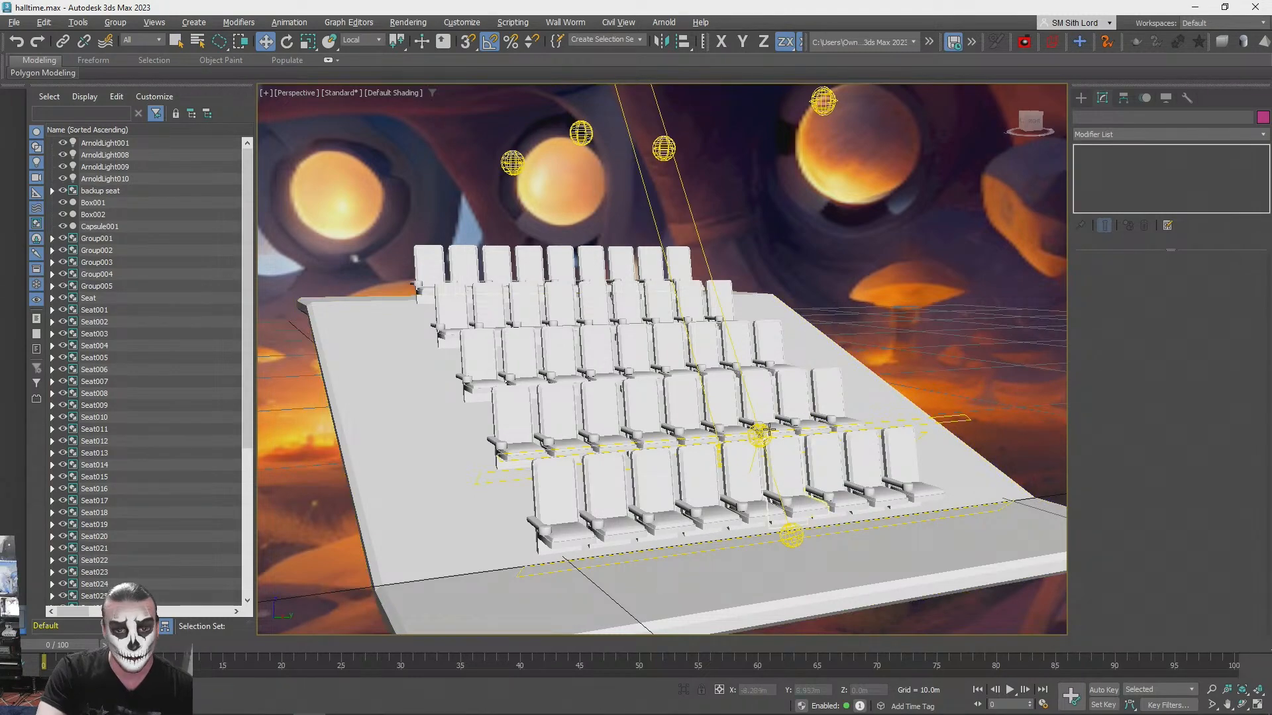
- Recolour the overhead quad light purple (RGB 90, 0, 255), deselect it and test-render the seating from the side
alt+middle_drag(763, 432, 850, 429)
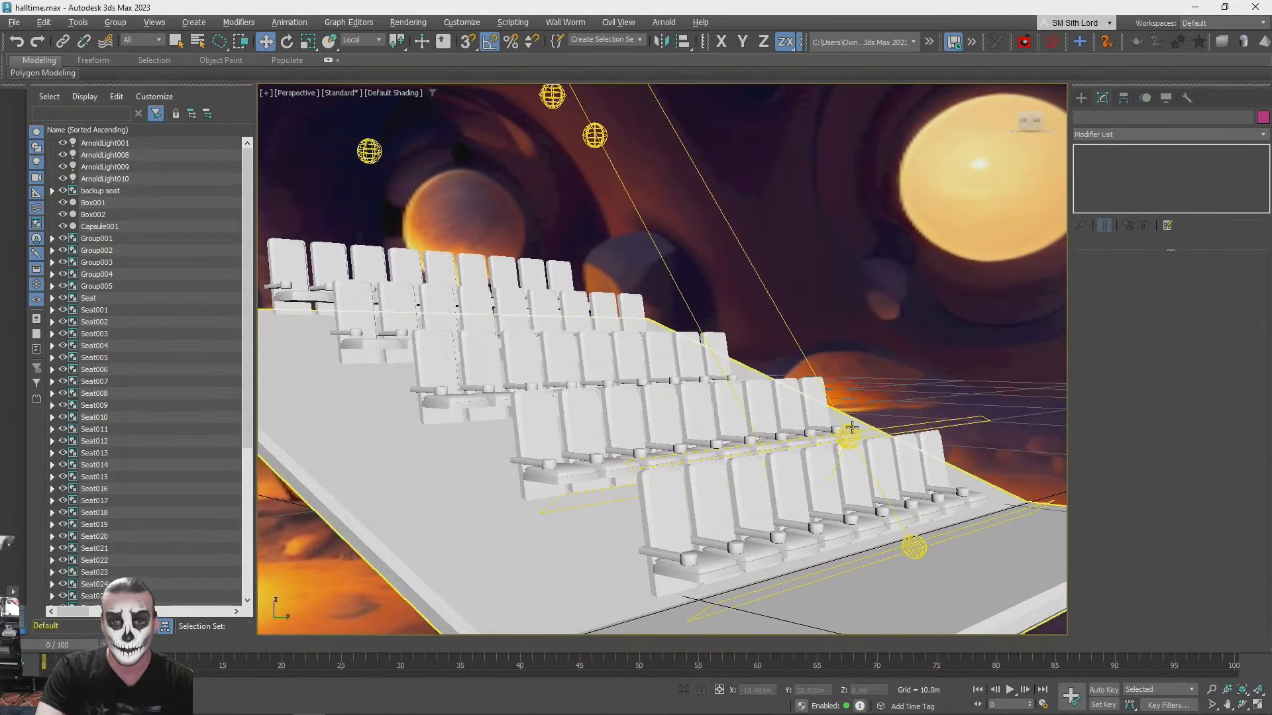
key(q)
click(850, 429)
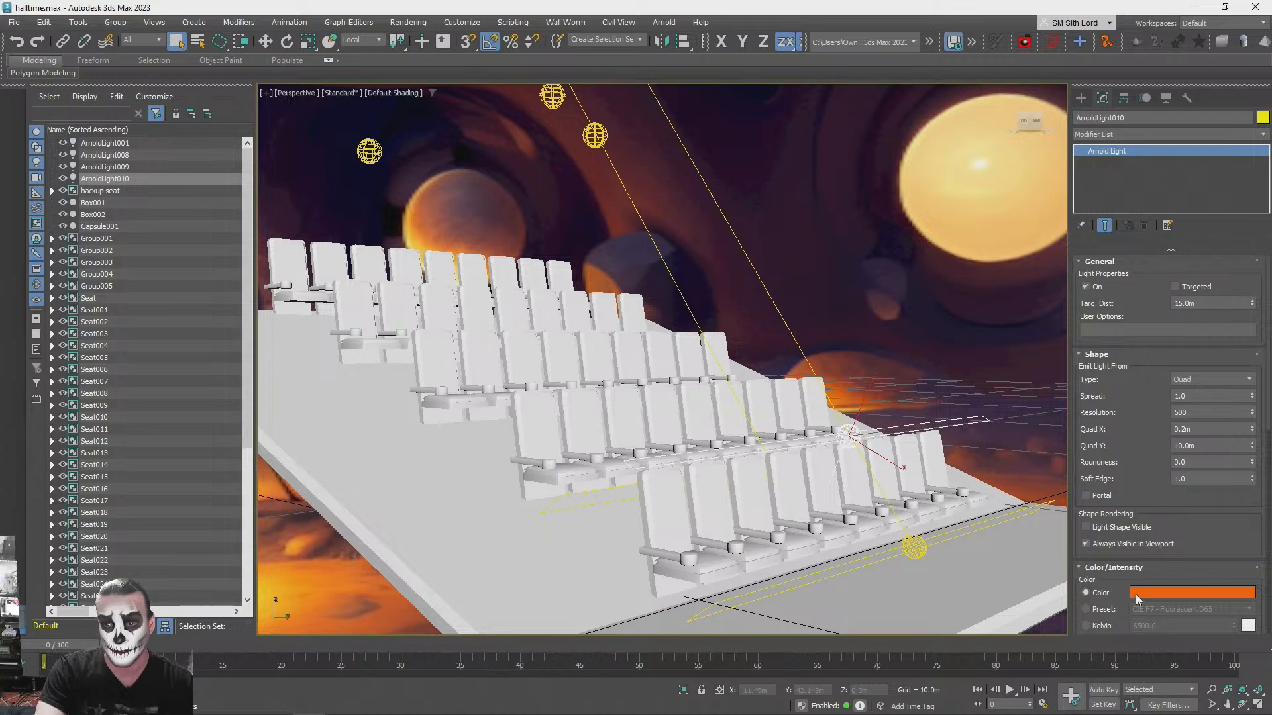
click(1138, 595)
mouse_move(907, 451)
mouse_down()
mouse_move(865, 452)
mouse_move(940, 455)
mouse_move(918, 461)
mouse_up()
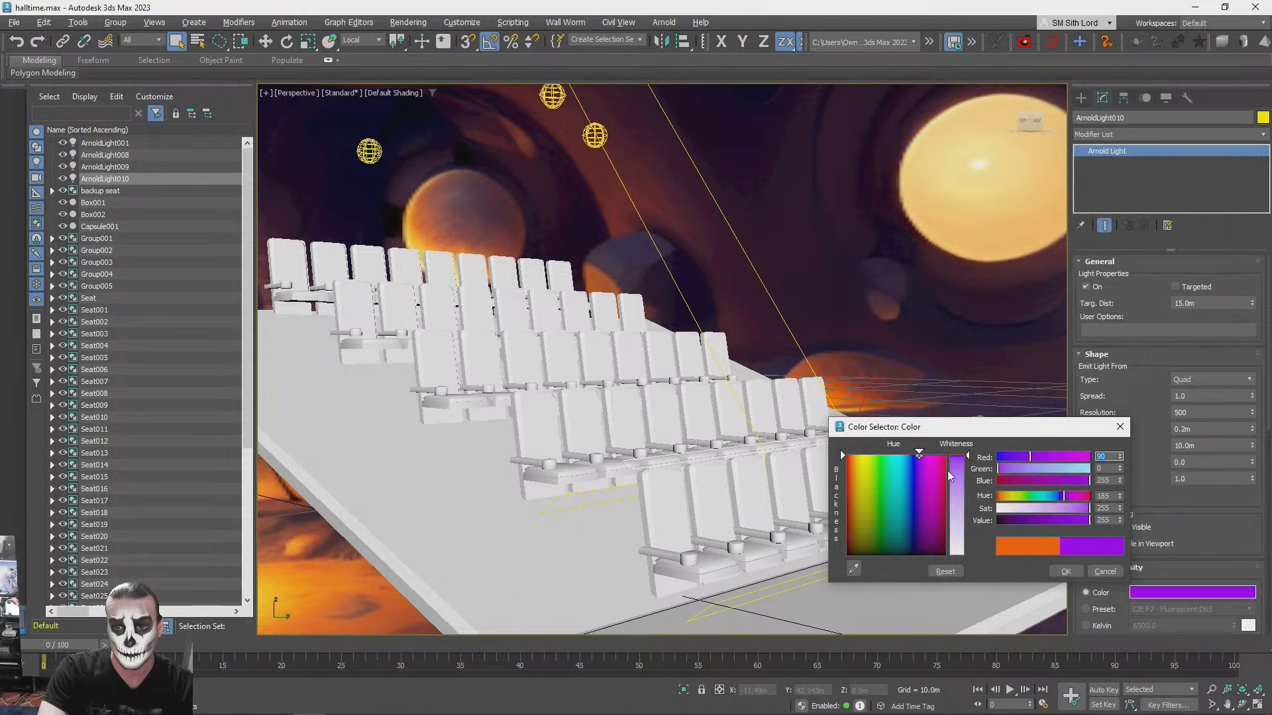
click(1068, 571)
click(974, 345)
key(shift+q)
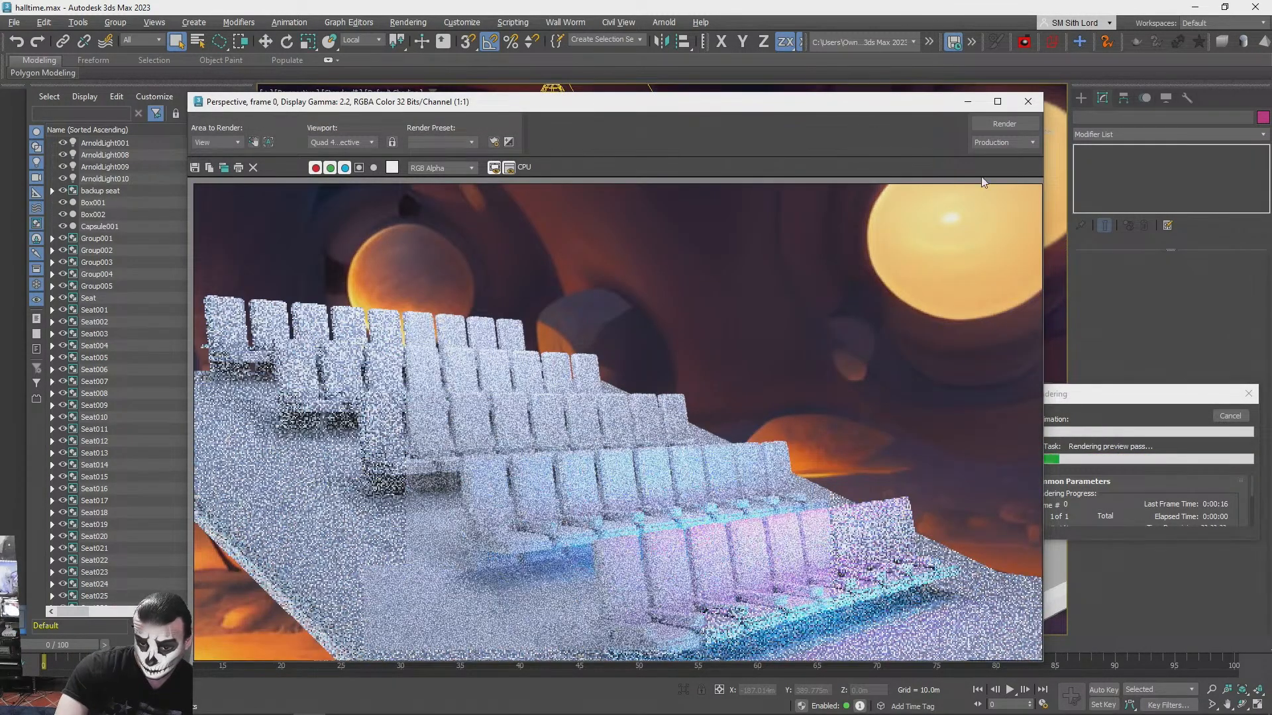
- Close the test render and delete the quad light in front of the second seat row
click(1027, 101)
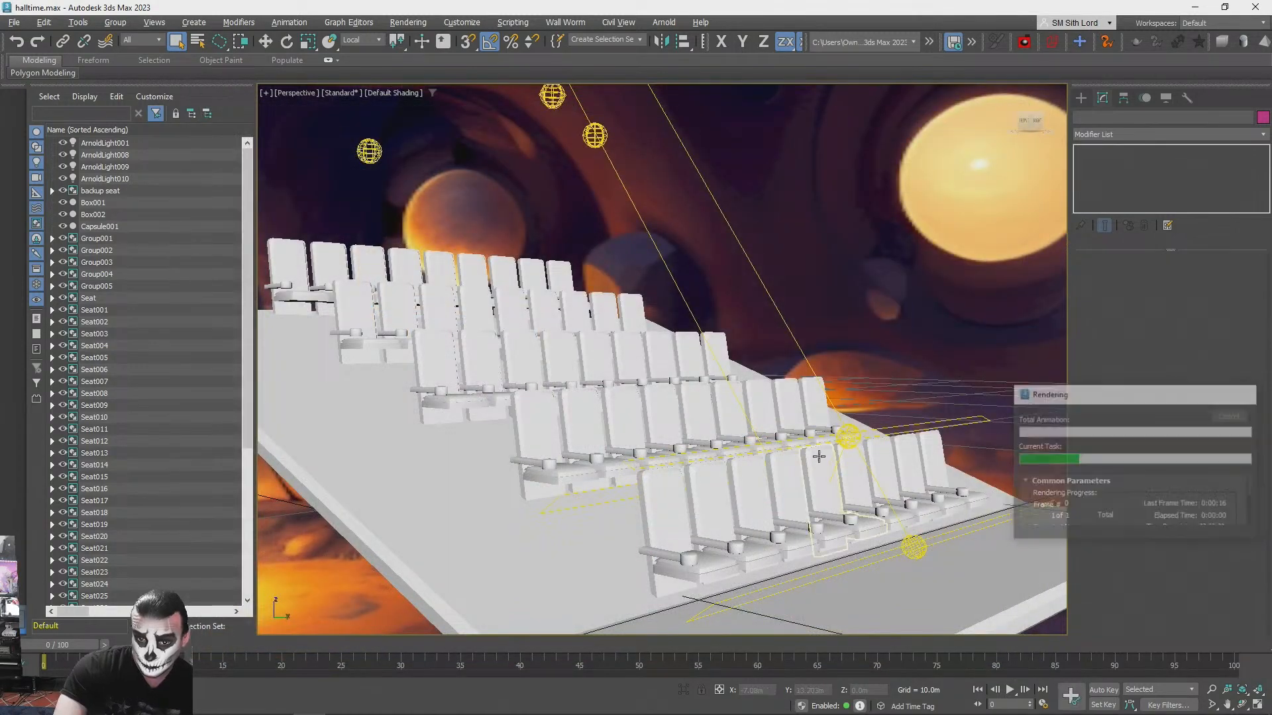
click(821, 457)
mouse_move(861, 451)
alt+middle_down()
mouse_move(887, 434)
mouse_move(900, 450)
mouse_move(881, 457)
alt+middle_up()
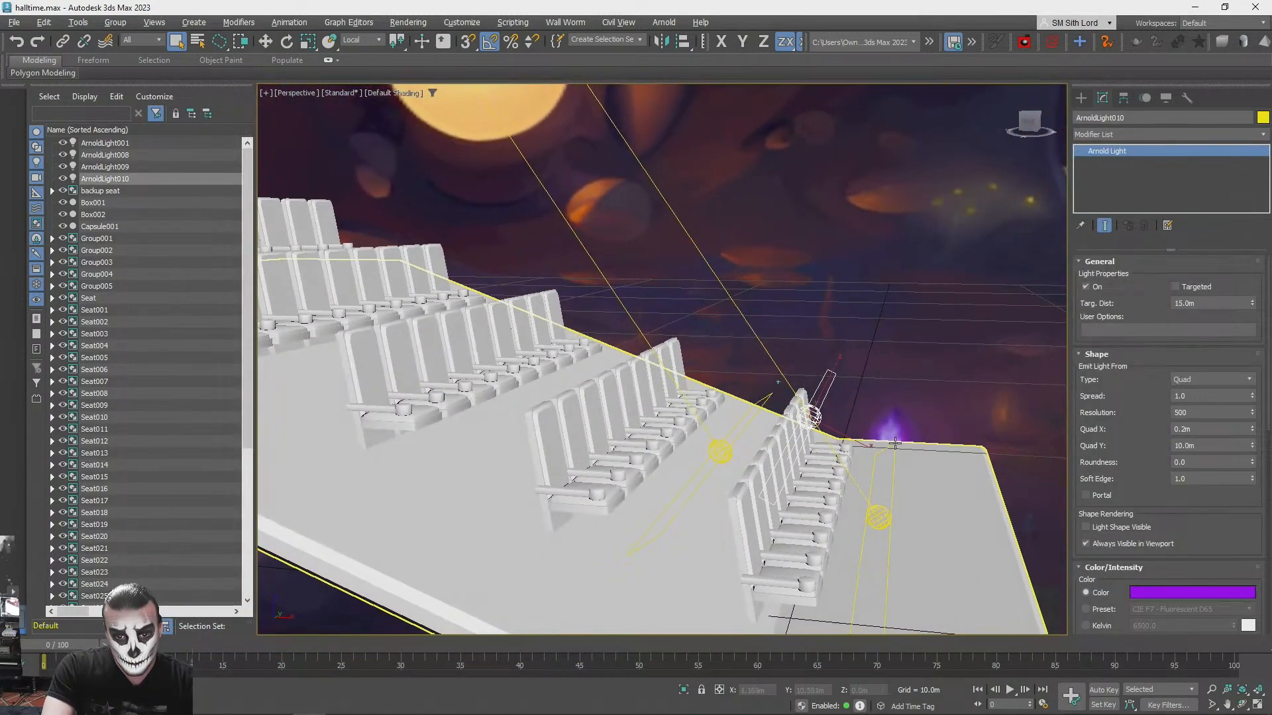
click(717, 445)
key(Delete)
- Select the front row's blue and purple quad lights together and set the move reference coordinate system to View
click(878, 518)
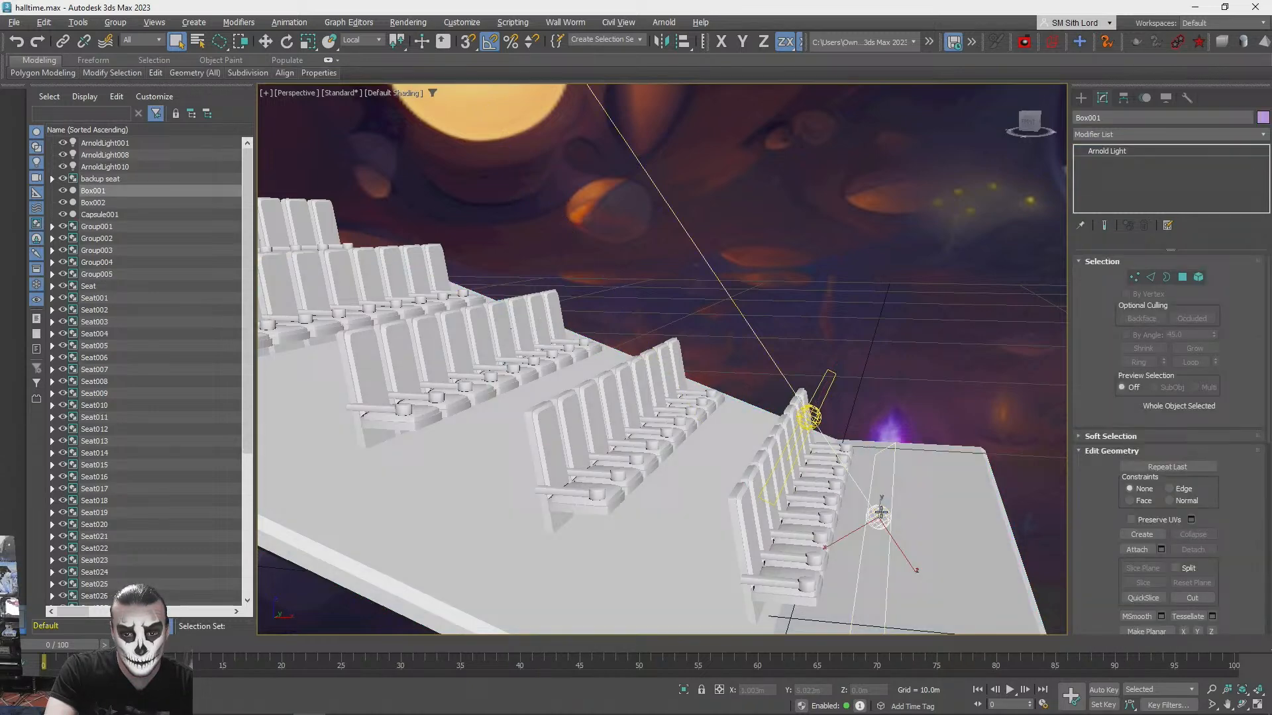
ctrl+click(812, 417)
key(w)
mouse_move(873, 542)
shift+mouse_down()
mouse_move(757, 466)
mouse_move(663, 434)
shift+mouse_up()
click(683, 415)
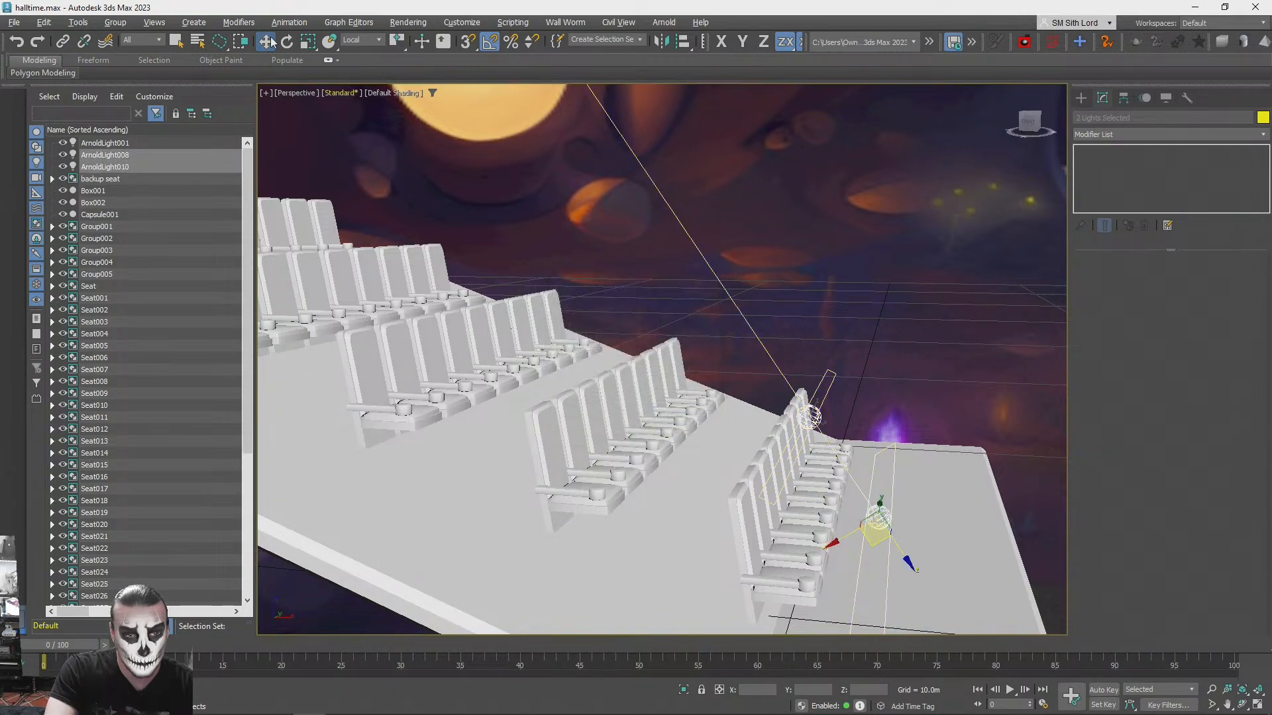
click(357, 41)
click(350, 51)
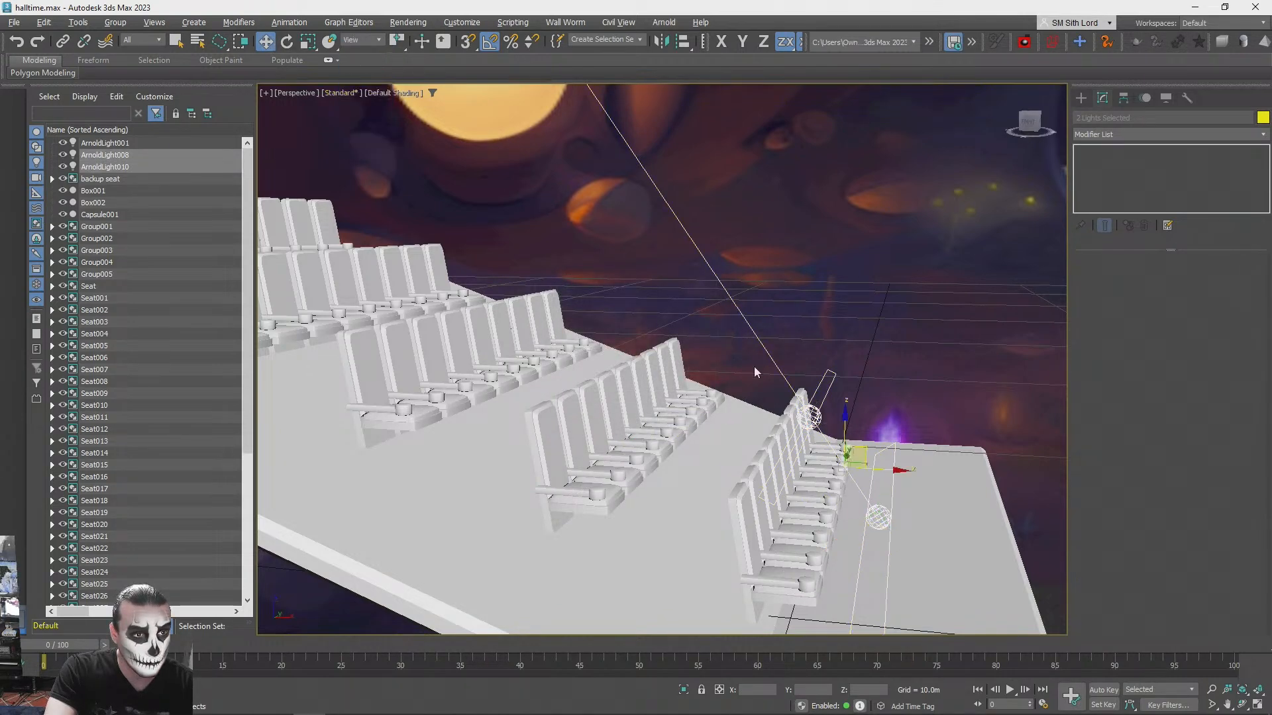
- Copy the front row's two quad lights to the second seat row and align them with its seats
mouse_move(850, 444)
shift+mouse_down()
mouse_move(799, 384)
mouse_move(685, 406)
mouse_move(712, 404)
shift+mouse_up()
click(643, 423)
alt+middle_drag(695, 426, 646, 445)
drag(644, 448, 638, 448)
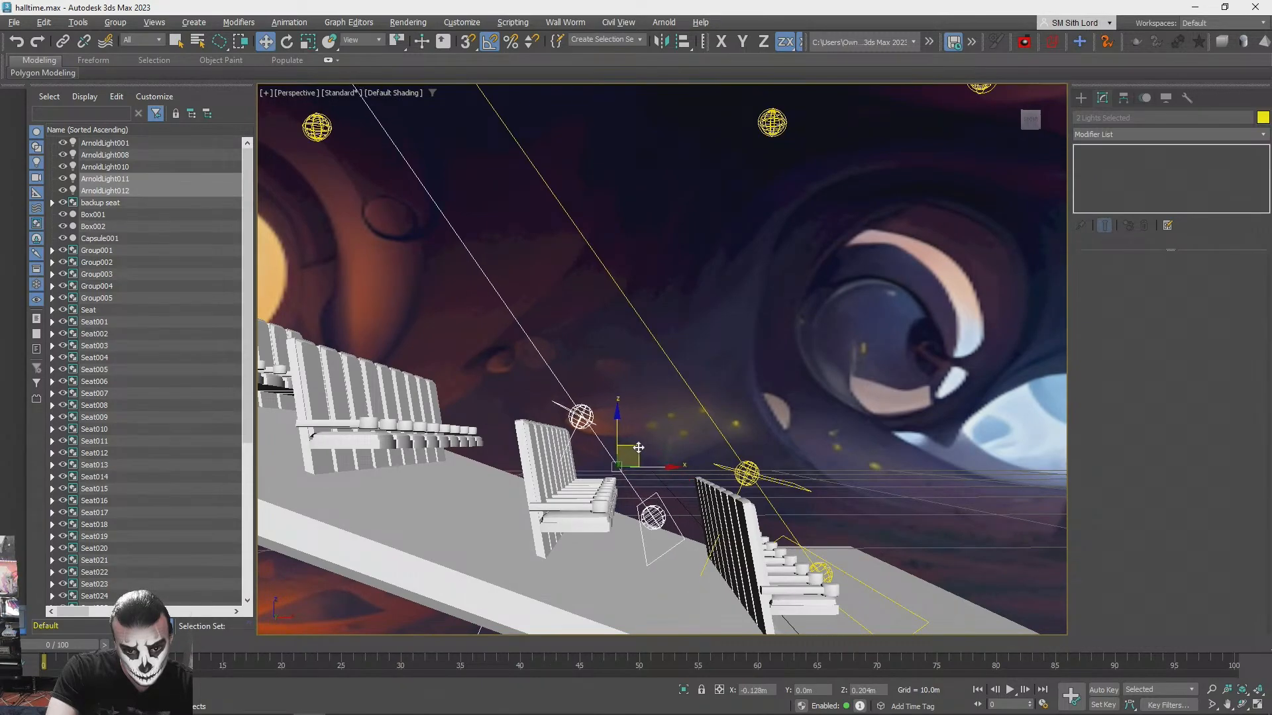
mouse_move(639, 448)
alt+middle_down()
mouse_move(635, 461)
mouse_move(630, 448)
alt+middle_up()
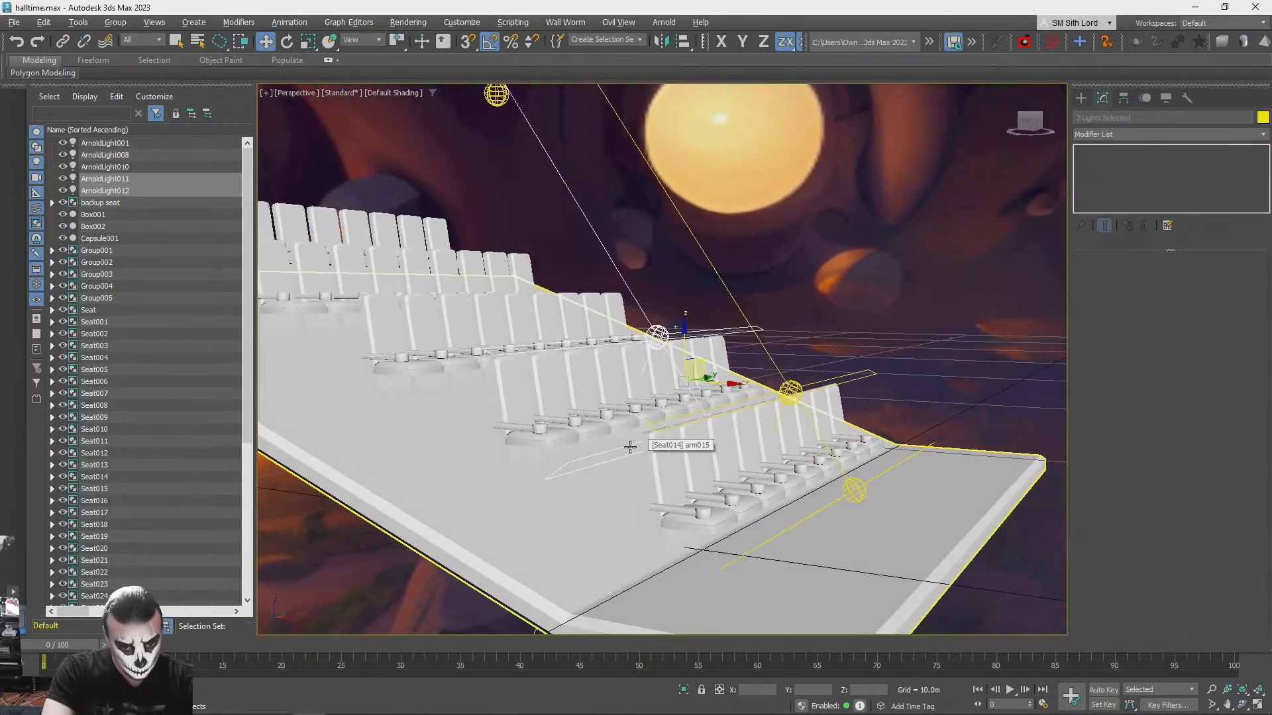
- Test-render the seating with the first two rows lit, then cancel the render
key(shift+q)
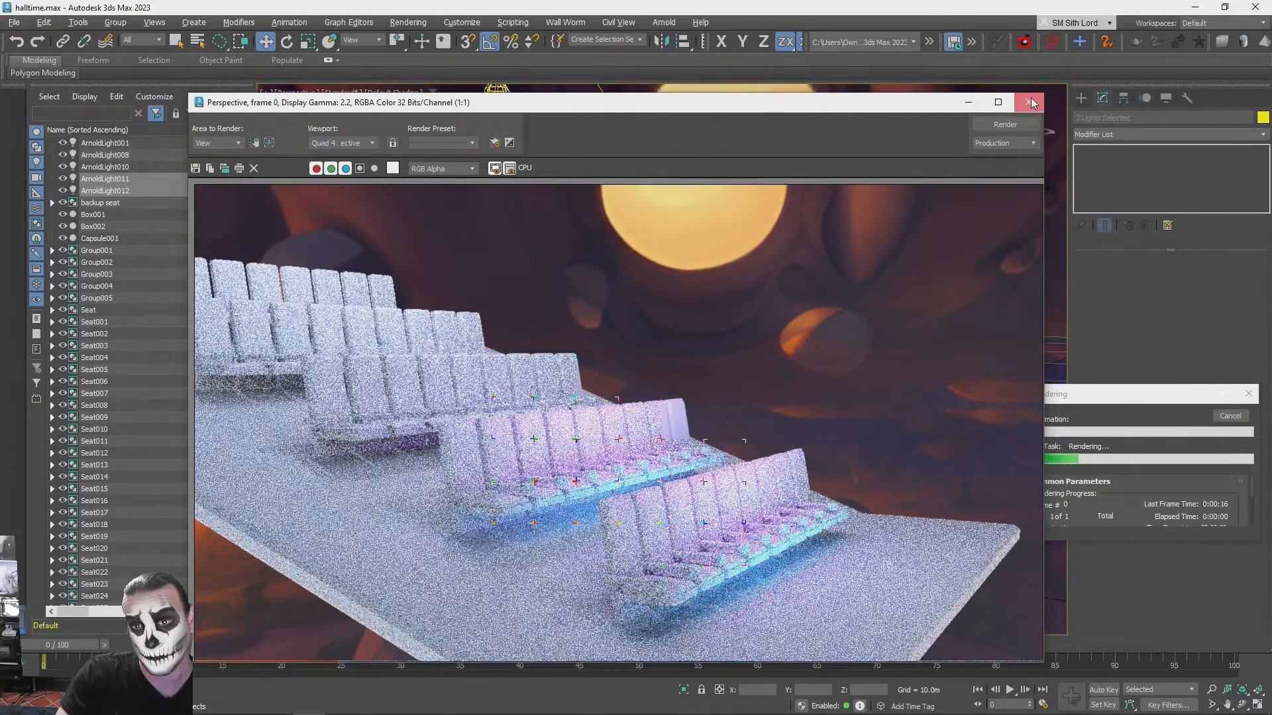
click(1028, 102)
click(1230, 416)
- Copy the pair of quad lights to the third seat row and align them with its seats
alt+middle_drag(1185, 410, 967, 410)
mouse_move(965, 418)
shift+mouse_down()
mouse_move(854, 371)
mouse_move(748, 371)
mouse_move(812, 359)
mouse_move(800, 363)
shift+mouse_up()
click(638, 424)
mouse_move(637, 424)
alt+middle_down()
mouse_move(777, 323)
mouse_move(710, 373)
alt+middle_up()
drag(709, 362, 710, 345)
alt+middle_drag(711, 344, 829, 410)
- Copy the pair of quad lights to the fourth seat row and fine-tune their position along the slope
mouse_move(831, 413)
shift+mouse_down()
mouse_move(670, 339)
mouse_move(692, 353)
mouse_move(703, 388)
shift+mouse_up()
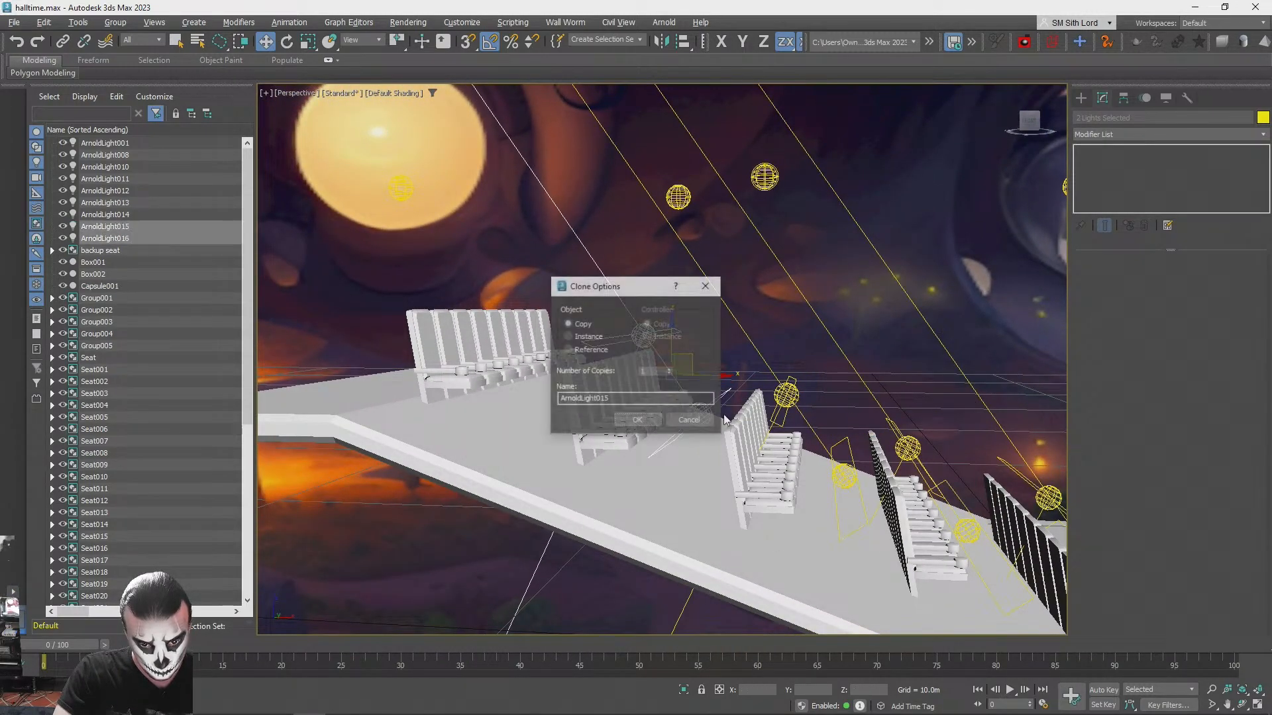
click(636, 419)
mouse_move(637, 419)
alt+middle_down()
mouse_move(688, 371)
mouse_move(747, 358)
alt+middle_up()
drag(748, 359, 750, 366)
alt+middle_drag(750, 366, 813, 364)
scroll(758, 376, down, 5)
scroll(758, 376, up, 5)
drag(814, 364, 807, 365)
alt+middle_drag(807, 365, 848, 407)
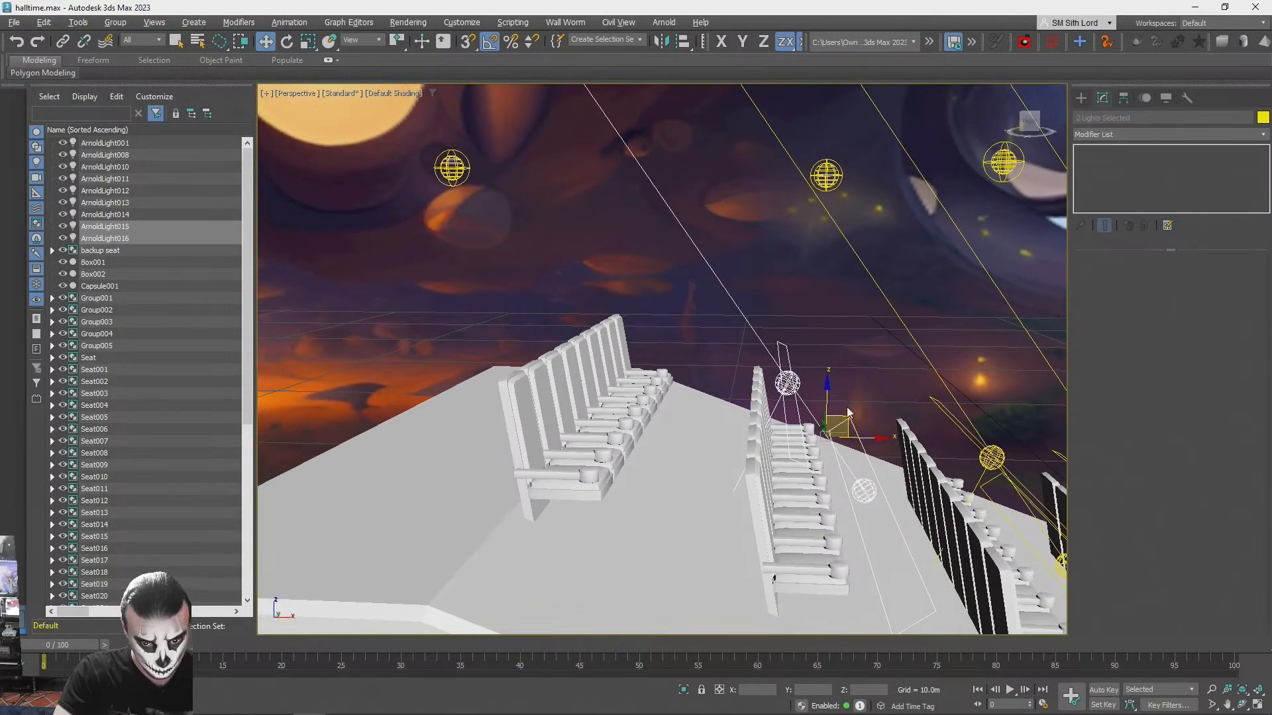
- Copy the pair of quad lights to the fifth seat row, adjust their position and deselect them
shift+drag(846, 414, 677, 326)
click(649, 419)
alt+middle_drag(649, 419, 653, 360)
drag(629, 368, 628, 374)
scroll(629, 374, down, 5)
alt+middle_drag(630, 377, 775, 420)
scroll(819, 403, up, 3)
click(819, 404)
- Test-render the whole seating block with all five rows lit, then stop the render
scroll(819, 402, up, 2)
scroll(775, 420, up, 1)
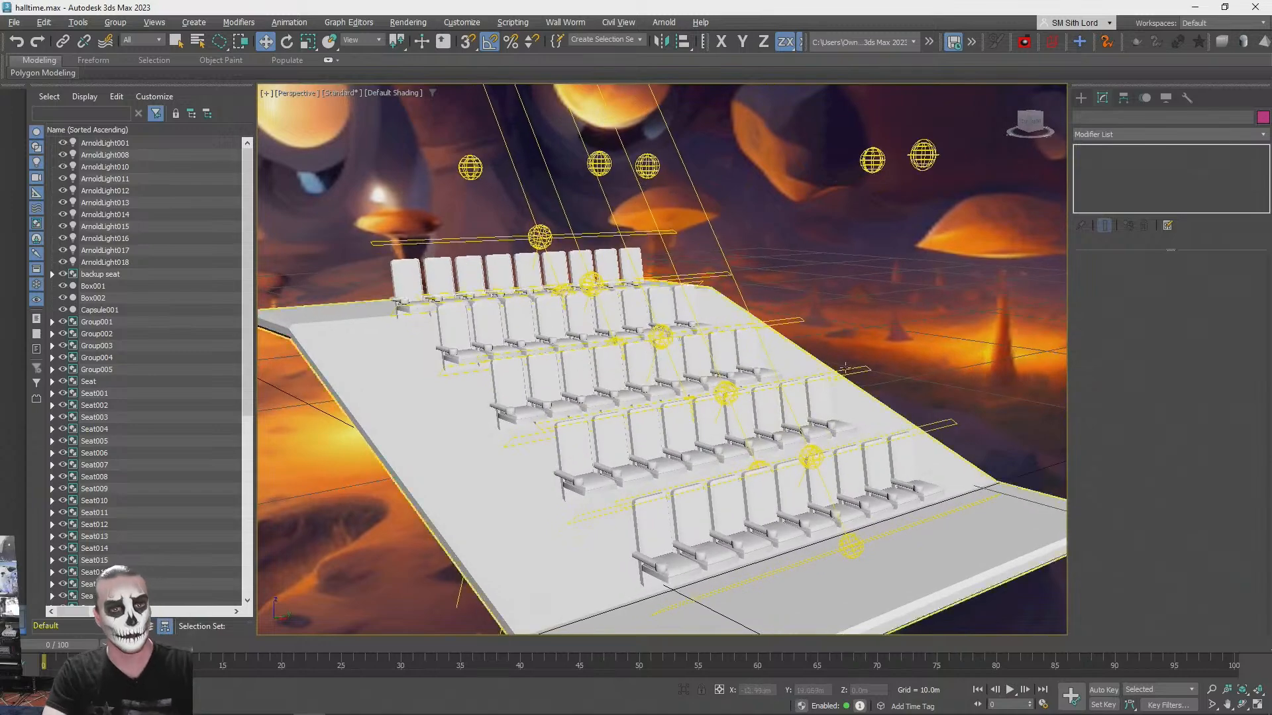
key(shift+q)
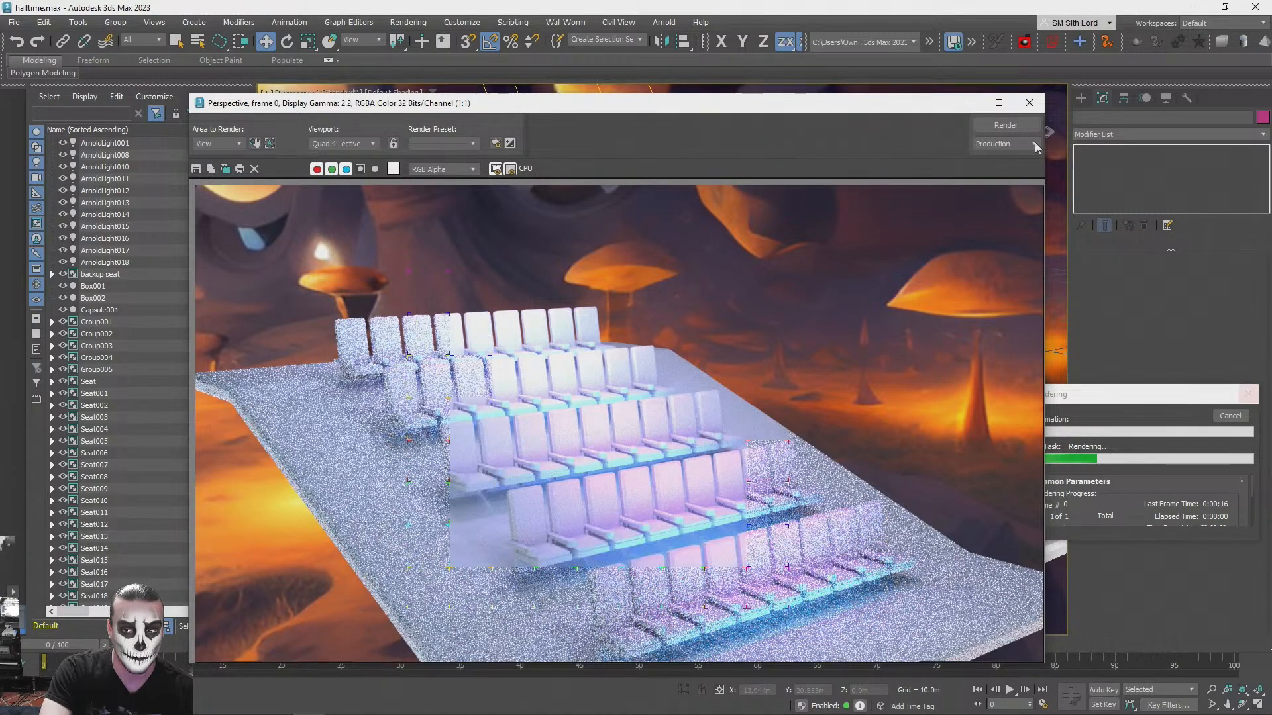
click(1029, 103)
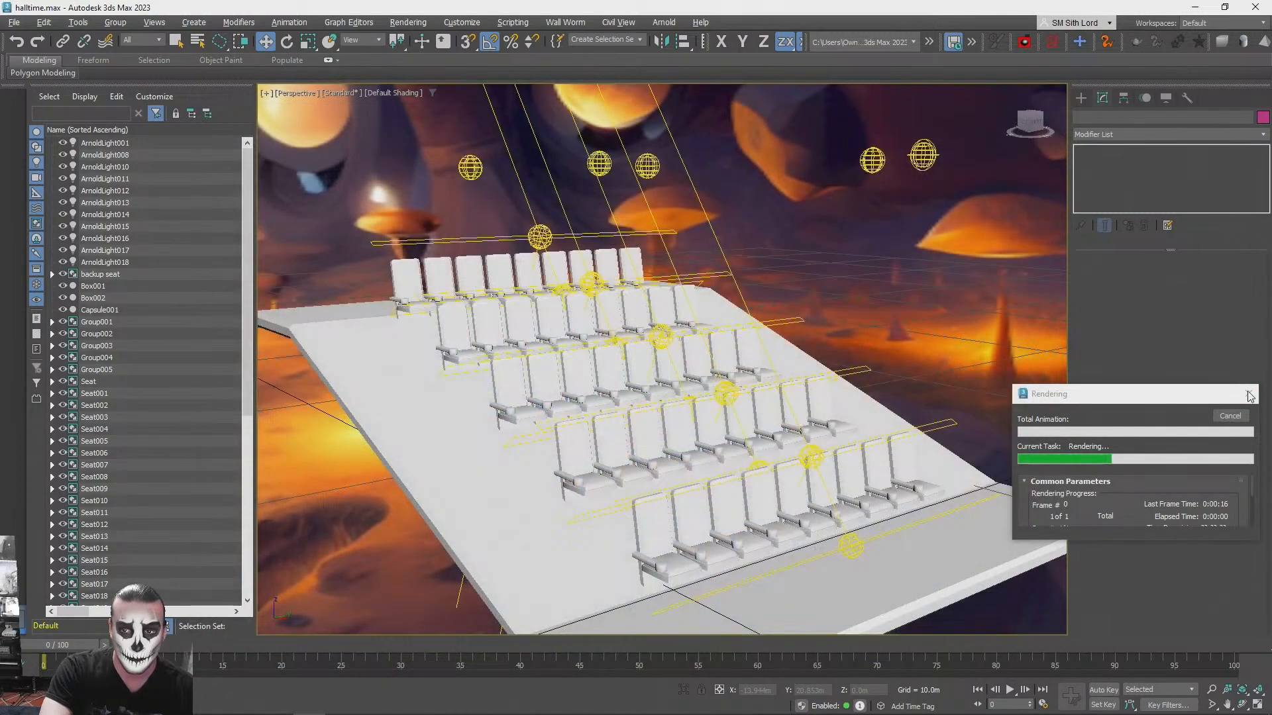
click(1250, 394)
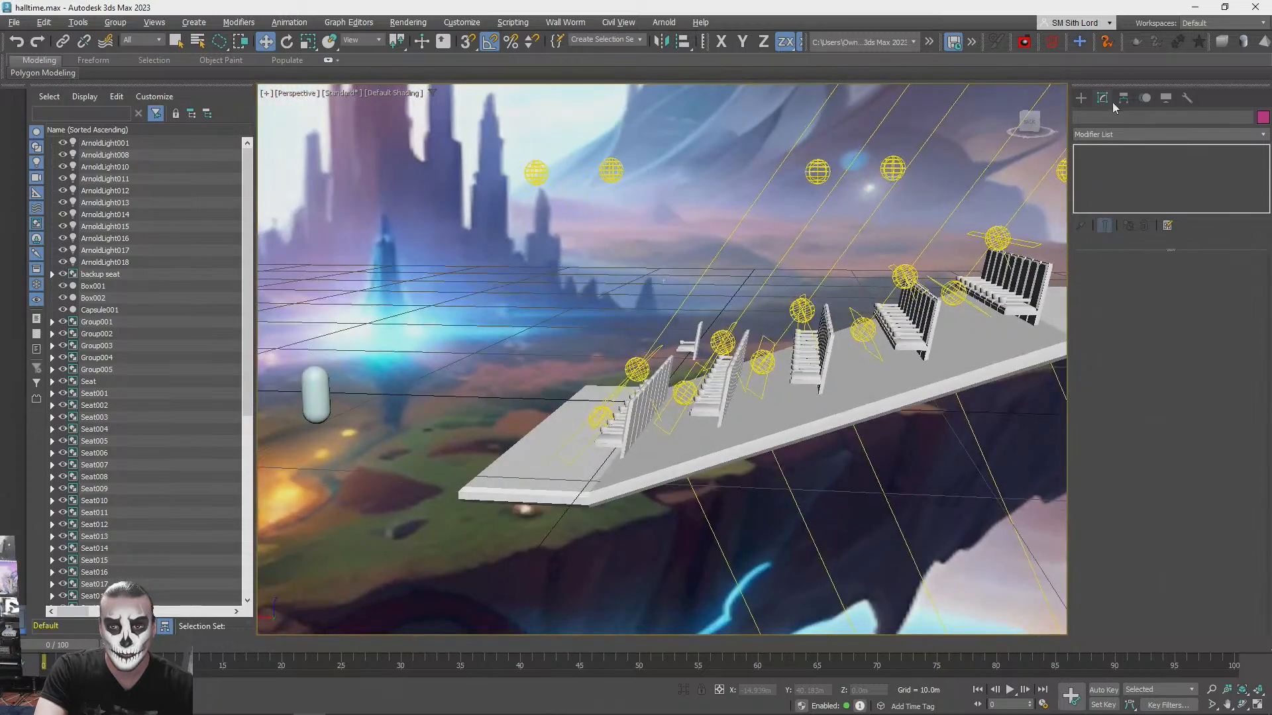
- Create a standard-primitive cylinder about 0.15 m in radius and 3.25 m high on the flat platform before the front seats
click(1081, 98)
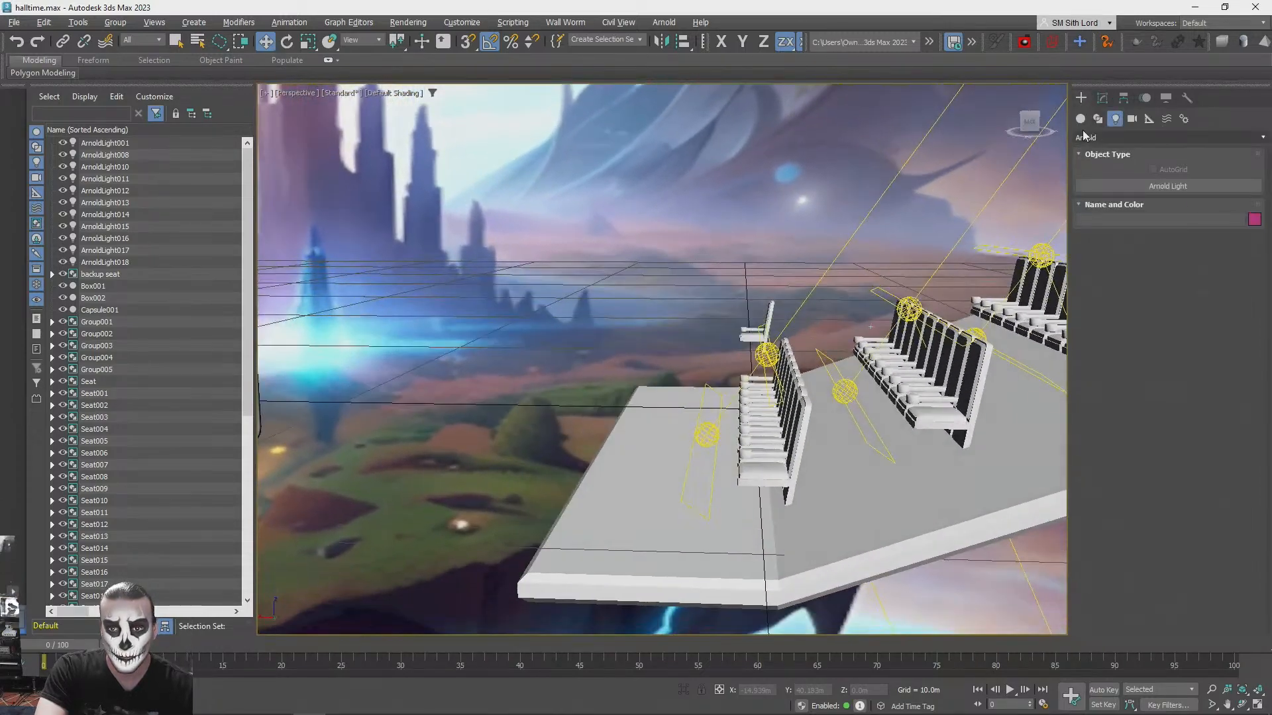
click(1087, 138)
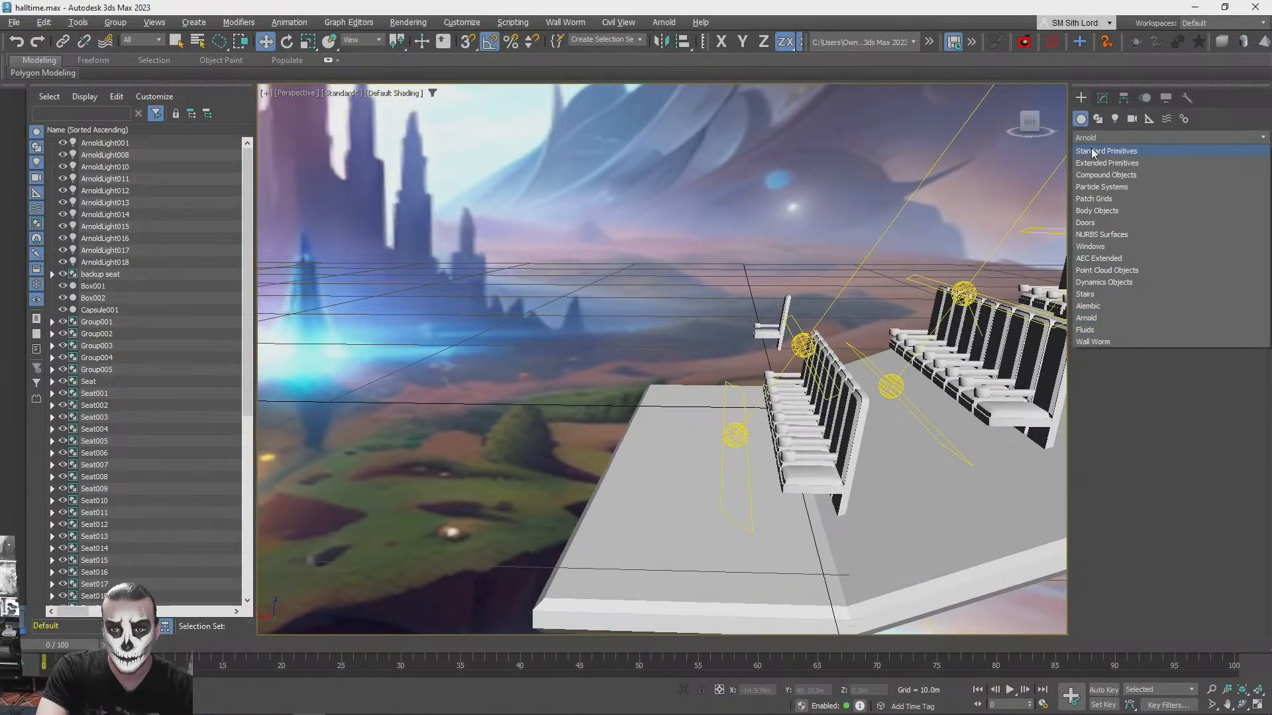
click(1093, 152)
click(1121, 219)
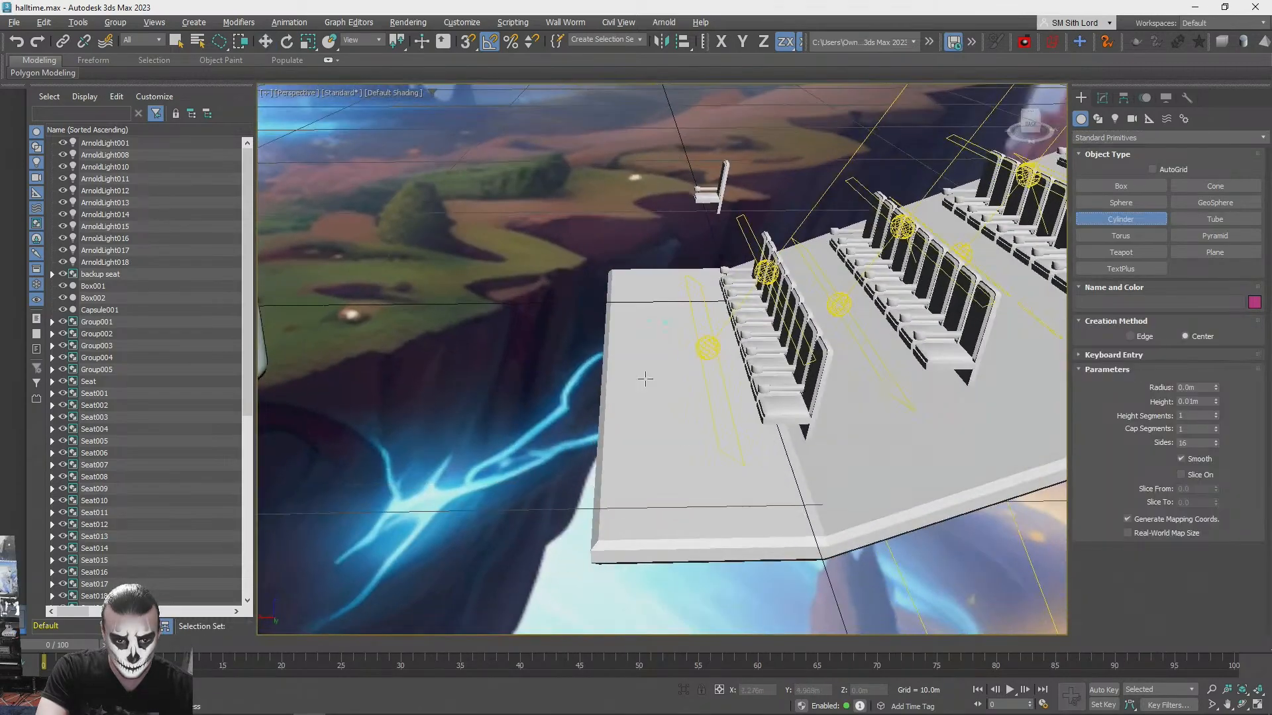
drag(645, 380, 654, 381)
click(661, 176)
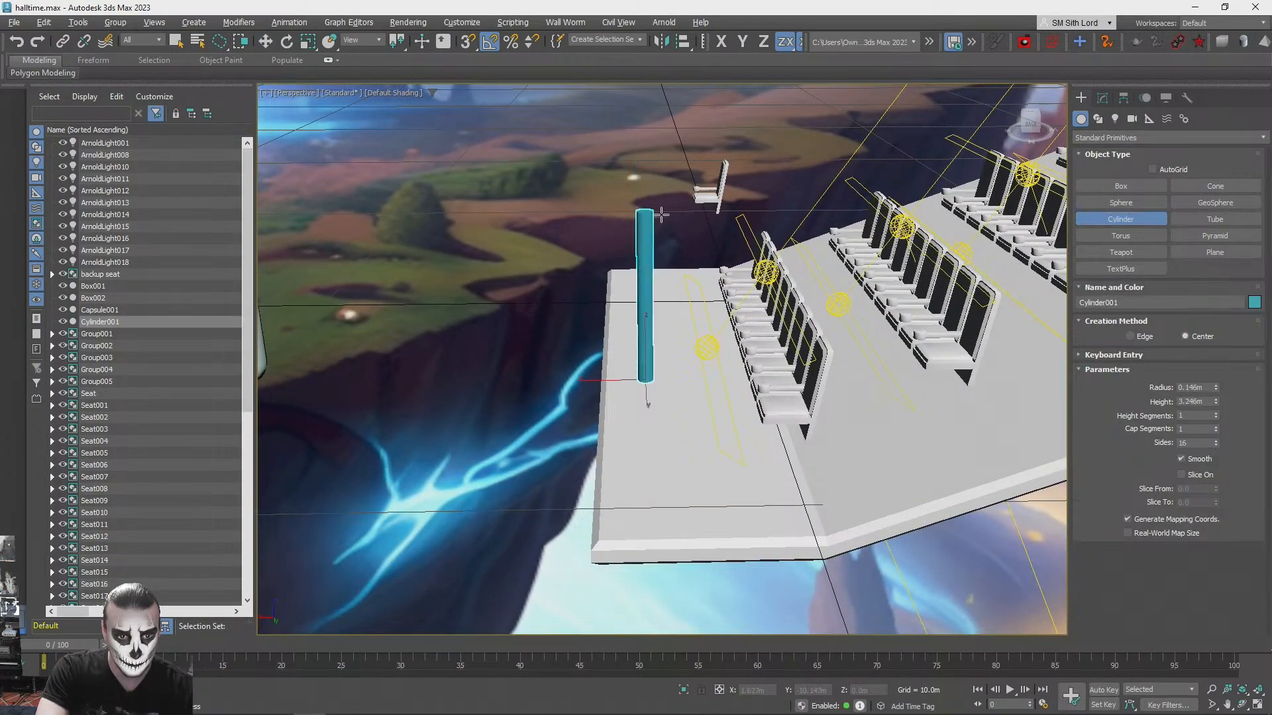
- Rotate the cylinder about X to lie flat, parallel to the seat row, and move it in front of the first row
key(e)
alt+middle_drag(660, 379, 702, 363)
scroll(698, 381, up, 3)
drag(694, 391, 673, 338)
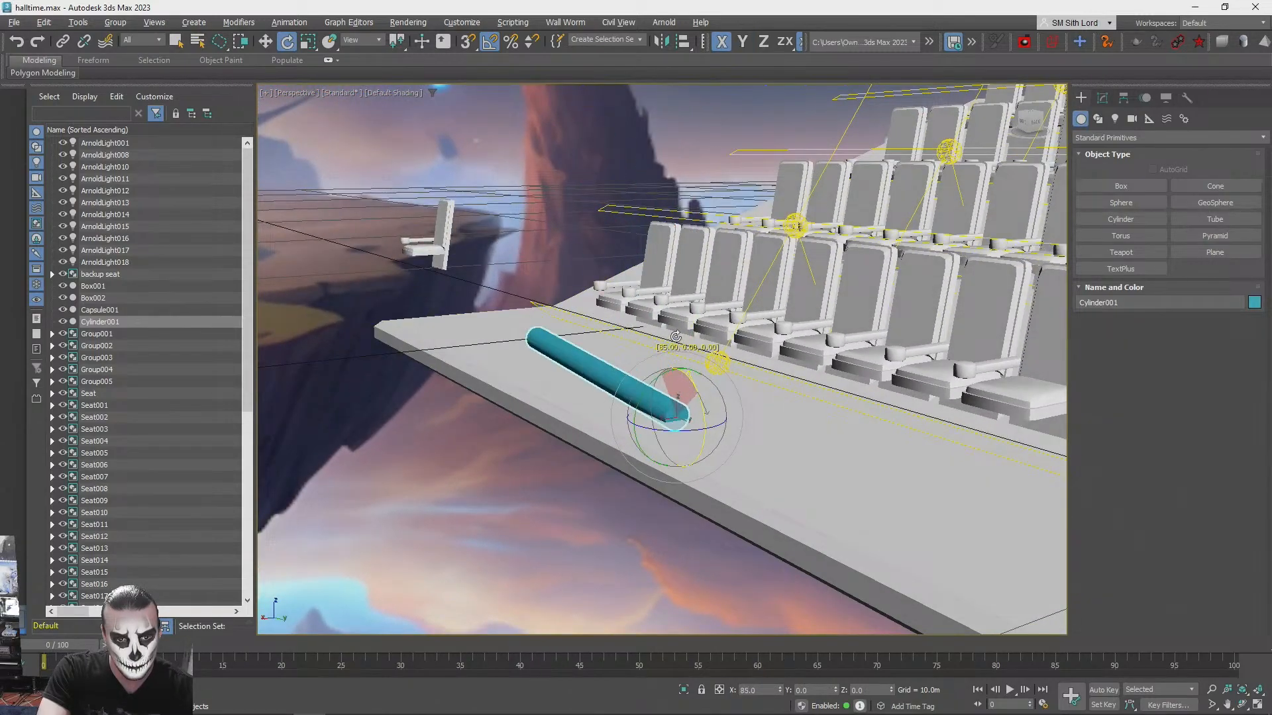
alt+middle_drag(671, 339, 577, 338)
key(w)
drag(363, 405, 465, 447)
alt+middle_drag(465, 447, 701, 416)
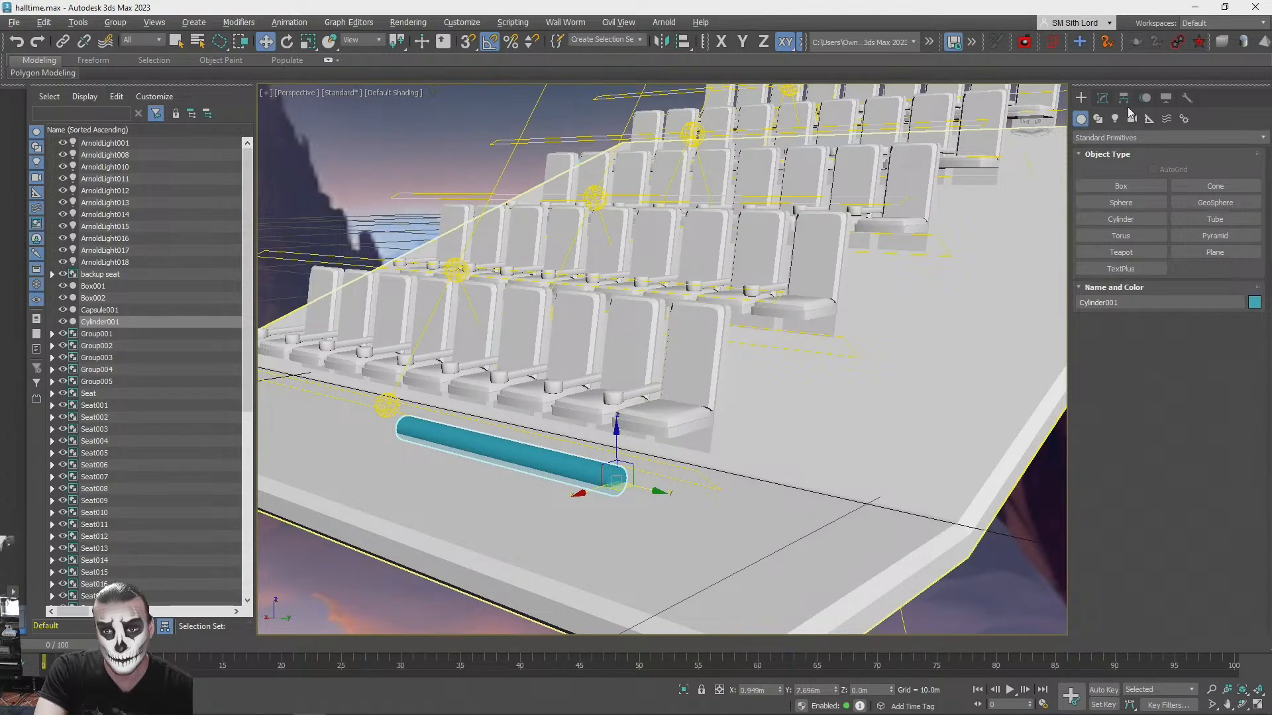
- Set the cylinder's radius to 0.046 m, its height to 7.167 m and its sides to 8
key(r)
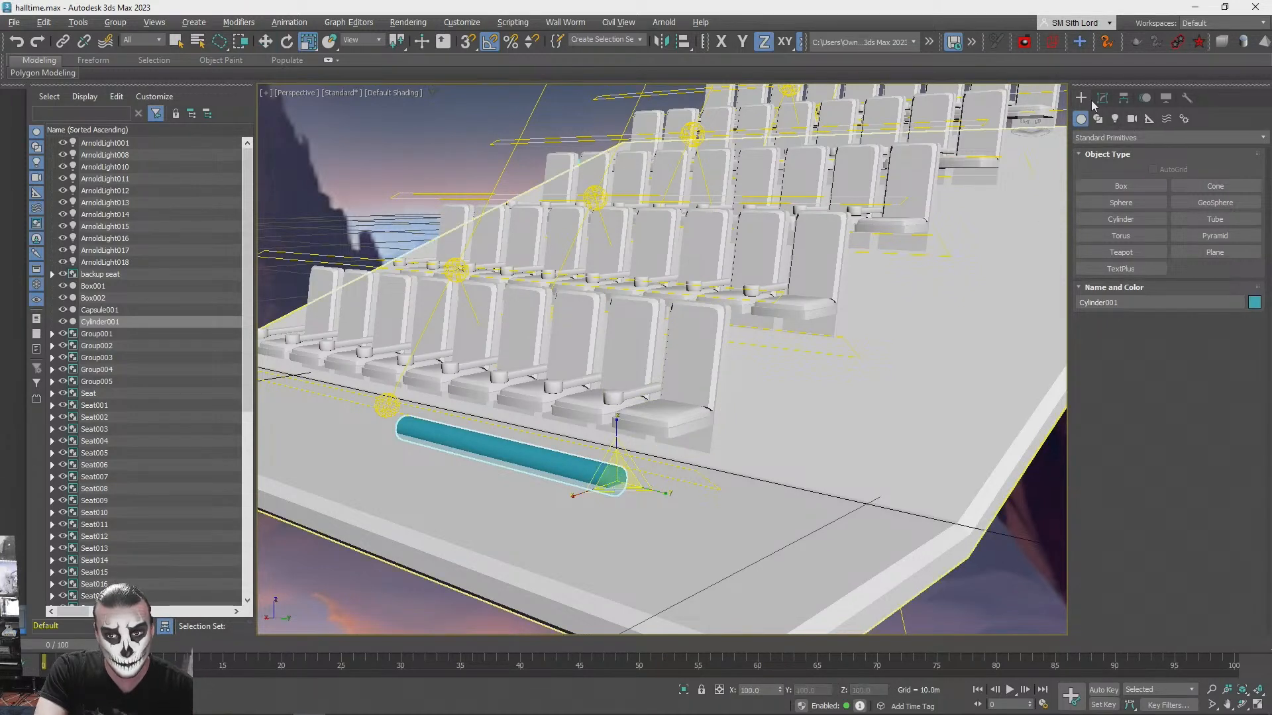
click(1102, 98)
drag(1216, 294, 1202, 218)
alt+middle_drag(1203, 218, 1213, 268)
drag(1216, 293, 1216, 300)
alt+middle_drag(1216, 297, 1214, 277)
drag(1217, 279, 1216, 284)
alt+middle_drag(1217, 290, 1203, 335)
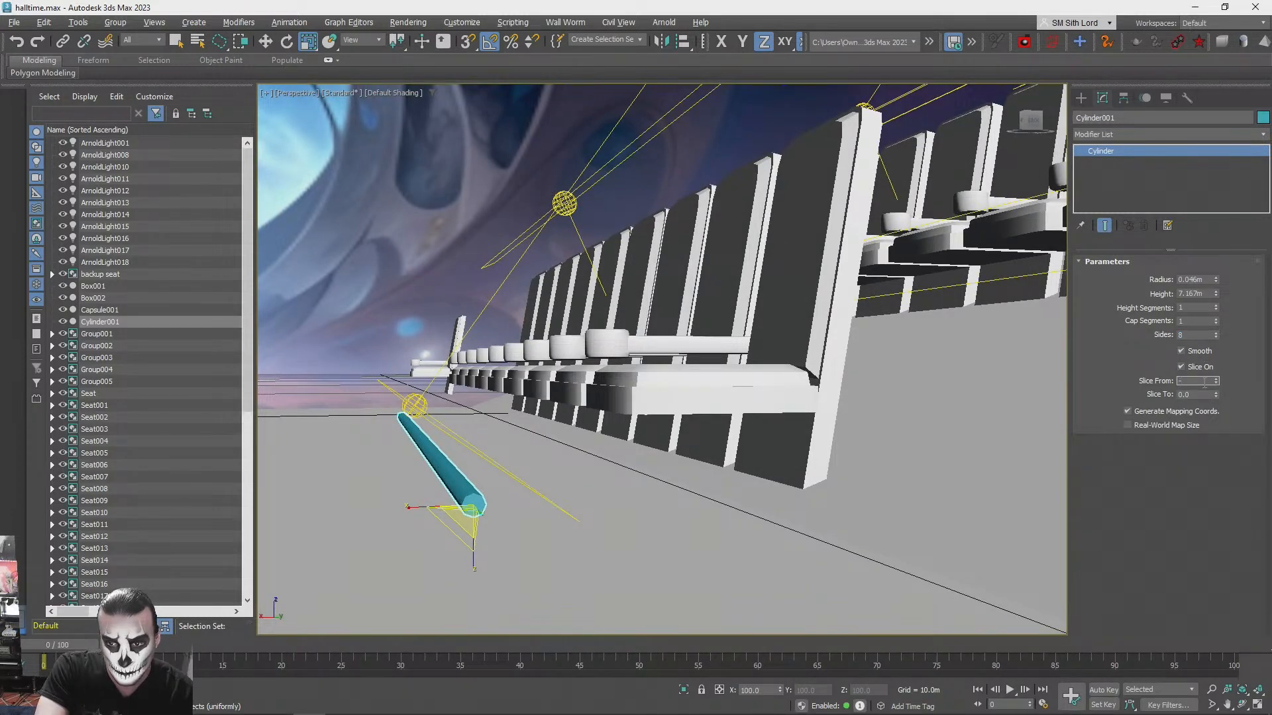
- Slice the cylinder from -180 to 0 degrees to leave its upper half, and reduce it to 4 sides
key(Return)
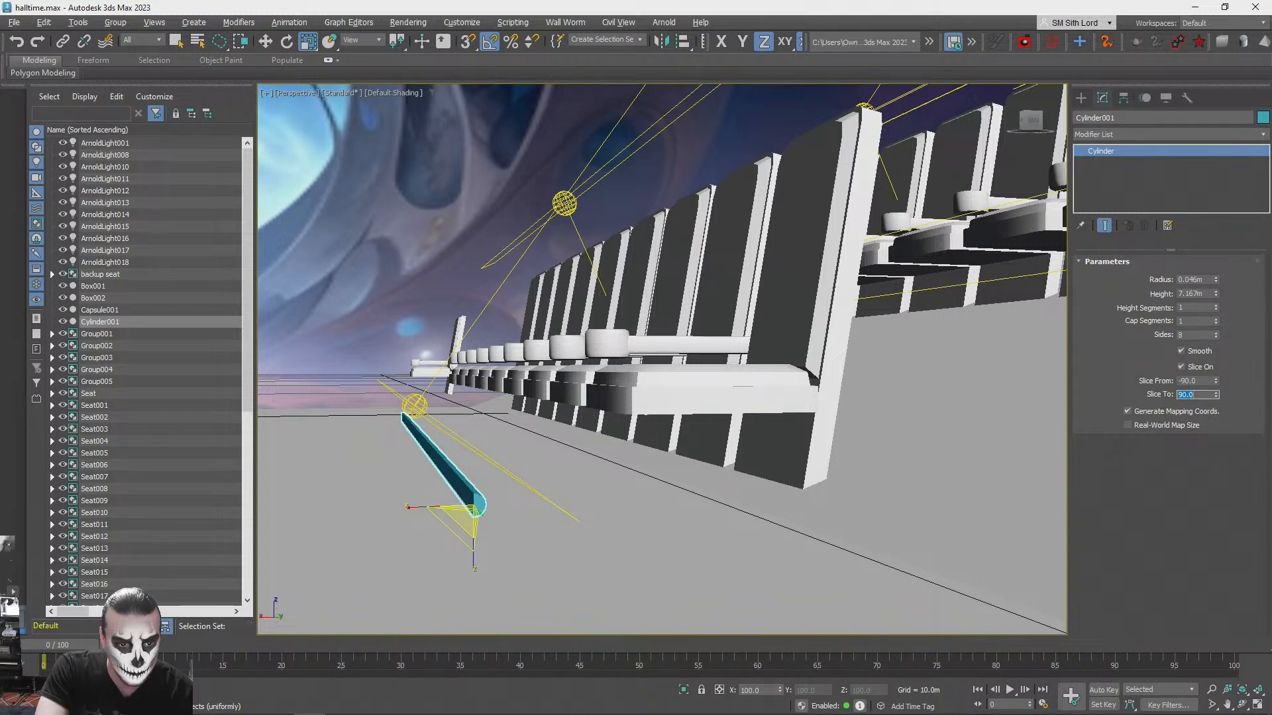
text(0)
key(Tab)
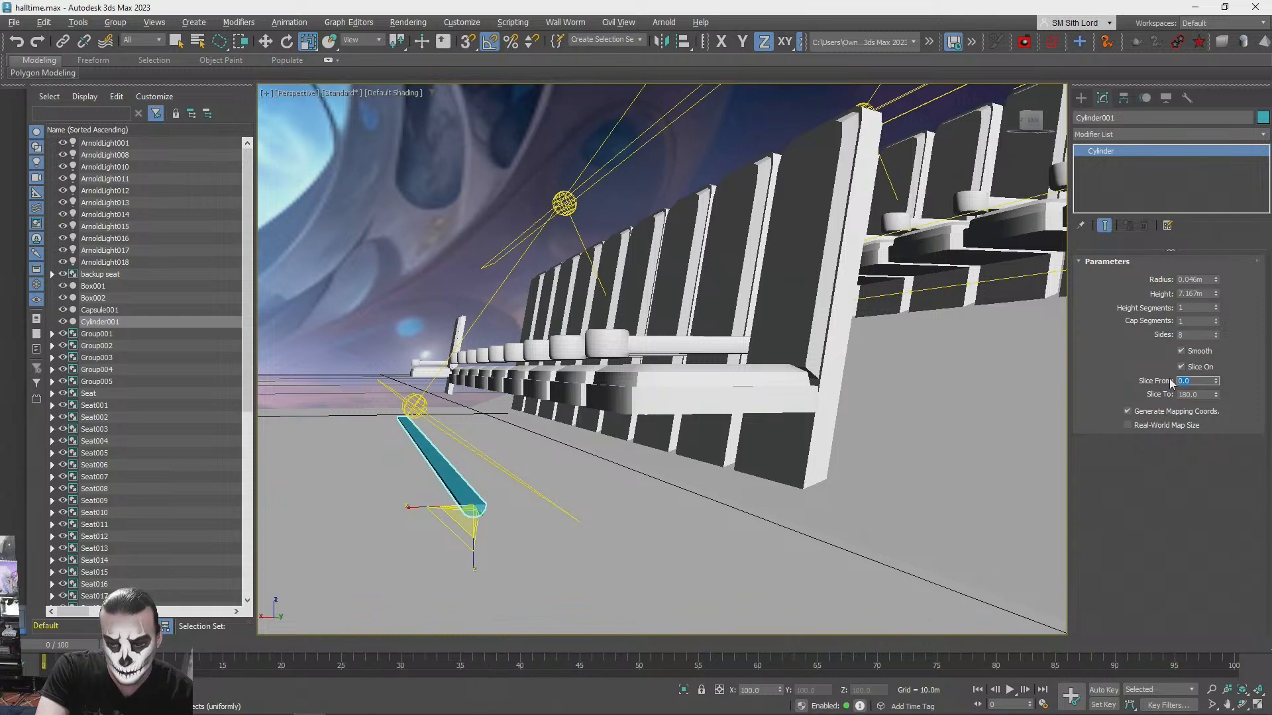
text(-180)
key(Tab)
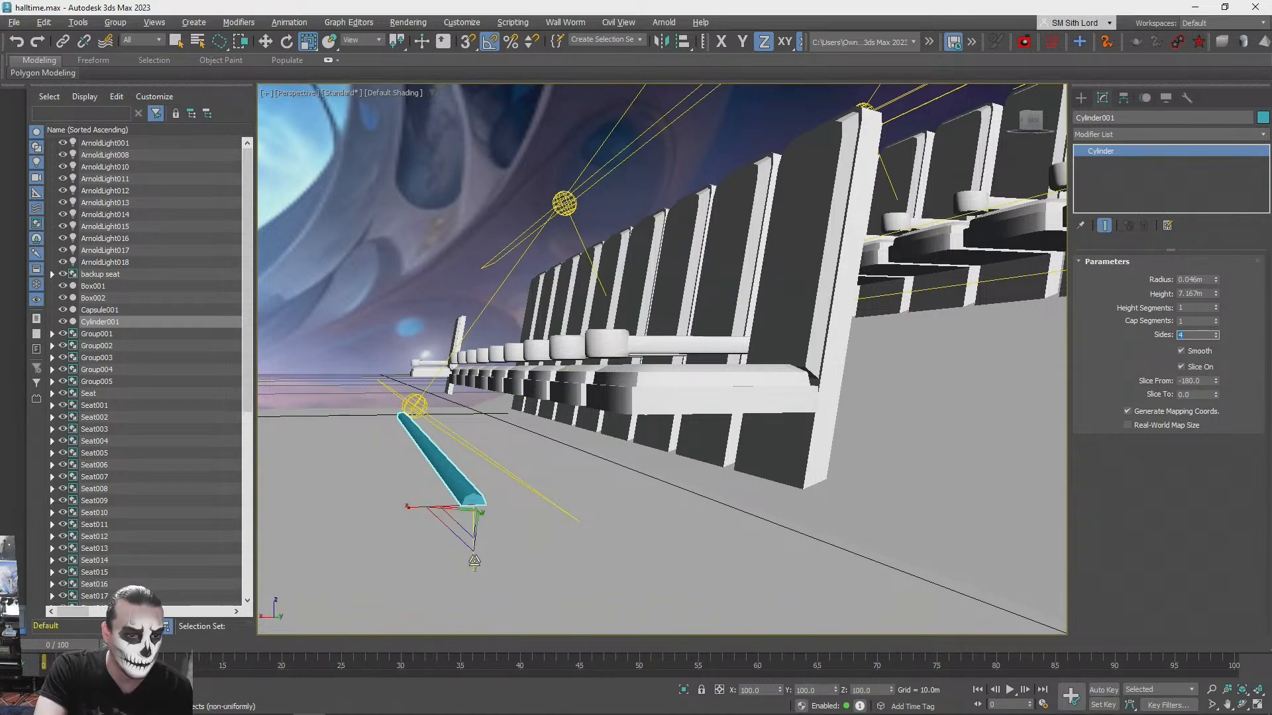
drag(481, 509, 480, 510)
alt+middle_drag(718, 318, 874, 371)
scroll(742, 344, down, 5)
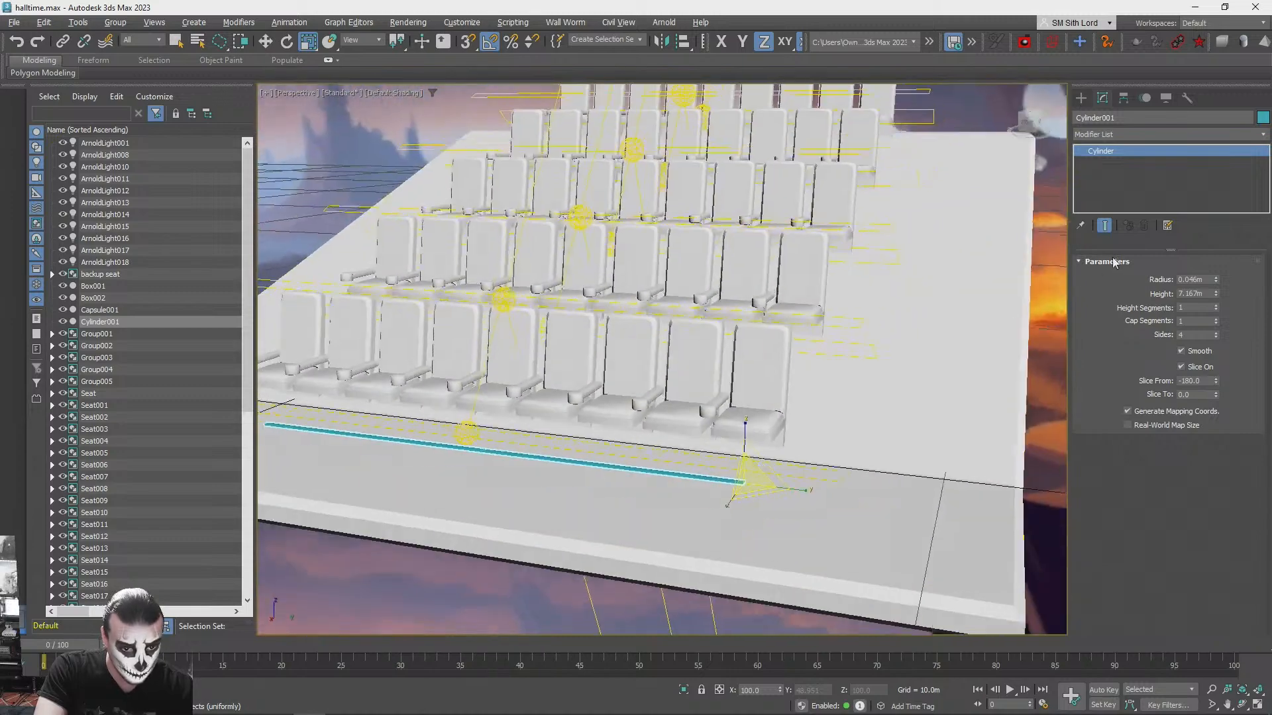
- Add a PBR Material (Spec/Gloss) in the Slate Material Editor and name it bluelight
key(q)
click(1048, 375)
alt+middle_drag(908, 431, 567, 497)
click(567, 480)
key(m)
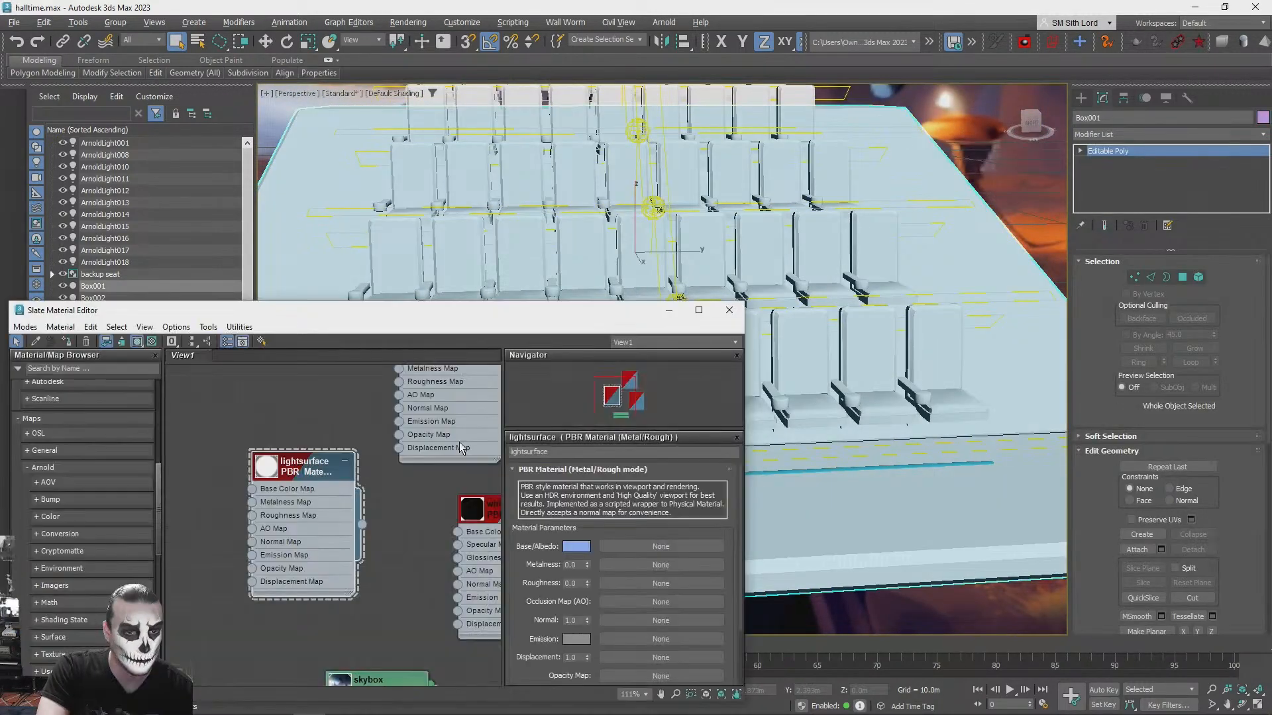
click(93, 369)
text(pbr)
drag(66, 396, 192, 560)
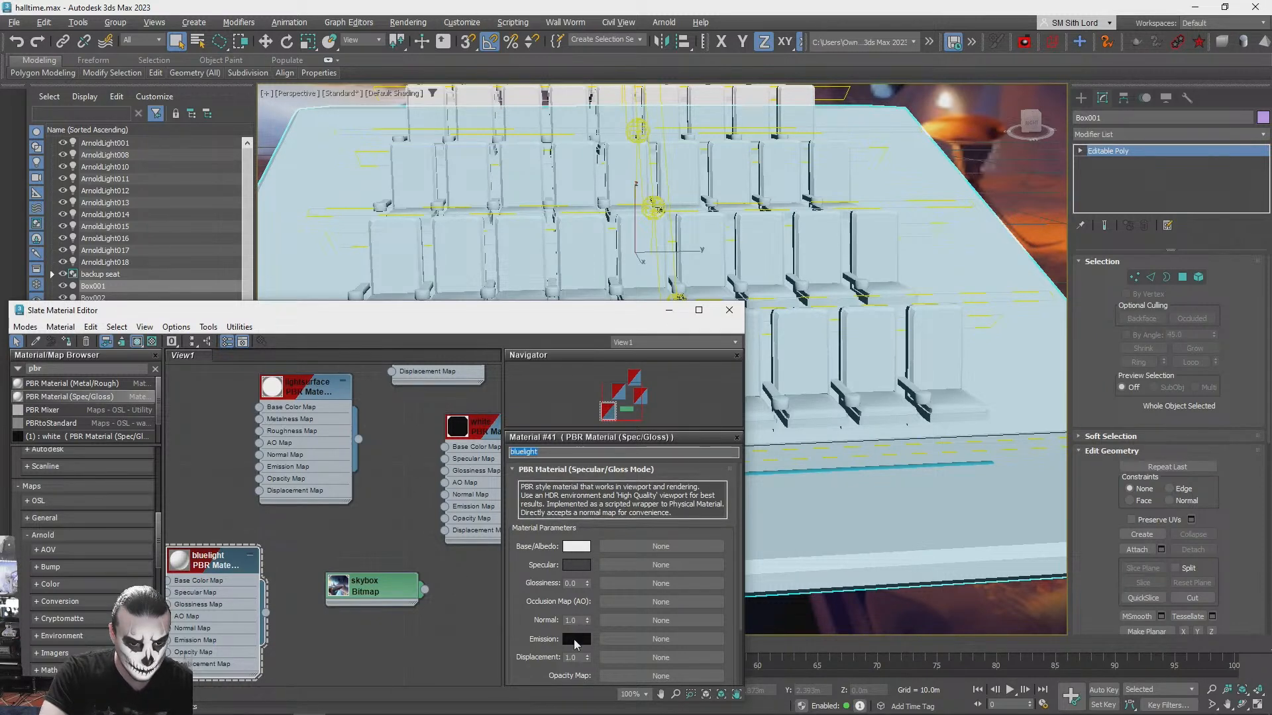
- Set the bluelight material's emission to a dark blue with hue 0.573, saturation 1.0 and value 0.367
click(575, 639)
drag(365, 535, 341, 501)
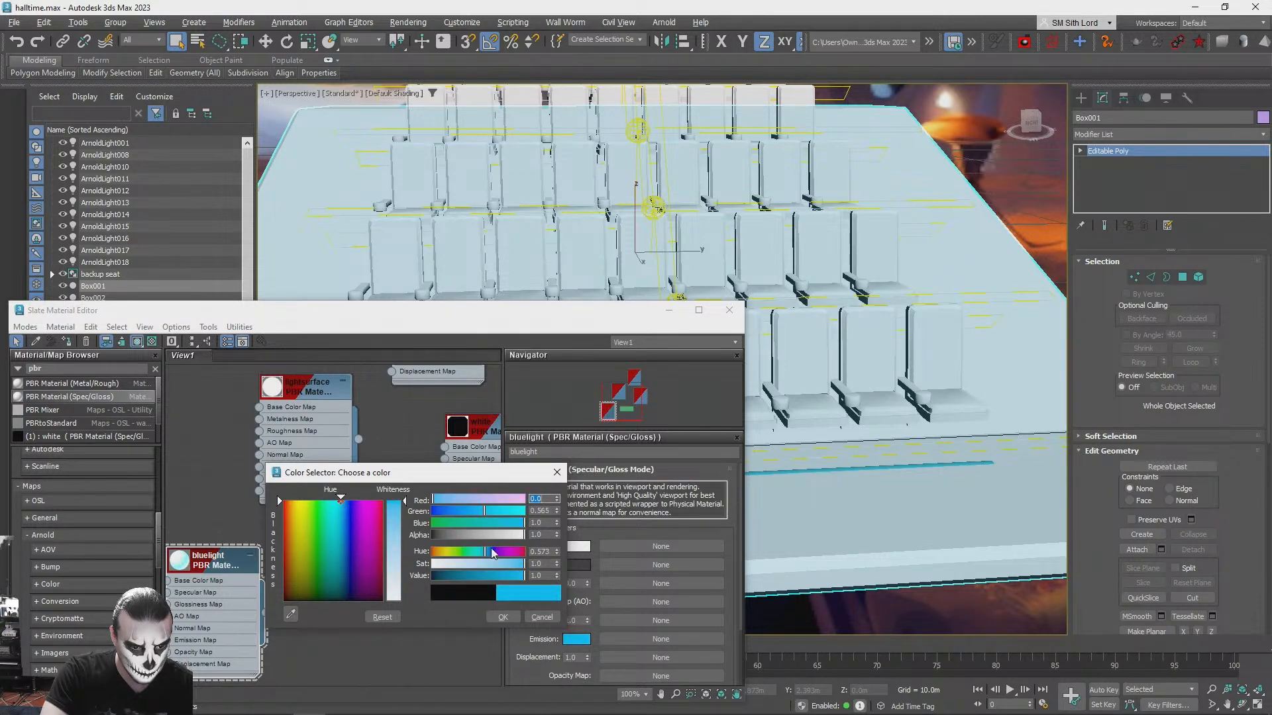
drag(466, 536, 432, 538)
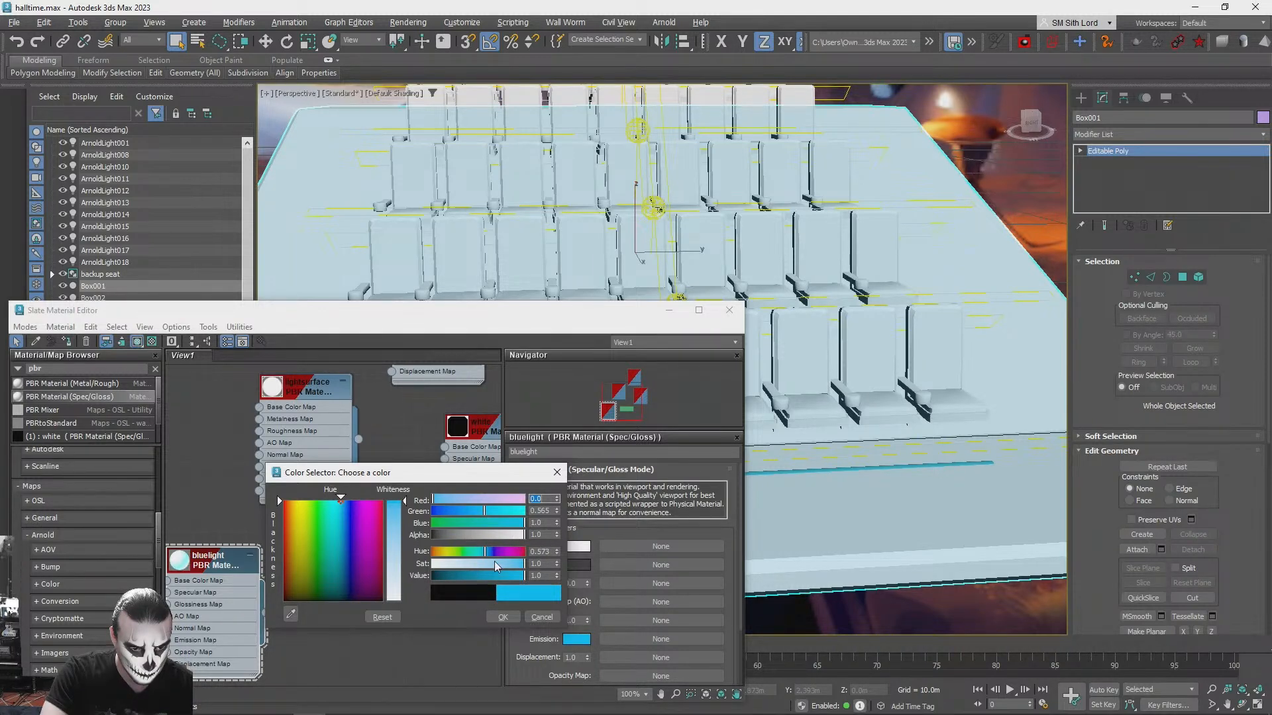
drag(522, 580, 470, 577)
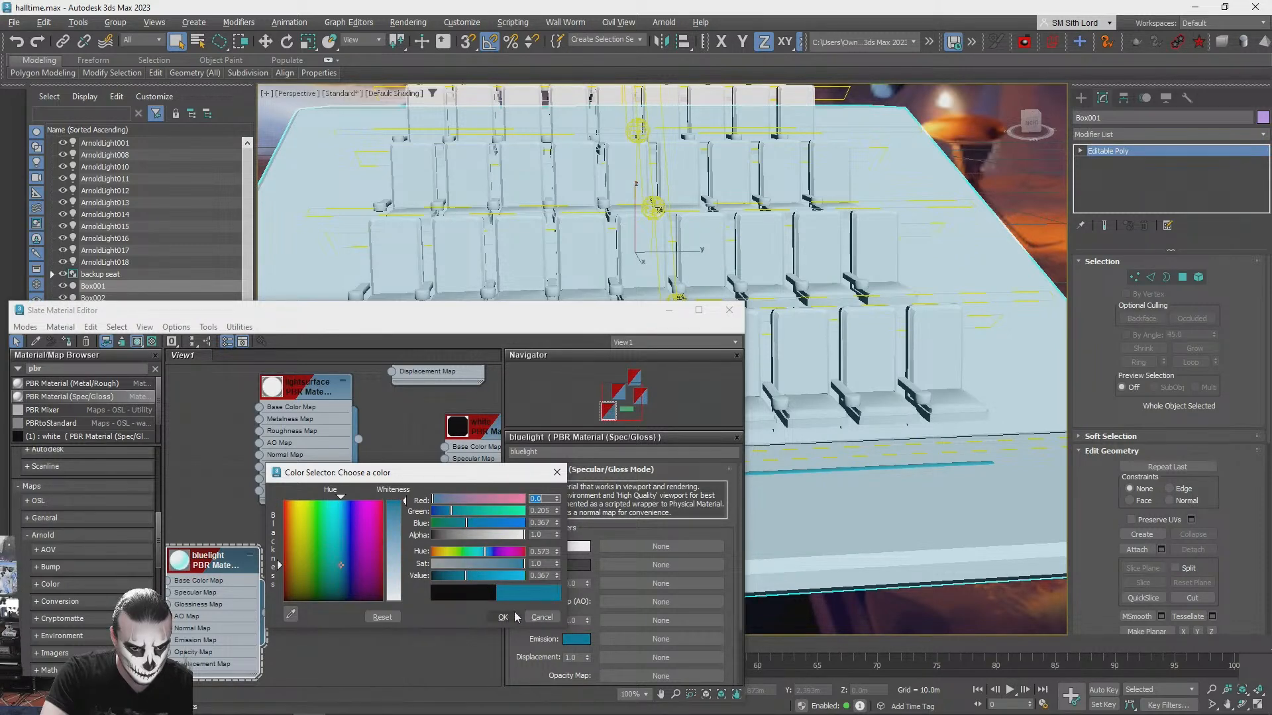
click(510, 616)
- Keep the bluelight base colour white, set its specular colour to white and deselect the platform
click(576, 547)
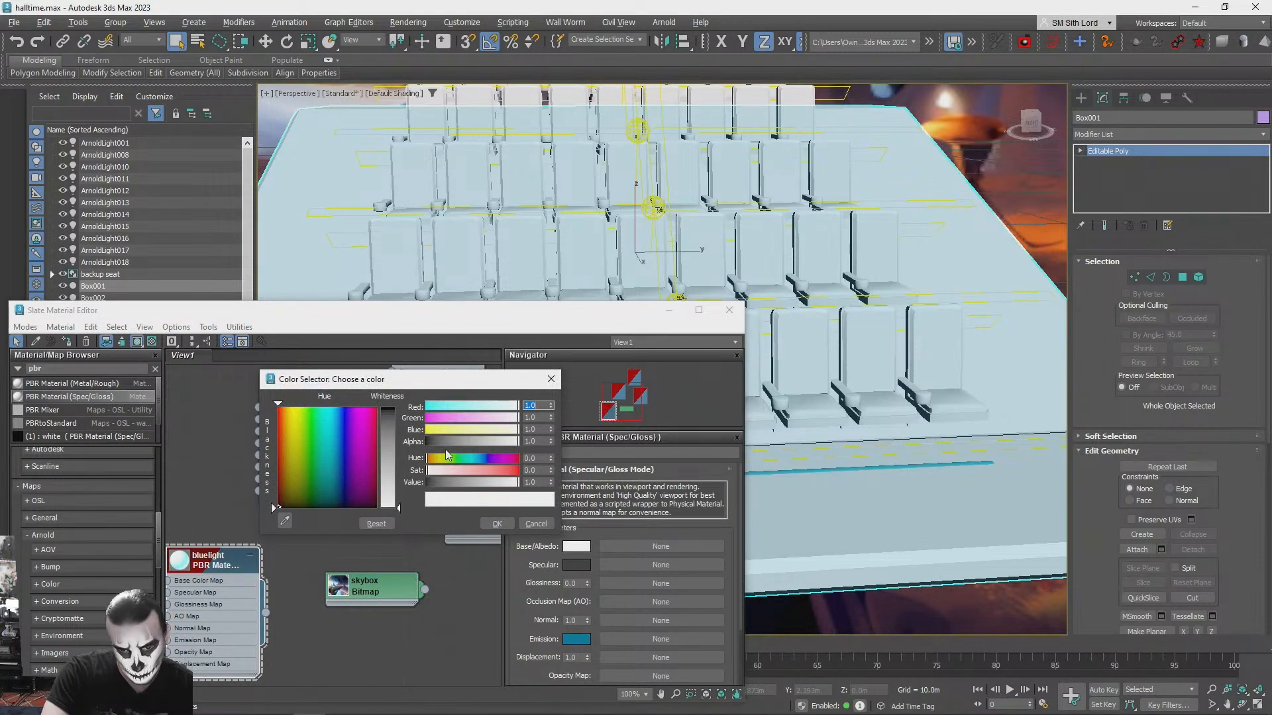
click(496, 525)
click(573, 567)
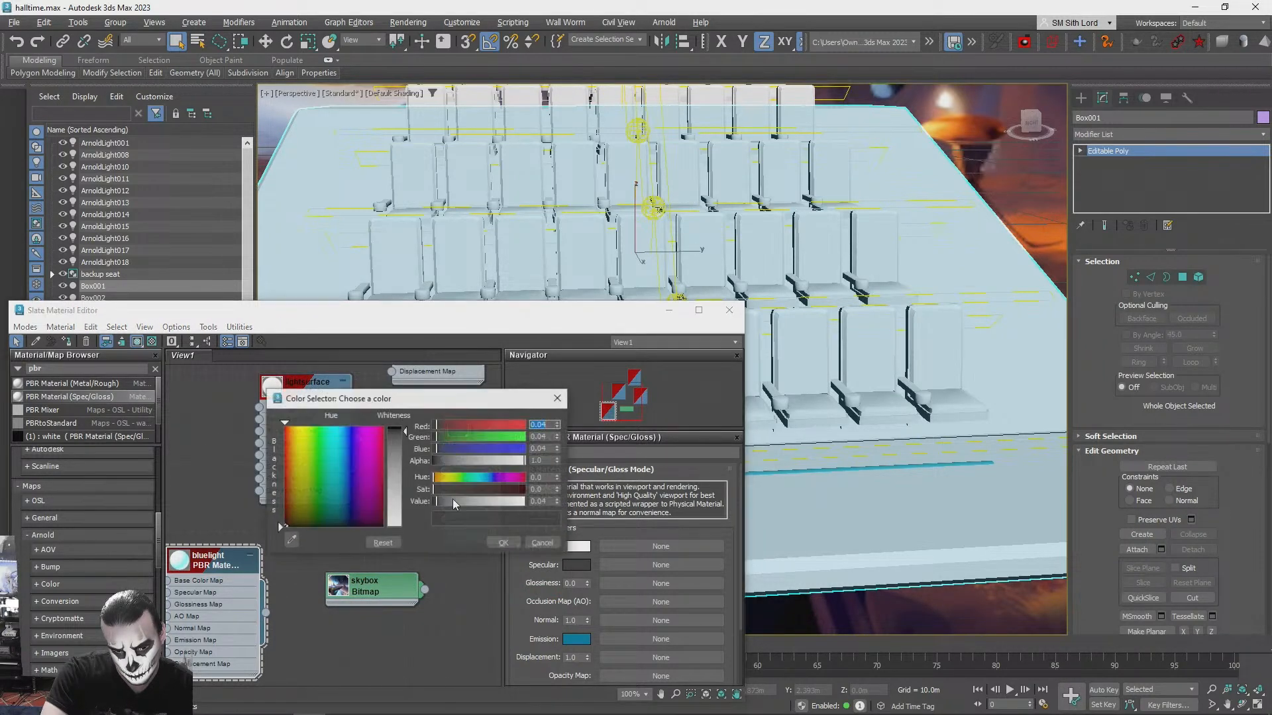
click(499, 545)
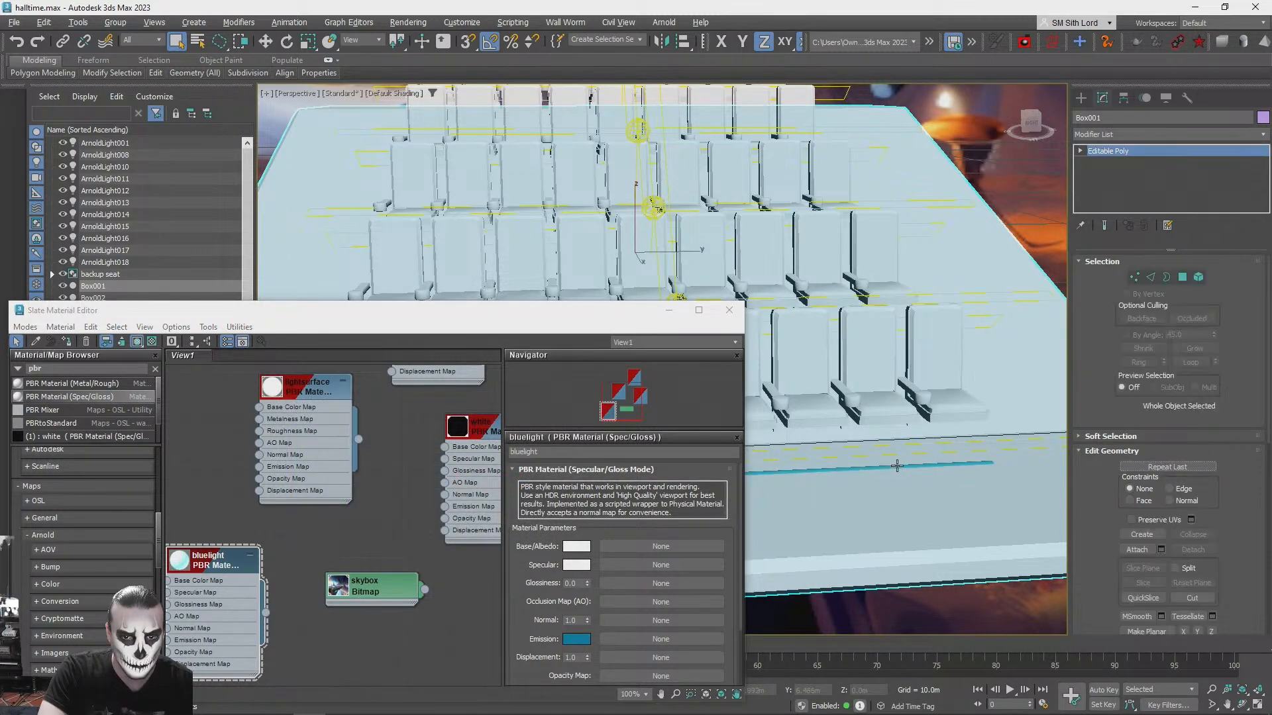
click(954, 491)
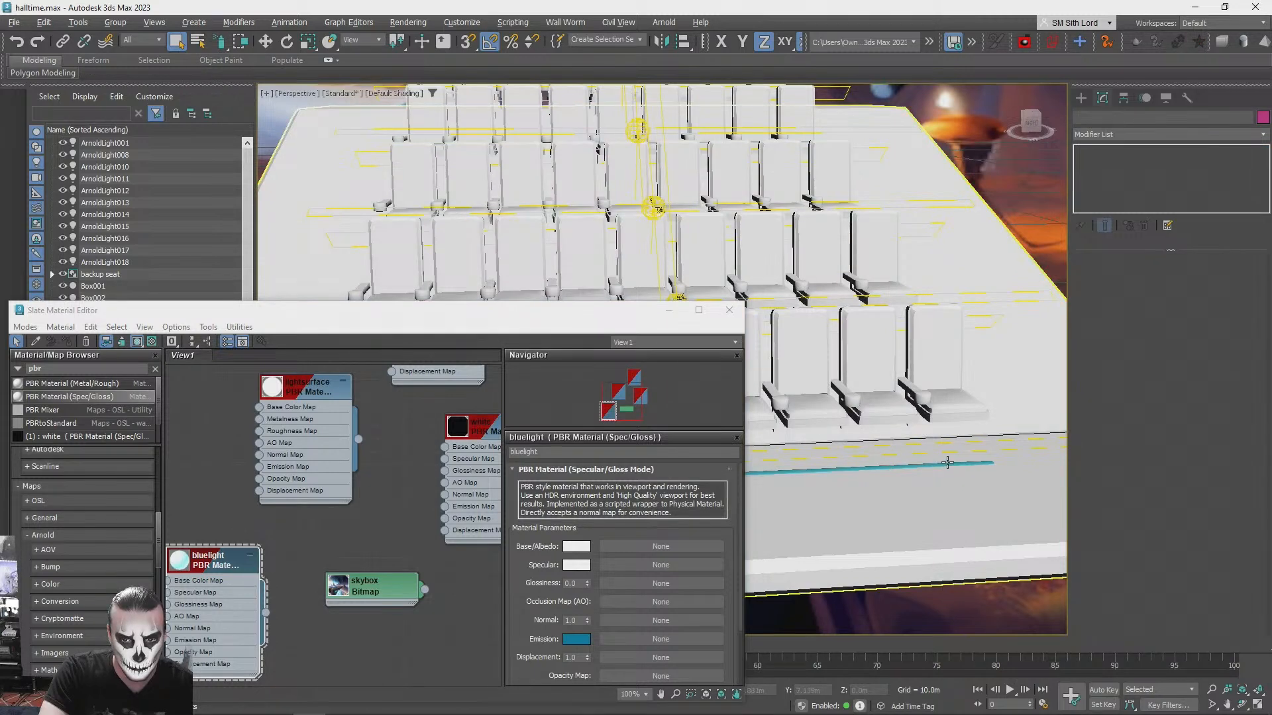
- Assign the bluelight material to the half-cylinder strip in front of the seats and close the Slate Material Editor
click(947, 461)
click(945, 465)
click(68, 342)
click(728, 310)
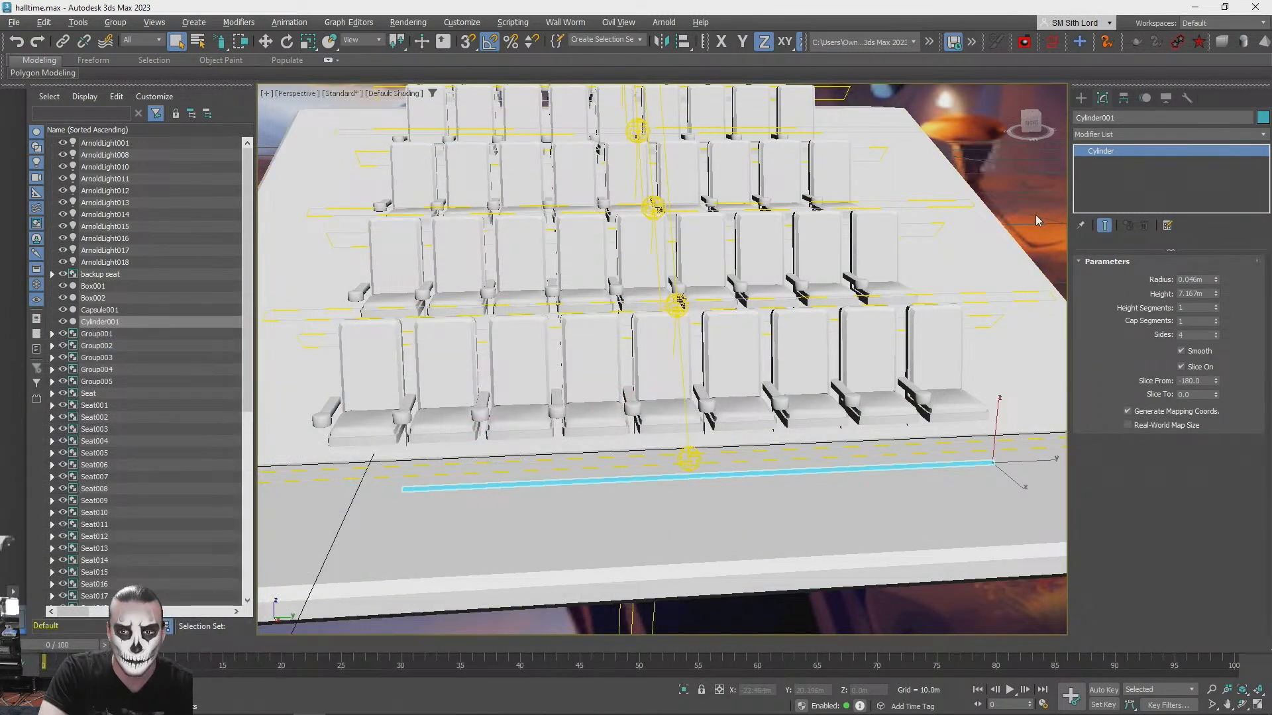
click(1036, 214)
key(F4)
key(F4)
- Align the blue light strip to the platform Box001 on the Y position only, matching center to center
scroll(914, 349, down, 2)
alt+middle_drag(914, 349, 522, 639)
click(534, 508)
key(w)
key(alt+a)
click(567, 533)
click(593, 279)
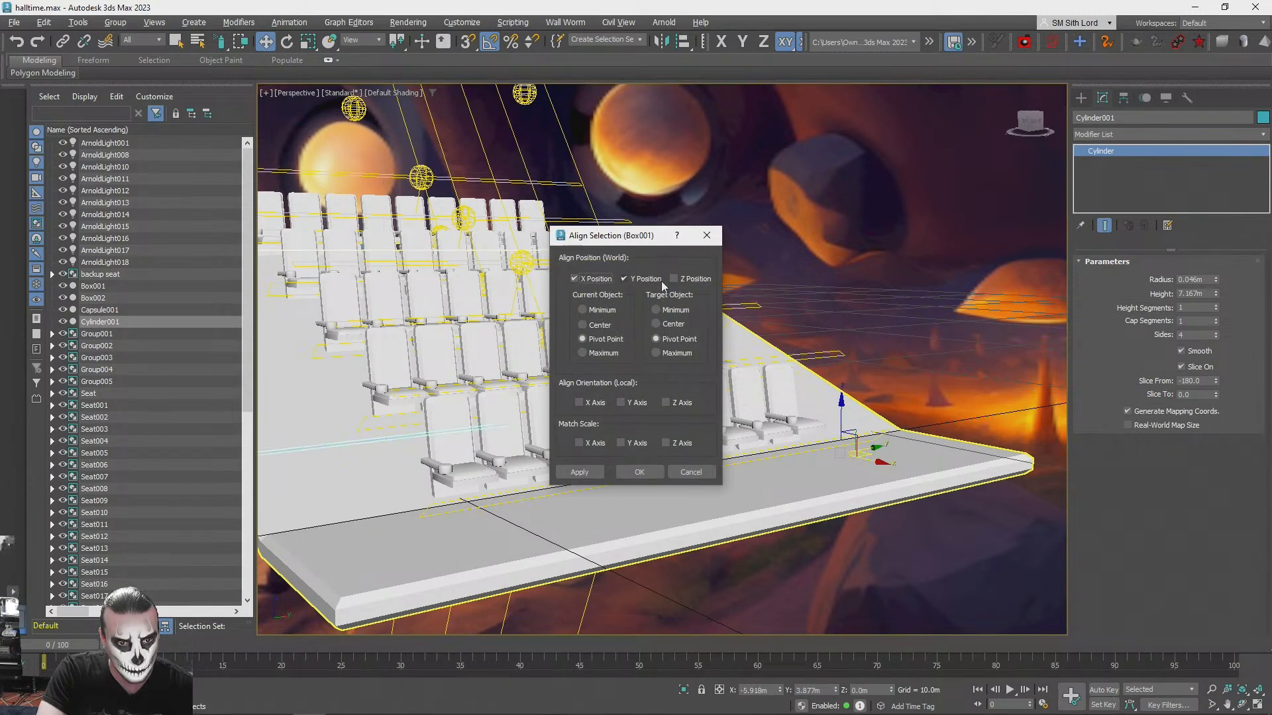
click(684, 279)
click(645, 279)
click(587, 279)
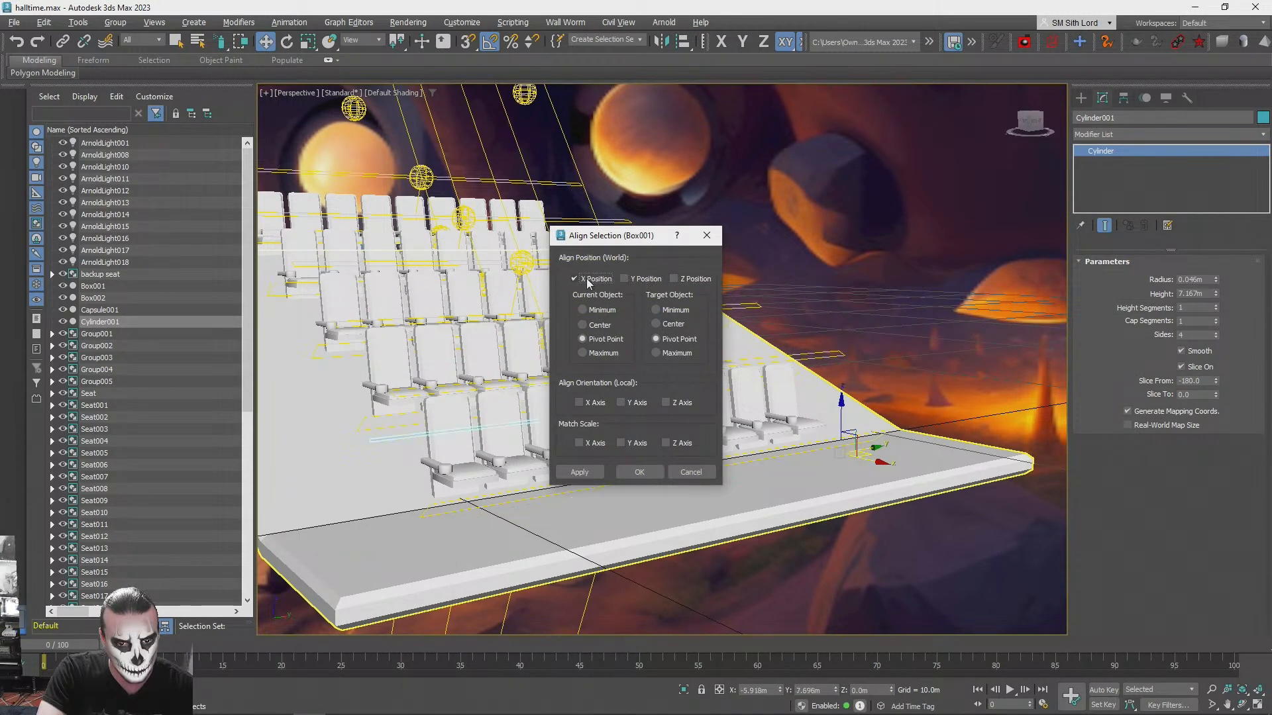
click(587, 278)
click(643, 279)
click(656, 324)
click(584, 325)
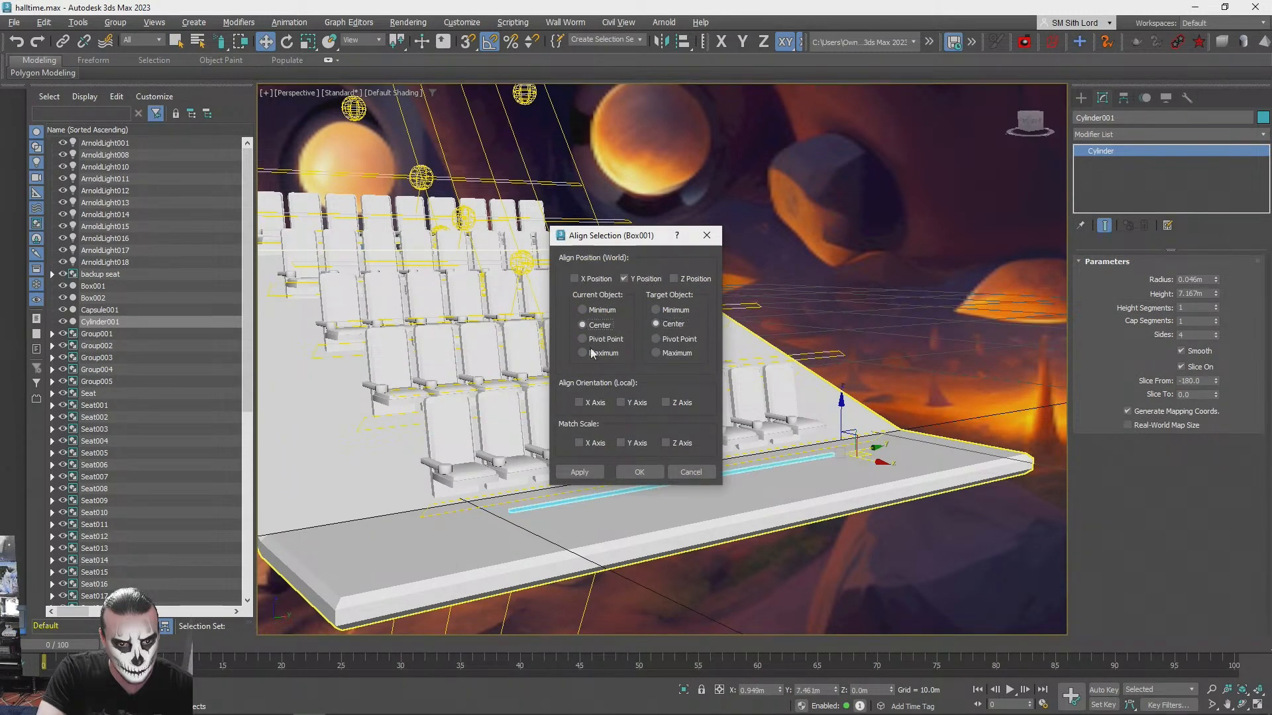
click(640, 468)
- Test-render the perspective view of the seats with the blue light strip, closing the render window and cancelling the render
key(q)
click(861, 593)
alt+middle_drag(859, 593, 853, 590)
key(shift+q)
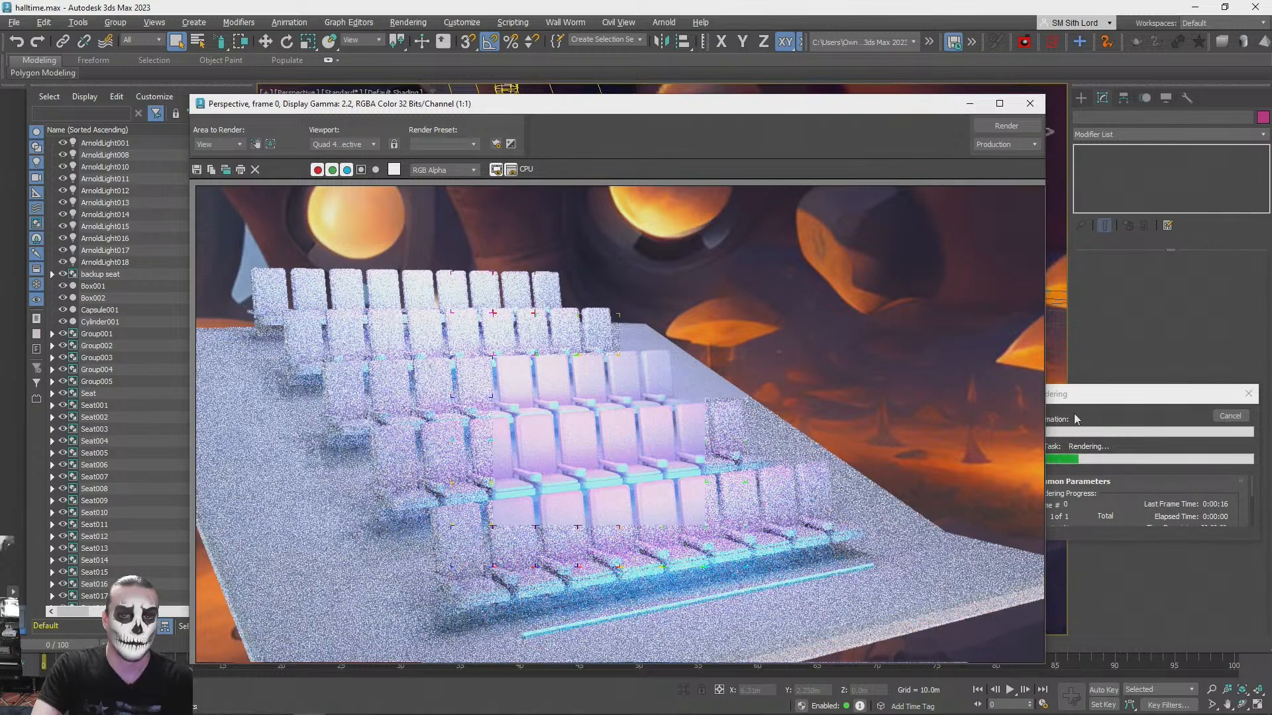
click(1030, 104)
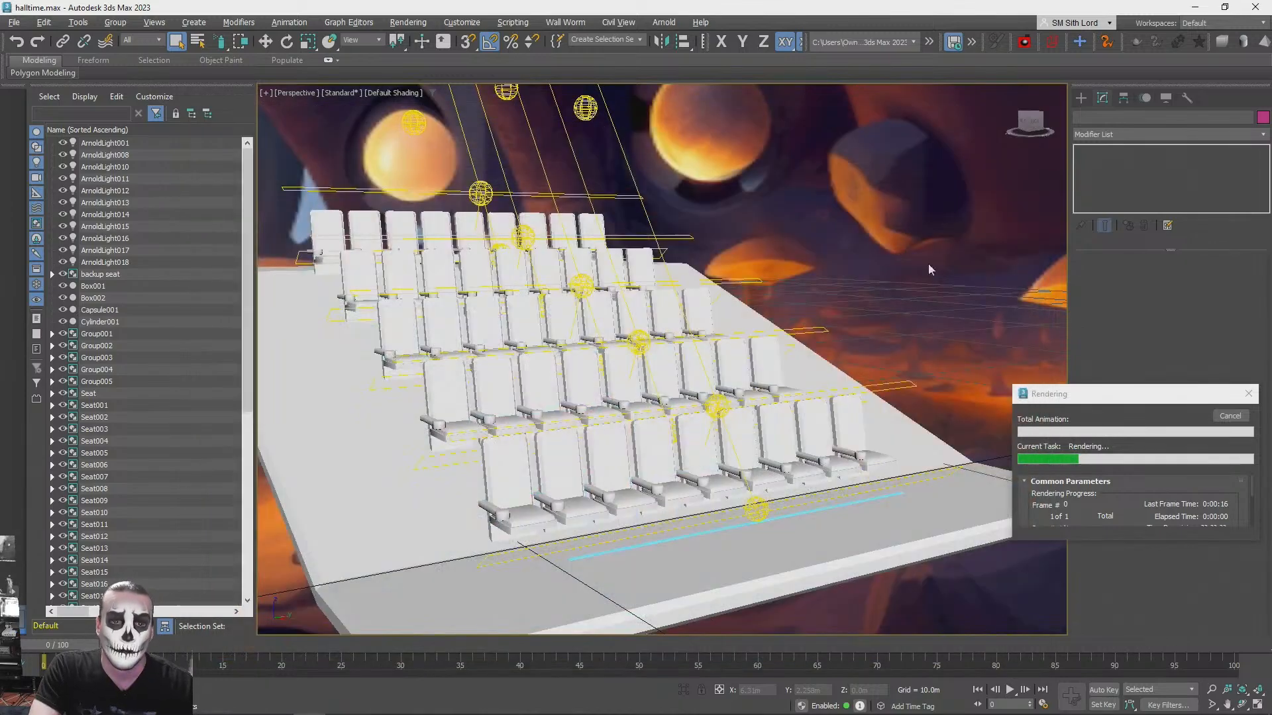
click(1230, 418)
- Move the blue light strip along X towards the front seat row, to about X 0.50 m, and render the view
alt+middle_drag(490, 550, 720, 579)
click(692, 532)
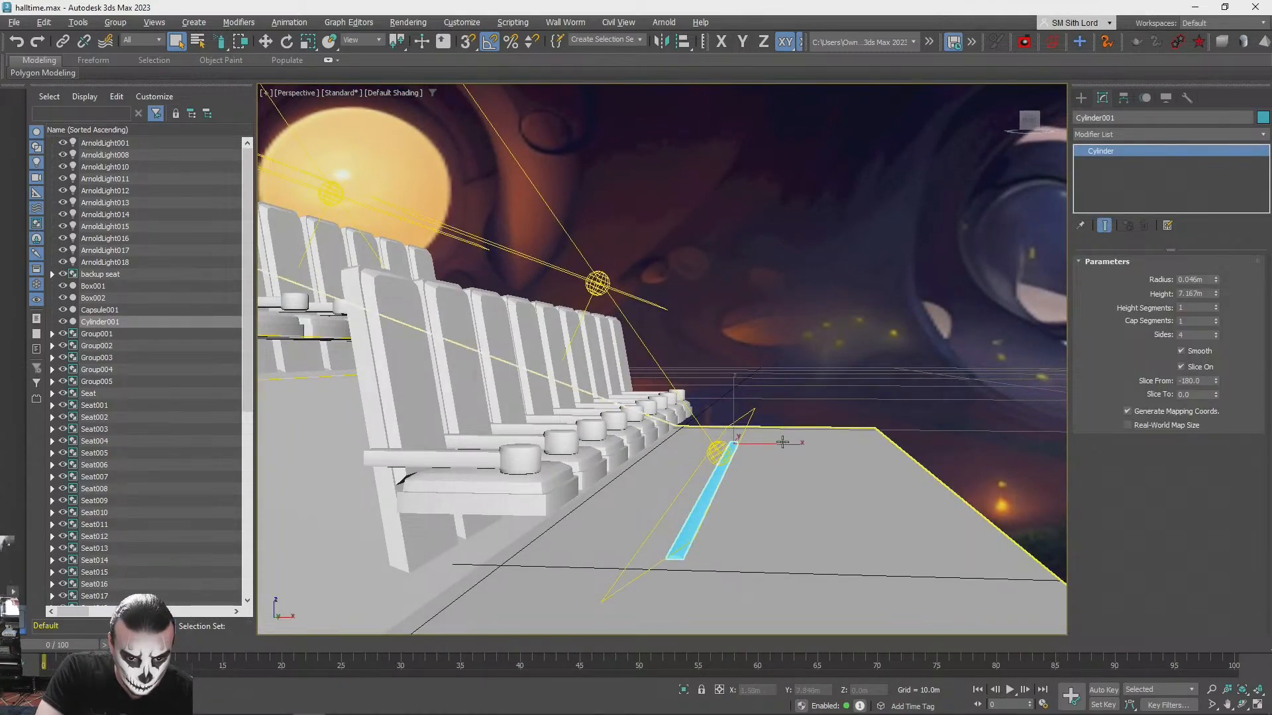
key(w)
drag(780, 444, 749, 443)
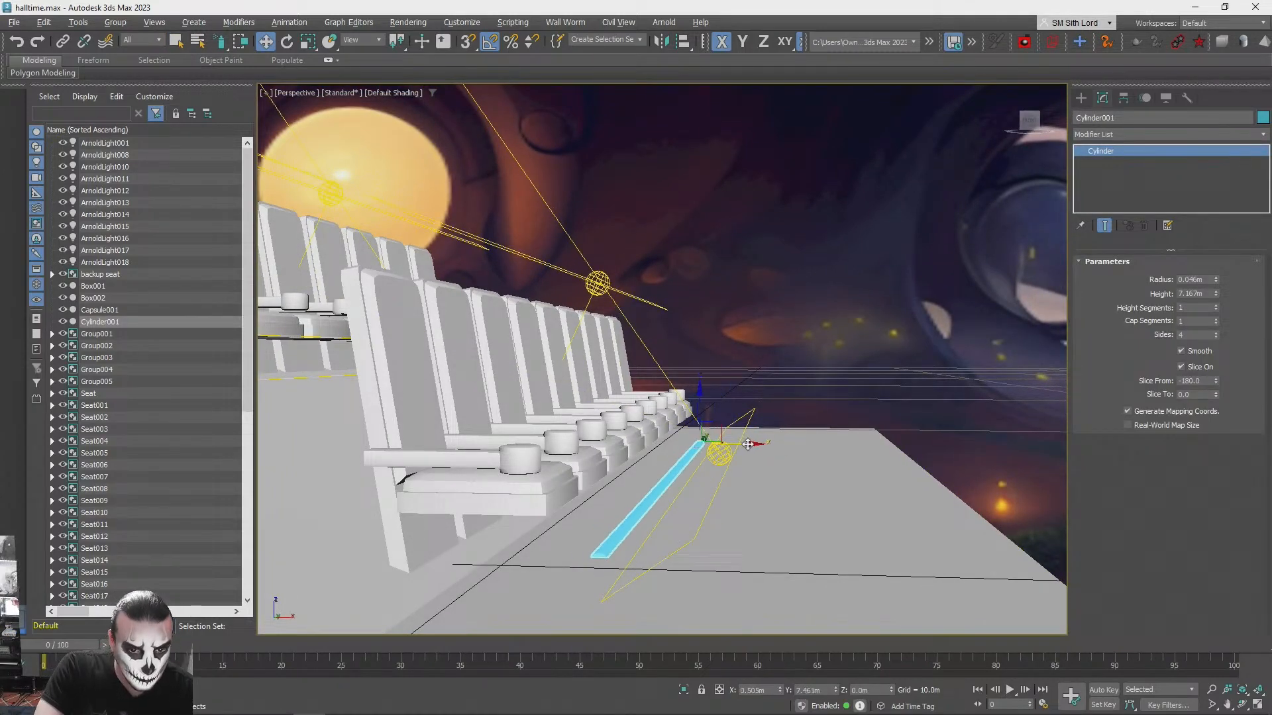
click(792, 339)
key(shift+q)
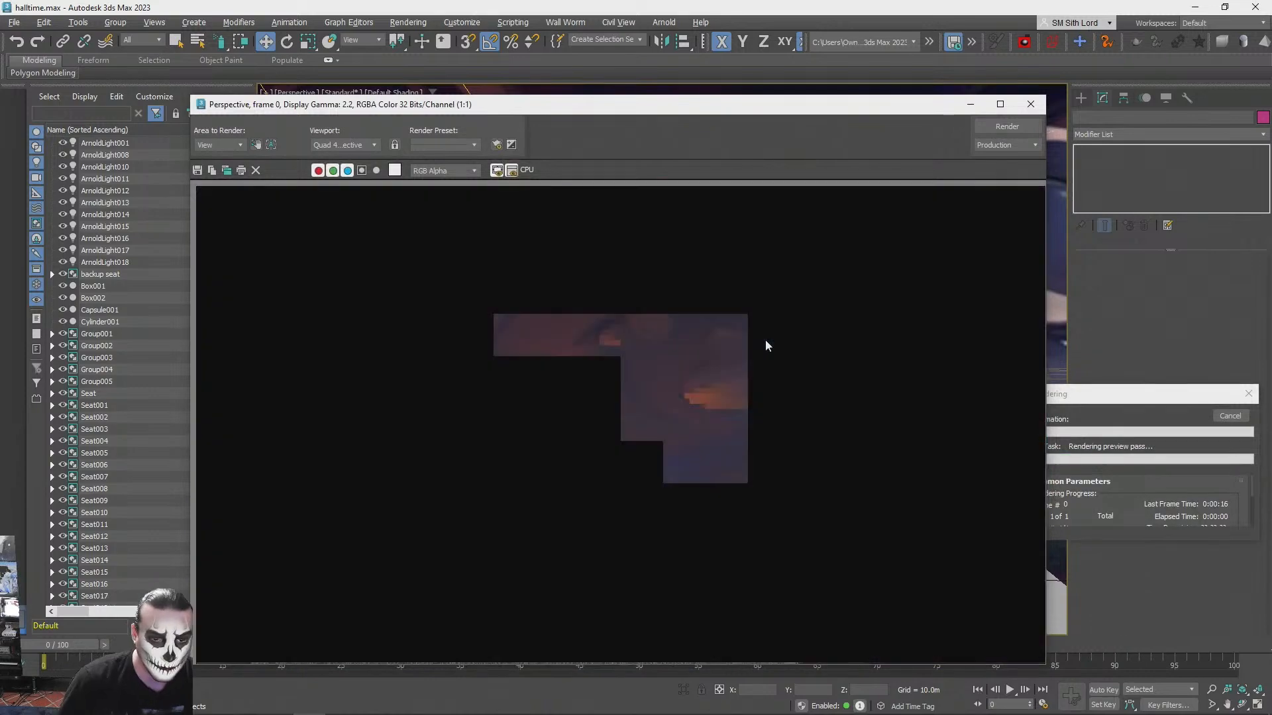
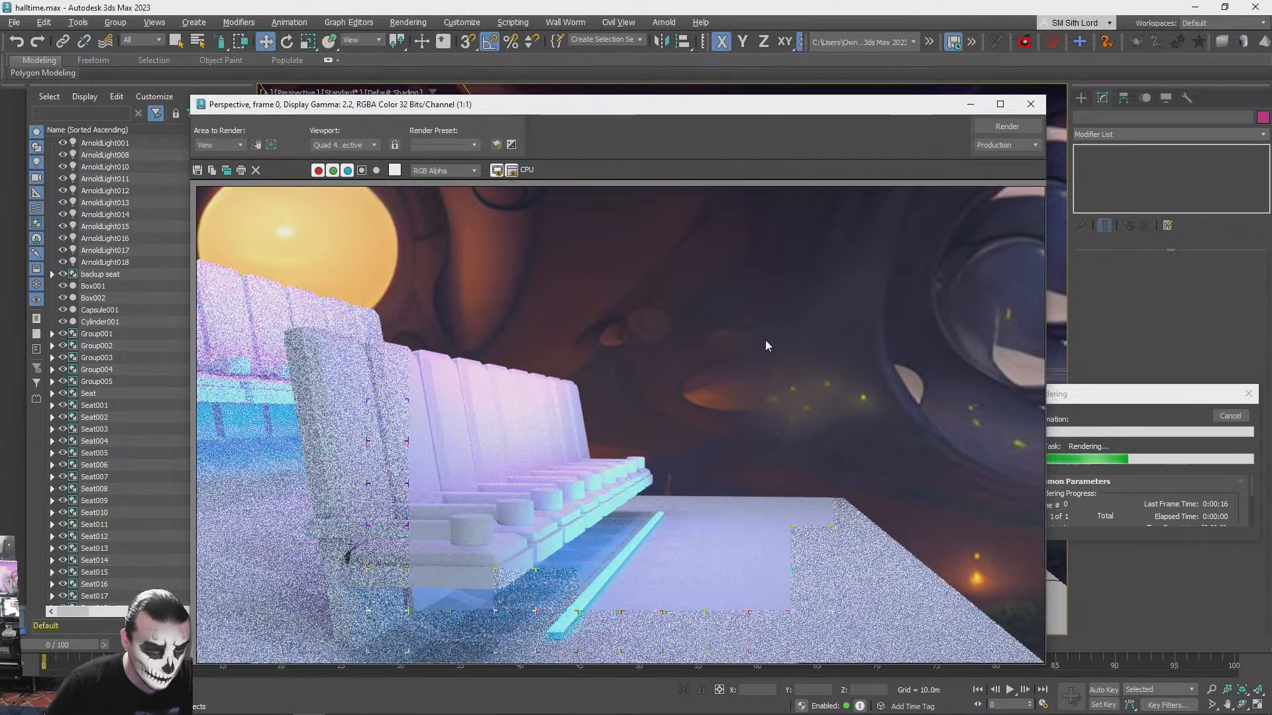
- Stop the running render, and give the cyan floor strip cylinder 6 sides with slicing turned off
click(1029, 104)
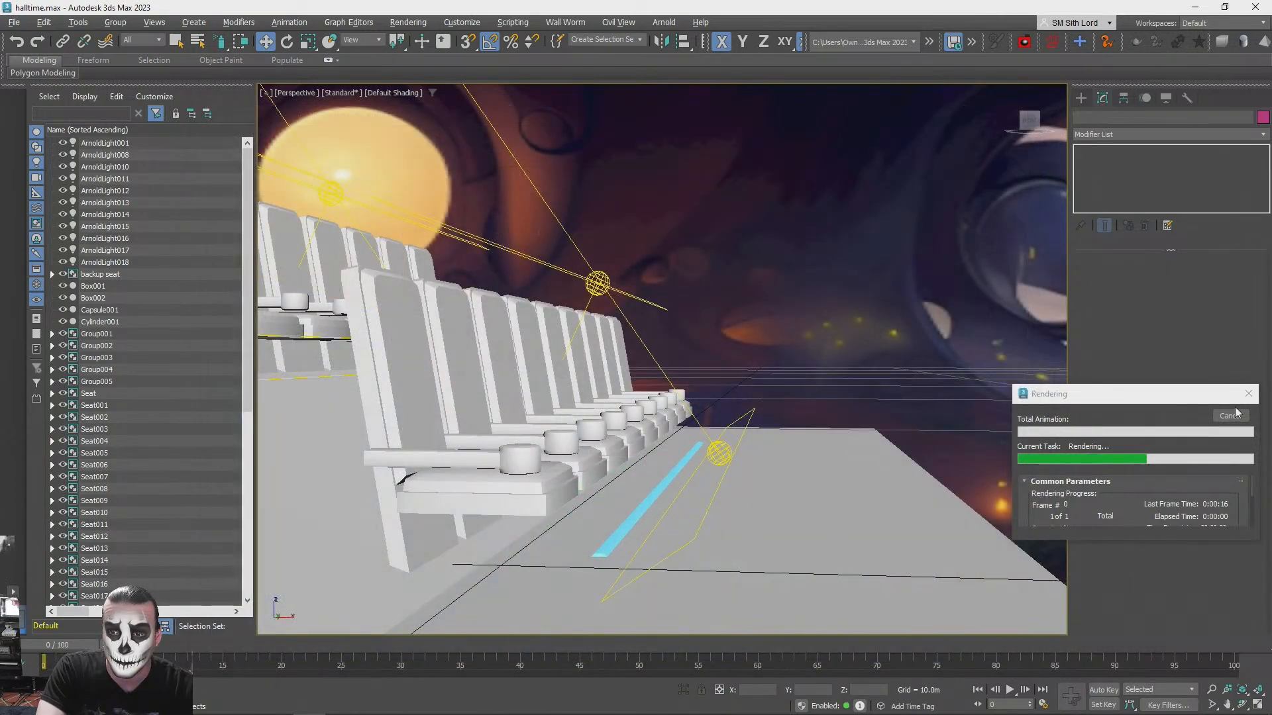
key(q)
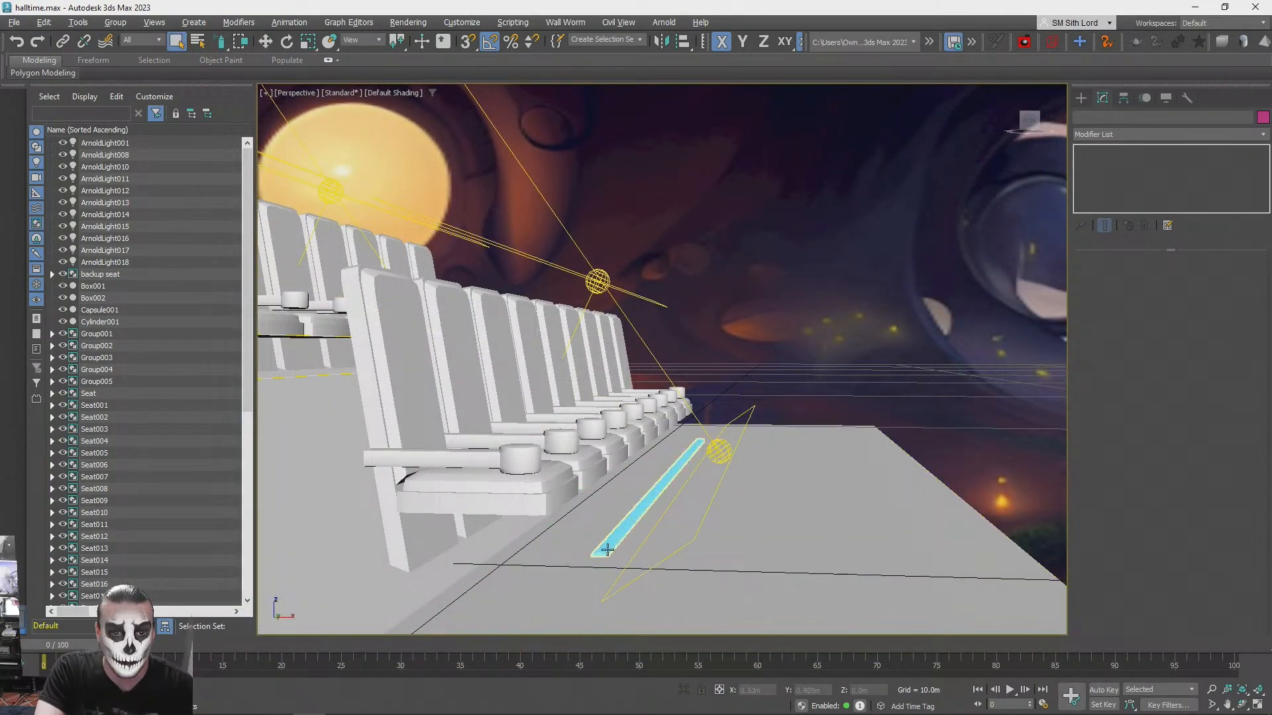
click(603, 542)
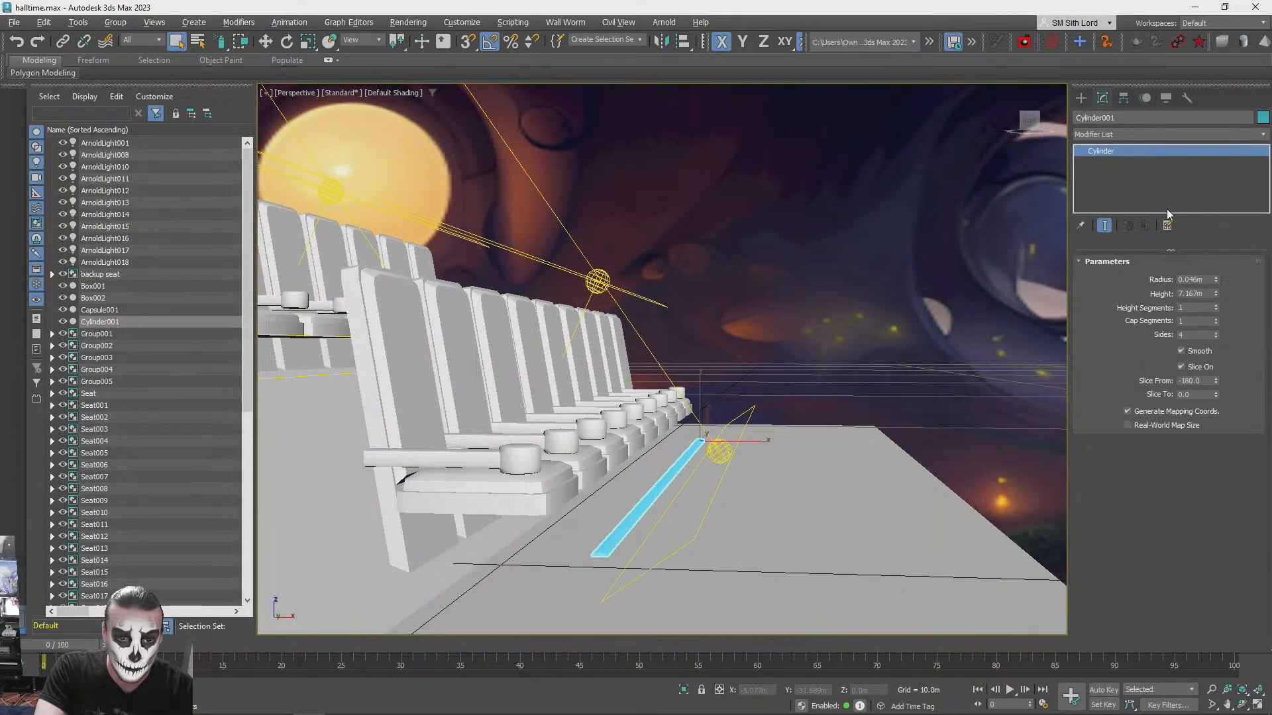
click(1216, 332)
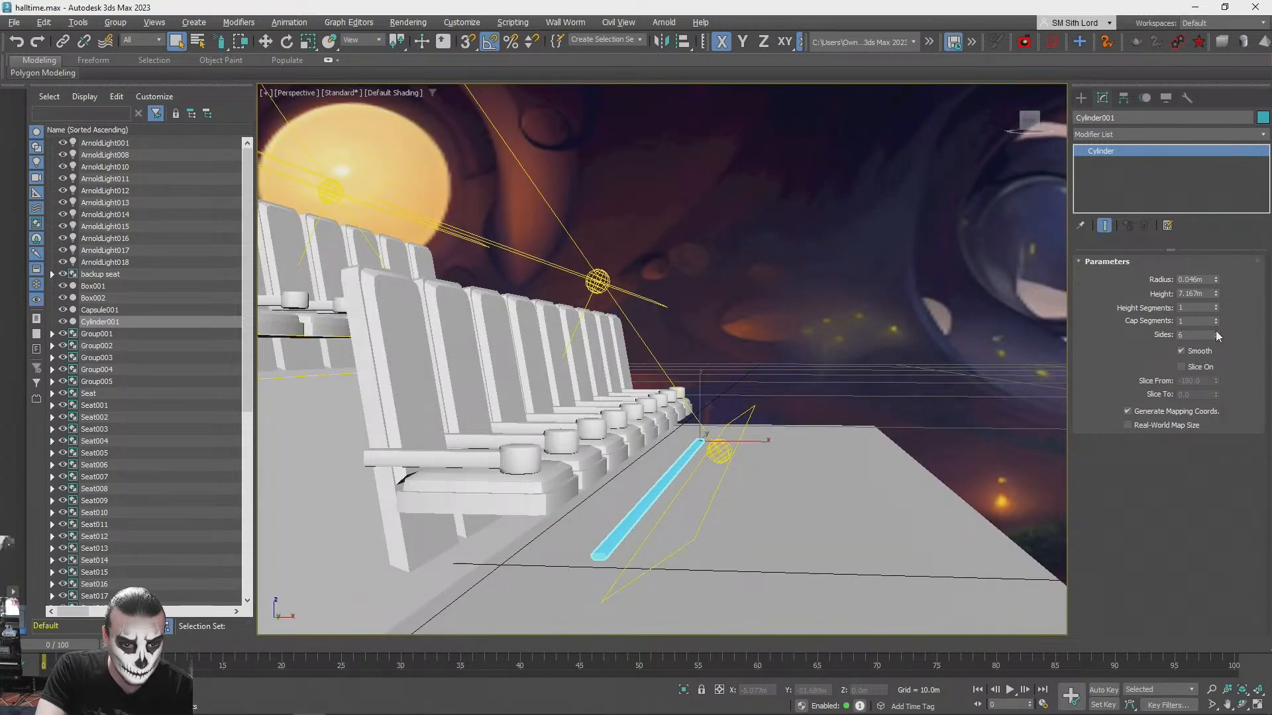
- Reset the strip's local Y scale to 100 and lower it into the floor to a Z of about -0.051 m
click(308, 41)
right_click(308, 41)
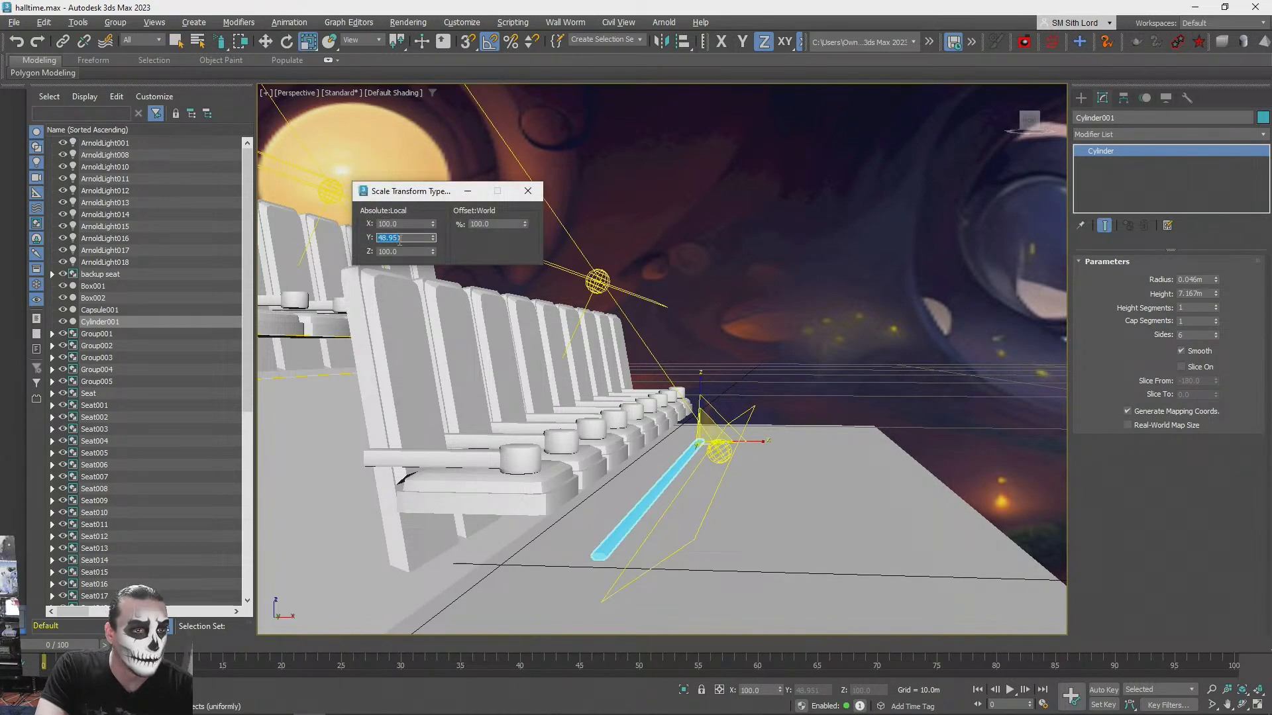
click(520, 197)
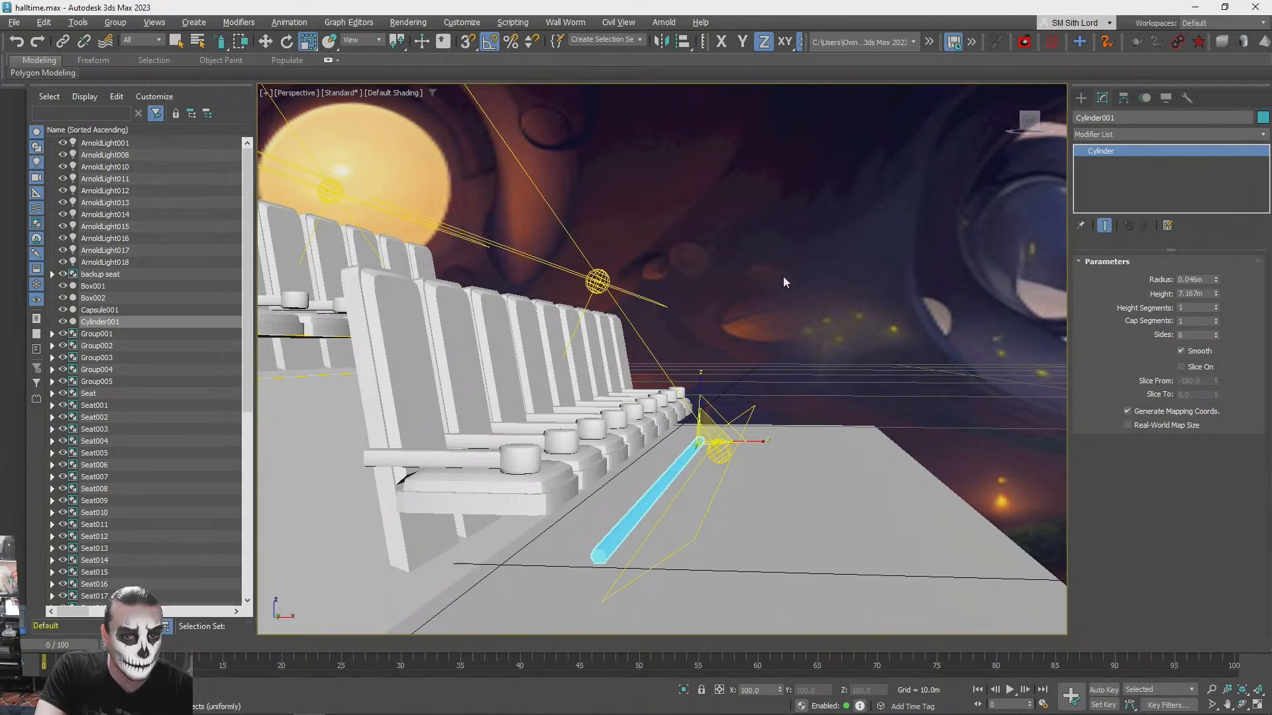
key(w)
drag(699, 389, 699, 392)
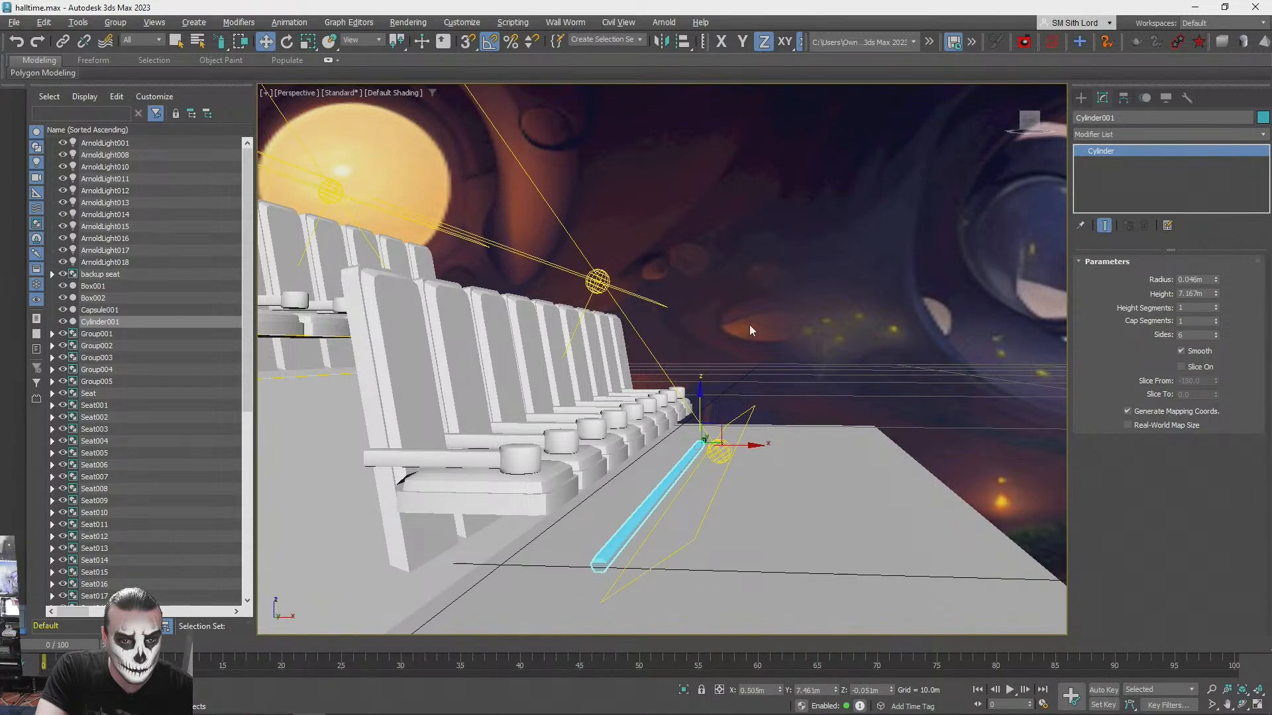
- Test-render the seating with the strip deselected to check its glow along the front row, and stop the render
alt+middle_drag(782, 308, 935, 337)
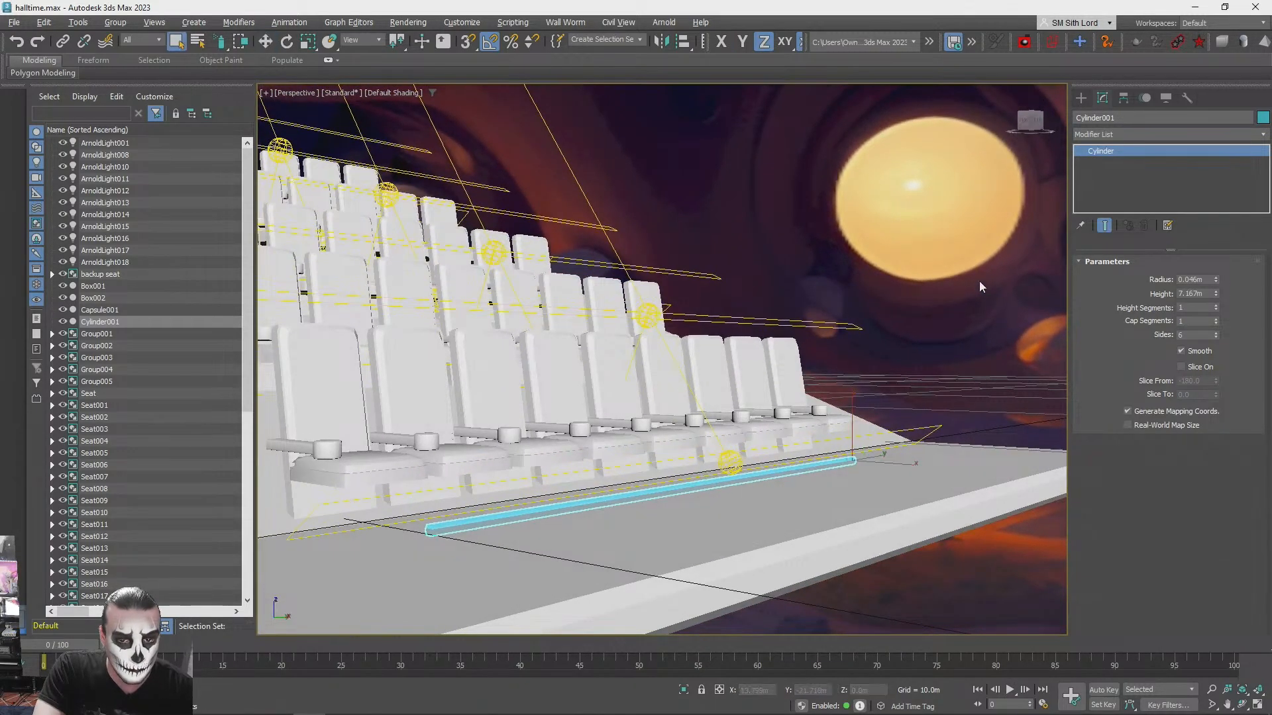
key(q)
click(979, 284)
alt+middle_drag(972, 281, 959, 281)
key(shift+q)
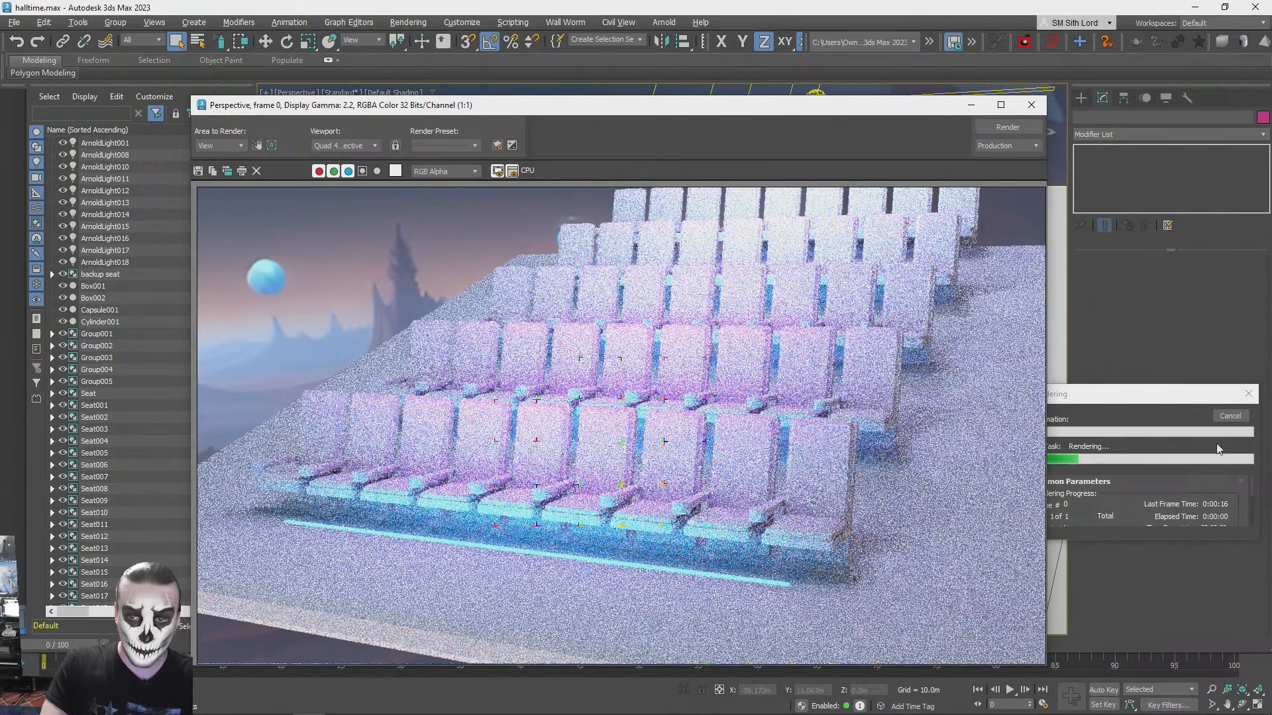
click(1244, 418)
click(1032, 104)
- Copy the front glow strip up the slope to the floor in front of the second seat row
alt+middle_drag(885, 564, 843, 547)
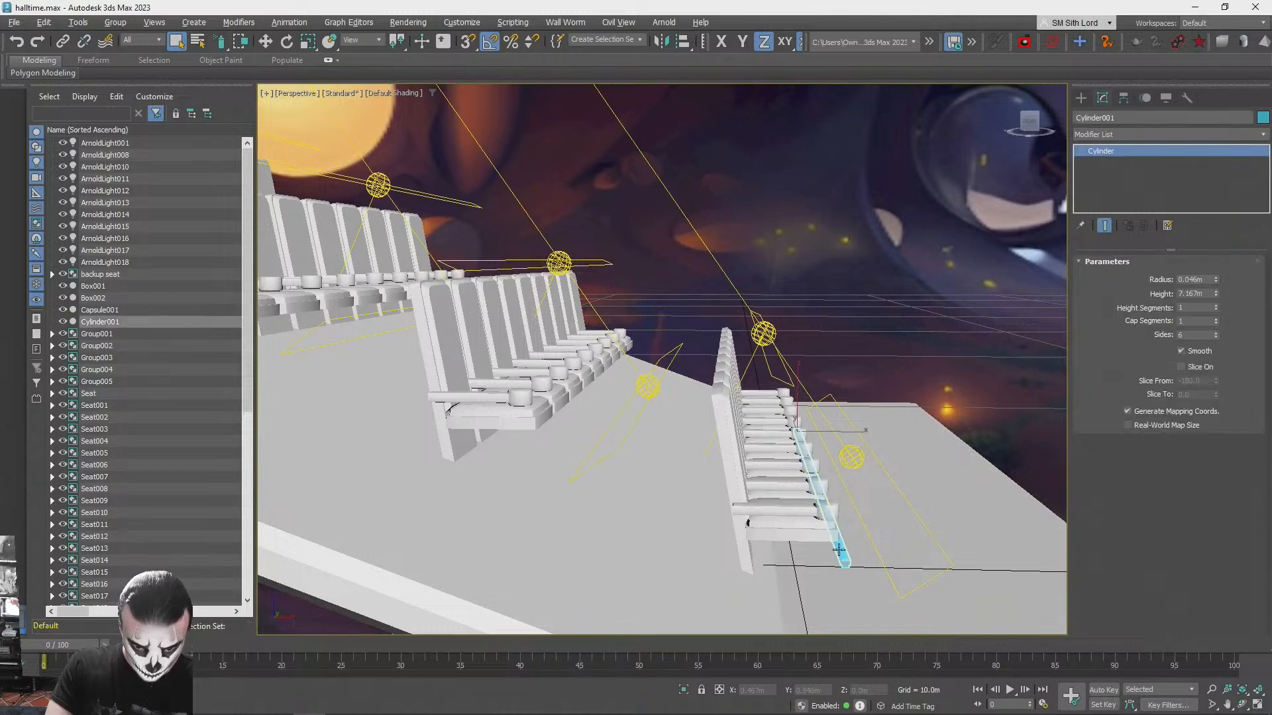
key(w)
drag(820, 407, 648, 355)
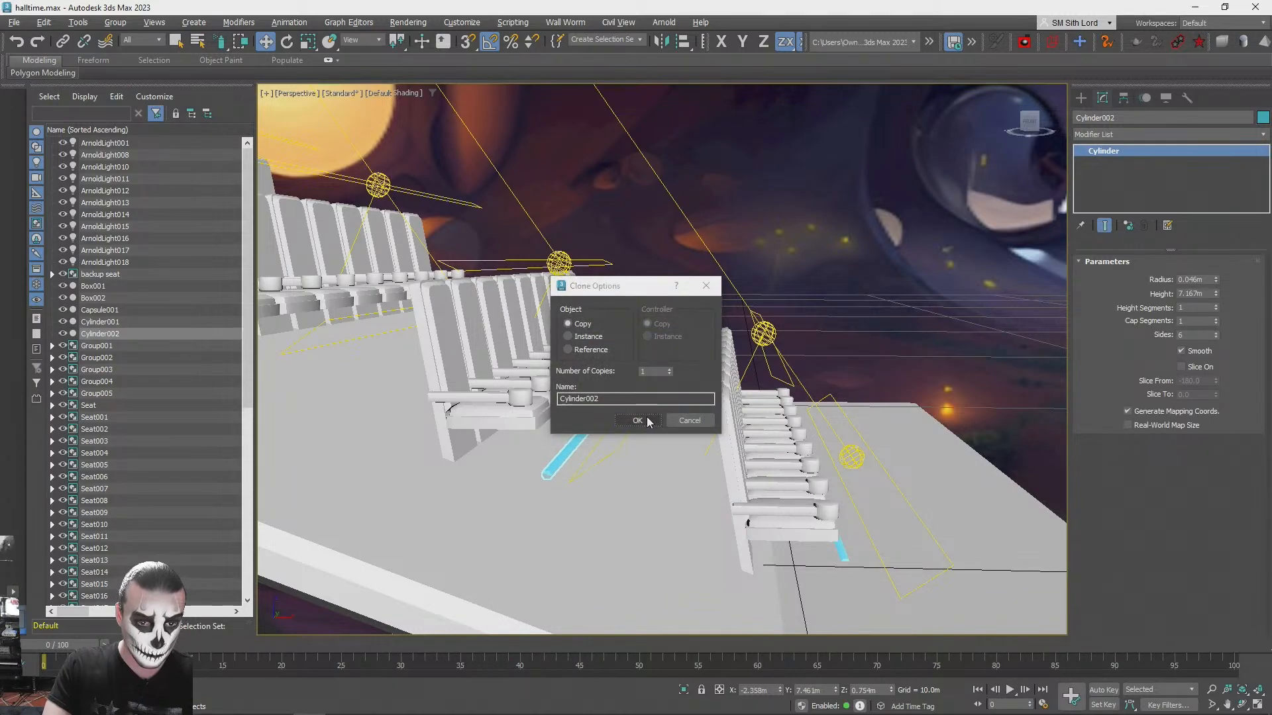
click(646, 420)
- Test-render the first two seat rows to check both glow strips, and stop the render
click(841, 278)
mouse_move(841, 277)
alt+middle_down()
mouse_move(888, 234)
mouse_move(952, 210)
alt+middle_up()
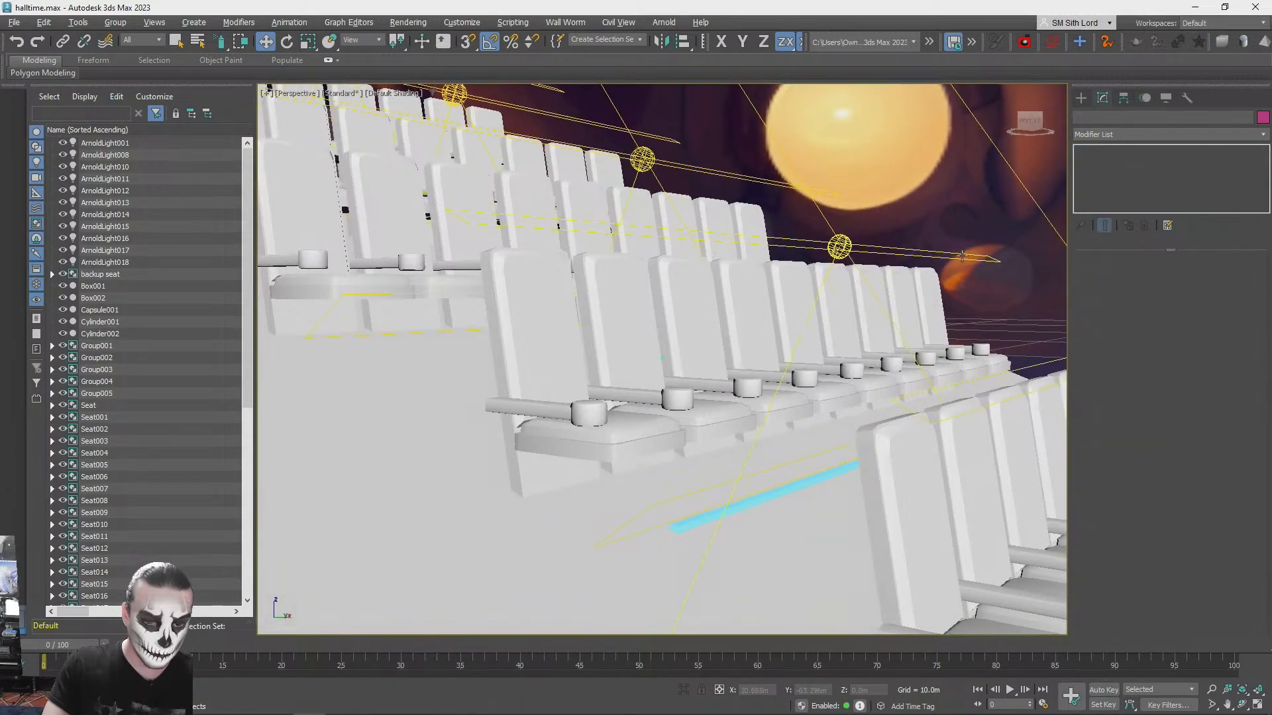
alt+middle_drag(962, 256, 963, 261)
key(shift+q)
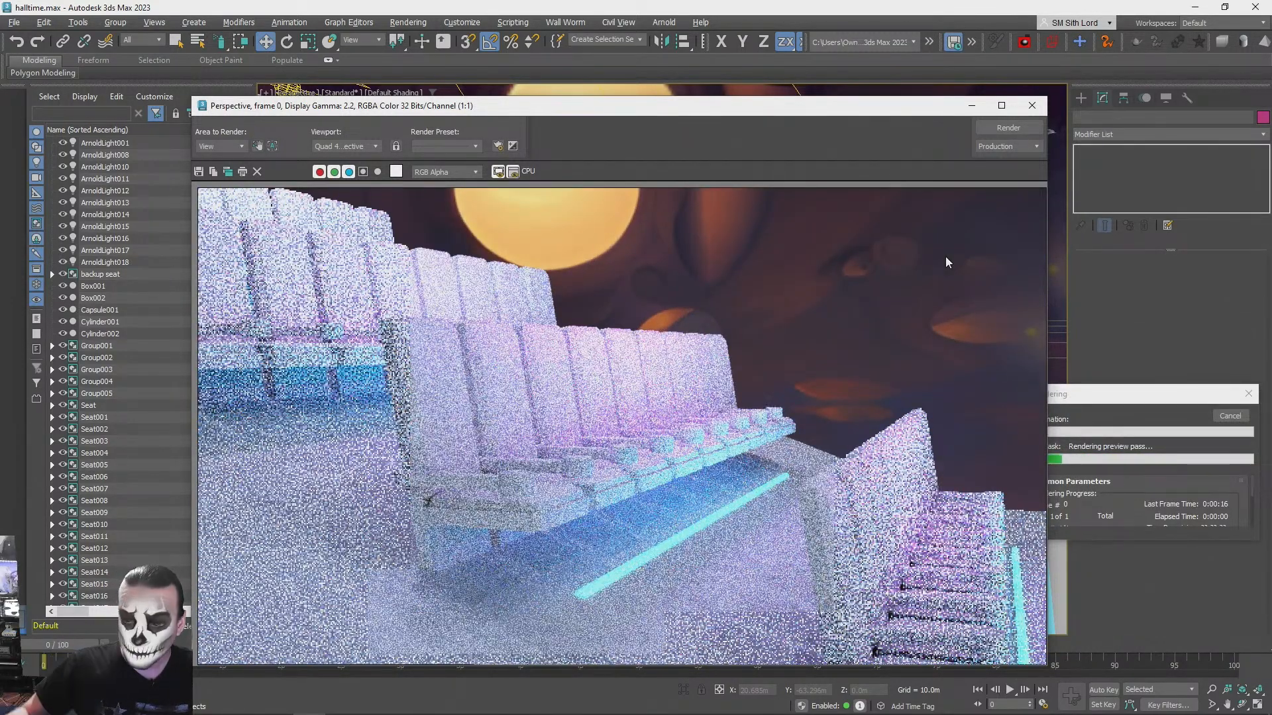
click(1031, 105)
click(1229, 415)
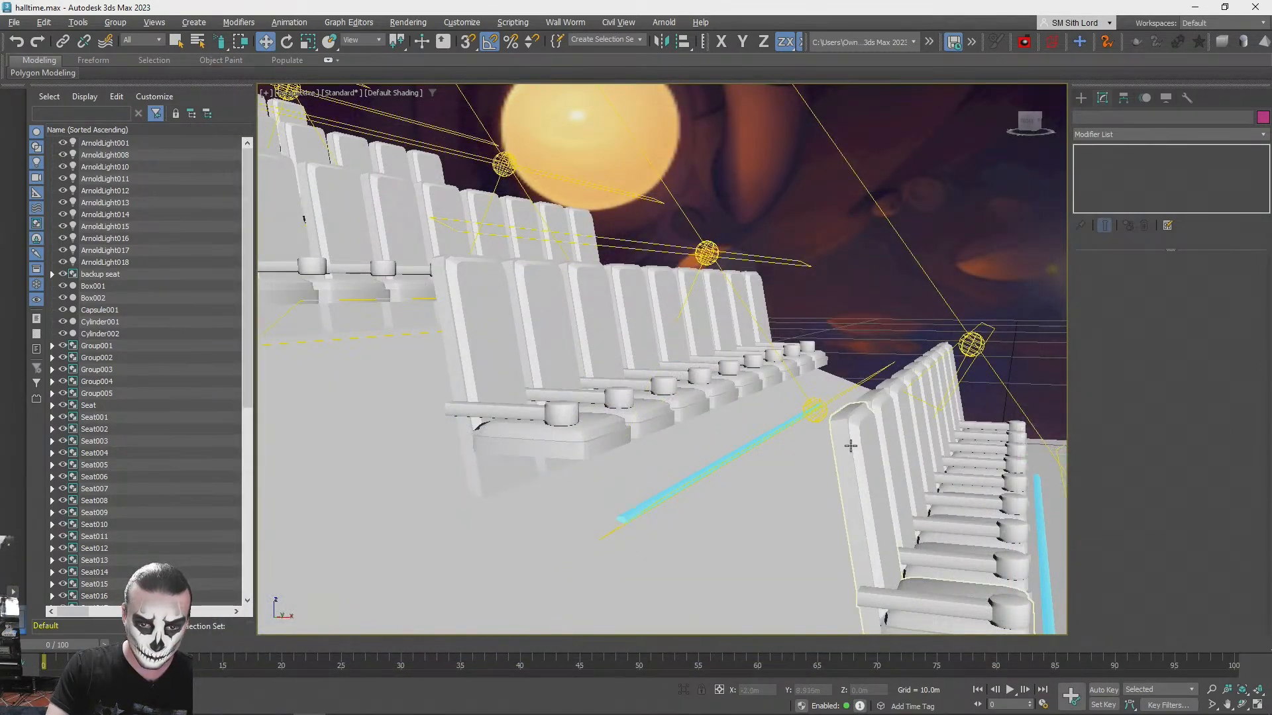
- Copy the second row's glow strip up the slope to the floor in front of the third seat row
click(795, 422)
drag(841, 395, 826, 385)
alt+middle_drag(826, 386, 905, 401)
mouse_move(887, 400)
shift+mouse_down()
mouse_move(755, 328)
mouse_move(707, 331)
shift+mouse_up()
click(647, 421)
- Copy the third row's glow strip up the slope to the floor in front of the fourth seat row
mouse_move(676, 358)
middle_down()
mouse_move(761, 417)
mouse_move(877, 366)
mouse_move(888, 388)
middle_up()
mouse_move(874, 408)
shift+mouse_down()
mouse_move(677, 346)
mouse_move(693, 350)
shift+mouse_up()
click(656, 421)
alt+middle_drag(653, 420, 790, 408)
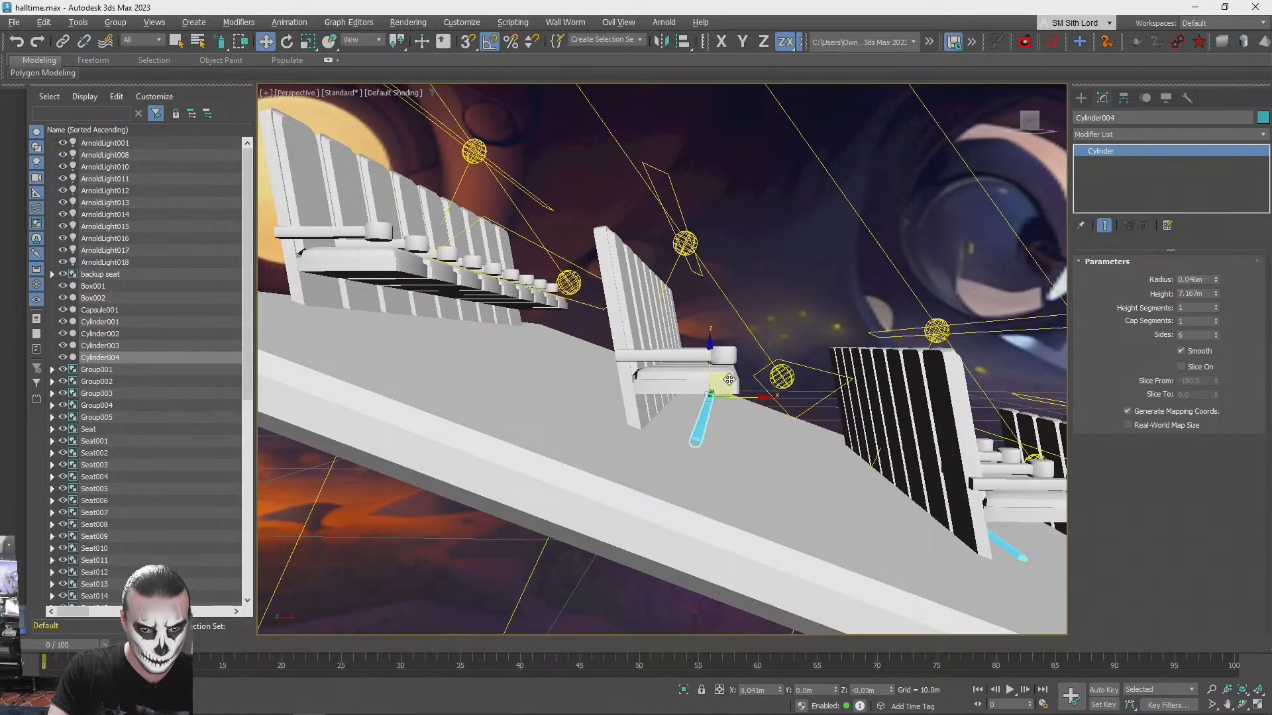
- Adjust the fourth row's glow strip and copy it to the floor in front of the fifth seat row
middle_drag(729, 379, 831, 399)
alt+middle_drag(831, 398, 826, 400)
mouse_move(826, 400)
shift+mouse_down()
mouse_move(634, 340)
mouse_move(654, 337)
shift+mouse_up()
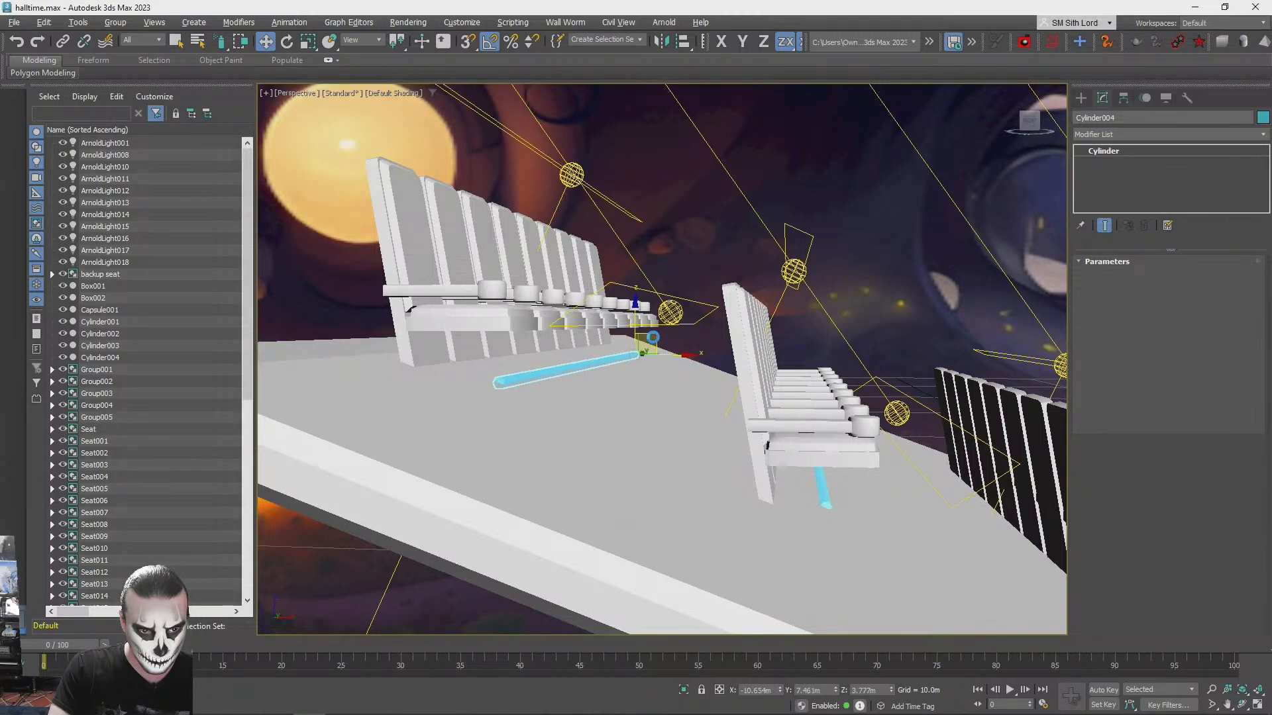
shift+drag(654, 337, 653, 337)
click(604, 420)
- Test-render the whole platform to check the glow strips of all five seat rows, and stop the render
click(671, 187)
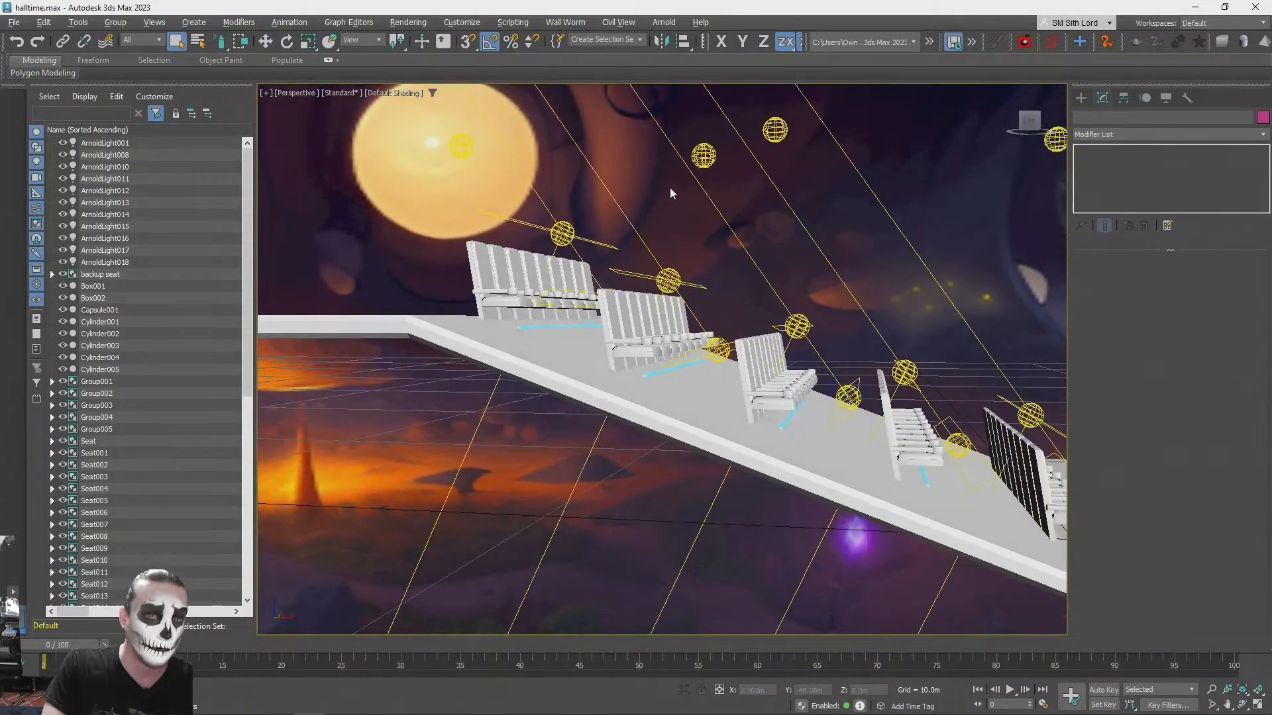
alt+middle_drag(669, 189, 718, 212)
key(shift+q)
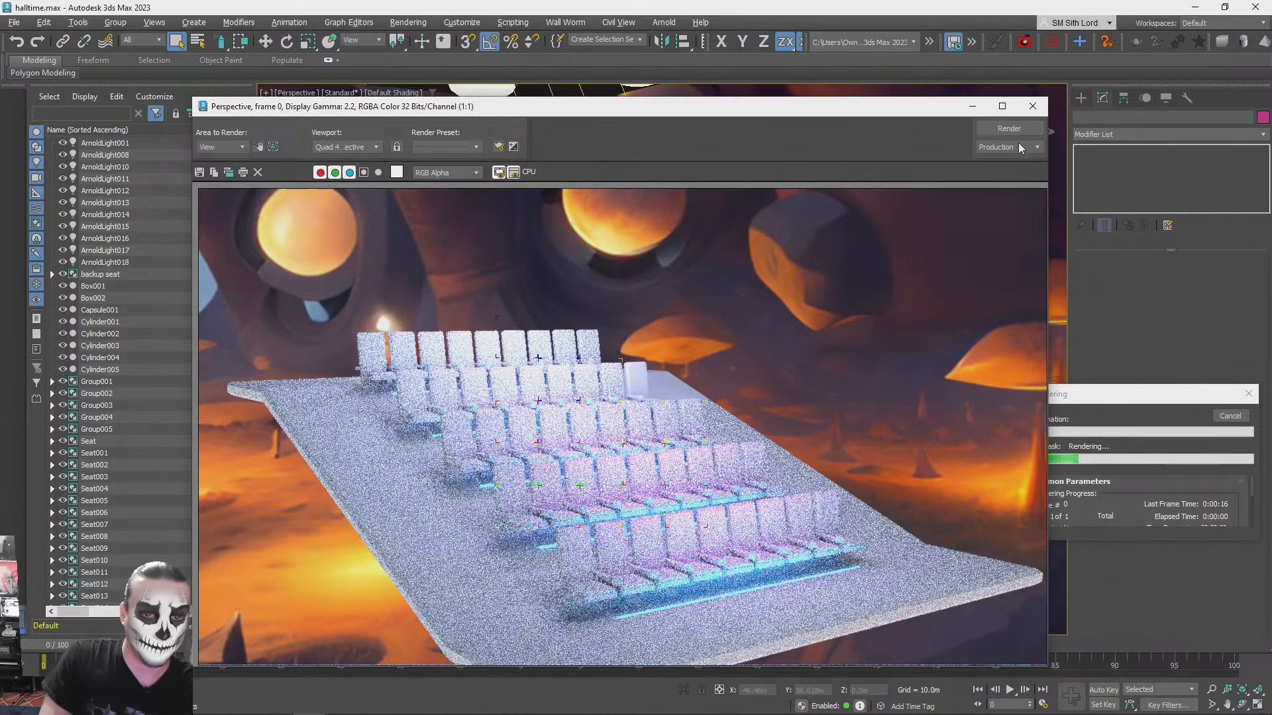
click(1032, 106)
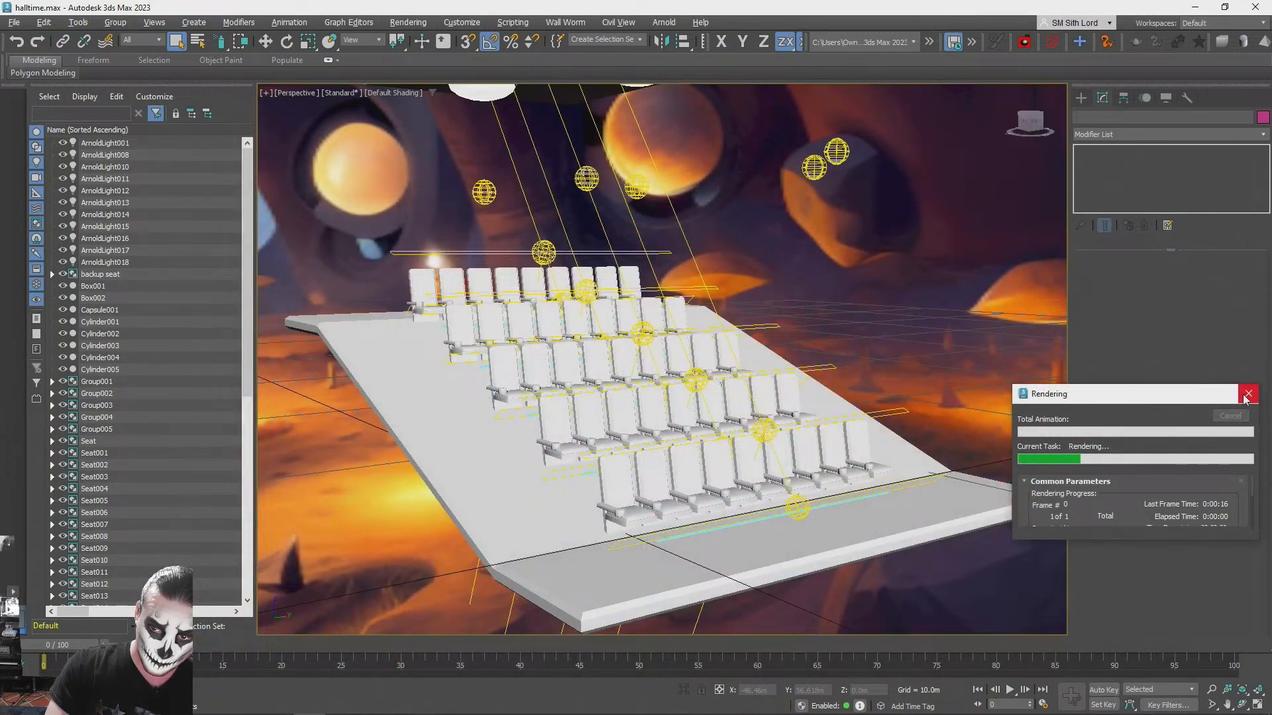
click(1247, 396)
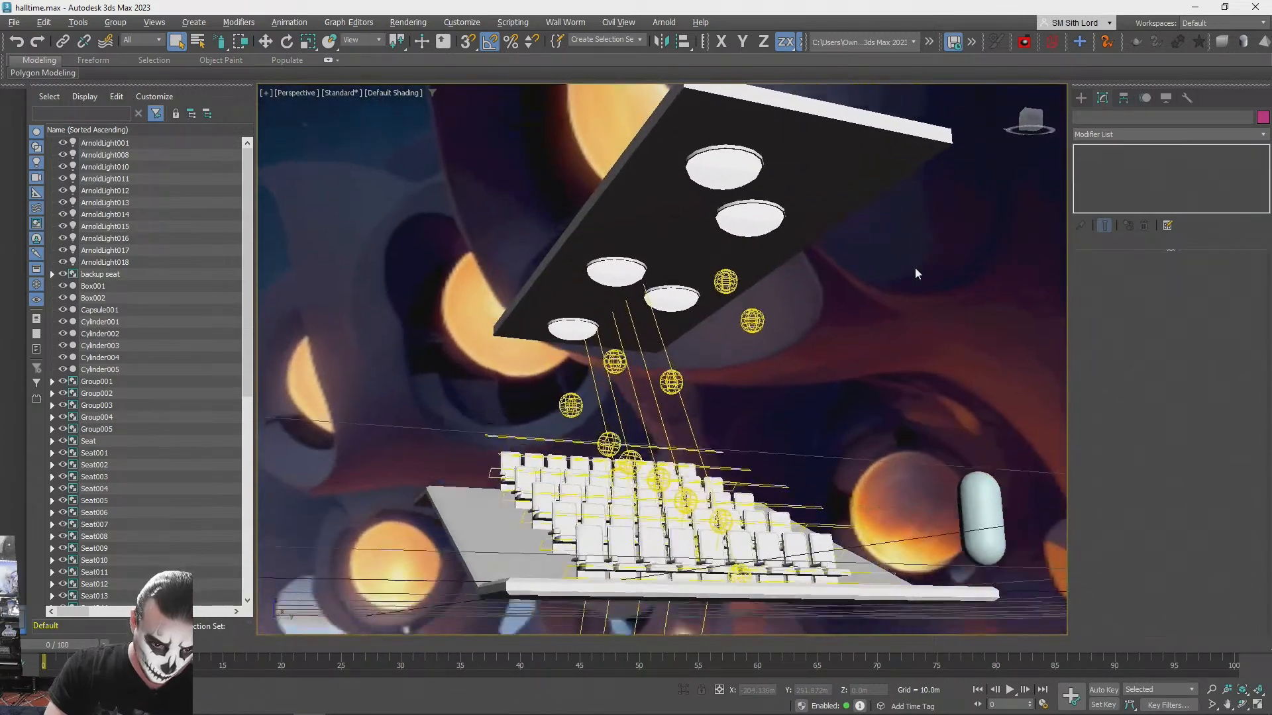
- Test-render the seating and the underside of the ceiling from a low angle, and stop the render
key(shift+q)
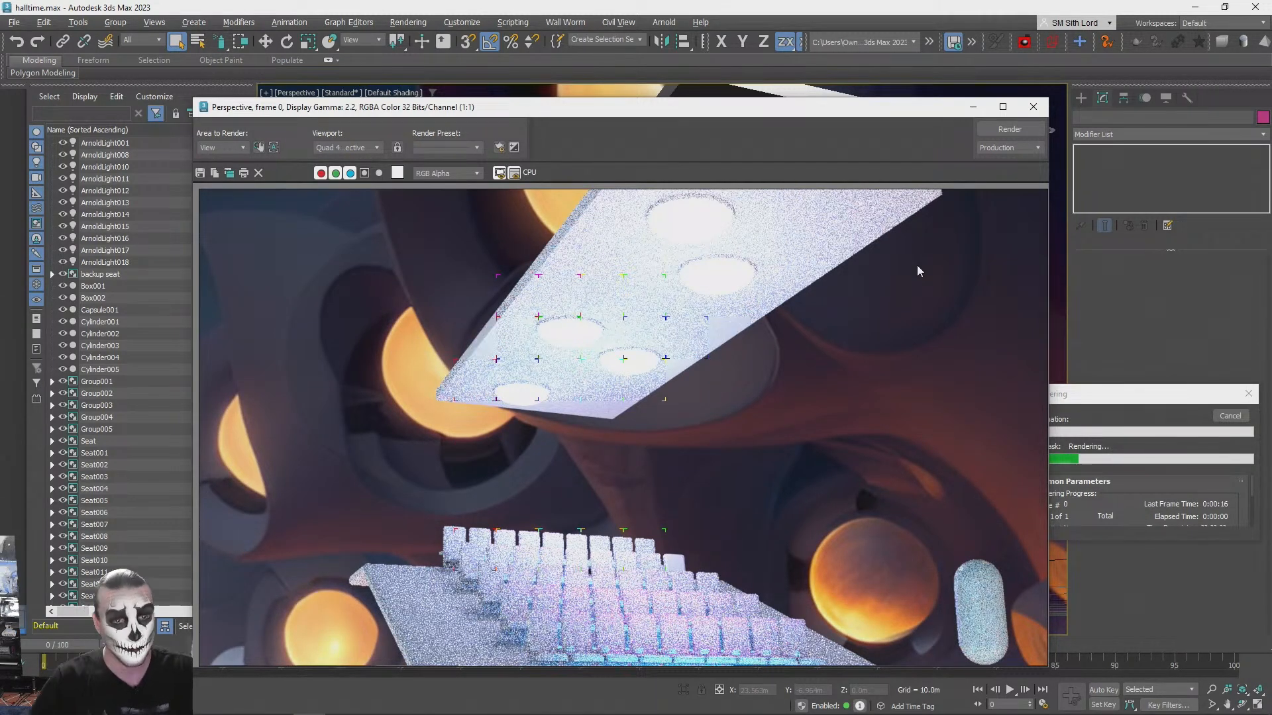
click(1033, 107)
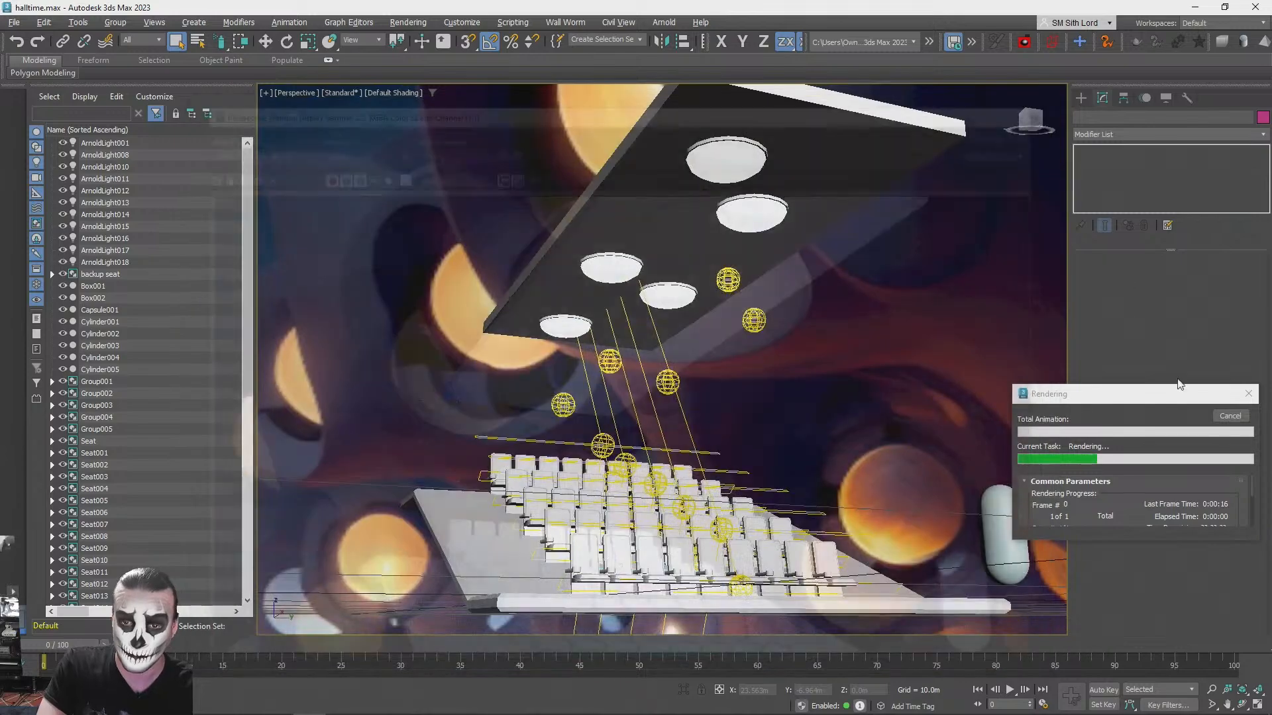
click(1248, 394)
- Inspect the ceiling lamps and test-render the full ceiling and seating from the side
alt+middle_drag(896, 328, 634, 296)
click(635, 296)
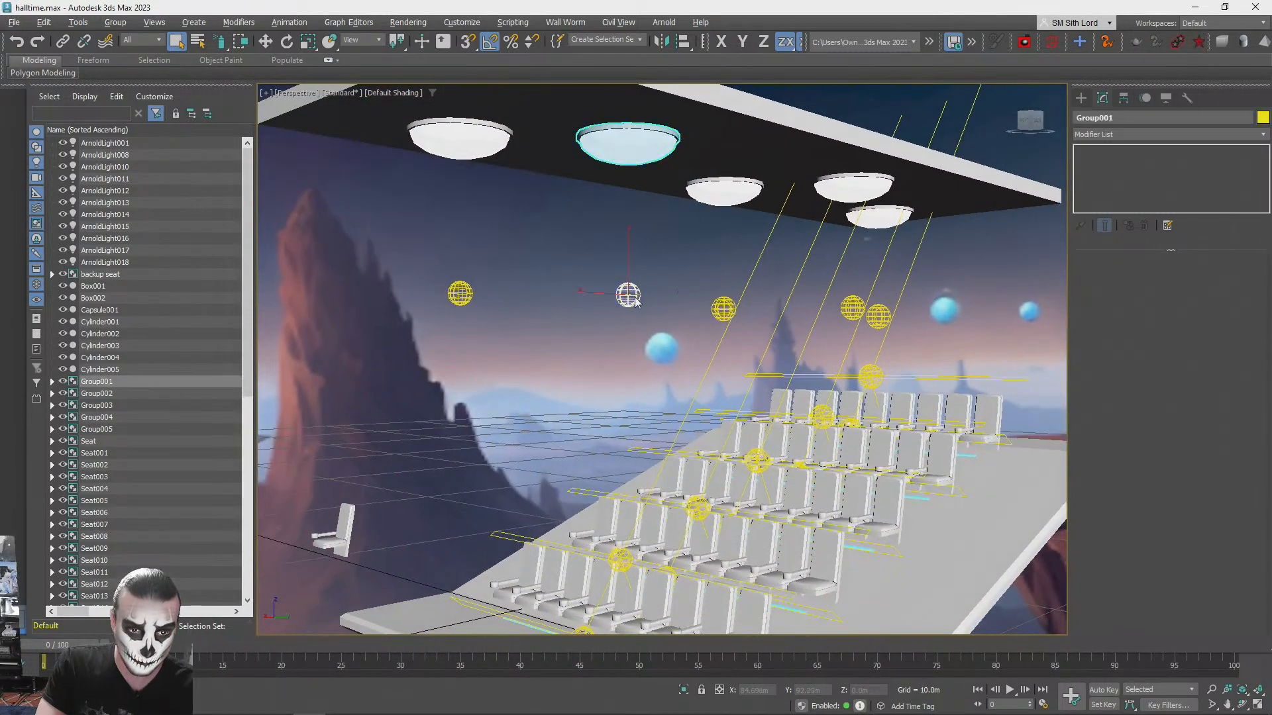
click(610, 352)
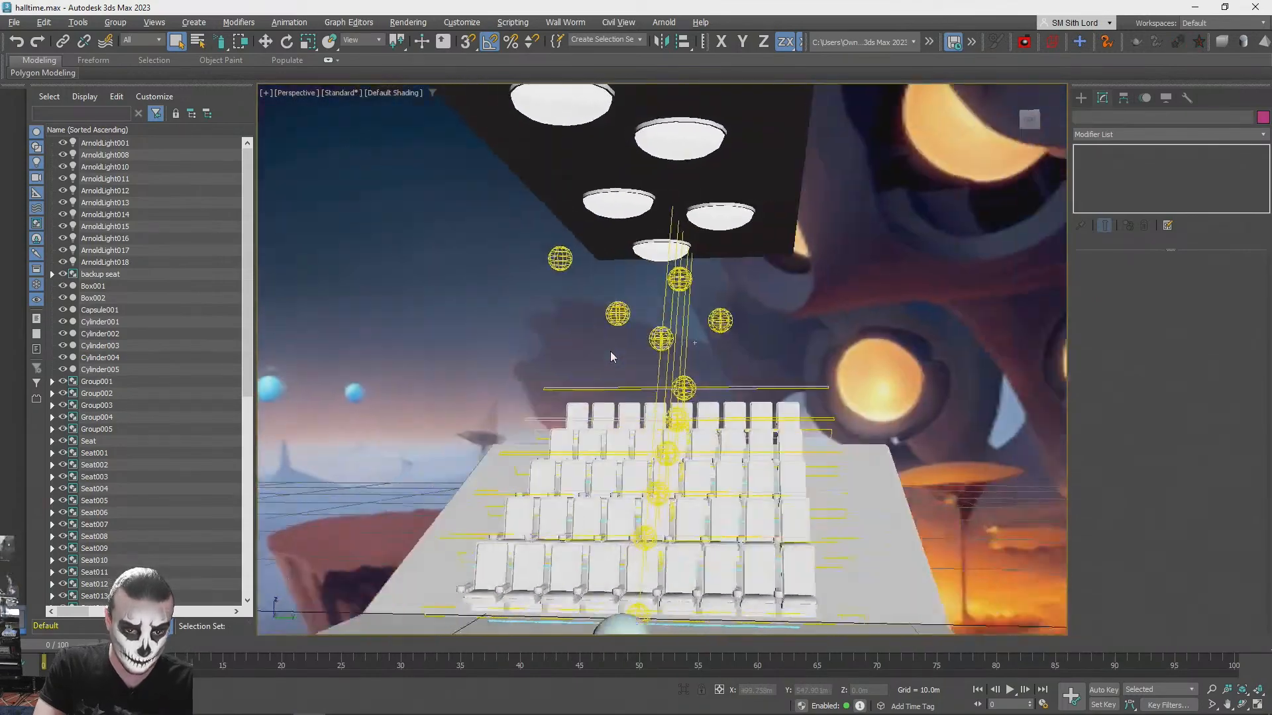
key(shift+q)
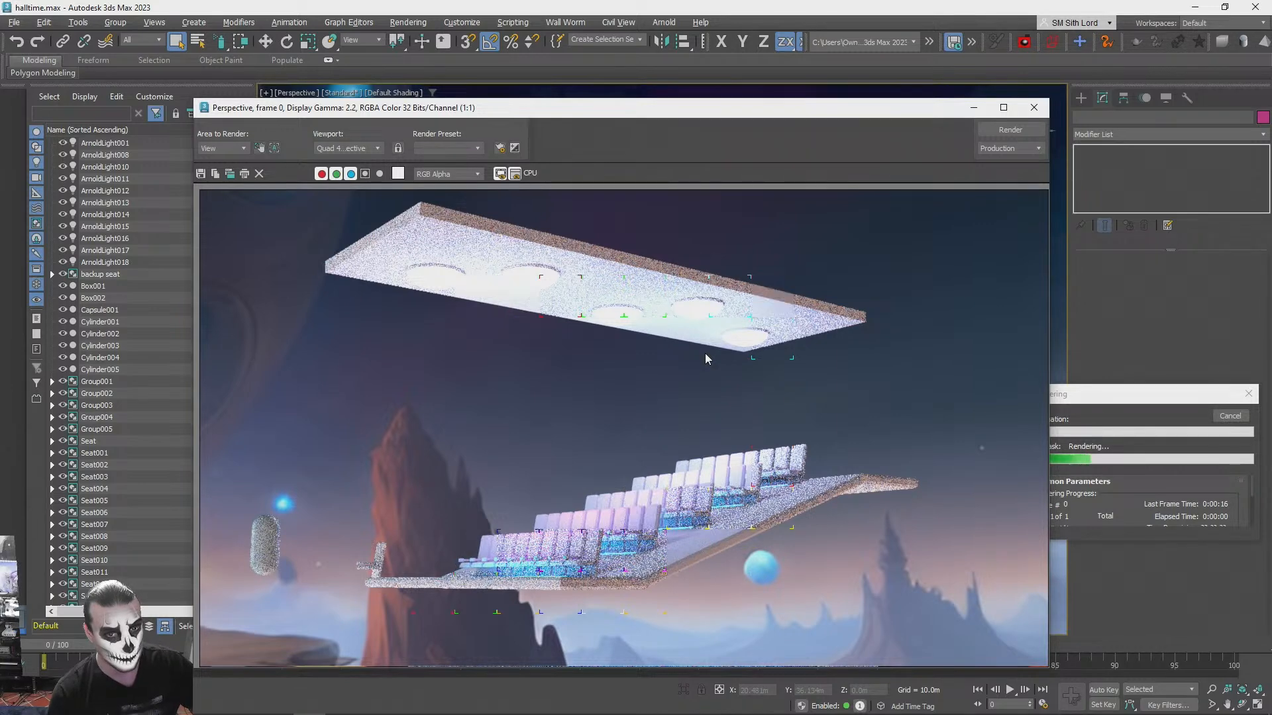
click(1036, 108)
click(1232, 417)
- Test-render the platform from above its open side edge to judge the aisle lighting
alt+middle_drag(958, 337, 599, 508)
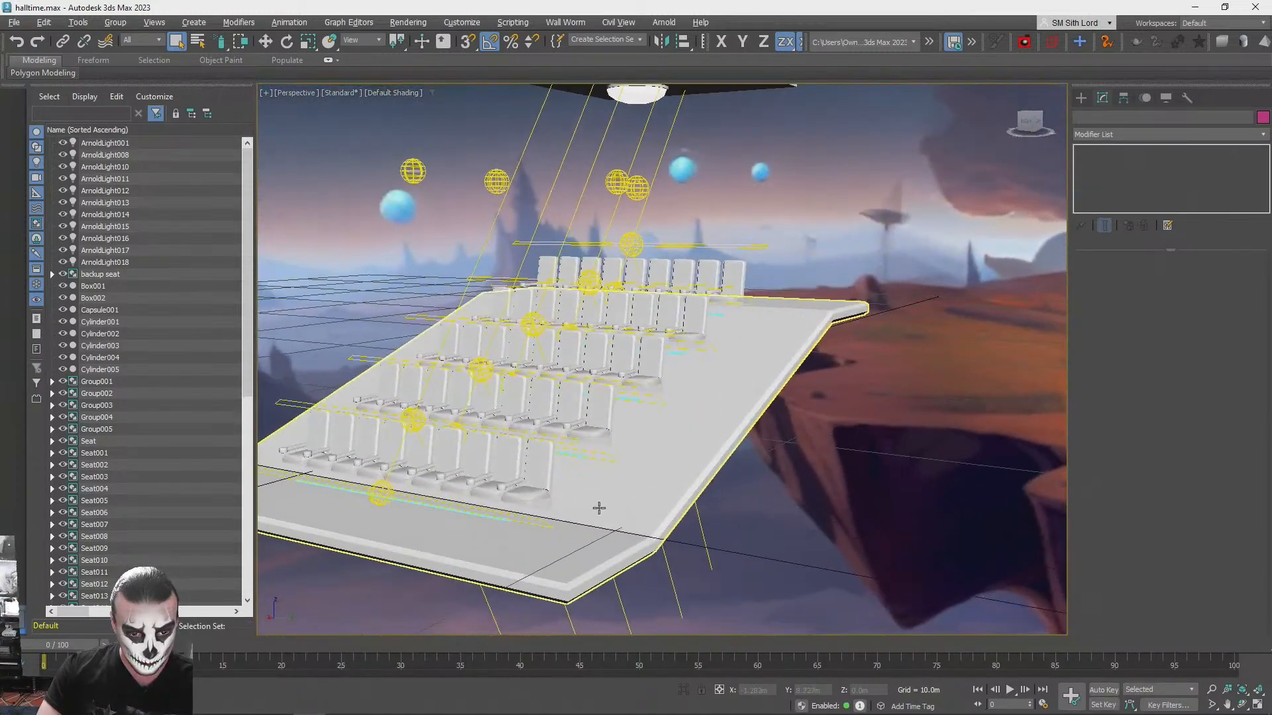
key(shift+q)
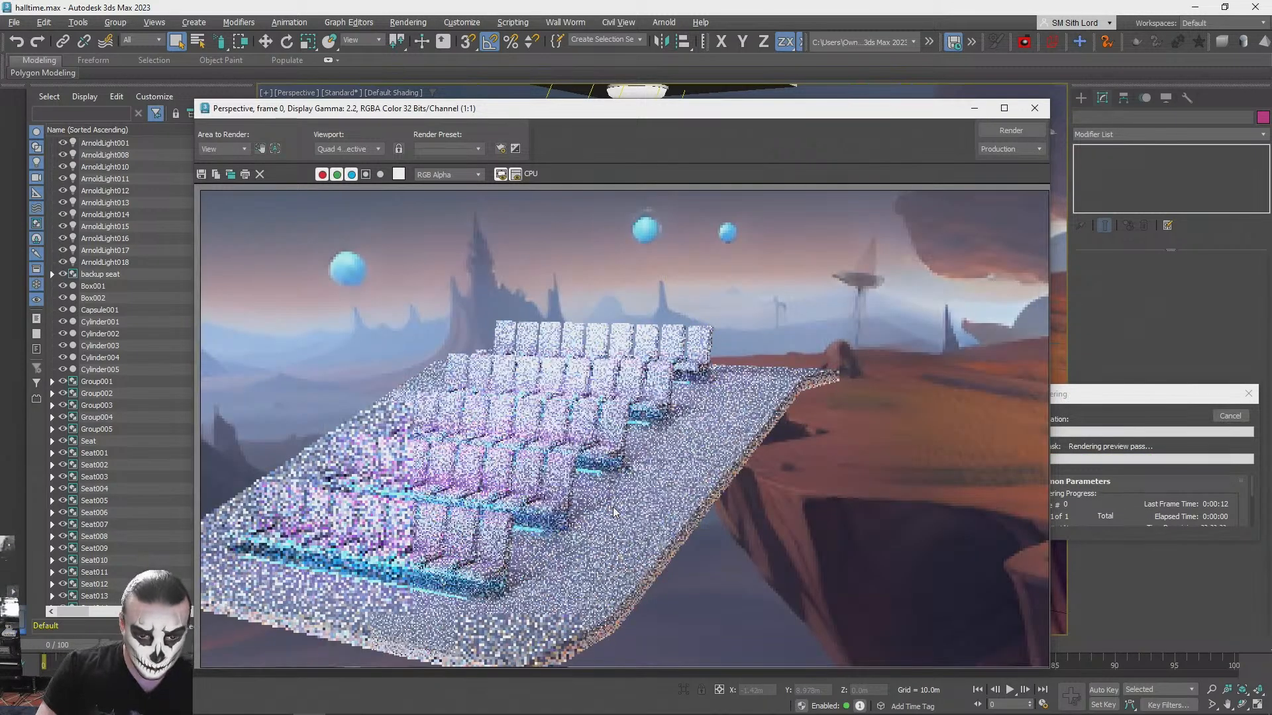
click(1035, 108)
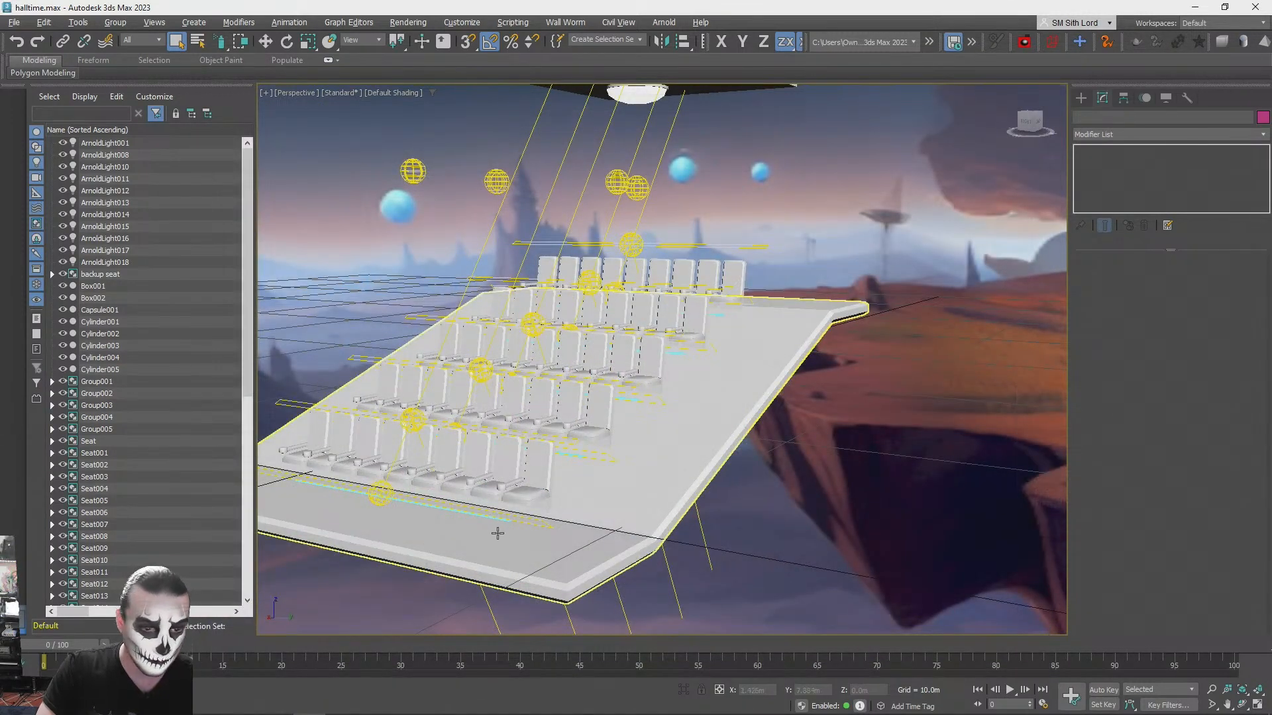
- Copy the front row's glow strip sideways along Y to about 10.195 m, near the platform's side edge
mouse_move(484, 518)
mouse_down()
mouse_move(749, 550)
mouse_move(608, 533)
mouse_up()
click(481, 516)
key(w)
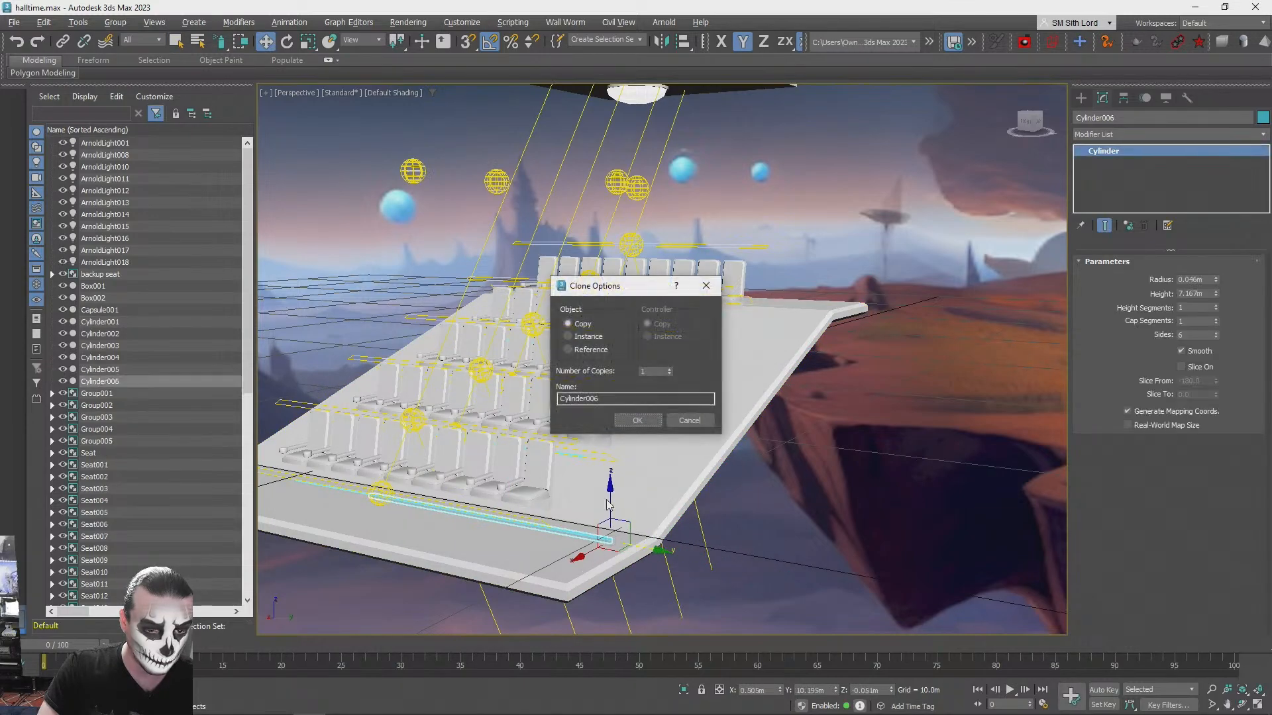
click(634, 424)
- Rotate the copied strip to -90° about Z and 70° about X so it follows the sloping side edge
scroll(636, 437, up, 4)
scroll(635, 445, down, 4)
mouse_move(636, 446)
alt+middle_down()
mouse_move(530, 425)
mouse_move(309, 511)
mouse_move(351, 493)
alt+middle_up()
scroll(518, 424, up, 4)
drag(352, 493, 445, 500)
key(e)
drag(540, 434, 526, 438)
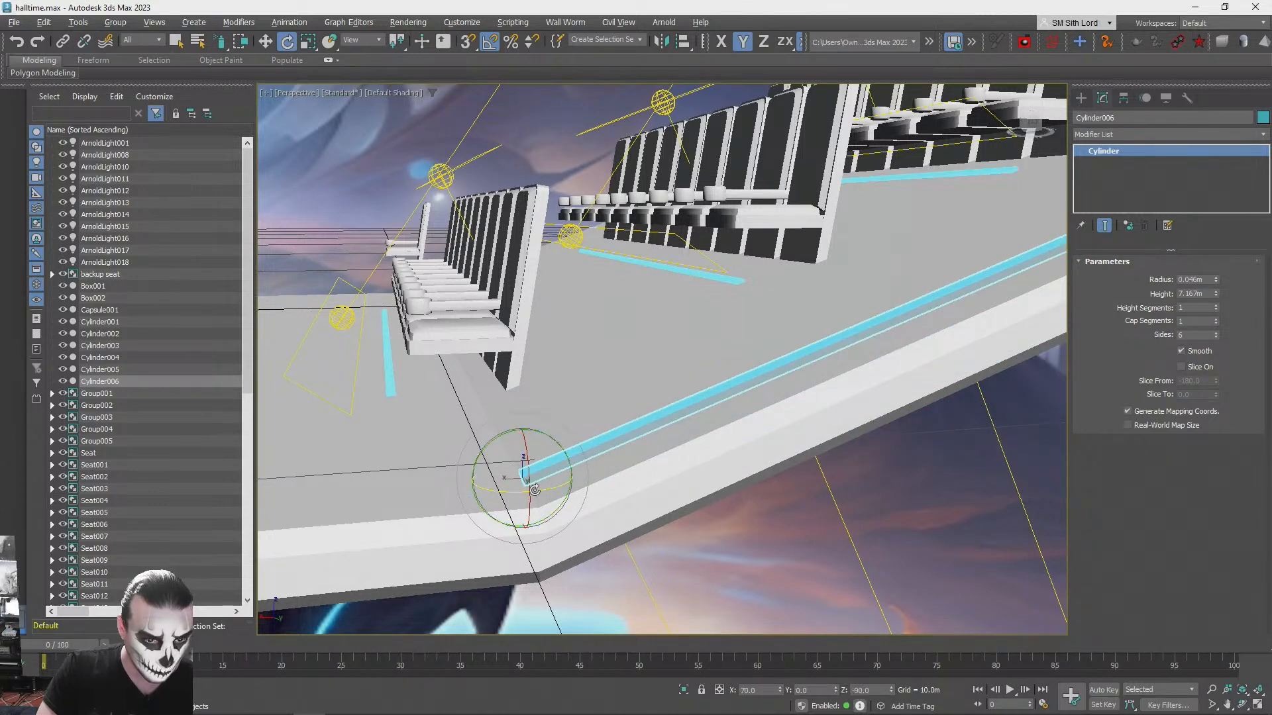
- Using the Local coordinate system, shift the edge strip along the slope beside the seat rows and set its height to about 8.737 m
key(w)
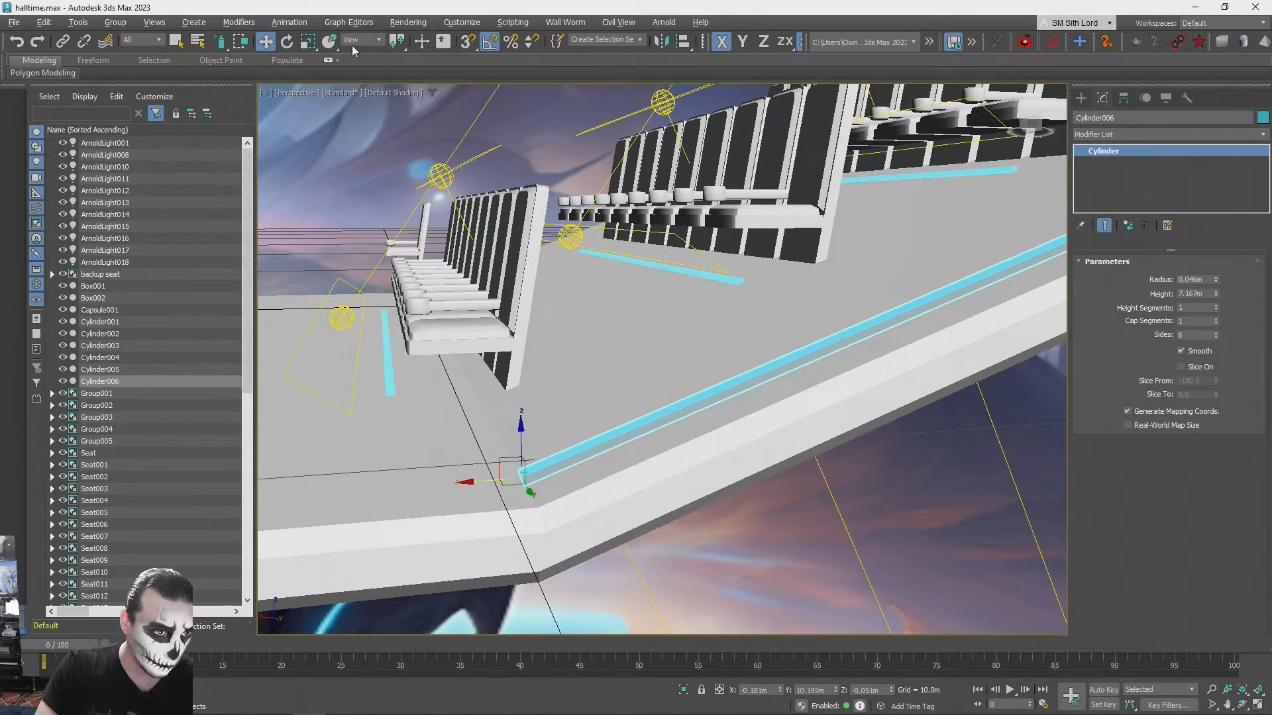
click(357, 41)
click(362, 87)
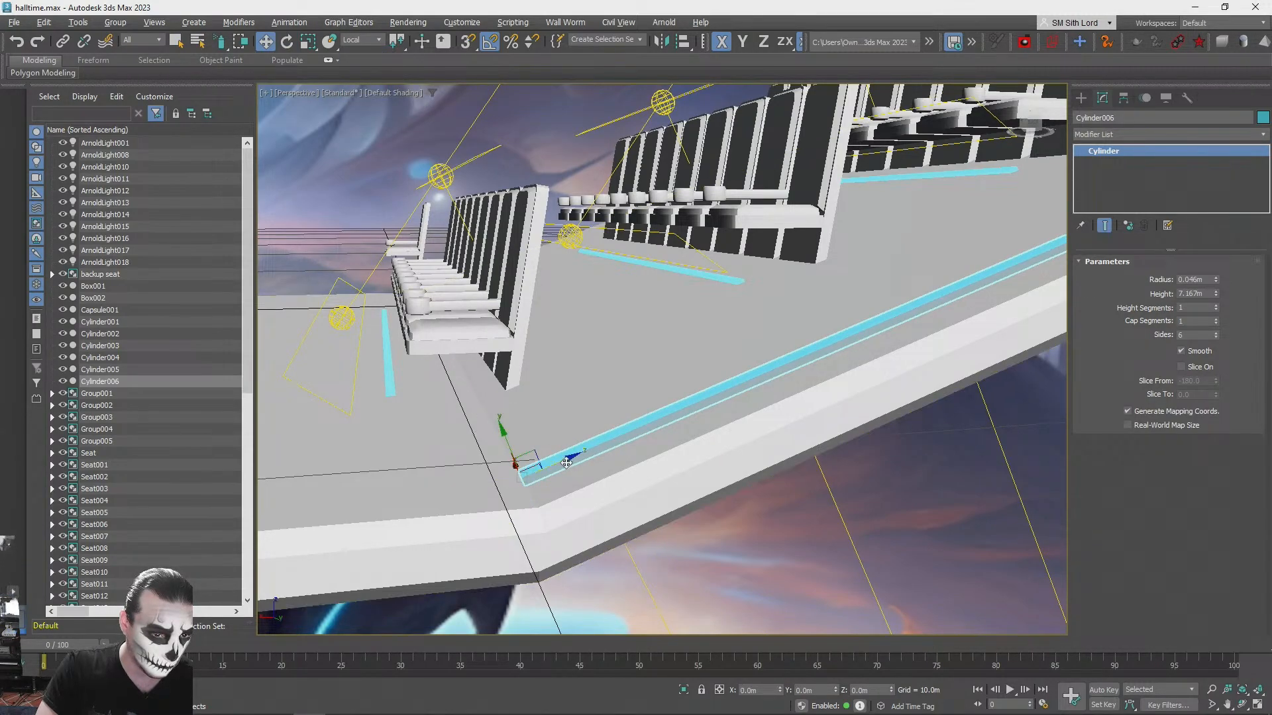
scroll(531, 475, down, 3)
alt+middle_drag(531, 476, 386, 44)
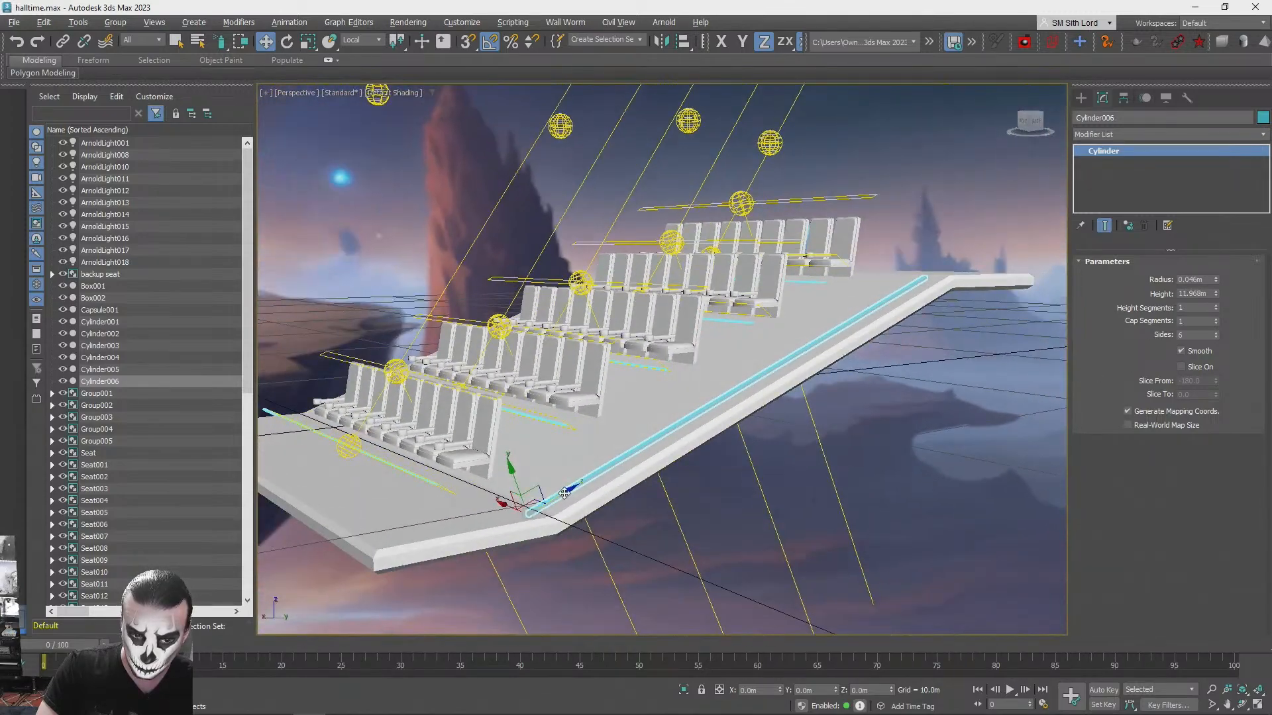
drag(563, 494, 652, 442)
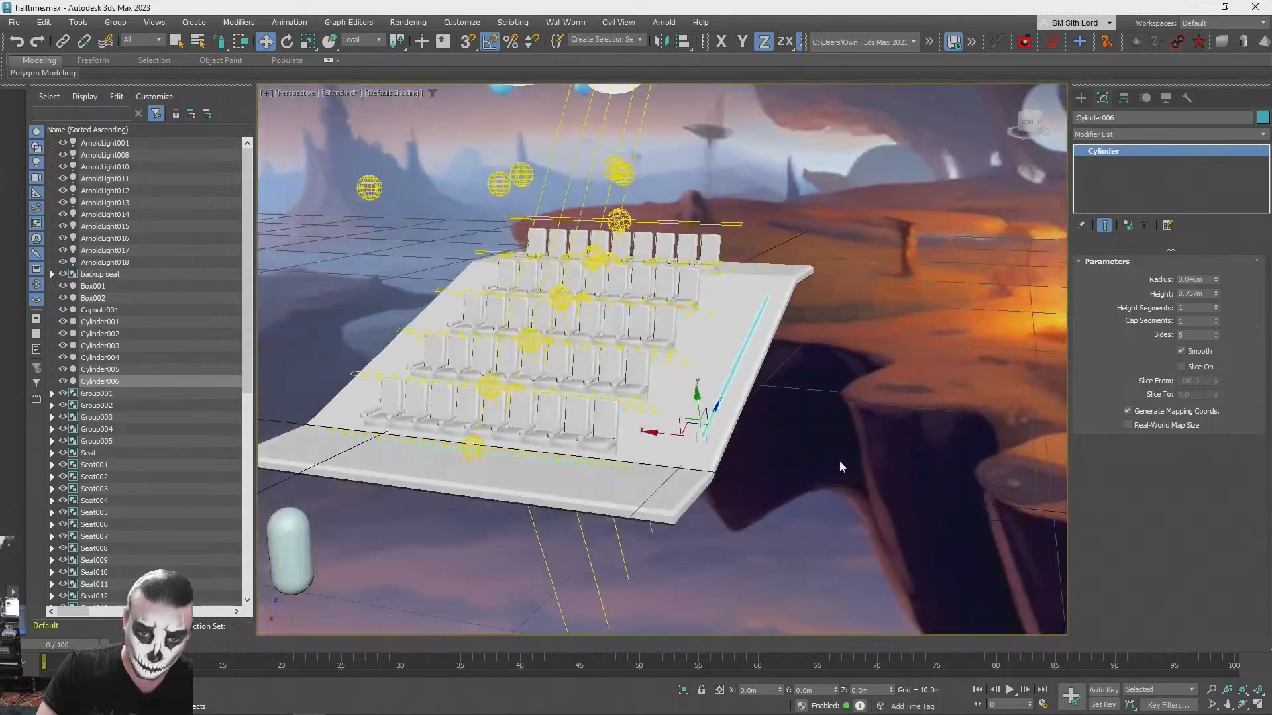
drag(727, 457, 748, 455)
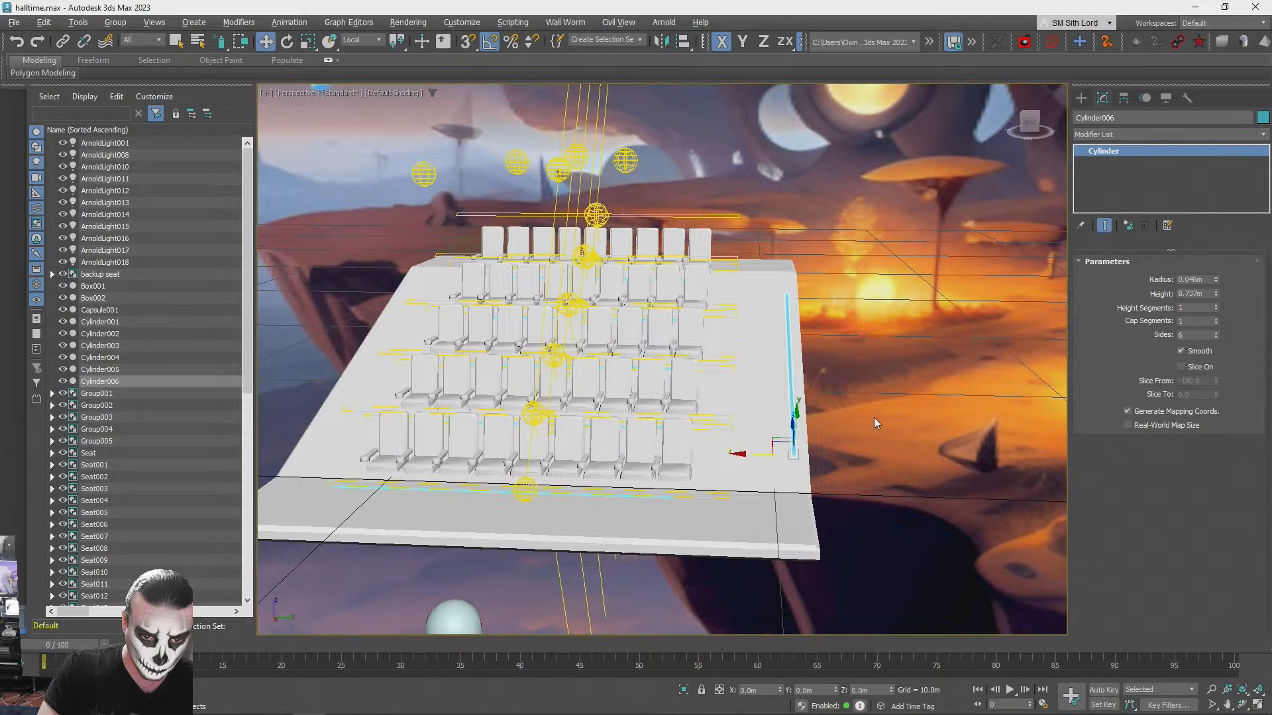
- Copy the front row's blue quad light sideways along Y to the platform's open side edge
click(522, 487)
click(524, 488)
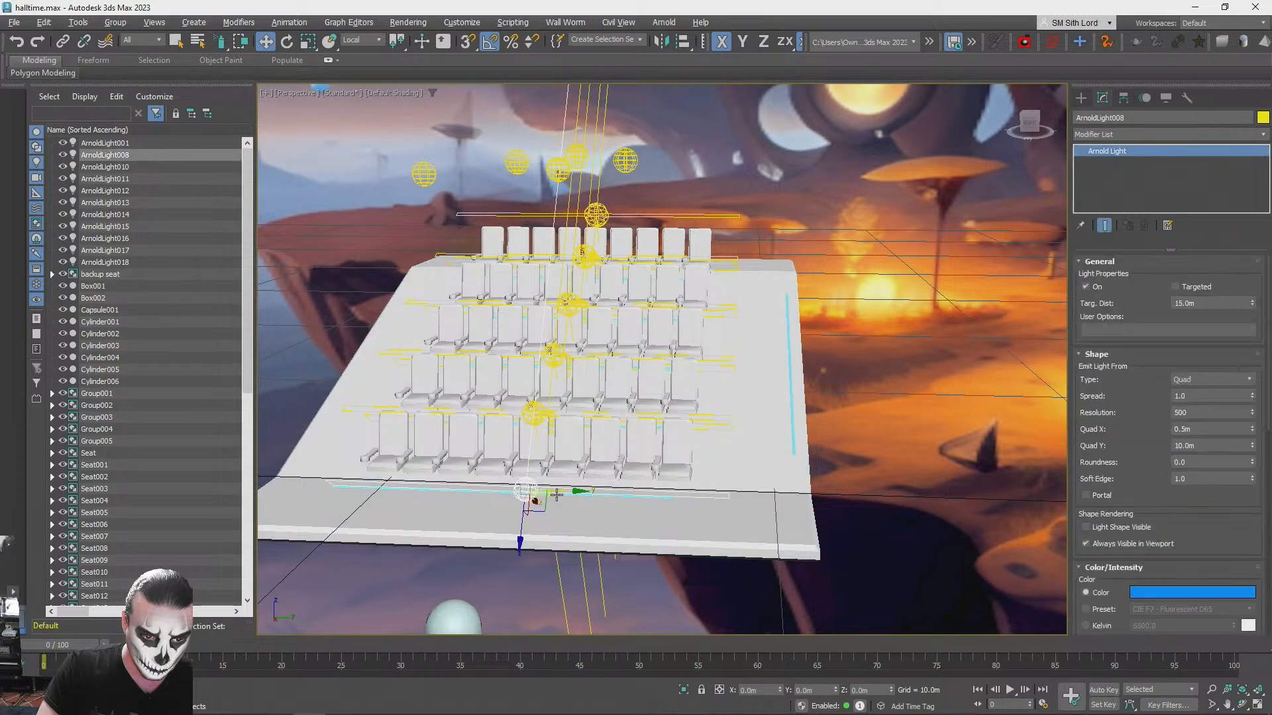
shift+drag(573, 493, 771, 496)
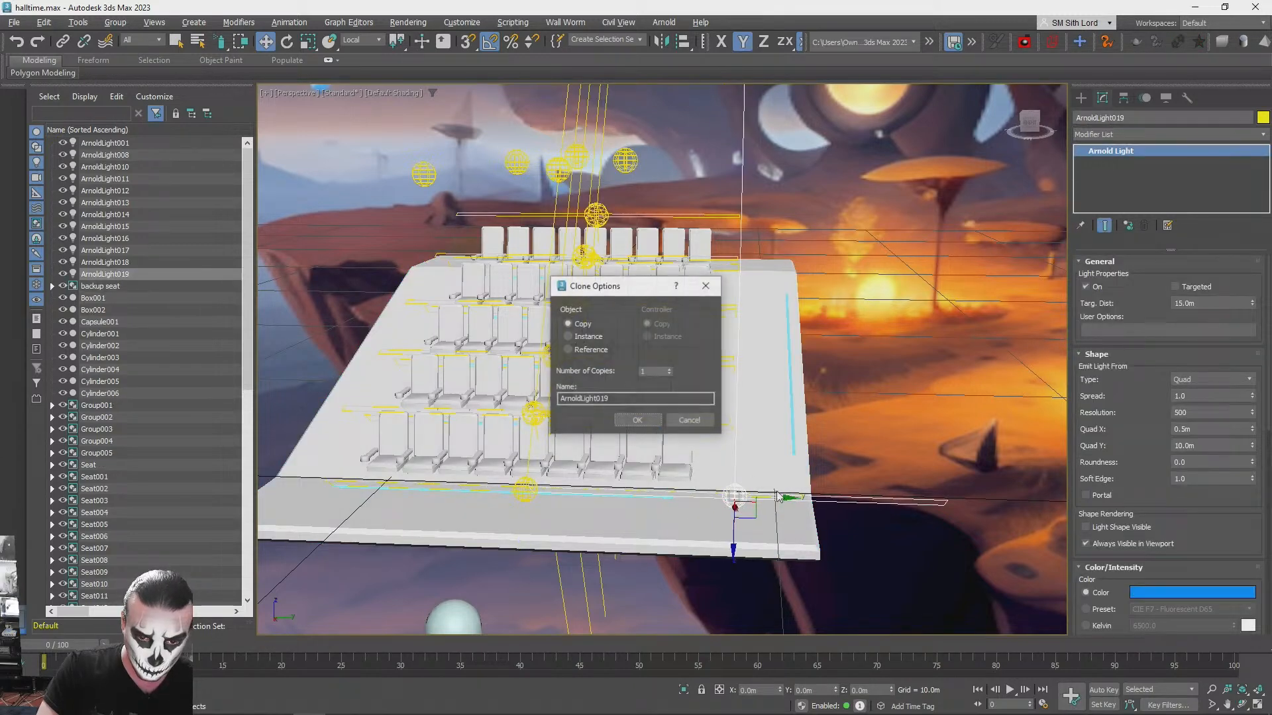
click(637, 421)
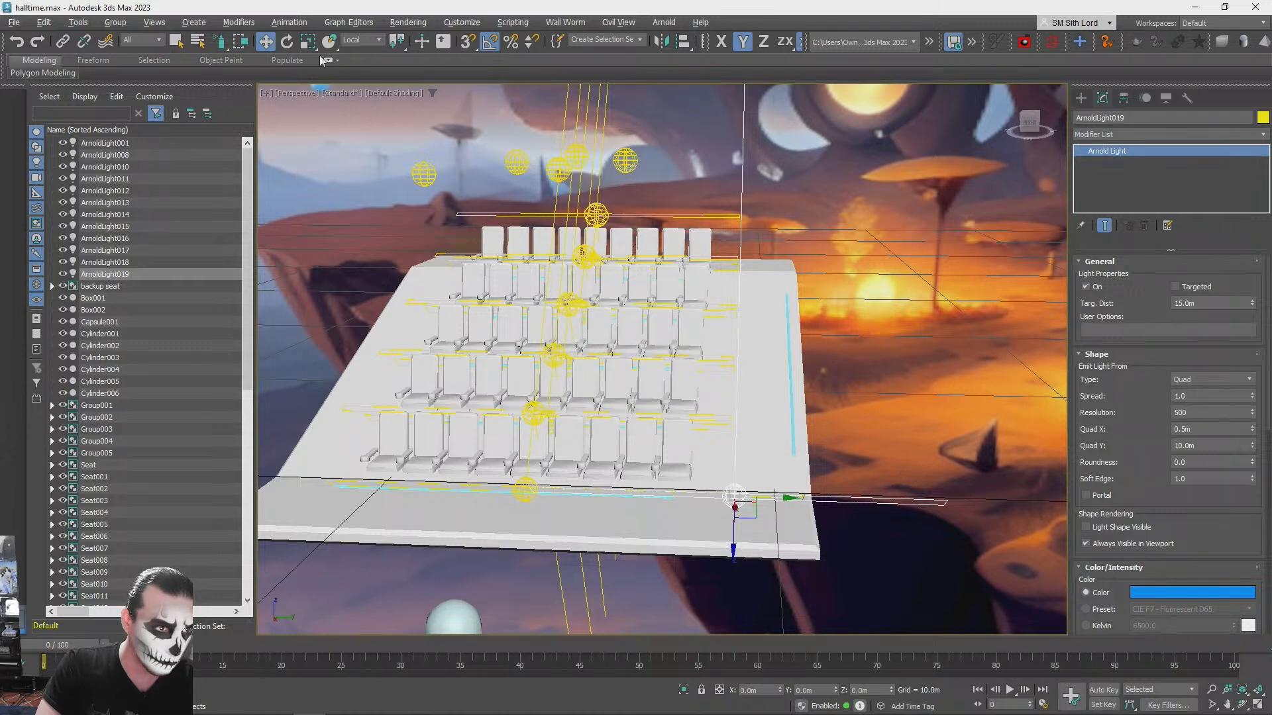
- Rotate the copied light to -90° about Z and -30° about X to follow the platform's slope
right_click(287, 41)
key(Return)
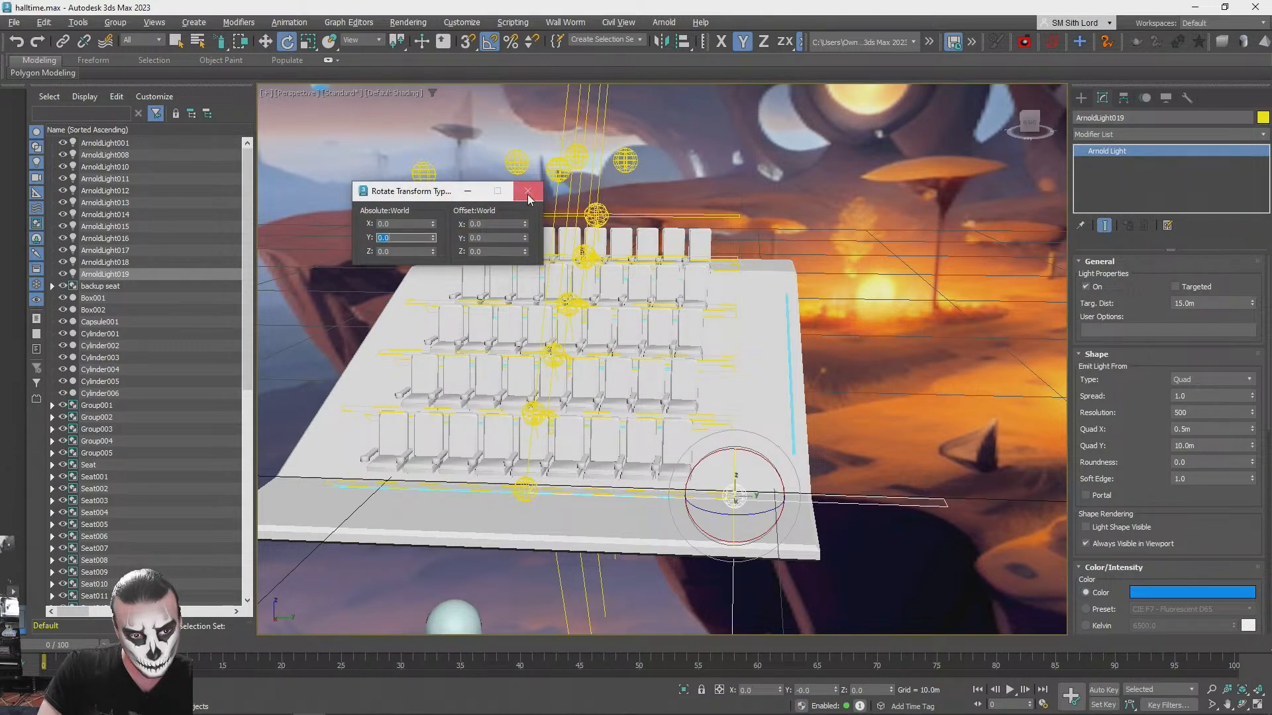
click(528, 191)
drag(769, 510, 722, 519)
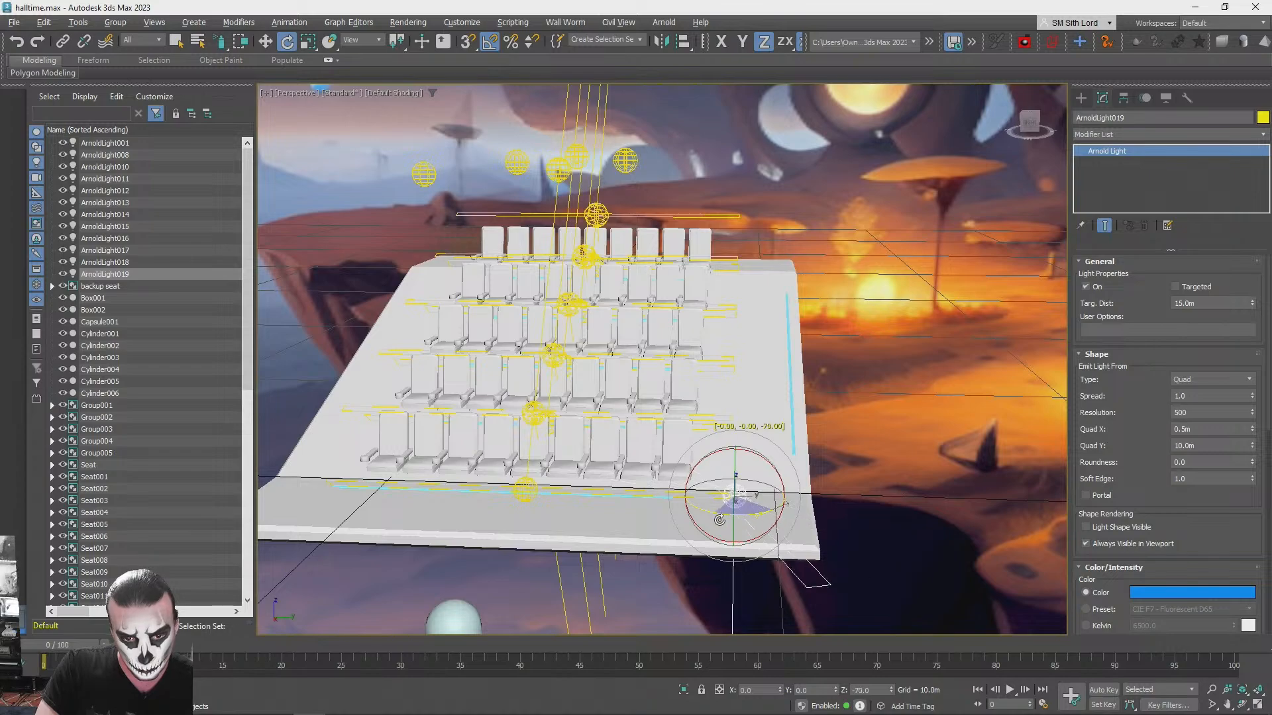
alt+middle_drag(711, 521, 468, 404)
drag(467, 407, 443, 411)
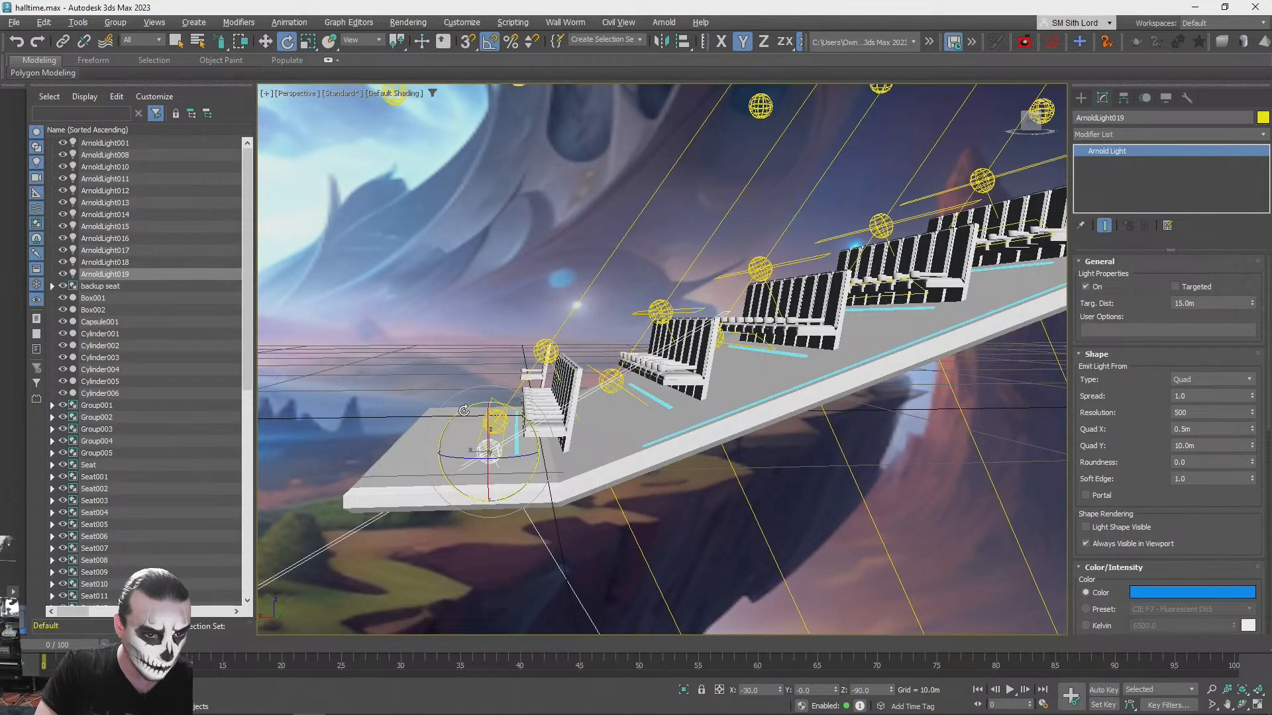
- Move the light up over the slope beside the seat rows and refine its tilt to -25° about X
key(w)
drag(488, 451, 860, 248)
alt+middle_drag(861, 249, 766, 353)
key(e)
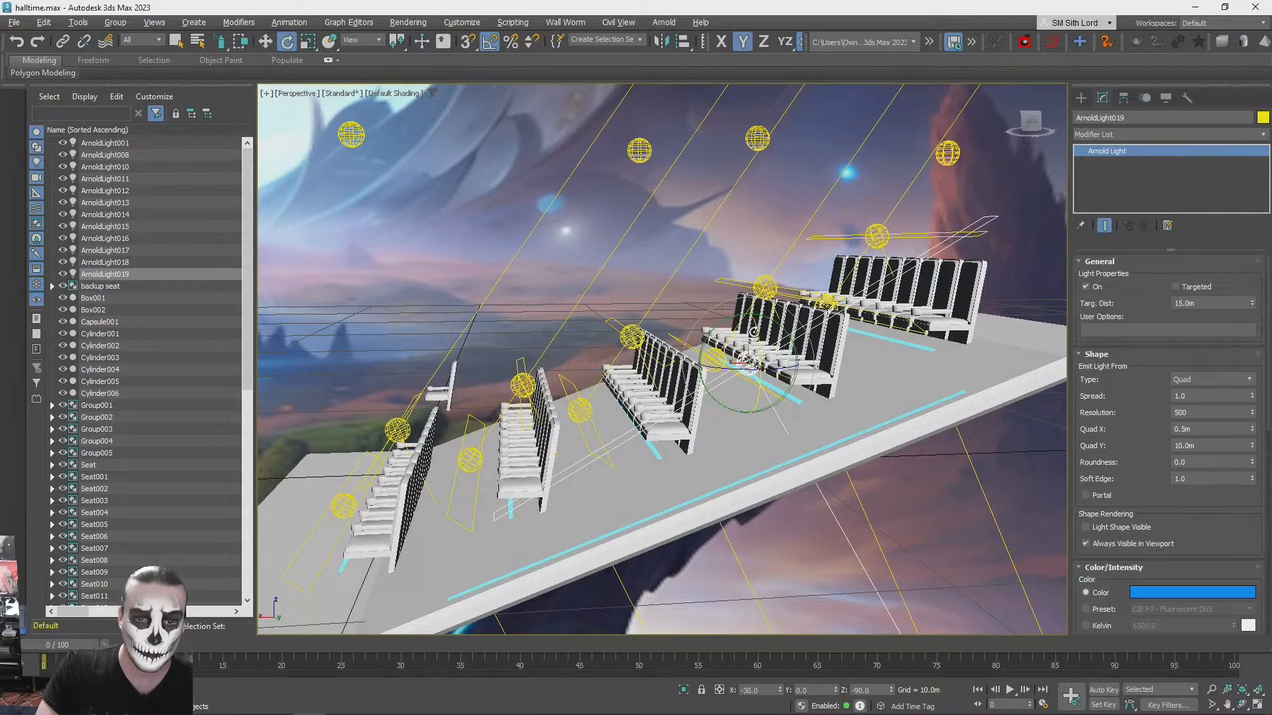
drag(741, 316, 743, 316)
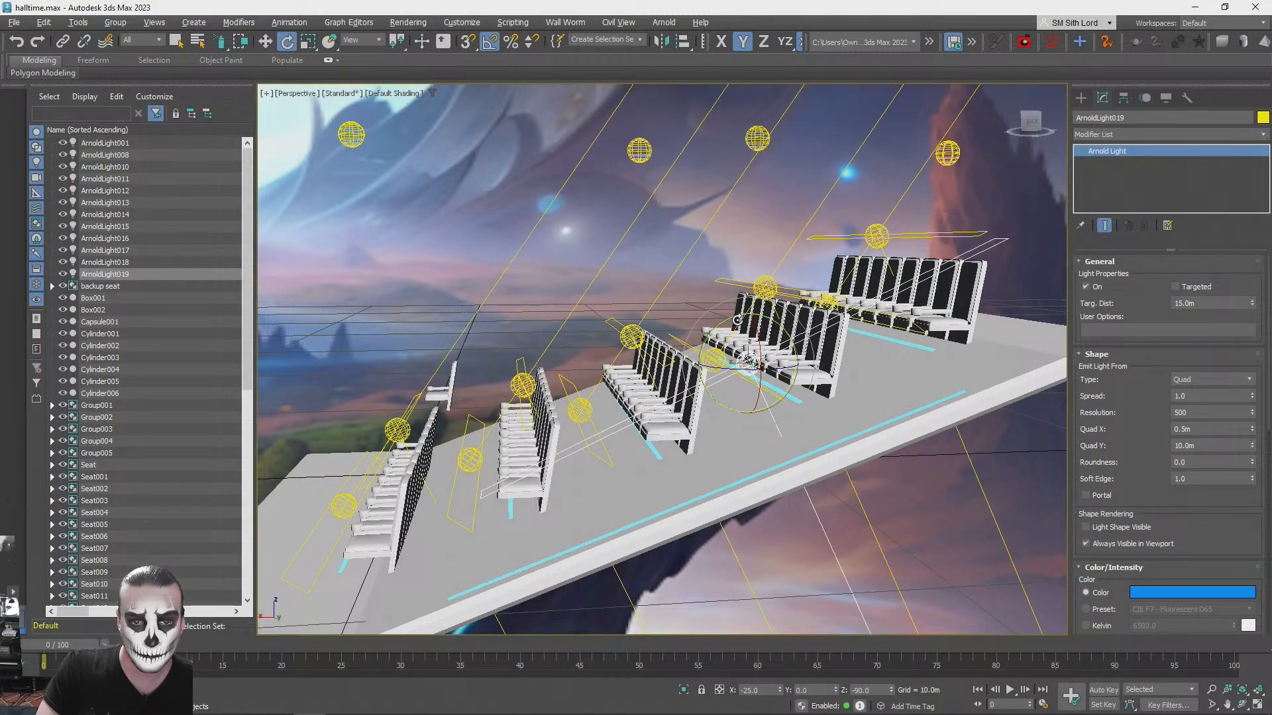
mouse_move(734, 319)
alt+middle_down()
mouse_move(656, 304)
mouse_move(740, 328)
alt+middle_up()
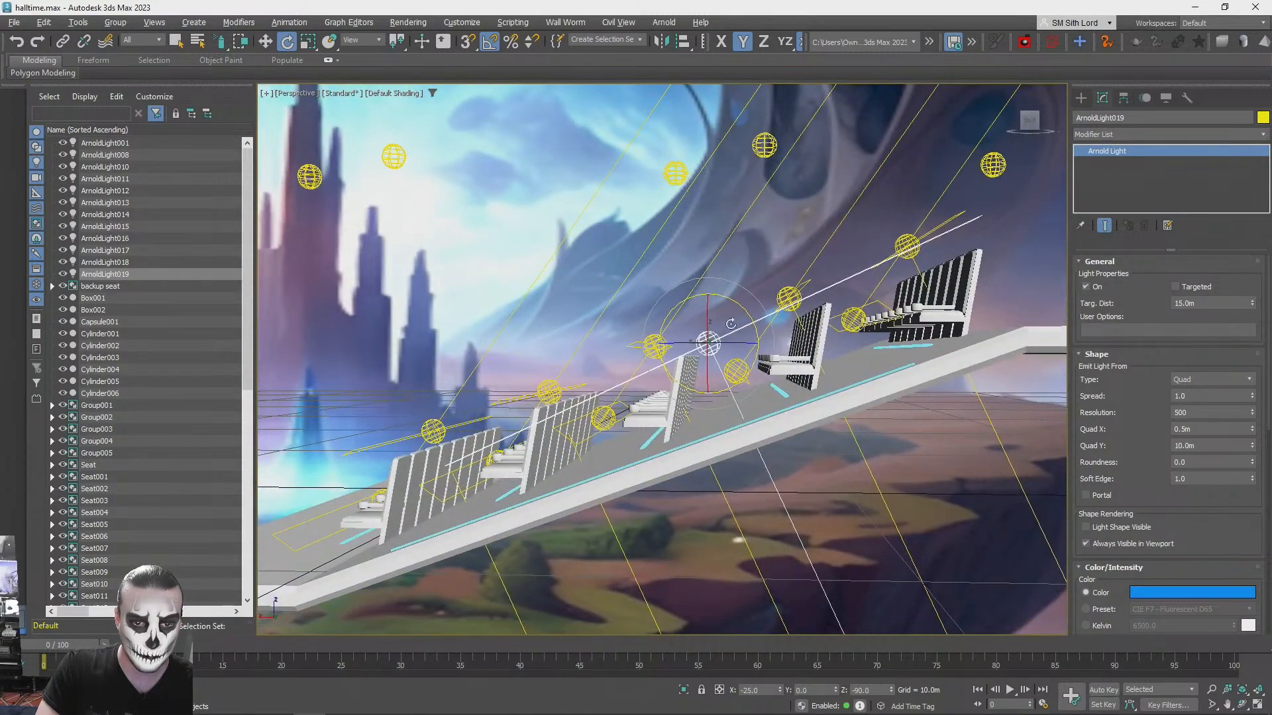
drag(733, 303, 736, 301)
mouse_move(735, 301)
alt+middle_down()
mouse_move(703, 312)
mouse_move(735, 318)
mouse_move(753, 305)
alt+middle_up()
- Move the tilted light sideways along its local axes to sit over the platform's edge glow strip
key(w)
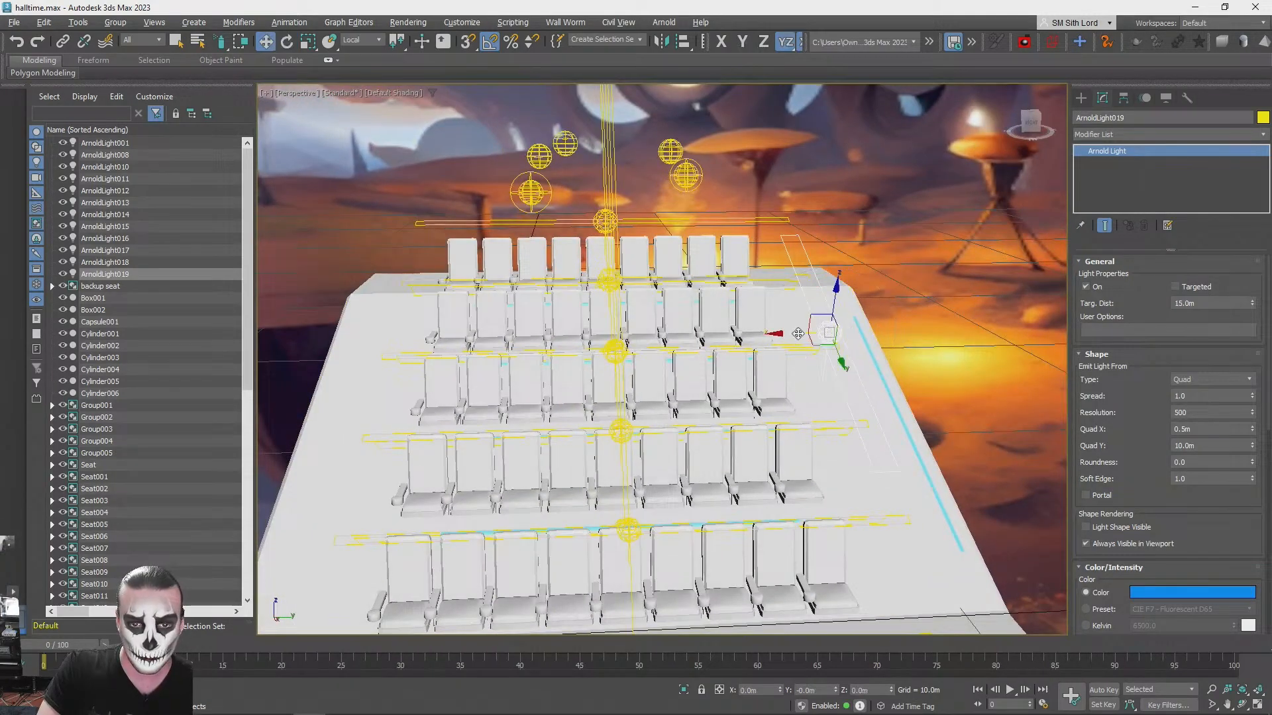
drag(820, 344, 903, 391)
alt+middle_drag(914, 387, 235, 140)
click(364, 41)
click(463, 10)
scroll(629, 255, down, 1)
alt+middle_drag(630, 255, 661, 275)
drag(691, 259, 700, 295)
alt+middle_drag(701, 295, 1222, 468)
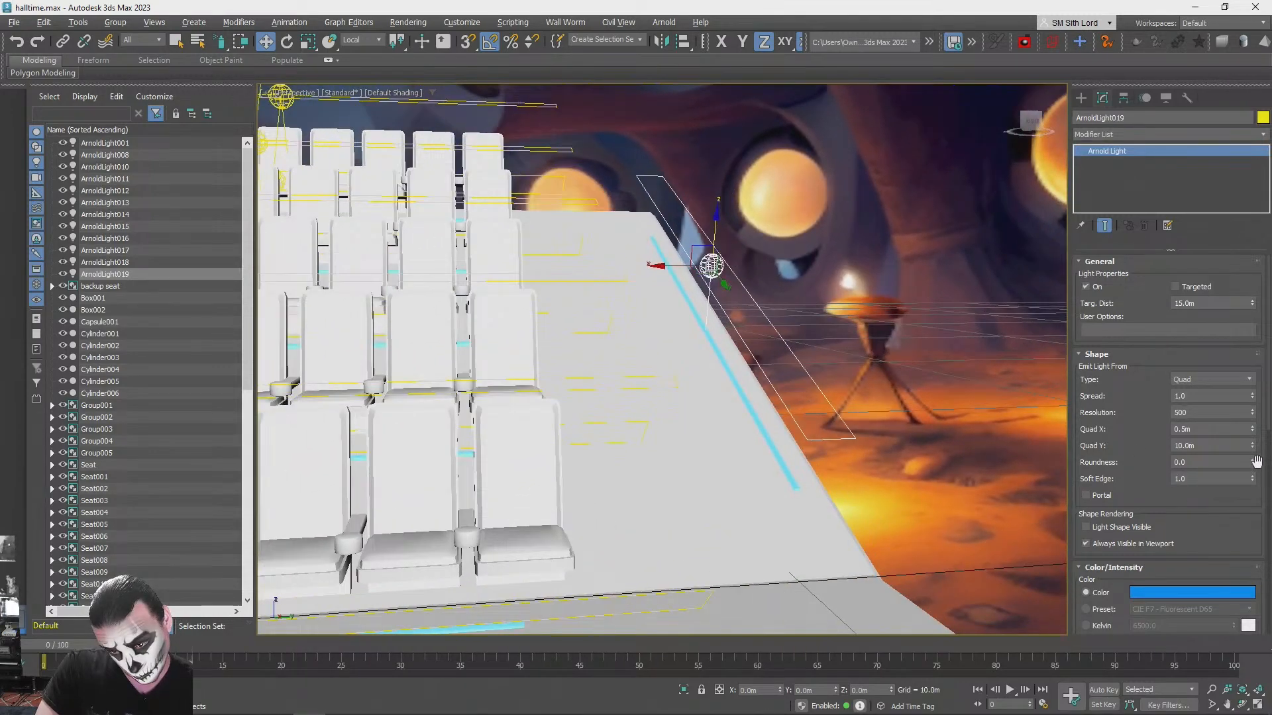
- Set the edge light's Quad X to 0.2 m and refine its position beside the glow strip
drag(1256, 432, 1253, 438)
alt+middle_drag(1033, 358, 659, 267)
drag(594, 232, 589, 206)
- Test-render the platform from its open side to judge the new edge light
click(756, 338)
alt+middle_drag(755, 337, 857, 469)
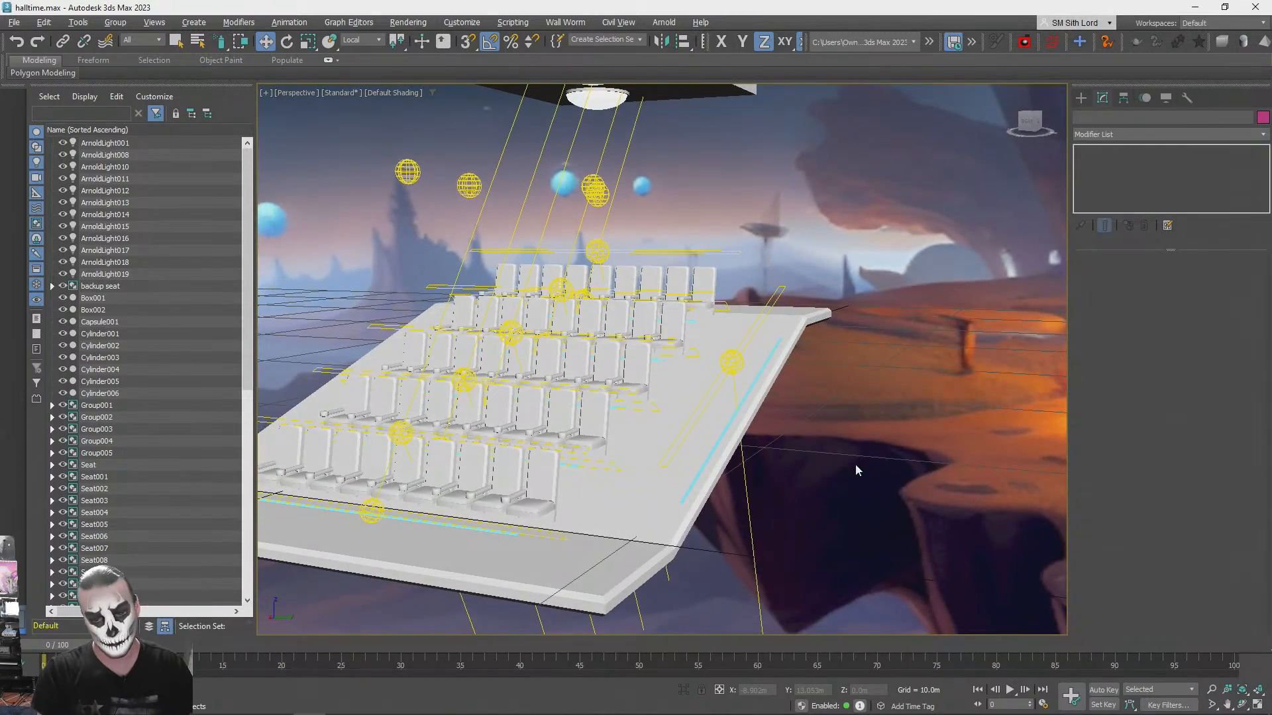
key(shift+q)
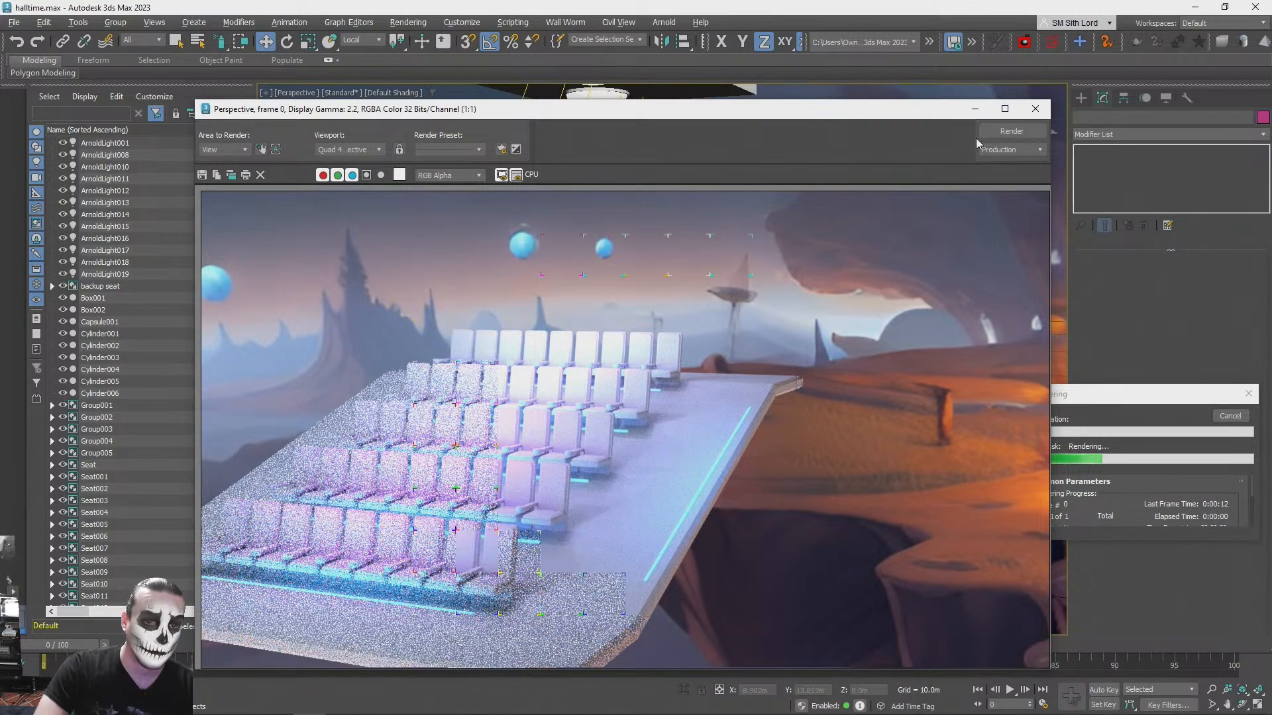
click(1036, 109)
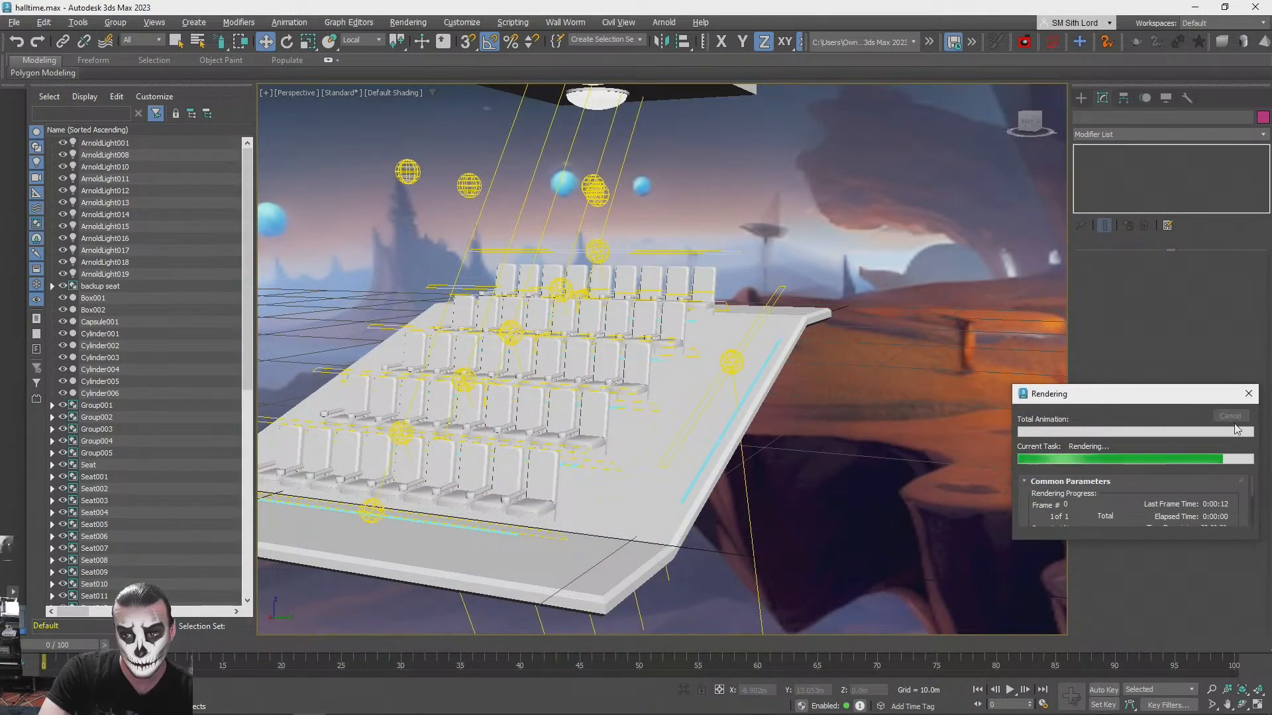
- Adjust the edge light's intensity and test-render the platform again
click(732, 361)
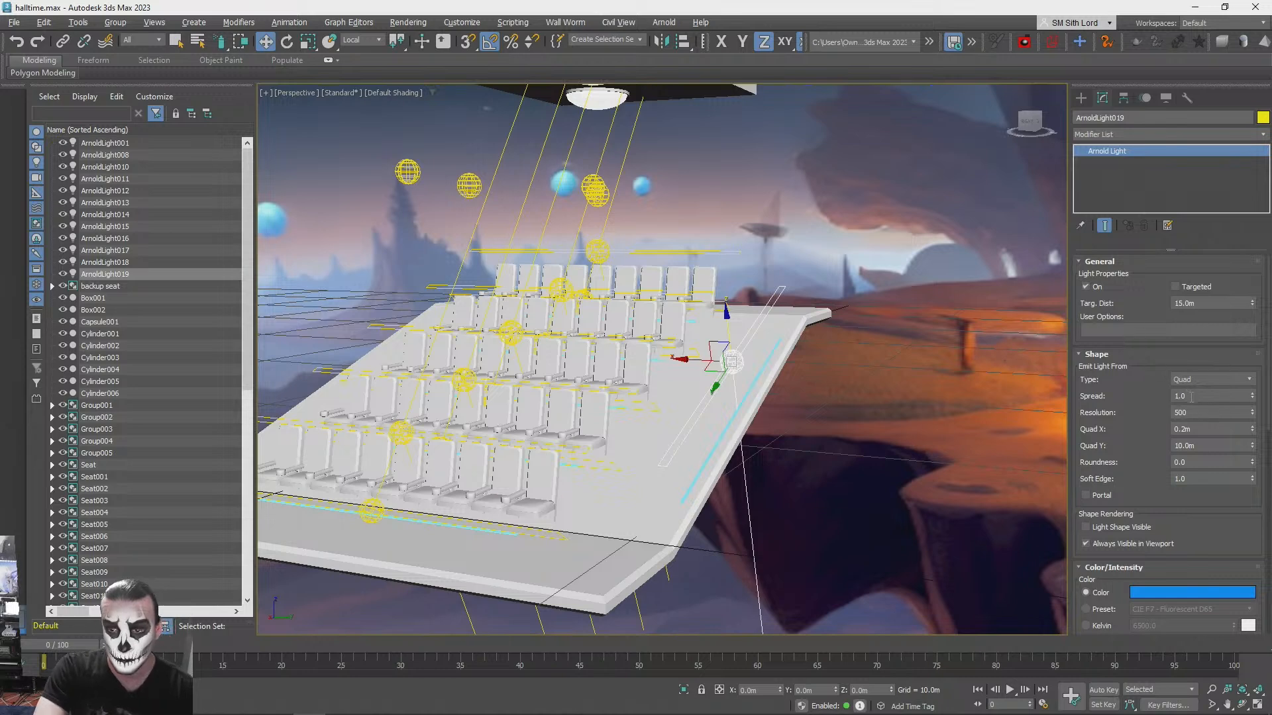
key(q)
scroll(1217, 531, down, 4)
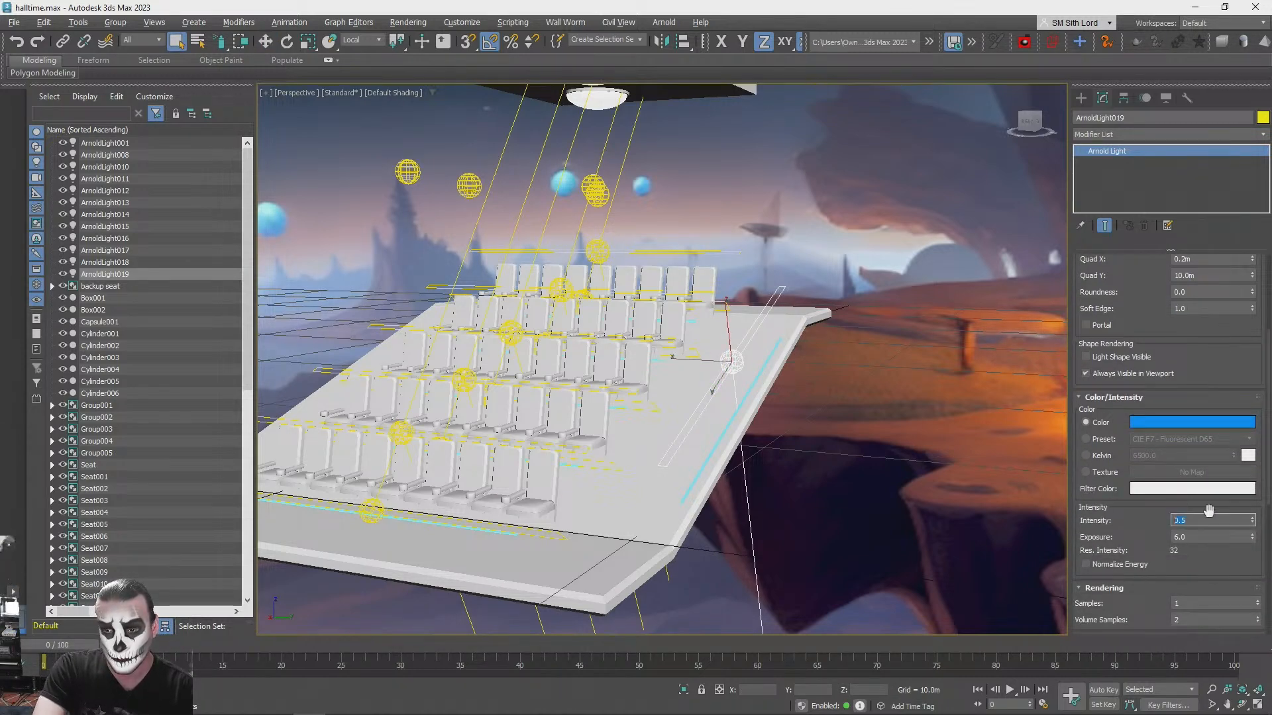
key(shift+q)
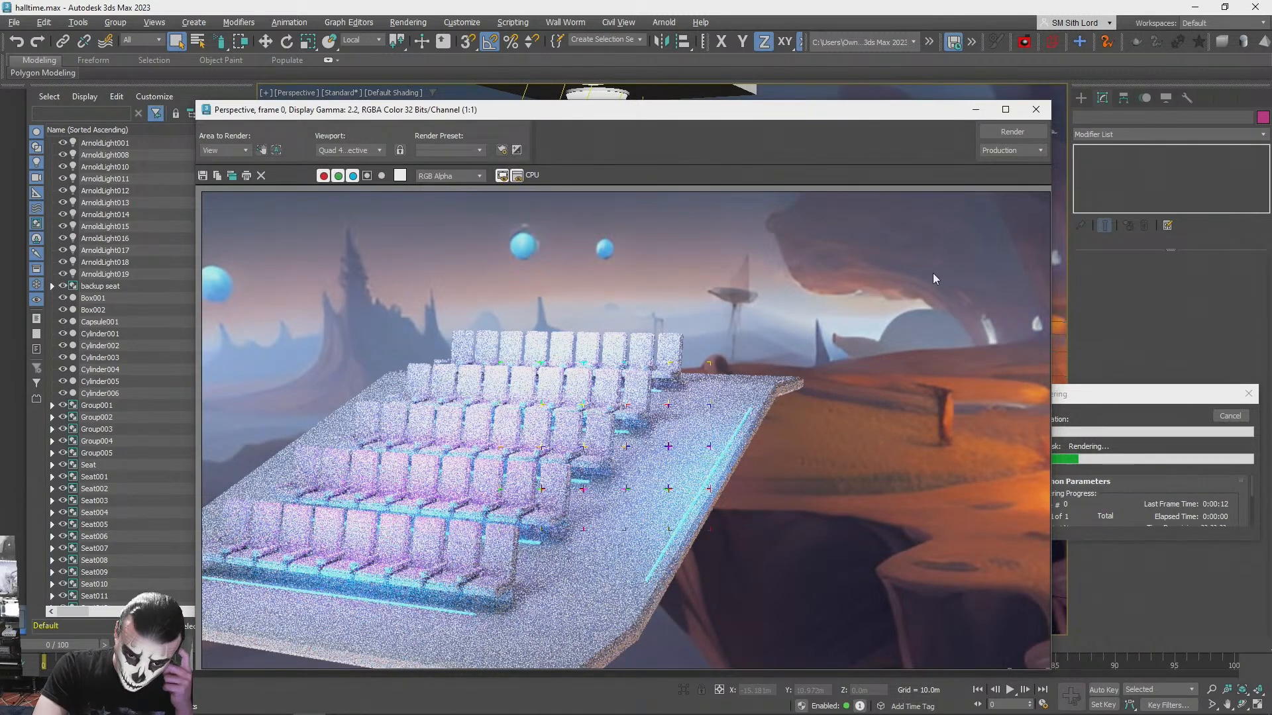
click(1035, 110)
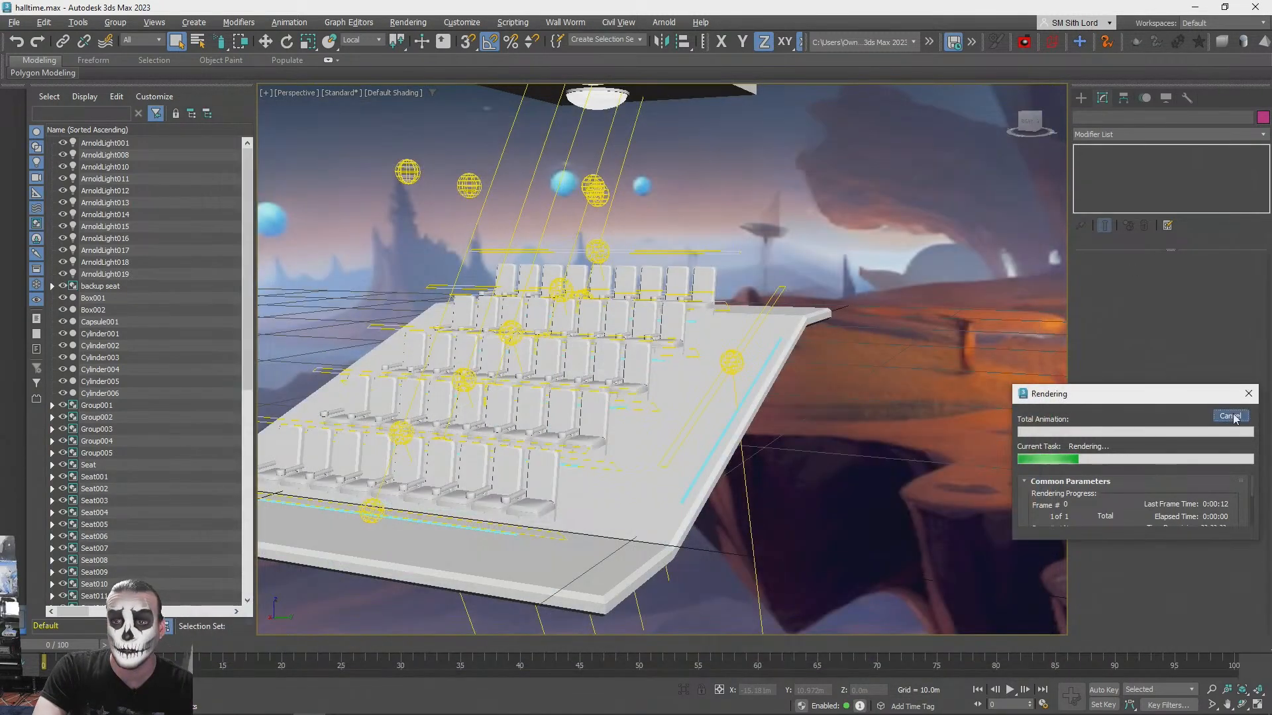
click(1230, 416)
- Copy the edge glow strip together with its light inward along local X to the seat-side border of the aisle
click(726, 400)
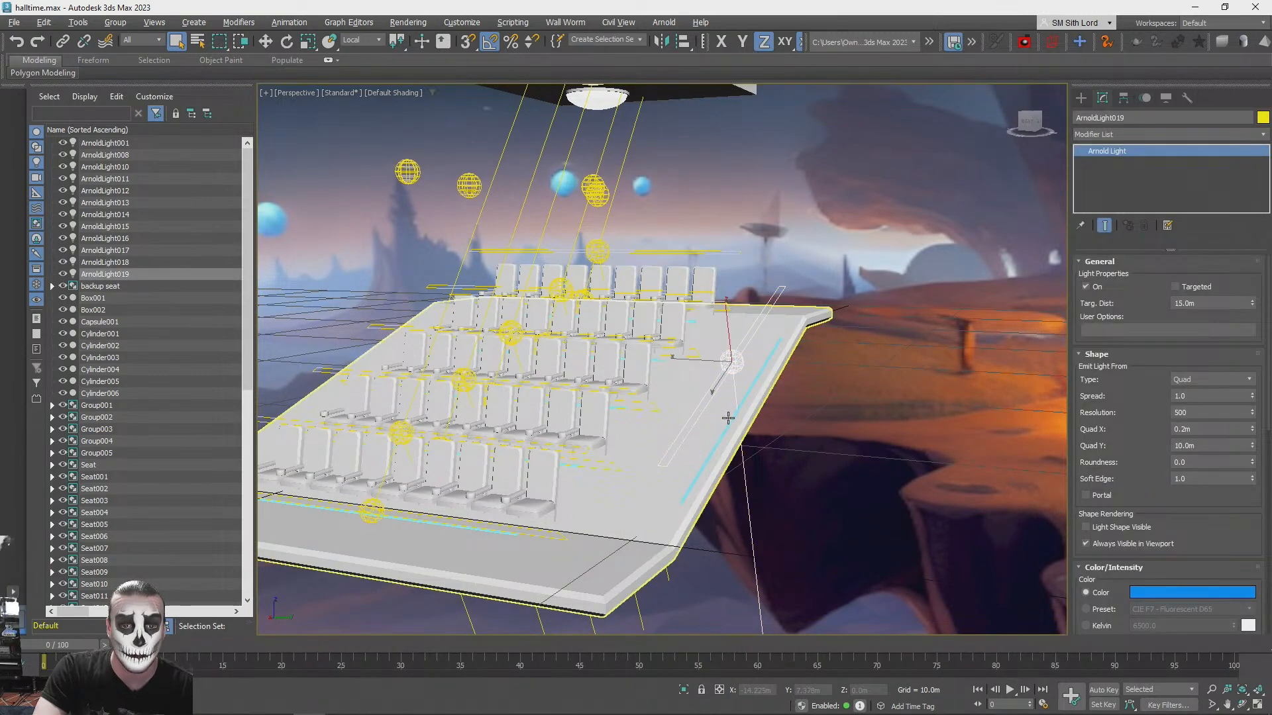
click(728, 418)
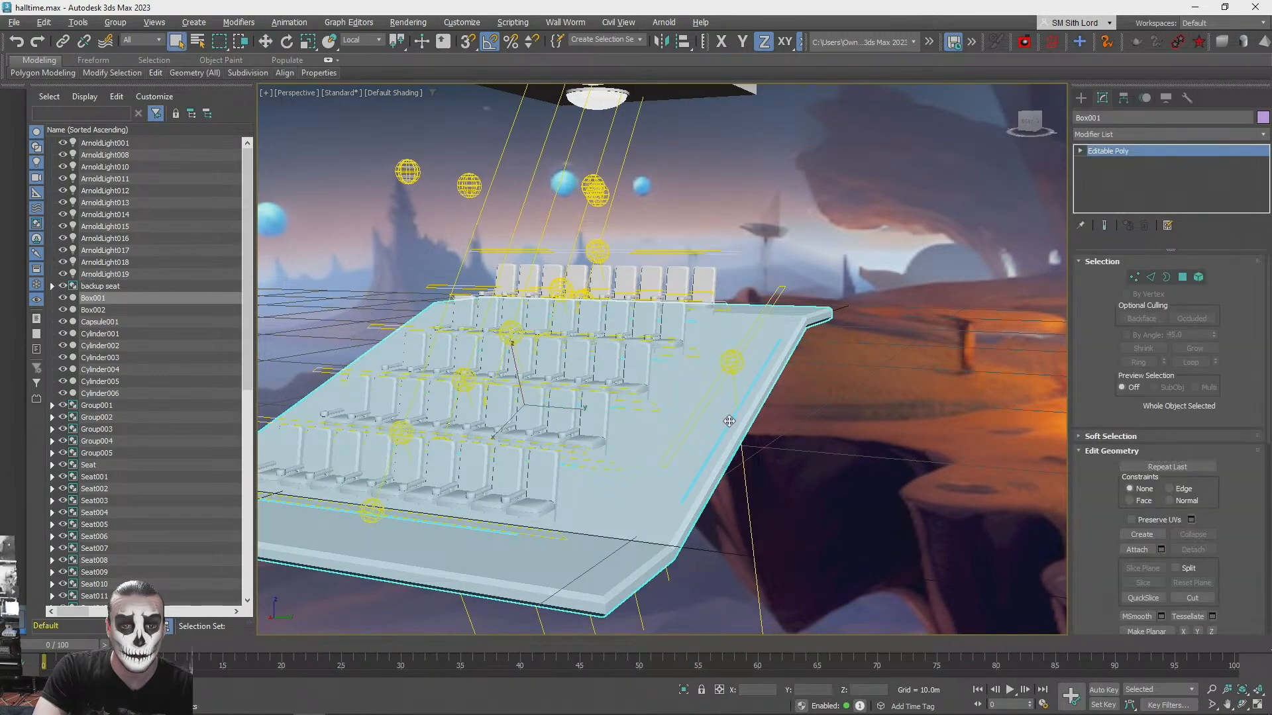
click(849, 448)
alt+middle_drag(759, 425, 788, 457)
scroll(772, 472, up, 3)
click(772, 472)
alt+middle_drag(729, 424, 674, 450)
ctrl+click(749, 390)
key(w)
shift+drag(641, 447, 538, 453)
click(642, 421)
mouse_move(644, 420)
alt+middle_down()
mouse_move(866, 474)
mouse_move(857, 480)
mouse_move(882, 469)
alt+middle_up()
- Test-render the aisle with glow strips along both of its borders
scroll(643, 421, down, 4)
click(866, 476)
scroll(859, 478, up, 3)
scroll(883, 469, up, 2)
key(shift+q)
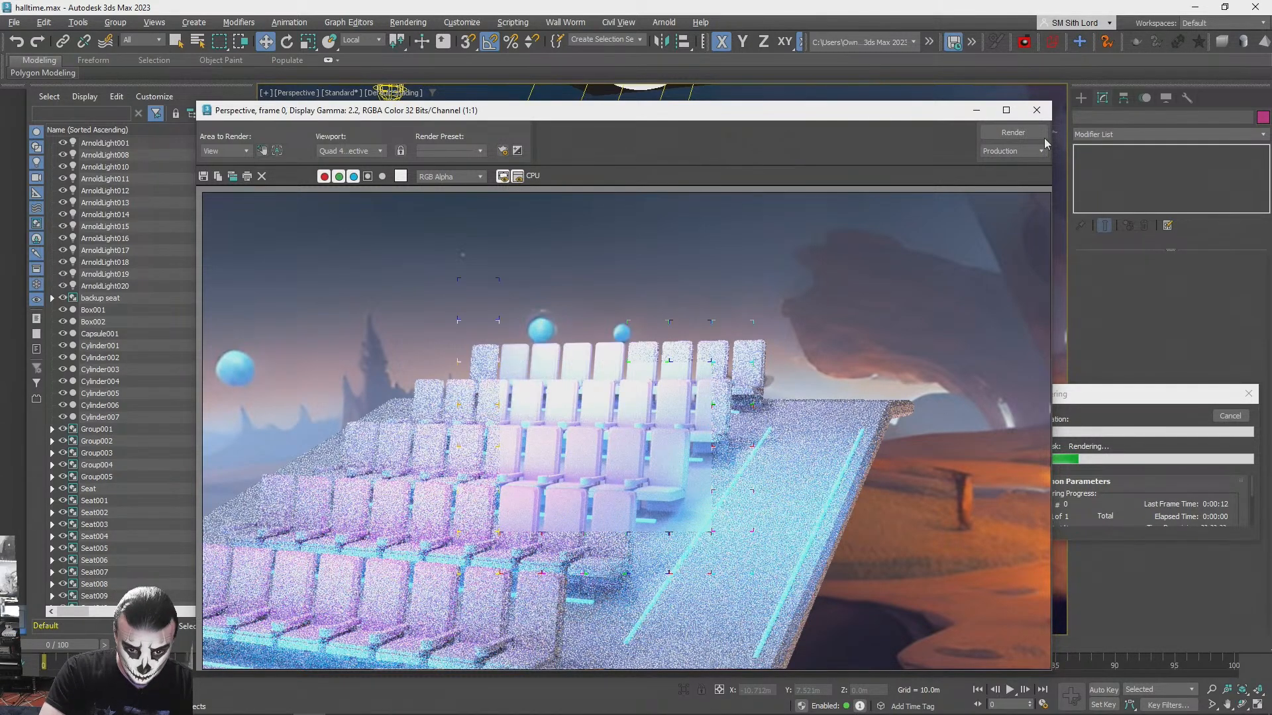
click(1036, 112)
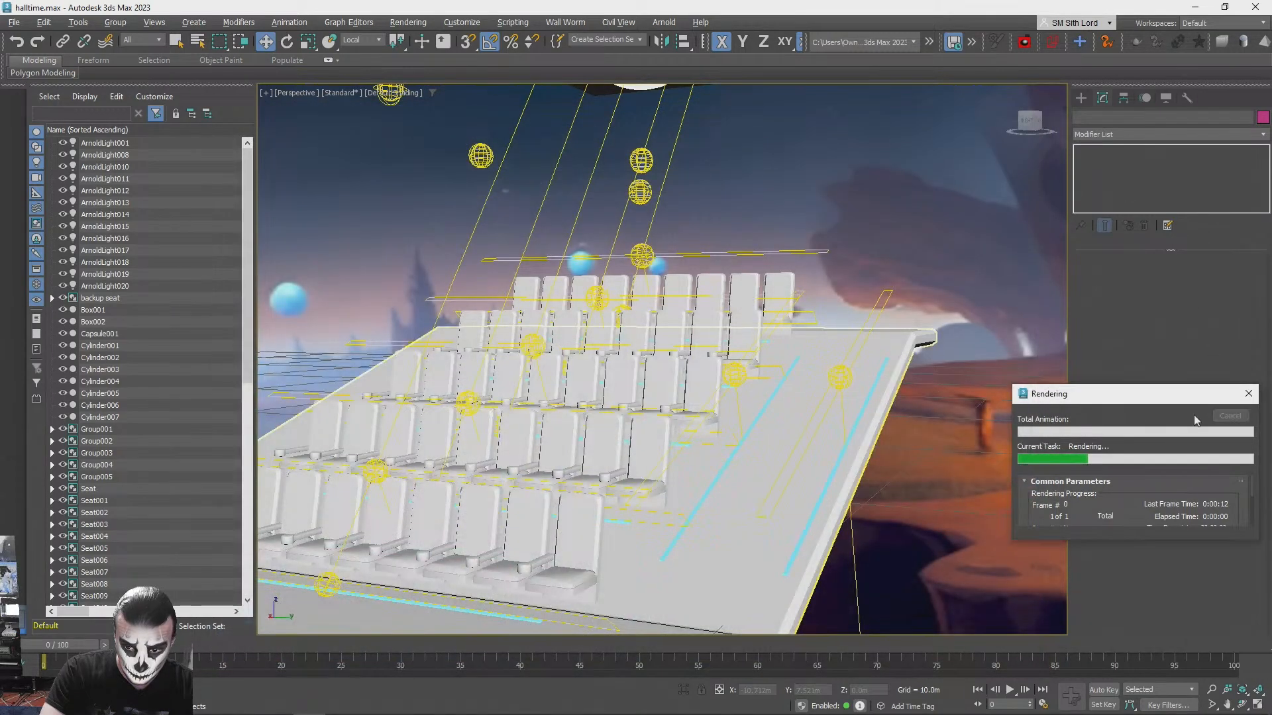
click(1231, 418)
- Copy both aisle glow strips and their two lights across to the aisle on the opposite side of the seats
click(676, 528)
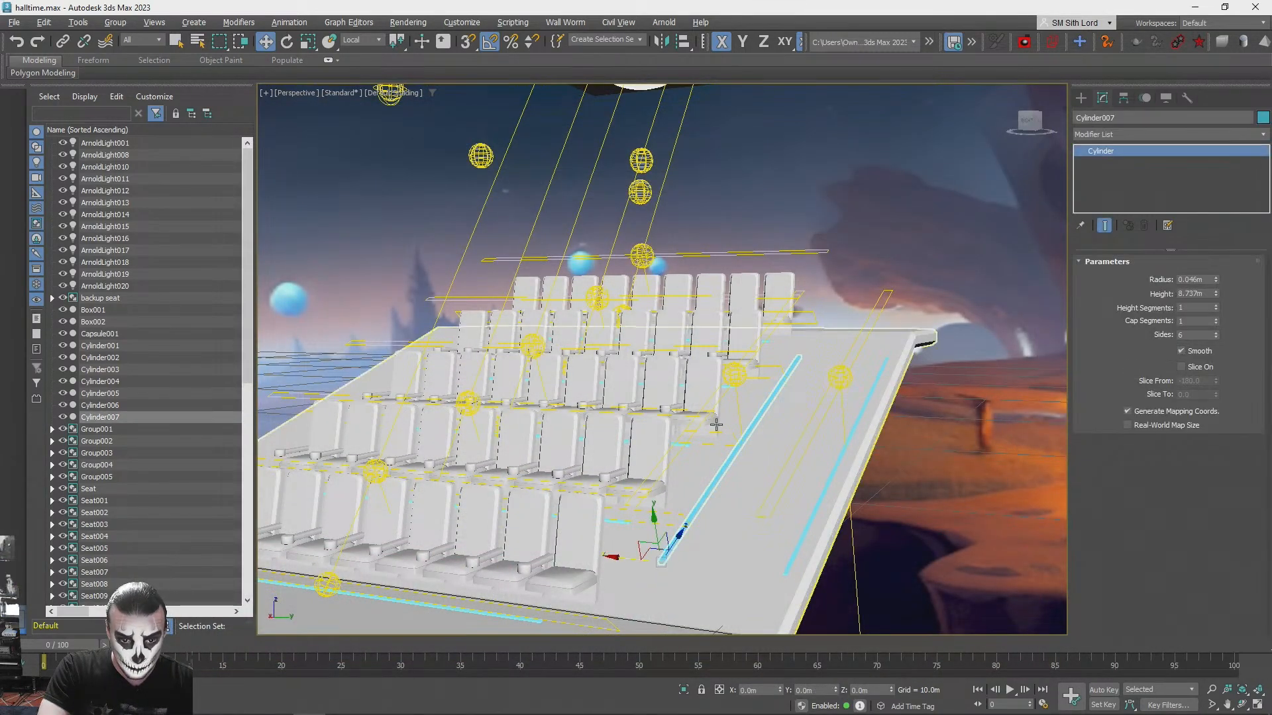
ctrl+click(741, 373)
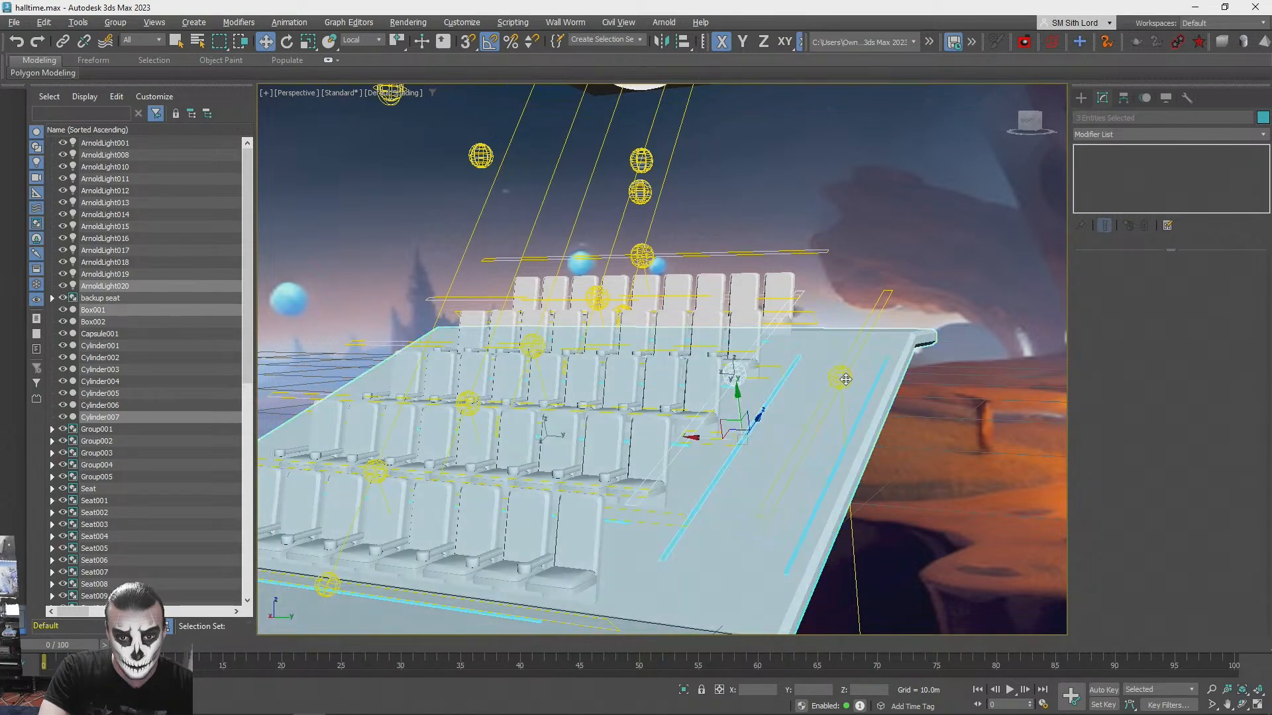
ctrl+click(841, 374)
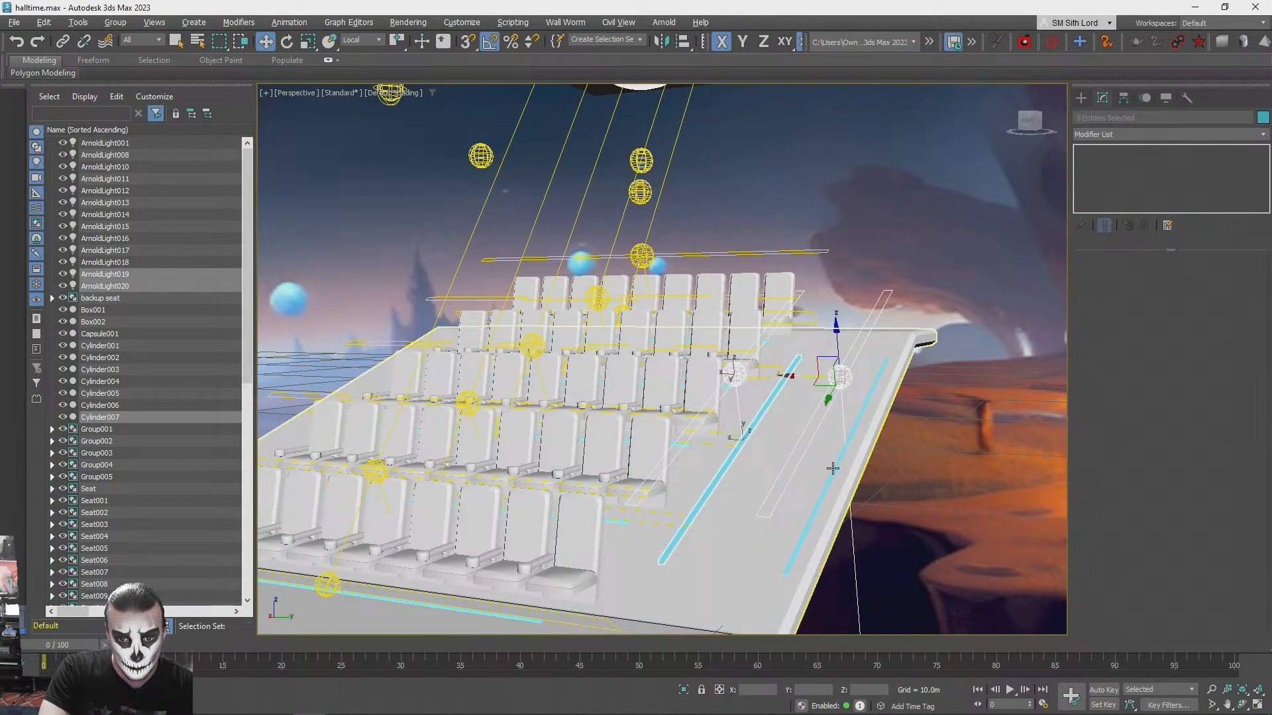
ctrl+click(833, 469)
alt+middle_drag(922, 423, 866, 376)
scroll(832, 416, down, 4)
scroll(866, 376, up, 4)
shift+drag(866, 376, 484, 479)
click(641, 420)
mouse_move(641, 419)
alt+middle_down()
mouse_move(582, 449)
mouse_move(408, 448)
alt+middle_up()
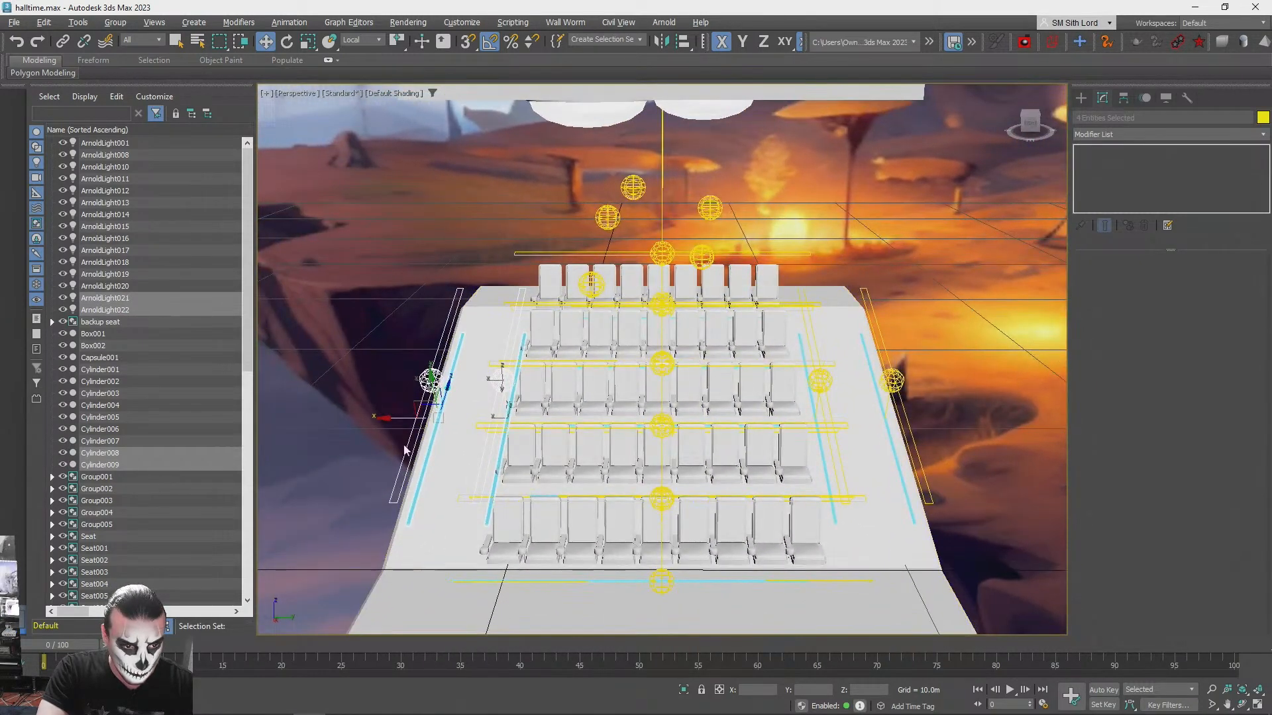
drag(389, 418, 391, 418)
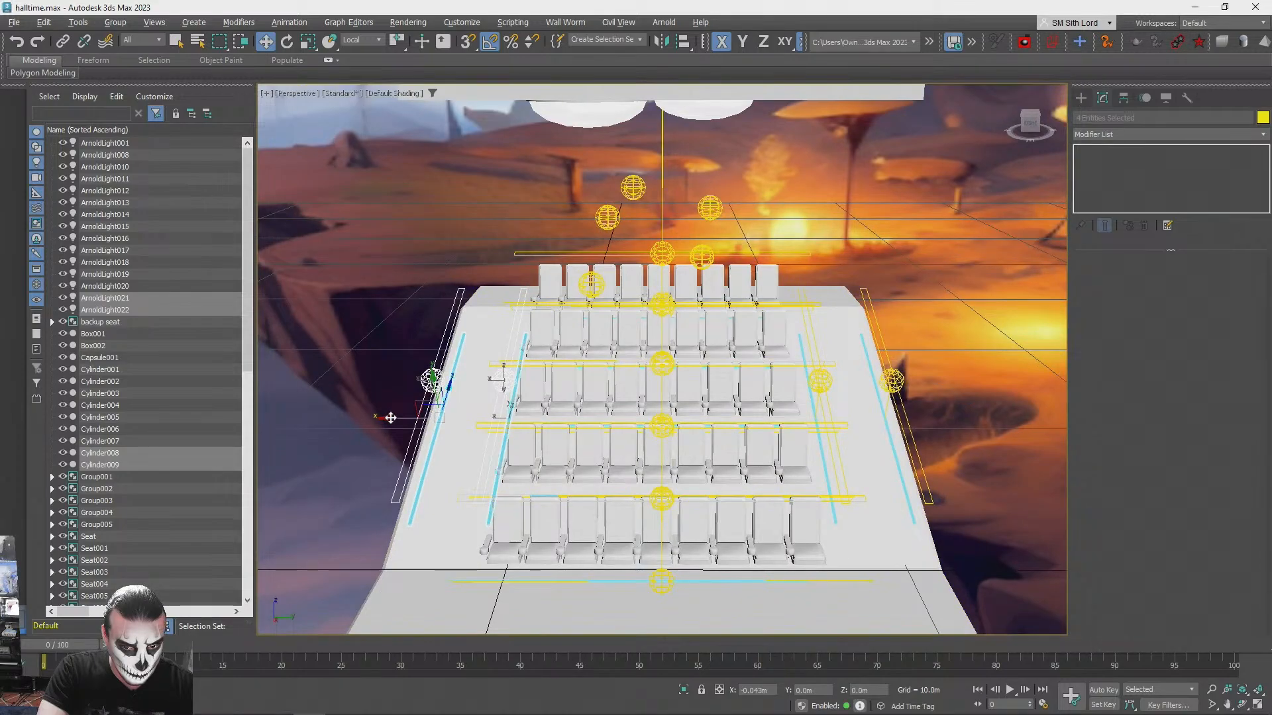
click(295, 358)
alt+middle_drag(294, 358, 294, 359)
alt+middle_drag(294, 359, 507, 427)
key(ctrl+z)
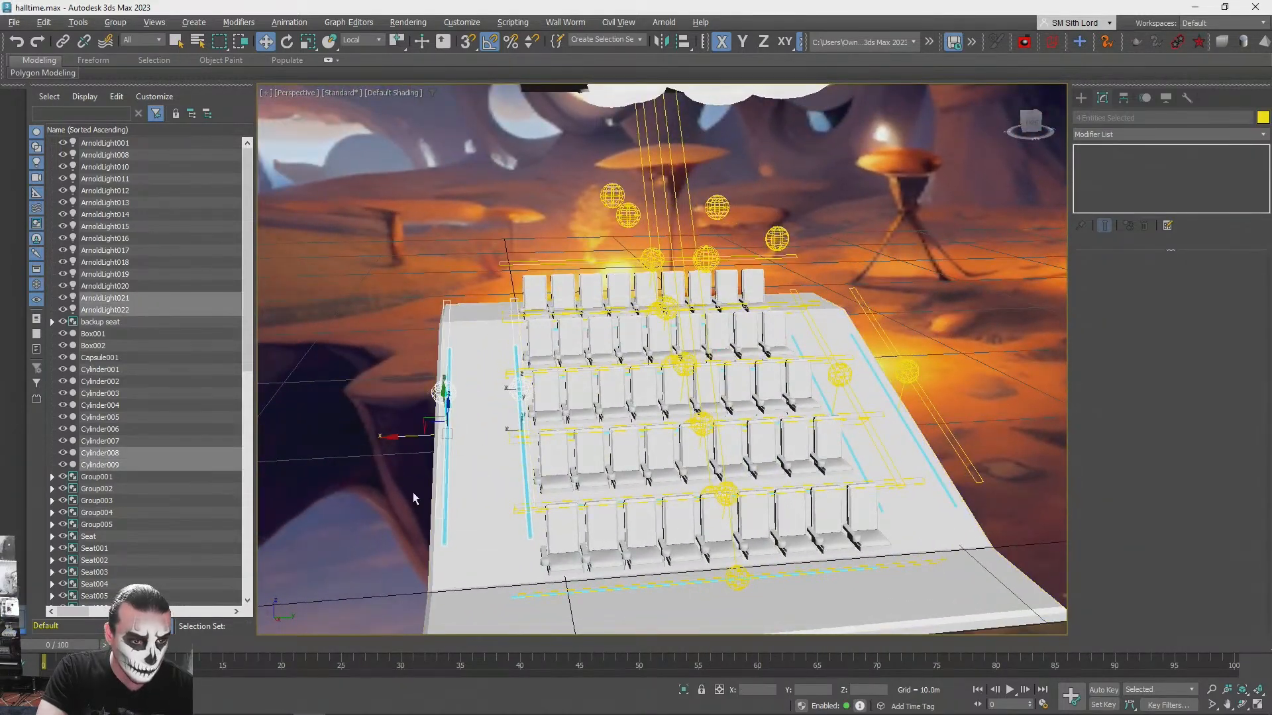
- Test-render the whole platform from the front to judge the lighting of both aisles
click(389, 517)
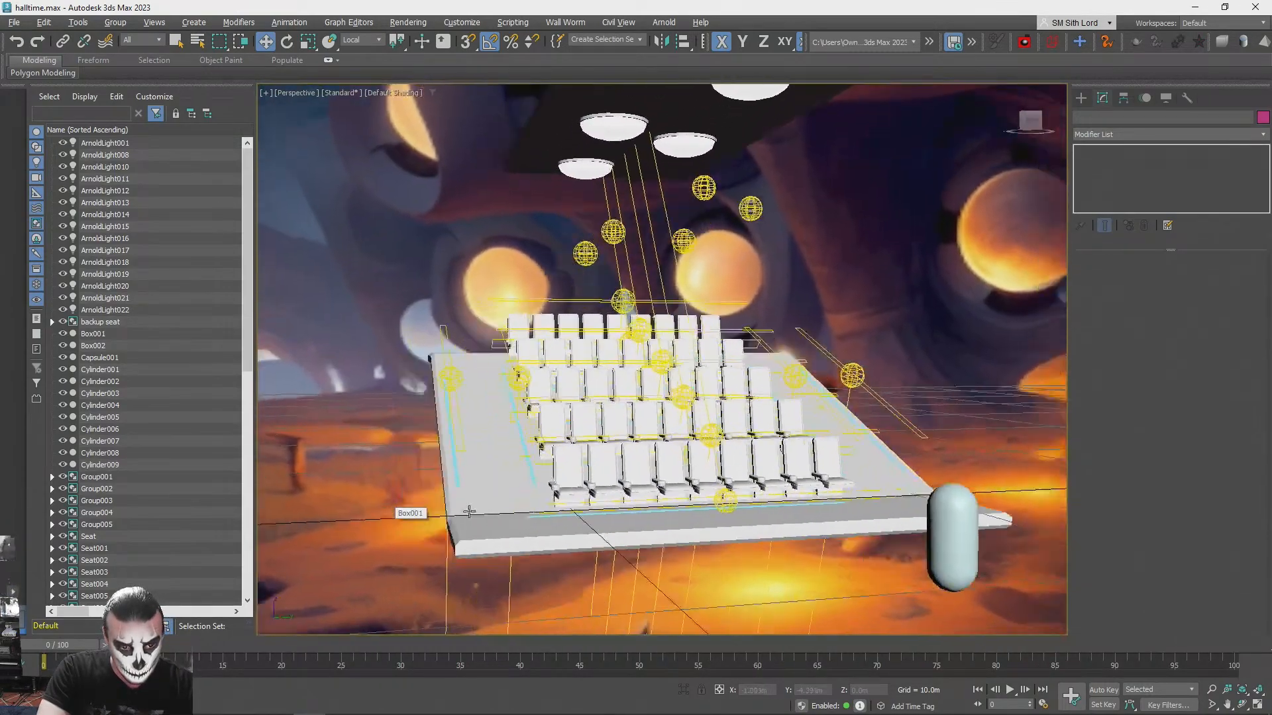
key(shift+q)
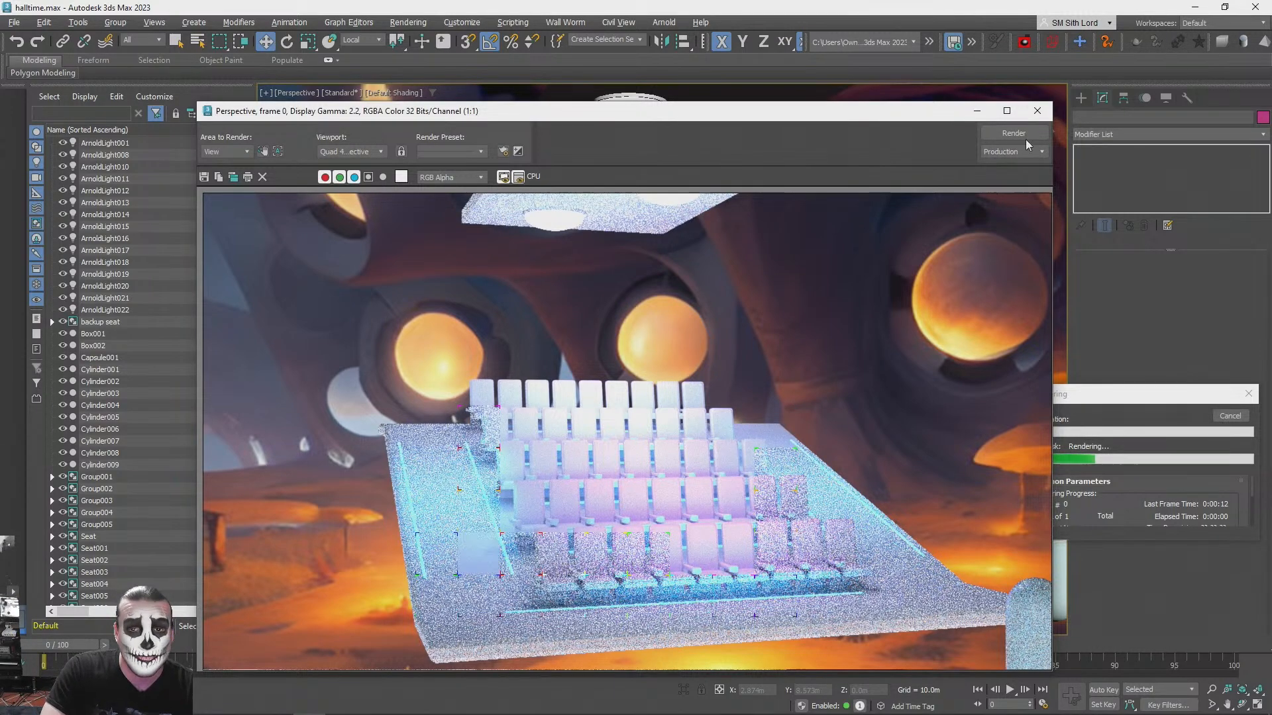
click(1038, 112)
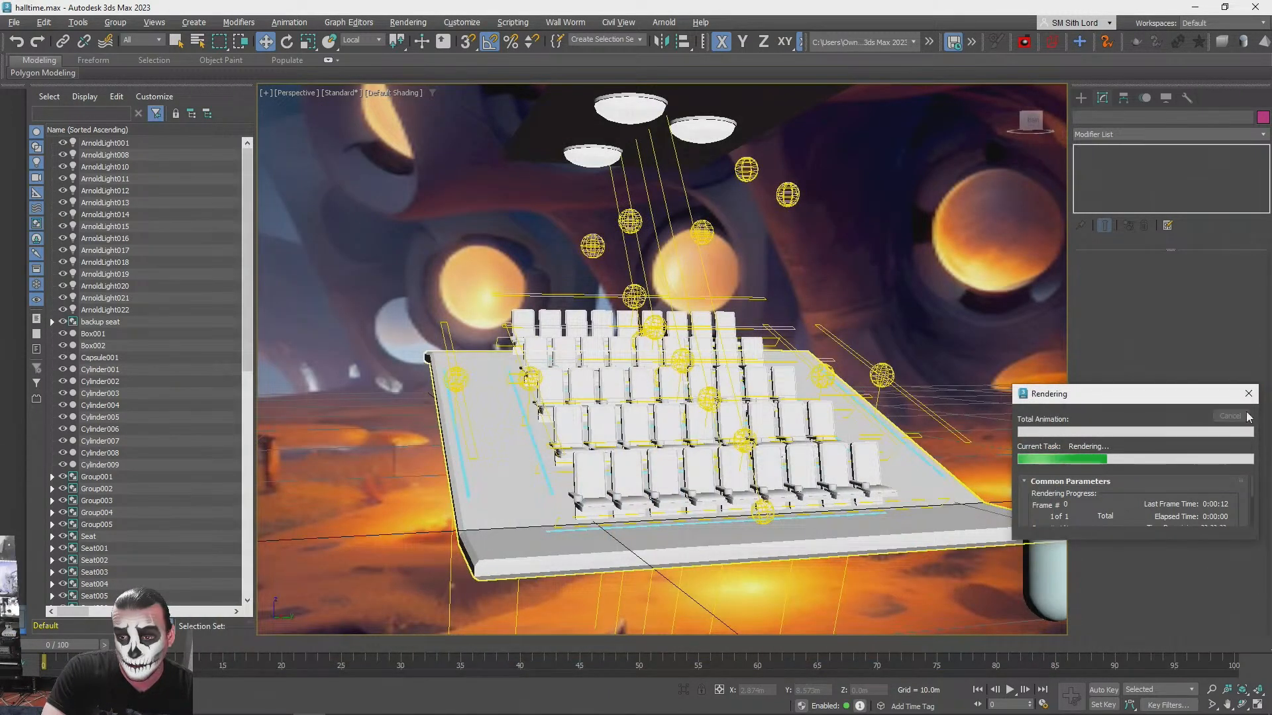
- Try aligning the front row's glow strip to the platform's Y centre, and set the strip's height to 7.253 m
alt+middle_drag(762, 424, 624, 519)
scroll(624, 519, up, 1)
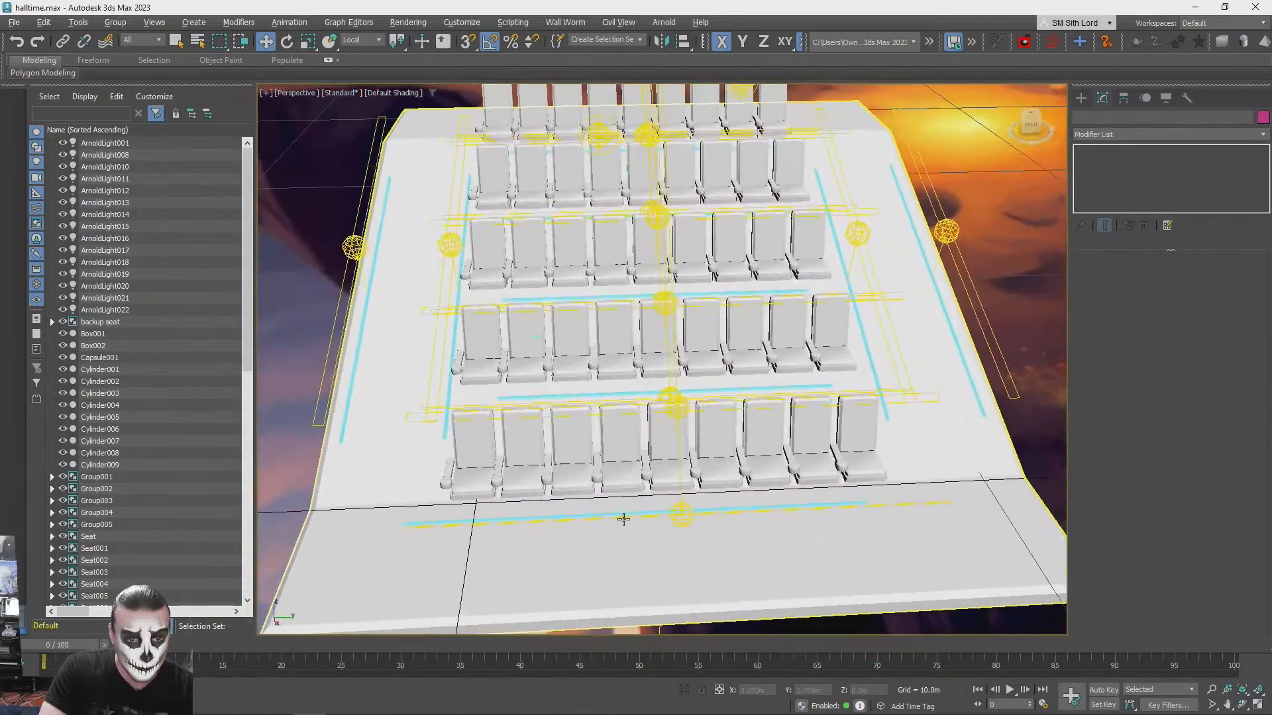
click(618, 516)
key(alt+a)
click(676, 554)
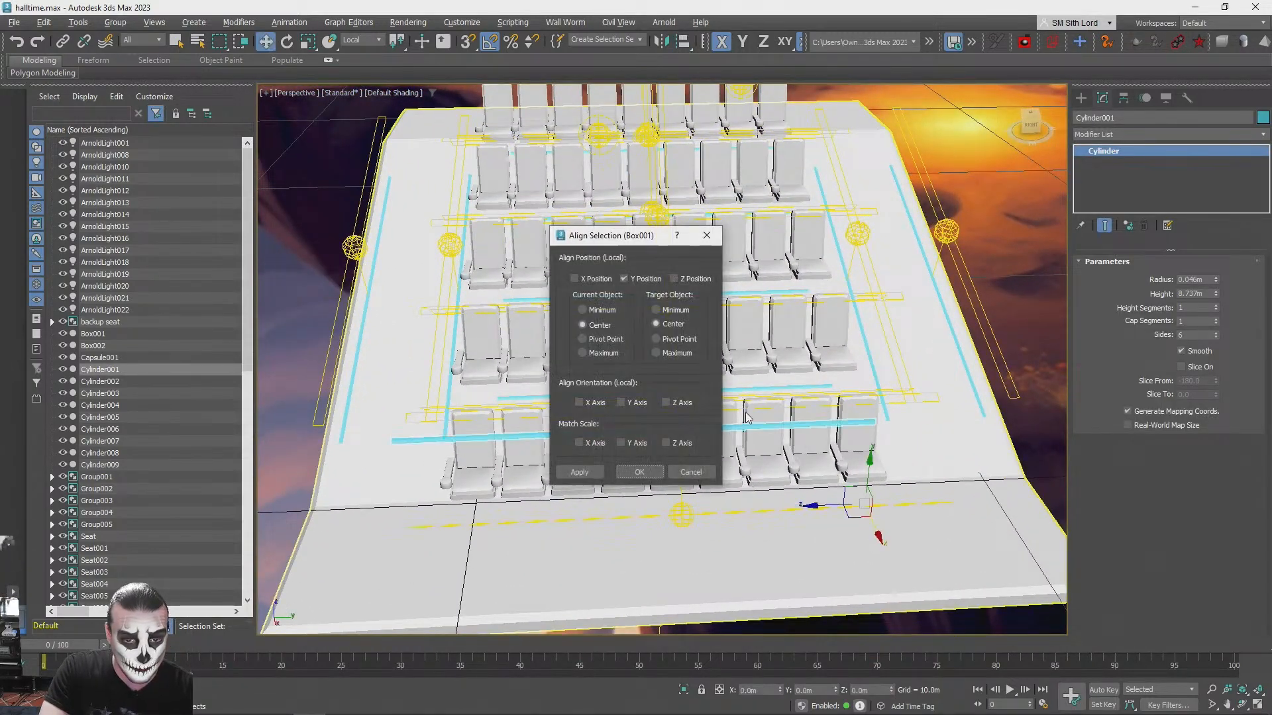
click(699, 472)
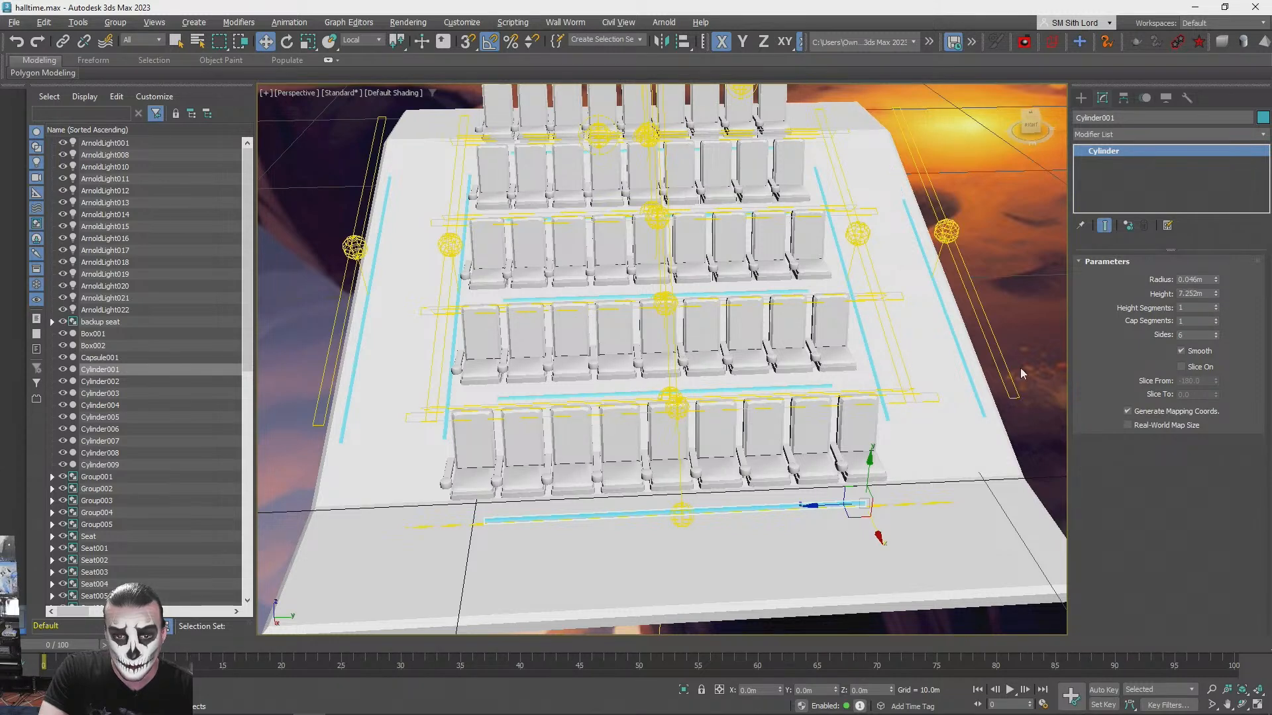
- Set the front row glow strip's height to 7.167 m, matching the strip of the row behind it
click(822, 385)
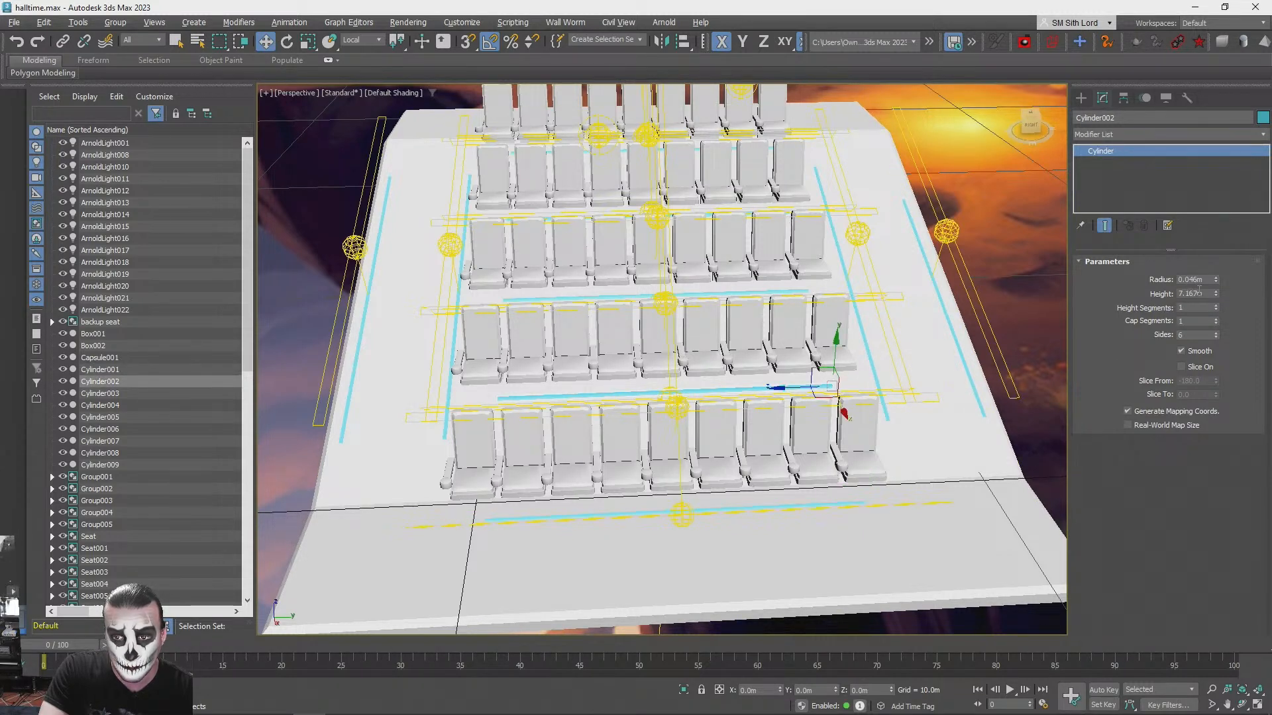
click(826, 506)
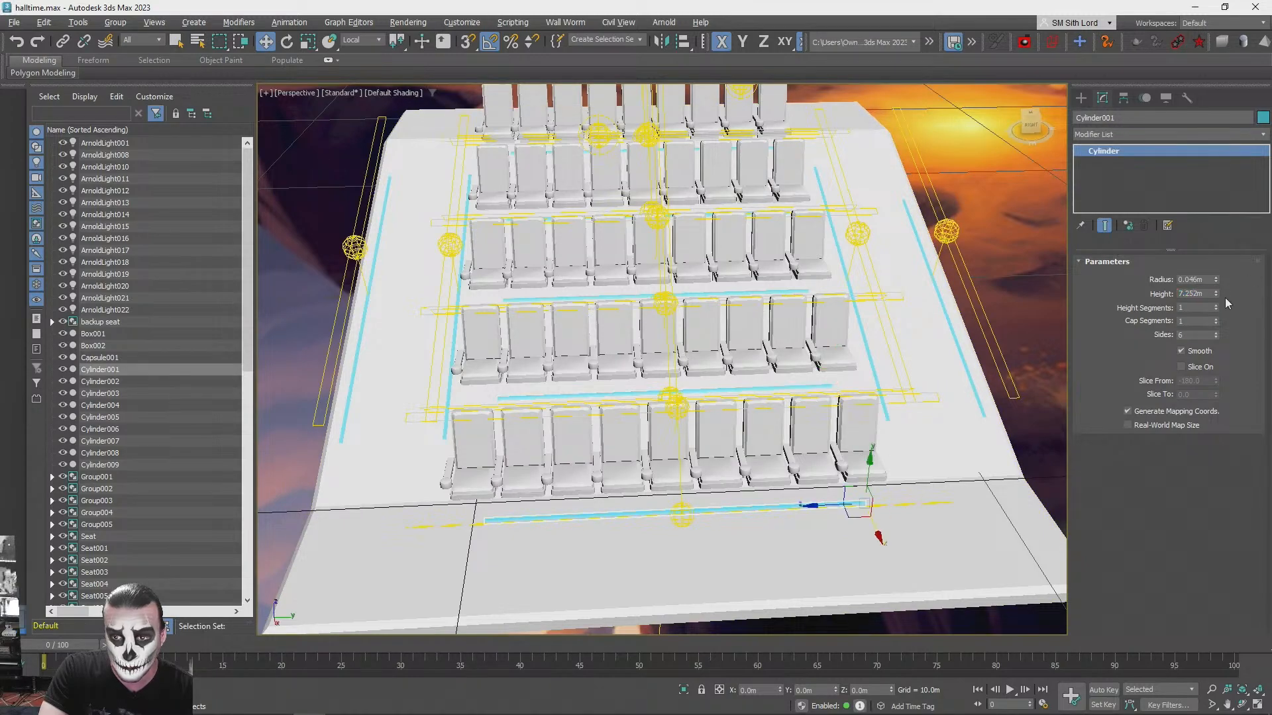
click(1032, 263)
- Copy the front row's glow strip to the platform's front edge and lengthen the copy to a height of 13.187 m
alt+middle_drag(1032, 263, 885, 356)
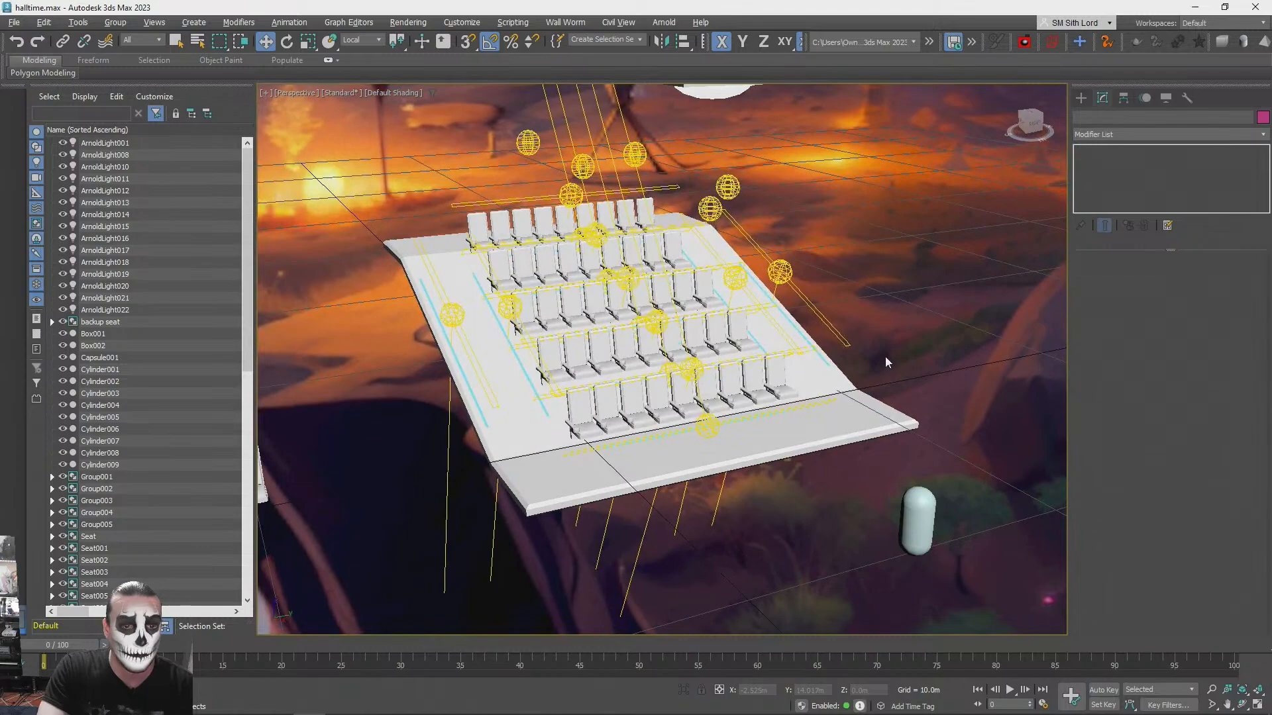
alt+middle_drag(731, 559, 676, 490)
scroll(704, 471, up, 4)
click(676, 491)
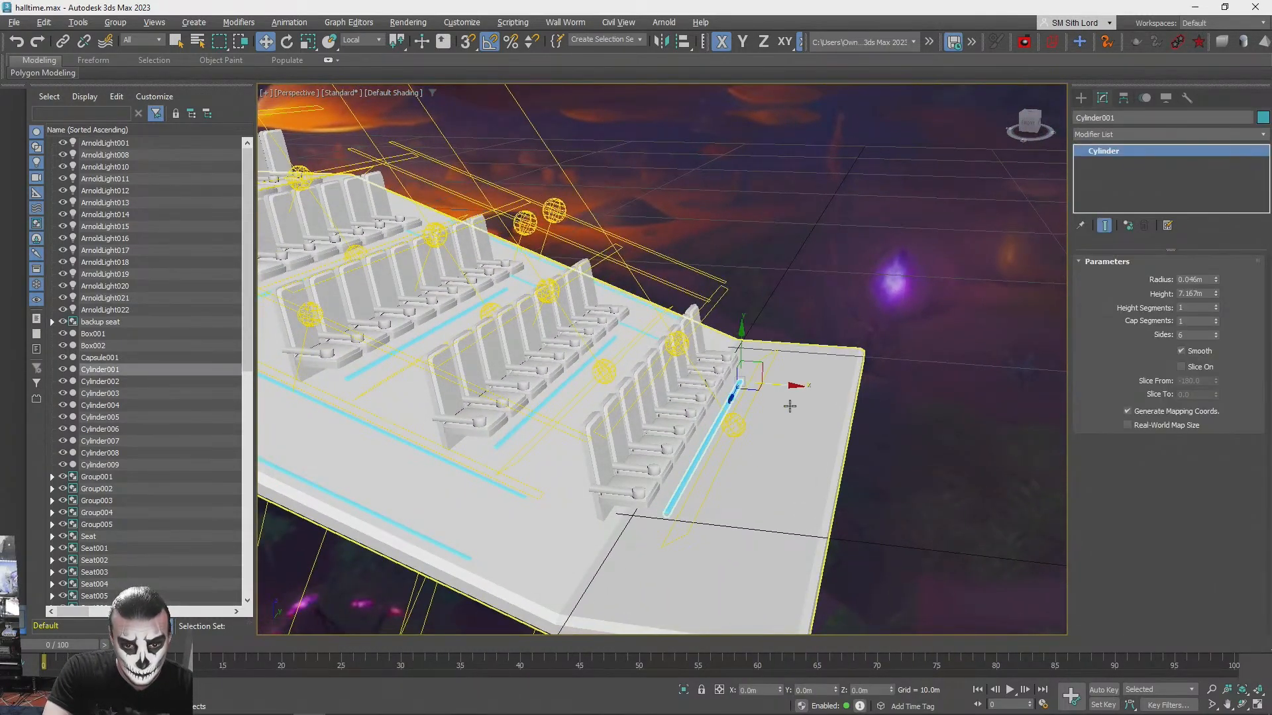
drag(786, 389, 879, 415)
click(644, 419)
mouse_move(725, 431)
alt+middle_down()
mouse_move(669, 411)
mouse_move(823, 420)
mouse_move(861, 457)
mouse_move(828, 466)
alt+middle_up()
drag(800, 473, 975, 469)
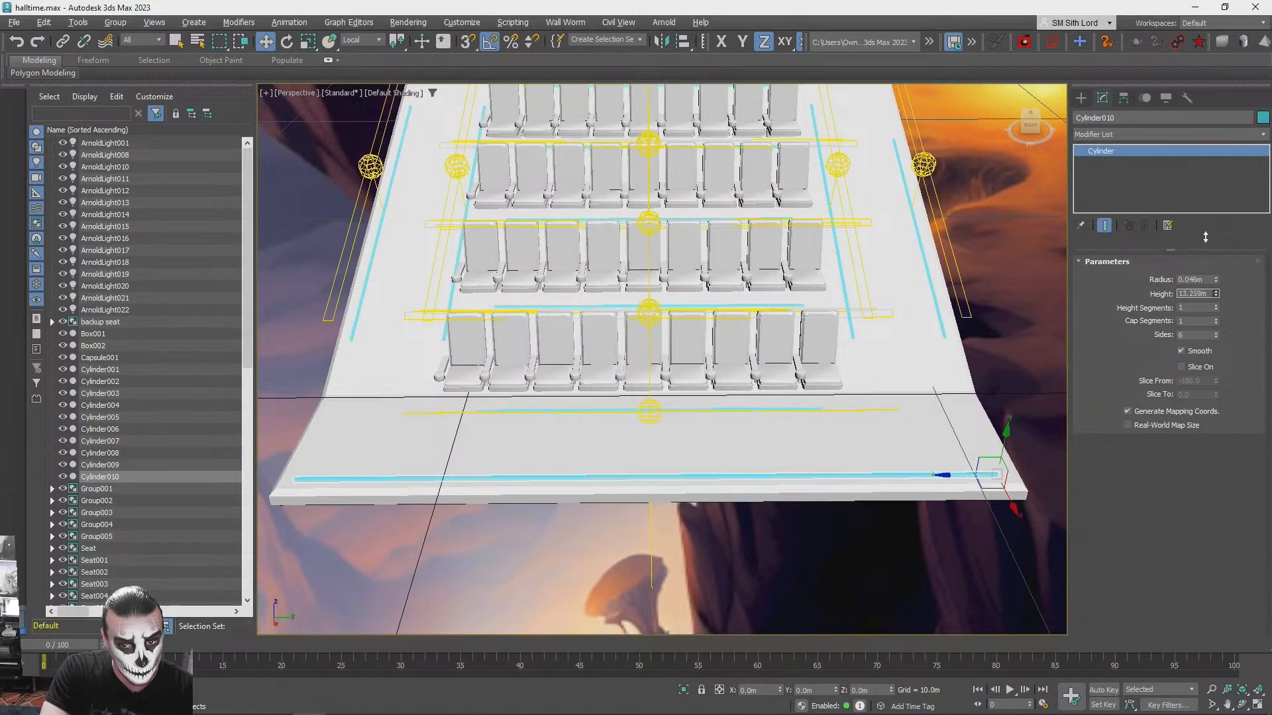
- Copy an aisle light to the open floor near the platform's front edge
alt+middle_drag(829, 455, 414, 424)
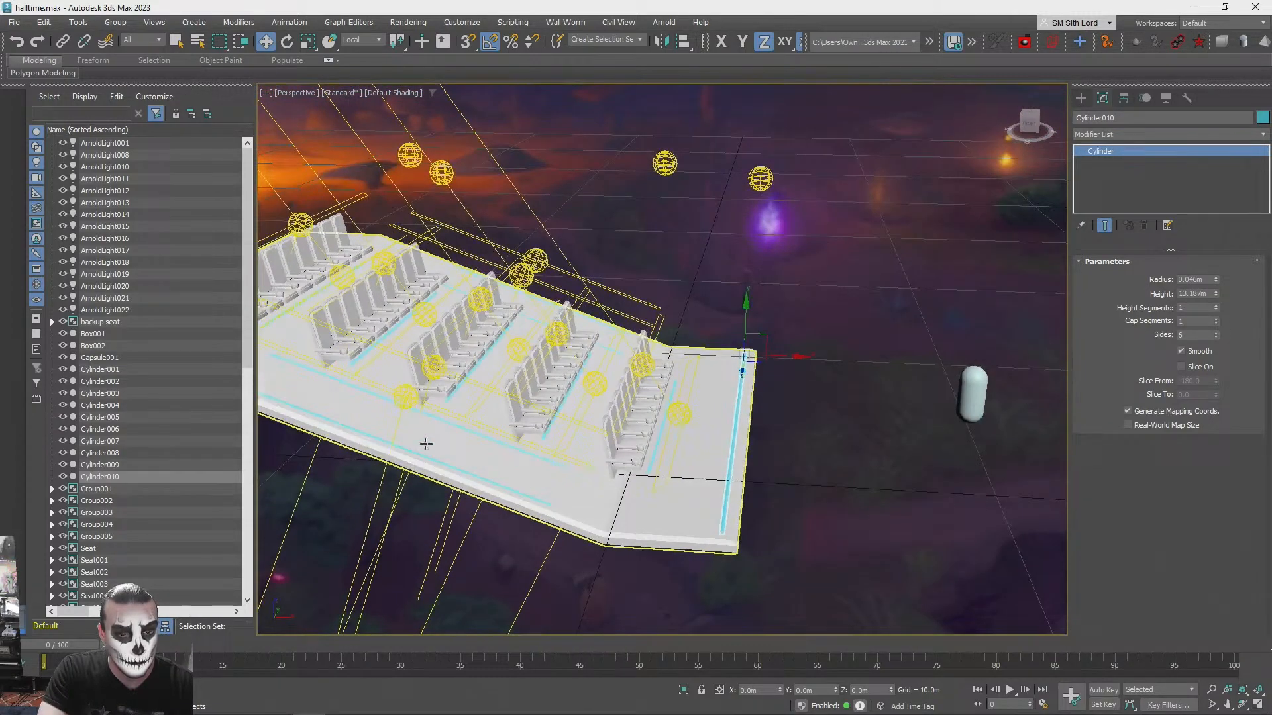
click(411, 401)
click(424, 389)
shift+drag(428, 339, 425, 274)
click(691, 420)
key(q)
click(405, 396)
key(w)
mouse_move(405, 396)
shift+mouse_down()
mouse_move(804, 392)
mouse_move(833, 352)
shift+mouse_up()
click(690, 417)
- Rotate the copied light about the vertical axis so it runs parallel to the front-edge strip
key(e)
alt+middle_drag(834, 351, 746, 471)
scroll(746, 471, up, 1)
drag(754, 436, 794, 427)
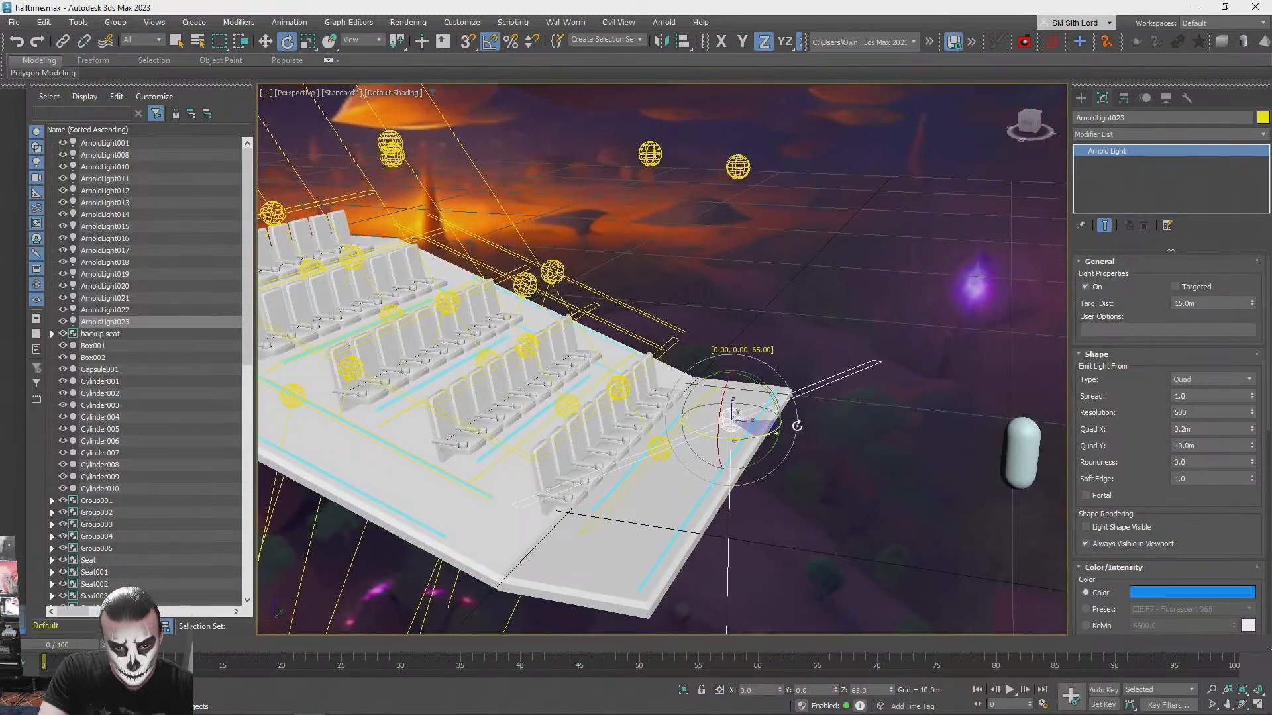
key(w)
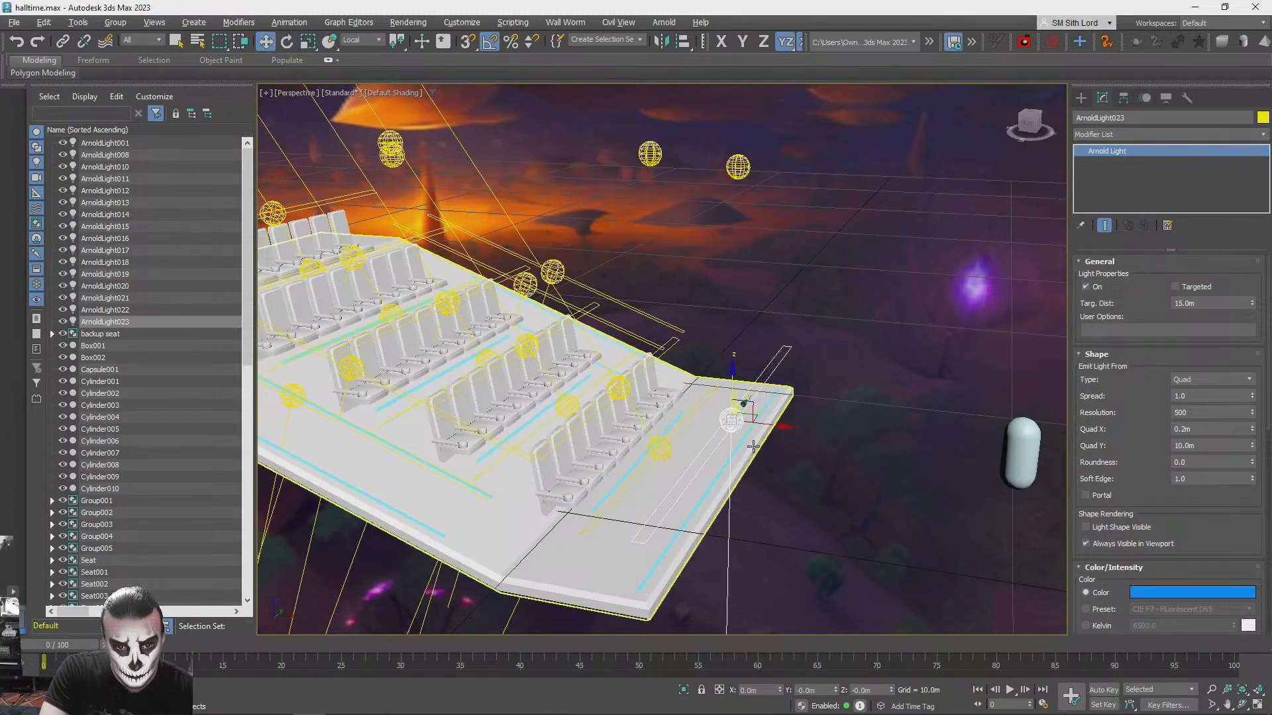
drag(751, 409, 741, 341)
key(ctrl+z)
- Align the copied light to the platform so it sits centred across the platform's width
alt+middle_drag(741, 340, 548, 530)
scroll(548, 530, up, 2)
drag(443, 414, 818, 379)
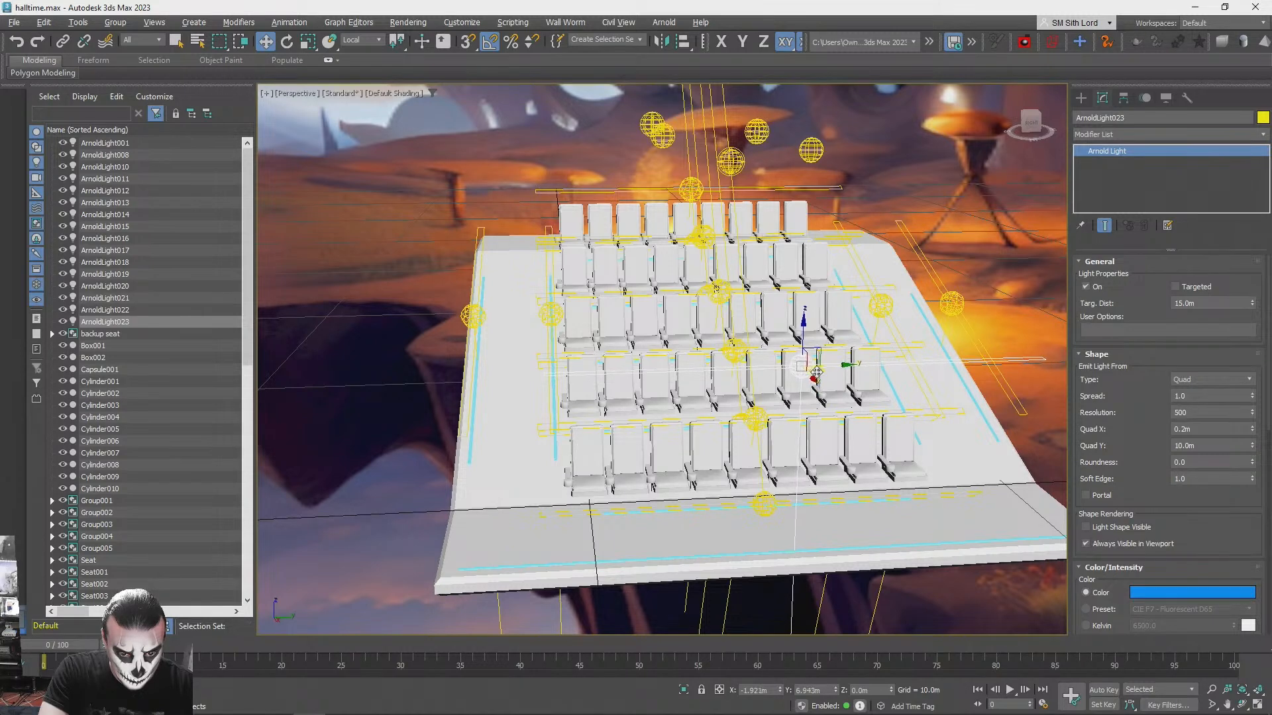
key(alt+a)
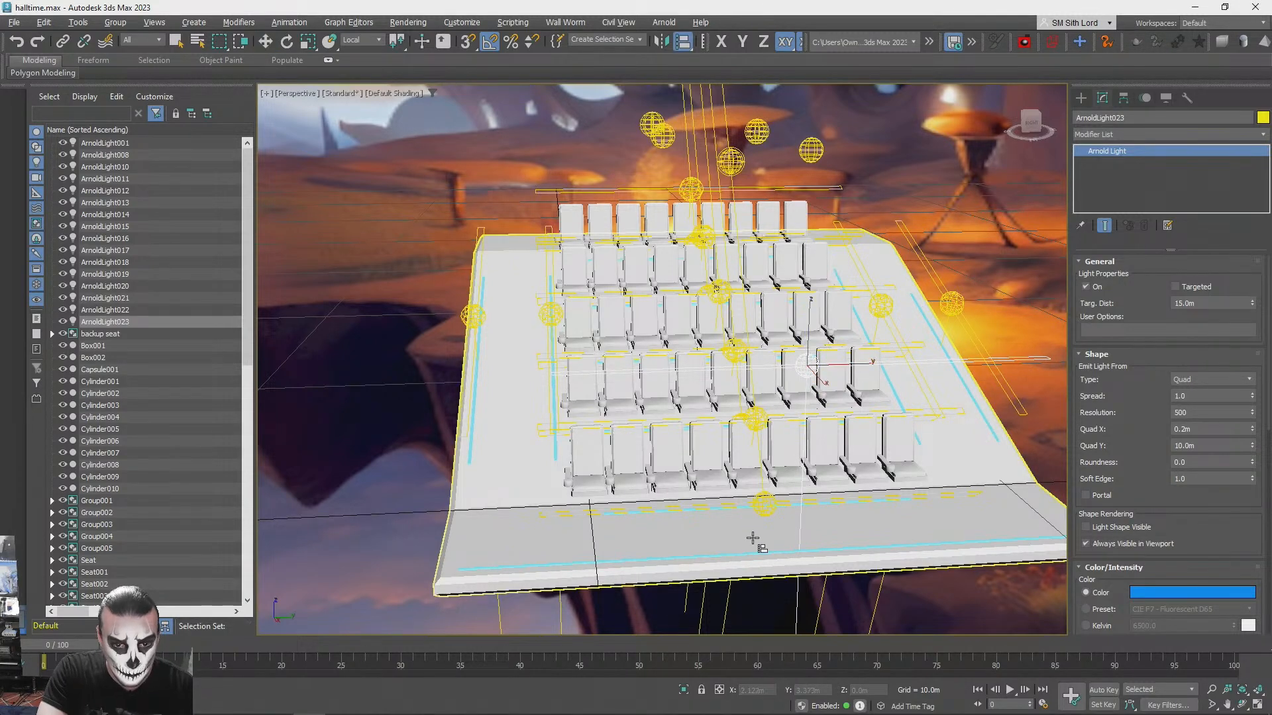
click(755, 539)
click(639, 471)
- Position the light just above the floor beside the front-edge strip and set its Quad Y to 13.6 m
drag(805, 326, 792, 489)
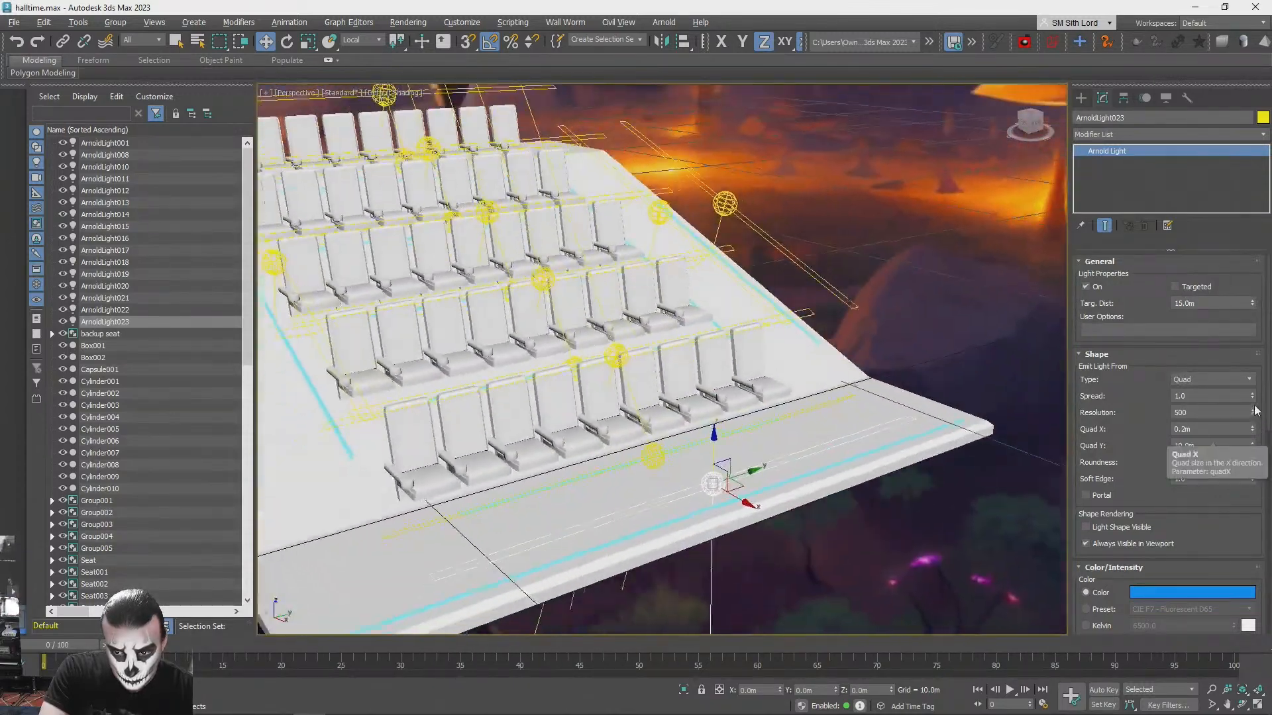
drag(1253, 448, 1252, 419)
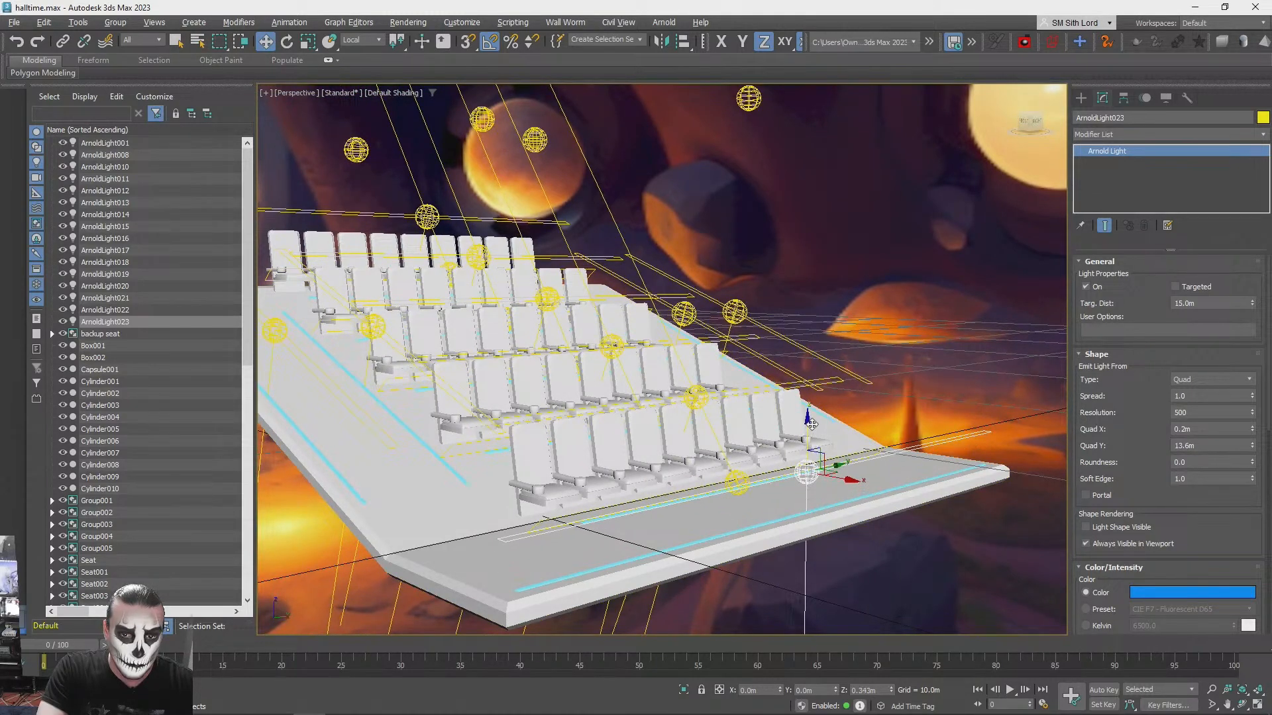
- Test-render the platform from the front corner to judge the front-edge strip and its light, stopping the render early
click(942, 369)
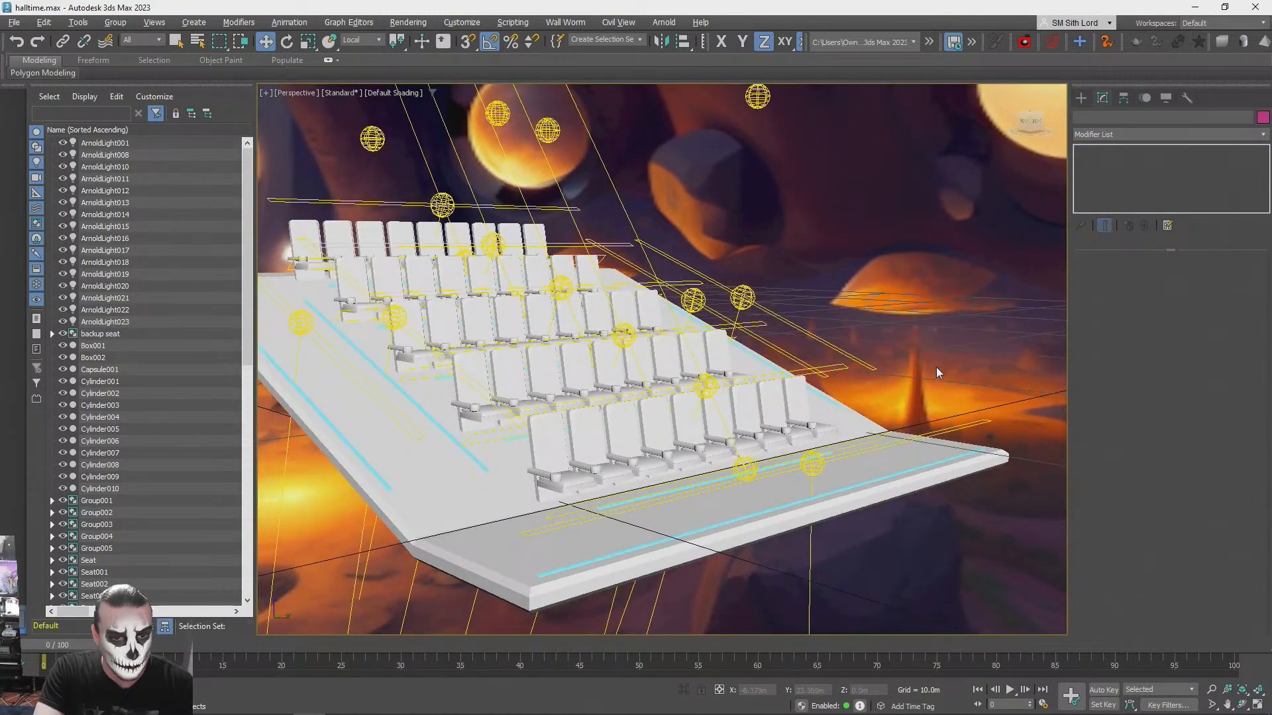
key(shift+q)
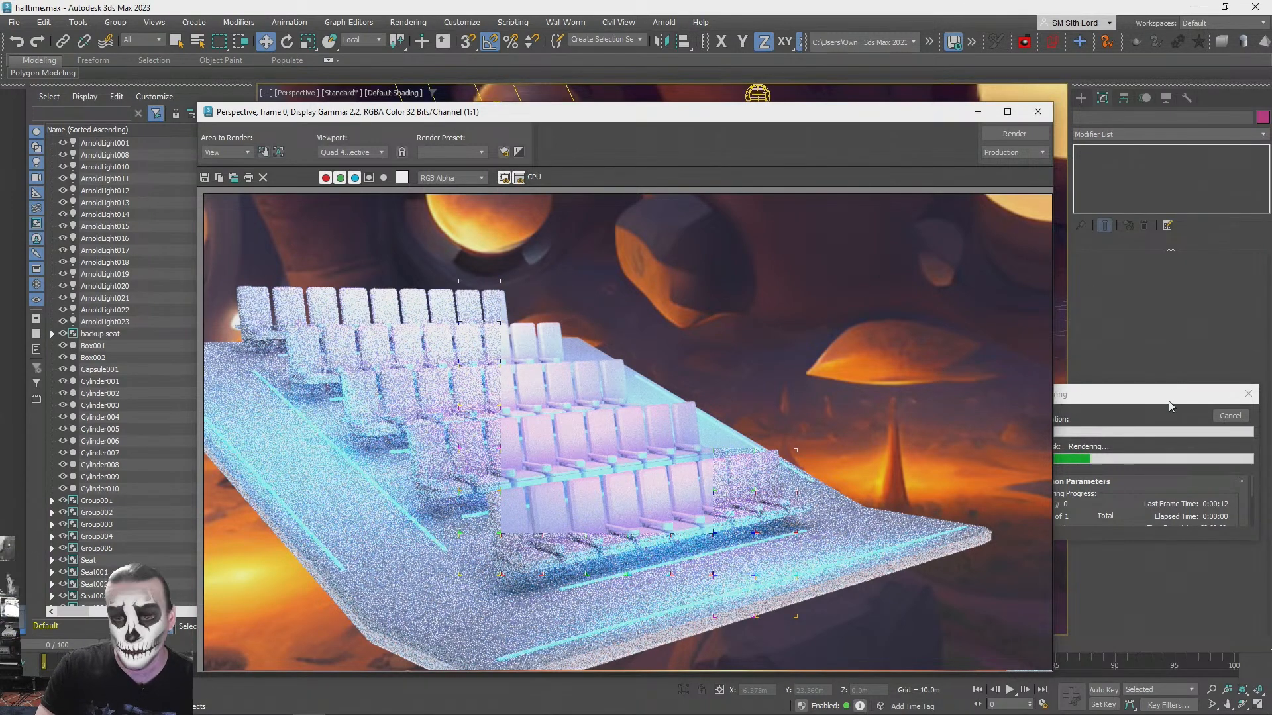
click(1230, 415)
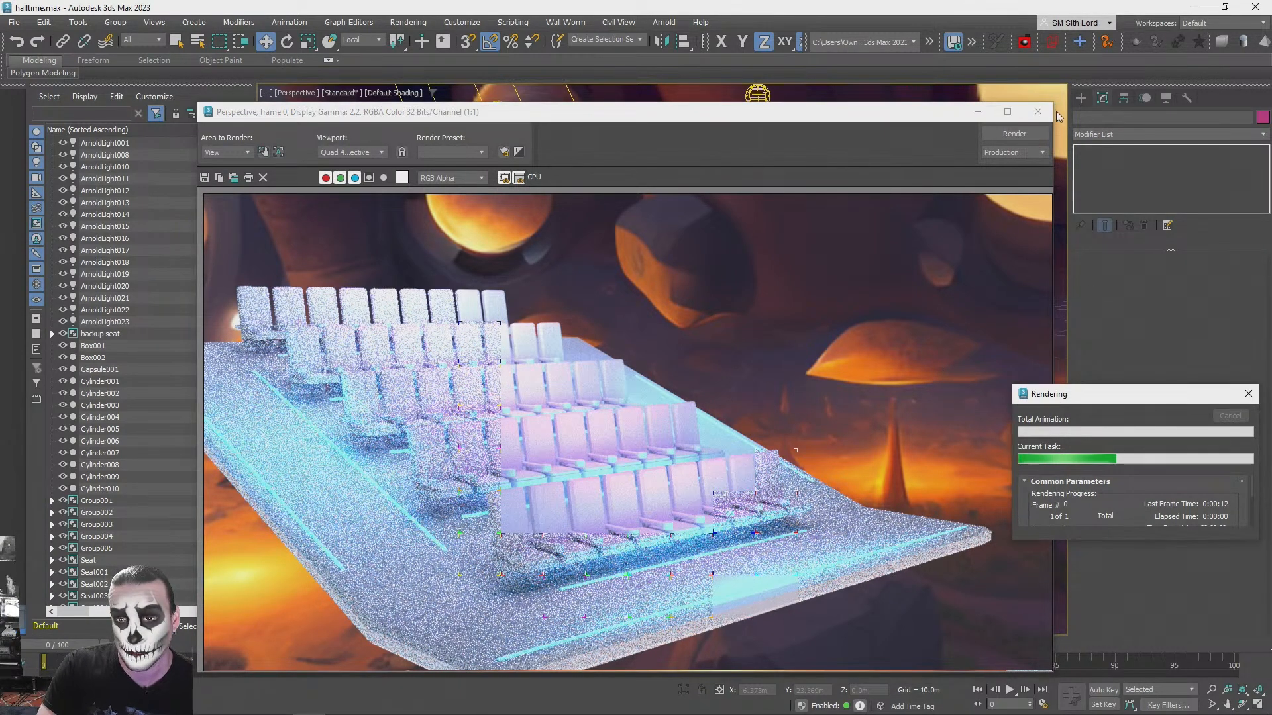
- Test-render the view from behind the seats, looking out over them with the ceiling panel overhead
alt+middle_drag(967, 303, 1053, 302)
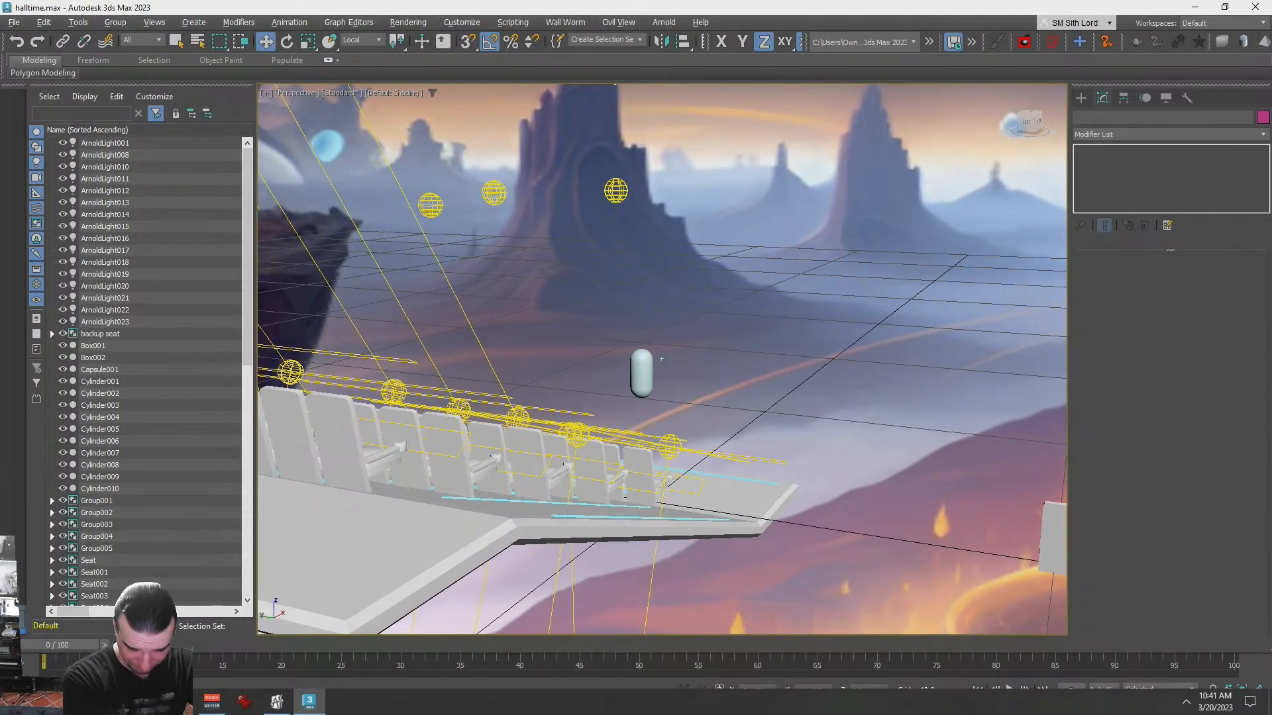
alt+middle_drag(661, 359, 566, 265)
scroll(566, 265, up, 2)
key(shift+q)
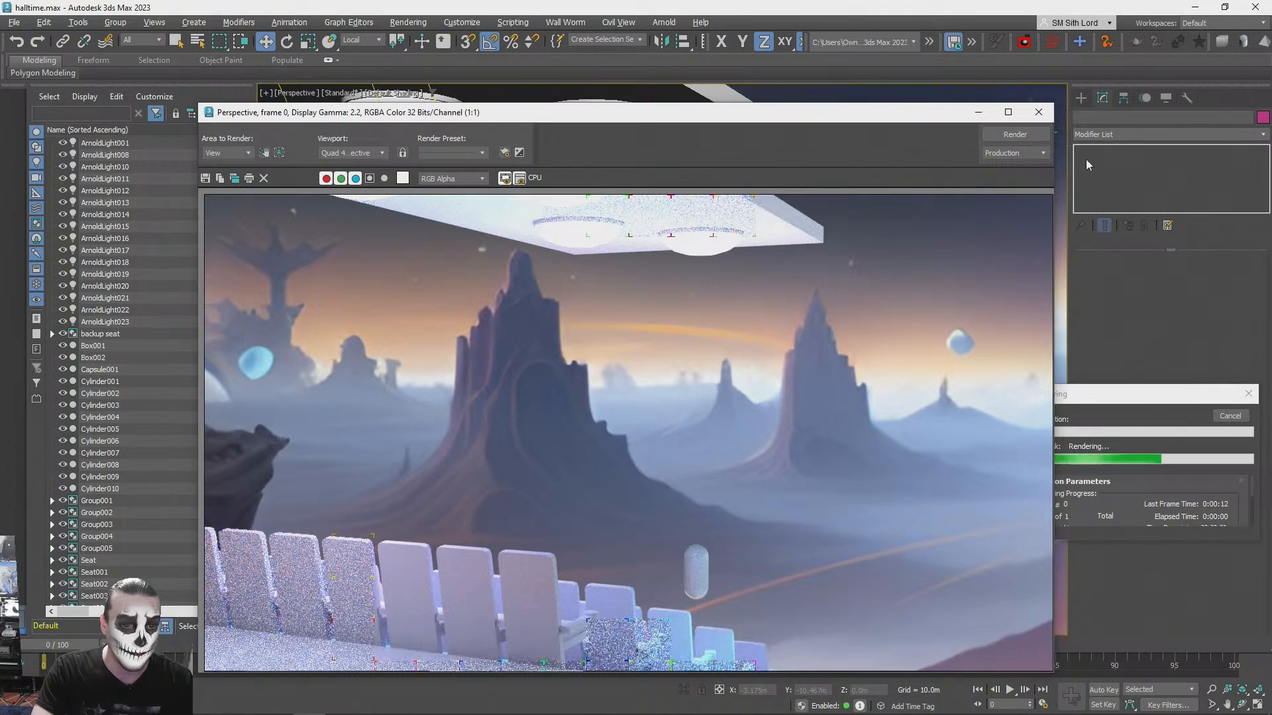
- Switch to the browser and run an image search for "futuristic metaverse stage" in a new tab
key(alt+Tab)
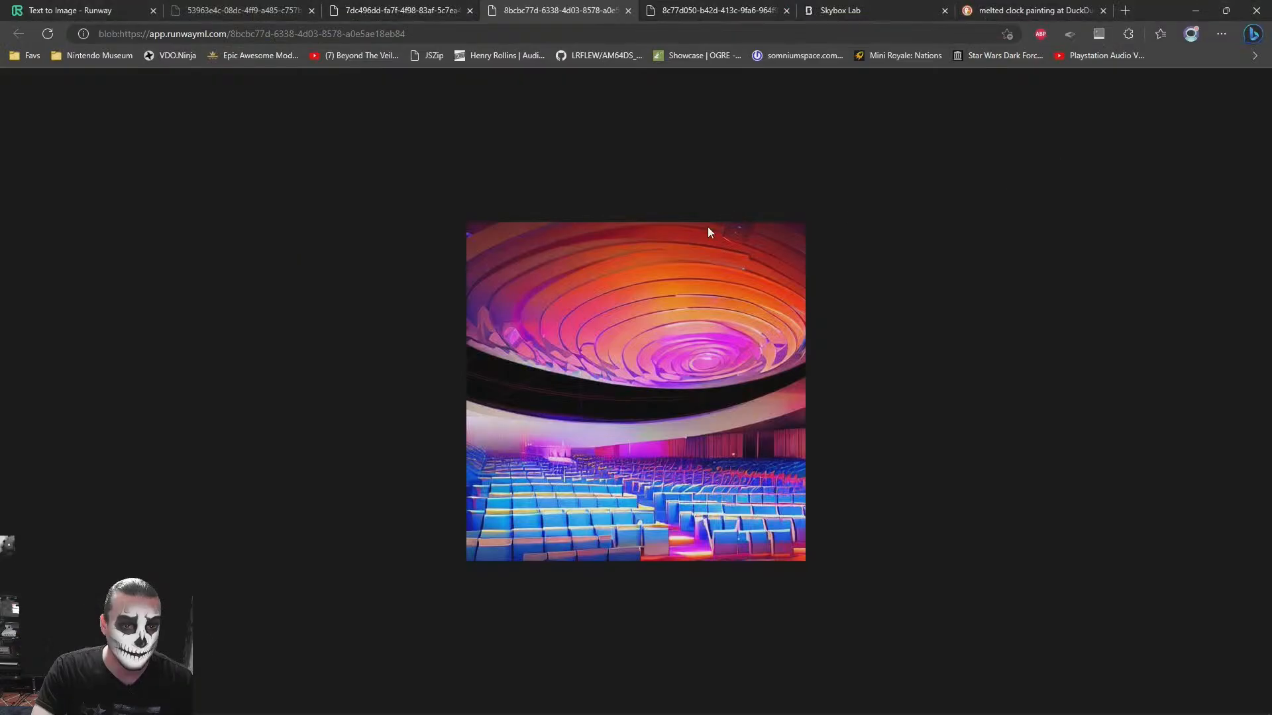
key(ctrl+t)
text(meta)
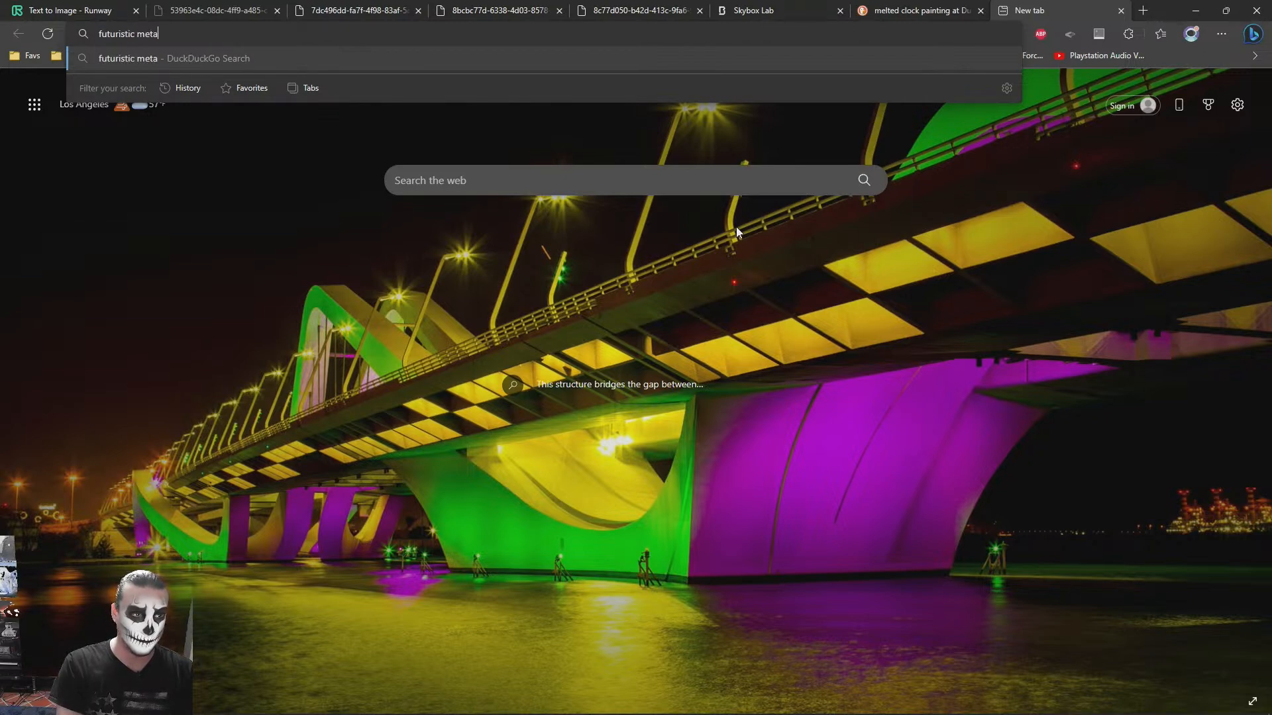
text(verse stage)
key(Return)
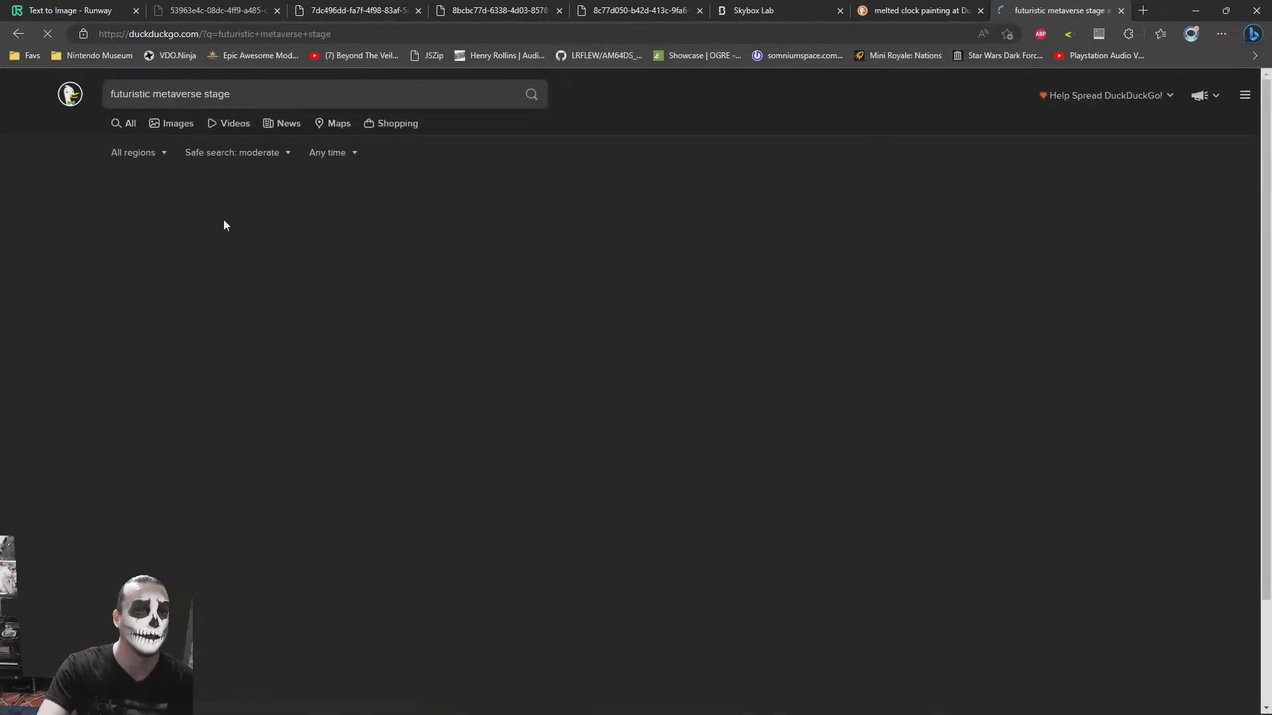
click(167, 125)
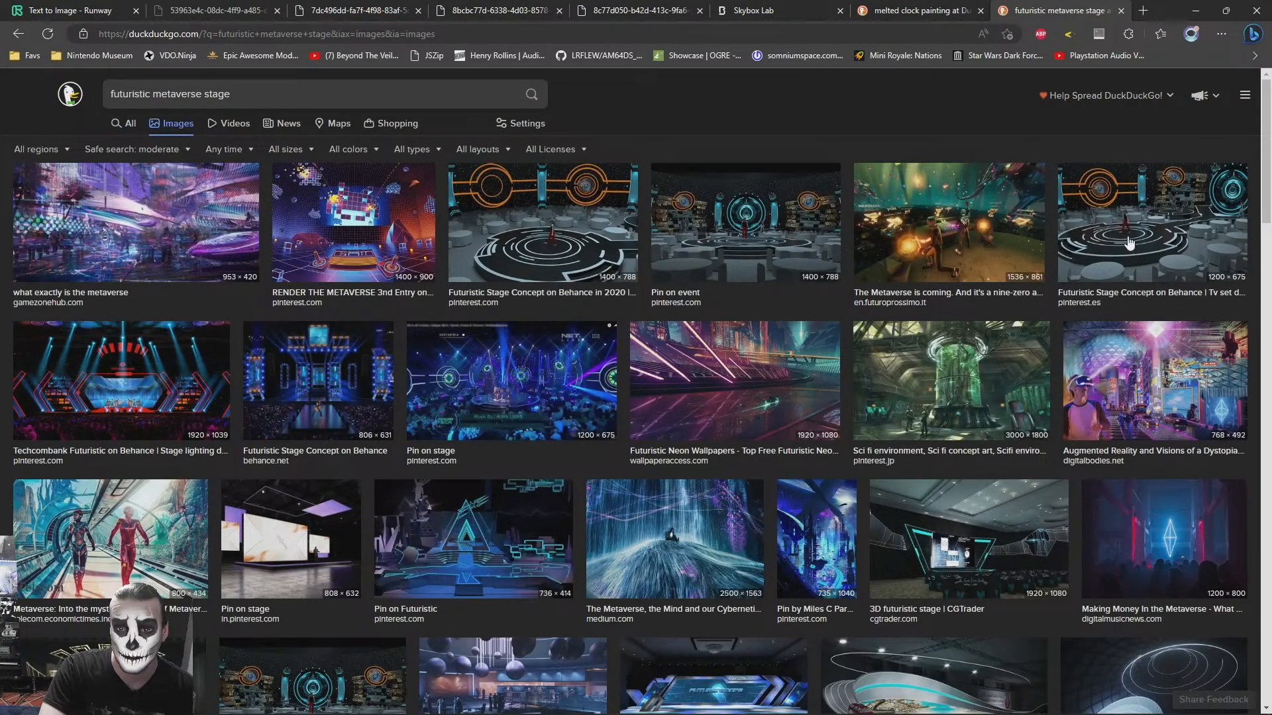
- Preview the "Pin on Futuristic" stage with the glowing triangle and open its image in a new tab
scroll(364, 331, down, 6)
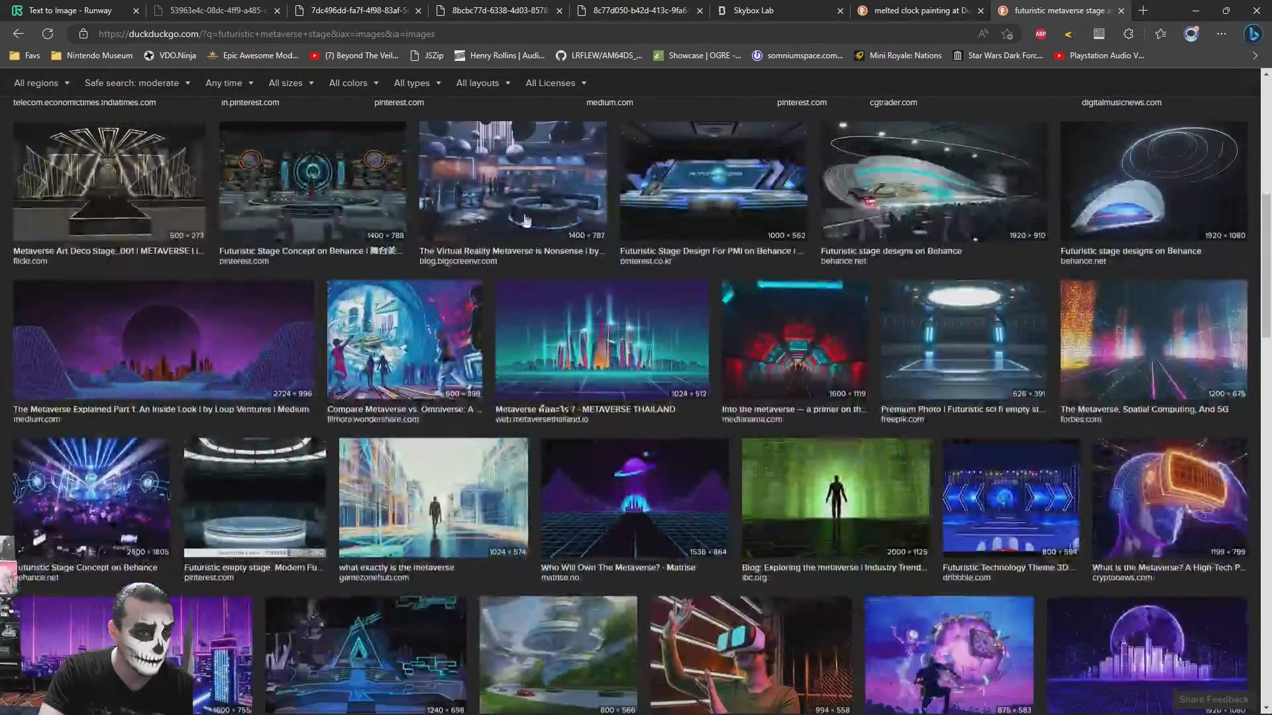
scroll(464, 318, up, 3)
click(521, 325)
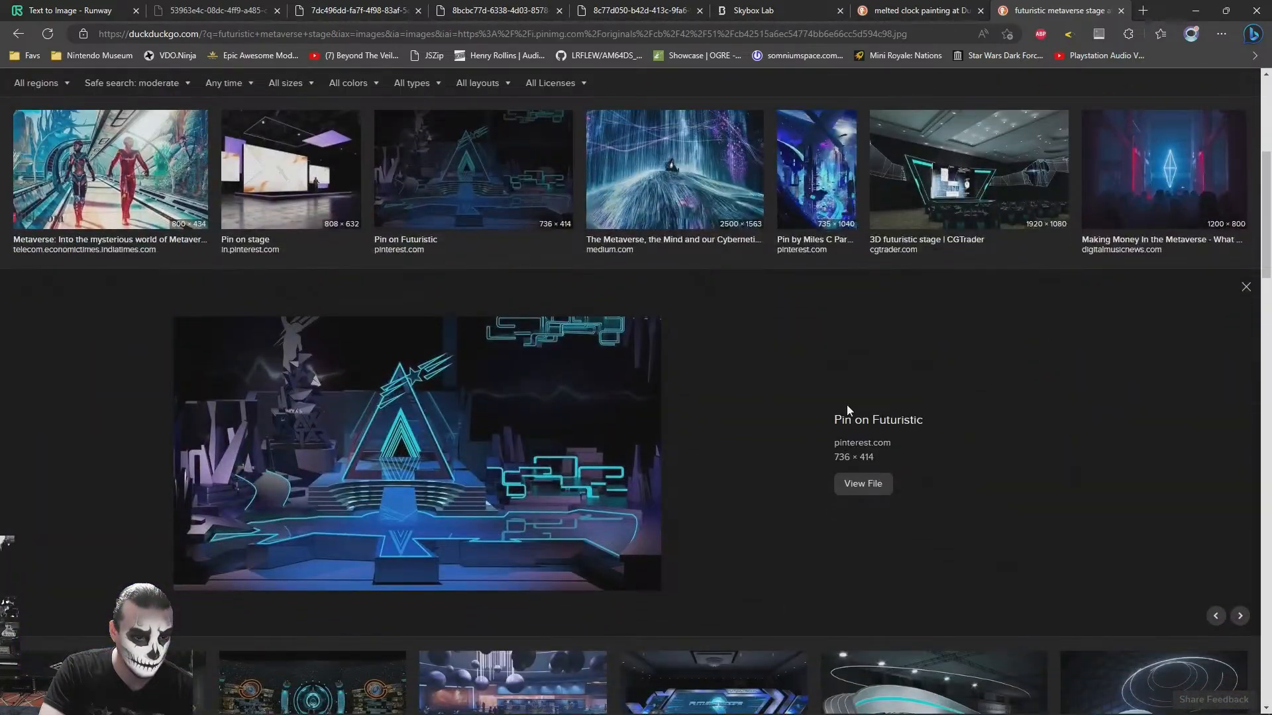
scroll(860, 596, up, 2)
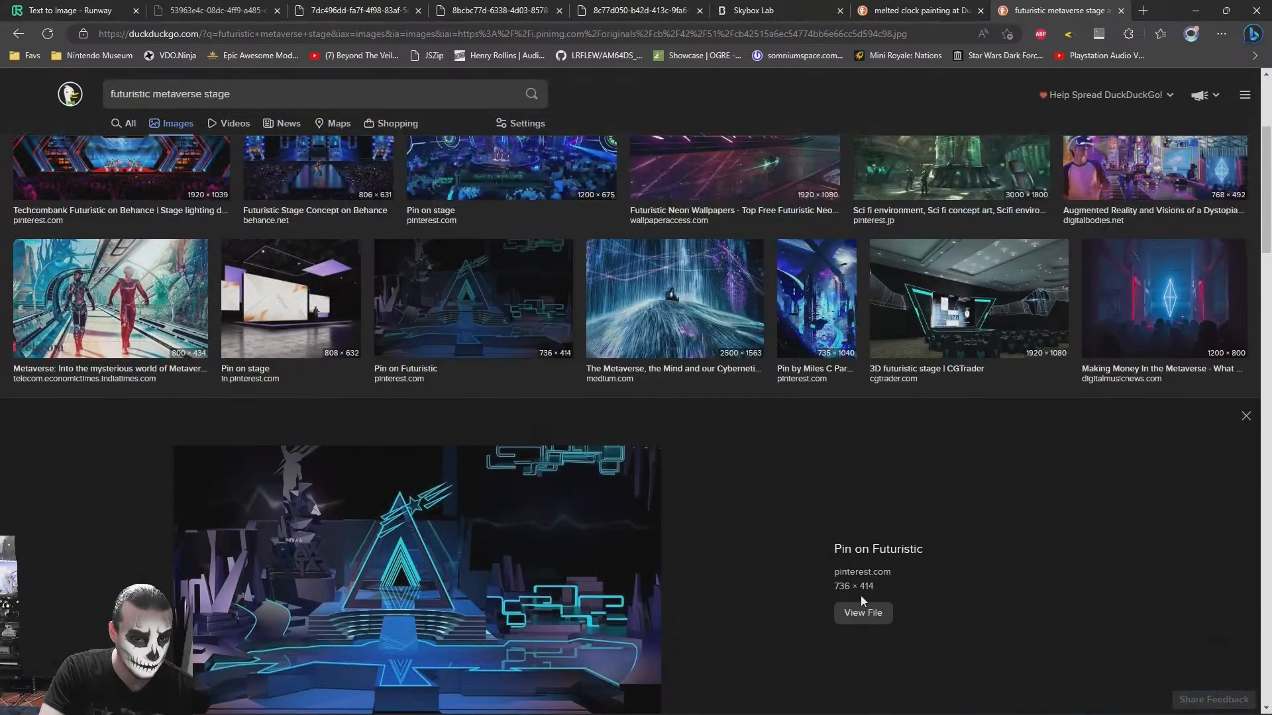
right_click(550, 569)
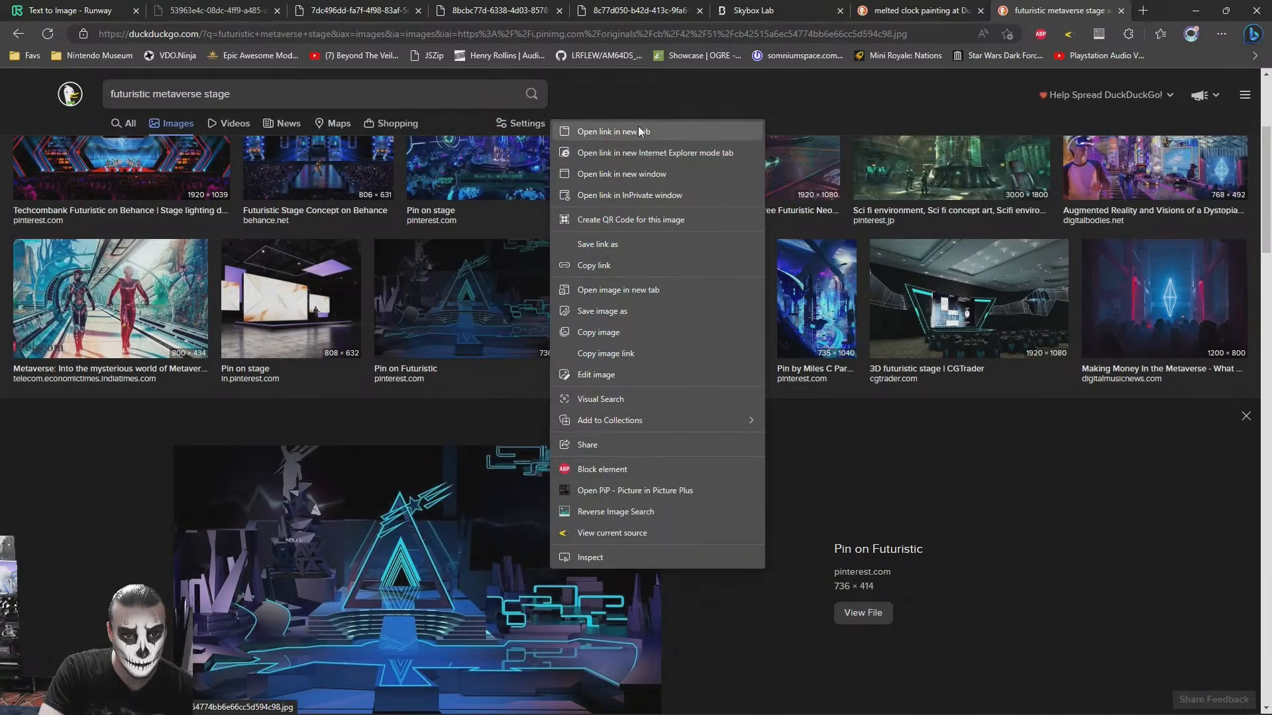
click(641, 289)
- Preview the CGTrader 3D futuristic stage, browse further results, and preview the blue neon laser pyramid stage
click(987, 321)
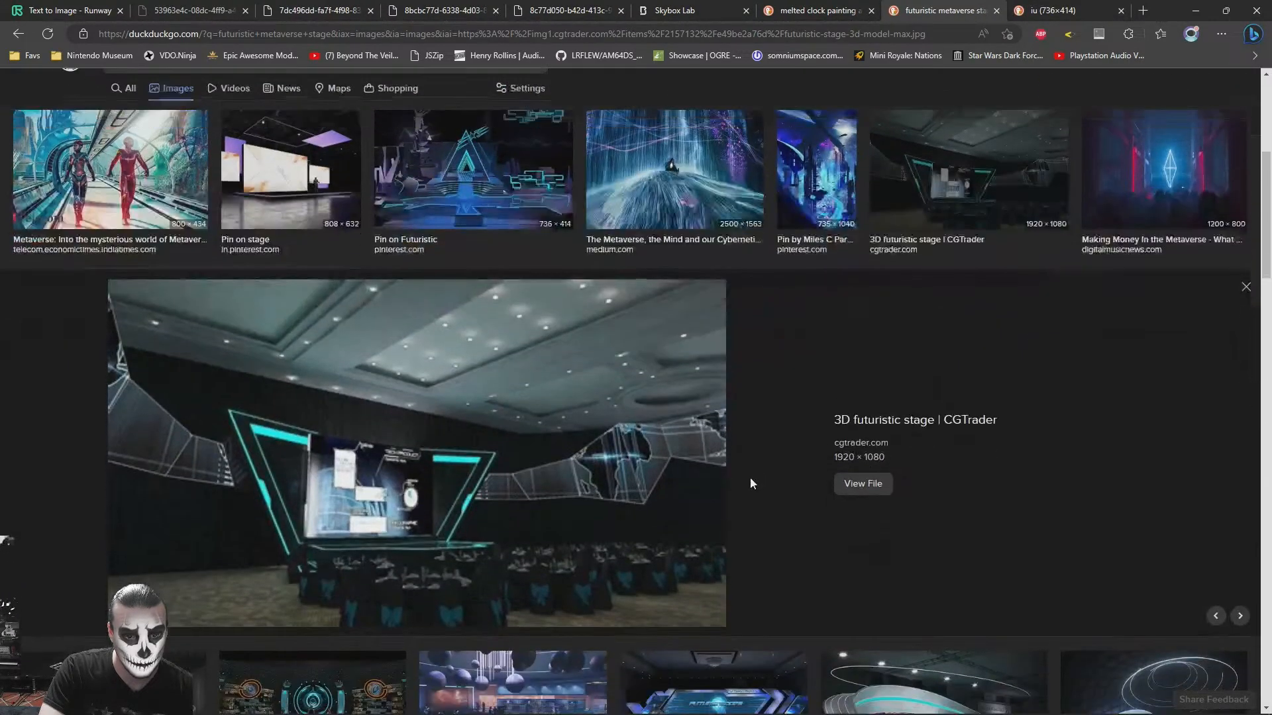
scroll(689, 496, down, 8)
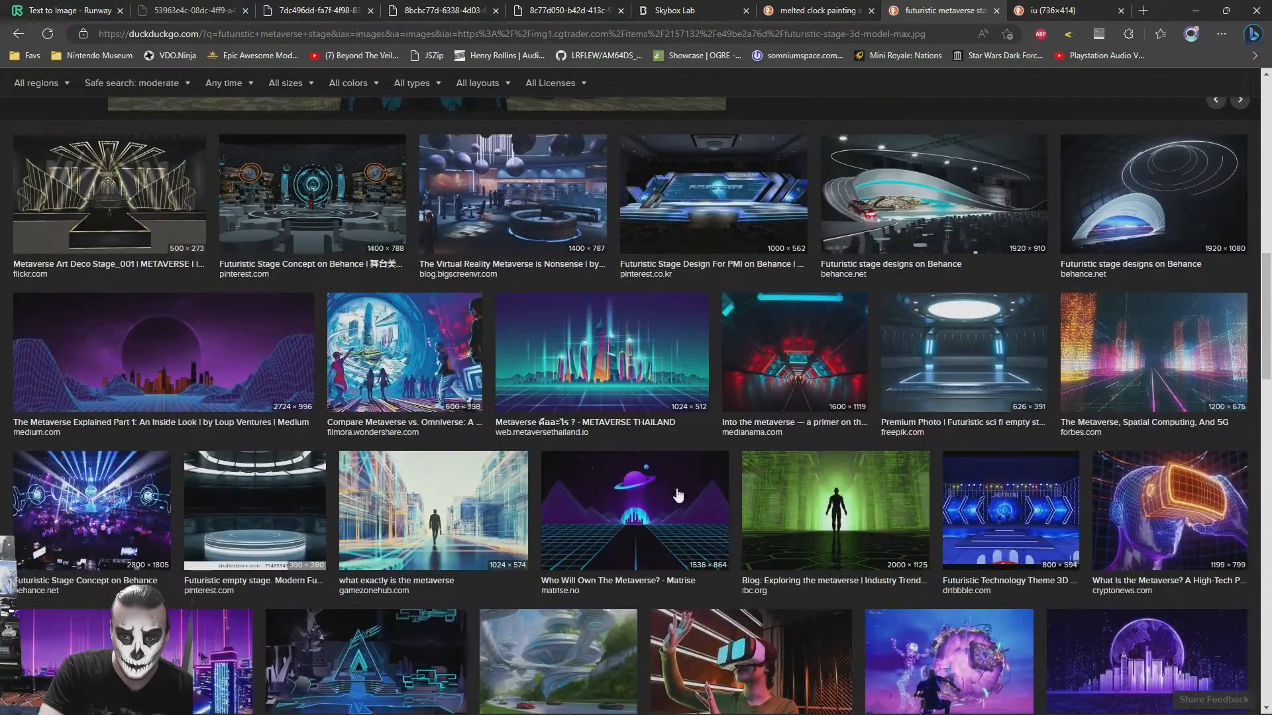
scroll(678, 495, down, 7)
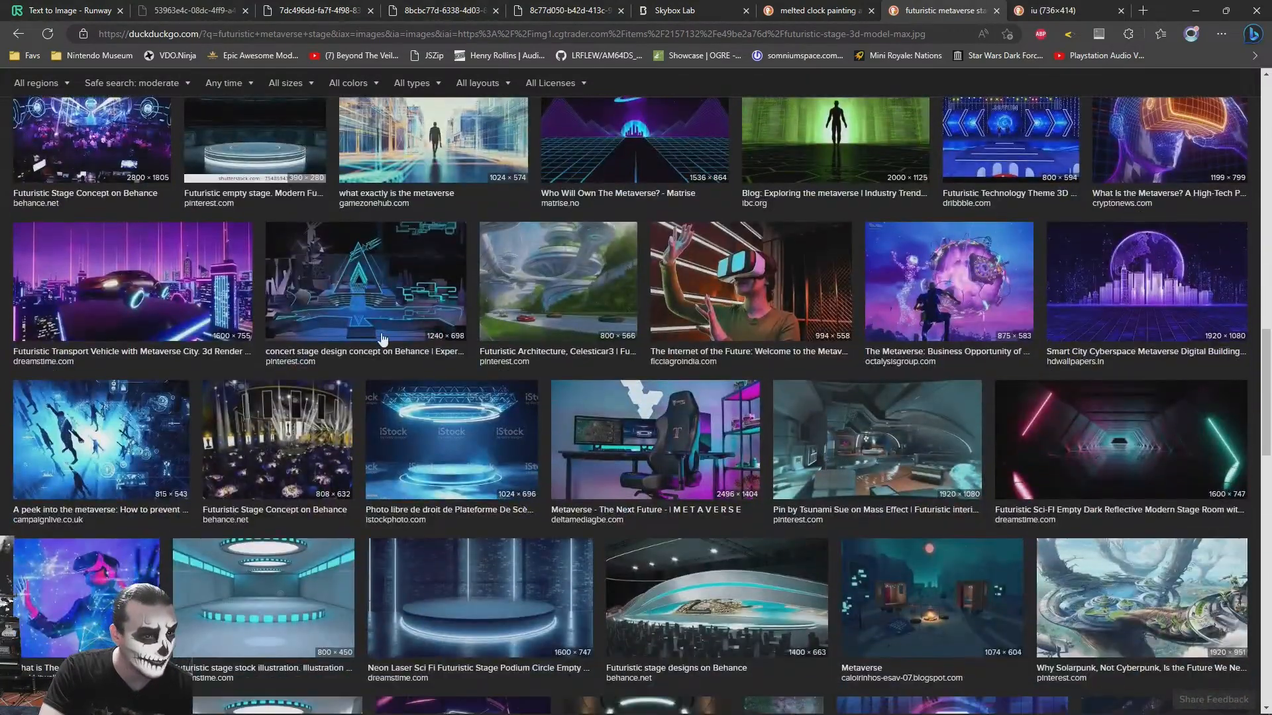
scroll(371, 302, down, 3)
scroll(369, 330, down, 4)
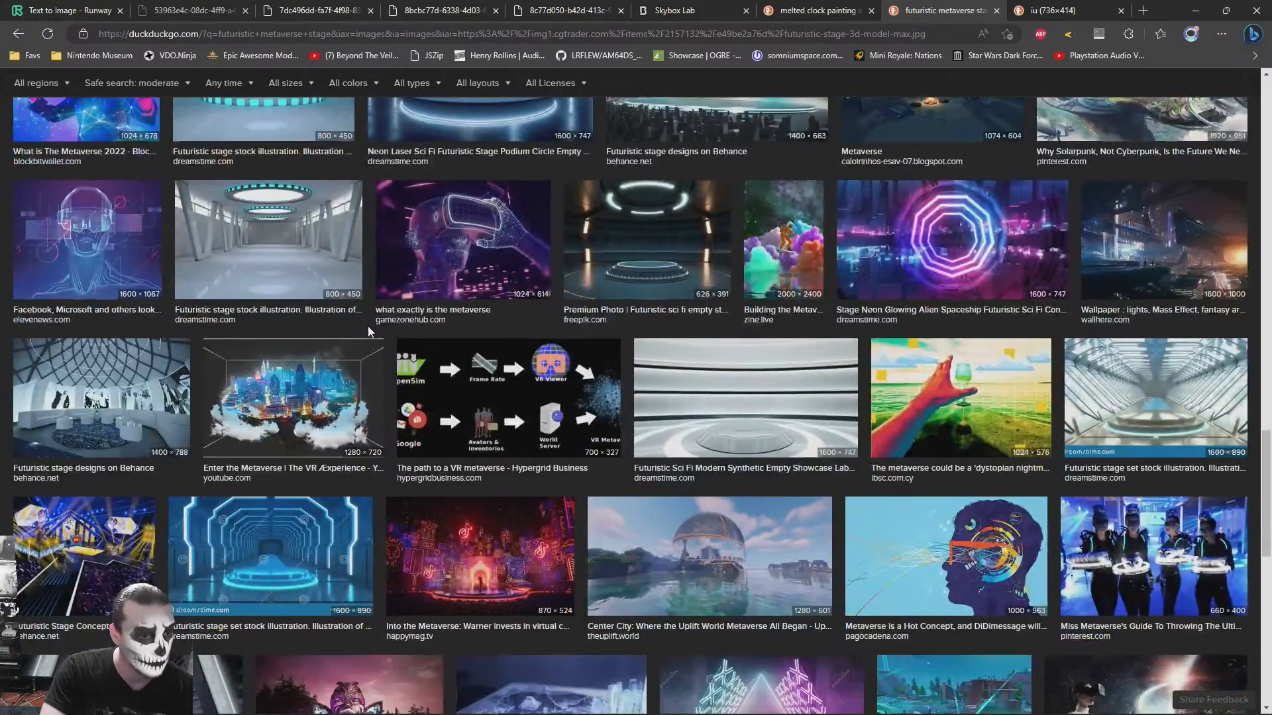
scroll(283, 552, down, 4)
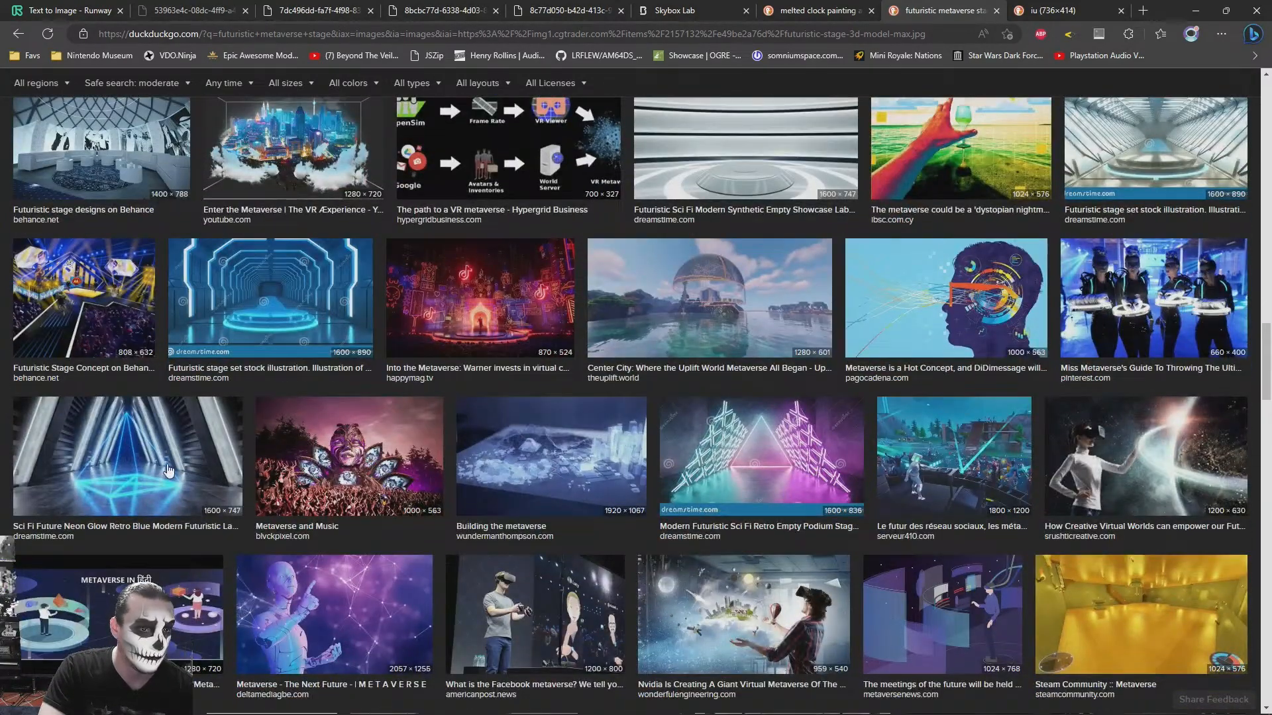
click(169, 471)
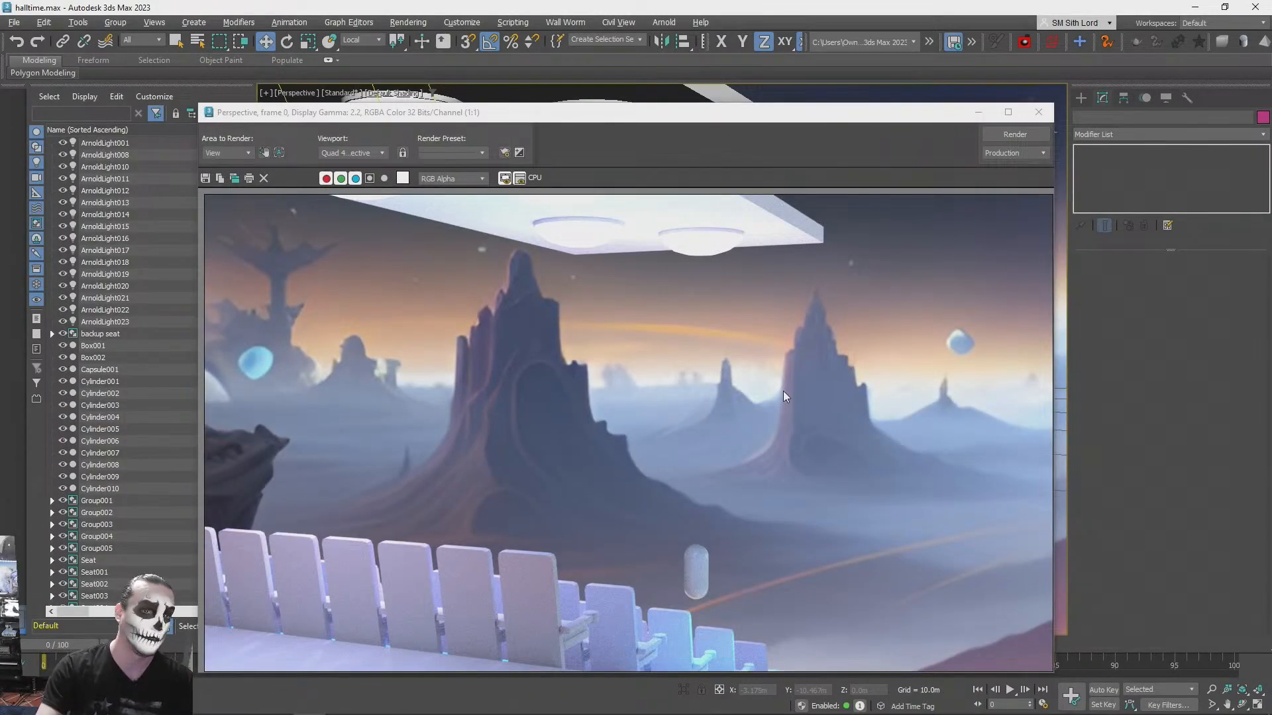
- Close the rendered frame in 3ds Max, then return to the browser and open the blue laser pyramid image in a new tab
click(1038, 113)
alt+middle_drag(896, 336, 844, 339)
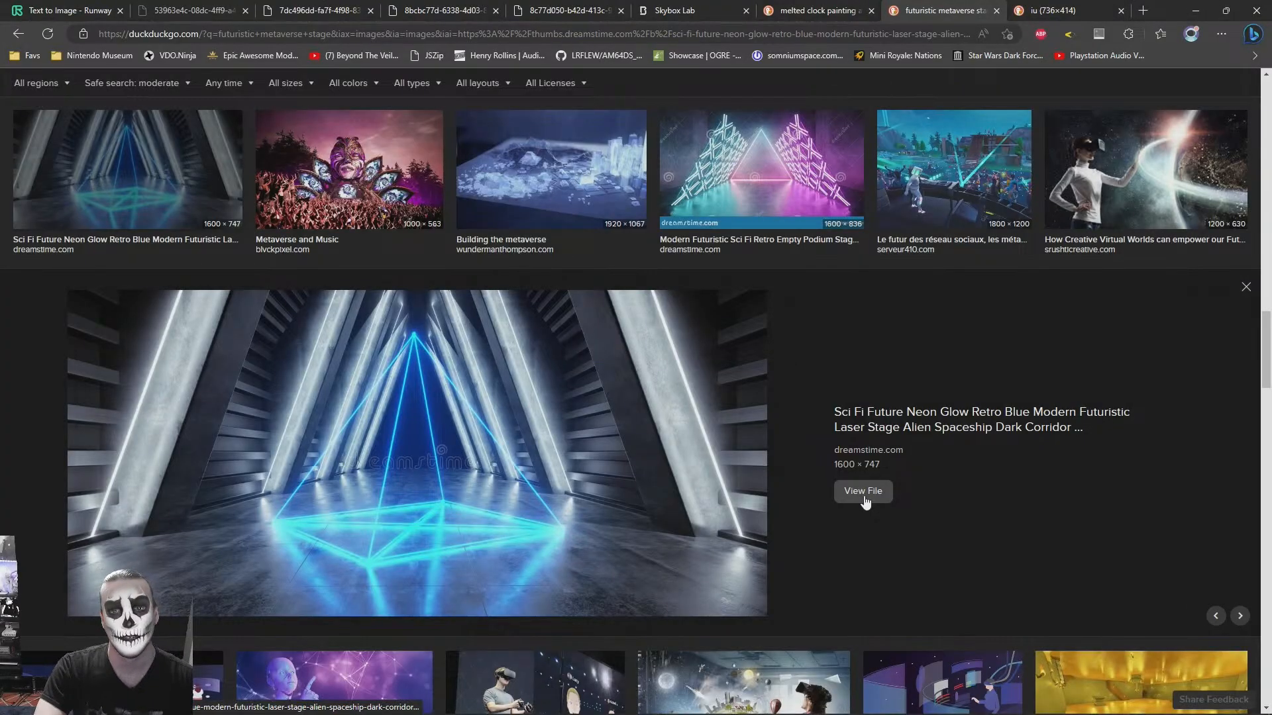
right_click(533, 459)
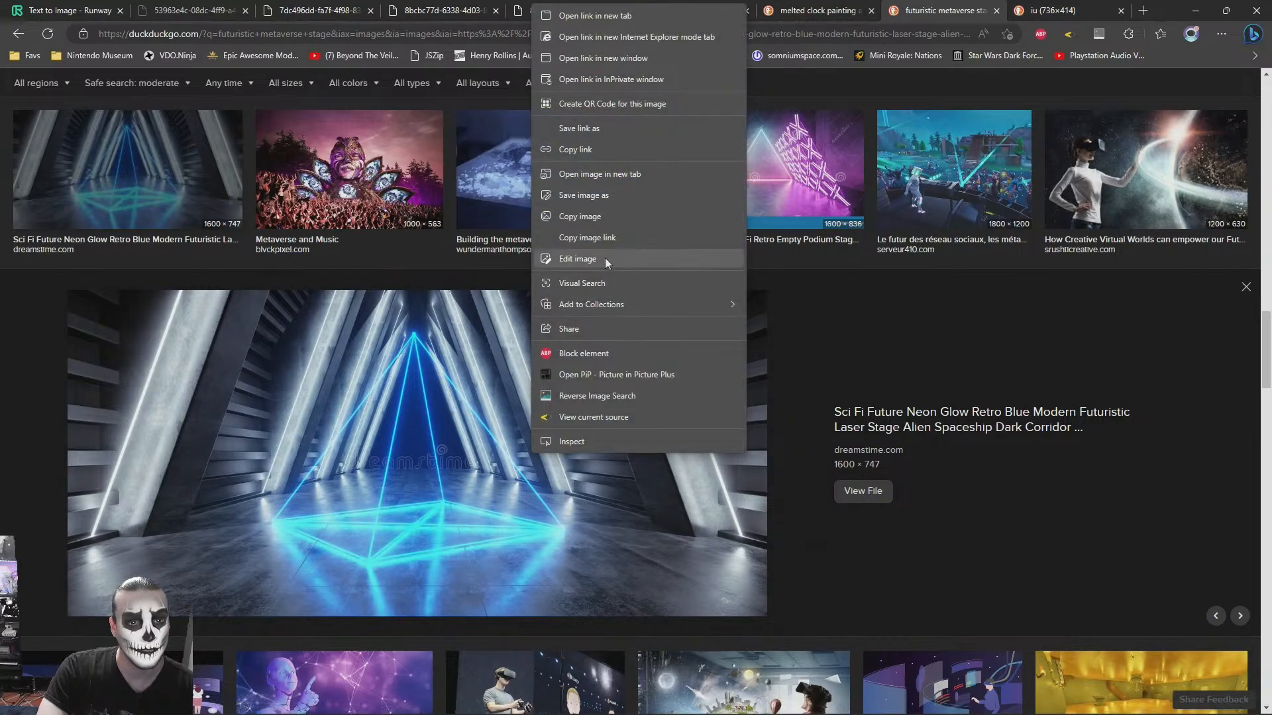
click(615, 173)
- Preview the Modern Futuristic Sci Fi Retro Empty Podium Stage with the neon triangle and open its image in a new tab
scroll(837, 345, up, 4)
click(772, 425)
right_click(582, 455)
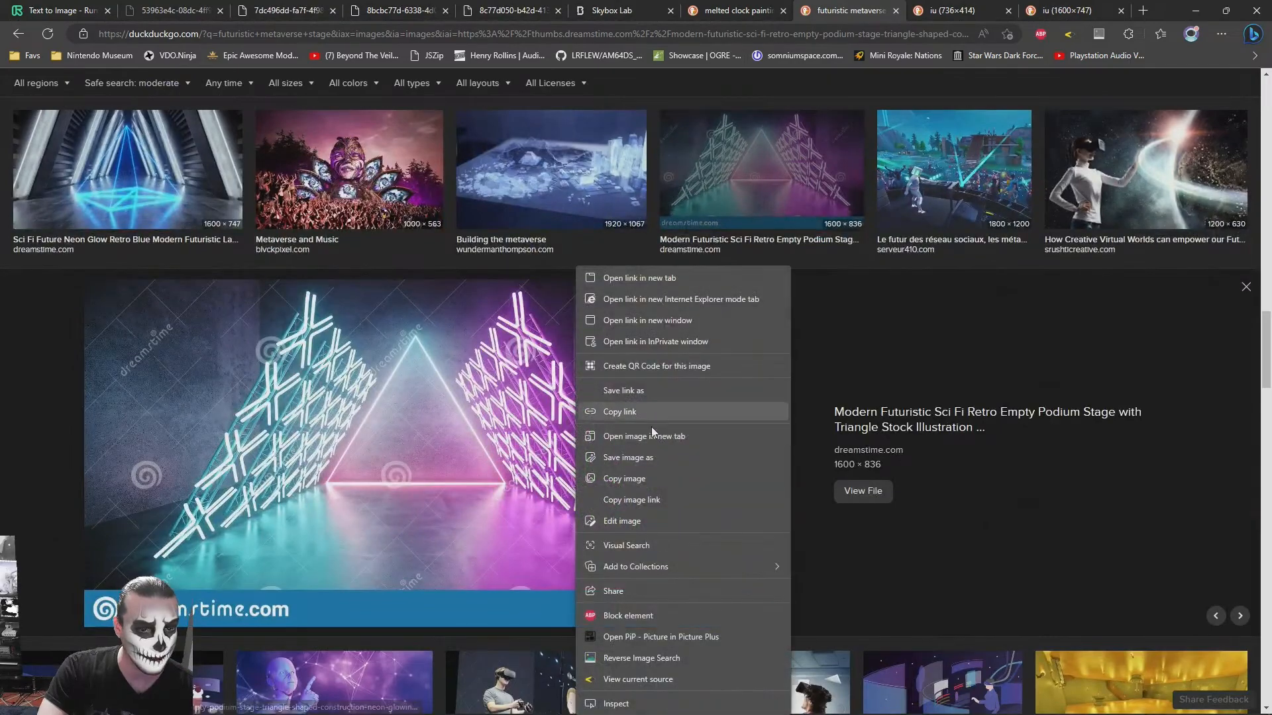
click(596, 412)
scroll(590, 451, down, 5)
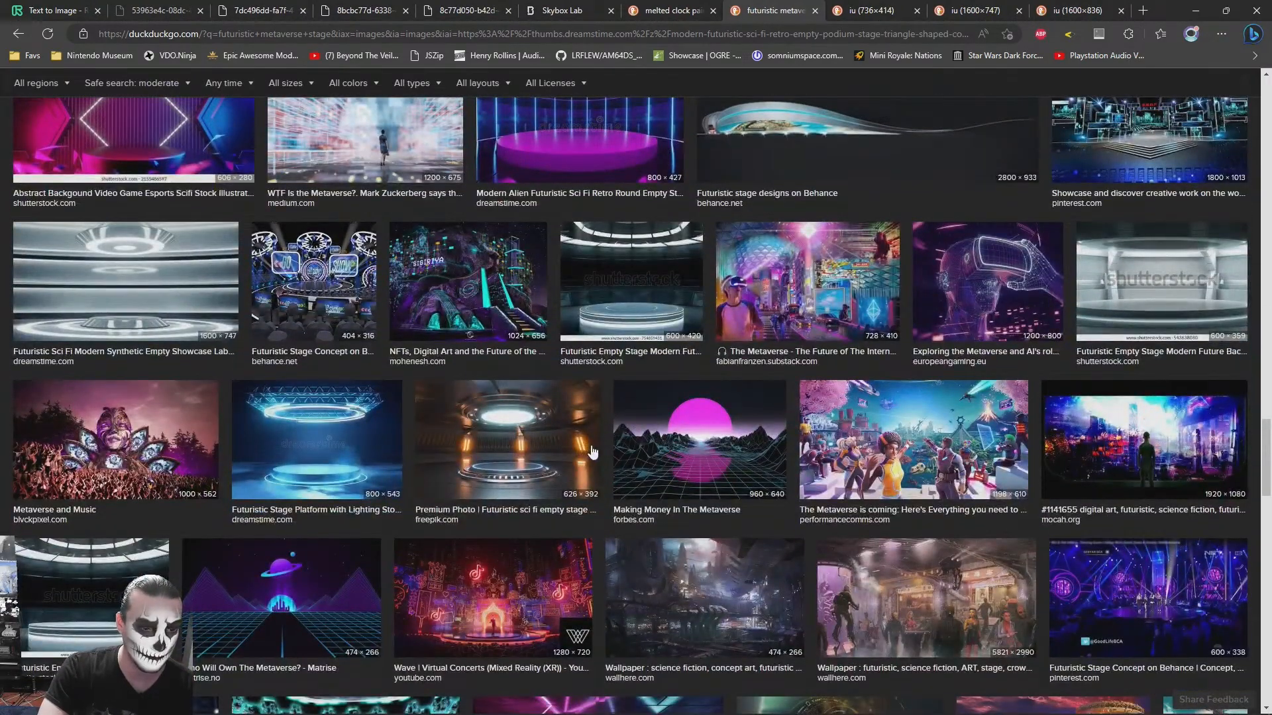
- Extend the image search to "futuristic metaverse stage triangles"
scroll(375, 299, up, 5)
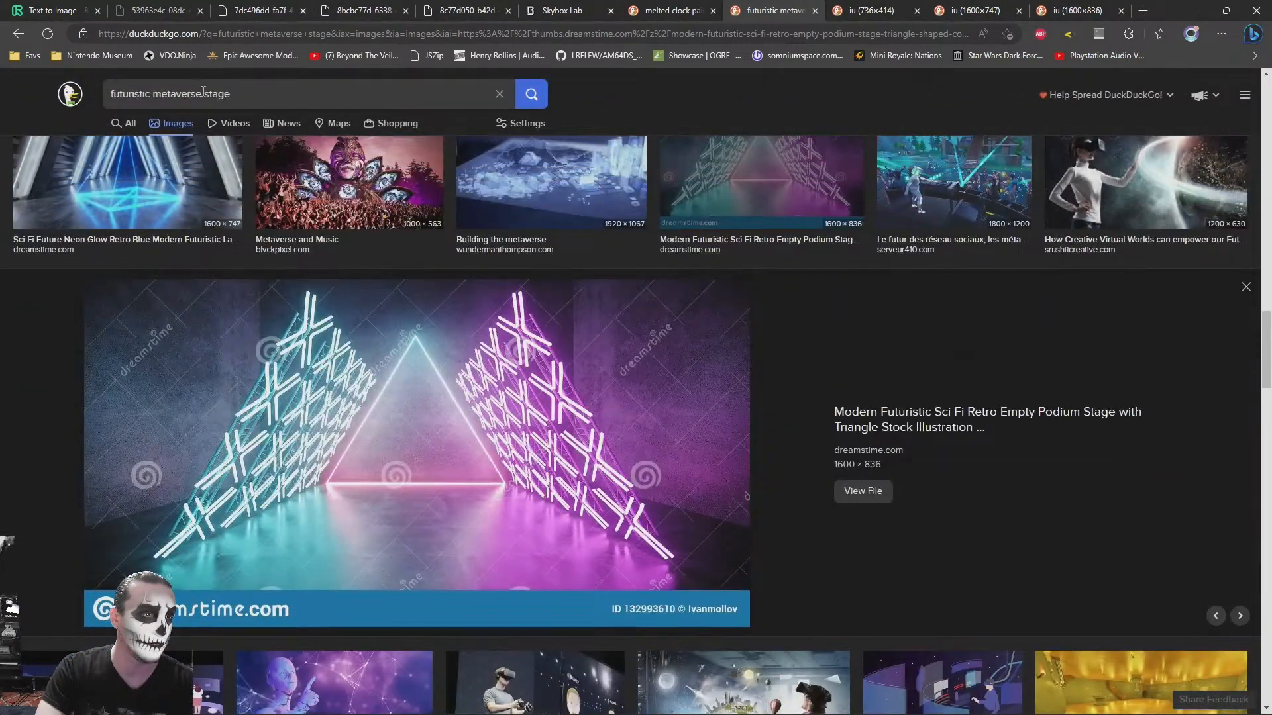
click(335, 84)
text(triangles)
key(Return)
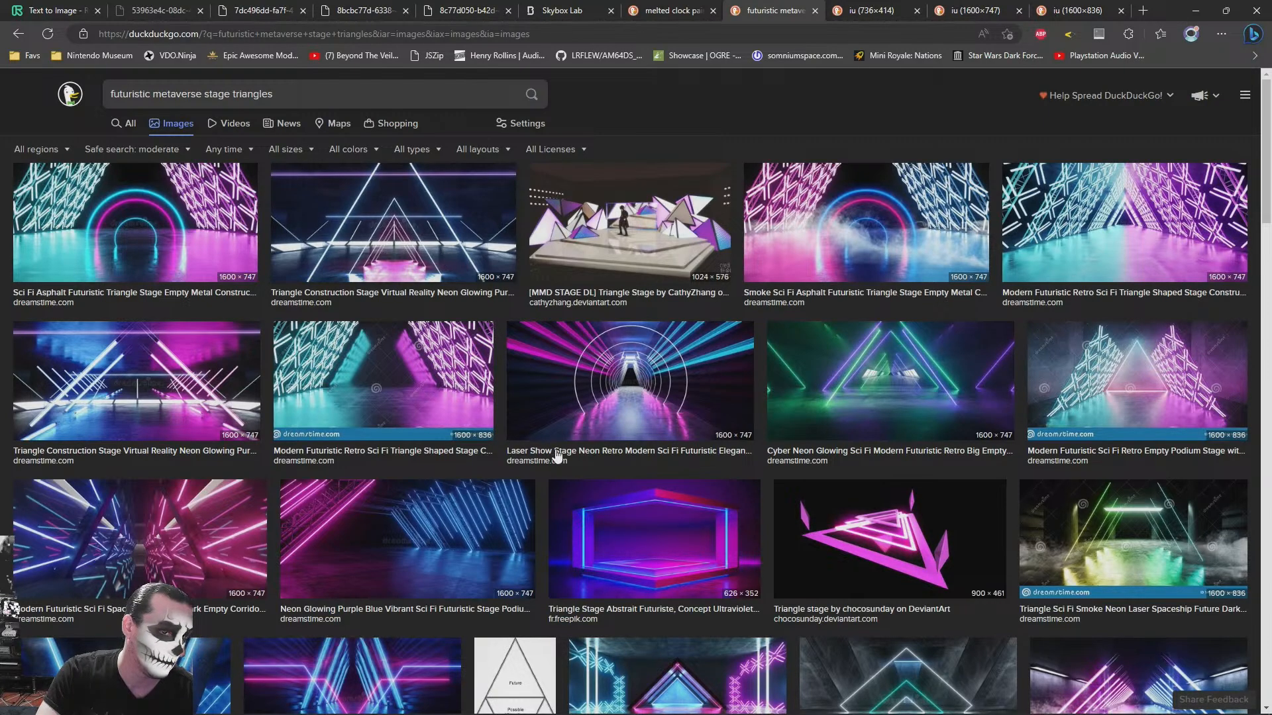
- Browse the triangle stage results, preview the freepik neon triangular platform image, and open it in a new tab
scroll(551, 454, down, 15)
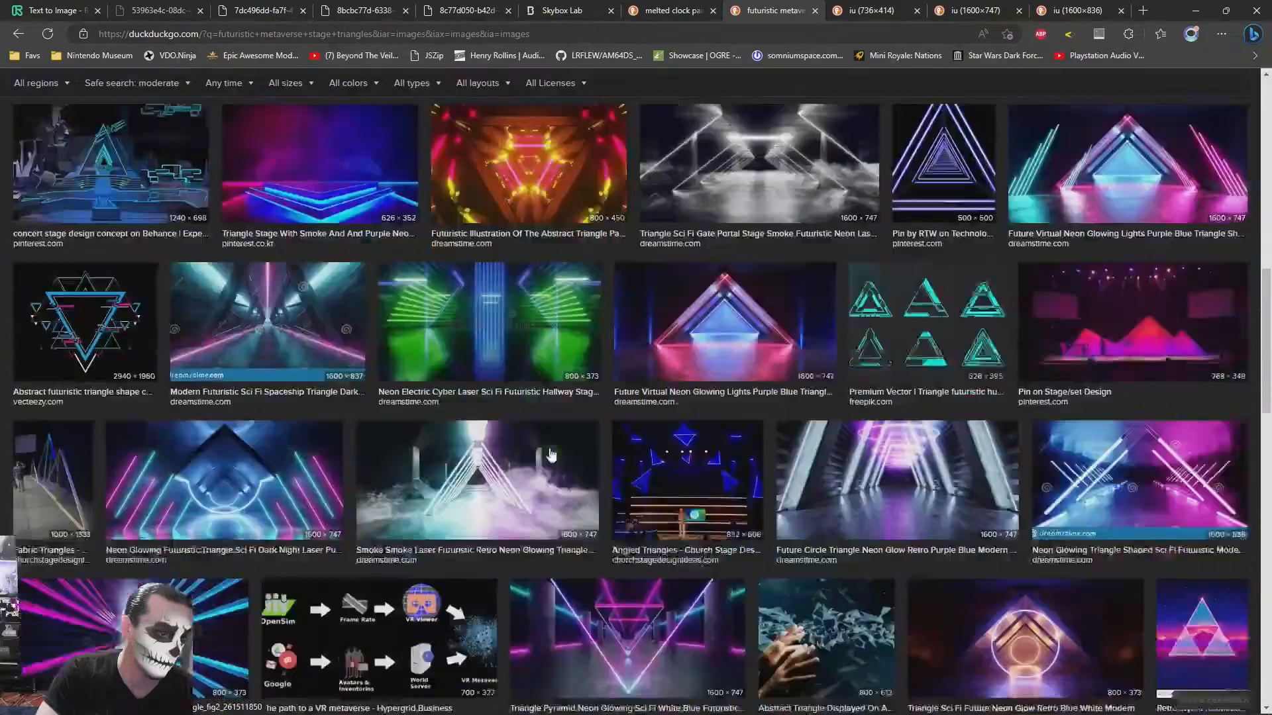
scroll(551, 453, down, 10)
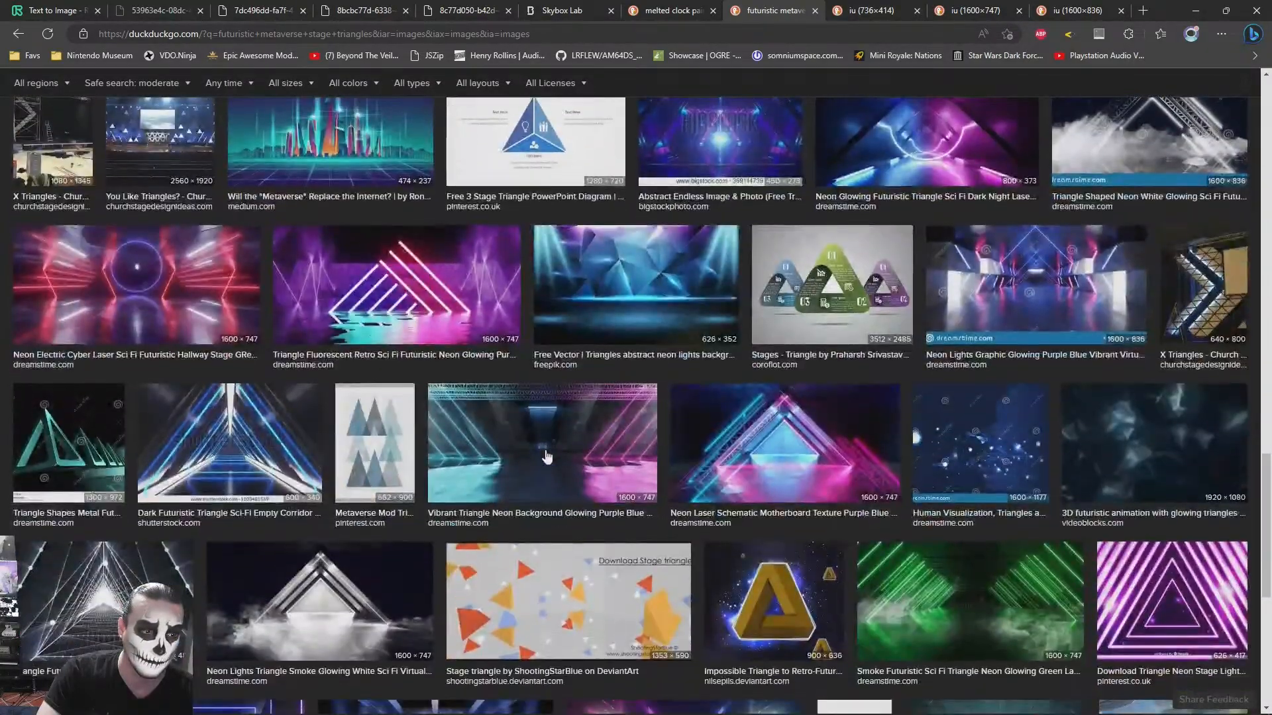
scroll(273, 453, down, 15)
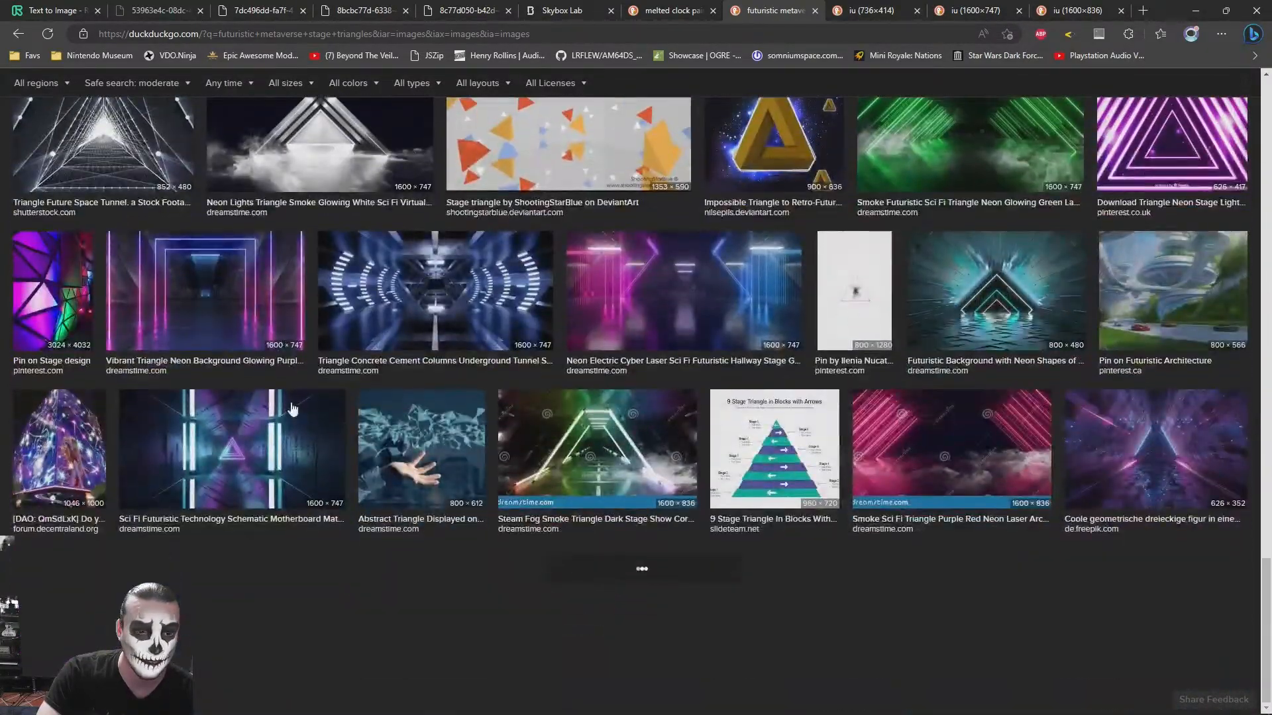
scroll(337, 396, down, 10)
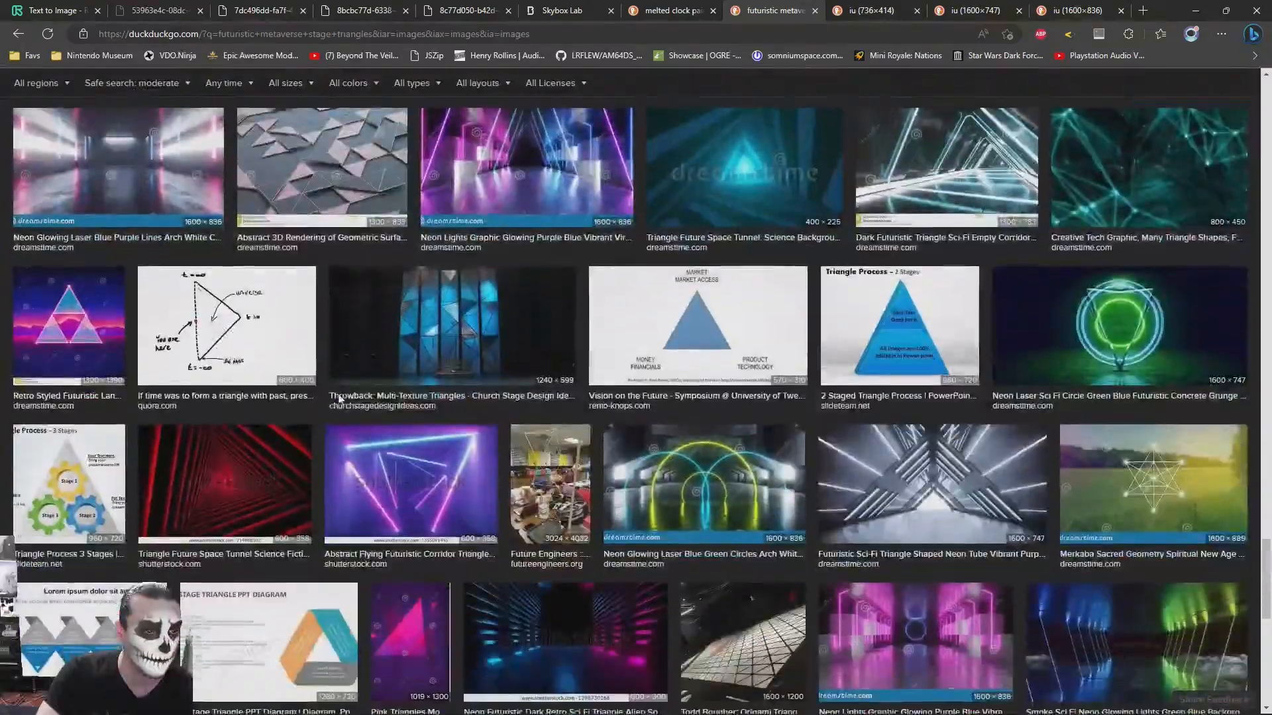
scroll(338, 396, up, 13)
click(123, 558)
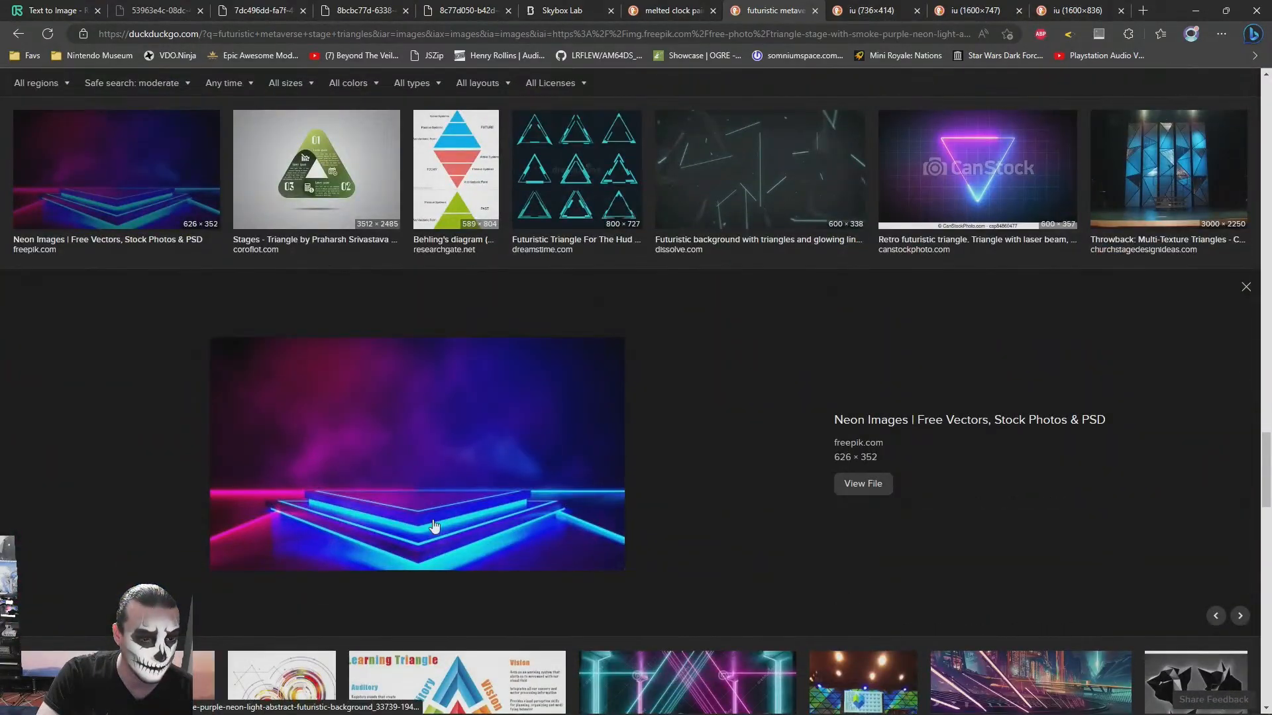
right_click(486, 447)
click(545, 436)
- Browse the remaining triangle stage results to the end of the page and close the image search tab
scroll(803, 386, down, 10)
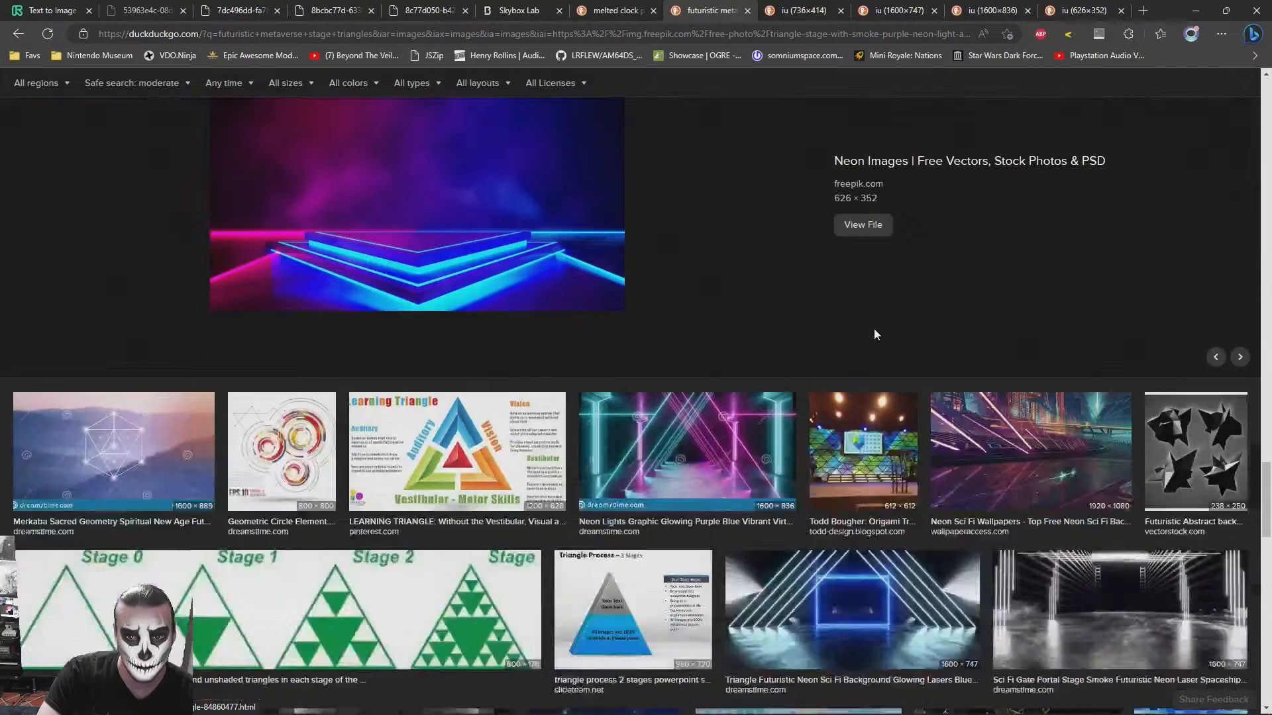
scroll(800, 291, up, 2)
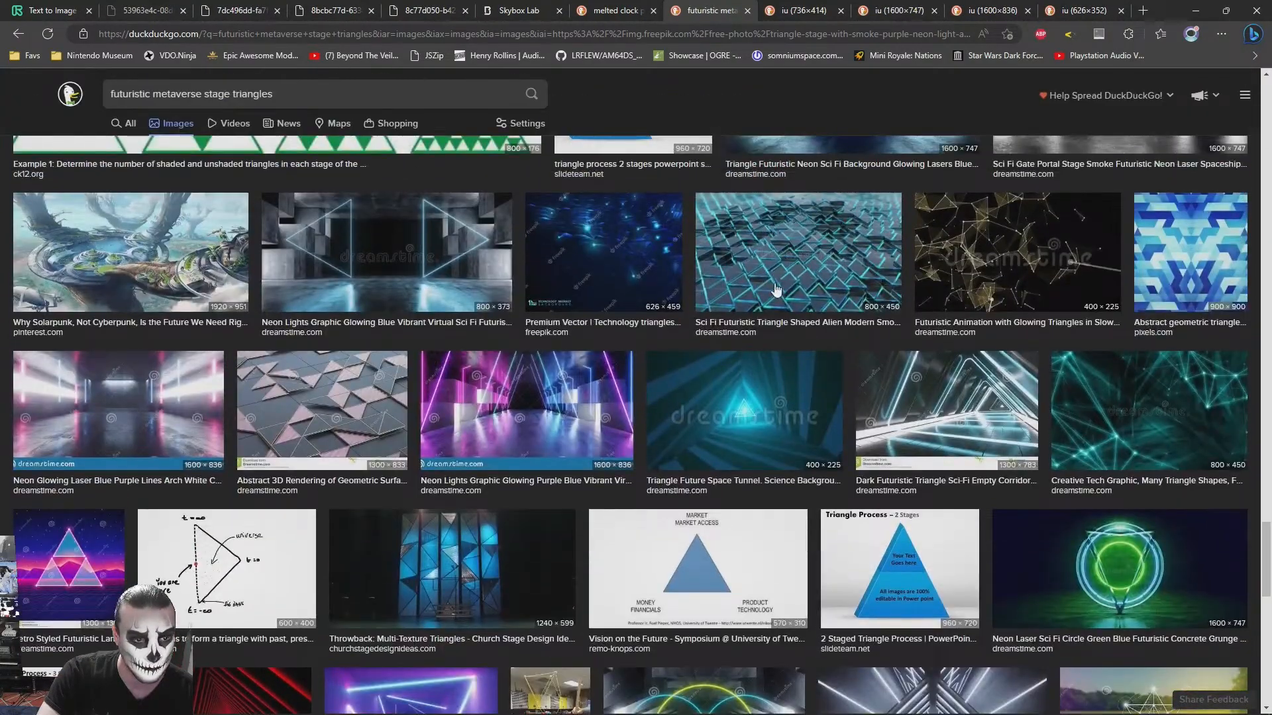
scroll(965, 297, down, 15)
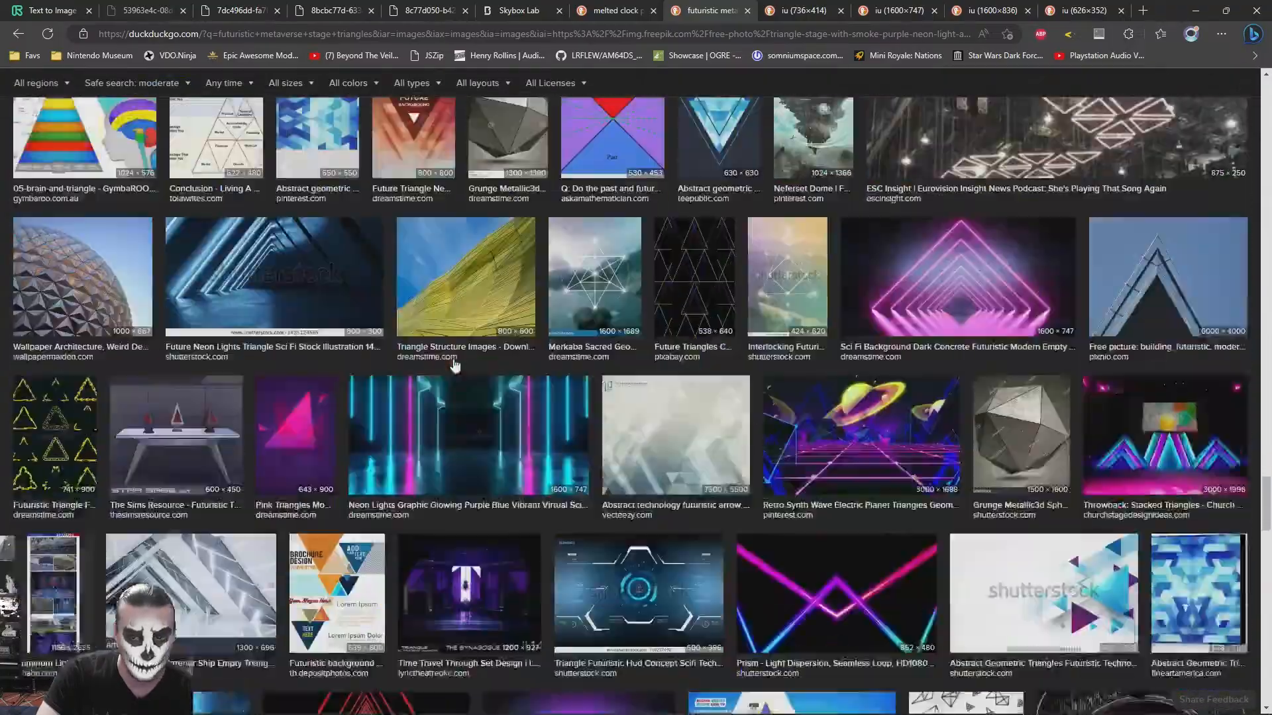
scroll(455, 365, down, 12)
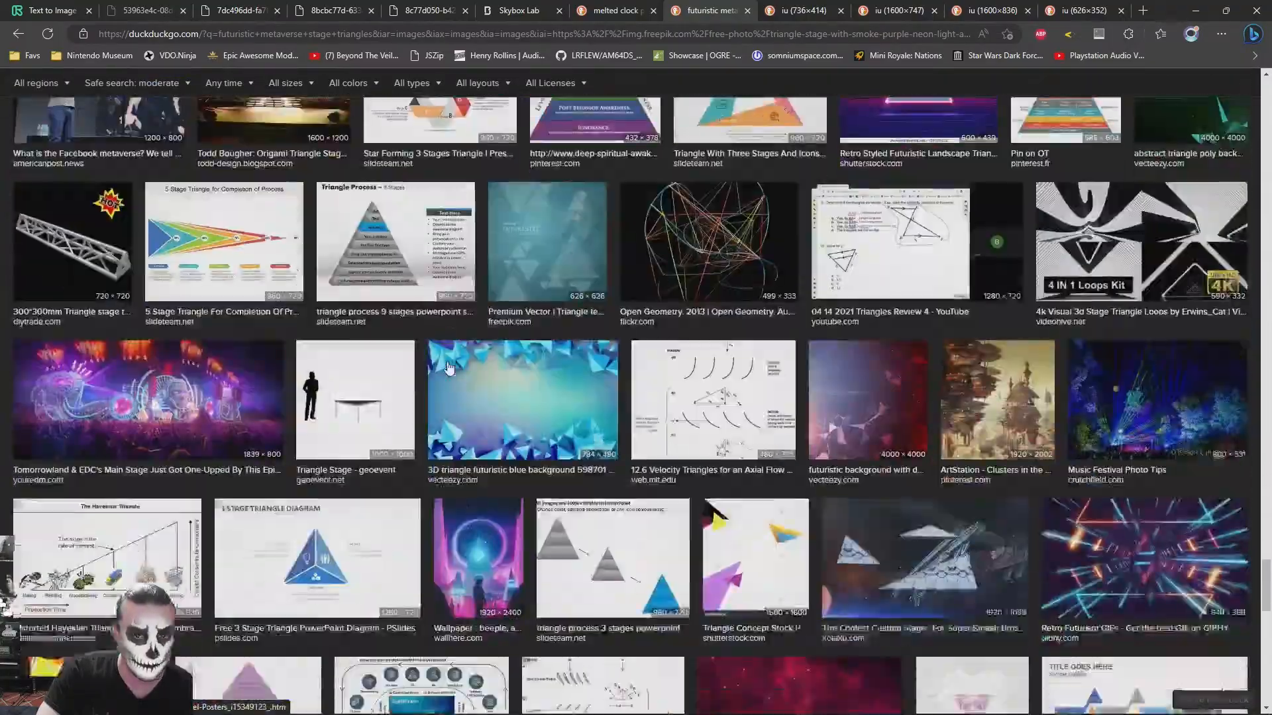
scroll(492, 374, down, 10)
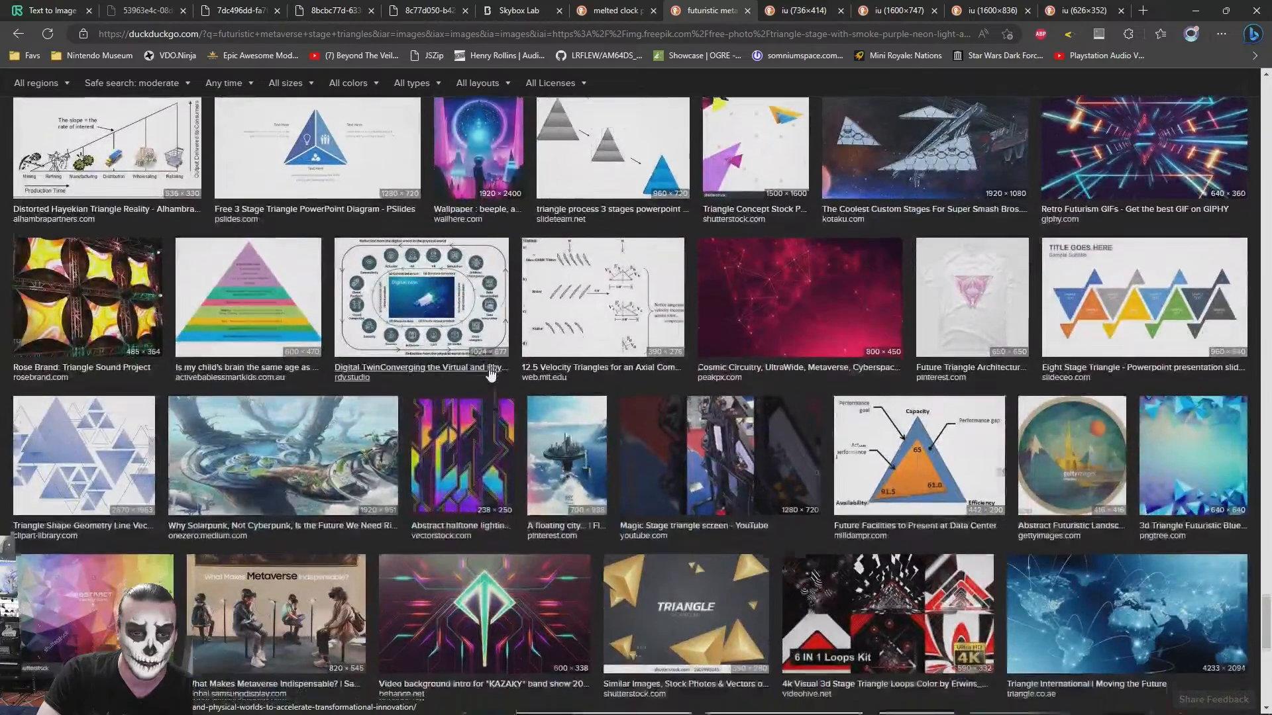
scroll(487, 375, down, 8)
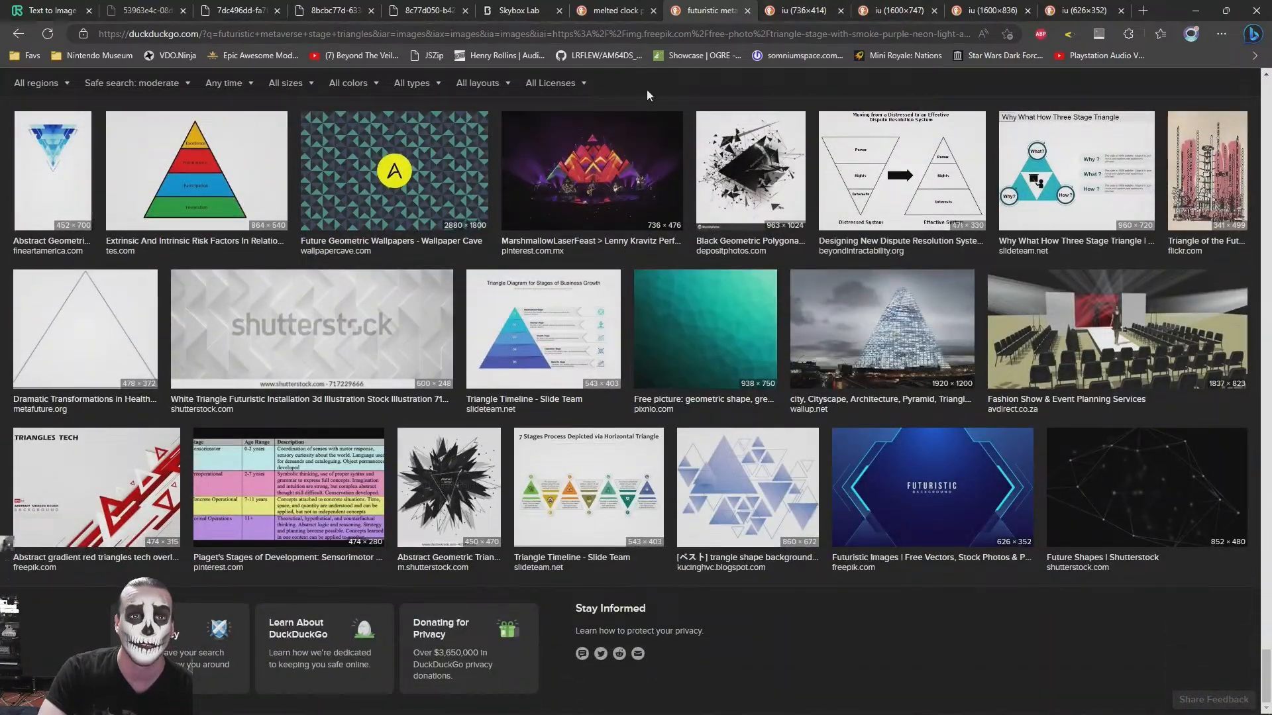
middle_click(709, 6)
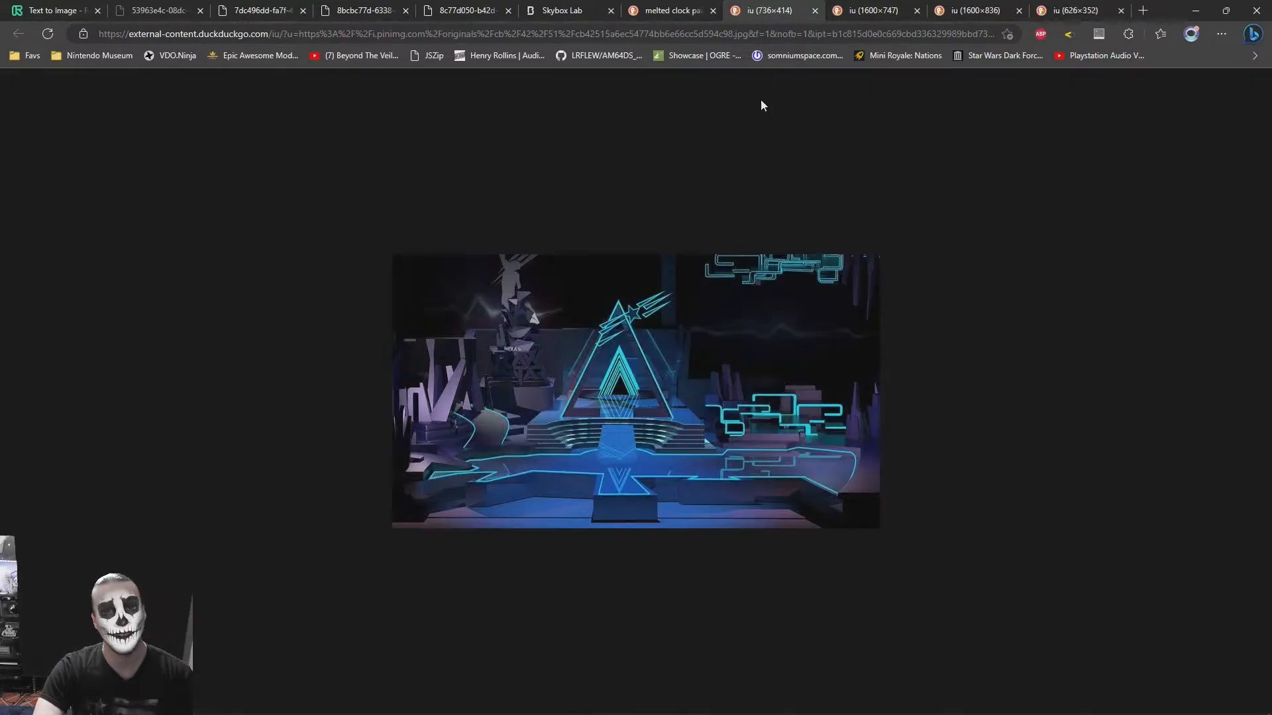
- Review the collected stage reference images in their tabs, ending on the blue laser pyramid stage
click(919, 4)
click(937, 5)
click(1073, 7)
click(987, 7)
click(900, 7)
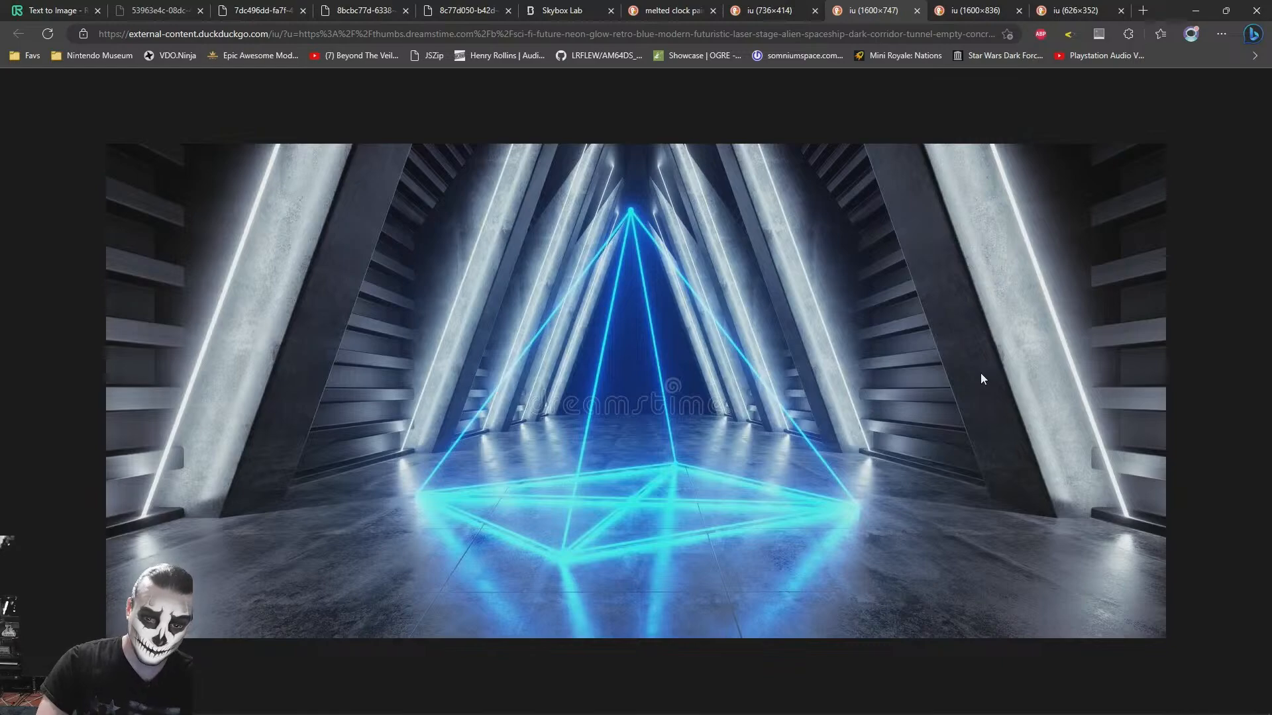
- Switch to 3ds Max to examine the space around the capsule, comparing it with the blue laser pyramid reference in the browser
key(alt+Tab)
alt+middle_drag(687, 420, 683, 422)
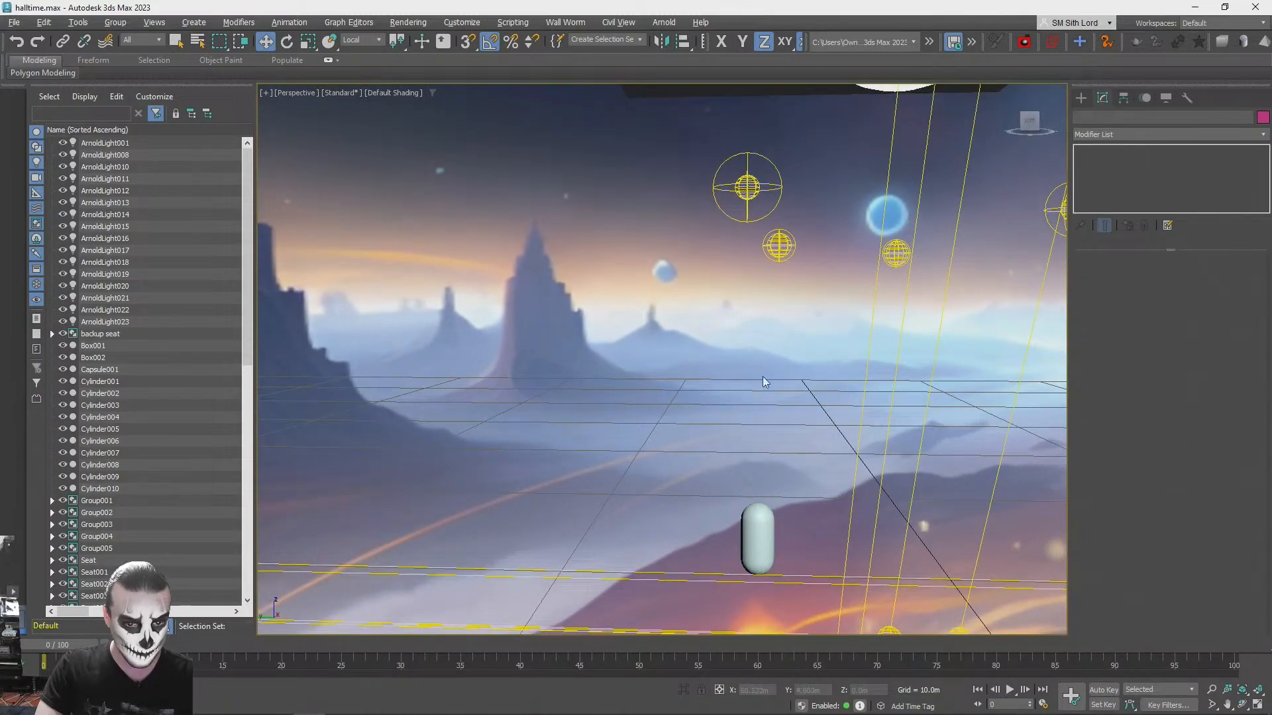
key(alt+Tab)
key(alt+Tab)
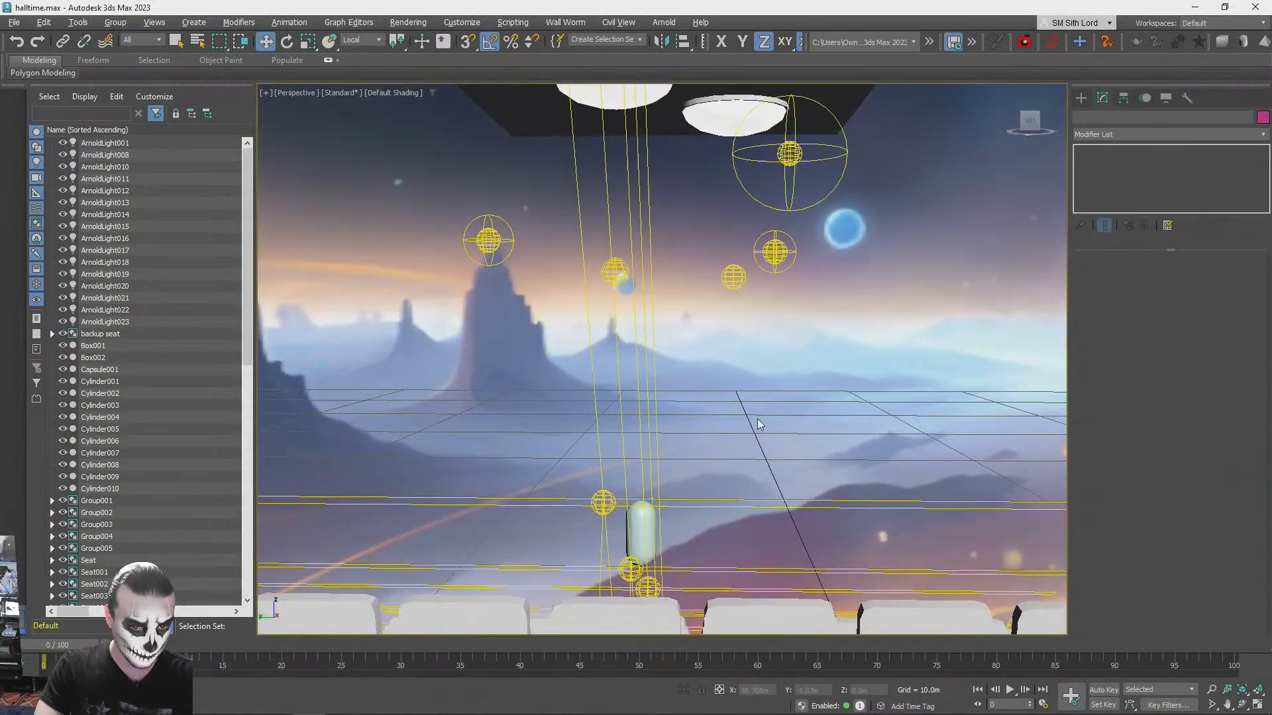
key(alt+Tab)
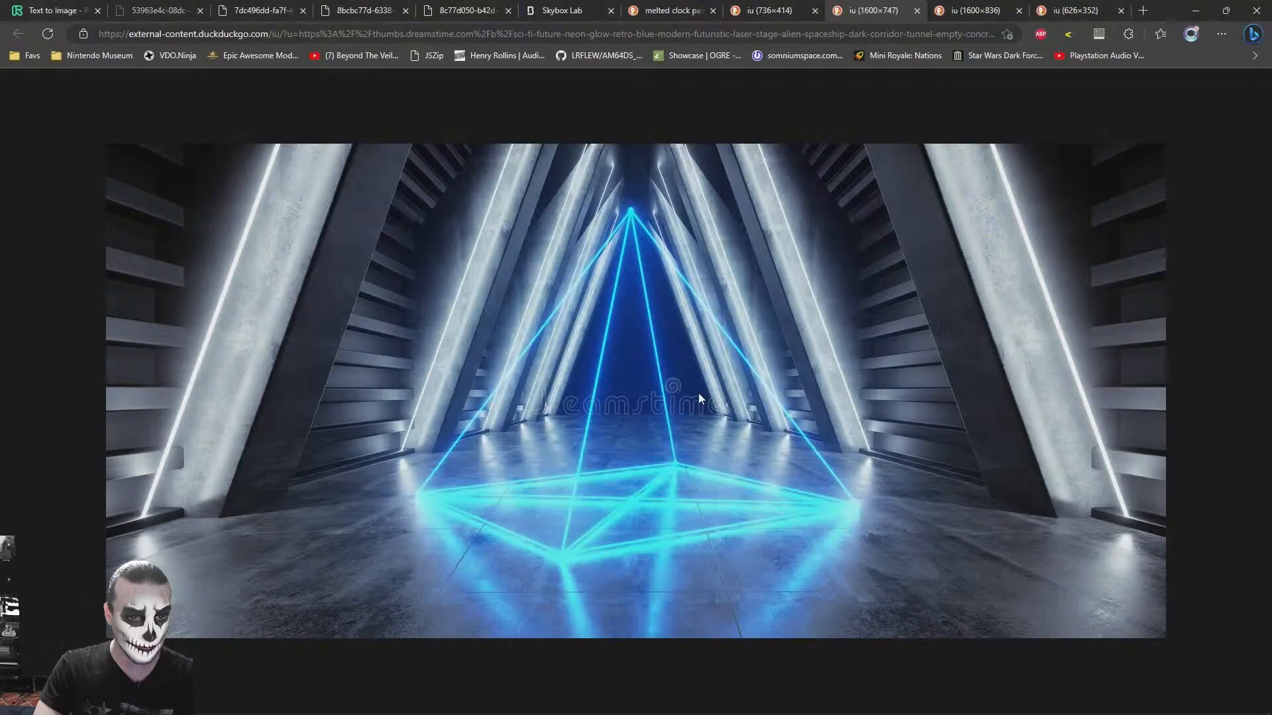
- View the neon triangle podium and triangular platform references, comparing the platform with the seating scene in 3ds Max
click(971, 10)
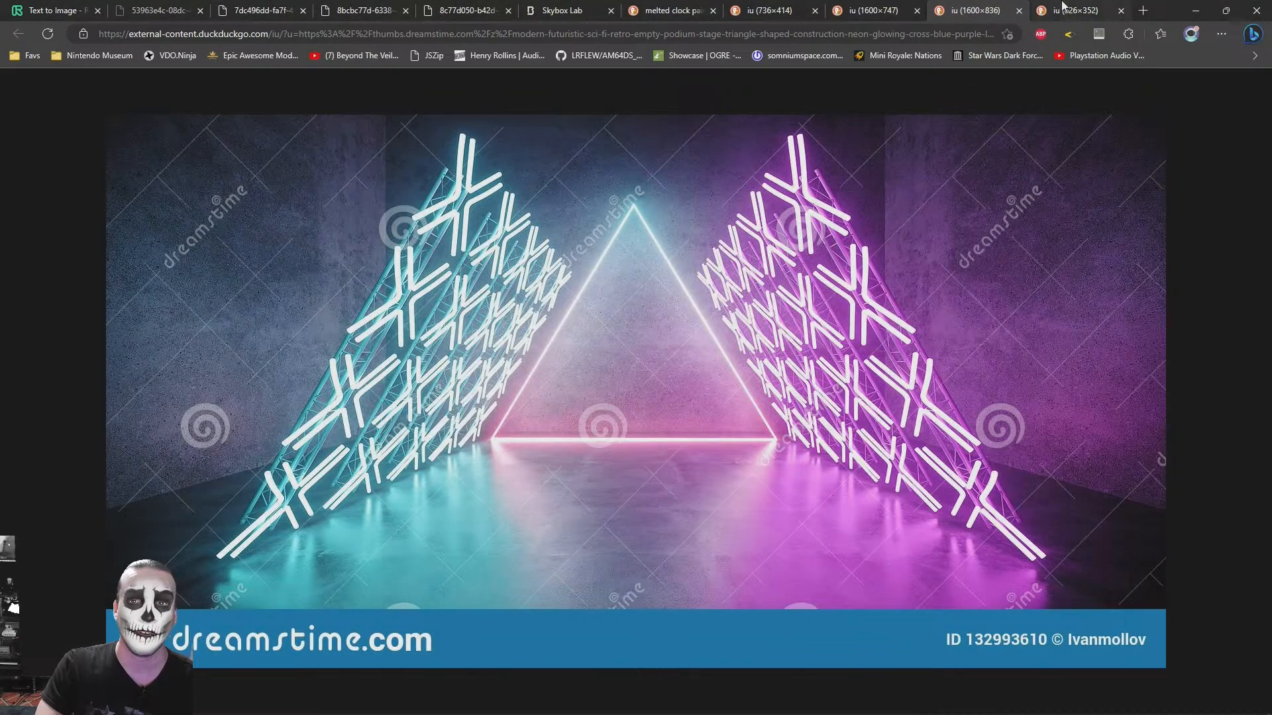
click(1063, 7)
key(alt+Tab)
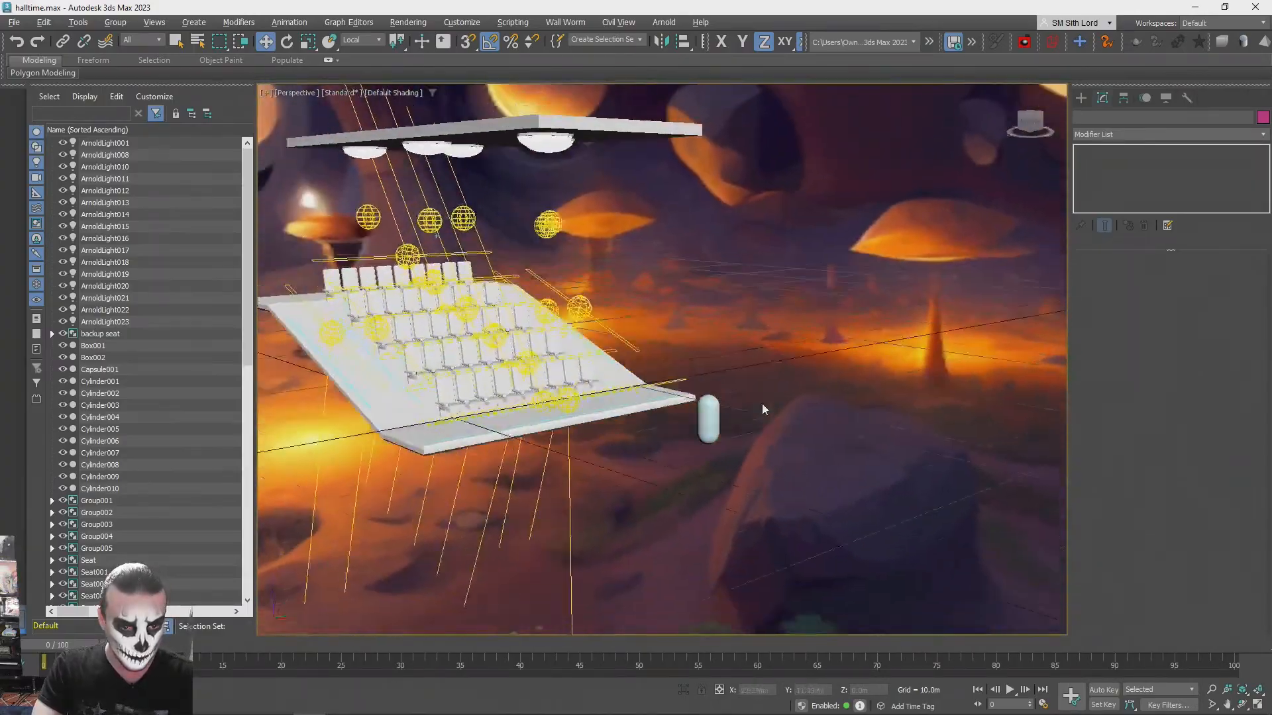
key(alt+Tab)
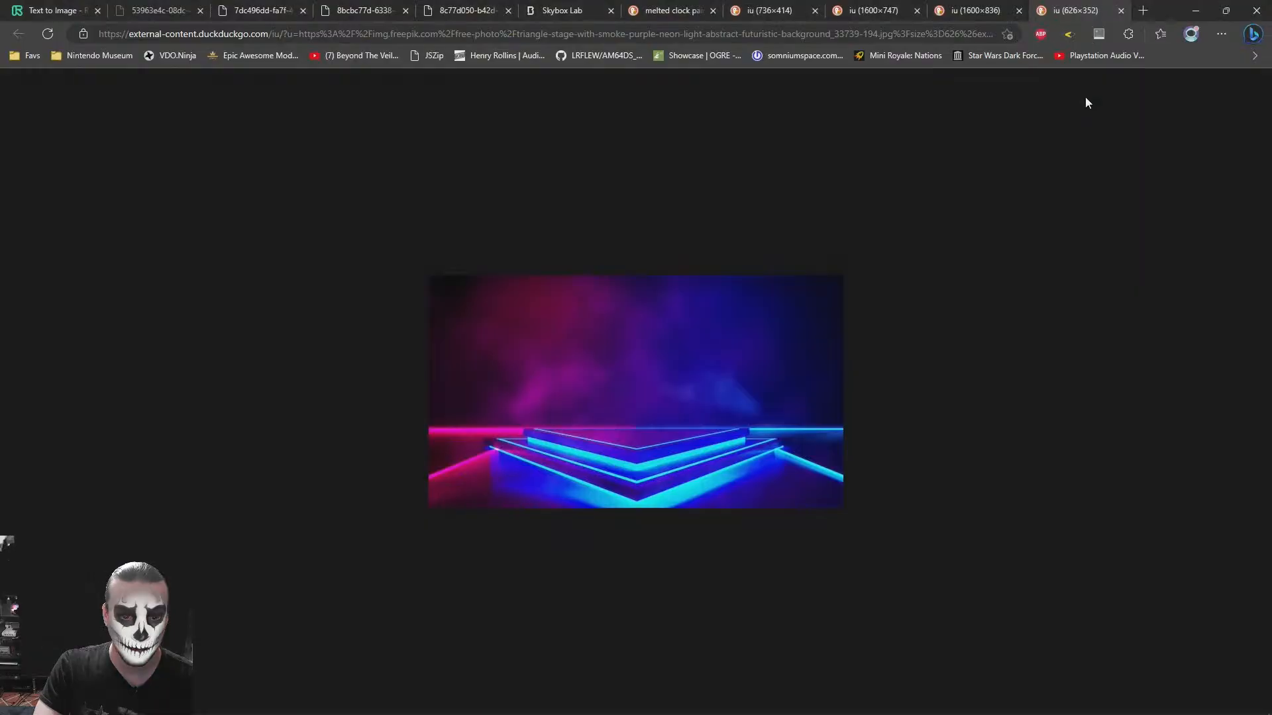
- Compare the audience's view from the seats in 3ds Max with the neon triangular platform reference in the browser
key(alt+Tab)
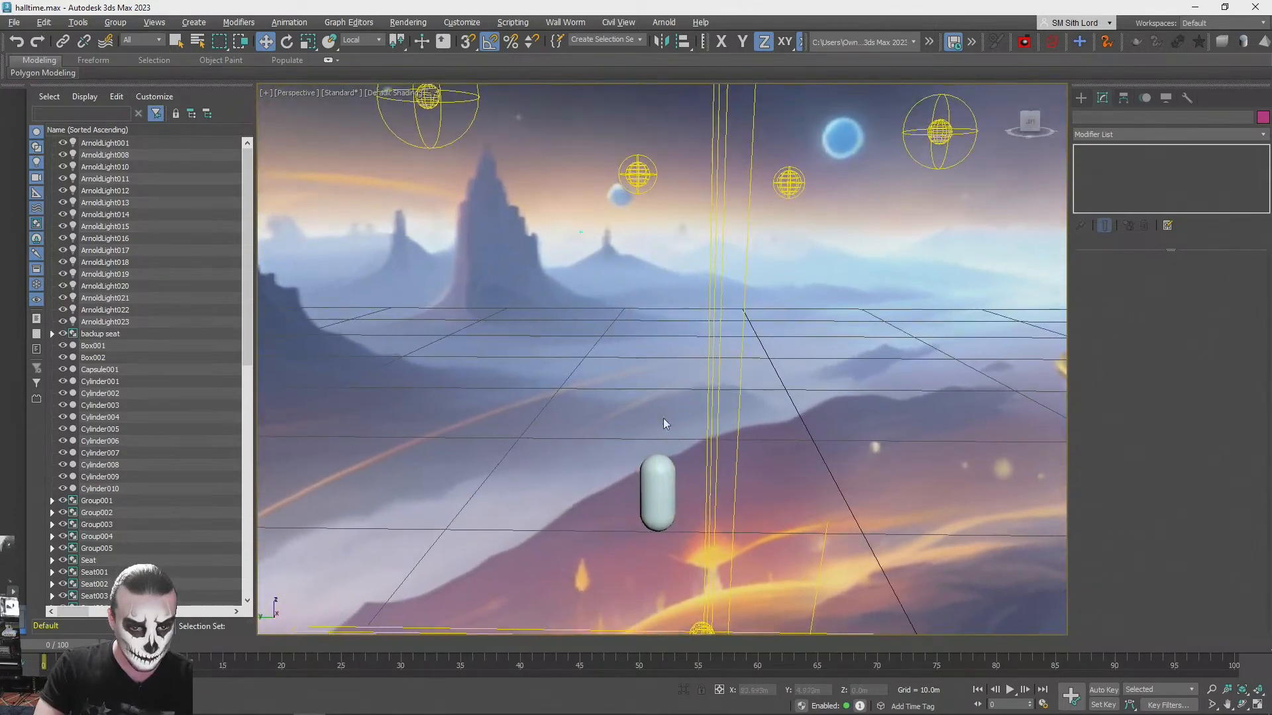
key(alt+Tab)
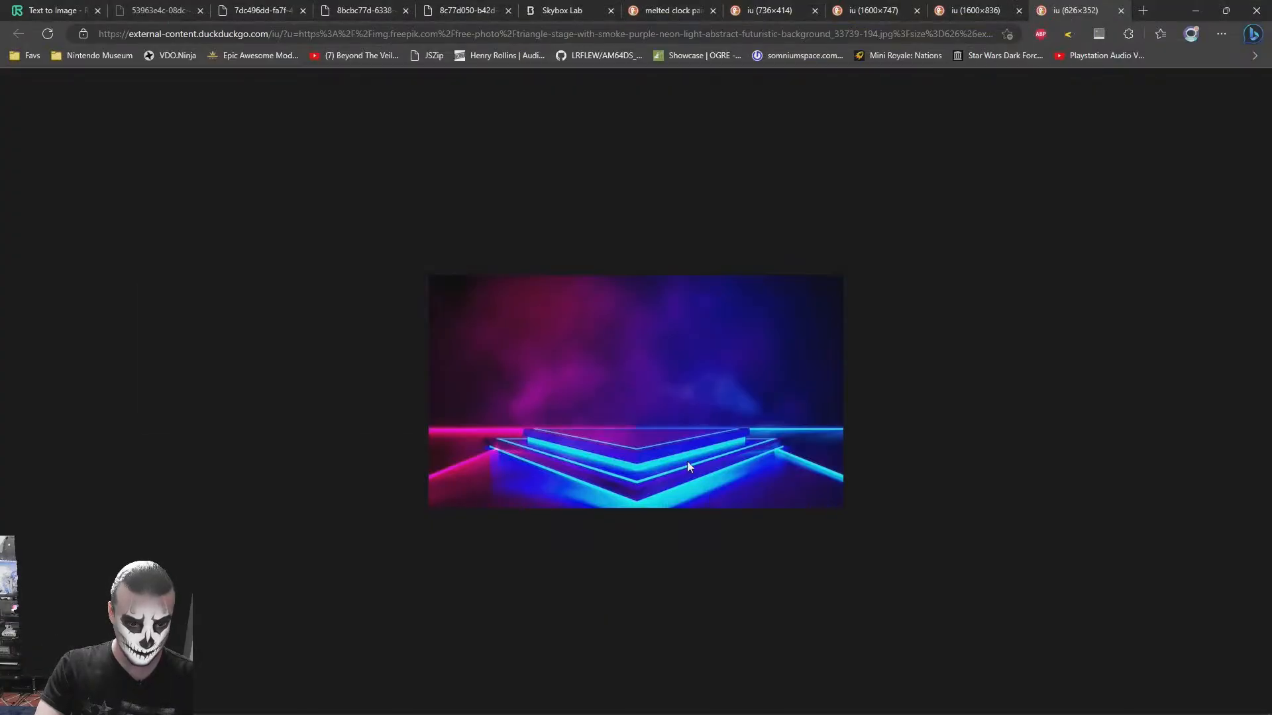
key(alt+Tab)
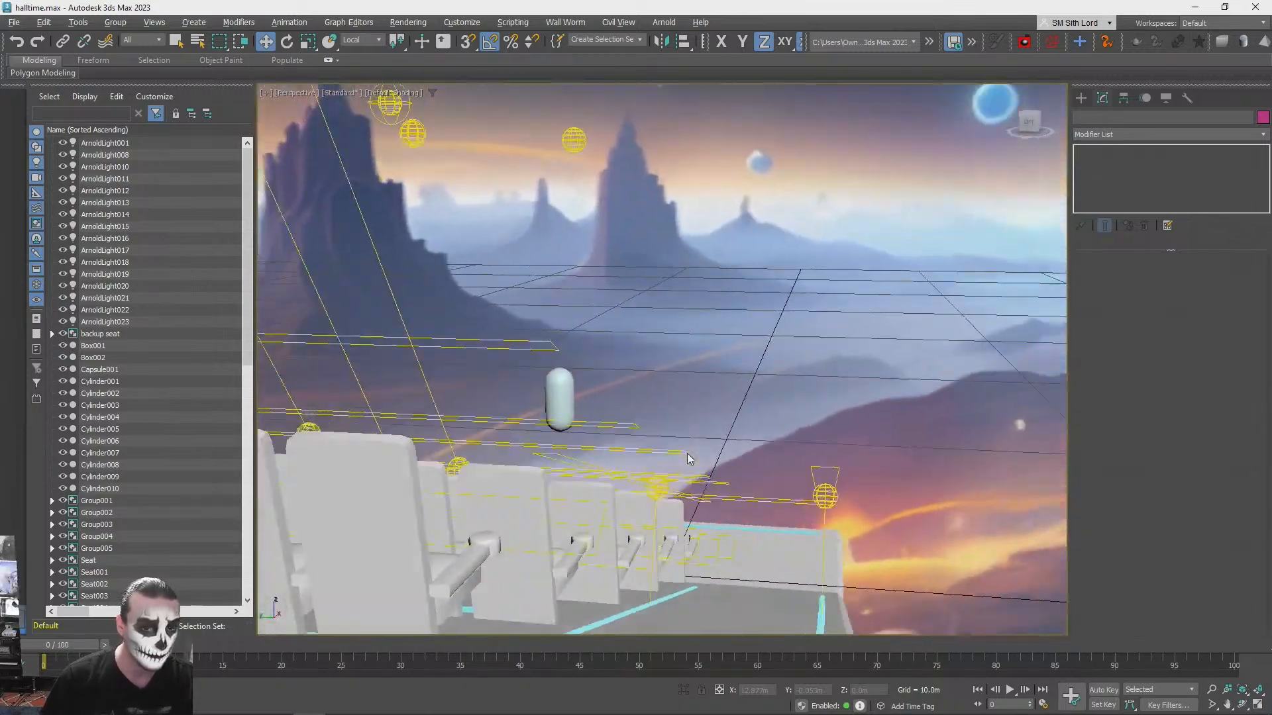
key(alt+Tab)
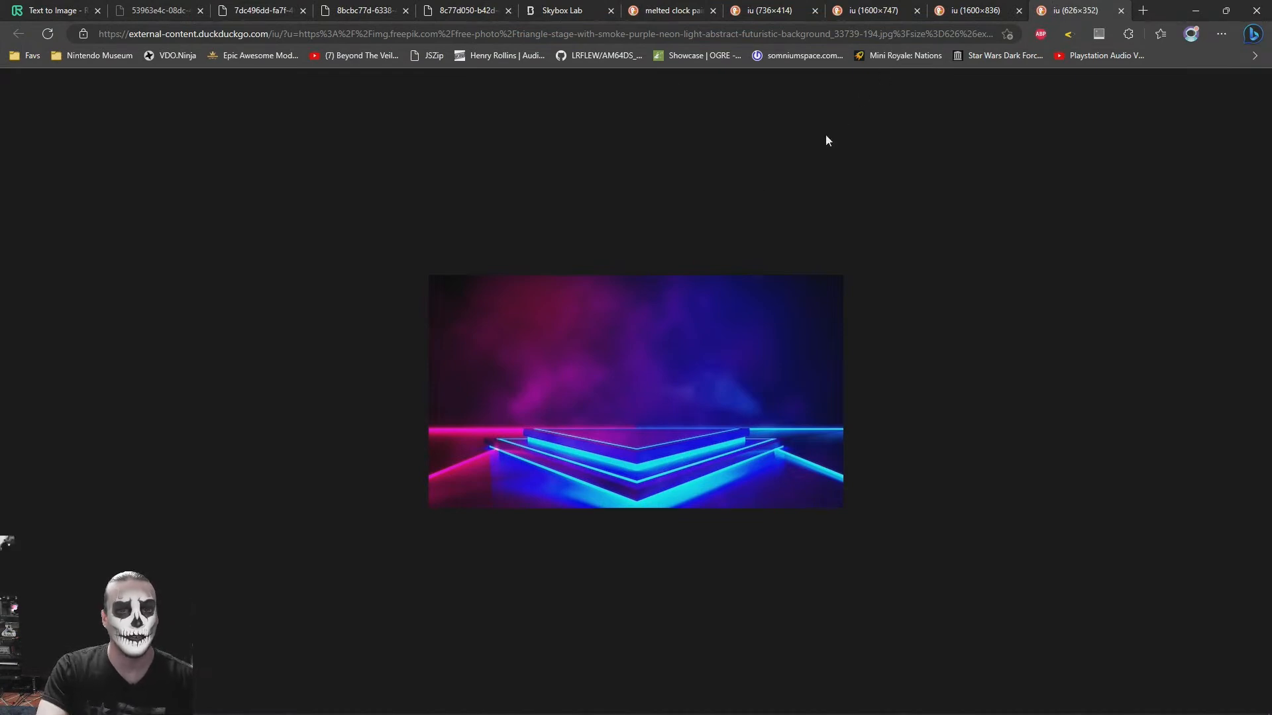
key(alt+Tab)
alt+middle_drag(784, 349, 674, 344)
key(alt+Tab)
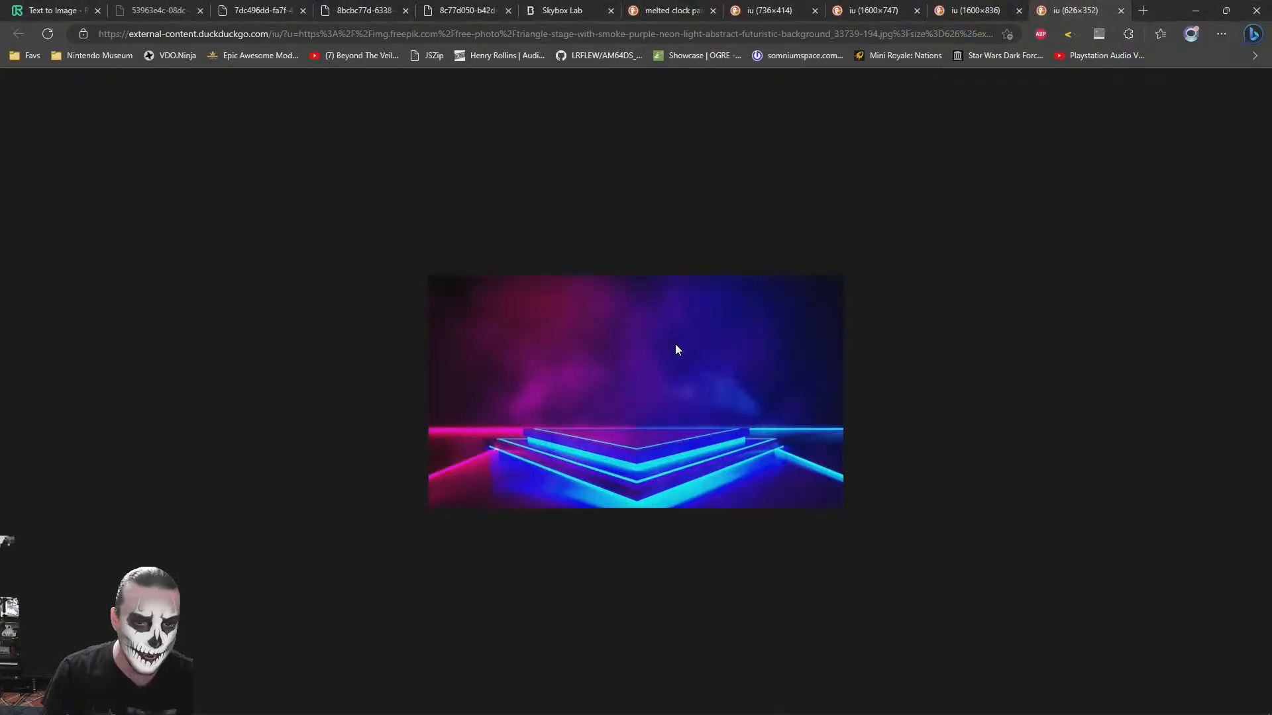
- Switch to 3ds Max and create a flat box about 25.4 m long, 12.5 m wide and 0.3 m high in front of the seating
key(alt+Tab)
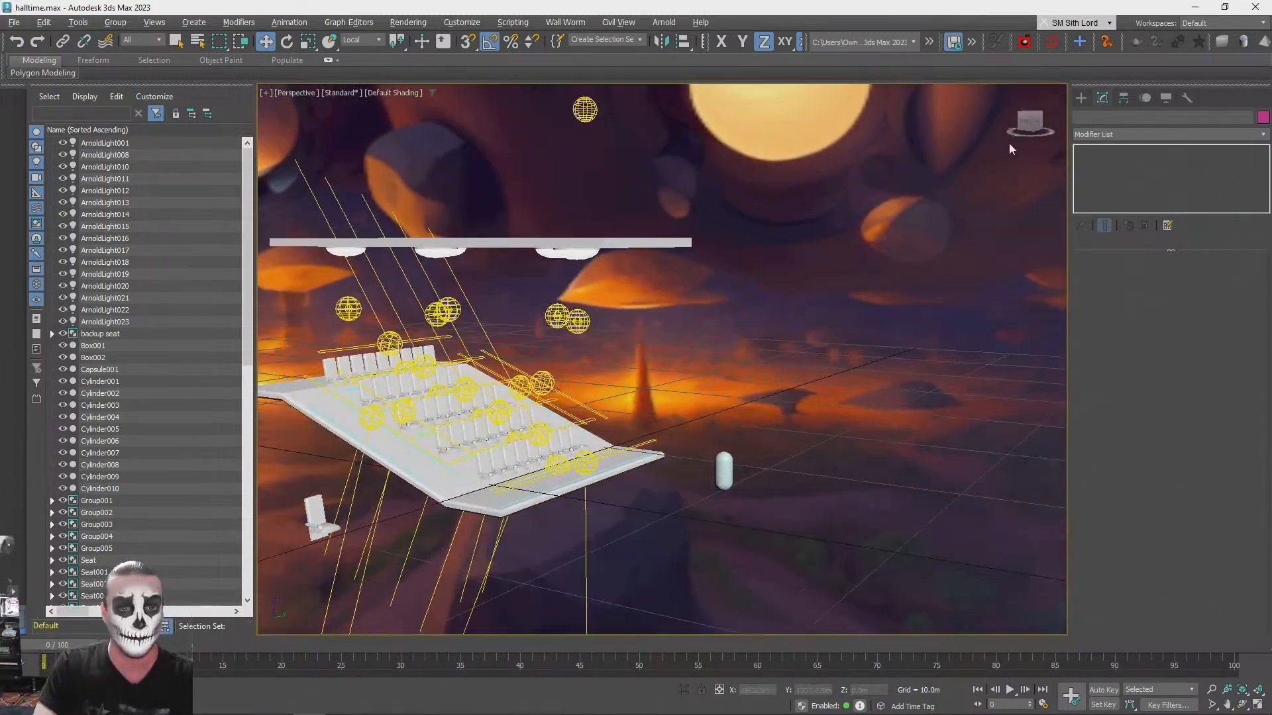
click(1083, 100)
click(1099, 189)
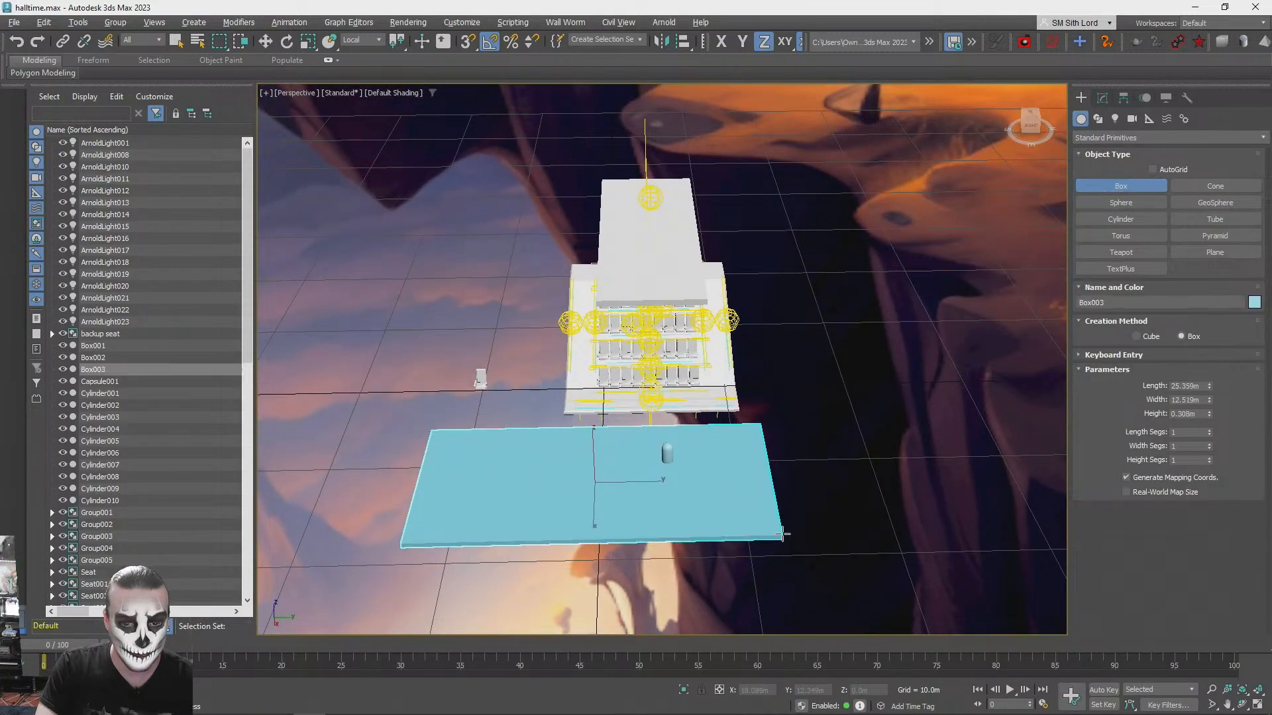
key(w)
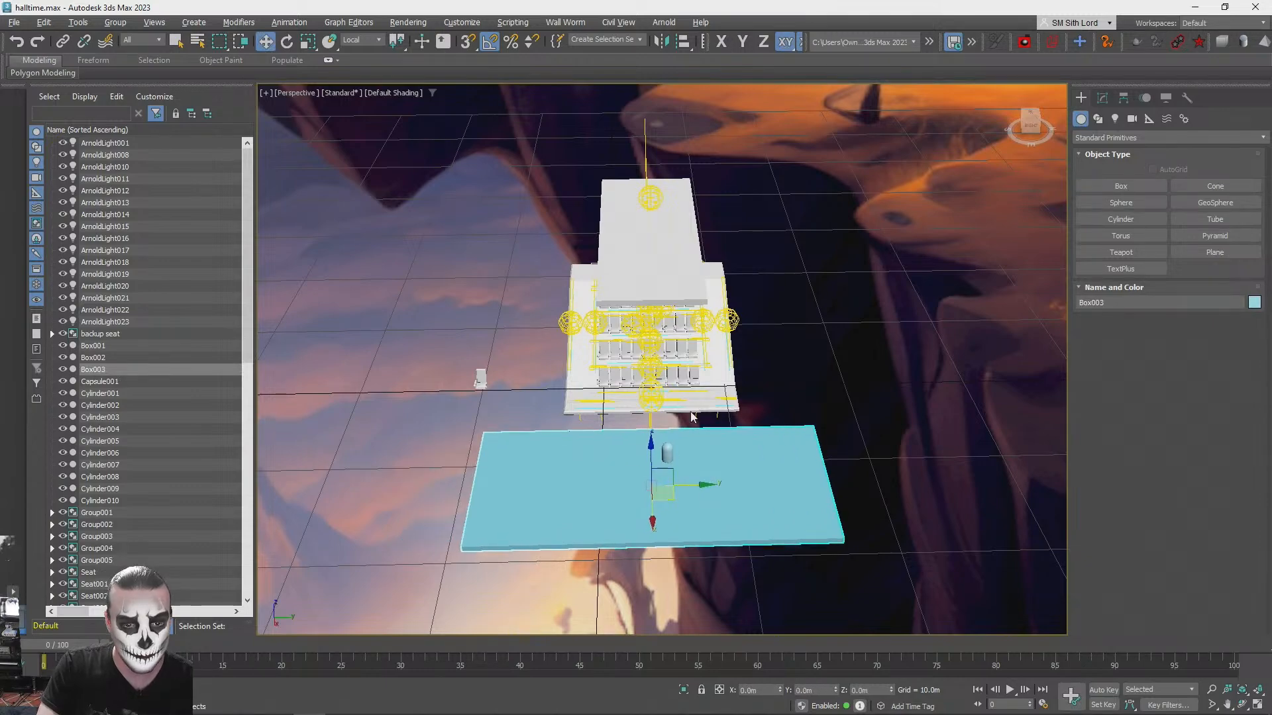
- Align the new box with the seating platform and adjust its height so the capsule stands on its top surface
click(700, 406)
click(693, 477)
key(alt+a)
click(583, 383)
click(639, 473)
alt+middle_drag(652, 482, 714, 403)
drag(708, 403, 709, 424)
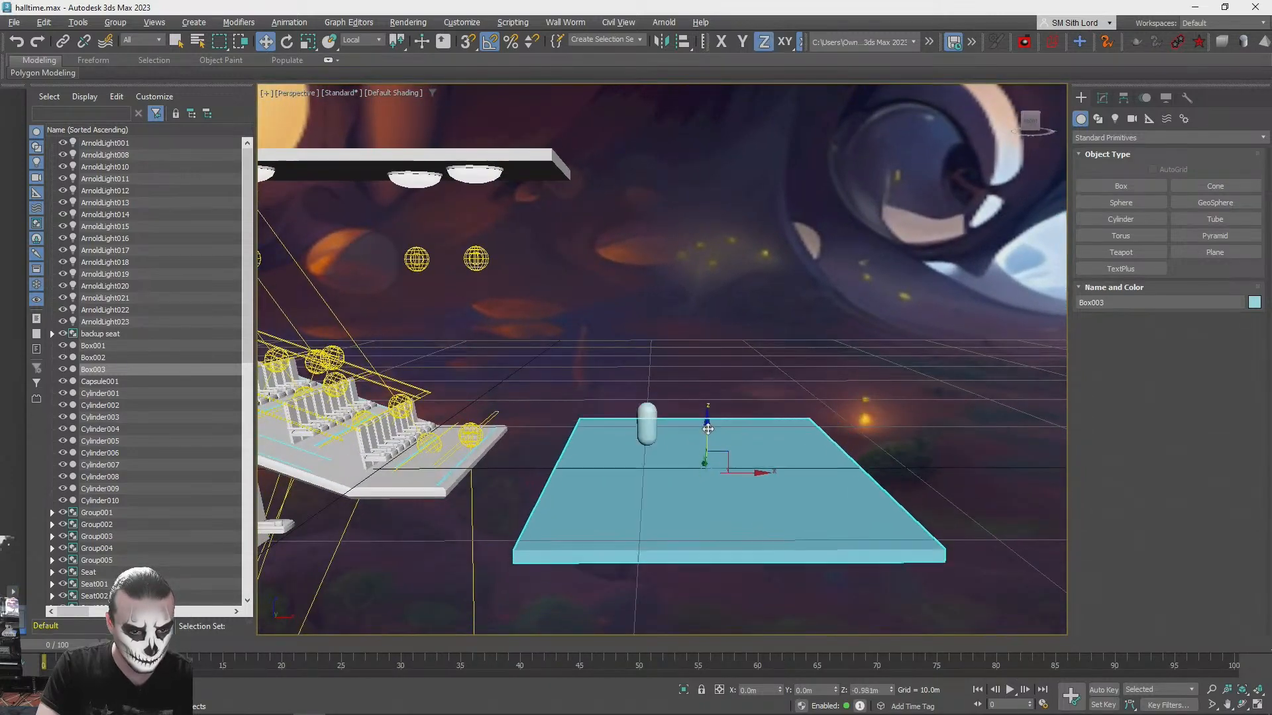
- Assign the white PBR (Spec/Gloss) material to the stage box, close the material editor, and inspect the platform from the seating side
key(m)
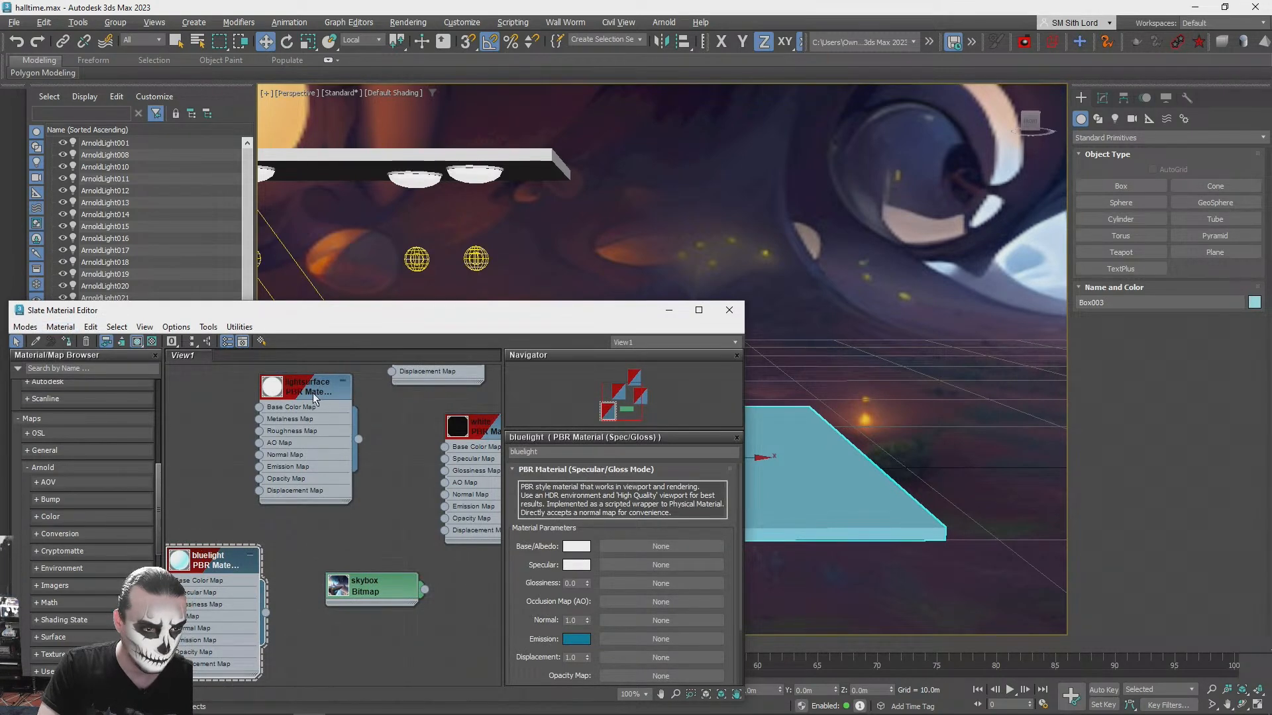
middle_drag(323, 400, 380, 534)
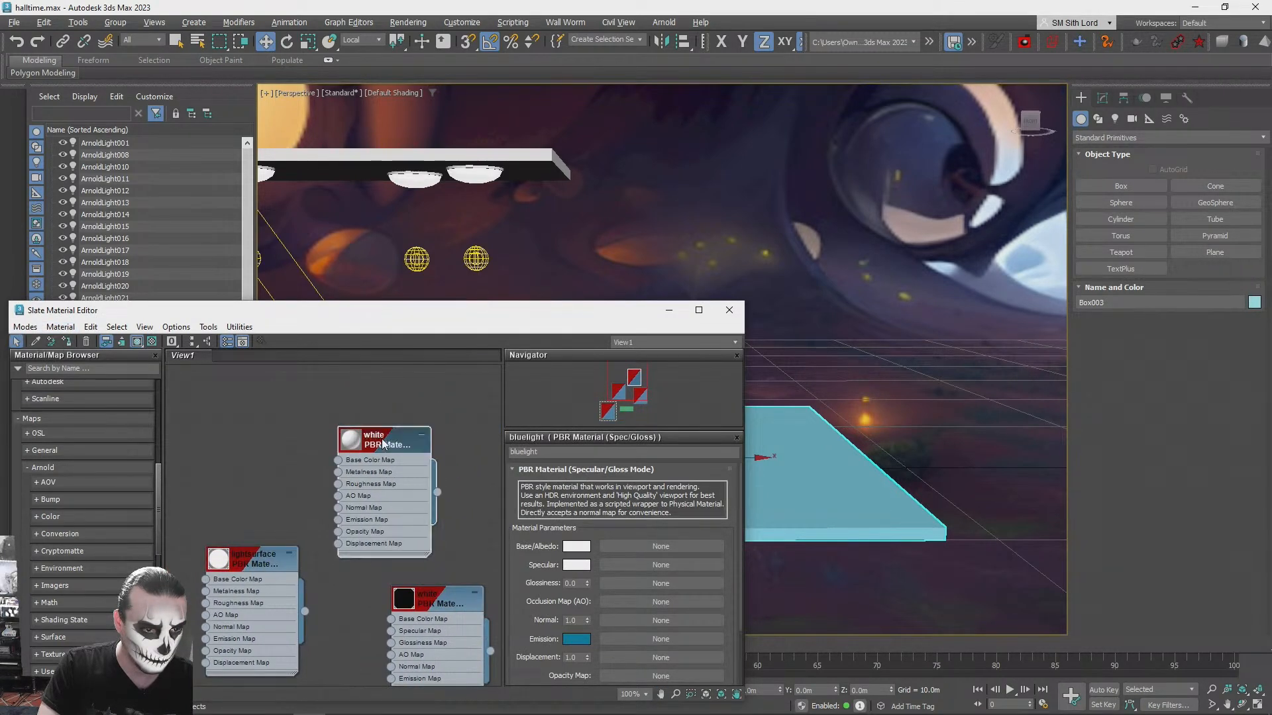
scroll(369, 520, down, 1)
middle_drag(361, 611, 369, 418)
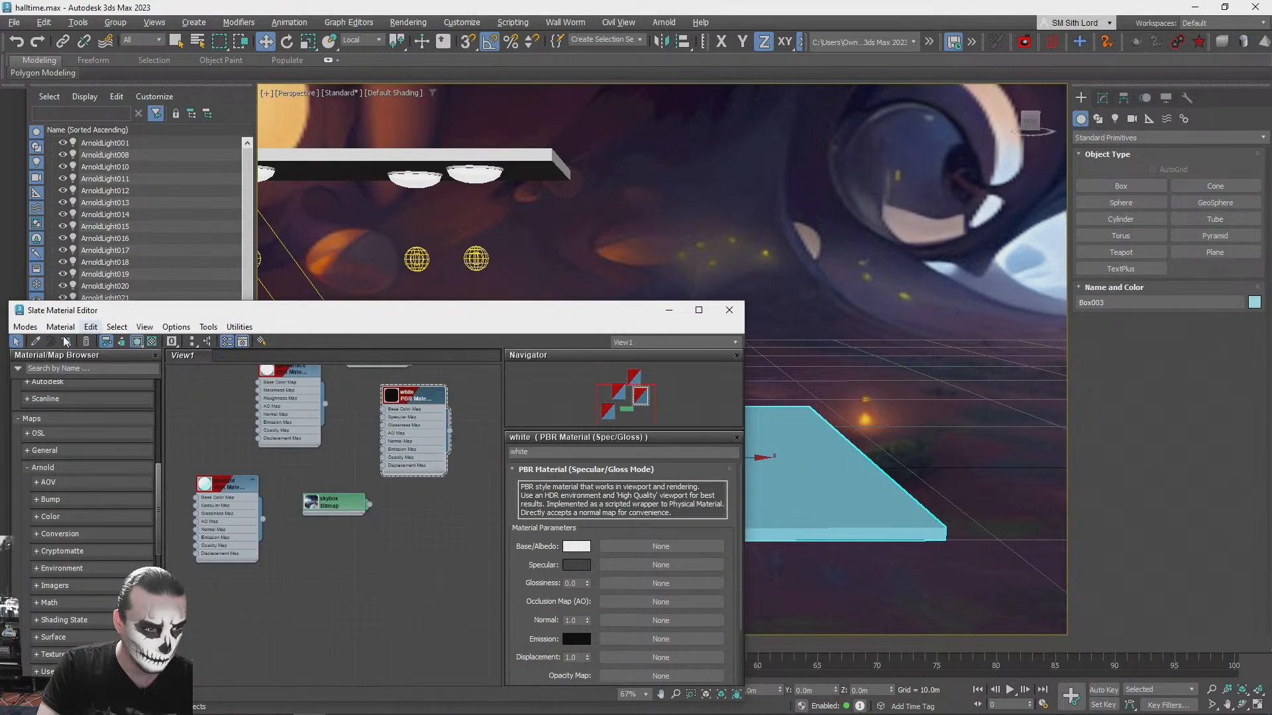
click(727, 310)
click(722, 282)
alt+middle_drag(725, 287, 656, 459)
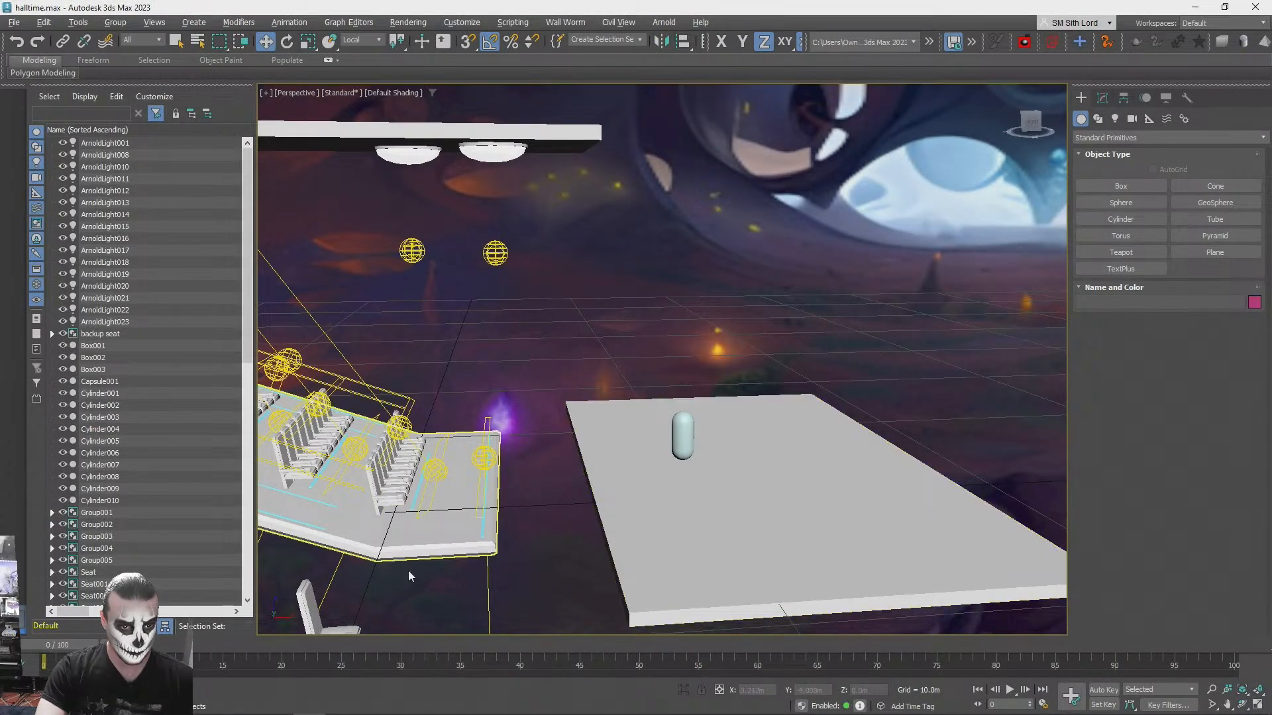
alt+middle_drag(617, 448, 553, 421)
scroll(557, 487, down, 3)
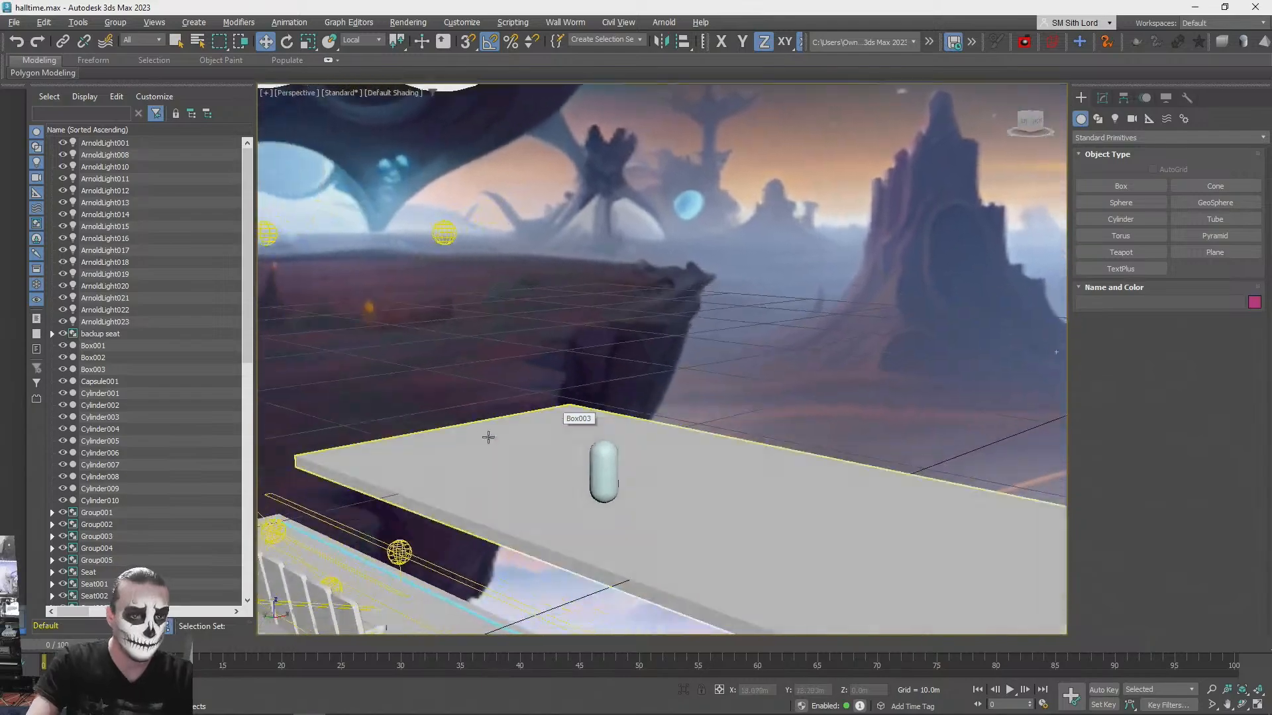
- Check the neon stage reference in the browser, create a cylinder about 0.52 m high on the stage box in 3ds Max, and give it 3 sides
key(alt+Tab)
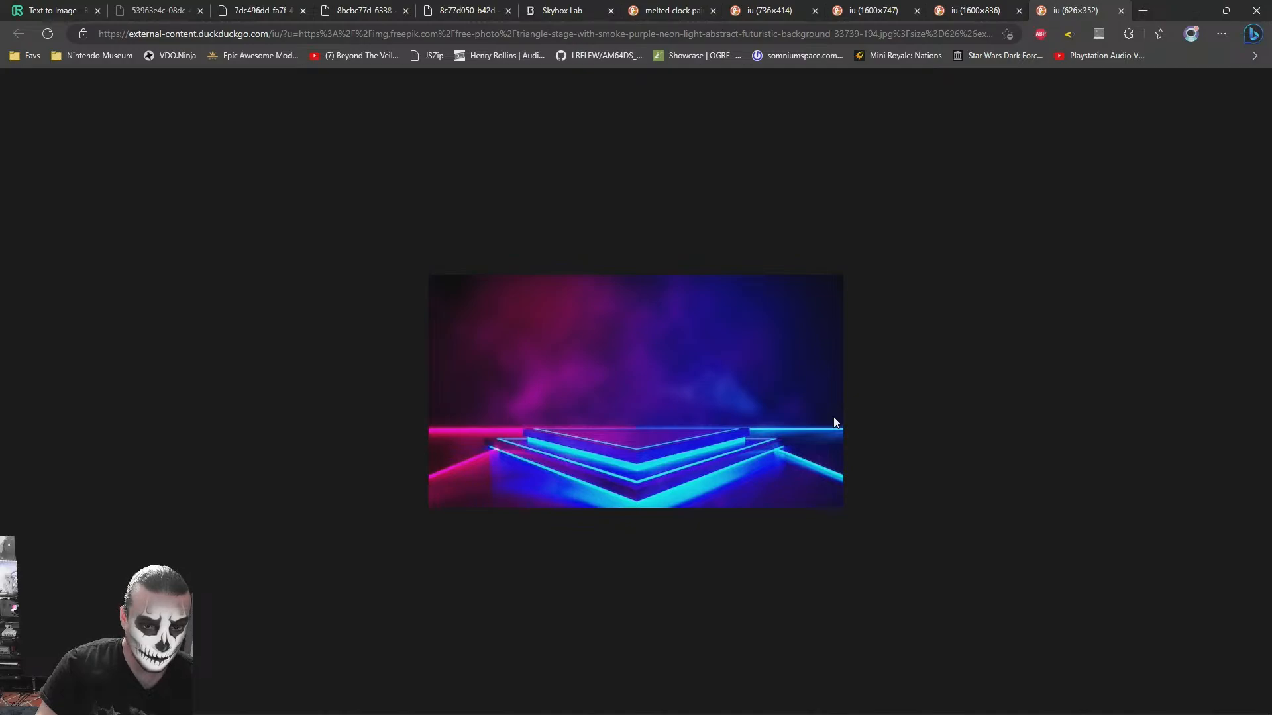
key(alt+Tab)
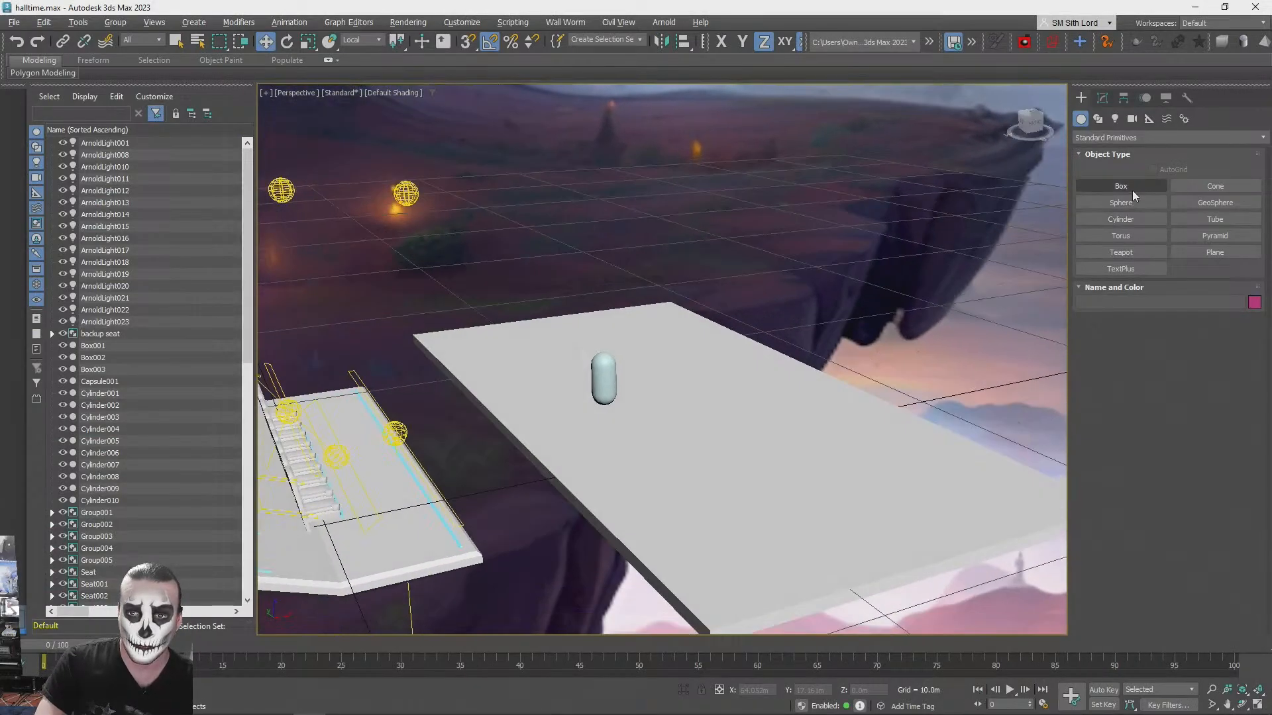
click(1122, 219)
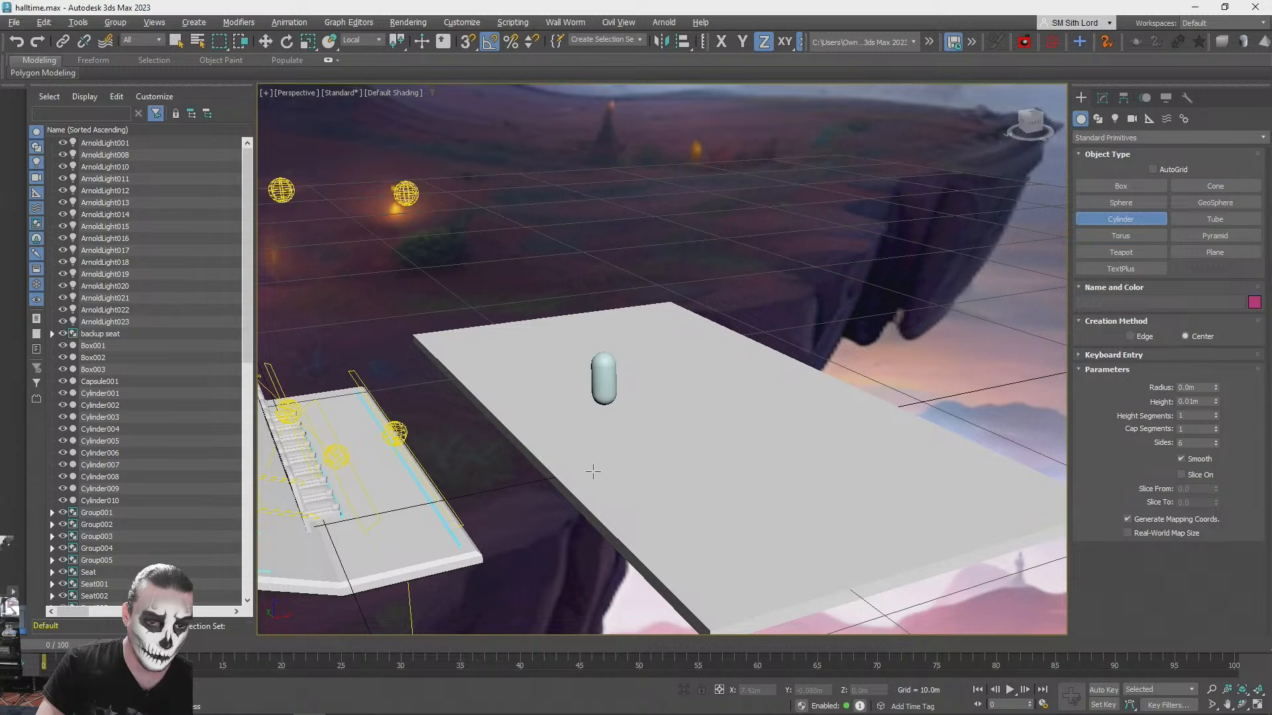
drag(630, 437, 630, 438)
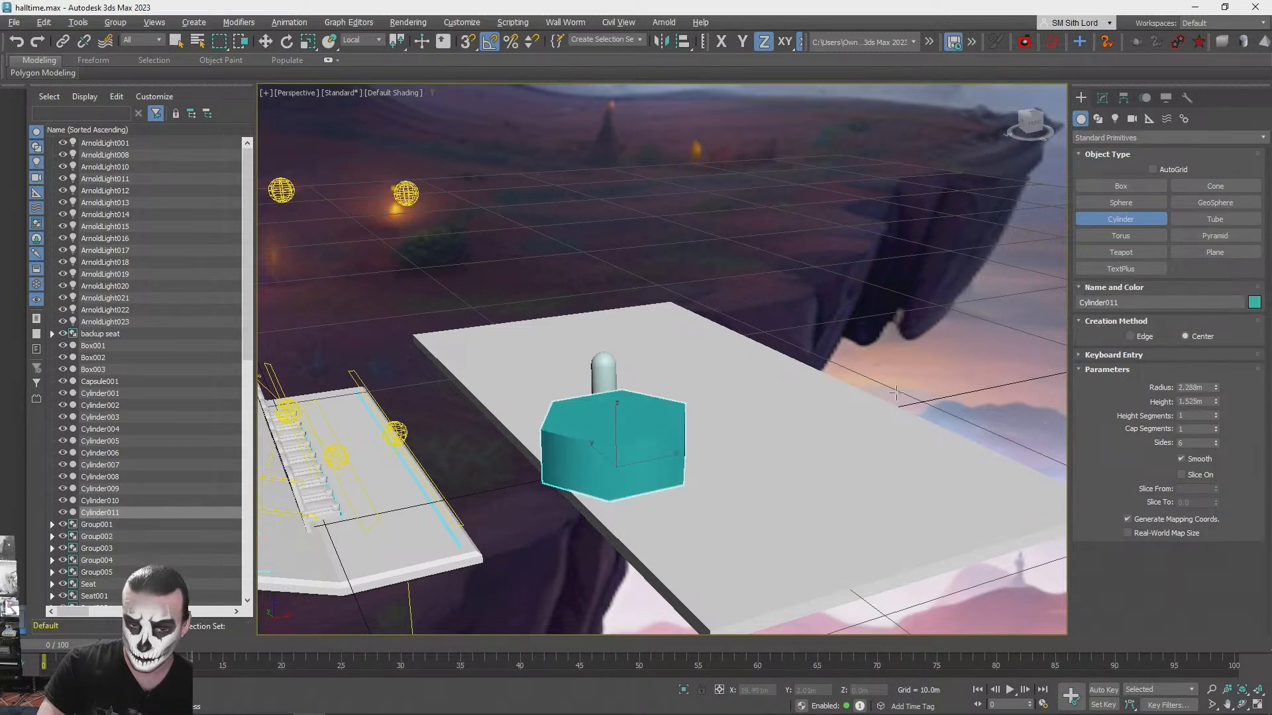
click(801, 423)
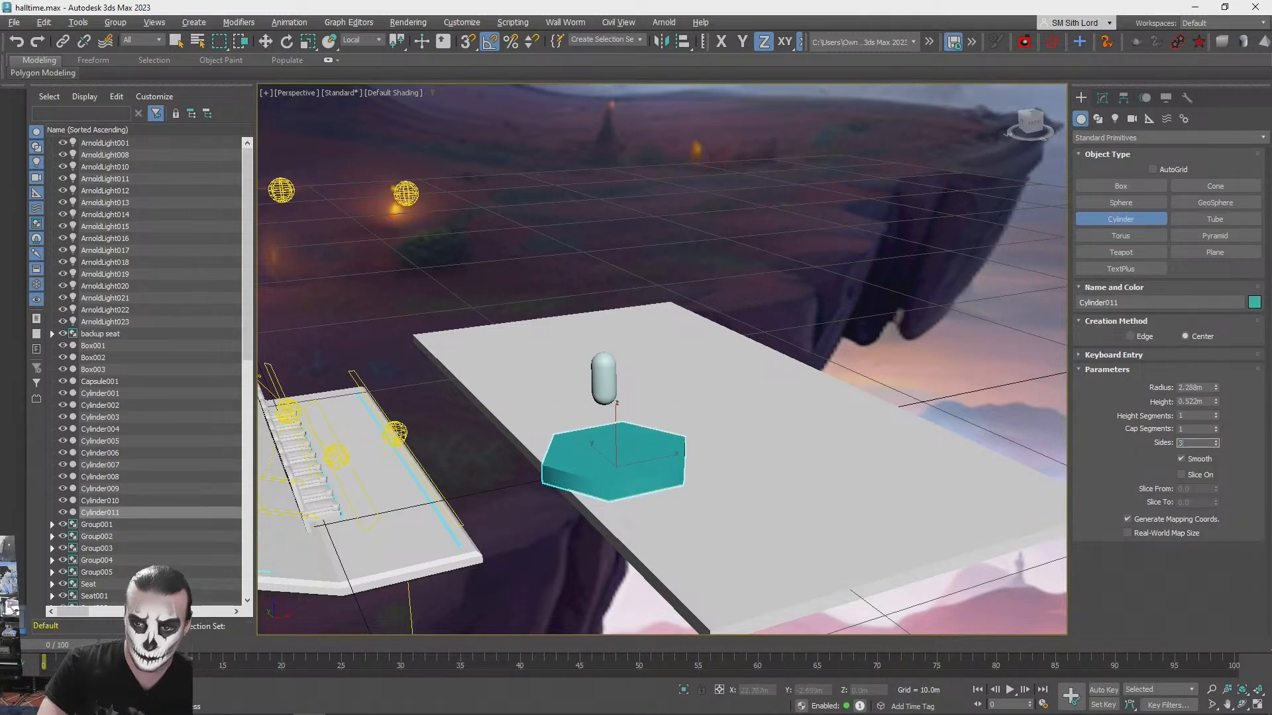
text(3)
key(Return)
- Enlarge the triangular slab to a radius of about 3.64 m and set its height to about 0.26 m, checking against the reference
alt+middle_drag(691, 406, 613, 407)
scroll(629, 401, up, 4)
drag(1216, 387, 1214, 424)
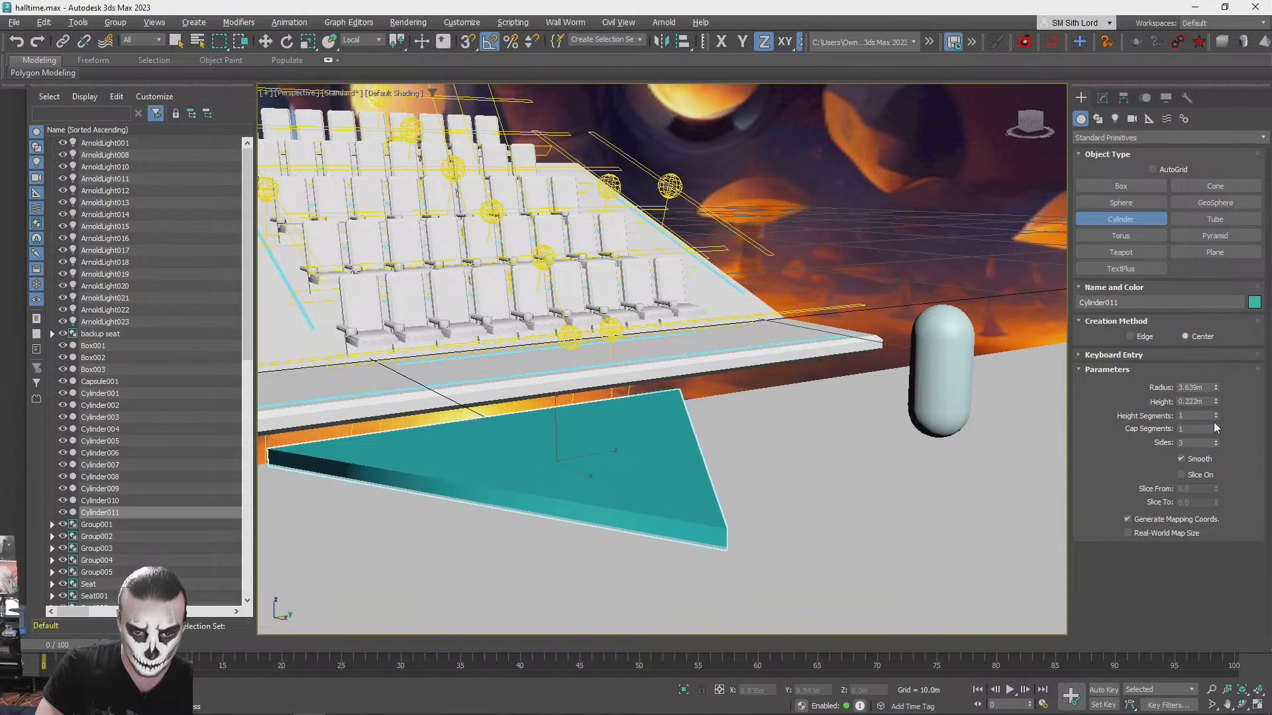
key(alt+Tab)
key(alt+Tab)
click(1215, 403)
drag(1215, 401, 1215, 401)
alt+middle_drag(632, 427, 570, 430)
scroll(563, 404, down, 3)
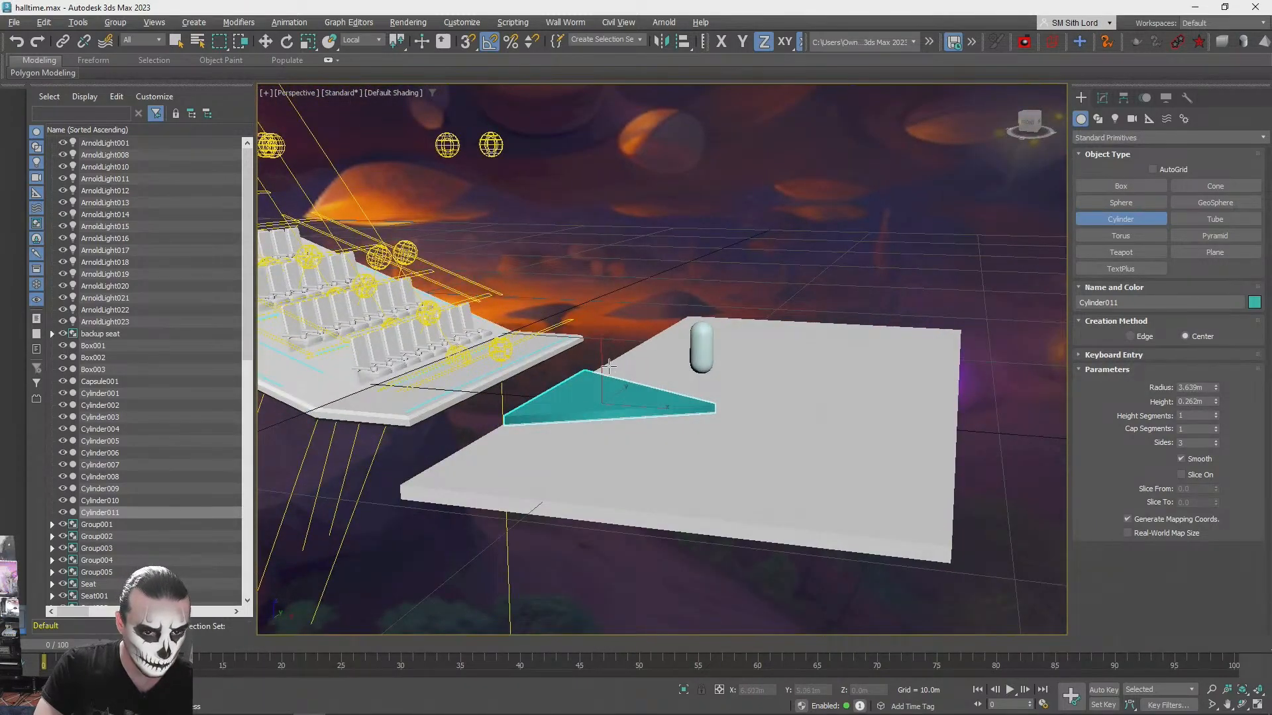
- Raise the triangular slab onto the stage surface and move it inward from the edge facing the seats
key(w)
drag(601, 362, 601, 352)
key(s)
drag(506, 413, 402, 487)
key(s)
alt+middle_drag(628, 387, 711, 414)
click(659, 443)
click(655, 456)
drag(670, 412, 849, 414)
alt+middle_drag(850, 414, 604, 396)
- Try scaling the triangular slab to about 64% along X while comparing it with the neon stage reference
key(r)
drag(648, 442, 630, 441)
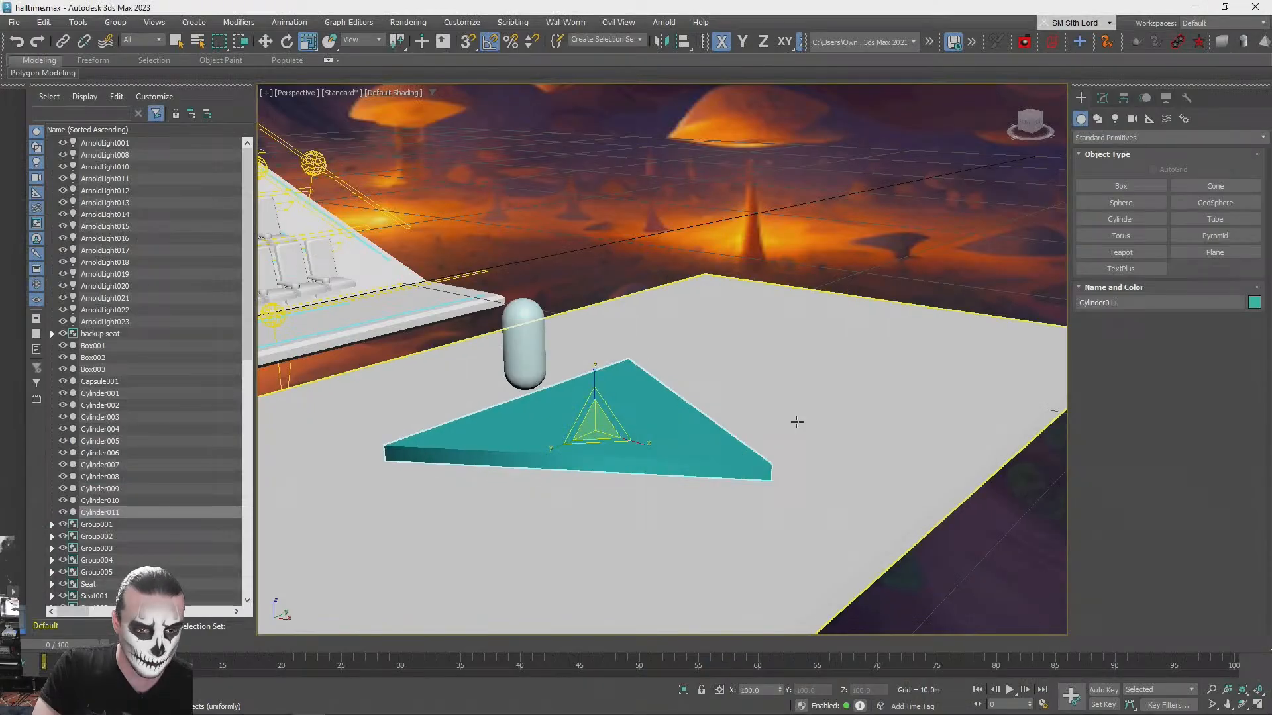
alt+middle_drag(797, 422, 554, 444)
drag(533, 442, 561, 438)
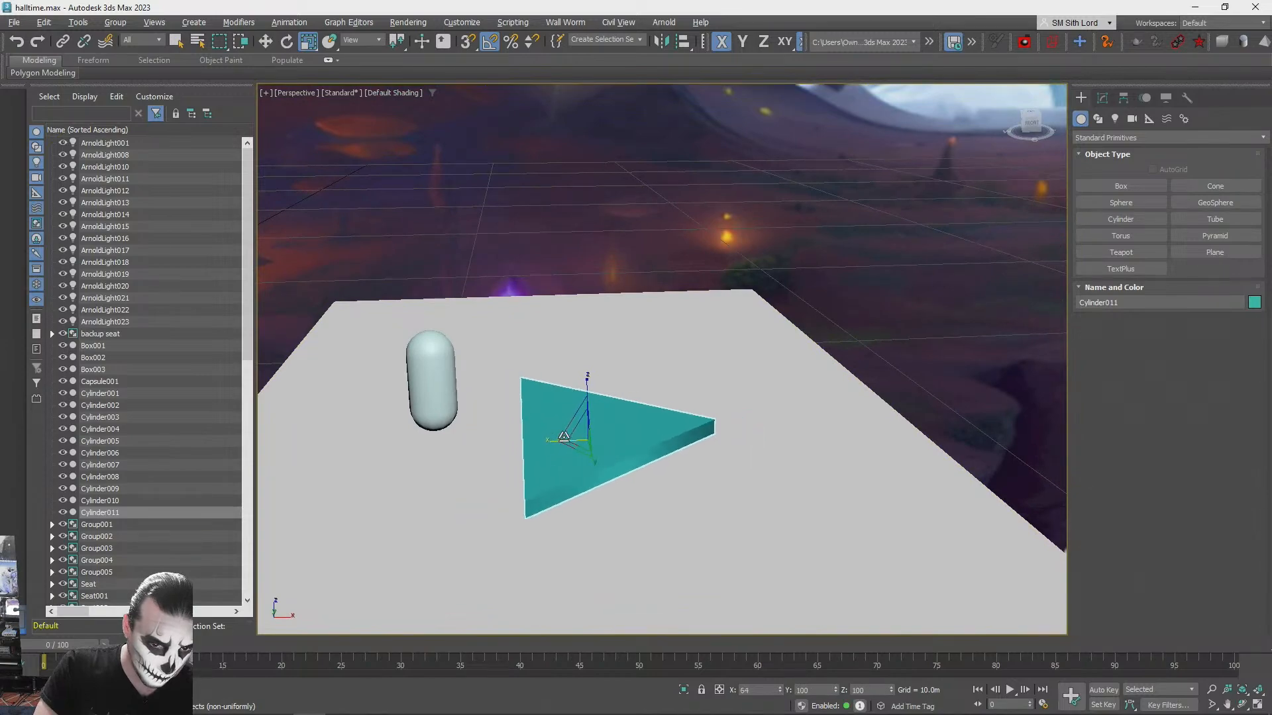
mouse_move(579, 436)
alt+middle_down()
mouse_move(656, 424)
mouse_move(587, 452)
mouse_move(619, 465)
mouse_move(593, 451)
alt+middle_up()
key(ctrl+z)
- Compare the triangular slab with the reference image in the browser and raise it well above the stage platform in 3ds Max
drag(591, 449, 603, 450)
alt+middle_drag(603, 449, 664, 475)
alt+middle_drag(536, 490, 687, 440)
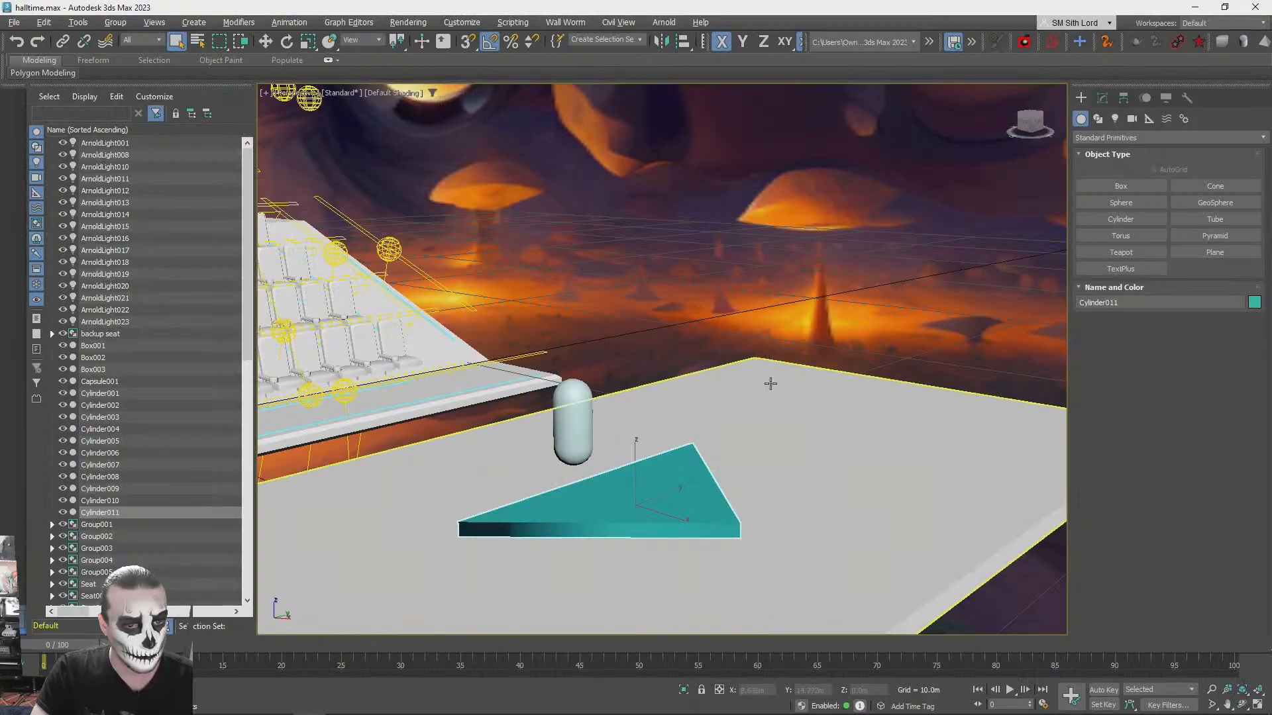
alt+middle_drag(846, 378, 702, 440)
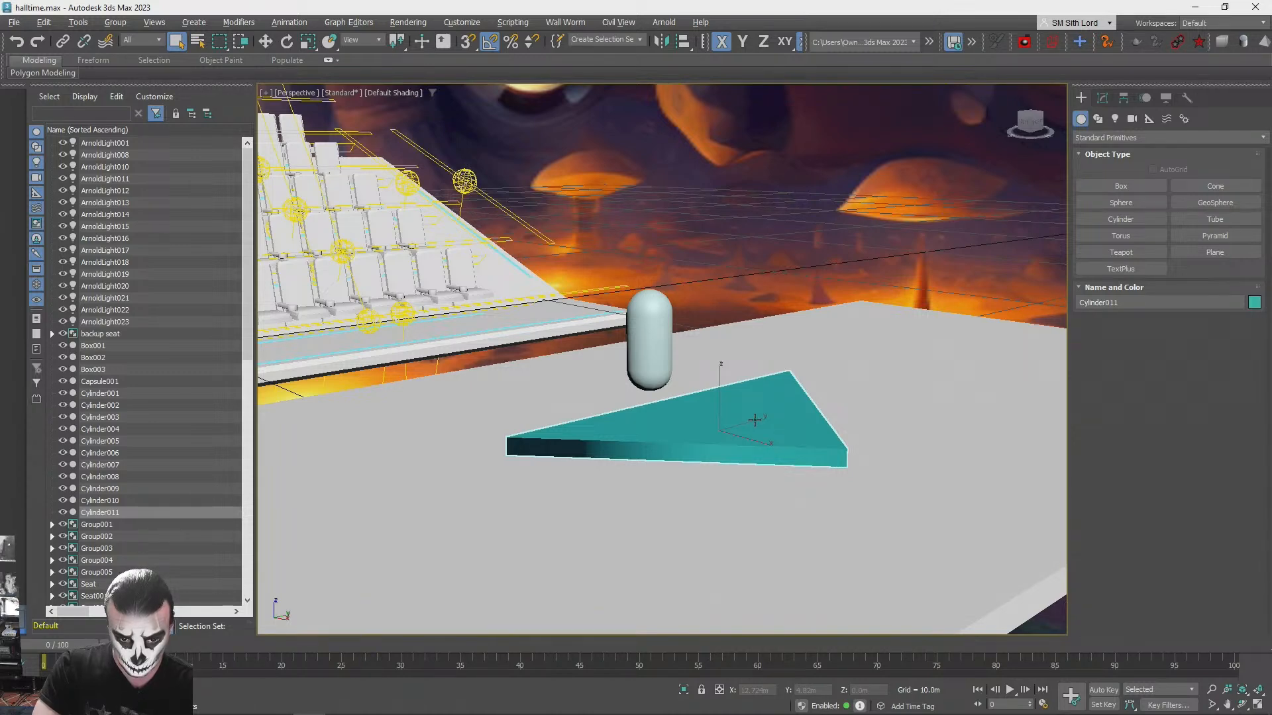
key(alt+Tab)
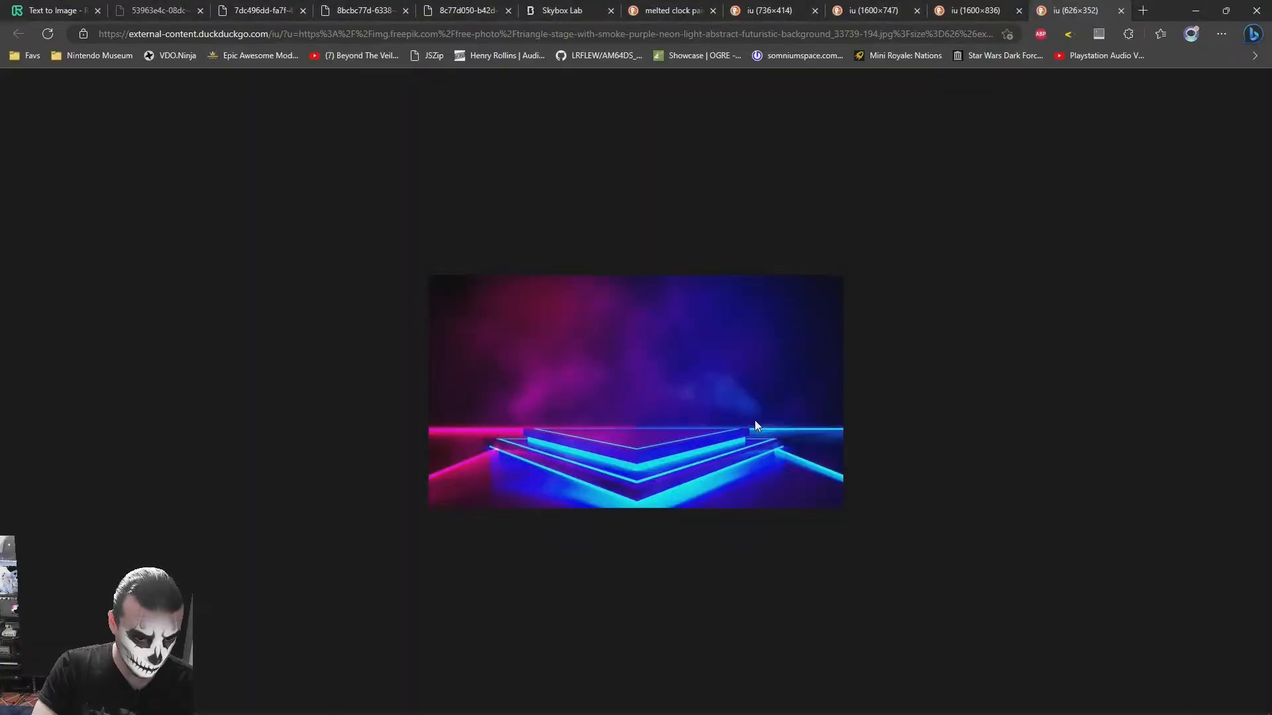
key(alt+Tab)
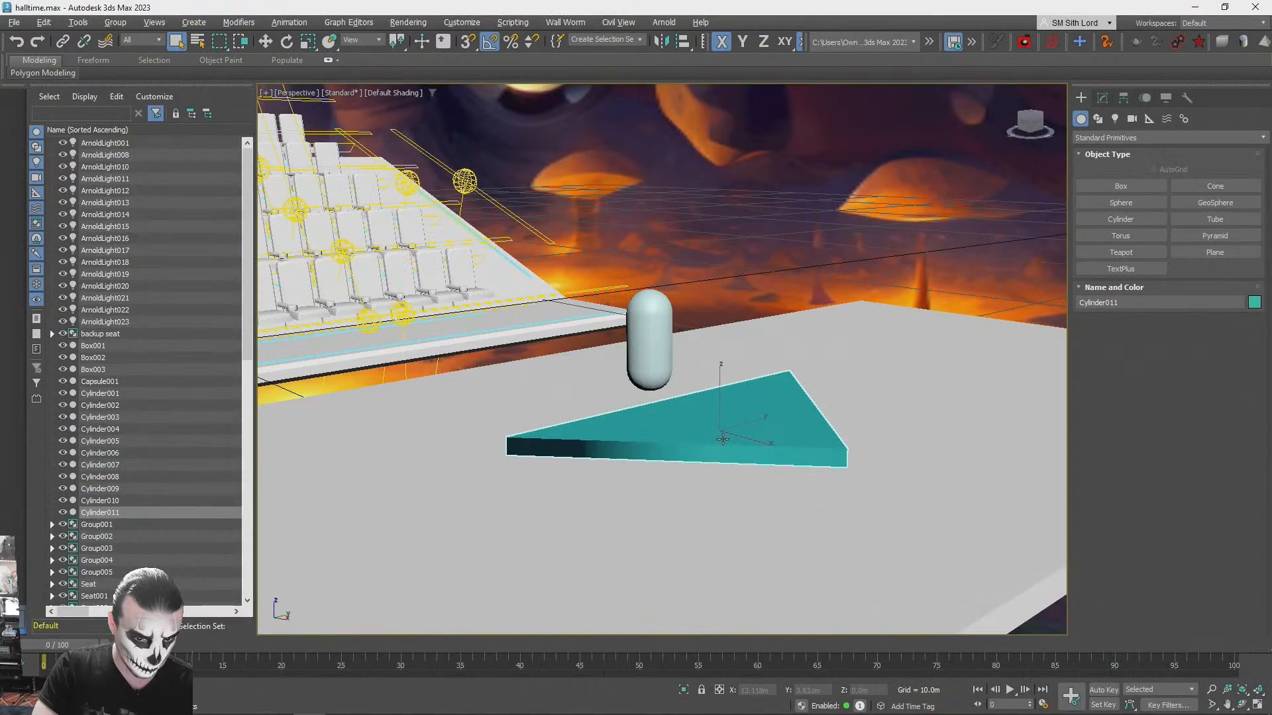
drag(722, 388, 729, 366)
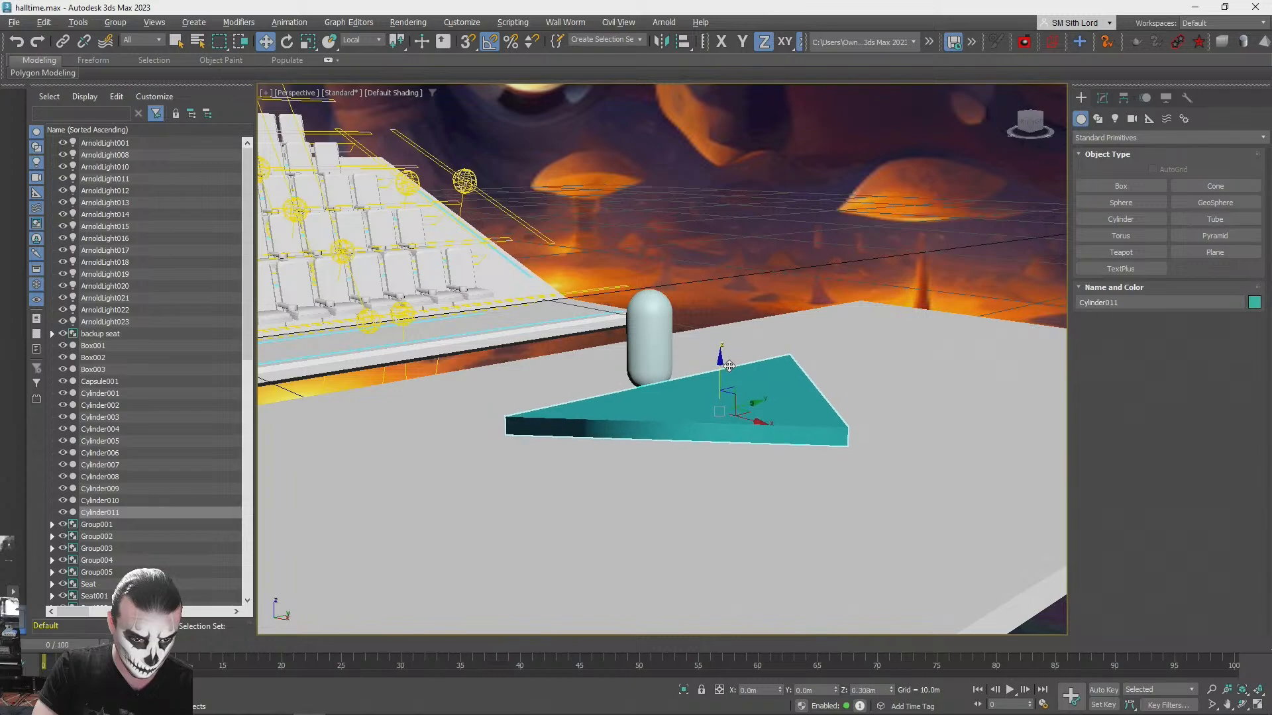
alt+middle_drag(727, 374, 754, 376)
scroll(740, 398, up, 4)
drag(797, 356, 796, 328)
alt+middle_drag(796, 328, 805, 311)
- Convert the triangular slab to an Editable Poly and select its underside polygon in wireframe display
click(1101, 99)
key(q)
right_click(1100, 149)
click(1141, 250)
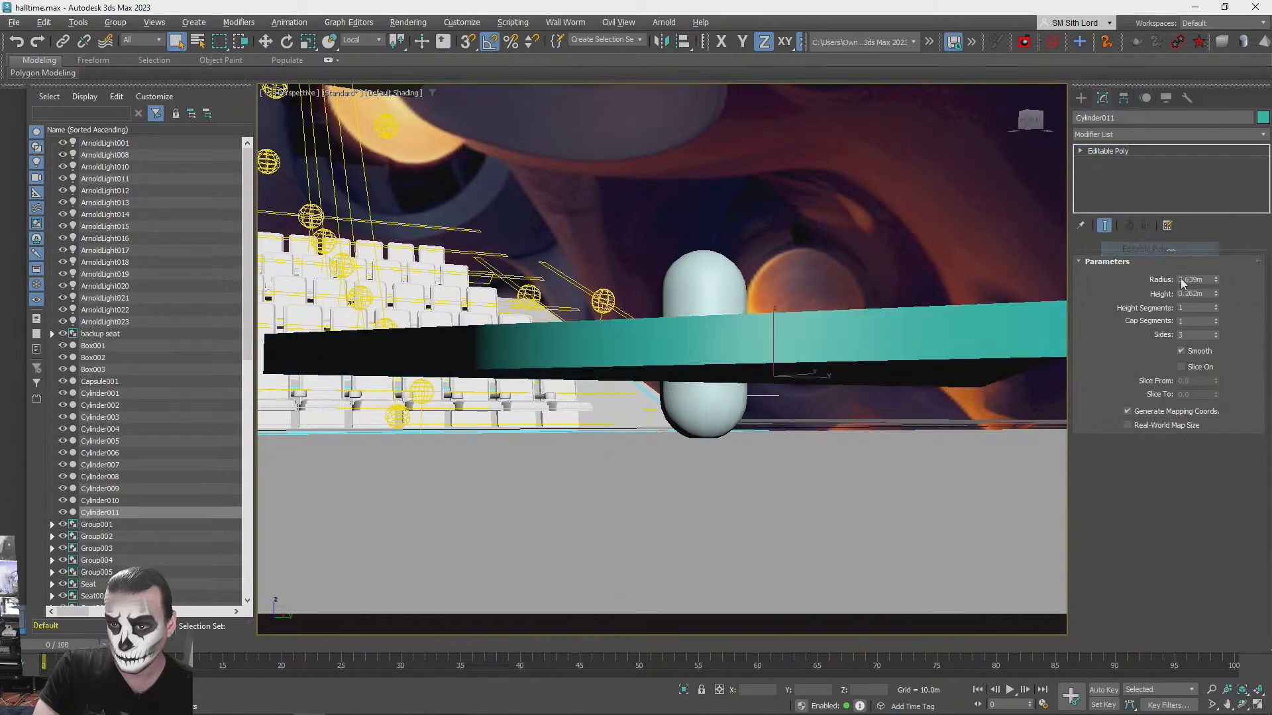
click(1182, 276)
click(929, 408)
key(F3)
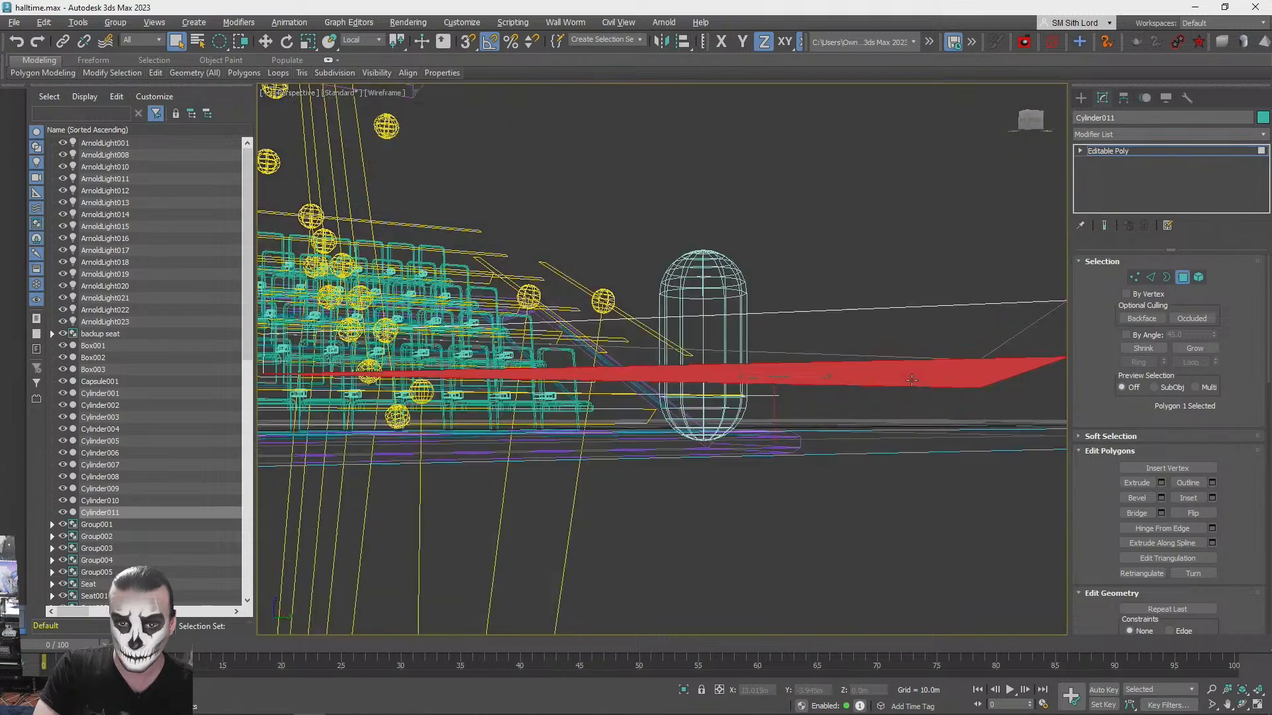
key(z)
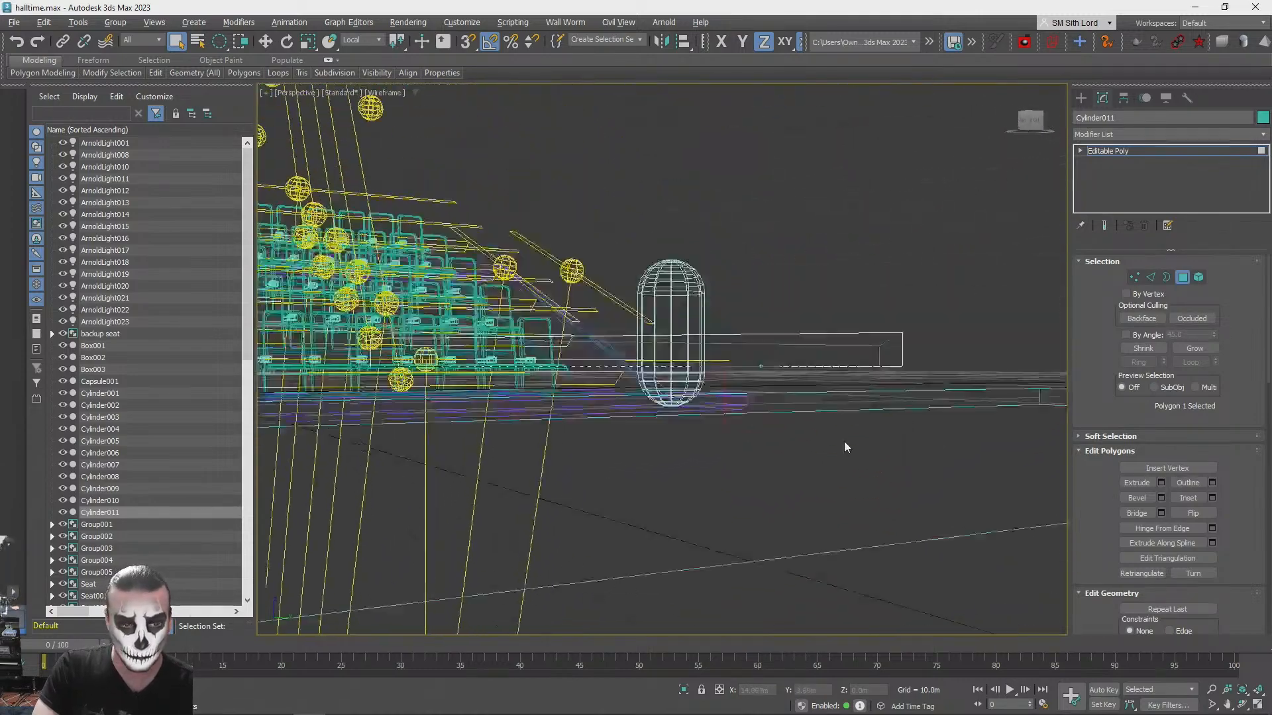
- Bevel the slab's underside polygon inward with zero height and an outline of about -0.28 m
click(1161, 497)
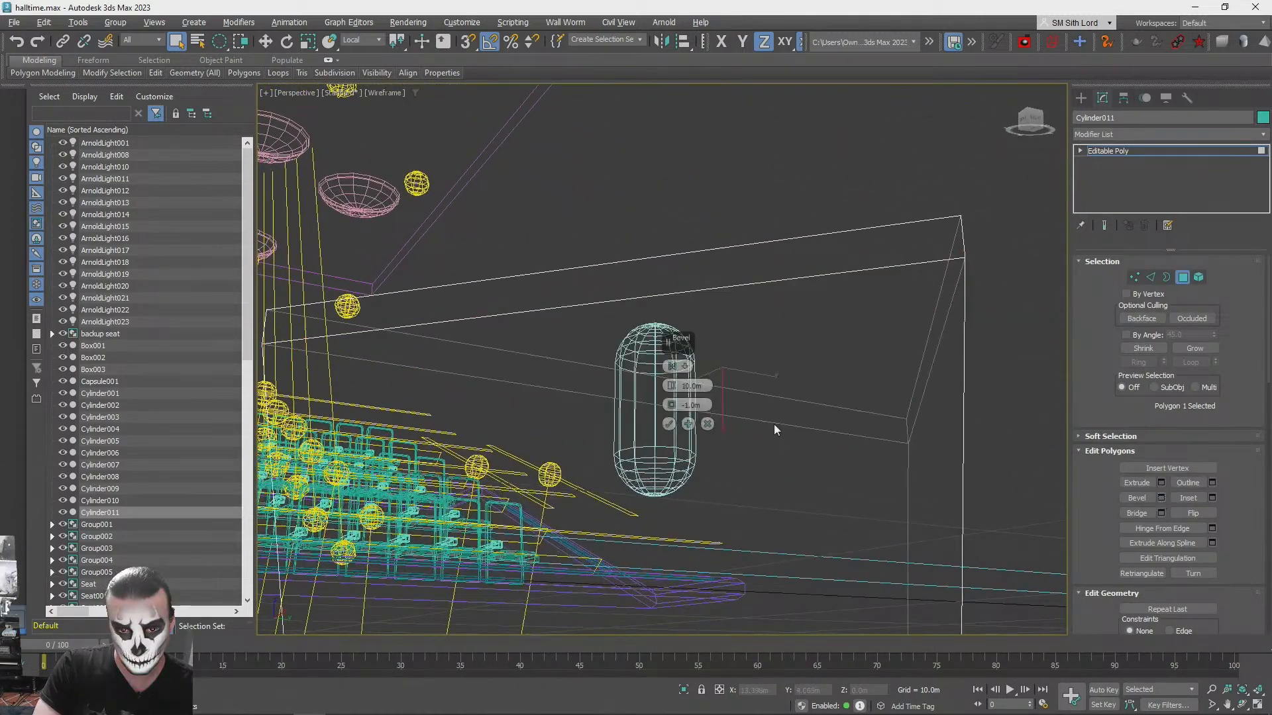
right_click(671, 384)
right_click(673, 401)
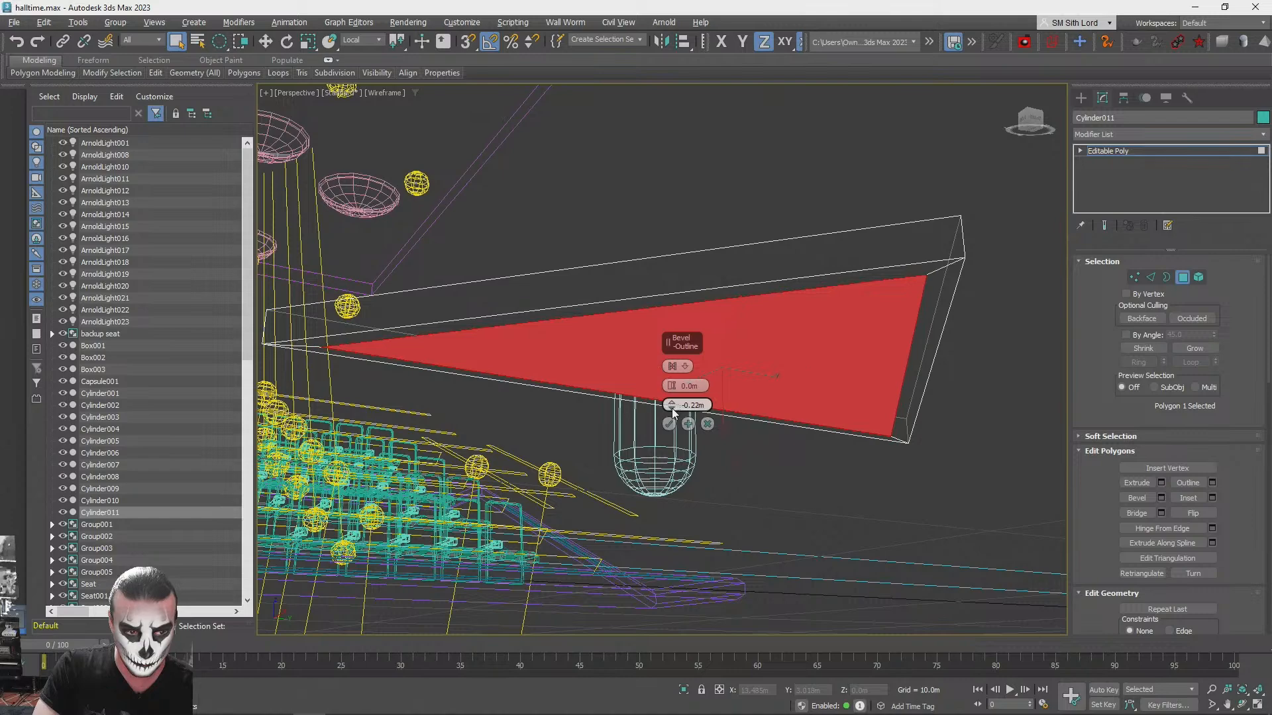
click(672, 408)
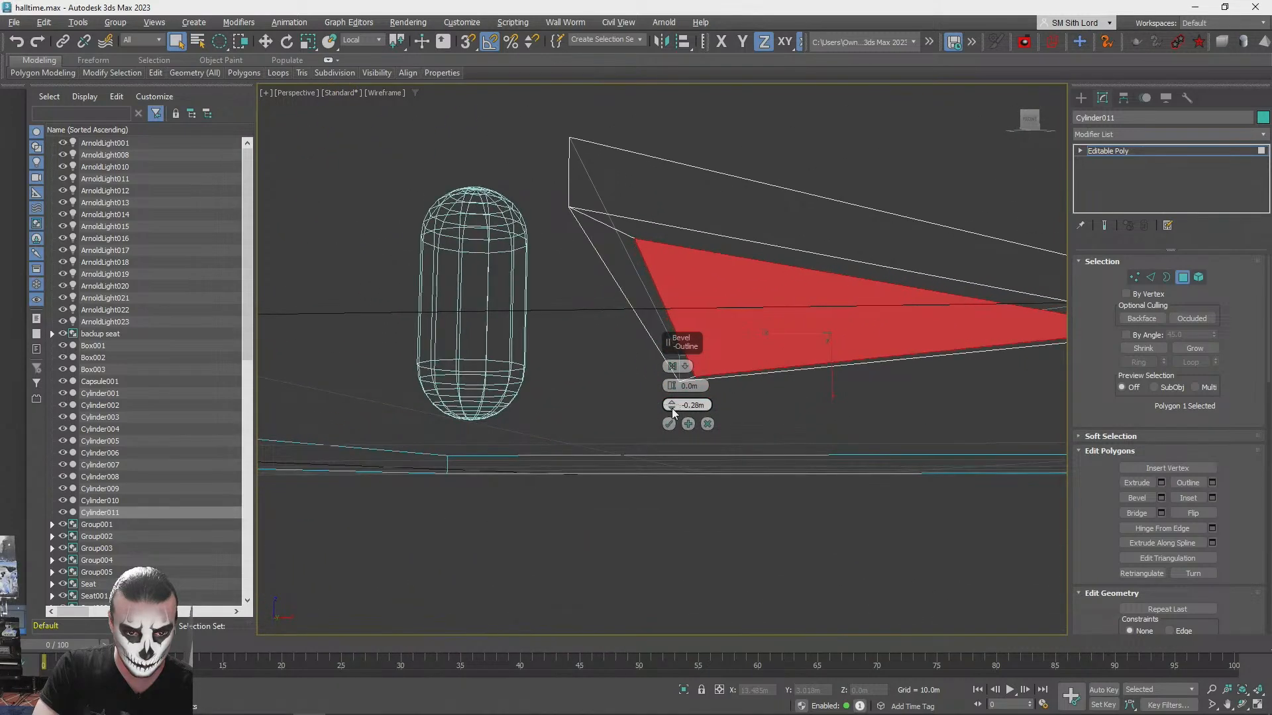
- Bevel the inset underside polygon downward by about 0.12 m with zero outline and apply it
right_click(671, 386)
right_click(673, 405)
drag(671, 387, 672, 384)
alt+middle_drag(672, 384, 672, 390)
click(672, 390)
click(672, 389)
click(672, 389)
click(671, 390)
click(672, 389)
click(672, 390)
click(672, 389)
click(672, 389)
click(672, 390)
click(672, 390)
click(672, 389)
click(672, 390)
click(672, 389)
click(672, 389)
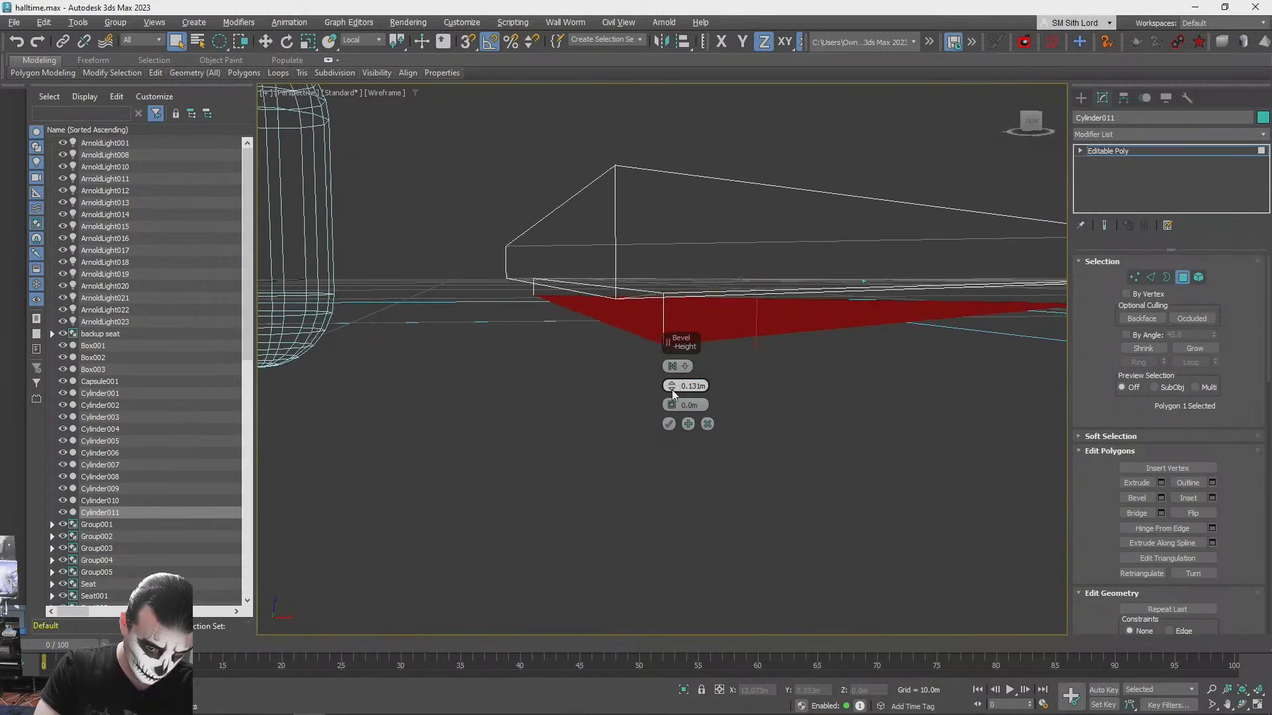
click(689, 424)
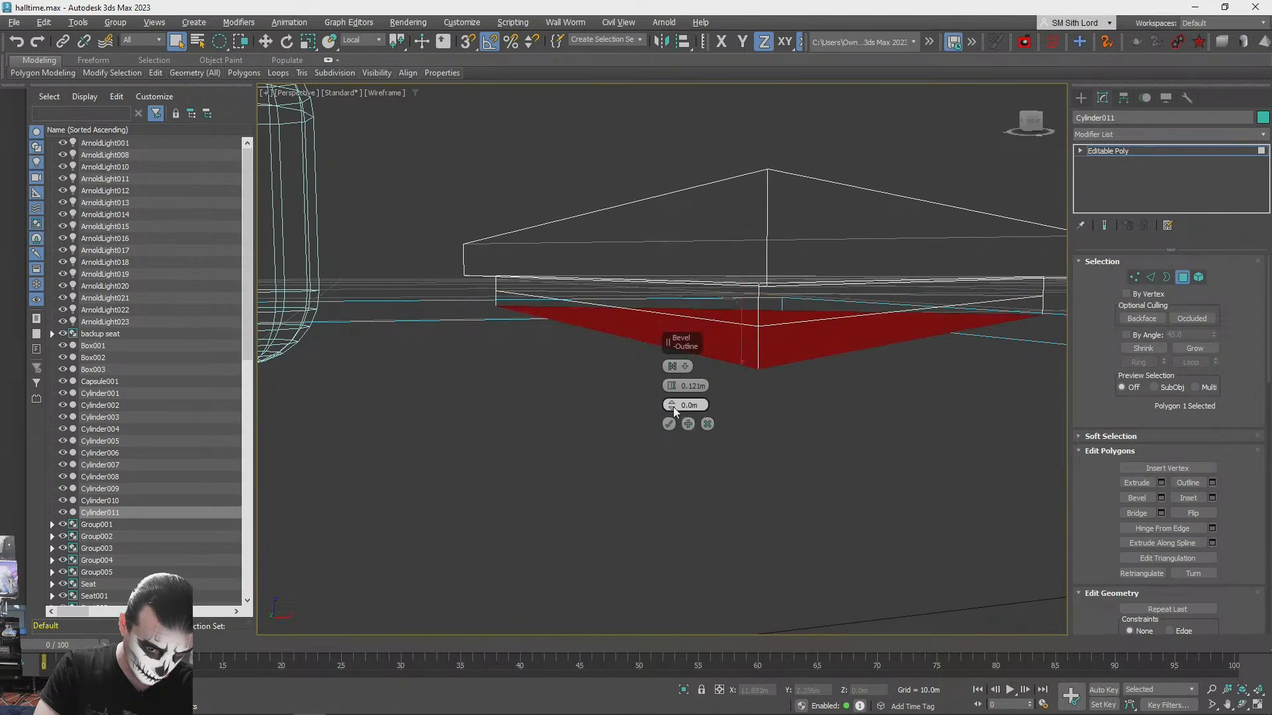
- Bevel the underside polygon outward at zero height, widening its outline beyond 0.78 m to form a larger lower tier
right_click(671, 390)
click(671, 401)
click(672, 401)
click(672, 400)
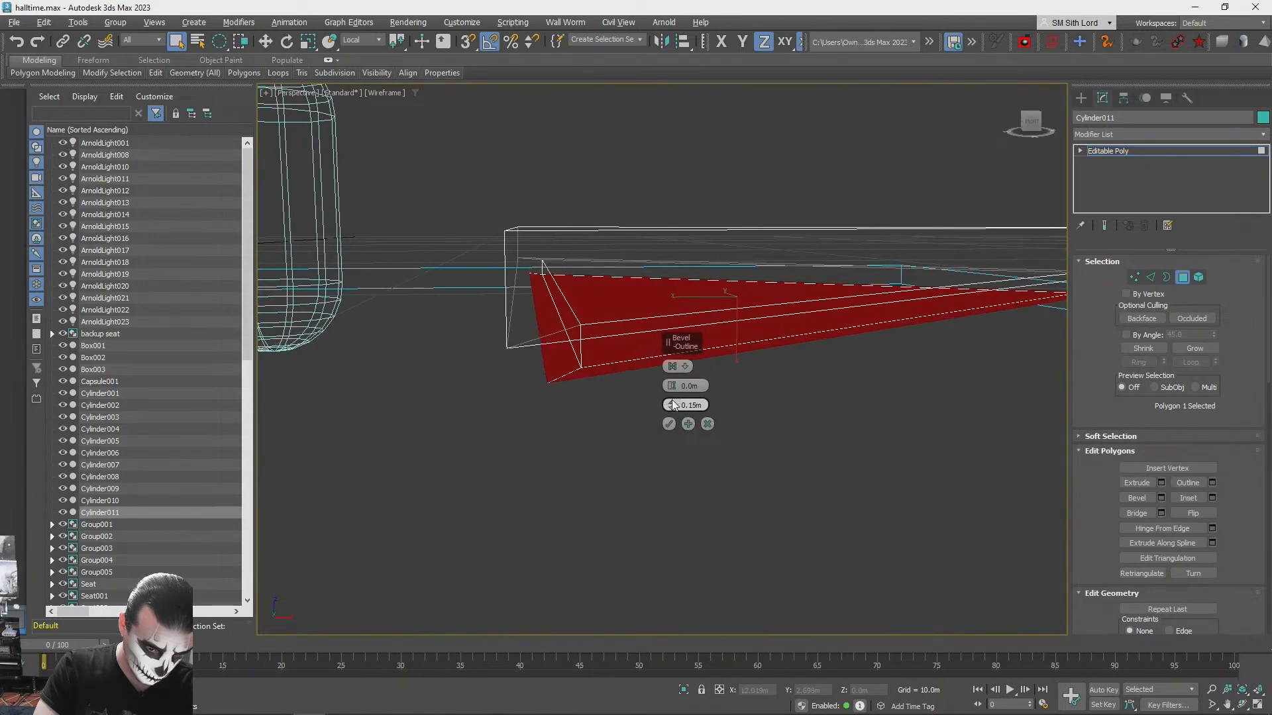
click(672, 401)
click(672, 401)
click(671, 401)
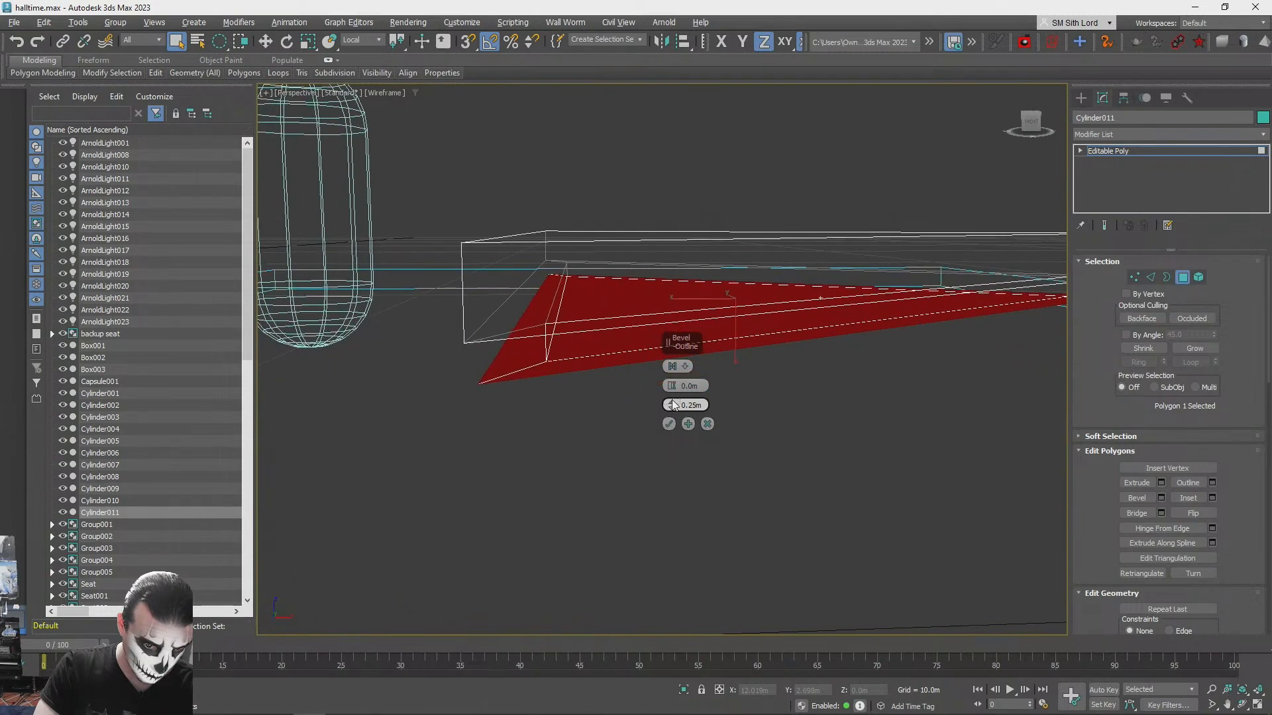
click(672, 401)
click(672, 400)
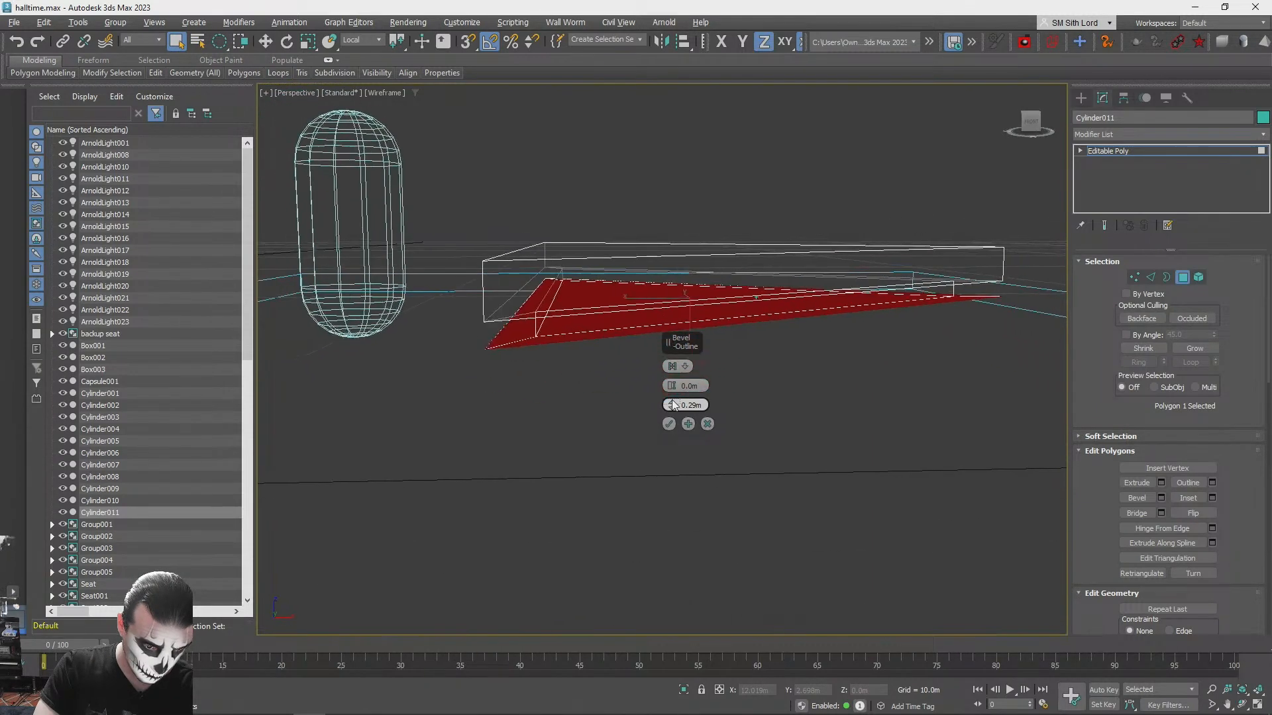
click(671, 401)
click(672, 402)
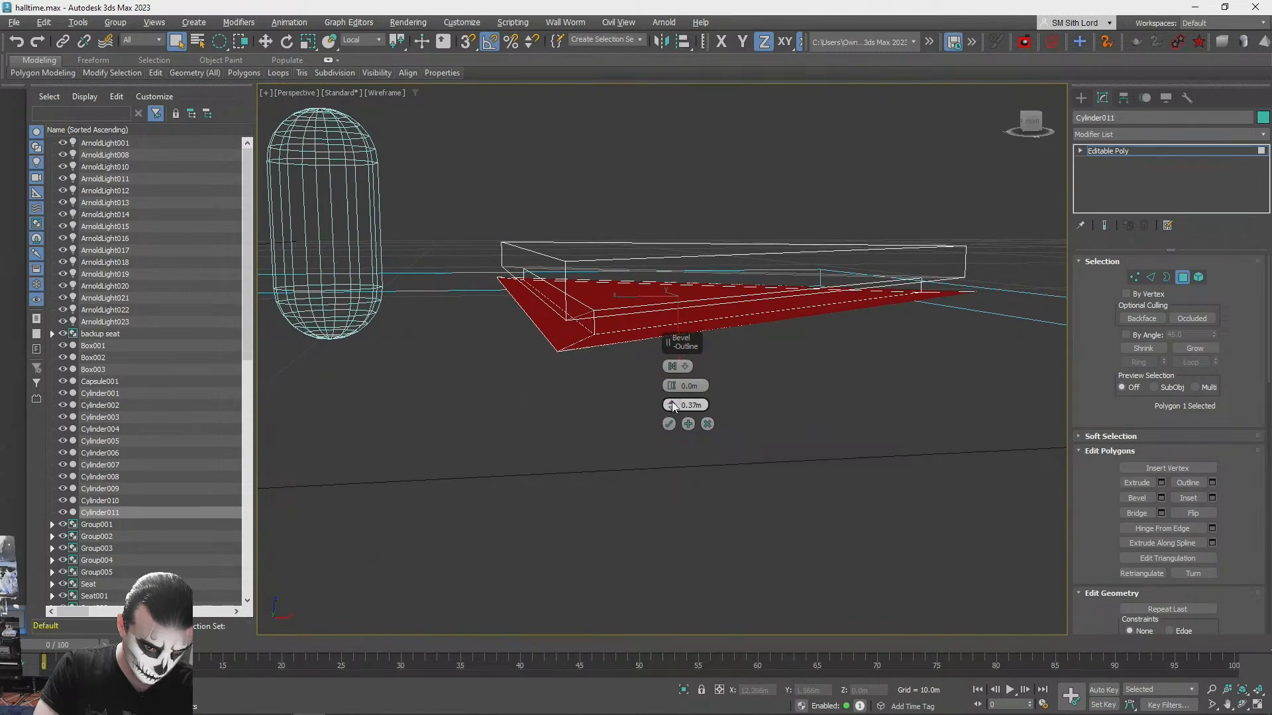
click(672, 402)
click(671, 403)
click(672, 402)
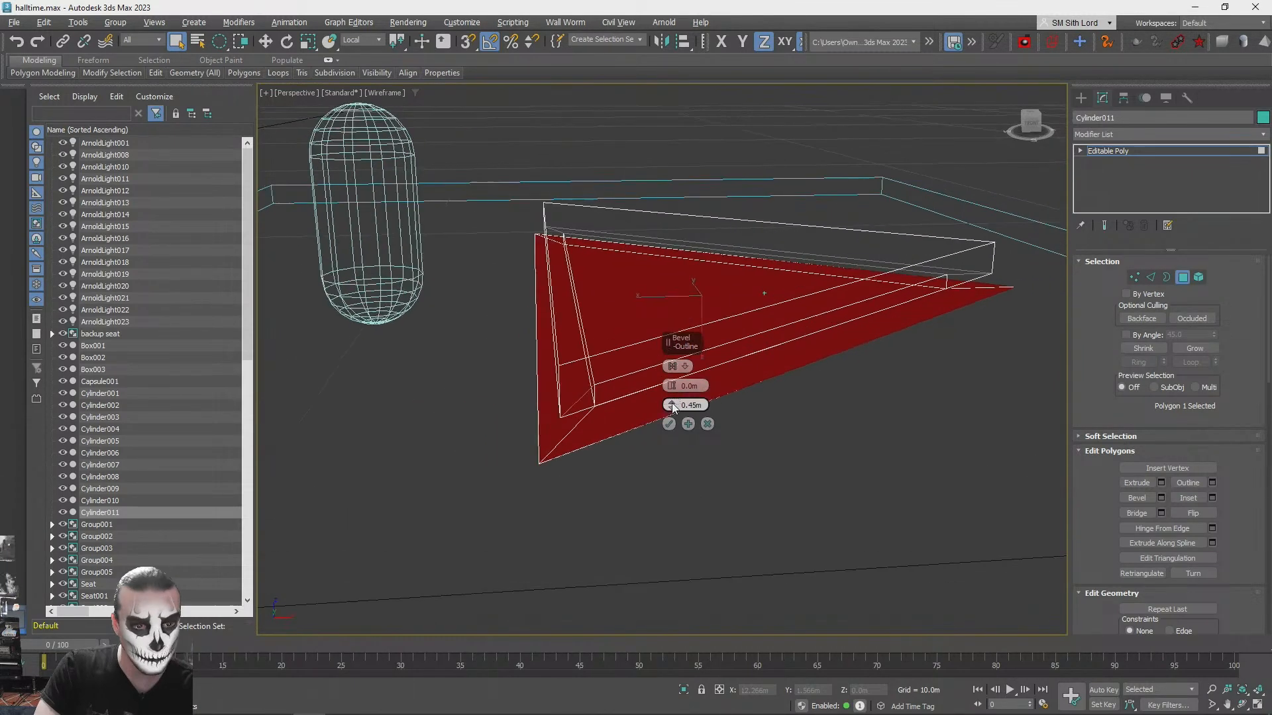
click(672, 402)
click(672, 403)
click(671, 403)
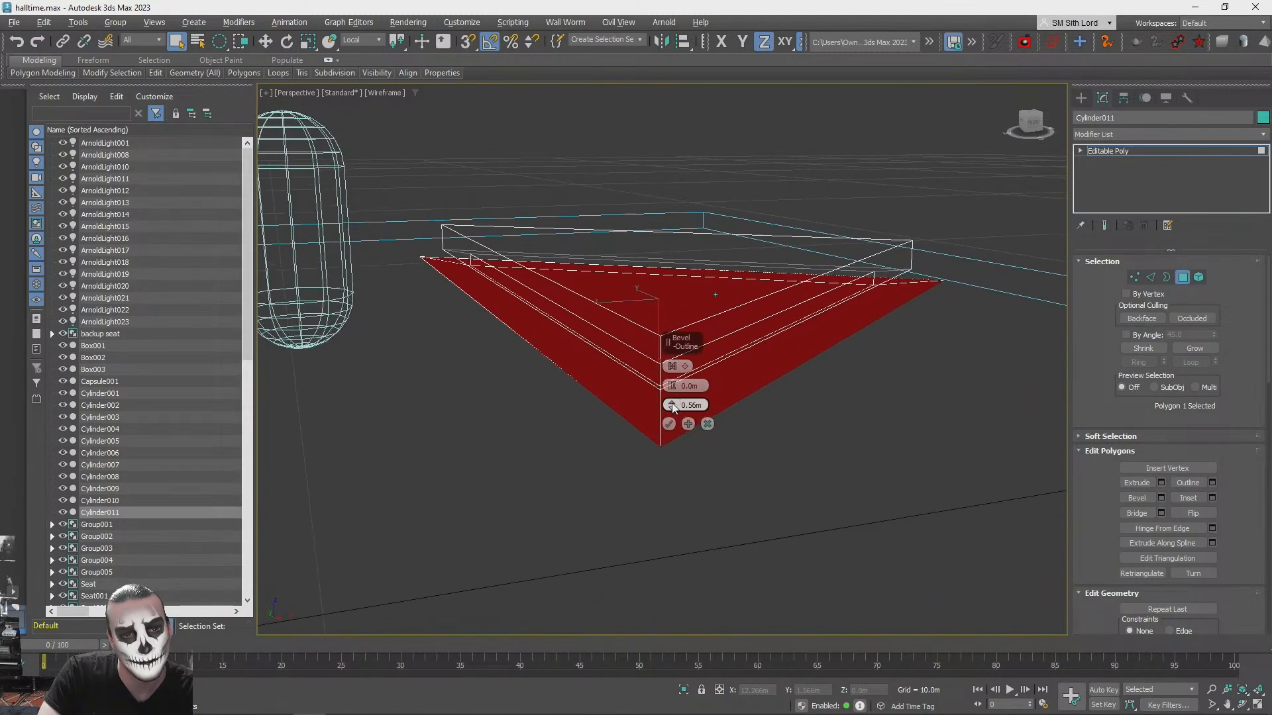
click(672, 402)
click(672, 403)
click(671, 402)
click(671, 403)
click(672, 403)
click(672, 402)
click(671, 403)
click(671, 402)
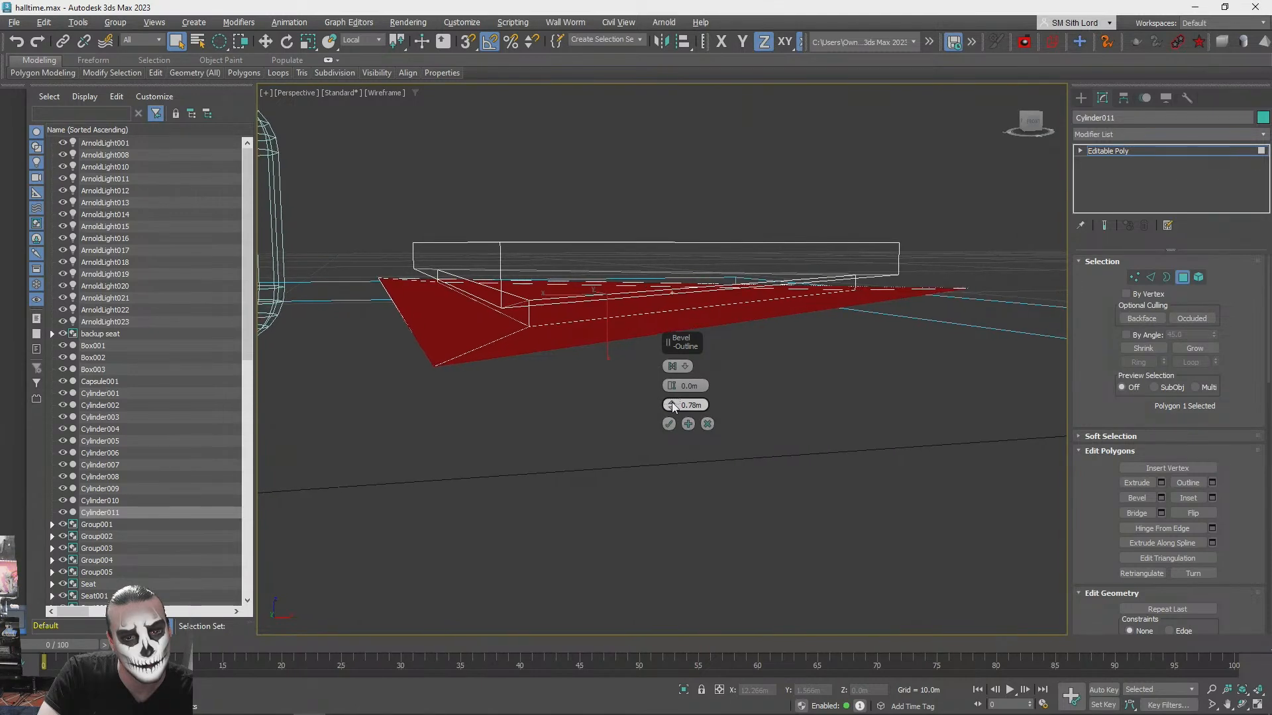
click(672, 402)
drag(672, 403, 672, 392)
click(688, 425)
- Bevel the widened underside polygon downward by about 0.2 m with zero outline to thicken the lower tier
right_click(673, 406)
right_click(672, 388)
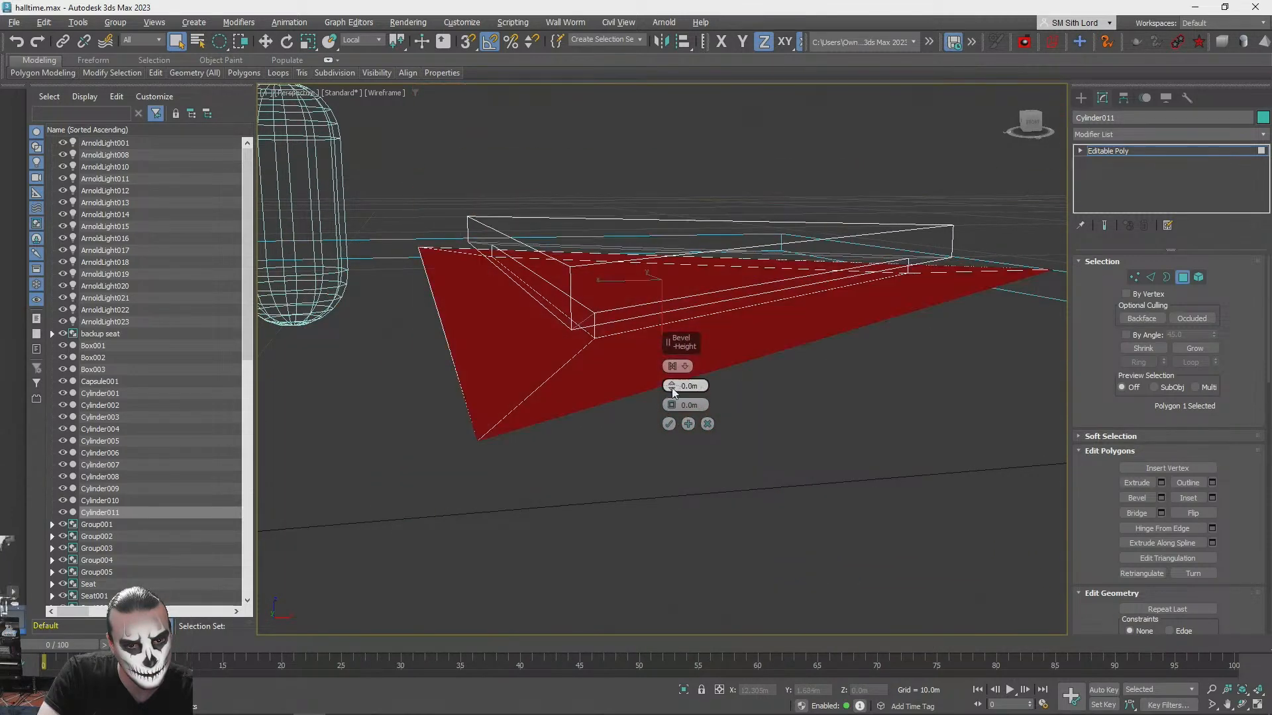
drag(671, 385, 672, 392)
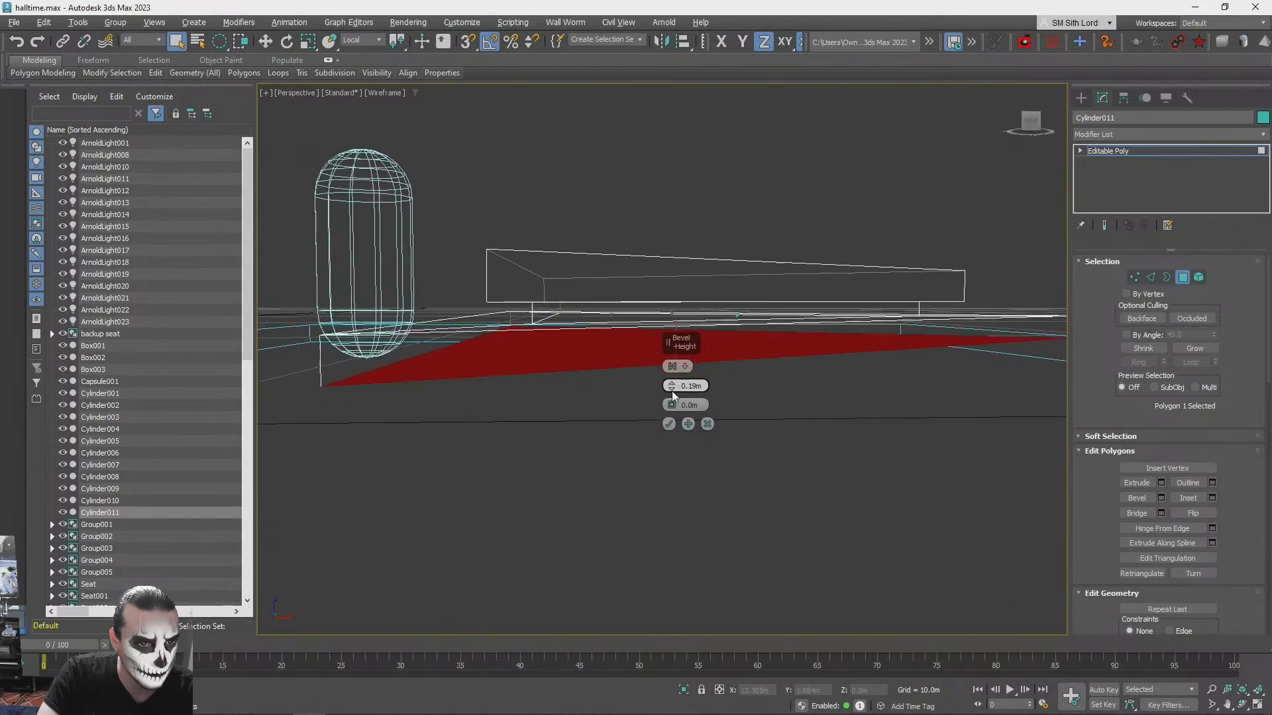
click(687, 424)
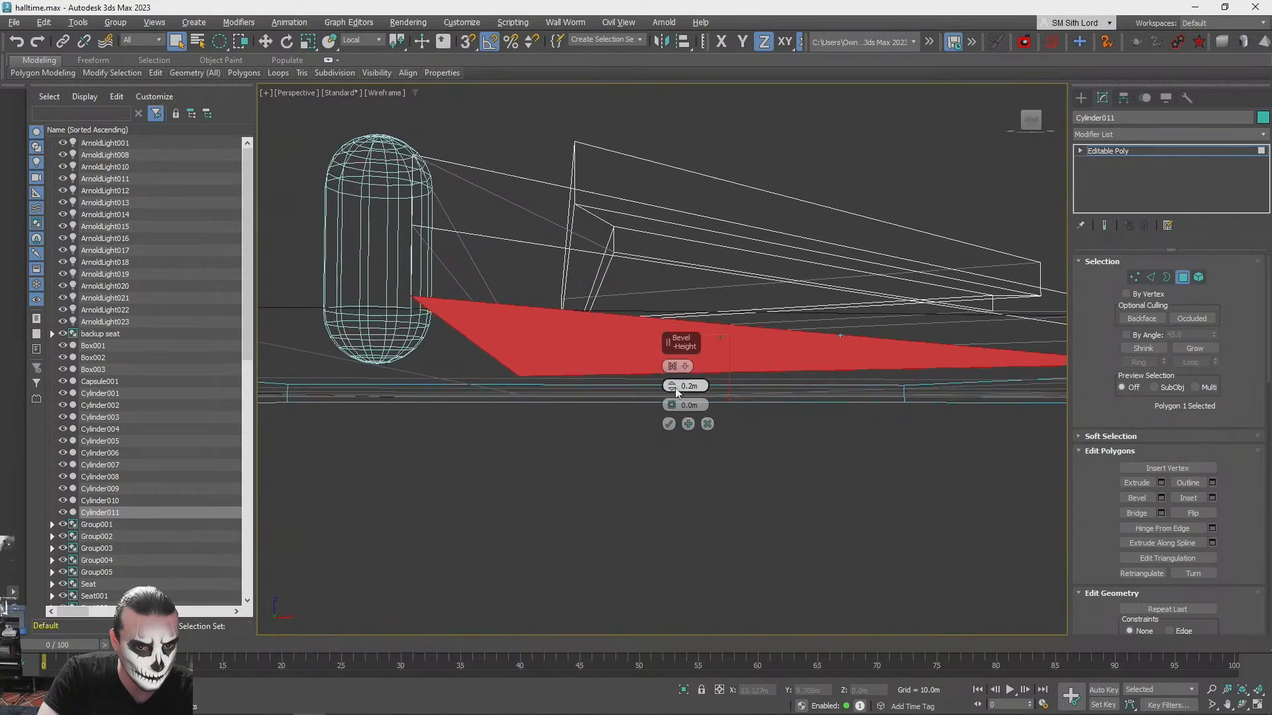
- Inset the lower tier's underside polygon with zero height and a -0.286 m outline, apply it, and reset the outline to zero
right_click(673, 386)
drag(671, 402, 673, 408)
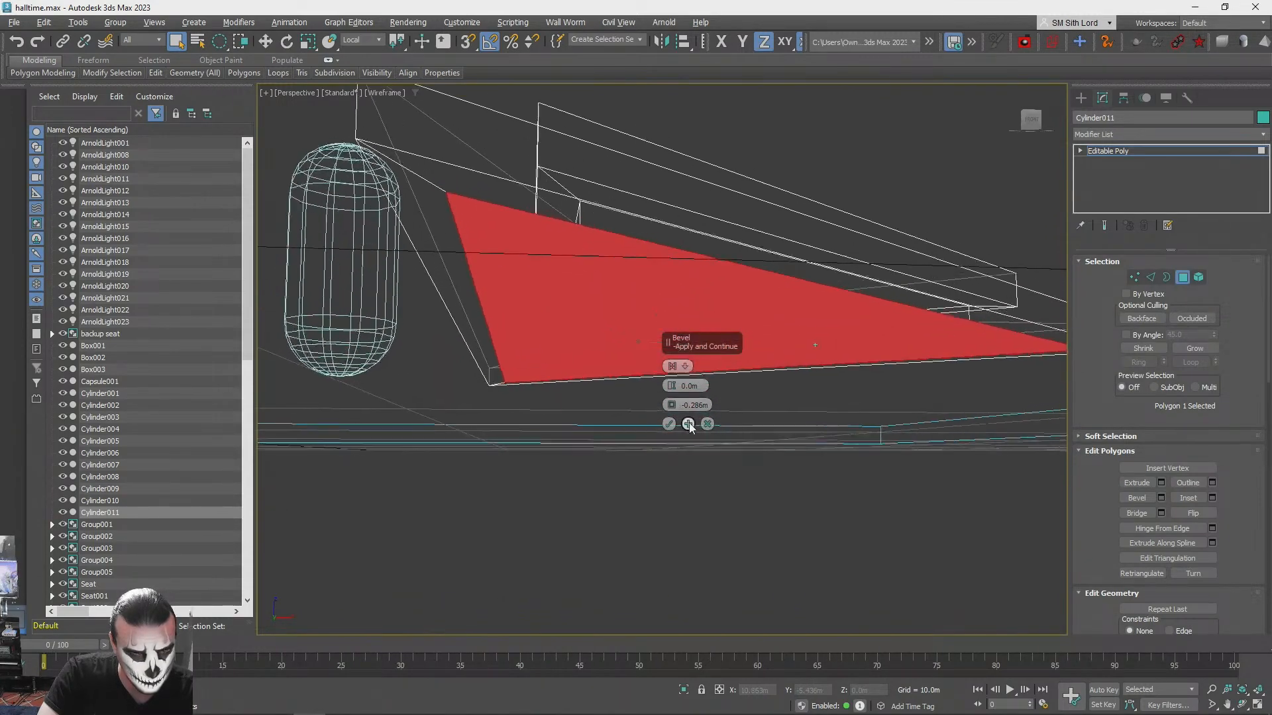
click(689, 423)
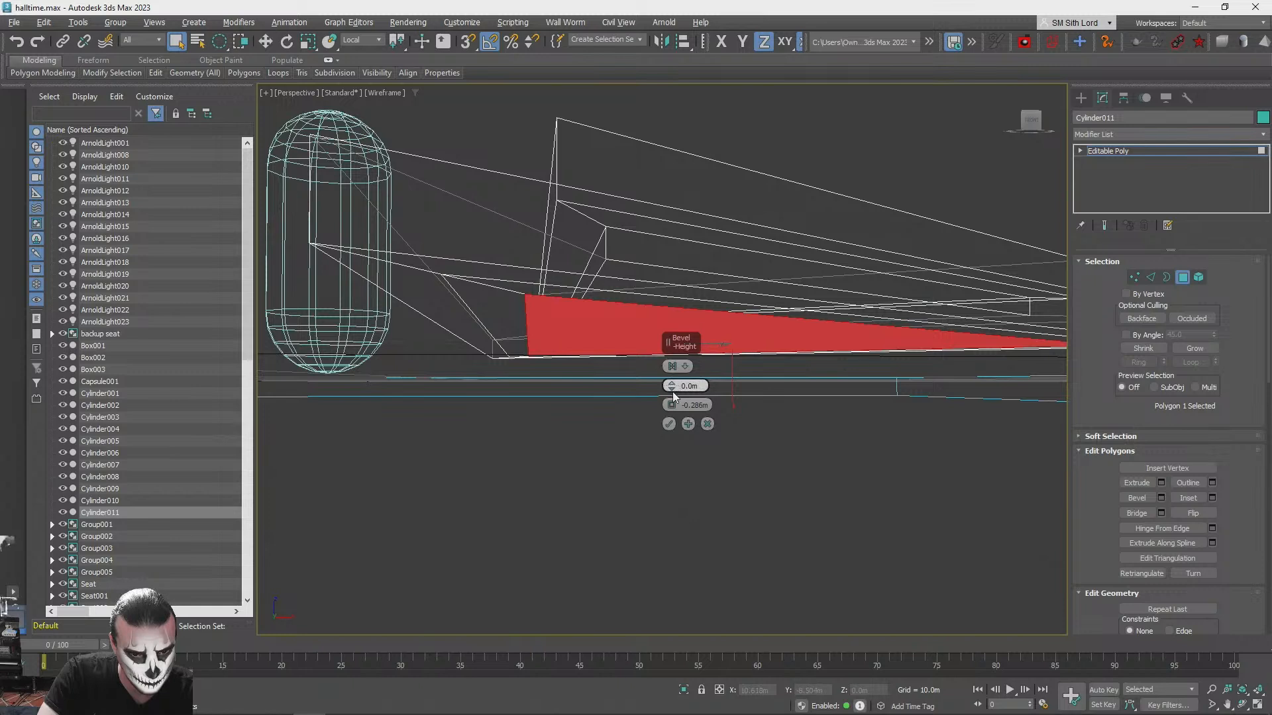
right_click(672, 406)
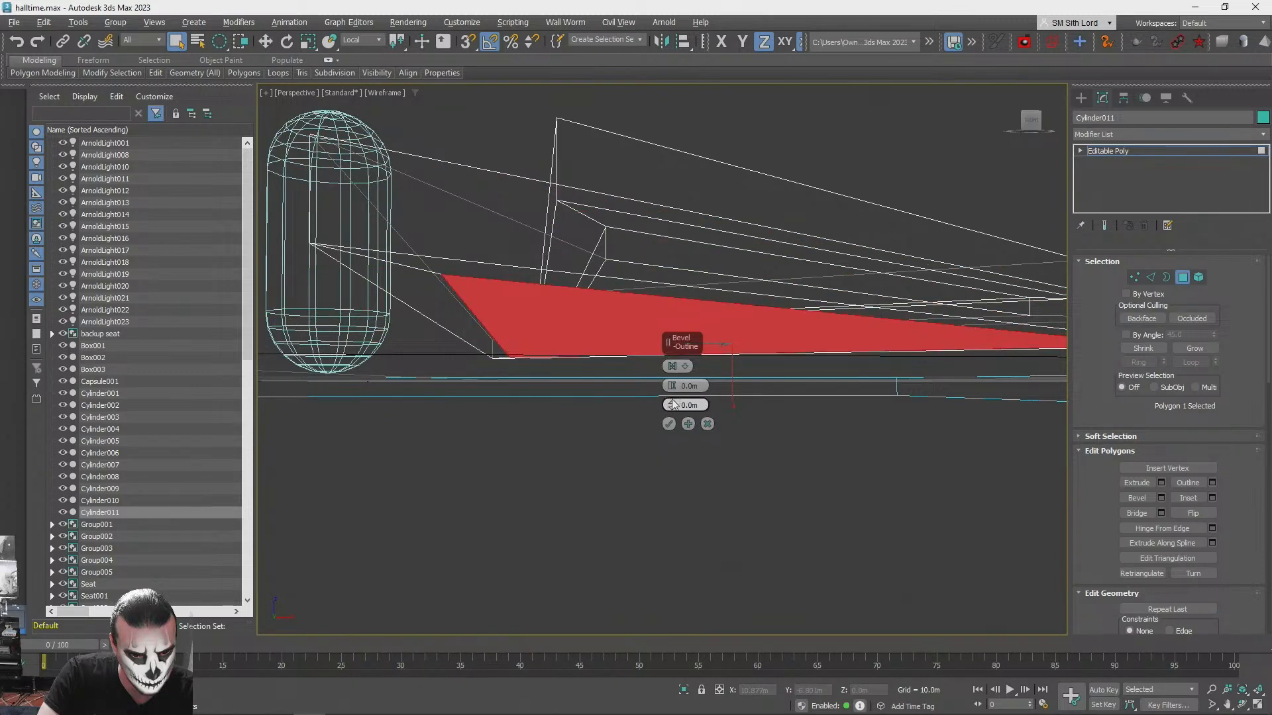
- Bevel the inset underside polygon downward with zero outline and snap it vertically to the platform's top surface
drag(673, 385, 673, 375)
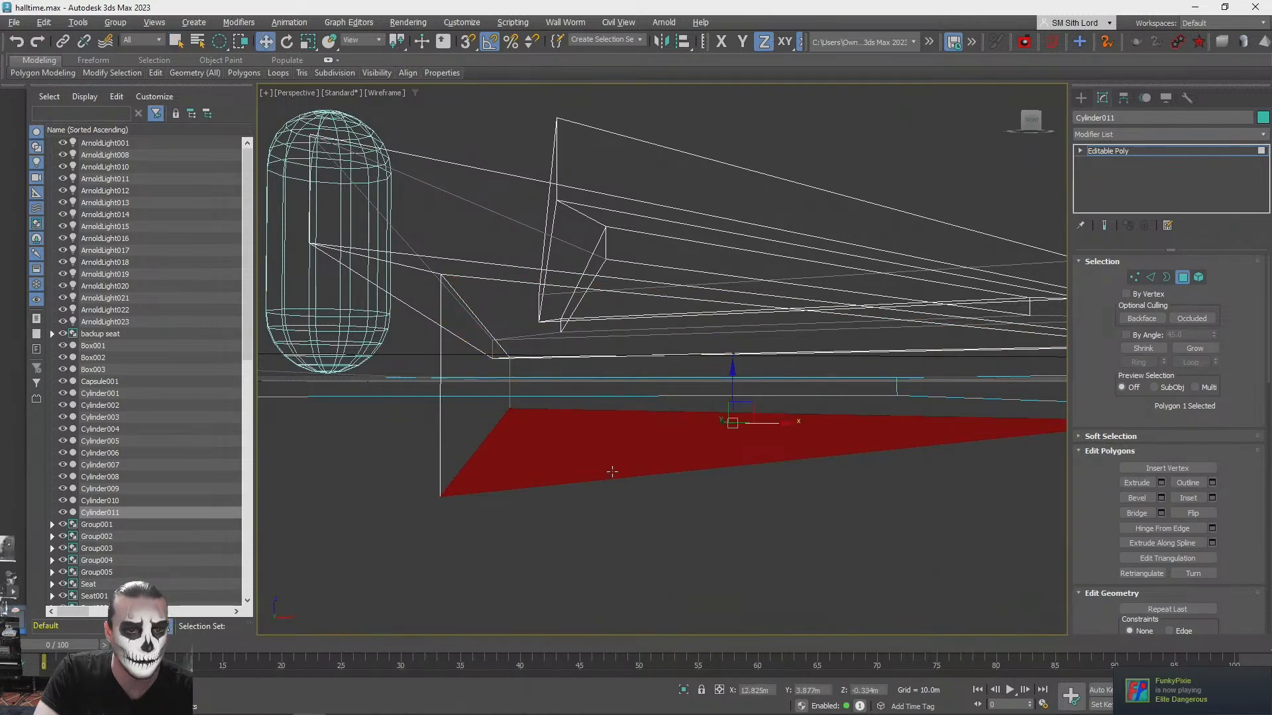
key(w)
scroll(698, 417, down, 5)
alt+middle_drag(698, 417, 622, 349)
drag(603, 326, 604, 317)
key(s)
drag(604, 367, 597, 444)
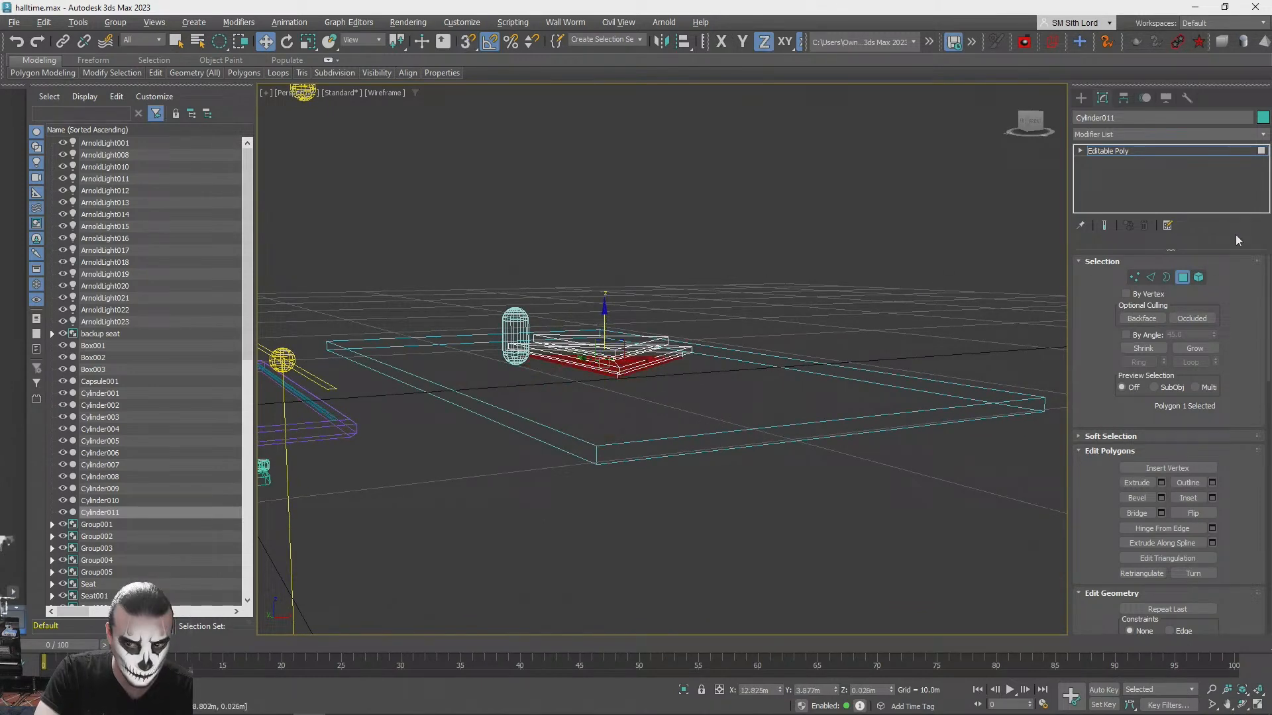
- Move only the stage's pivot down to its base, snapping it to the height of the platform's top surface
click(1183, 278)
click(1124, 97)
click(1155, 189)
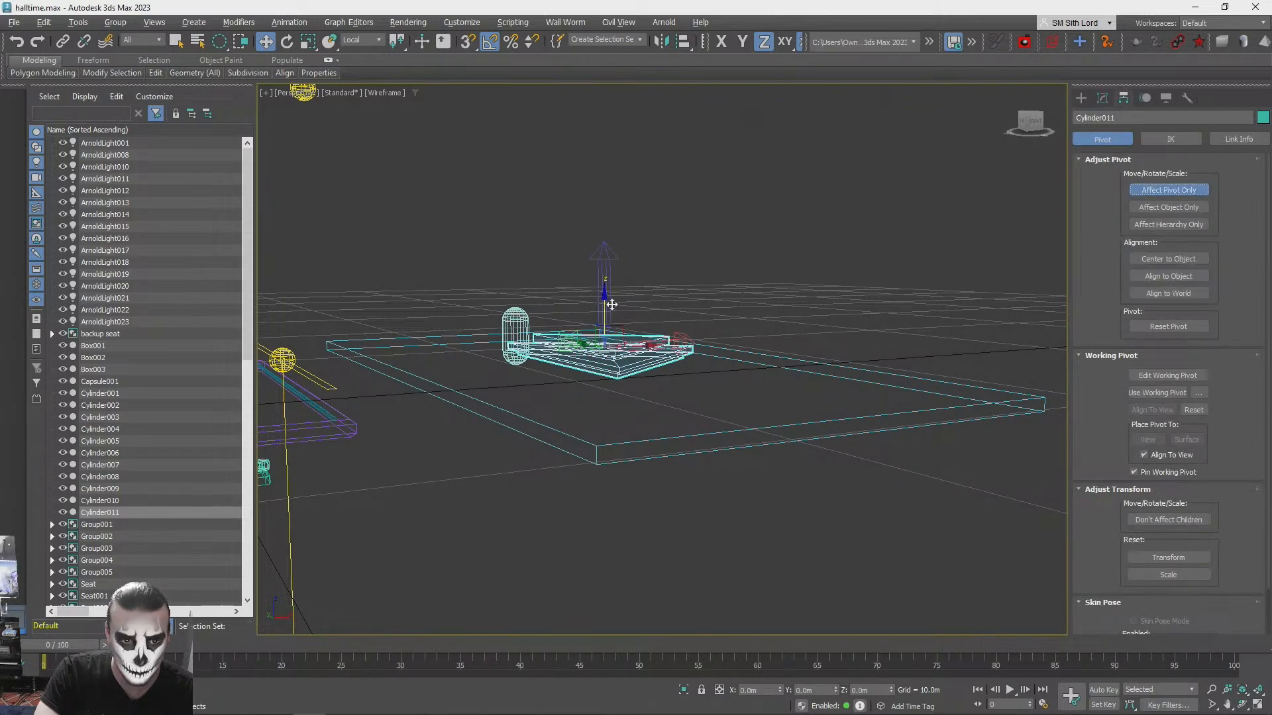
drag(607, 270, 597, 443)
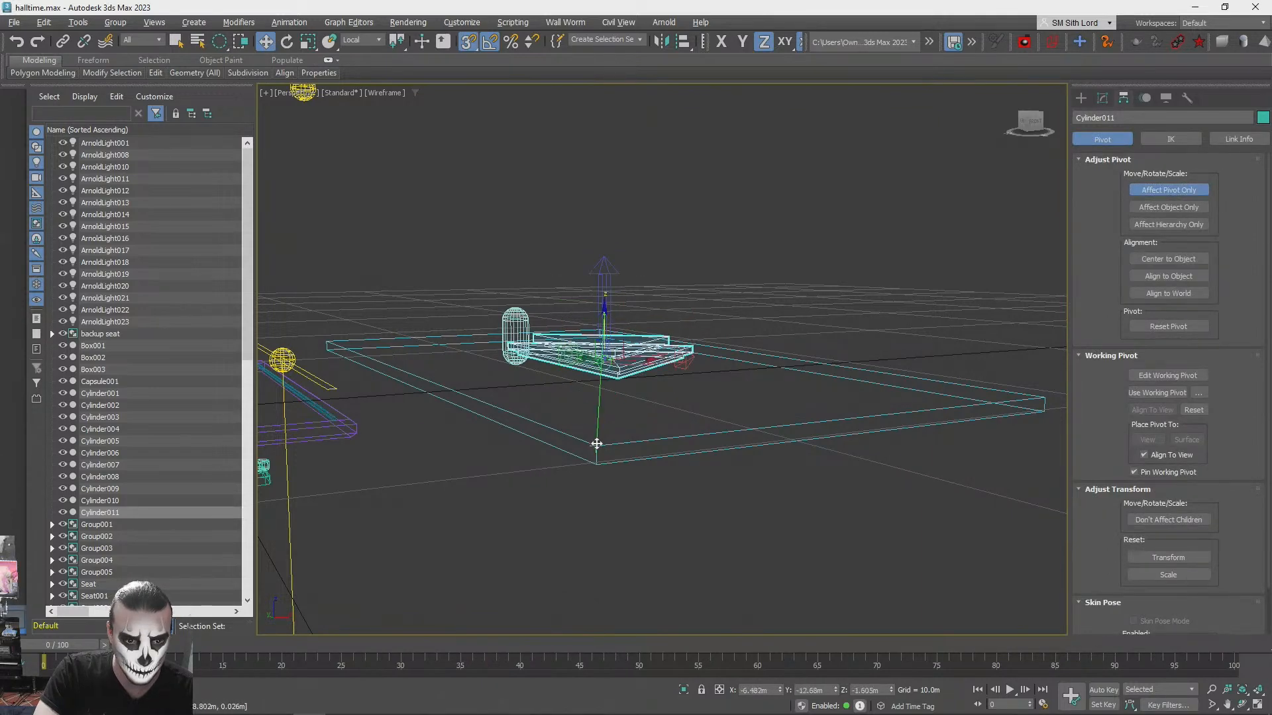
key(F3)
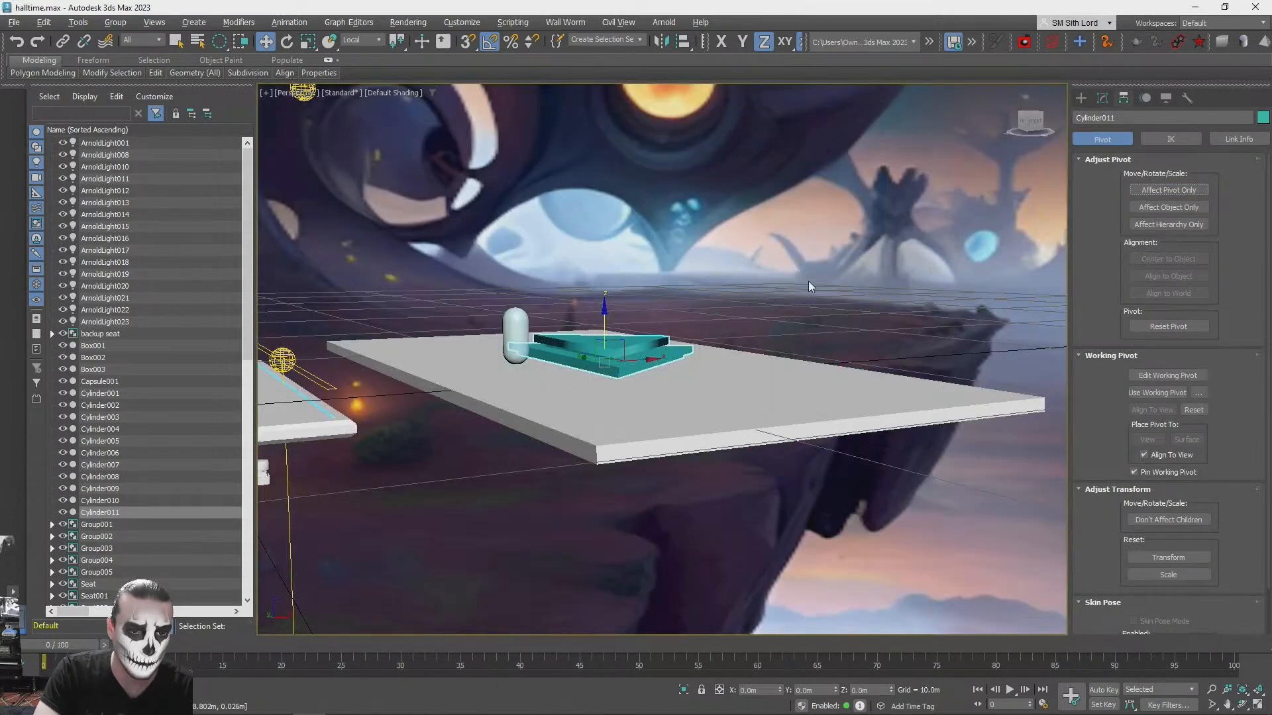
- Flatten the triangular stage by scaling its height down to about 67% from the base pivot
scroll(757, 272, up, 5)
alt+middle_drag(618, 373, 634, 401)
key(r)
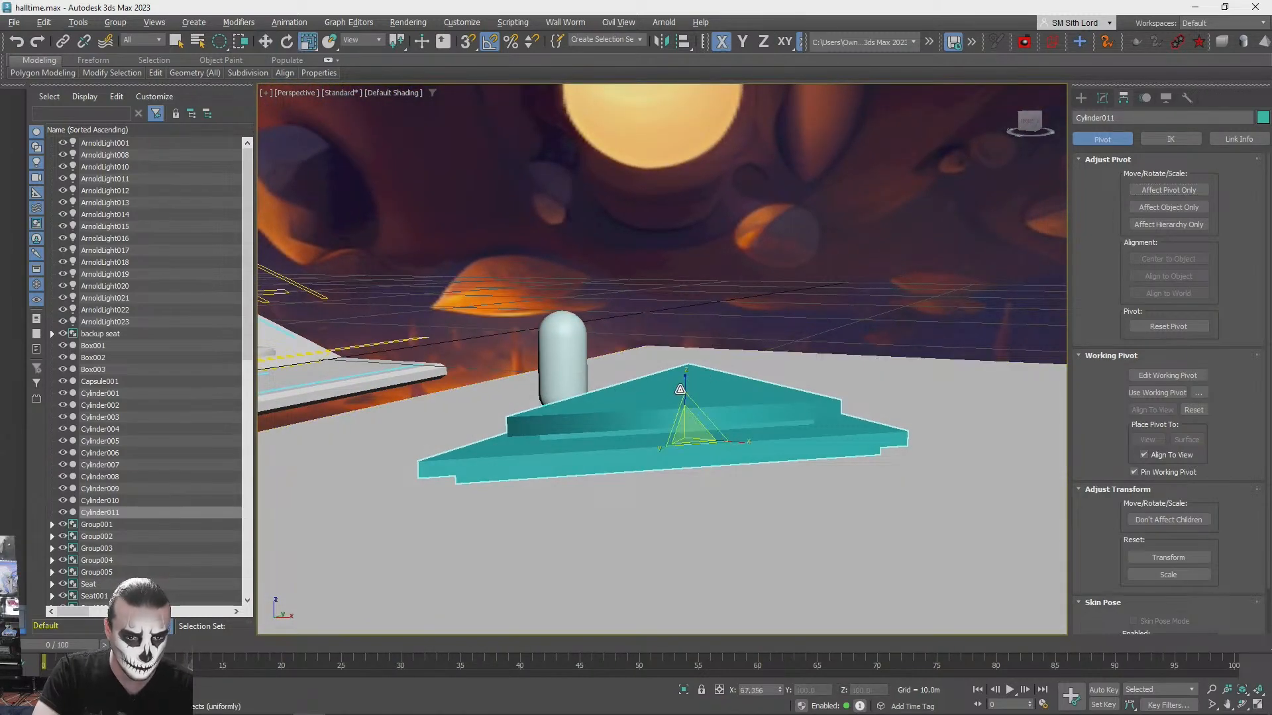
drag(684, 383, 681, 403)
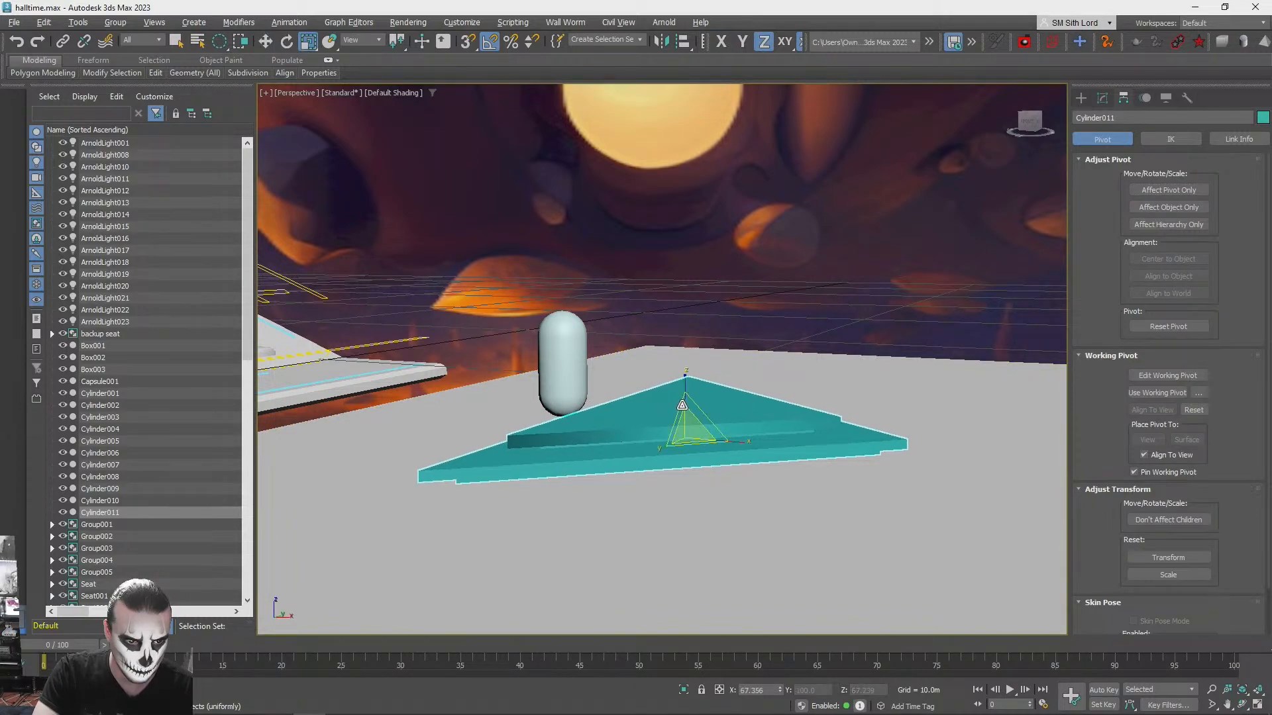
alt+middle_drag(682, 404, 683, 402)
- Rotate the stage to -180° about its vertical axis and align its center to the platform's center in Y position only
key(F4)
alt+middle_drag(680, 400, 639, 492)
drag(622, 491, 742, 468)
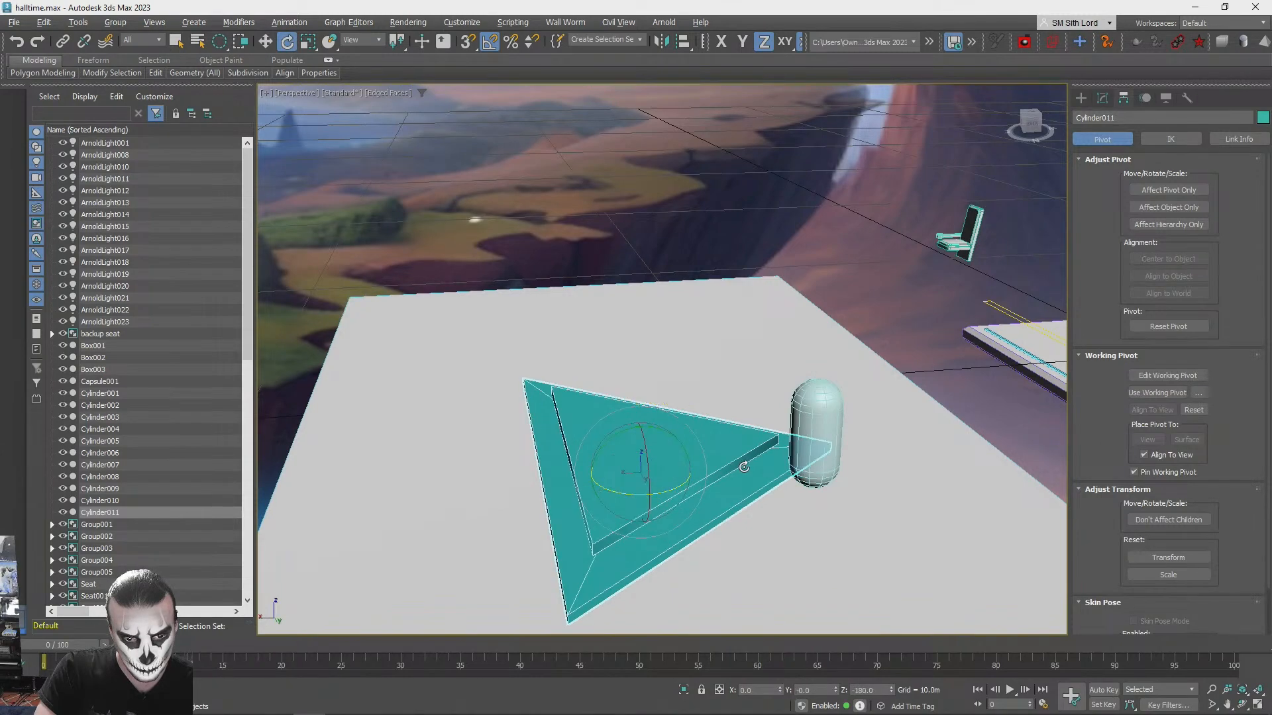
alt+middle_drag(689, 446, 624, 490)
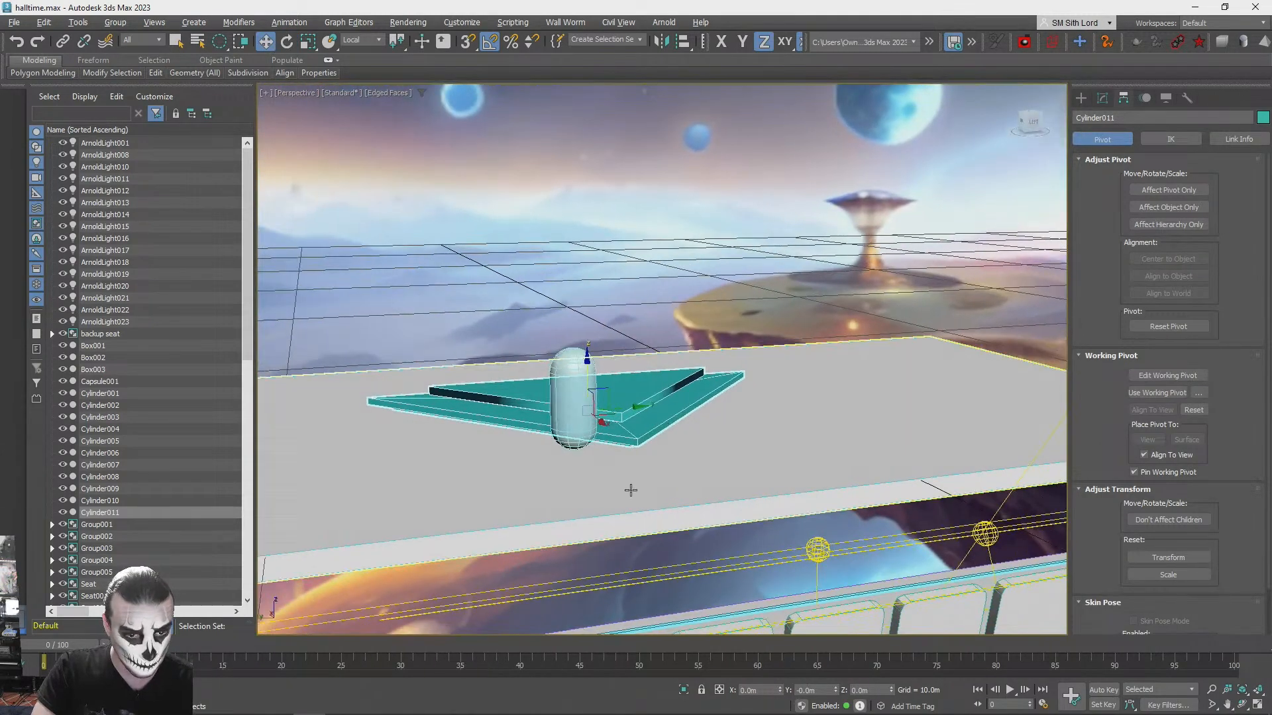
click(648, 493)
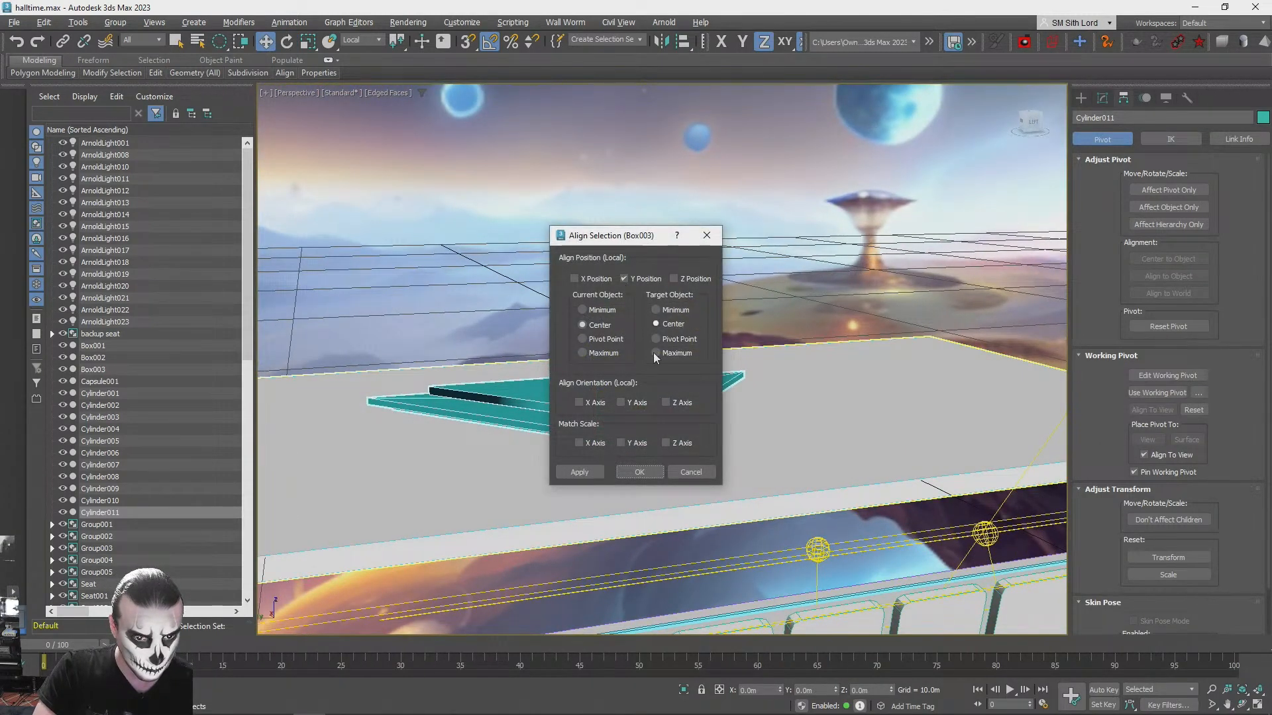
click(637, 471)
alt+middle_drag(656, 371, 590, 437)
click(589, 437)
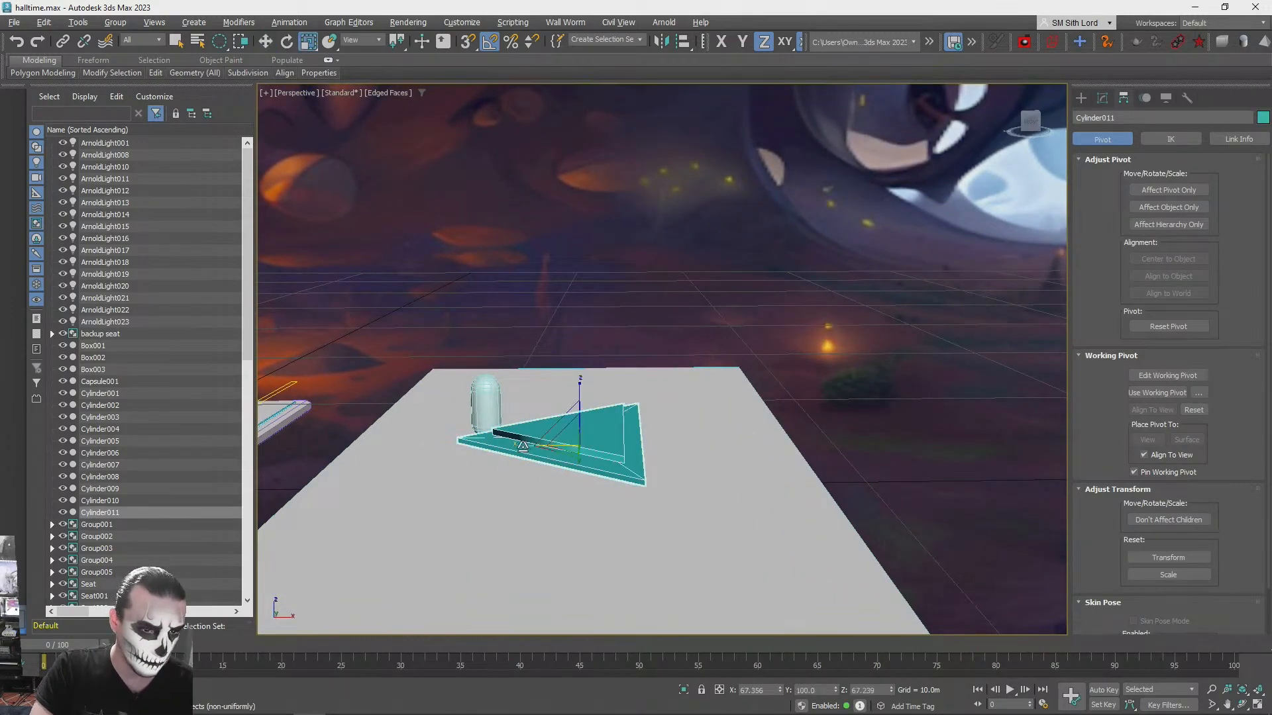
drag(523, 446, 513, 446)
key(ctrl+z)
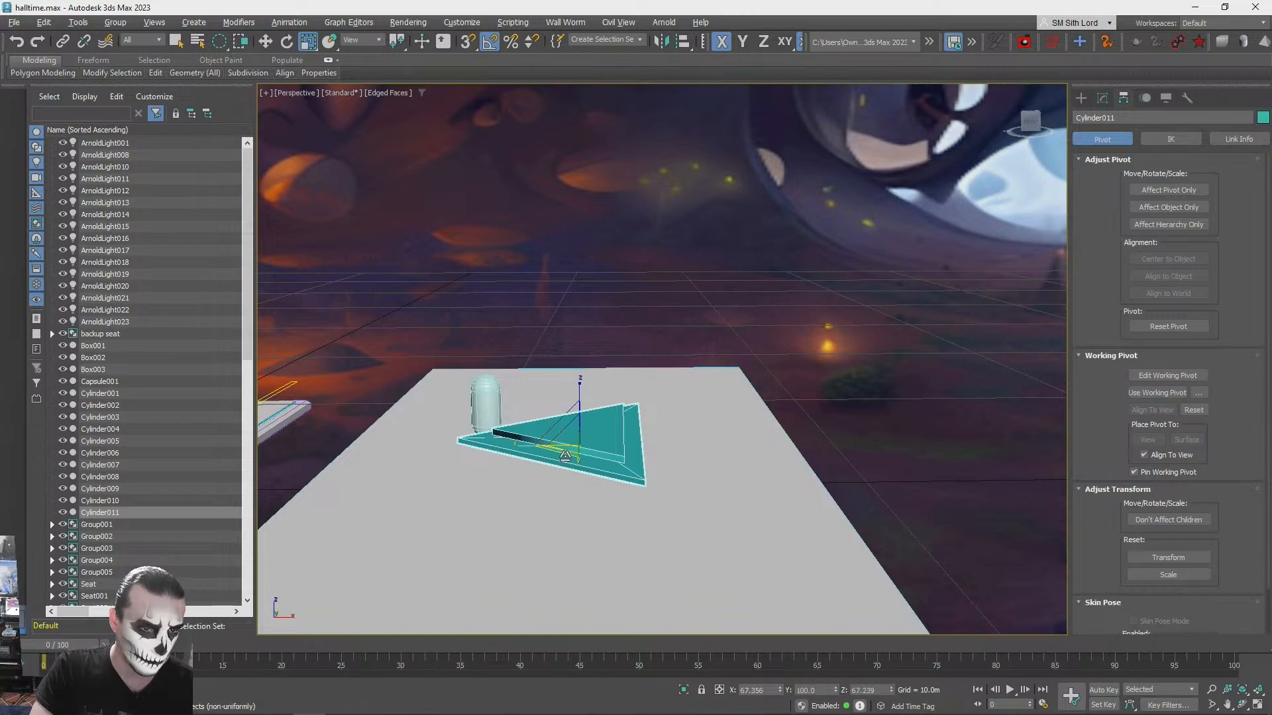
- Assign the "white" PBR material to the triangular stage
click(864, 381)
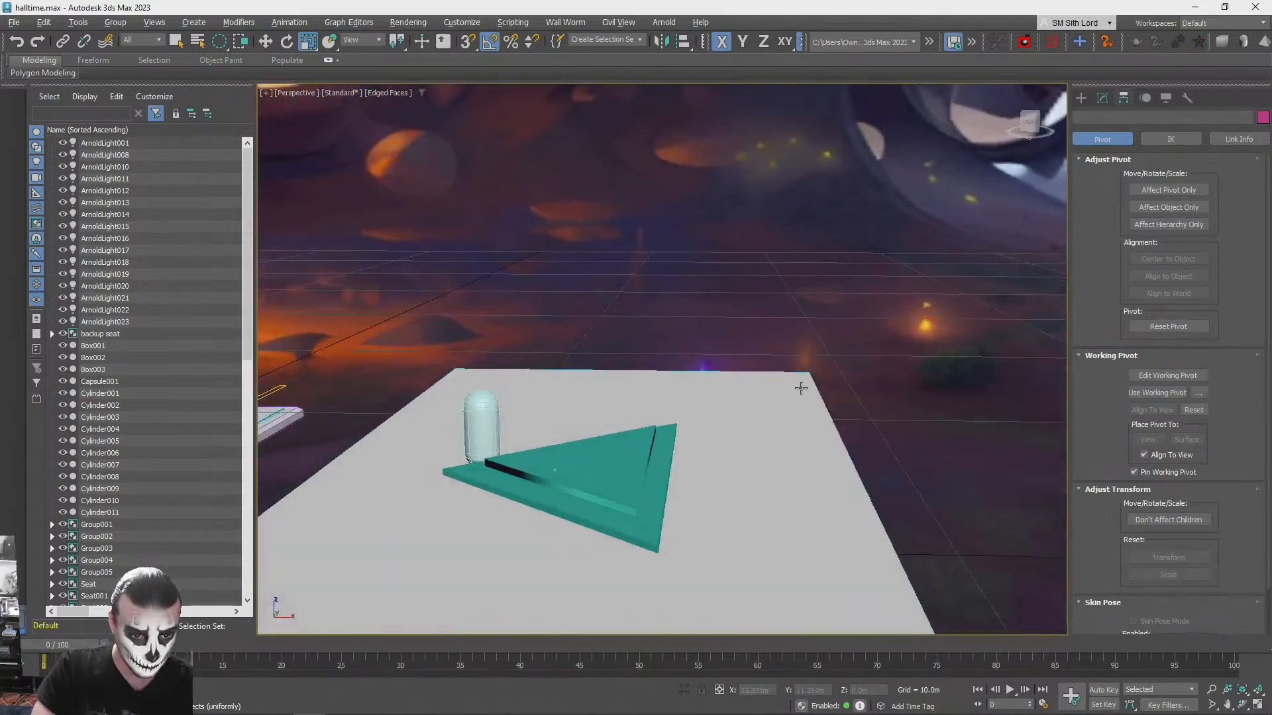
click(613, 499)
key(m)
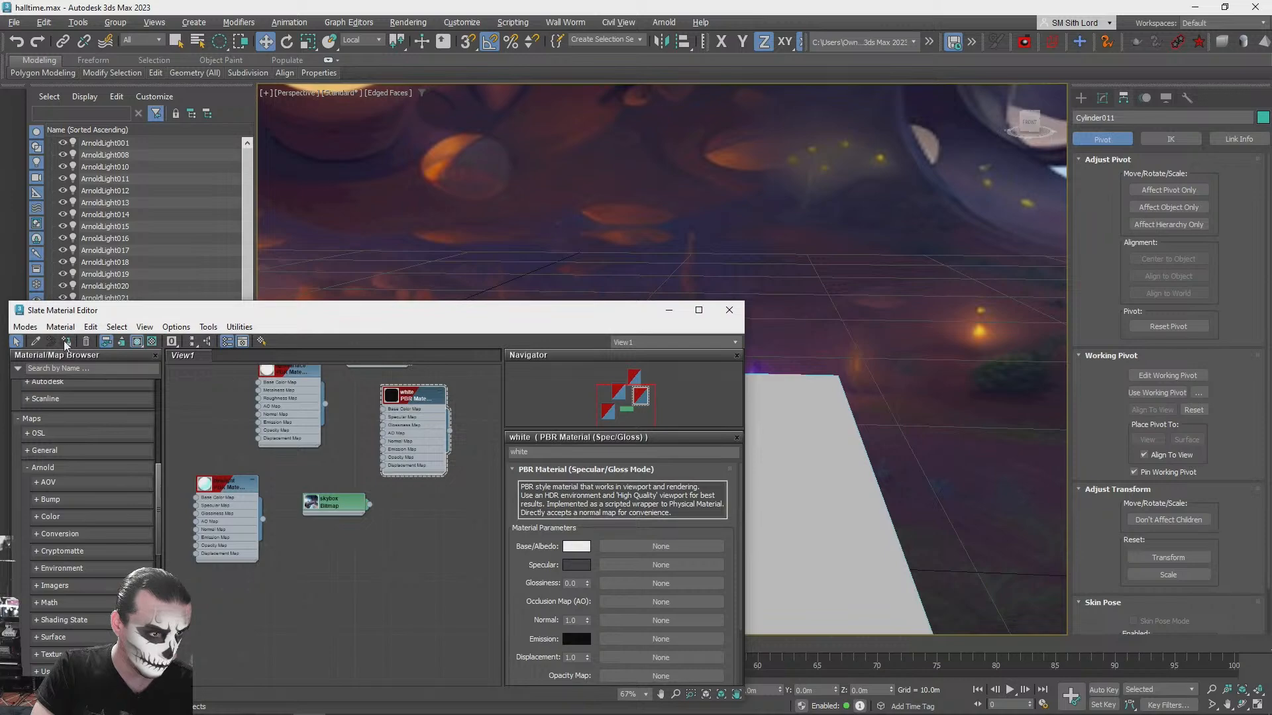
click(730, 310)
- Duplicate the large platform box by offsetting a copy along the platform's length
click(713, 213)
alt+middle_drag(712, 213, 721, 459)
click(720, 460)
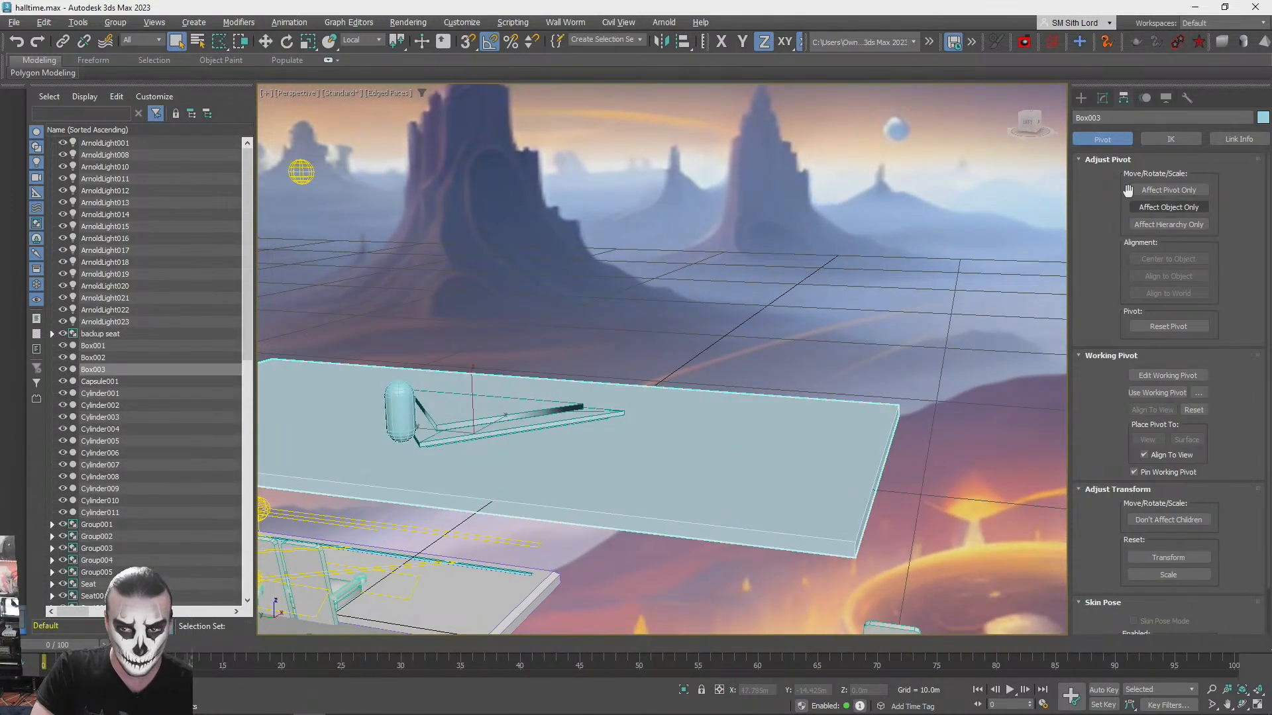
mouse_move(430, 432)
shift+mouse_down()
mouse_move(762, 384)
mouse_move(884, 345)
shift+mouse_up()
click(637, 421)
- Shorten the copied box's length to about 3.043 m and position it over the platform's side edge
key(r)
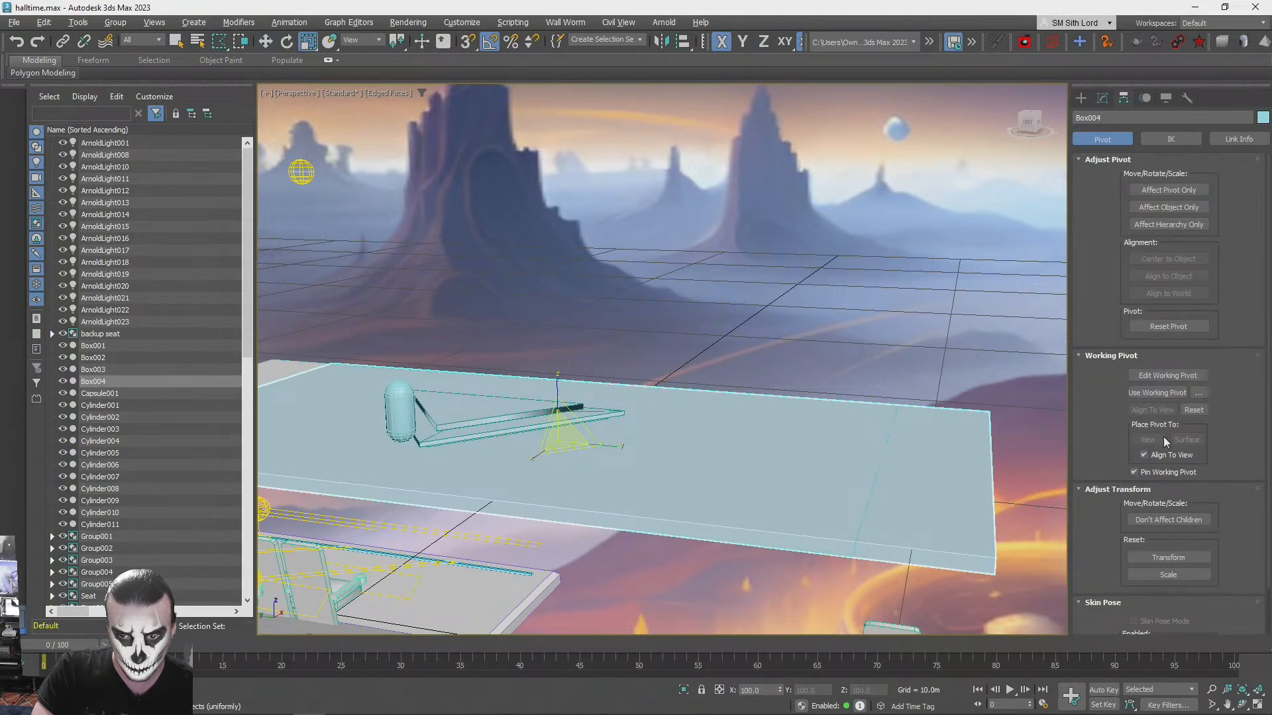
click(1102, 100)
drag(1209, 280, 1218, 343)
key(w)
drag(558, 430, 790, 460)
alt+middle_drag(790, 460, 856, 421)
- Thicken the side slab vertically and widen it along X to about 104% so it slightly overhangs the platform
key(r)
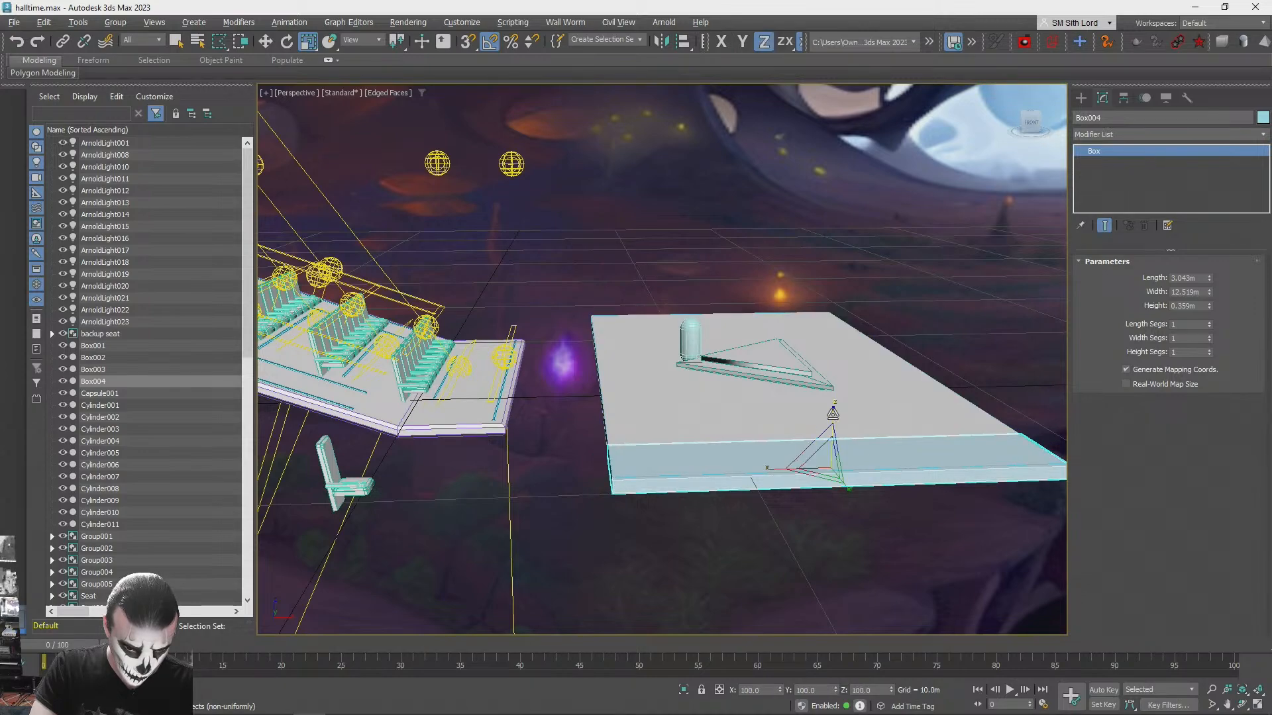
alt+middle_drag(834, 410, 815, 401)
drag(802, 397, 803, 391)
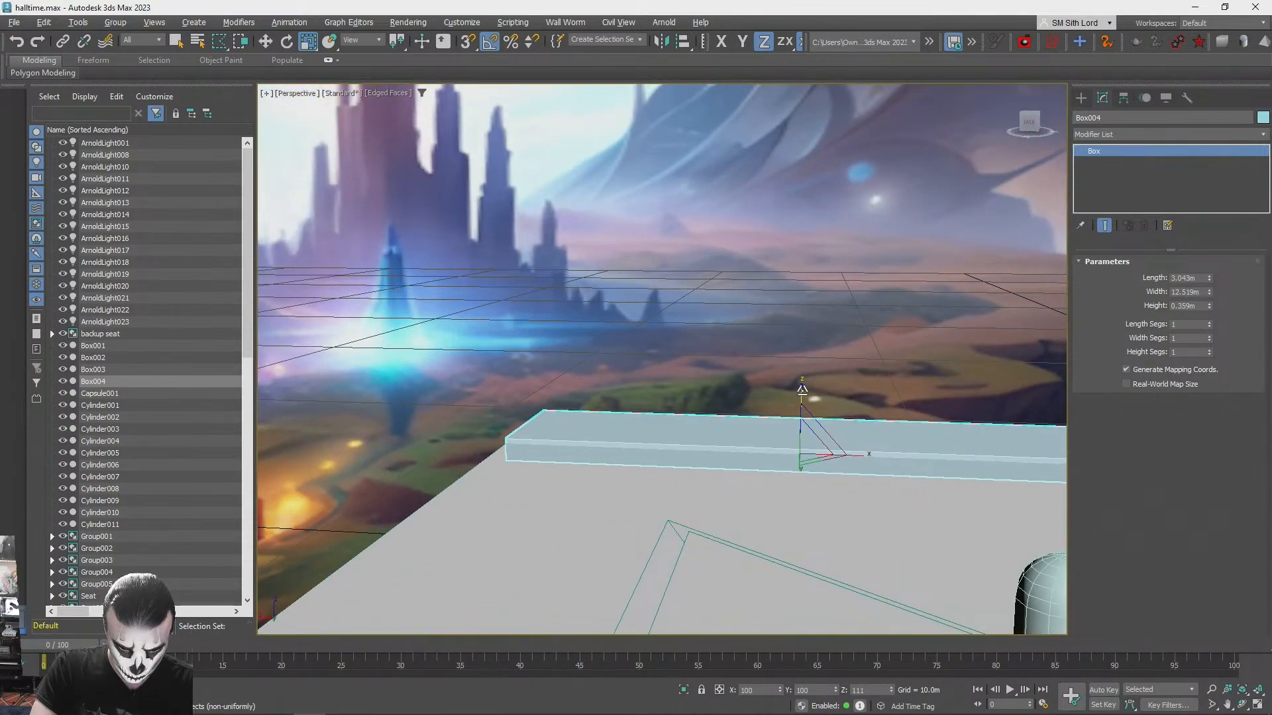
middle_drag(805, 393, 791, 396)
drag(846, 454, 851, 452)
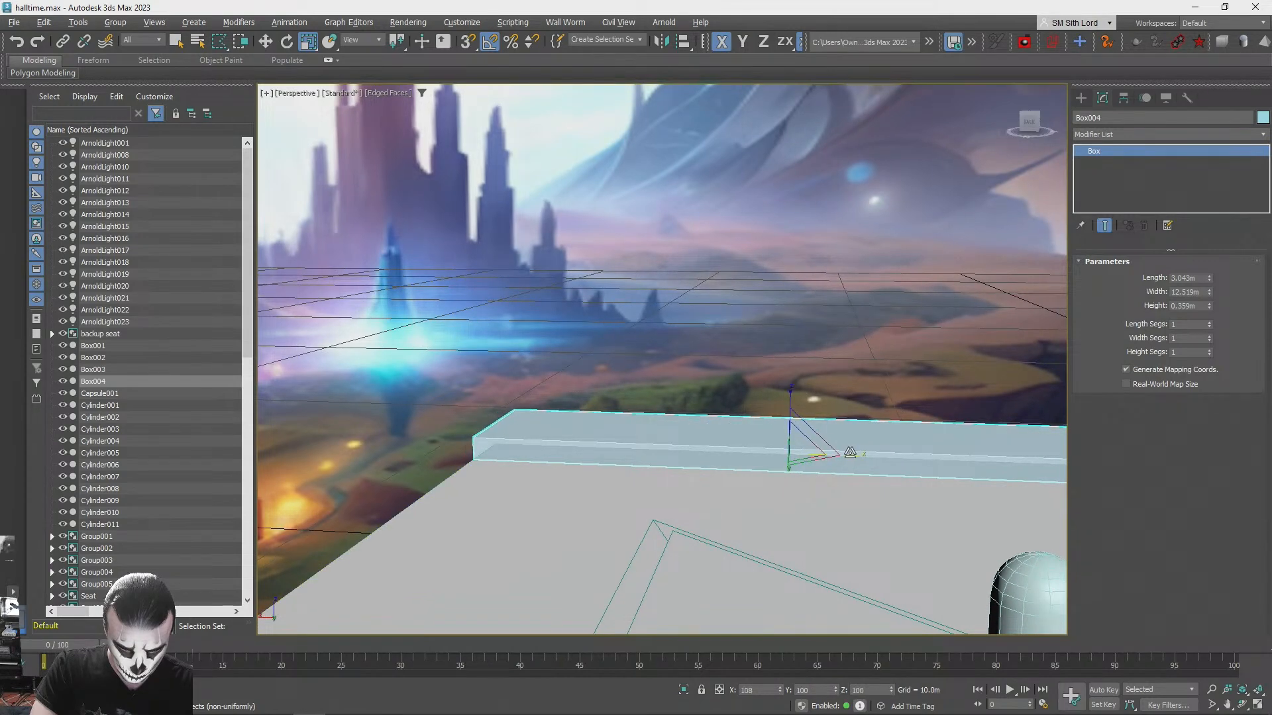
alt+middle_drag(849, 453, 1127, 266)
- Convert the side slab to an Editable Poly and select all of its edges
right_click(1098, 152)
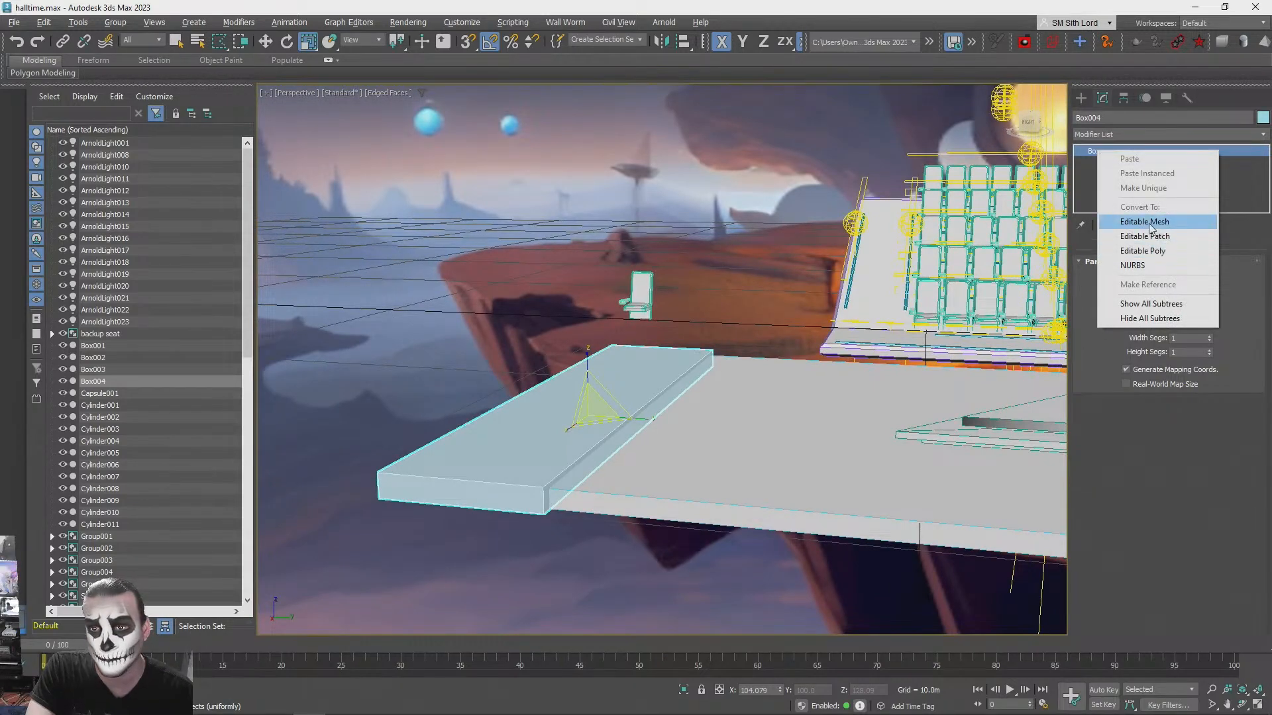
click(1158, 249)
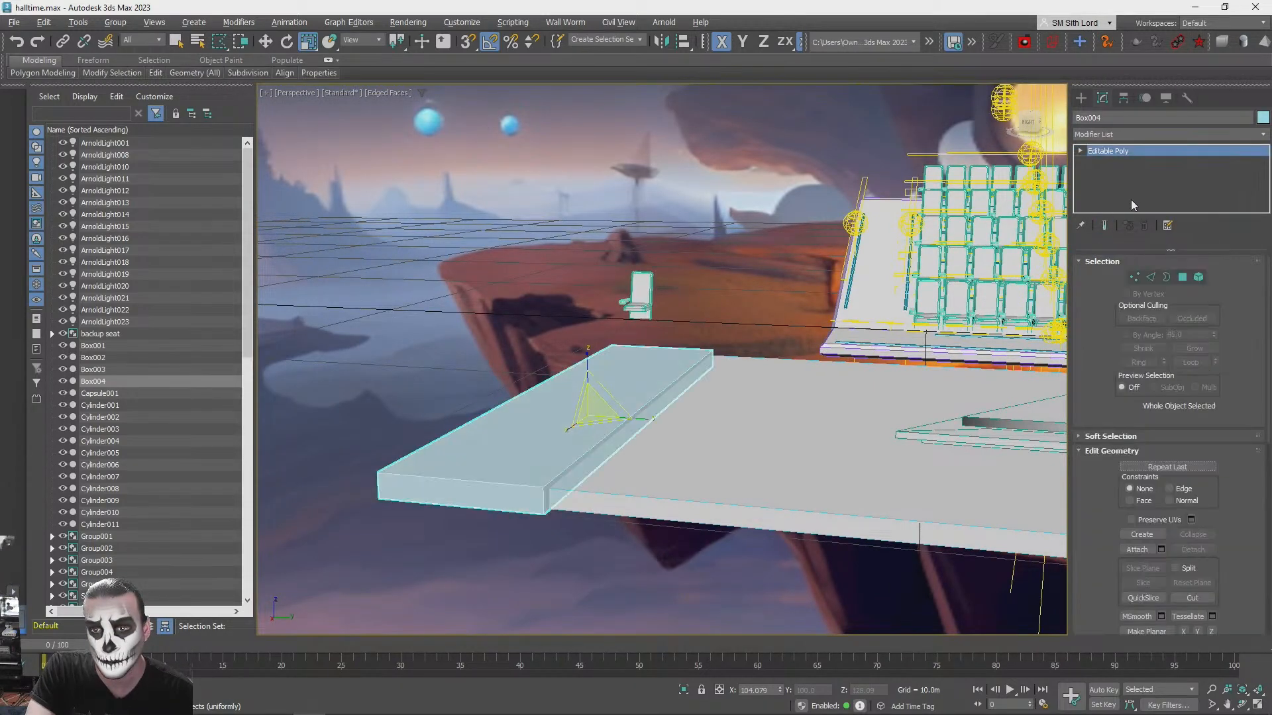
click(1150, 278)
key(q)
key(F3)
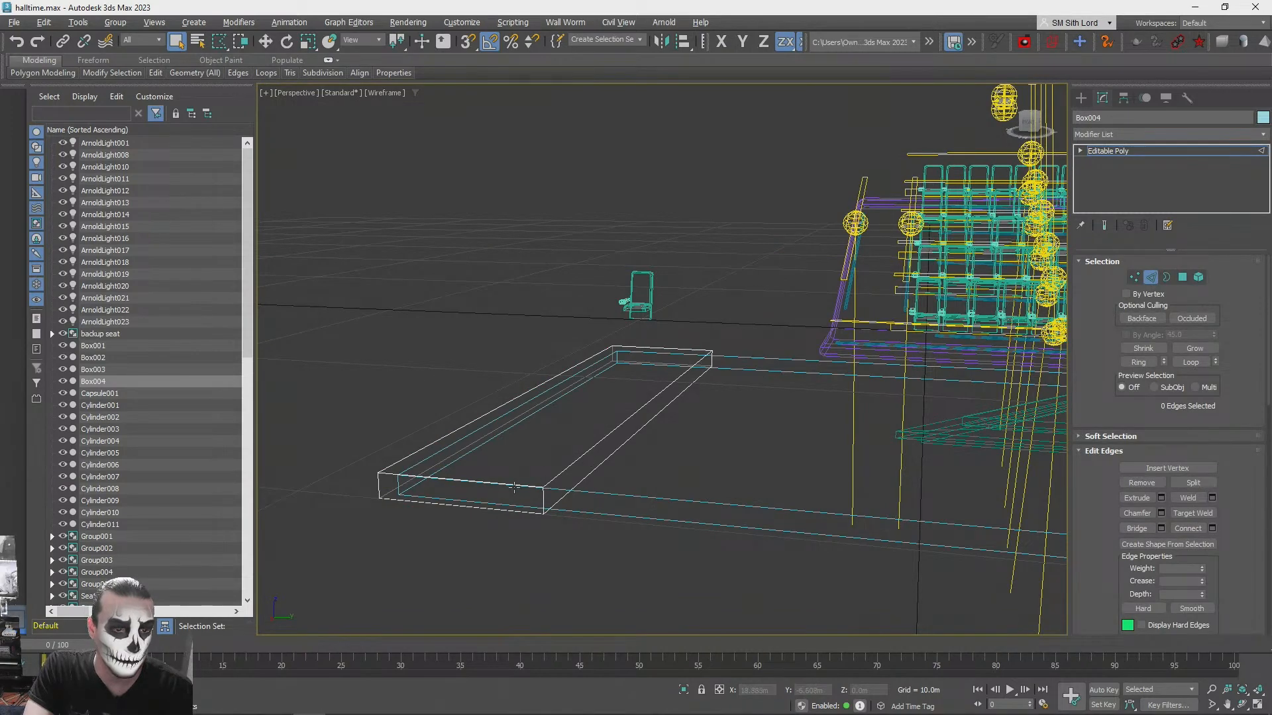
alt+middle_drag(523, 488, 685, 430)
key(F3)
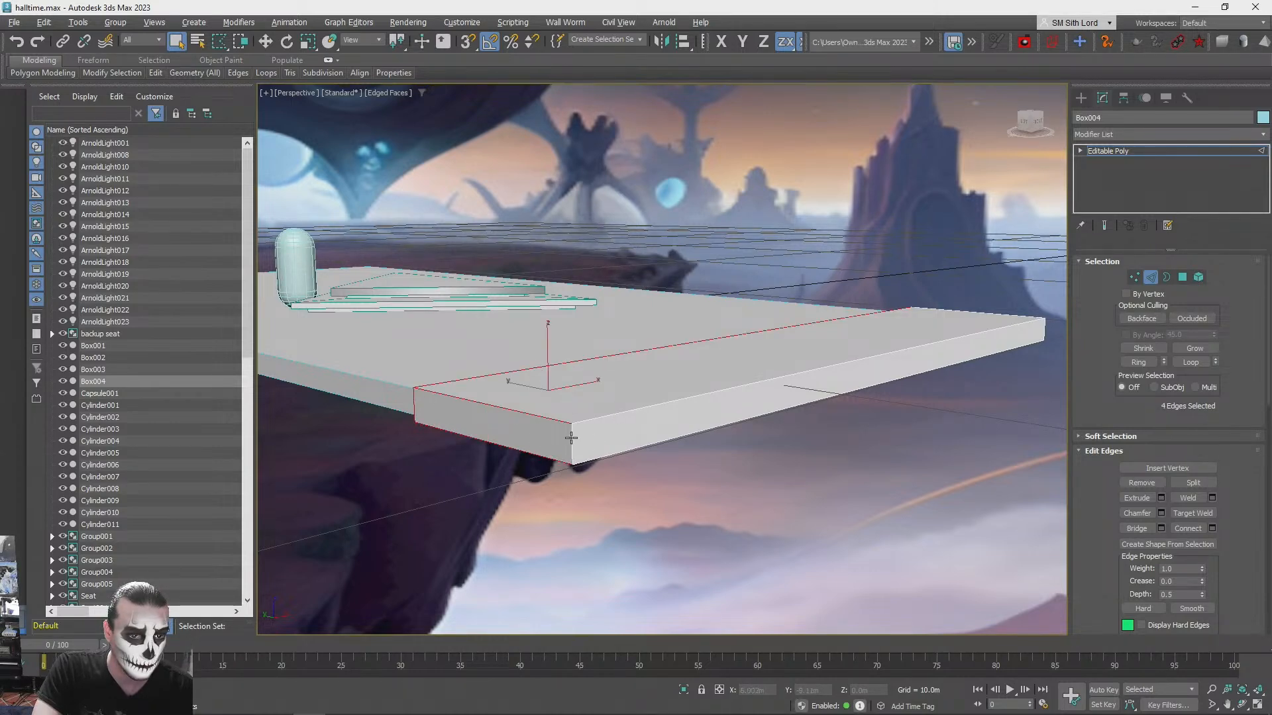
alt+middle_drag(643, 410, 482, 533)
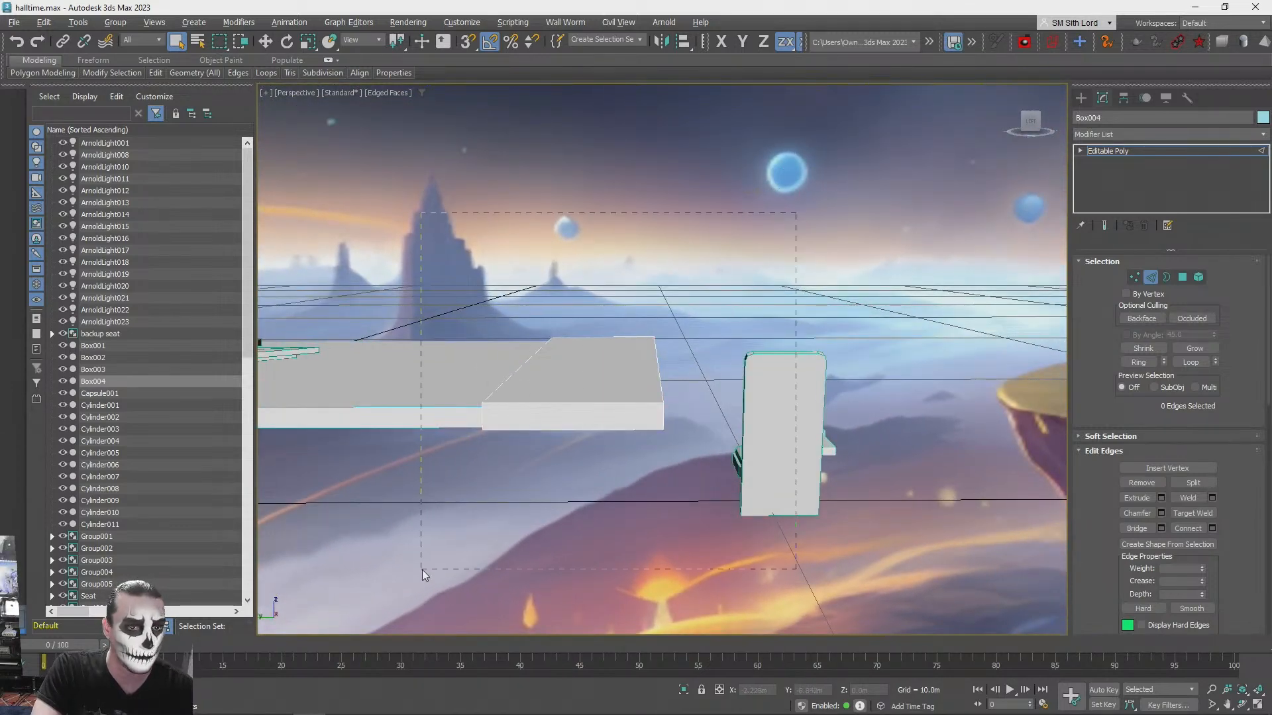
- Chamfer all of the slab's edges by about 0.05 m with one segment and apply it
click(1160, 513)
alt+middle_drag(784, 454, 674, 388)
click(672, 383)
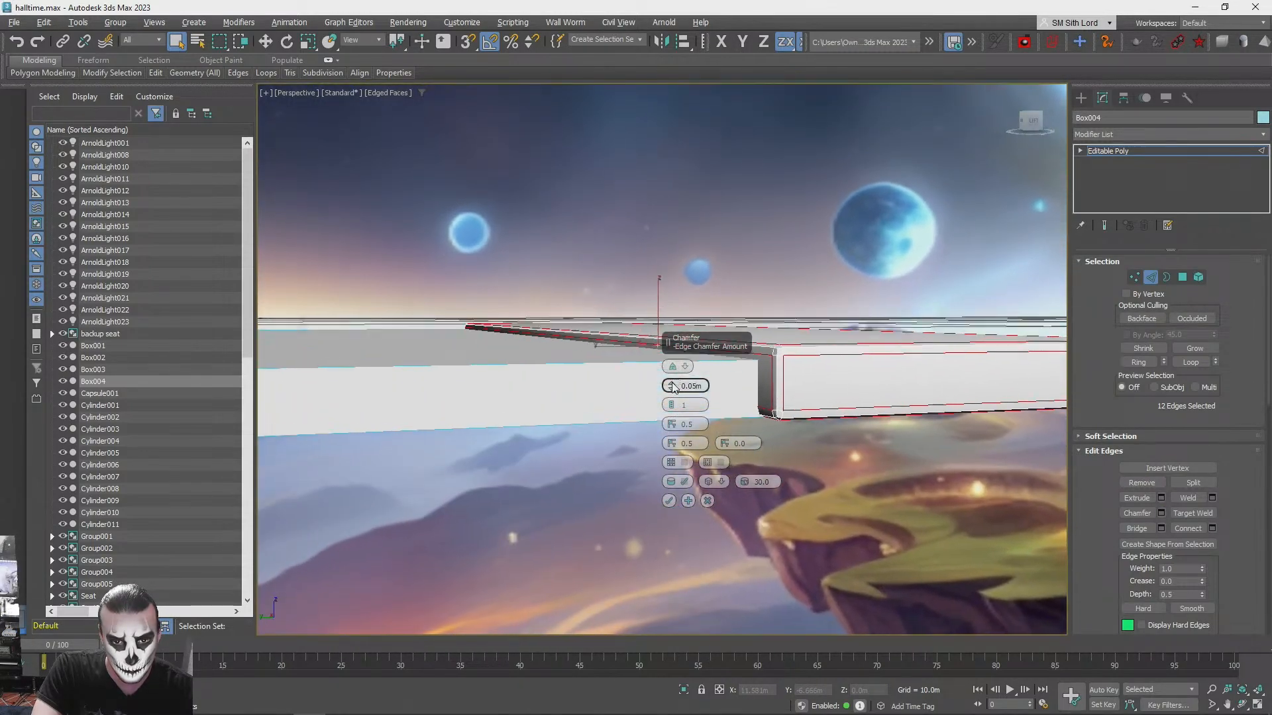
click(672, 384)
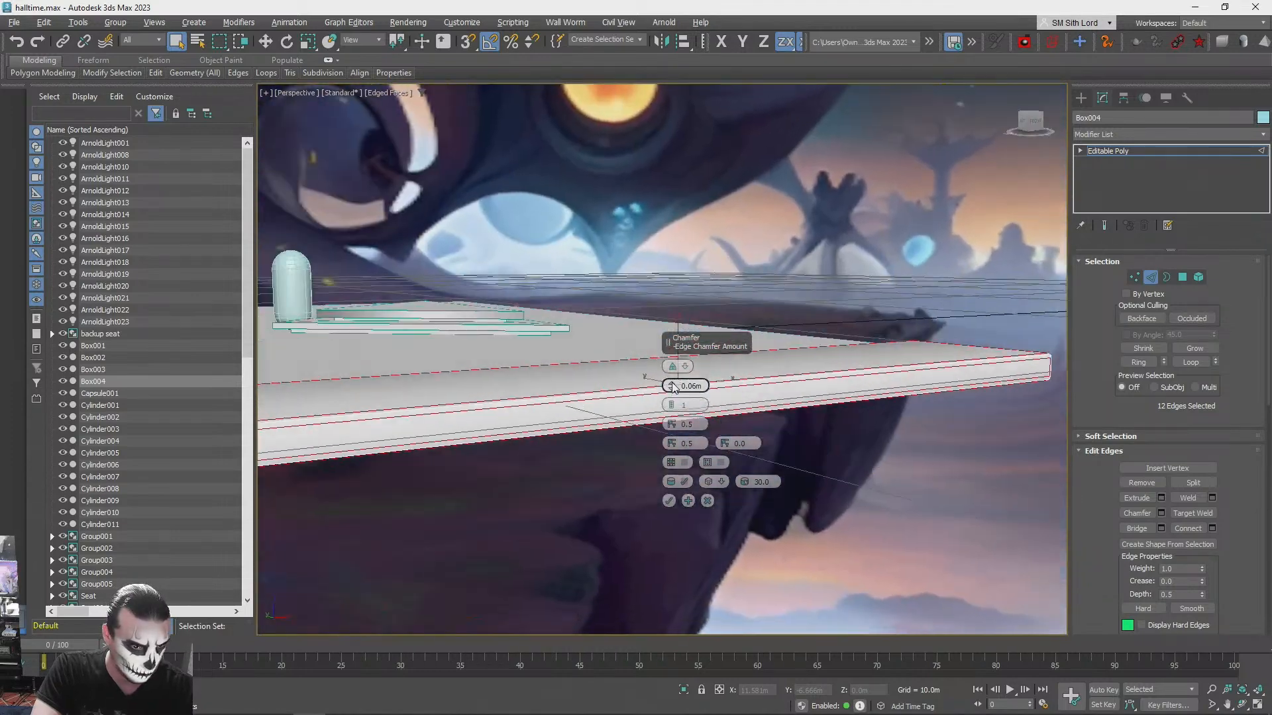
click(672, 382)
click(669, 501)
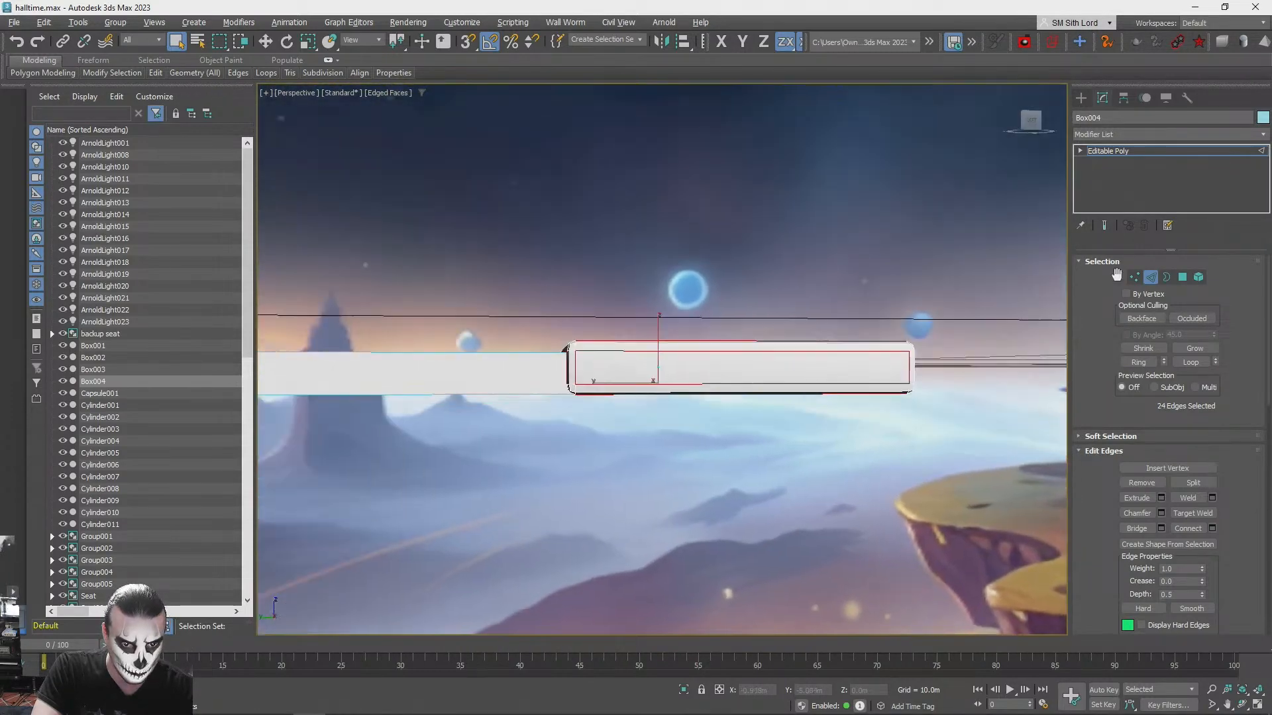
- Select all the vertices along the side slab's underside in the Front view
click(1134, 277)
click(1258, 703)
scroll(891, 225, up, 12)
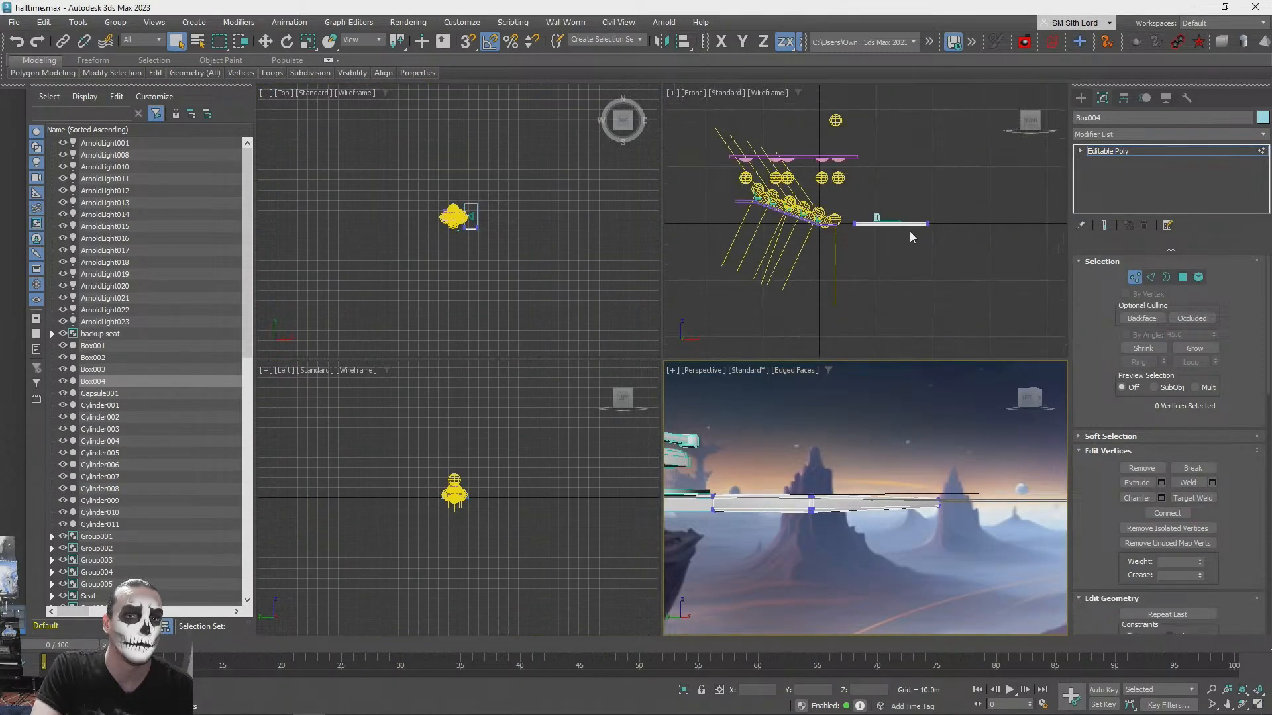
scroll(861, 228, down, 4)
middle_drag(848, 227, 932, 275)
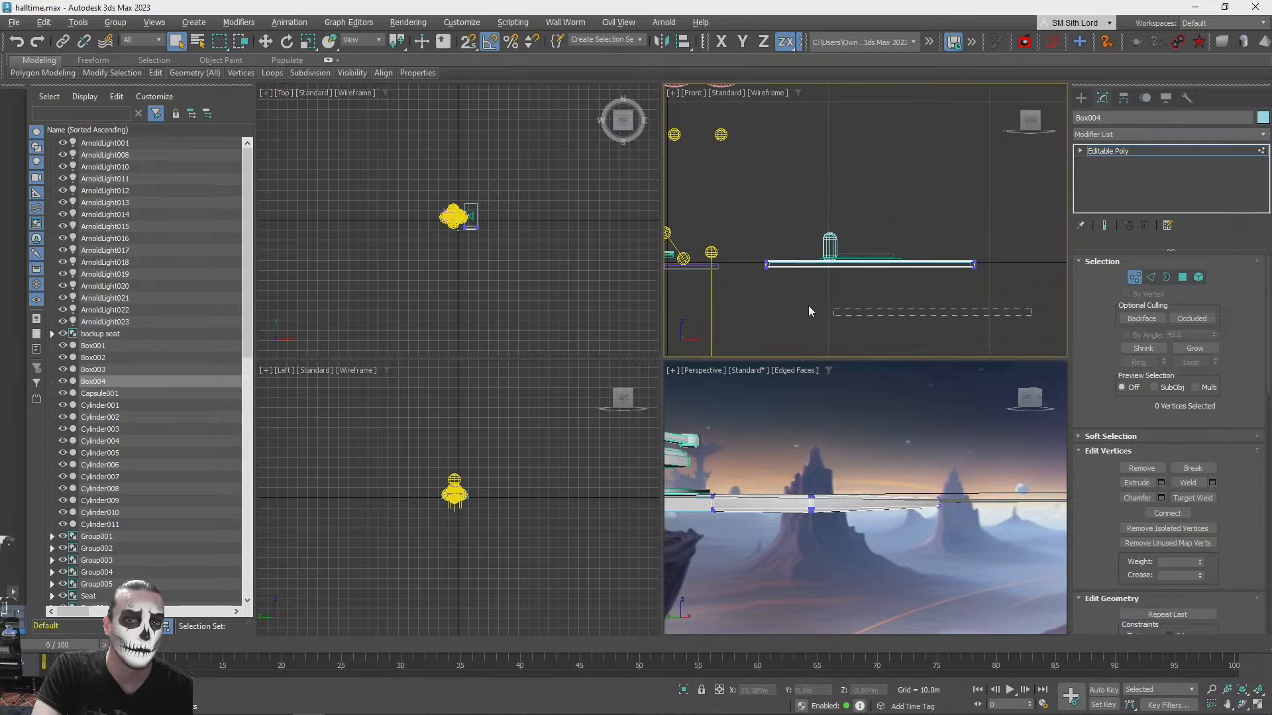
drag(729, 268, 729, 267)
scroll(787, 264, up, 7)
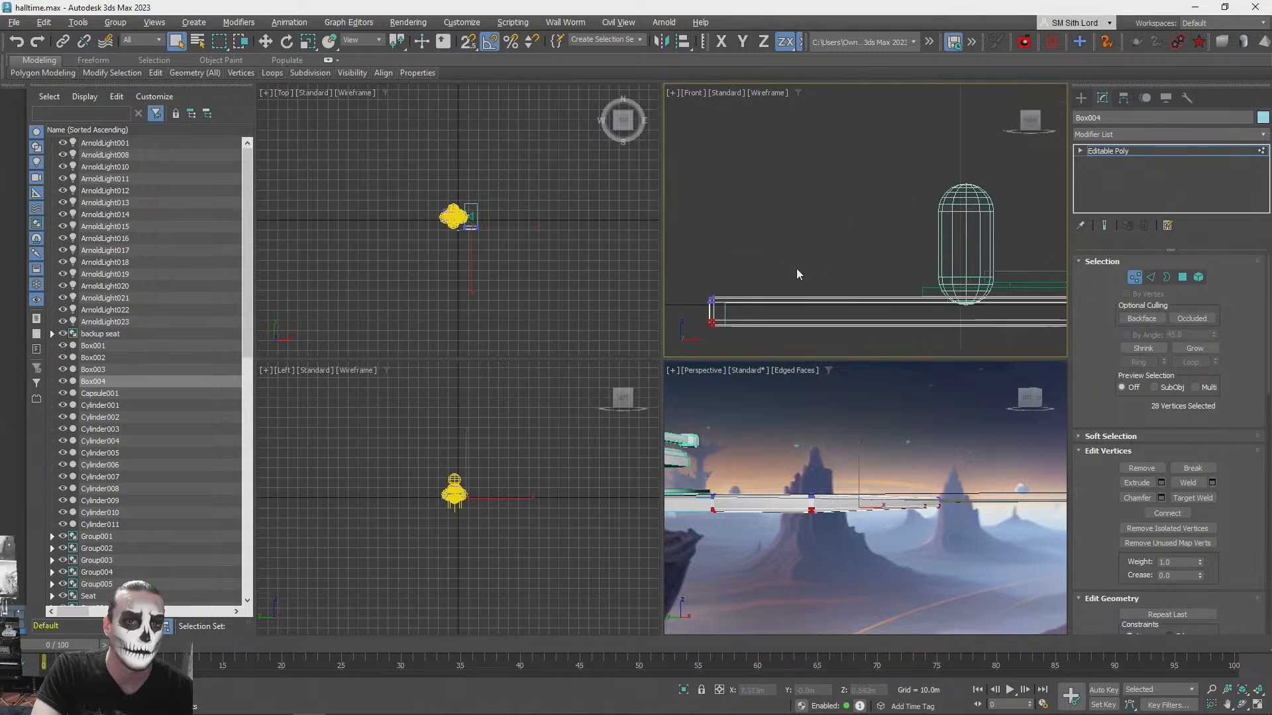
scroll(864, 273, down, 2)
- Try moving the slab's selected underside vertices vertically with snapping to adjust its thickness
key(w)
middle_click(897, 447)
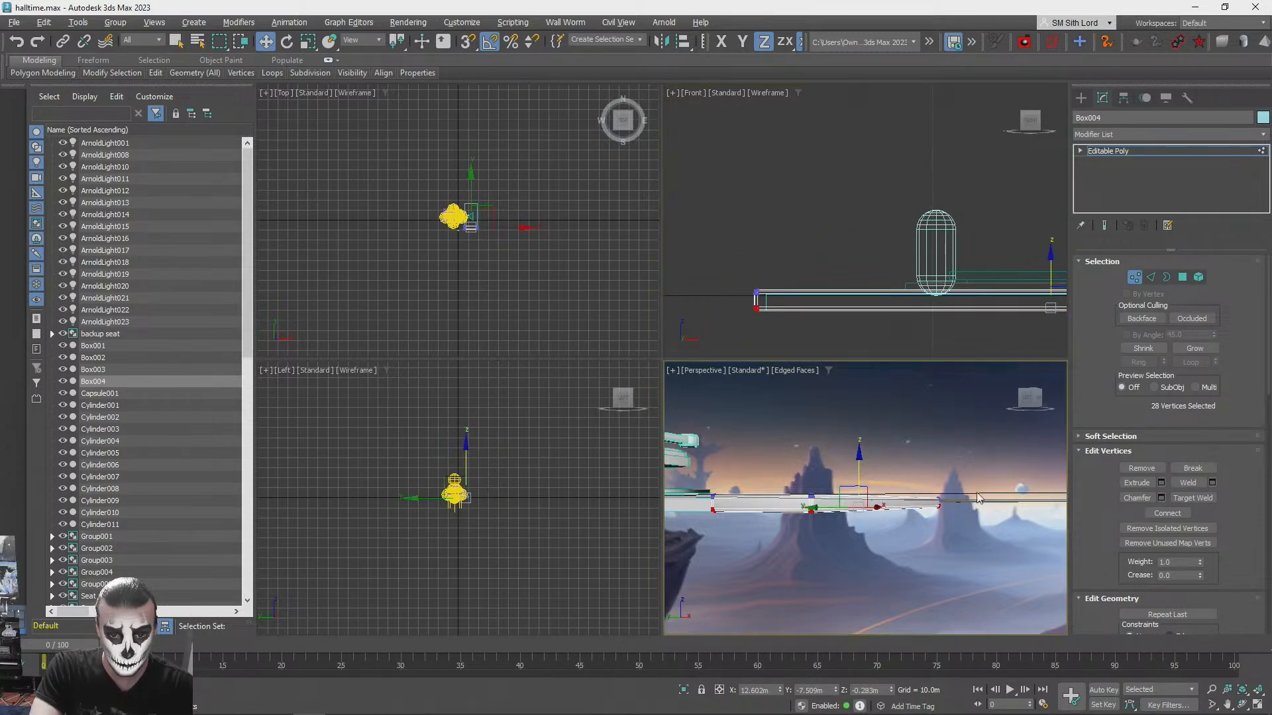
click(1258, 706)
alt+middle_drag(755, 368, 784, 347)
scroll(810, 354, up, 1)
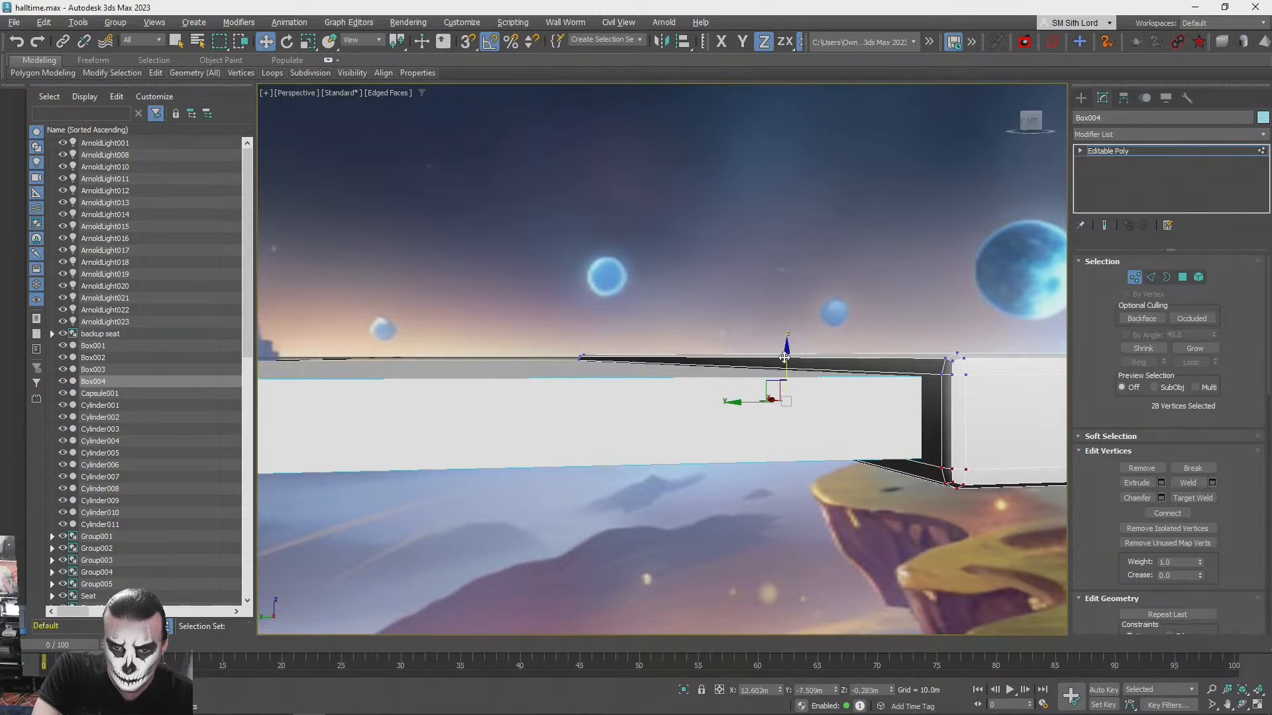
alt+middle_drag(788, 349, 919, 364)
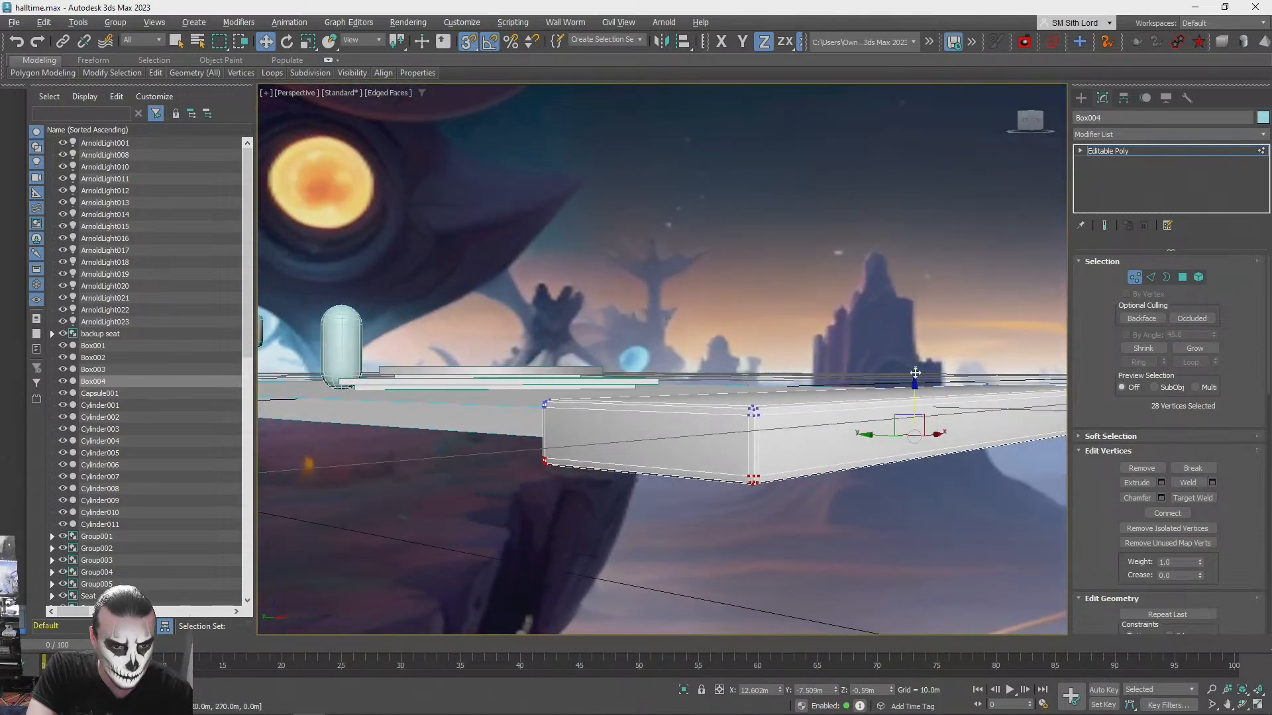
drag(913, 386, 913, 360)
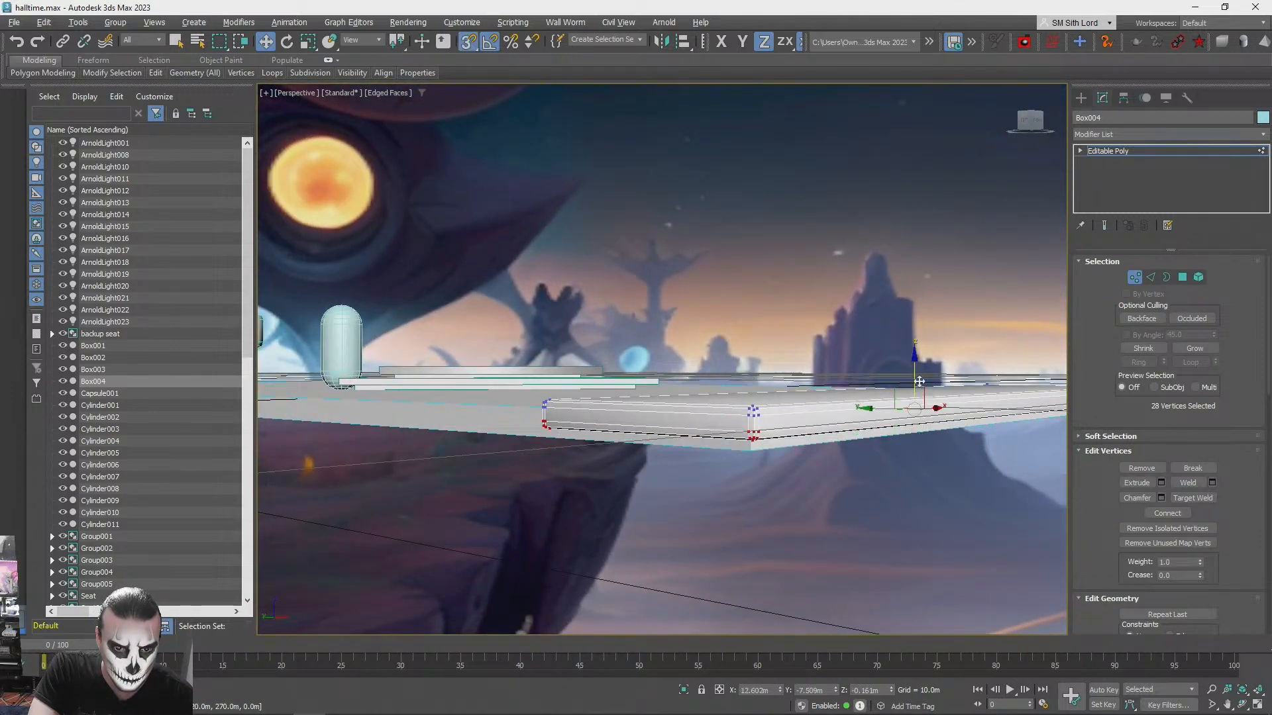
alt+middle_drag(798, 439, 400, 304)
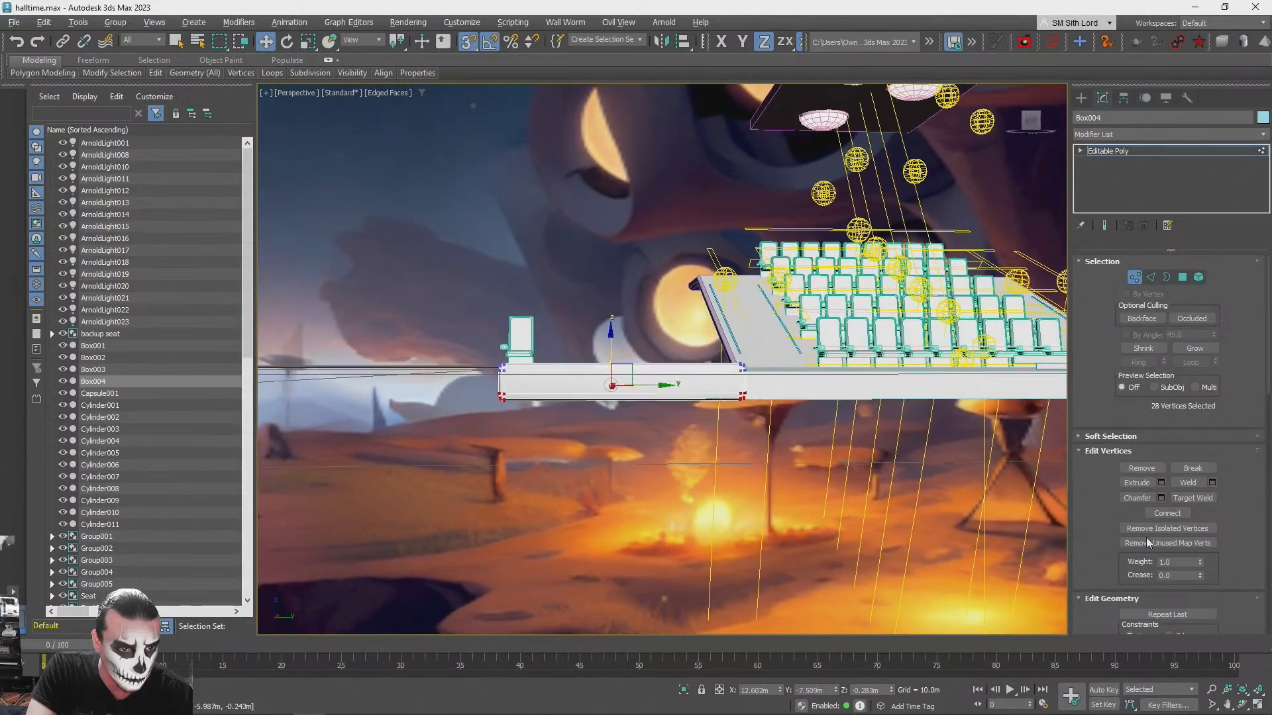
- Select all the vertices along the side slab's upper side in the Front view
key(alt+w)
scroll(853, 256, up, 3)
scroll(874, 255, down, 2)
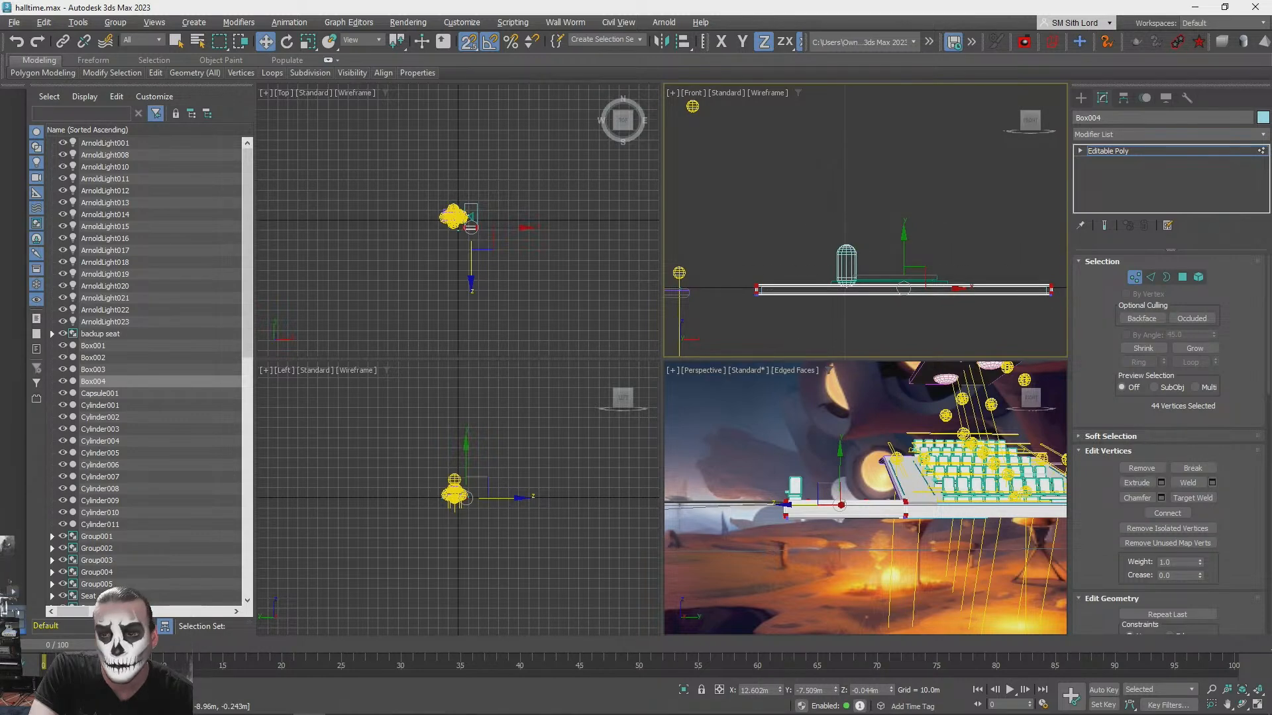
key(alt+w)
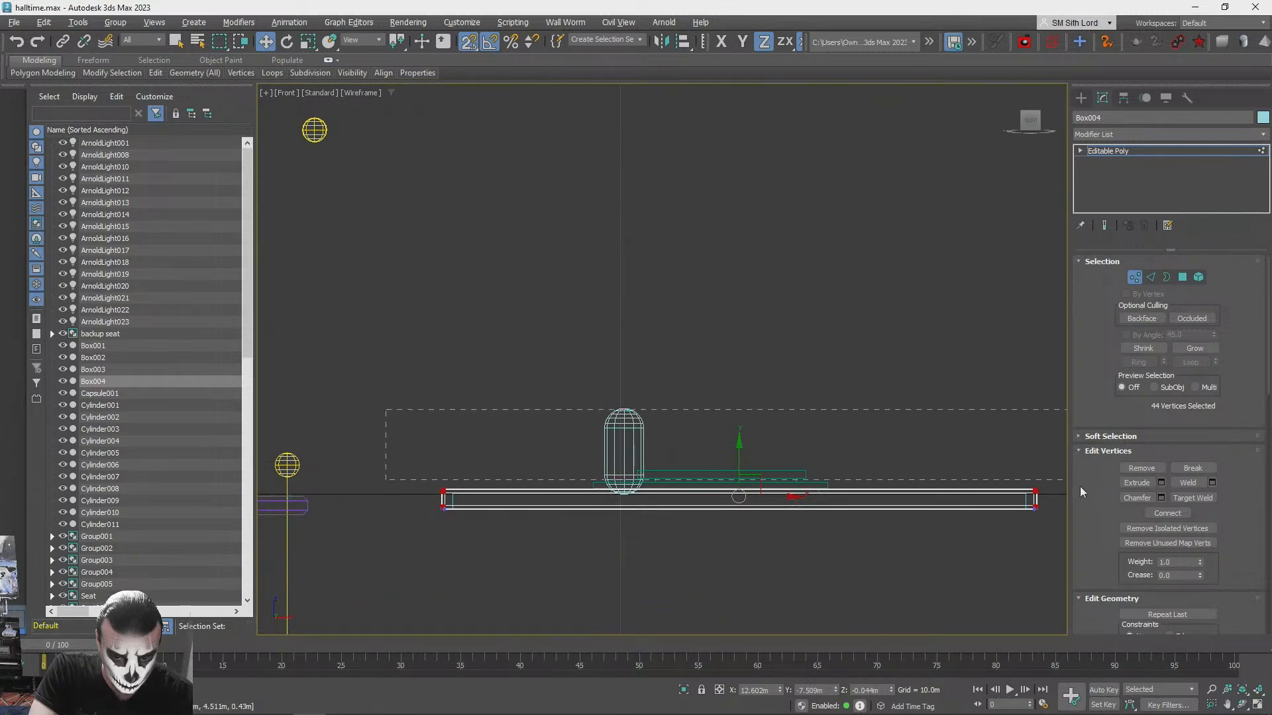
click(1256, 704)
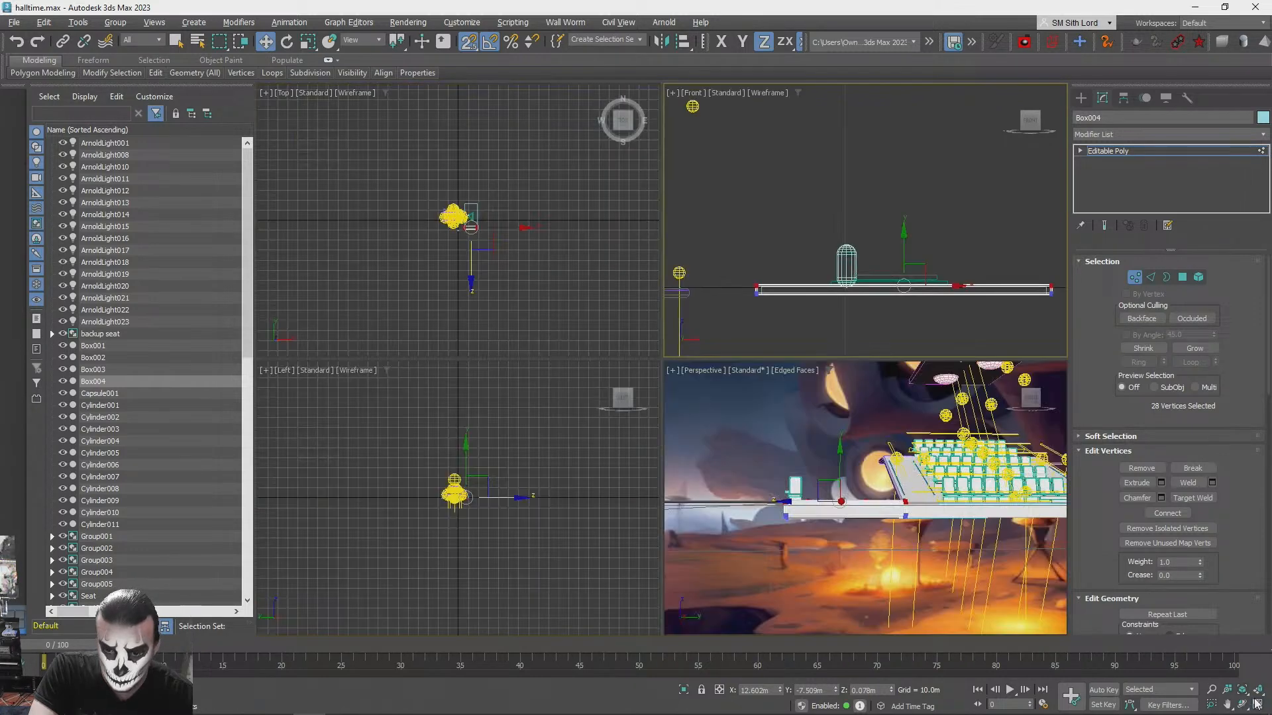
alt+middle_drag(737, 449, 902, 439)
scroll(852, 466, up, 3)
drag(903, 436, 902, 386)
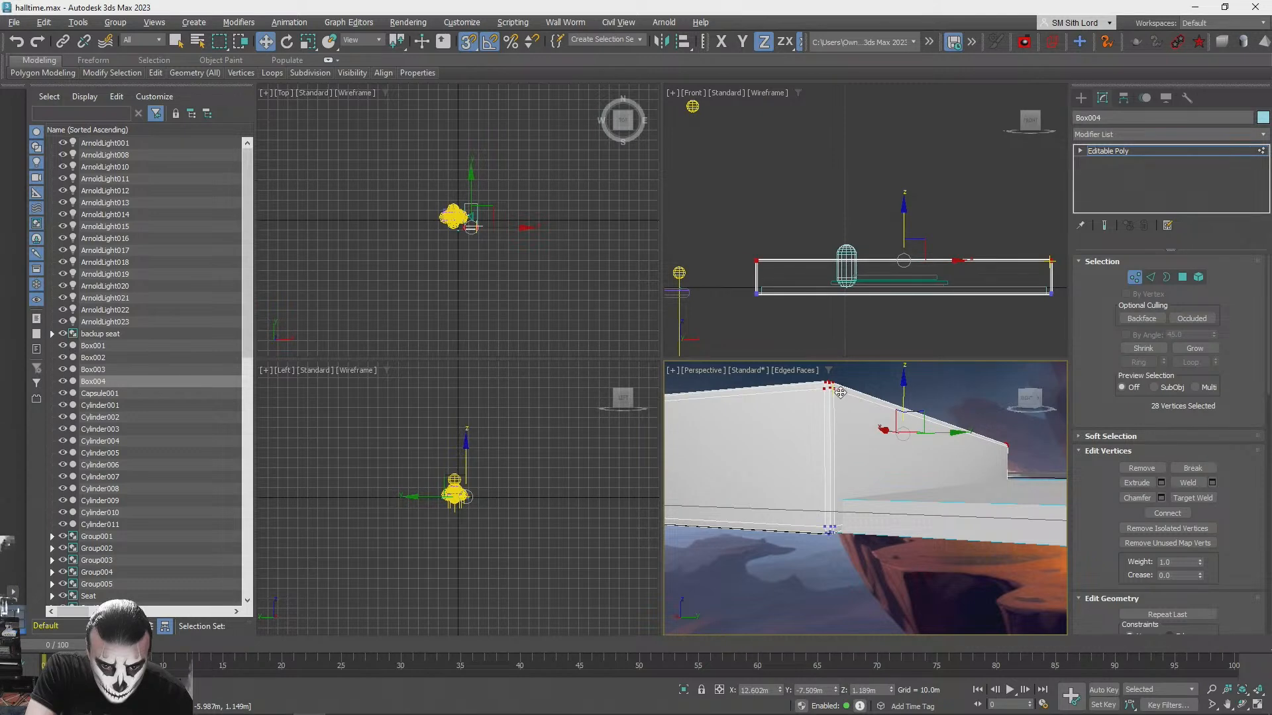
click(848, 423)
drag(839, 397, 839, 489)
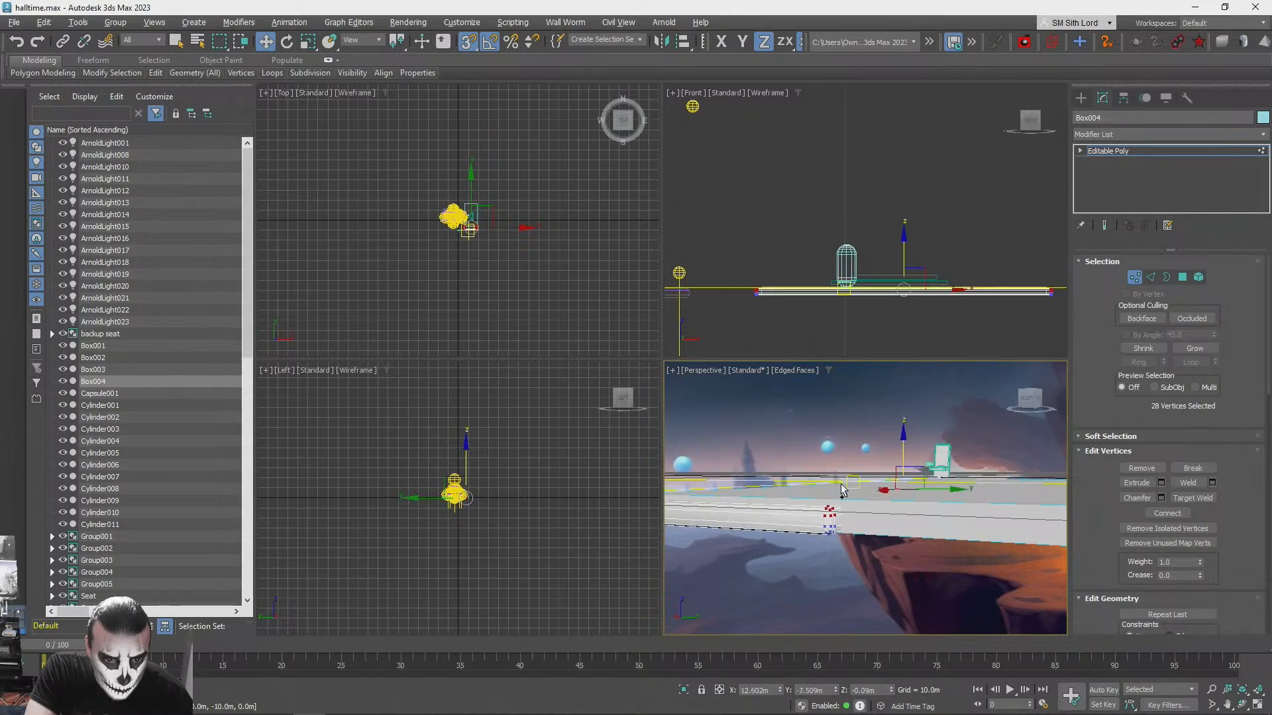
key(ctrl+z)
- Move the slab's upper vertices vertically with 3D snapping to a height of about 0.07 m
alt+middle_drag(843, 487, 817, 400)
drag(832, 388, 843, 478)
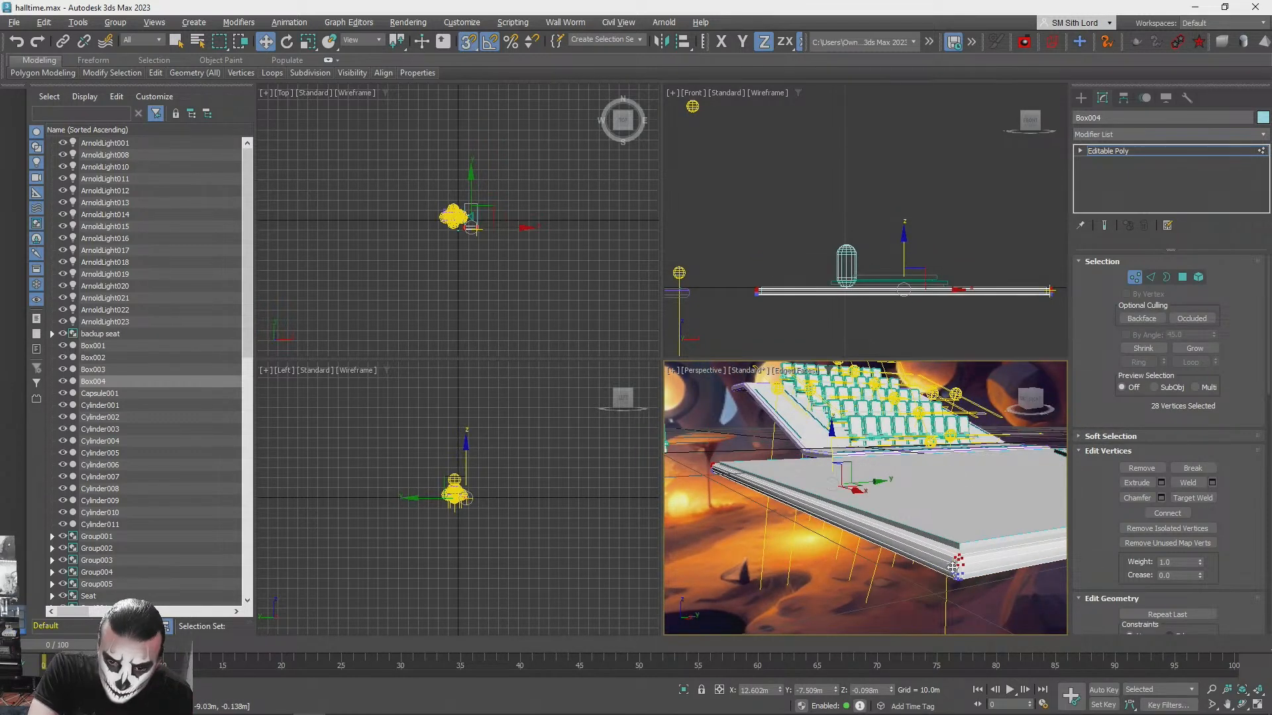
drag(952, 565, 959, 545)
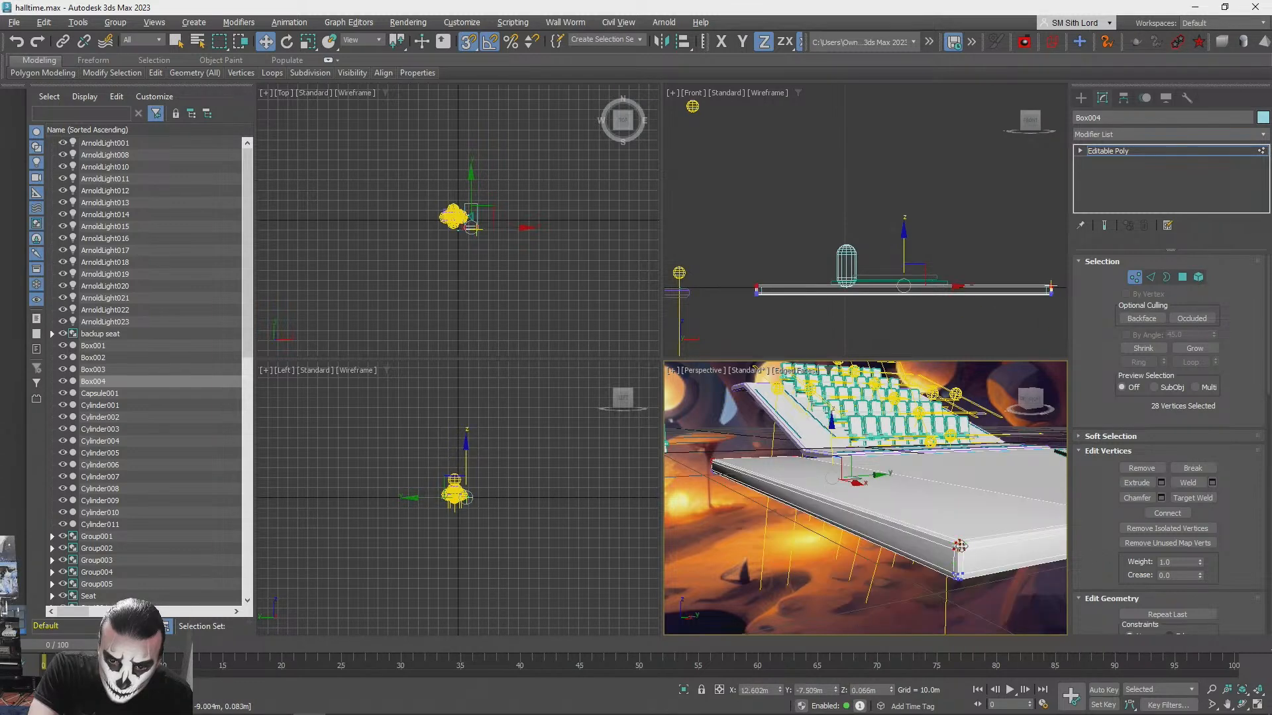
- Clear the current vertex selection and select all the vertices along the slab's underside for moving
key(q)
click(674, 550)
alt+middle_drag(777, 543, 776, 575)
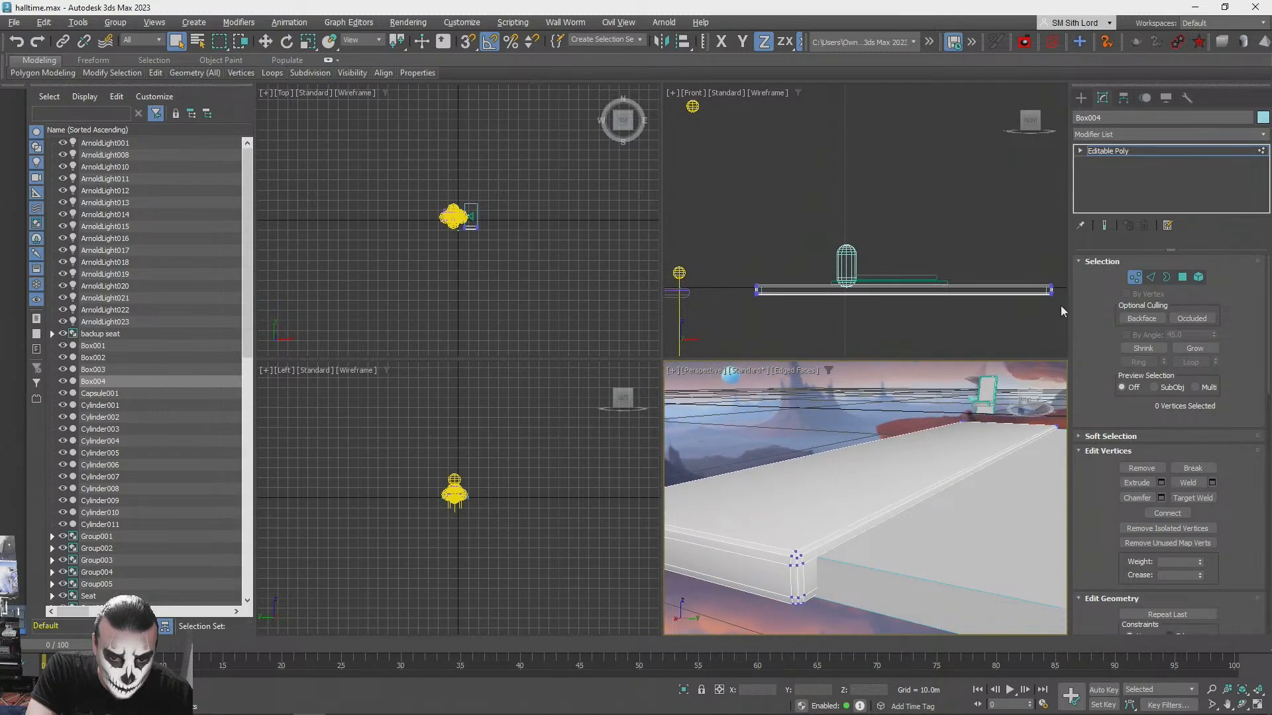
click(783, 330)
drag(1076, 291, 1075, 292)
key(w)
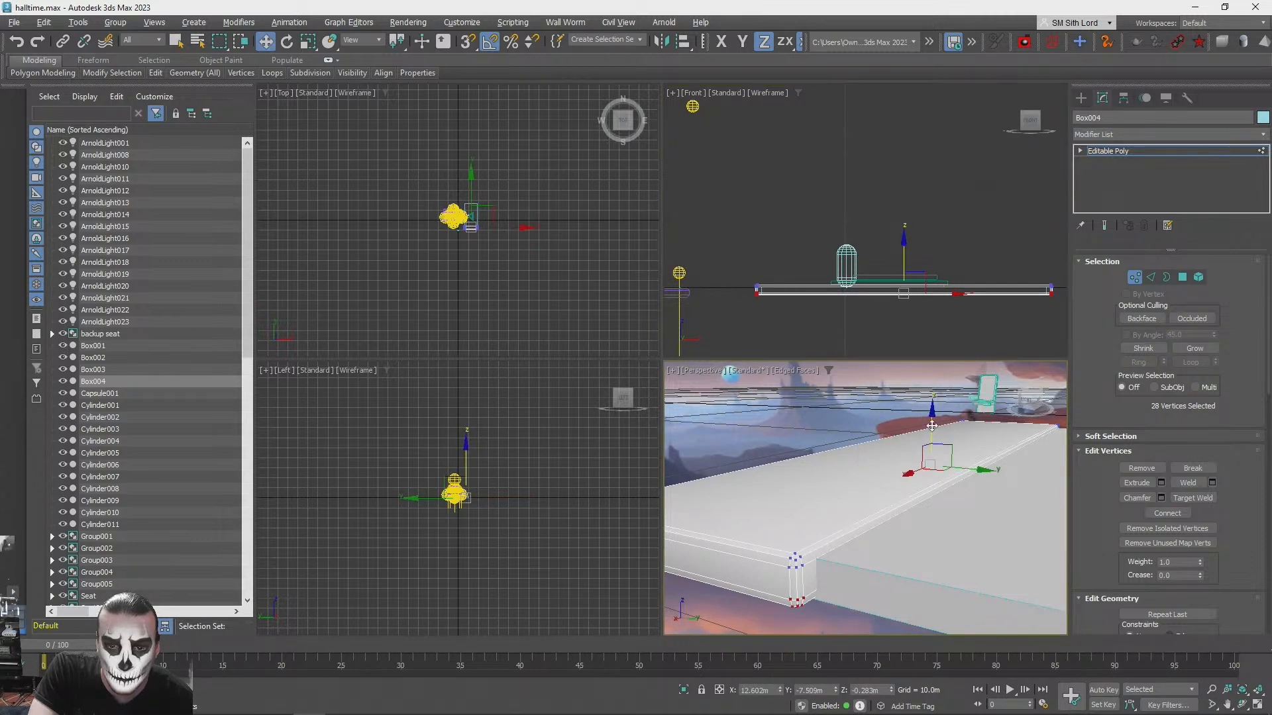
drag(931, 426, 932, 422)
drag(805, 585, 819, 585)
key(ctrl+z)
alt+middle_drag(832, 583, 934, 417)
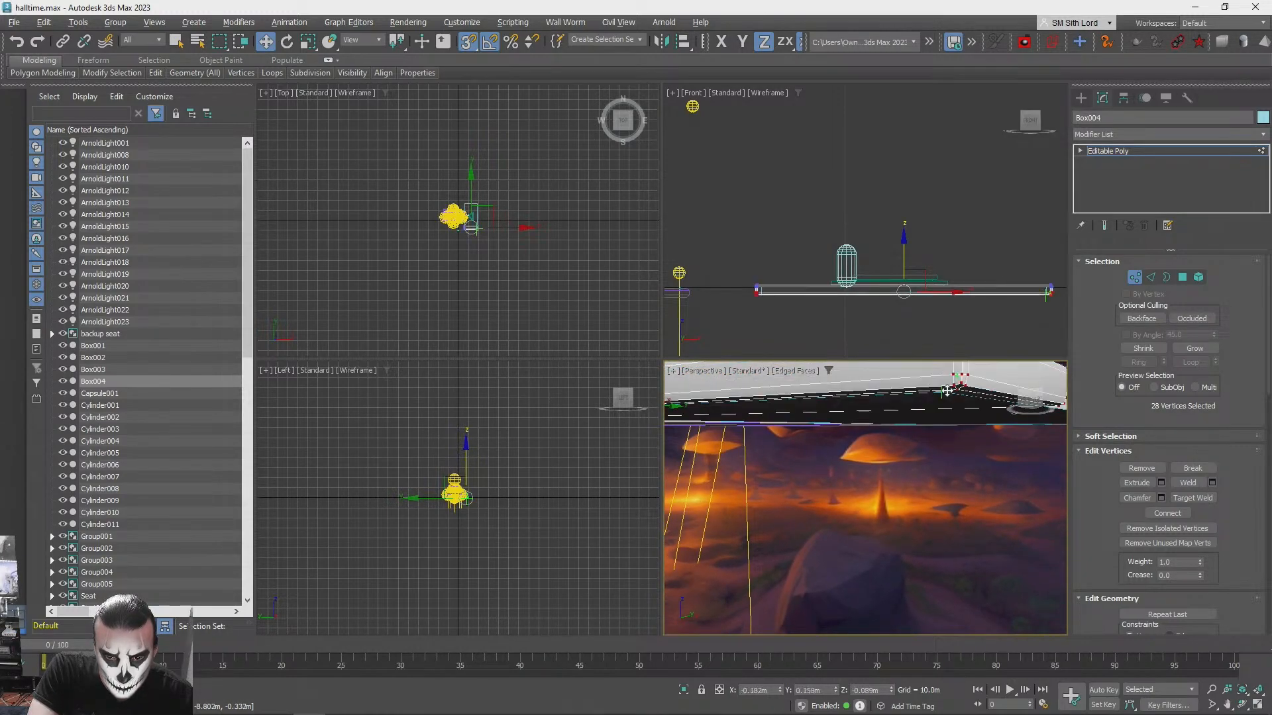
drag(940, 398, 939, 395)
alt+middle_drag(939, 396, 1041, 417)
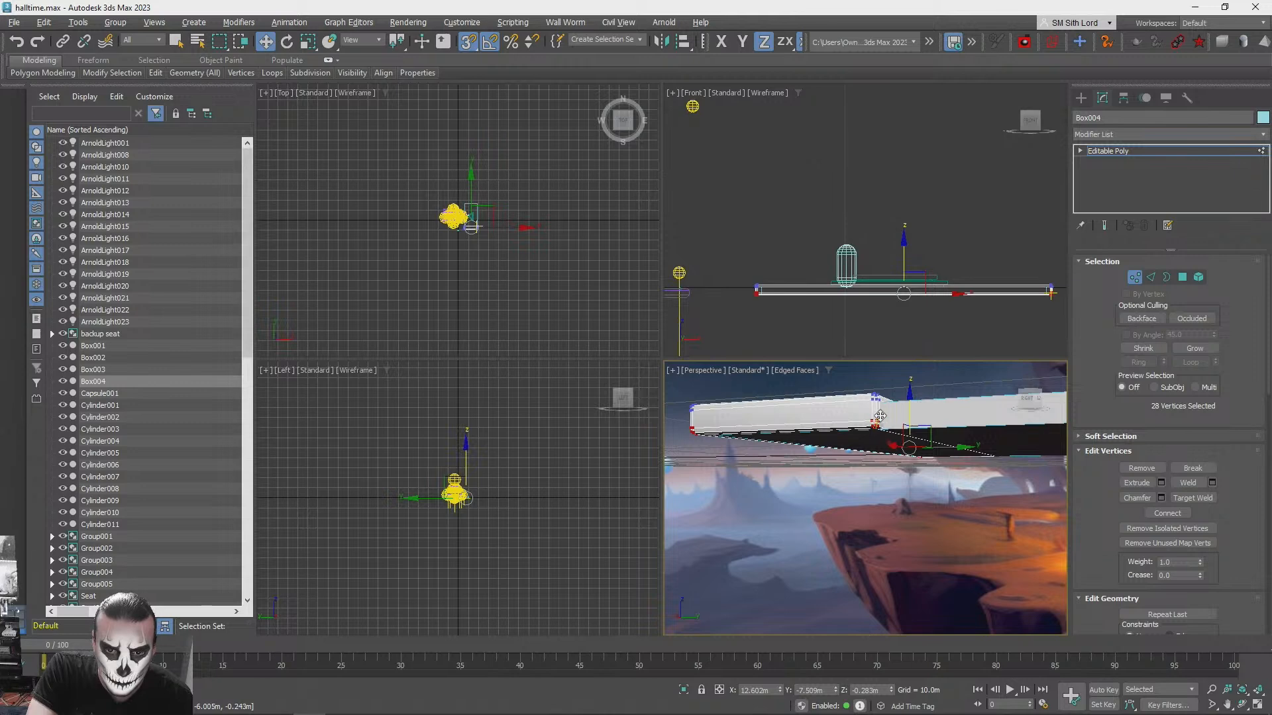
- Lower the slab's underside vertices to a height of about -0.37 m and leave vertex editing
alt+middle_drag(910, 423, 910, 424)
alt+middle_drag(914, 426, 918, 427)
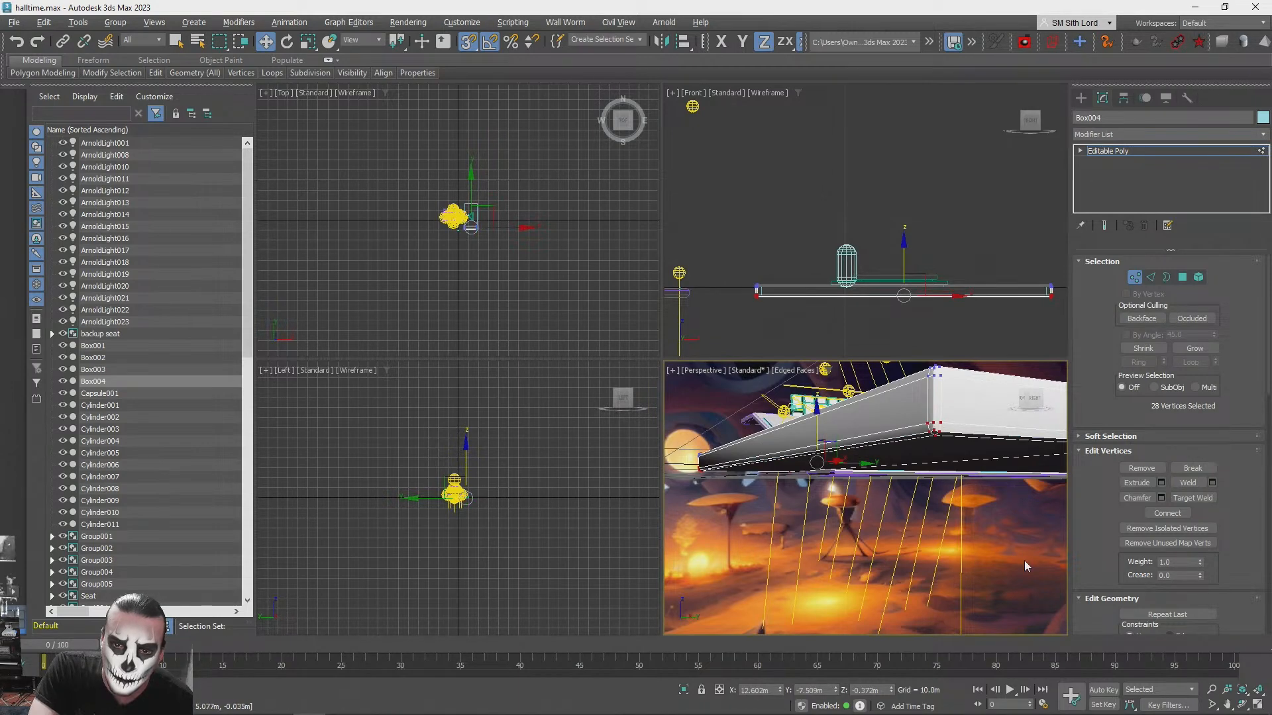
alt+middle_drag(1019, 551, 982, 552)
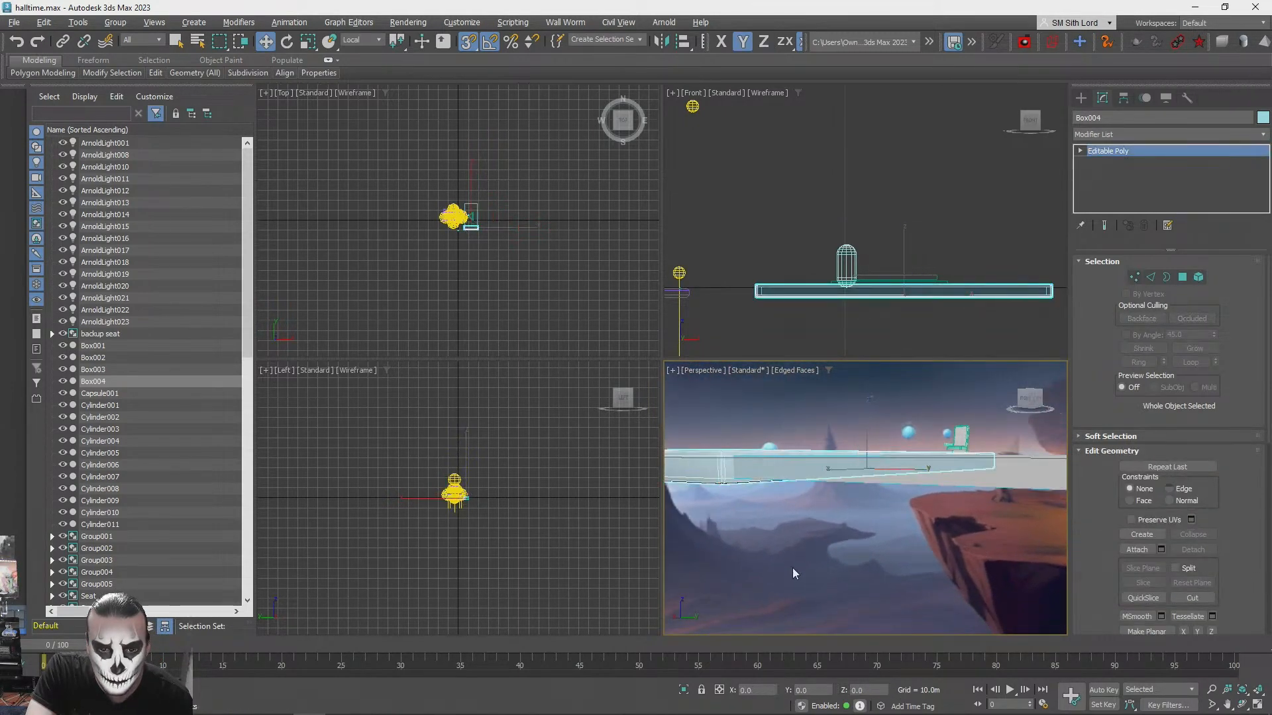
- Clone the side slab along the platform as a row of evenly spaced independent copies with narrow gaps between them
click(794, 574)
key(q)
click(1257, 703)
alt+middle_drag(591, 405, 836, 417)
click(698, 414)
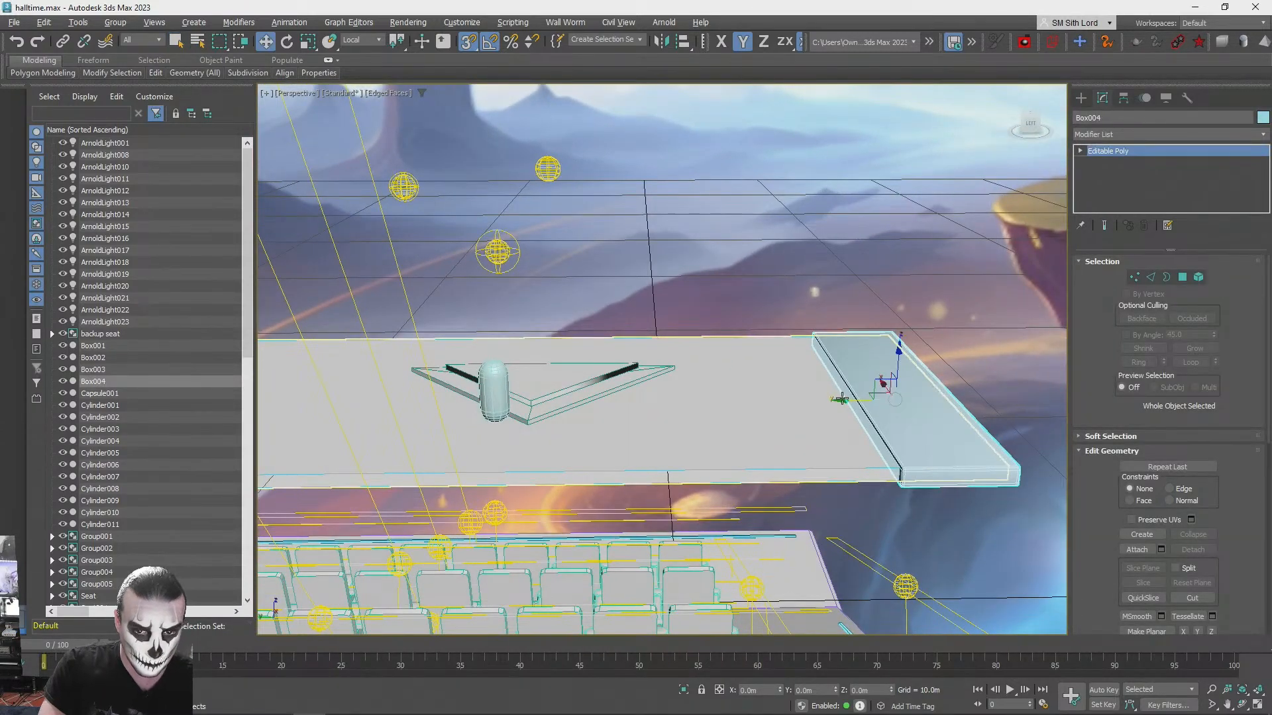
shift+drag(842, 402, 759, 411)
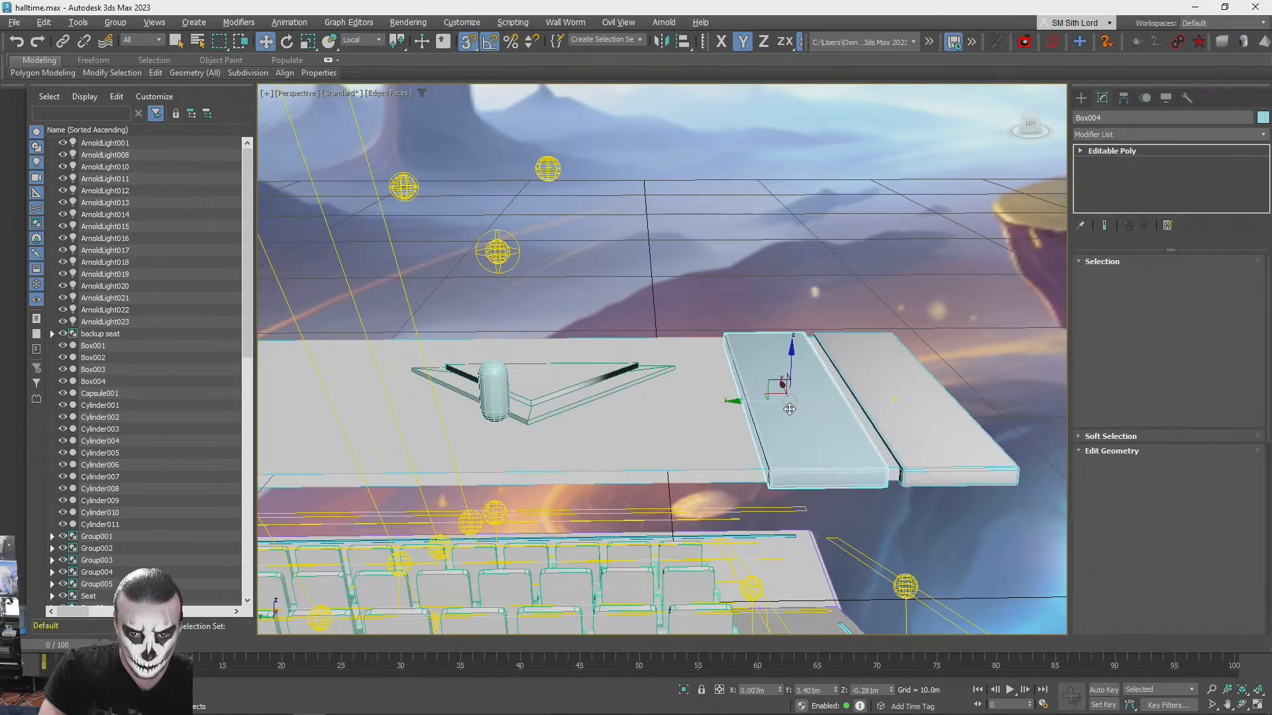
shift+drag(793, 410, 793, 411)
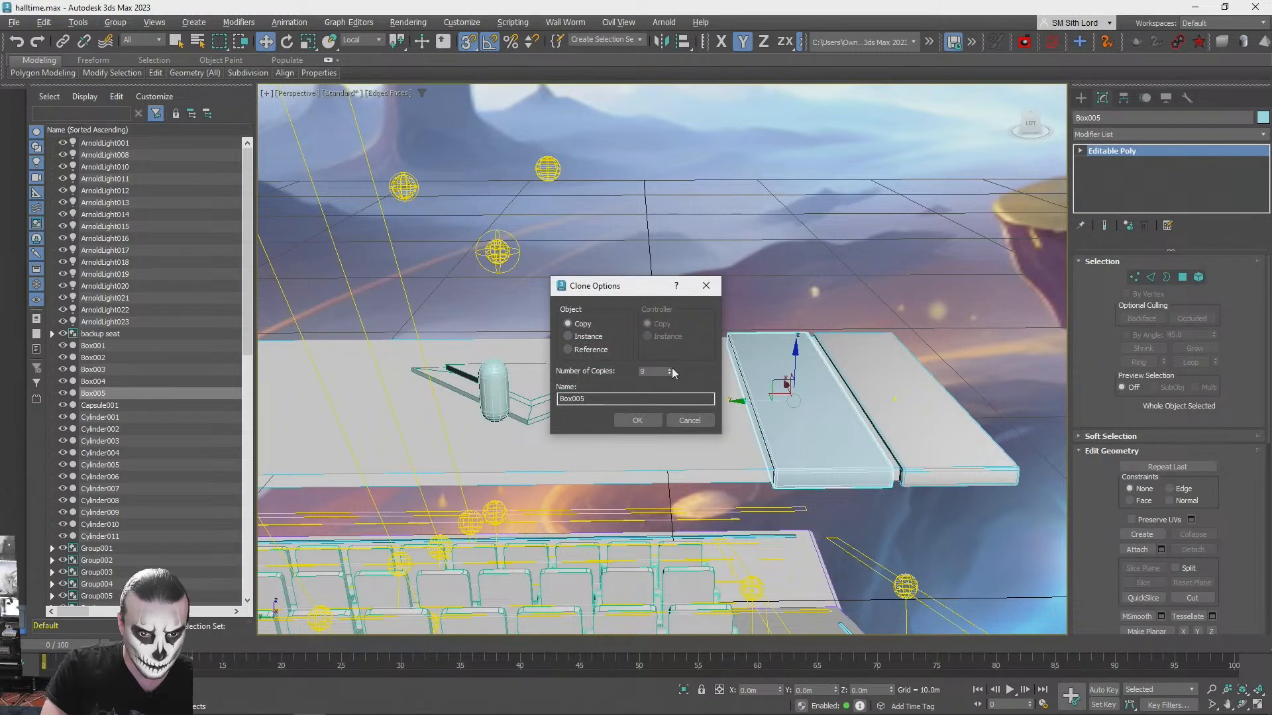
click(637, 420)
- Delete the surplus slab copy at the far end of the row
key(q)
click(815, 233)
mouse_move(759, 252)
alt+middle_down()
mouse_move(711, 264)
mouse_move(732, 229)
alt+middle_up()
scroll(710, 265, down, 6)
scroll(464, 371, up, 6)
alt+middle_drag(464, 371, 486, 412)
click(486, 412)
key(Delete)
- Select all eight slabs covering the platform and combine them into one group
click(656, 388)
click(685, 439)
click(671, 399)
click(756, 522)
scroll(734, 503, down, 2)
alt+middle_drag(757, 522, 412, 454)
click(410, 448)
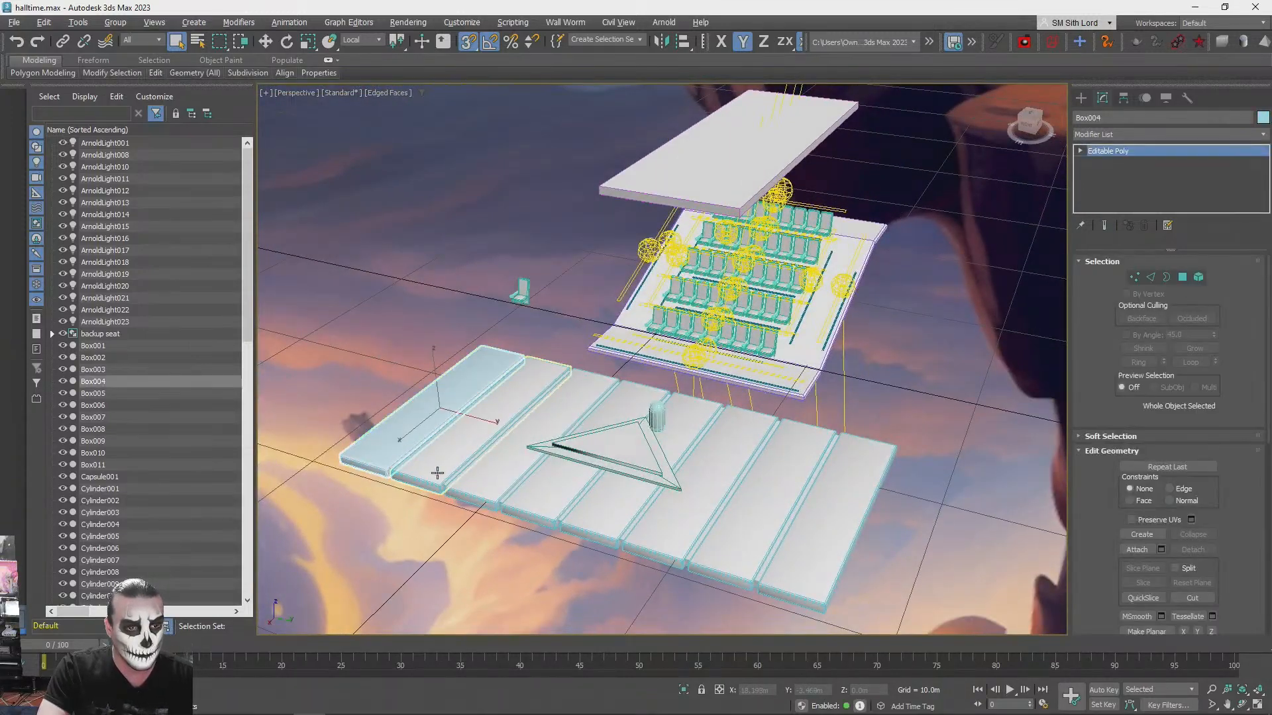
ctrl+click(467, 491)
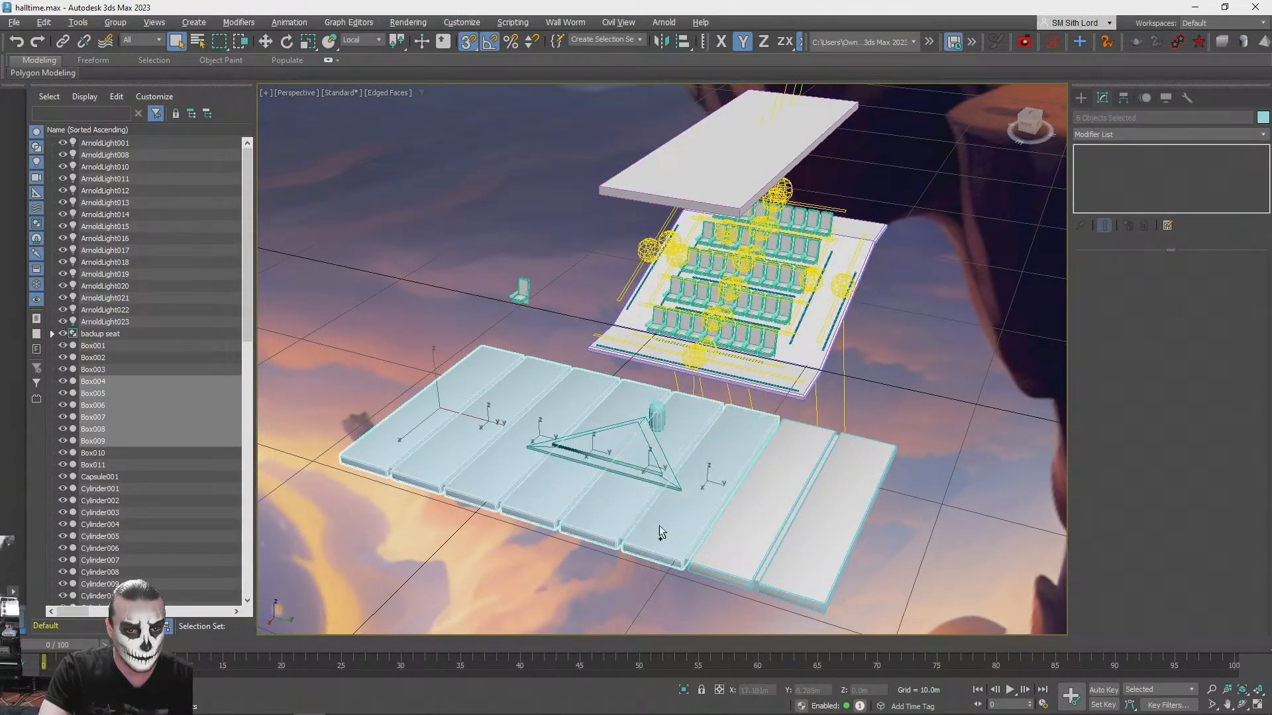
click(128, 43)
click(644, 386)
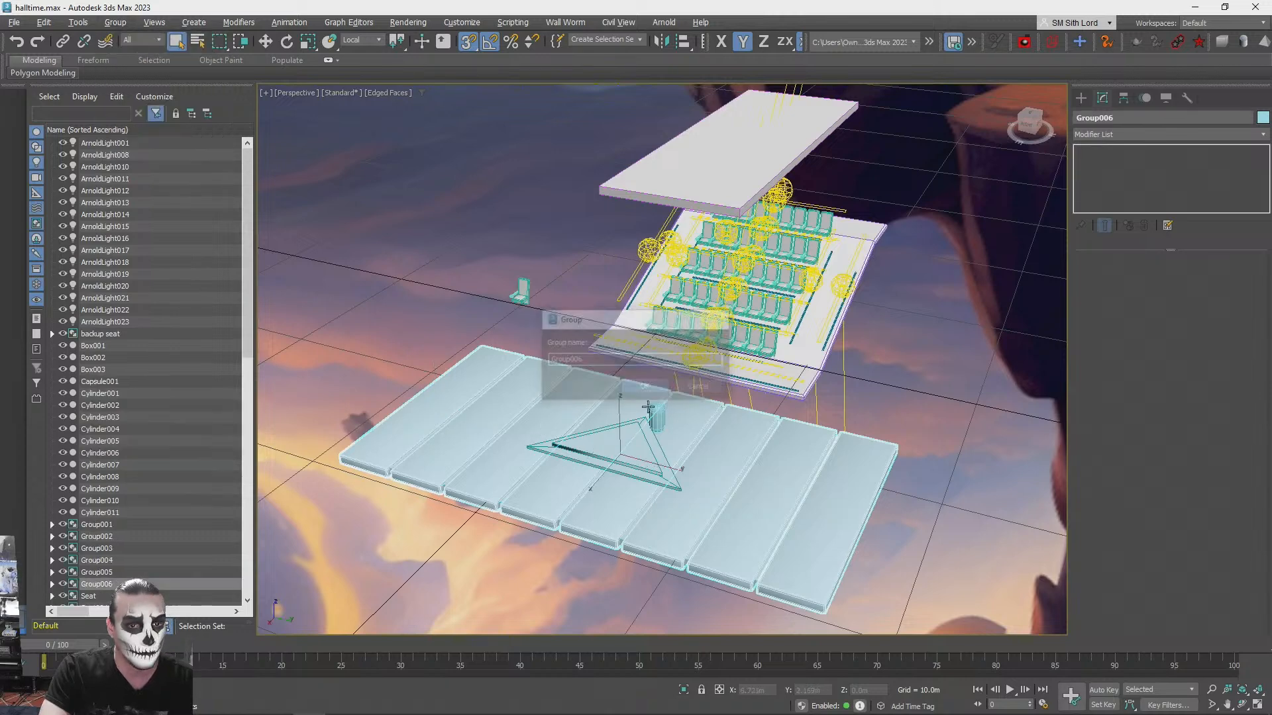
- Align the slab group with the platform beneath it, ungroup the slabs and clear the selection
click(772, 430)
click(638, 472)
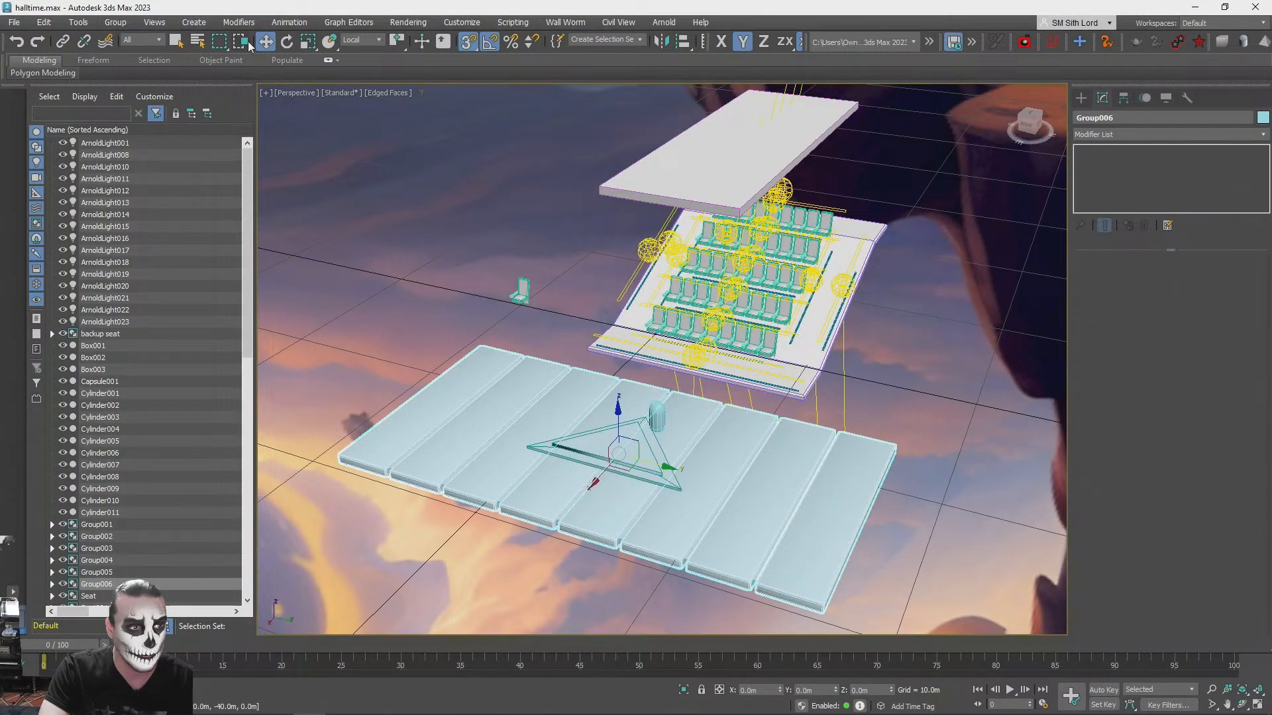
click(118, 22)
click(142, 58)
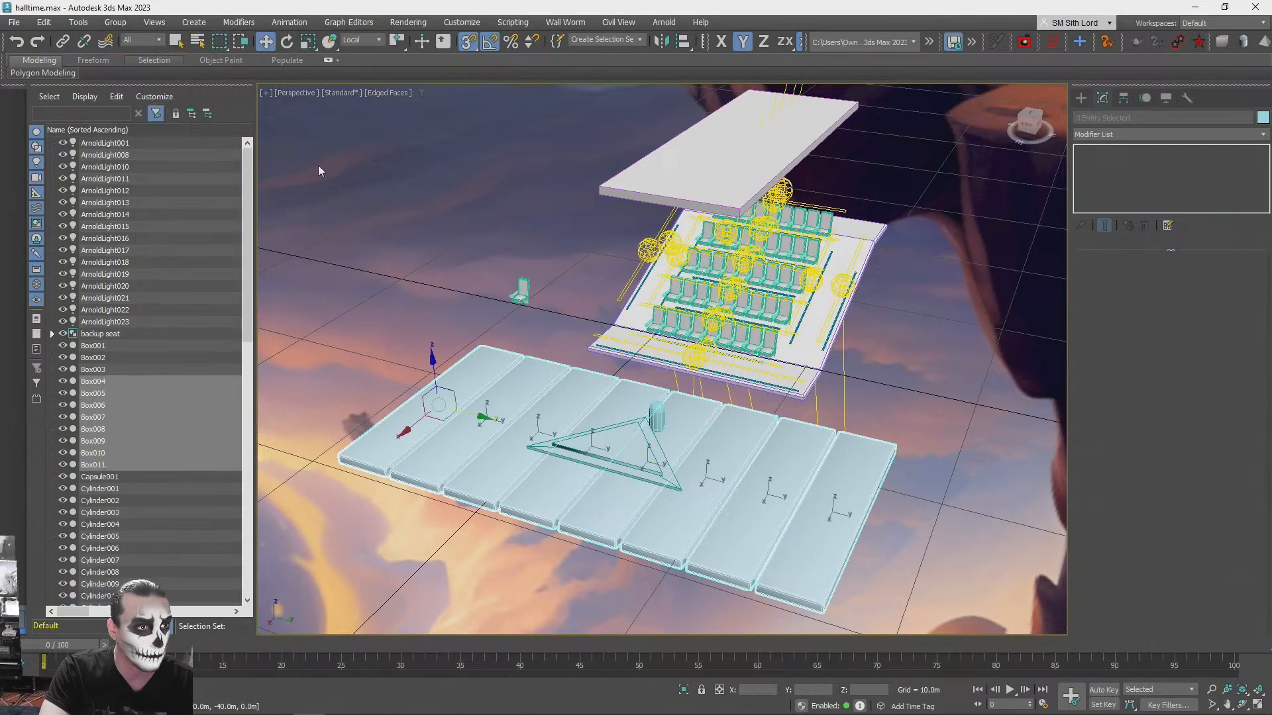
click(865, 473)
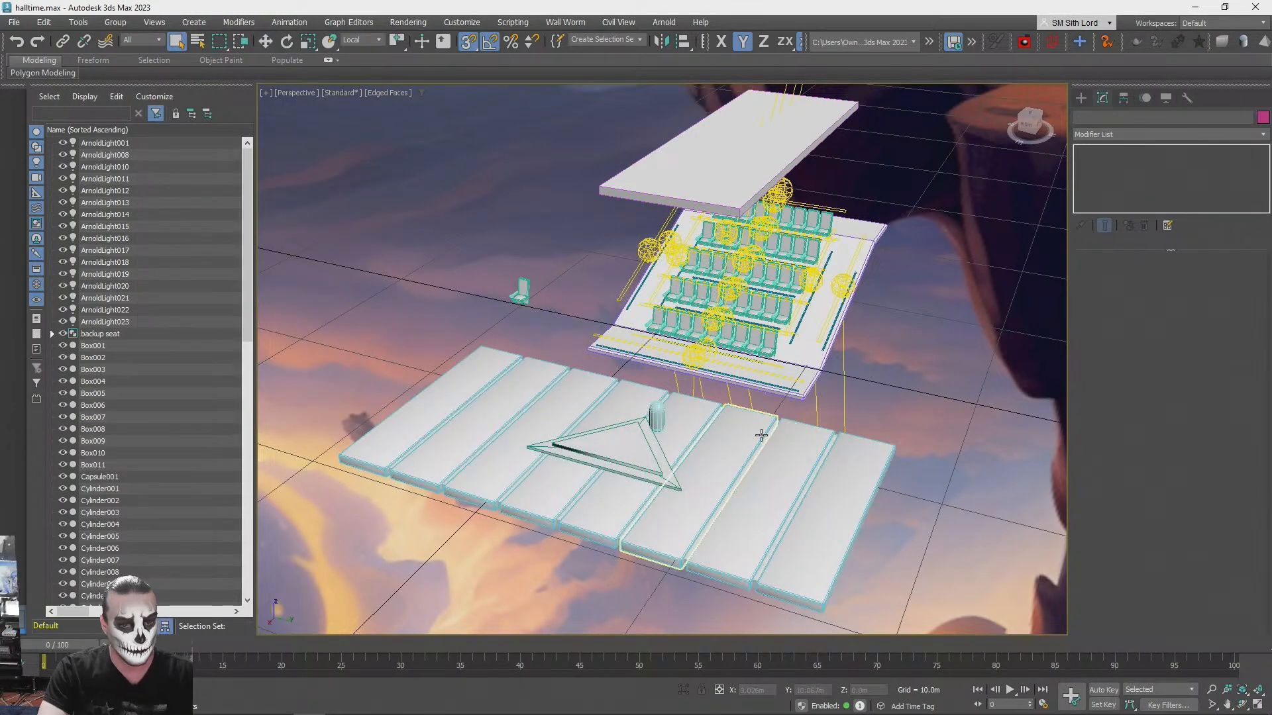
- Turn off the edge overlay in the Perspective view and run a test render of the slab-covered stage beside the seats
key(F3)
key(F3)
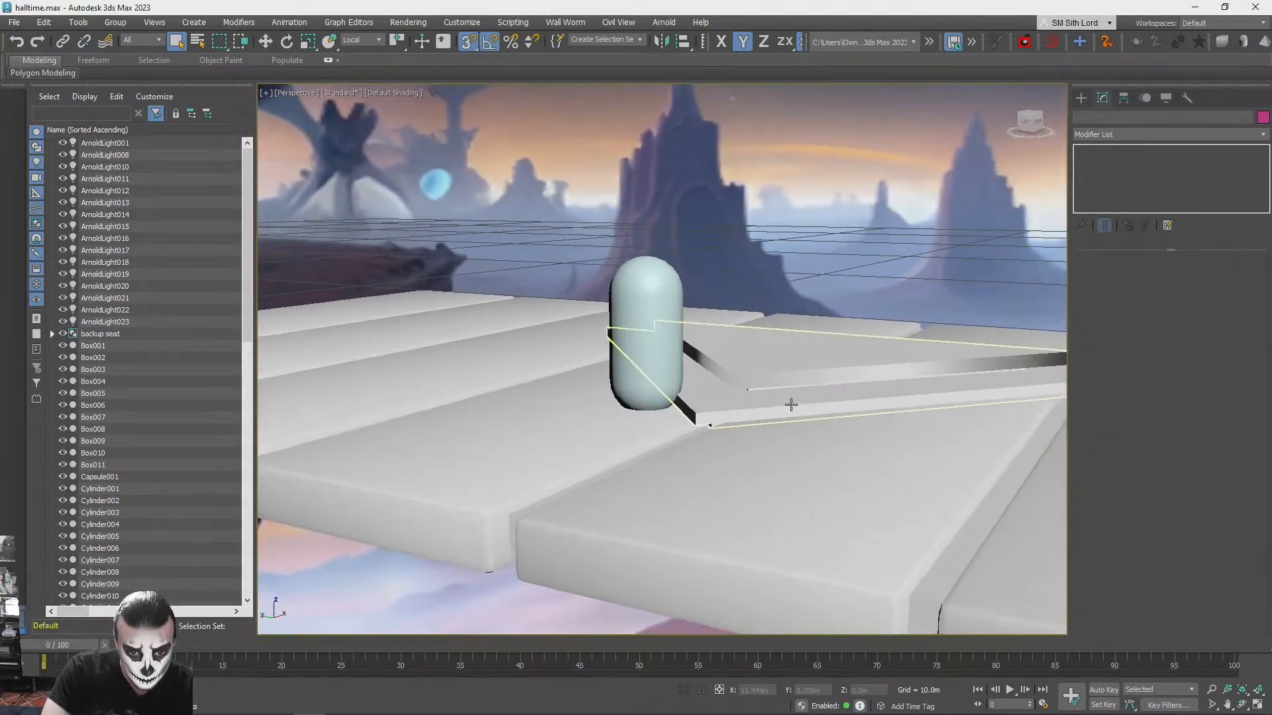
click(745, 393)
click(817, 225)
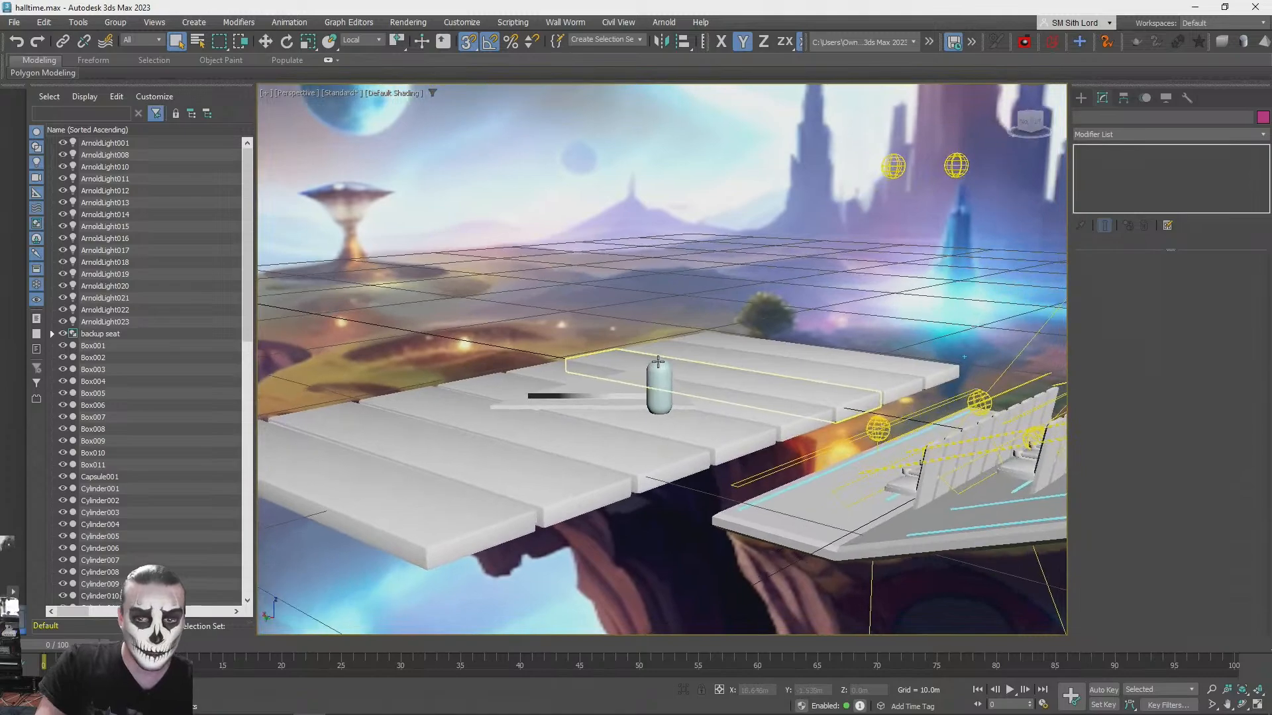
key(shift+q)
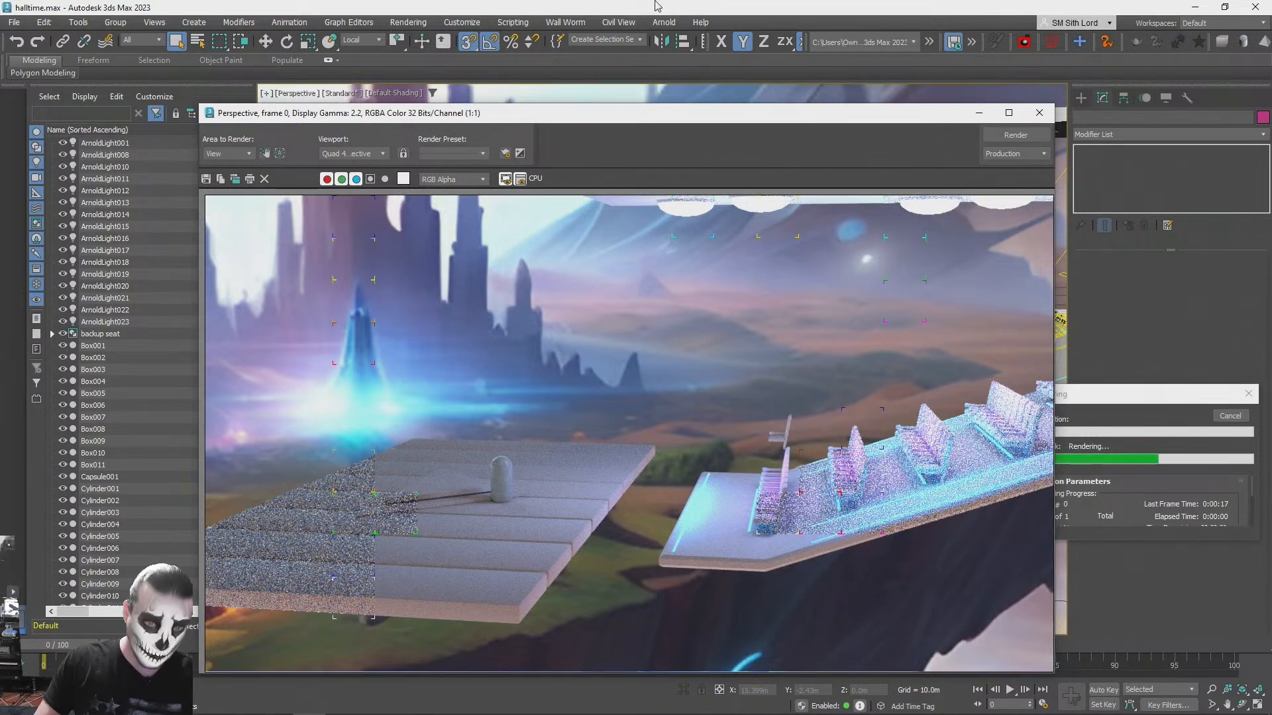
click(1043, 118)
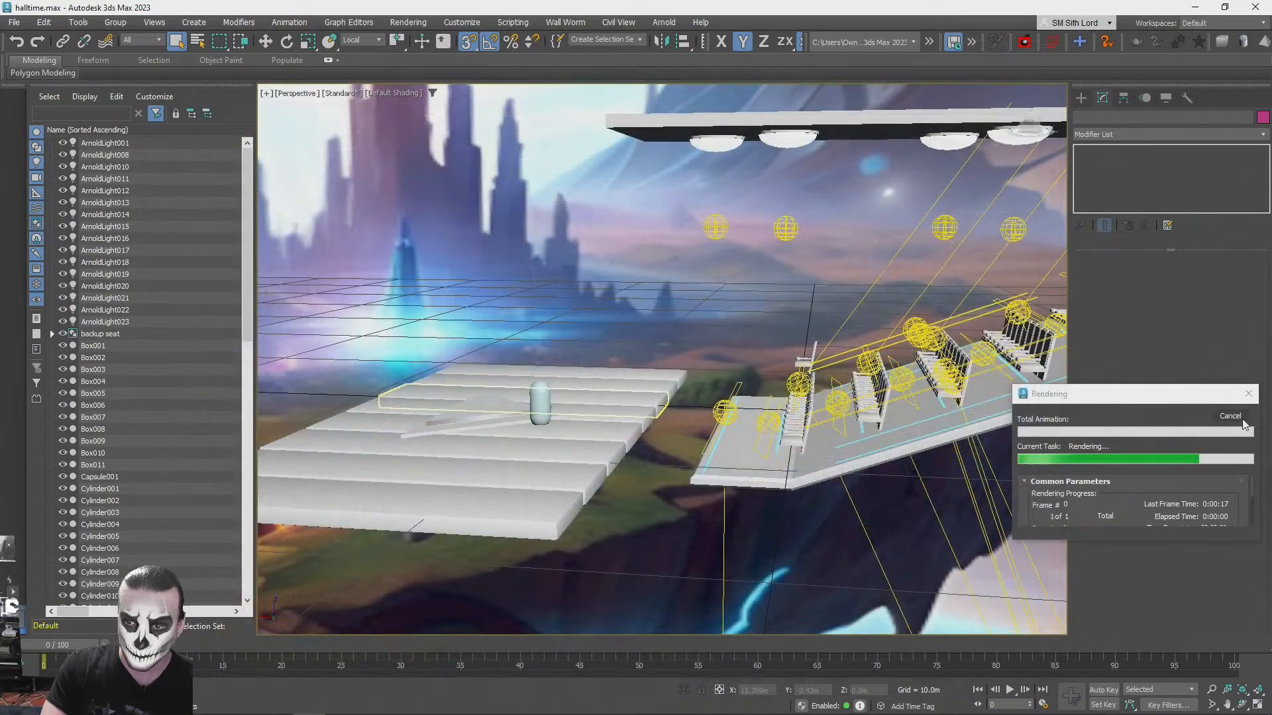
- Assign the bluelight material to the platform box beneath the slabs and close the material editor
alt+middle_drag(523, 464, 719, 575)
click(729, 572)
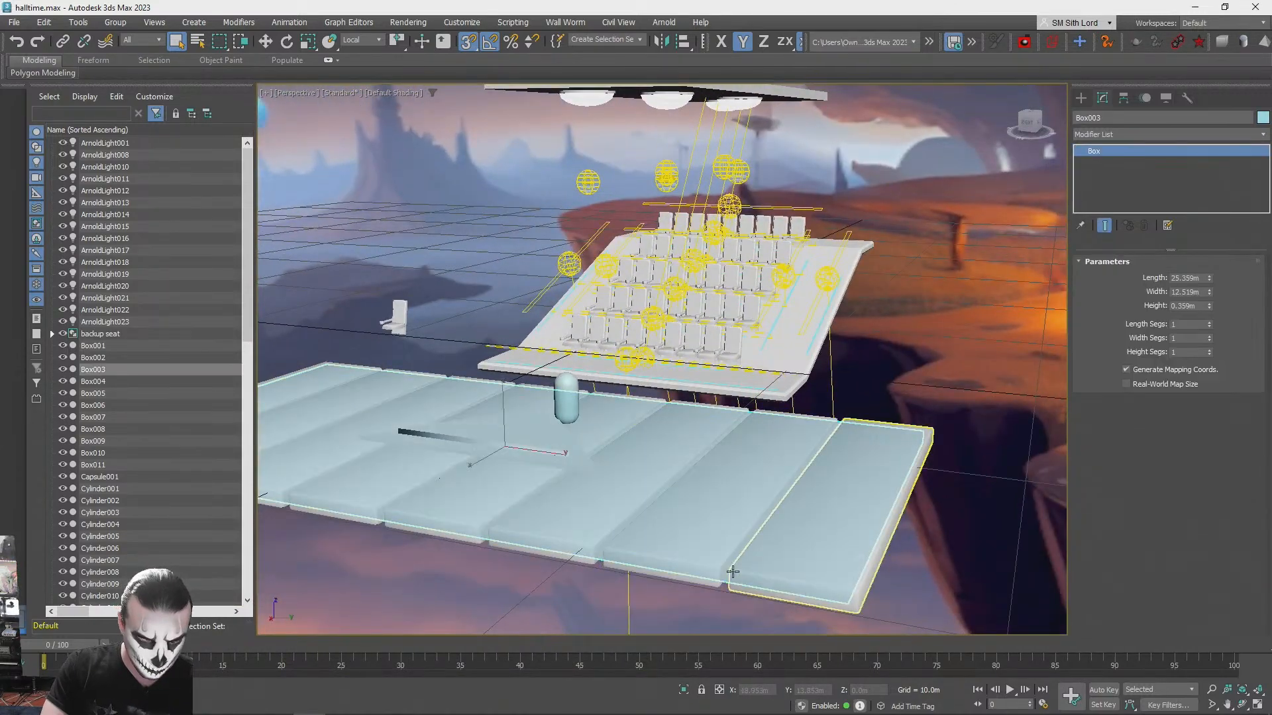
key(m)
middle_drag(353, 484, 393, 612)
middle_drag(353, 384, 342, 340)
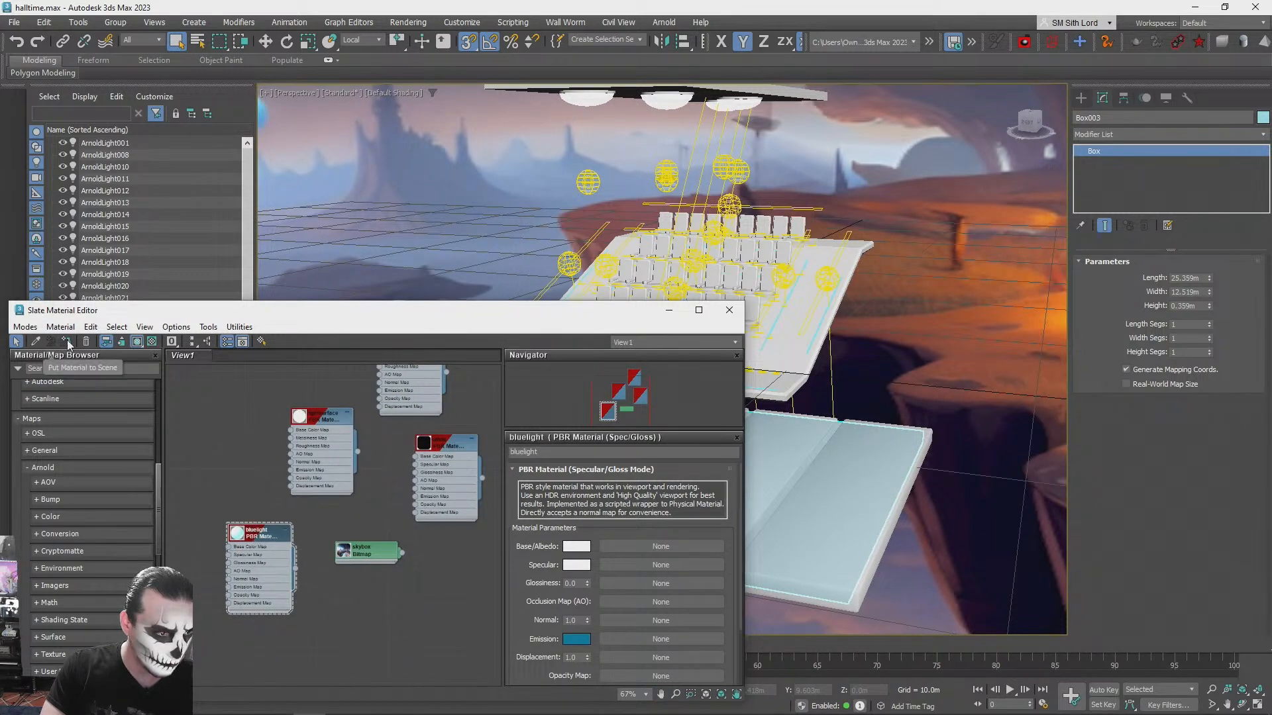
click(729, 313)
click(932, 333)
alt+middle_drag(897, 374, 641, 354)
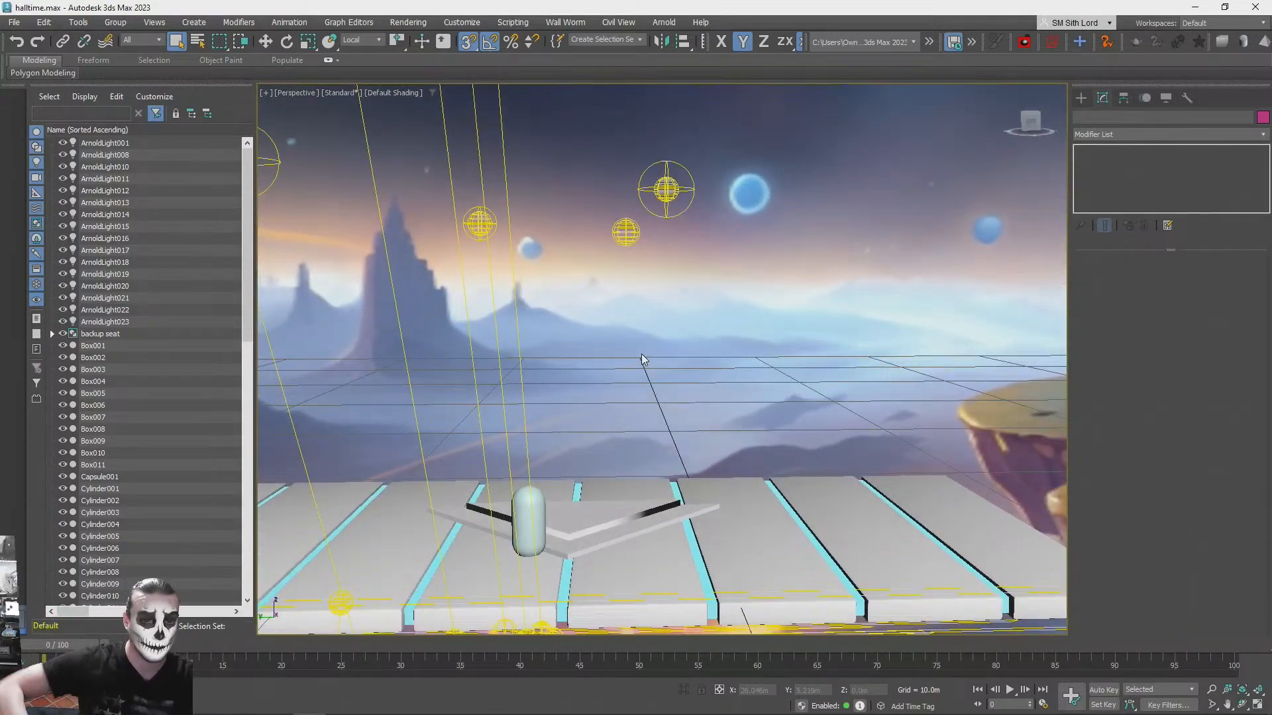
key(alt+Tab)
key(alt+Tab)
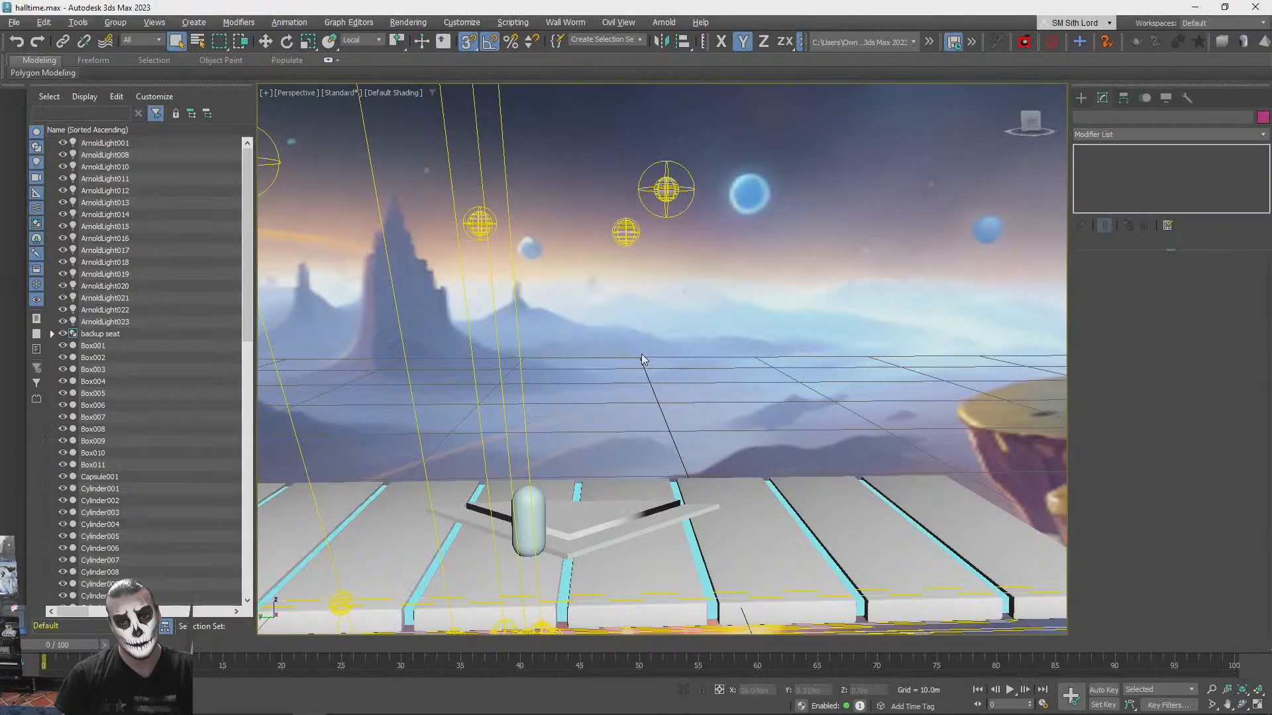
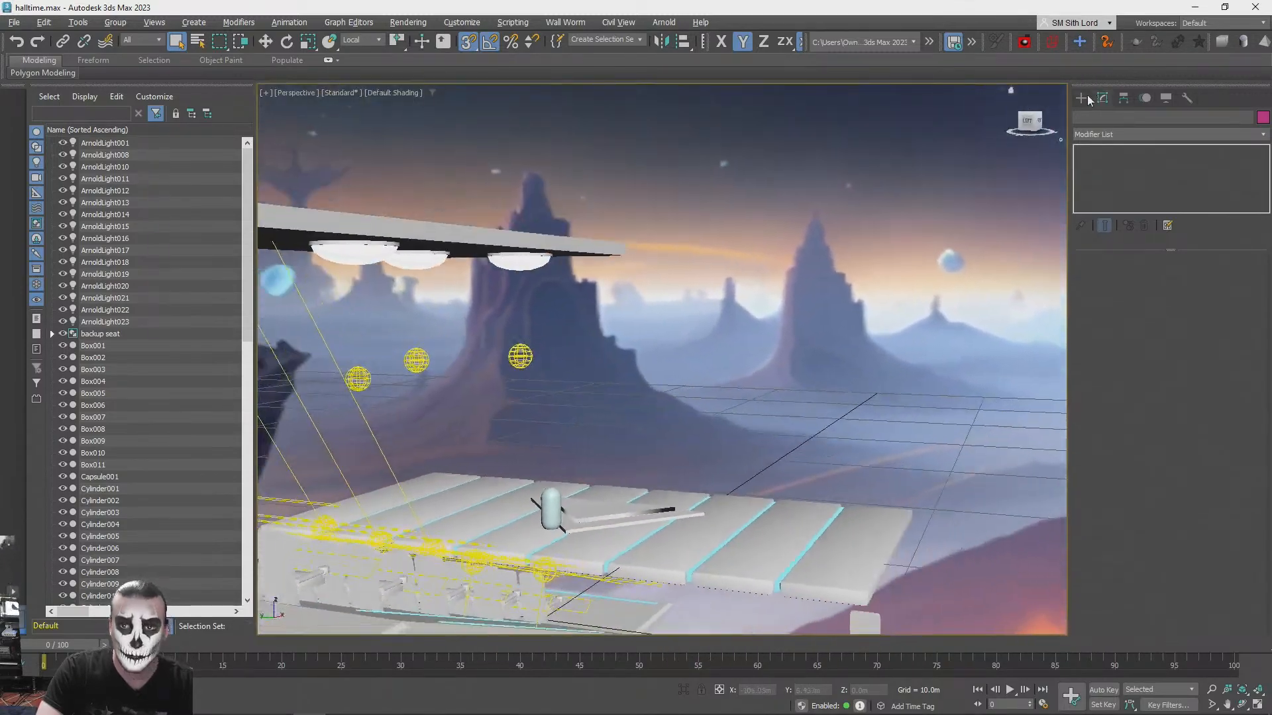
- Draw a thin upright box about 14.36 m long, 0.26 m wide and 8.47 m high behind the stage platform
click(1083, 99)
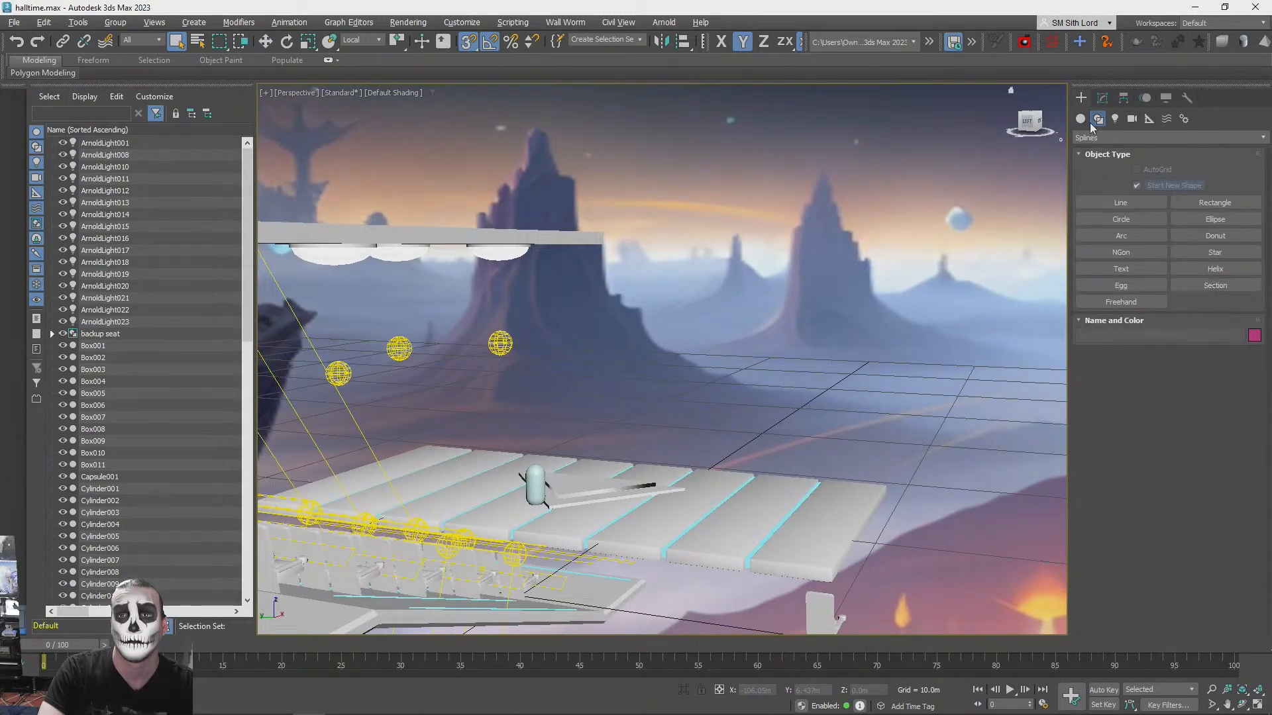
click(1080, 117)
click(1113, 185)
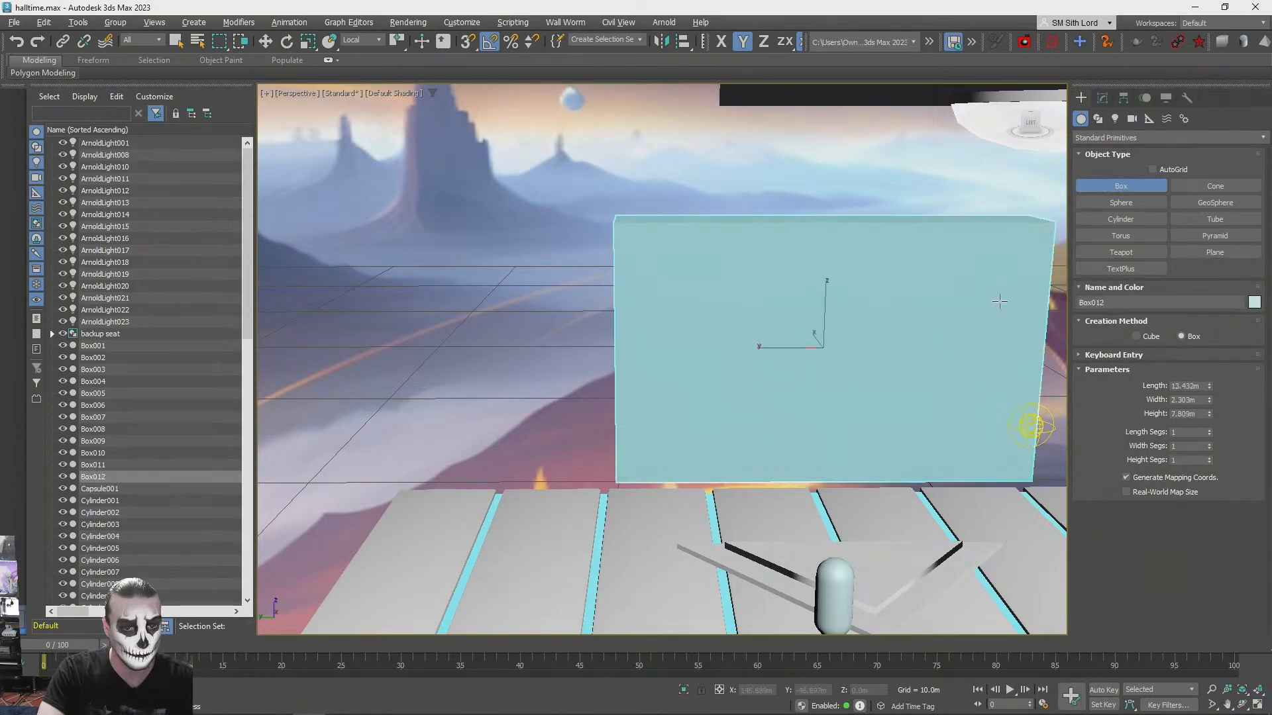
right_click(967, 341)
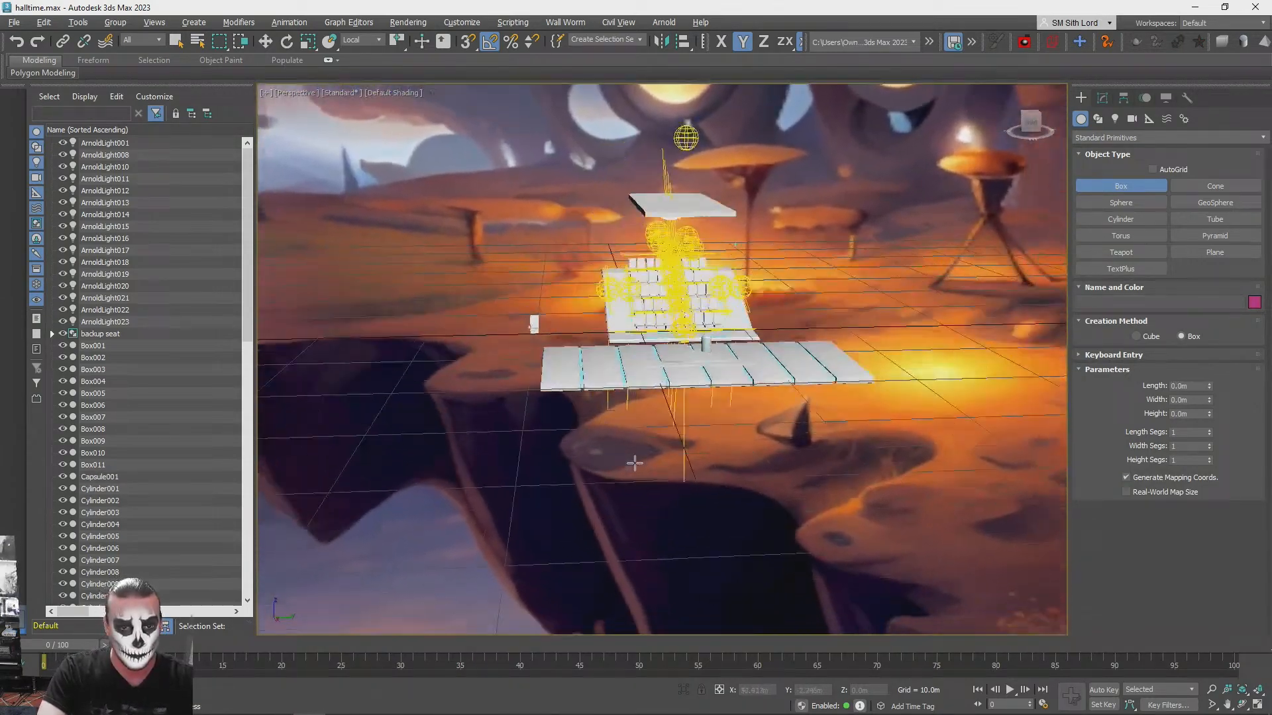
alt+middle_drag(634, 463, 540, 500)
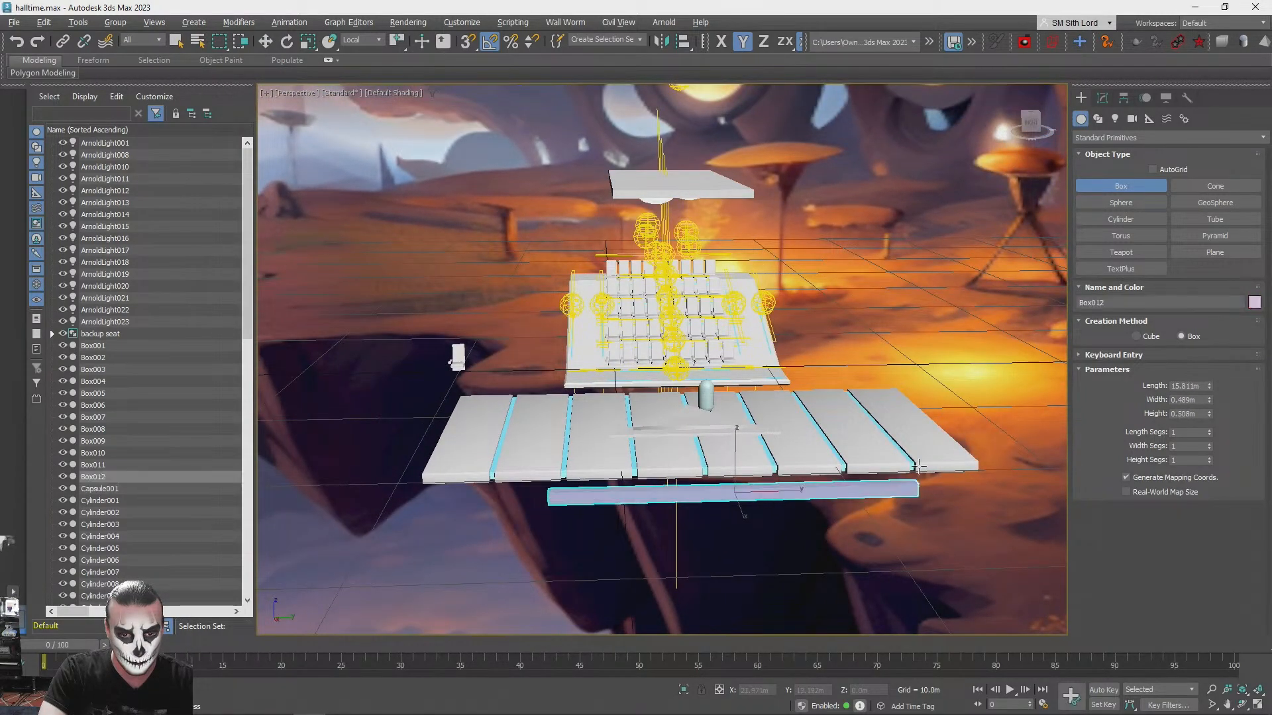
alt+middle_drag(914, 221, 517, 453)
key(Delete)
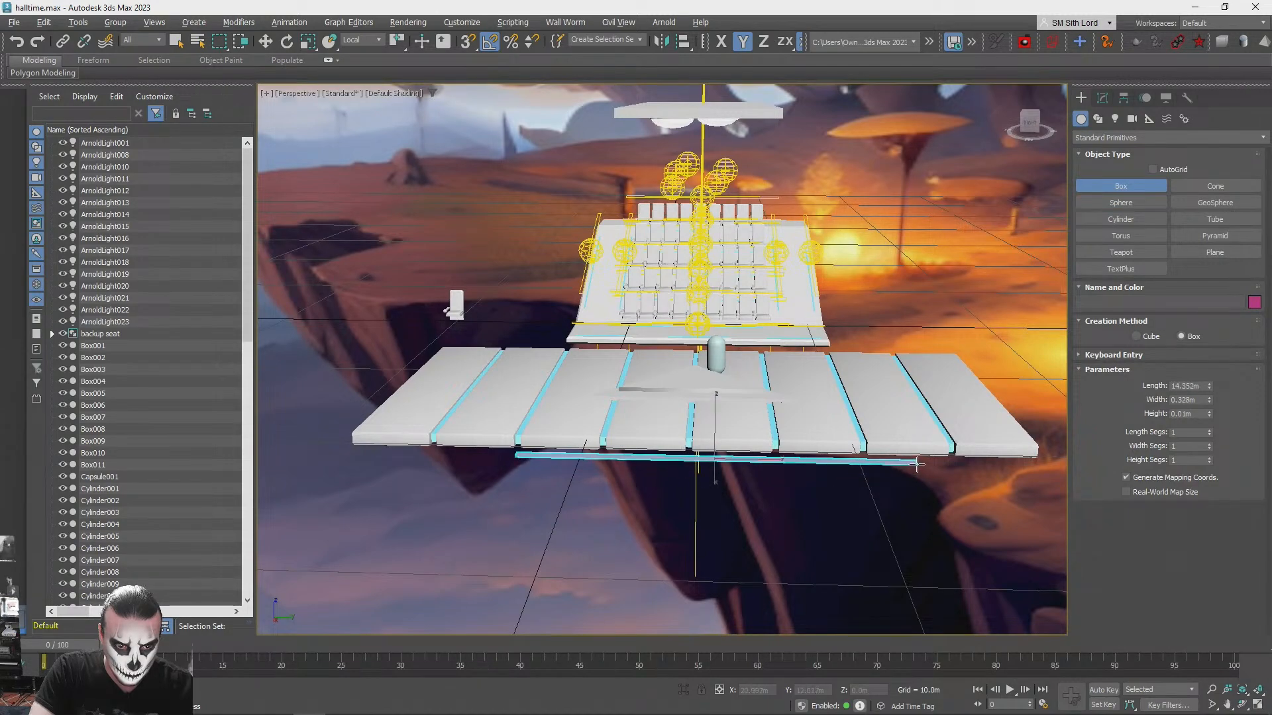
drag(917, 464, 917, 463)
alt+middle_drag(924, 231, 875, 379)
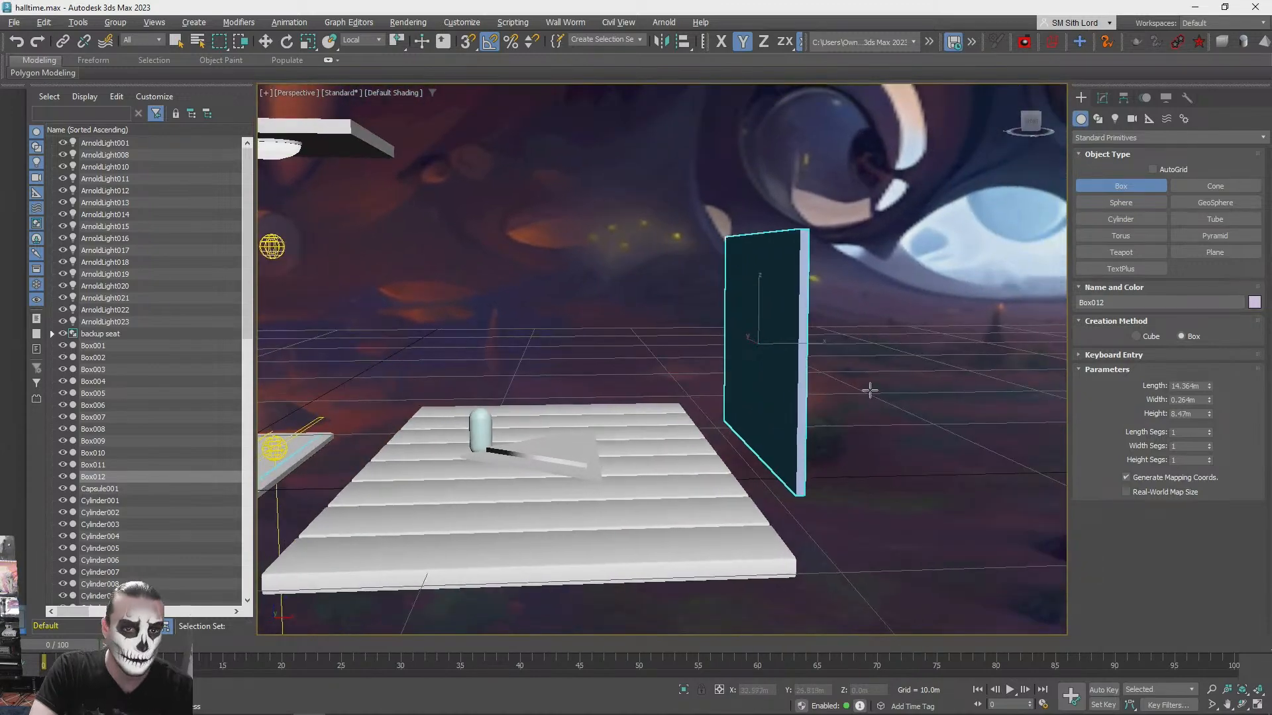
- Position the upright box behind the platform and place a copy of it about 17 m higher
key(w)
alt+middle_drag(732, 523, 808, 602)
click(794, 599)
click(647, 474)
alt+middle_drag(657, 474, 667, 371)
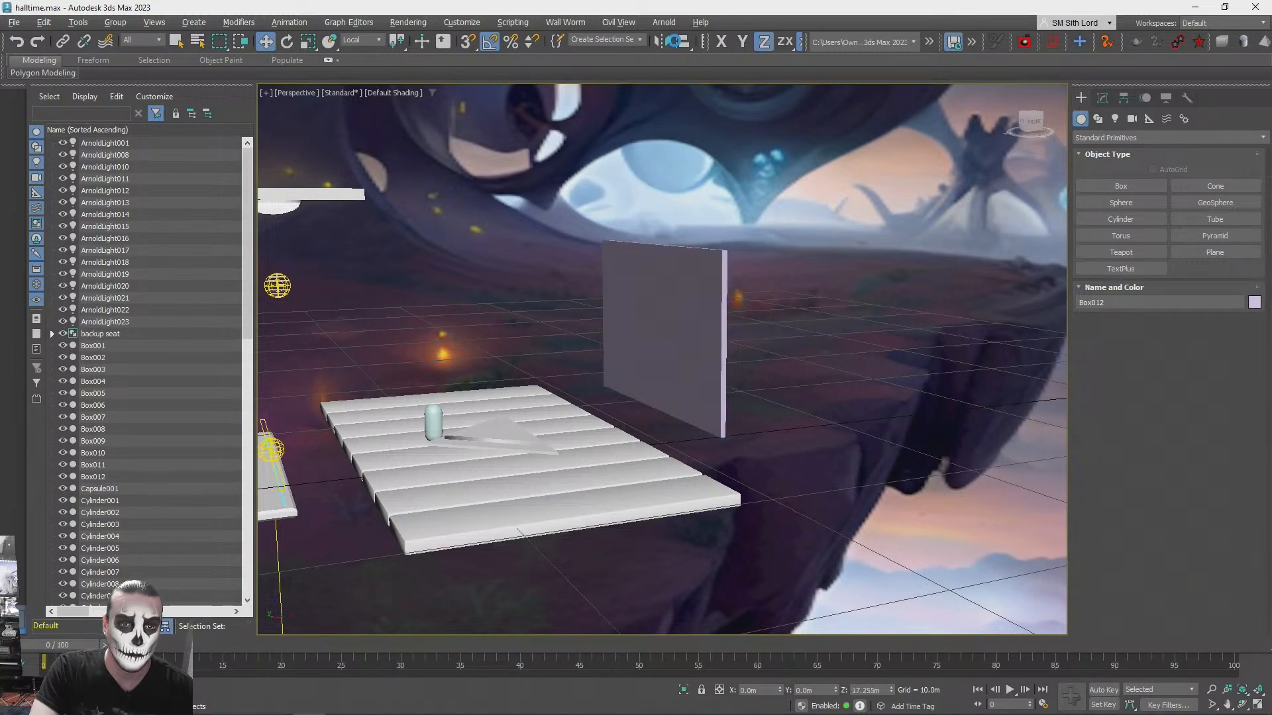
key(ctrl+v)
mouse_move(647, 416)
alt+middle_down()
mouse_move(646, 331)
mouse_move(663, 428)
alt+middle_up()
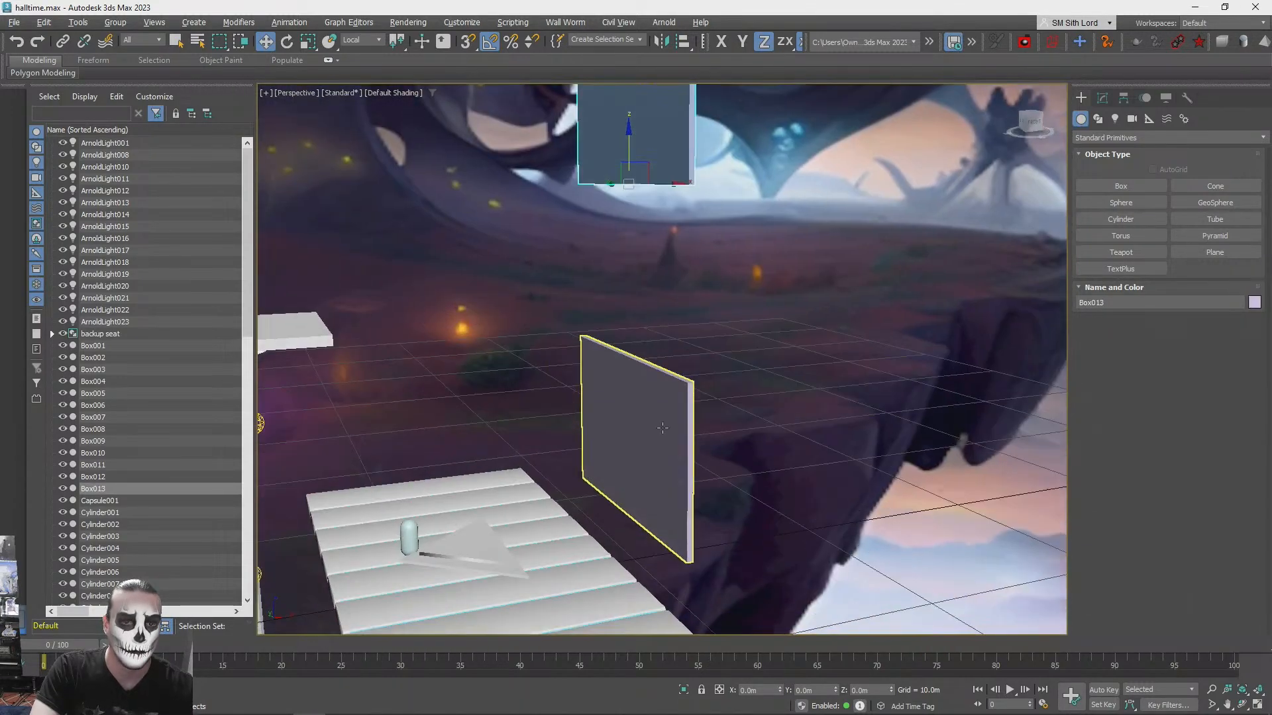
- Convert the lower upright box to an Editable Poly and select its large front and back polygons
key(q)
click(1101, 99)
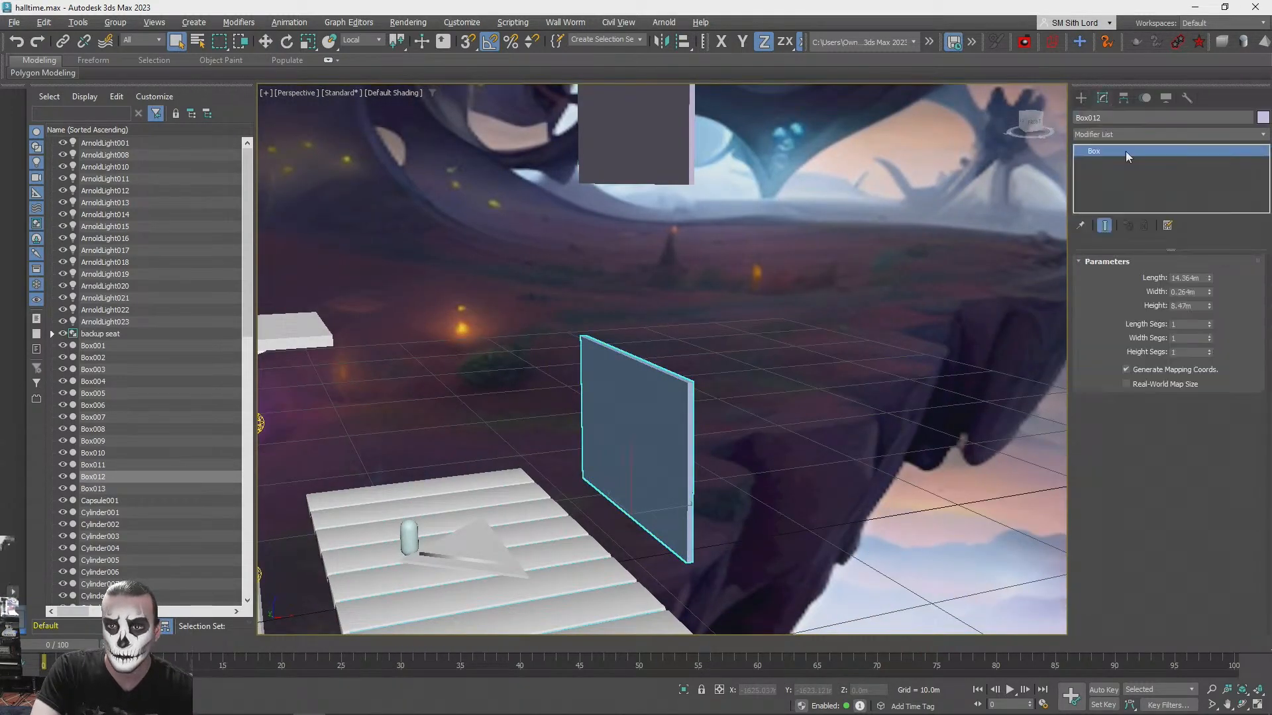
right_click(1117, 164)
click(1152, 250)
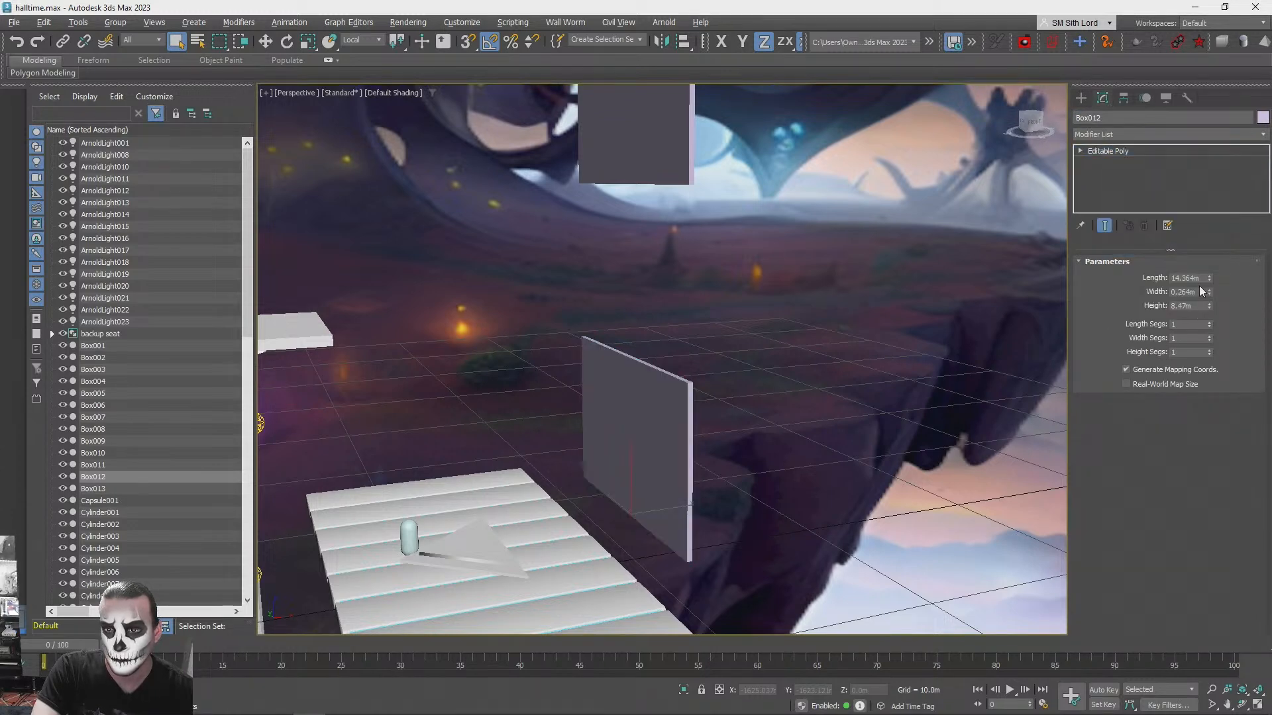
click(1183, 278)
click(603, 442)
alt+middle_drag(826, 417, 635, 422)
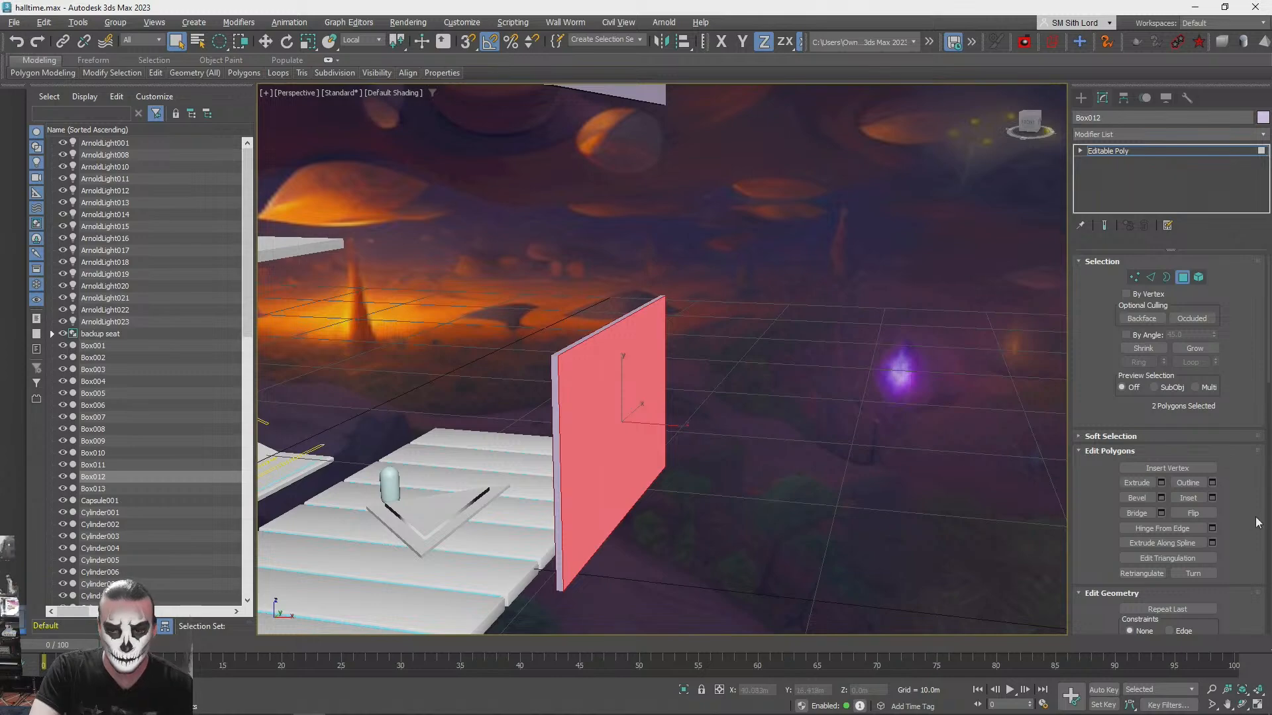
key(z)
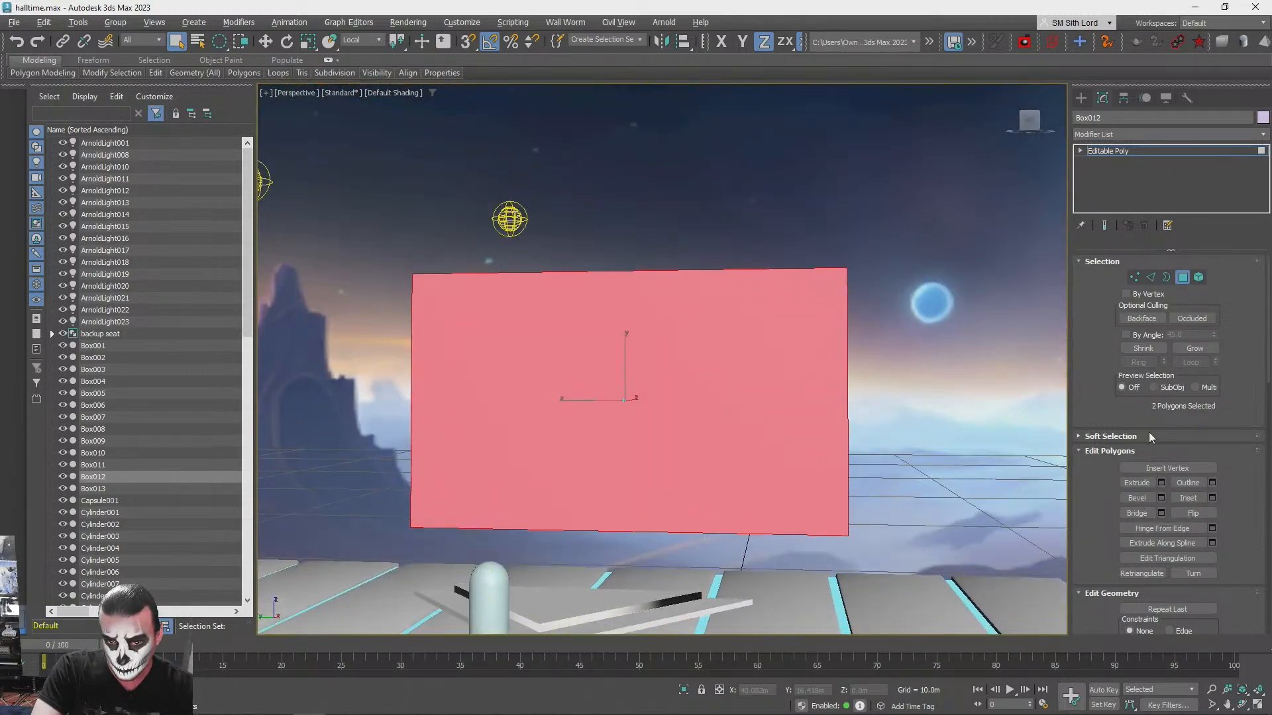
- Bevel the two selected polygons with a height of 0 m and an outline of -0.2 m
click(1162, 498)
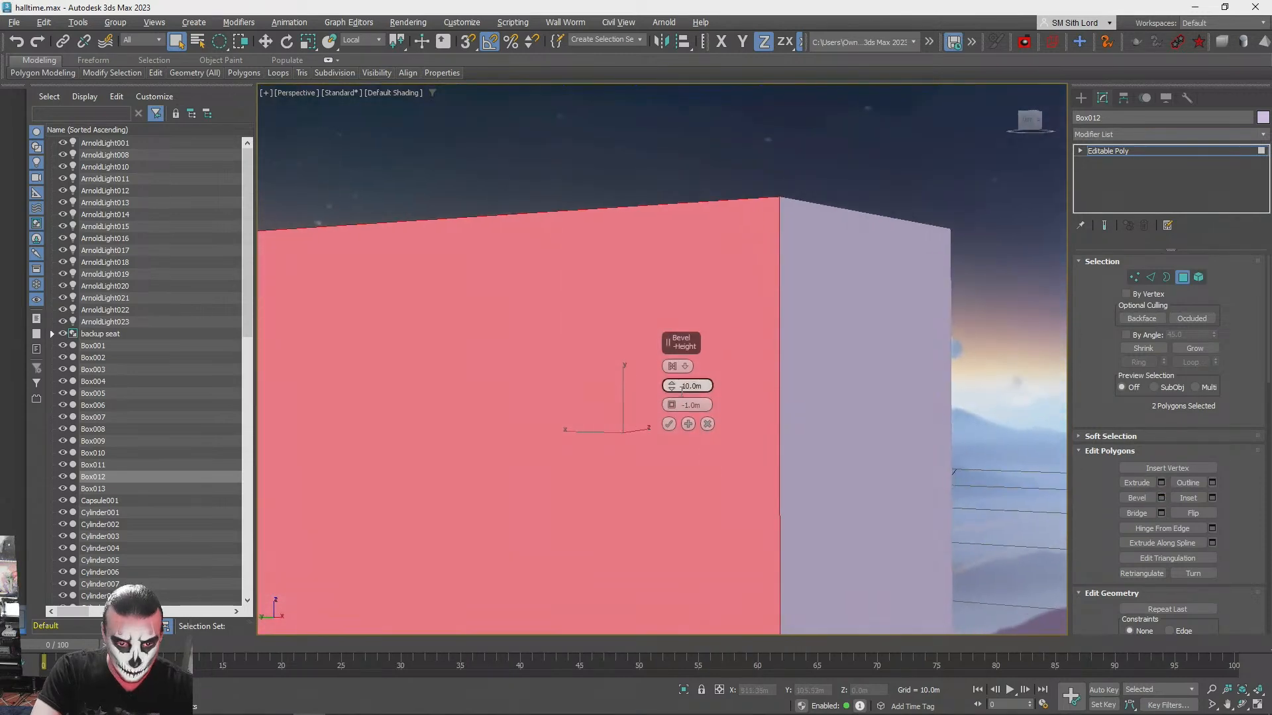
right_click(674, 391)
click(678, 6)
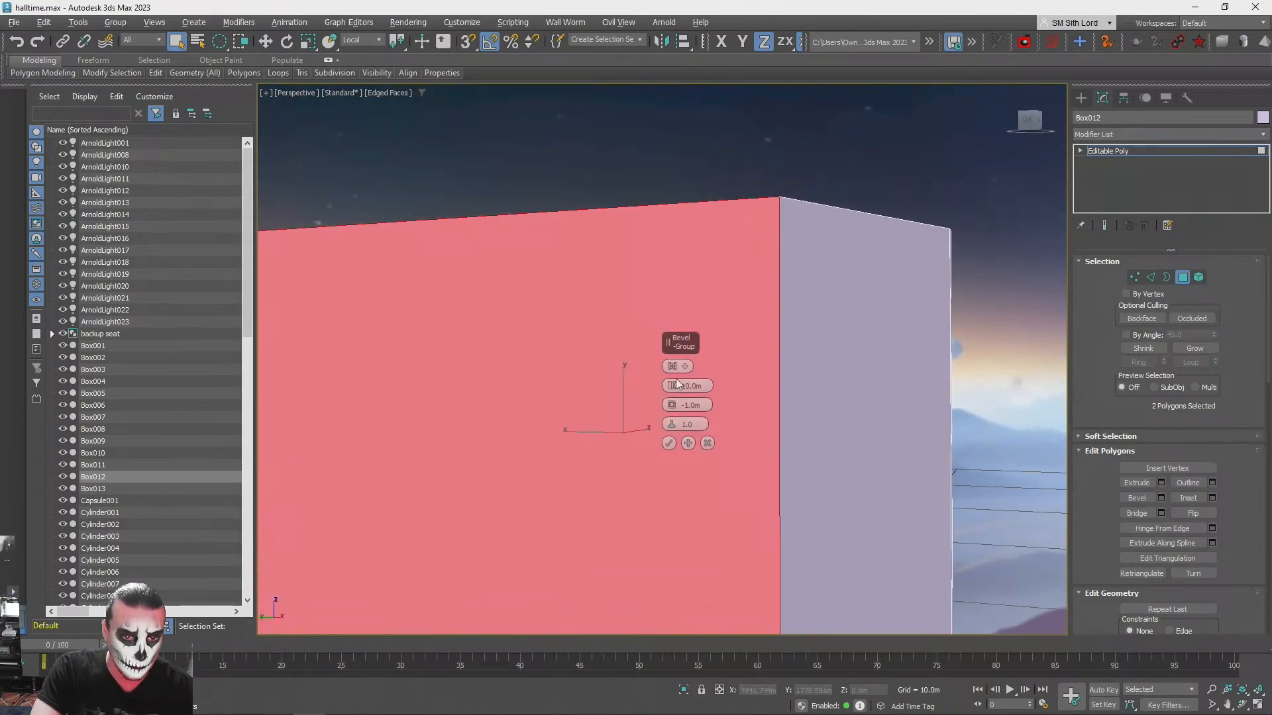
right_click(671, 385)
right_click(672, 405)
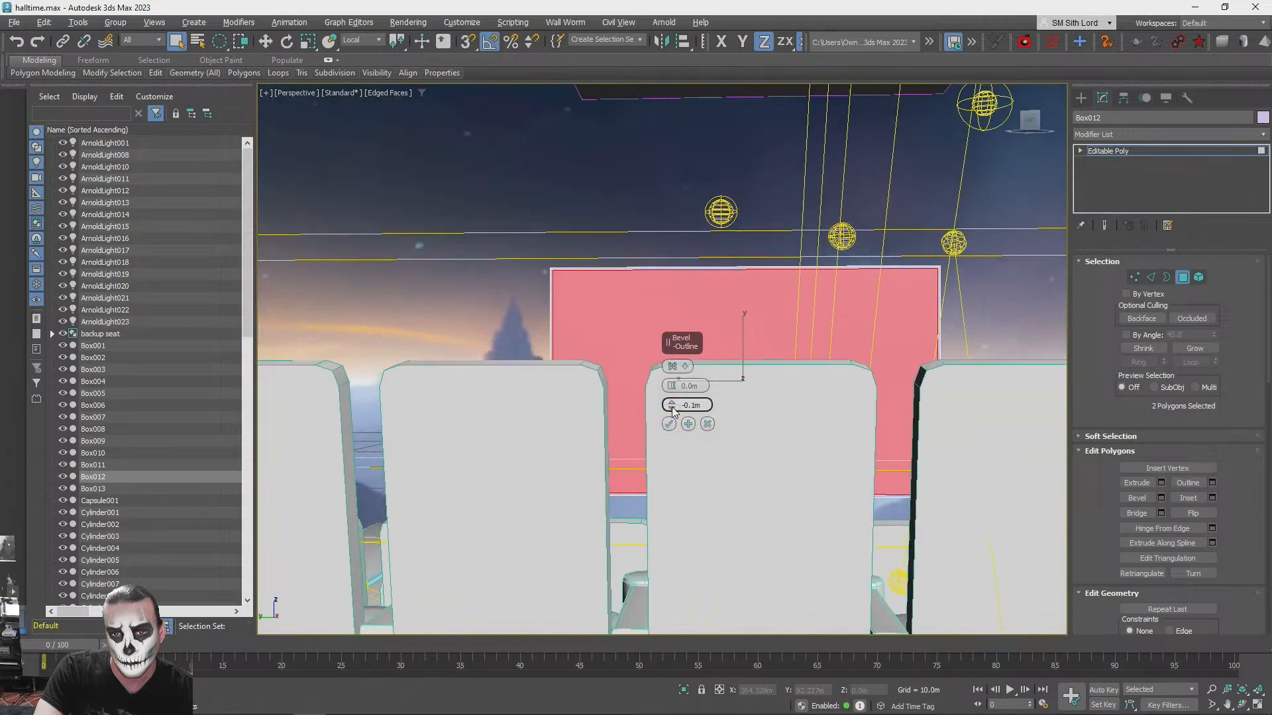
click(672, 408)
click(672, 408)
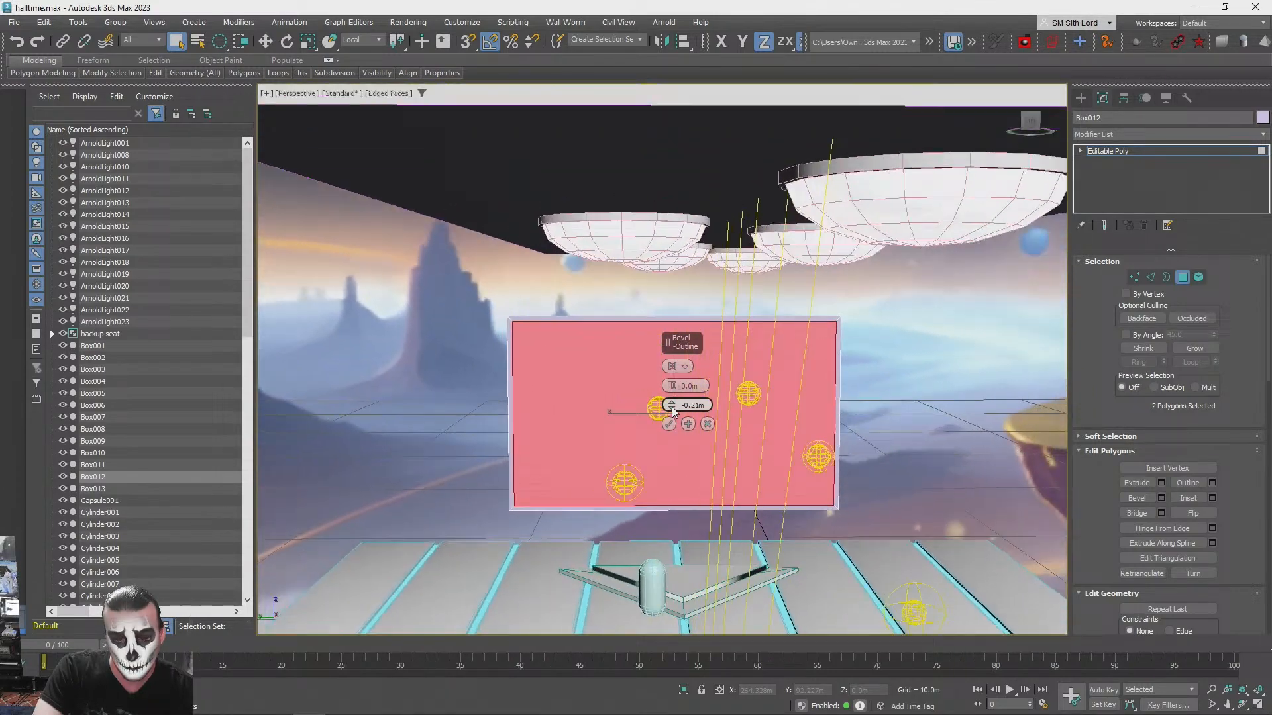
click(672, 408)
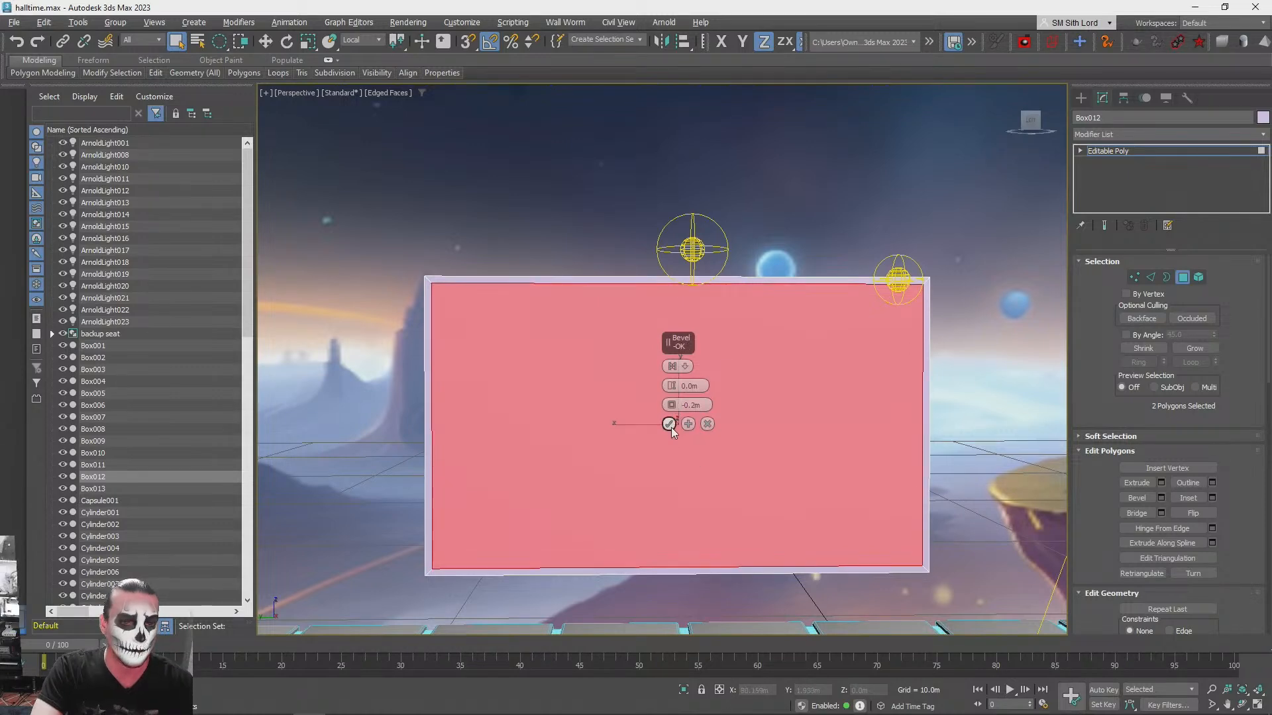
click(670, 426)
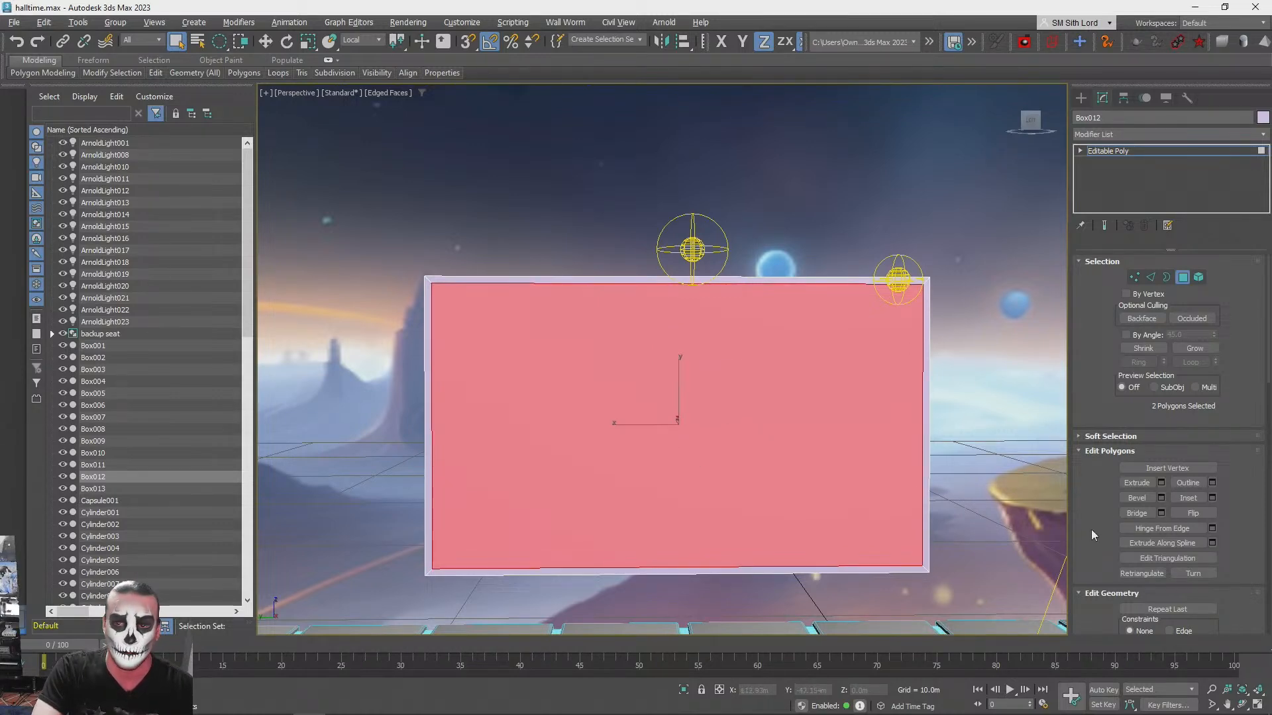
- Delete the two inset polygons to leave an open rectangular frame, exit polygon editing and clear the selection
key(Delete)
key(F3)
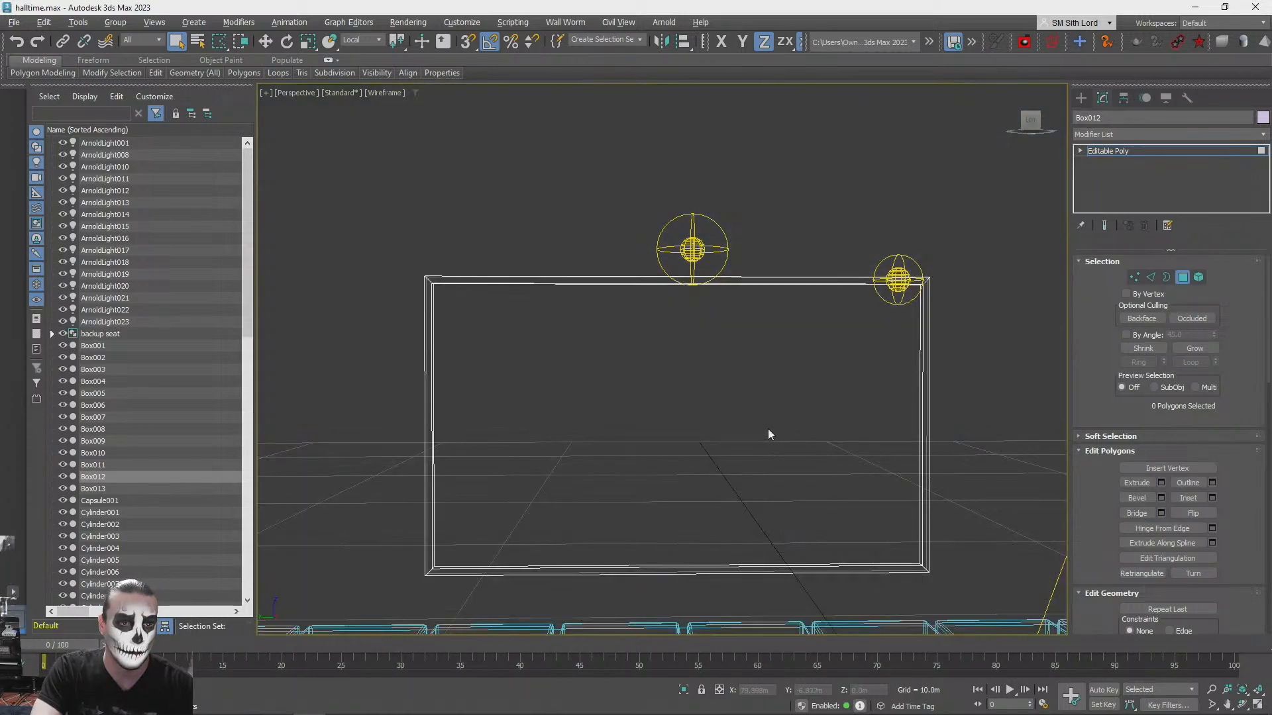
key(F3)
mouse_move(1014, 217)
alt+middle_down()
mouse_move(1004, 194)
mouse_move(861, 243)
mouse_move(904, 243)
alt+middle_up()
scroll(904, 242, up, 3)
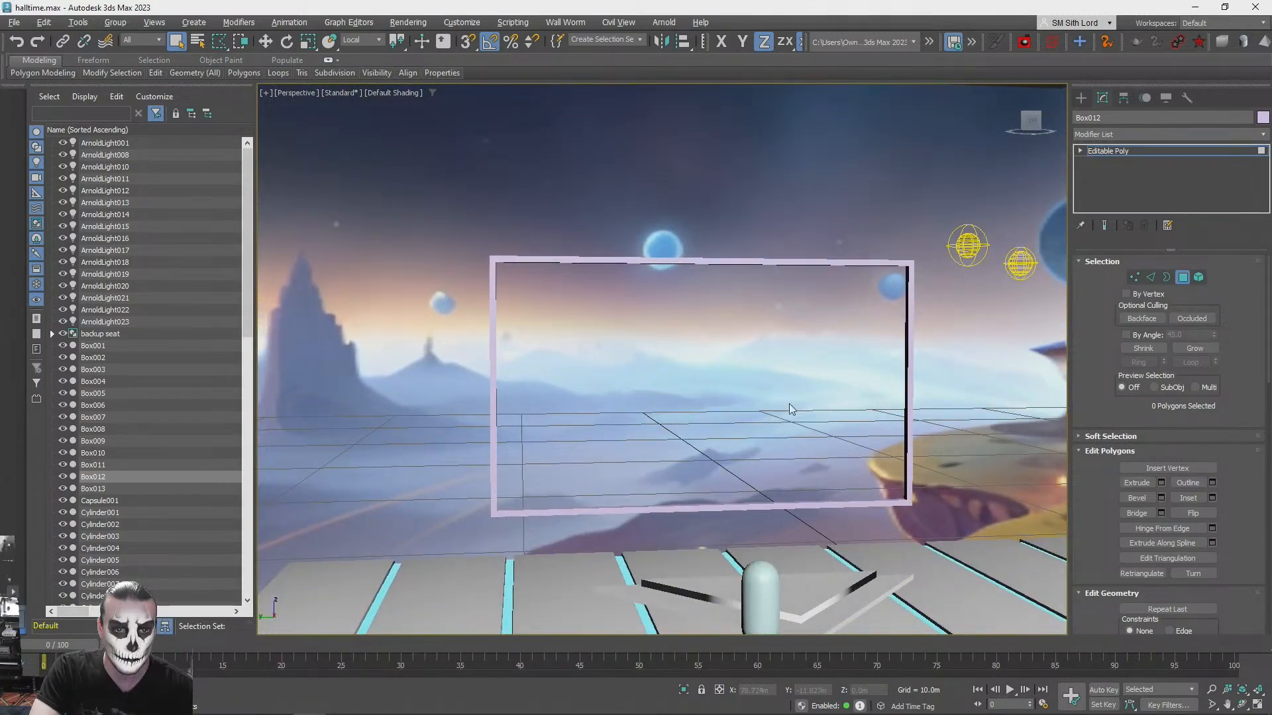
click(1125, 154)
click(974, 388)
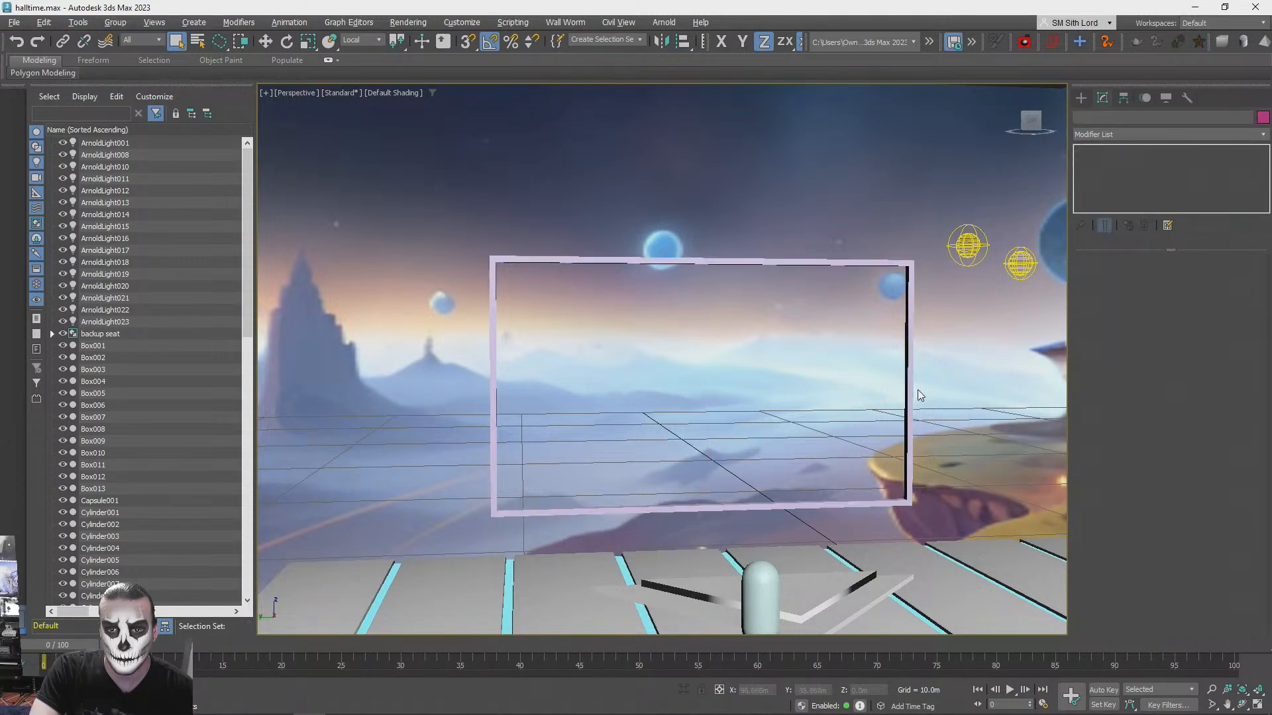
- Assign the bluelight material to the rectangular frame, close the material editor and deselect the frame
click(907, 391)
key(m)
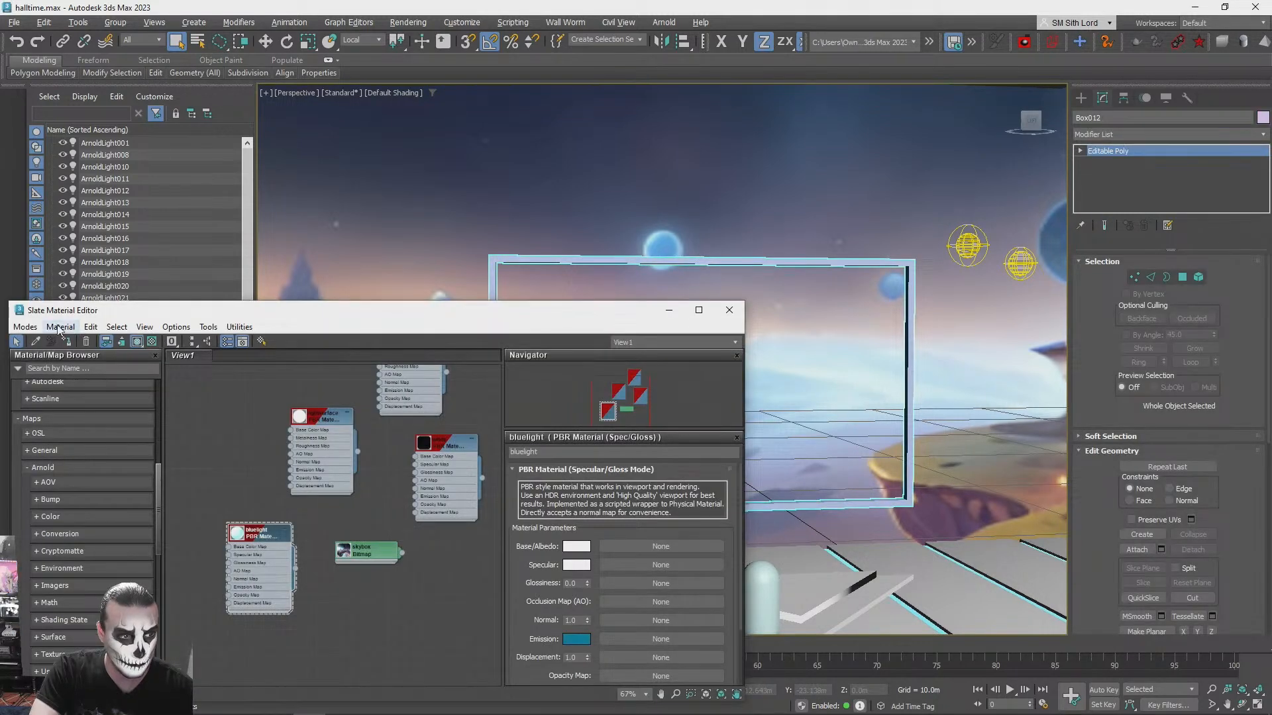
click(730, 310)
click(737, 181)
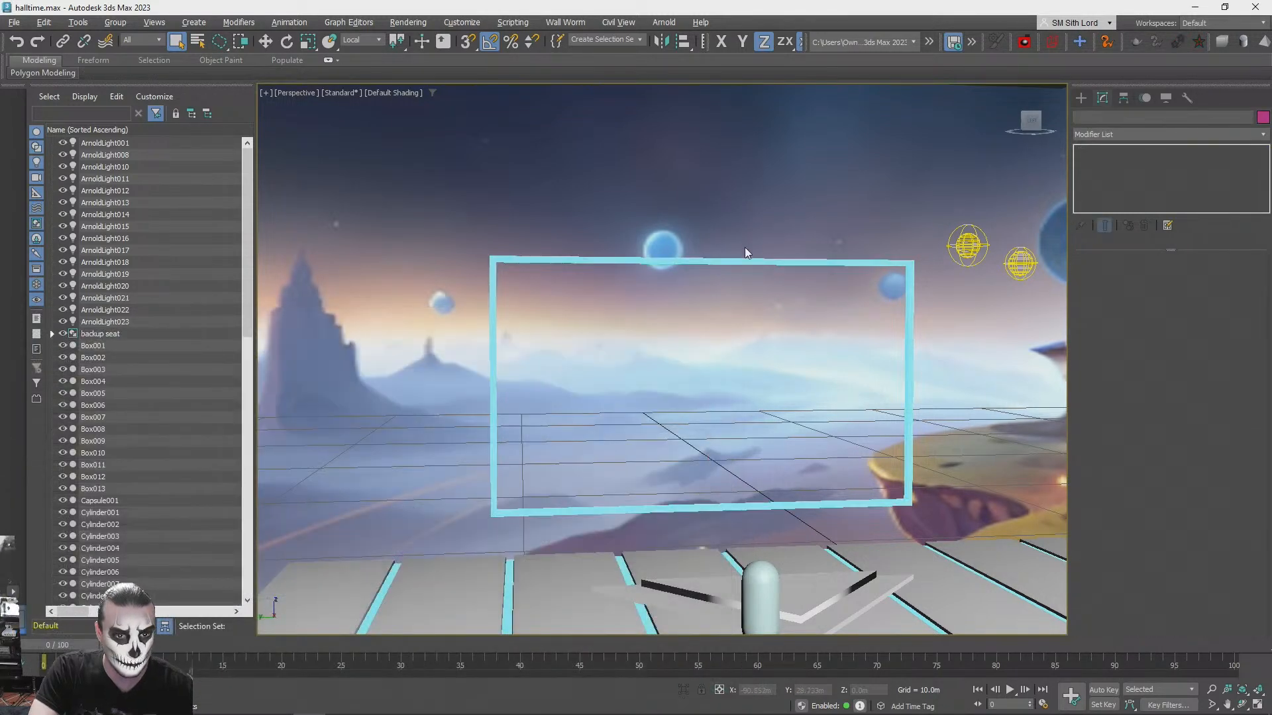
- Center the rectangular frame's pivot to the object and leave pivot editing
scroll(741, 249, down, 5)
alt+middle_drag(740, 250, 635, 303)
click(634, 297)
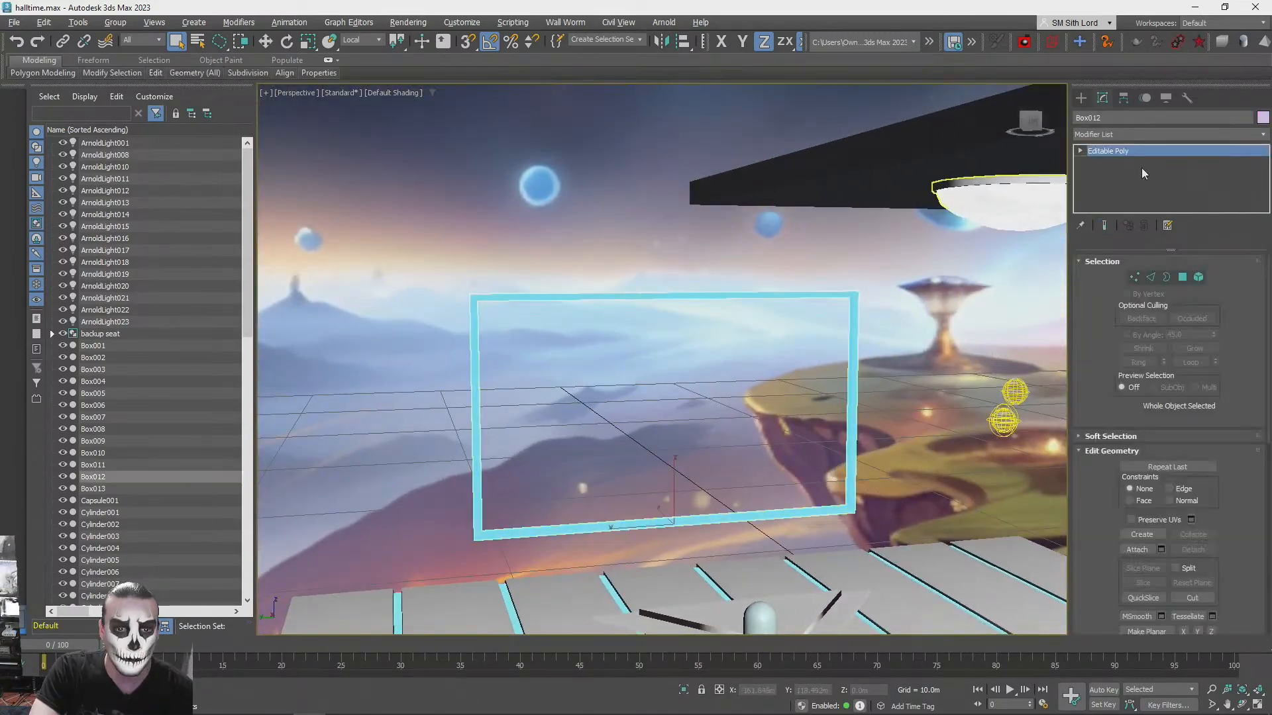
click(1124, 99)
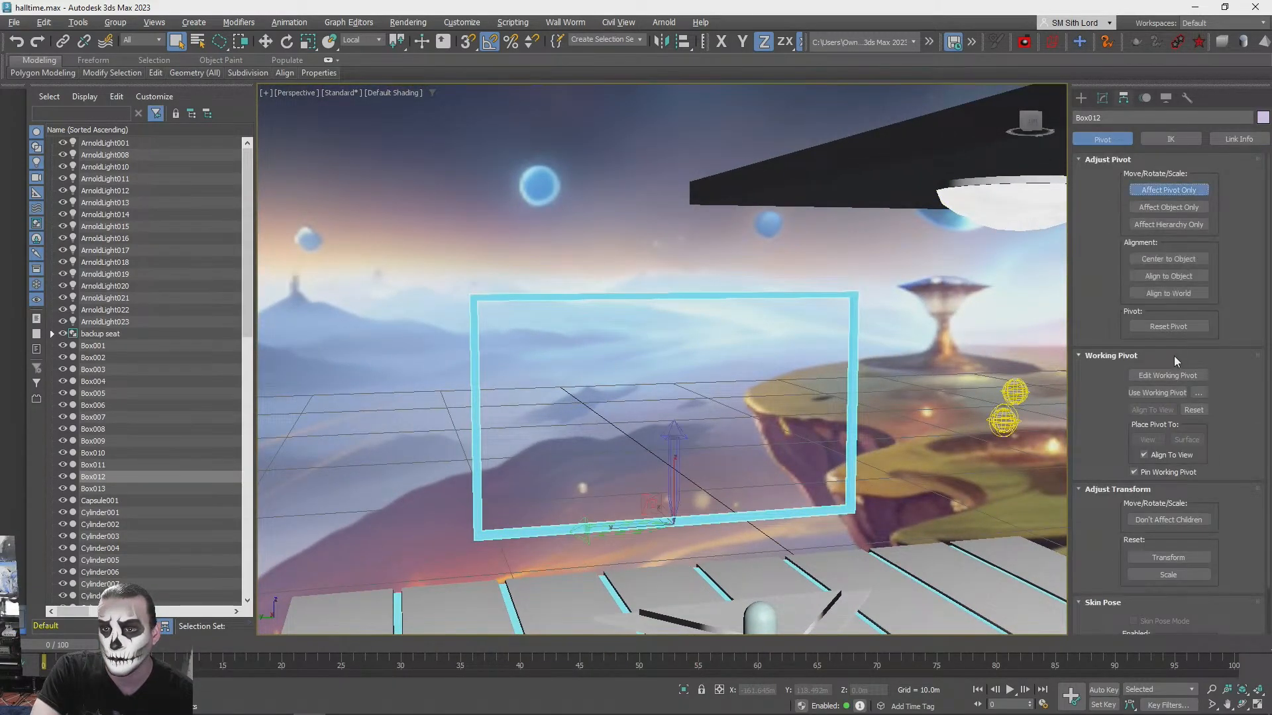
click(1158, 260)
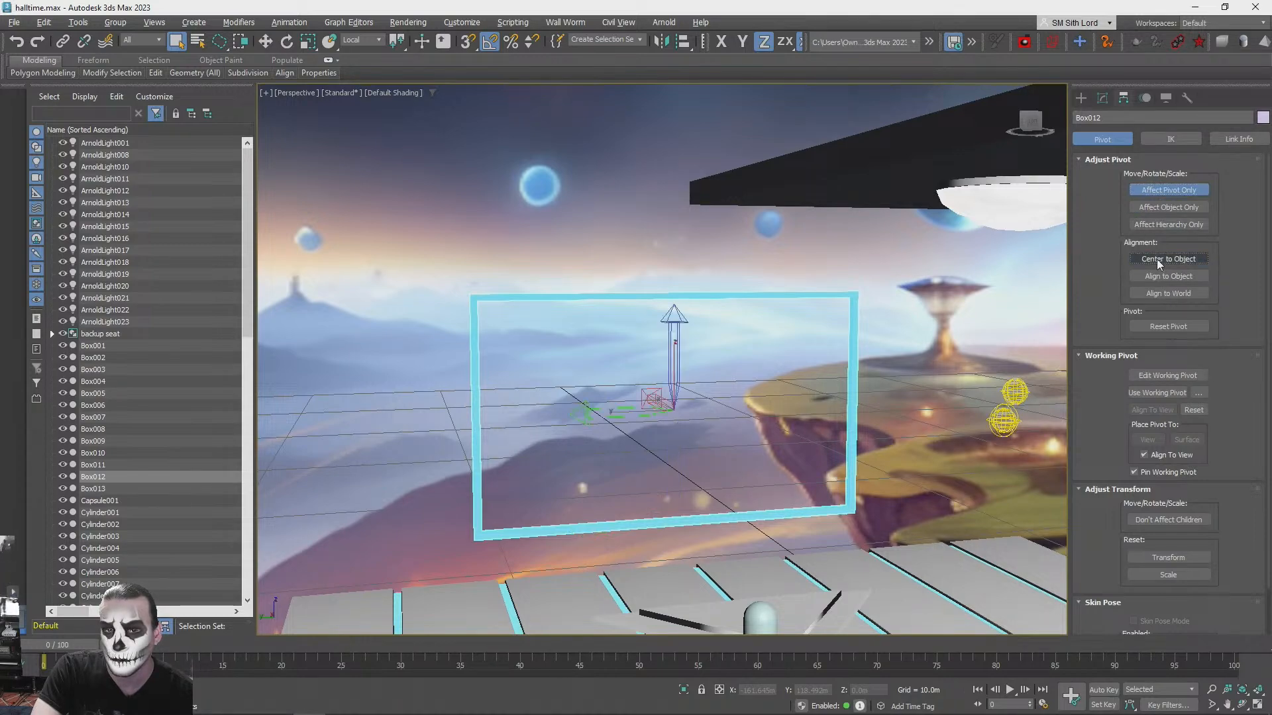
click(1158, 190)
- Try a row of seven frame copies spaced about 5.9 m apart behind the original, and undo it
alt+middle_drag(711, 364, 659, 364)
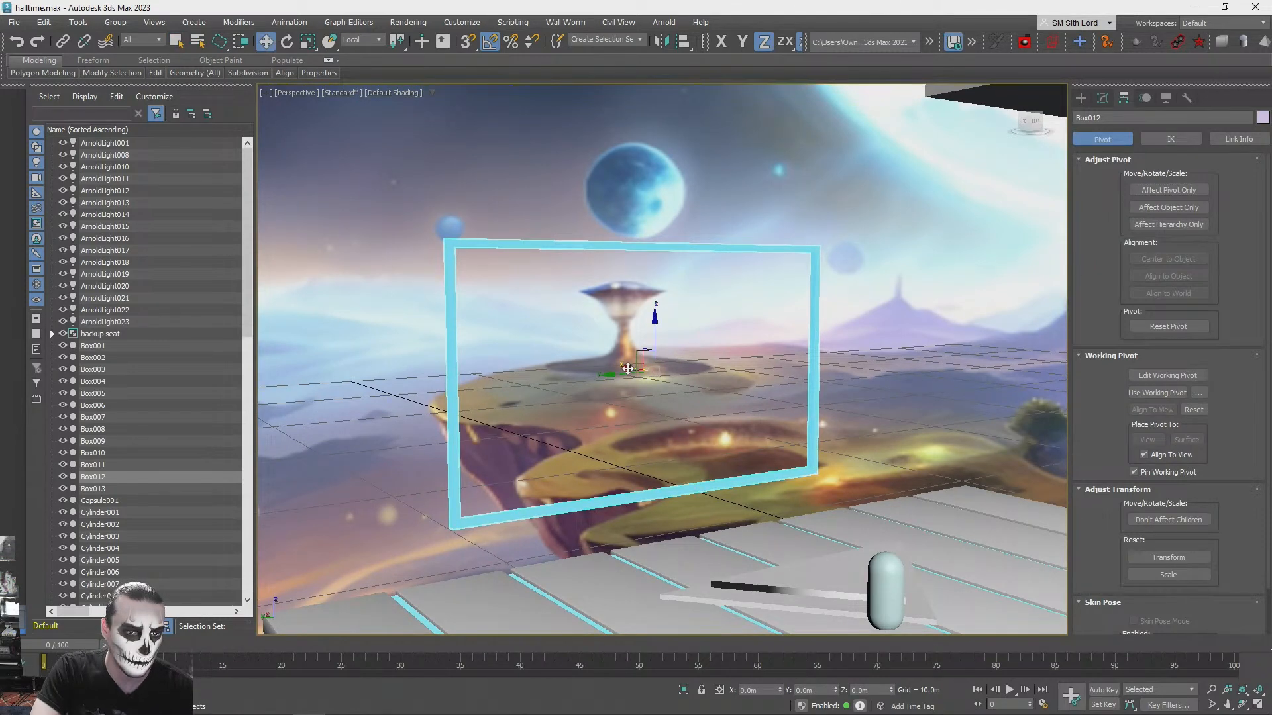
shift+drag(628, 368, 543, 363)
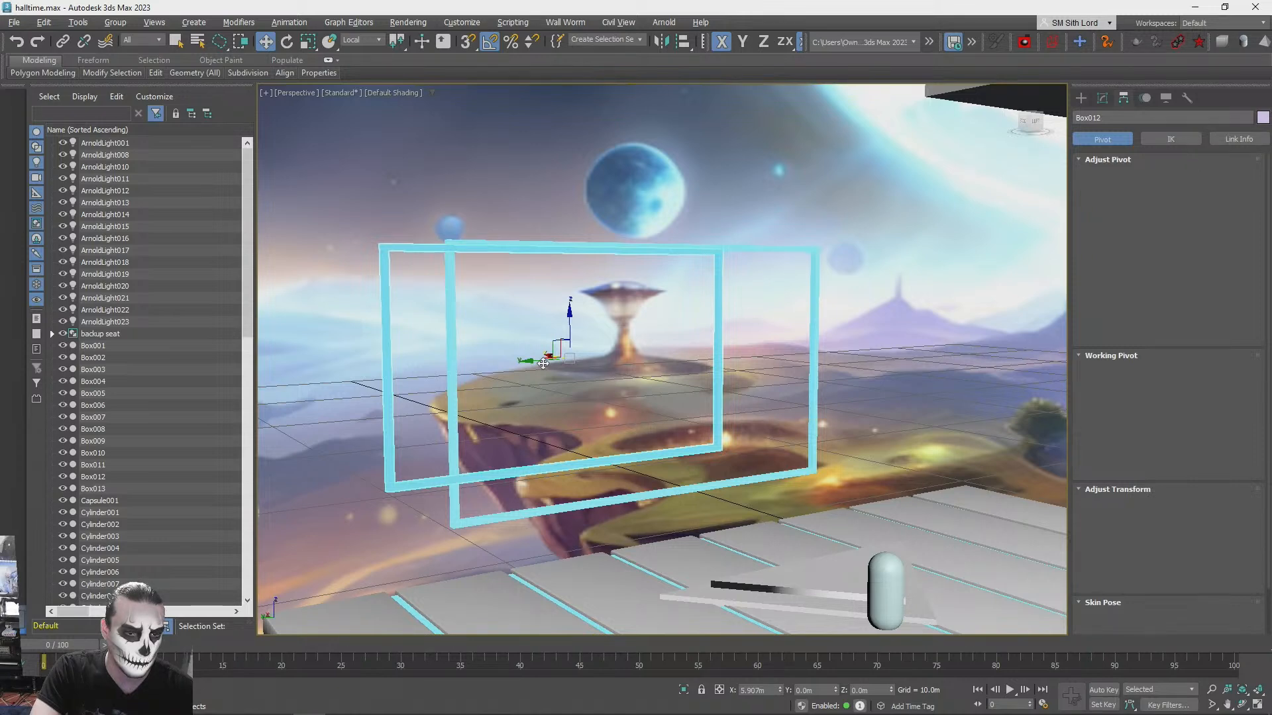
shift+drag(543, 364, 543, 364)
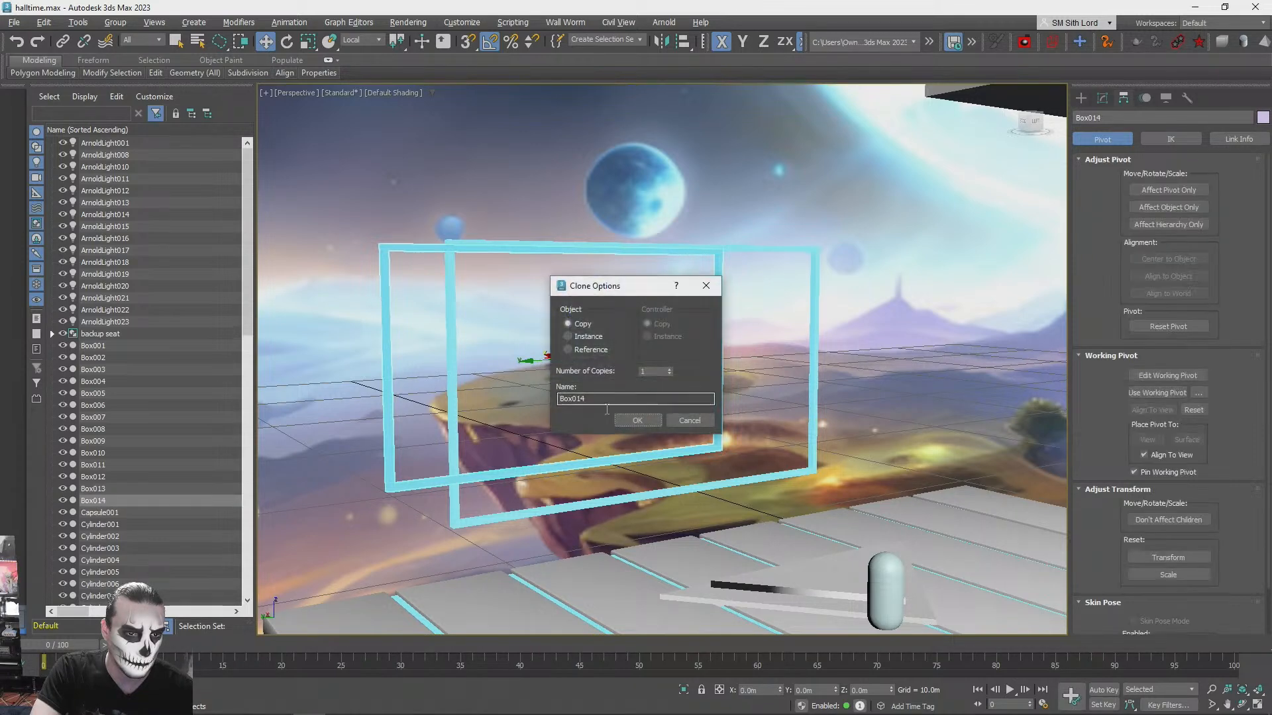
click(669, 369)
click(669, 369)
click(669, 368)
click(669, 369)
click(638, 420)
scroll(627, 420, down, 1)
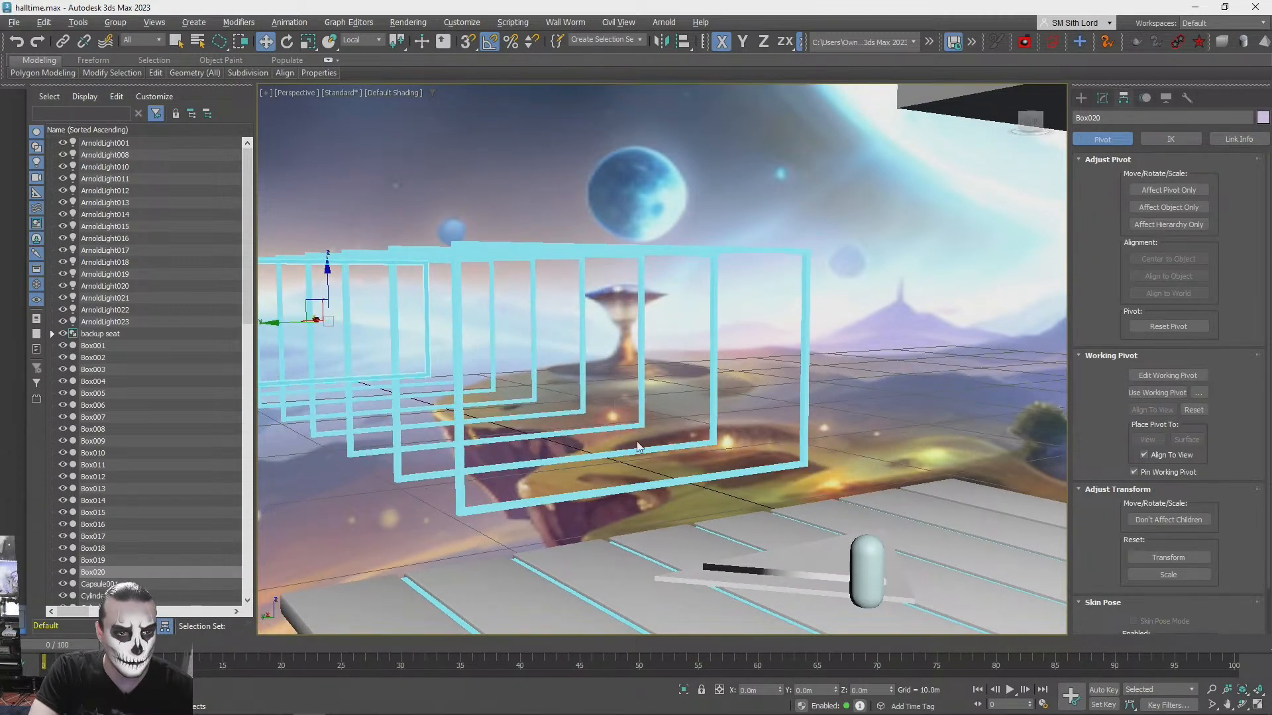
key(ctrl+z)
- Clone the frame once a short distance behind the original and make six copies of that clone in successive 20° rotations
mouse_move(625, 363)
shift+mouse_down()
mouse_move(575, 359)
mouse_move(561, 334)
shift+mouse_up()
click(642, 418)
key(e)
click(670, 369)
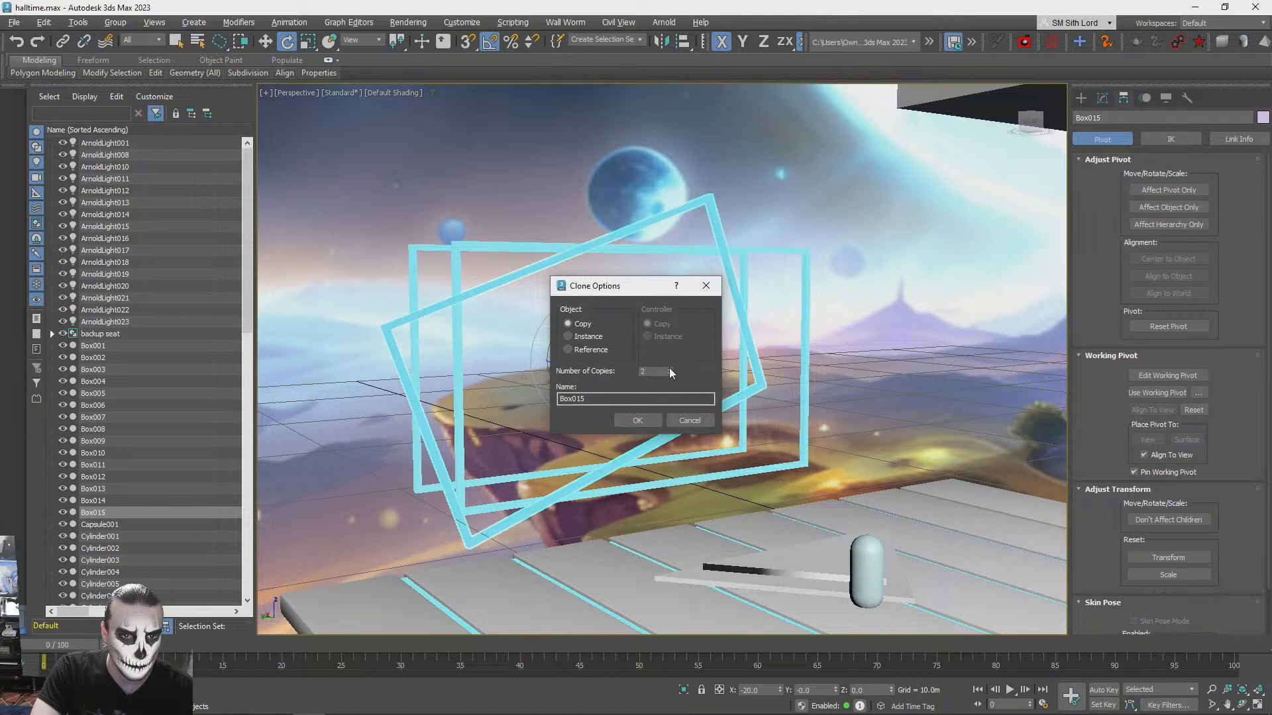
click(670, 369)
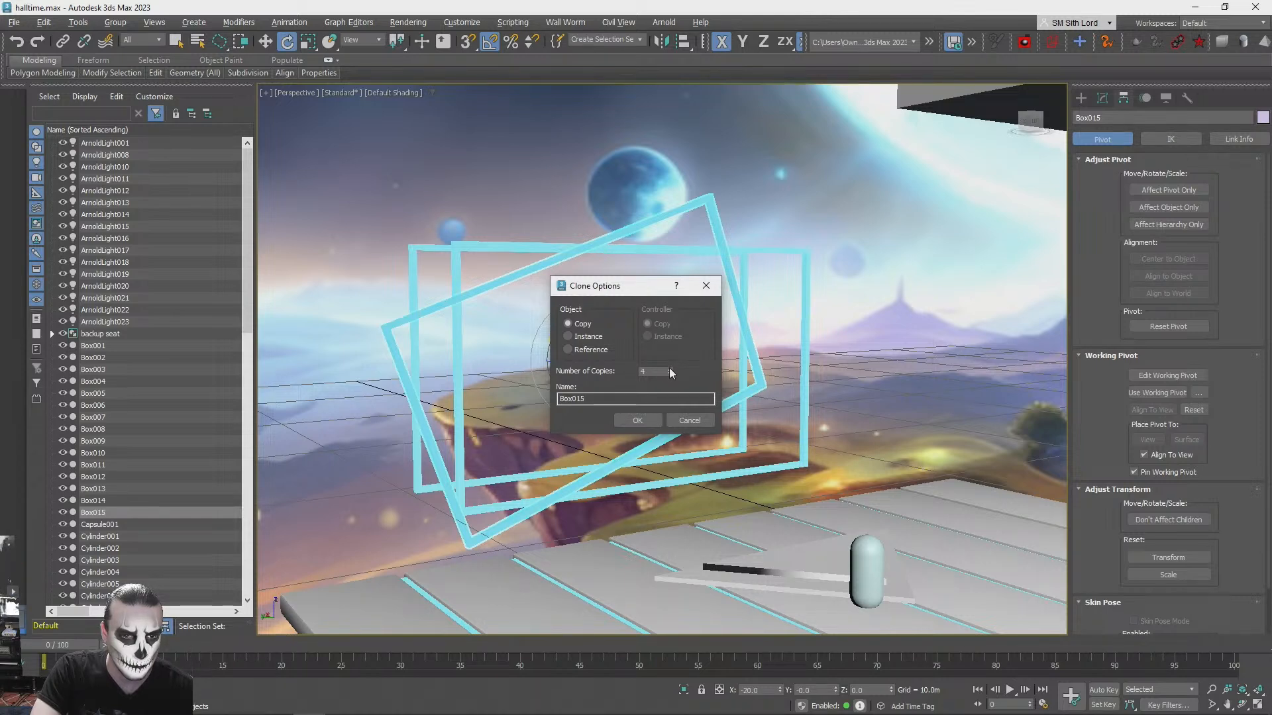
click(648, 418)
alt+middle_drag(672, 390, 662, 517)
scroll(657, 408, up, 4)
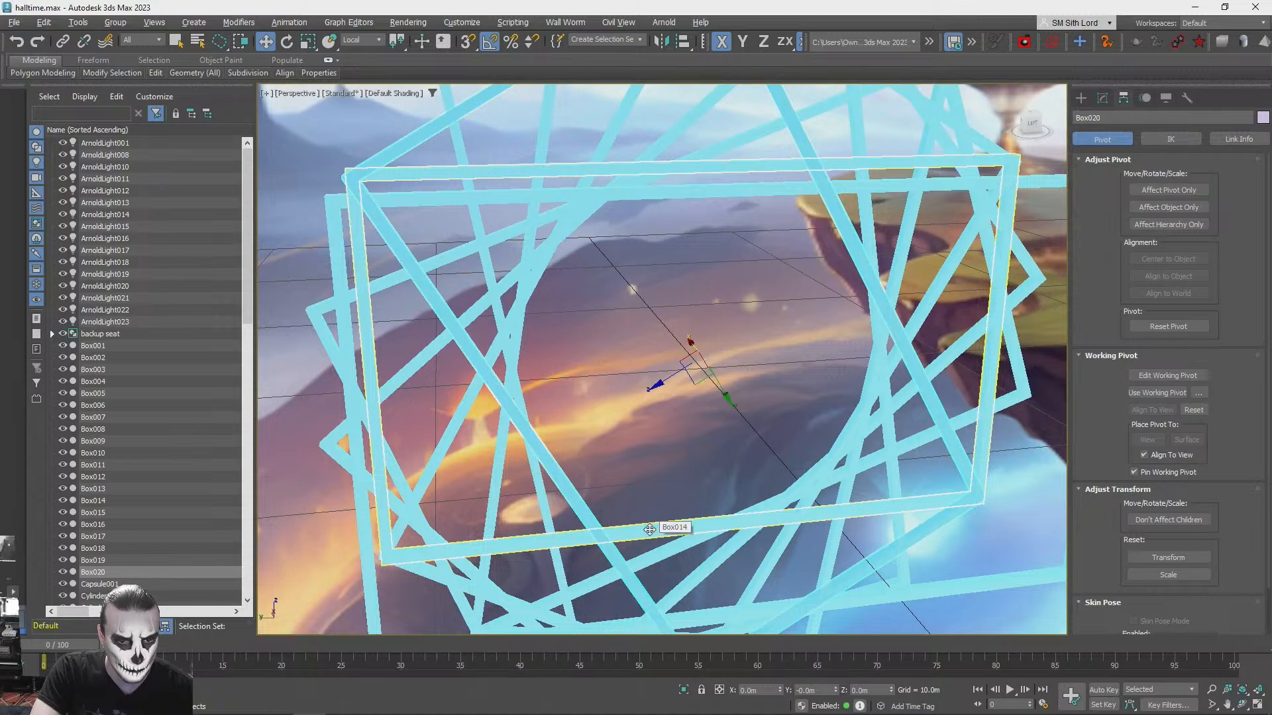
ctrl+click(649, 529)
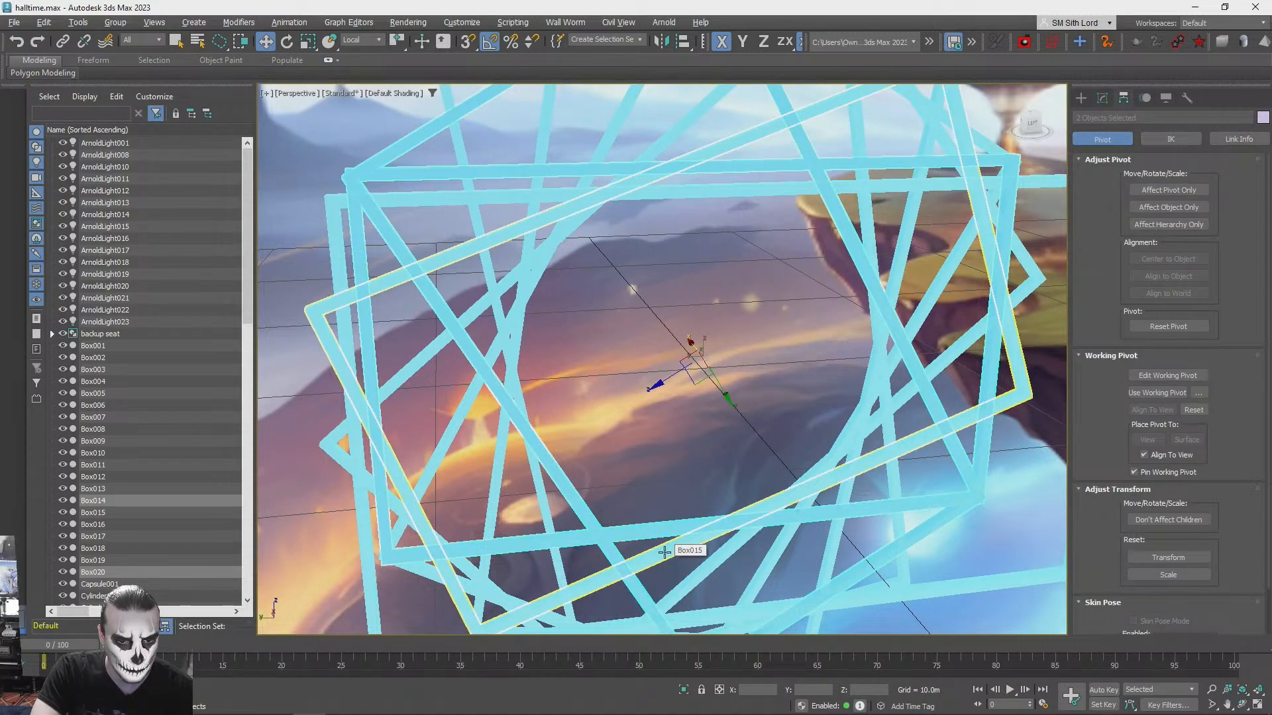
ctrl+click(665, 552)
alt+middle_drag(710, 381, 591, 402)
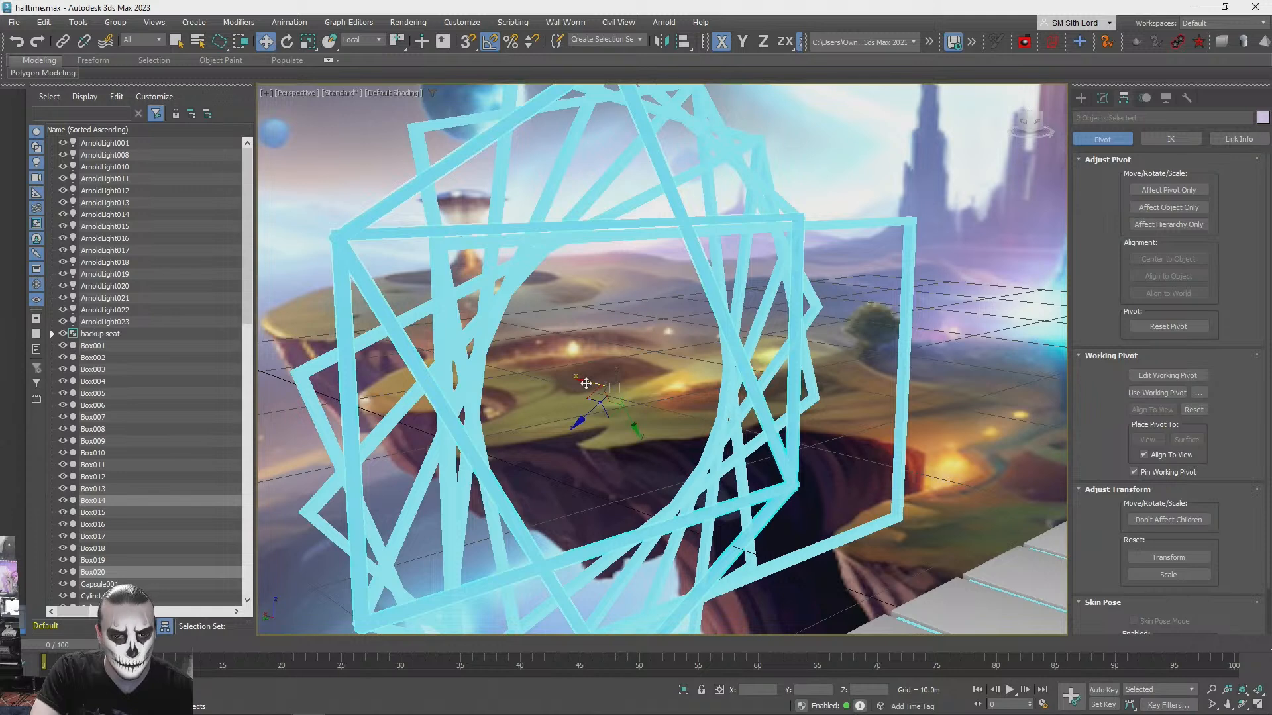
key(ctrl+z)
key(ctrl+z)
key(ctrl+z)
key(ctrl+z)
key(ctrl+z)
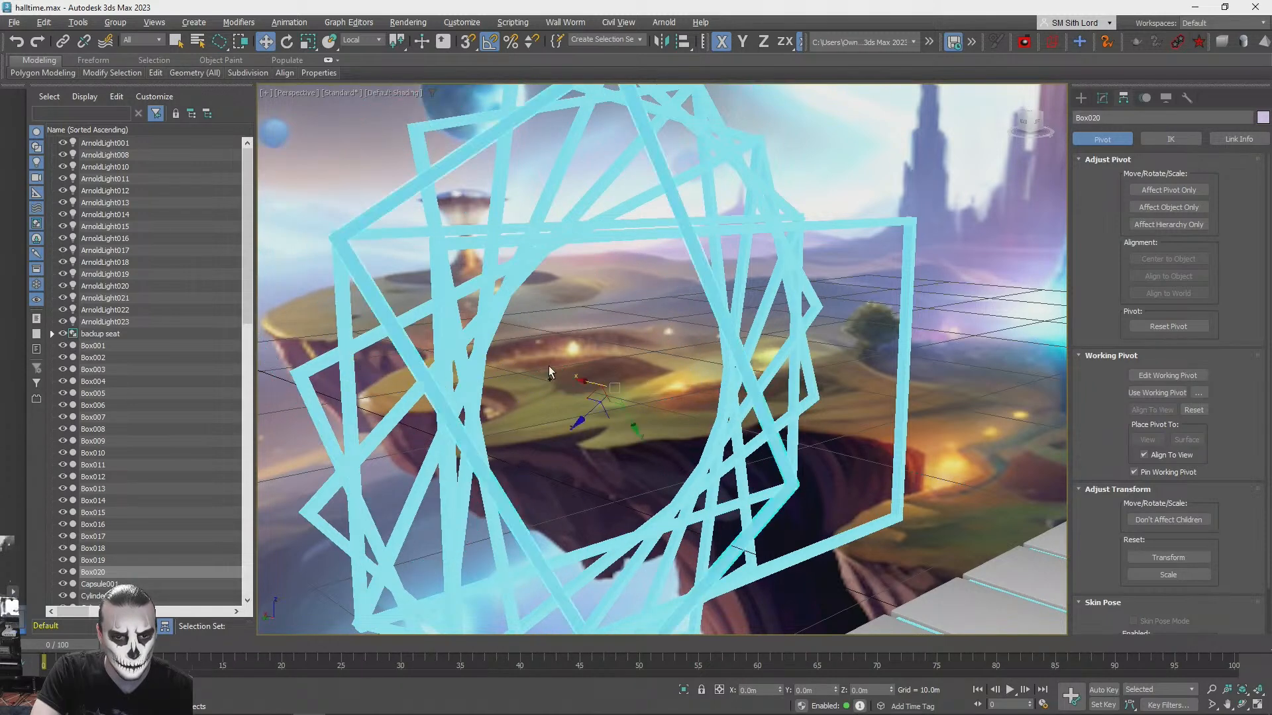
key(ctrl+y)
key(ctrl+y)
key(ctrl+y)
key(ctrl+y)
key(ctrl+y)
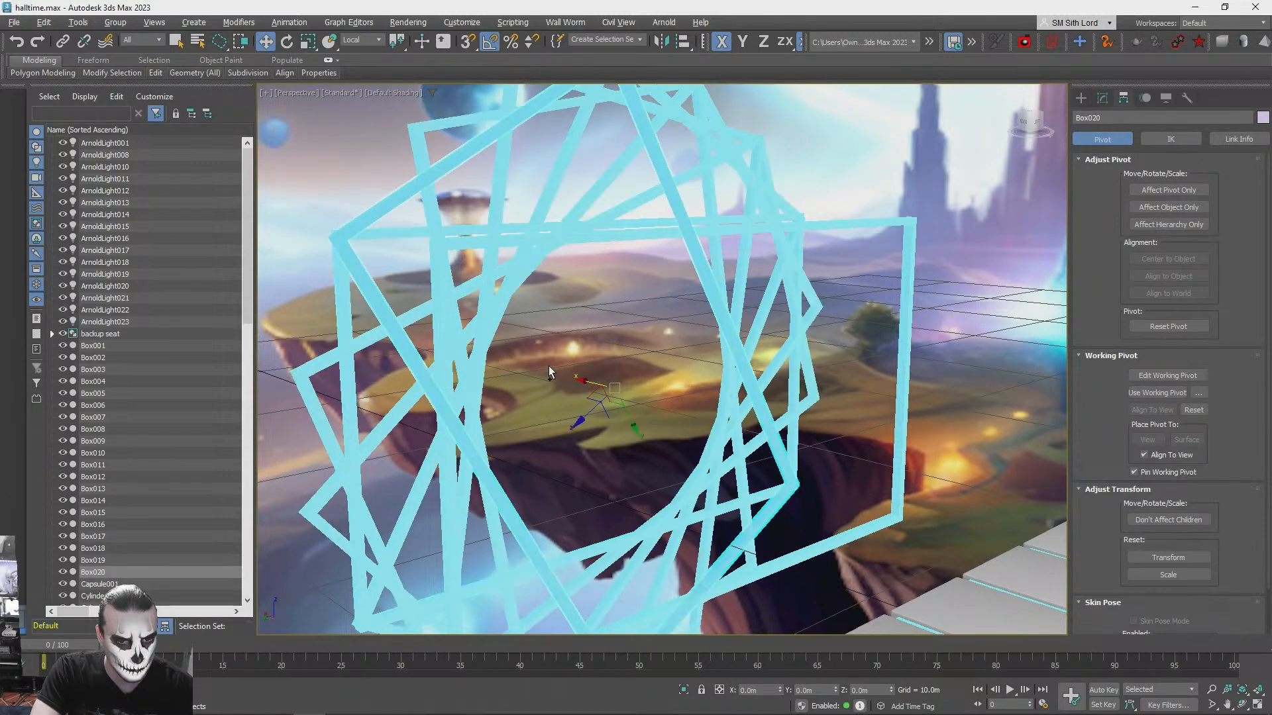
- Select the seven stacked frame copies, drop the nearest two from the selection and shift the others farther back
scroll(587, 382, down, 4)
alt+middle_drag(588, 383, 586, 252)
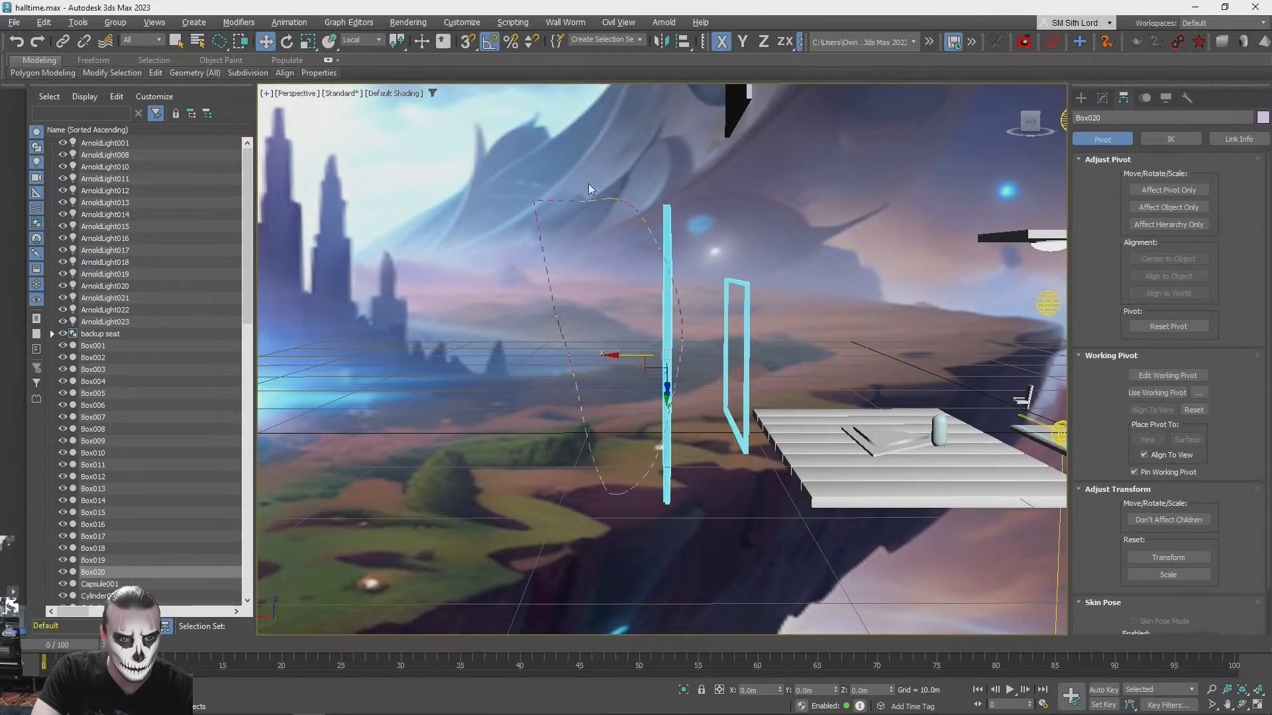
drag(680, 499, 673, 512)
mouse_move(662, 511)
alt+middle_down()
mouse_move(594, 513)
mouse_move(670, 419)
mouse_move(713, 520)
mouse_move(681, 516)
alt+middle_up()
scroll(670, 419, up, 3)
scroll(743, 499, up, 1)
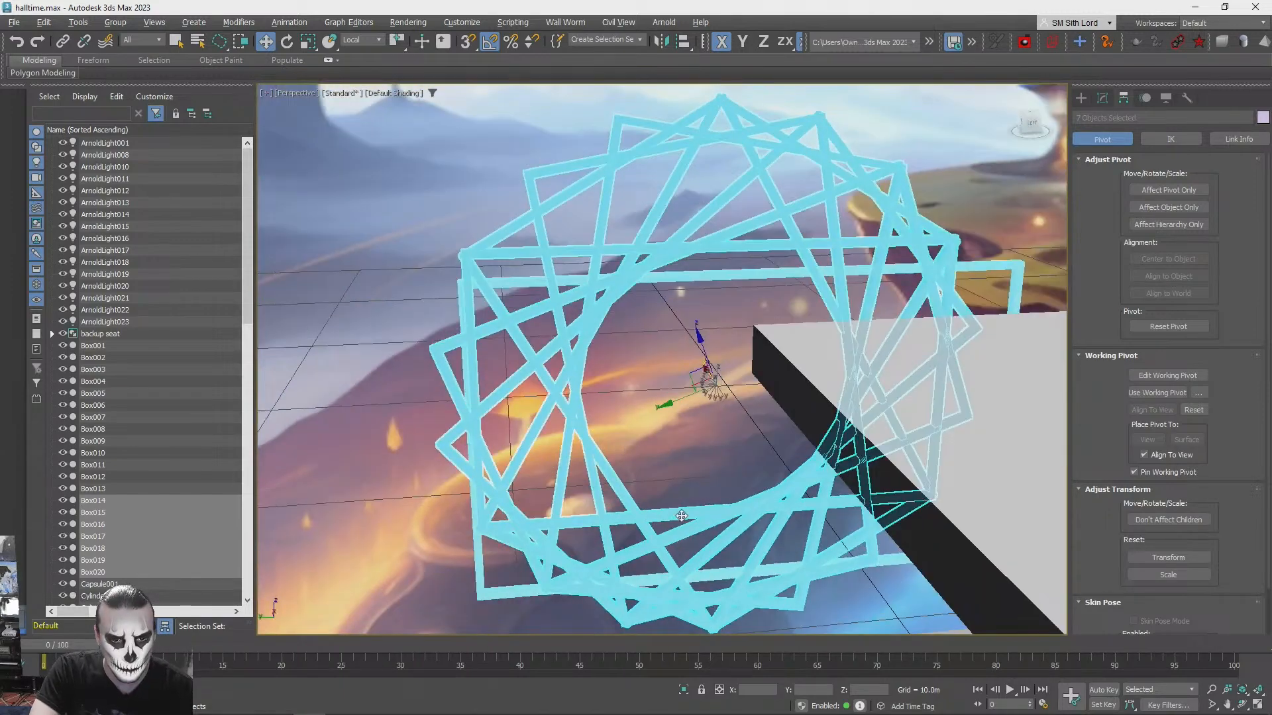
alt+click(685, 515)
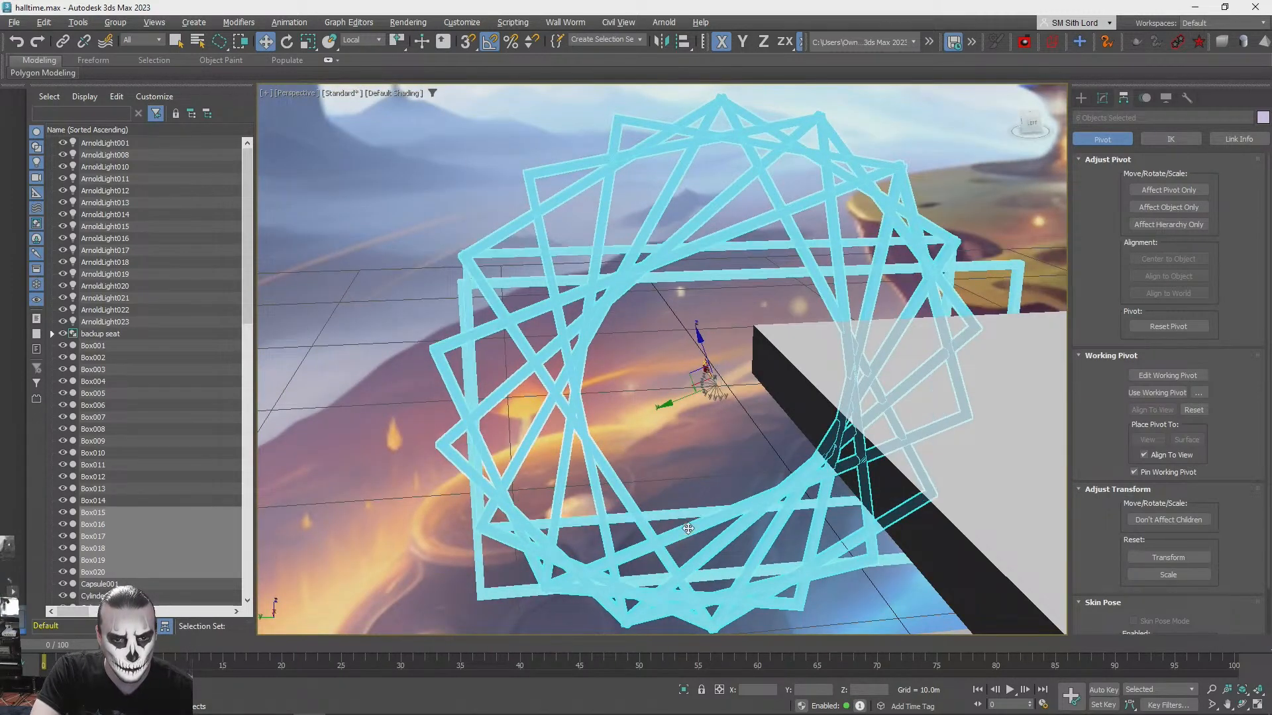
alt+click(689, 523)
alt+middle_drag(689, 524, 619, 383)
drag(615, 382, 569, 381)
- Fan out the remaining frame copies by removing the nearest one from the selection each time and moving the others farther back
alt+middle_drag(571, 382, 718, 488)
alt+click(667, 496)
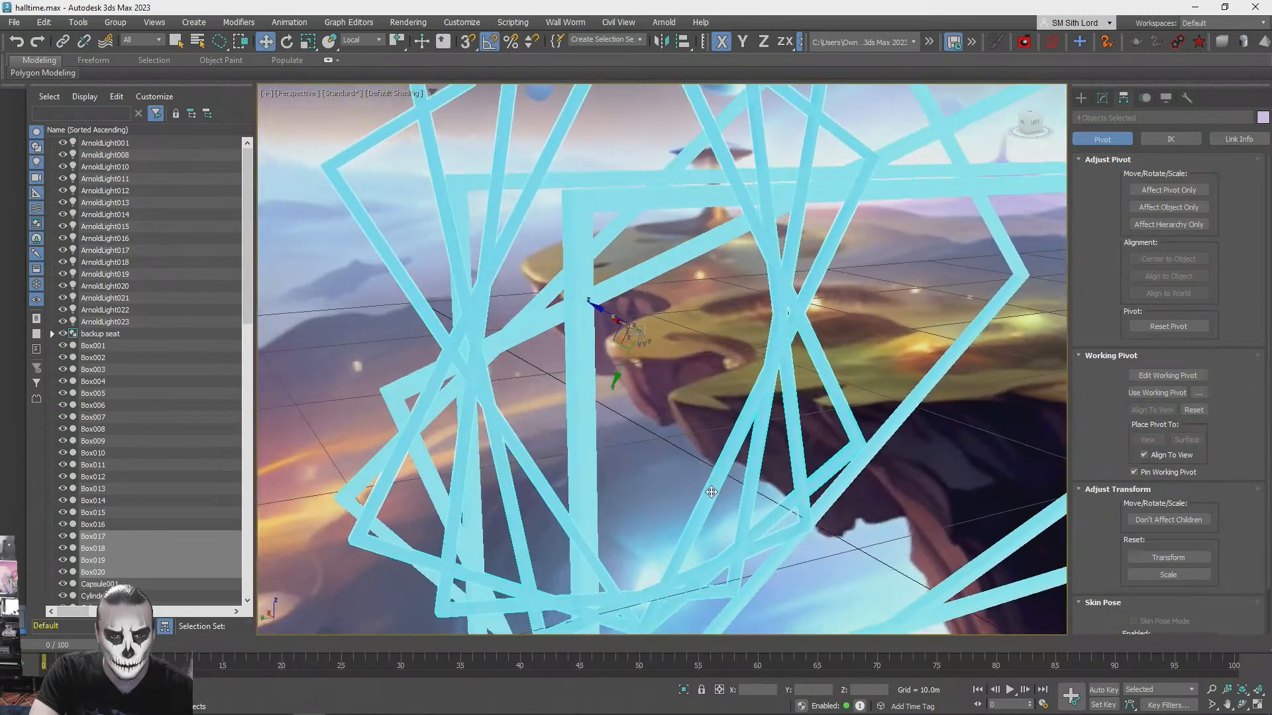
alt+click(710, 491)
alt+middle_drag(731, 427, 674, 342)
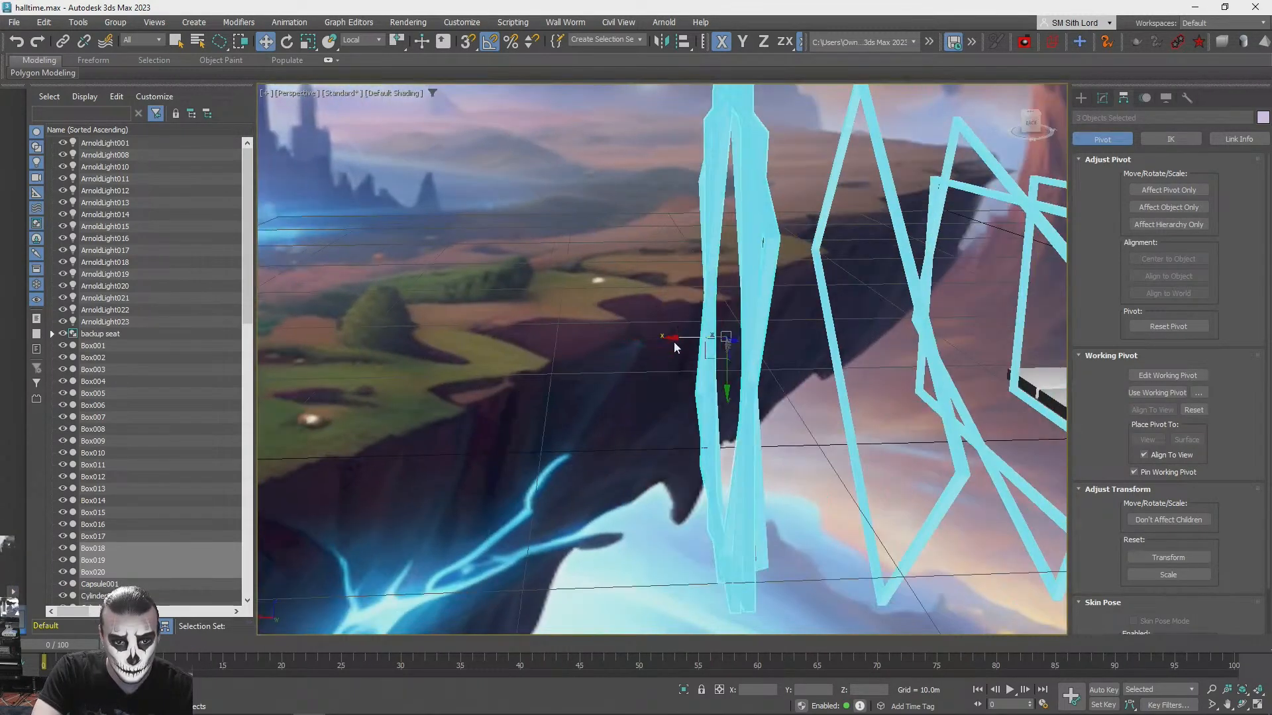
drag(673, 342, 538, 341)
alt+middle_drag(538, 341, 659, 475)
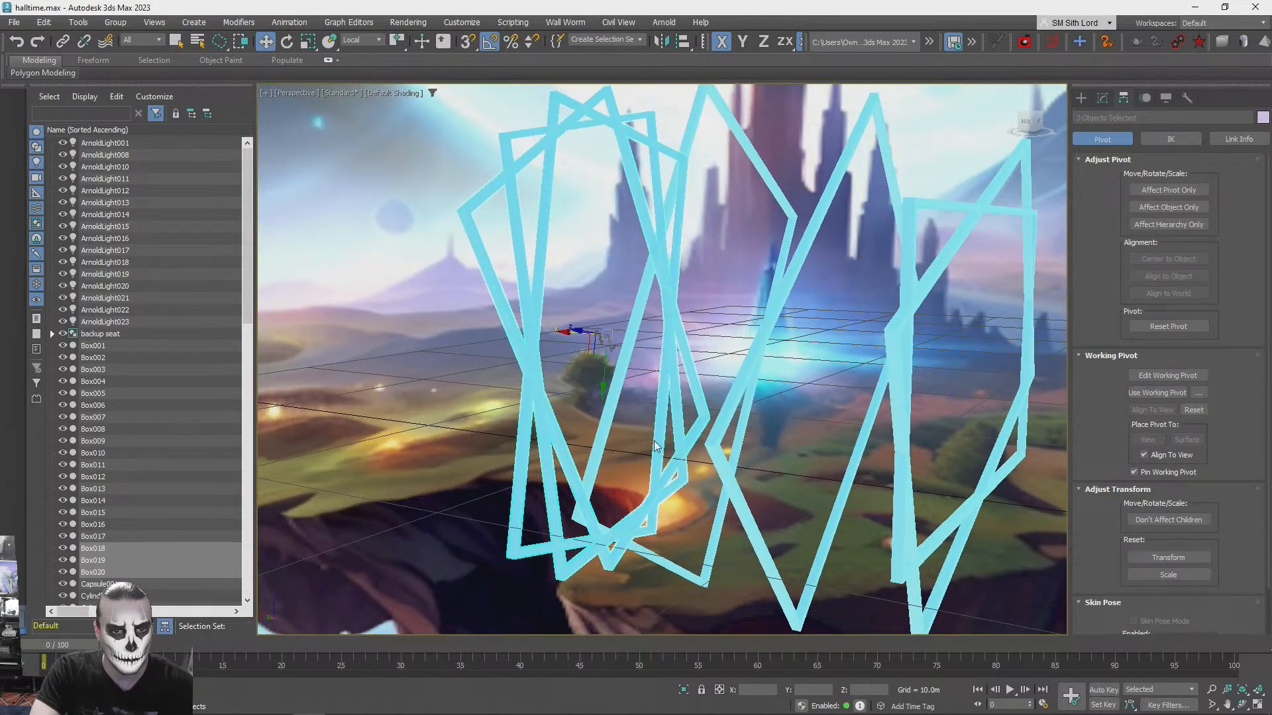
alt+middle_drag(620, 342, 724, 386)
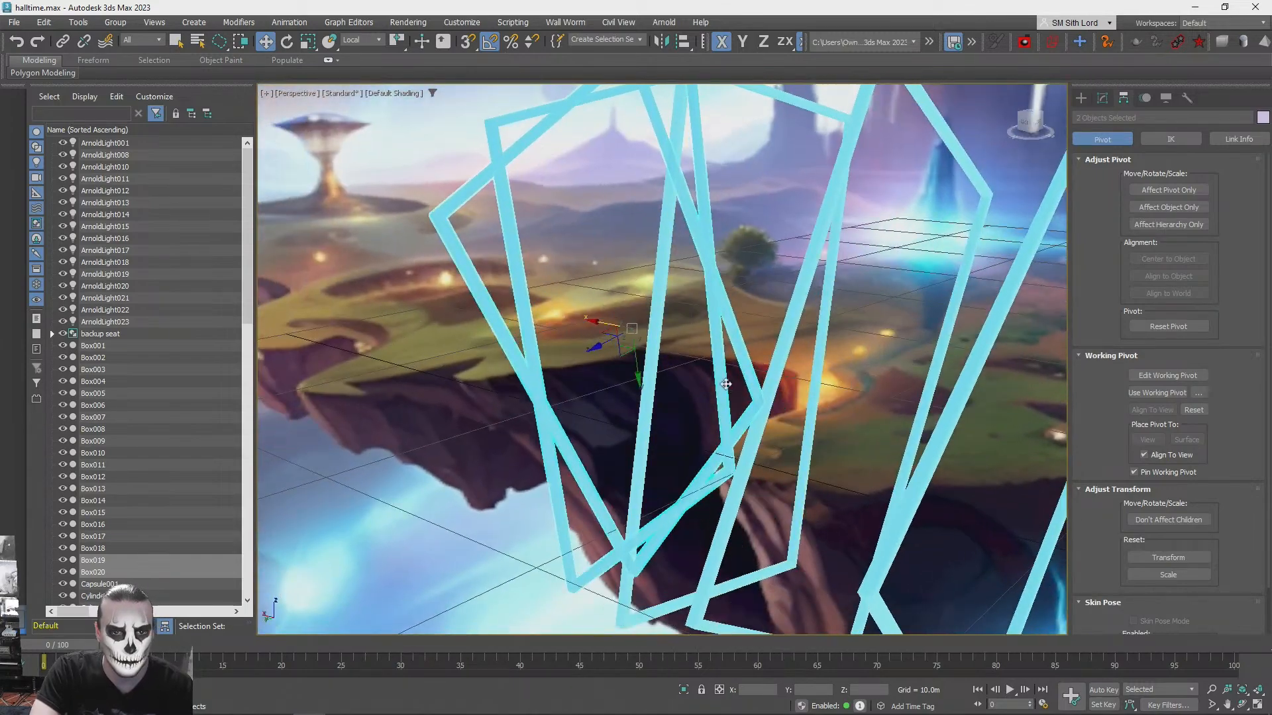
click(724, 379)
mouse_move(638, 355)
alt+middle_down()
mouse_move(658, 349)
mouse_move(649, 333)
alt+middle_up()
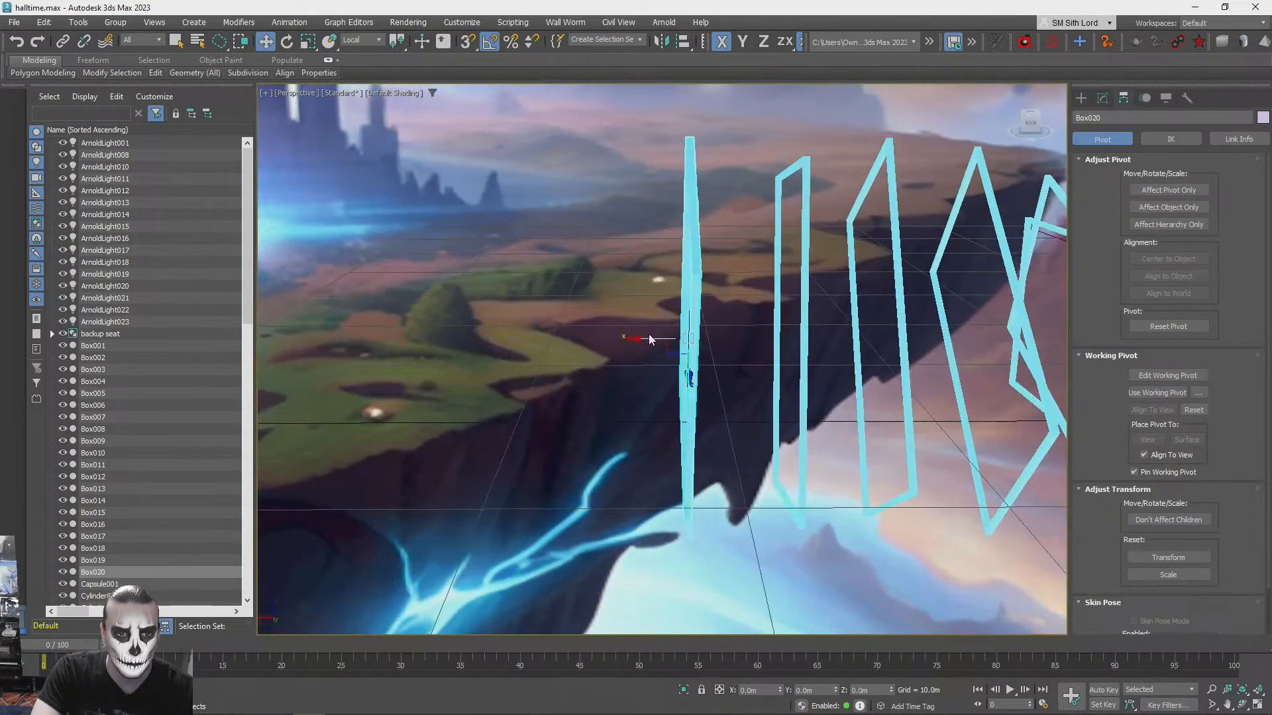
drag(639, 338, 525, 340)
- Deselect the frames and examine the spread-out row from behind the cinema seats and from the side
scroll(398, 374, down, 1)
click(399, 375)
scroll(399, 375, down, 2)
alt+middle_drag(398, 375, 422, 360)
scroll(421, 359, down, 5)
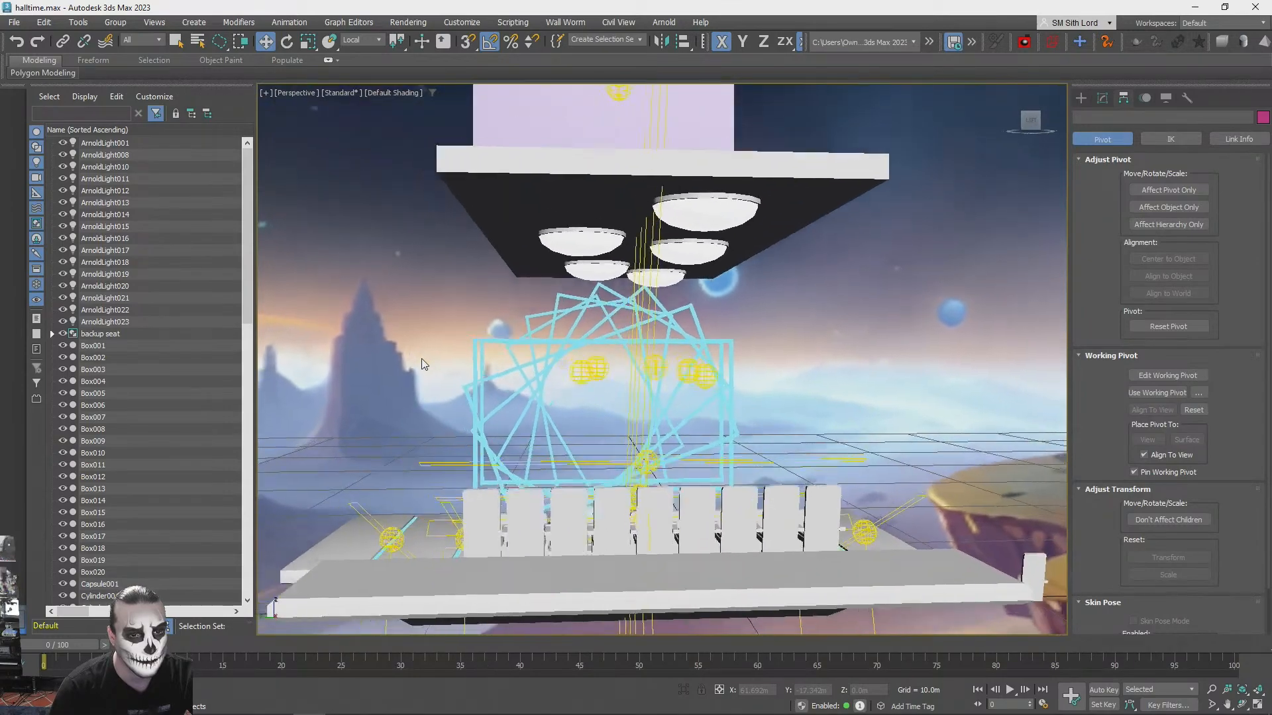
scroll(421, 359, up, 6)
scroll(421, 359, up, 6)
scroll(422, 359, down, 2)
alt+middle_drag(421, 359, 359, 459)
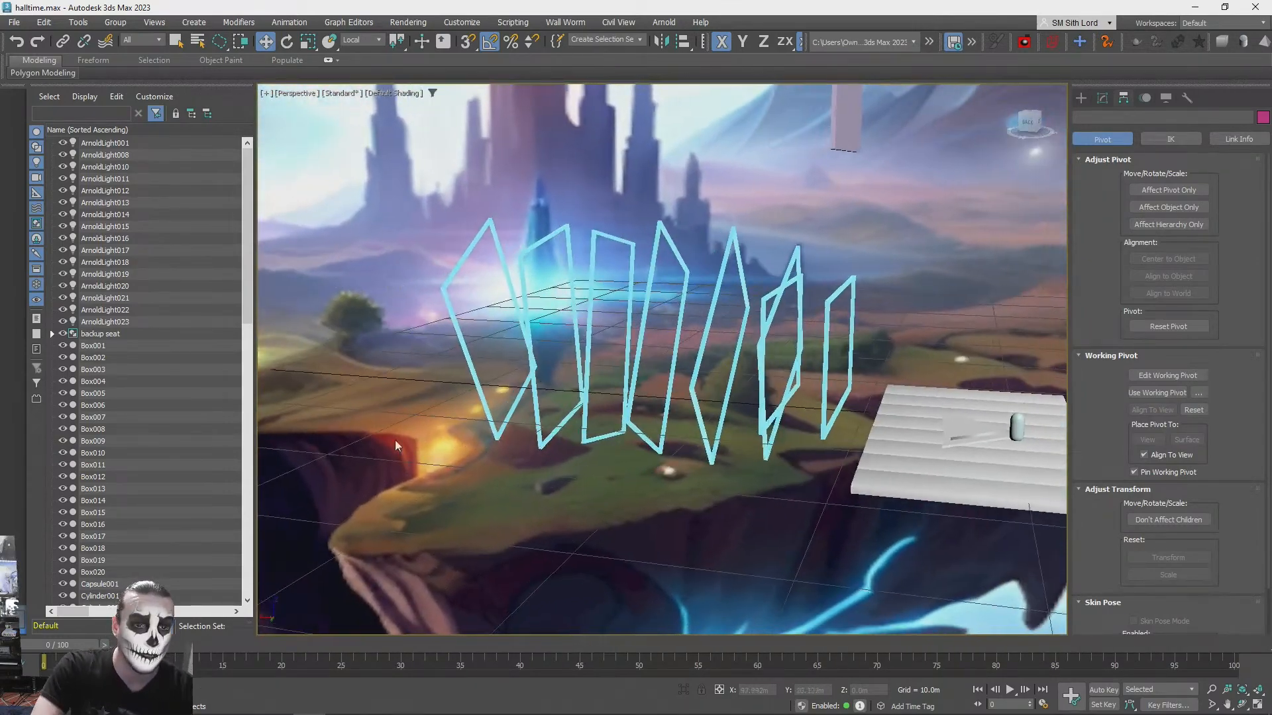
- Delete all seven frame copies behind the original frame
alt+middle_drag(453, 228, 764, 336)
click(747, 324)
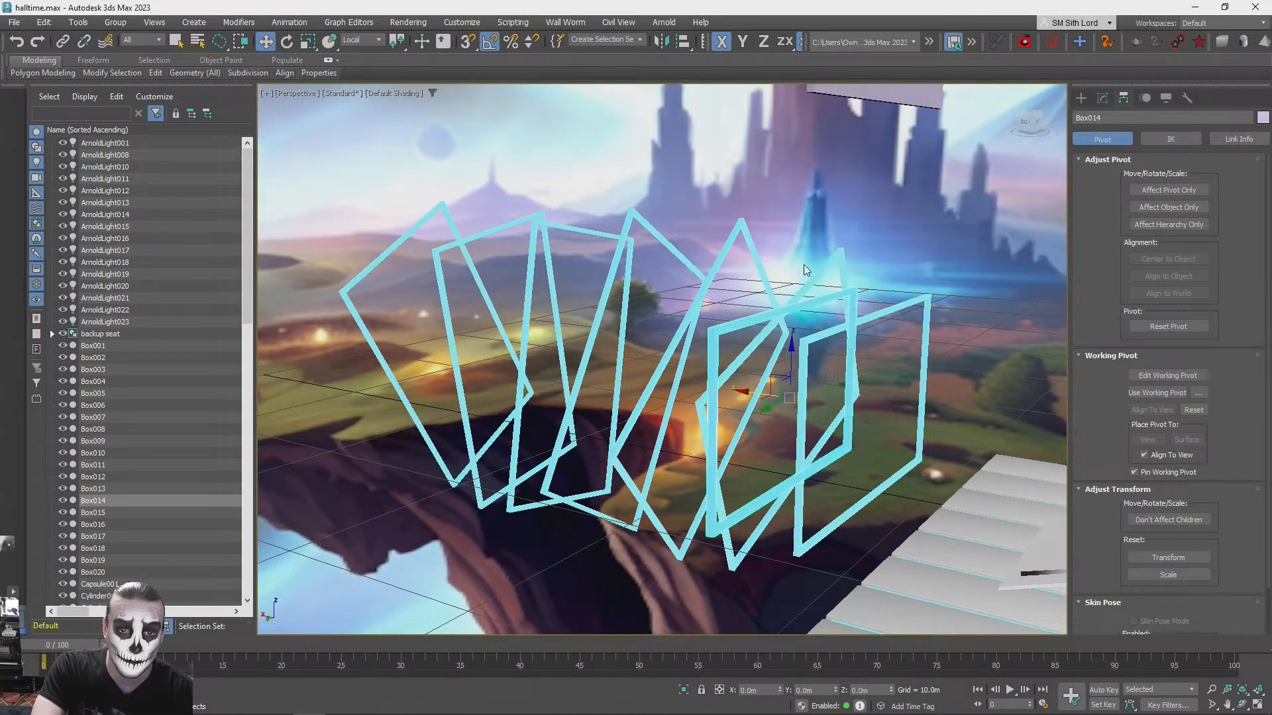
key(Delete)
alt+middle_drag(738, 288, 671, 455)
drag(737, 389, 689, 354)
key(Delete)
mouse_move(752, 383)
alt+middle_down()
mouse_move(610, 351)
mouse_move(740, 385)
alt+middle_up()
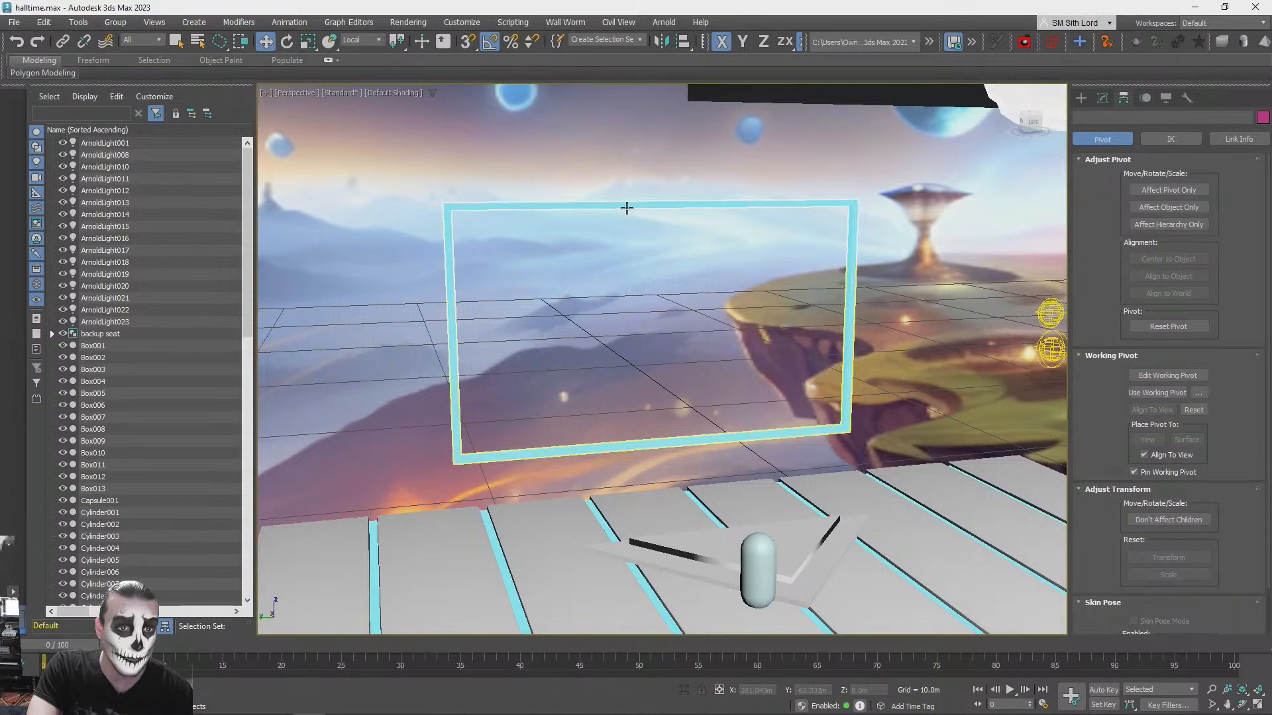
- Raise the remaining rectangular frame higher behind the stage and delete the extra object Box013
click(626, 208)
drag(663, 273, 663, 220)
key(q)
click(873, 311)
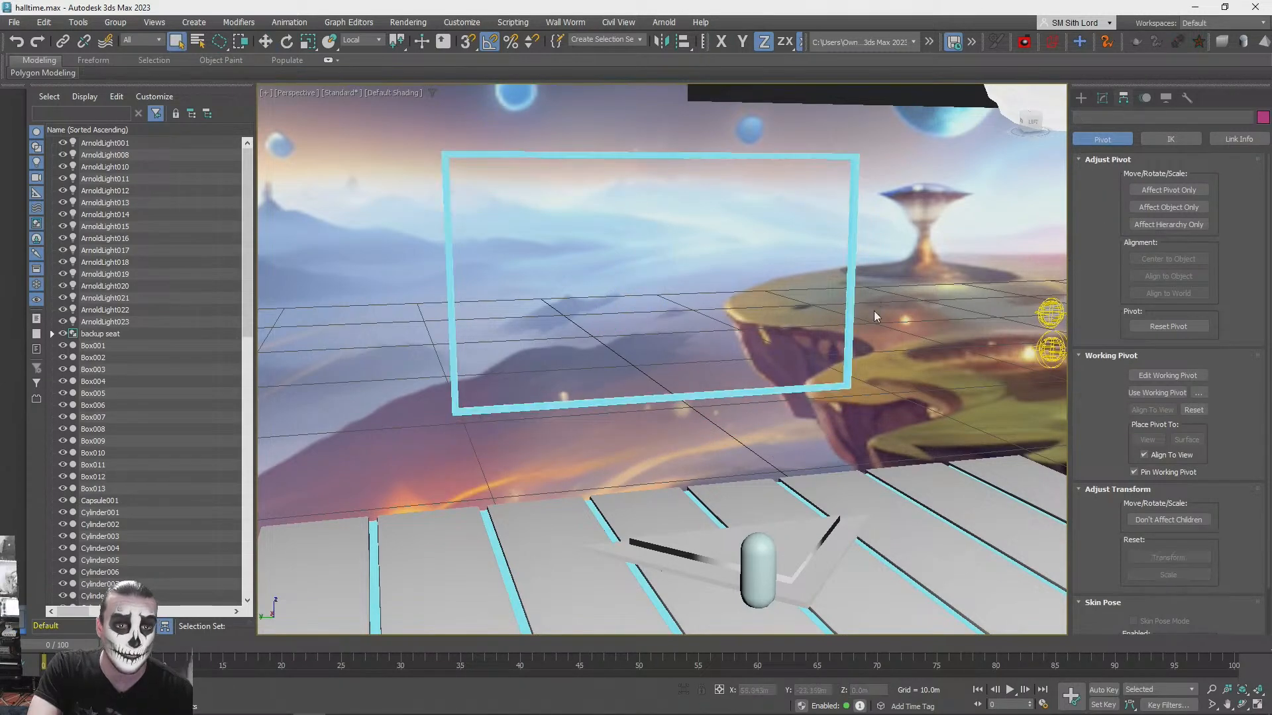
click(551, 182)
key(Delete)
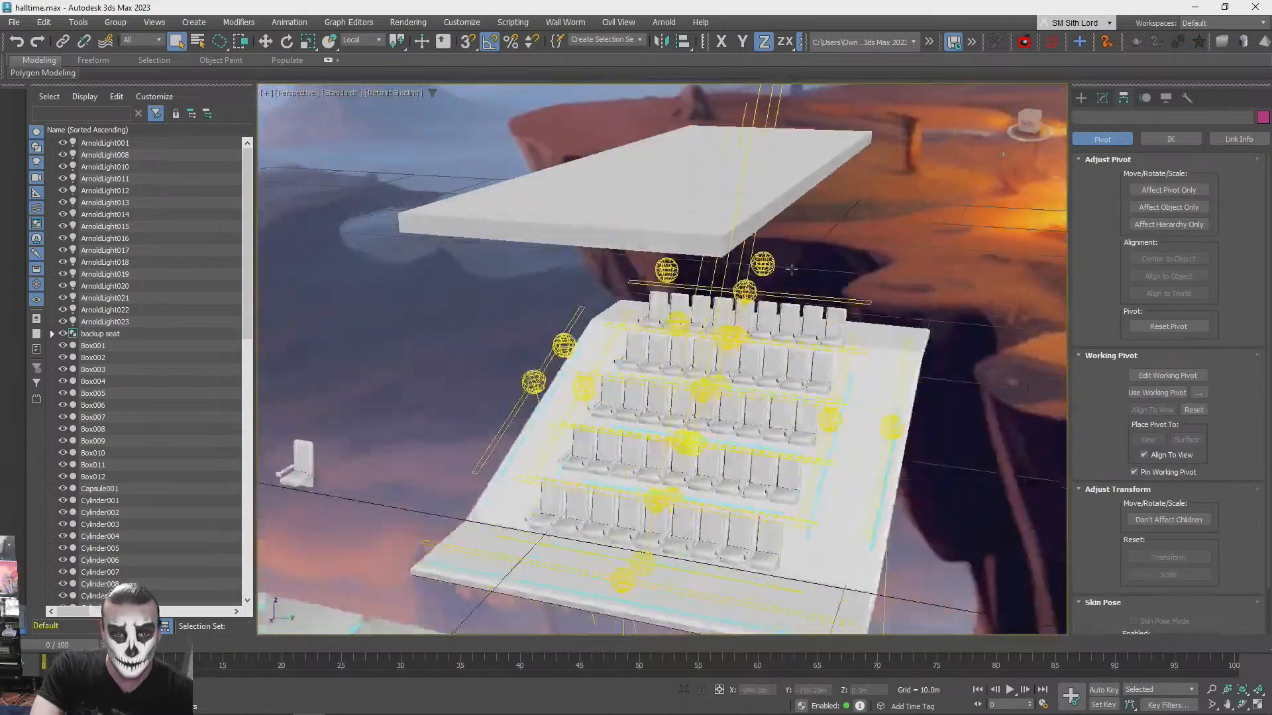
- Hide the backup seat standing beside the seating platform and clear the selection
alt+middle_drag(792, 269, 494, 557)
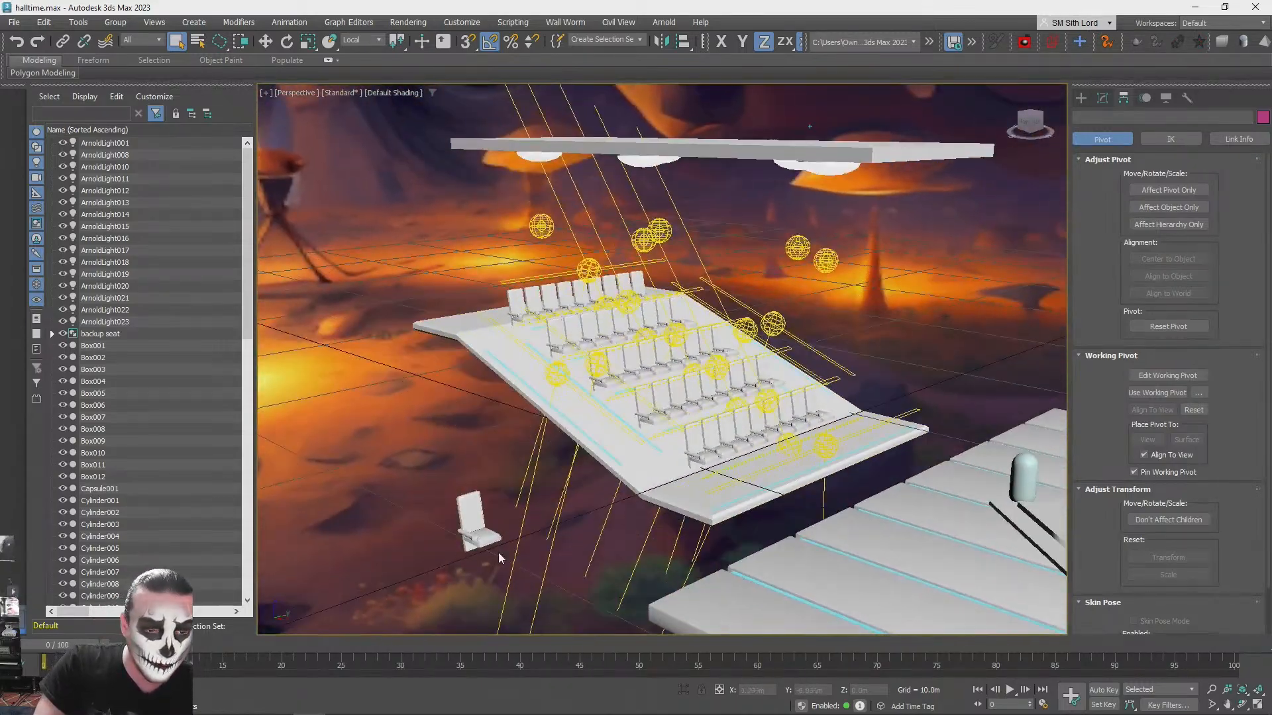
click(471, 518)
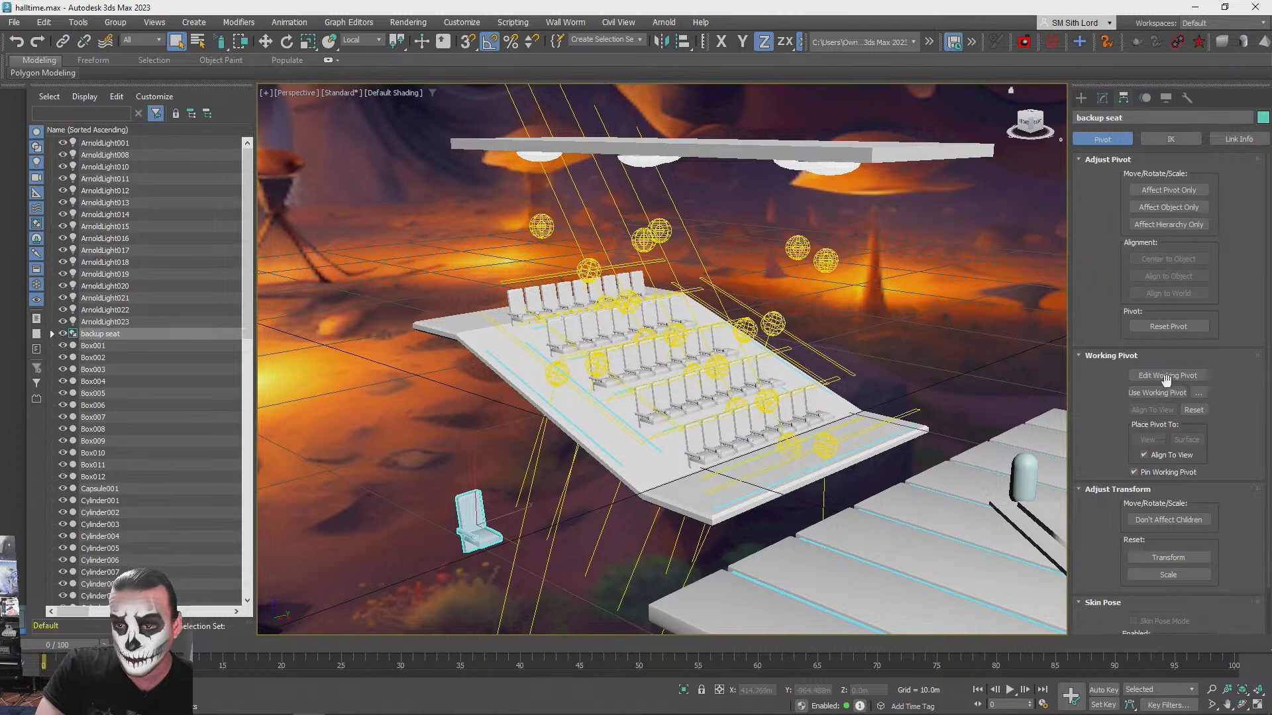
click(1166, 98)
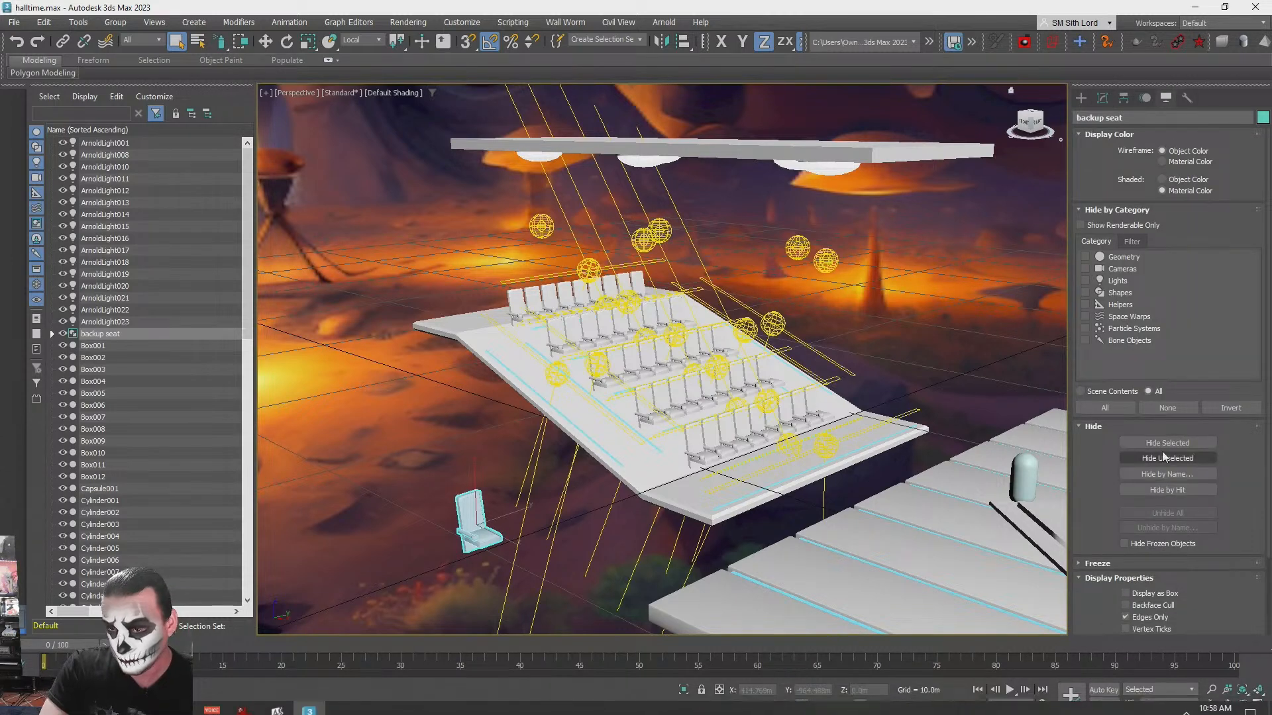
click(1153, 444)
click(514, 508)
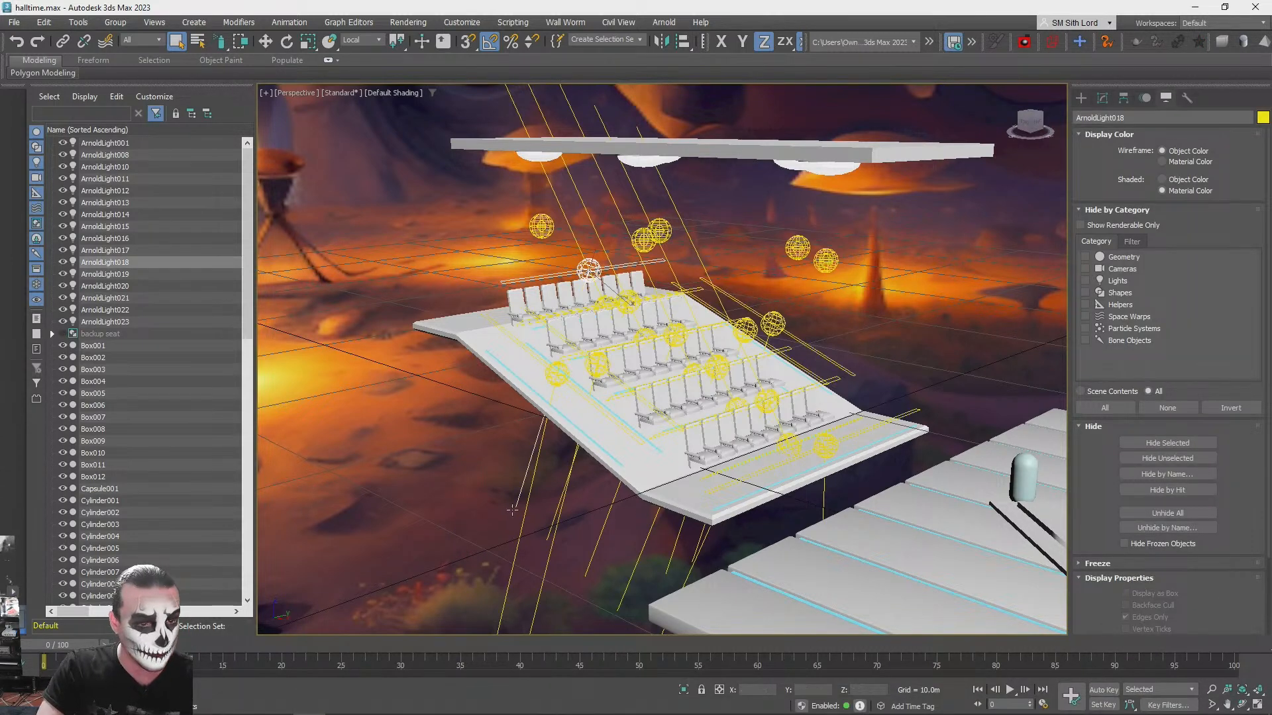
key(q)
click(471, 496)
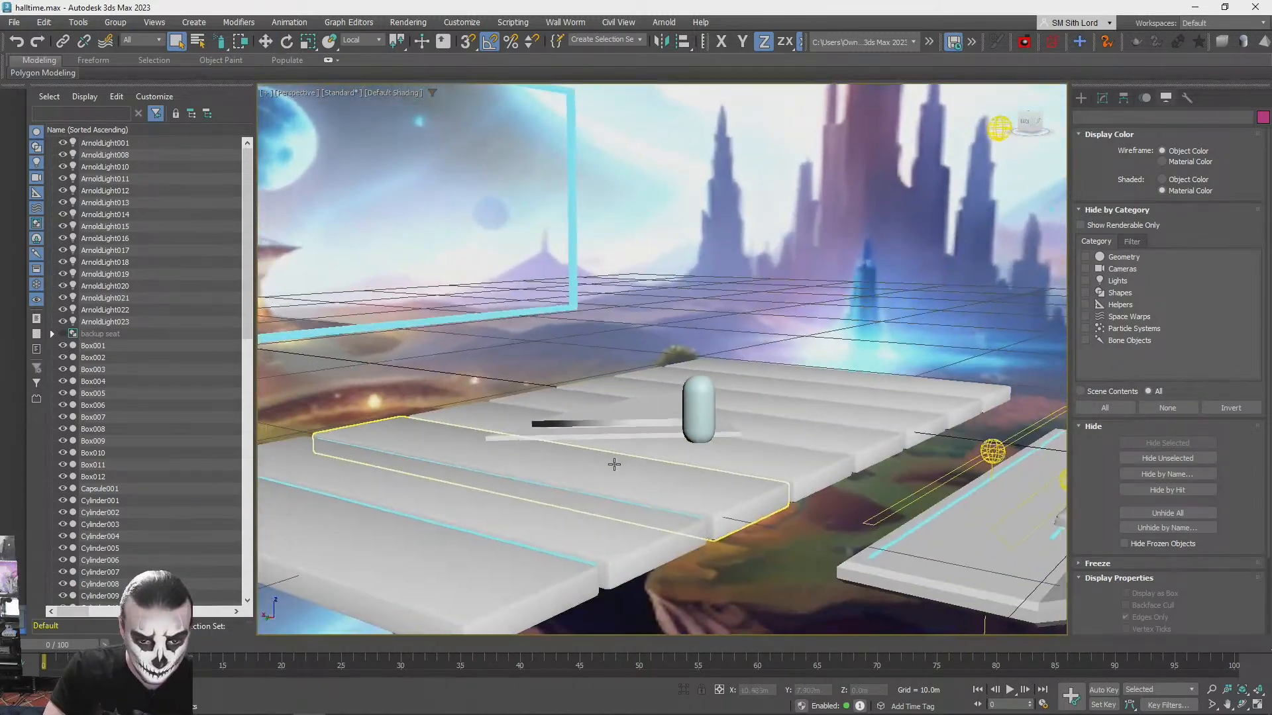
- Delete the capsule standing on the stage
click(669, 414)
key(Delete)
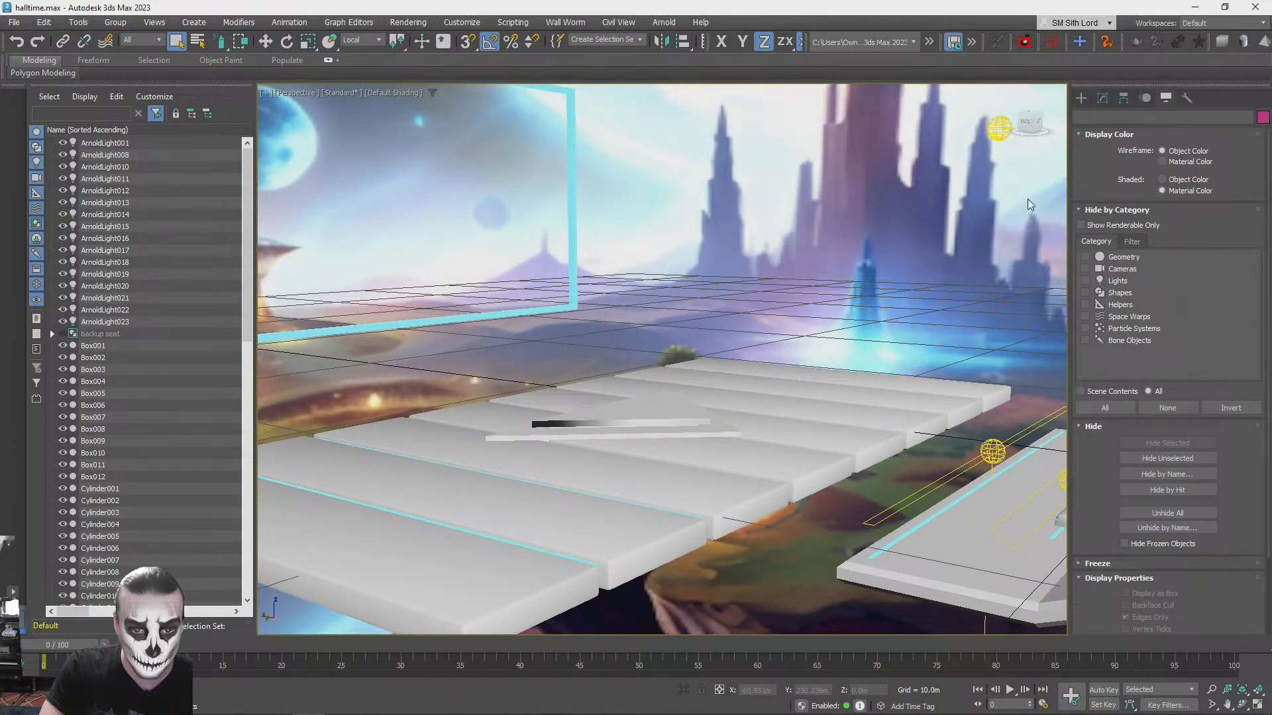
click(1080, 98)
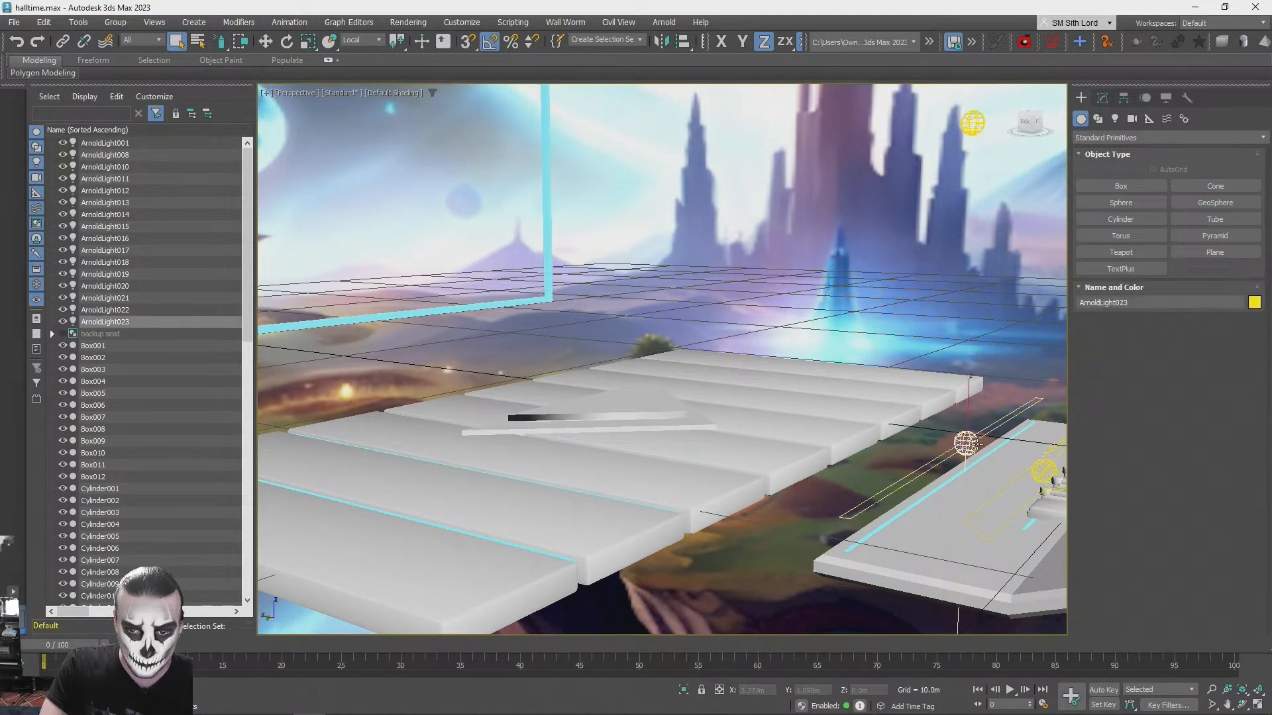
- Copy the blue strip light from the seating platform to the stage, rotate it 90° about Z and place it above the first glowing gap
mouse_move(952, 420)
mouse_down()
mouse_move(520, 386)
mouse_move(656, 260)
mouse_up()
click(641, 417)
alt+middle_drag(641, 413, 873, 349)
drag(651, 388, 439, 439)
key(e)
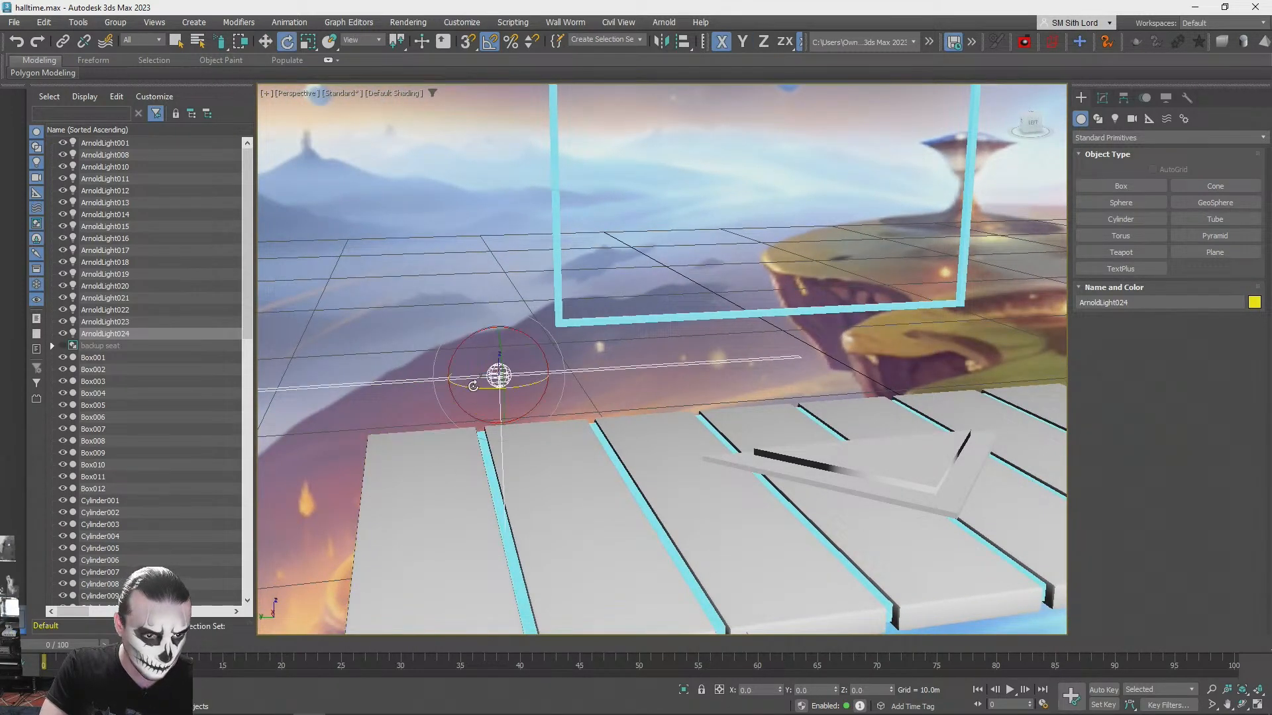
drag(491, 389, 536, 390)
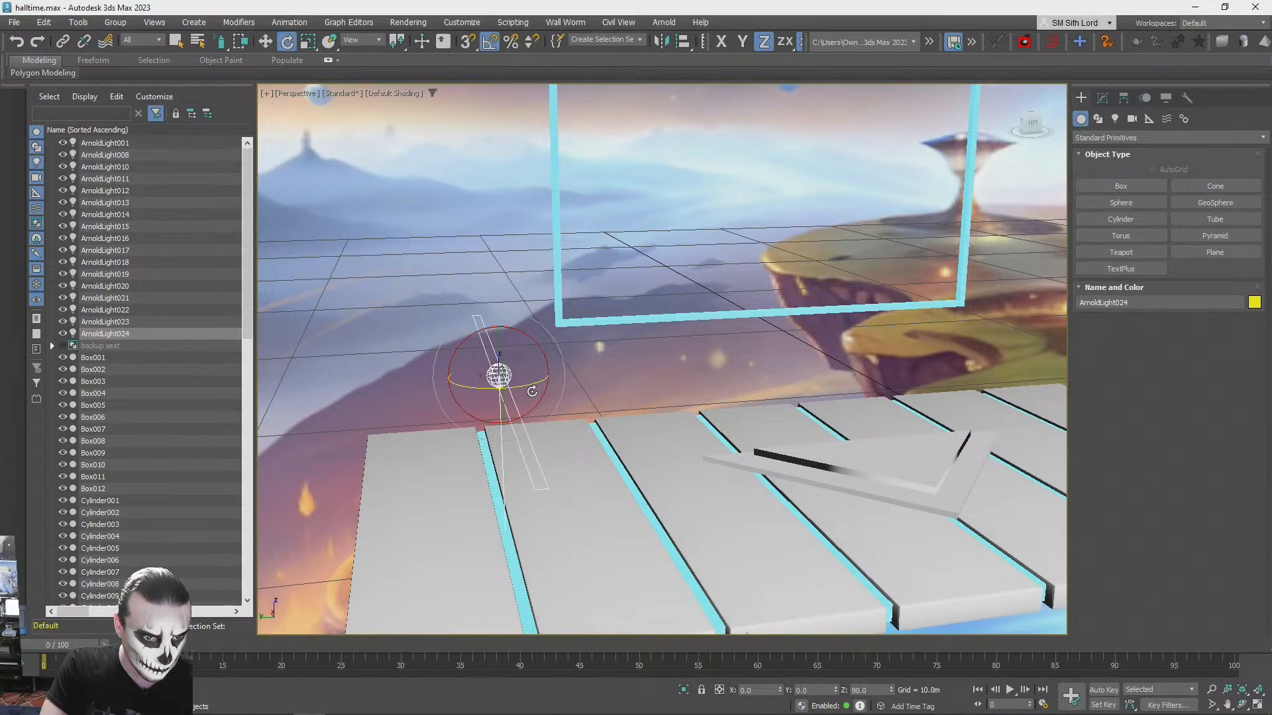
alt+middle_drag(531, 379, 605, 338)
drag(605, 338, 610, 428)
alt+middle_drag(610, 427, 946, 441)
- Render the perspective view to check the strip light's glow on the stage slabs, and close the render
scroll(957, 458, up, 2)
key(shift+q)
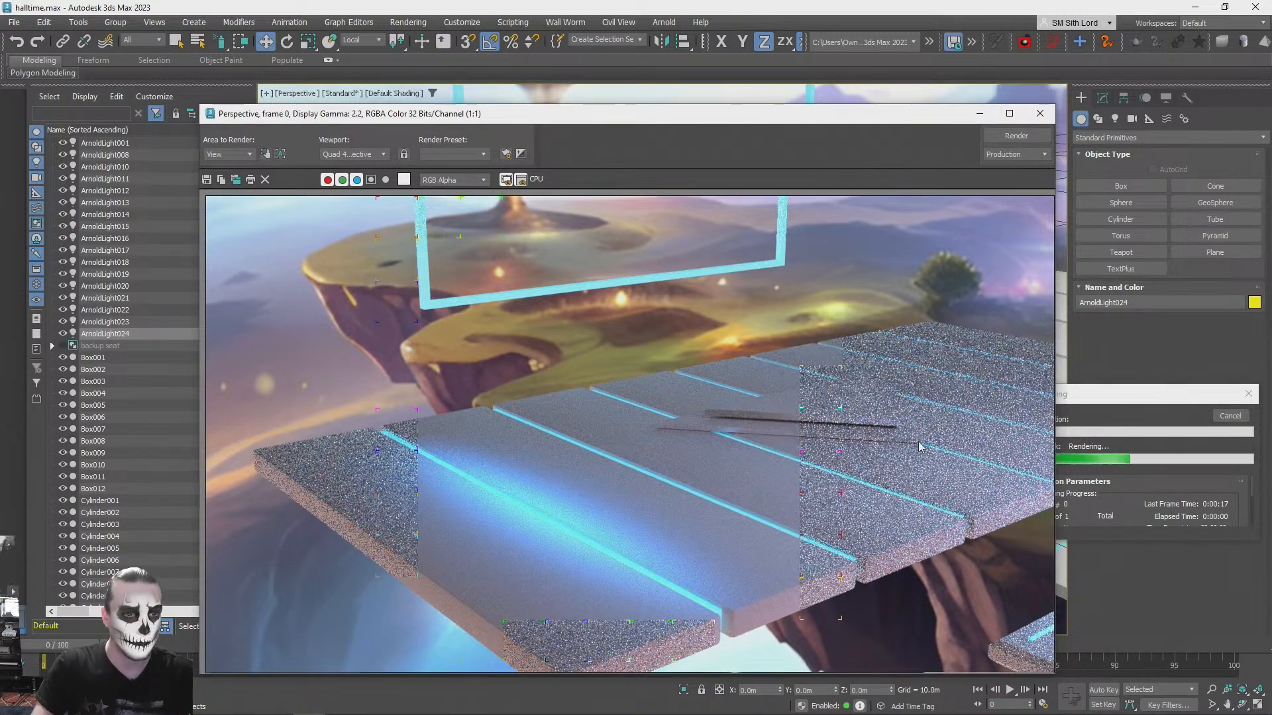
click(1040, 114)
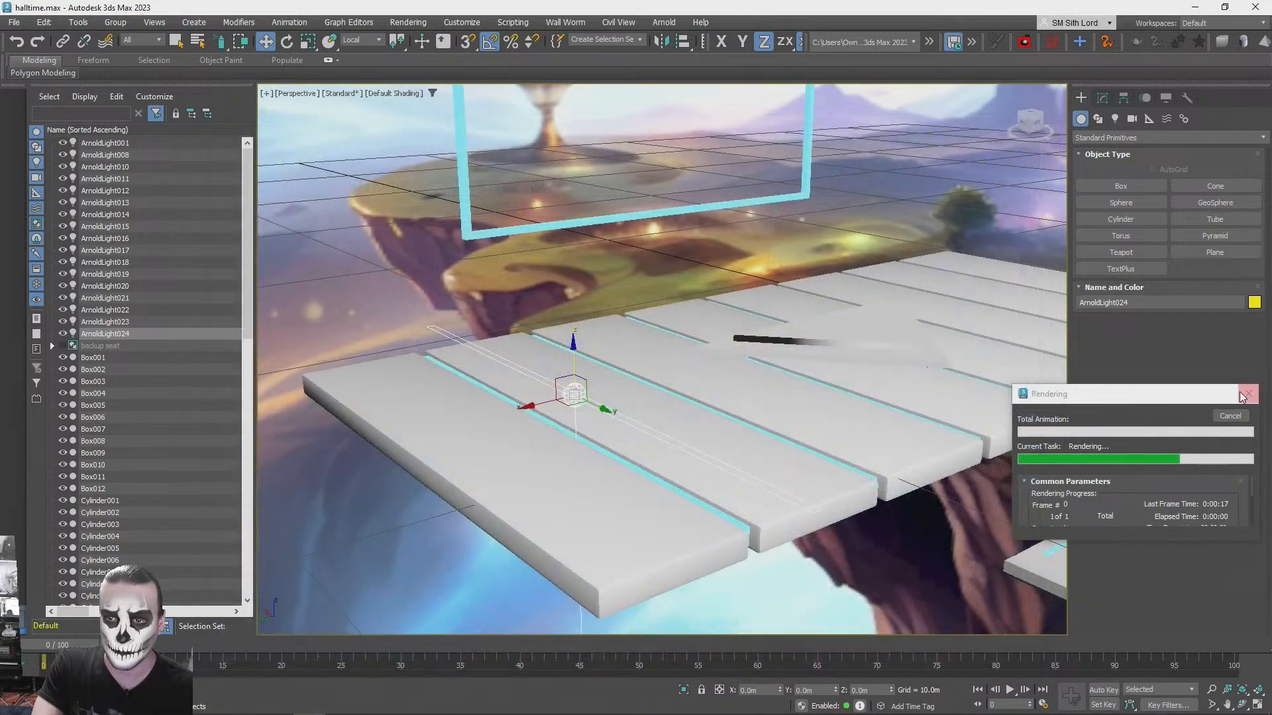
- Lengthen the stage strip light by setting its Quad Y to 16.4 m
click(1102, 98)
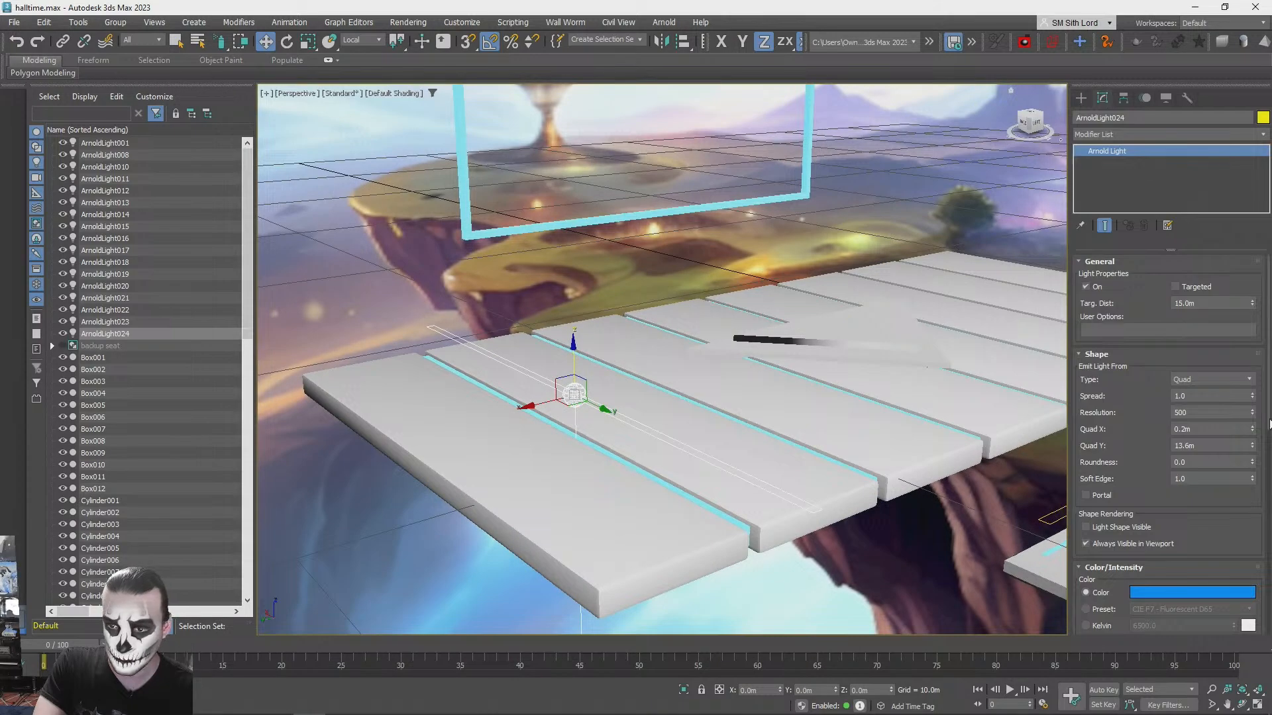
drag(1246, 429, 1246, 426)
alt+middle_drag(667, 423, 569, 470)
mouse_move(830, 490)
middle_down()
mouse_move(642, 426)
mouse_move(650, 420)
middle_up()
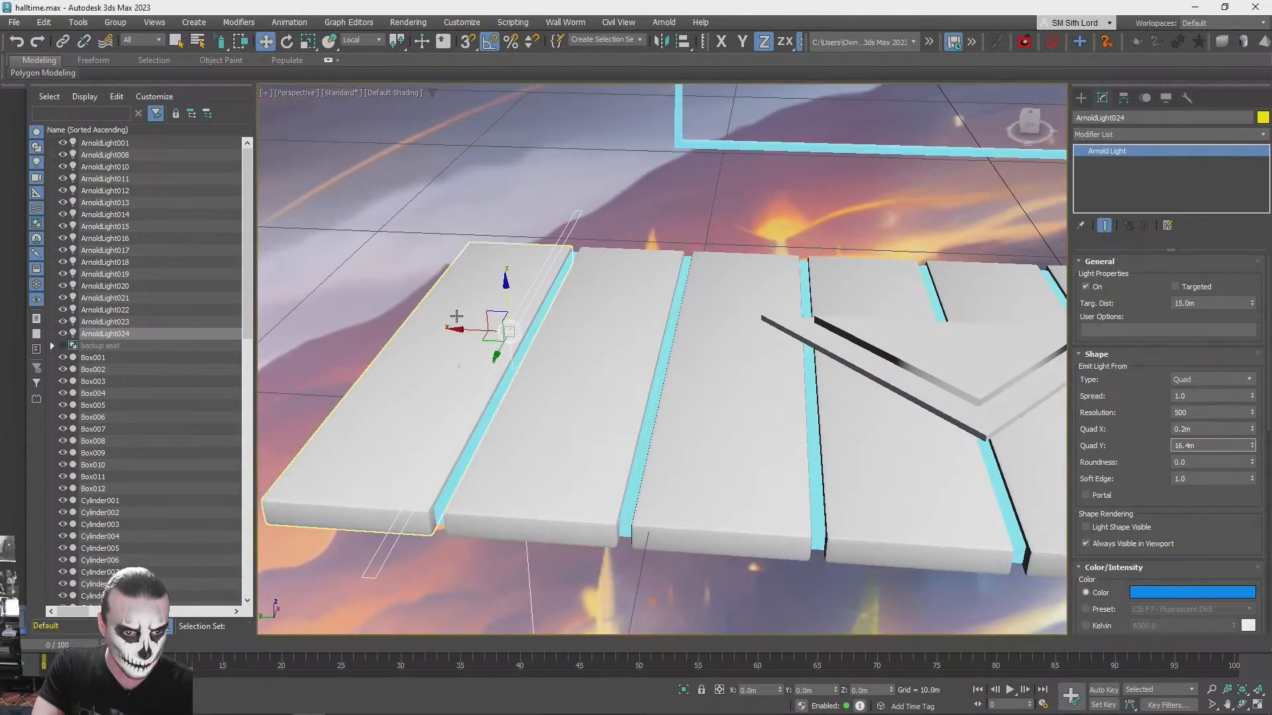
- Make six copies of the strip light along the stage, one above each remaining glowing gap between the slabs
shift+drag(460, 328, 608, 326)
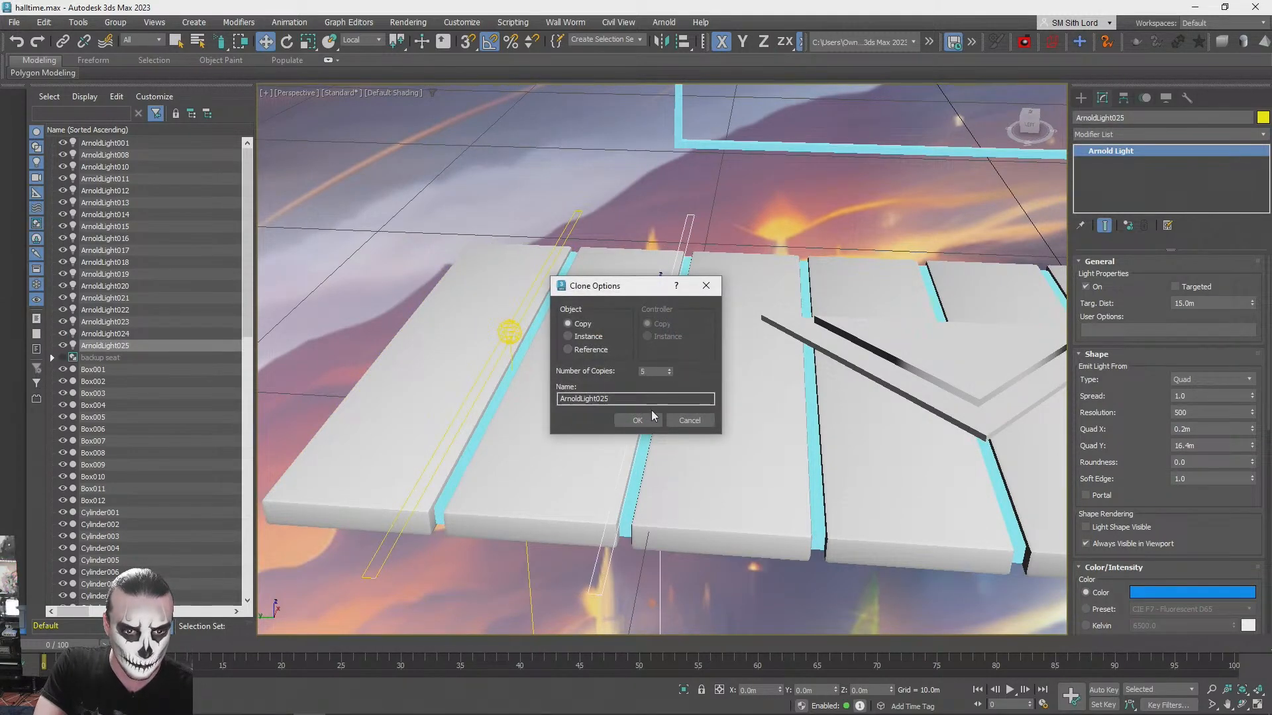
click(638, 421)
mouse_move(637, 421)
alt+middle_down()
mouse_move(669, 420)
mouse_move(712, 374)
mouse_move(576, 379)
alt+middle_up()
shift+drag(571, 377, 723, 376)
click(631, 421)
- Deselect the lights and render the stage in perspective to check the blue light across all slabs
mouse_move(634, 415)
alt+middle_down()
mouse_move(619, 329)
mouse_move(514, 369)
mouse_move(512, 399)
mouse_move(472, 411)
mouse_move(581, 413)
alt+middle_up()
click(663, 260)
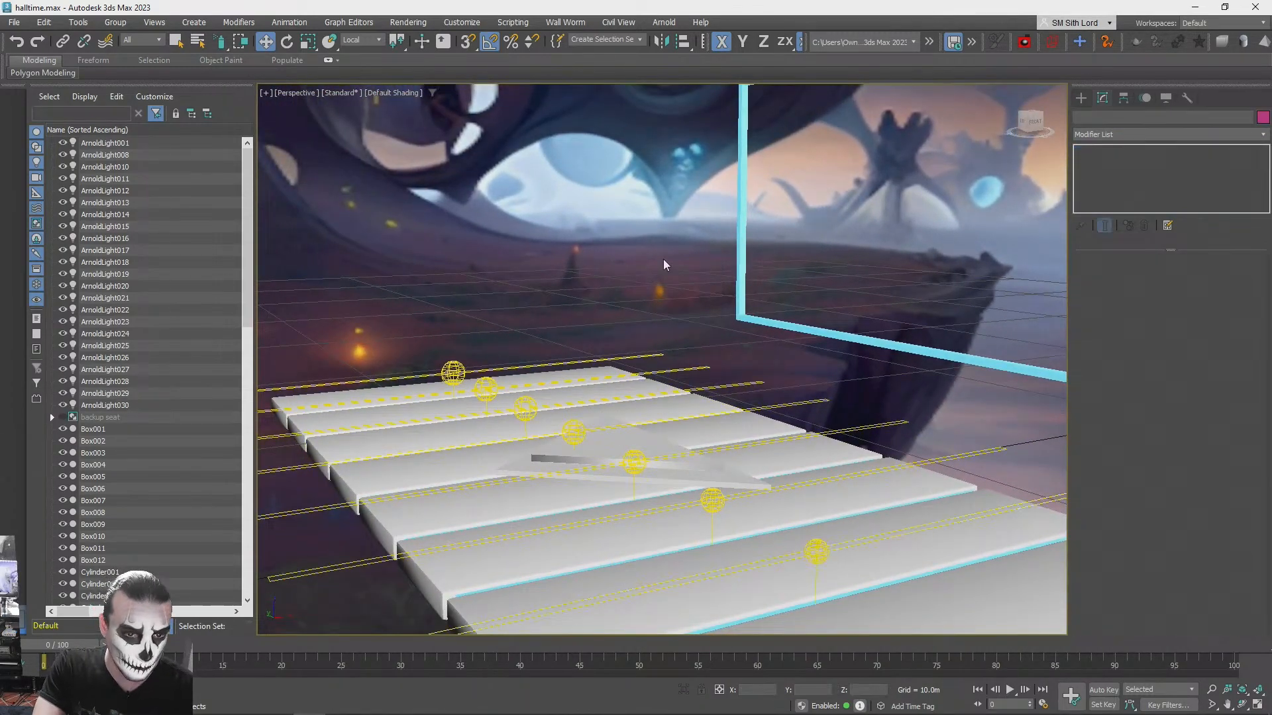
key(shift+q)
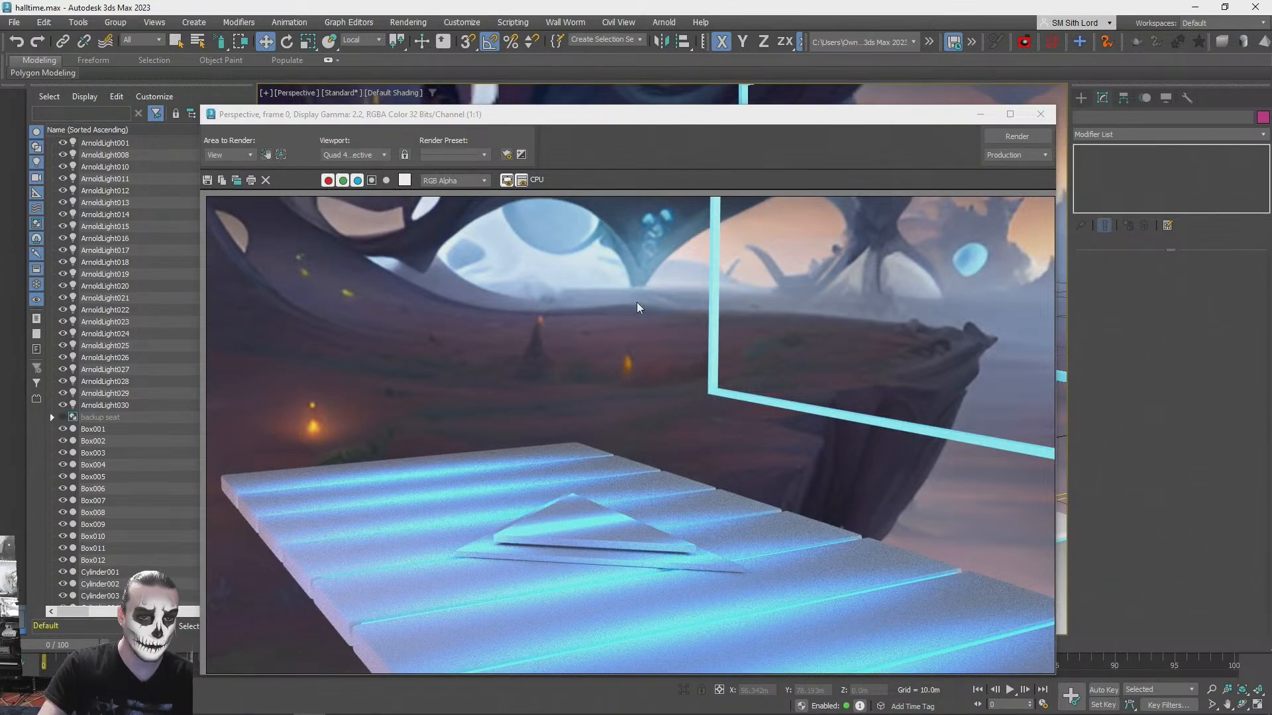
- Render a wide perspective view of the seats, stage and glowing frame to check the overall lighting, and close the render
click(1047, 114)
alt+middle_drag(867, 285, 629, 457)
click(627, 458)
drag(665, 405, 690, 335)
click(815, 202)
key(shift+z)
key(shift+z)
key(shift+z)
key(shift+z)
key(shift+z)
key(shift+z)
key(shift+z)
key(shift+z)
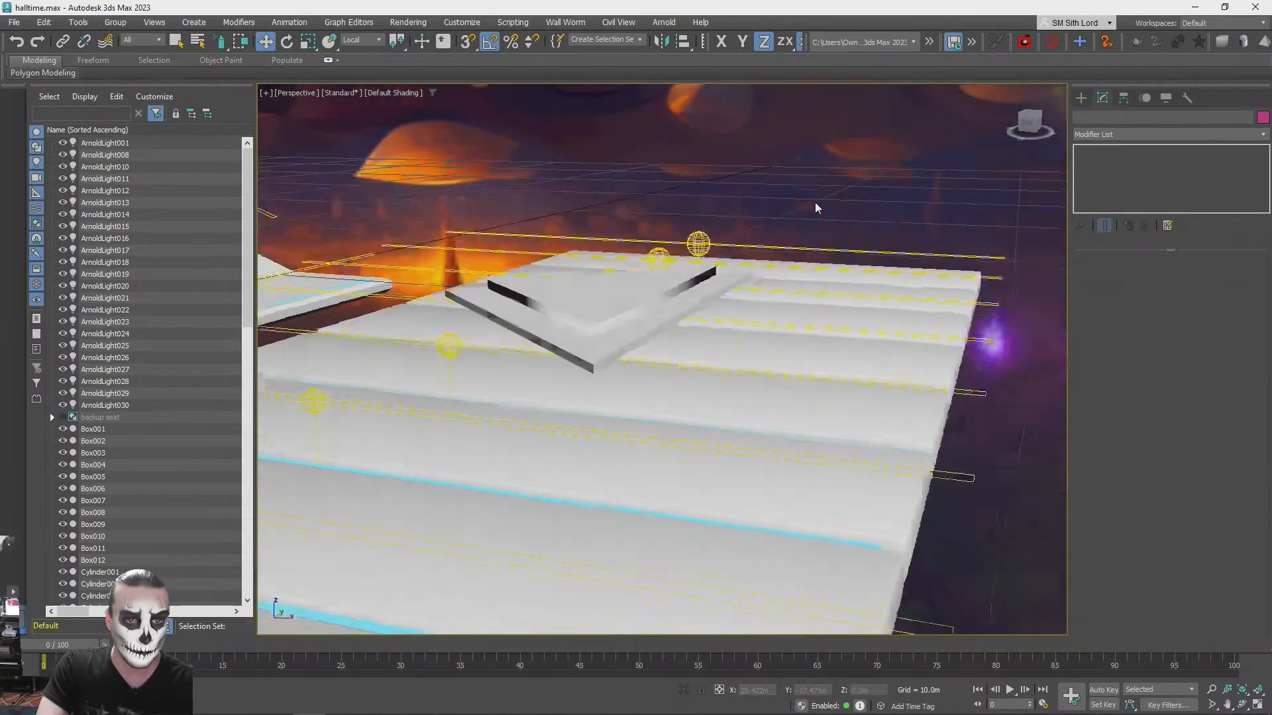
key(shift+q)
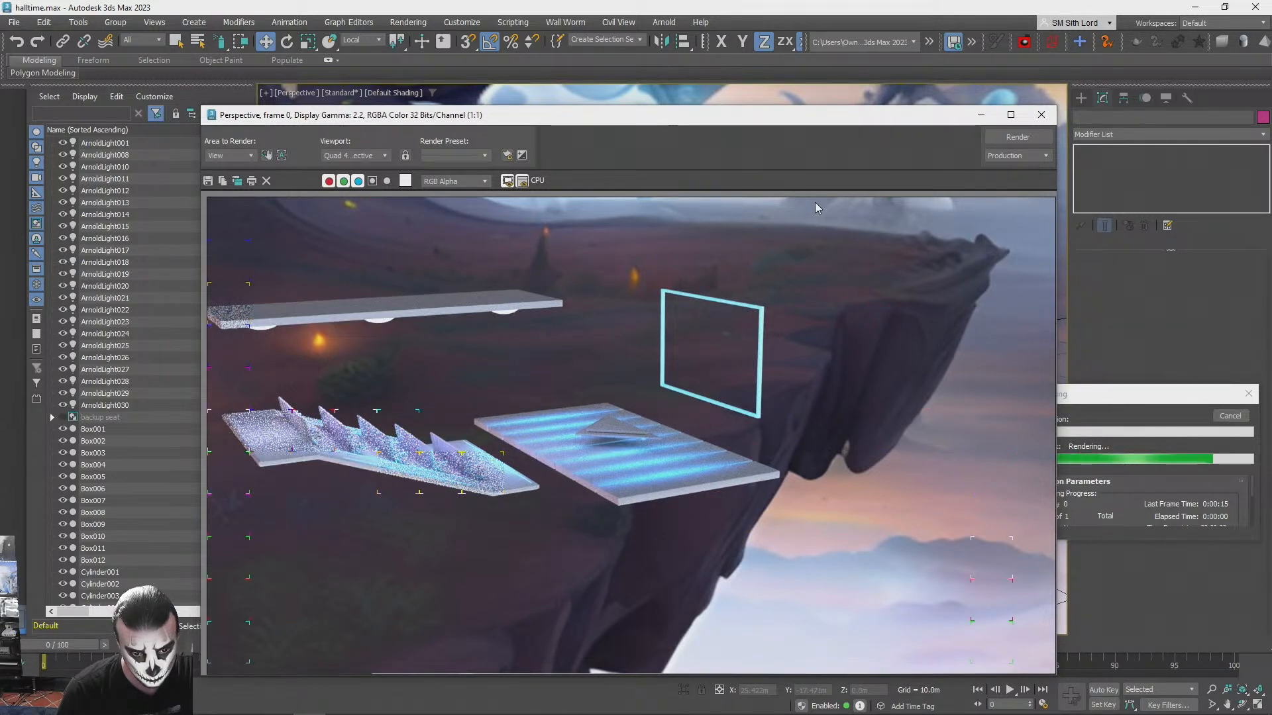
click(1039, 118)
- Try to thicken the triangular platform on the stage by moving its bottom polygon down toward the slabs
scroll(888, 227, up, 10)
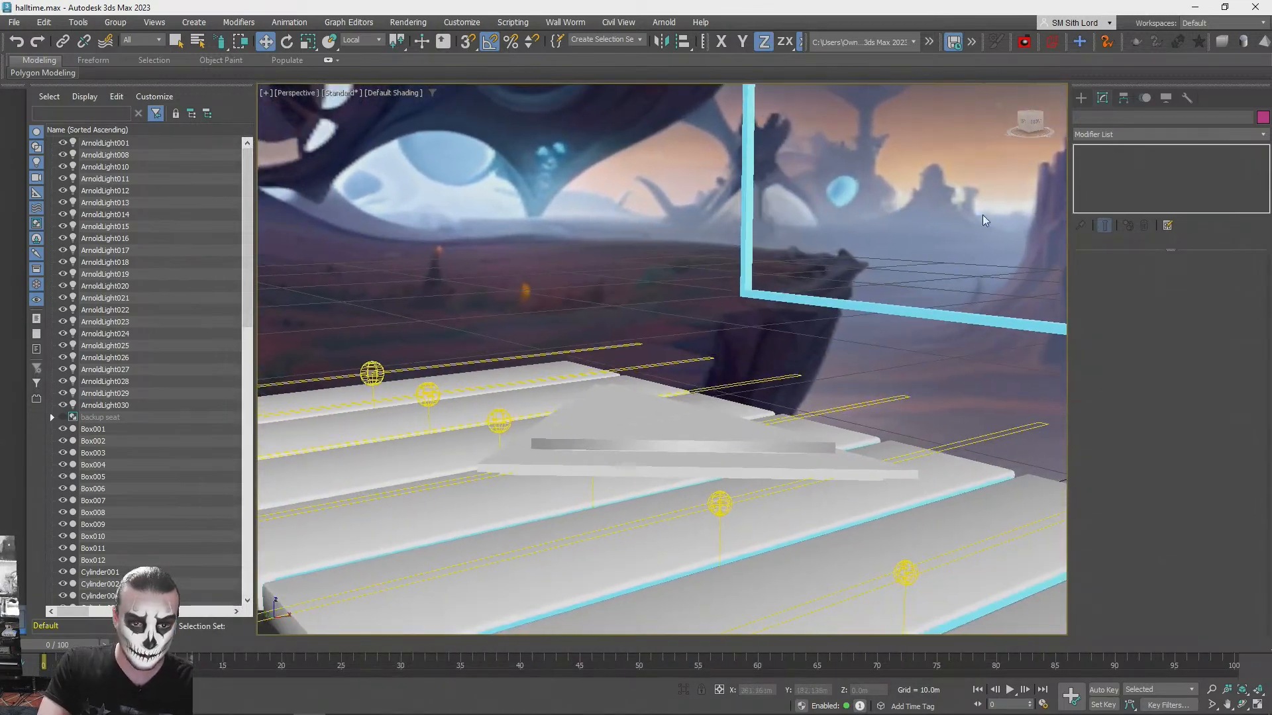
scroll(720, 371, up, 10)
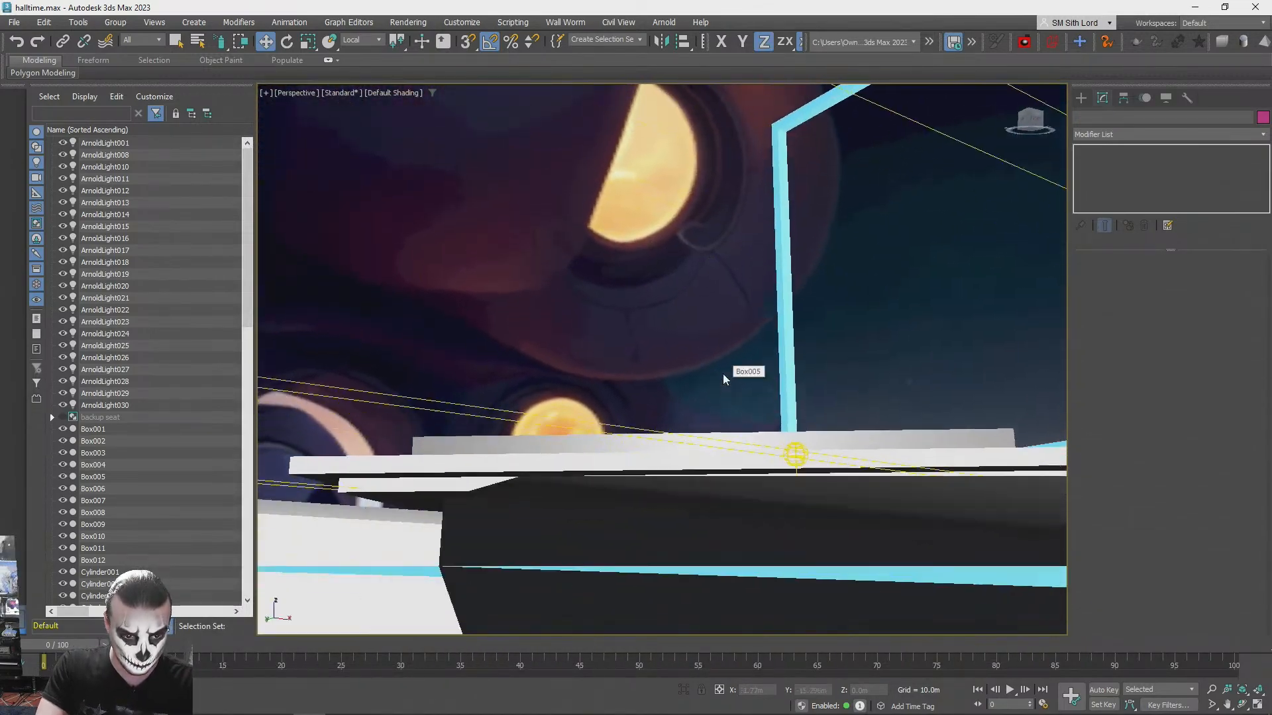
alt+middle_drag(723, 379, 707, 382)
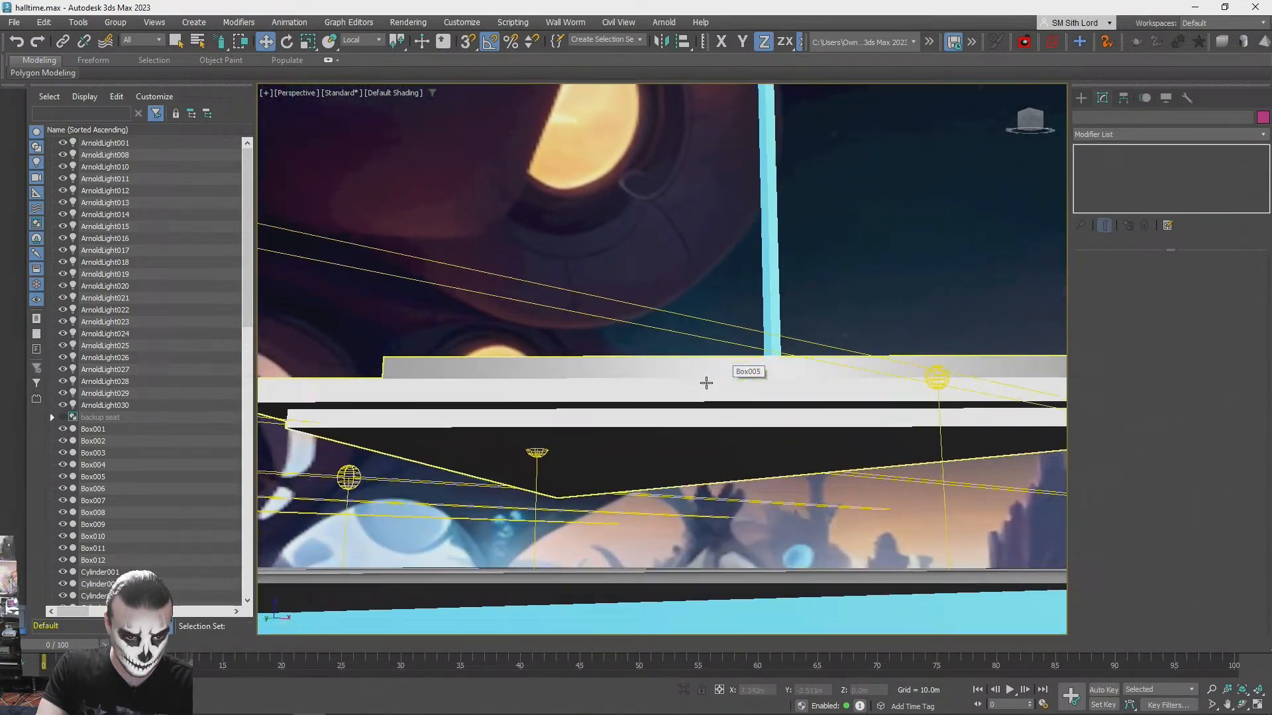
click(665, 428)
key(q)
click(1182, 278)
key(w)
drag(677, 411, 673, 553)
alt+middle_drag(673, 552, 694, 453)
key(F3)
drag(699, 457, 702, 449)
key(F3)
mouse_move(703, 451)
alt+middle_down()
mouse_move(735, 384)
mouse_move(742, 323)
mouse_move(722, 297)
mouse_move(704, 318)
alt+middle_up()
click(721, 298)
- Test-render the thickened triangular platform, cancel the render and undo the polygon move
key(shift+q)
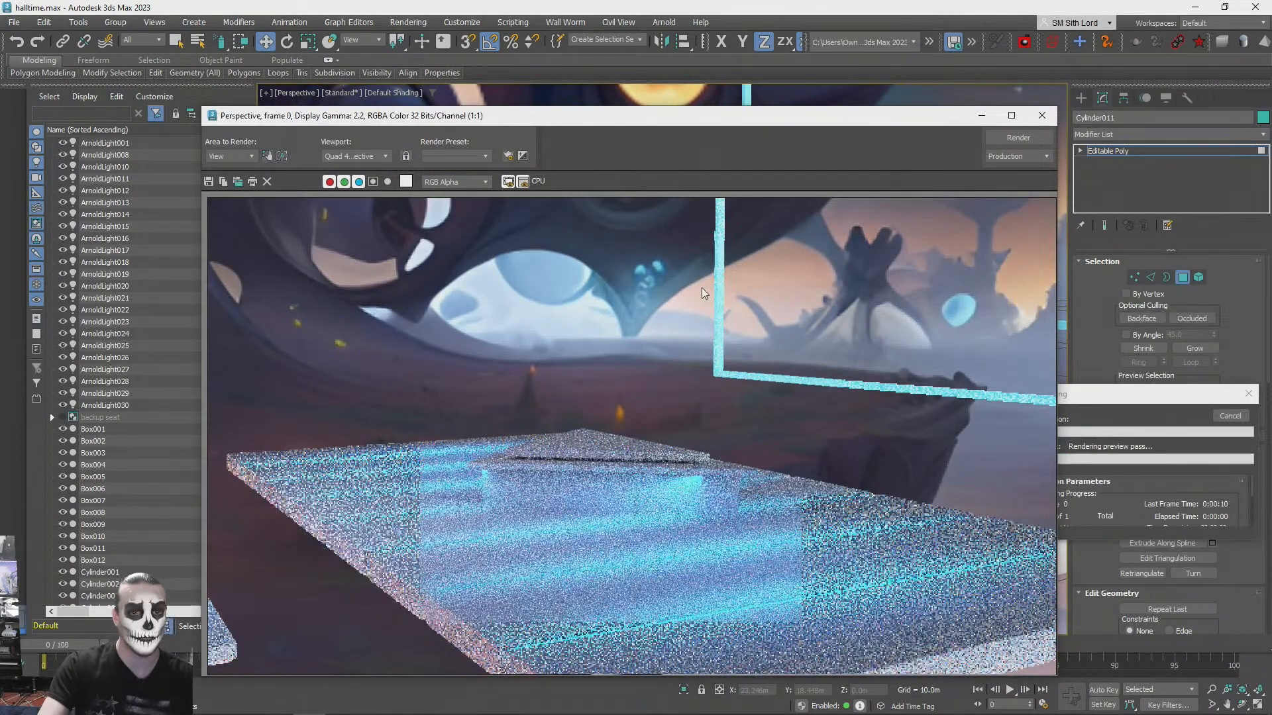
click(1043, 115)
click(1236, 418)
click(723, 394)
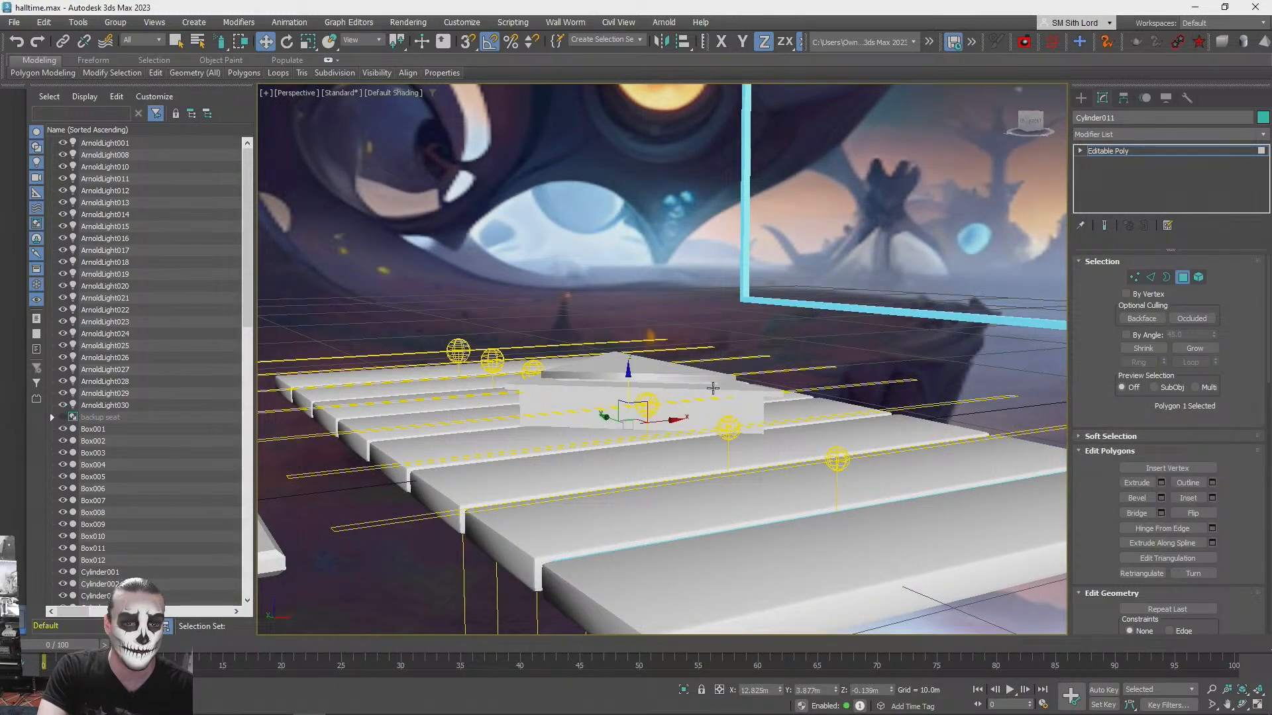
key(ctrl+z)
- Leave polygon editing and create a new Arnold light on the stage at the triangular platform
key(q)
click(682, 287)
alt+middle_drag(671, 311, 1120, 76)
click(1082, 100)
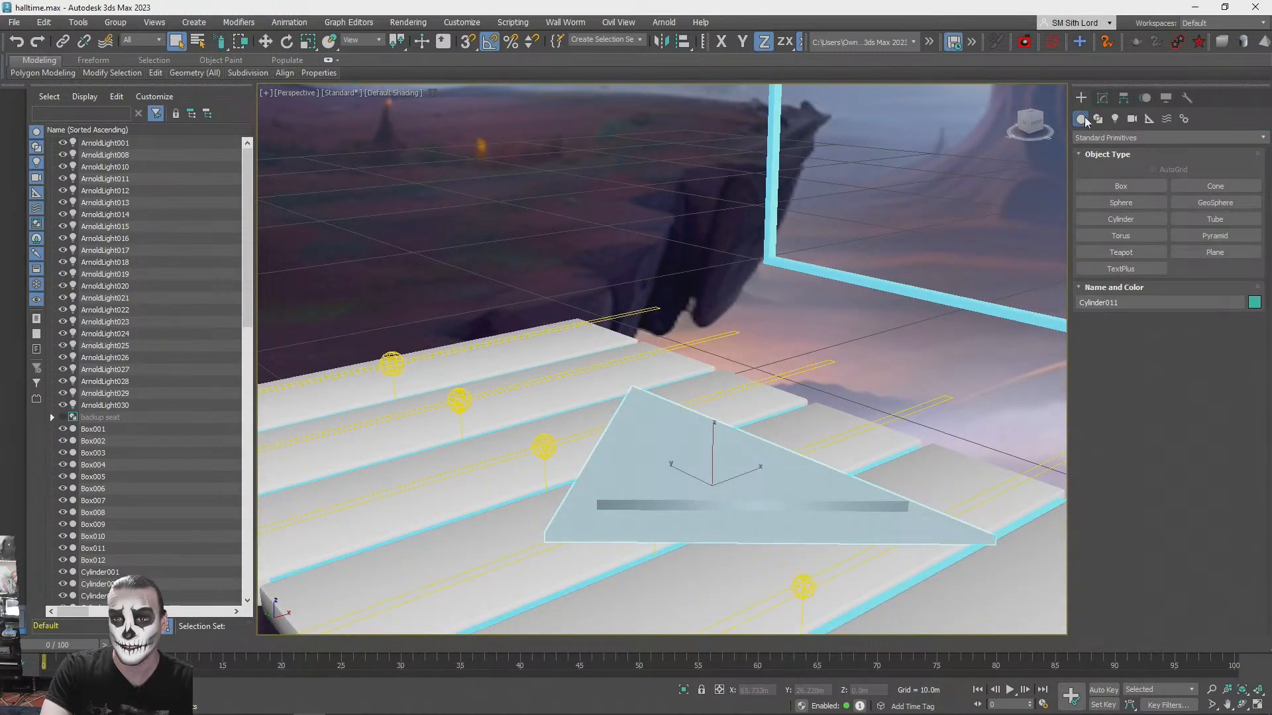
click(1117, 119)
click(1168, 186)
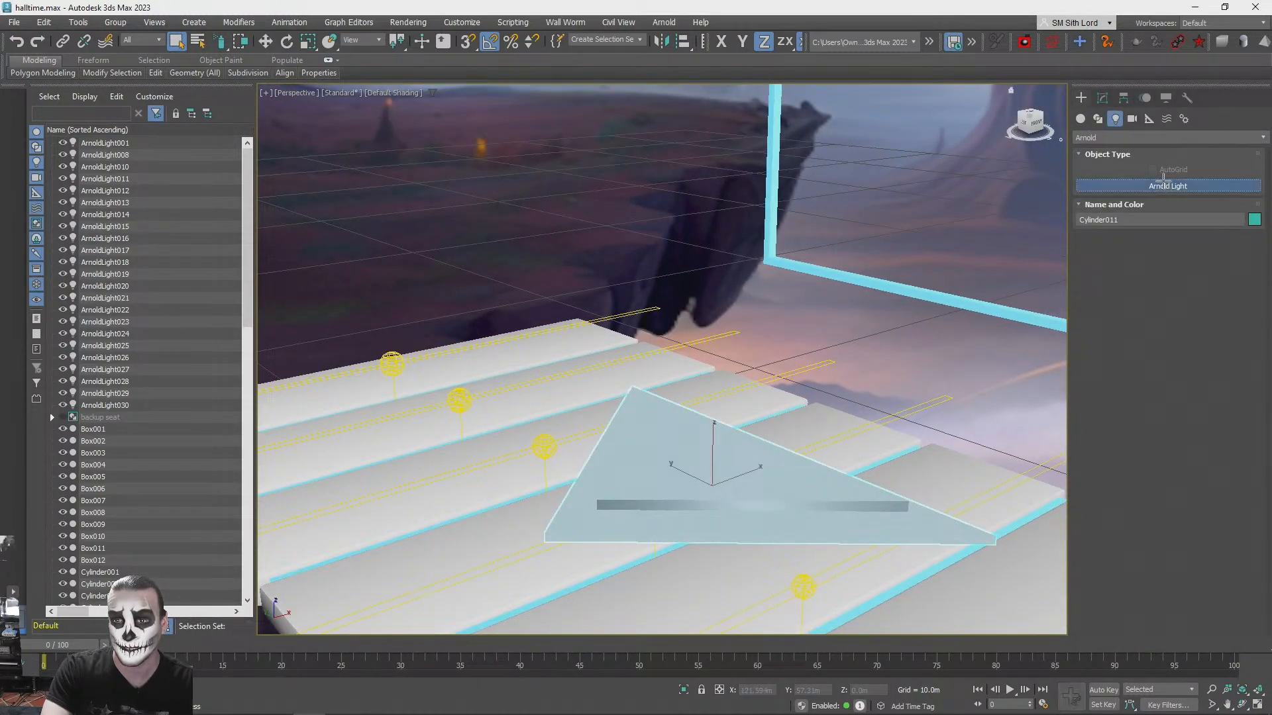
click(728, 564)
- Raise the new light and align its centre to the centre of the triangular platform
key(w)
drag(730, 528, 733, 323)
key(alt+a)
click(684, 479)
click(642, 472)
key(alt+a)
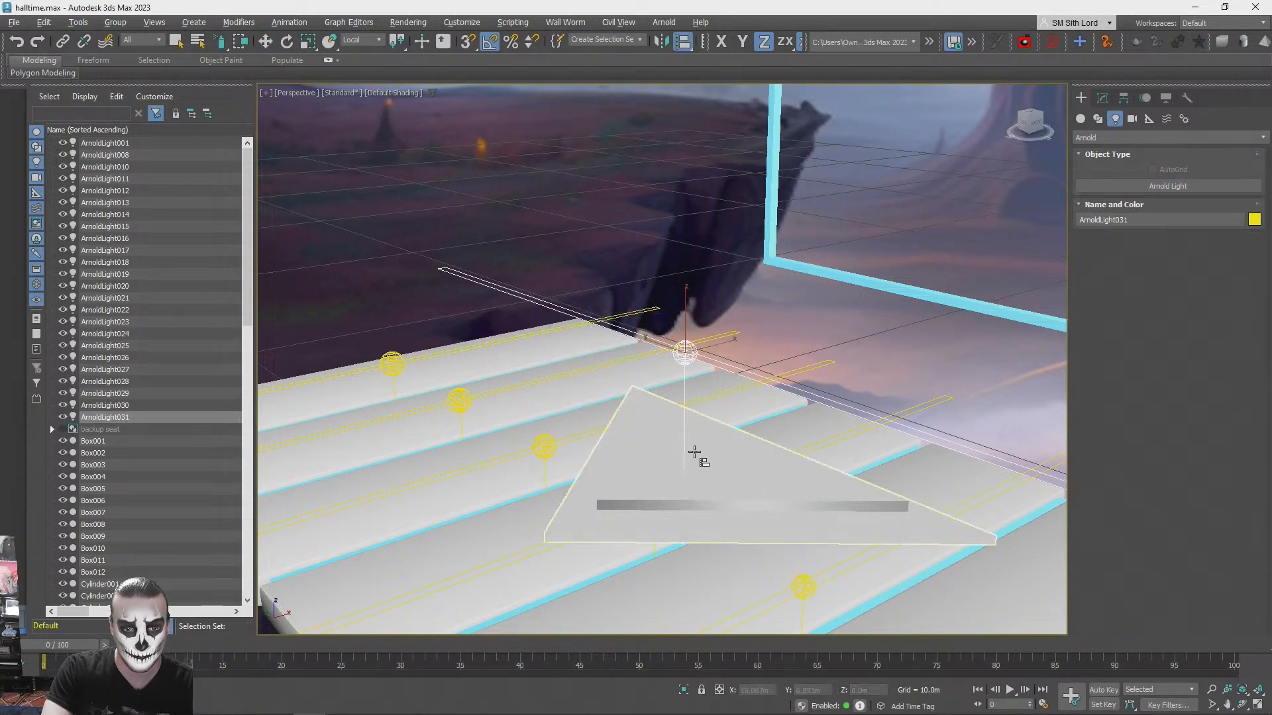
click(698, 463)
click(675, 278)
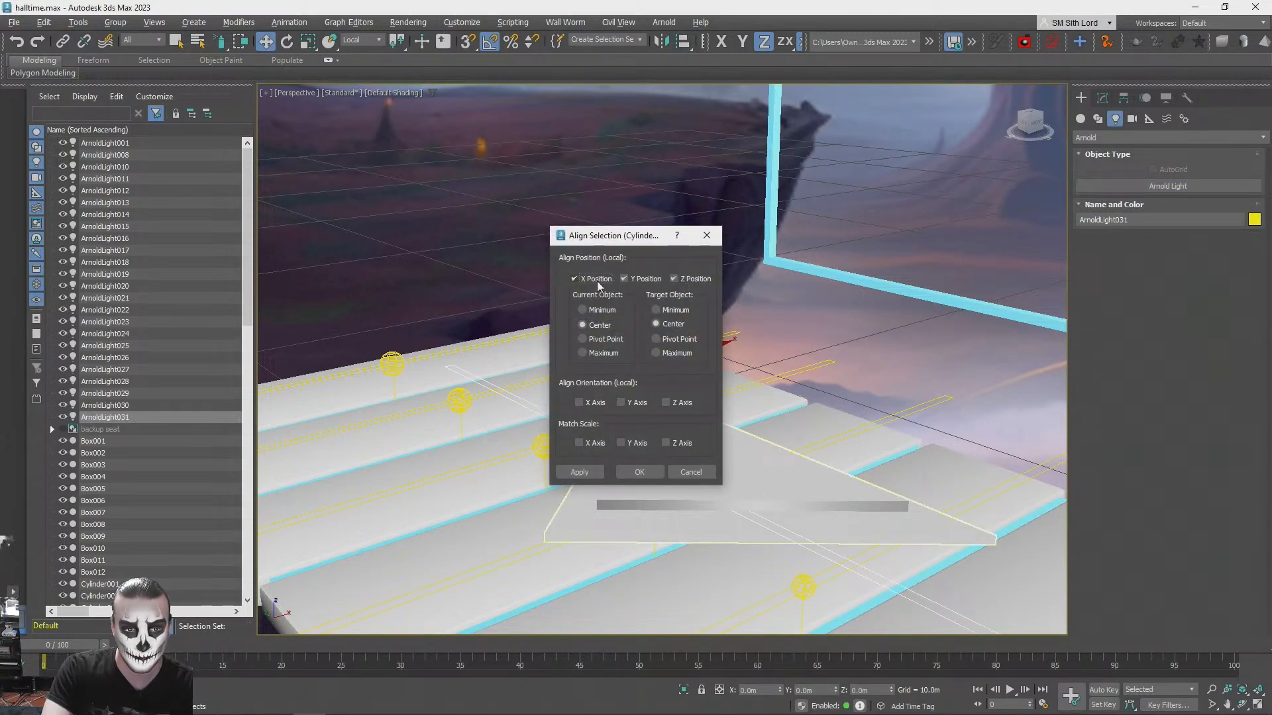
click(637, 472)
- Undo the accidental multiple selection and lower only the new light to just beneath the triangular platform
alt+middle_drag(638, 477, 654, 395)
double_click(644, 412)
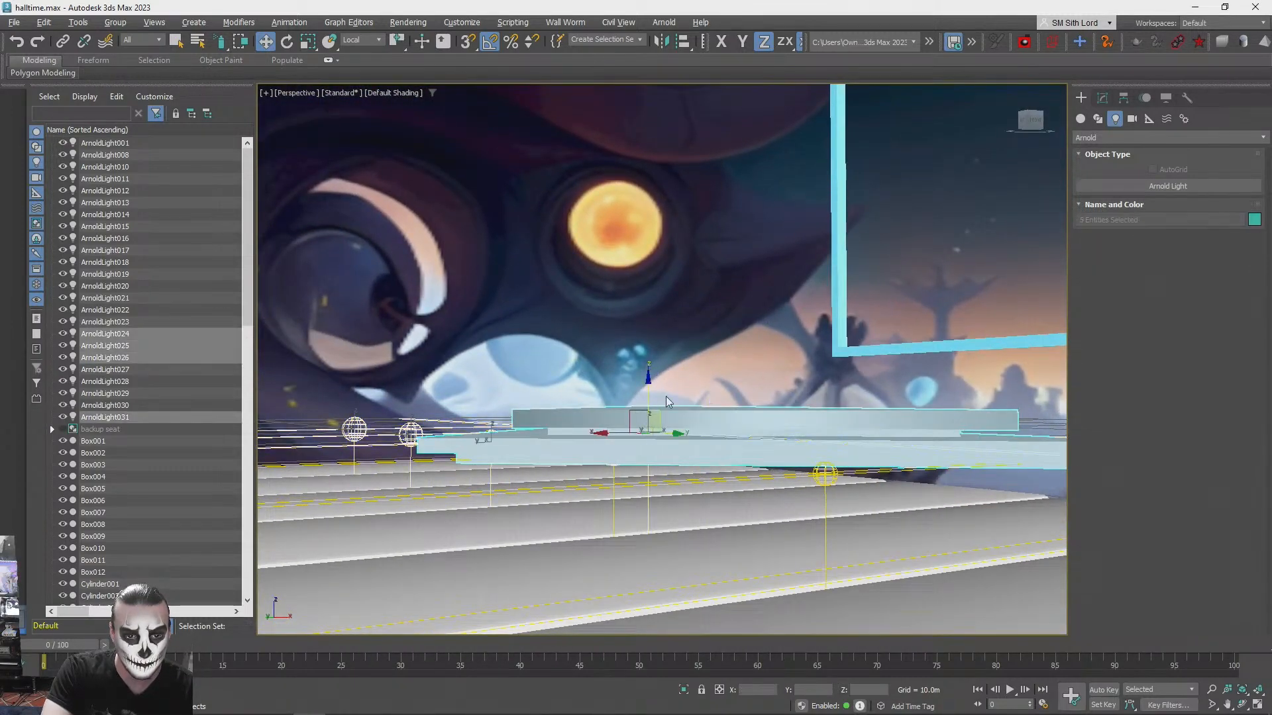
key(ctrl+z)
key(ctrl+z)
key(ctrl+z)
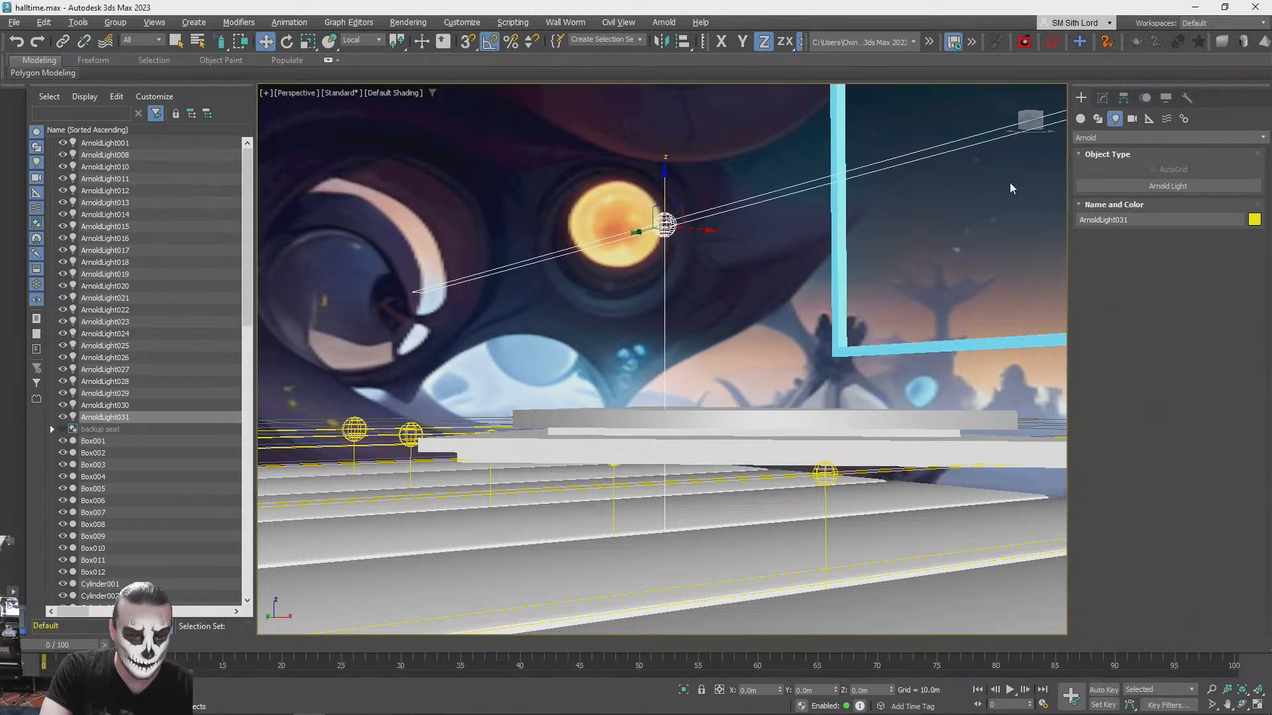
key(ctrl+y)
drag(654, 376, 653, 428)
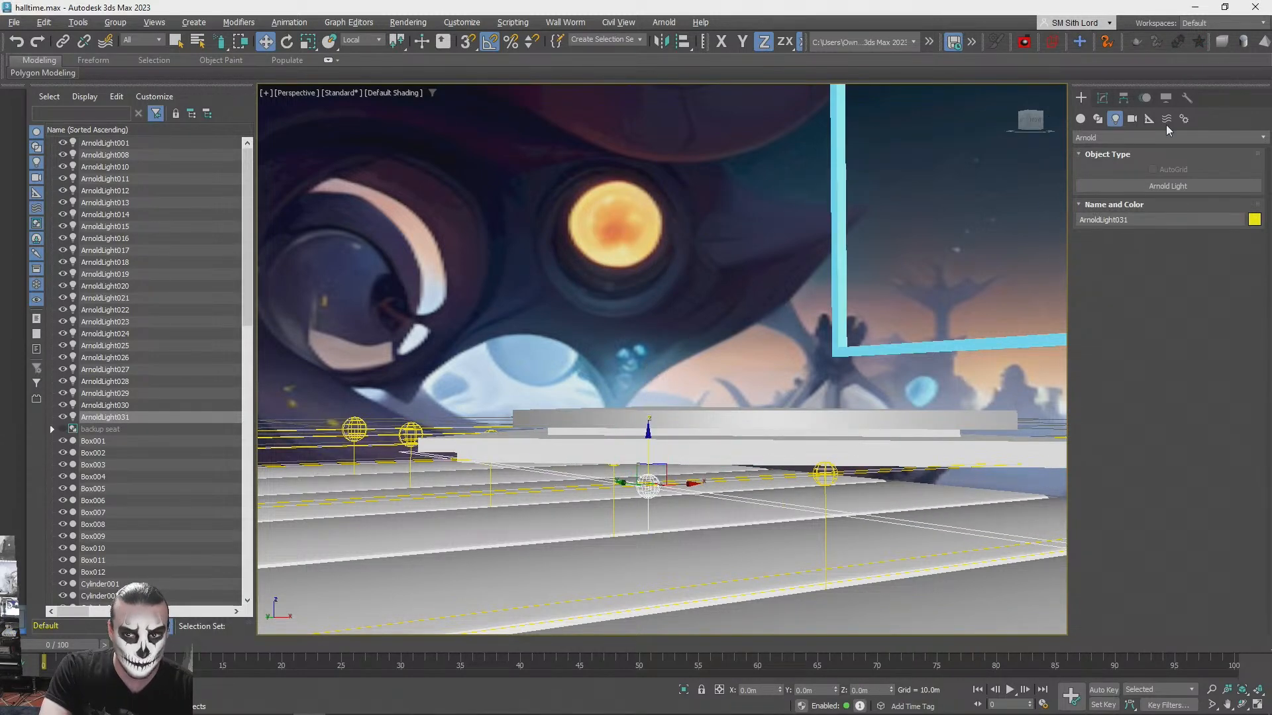
- Change the new light's type to Point and its colour to yellow
click(1103, 98)
click(1206, 380)
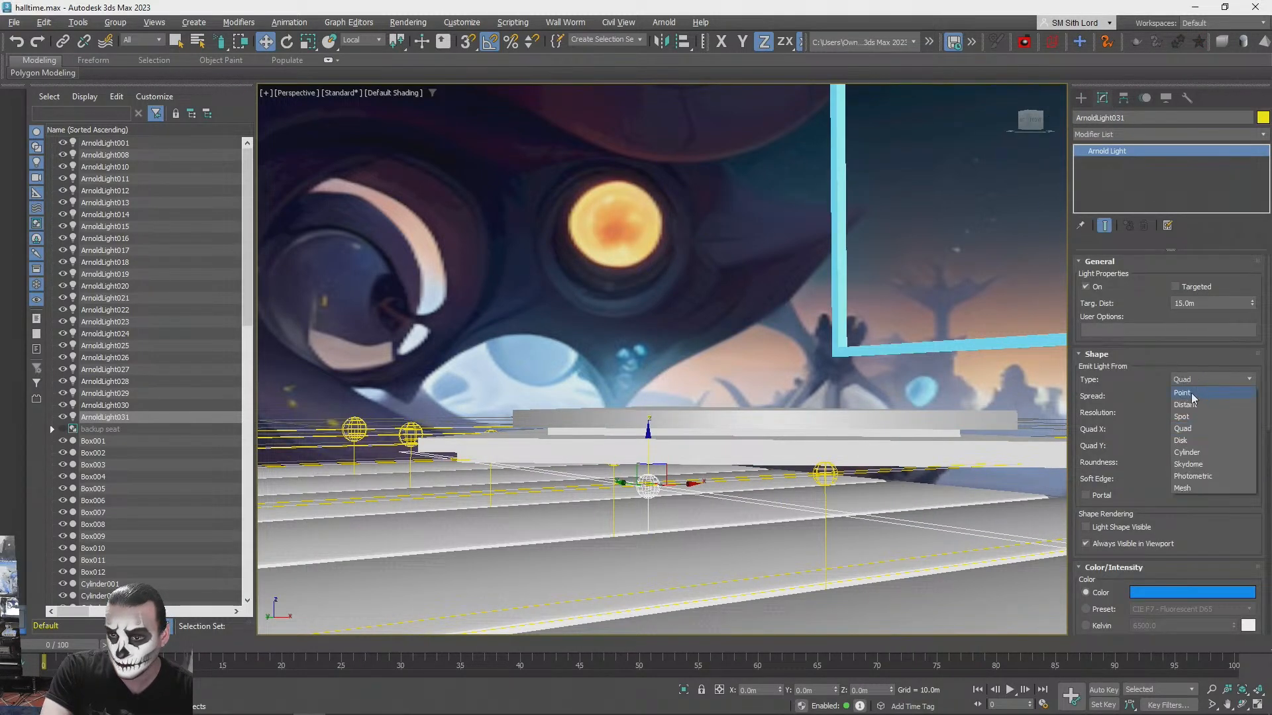
click(1196, 395)
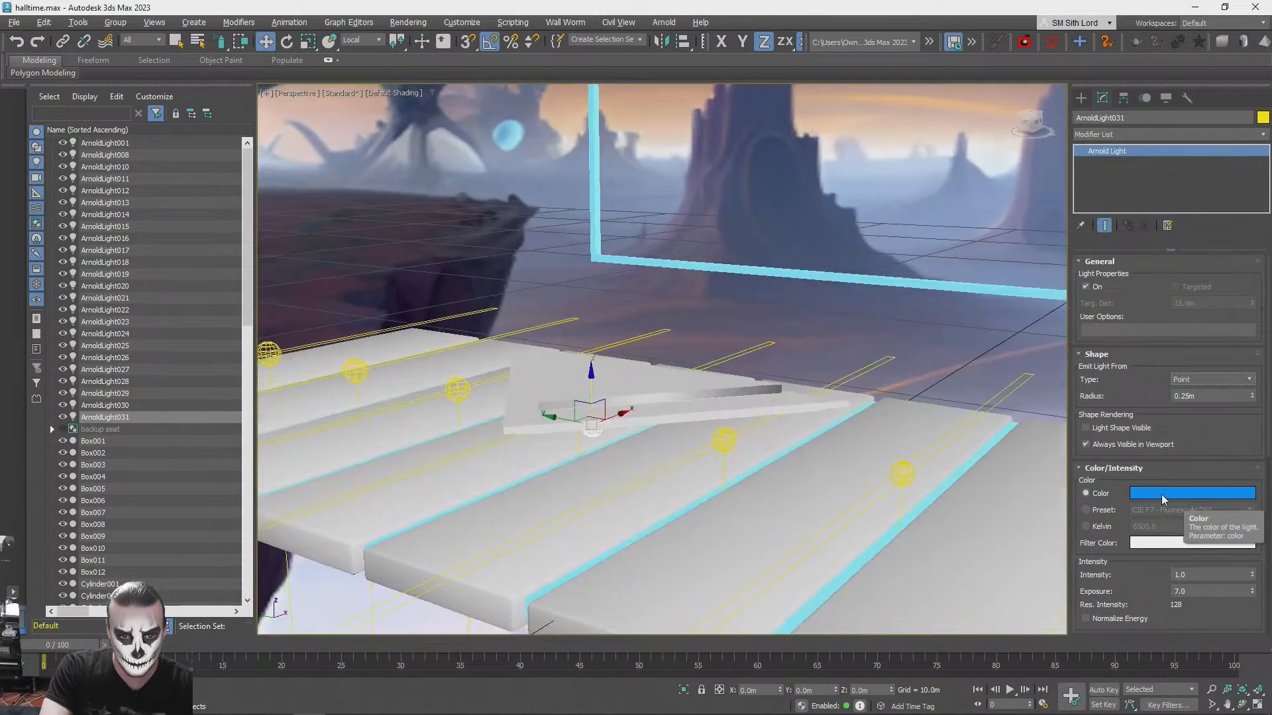
click(1162, 494)
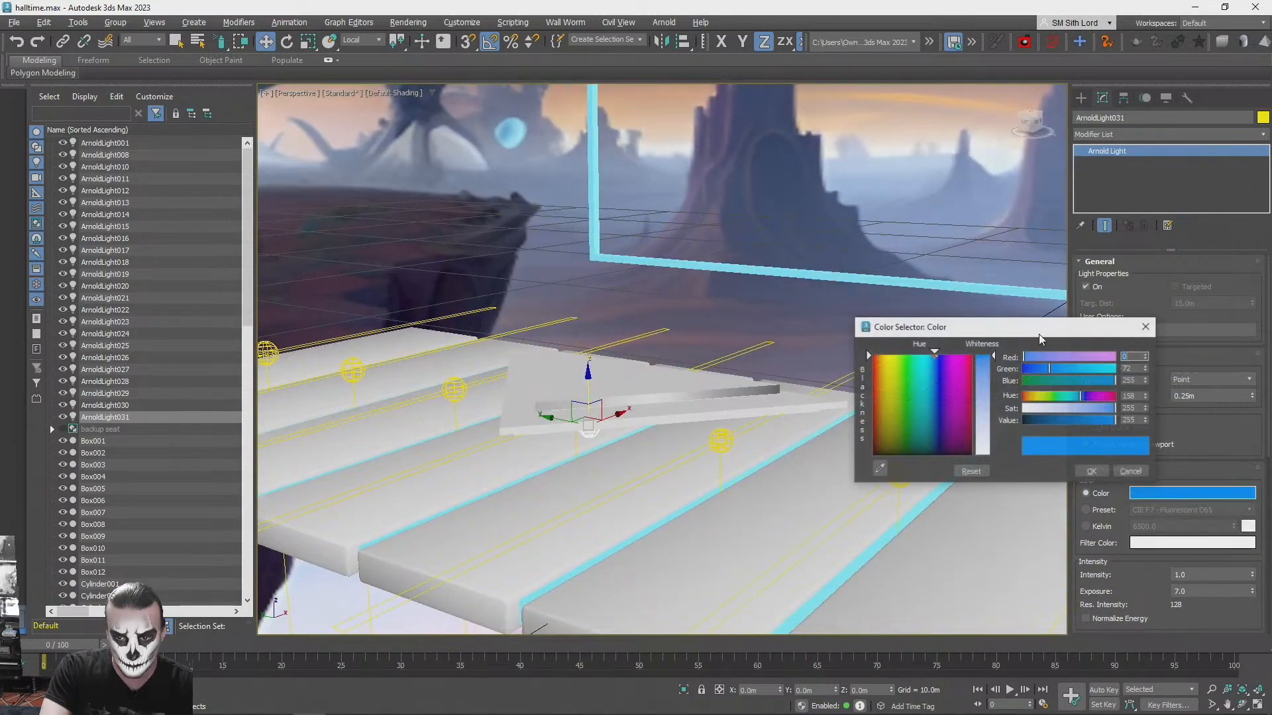
drag(879, 357, 892, 357)
click(1091, 472)
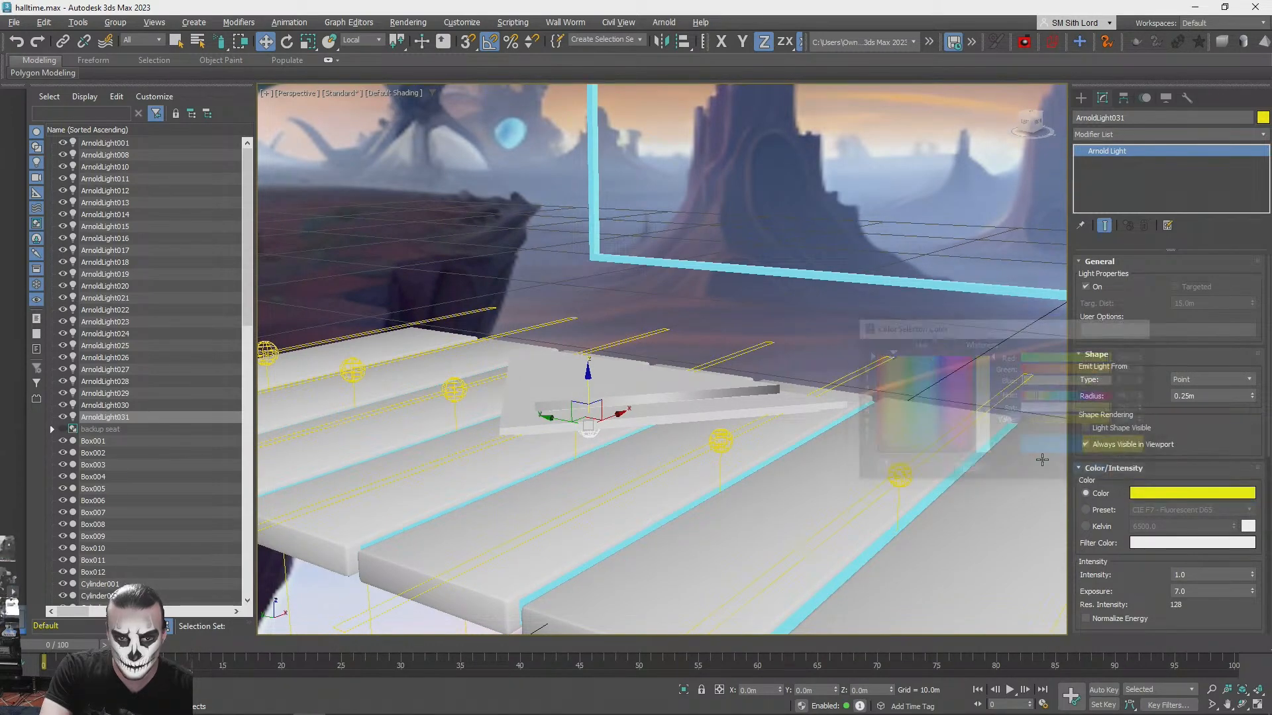
- Test-render the yellow light under the triangular platform, and cancel the render
key(shift+q)
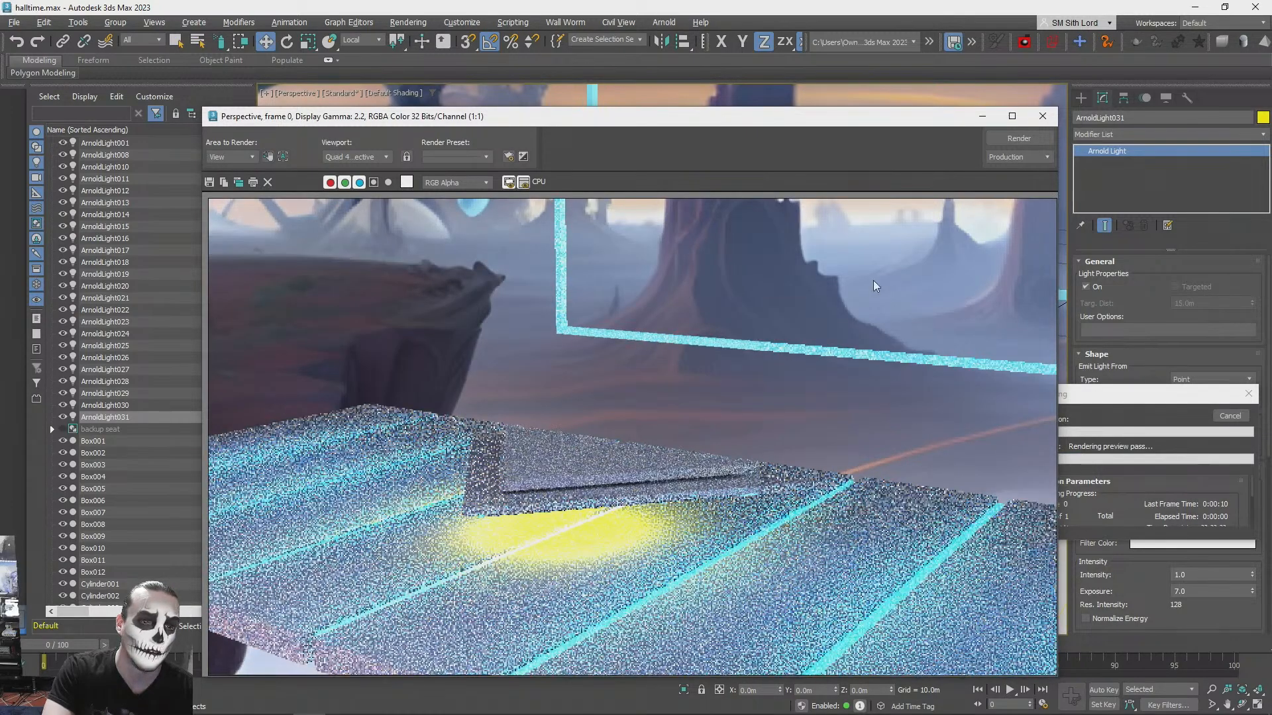
click(1043, 115)
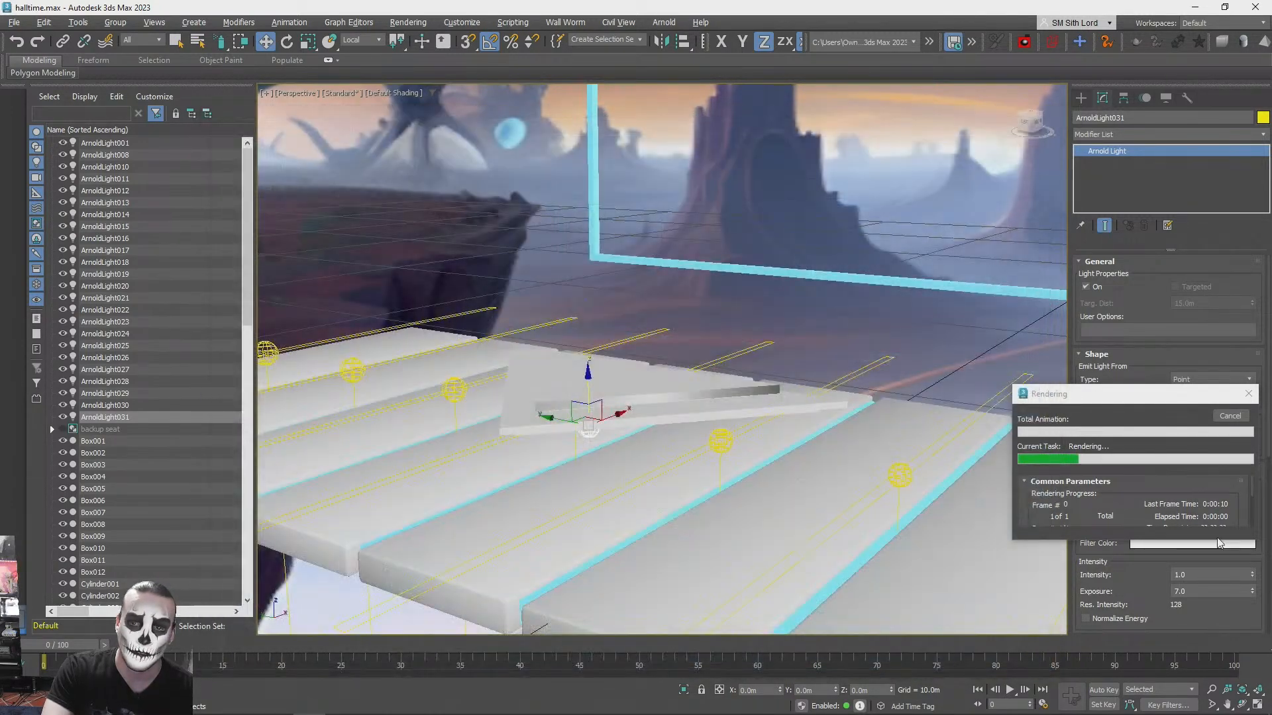
click(1230, 416)
- Change the light under the triangular platform to magenta and set its intensity to 0.5
click(1192, 493)
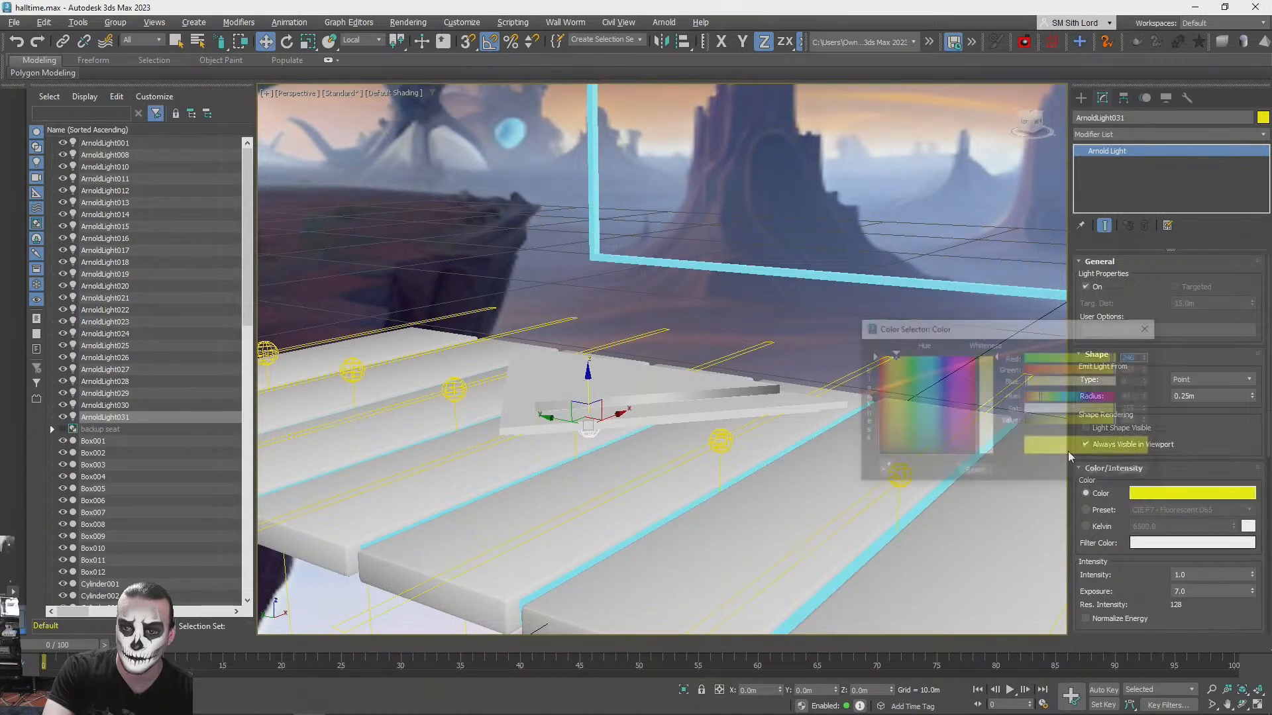
click(1095, 472)
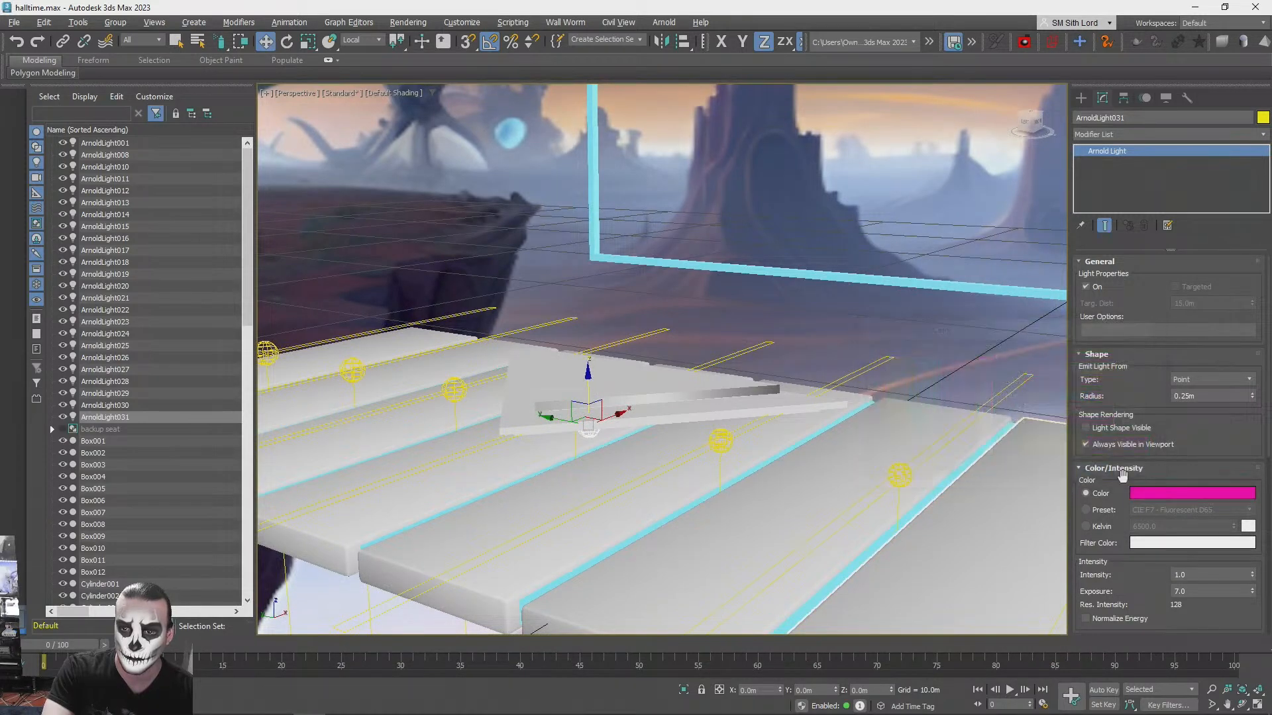
text(.5)
key(Return)
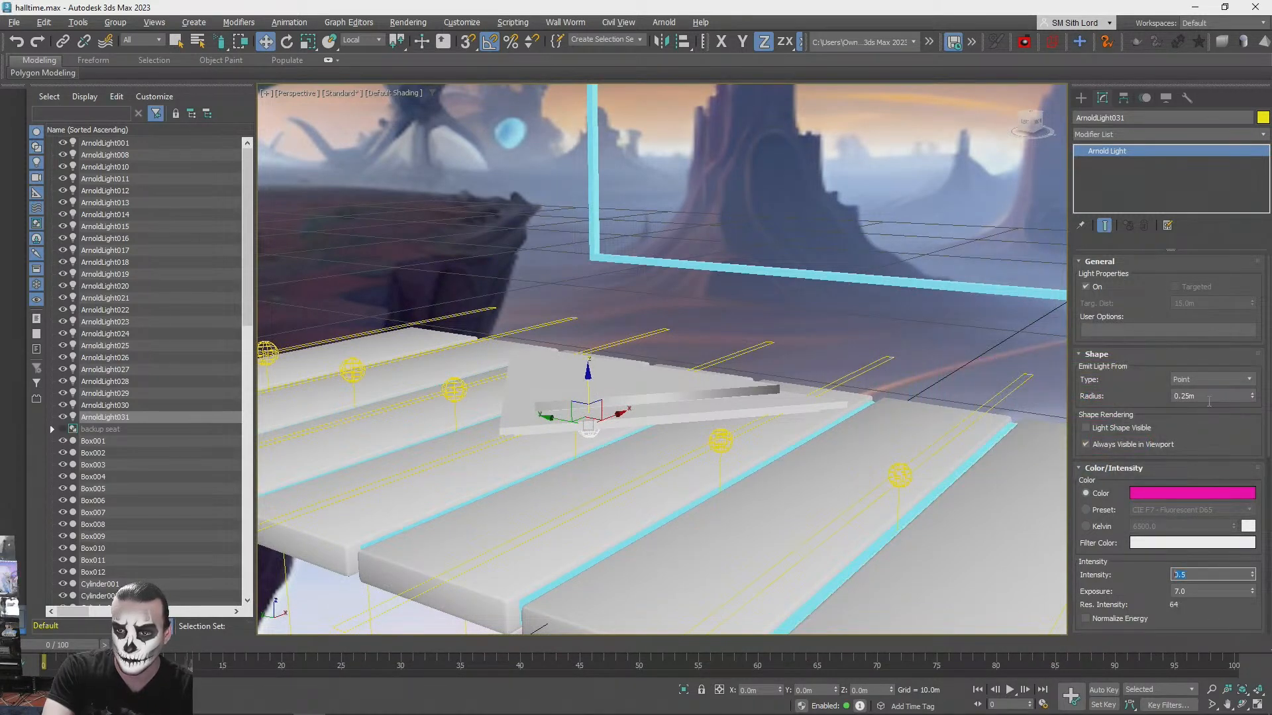
- Deselect the light, test-render its magenta glow on the stage, and cancel the render
click(824, 316)
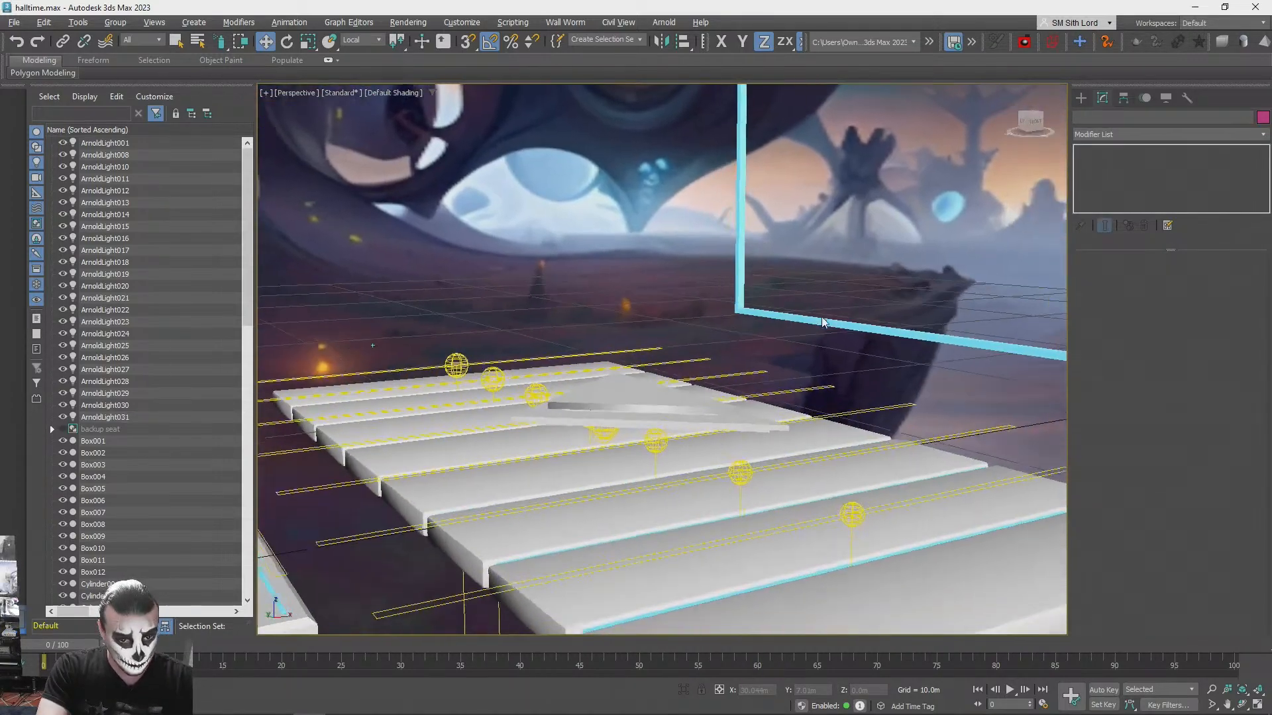
key(shift+q)
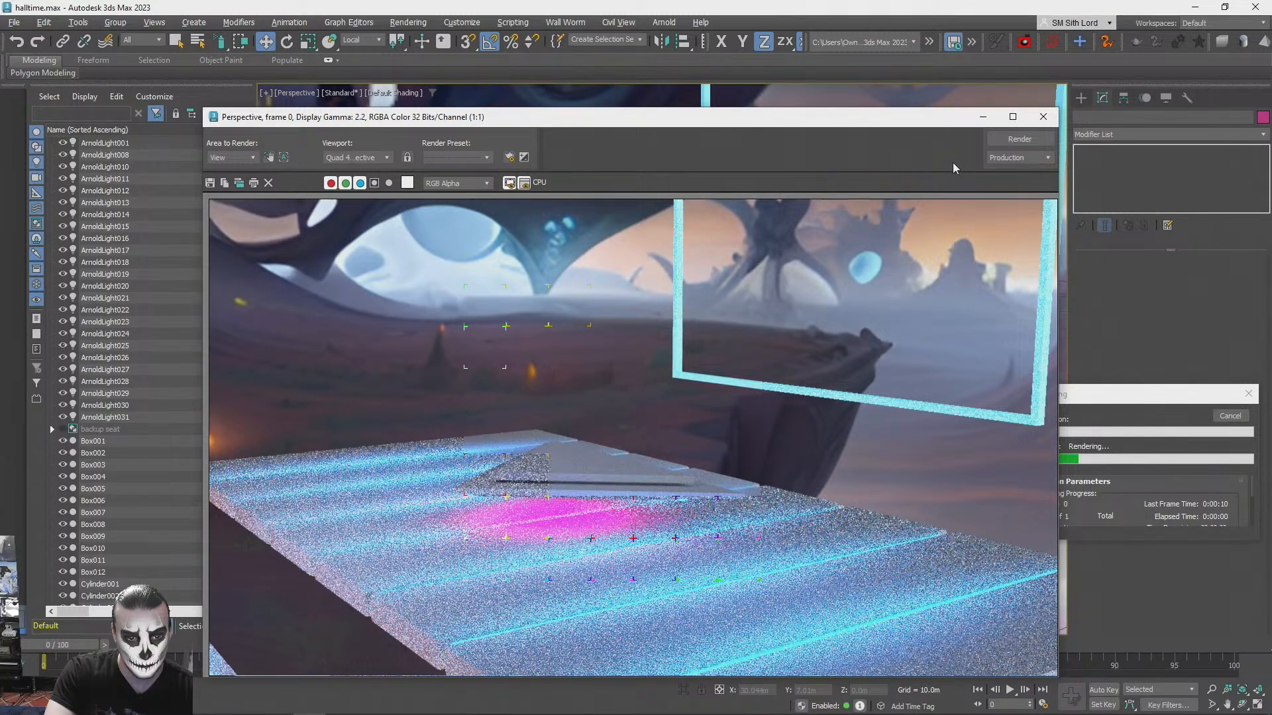
click(1042, 116)
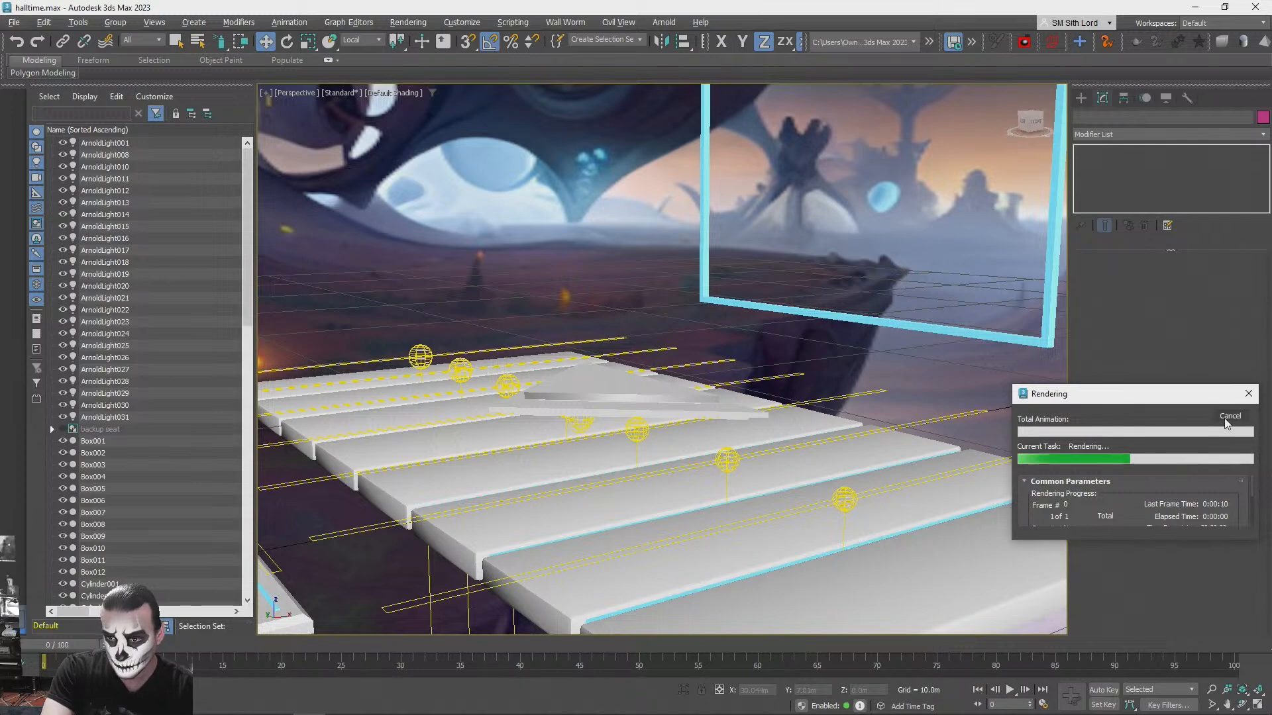
click(1231, 415)
- Lower the magenta light's intensity to 0.2 and turn it into a Quad light with Quad X 6.6 m and Quad Y 7.8 m
click(589, 424)
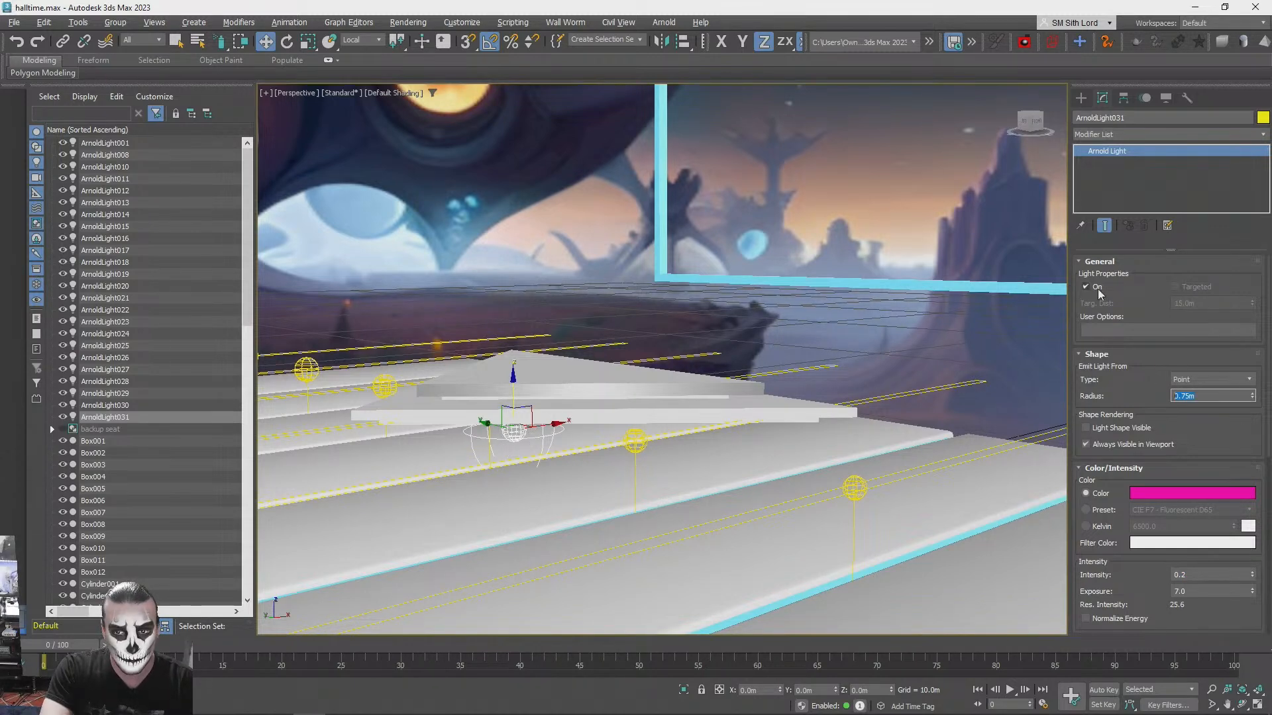
click(1212, 379)
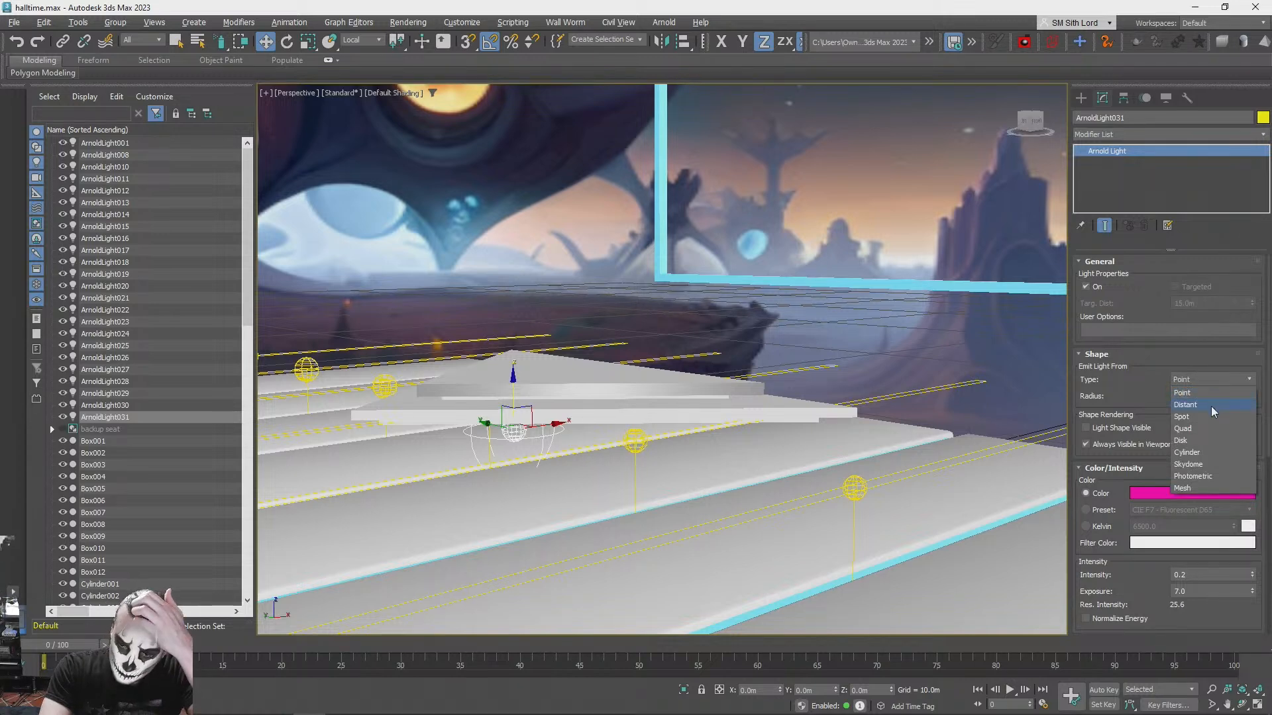
click(1204, 430)
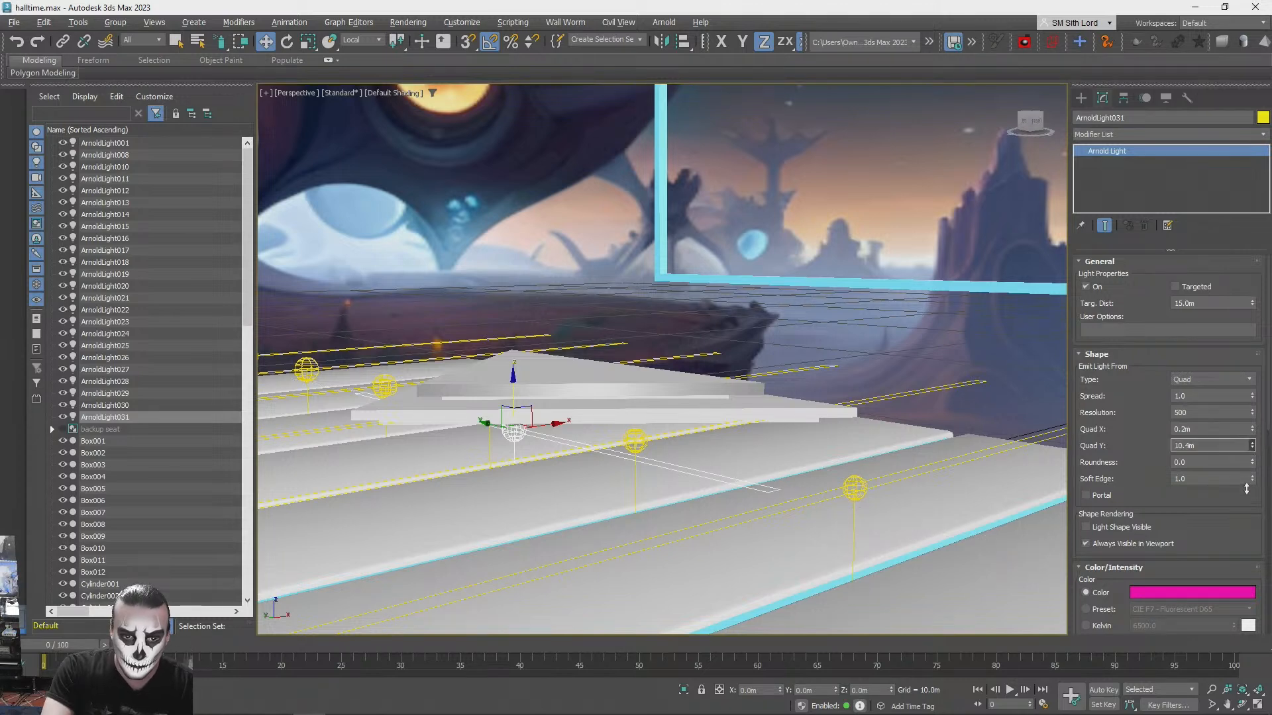
drag(1251, 429, 1238, 357)
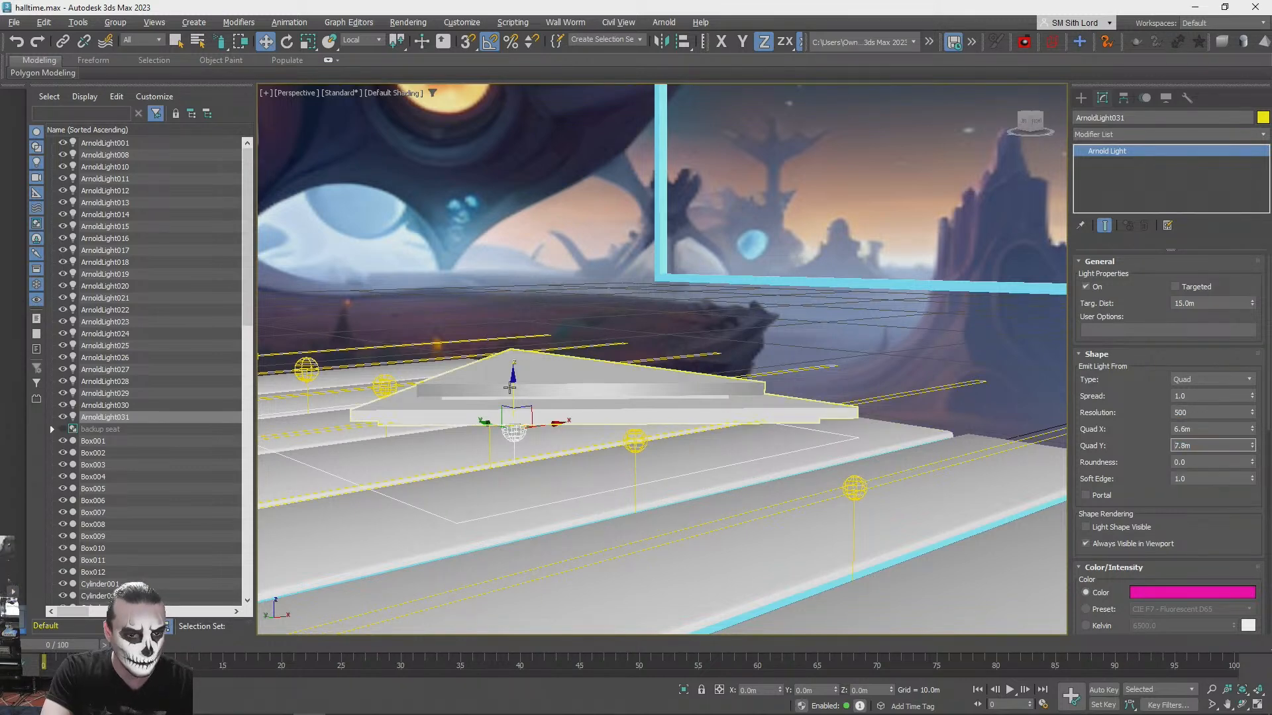
- Rotate the magenta quad light upside down so that it shines upward at the triangular platform
text(e)
alt+middle_drag(629, 248, 619, 275)
key(e)
drag(600, 388, 700, 332)
key(w)
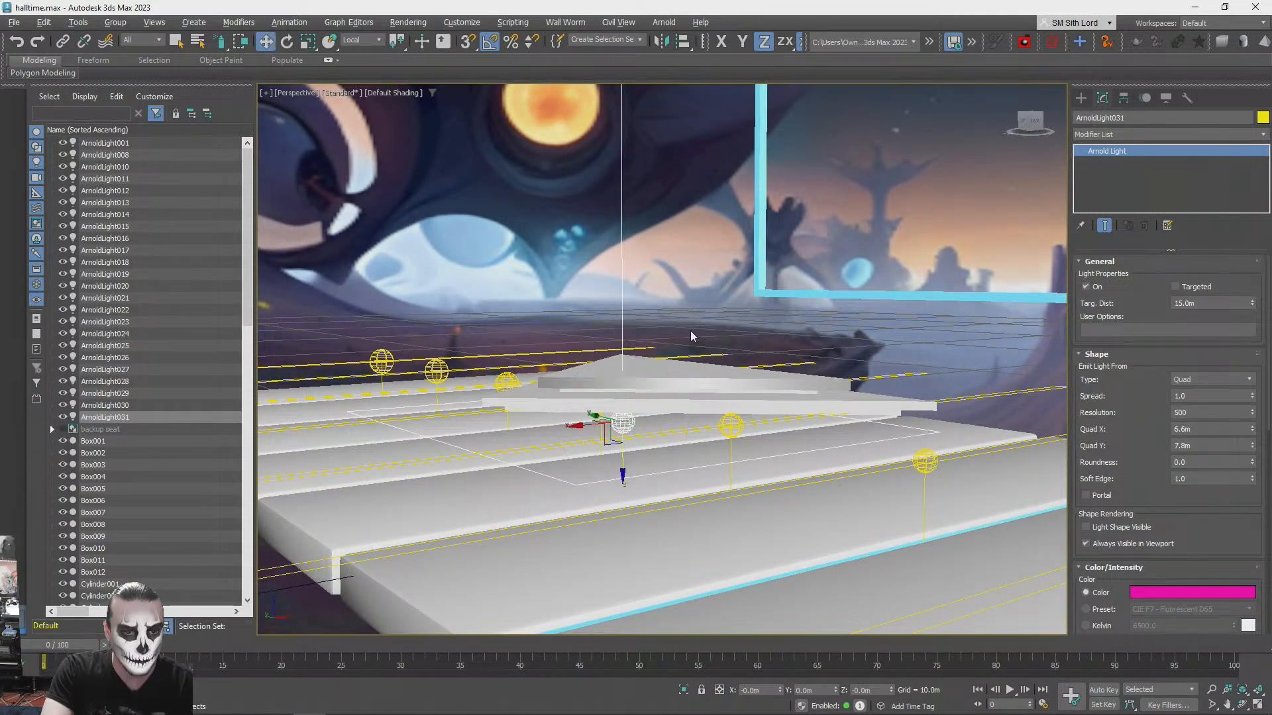
- Test-render the upward-facing magenta light beneath the triangular platform, and cancel the render
key(shift+q)
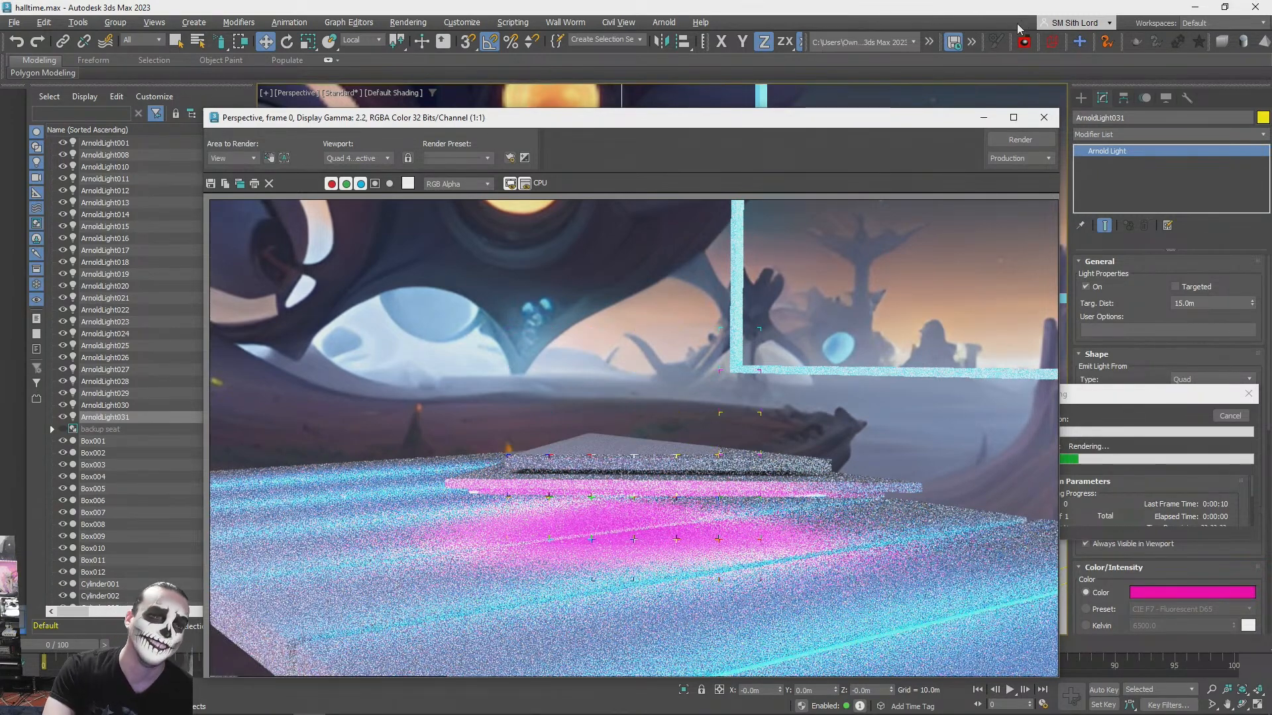
click(1046, 118)
click(1249, 394)
- Clone the triangular platform straight upward as an independent copy
key(q)
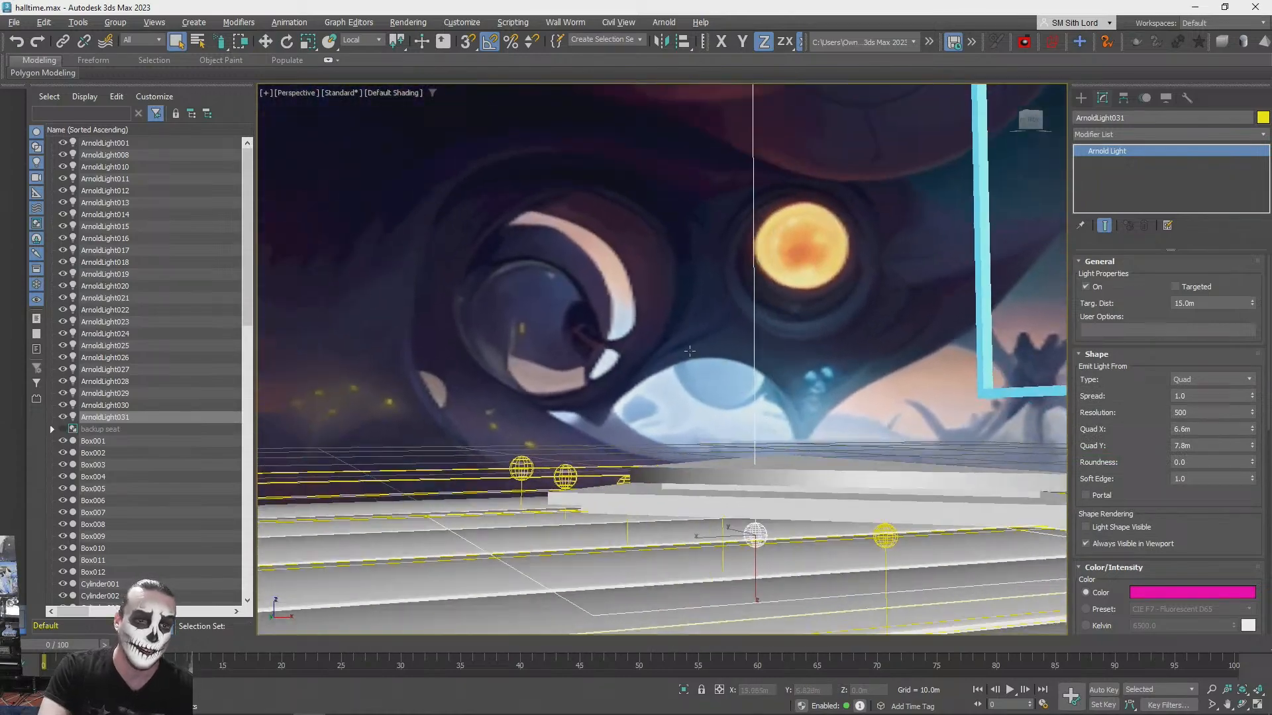
mouse_move(690, 351)
alt+middle_down()
mouse_move(676, 343)
mouse_move(646, 406)
alt+middle_up()
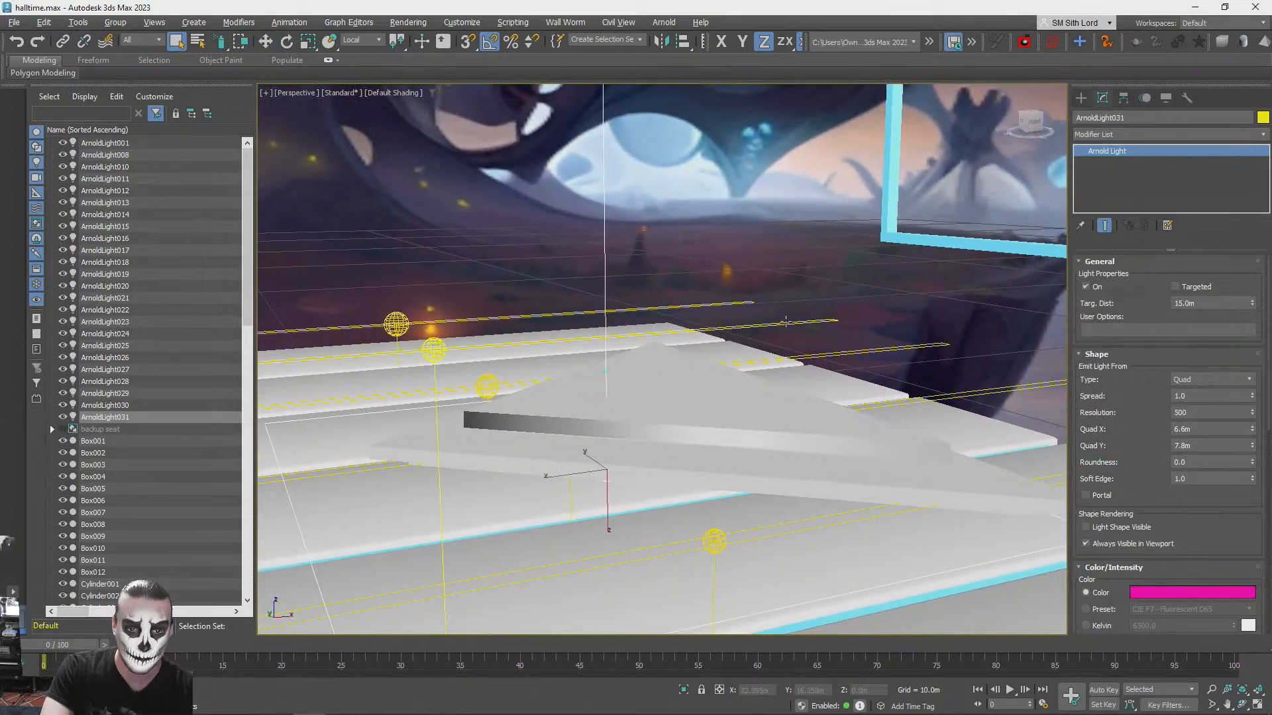
key(F3)
alt+middle_drag(921, 382, 944, 375)
alt+middle_drag(1077, 321, 990, 367)
mouse_move(990, 368)
middle_down()
mouse_move(1136, 298)
mouse_move(854, 408)
middle_up()
key(F3)
click(754, 481)
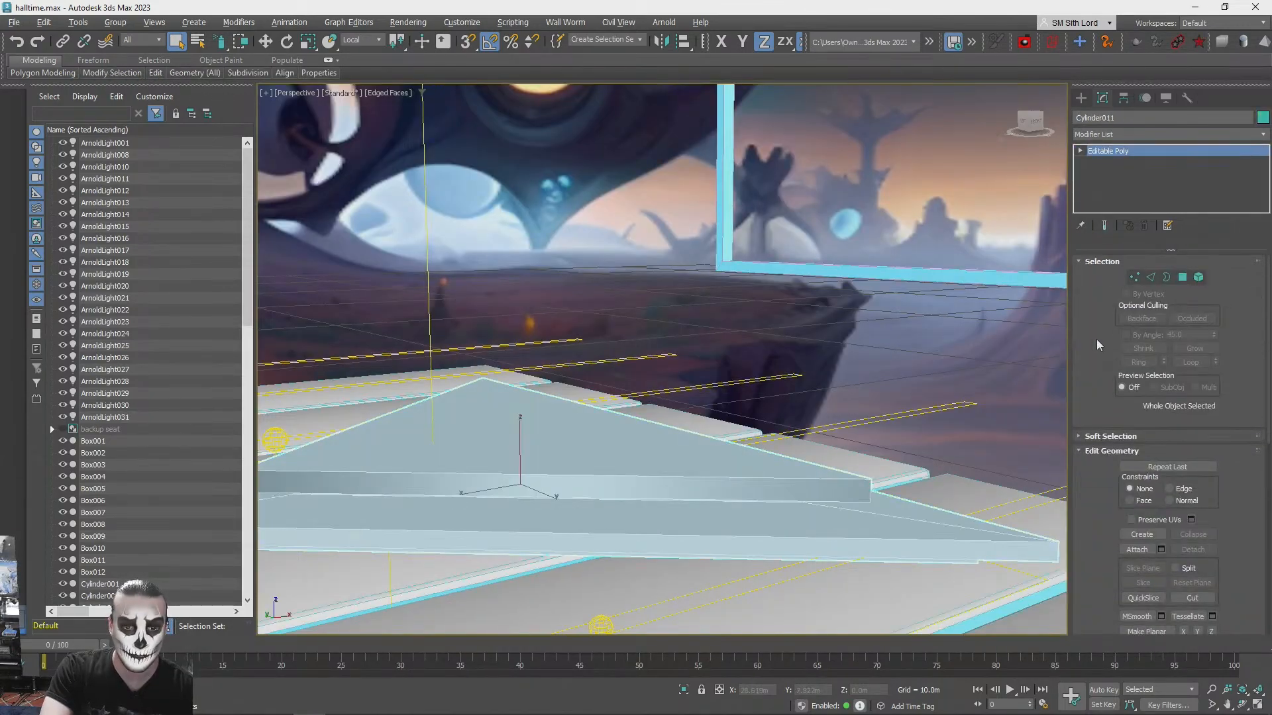
key(w)
shift+drag(522, 349, 522, 292)
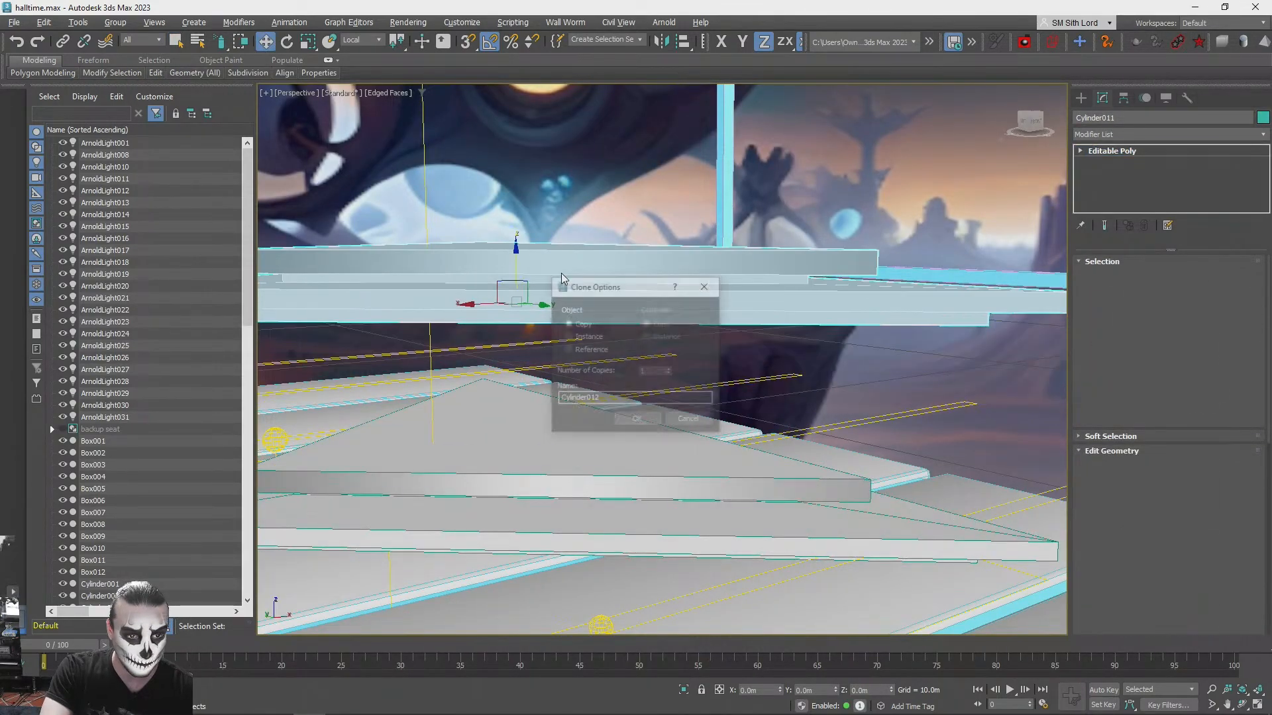
click(639, 416)
- Delete the polygons of the lowest tier from the raised platform copy
mouse_move(638, 415)
alt+middle_down()
mouse_move(747, 379)
mouse_move(942, 350)
mouse_move(1116, 237)
alt+middle_up()
click(1183, 276)
key(q)
click(749, 377)
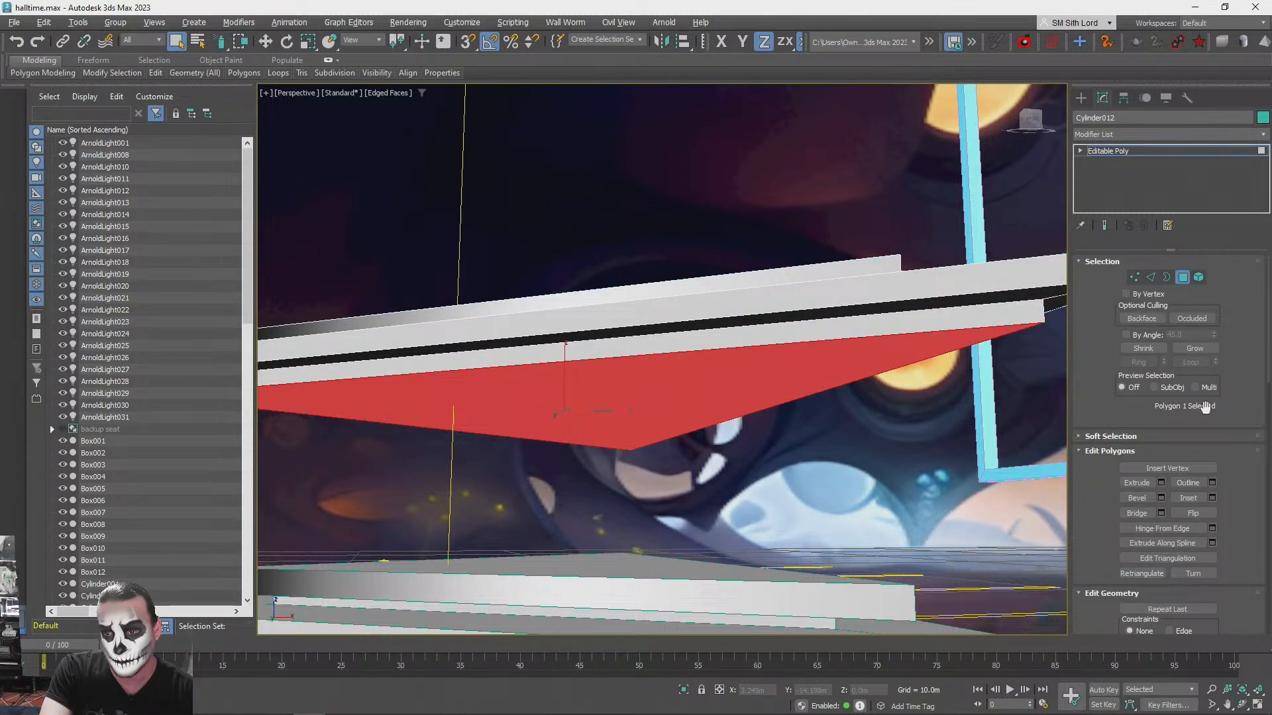
click(1194, 347)
key(Delete)
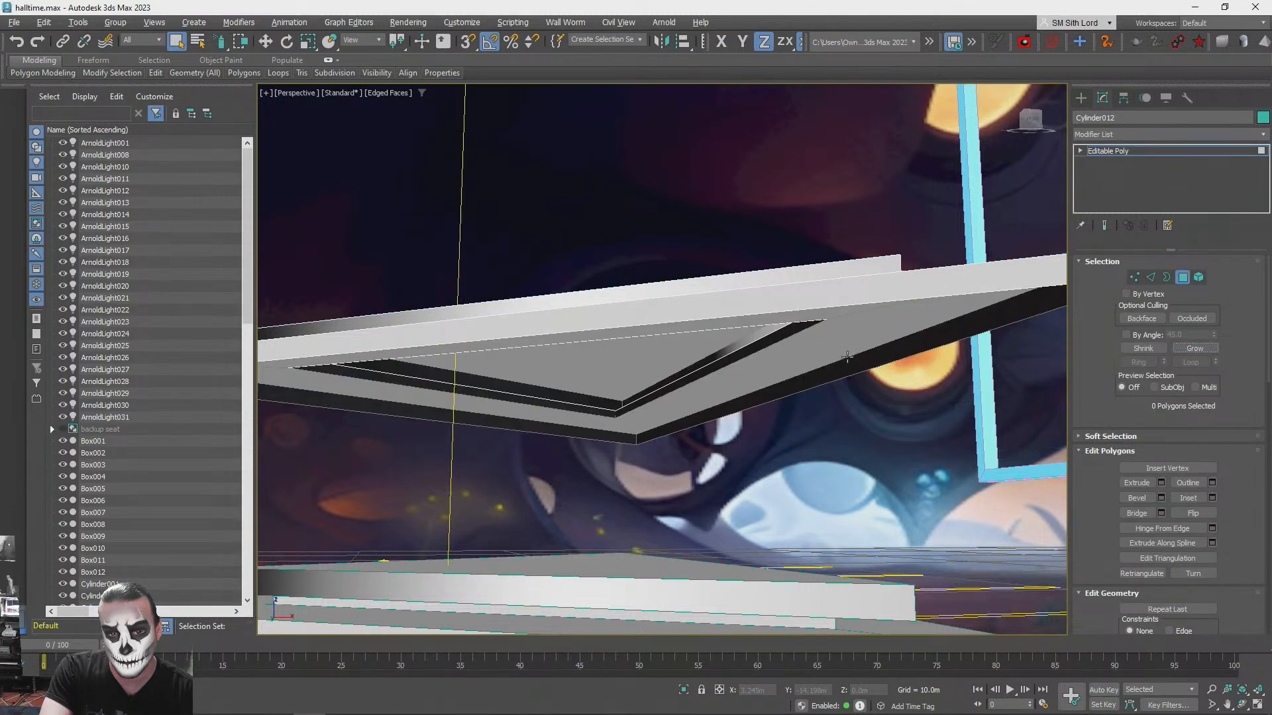
- Delete the recessed underside and the top tier of the platform copy, leaving an open triangular ring
alt+middle_drag(593, 355, 598, 352)
click(662, 395)
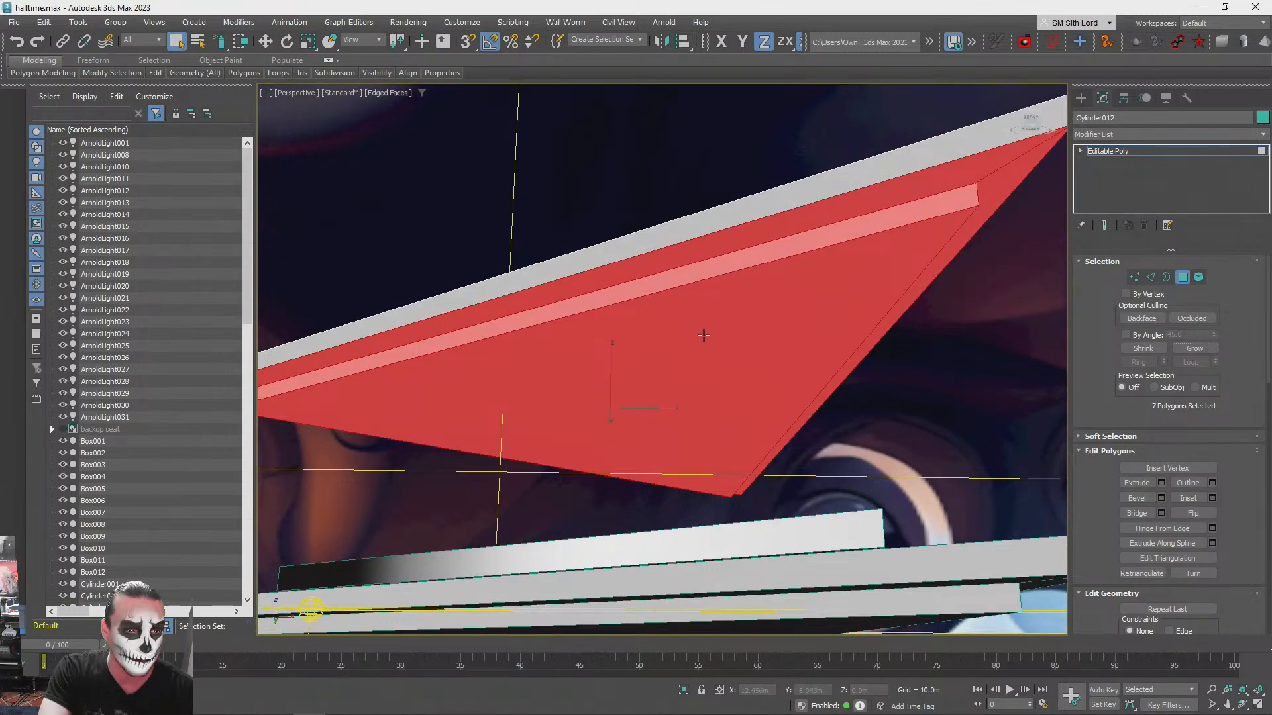
click(710, 332)
click(1191, 349)
key(Delete)
alt+middle_drag(734, 343, 685, 396)
click(685, 396)
click(1192, 349)
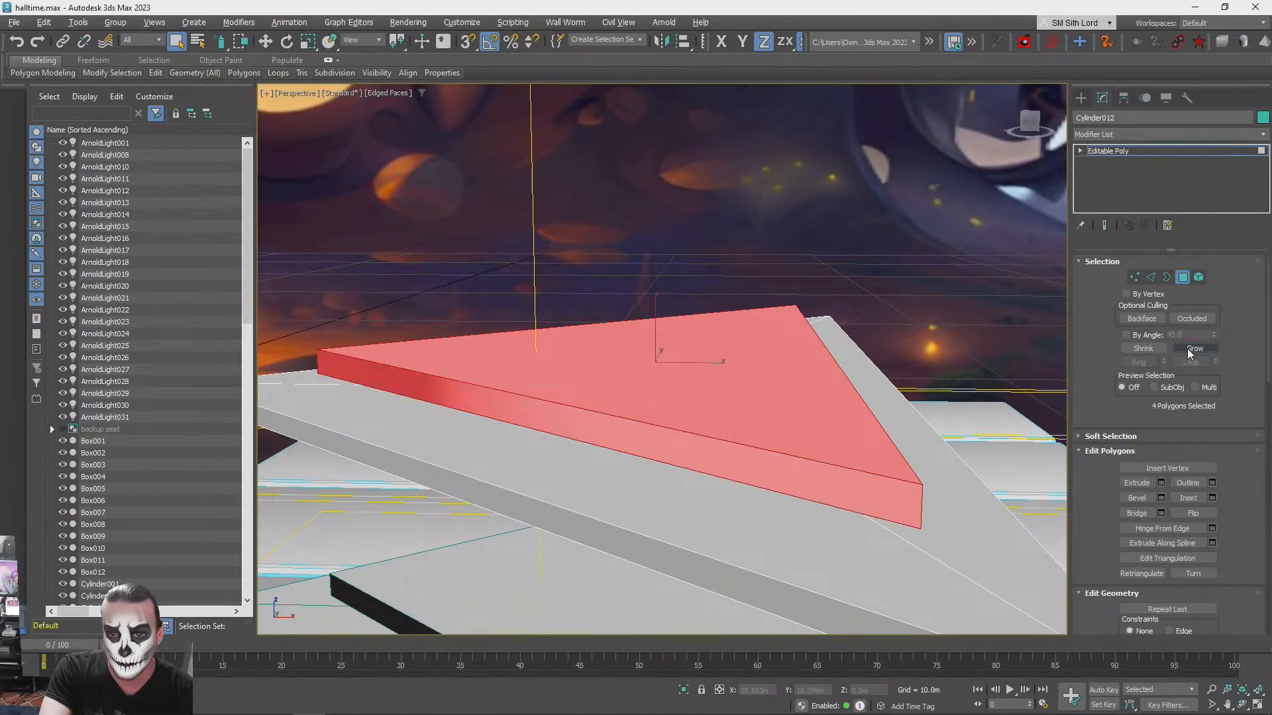
key(Delete)
- Try to bridge all six inner and outer open edges on the ring's underside at once
alt+middle_drag(662, 420, 894, 334)
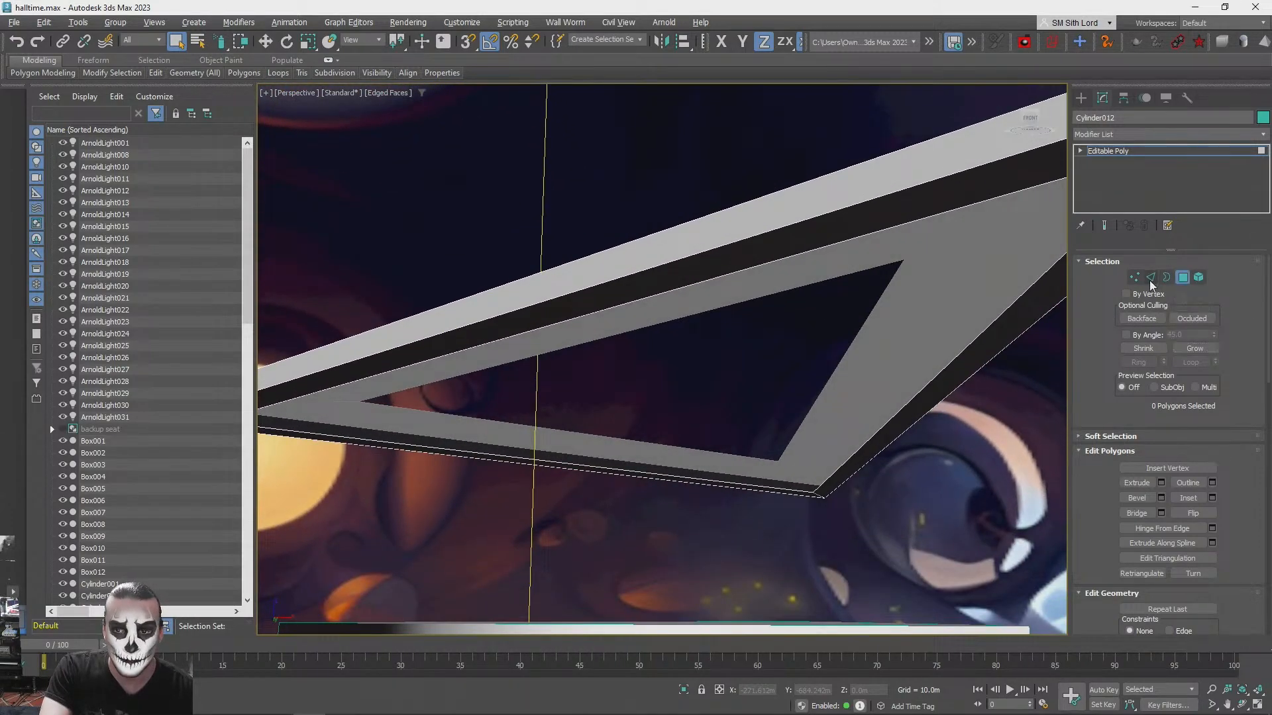
click(1150, 279)
click(357, 379)
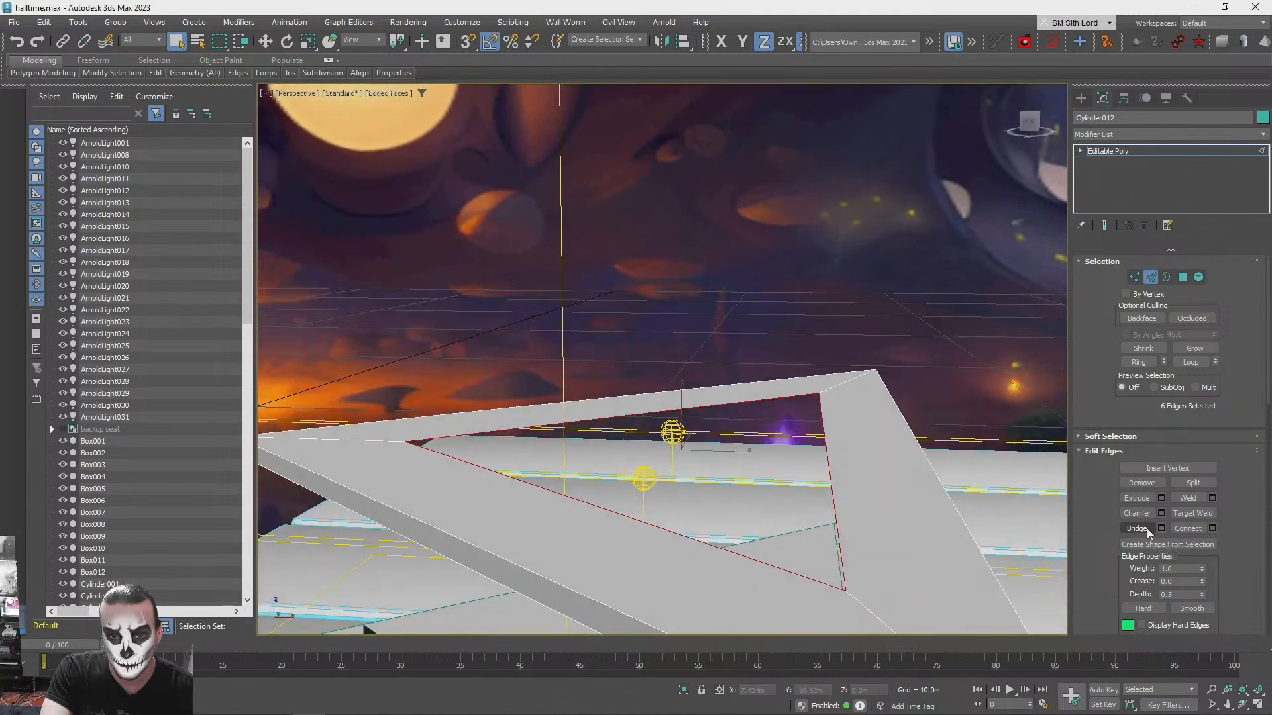
click(1148, 533)
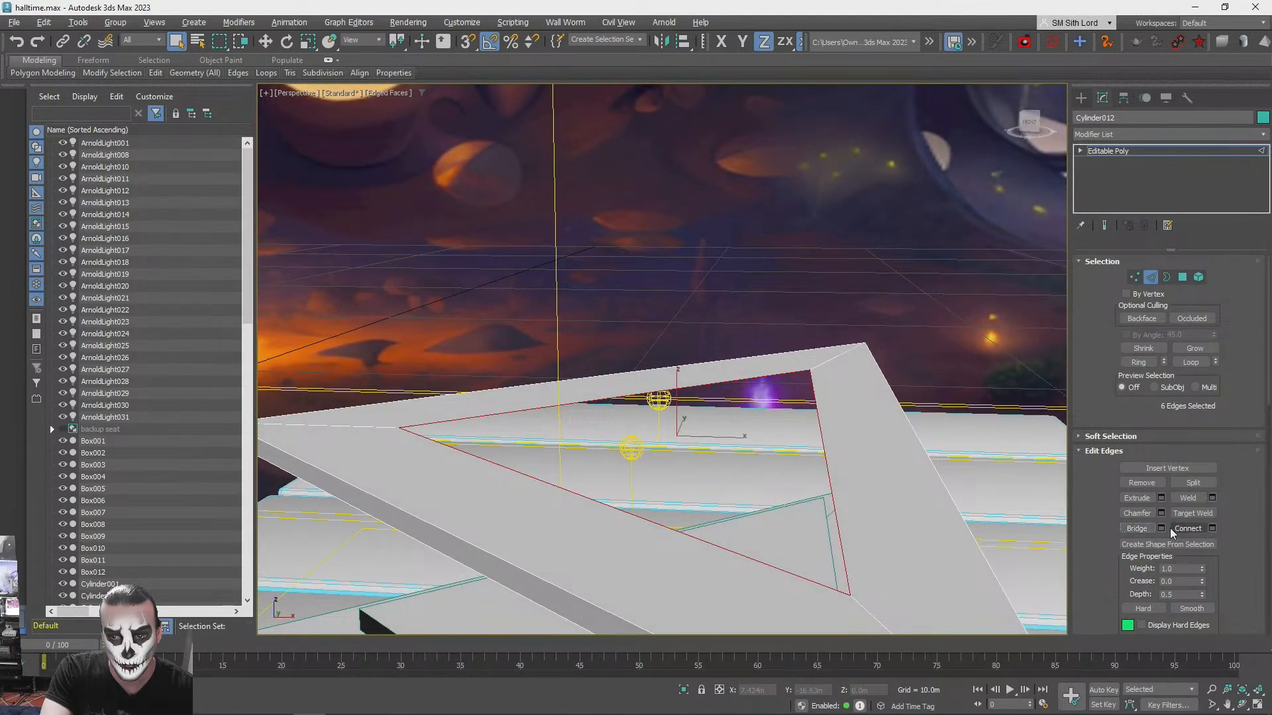
click(1162, 530)
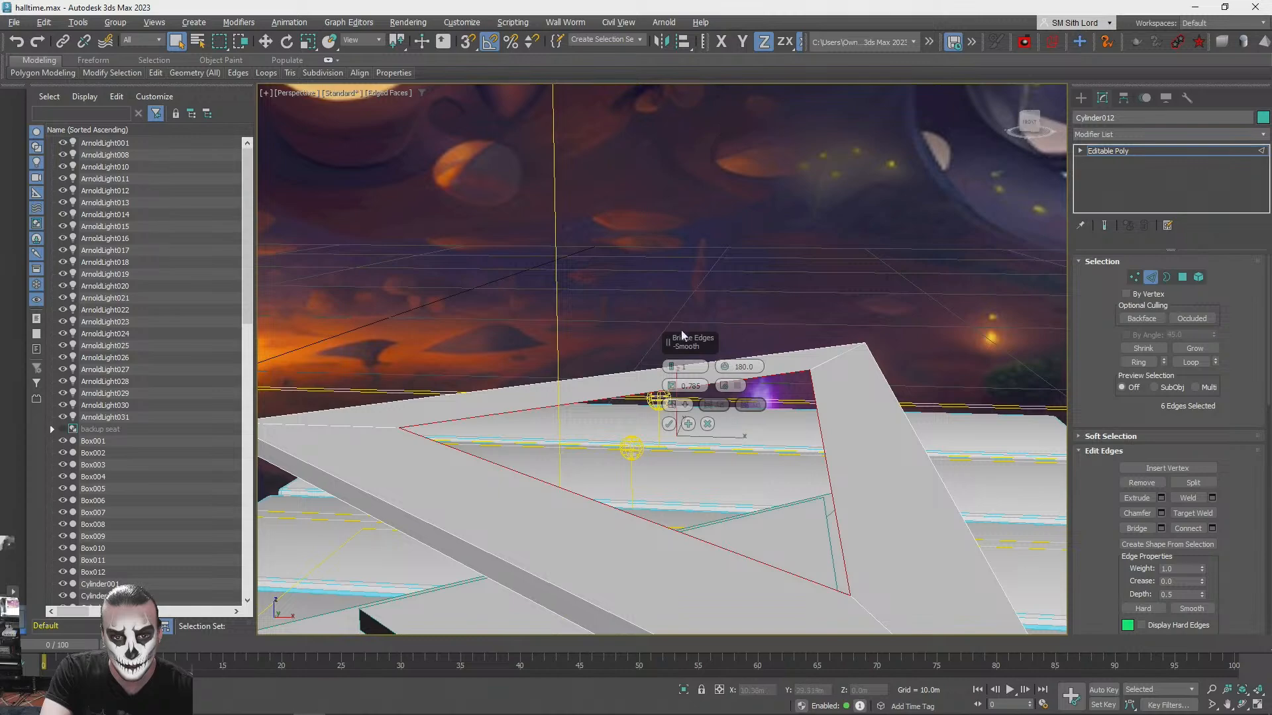
click(707, 425)
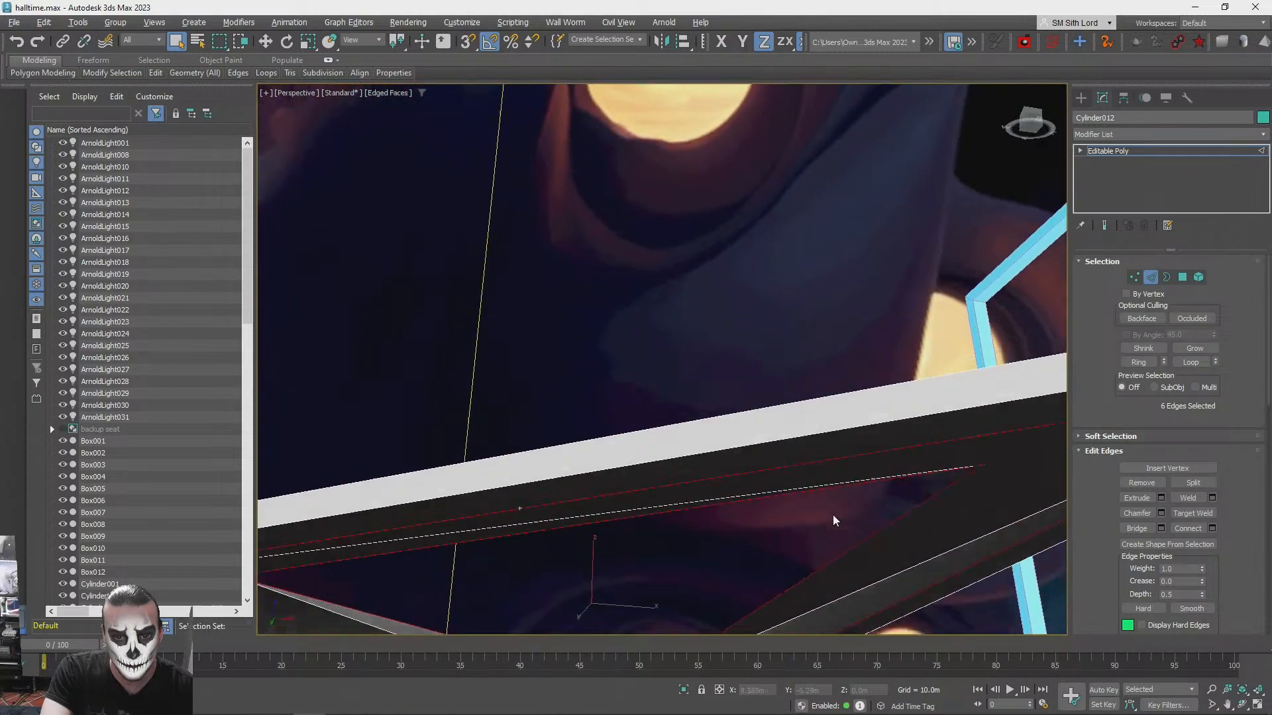
- Undo the bridge between the ring's open edges
click(819, 522)
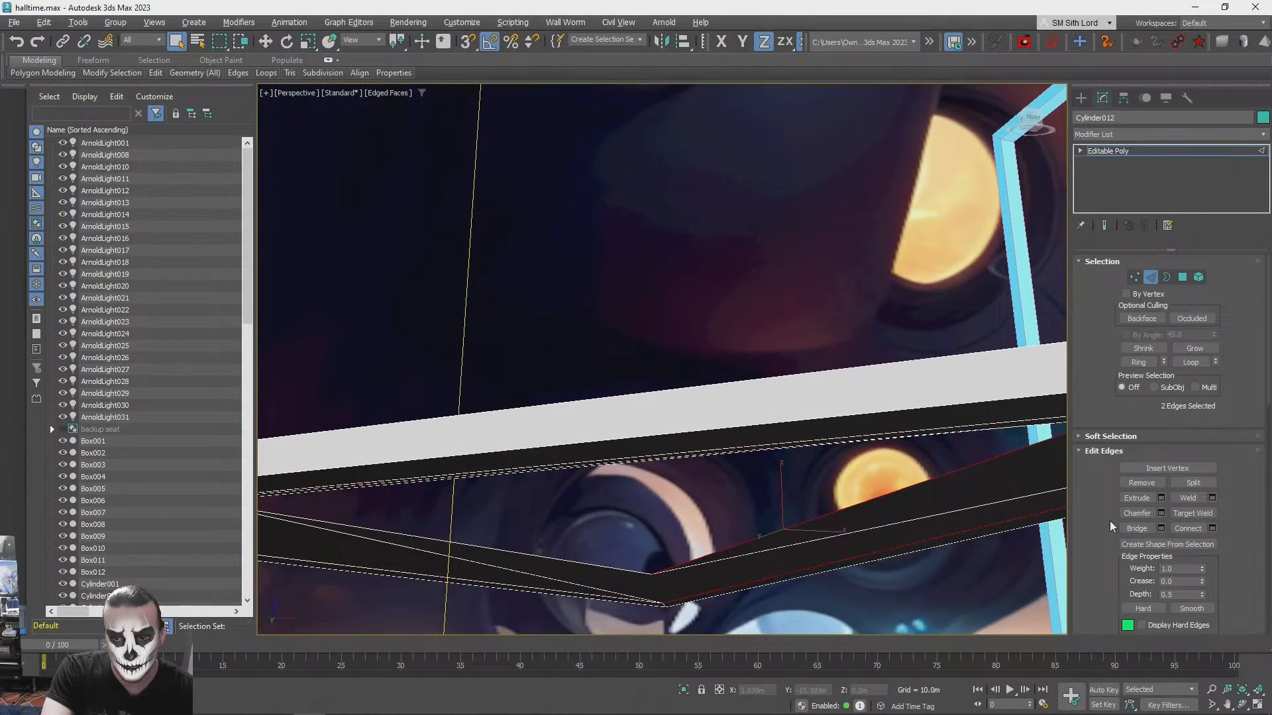
mouse_move(975, 498)
alt+middle_down()
mouse_move(968, 432)
mouse_move(967, 504)
mouse_move(966, 489)
alt+middle_up()
key(ctrl+z)
key(ctrl+z)
key(ctrl+z)
key(ctrl+z)
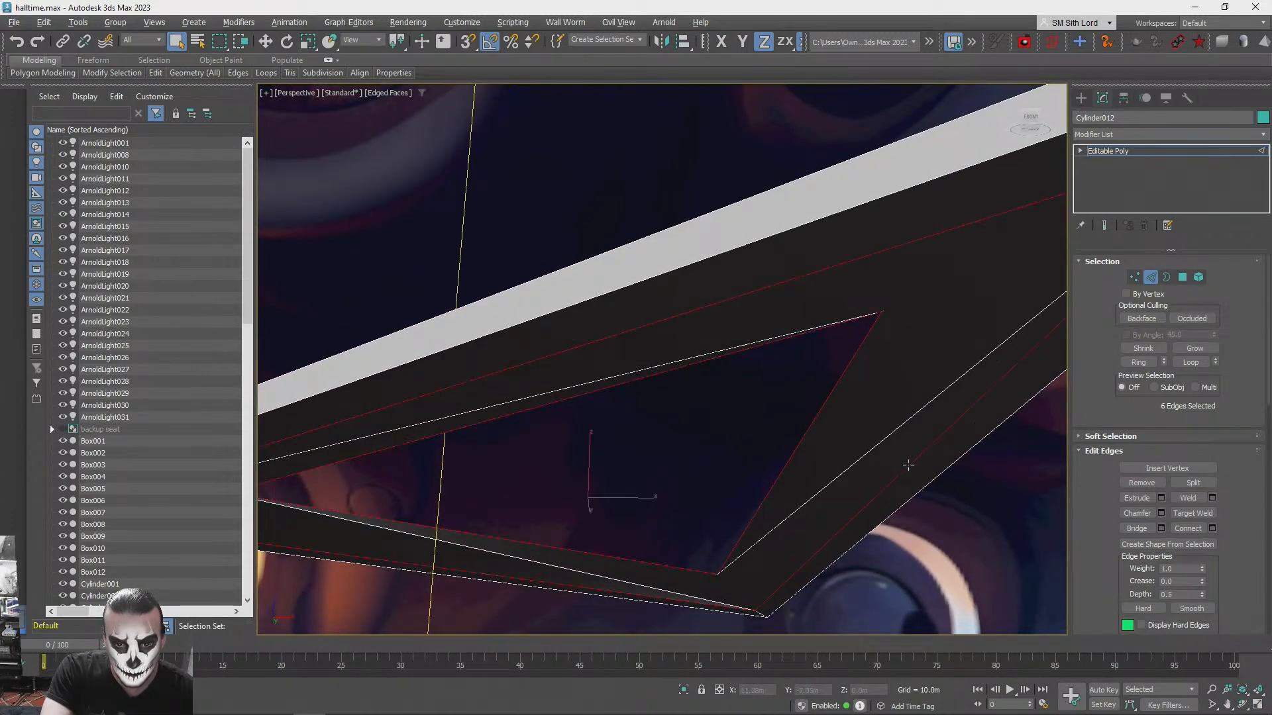
key(ctrl+z)
key(ctrl+z)
key(ctrl+y)
- Bridge the inner and outer open edges separately along each of the triangular ring's three sides
click(694, 454)
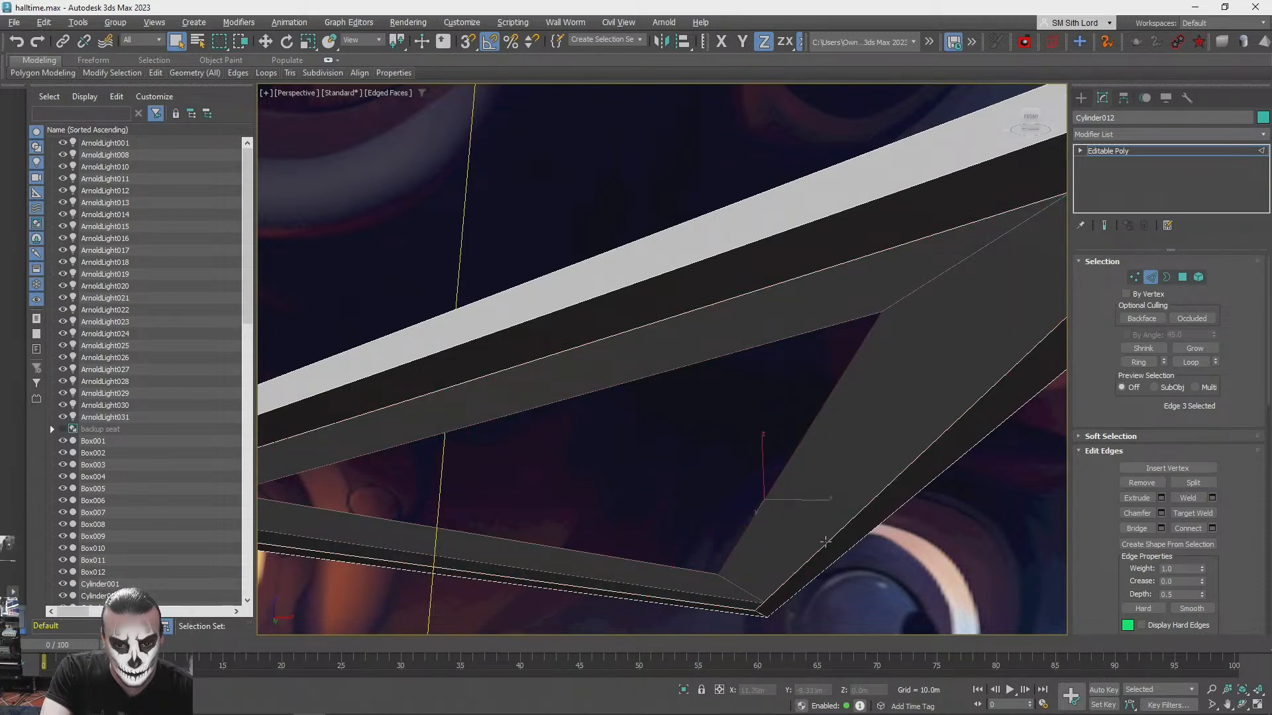
click(1130, 530)
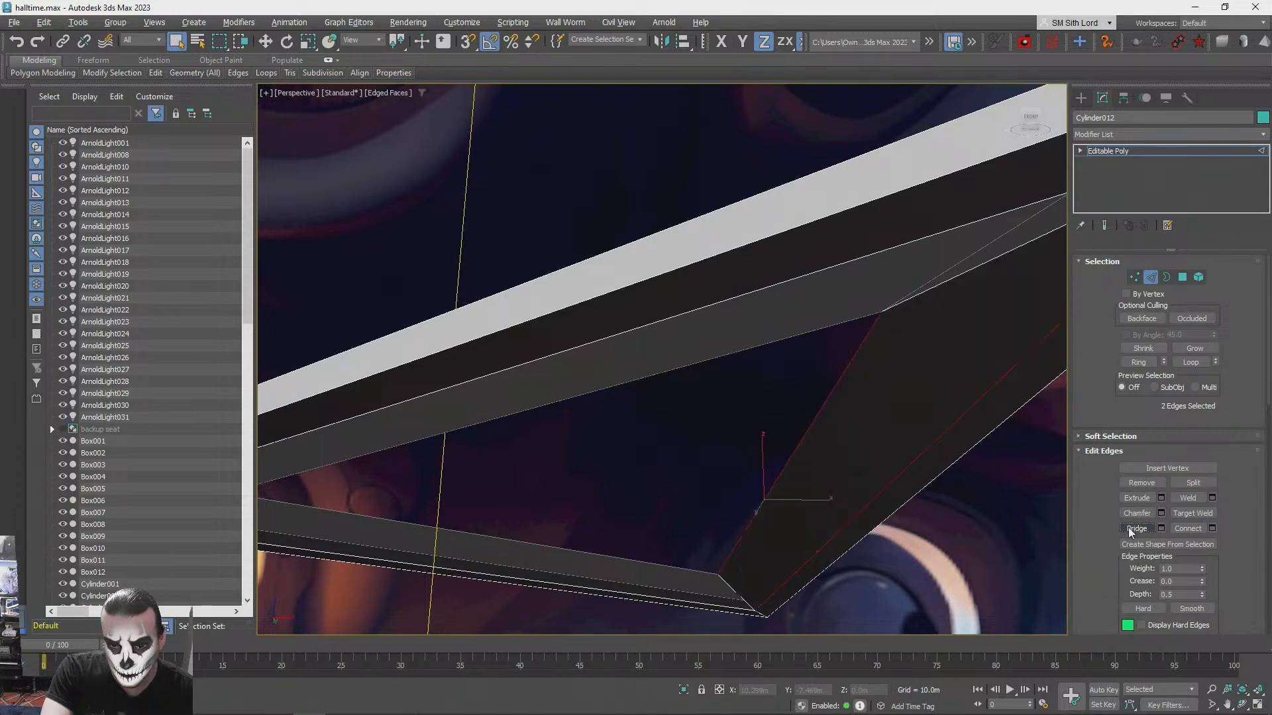
alt+middle_drag(843, 514, 517, 460)
click(716, 452)
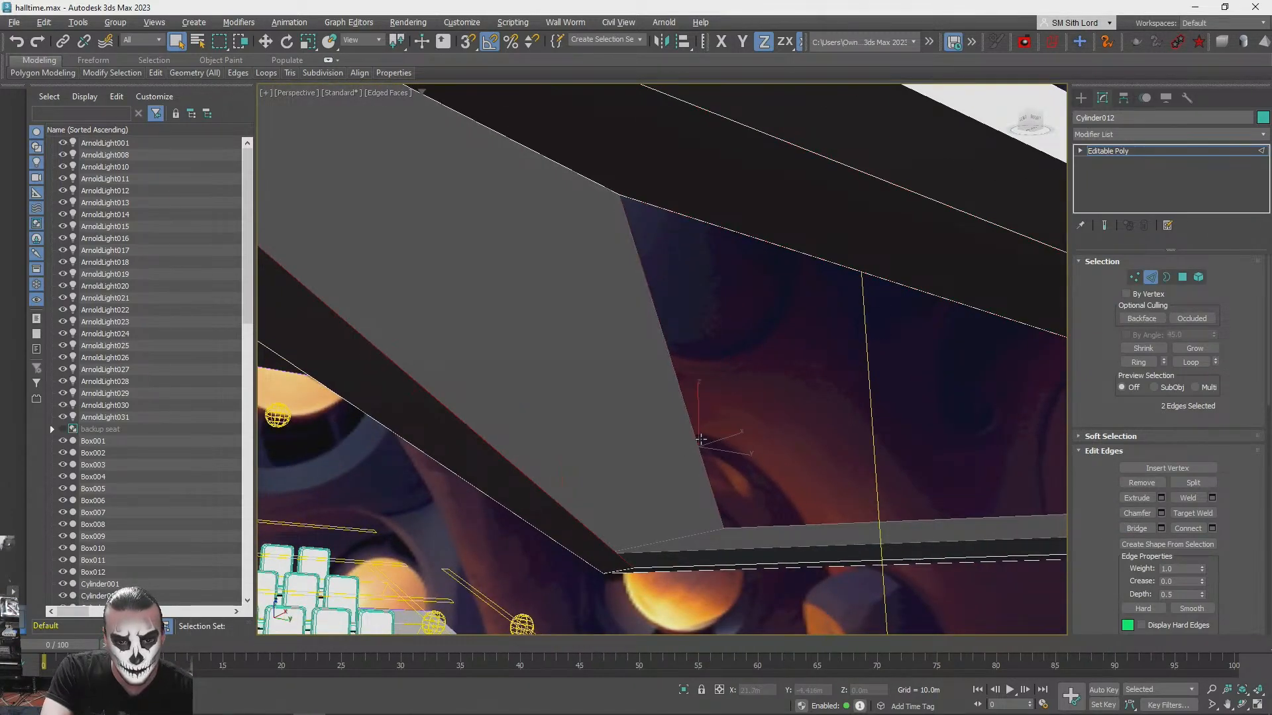
click(1132, 529)
alt+middle_drag(927, 424, 771, 479)
click(772, 472)
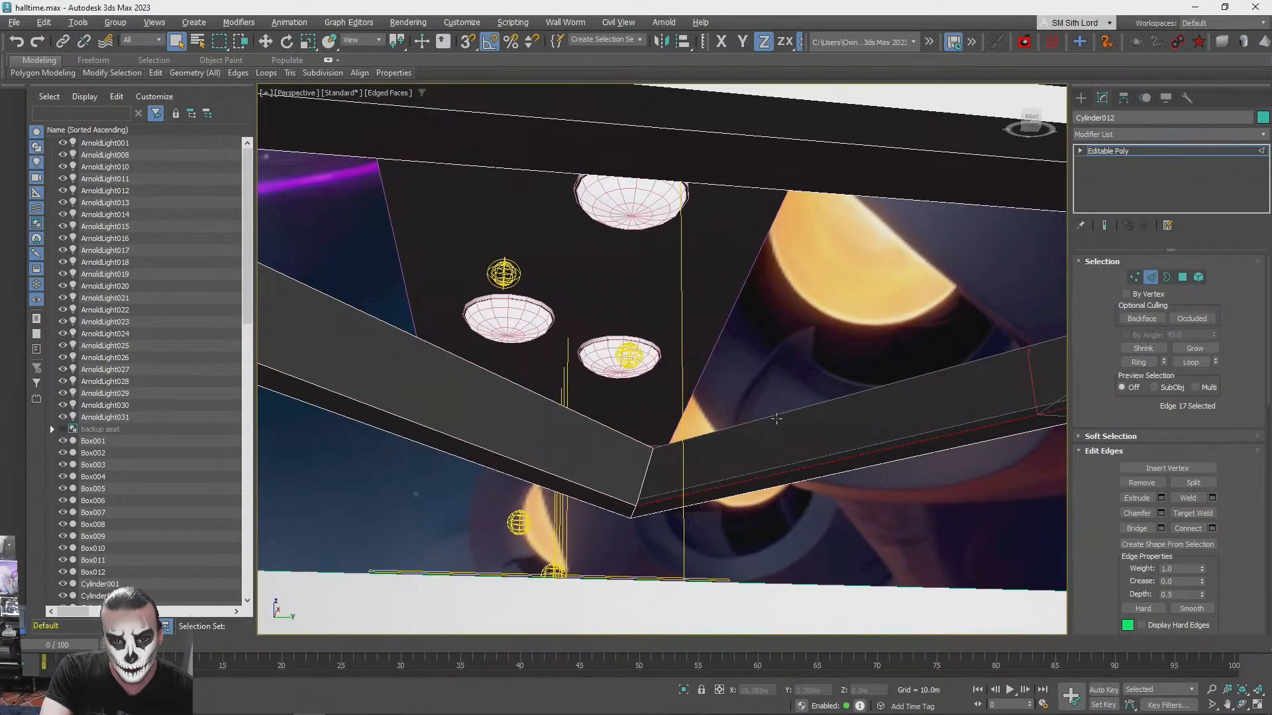
click(1140, 530)
- Weld all vertices of the hollow triangular ring and leave sub-object editing
alt+middle_drag(993, 457, 1120, 298)
scroll(894, 409, down, 5)
click(1136, 277)
alt+middle_drag(836, 338, 647, 340)
scroll(821, 383, down, 3)
drag(632, 263, 1059, 586)
click(1188, 483)
click(1138, 281)
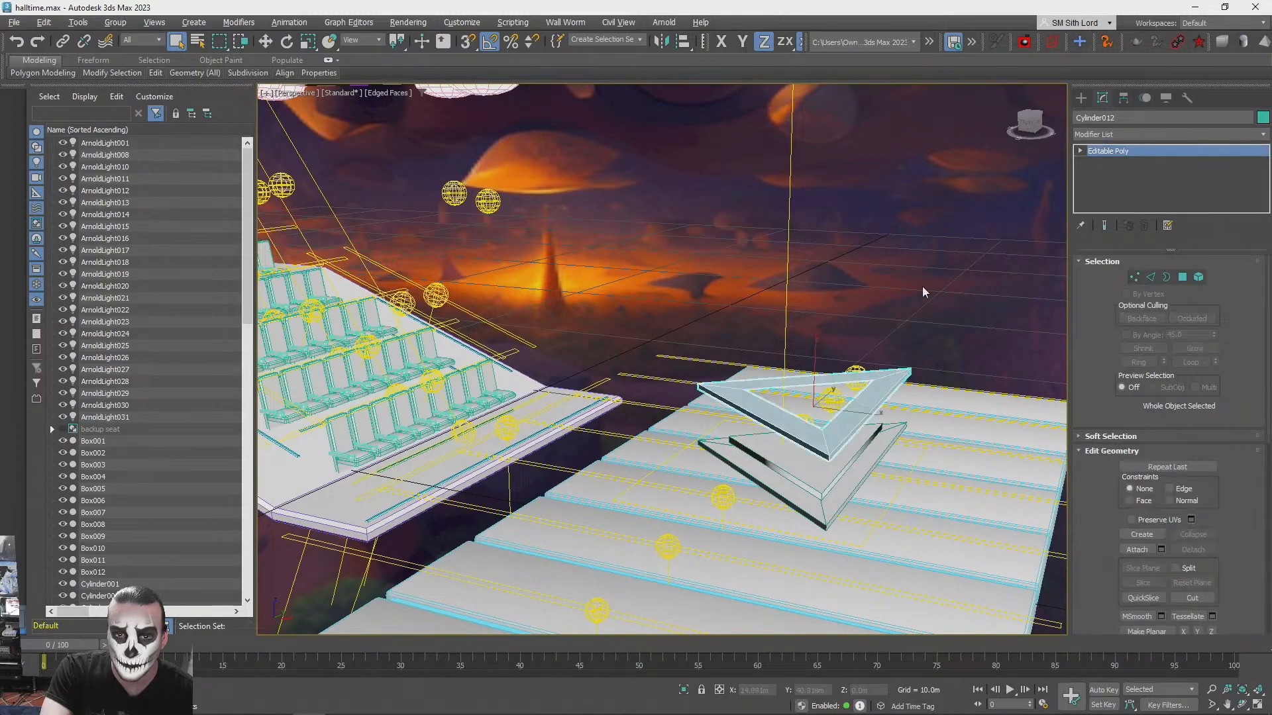
- Lower the hollow triangular ring onto the stage and raise the original platform clear above it
key(q)
click(801, 245)
scroll(794, 247, up, 4)
alt+middle_drag(787, 250, 708, 384)
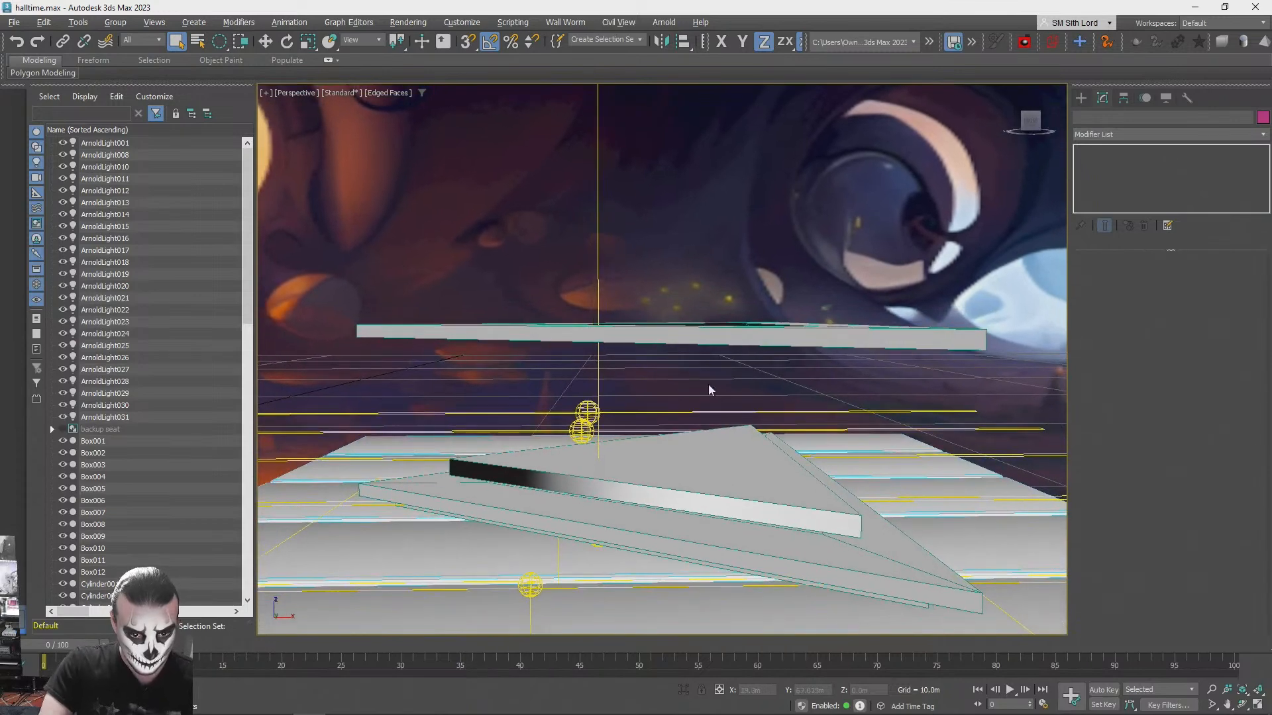
click(682, 325)
key(w)
drag(679, 296, 659, 468)
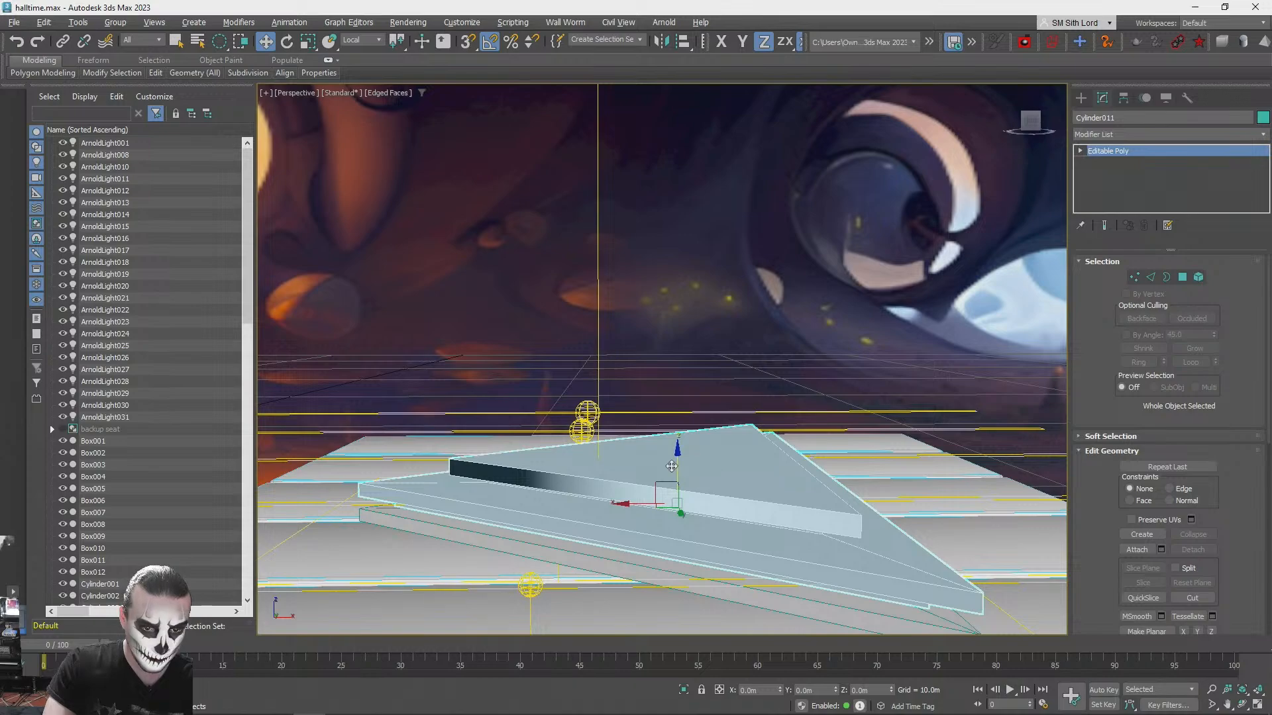
key(ctrl+z)
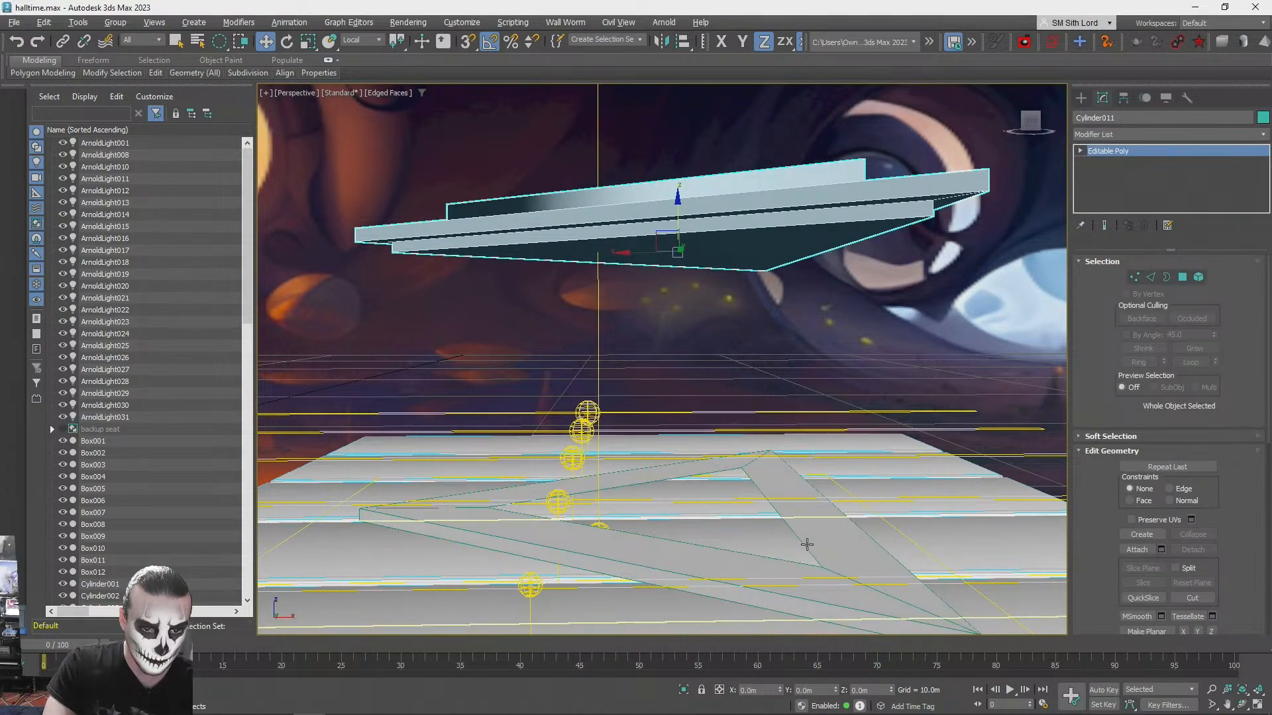
- Clone the hollow triangular ring upward by about 0.5 m
click(816, 536)
alt+middle_drag(815, 535, 757, 355)
mouse_move(754, 363)
mouse_down()
mouse_move(754, 376)
mouse_move(755, 364)
mouse_up()
alt+middle_drag(755, 364, 703, 516)
shift+drag(700, 507, 700, 453)
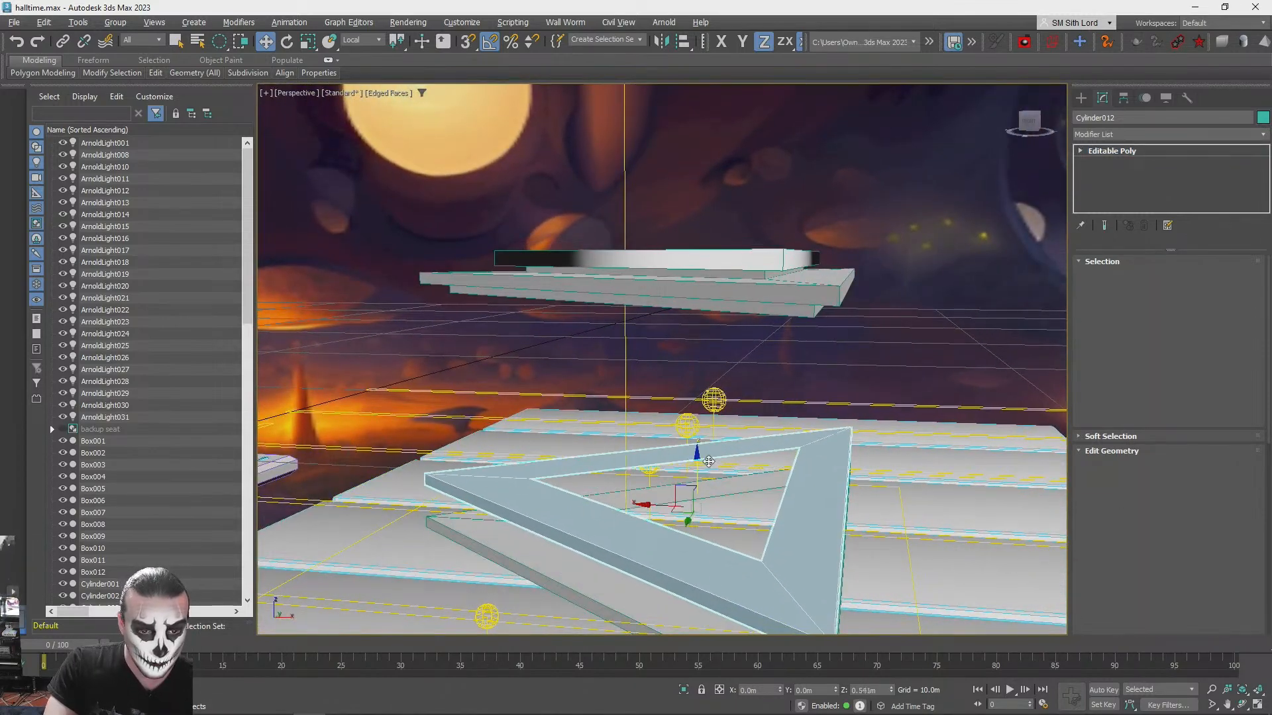
click(595, 399)
- Scale the cloned ring down to form a smaller tier above the larger one
key(r)
drag(717, 510, 725, 533)
key(w)
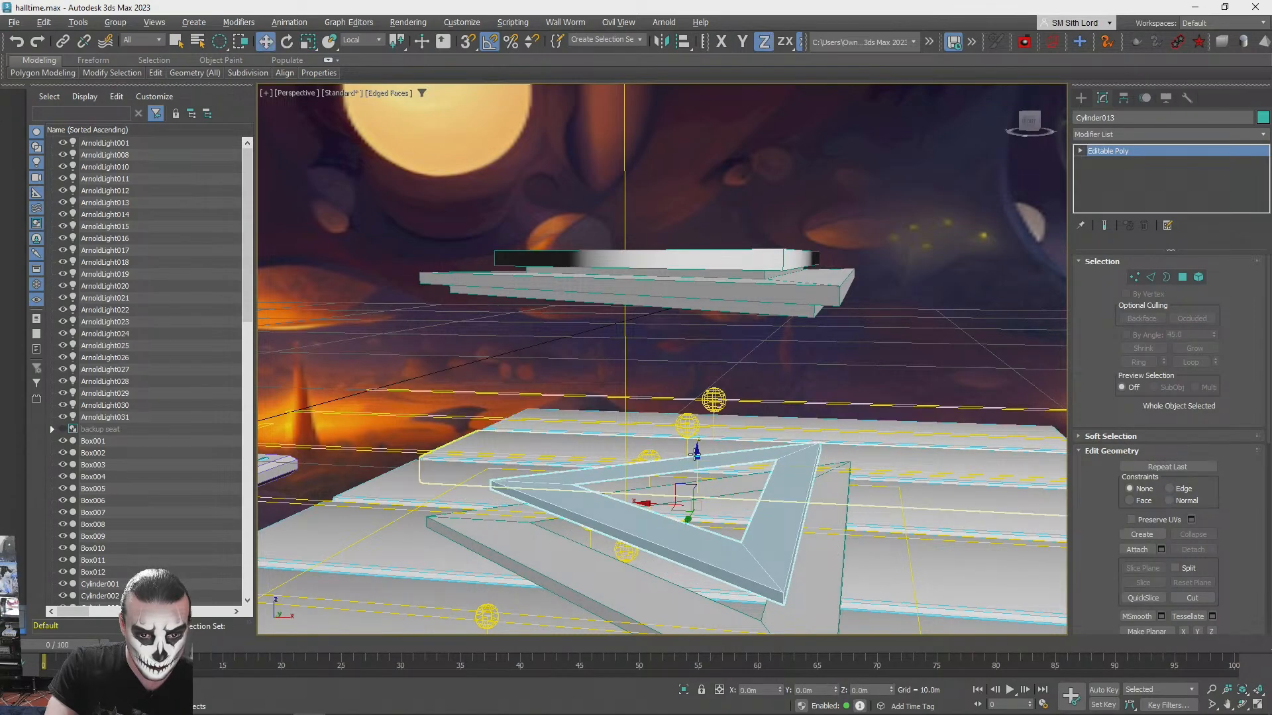
alt+middle_drag(709, 468, 643, 474)
drag(642, 474, 642, 479)
- Delete every polygon of the raised original platform except its uppermost triangular slab
click(630, 240)
alt+middle_drag(675, 241, 1192, 281)
click(1183, 278)
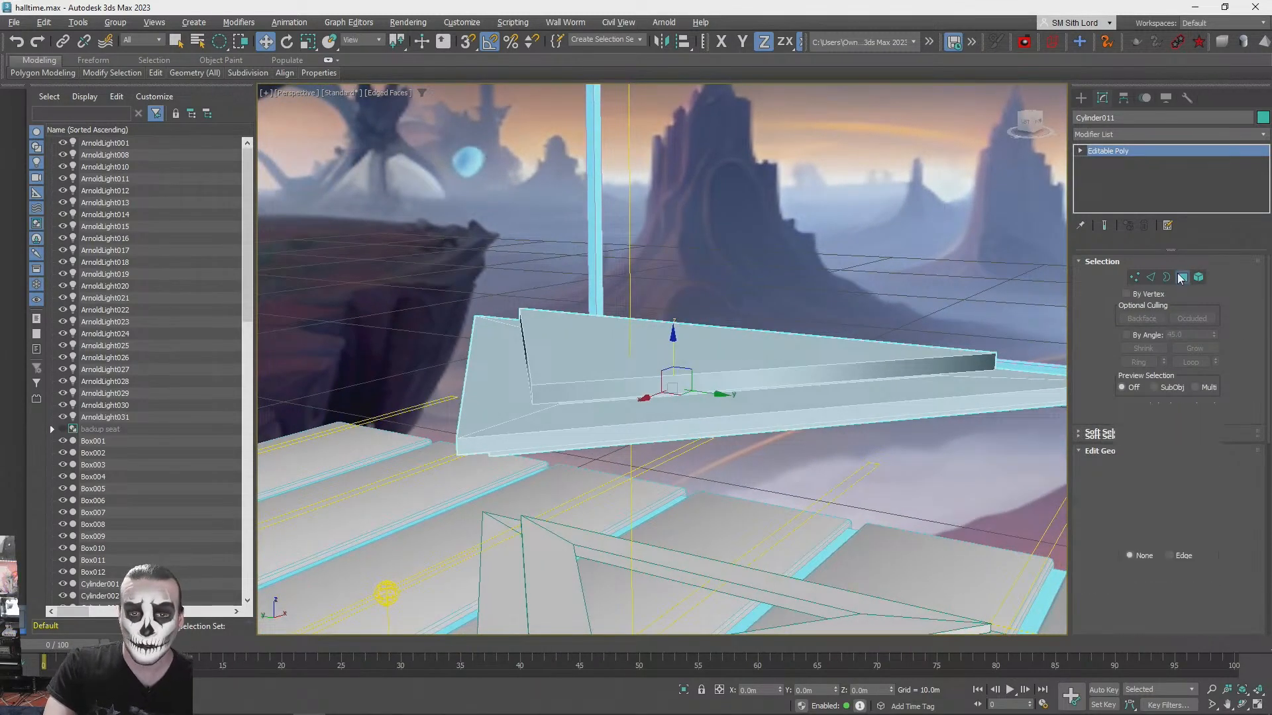
click(759, 348)
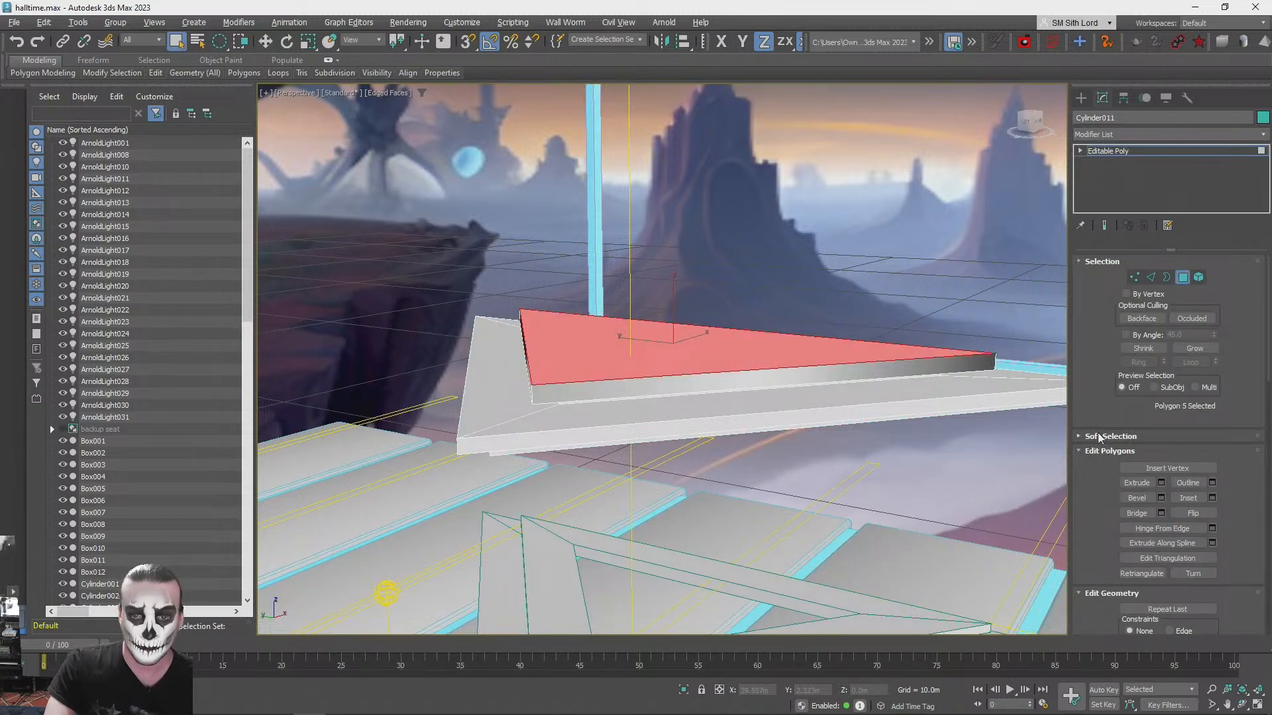
click(1188, 348)
click(1187, 349)
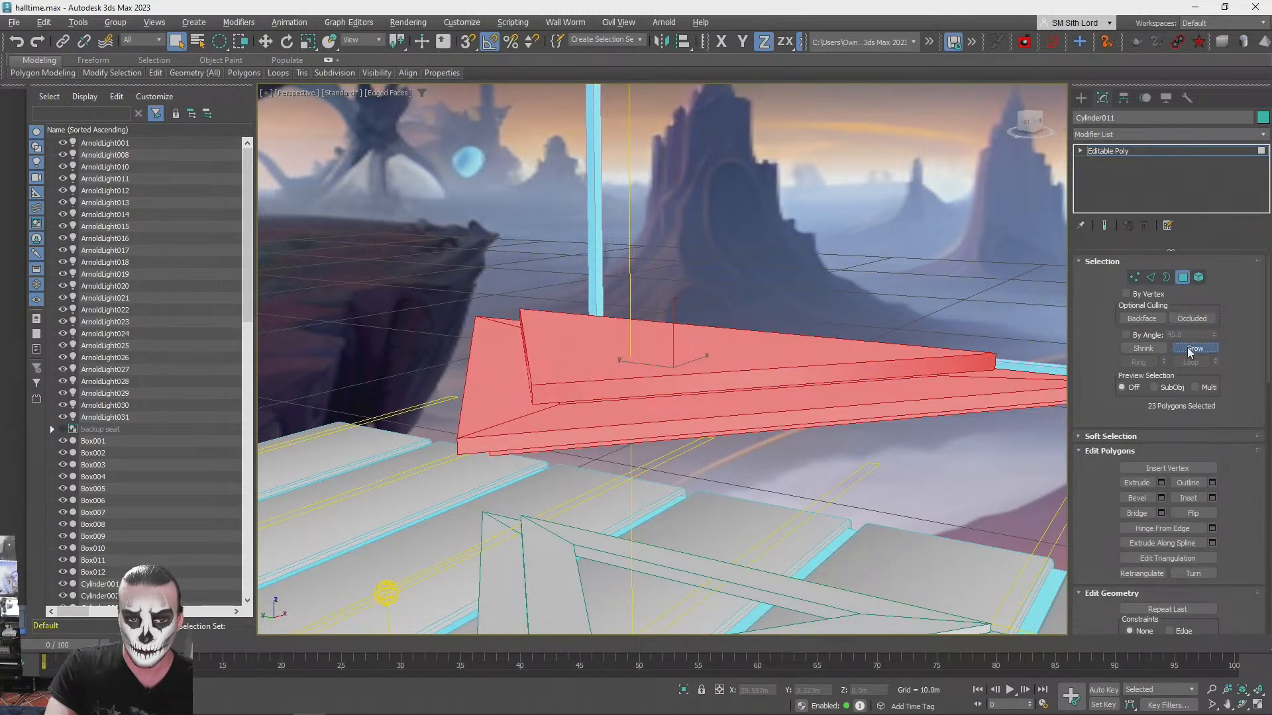
alt+click(550, 374)
alt+middle_drag(550, 374, 785, 415)
alt+click(784, 416)
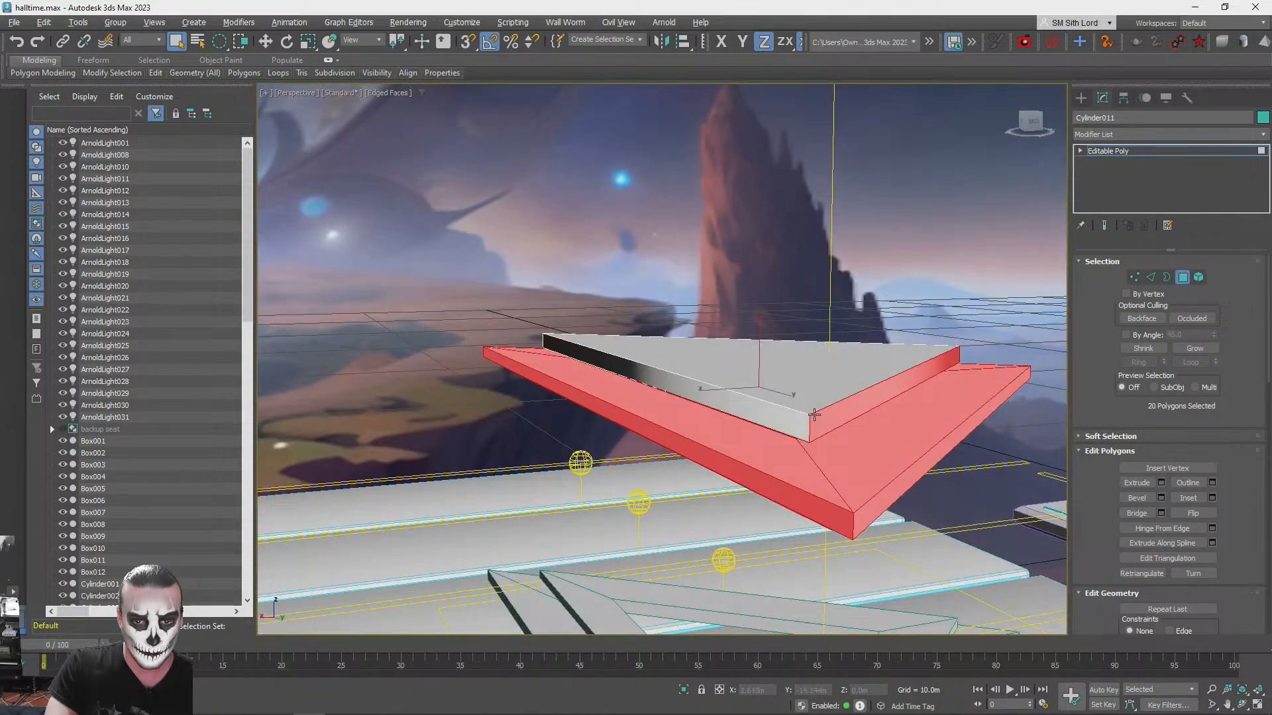
alt+click(841, 414)
click(1186, 279)
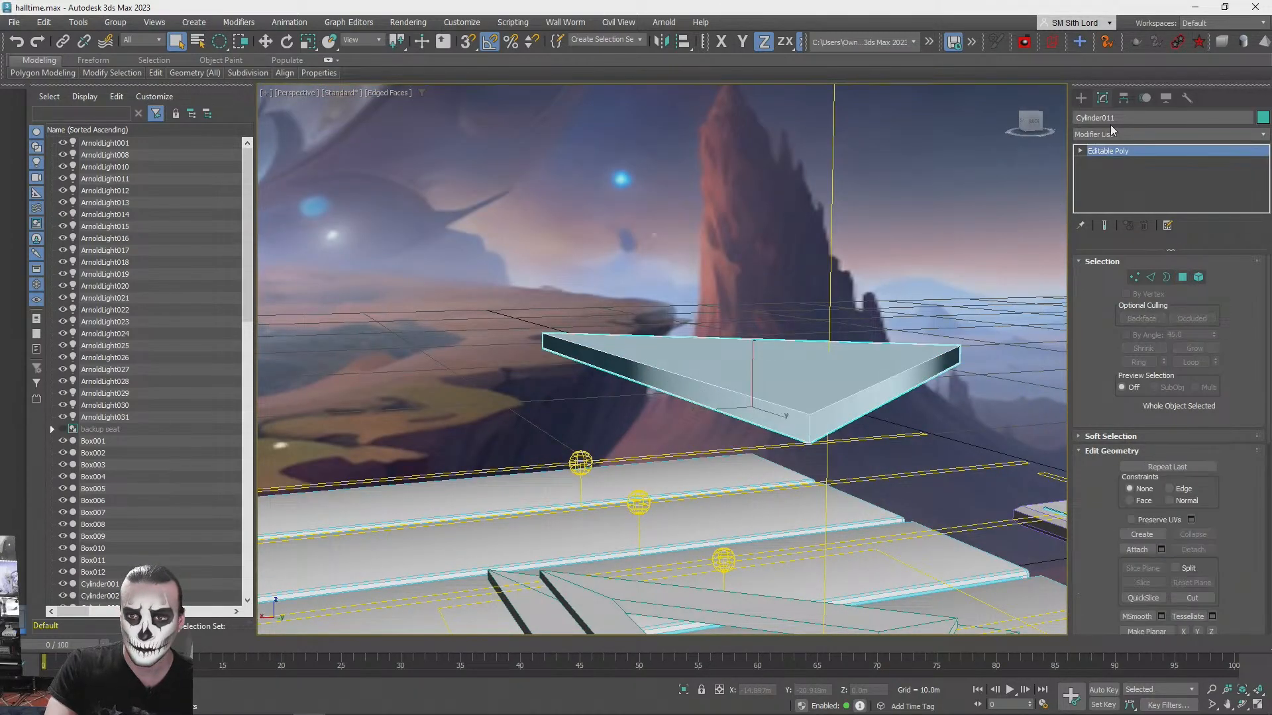
- Add a Cap Holes modifier to the remaining triangular slab
click(1122, 137)
scroll(1129, 153, down, 8)
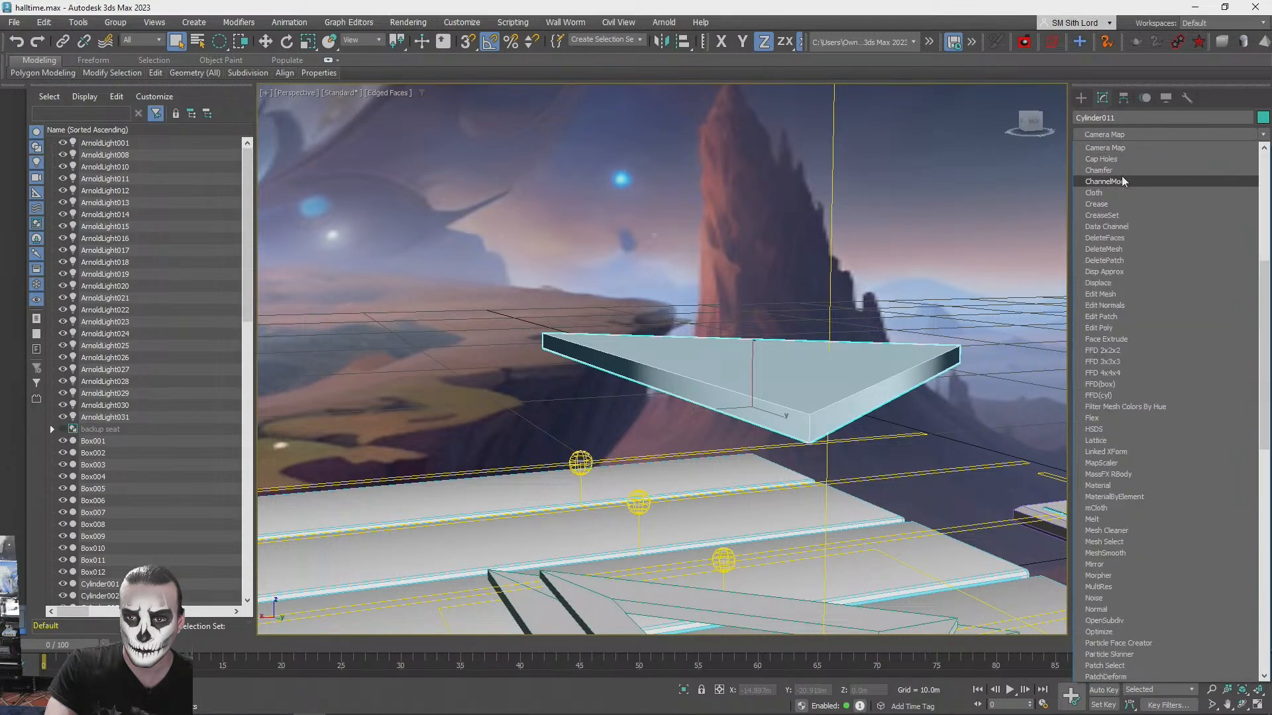
click(1130, 175)
alt+middle_drag(808, 385, 877, 237)
click(877, 239)
- Lower the capped slab by about 2.7 m onto the two hollow triangular tiers
click(767, 397)
key(w)
alt+middle_drag(767, 398, 735, 301)
drag(735, 301, 733, 483)
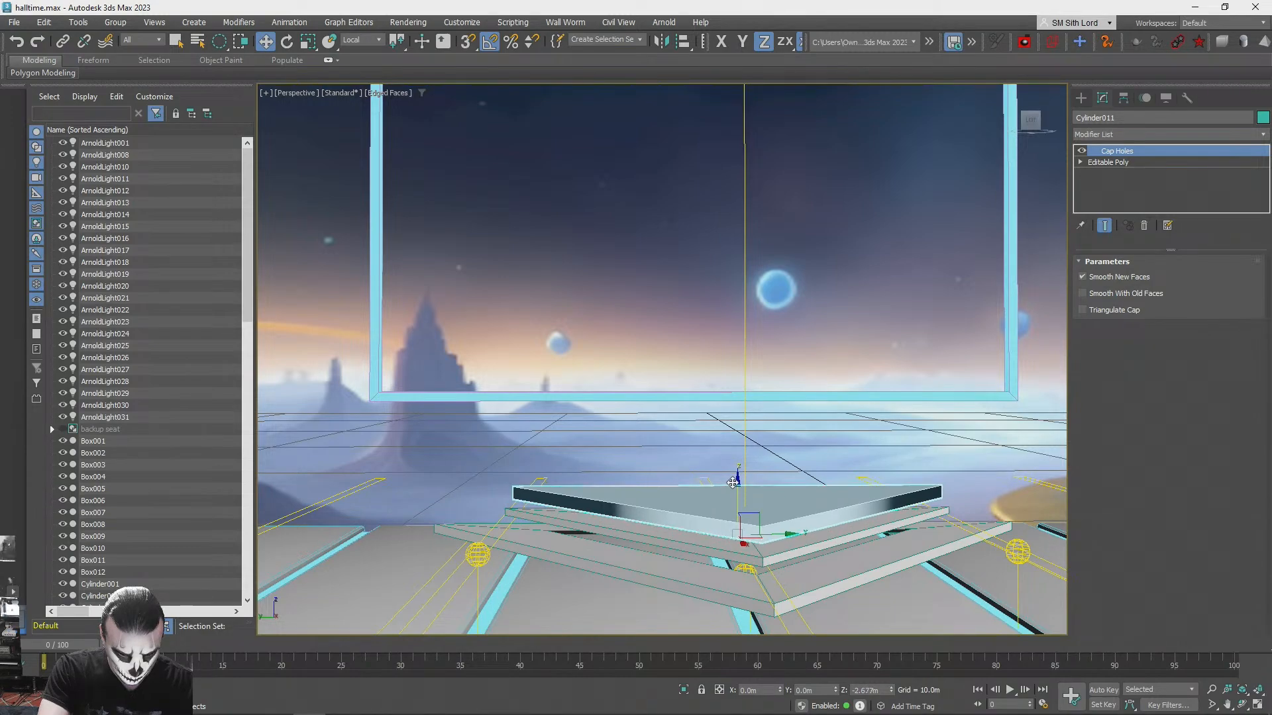
- Scale the top triangular slab slightly to fit within the outline of the ring beneath, and clear the selection
click(581, 423)
alt+middle_drag(580, 422, 675, 451)
click(736, 414)
key(r)
drag(730, 418, 729, 418)
key(q)
click(789, 251)
alt+middle_drag(789, 251, 763, 441)
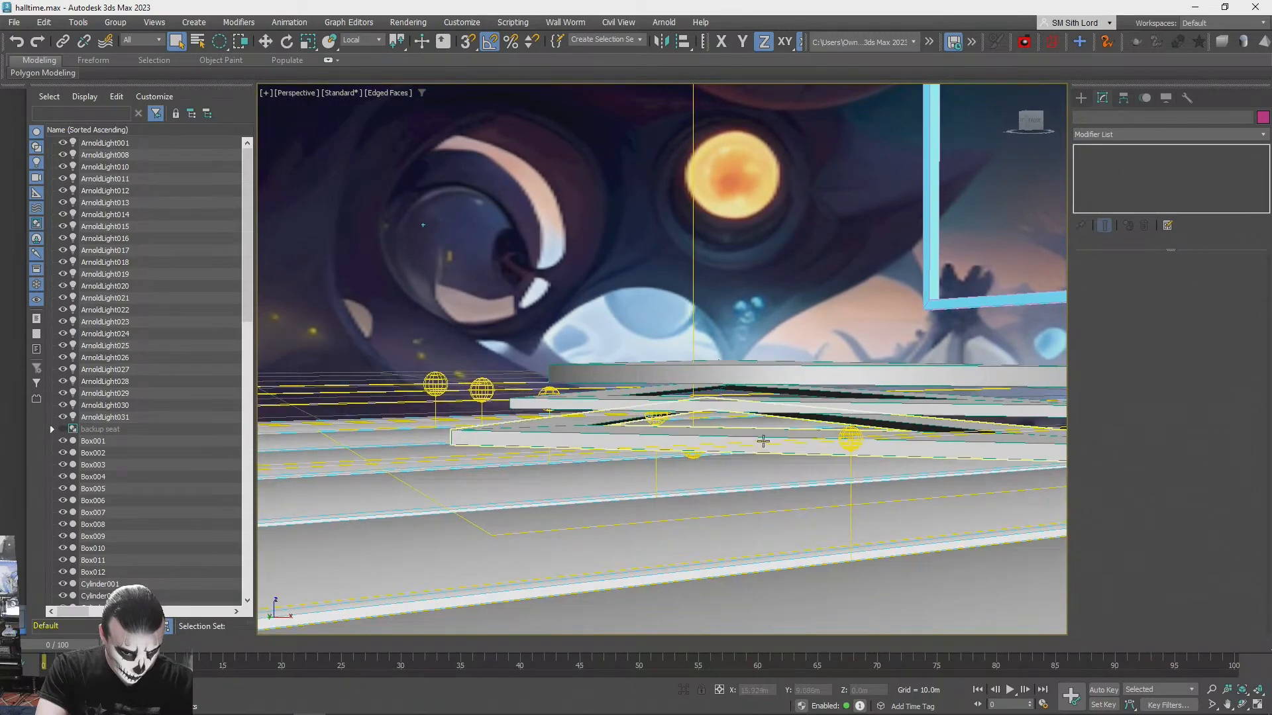
- Raise the lowest hollow triangular tier, and raise the middle tier and capped slab together, to even out the gaps between them
click(897, 444)
key(w)
drag(765, 405, 766, 398)
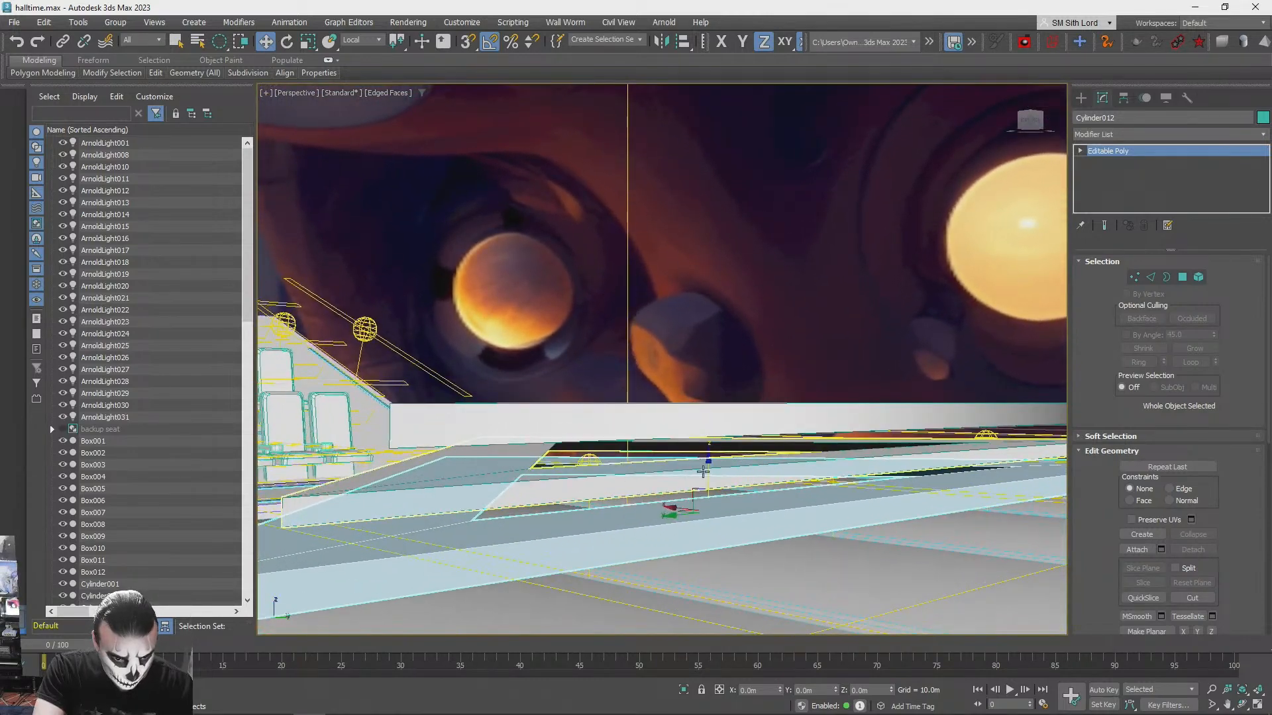
drag(708, 466, 712, 444)
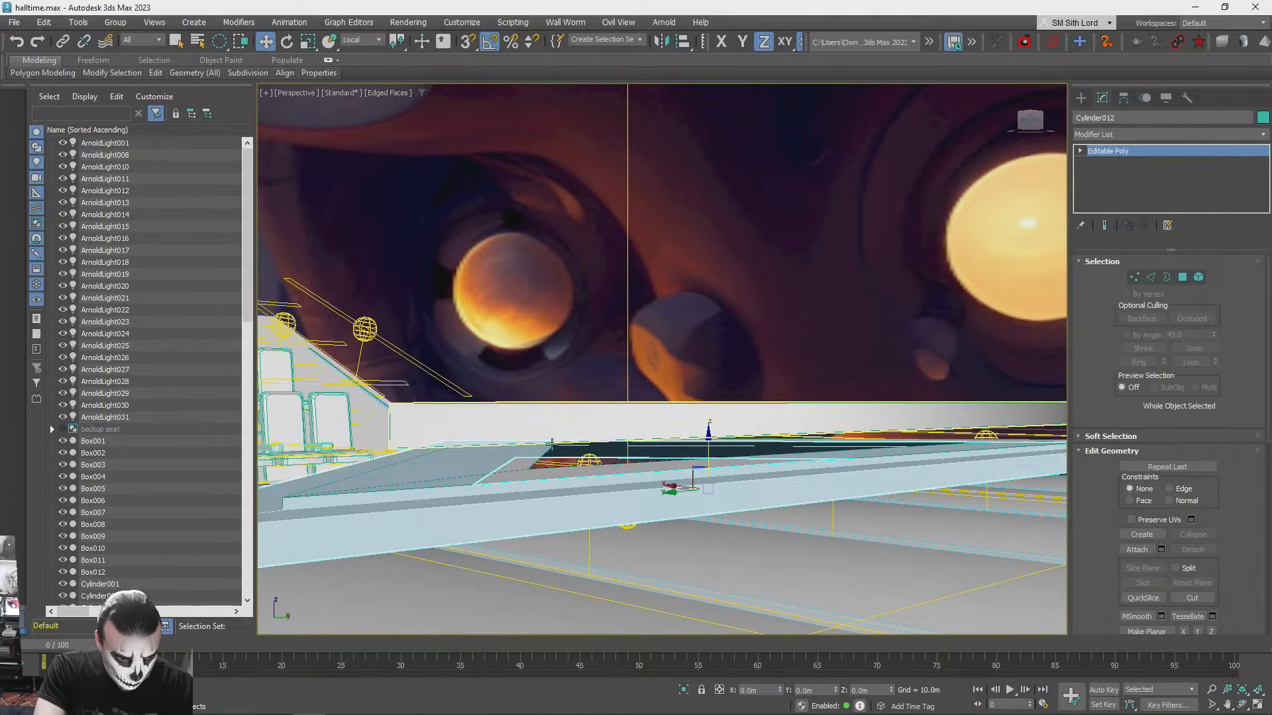
ctrl+click(638, 402)
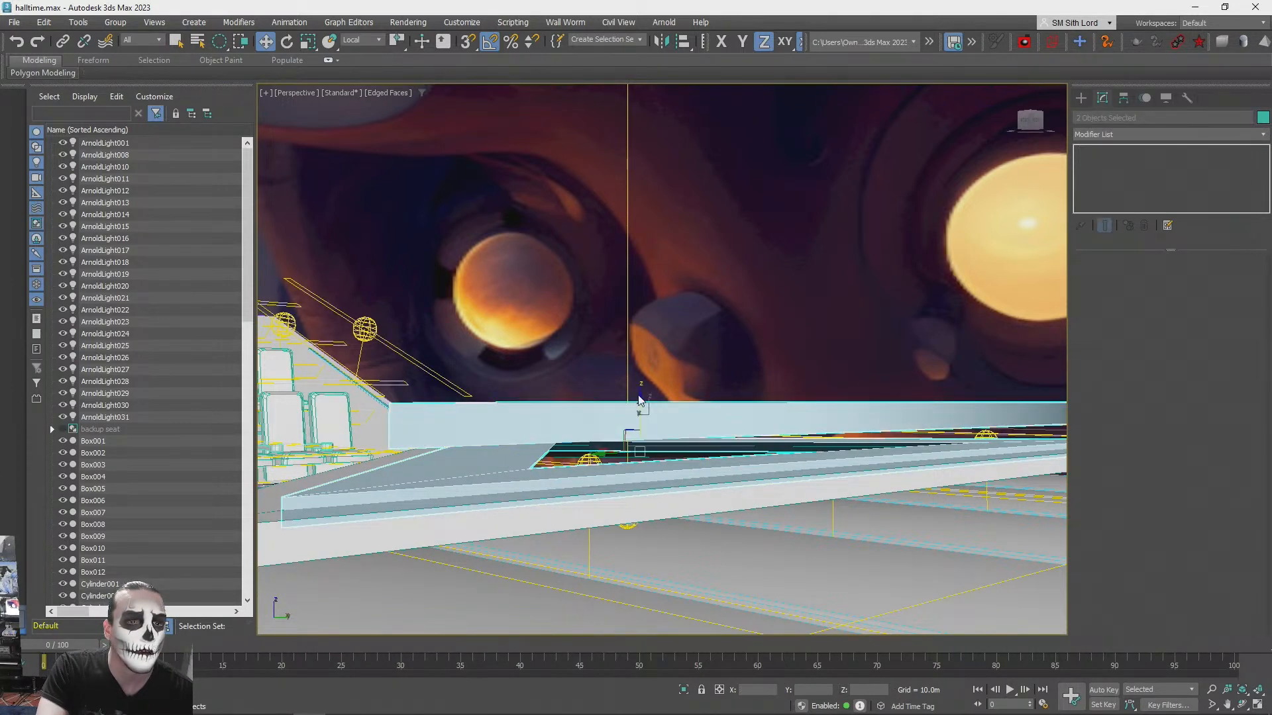
drag(636, 409, 641, 378)
- Run test renders of the stacked stage and its magenta light from two viewing angles, stopping each render
click(788, 269)
scroll(787, 273, down, 2)
alt+middle_drag(789, 268, 872, 370)
scroll(689, 290, down, 4)
scroll(814, 324, up, 3)
key(shift+q)
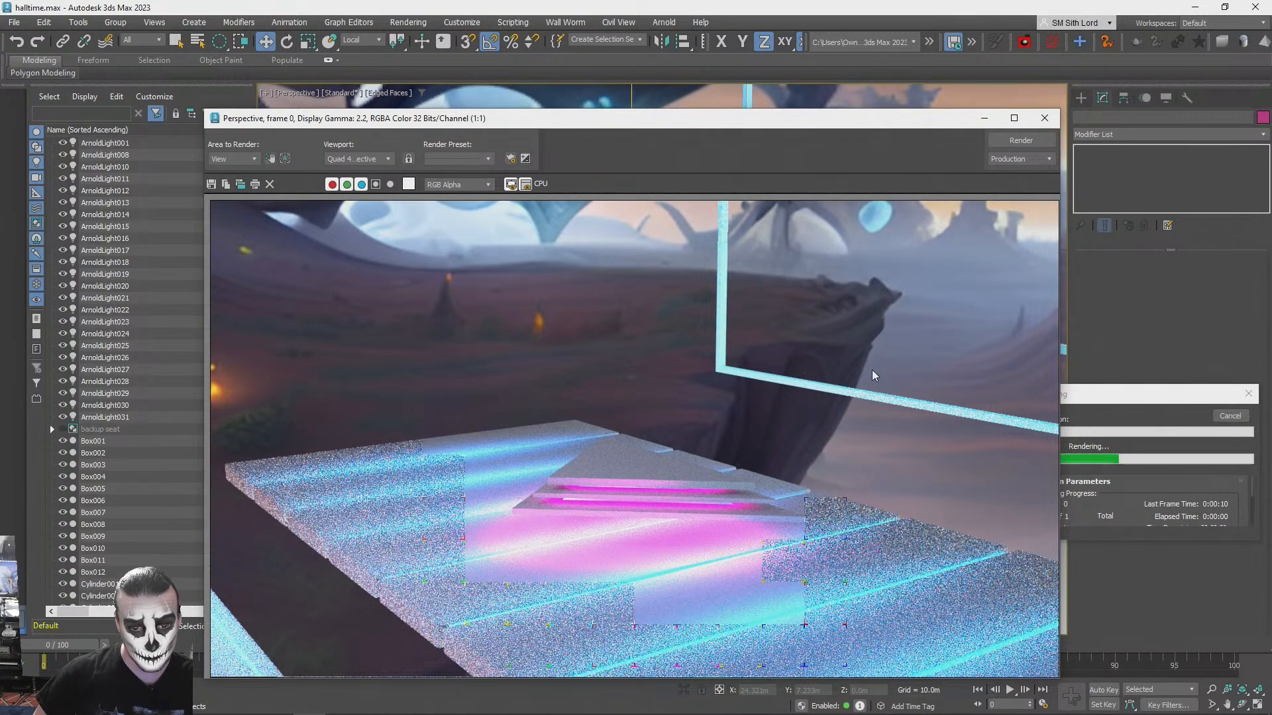
click(1045, 118)
click(1232, 417)
alt+middle_drag(917, 237, 865, 258)
key(shift+q)
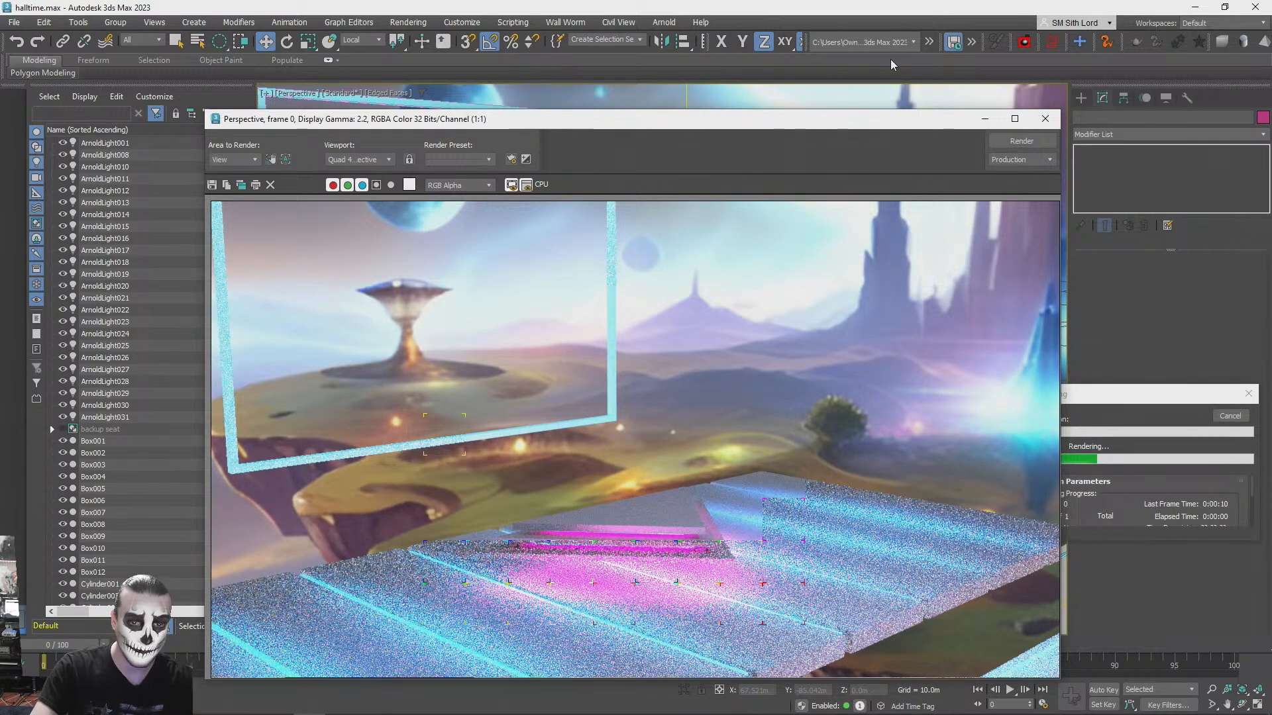
click(1045, 119)
click(1230, 416)
- Copy the long blue Arnold light beside the seating area to the screen frame and rotate the copy 90 degrees about Y
alt+middle_drag(1020, 413, 818, 385)
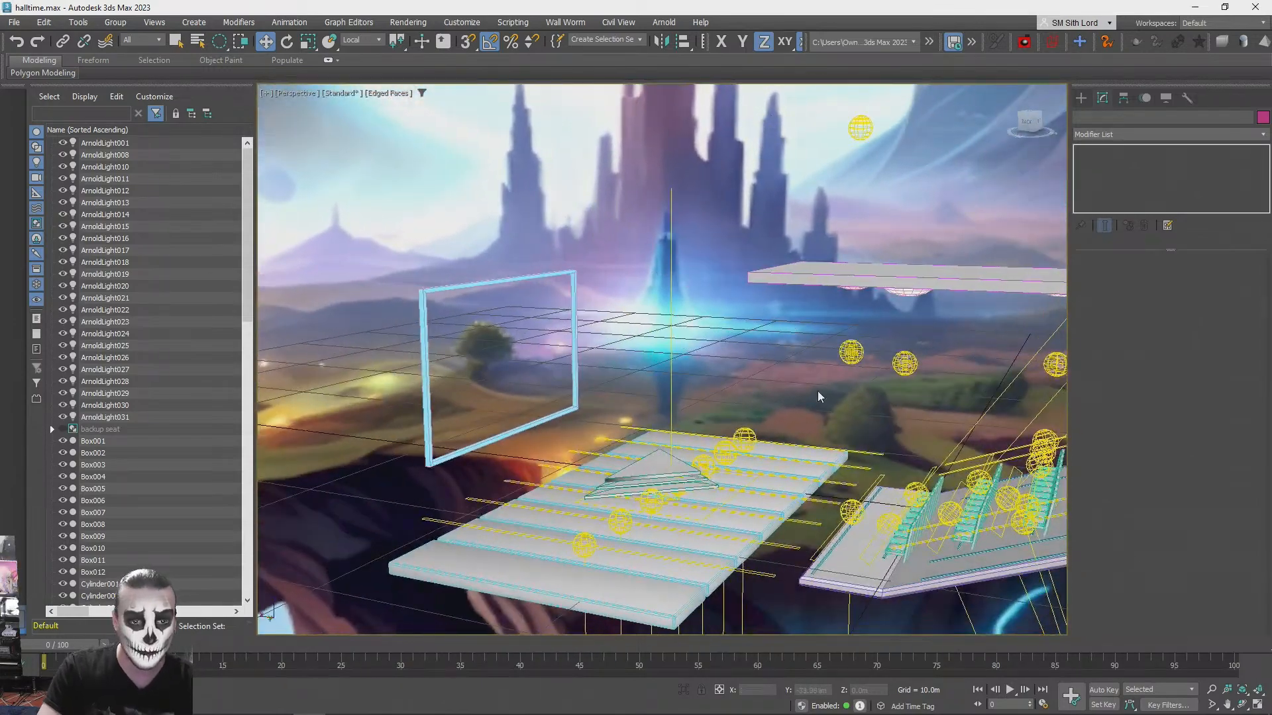
click(851, 512)
mouse_move(836, 489)
shift+mouse_down()
mouse_move(584, 368)
mouse_move(466, 340)
mouse_move(517, 317)
mouse_move(472, 269)
mouse_move(480, 280)
shift+mouse_up()
click(626, 428)
key(e)
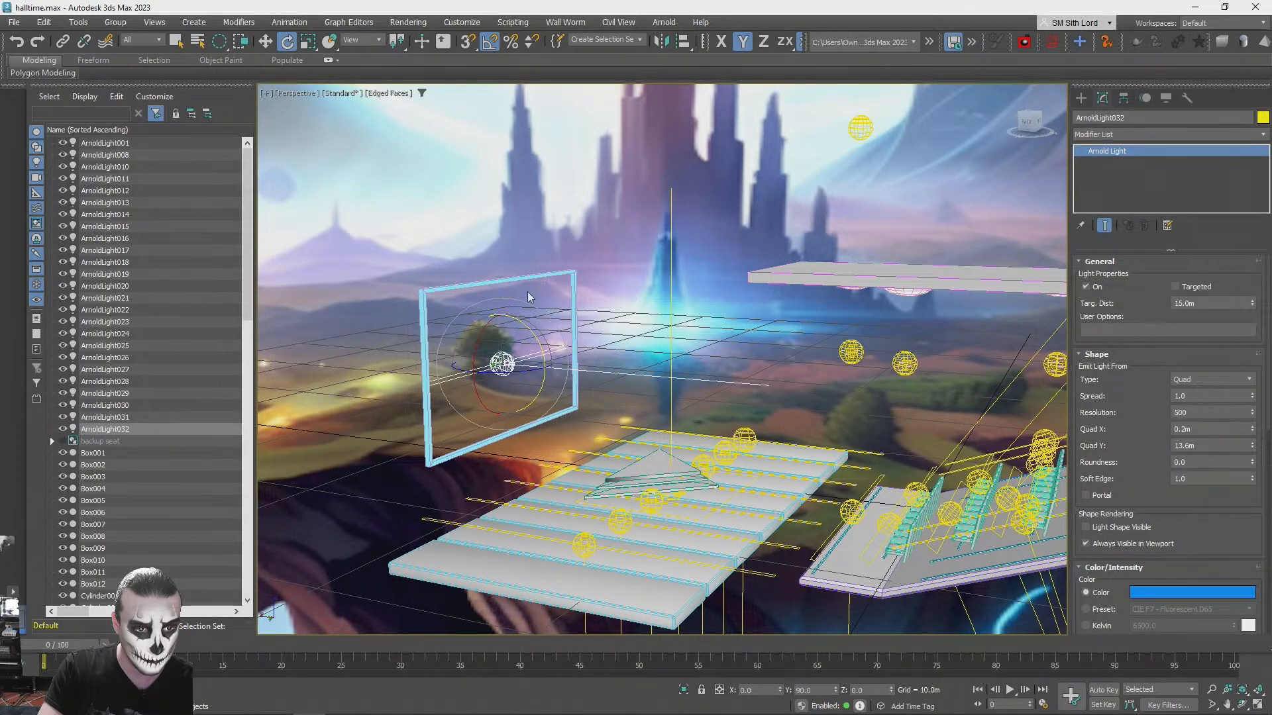
- Change the copied light's color to pale blue and set its quad size to 7.4 m in X and 13.8 m in Y
click(1174, 592)
drag(1004, 483, 1005, 513)
click(1103, 573)
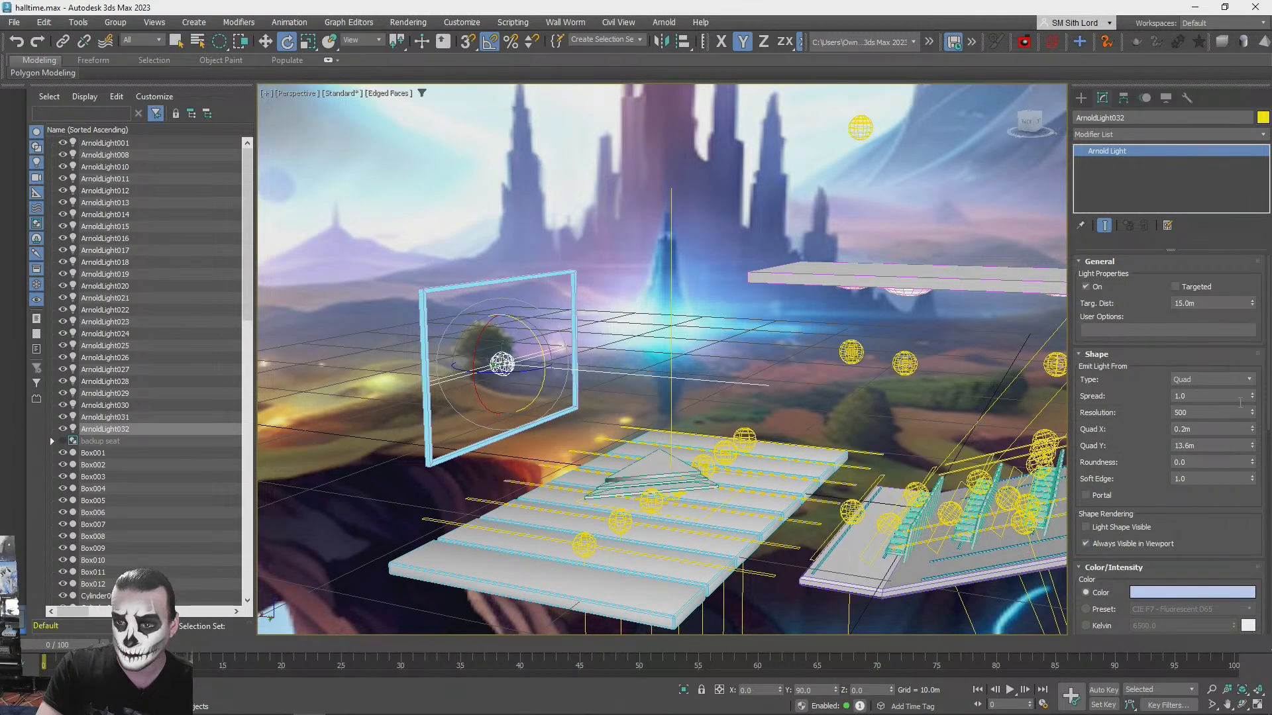
drag(1252, 431, 1267, 374)
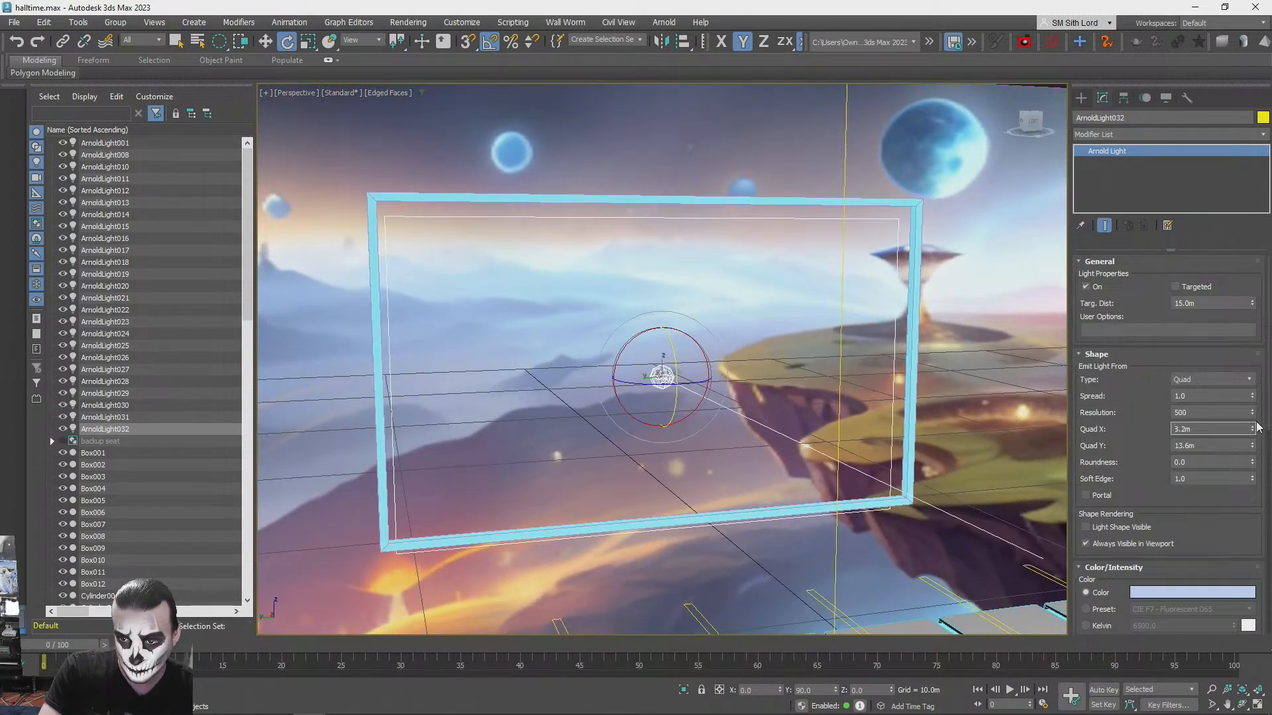
mouse_move(1253, 448)
mouse_down()
mouse_move(1250, 430)
mouse_move(1255, 451)
mouse_up()
- Move the pale blue quad light about -0.4 m in X and -0.9 m in Z to line it up with the screen frame
alt+middle_drag(961, 414, 1110, 423)
middle_drag(728, 424, 844, 428)
middle_drag(695, 397, 844, 382)
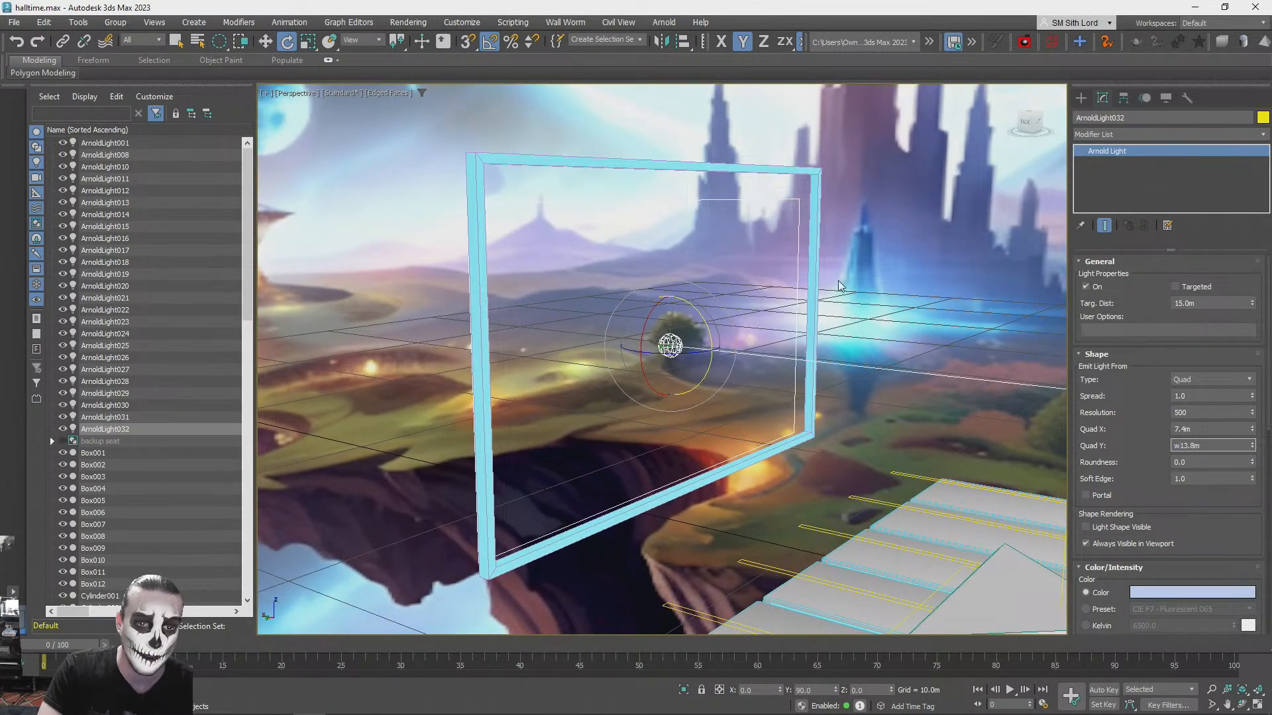
key(w)
drag(652, 358, 679, 345)
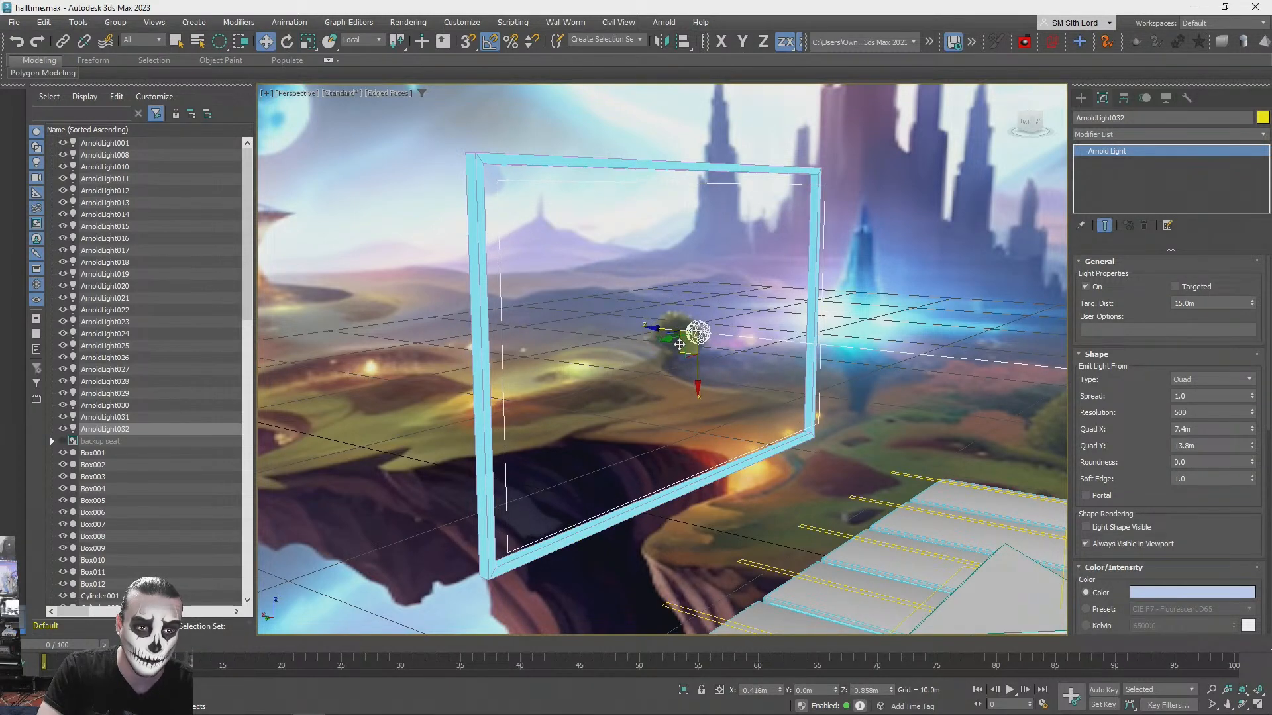
- Set the screen light's intensity to 1.0 and exposure to 4.0, and test render the lit stage
scroll(956, 334, down, 3)
alt+middle_drag(956, 334, 983, 330)
drag(1214, 507, 1214, 389)
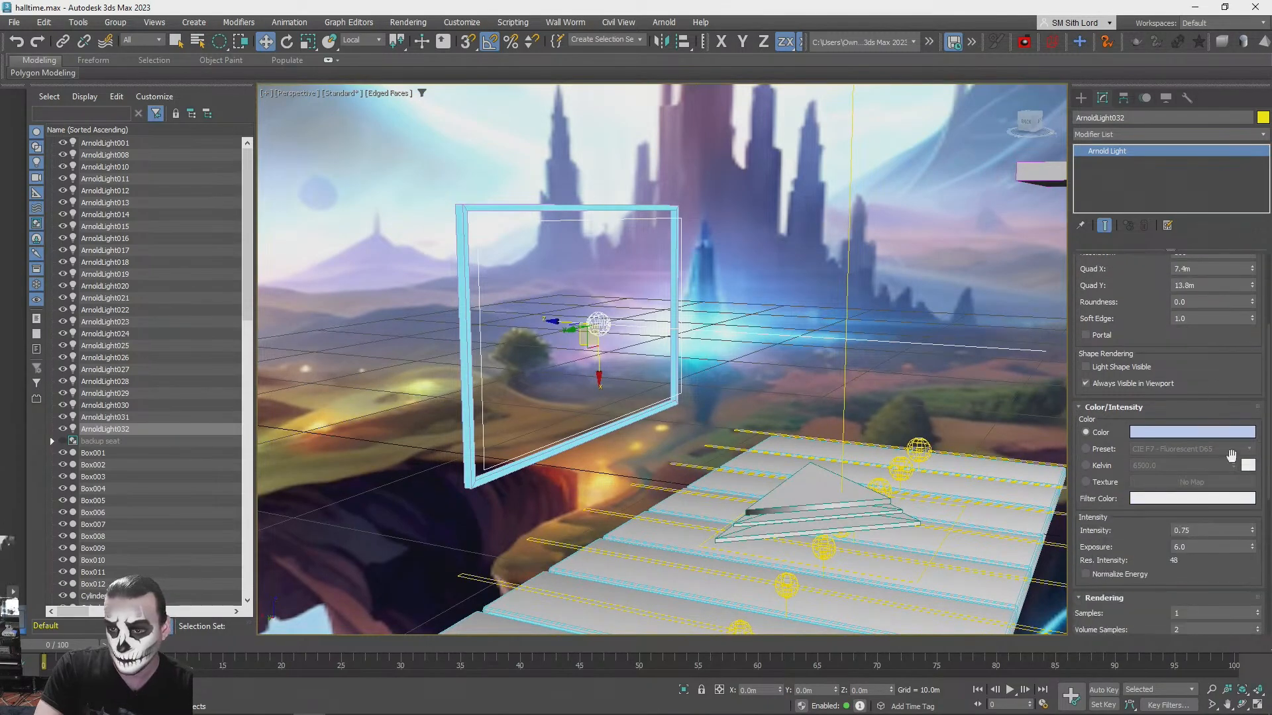
click(952, 298)
scroll(917, 317, down, 3)
alt+middle_drag(917, 317, 916, 317)
scroll(916, 316, up, 3)
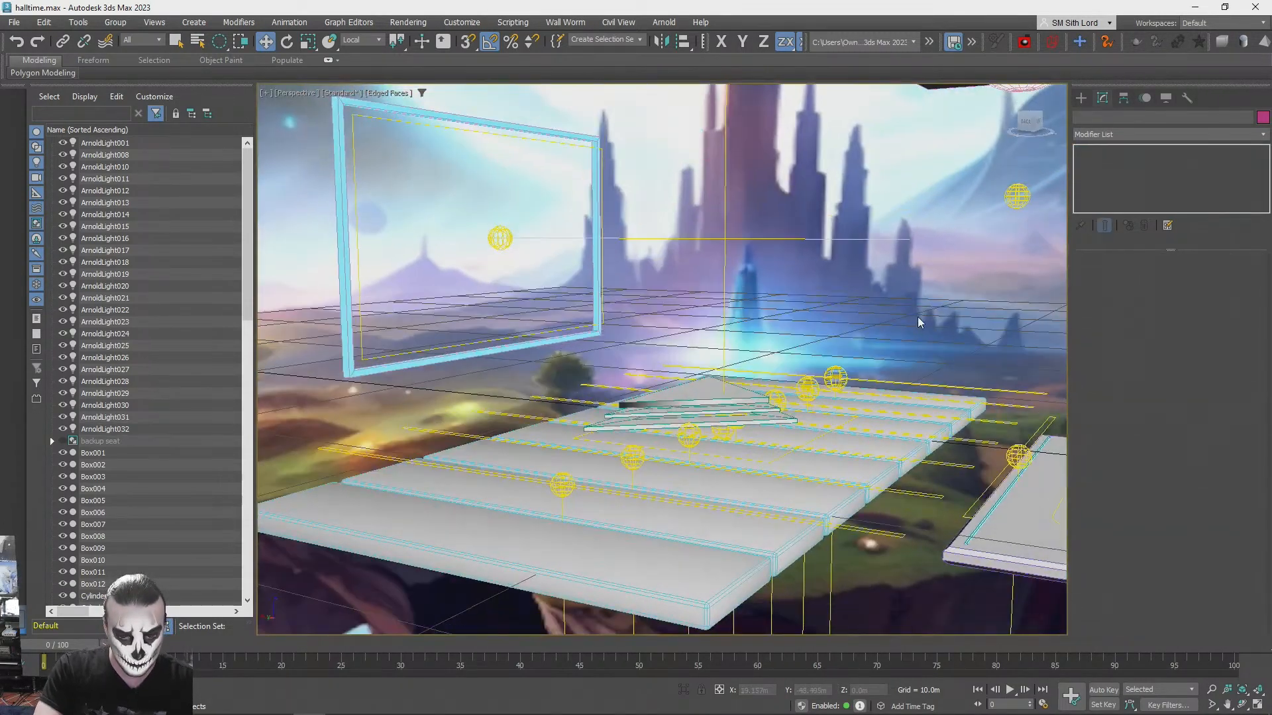
key(shift+q)
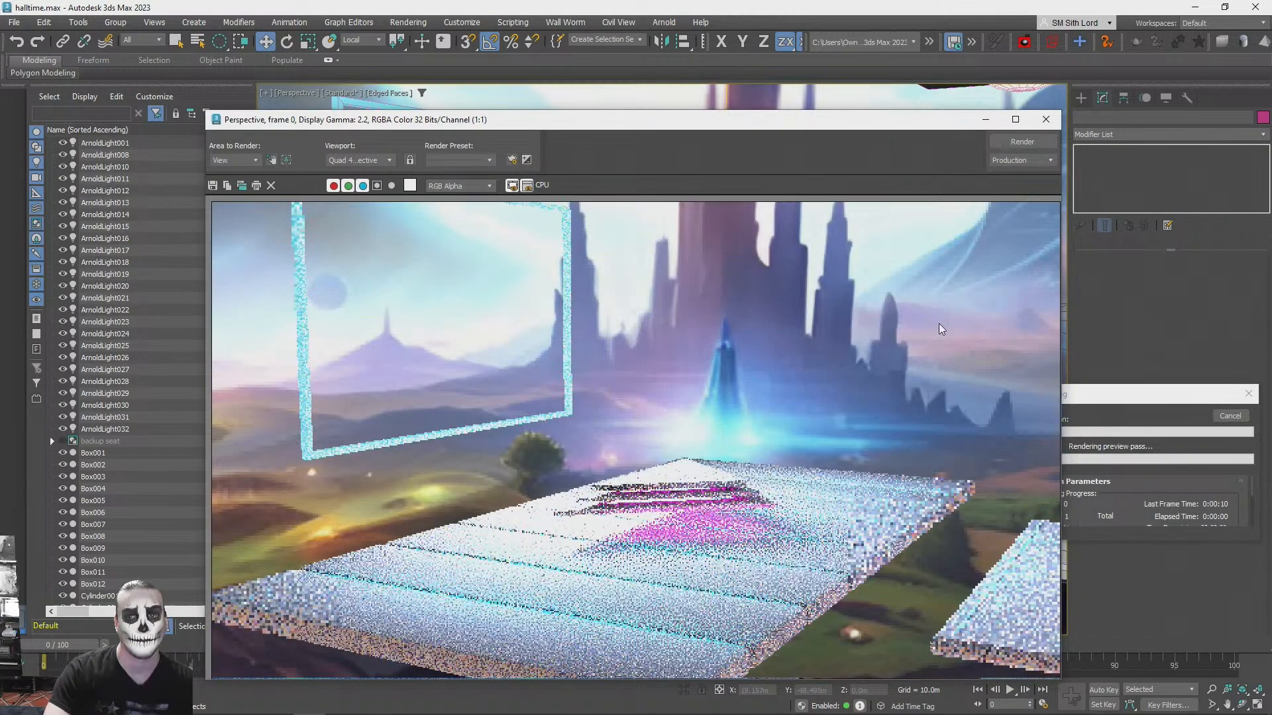
click(1046, 119)
click(1247, 395)
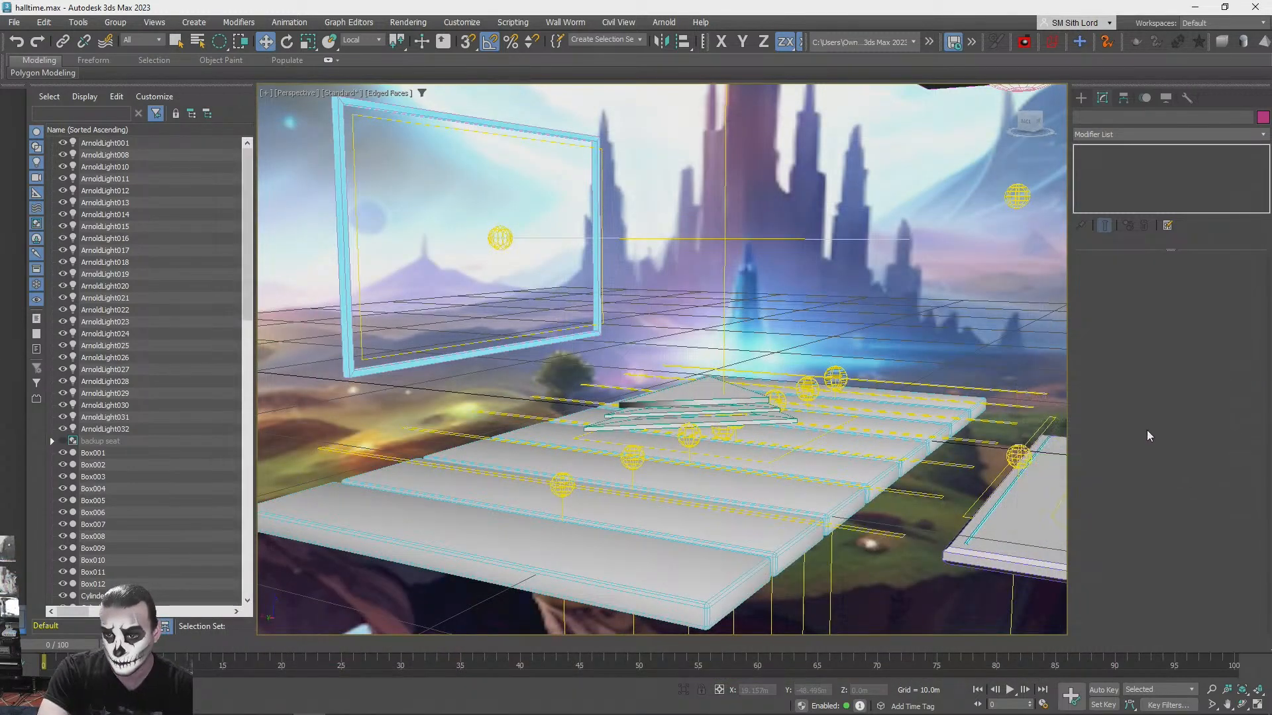
- Try a lower intensity on the screen light and check it in a test render
click(499, 237)
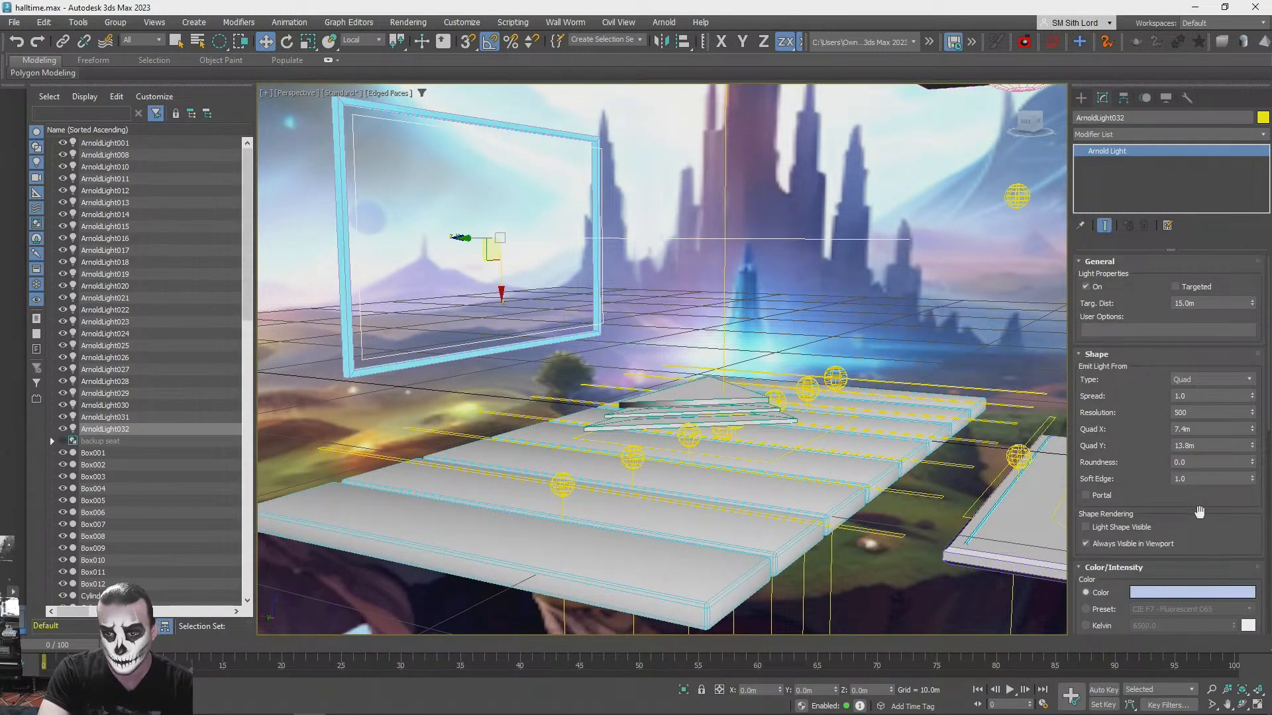
key(q)
scroll(1238, 504, down, 5)
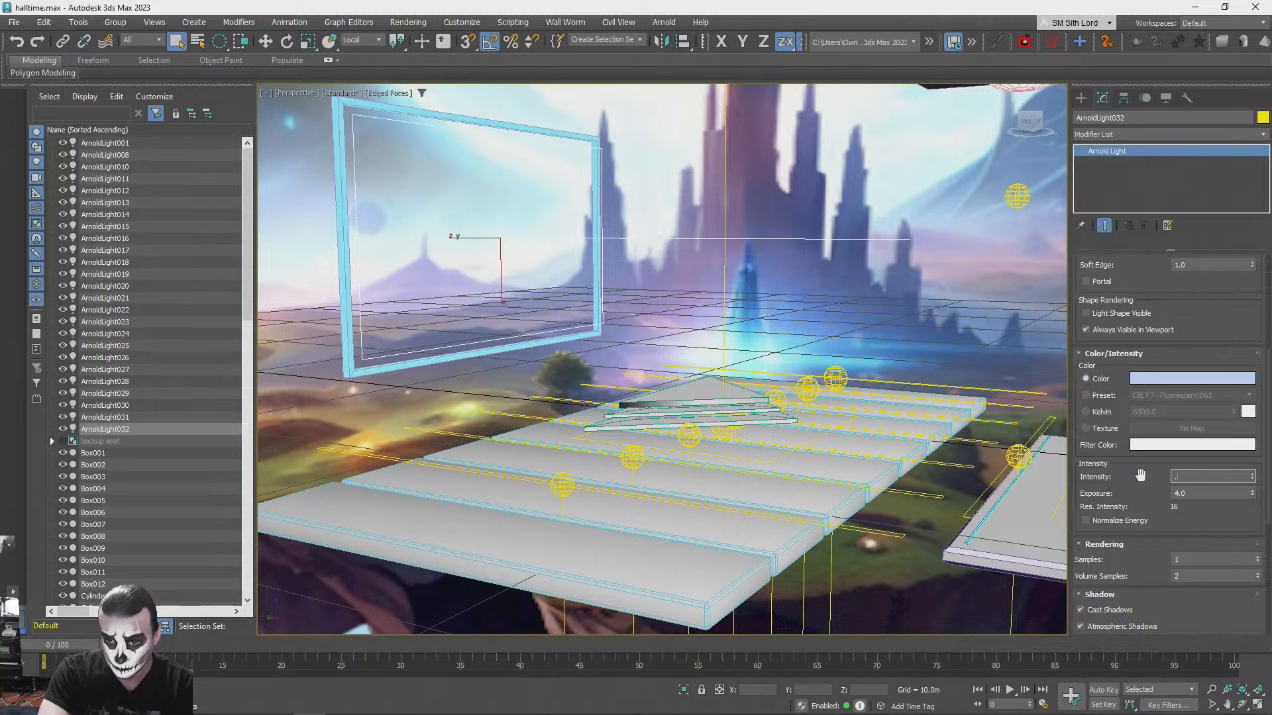
click(928, 276)
key(shift+q)
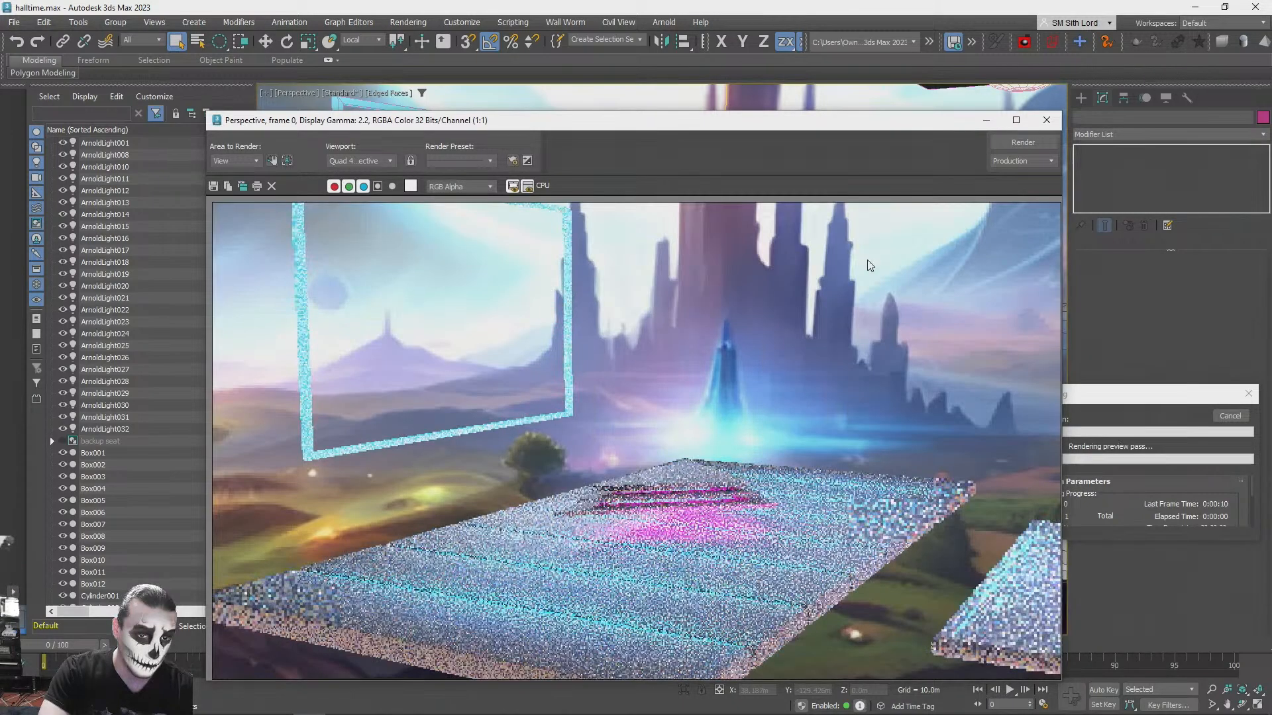
click(1046, 120)
click(1230, 417)
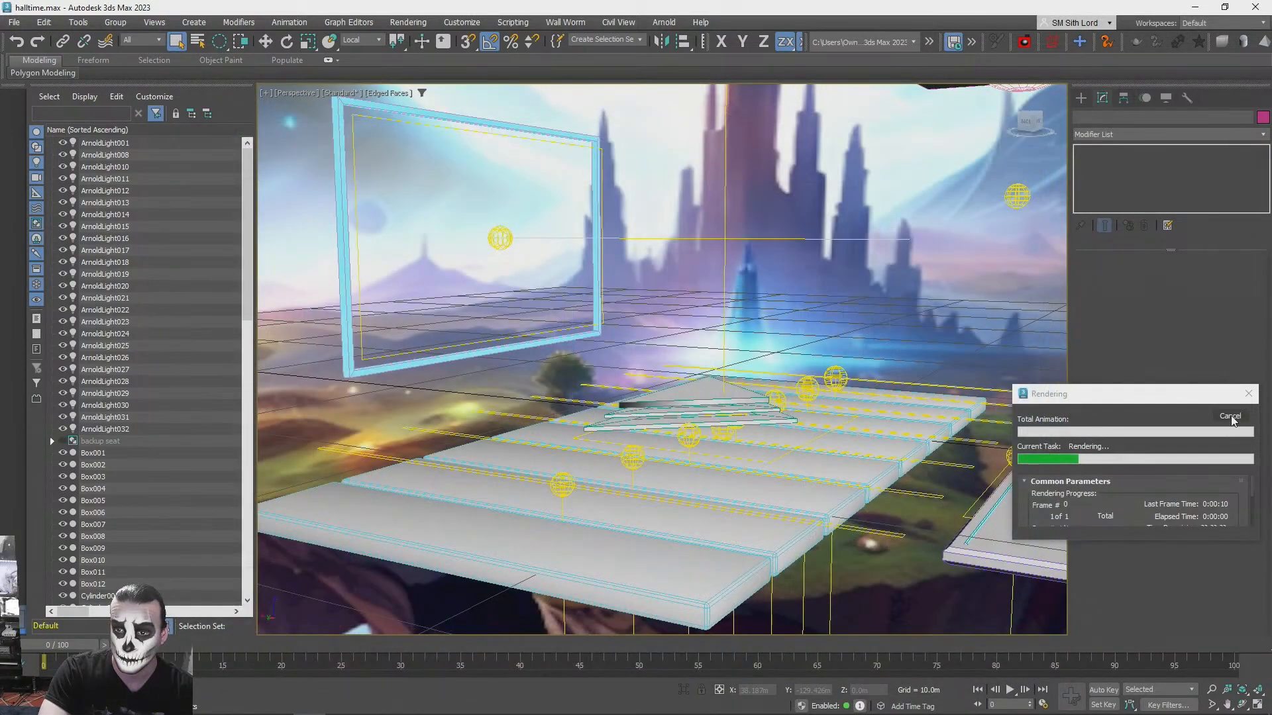
- Set the screen light's intensity back to 1.0 and test render its glow on the stage
click(500, 238)
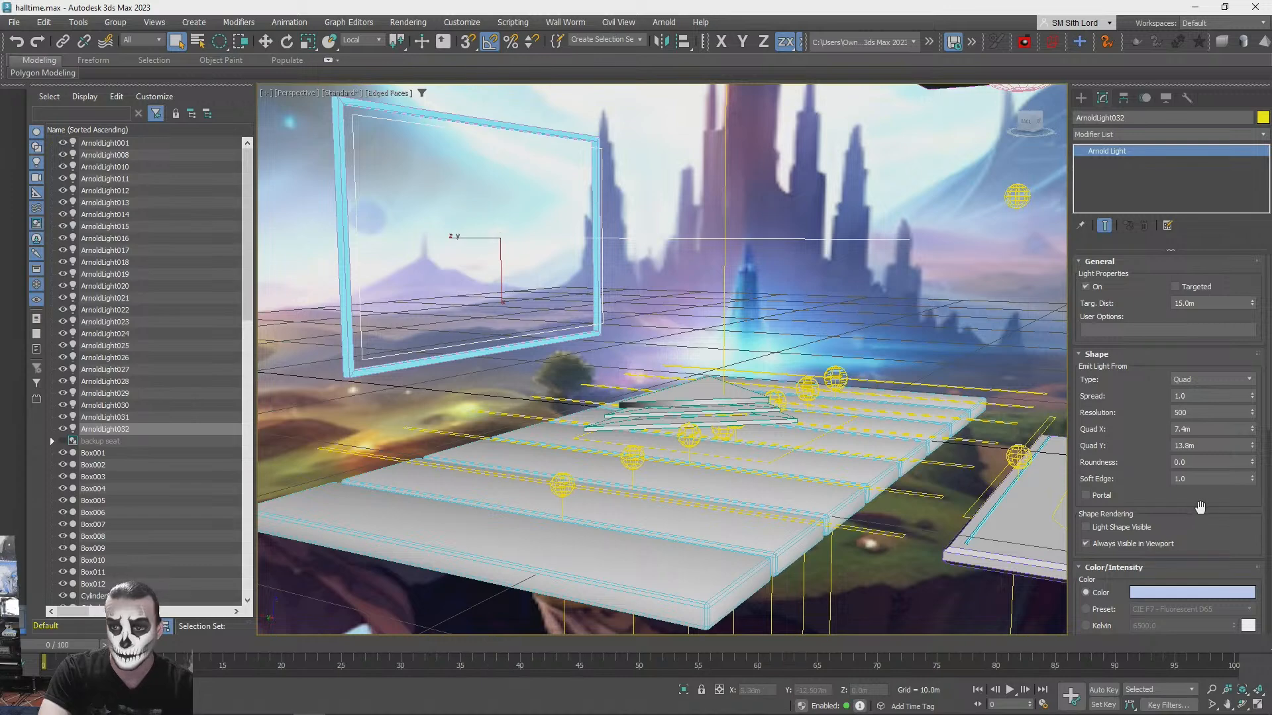
scroll(1185, 451, down, 5)
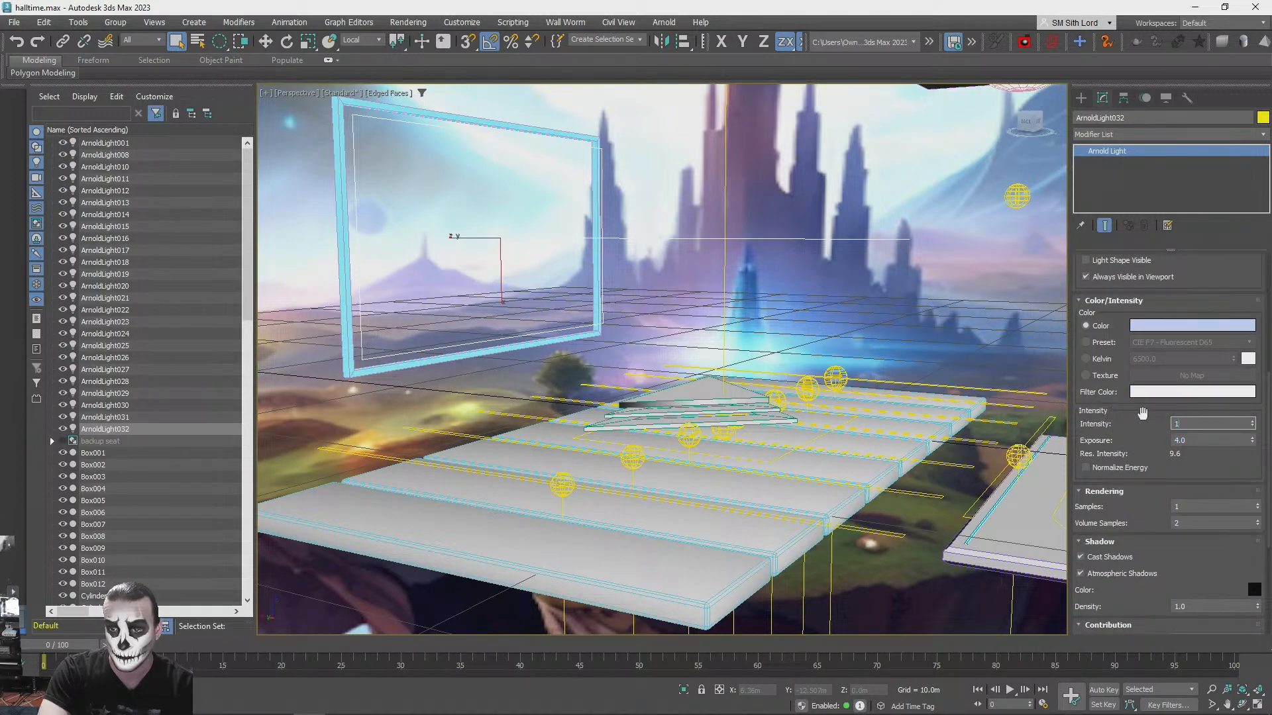
key(shift+q)
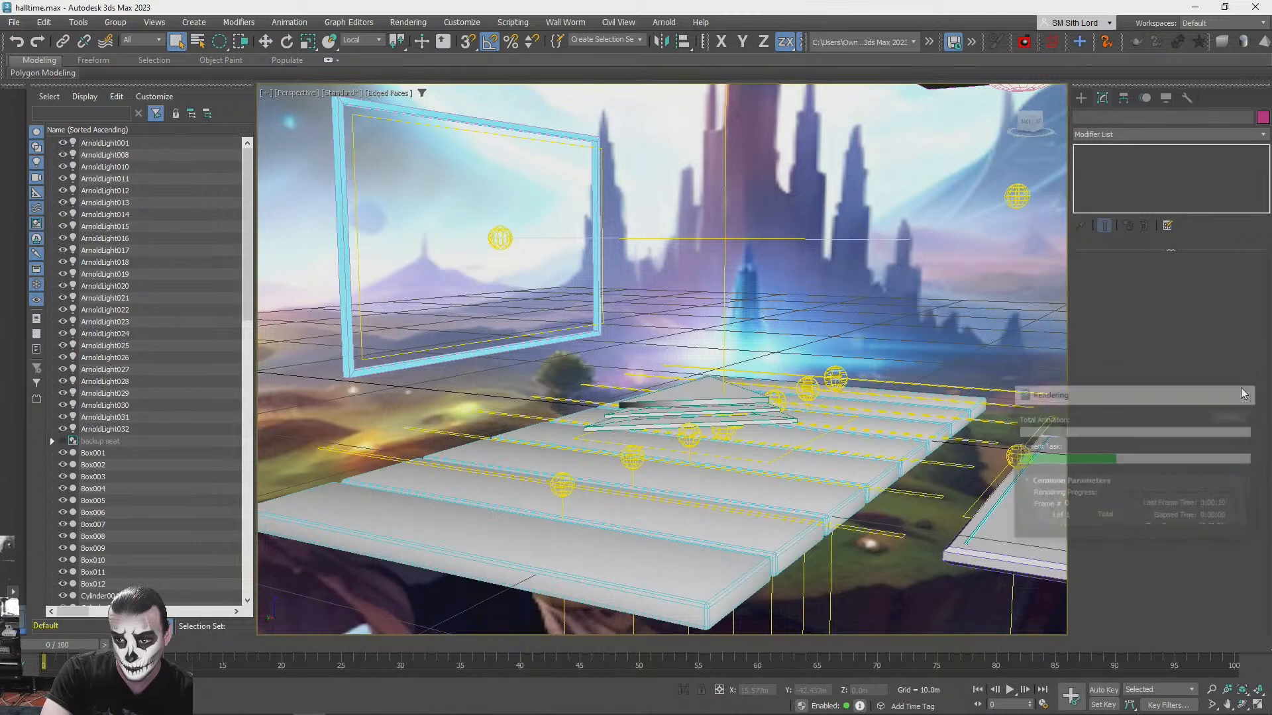
scroll(1210, 515, down, 5)
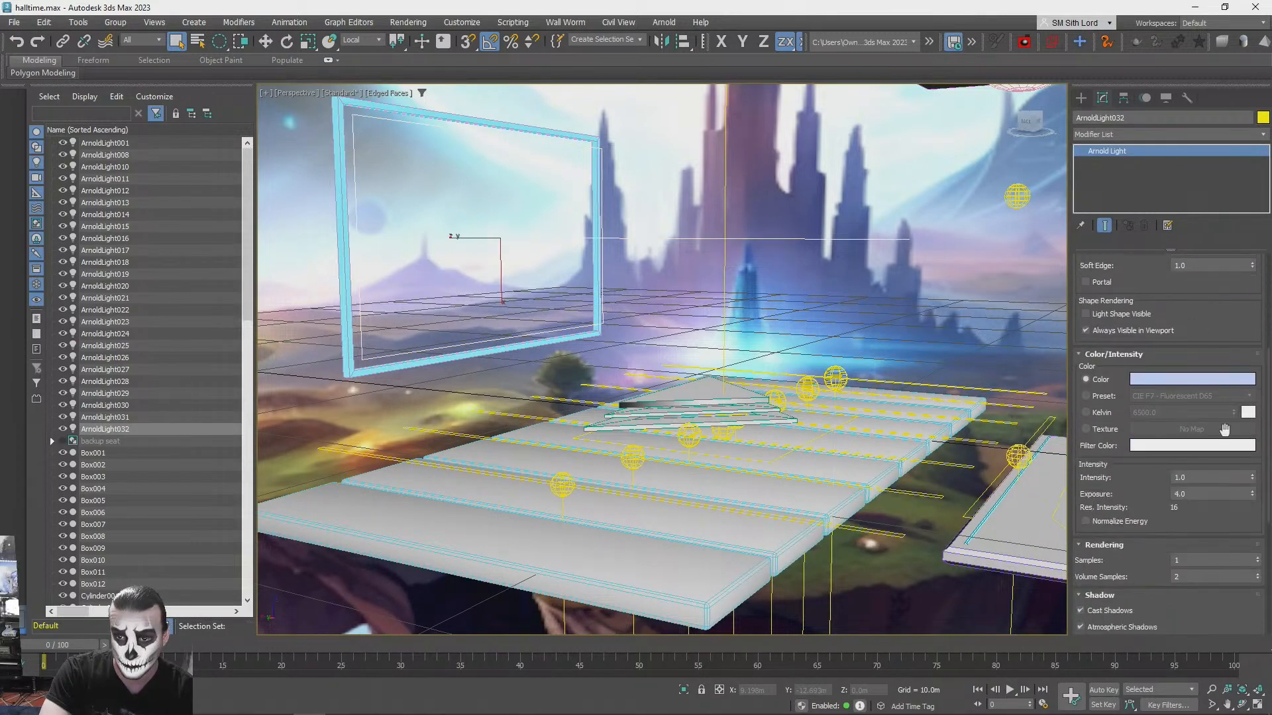
click(863, 162)
key(shift+q)
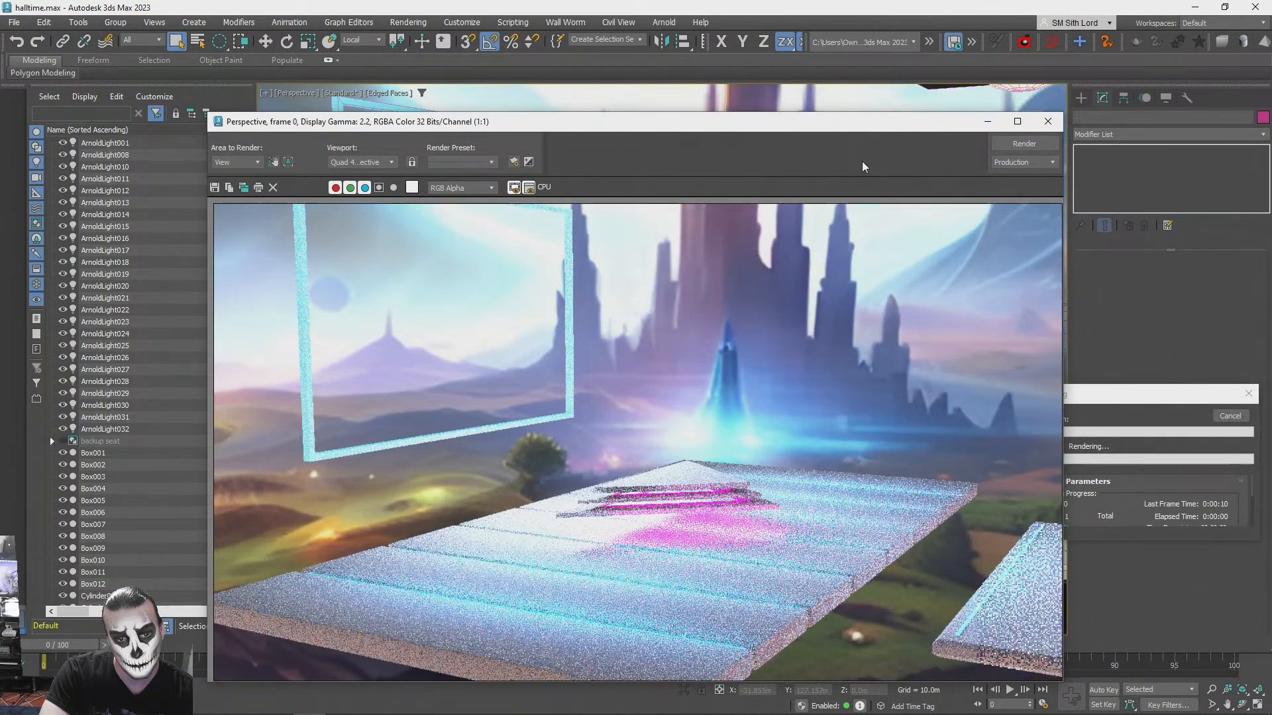
click(1047, 123)
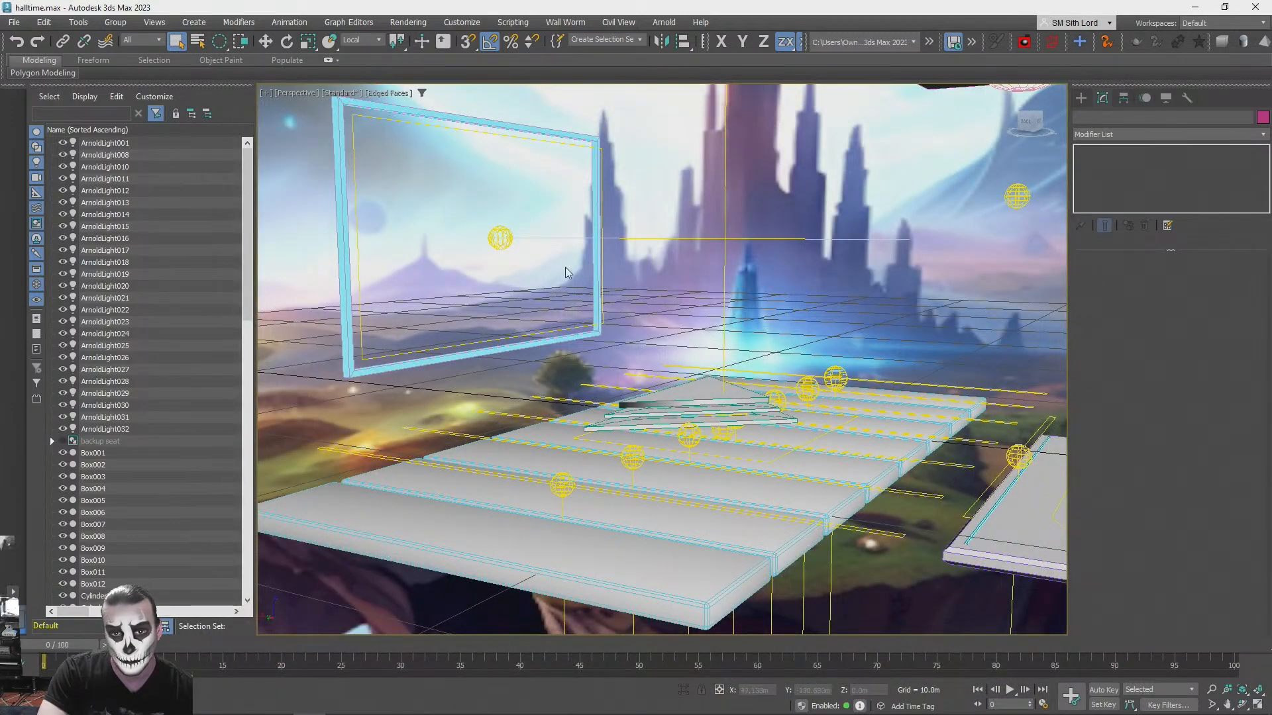
- Enlarge the screen light's quad to 10.6 m in X and 18.9 m in Y, and test render from a new angle
click(506, 238)
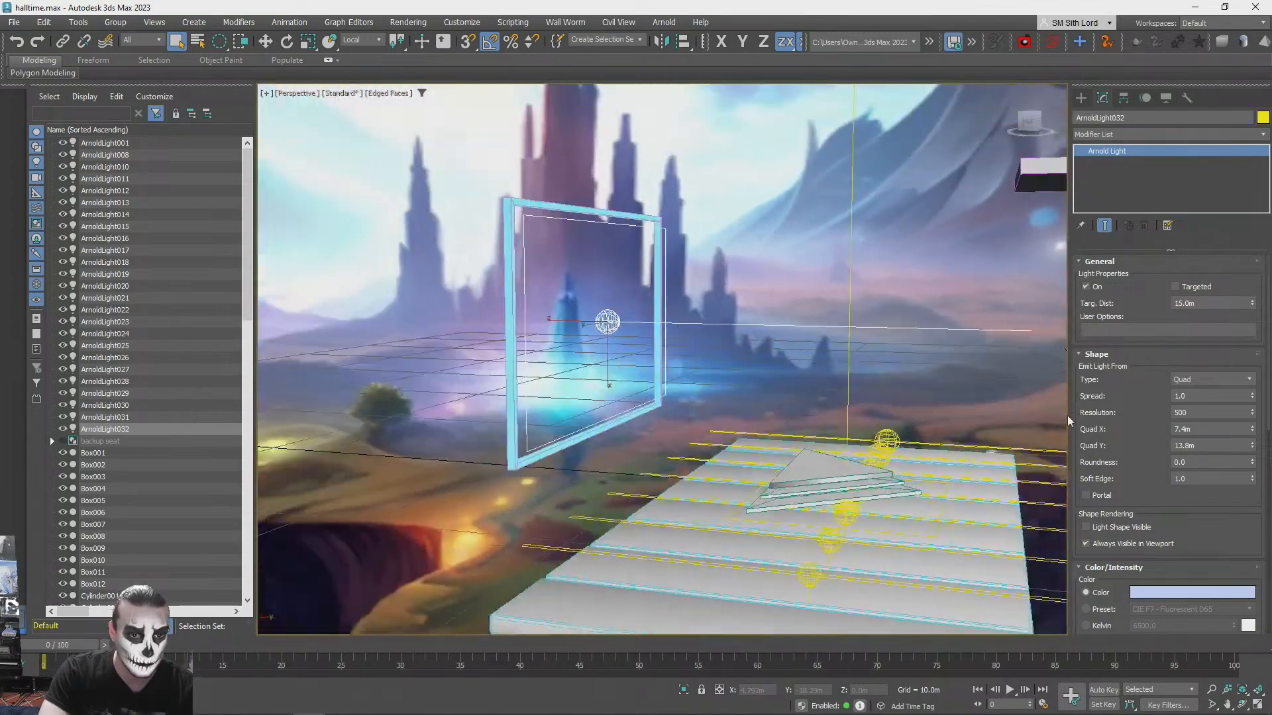
scroll(1139, 422, down, 5)
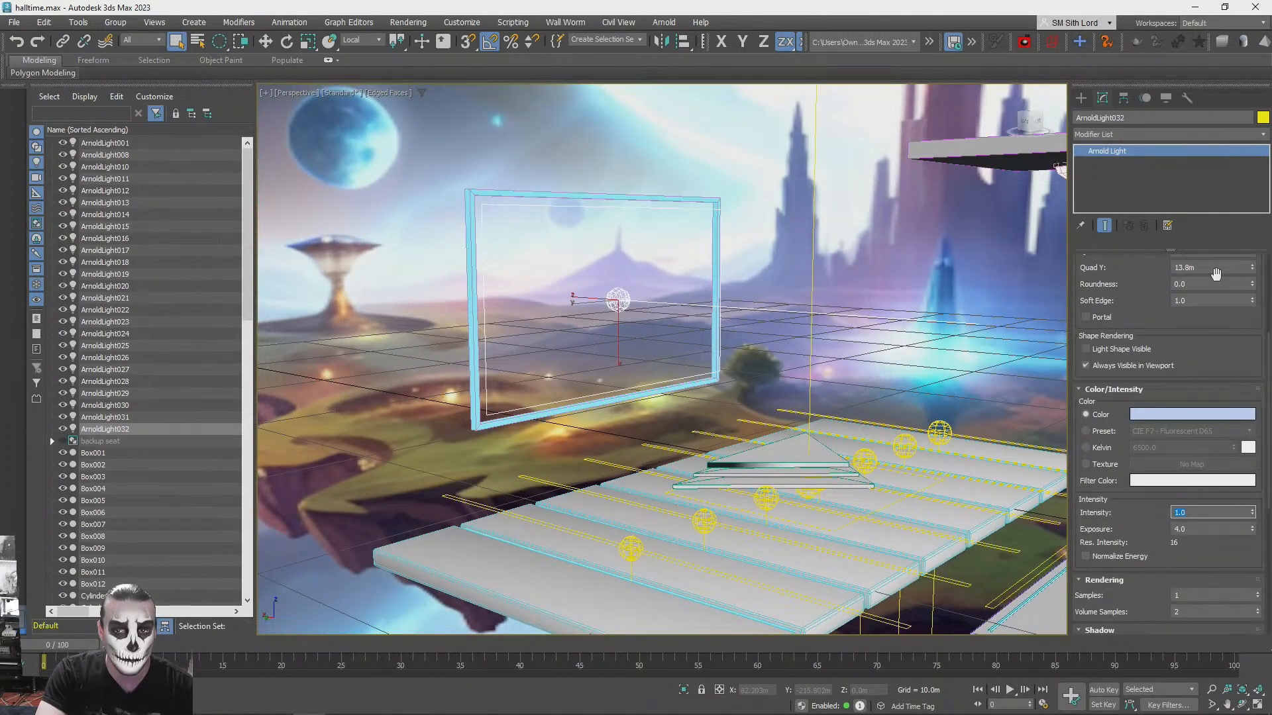
scroll(1214, 327, up, 4)
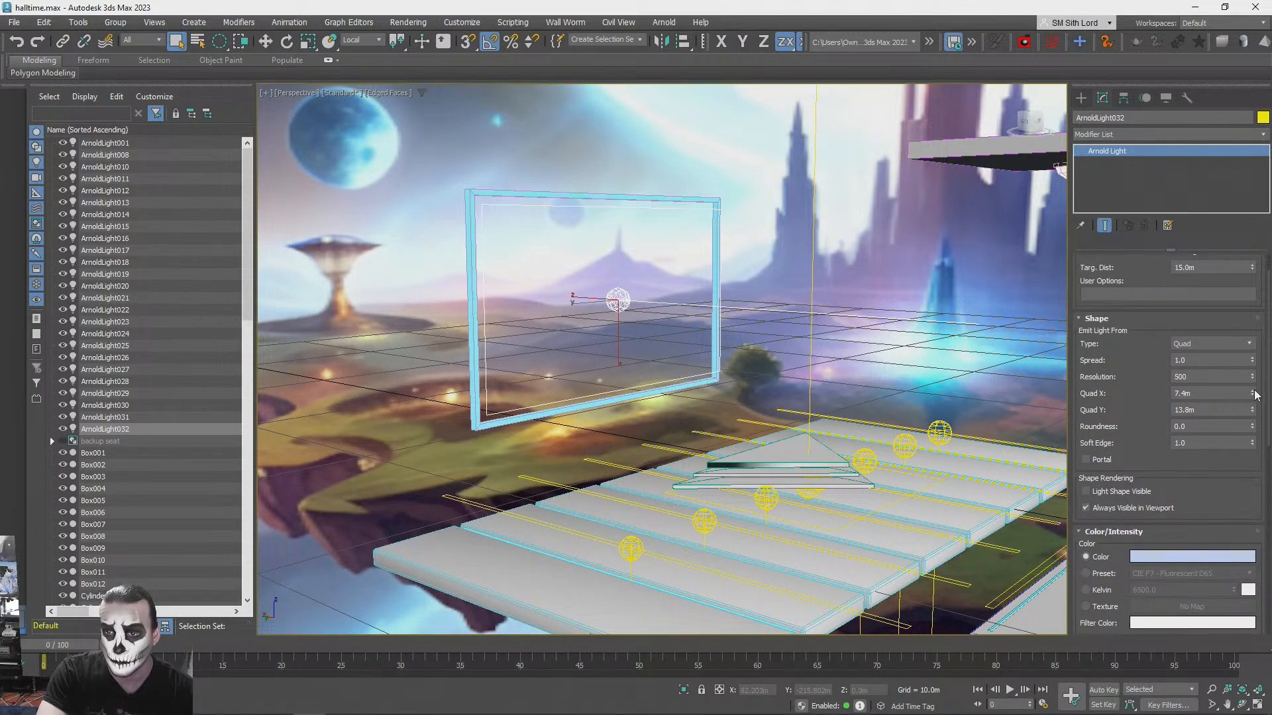
mouse_move(1251, 381)
mouse_down()
mouse_move(1252, 398)
mouse_move(1252, 375)
mouse_up()
middle_drag(888, 337, 841, 298)
key(shift+q)
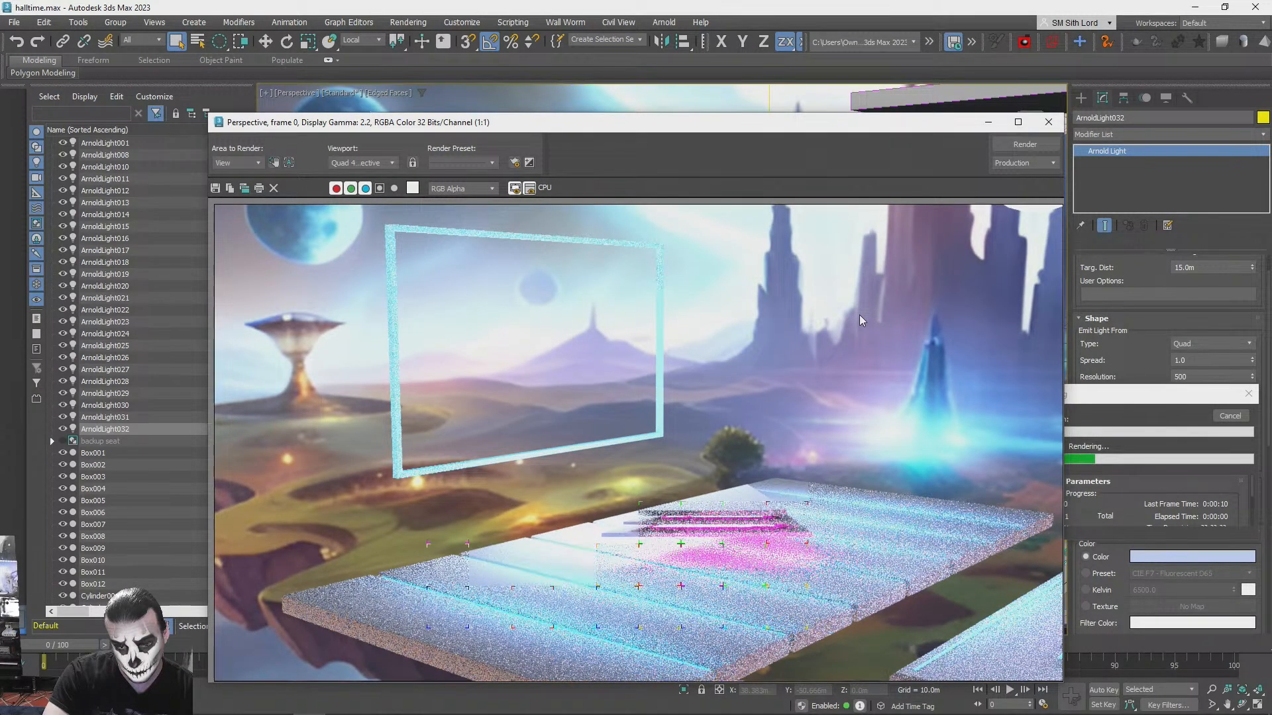
click(1053, 124)
click(1232, 422)
- Join the separate stage floor panels into one object with a ProBoolean Union
alt+middle_drag(490, 397, 666, 532)
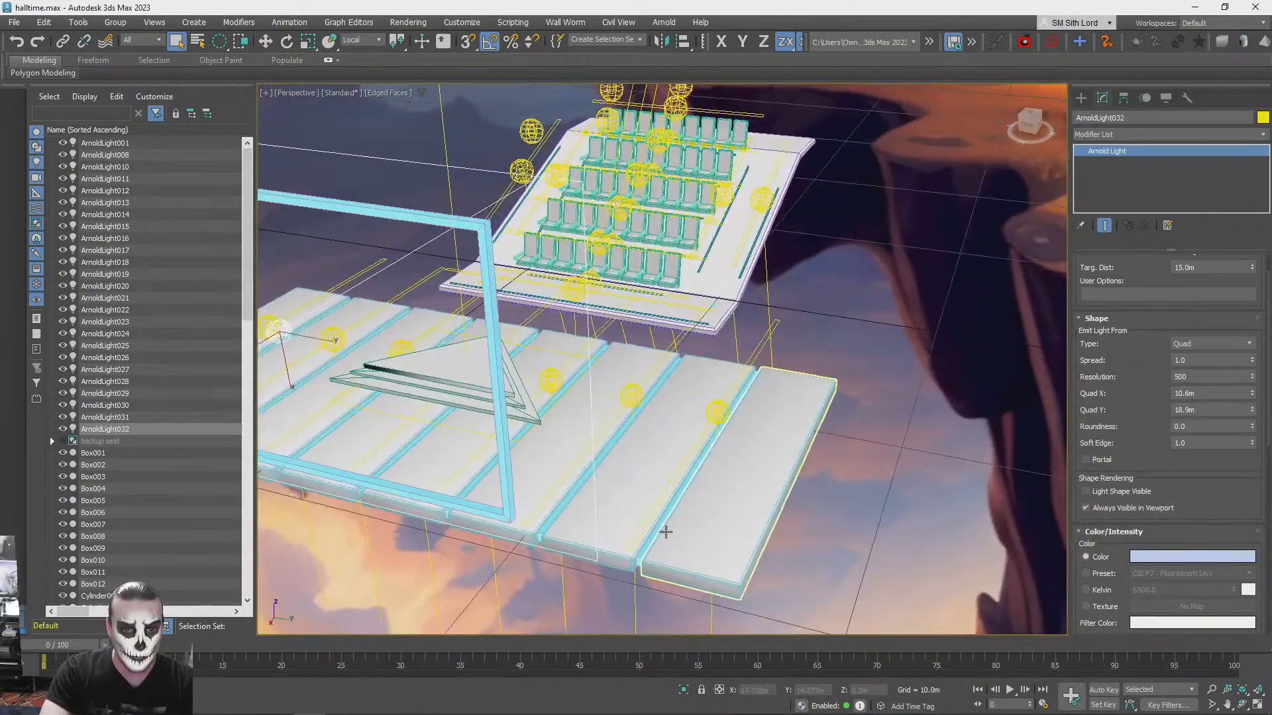
key(q)
click(646, 547)
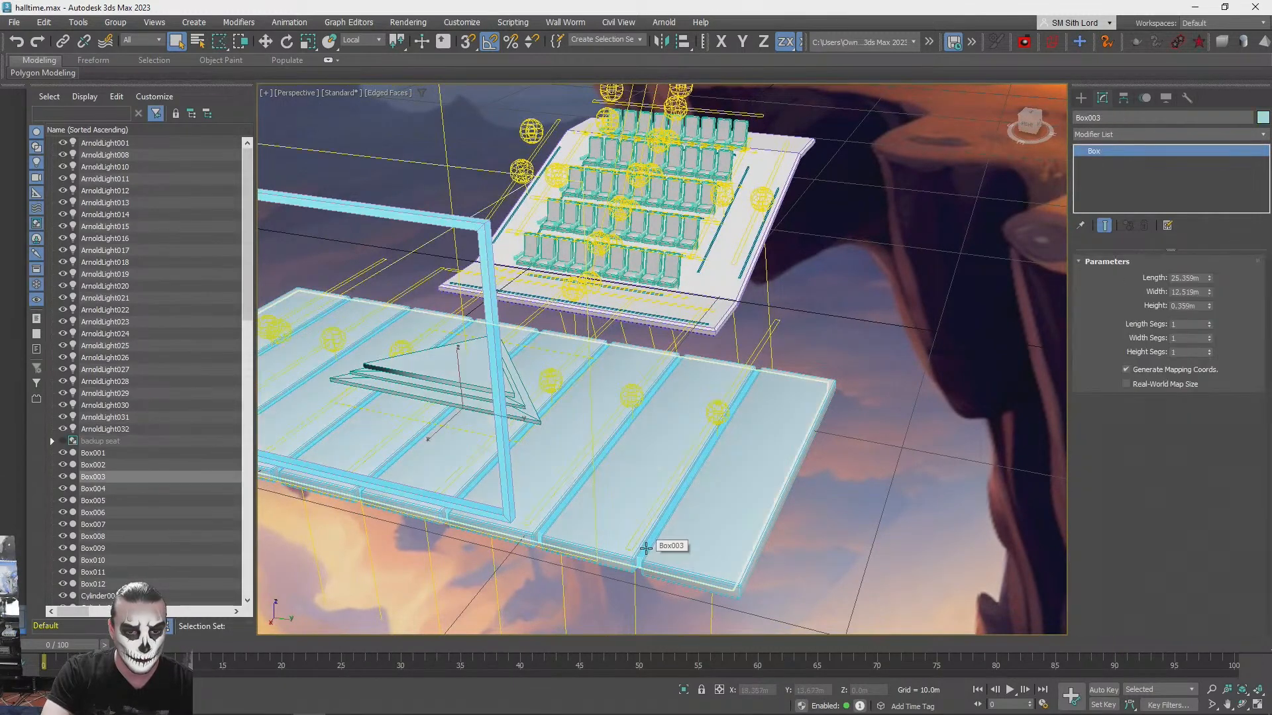
click(1081, 98)
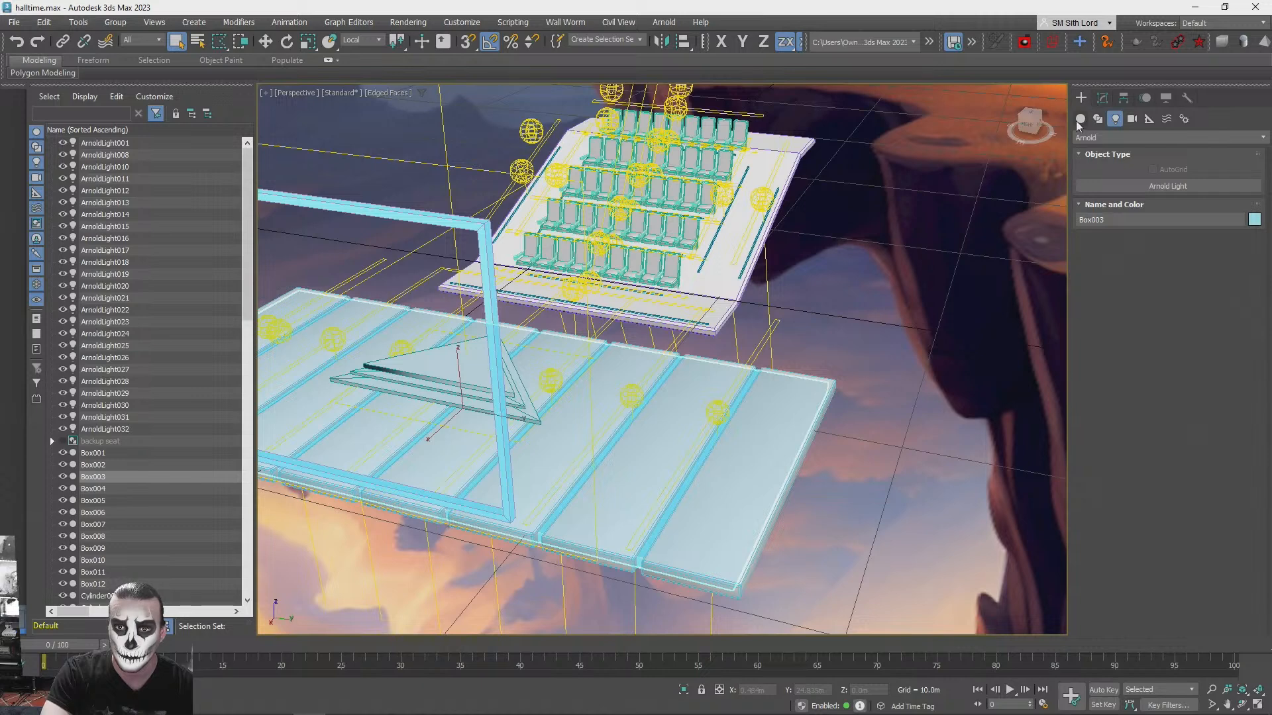
click(1081, 119)
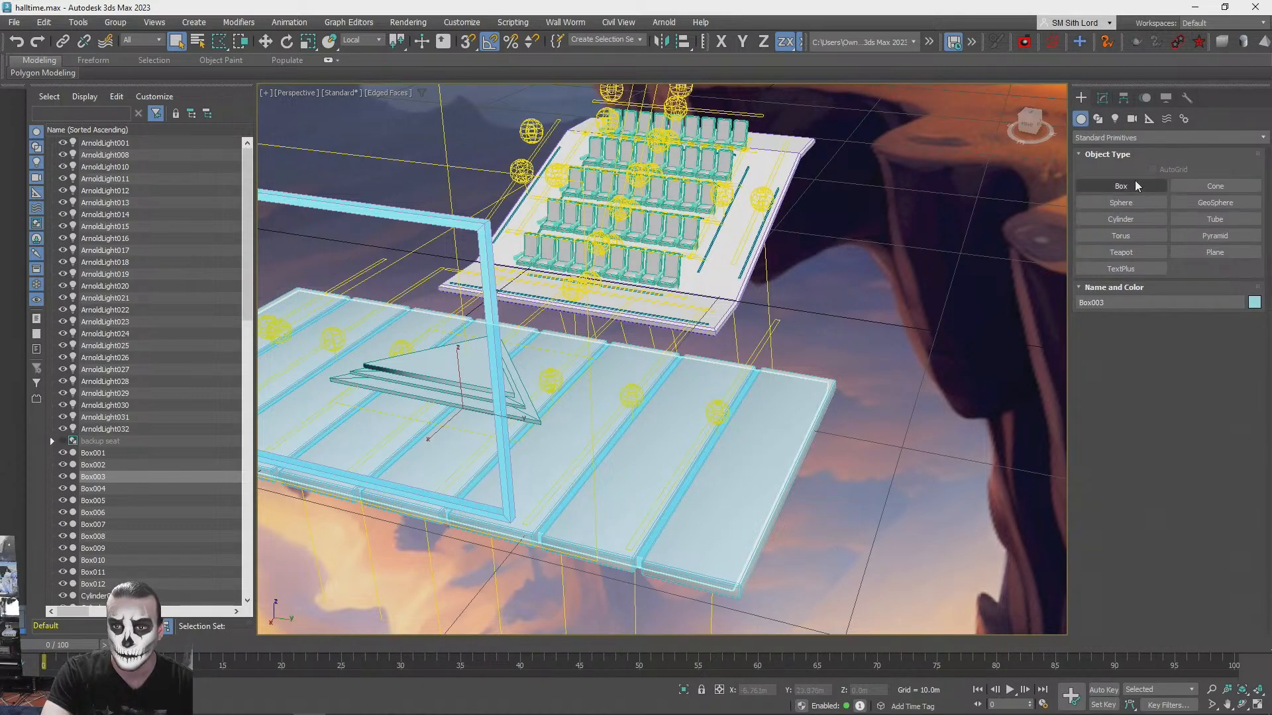
click(1169, 137)
click(1105, 156)
click(1207, 253)
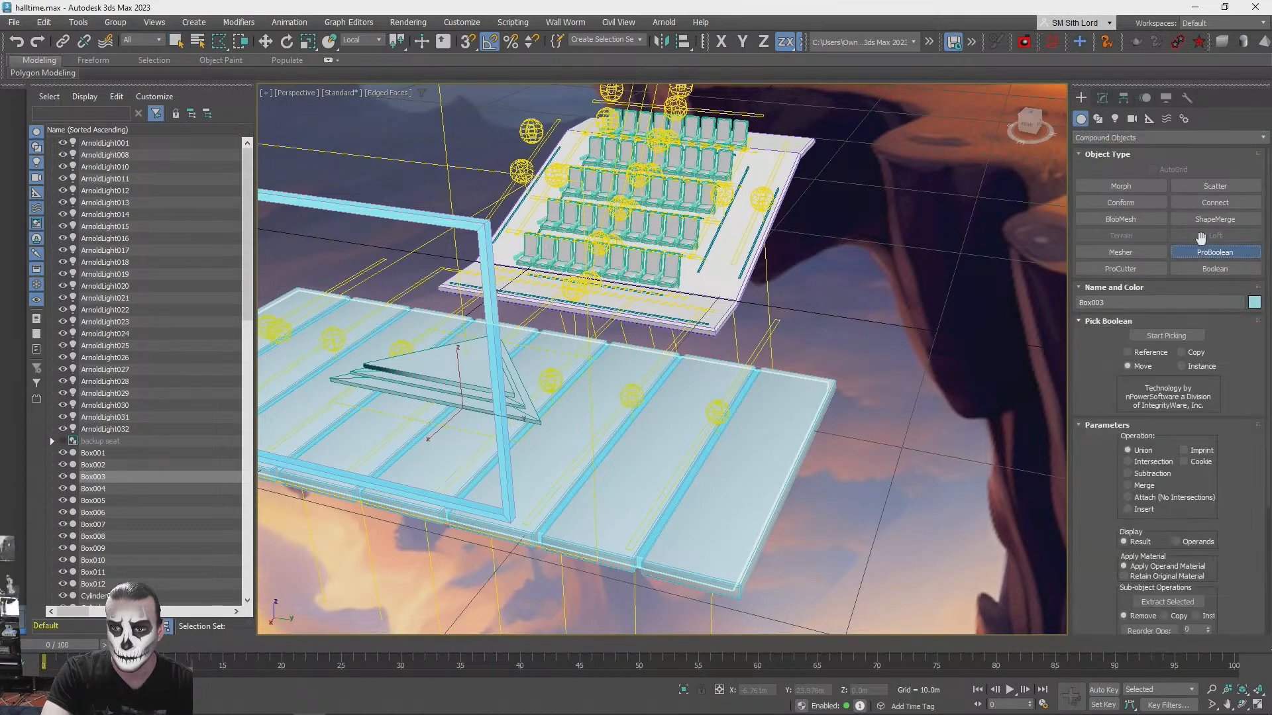
click(1166, 336)
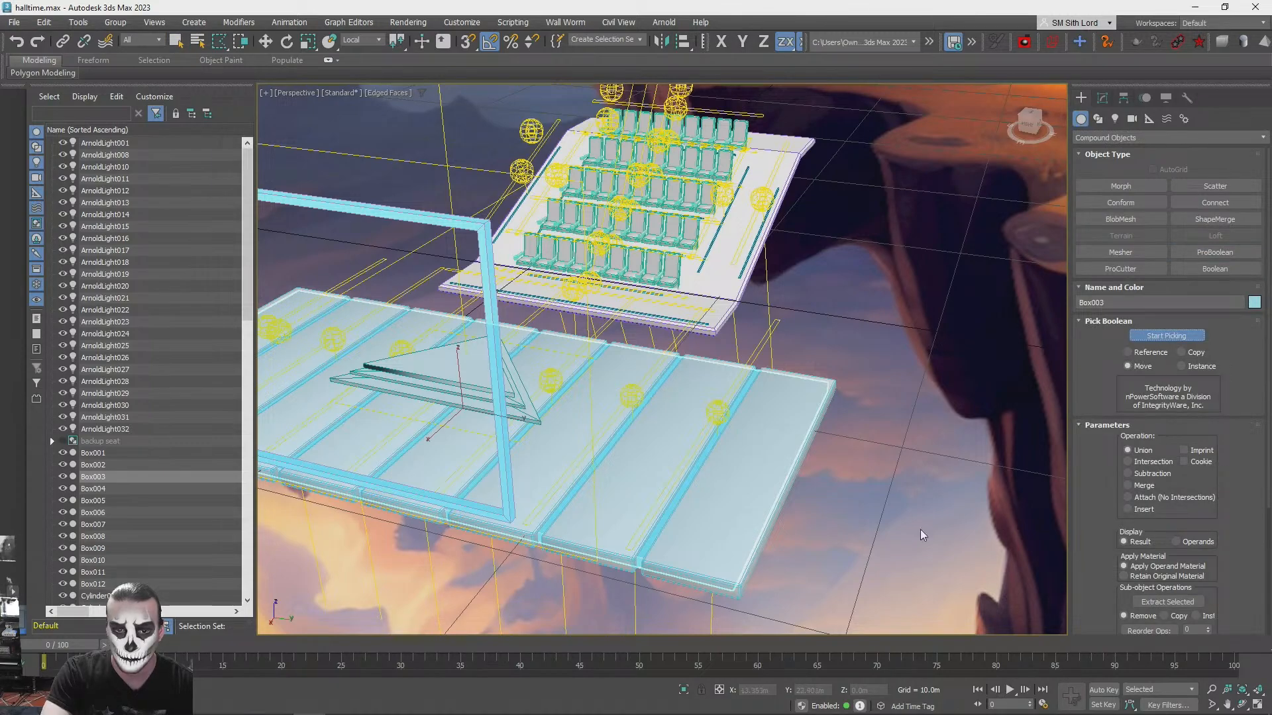
alt+middle_drag(641, 497, 841, 435)
alt+middle_drag(704, 456, 956, 400)
scroll(1007, 386, up, 3)
click(1007, 387)
click(933, 453)
click(902, 522)
click(789, 599)
scroll(789, 600, down, 3)
alt+middle_drag(789, 599, 838, 542)
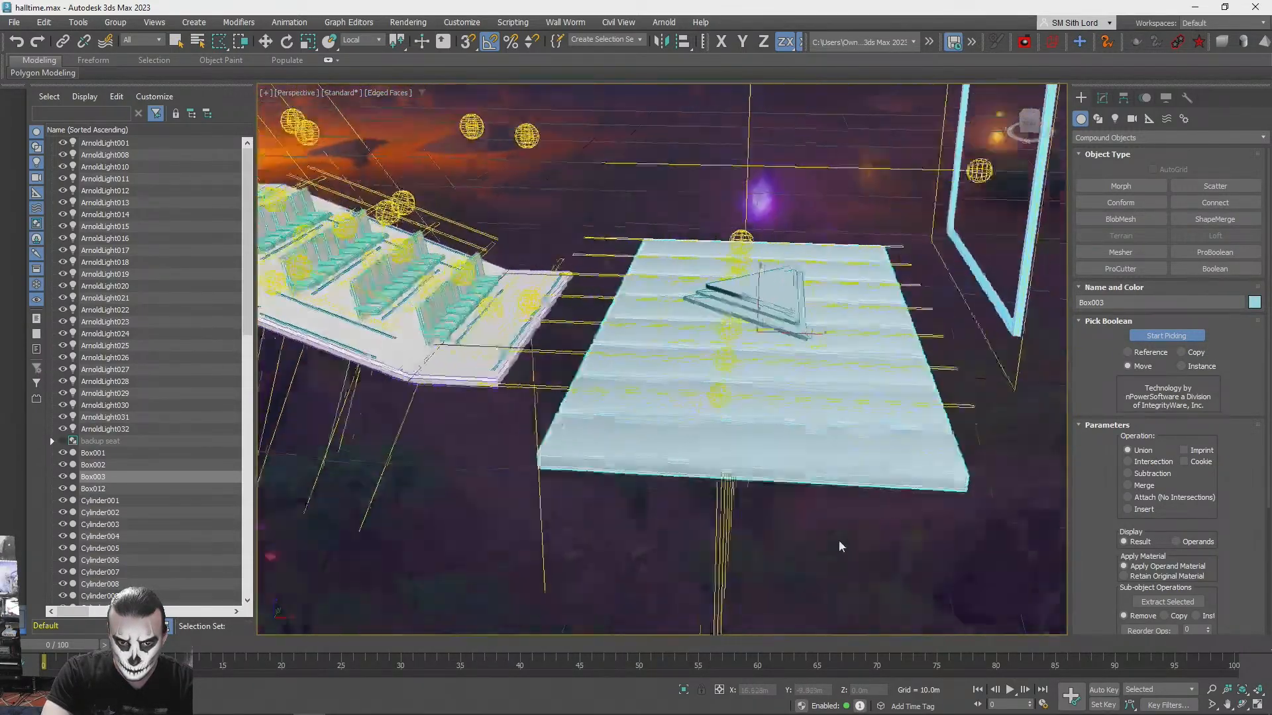
click(1162, 333)
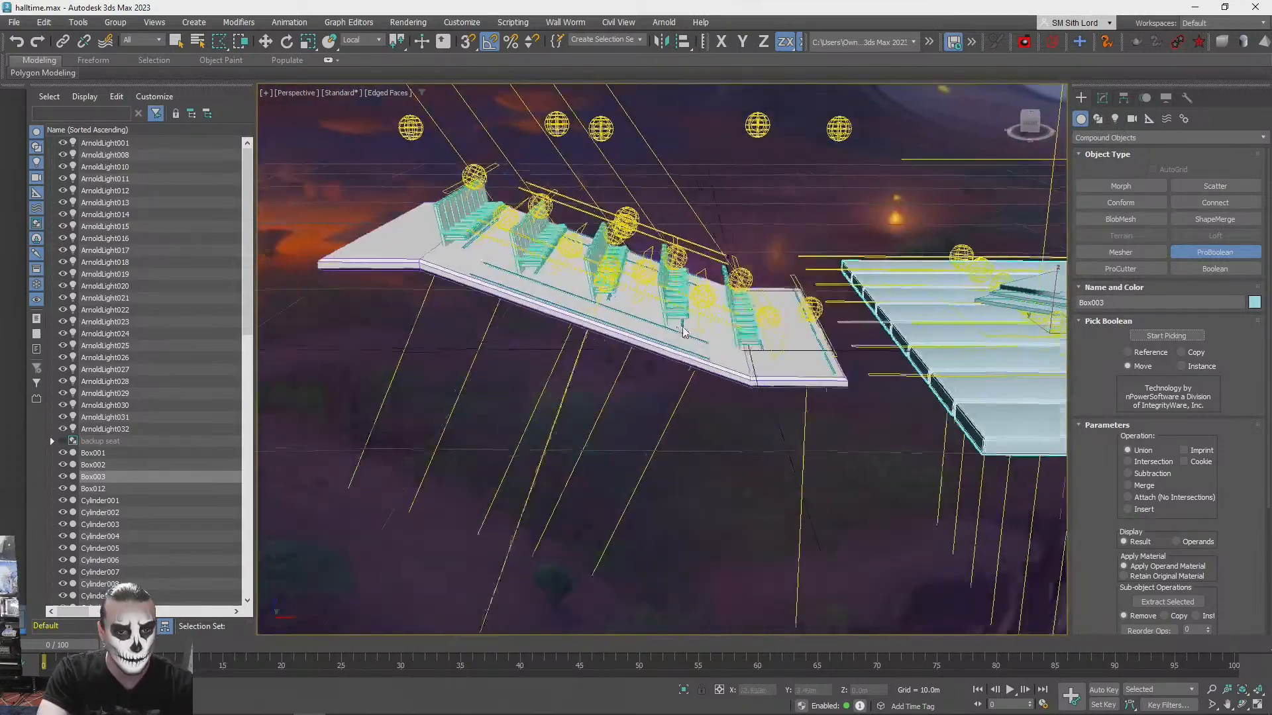
click(1201, 254)
key(q)
- Test render the seats, ceiling panel and stage together from a low angle
click(828, 245)
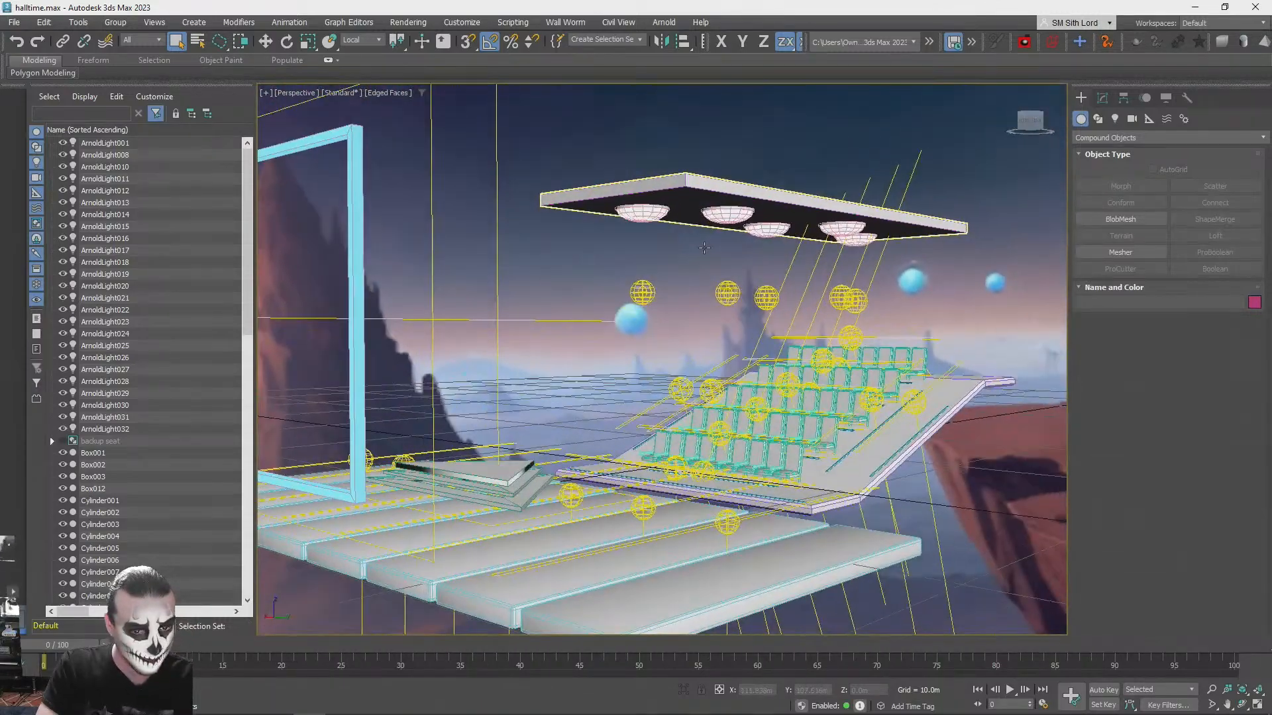
key(shift+q)
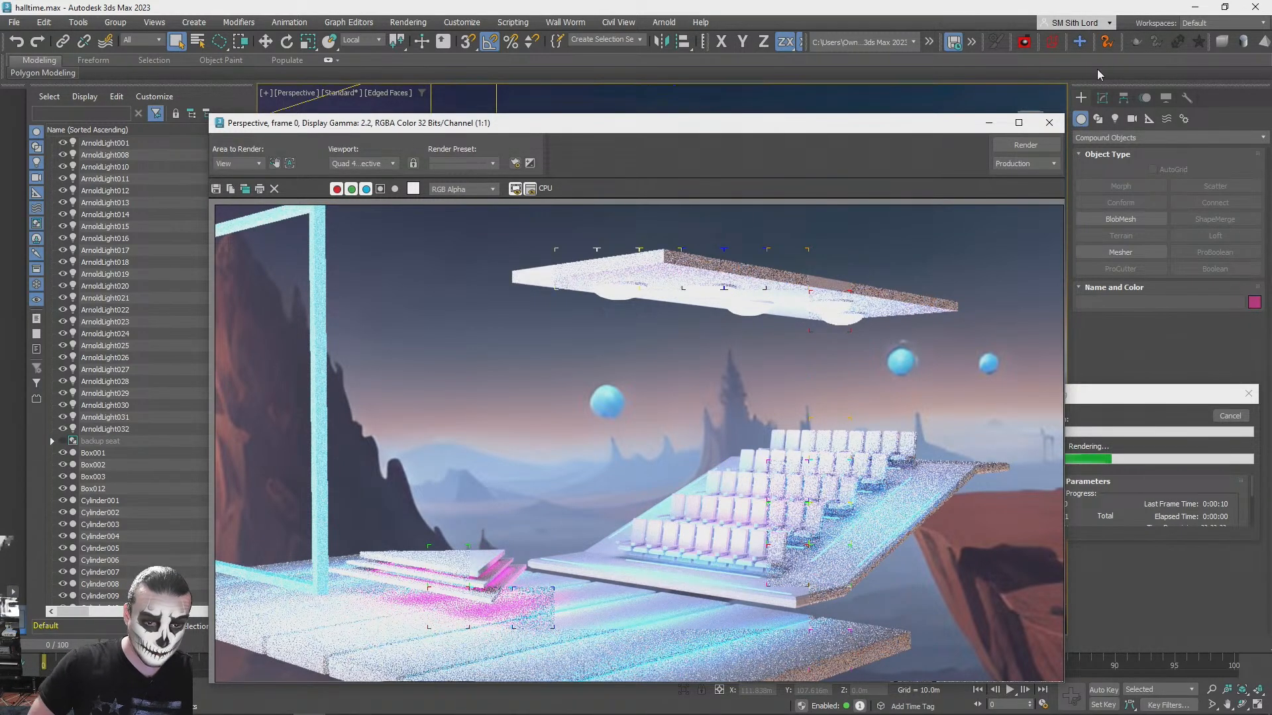
click(1052, 120)
click(1232, 417)
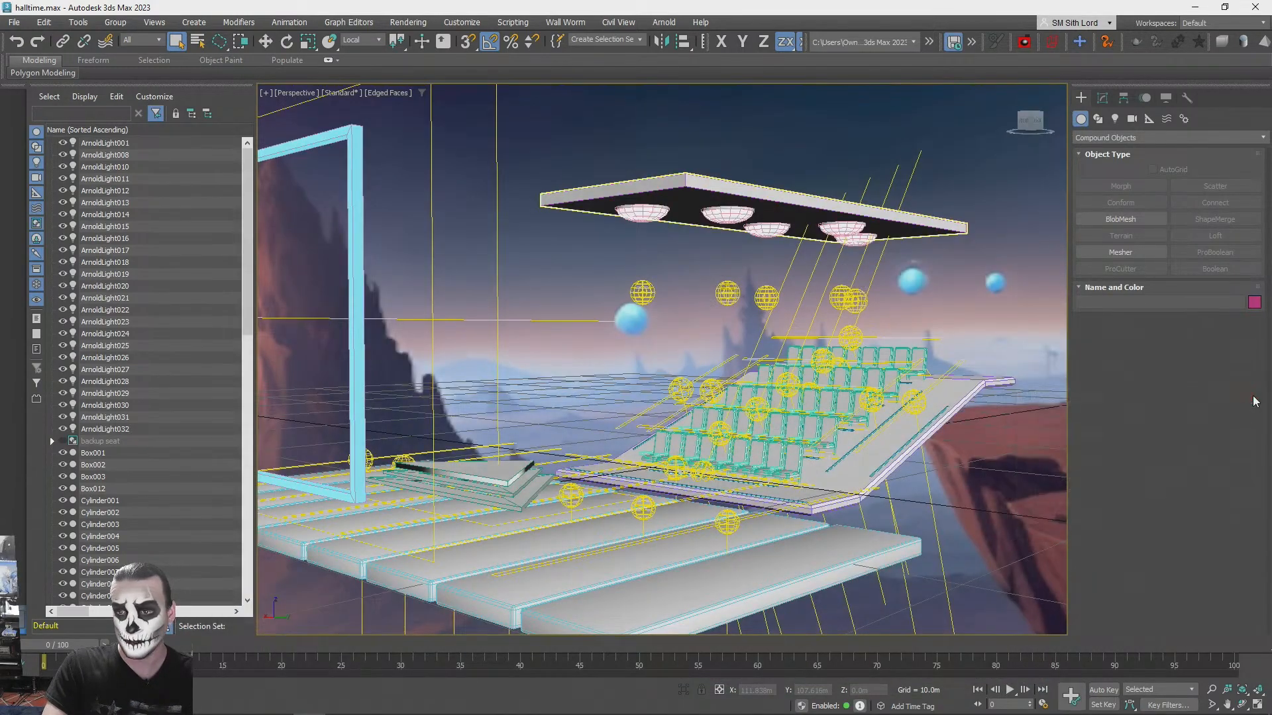
- Inspect the joined stage floor, triangular platform and seating area from several angles
alt+middle_drag(881, 384, 378, 186)
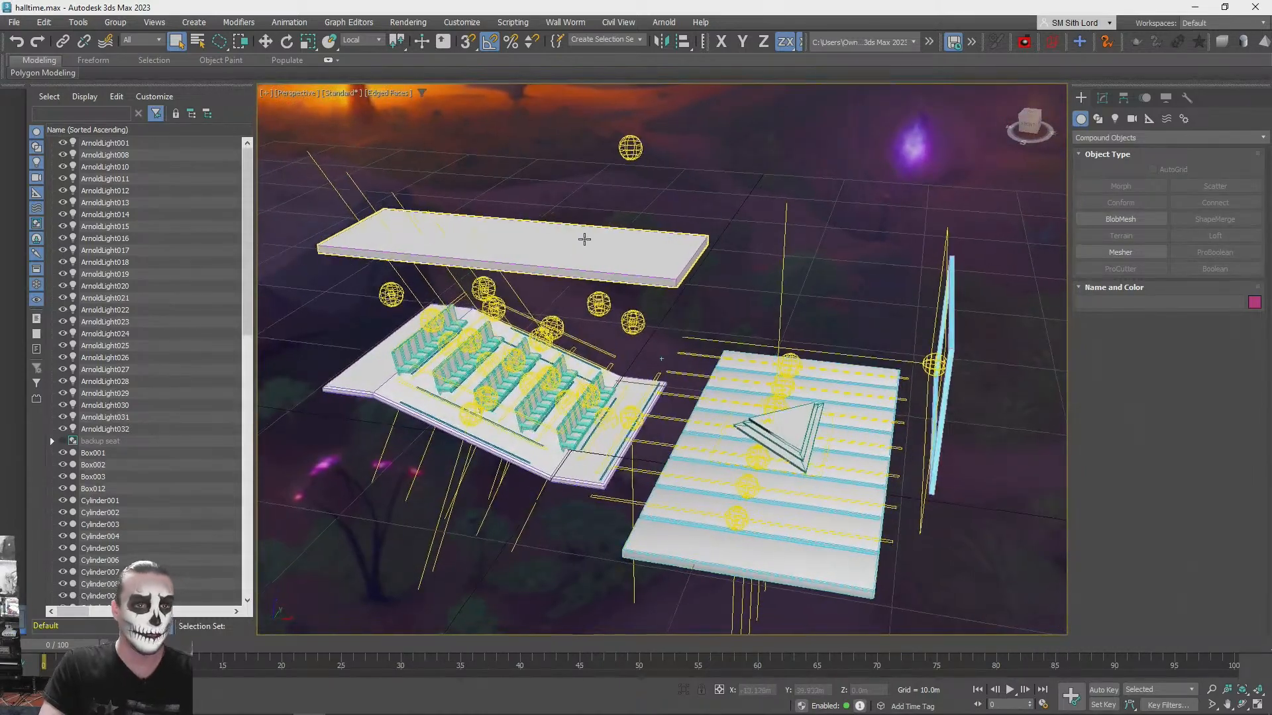
alt+middle_drag(585, 239, 588, 241)
scroll(673, 320, up, 2)
alt+middle_drag(701, 364, 706, 351)
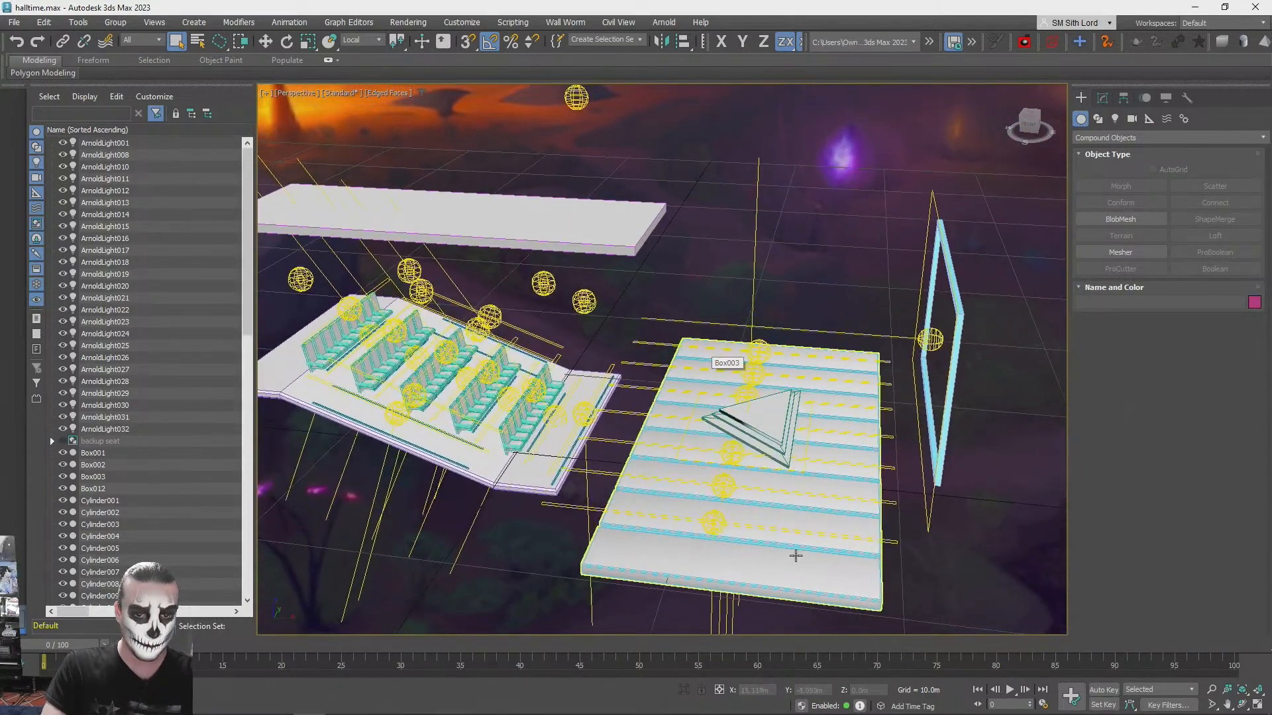
click(778, 435)
alt+middle_drag(963, 550, 756, 454)
scroll(829, 411, up, 3)
scroll(756, 454, down, 4)
alt+middle_drag(788, 402, 749, 440)
- Make a backup duplicate of halltime.max in the scenes folder, named halltime - Copy.max
click(15, 23)
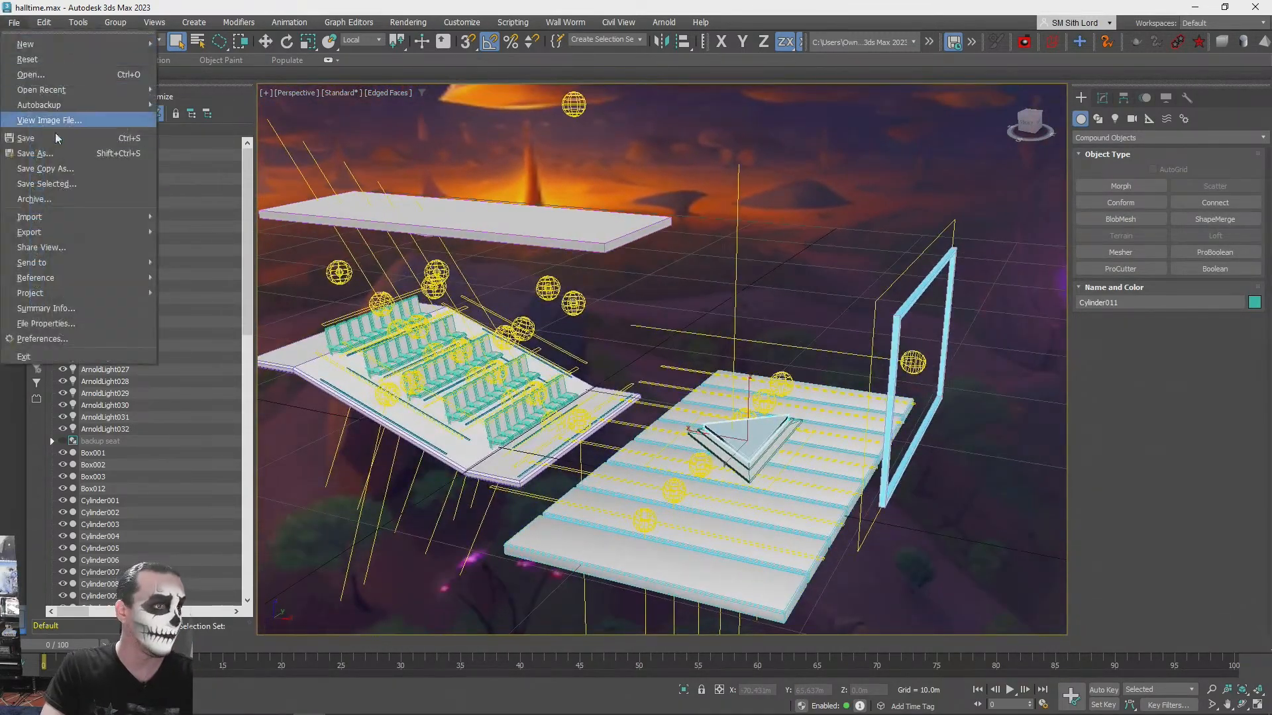
click(30, 157)
click(182, 187)
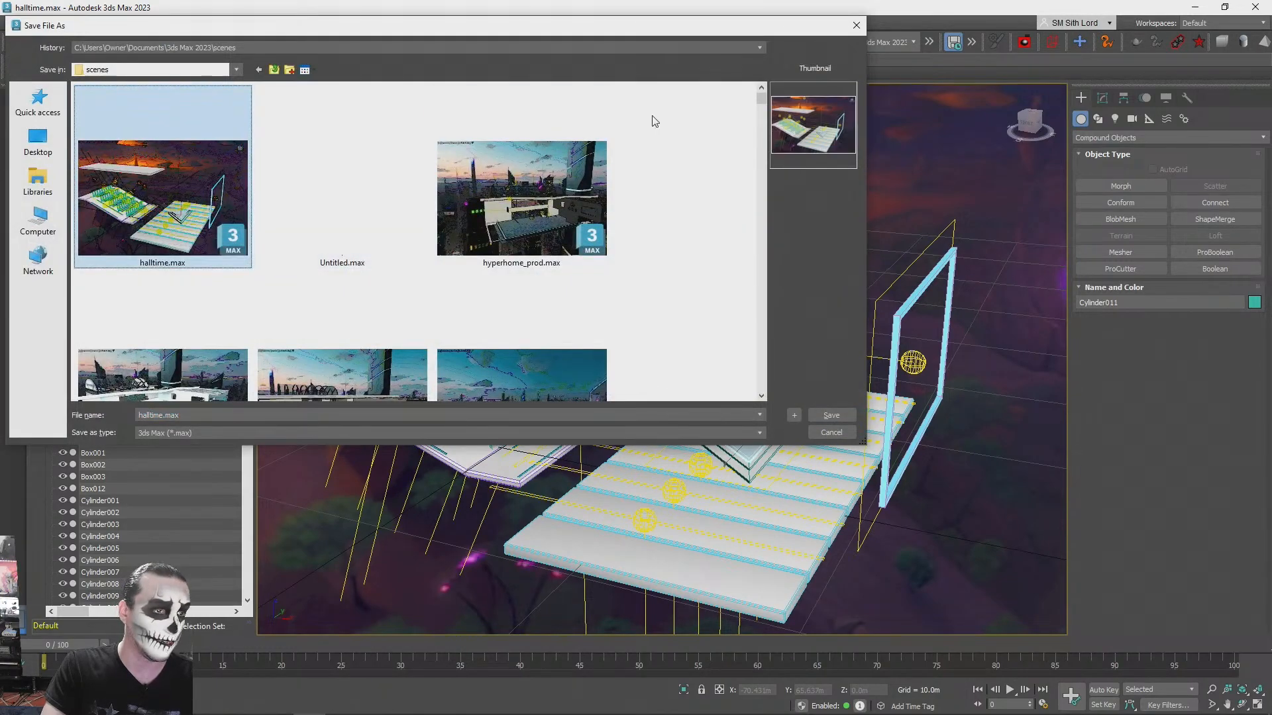
click(856, 29)
- Convert the ceiling panel above the seats to an Editable Poly and delete its top face
alt+middle_drag(846, 213, 717, 464)
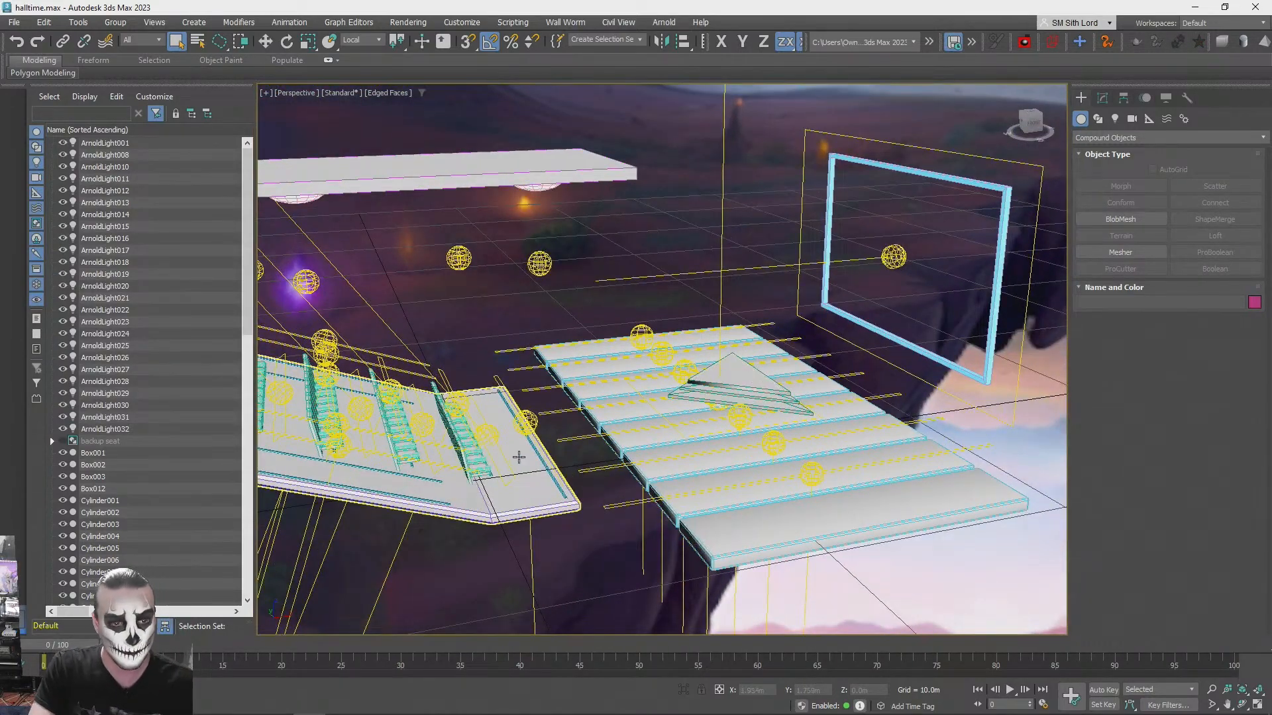
click(532, 173)
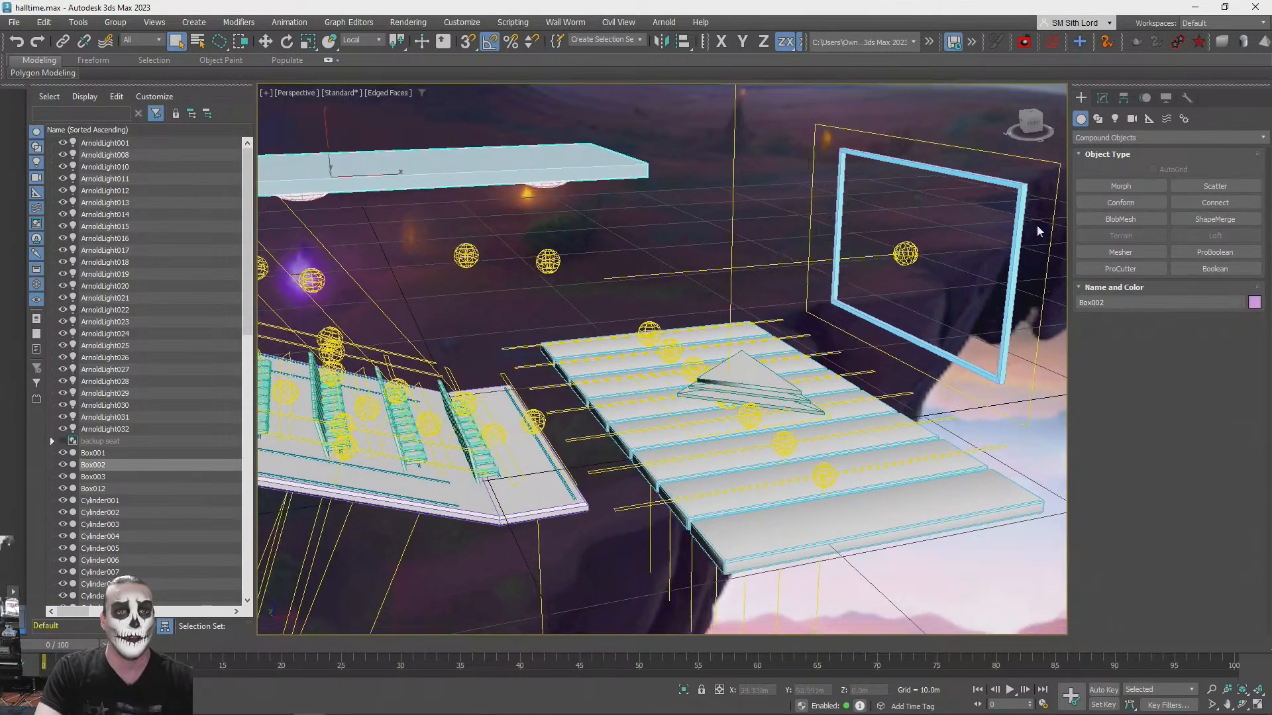
key(z)
click(1102, 98)
right_click(1114, 156)
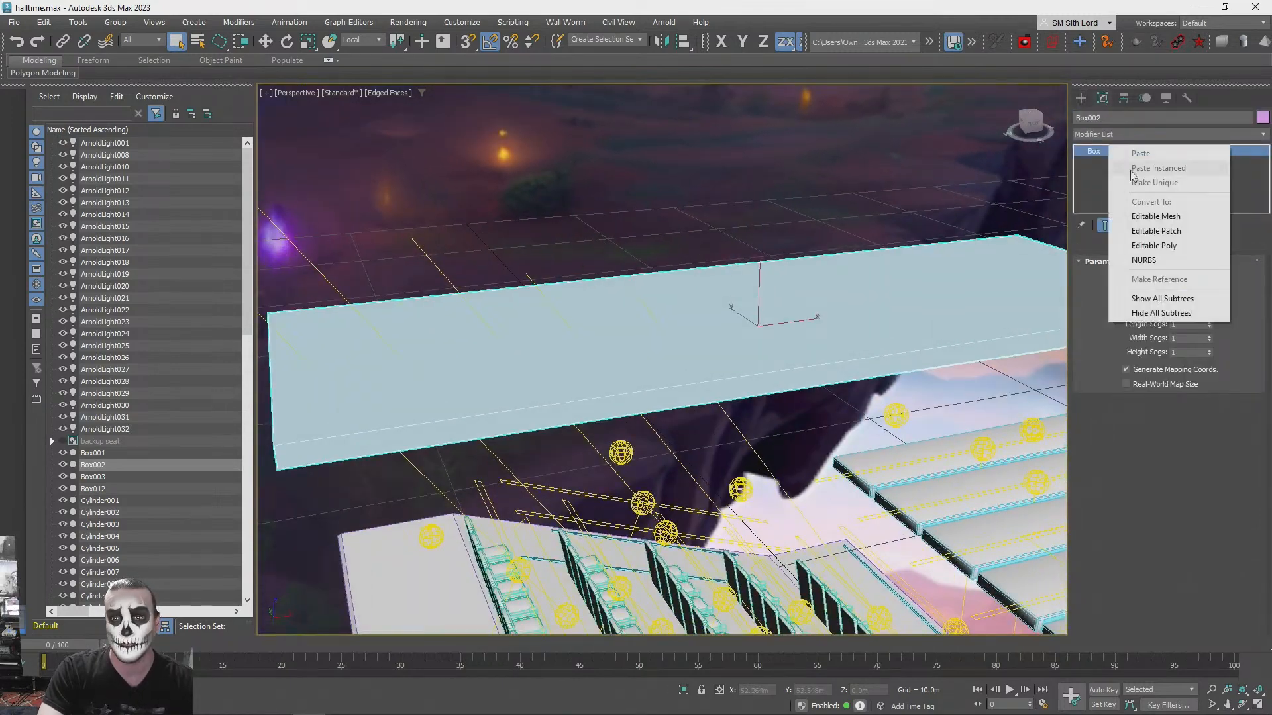
click(1150, 245)
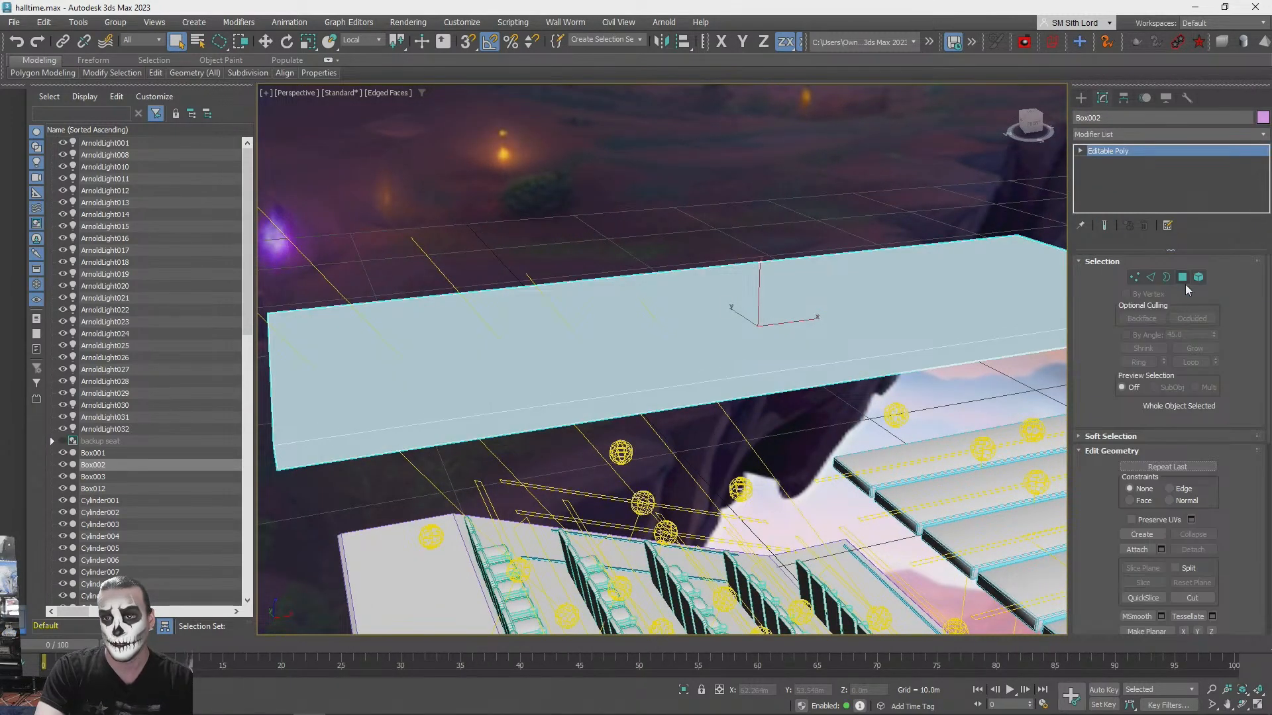
click(1182, 278)
click(1185, 278)
click(776, 150)
scroll(750, 335, down, 5)
- Delete the three underside polygons of the bent seating platform
alt+middle_drag(749, 335, 659, 298)
scroll(666, 444, up, 3)
click(659, 298)
scroll(659, 298, down, 3)
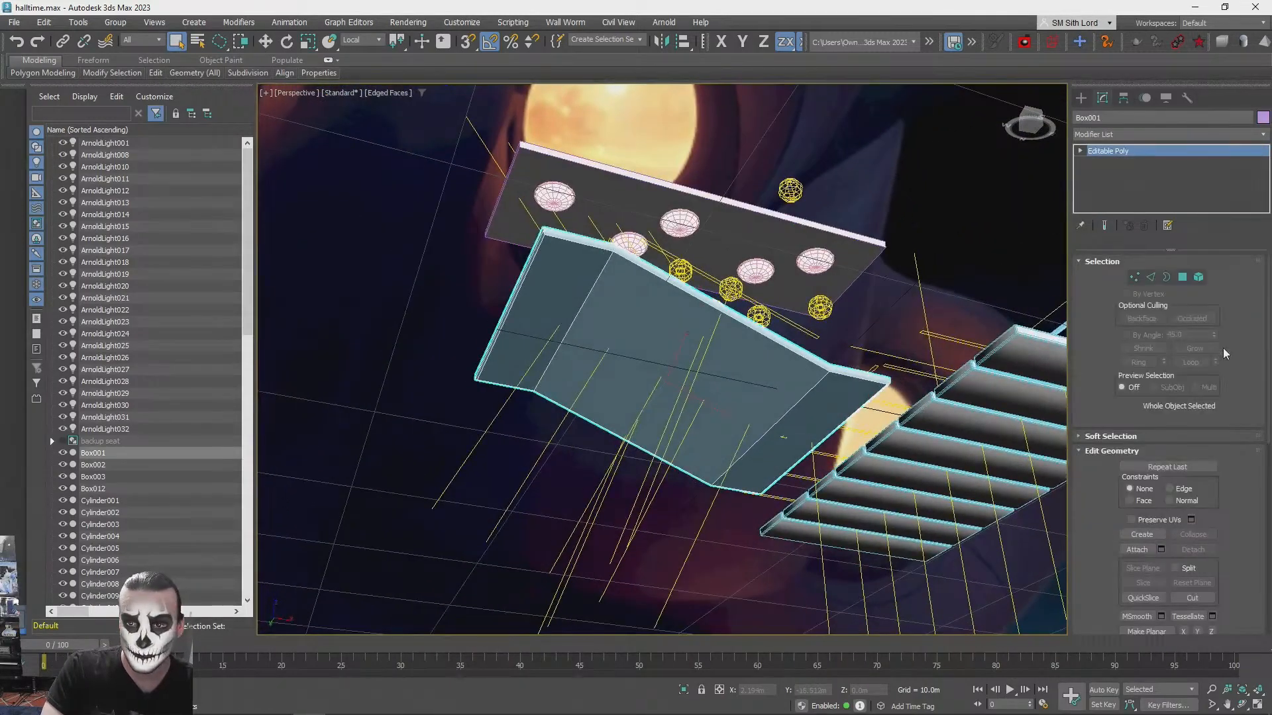
click(1184, 278)
click(860, 413)
ctrl+click(752, 369)
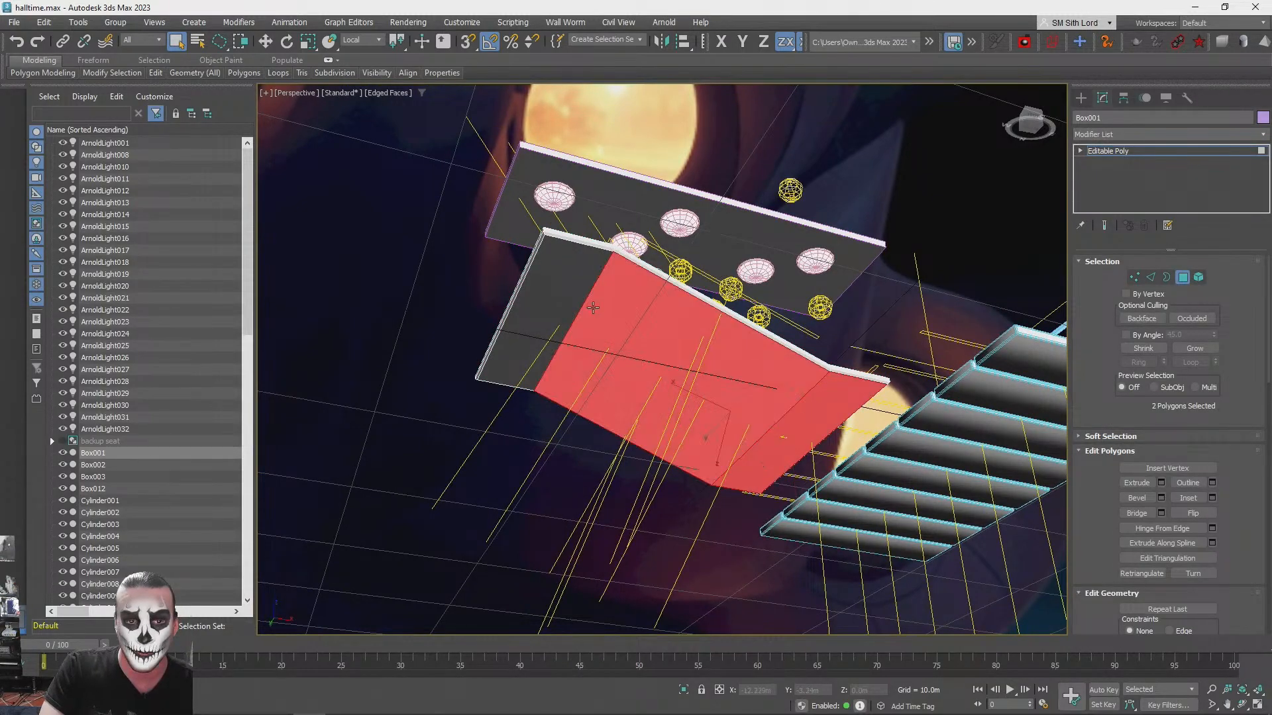
ctrl+click(546, 284)
key(Delete)
- Convert the joined stage floor to an Editable Poly and switch to polygon-level editing
alt+middle_drag(1010, 351, 663, 284)
click(1183, 278)
click(762, 315)
alt+middle_drag(762, 315, 1156, 225)
right_click(1099, 152)
click(1156, 255)
click(1183, 277)
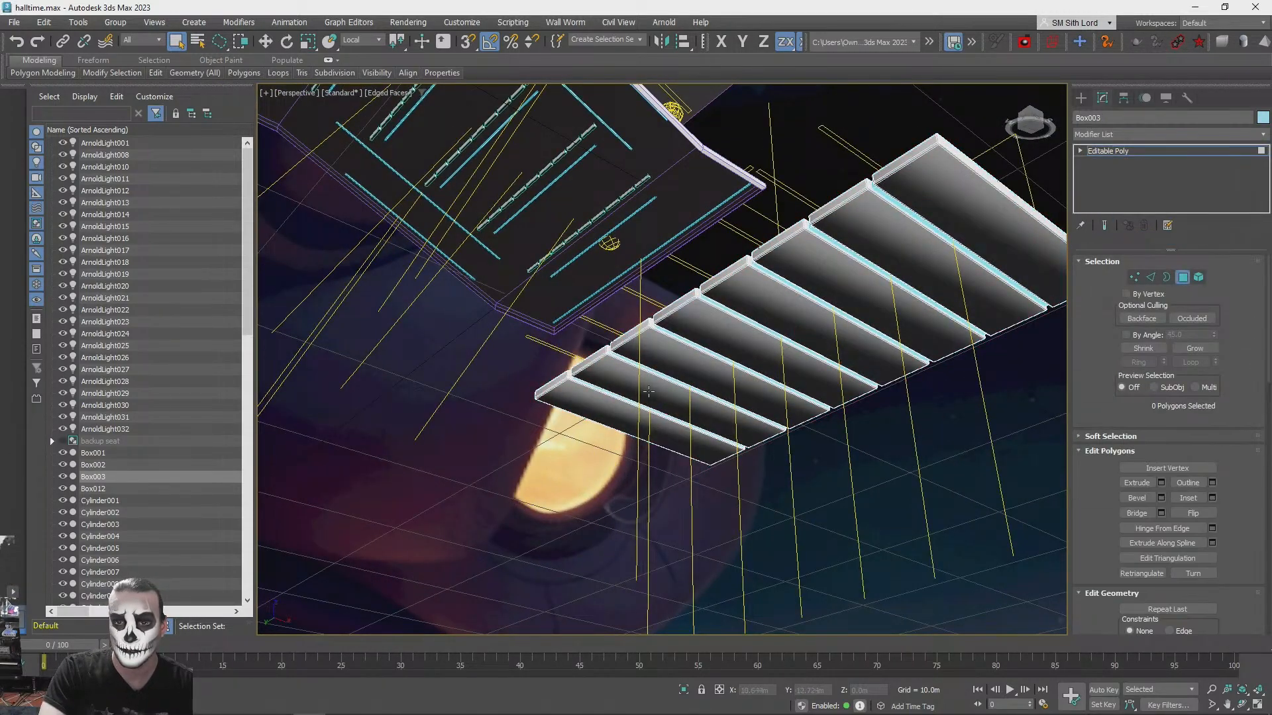
- Delete the eight large underside polygons of the stage floor panels
click(617, 418)
ctrl+click(654, 396)
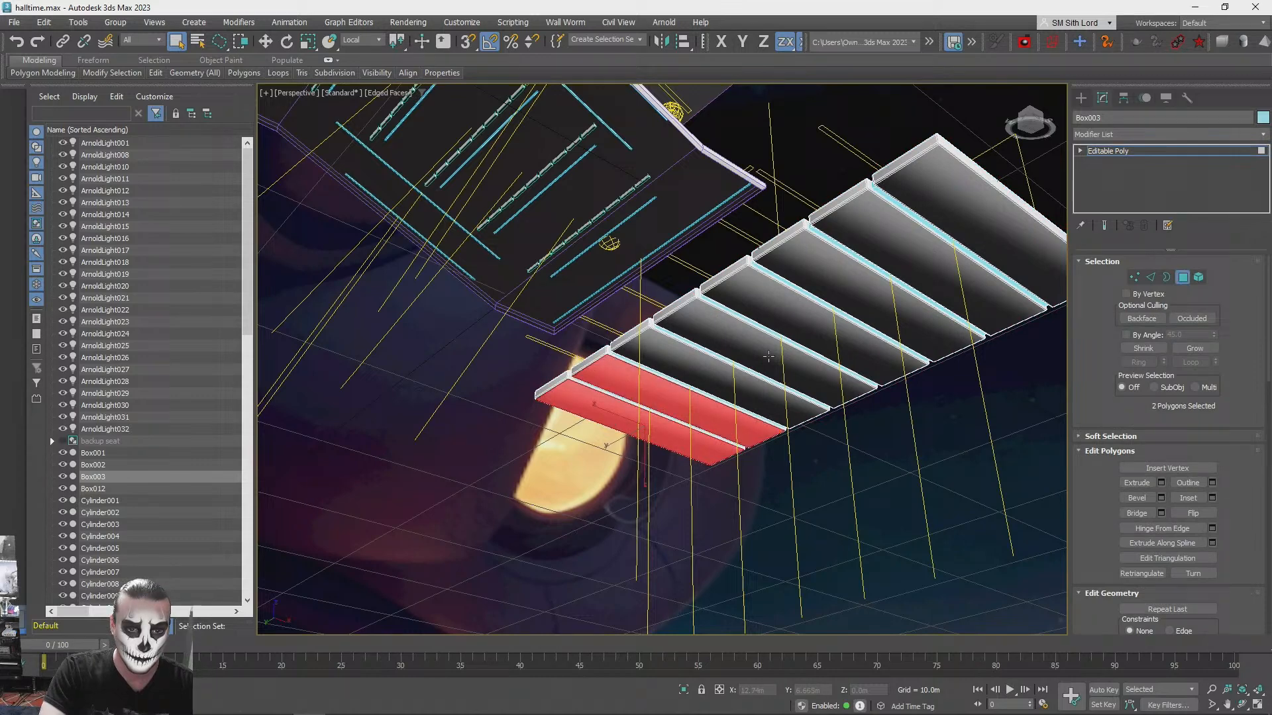
ctrl+click(708, 364)
ctrl+click(750, 346)
ctrl+click(798, 311)
ctrl+click(855, 285)
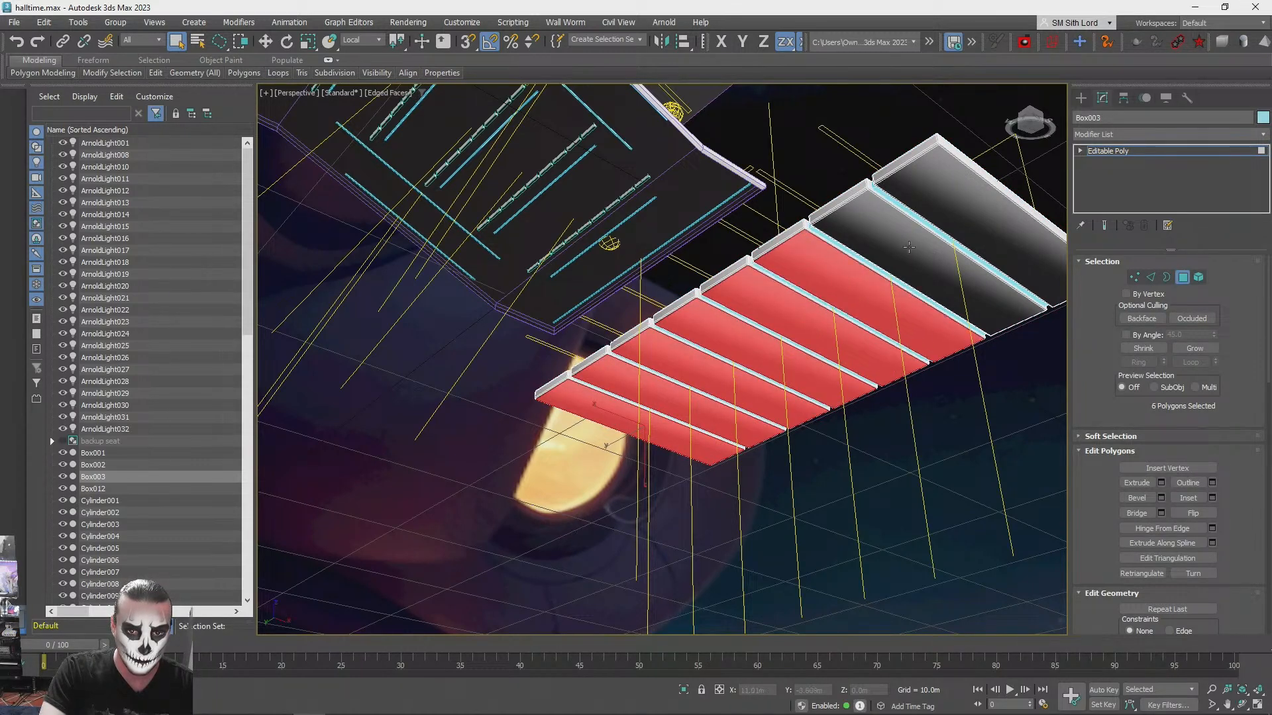
ctrl+click(902, 253)
ctrl+click(968, 220)
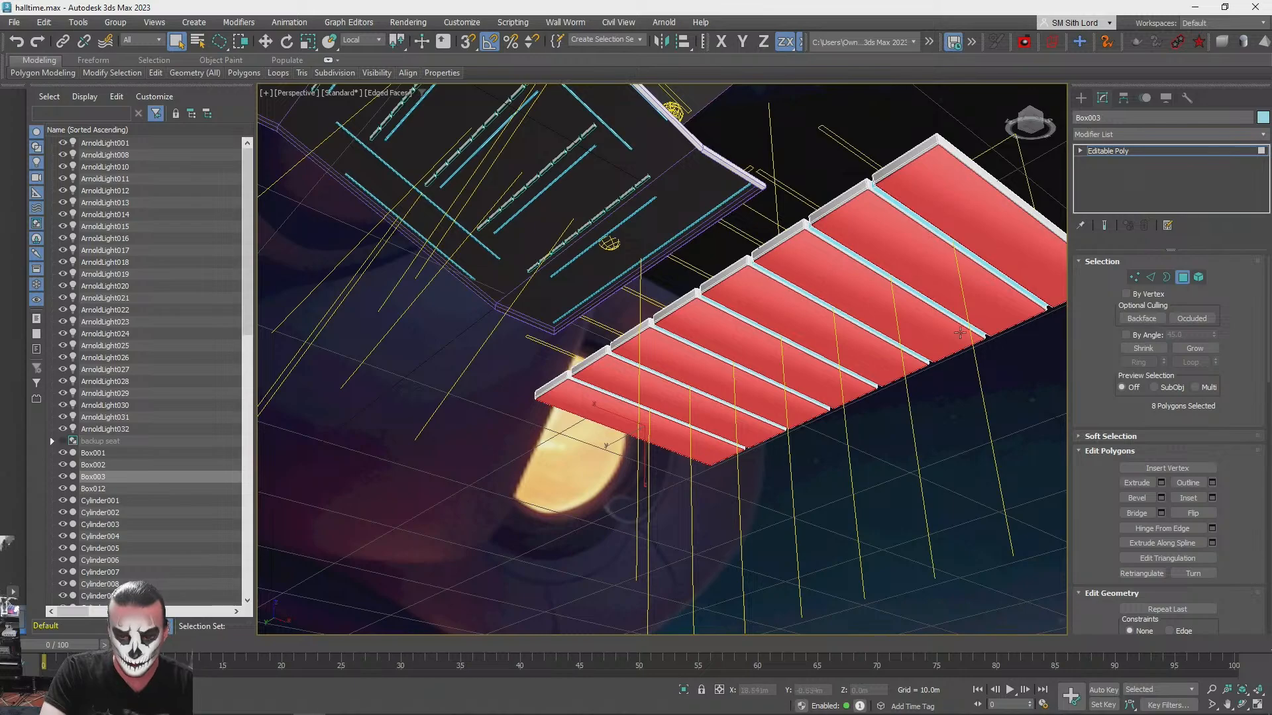
key(ctrl+d)
- Delete the underside polygons of the narrow strips between the stage floor panels and leave polygon editing
scroll(958, 247, up, 2)
alt+middle_drag(957, 247, 894, 268)
click(894, 269)
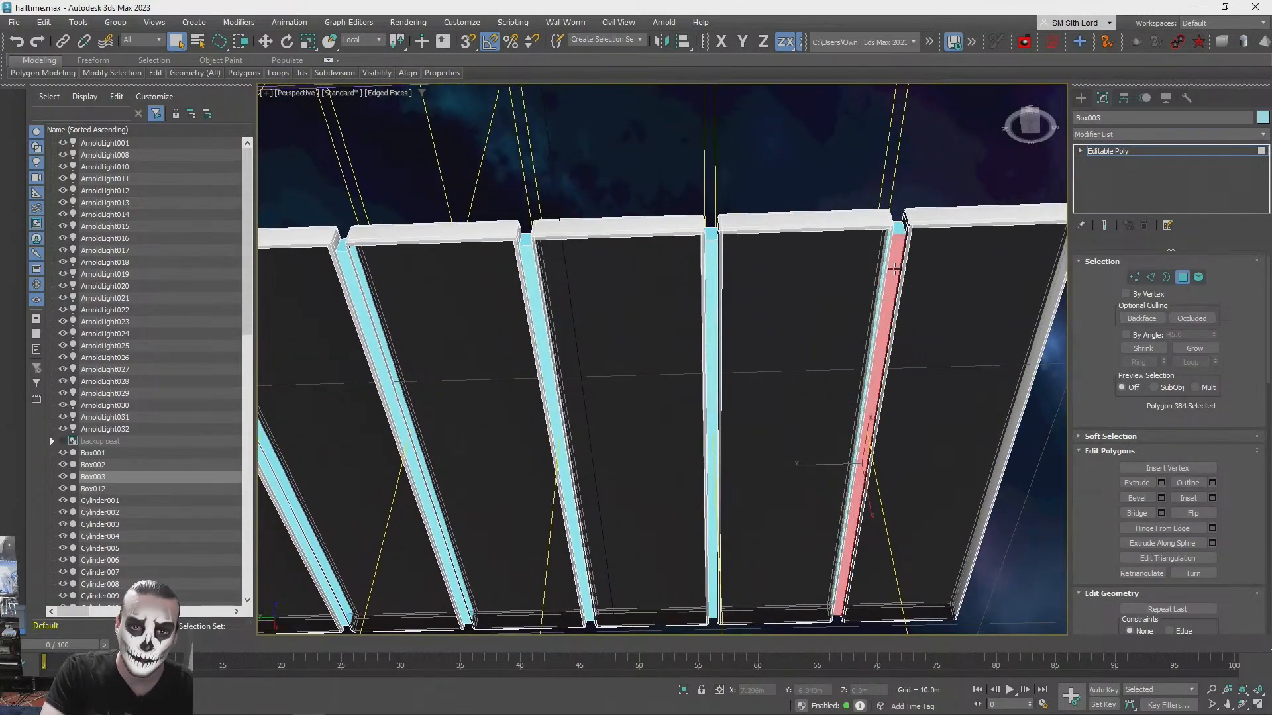
ctrl+click(711, 273)
ctrl+click(524, 265)
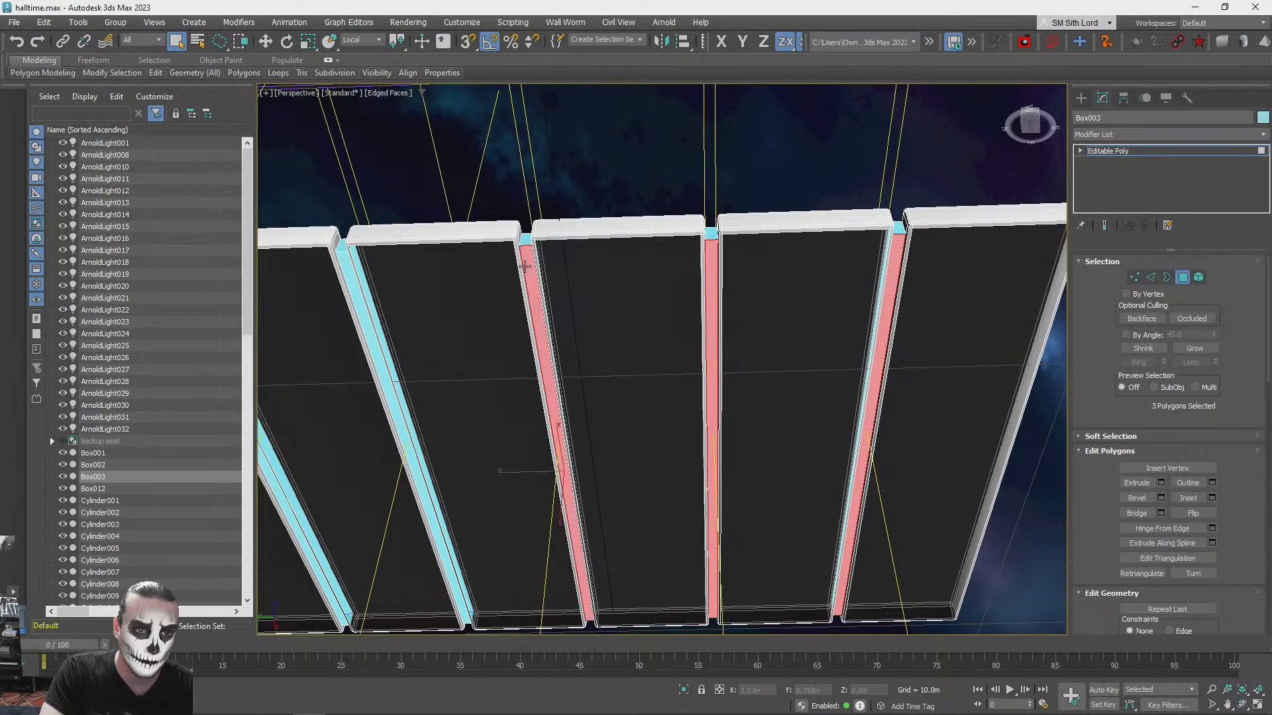
ctrl+click(358, 303)
middle_drag(368, 310, 702, 212)
scroll(702, 212, up, 2)
ctrl+click(688, 212)
ctrl+click(438, 185)
alt+middle_drag(483, 213, 788, 315)
ctrl+click(622, 212)
key(Delete)
scroll(566, 227, down, 3)
scroll(608, 232, down, 4)
click(1179, 281)
click(805, 245)
alt+middle_drag(600, 462, 701, 432)
scroll(690, 431, down, 3)
click(14, 22)
click(36, 153)
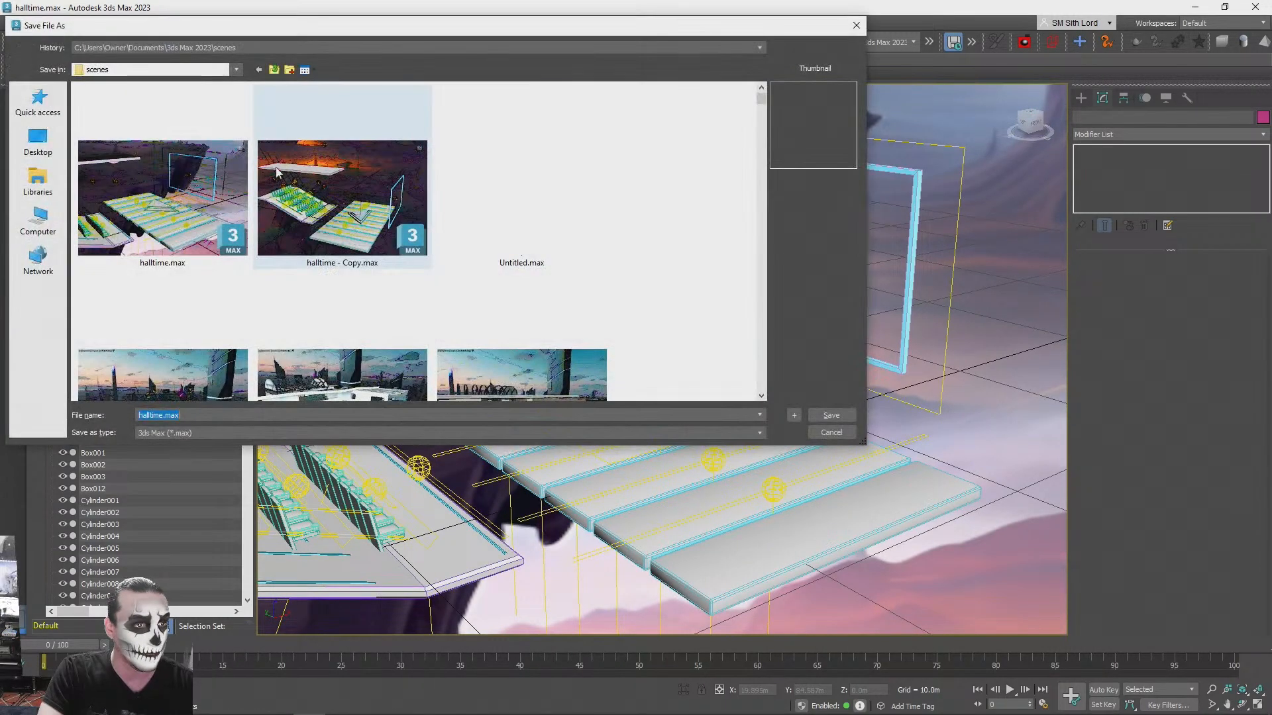
click(856, 27)
- Attach the screen frame to the stage floor, matching material IDs to material
click(880, 482)
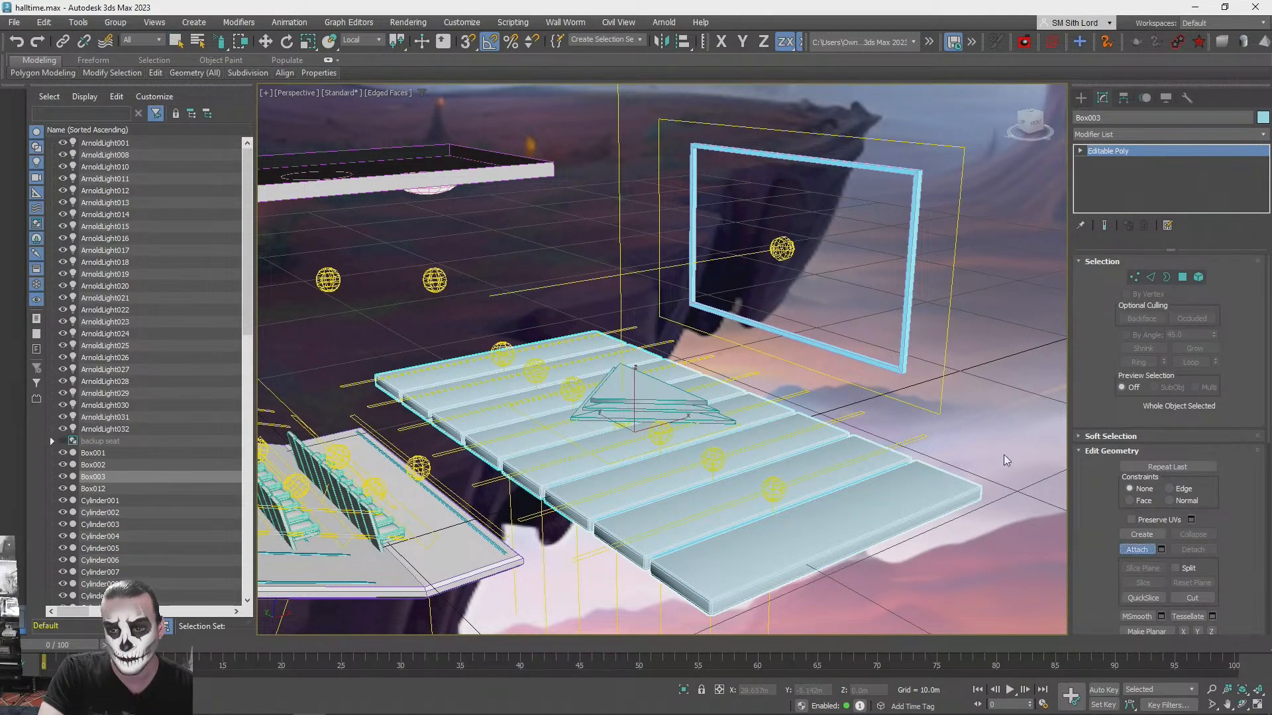
click(904, 354)
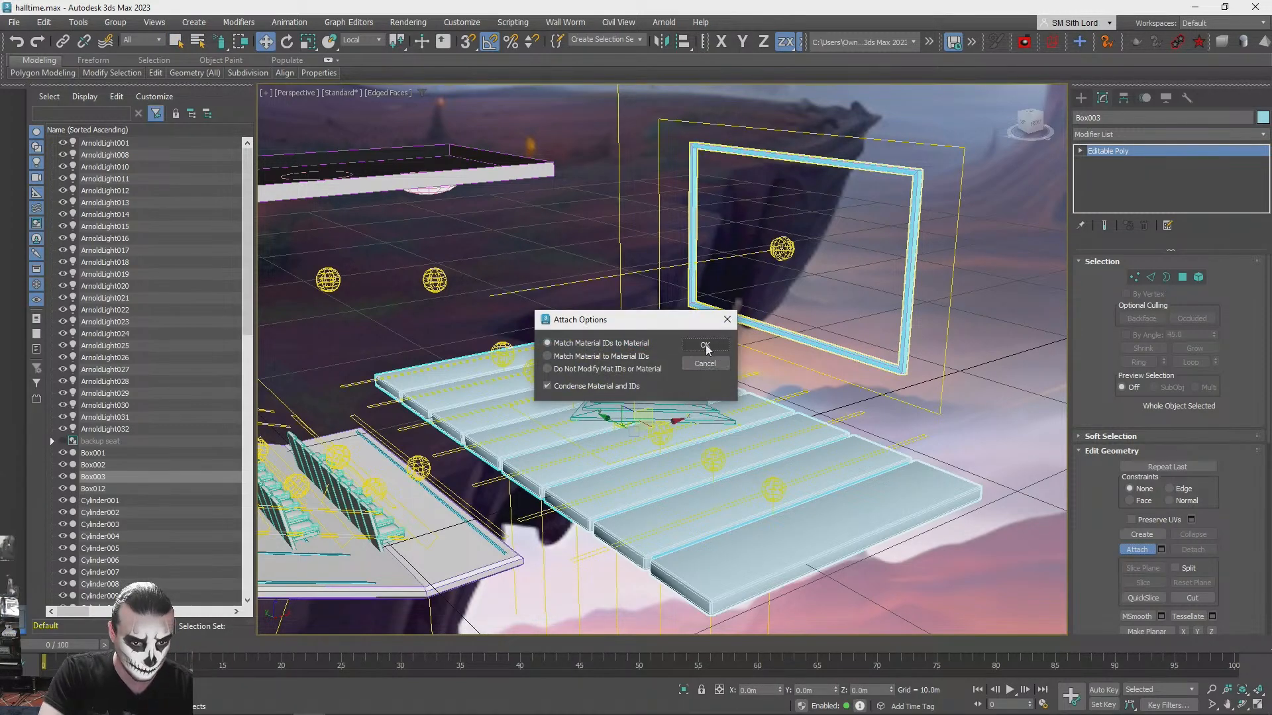
click(705, 346)
- Attach the ceiling panel and its five round lamps to the stage floor object, matching material IDs to material
alt+middle_drag(709, 345, 697, 269)
click(733, 271)
click(706, 342)
click(712, 297)
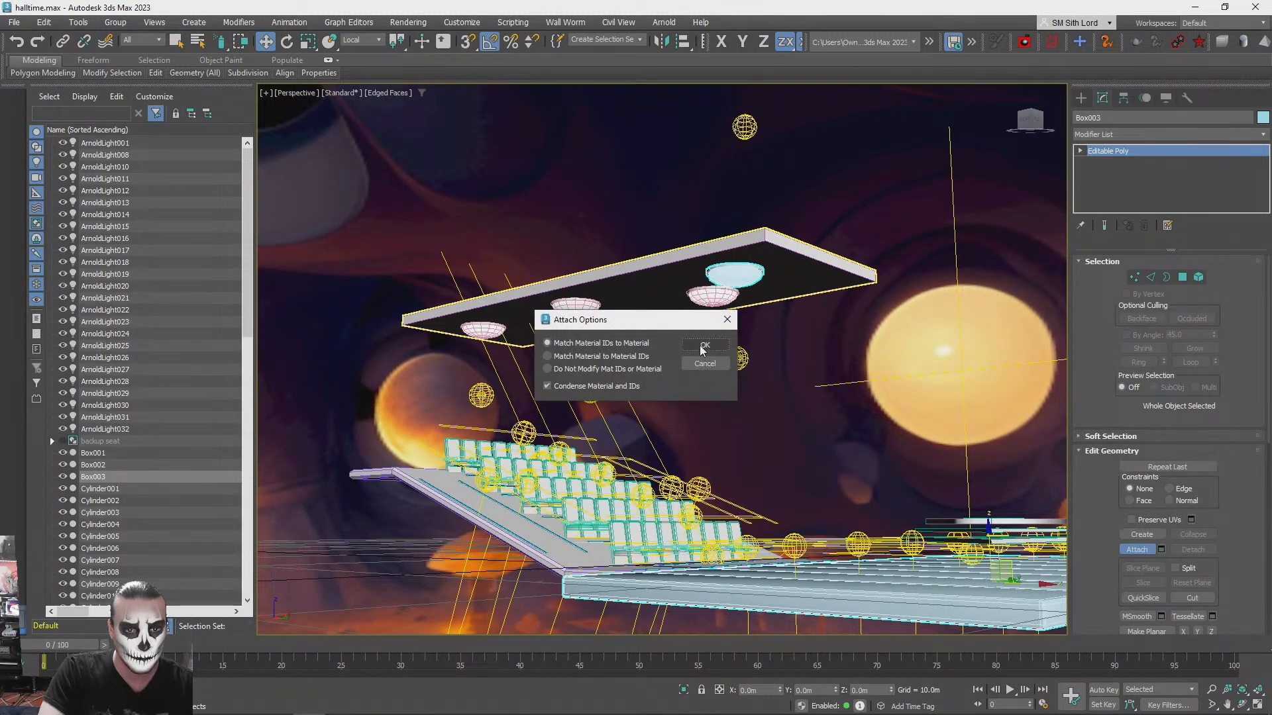
click(704, 346)
click(692, 305)
click(704, 345)
click(583, 305)
click(705, 345)
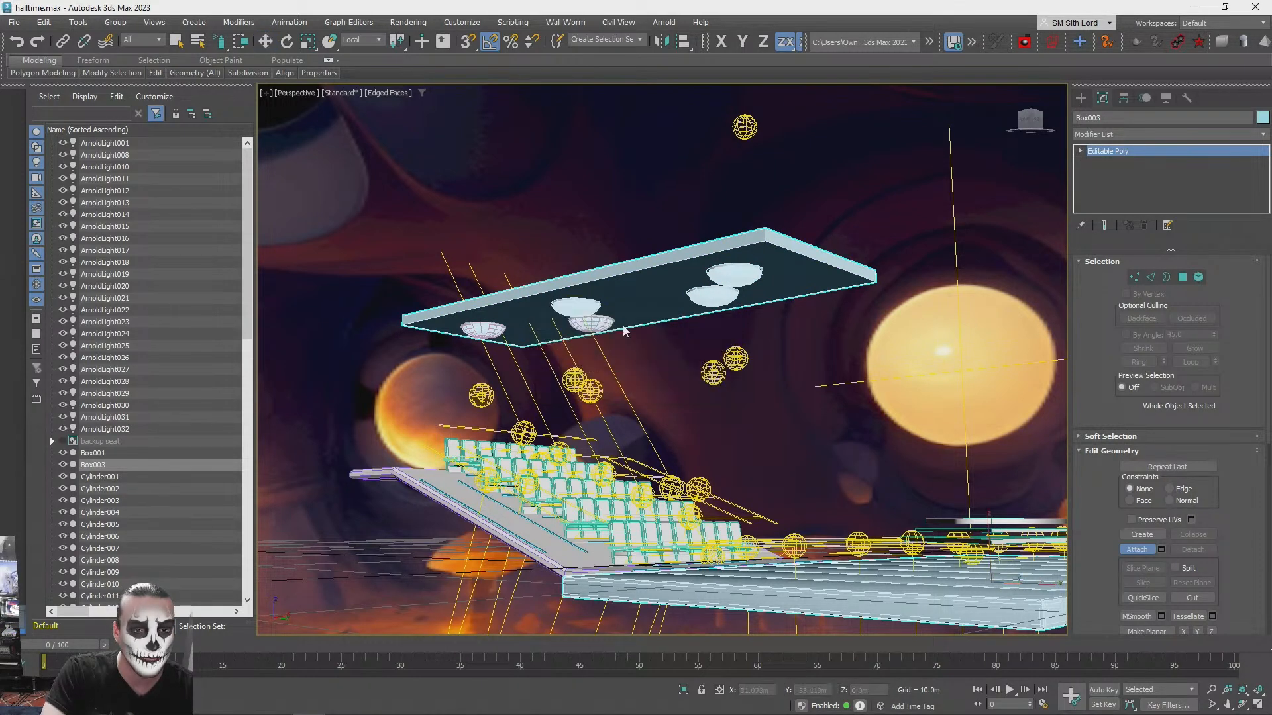
click(594, 323)
click(718, 346)
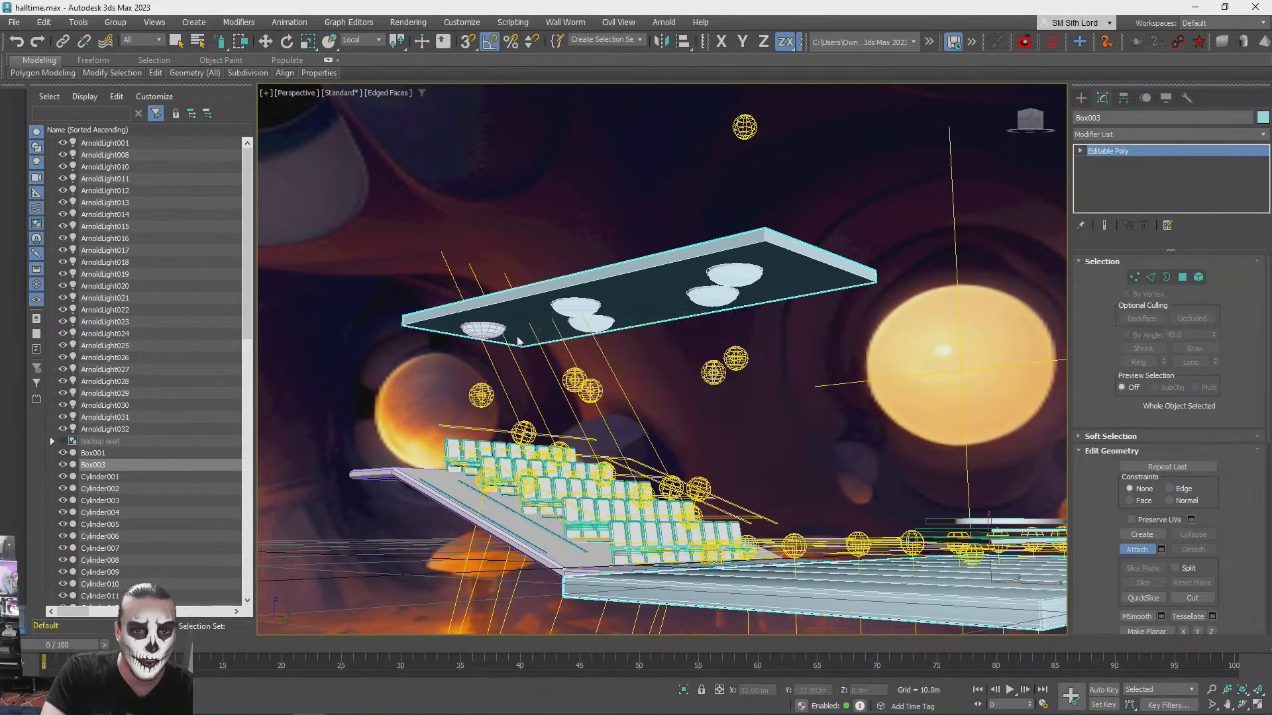
click(480, 327)
click(698, 347)
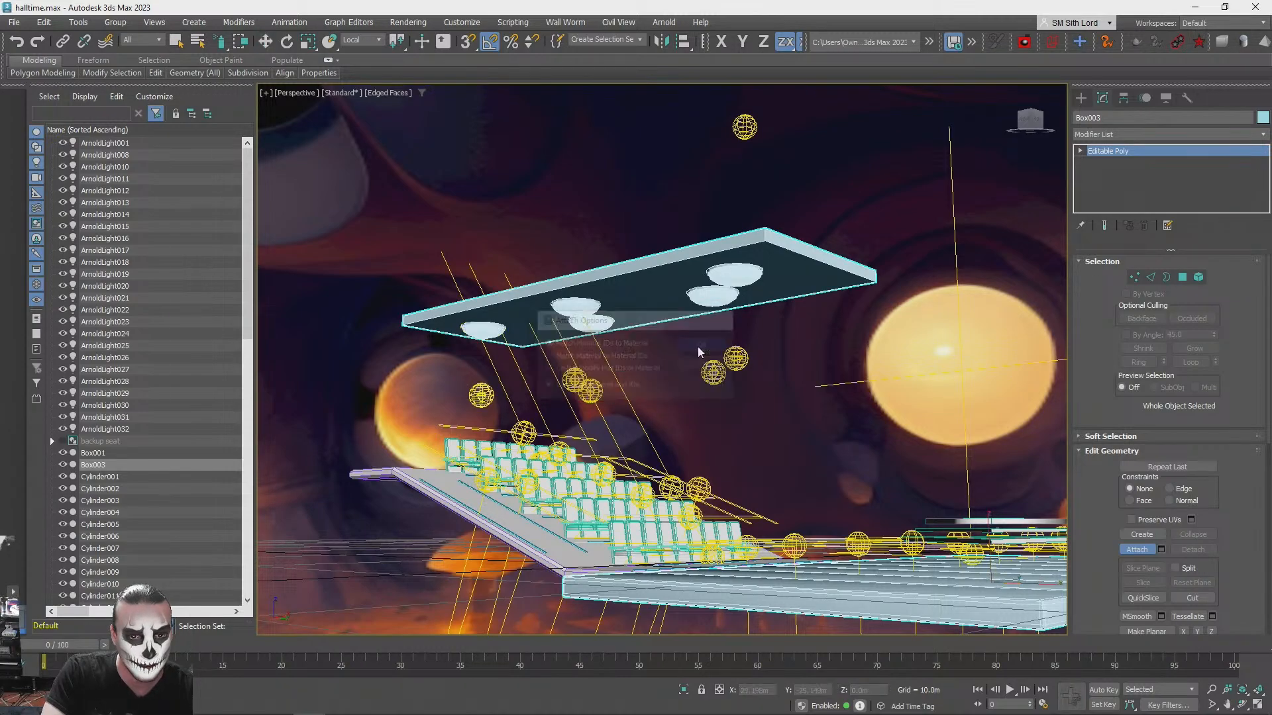
alt+middle_drag(861, 325, 882, 477)
scroll(856, 459, up, 1)
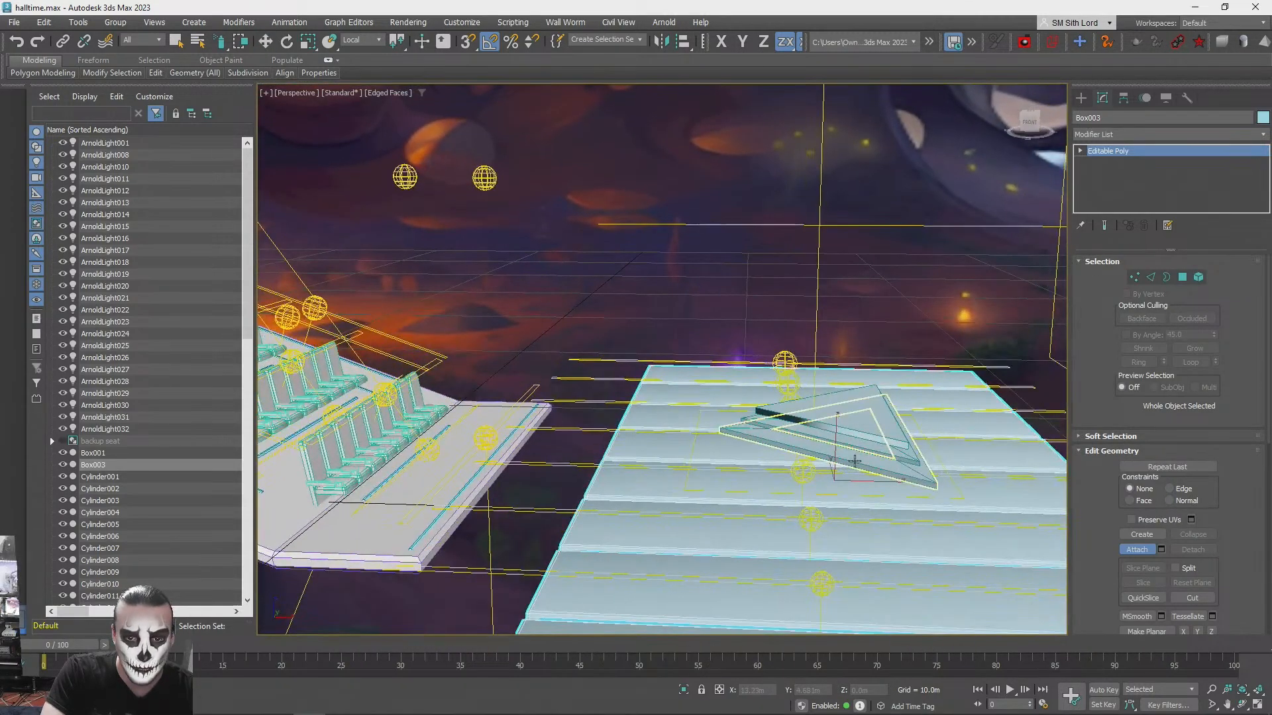
- Attach the triangular frame pieces above the stage panels to the stage floor object, matching material IDs to material
click(857, 459)
click(704, 345)
right_click(908, 455)
click(908, 455)
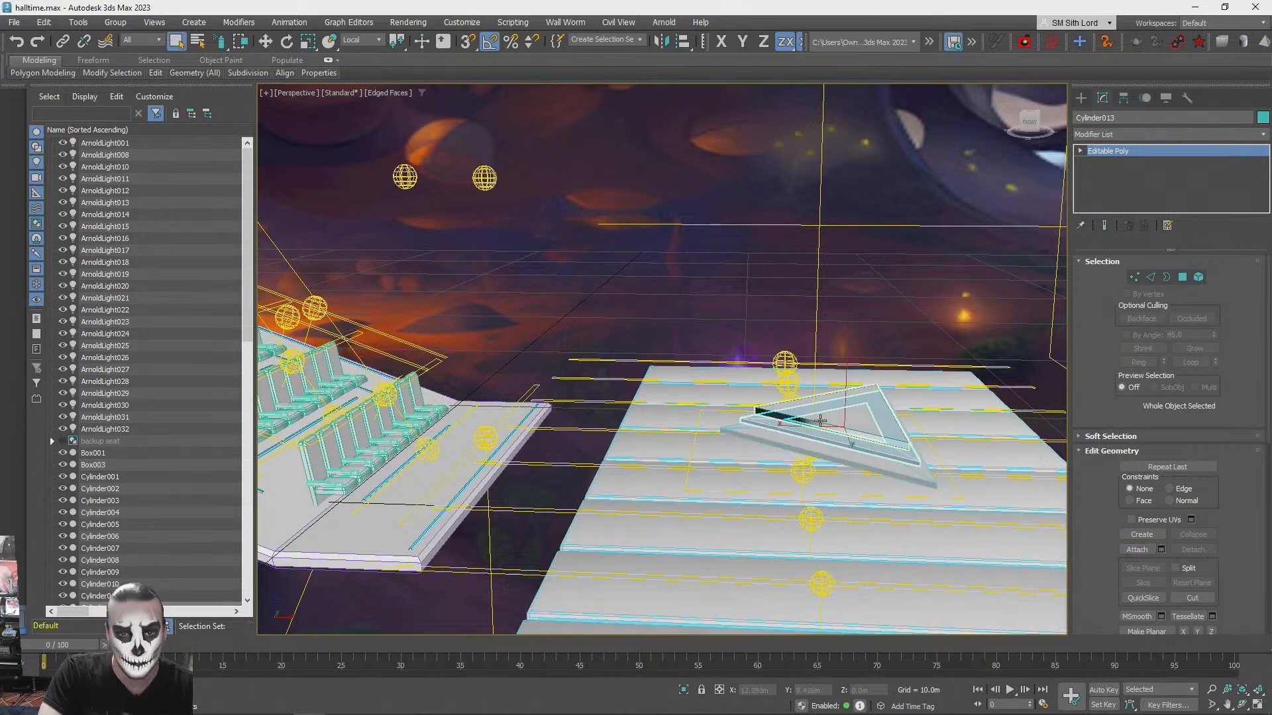
click(898, 456)
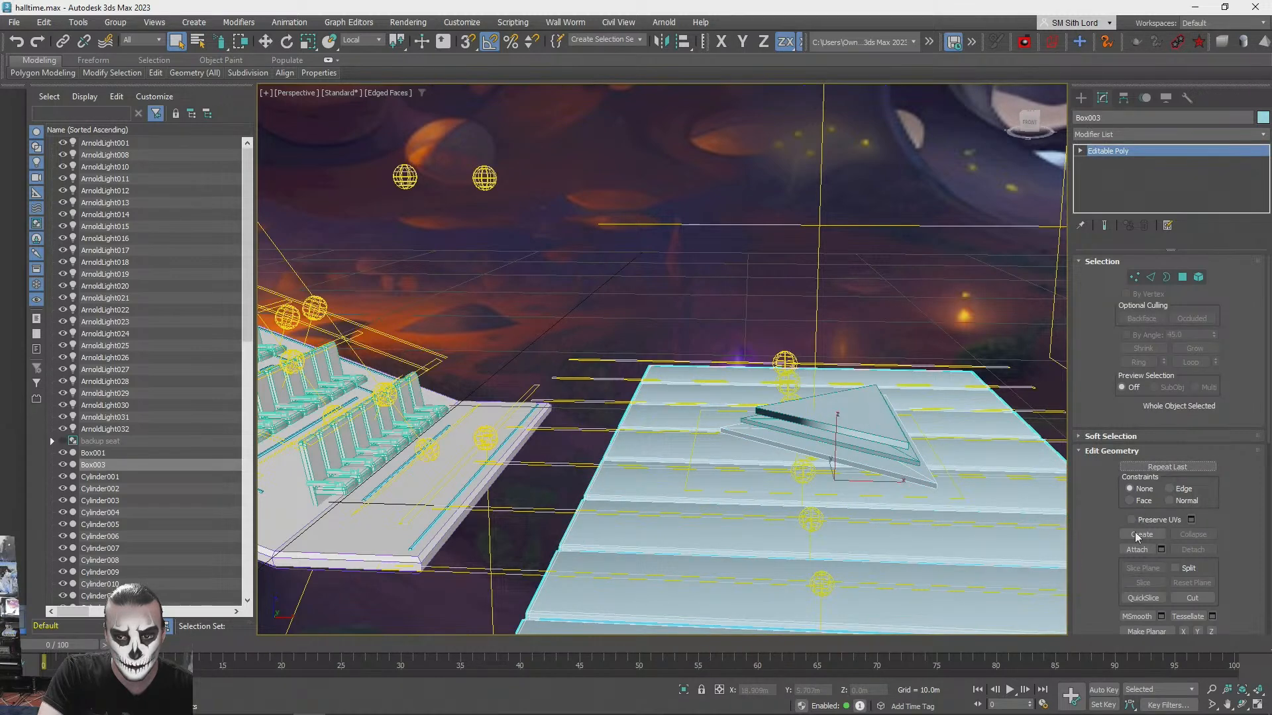
click(885, 455)
click(703, 346)
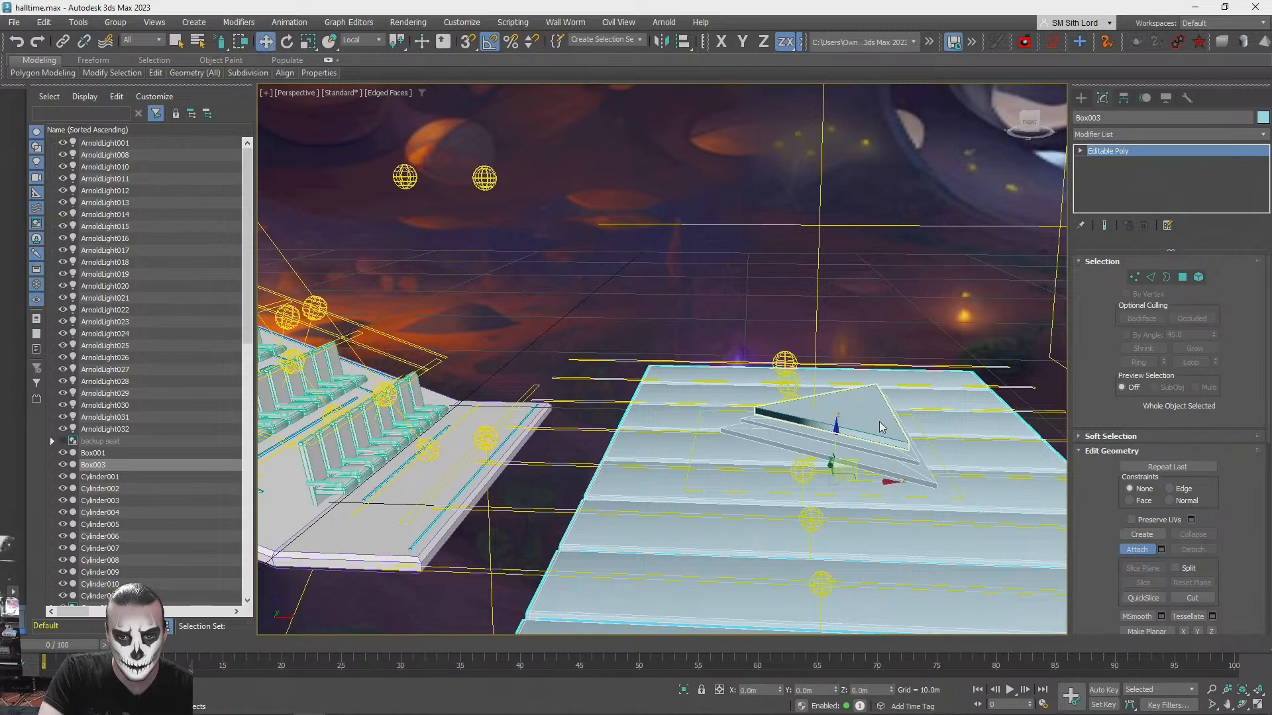
click(881, 429)
click(703, 345)
- Attach the backrests of the second and third front-row seats to the stage mesh, matching material IDs to material
alt+middle_drag(881, 457, 495, 286)
alt+middle_drag(723, 212, 646, 457)
click(646, 457)
click(704, 345)
click(662, 414)
click(704, 345)
alt+middle_drag(703, 345, 658, 472)
click(660, 464)
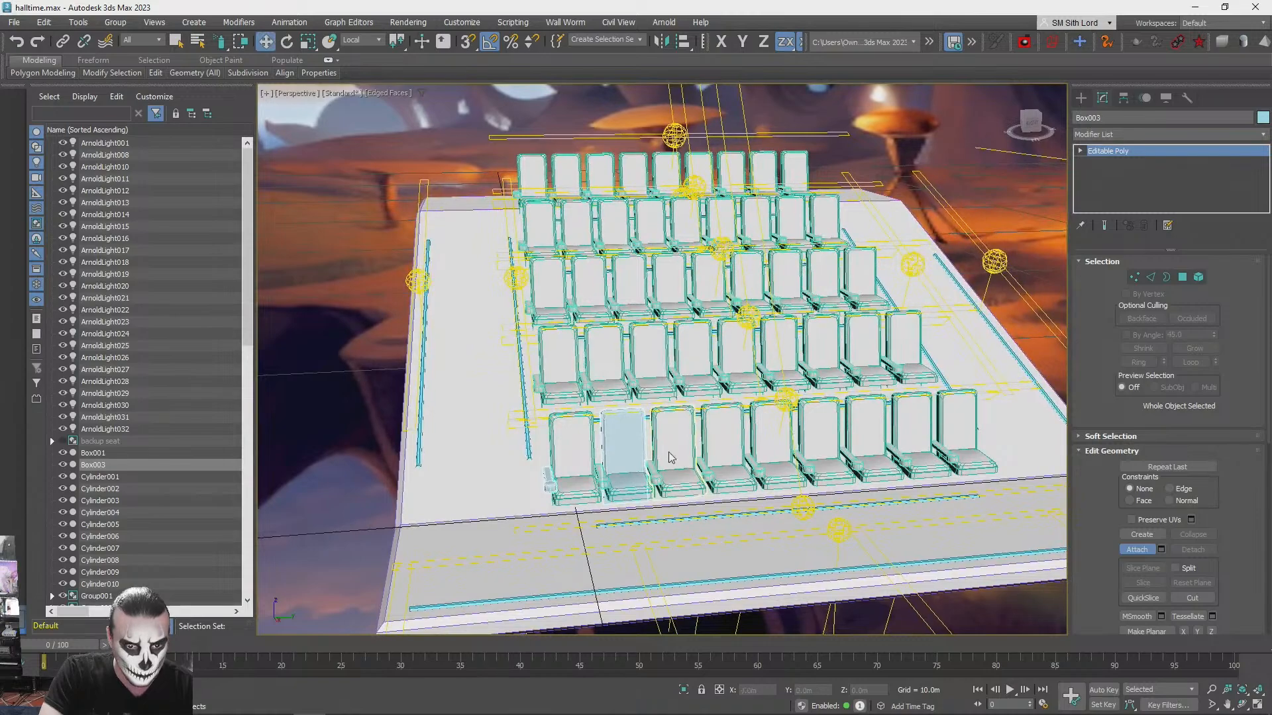
click(701, 345)
- Attach the backrests of the fourth, fifth and sixth front-row seats to the stage mesh, matching material IDs to material
alt+middle_drag(701, 345, 653, 448)
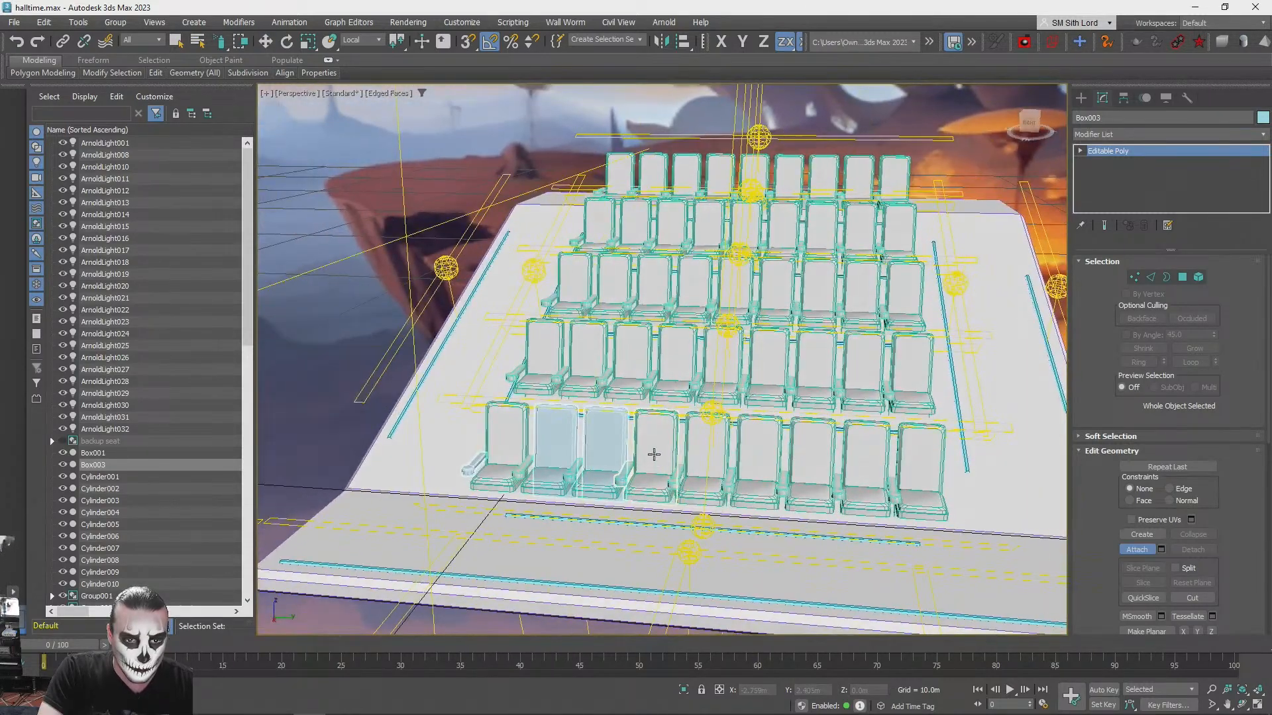
click(654, 448)
click(700, 345)
alt+middle_drag(701, 345, 688, 456)
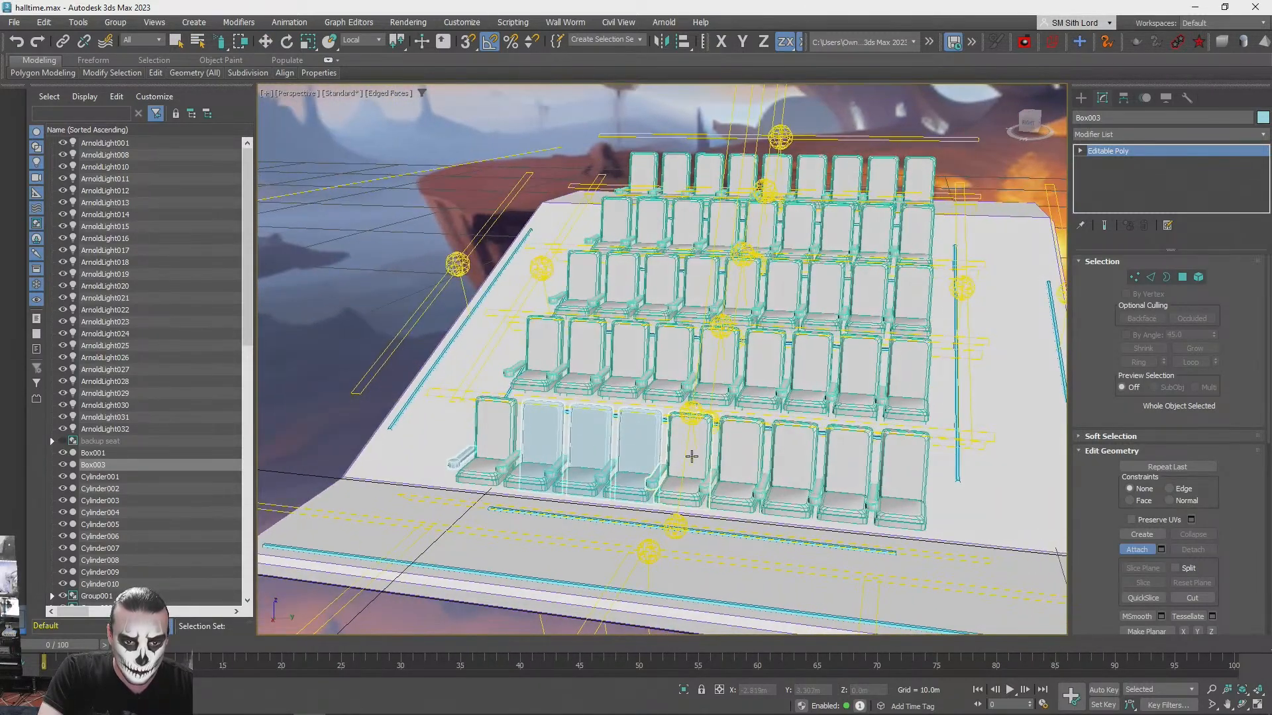
click(690, 457)
click(705, 345)
click(753, 458)
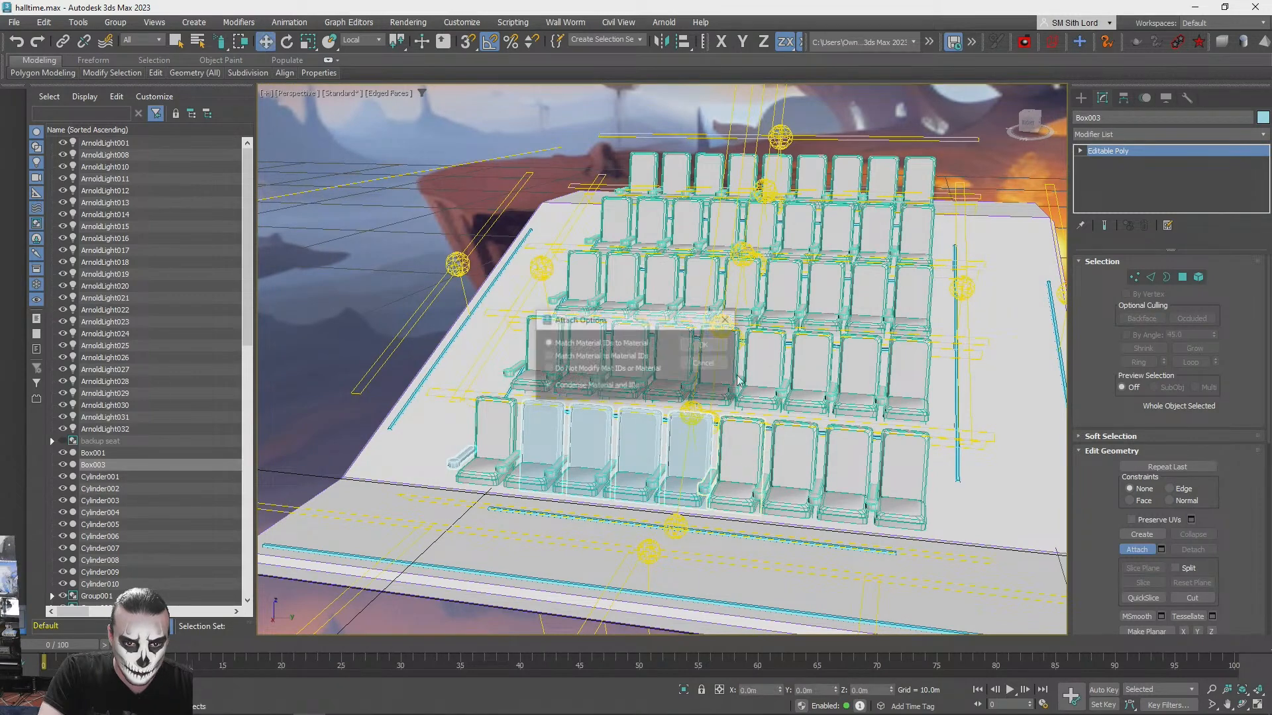
click(717, 348)
- Attach the backrests of the seventh and eighth front-row seats to the stage mesh and end the Attach command
alt+middle_drag(834, 507, 783, 467)
click(762, 448)
click(706, 345)
click(782, 464)
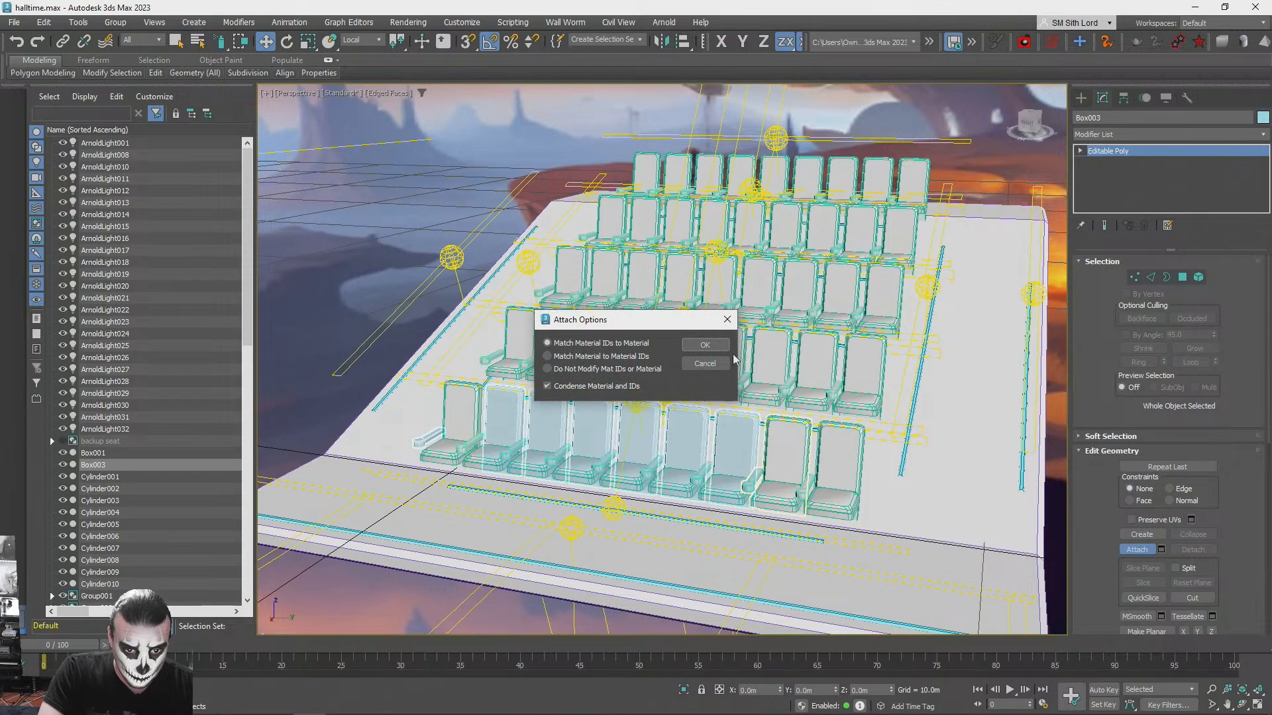
click(711, 347)
click(1137, 551)
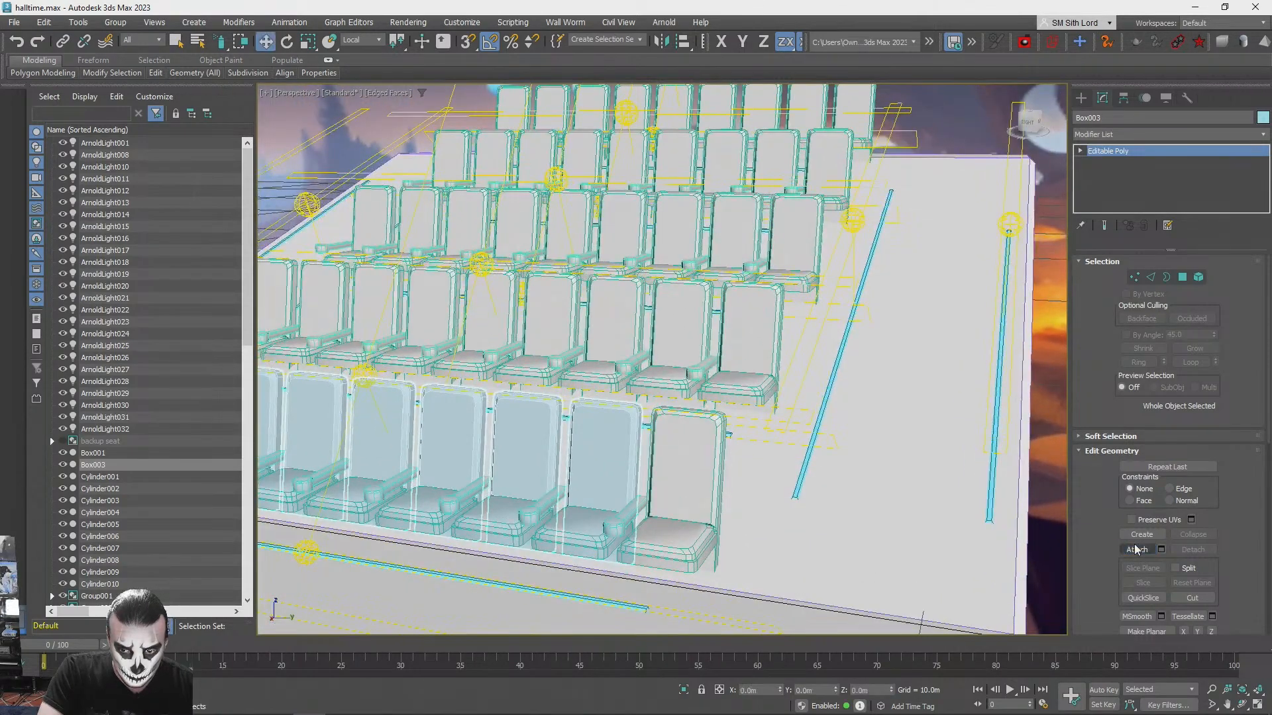
- Apply an Edit Poly modifier to the end seats on the aisle side of all five rows together
key(q)
click(841, 169)
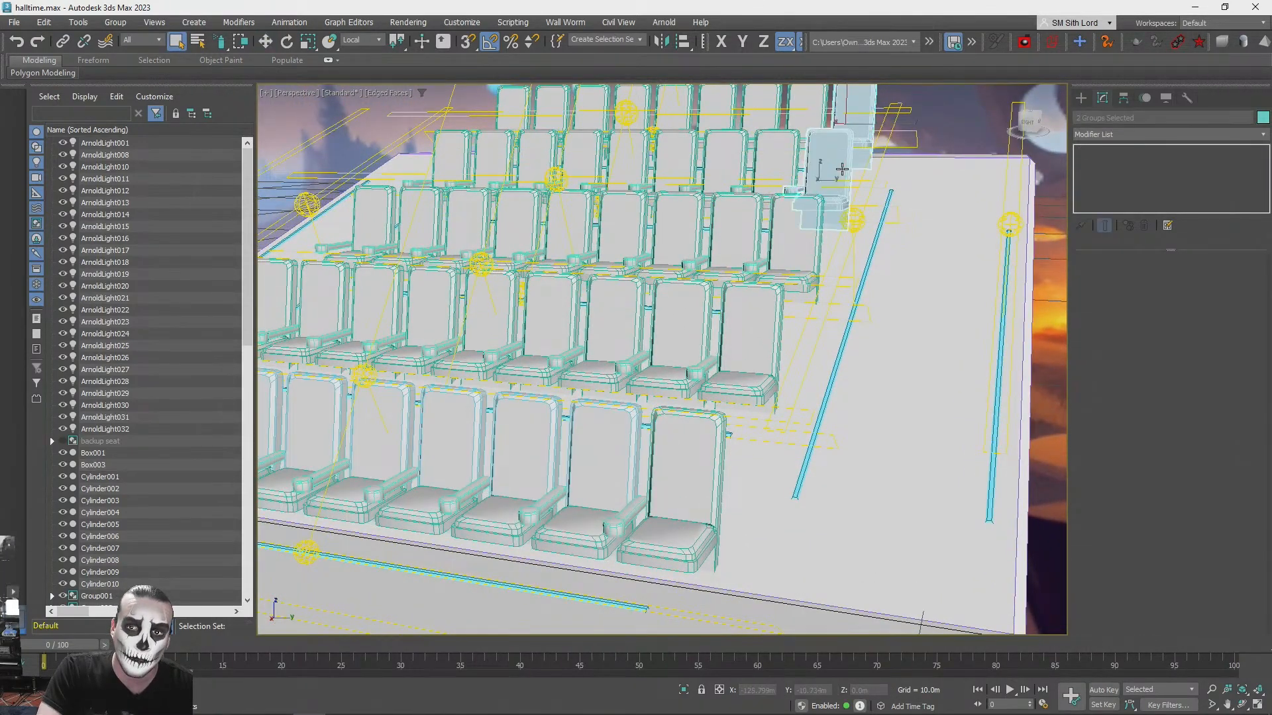
ctrl+click(809, 220)
ctrl+click(752, 318)
ctrl+click(712, 437)
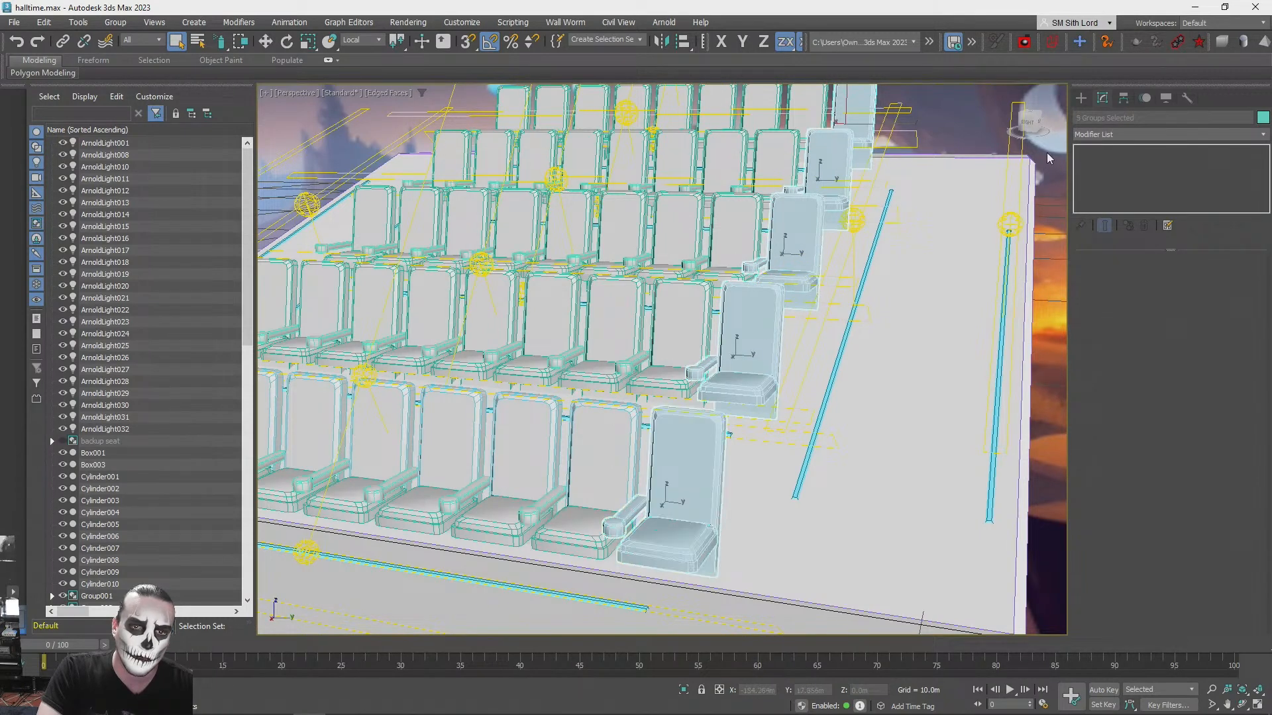
click(1101, 133)
click(1122, 182)
- Select the armrest elements of the five end seats and detach them to element as clones
click(1199, 366)
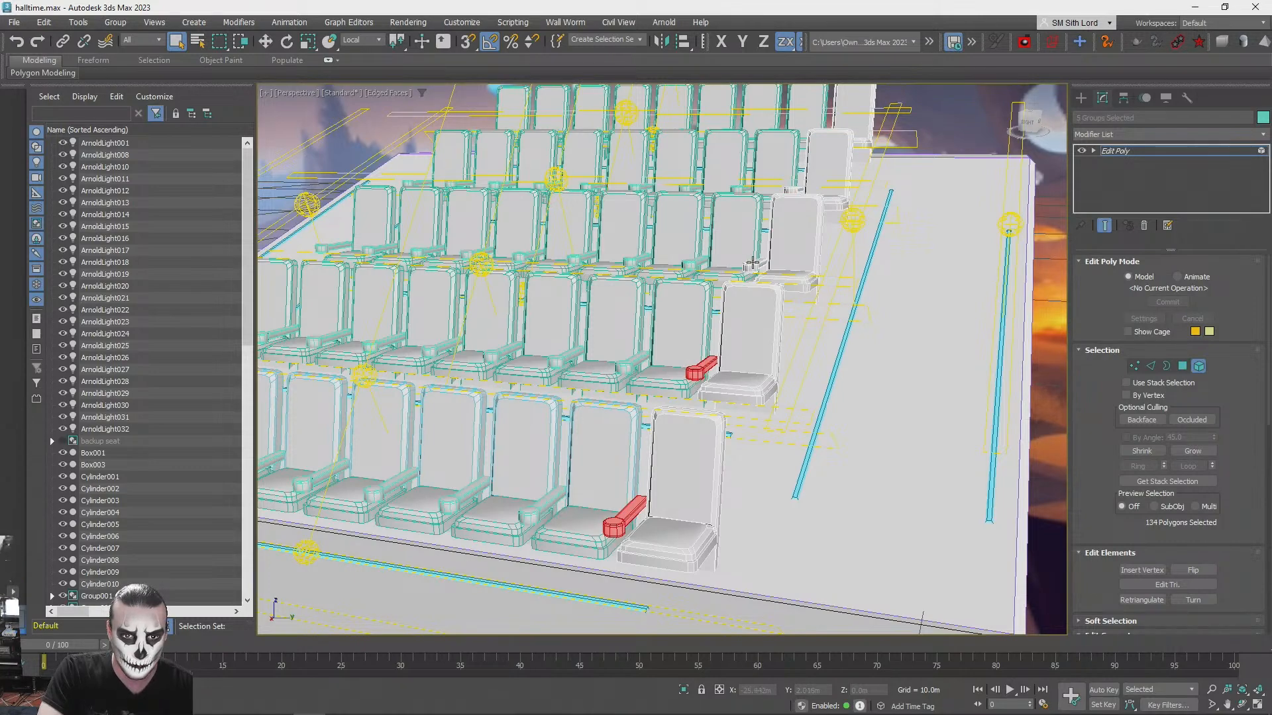
alt+middle_drag(792, 191, 840, 201)
mouse_move(999, 464)
alt+middle_down()
mouse_move(1024, 497)
mouse_move(995, 450)
alt+middle_up()
scroll(995, 450, up, 1)
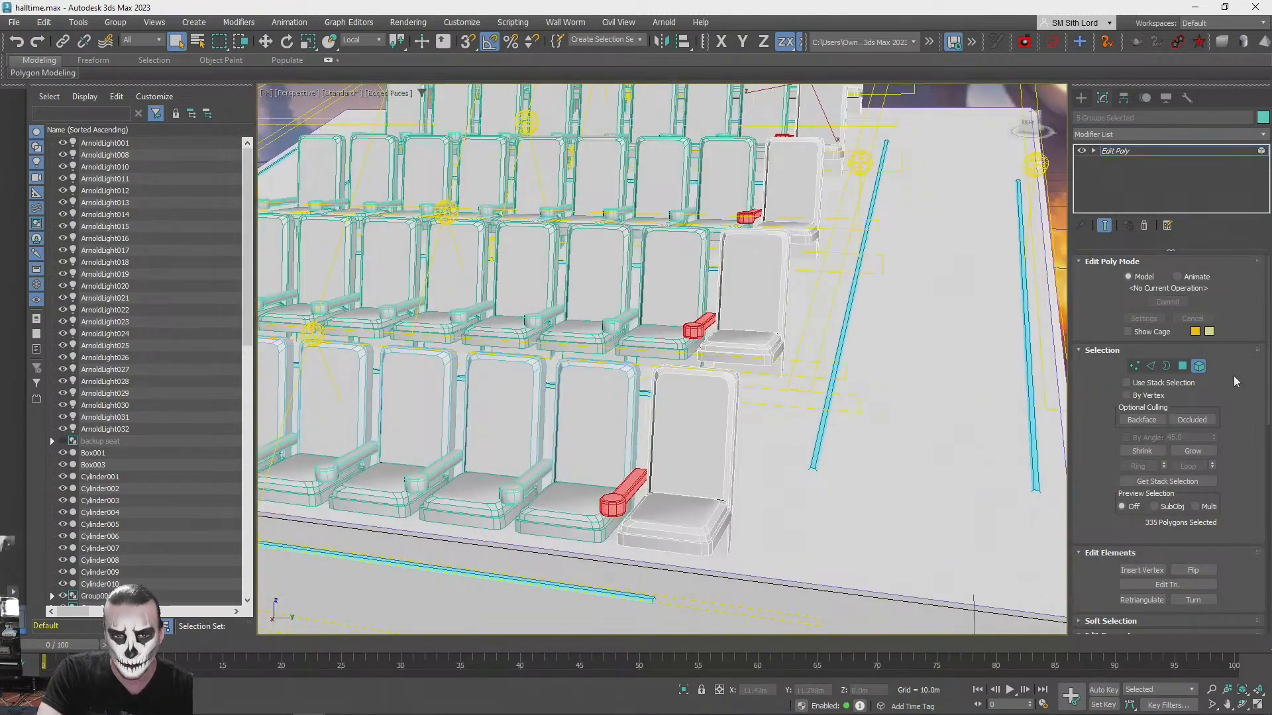
scroll(1097, 452, down, 5)
drag(1236, 490, 1236, 484)
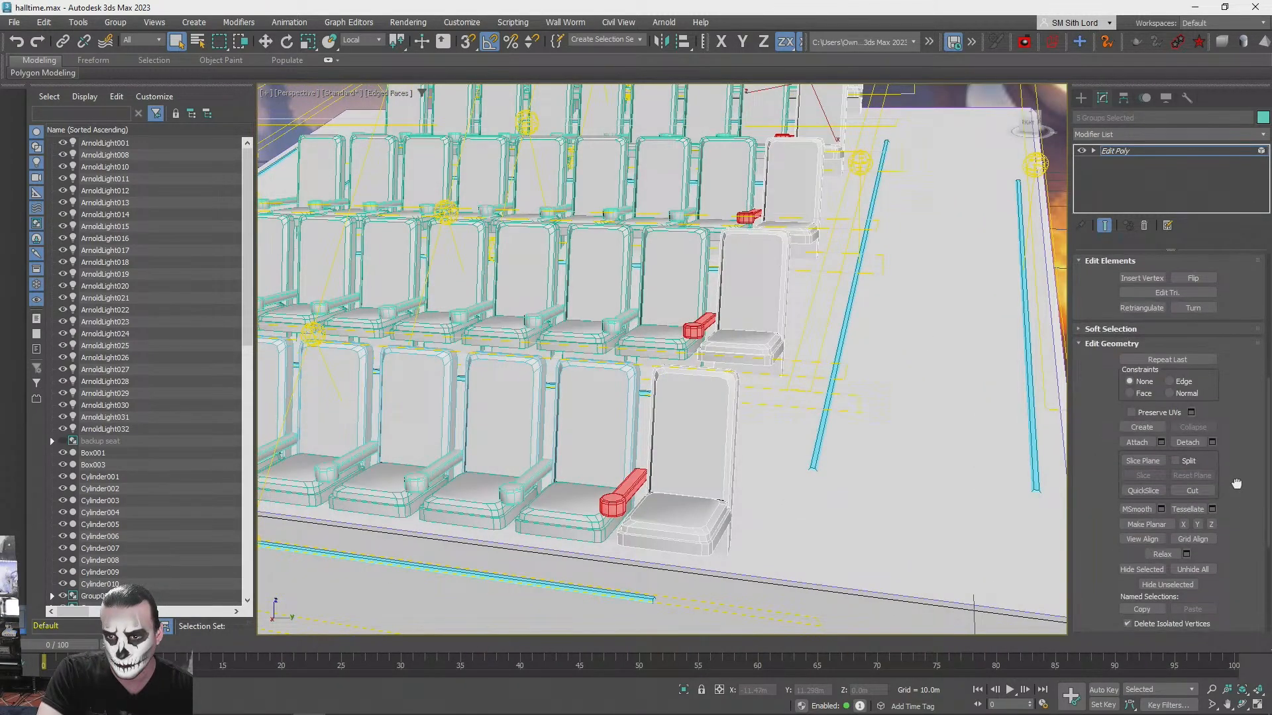
click(1213, 443)
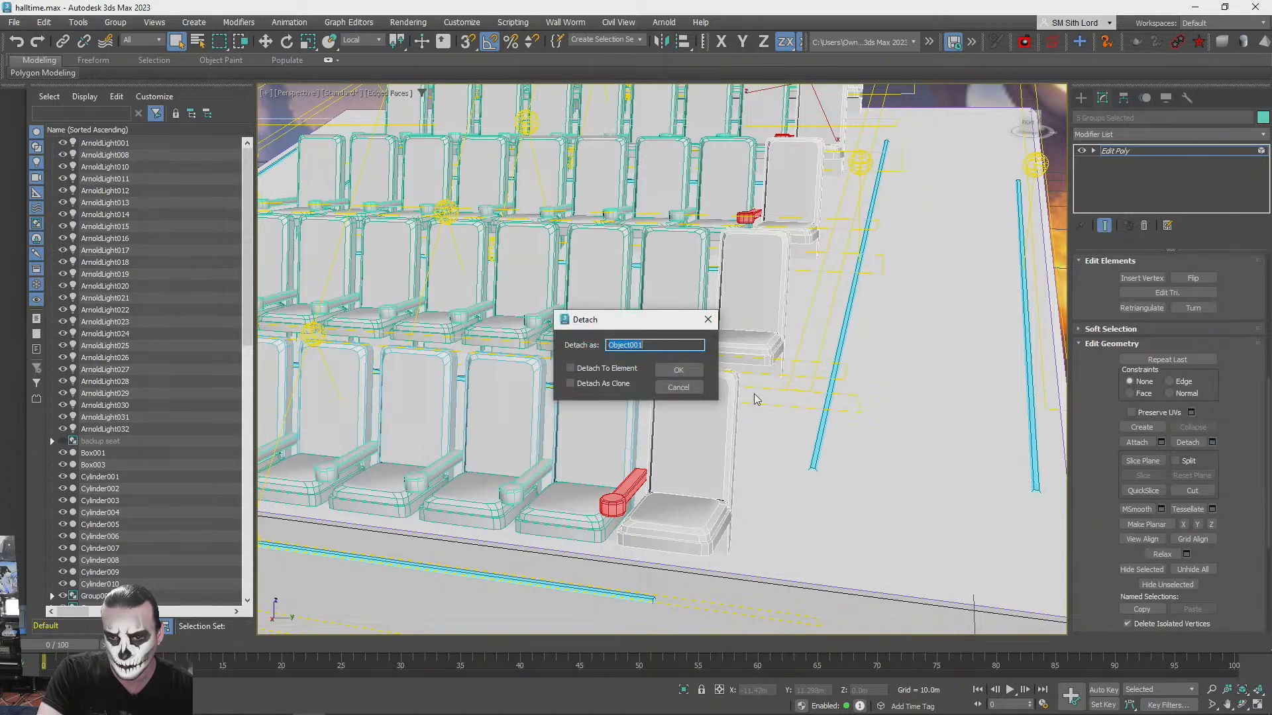
click(686, 371)
- Move the cloned armrests along Y to the open outer side of the end seats and leave element editing
key(w)
drag(794, 215, 863, 228)
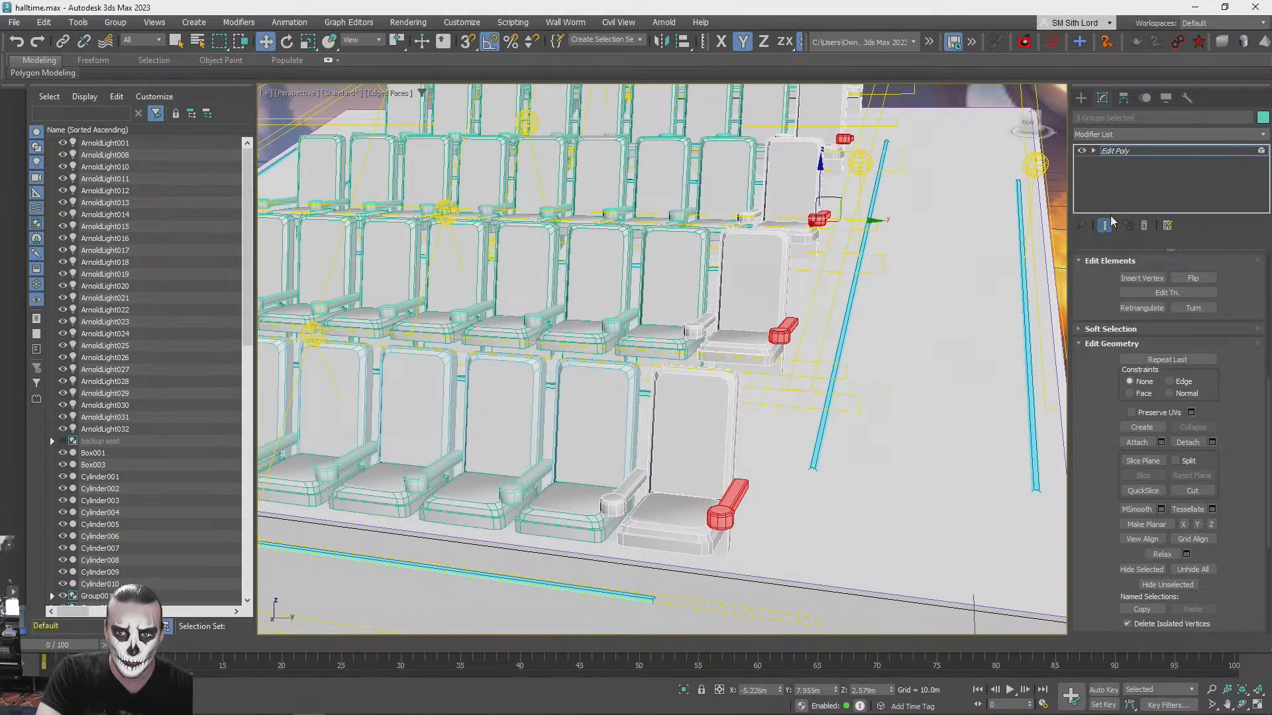
click(1113, 151)
scroll(922, 253, down, 5)
alt+middle_drag(916, 267, 914, 276)
click(913, 277)
scroll(914, 276, up, 1)
scroll(662, 431, up, 8)
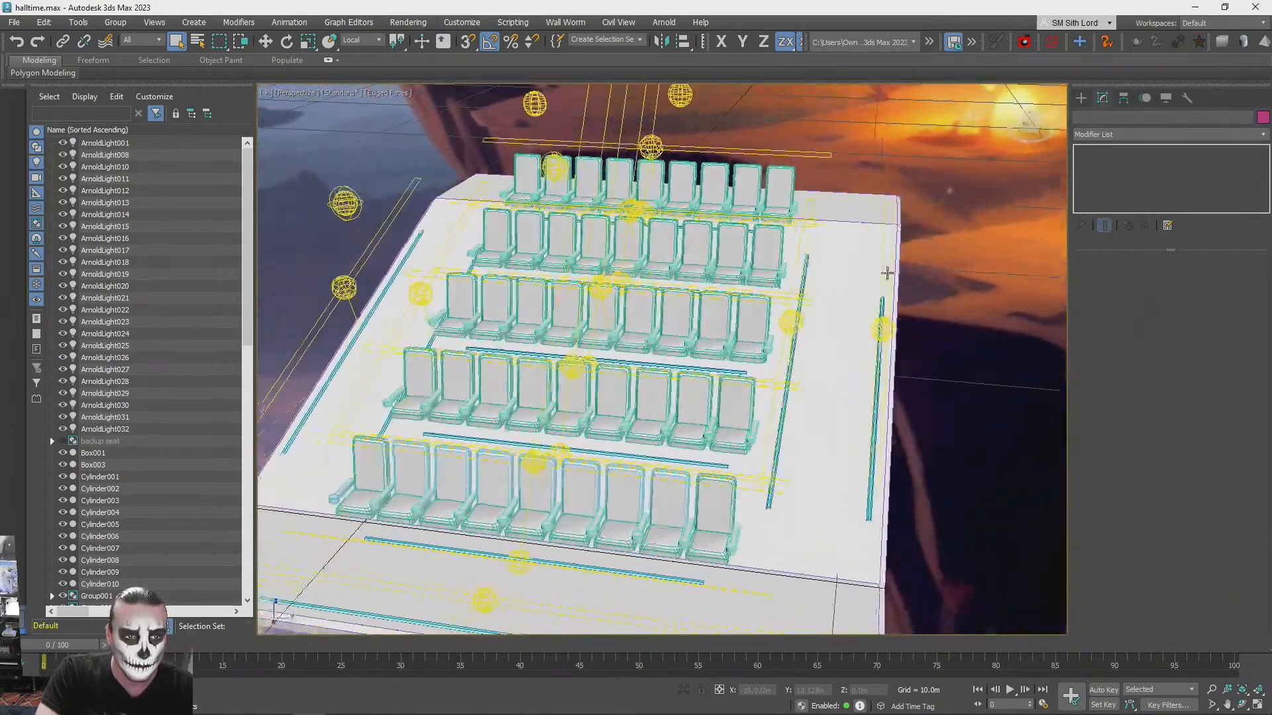
- Attach the new outer armrest and the backrest of the front row's end seat to the stage mesh, matching material IDs to material
click(680, 449)
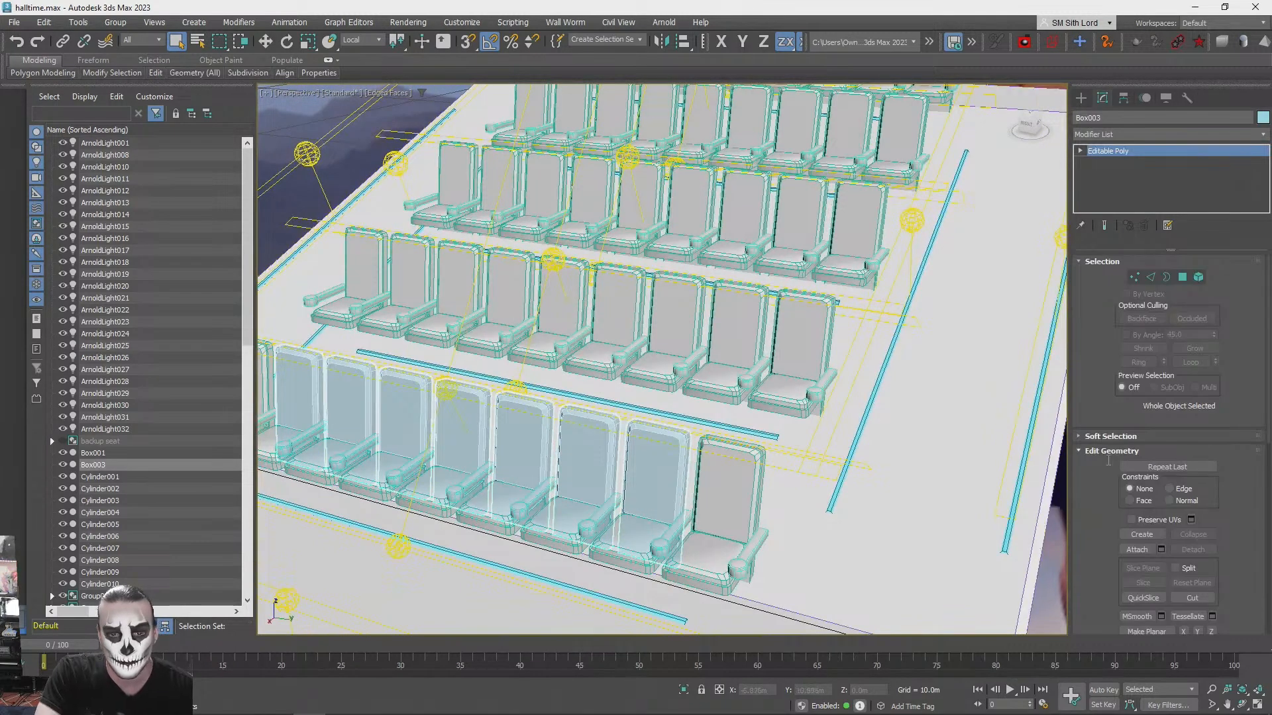
click(739, 568)
click(705, 346)
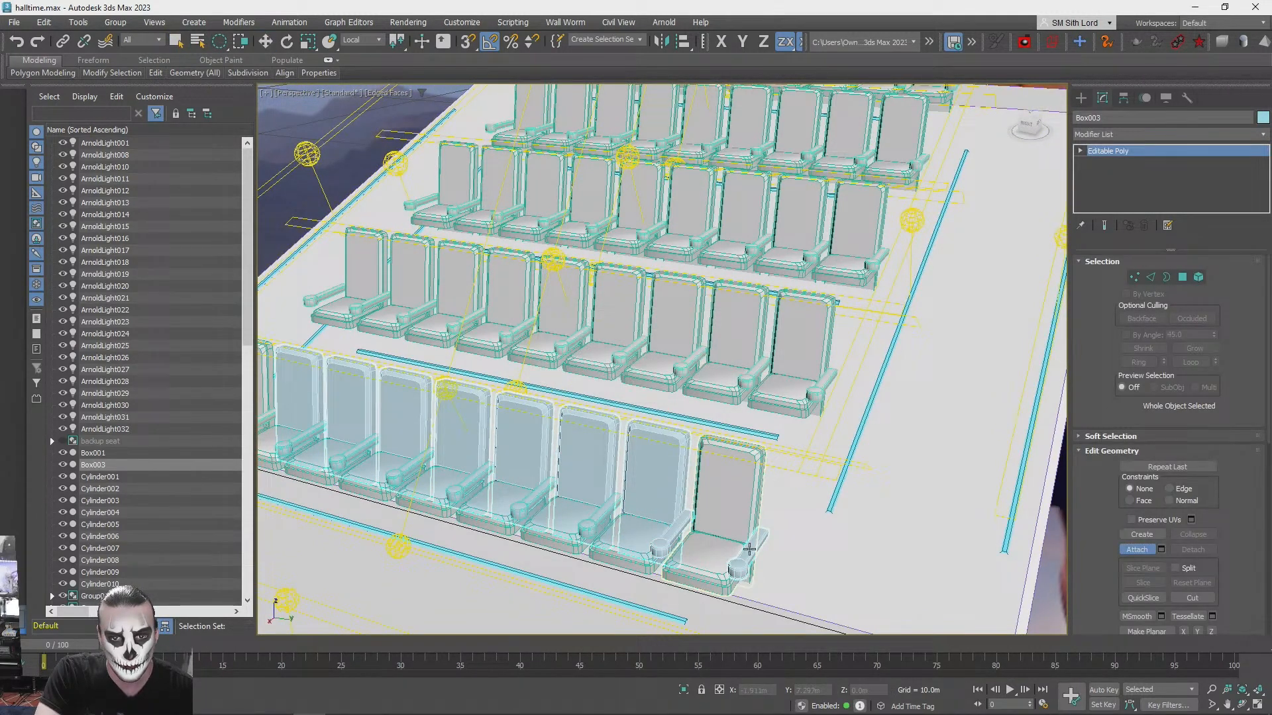
click(732, 488)
click(704, 346)
- Attach the cushions of the last two front-row seats to the stage mesh and end the Attach command
middle_drag(679, 598, 843, 537)
click(871, 516)
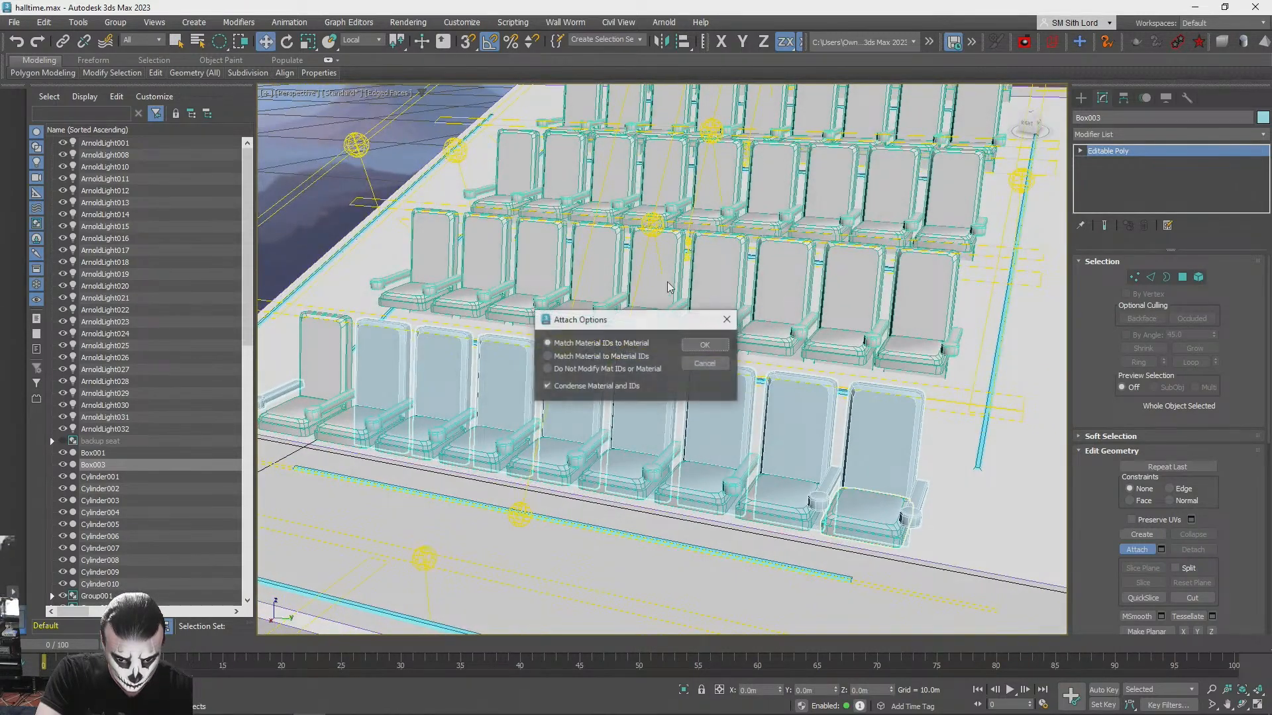
click(705, 345)
alt+middle_drag(708, 457, 749, 483)
click(757, 519)
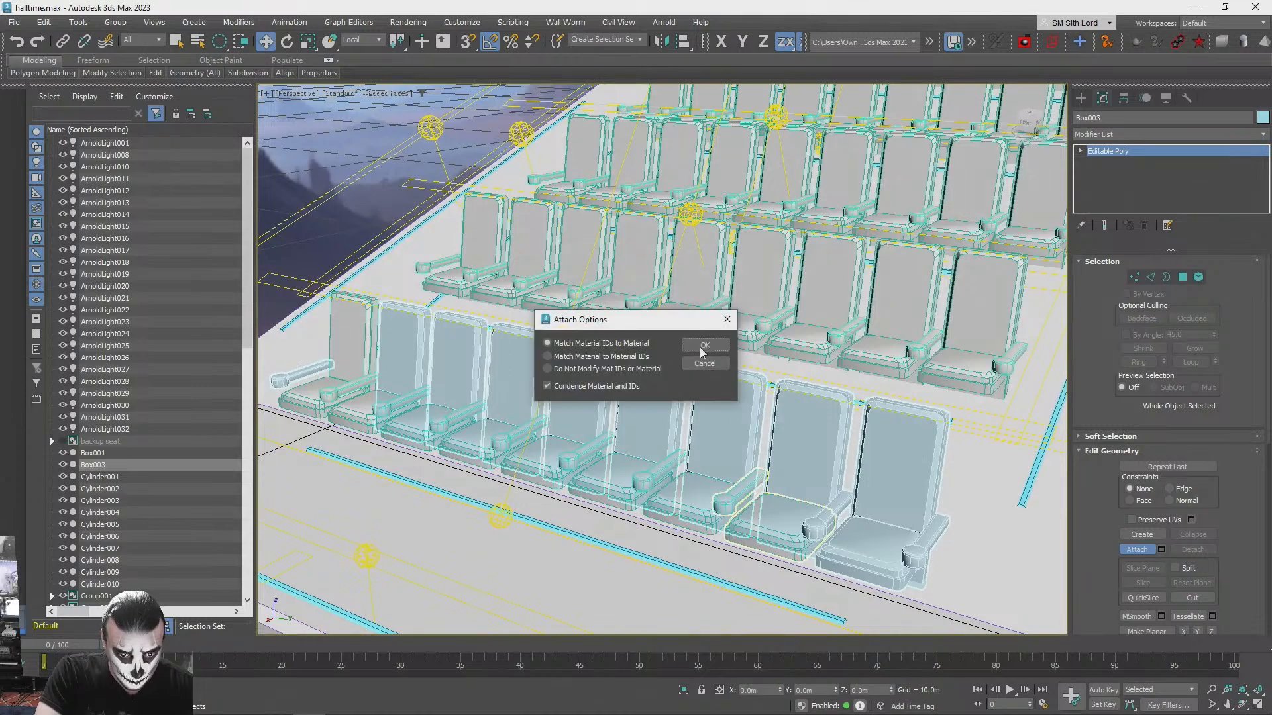
click(703, 345)
alt+middle_drag(701, 398, 852, 461)
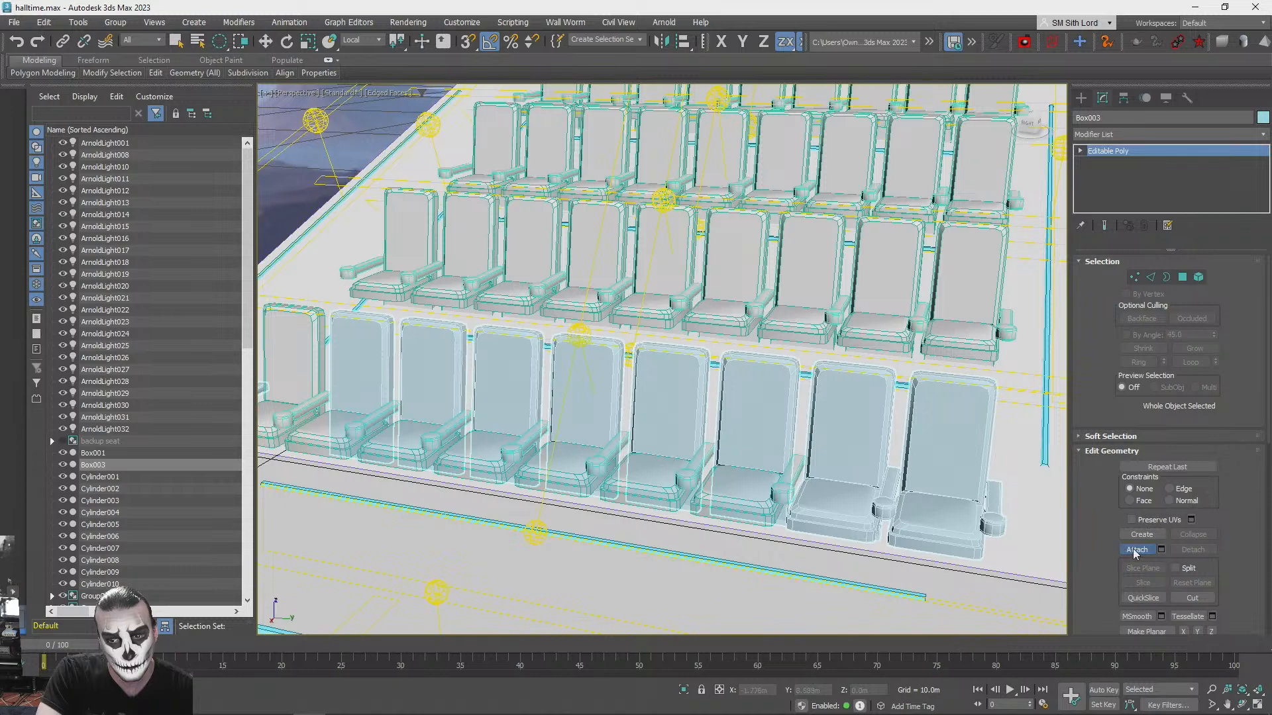
key(w)
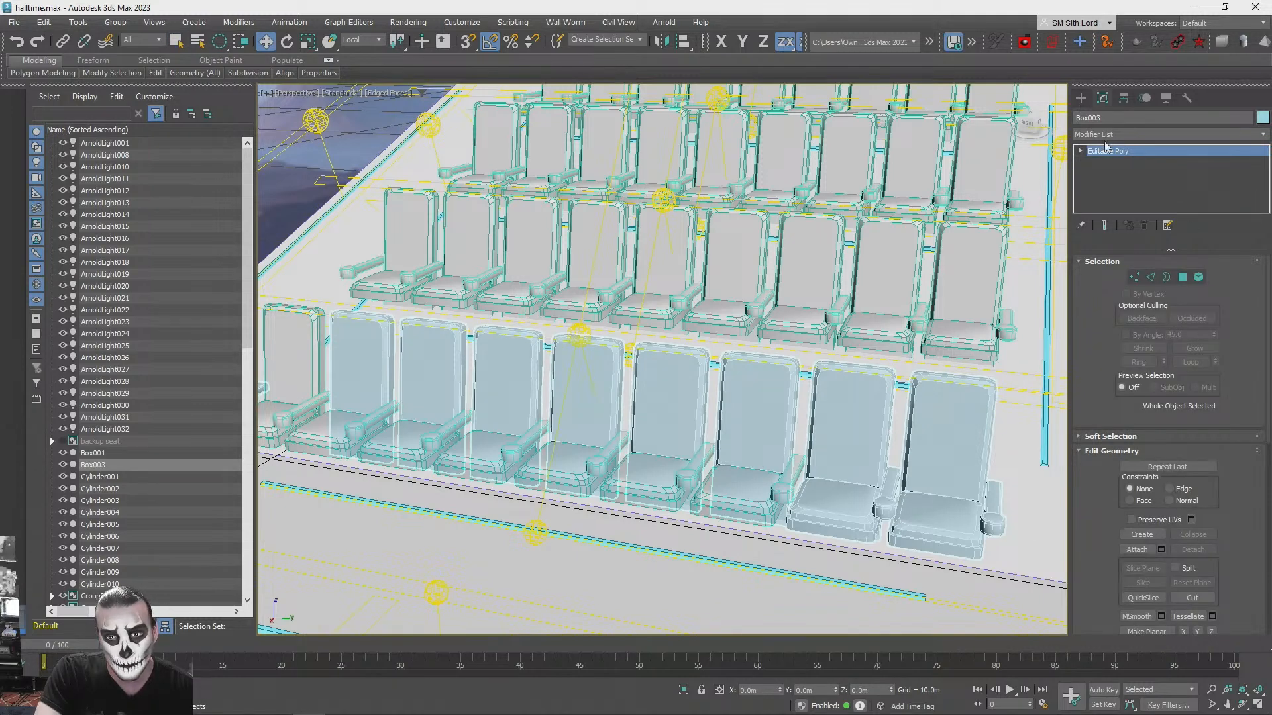
- Try lifting the armrest element between the last two front-row seats, undo the move, and check the neighbouring cushion and backrest elements
key(1)
click(1112, 152)
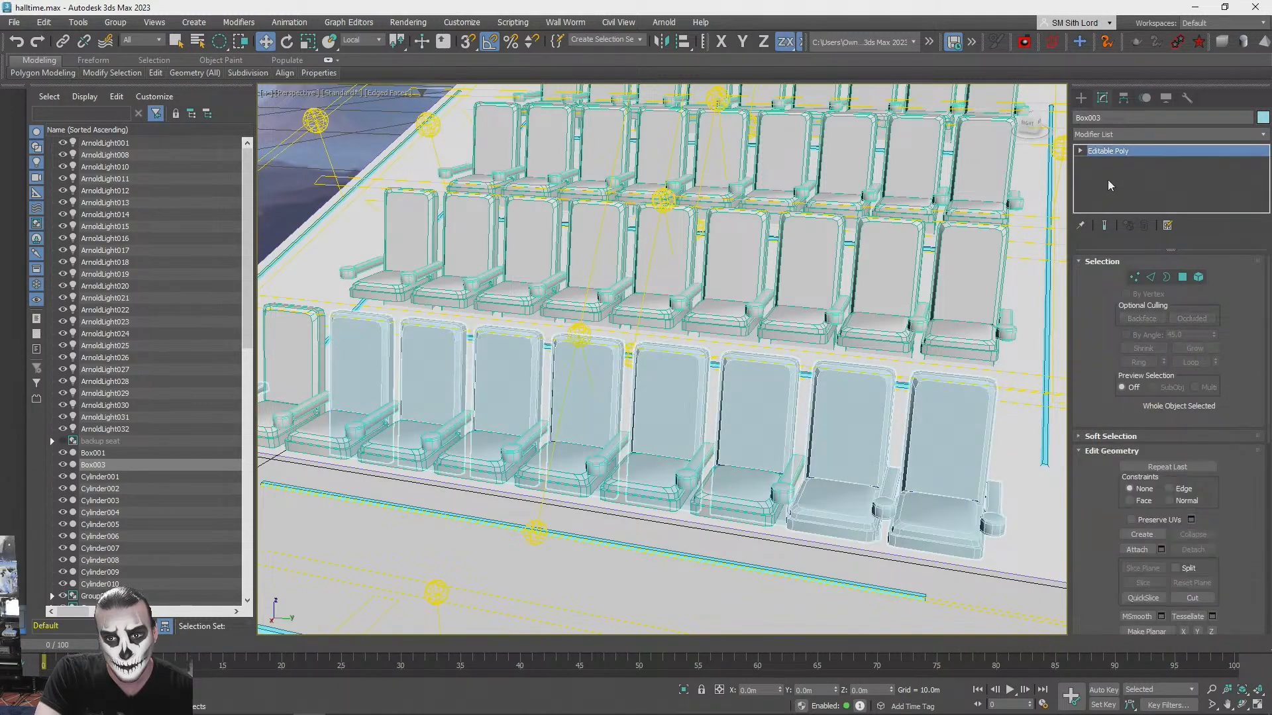
click(1199, 280)
click(885, 493)
drag(888, 464, 891, 407)
key(ctrl+z)
click(859, 519)
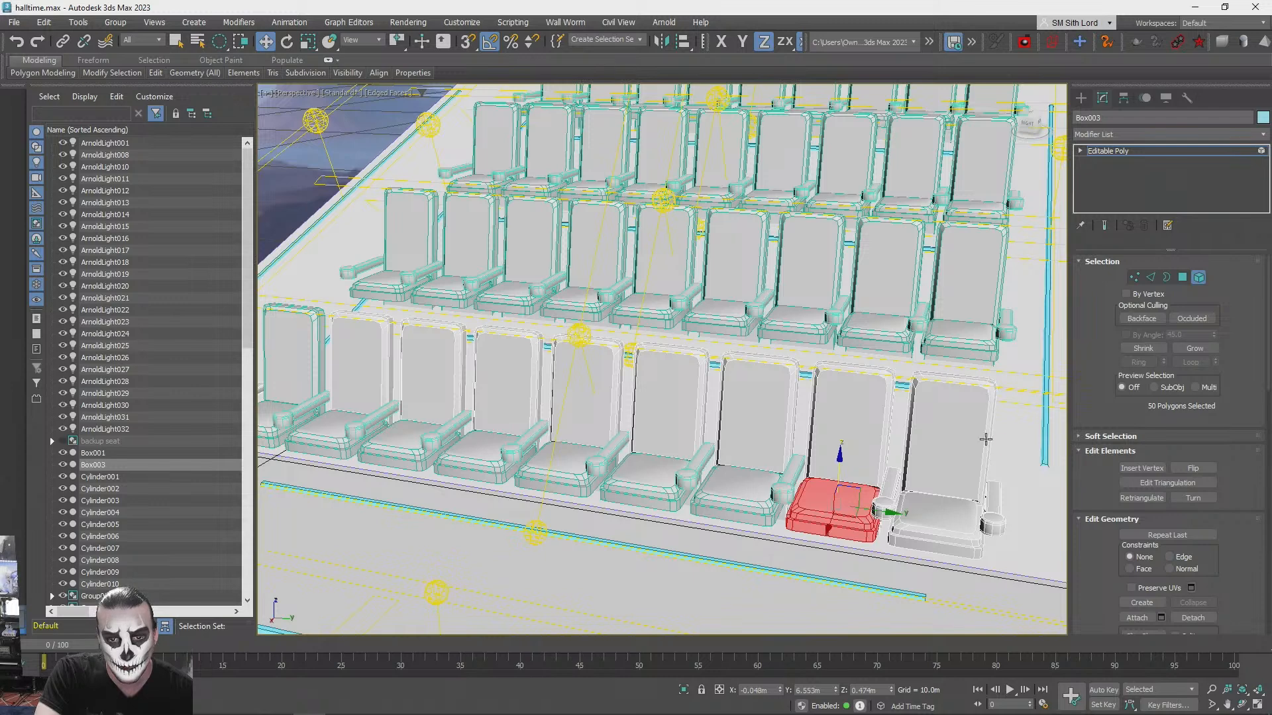
key(q)
click(976, 465)
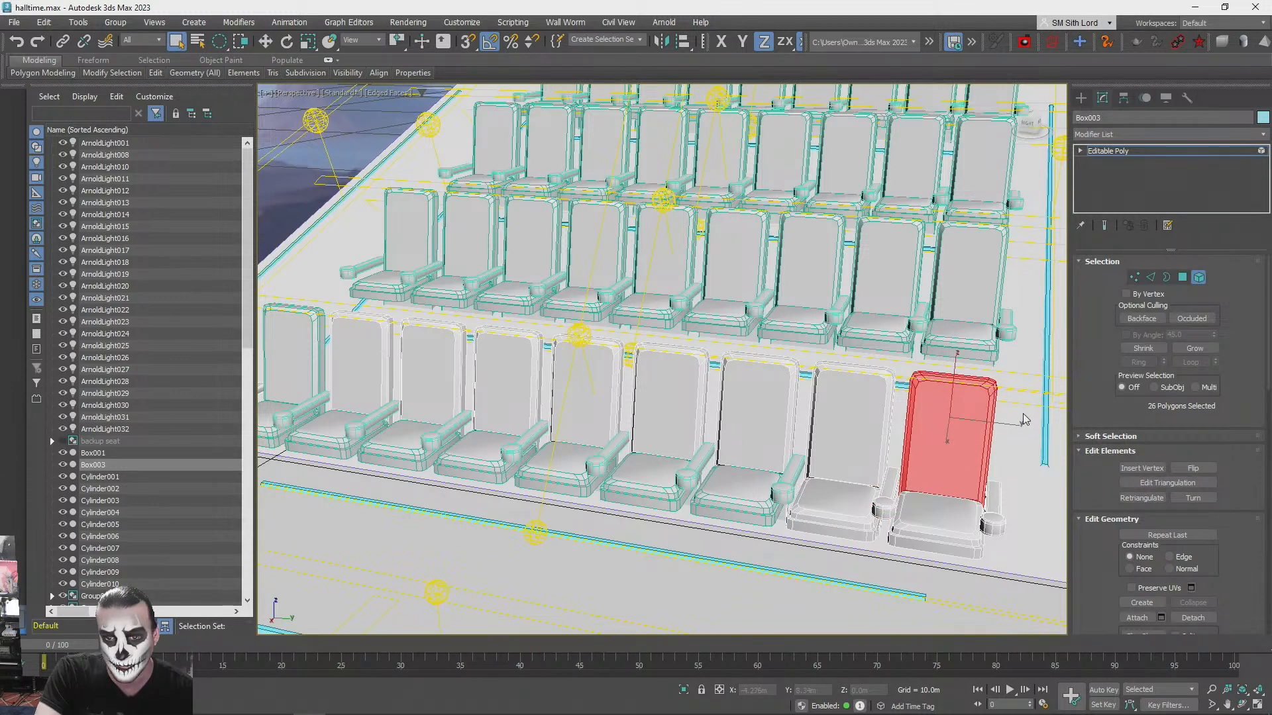
click(1023, 420)
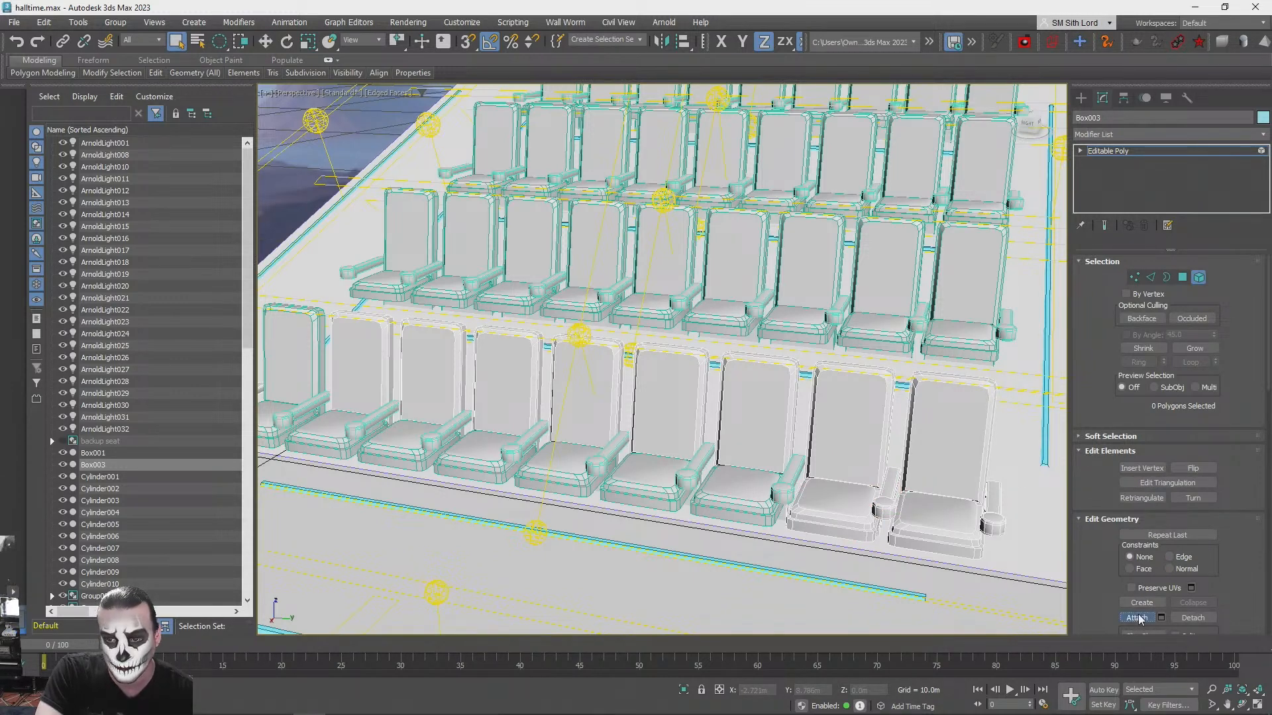
- Attach the armrests and cushions of the seventh and sixth front-row seats to the stage mesh, matching material IDs to material
click(776, 491)
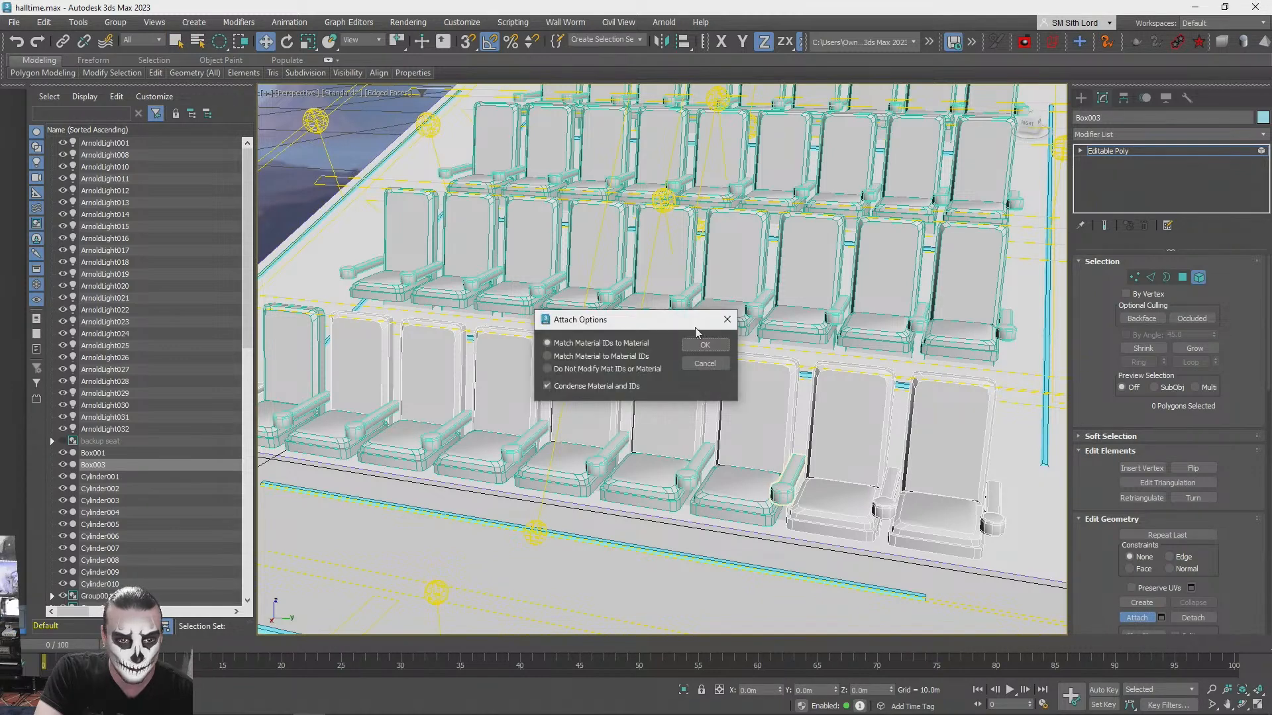
click(705, 345)
click(735, 377)
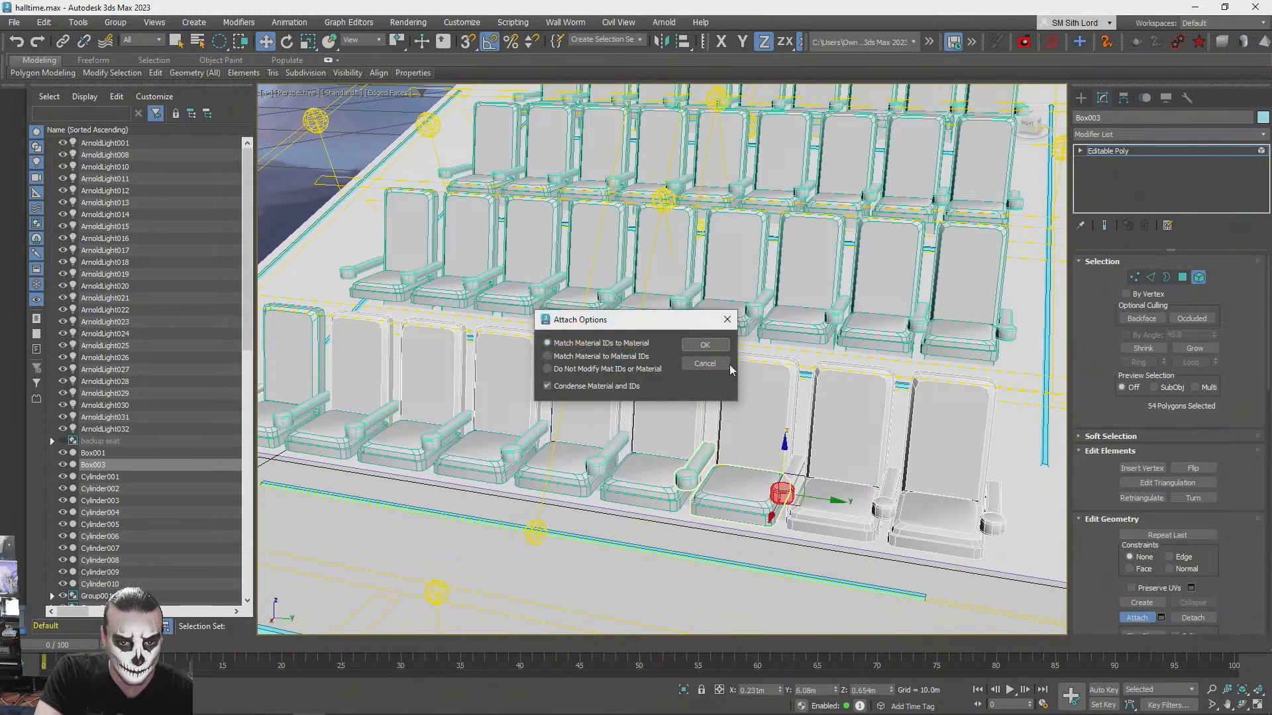
click(722, 346)
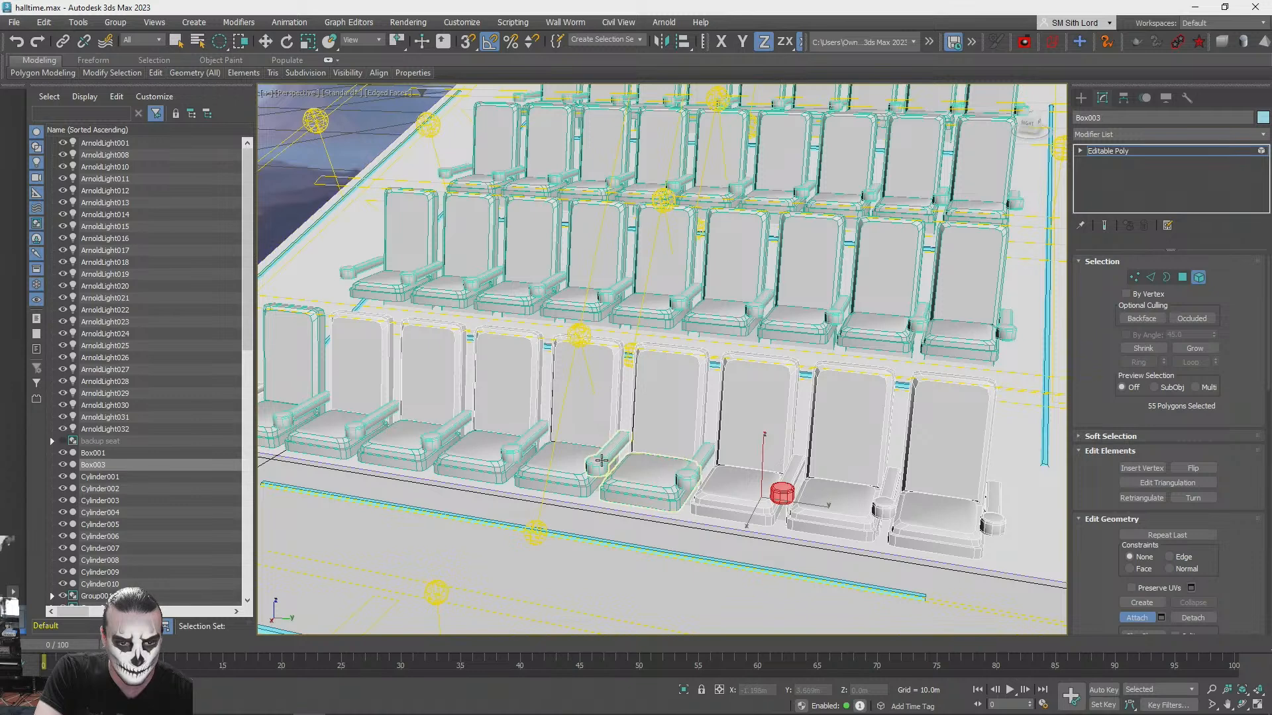
click(689, 478)
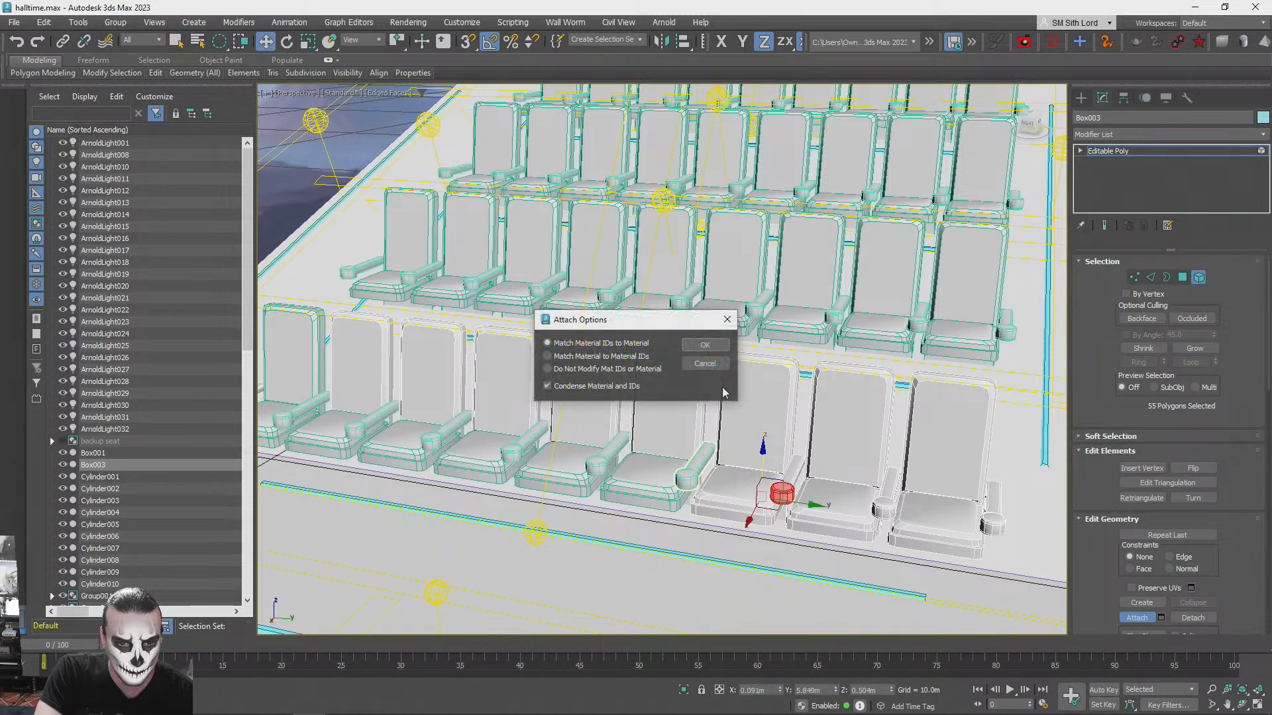
click(704, 345)
click(660, 485)
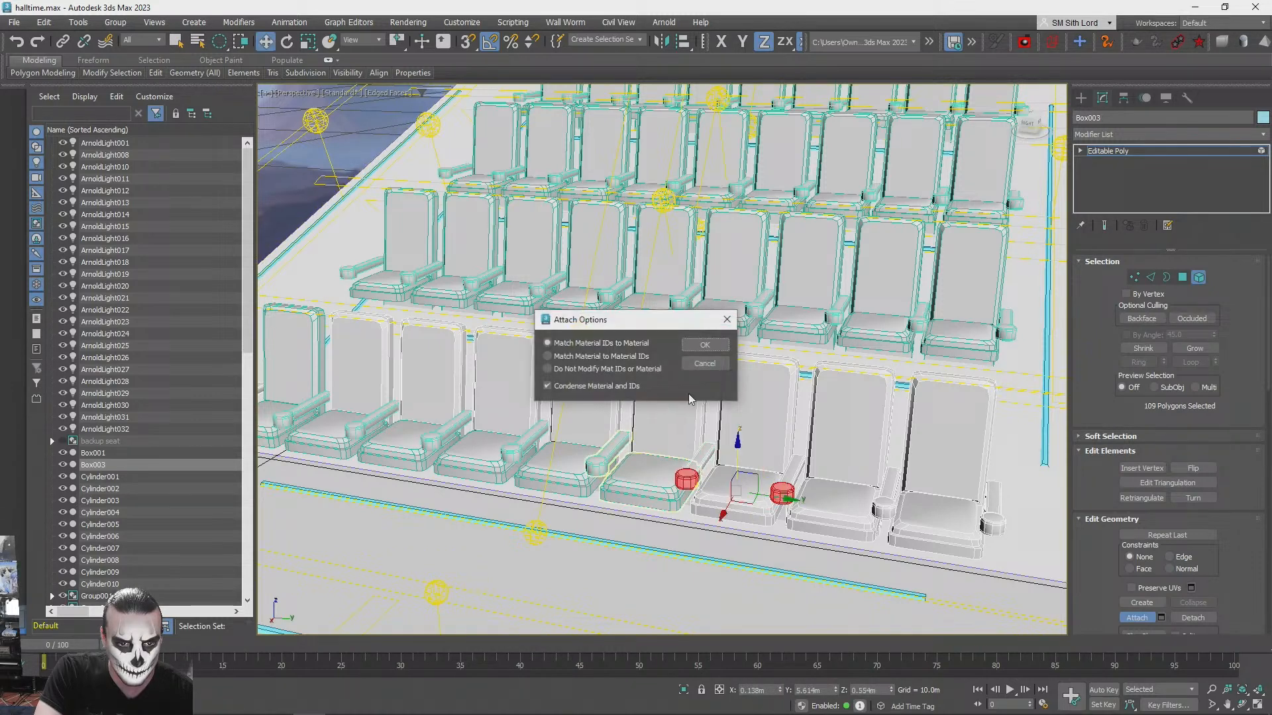
click(705, 345)
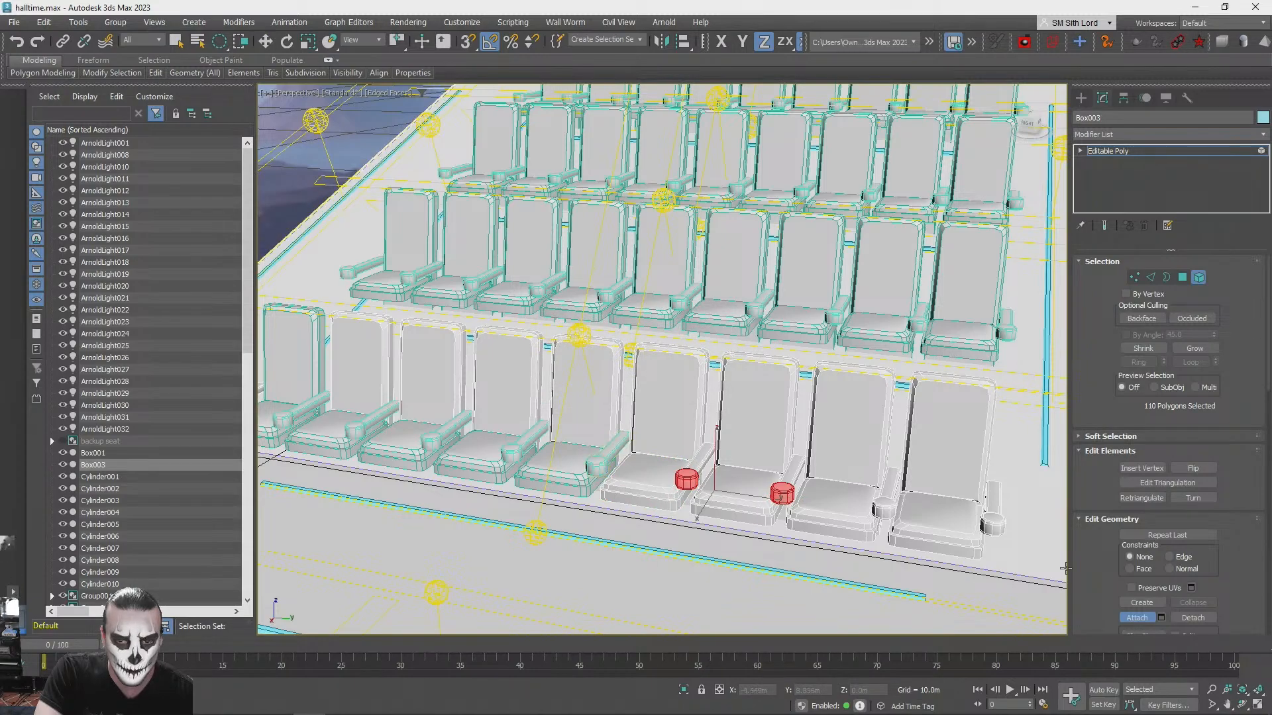
key(w)
- Try lifting the armrest element between the sixth and seventh front-row seats and undo the move
key(q)
click(607, 443)
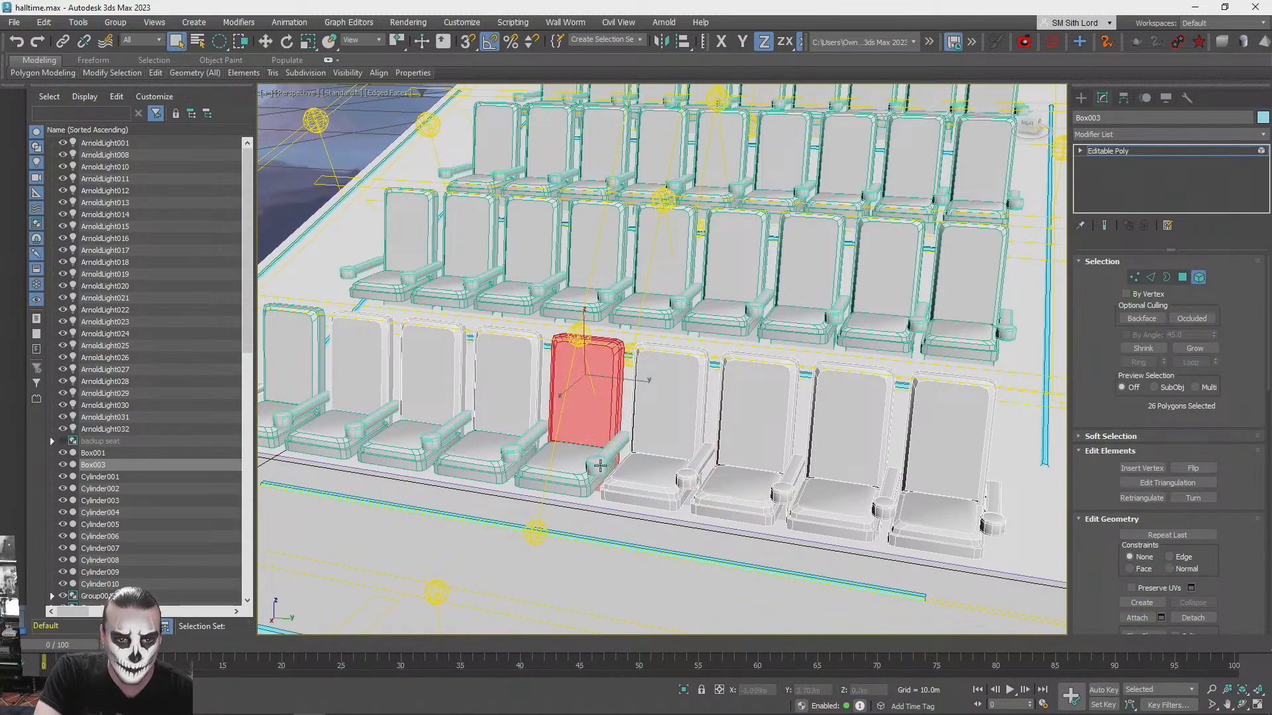
scroll(617, 445, up, 6)
click(729, 451)
drag(736, 402, 738, 249)
key(ctrl+z)
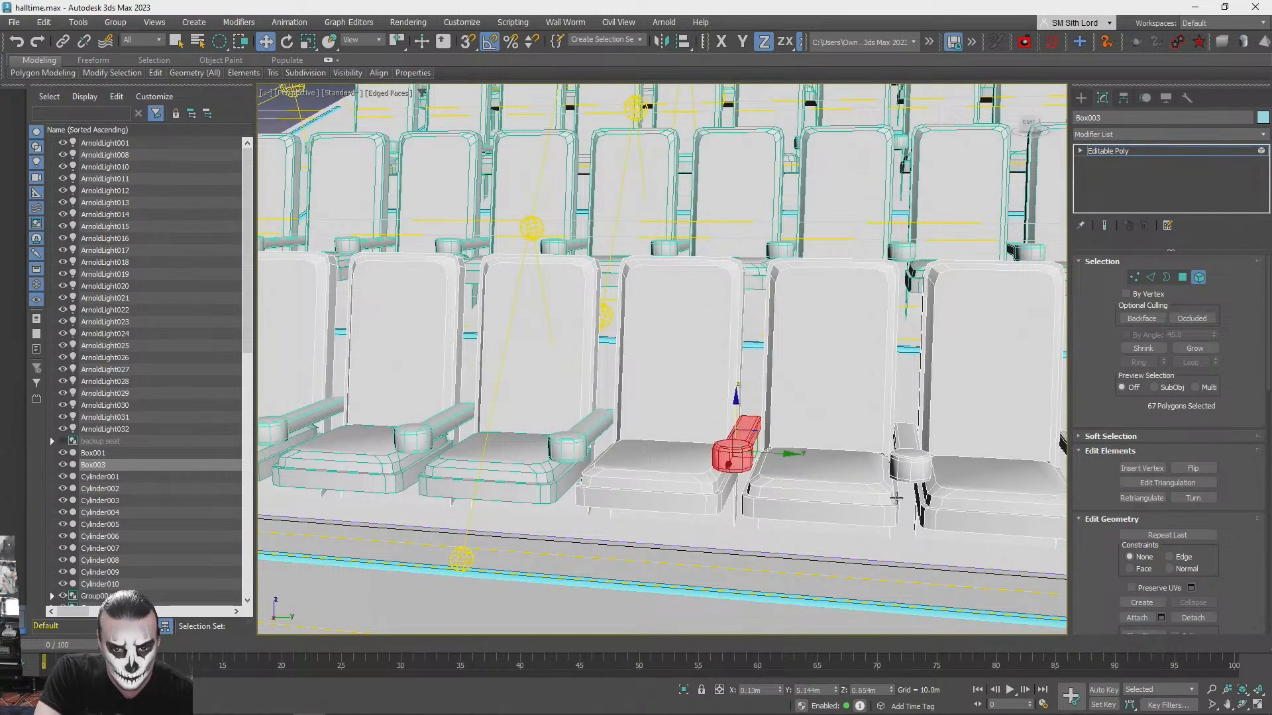
- Try lifting the armrest element at the next pair of front-row seats and undo the move
click(919, 458)
click(902, 452)
click(902, 452)
drag(912, 409, 913, 224)
key(ctrl+z)
key(q)
click(718, 454)
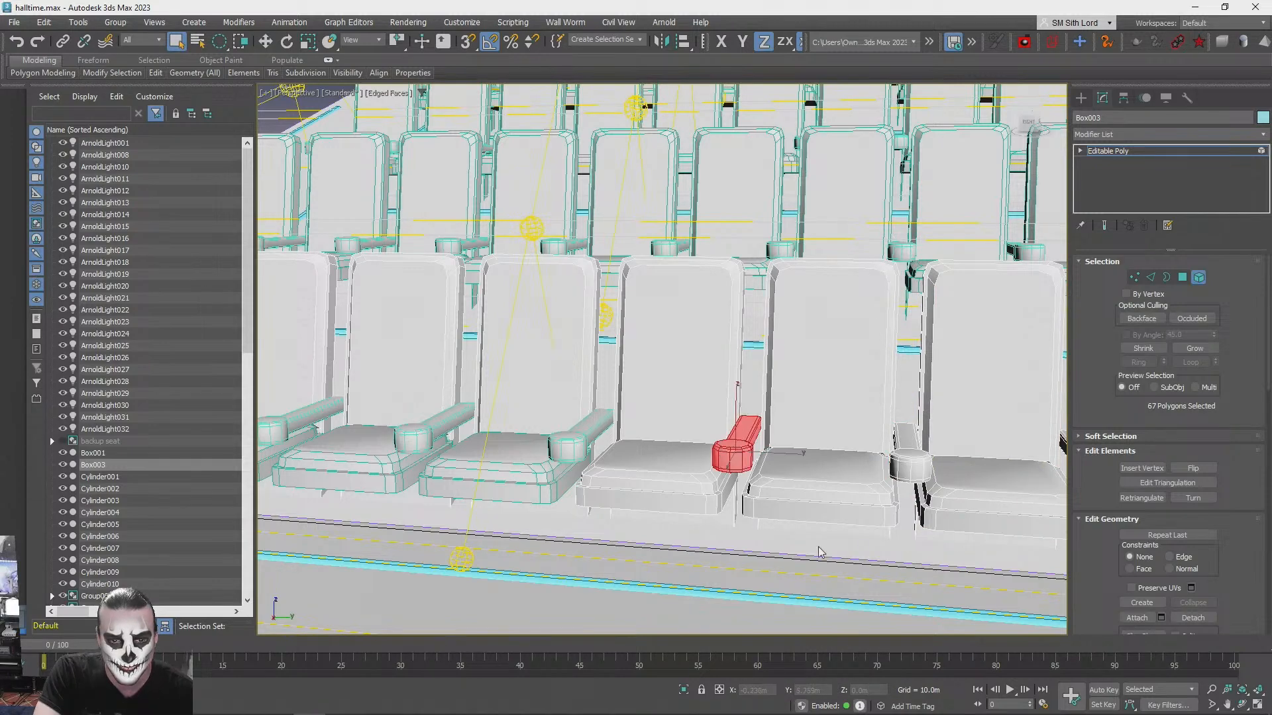
- Attach the armrest and cushion of the fifth front-row seat to the combined mesh, matching material IDs to material
alt+middle_drag(1262, 423, 1113, 618)
click(914, 589)
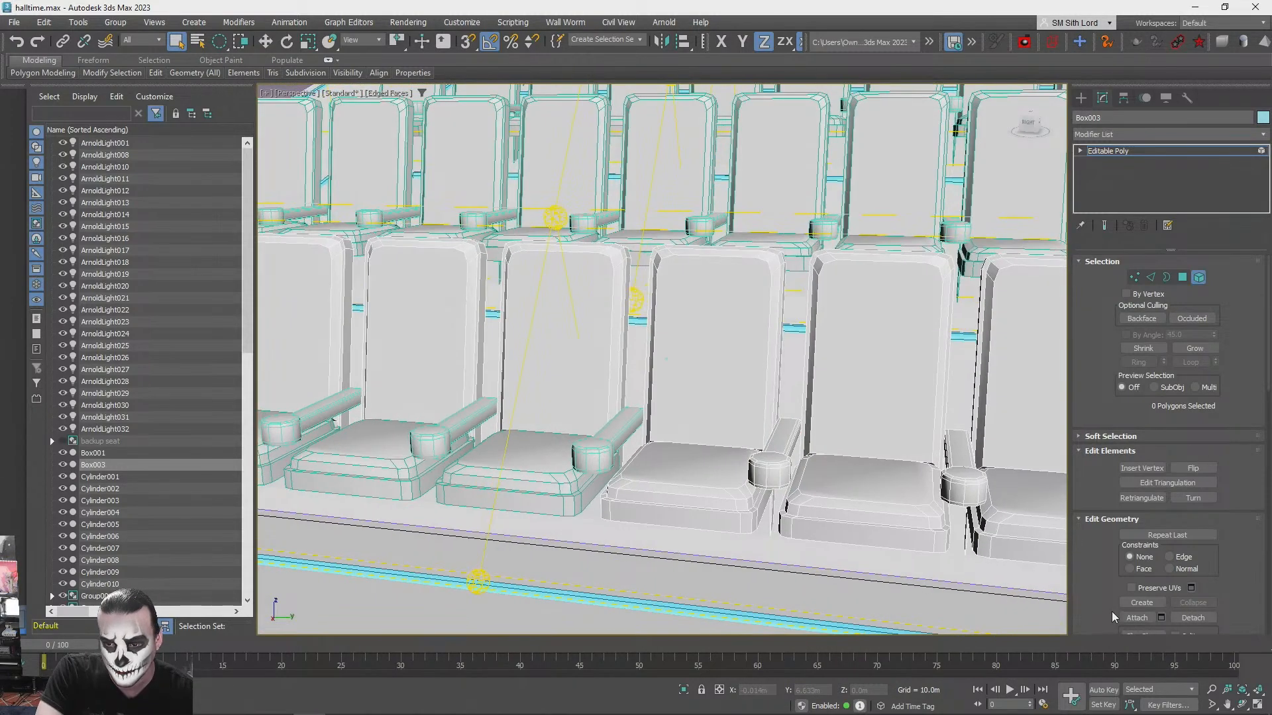
alt+middle_drag(881, 464, 754, 494)
click(753, 495)
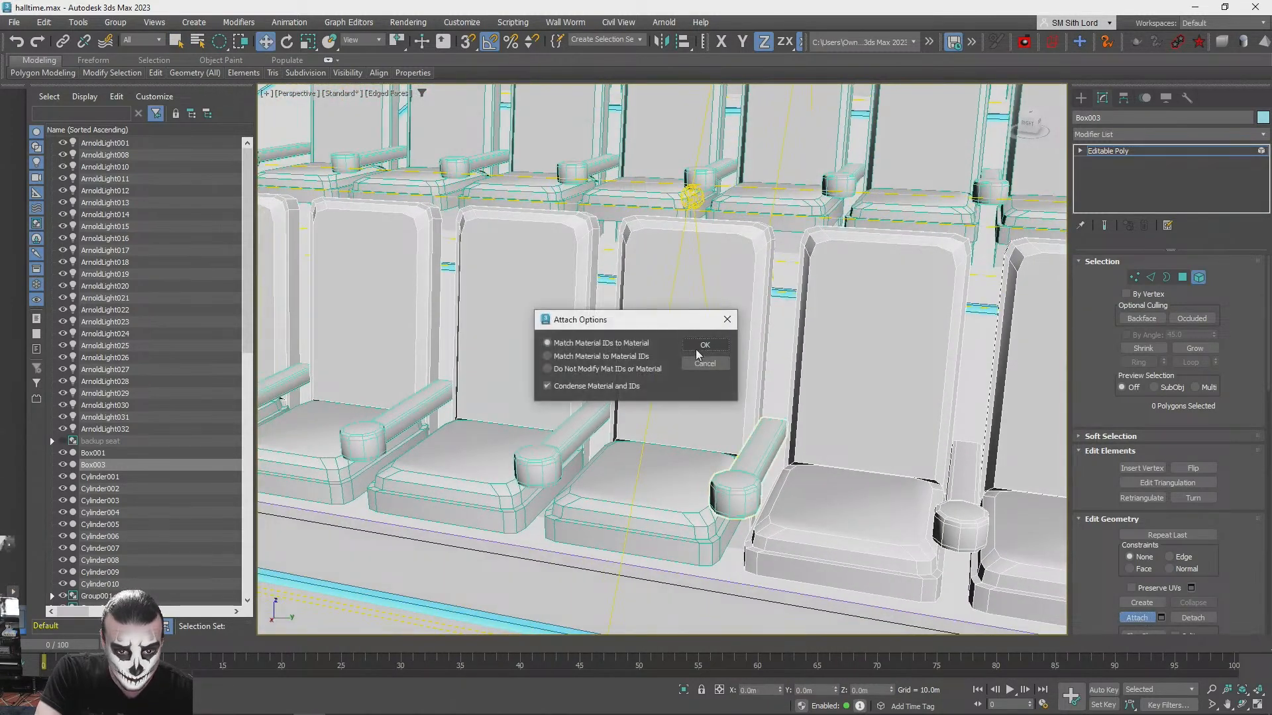
click(702, 346)
click(679, 510)
click(701, 398)
- Attach the armrest and cushion of the fourth front-row seat to the mesh, matching material IDs to material
alt+middle_drag(701, 398, 658, 450)
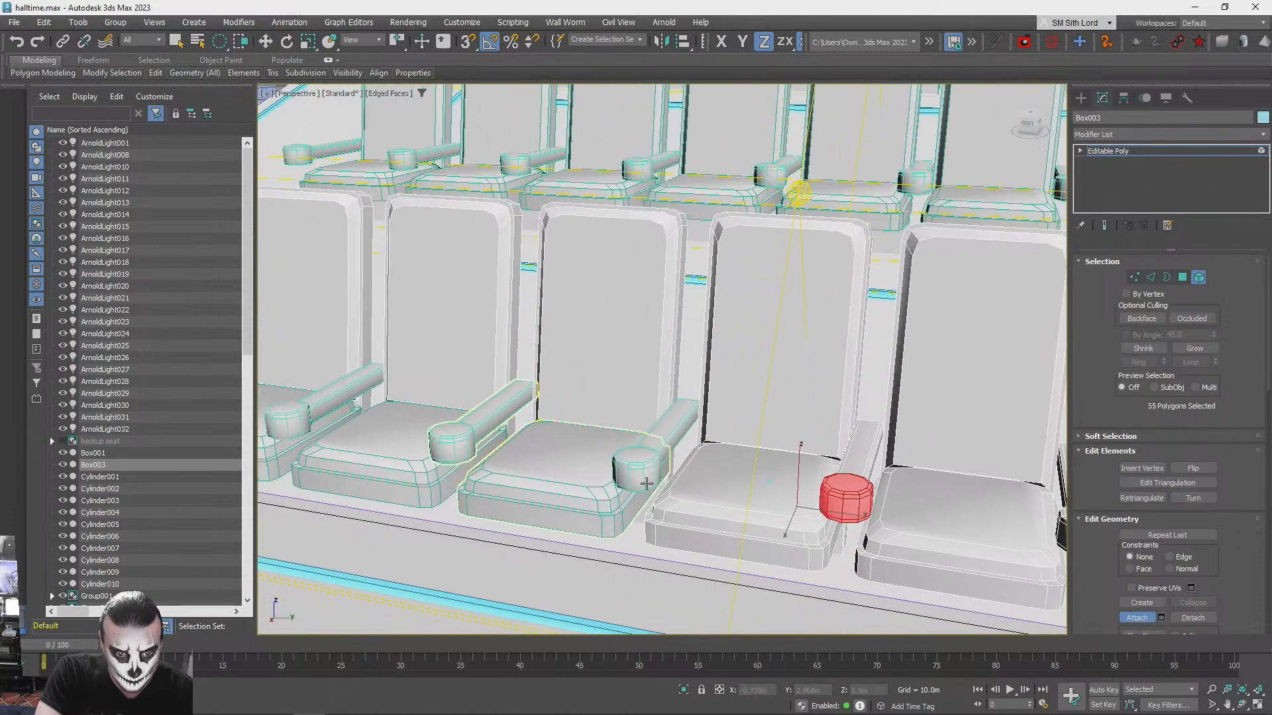
click(658, 450)
click(705, 345)
alt+middle_drag(704, 344, 630, 488)
click(630, 488)
click(709, 347)
- Attach the armrest and cushion of the third front-row seat, matching material IDs to material
alt+middle_drag(677, 378, 575, 446)
click(571, 430)
click(697, 346)
click(575, 445)
click(688, 342)
- Attach the second front-row seat's armrest and cushion and the first seat's cushion, matching material IDs to material
alt+middle_drag(689, 342, 616, 434)
click(616, 433)
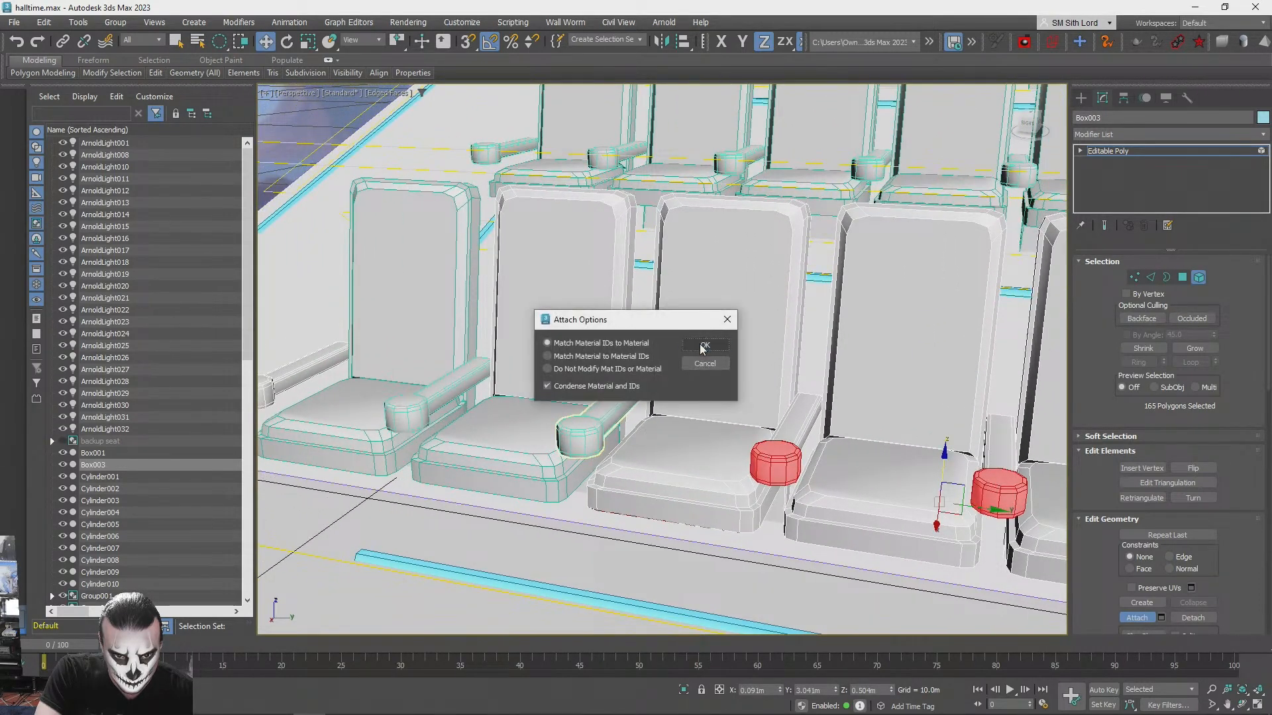
click(702, 347)
alt+middle_drag(702, 347, 555, 468)
click(554, 468)
click(703, 345)
alt+middle_drag(704, 345, 530, 414)
click(538, 408)
click(704, 345)
- End the Attach command, check the second front-row seat's backrest element, and leave element editing
alt+middle_drag(703, 346, 803, 402)
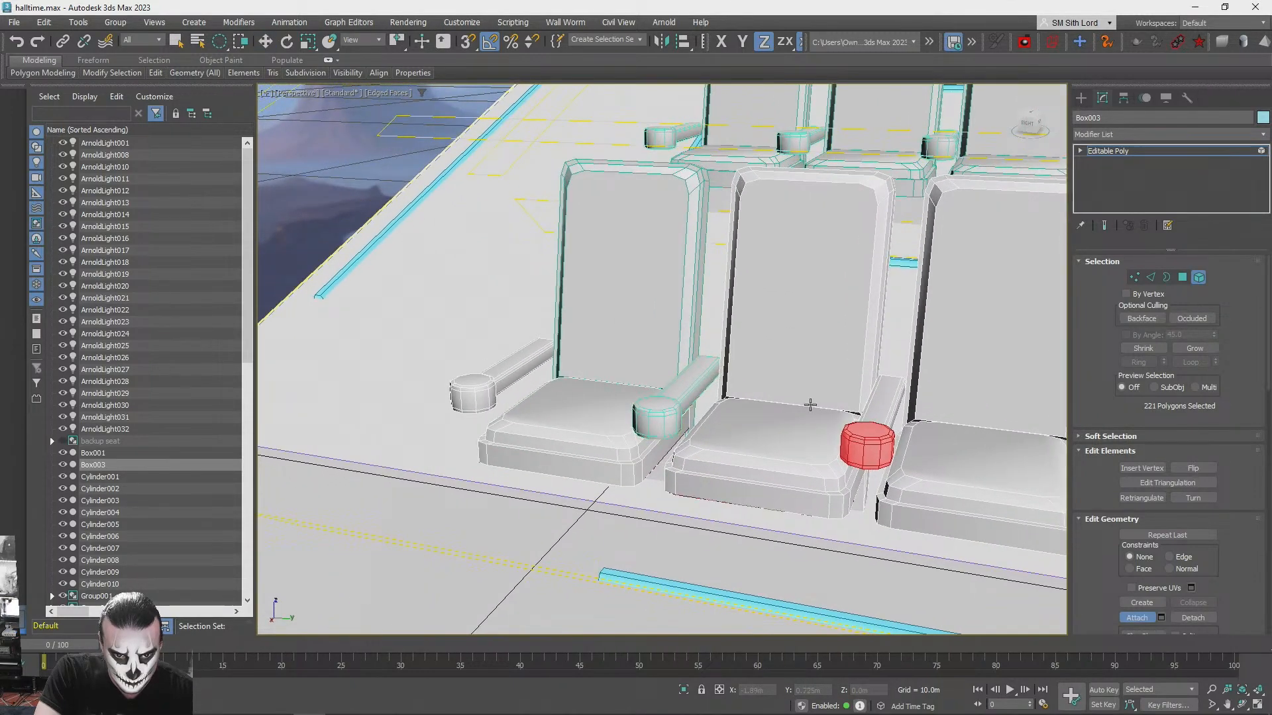
key(w)
click(755, 414)
click(776, 340)
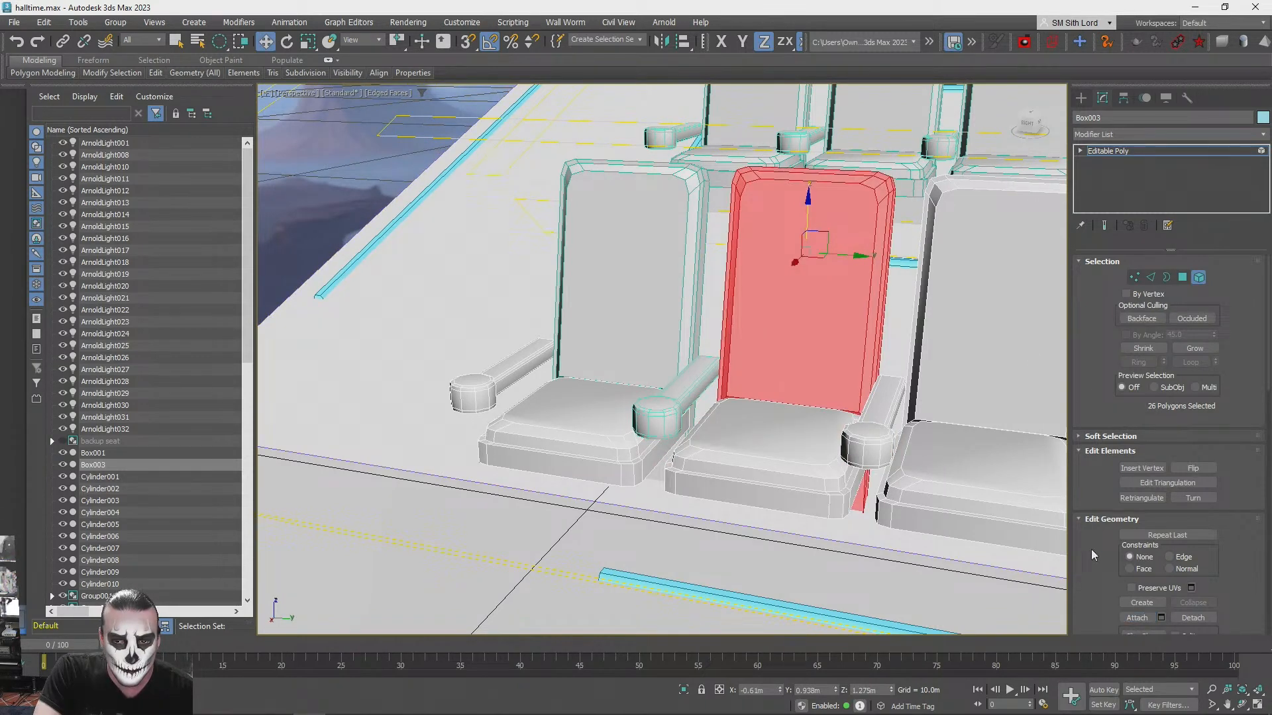
click(1199, 278)
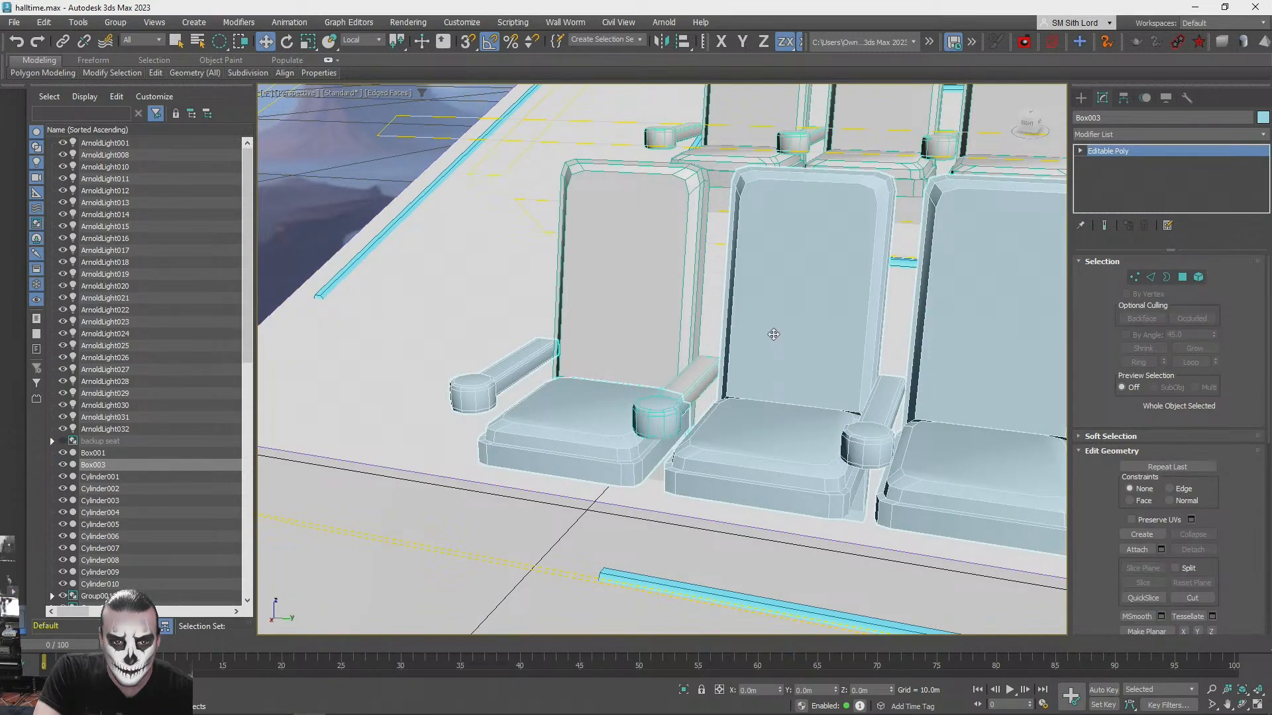
- Examine the front row and the rows behind it for seat parts missing from the combined mesh
scroll(775, 334, down, 8)
alt+middle_drag(767, 340, 783, 424)
scroll(596, 410, up, 8)
alt+middle_drag(596, 411, 623, 405)
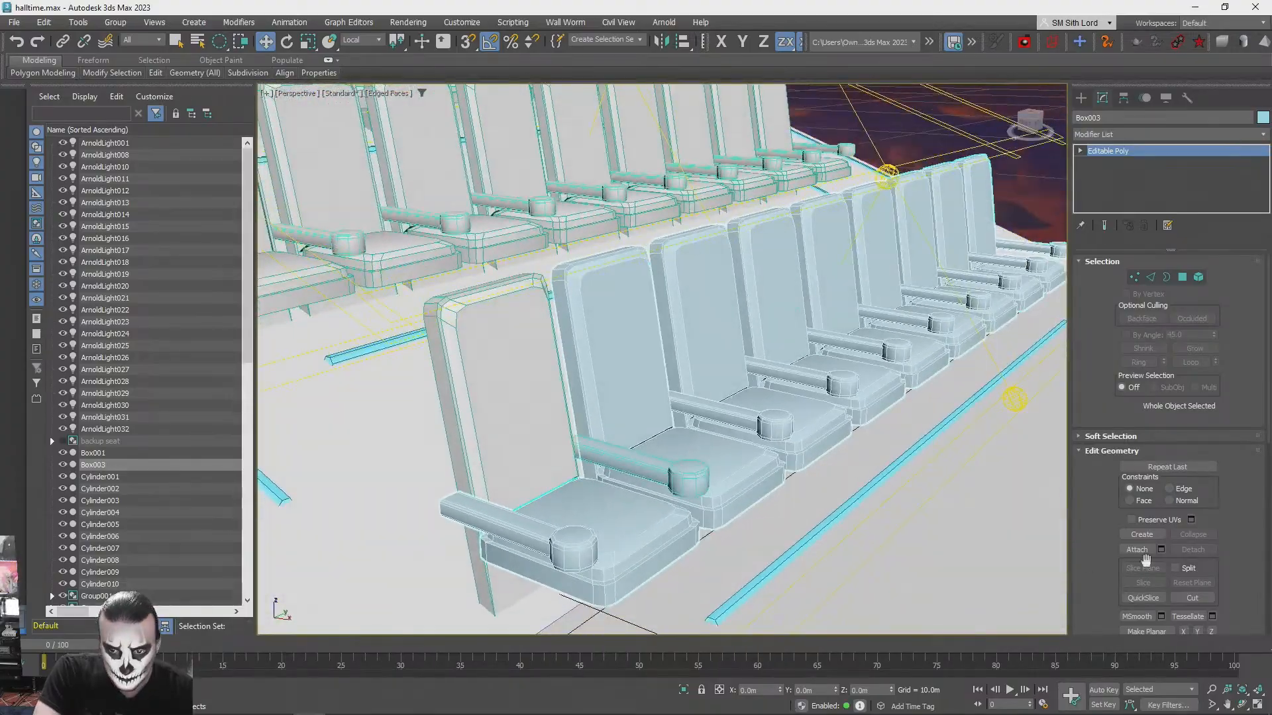
scroll(954, 437, down, 8)
alt+middle_drag(908, 389, 855, 384)
drag(850, 384, 850, 390)
alt+middle_drag(850, 389, 838, 416)
scroll(838, 416, up, 3)
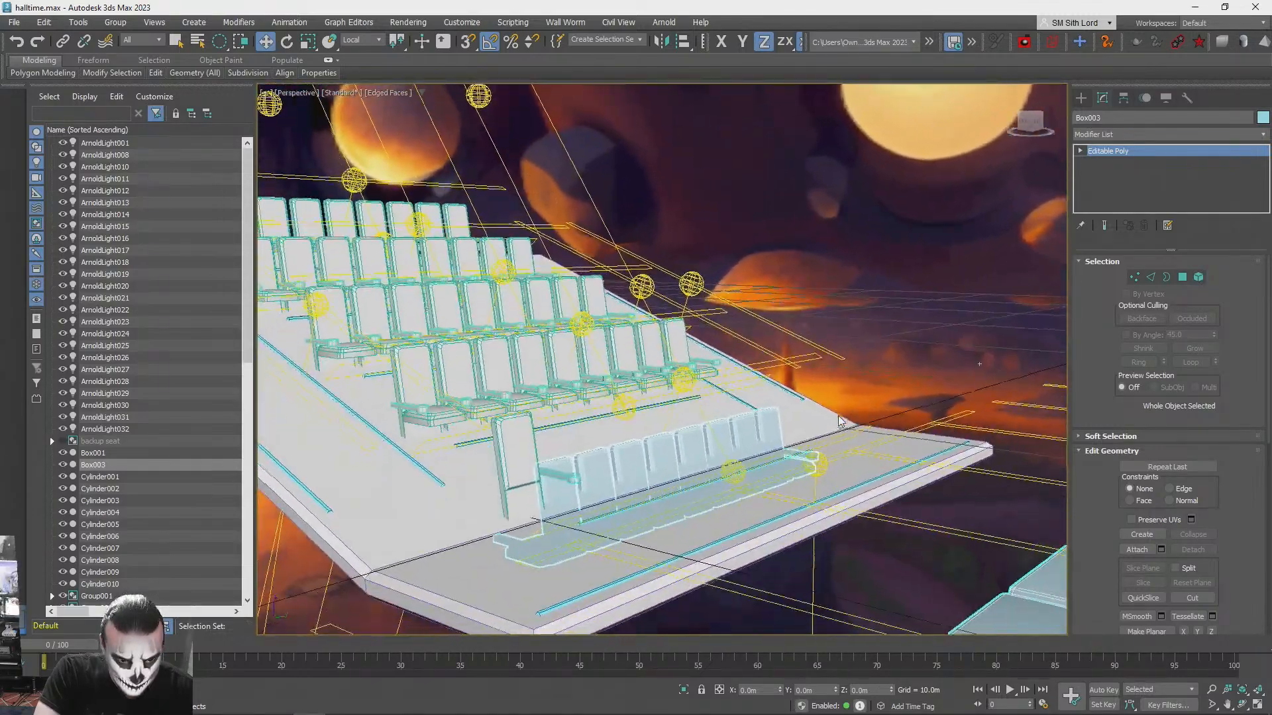
scroll(839, 416, up, 1)
key(ctrl+z)
scroll(794, 411, down, 1)
scroll(794, 411, down, 5)
mouse_move(757, 412)
alt+middle_down()
mouse_move(758, 389)
mouse_move(743, 412)
alt+middle_up()
scroll(736, 412, up, 5)
- Attach the remaining armrest and backrest of the first front-row seat, matching material IDs to material
click(1138, 550)
alt+middle_drag(532, 443, 623, 512)
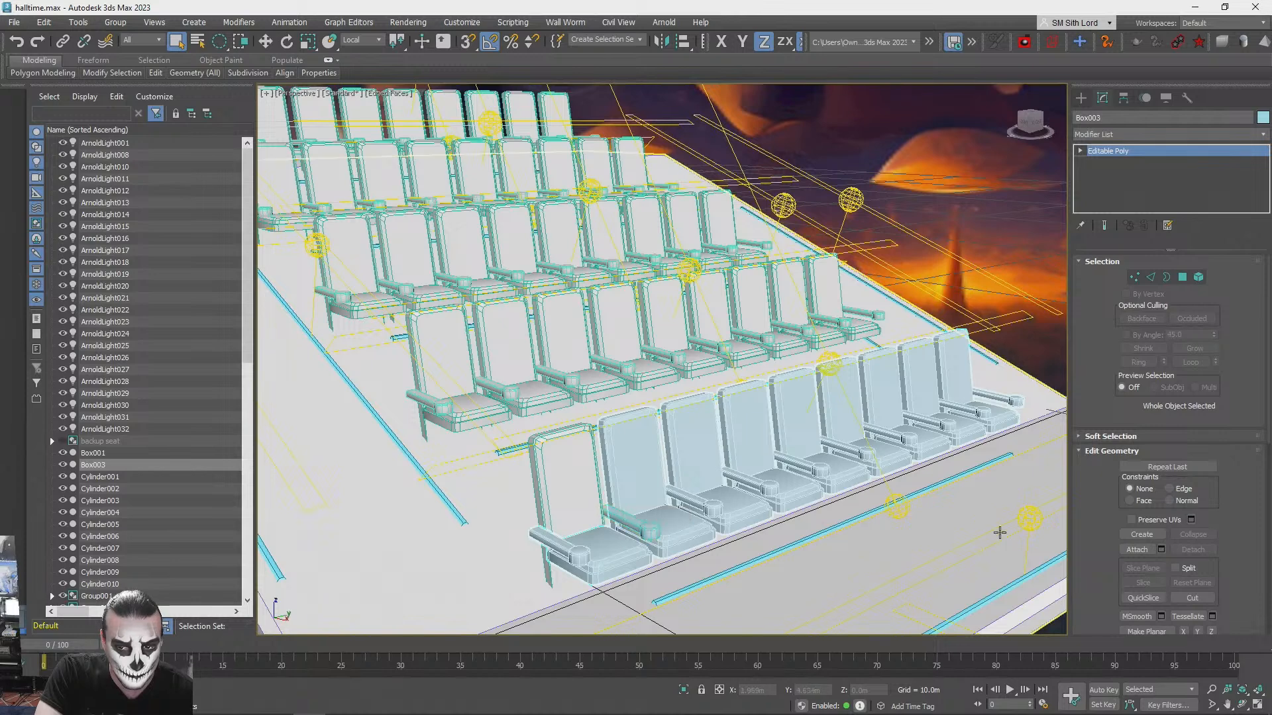
click(1150, 551)
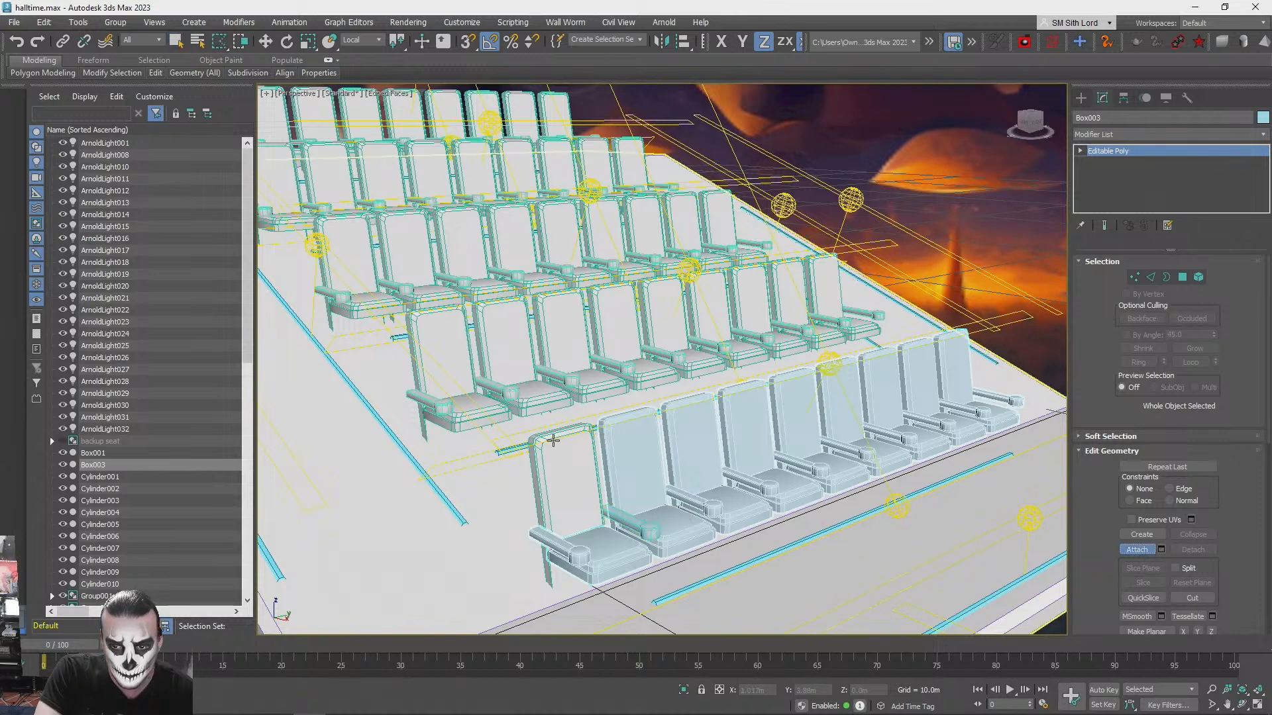
click(631, 522)
click(705, 345)
click(614, 490)
click(705, 345)
- Attach the second row's end-seat backrest and cushion, plus the armrest shared with its neighbour, matching material IDs to material
scroll(568, 487, up, 5)
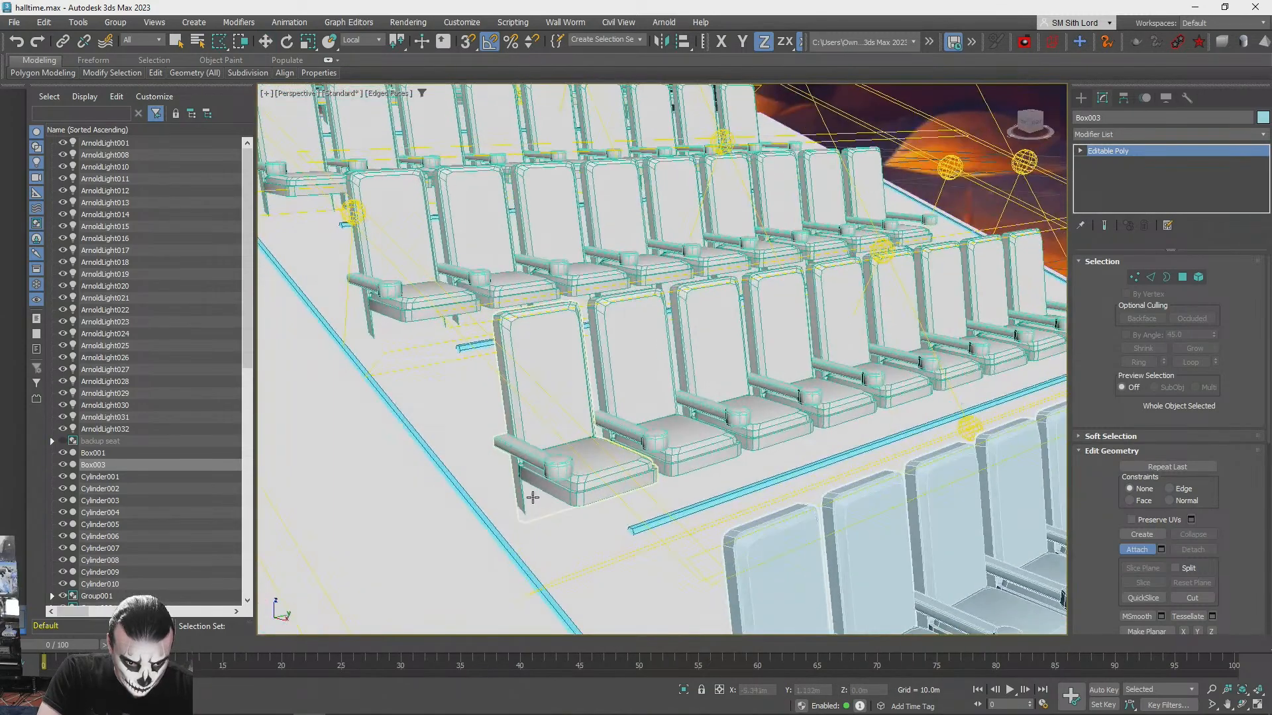
click(705, 346)
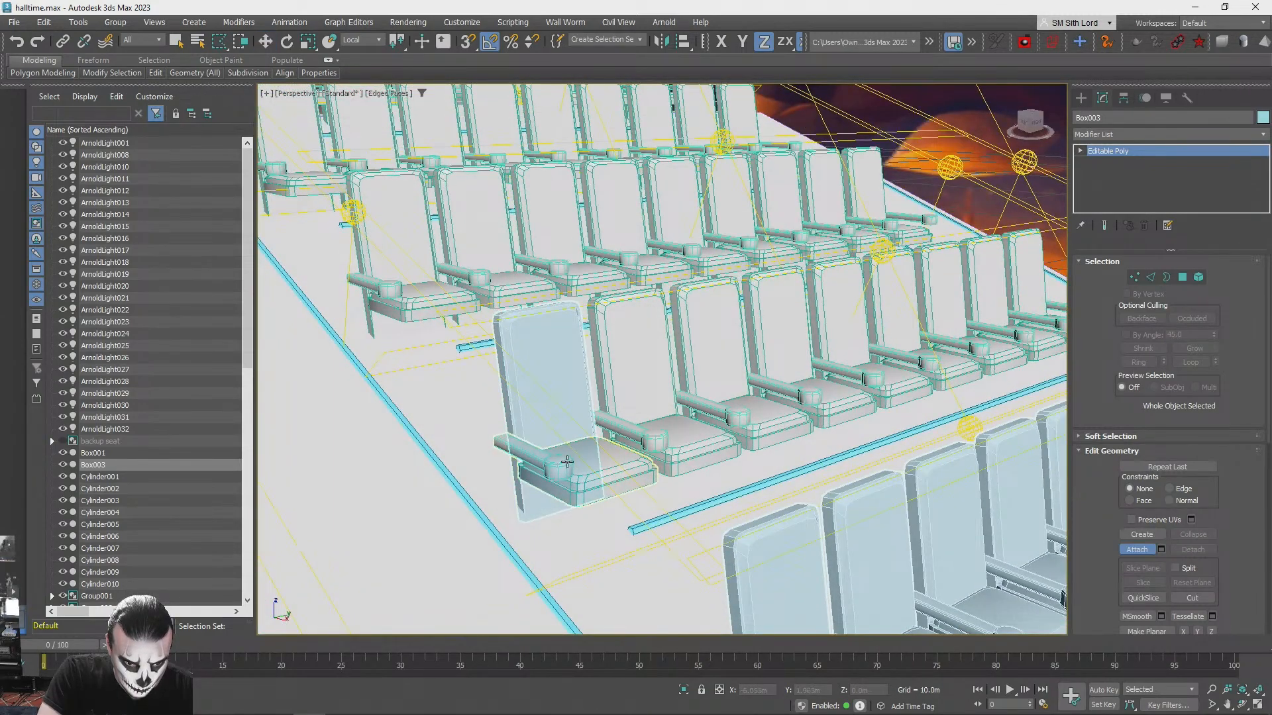
click(621, 471)
click(705, 346)
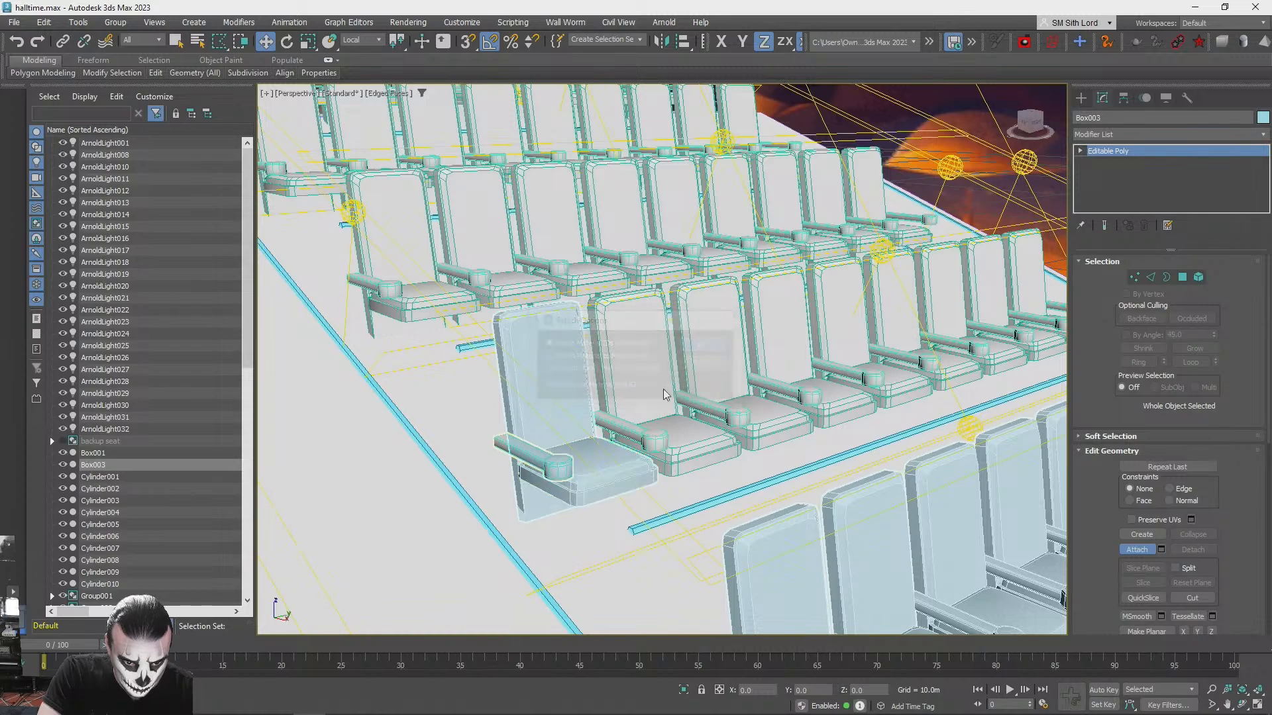
click(636, 377)
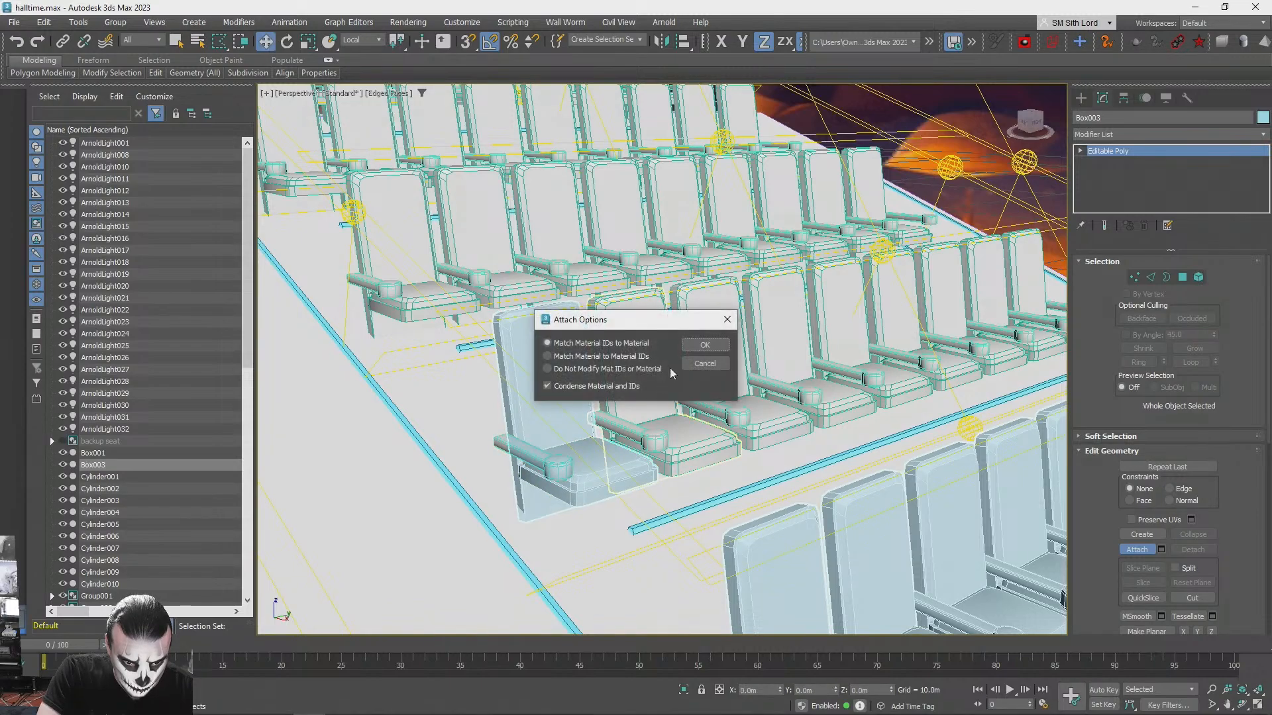
click(715, 345)
scroll(662, 421, up, 6)
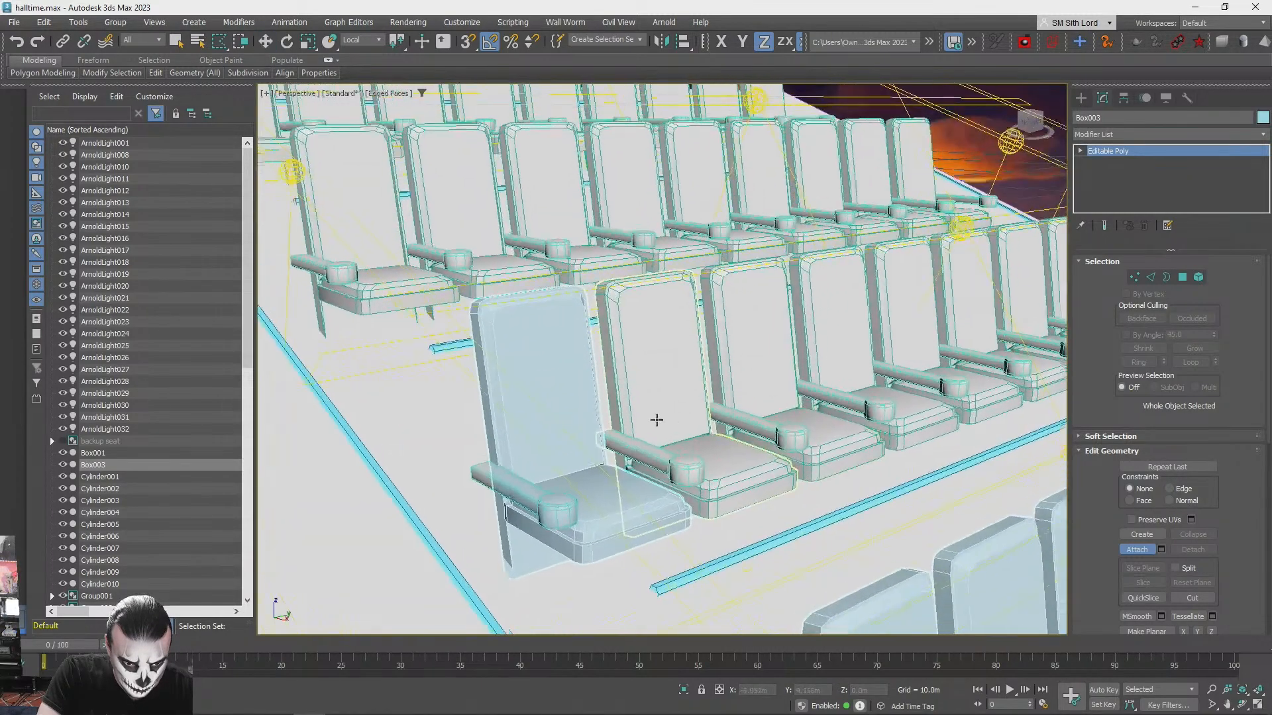
alt+middle_drag(680, 430, 805, 429)
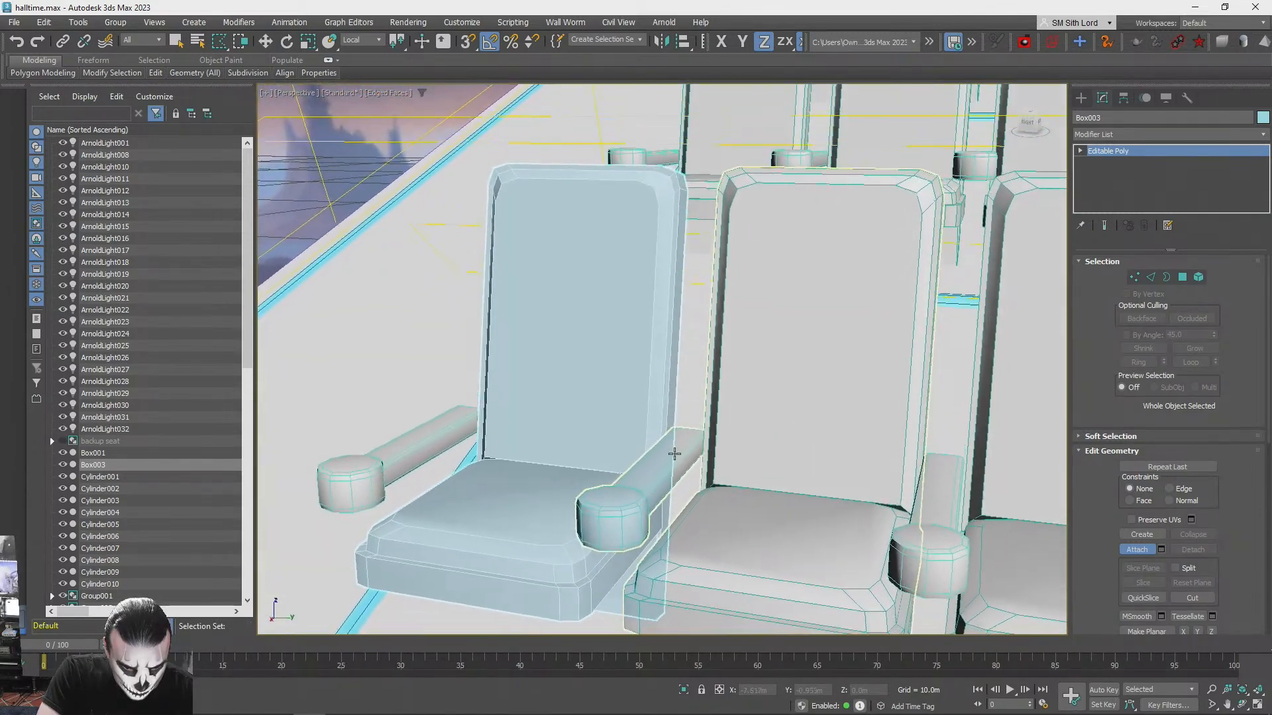
click(684, 445)
click(703, 345)
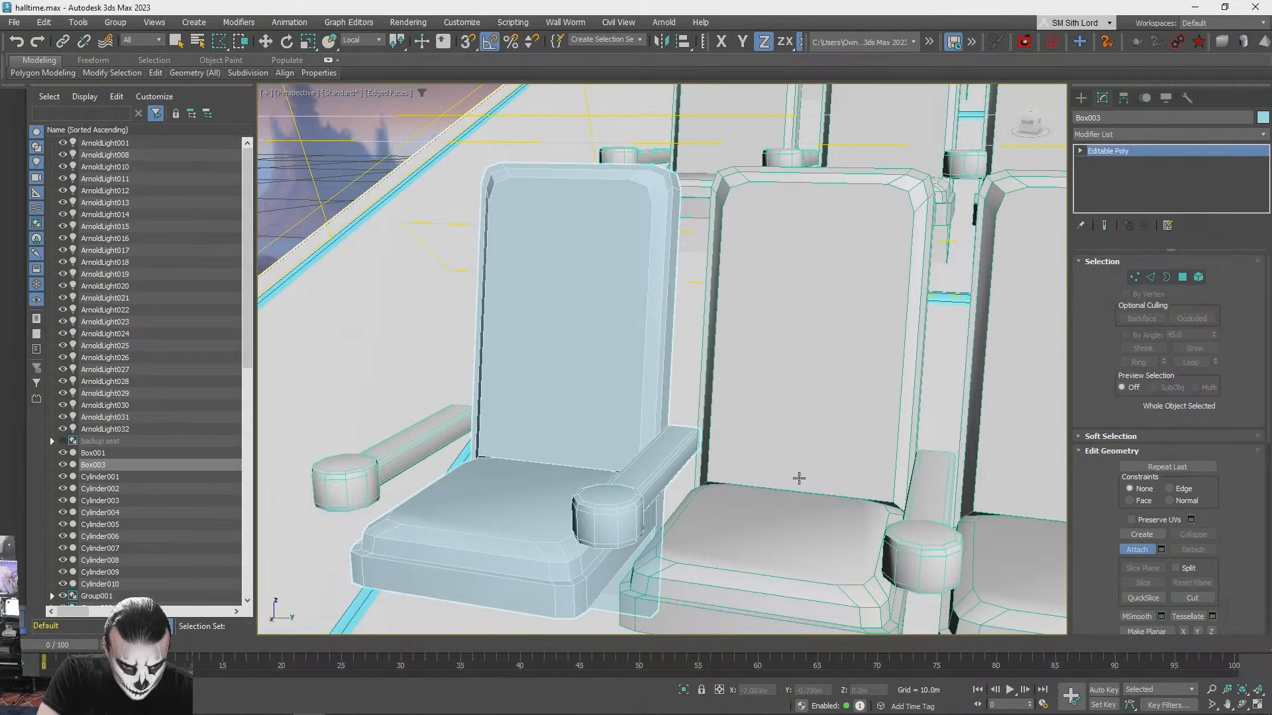
- Attach the backrests, shared armrest and cushion parts of the second row's second and third seats to the mesh
alt+middle_drag(863, 502, 734, 391)
click(735, 391)
click(706, 345)
alt+middle_drag(708, 345, 790, 480)
click(789, 479)
click(705, 345)
alt+middle_drag(706, 345, 788, 400)
click(789, 400)
click(705, 345)
click(781, 359)
click(705, 345)
- Attach the second-row second seat's cushion and the third seat's far armrest, matching material IDs to material
alt+middle_drag(705, 345, 676, 545)
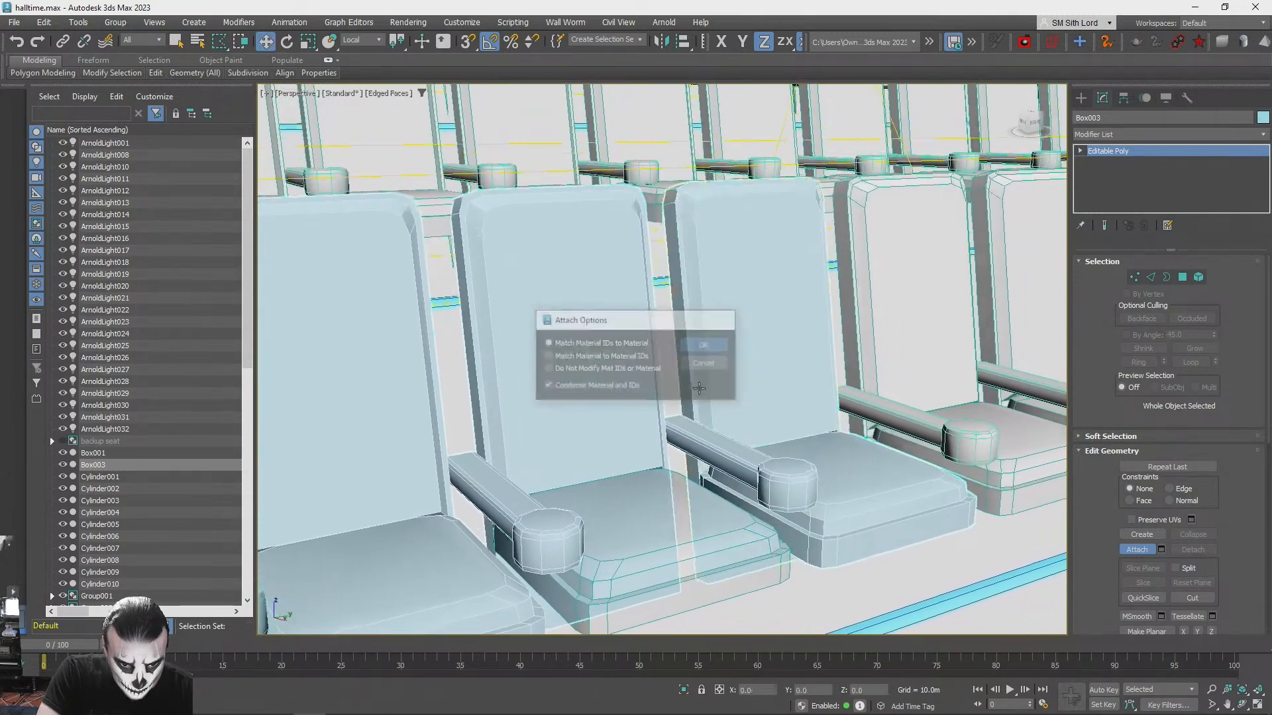
click(676, 545)
click(705, 345)
middle_drag(795, 409, 696, 406)
click(908, 434)
click(704, 345)
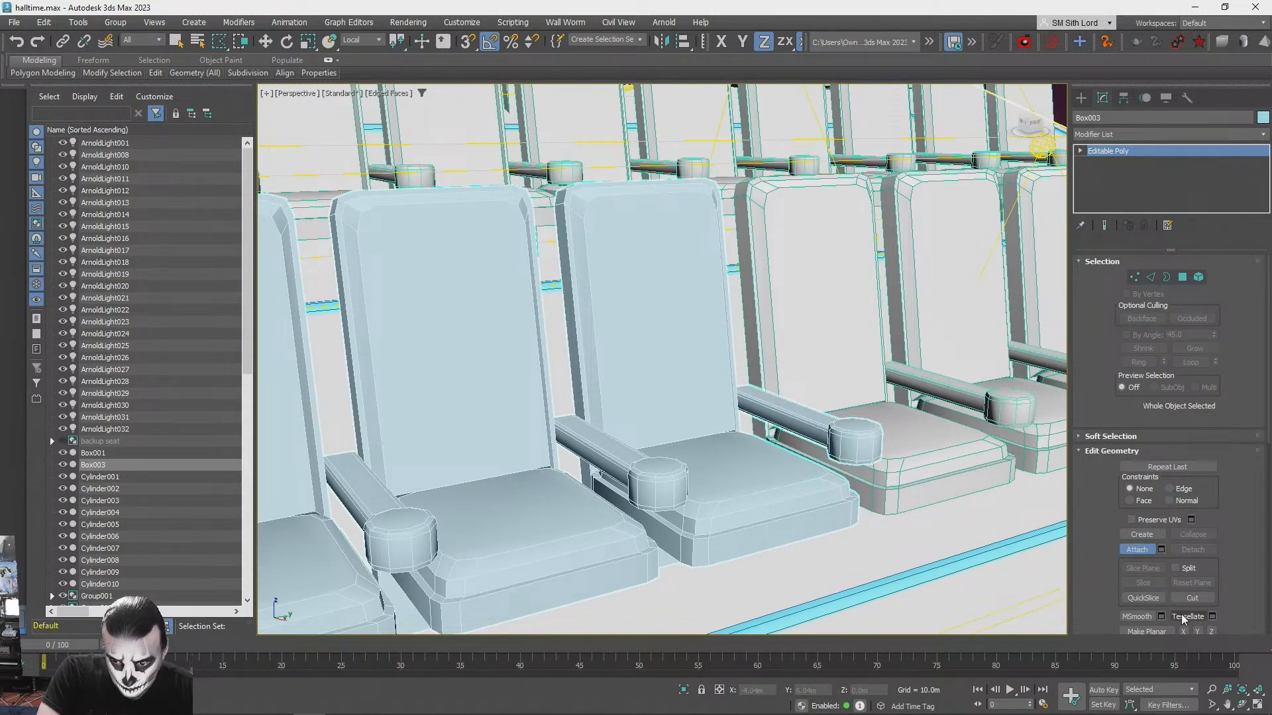
- Attach all remaining seat objects down to seat013 together from the attach list, matching material IDs to material
click(1159, 550)
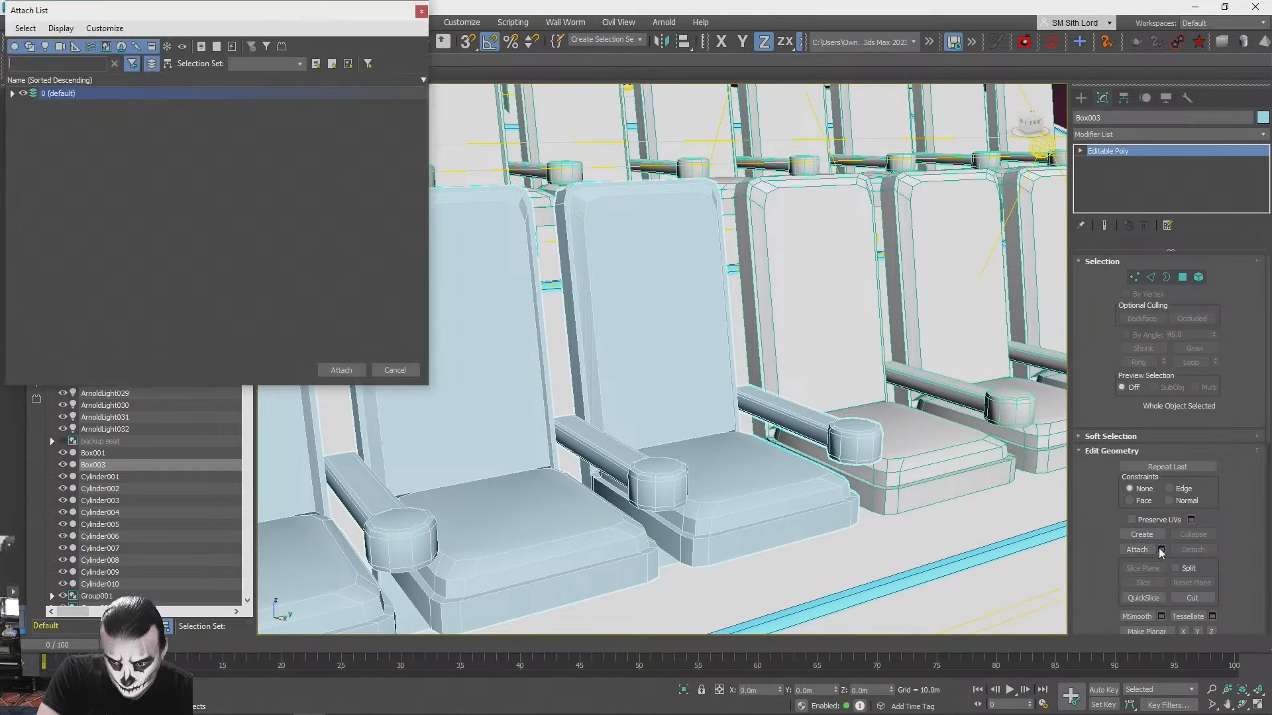
click(13, 94)
scroll(167, 214, down, 8)
shift+click(77, 199)
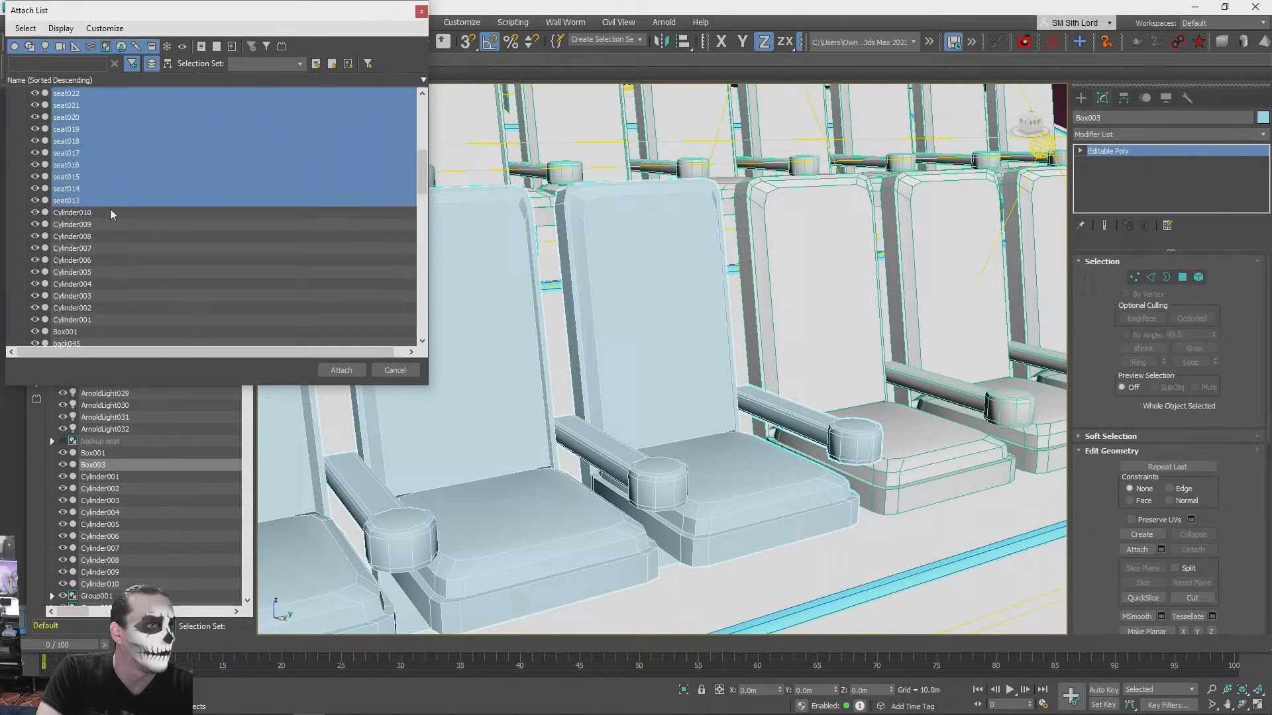
click(341, 370)
click(704, 344)
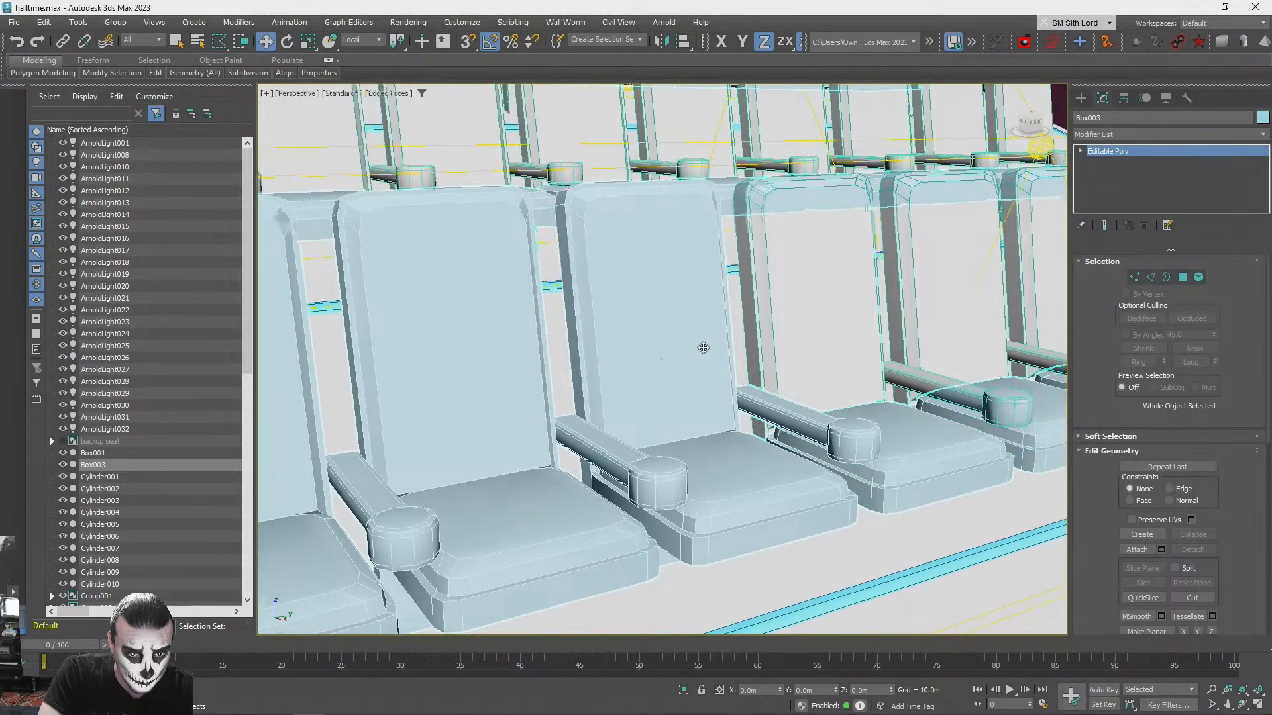
- Attach Cylinder001 through Cylinder010 to the mesh from the attach list, matching material IDs to material
scroll(664, 357, down, 10)
alt+middle_drag(664, 356, 1211, 522)
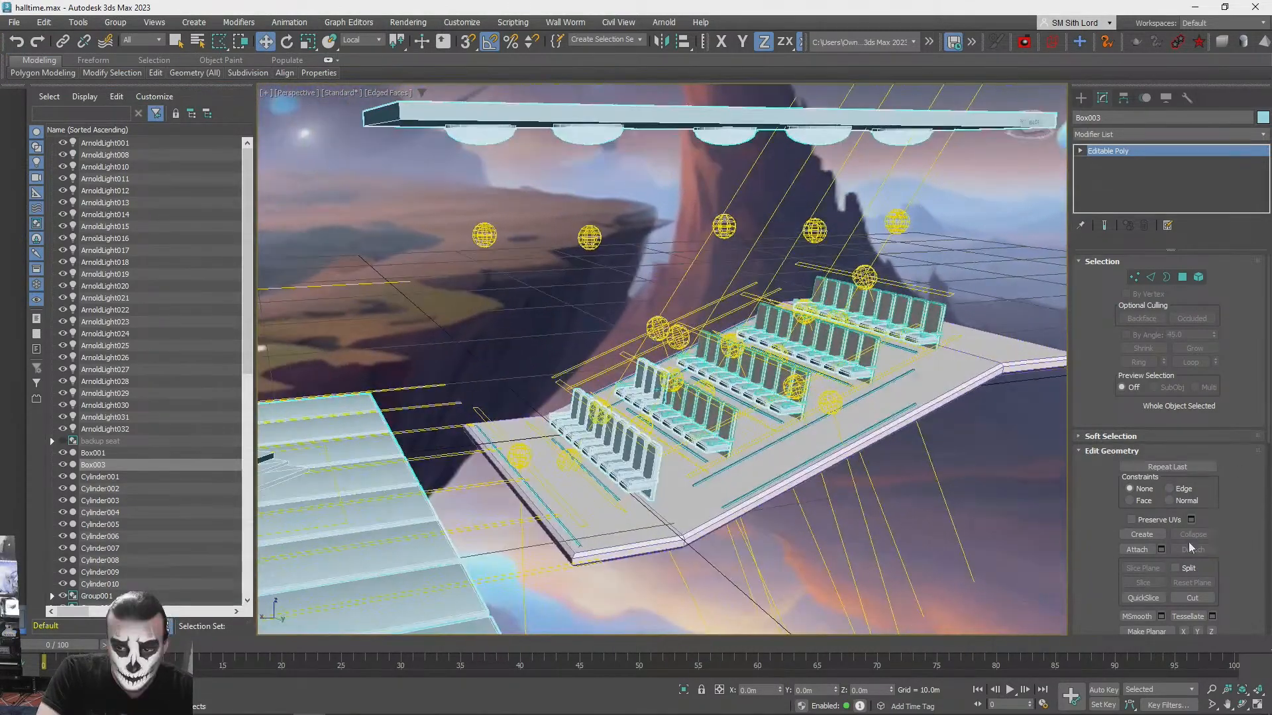
click(1160, 551)
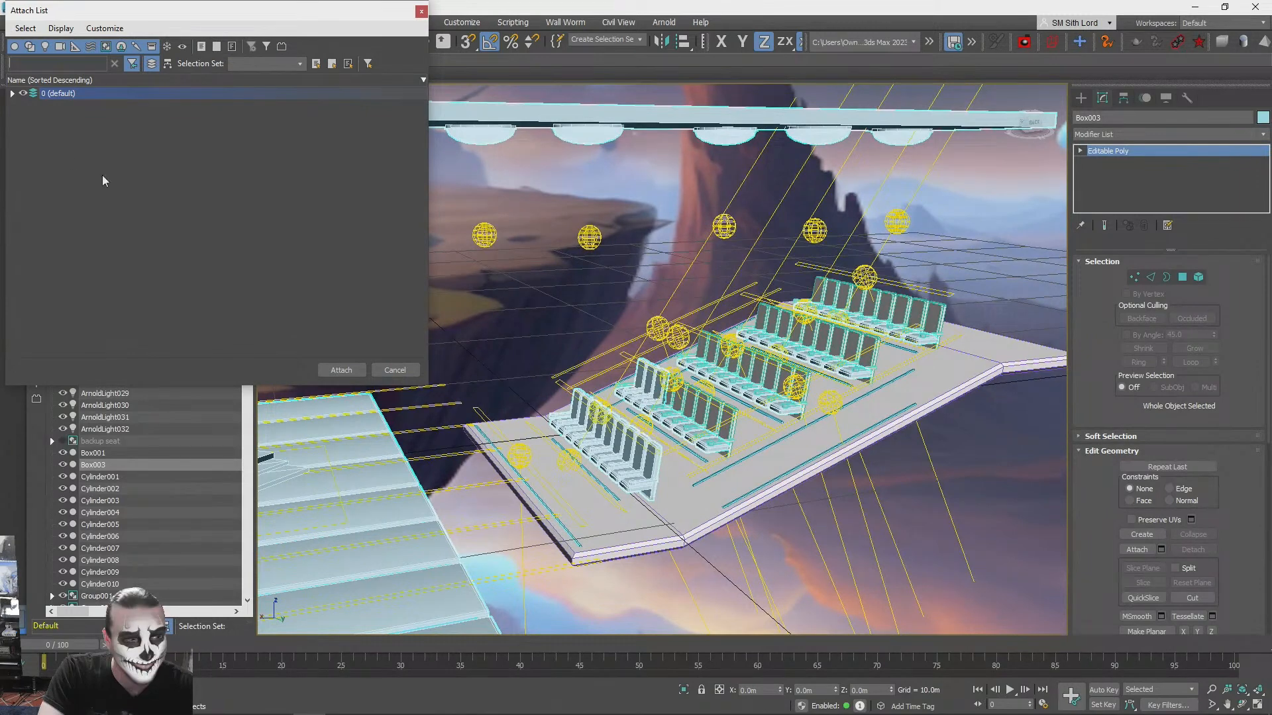
click(11, 94)
click(77, 214)
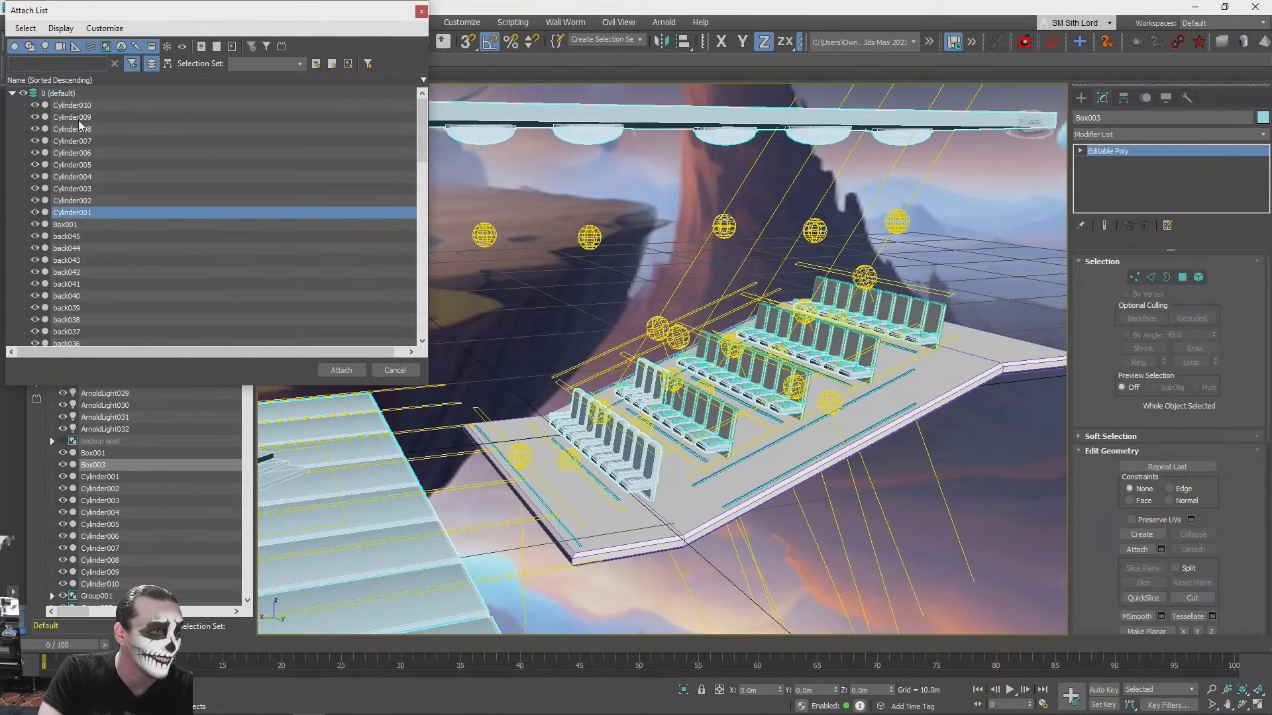
shift+click(82, 106)
click(340, 369)
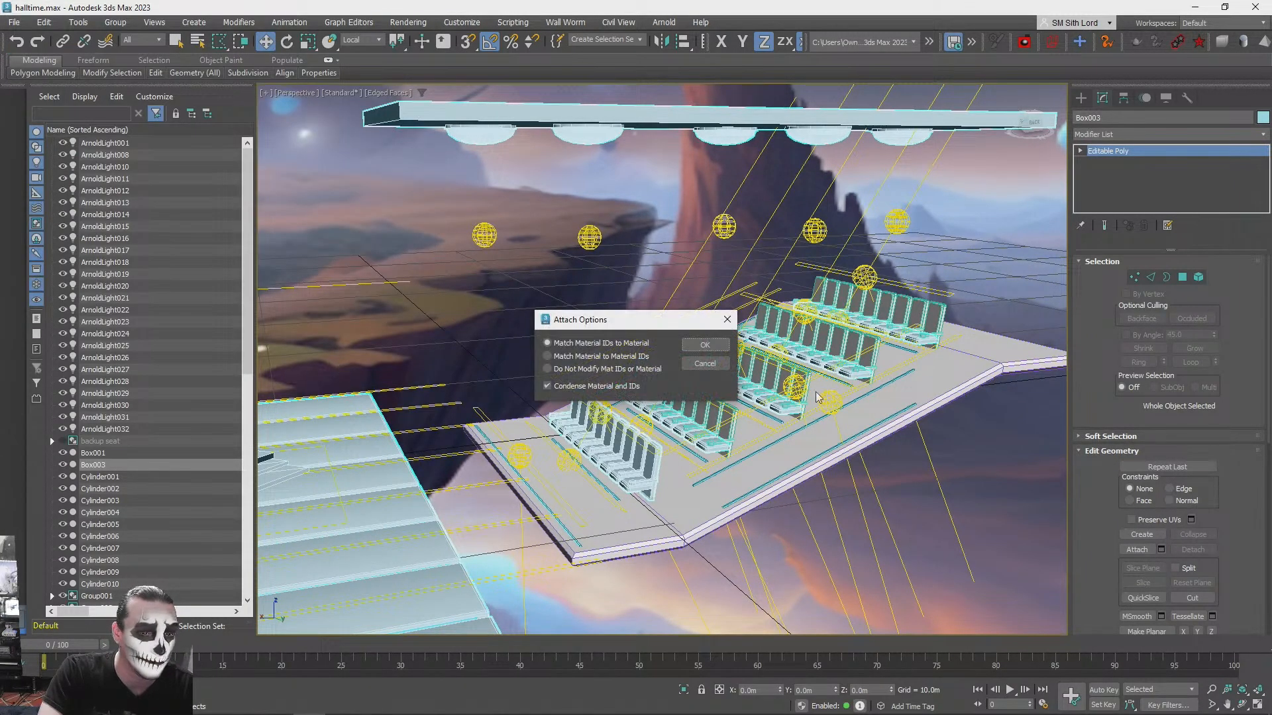
click(703, 345)
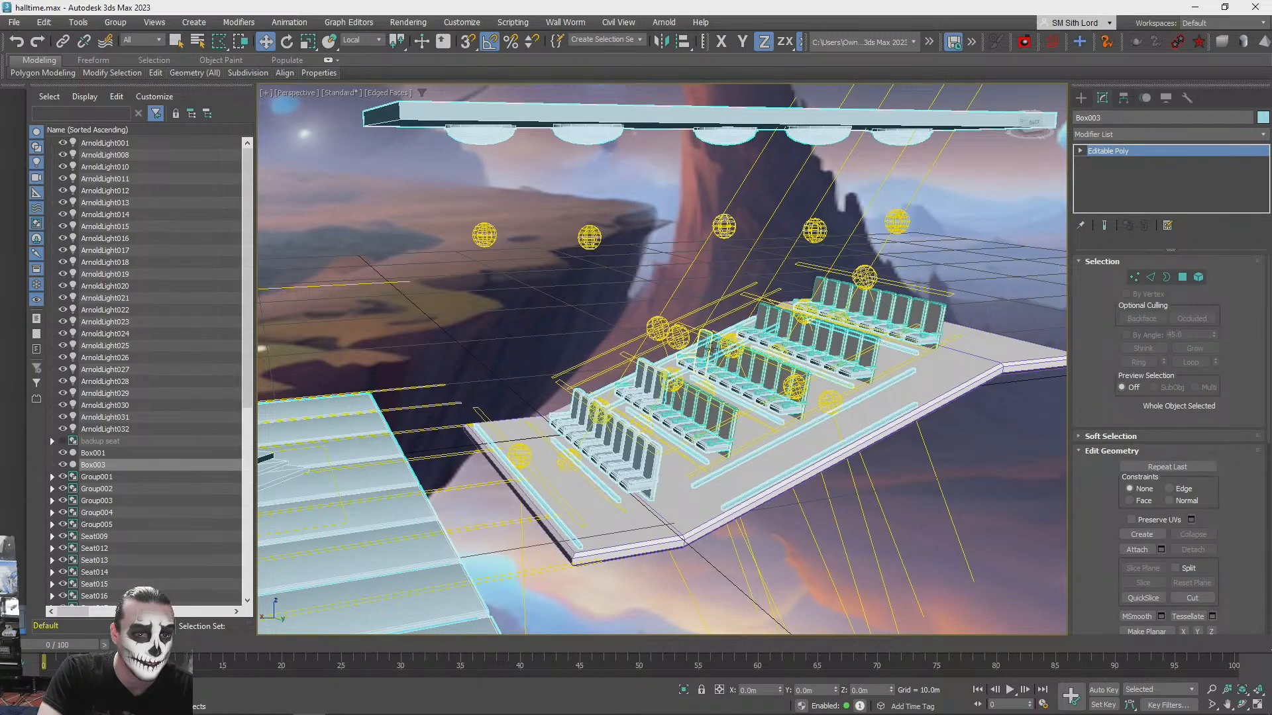
- Attach the backrest objects back045 through back013 from the attach list, matching material IDs to material
alt+middle_drag(769, 384, 1148, 467)
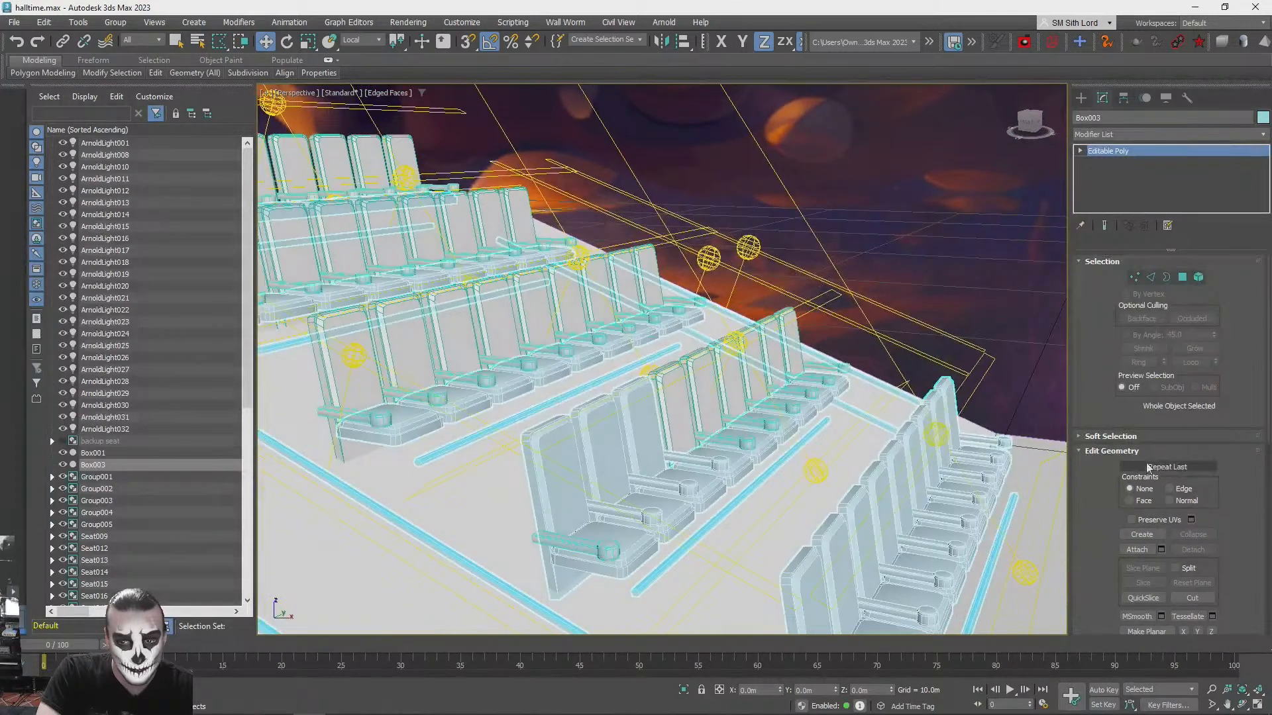
click(1160, 550)
click(12, 93)
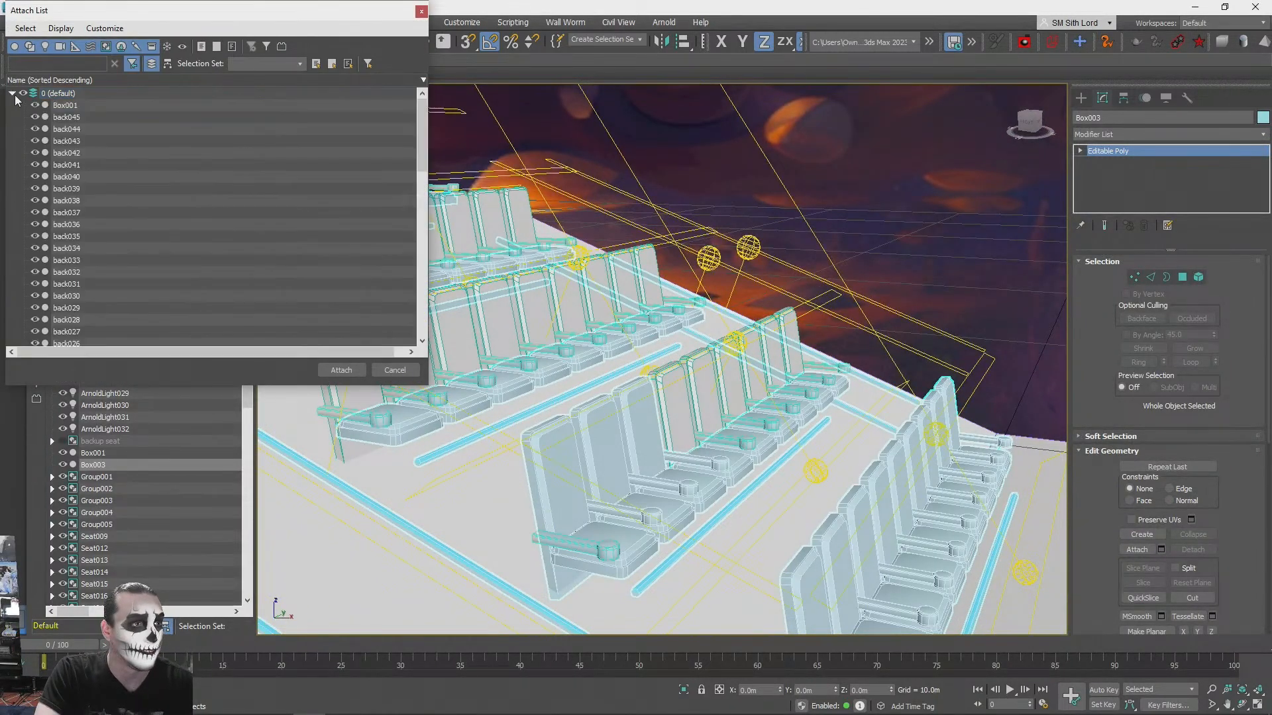
scroll(123, 157, down, 4)
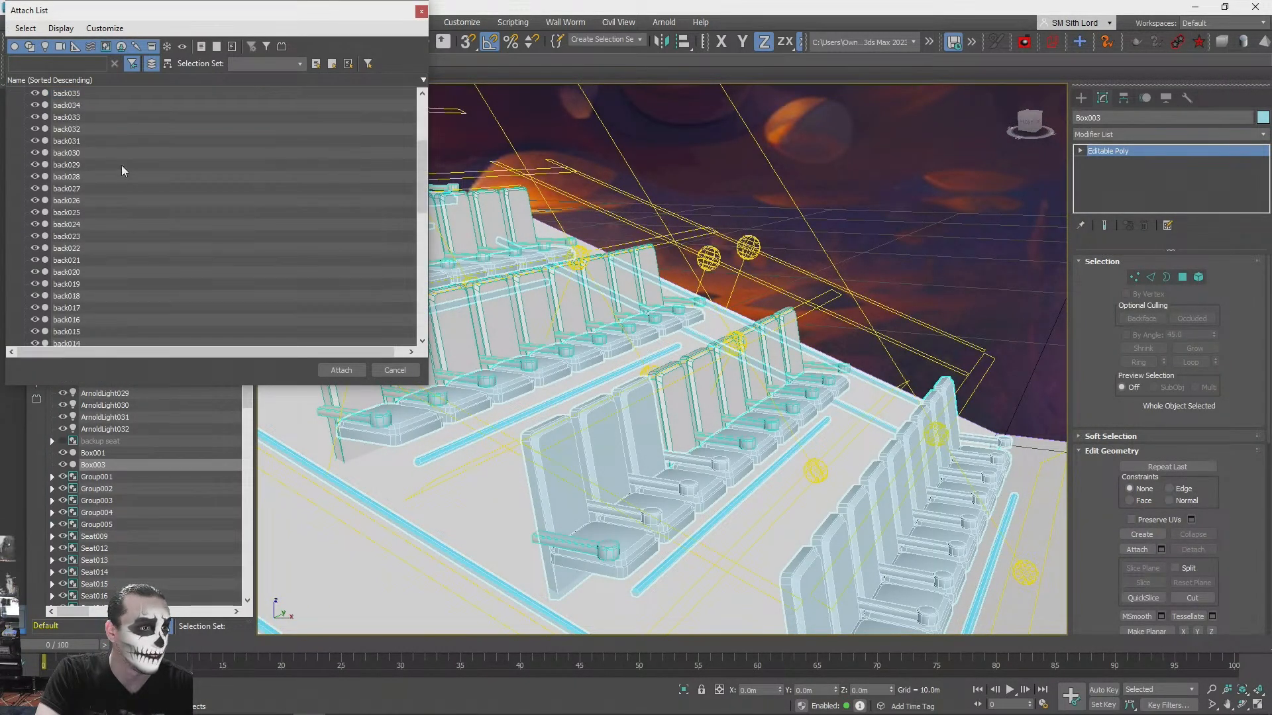
shift+click(78, 211)
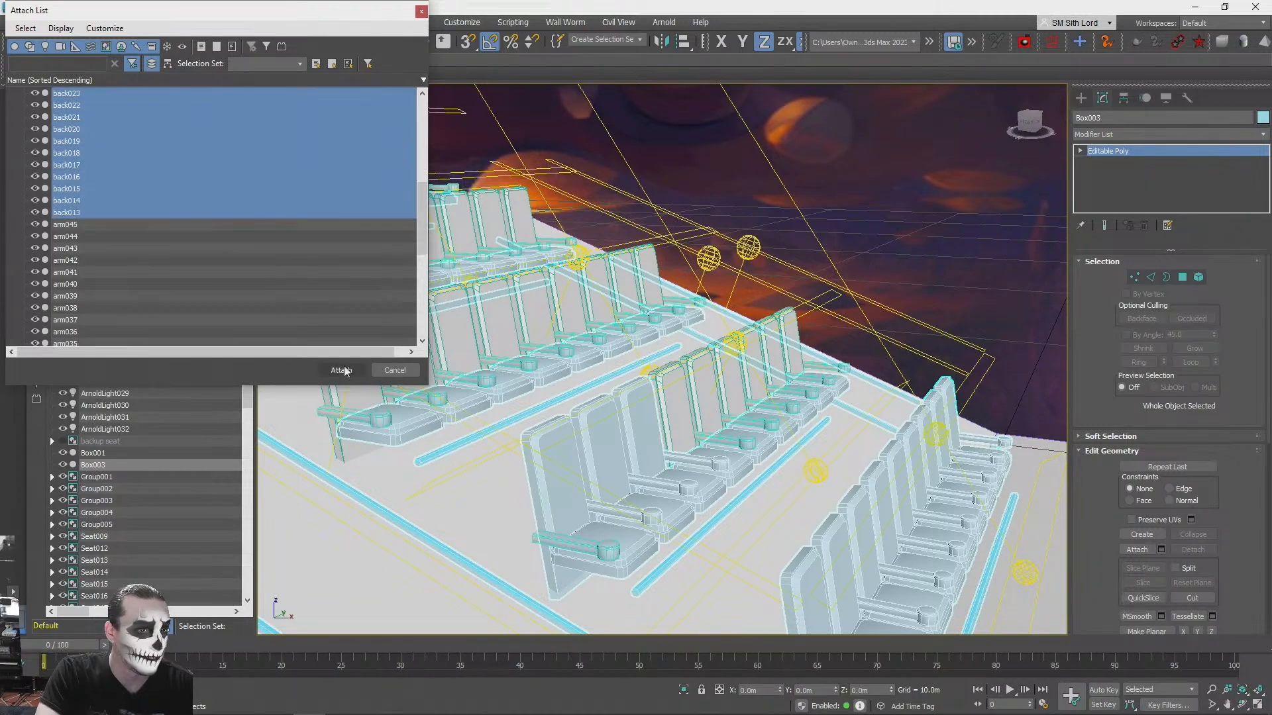
click(342, 370)
click(705, 345)
- Inspect the seating area by selecting the sloped platform and the combined mesh to see what is still separate
alt+middle_drag(773, 291, 806, 438)
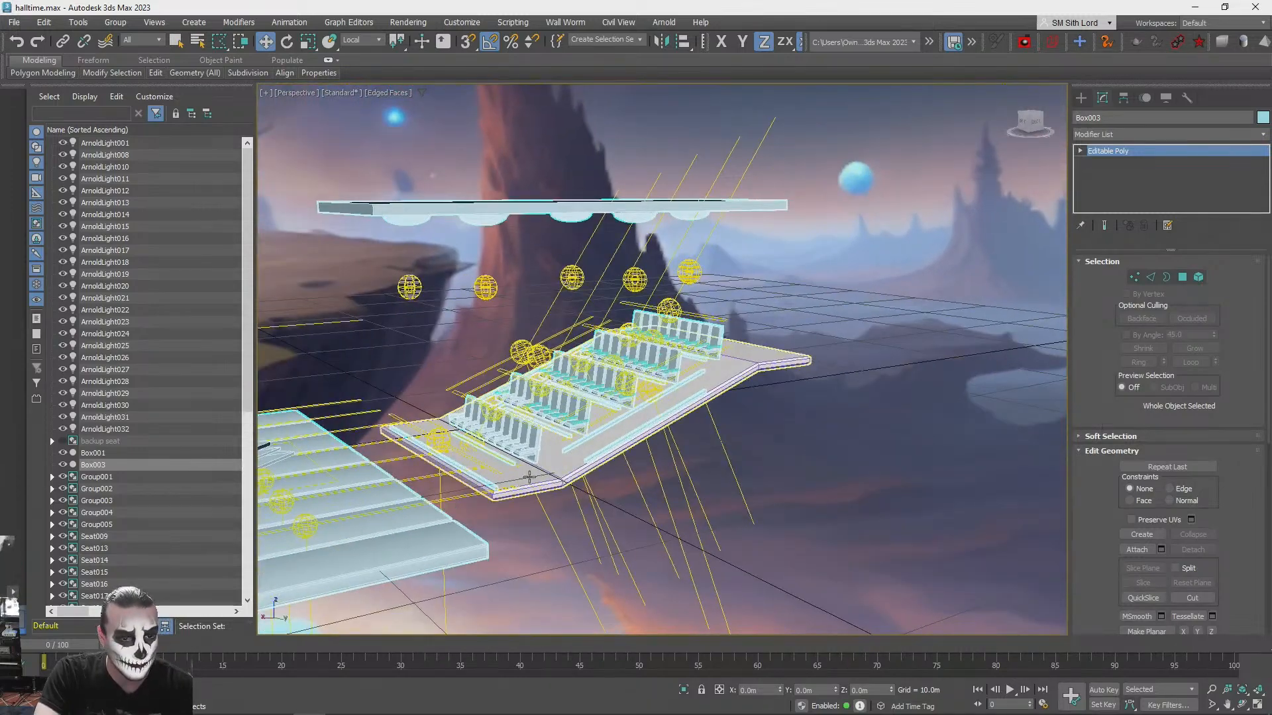
click(1137, 550)
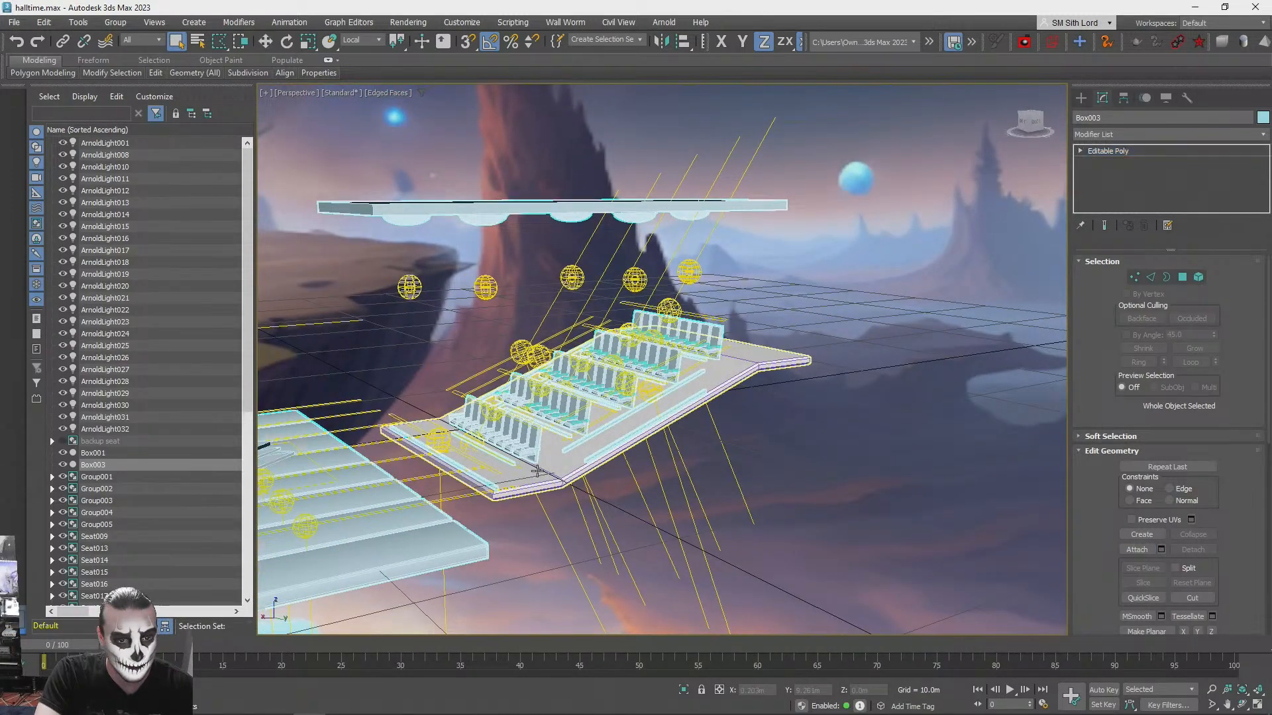
click(538, 471)
scroll(629, 449, up, 5)
alt+middle_drag(636, 452, 653, 542)
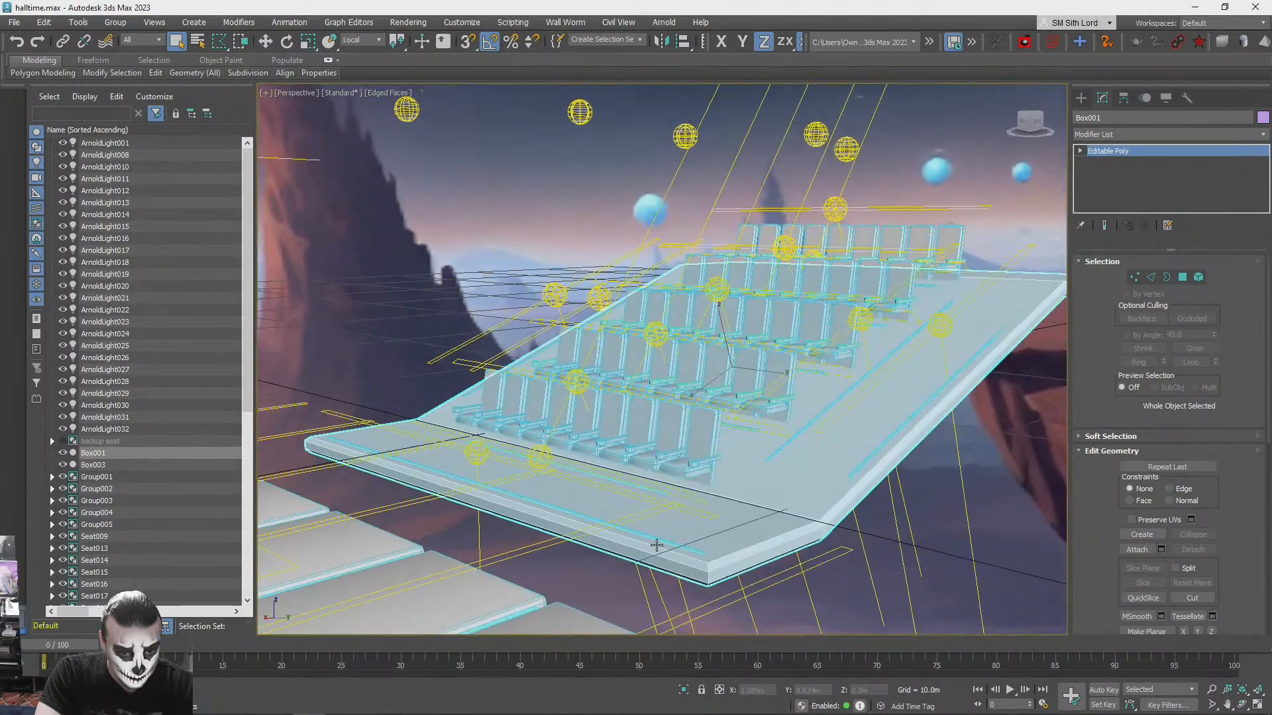
click(661, 540)
alt+middle_drag(893, 422, 927, 464)
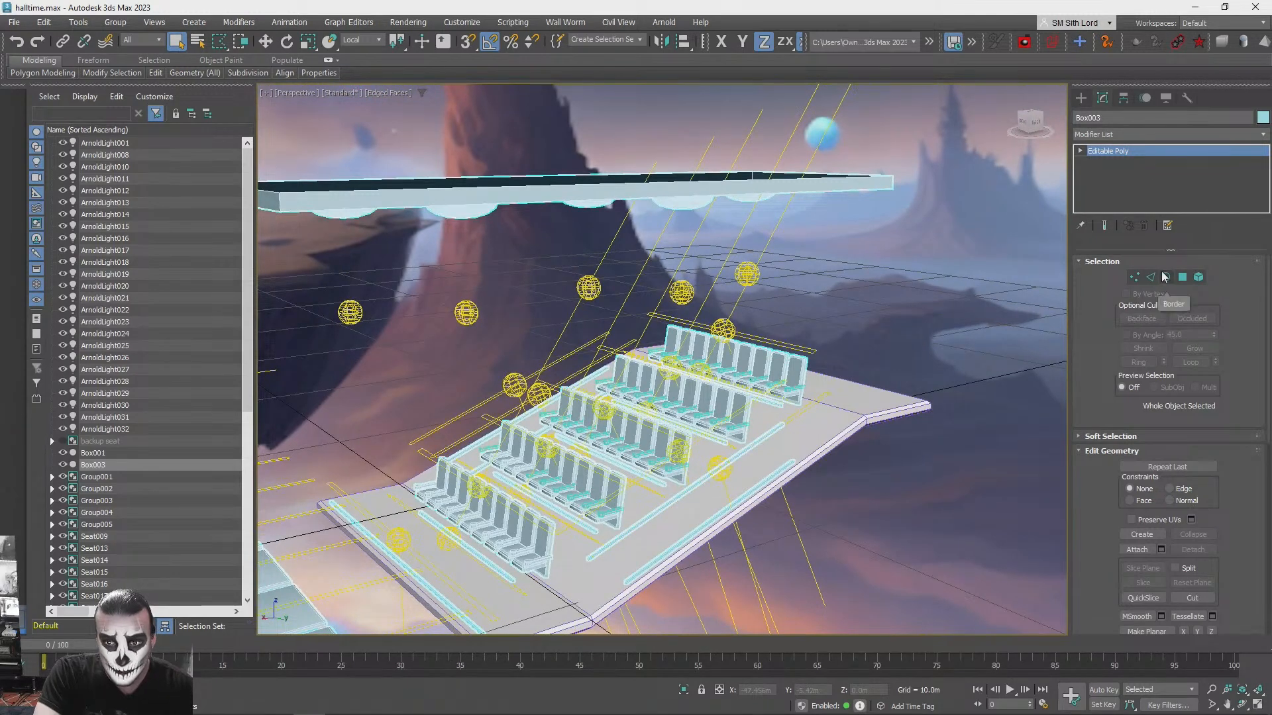
- Try moving the sloped seating platform downward on its own, and undo the move
key(1)
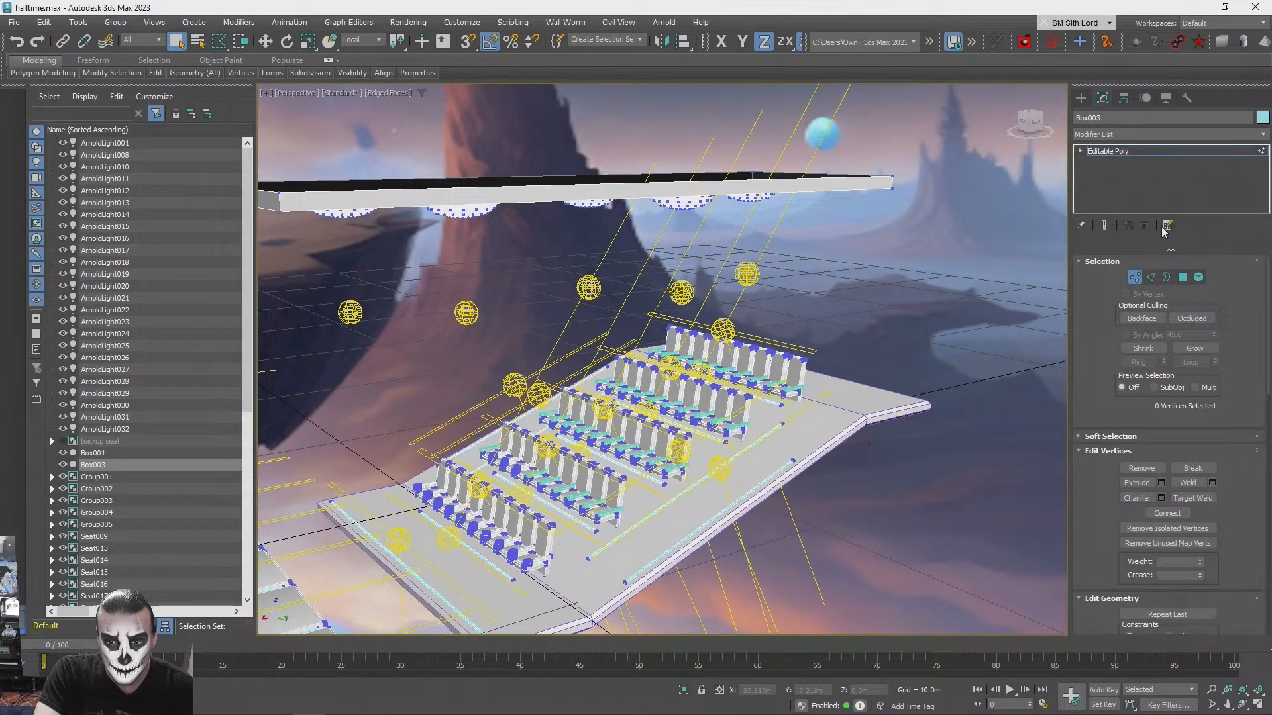
click(1135, 279)
click(596, 406)
key(w)
drag(607, 418, 675, 611)
key(ctrl+z)
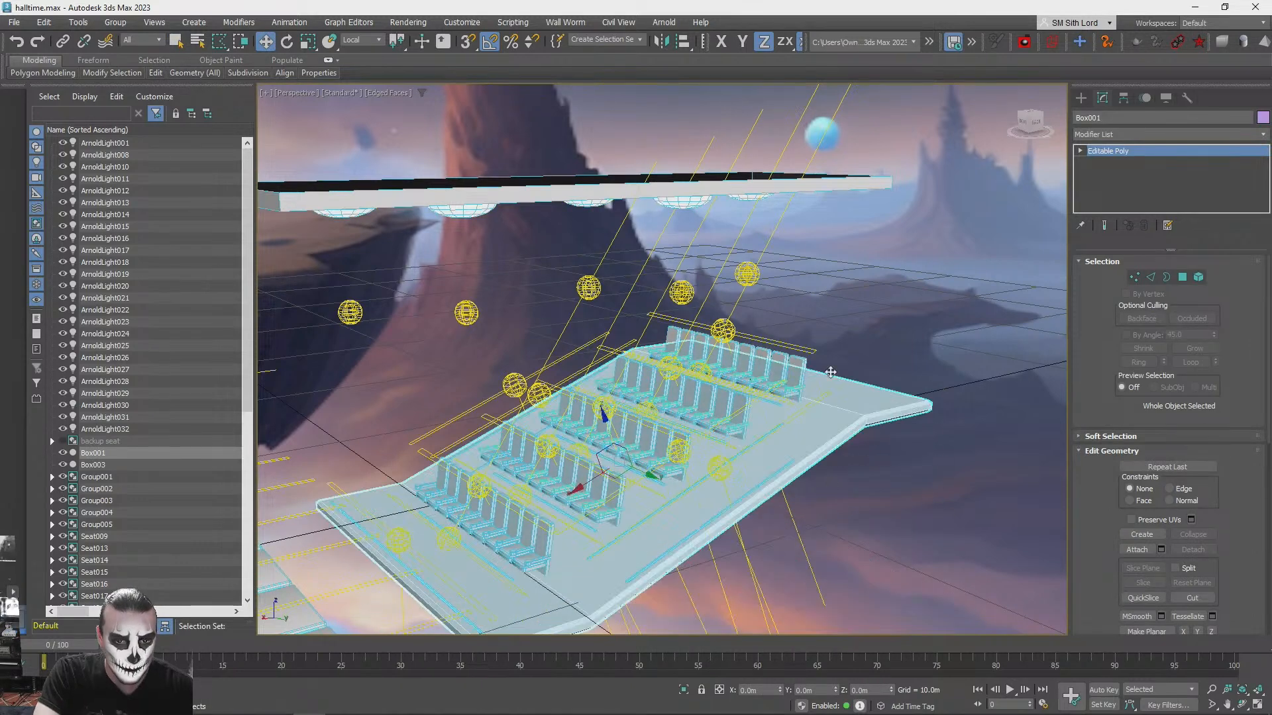
- Attach the sloped seating platform to the combined mesh
drag(942, 276, 788, 194)
drag(918, 274, 888, 265)
alt+middle_drag(889, 265, 994, 424)
scroll(885, 433, up, 4)
click(1136, 550)
click(815, 404)
click(700, 345)
alt+middle_drag(699, 344, 427, 378)
middle_drag(583, 576, 1146, 547)
- Attach all armrest objects from arm045 down to arm010 to the combined mesh through the attach list
click(551, 401)
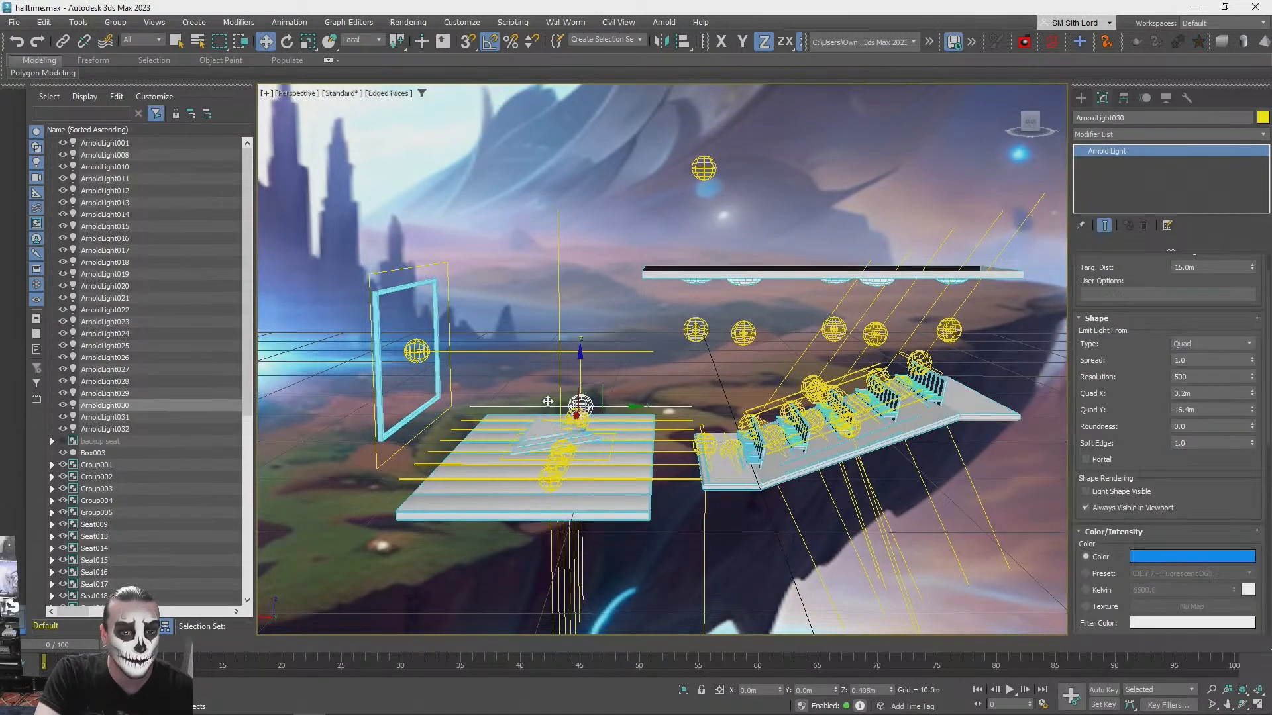
click(531, 435)
drag(550, 407, 628, 124)
alt+middle_drag(627, 124, 630, 151)
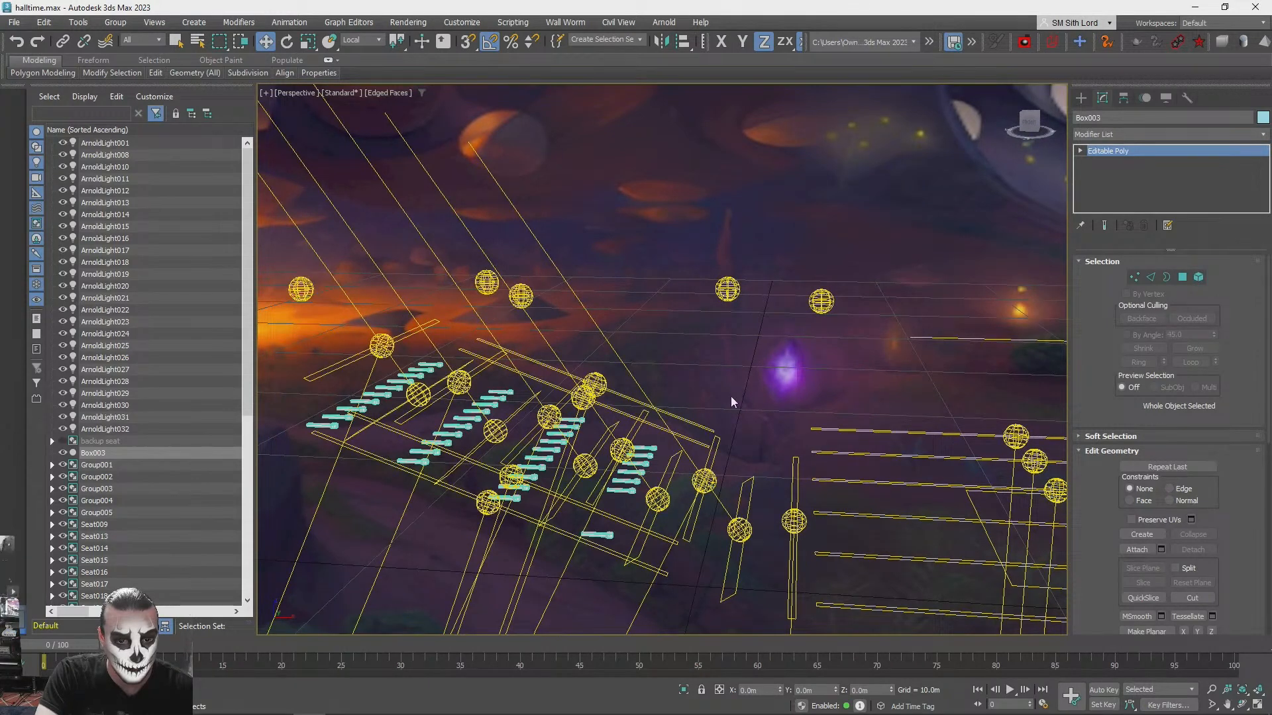
click(1136, 550)
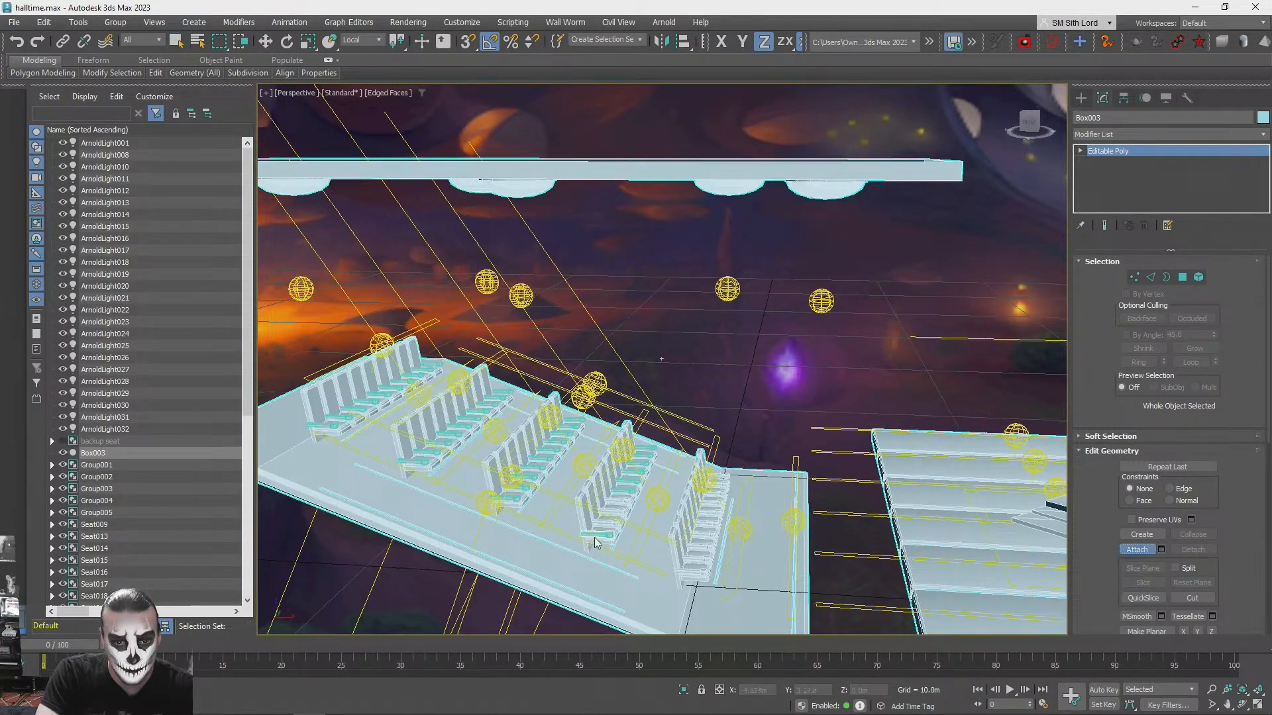
click(1162, 550)
click(12, 93)
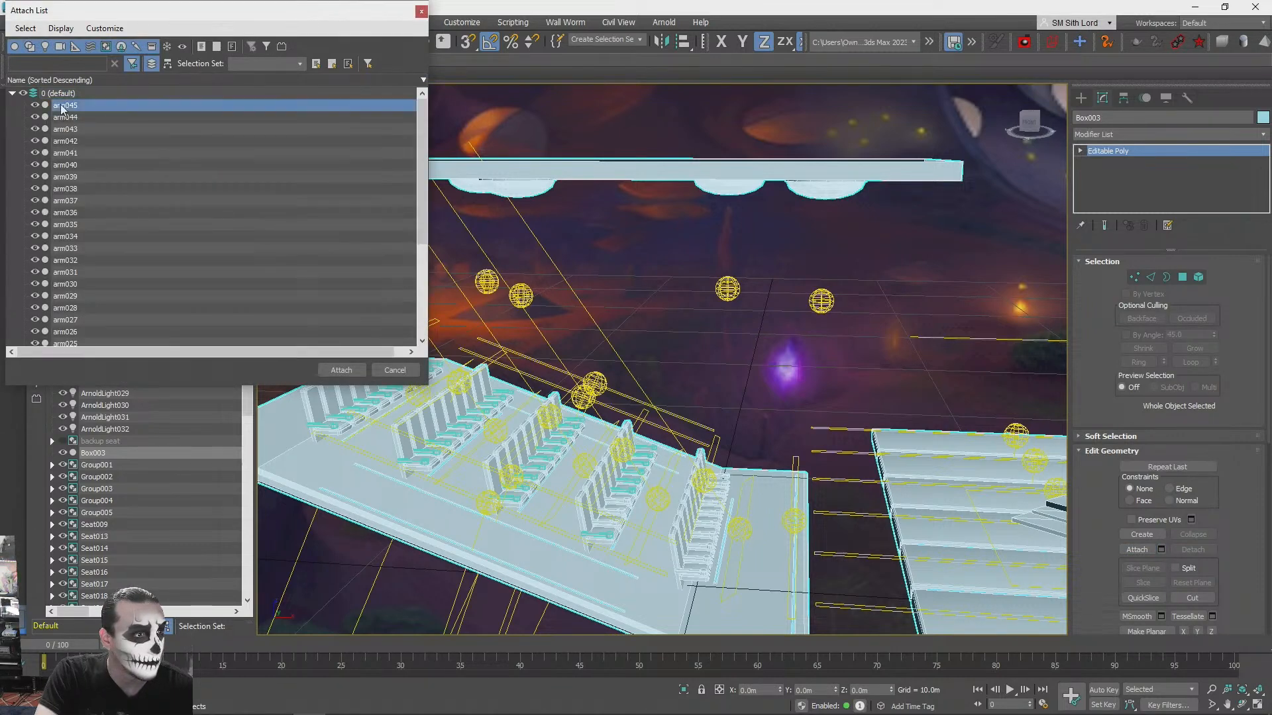
scroll(90, 237, down, 4)
shift+click(74, 333)
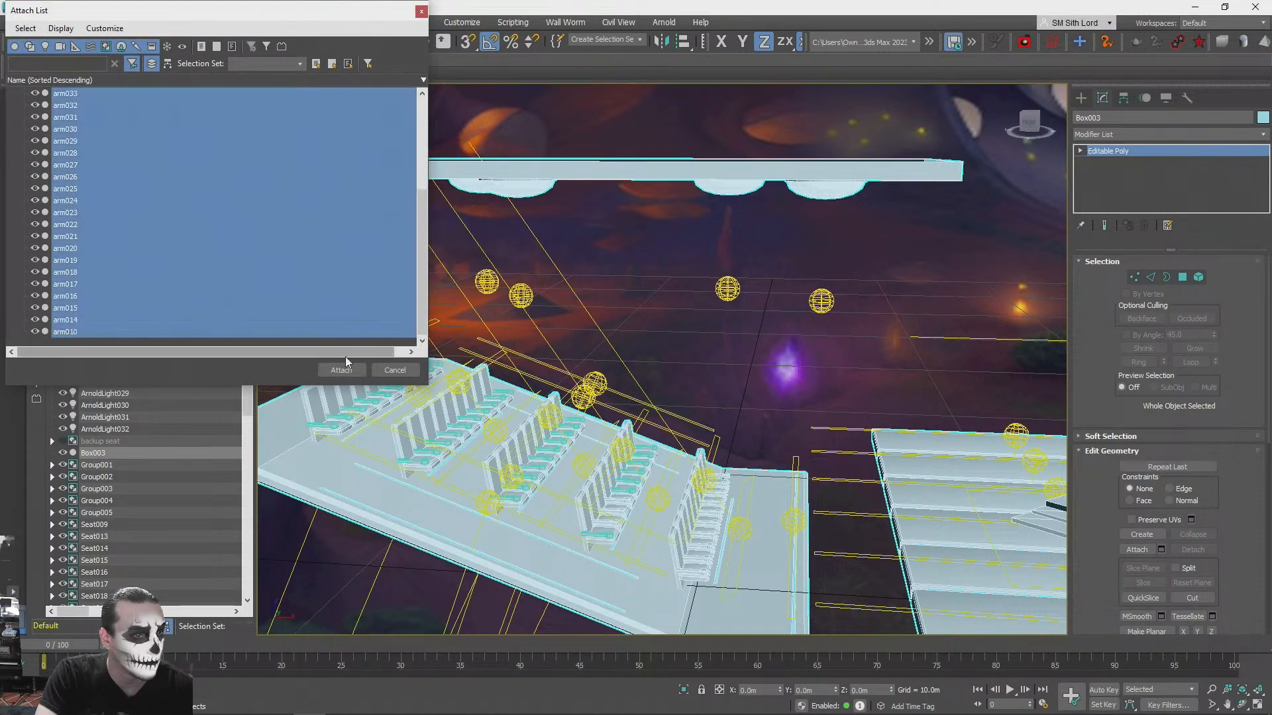
click(341, 370)
click(700, 348)
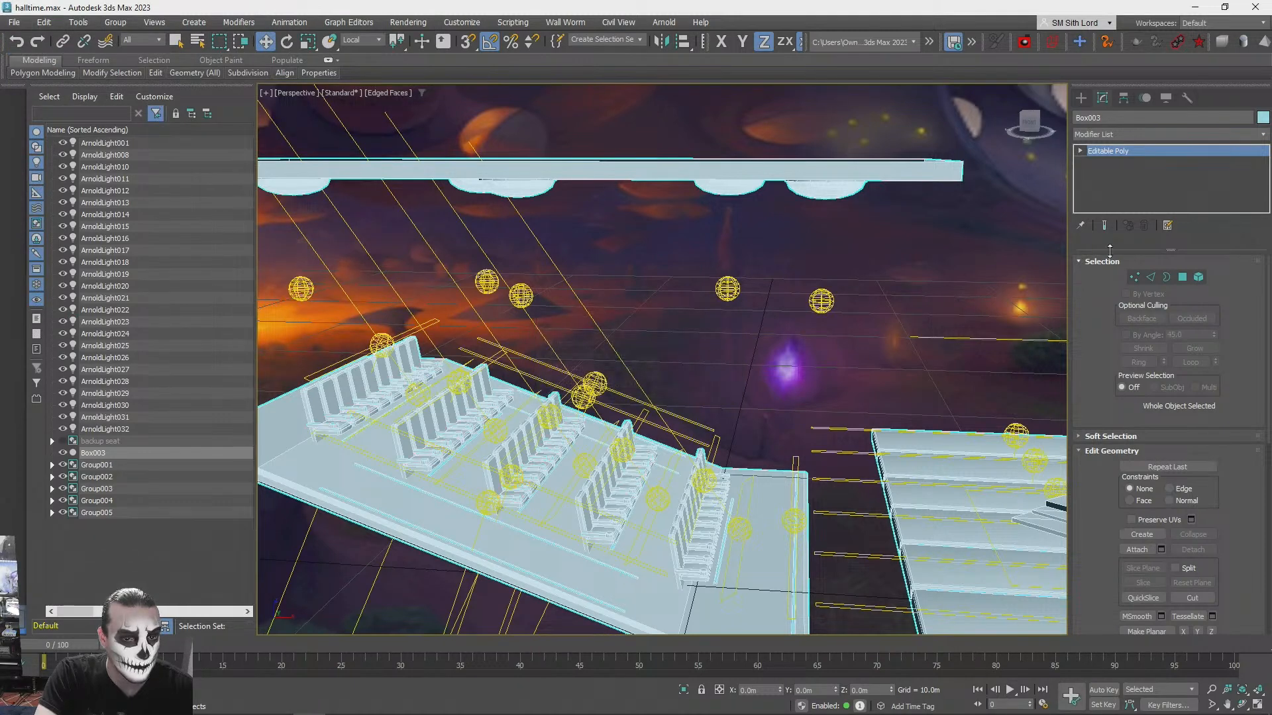
- Try moving the whole combined mesh upward to check that all parts belong to it, and undo the move
click(908, 306)
key(q)
key(F3)
key(F3)
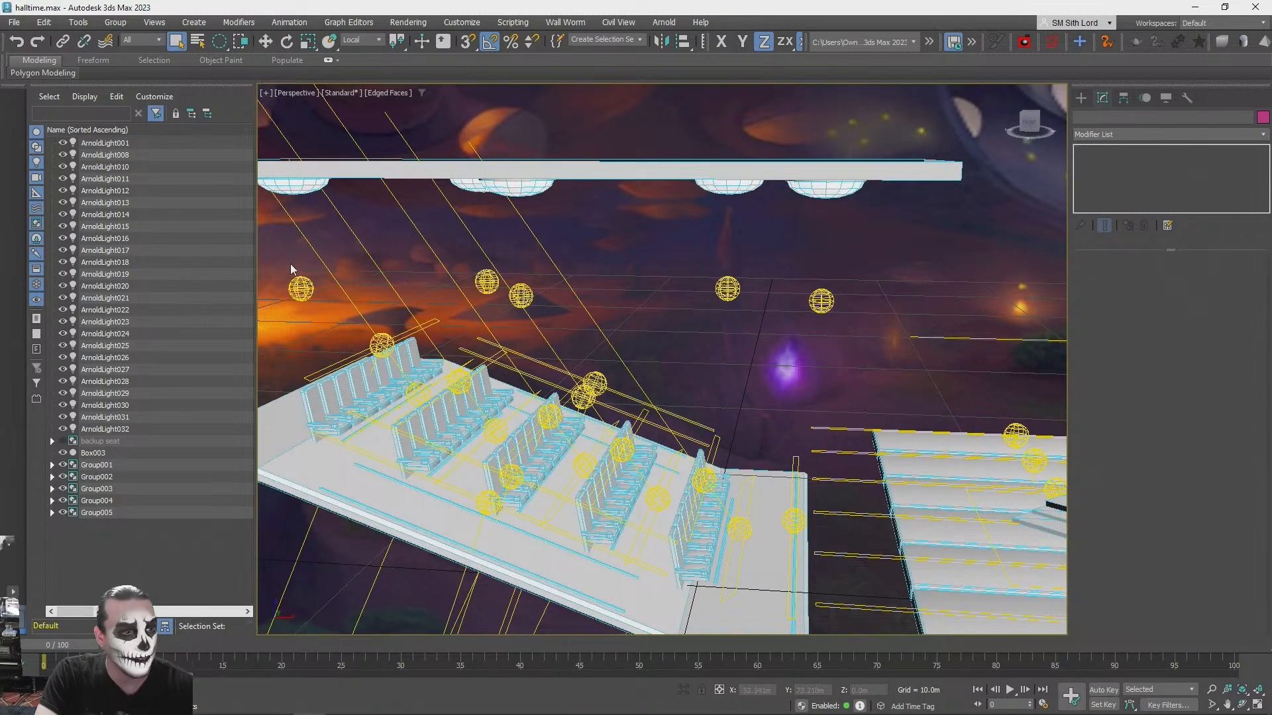
click(95, 455)
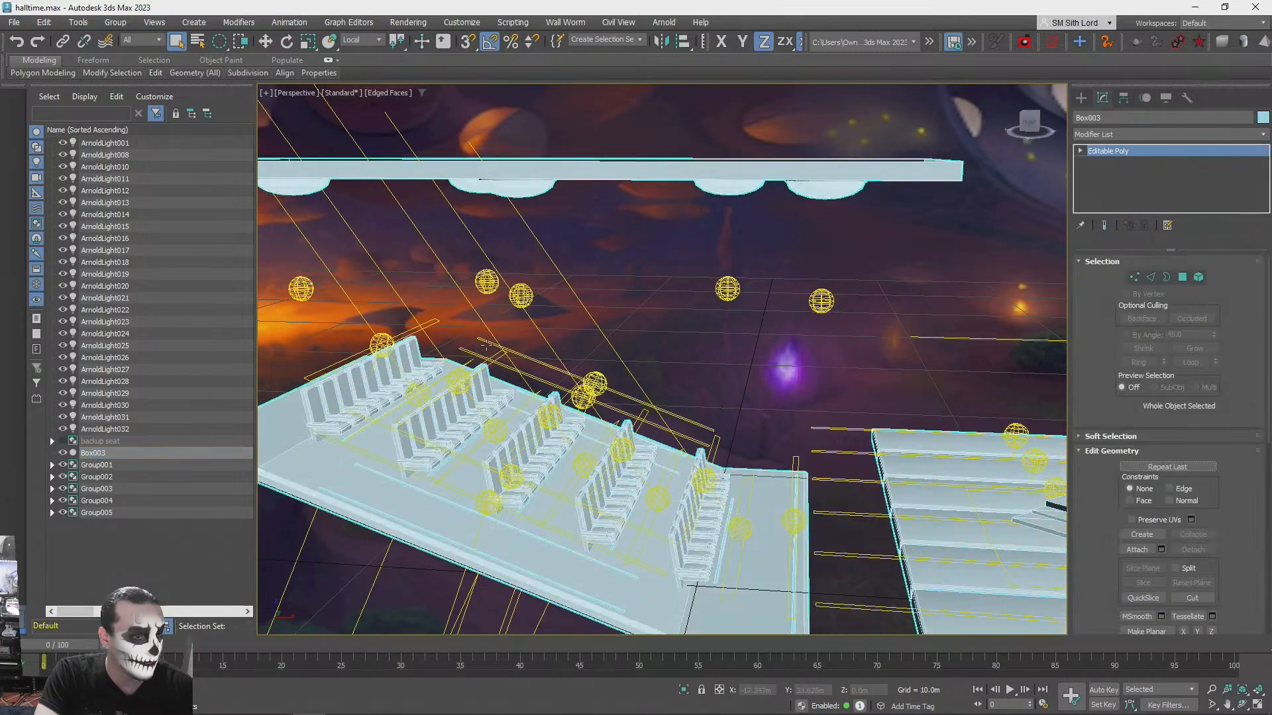
key(z)
key(w)
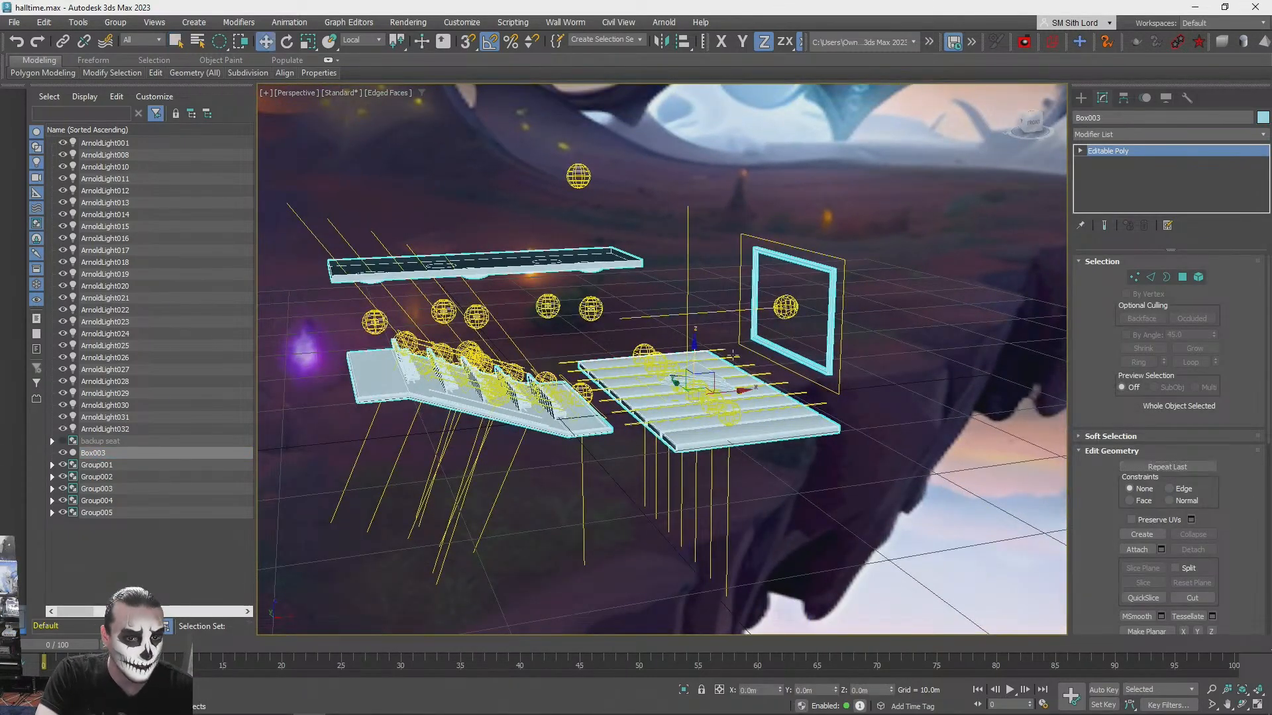
drag(693, 335, 689, 151)
key(ctrl+z)
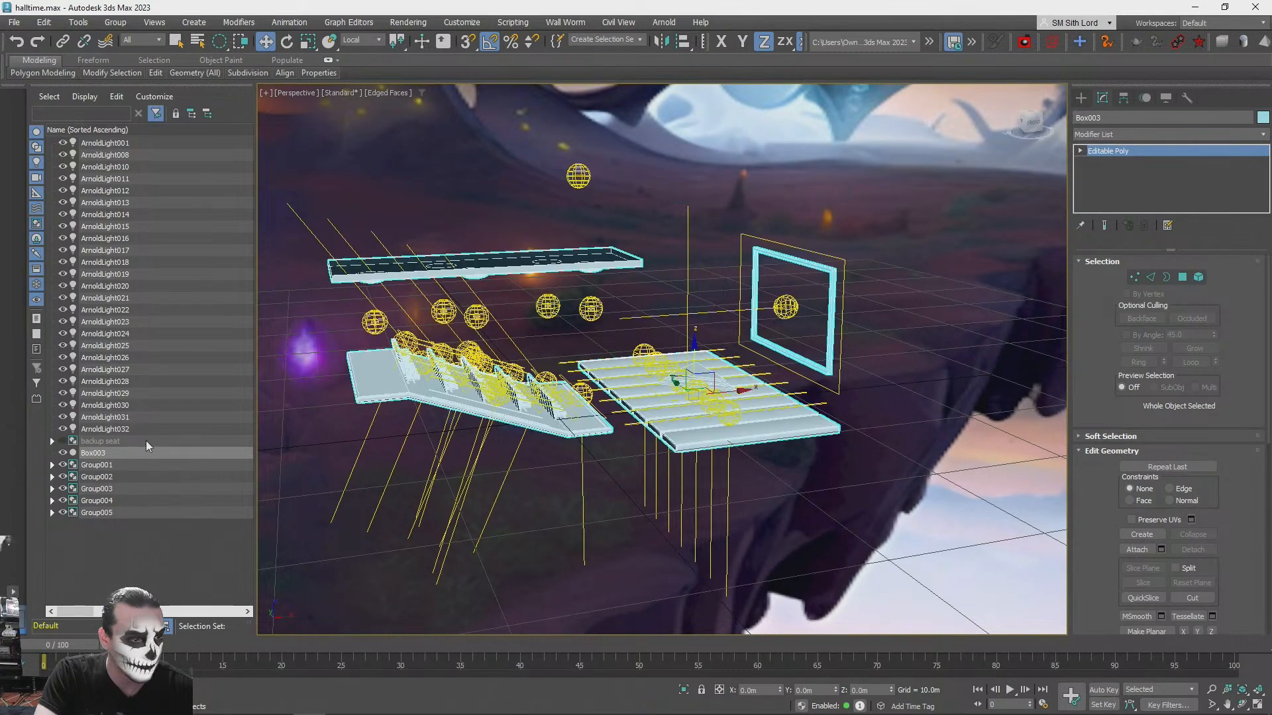
- Expand Group001 through Group004 in the scene list to reach the lights inside them
click(105, 465)
click(99, 489)
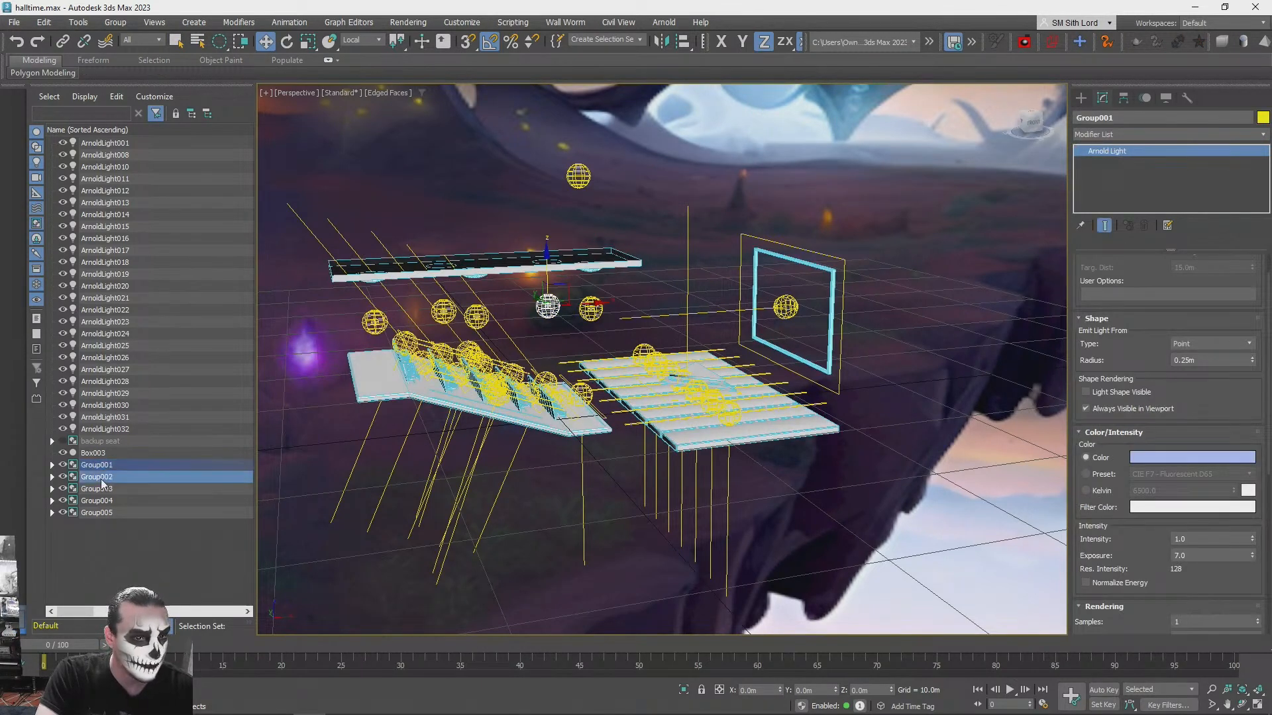
ctrl+click(106, 512)
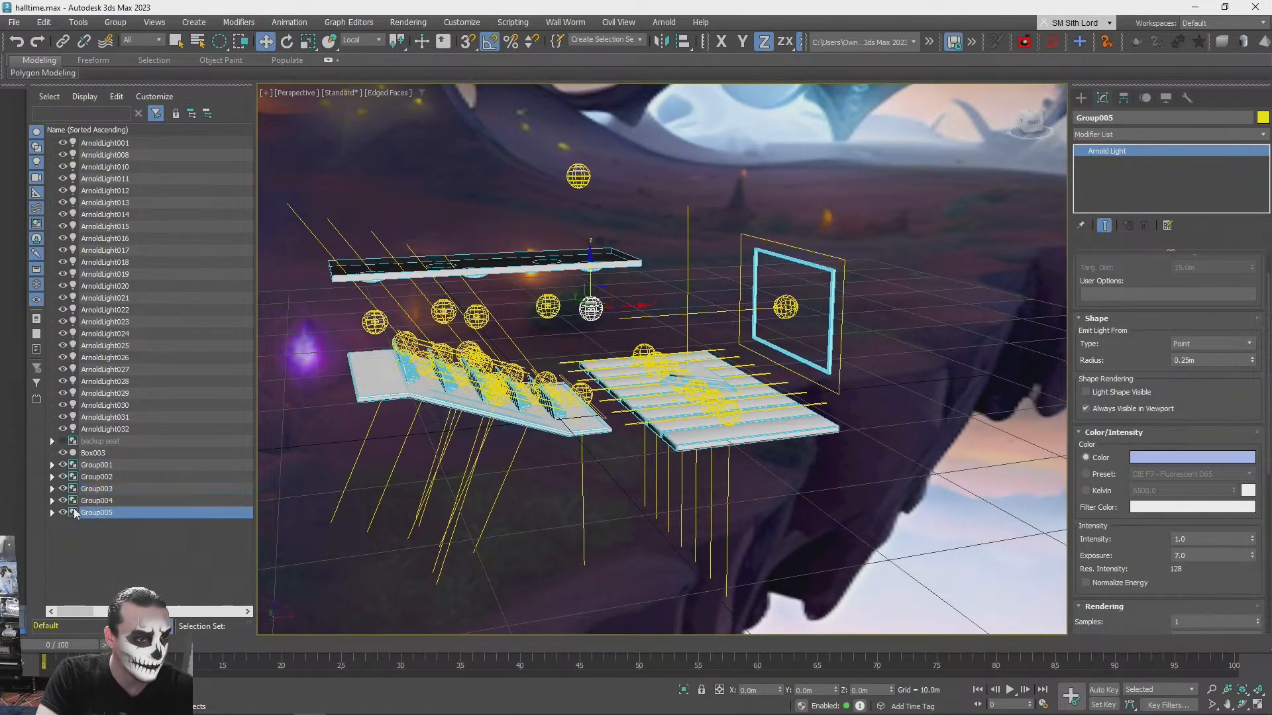
click(51, 501)
click(51, 489)
click(52, 477)
click(52, 465)
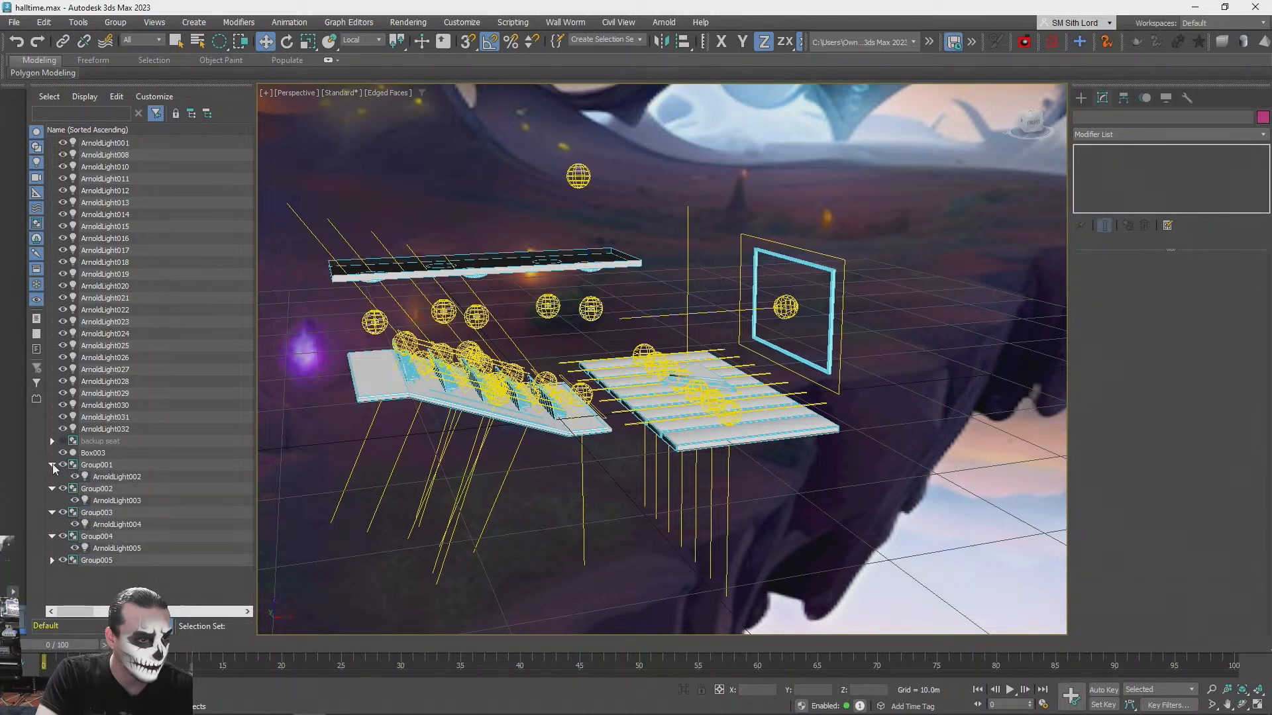
- Expand Group005 and select the five grouped ceiling lights ArnoldLight002 through ArnoldLight006 together
click(112, 477)
ctrl+click(120, 500)
ctrl+click(127, 525)
ctrl+click(121, 548)
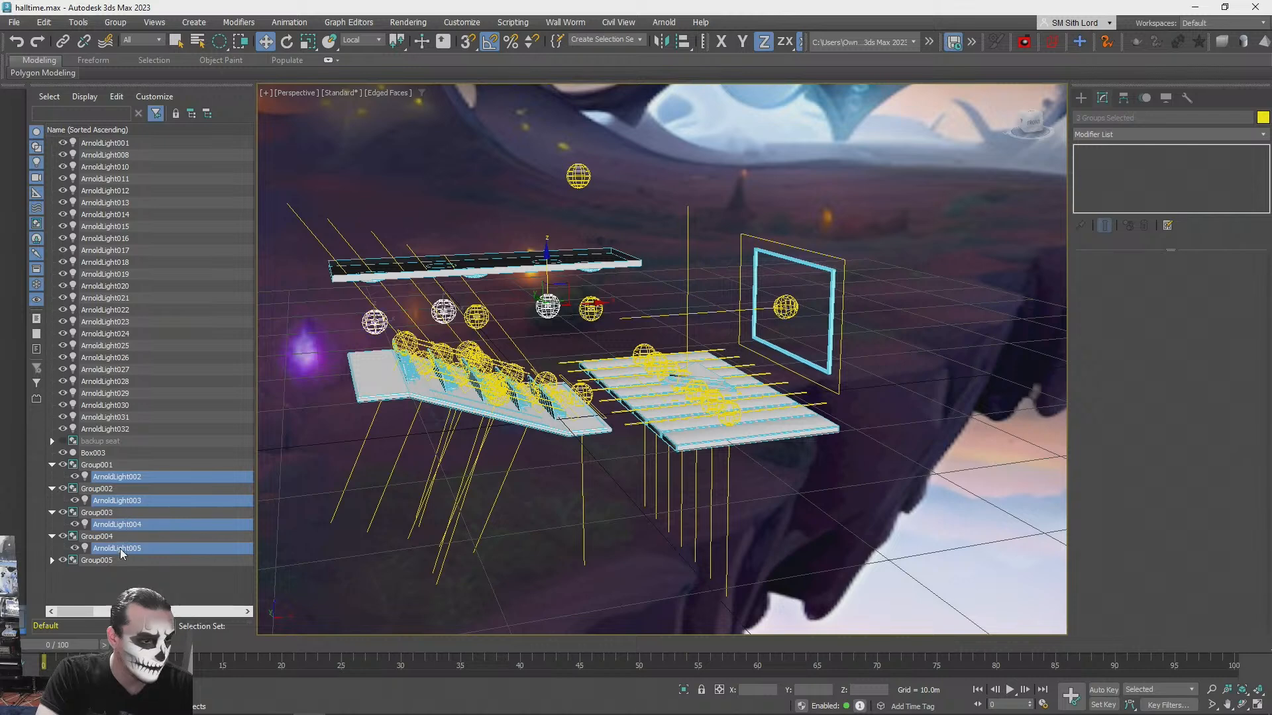
click(52, 560)
ctrl+click(101, 574)
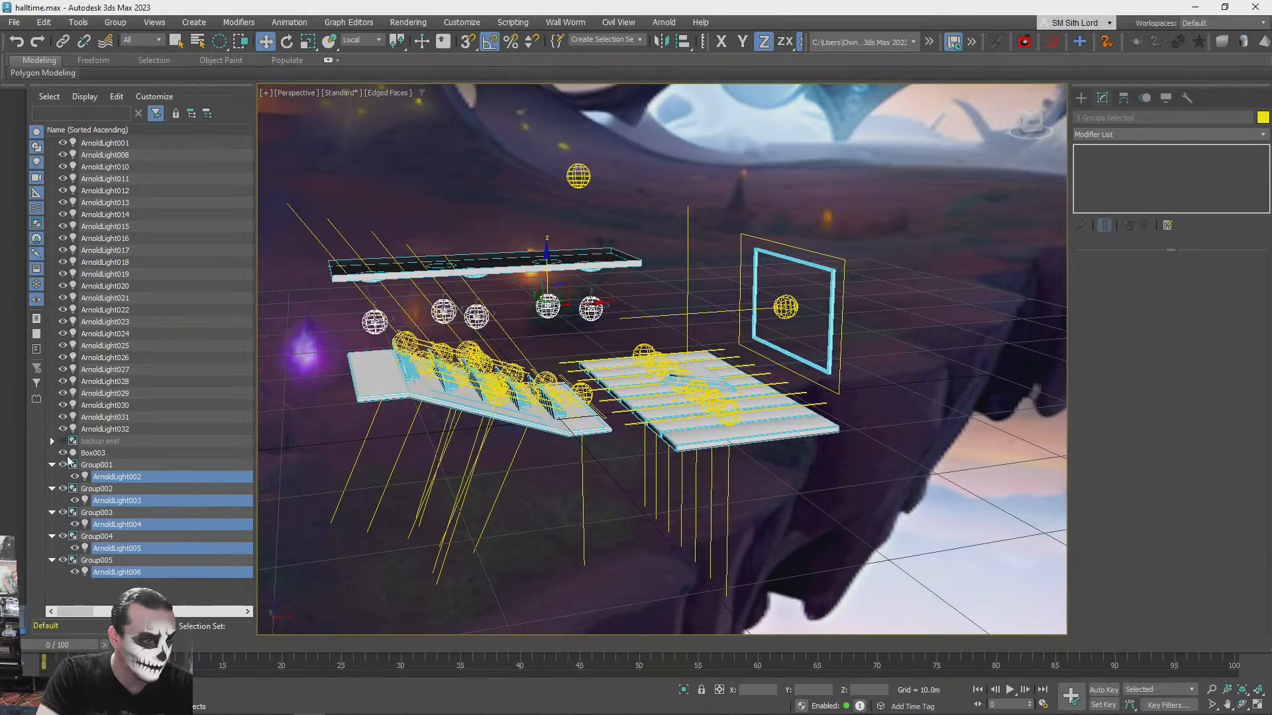
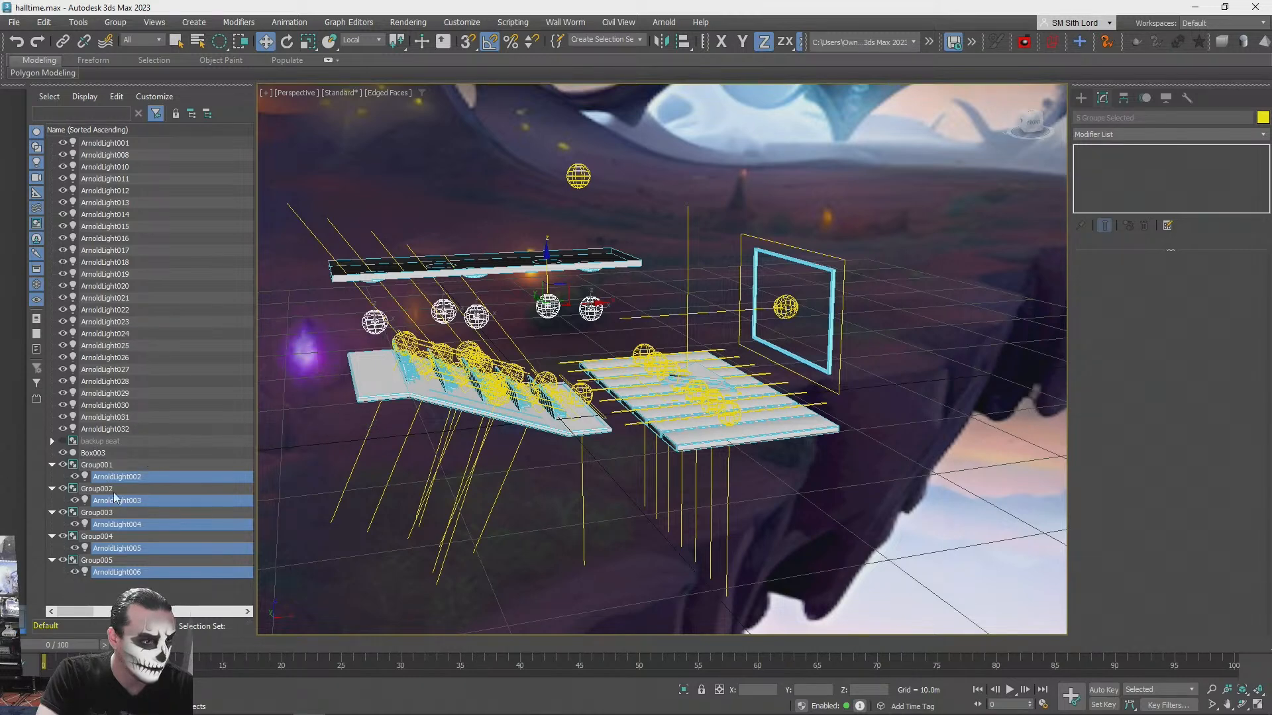
- Select Group001 through Group005 together and ungroup them so the five ceiling lights stand alone
key(ctrl+z)
key(ctrl+y)
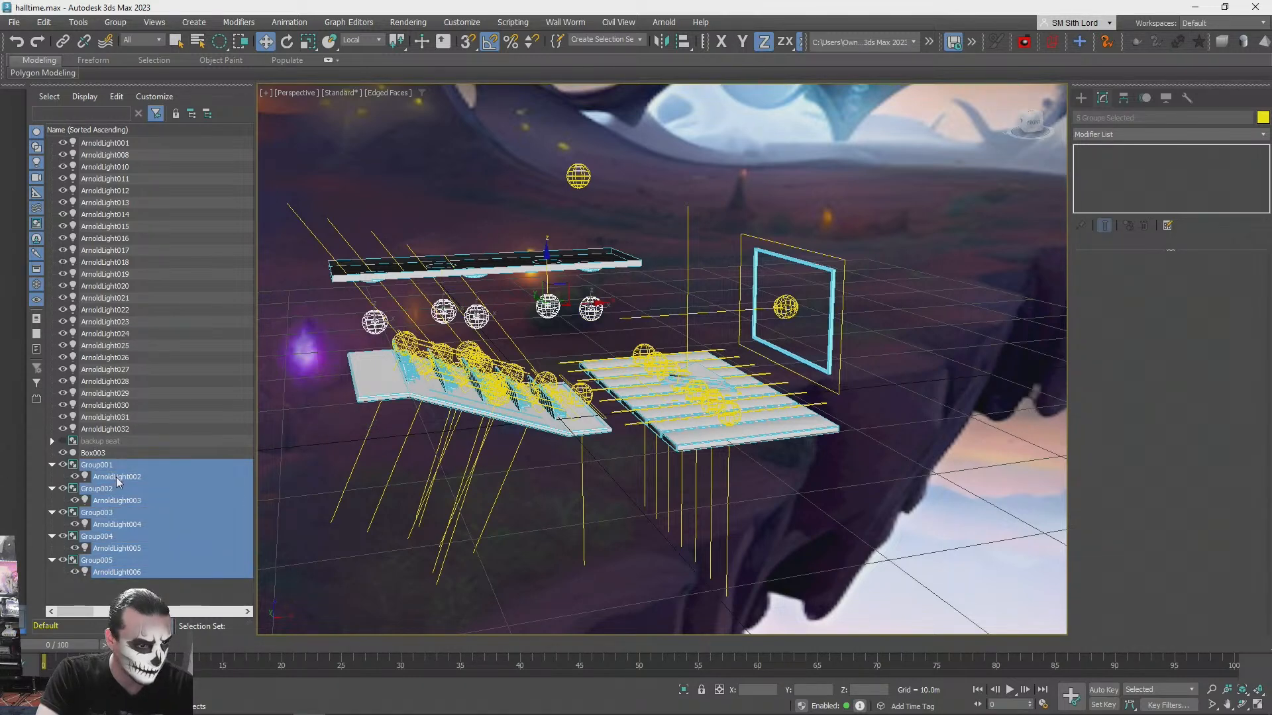
click(789, 595)
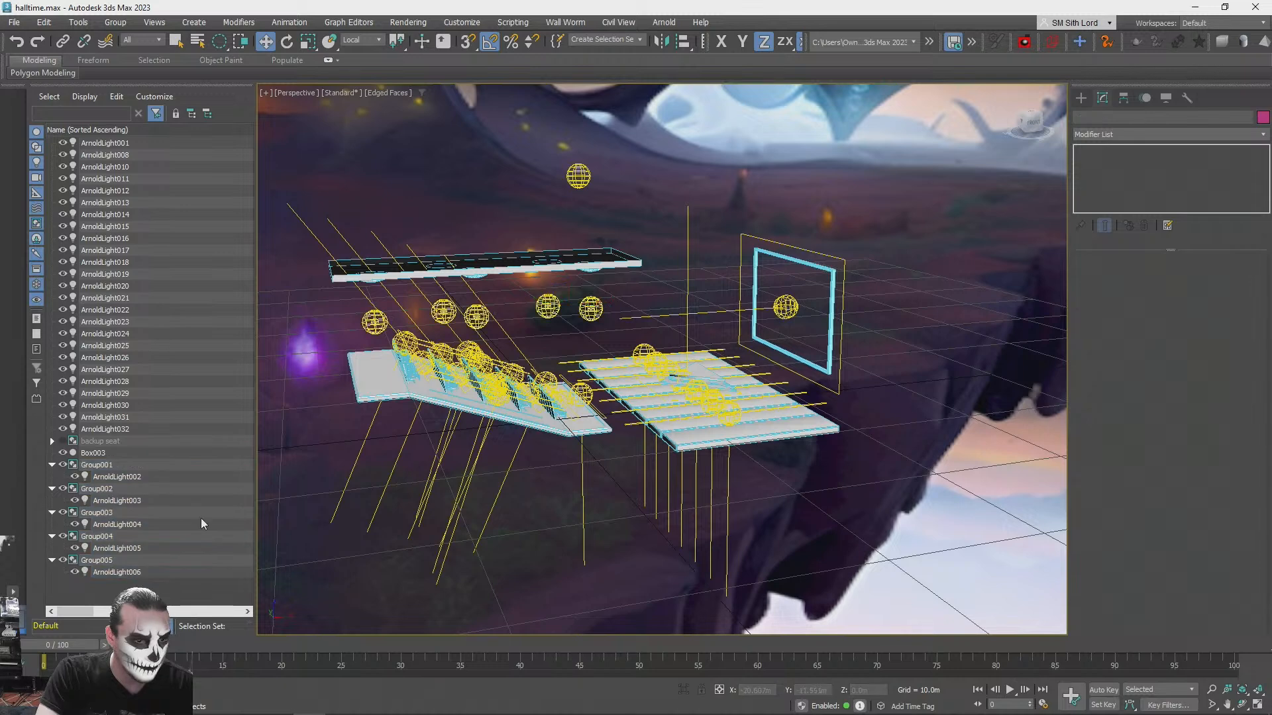
click(97, 466)
ctrl+click(102, 491)
ctrl+click(98, 514)
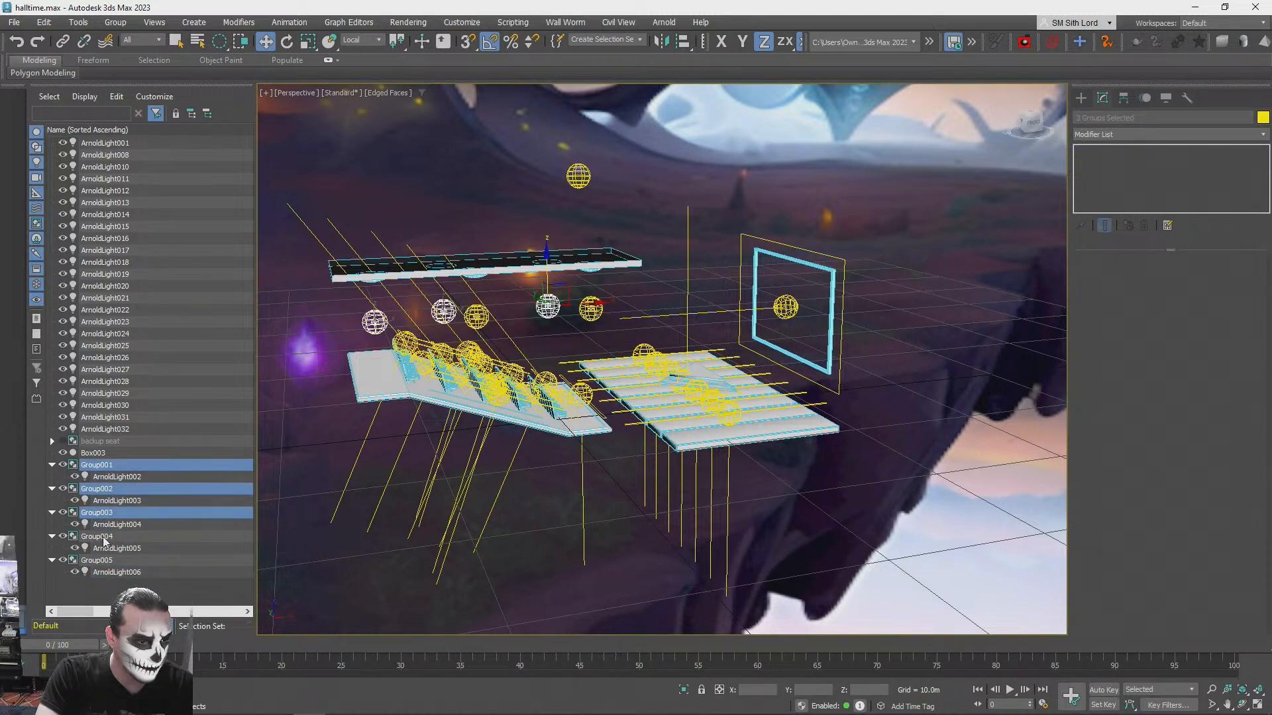
ctrl+click(100, 538)
ctrl+click(99, 562)
click(113, 14)
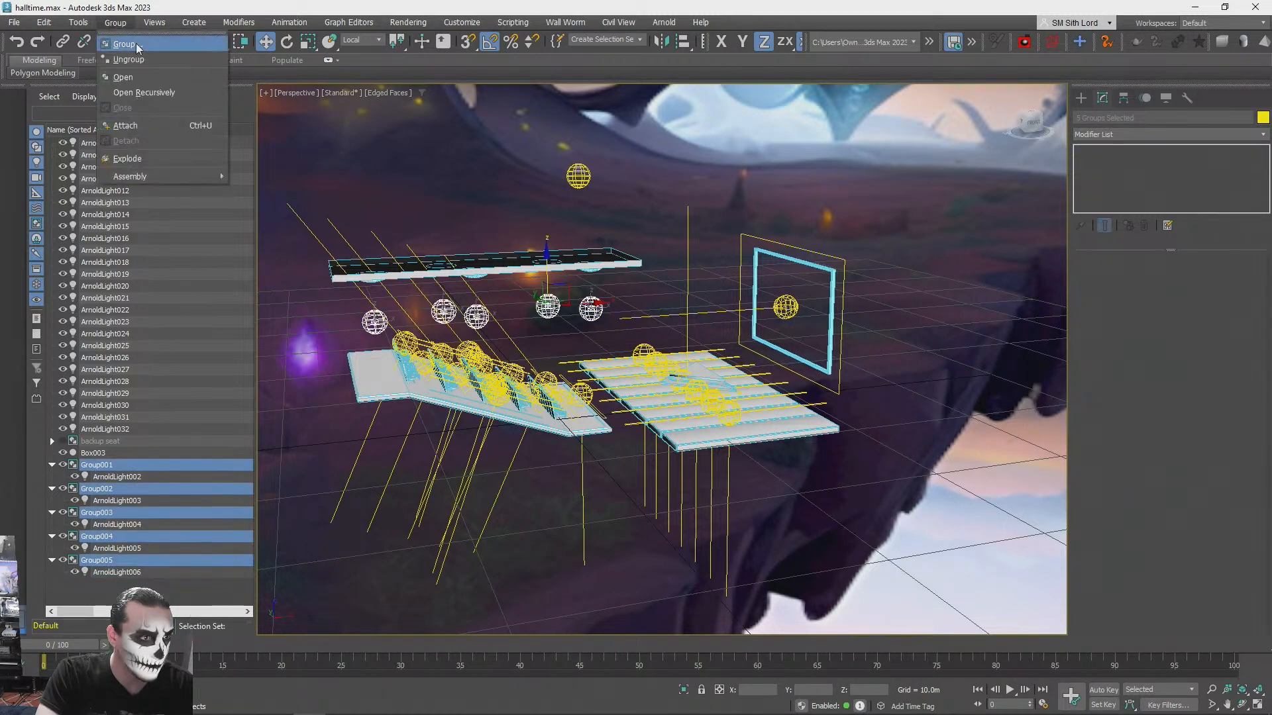
click(129, 46)
- Delete the leftover backup seat group and rename the combined mesh Box003 as halltime_merged
click(118, 502)
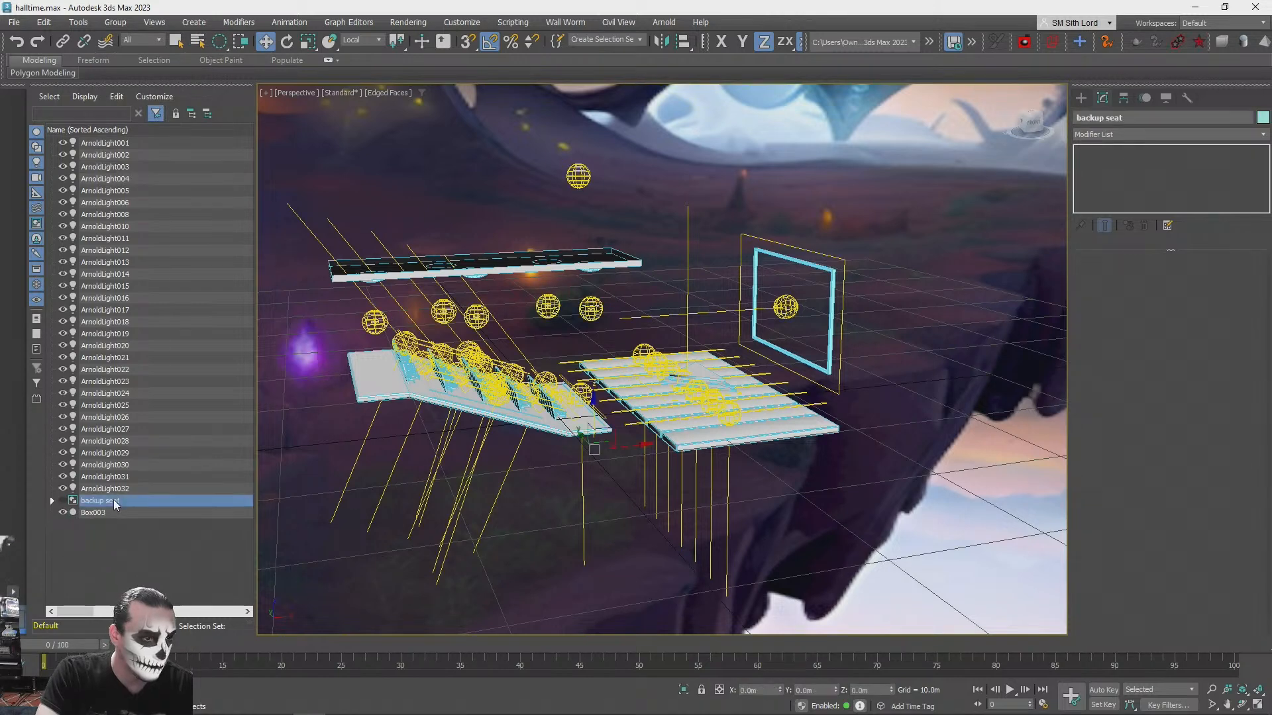
key(Delete)
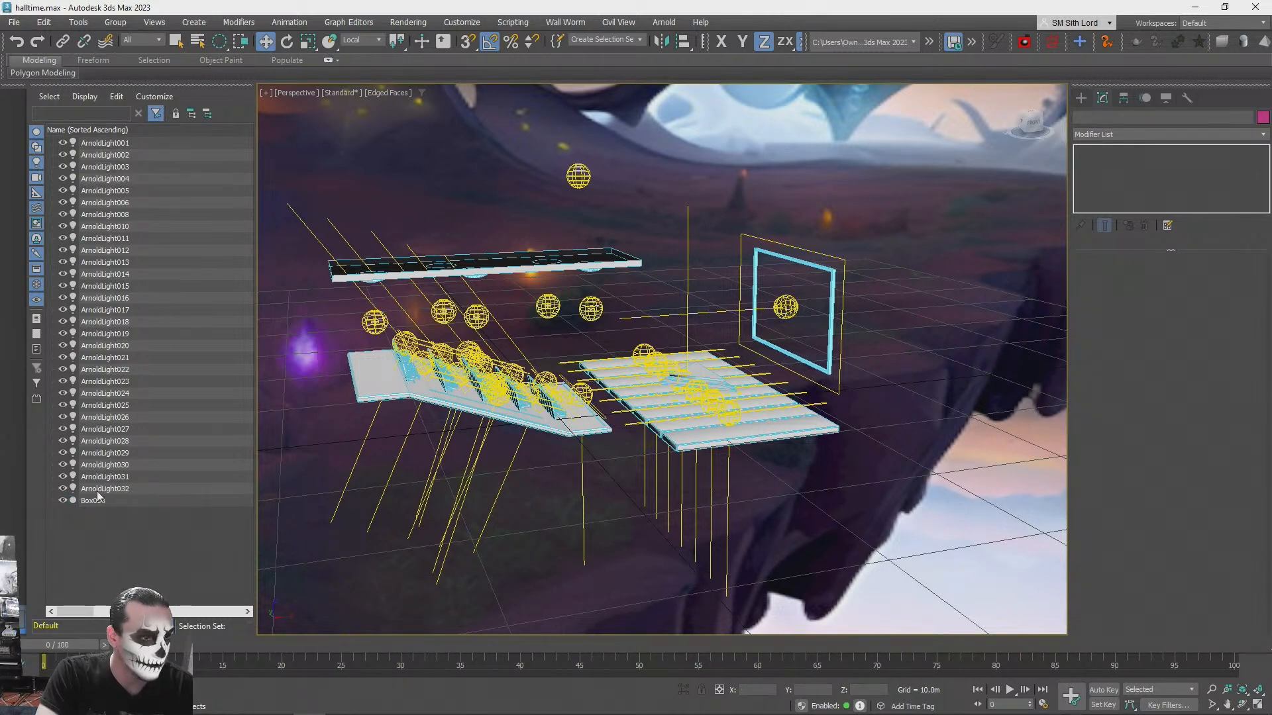
click(94, 501)
click(1119, 117)
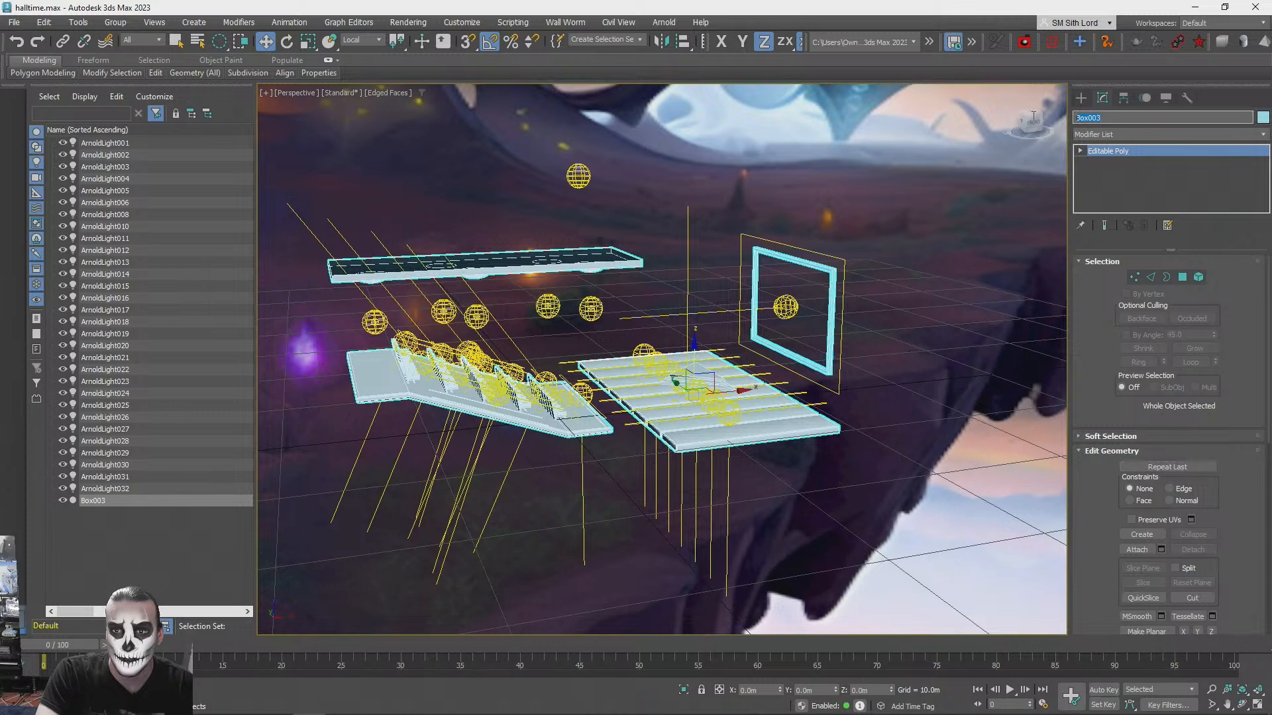
text(merged)
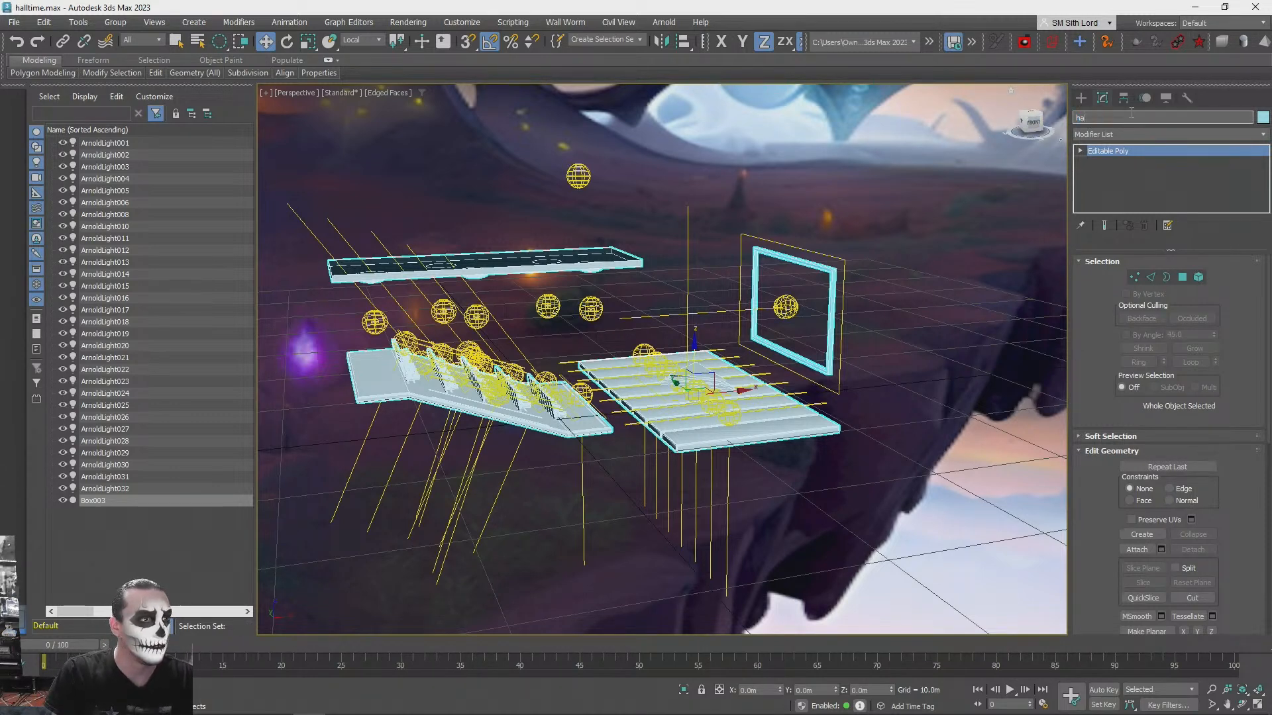
key(Return)
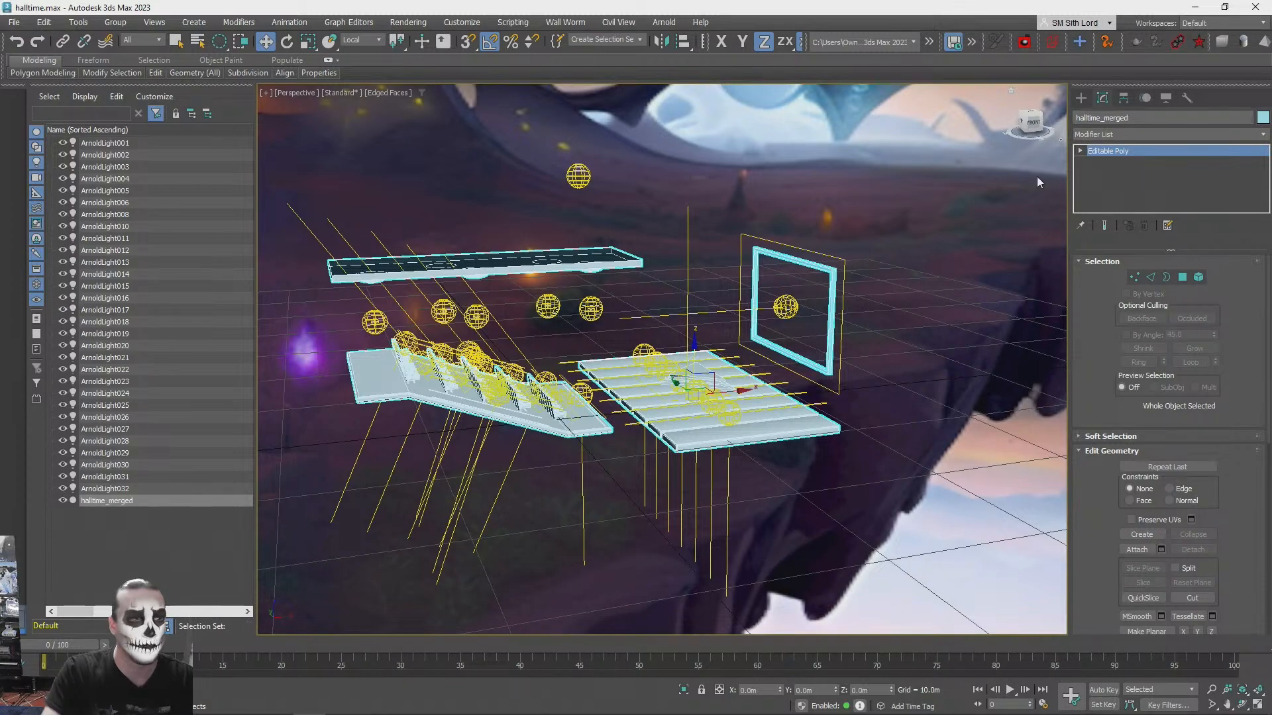
- Turn off the edged faces display and inspect the seating platform and stage of the merged mesh up close
click(1023, 365)
alt+middle_drag(943, 335, 851, 399)
scroll(896, 371, up, 3)
key(F3)
key(F3)
key(F4)
scroll(890, 373, up, 2)
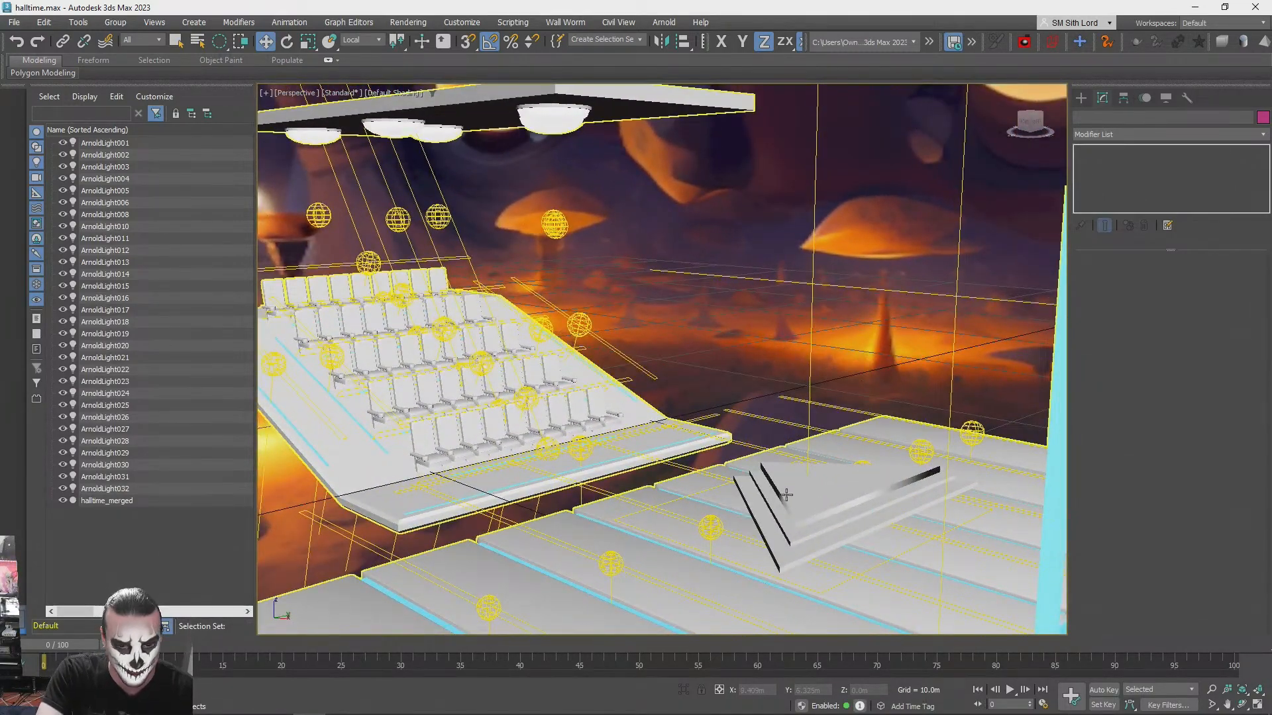
click(786, 494)
key(q)
click(797, 434)
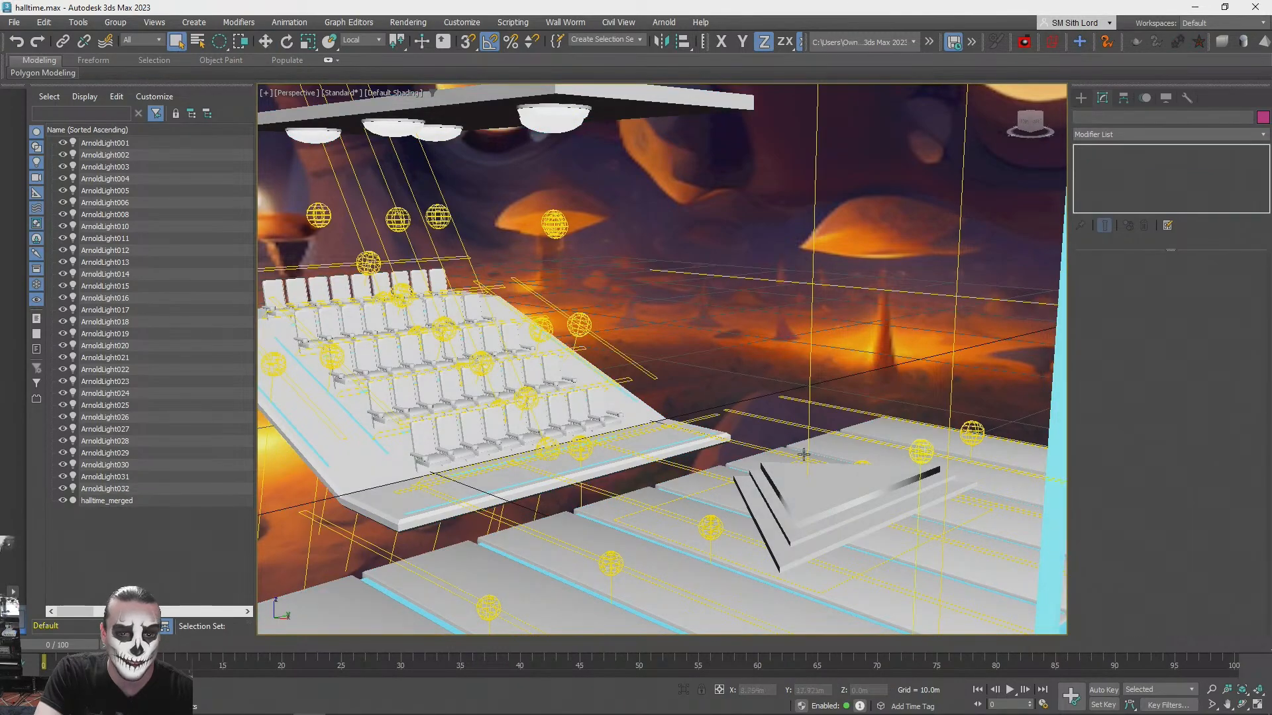
mouse_move(711, 446)
alt+middle_down()
mouse_move(685, 416)
mouse_move(692, 403)
mouse_move(715, 427)
alt+middle_up()
scroll(729, 450, up, 2)
- Add an Unwrap UVW modifier to the halltime_merged mesh and clear its polygon selection
click(786, 531)
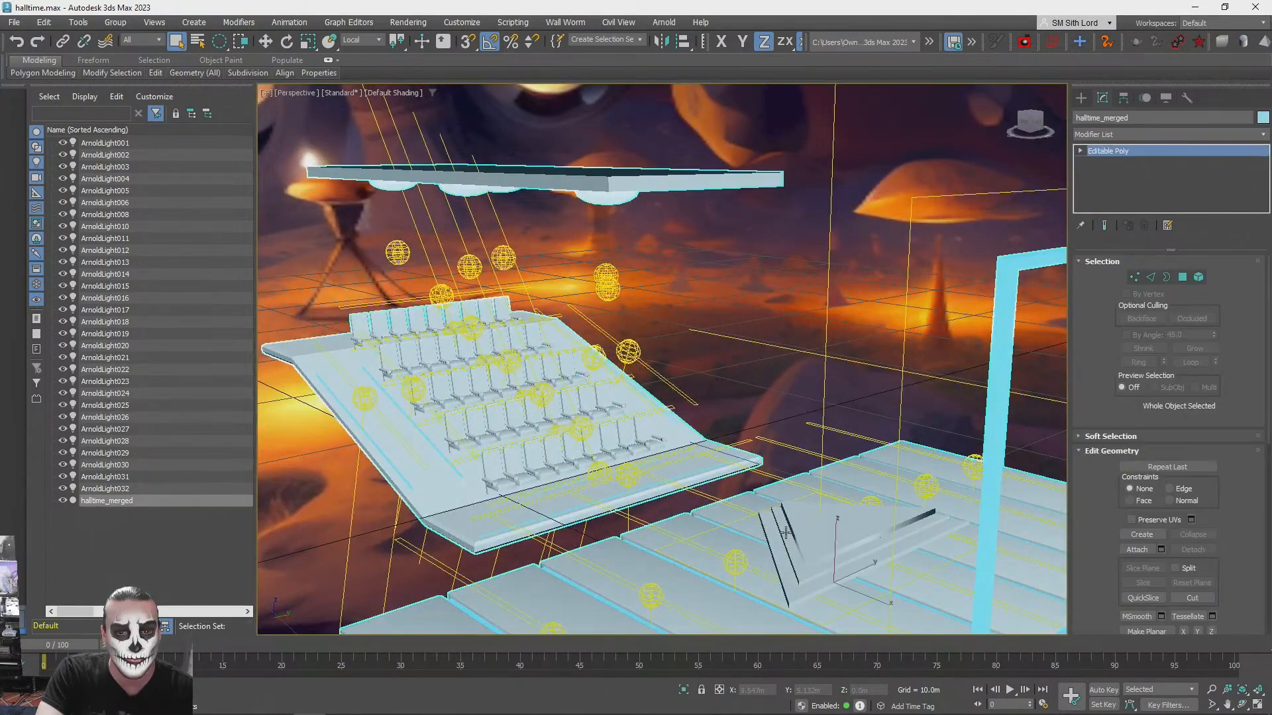
click(1117, 134)
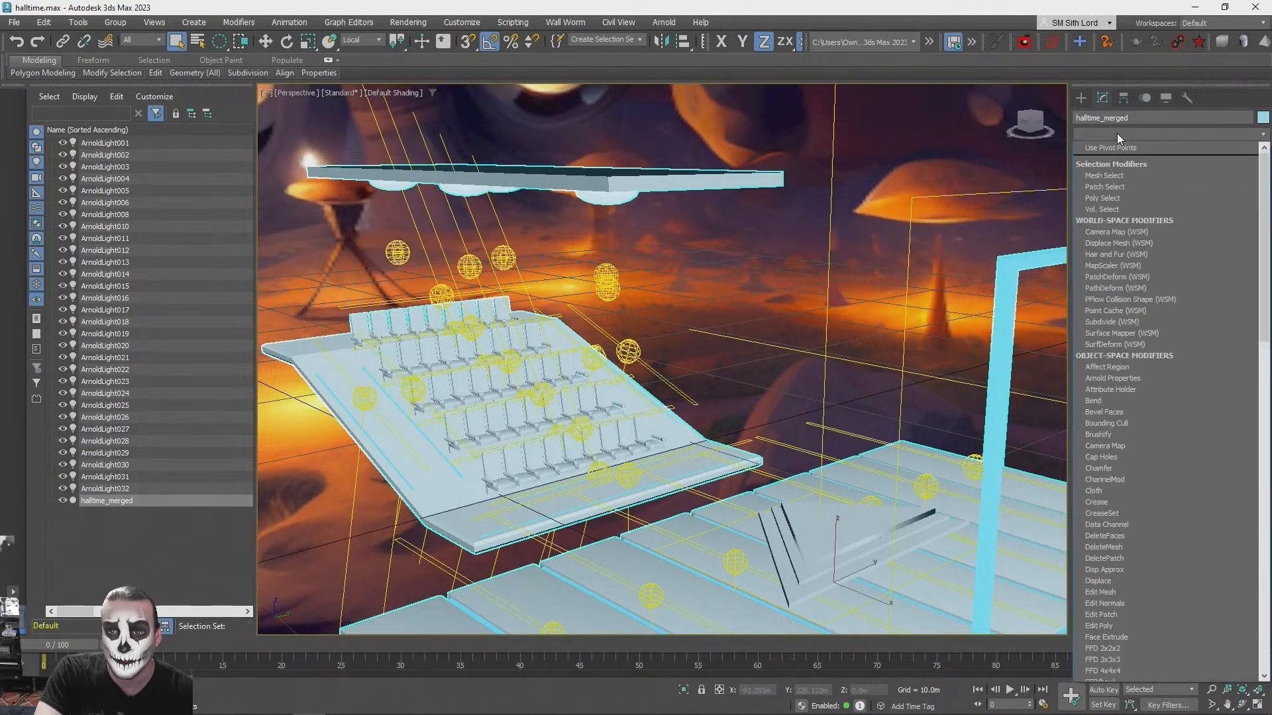
key(u)
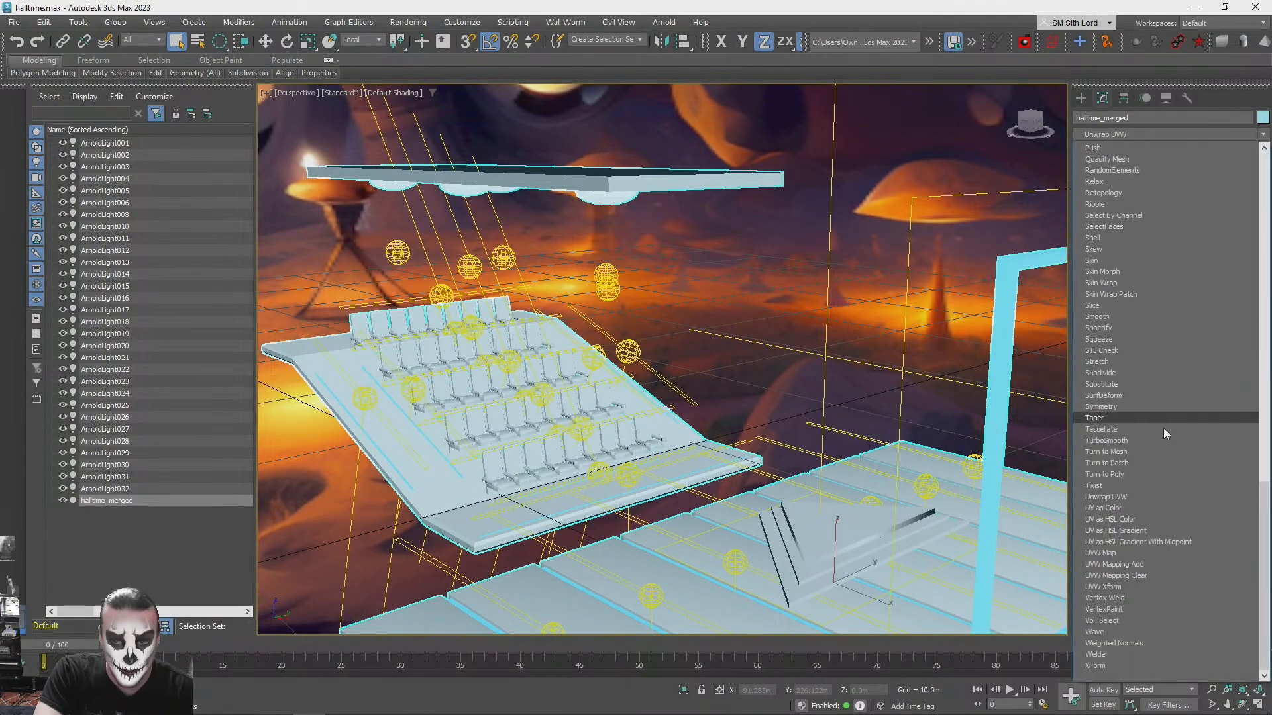
click(1128, 497)
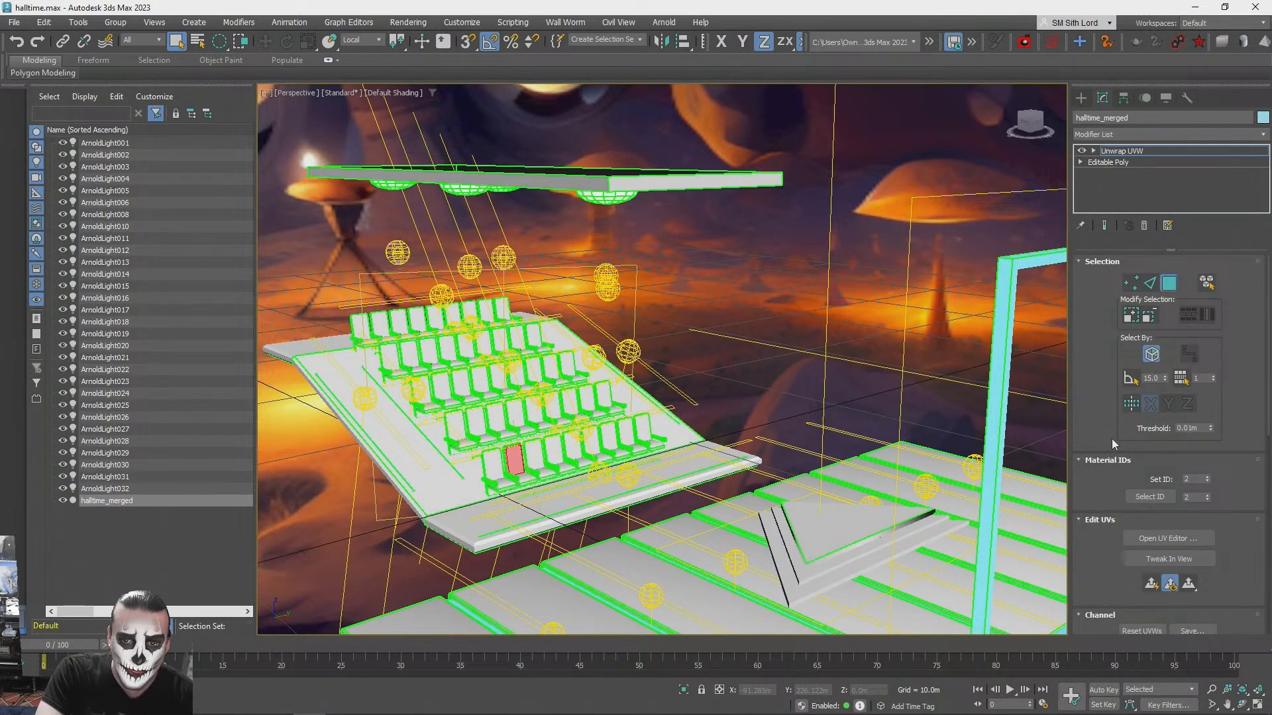
click(901, 380)
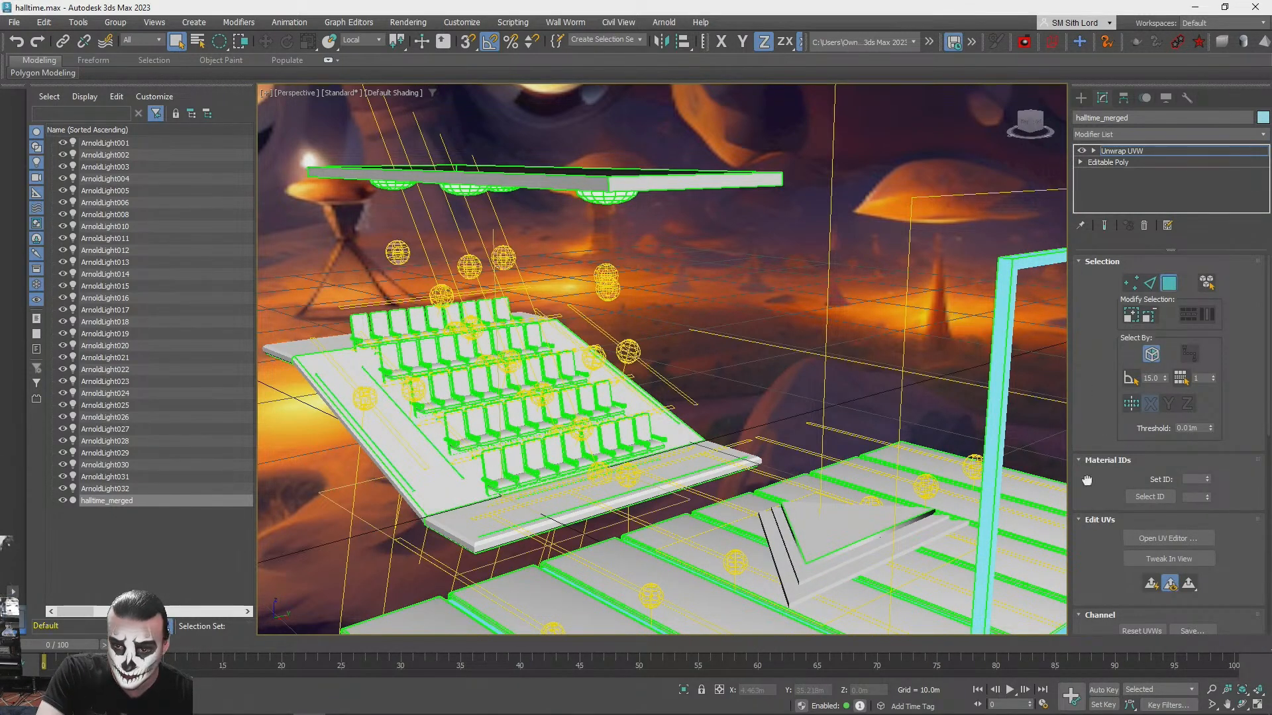
- Open the UV editor full screen, select all UV faces of the merged mesh and unfold them with Quick Peel
drag(1087, 480, 1090, 235)
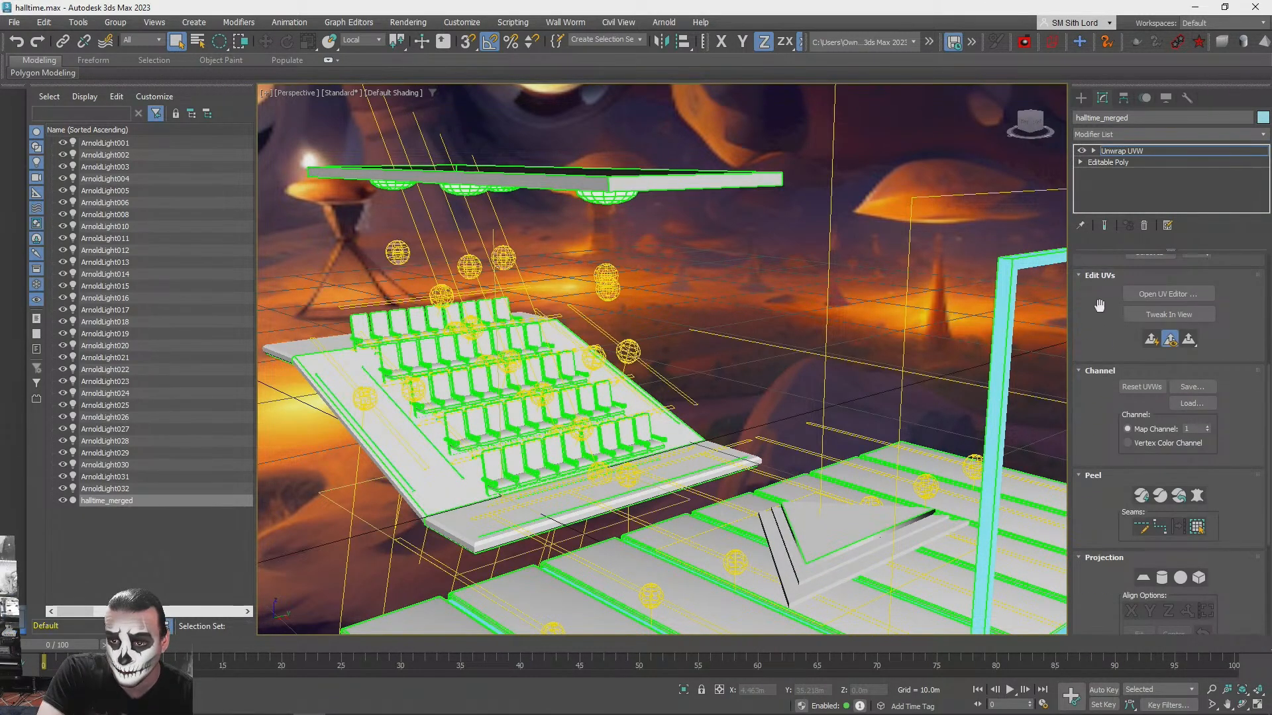
click(1159, 292)
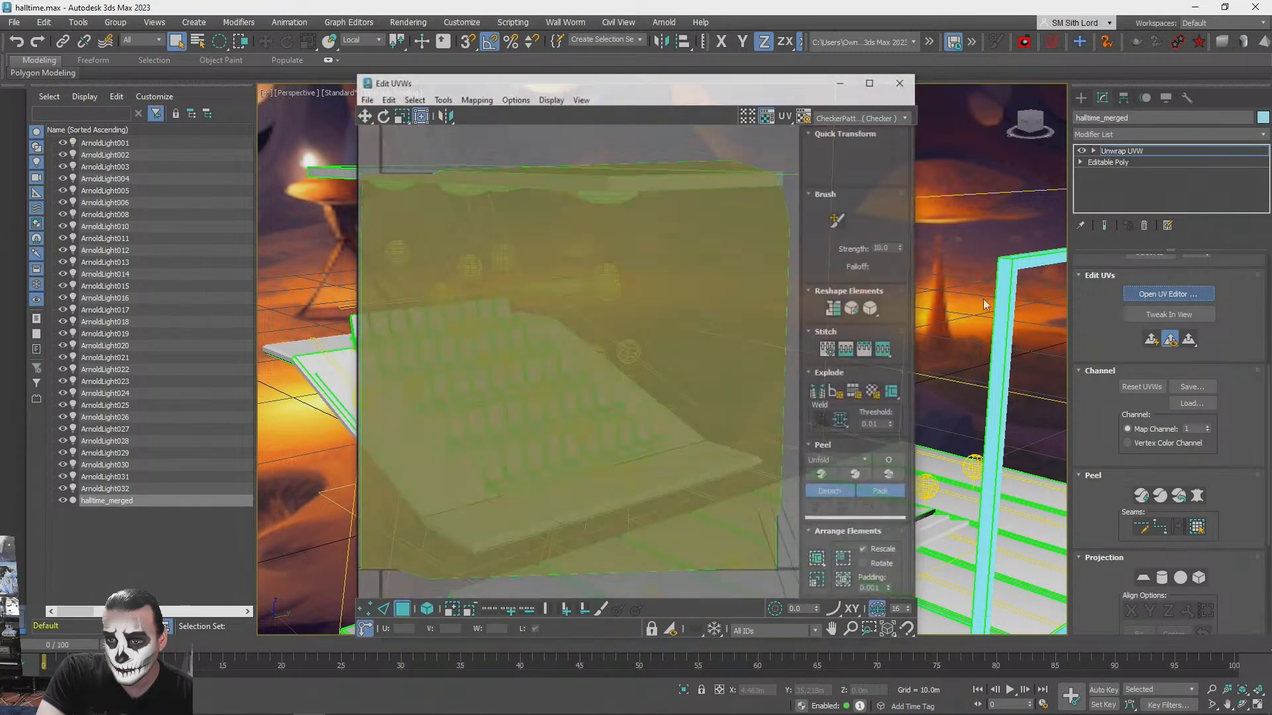
click(871, 81)
scroll(388, 189, down, 5)
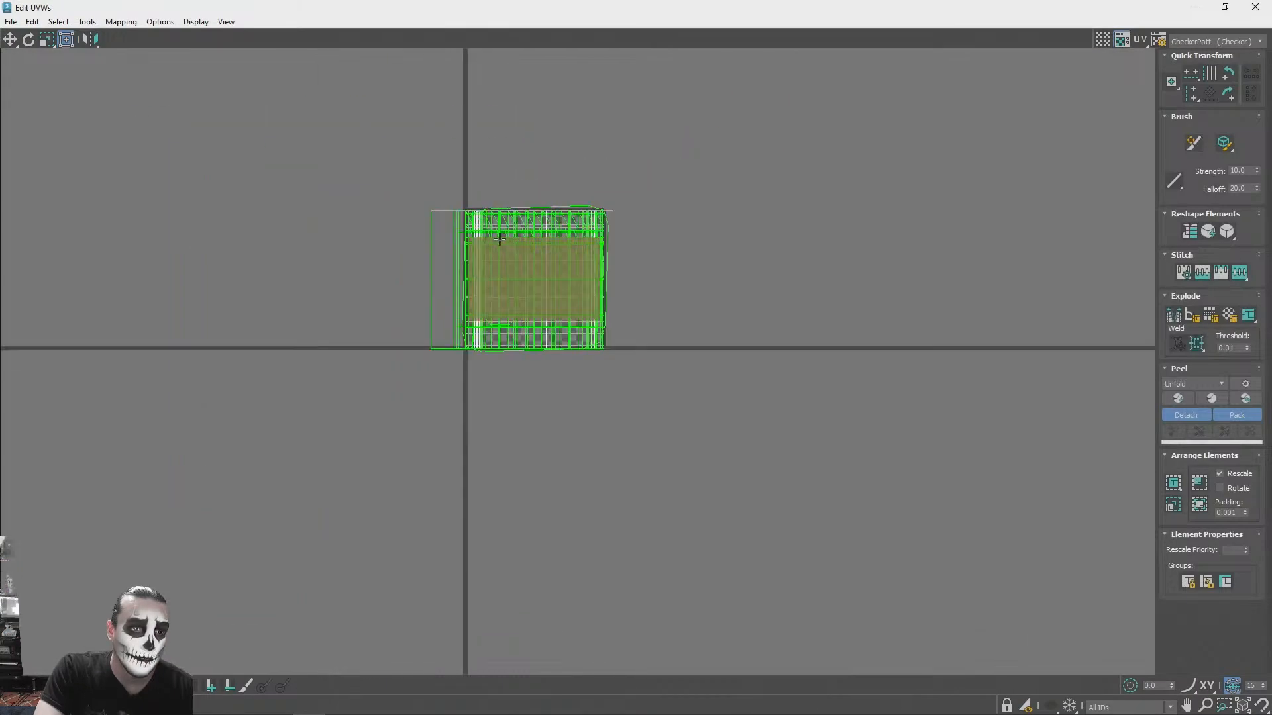
drag(328, 159, 844, 536)
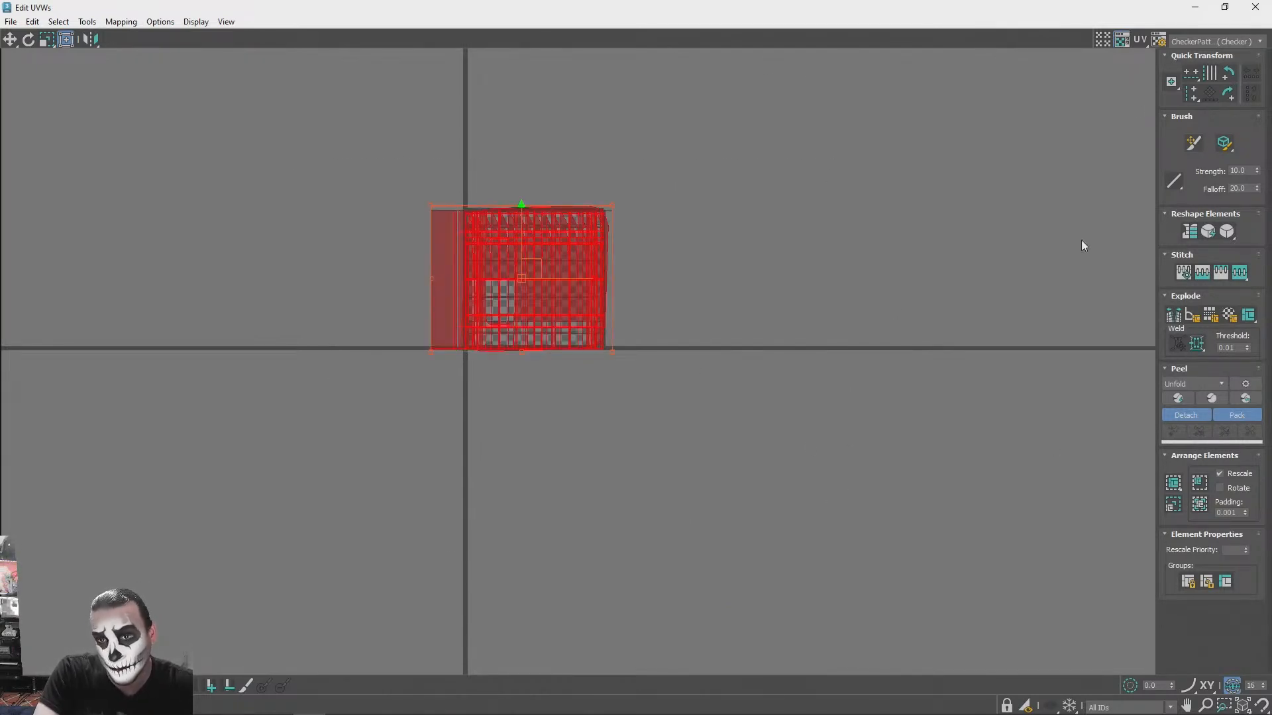
click(1178, 400)
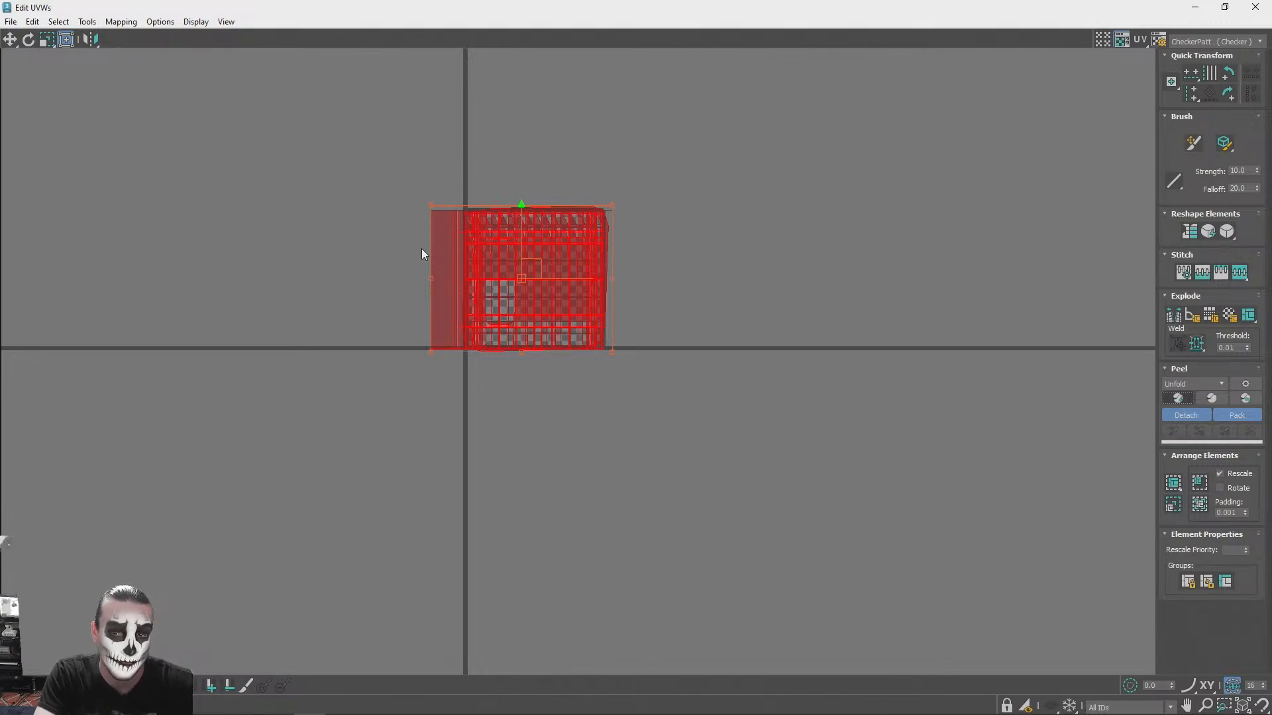
- Examine the size and packing of the unfolded UV shells across the layout, and close the UV editor
scroll(436, 199, up, 3)
scroll(872, 446, up, 1)
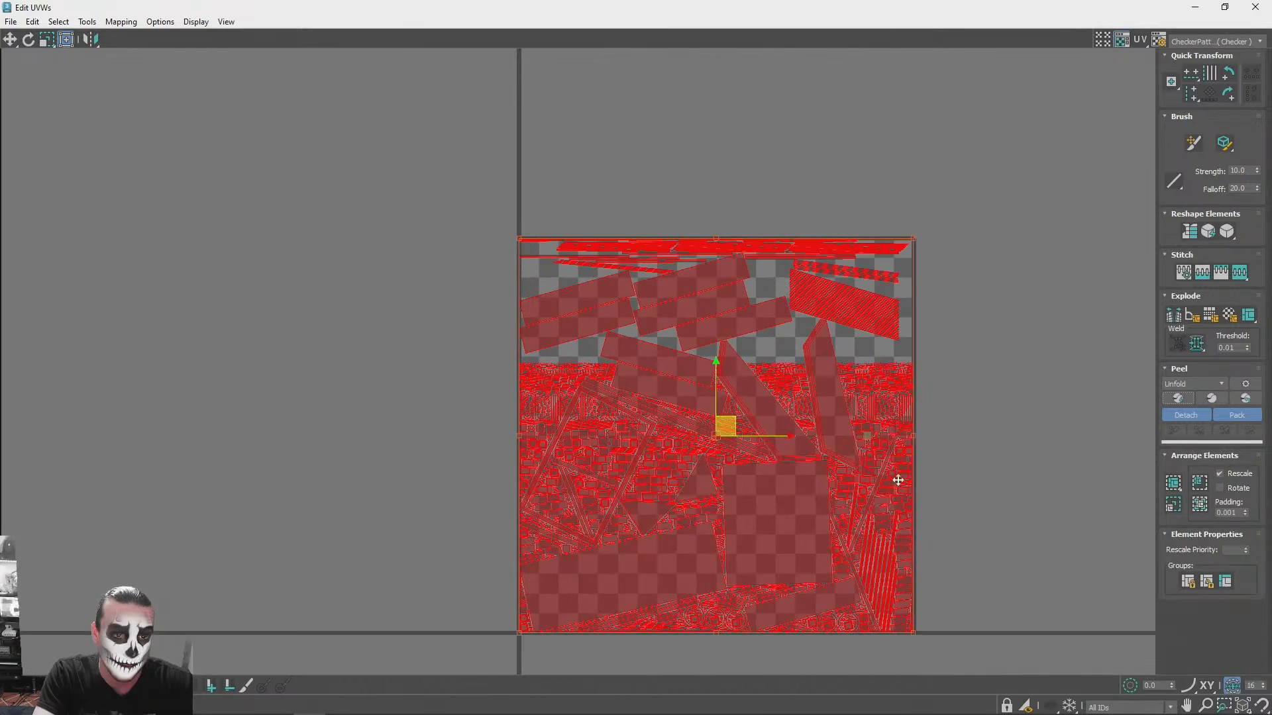
scroll(966, 559, up, 3)
scroll(852, 553, up, 2)
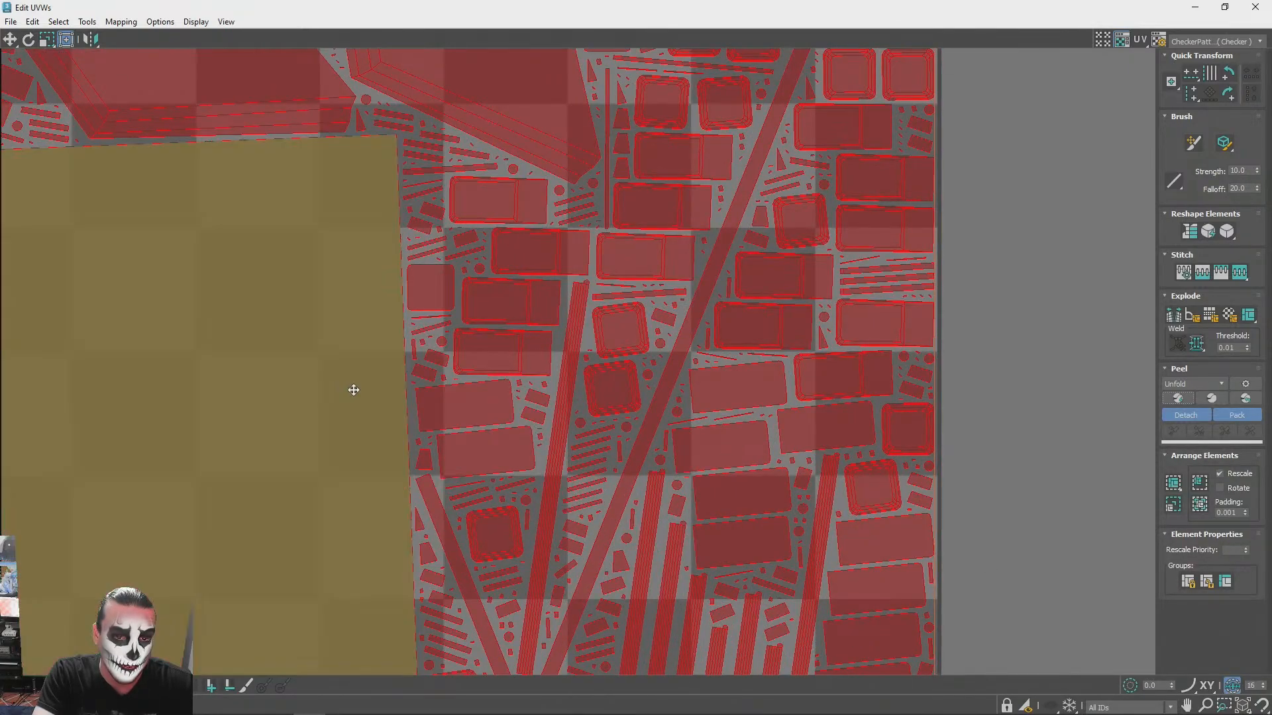
scroll(351, 388, up, 3)
scroll(681, 439, down, 5)
scroll(690, 440, up, 2)
scroll(691, 440, down, 5)
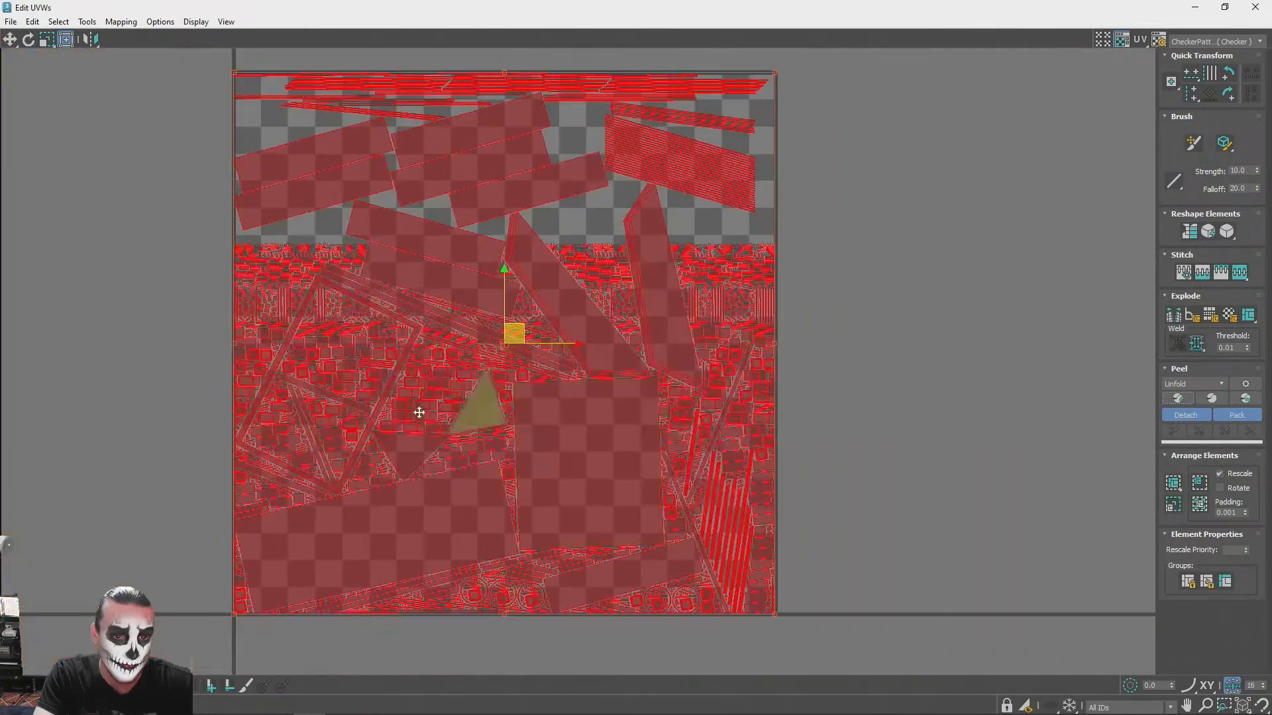
scroll(670, 463, up, 4)
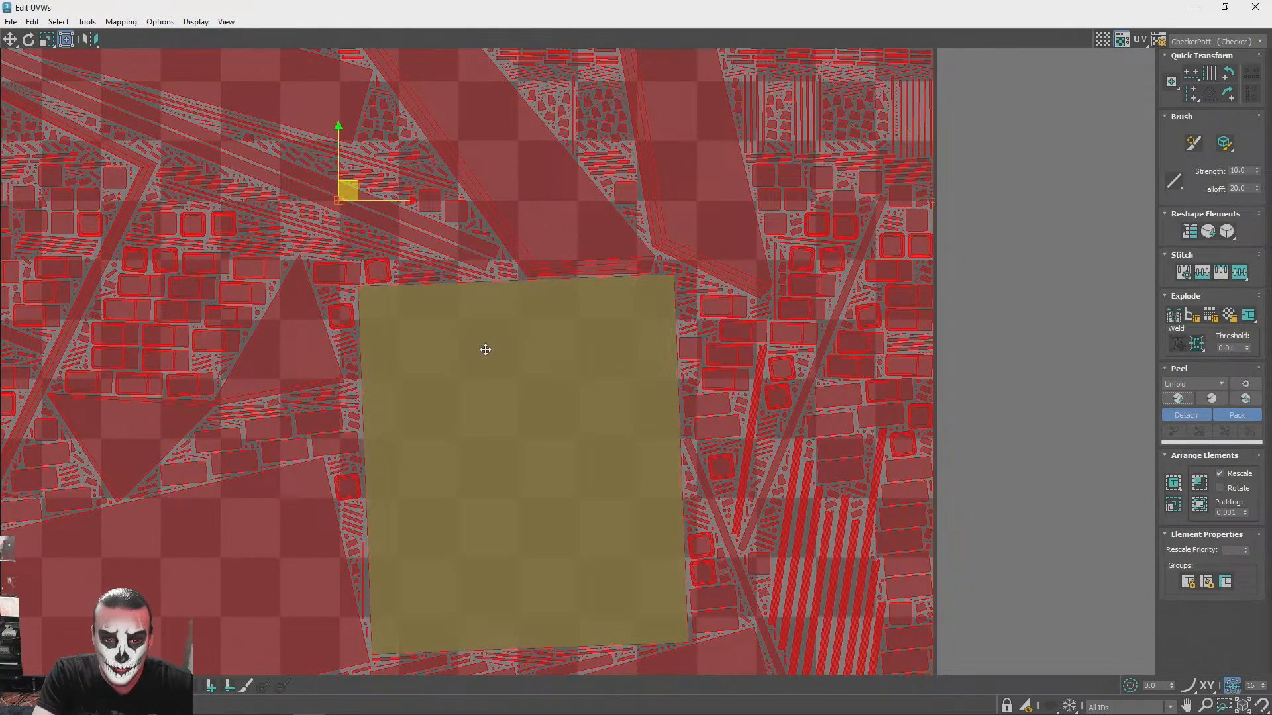
scroll(449, 369, down, 3)
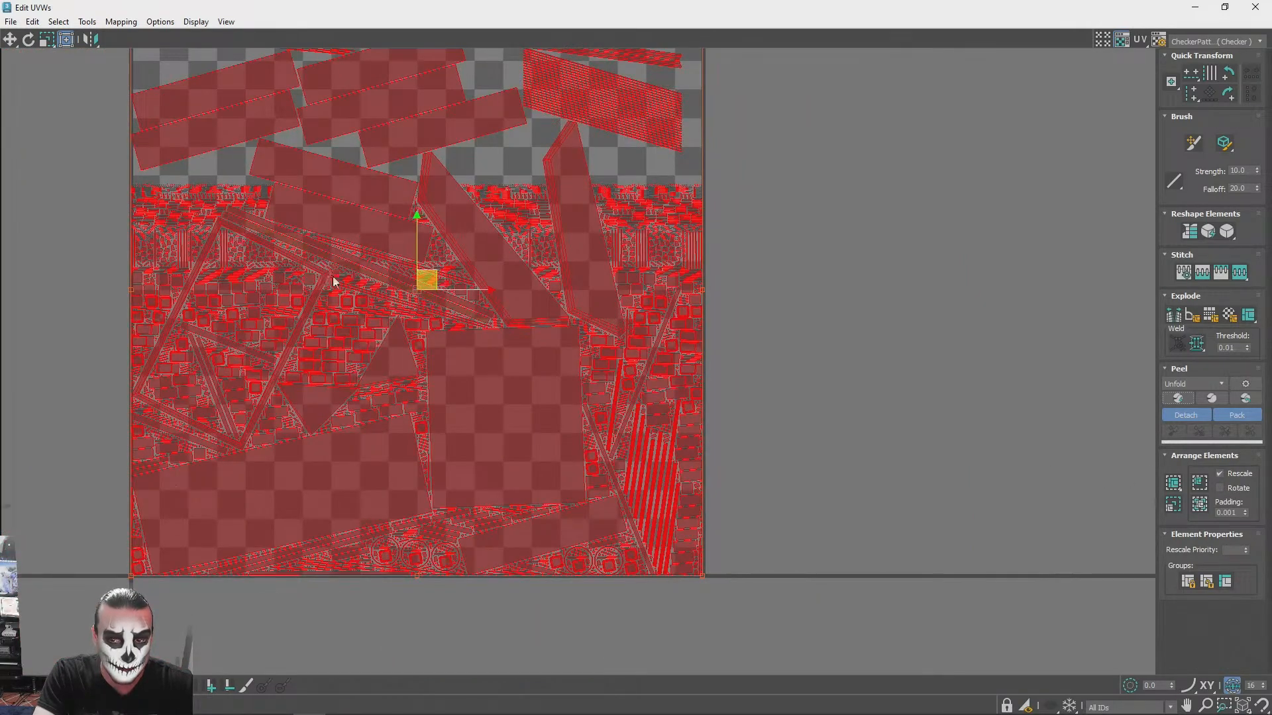
scroll(332, 276, down, 2)
scroll(261, 216, up, 3)
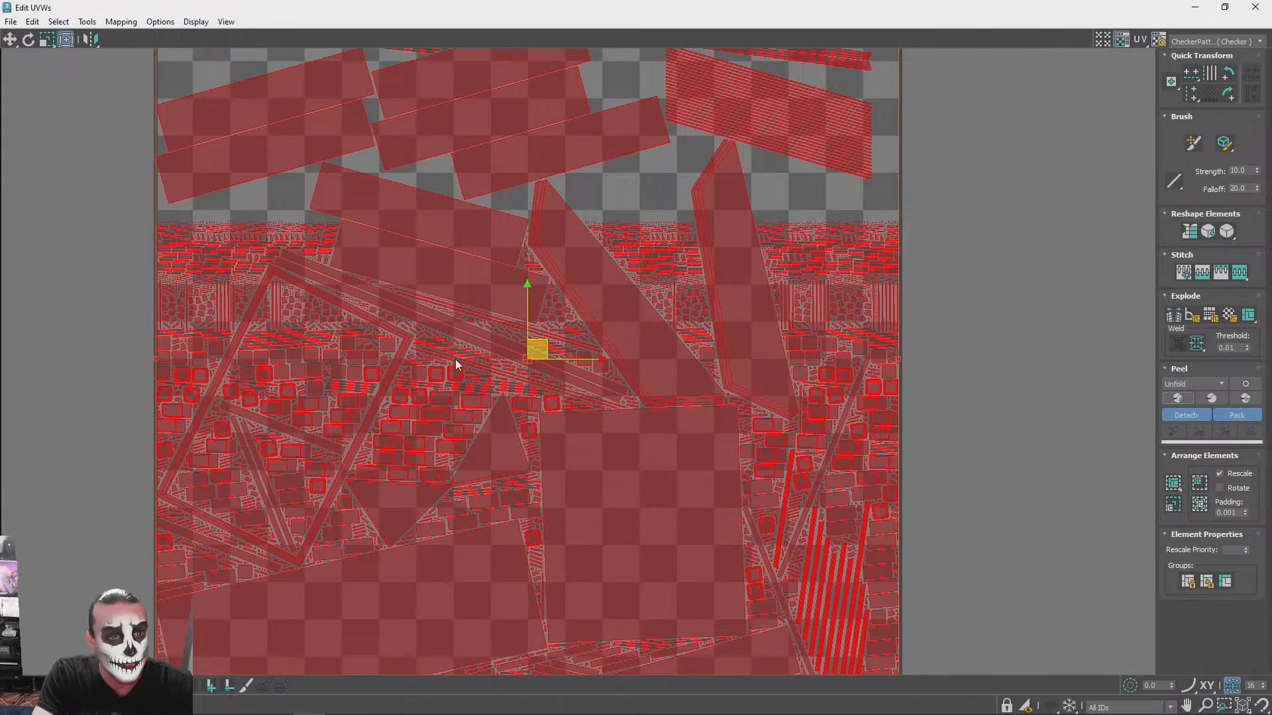
scroll(454, 355, down, 5)
scroll(497, 371, up, 3)
scroll(619, 411, down, 4)
scroll(522, 527, up, 4)
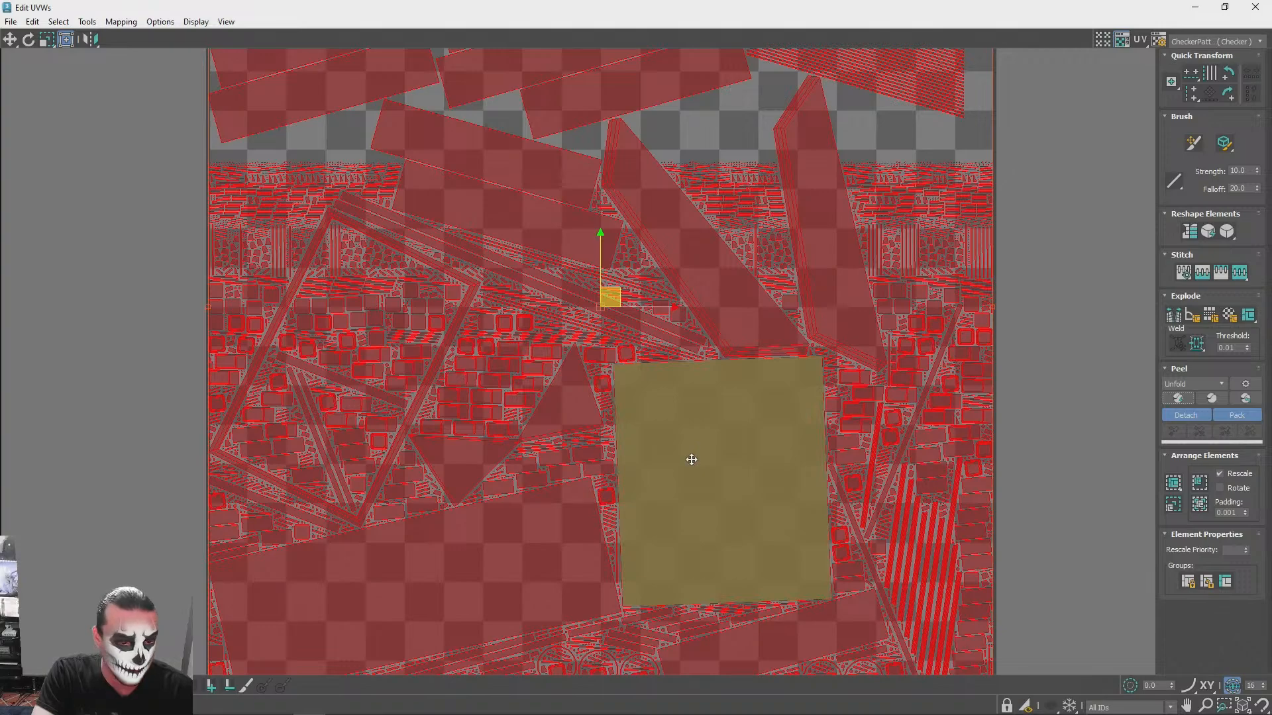
click(1102, 226)
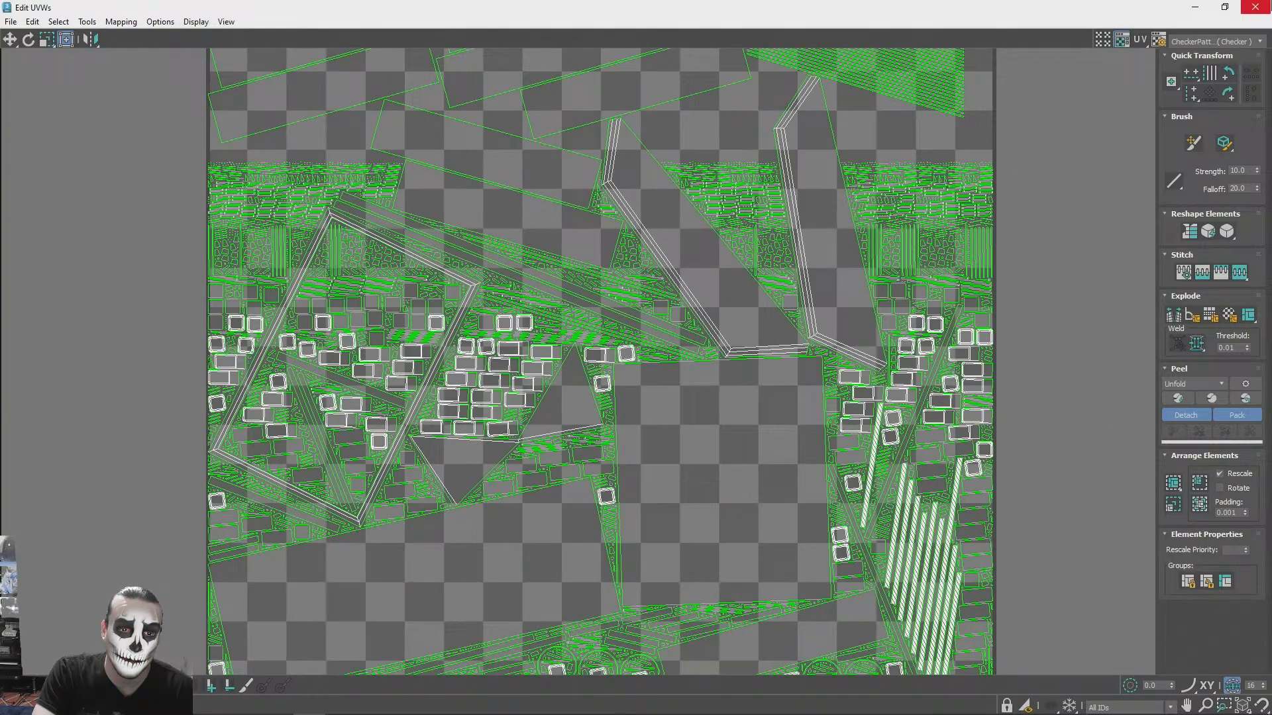
click(1255, 7)
middle_drag(785, 285, 639, 237)
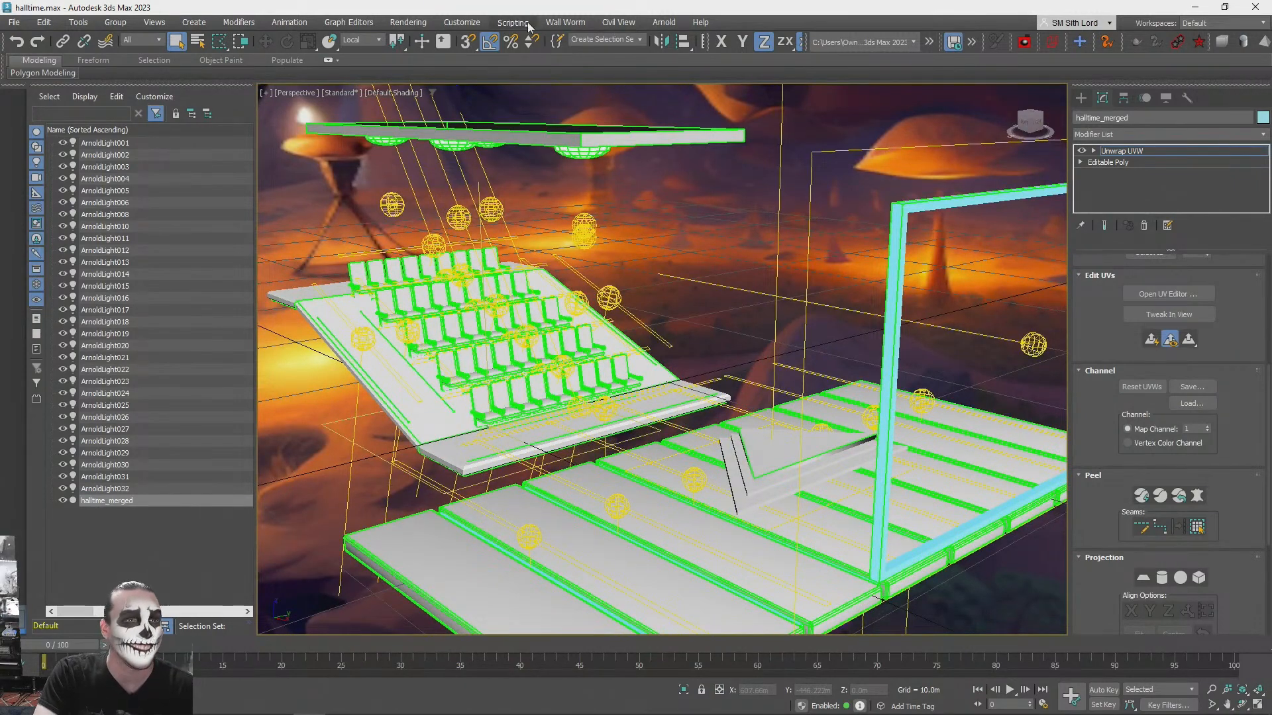
click(408, 22)
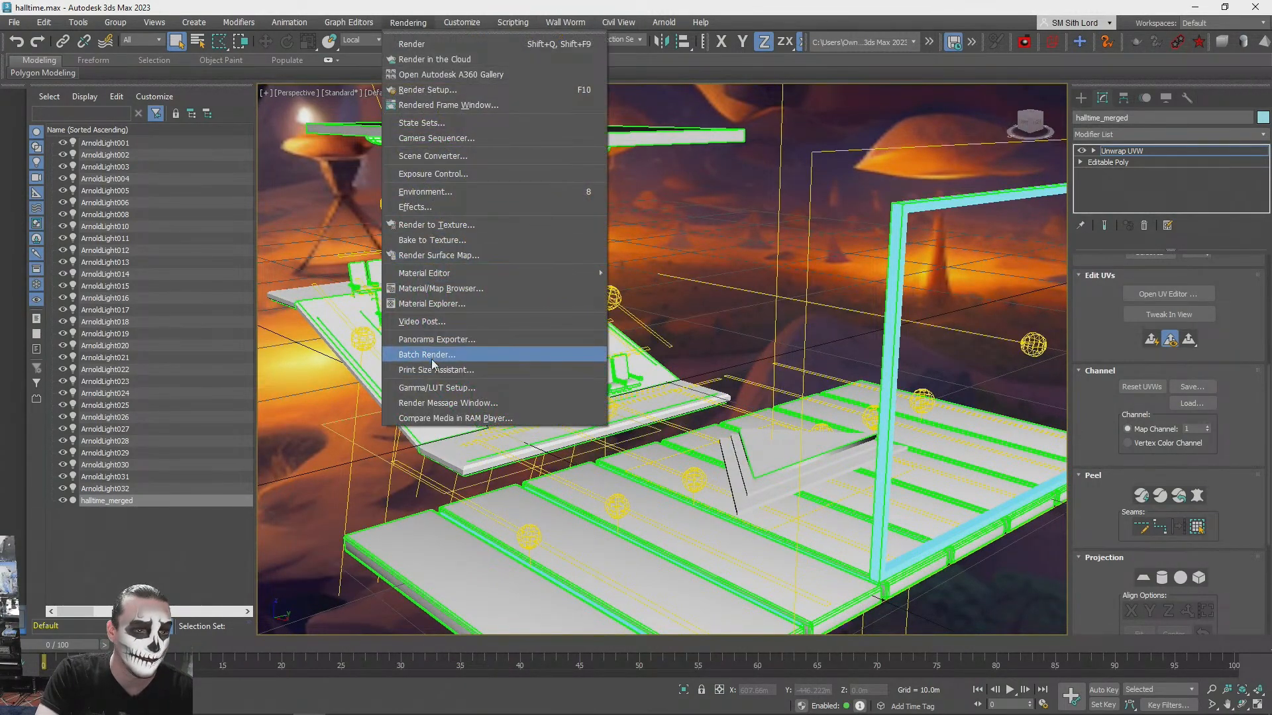
mouse_move(424, 275)
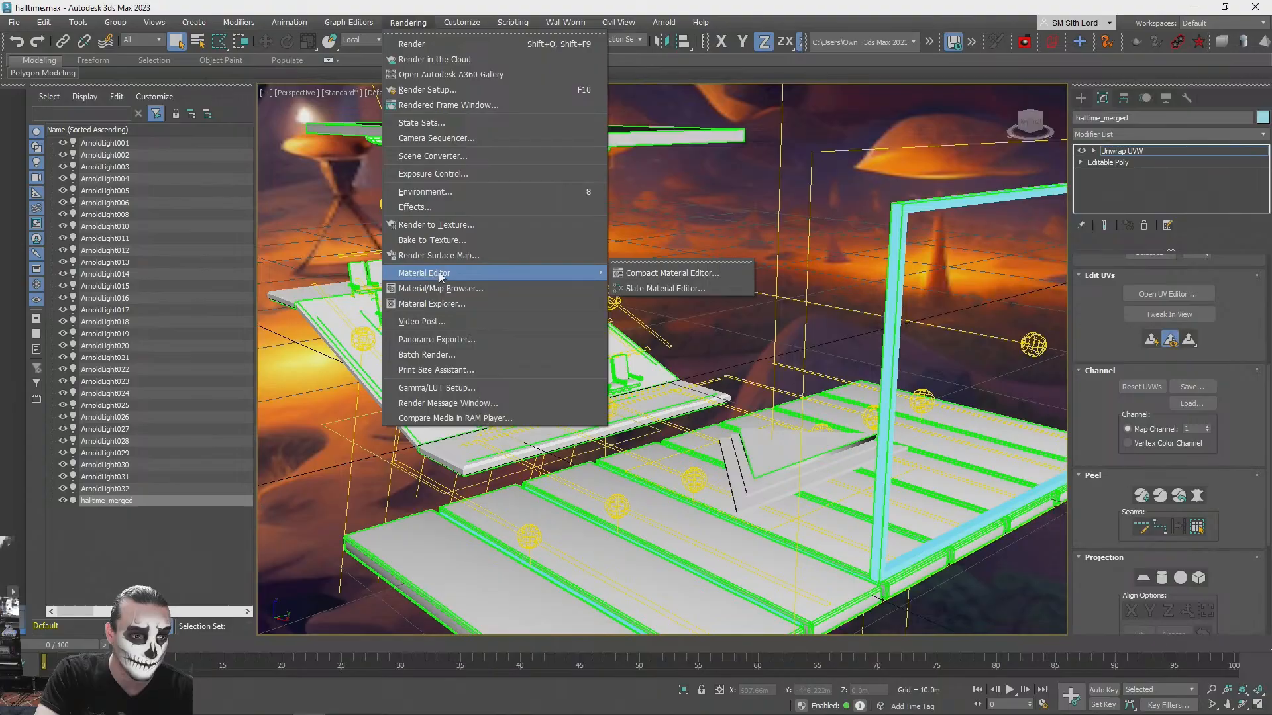
click(740, 201)
mouse_move(733, 210)
alt+middle_down()
mouse_move(616, 290)
mouse_move(630, 355)
mouse_move(692, 339)
mouse_move(616, 337)
alt+middle_up()
key(q)
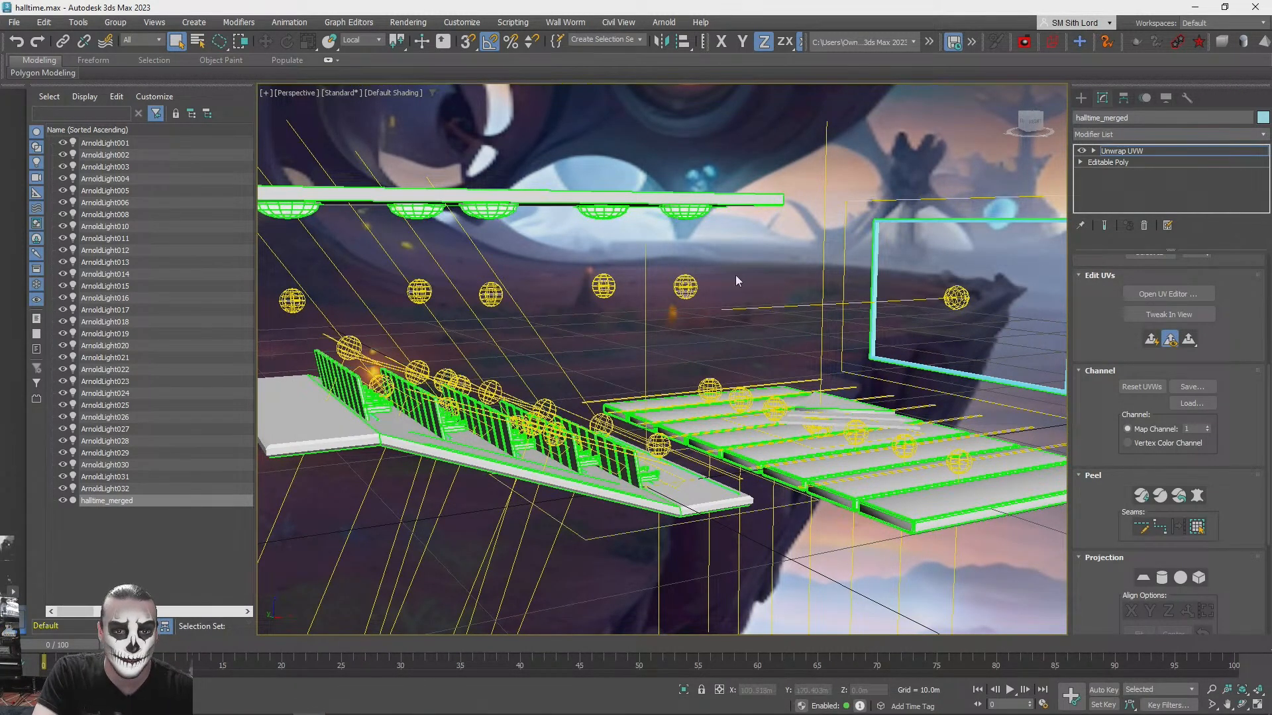
- Deselect the merged mesh and set the rendering samples of the overhead point light ArnoldLight004 to 16
key(ctrl+d)
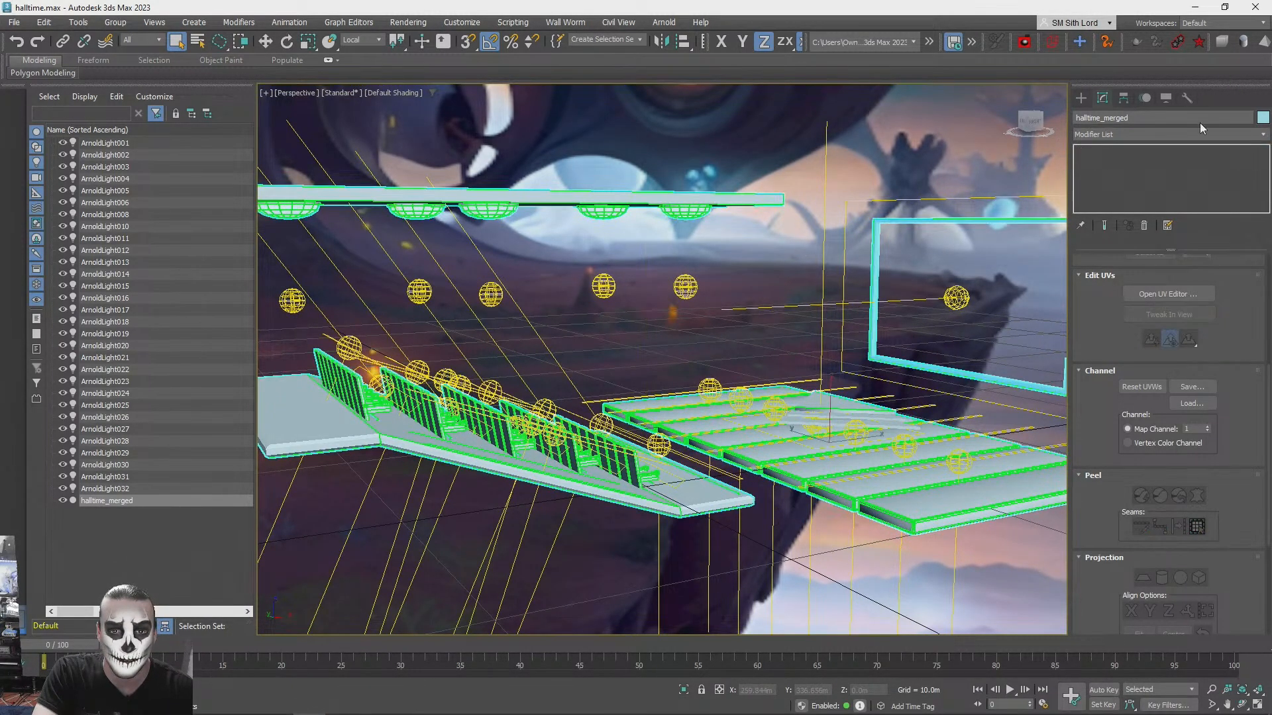
click(292, 302)
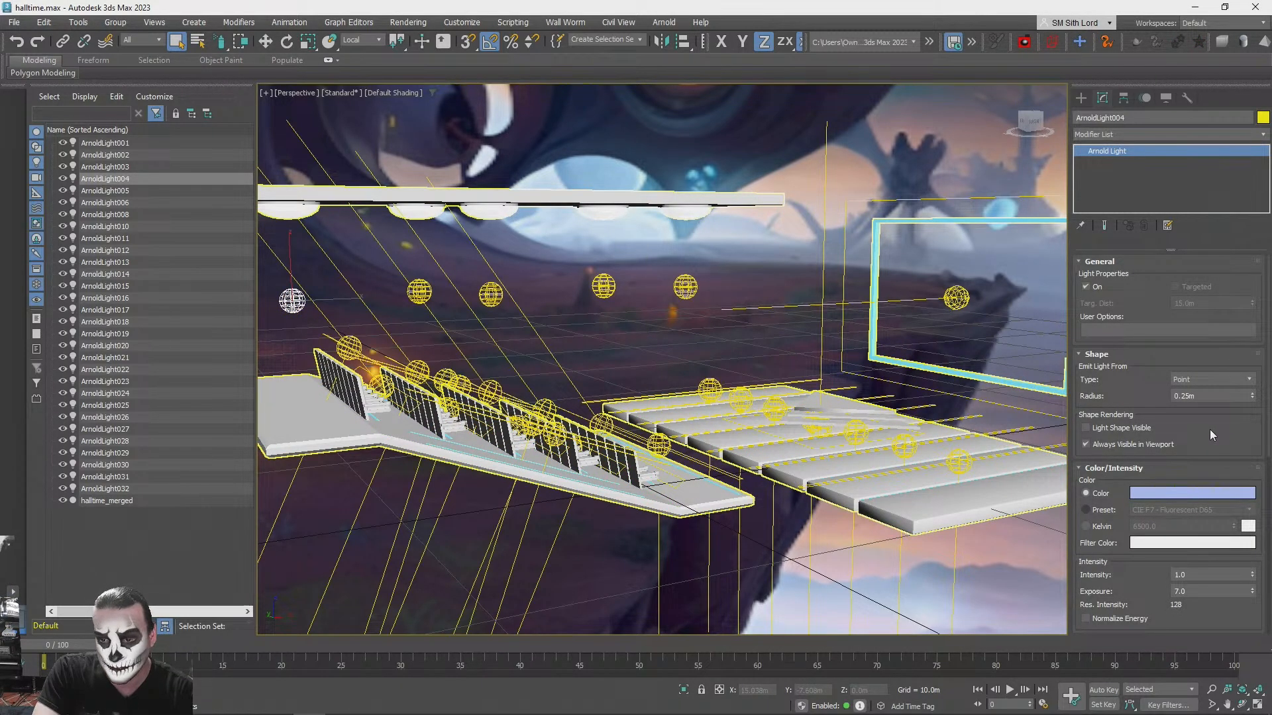
scroll(1210, 430, down, 3)
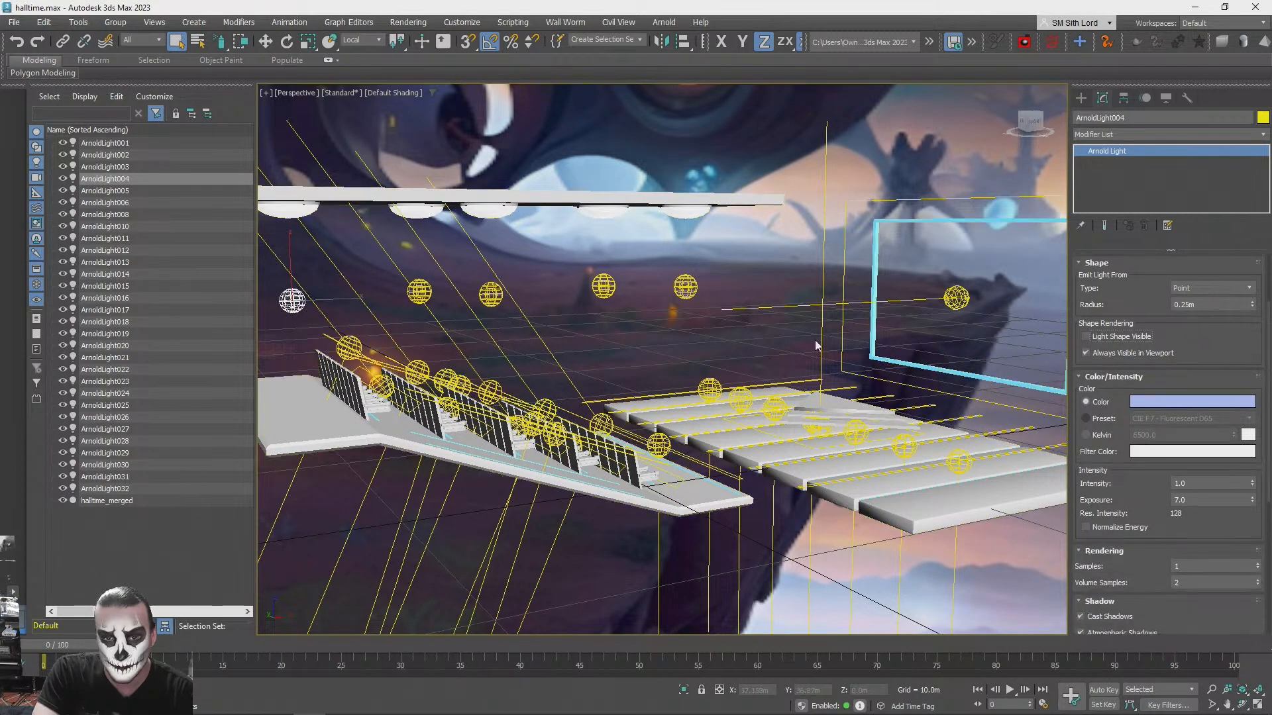
double_click(1212, 485)
double_click(1203, 567)
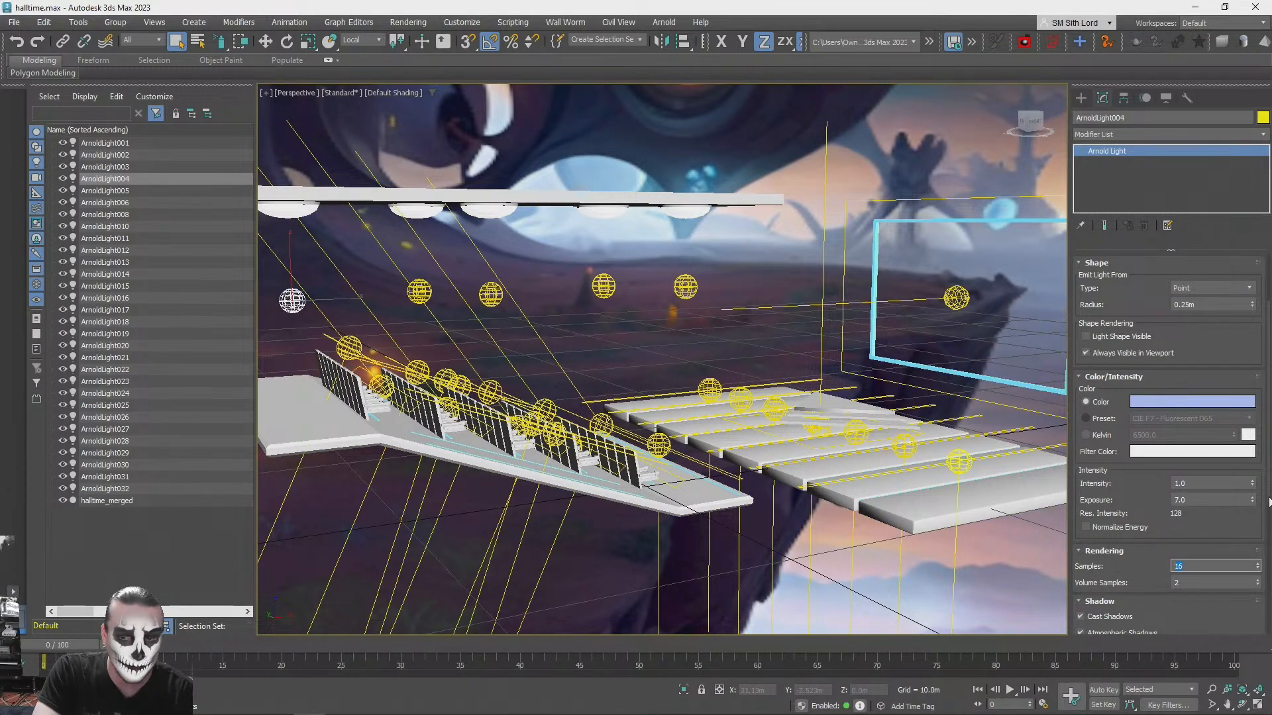
- Set the rendering samples of the other four overhead point lights beneath the ceiling lamps to 8
click(419, 291)
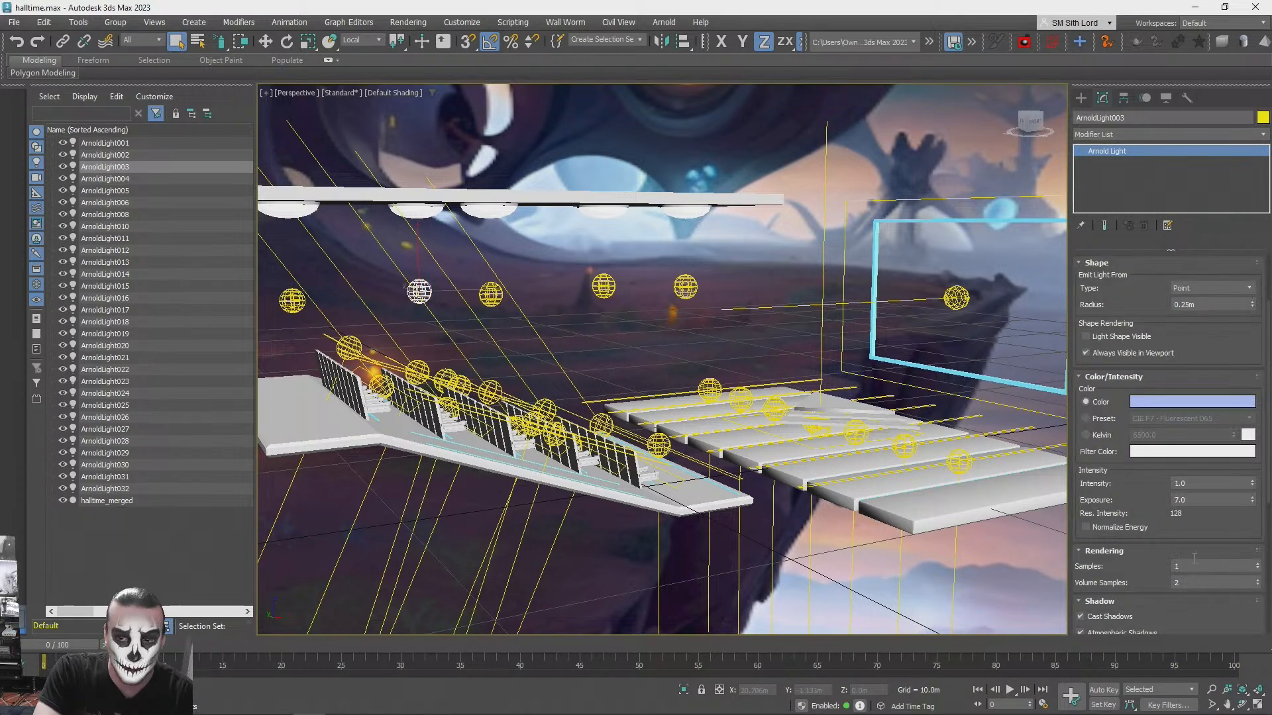
click(491, 294)
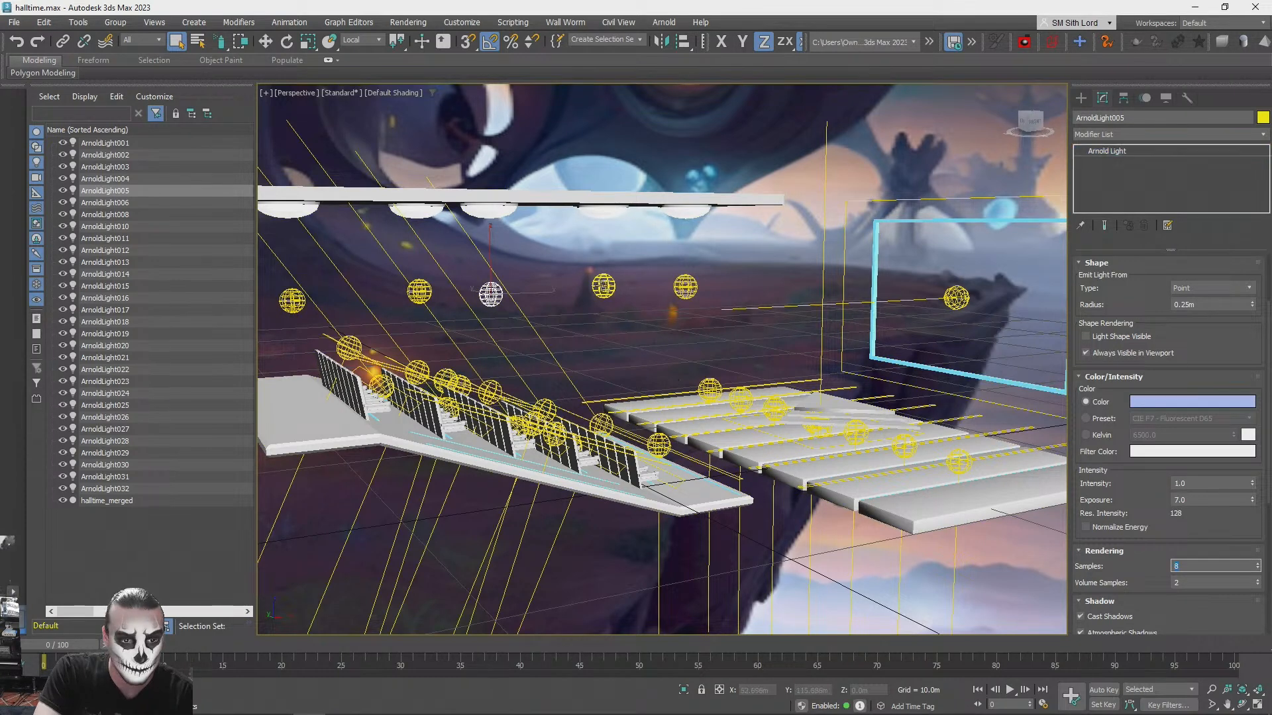
click(604, 286)
drag(1196, 567, 1108, 563)
click(687, 287)
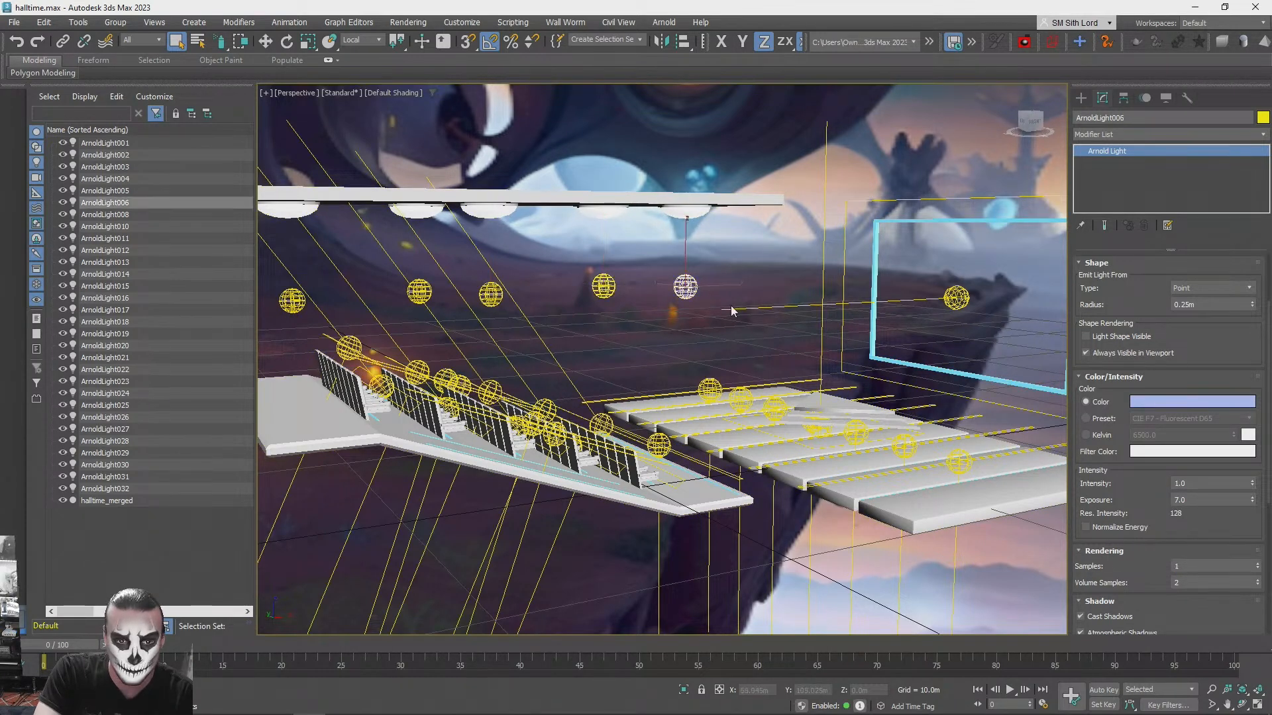
double_click(1210, 565)
text(8)
- Set the rendering samples of the quad screen light ArnoldLight032 to 8 and deselect it
click(957, 299)
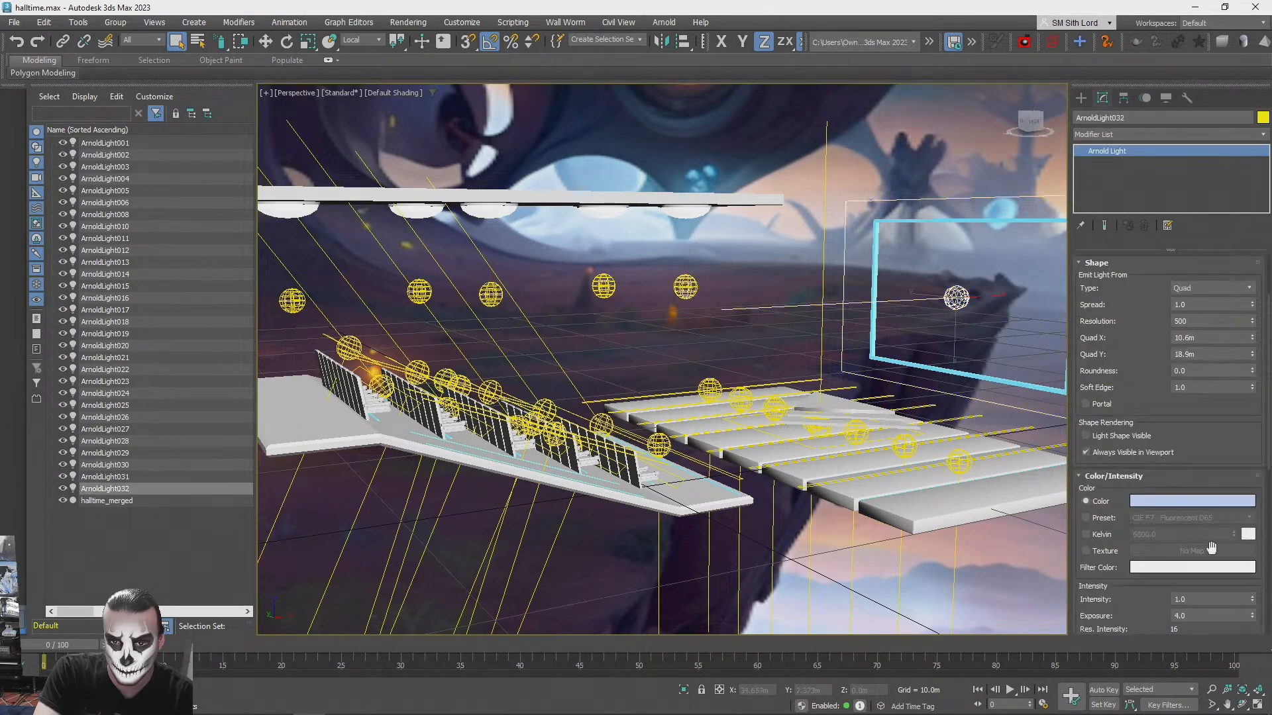
scroll(1190, 621, down, 4)
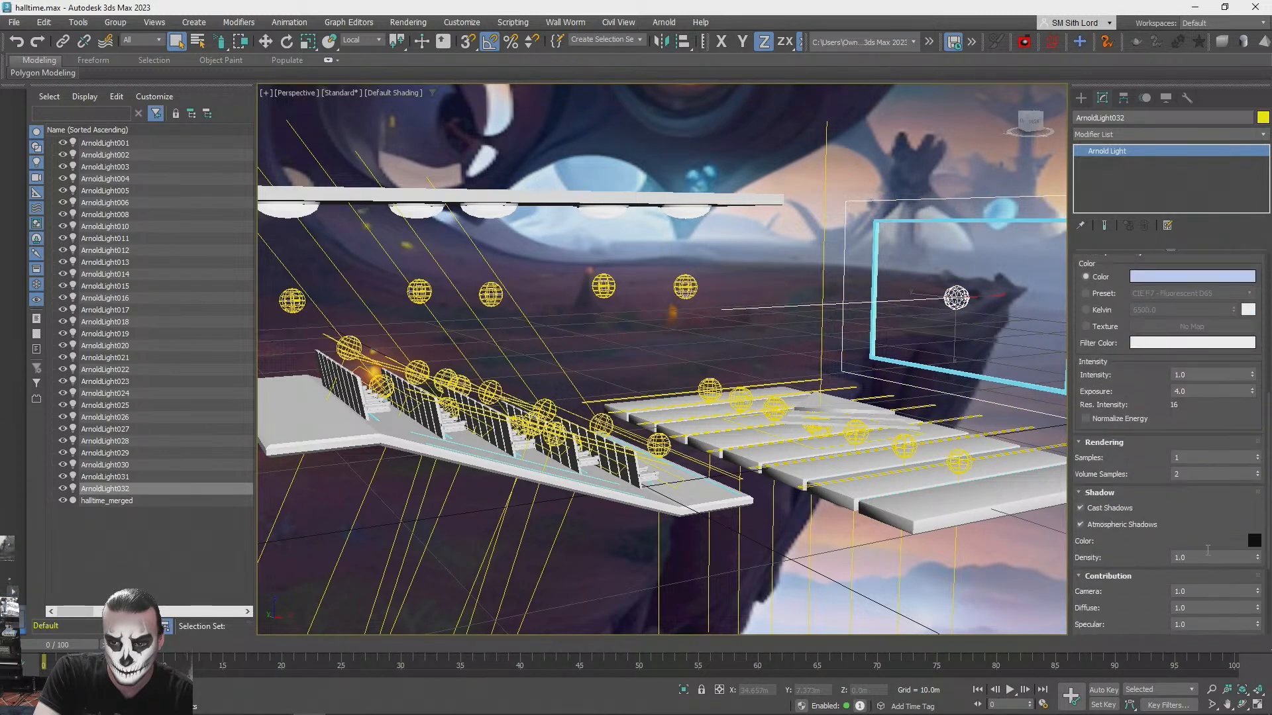
double_click(1192, 459)
text(8)
click(766, 264)
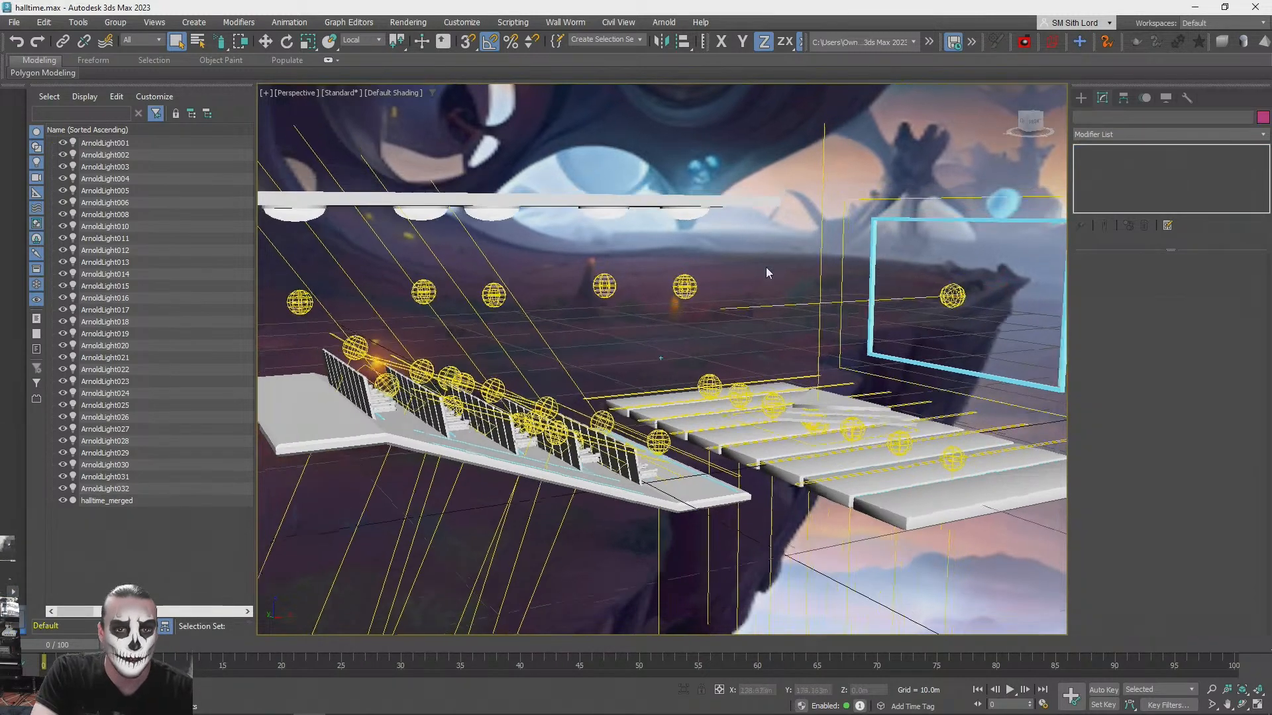
- Change the rendering samples of the skydome light ArnoldLight001 and deselect it
scroll(765, 264, down, 5)
alt+middle_drag(766, 263, 776, 254)
click(590, 229)
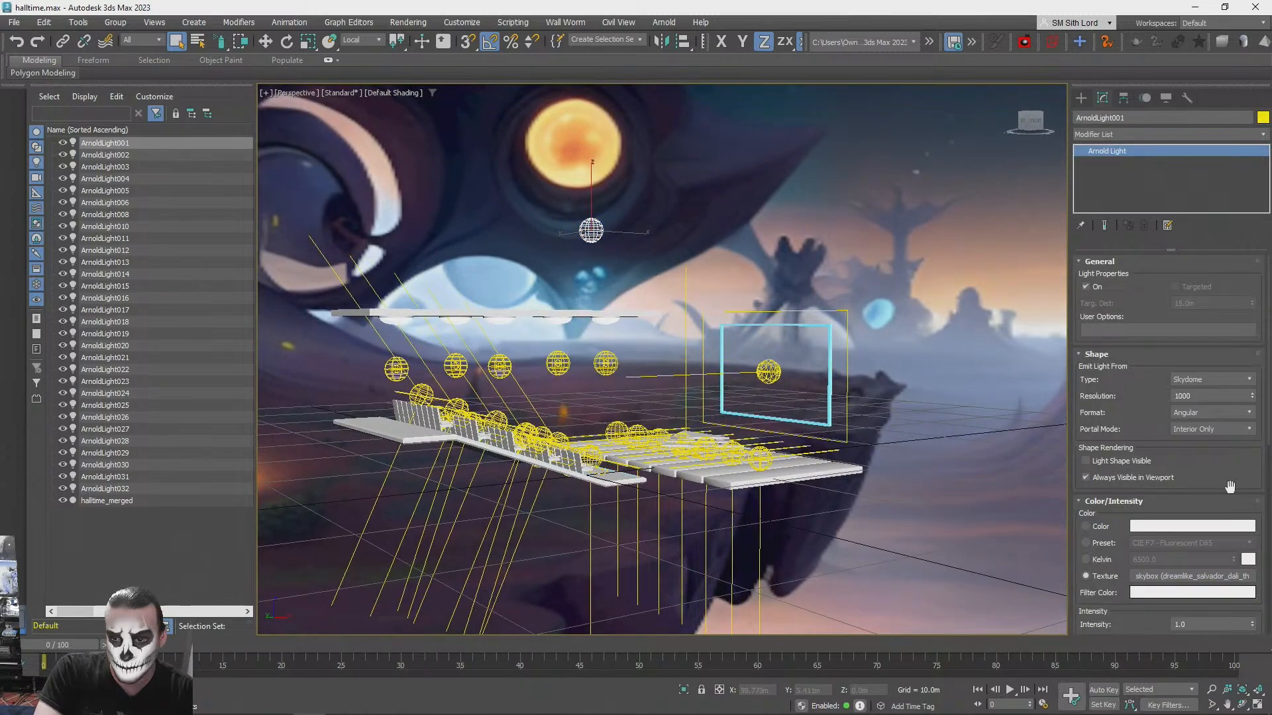
scroll(1230, 487, down, 2)
double_click(1177, 571)
click(891, 403)
- Set the rendering samples to 8 for ArnoldLight021 and the neighbouring strip light along the same side of the seating platform
alt+middle_drag(891, 403, 798, 418)
scroll(777, 419, up, 3)
alt+middle_drag(359, 391, 265, 397)
middle_drag(265, 398, 473, 426)
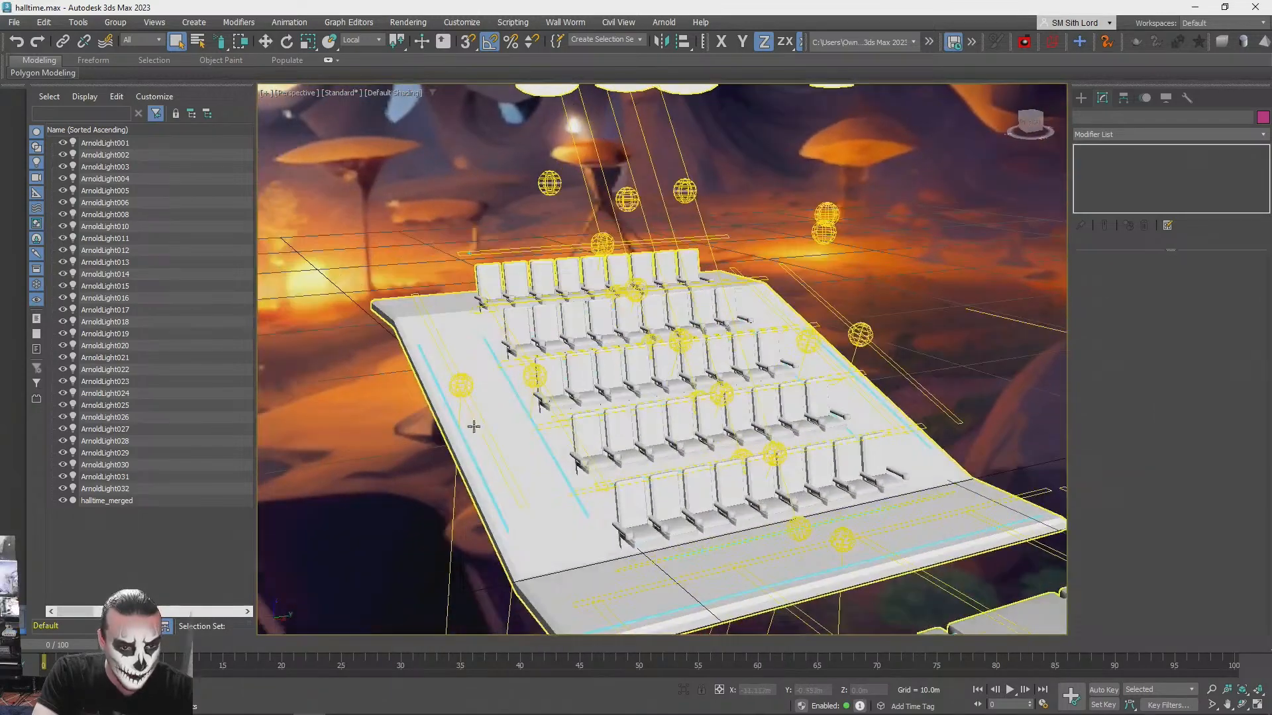
click(461, 391)
scroll(1231, 534, down, 5)
click(1212, 554)
click(539, 375)
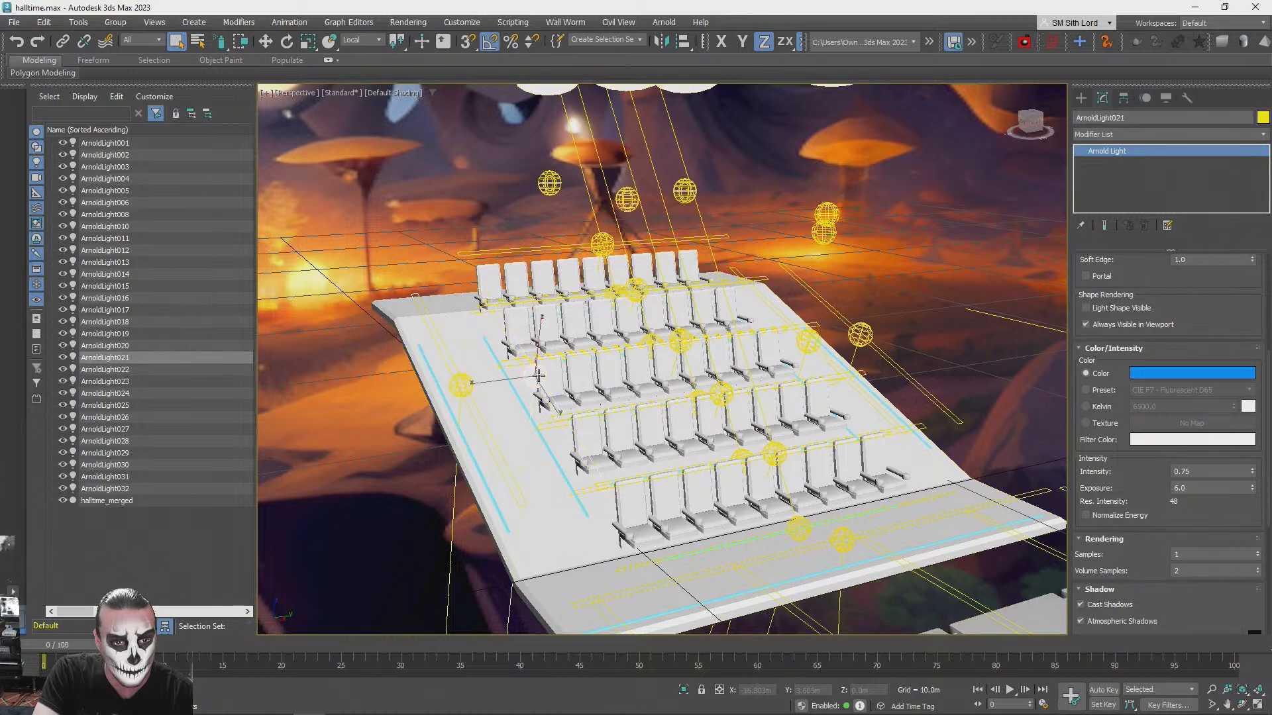
text(8)
mouse_move(1196, 555)
mouse_down()
mouse_move(1153, 554)
mouse_move(1174, 559)
mouse_up()
- Set the rendering samples to 8 for ArnoldLight019, the strip light beside it and the light at the platform's front edge
click(807, 341)
text(8)
click(859, 335)
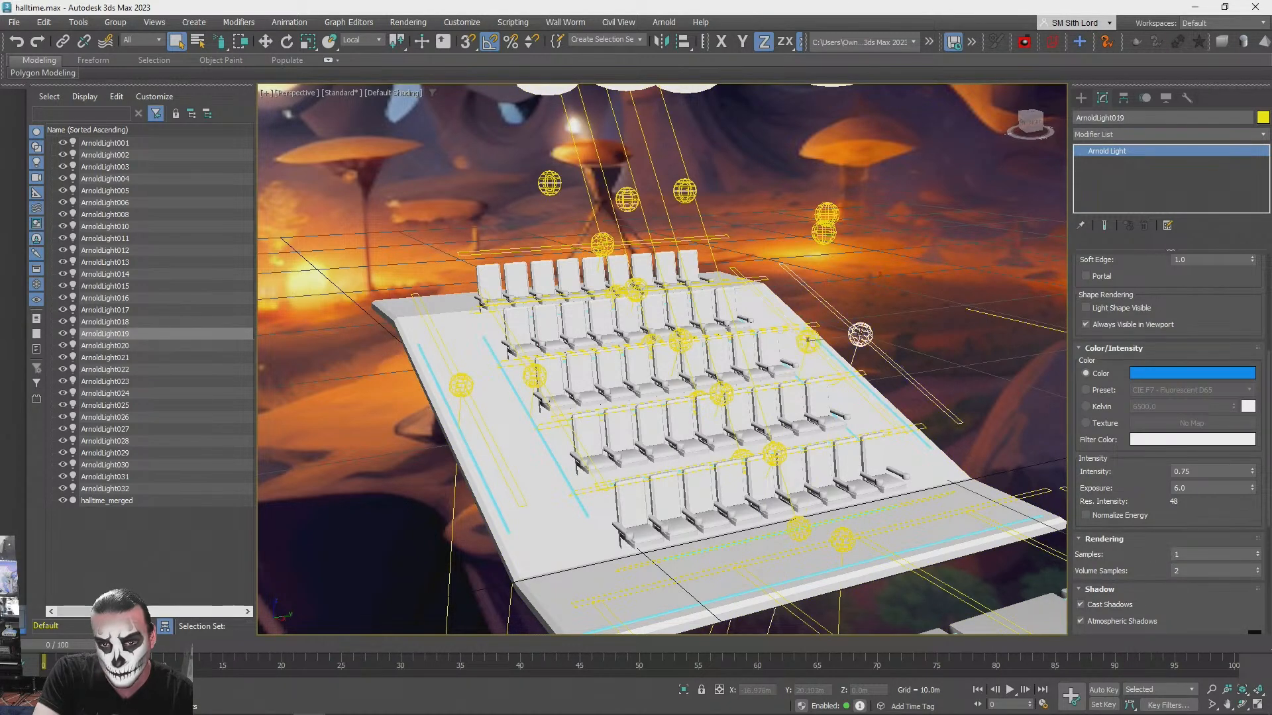
click(842, 540)
drag(1195, 553, 1169, 551)
text(8)
- Set the rendering samples to 8 for ArnoldLight008, ArnoldLight010 and the adjacent floor light around the front seat rows
alt+middle_drag(870, 428, 836, 479)
click(836, 482)
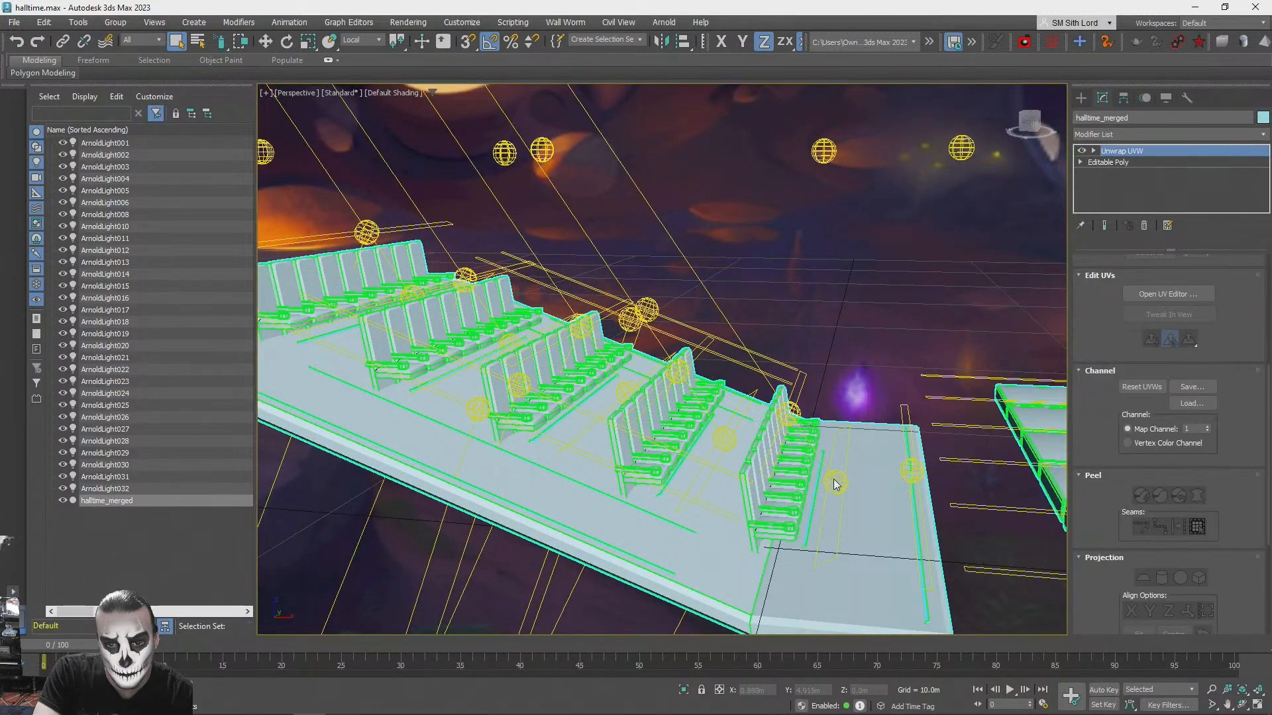
alt+middle_drag(852, 468, 860, 432)
click(834, 507)
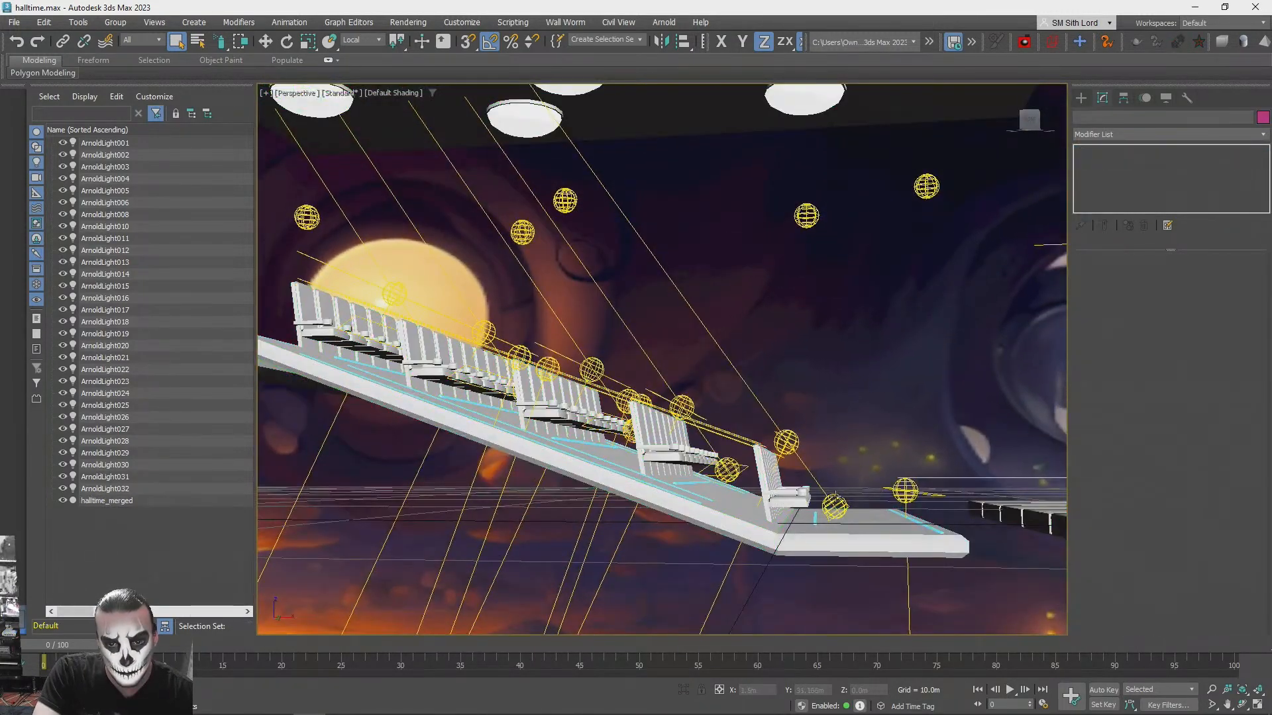
scroll(1205, 507, down, 3)
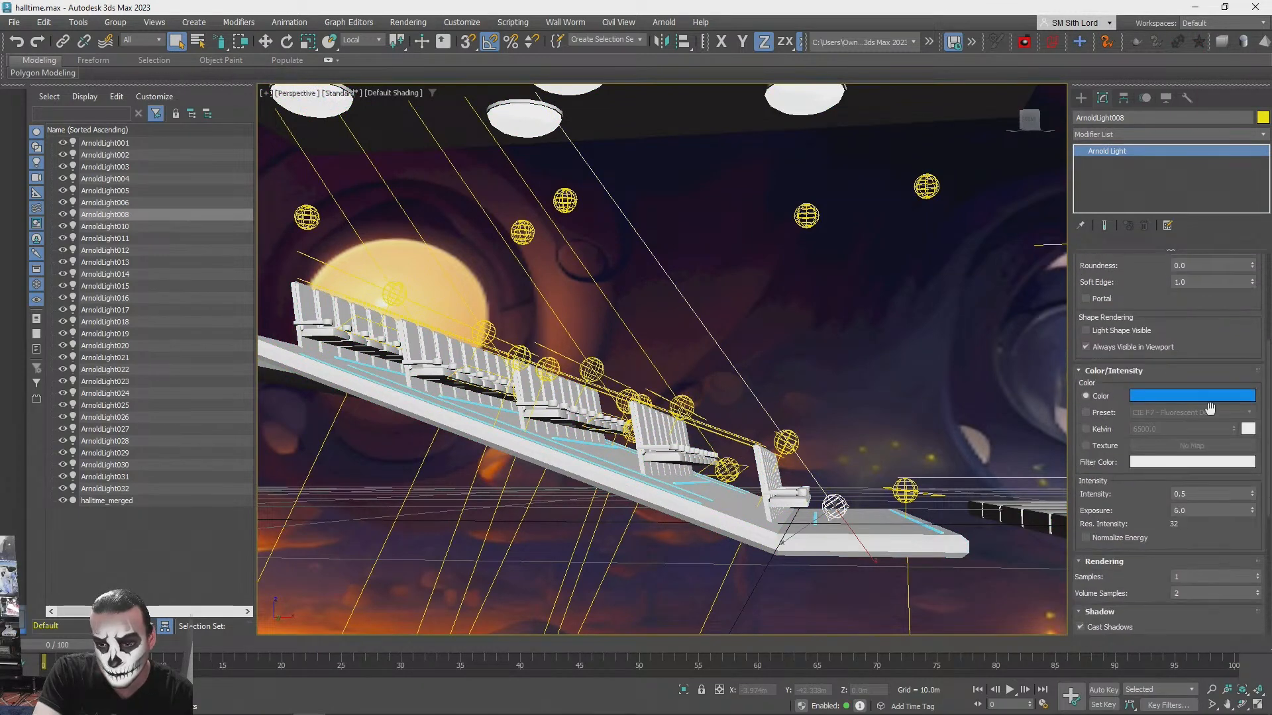
click(1204, 578)
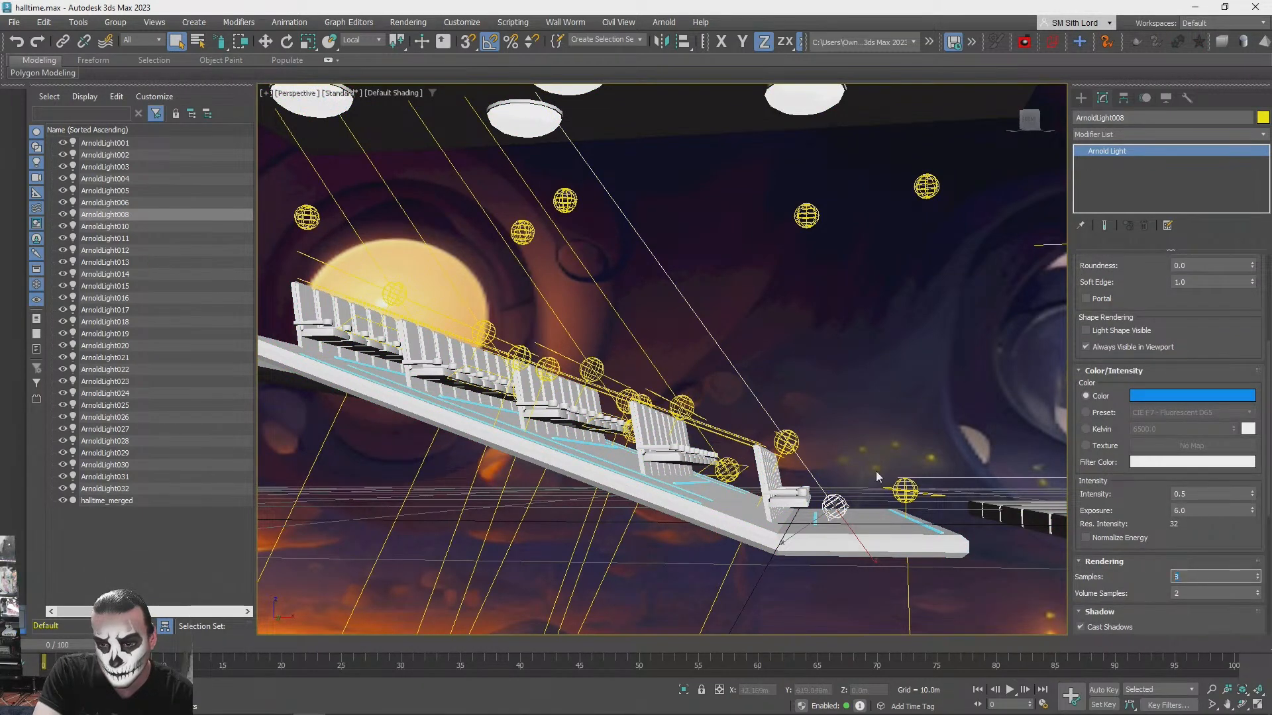
click(786, 442)
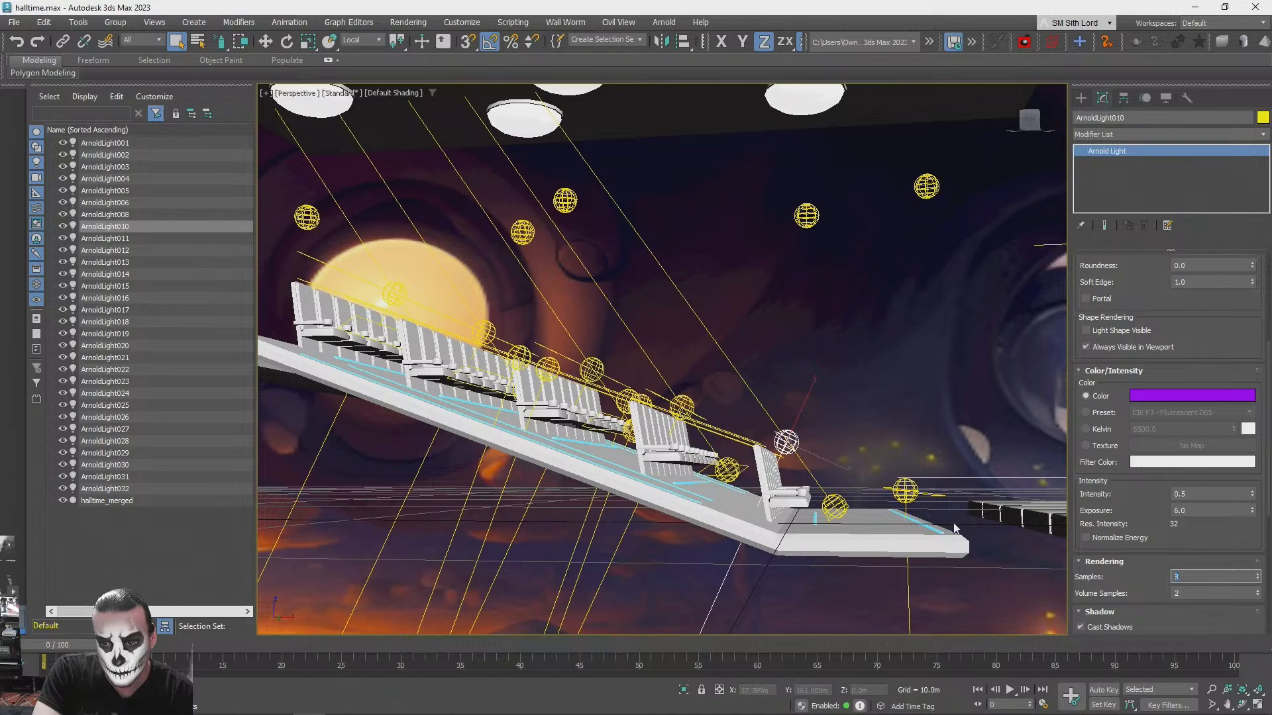
click(738, 469)
double_click(1187, 575)
text(8)
- Set the rendering samples to 8 for the purple ArnoldLight012 and the neighbouring floor light between the middle seat rows
alt+middle_drag(704, 411, 760, 418)
click(757, 419)
double_click(1179, 577)
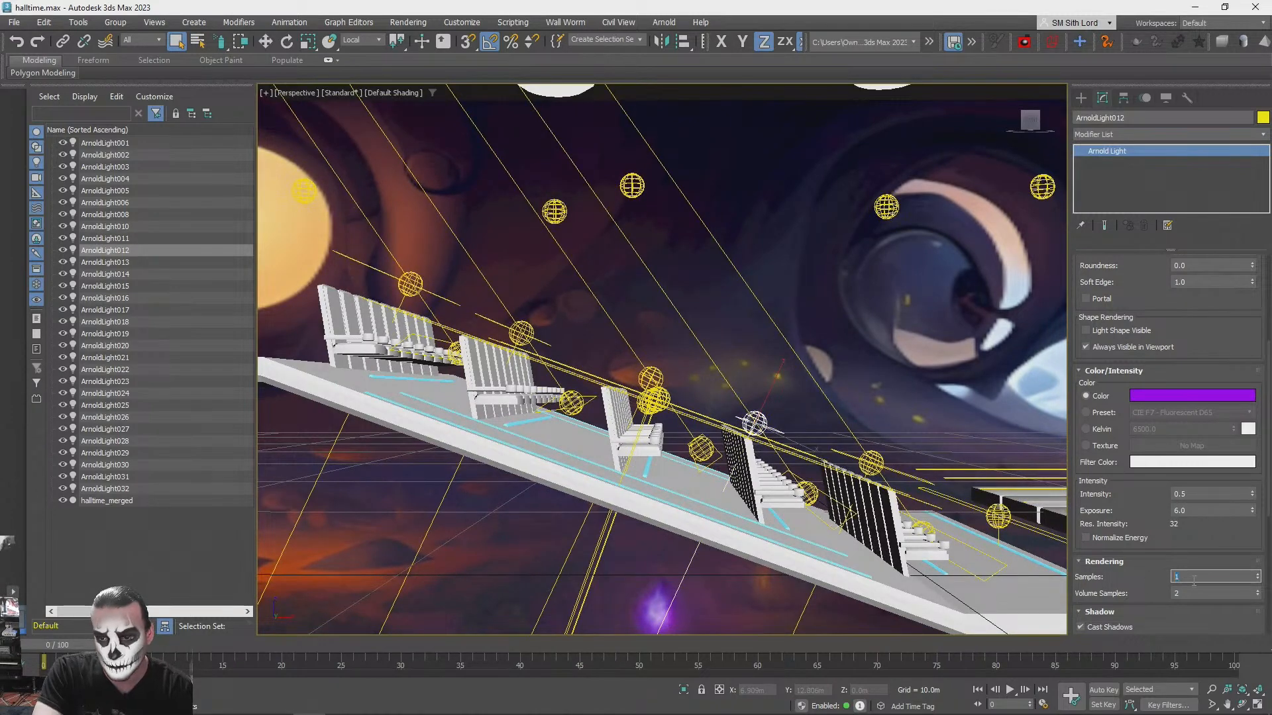
click(701, 449)
double_click(1199, 580)
text(8)
- Set the rendering samples to 8 for ArnoldLight015, ArnoldLight016 and the remaining light behind the middle seat rows
alt+middle_drag(724, 414, 656, 396)
click(677, 374)
alt+middle_drag(729, 375, 838, 411)
click(772, 379)
double_click(1194, 580)
text(3)
click(781, 441)
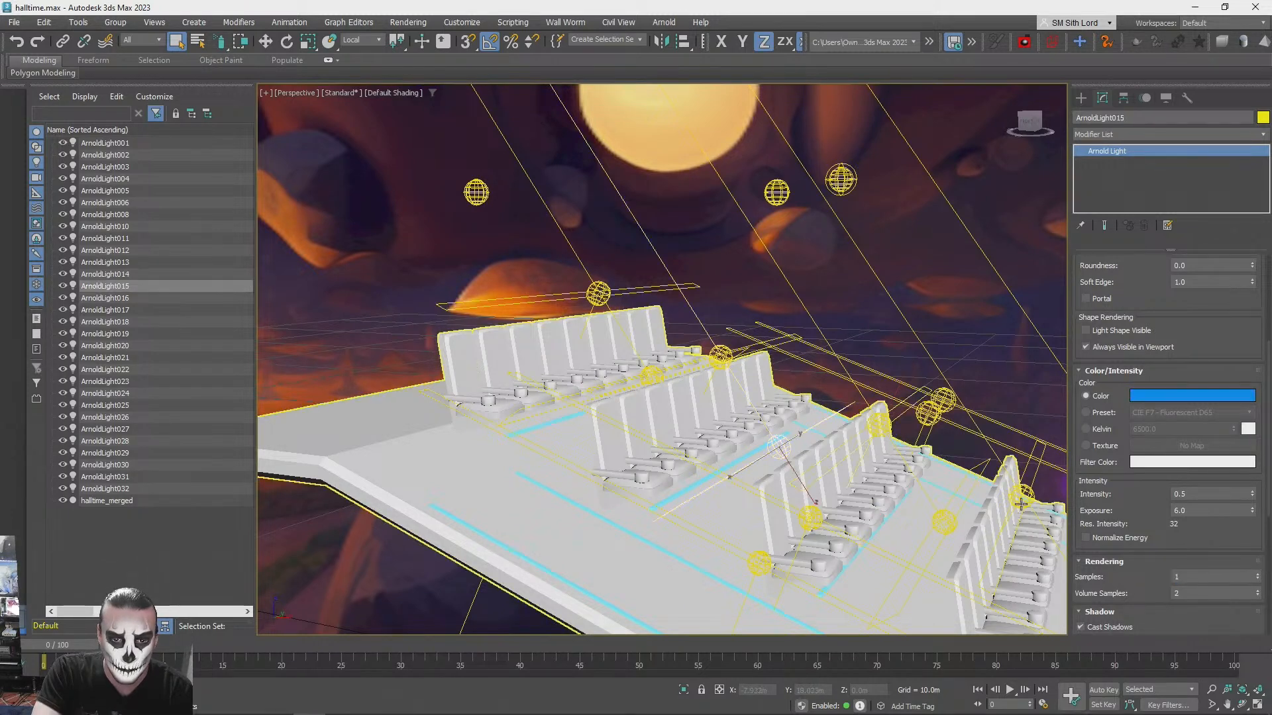
click(720, 352)
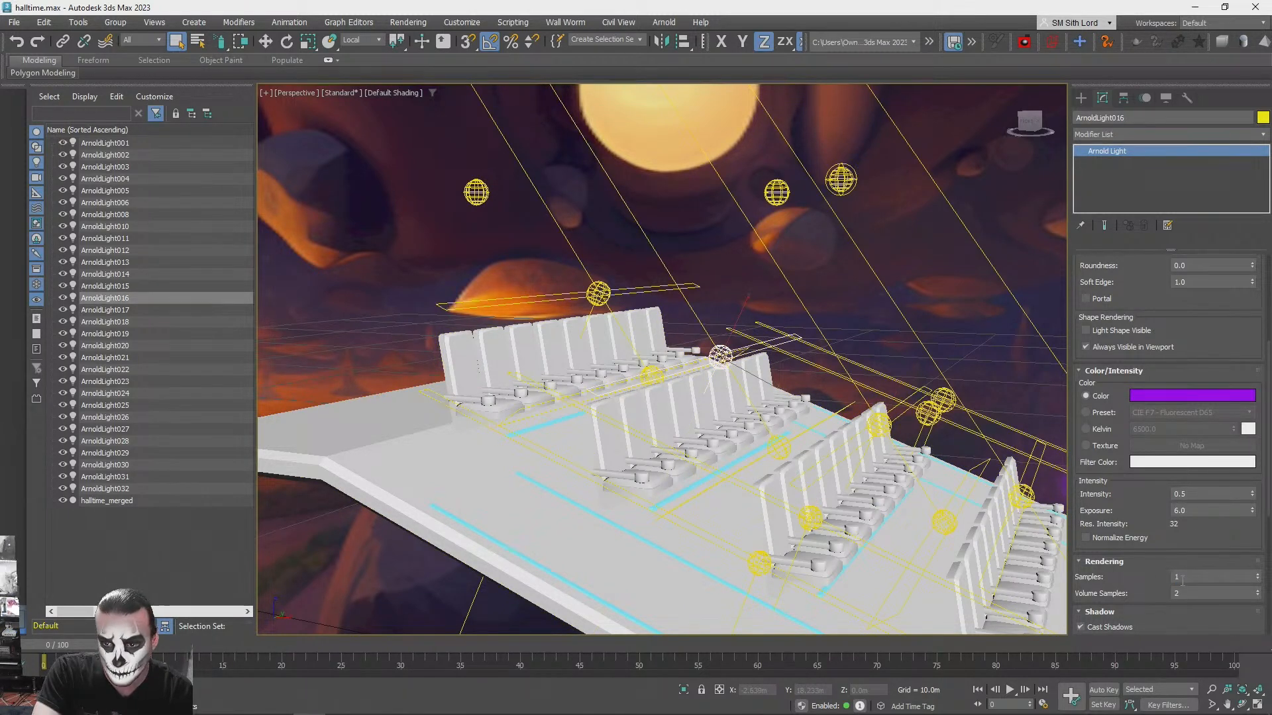
scroll(845, 400, up, 3)
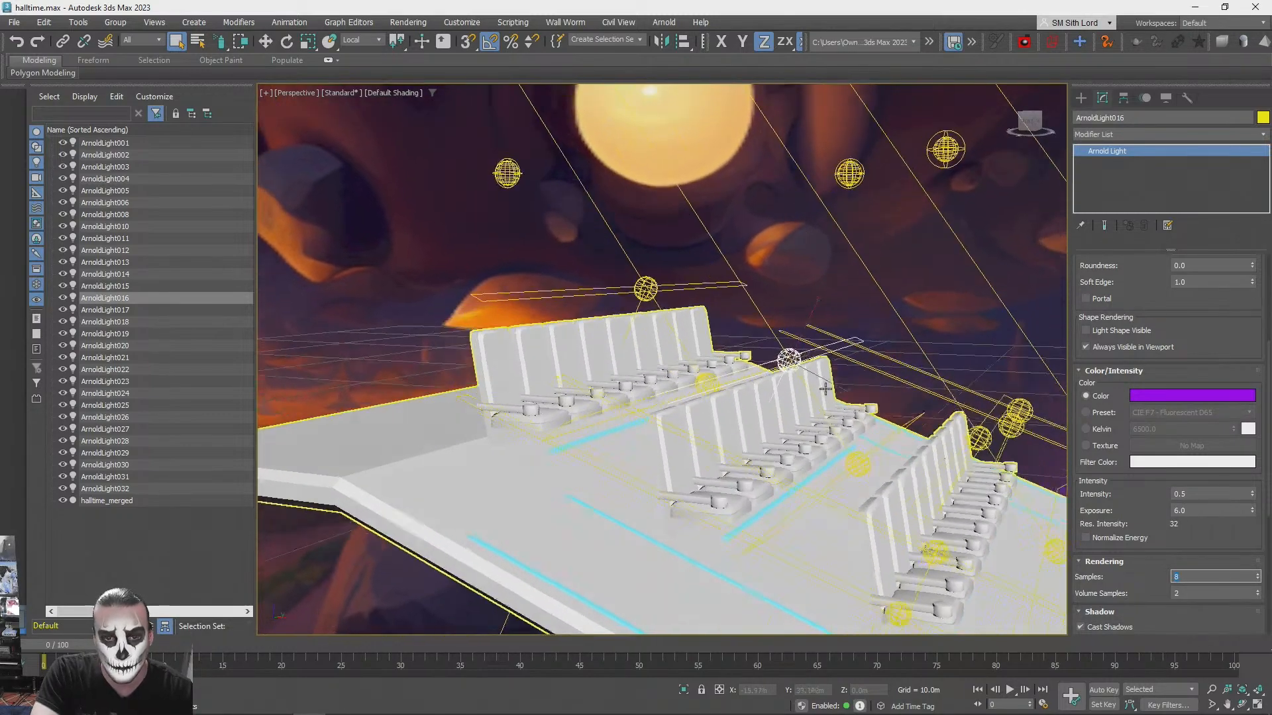
- Set the rendering samples to 8 for ArnoldLight017 and ArnoldLight018 at the rearmost seat row
alt+middle_drag(846, 399, 815, 469)
click(806, 483)
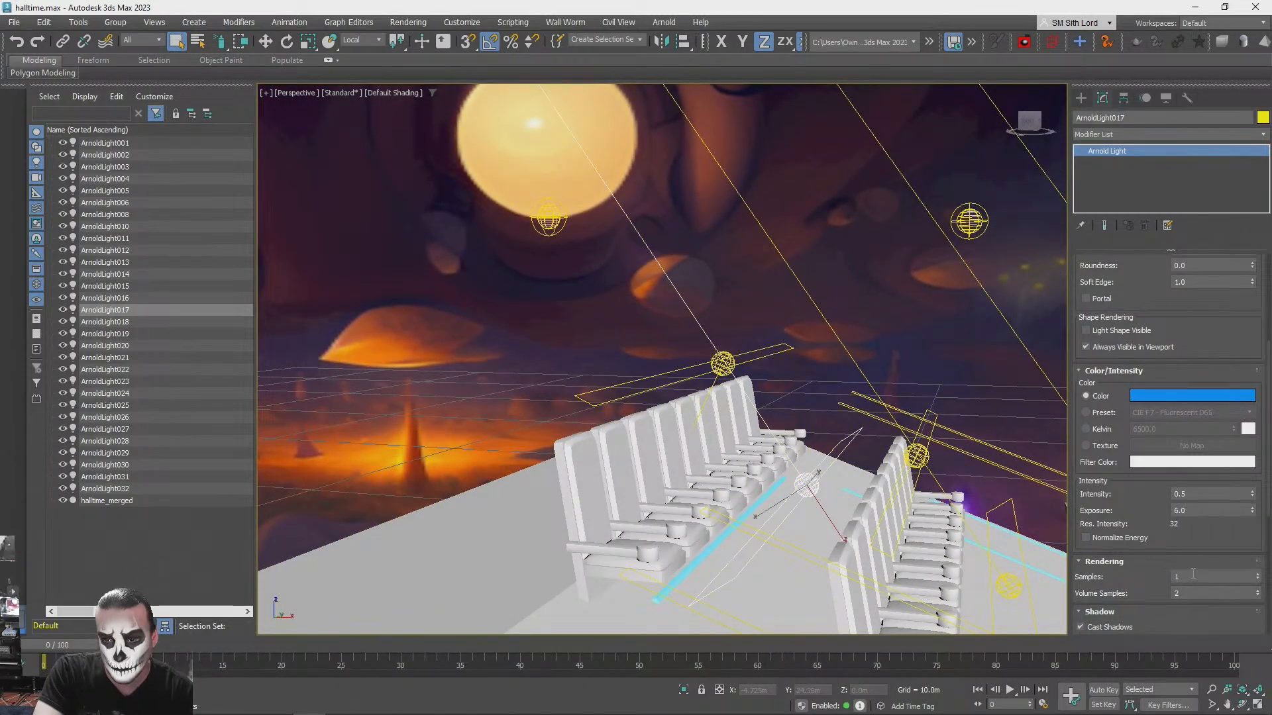
click(723, 361)
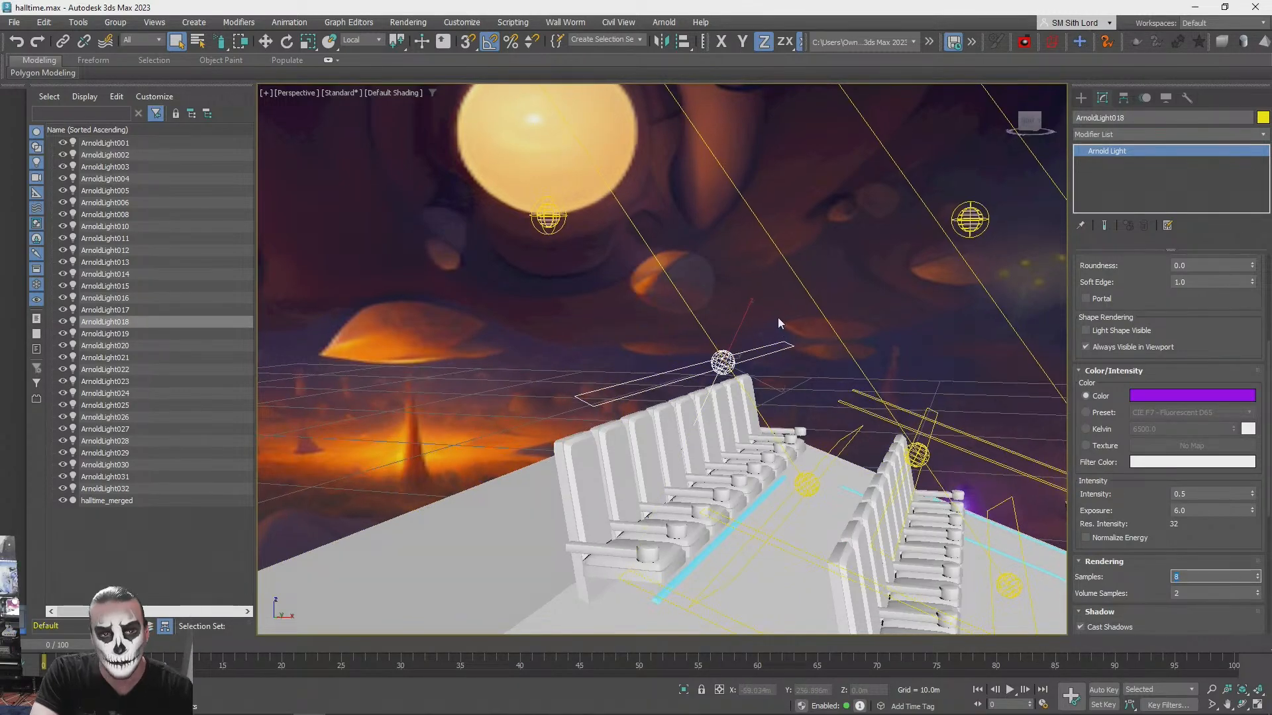
- Set the rendering samples of the blue stage light ArnoldLight027 to 8
scroll(777, 317, down, 5)
alt+middle_drag(777, 316, 872, 365)
scroll(776, 322, down, 4)
scroll(752, 362, up, 3)
scroll(859, 291, up, 2)
alt+middle_drag(856, 275, 852, 232)
scroll(852, 232, up, 1)
click(601, 463)
alt+middle_drag(601, 464, 604, 484)
scroll(923, 547, up, 1)
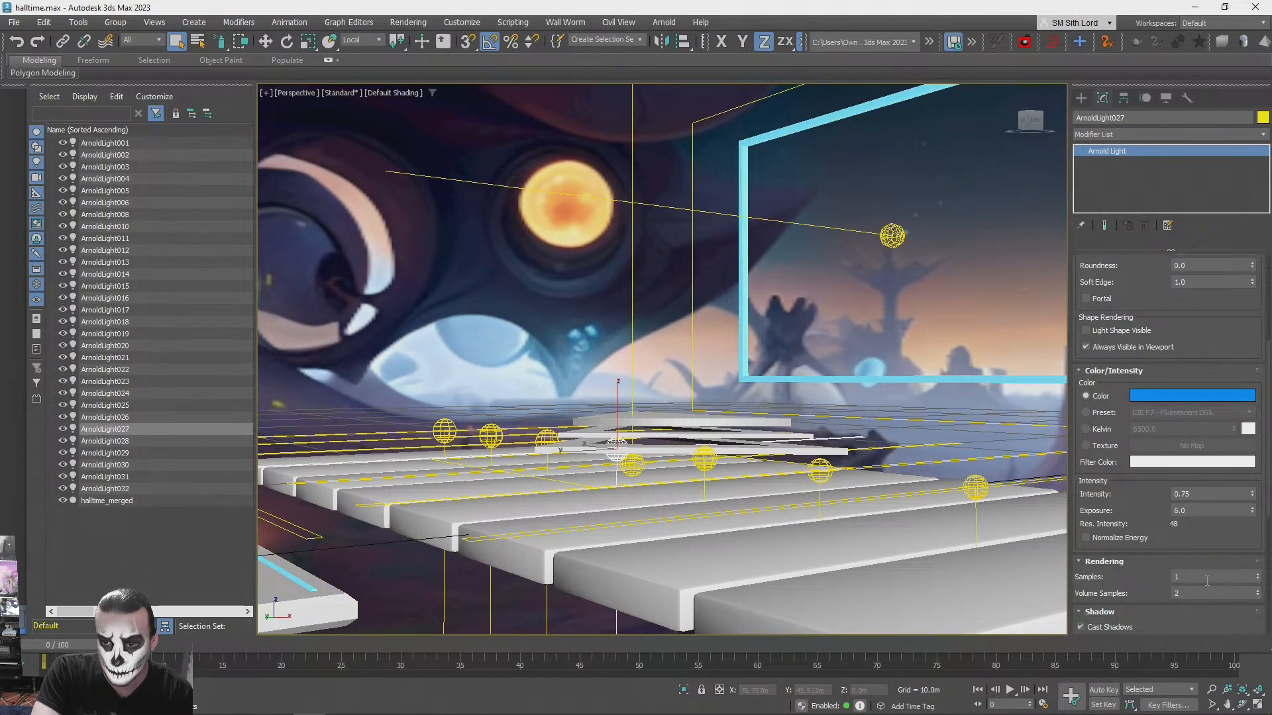
text(3)
- Set the rendering samples to 8 for the stage lights ArnoldLight031, ArnoldLight028, ArnoldLight029 and ArnoldLight030
alt+middle_drag(739, 388, 455, 435)
click(487, 403)
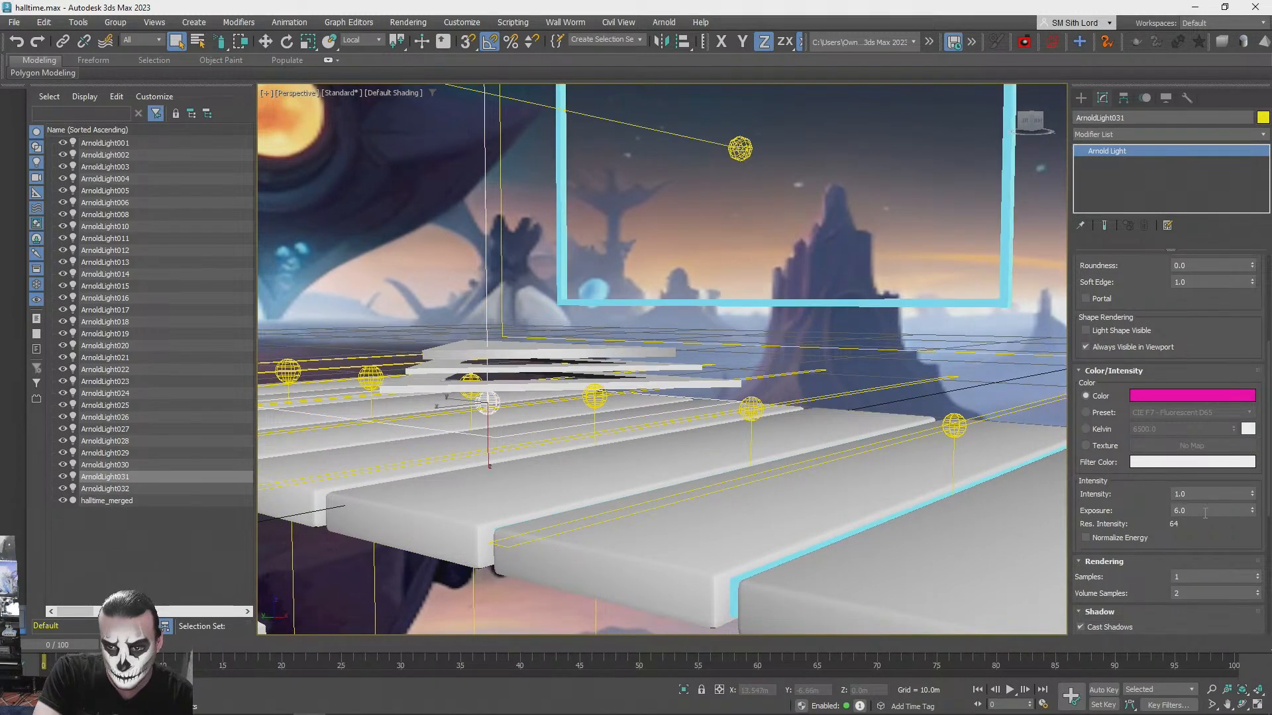
click(594, 396)
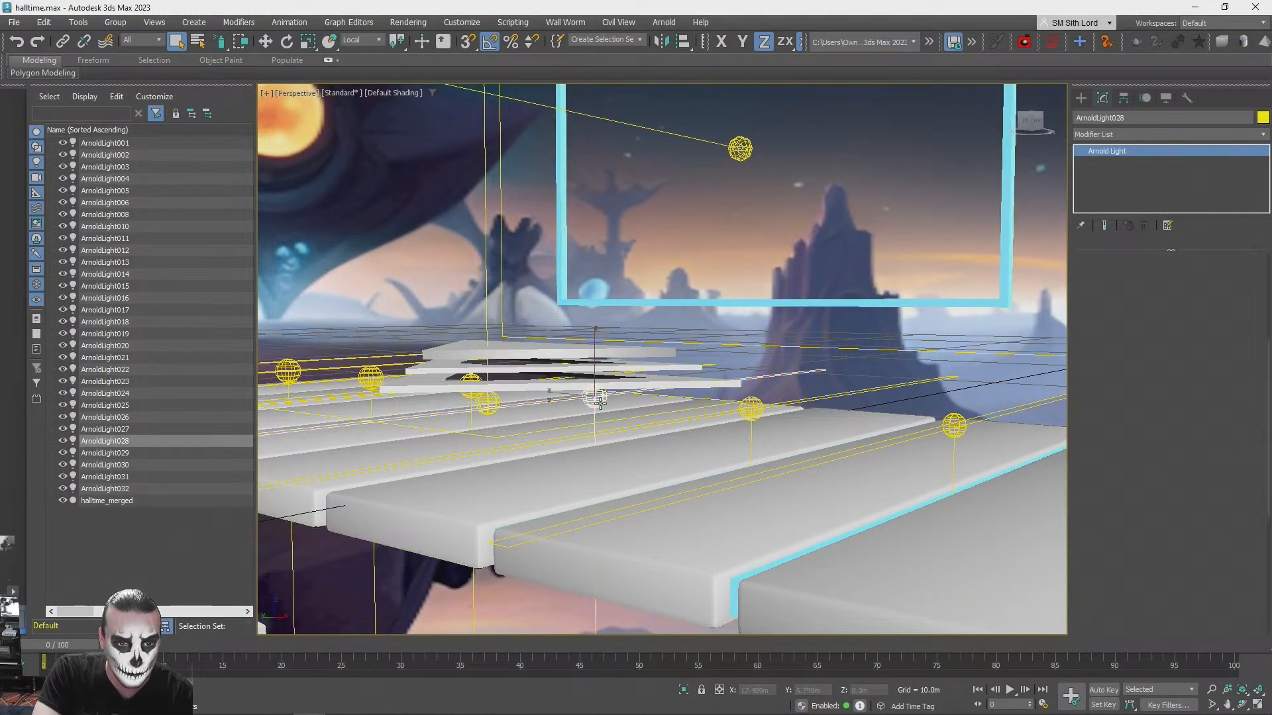
click(751, 408)
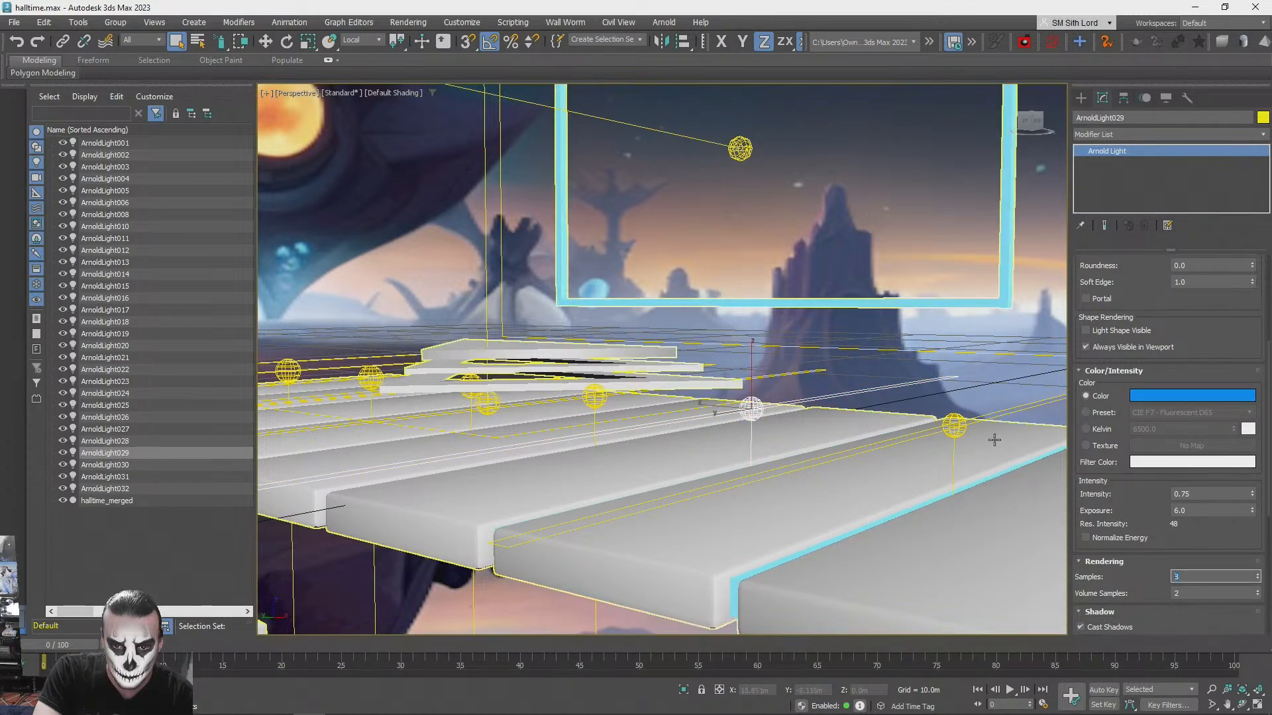
click(1014, 433)
click(953, 418)
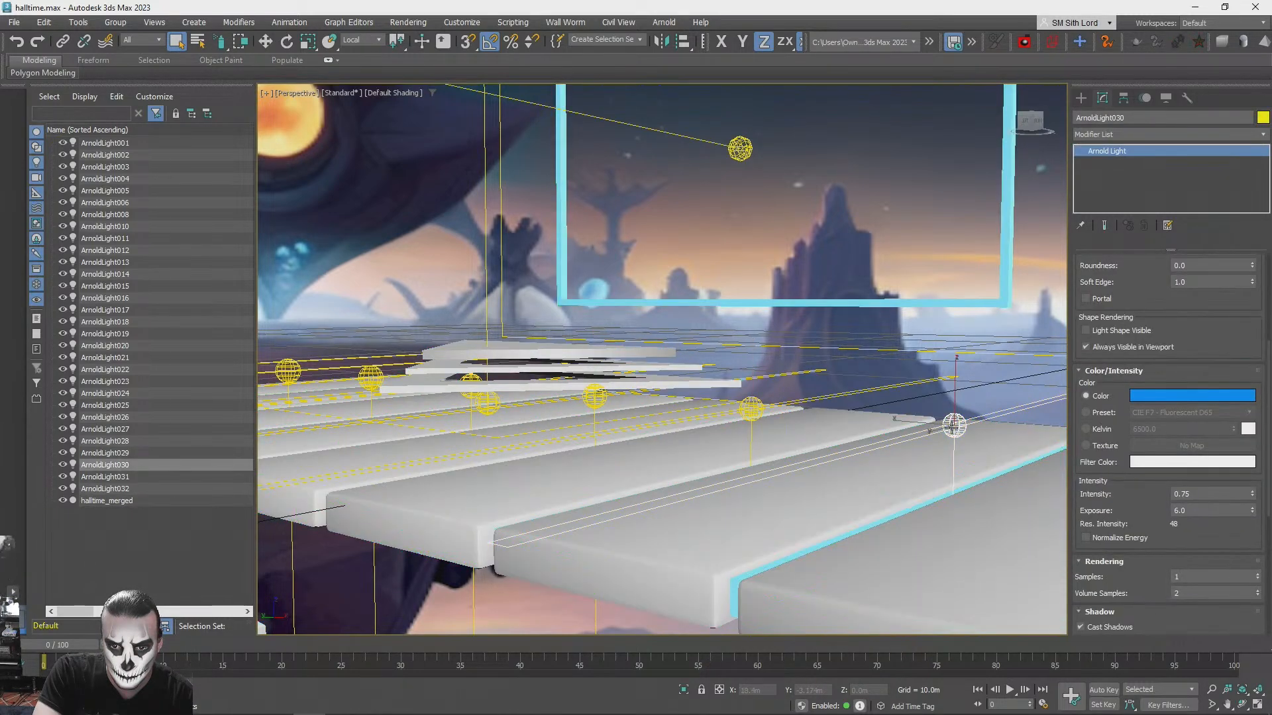
- Raise the rendering samples of the stage lights ArnoldLight026, ArnoldLight025 and ArnoldLight024, and deselect everything
alt+middle_drag(772, 356, 826, 385)
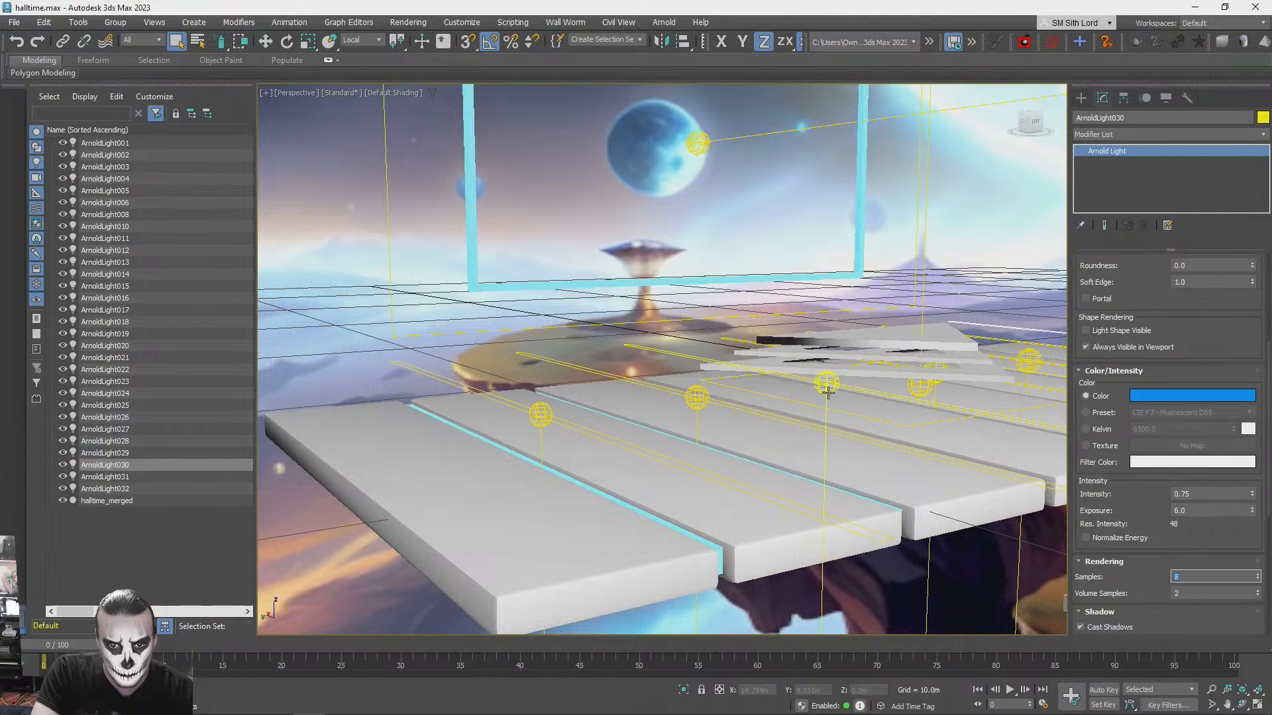
click(827, 385)
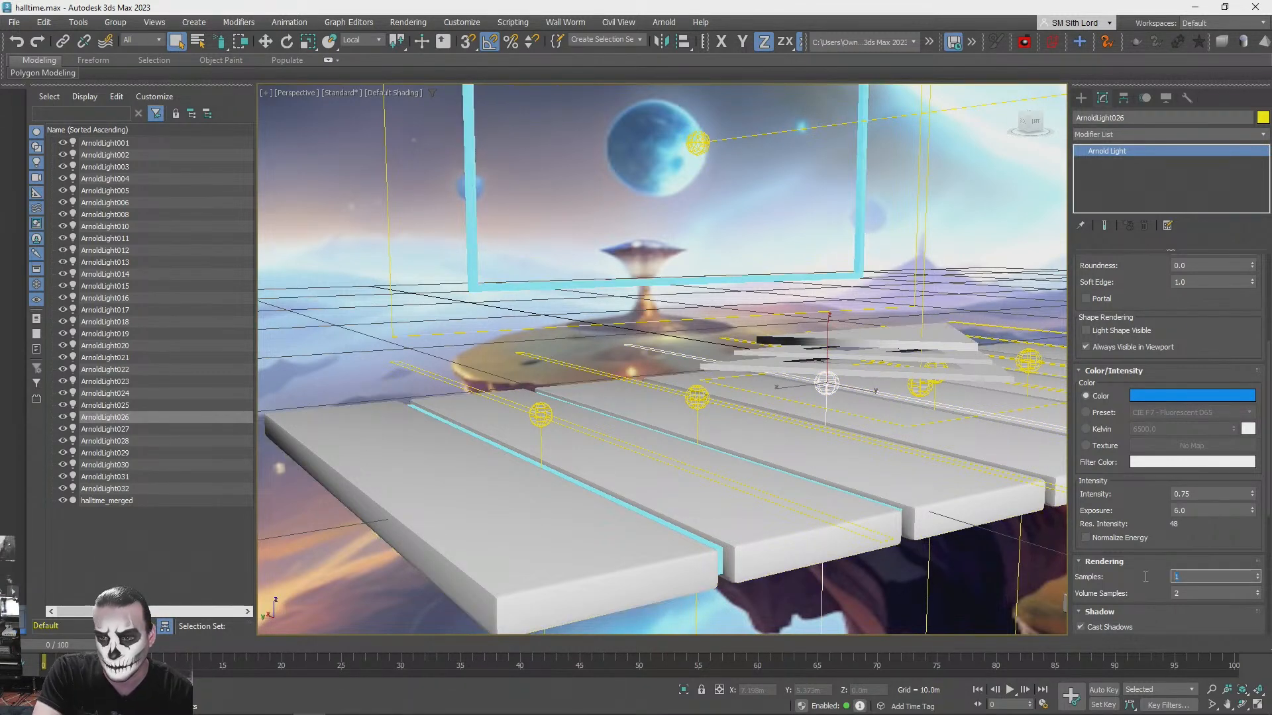
click(698, 398)
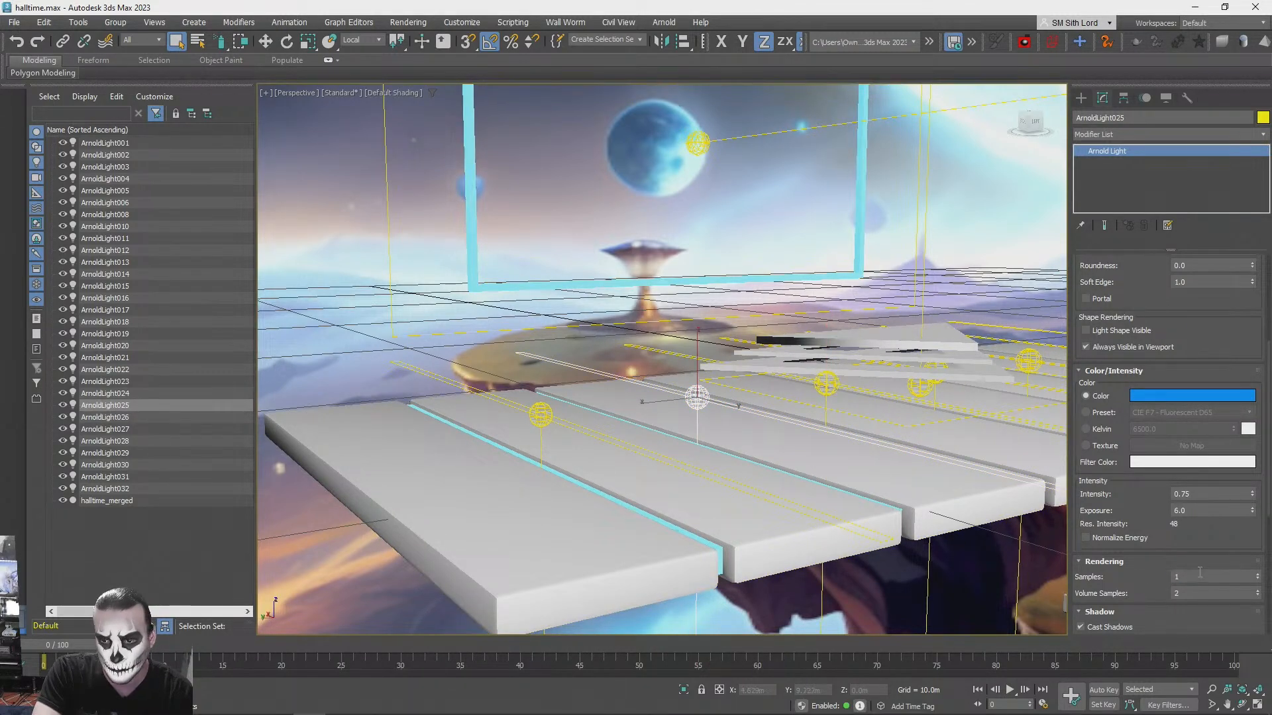
click(541, 416)
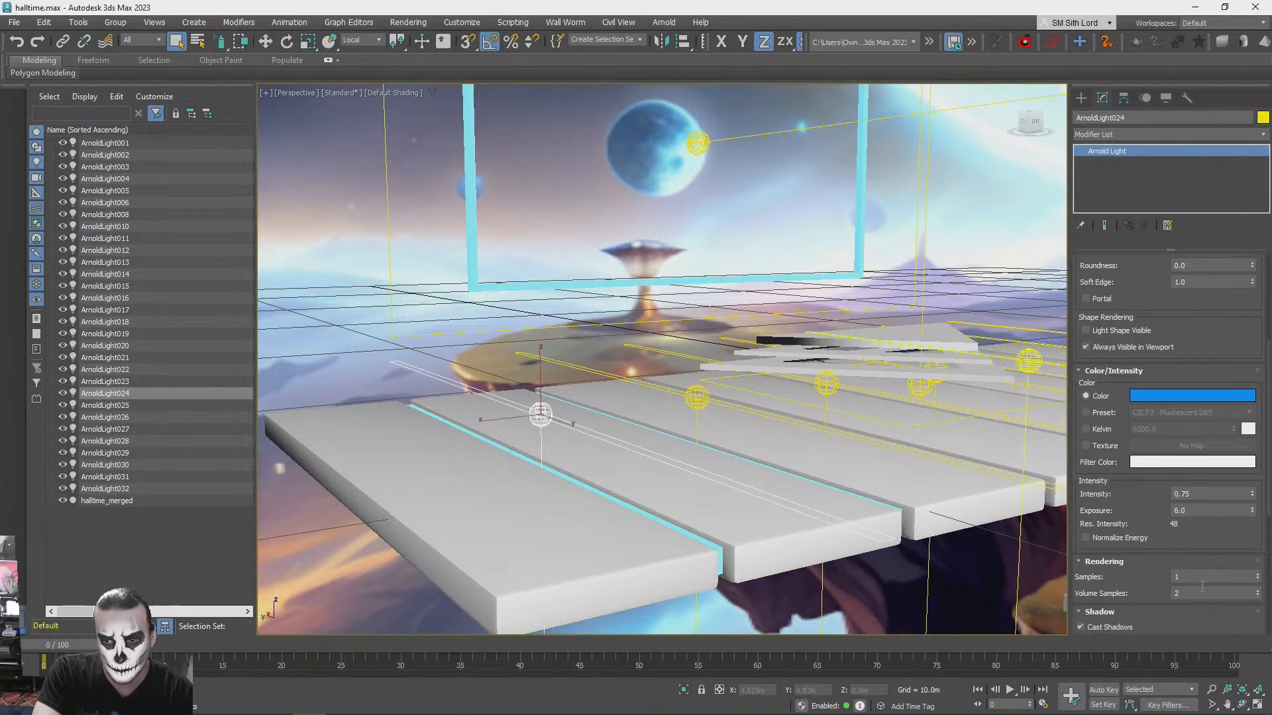
alt+middle_drag(673, 349, 861, 318)
click(922, 310)
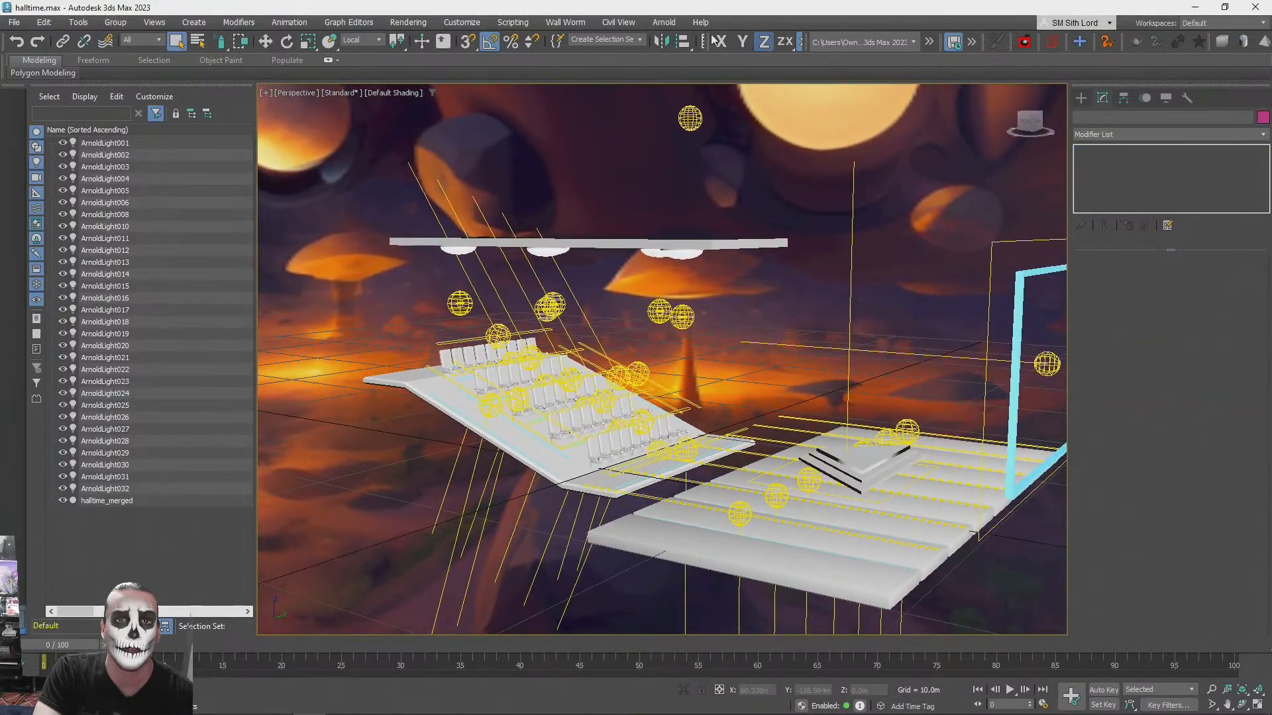
- Check the Arnold renderer's sampling and ray depth values in the render setup
click(469, 22)
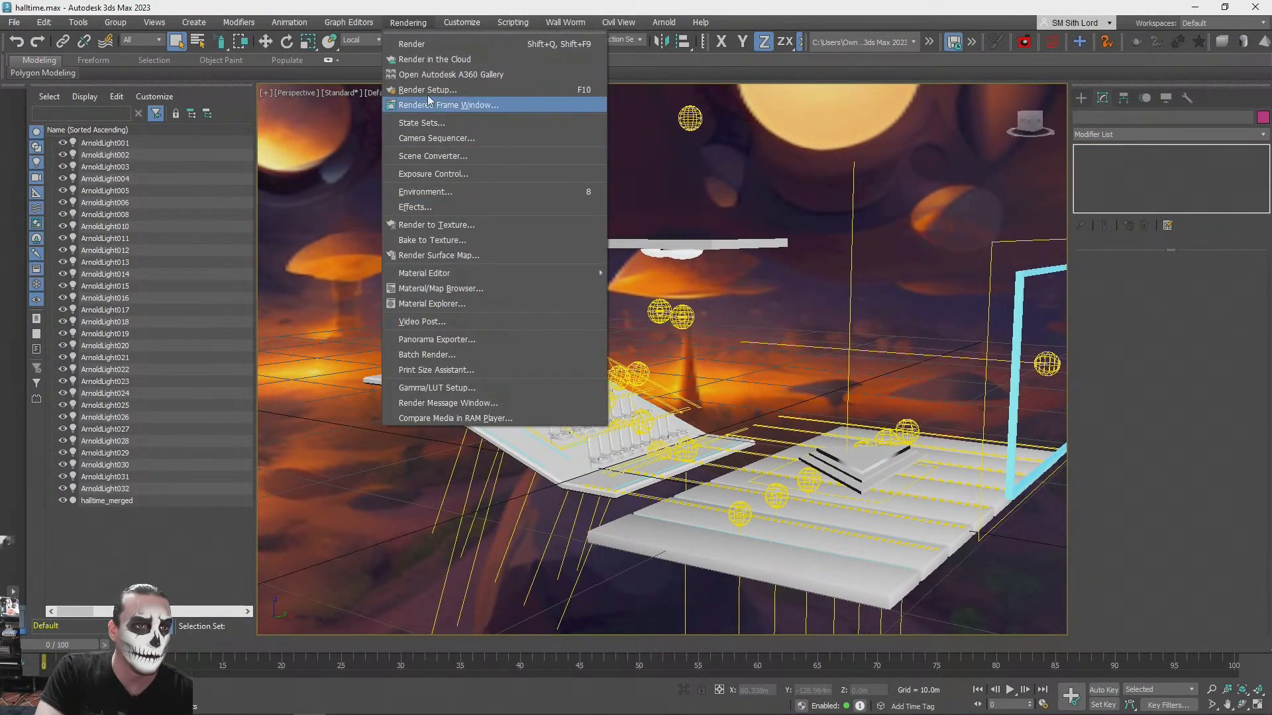
click(432, 95)
click(669, 304)
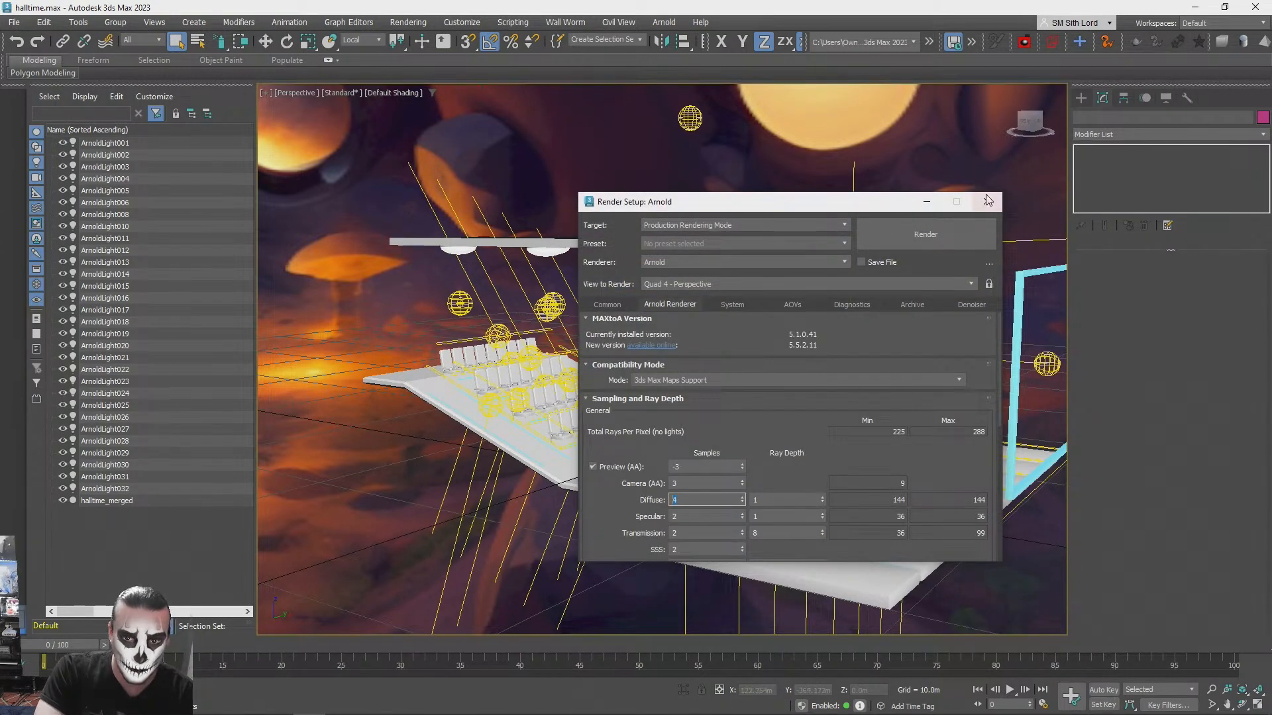
click(988, 200)
- Select the merged cinema geometry halltime_merged and open Bake to Texture for it
alt+middle_drag(792, 297, 624, 273)
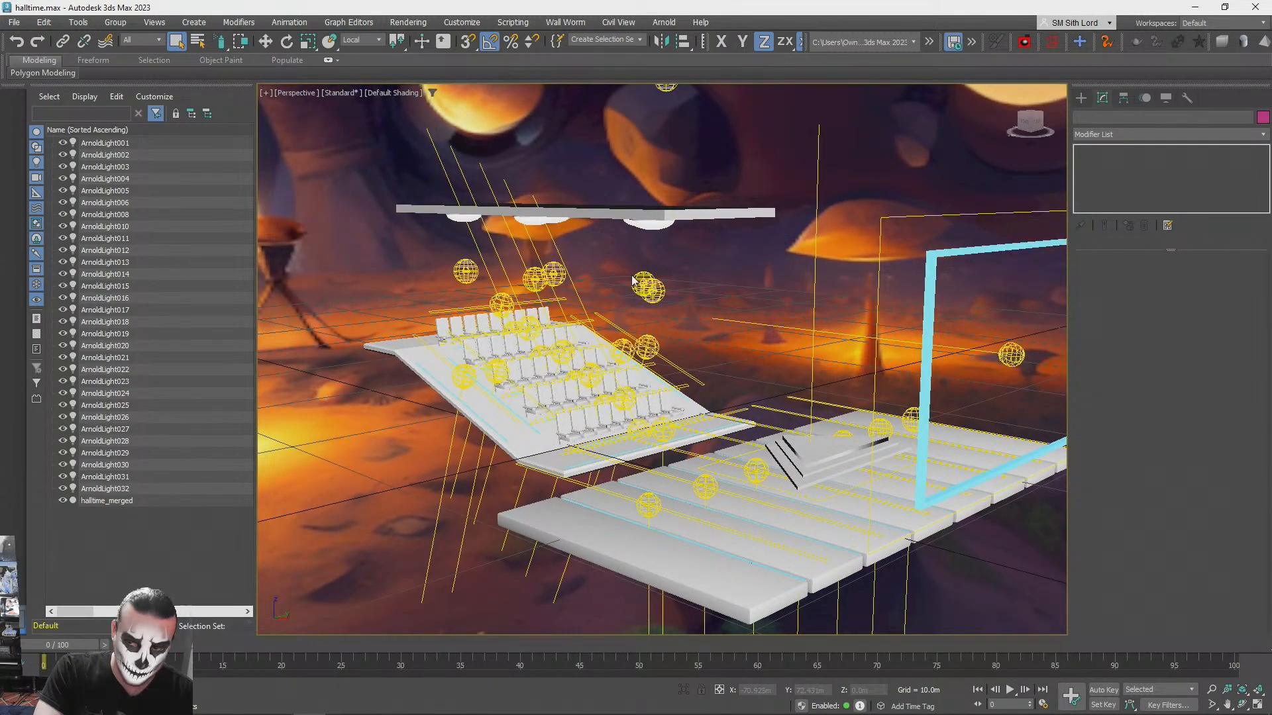
alt+middle_drag(554, 237, 411, 26)
click(405, 24)
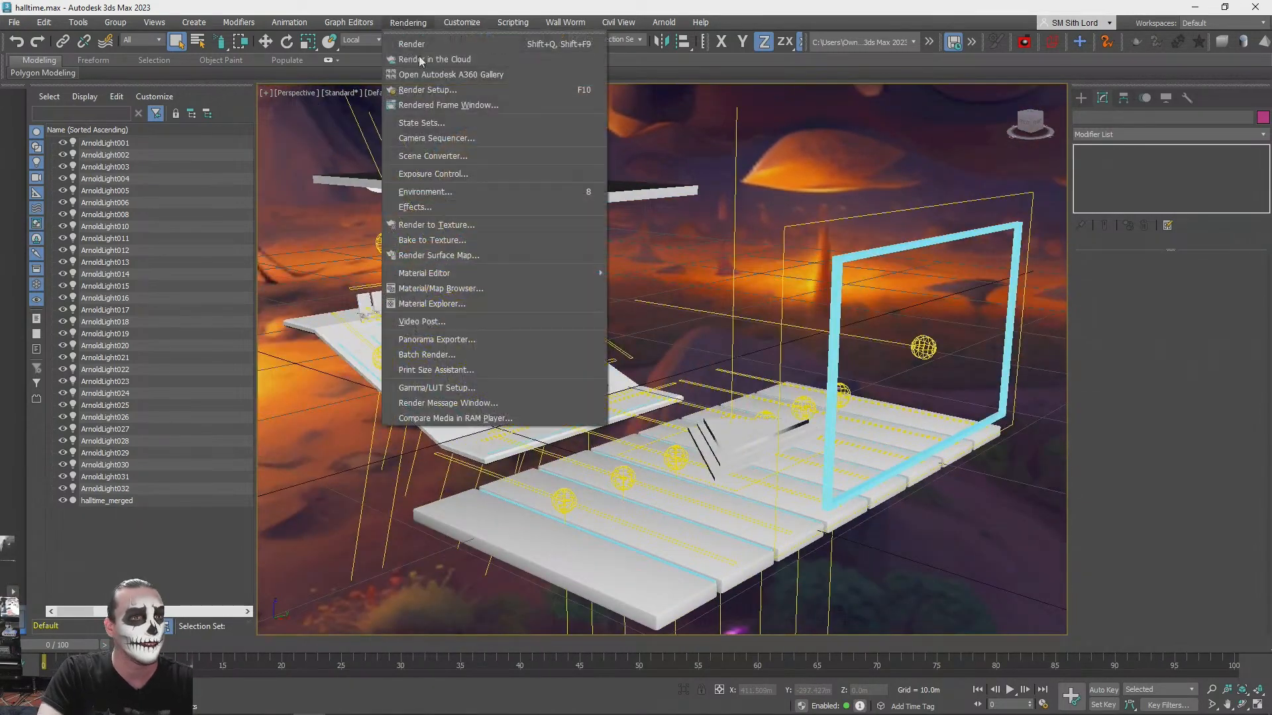
click(785, 129)
click(619, 397)
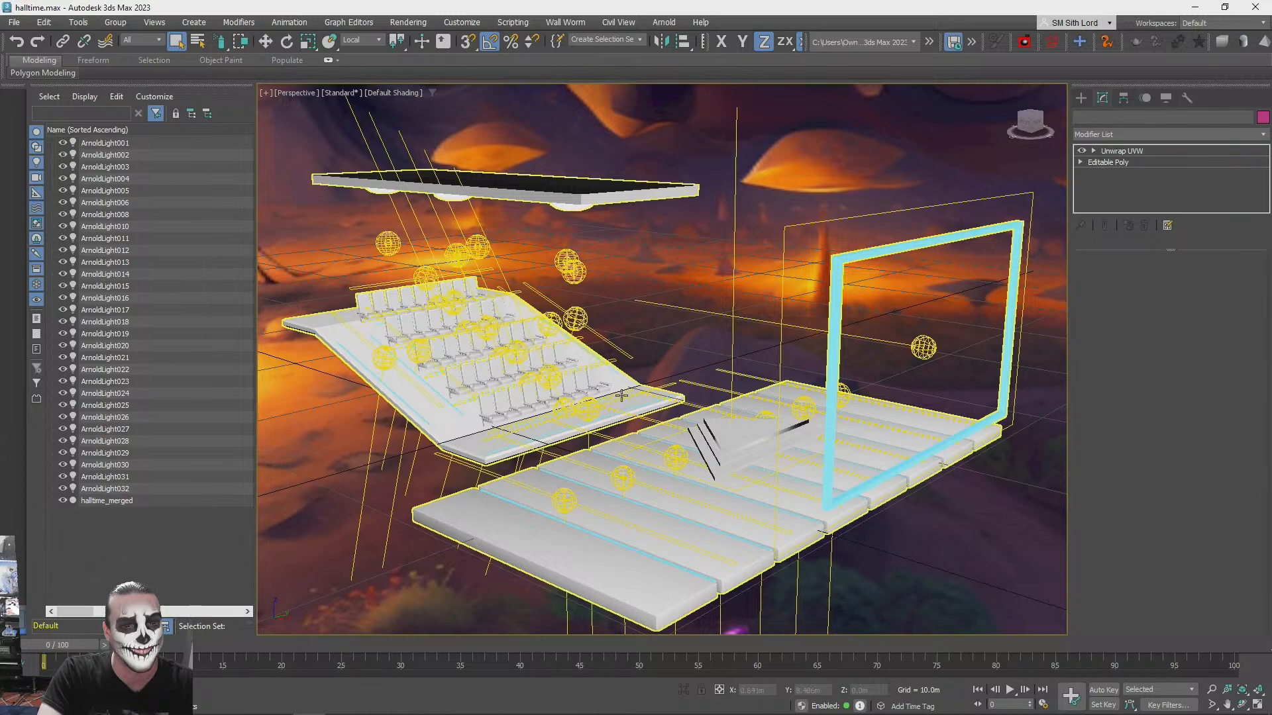
click(408, 23)
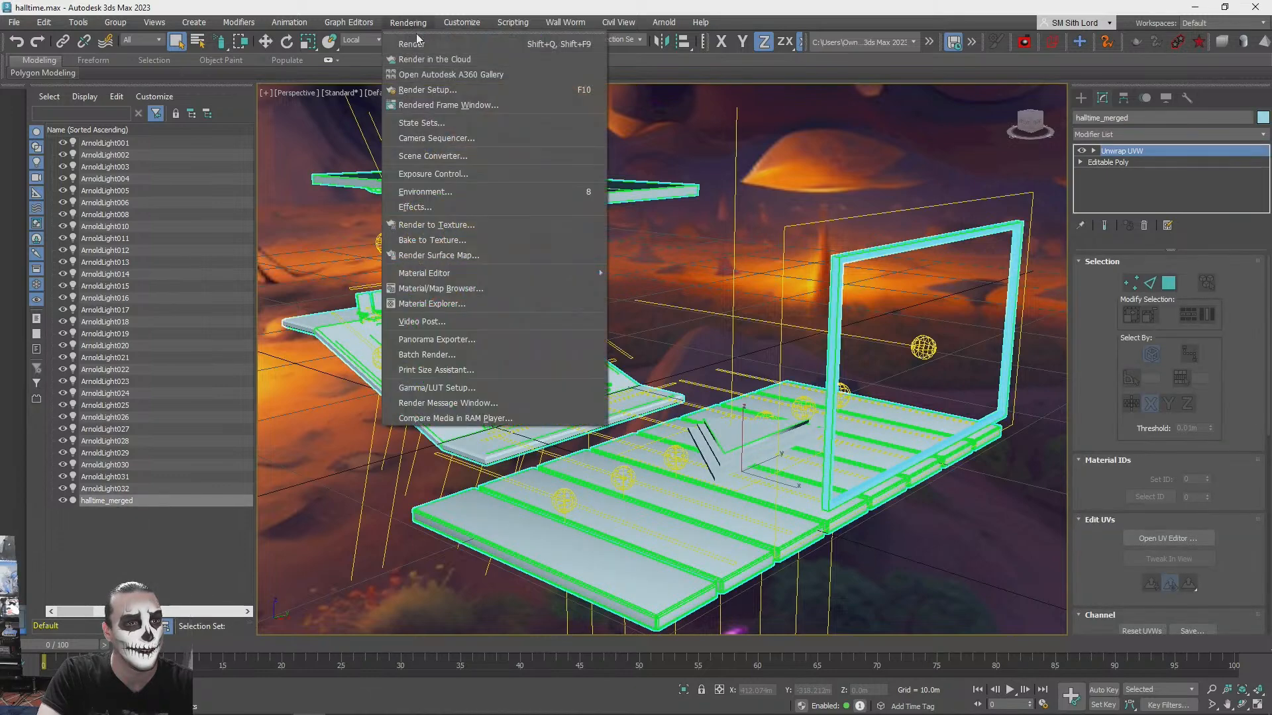
click(445, 240)
drag(554, 223, 525, 289)
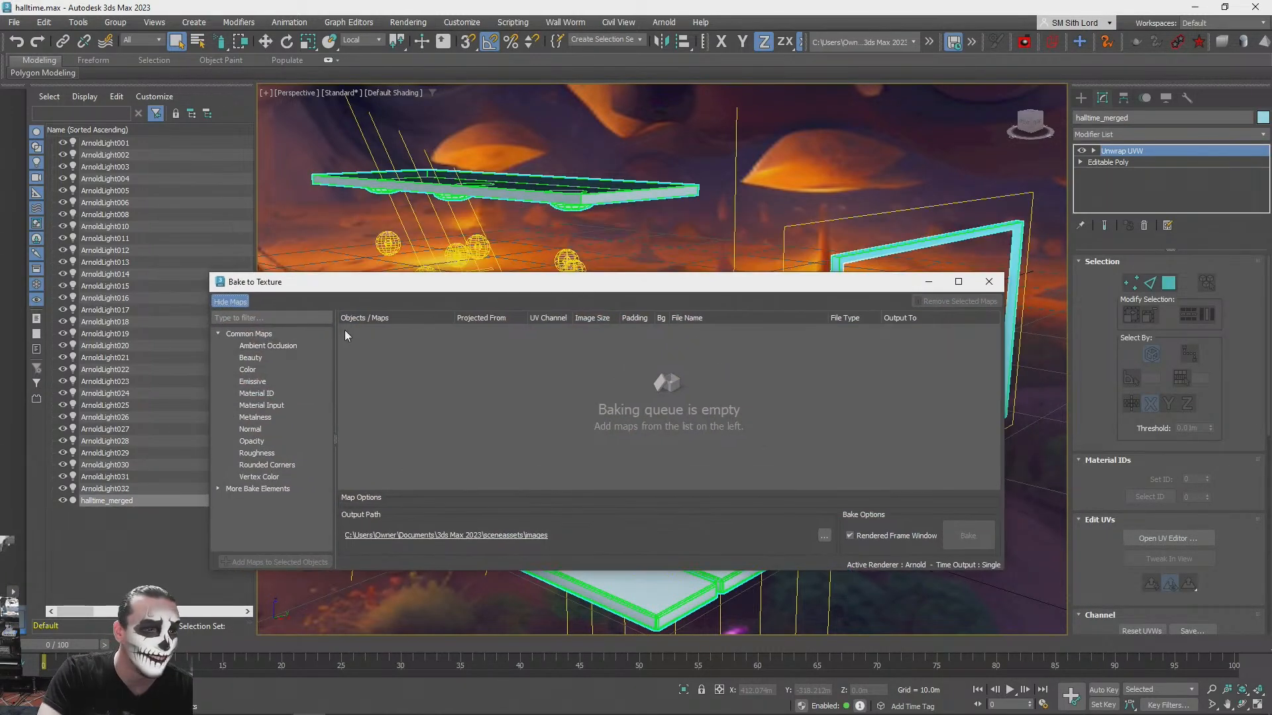
- Add the Beauty and Rounded Corners maps to the baking queue for halltime_merged
click(260, 358)
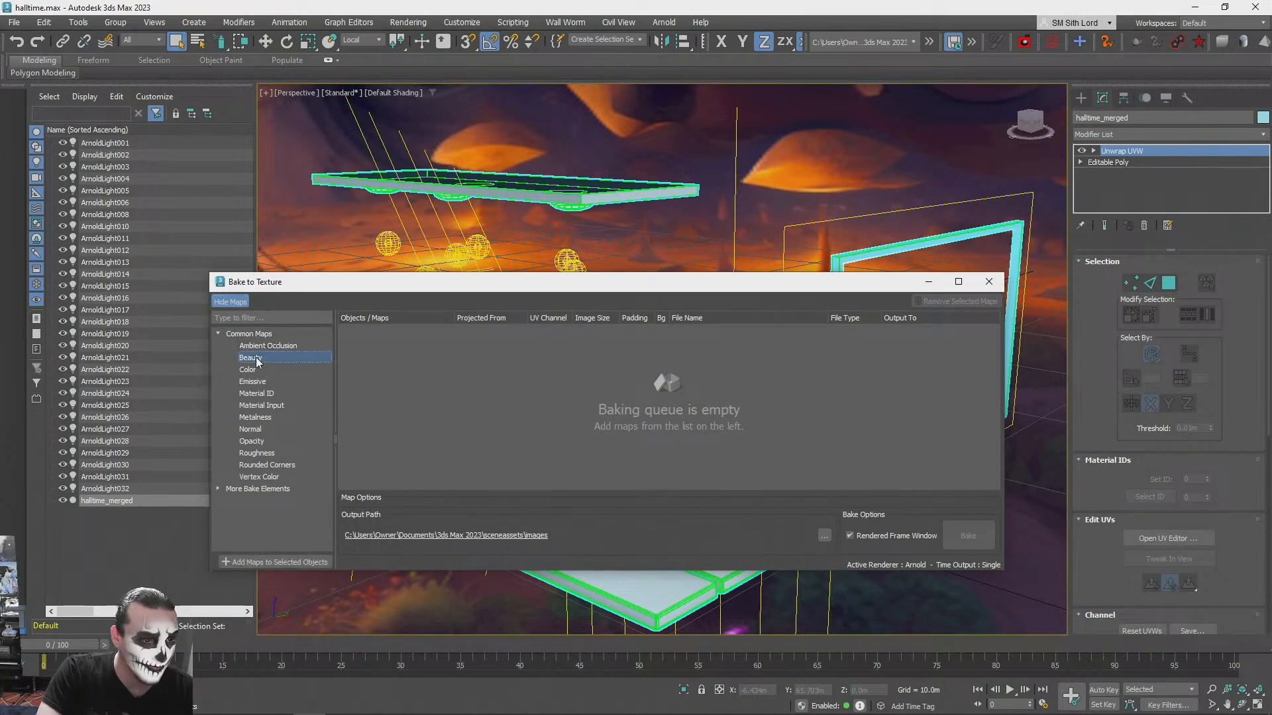
ctrl+click(285, 466)
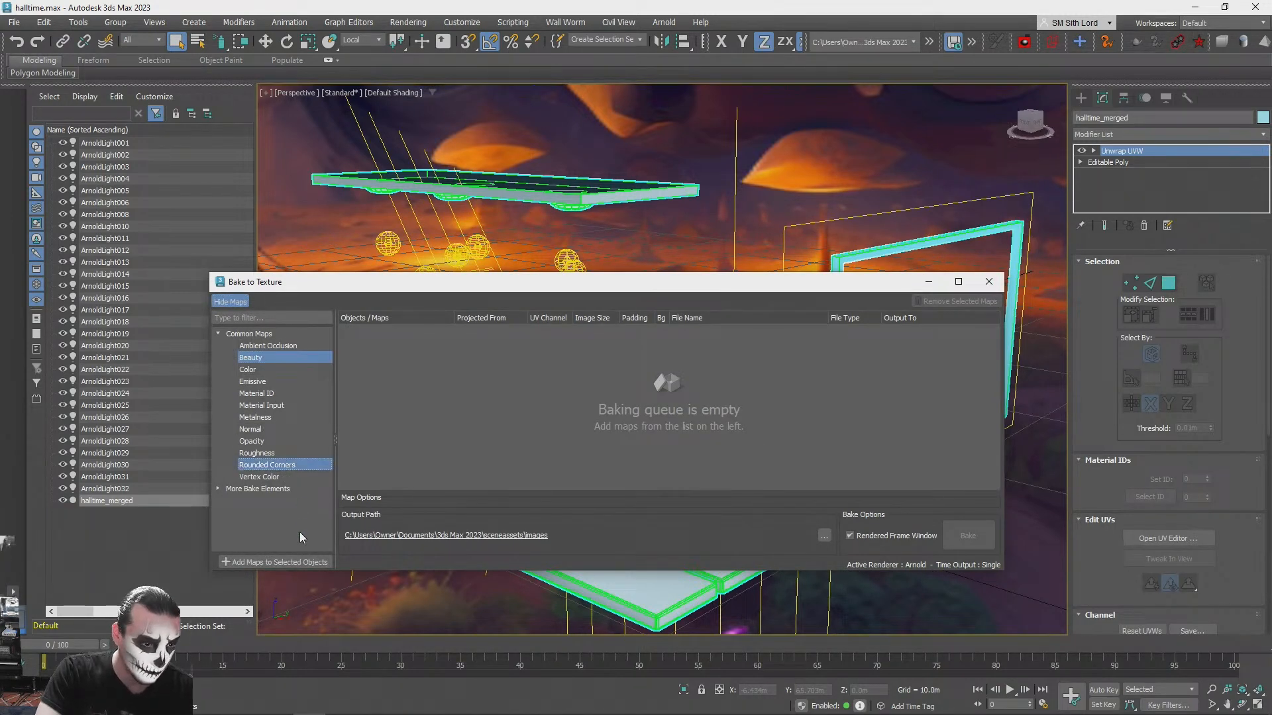
click(290, 563)
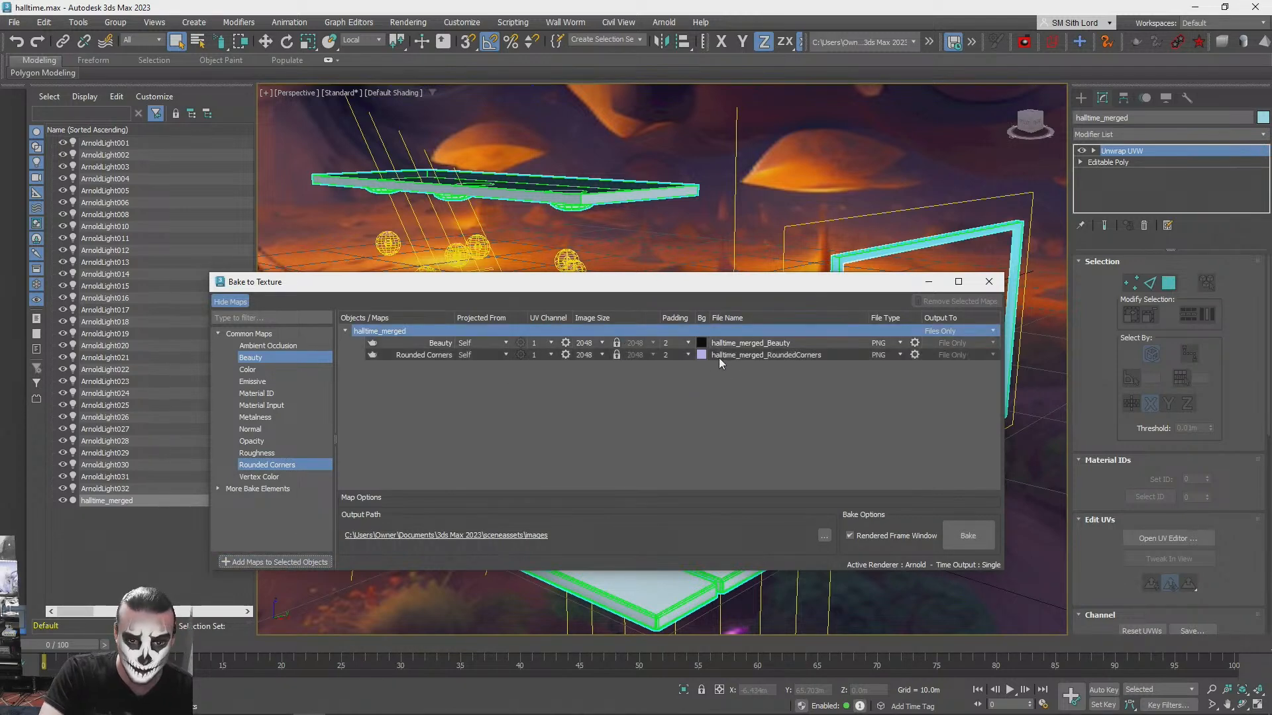
- Set the output path of the baked maps to the Desktop folder
mouse_move(664, 284)
mouse_down()
mouse_move(604, 655)
mouse_move(613, 671)
mouse_move(640, 324)
mouse_move(659, 263)
mouse_move(660, 308)
mouse_up()
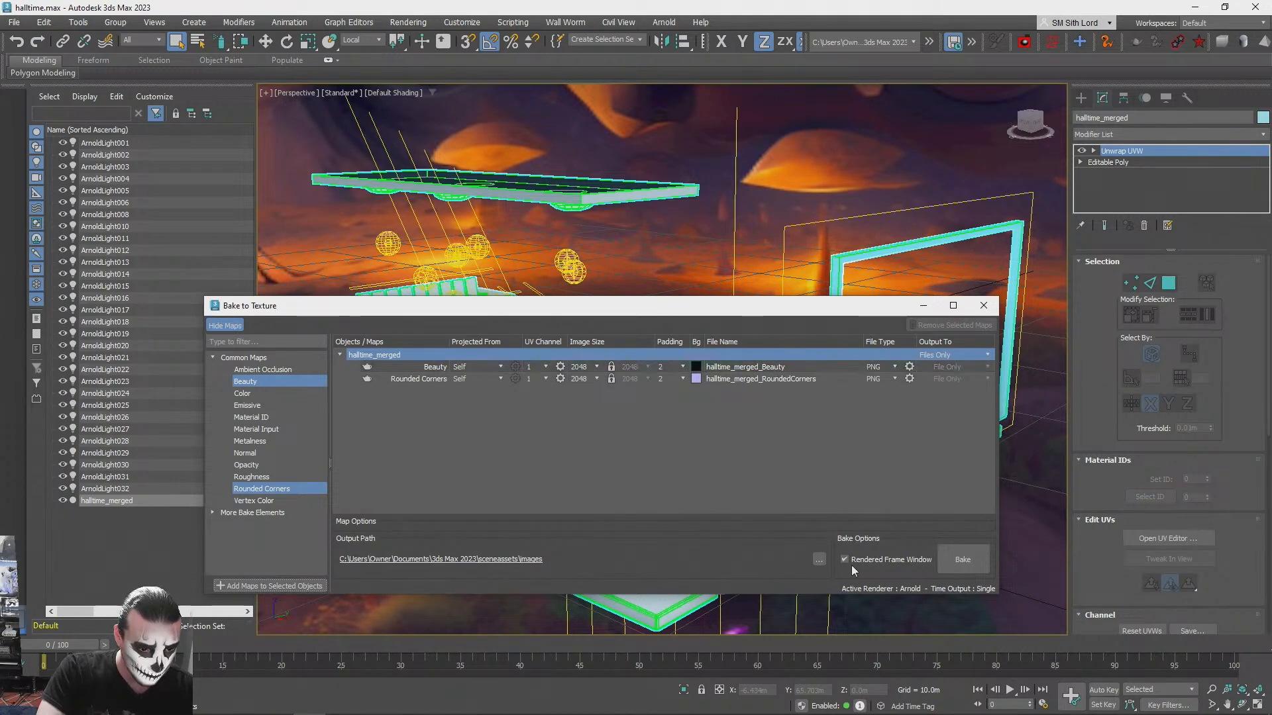
click(818, 561)
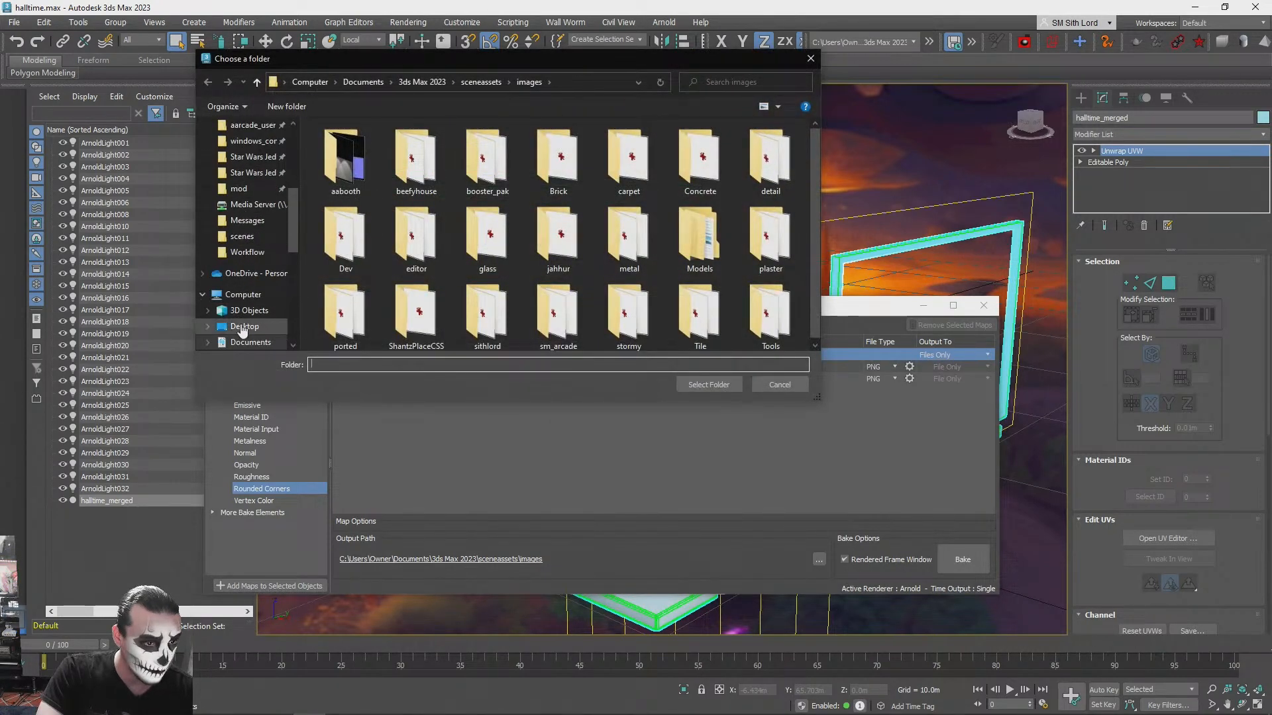
click(245, 326)
click(708, 385)
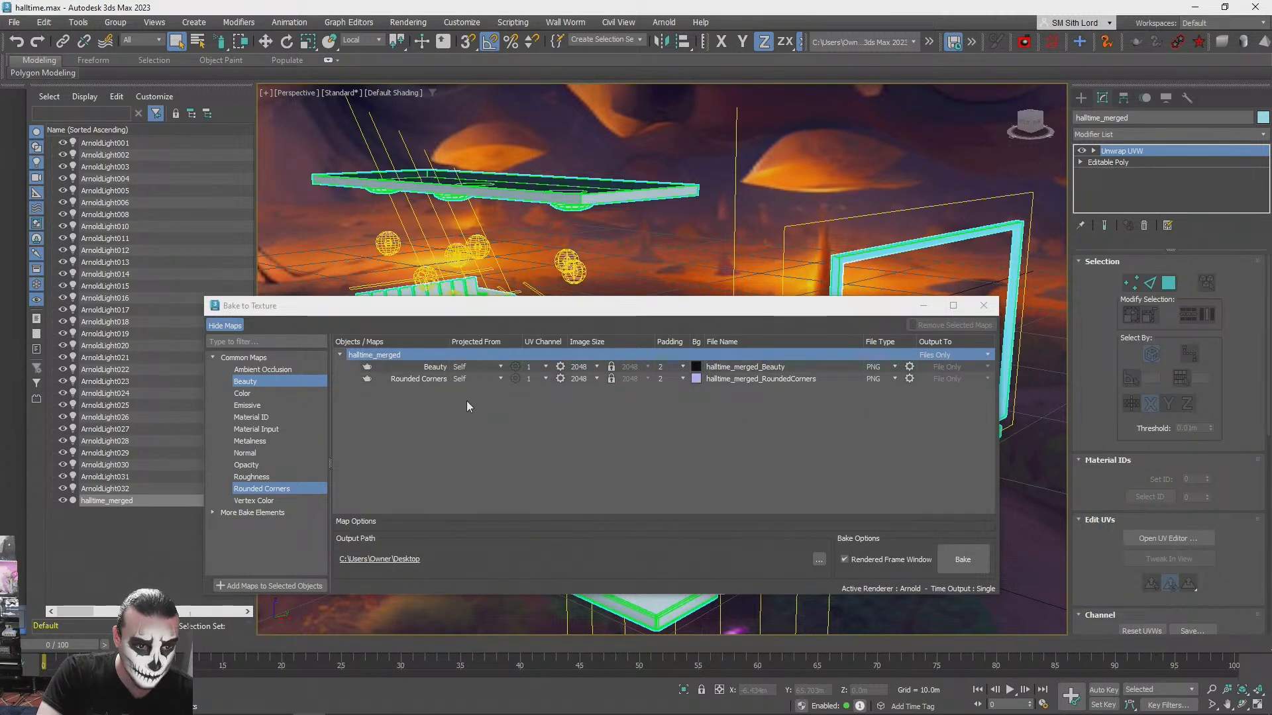
- Save the scene and start baking the queued maps of halltime_merged
click(16, 24)
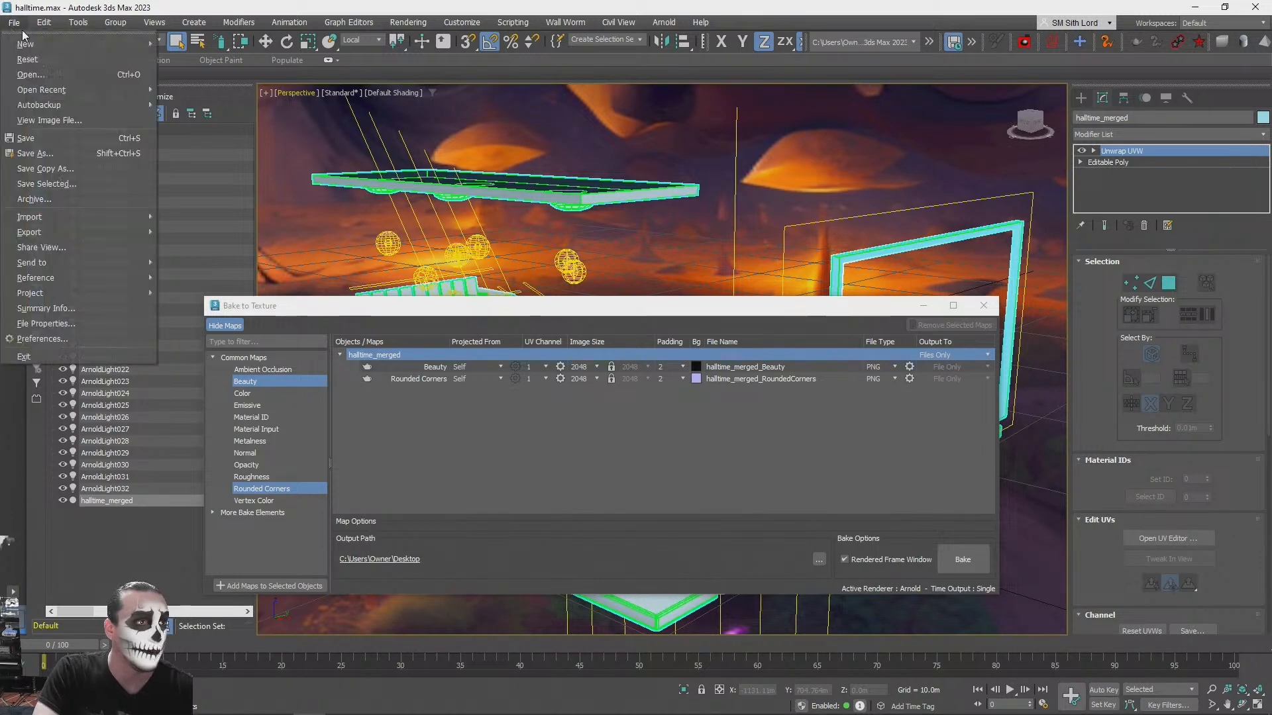
click(40, 142)
click(961, 550)
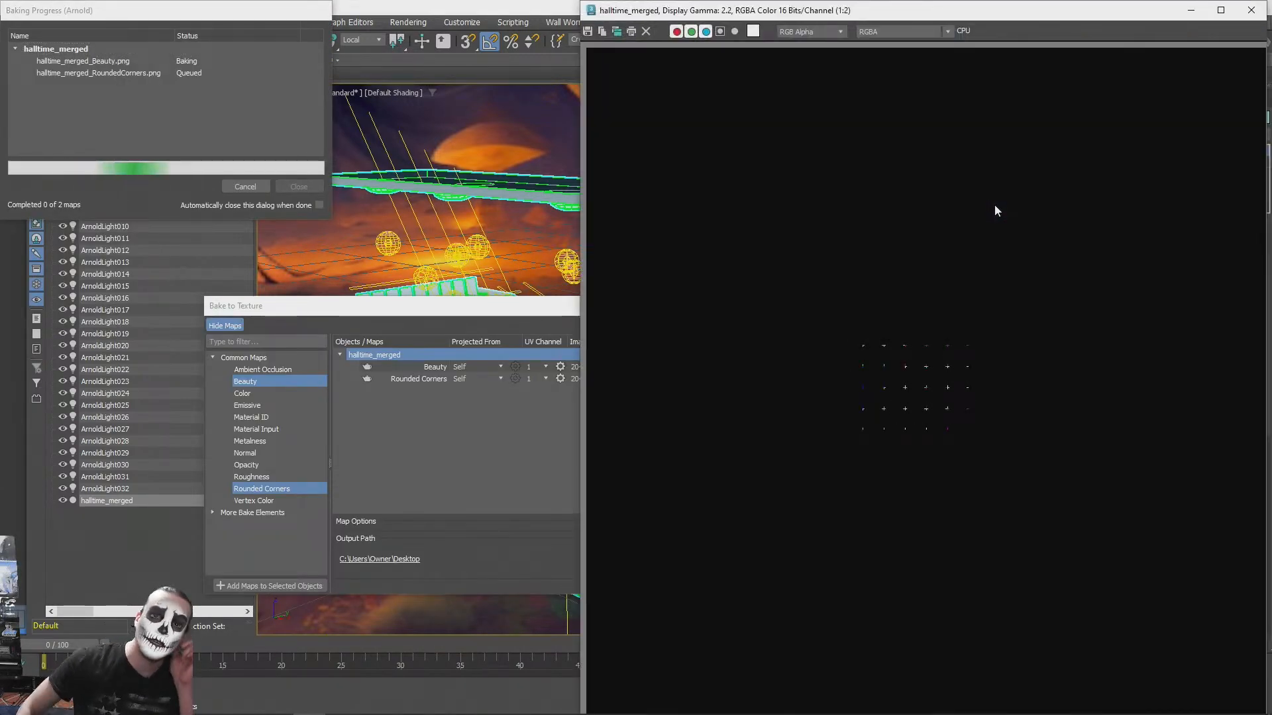